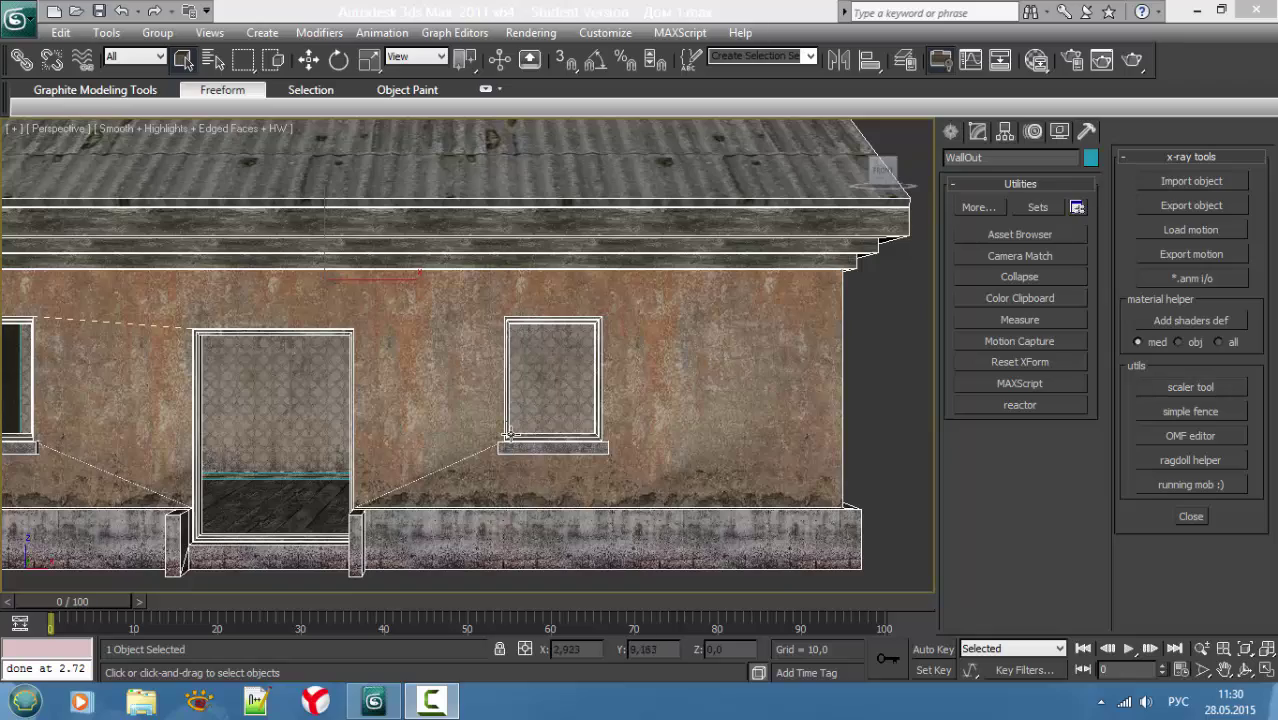
Step: Orbit and zoom the Perspective view around the house in Expert Mode
scroll(560, 440, "down", 2)
scroll(600, 420, "down", 4)
scroll(587, 460, "down", 2)
mouse_move(587, 480)
middle_mouse_down("alt")
mouse_move(523, 466)
mouse_move(607, 480)
middle_mouse_up("alt")
key("ctrl+x")
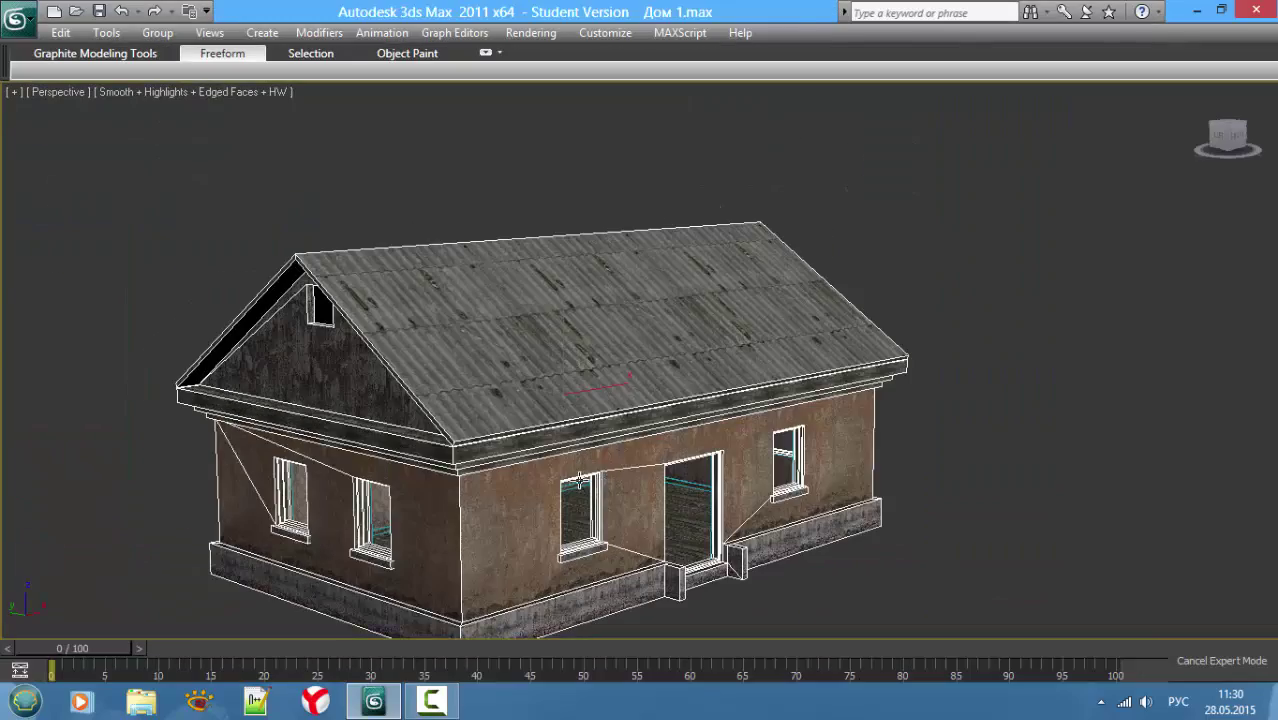
scroll(620, 450, "up", 3)
scroll(648, 433, "down", 3)
mouse_move(634, 424)
middle_mouse_down("alt")
mouse_move(345, 400)
mouse_move(3, 425)
mouse_move(559, 422)
mouse_move(623, 458)
middle_mouse_up("alt")
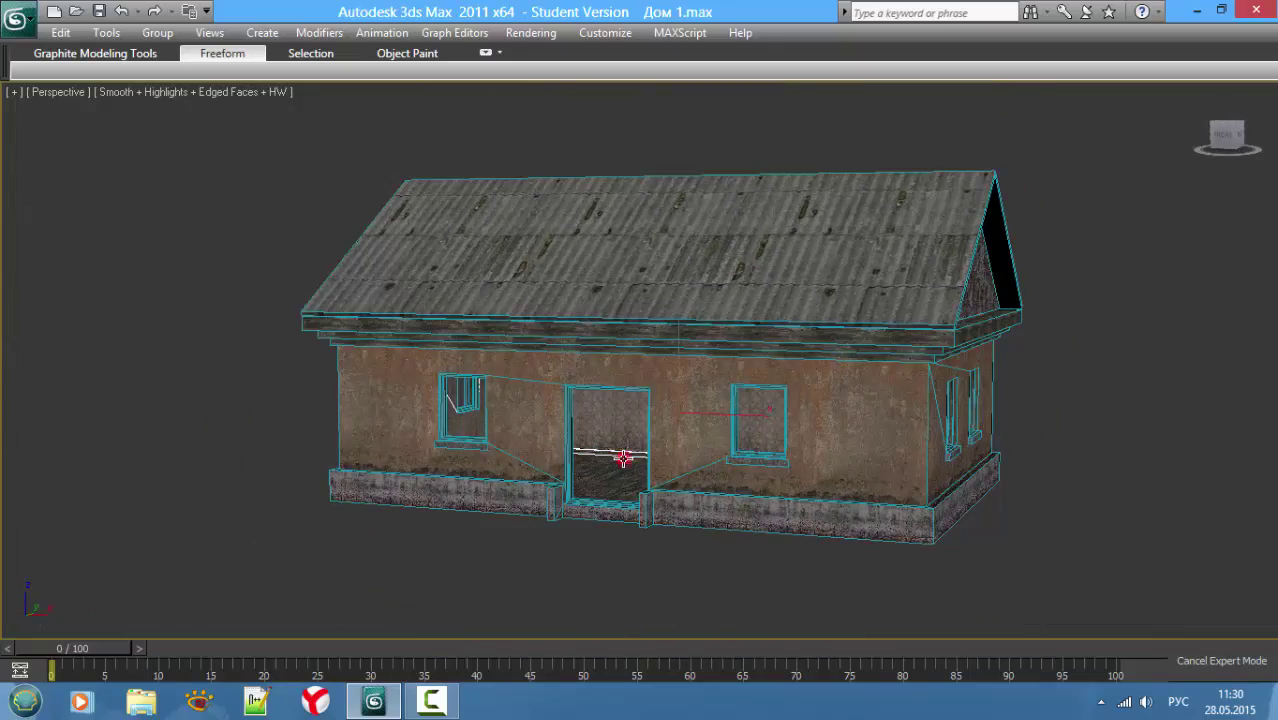
Step: Check the house in wireframe, then return to textured shading with the house selected
key("F3")
left_click(720, 533)
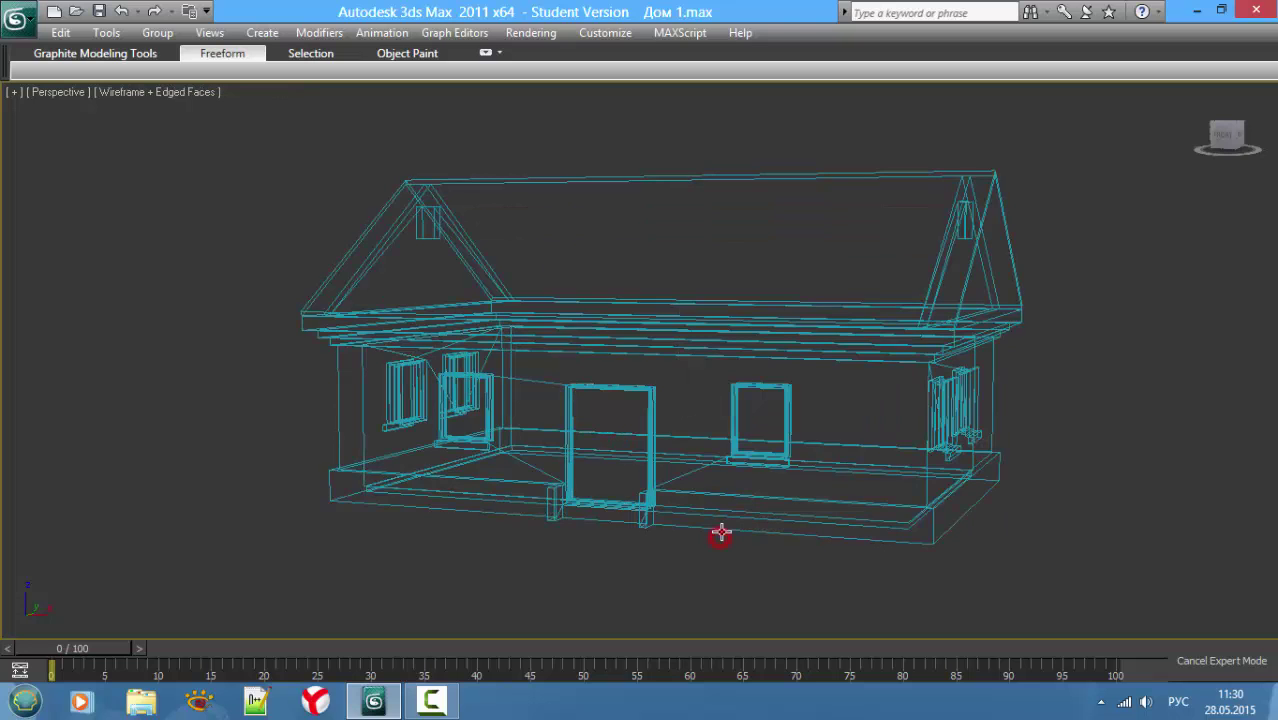
left_click(630, 460)
key("F3")
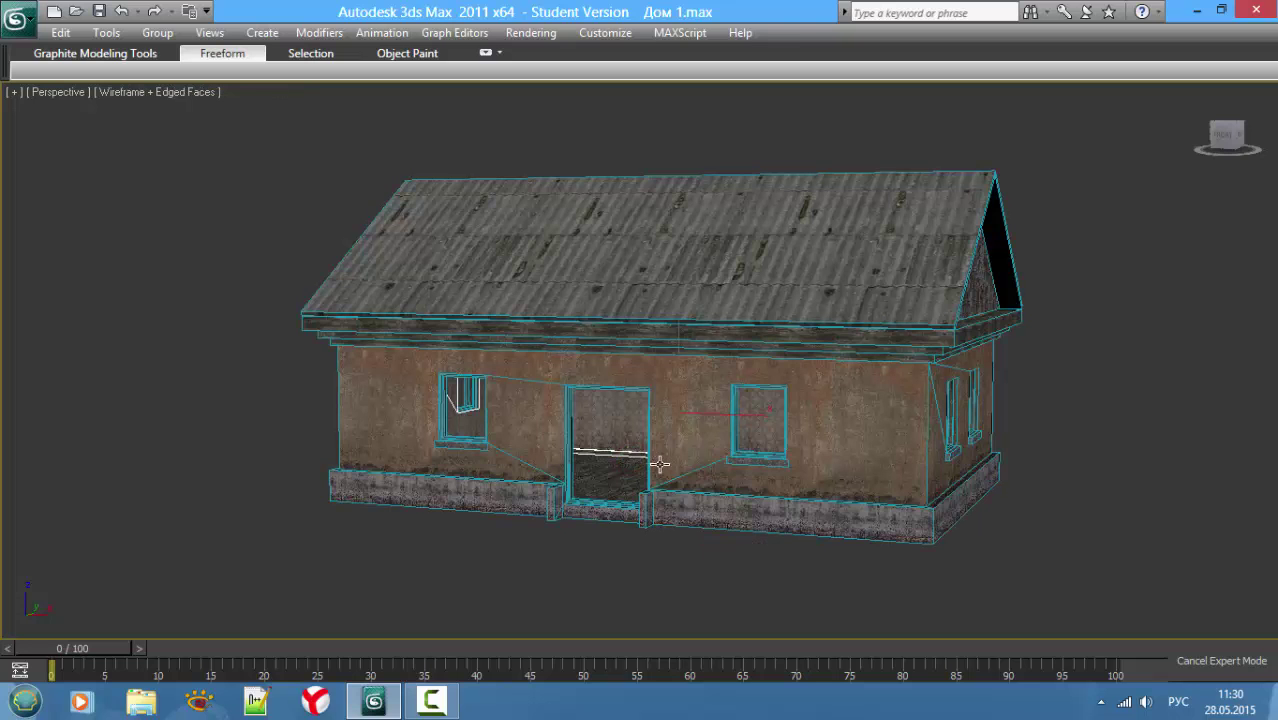
left_click(665, 466)
Step: Restore the four viewports and interface, then frame the house front in a maximized Front view
key("alt+w")
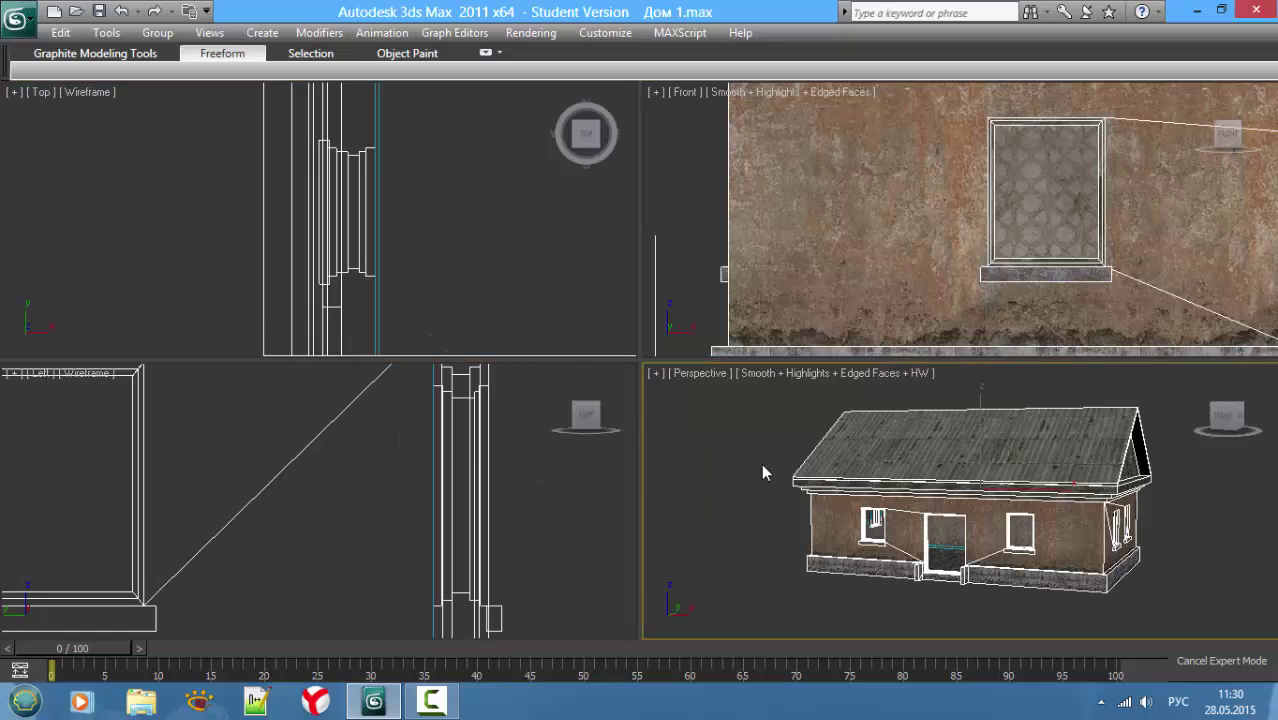
key("ctrl+x")
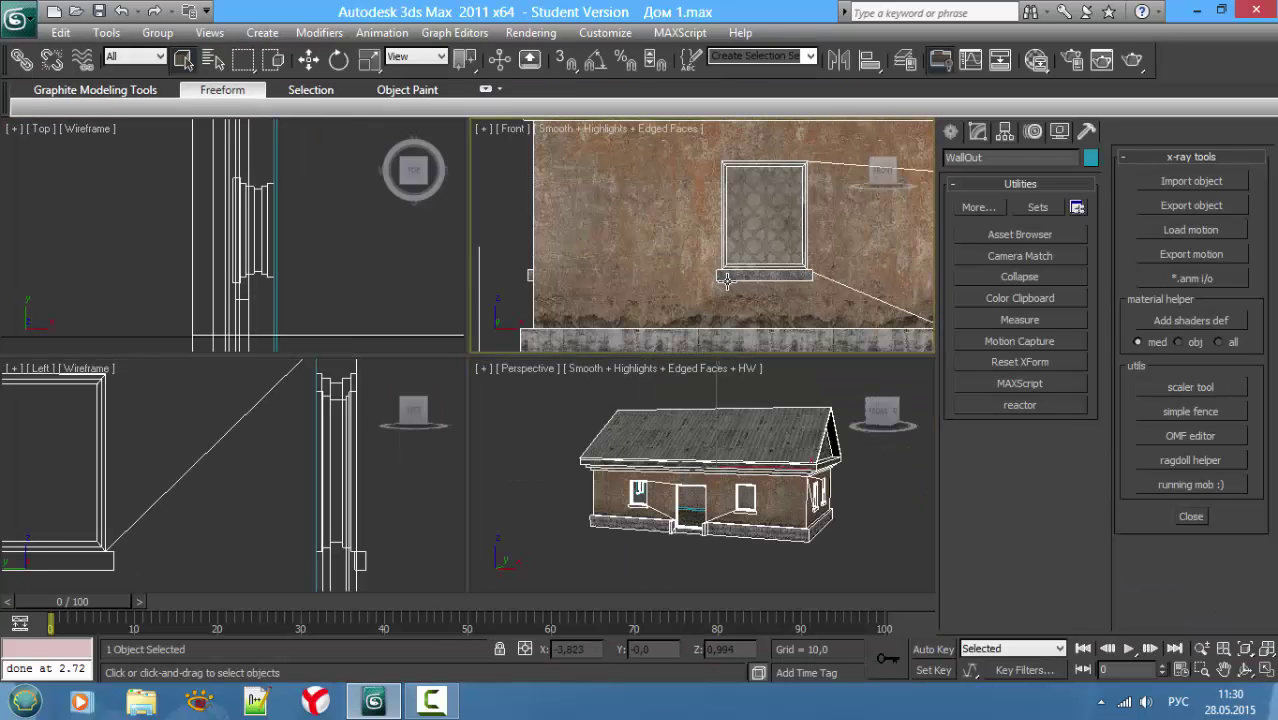
middle_click_drag(612, 277, 550, 276)
scroll(550, 276, "down", 2)
scroll(493, 276, "down", 2)
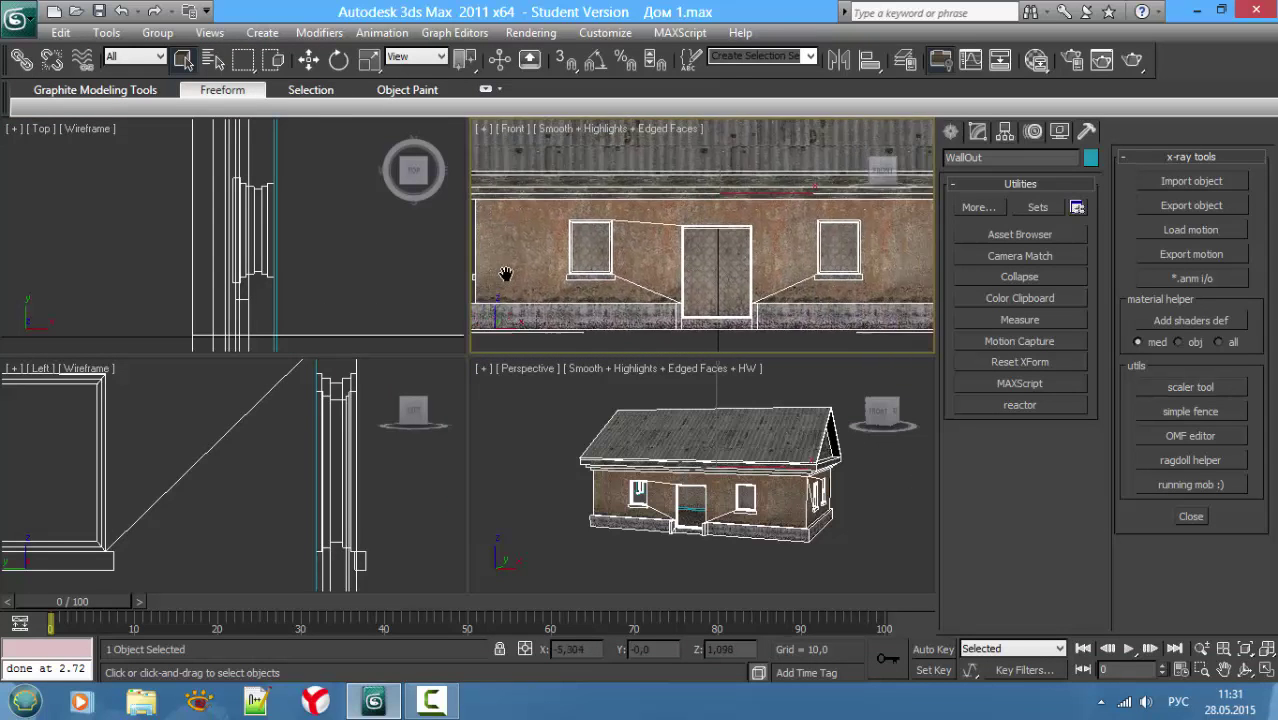
key("alt+w")
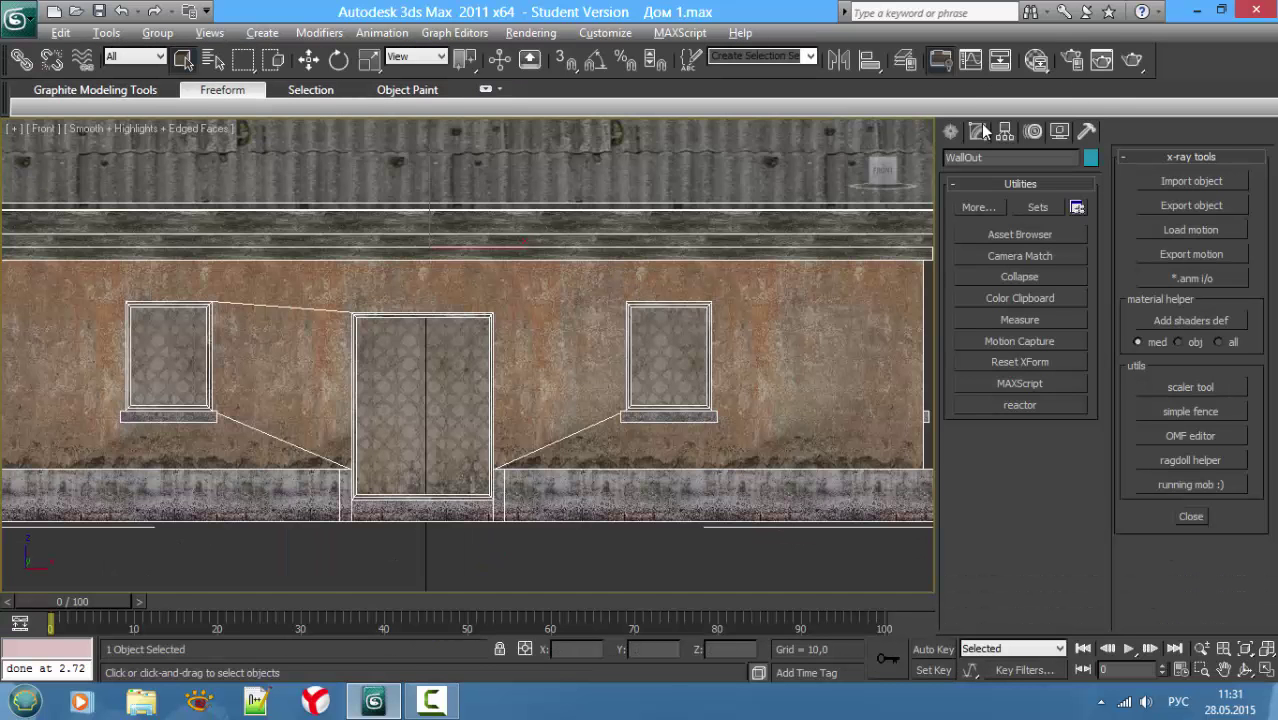
Step: Start a Line spline and zoom the wireframe Front view in on the right window
left_click(979, 131)
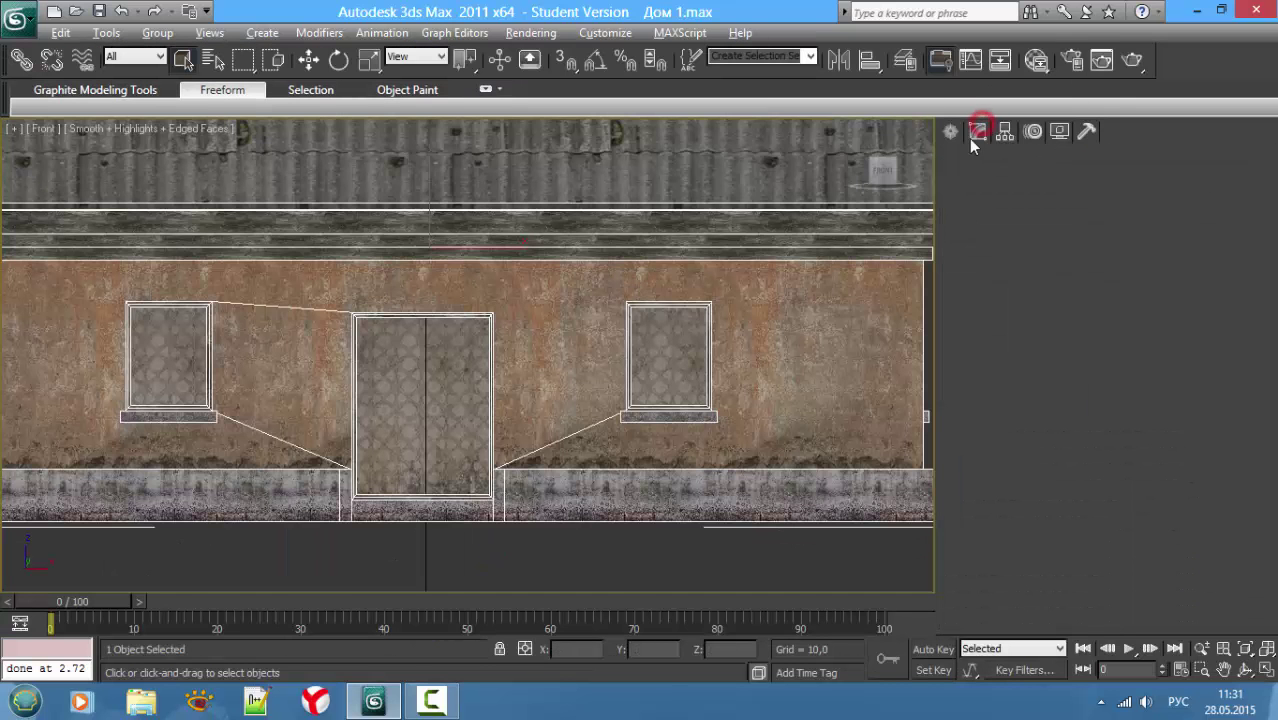
left_click(952, 132)
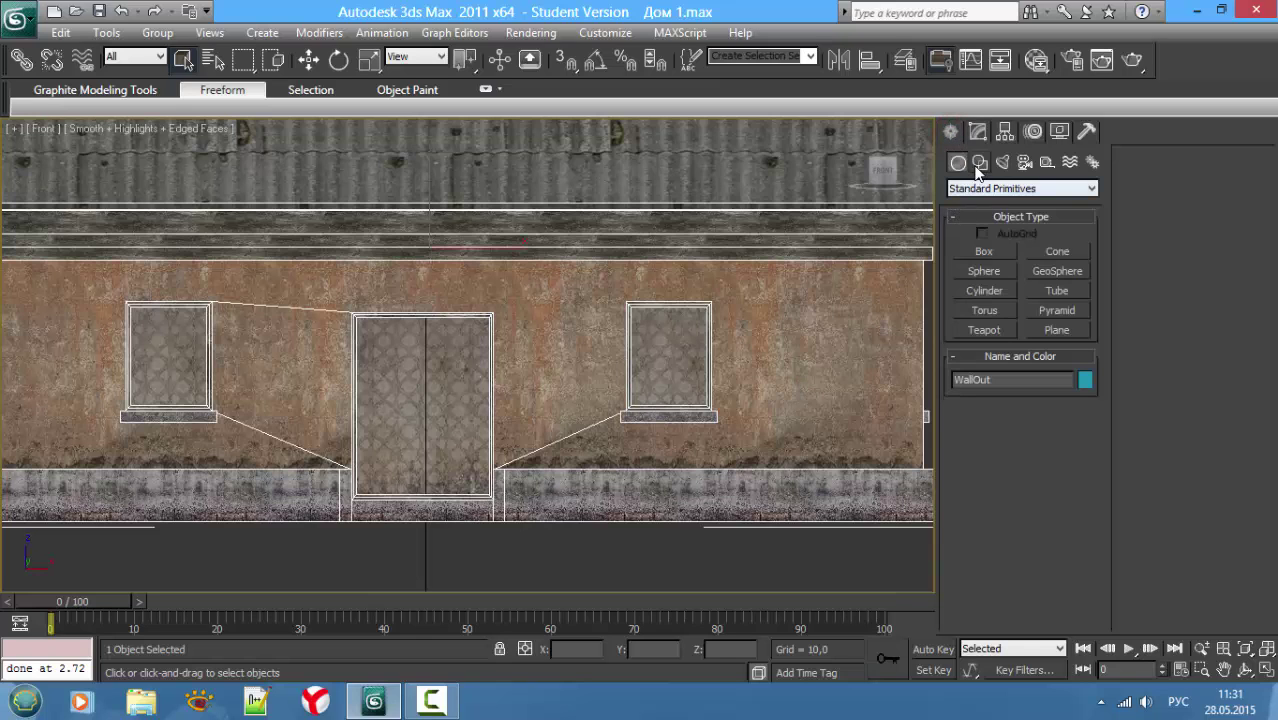
left_click(980, 162)
left_click(967, 270)
middle_click_drag(600, 300, 558, 318)
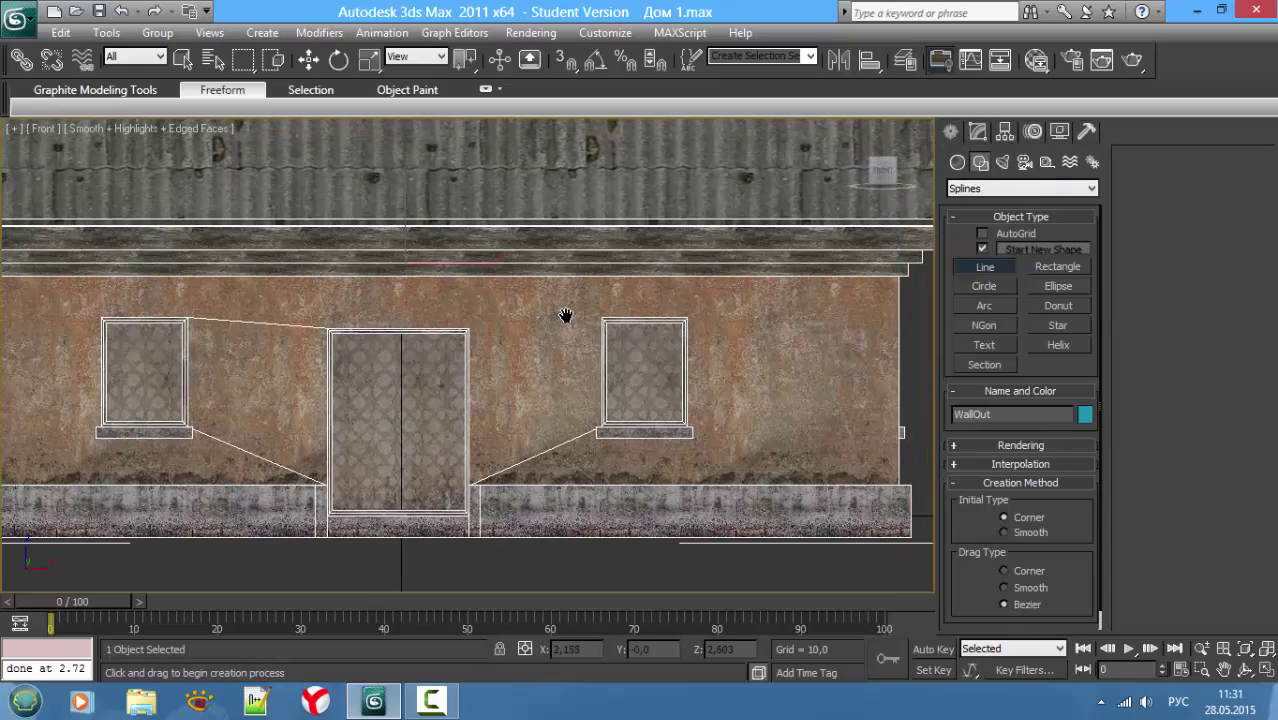
key("F3")
scroll(540, 333, "up", 3)
scroll(560, 330, "up", 2)
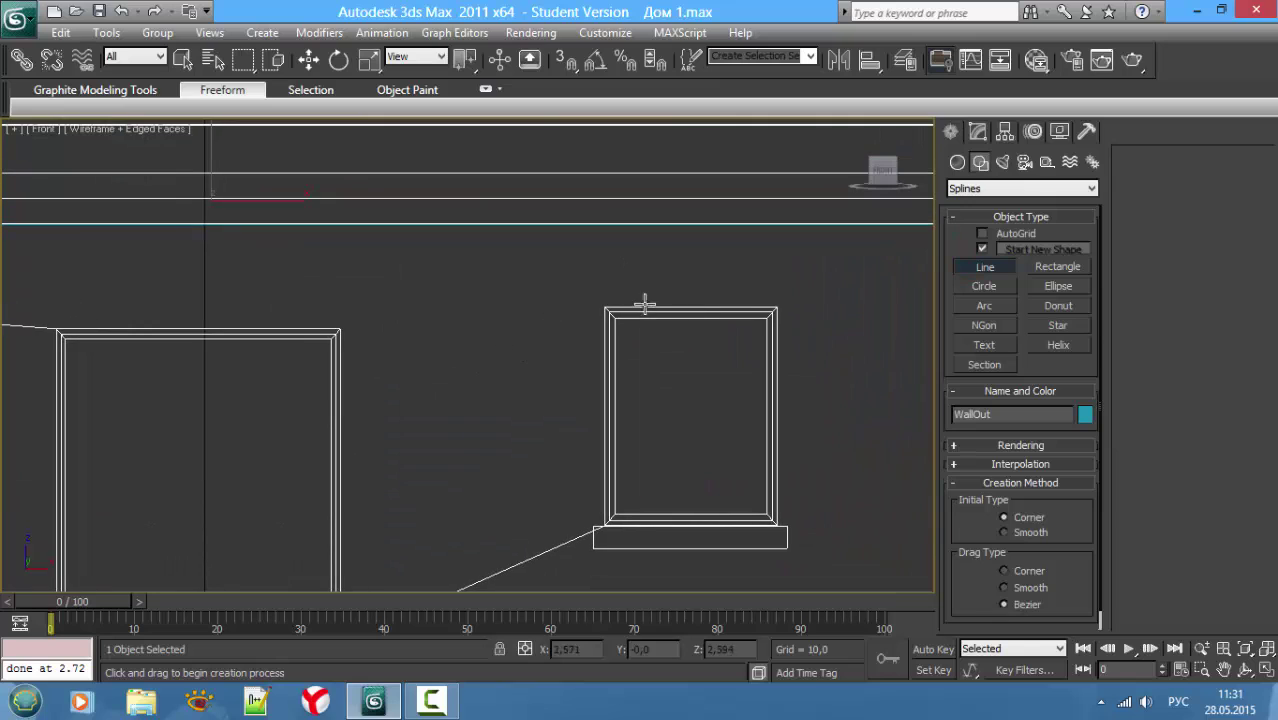
Step: Trace the first outline points from the window's right side, over the top, down the left
left_click(674, 347)
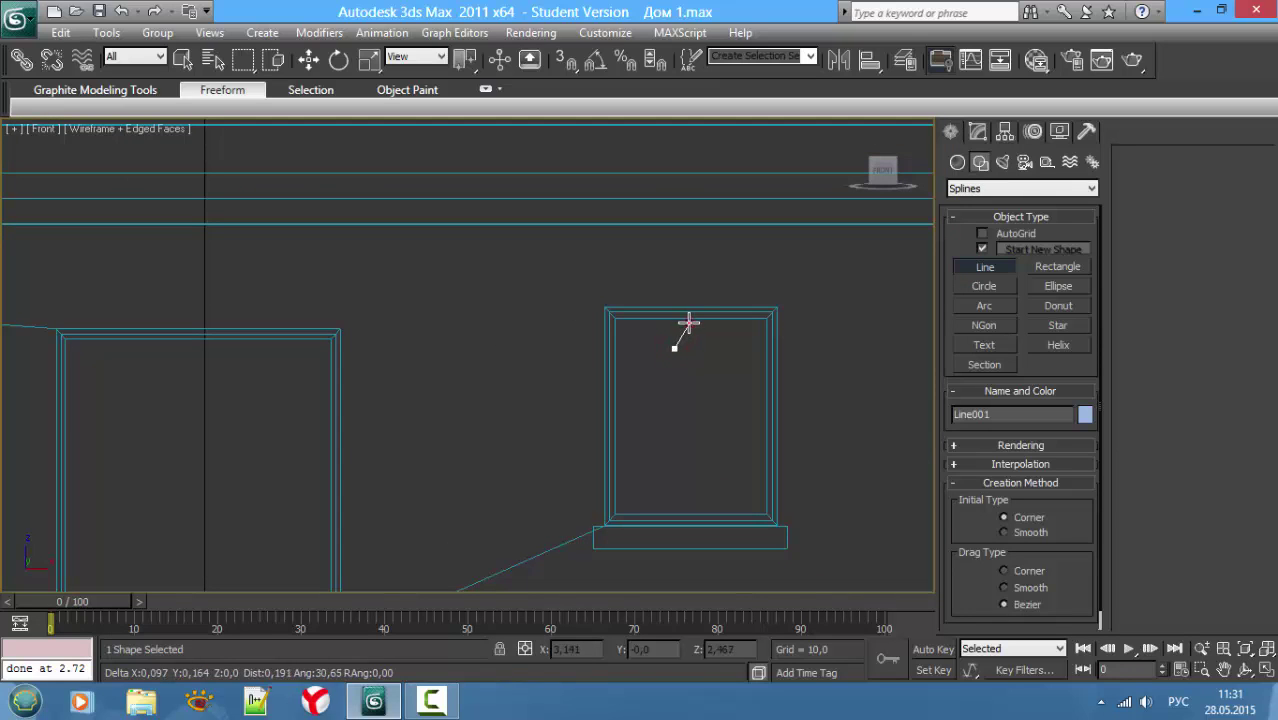
left_click(689, 322)
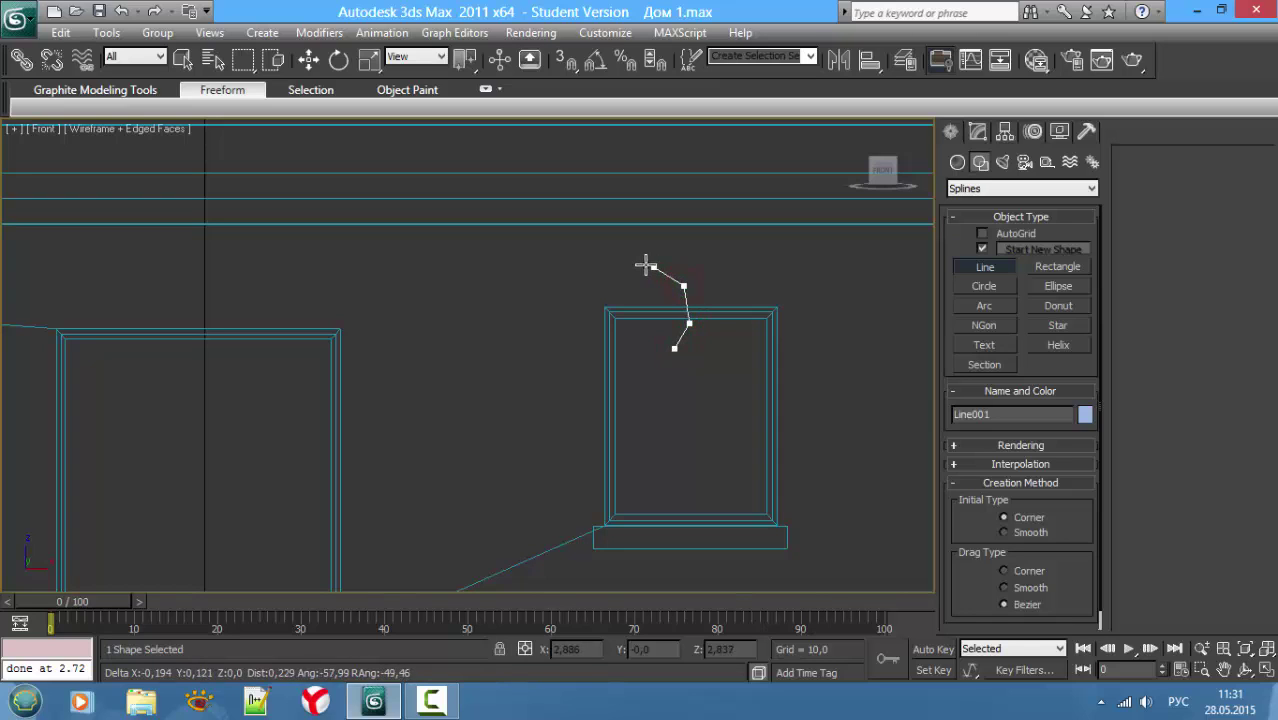
left_click(604, 268)
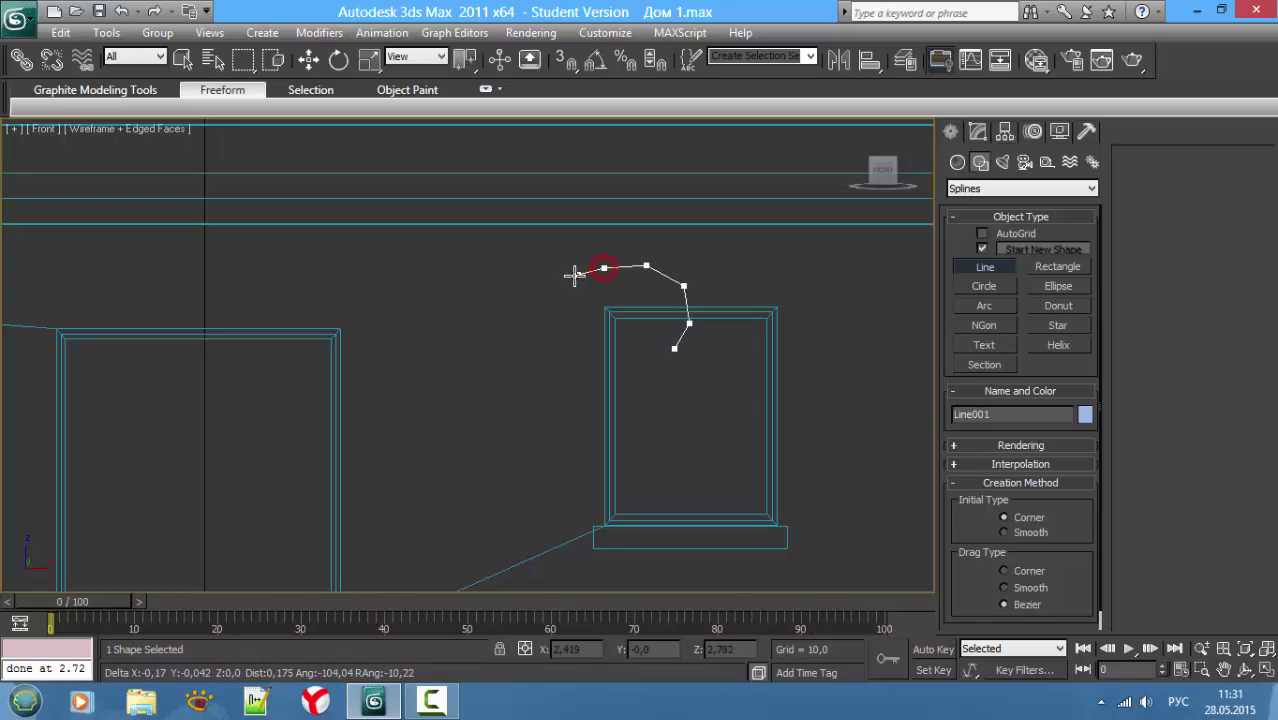
left_click(565, 279)
left_click(540, 314)
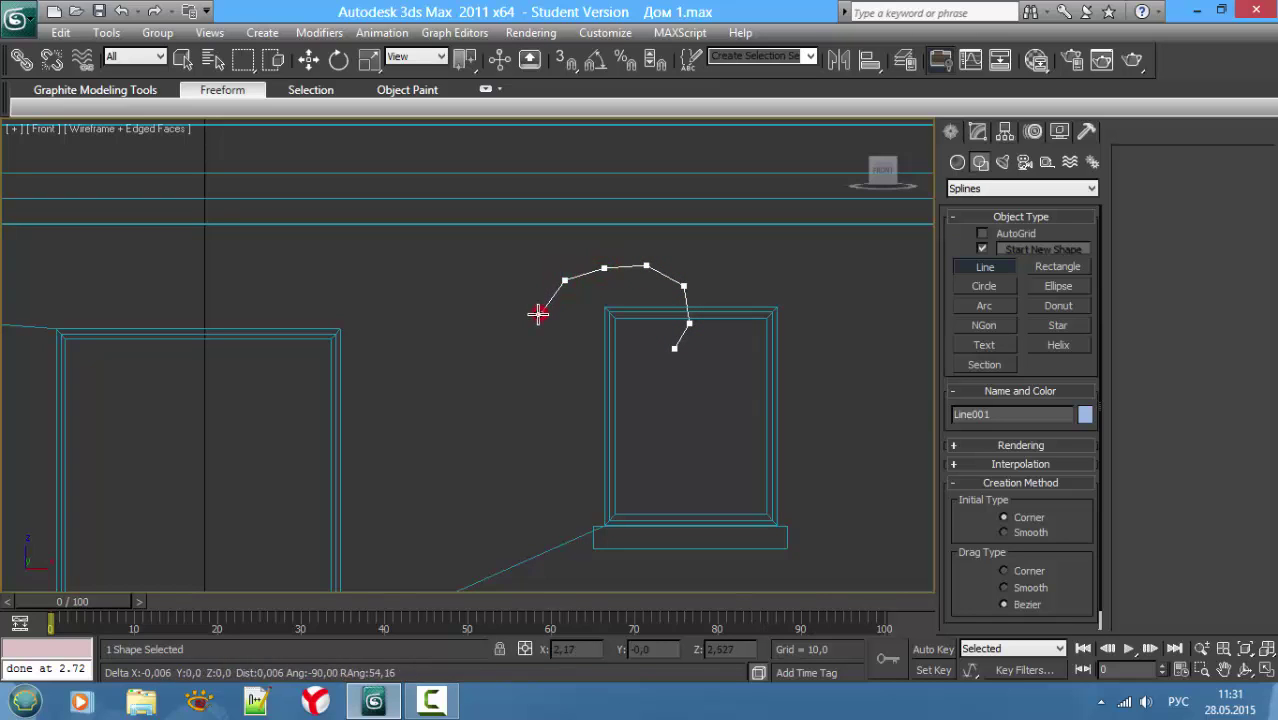
left_click(526, 352)
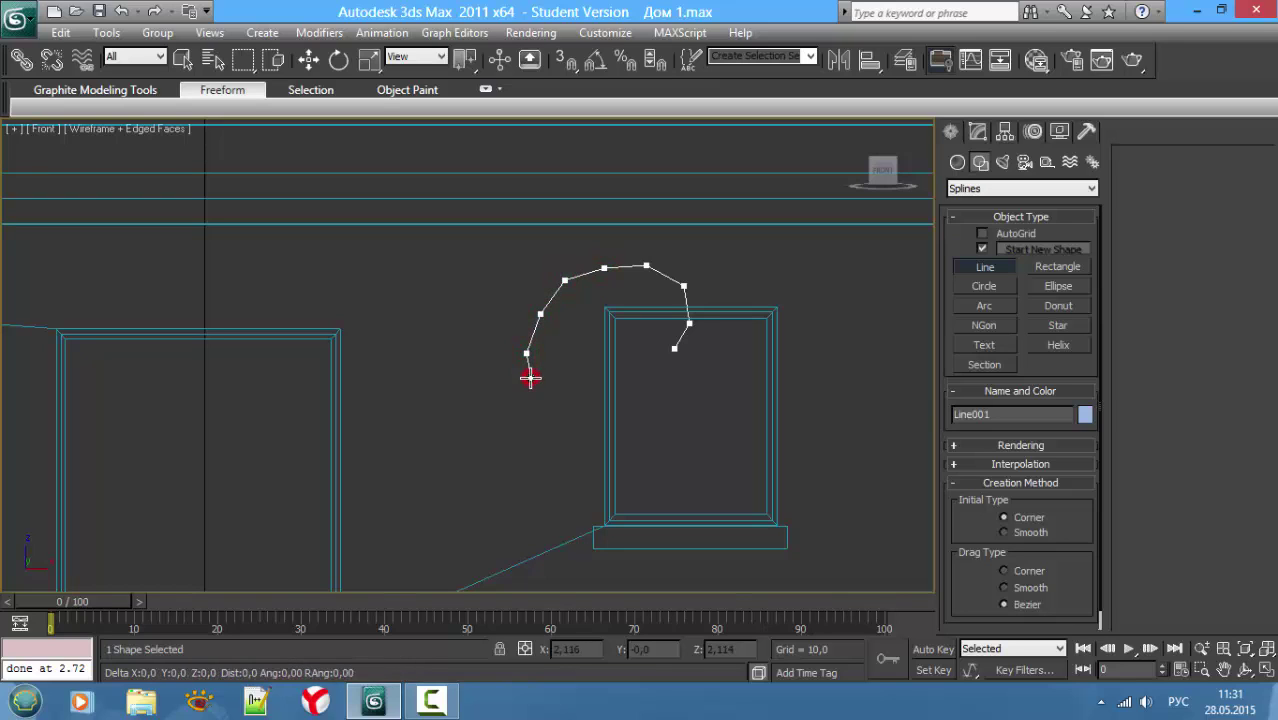
left_click(531, 377)
Step: Complete the outline along the bottom and close it as Line001, returning to shaded four views
left_click(552, 414)
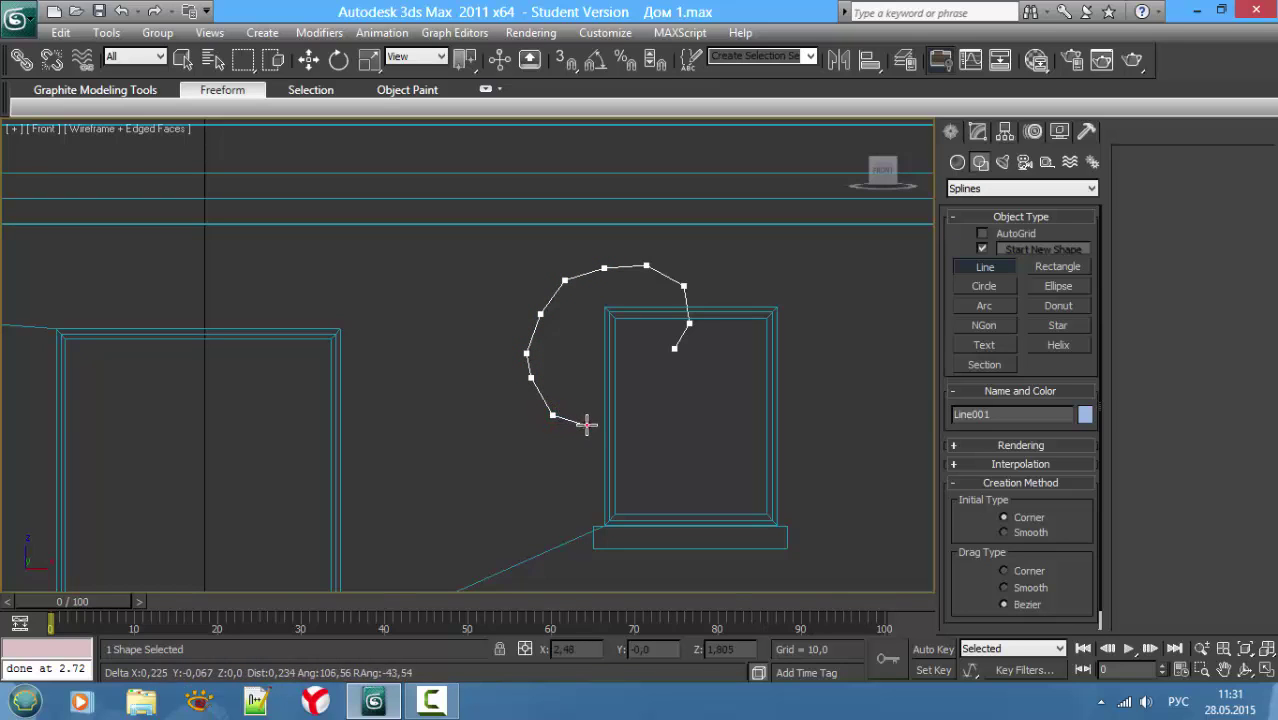
left_click(587, 425)
left_click(630, 415)
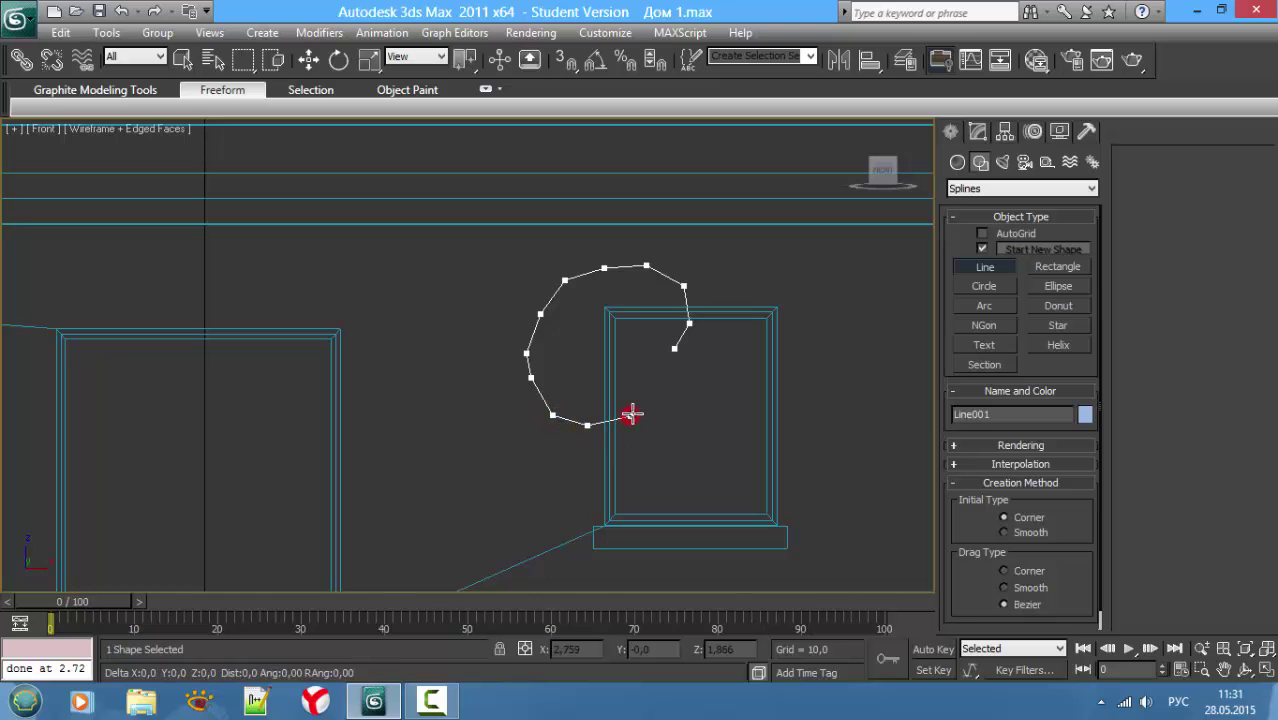
left_click(675, 347)
left_click(634, 404)
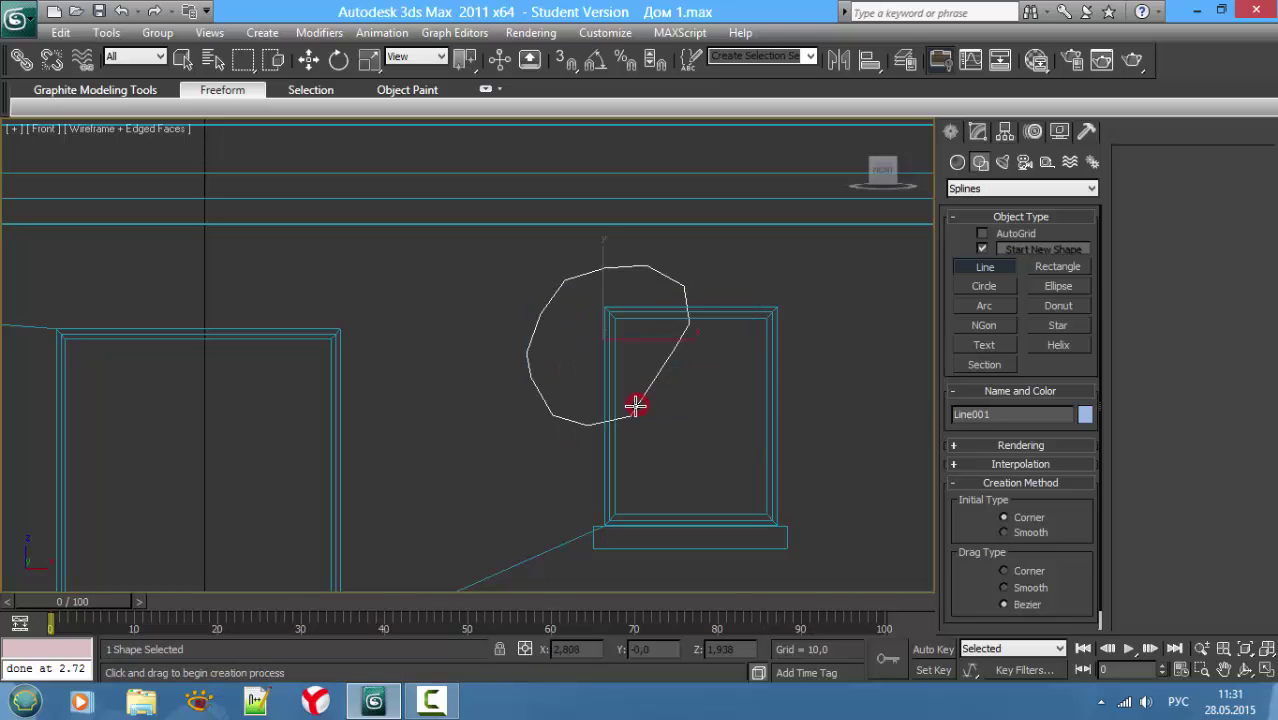
key("F3")
key("alt+w")
Step: Maximize and zoom the Perspective view, with the Move tool active
left_click(712, 444)
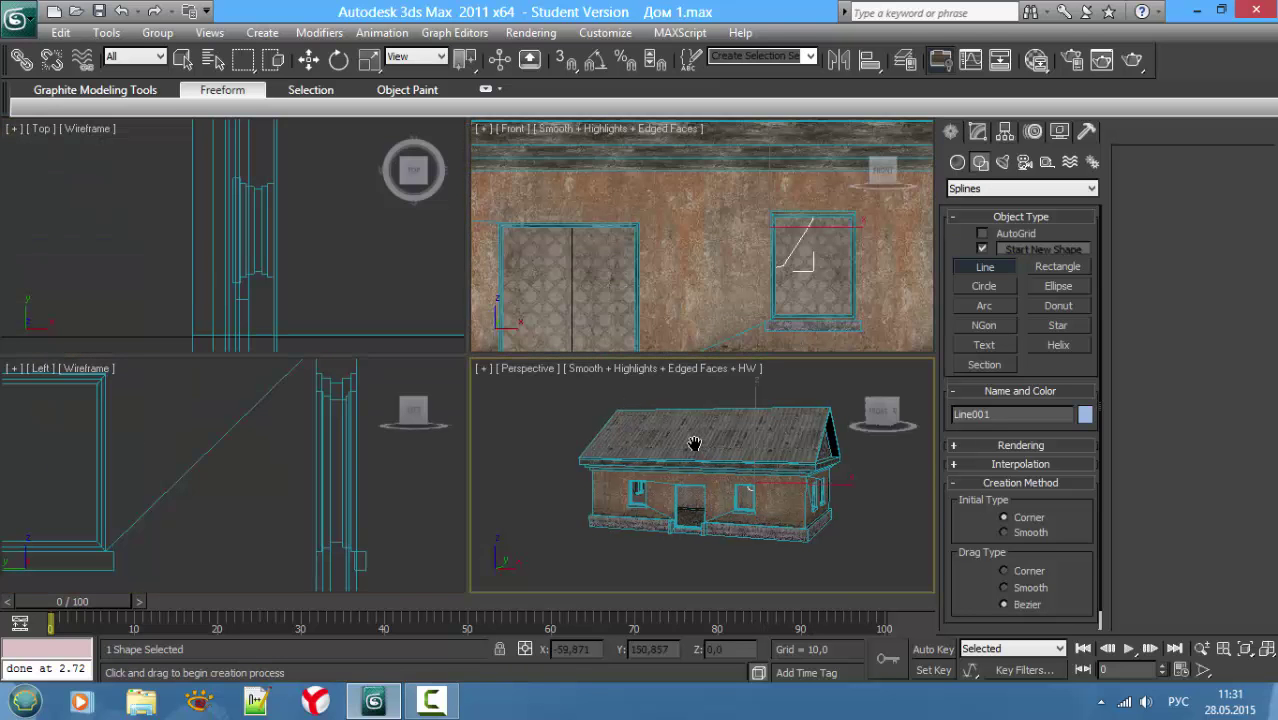
key("alt+w")
scroll(612, 440, "up", 10)
scroll(710, 450, "down", 2)
scroll(710, 450, "down", 3)
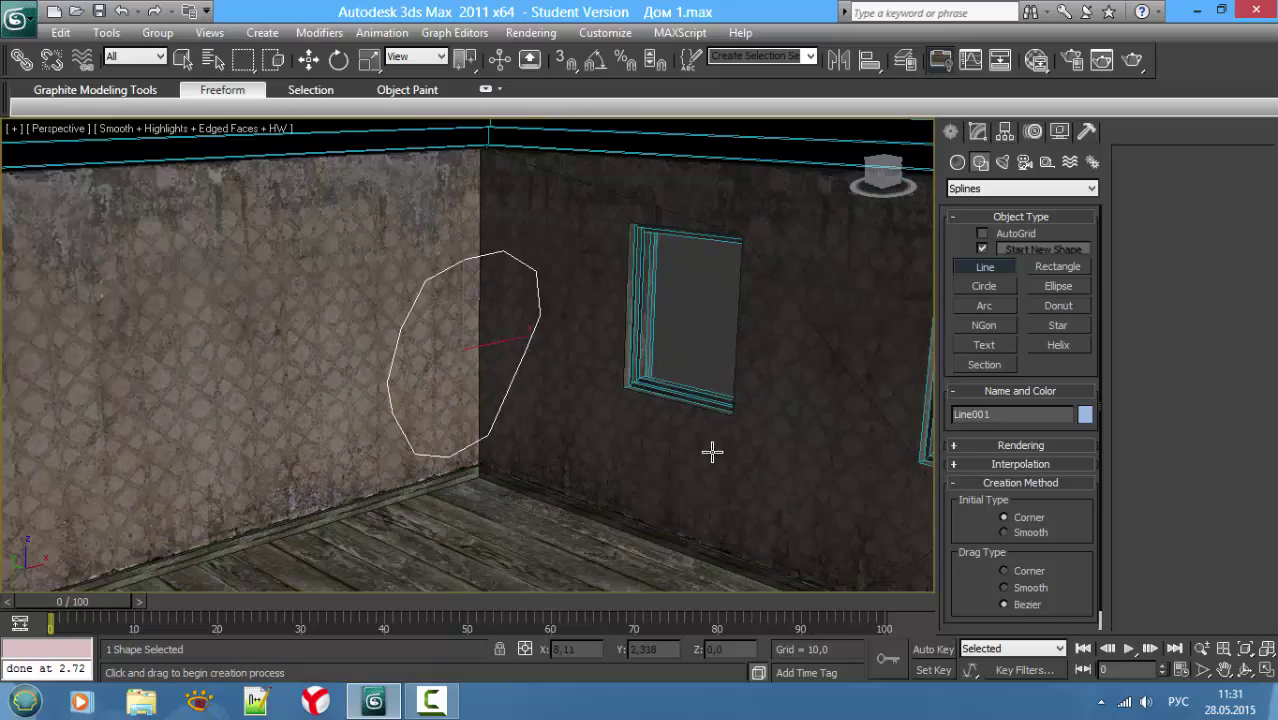
scroll(708, 449, "down", 3)
scroll(708, 449, "down", 5)
key("w")
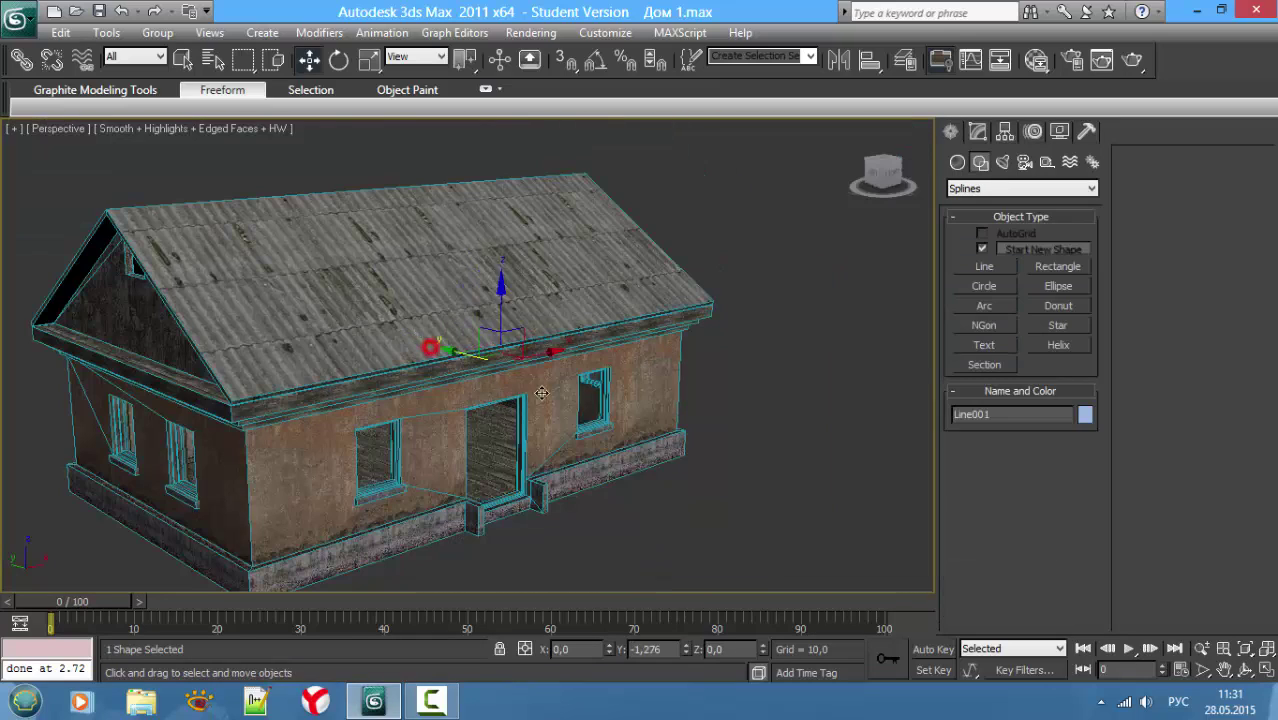
Step: Give Line001 a Shell modifier (Outer Amount 1,0) and convert it to Editable Poly
left_click(978, 132)
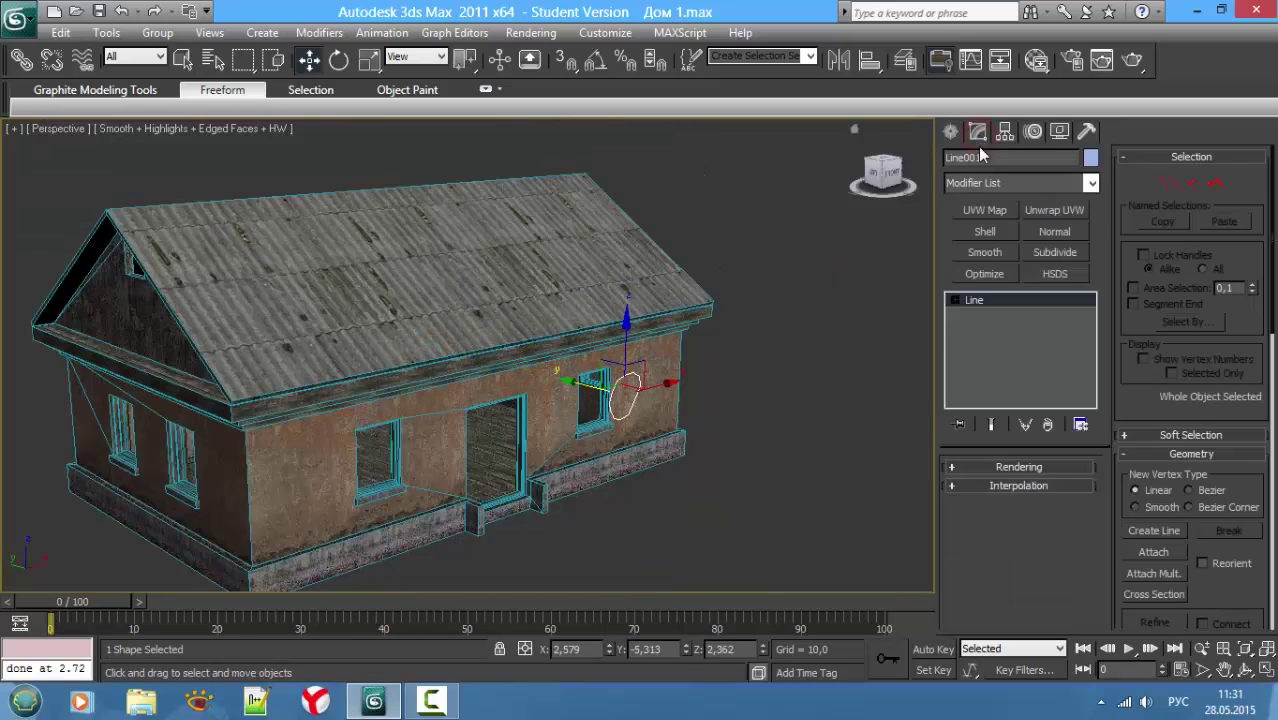
left_click(970, 232)
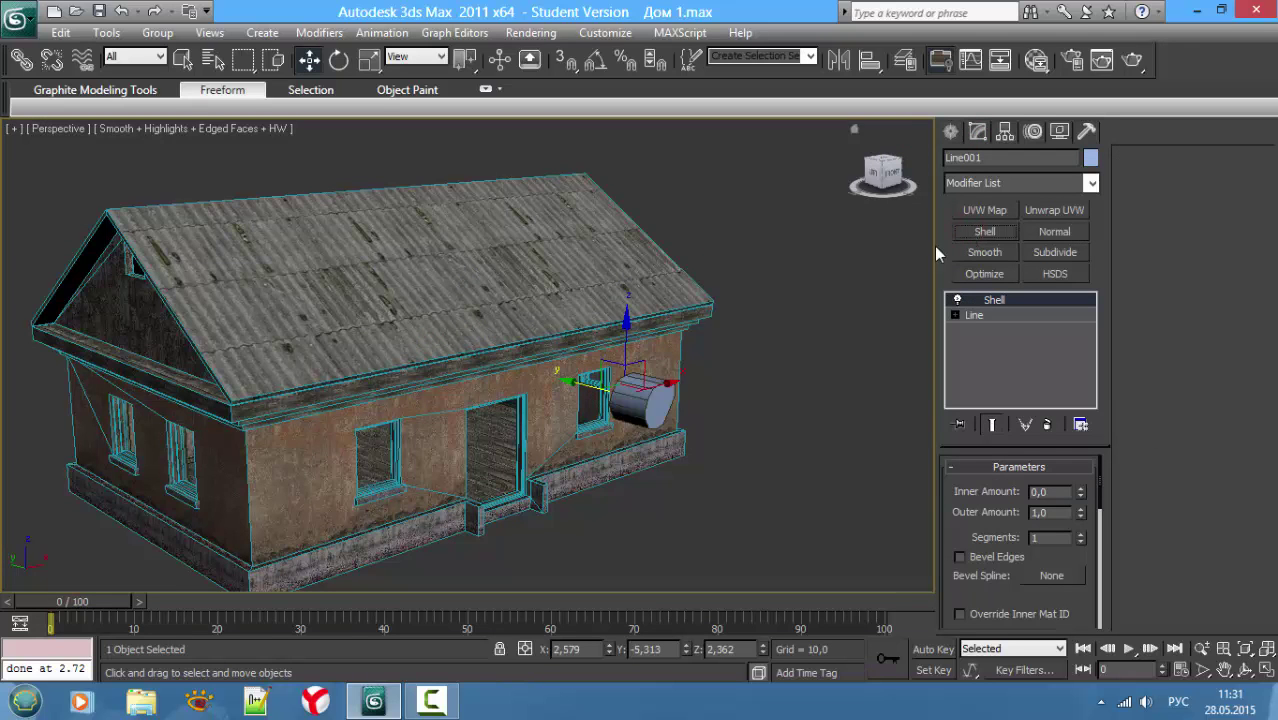
right_click(588, 432)
left_click(810, 601)
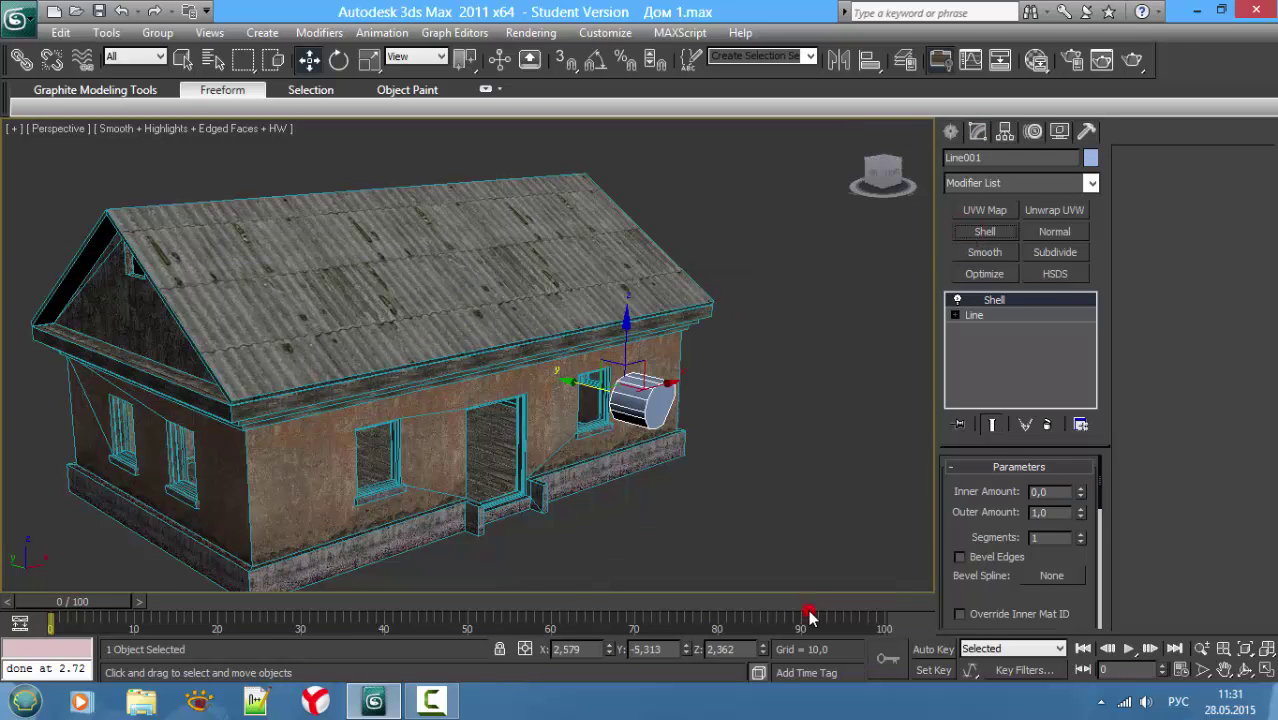
Step: Switch the viewport to wireframe, then back to textured shading with edged faces
middle_click_drag(673, 430, 693, 428)
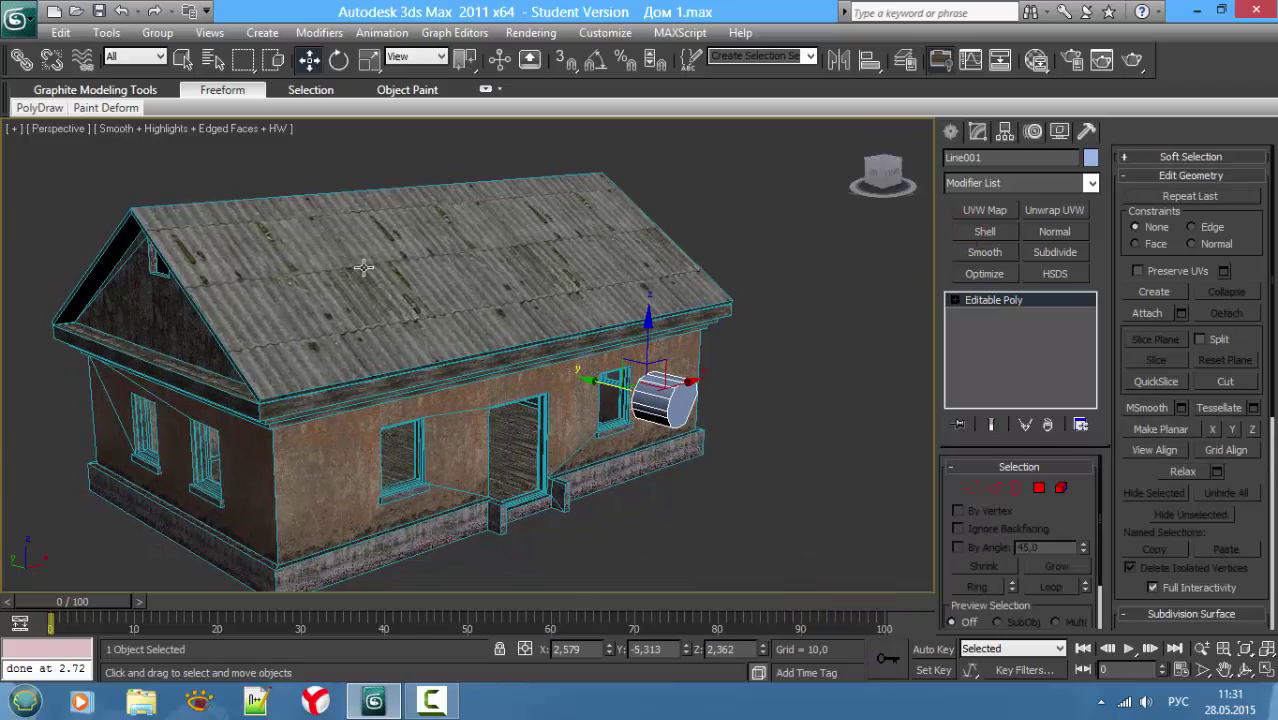
left_click(255, 128)
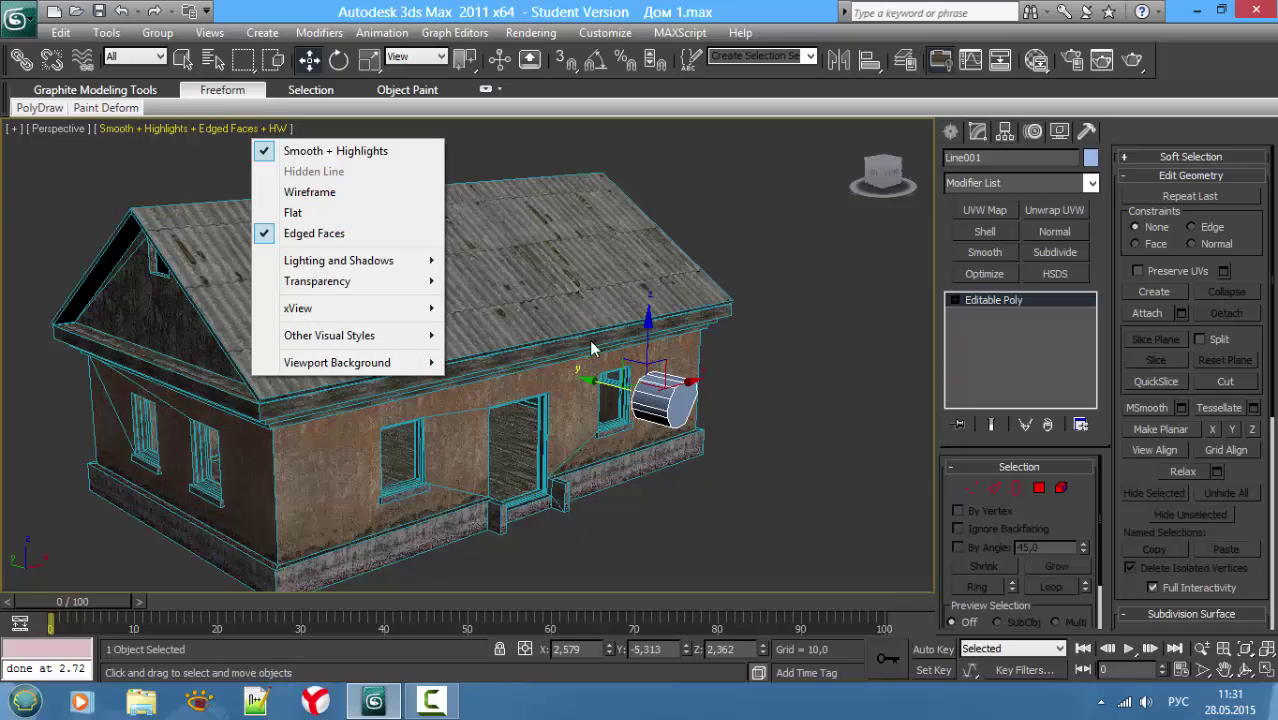
left_click(310, 191)
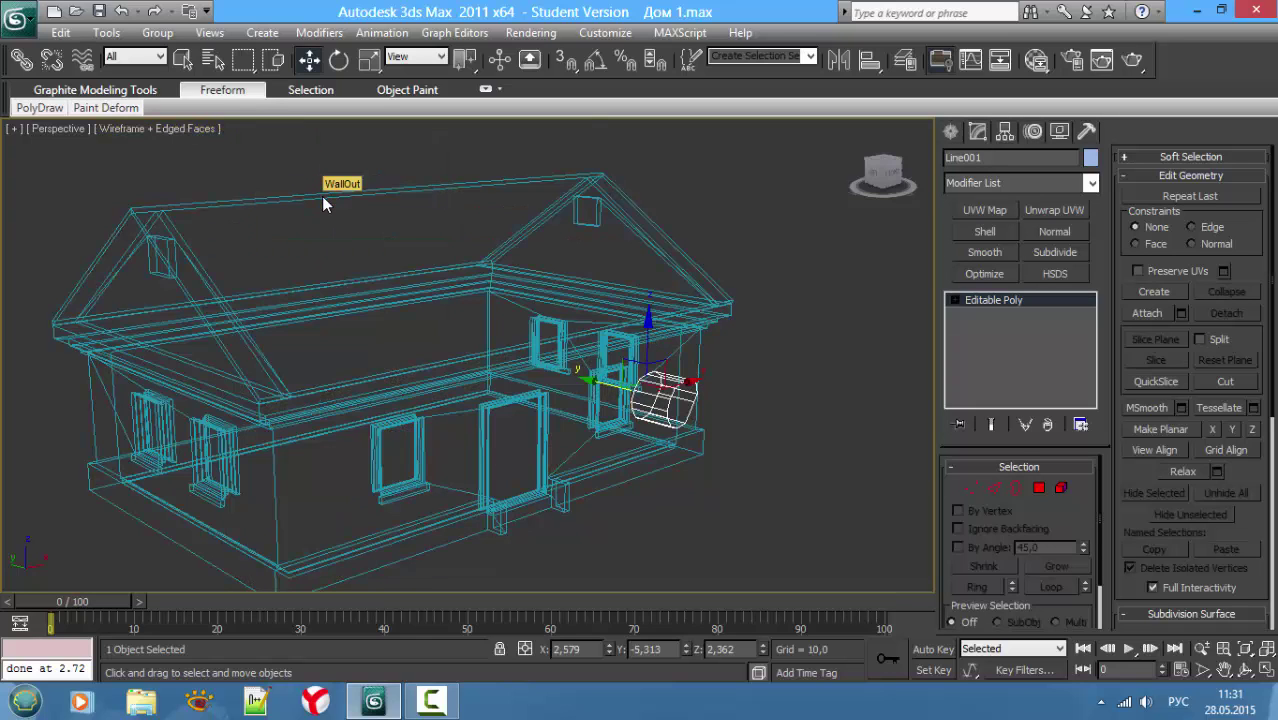
key("F3")
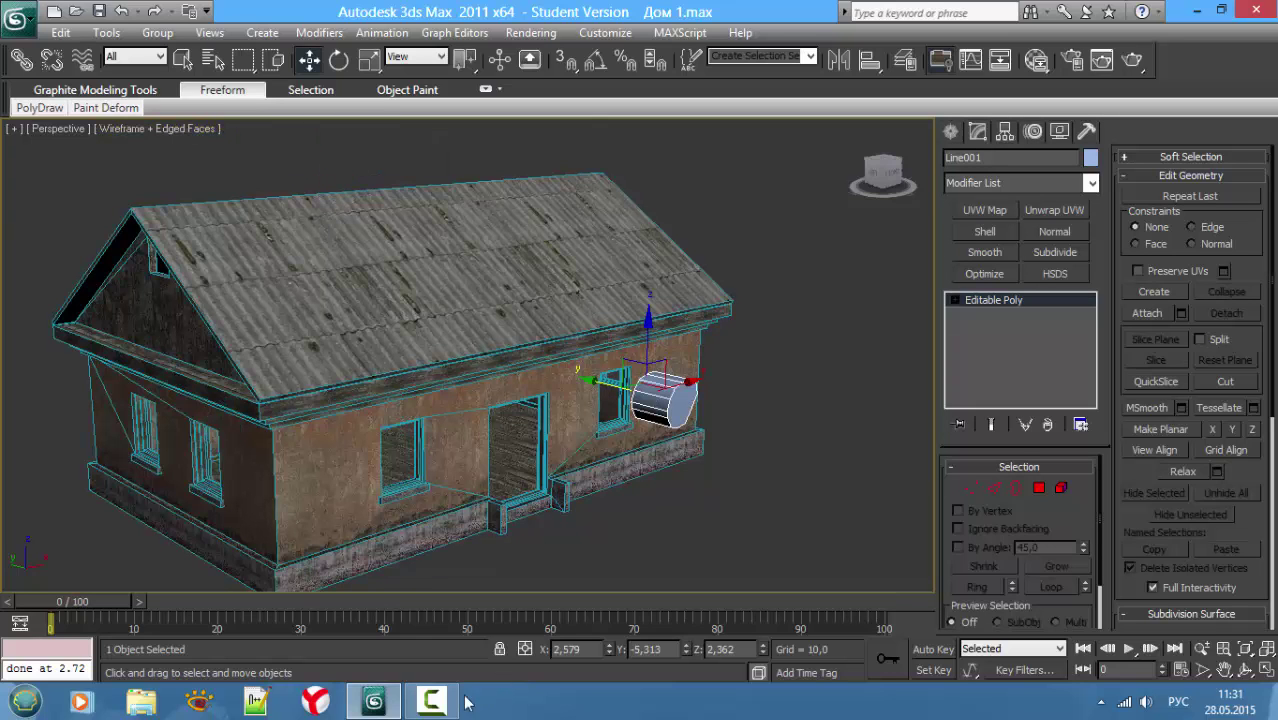
left_click(432, 702)
Step: Move the Line001 cylinder left onto the window
left_click(1189, 625)
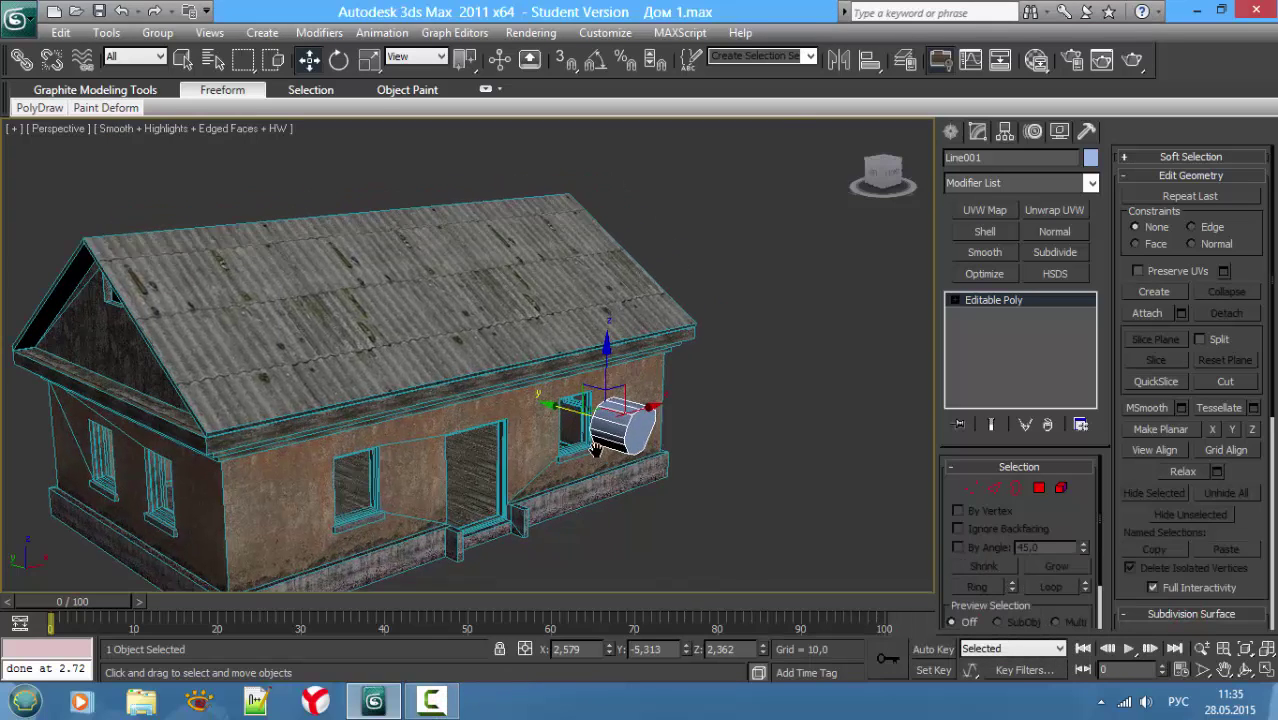
scroll(655, 410, "up", 5)
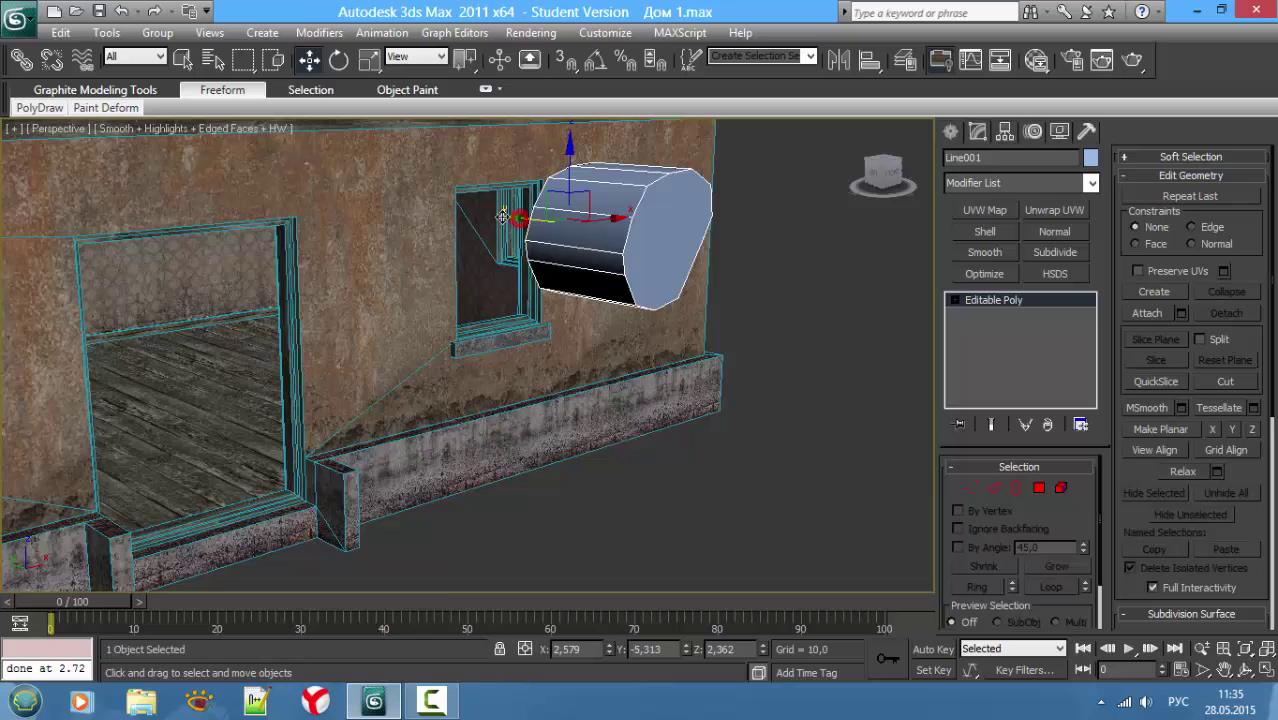
left_click_drag(503, 217, 382, 194)
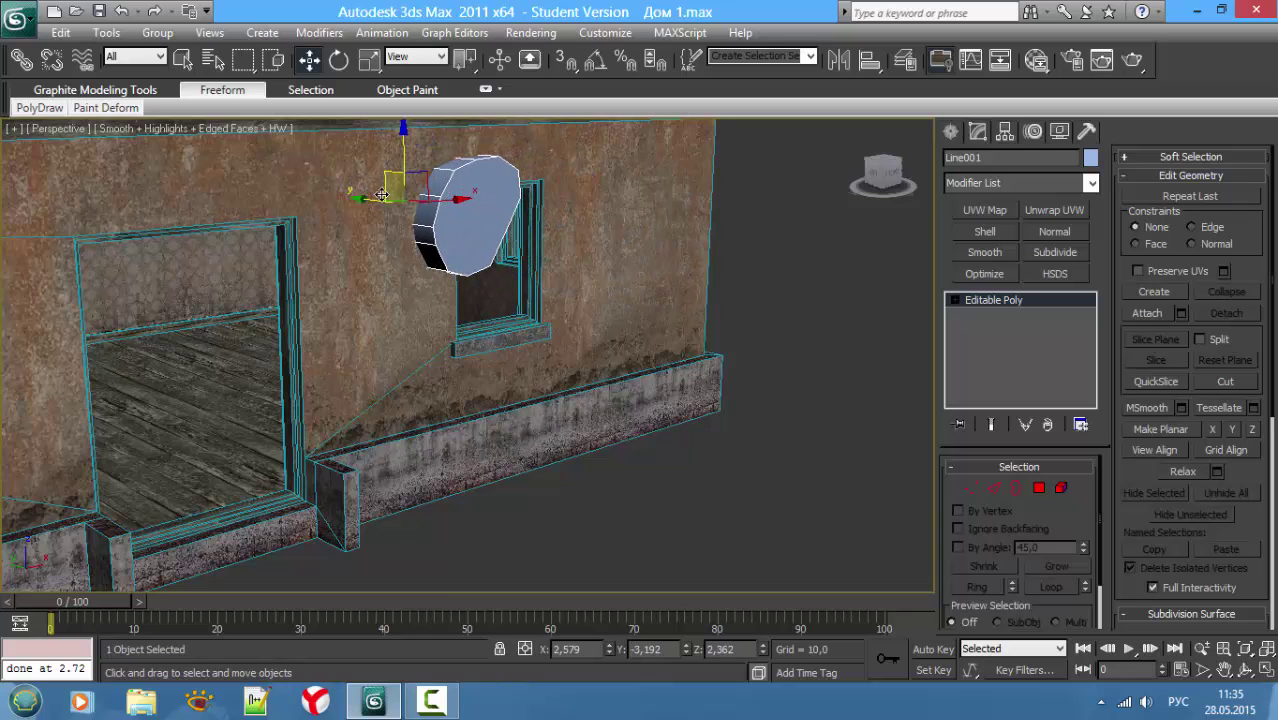
Step: Shift-clone the cylinder to the right as Line002, then select WallOut
left_click_drag(363, 197, 800, 245, "shift")
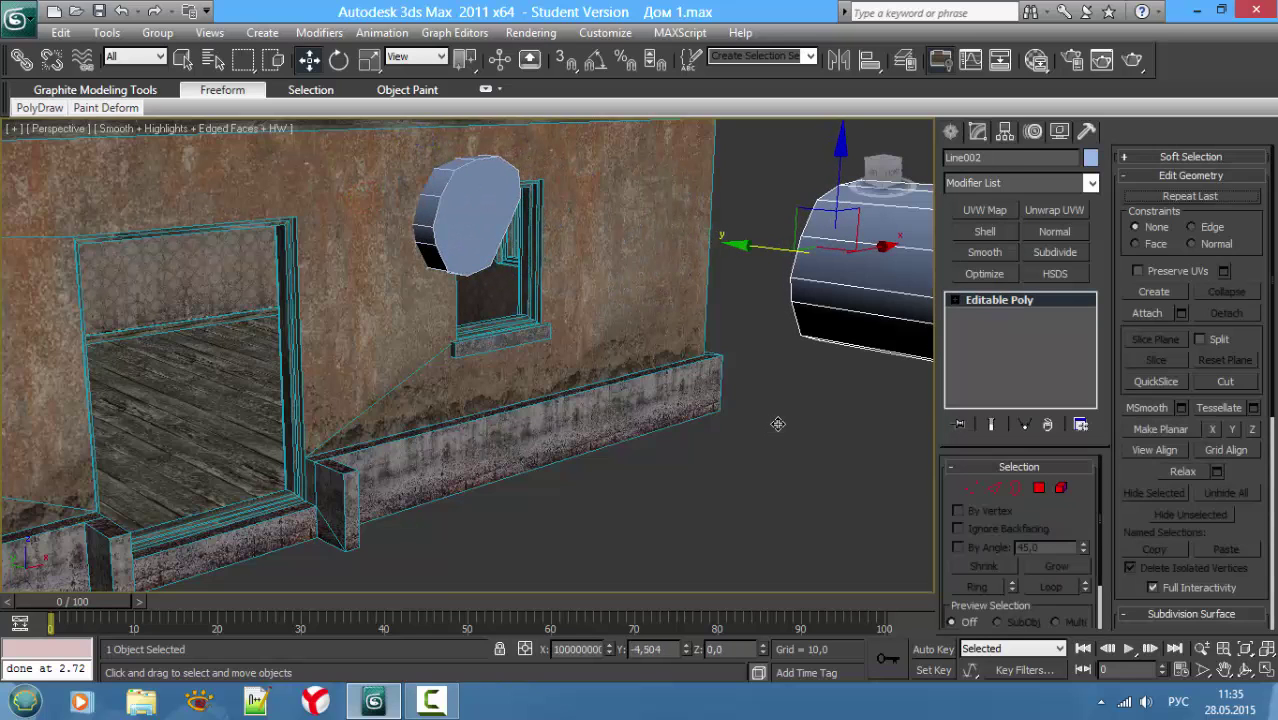
left_click(635, 428)
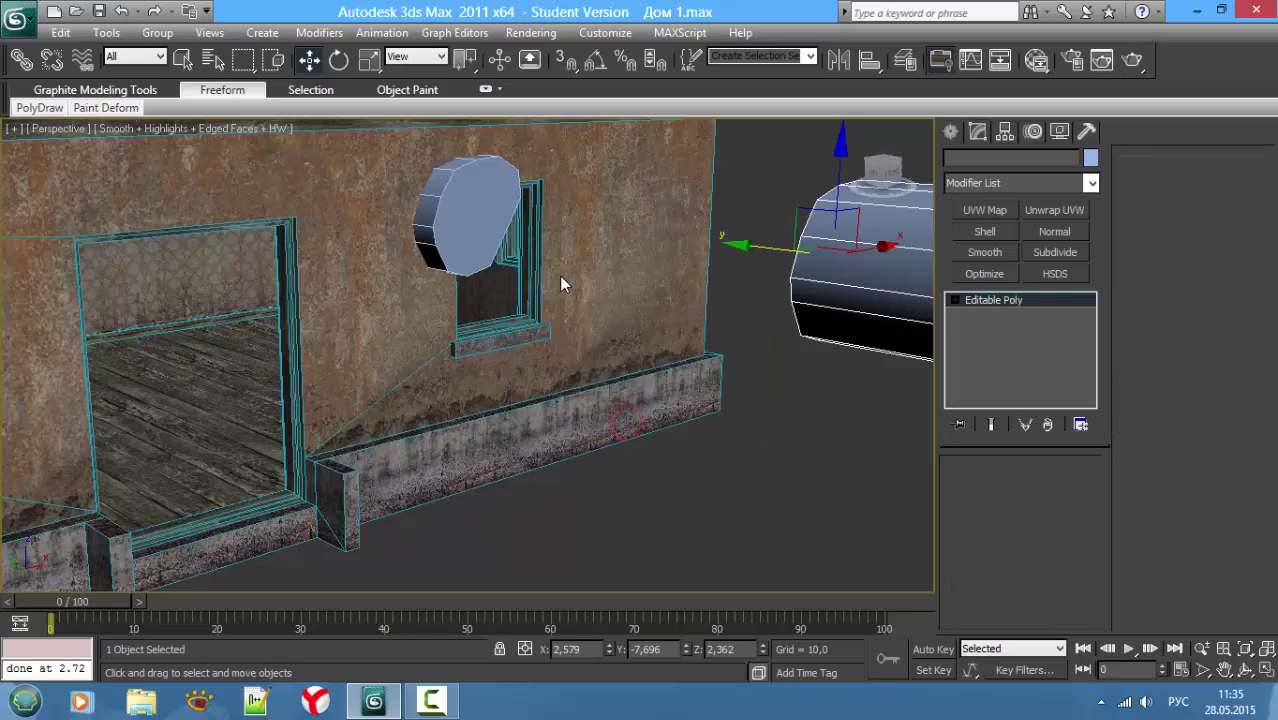
left_click(568, 443)
Step: Boolean-subtract the Line001 cylinder from WallOut using Pick Operand B
key("q")
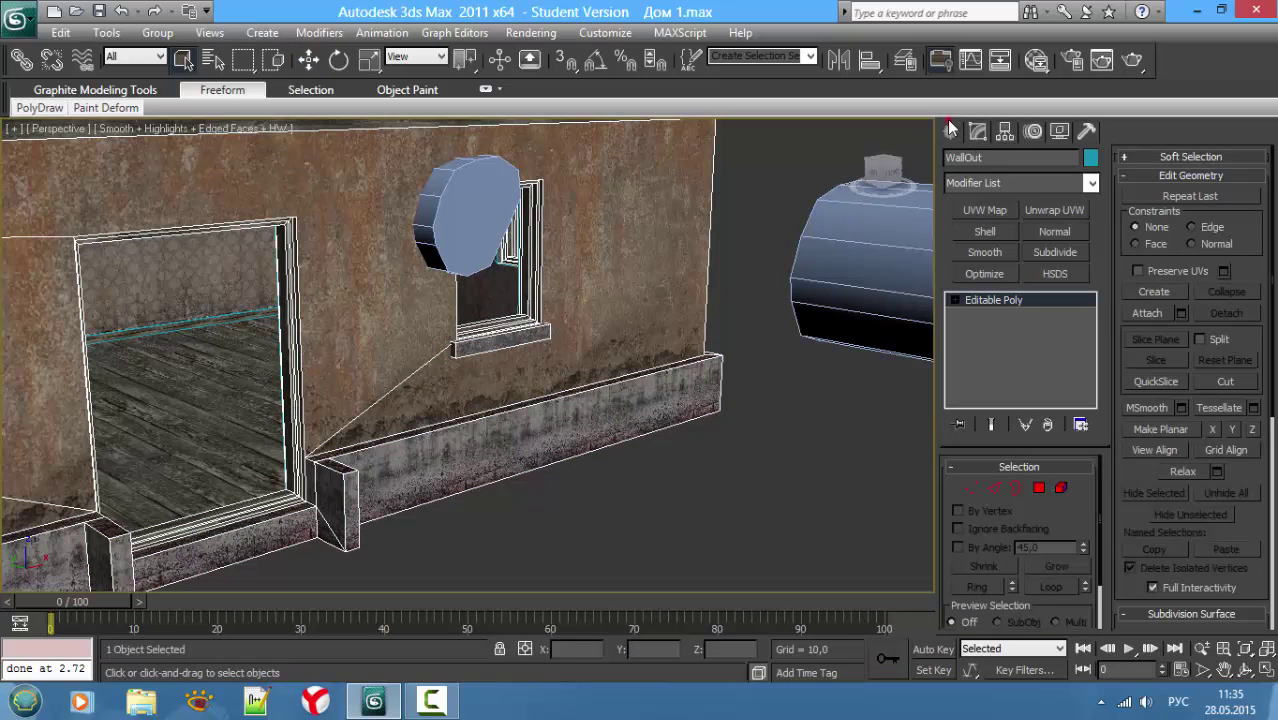
left_click(950, 129)
left_click(958, 163)
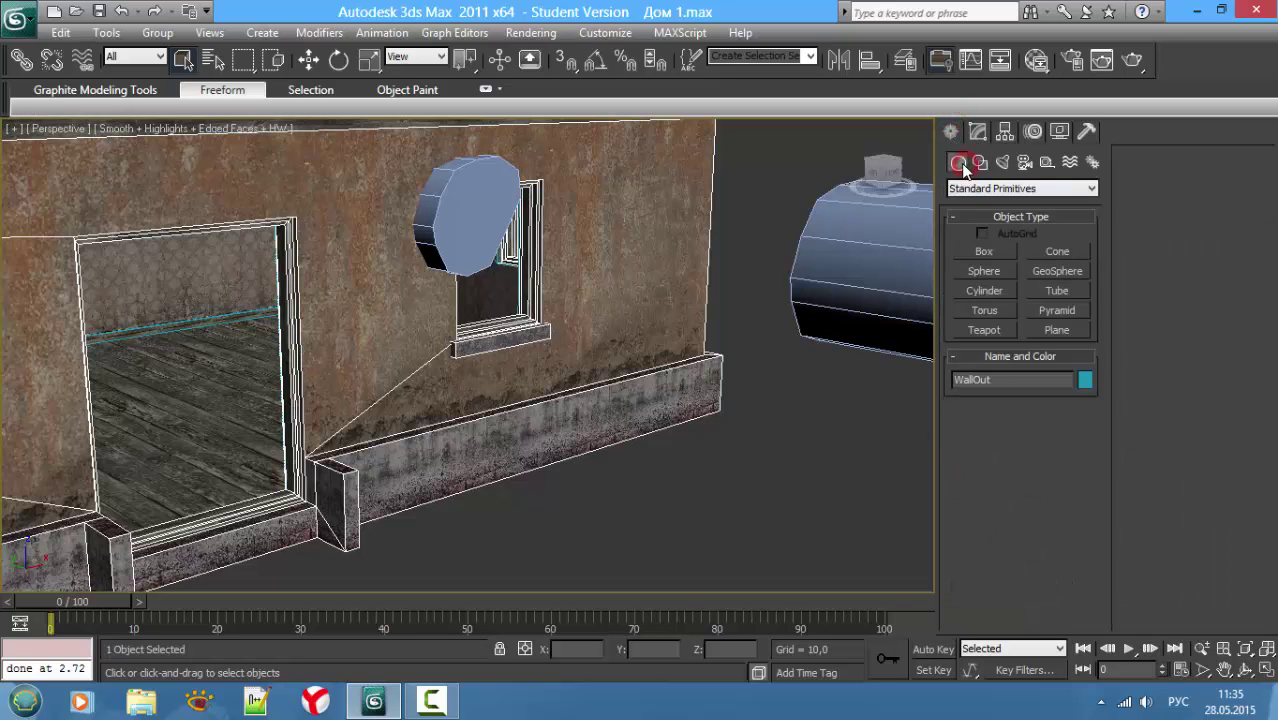
left_click(1020, 188)
left_click(980, 231)
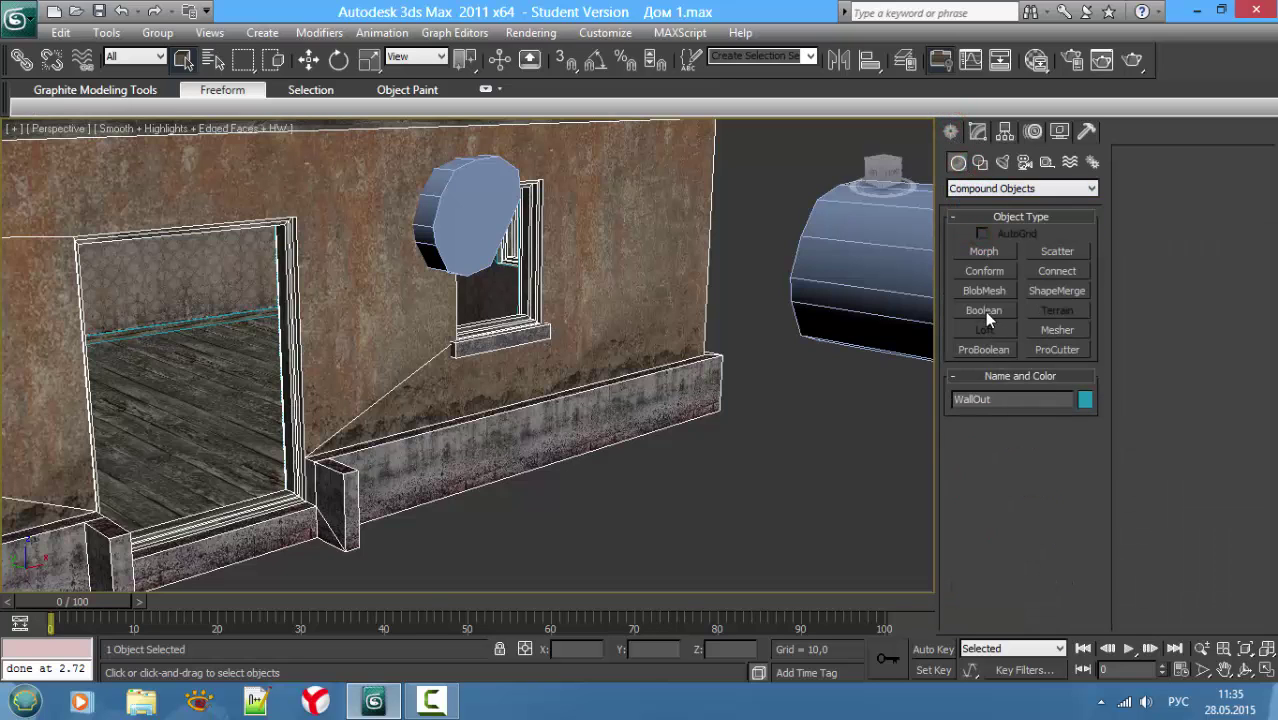
left_click(984, 310)
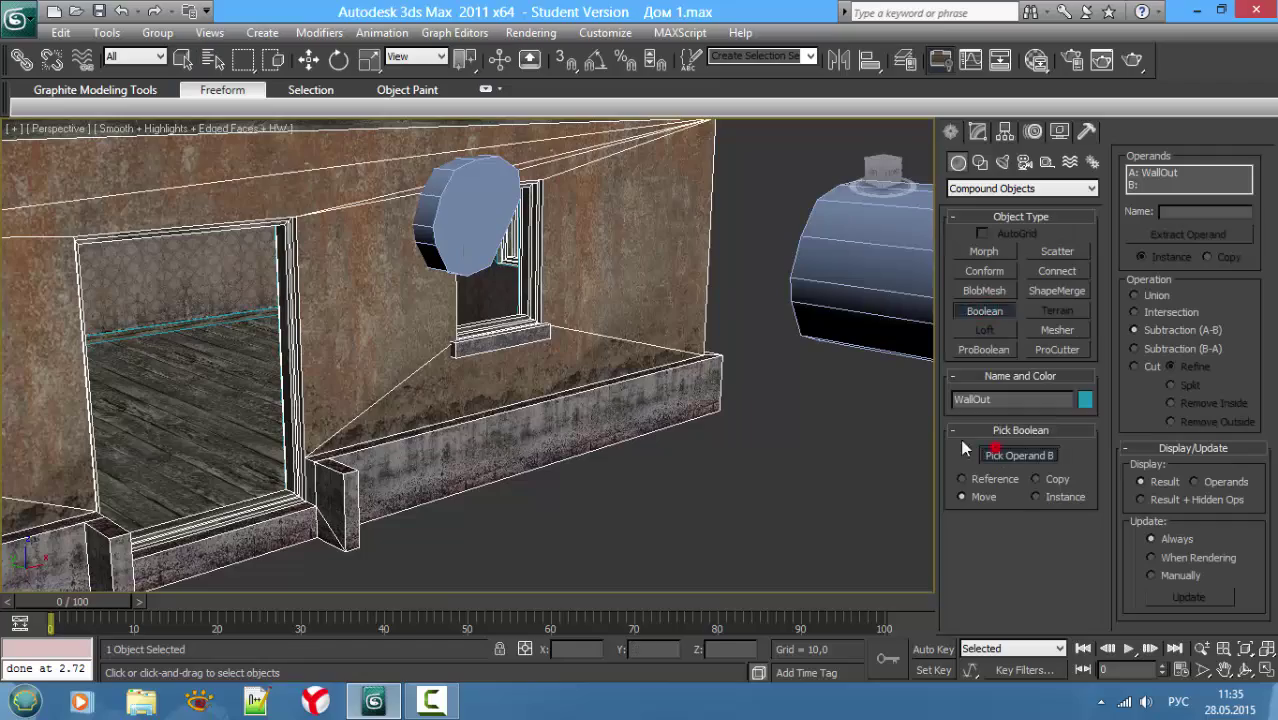
left_click(1018, 455)
left_click(457, 214)
Step: Convert the cut wall to Editable Poly
mouse_move(460, 215)
middle_mouse_down()
mouse_move(525, 305)
mouse_move(431, 336)
mouse_move(382, 329)
mouse_move(472, 334)
middle_mouse_up()
scroll(525, 305, "up", 5)
scroll(525, 305, "down", 5)
right_click(537, 341)
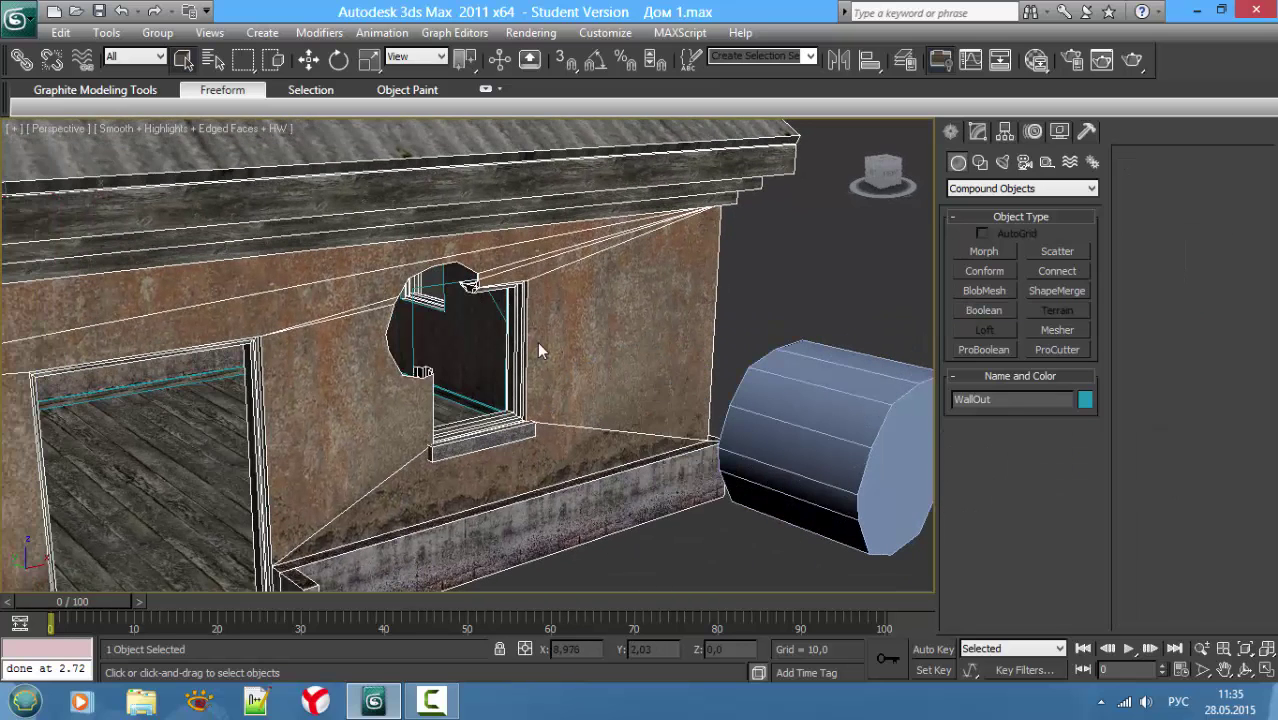
right_click(546, 403)
left_click(772, 590)
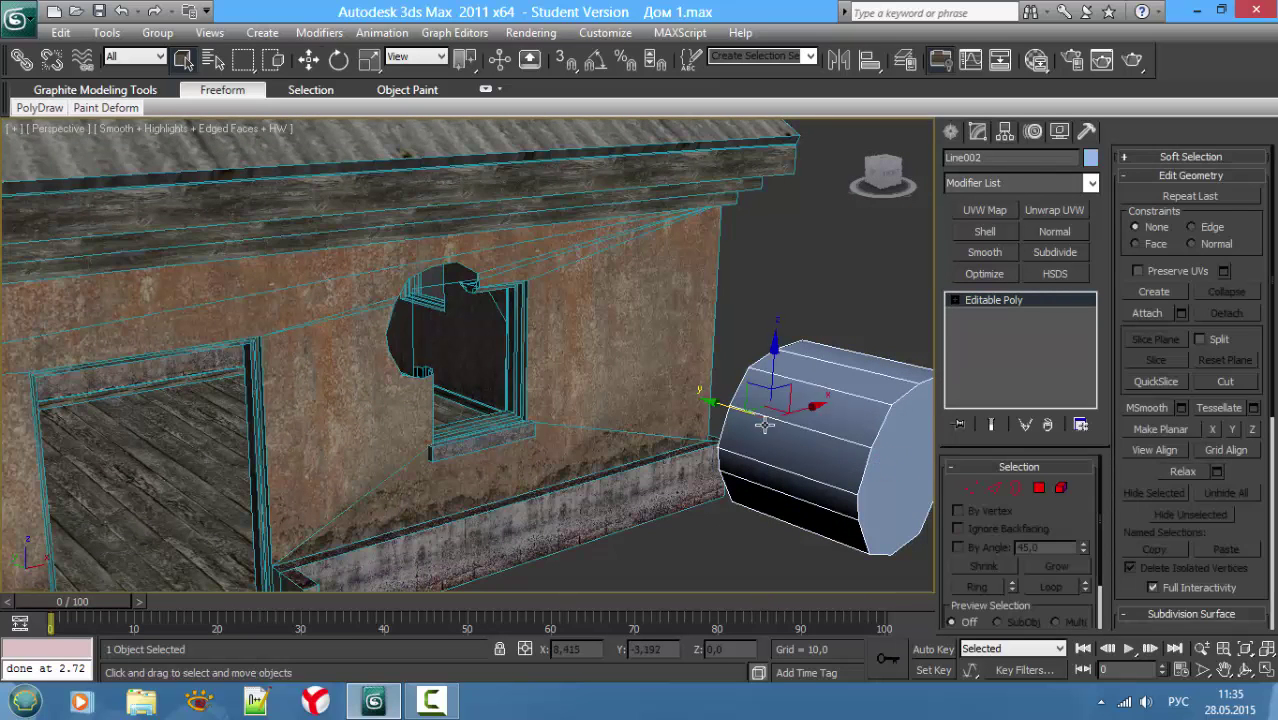
Step: Move Line002 into the window opening and select the cut wall Object001
key("w")
left_click_drag(733, 409, 344, 311)
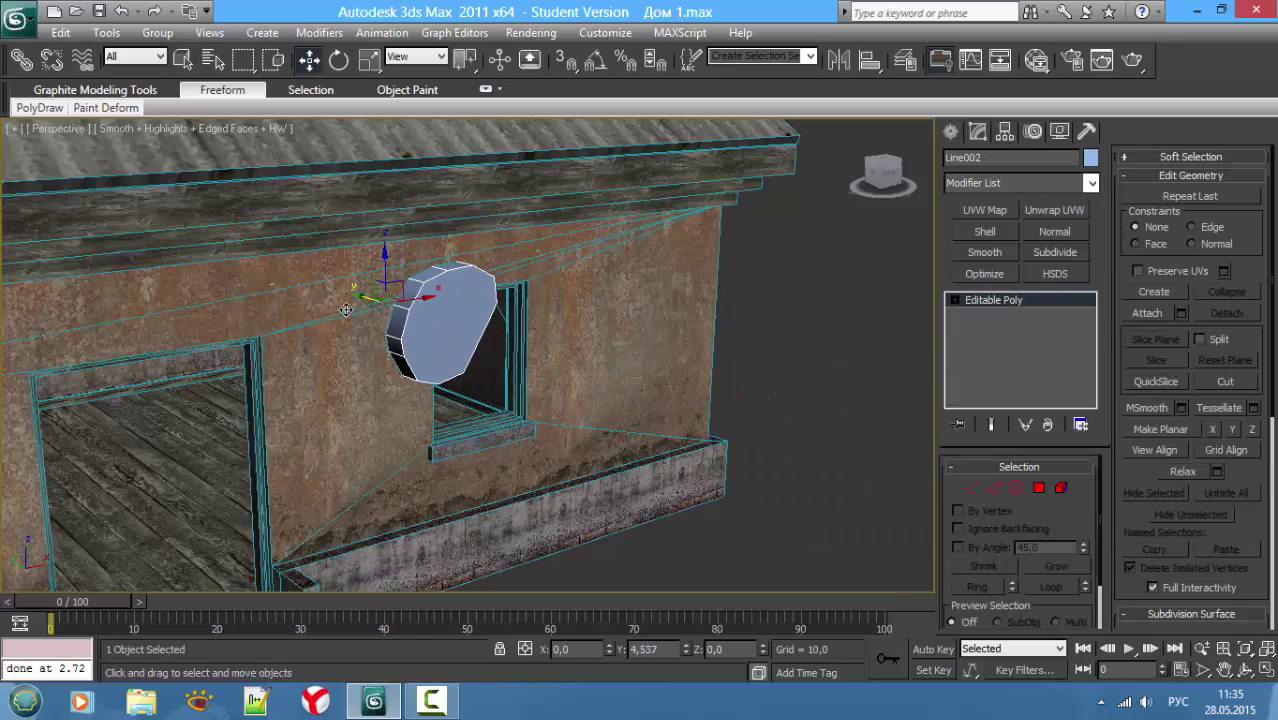
key("q")
left_click(210, 479)
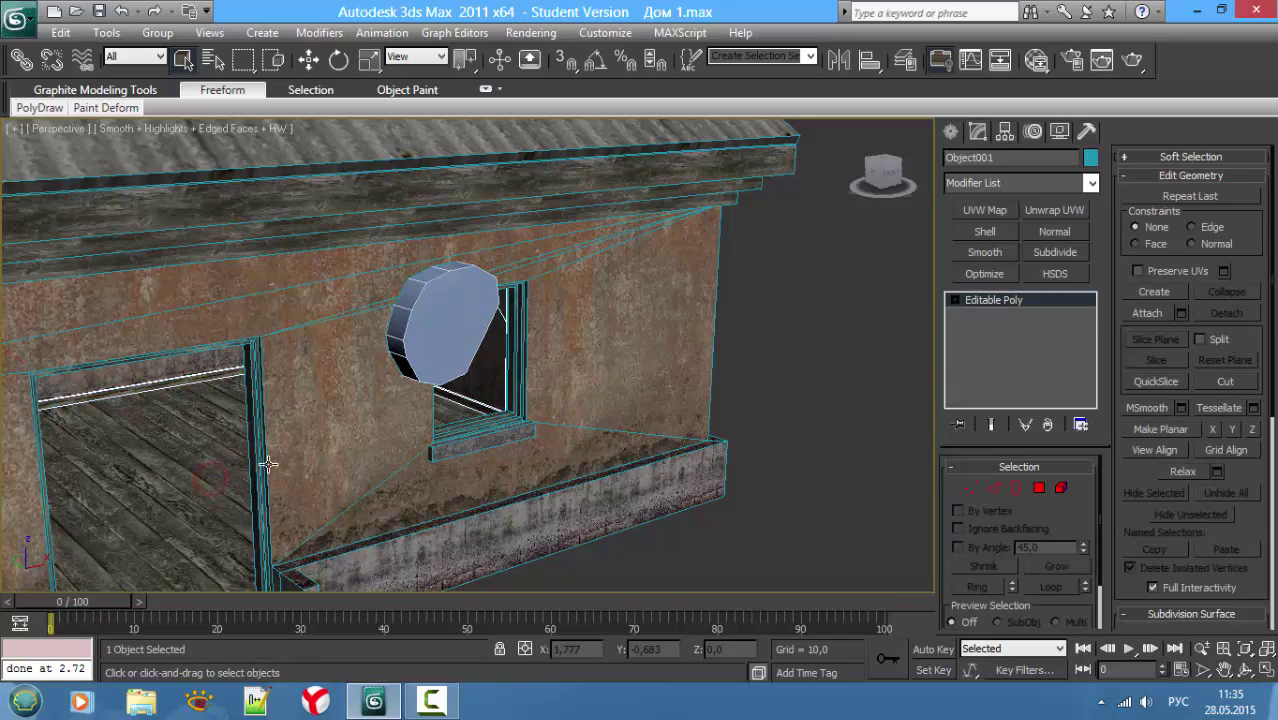
Step: Boolean-subtract Line002 from Object001 and convert the result to Editable Poly
left_click(950, 131)
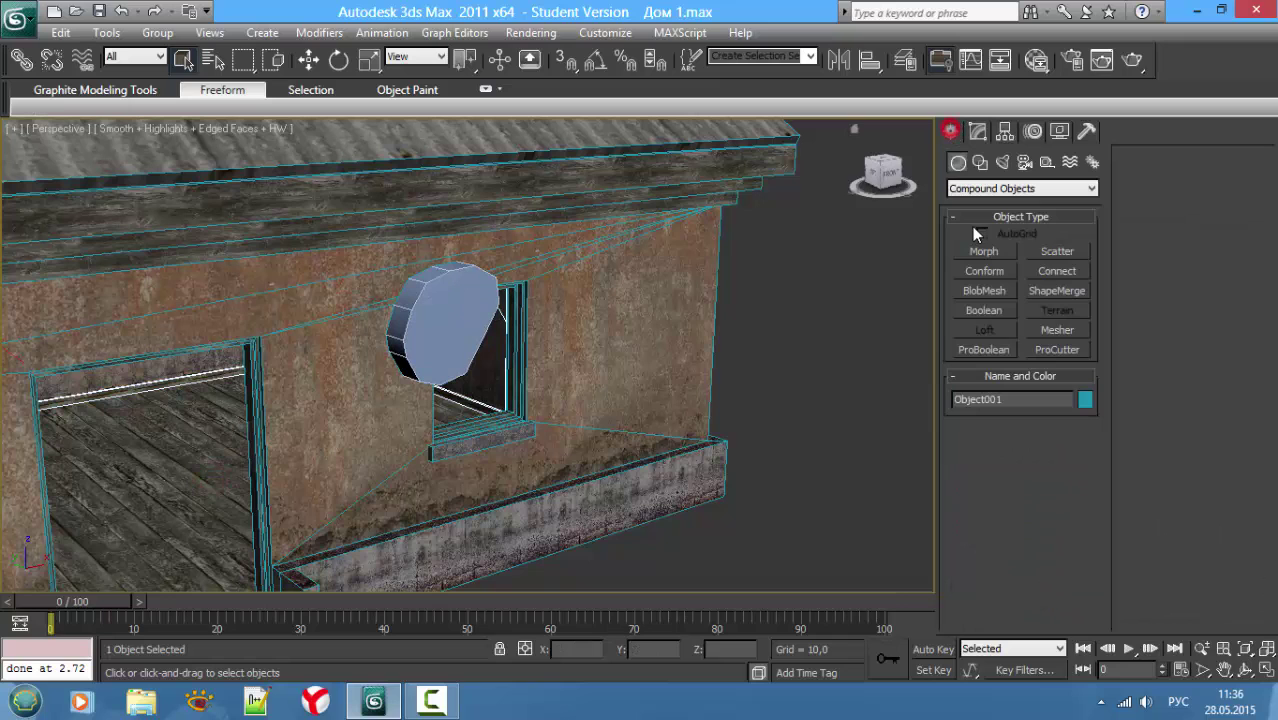
left_click(983, 311)
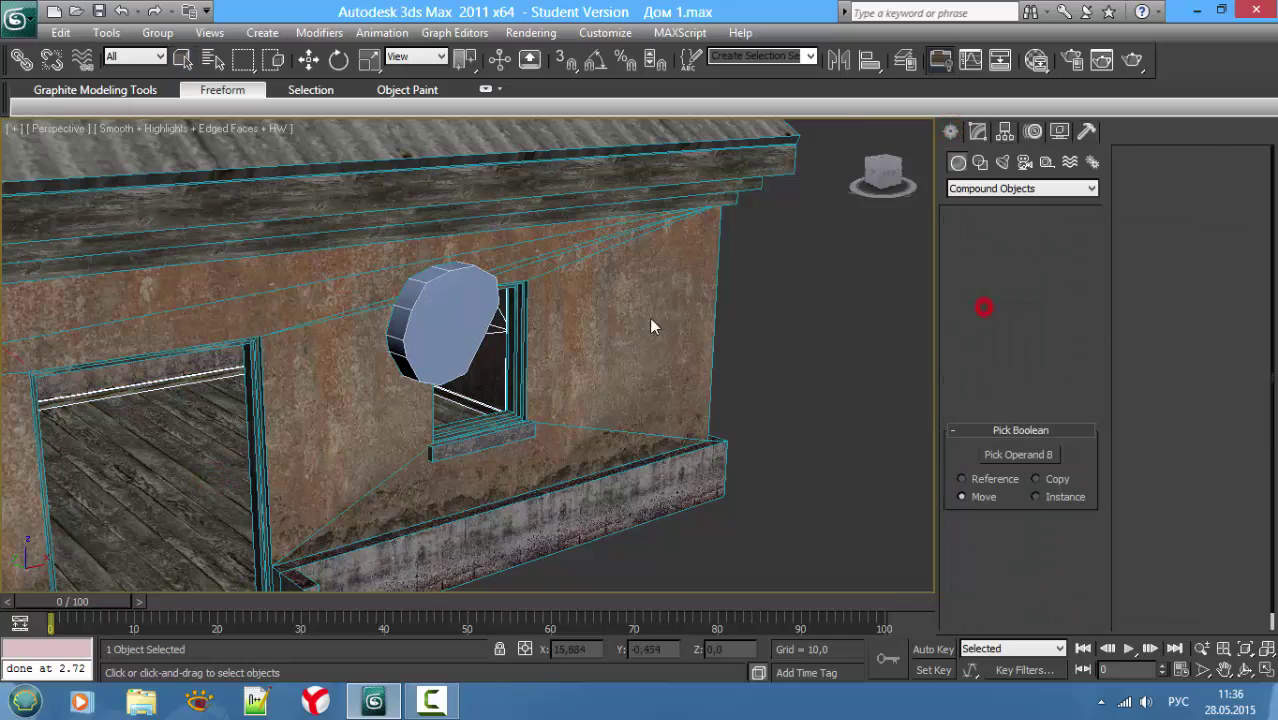
left_click(1007, 453)
left_click(438, 333)
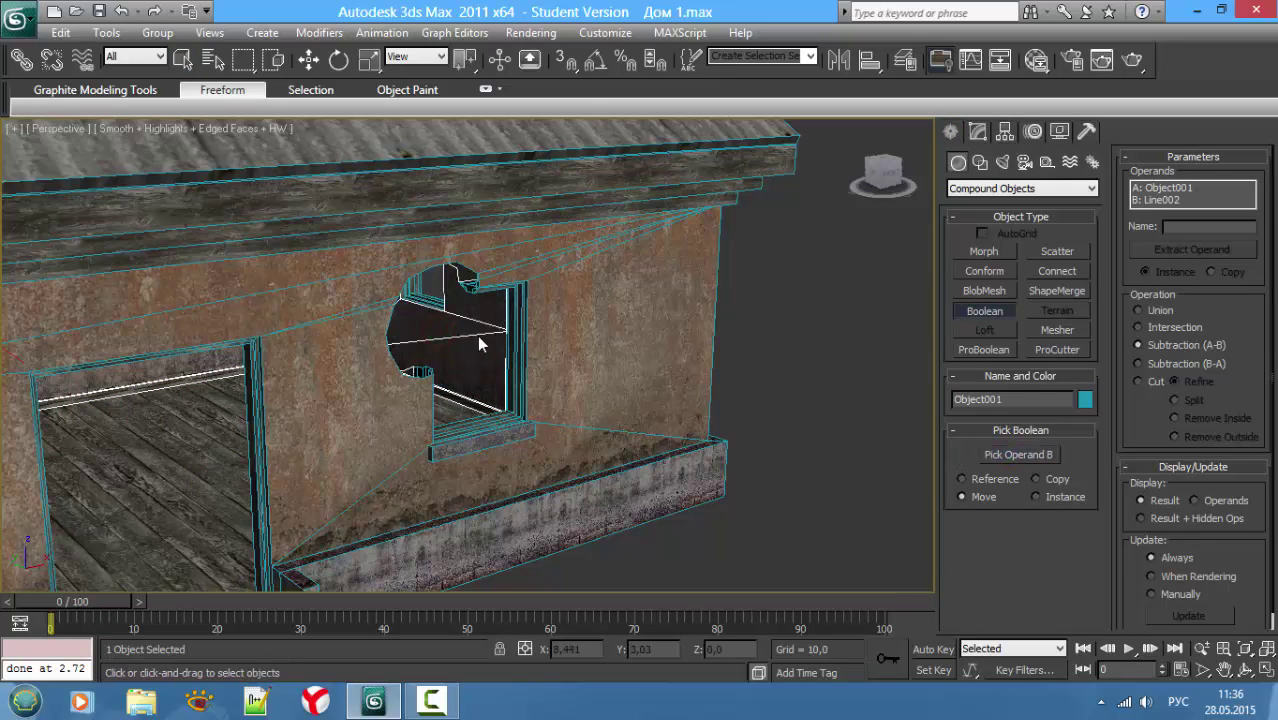
mouse_move(475, 343)
middle_mouse_down("alt")
mouse_move(573, 337)
mouse_move(601, 300)
mouse_move(695, 270)
mouse_move(251, 365)
mouse_move(397, 362)
mouse_move(662, 294)
mouse_move(411, 331)
mouse_move(404, 371)
middle_mouse_up("alt")
right_click(598, 452)
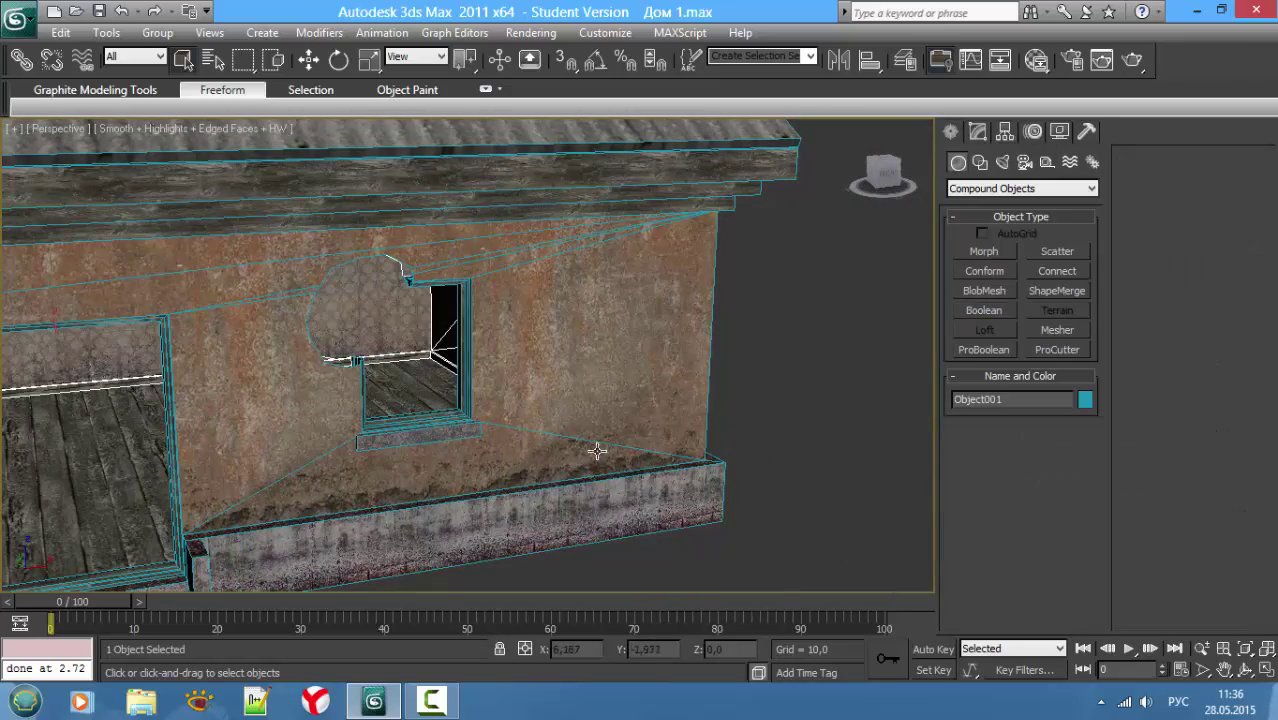
right_click(607, 482)
left_click(905, 641)
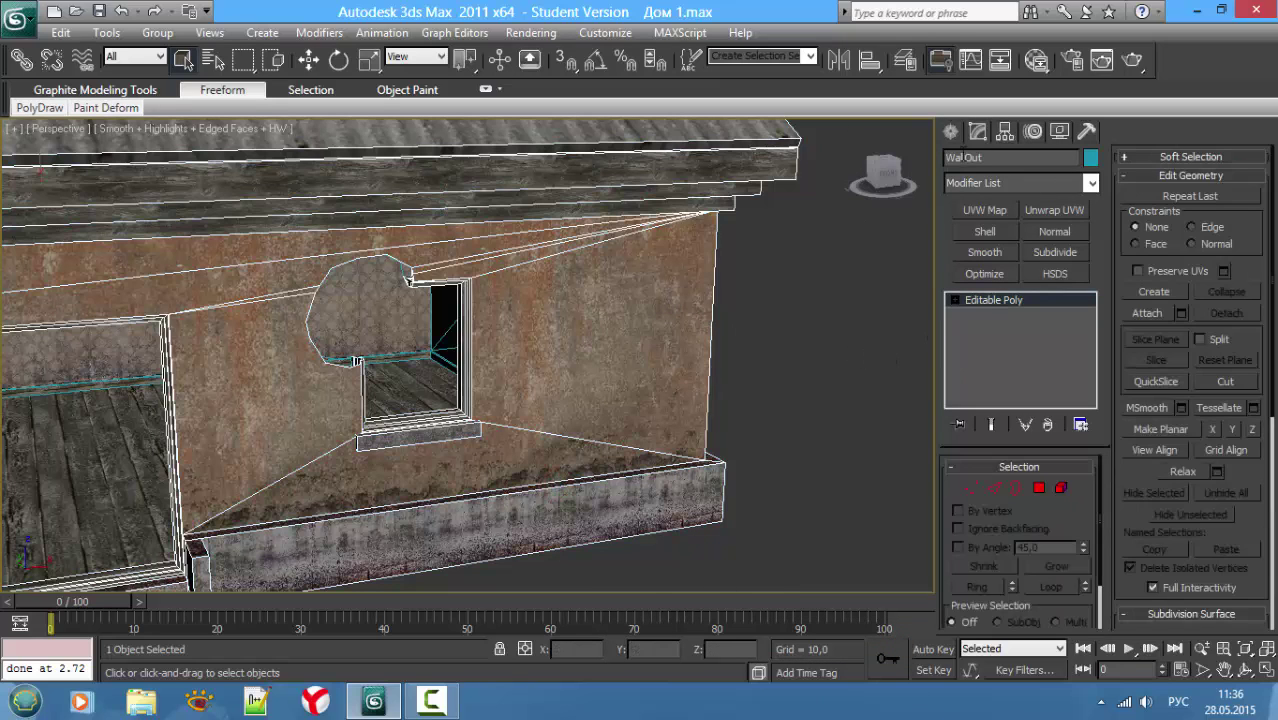
Step: Attach the window frame to WallOut, matching material IDs to material
left_click(950, 131)
left_click(1020, 188)
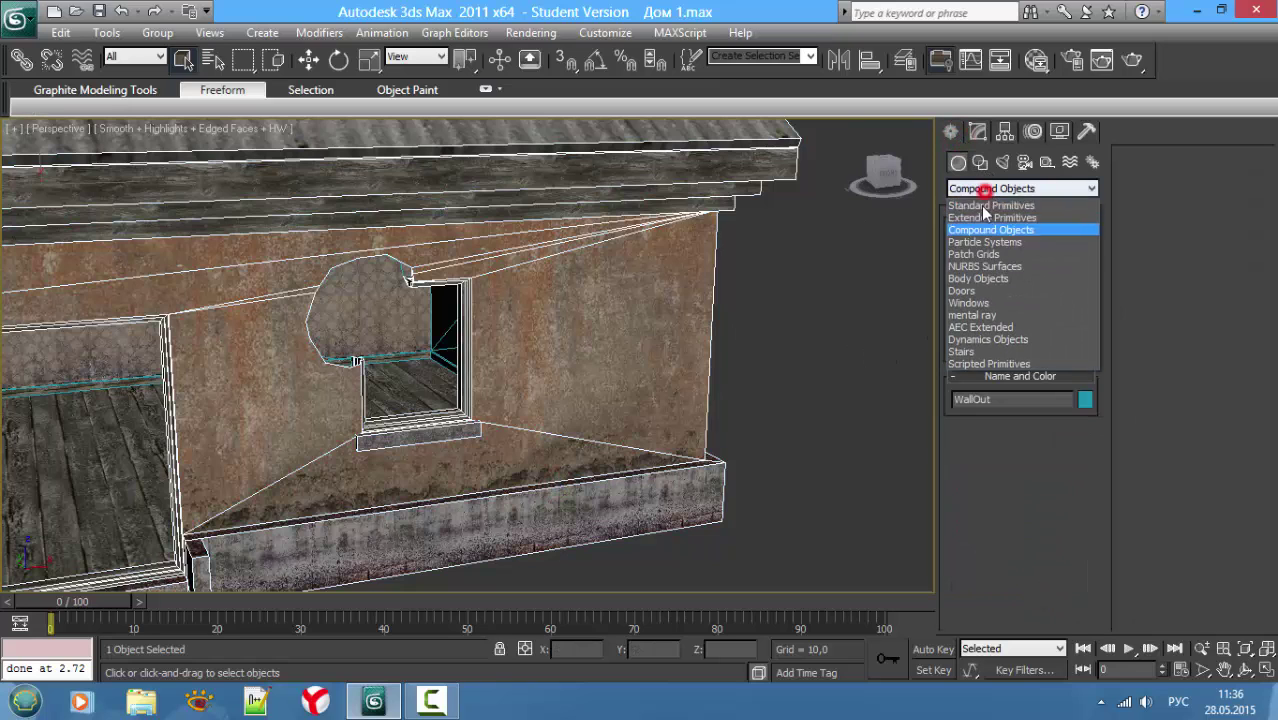
left_click(1010, 201)
left_click(977, 133)
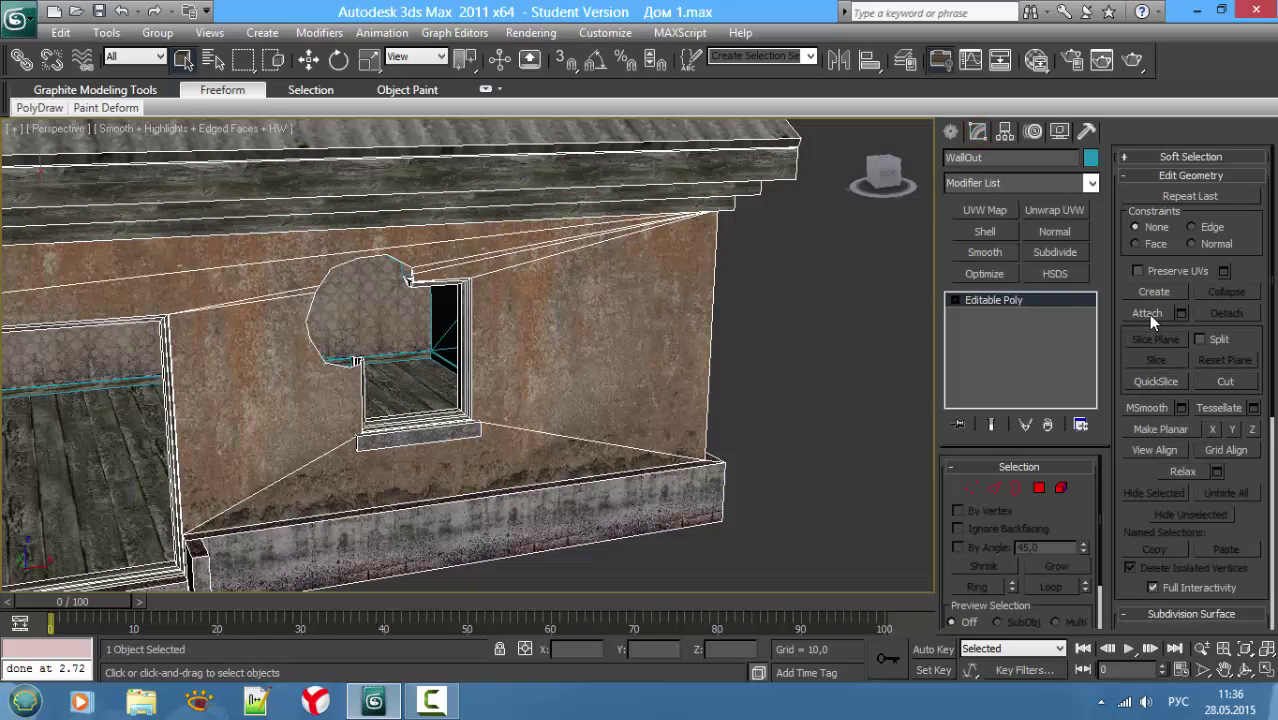
left_click(418, 367)
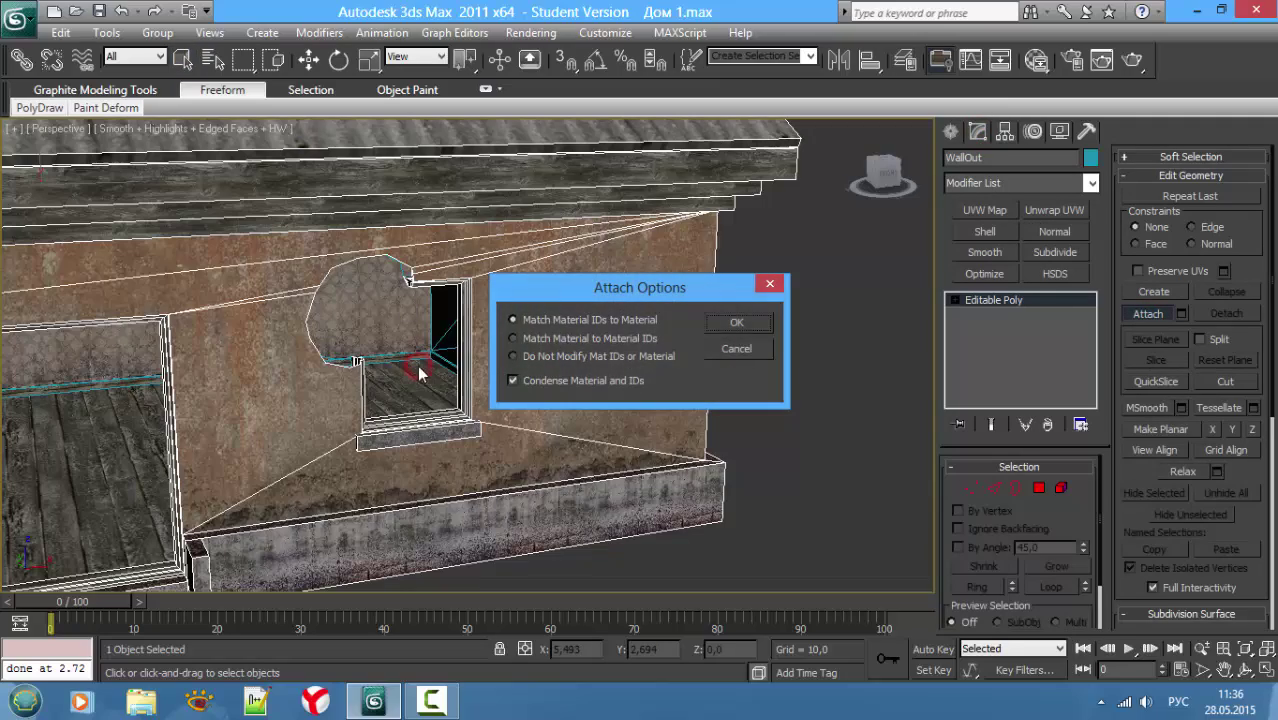
left_click(736, 323)
scroll(715, 372, "up", 3)
Step: Zoom in on the window jamb and switch WallOut to Edge sub-object mode
scroll(715, 372, "up", 3)
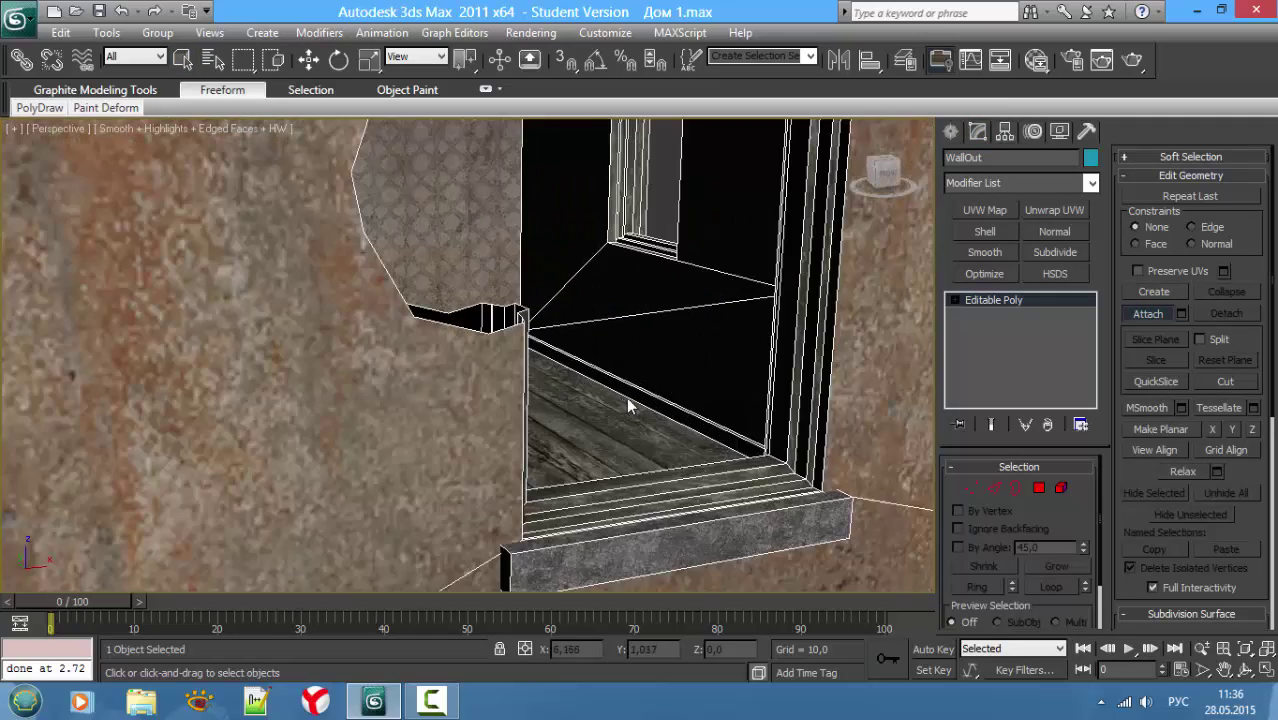
scroll(628, 405, "up", 2)
scroll(690, 372, "up", 3)
scroll(720, 368, "up", 3)
scroll(705, 378, "up", 2)
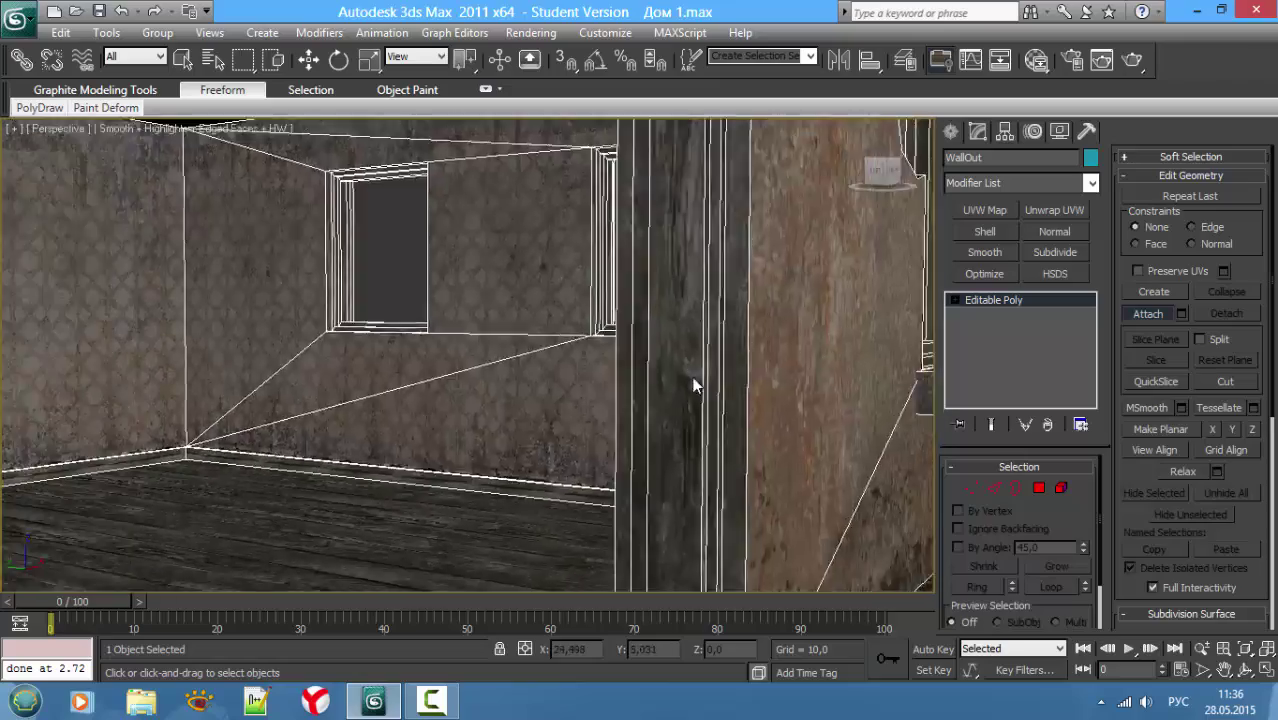
scroll(695, 385, "up", 3)
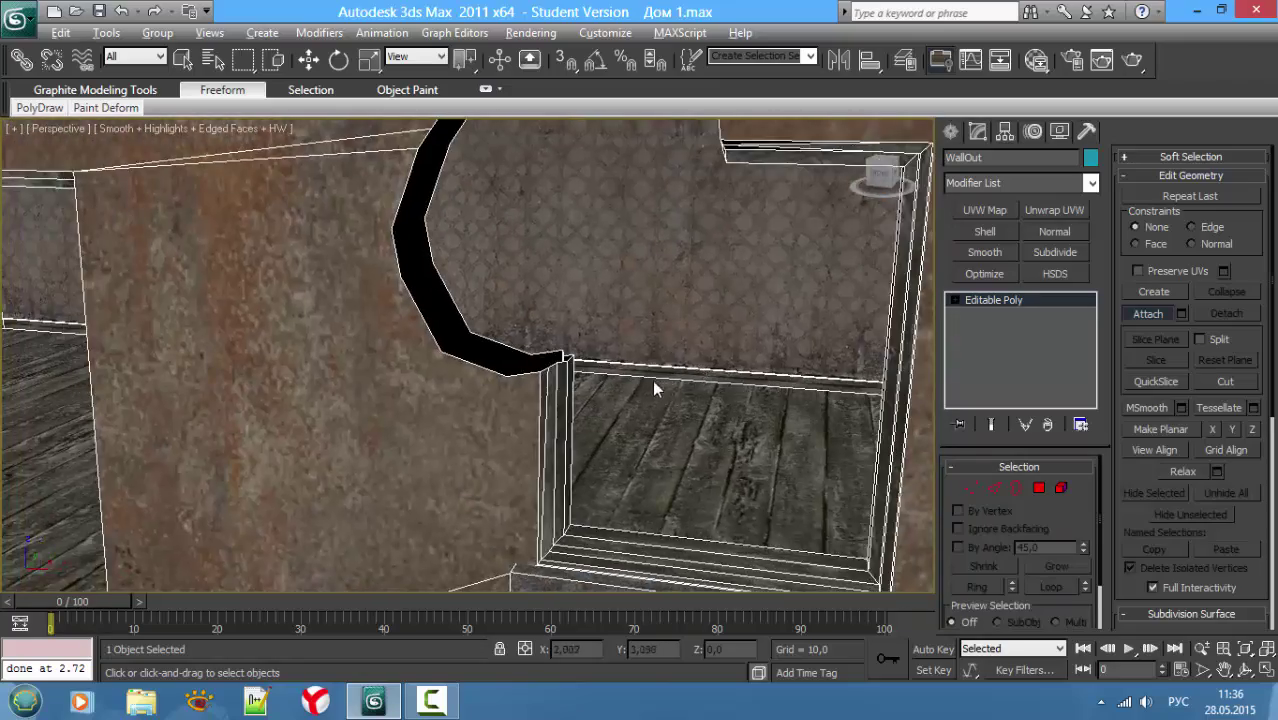
middle_click_drag(652, 380, 536, 398)
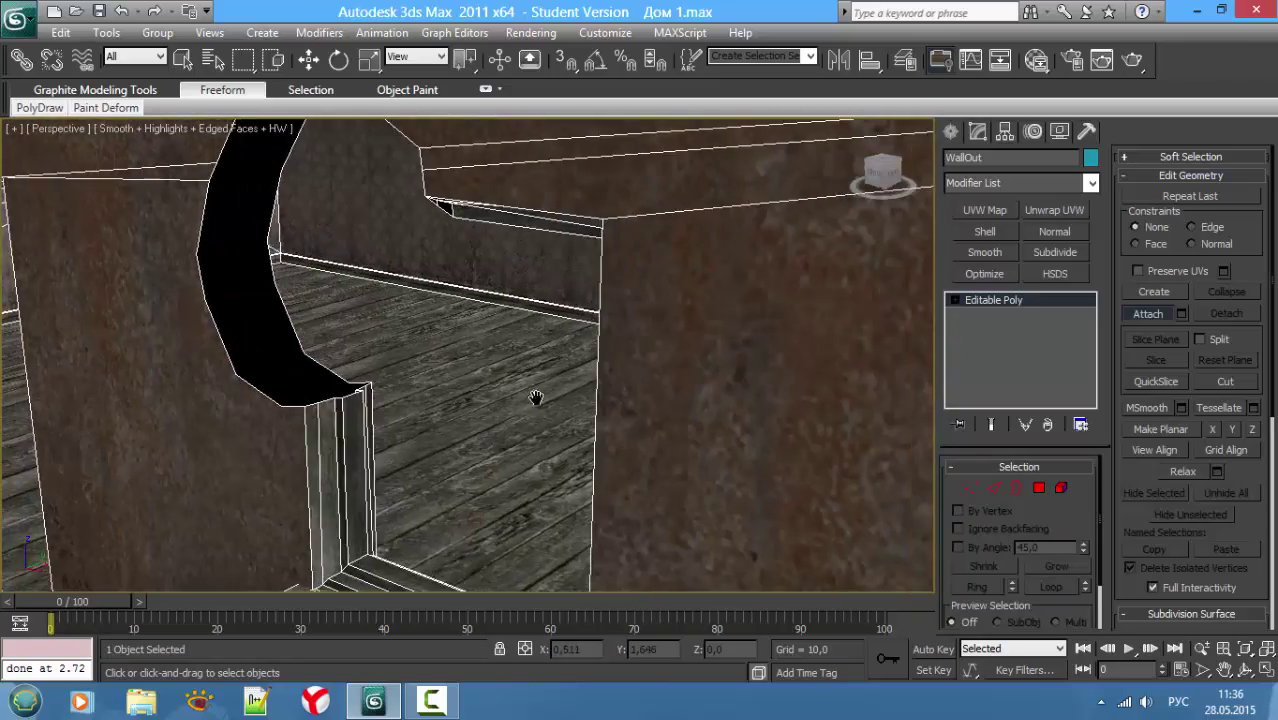
scroll(564, 360, "up", 2)
scroll(564, 360, "up", 2)
scroll(564, 360, "down", 3)
scroll(586, 384, "down", 2)
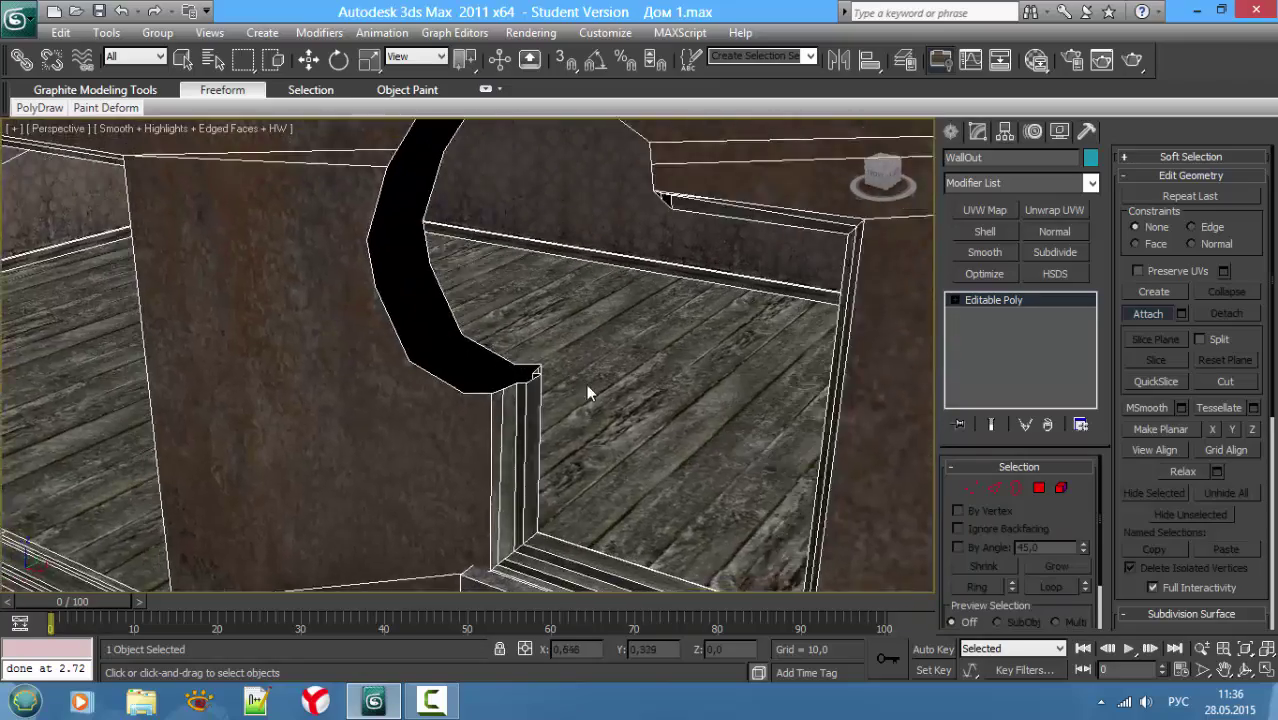
scroll(513, 355, "up", 2)
scroll(513, 355, "up", 3)
scroll(513, 355, "down", 3)
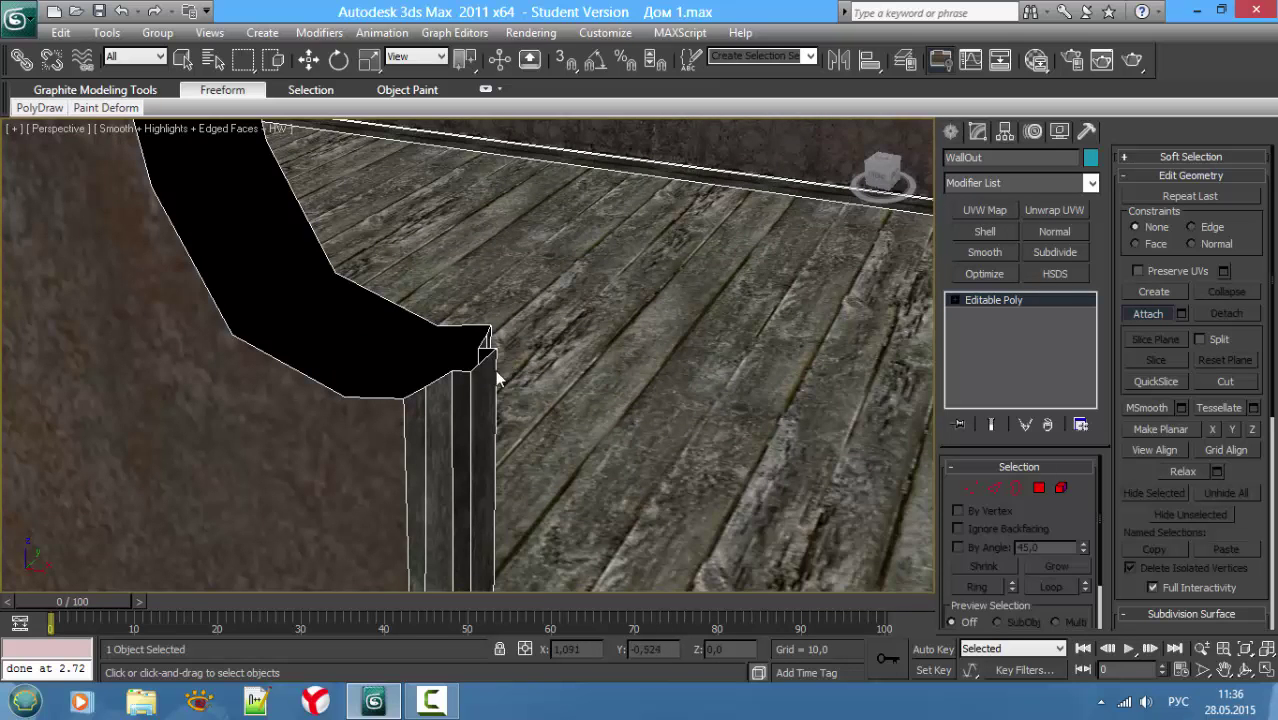
key("2")
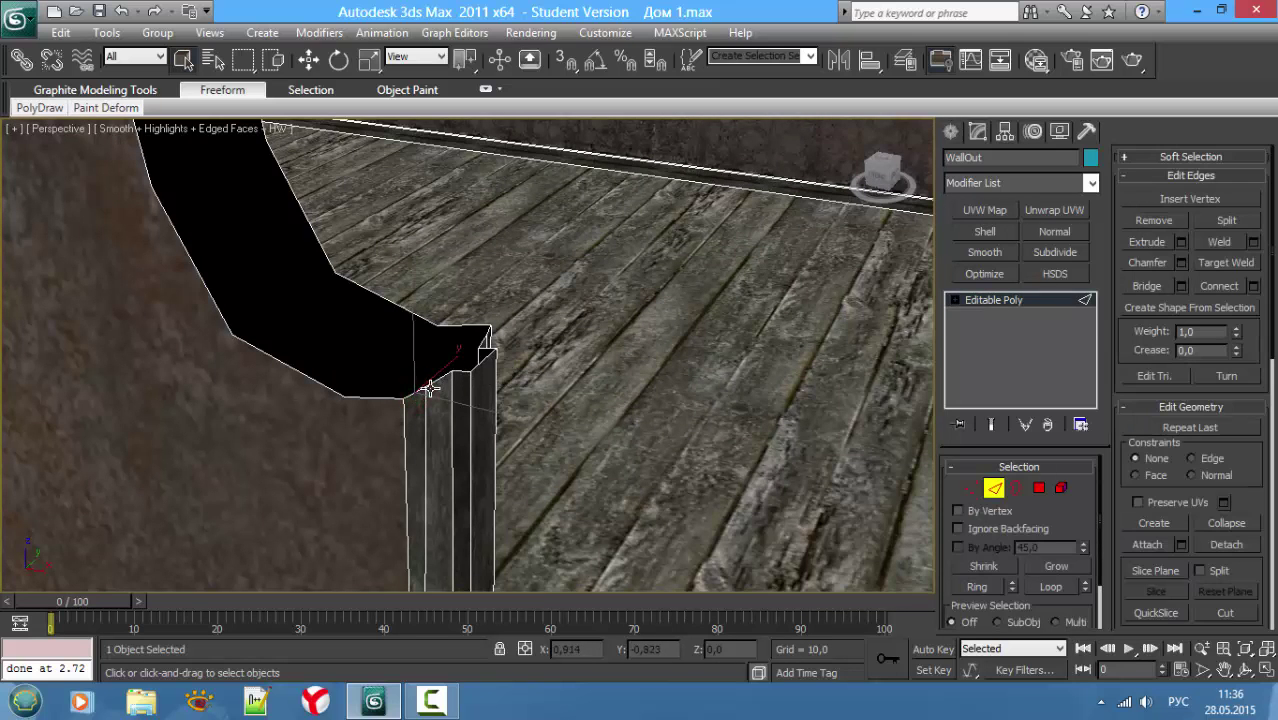
mouse_move(430, 387)
middle_mouse_down("alt")
mouse_move(396, 354)
mouse_move(412, 354)
mouse_move(385, 285)
mouse_move(456, 394)
mouse_move(419, 428)
mouse_move(502, 423)
mouse_move(488, 342)
mouse_move(482, 405)
mouse_move(425, 448)
mouse_move(445, 462)
mouse_move(457, 408)
middle_mouse_up("alt")
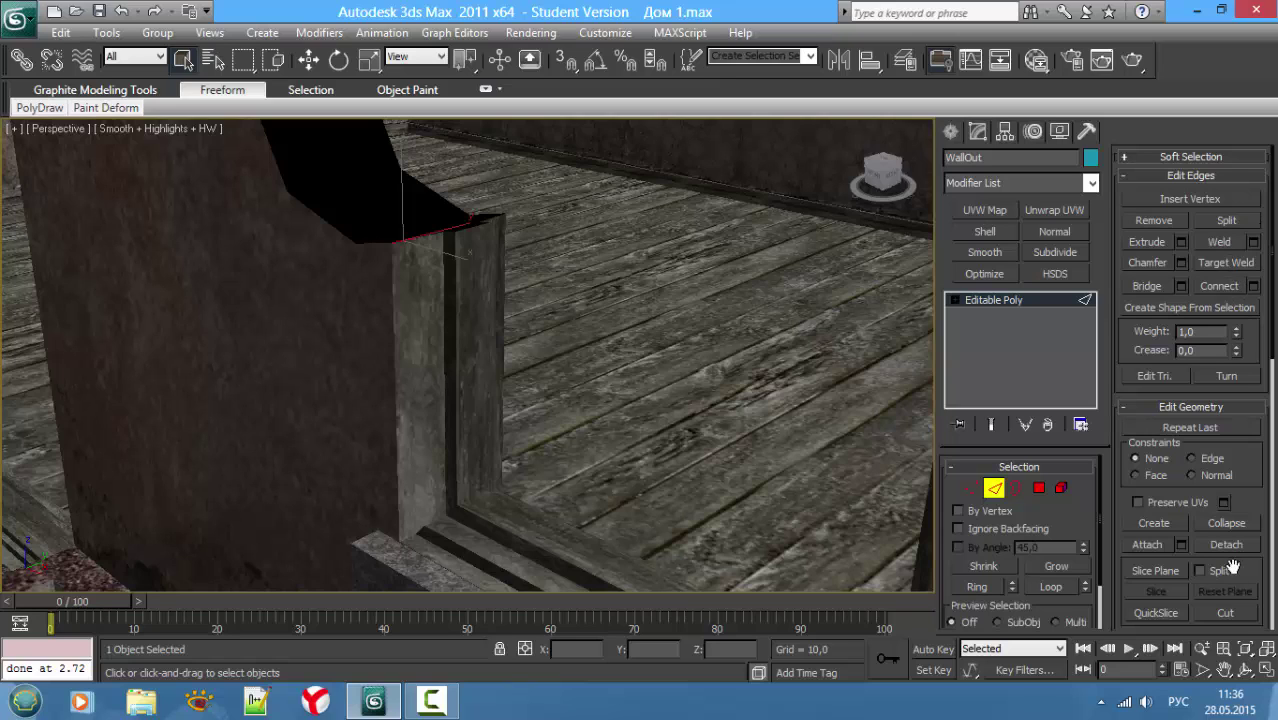
Step: Cut a vertical edge down the jamb from the lintel corner, then enter Vertex mode with Move
key("F3")
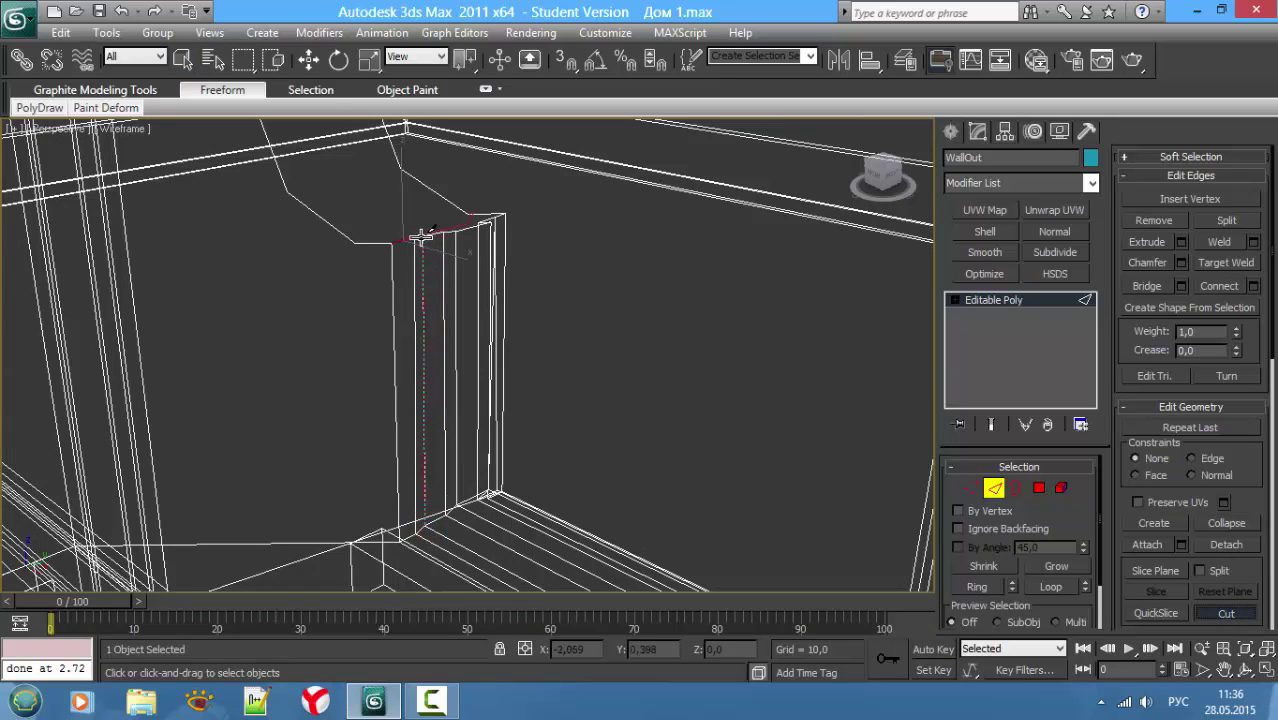
key("F3")
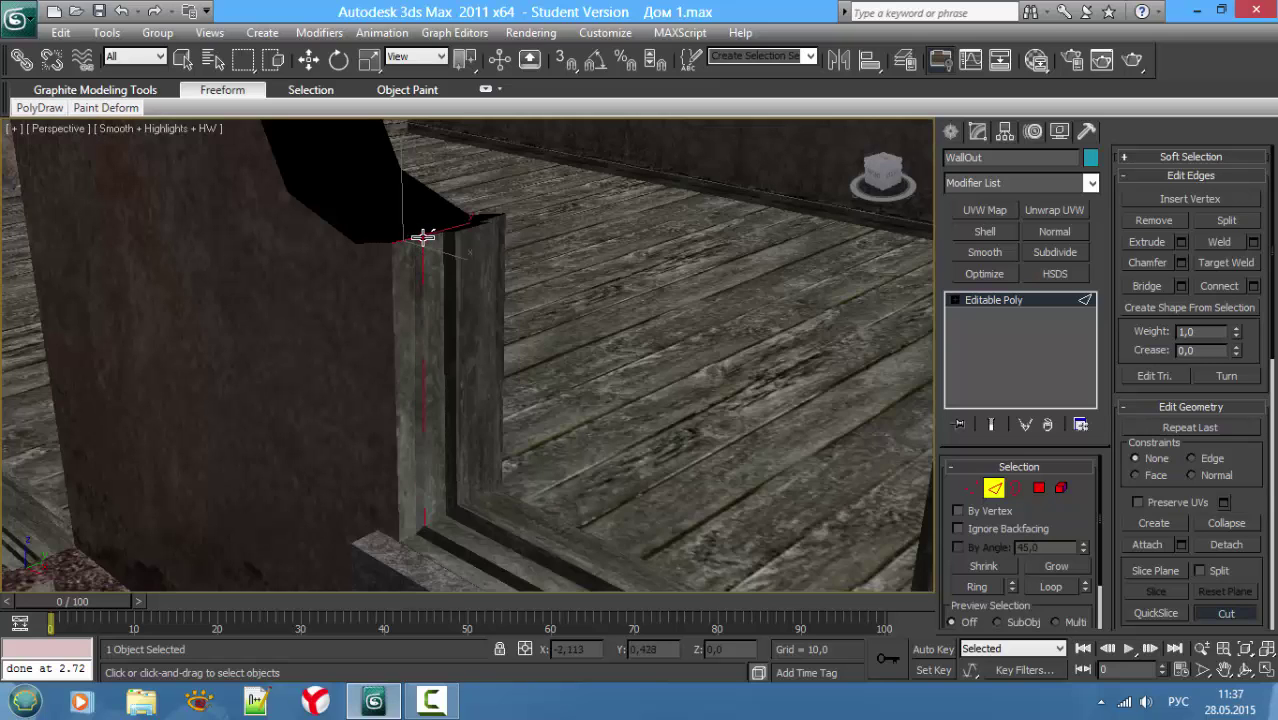
right_click(523, 291)
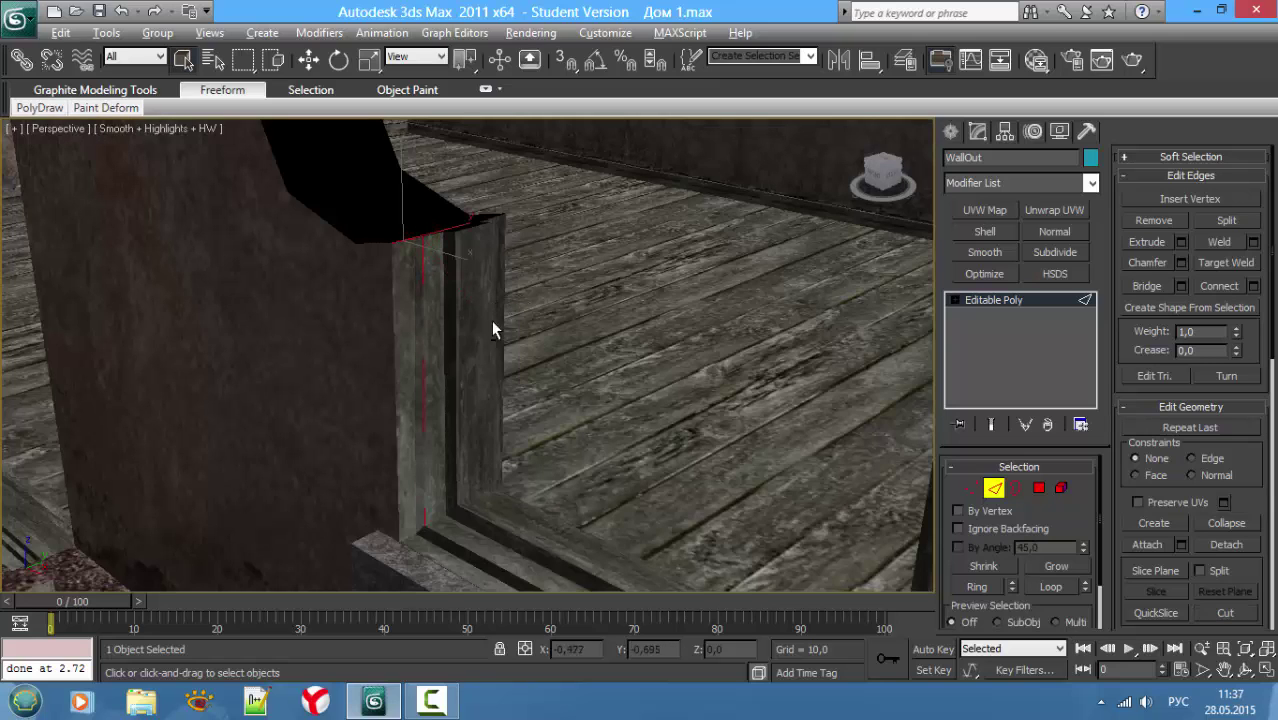
middle_click_drag(491, 320, 530, 346, "alt")
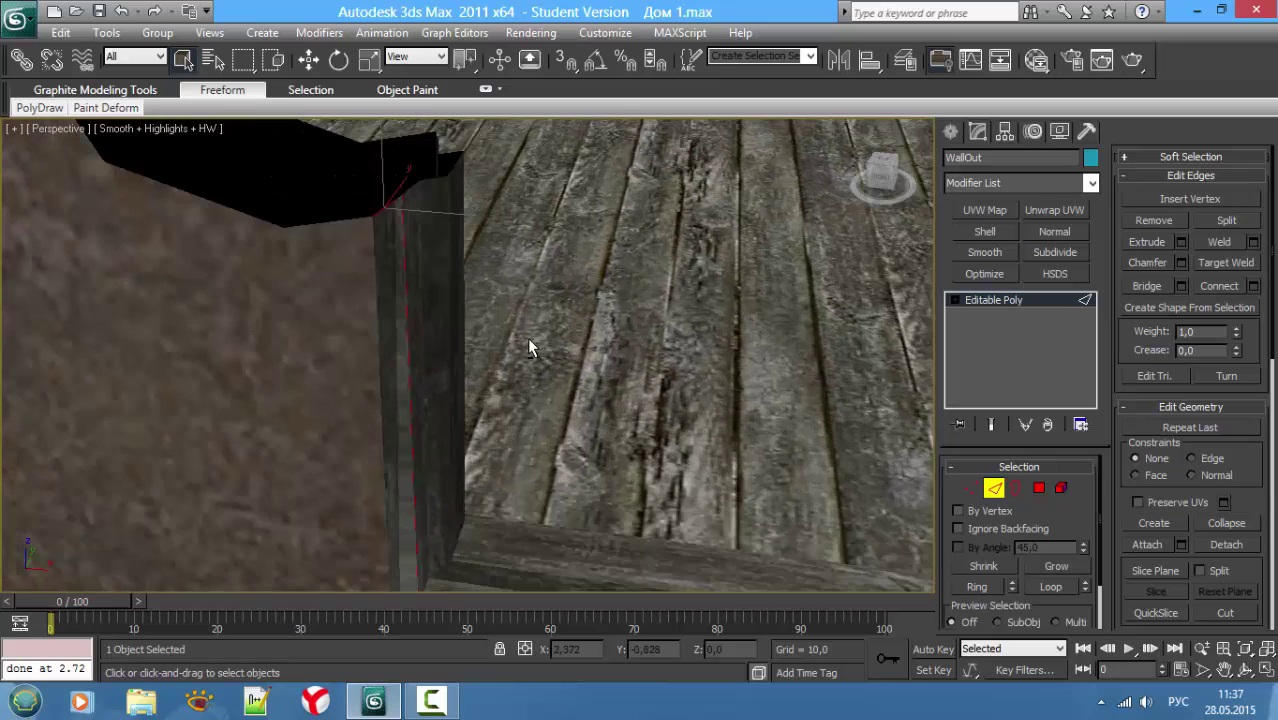
key("1")
key("w")
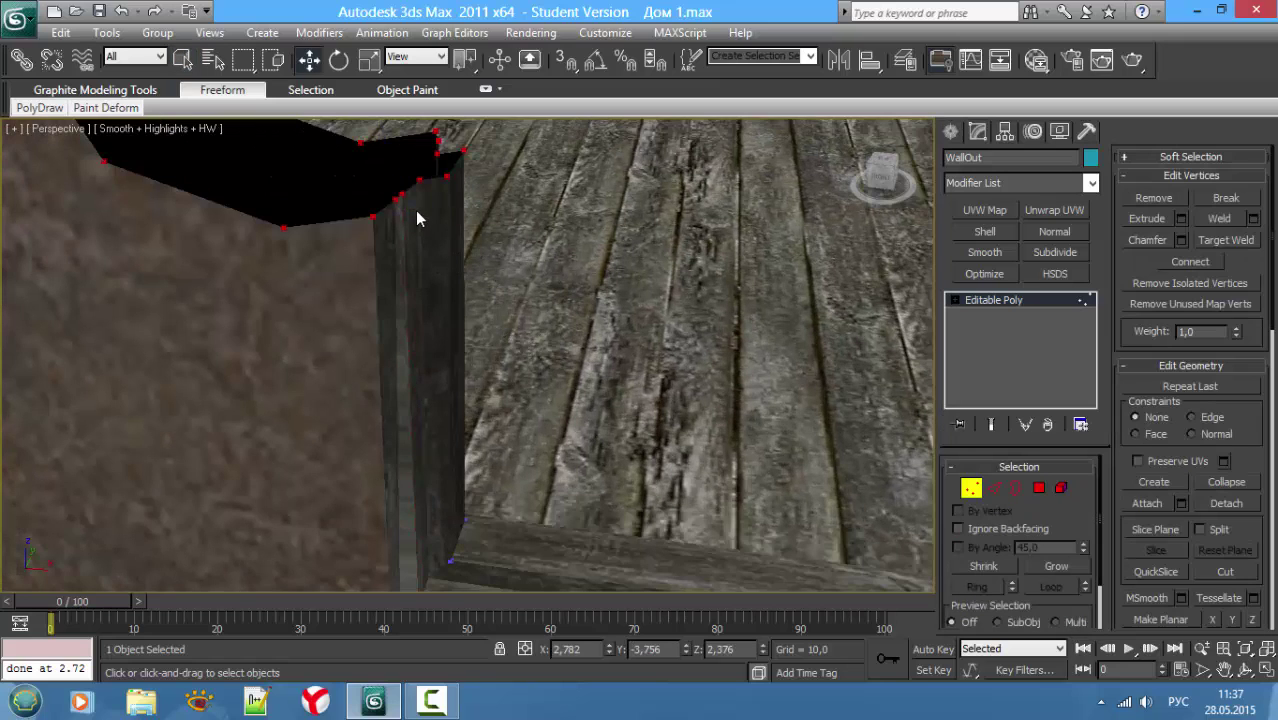
Step: Snap the lintel corner vertex onto the adjacent jamb corner vertex
left_click(403, 192)
mouse_move(443, 198)
left_mouse_down()
mouse_move(443, 134)
mouse_move(448, 146)
left_mouse_up()
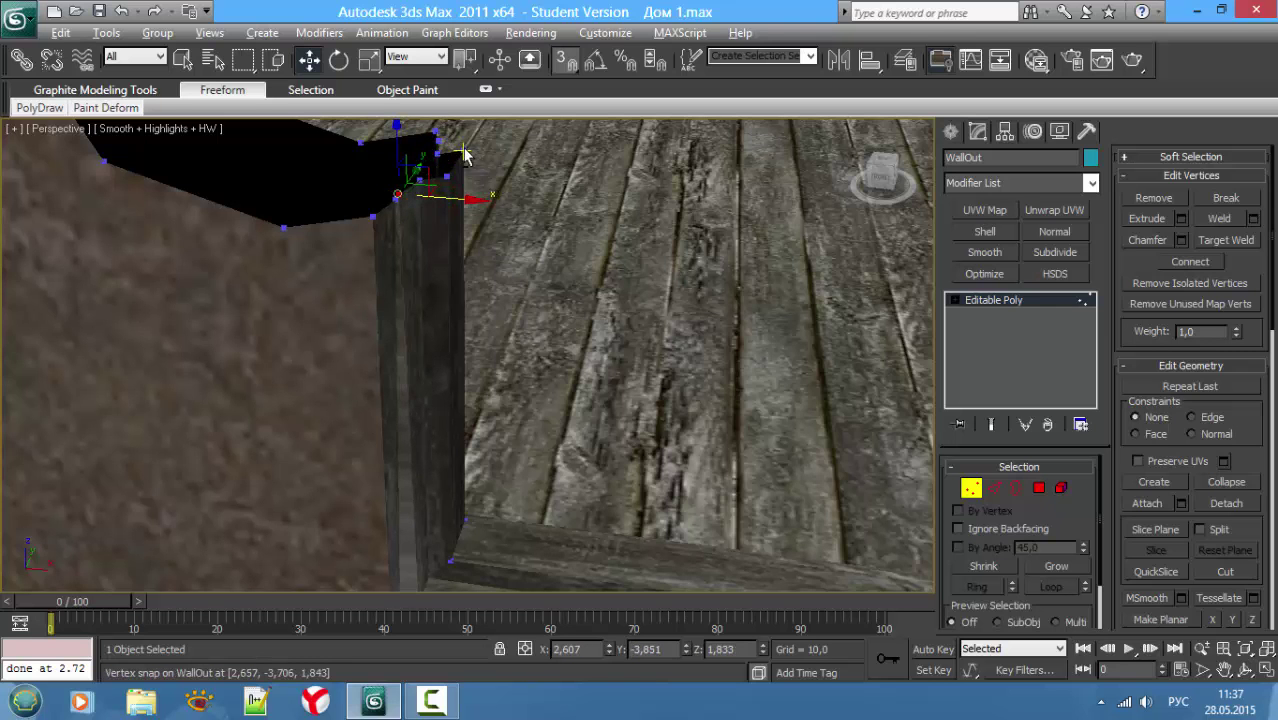
middle_click_drag(461, 150, 283, 175, "alt")
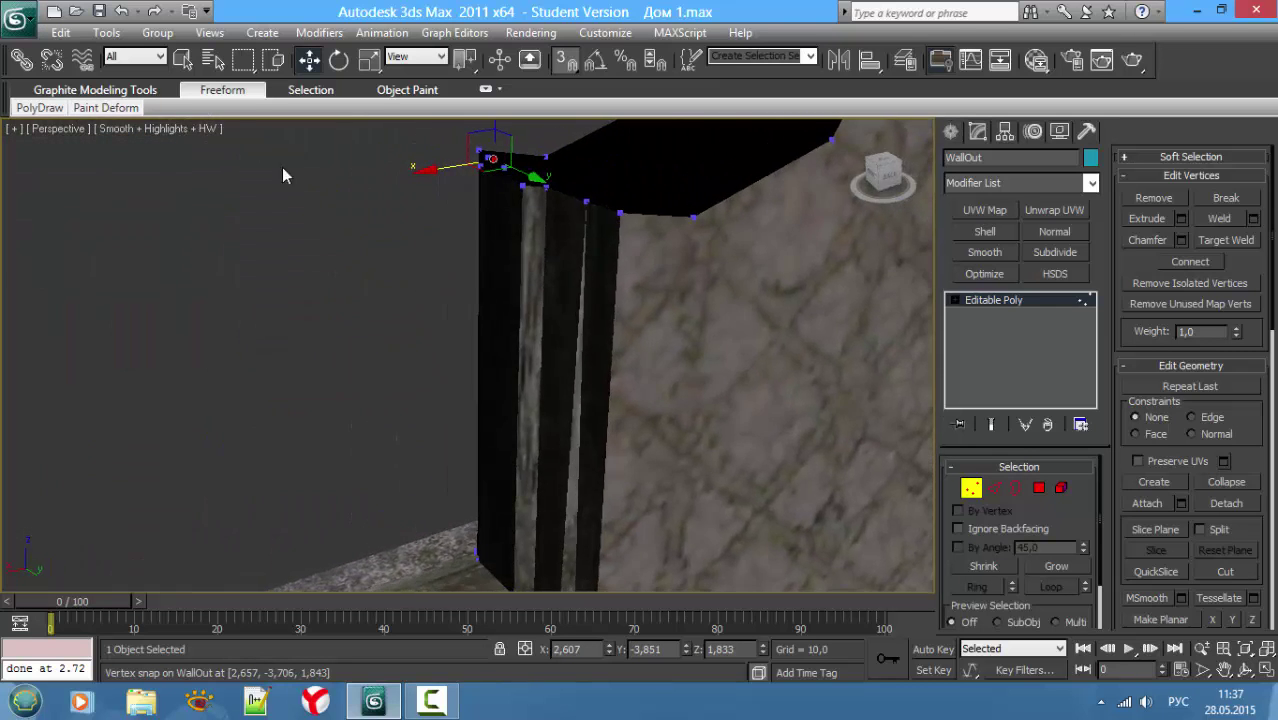
left_click_drag(583, 202, 455, 195)
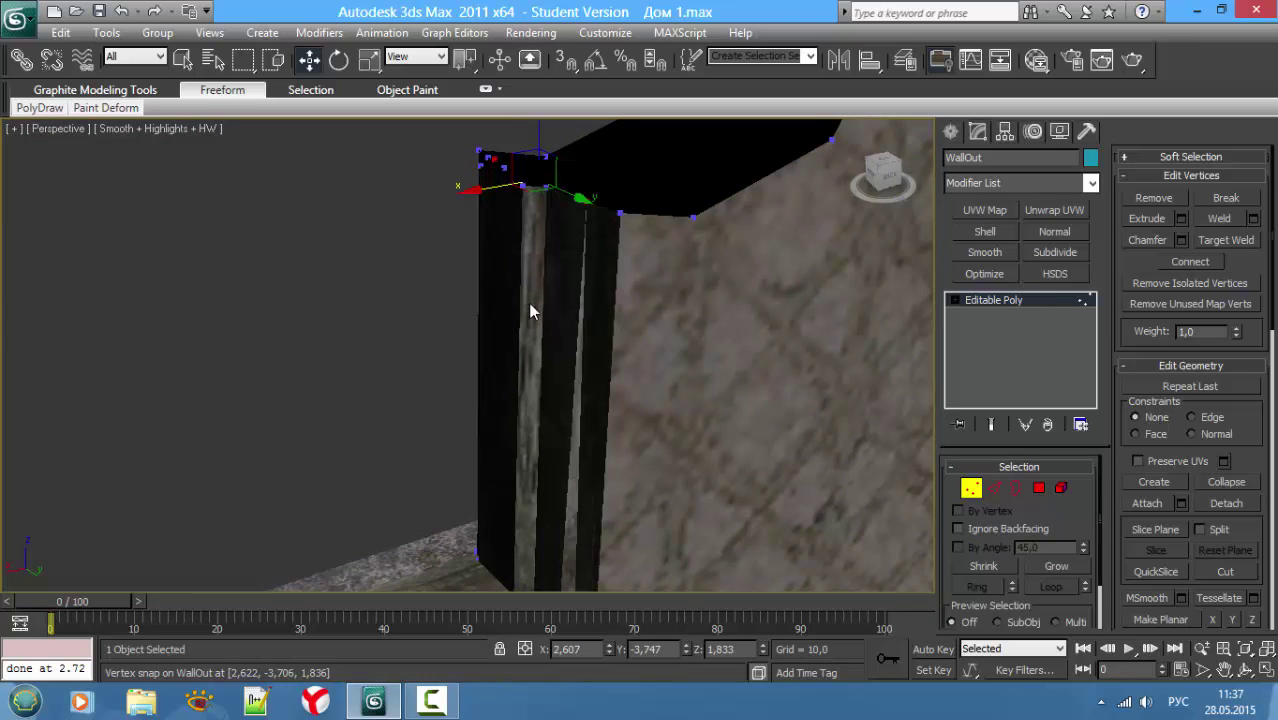
Step: Select the column's inner face and left strip in Face mode, then clear the selection
mouse_move(528, 303)
middle_mouse_down("alt")
mouse_move(580, 342)
mouse_move(546, 315)
middle_mouse_up("alt")
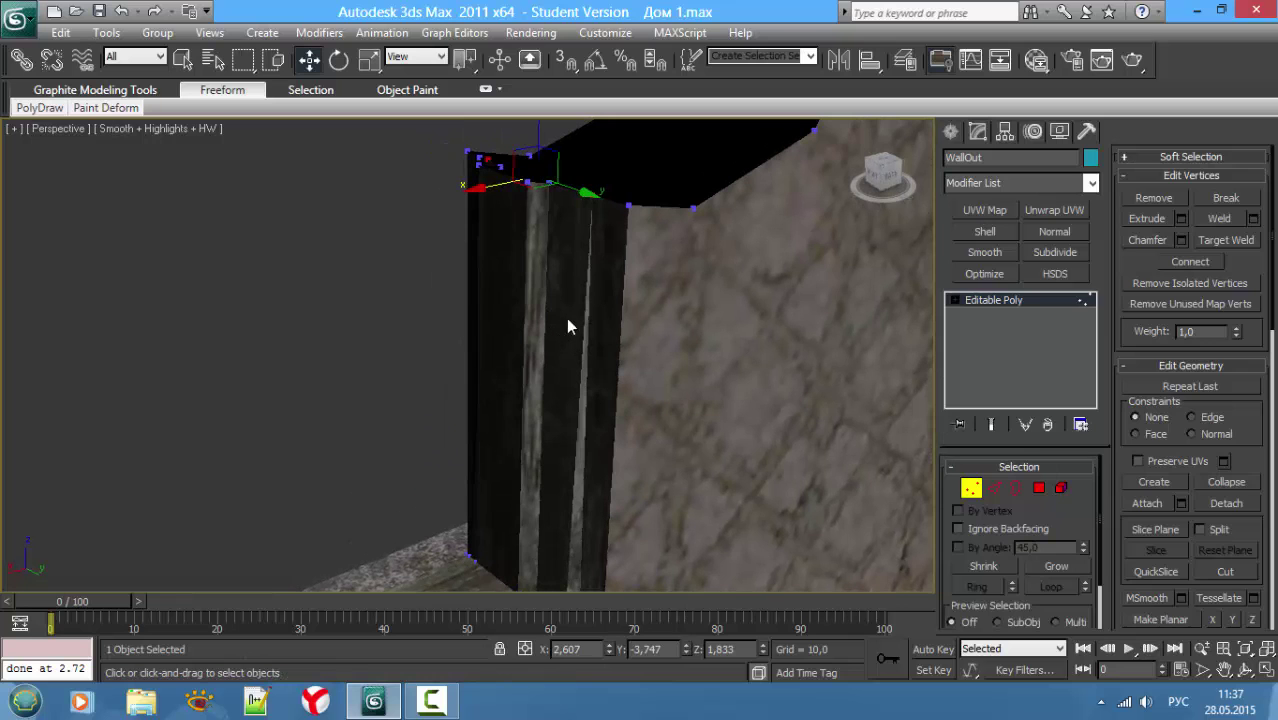
key("4")
left_click(568, 331)
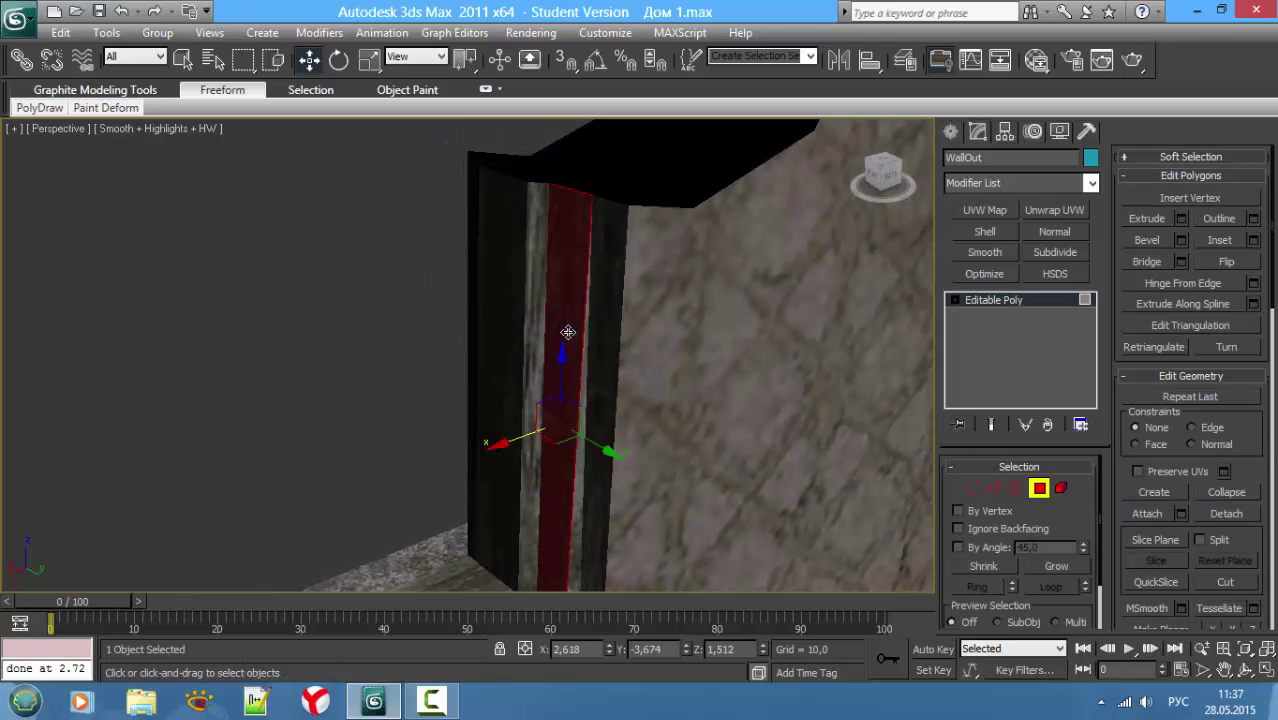
mouse_move(538, 346)
middle_mouse_down("alt")
mouse_move(448, 342)
mouse_move(546, 364)
middle_mouse_up("alt")
left_click(446, 342, "ctrl")
left_click(546, 364)
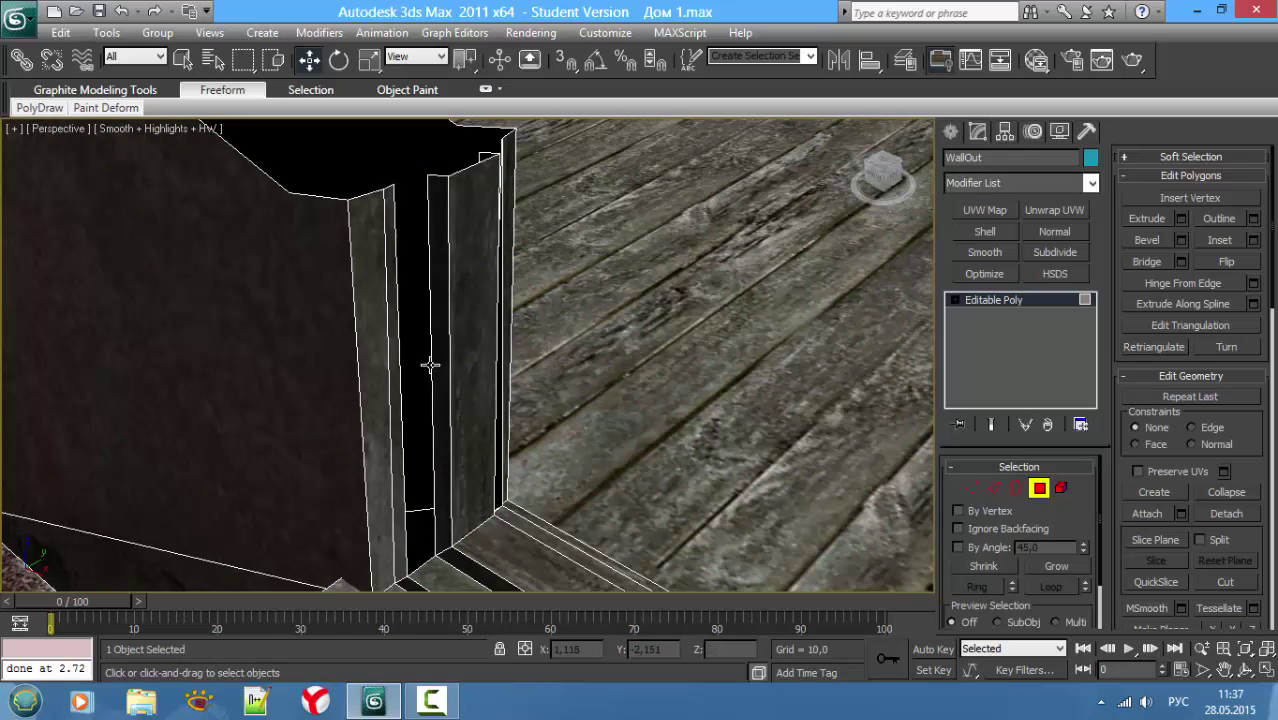
Step: Snap the other lintel corner vertex onto the neighbouring wall corner vertex
key("1")
left_click(390, 190)
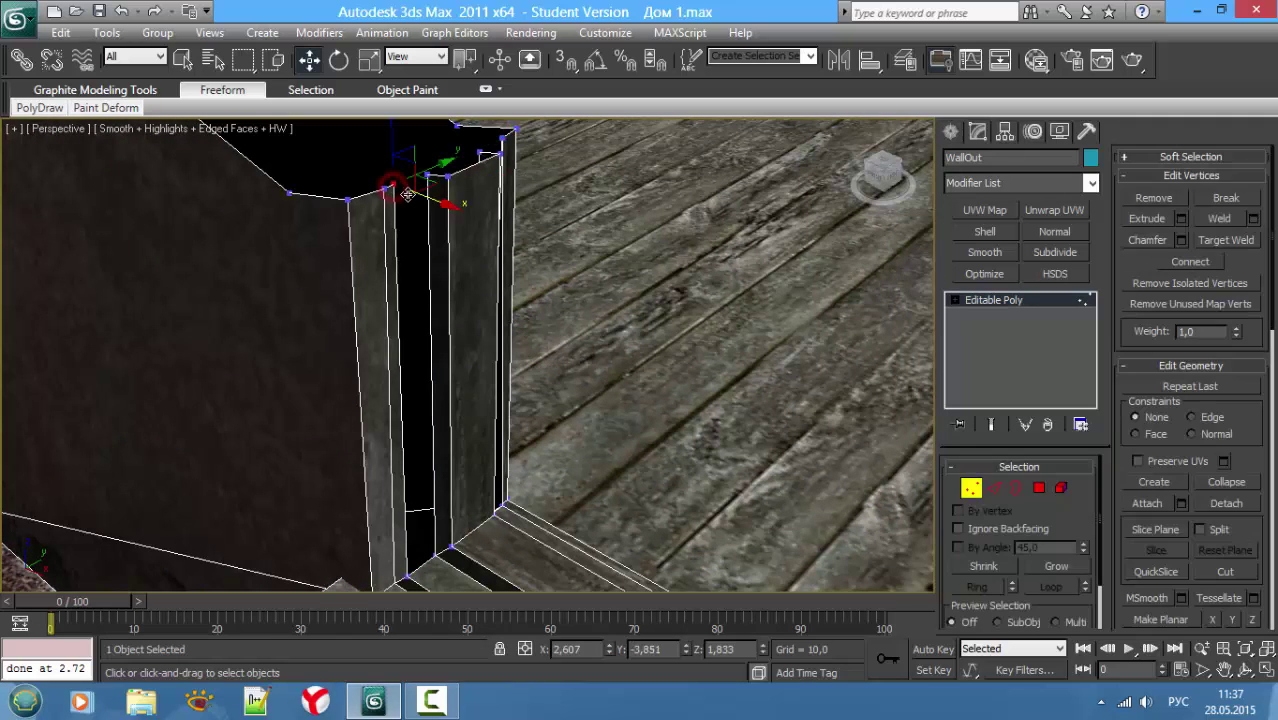
left_click_drag(428, 204, 442, 188)
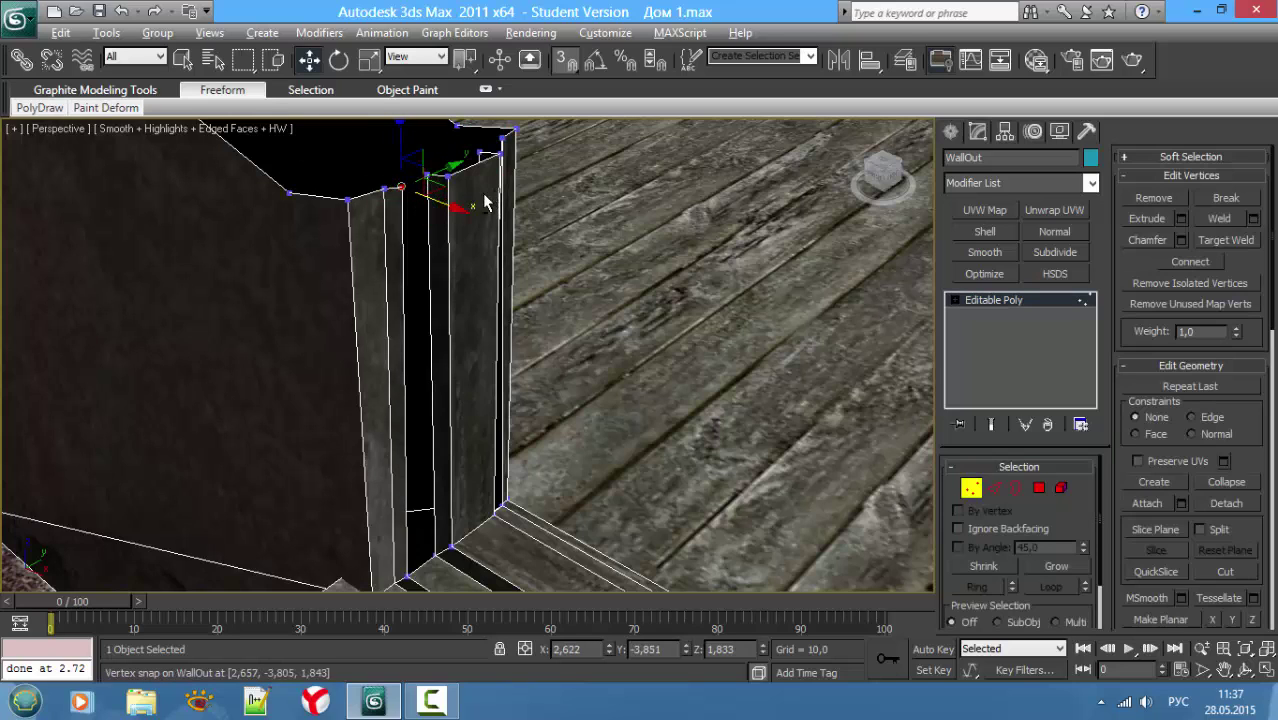
mouse_move(485, 200)
middle_mouse_down("alt")
mouse_move(333, 202)
mouse_move(391, 250)
mouse_move(505, 271)
mouse_move(585, 240)
middle_mouse_up("alt")
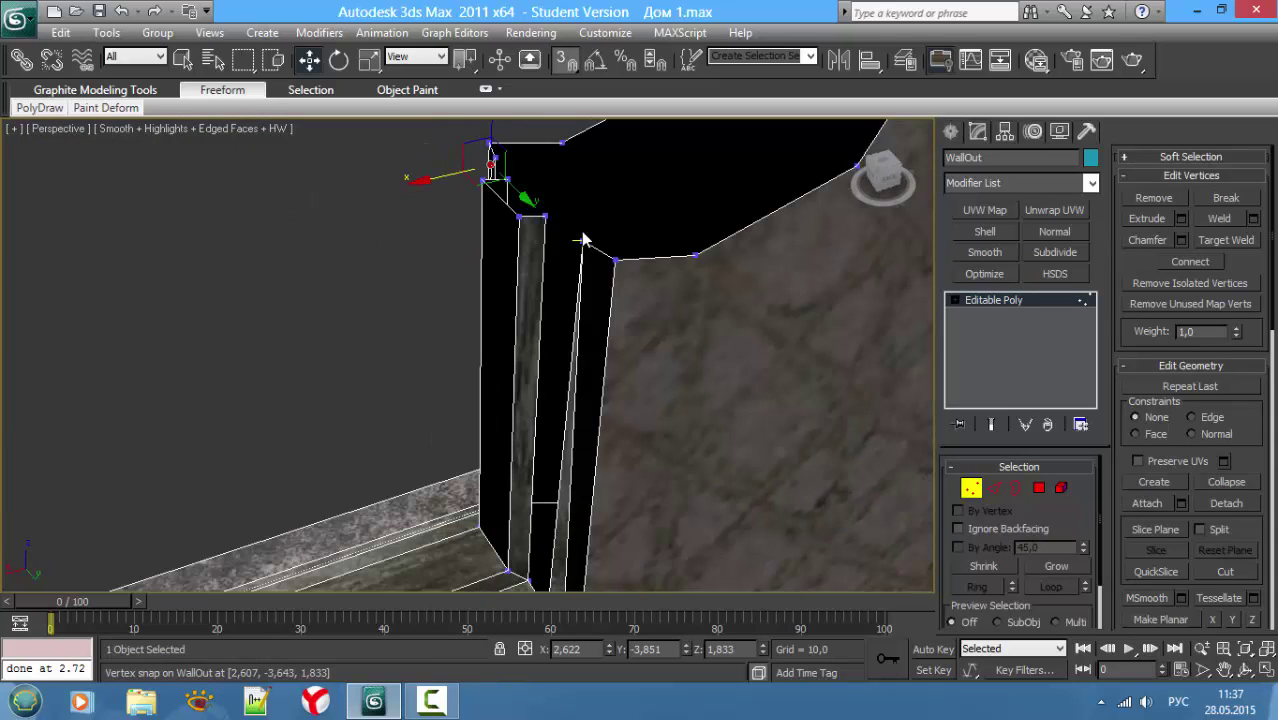
left_click_drag(580, 240, 580, 242)
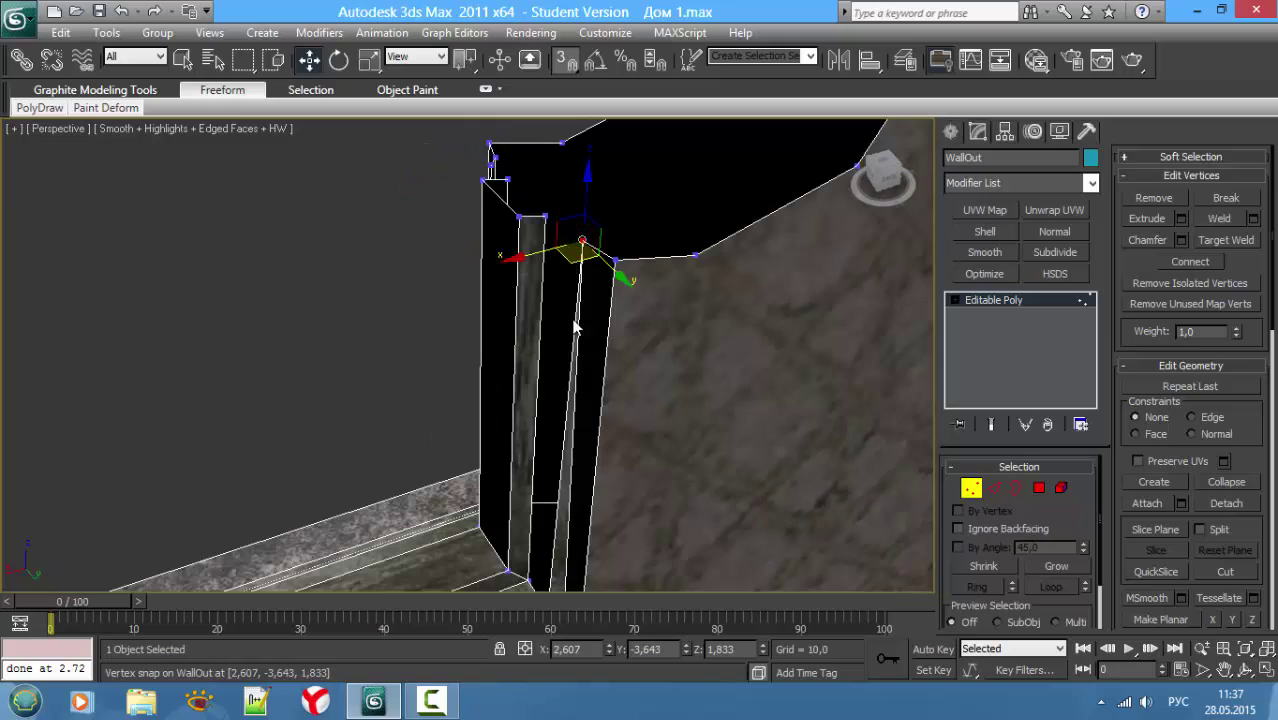
mouse_move(575, 327)
middle_mouse_down("alt")
mouse_move(556, 377)
mouse_move(561, 500)
mouse_move(608, 540)
mouse_move(551, 513)
mouse_move(563, 362)
mouse_move(625, 403)
middle_mouse_up("alt")
Step: Snap the vertical edge at the jamb bottom up to the lintel vertex
key("4")
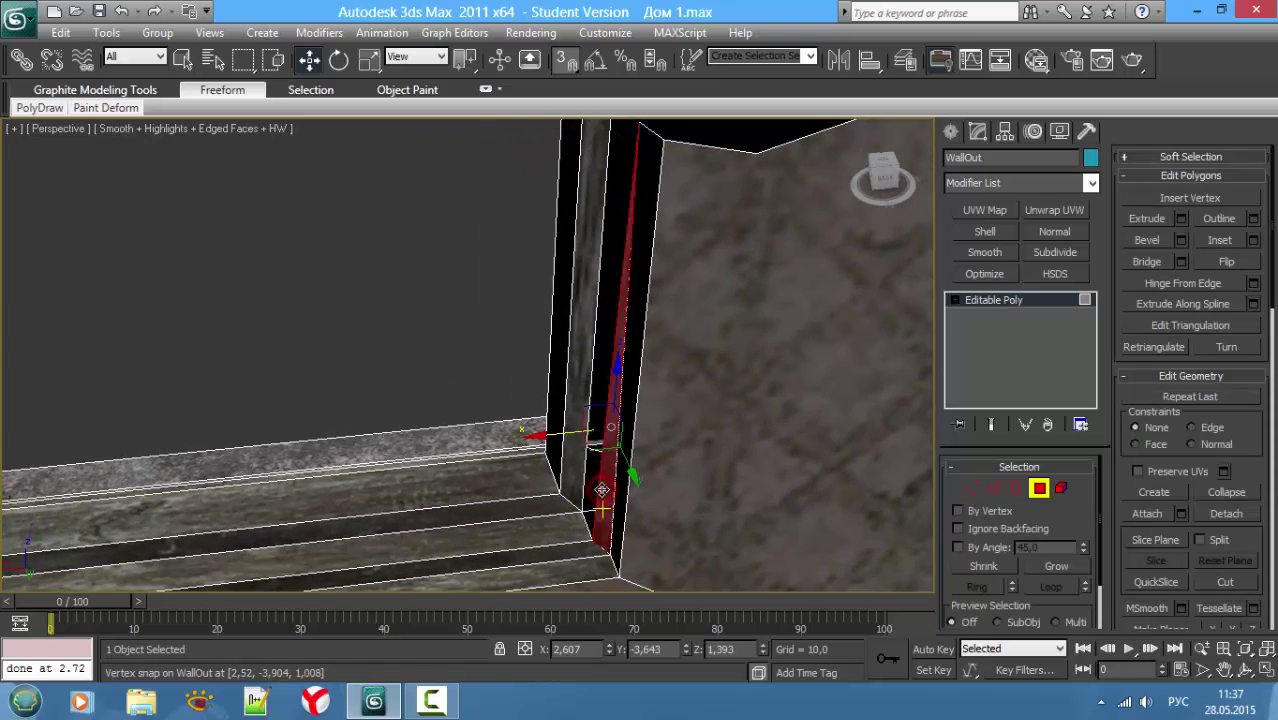
key("2")
left_click(593, 546)
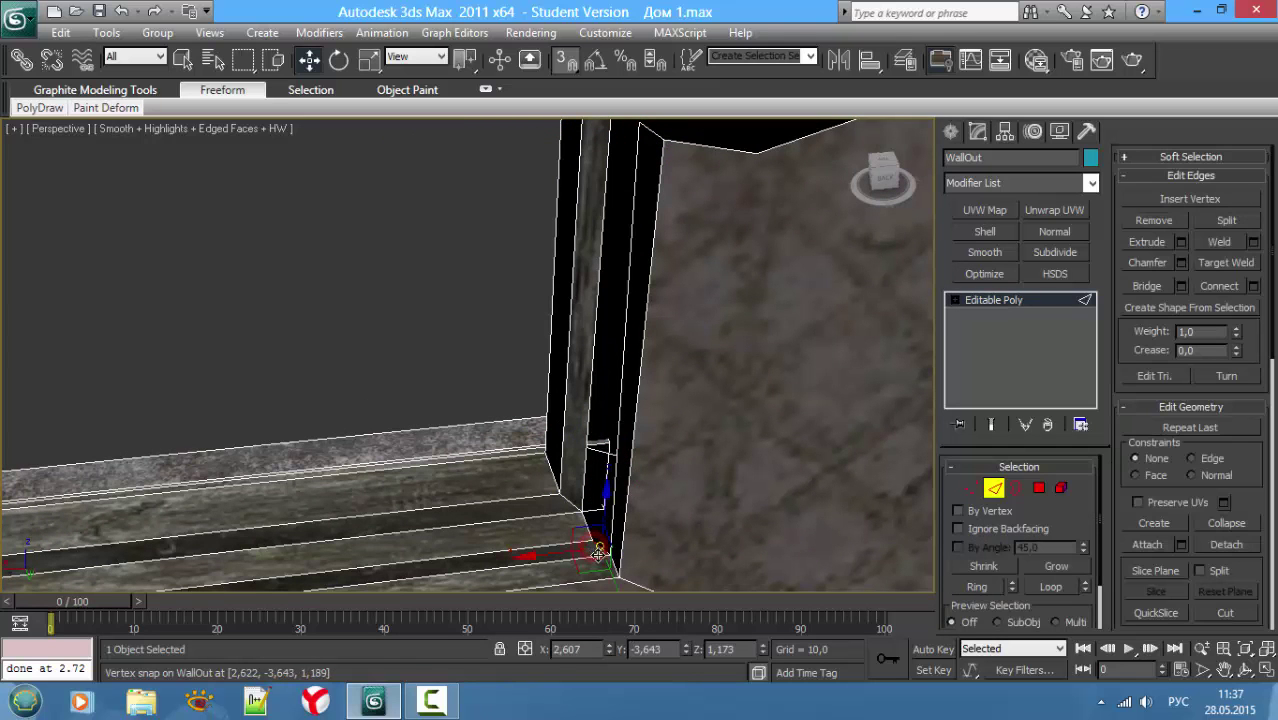
mouse_move(594, 486)
middle_mouse_down("alt")
mouse_move(654, 466)
mouse_move(650, 587)
mouse_move(645, 548)
middle_mouse_up("alt")
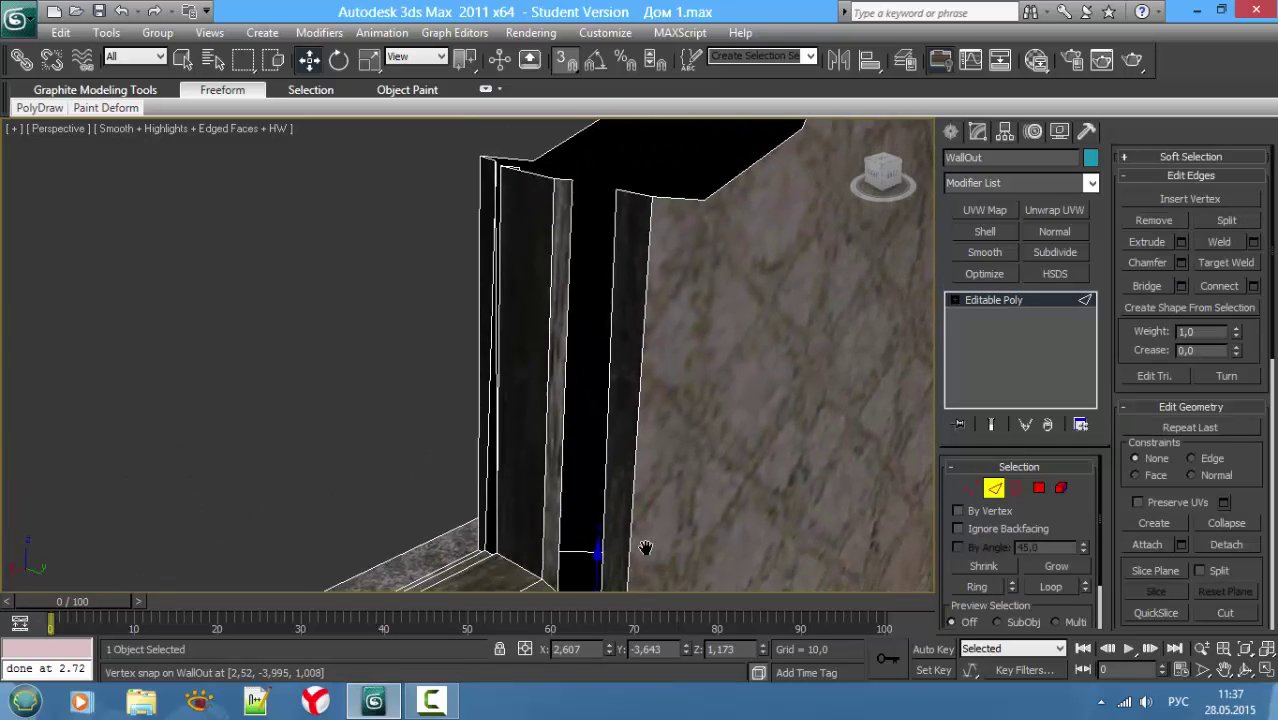
left_click_drag(594, 561, 616, 202)
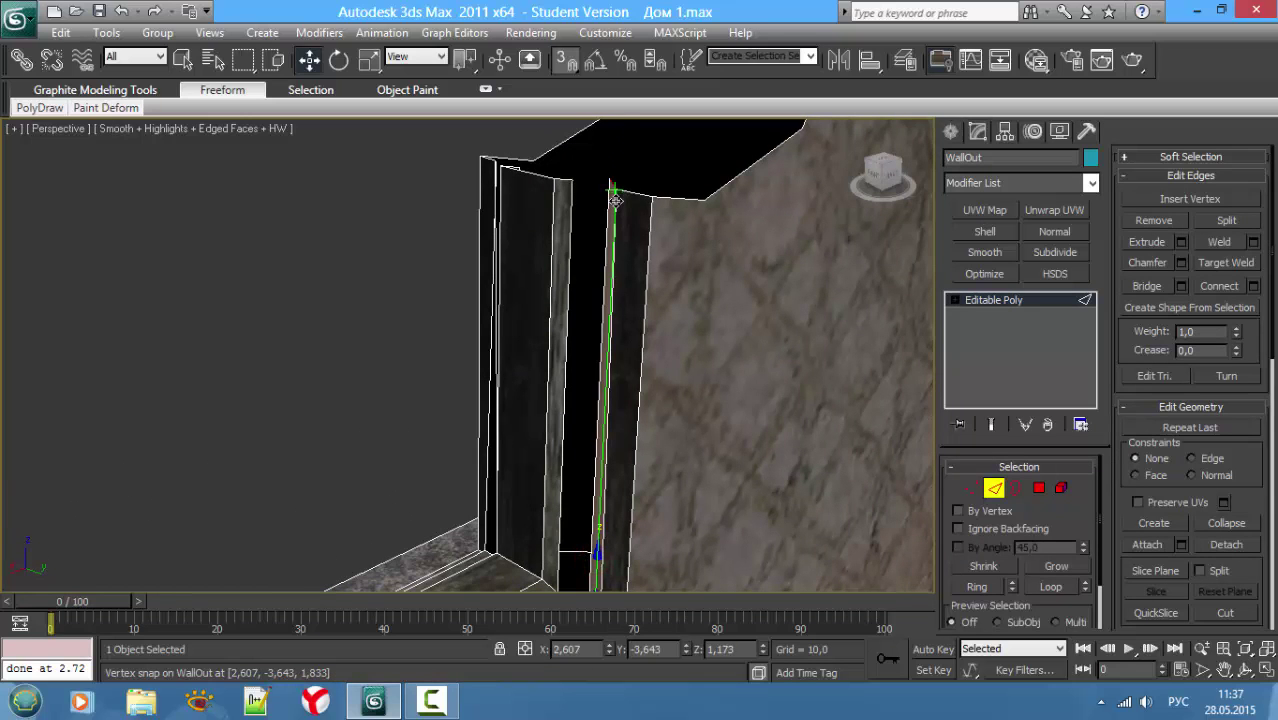
middle_click_drag(616, 202, 612, 199, "alt")
Step: Snap the neighbouring lintel vertex onto its target vertex, then select the vertical jamb edge
key("1")
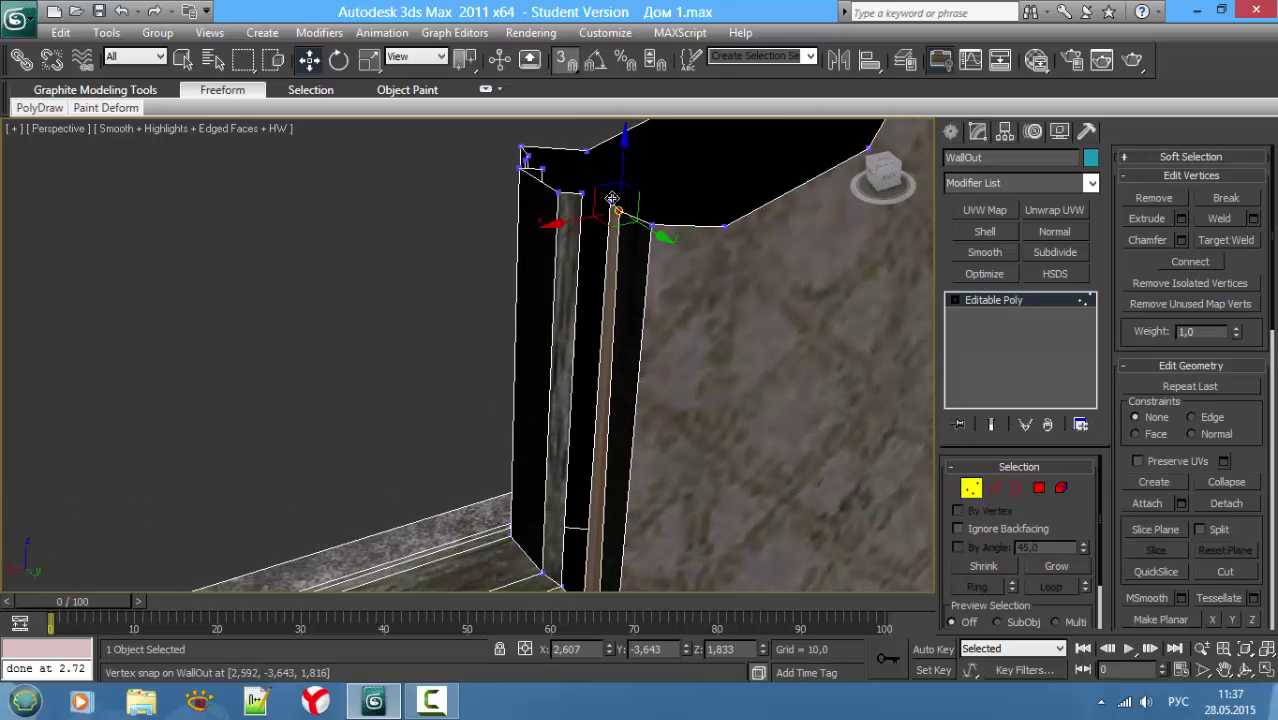
left_click(610, 200)
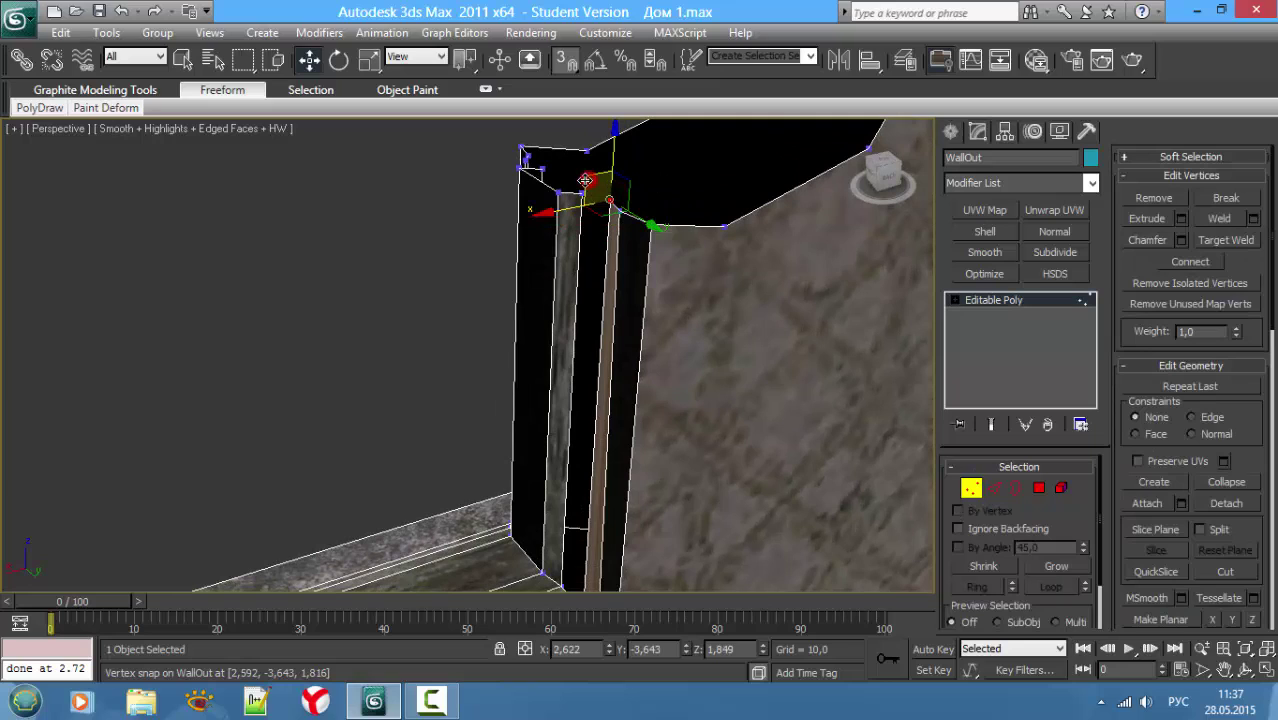
left_click_drag(585, 180, 586, 184)
mouse_move(586, 184)
middle_mouse_down("alt")
mouse_move(590, 260)
mouse_move(612, 298)
mouse_move(560, 240)
middle_mouse_up("alt")
left_click_drag(564, 236, 563, 172)
middle_click_drag(563, 172, 655, 281, "alt")
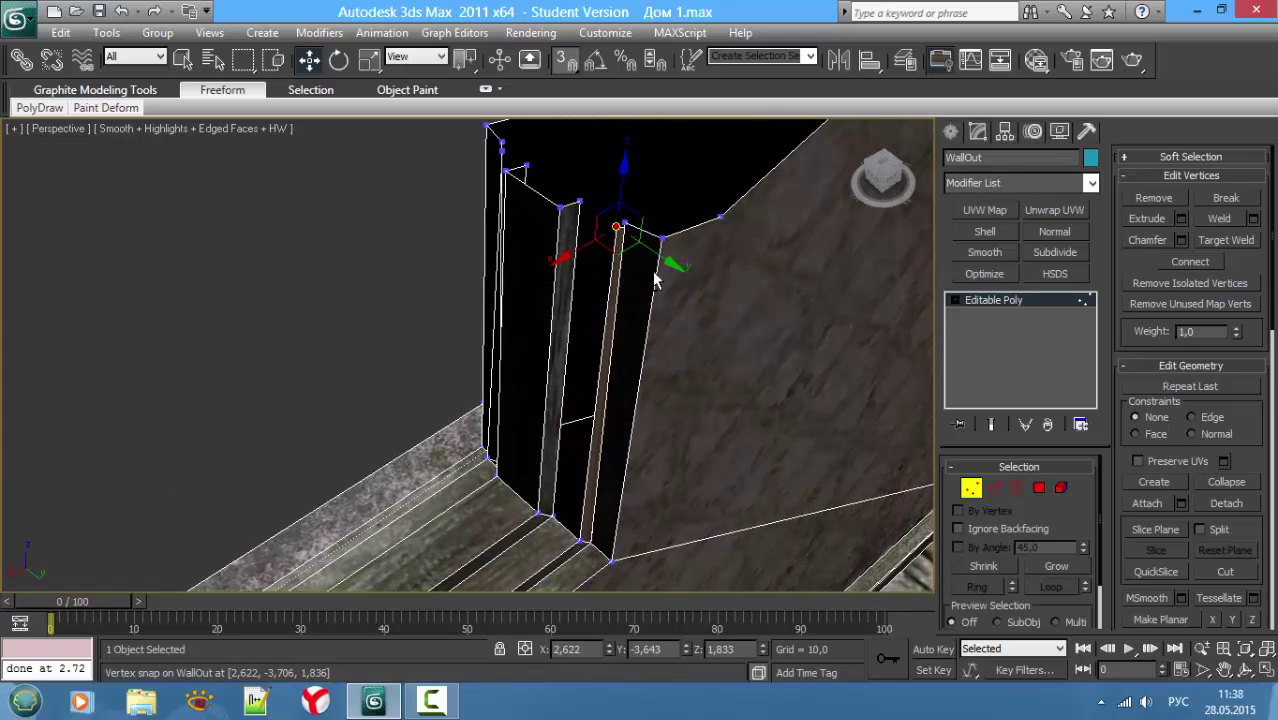
key("2")
left_click(562, 377)
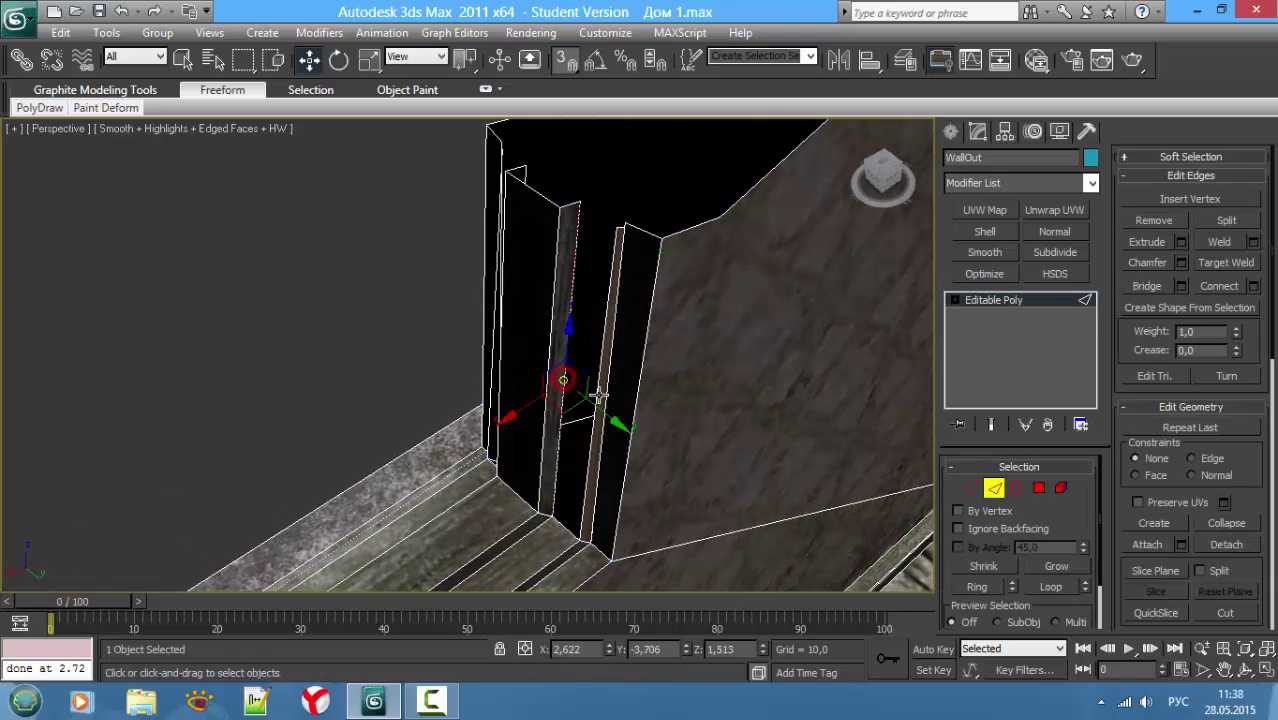
Step: Move the jamb edge and select the opening's vertical edge, checking it in wireframe
left_click_drag(596, 395, 598, 379)
key("F3")
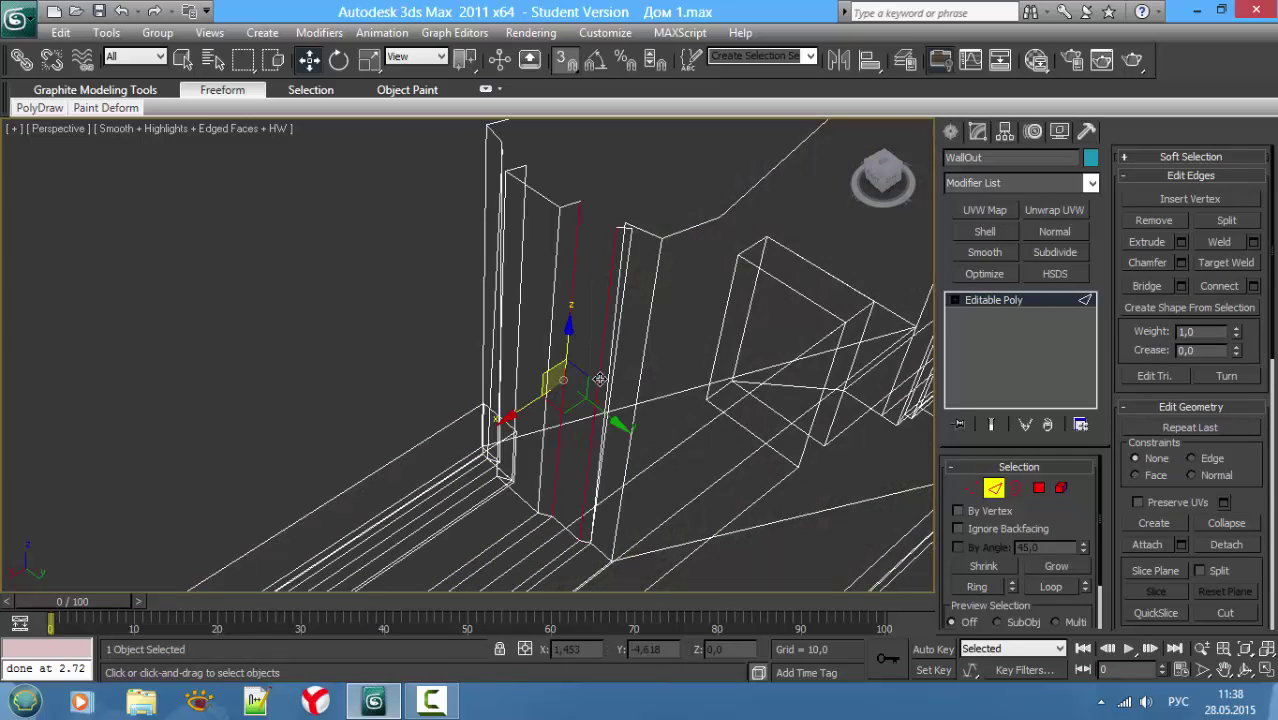
key("F3")
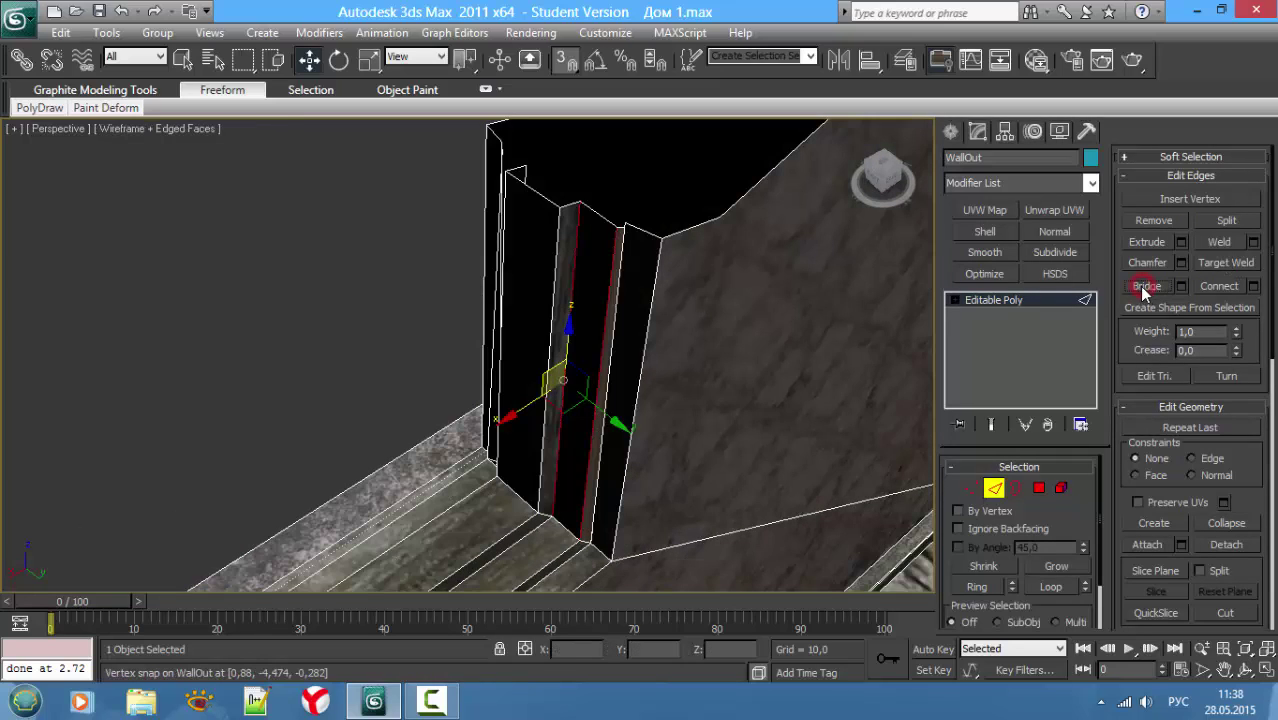
scroll(649, 330, "up", 3)
mouse_move(705, 310)
middle_mouse_down("alt")
mouse_move(789, 313)
mouse_move(278, 412)
middle_mouse_up("alt")
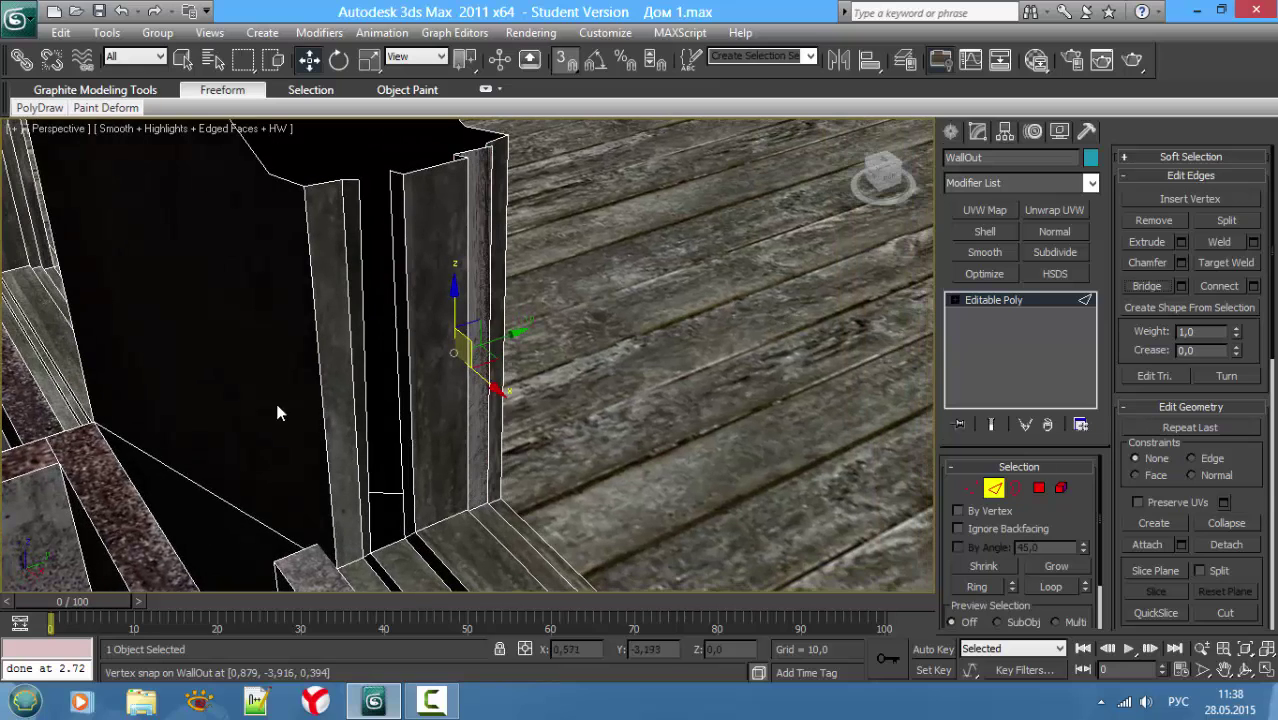
left_click(396, 422)
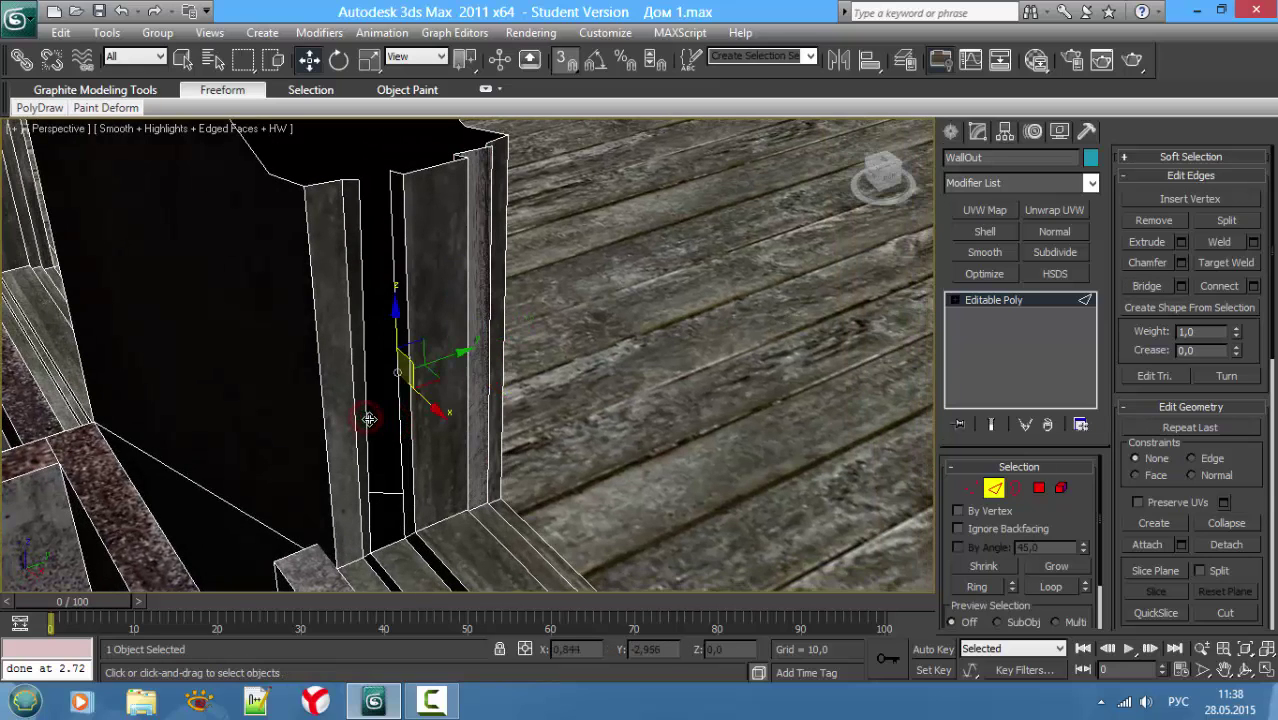
key("F3")
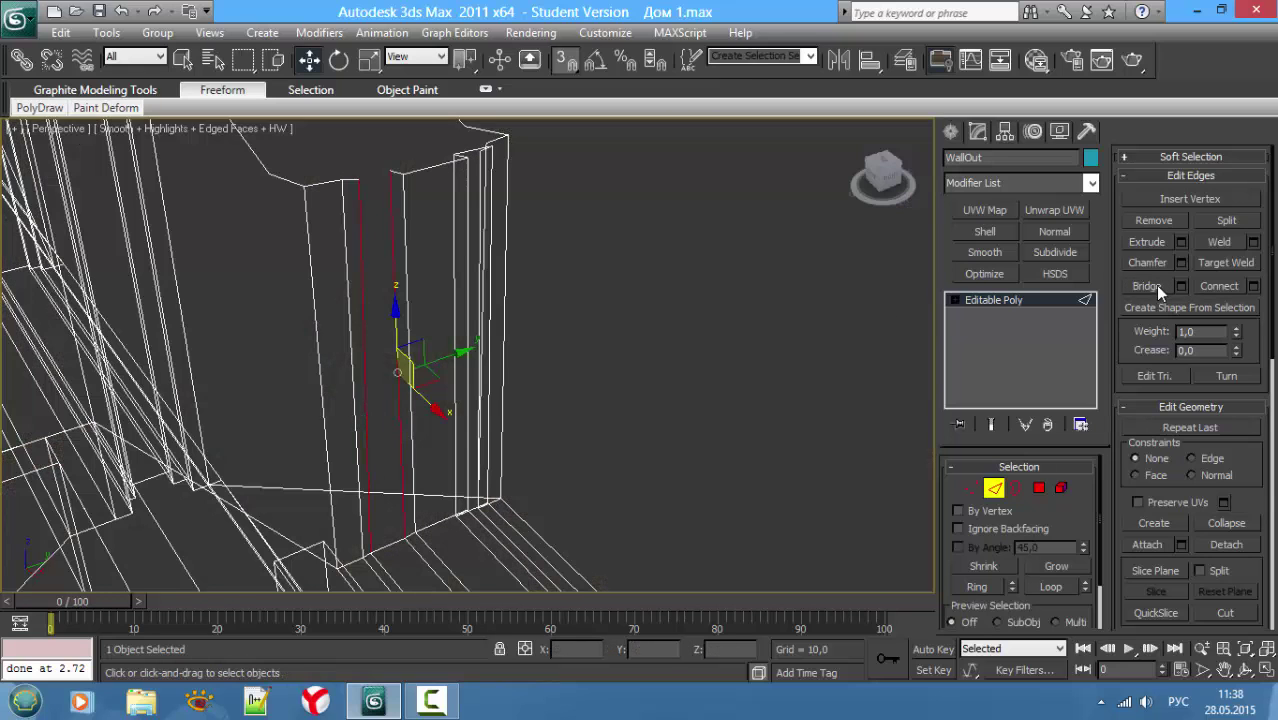
scroll(400, 330, "up", 3)
mouse_move(513, 134)
middle_mouse_down("alt")
mouse_move(456, 250)
mouse_move(492, 234)
middle_mouse_up("alt")
Step: Snap the opening's top vertex onto the lintel corner
key("1")
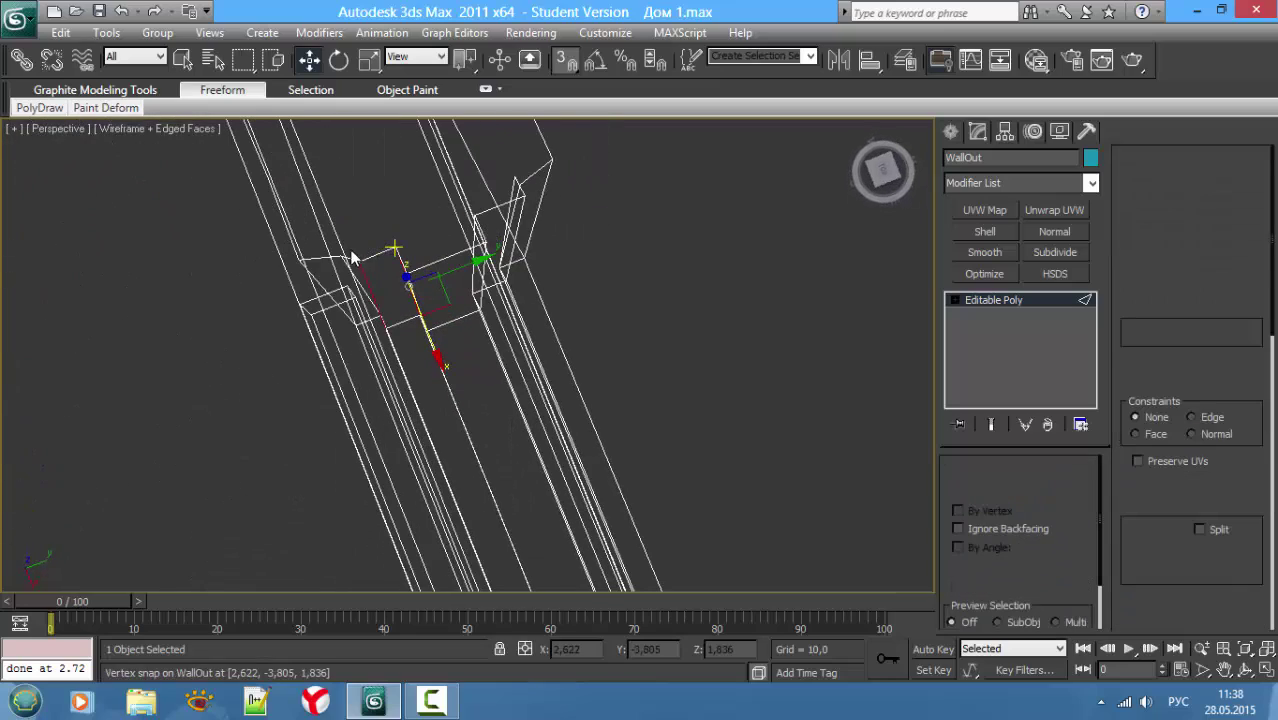
left_click(333, 243)
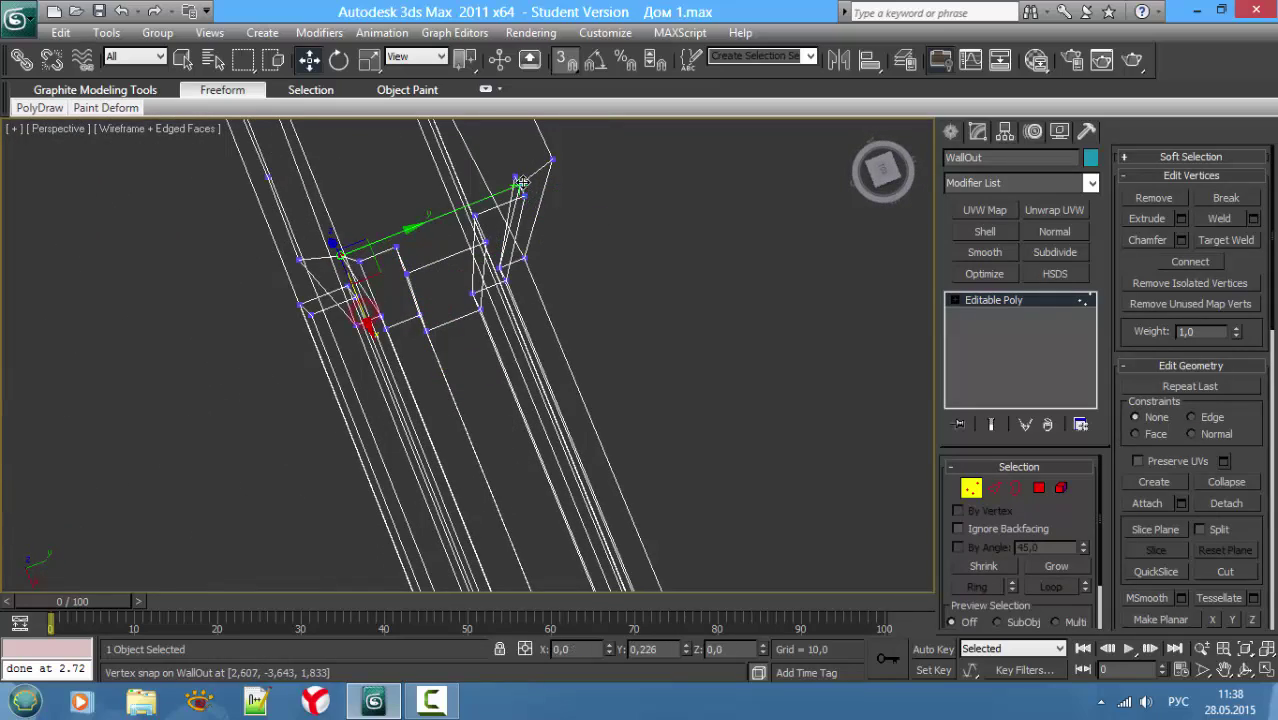
mouse_move(525, 185)
middle_mouse_down("alt")
mouse_move(540, 205)
mouse_move(517, 278)
middle_mouse_up("alt")
key("F3")
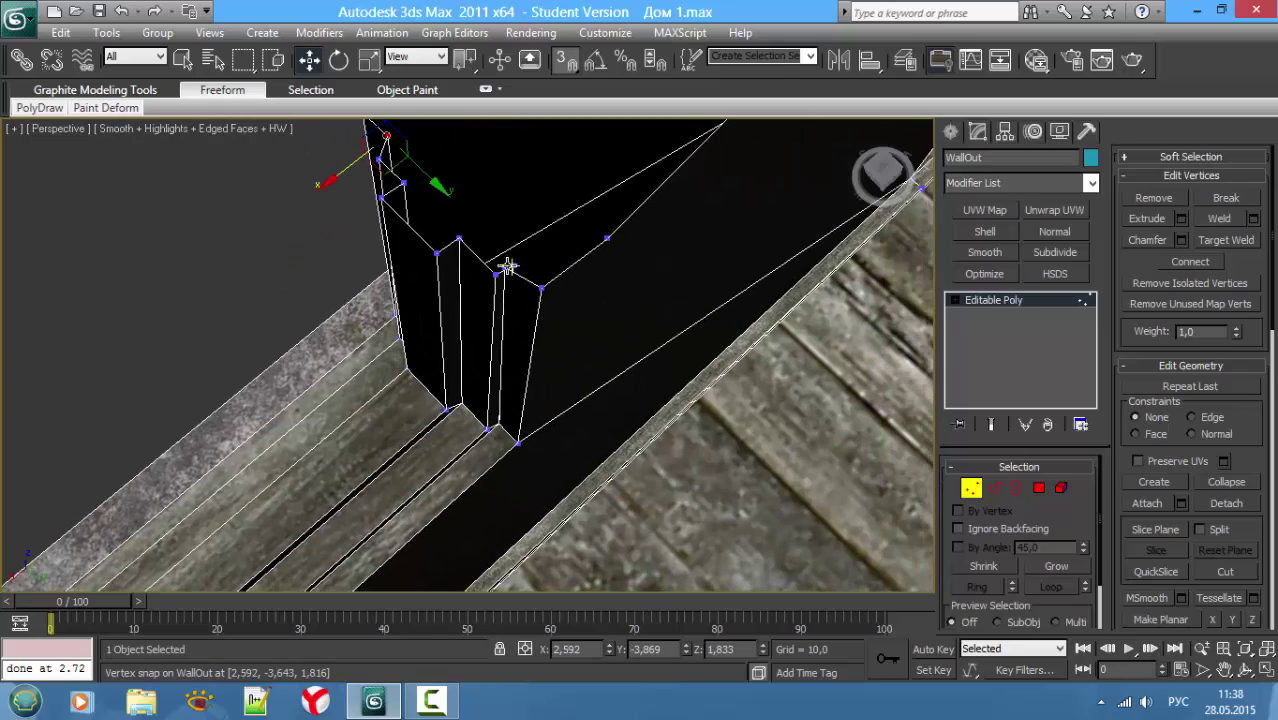
left_click_drag(508, 267, 508, 285)
key("F3")
mouse_move(462, 322)
middle_mouse_down()
mouse_move(445, 287)
mouse_move(587, 337)
mouse_move(488, 311)
middle_mouse_up()
key("F3")
Step: Move the short edge at the wall top back to the wall corner
key("2")
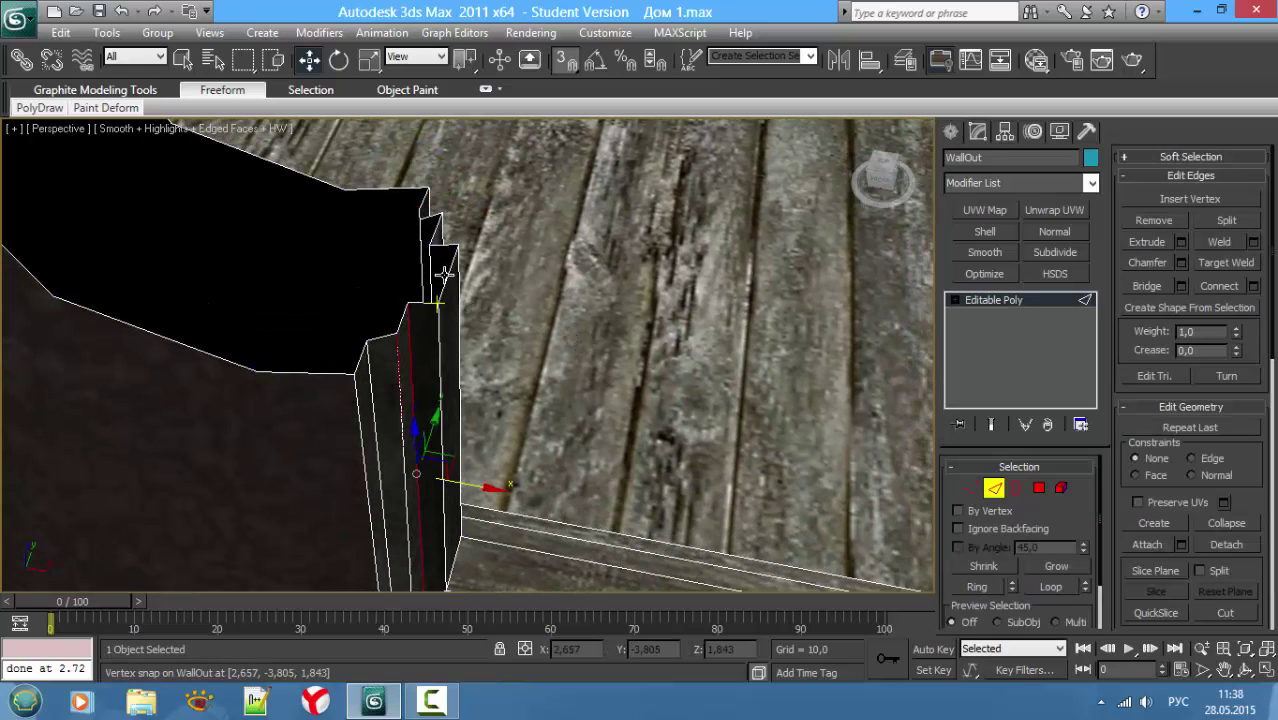
left_click(444, 274)
left_click_drag(498, 285, 439, 268)
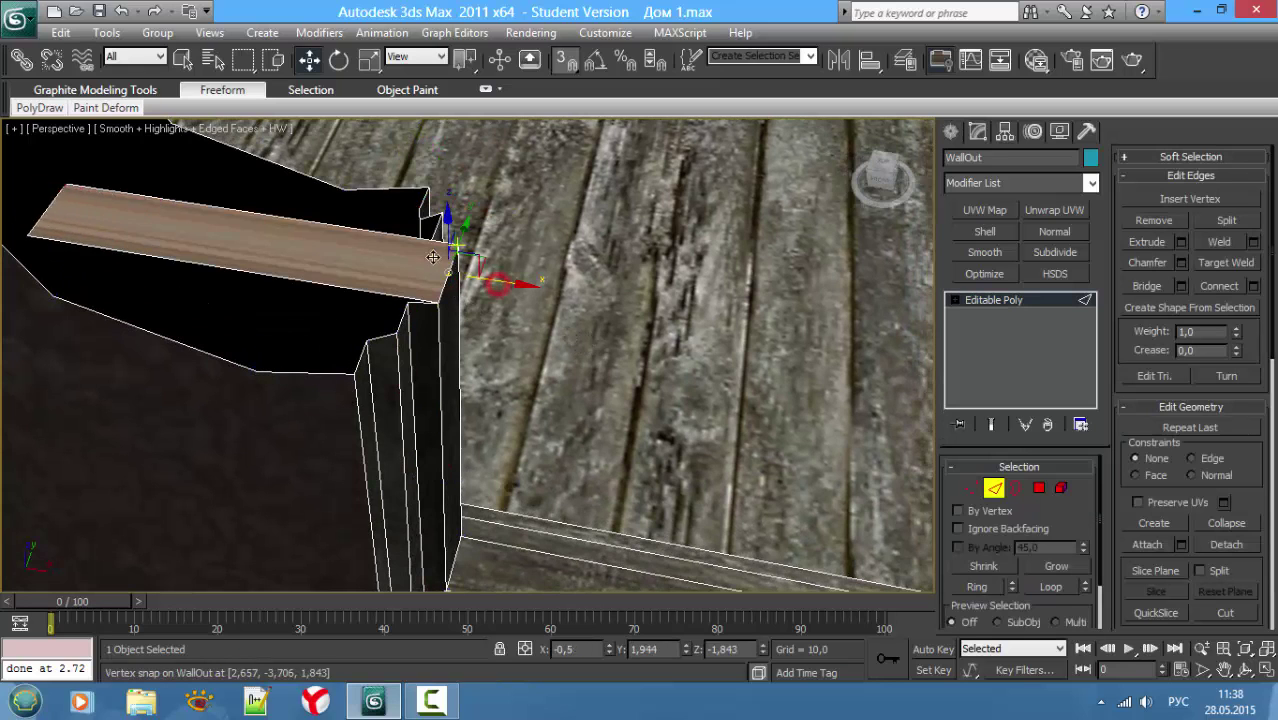
Step: With Move and 3D vertex snap on, snap the lintel face corner down to the wall corner
middle_click_drag(452, 272, 449, 276, "alt")
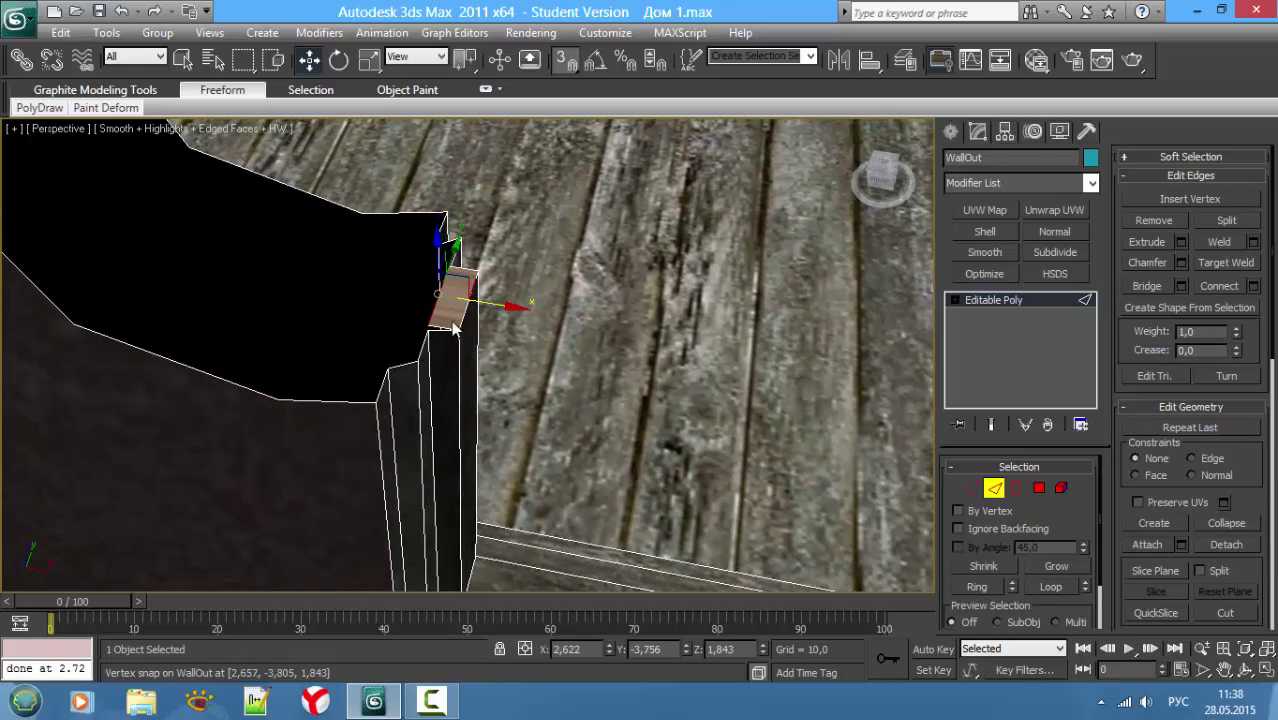
key("1")
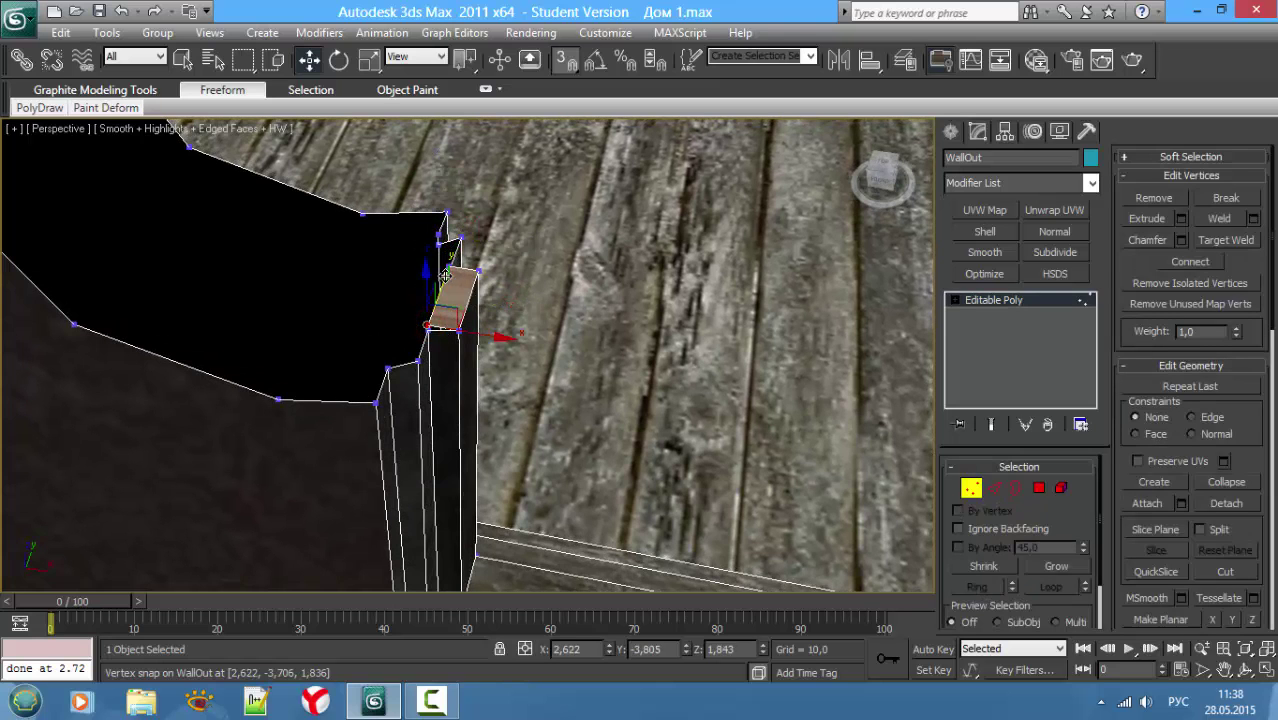
scroll(439, 339, "up", 2)
scroll(439, 339, "down", 2)
scroll(441, 345, "down", 1)
mouse_move(450, 350)
middle_mouse_down("alt")
mouse_move(357, 345)
mouse_move(388, 354)
middle_mouse_up("alt")
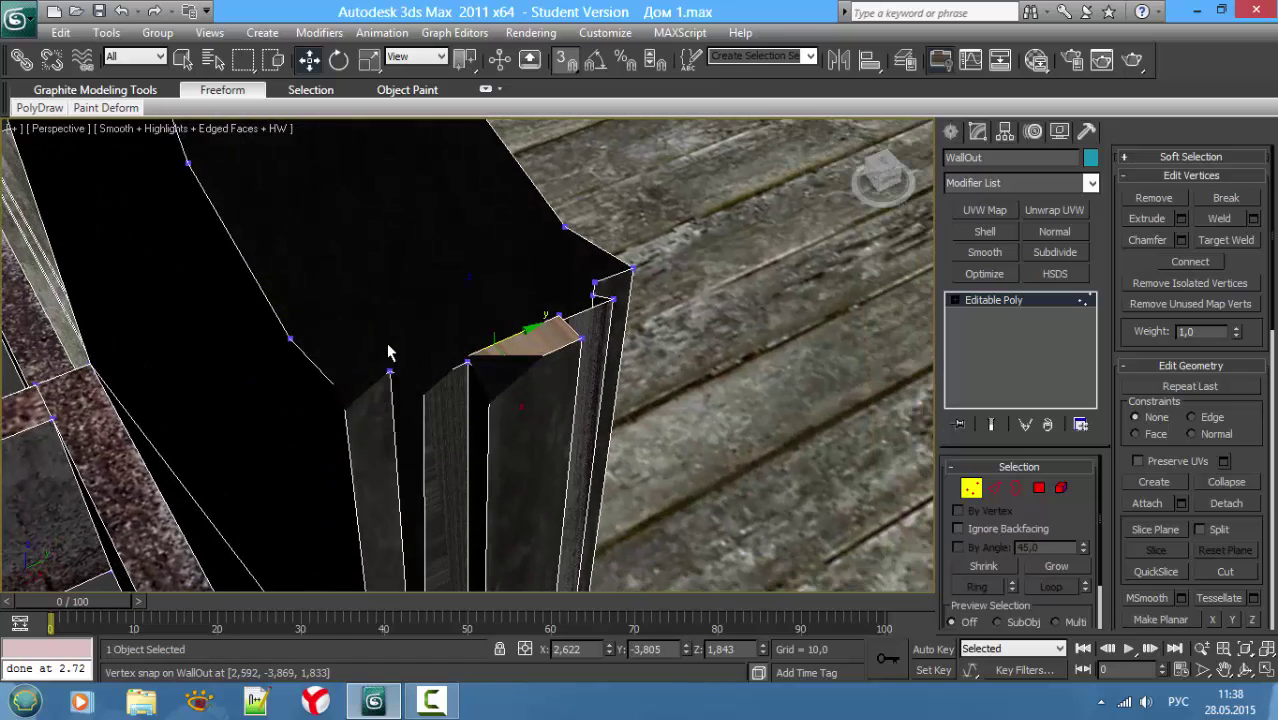
left_click(1201, 649)
left_click_drag(747, 450, 747, 422)
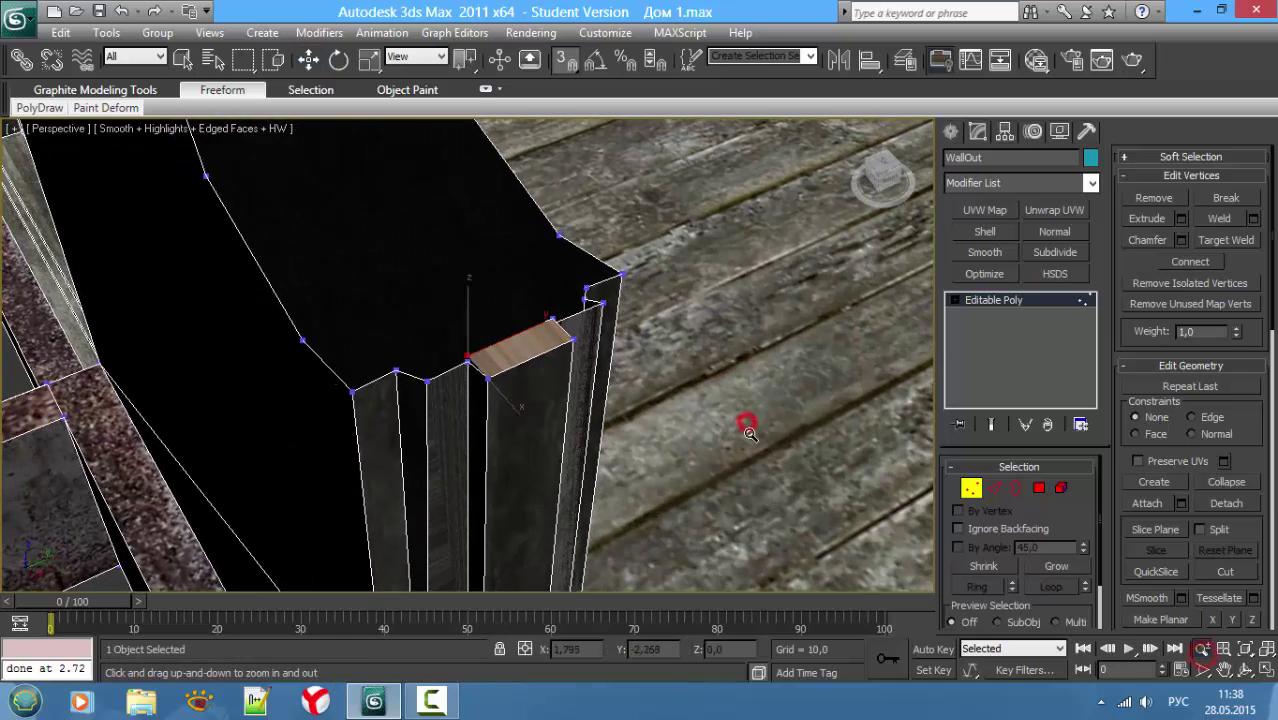
key("w")
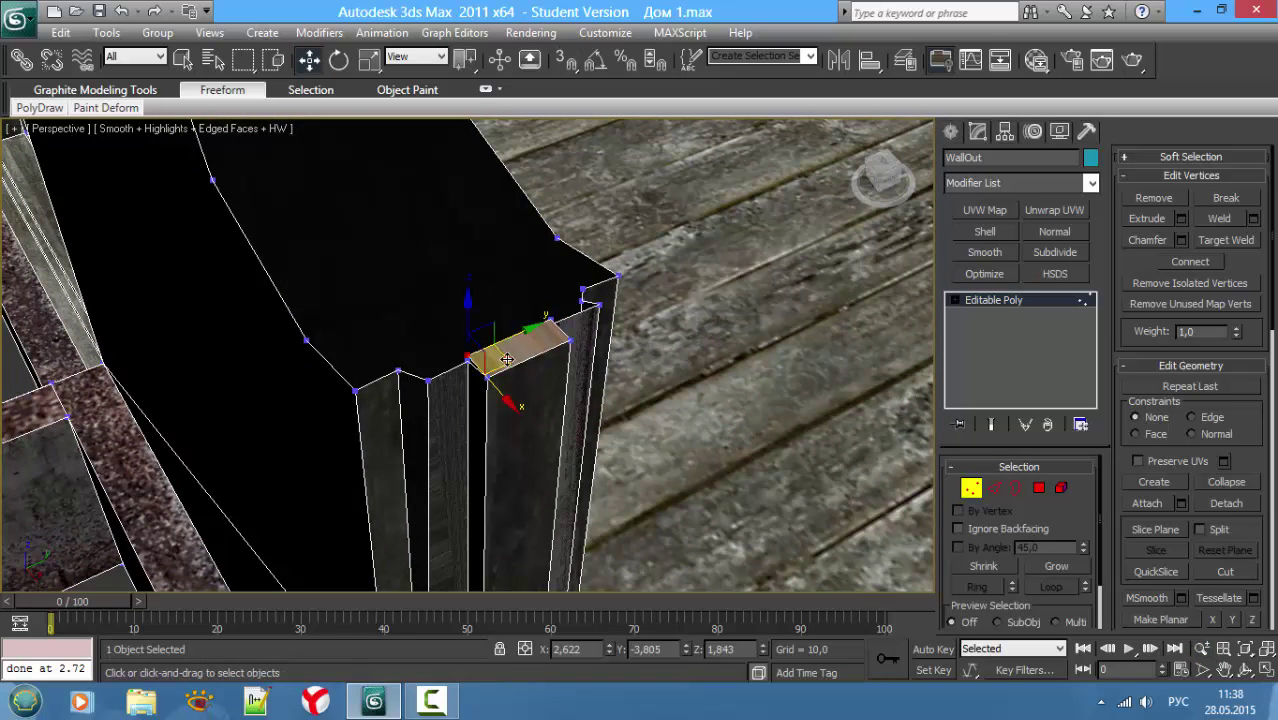
key("s")
mouse_move(502, 347)
left_mouse_down()
mouse_move(530, 325)
mouse_move(465, 362)
left_mouse_up()
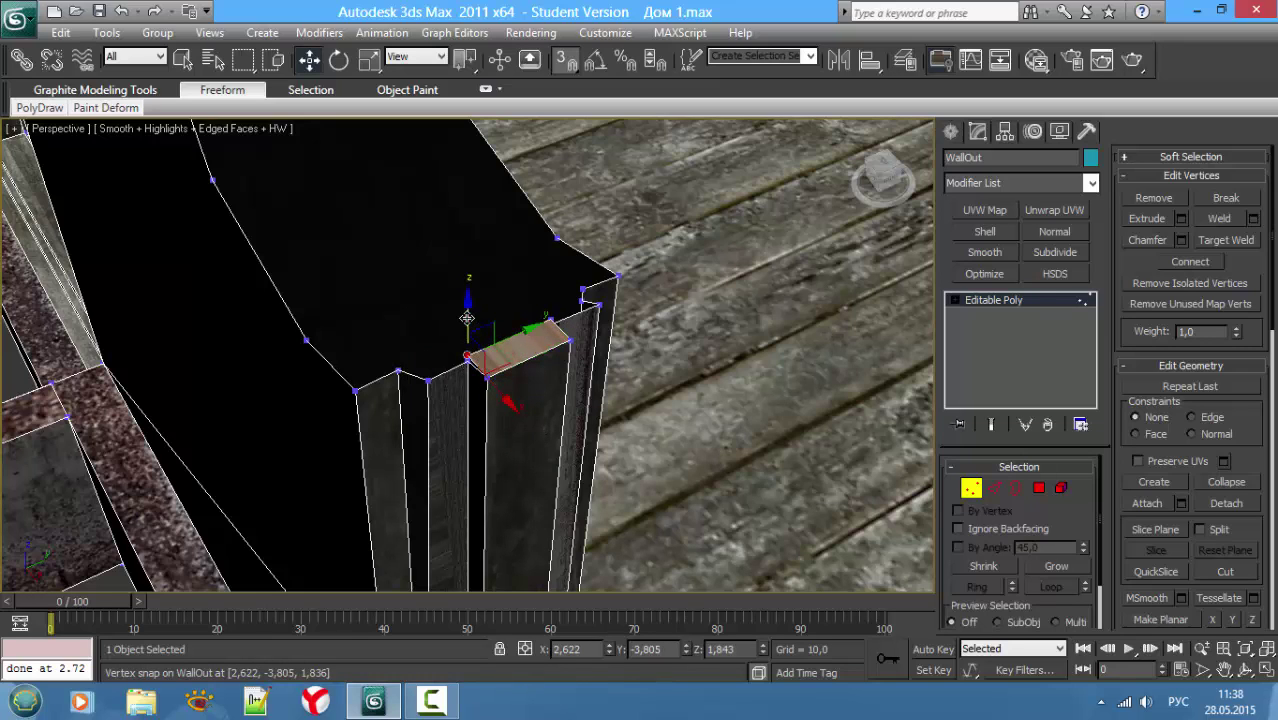
left_click_drag(467, 318, 468, 354)
Step: Snap the next lintel vertex down to the lower corner and clear the selection
middle_click_drag(584, 366, 551, 385, "alt")
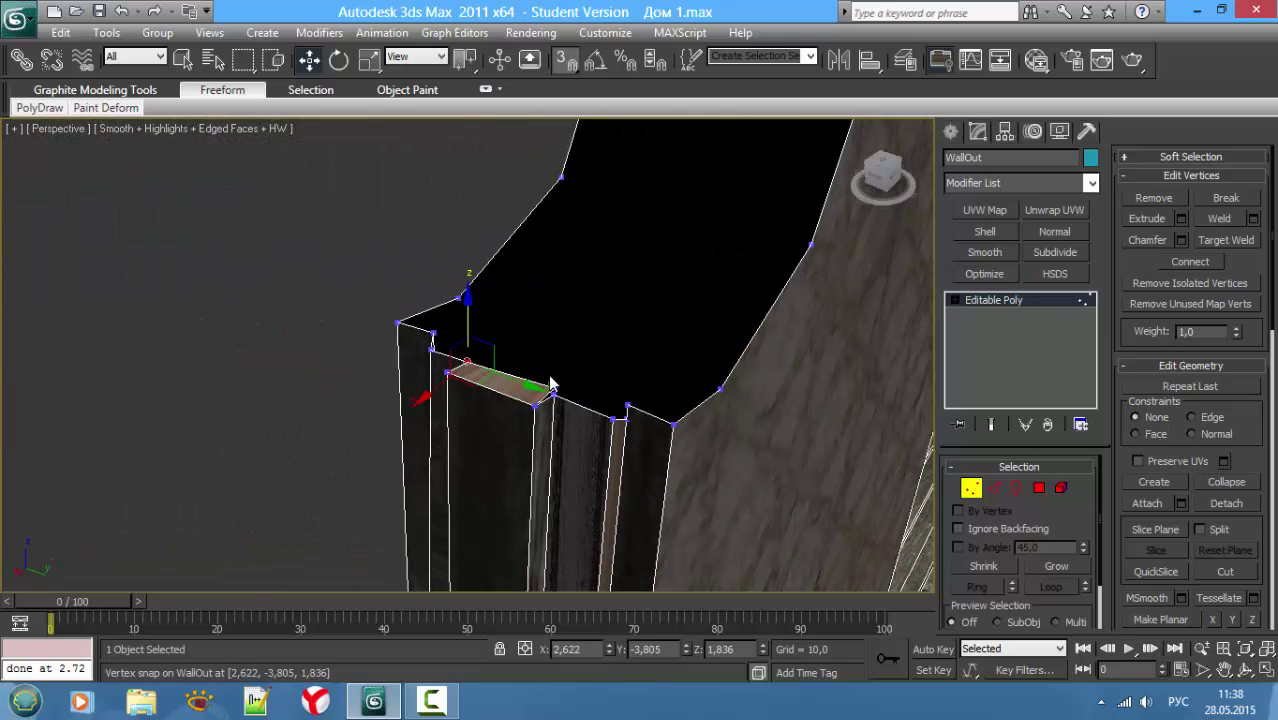
left_click_drag(555, 385, 557, 396)
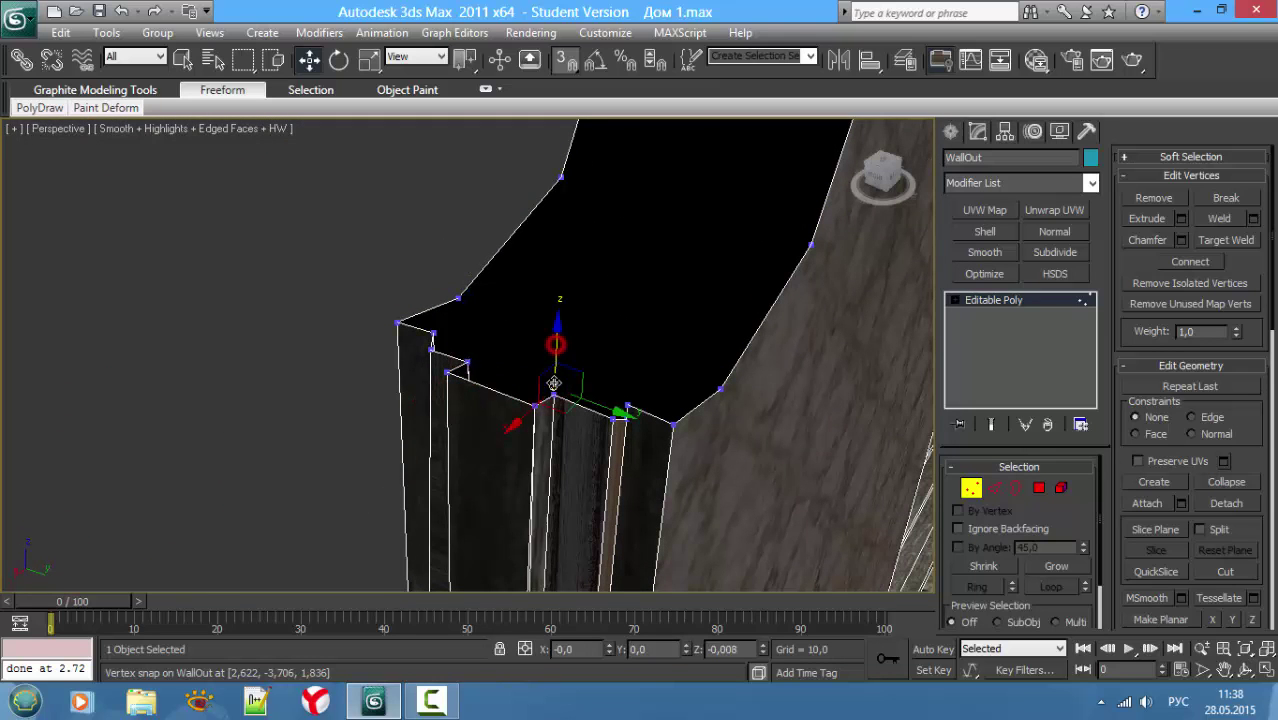
middle_click_drag(581, 424, 598, 443, "alt")
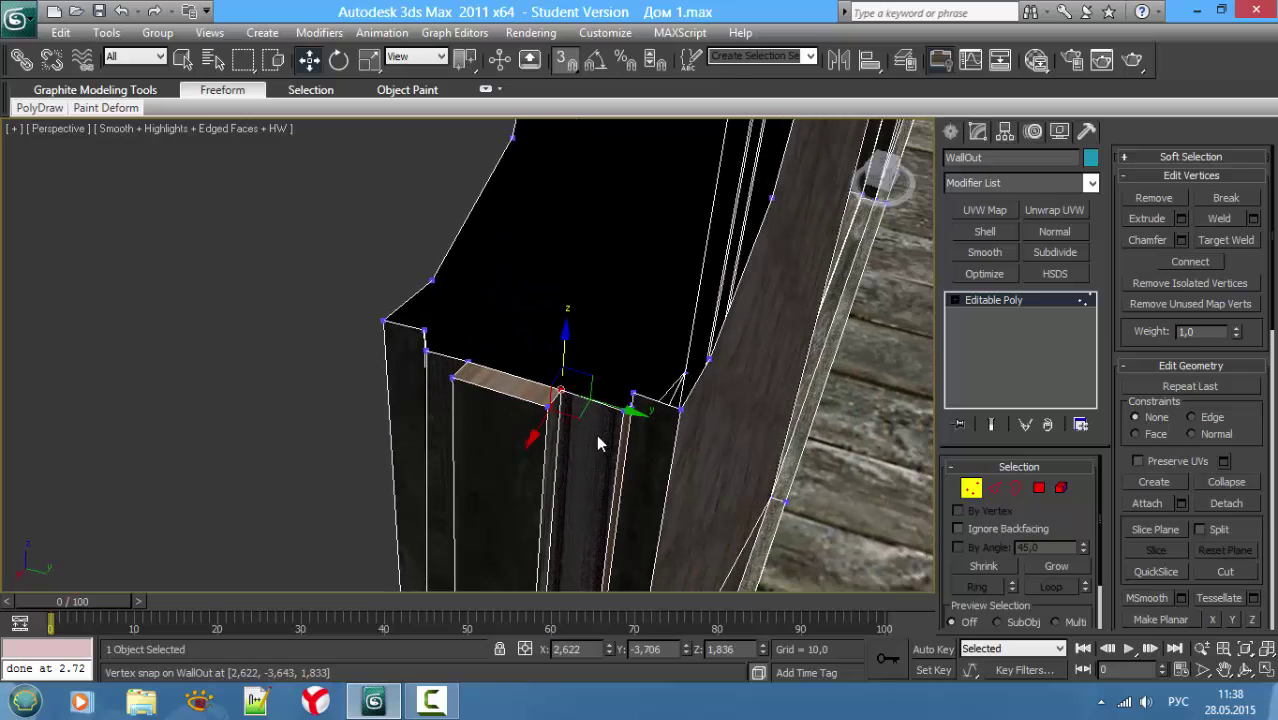
left_click(584, 440)
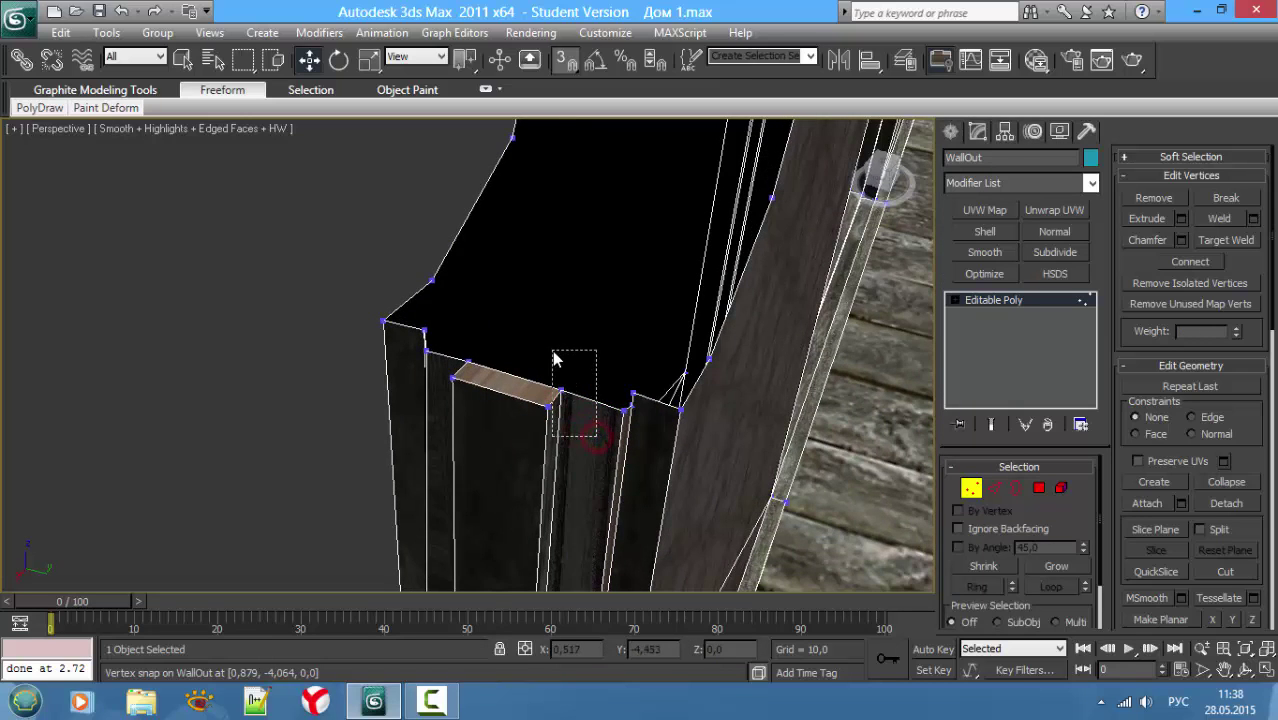
Step: Select the vertices at the opening's top corner and weld them
key("F3")
left_click_drag(555, 375, 475, 372)
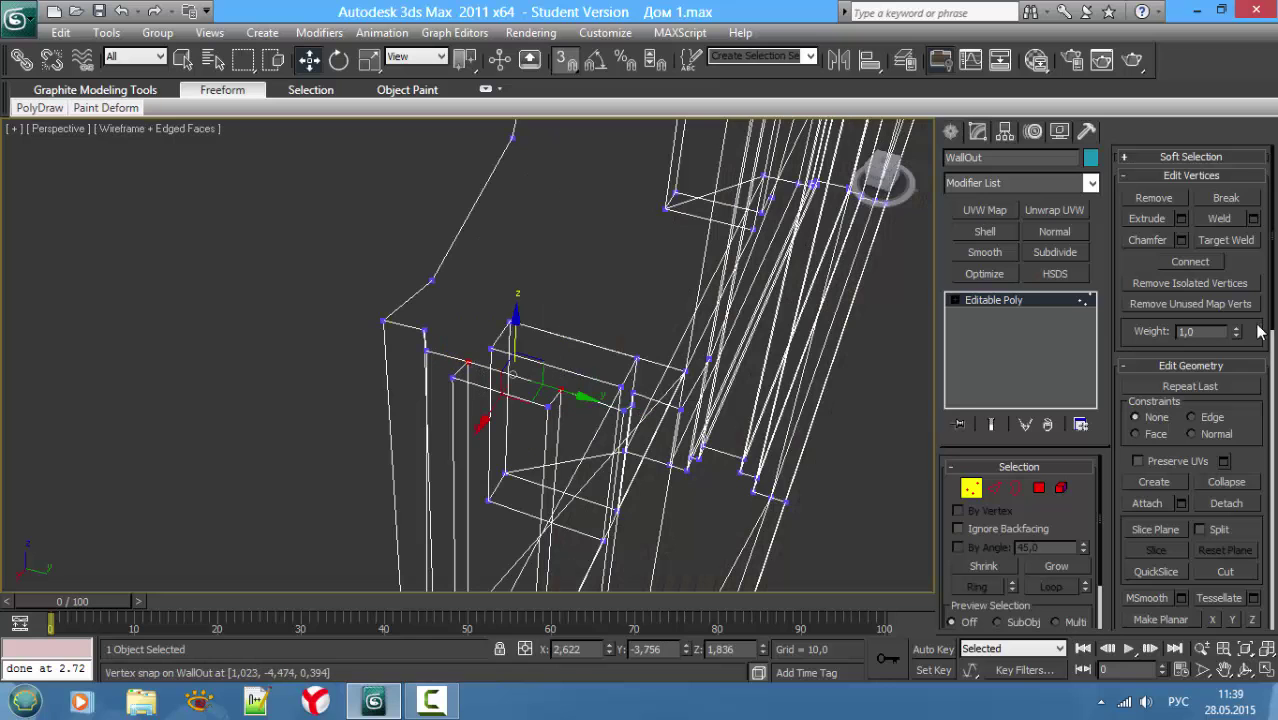
left_click(1218, 222)
key("F3")
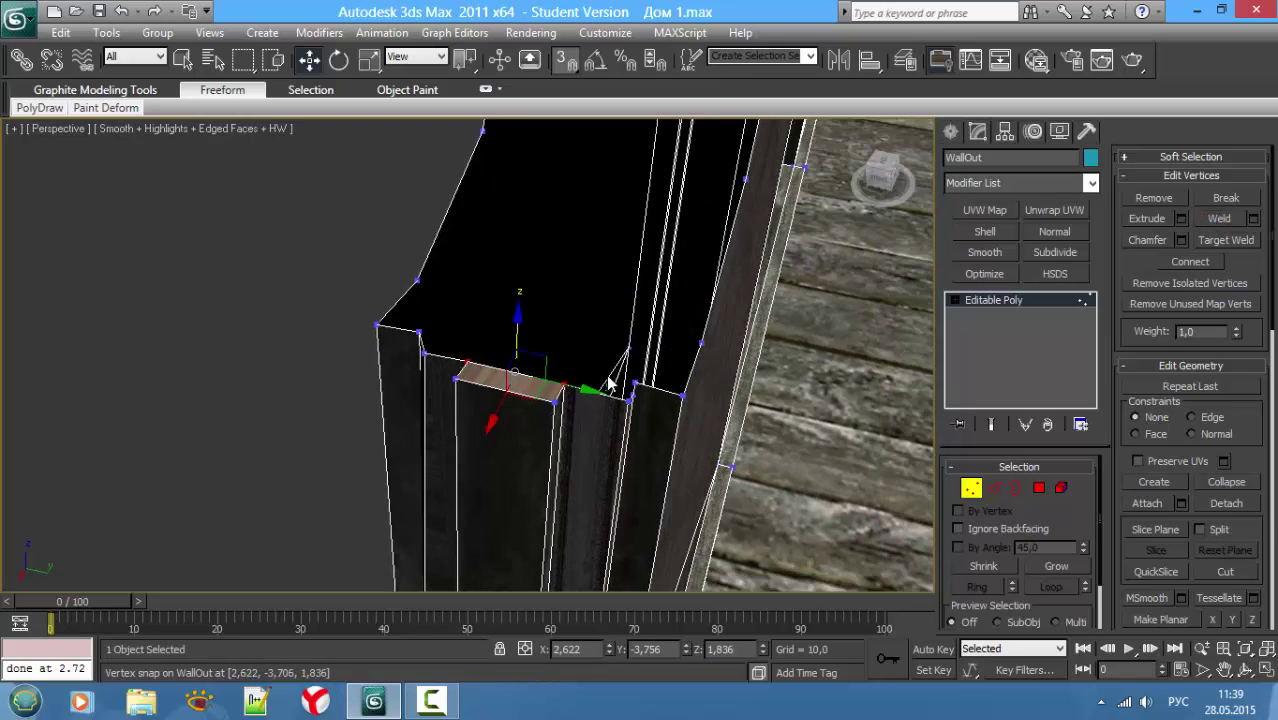
Step: Snap the lintel corner vertex up to the lintel height
mouse_move(608, 383)
middle_mouse_down("alt")
mouse_move(548, 365)
mouse_move(597, 500)
middle_mouse_up("alt")
left_click(590, 455)
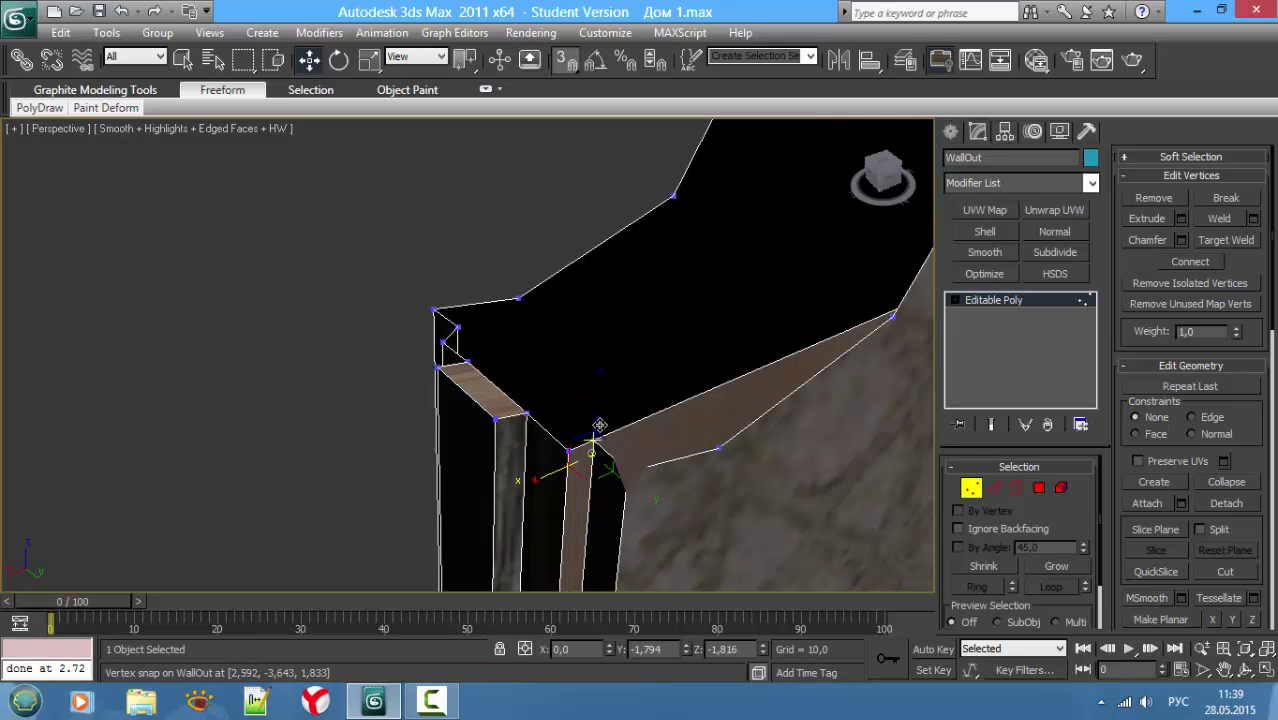
mouse_move(600, 410)
middle_mouse_down("alt")
mouse_move(721, 408)
mouse_move(686, 404)
middle_mouse_up("alt")
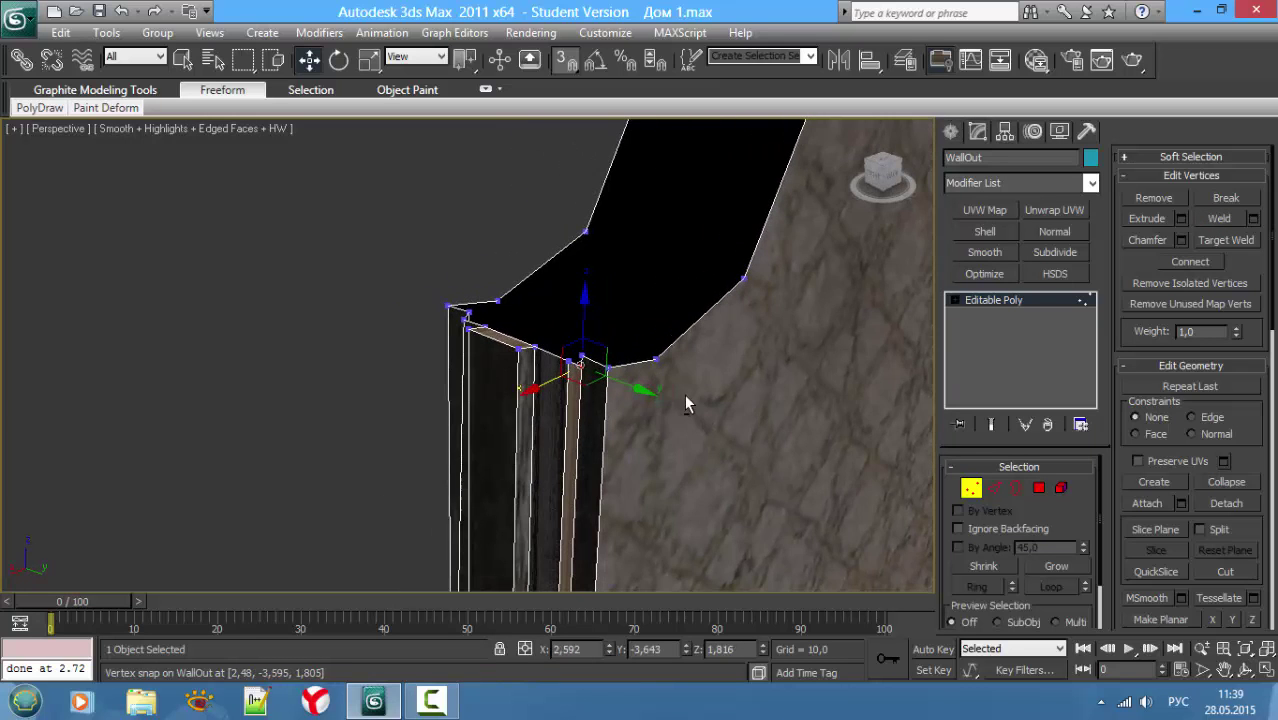
left_click_drag(588, 383, 588, 385)
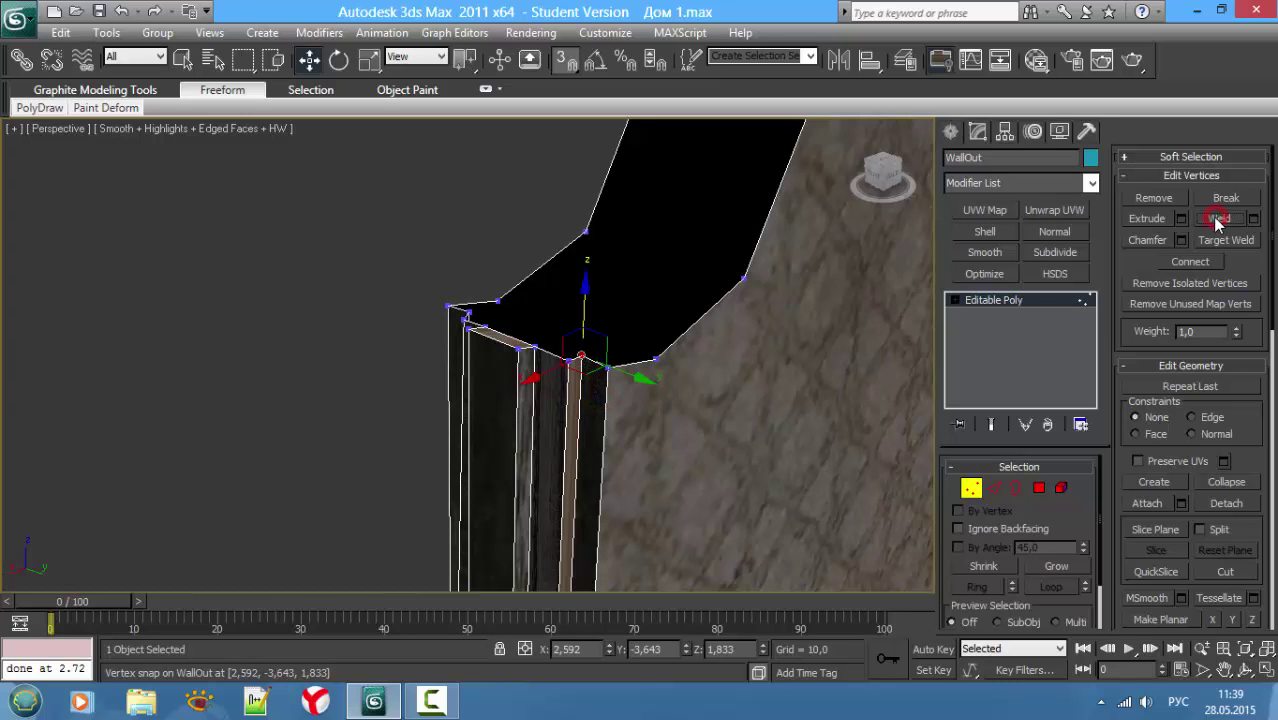
middle_click_drag(561, 268, 558, 278, "alt")
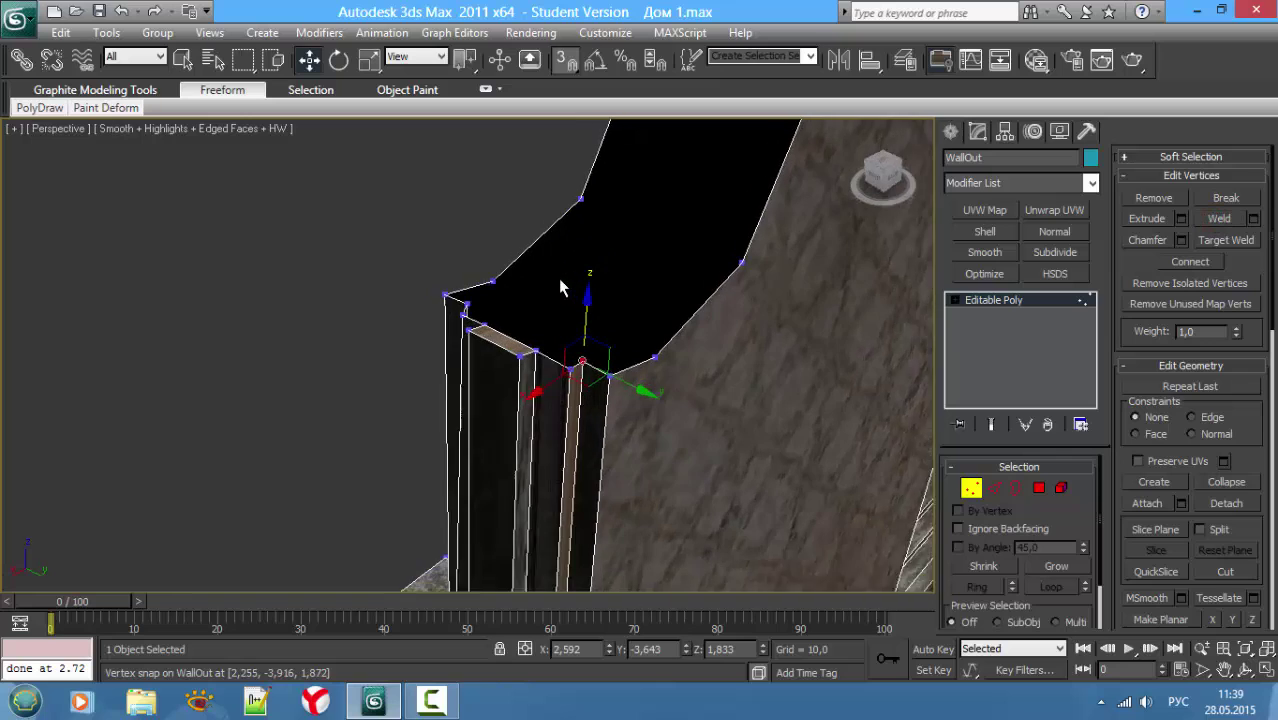
Step: Try moving a lintel edge onto the wall corner, then undo the move
key("2")
left_click(470, 314)
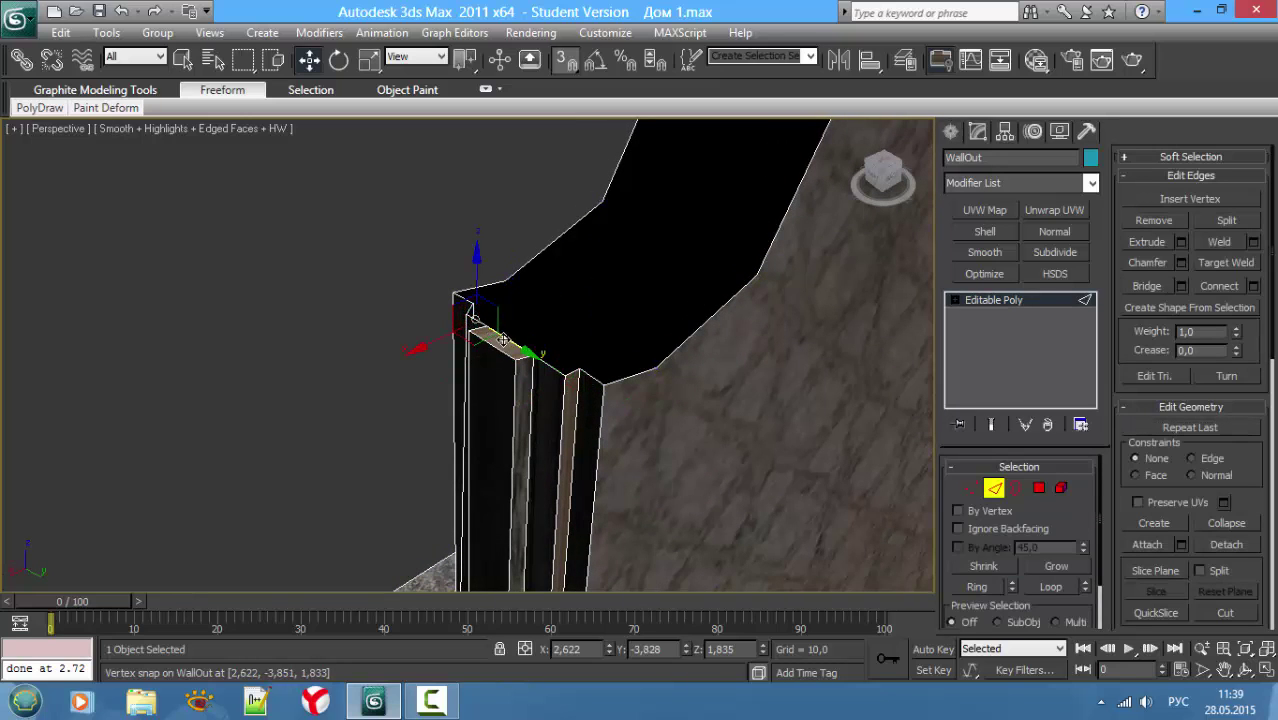
left_click(561, 370)
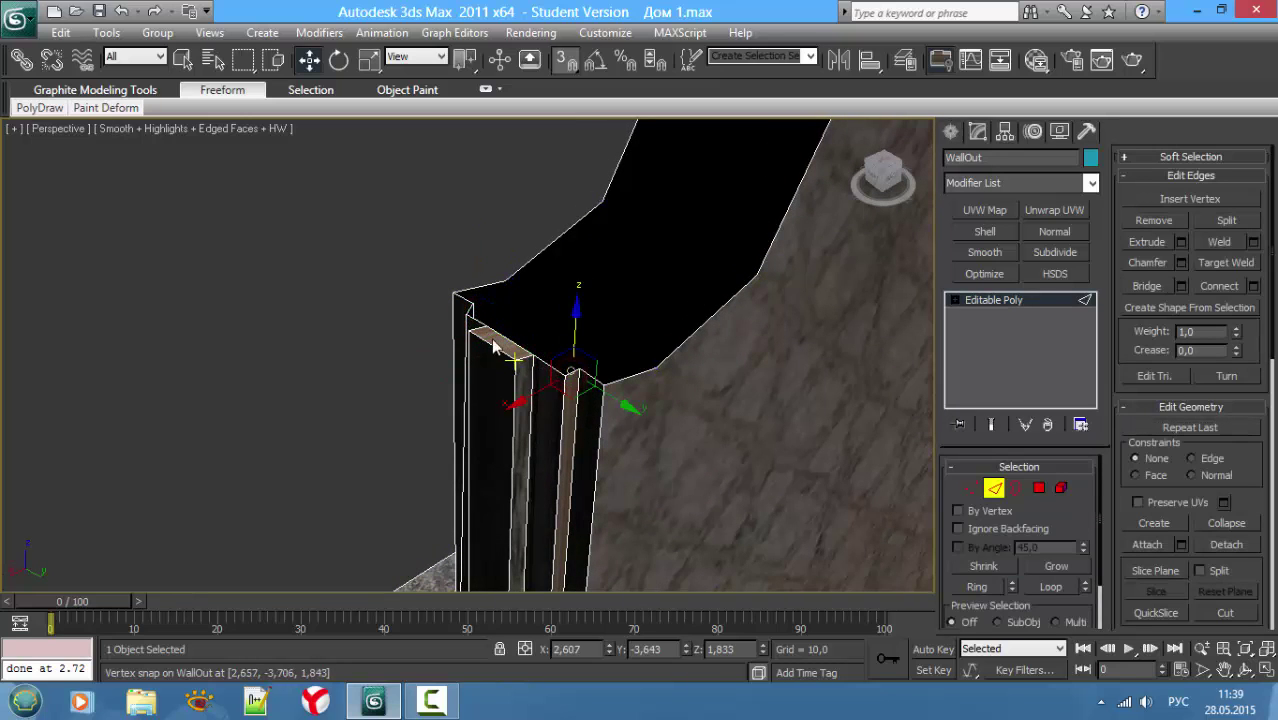
middle_click_drag(529, 347, 568, 385, "alt")
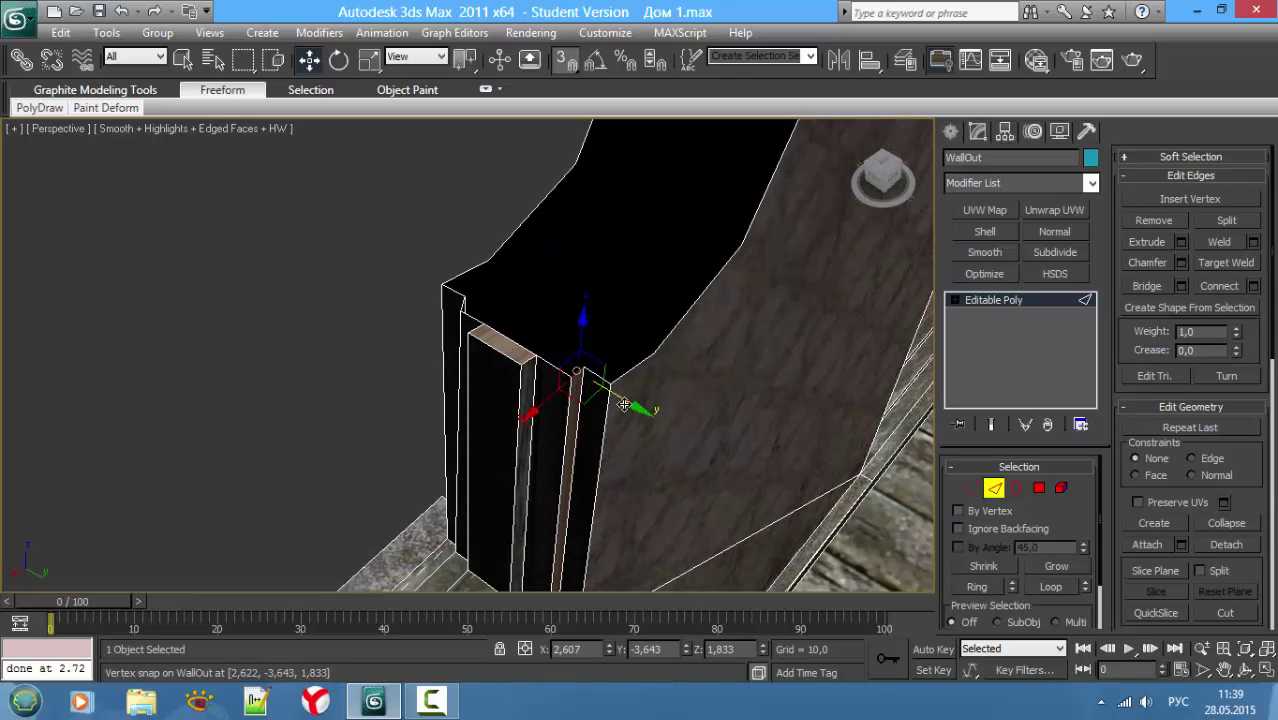
left_click_drag(624, 404, 560, 370)
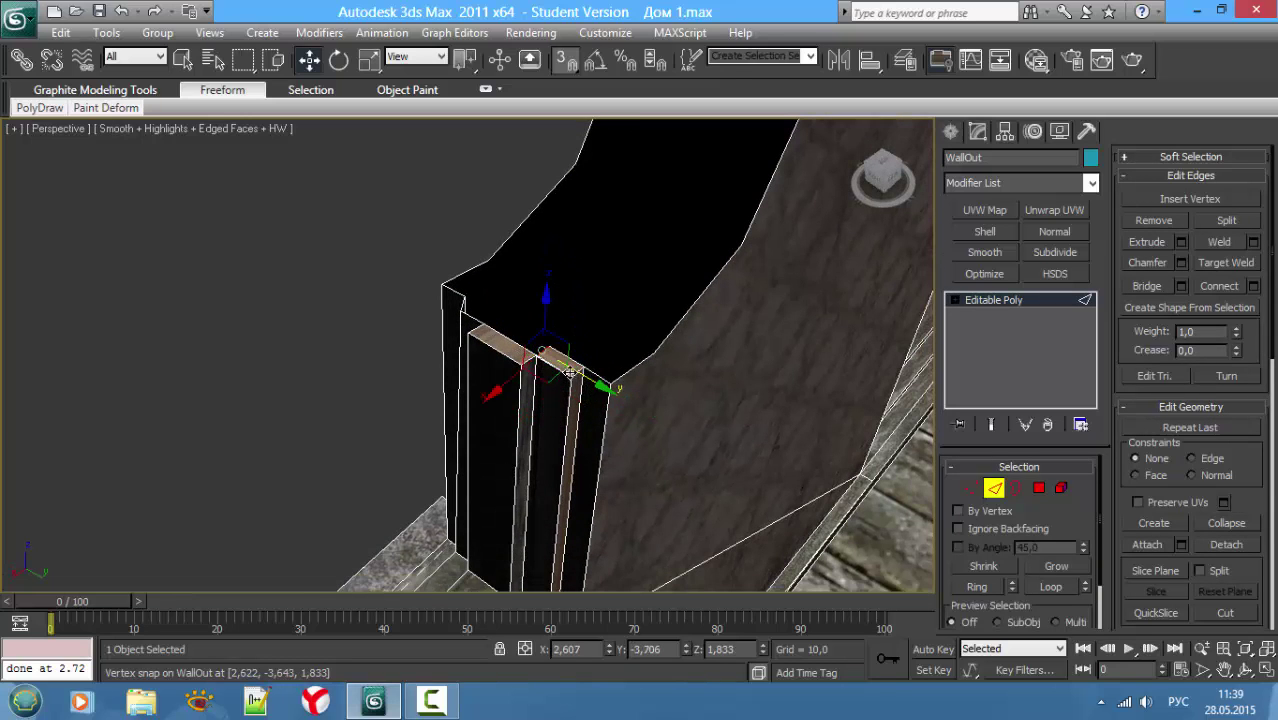
left_click_drag(570, 372, 509, 321)
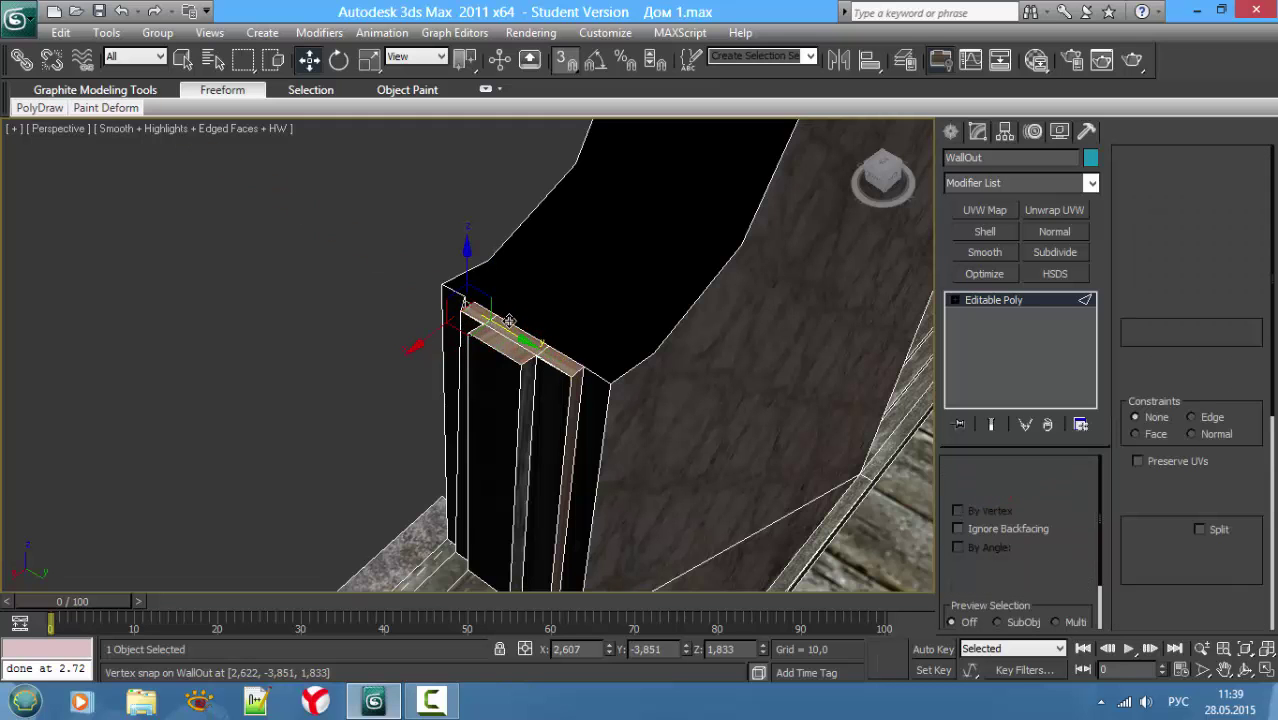
key("ctrl+z")
key("ctrl+z")
Step: Snap the lintel corner vertex onto its target vertex, undoing a stray move along the way
left_click(450, 301)
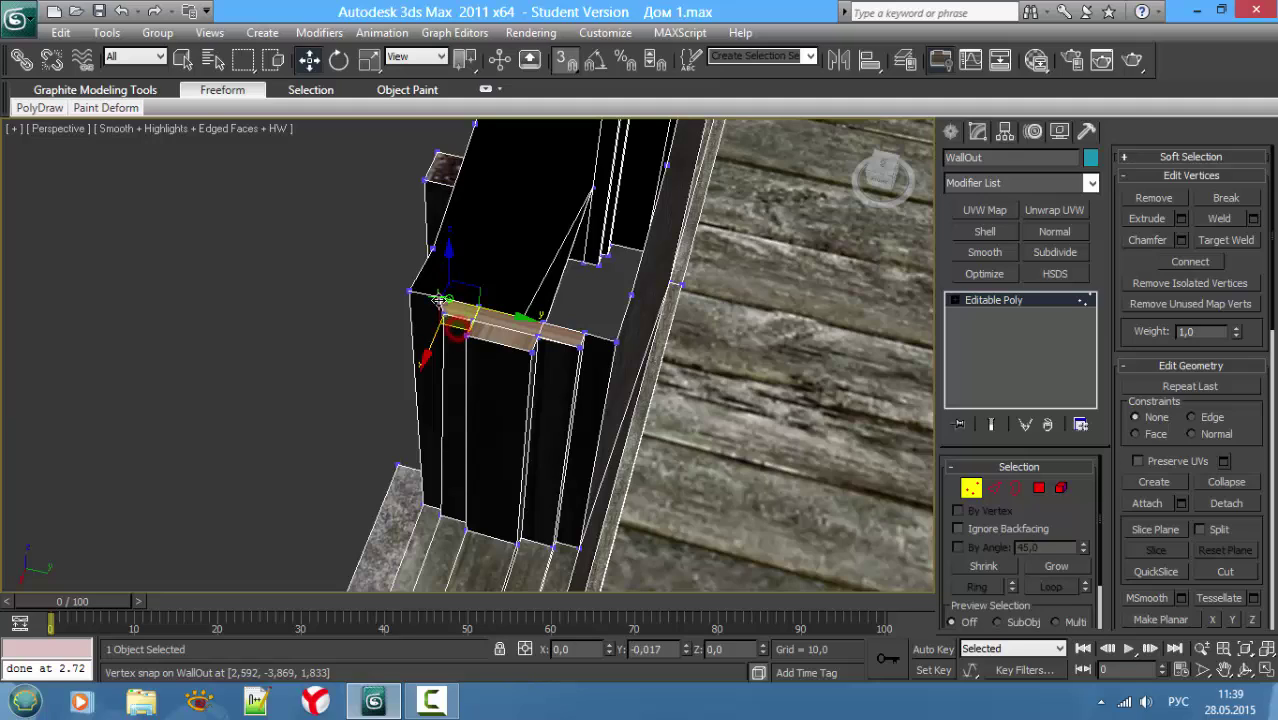
left_click_drag(462, 325, 437, 297)
mouse_move(585, 360)
middle_mouse_down("alt")
mouse_move(562, 328)
mouse_move(543, 353)
middle_mouse_up("alt")
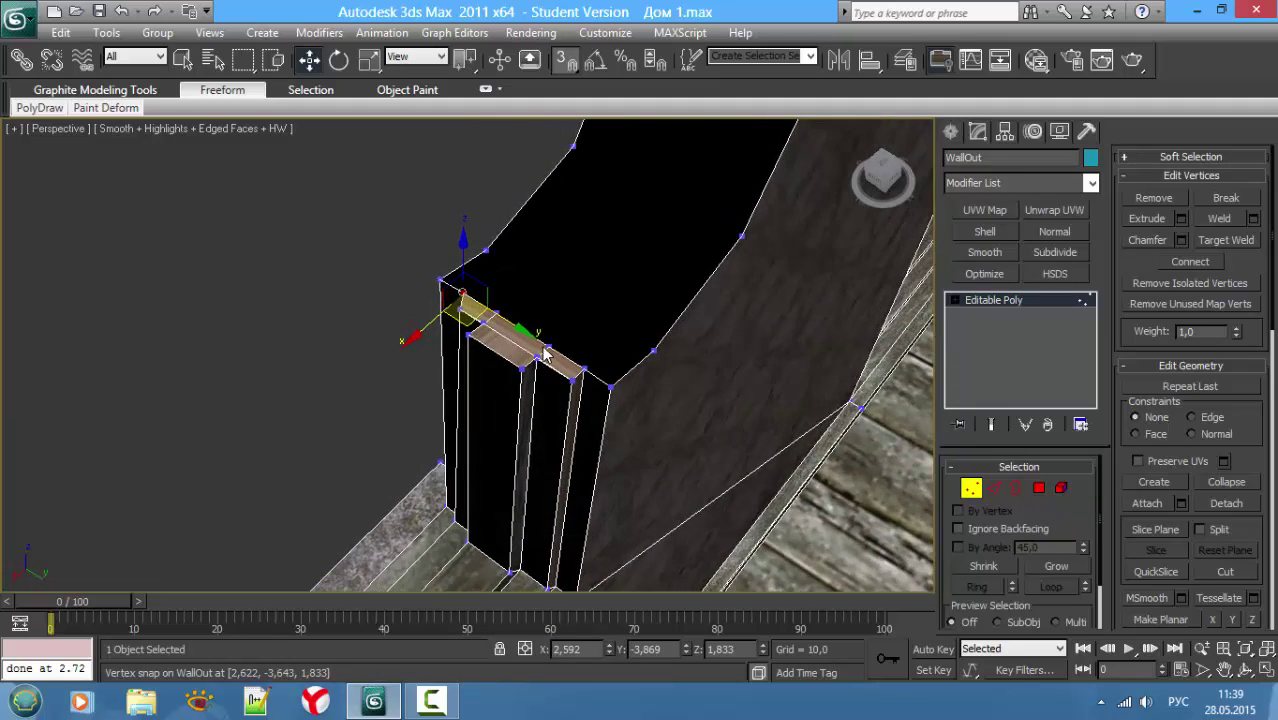
left_click_drag(500, 316, 497, 305)
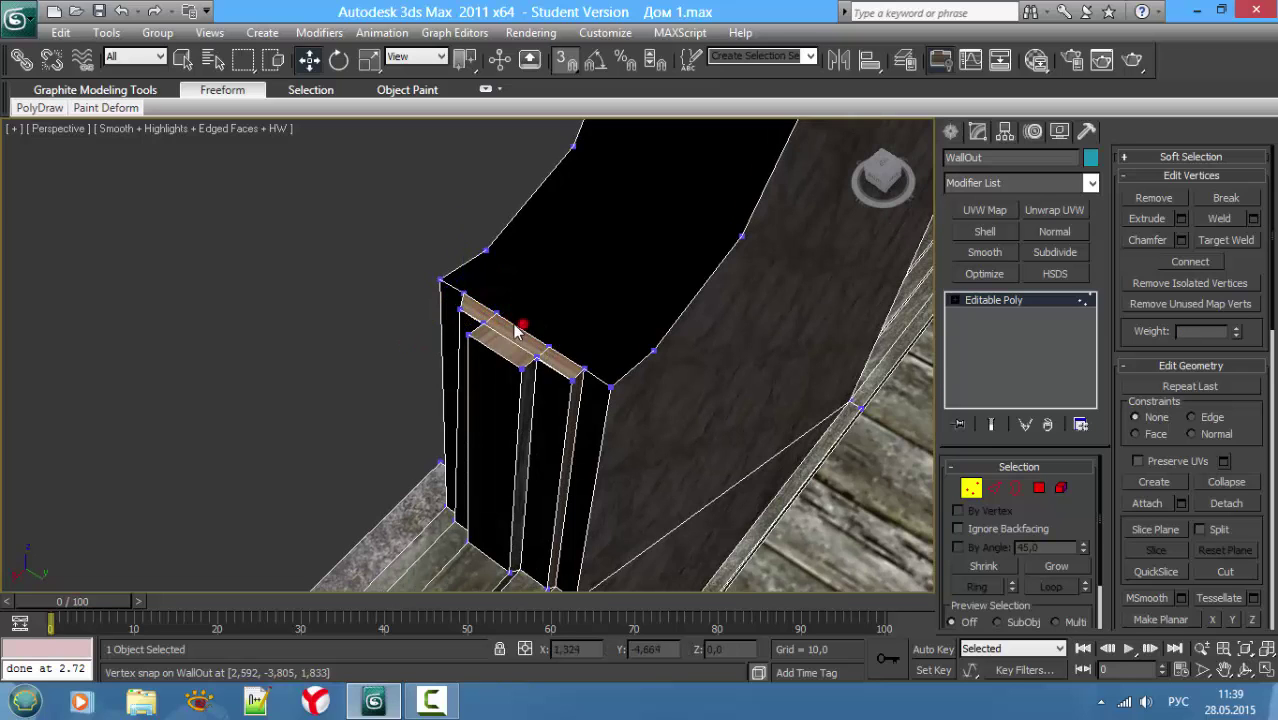
key("F3")
key("ctrl+z")
key("F3")
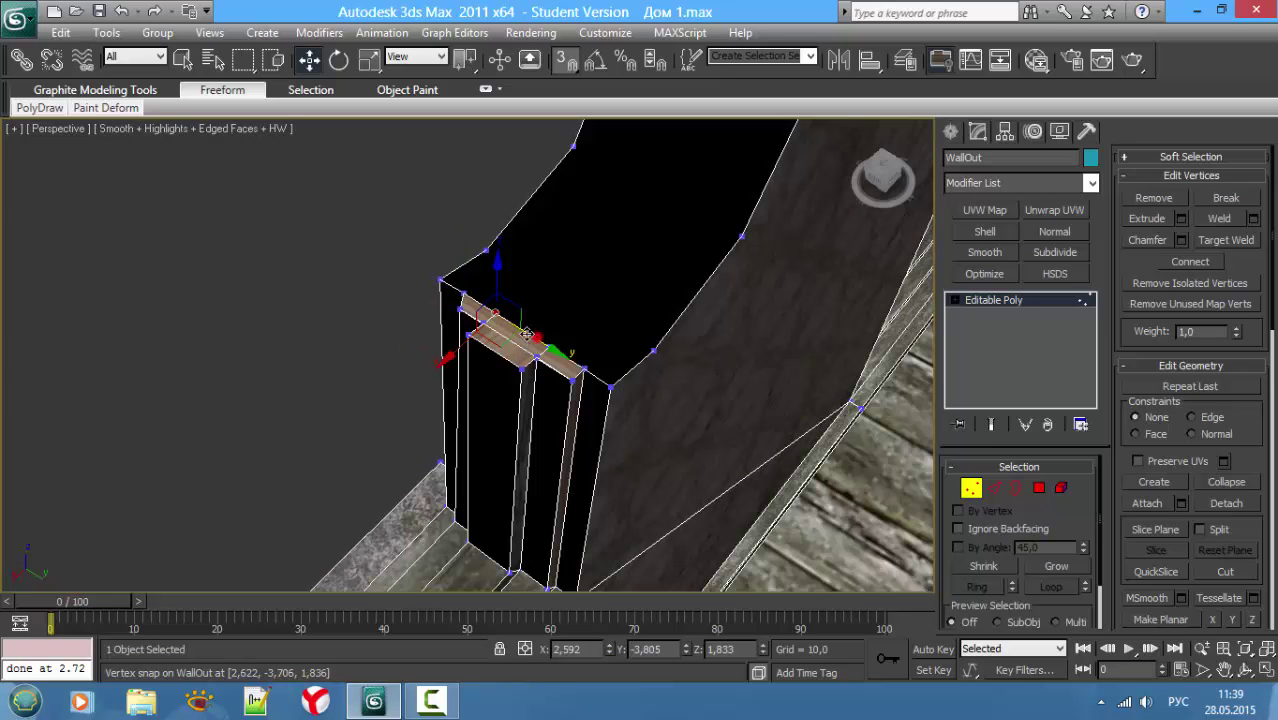
left_click_drag(562, 357, 598, 400)
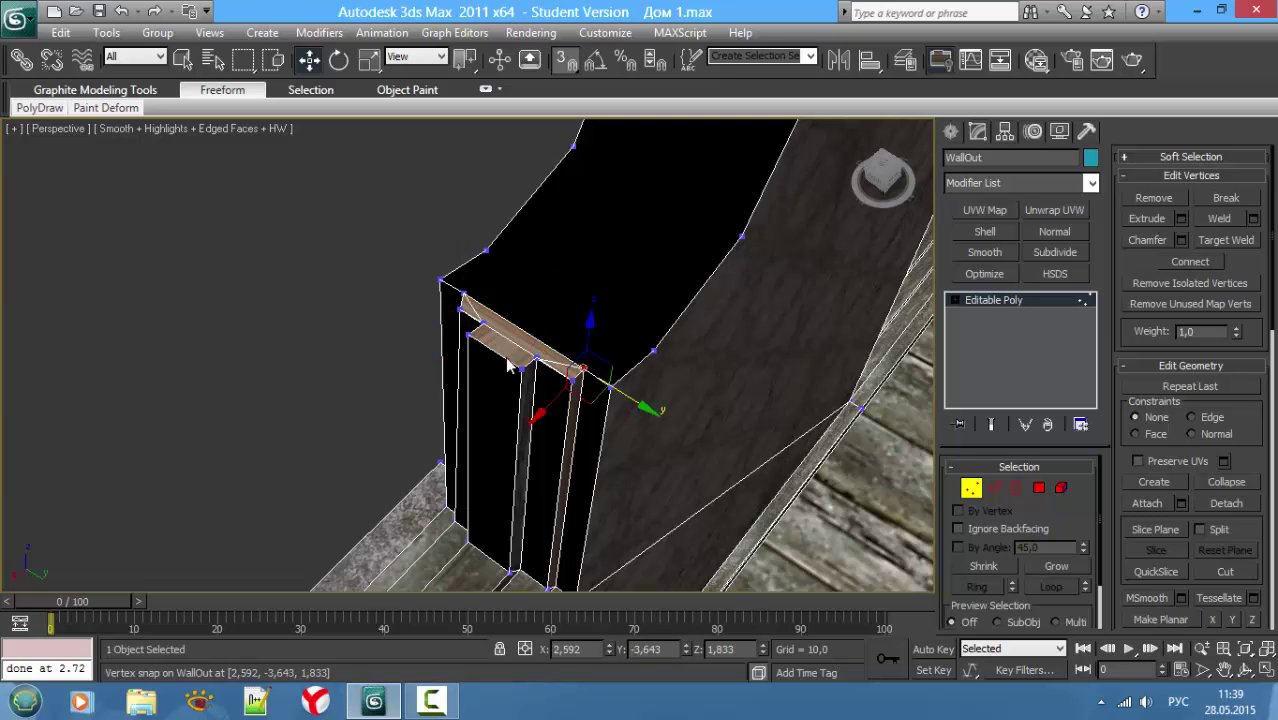
key("F3")
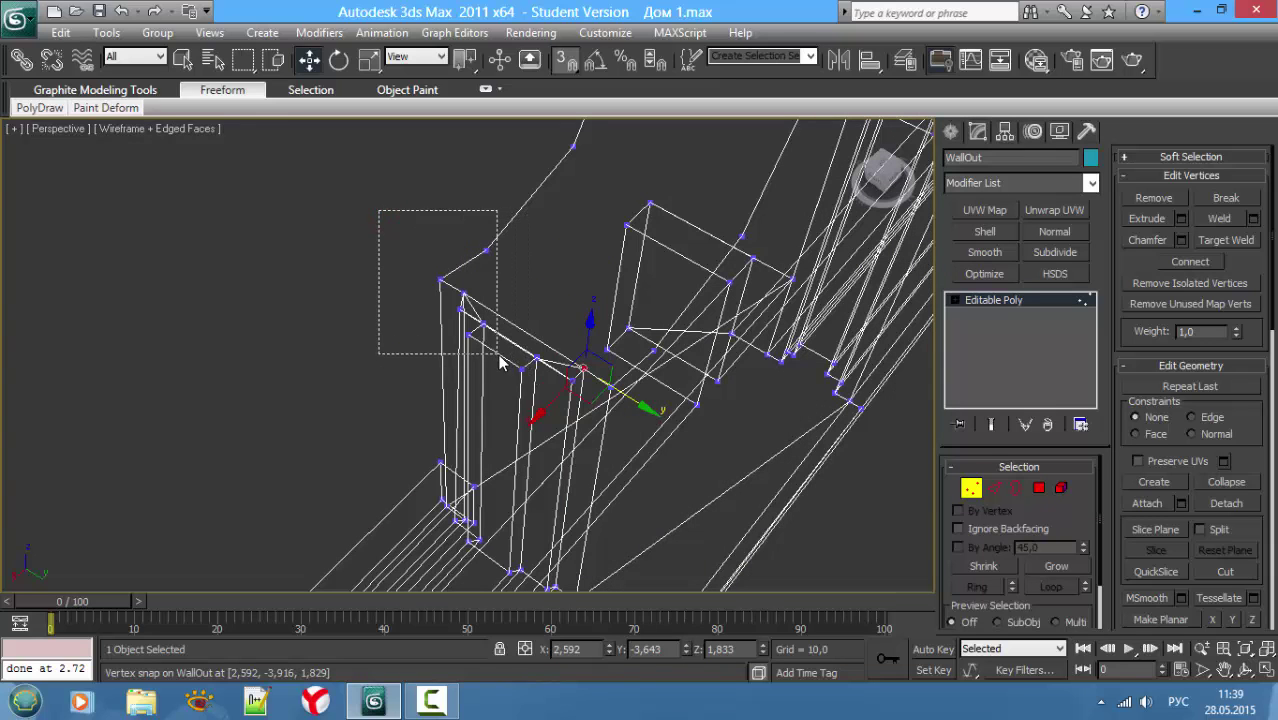
Step: Box-select the lintel corner vertices and weld them with a threshold near 0,0001
left_click_drag(380, 213, 500, 337)
scroll(521, 340, "up", 3)
middle_click_drag(521, 340, 525, 365)
left_click_drag(420, 204, 602, 450)
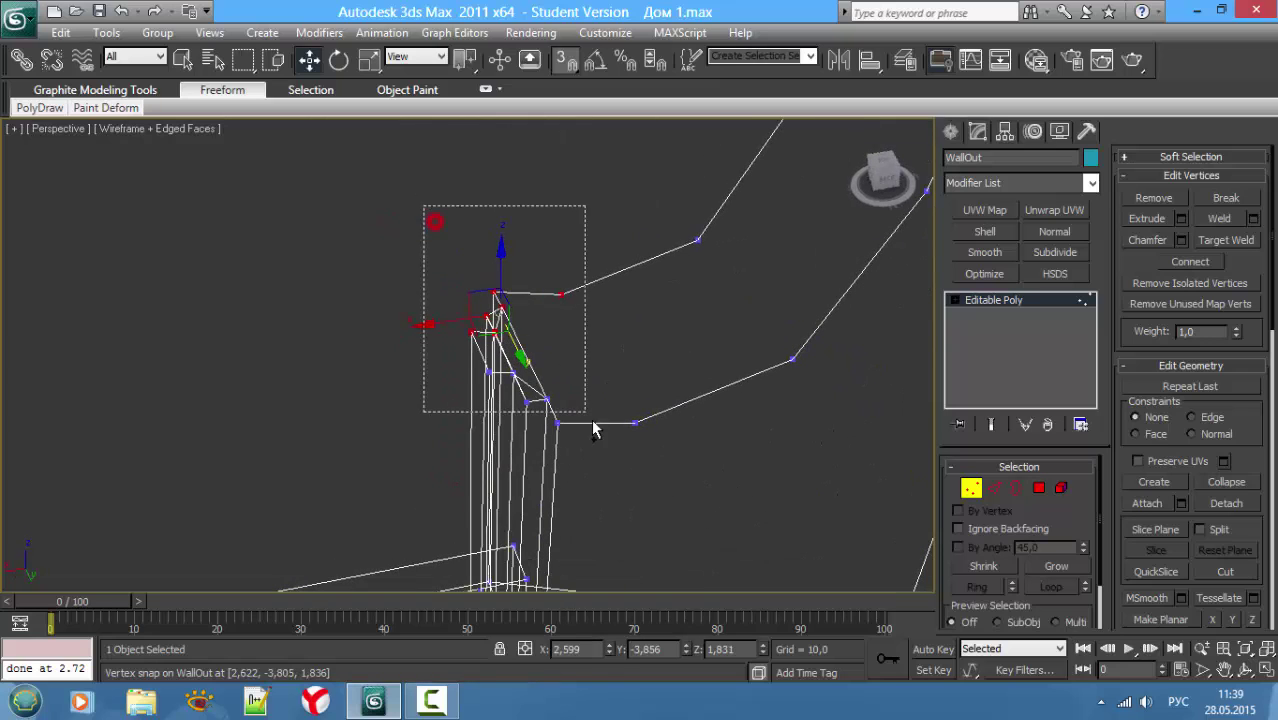
left_click_drag(545, 286, 500, 318)
key("F3")
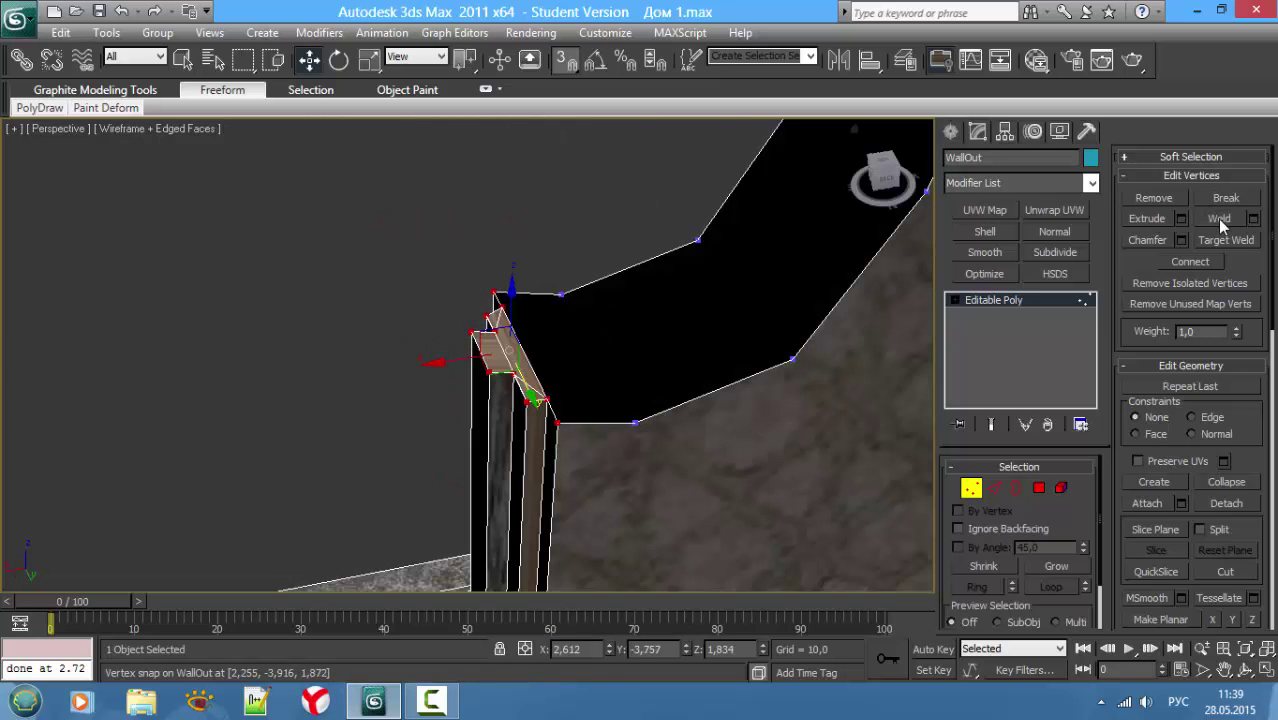
left_click(1220, 220)
left_click(1253, 218)
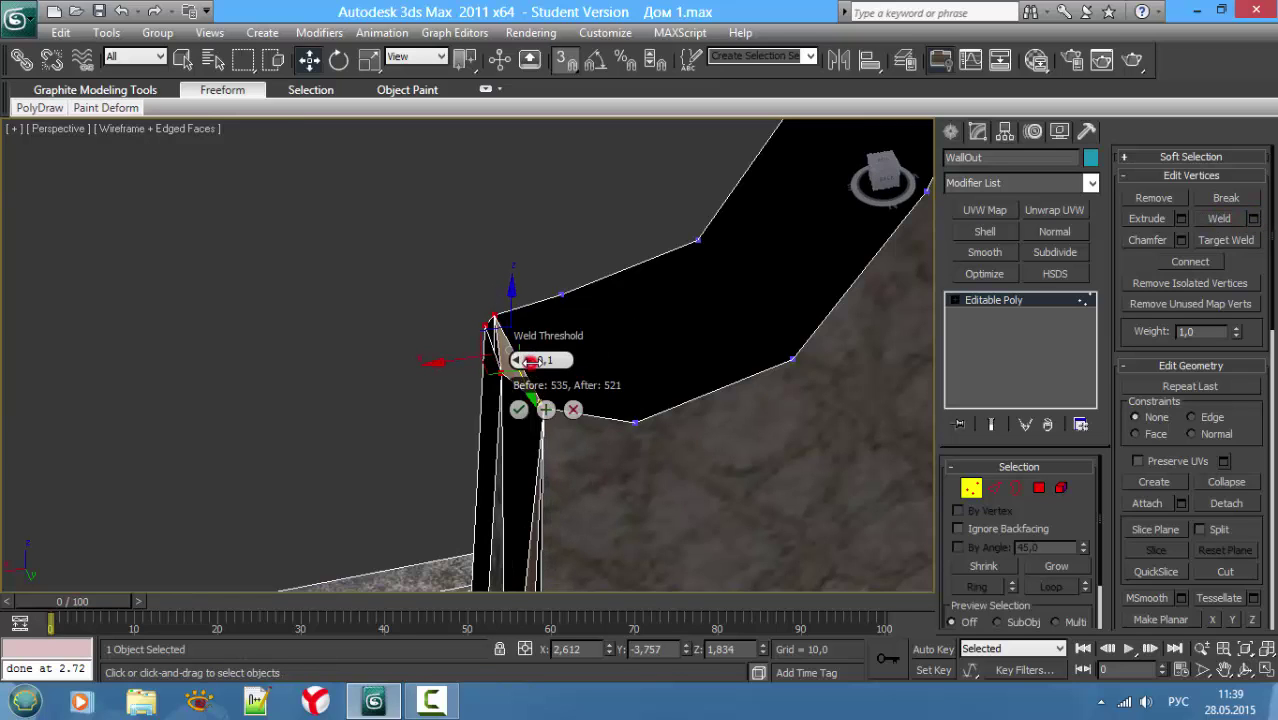
key("F3")
right_click(525, 360)
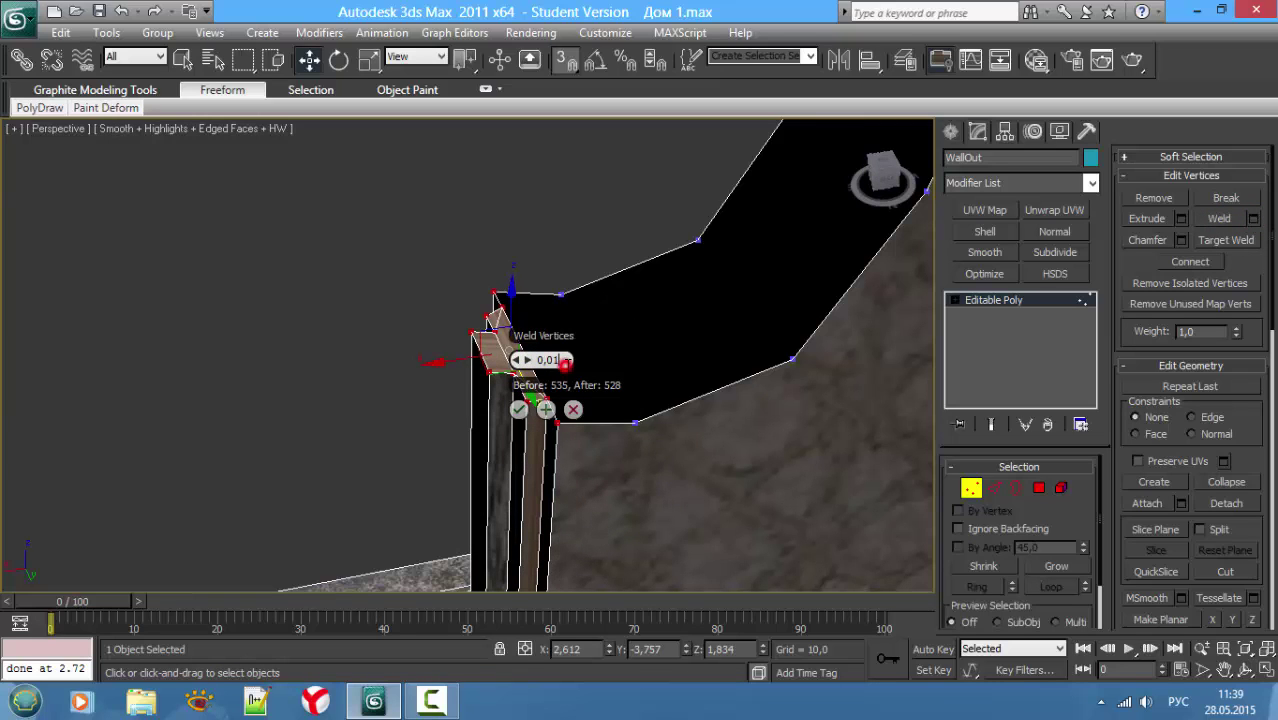
left_click(518, 413)
Step: Select the window opening's border to check it in wireframe
middle_click_drag(516, 396, 565, 427, "alt")
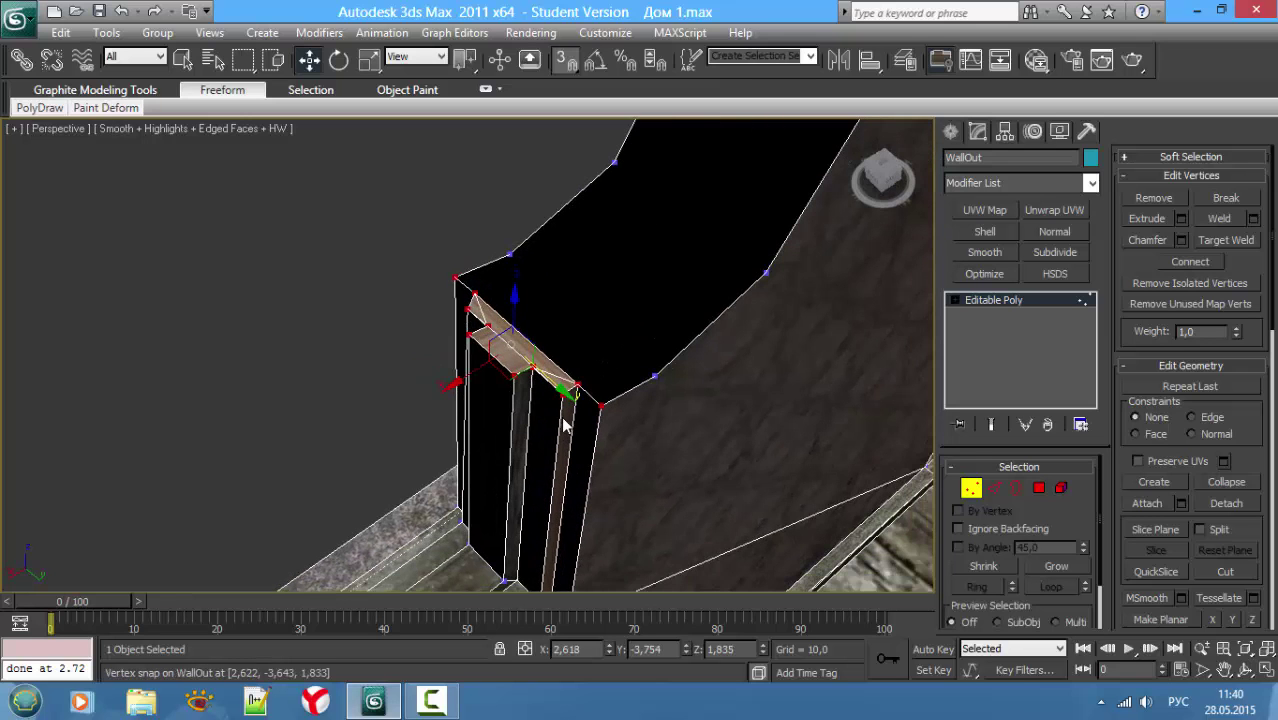
key("3")
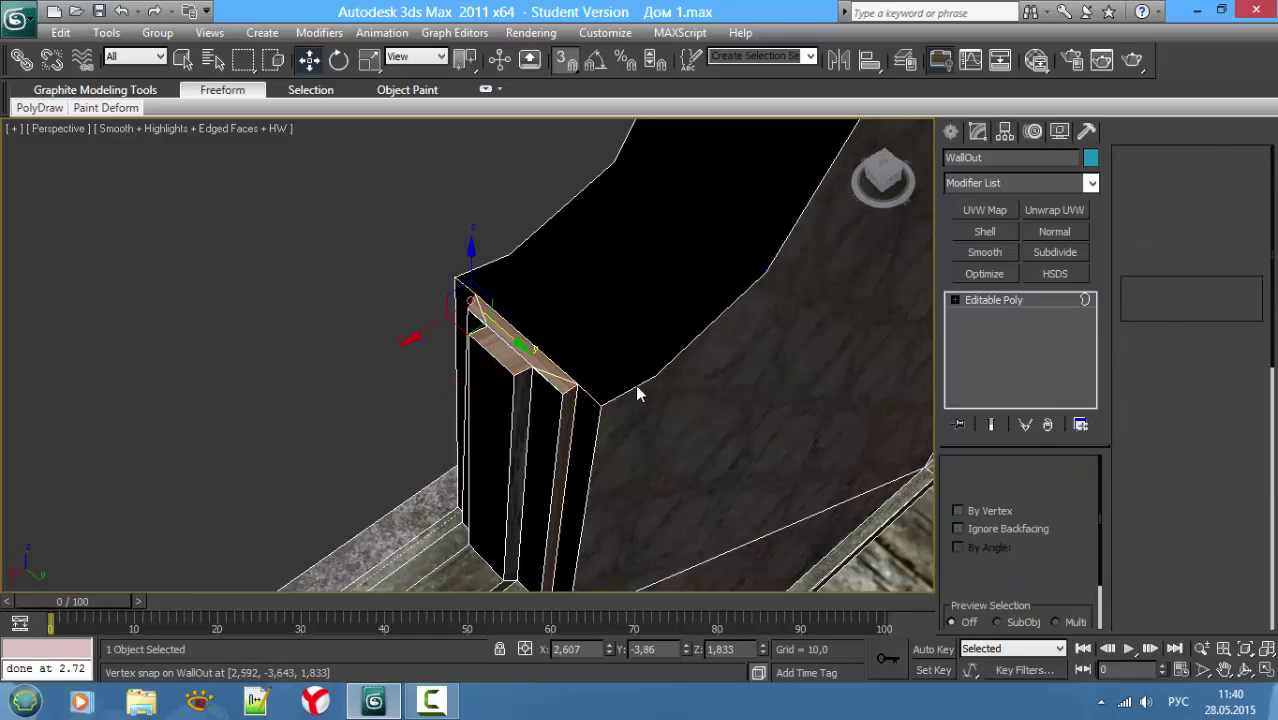
left_click(632, 384)
key("F3")
key("F3")
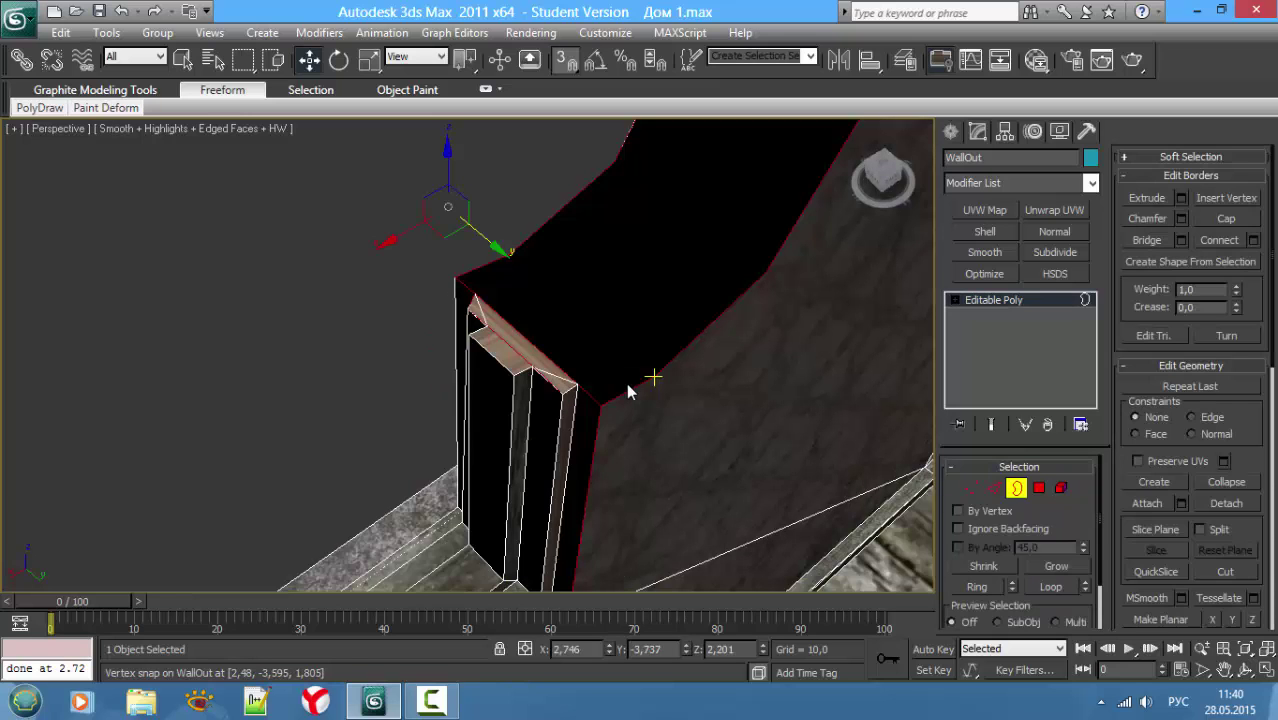
scroll(586, 380, "down", 5)
key("F3")
Step: Re-weld the corner vertices at threshold 0,001 (none merge, 530 vertices), then select the lintel's top edge
key("1")
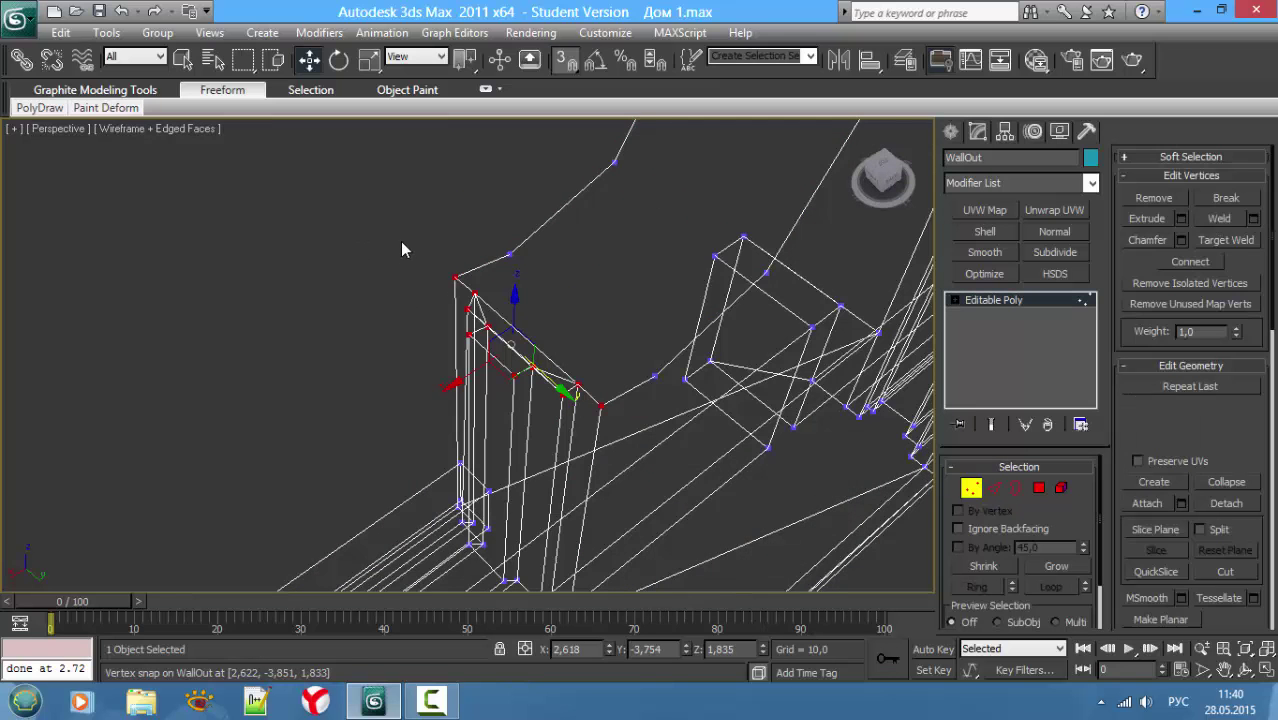
left_click_drag(378, 210, 559, 450)
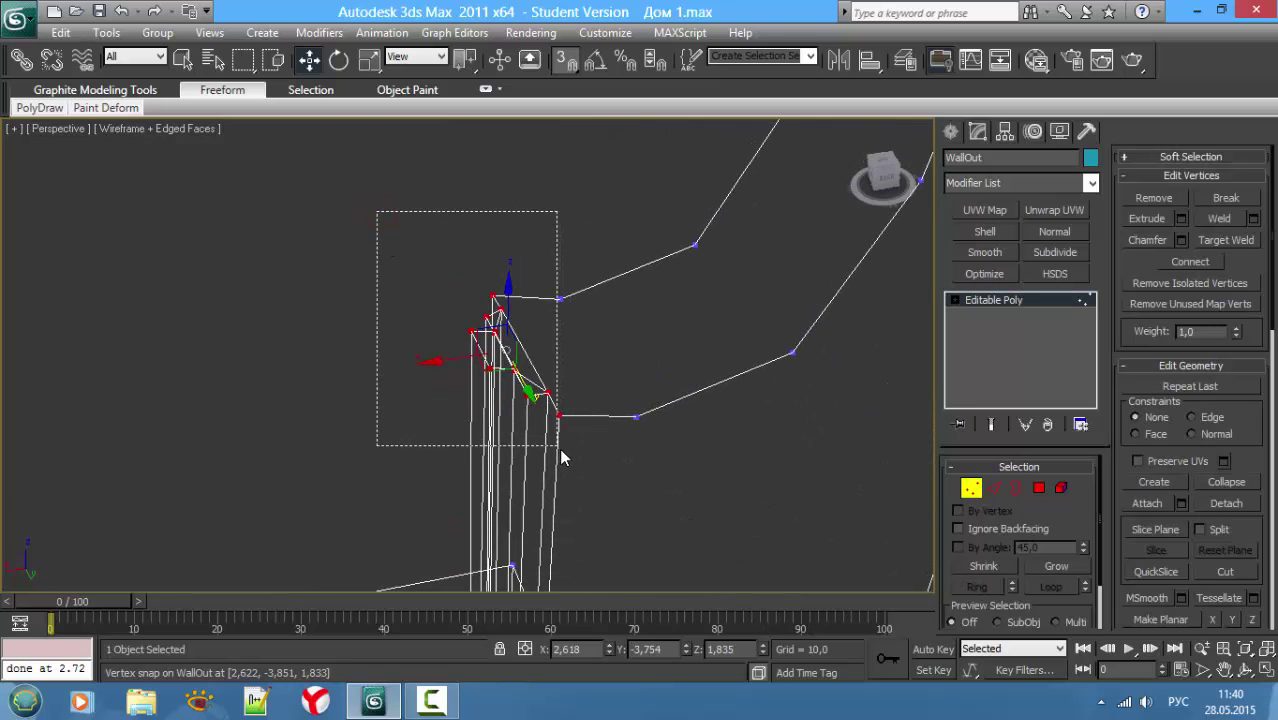
left_click_drag(604, 340, 530, 253, "alt")
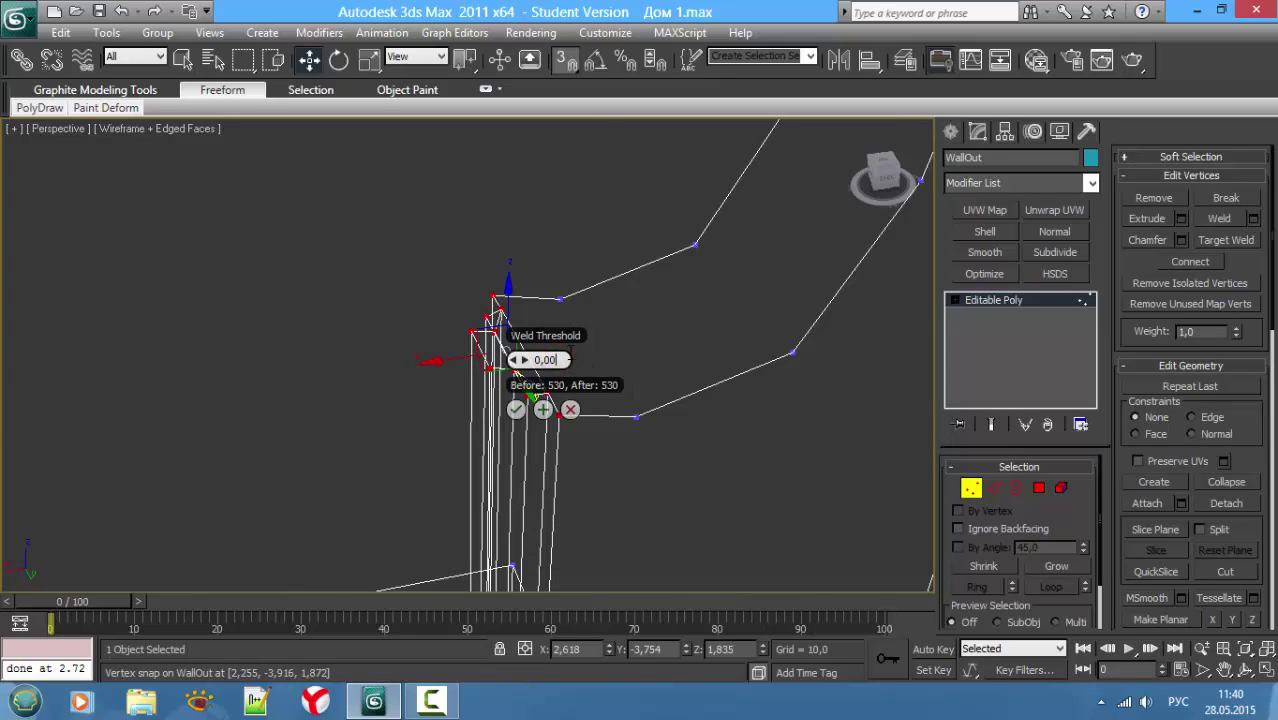
type("1")
middle_click_drag(489, 416, 513, 413)
left_click(513, 412)
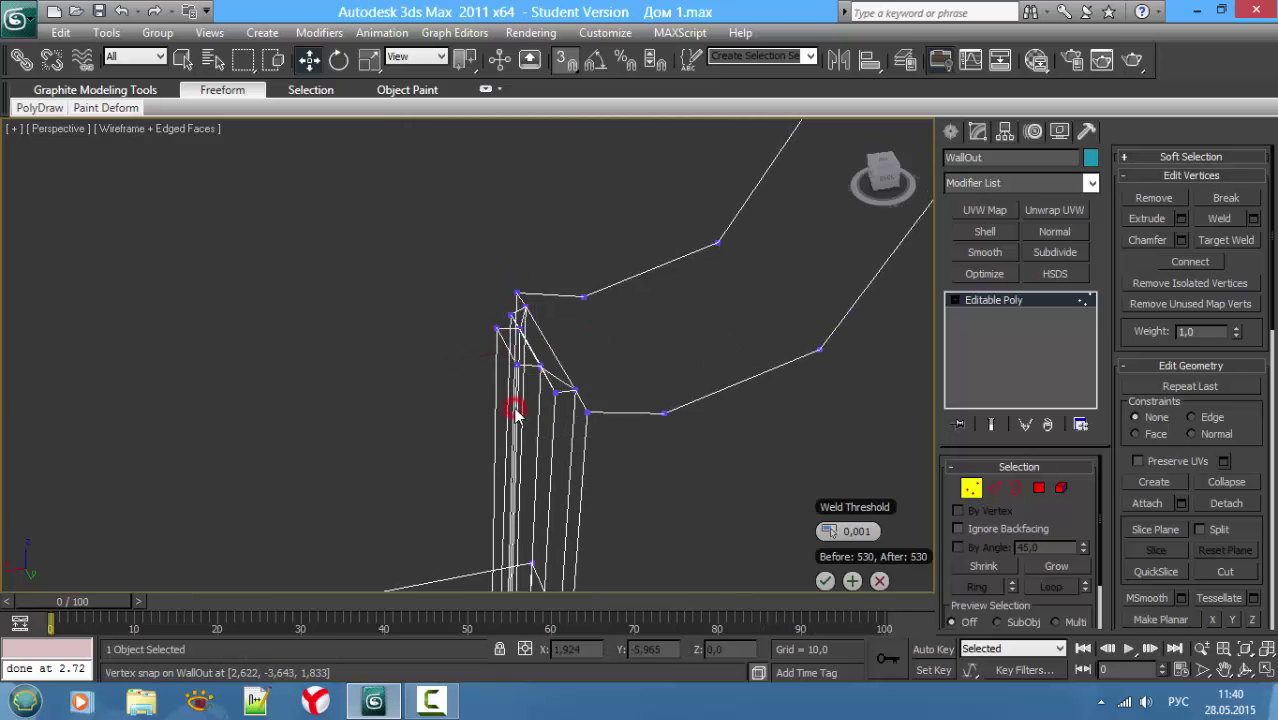
key("F3")
middle_click_drag(599, 353, 540, 355, "alt")
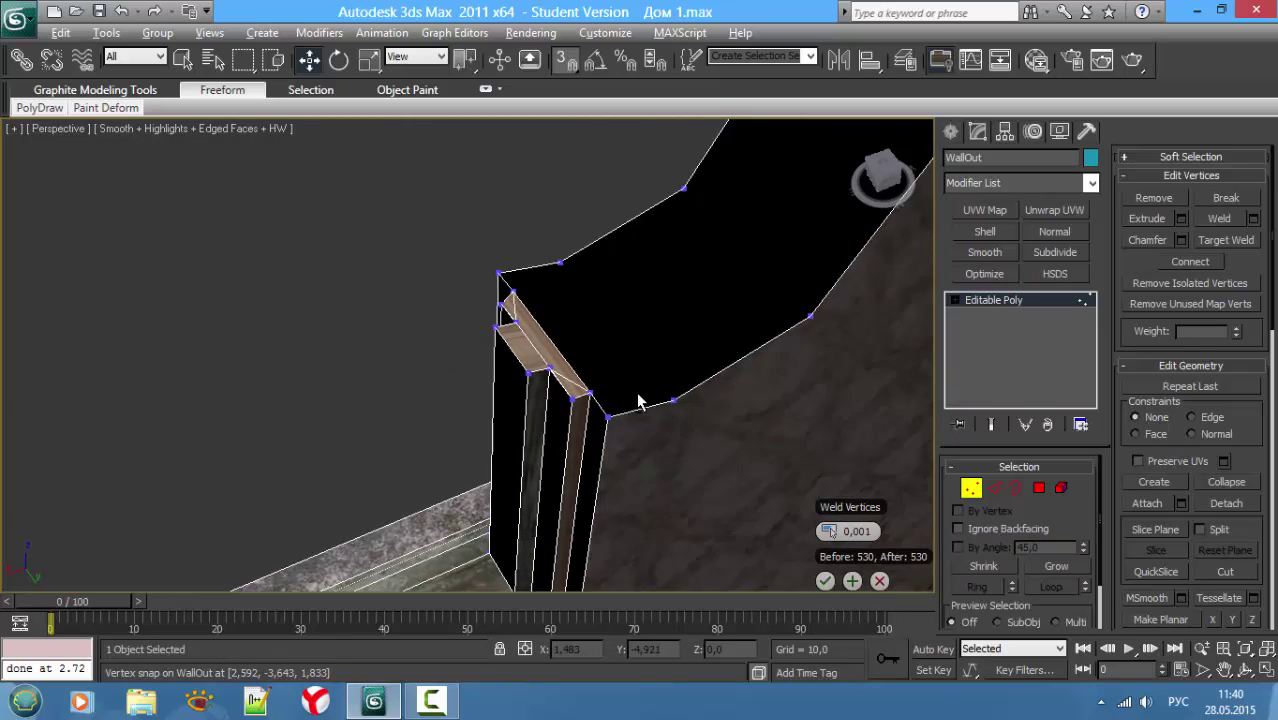
key("2")
left_click(545, 338)
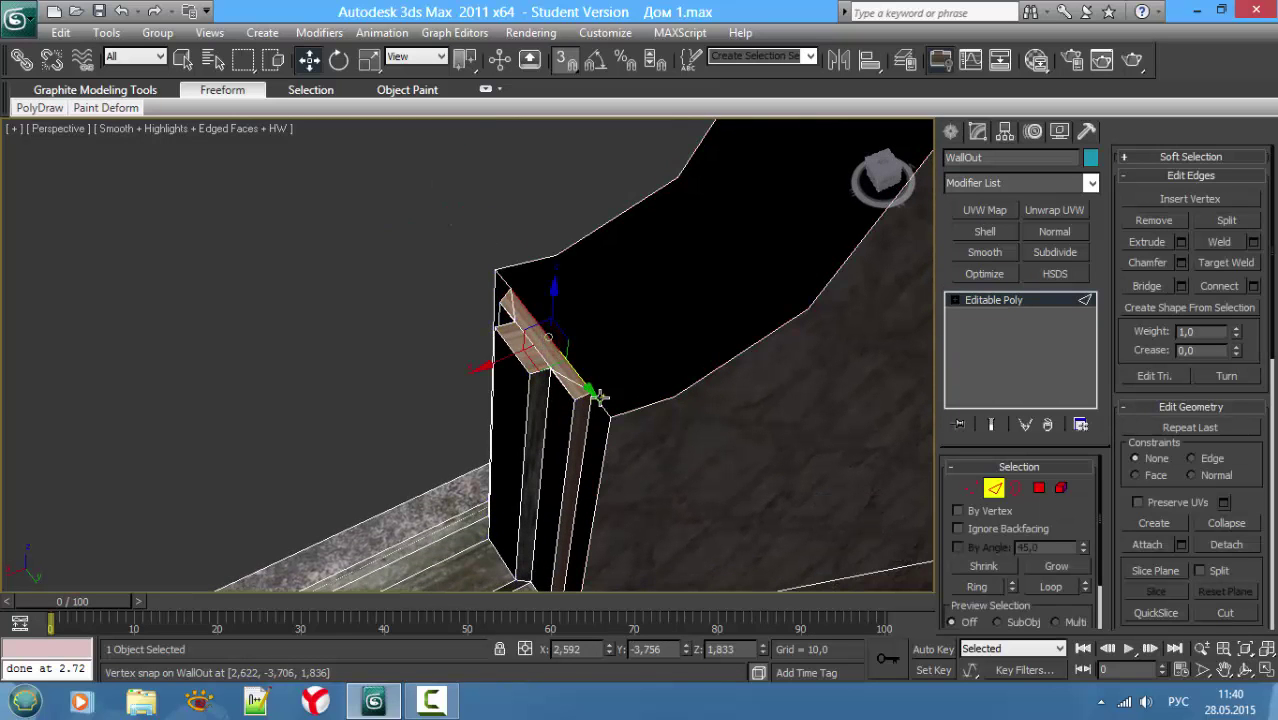
Step: Snap the lintel's top edge onto the wall's top corner
left_click_drag(607, 413, 602, 409)
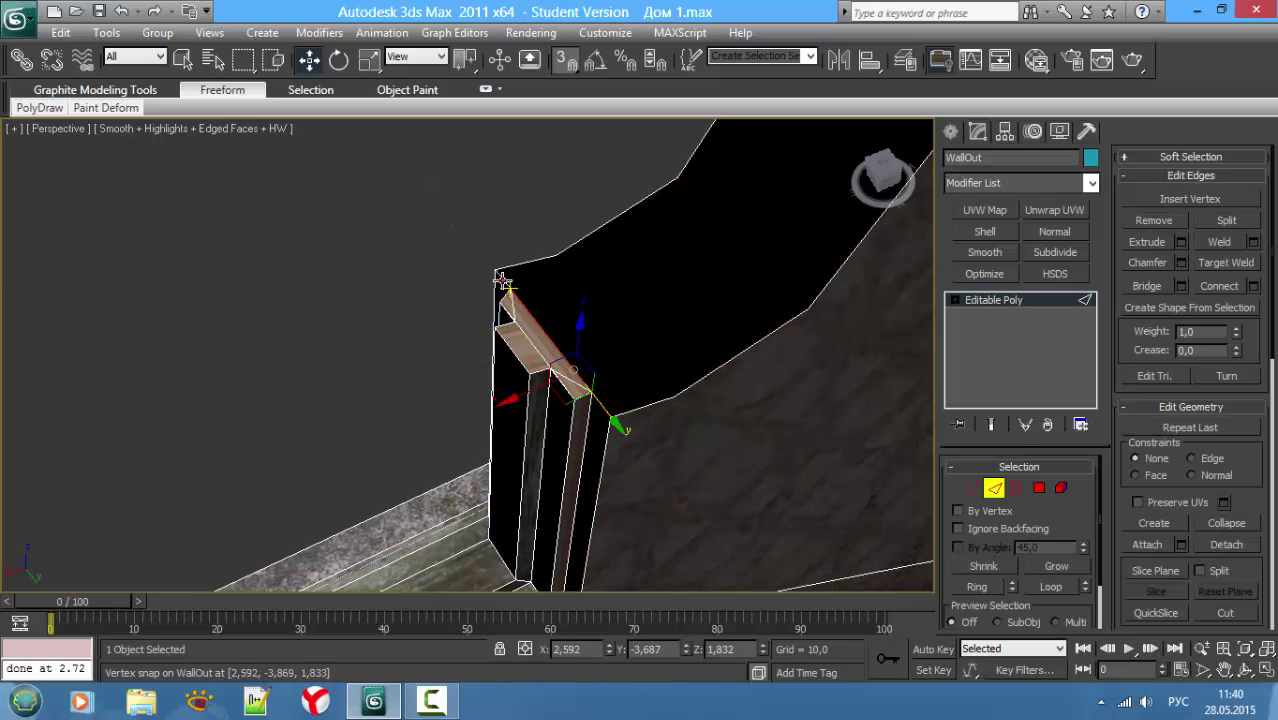
left_click_drag(503, 281, 507, 362)
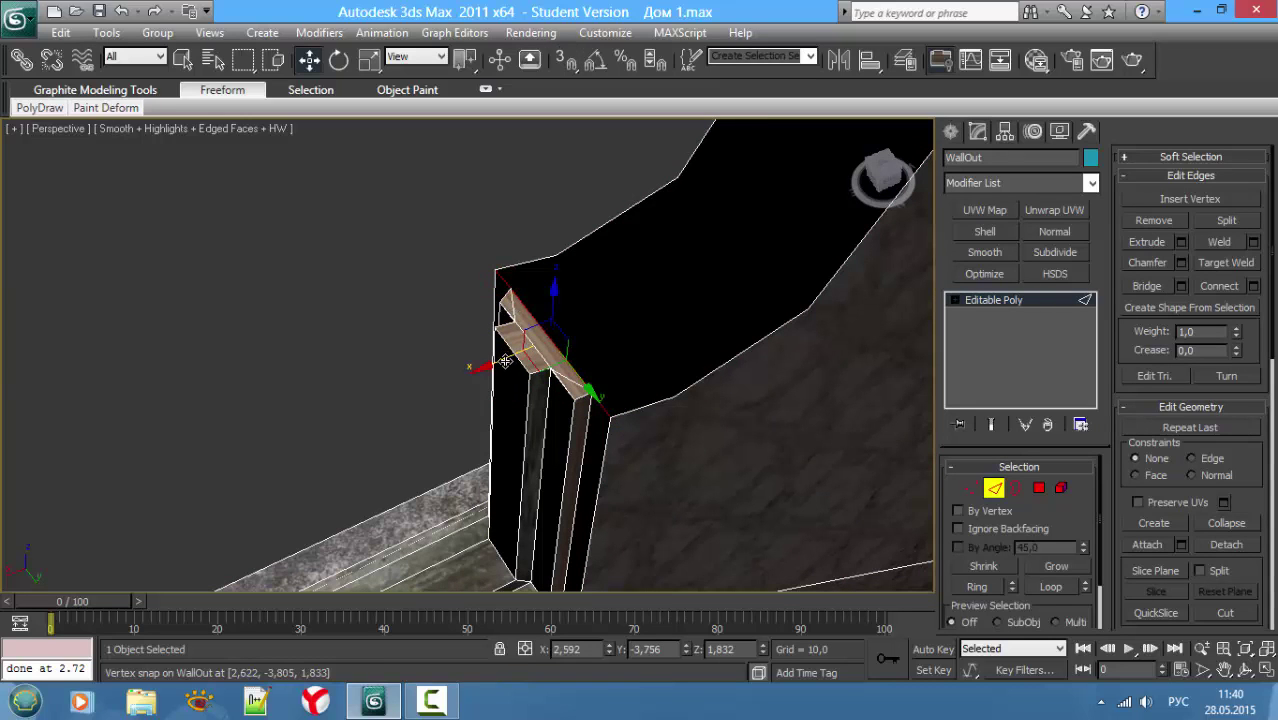
left_click_drag(507, 360, 522, 355)
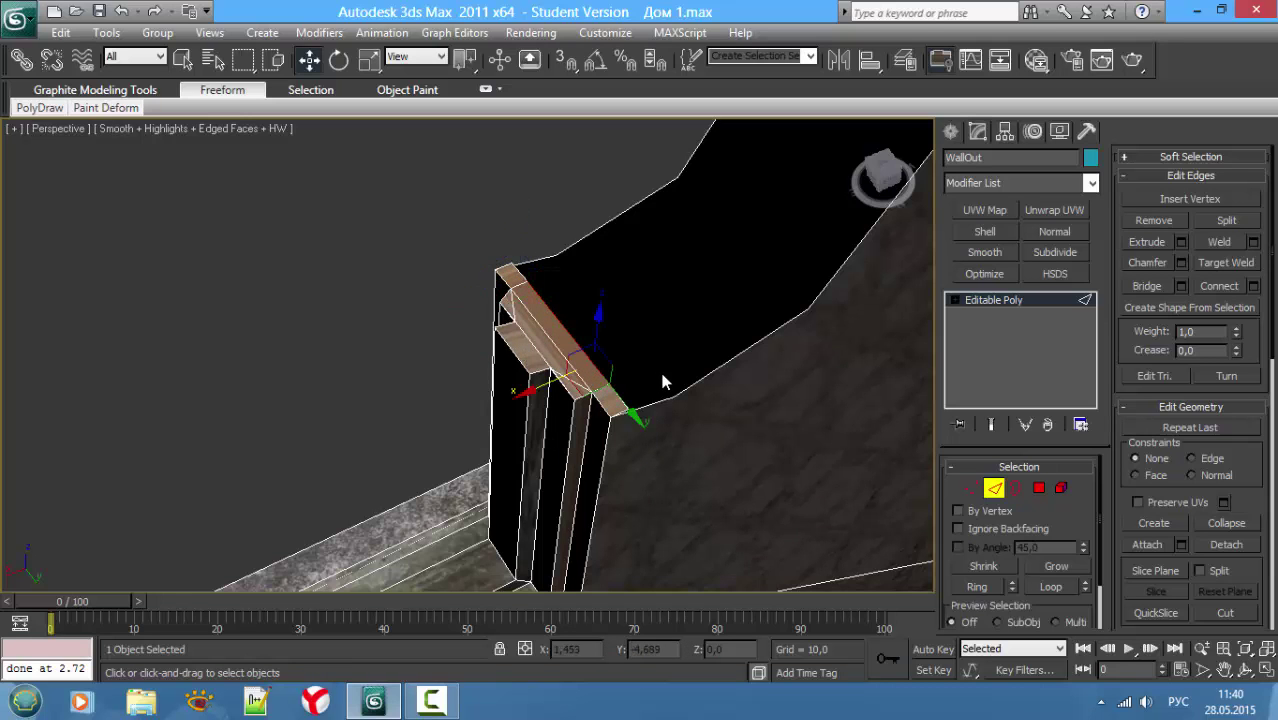
middle_click_drag(598, 282, 740, 220, "alt")
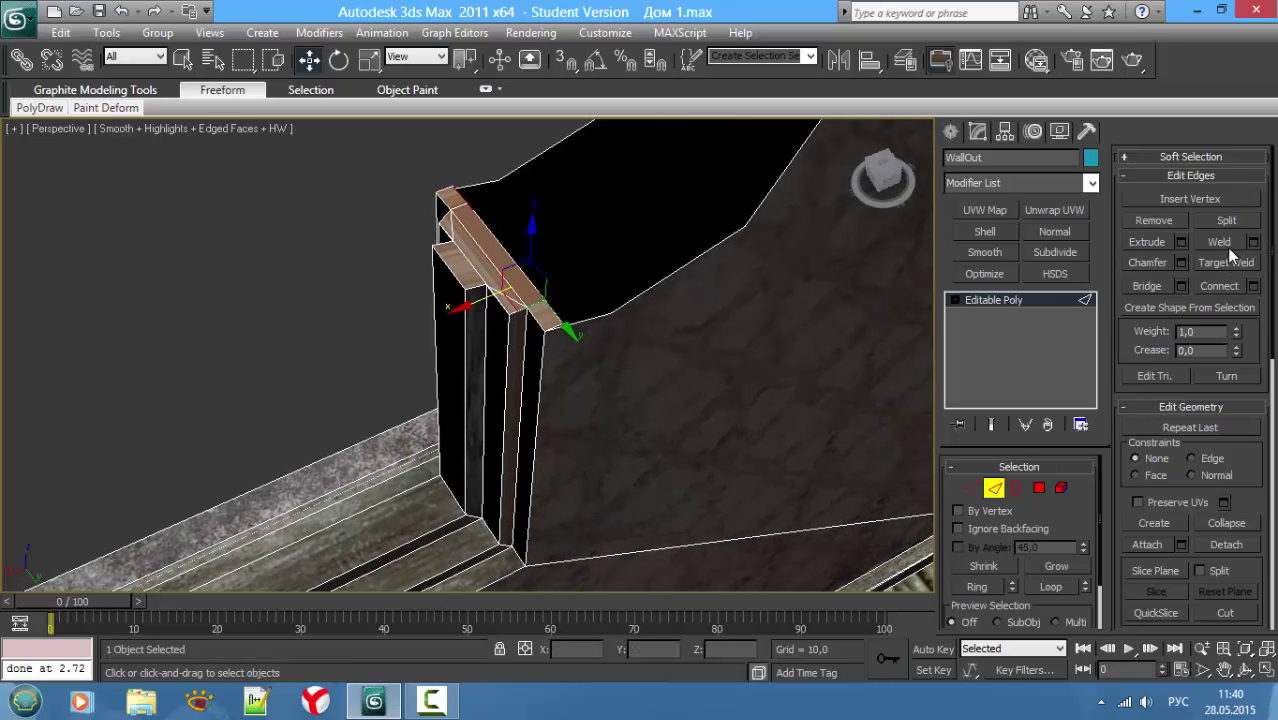
Step: Cut a new edge from the wall's lower vertex to the window corner
left_click(1230, 610)
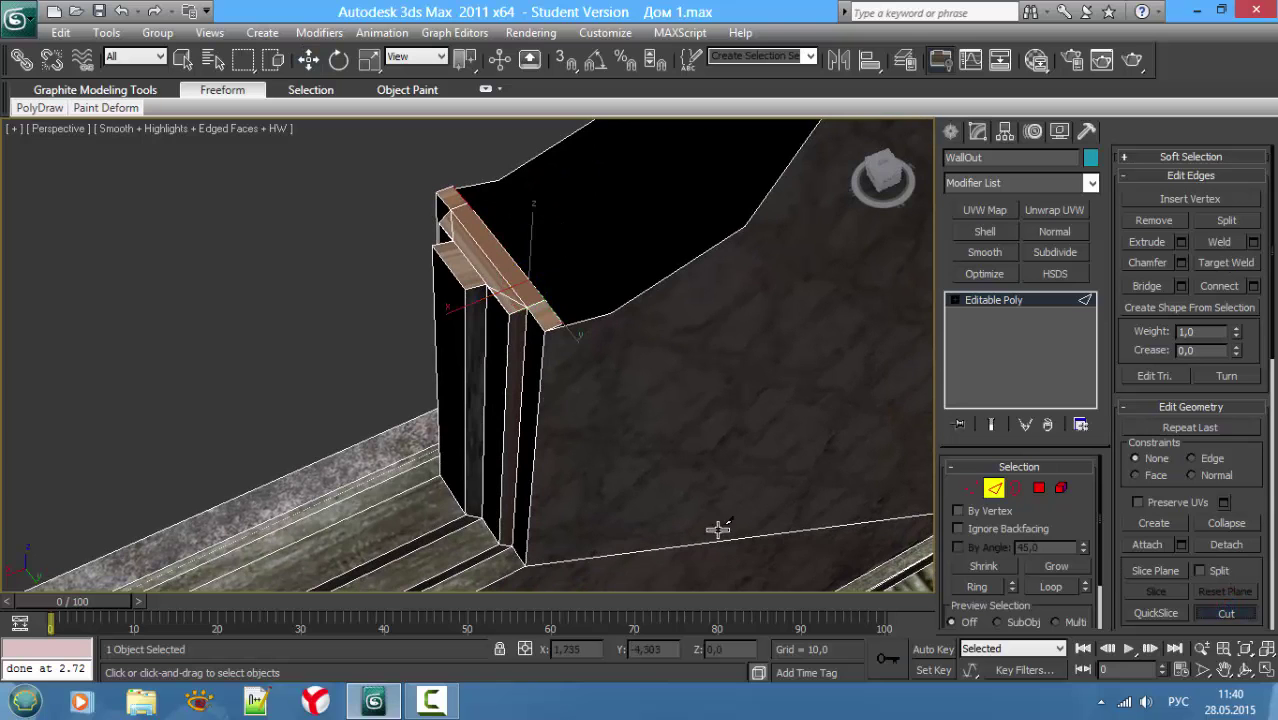
middle_click_drag(843, 541, 610, 475)
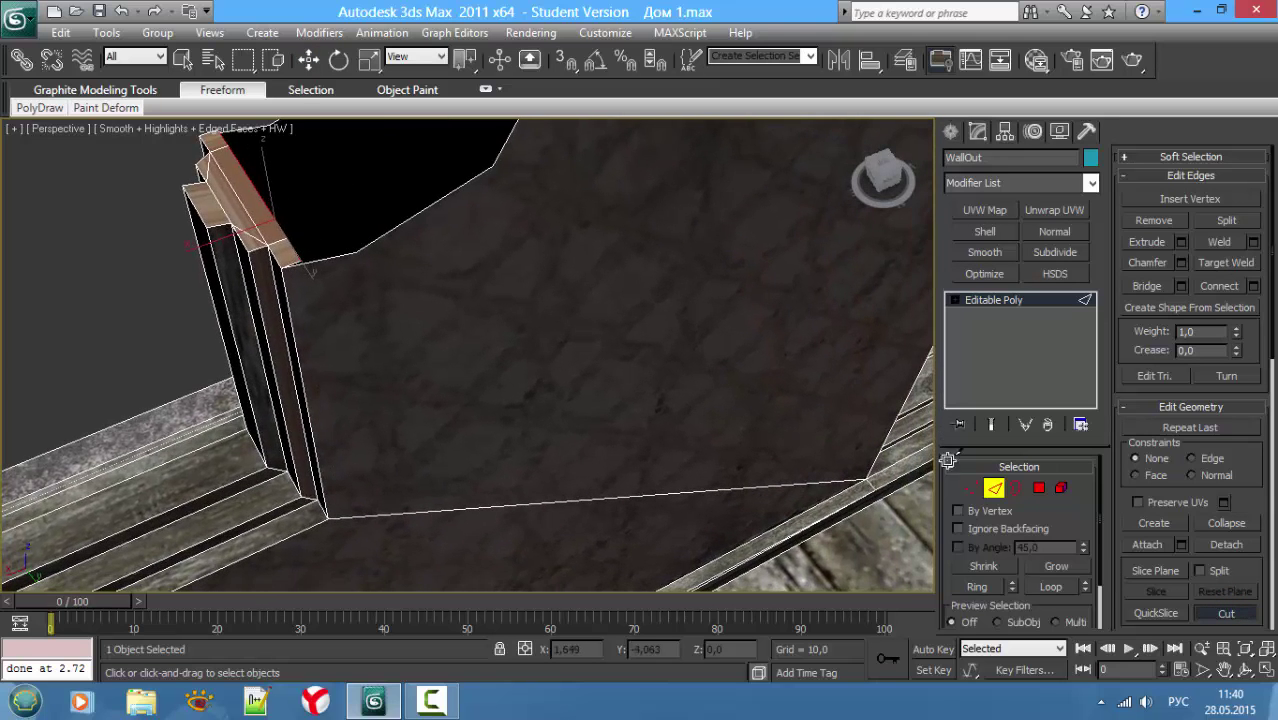
left_click(865, 480)
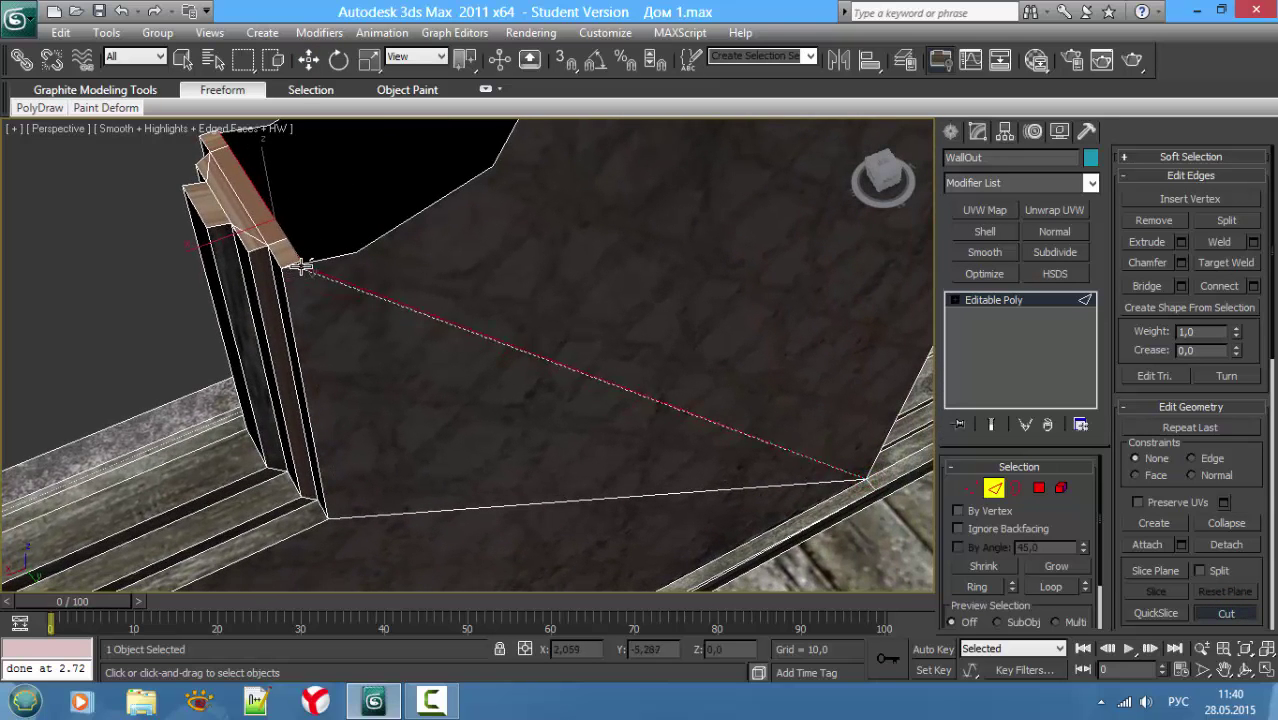
left_click(308, 263)
right_click(228, 243)
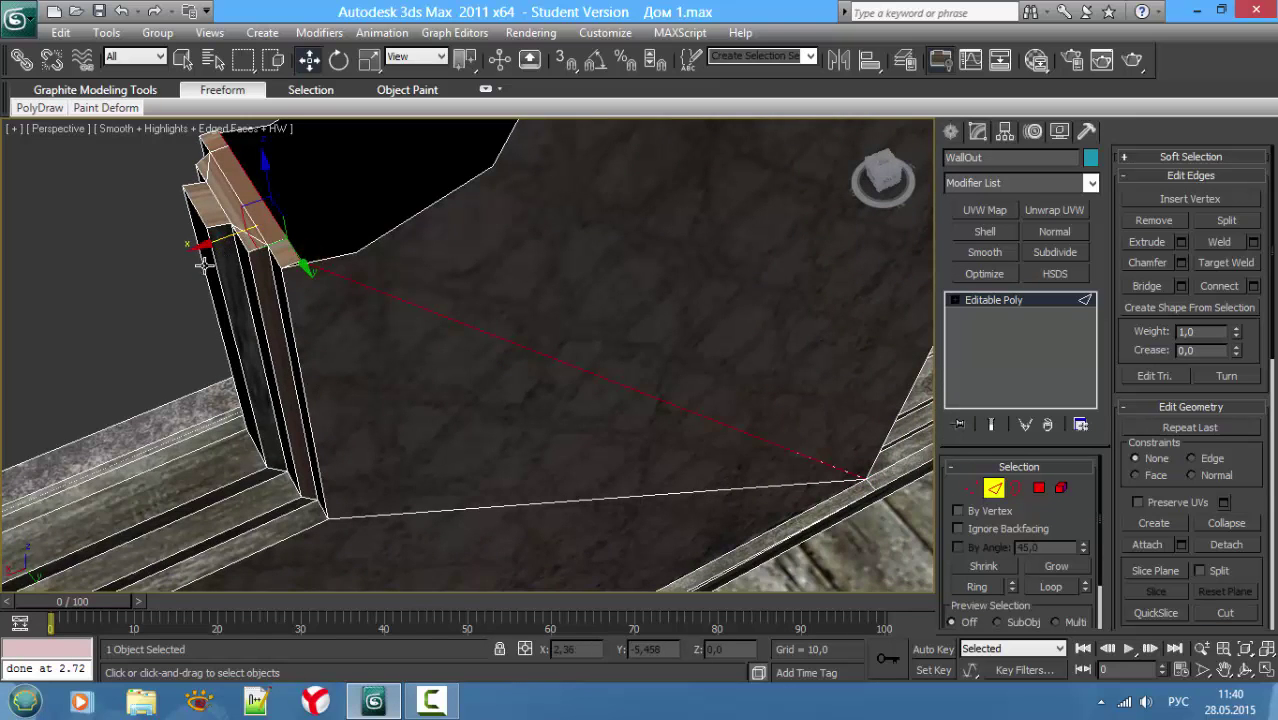
middle_click_drag(200, 251, 421, 432)
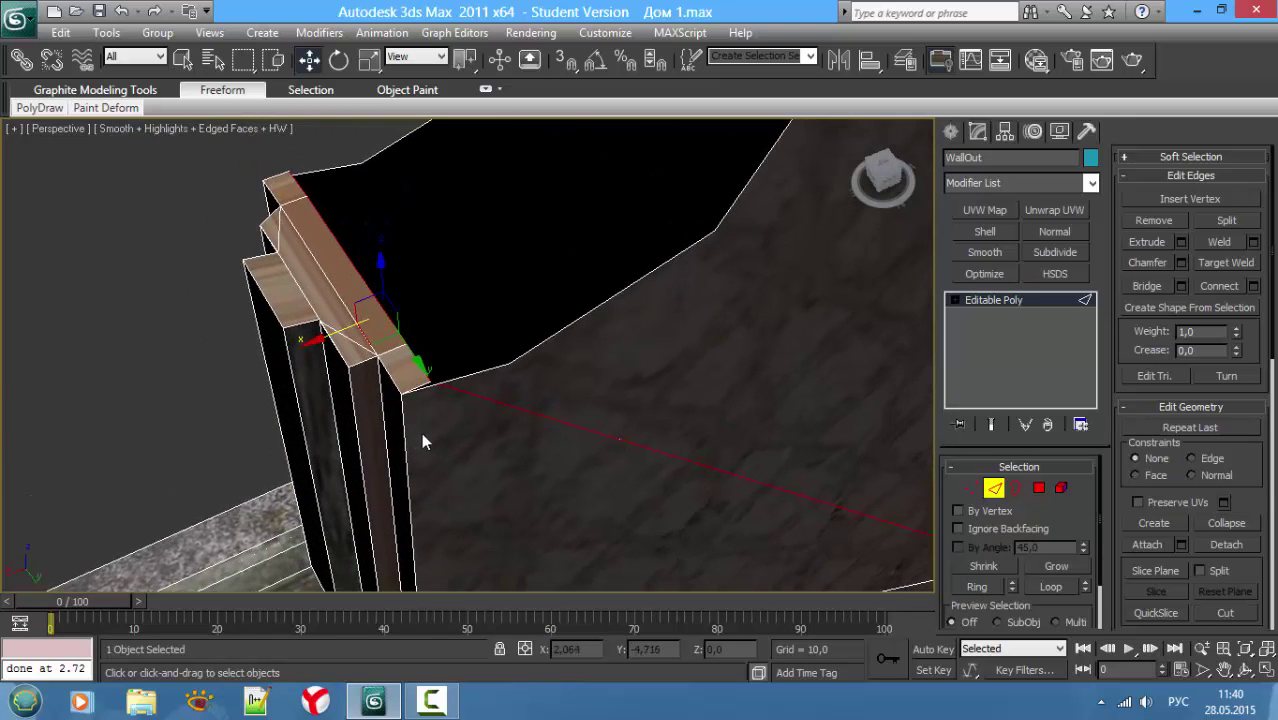
Step: Snap the jamb-top corner vertex onto its neighbour, placing it at X 2,563, Z 1,829
key("1")
left_click(437, 383)
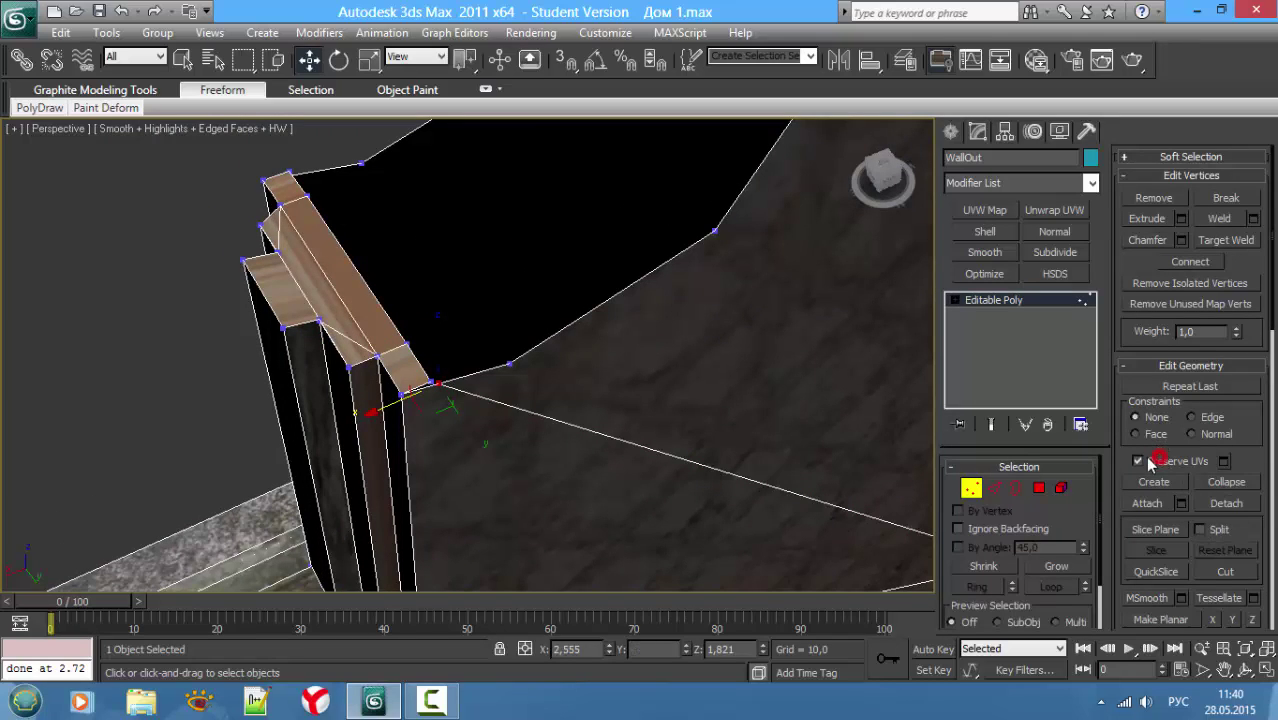
key("s")
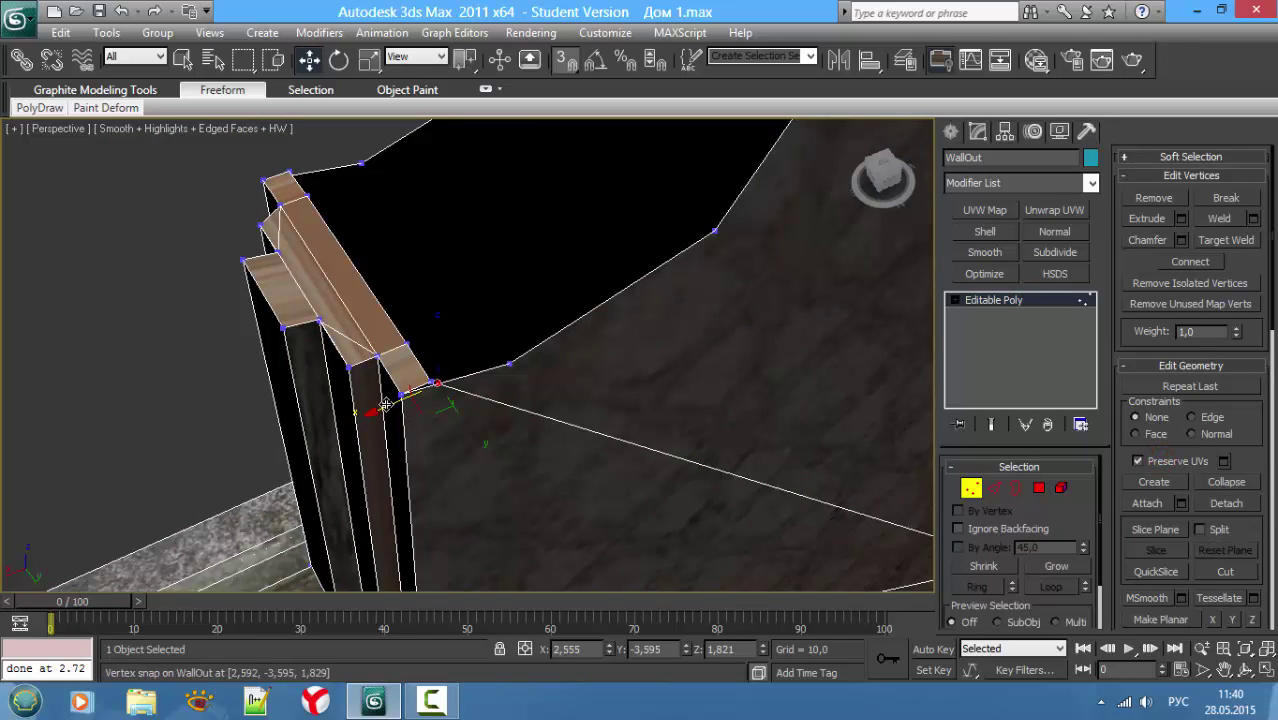
left_click_drag(385, 405, 432, 385)
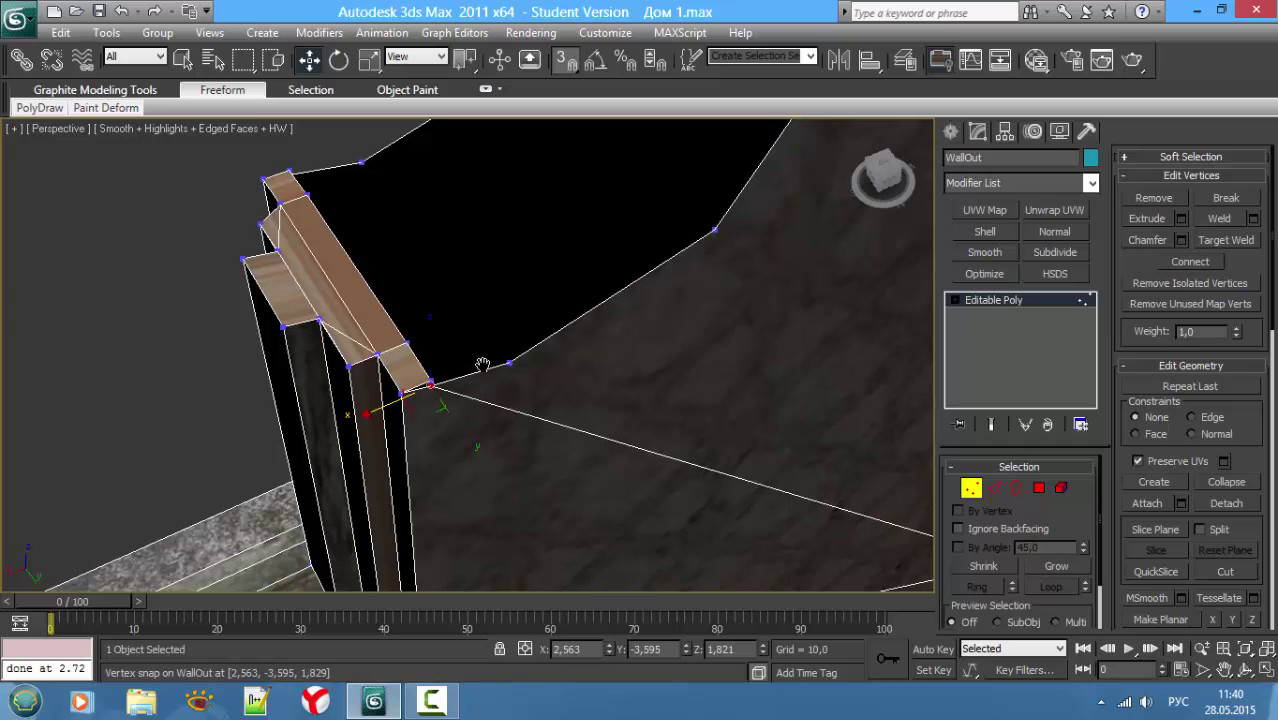
middle_click_drag(470, 393, 482, 377)
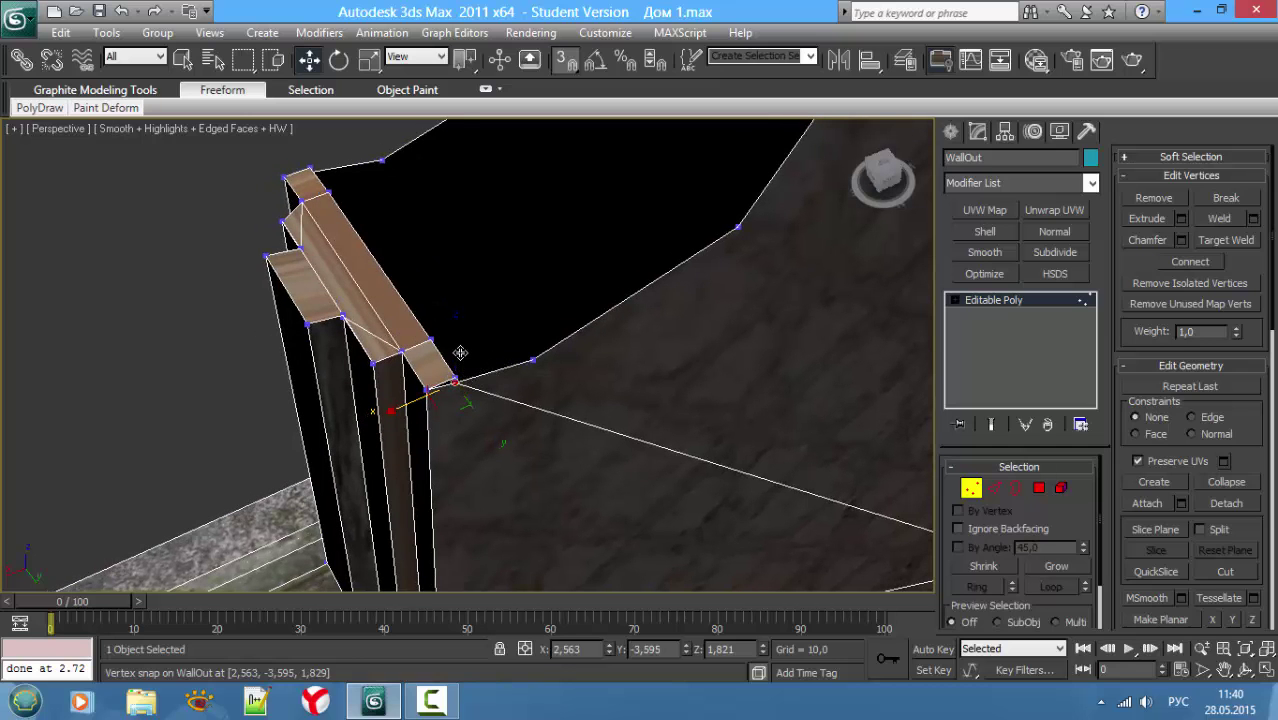
mouse_move(479, 393)
middle_mouse_down("alt")
mouse_move(448, 369)
mouse_move(419, 380)
mouse_move(579, 359)
mouse_move(448, 420)
mouse_move(517, 314)
mouse_move(499, 305)
mouse_move(520, 300)
middle_mouse_up("alt")
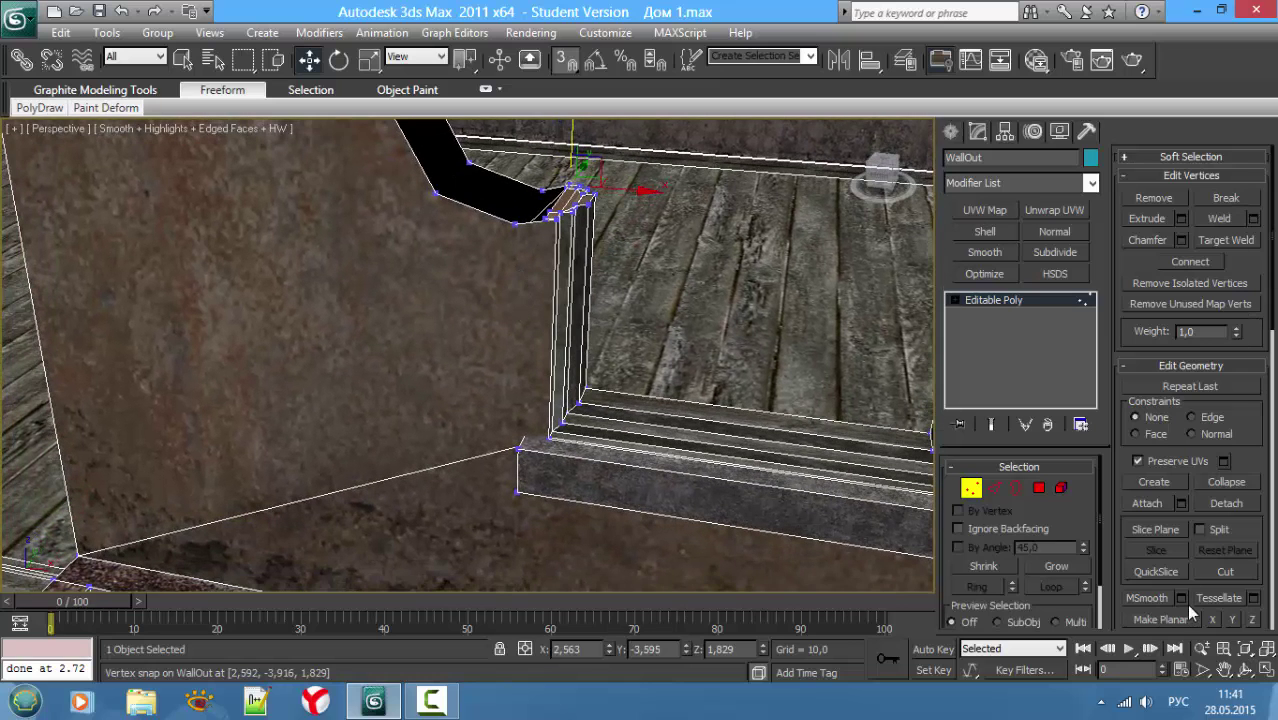
Step: Cut a new edge from the wall corner to the upper lintel vertex
left_click(1229, 572)
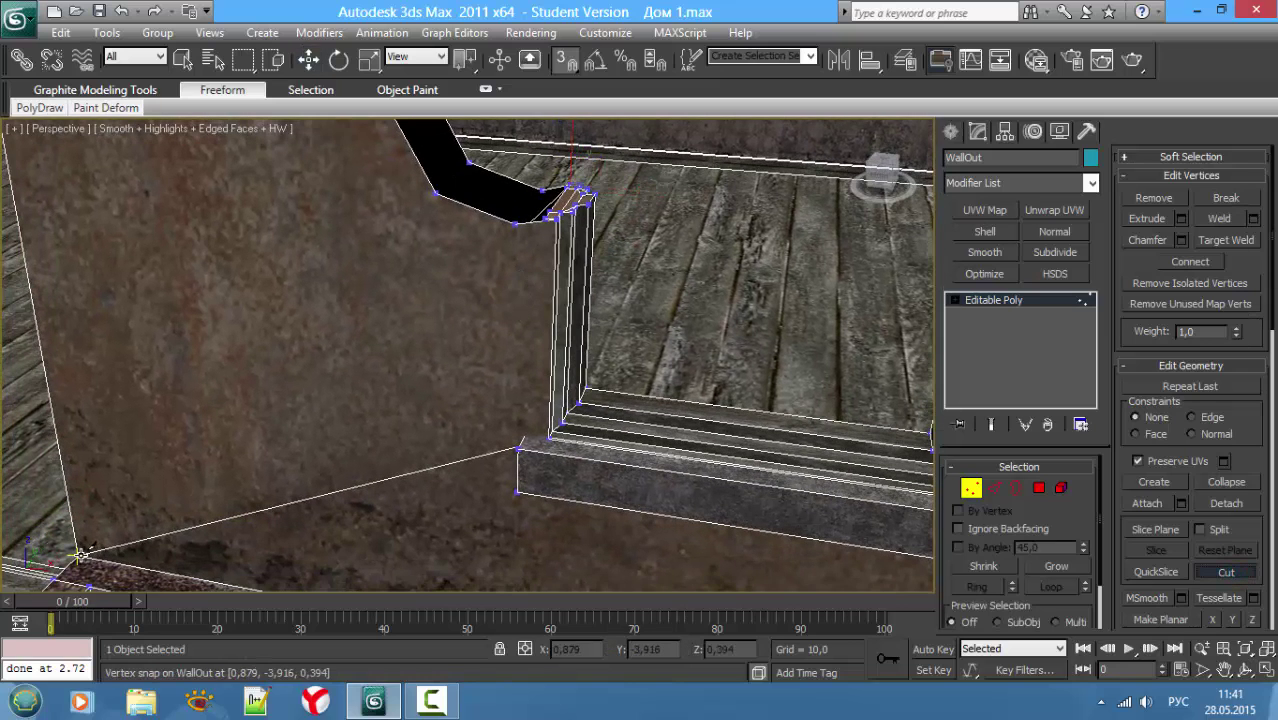
left_click(543, 218)
scroll(493, 277, "up", 3)
scroll(479, 328, "up", 1)
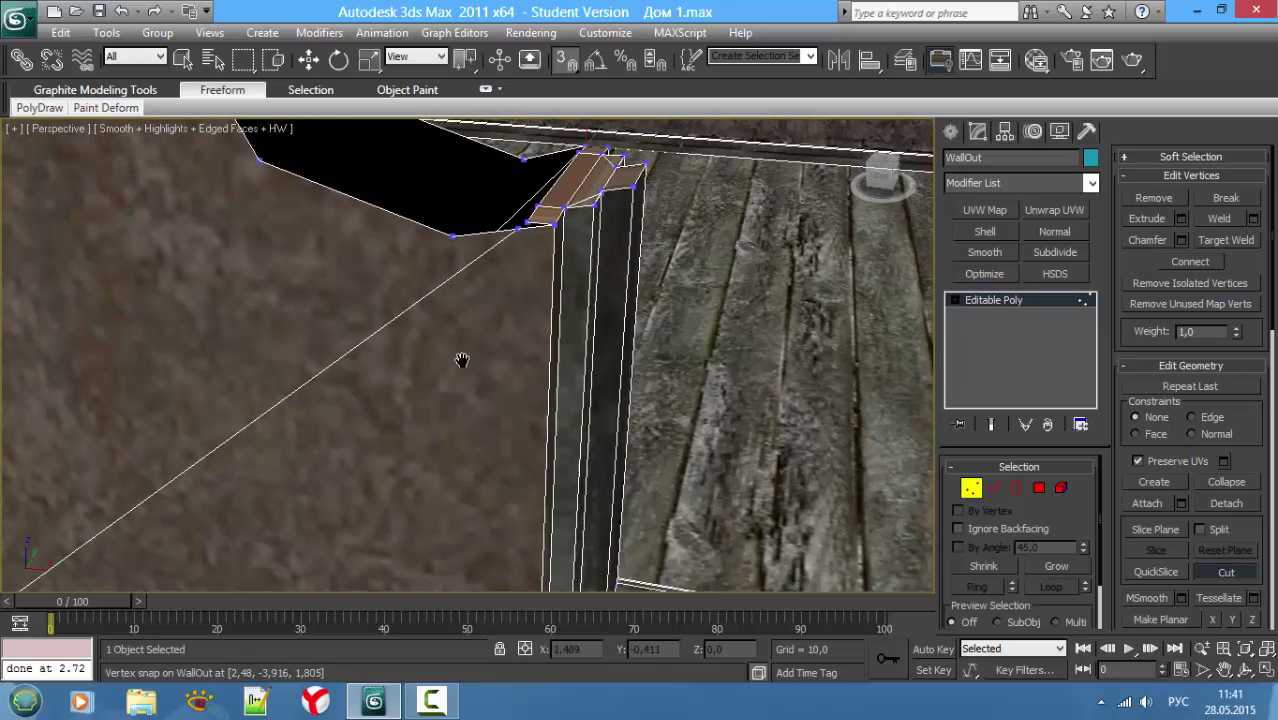
scroll(540, 356, "up", 1)
Step: Snap the lintel's corner vertex onto its neighbouring vertex
key("2")
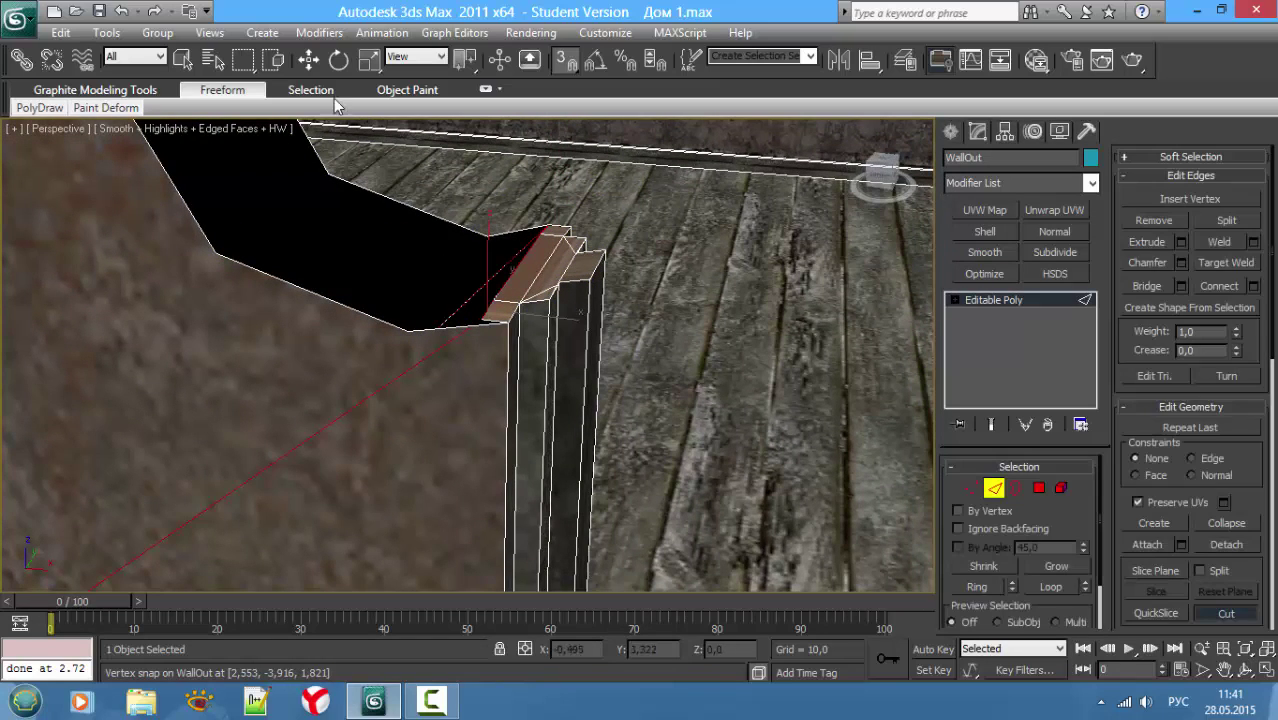
key("w")
key("F1")
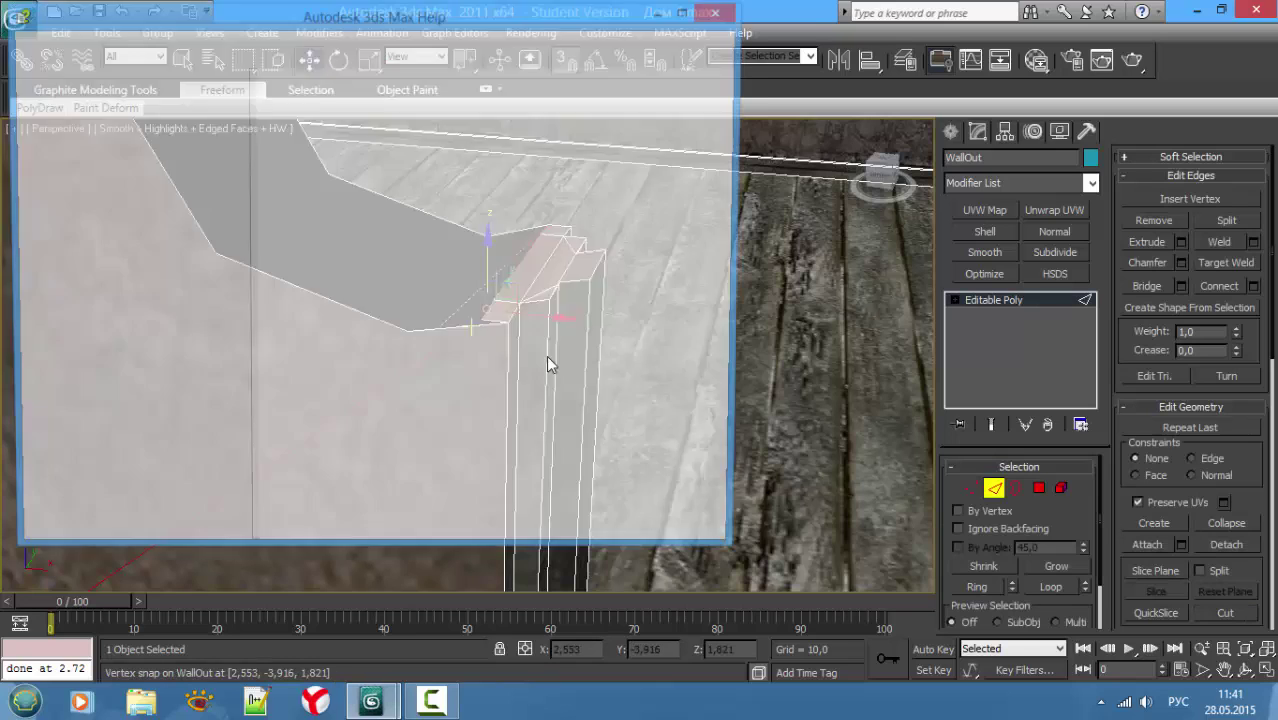
left_click(737, 10)
key("1")
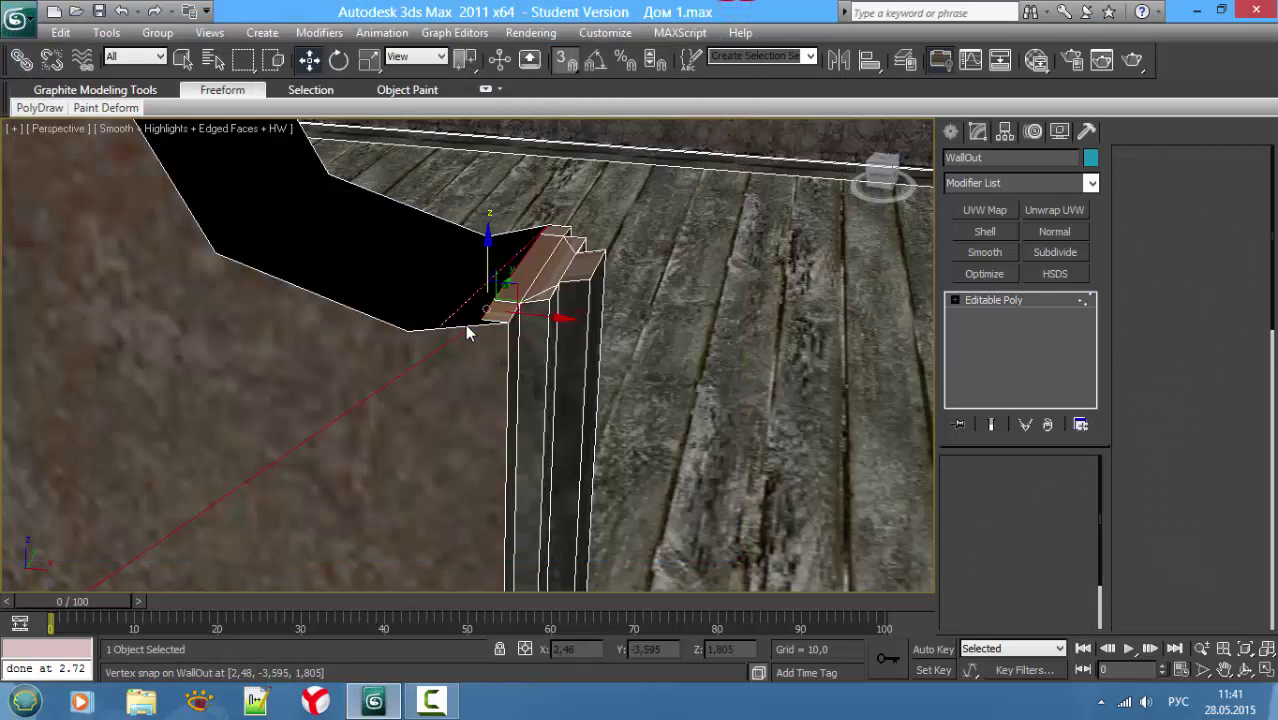
left_click(487, 300)
left_click_drag(487, 300, 481, 318)
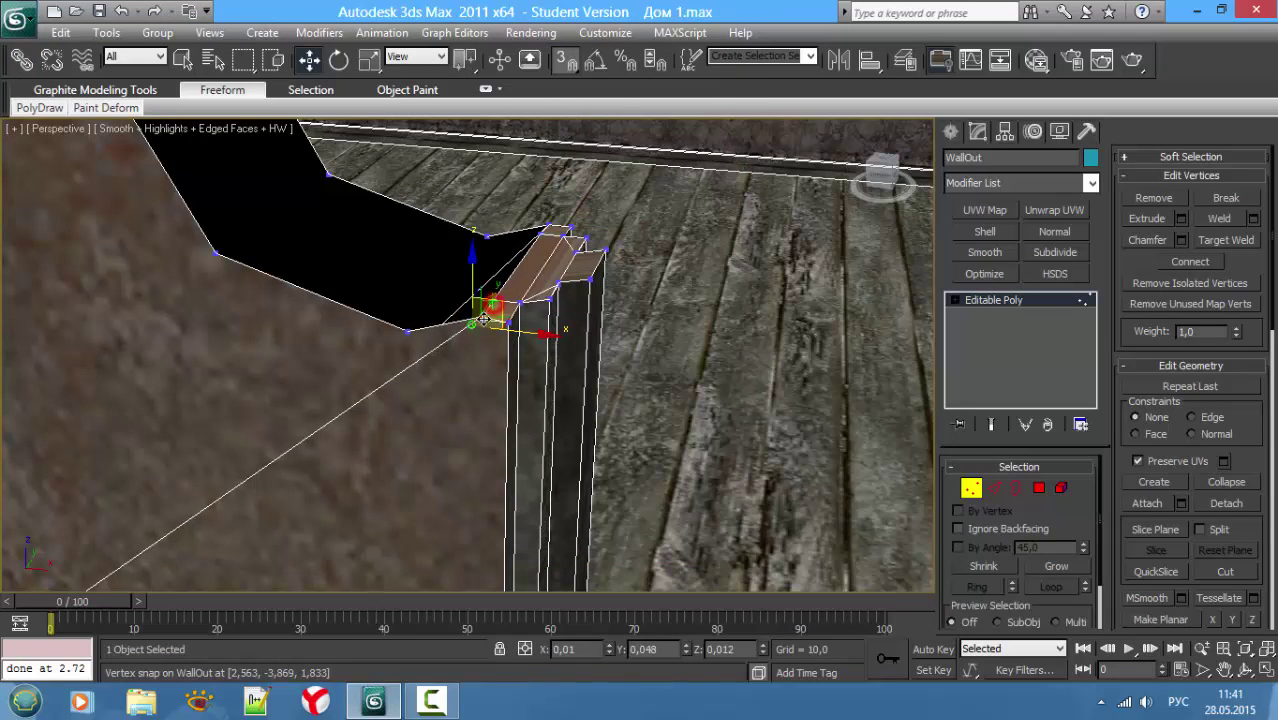
Step: Turn off Preserve UVs and snap the vertex onto the lintel's outer corner
mouse_move(582, 320)
middle_mouse_down("alt")
mouse_move(597, 297)
mouse_move(576, 308)
mouse_move(530, 290)
mouse_move(600, 285)
middle_mouse_up("alt")
left_click(1168, 465)
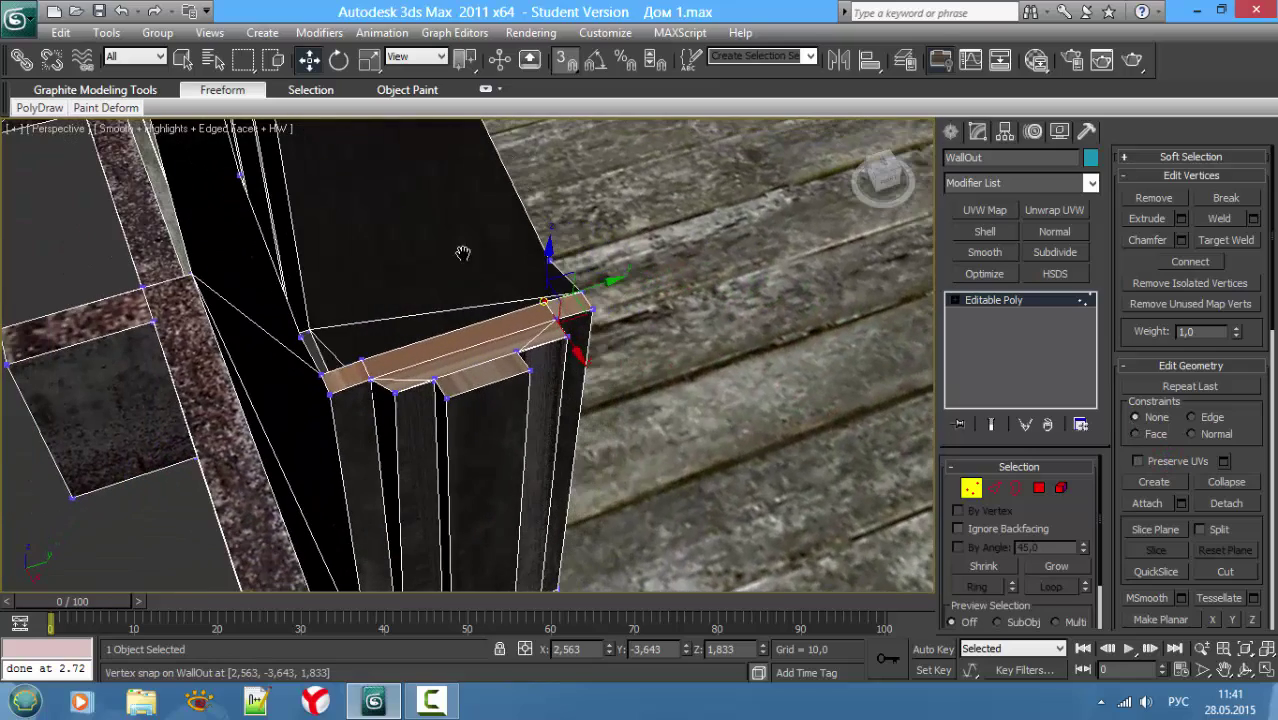
left_click_drag(600, 285, 582, 290)
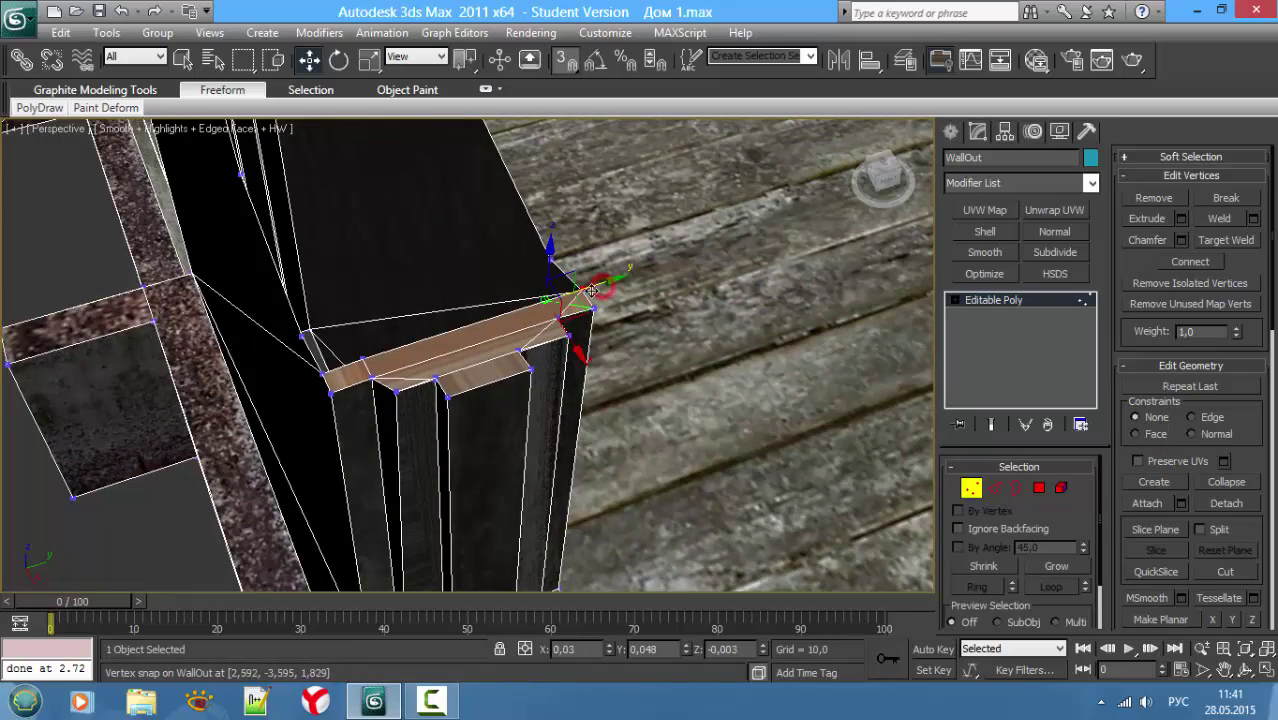
Step: Snap the next lintel vertex onto the jamb-top corner
left_click(362, 357)
left_click_drag(417, 344, 410, 352)
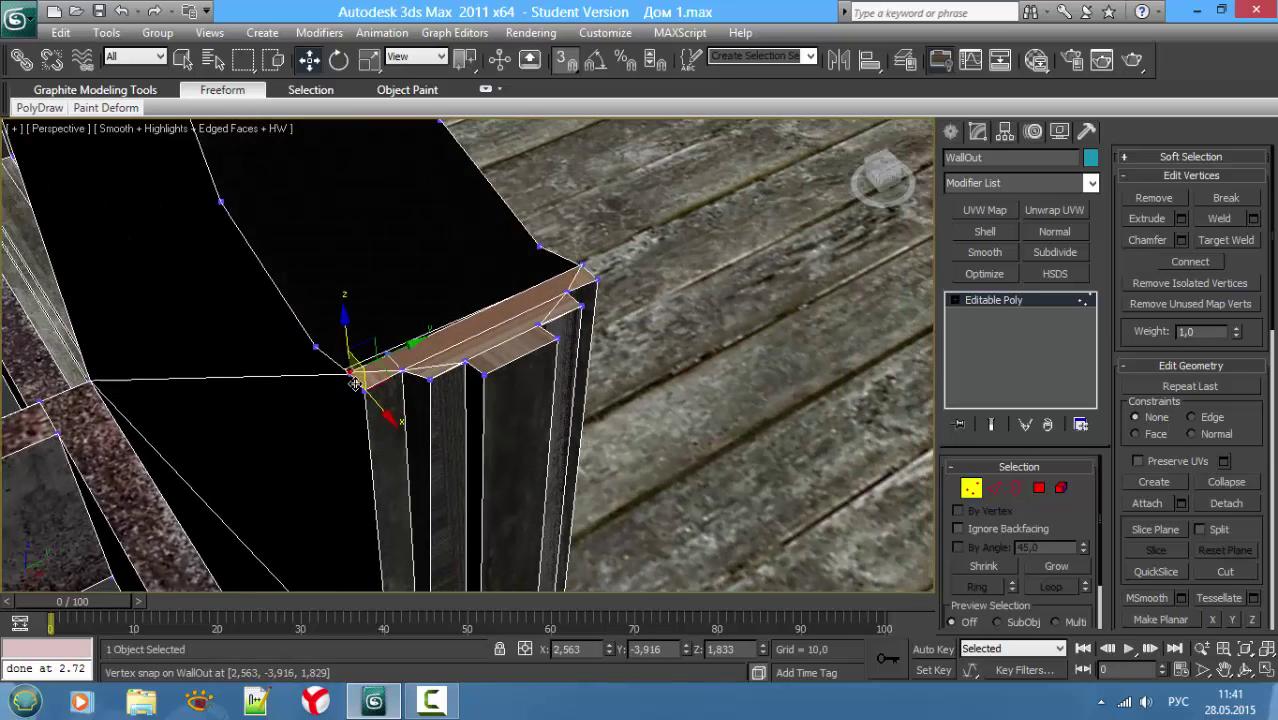
middle_click_drag(410, 352, 404, 362, "alt")
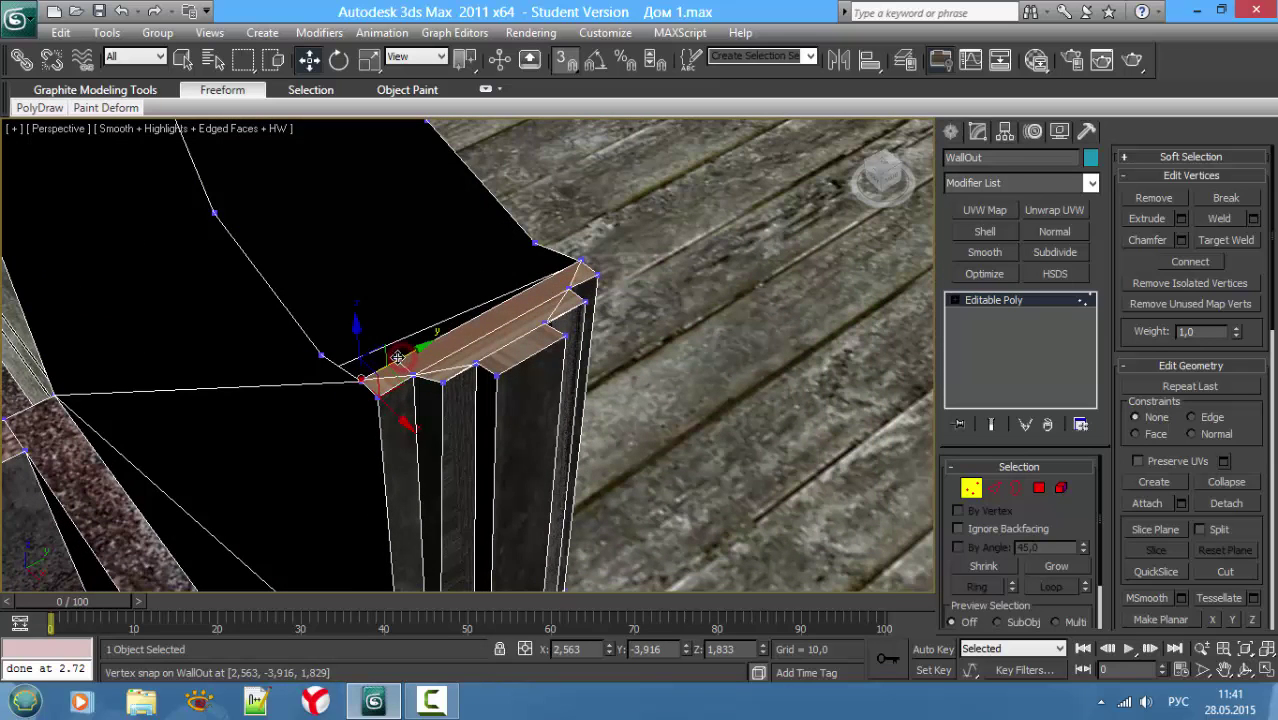
key("ctrl+z")
key("ctrl+y")
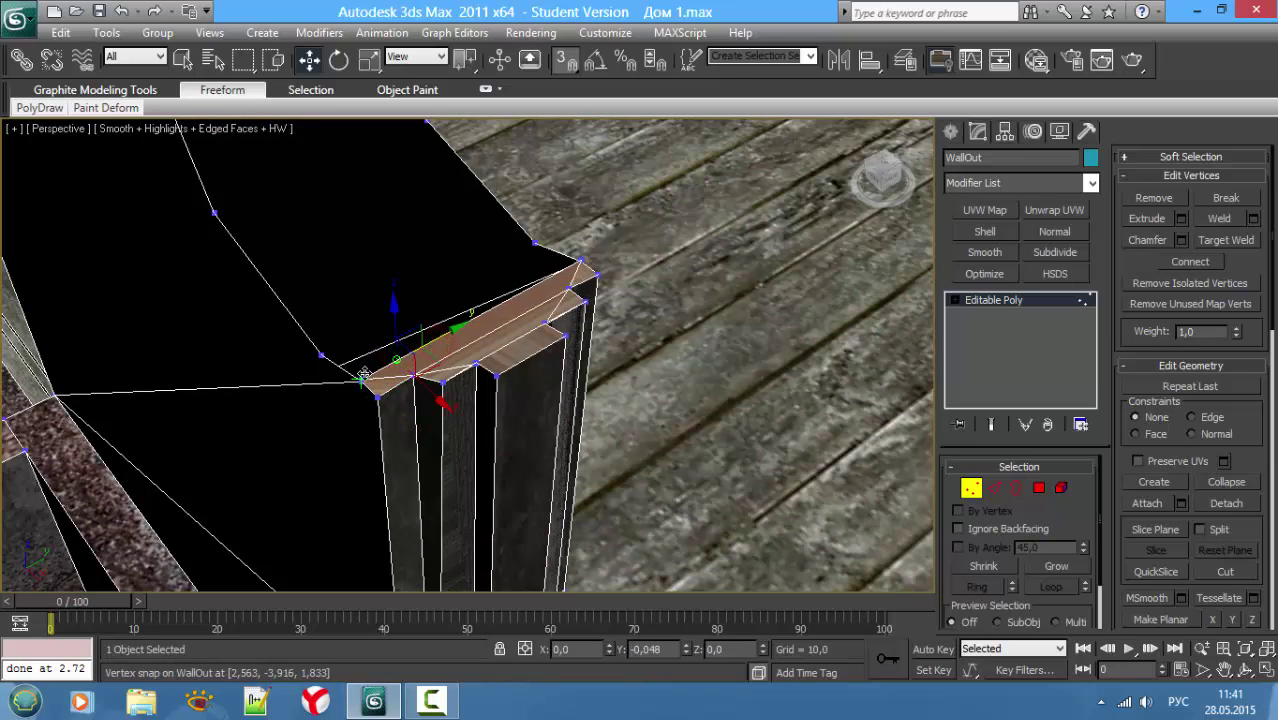
middle_click_drag(435, 344, 476, 403, "alt")
Step: Snap the lintel corner vertex onto its neighbour and weld the overlap with threshold 0,01
key("F3")
left_click(491, 404)
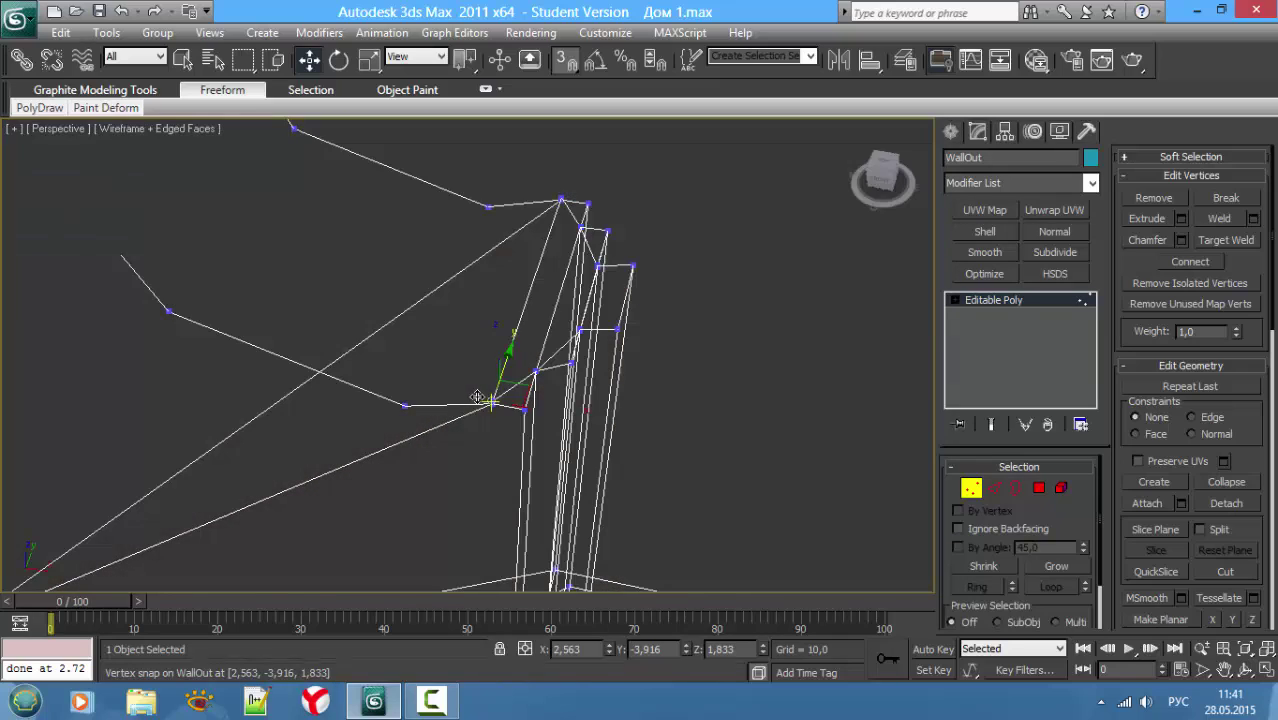
left_click_drag(471, 389, 502, 425)
key("q")
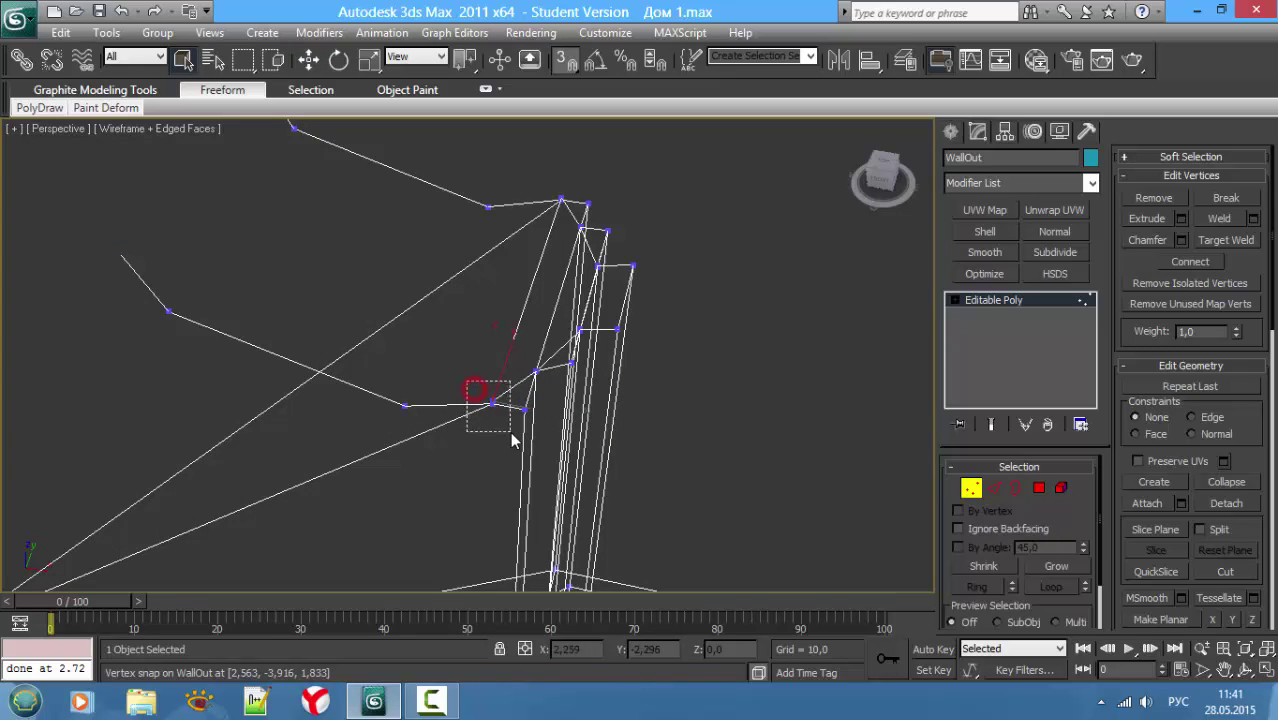
left_click_drag(466, 381, 512, 440)
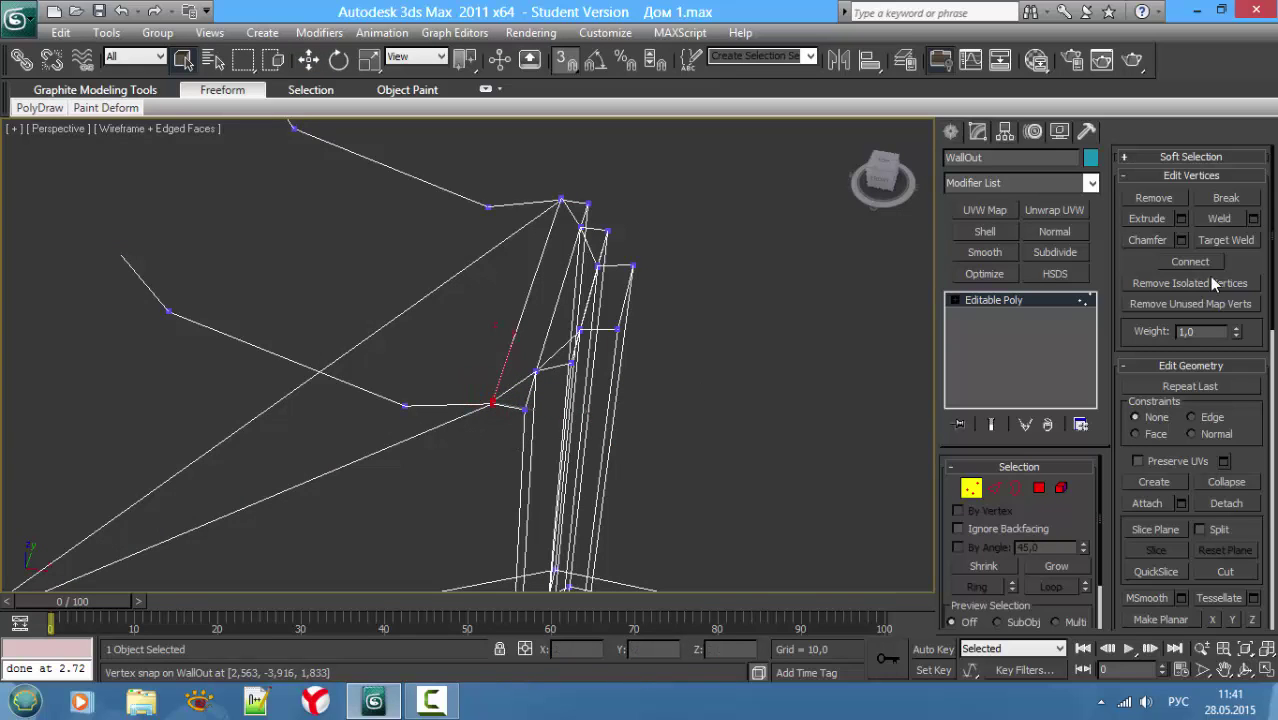
left_click(1252, 219)
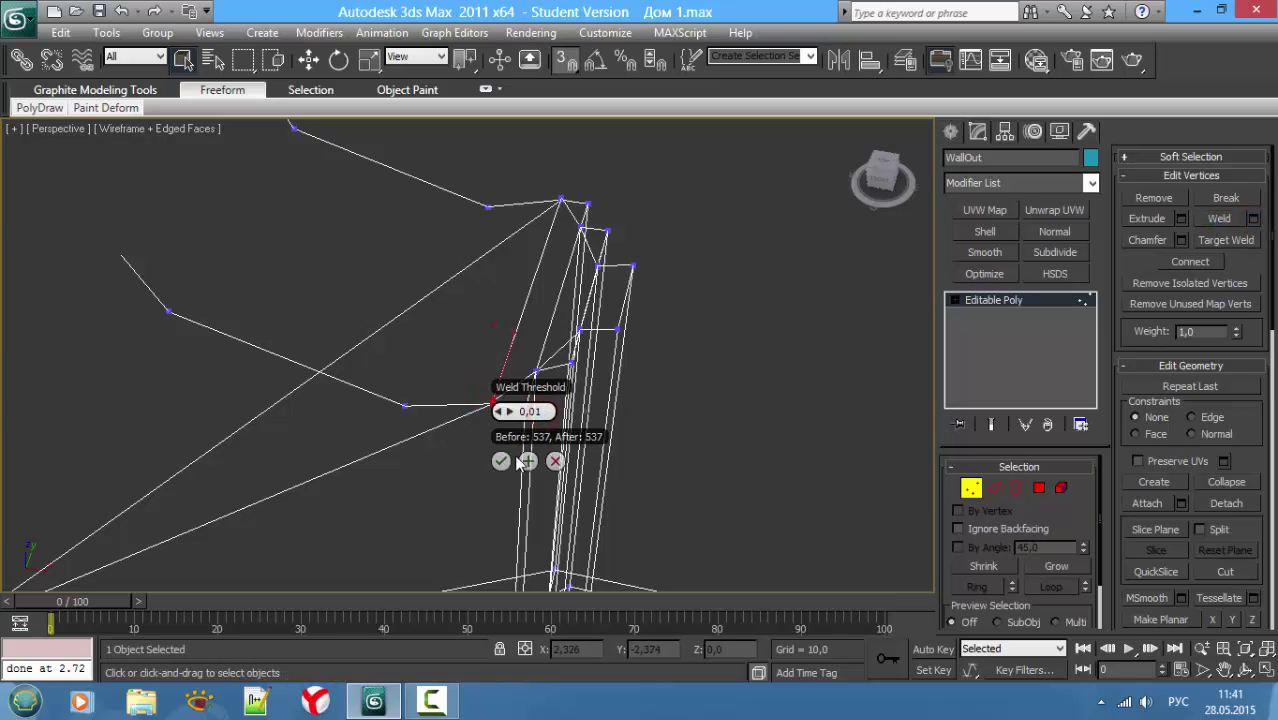
key("Return")
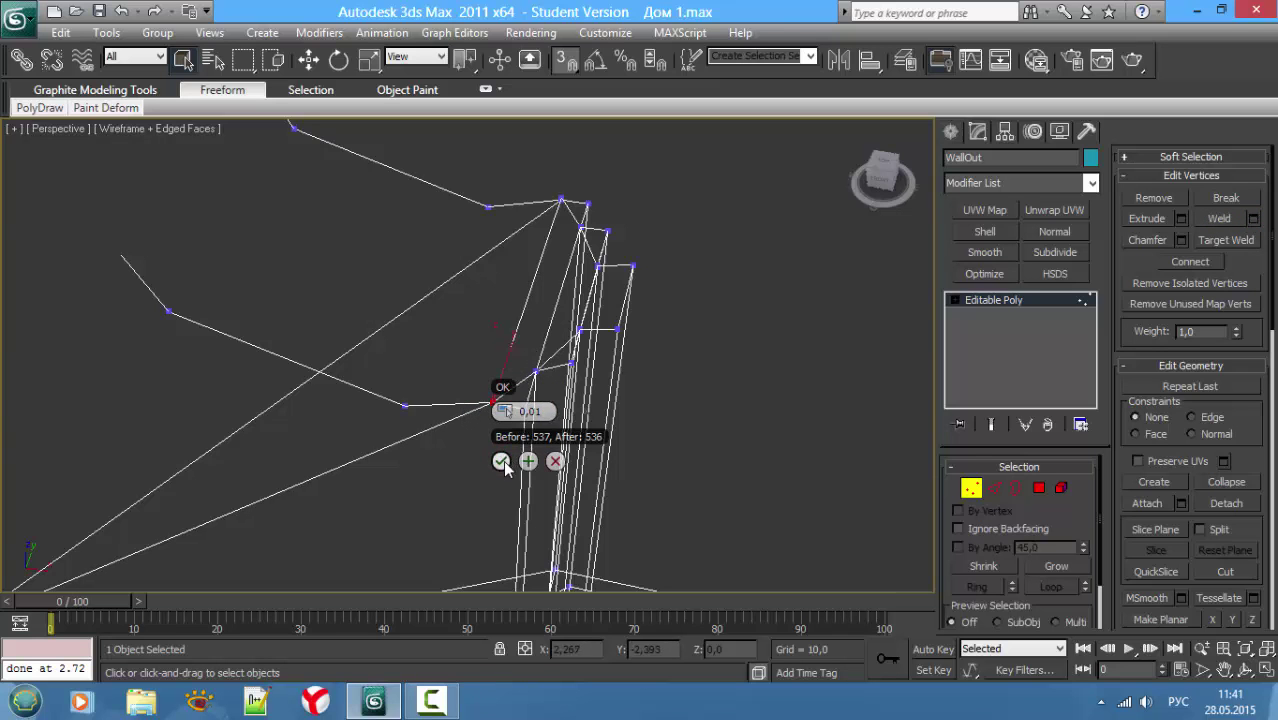
left_click(500, 460)
Step: Box-select all vertices at the lintel corner and weld them together
middle_click_drag(560, 392, 510, 361, "alt")
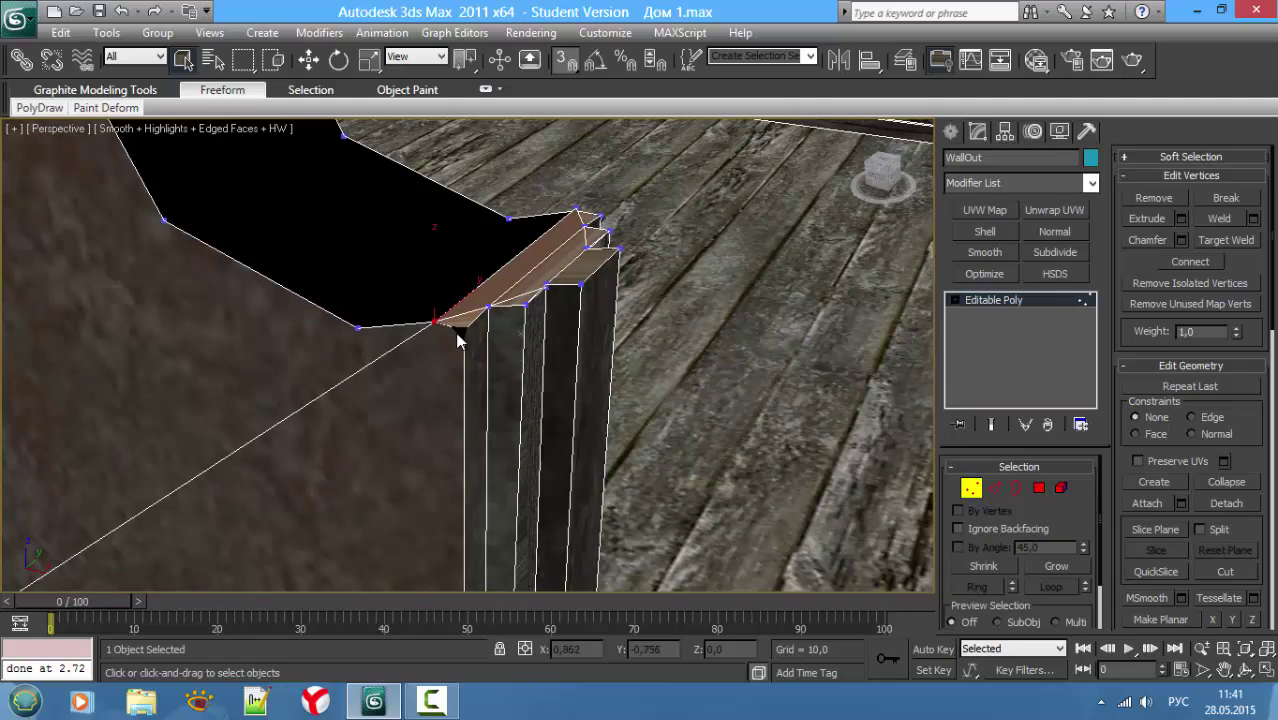
middle_click_drag(570, 272, 541, 283, "alt")
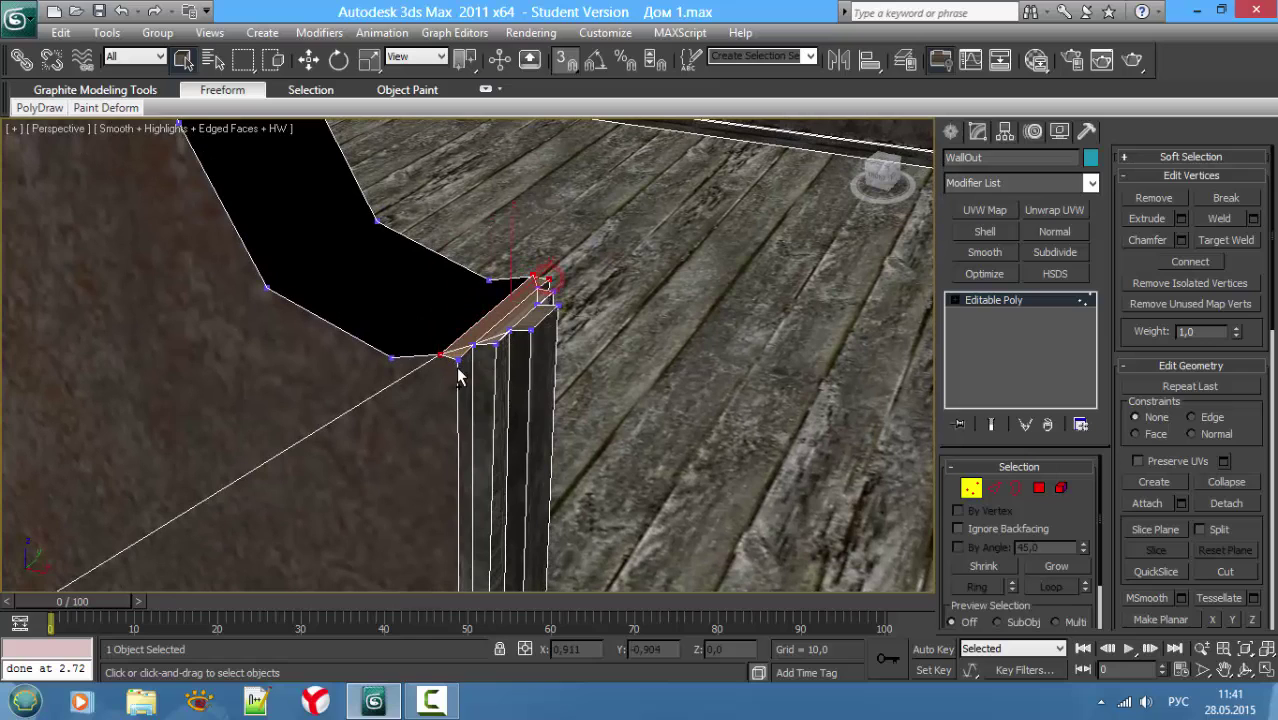
key("F3")
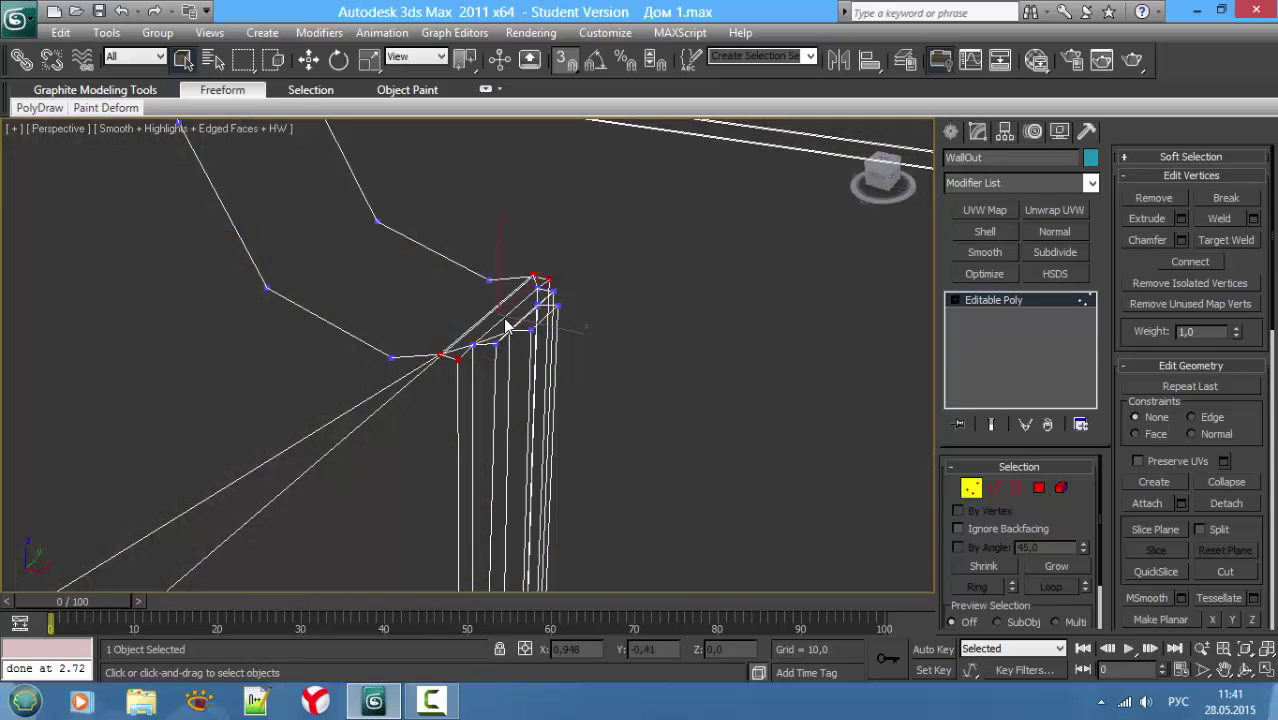
left_click_drag(442, 243, 625, 402)
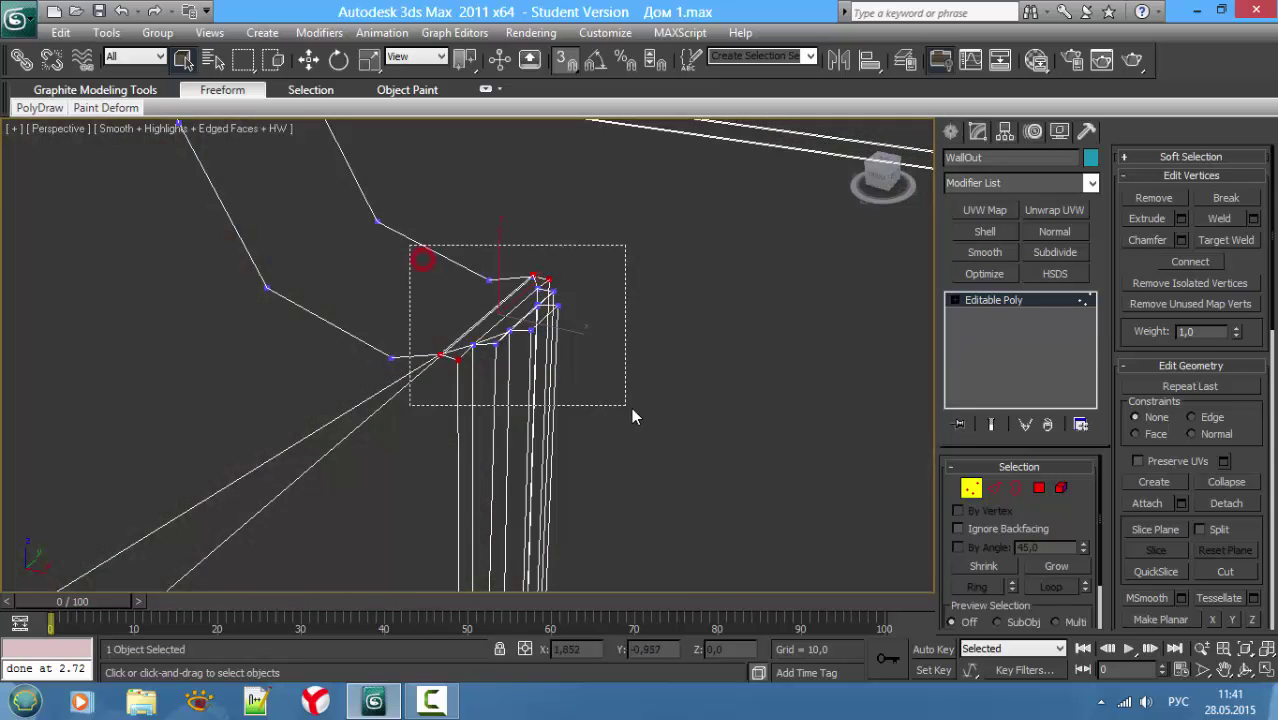
left_click(1222, 224)
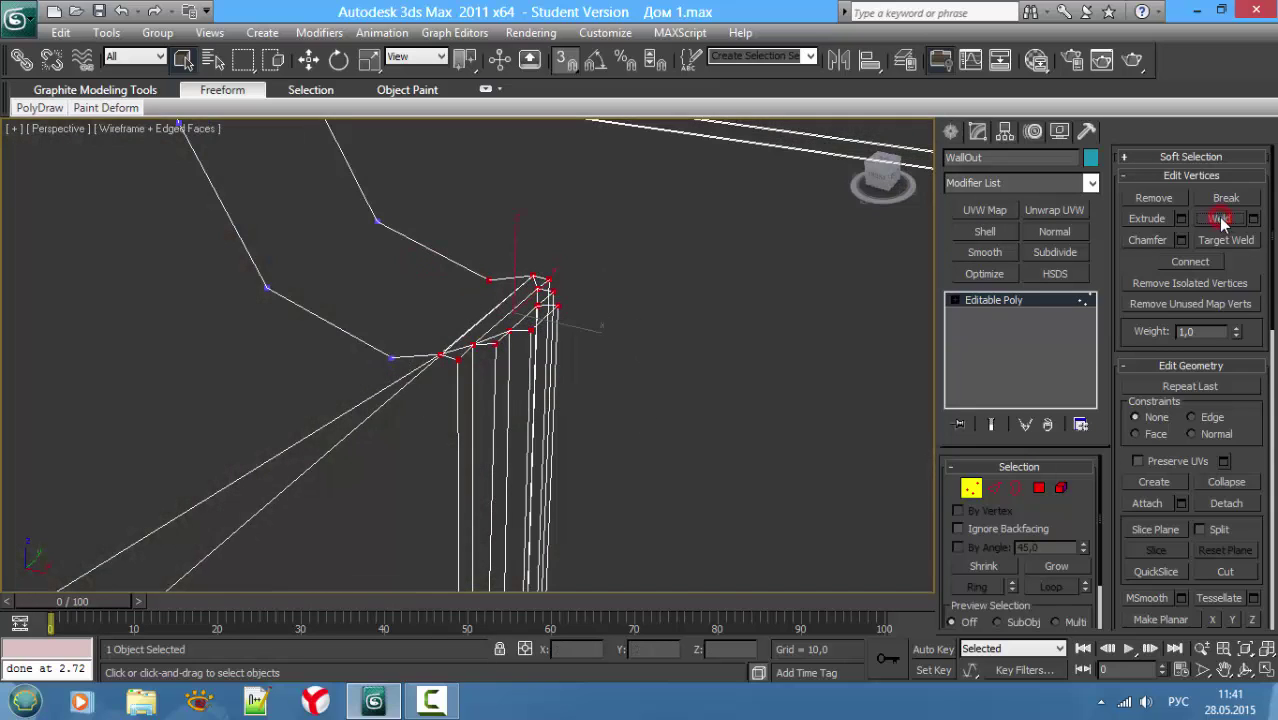
left_click(437, 353)
Step: Flatten the selected lintel-top vertices to one height with Make Planar Z
key("w")
key("F3")
scroll(1240, 452, "down", 3)
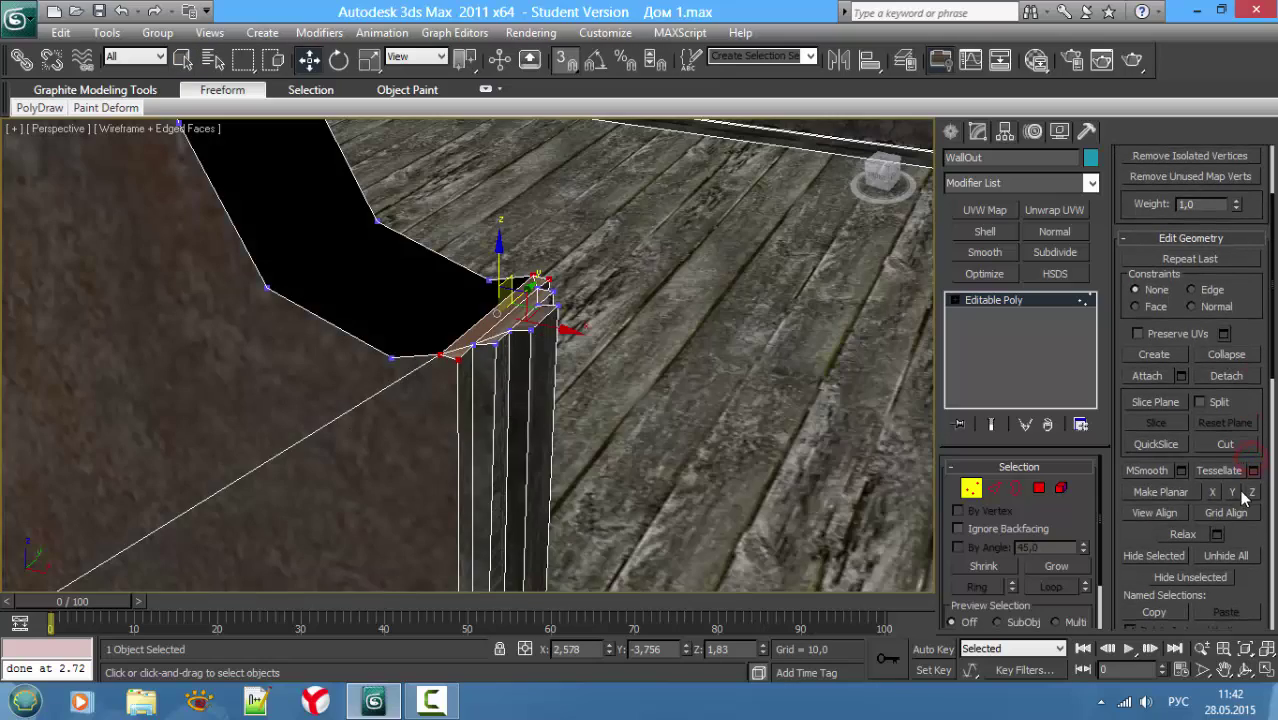
middle_click_drag(600, 370, 664, 325, "alt")
key("F3")
left_click_drag(668, 342, 497, 220)
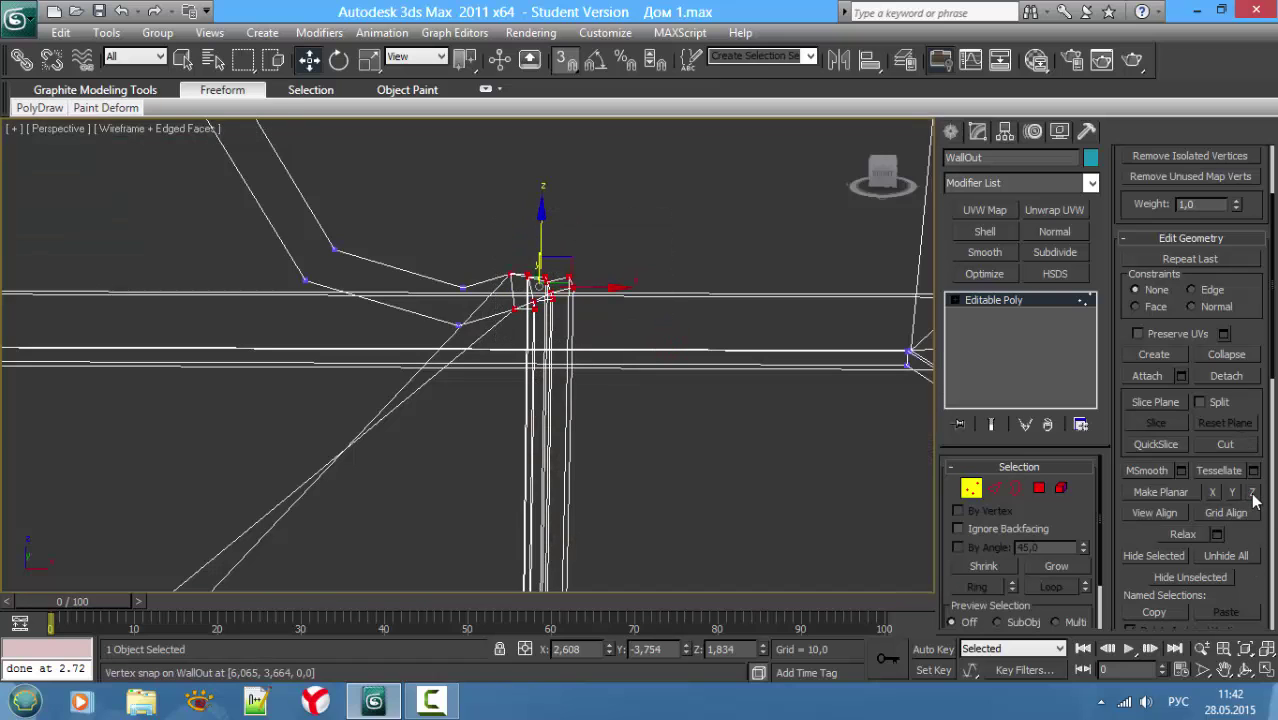
left_click(1252, 492)
key("F3")
mouse_move(714, 397)
middle_mouse_down("alt")
mouse_move(661, 373)
mouse_move(540, 412)
mouse_move(362, 418)
mouse_move(398, 414)
mouse_move(371, 442)
mouse_move(572, 332)
mouse_move(431, 376)
mouse_move(439, 349)
mouse_move(228, 517)
mouse_move(365, 427)
mouse_move(277, 354)
mouse_move(402, 436)
mouse_move(351, 413)
middle_mouse_up("alt")
Step: Select the polygons under the lintel and delete them
key("4")
left_click(360, 285)
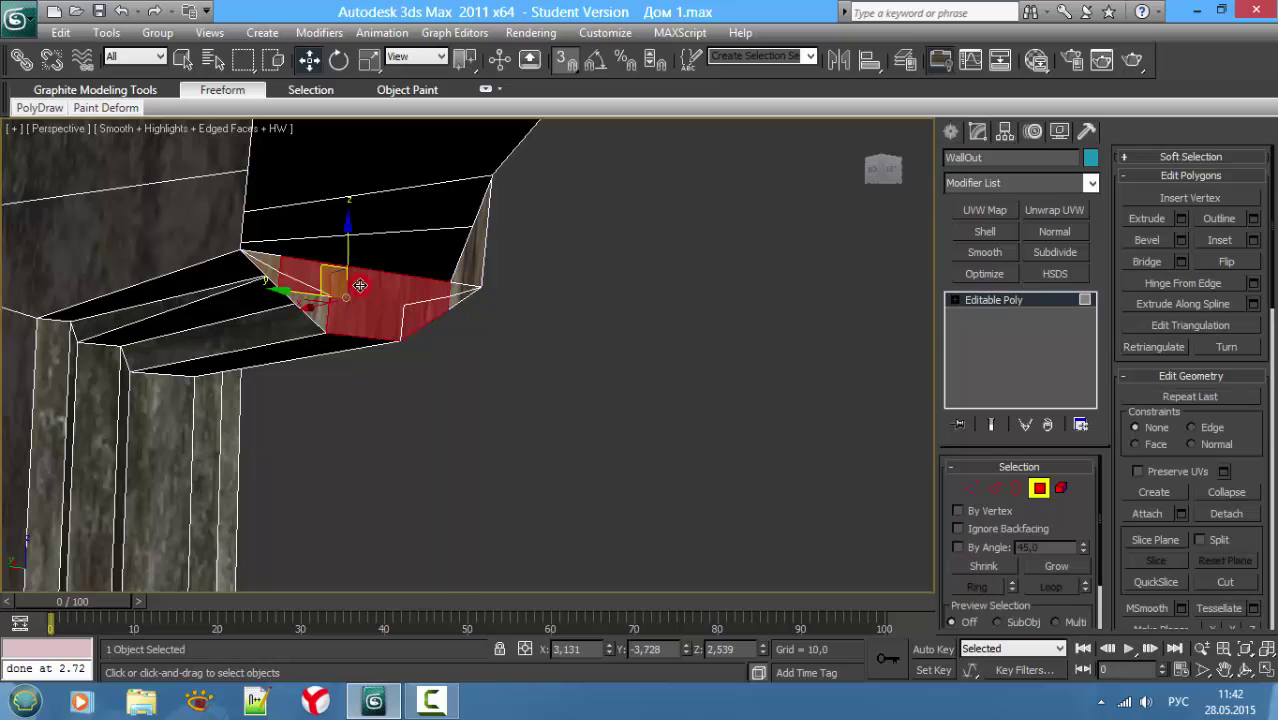
key("q")
left_click(260, 260, "ctrl")
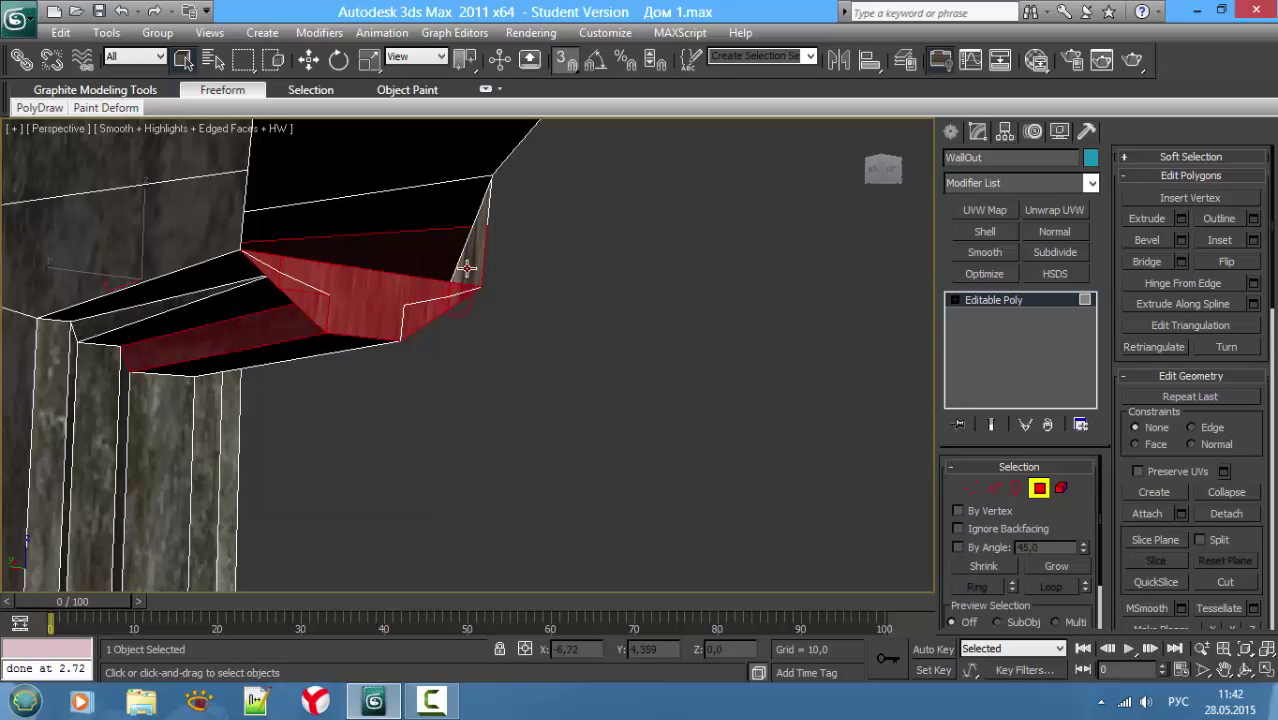
left_click(240, 335, "alt")
key("F3")
mouse_move(262, 390)
middle_mouse_down("alt")
mouse_move(131, 407)
mouse_move(411, 339)
middle_mouse_up("alt")
key("F3")
key("Delete")
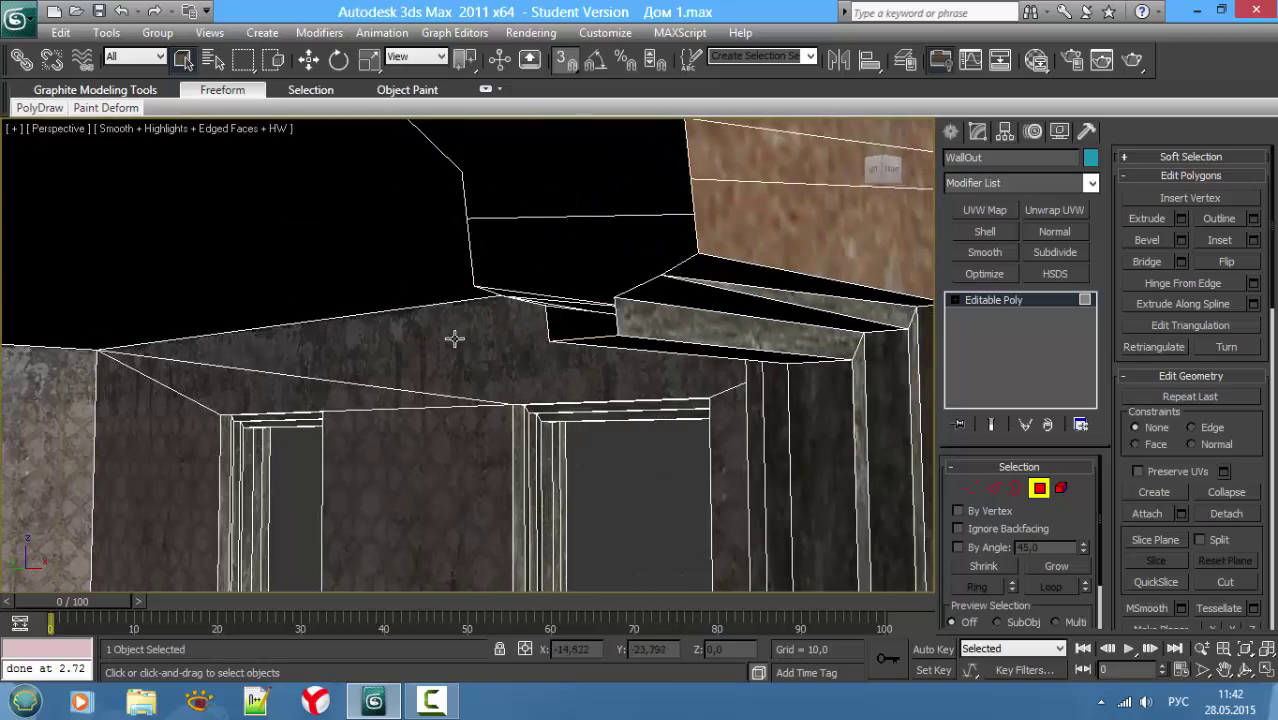
mouse_move(520, 318)
middle_mouse_down("alt")
mouse_move(599, 314)
mouse_move(527, 312)
middle_mouse_up("alt")
Step: Select the top ledge polygon under the overhang and delete it
key("1")
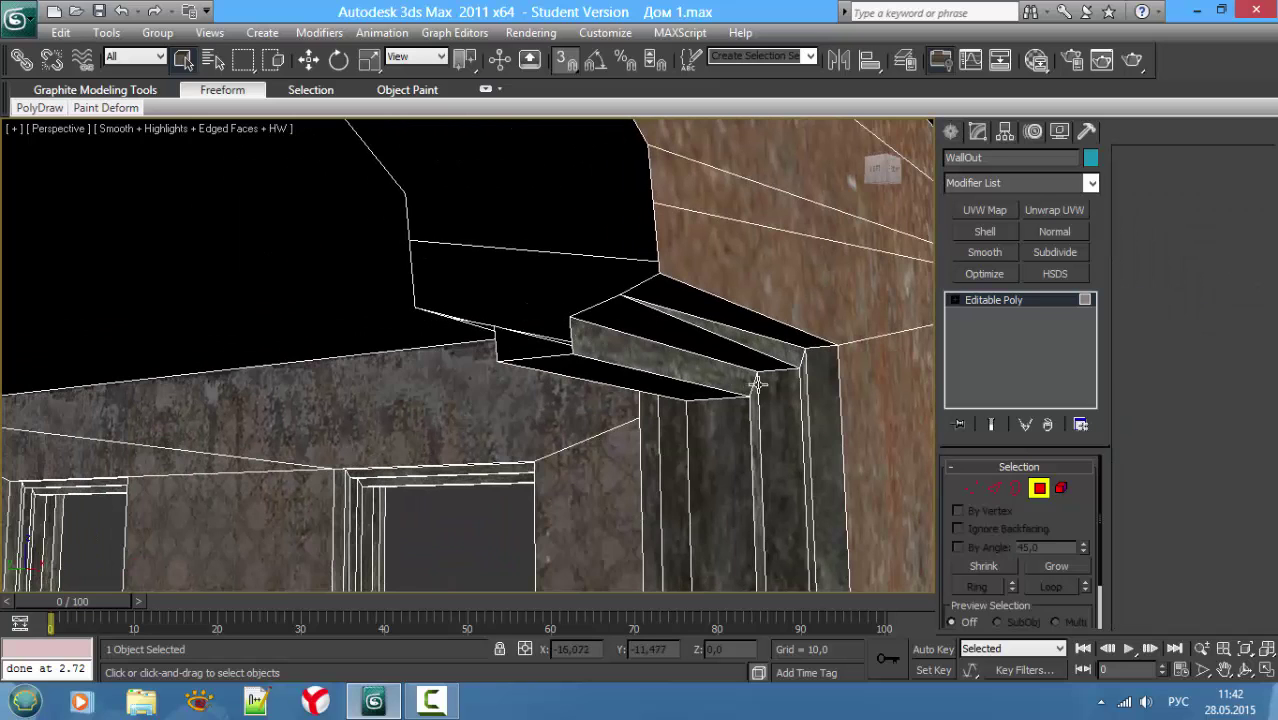
left_click(767, 352)
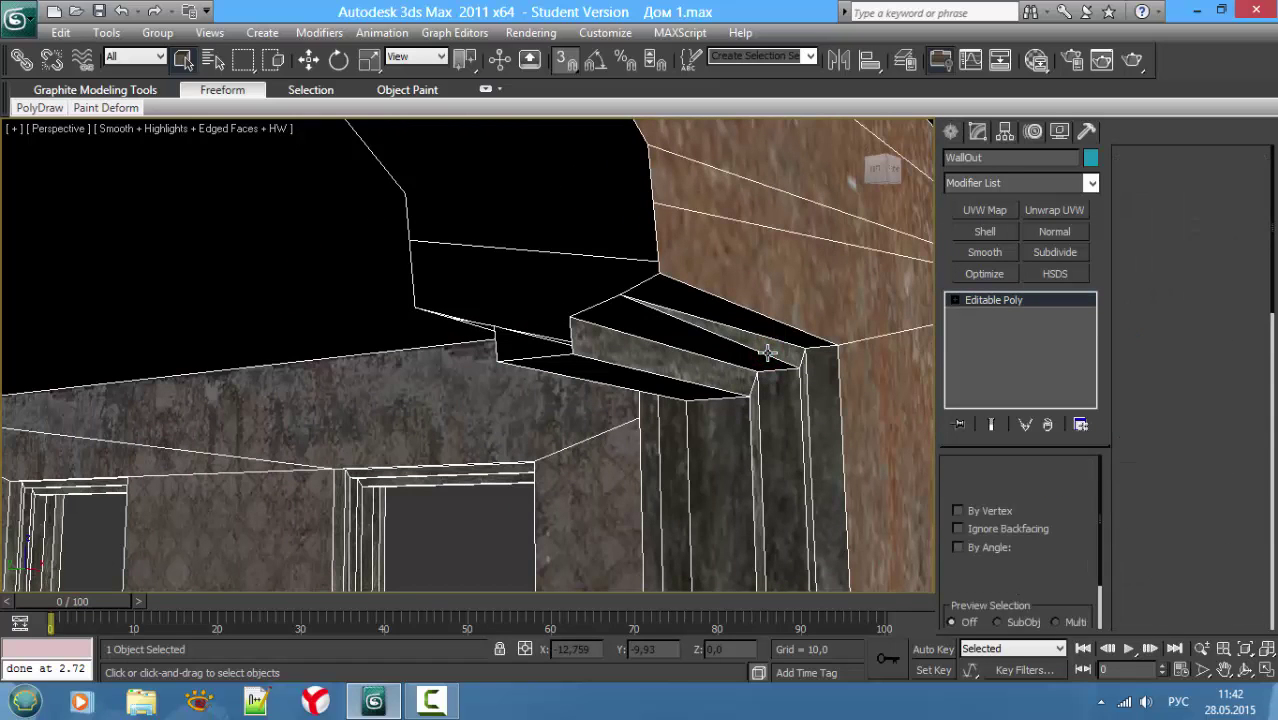
left_click(757, 348)
mouse_move(734, 357)
middle_mouse_down("alt")
mouse_move(695, 345)
mouse_move(781, 351)
mouse_move(215, 325)
mouse_move(114, 349)
mouse_move(640, 586)
middle_mouse_up("alt")
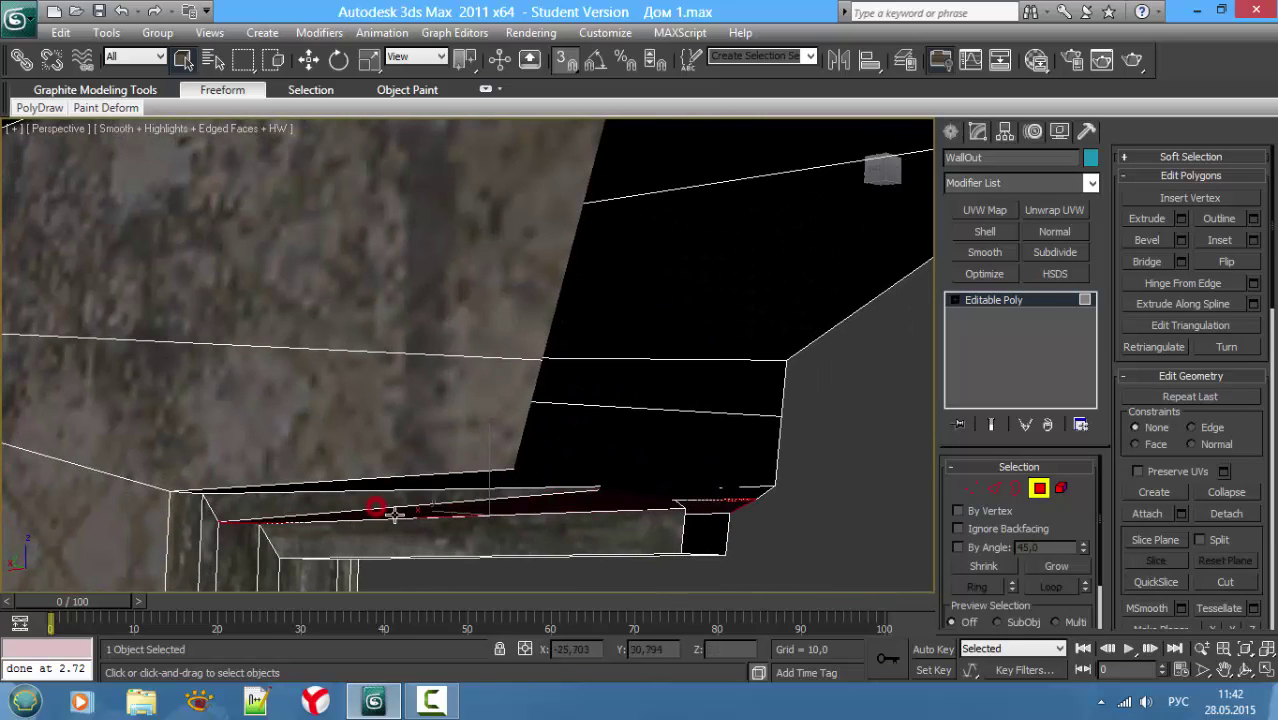
mouse_move(308, 497)
middle_mouse_down("alt")
mouse_move(308, 480)
mouse_move(365, 528)
middle_mouse_up("alt")
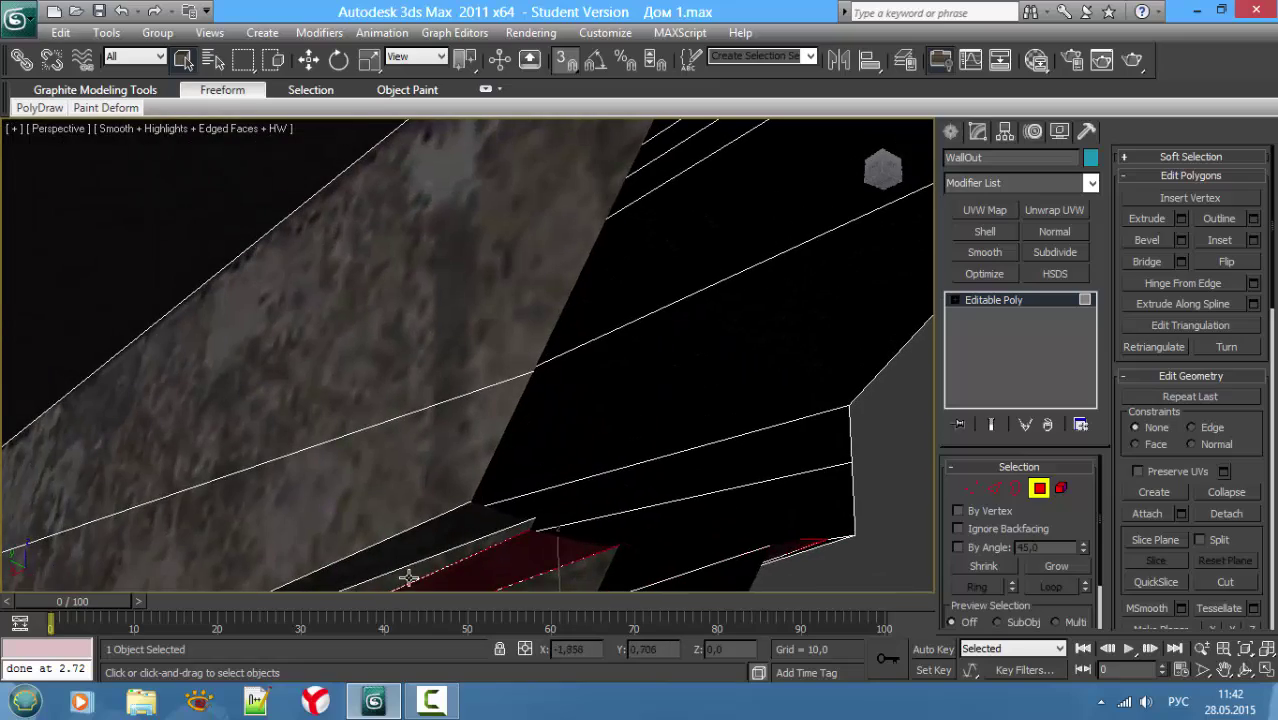
scroll(448, 537, "down", 3)
scroll(448, 537, "down", 3)
key("F3")
scroll(450, 540, "down", 3)
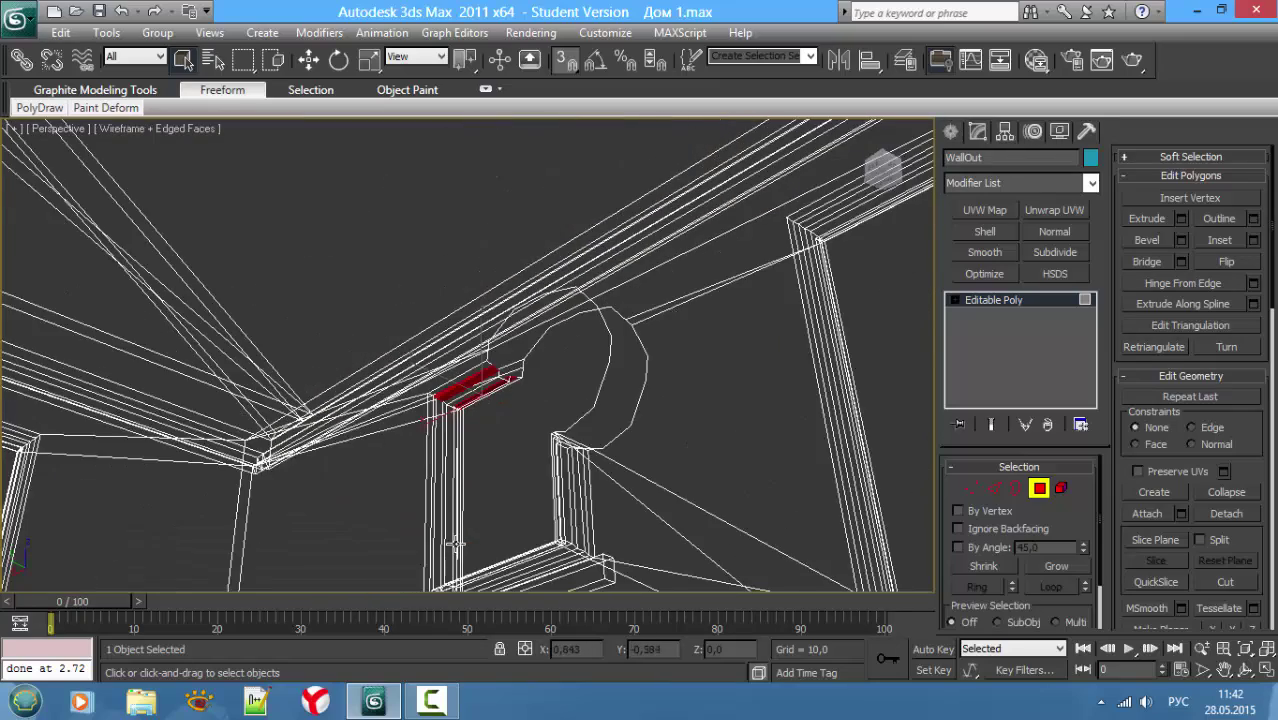
scroll(455, 543, "down", 3)
scroll(455, 543, "down", 5)
key("z")
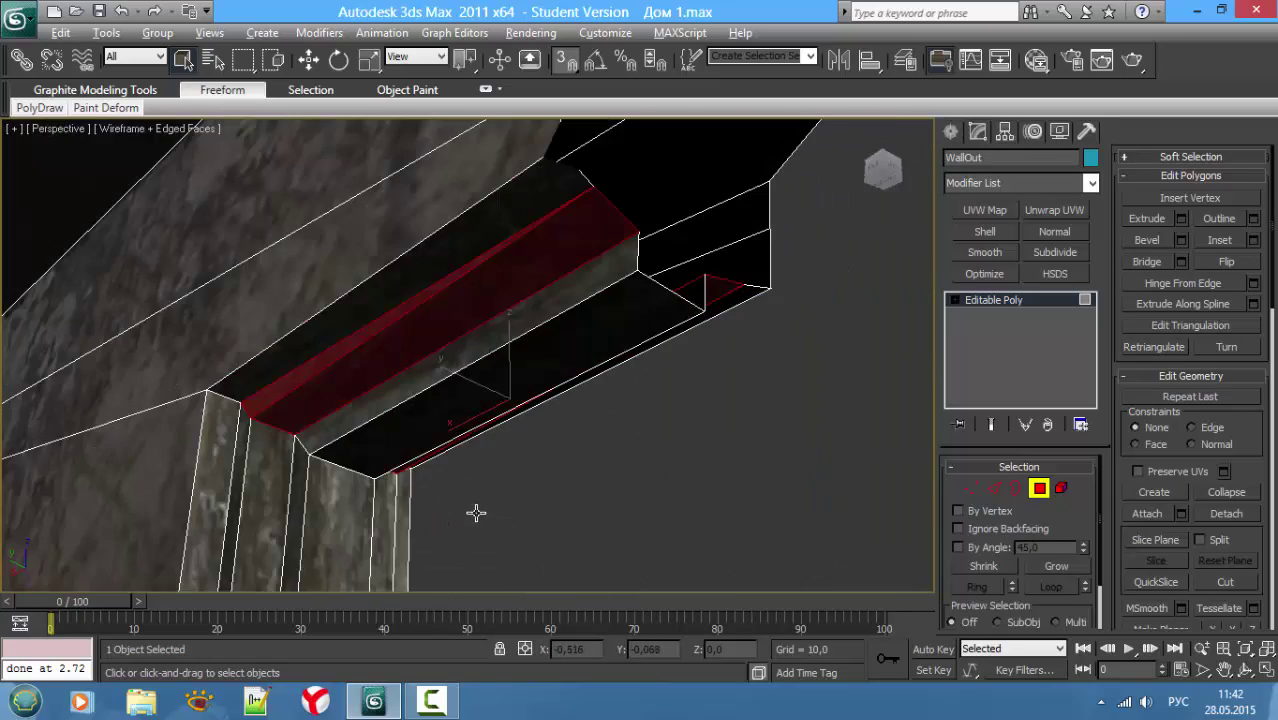
key("F3")
middle_click_drag(522, 490, 526, 508, "alt")
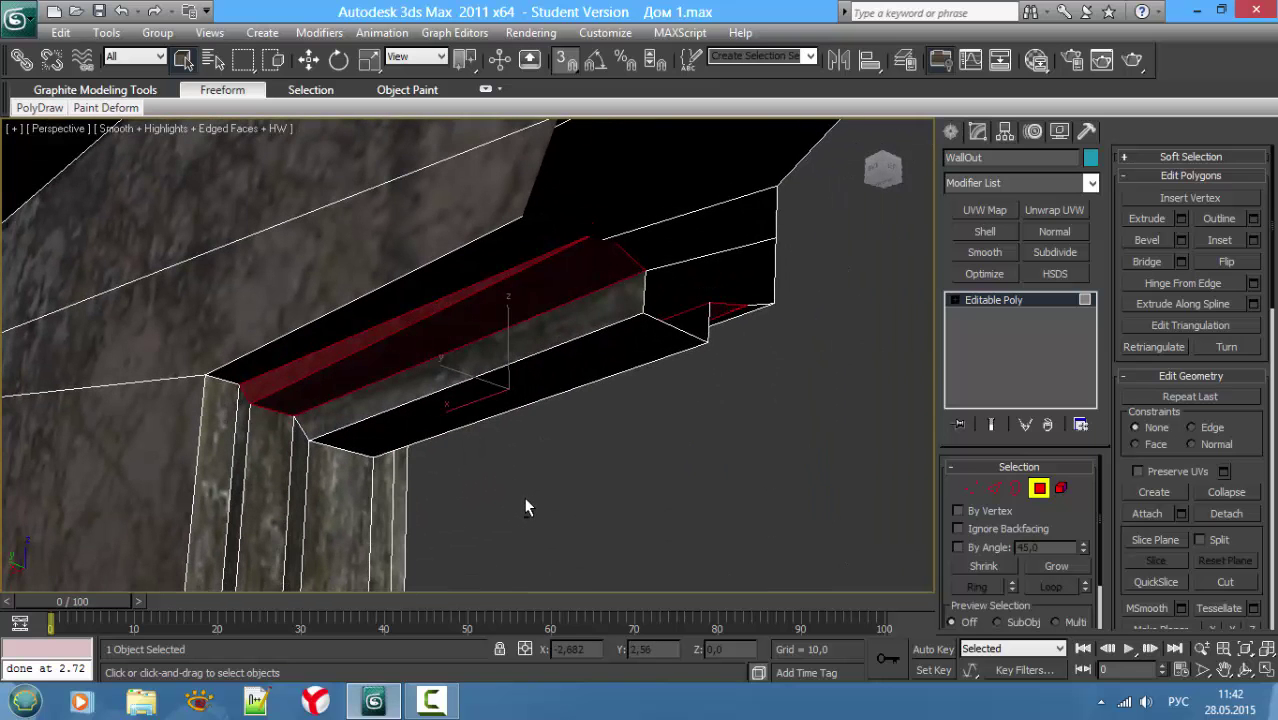
key("Delete")
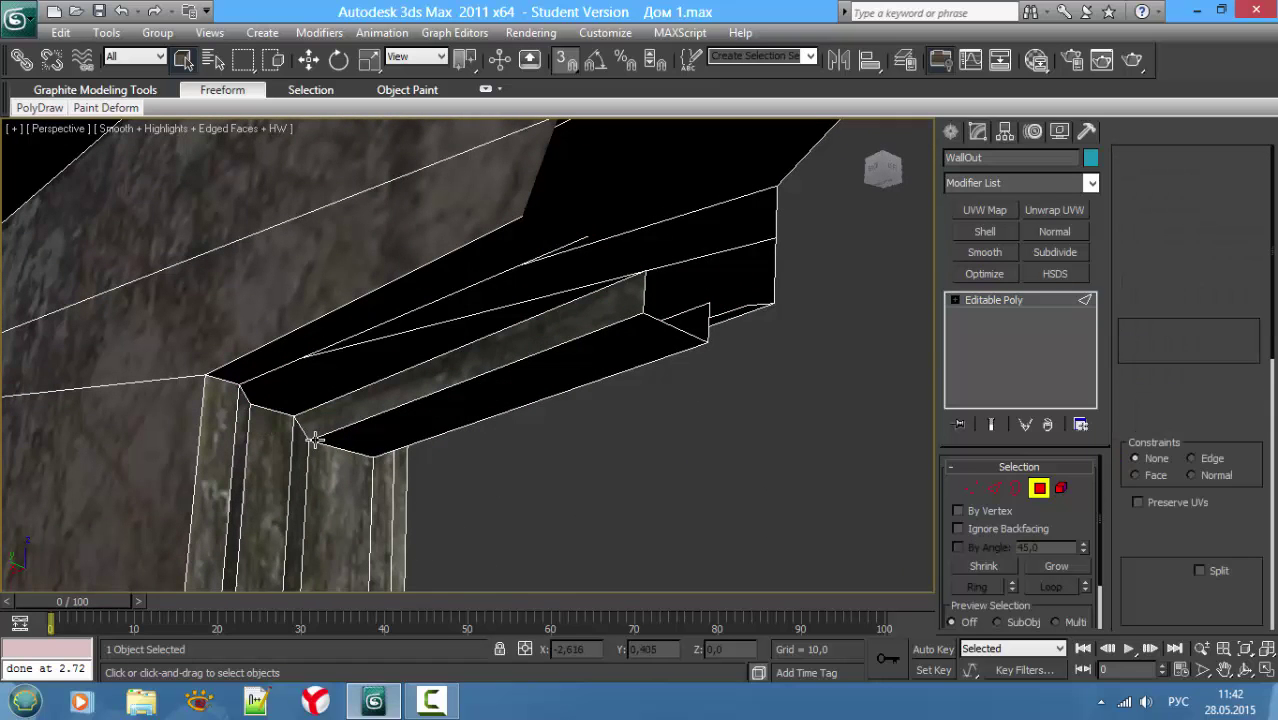
Step: Extrude a ledge edge with Shift+Move into a new polygon strip along the ledge
middle_click_drag(314, 440, 351, 455, "alt")
key("2")
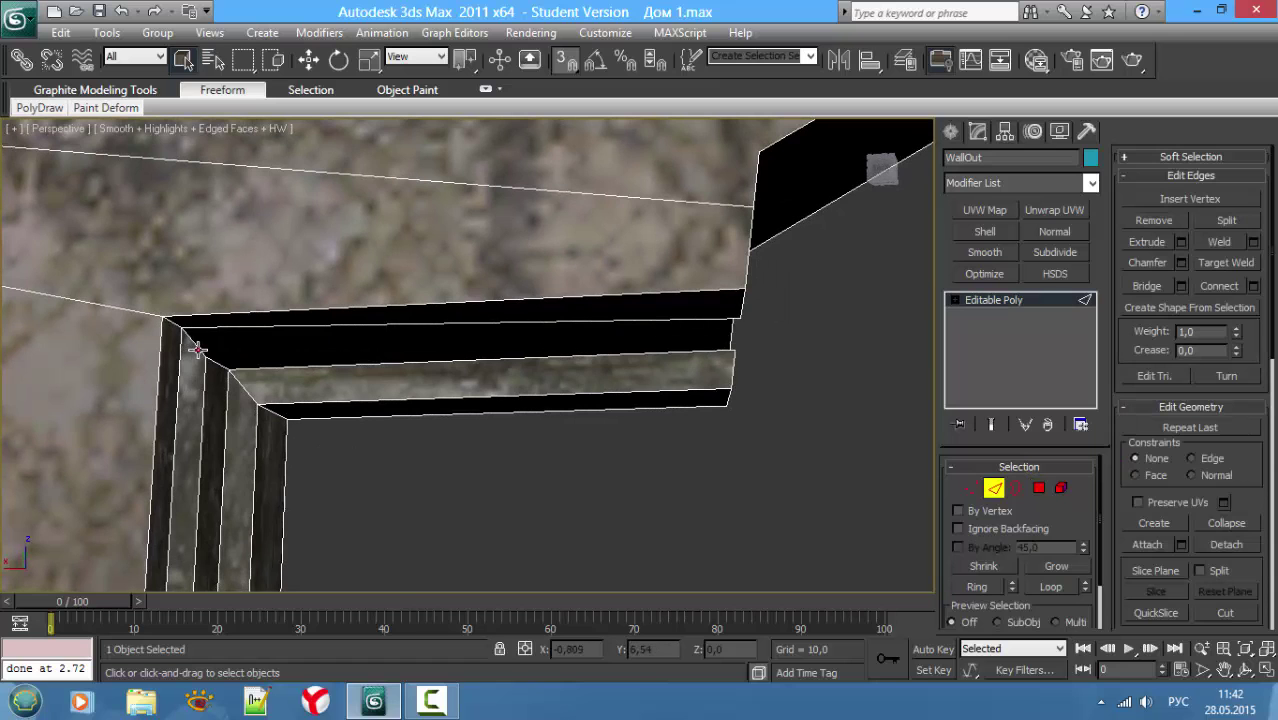
middle_click_drag(218, 366, 55, 398, "alt")
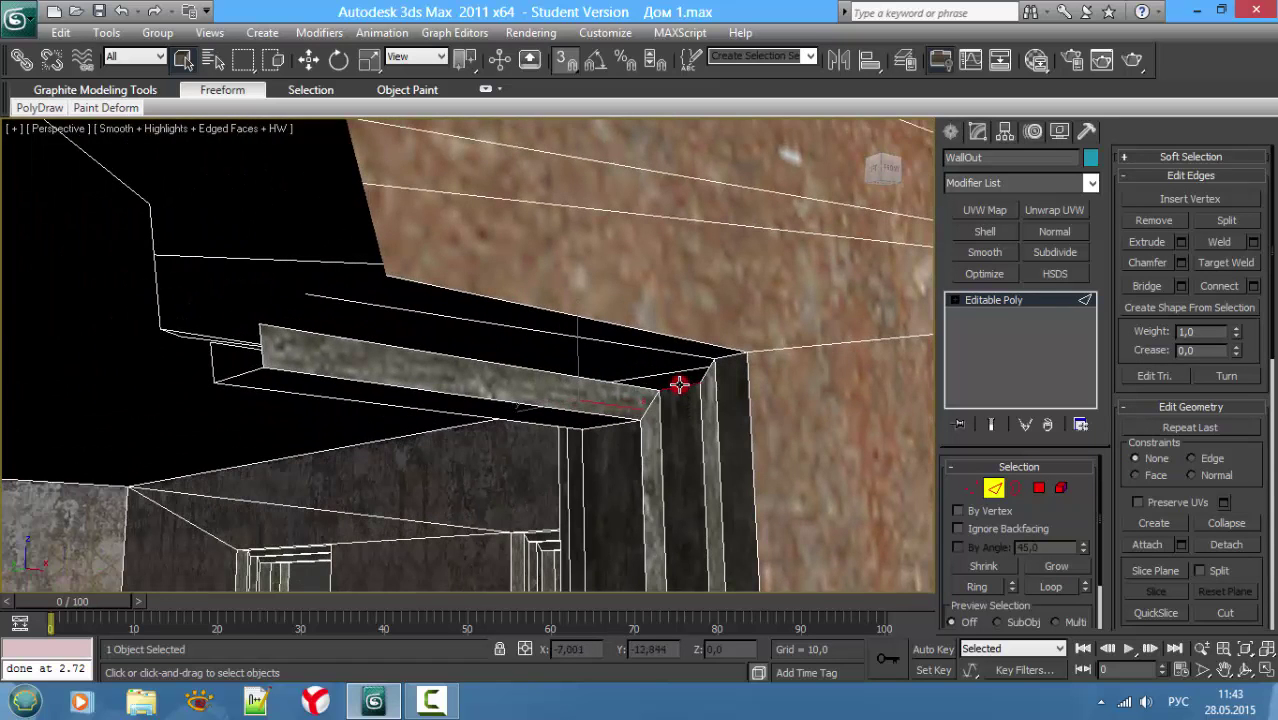
key("w")
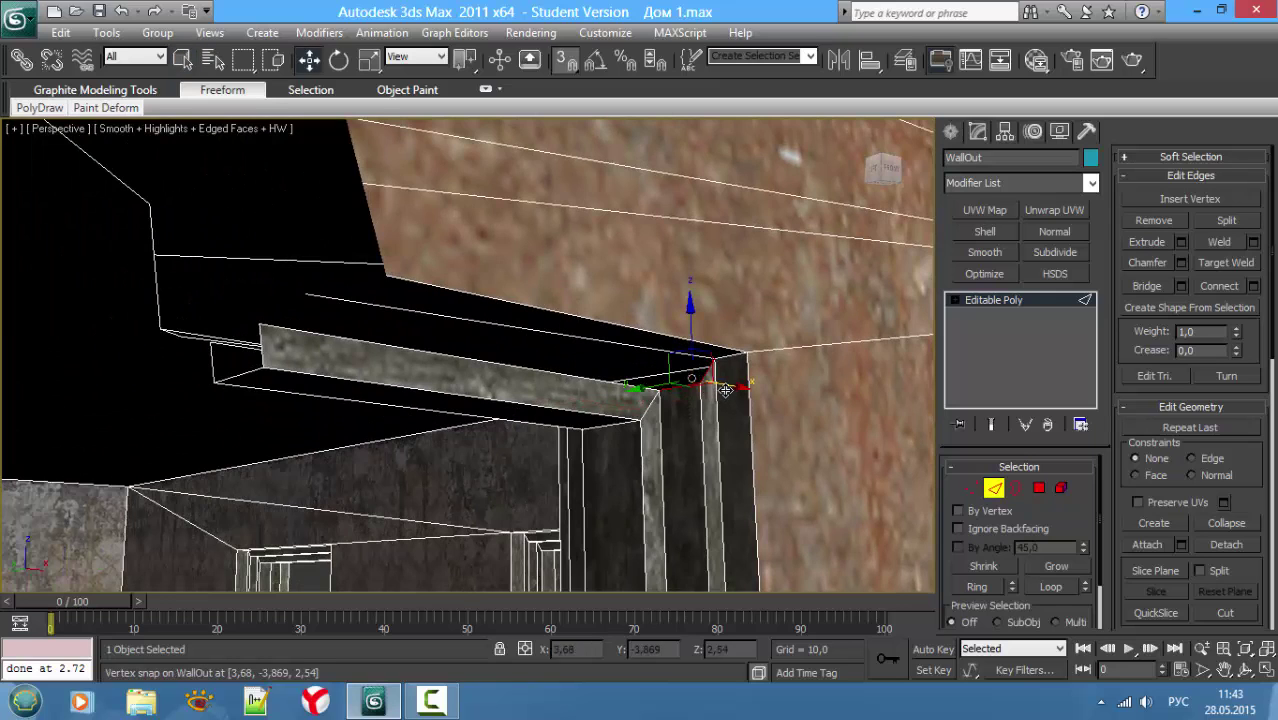
left_click_drag(702, 386, 327, 319, "shift")
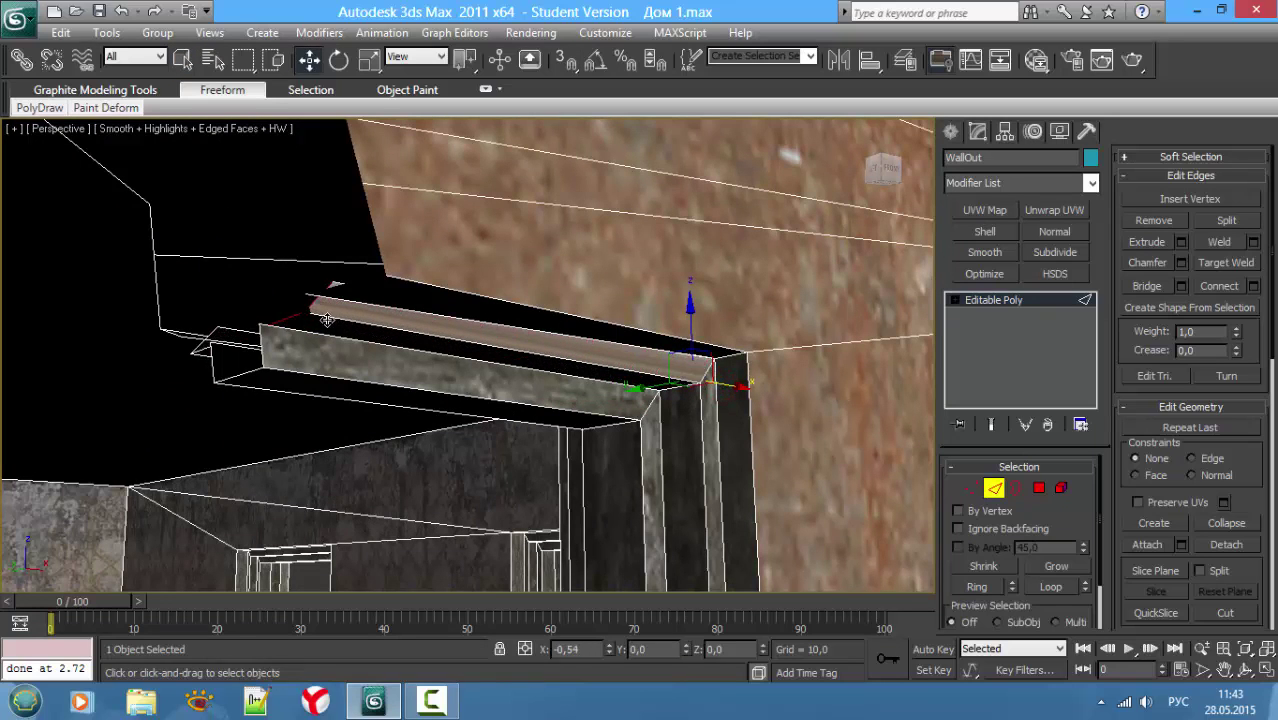
Step: With vertex snapping on, snap the ledge corner vertex onto its neighbour
scroll(312, 314, "up", 3)
scroll(350, 318, "up", 3)
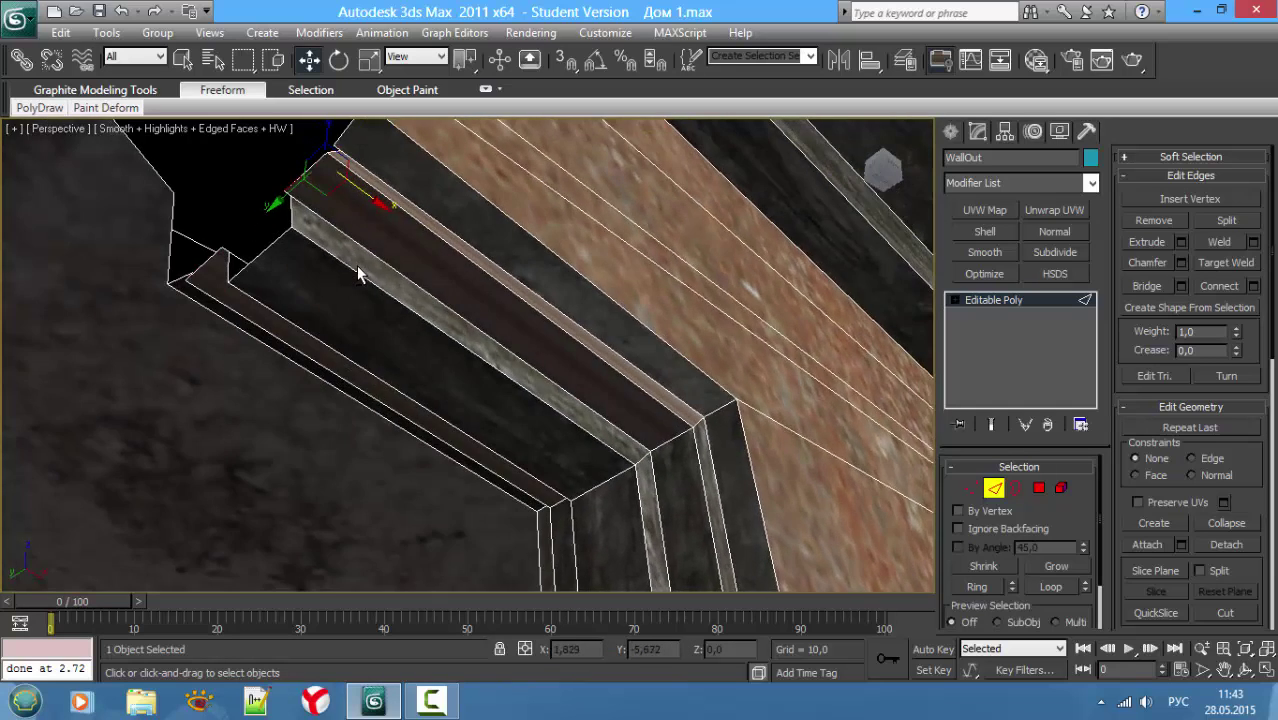
scroll(362, 277, "up", 3)
scroll(450, 436, "up", 3)
scroll(456, 450, "down", 5)
key("s")
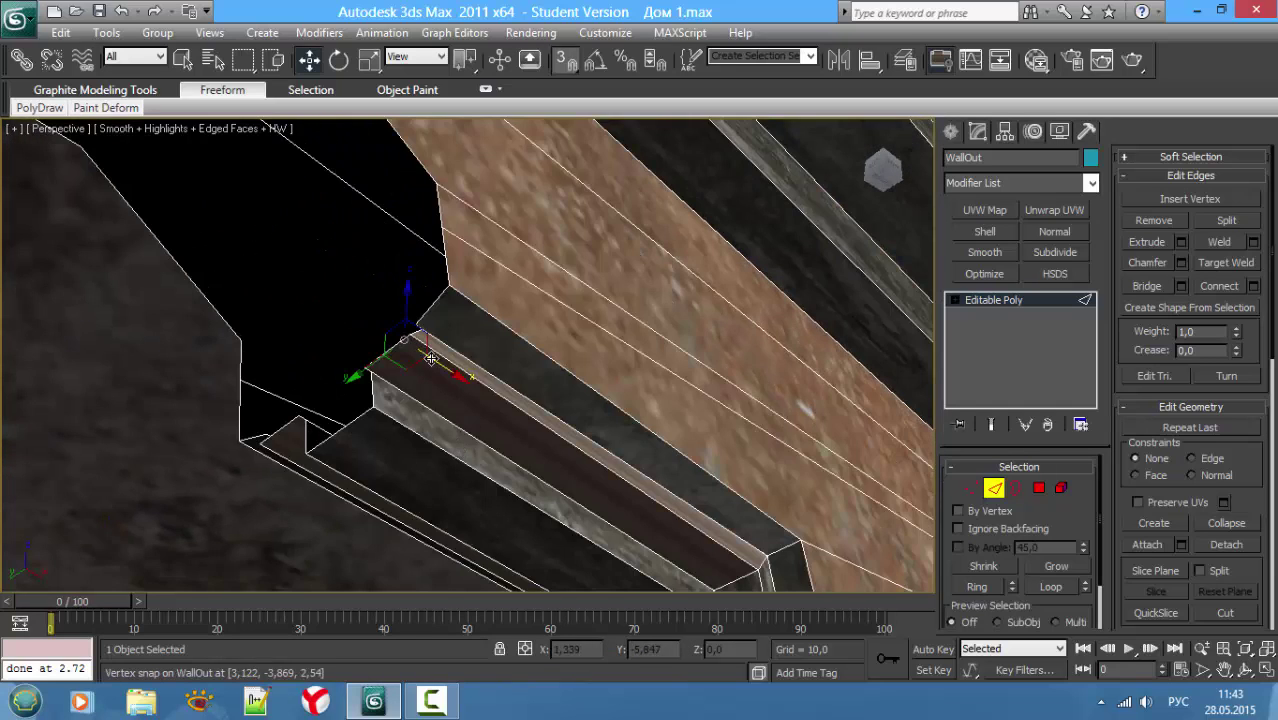
key("1")
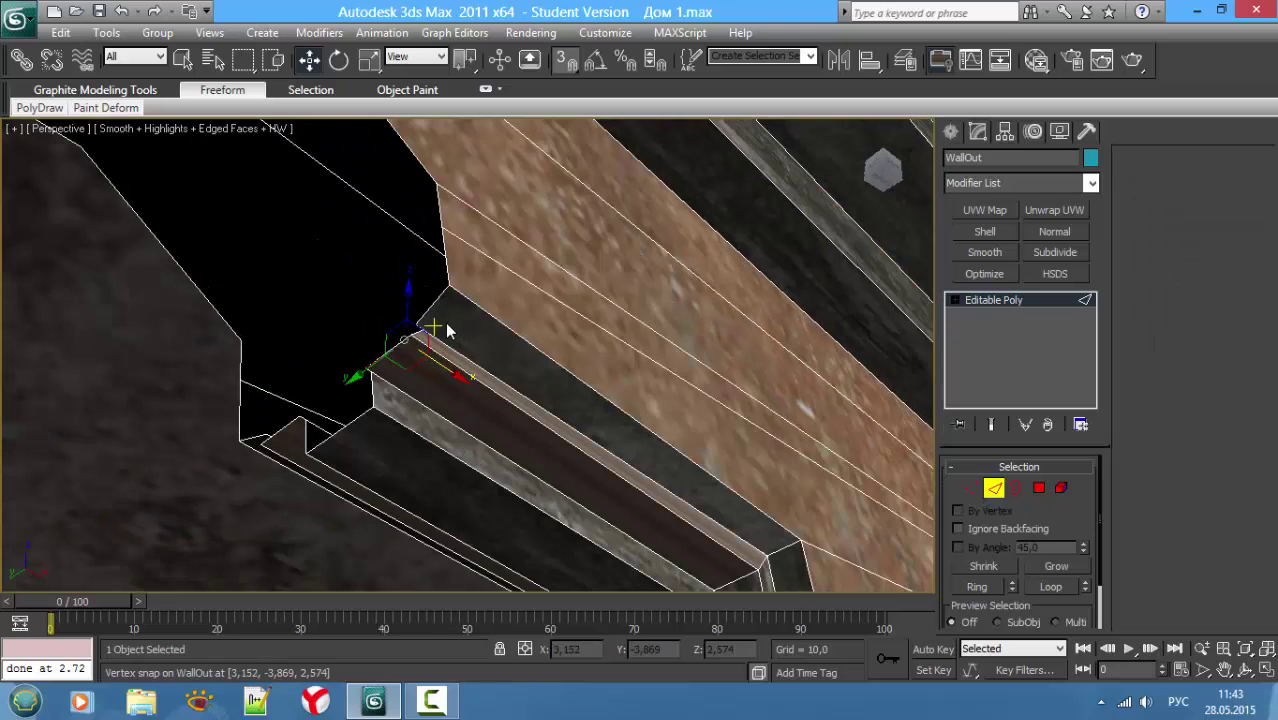
left_click_drag(413, 322, 427, 333)
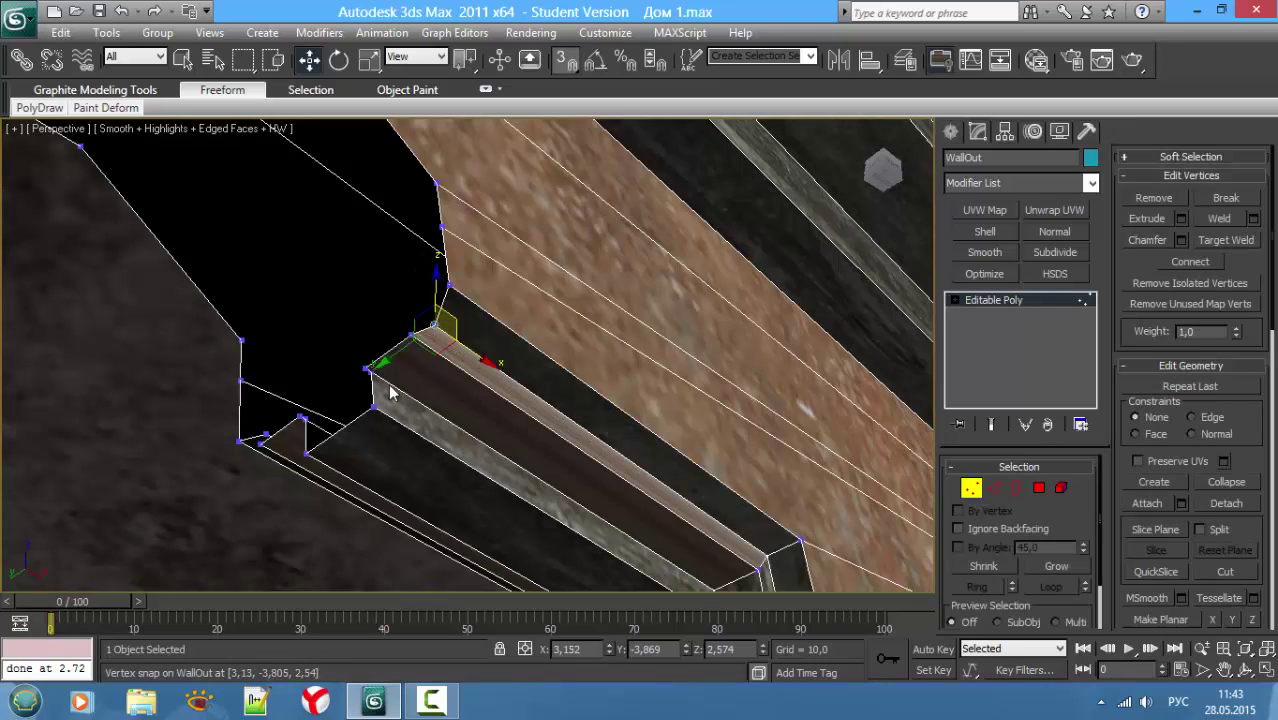
Step: Snap another lintel corner vertex onto its neighbouring vertex
mouse_move(430, 335)
middle_mouse_down("alt")
mouse_move(583, 405)
mouse_move(519, 374)
middle_mouse_up("alt")
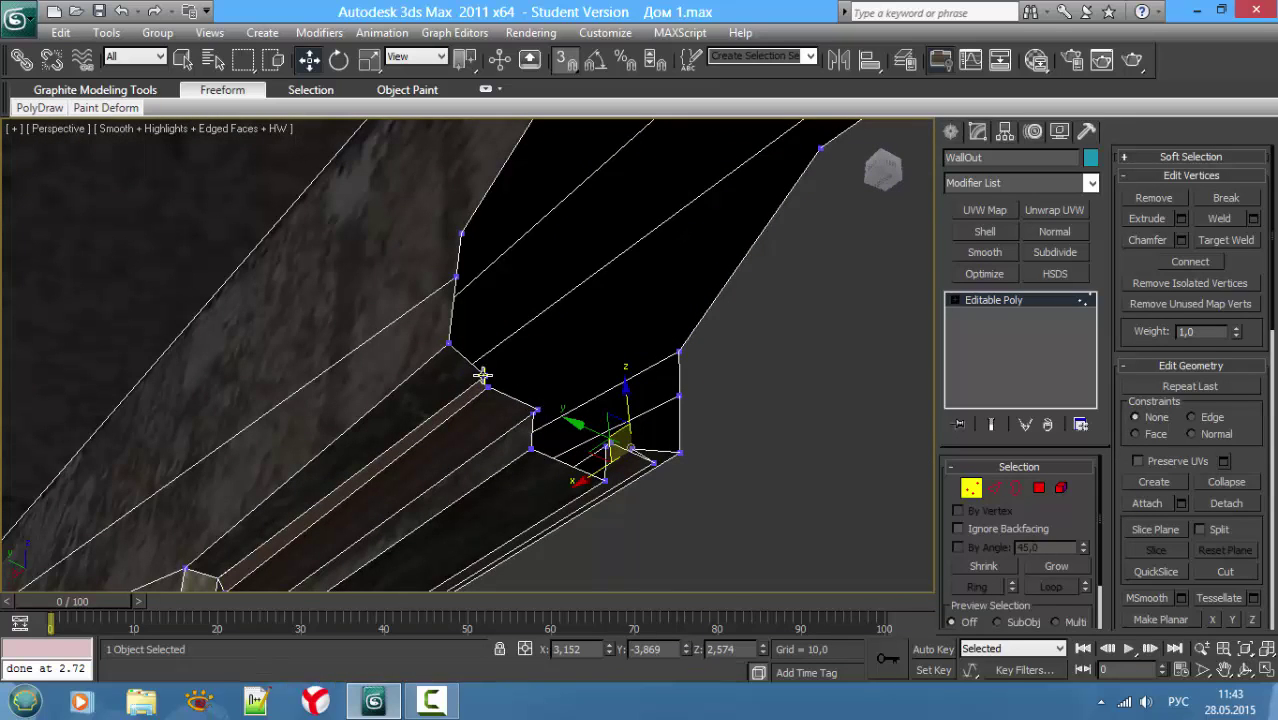
left_click(457, 351)
left_click_drag(457, 351, 446, 371)
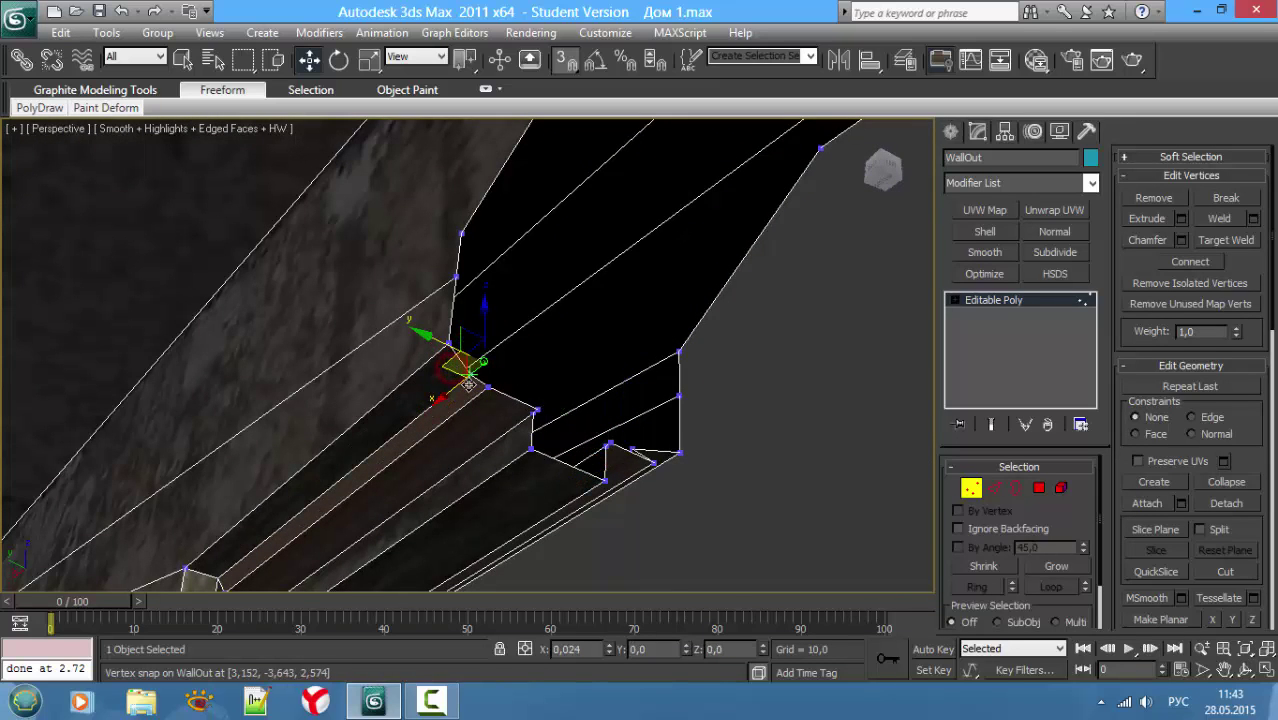
mouse_move(533, 399)
middle_mouse_down("alt")
mouse_move(588, 382)
mouse_move(579, 422)
mouse_move(512, 448)
mouse_move(528, 432)
mouse_move(381, 445)
mouse_move(431, 472)
mouse_move(590, 465)
mouse_move(608, 434)
mouse_move(634, 447)
mouse_move(615, 449)
middle_mouse_up("alt")
Step: Flatten the cluster of corner vertices with Make Planar X instead of Y
key("F3")
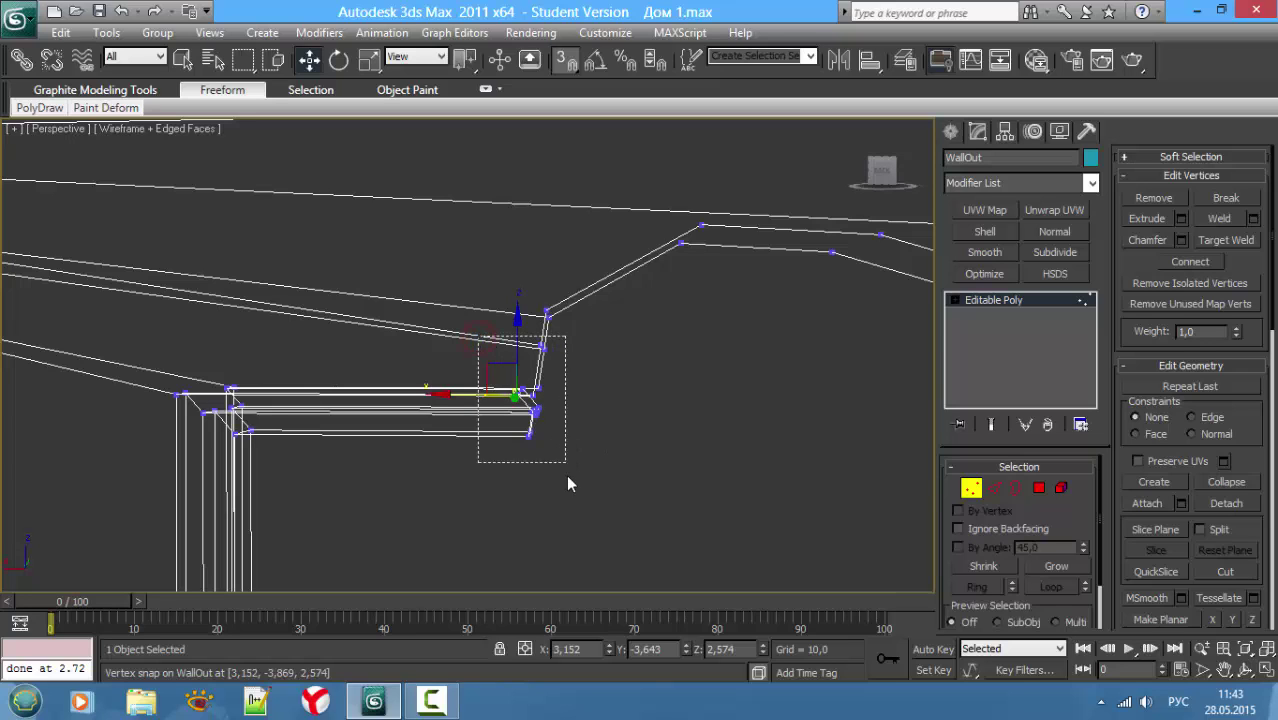
left_click_drag(567, 481, 573, 490)
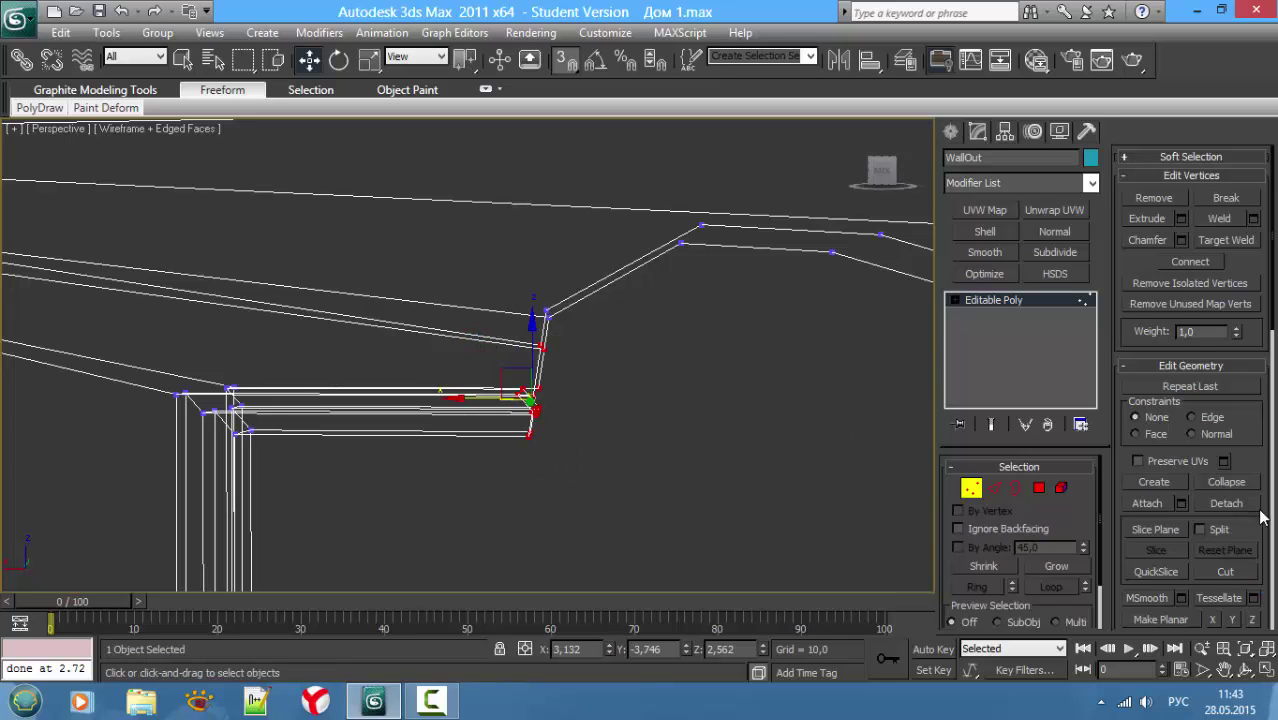
left_click(1236, 621)
key("F3")
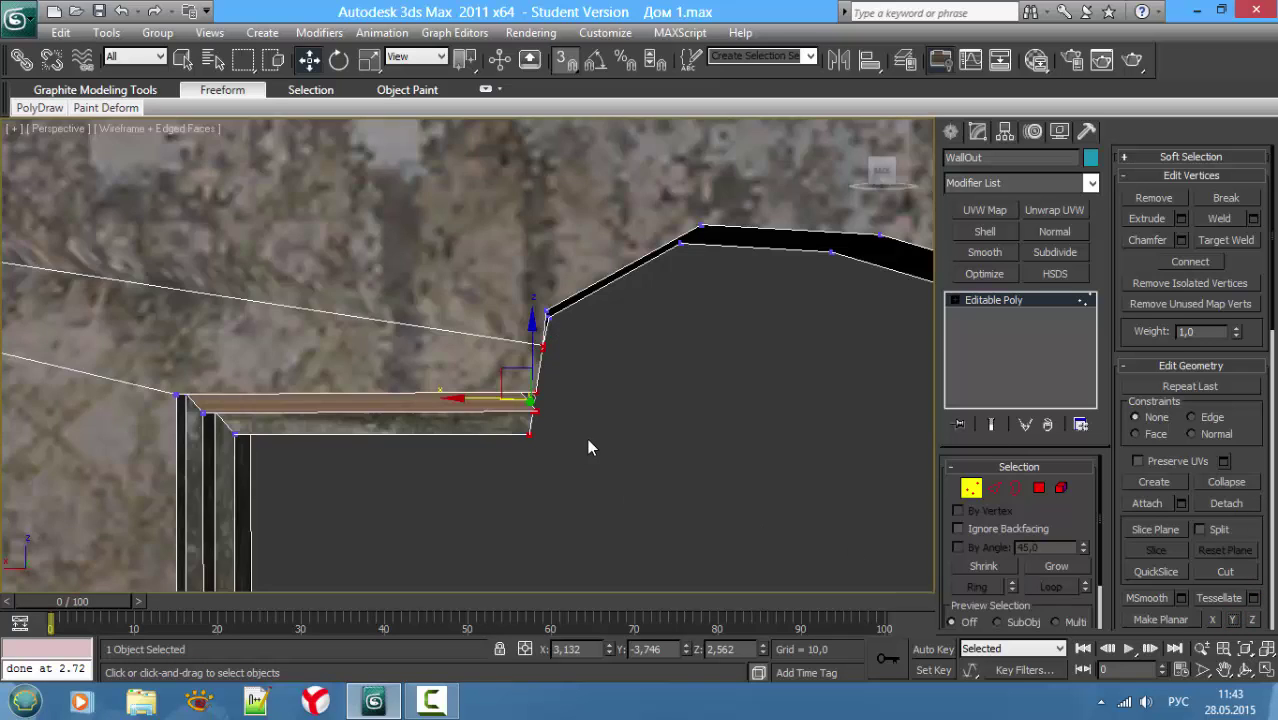
mouse_move(590, 441)
middle_mouse_down("alt")
mouse_move(456, 428)
mouse_move(837, 516)
middle_mouse_up("alt")
key("ctrl+z")
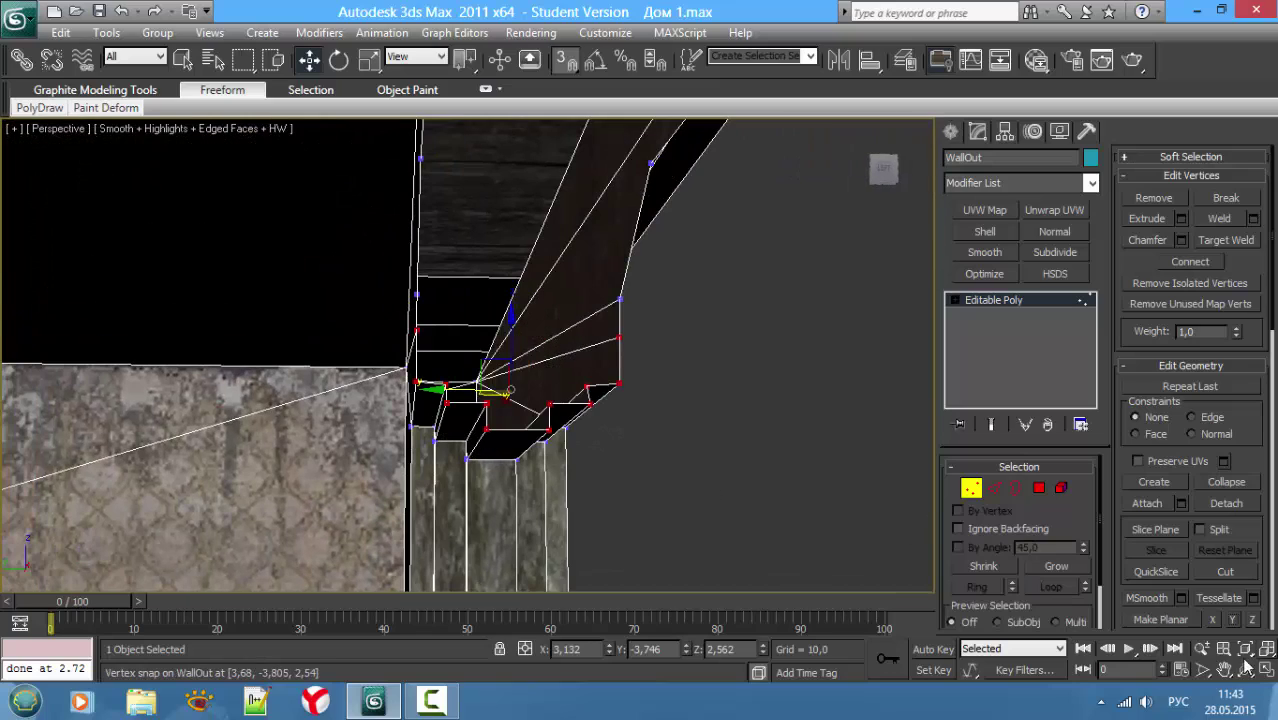
left_click(1210, 620)
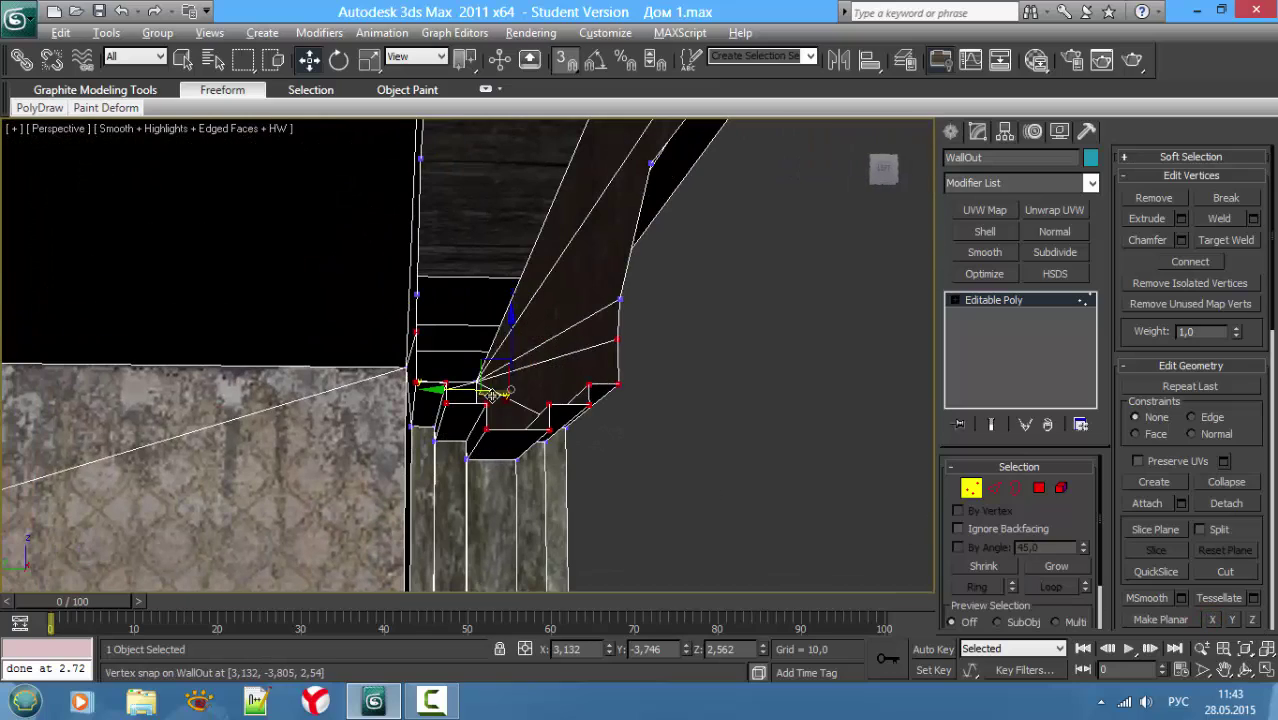
mouse_move(492, 395)
middle_mouse_down("alt")
mouse_move(622, 505)
mouse_move(628, 433)
mouse_move(684, 447)
middle_mouse_up("alt")
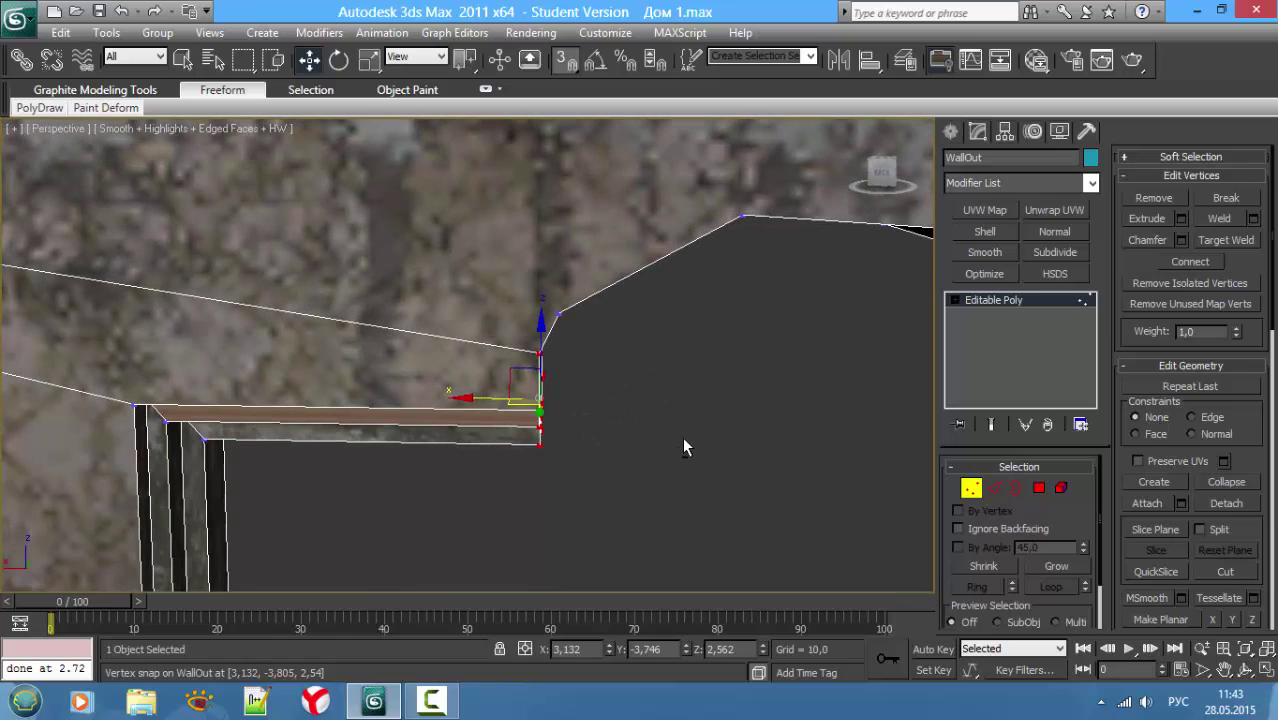
Step: Clear the selection and pick a vertex on the curved opening's edge
left_click(667, 432)
mouse_move(613, 414)
middle_mouse_down("alt")
mouse_move(508, 399)
mouse_move(622, 414)
mouse_move(687, 396)
mouse_move(559, 419)
mouse_move(800, 434)
mouse_move(494, 382)
middle_mouse_up("alt")
left_click(715, 330)
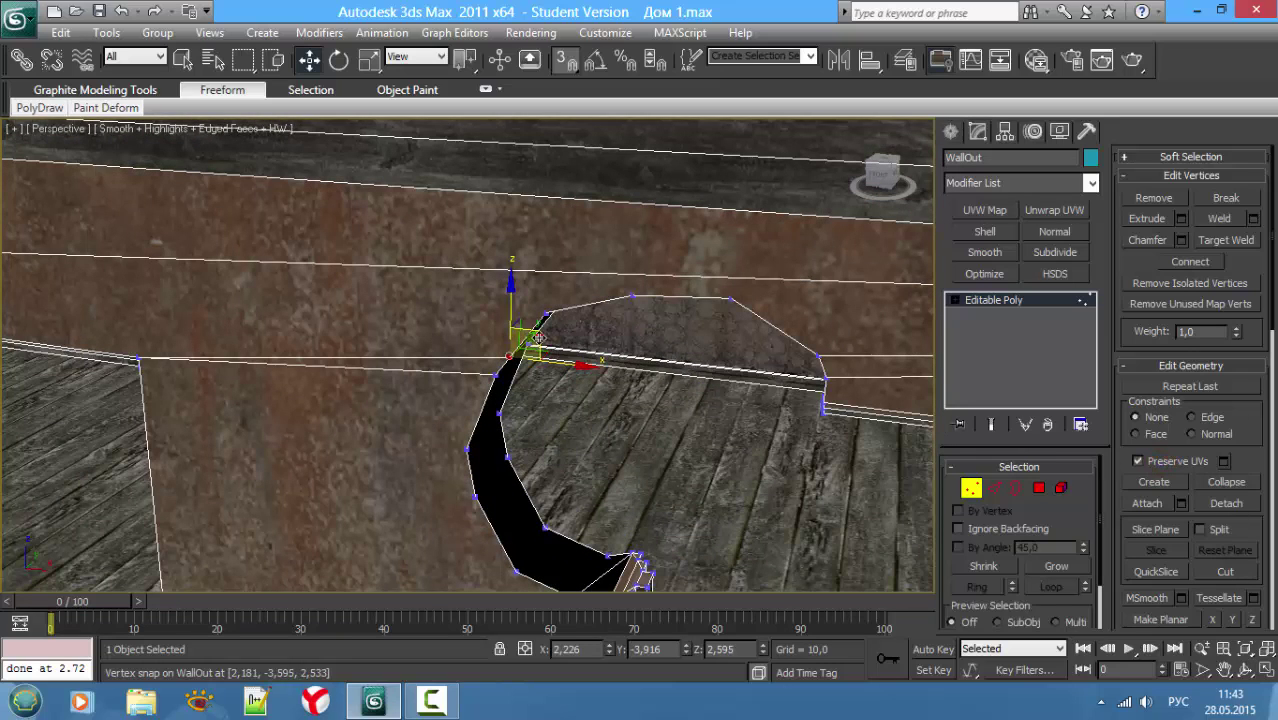
Step: Snap the stray vertex onto the window opening's upper corner
left_click_drag(527, 333, 512, 352)
middle_click_drag(522, 405, 601, 423, "alt")
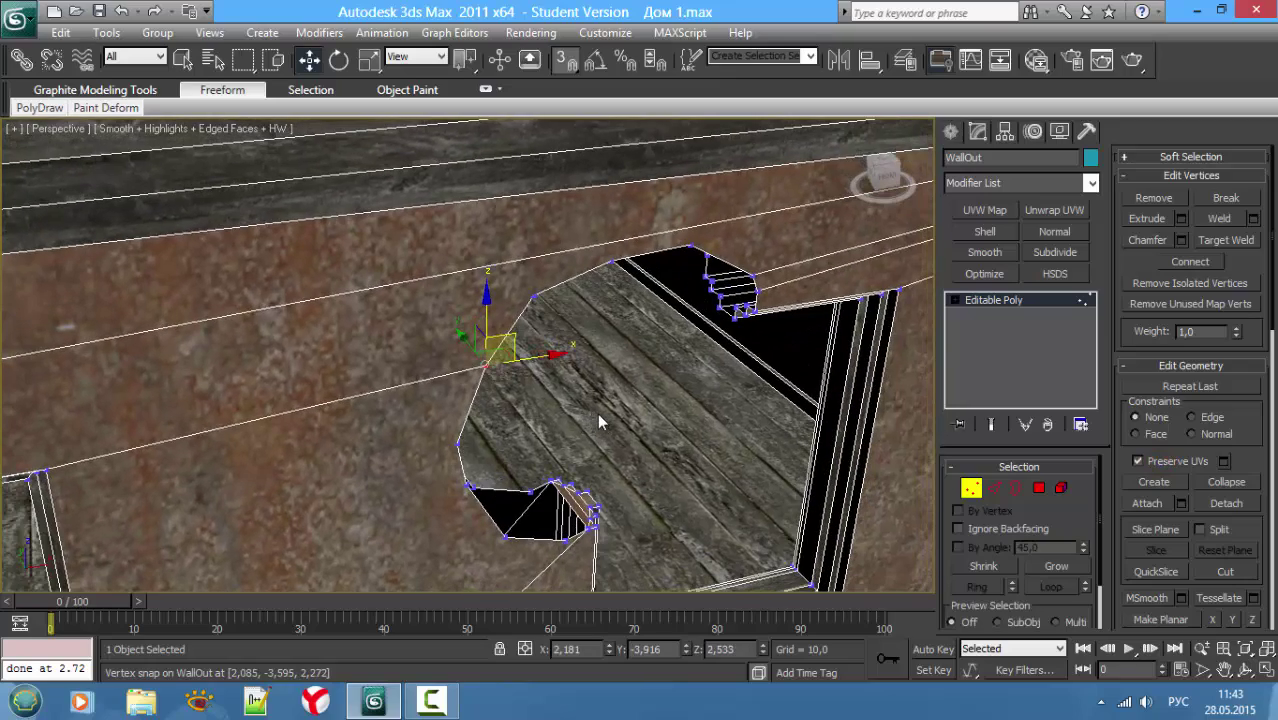
key("F3")
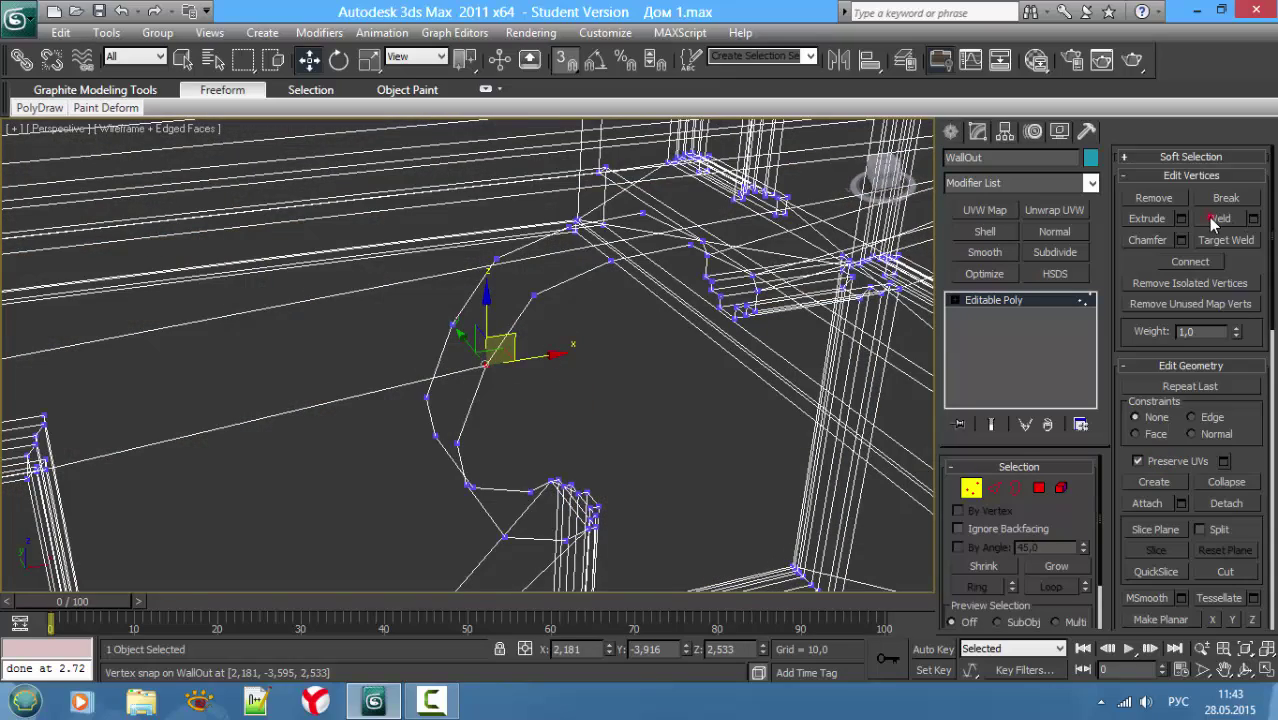
key("F3")
mouse_move(607, 408)
middle_mouse_down("alt")
mouse_move(571, 374)
mouse_move(572, 350)
mouse_move(560, 380)
mouse_move(650, 366)
middle_mouse_up("alt")
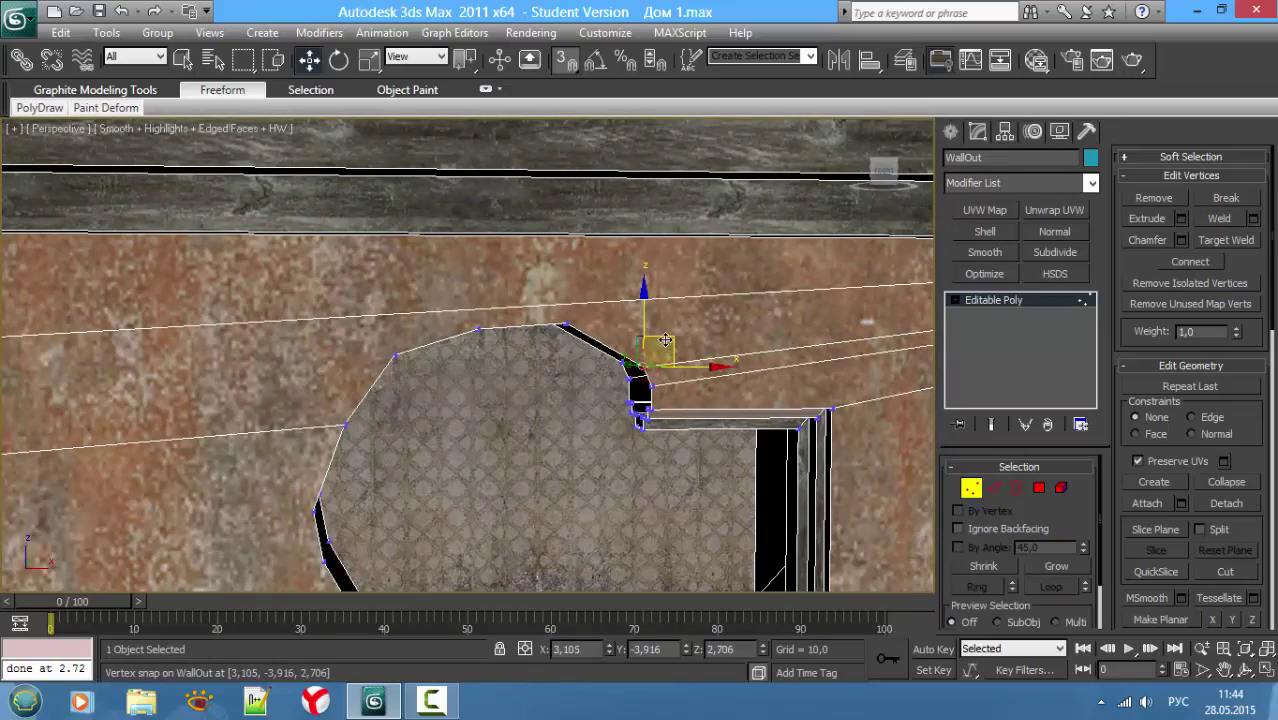
key("F3")
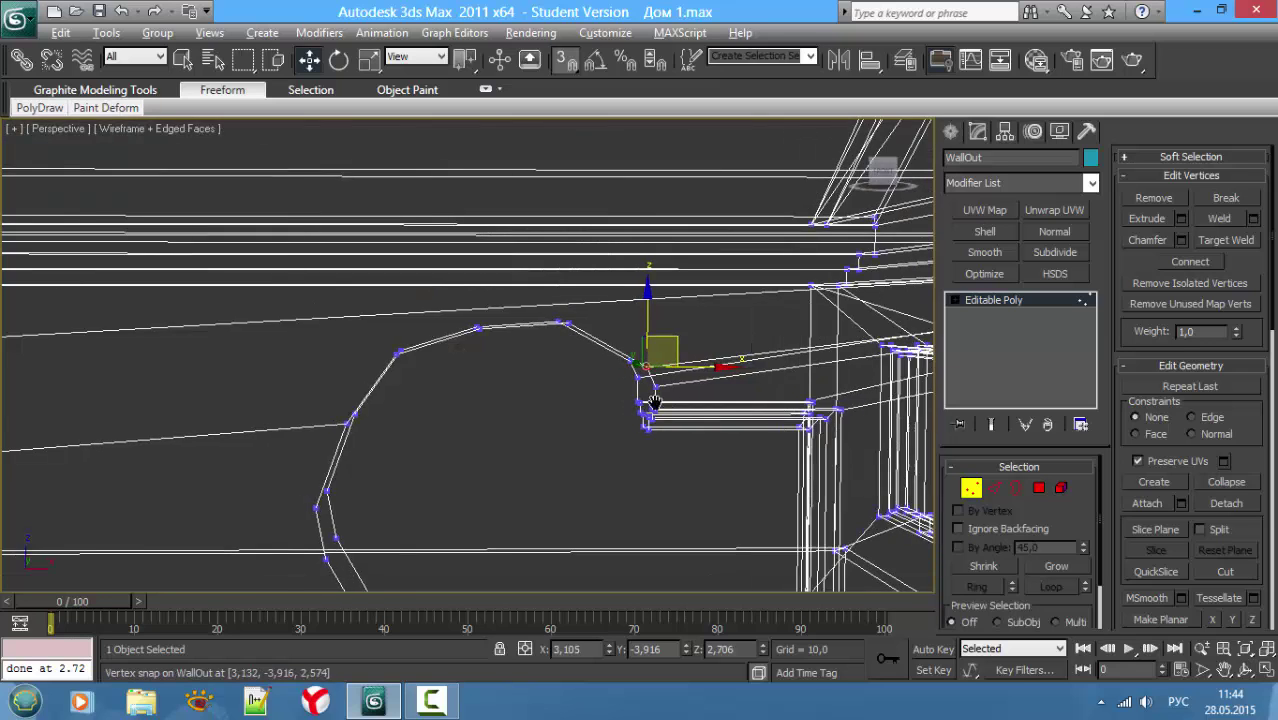
middle_click_drag(652, 410, 632, 405, "alt")
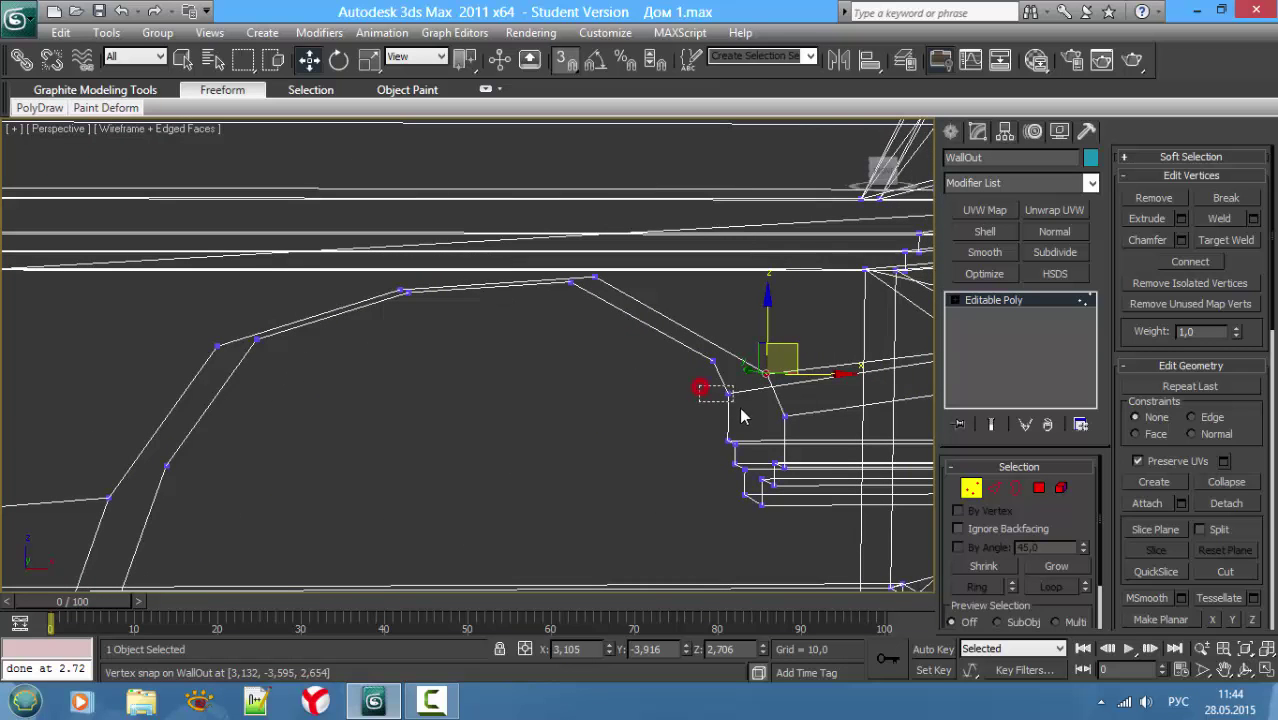
mouse_move(742, 417)
left_mouse_down()
mouse_move(822, 450)
mouse_move(696, 364)
left_mouse_up()
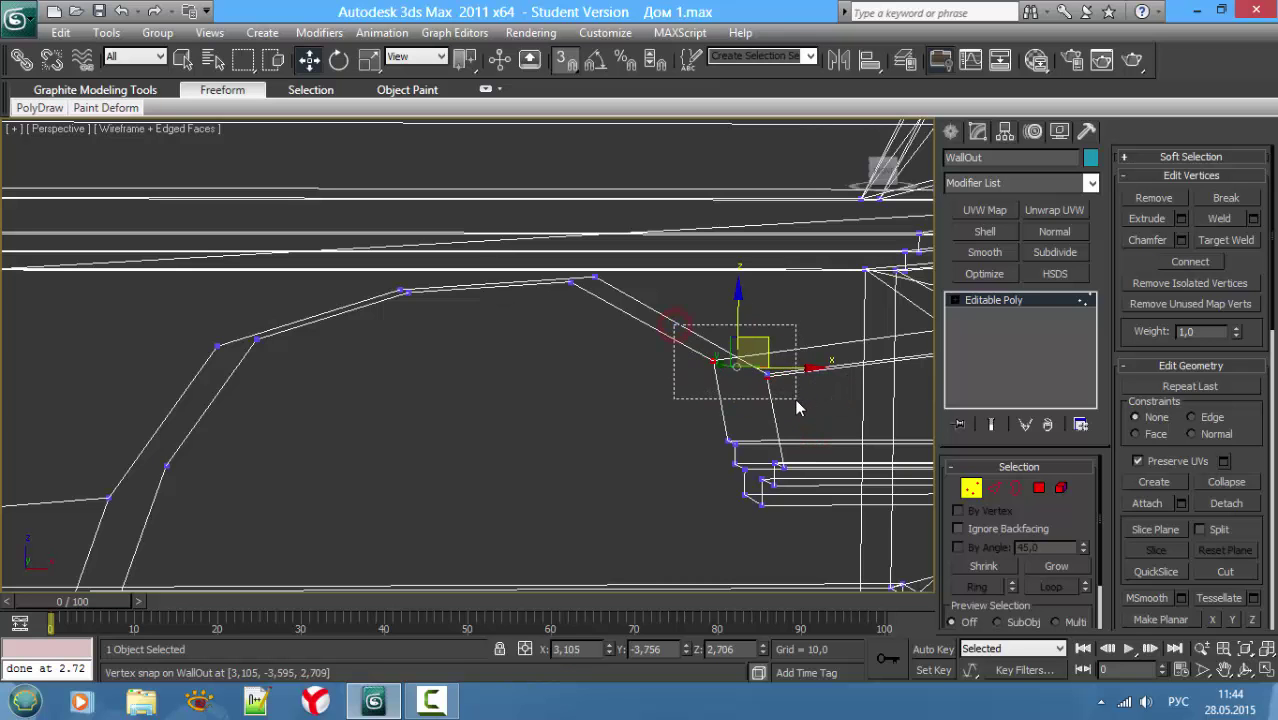
left_click_drag(760, 376, 767, 375)
Step: Weld the overlapping vertices and inspect the wall shaded from several angles
left_click(1218, 219)
key("F3")
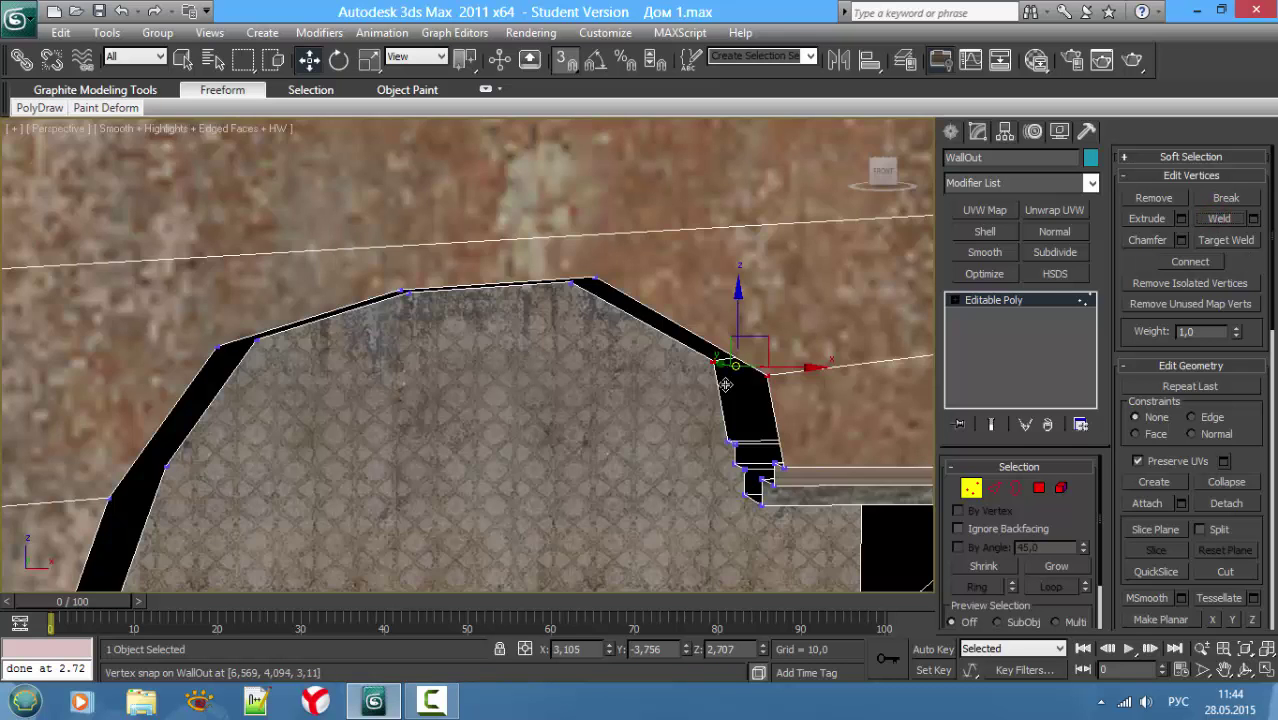
scroll(753, 480, "up", 2)
scroll(753, 480, "up", 2)
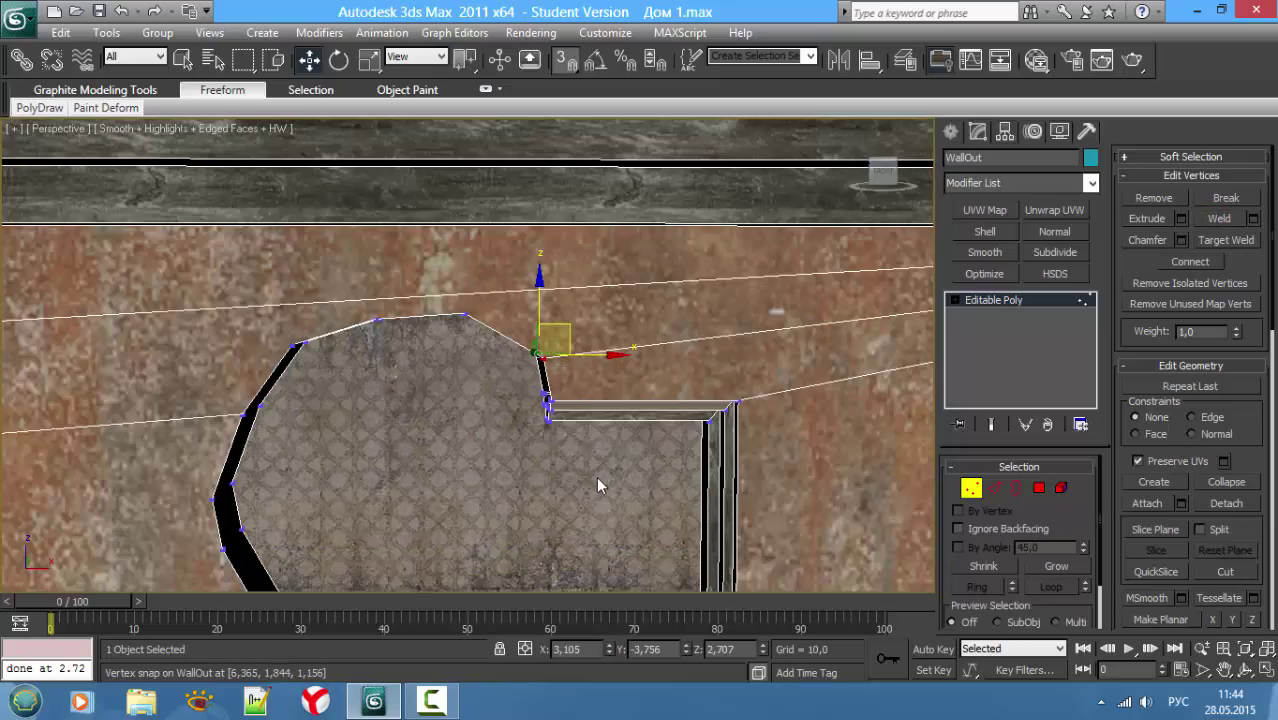
mouse_move(598, 486)
middle_mouse_down("alt")
mouse_move(604, 500)
mouse_move(616, 351)
mouse_move(645, 399)
mouse_move(482, 627)
middle_mouse_up("alt")
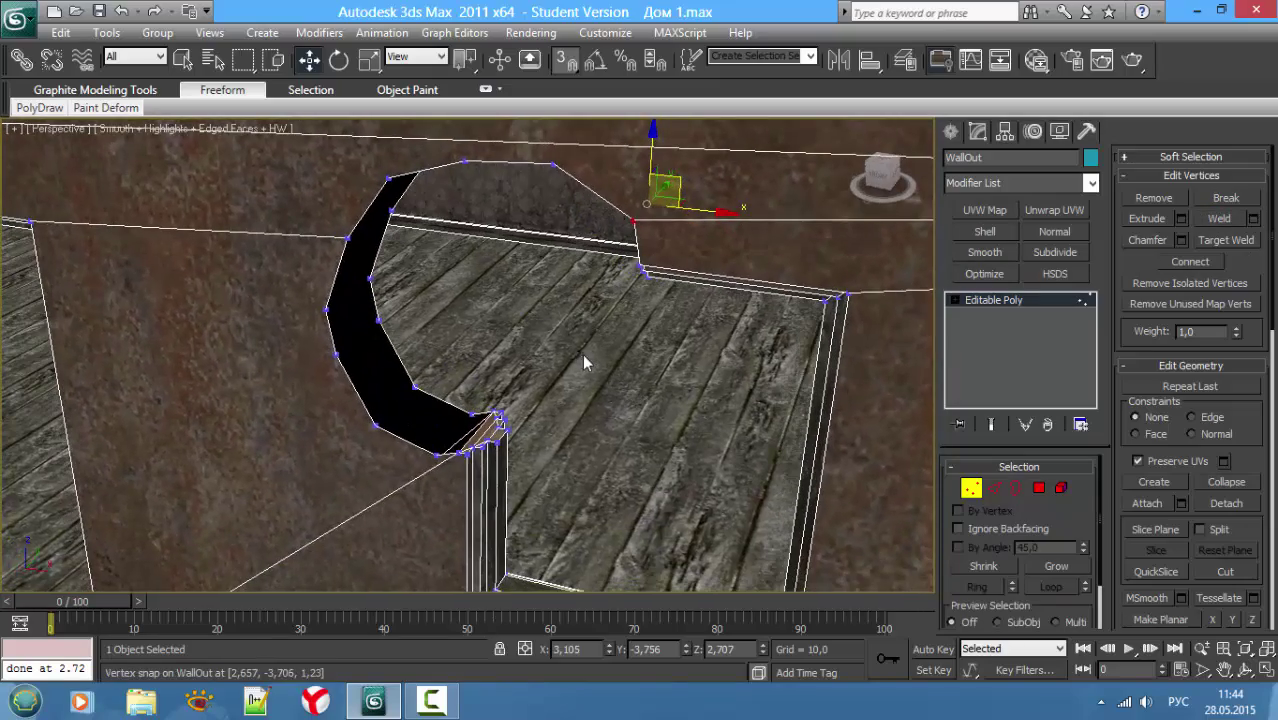
mouse_move(582, 353)
middle_mouse_down("alt")
mouse_move(713, 357)
mouse_move(585, 363)
mouse_move(562, 430)
middle_mouse_up("alt")
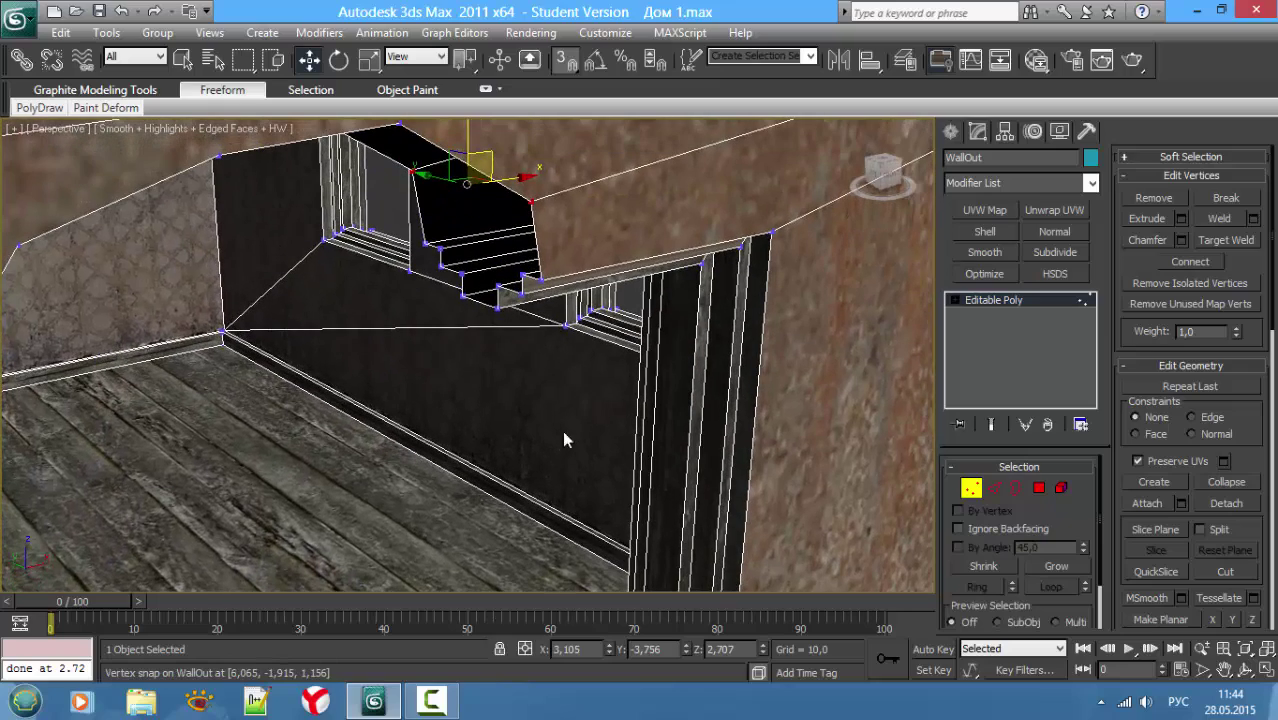
Step: Bridge the lintel block's open bottom edges into a new face
key("2")
left_click(456, 289)
key("z")
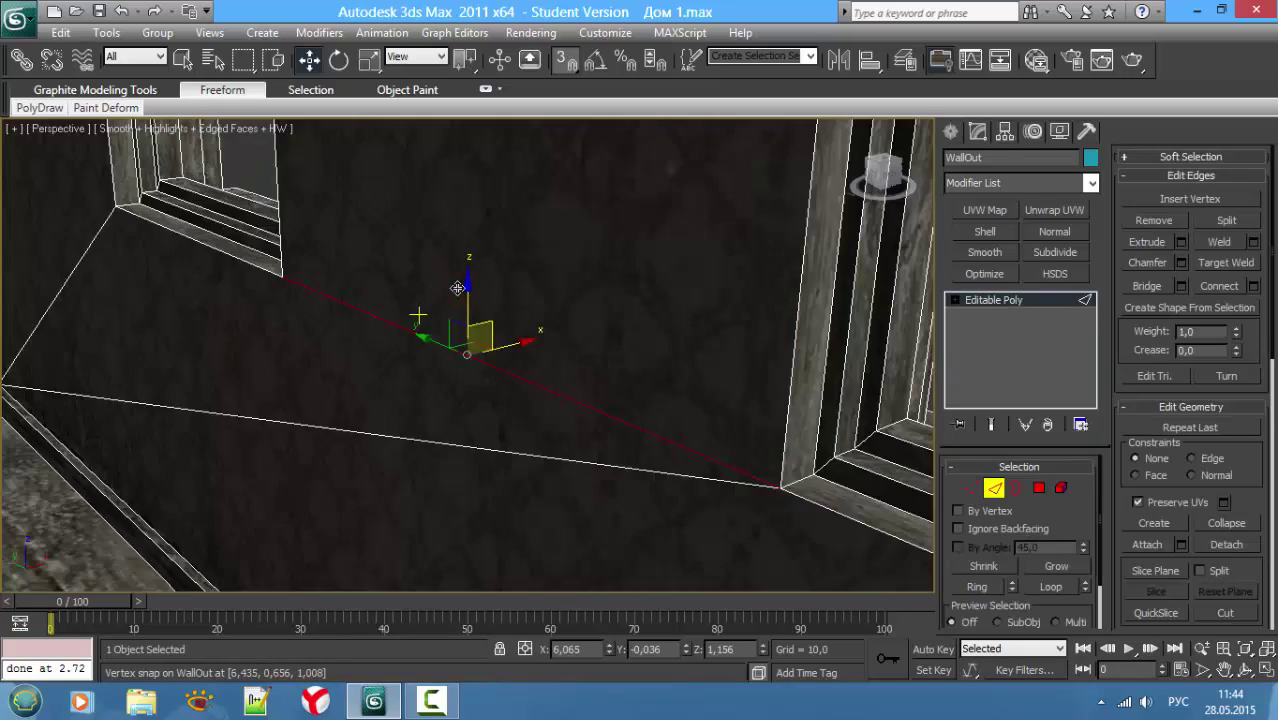
scroll(500, 290, "up", 3)
scroll(585, 308, "up", 3)
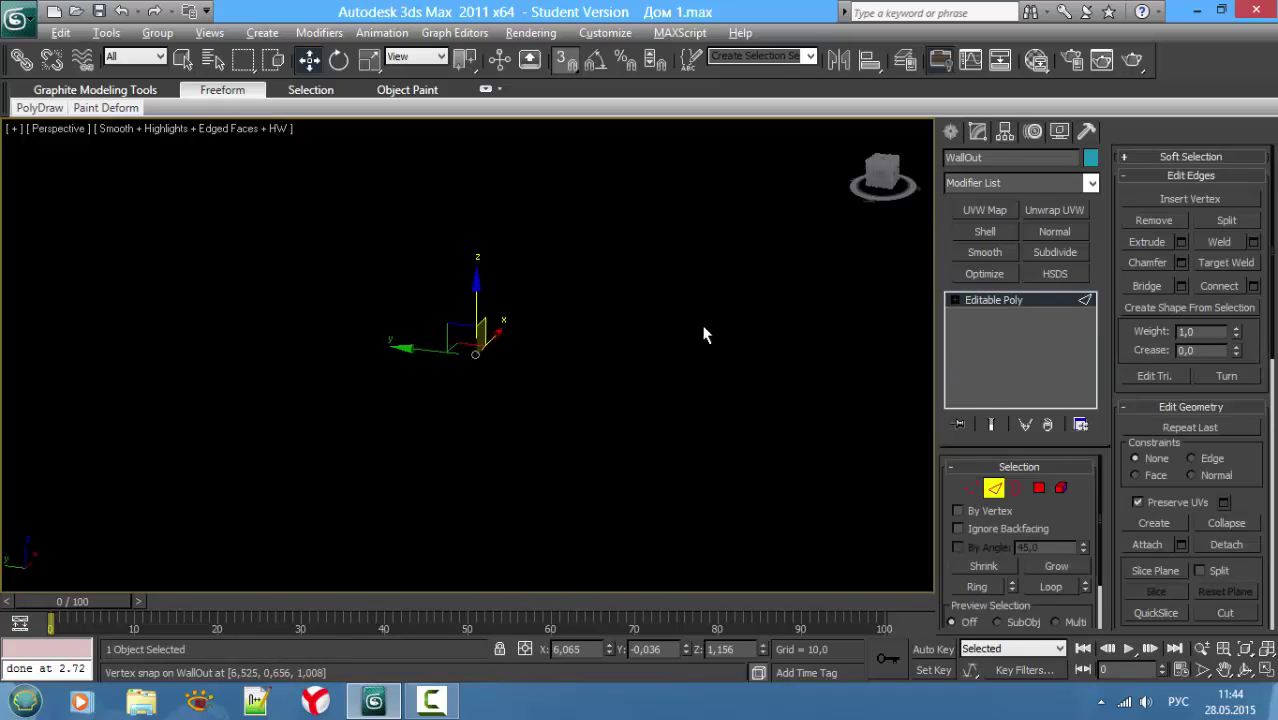
scroll(703, 334, "down", 3)
scroll(600, 360, "up", 2)
scroll(541, 387, "up", 2)
key("q")
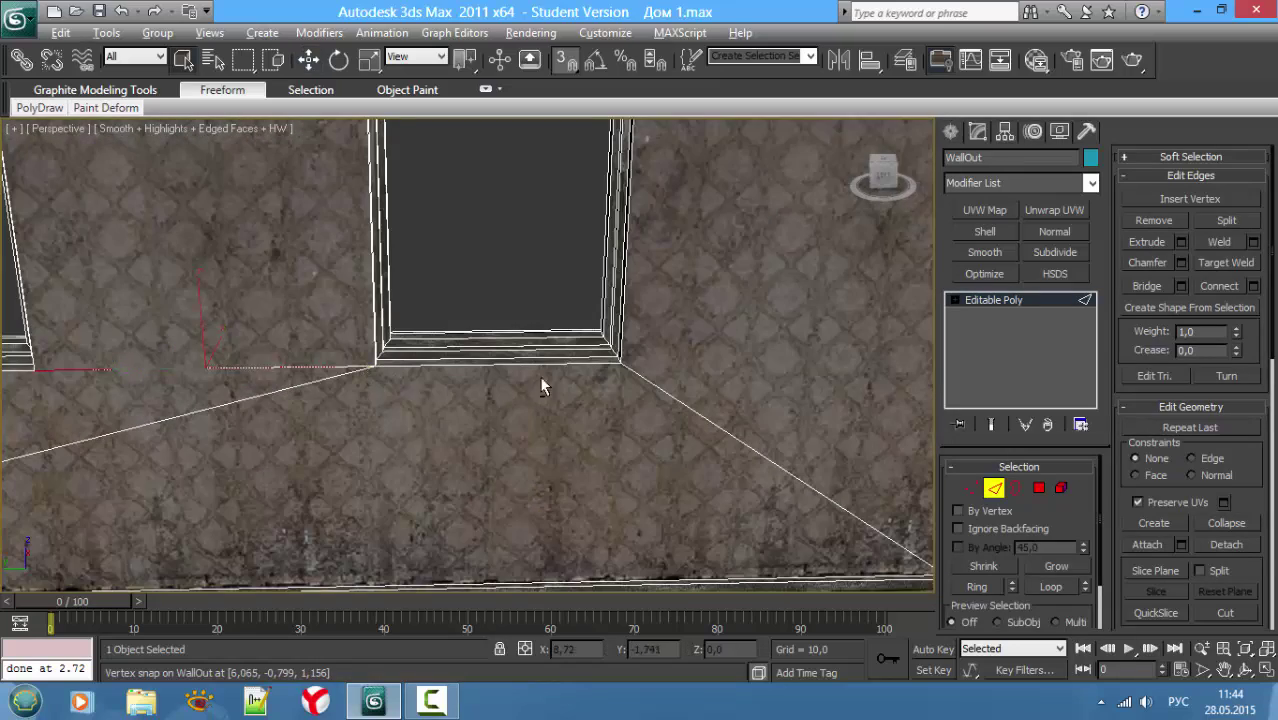
middle_click_drag(541, 387, 700, 320, "alt")
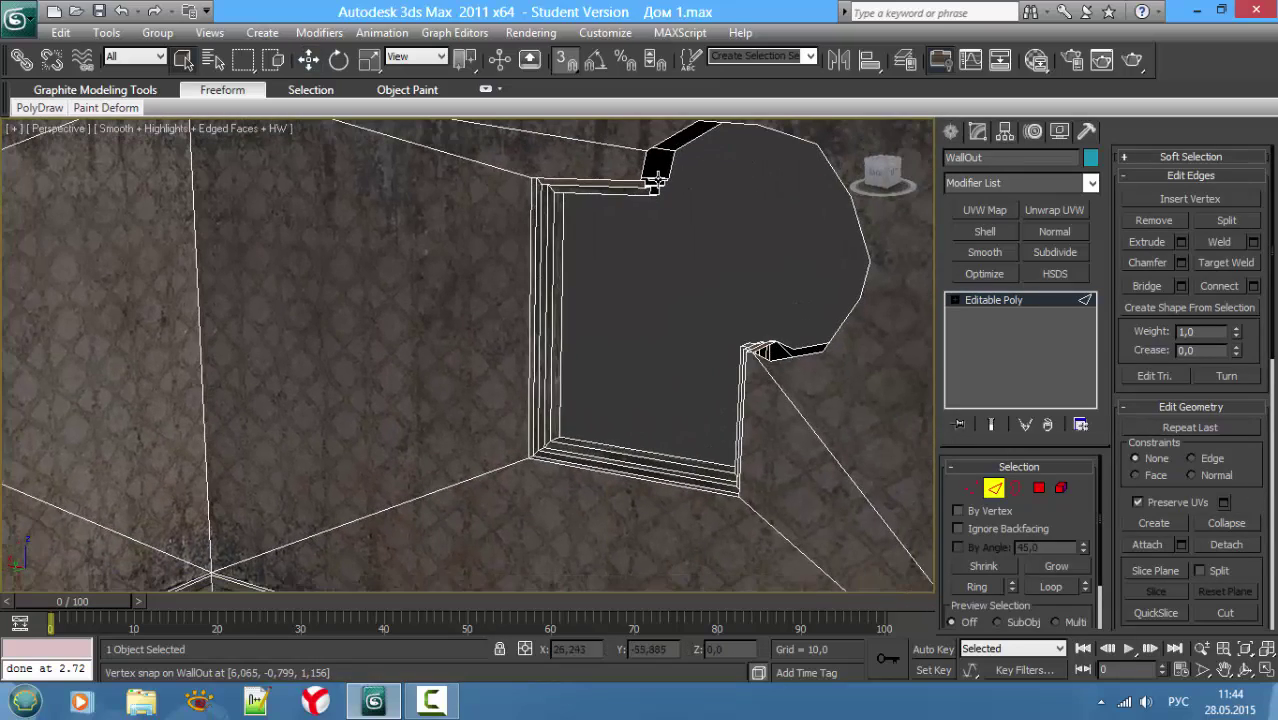
scroll(670, 198, "up", 3)
scroll(573, 256, "down", 2)
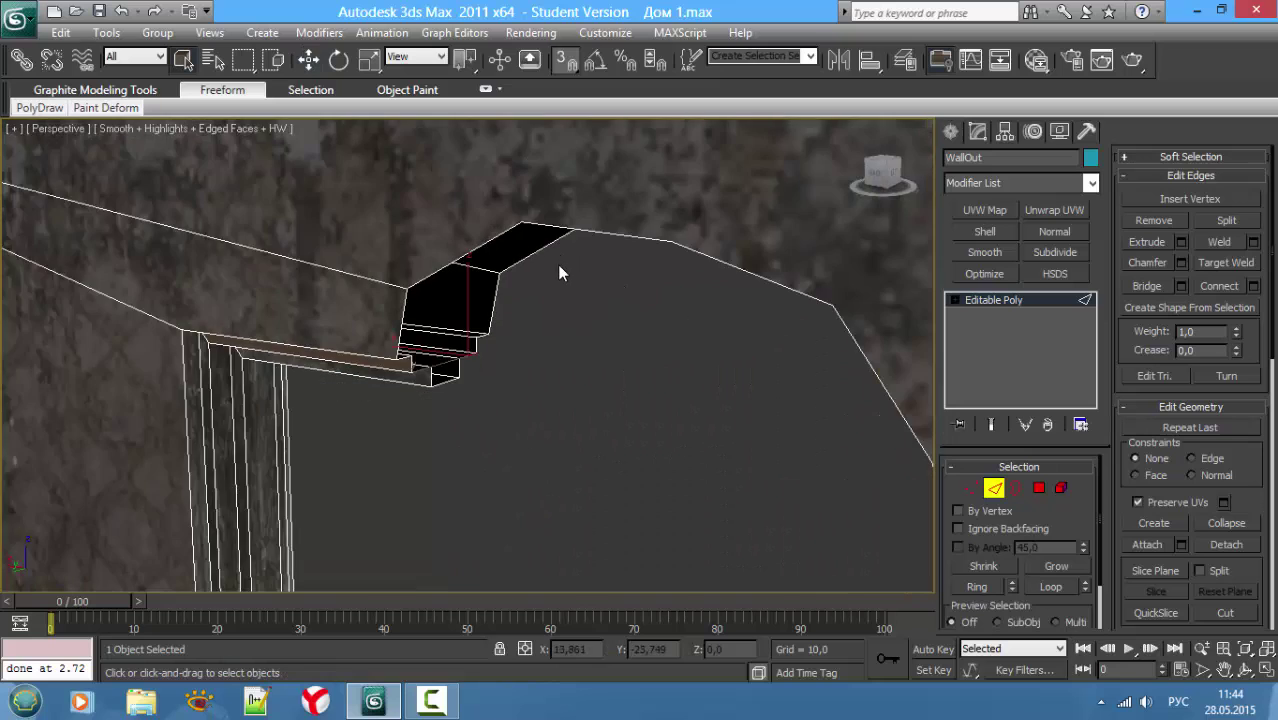
middle_click_drag(557, 264, 524, 273)
left_click(420, 383)
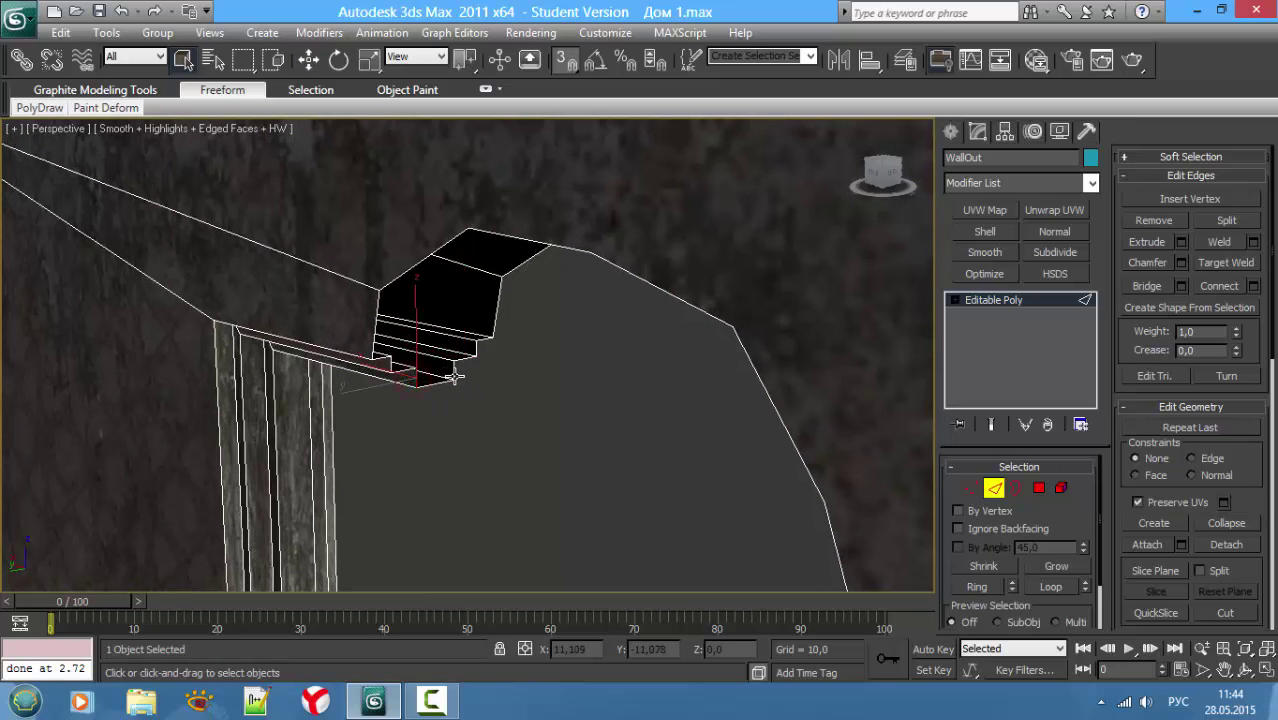
left_click(1147, 287)
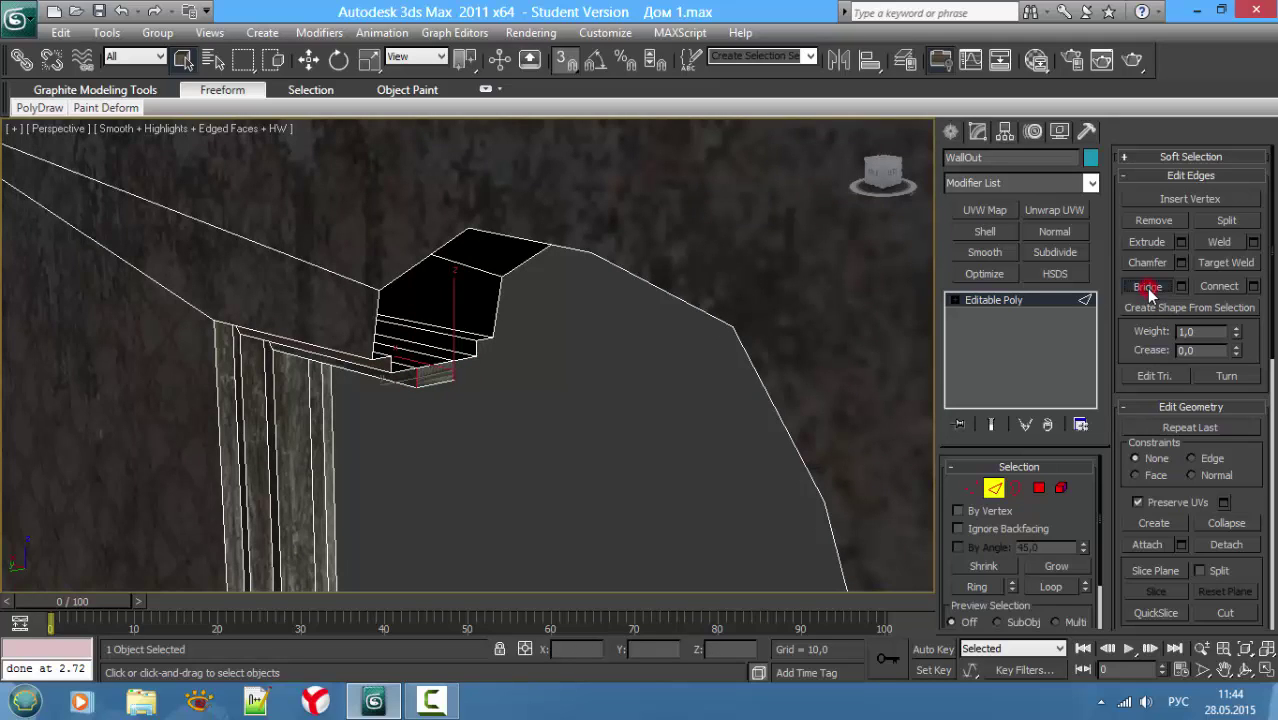
Step: Snap a bridged block vertex onto the lintel block's corner
left_click(389, 363)
left_click(476, 350)
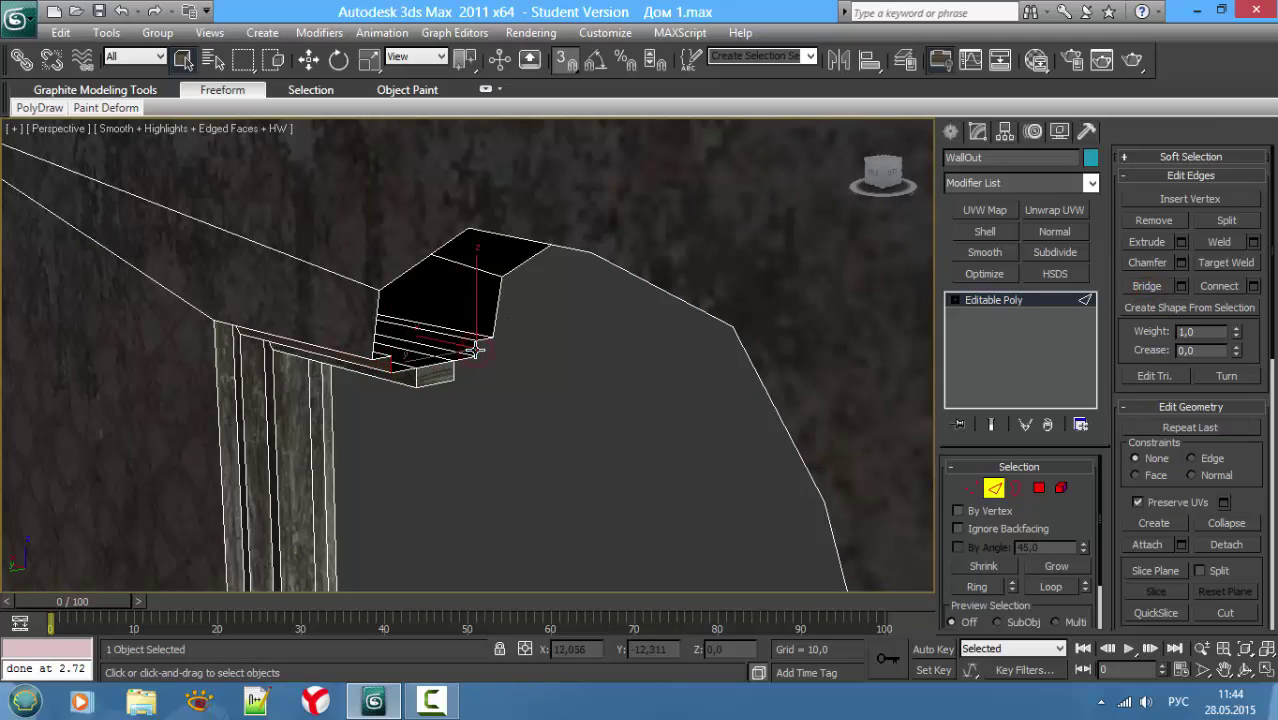
scroll(497, 348, "up", 3)
mouse_move(497, 348)
middle_mouse_down()
mouse_move(543, 343)
mouse_move(411, 362)
middle_mouse_up()
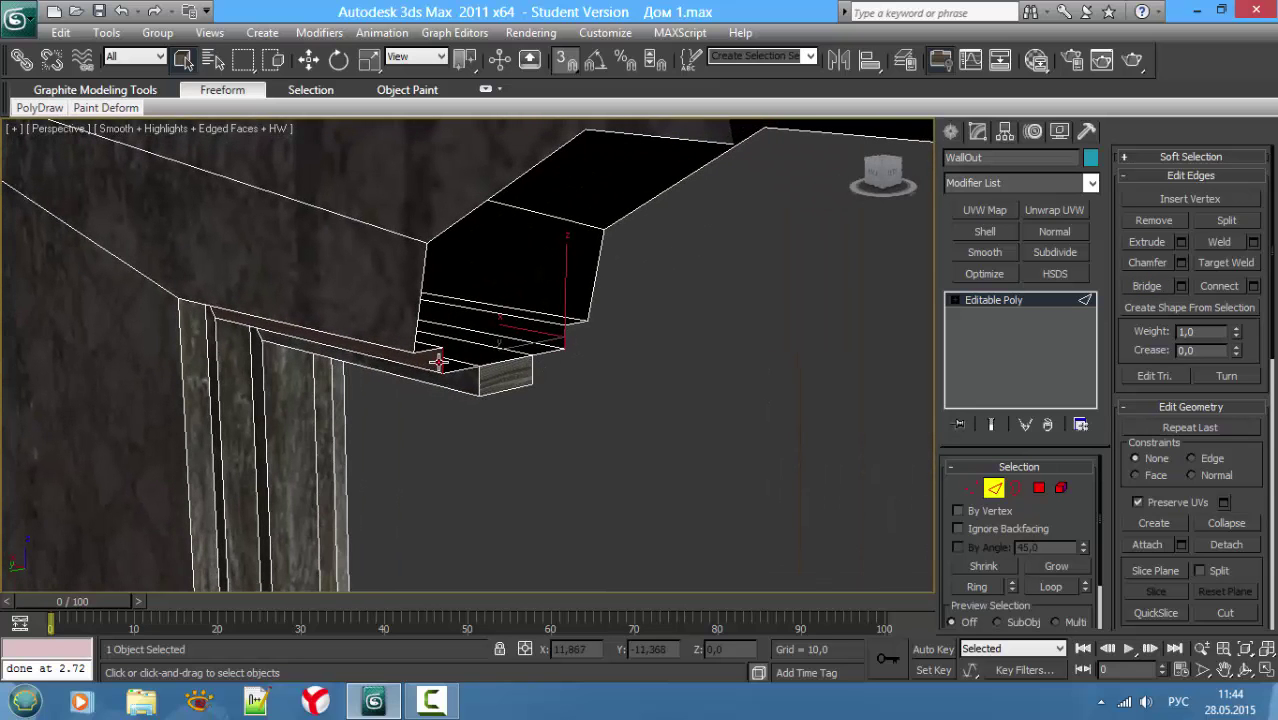
key("w")
mouse_move(439, 362)
left_mouse_down()
mouse_move(517, 352)
mouse_move(551, 321)
left_mouse_up()
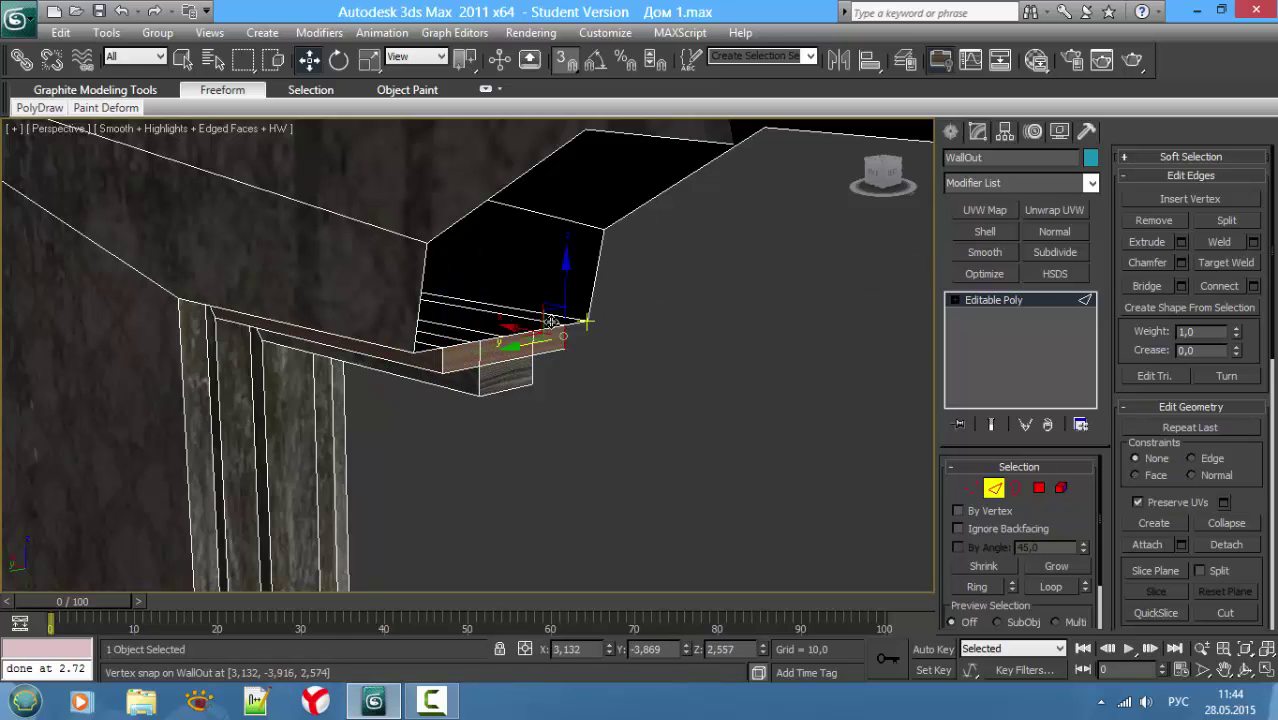
middle_click_drag(435, 337, 453, 347, "alt")
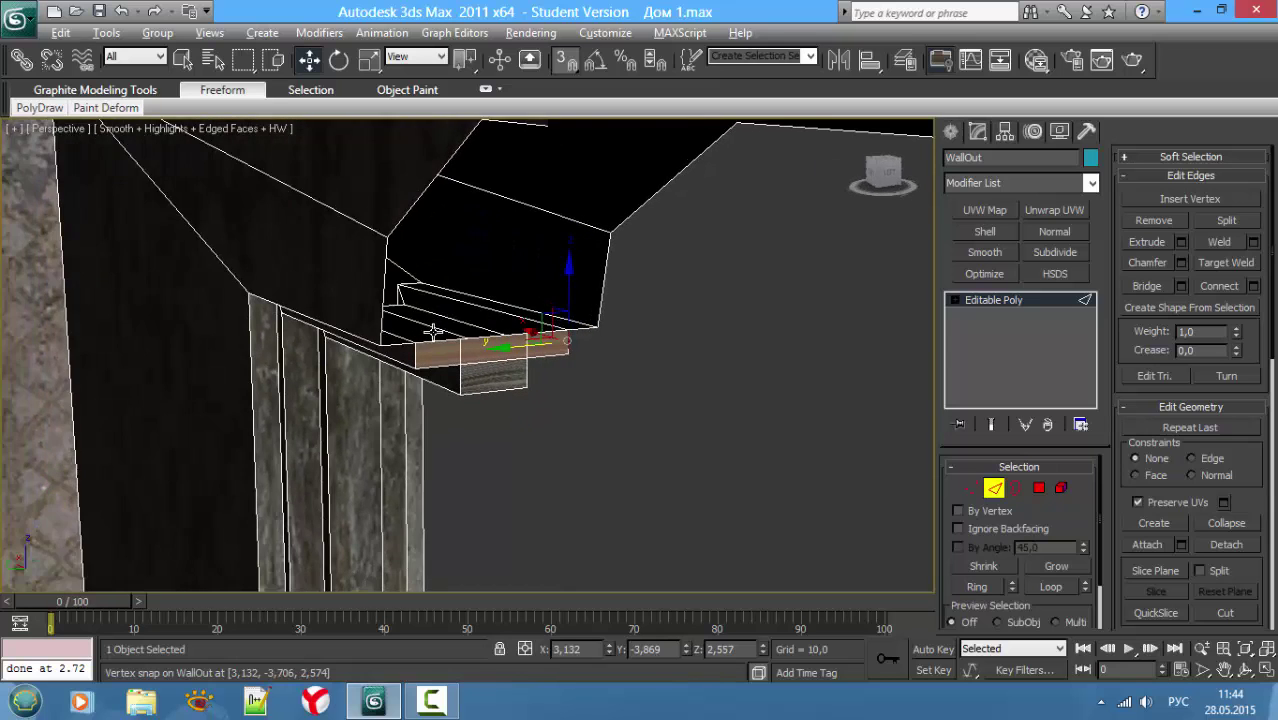
Step: Snap-slide the lintel block's vertices along its edge and select the vertices at its end
key("1")
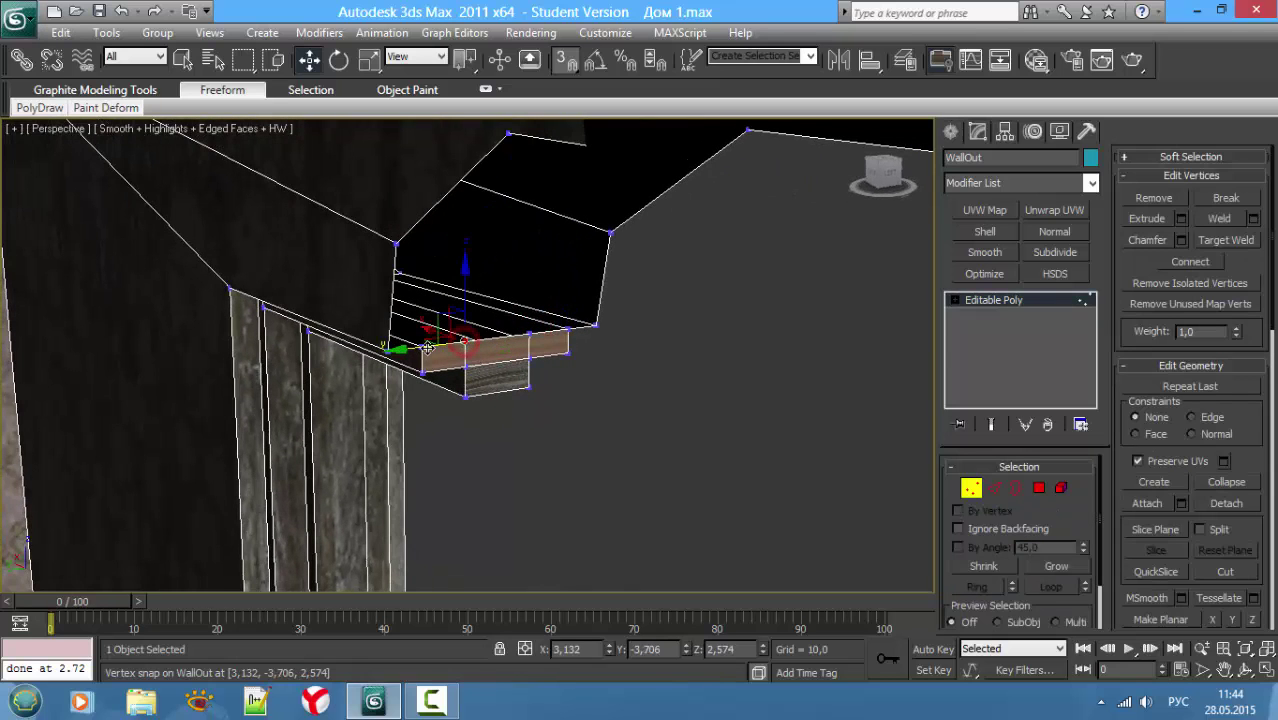
mouse_move(421, 348)
left_mouse_down()
mouse_move(528, 335)
mouse_move(508, 336)
left_mouse_up()
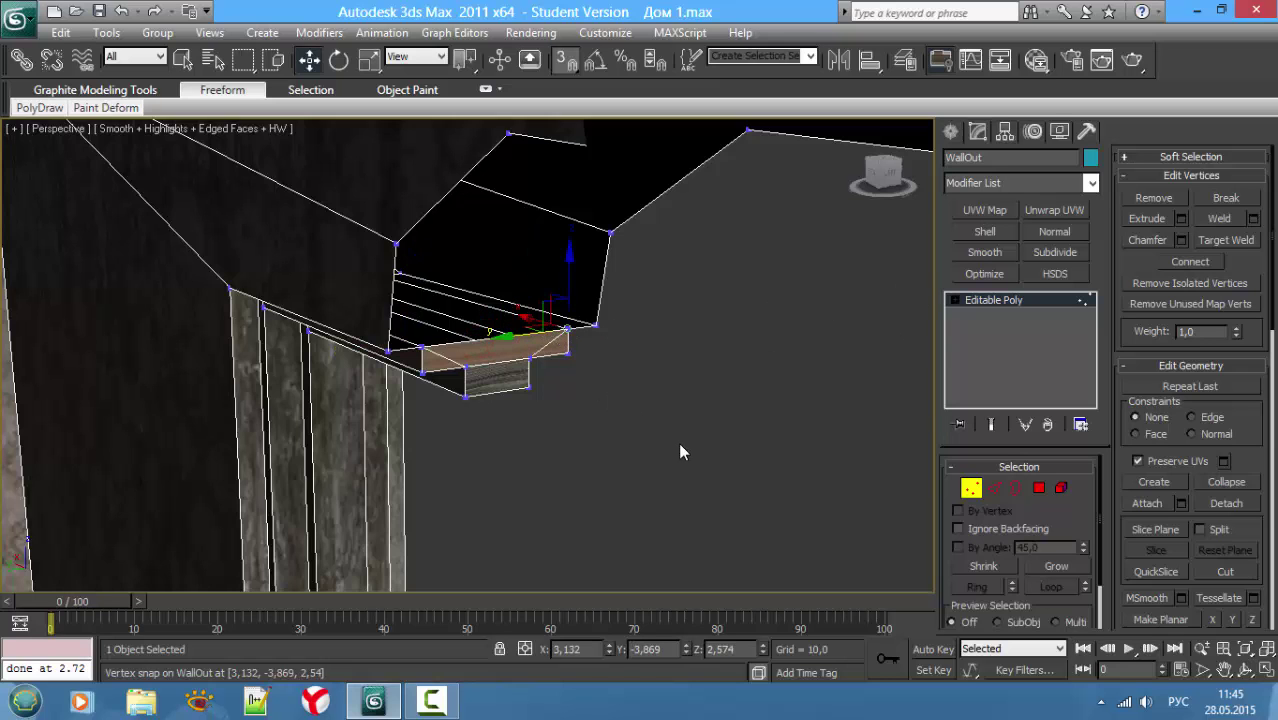
key("F3")
middle_click_drag(616, 423, 508, 342)
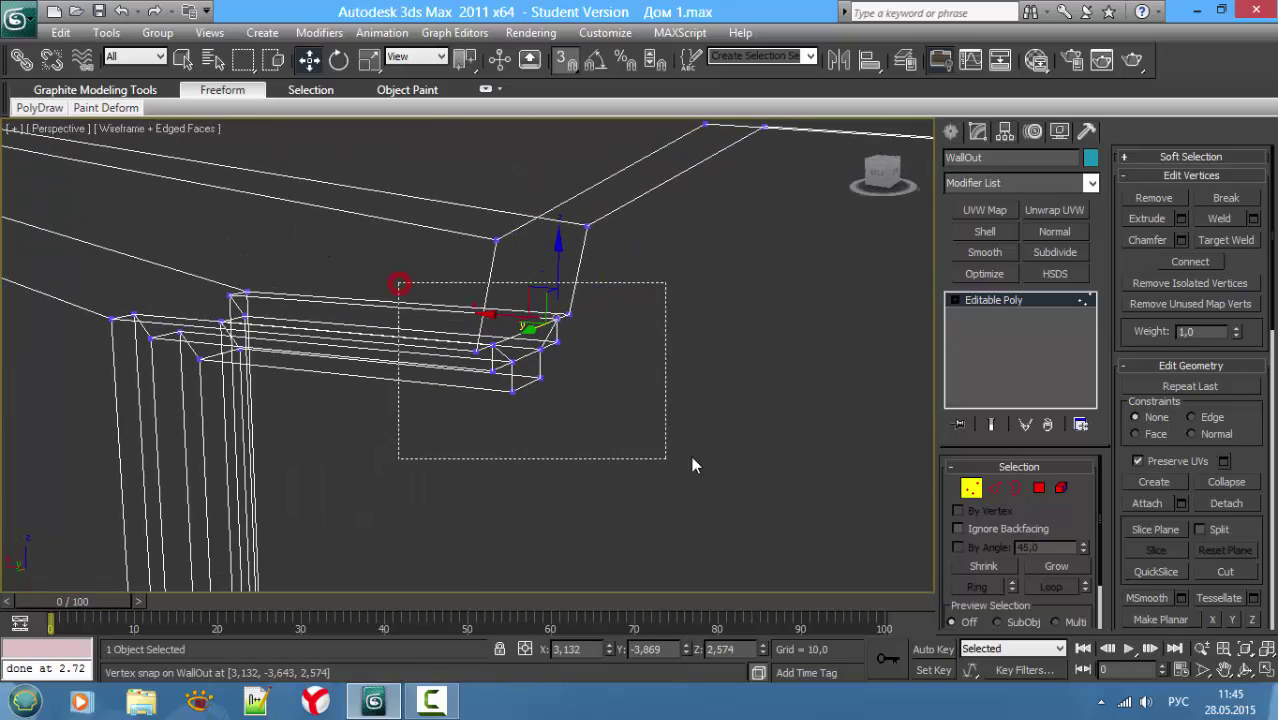
left_click_drag(398, 291, 666, 453)
key("F3")
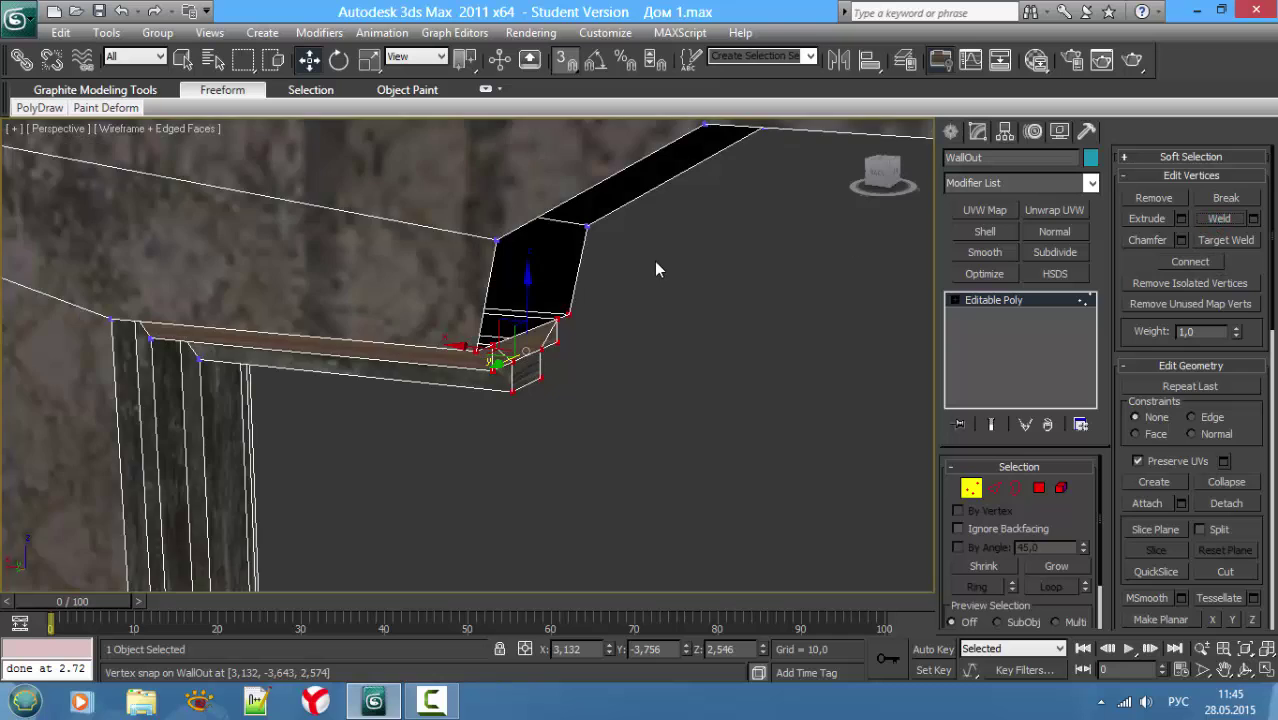
mouse_move(652, 267)
middle_mouse_down()
mouse_move(585, 265)
mouse_move(383, 330)
middle_mouse_up()
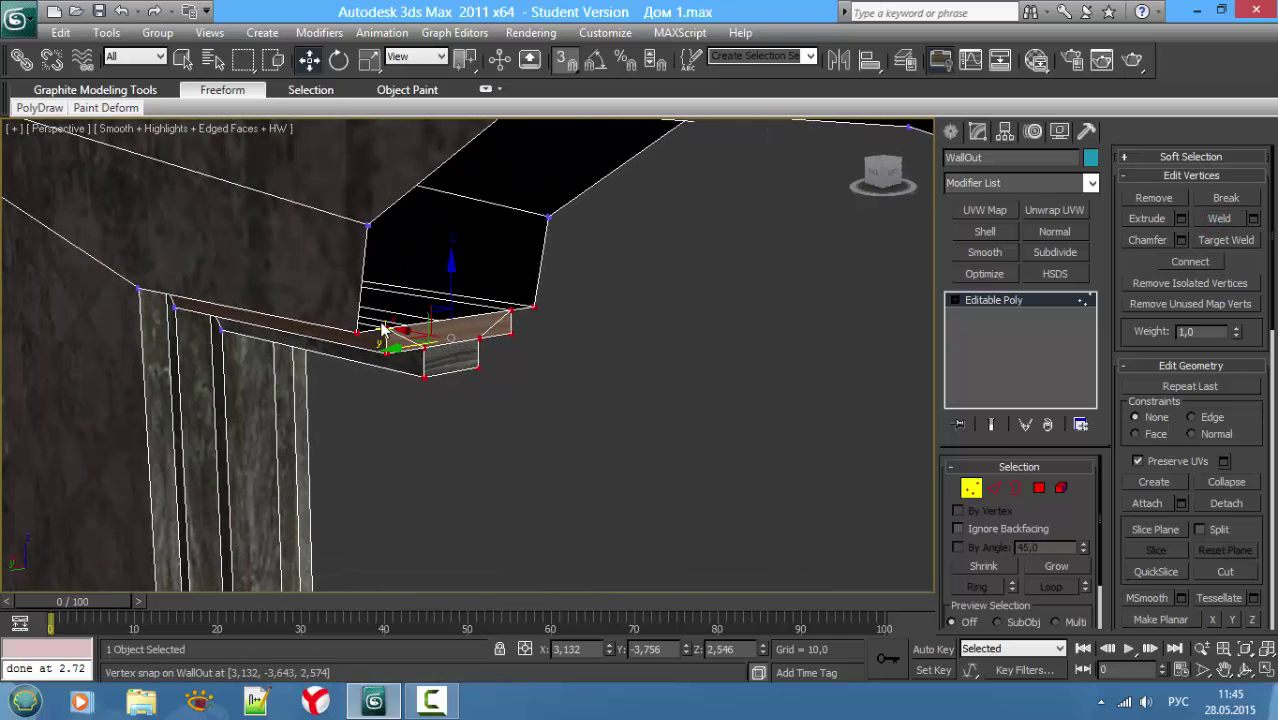
Step: Snap the ledge edge onto the corner vertex at Y -3,756, Z 2,574, then disable snapping
key("2")
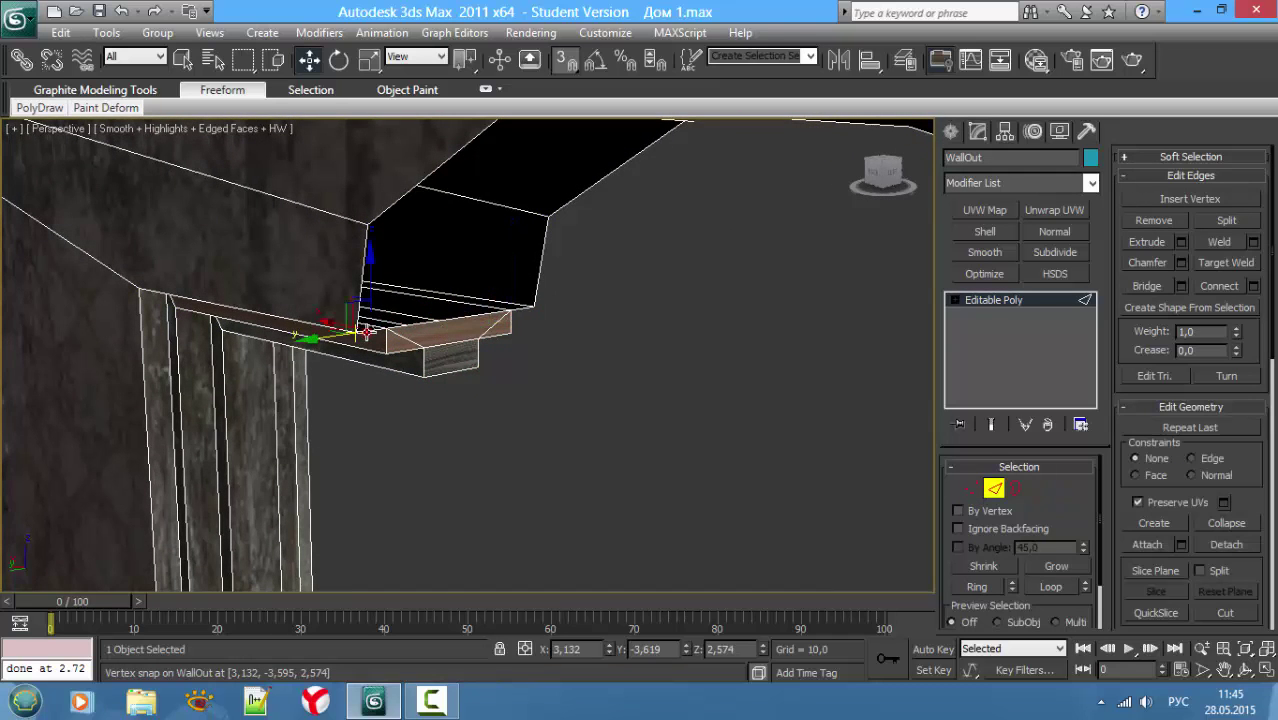
mouse_move(425, 323)
left_mouse_down()
mouse_move(538, 330)
mouse_move(474, 304)
mouse_move(456, 254)
left_mouse_up()
key("s")
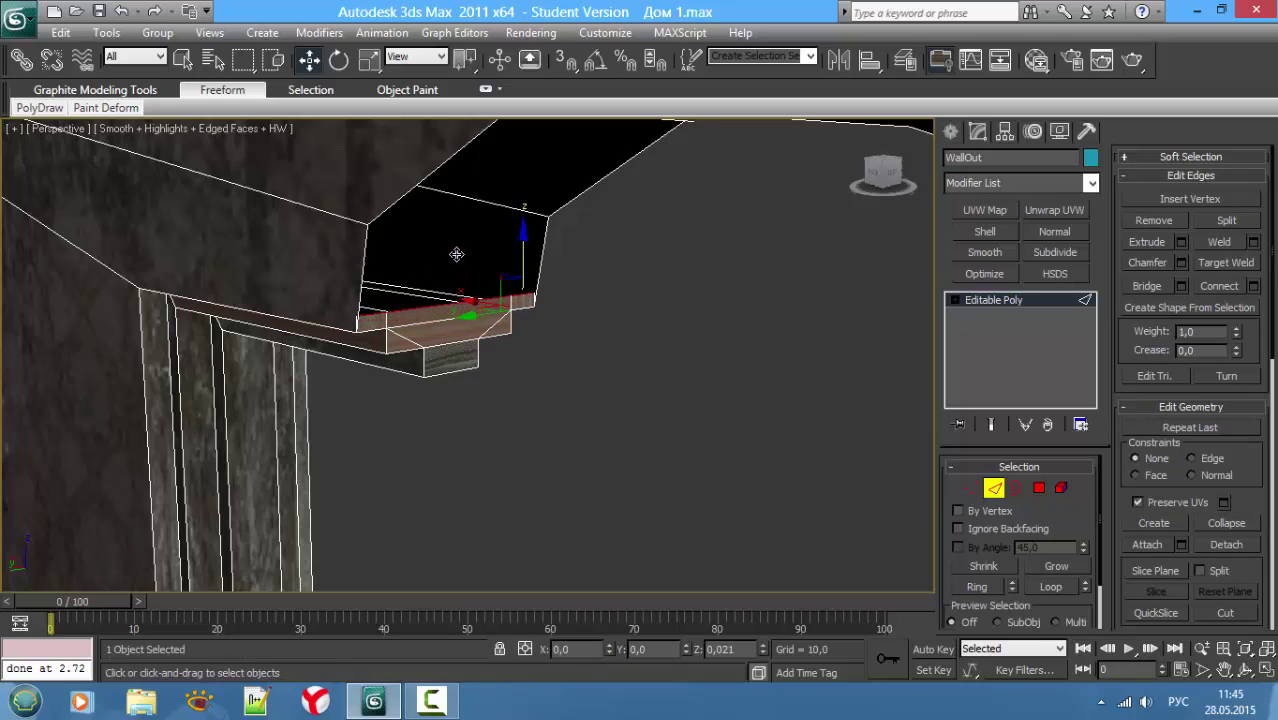
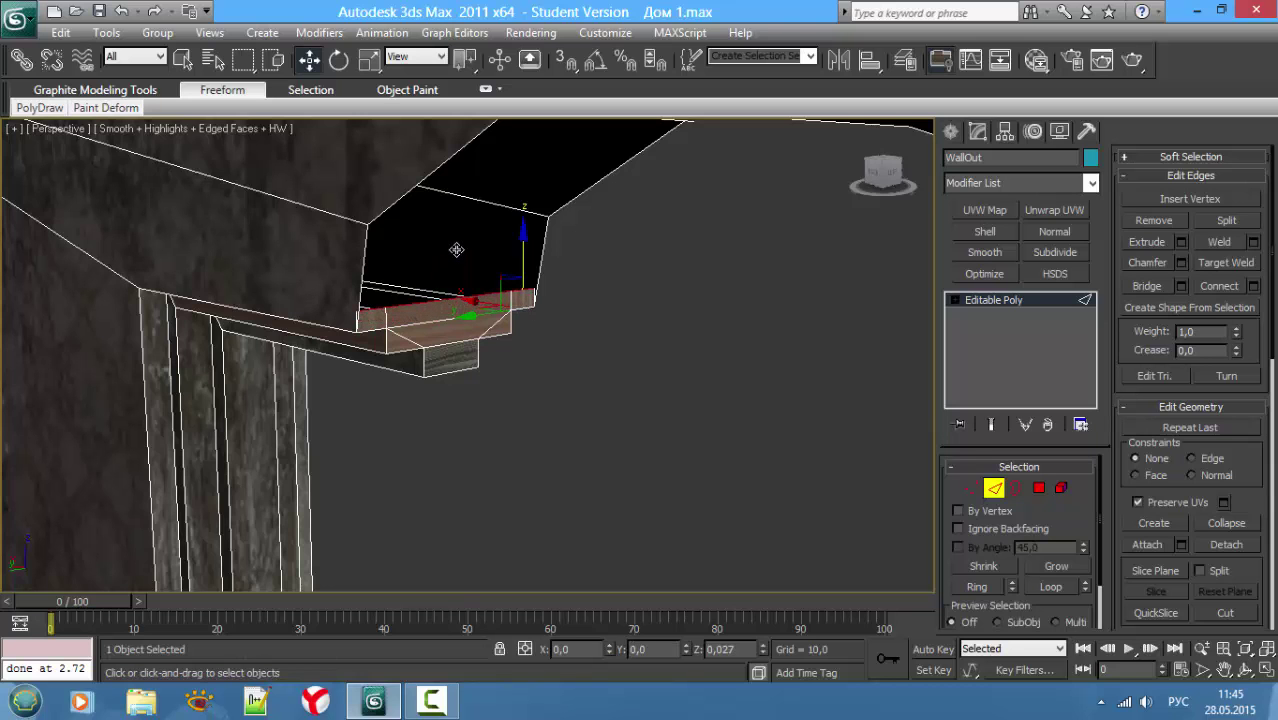
Step: Cut a new edge across the WallOut wall from the right roof-edge vertex to the left vertex, with vertex snap on
mouse_move(456, 249)
middle_mouse_down("alt")
mouse_move(395, 290)
mouse_move(562, 365)
middle_mouse_up("alt")
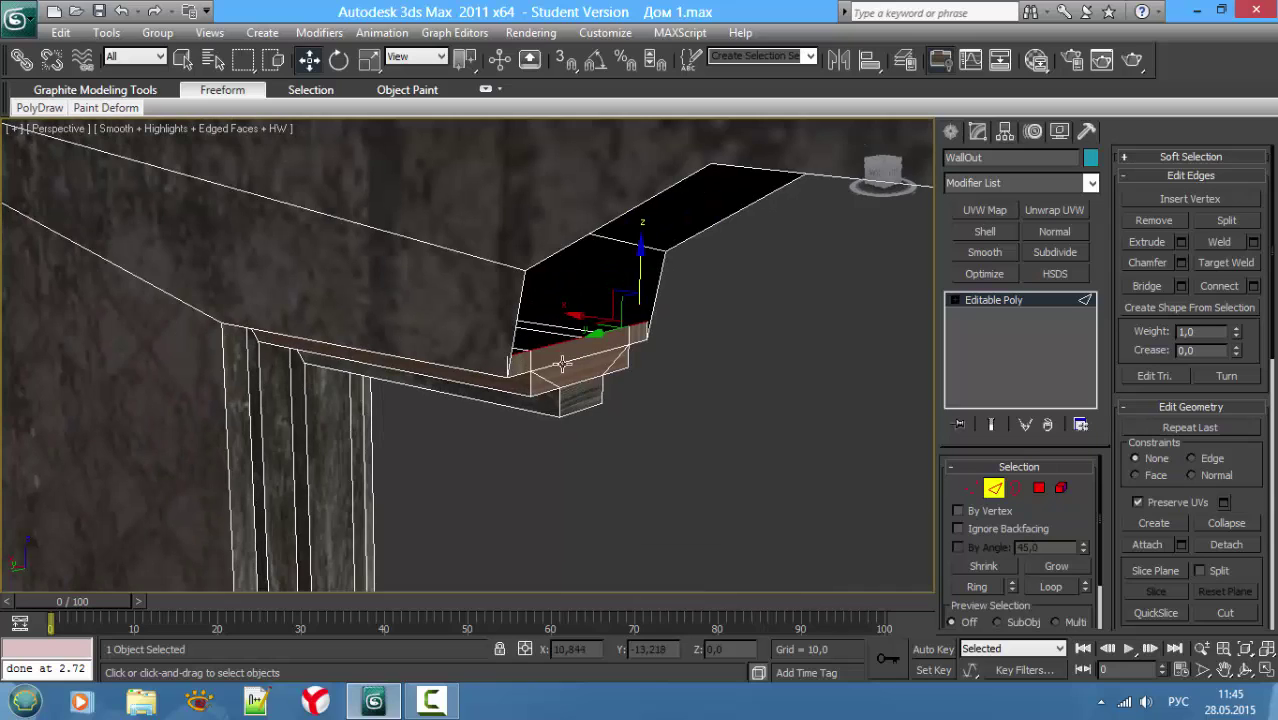
left_click(1230, 614)
left_click(219, 322)
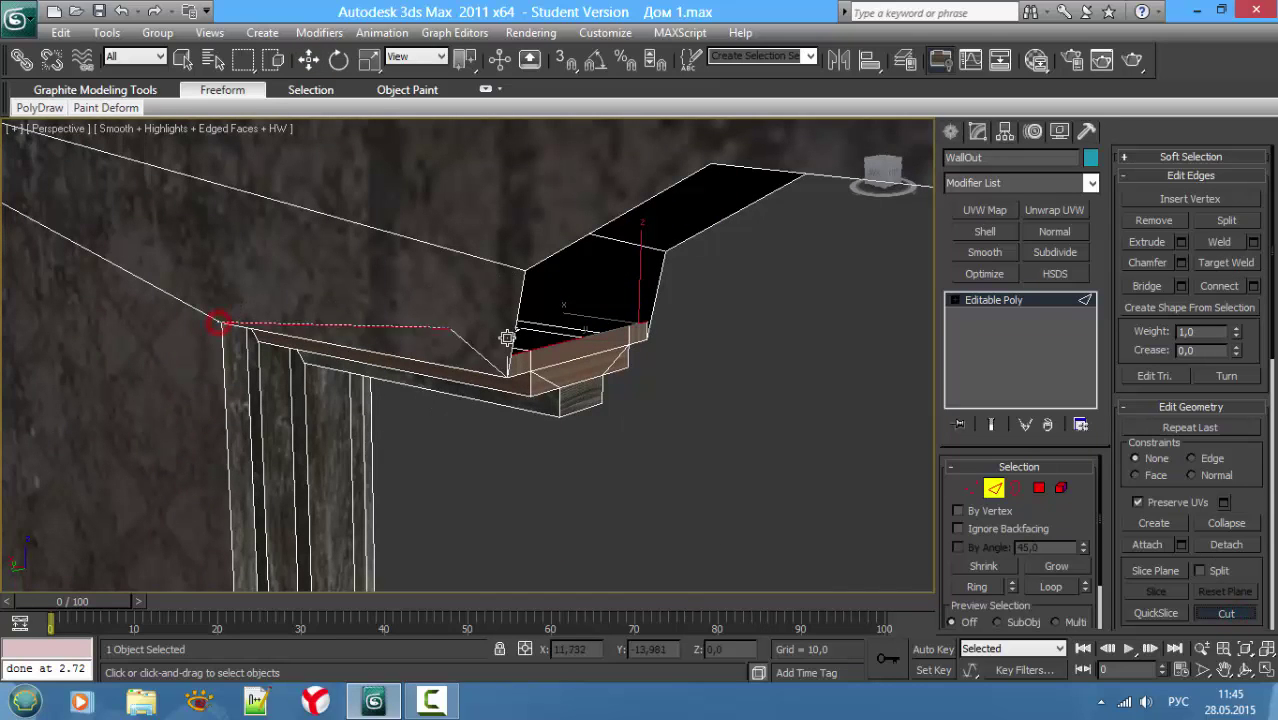
key("s")
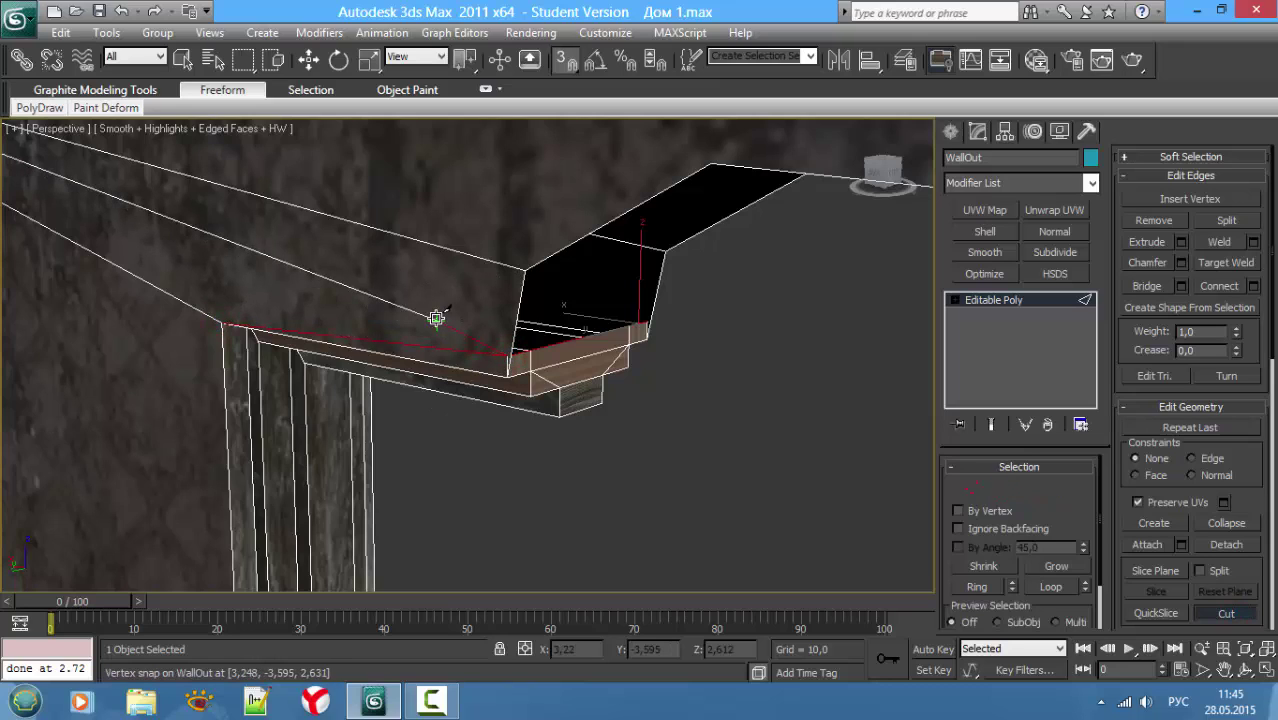
mouse_move(702, 328)
middle_mouse_down("alt")
mouse_move(485, 314)
mouse_move(557, 335)
middle_mouse_up("alt")
left_click(860, 366)
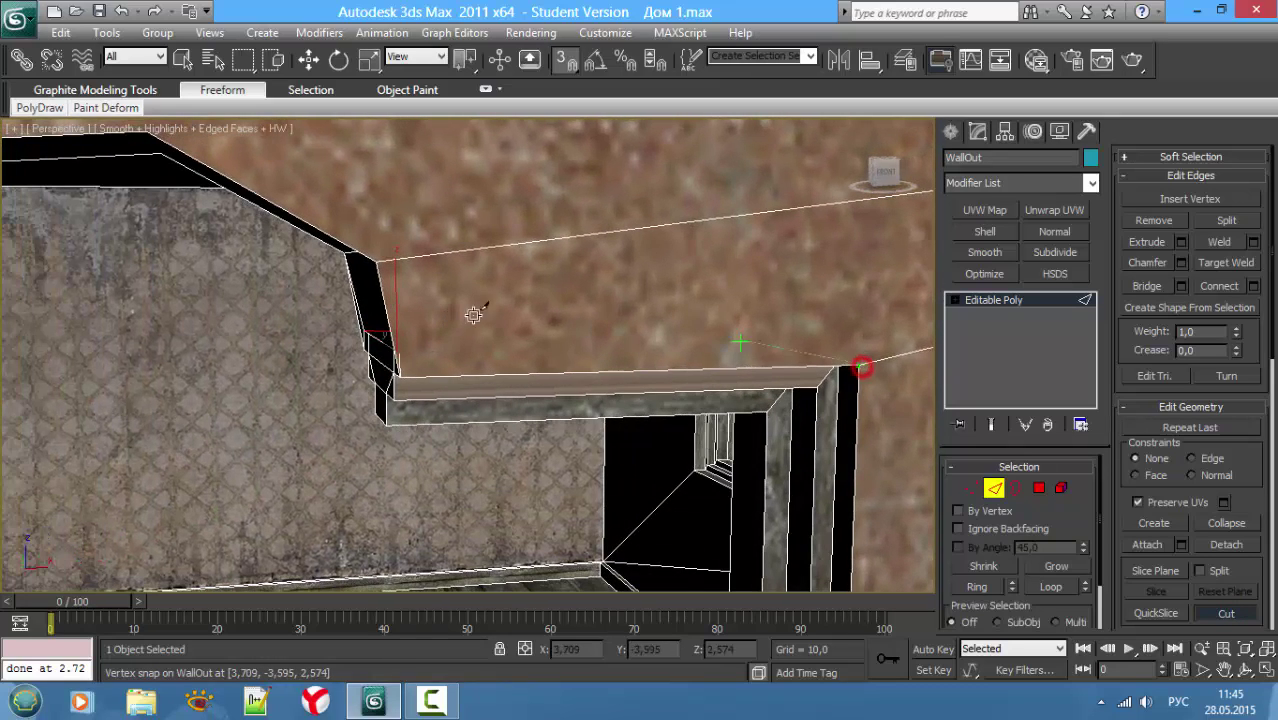
left_click(395, 354)
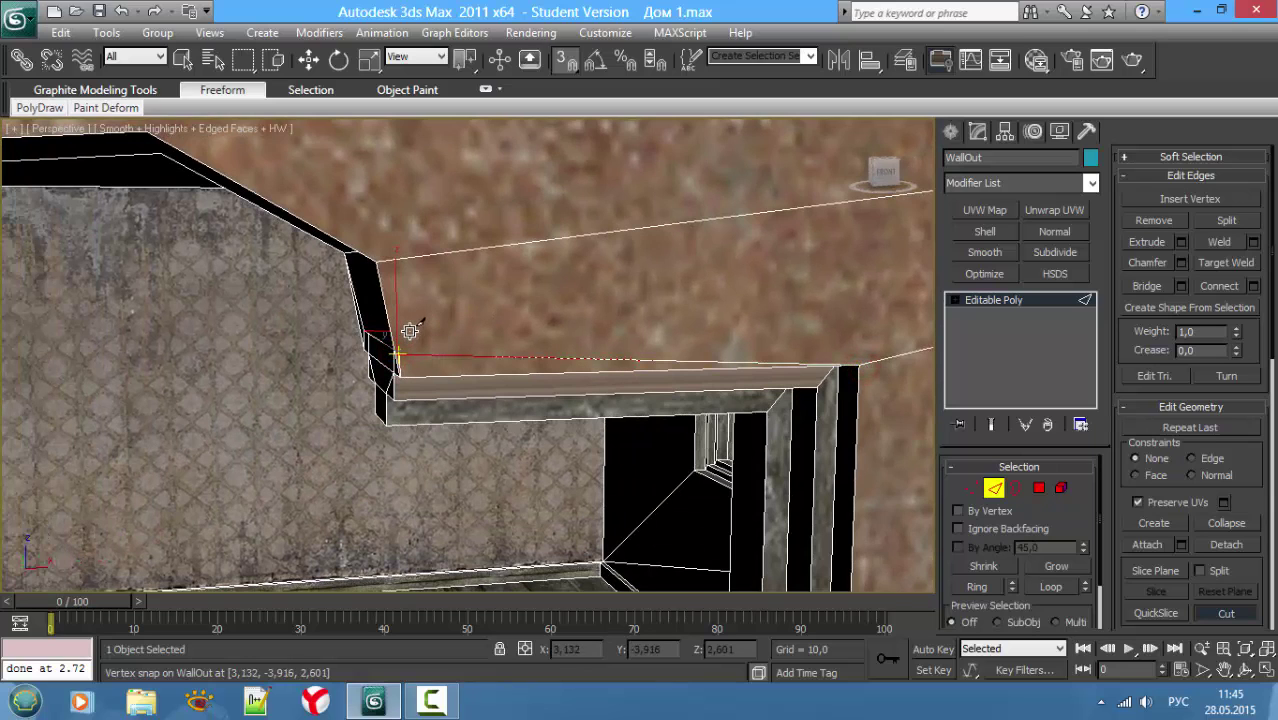
Step: Snap the vertex at the opening's top corner onto its neighbouring vertex
key("1")
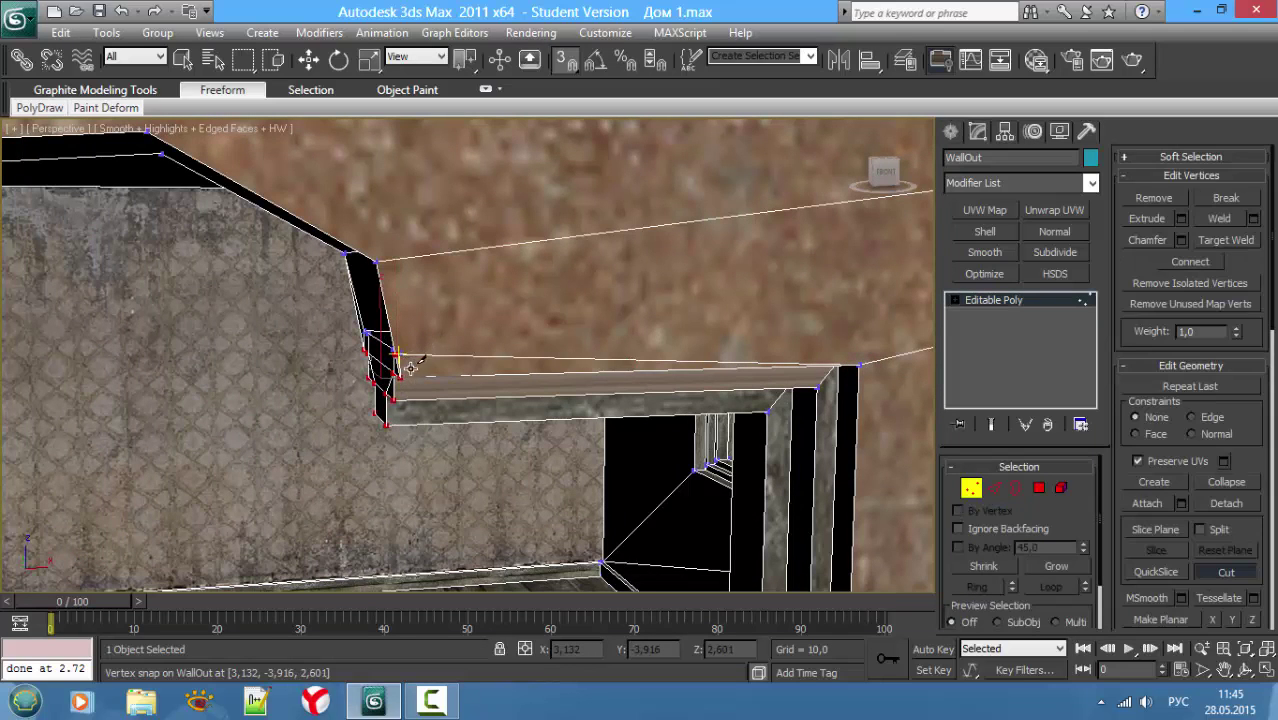
left_click(308, 59)
left_click(398, 356)
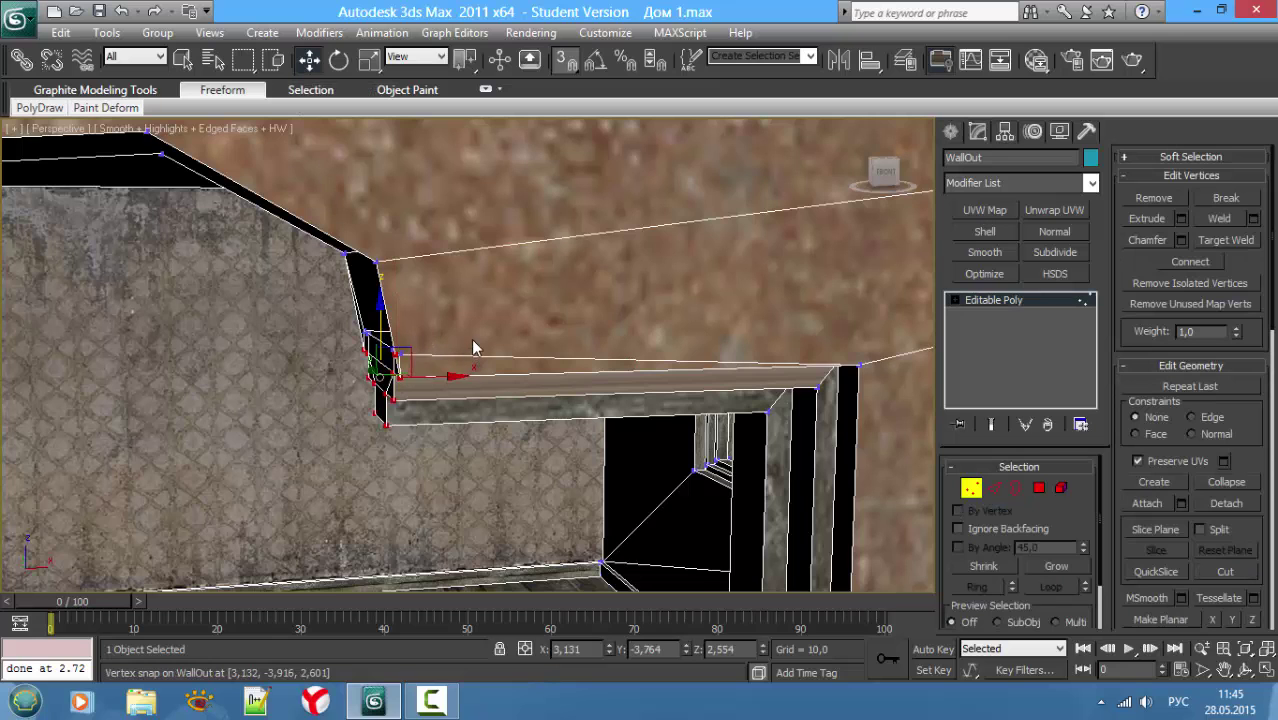
left_click_drag(474, 347, 408, 362)
mouse_move(408, 362)
middle_mouse_down("alt")
mouse_move(440, 374)
mouse_move(508, 365)
mouse_move(620, 397)
middle_mouse_up("alt")
left_click(560, 378)
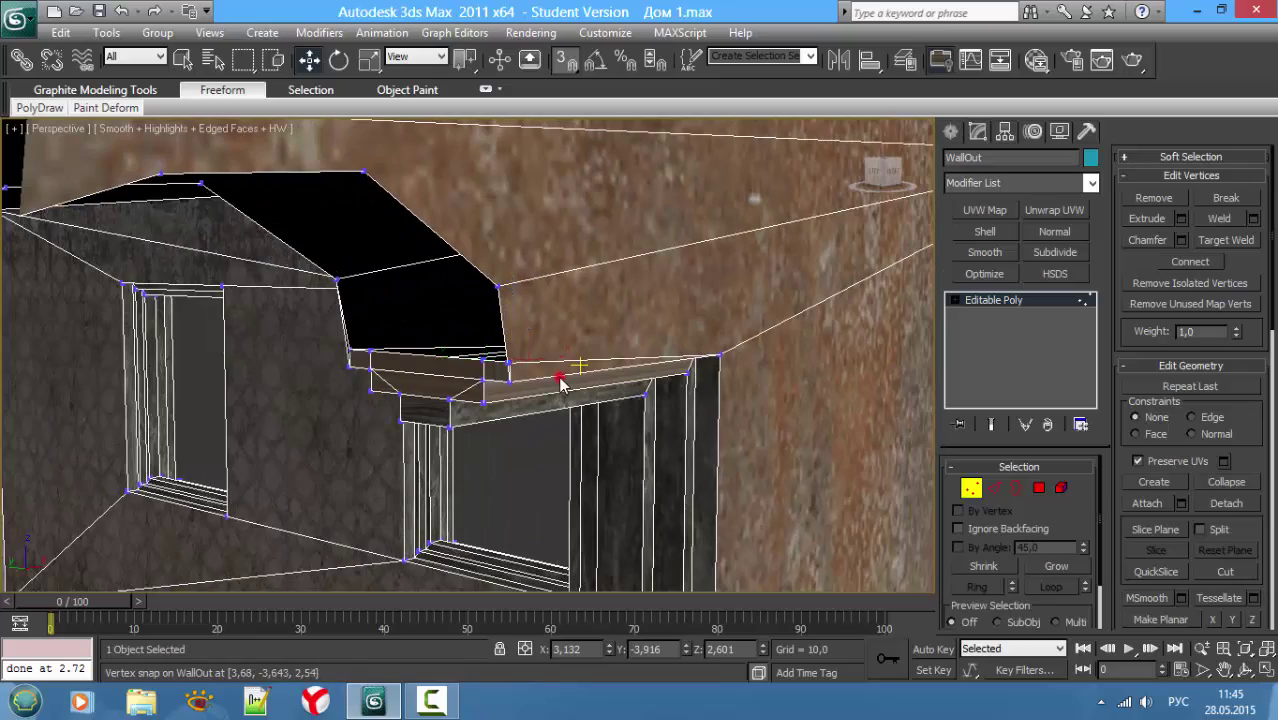
Step: Select a vertex near the opening's top and check it in wireframe
left_click(510, 366)
key("F3")
mouse_move(512, 368)
middle_mouse_down("alt")
mouse_move(537, 432)
mouse_move(573, 422)
mouse_move(559, 434)
mouse_move(545, 416)
middle_mouse_up("alt")
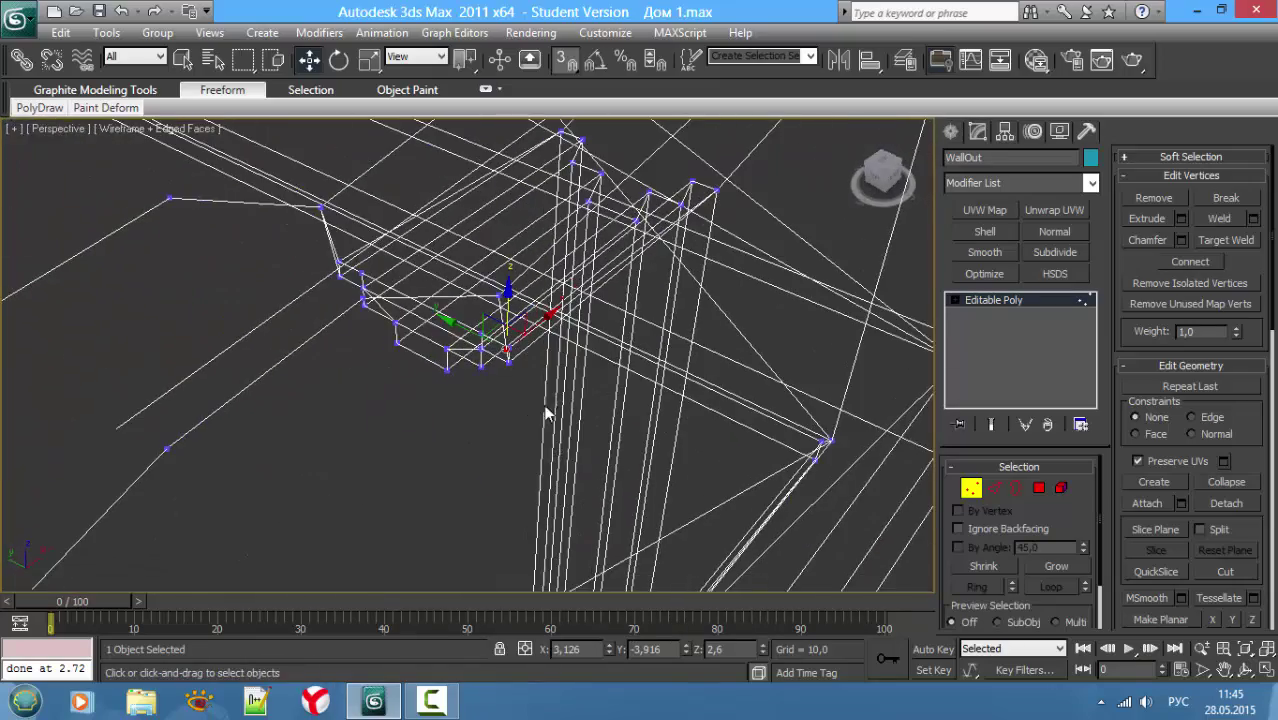
key("q")
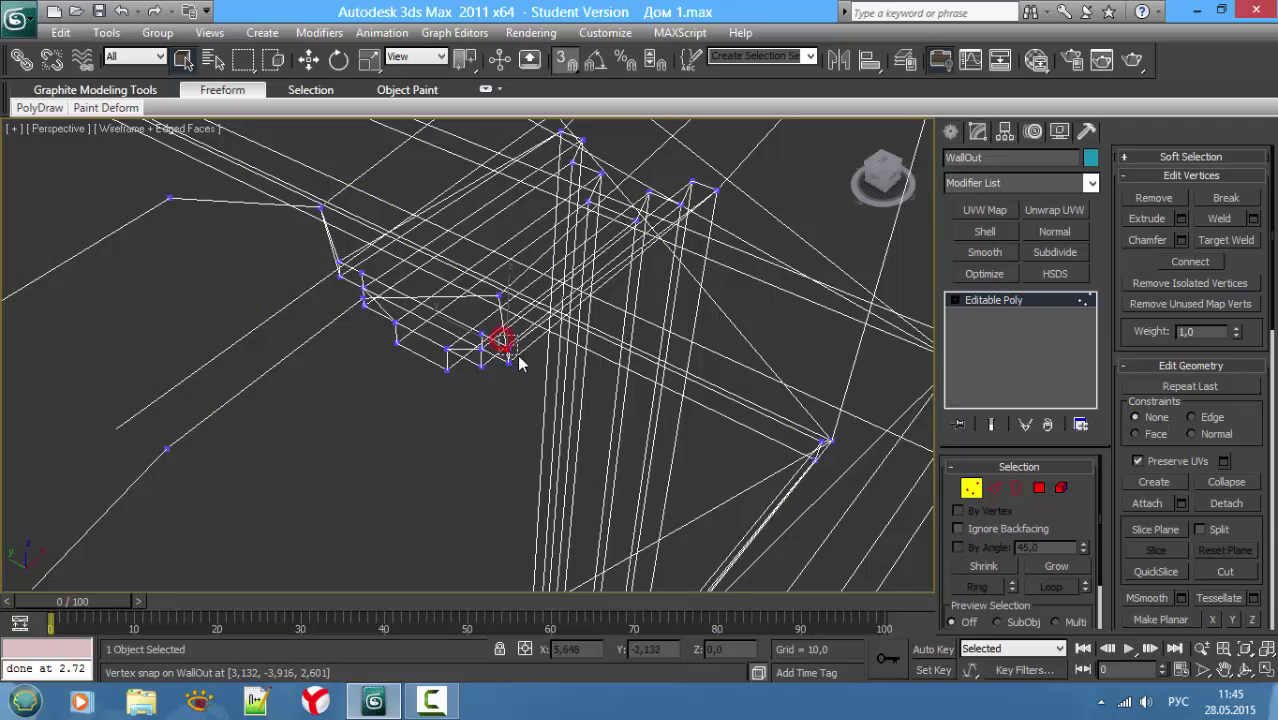
key("F3")
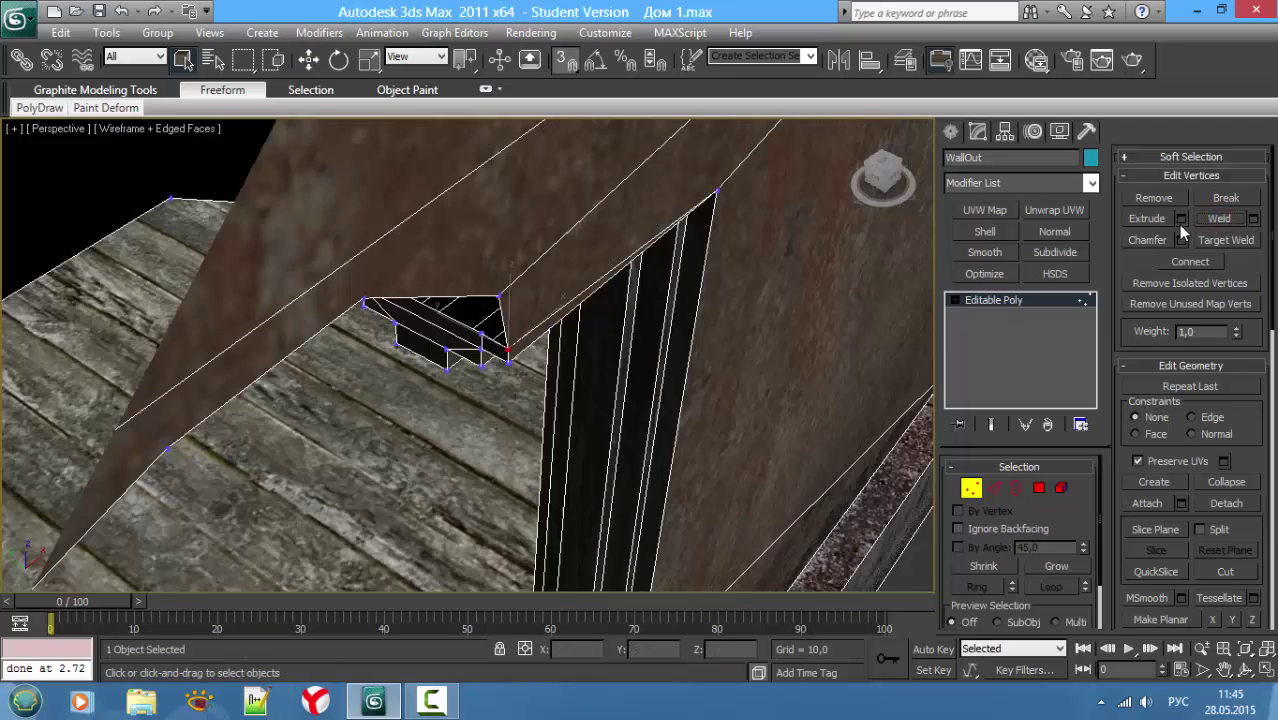
Step: Select a different vertex on the strip near the arch and inspect it in wireframe
scroll(483, 345, "up", 2)
scroll(485, 300, "up", 2)
scroll(478, 250, "up", 3)
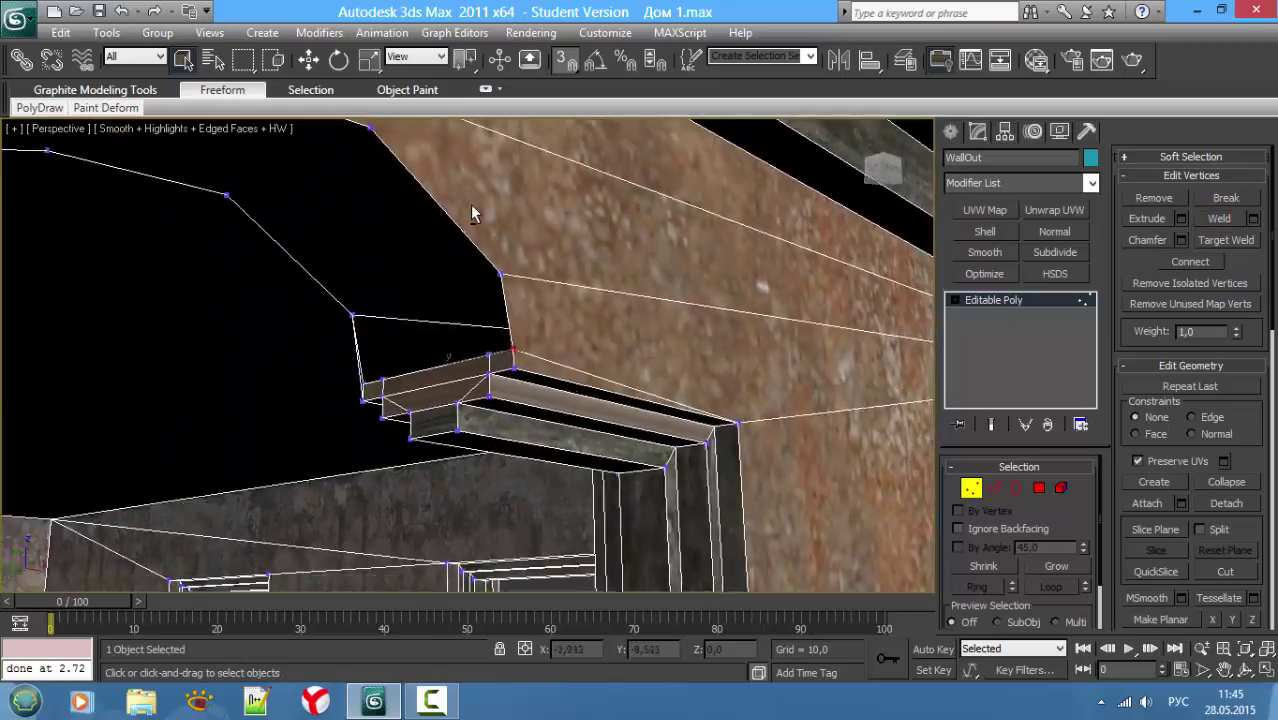
scroll(420, 220, "up", 2)
scroll(290, 246, "down", 4)
scroll(290, 246, "down", 1)
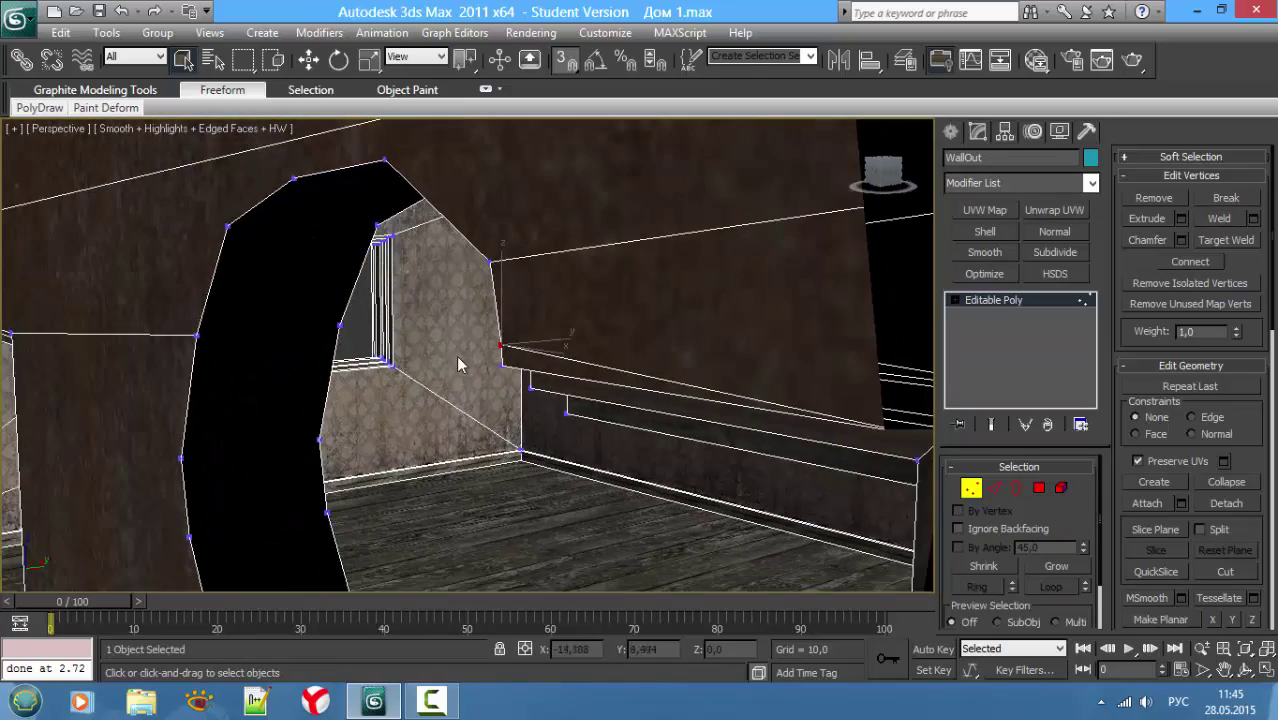
mouse_move(535, 340)
middle_mouse_down()
mouse_move(619, 365)
mouse_move(976, 390)
mouse_move(185, 365)
mouse_move(243, 388)
middle_mouse_up()
key("F3")
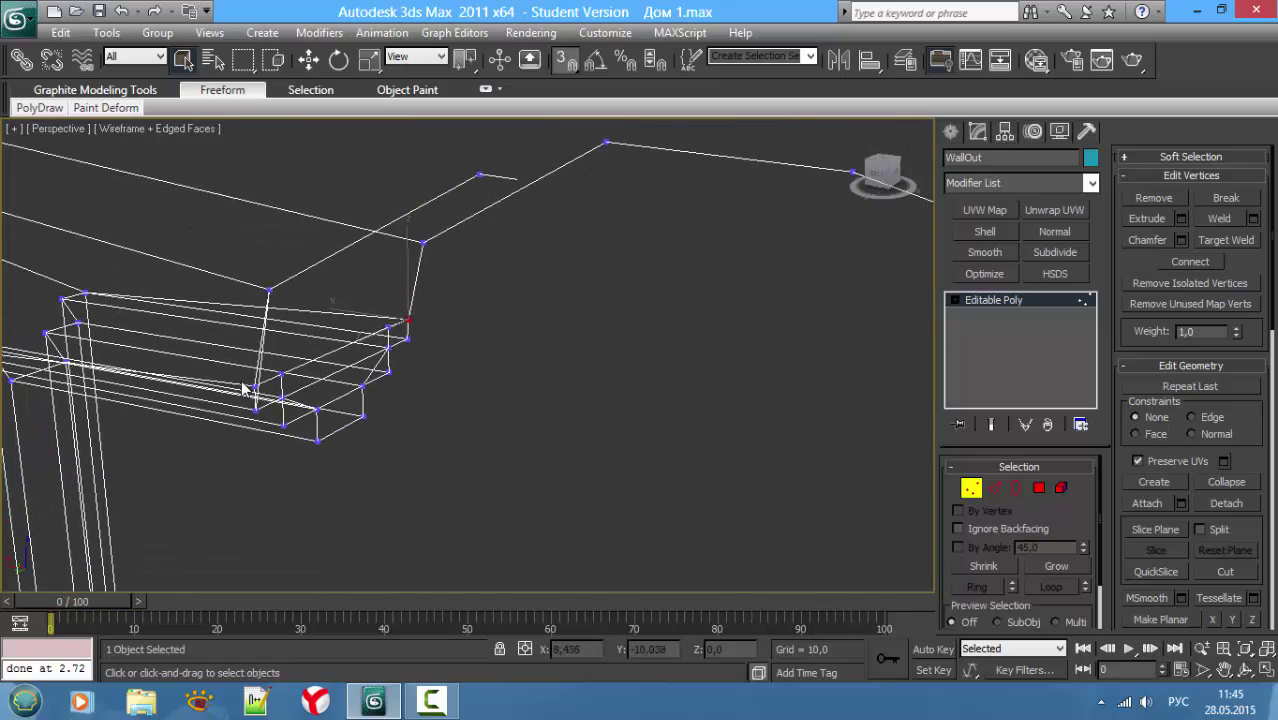
left_click(266, 392)
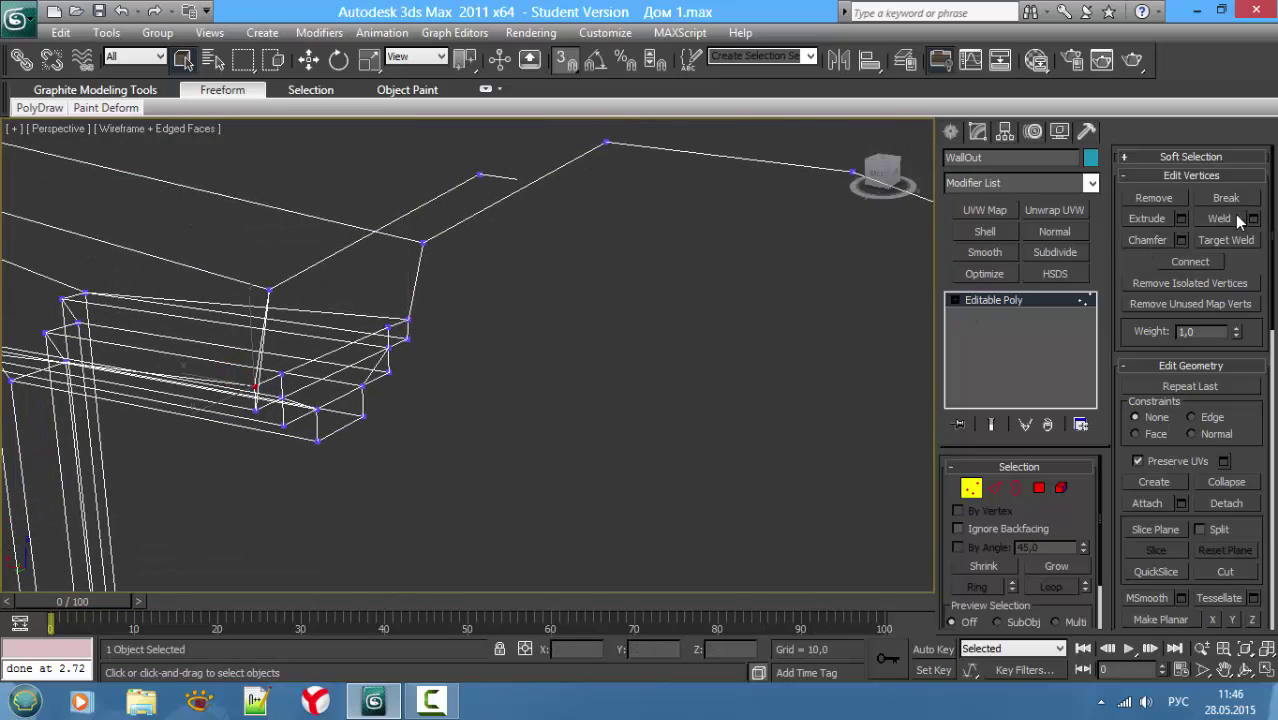
key("F3")
mouse_move(420, 285)
middle_mouse_down("alt")
mouse_move(476, 274)
mouse_move(479, 314)
middle_mouse_up("alt")
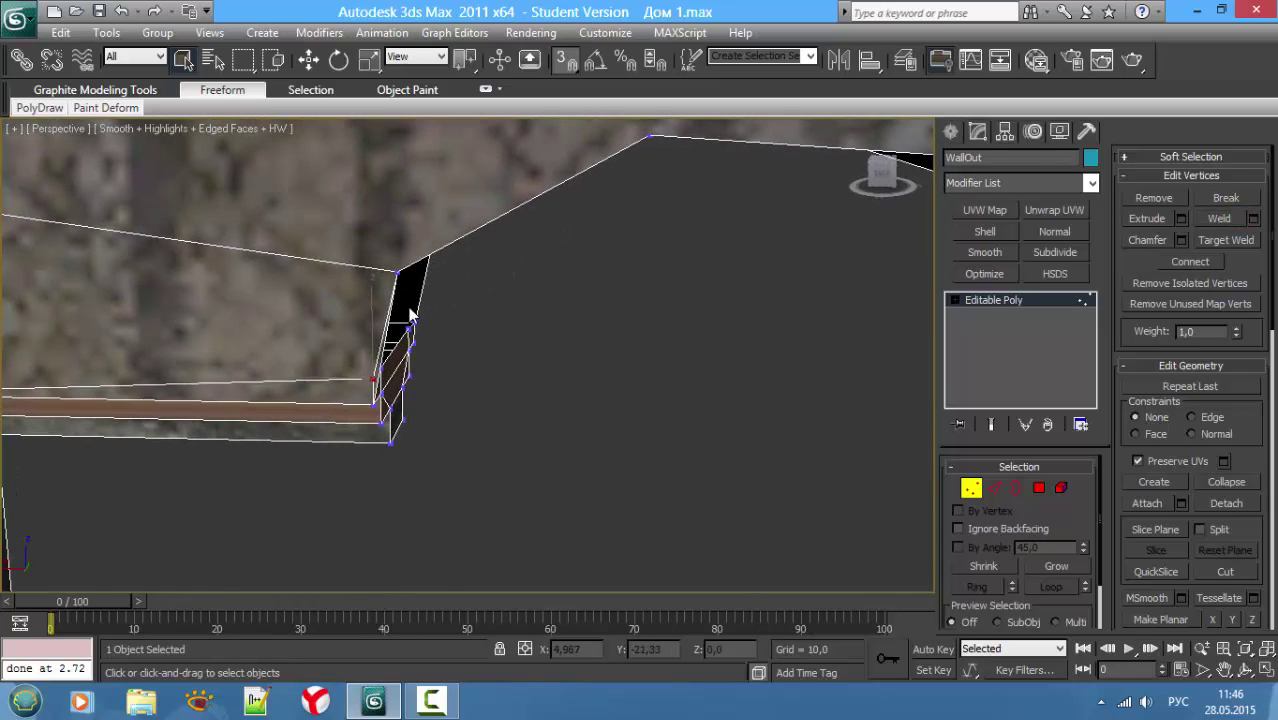
Step: Delete the strip's long front wall polygon and check the resulting open border
left_click(376, 362)
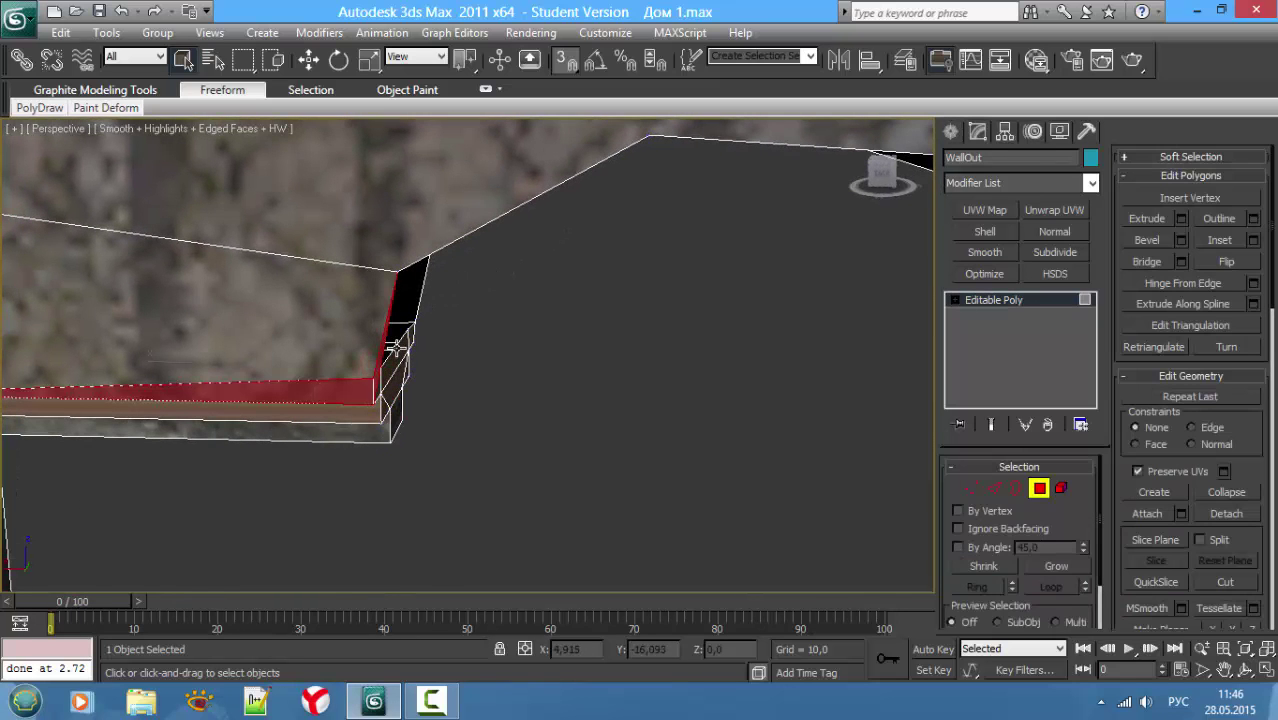
key("Delete")
key("3")
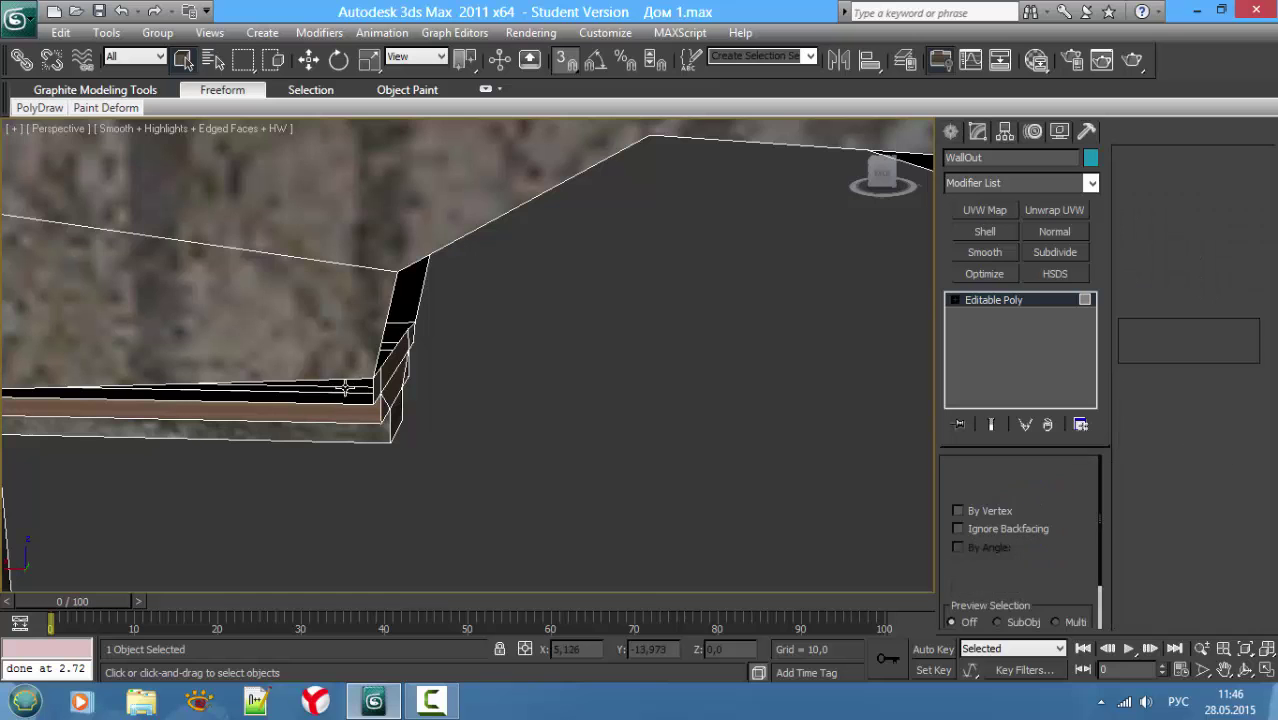
left_click(372, 393)
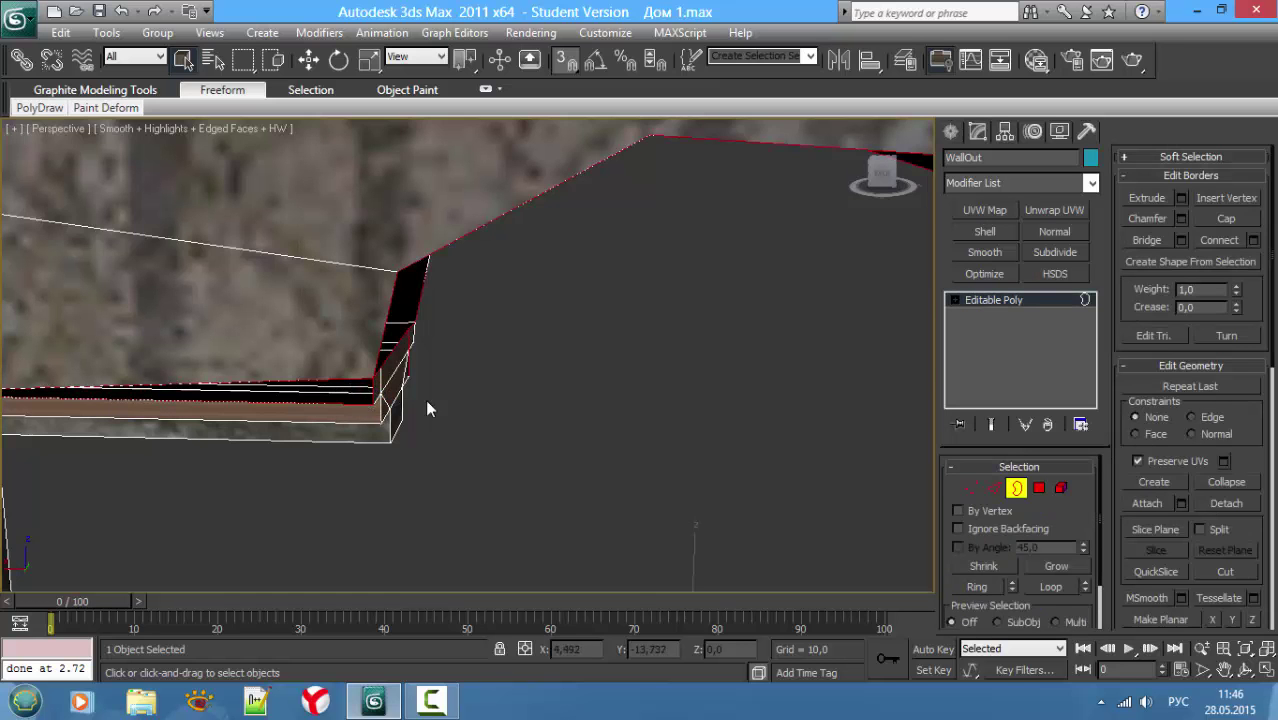
left_click(490, 409)
Step: Raise the top edge of the strip
key("2")
middle_click_drag(348, 401, 456, 394, "alt")
left_click(491, 369)
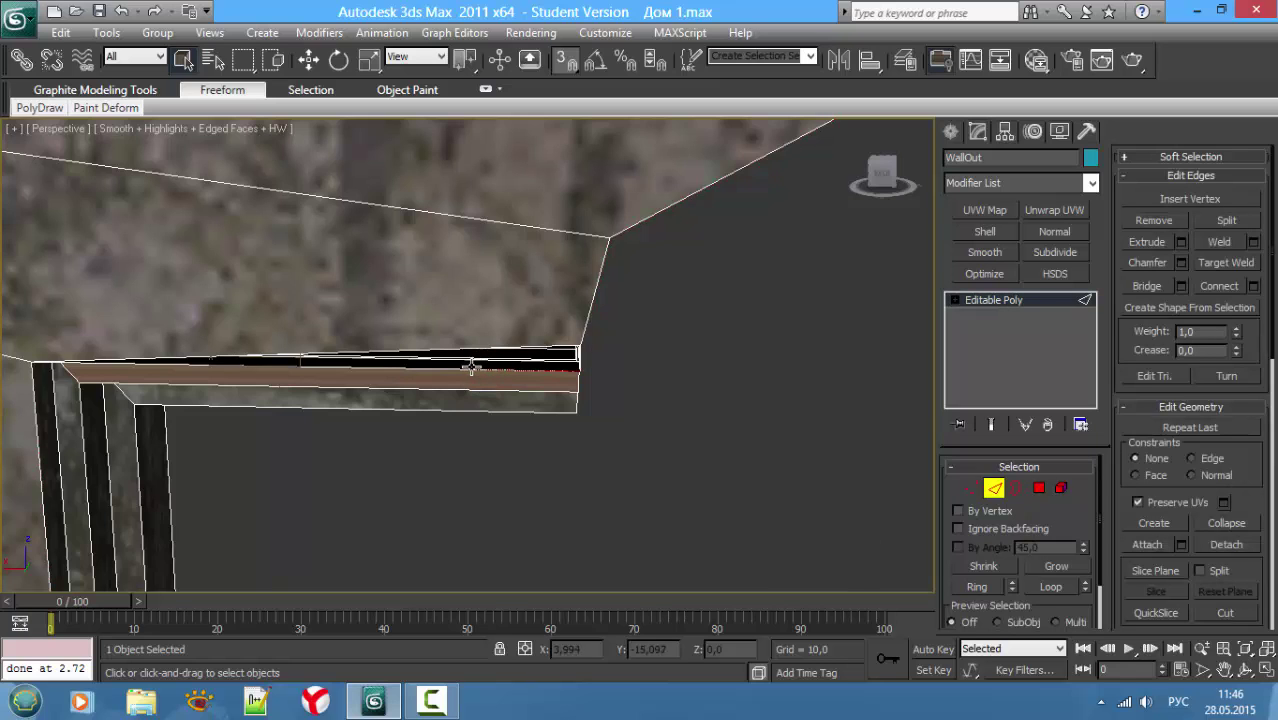
key("F3")
key("F3")
key("w")
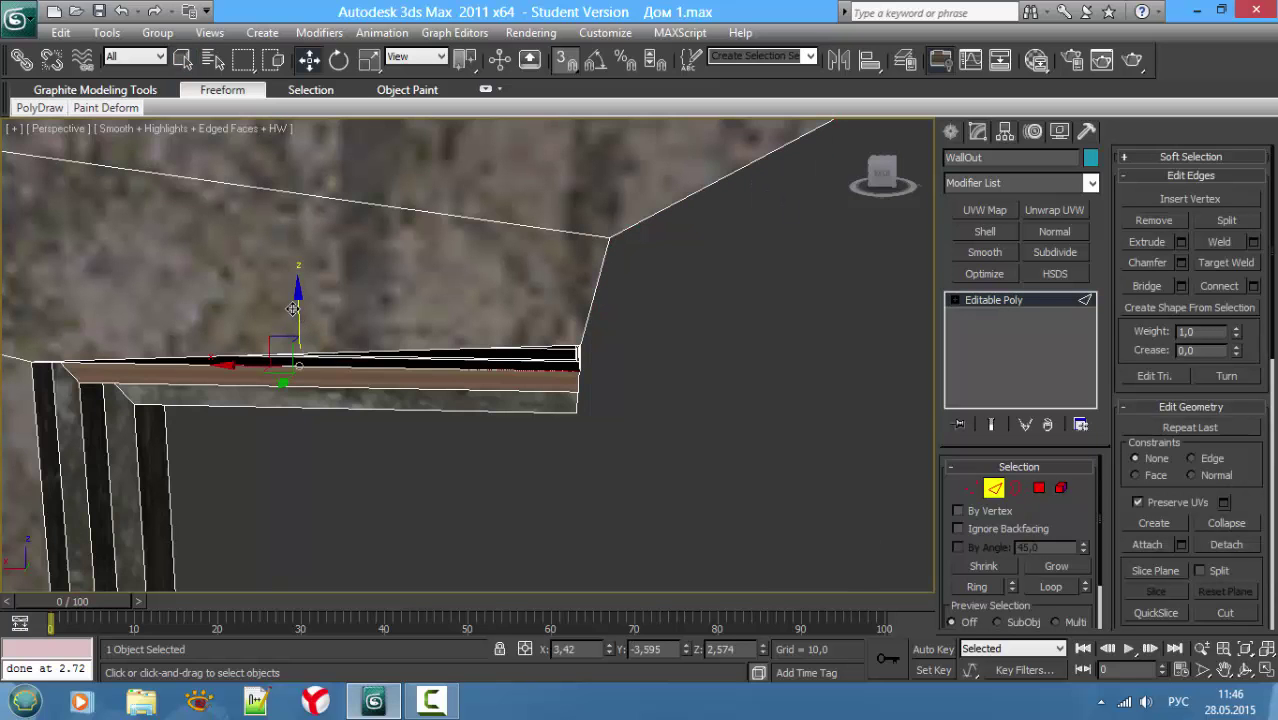
left_click_drag(298, 310, 295, 290)
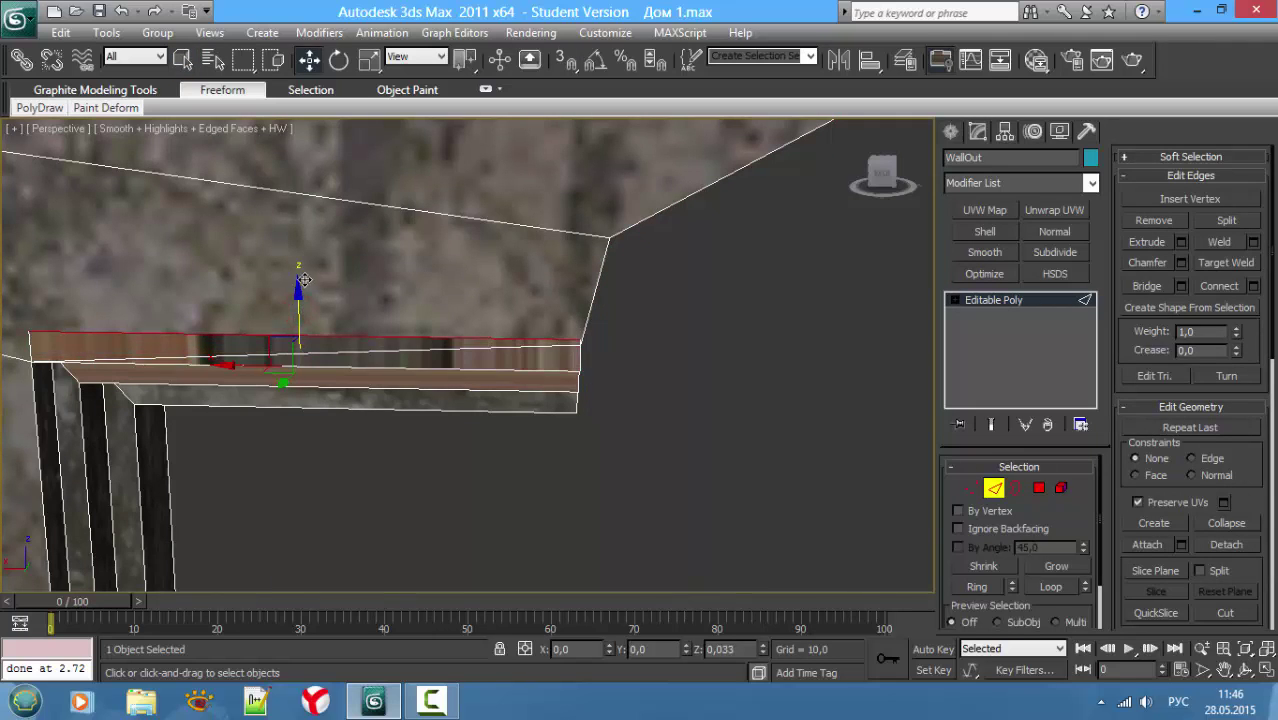
Step: Snap the strip's left-end vertex onto its neighbouring vertex
key("1")
left_click(30, 332)
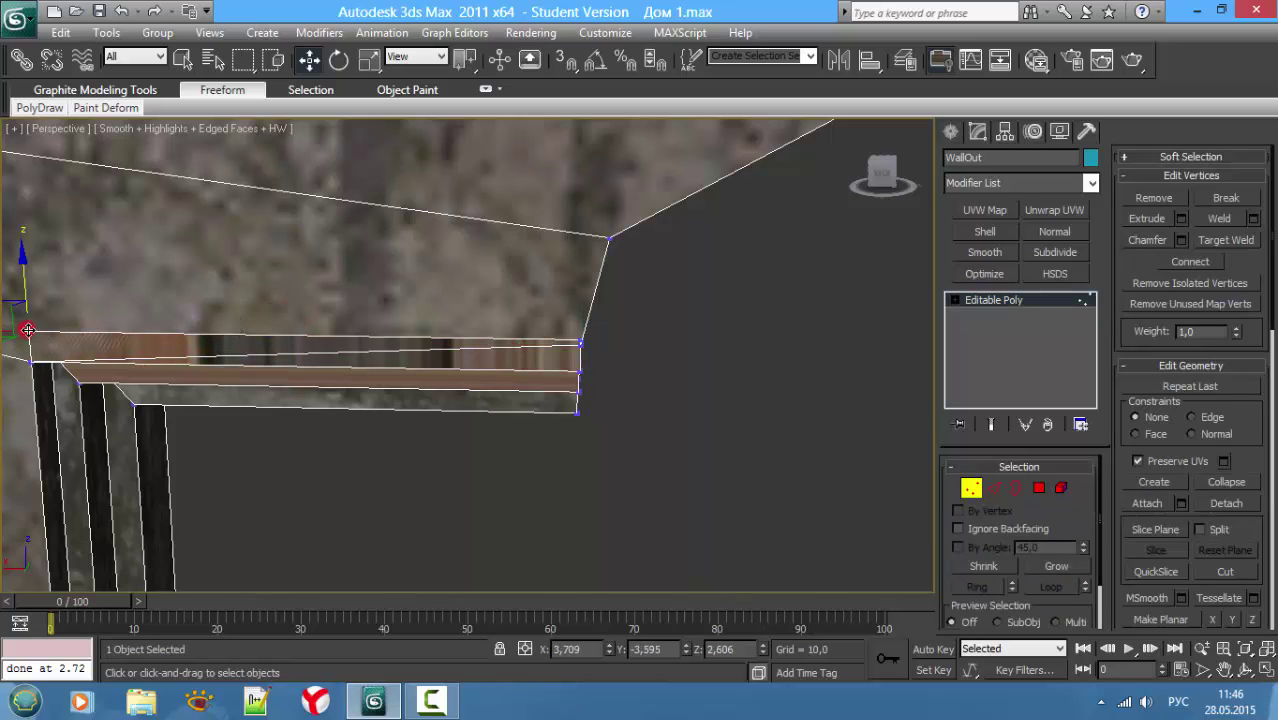
middle_click_drag(35, 332, 173, 299)
key("s")
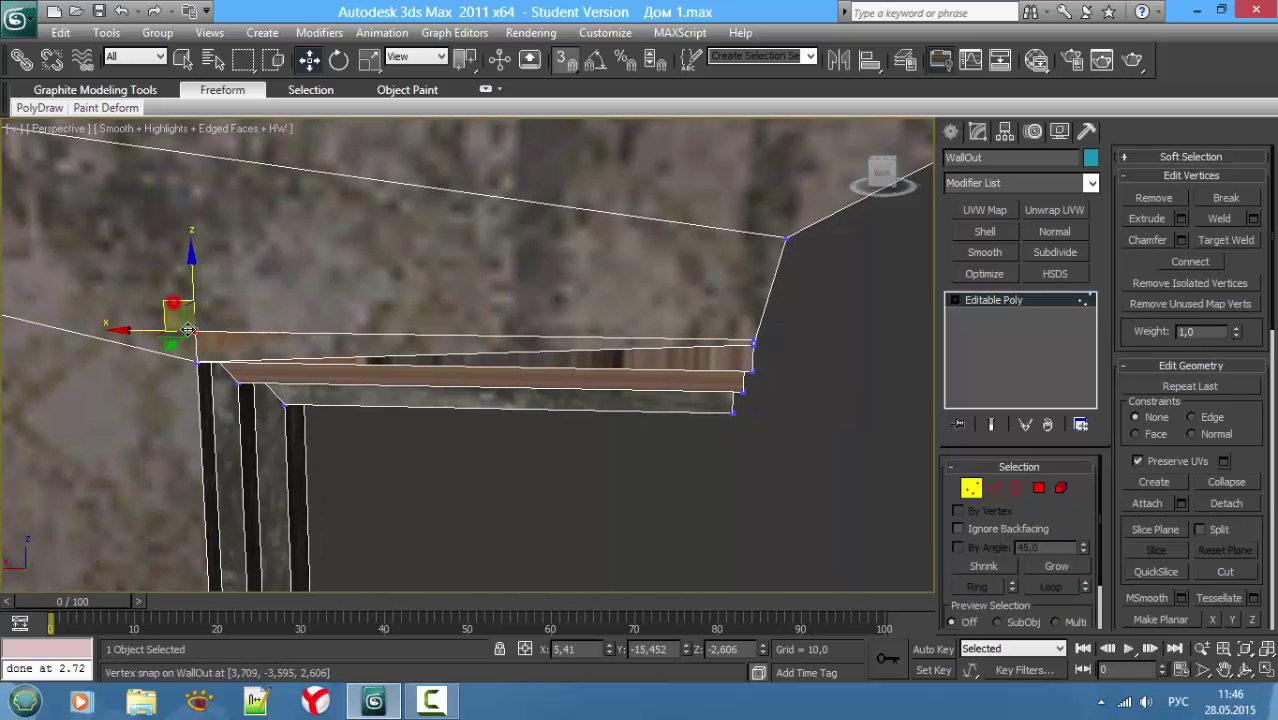
left_click_drag(188, 330, 192, 348)
mouse_move(522, 361)
middle_mouse_down()
mouse_move(580, 370)
mouse_move(455, 393)
middle_mouse_up()
key("F3")
key("F3")
Step: Select the vertices at the strip's right end and weld them together
left_click(422, 391)
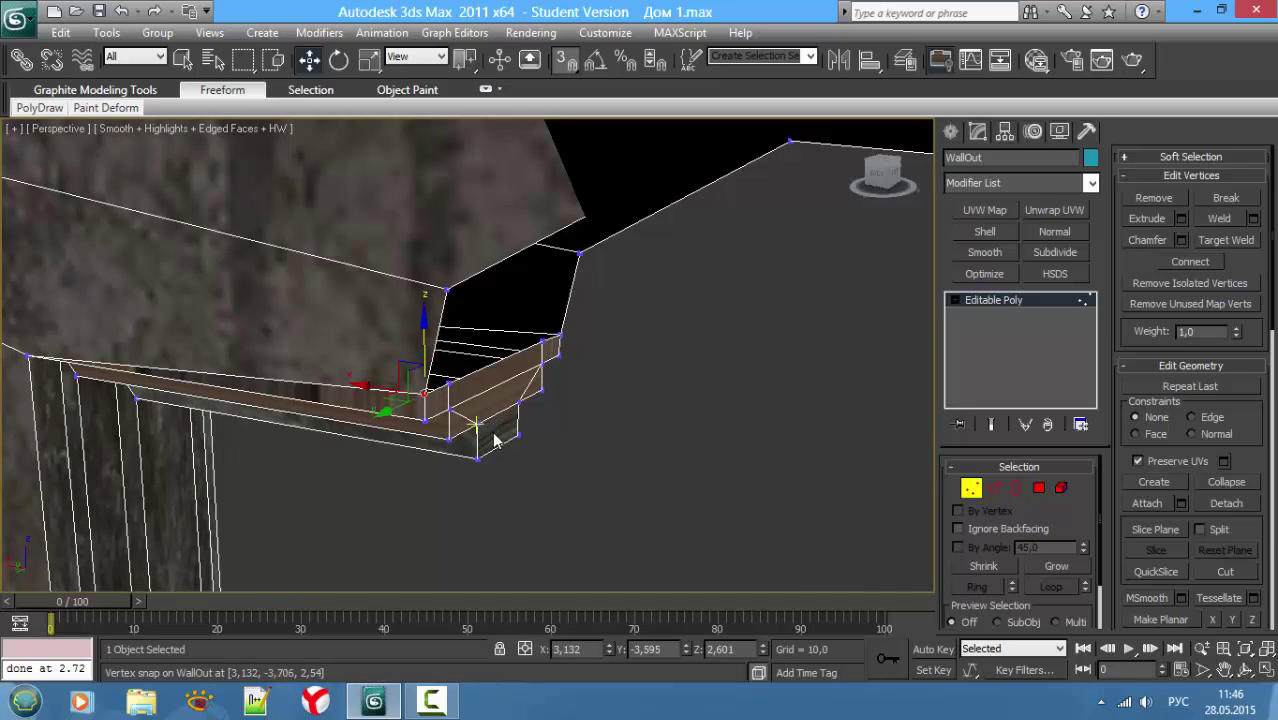
key("F3")
left_click_drag(345, 288, 625, 482)
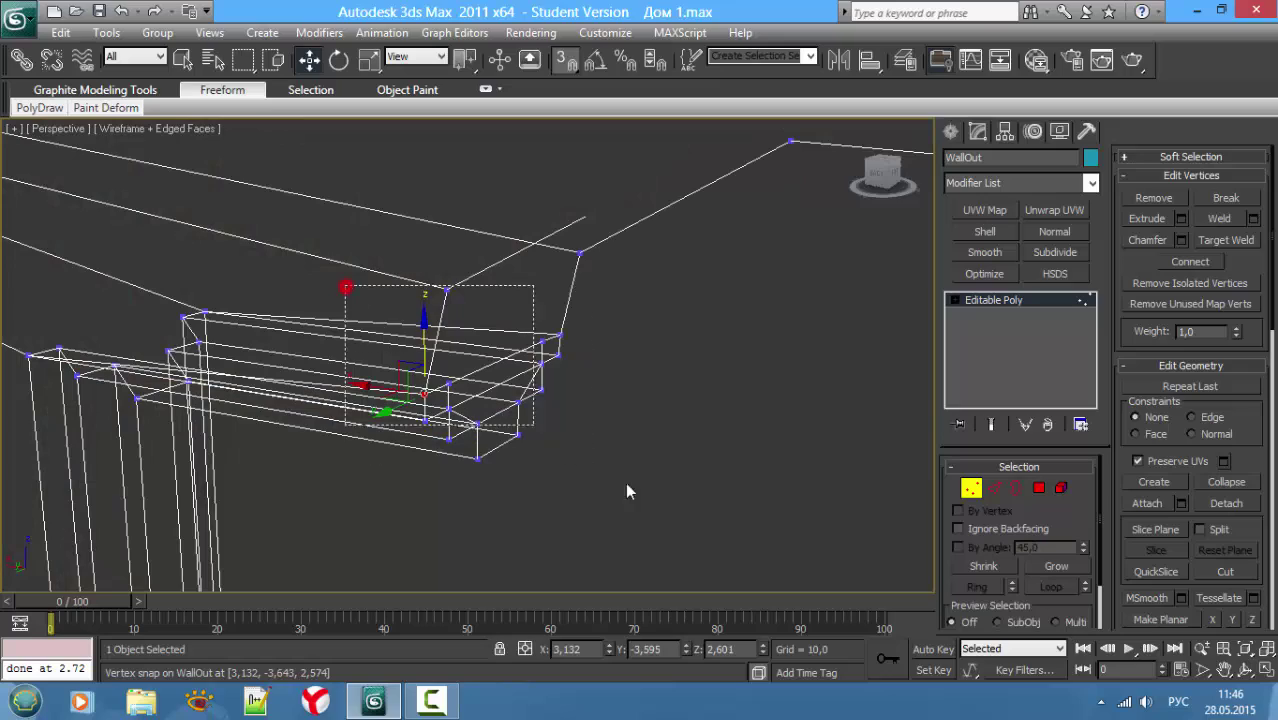
left_click(1210, 222)
key("F3")
scroll(651, 356, "up", 2)
scroll(641, 352, "up", 2)
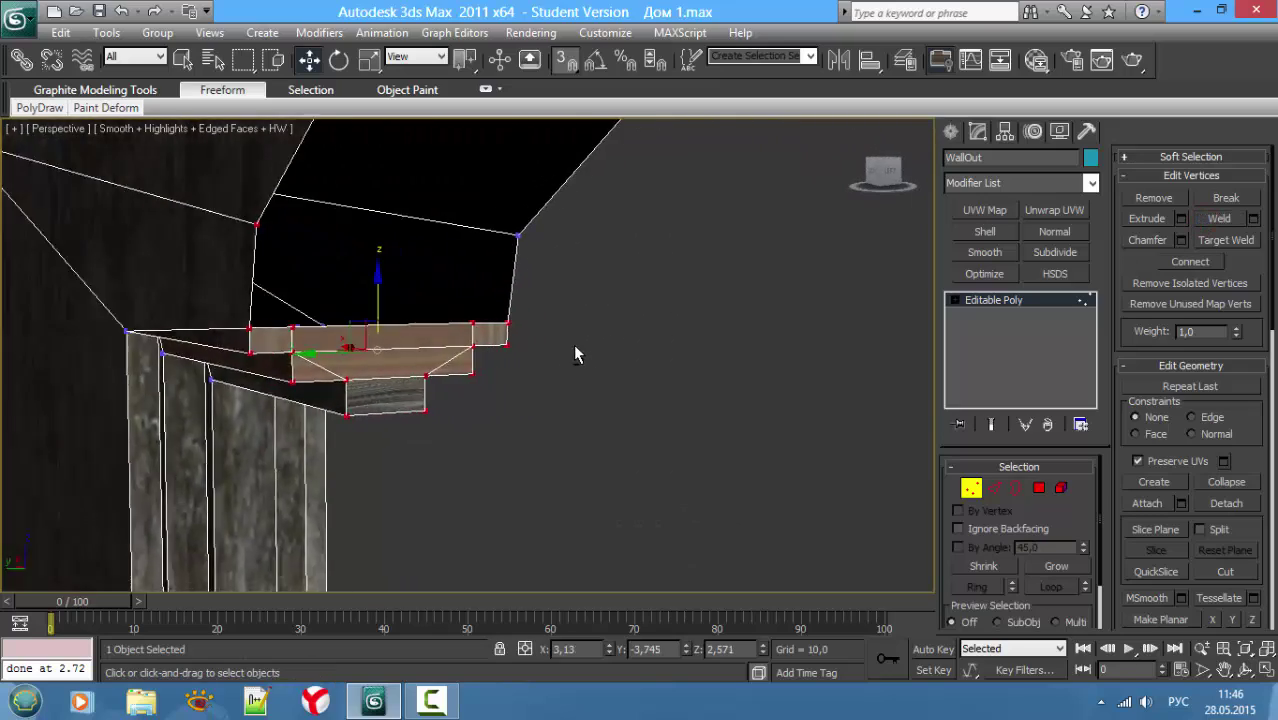
scroll(575, 354, "down", 5)
mouse_move(525, 280)
middle_mouse_down()
mouse_move(526, 296)
mouse_move(422, 325)
middle_mouse_up()
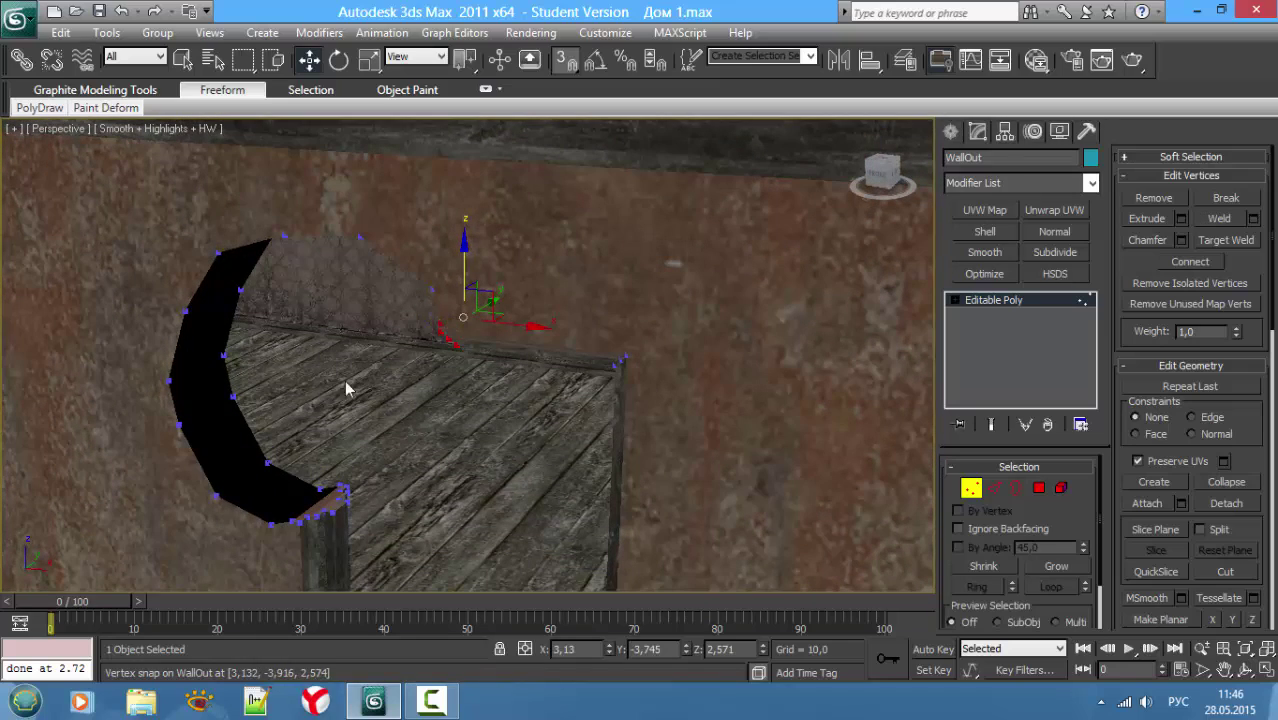
Step: Region-select the arch's arc and corner vertices and weld them
left_click(1012, 490)
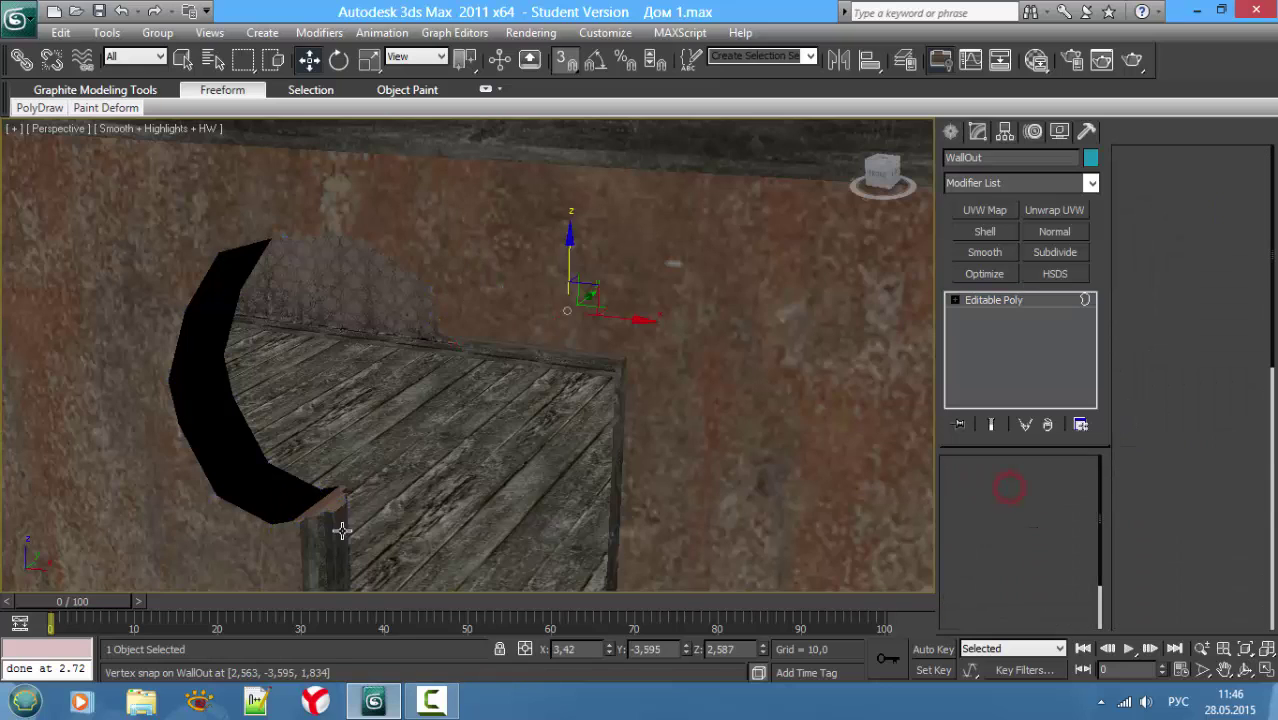
left_click(307, 486)
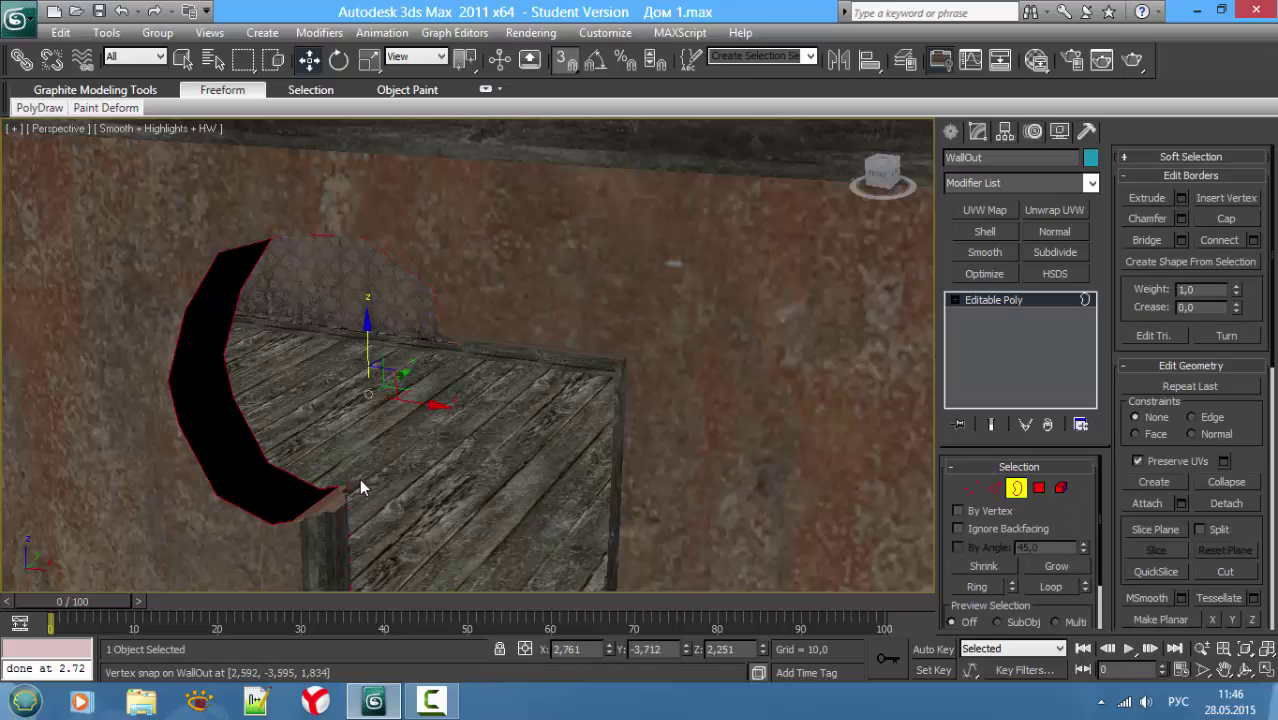
key("F3")
key("F3")
key("F3")
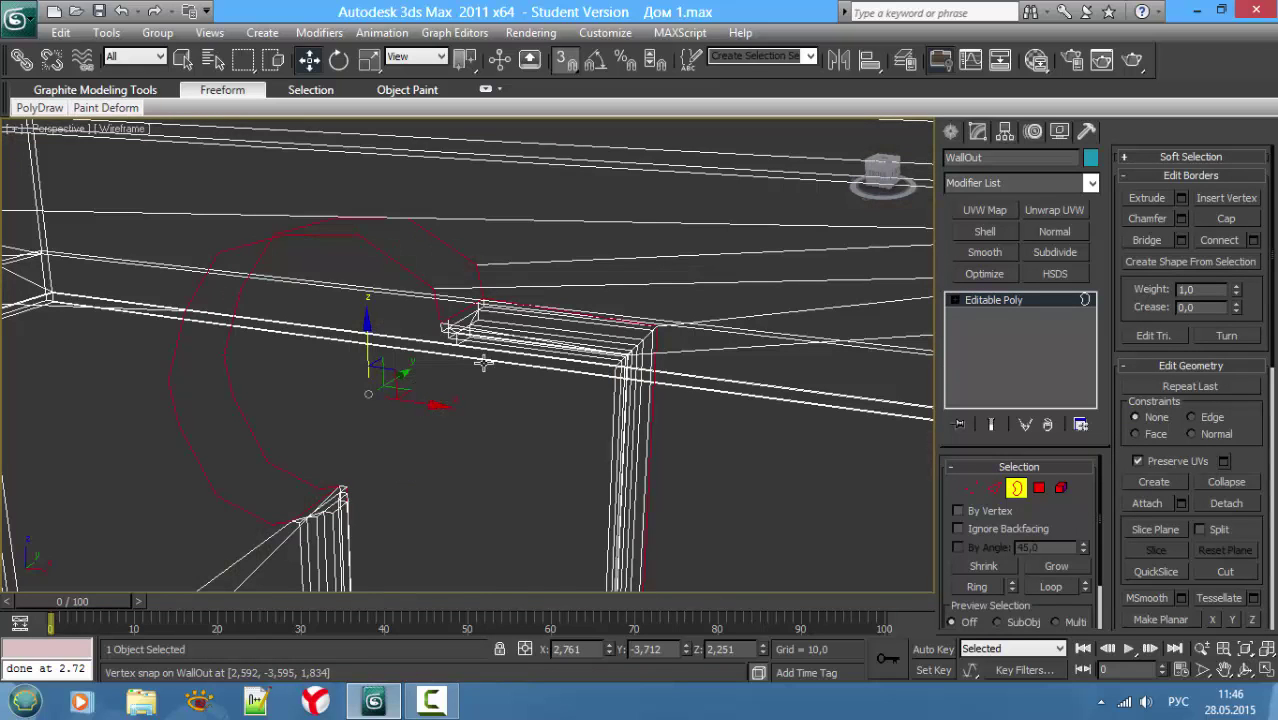
key("1")
mouse_move(371, 357)
middle_mouse_down("alt")
mouse_move(385, 323)
mouse_move(305, 281)
middle_mouse_up("alt")
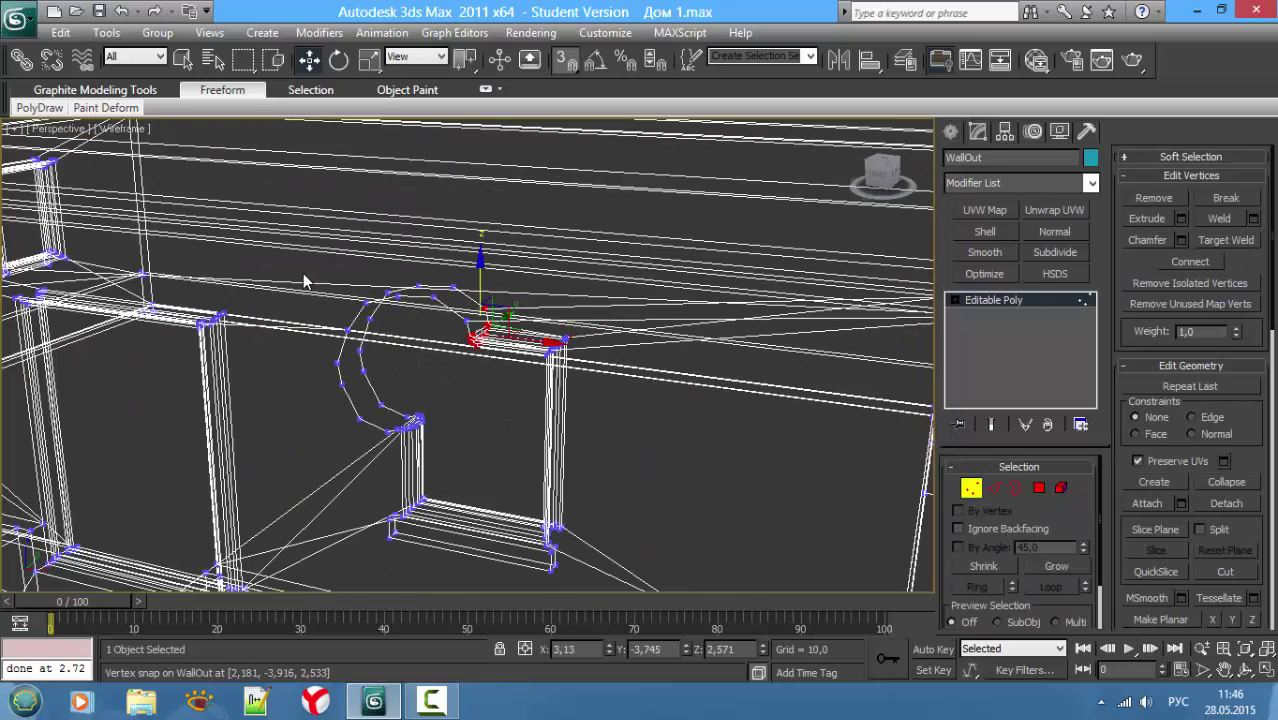
left_click_drag(304, 252, 560, 490)
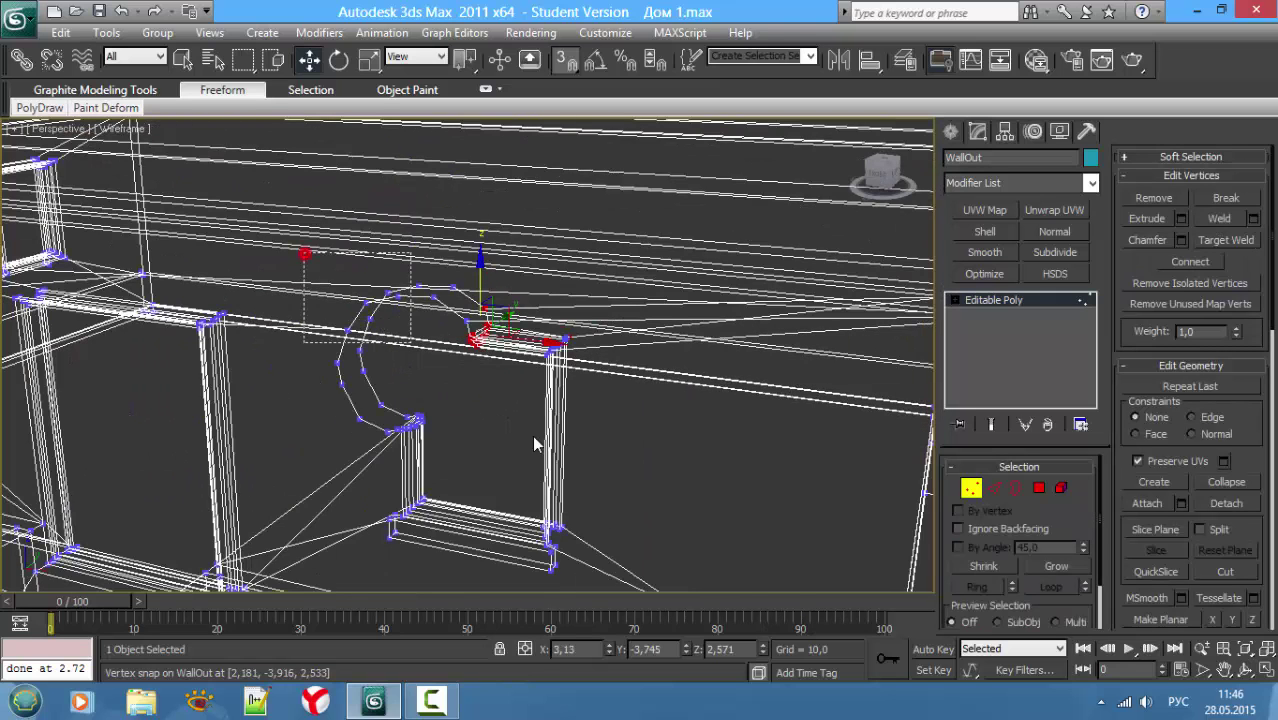
left_click(1220, 226)
Step: Clear the border selection and select an edge of the arch opening
key("F3")
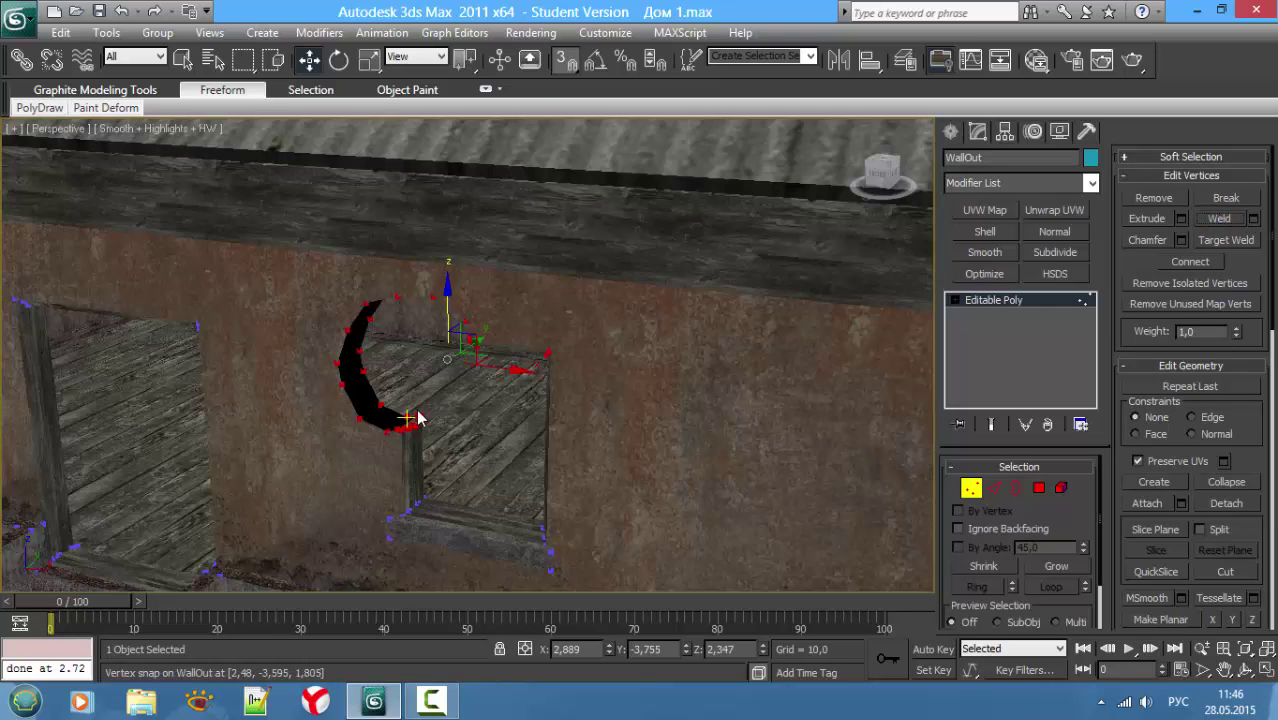
key("3")
key("F3")
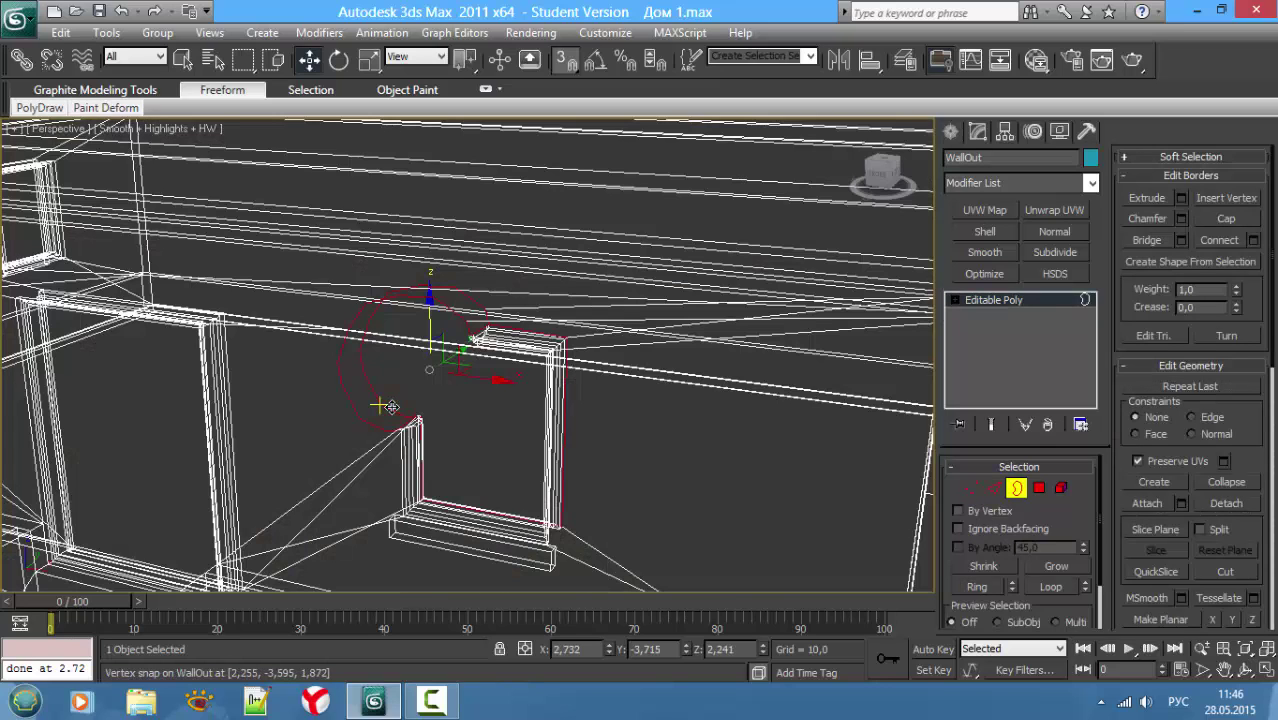
left_click(478, 424)
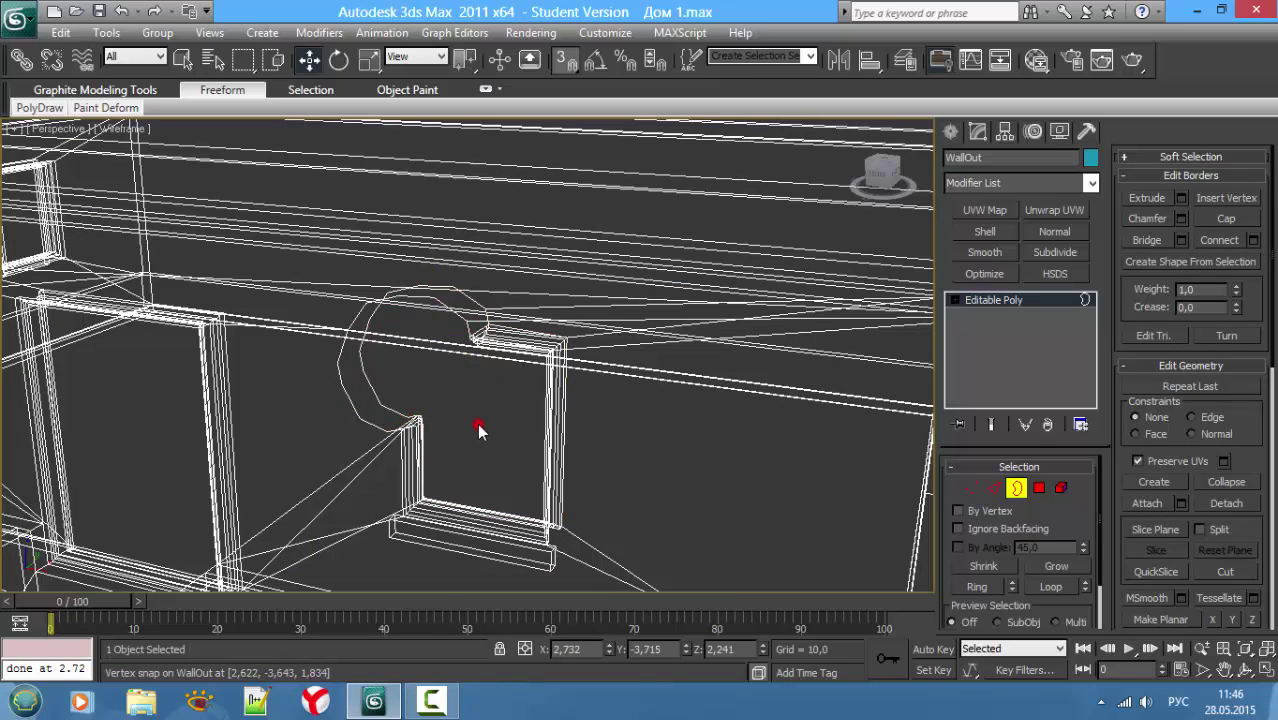
key("2")
left_click(400, 412)
key("q")
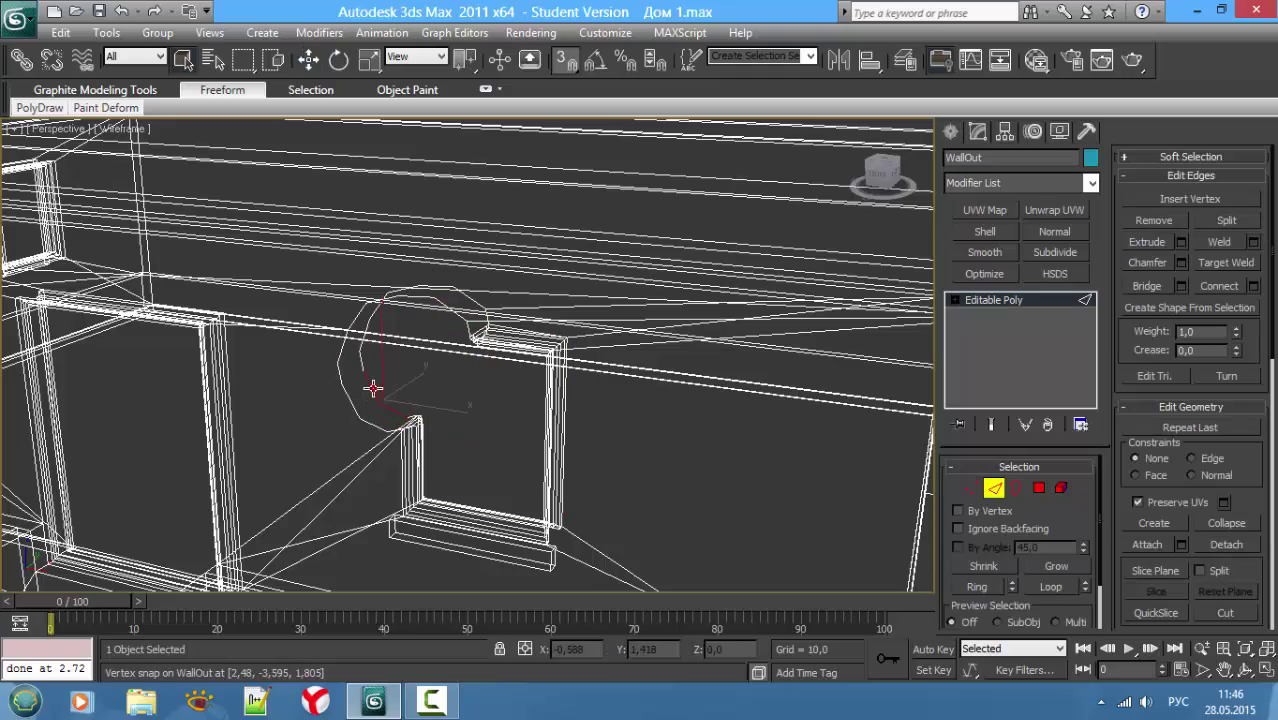
mouse_move(361, 361)
middle_mouse_down("alt")
mouse_move(385, 376)
mouse_move(135, 315)
middle_mouse_up("alt")
key("F3")
Step: Select the opening's edges, including the arch's outer edge and the top edge
key("F4")
scroll(549, 391, "up", 2)
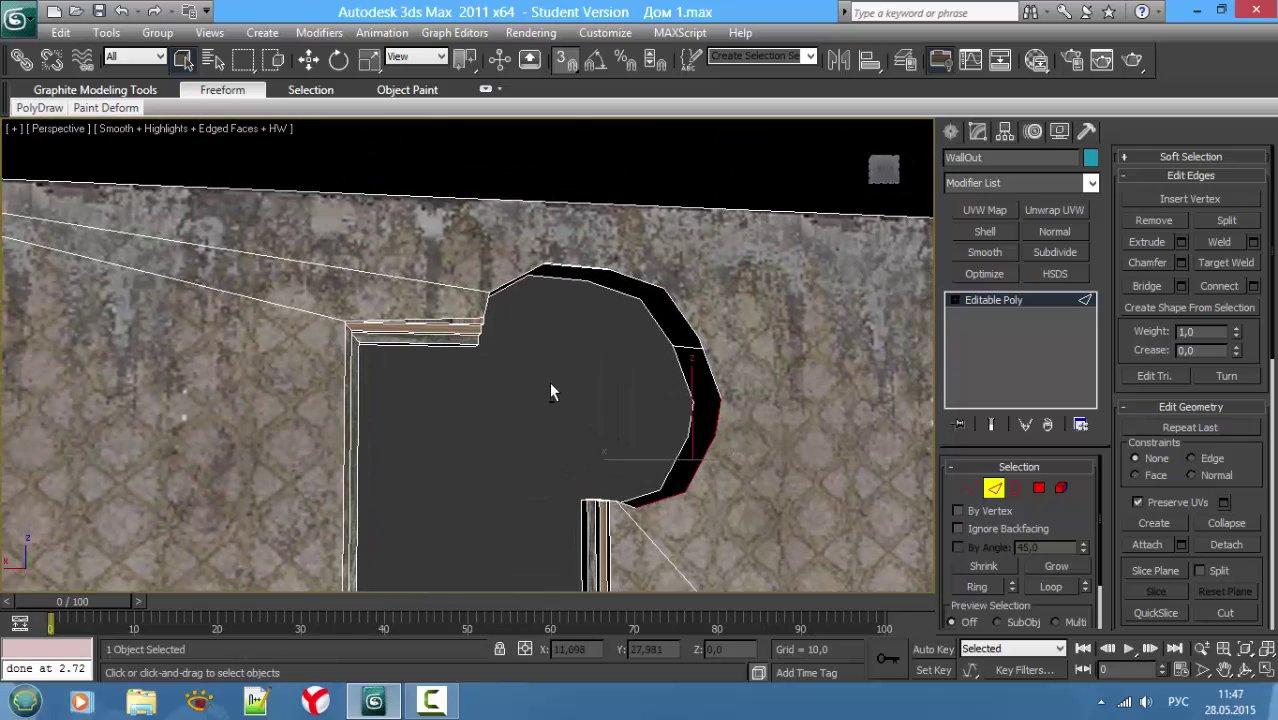
left_click(712, 372)
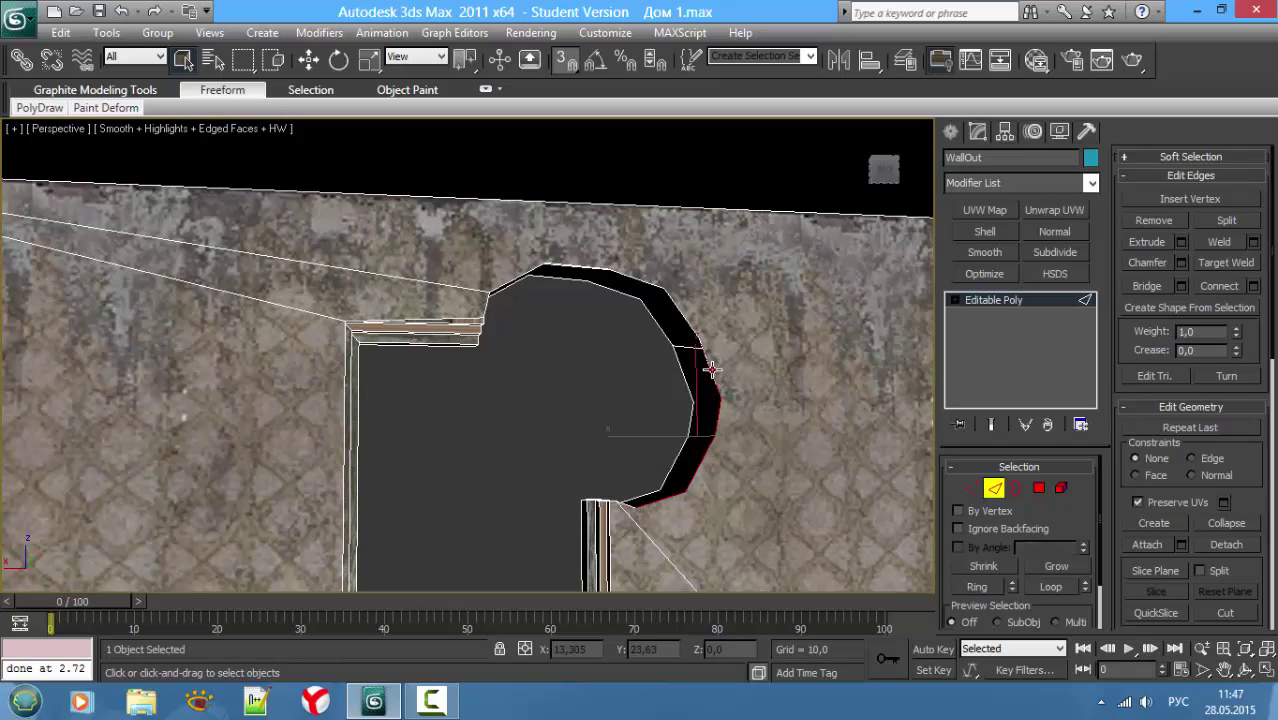
left_click(685, 318)
middle_click_drag(578, 265, 490, 243, "alt")
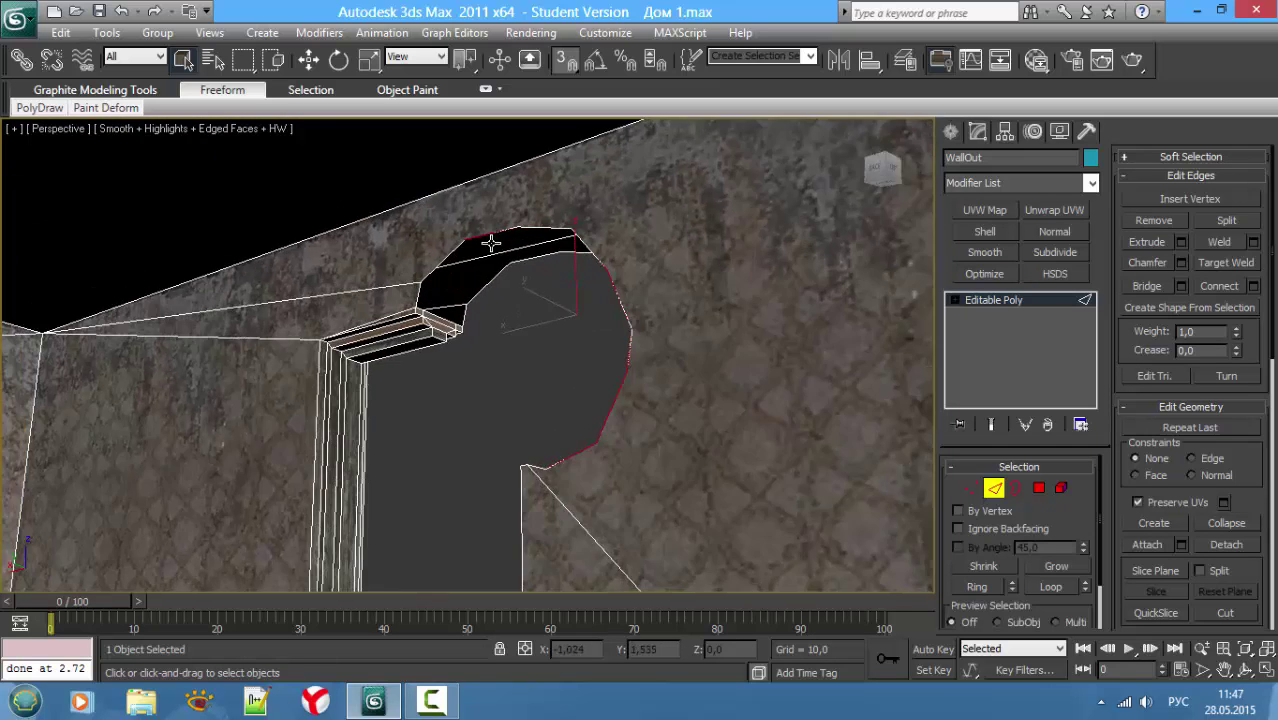
left_click(437, 262, "ctrl")
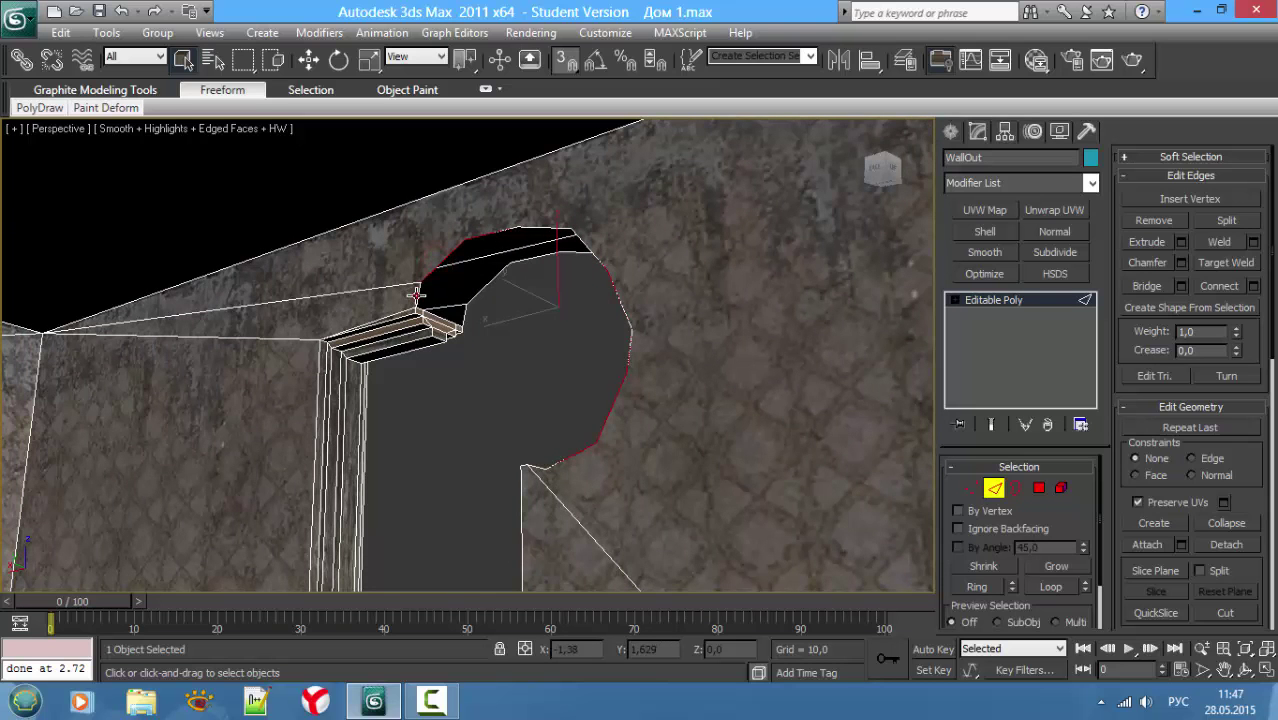
mouse_move(448, 310)
middle_mouse_down("alt")
mouse_move(475, 334)
mouse_move(453, 334)
middle_mouse_up("alt")
Step: Move the selected edges with vertex snap onto the arch outline
key("w")
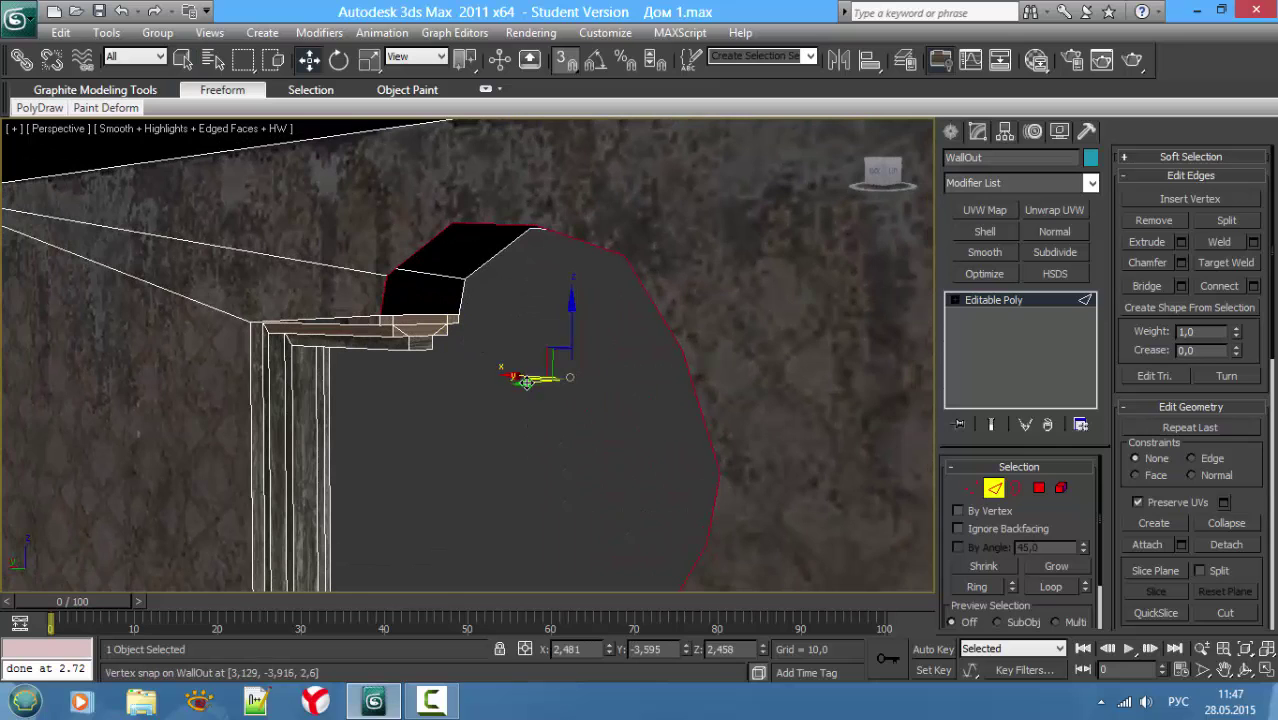
middle_click_drag(526, 382, 474, 477, "alt")
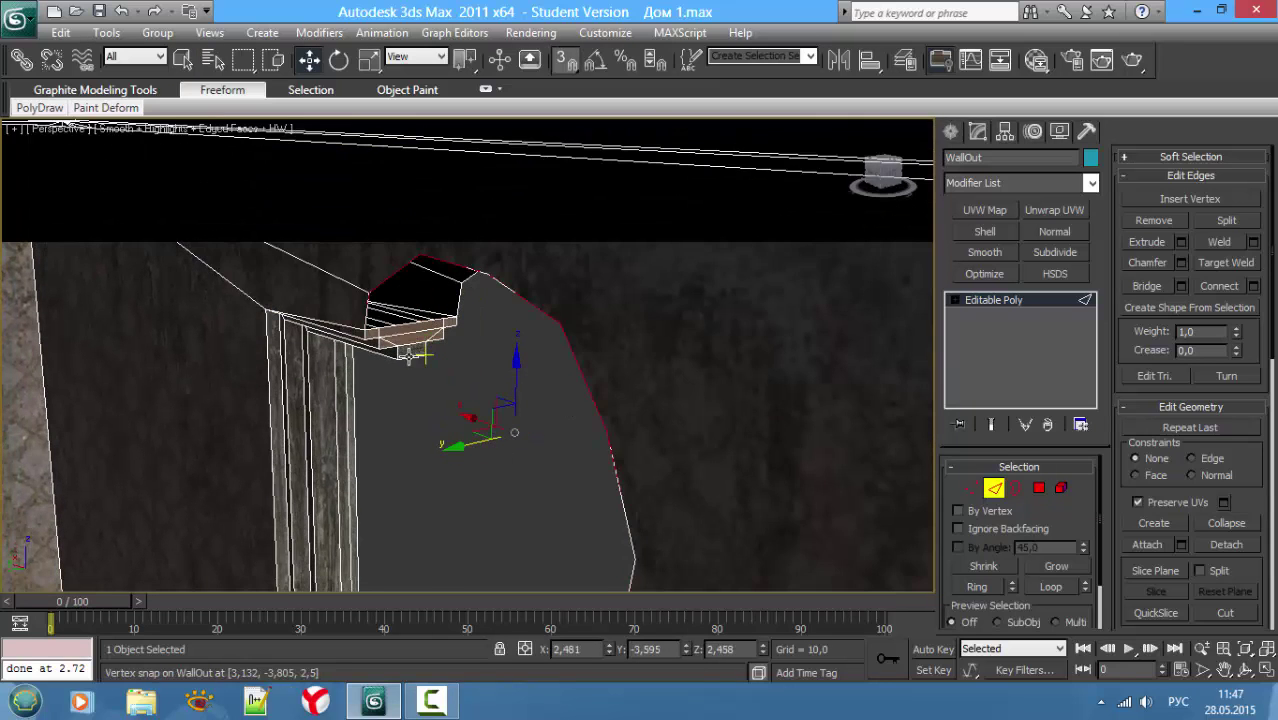
mouse_move(458, 446)
left_mouse_down()
mouse_move(499, 432)
mouse_move(518, 449)
mouse_move(540, 428)
left_mouse_up()
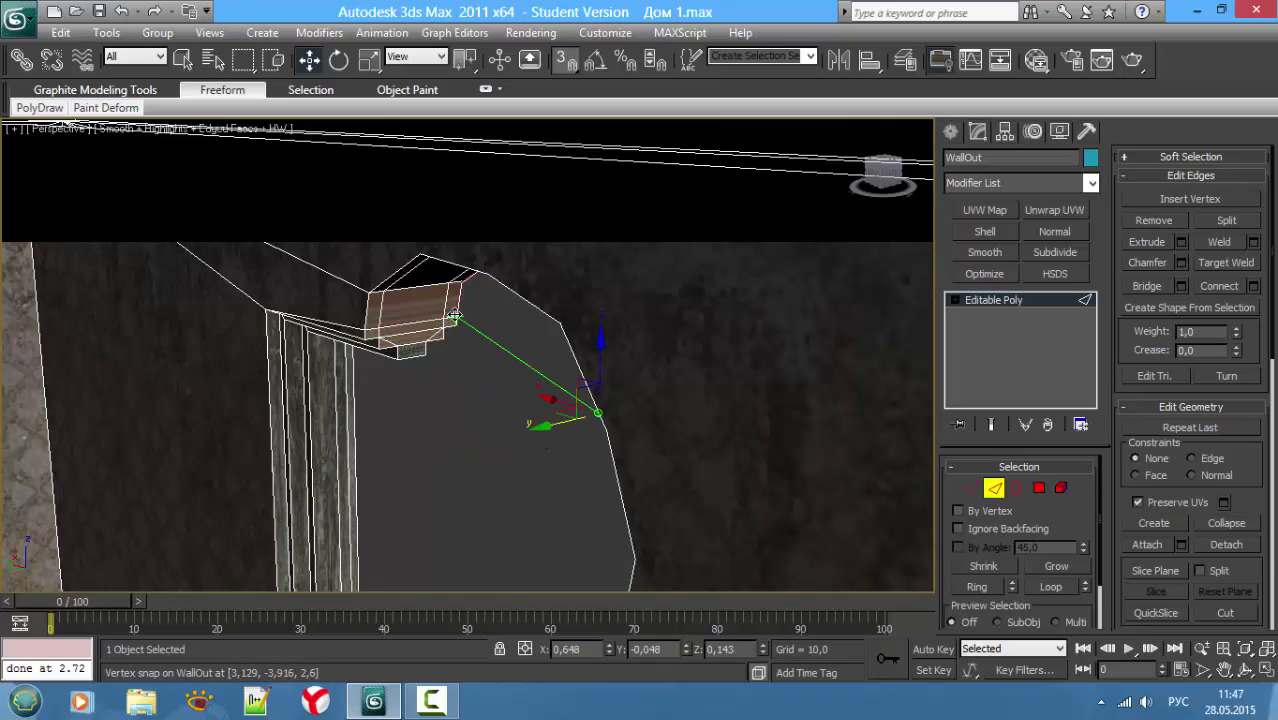
mouse_move(540, 420)
middle_mouse_down("alt")
mouse_move(370, 335)
mouse_move(352, 390)
middle_mouse_up("alt")
Step: Weld the vertices around the arch, then the arch and door-frame vertices
key("F3")
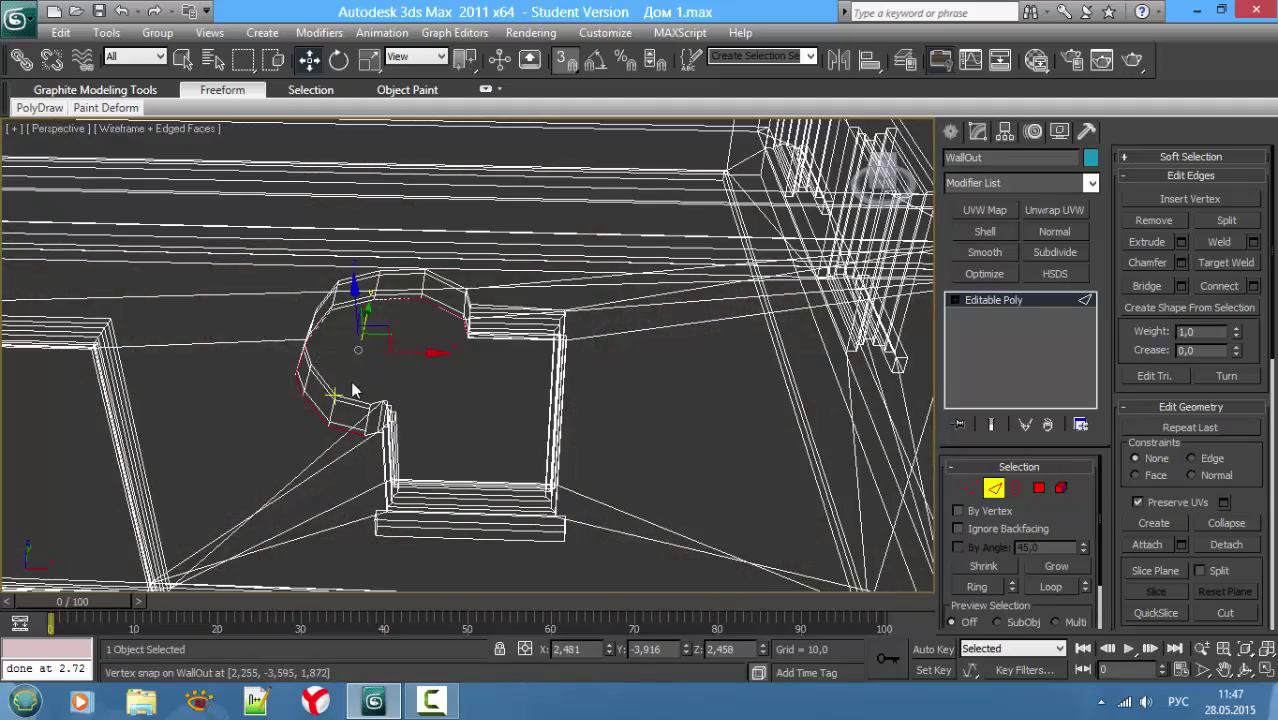
key("1")
left_click_drag(239, 240, 488, 463)
left_click(1220, 219)
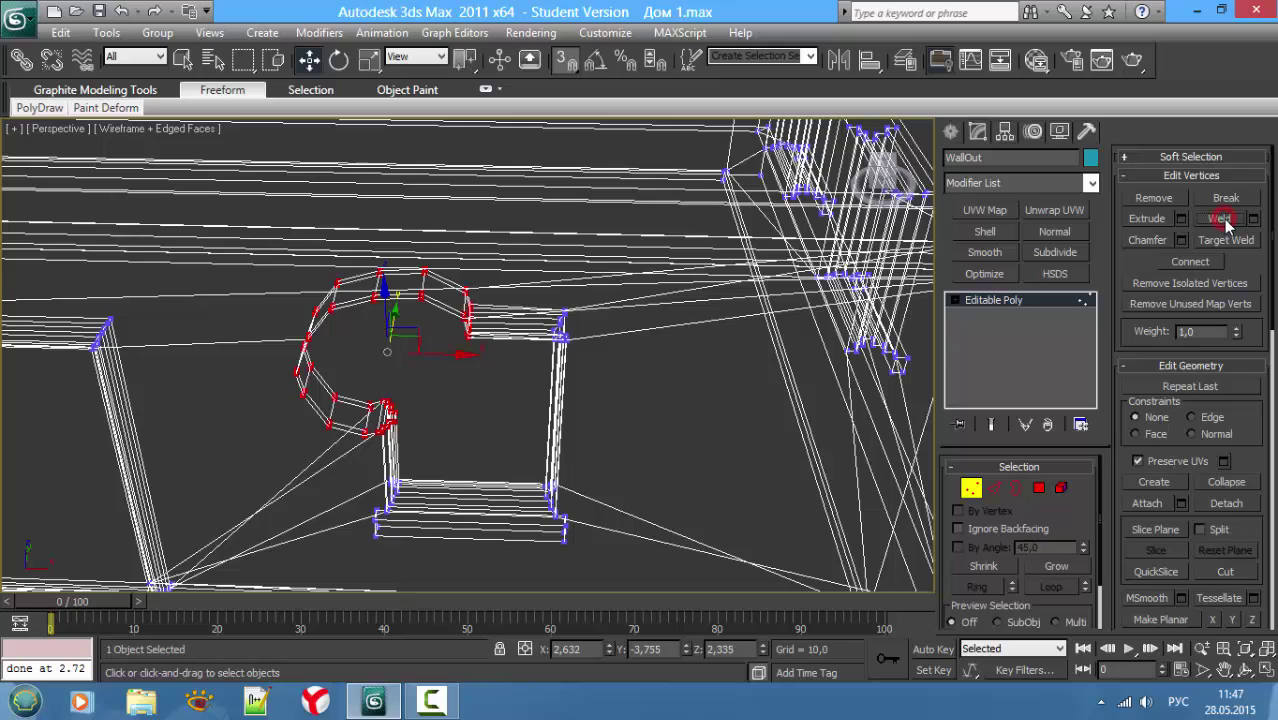
key("F3")
key("F3")
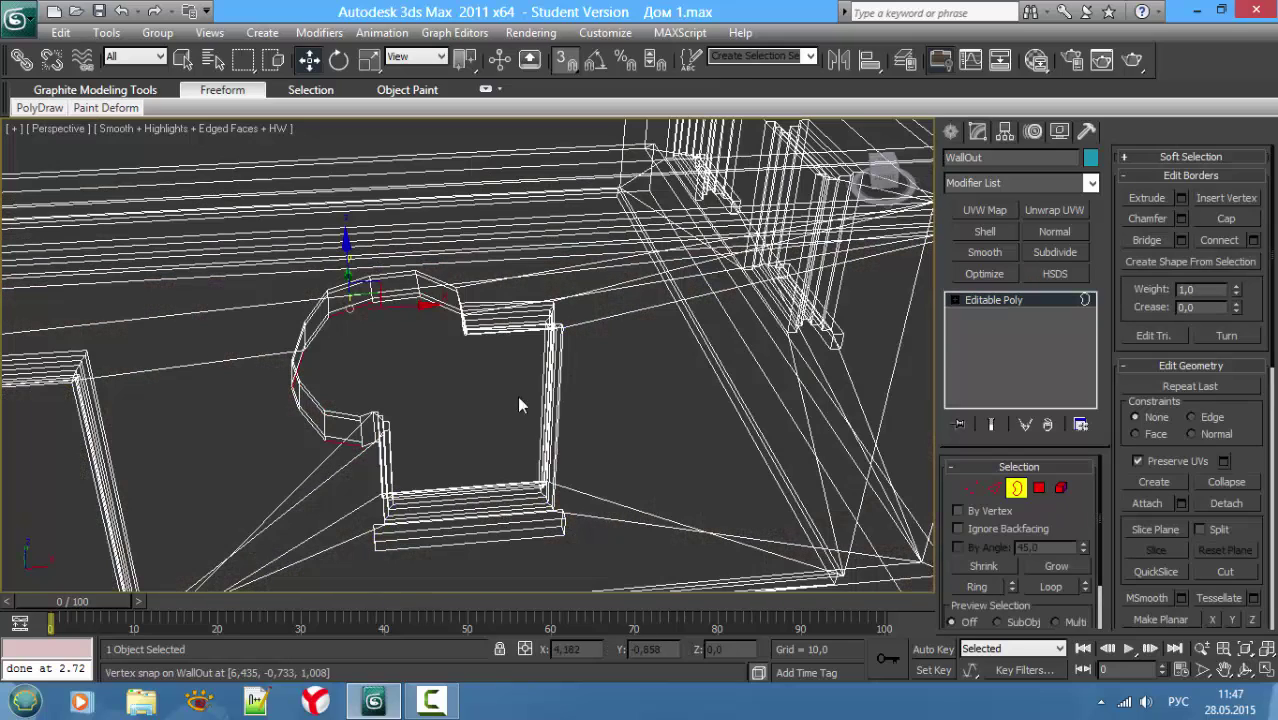
left_click_drag(516, 405, 591, 453)
key("F3")
key("F3")
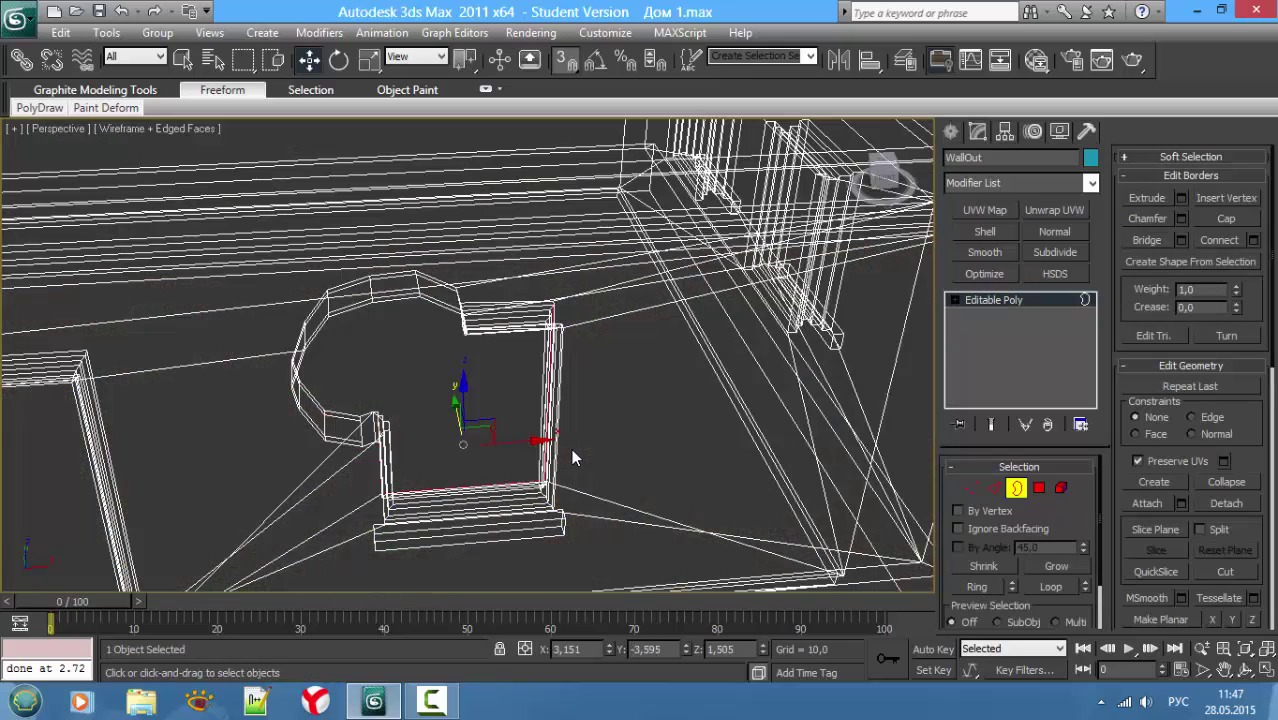
key("1")
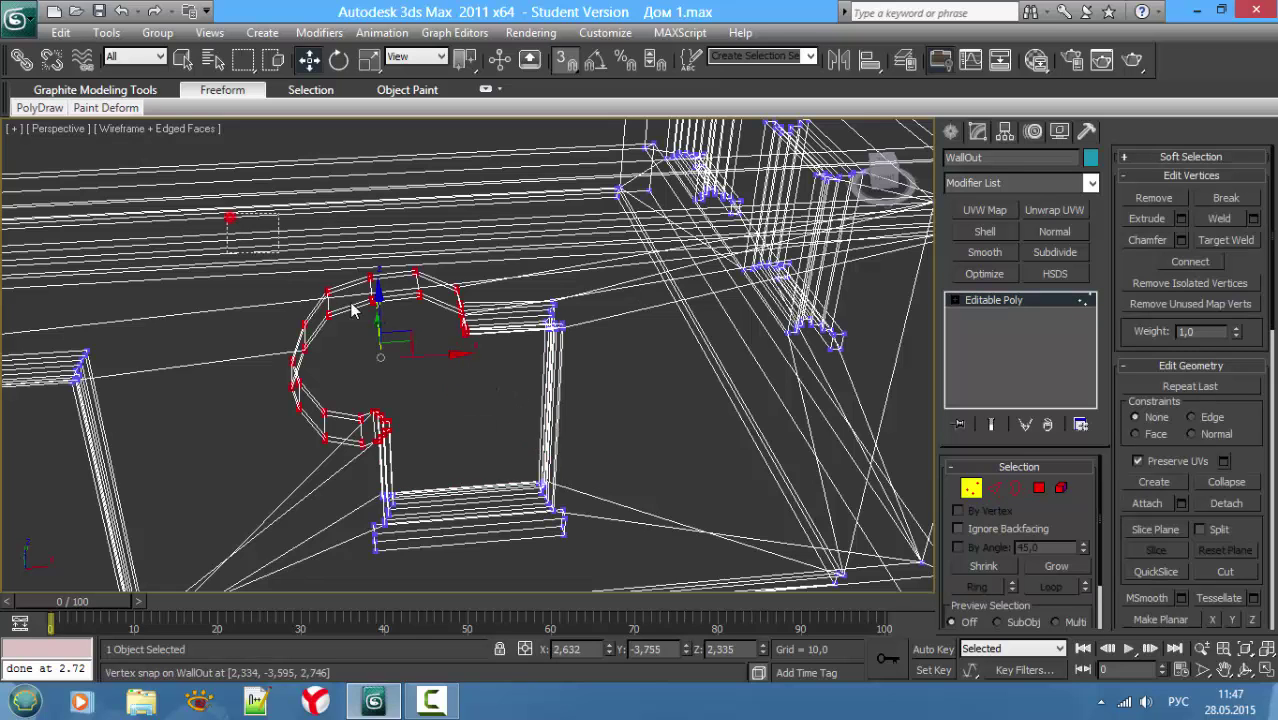
left_click_drag(352, 311, 608, 572)
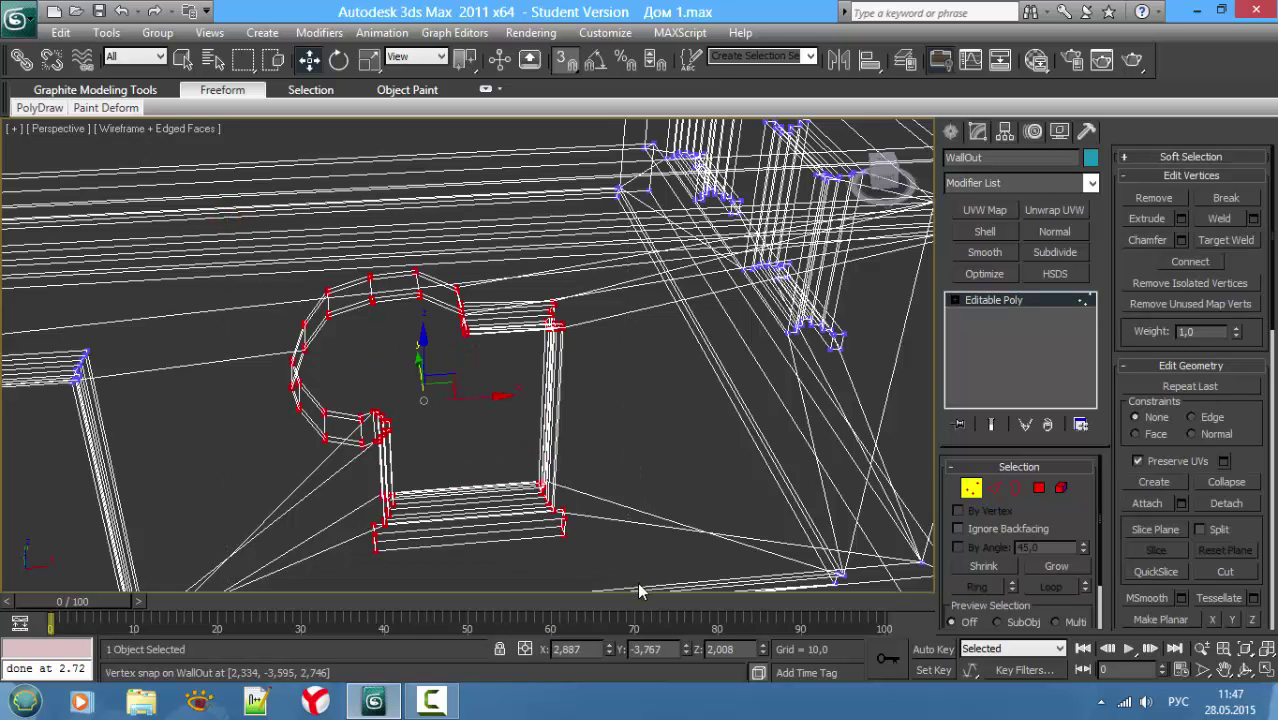
left_click(1220, 222)
Step: Check the remaining open borders and zoom to the border beside the door
key("3")
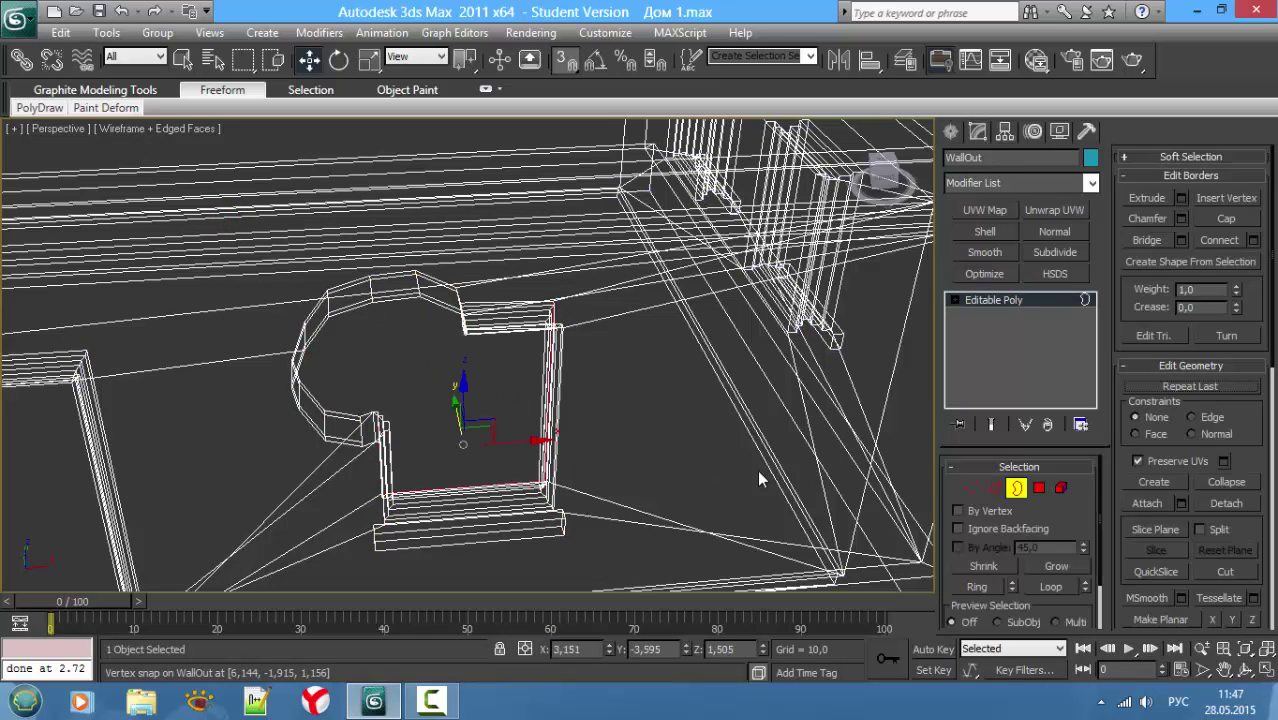
left_click(757, 470)
key("ctrl+i")
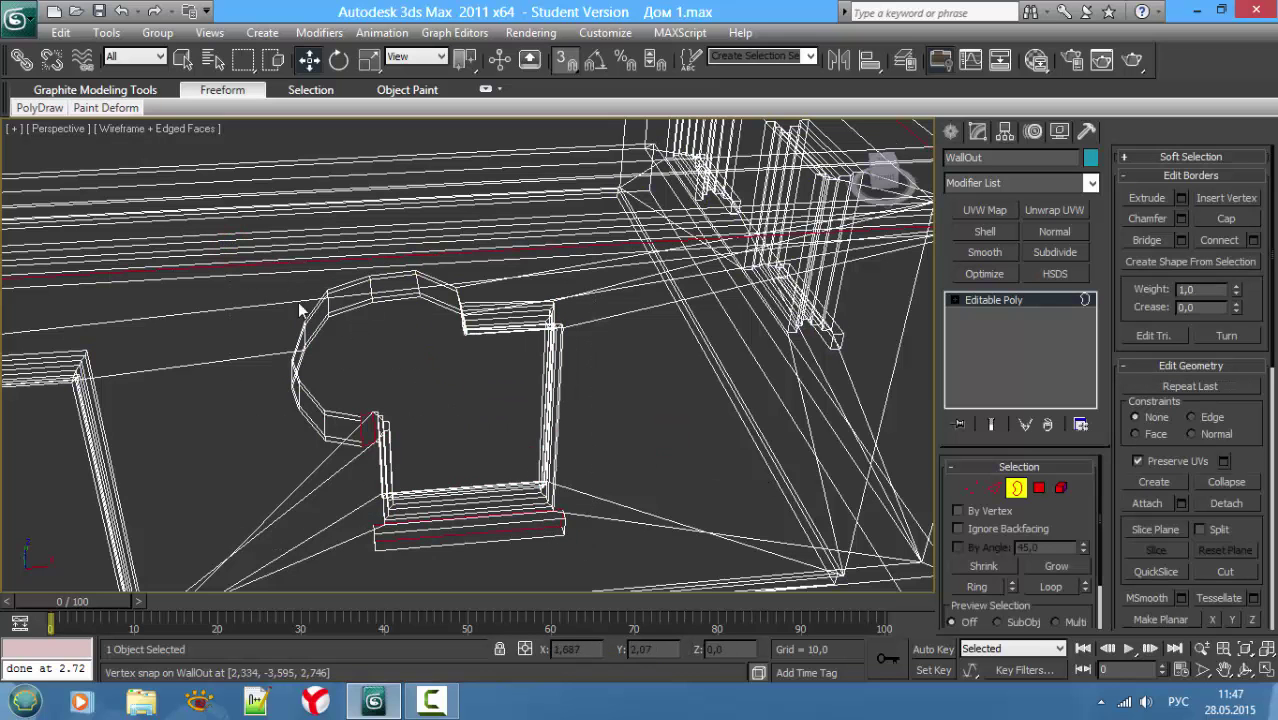
left_click(450, 412)
left_click(364, 424)
key("F3")
key("z")
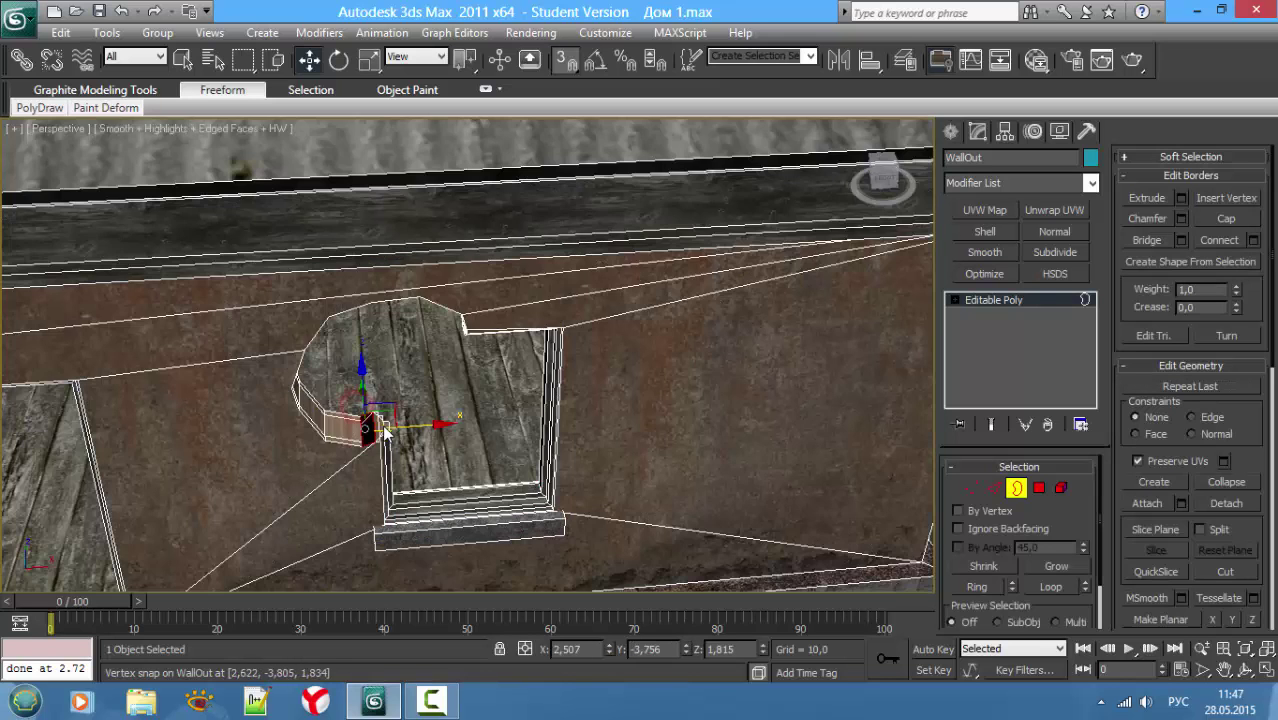
middle_click_drag(385, 424, 450, 414, "alt")
Step: Snap the short edge at the wall top down onto the door frame
key("2")
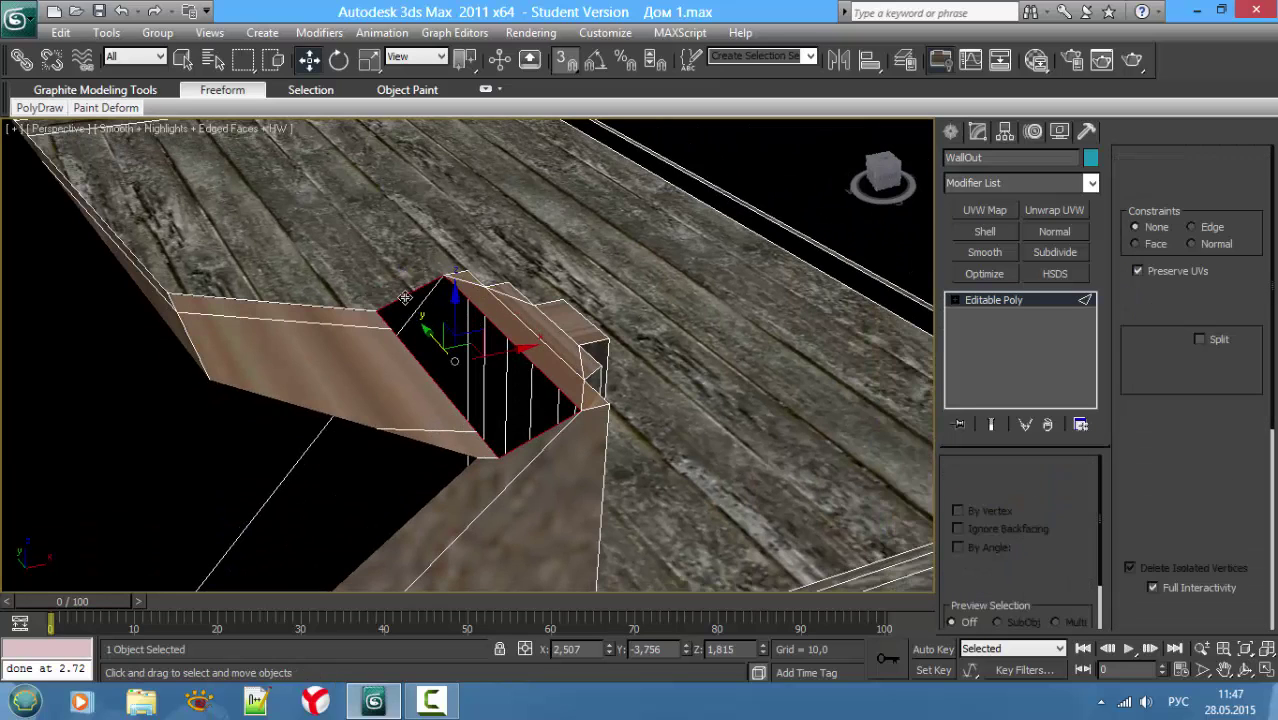
left_click(396, 290)
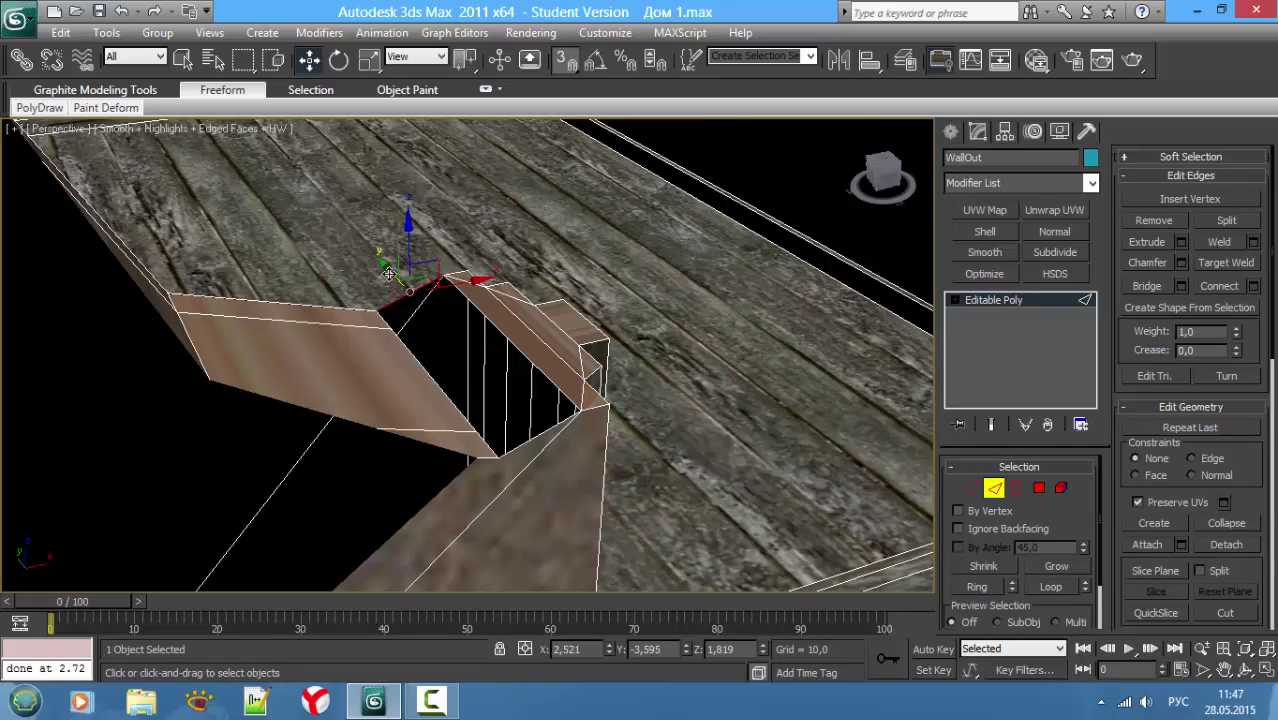
mouse_move(389, 274)
left_mouse_down()
mouse_move(432, 413)
mouse_move(471, 358)
mouse_move(496, 388)
left_mouse_up()
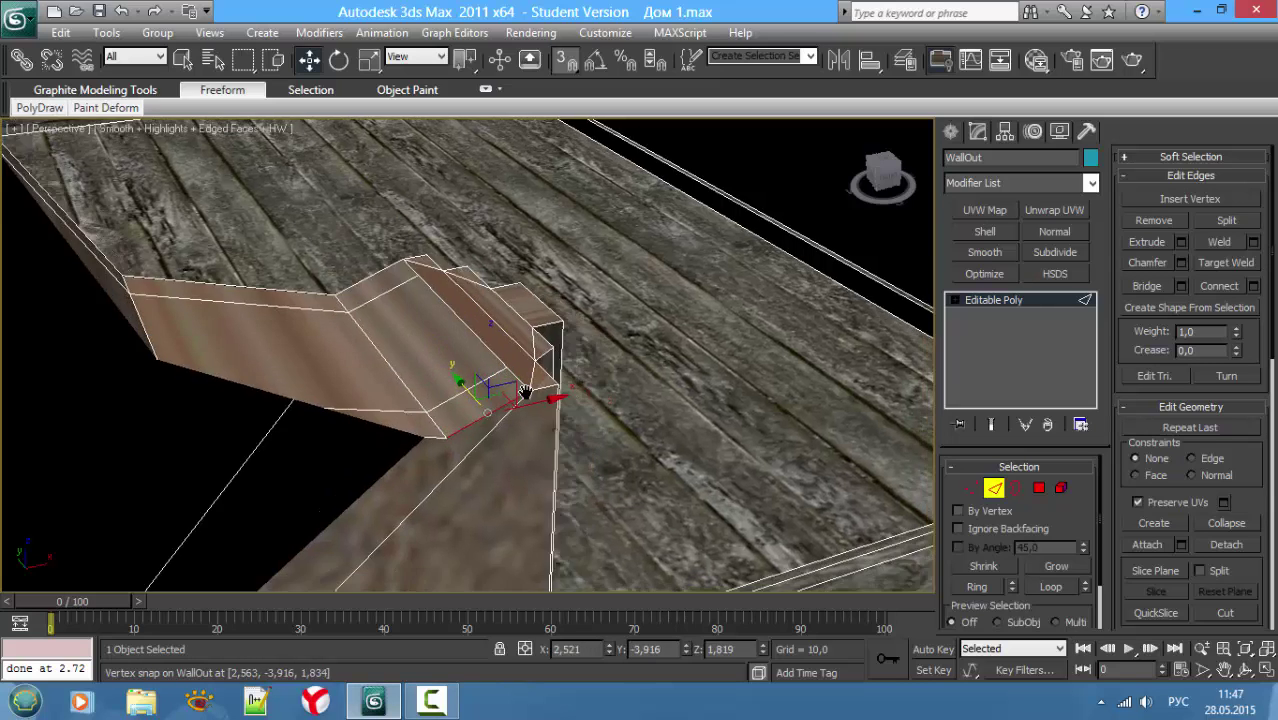
mouse_move(496, 388)
middle_mouse_down("alt")
mouse_move(595, 400)
mouse_move(613, 377)
mouse_move(573, 377)
middle_mouse_up("alt")
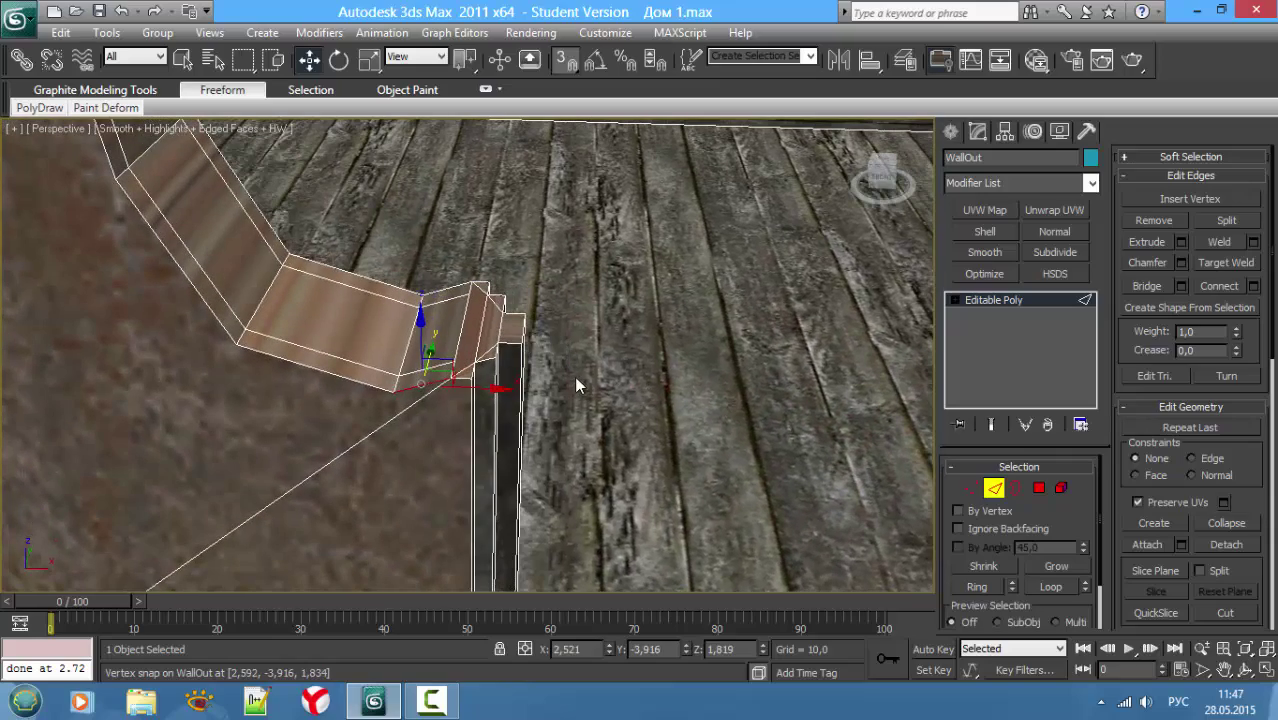
scroll(581, 383, "down", 3)
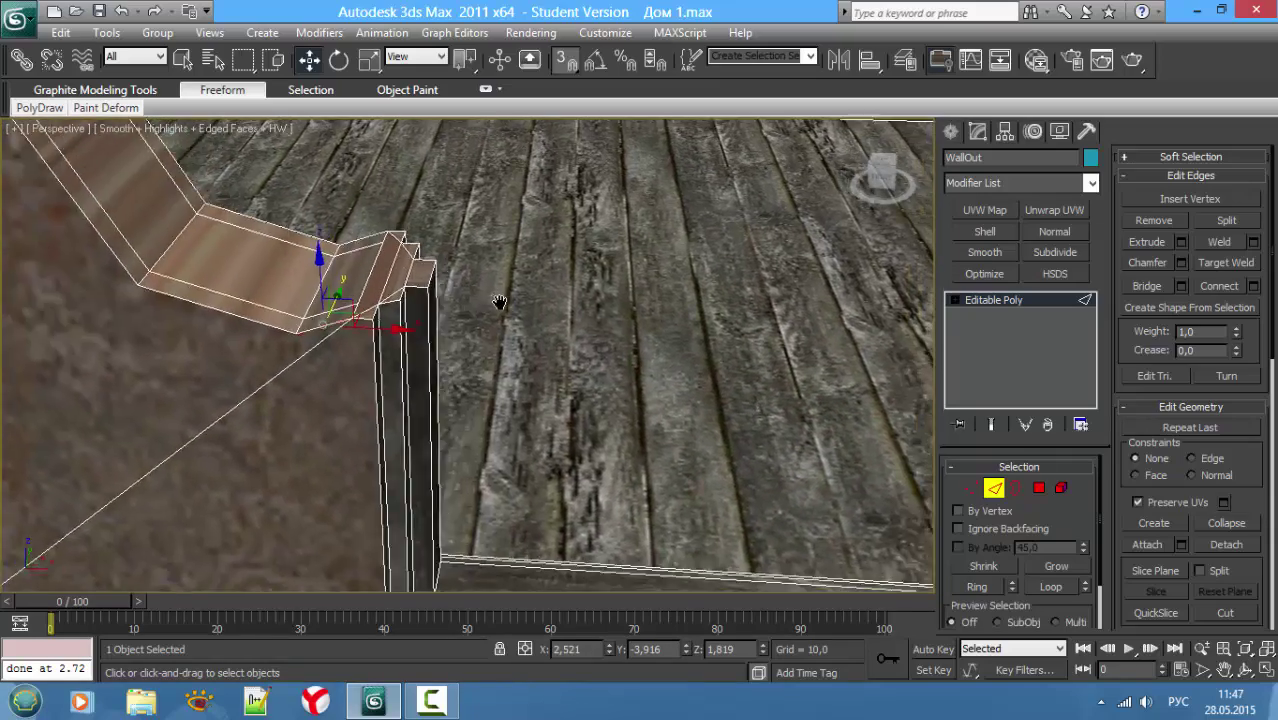
scroll(524, 311, "down", 3)
Step: Move a vertex onto the neighbouring vertex cluster and weld it
key("1")
scroll(435, 320, "down", 2)
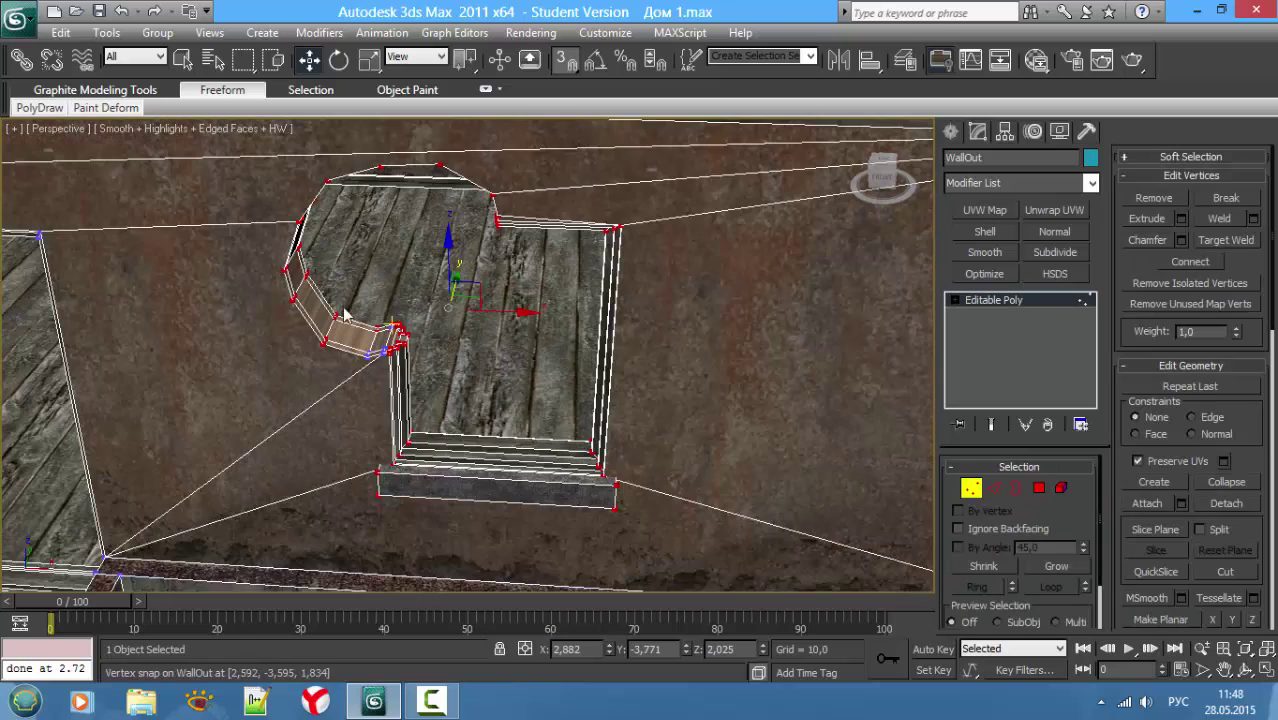
left_click_drag(427, 402, 378, 322)
left_click(1226, 240)
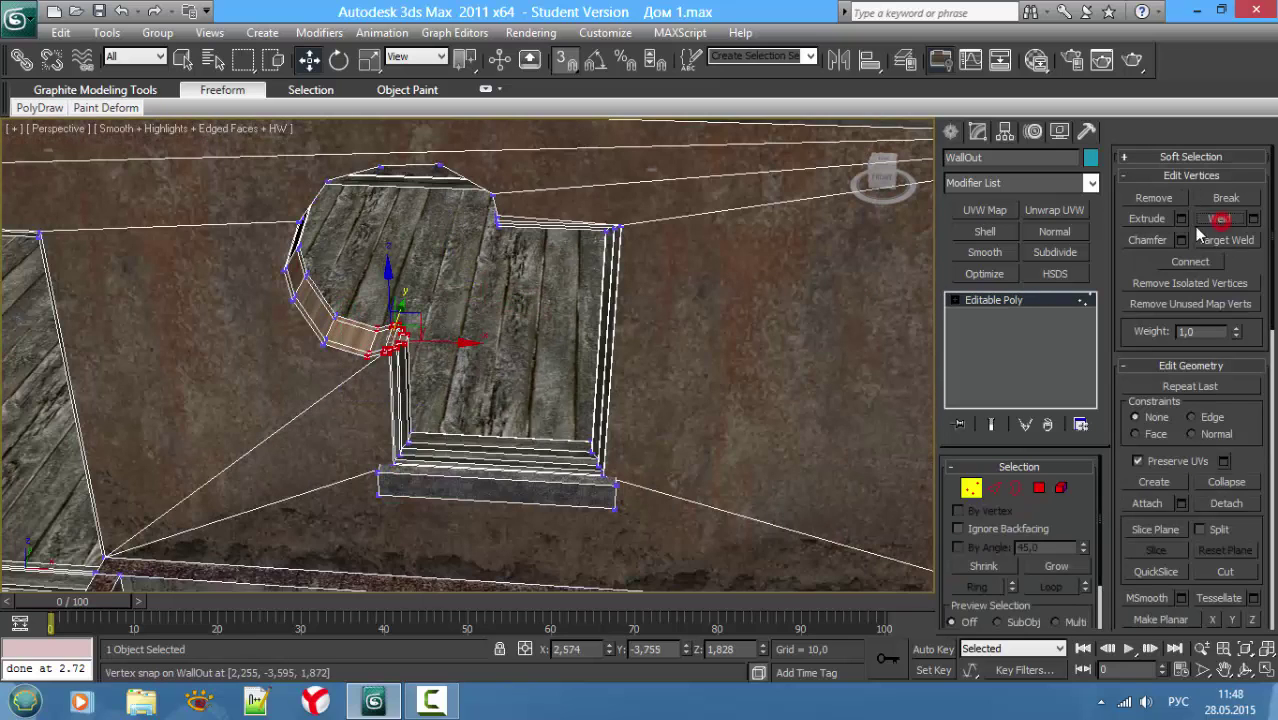
Step: Check the open borders around the opening, including the step's bottom border
key("3")
left_click_drag(200, 203, 390, 350)
key("F3")
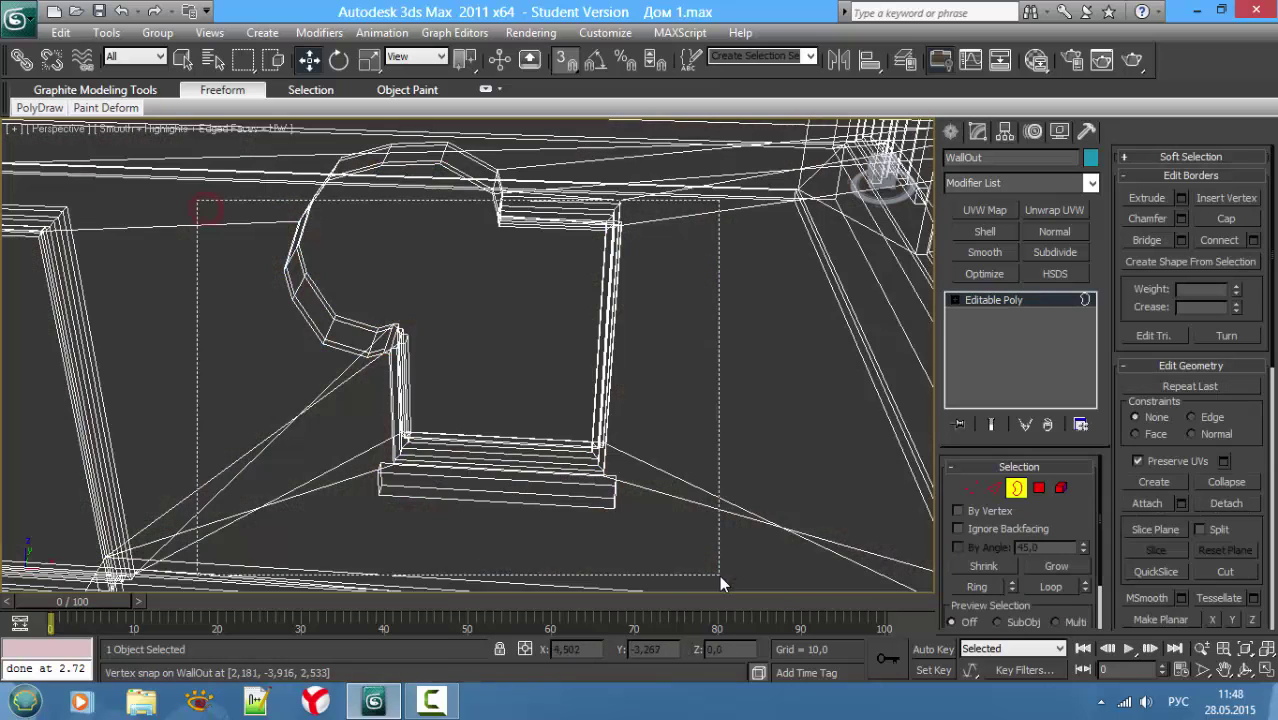
left_click(647, 509)
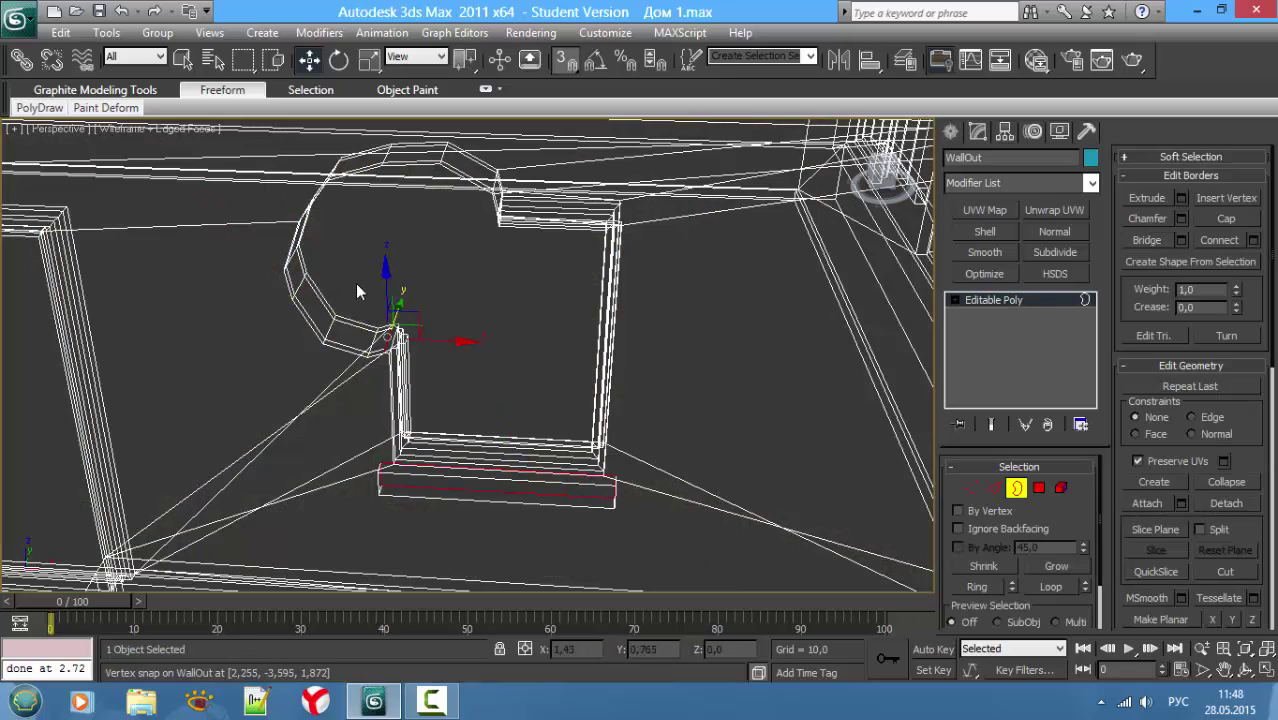
scroll(448, 382, "up", 5)
key("F3")
mouse_move(448, 382)
middle_mouse_down()
mouse_move(496, 381)
mouse_move(508, 360)
mouse_move(594, 398)
middle_mouse_up()
Step: Snap the wall corner vertices onto the arch's vertex with vertex snap on
left_click_drag(571, 365, 526, 307)
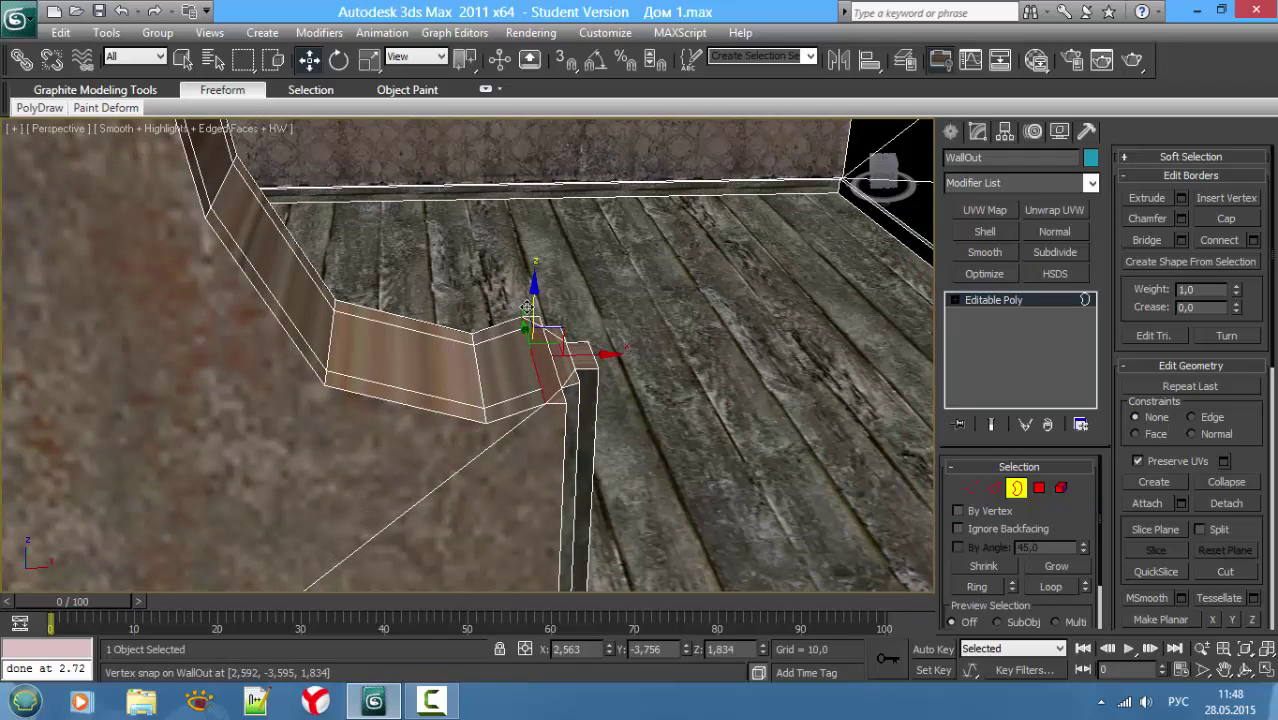
mouse_move(549, 314)
middle_mouse_down("alt")
mouse_move(531, 403)
mouse_move(563, 404)
mouse_move(556, 389)
middle_mouse_up("alt")
key("1")
left_click(529, 408)
key("F3")
key("s")
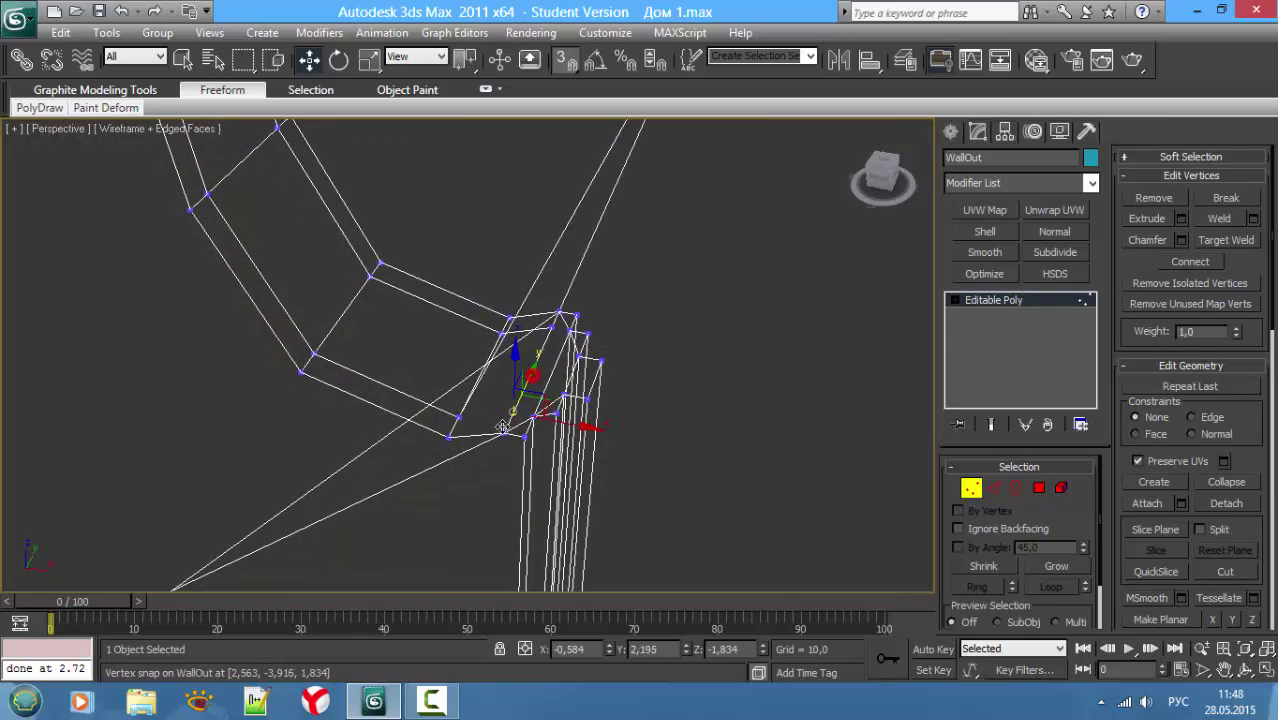
mouse_move(527, 378)
left_mouse_down()
mouse_move(578, 306)
mouse_move(467, 306)
mouse_move(677, 515)
left_mouse_up()
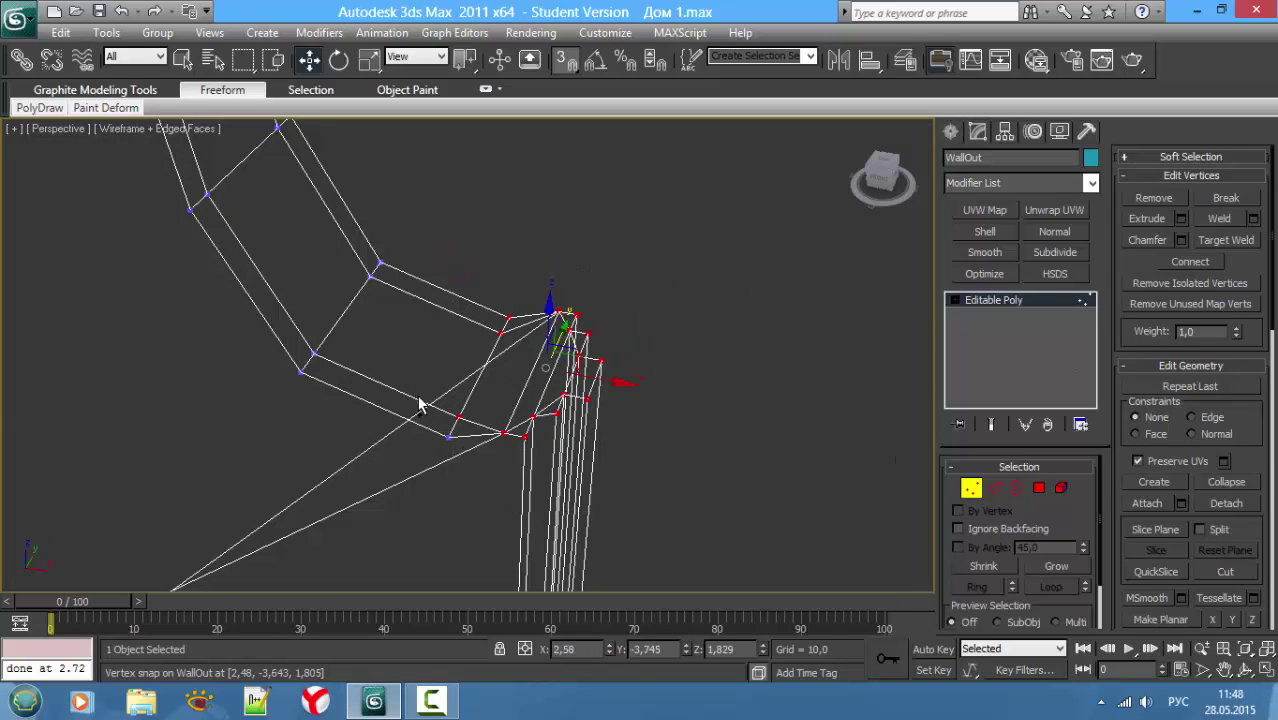
left_click_drag(420, 404, 445, 425)
key("F3")
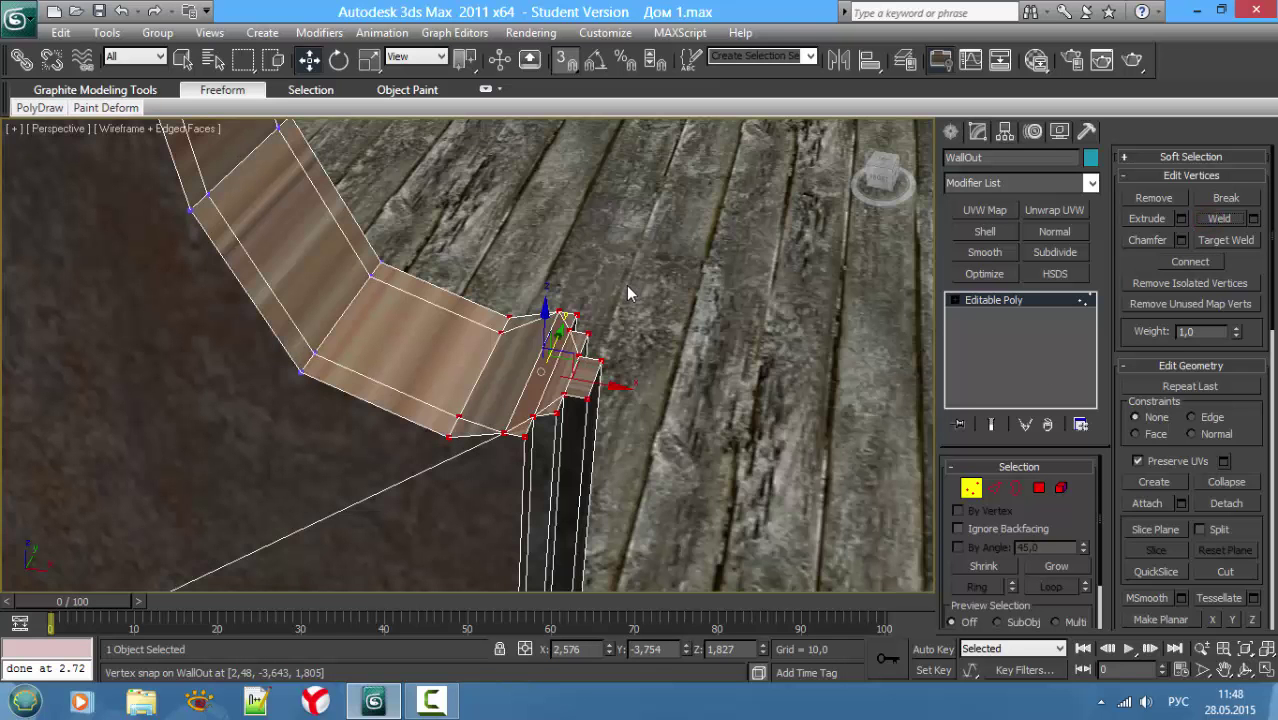
Step: Verify that only the sill's border remains open, then restore the face-edge display
key("3")
middle_click_drag(639, 305, 450, 250, "alt")
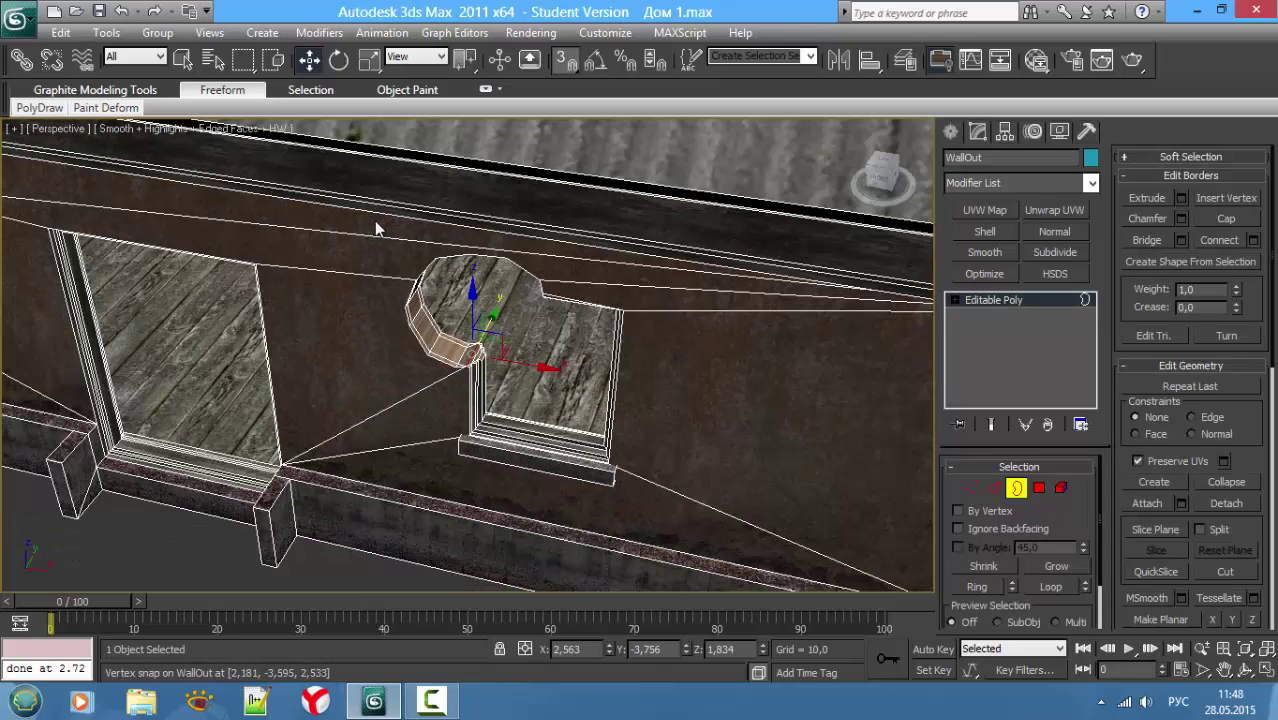
left_click_drag(378, 232, 668, 531)
key("F3")
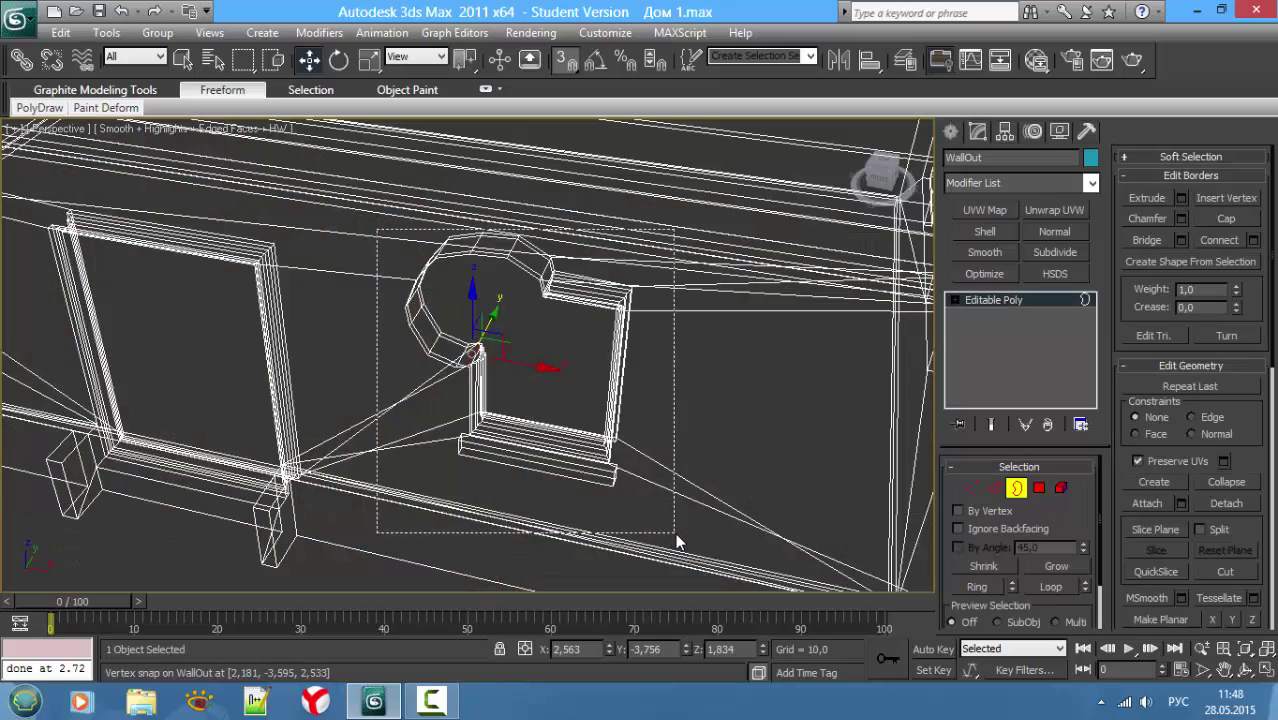
left_click(608, 482)
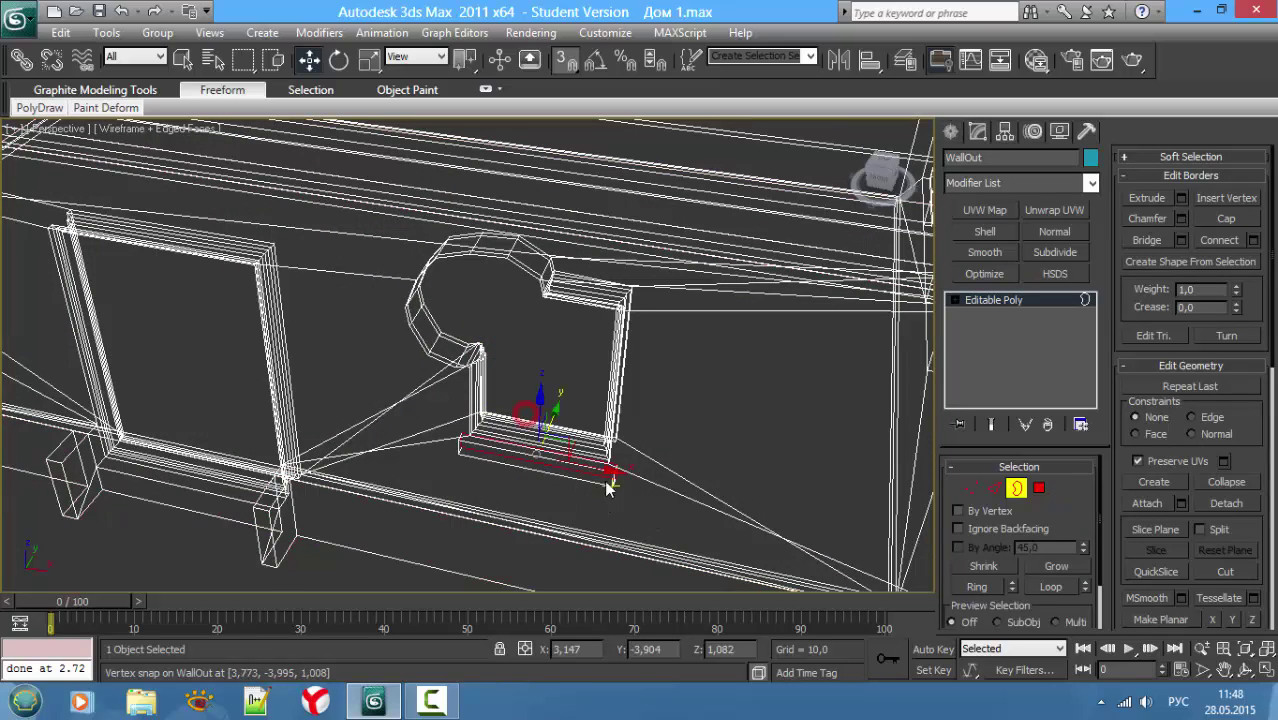
left_click(707, 399)
key("F3")
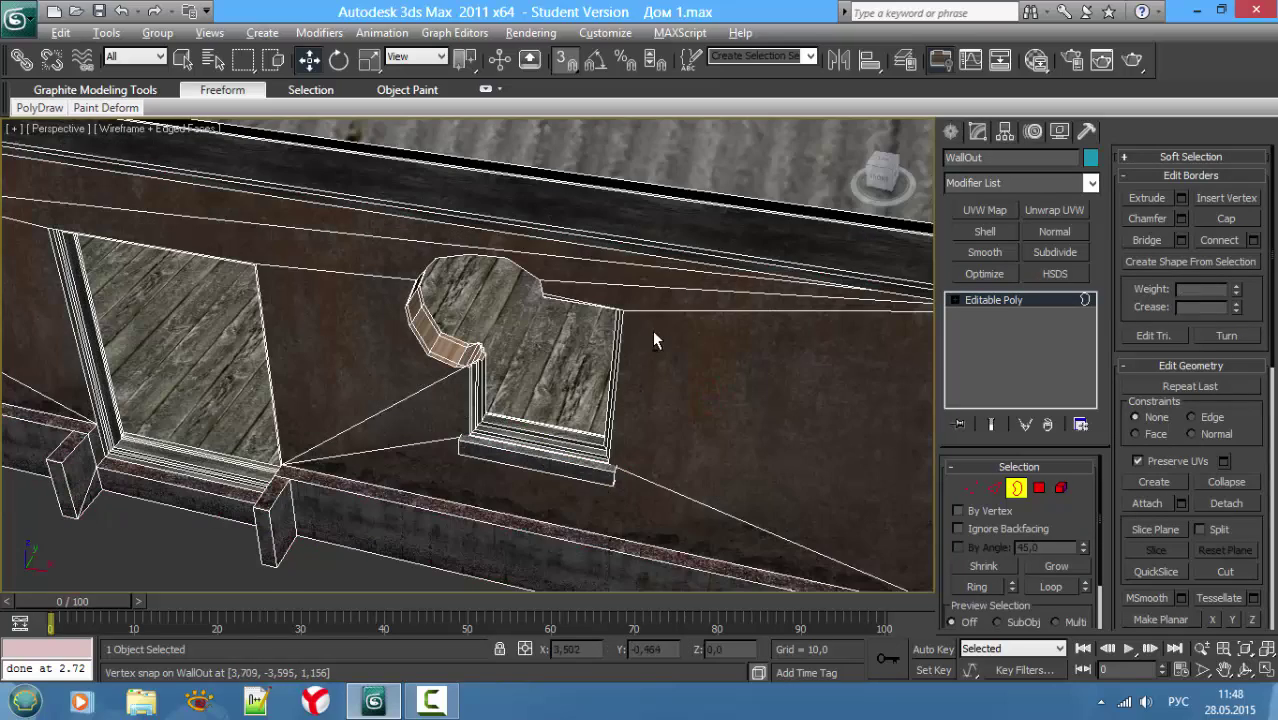
key("F3")
key("F4")
mouse_move(637, 276)
middle_mouse_down()
mouse_move(802, 300)
mouse_move(779, 343)
mouse_move(872, 337)
mouse_move(830, 291)
mouse_move(733, 351)
mouse_move(665, 362)
mouse_move(650, 400)
middle_mouse_up()
key("F4")
key("F4")
Step: In Polygon mode with edged faces shown, select the lower polygons of the curved arch reveal
left_click(431, 700)
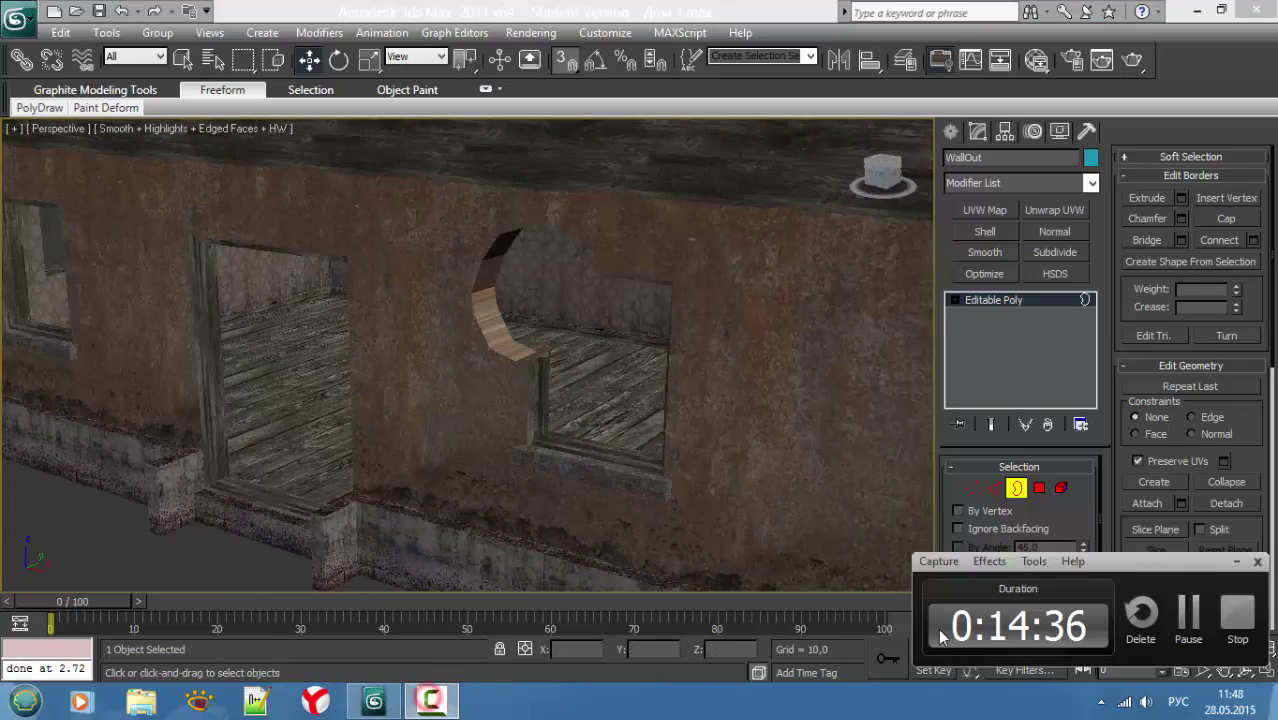
left_click(1188, 613)
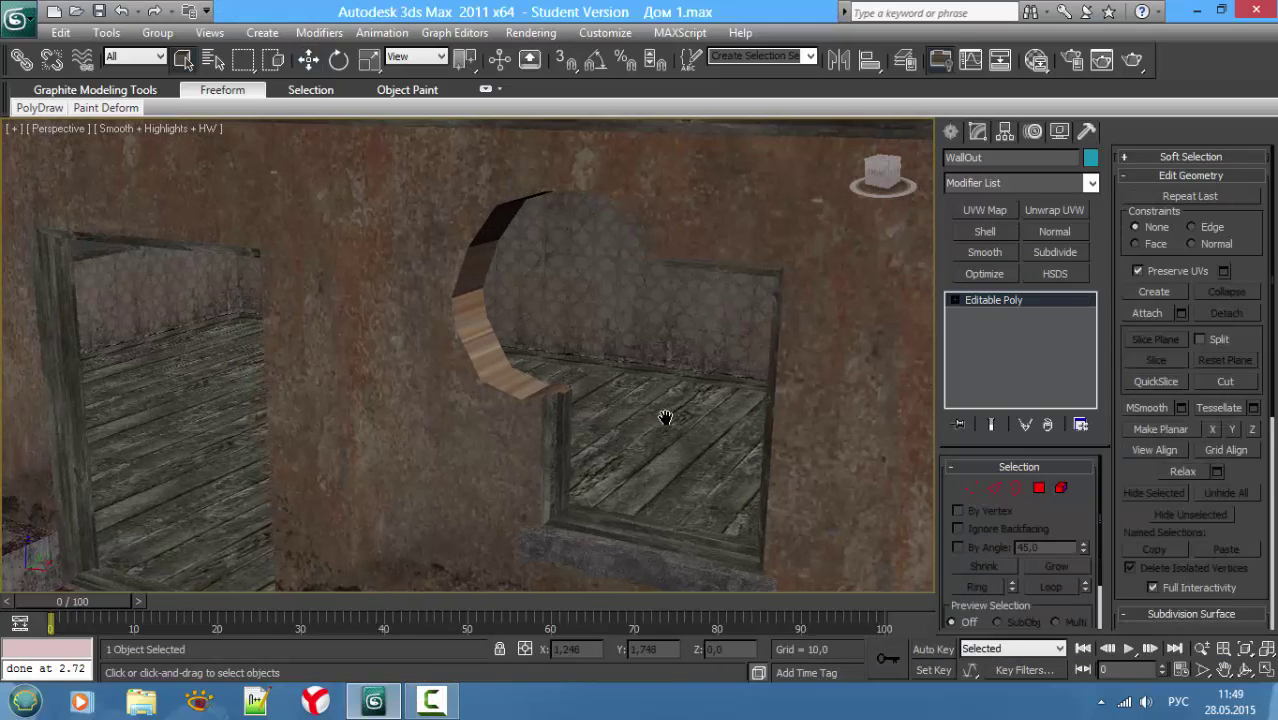
key("F4")
key("4")
middle_click_drag(663, 418, 588, 428, "alt")
left_click(556, 400)
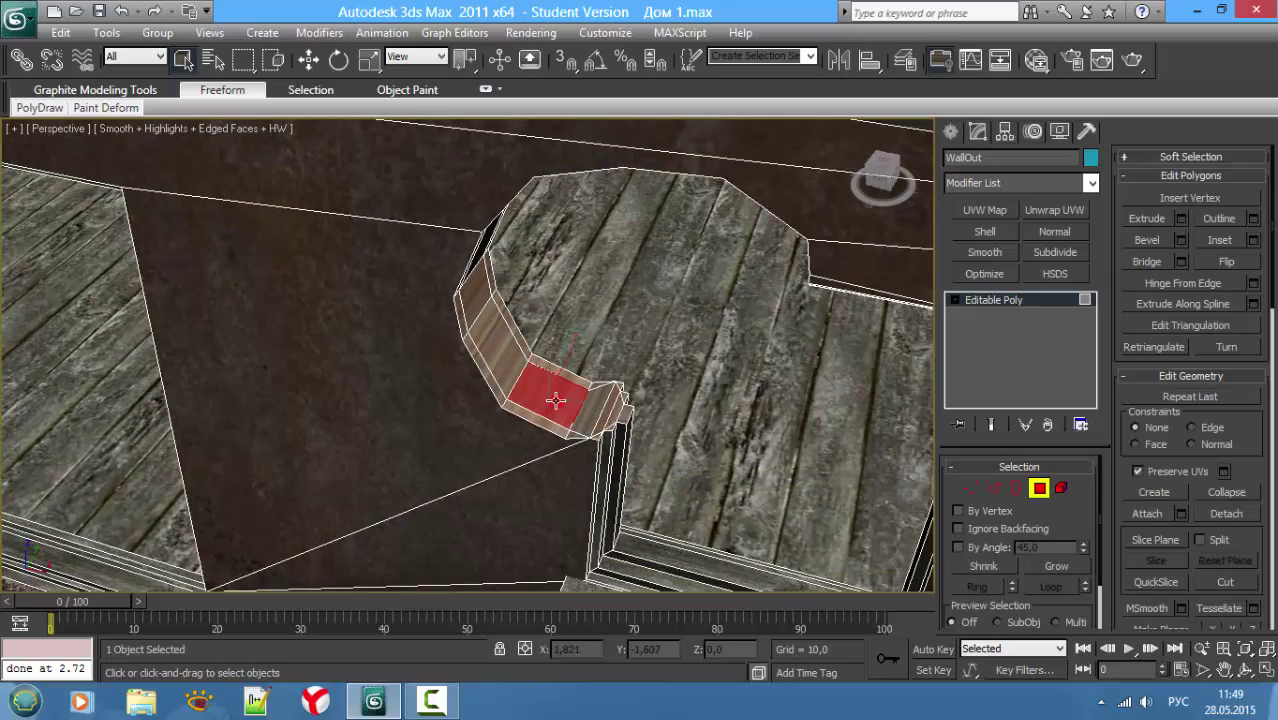
left_click(486, 344, "ctrl")
left_click(474, 295, "ctrl")
Step: Add the upper reveal polygons up to the arch top and drop the floor polygon
mouse_move(469, 238)
middle_mouse_down("alt")
mouse_move(422, 194)
mouse_move(453, 216)
mouse_move(500, 190)
mouse_move(505, 166)
mouse_move(562, 158)
middle_mouse_up("alt")
left_click(484, 216, "ctrl")
left_click(505, 166, "ctrl")
left_click(562, 158, "ctrl")
left_click(627, 142, "ctrl")
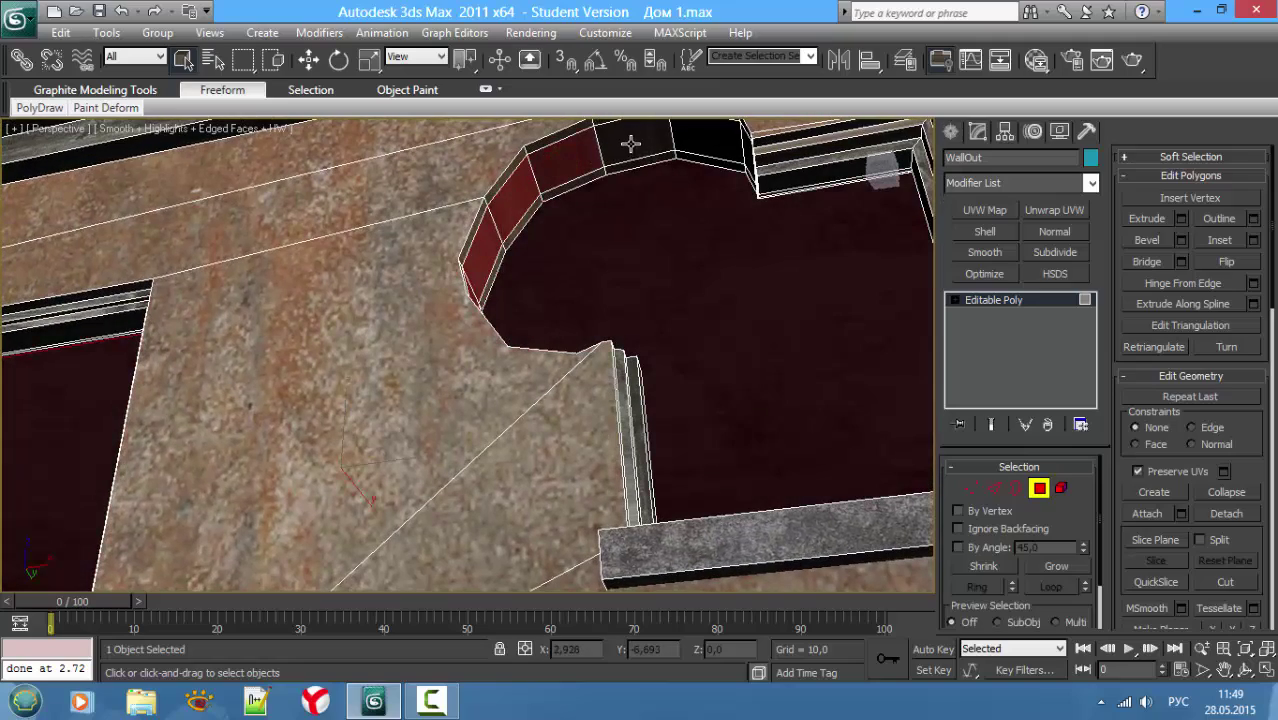
left_click(686, 141, "ctrl")
left_click(696, 271, "alt")
Step: Non-uniformly scale the selected reveal strip down to a thin line, about 14% width
mouse_move(737, 249)
middle_mouse_down("alt")
mouse_move(856, 306)
mouse_move(818, 260)
middle_mouse_up("alt")
middle_click_drag(716, 174, 610, 229, "alt")
left_click(371, 63)
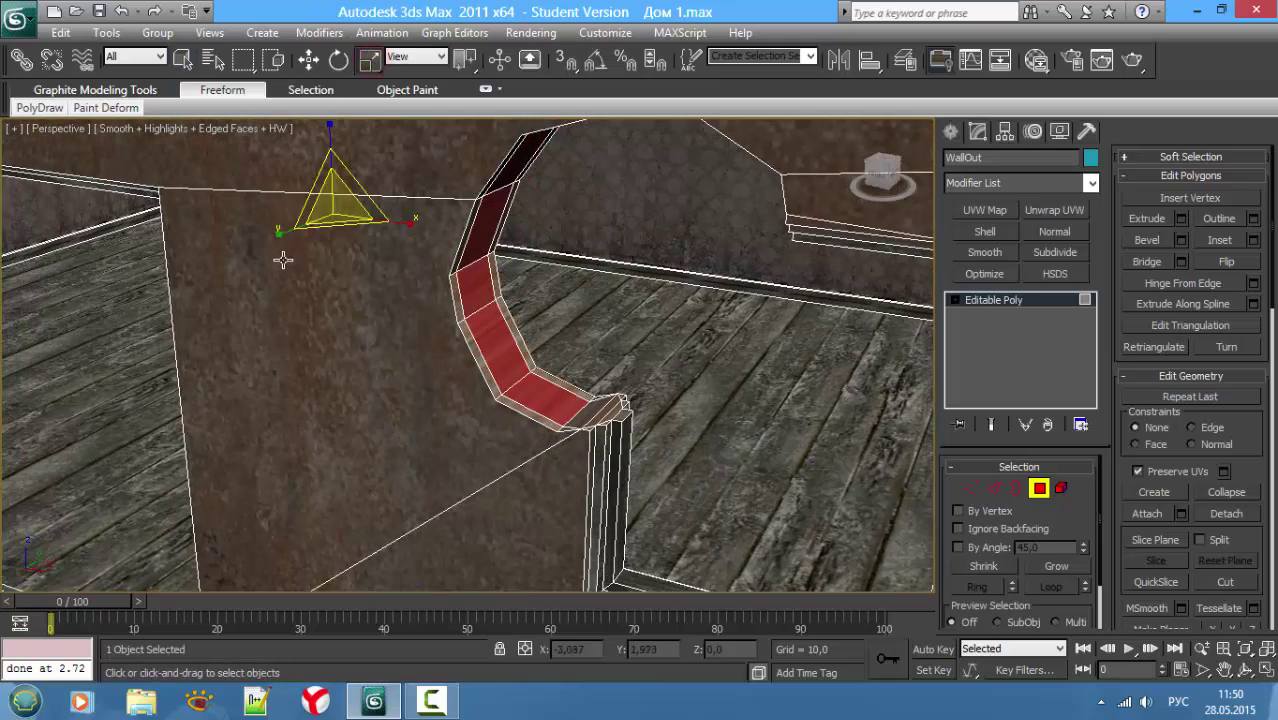
left_click_drag(283, 238, 307, 372)
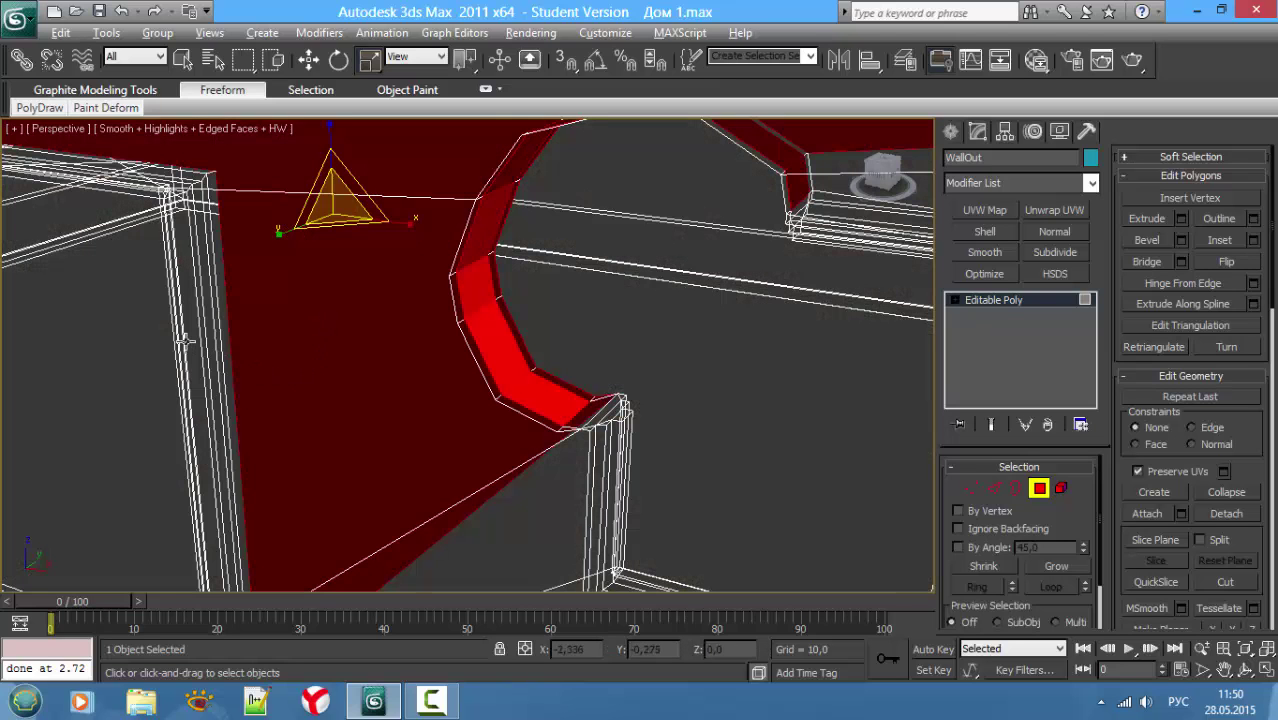
middle_click_drag(206, 366, 280, 422, "alt")
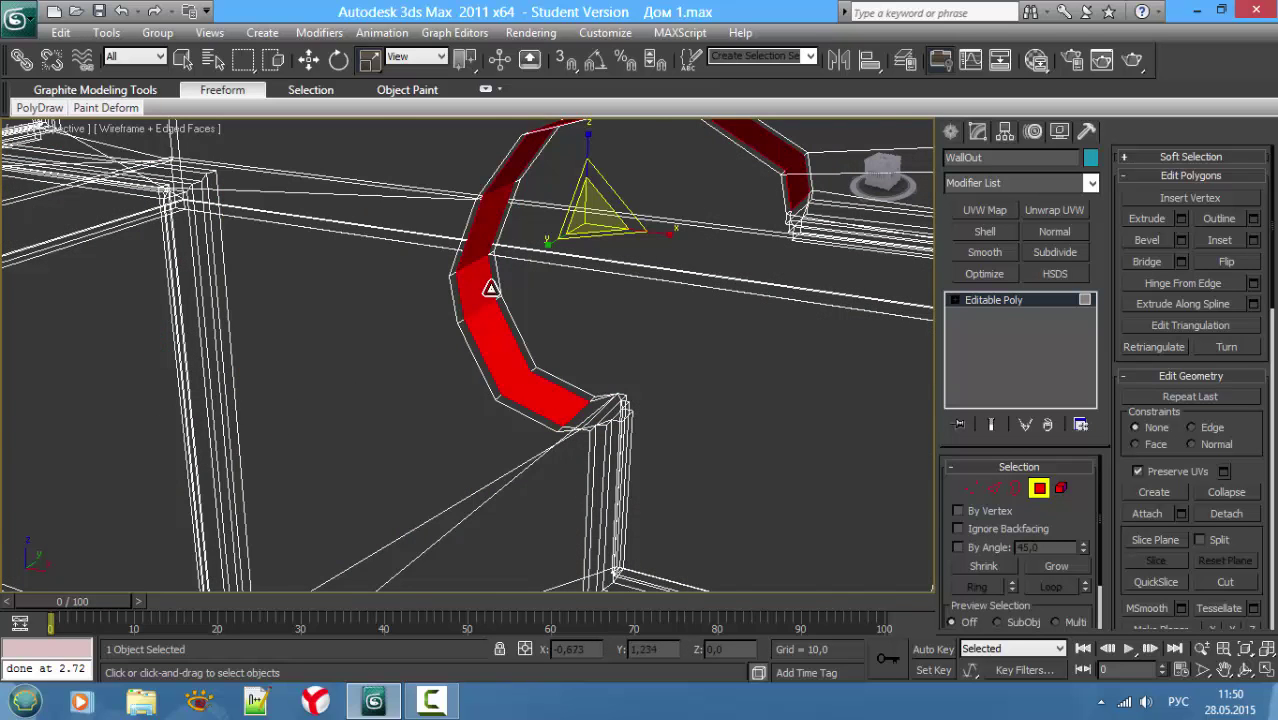
middle_click_drag(487, 285, 510, 272, "alt")
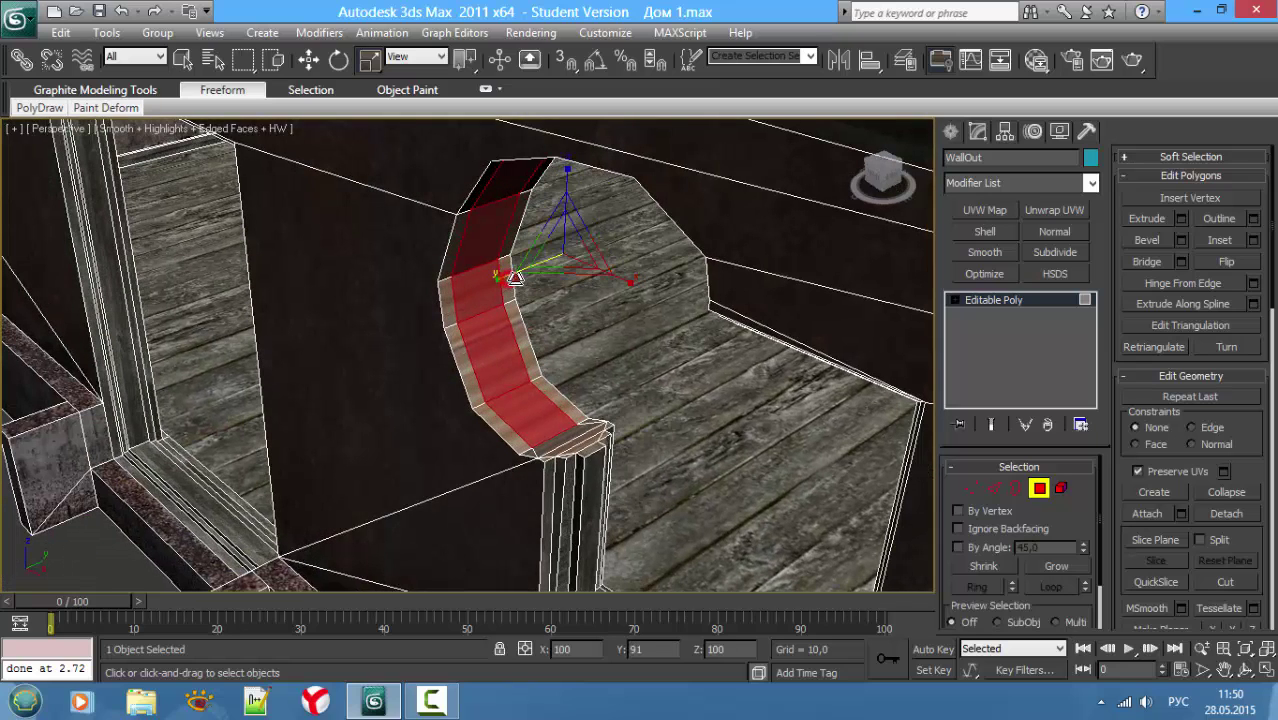
left_click_drag(513, 277, 552, 270)
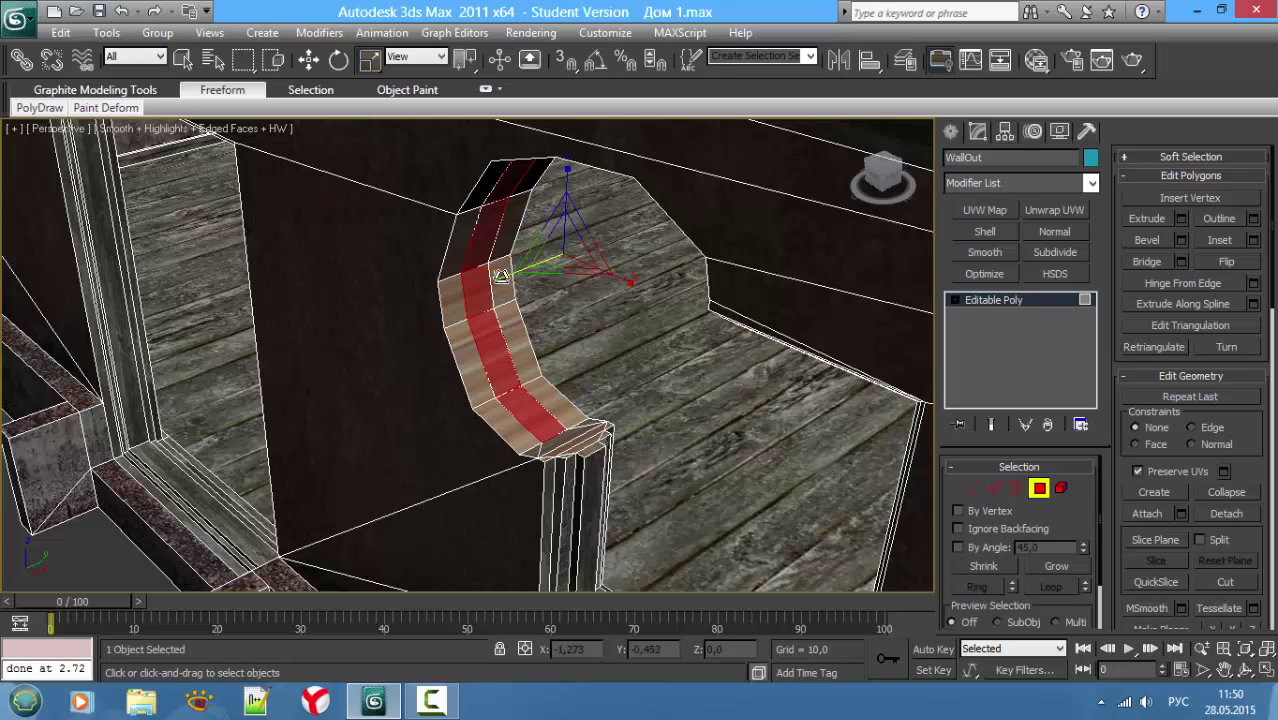
left_click_drag(501, 276, 768, 243)
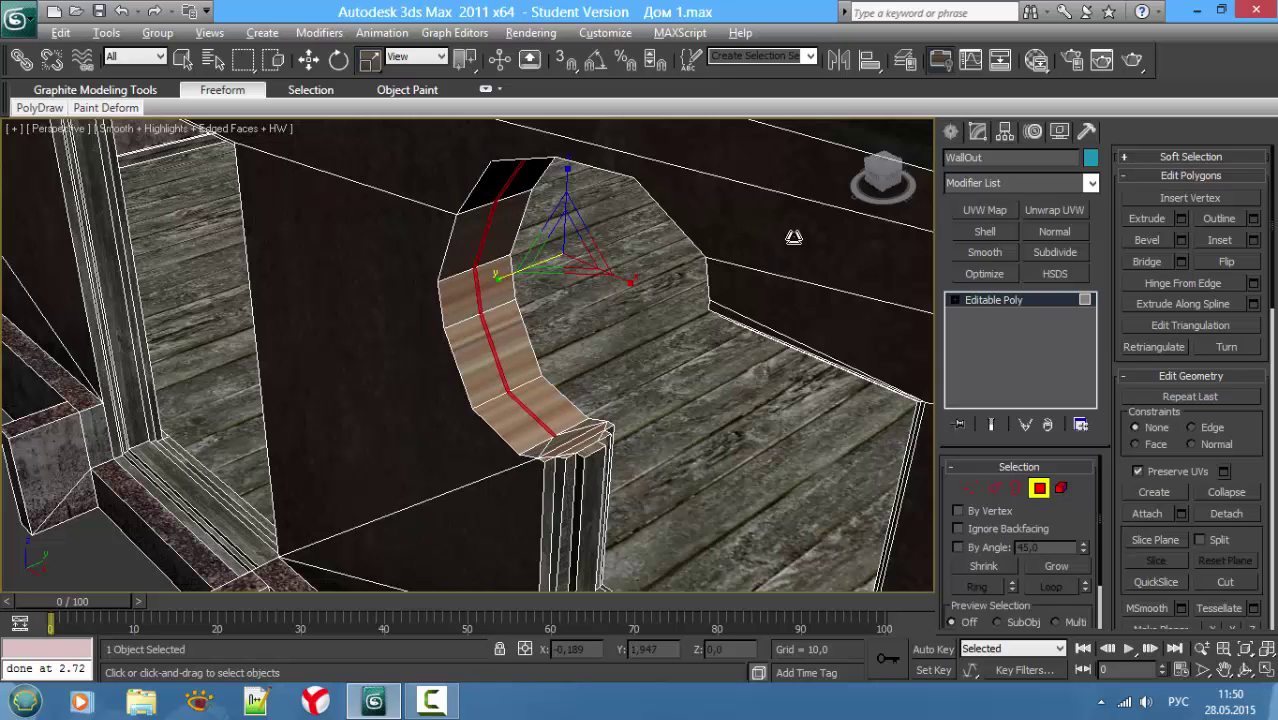
key("alt+w")
Step: In the maximized Top view, box-select the collapsed vertices of the squashed strip
right_click(365, 241)
key("alt+w")
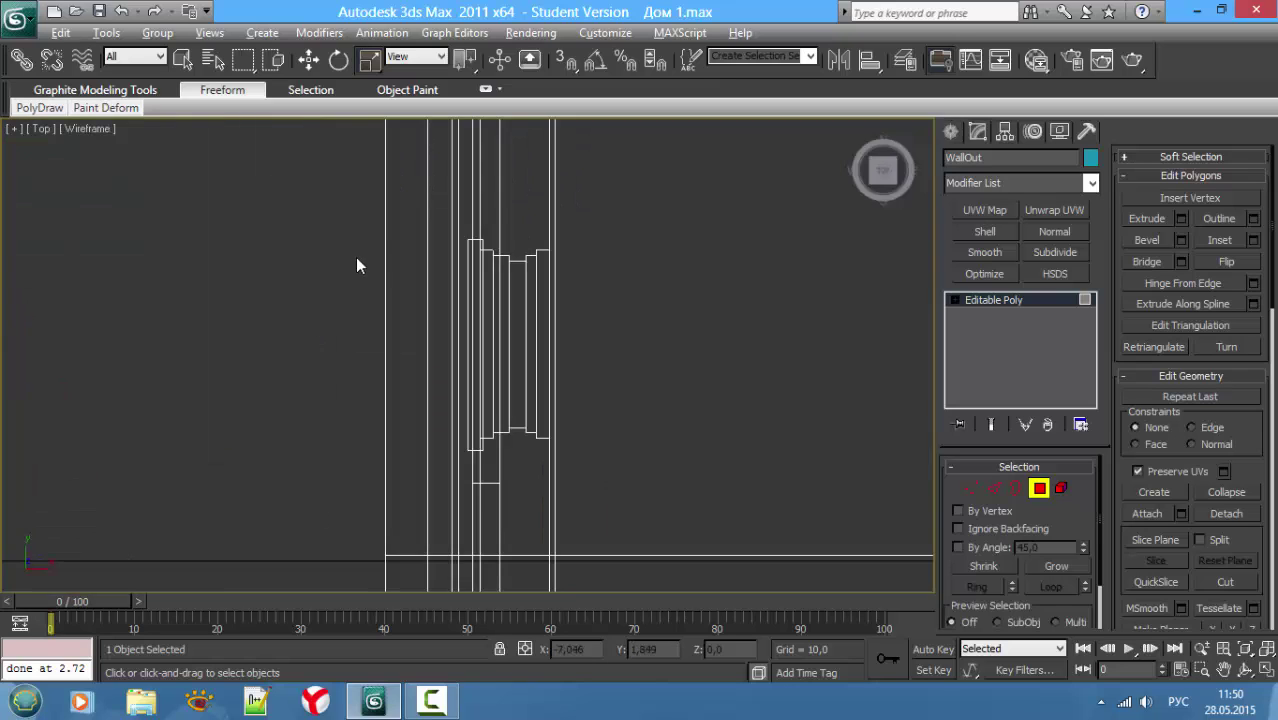
scroll(355, 257, "down", 2)
scroll(350, 180, "down", 3)
scroll(360, 204, "down", 3)
scroll(470, 318, "up", 3)
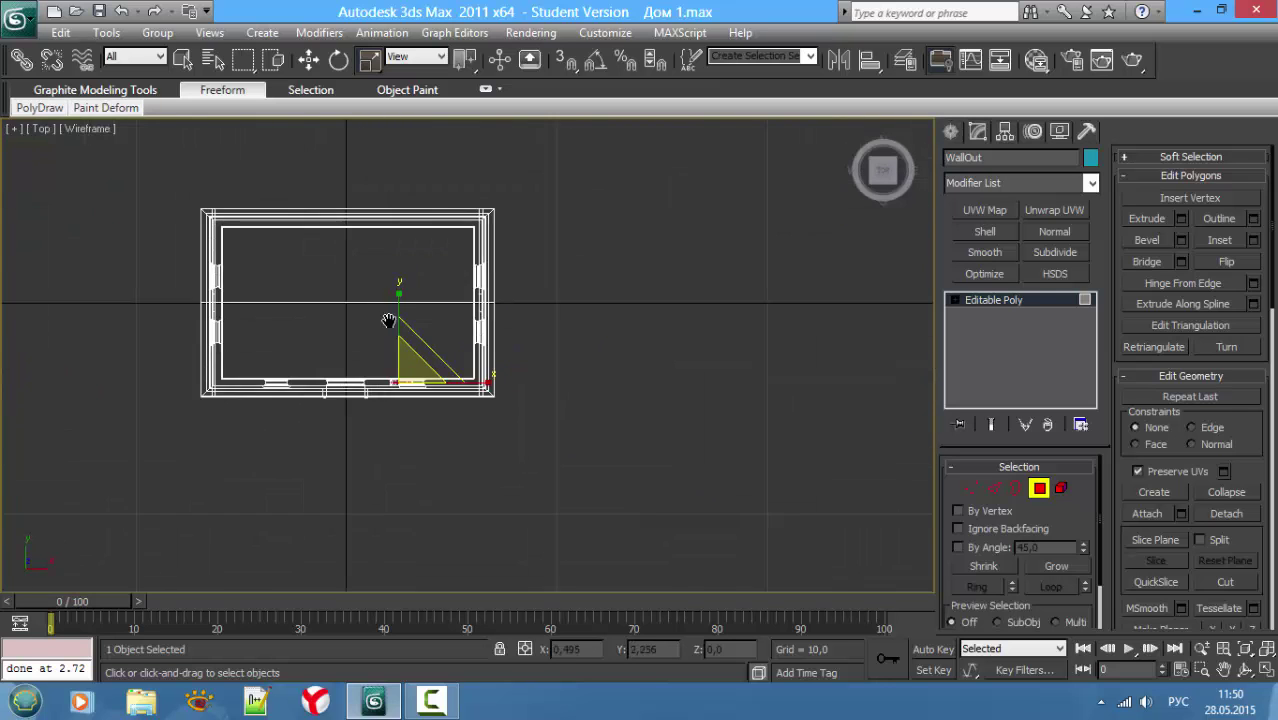
scroll(348, 371, "up", 3)
middle_click_drag(348, 371, 514, 288)
scroll(514, 288, "up", 3)
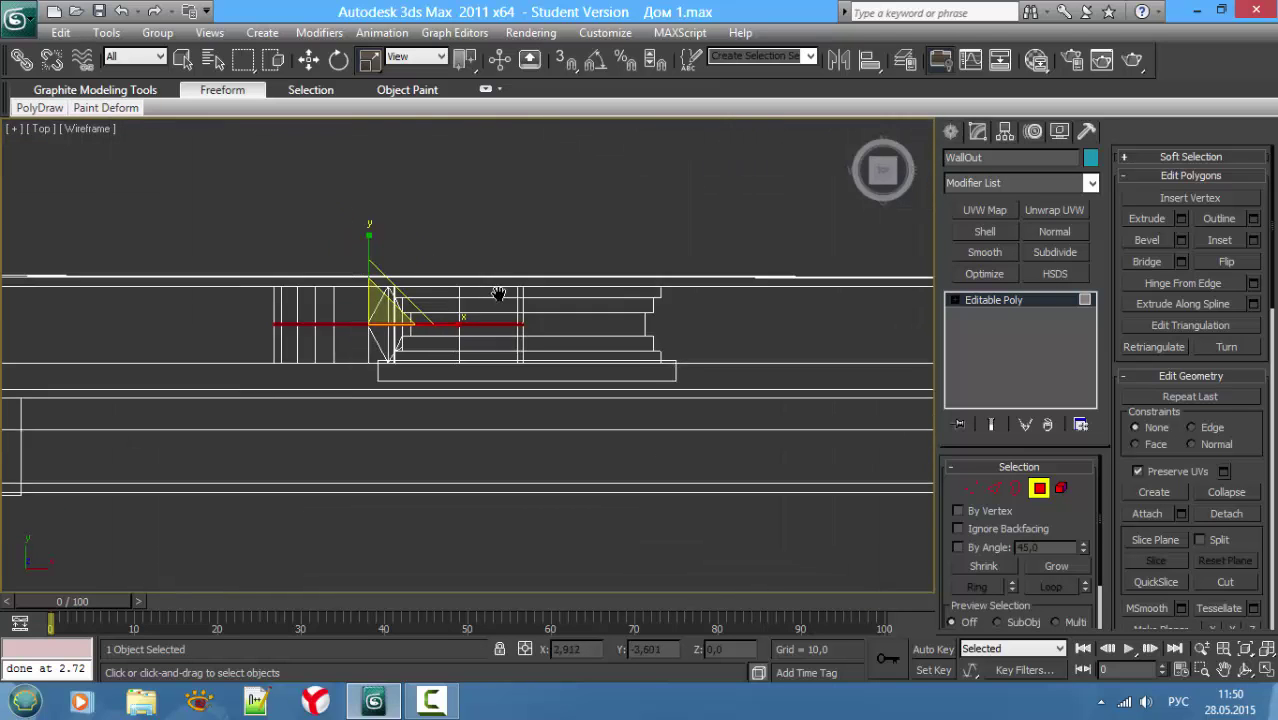
scroll(510, 300, "up", 2)
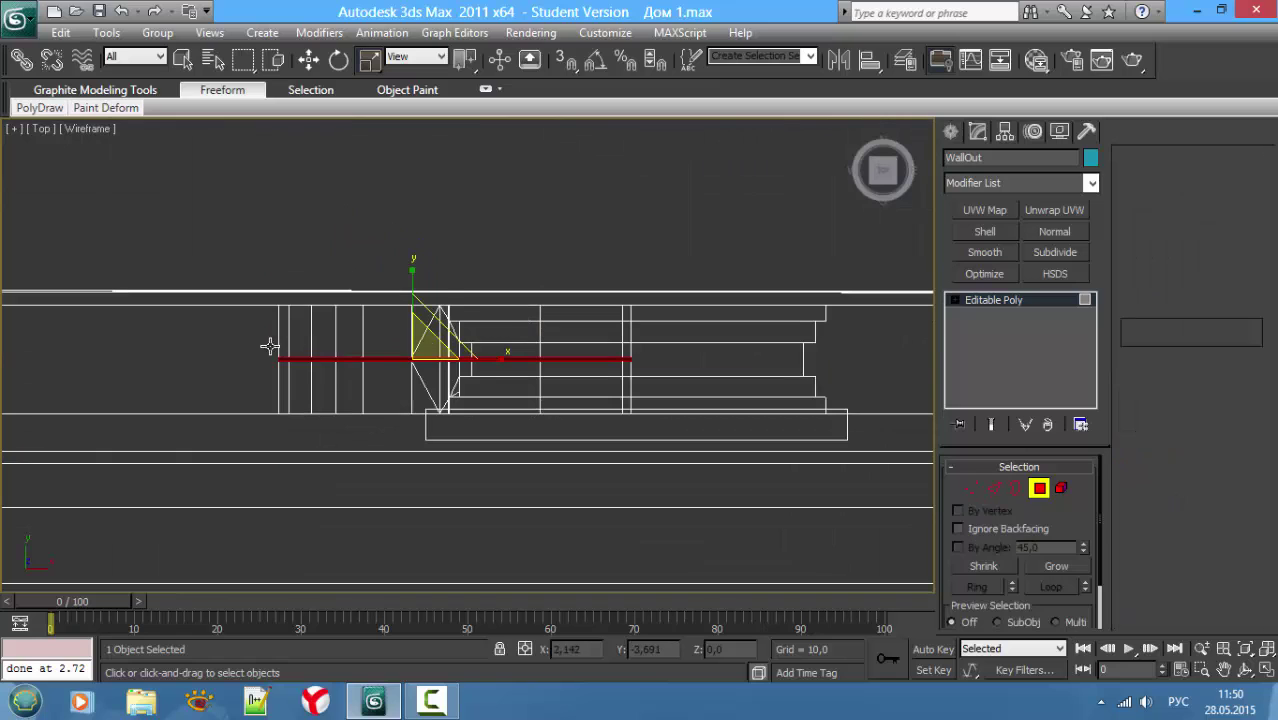
key("1")
left_click_drag(251, 344, 679, 378)
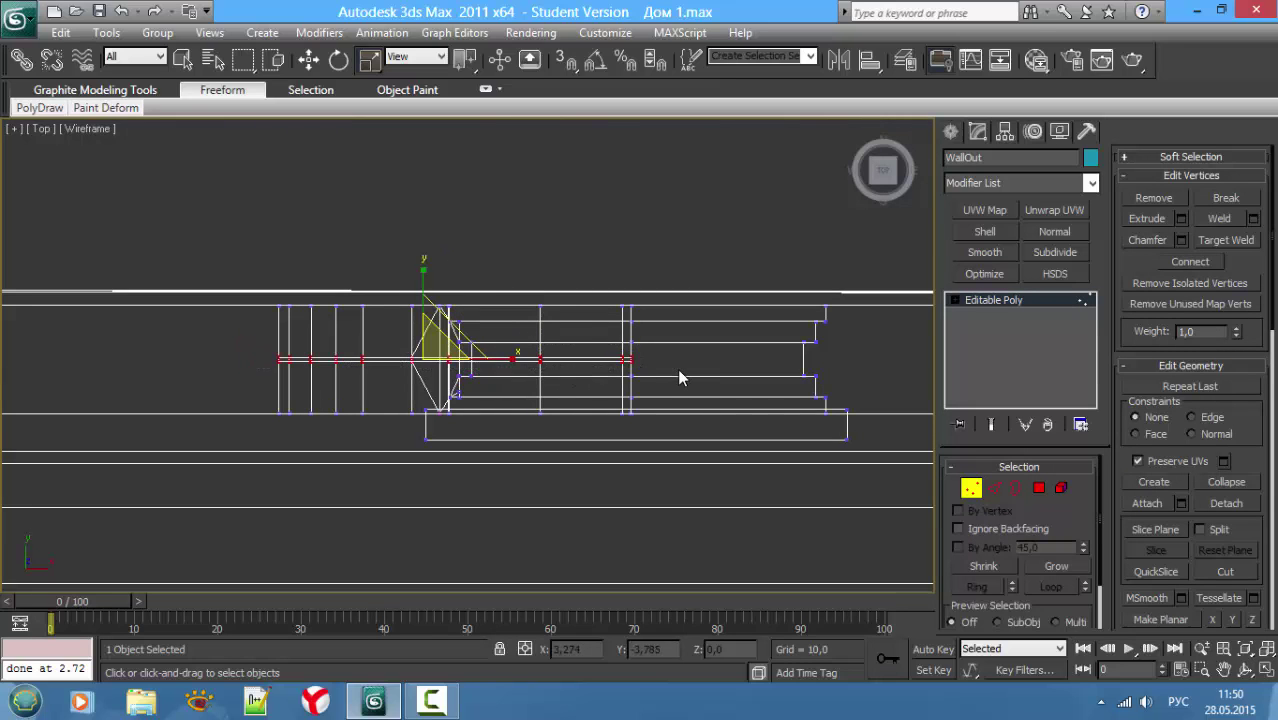
Step: Weld the selected vertices with a 0,035 threshold, reducing WallOut to 524 vertices
left_click(1254, 219)
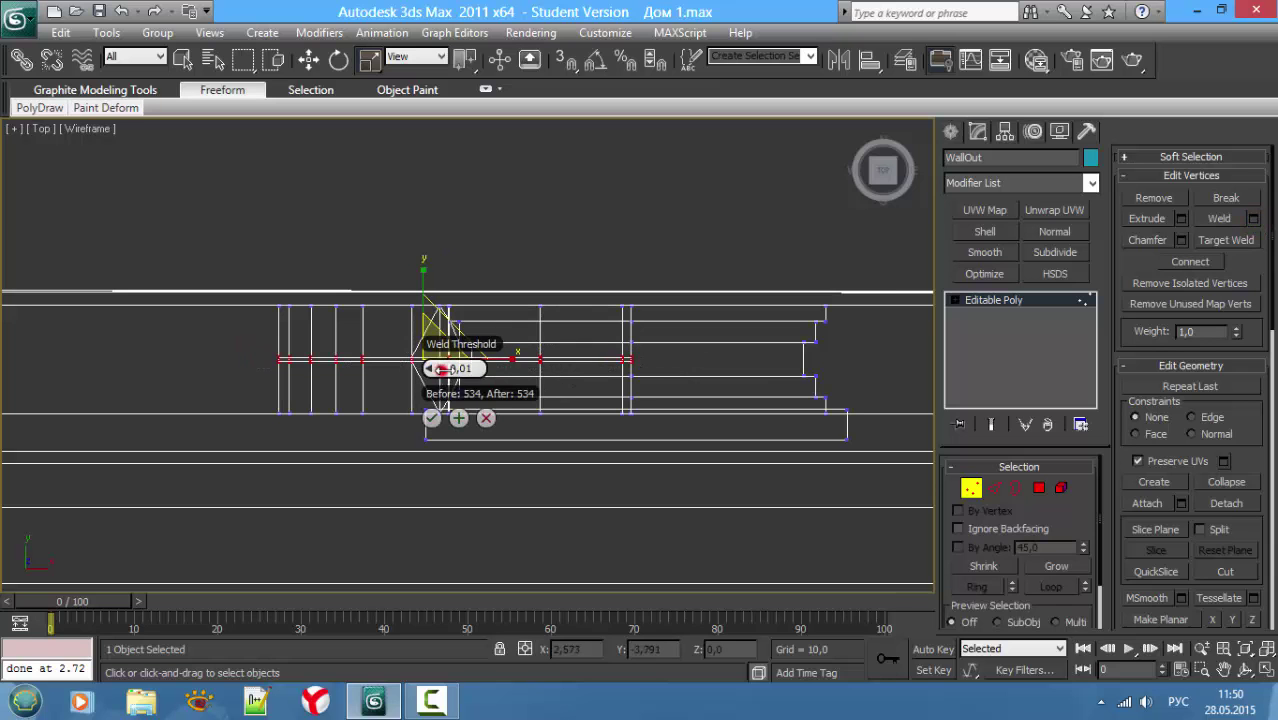
left_click_drag(441, 369, 442, 369)
left_click(432, 418)
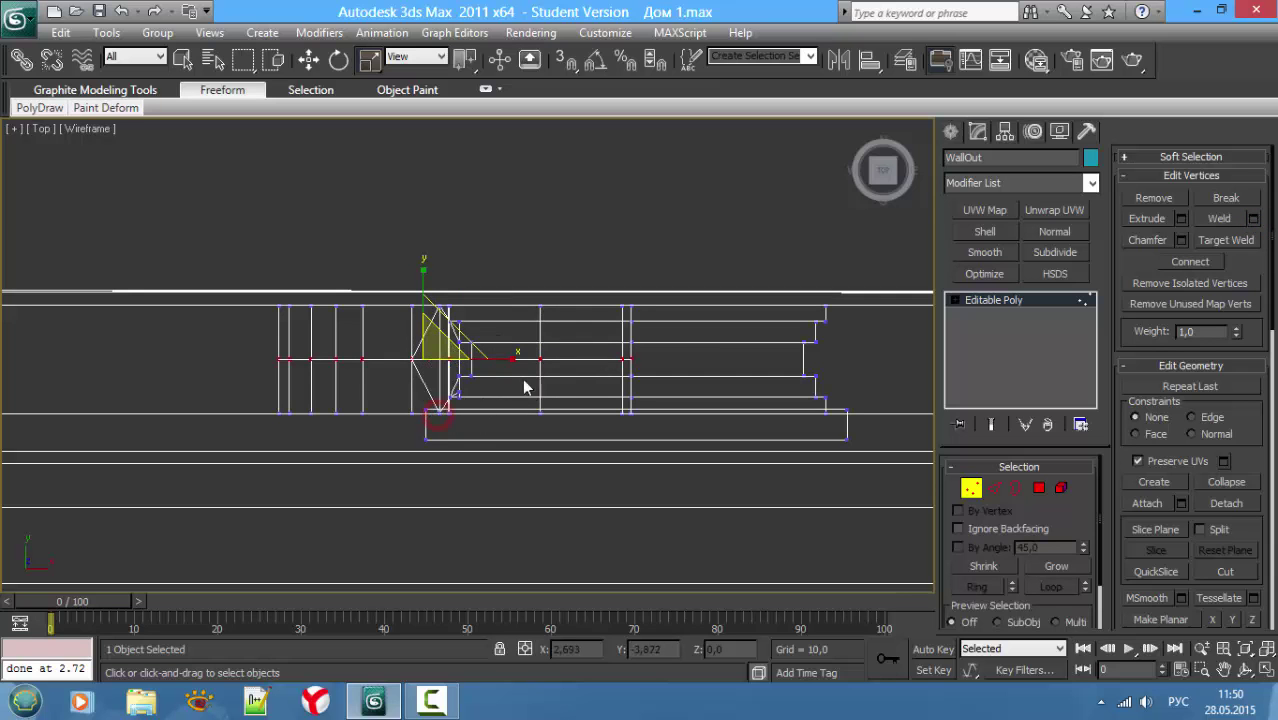
Step: Leave vertex editing and orbit the Perspective view to inspect the welded arch reveal
key("alt+w")
left_click(639, 441)
key("alt+w")
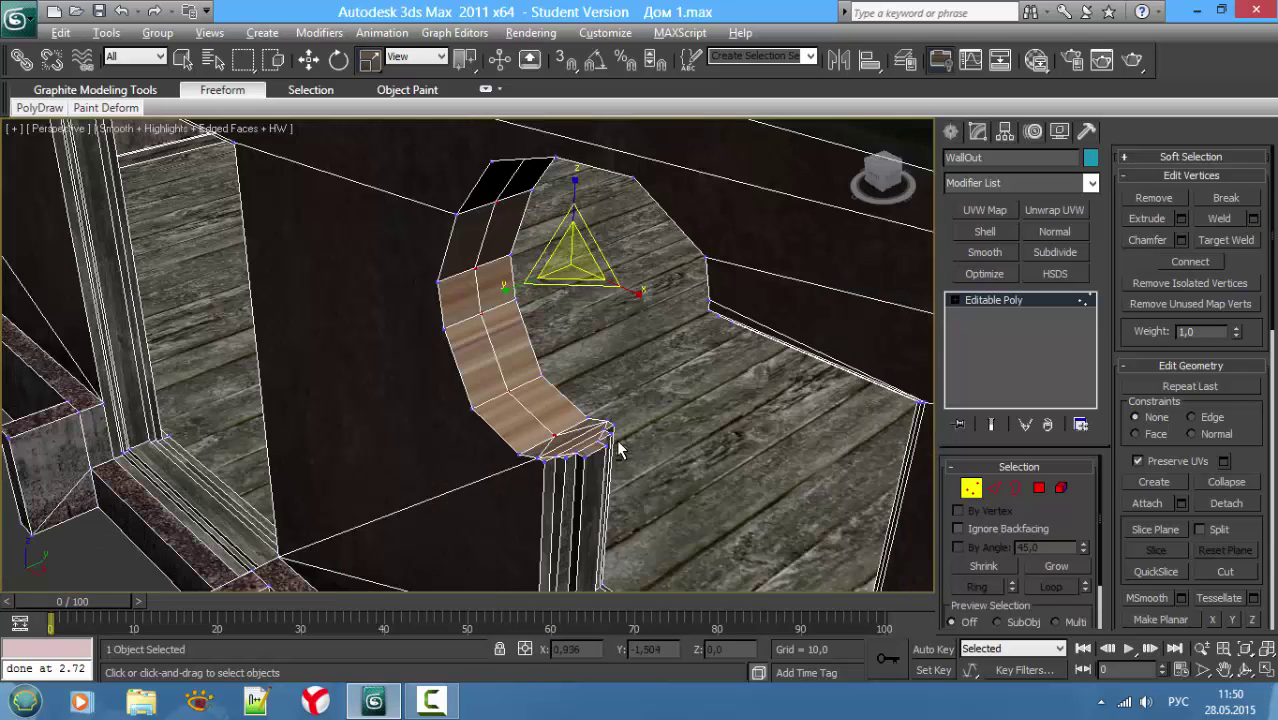
middle_click_drag(685, 435, 717, 452, "alt")
left_click(972, 489)
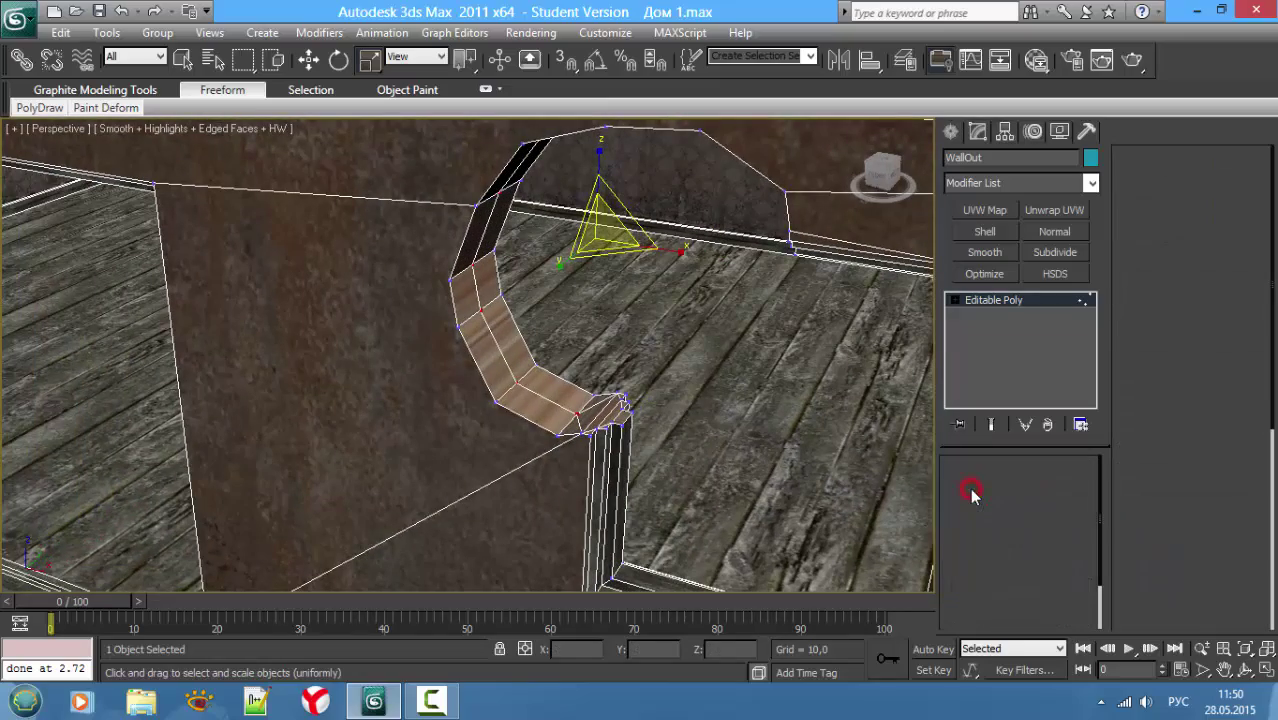
scroll(528, 374, "up", 4)
scroll(560, 343, "up", 3)
middle_click_drag(481, 337, 533, 398, "alt")
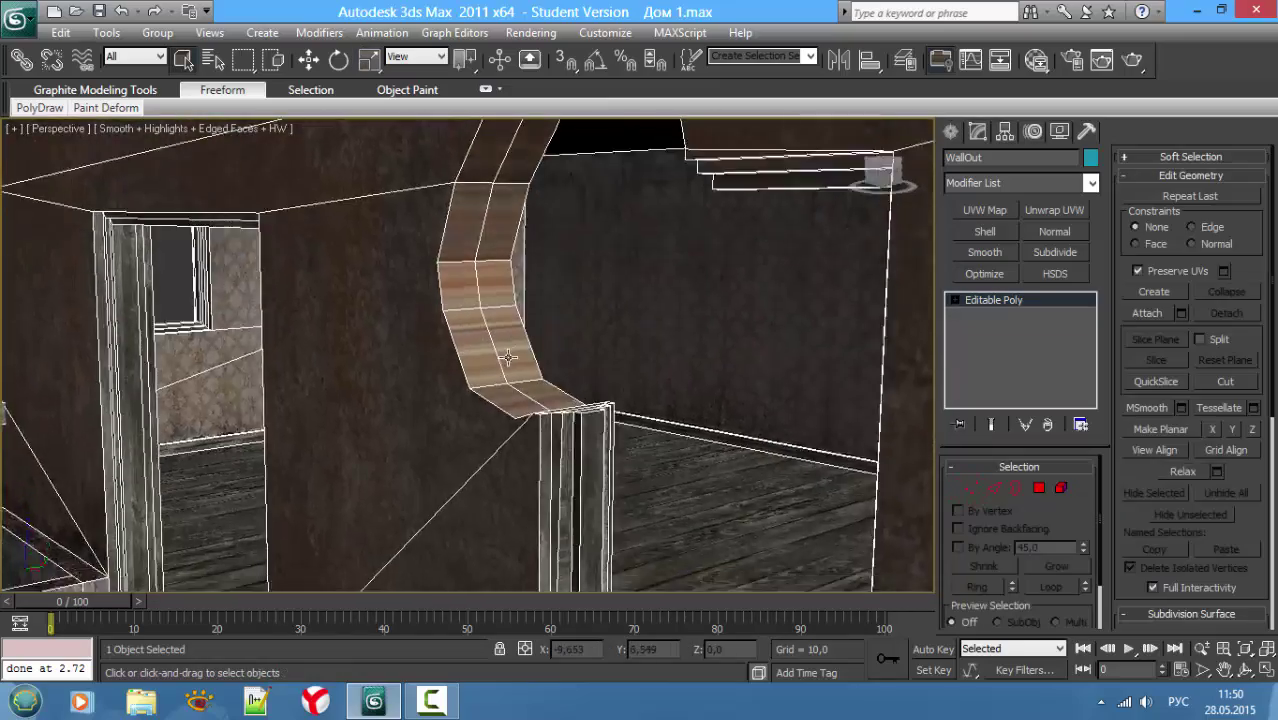
scroll(527, 448, "up", 3)
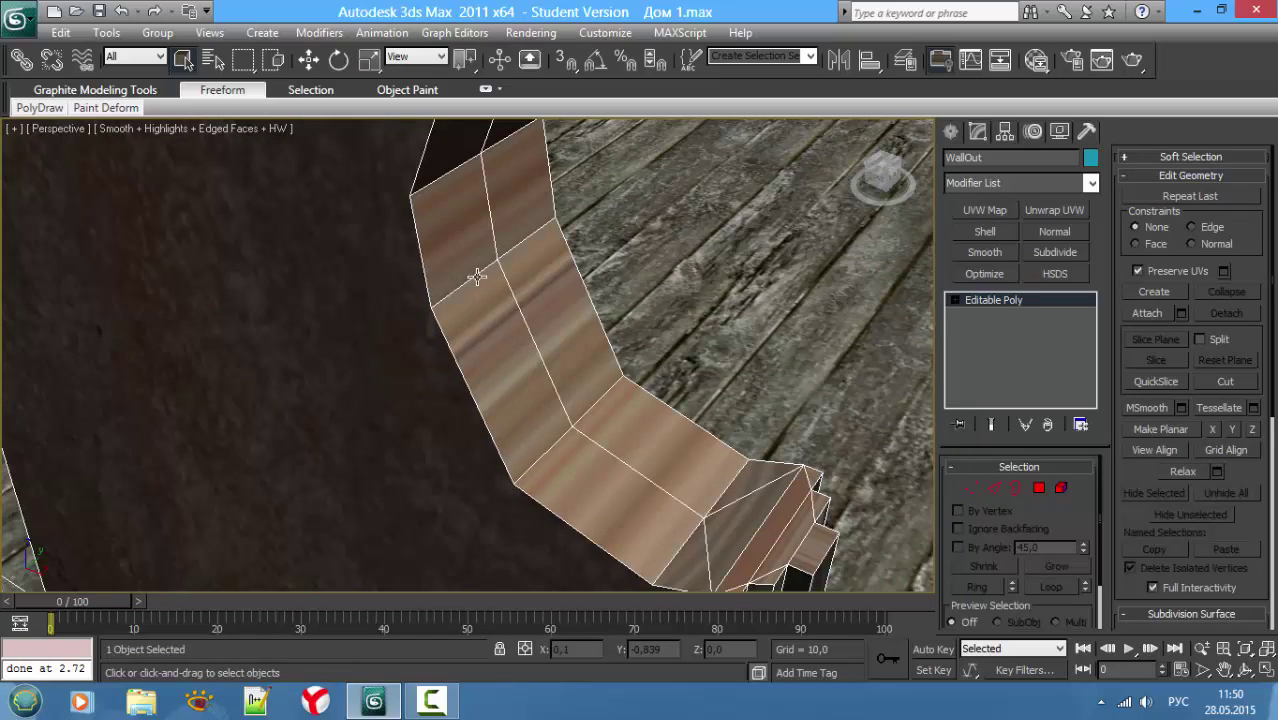
middle_click_drag(477, 276, 466, 253, "alt")
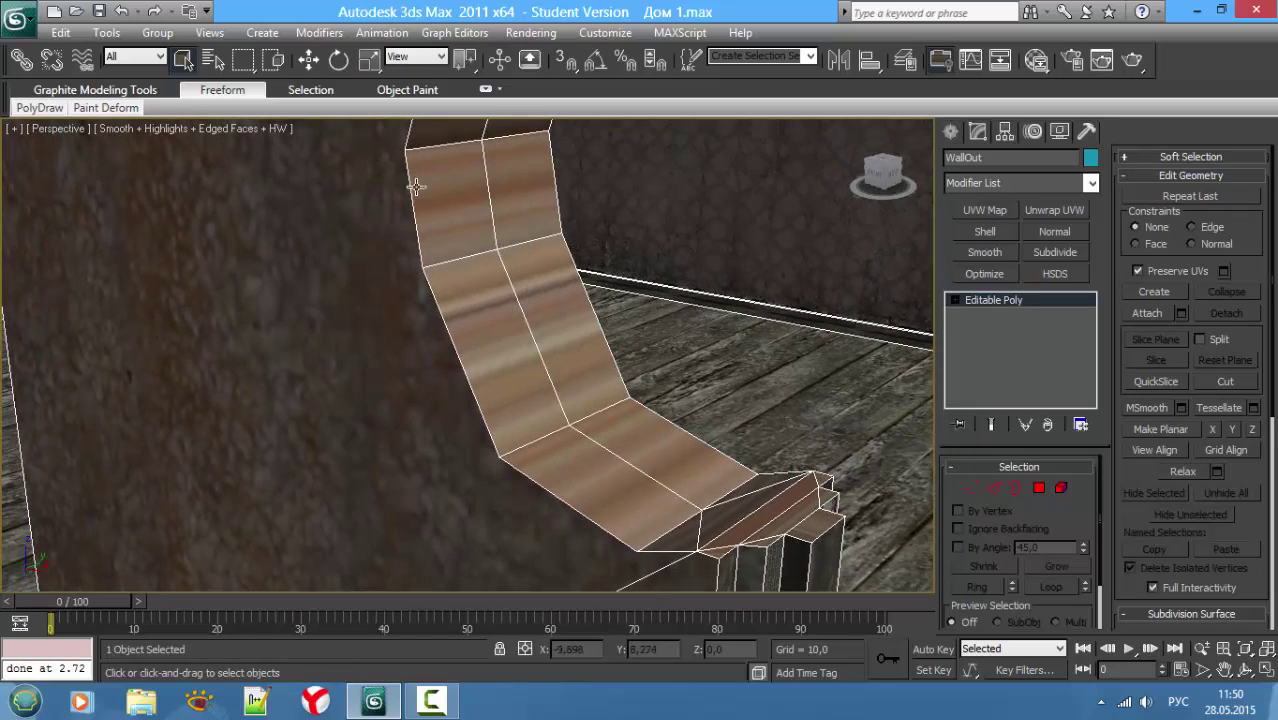
Step: Cut a new edge from the arch's base vertex up its left side to the wall's top edge
mouse_move(416, 186)
middle_mouse_down("alt")
mouse_move(391, 325)
mouse_move(402, 337)
mouse_move(399, 314)
middle_mouse_up("alt")
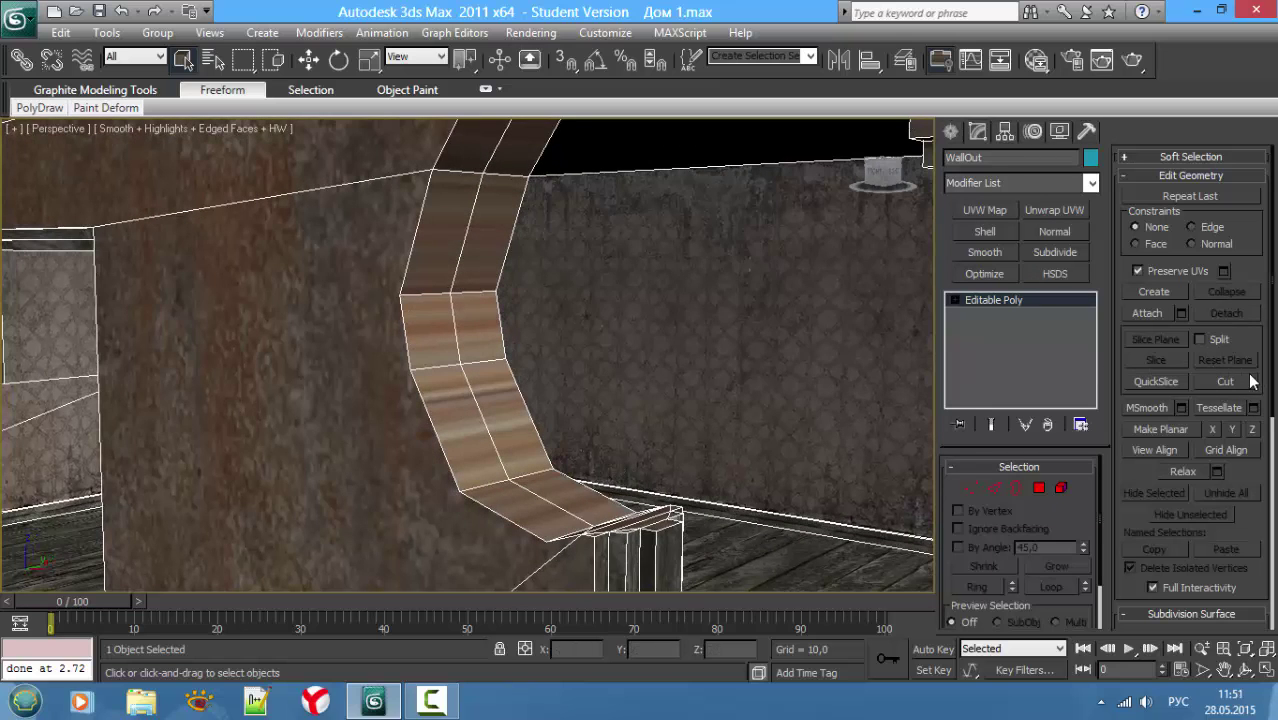
left_click(1233, 381)
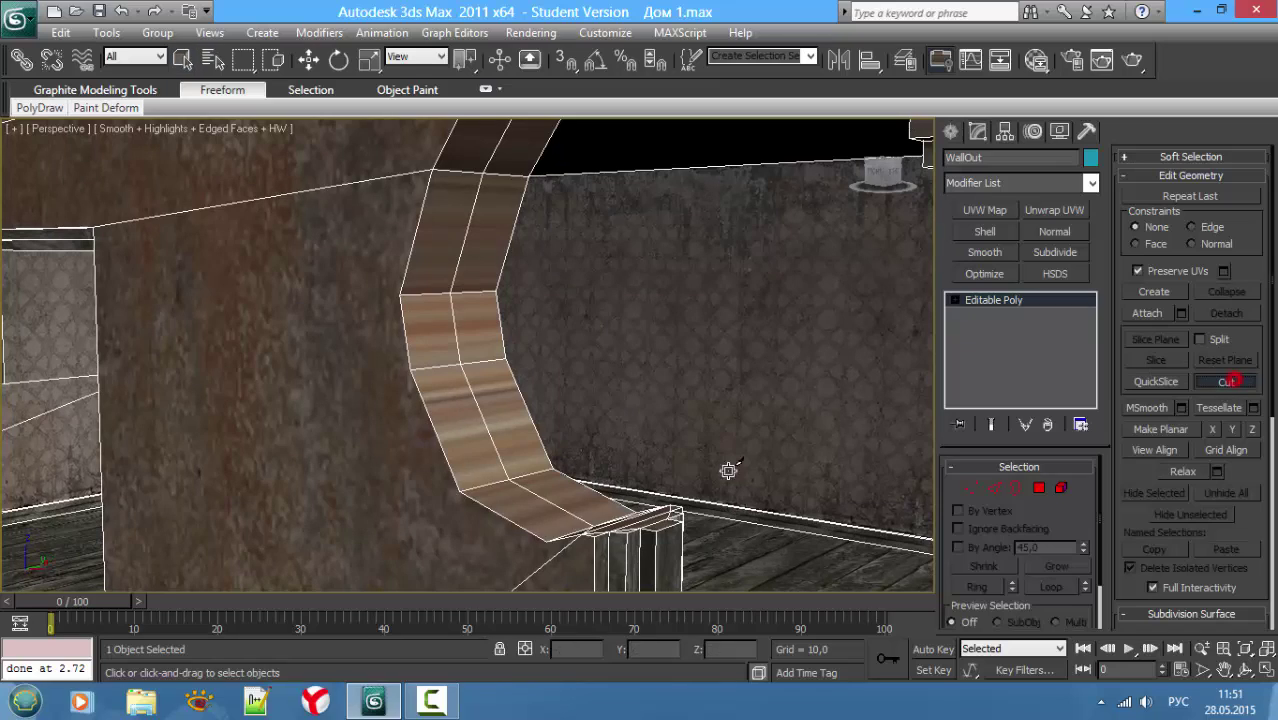
left_click(459, 491)
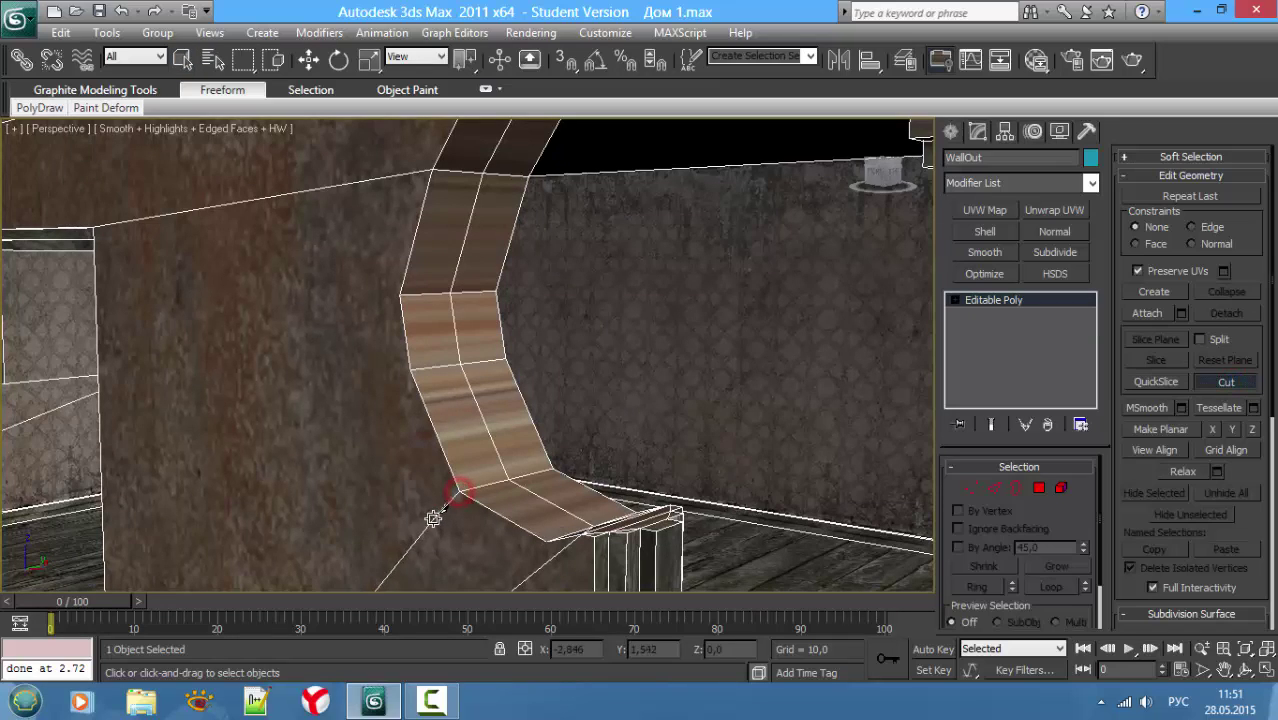
left_click(412, 528)
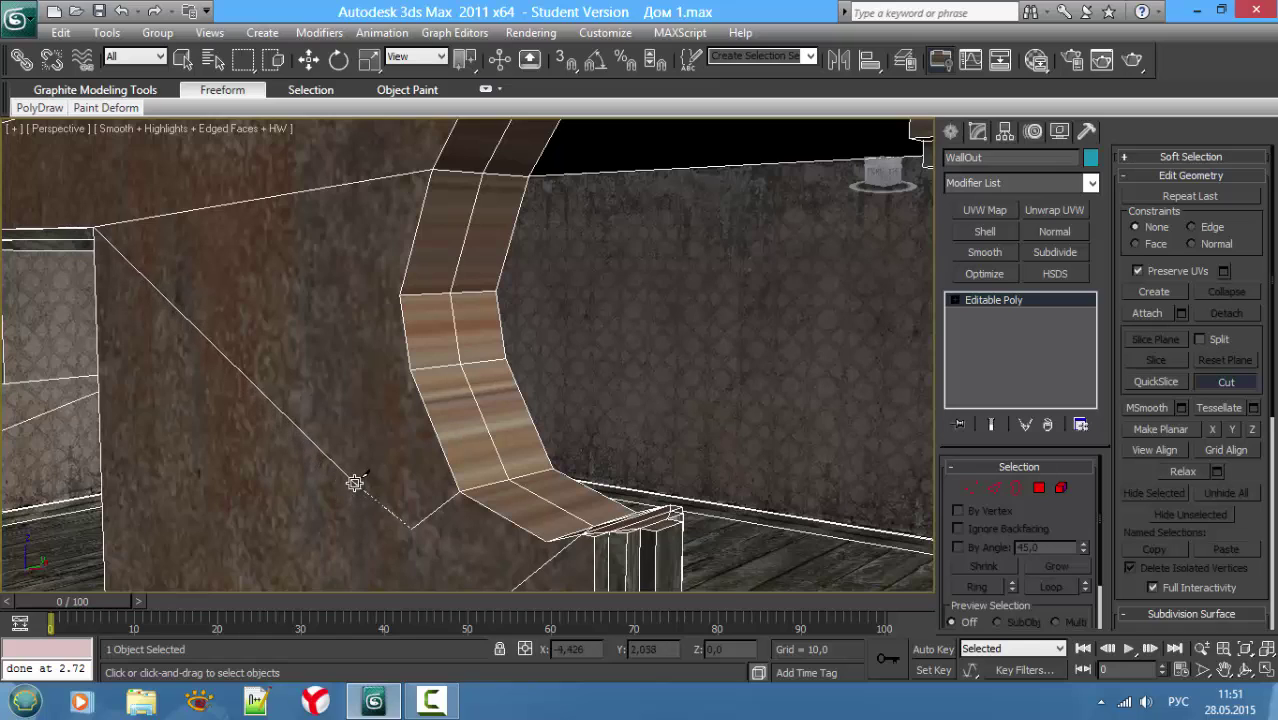
key("ctrl+z")
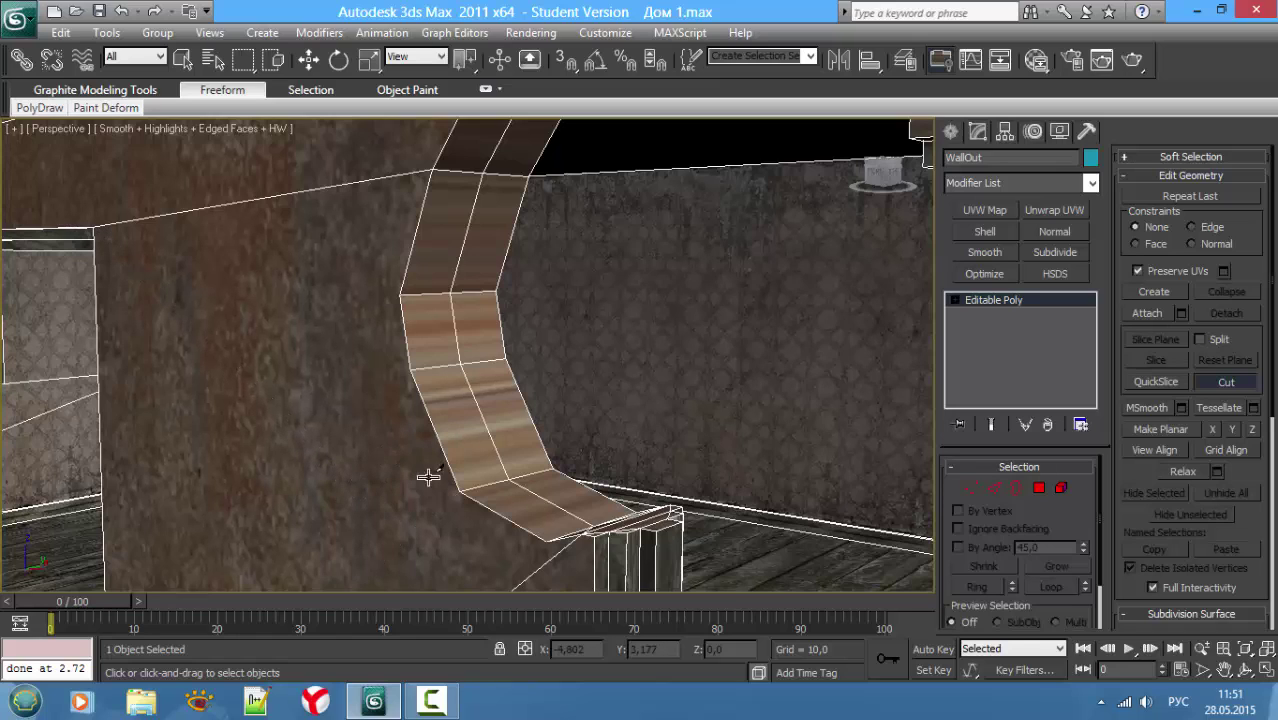
left_click(459, 492)
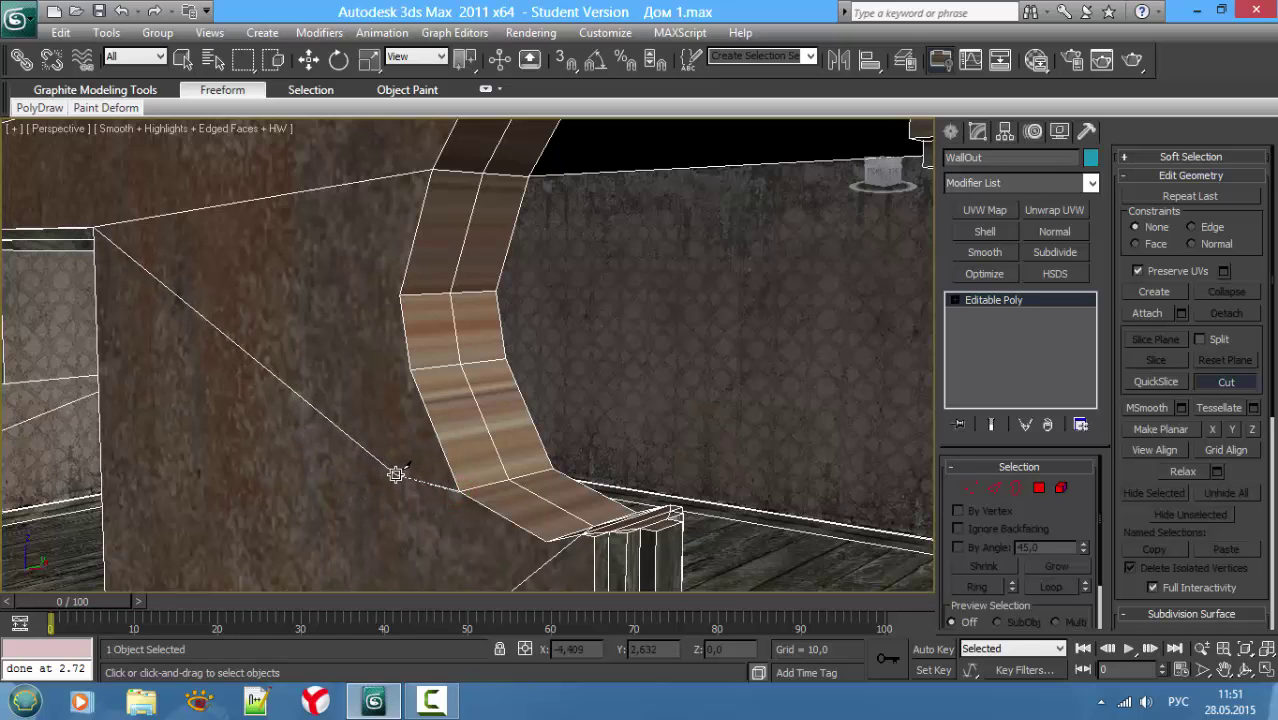
left_click(386, 398)
left_click(357, 342)
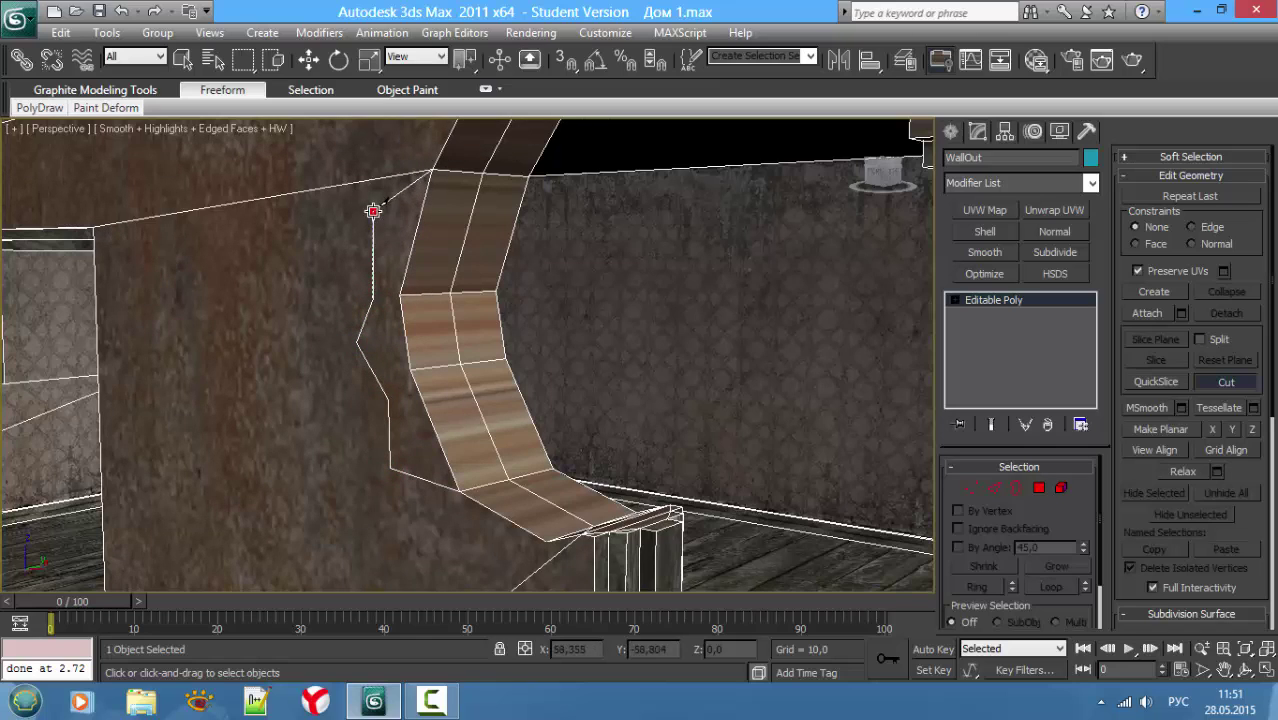
left_click(431, 166)
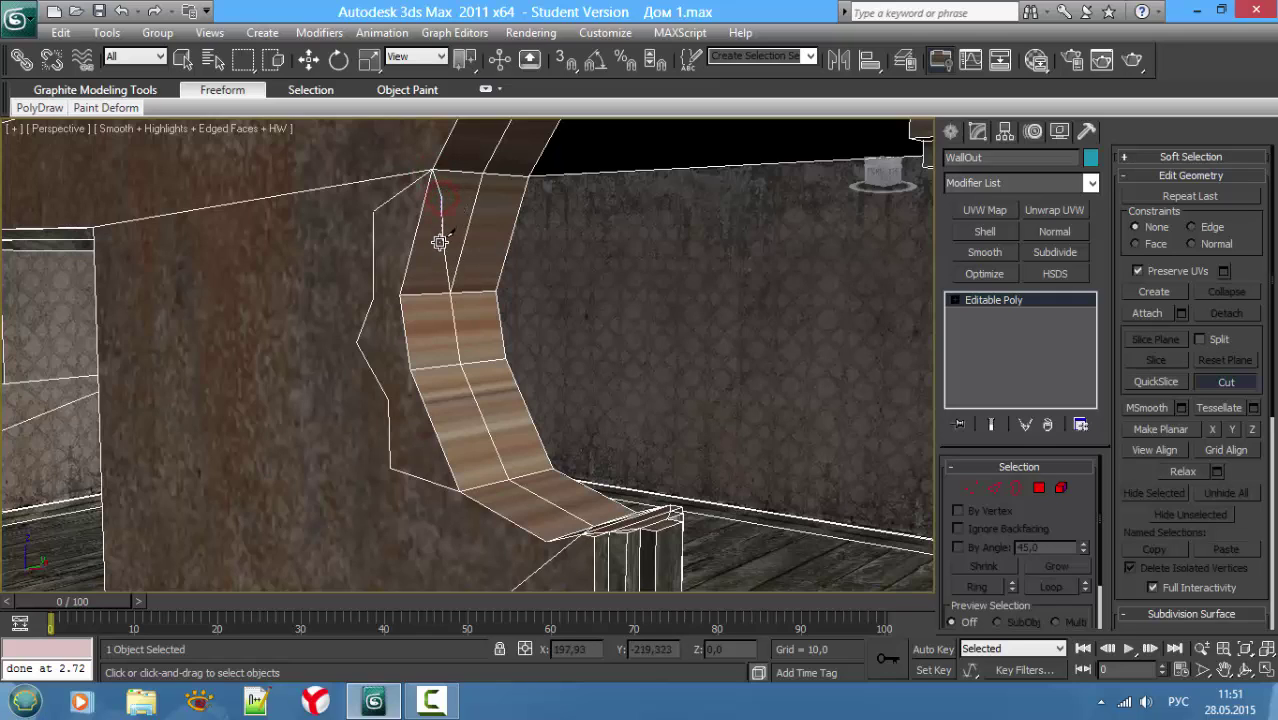
Step: Cut a second edge down across the curved arch strip to its lower edge
left_click(430, 243)
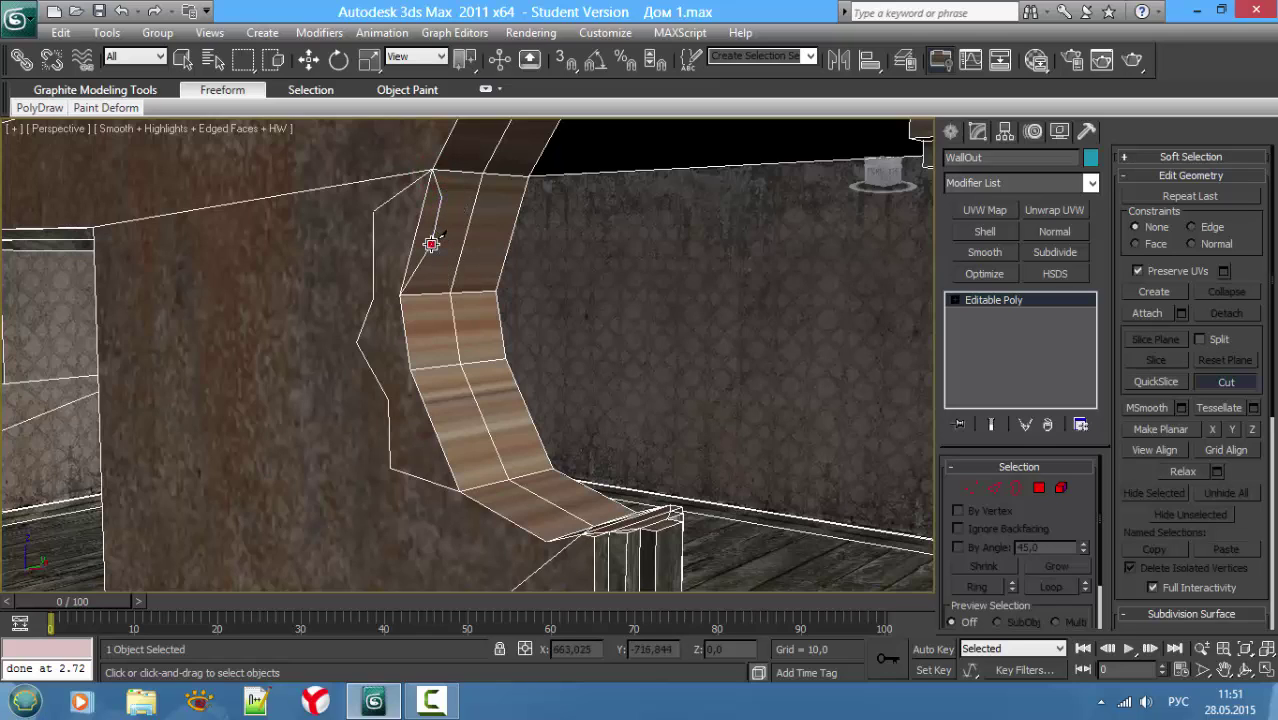
left_click(430, 328)
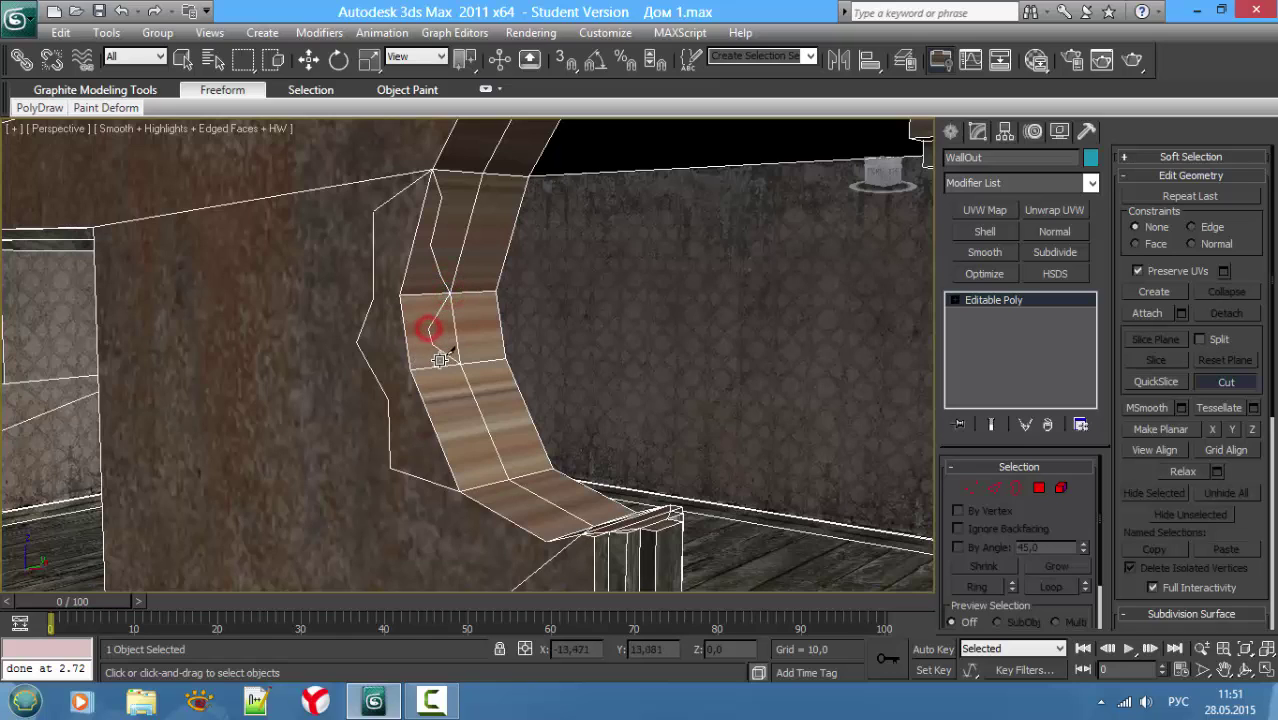
left_click(462, 364)
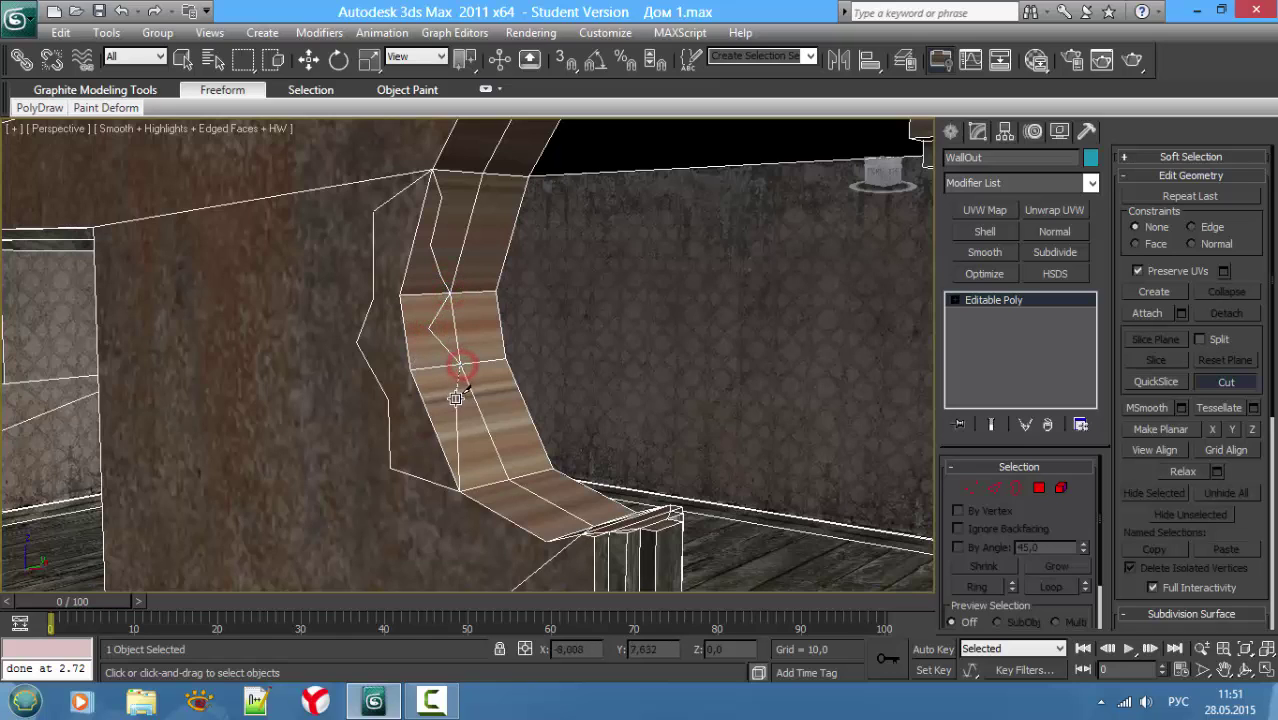
left_click(477, 462)
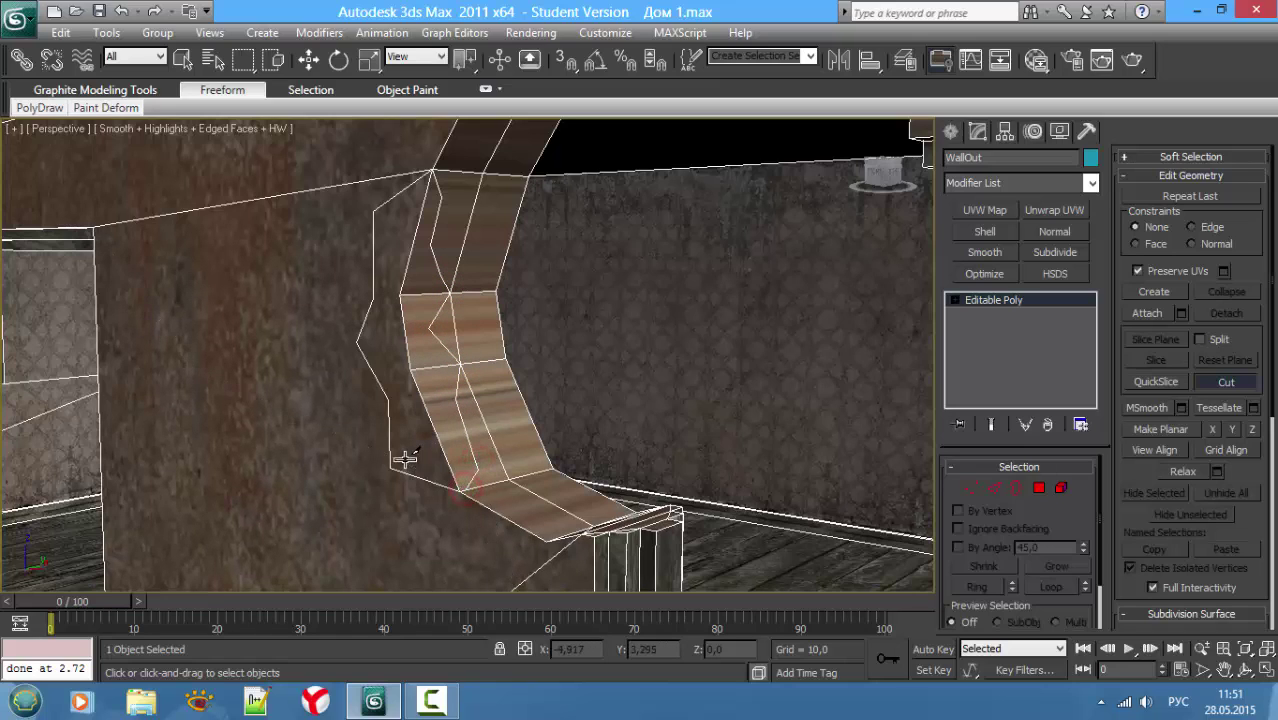
key("4")
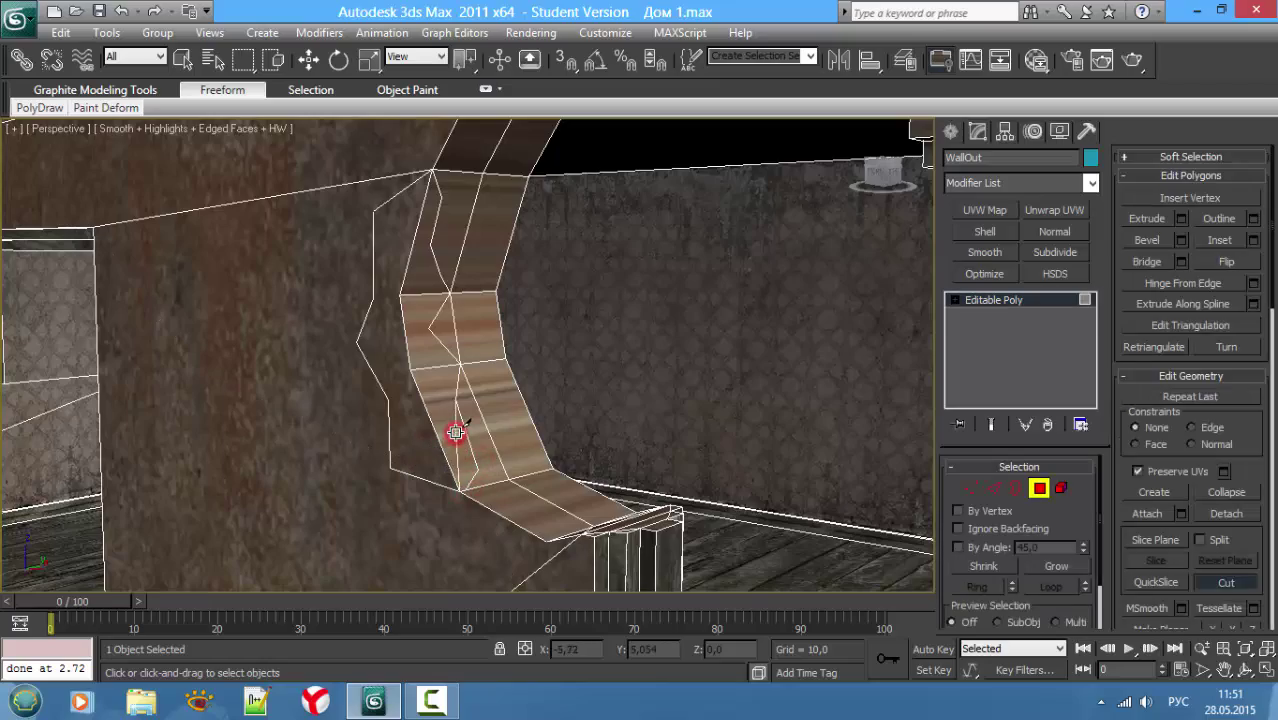
Step: Select the wall faces between the new cut line and the arch and delete them
mouse_move(437, 423)
middle_mouse_down("alt")
mouse_move(551, 383)
mouse_move(438, 444)
middle_mouse_up("alt")
right_click(438, 444)
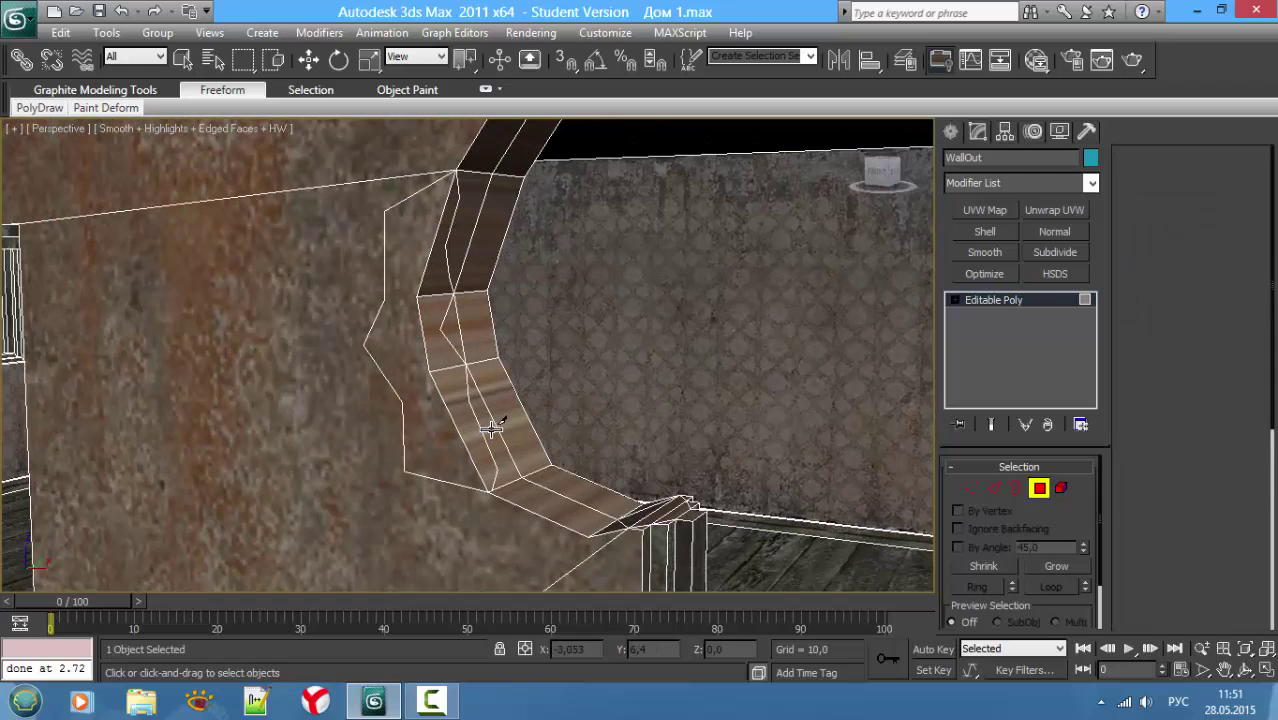
left_click(441, 441)
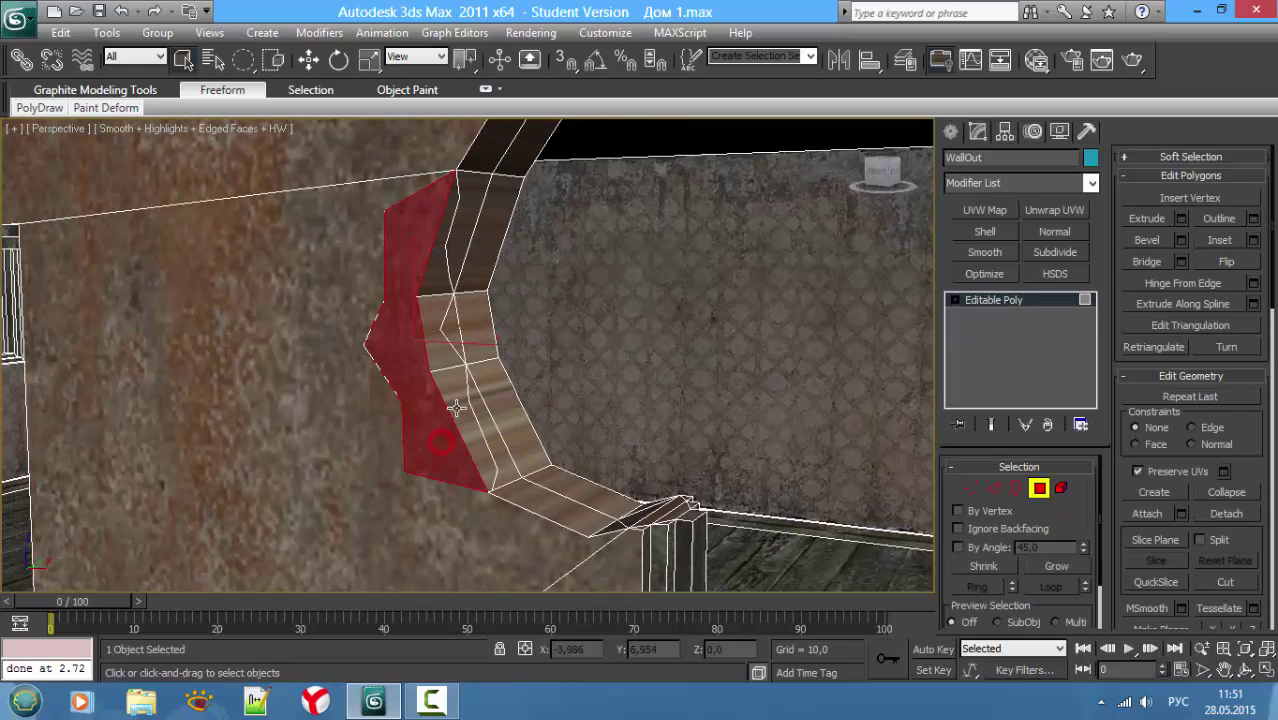
left_click(455, 408, "ctrl")
left_click(455, 344, "ctrl")
left_click(437, 345, "ctrl")
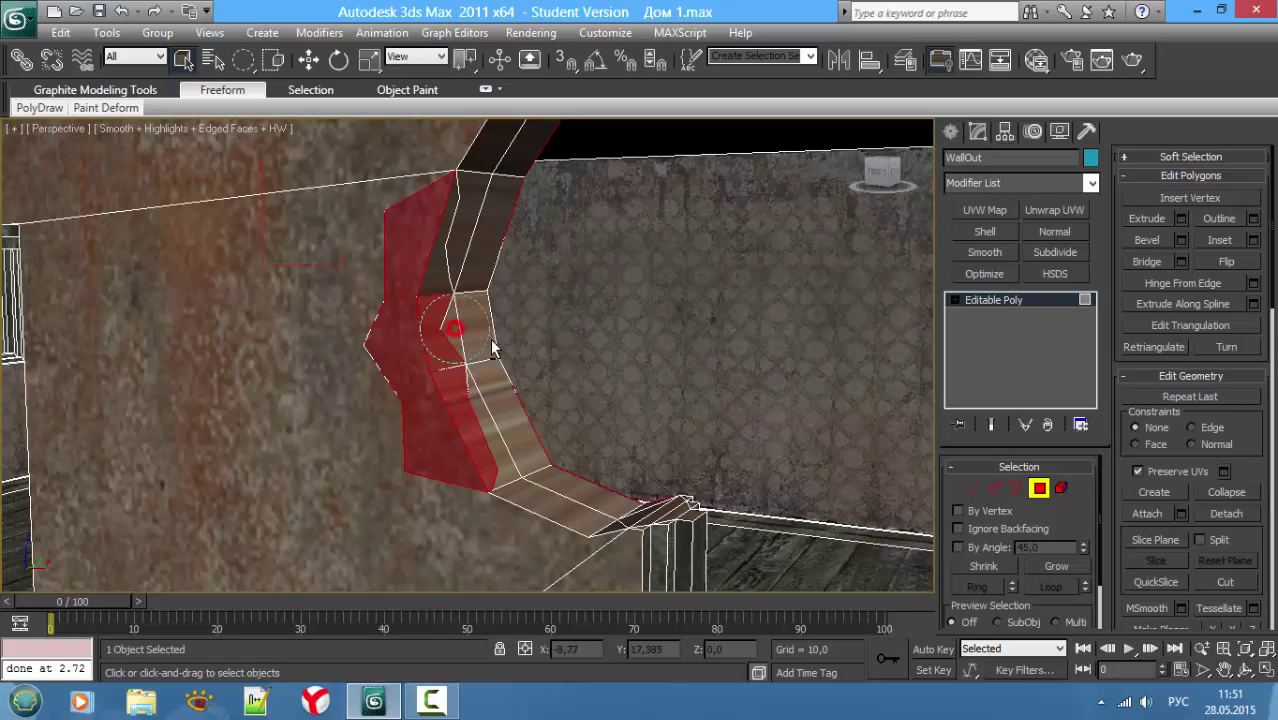
left_click(455, 385)
left_click(434, 335)
left_click(409, 362, "ctrl")
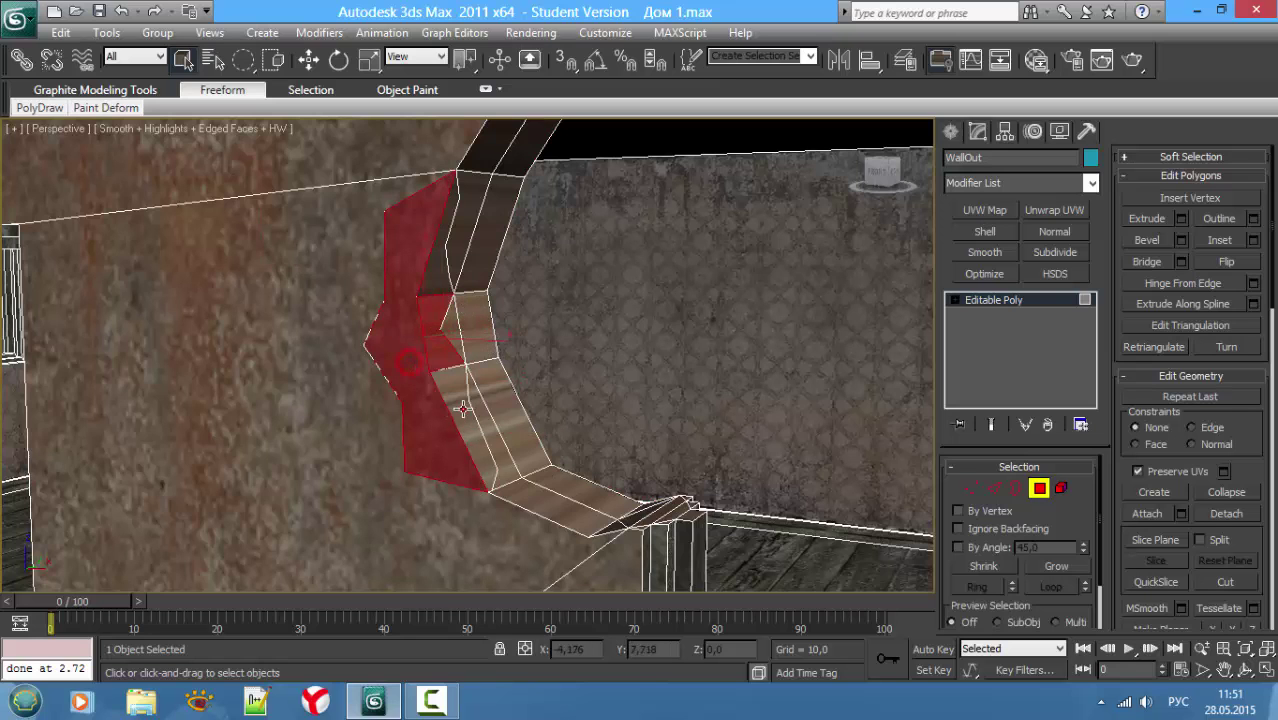
left_click(462, 400, "ctrl")
left_click(435, 270, "ctrl")
left_click(252, 89)
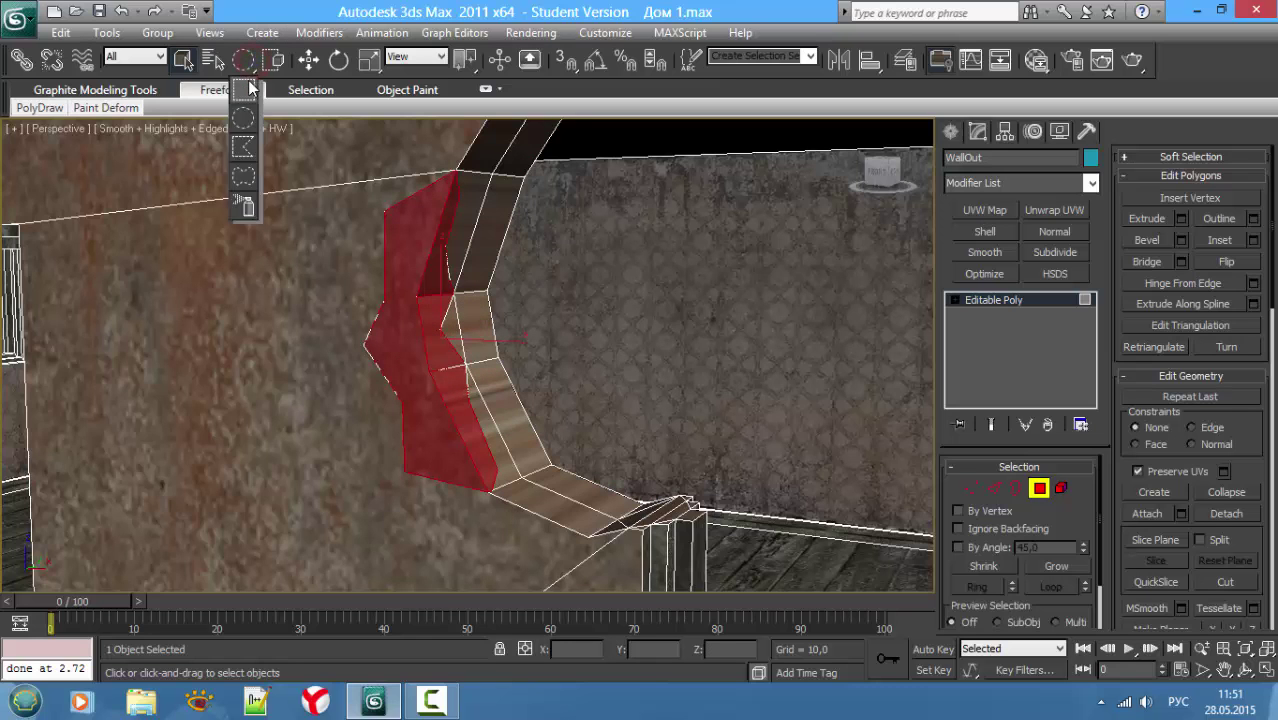
middle_click_drag(492, 281, 485, 285, "alt")
key("Delete")
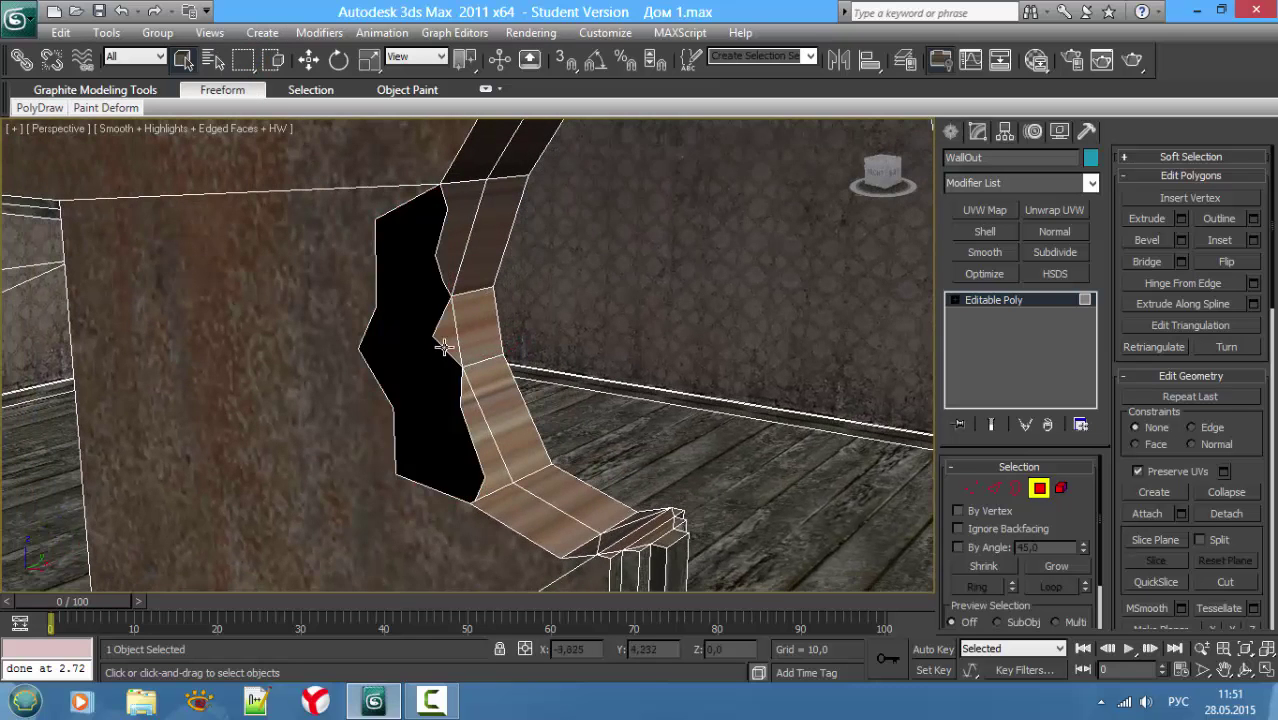
Step: Cap the hole's open border with a new polygon
key("3")
left_click(440, 346)
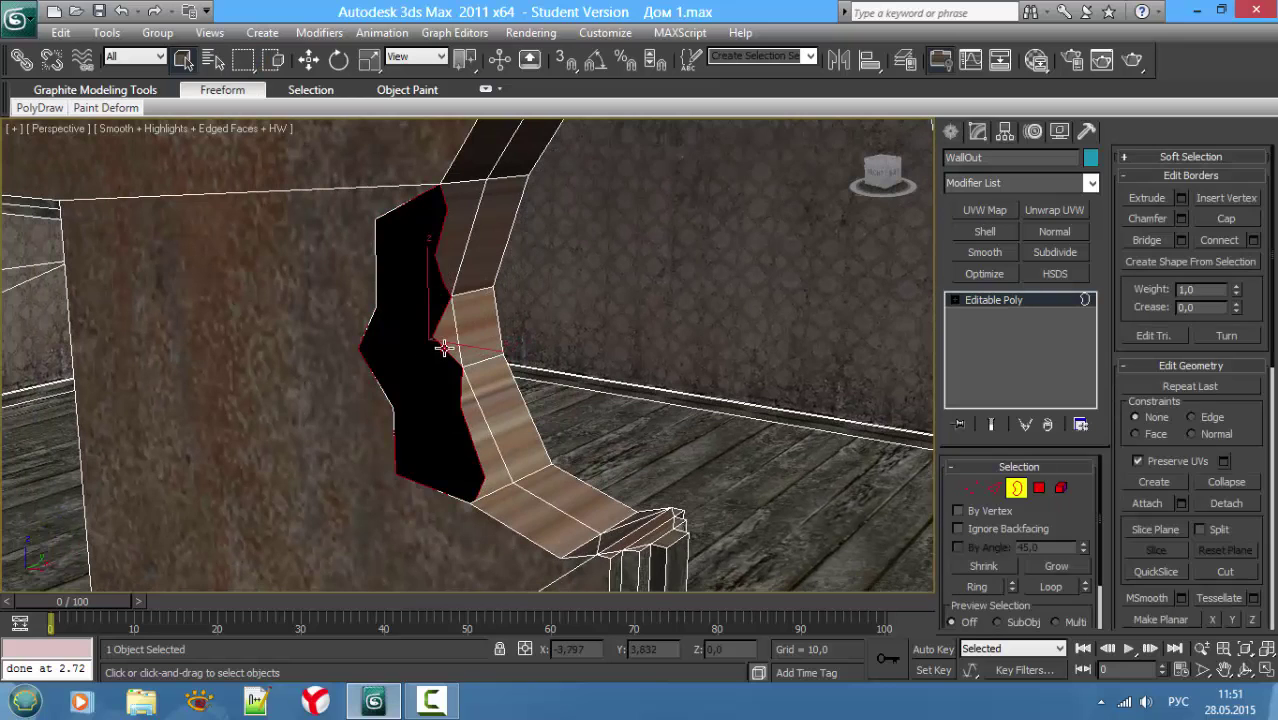
left_click(1238, 219)
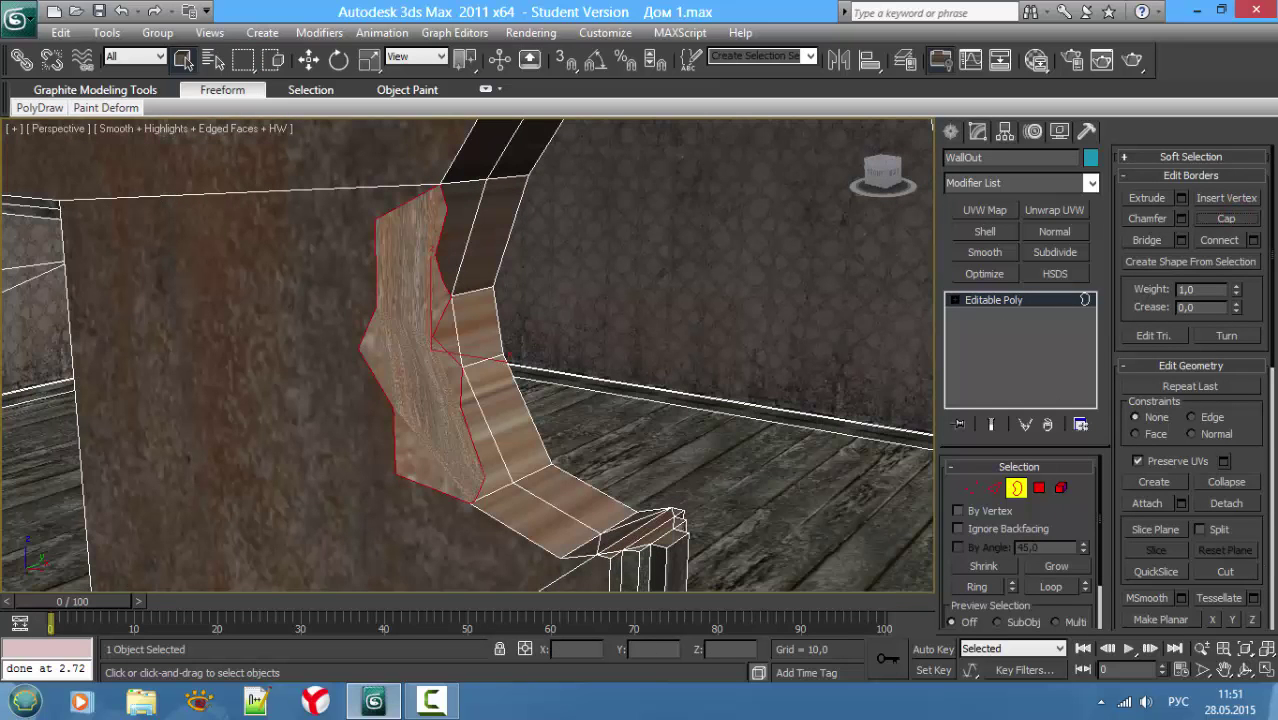
Step: Check the capped opening in wireframe and shaded views, ending at vertex level
left_click(1228, 572)
key("F4")
middle_click_drag(470, 440, 484, 456, "alt")
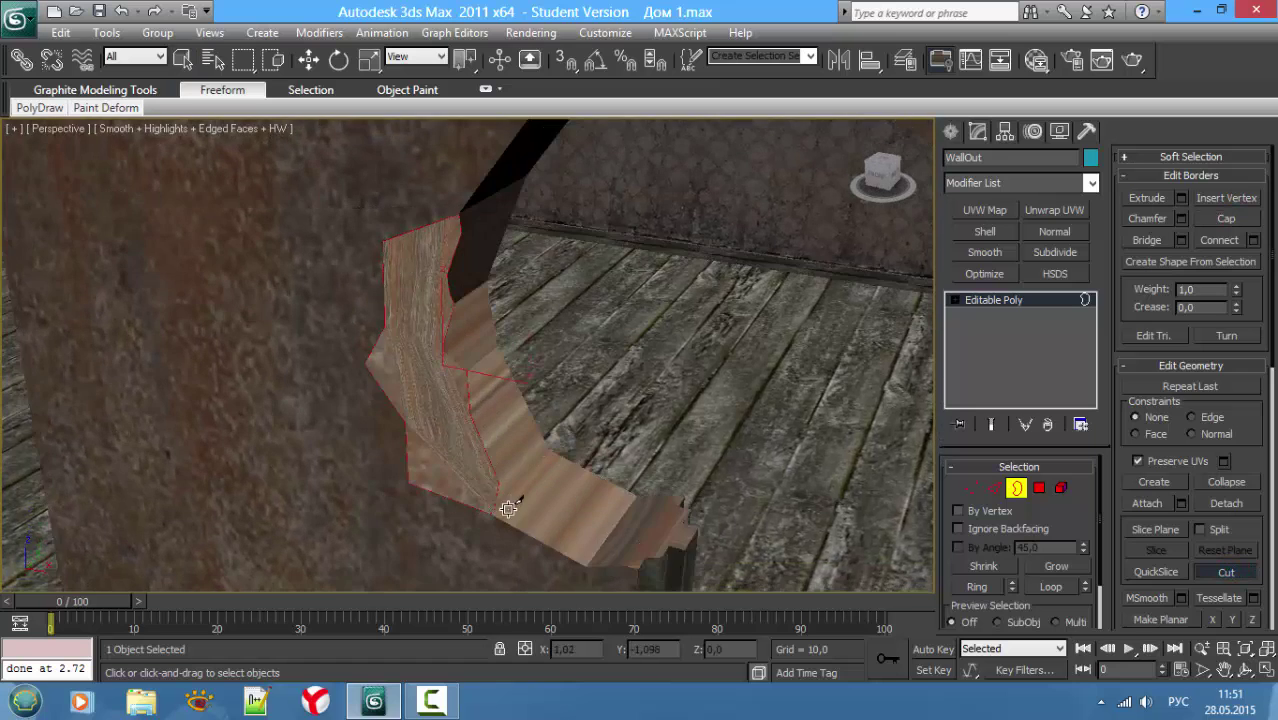
key("F3")
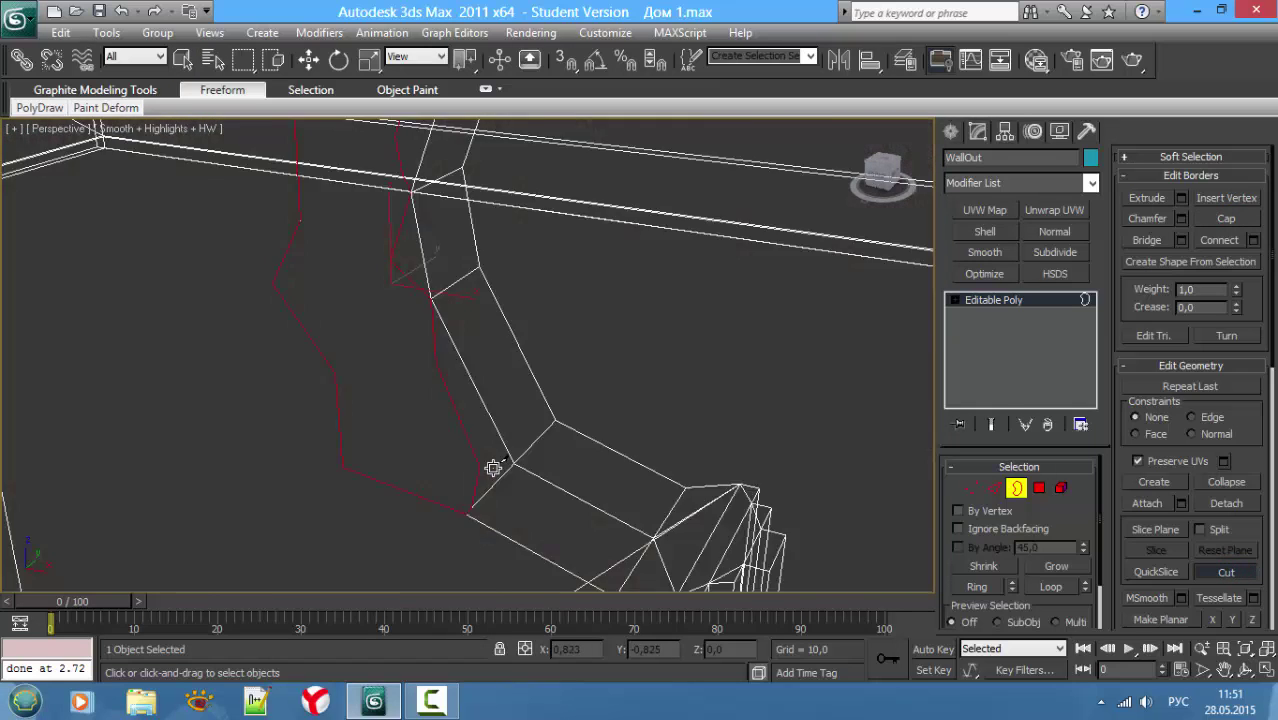
key("F3")
key("1")
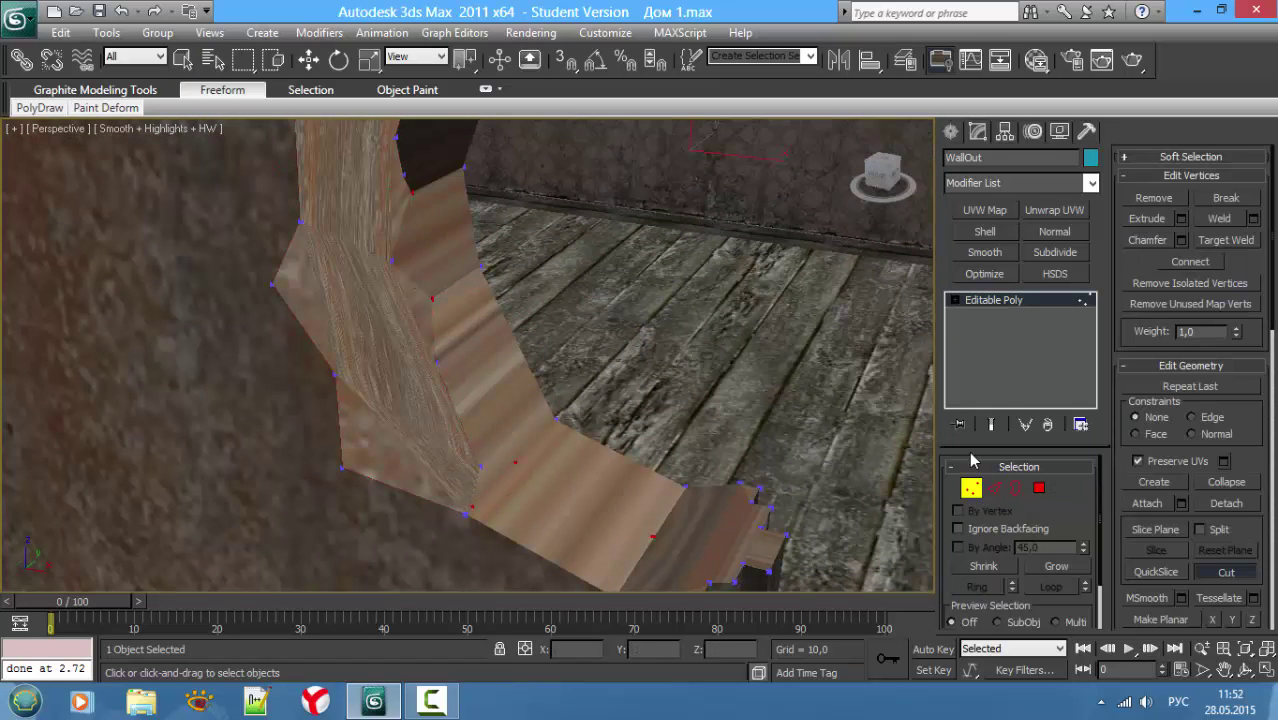
middle_click_drag(689, 400, 736, 400)
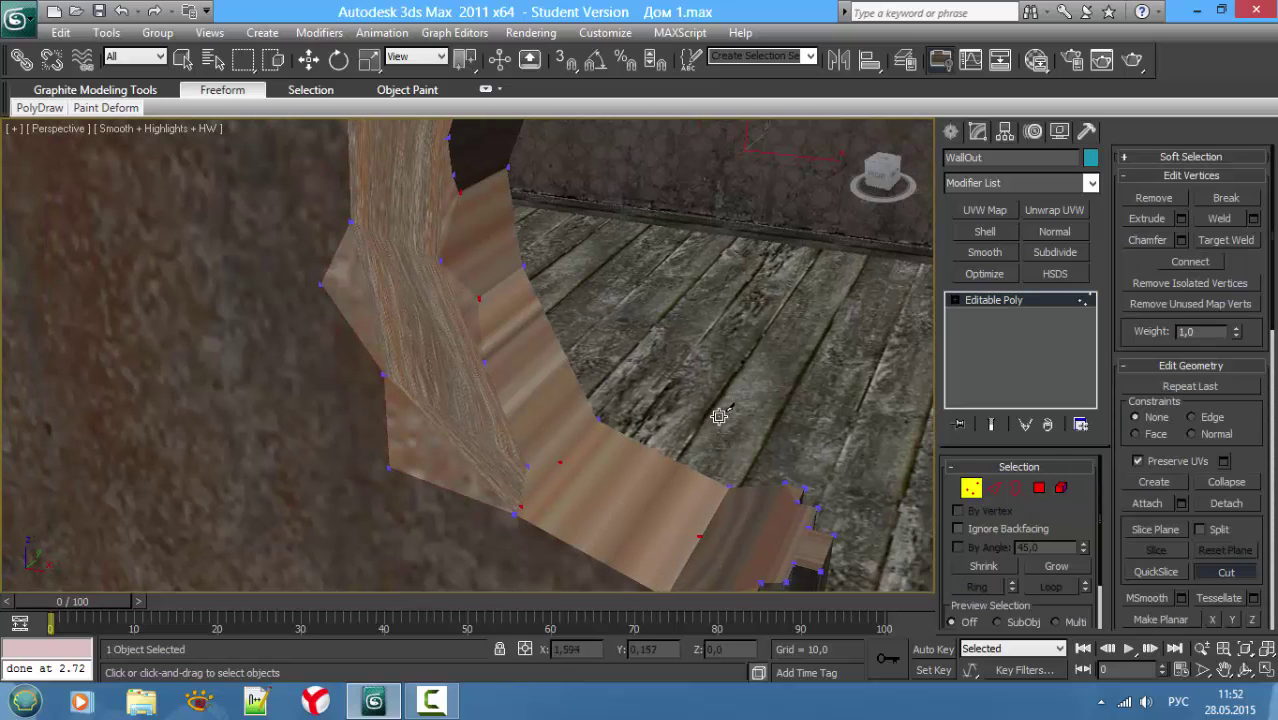
right_click(722, 405)
key("1")
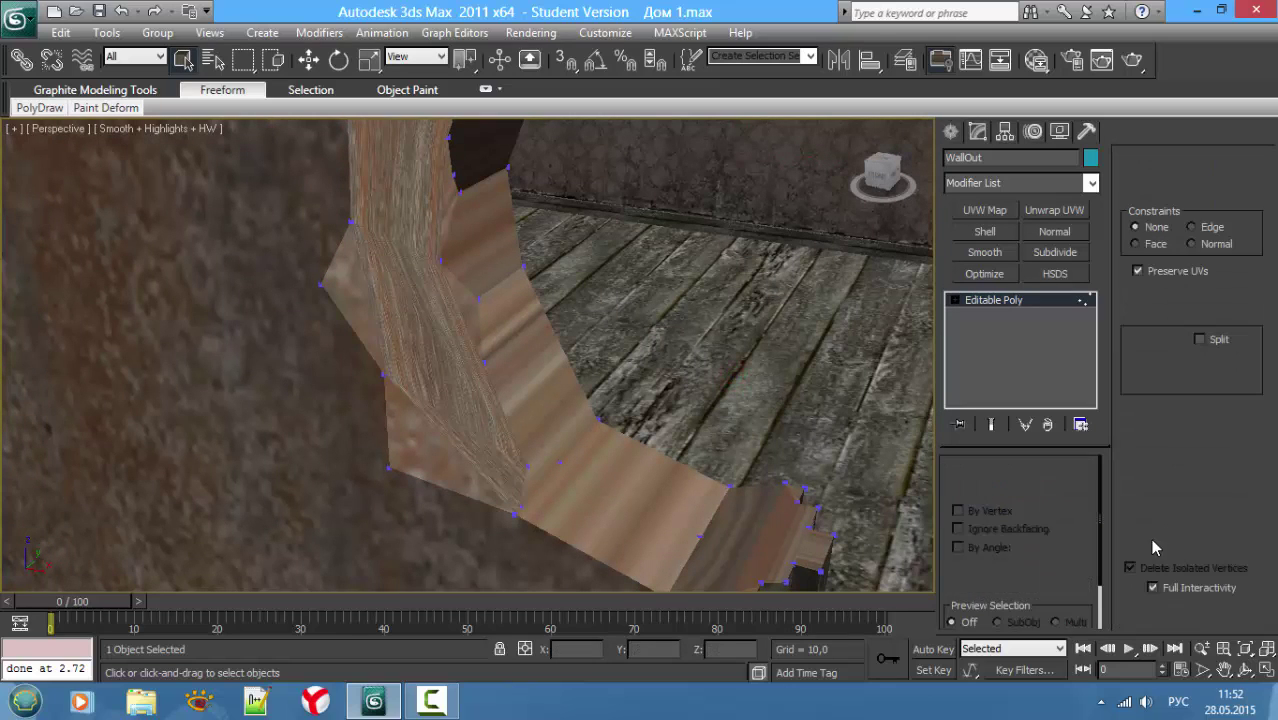
key("F3")
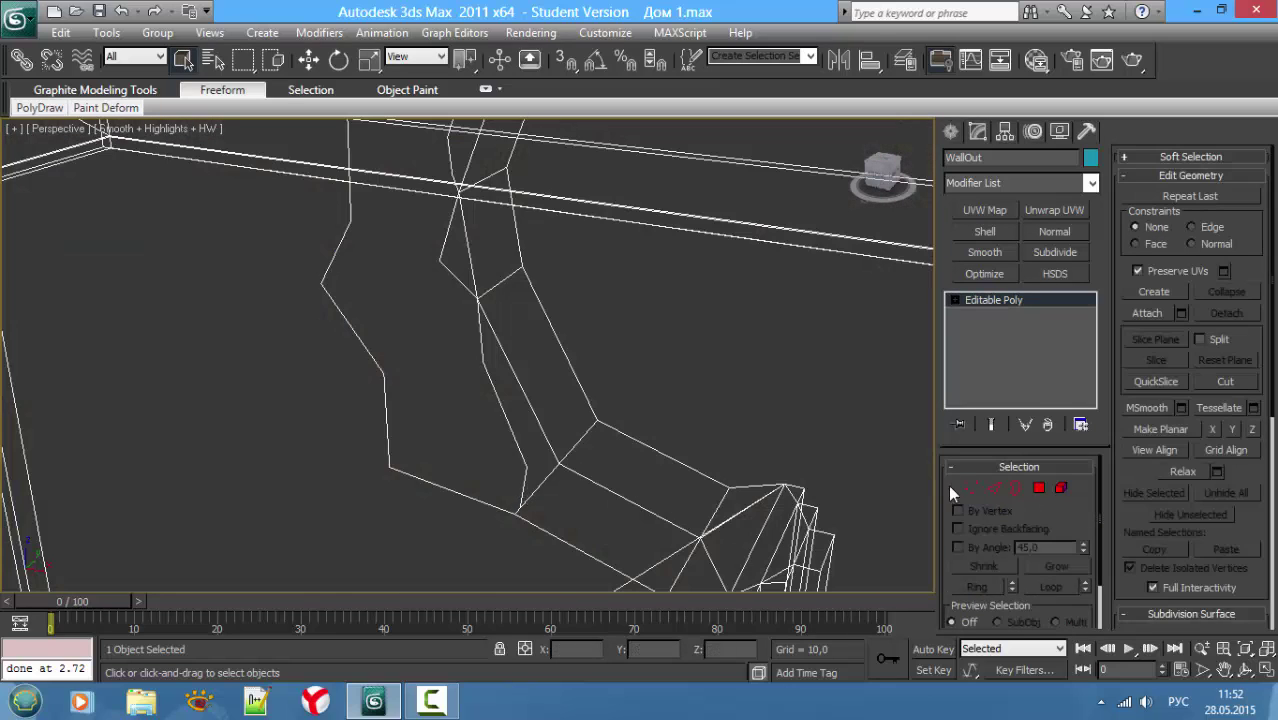
left_click(971, 487)
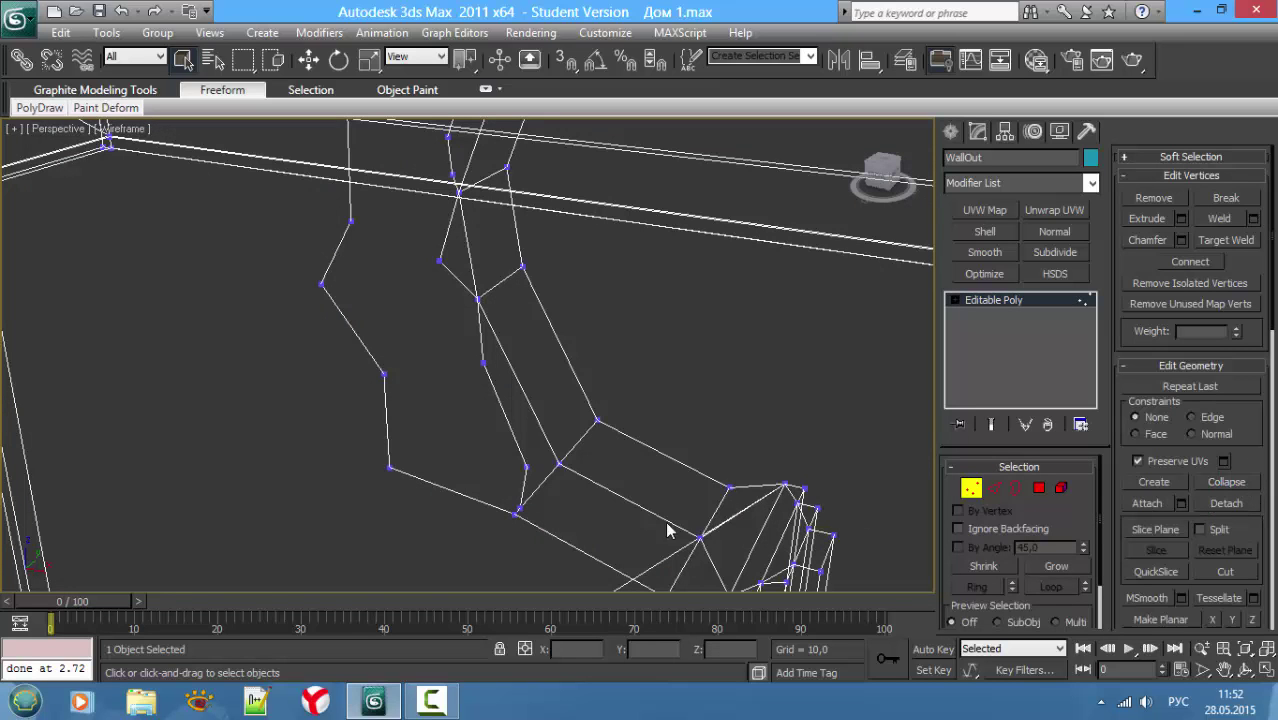
Step: With 3D snapping on, cut edges across the lower capped wall faces beside the arch
key("w")
key("s")
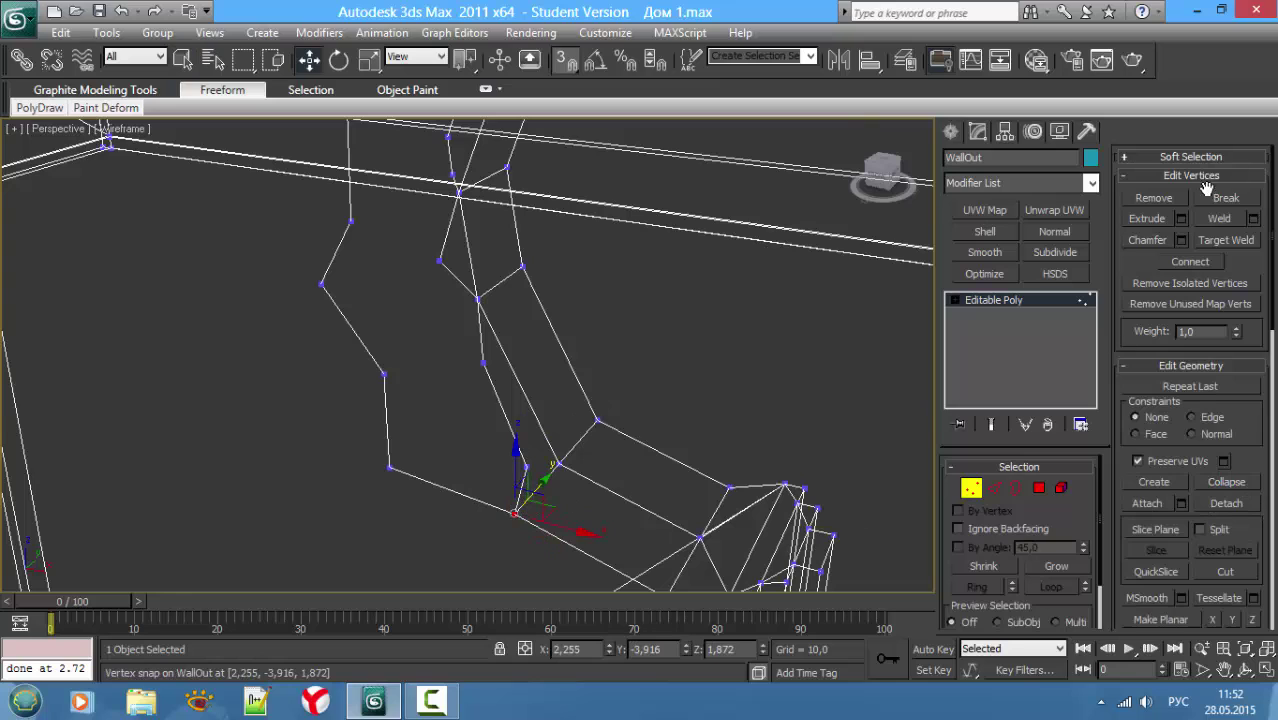
left_click(741, 314)
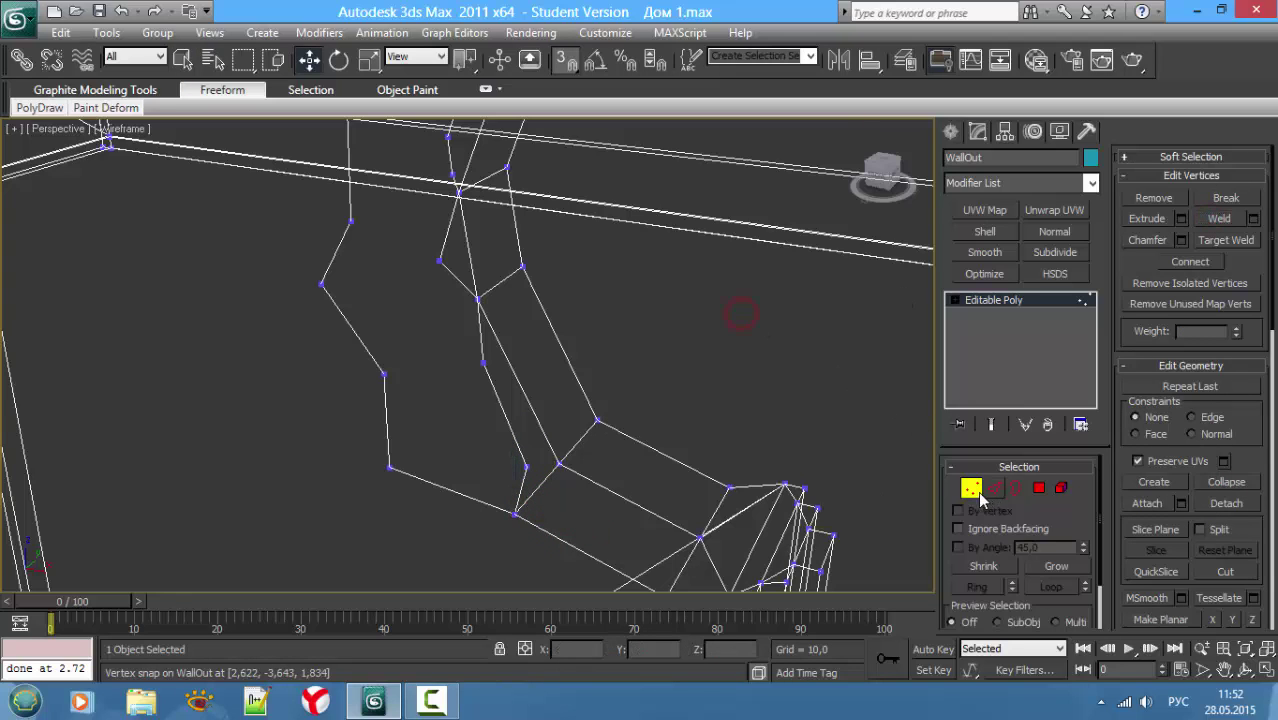
left_click(1225, 571)
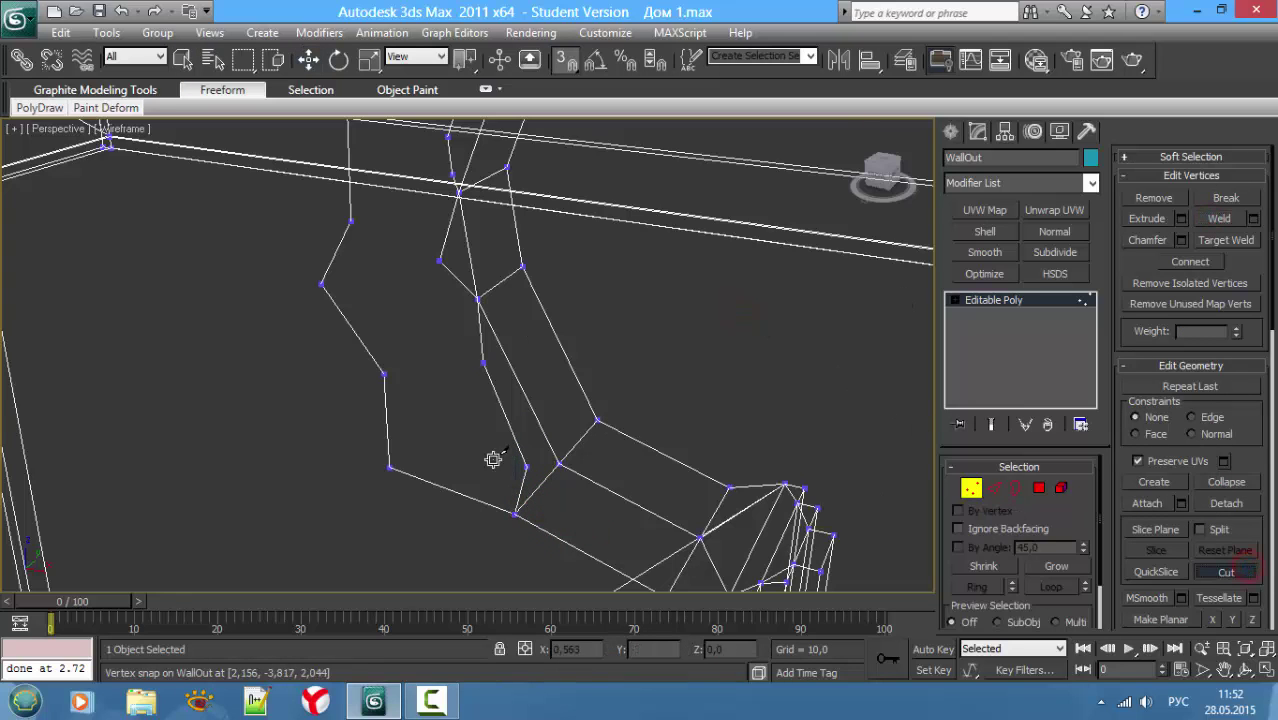
left_click(527, 467)
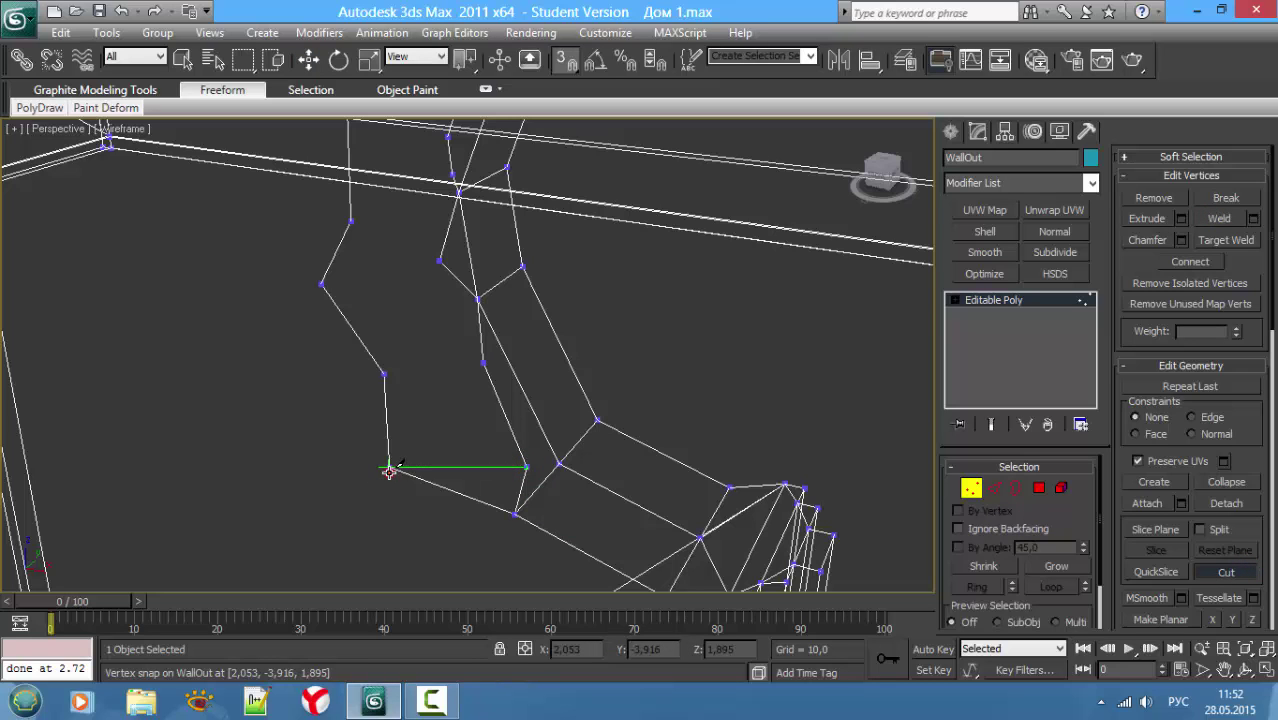
left_click(389, 468)
left_click(483, 366)
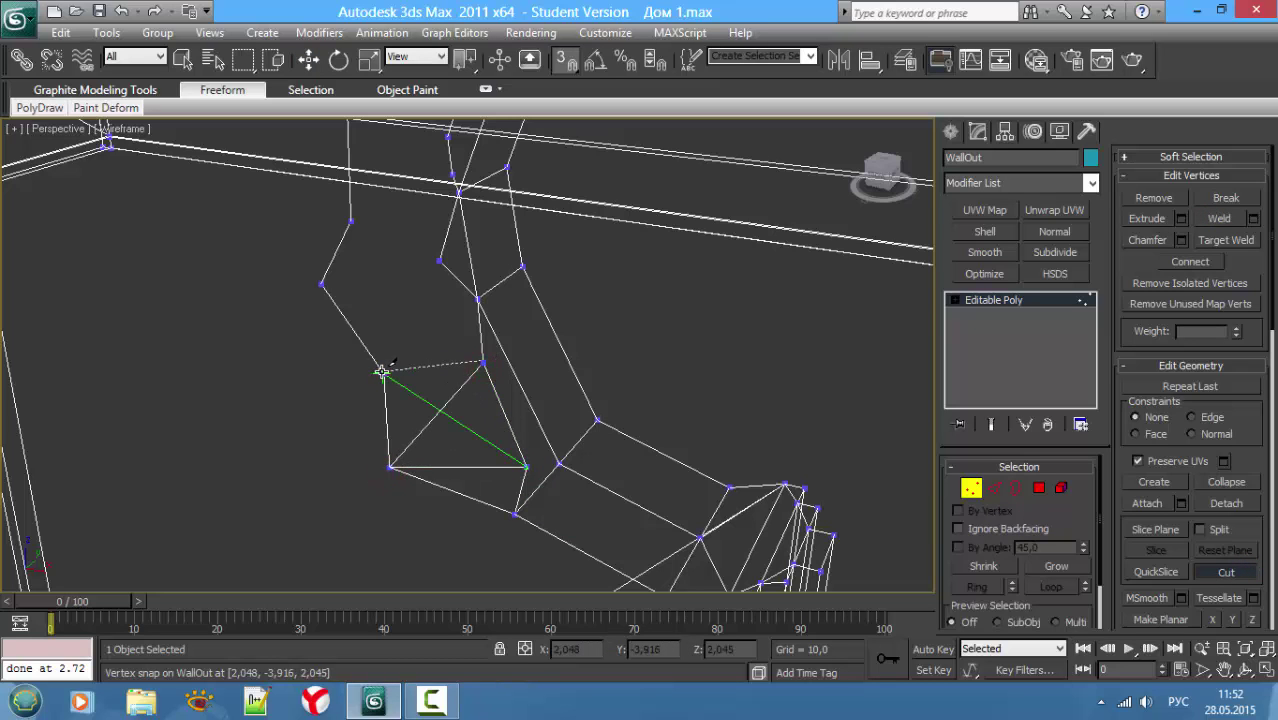
left_click(381, 372)
Step: Cut further edges across the upper wall faces up to the upper vertex
key("F3")
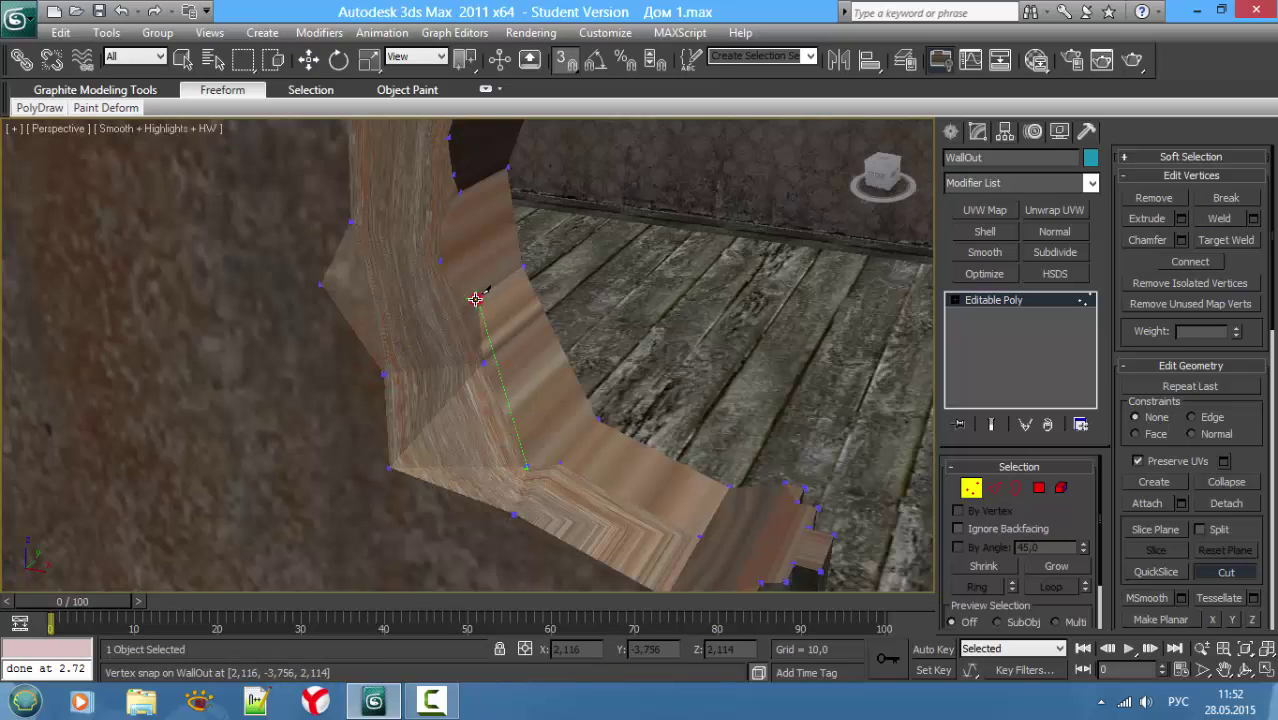
left_click(475, 299)
left_click(316, 285)
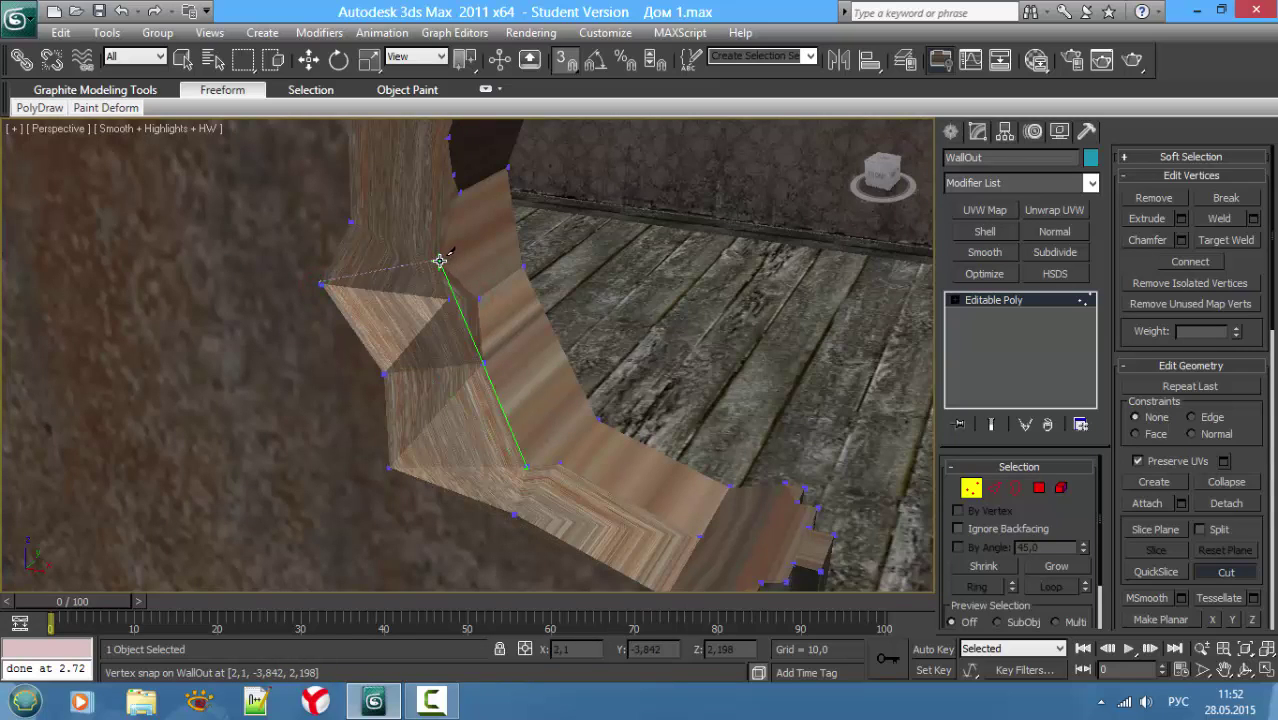
left_click(438, 261)
left_click(350, 223)
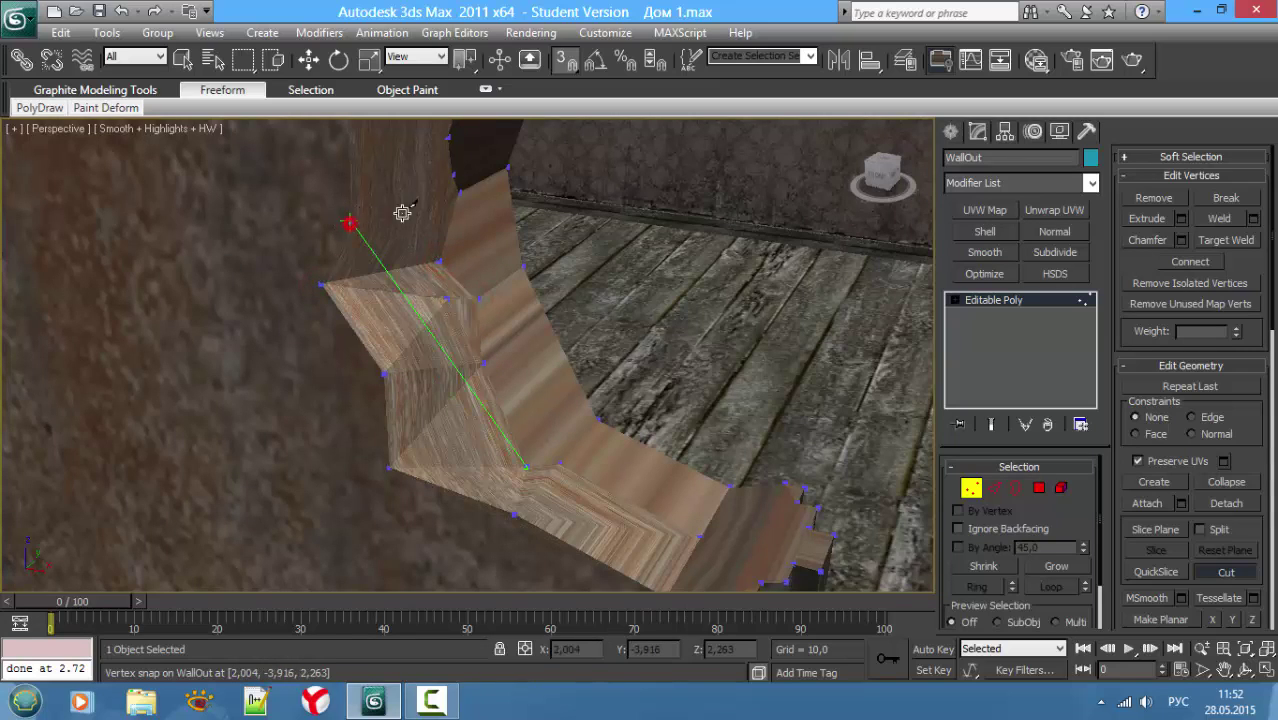
left_click(457, 190)
right_click(390, 180)
Step: Add diagonal cuts between wall vertices to triangulate the remaining faces beside the arch
middle_click_drag(390, 180, 420, 314, "alt")
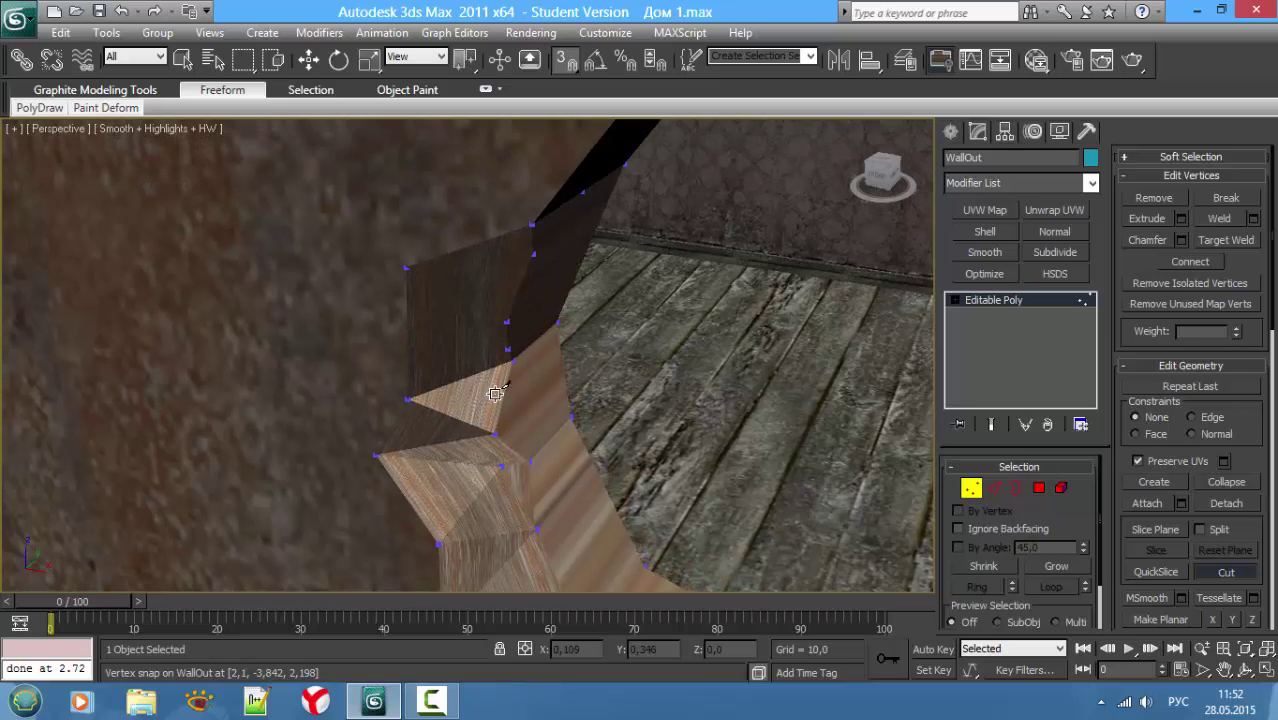
key("F3")
key("F3")
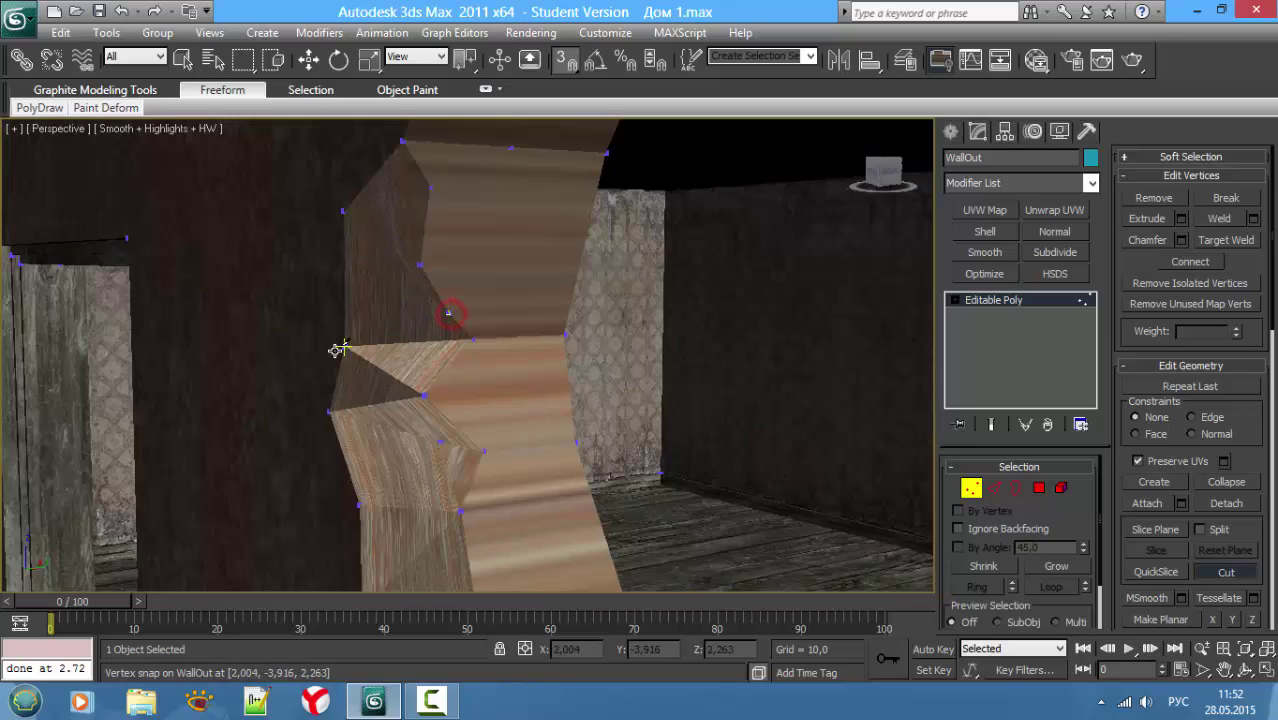
key("F3")
key("F3")
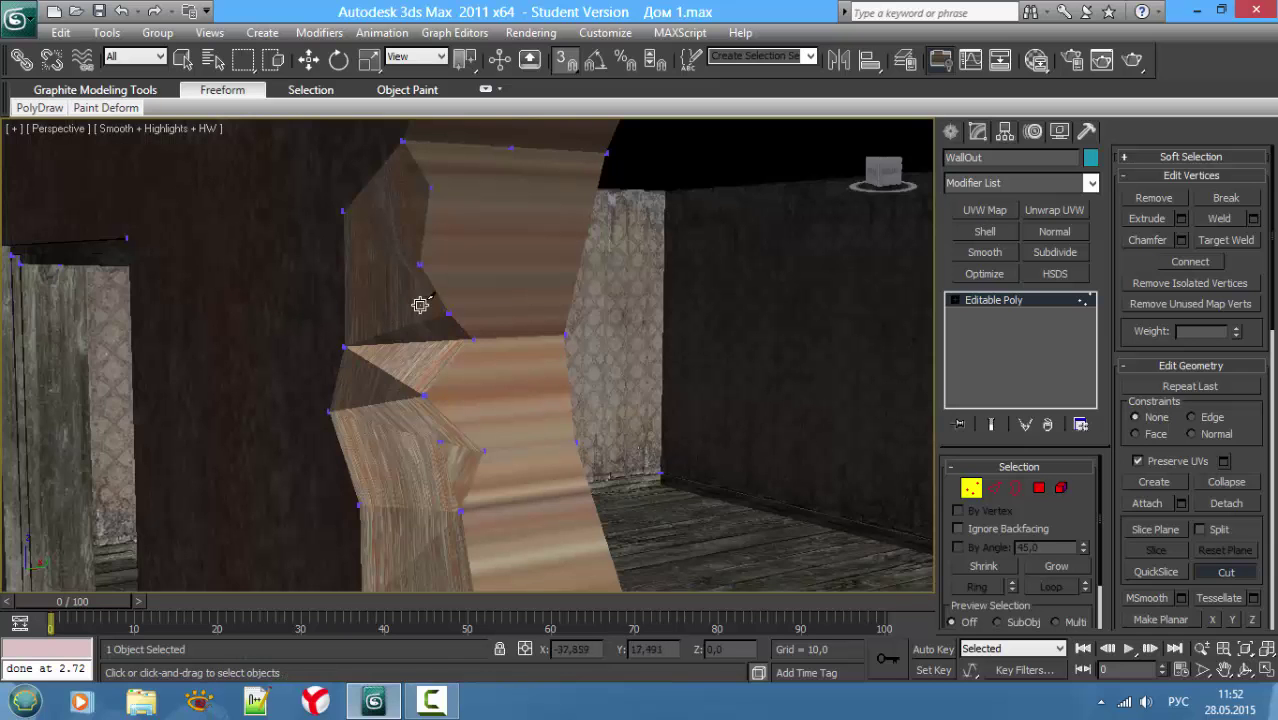
left_click(419, 265)
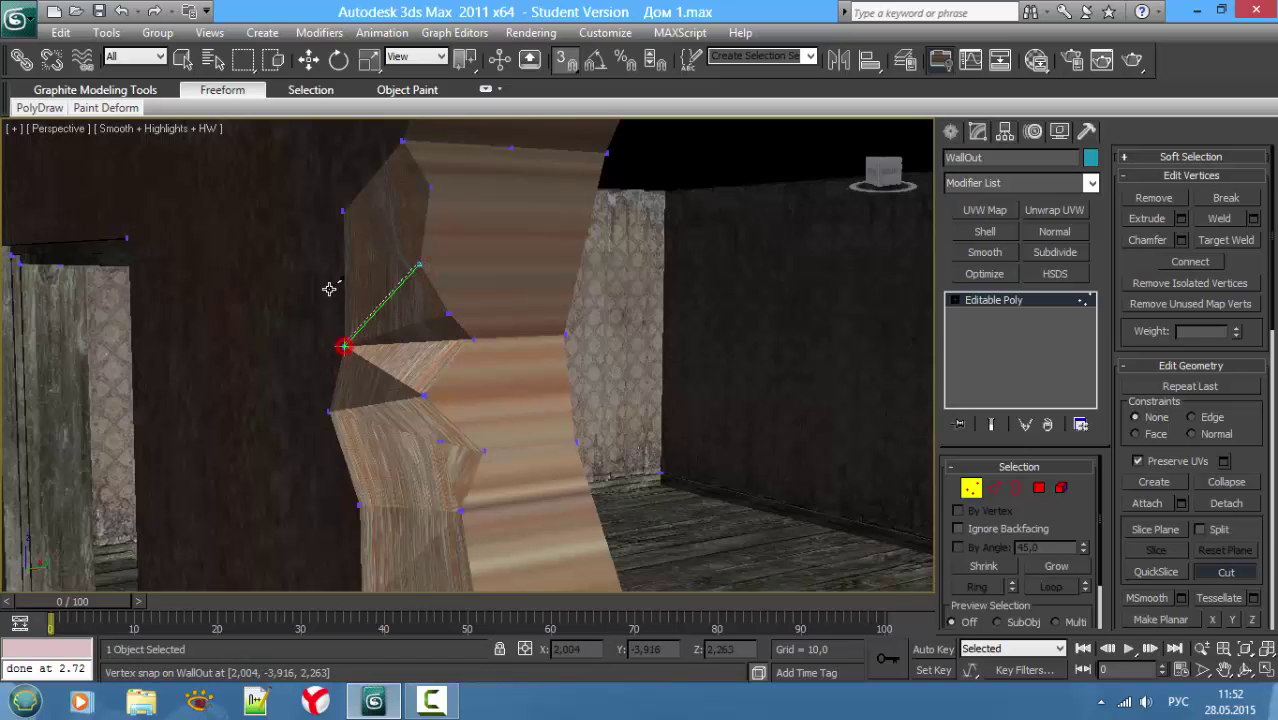
left_click(343, 347)
key("F3")
key("F3")
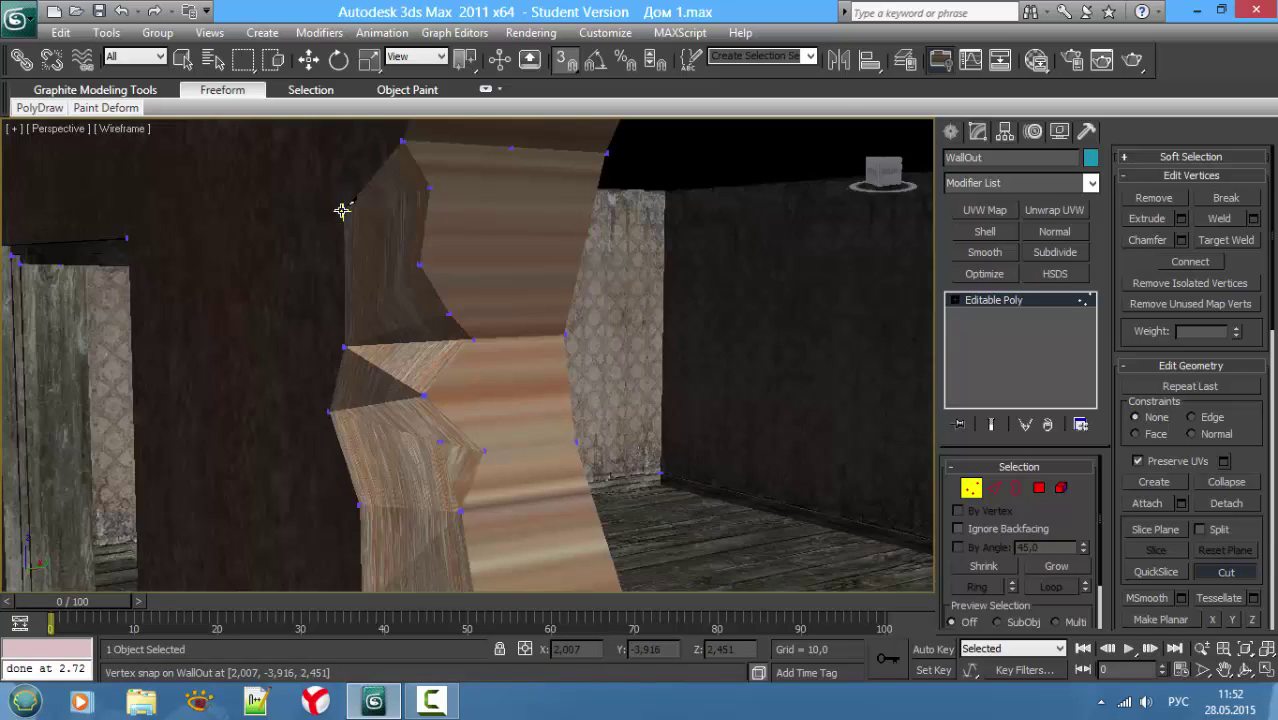
key("F3")
left_click(343, 211)
left_click(419, 265)
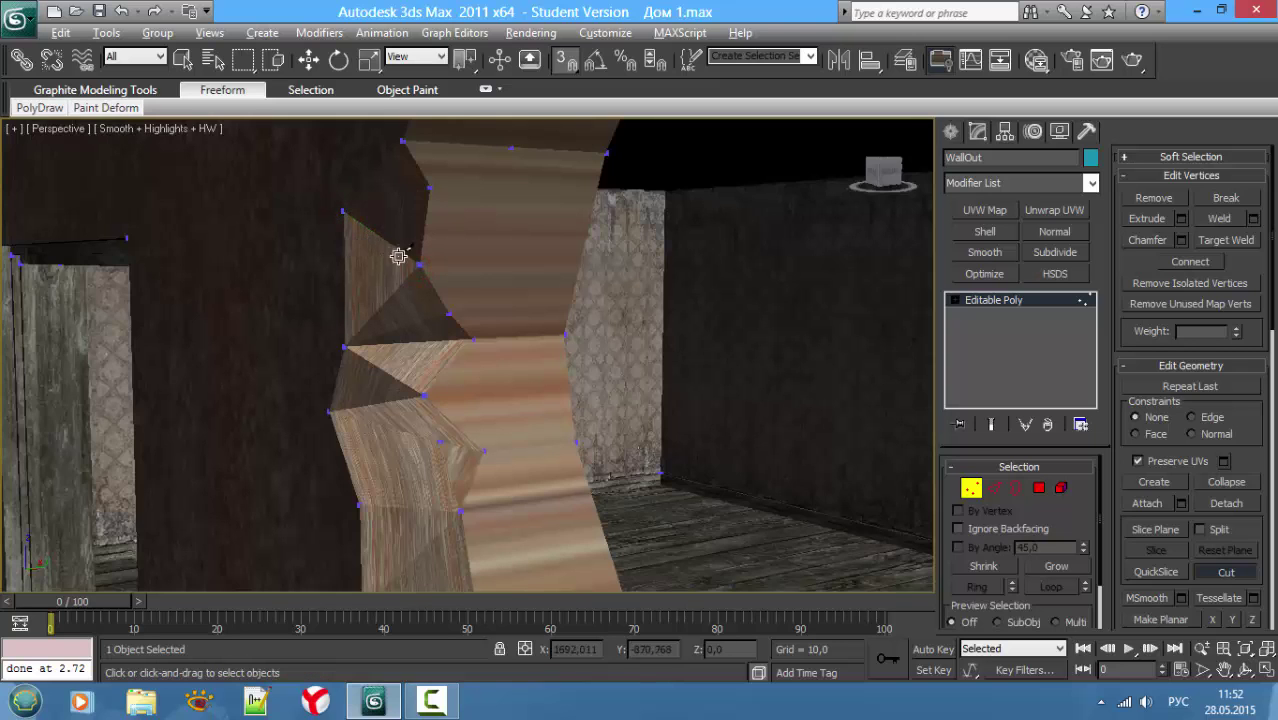
middle_click_drag(398, 256, 491, 191, "alt")
left_click(484, 185)
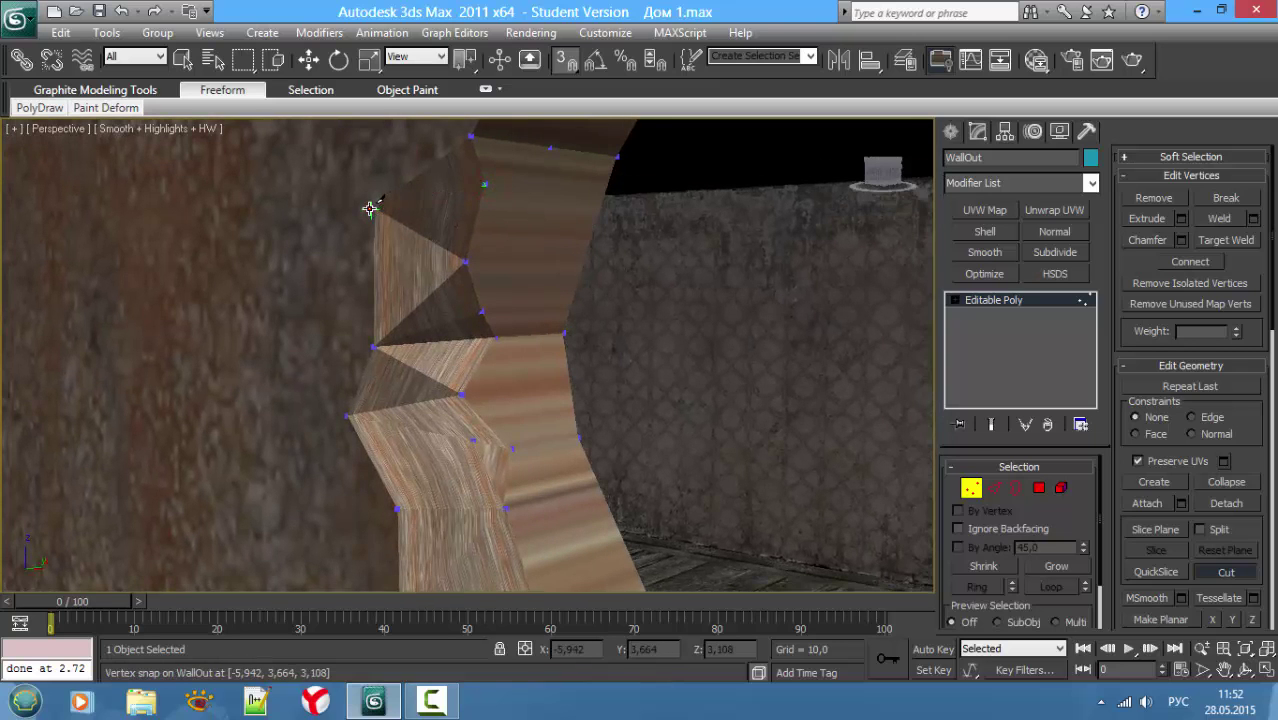
left_click(370, 207)
mouse_move(314, 262)
middle_mouse_down("alt")
mouse_move(508, 371)
mouse_move(277, 237)
mouse_move(305, 257)
mouse_move(281, 266)
mouse_move(365, 280)
middle_mouse_up("alt")
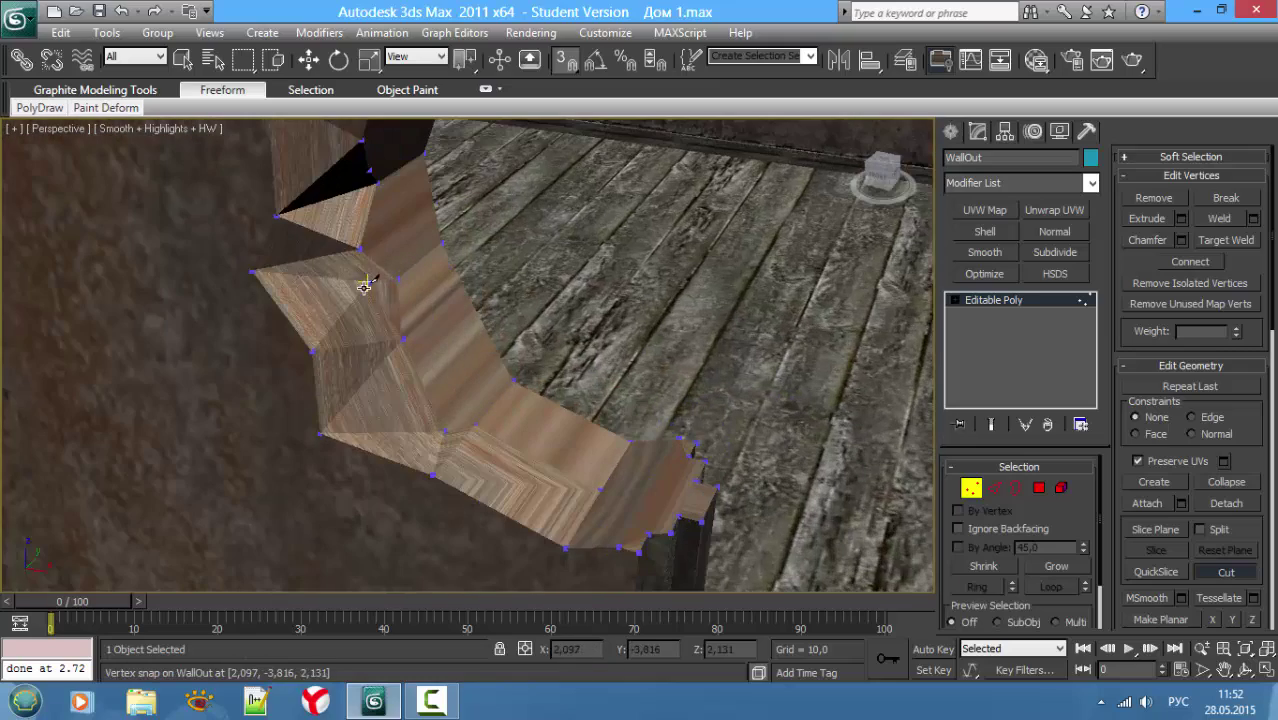
Step: With snapping off, move one wall vertex slightly to reshape the adjacent faces
left_click(309, 59)
left_click(358, 248)
key("s")
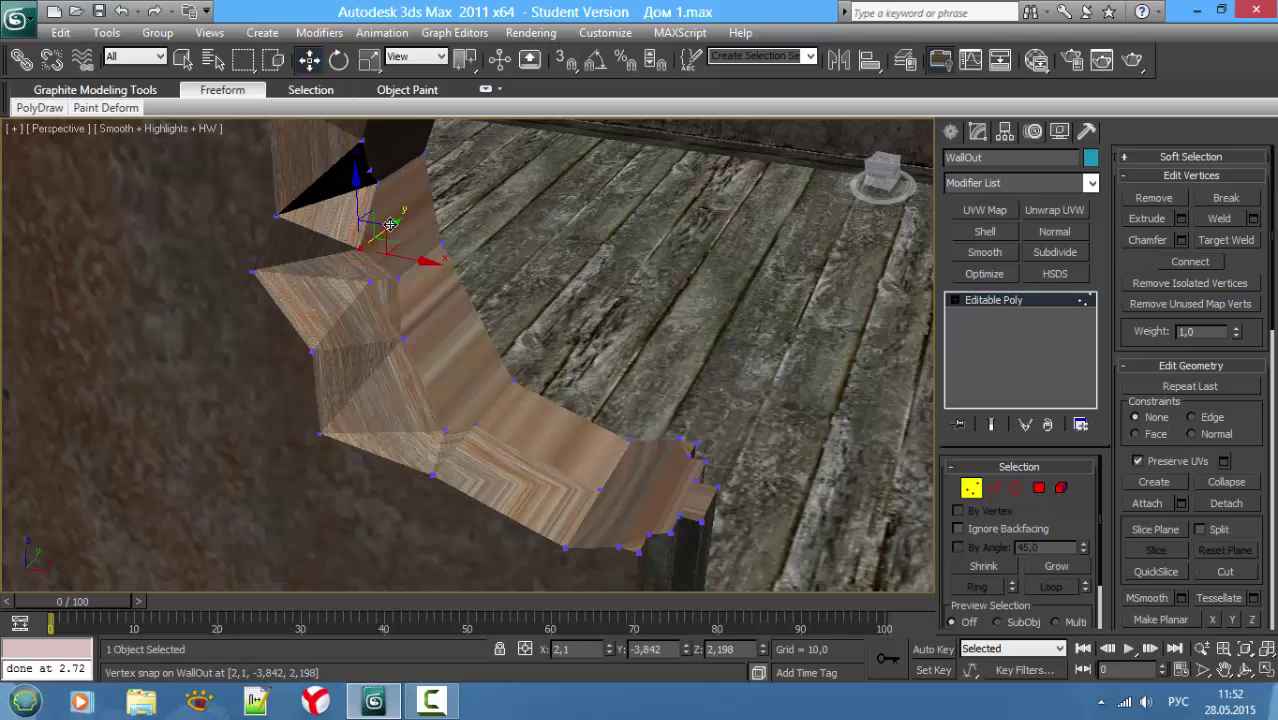
mouse_move(395, 224)
left_mouse_down()
mouse_move(417, 216)
mouse_move(405, 224)
left_mouse_up()
mouse_move(408, 262)
middle_mouse_down("alt")
mouse_move(337, 222)
mouse_move(409, 326)
mouse_move(391, 365)
mouse_move(297, 304)
mouse_move(331, 342)
mouse_move(294, 342)
mouse_move(325, 455)
mouse_move(396, 297)
mouse_move(473, 432)
middle_mouse_up("alt")
key("F4")
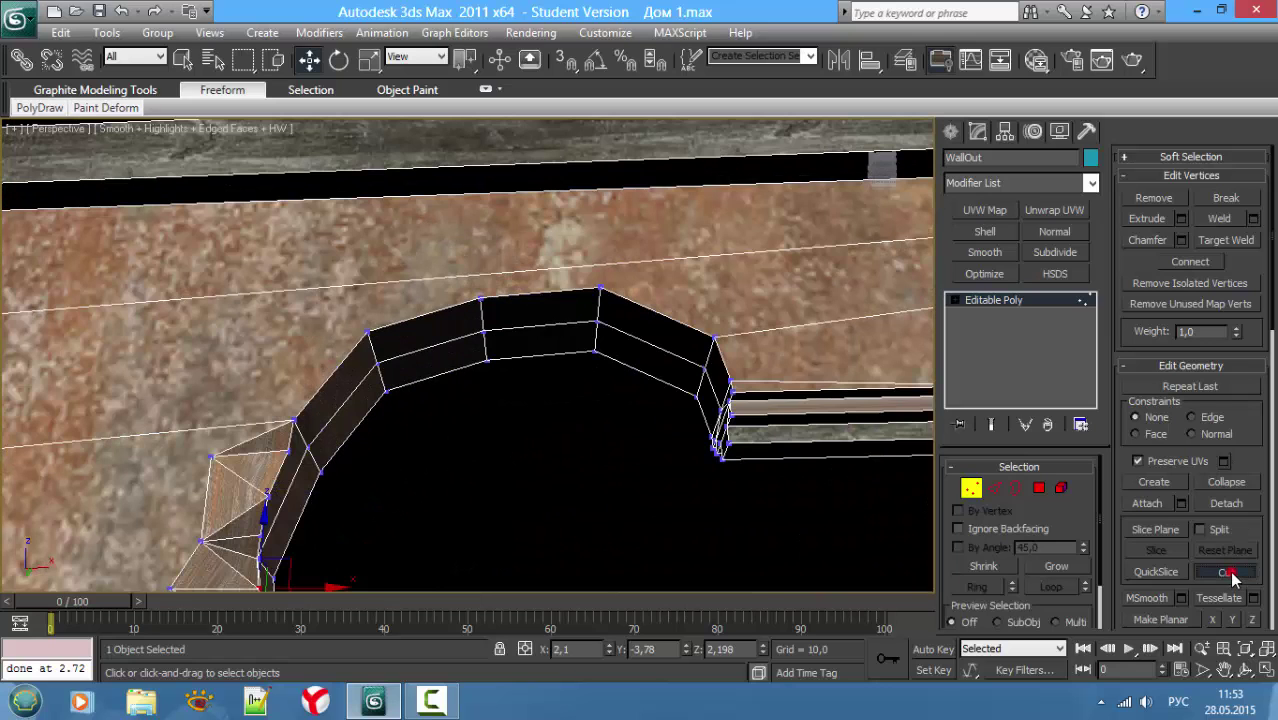
Step: Cut along the arch top face's edge from the left edge to the right corner vertex
left_click(1228, 572)
middle_click_drag(381, 335, 393, 347)
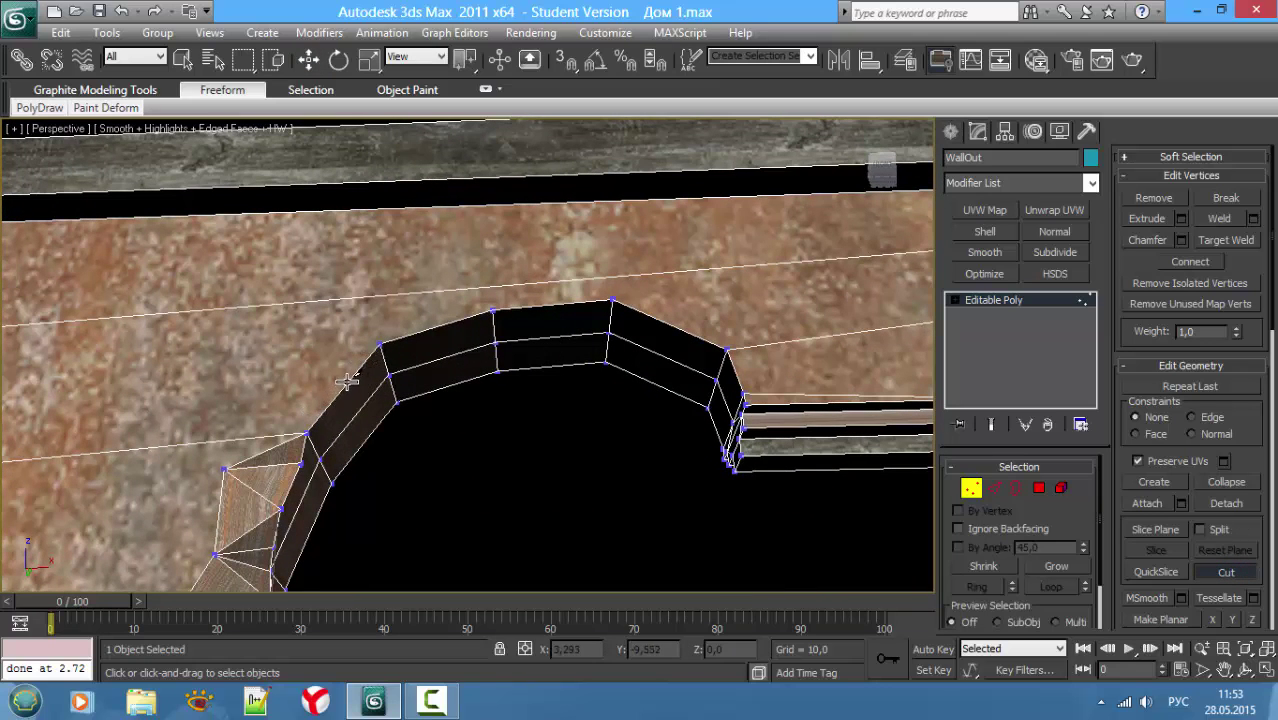
left_click(347, 383)
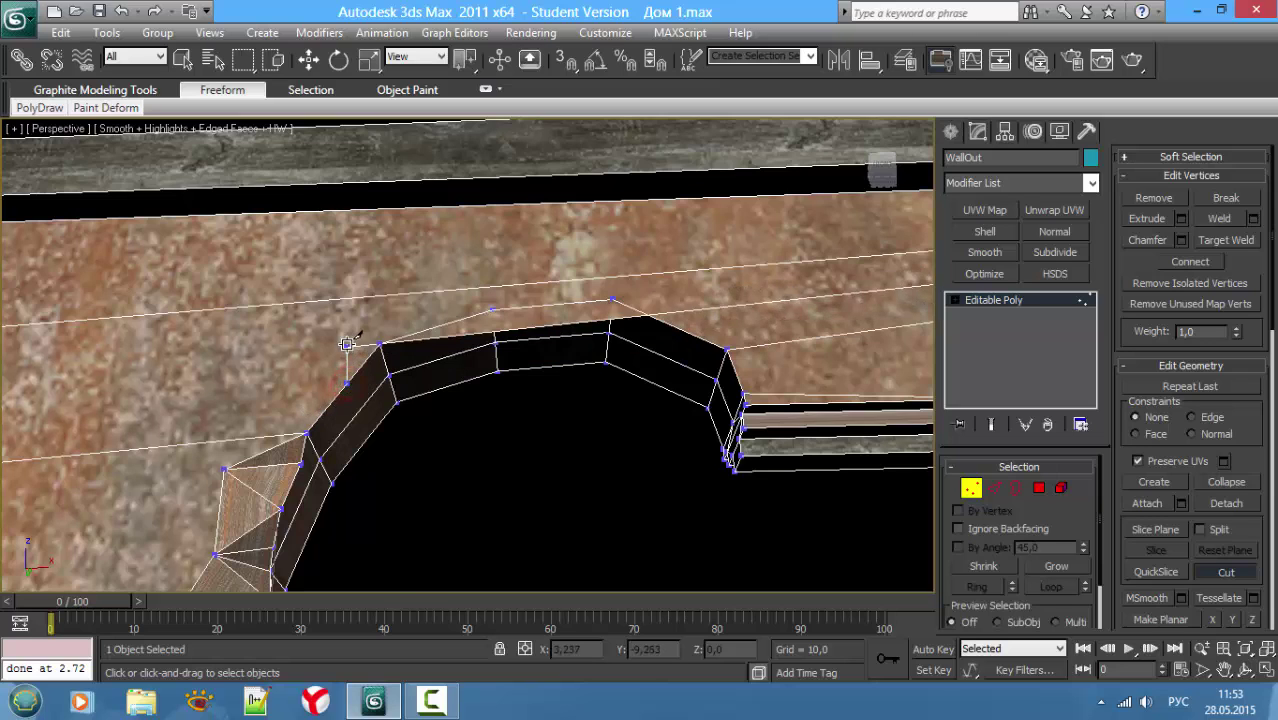
left_click(367, 333)
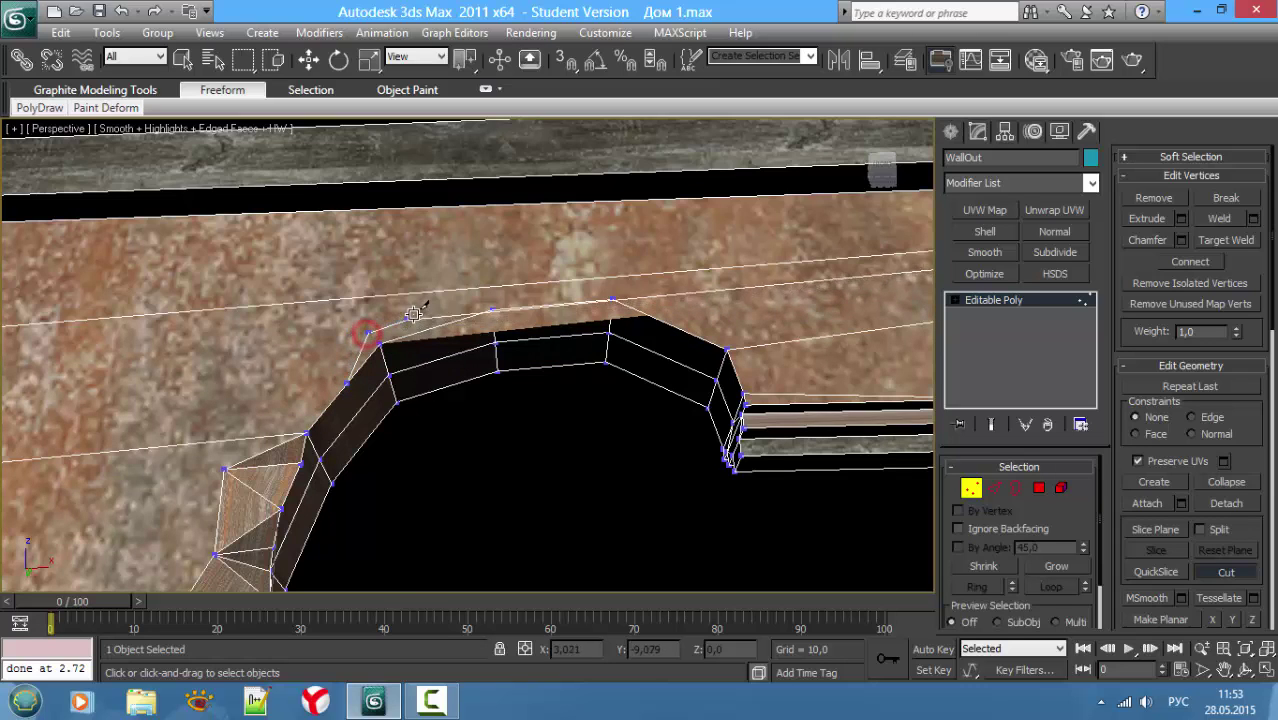
left_click(426, 315)
left_click(448, 300)
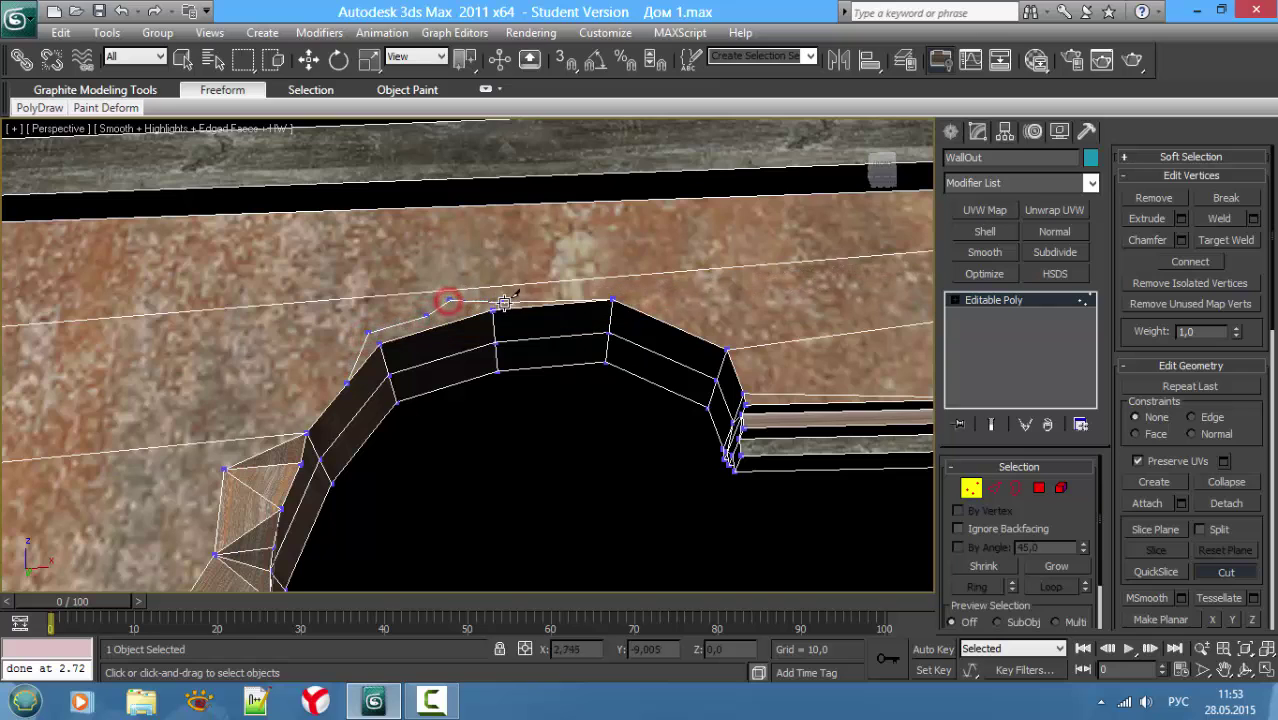
left_click(508, 300)
left_click(584, 289)
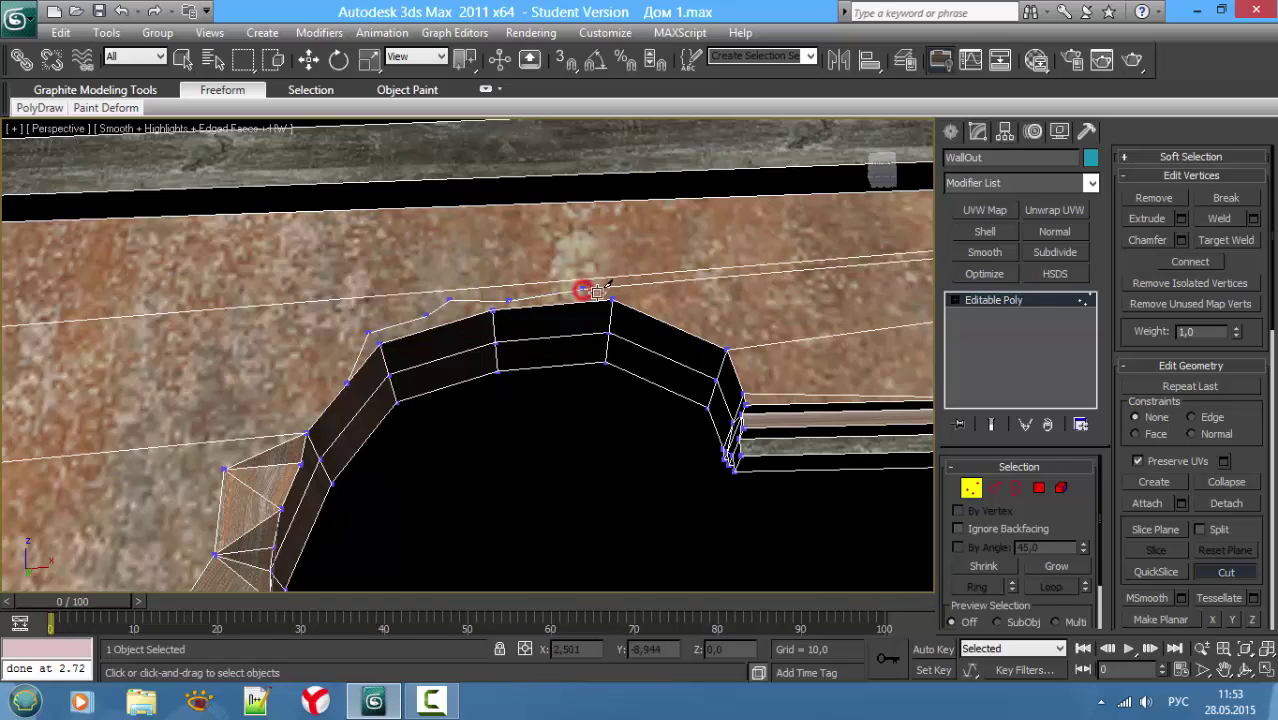
left_click(612, 299)
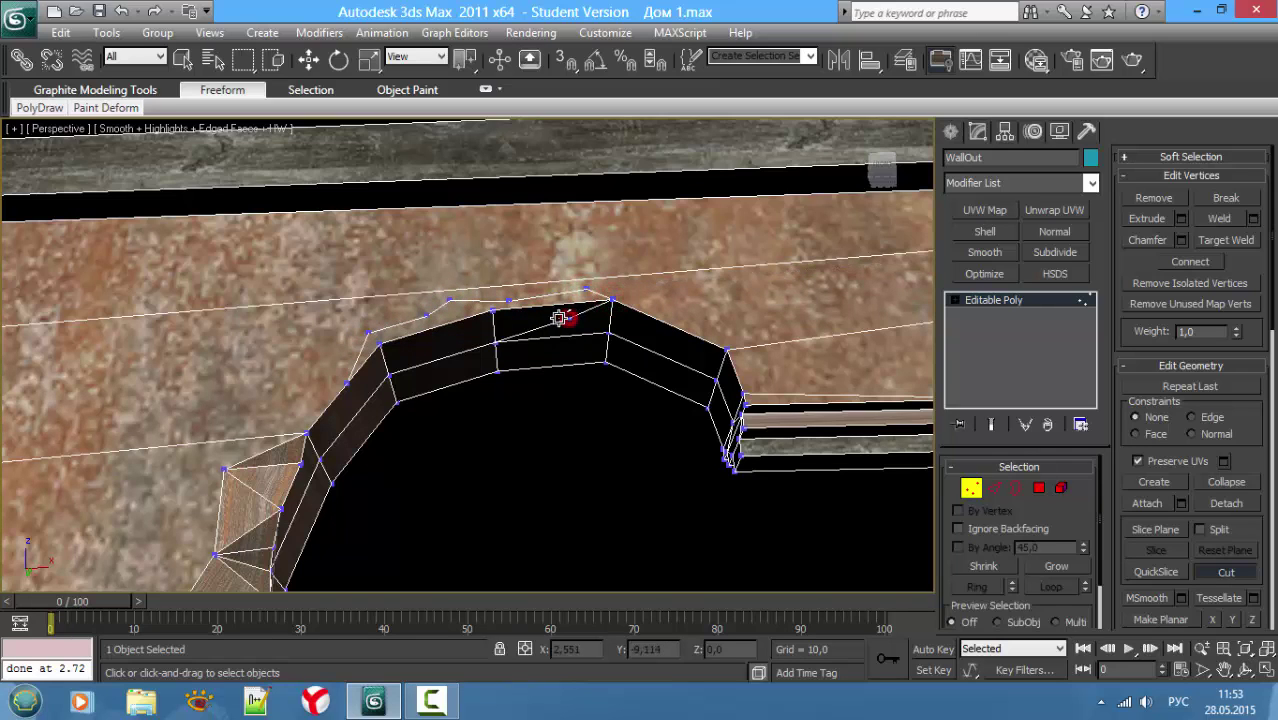
Step: Carry the cut back across the arch top face to finish at the left edge
left_click(516, 317)
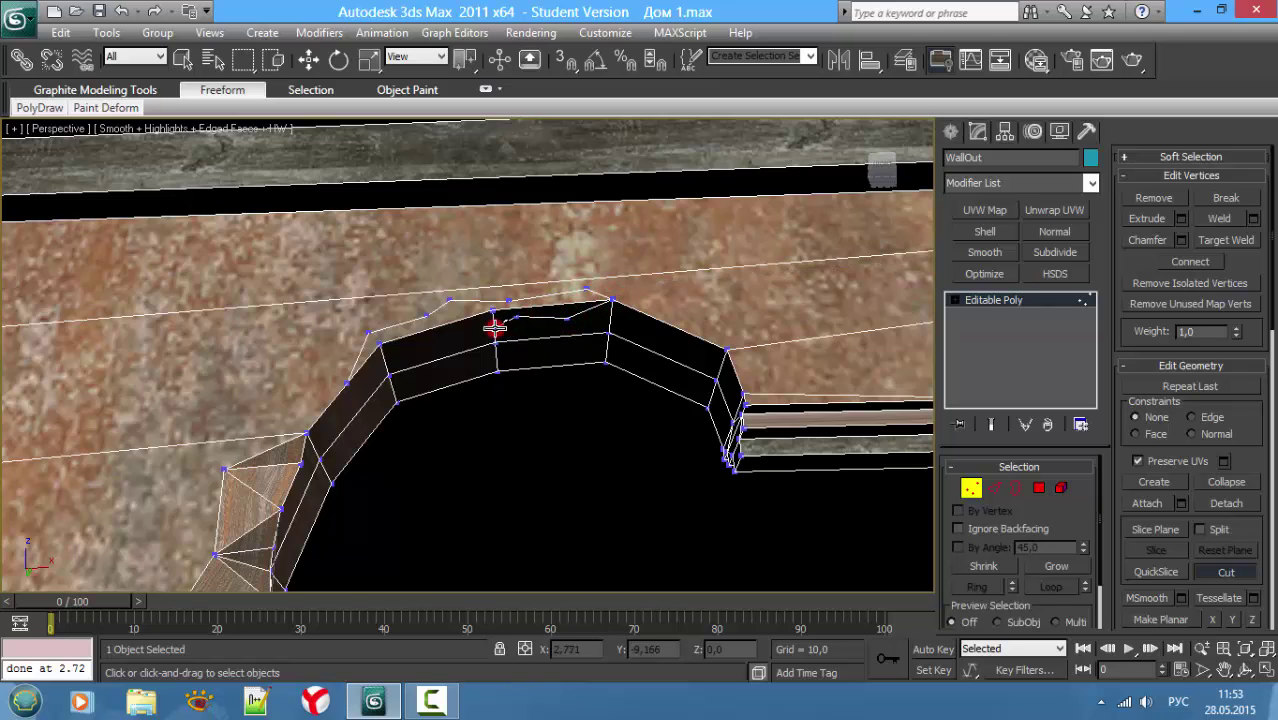
left_click(494, 329)
left_click(455, 334)
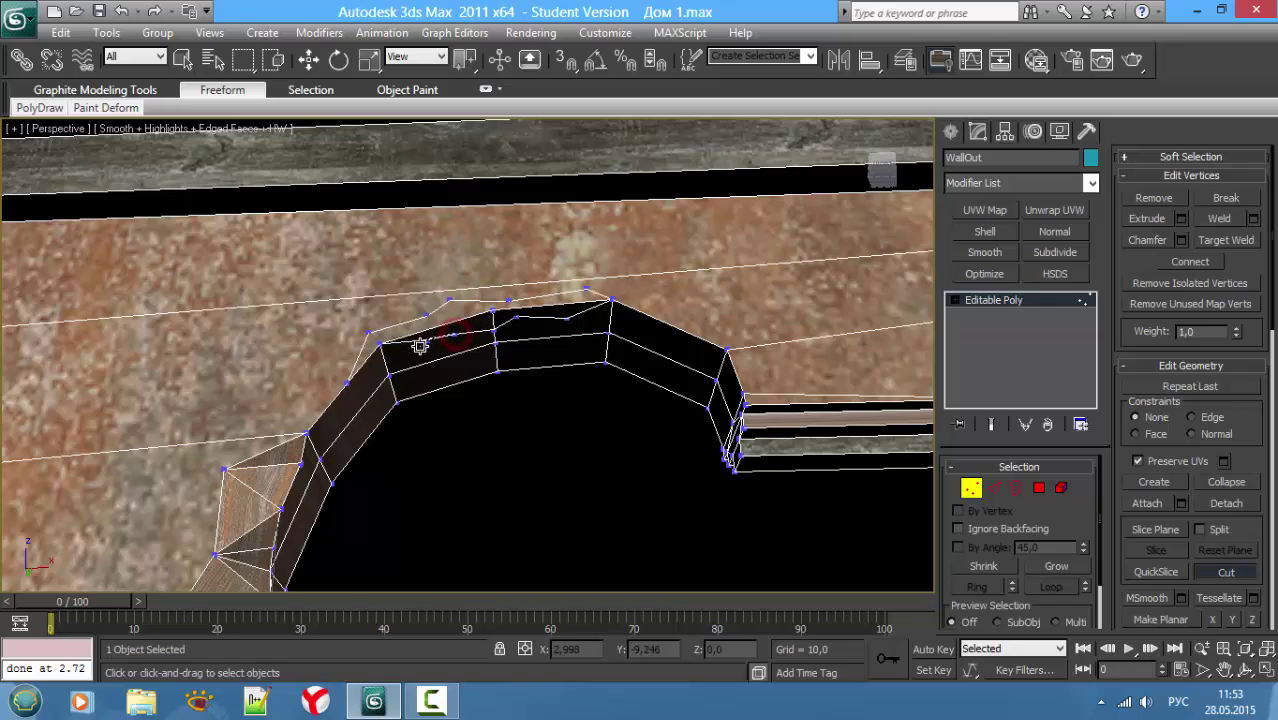
left_click(413, 355)
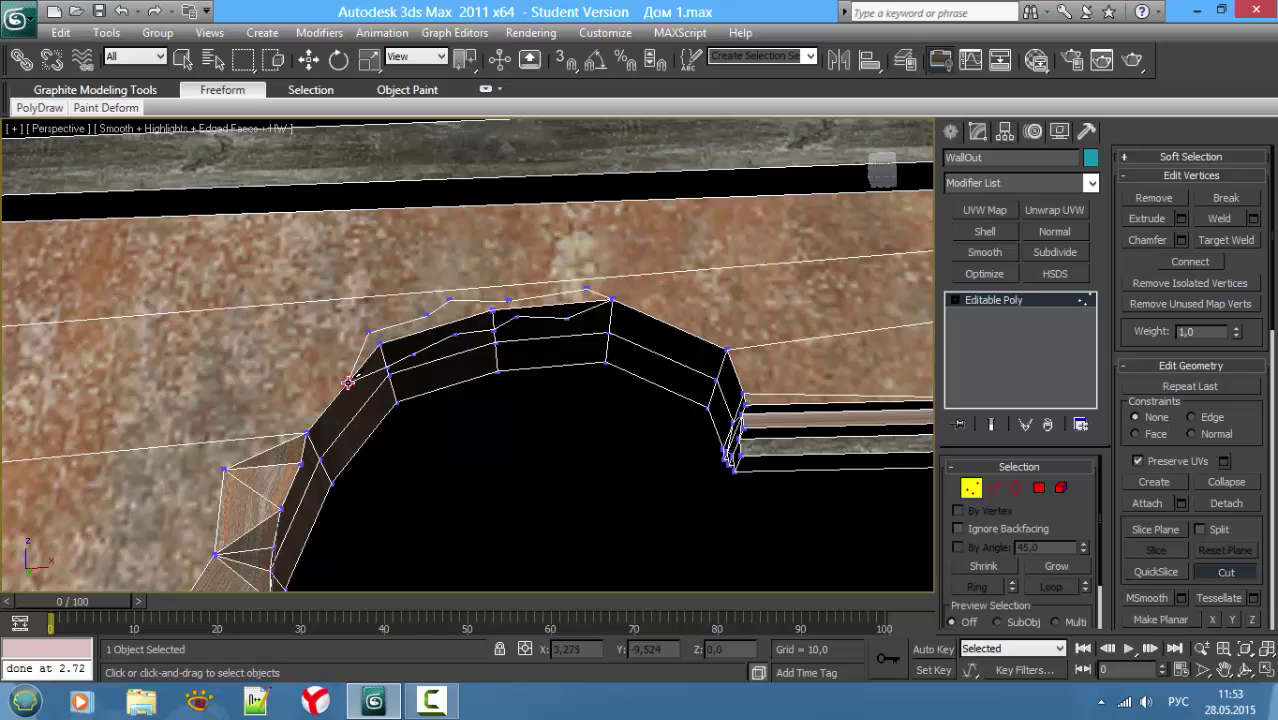
left_click(347, 382)
Step: Delete the polygons along the top of the arch strip
key("4")
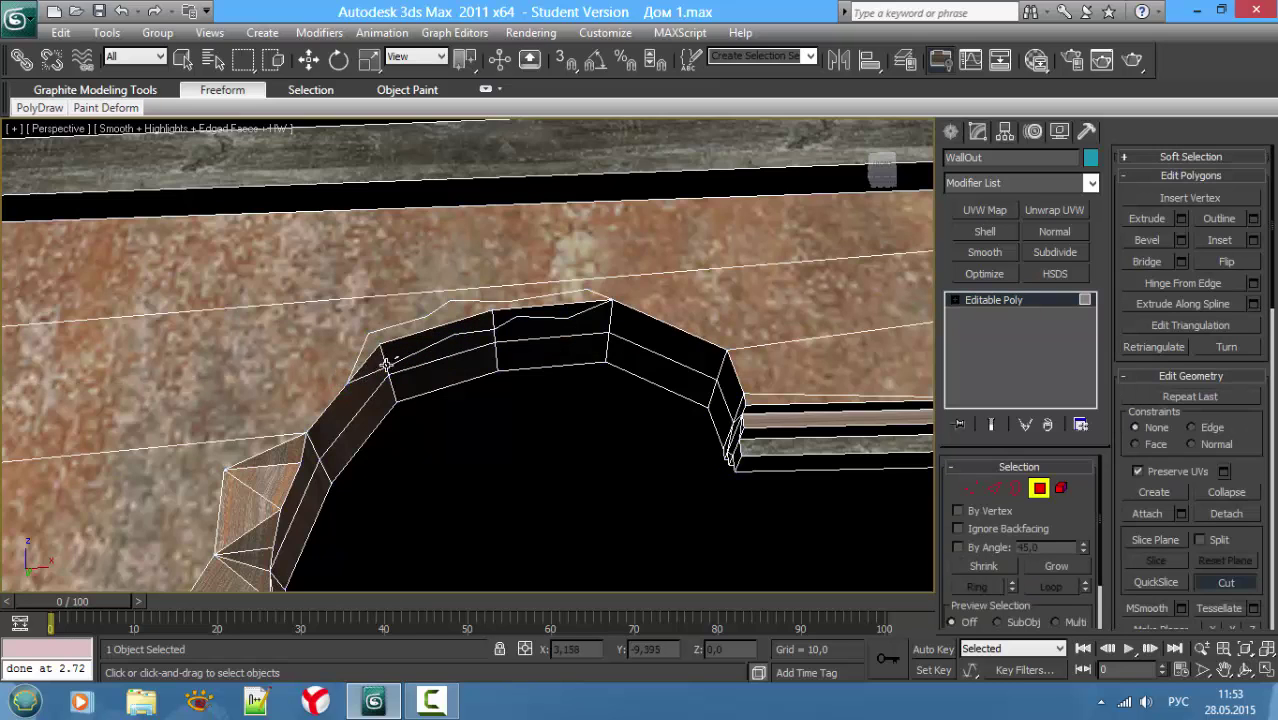
key("q")
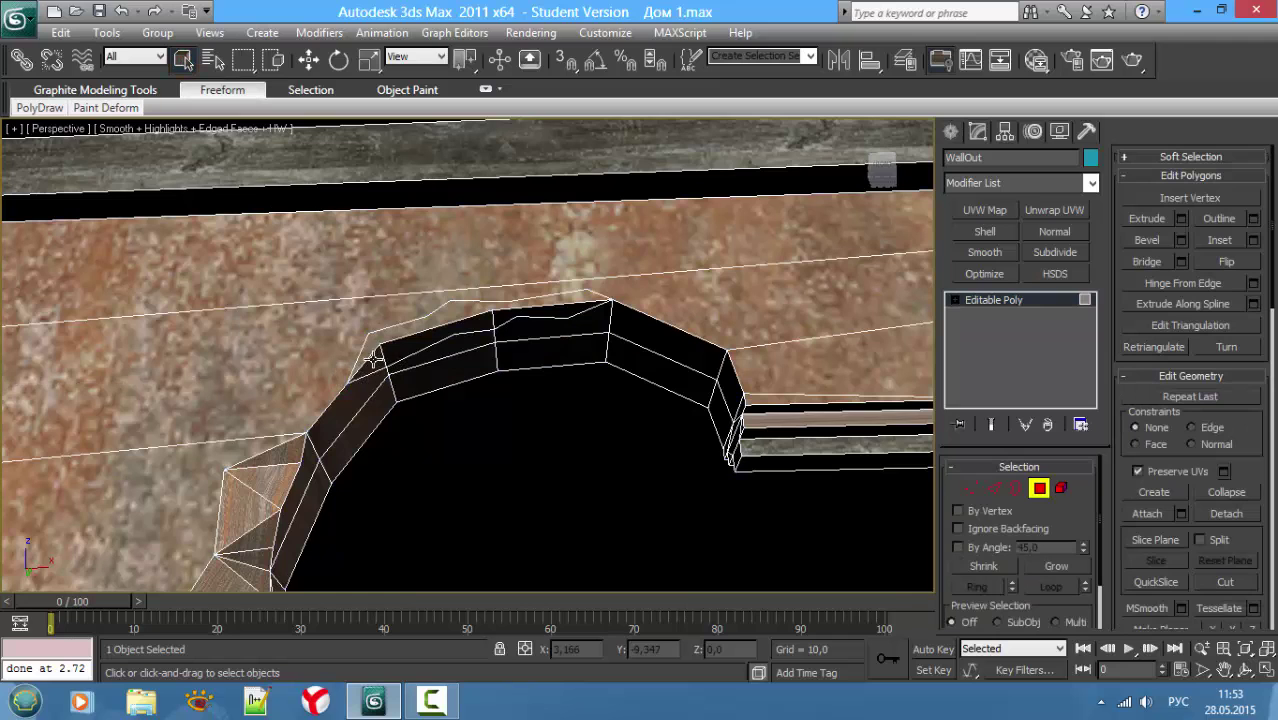
left_click_drag(373, 360, 541, 311)
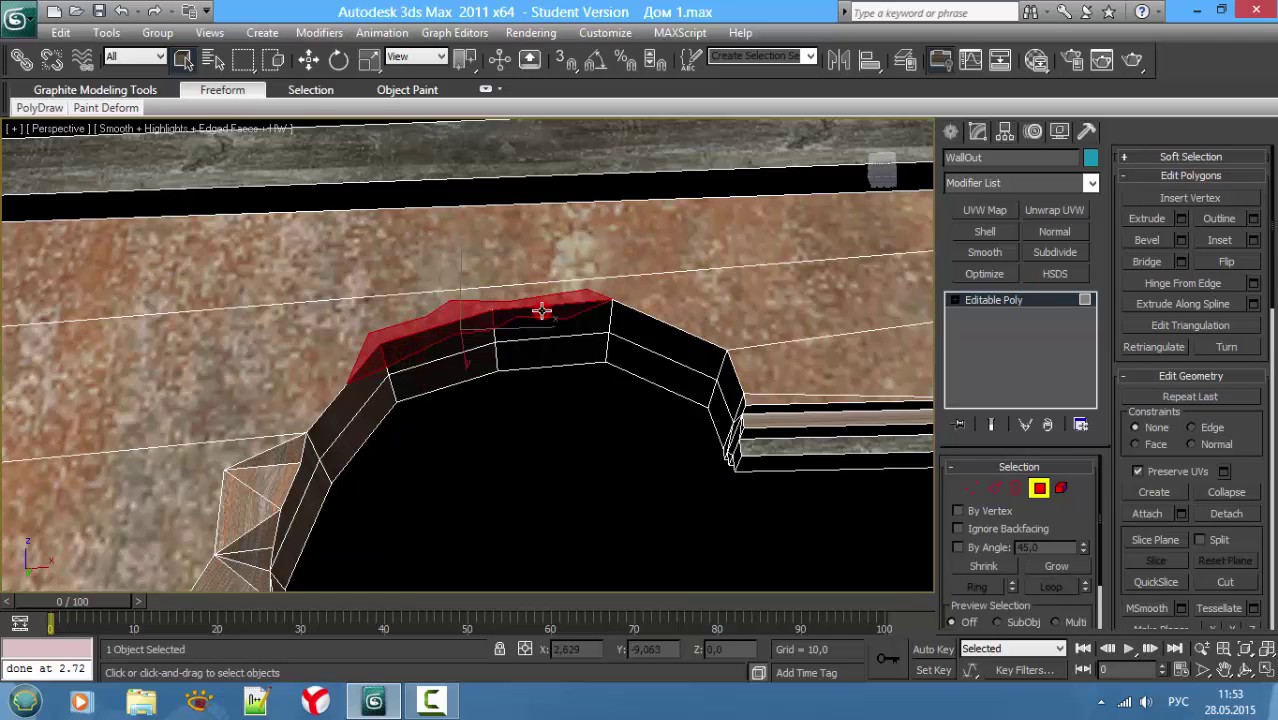
key("Delete")
Step: Cap the resulting hole atop the arch with a new polygon, with see-through display on
middle_click_drag(510, 314, 499, 362)
key("3")
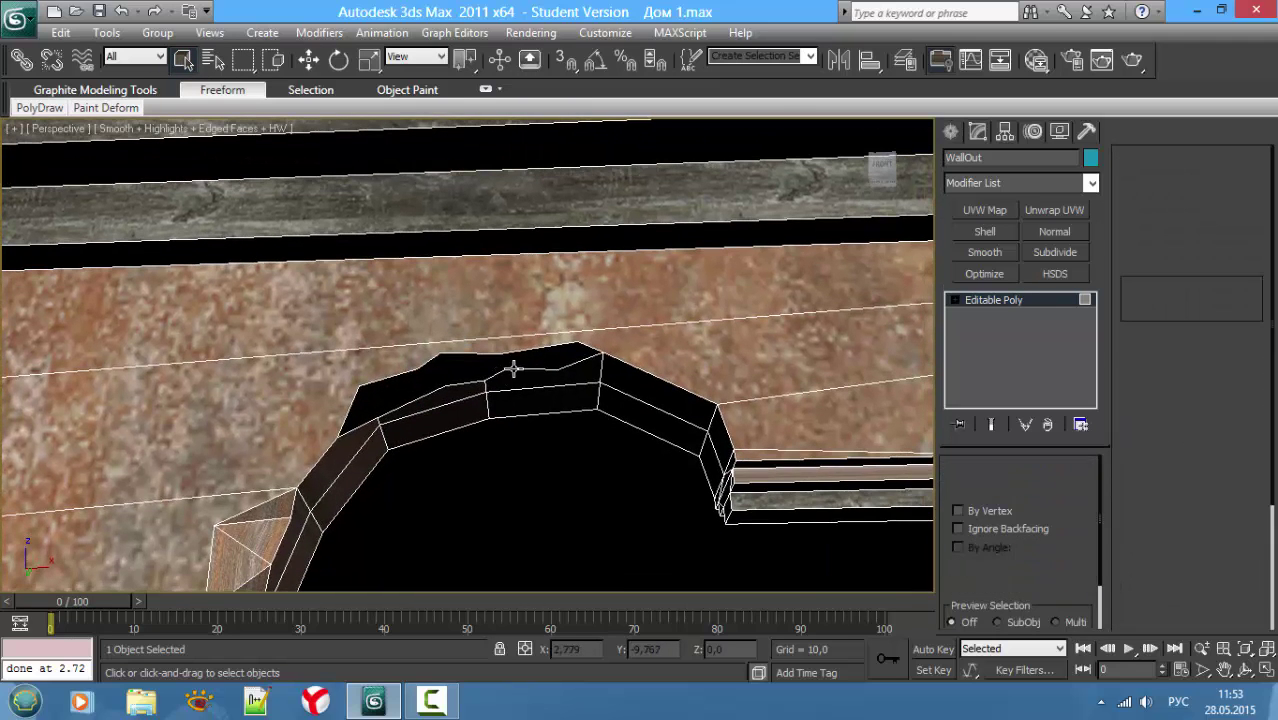
left_click(508, 365)
key("alt+x")
key("alt+x")
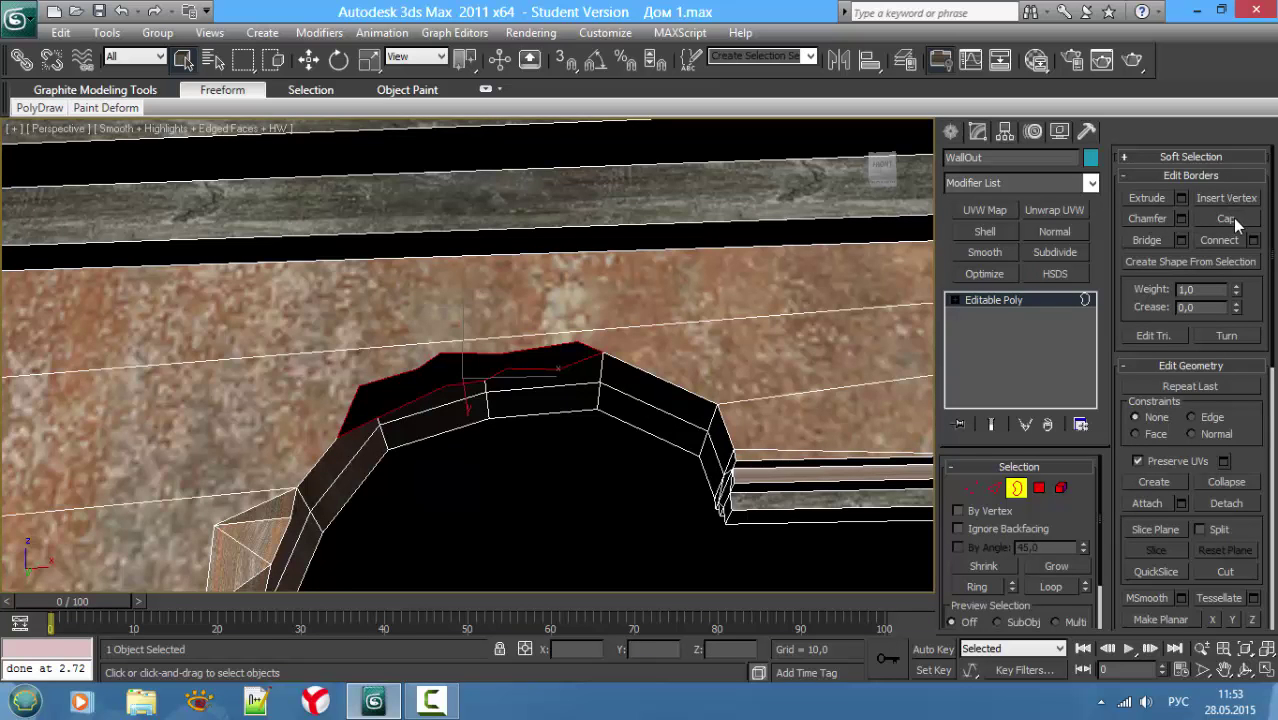
left_click(1226, 218)
Step: Turn on Cut for the new cap and close the Help window that F1 opened
middle_click_drag(593, 411, 576, 360)
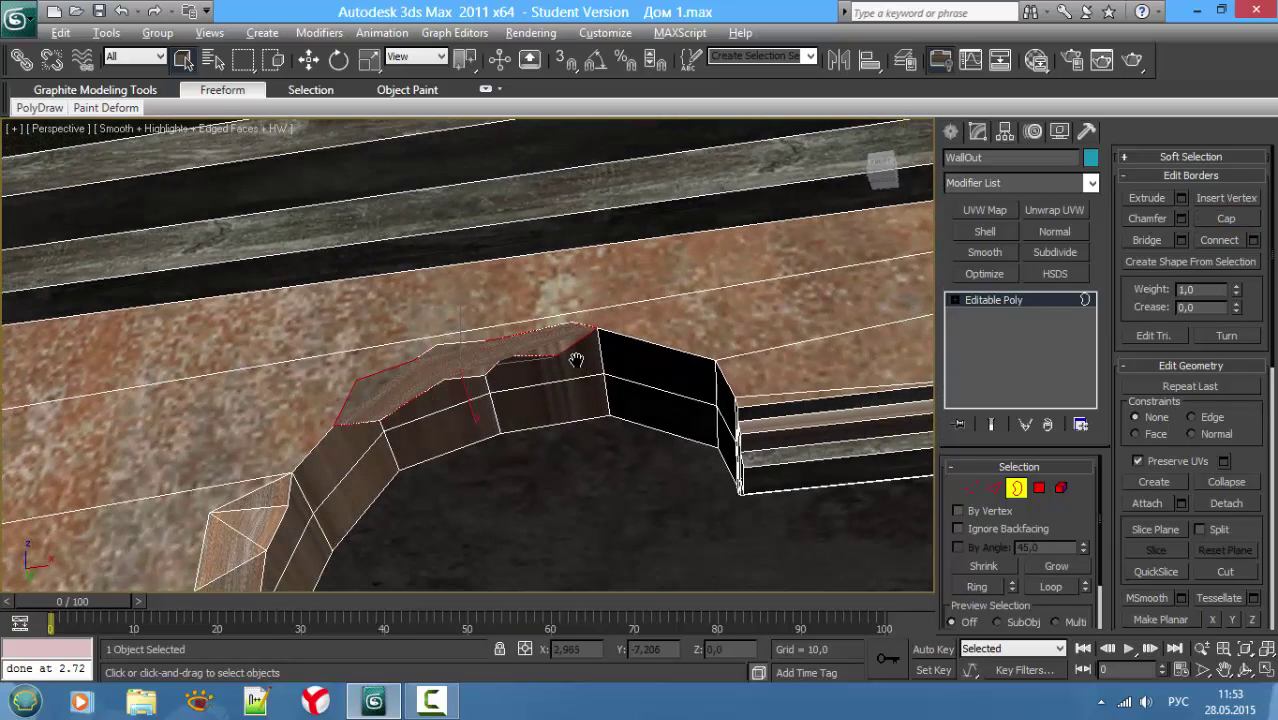
scroll(576, 360, "up", 3)
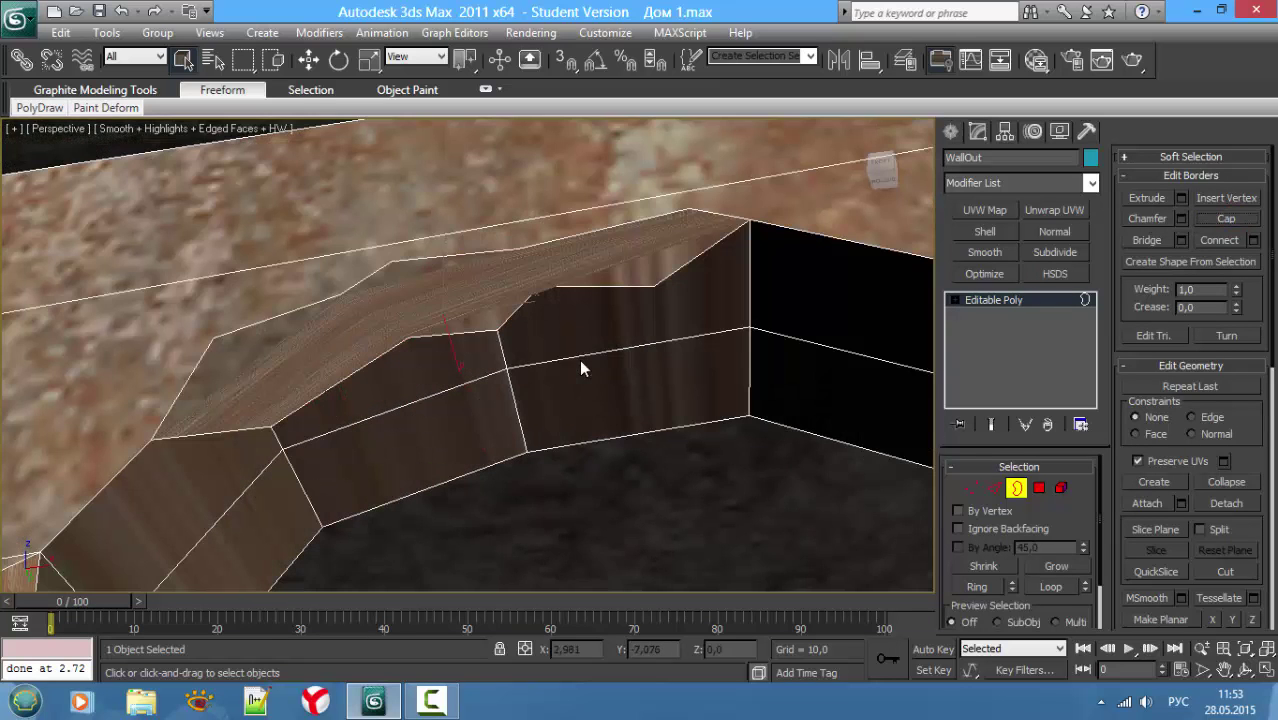
left_click(1225, 577)
key("F1")
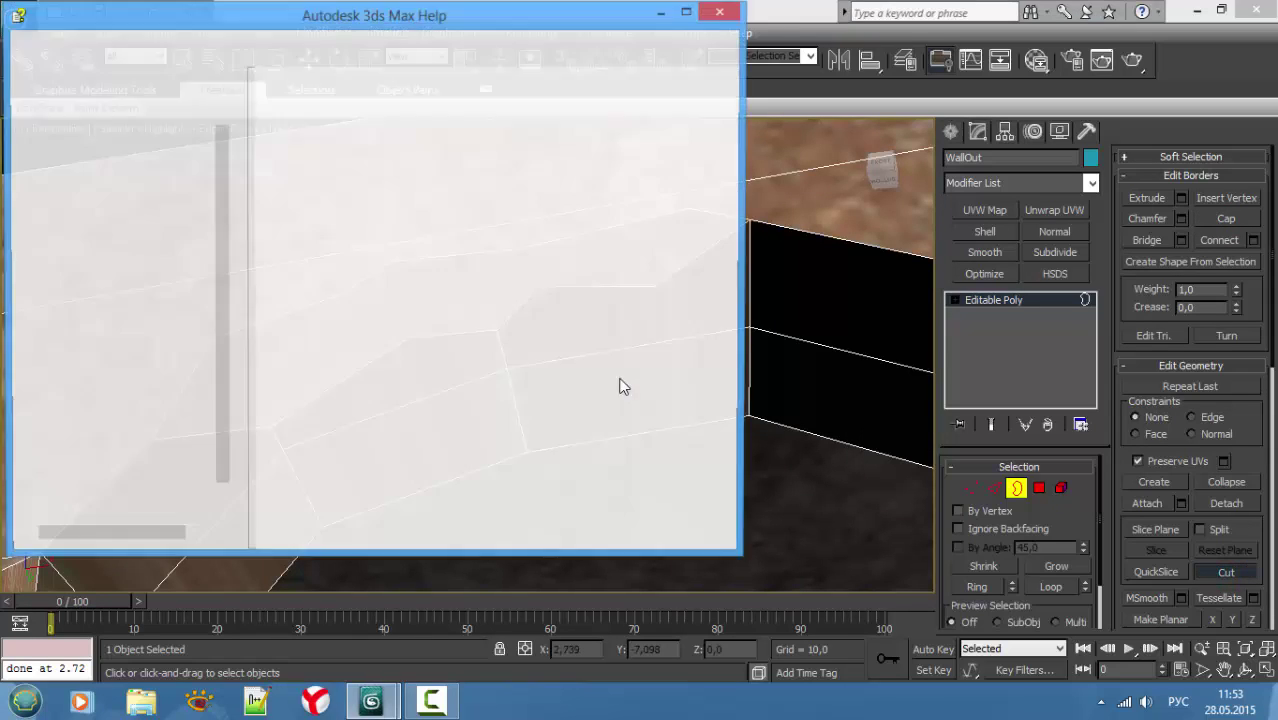
left_click(723, 11)
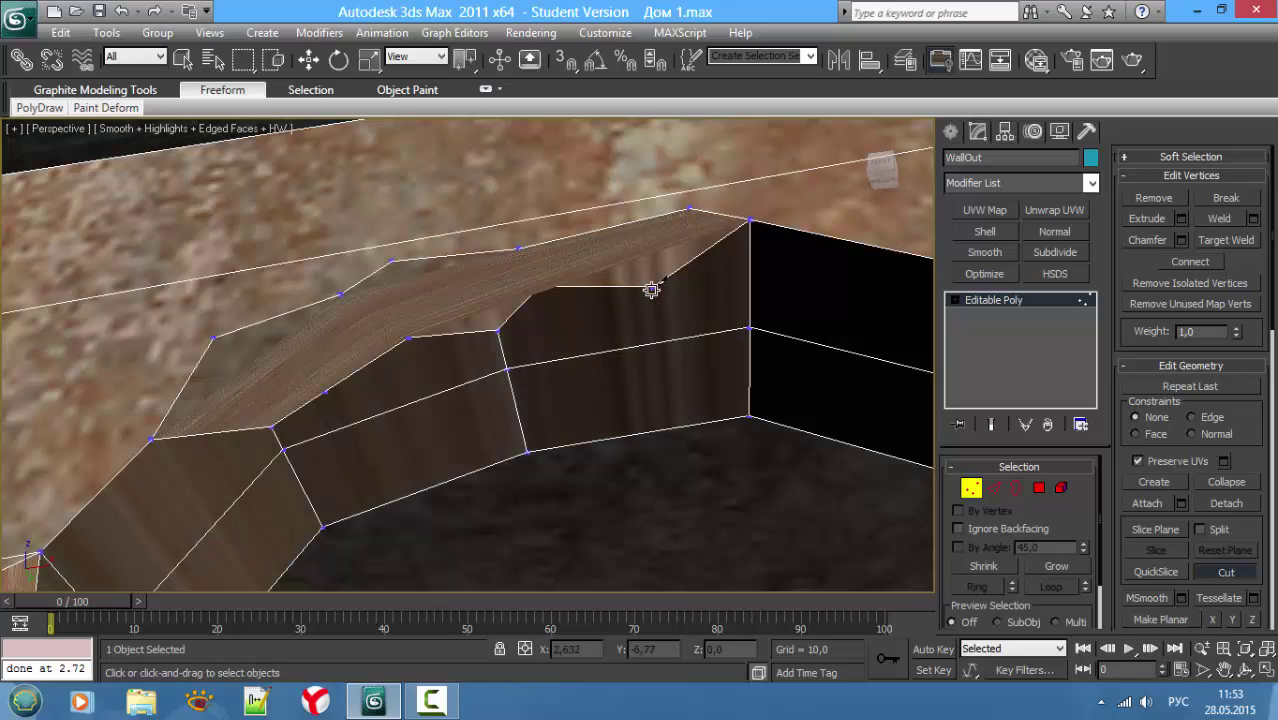
Step: Cut two edges across the top cap to its upper corner
left_click(688, 210)
right_click(688, 208)
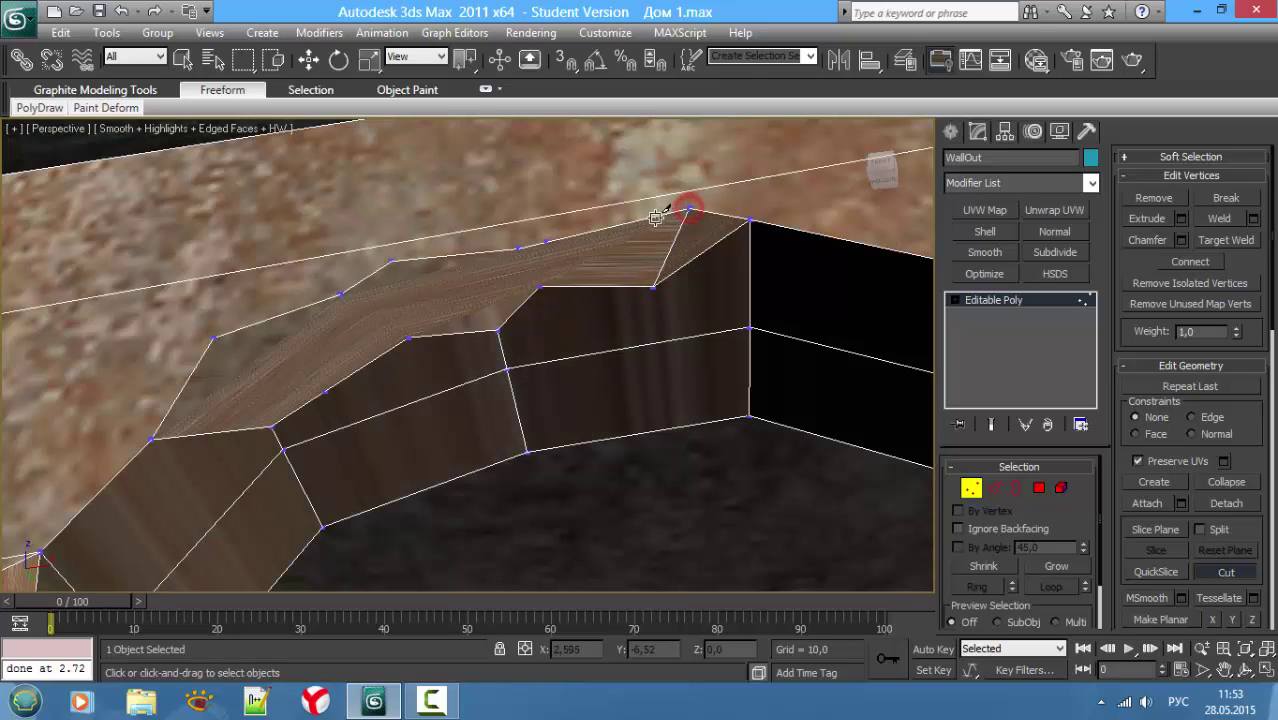
left_click(517, 246)
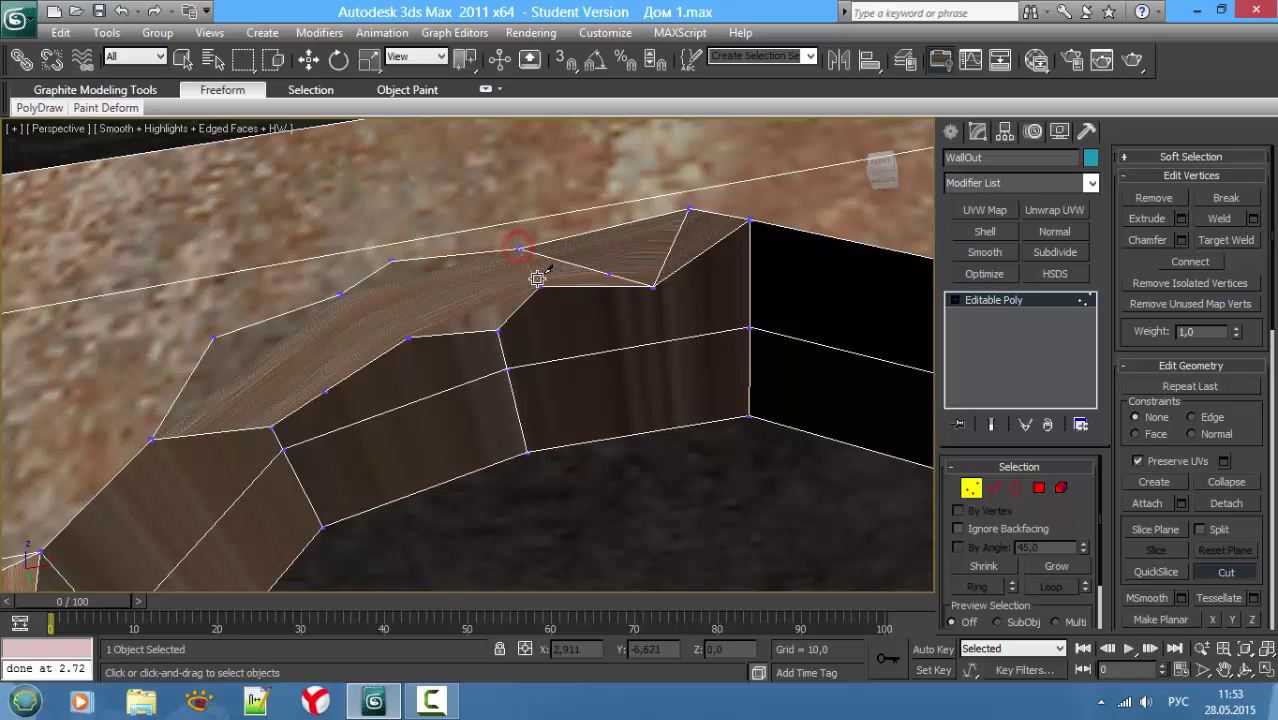
left_click(539, 287)
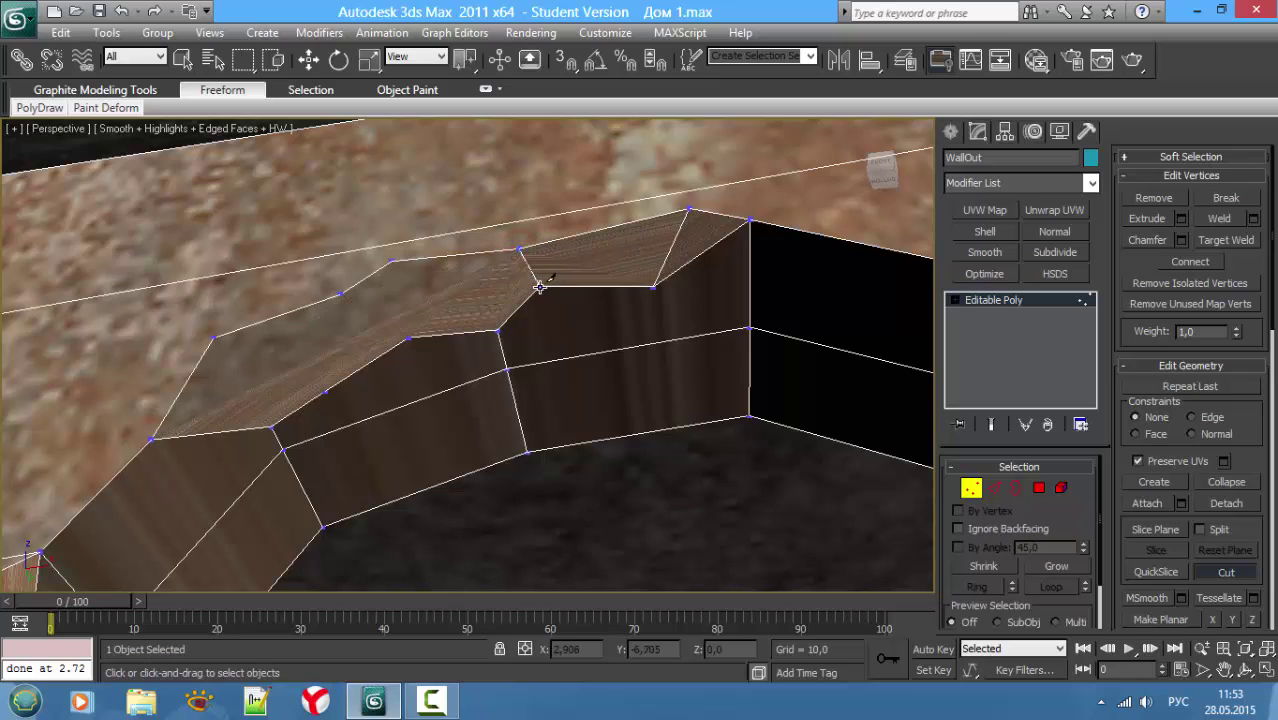
left_click(686, 210)
Step: Cut further edges triangulating the next cap sections down to the lower arch vertex
left_click(498, 333)
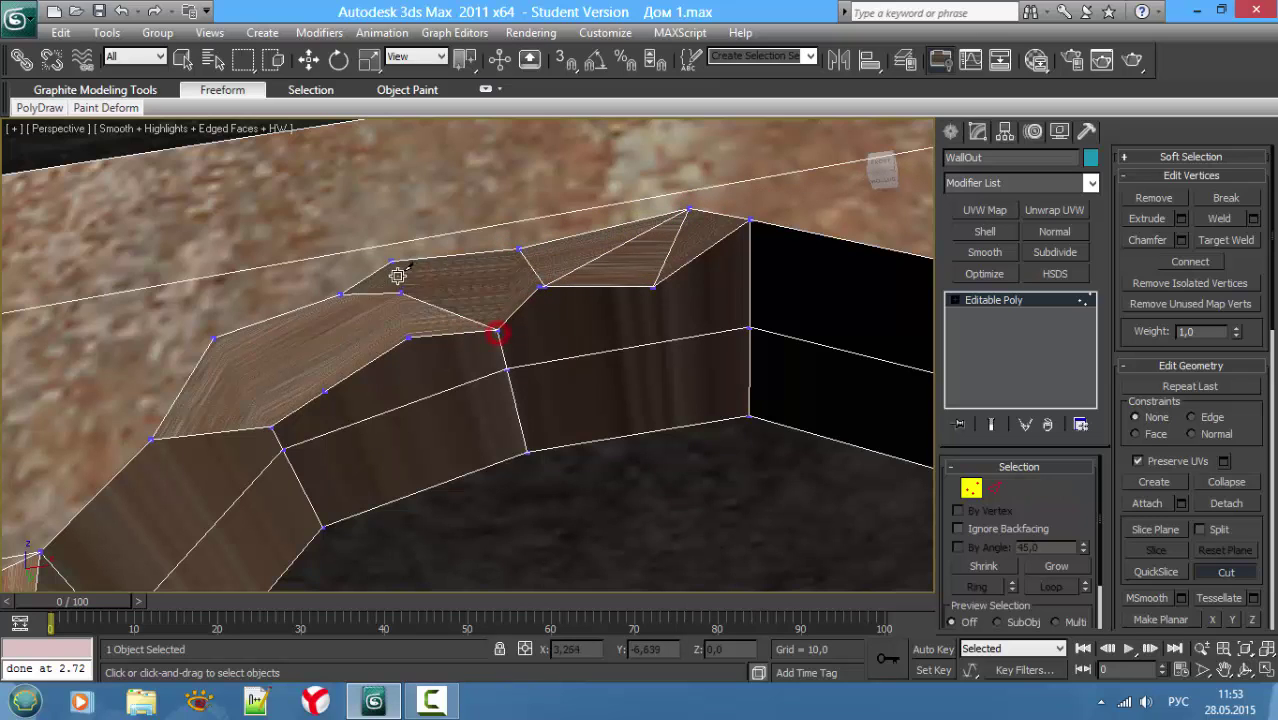
left_click(390, 261)
left_click(404, 336)
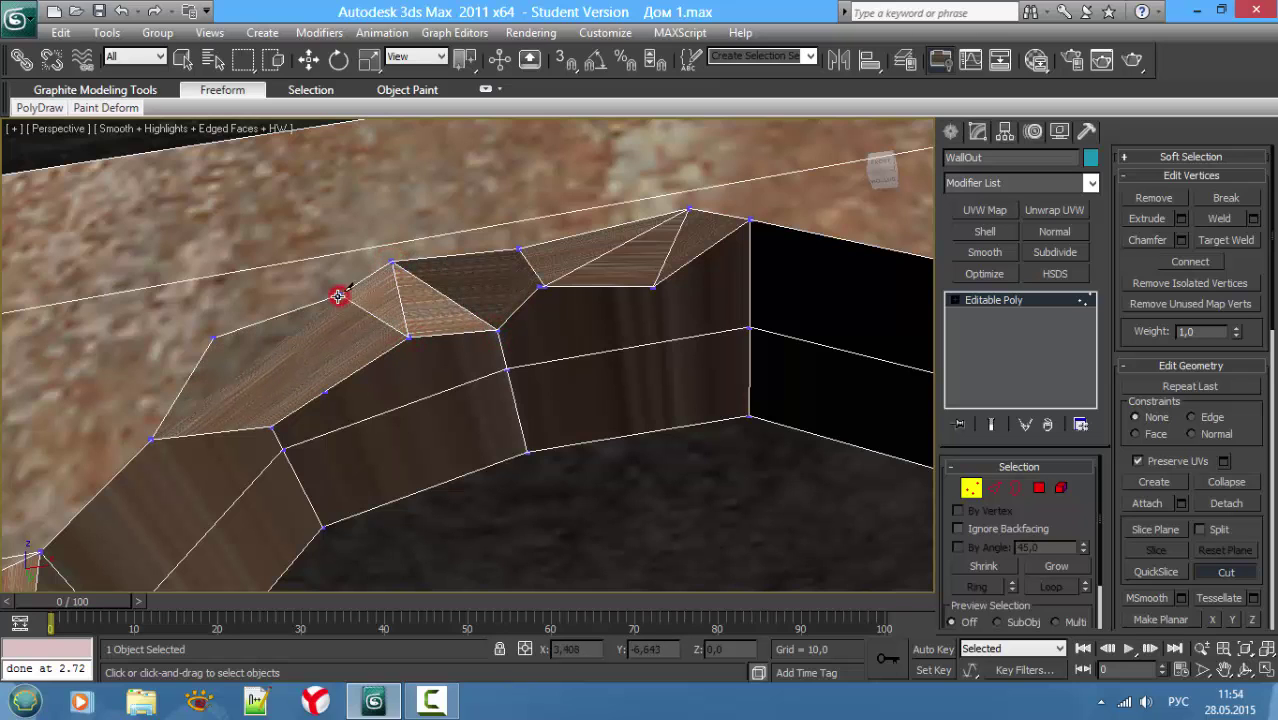
left_click(324, 390)
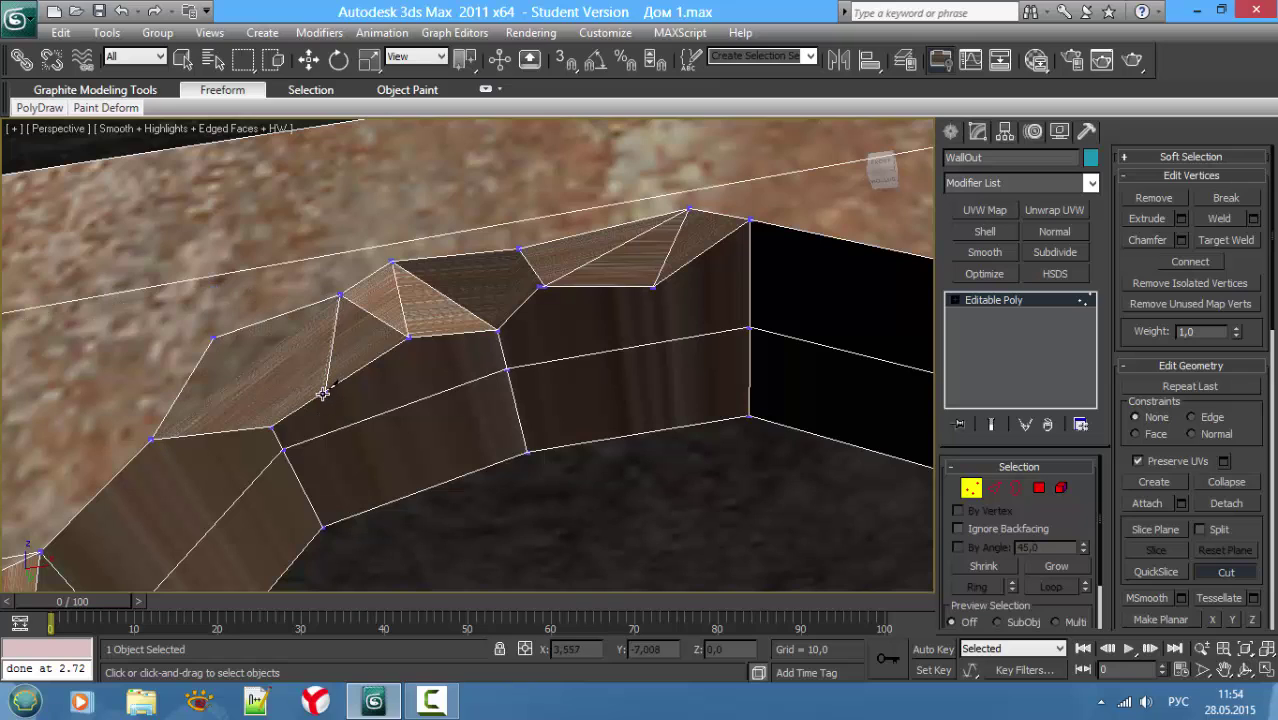
left_click(213, 340)
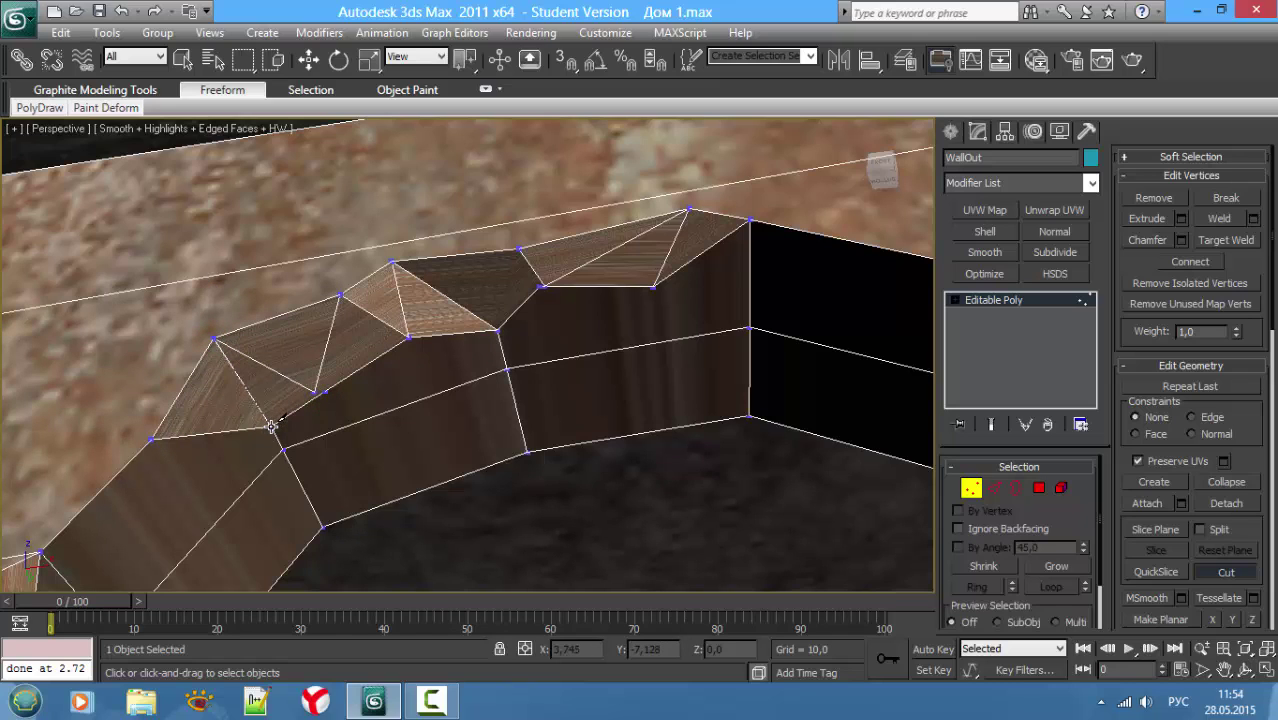
left_click(271, 426)
Step: Orbit toward the arch's other side and hide the edged-faces outlines
mouse_move(379, 362)
middle_mouse_down("alt")
mouse_move(414, 374)
mouse_move(486, 349)
mouse_move(391, 408)
mouse_move(581, 443)
mouse_move(388, 234)
mouse_move(419, 360)
mouse_move(342, 391)
mouse_move(377, 379)
mouse_move(445, 300)
mouse_move(459, 416)
middle_mouse_up("alt")
scroll(391, 408, "down", 3)
scroll(394, 405, "down", 2)
key("F4")
scroll(448, 300, "up", 2)
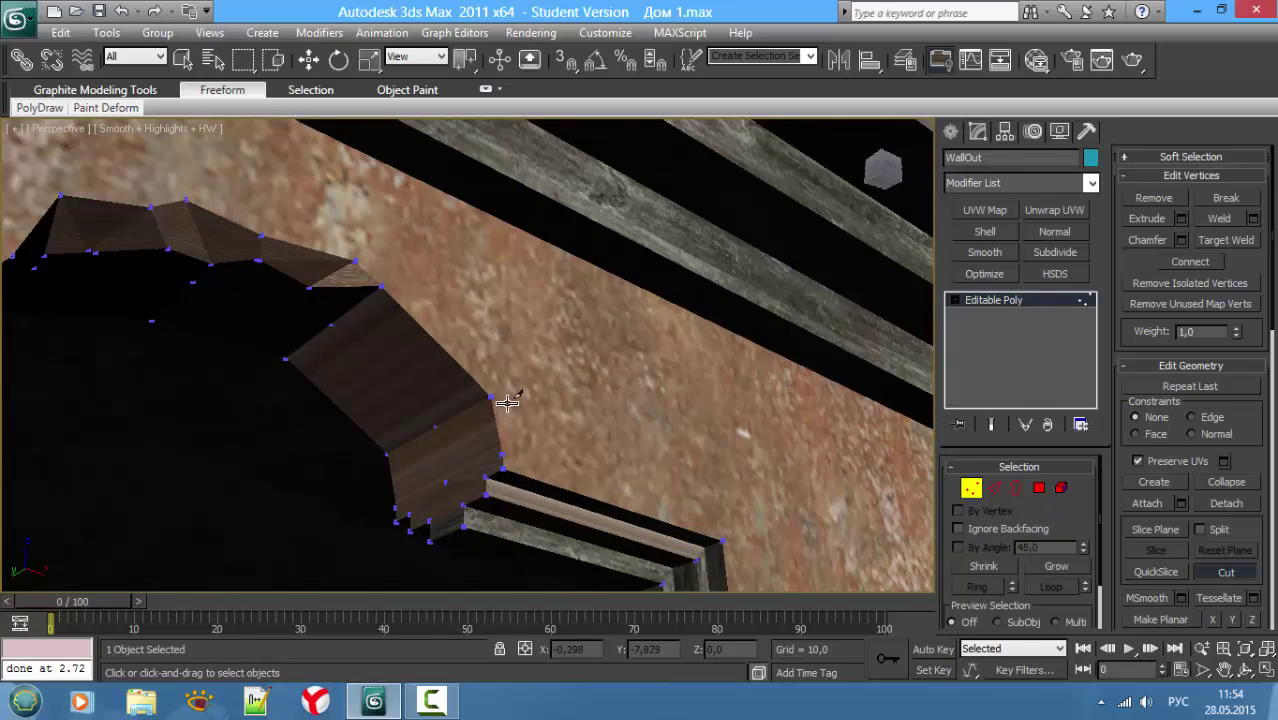
Step: Cut a chain of edges along the arch outline on the wall face, with edged faces restored
left_click(501, 454)
key("F3")
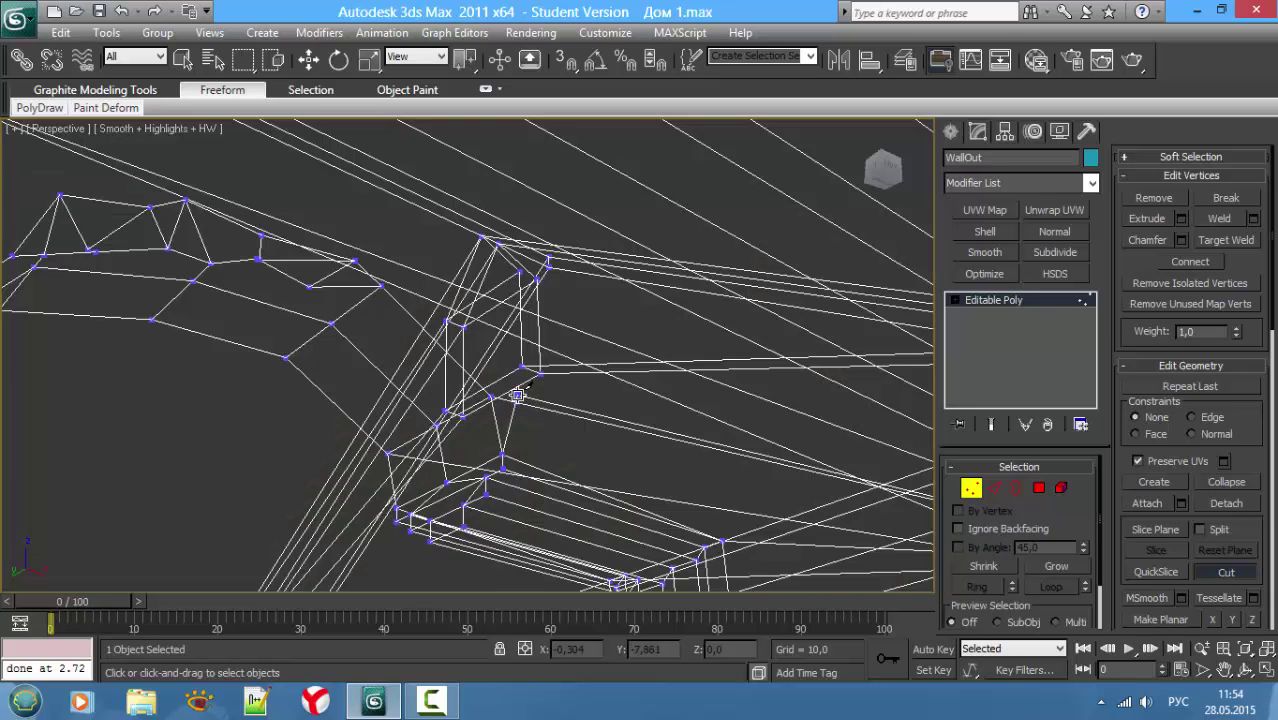
key("F3")
key("F4")
key("F4")
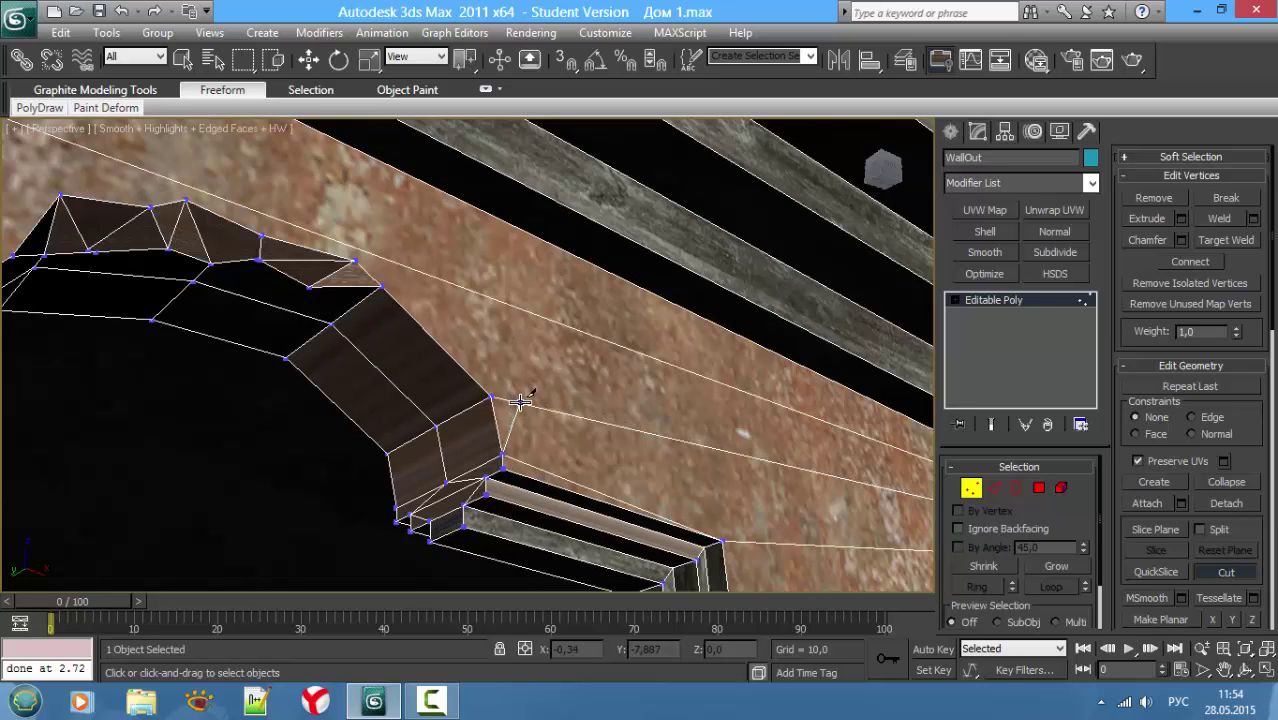
left_click(519, 403)
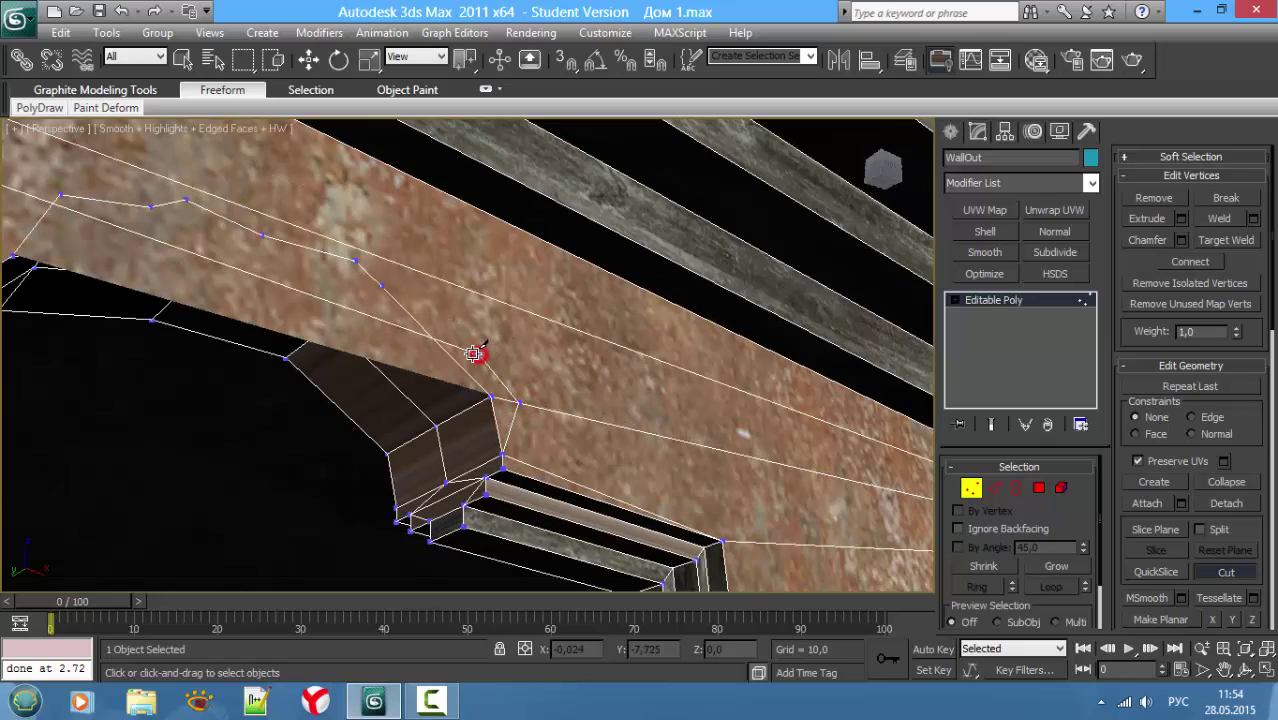
left_click(475, 353)
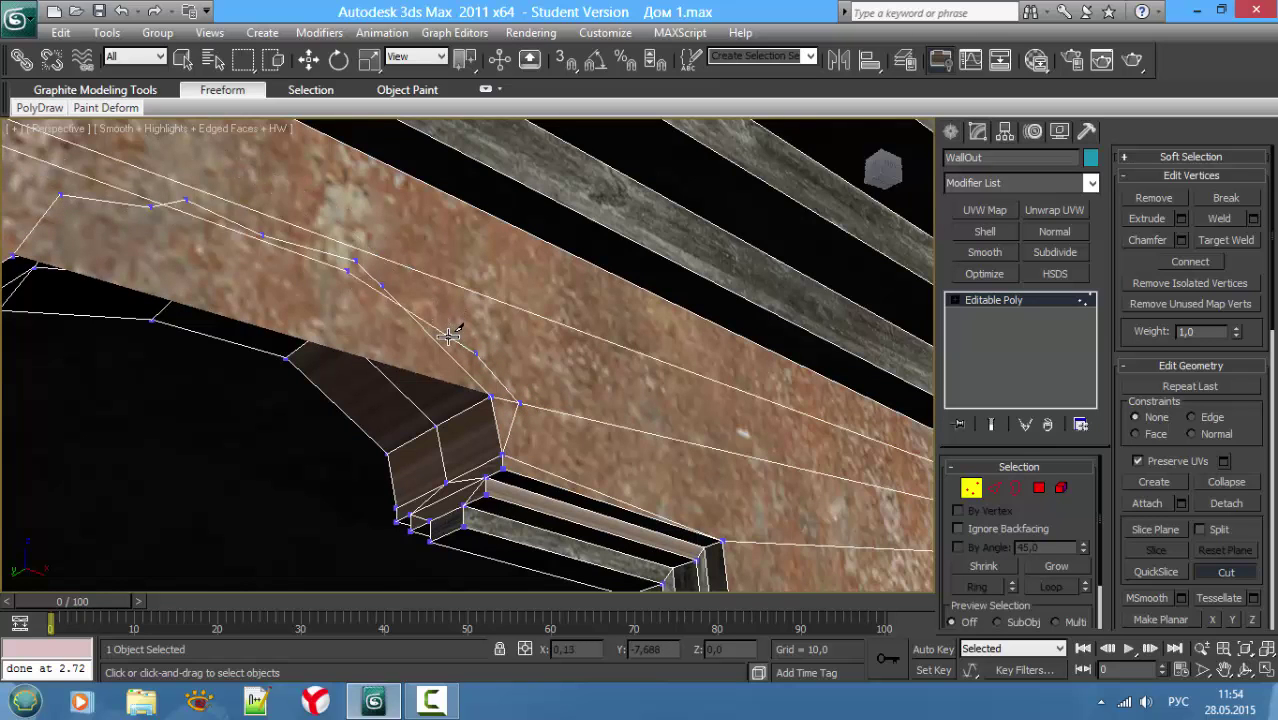
left_click(449, 339)
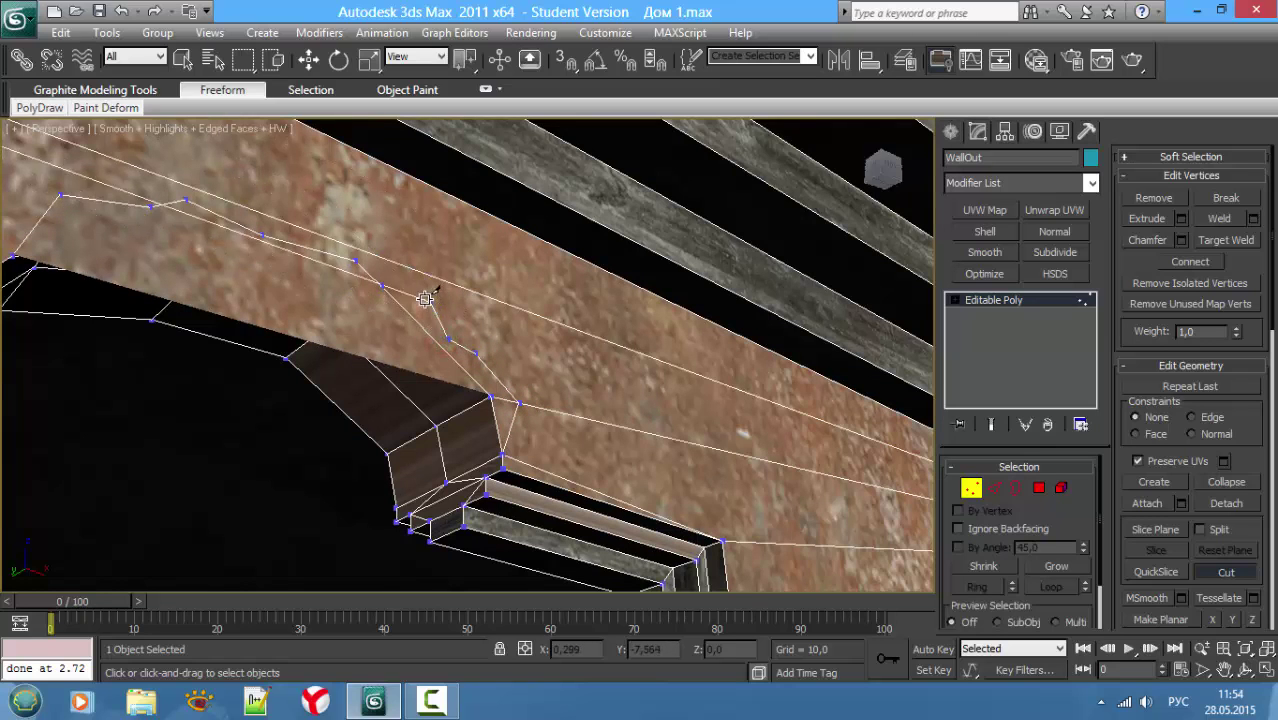
left_click(421, 291)
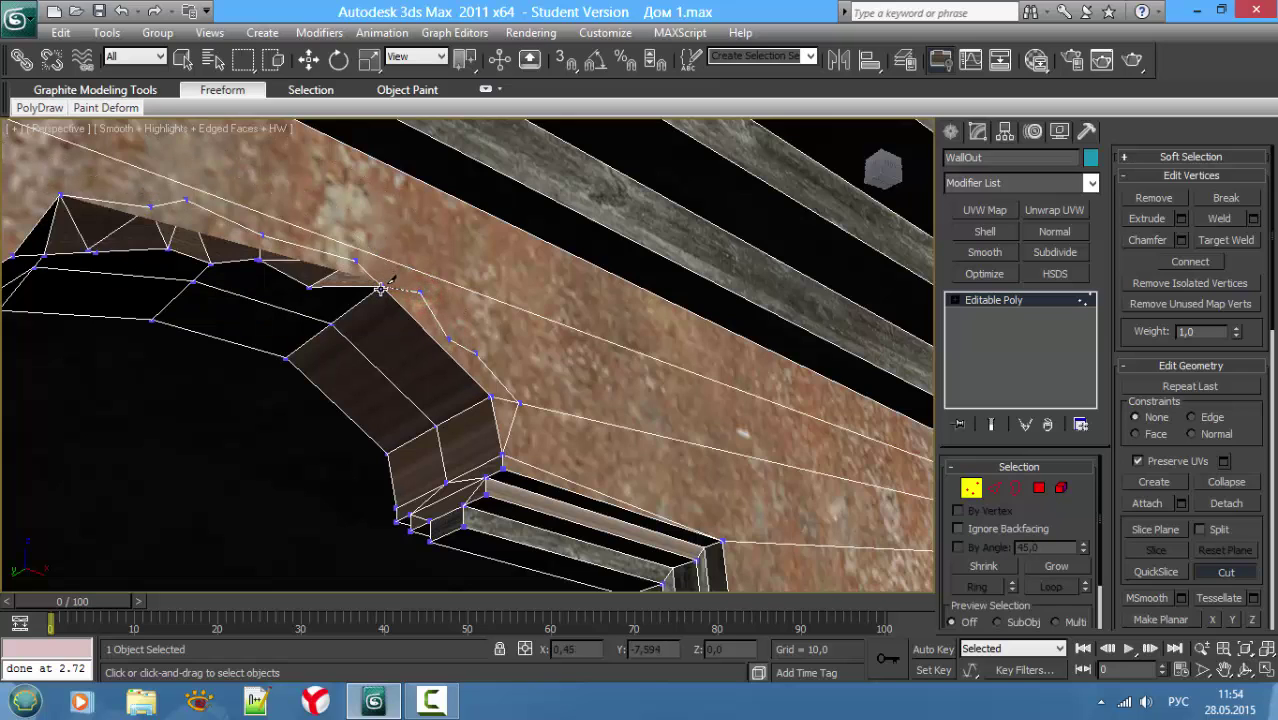
left_click(393, 301)
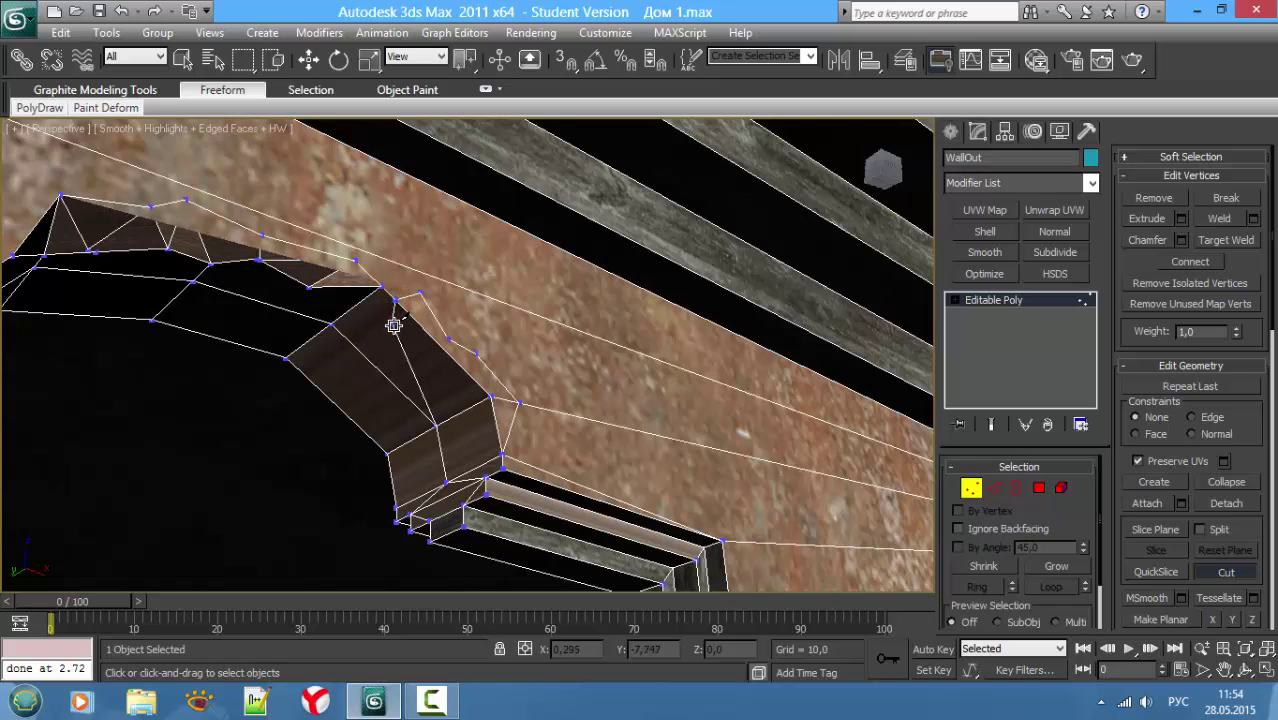
left_click(393, 329)
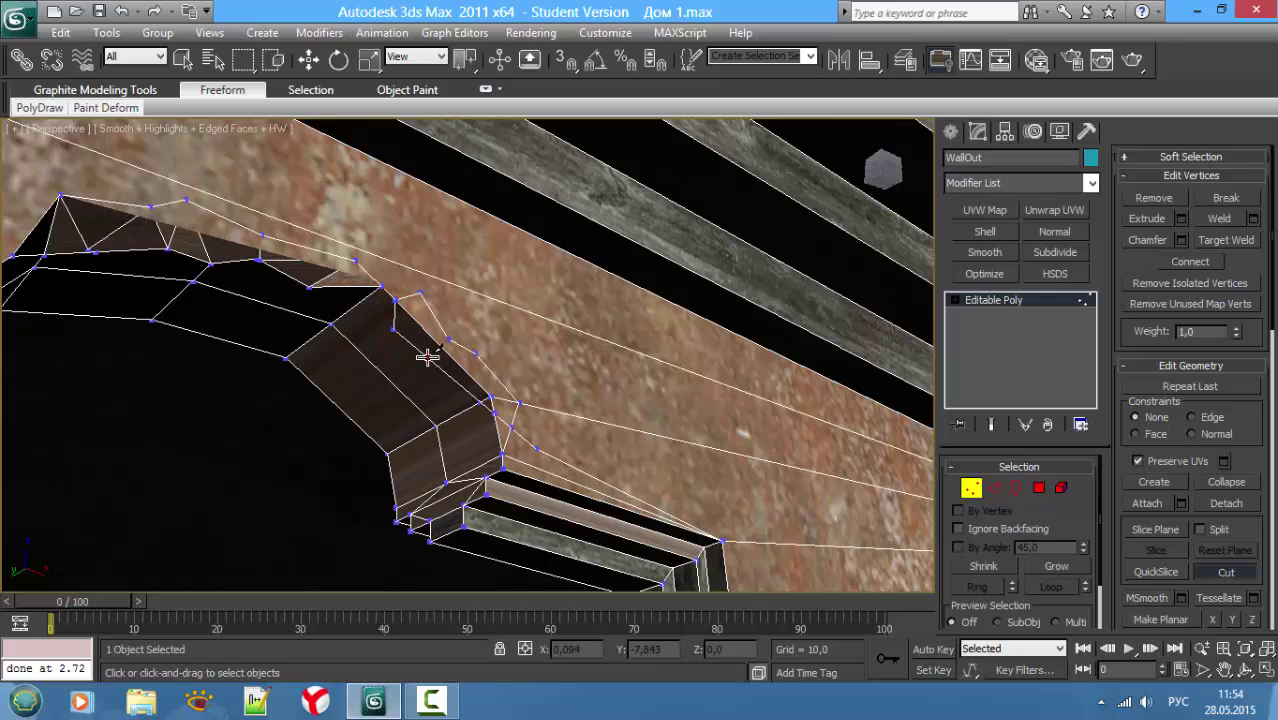
left_click(424, 357)
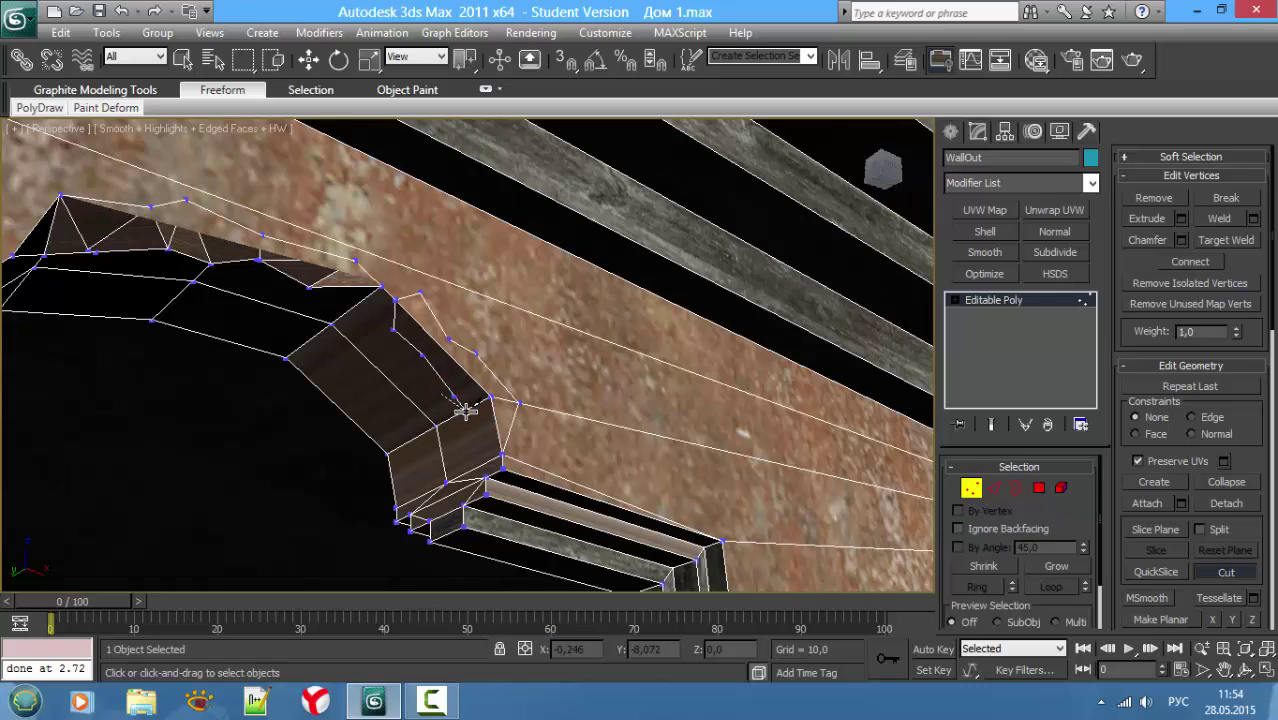
left_click(466, 409)
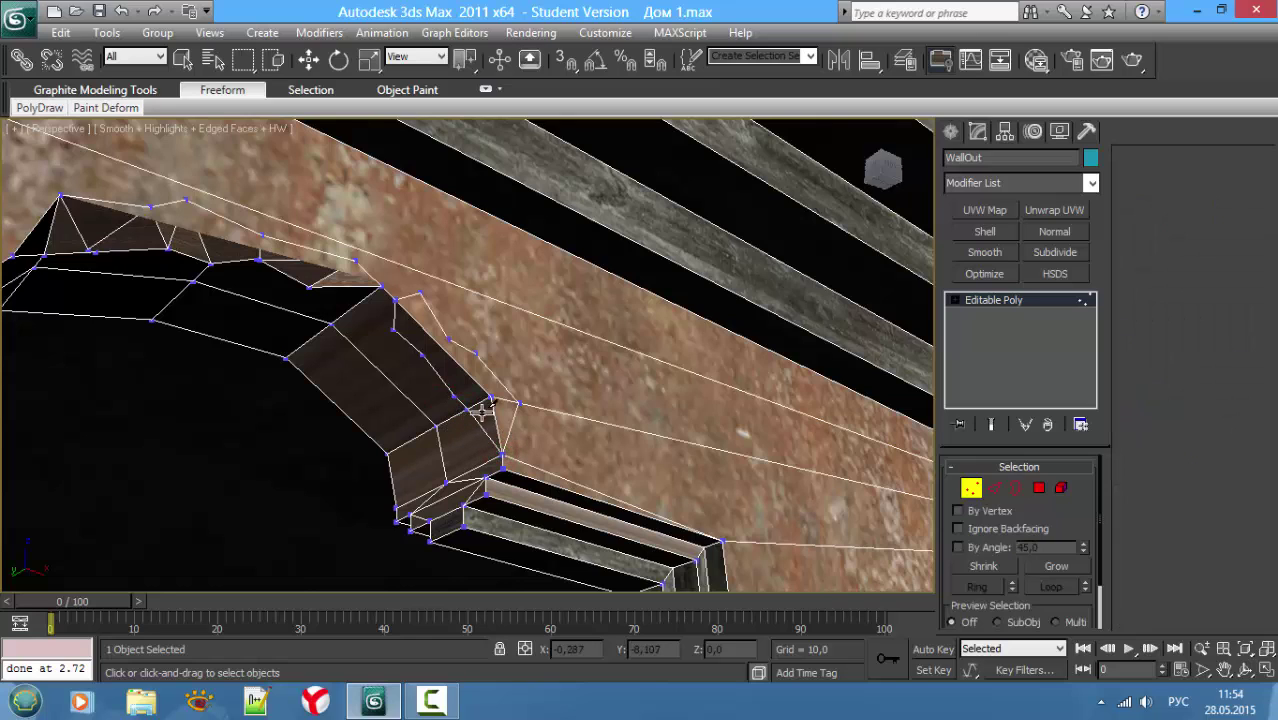
Step: Delete the small face and the long strip face beside the arch
key("4")
right_click(490, 410)
left_click(488, 414)
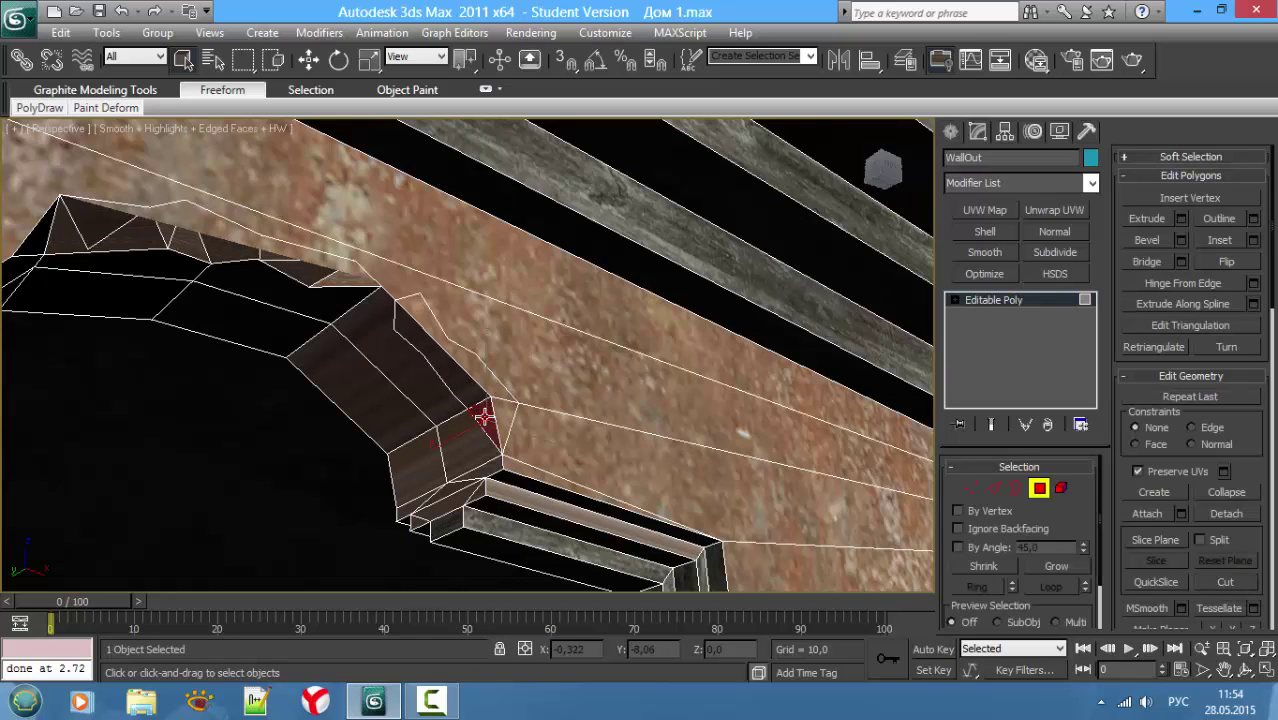
left_click(469, 386, "ctrl")
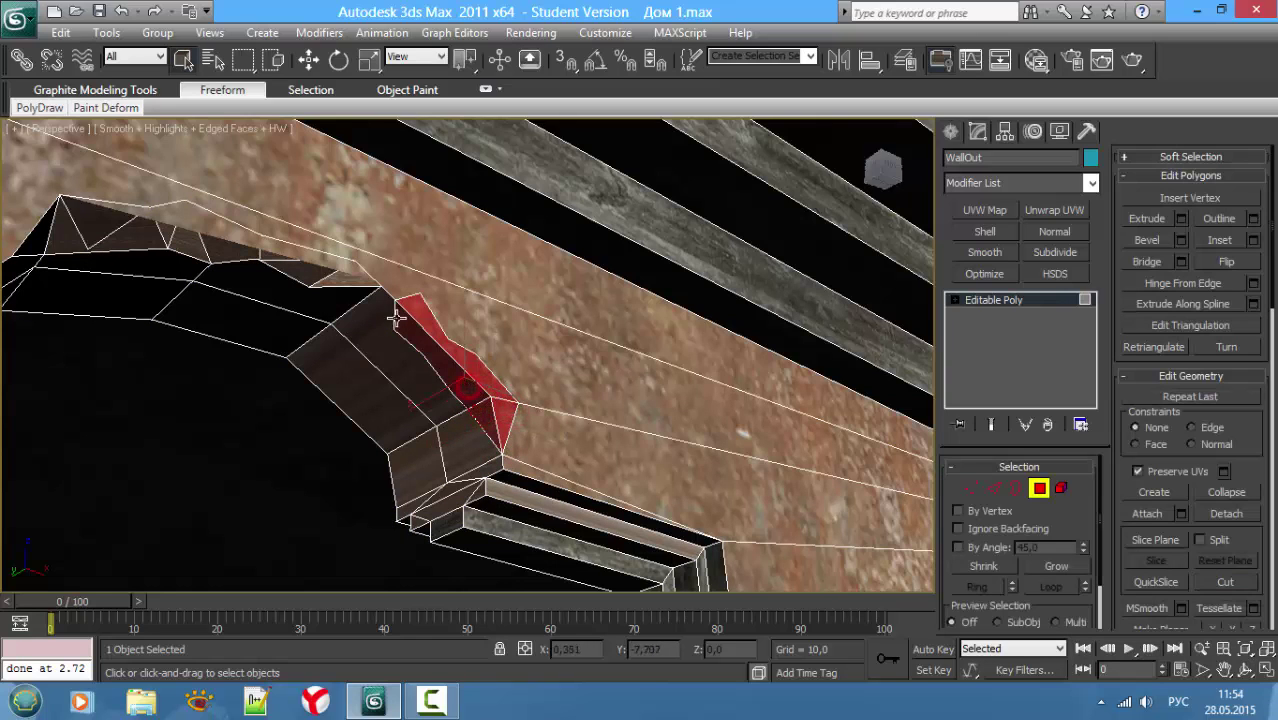
key("Delete")
Step: Cap the resulting hole with a new polygon and zoom in on it
key("3")
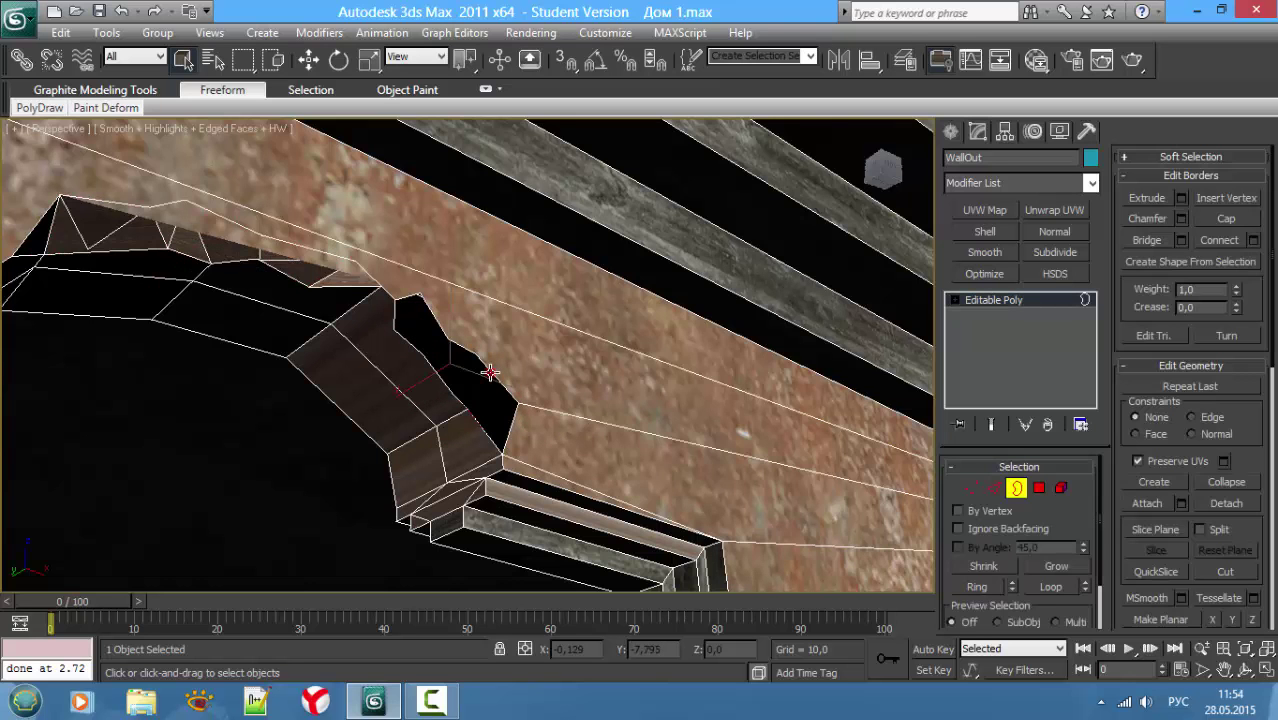
left_click(490, 372)
key("F3")
key("F3")
left_click(1228, 219)
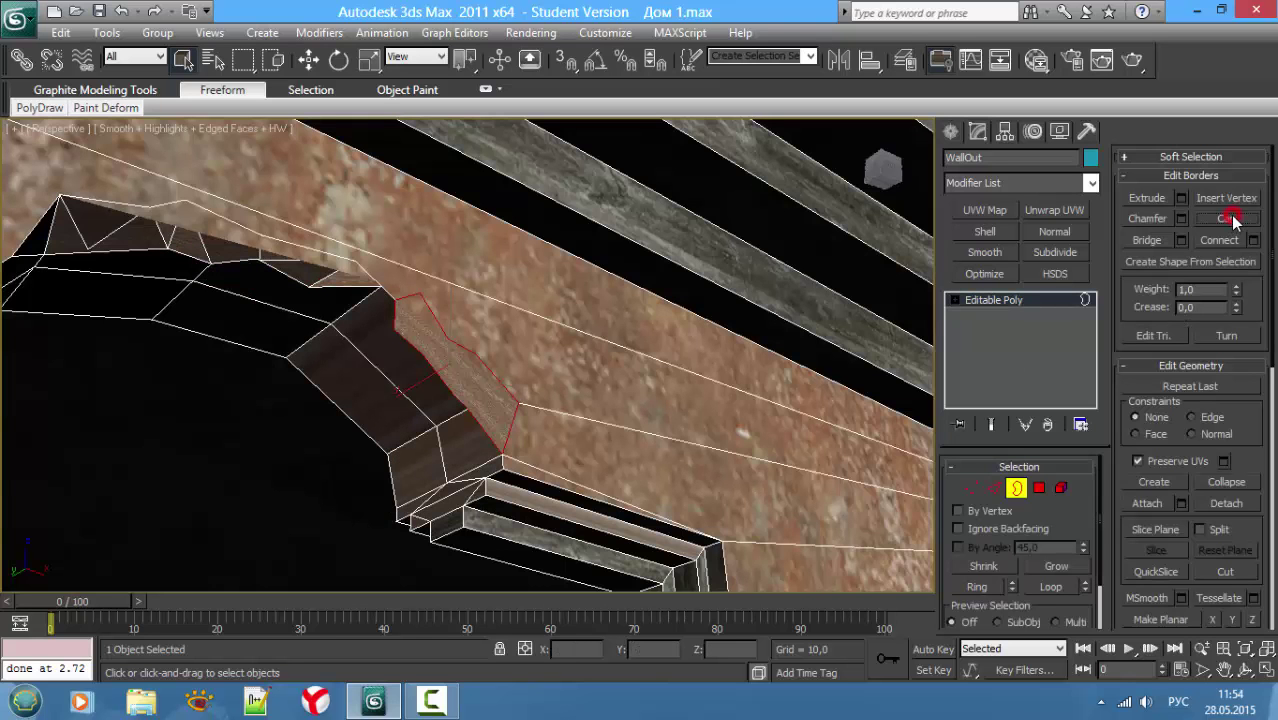
middle_click_drag(553, 368, 542, 385, "alt")
scroll(542, 385, "up", 1)
scroll(541, 386, "up", 2)
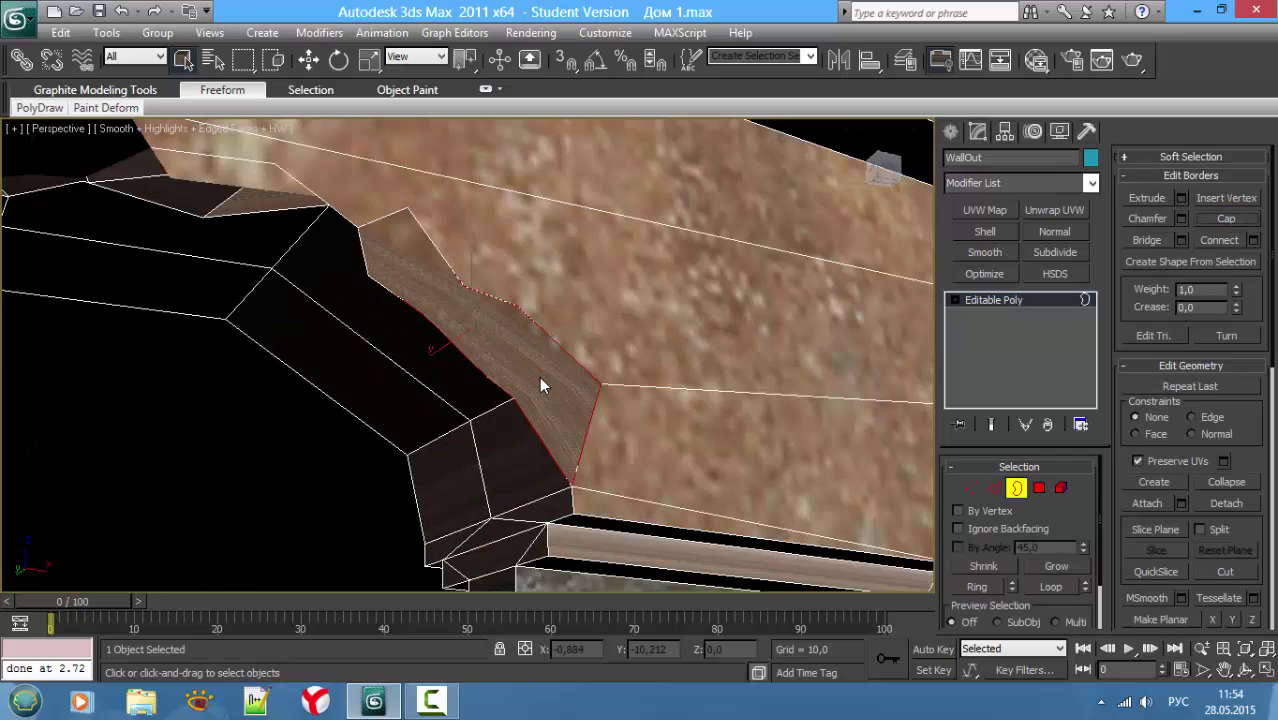
Step: Cut edges across the new cap from its corner vertex and up to its top edge
left_click(1226, 572)
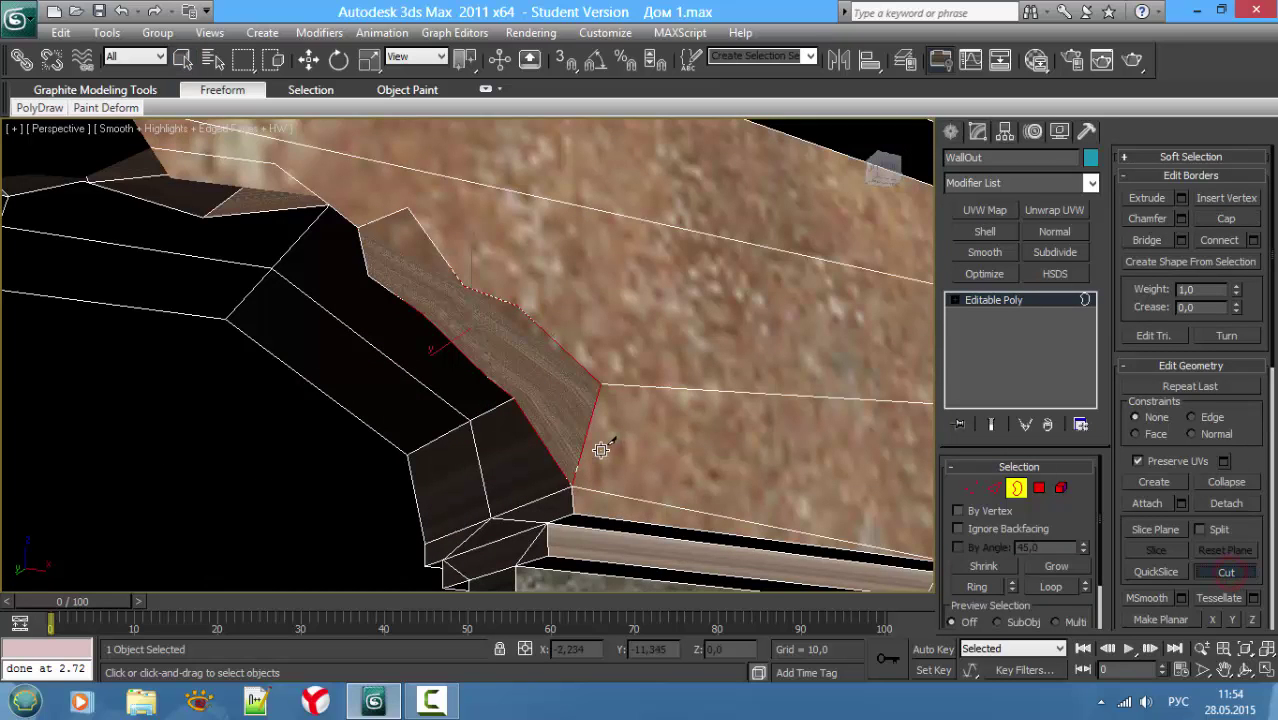
key("1")
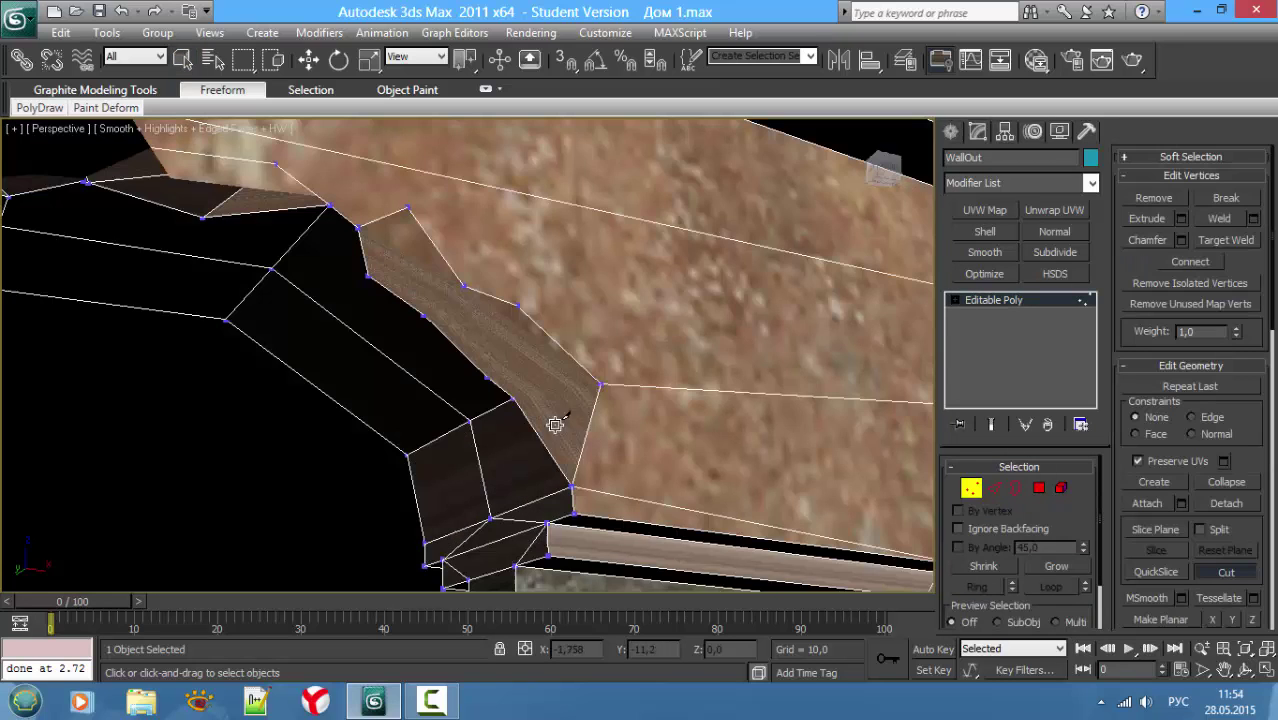
left_click(602, 385)
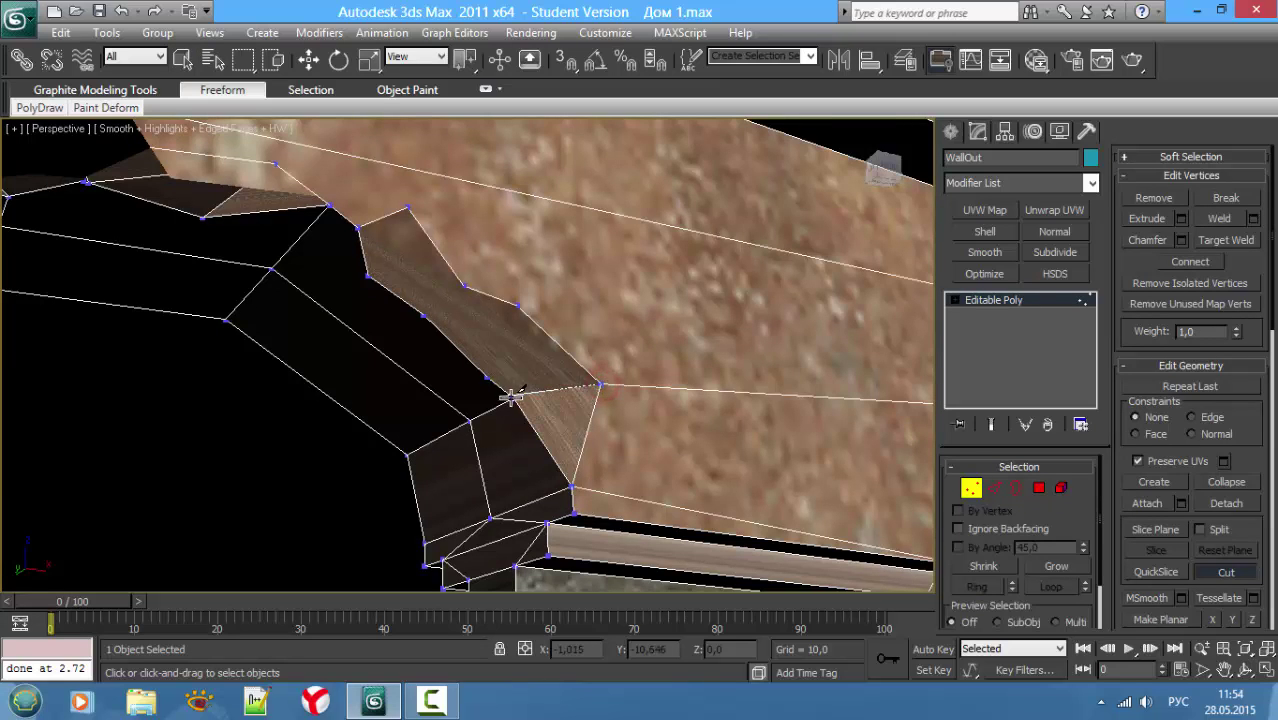
left_click(510, 397)
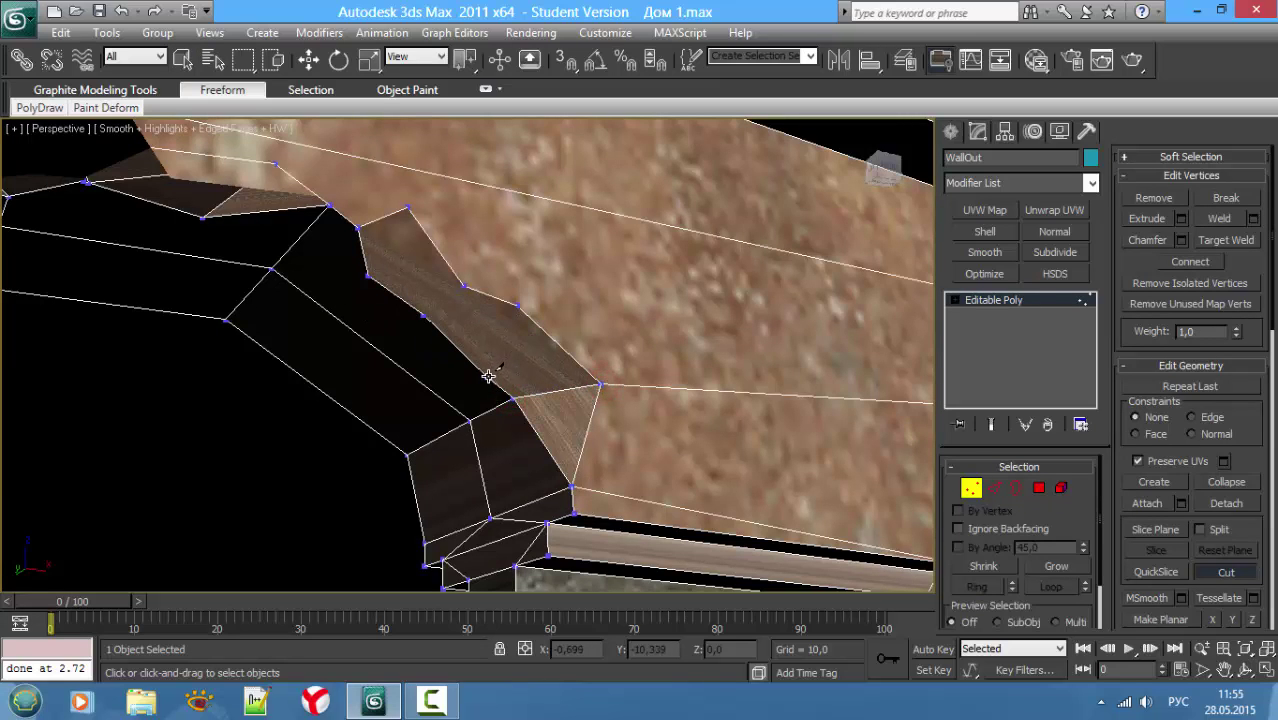
left_click(487, 376)
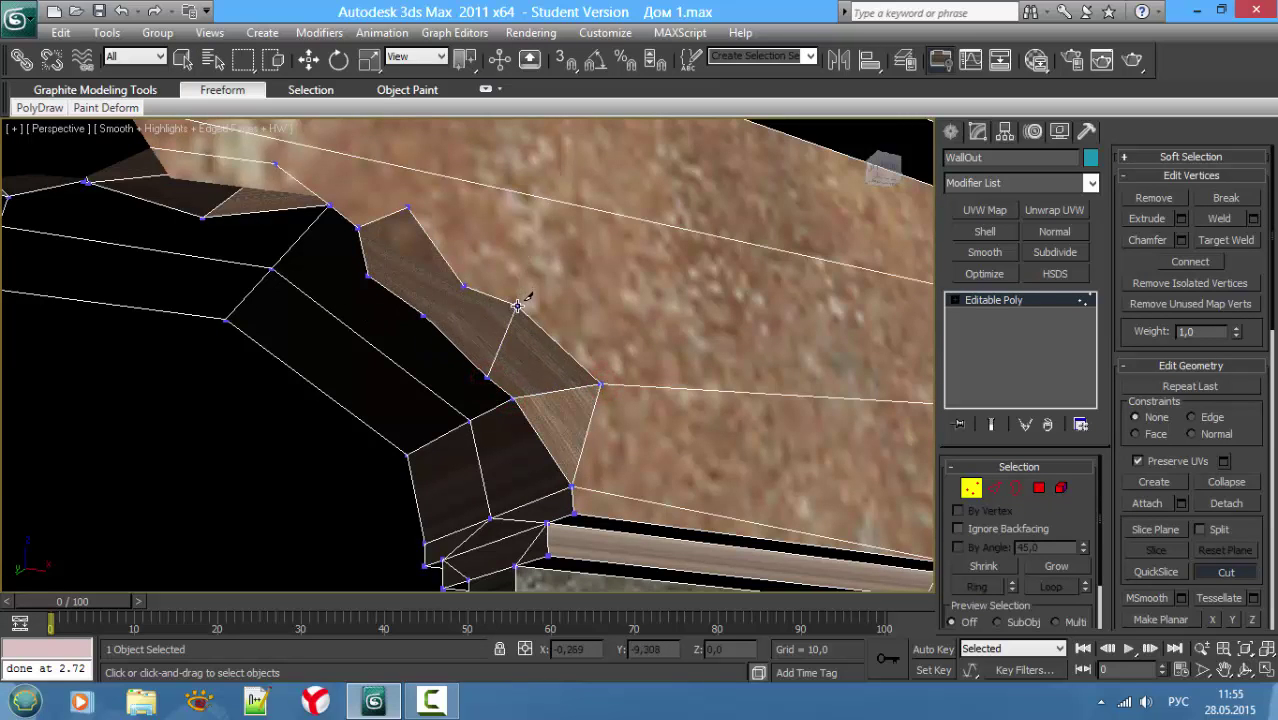
left_click(517, 307)
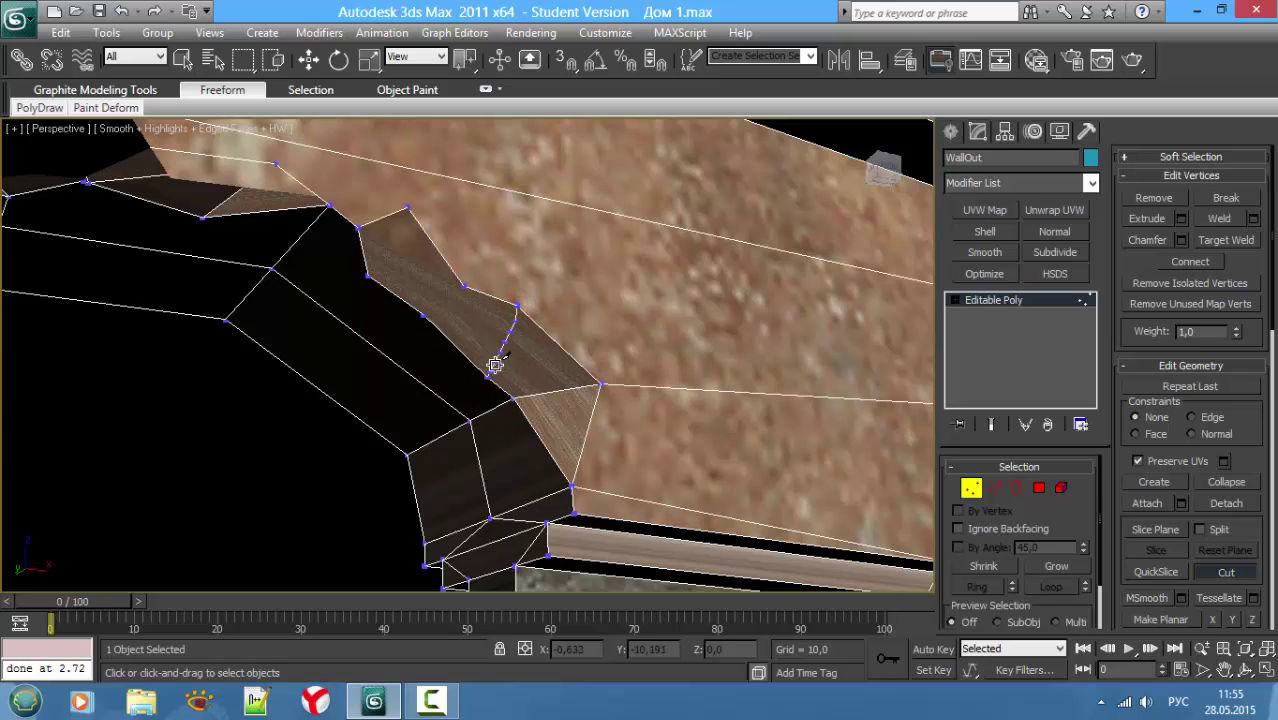
left_click(495, 366)
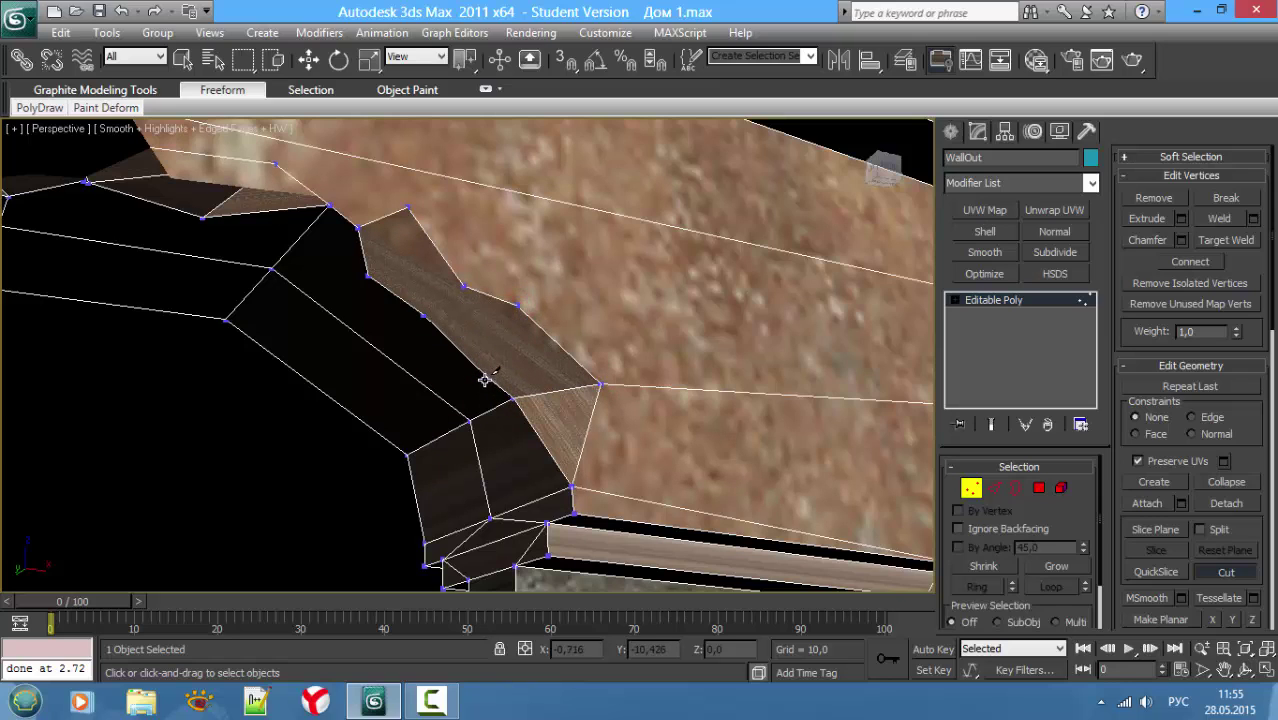
Step: Add another cut from the arch-corner vertex across the face, then orbit the view
left_click(485, 378)
left_click(516, 305)
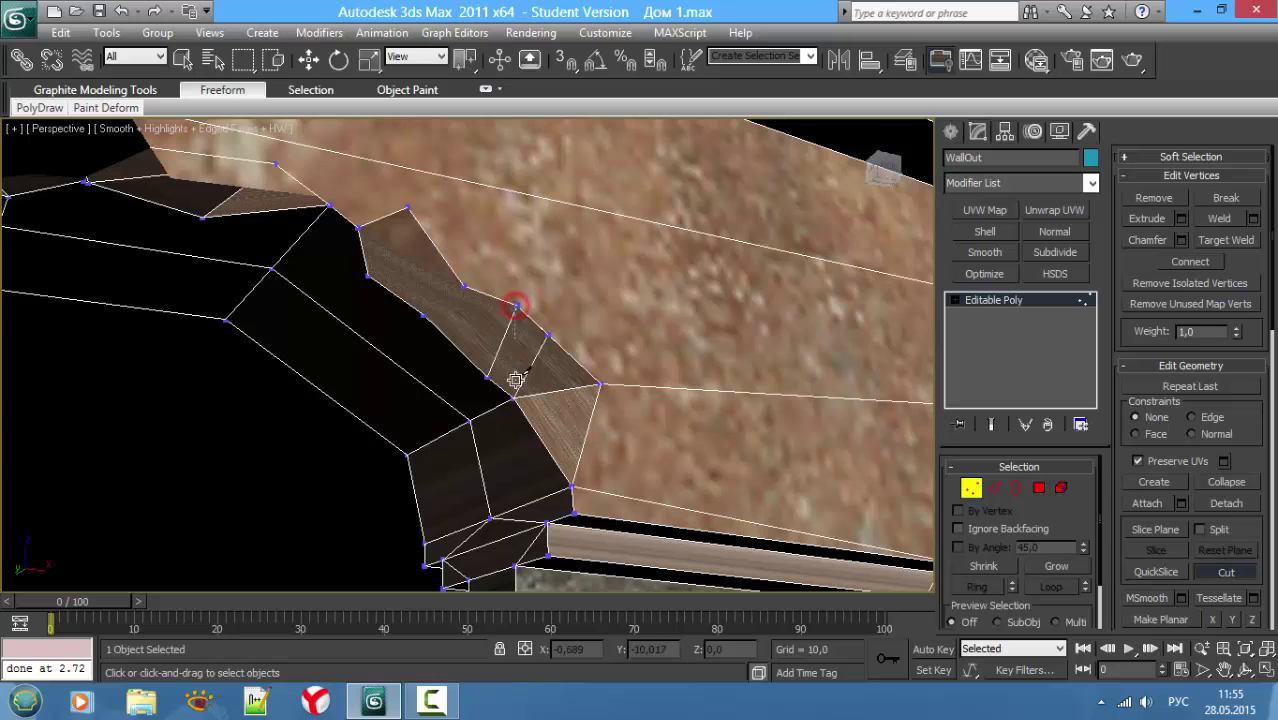
left_click(510, 398)
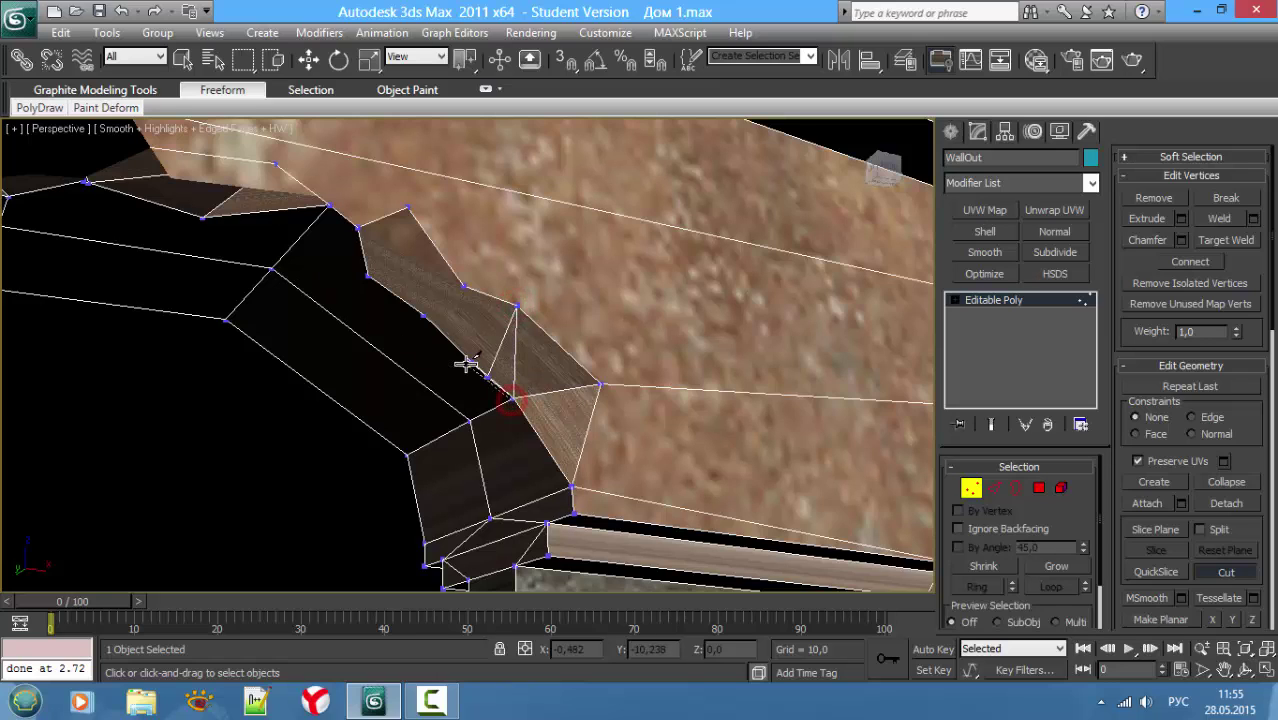
left_click(424, 316)
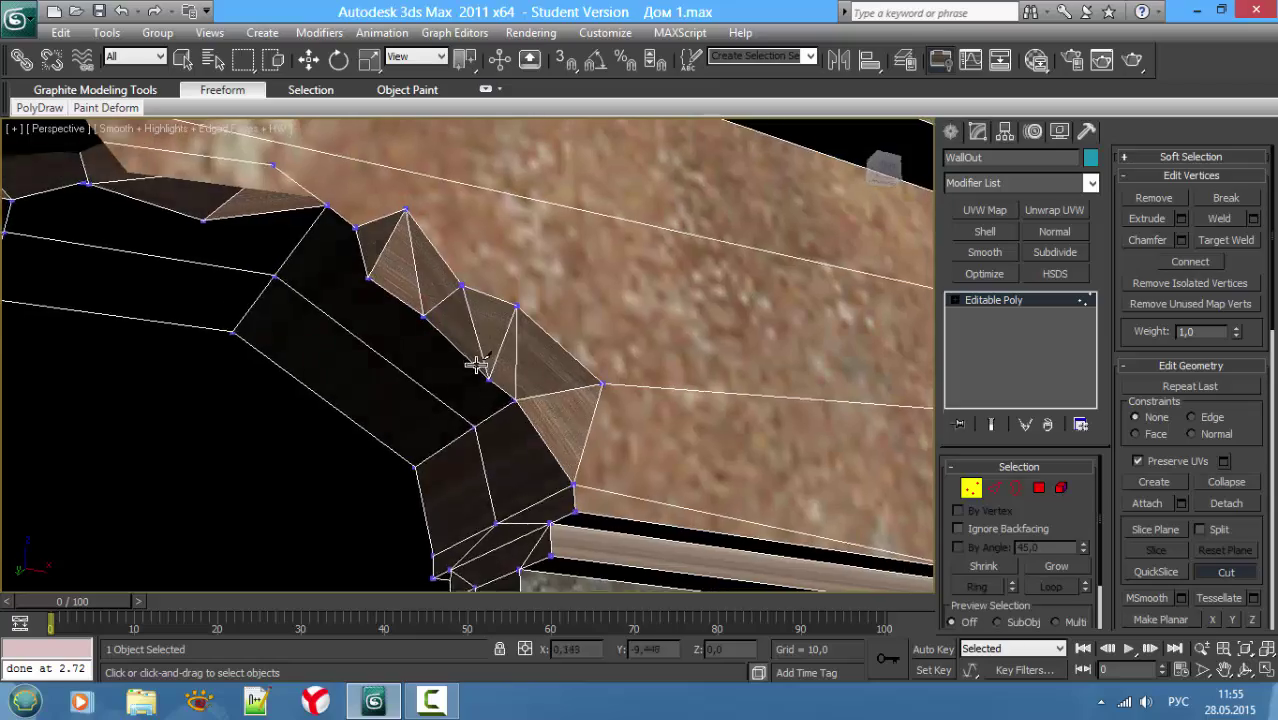
middle_click_drag(470, 367, 412, 367, "alt")
Step: Zoom out, orbit below the wall hole, and turn on Edged Faces (F4)
scroll(451, 434, "down", 3)
scroll(457, 434, "down", 3)
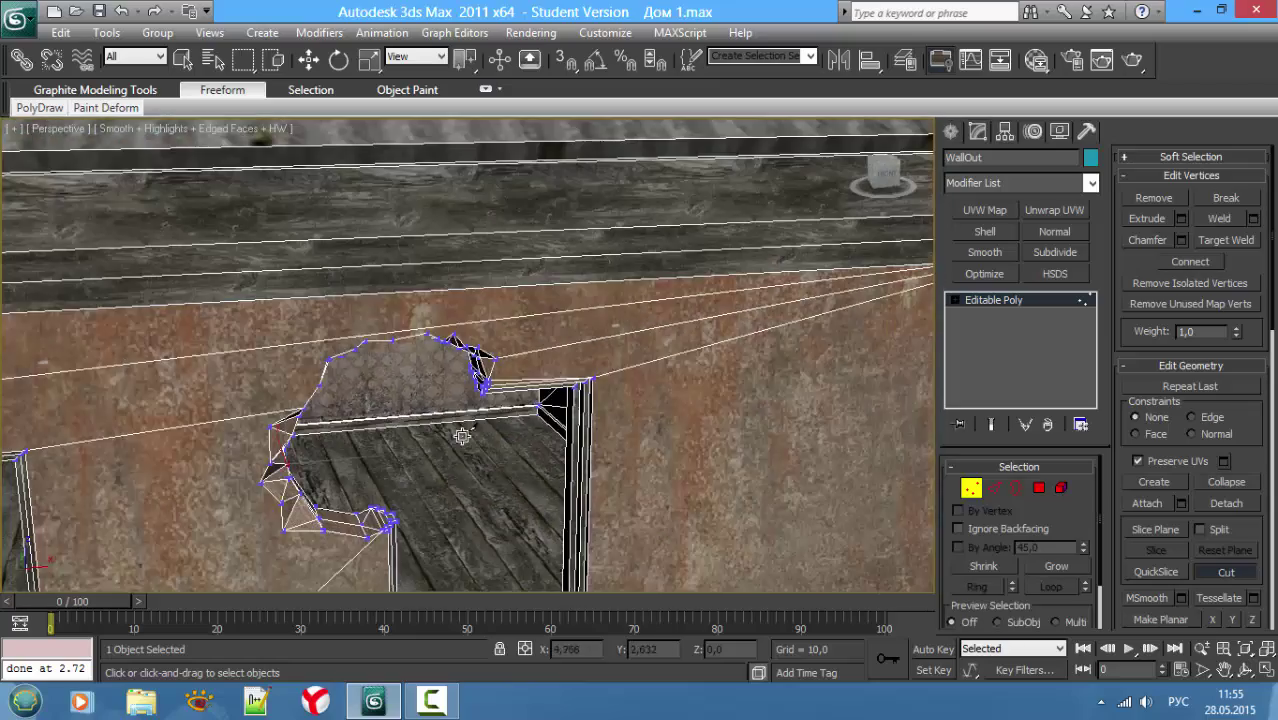
scroll(485, 441, "down", 2)
mouse_move(485, 441)
middle_mouse_down("alt")
mouse_move(374, 400)
mouse_move(379, 348)
mouse_move(419, 351)
mouse_move(425, 290)
mouse_move(442, 357)
mouse_move(392, 356)
mouse_move(414, 362)
mouse_move(399, 371)
mouse_move(482, 331)
mouse_move(539, 366)
mouse_move(556, 394)
mouse_move(622, 391)
mouse_move(551, 375)
mouse_move(551, 294)
mouse_move(545, 408)
mouse_move(846, 423)
mouse_move(385, 373)
mouse_move(390, 395)
mouse_move(440, 377)
mouse_move(451, 394)
mouse_move(432, 431)
middle_mouse_up("alt")
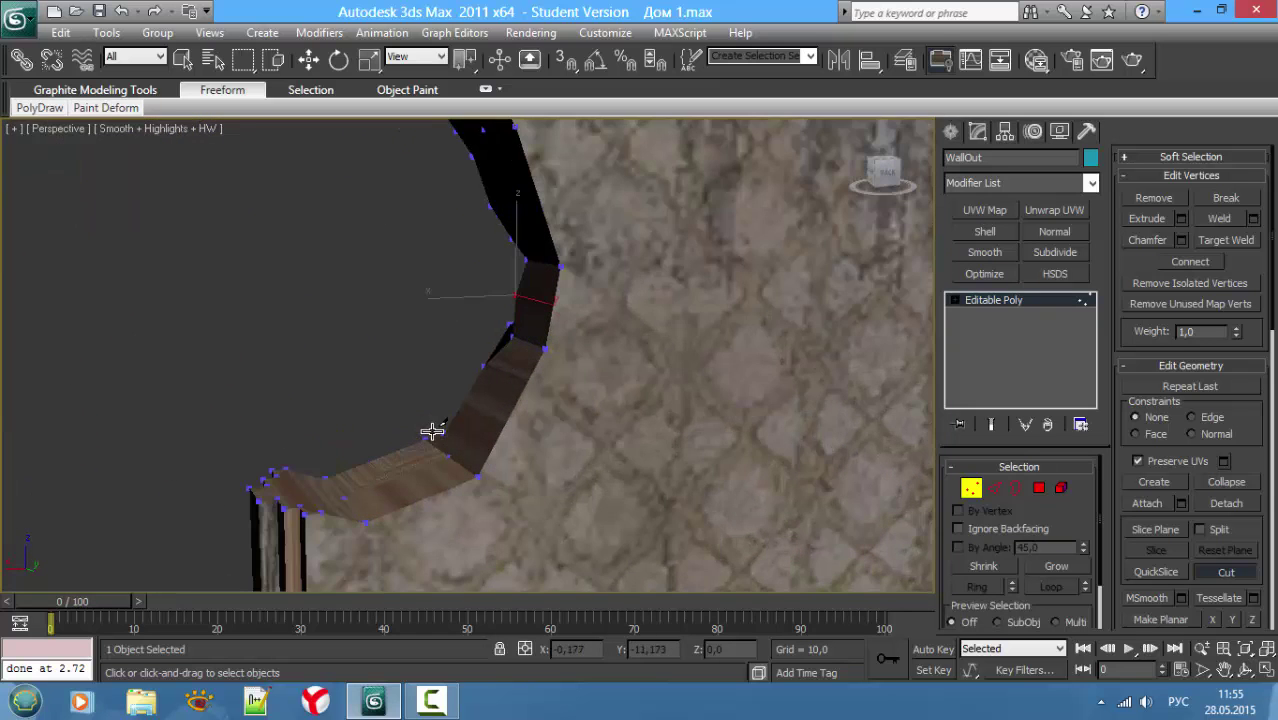
key("F4")
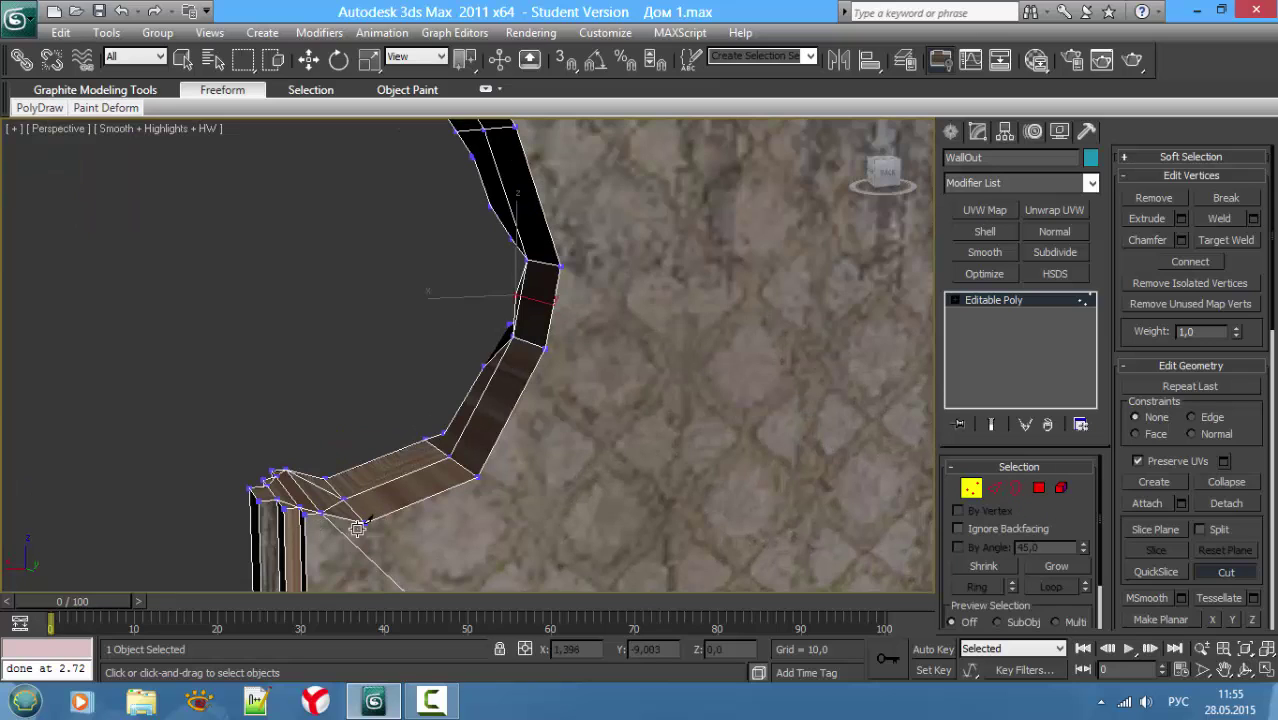
Step: Cut a closed jagged outline on the wall face beside the arch
left_click(366, 519)
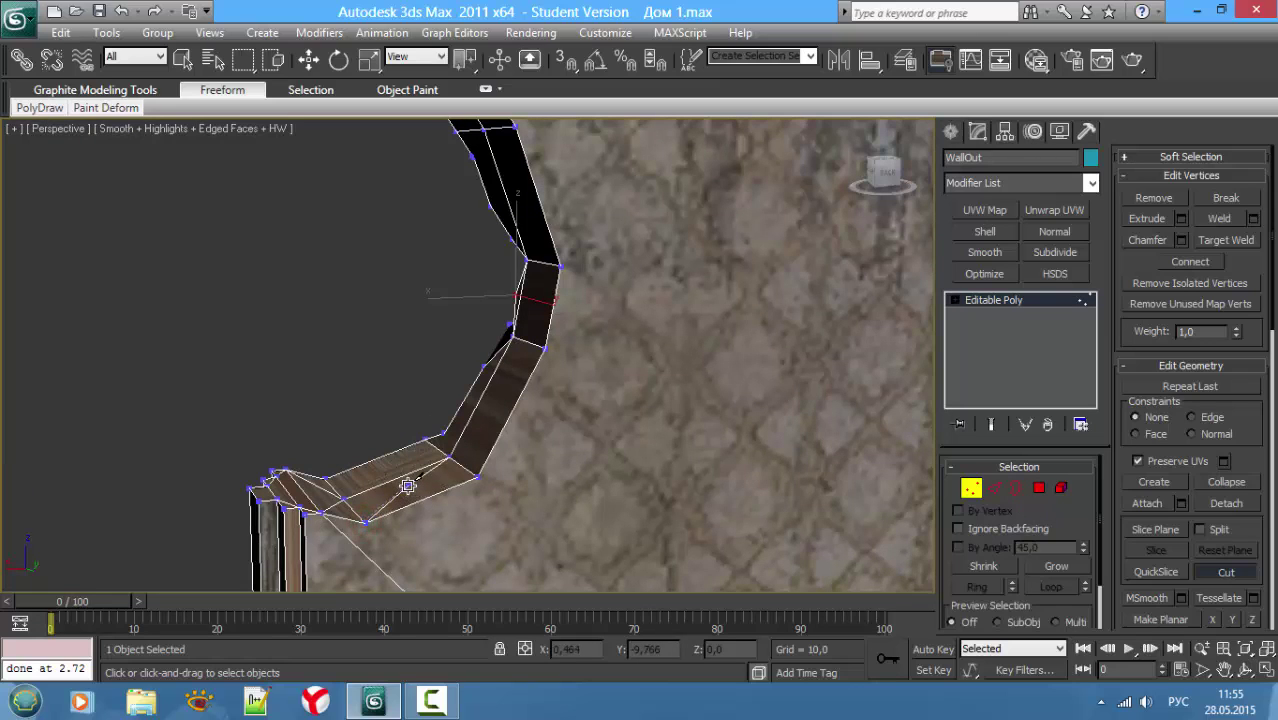
left_click(408, 486)
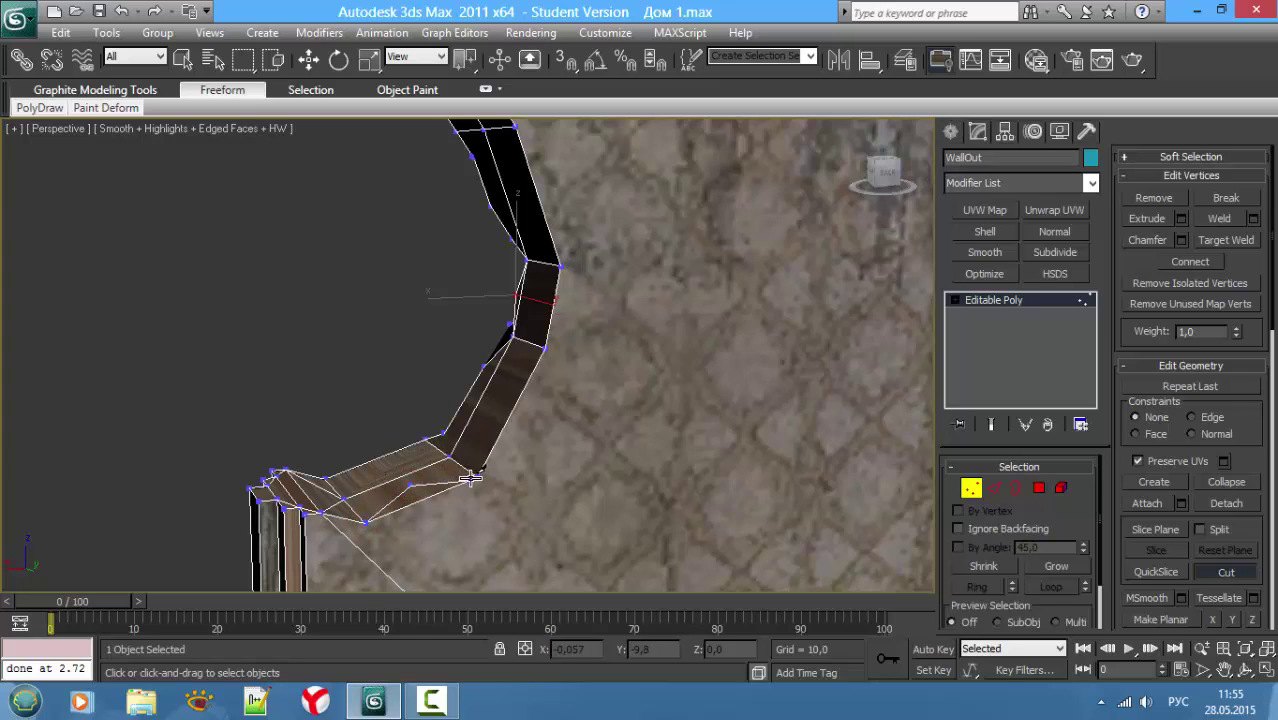
left_click(477, 476)
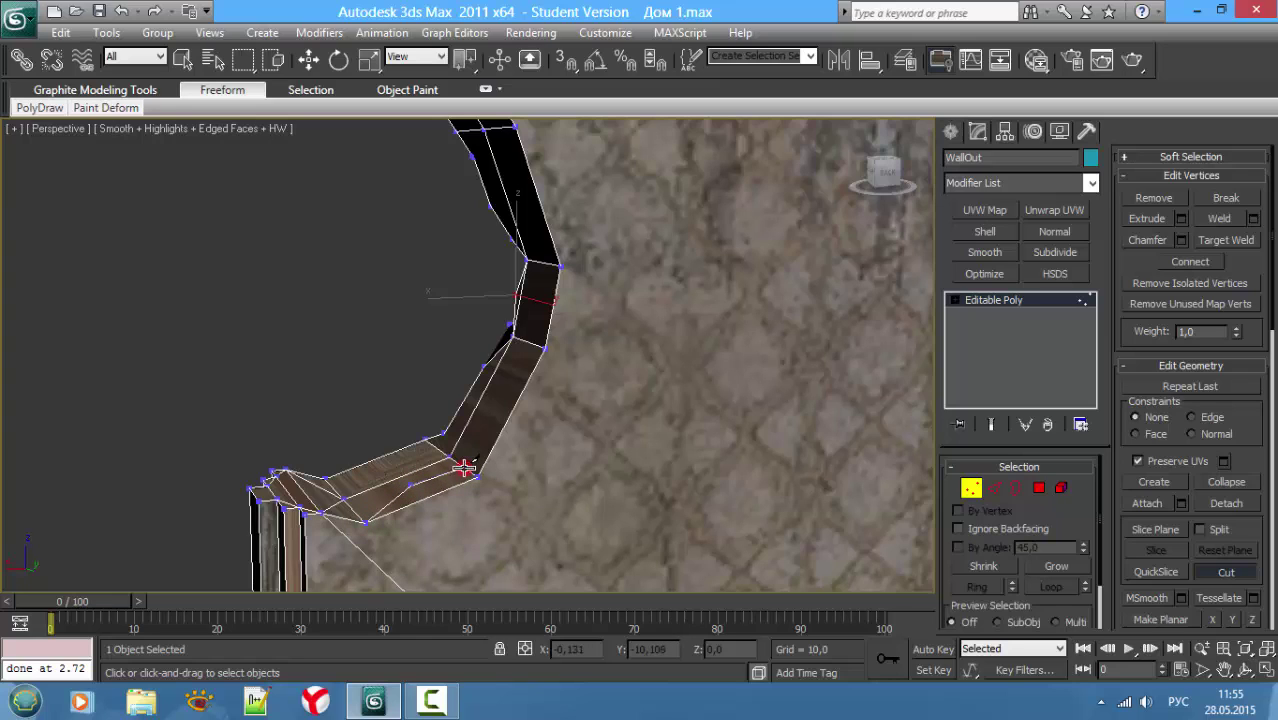
left_click(490, 414)
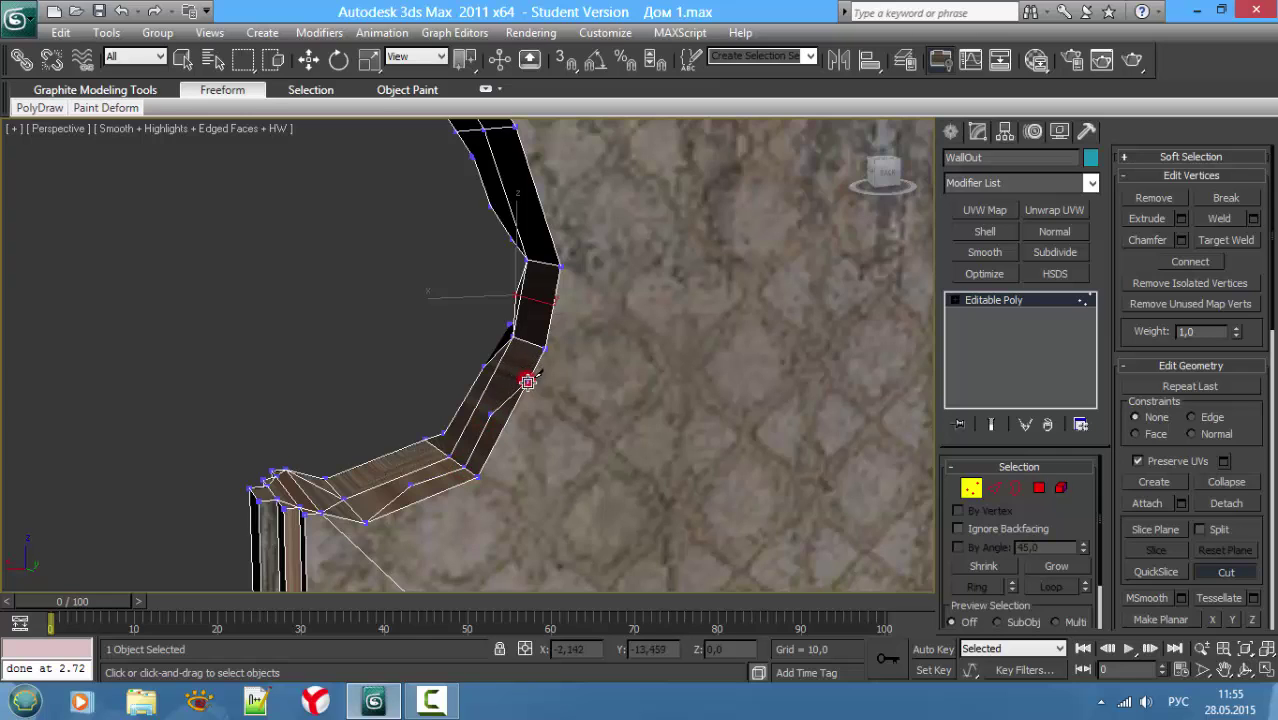
left_click(527, 382)
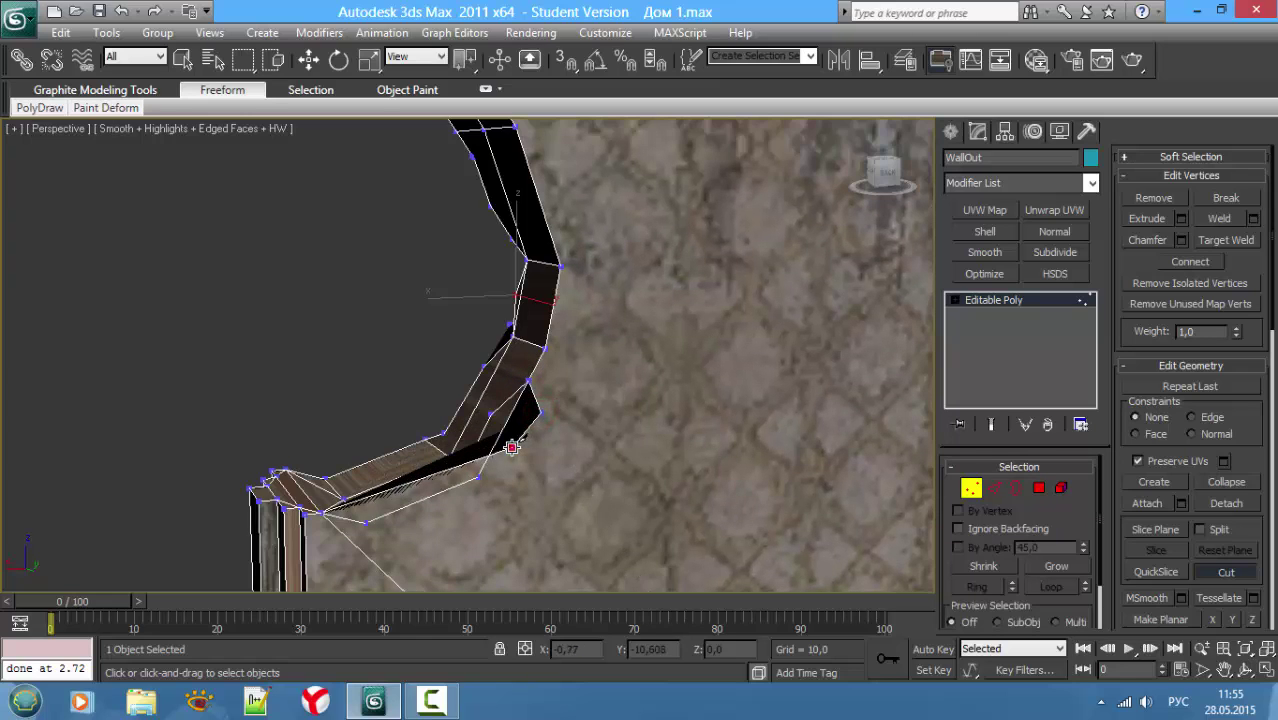
left_click(512, 447)
left_click(518, 480)
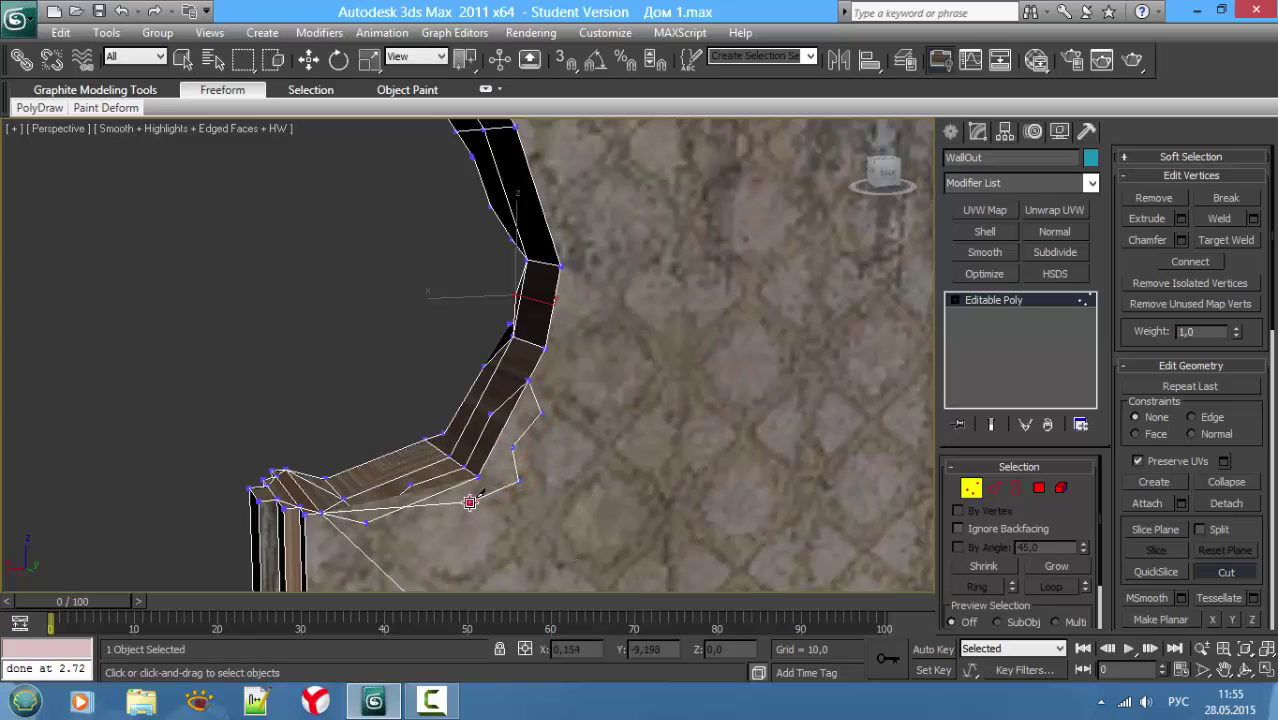
left_click(470, 502)
left_click(449, 539)
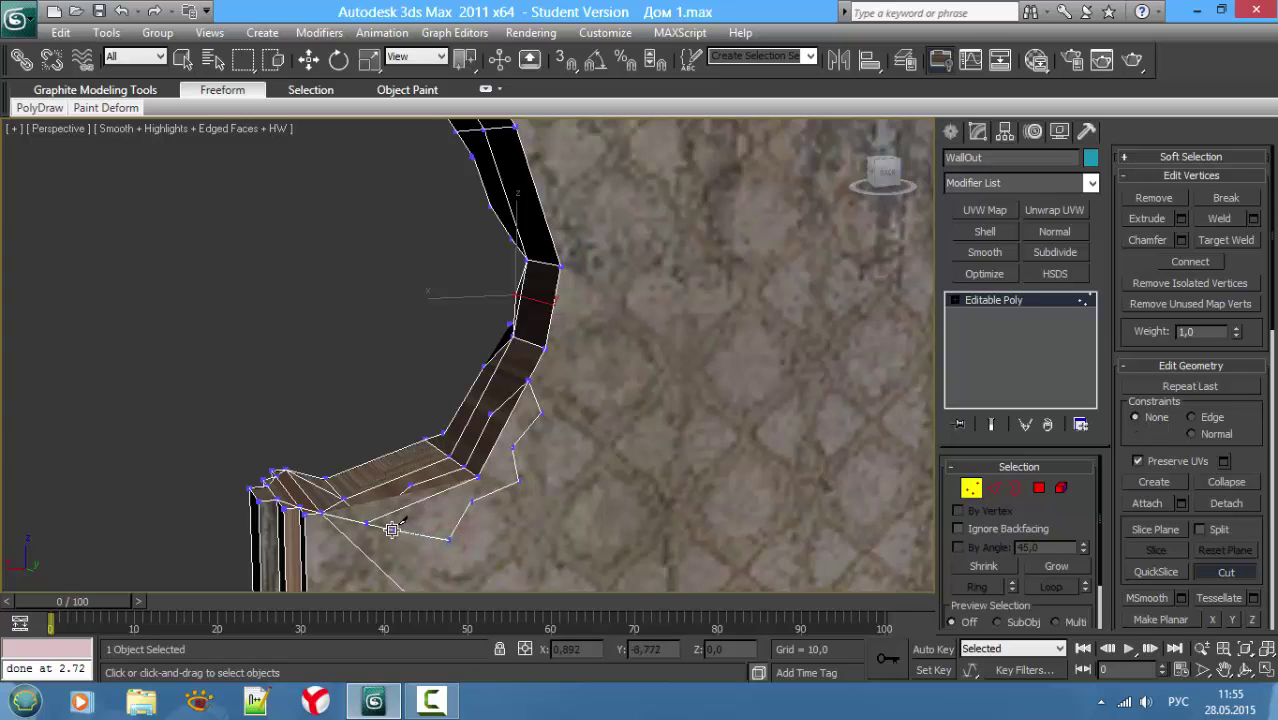
left_click(399, 532)
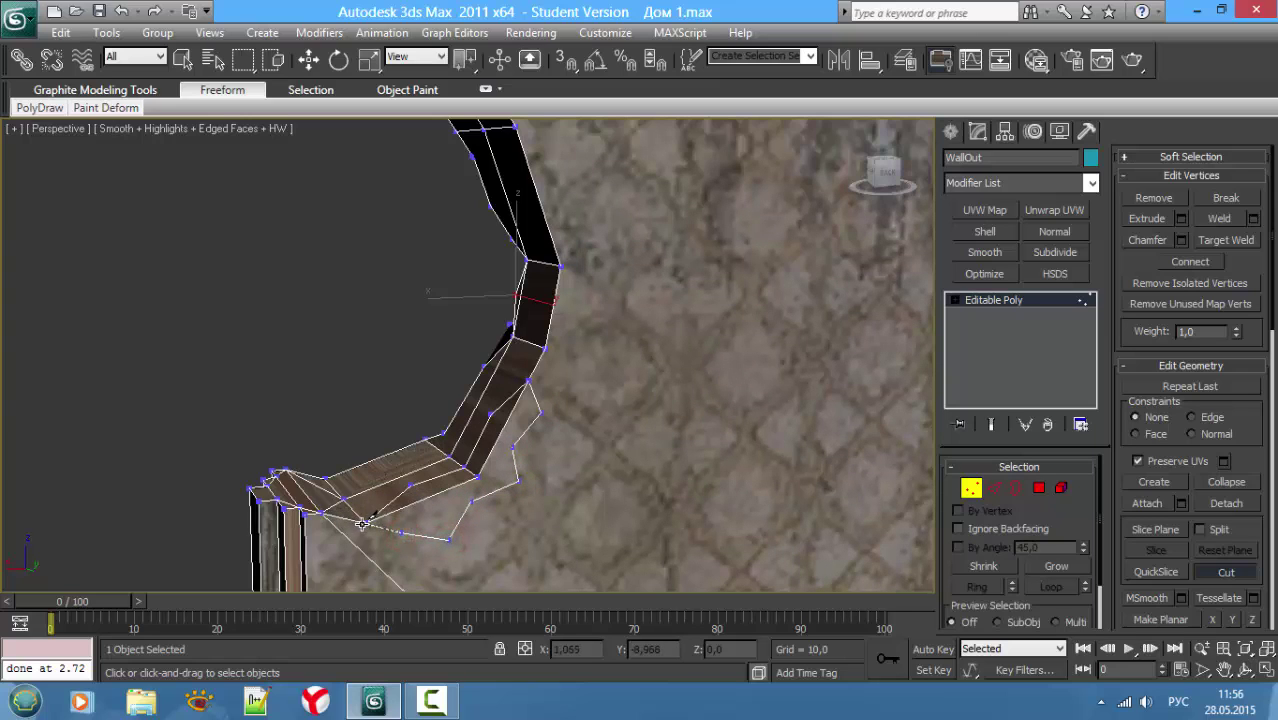
left_click(367, 524)
Step: Delete the newly outlined wall polygon to leave a hole
key("4")
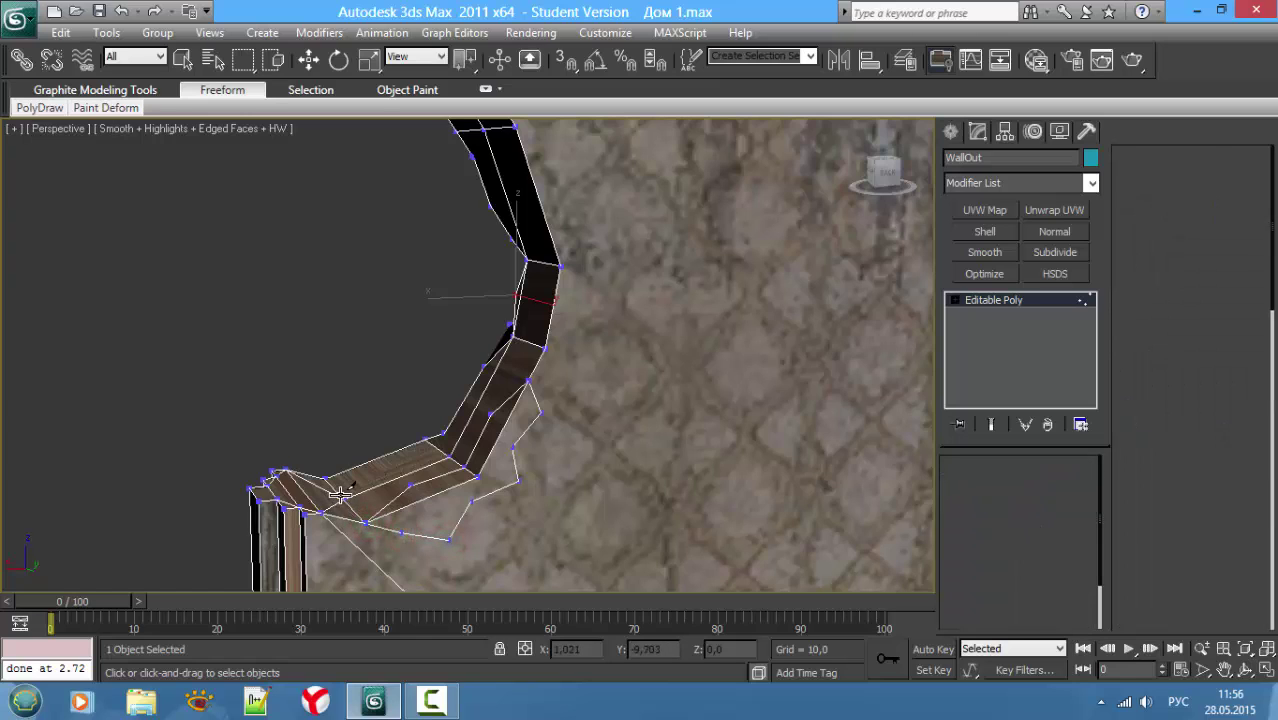
right_click(452, 493)
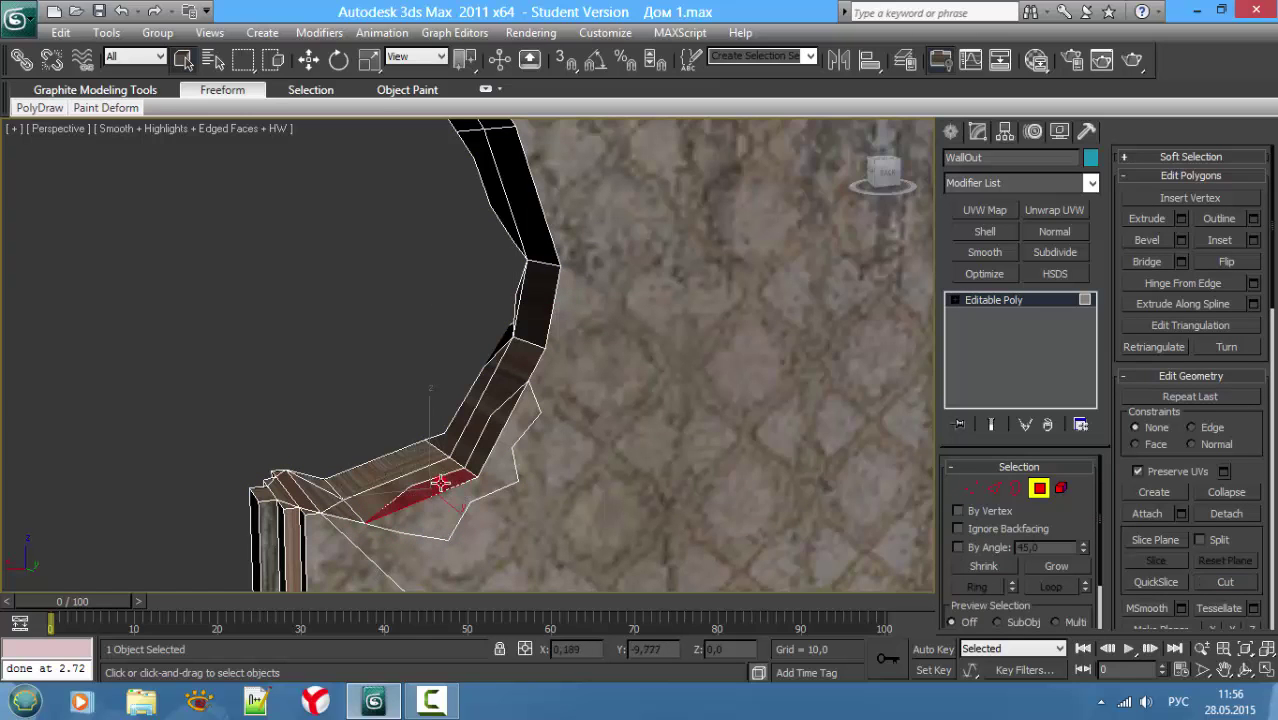
left_click(497, 465)
key("Delete")
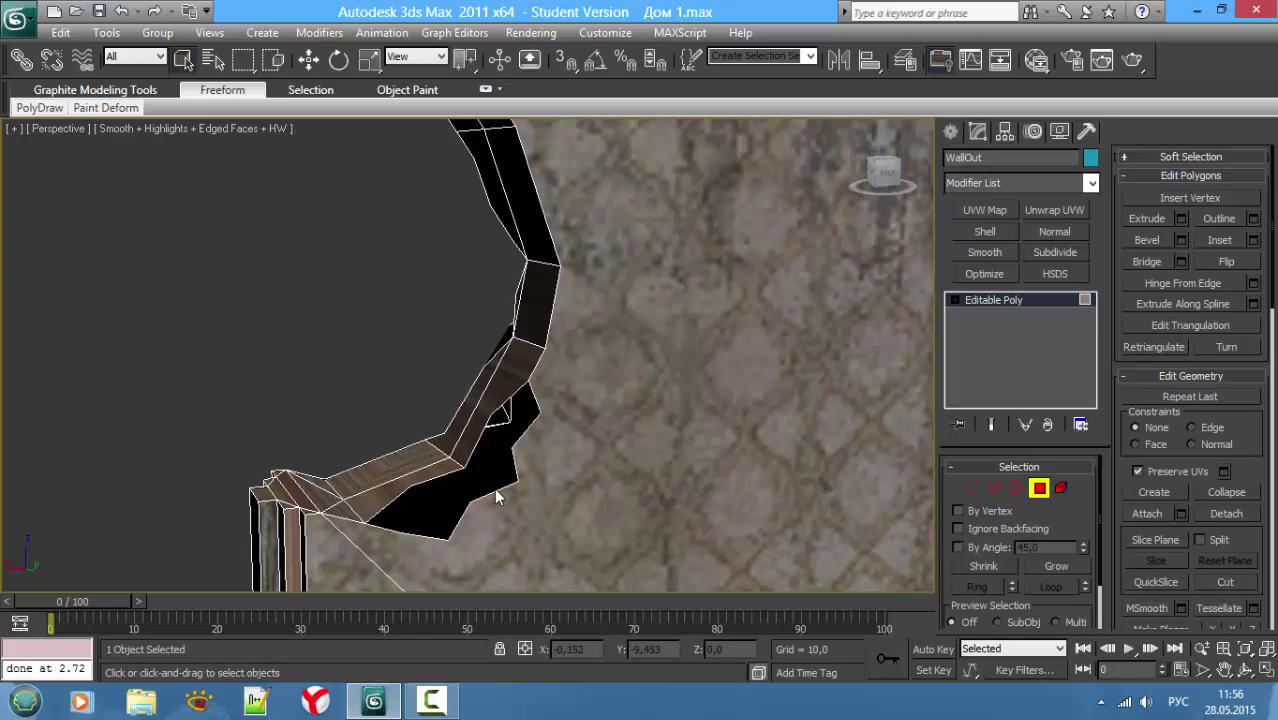
Step: Cap the new hole's border with a polygon
key("3")
left_click(490, 490)
key("z")
middle_click_drag(490, 490, 500, 518, "alt")
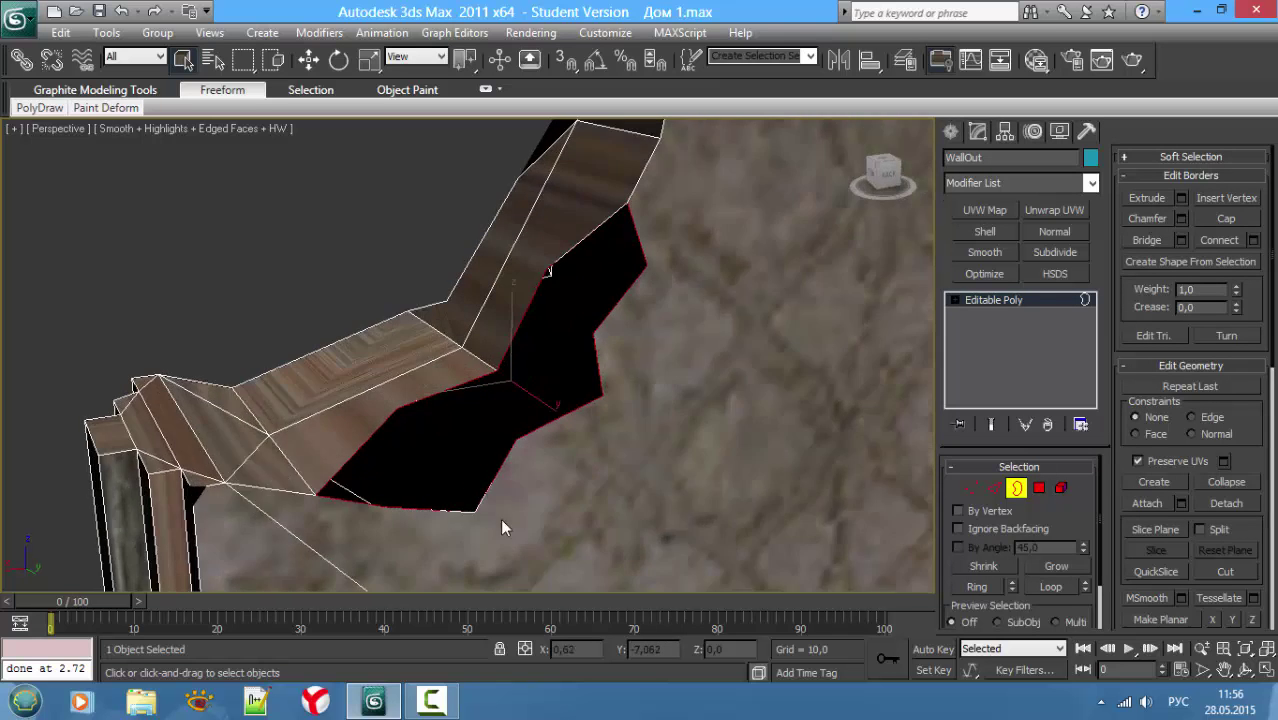
left_click(1230, 222)
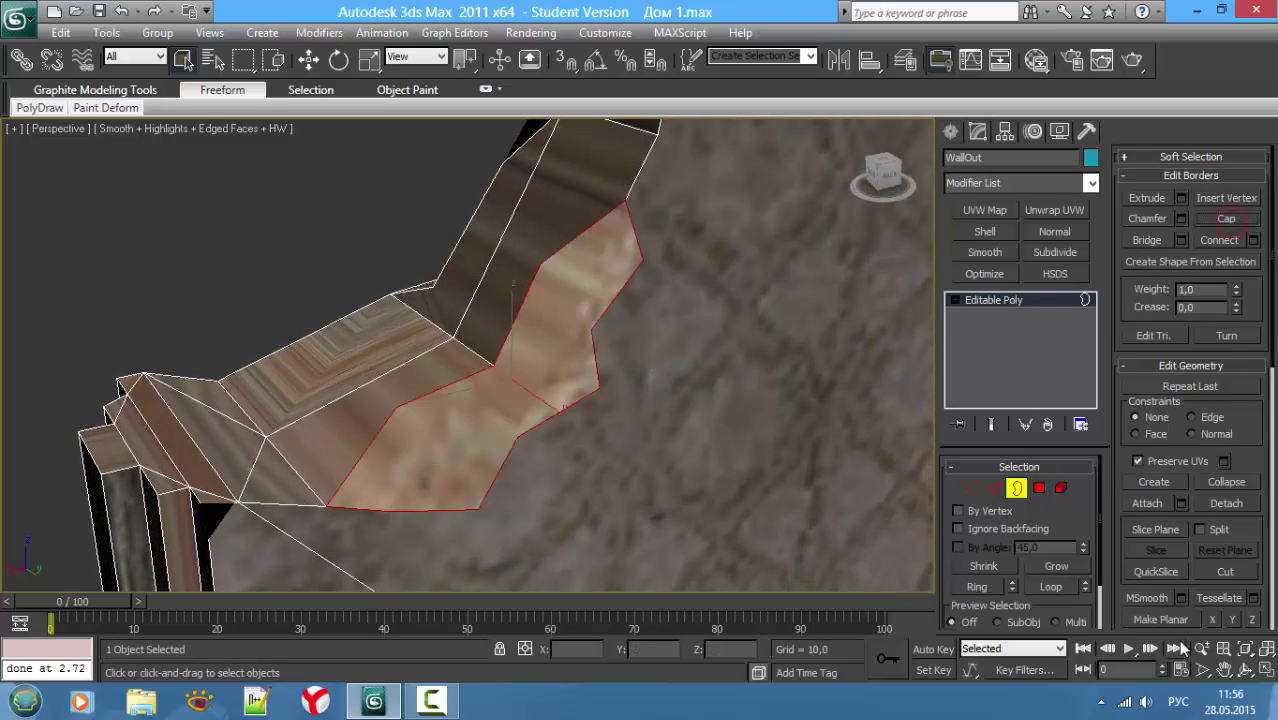
Step: Cut edges from the cap's bottom edge up to its upper vertex and back down
left_click(1226, 572)
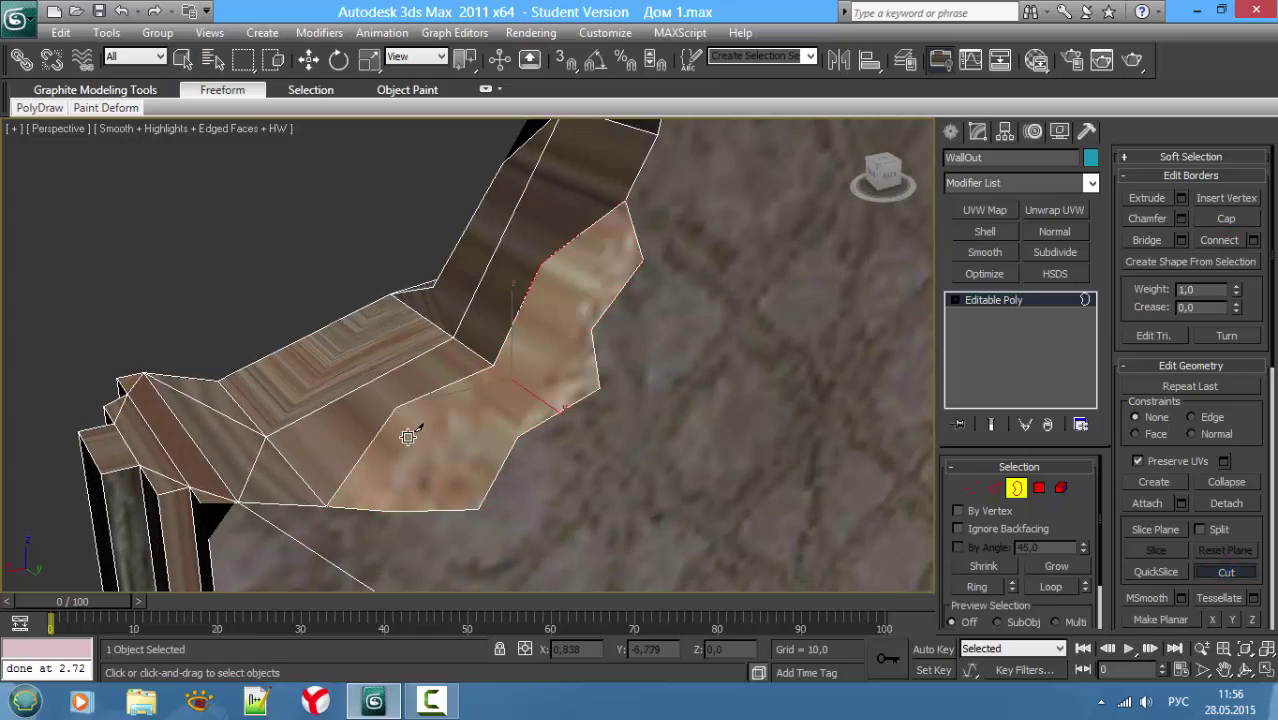
key("1")
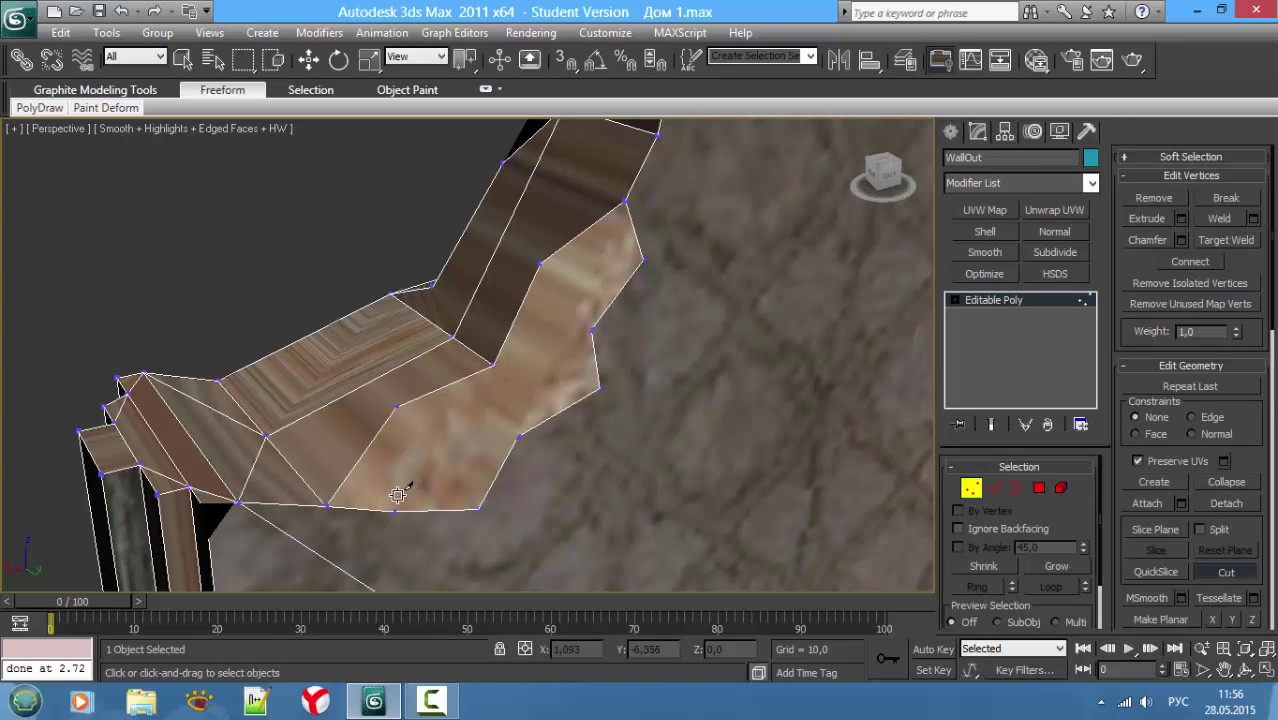
left_click(393, 511)
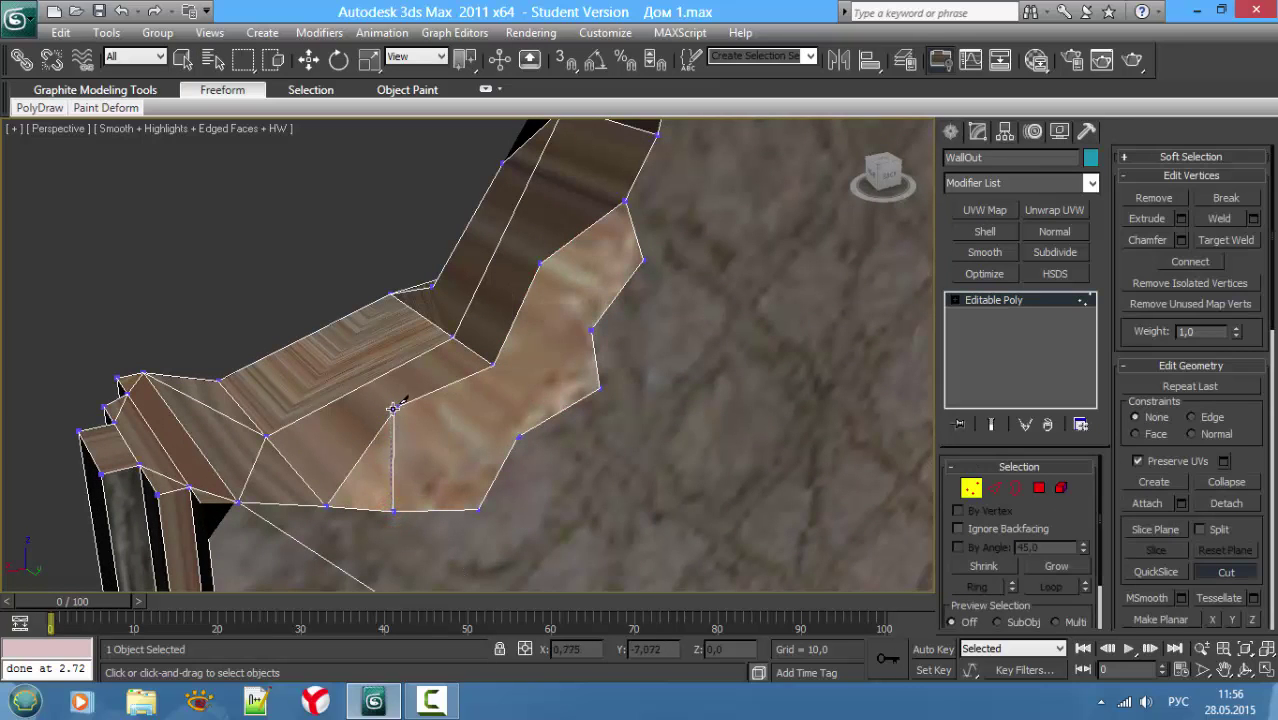
left_click(396, 406)
left_click(476, 510)
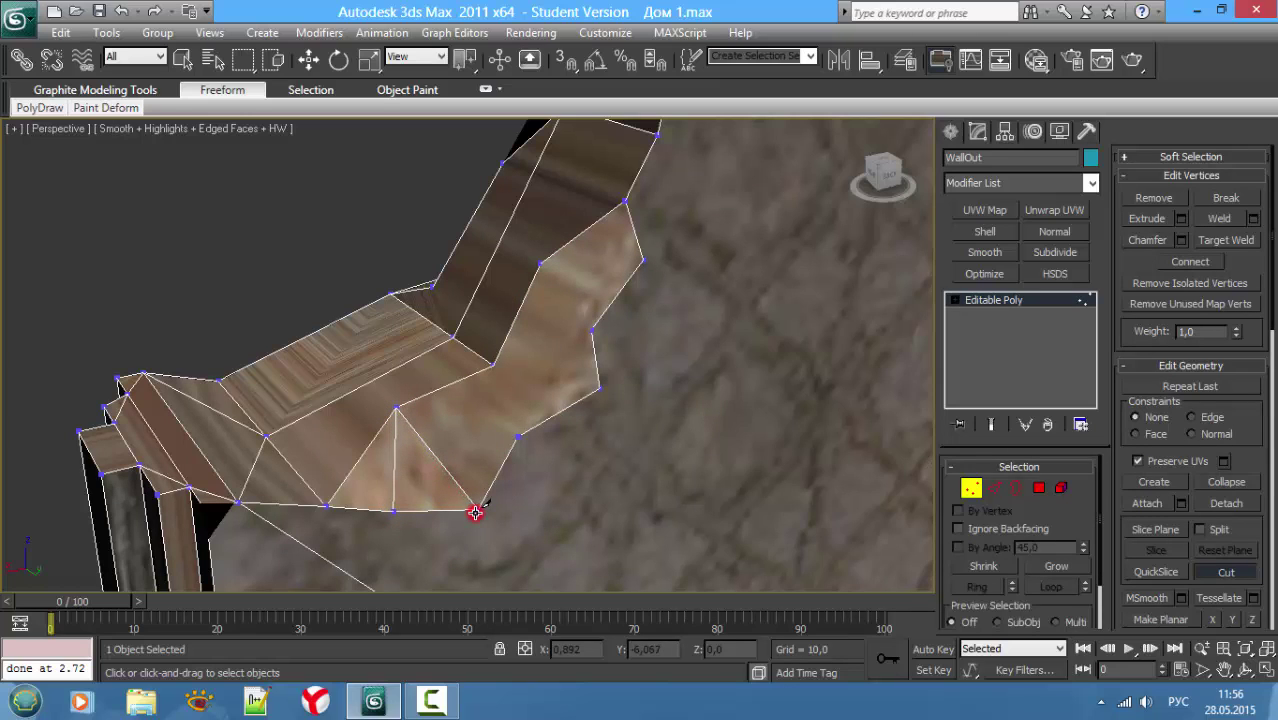
right_click(475, 512)
Step: Cut an edge from the upper cap vertex to the lower-right and inner vertices, undoing stray cuts
left_click(518, 437)
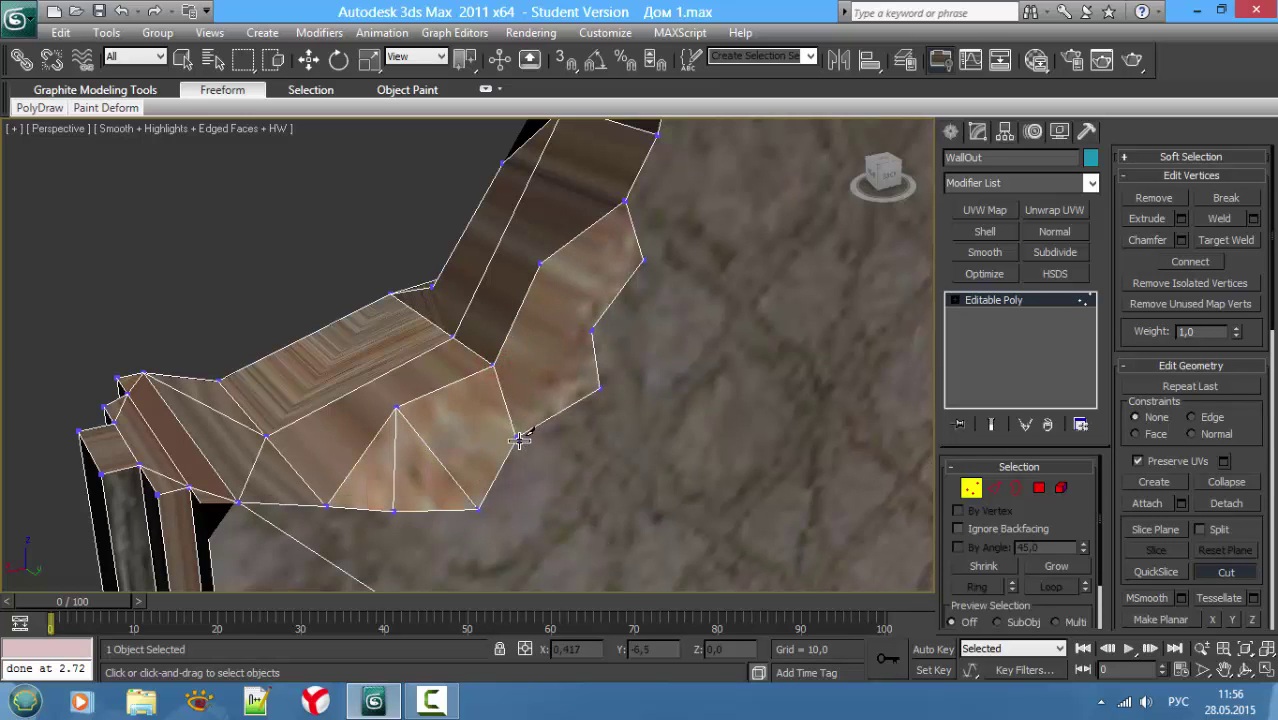
left_click(489, 428)
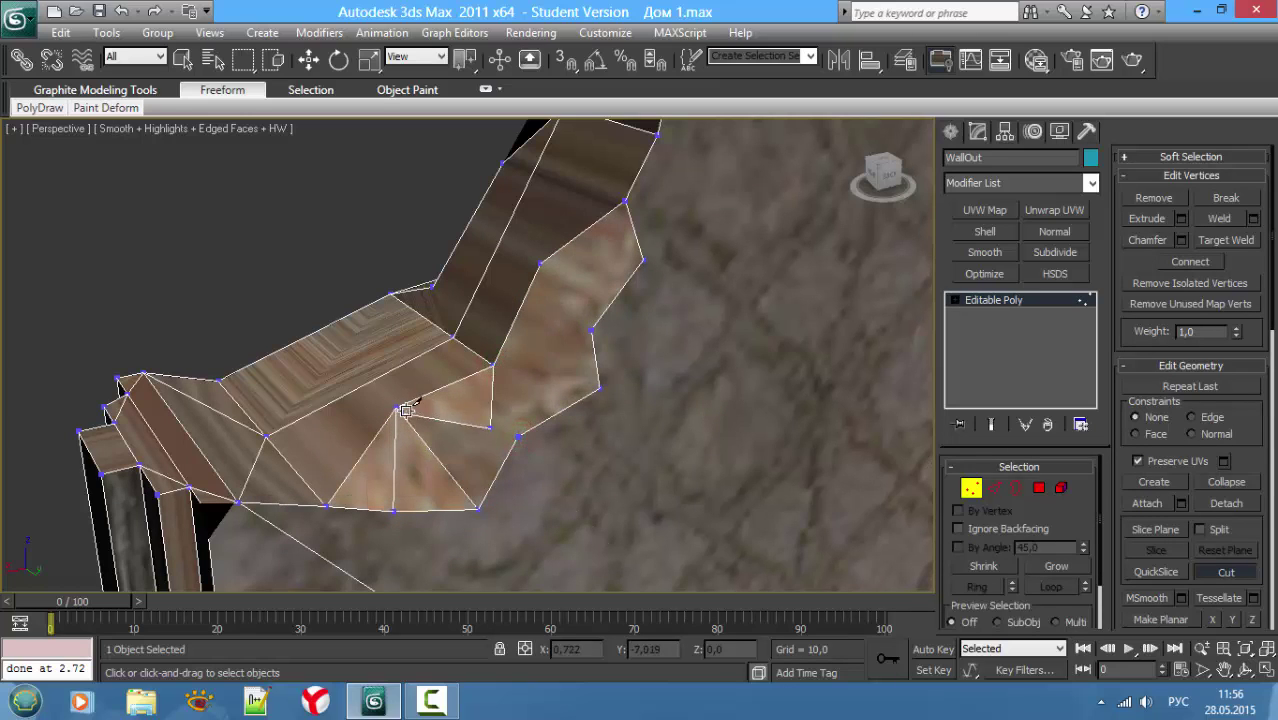
key("ctrl+z")
left_click(493, 365)
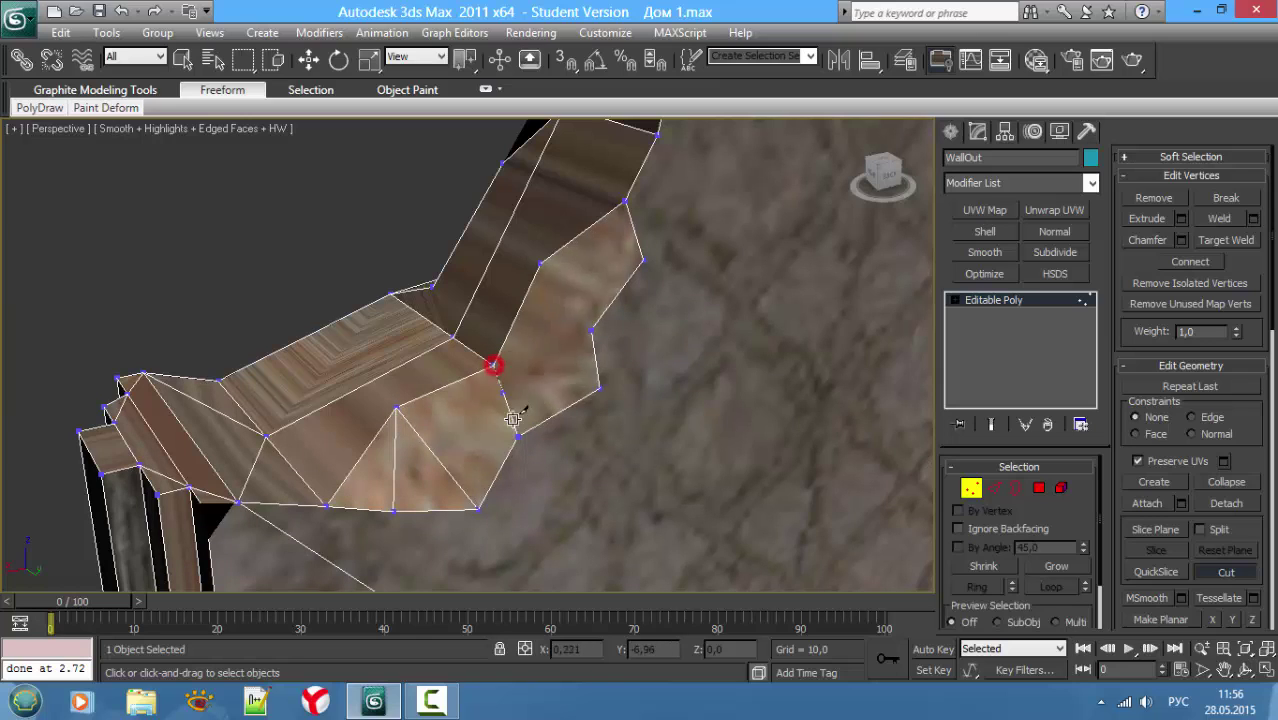
left_click(518, 437)
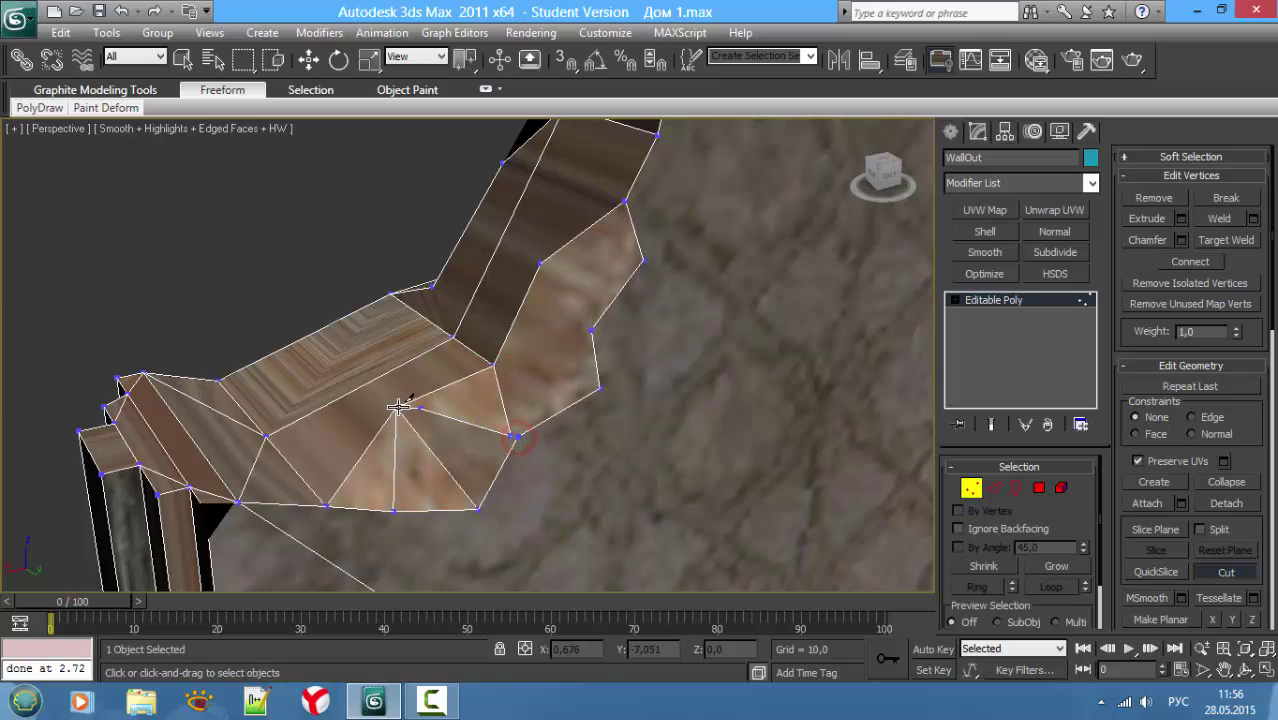
left_click(393, 407)
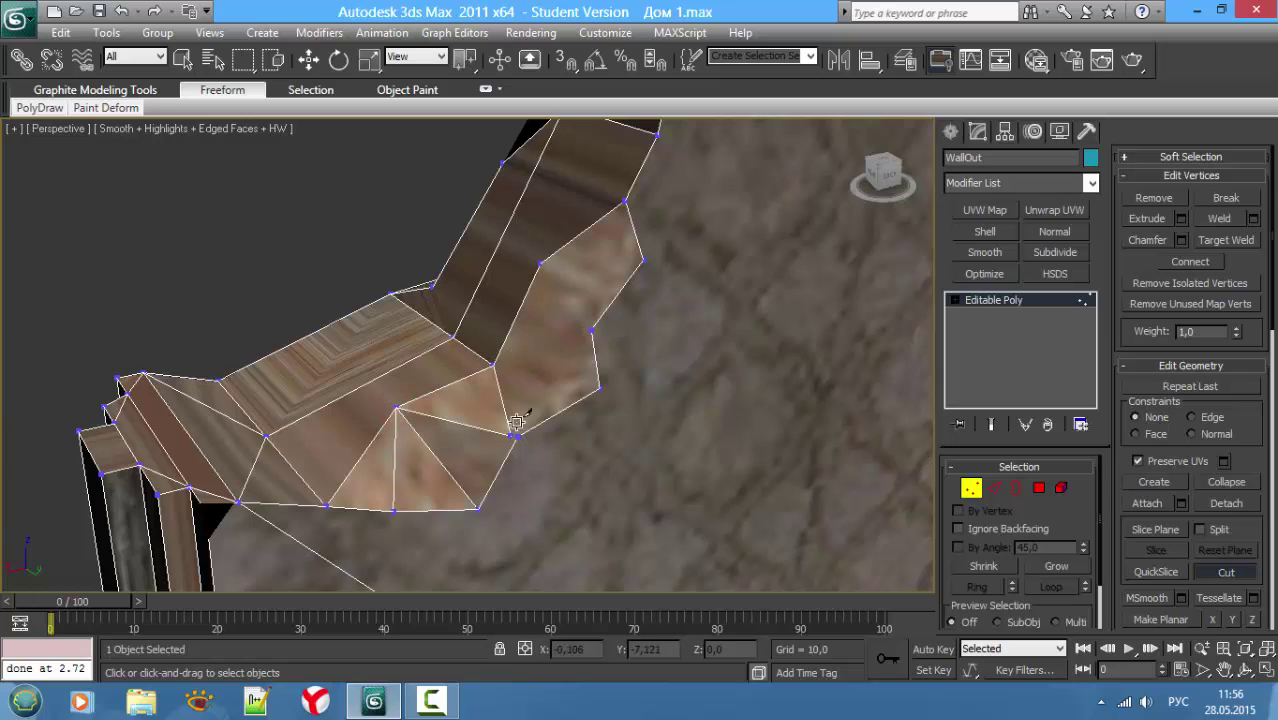
key("ctrl+z")
key("ctrl+z")
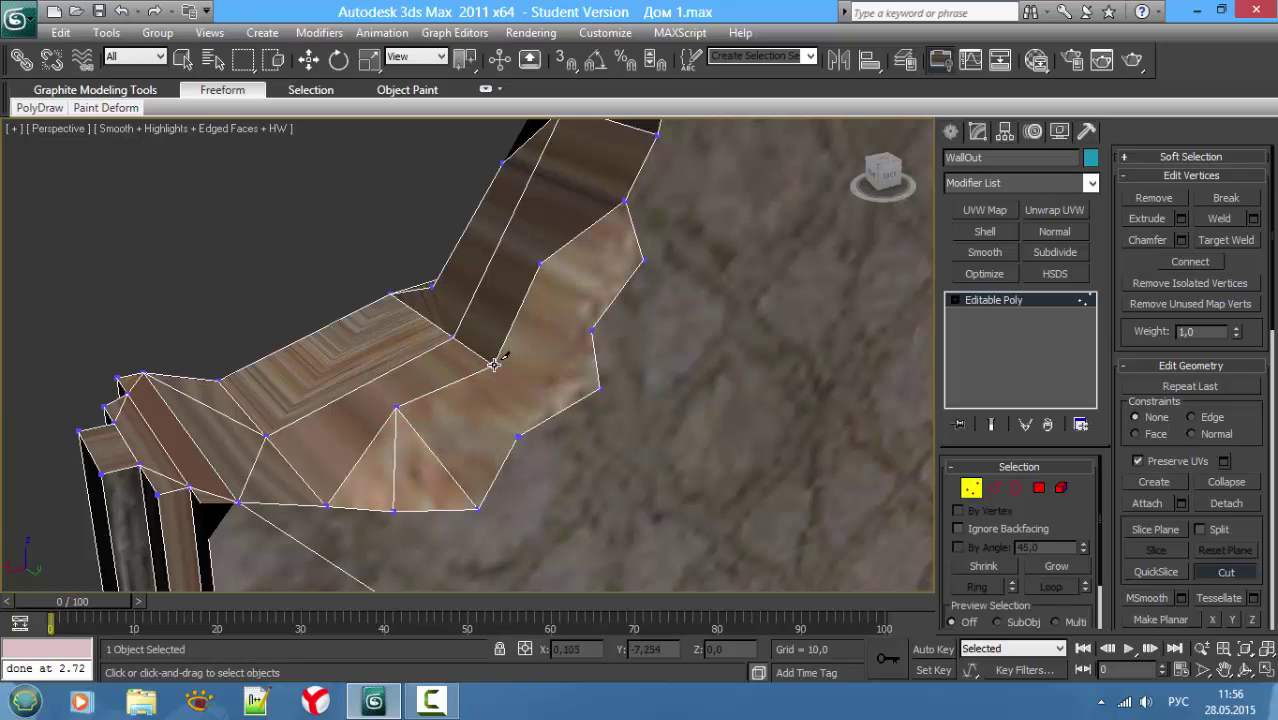
left_click(493, 365)
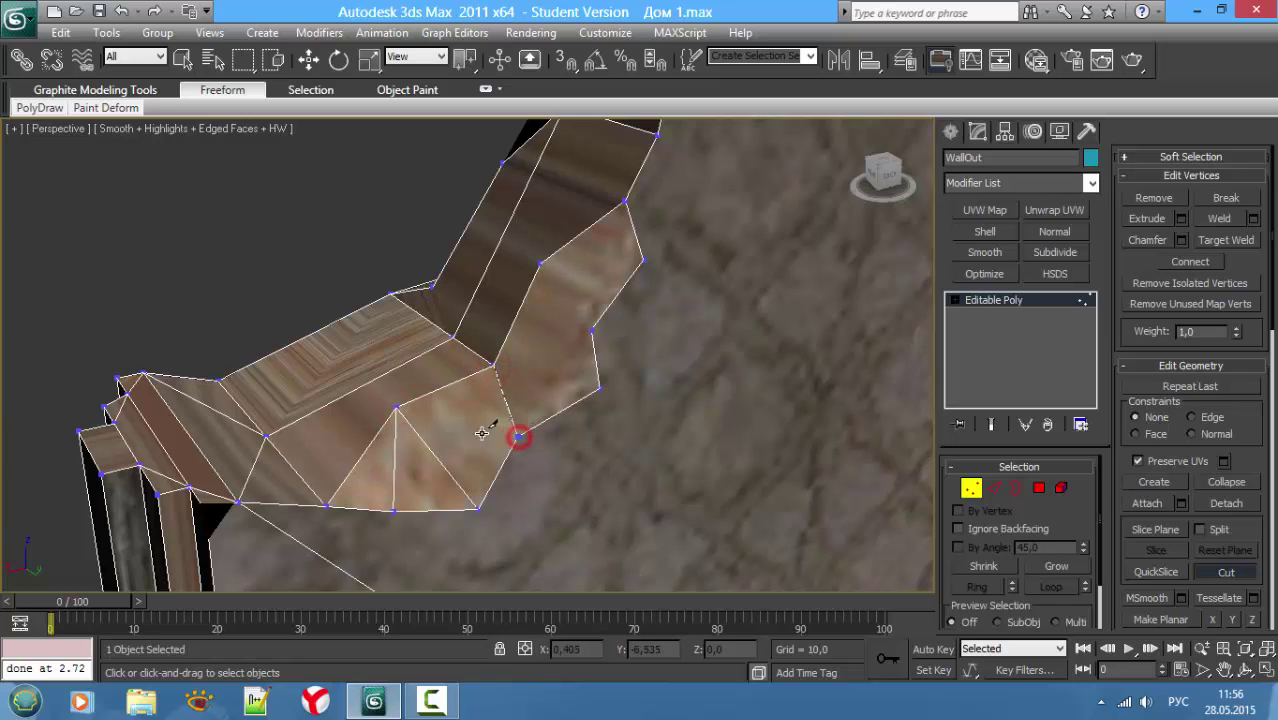
left_click(519, 437)
left_click(393, 409)
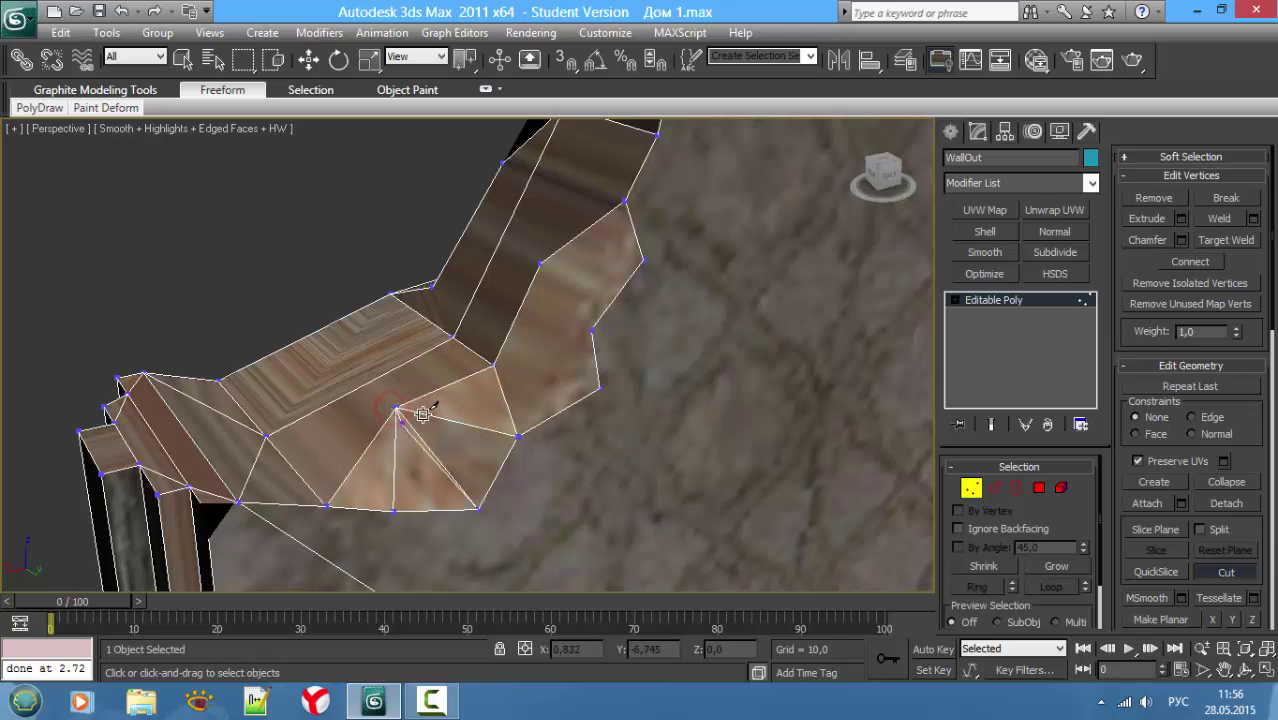
Step: Orbit to the remaining faces near the sill corner and split them with cuts
key("F3")
key("F3")
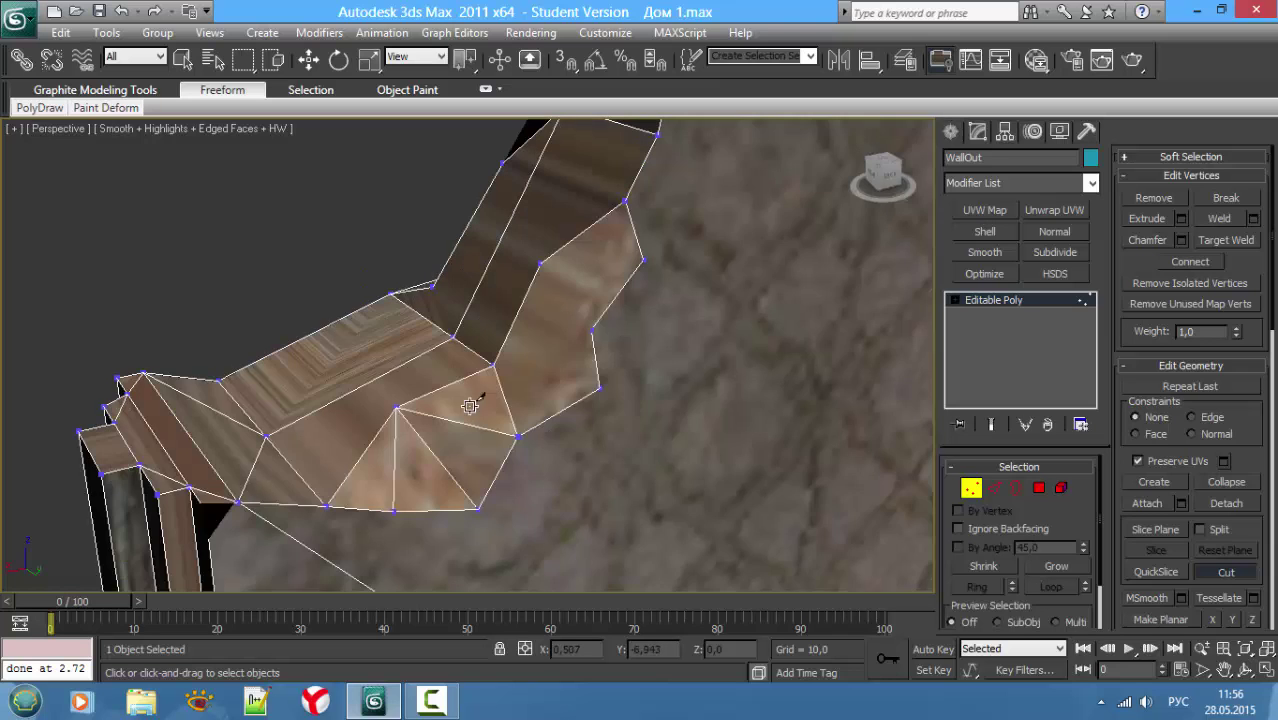
key("F3")
mouse_move(551, 408)
middle_mouse_down("alt")
mouse_move(525, 408)
mouse_move(579, 369)
mouse_move(605, 294)
middle_mouse_up("alt")
key("F3")
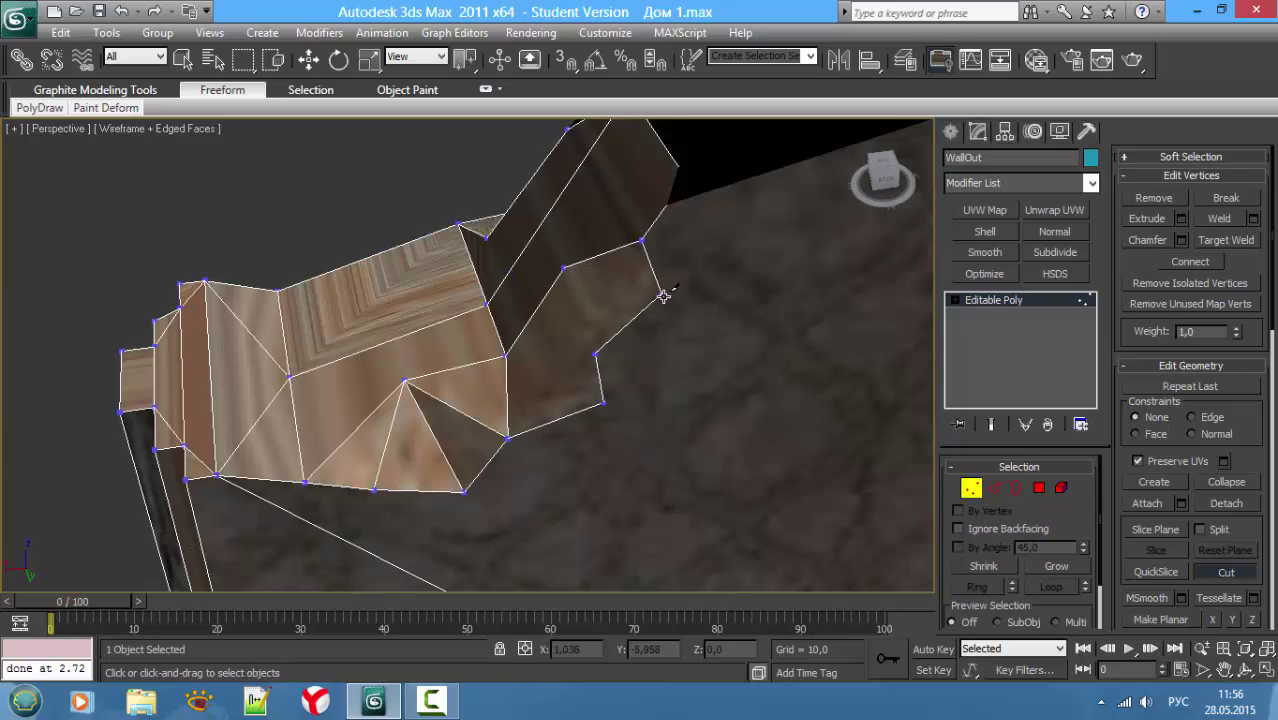
left_click(662, 295)
left_click(563, 268)
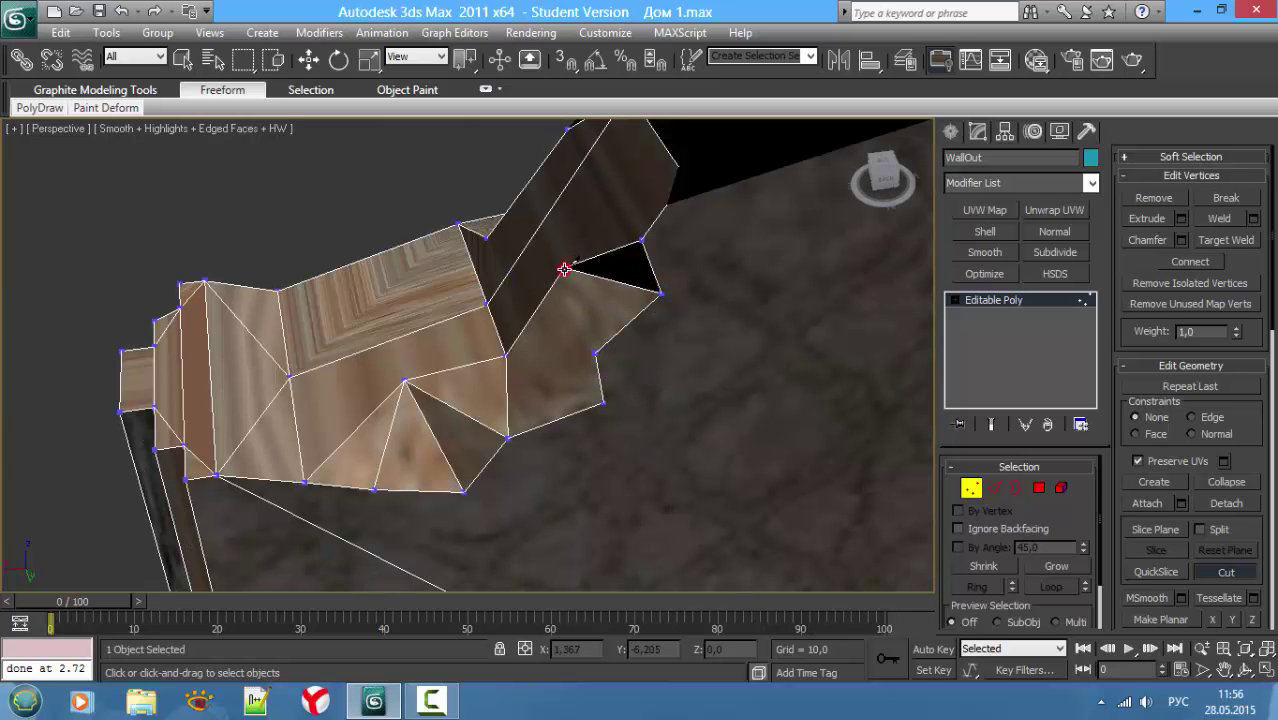
left_click(505, 357)
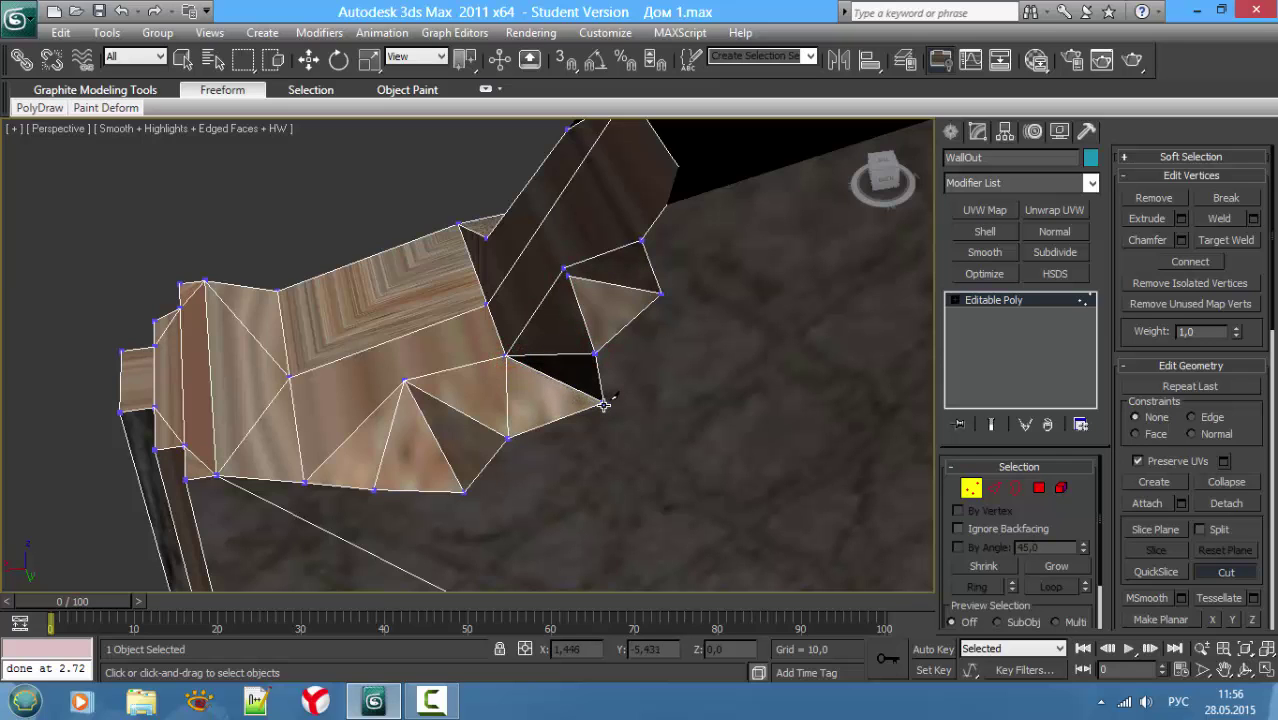
left_click(595, 403)
Step: Start a new cut on the wall below the arch, running up to its top vertex
right_click(456, 374)
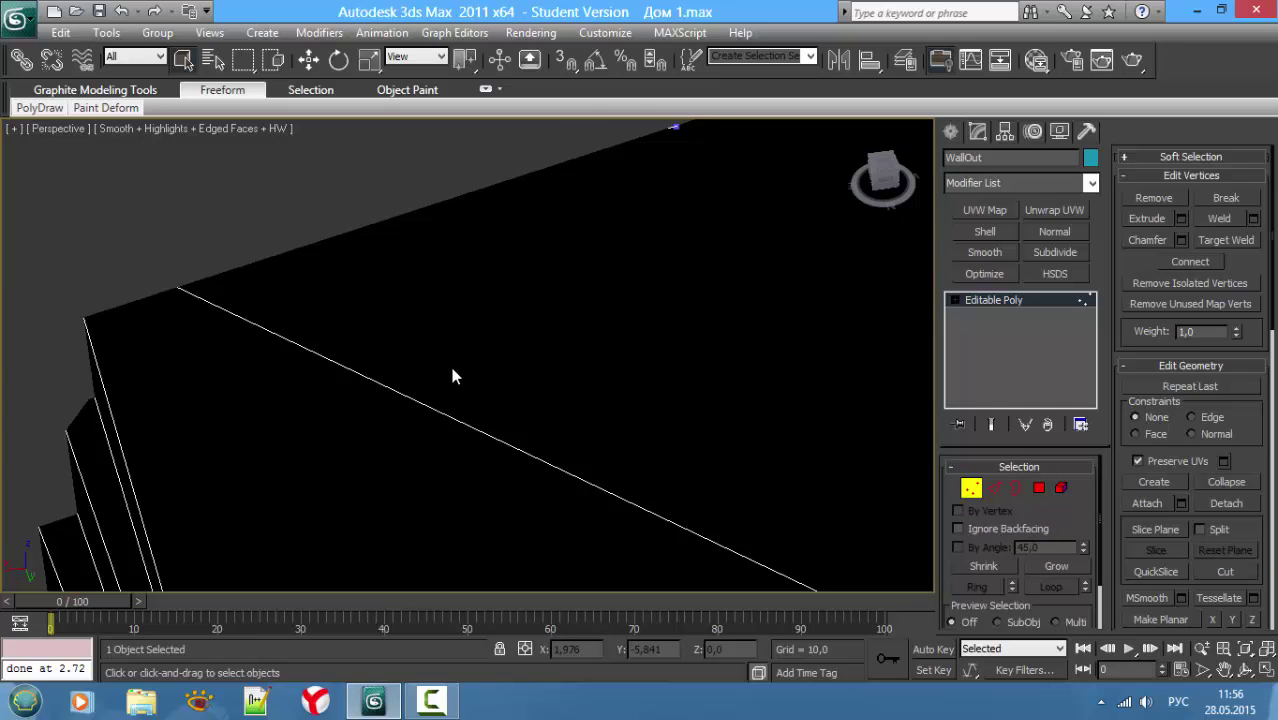
mouse_move(423, 385)
middle_mouse_down()
mouse_move(408, 385)
mouse_move(442, 400)
mouse_move(497, 244)
mouse_move(462, 248)
mouse_move(368, 480)
mouse_move(528, 285)
mouse_move(547, 478)
mouse_move(570, 442)
mouse_move(494, 390)
middle_mouse_up()
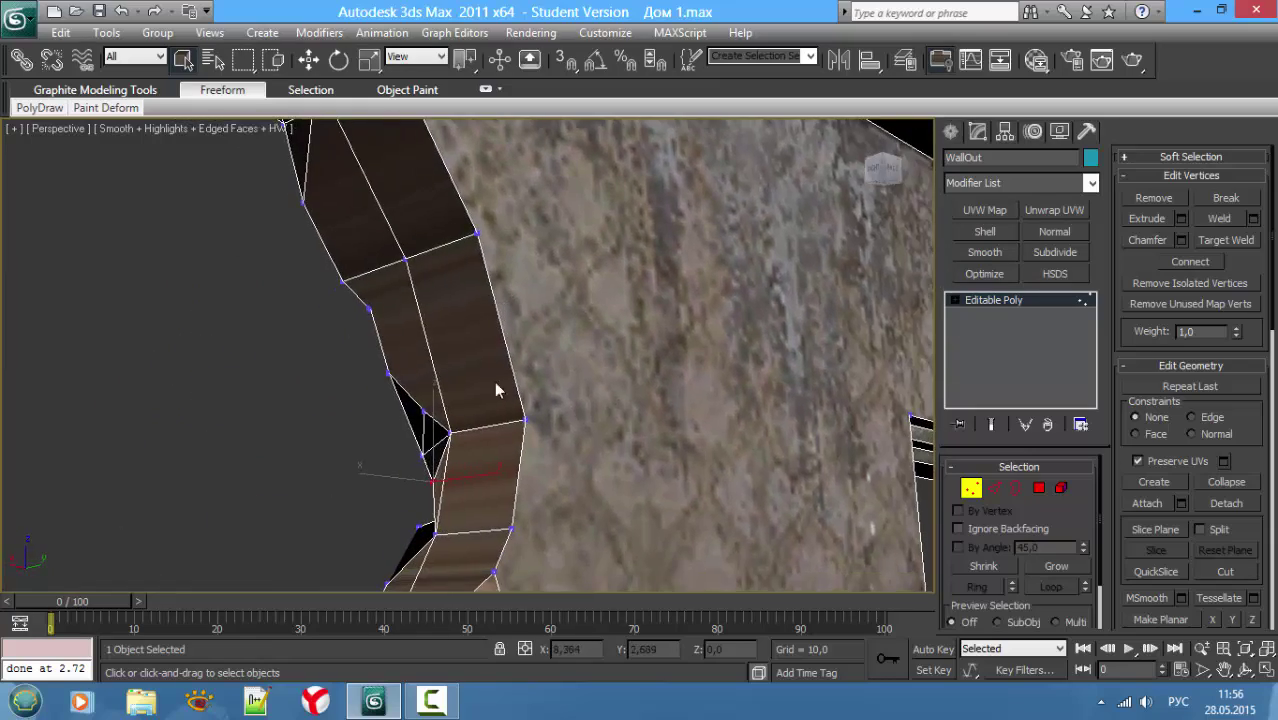
left_click(1218, 572)
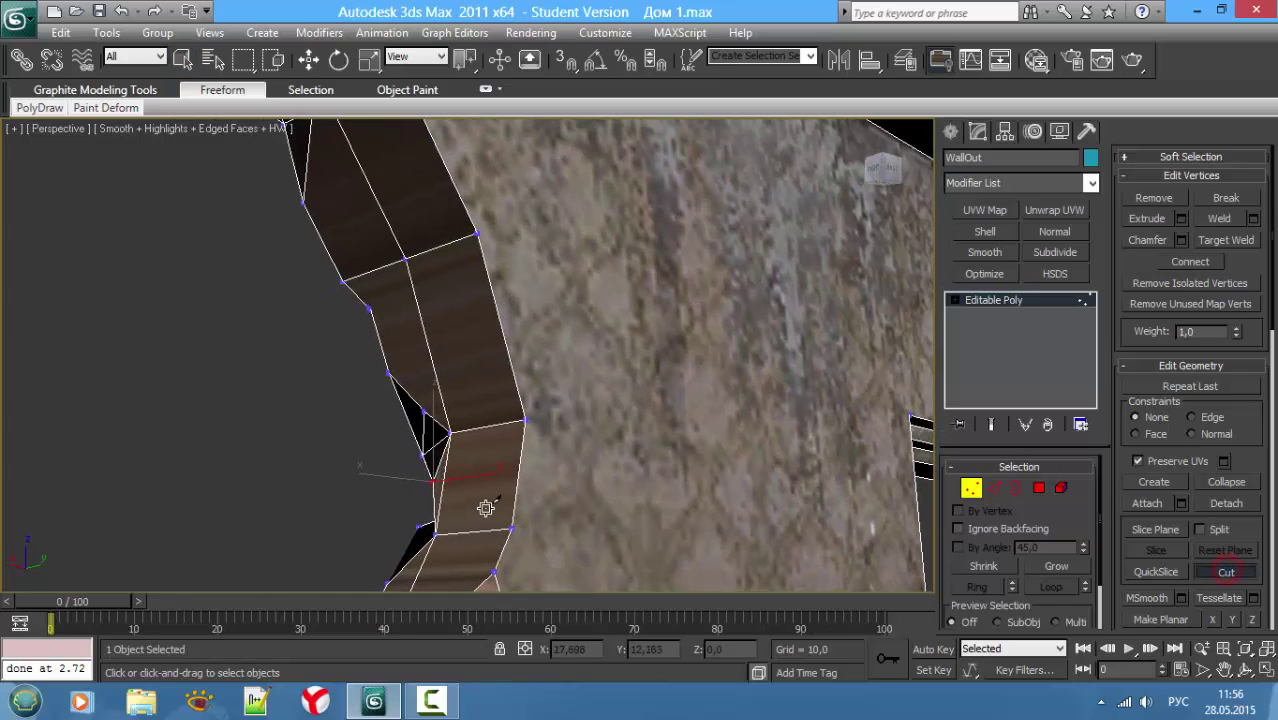
left_click(511, 527)
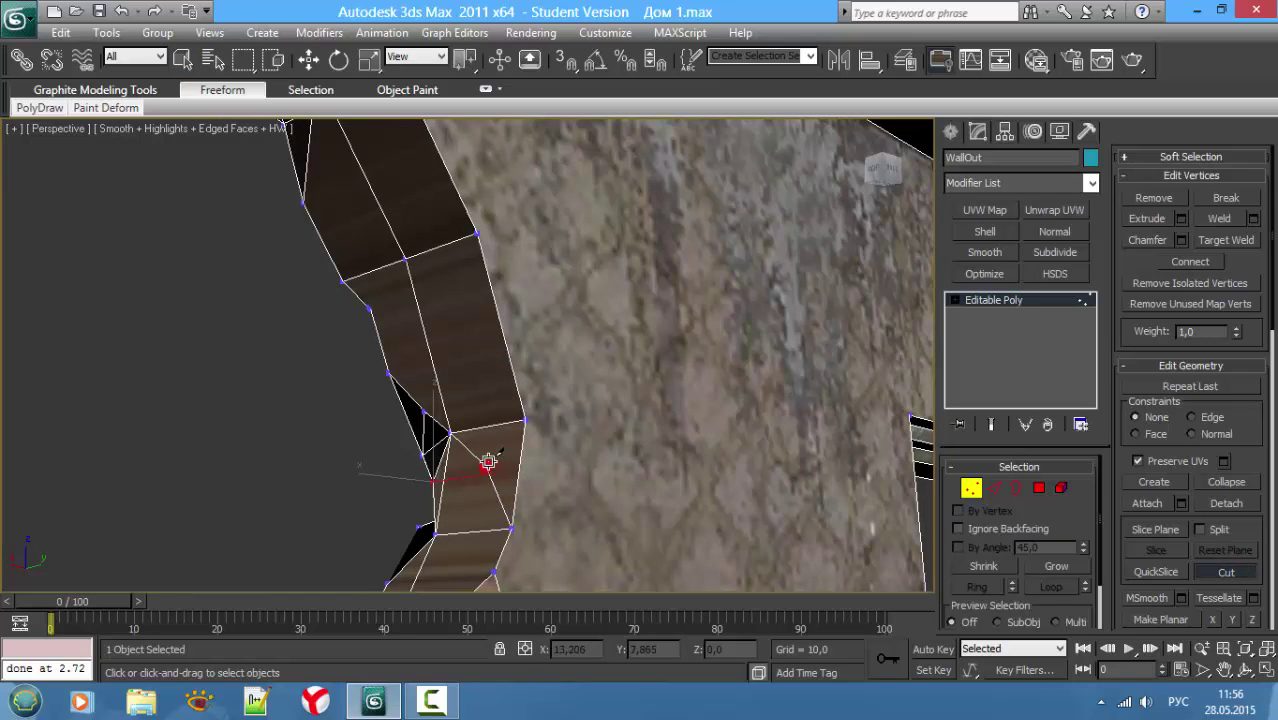
left_click(487, 463)
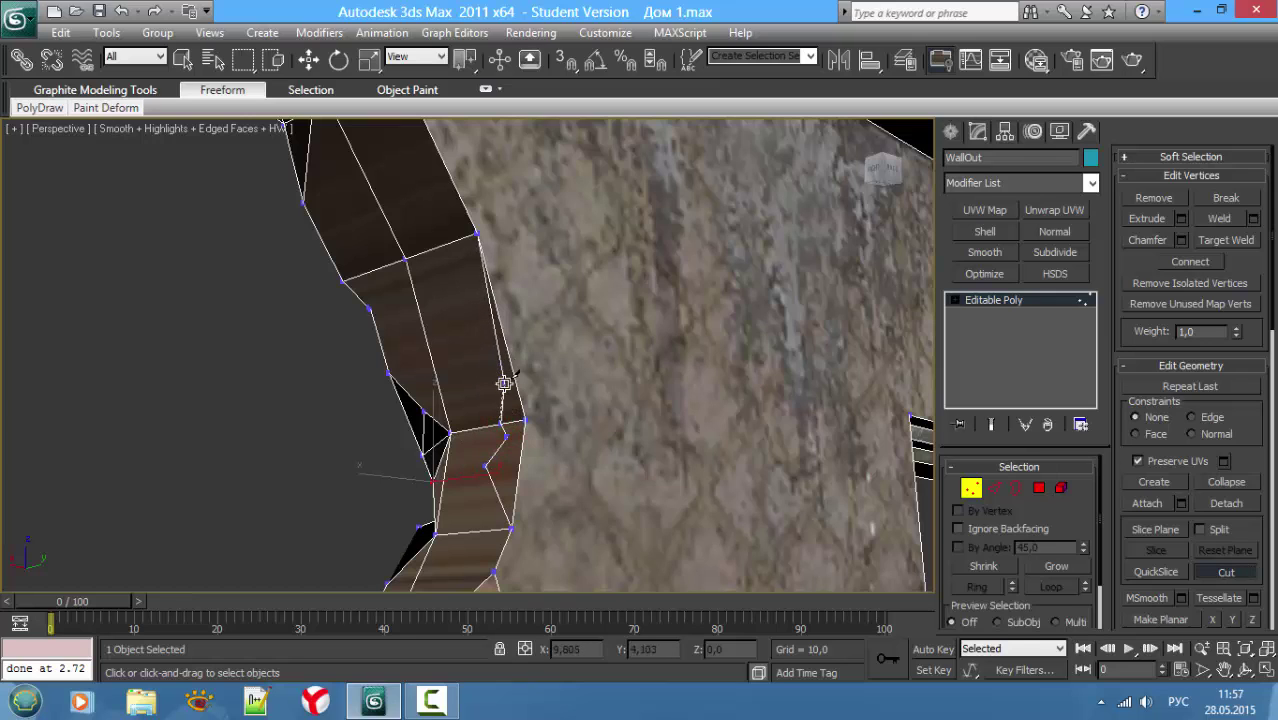
left_click(470, 326)
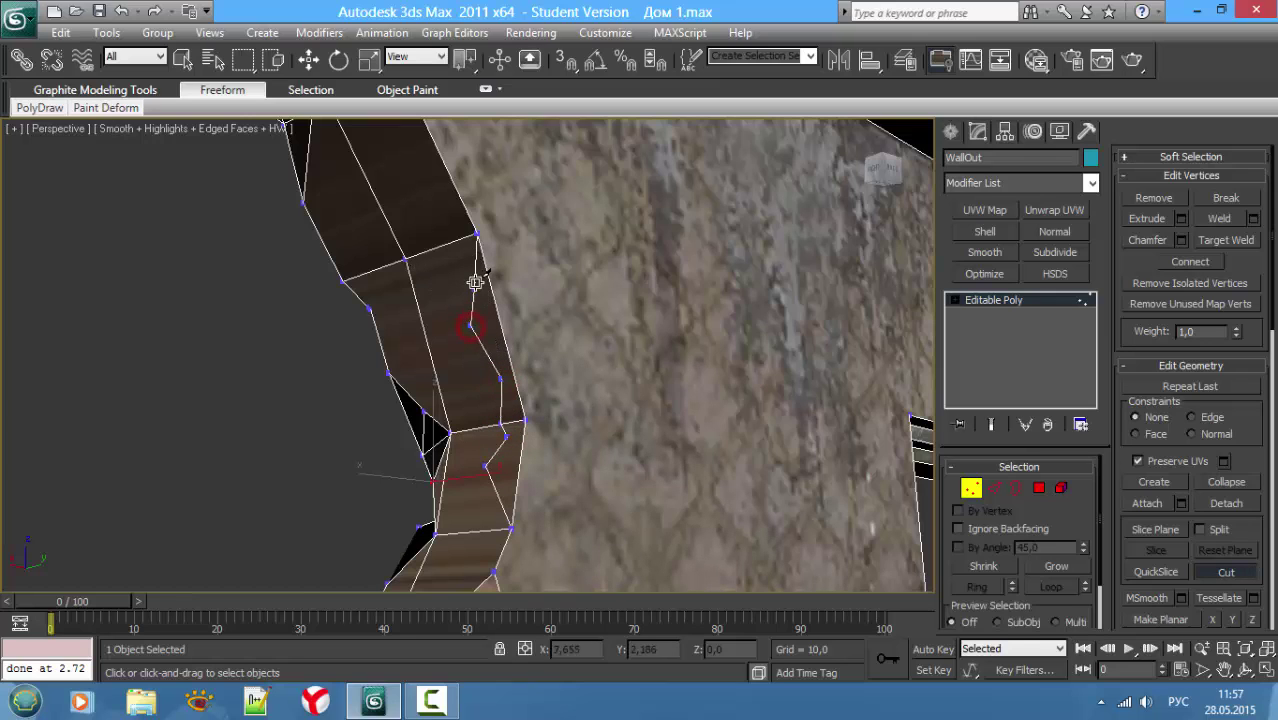
left_click(478, 231)
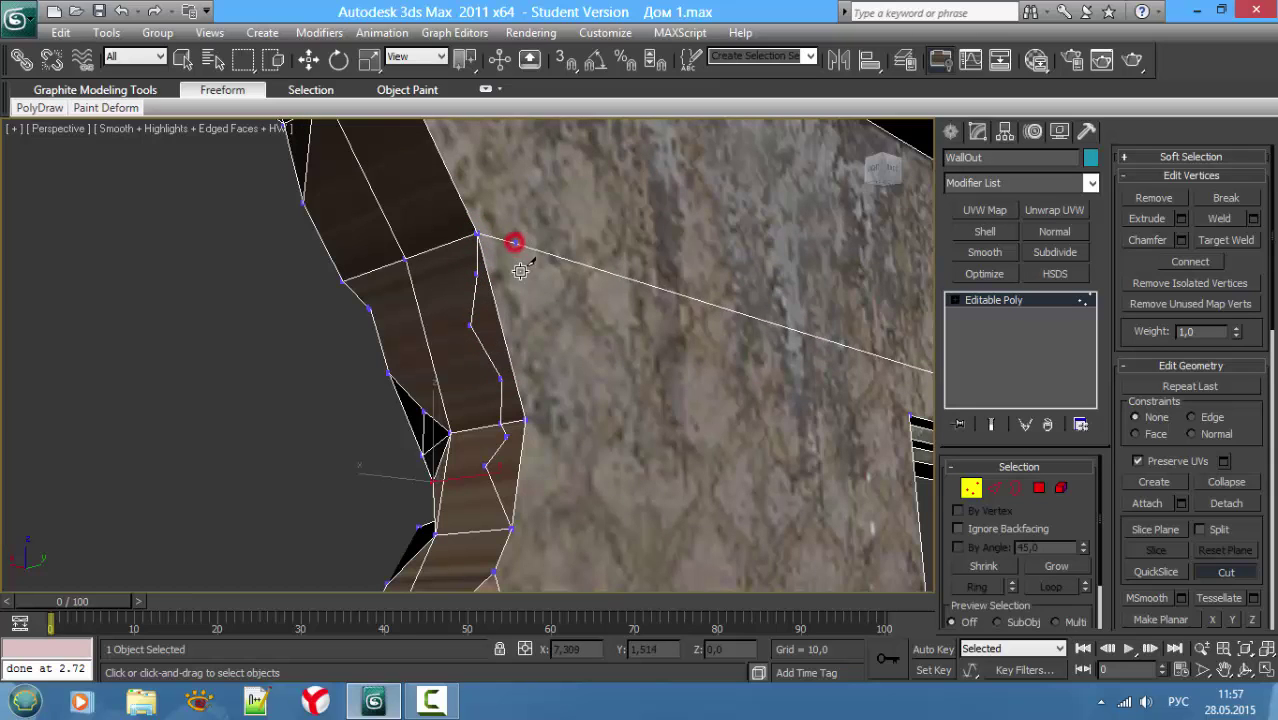
Step: Continue the cut down the arch's other side, closing it at the bottom vertex
left_click(515, 242)
left_click(520, 298)
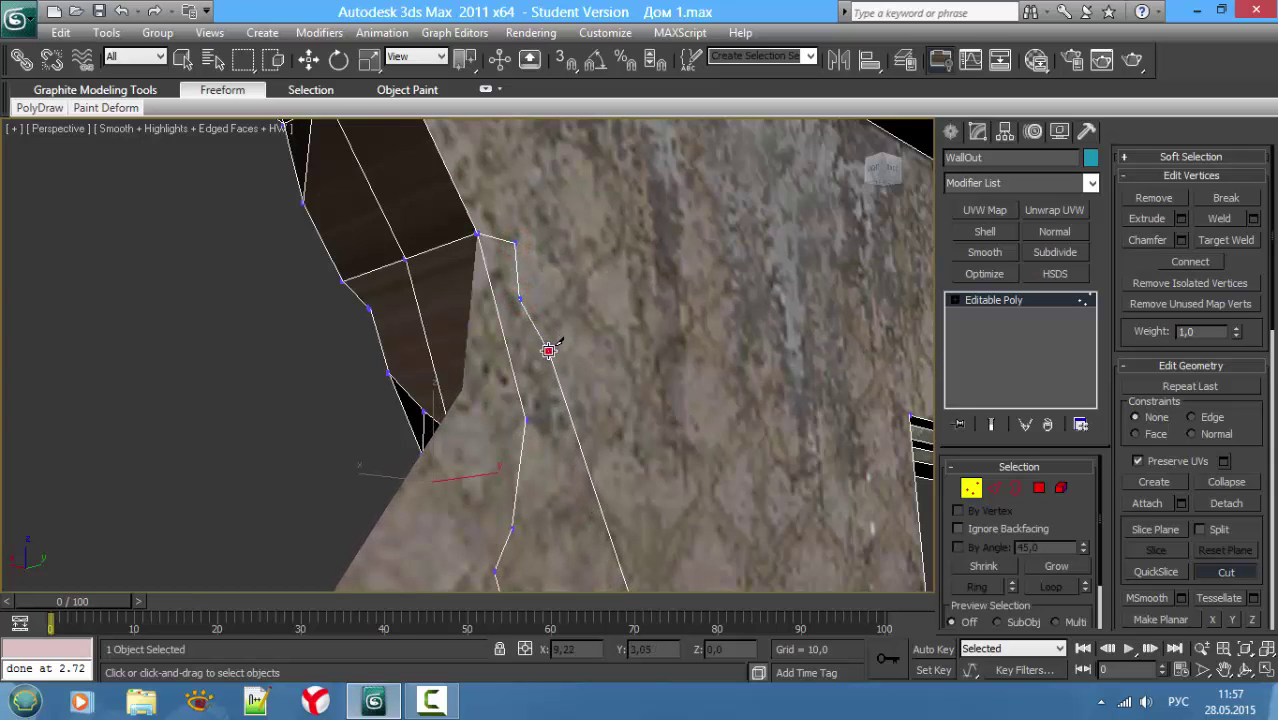
left_click(548, 351)
left_click(540, 408)
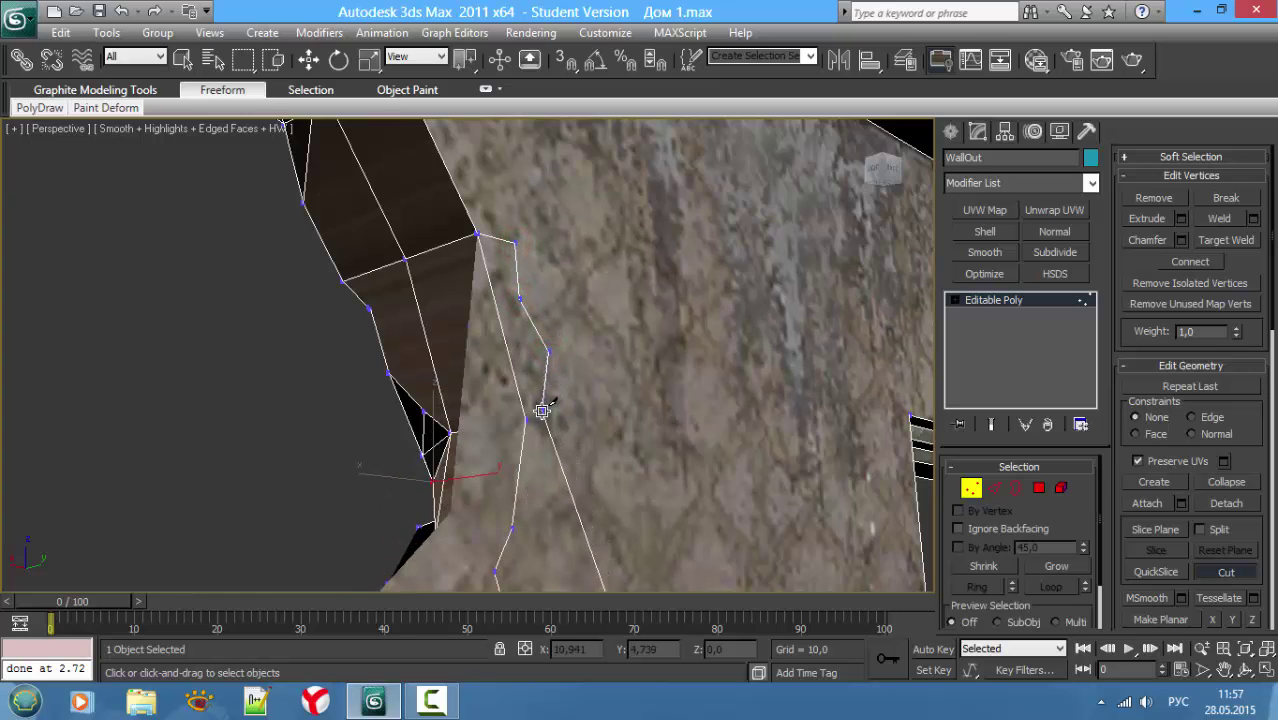
left_click(558, 485)
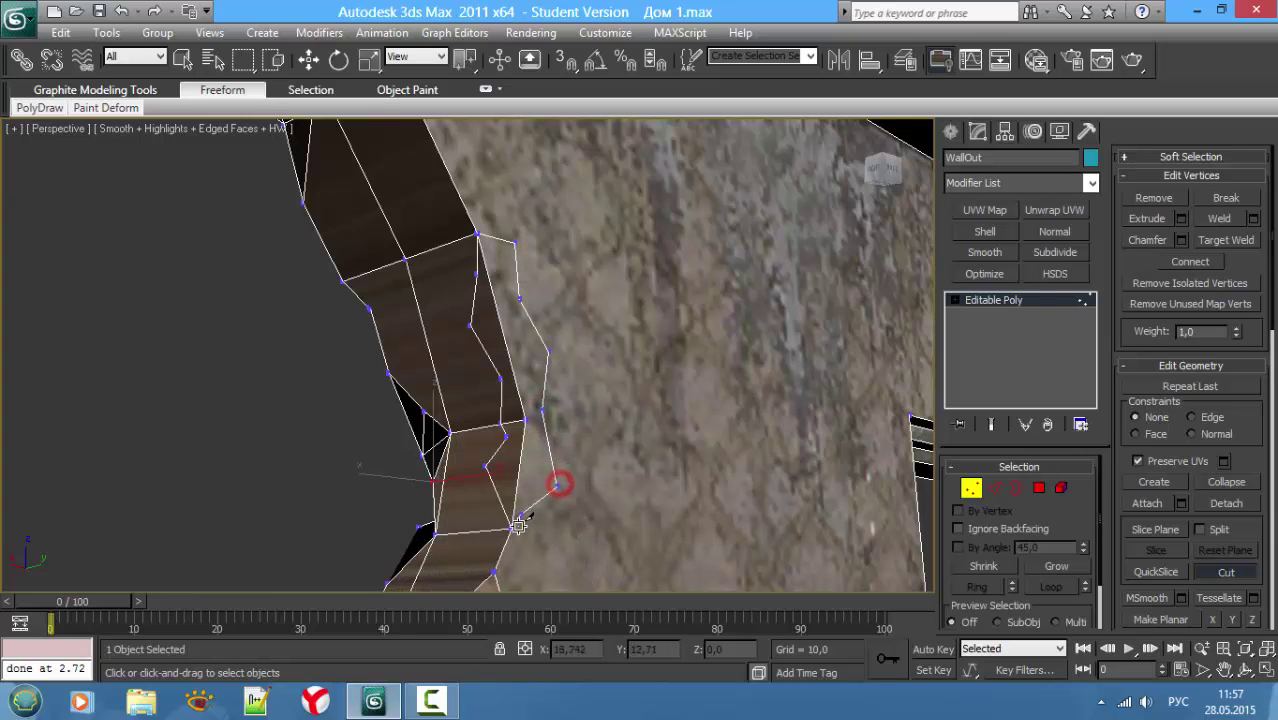
left_click(536, 517)
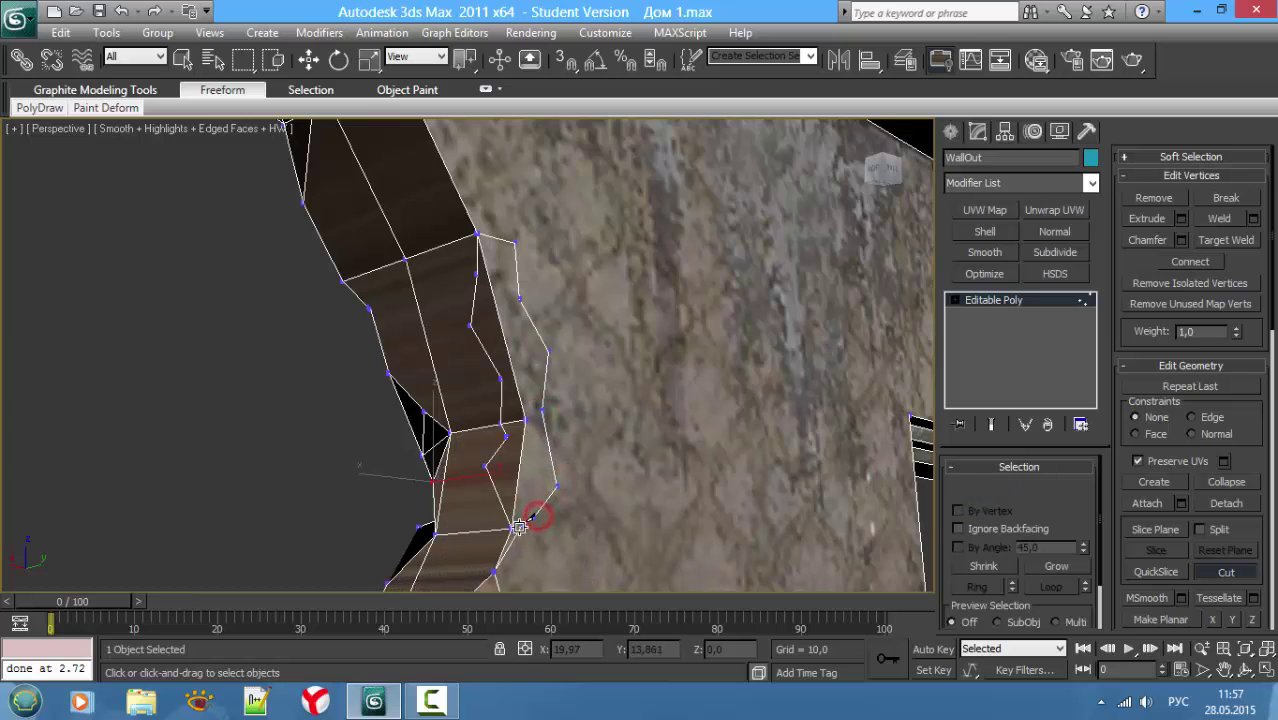
key("4")
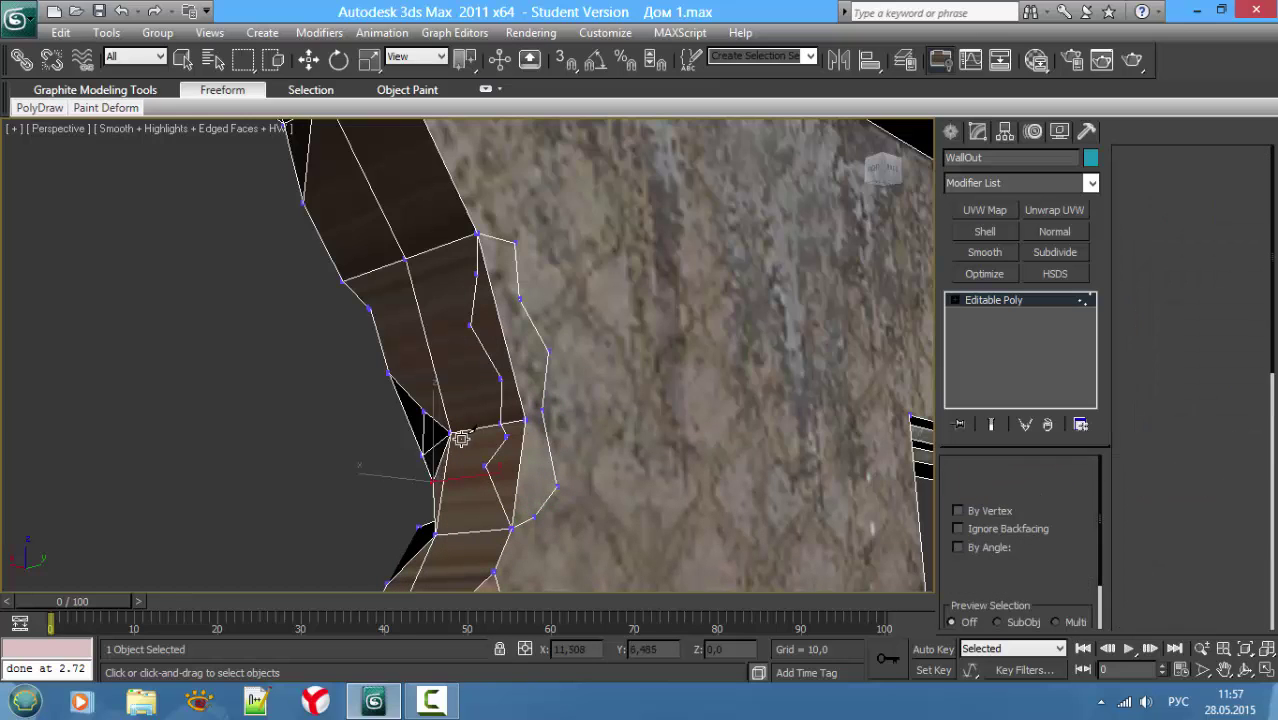
right_click(503, 480)
Step: Delete the two polygons beside the arch and cap the resulting hole with one polygon
left_click(500, 465)
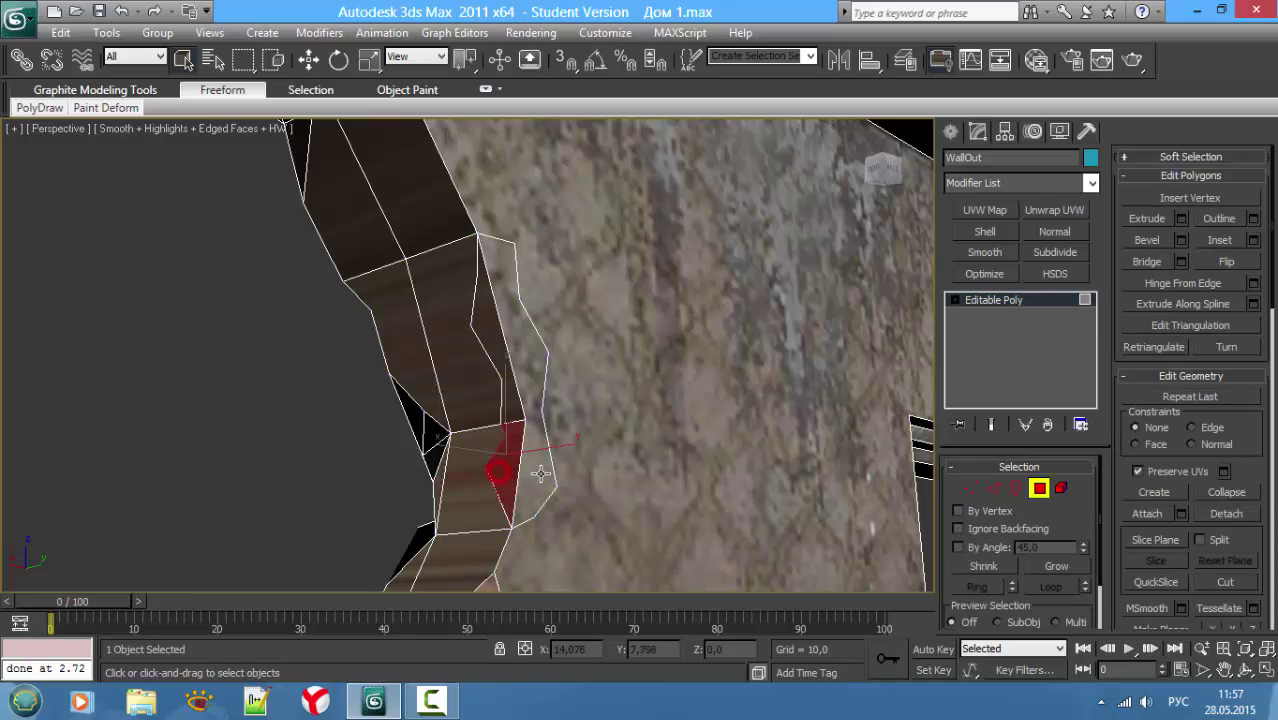
left_click(511, 412, "ctrl")
key("Delete")
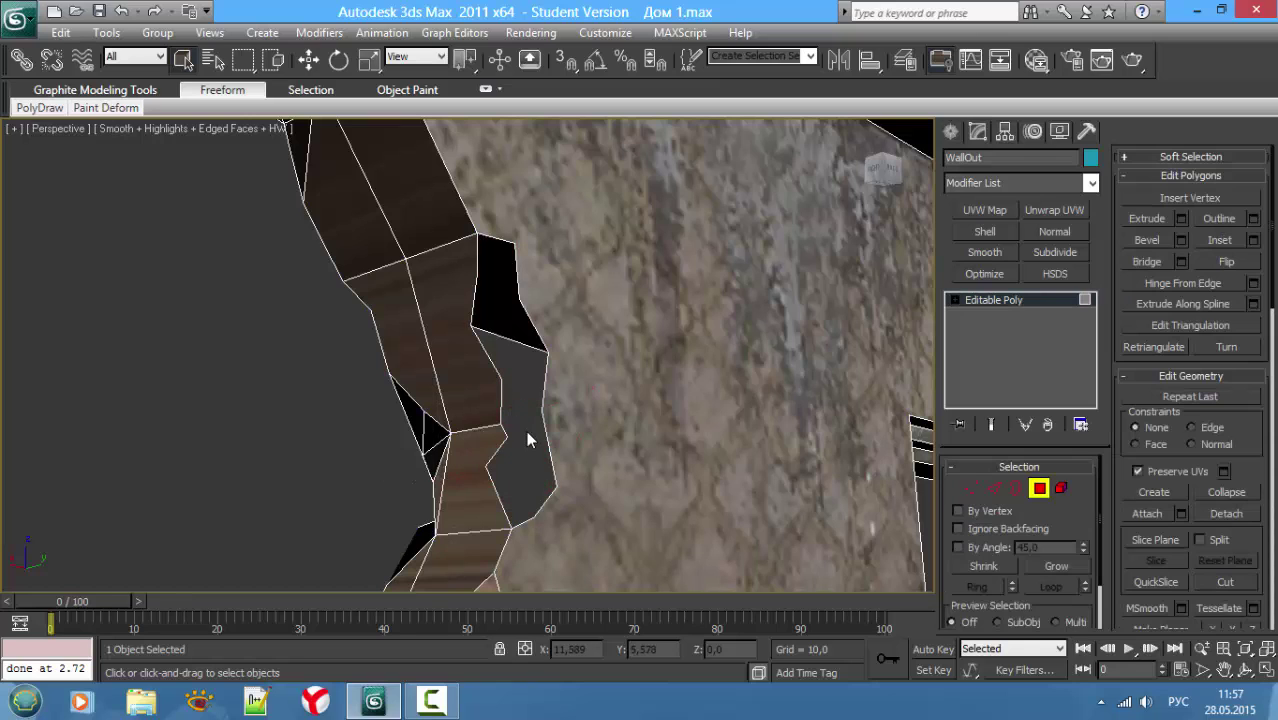
key("3")
left_click(503, 430)
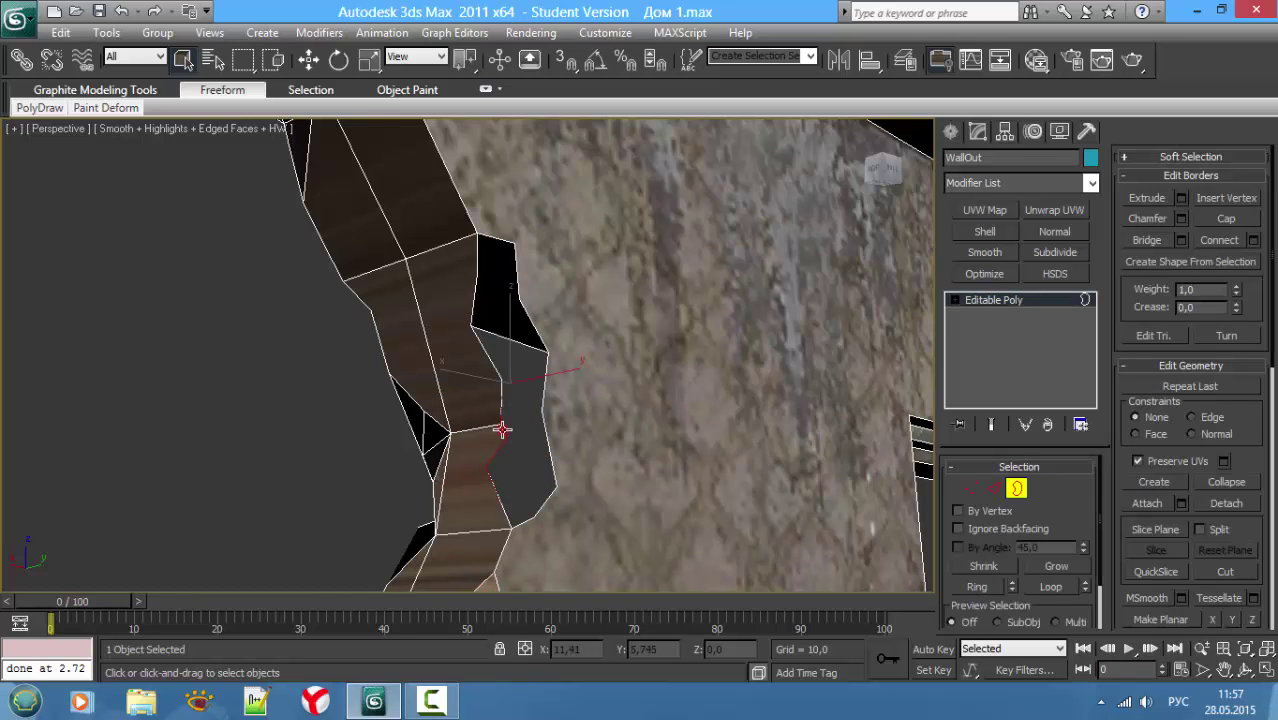
left_click(1212, 221)
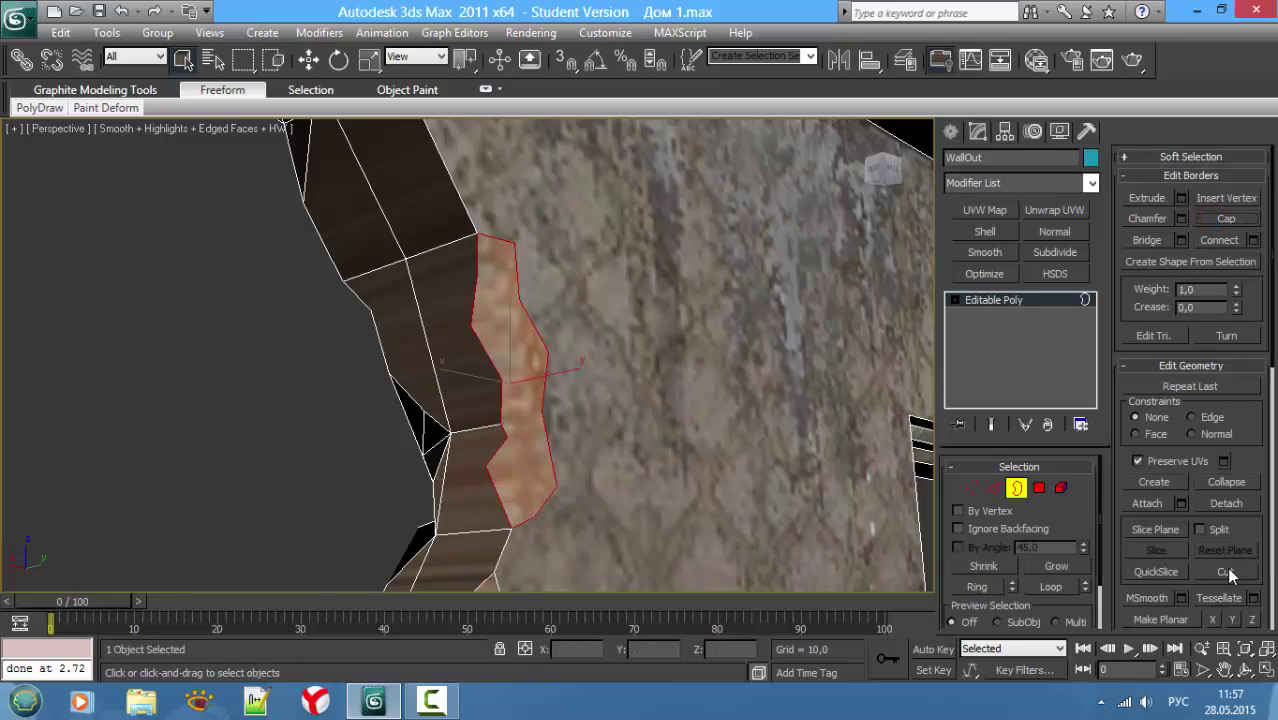
Step: Cut diagonal edges across the new cap from its bottom vertex up to the upper vertex
middle_click_drag(571, 456, 575, 484, "alt")
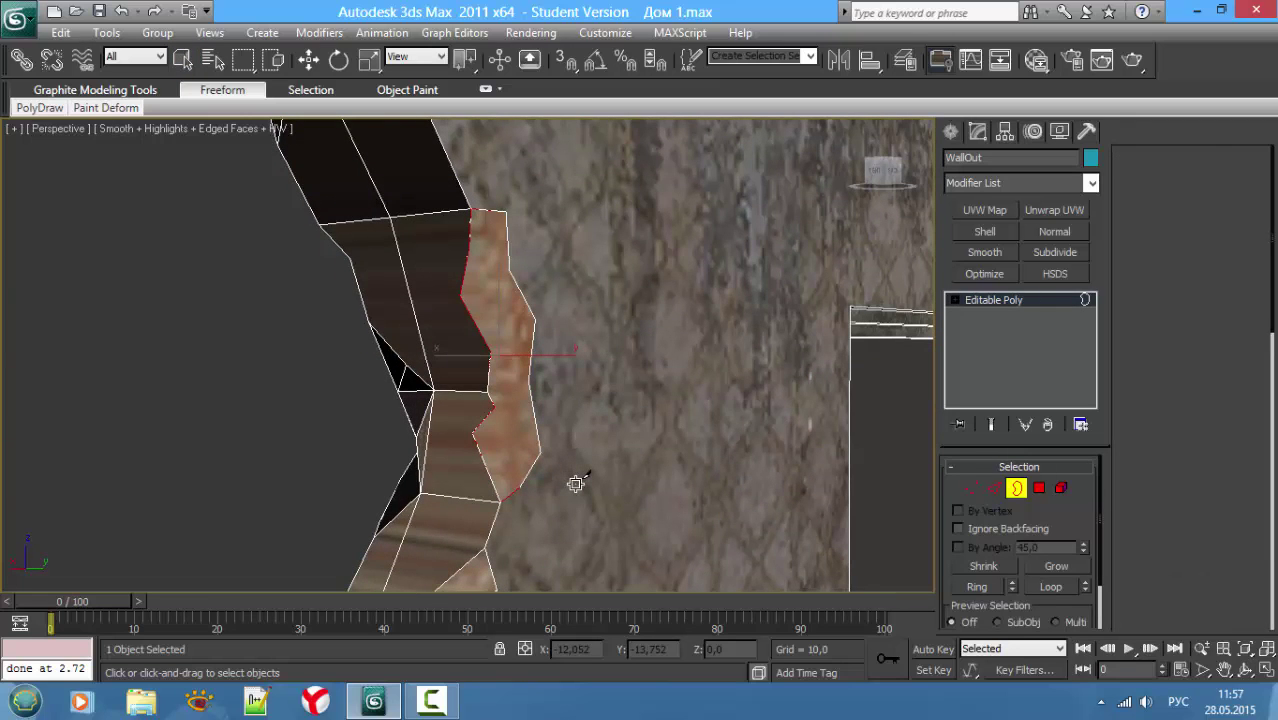
key("1")
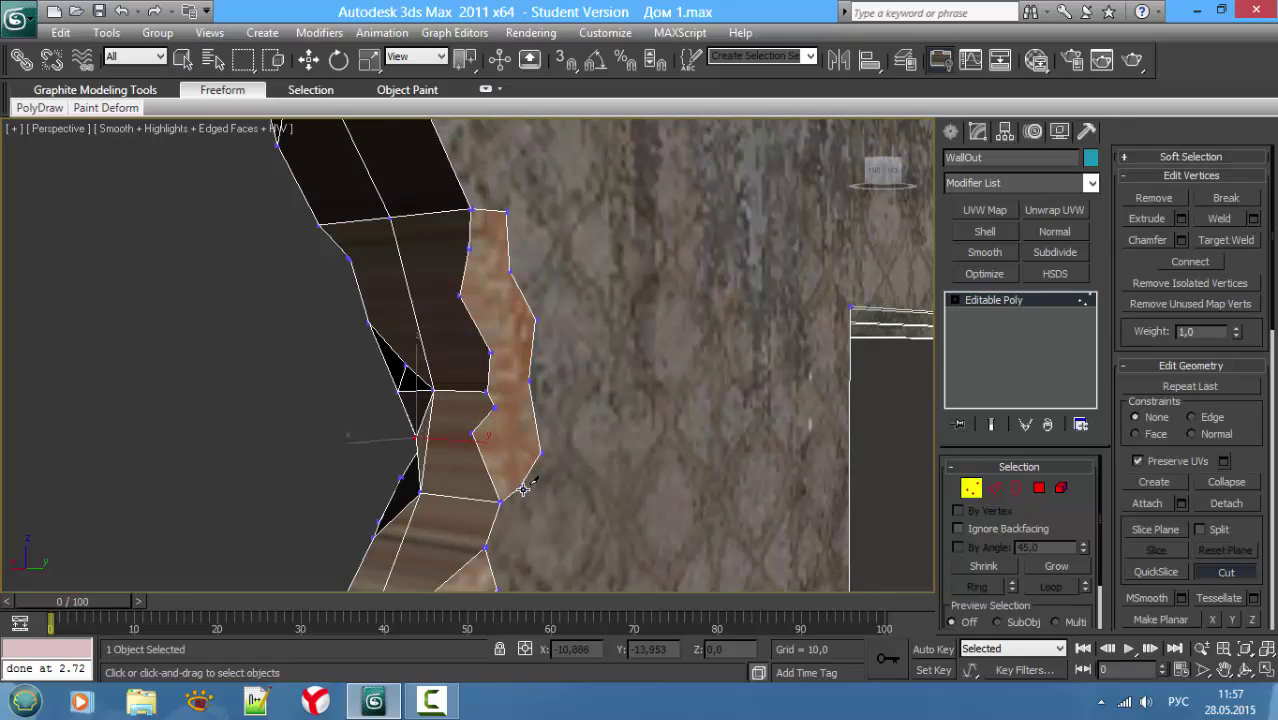
left_click(509, 483)
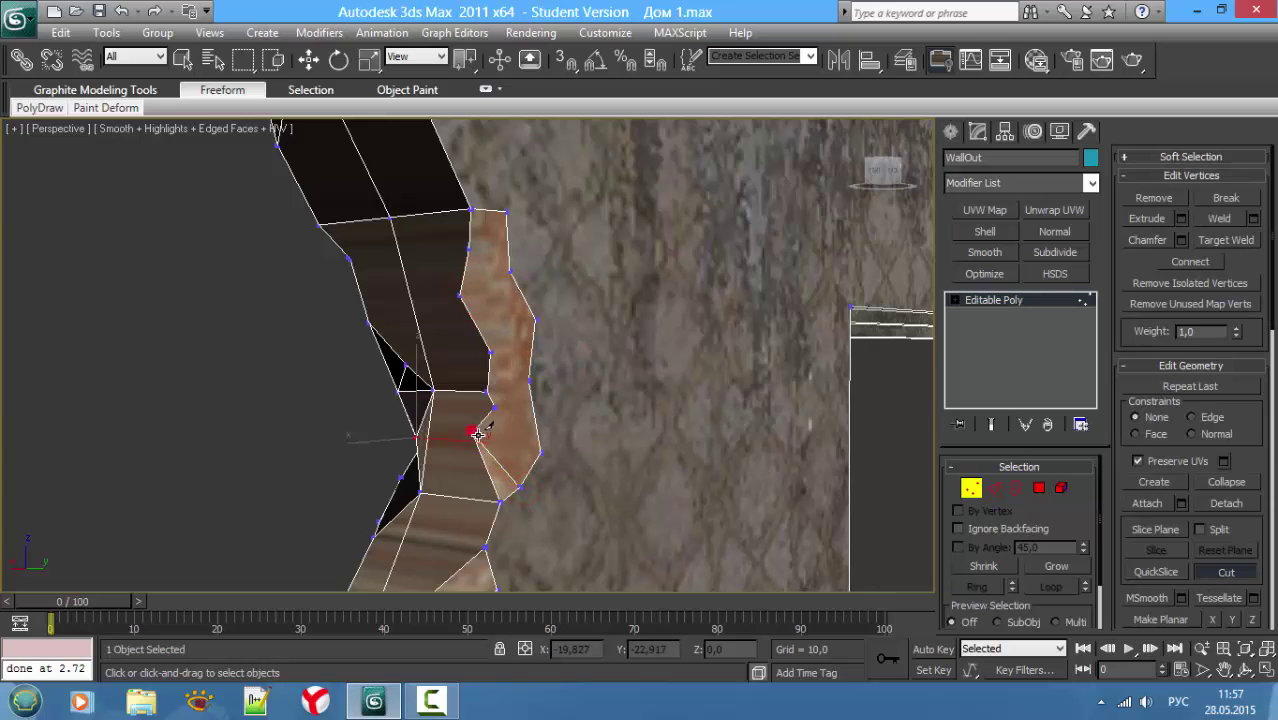
left_click(476, 434)
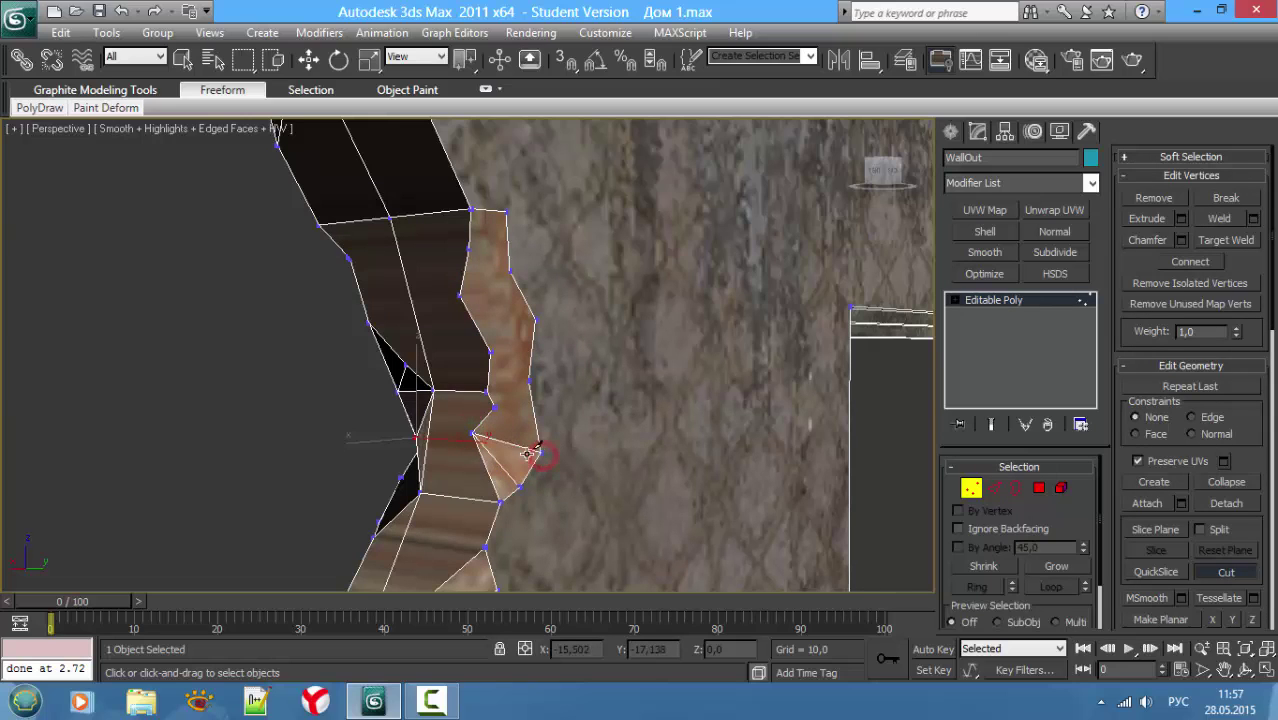
left_click(532, 453)
left_click(495, 407)
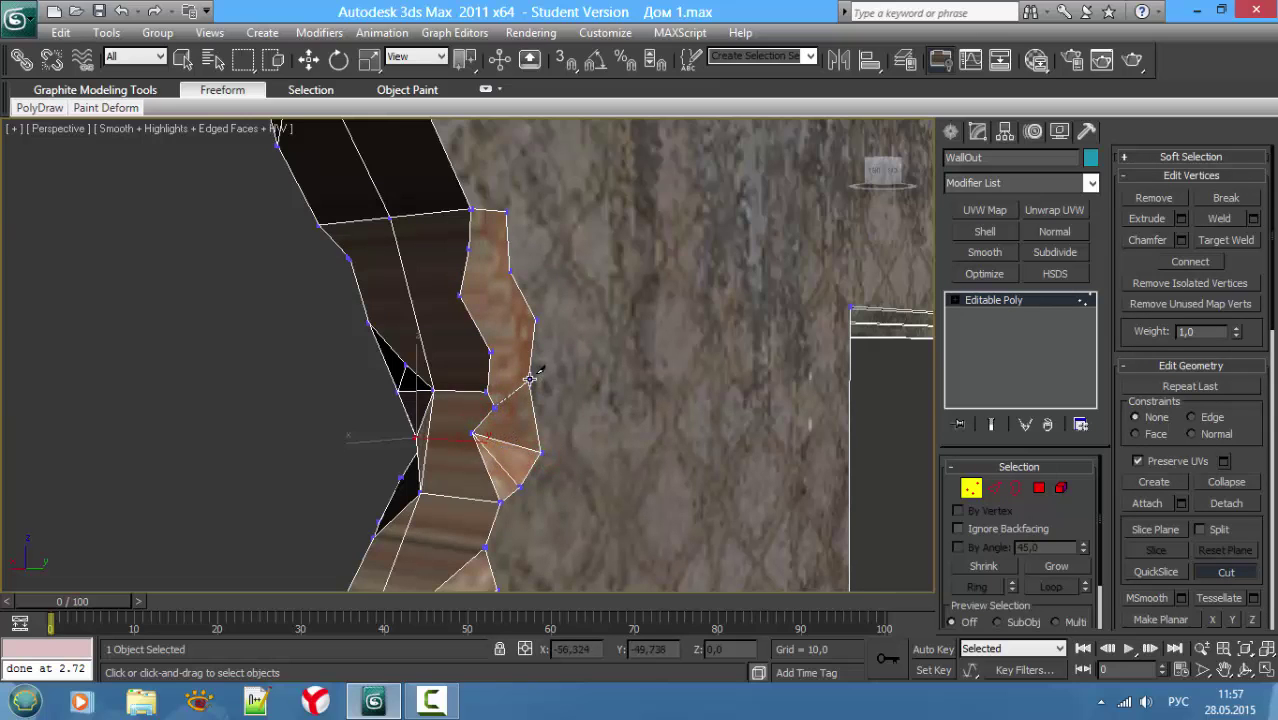
left_click(529, 378)
Step: Add more triangulating cuts up the cap, ending at a point on the arch edge
left_click(496, 409)
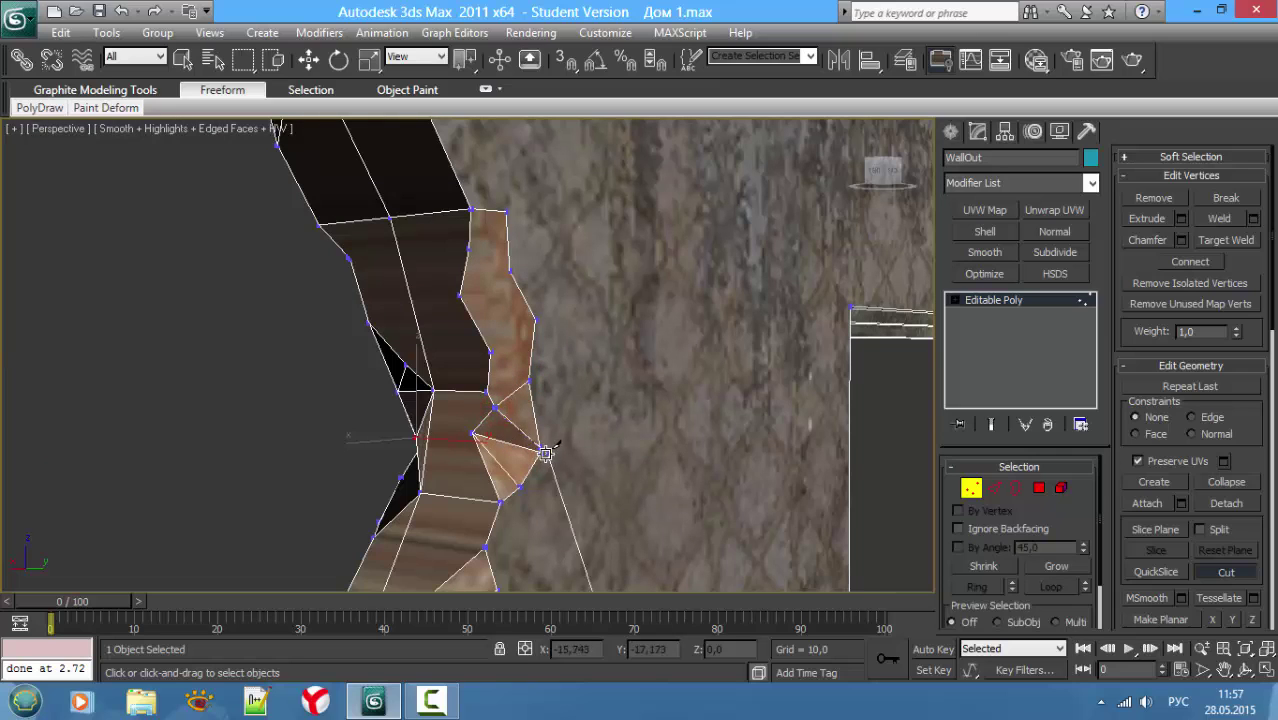
left_click(540, 450)
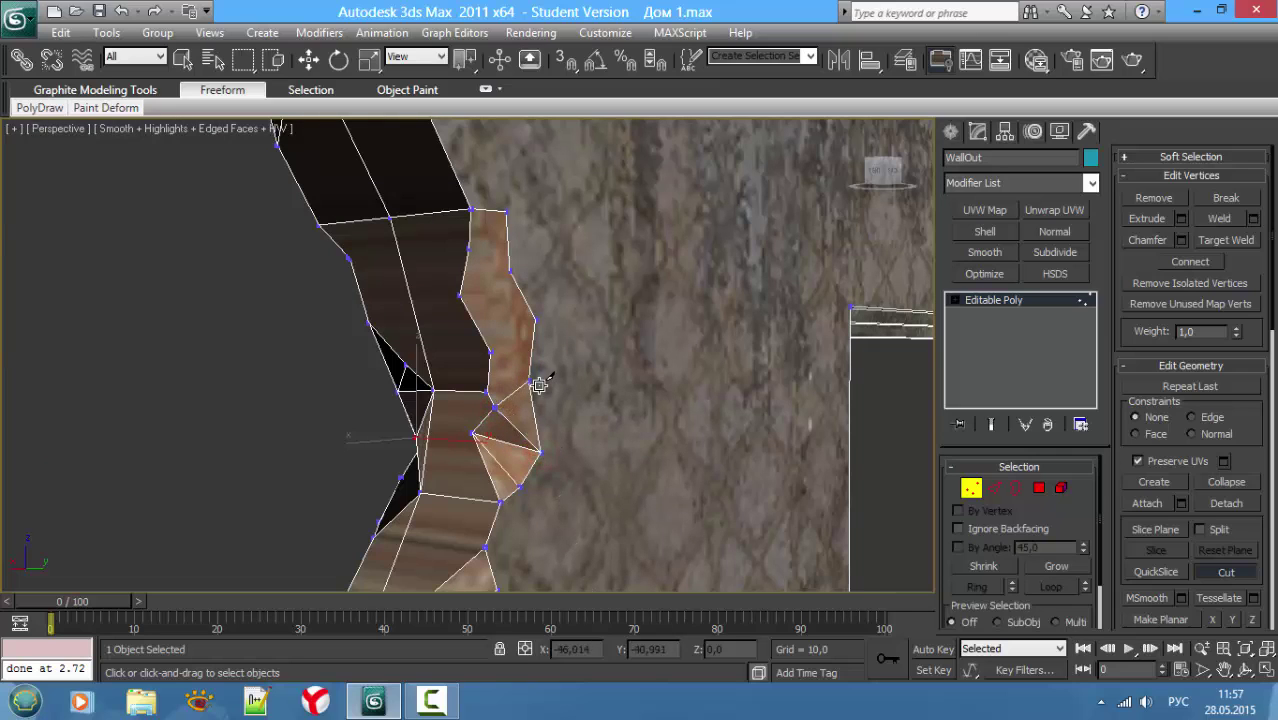
left_click(532, 380)
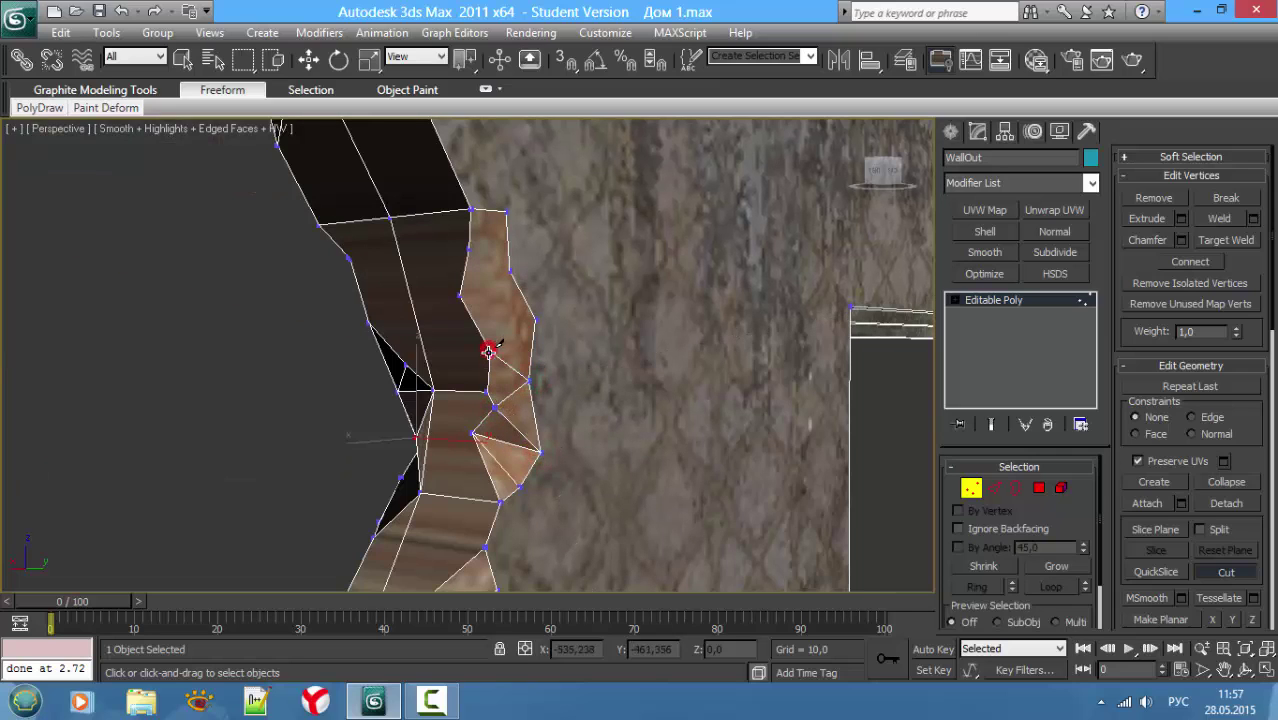
left_click(489, 351)
left_click(484, 392)
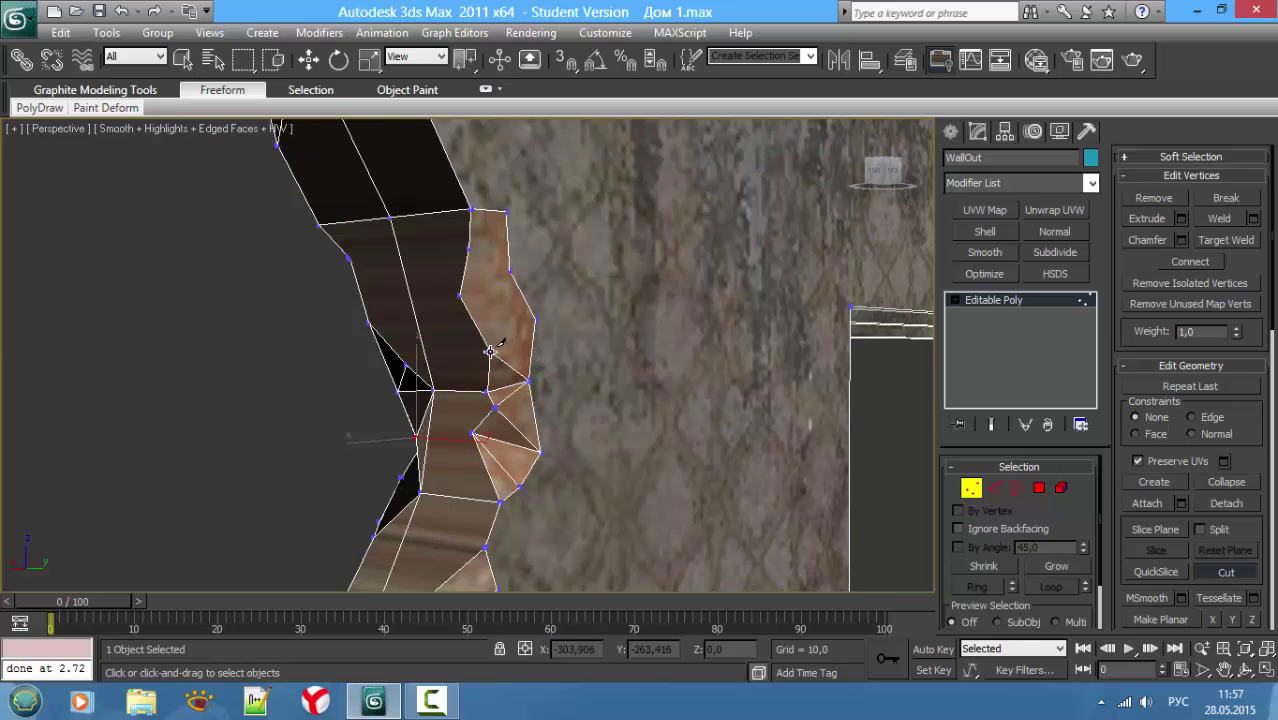
left_click(490, 352)
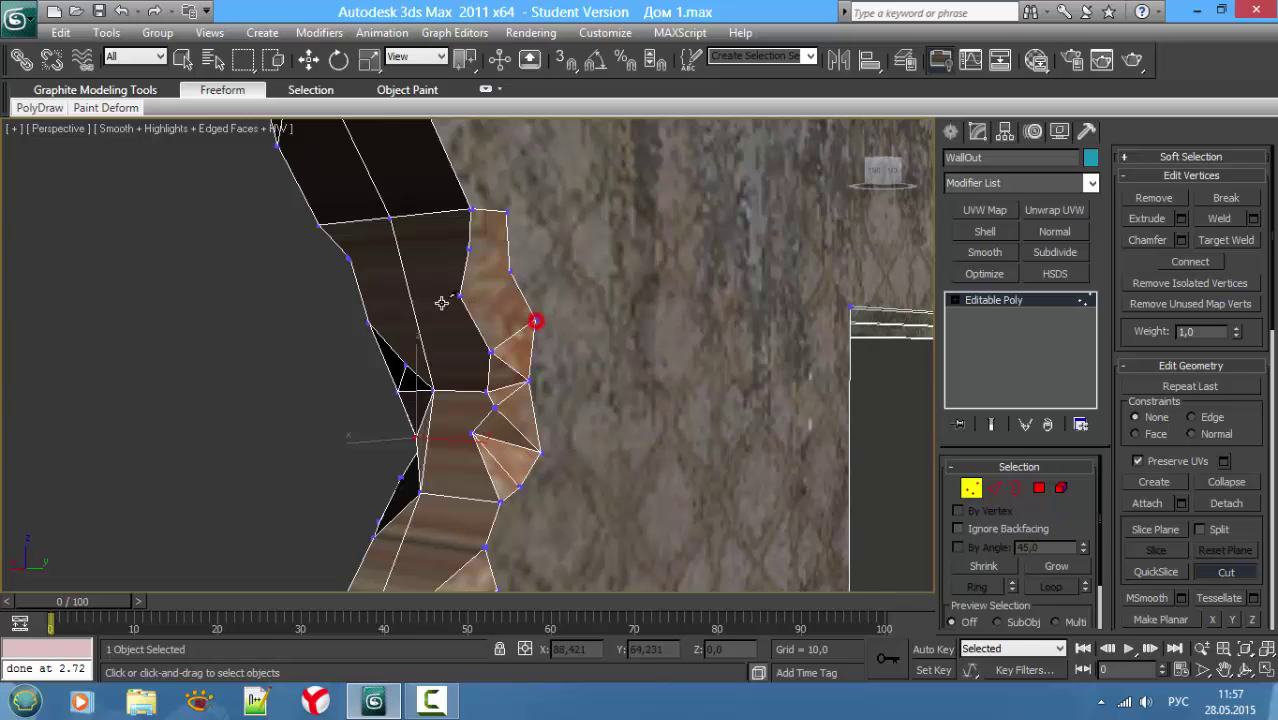
left_click(536, 321)
left_click(457, 293)
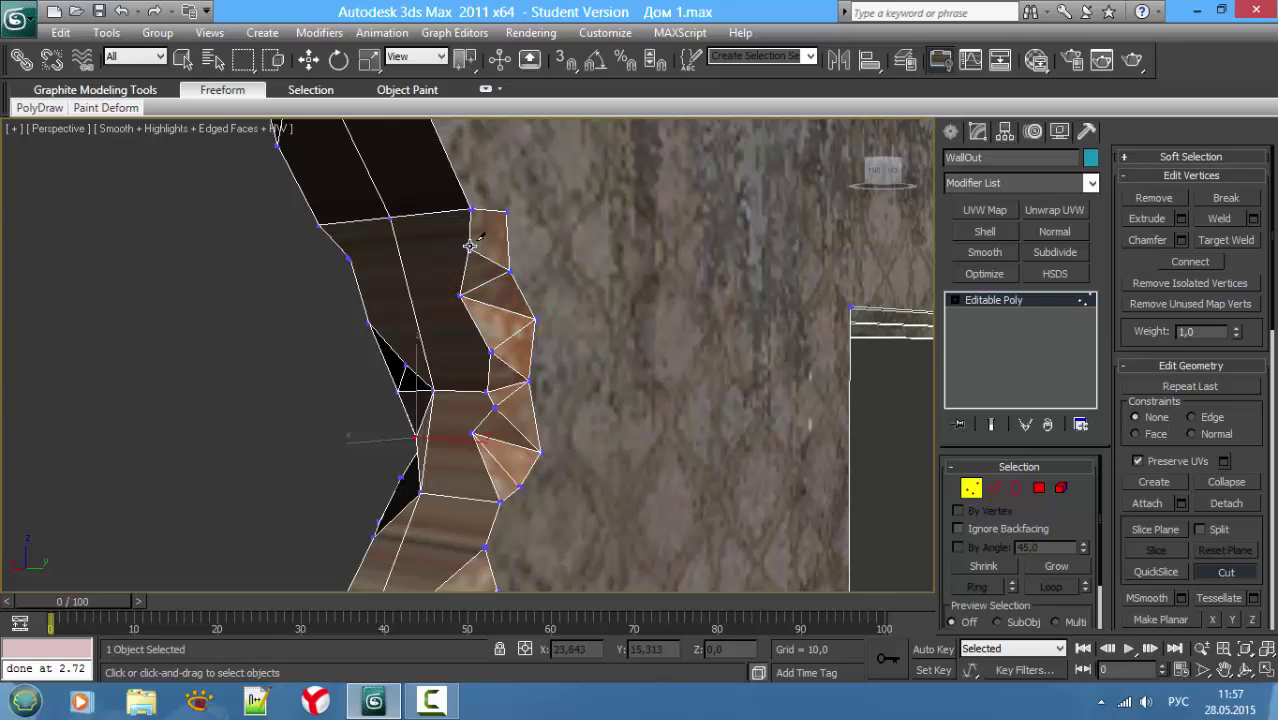
left_click(469, 246)
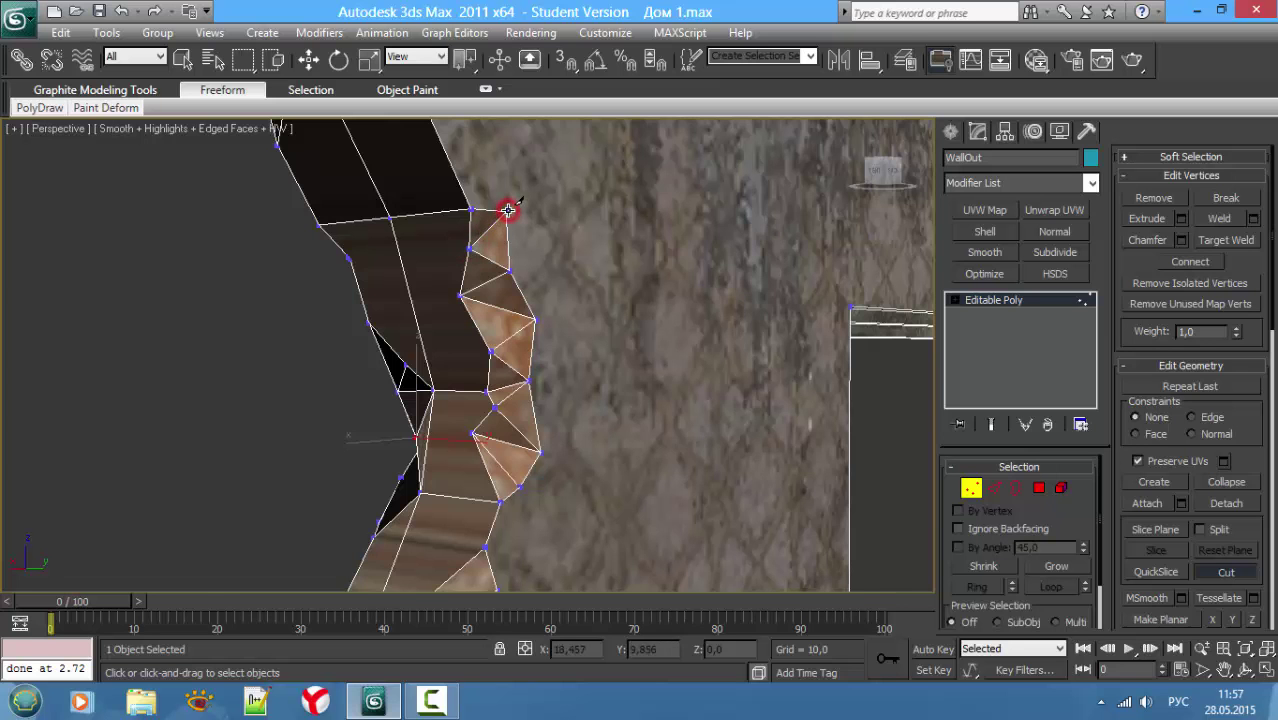
middle_click_drag(508, 210, 485, 222, "alt")
key("F3")
key("F3")
Step: Cut a zigzag line from the wall's corner vertex across the top face to the arch's end vertex
key("F4")
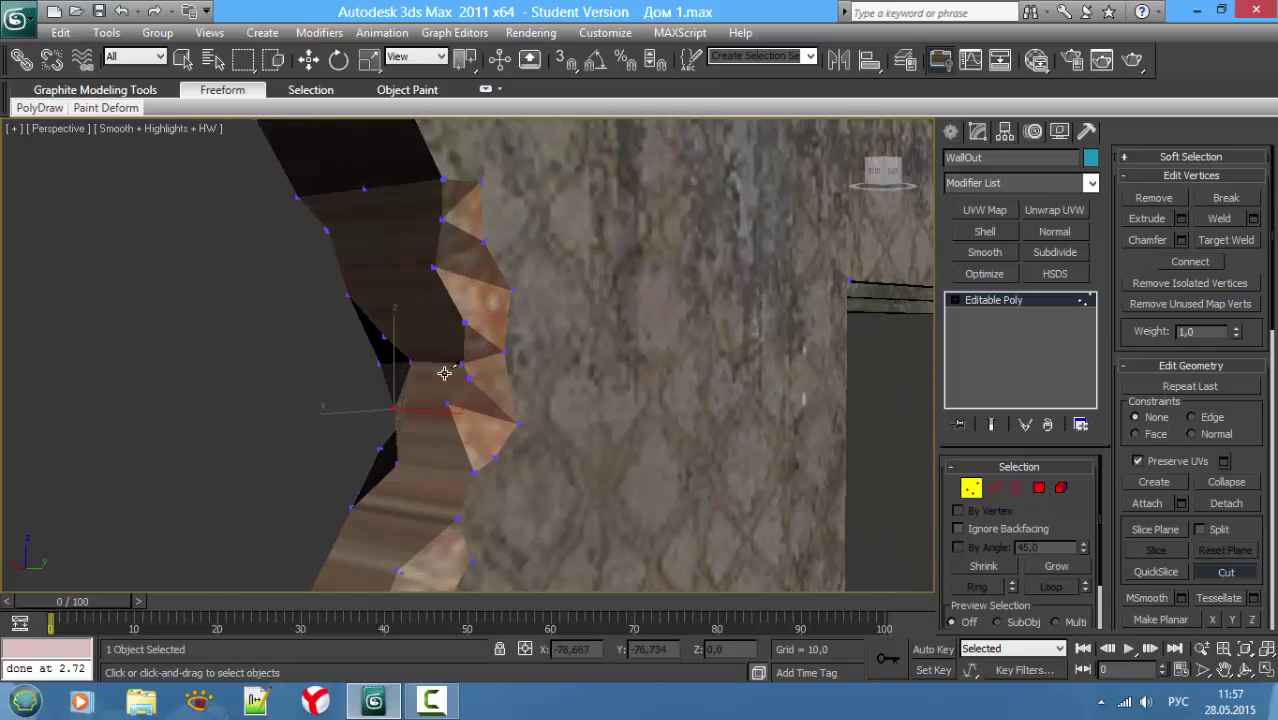
mouse_move(444, 373)
middle_mouse_down("alt")
mouse_move(368, 419)
mouse_move(371, 408)
mouse_move(448, 457)
mouse_move(463, 453)
mouse_move(448, 456)
mouse_move(462, 434)
mouse_move(522, 425)
mouse_move(485, 448)
mouse_move(428, 446)
middle_mouse_up("alt")
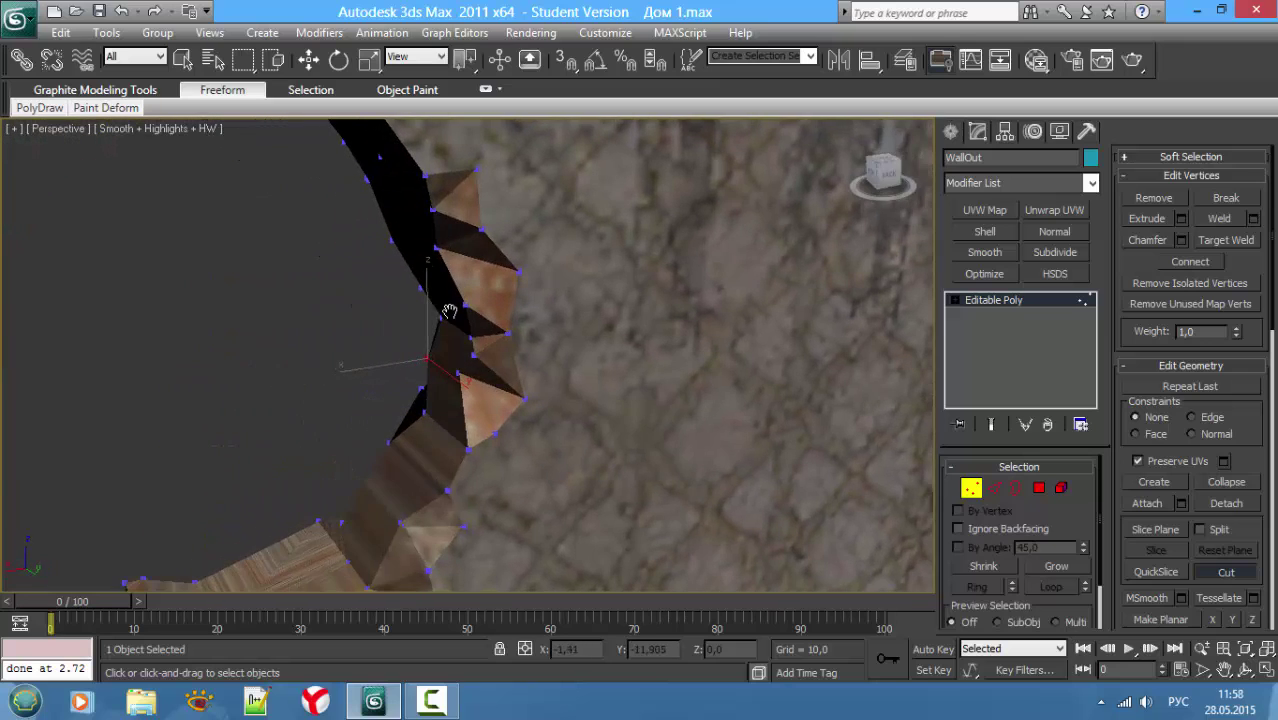
mouse_move(449, 311)
middle_mouse_down("alt")
mouse_move(451, 371)
mouse_move(414, 265)
mouse_move(637, 471)
middle_mouse_up("alt")
key("F3")
key("F3")
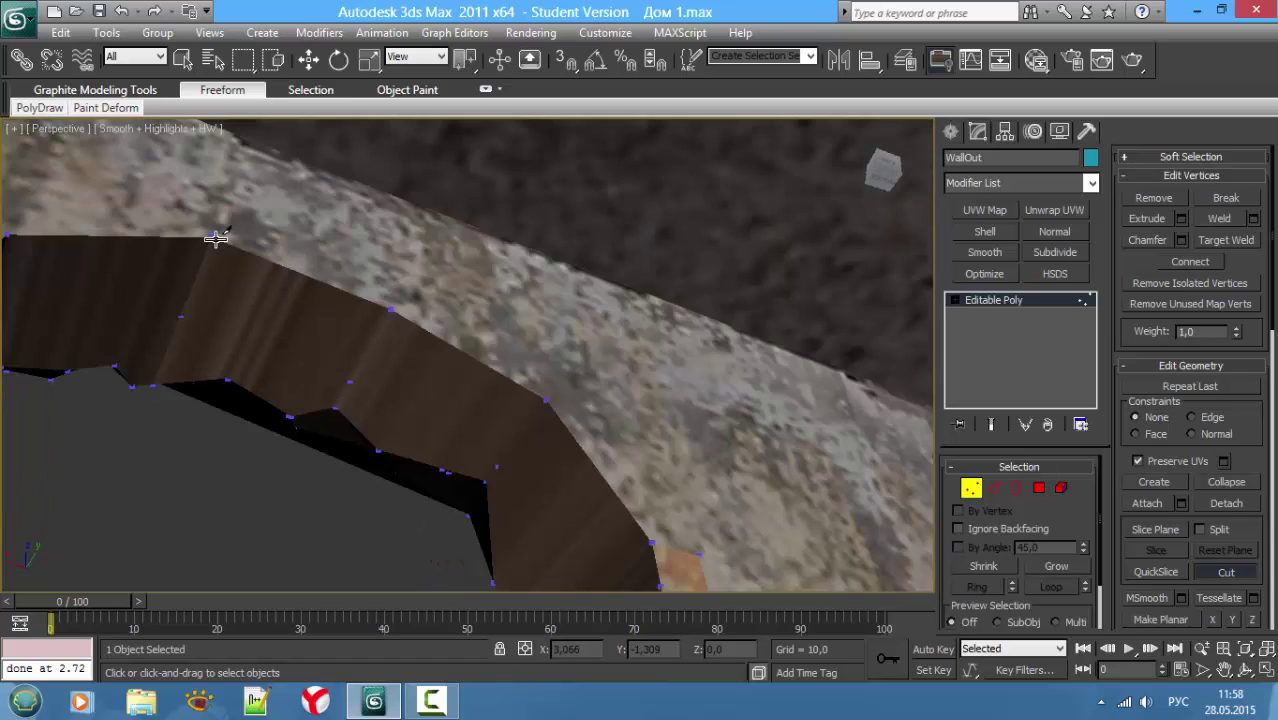
key("F4")
left_click(211, 238)
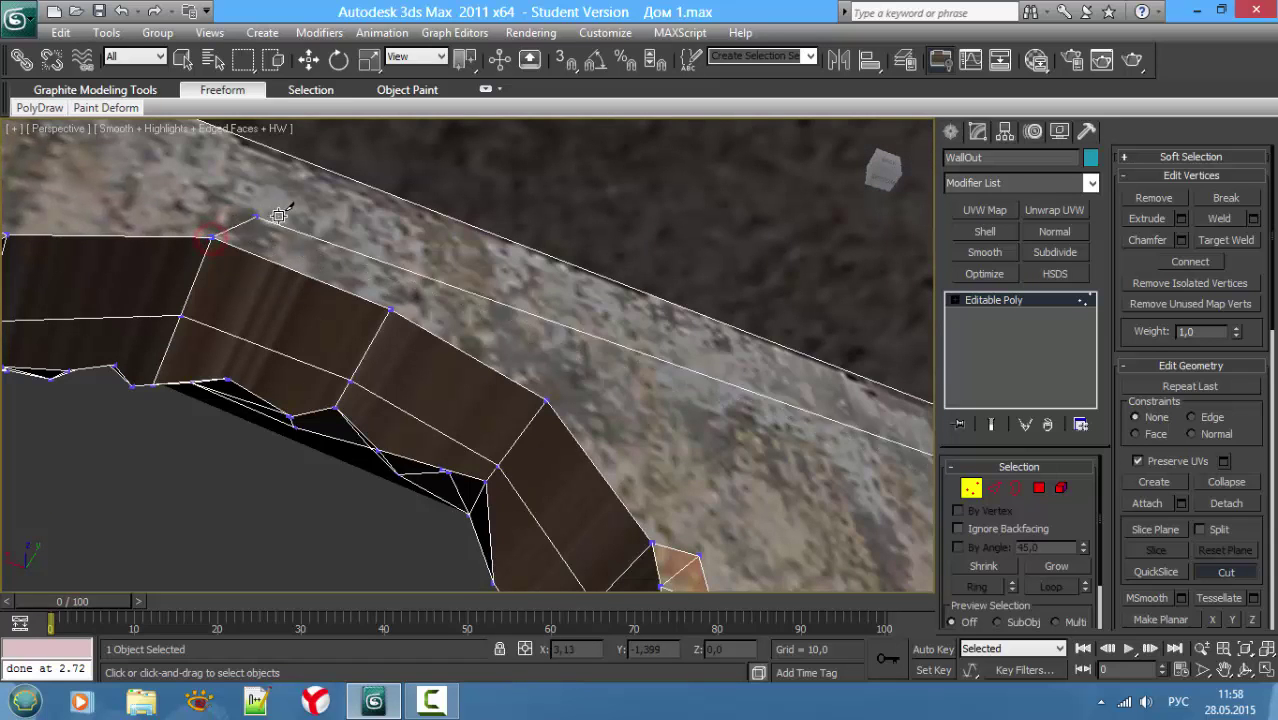
left_click(296, 212)
left_click(365, 264)
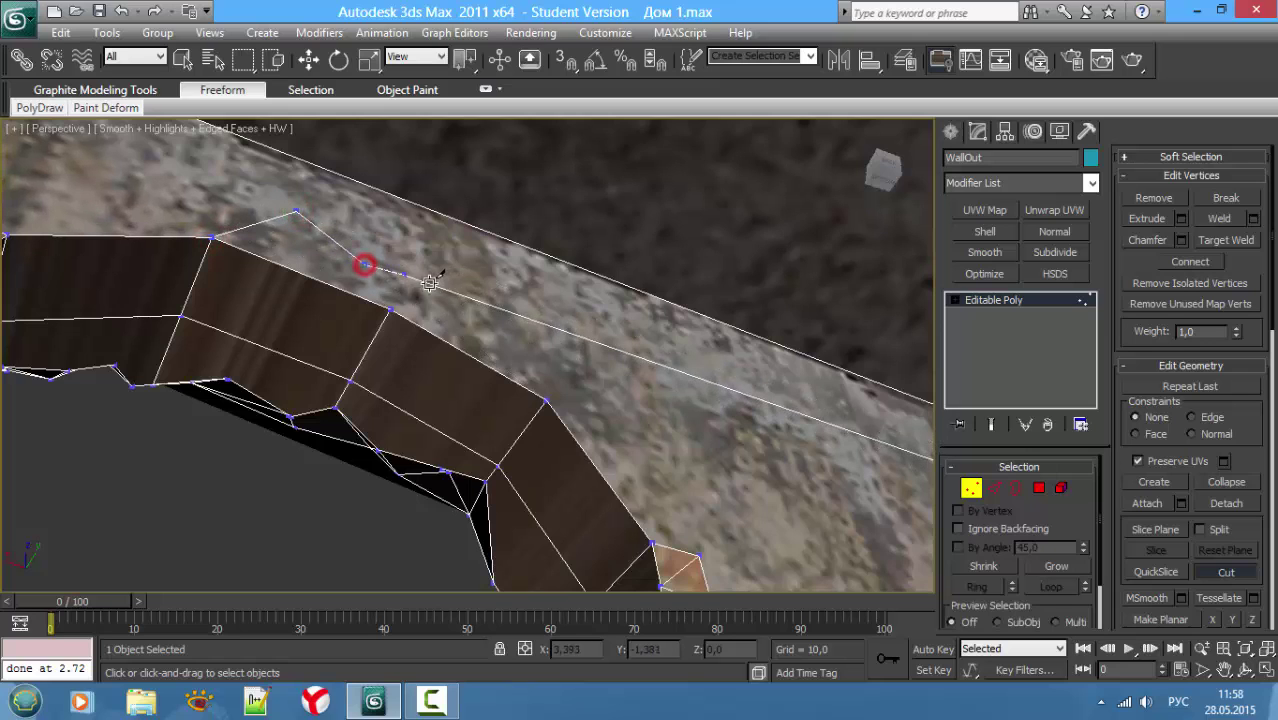
left_click(487, 289)
left_click(540, 364)
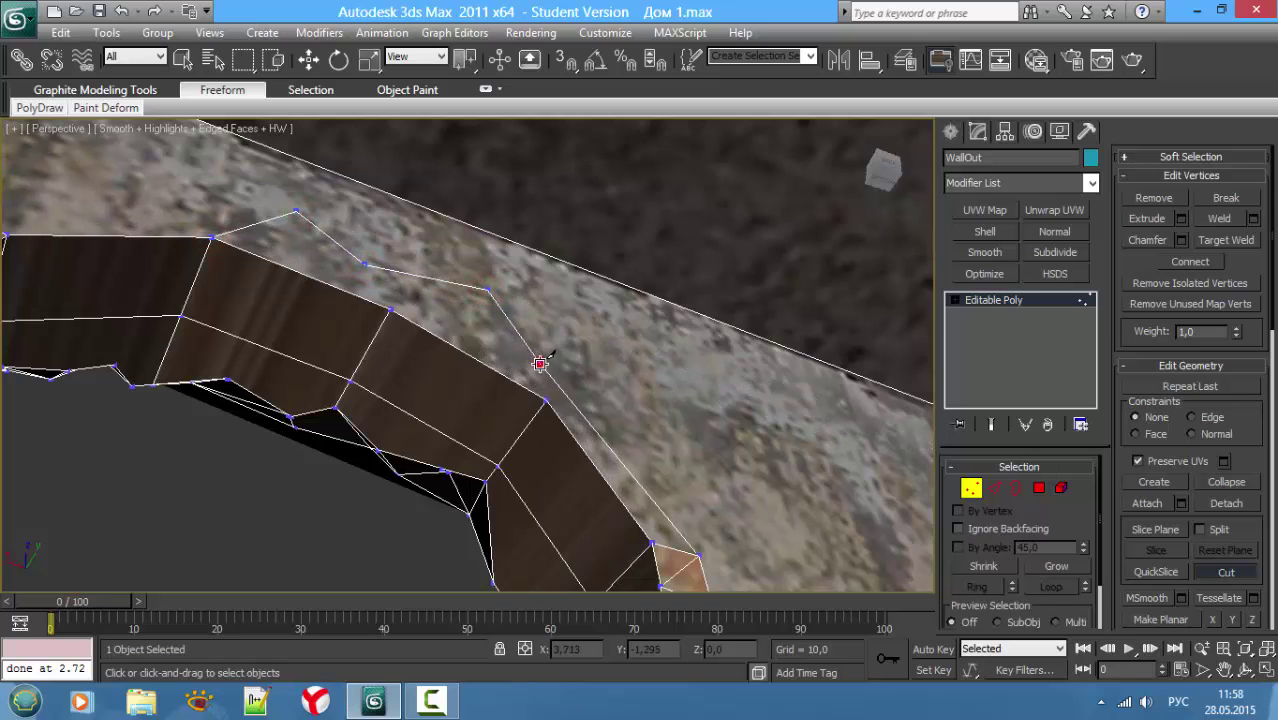
left_click(675, 458)
left_click(645, 434)
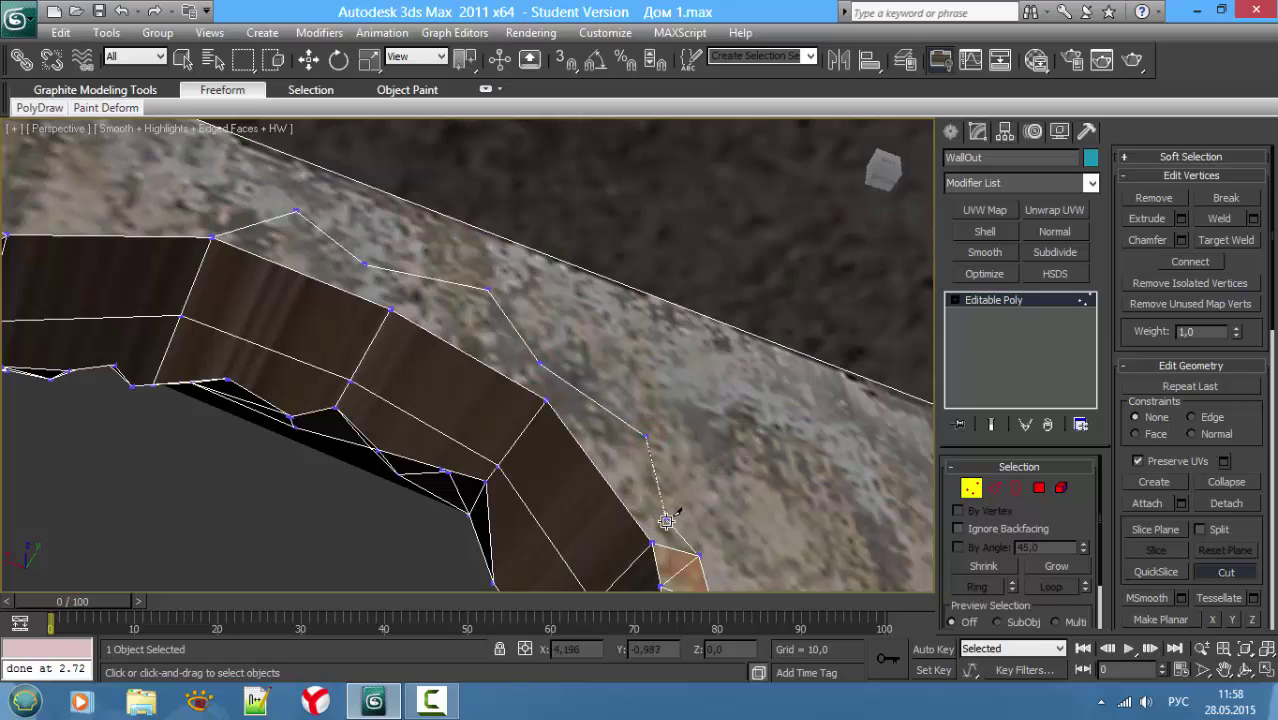
left_click(700, 555)
left_click(700, 555)
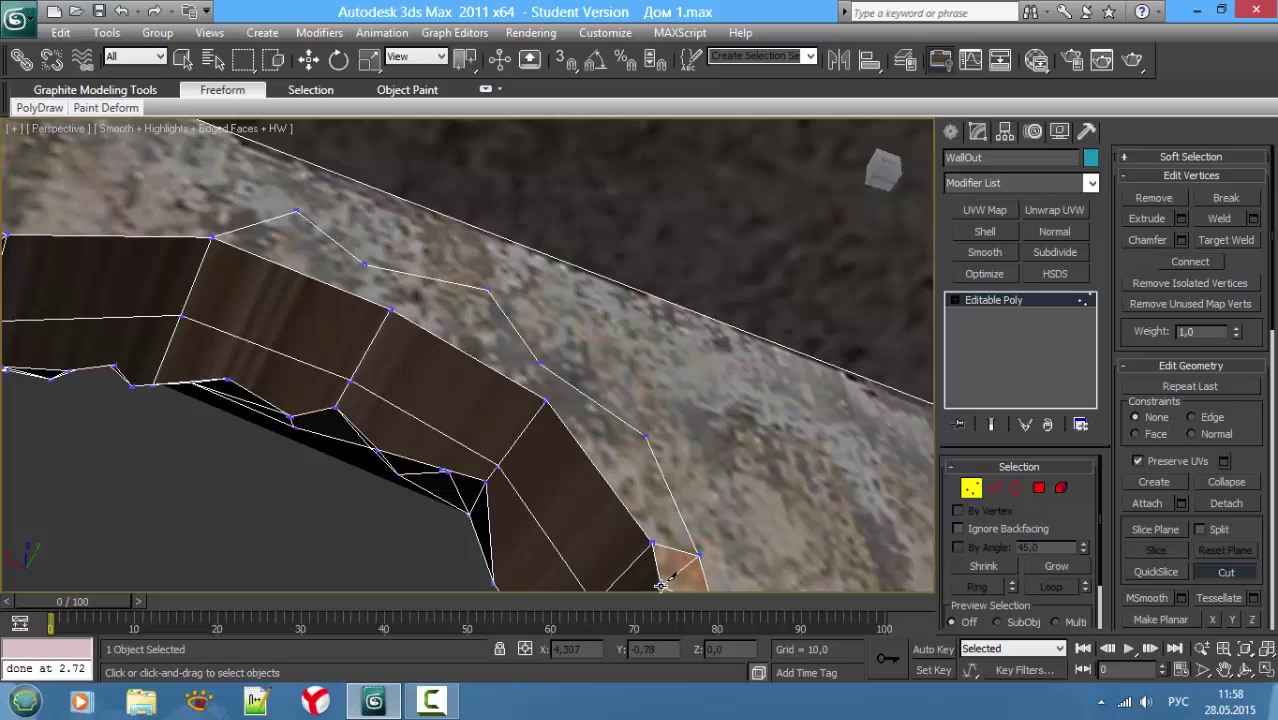
Step: Continue the cut back along the inner face, closing the loop at the corner vertex
left_click(661, 587)
left_click(622, 573)
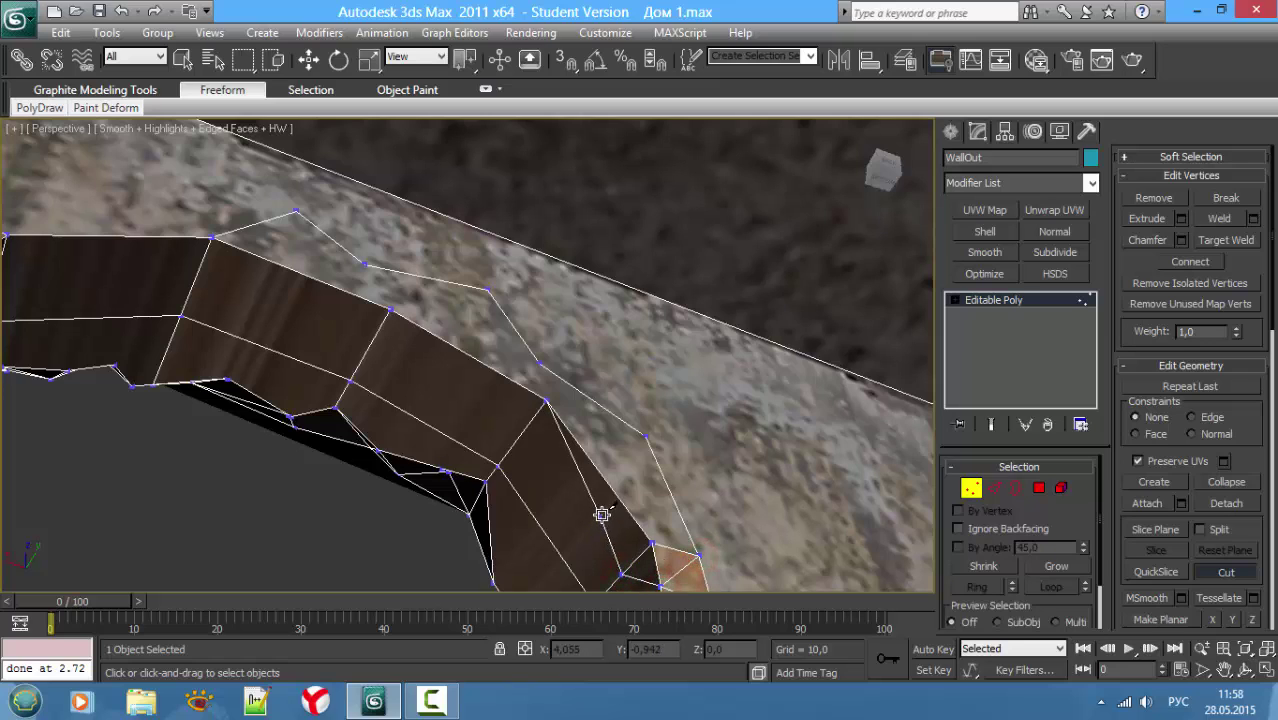
left_click(601, 511)
left_click(554, 474)
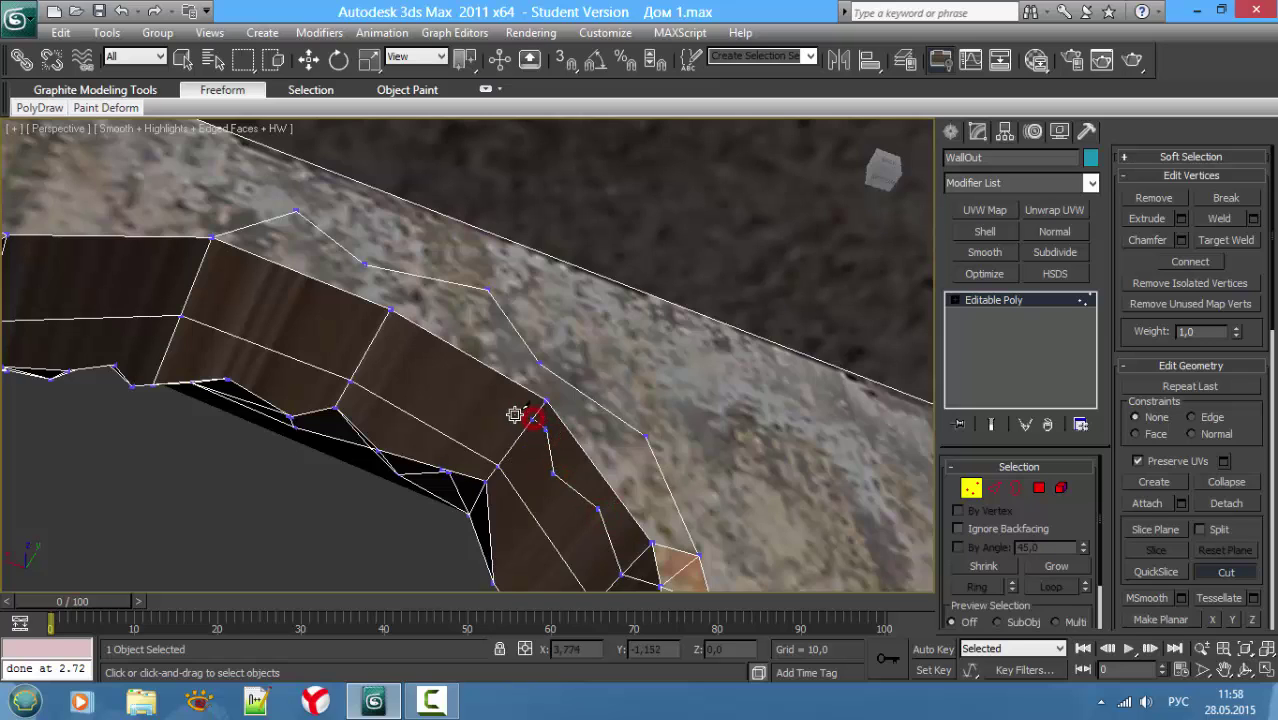
left_click(456, 388)
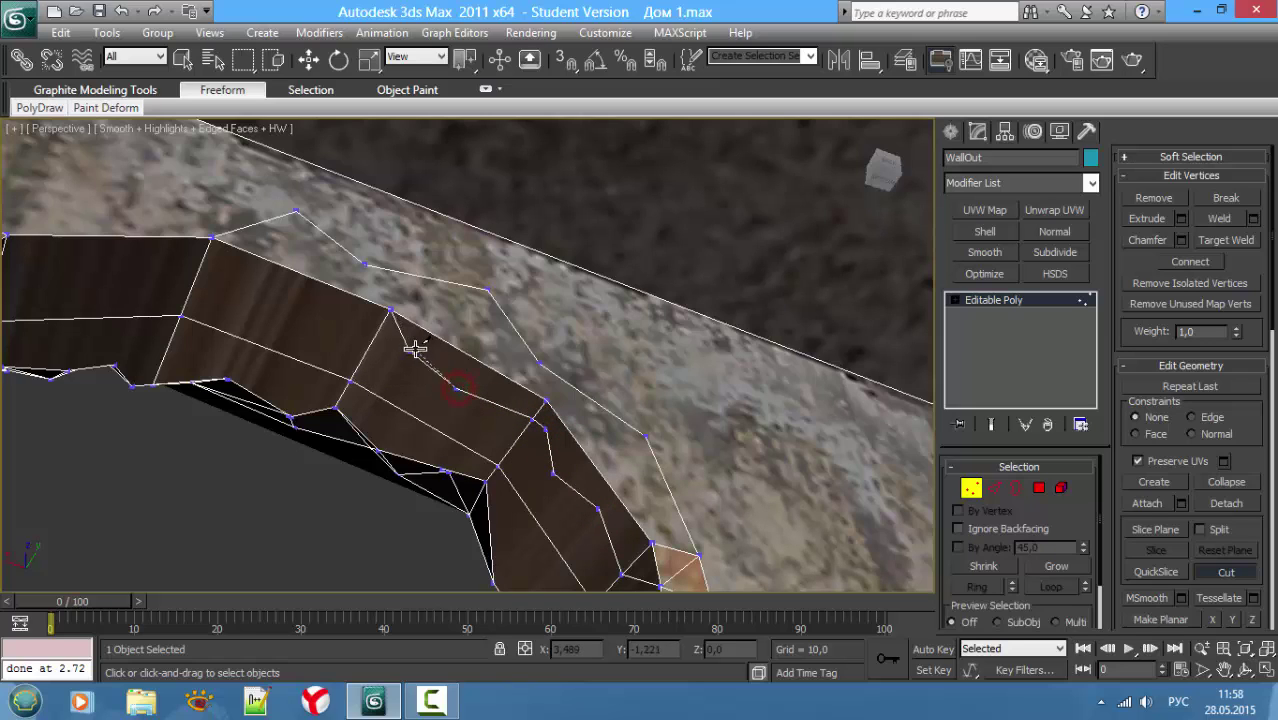
left_click(412, 343)
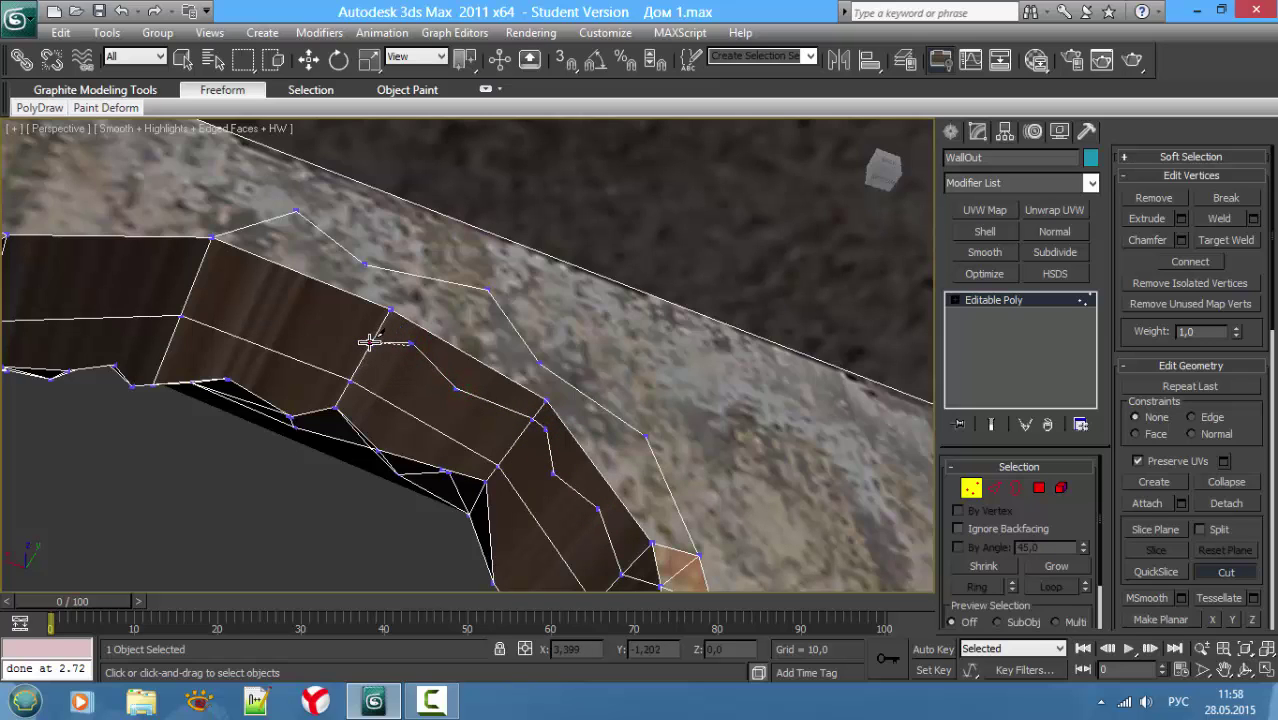
left_click(368, 341)
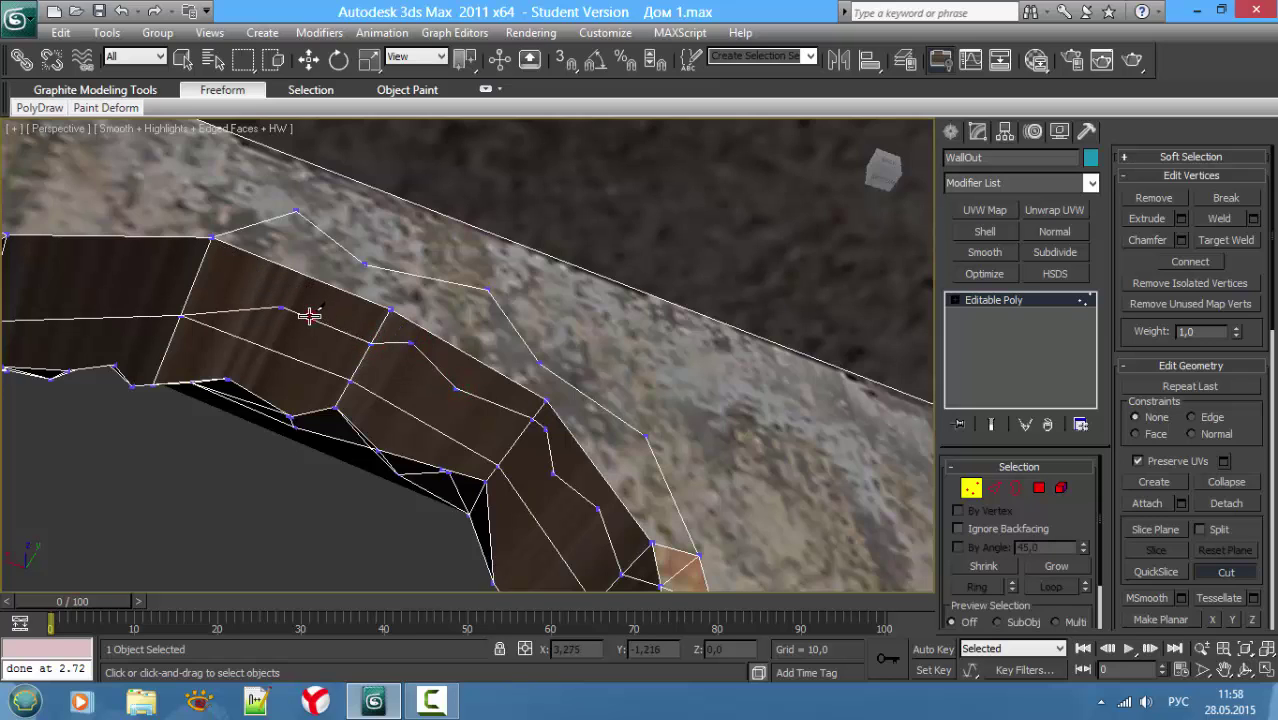
left_click(308, 317)
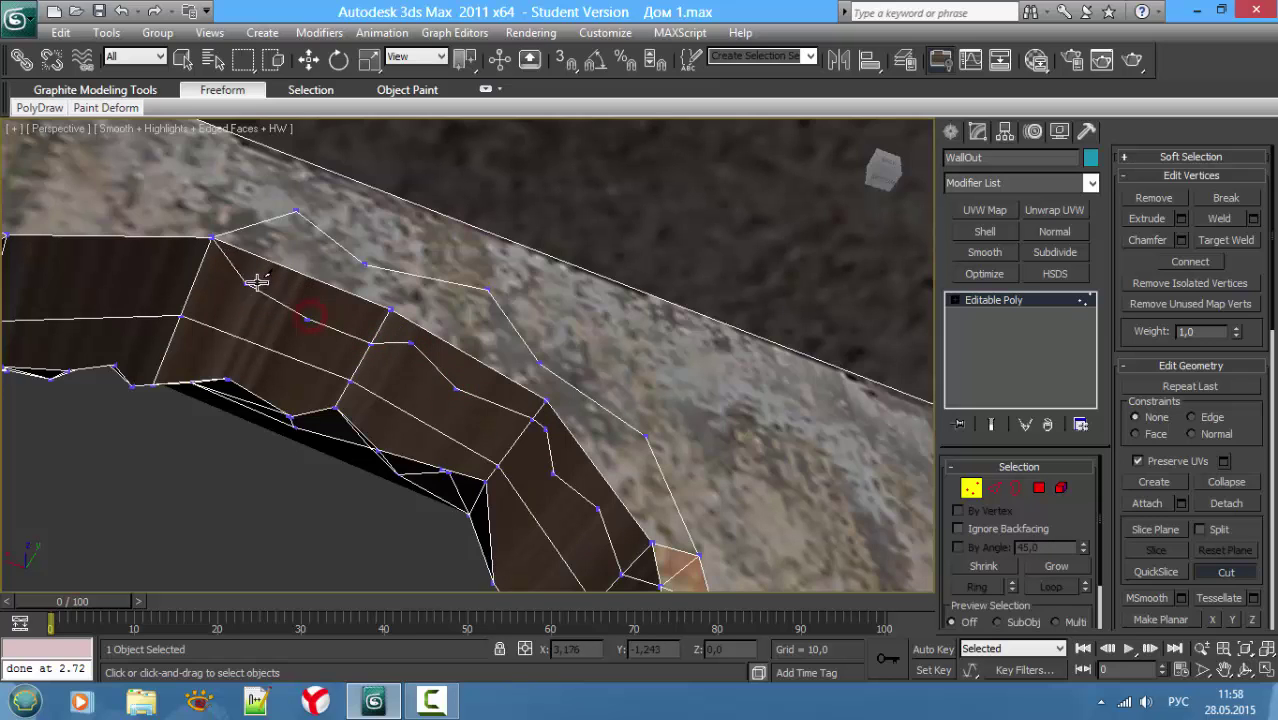
left_click(213, 237)
Step: Delete the strip of faces along the wall top above the arch
key("1")
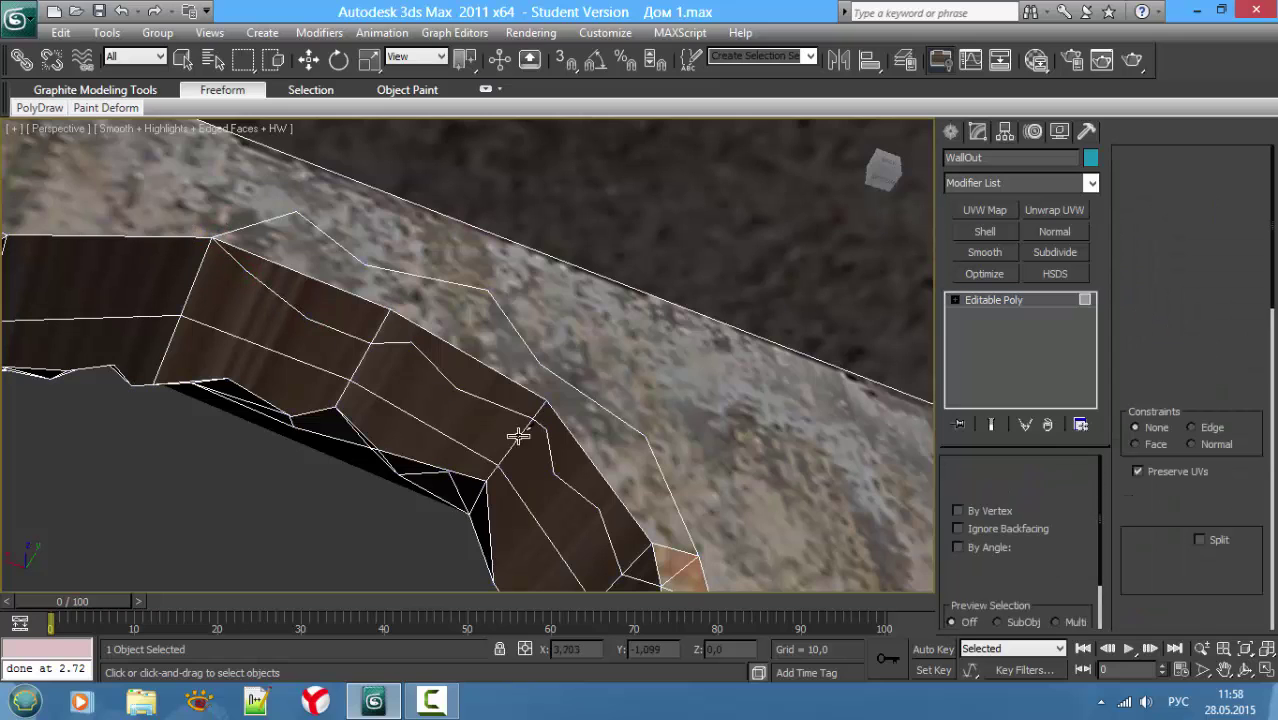
key("4")
right_click(658, 552)
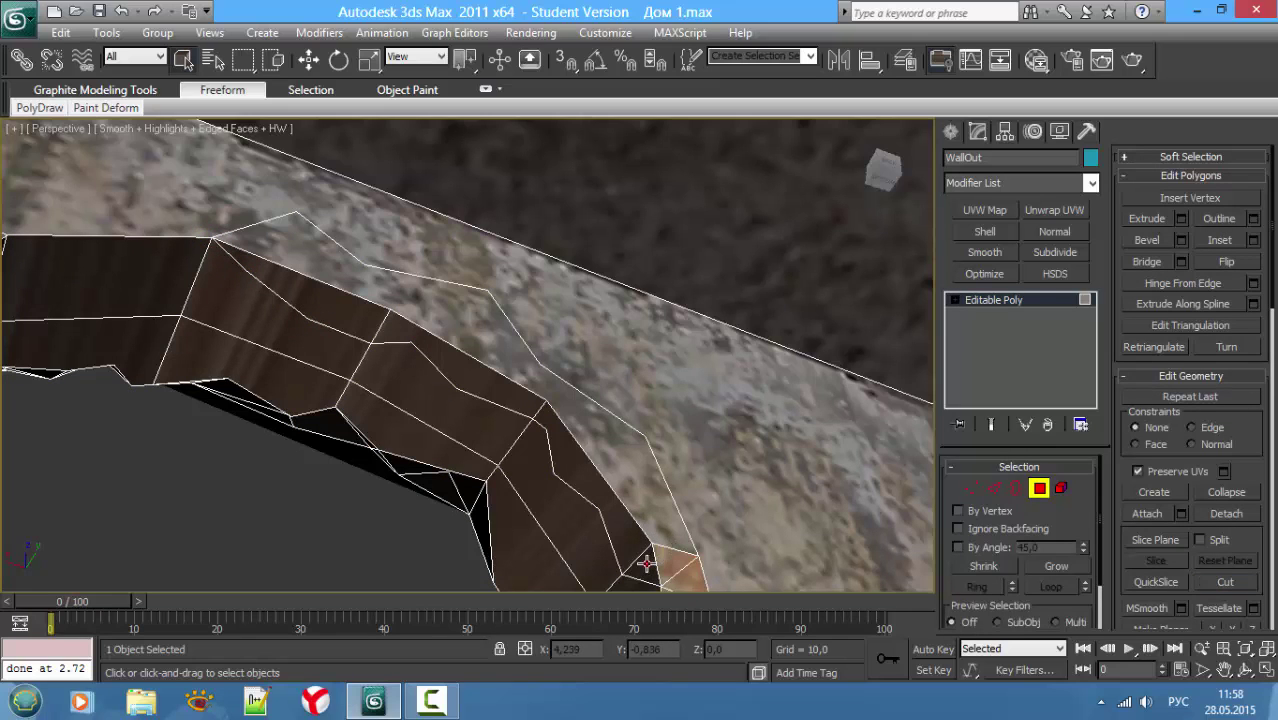
left_click(650, 518)
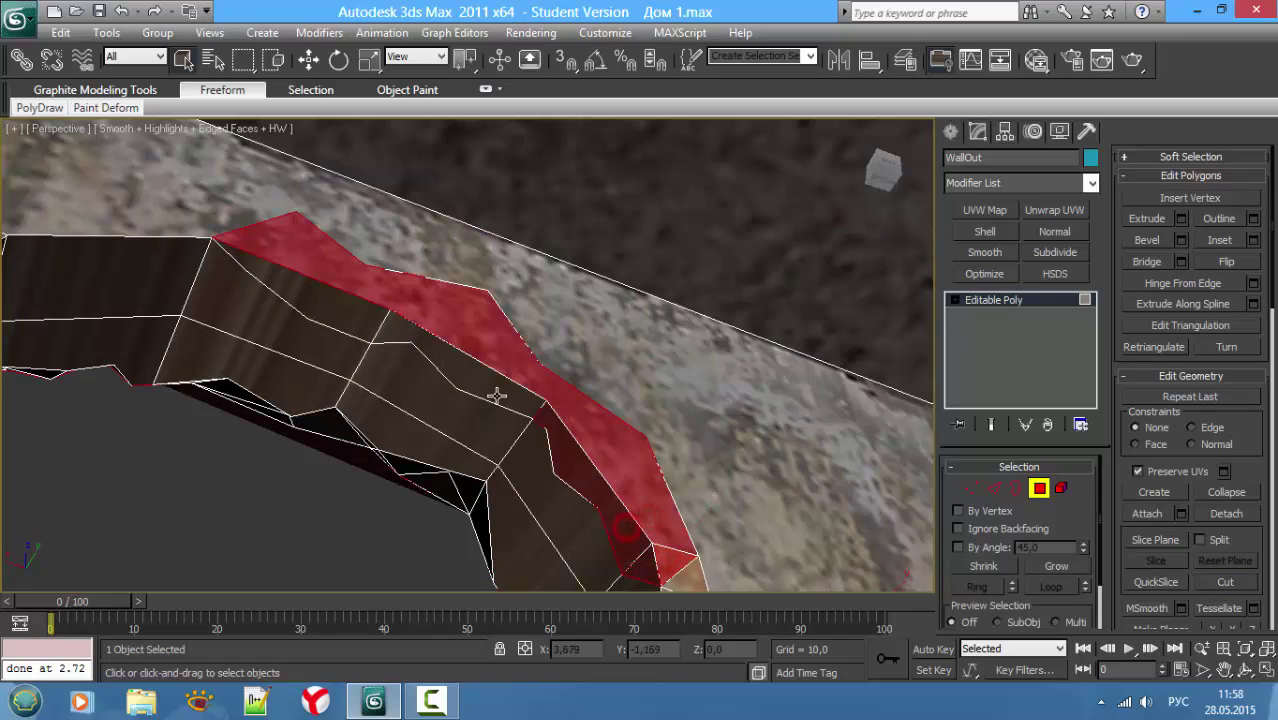
key("Delete")
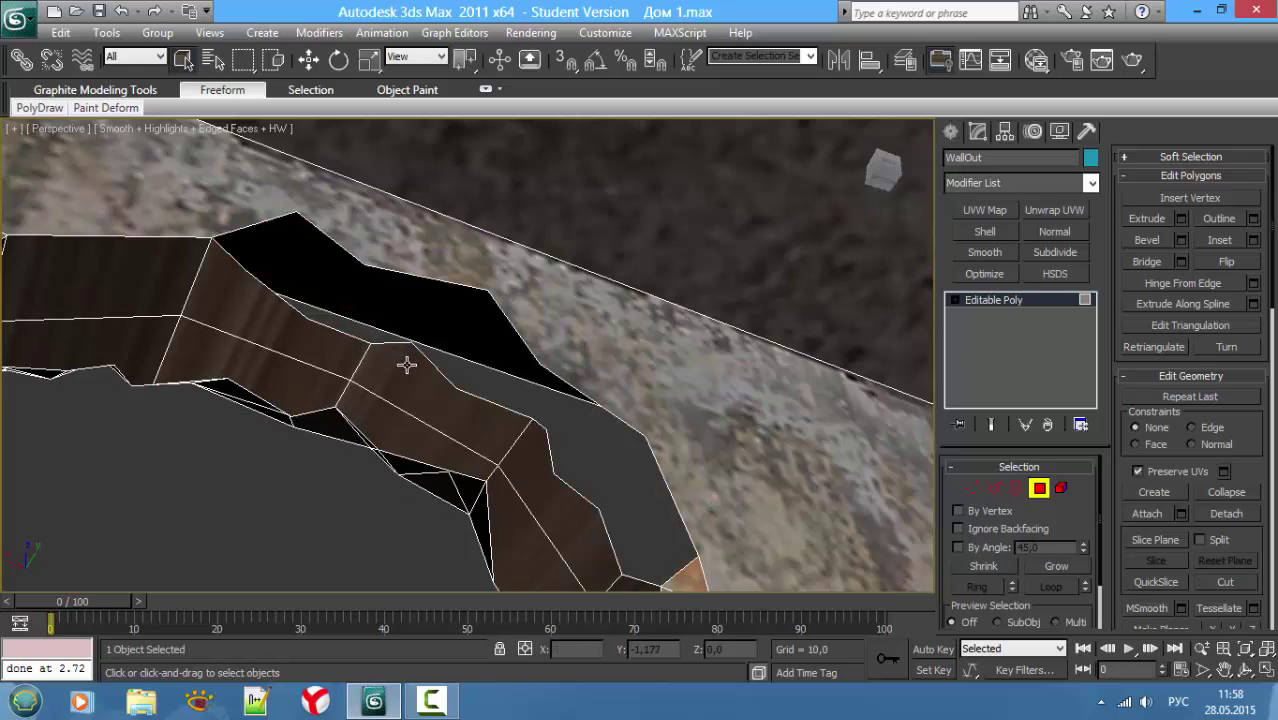
Step: Select the remaining zigzag faces around the hole, excluding the lower wall strip, and delete them
left_click(406, 365)
key("F3")
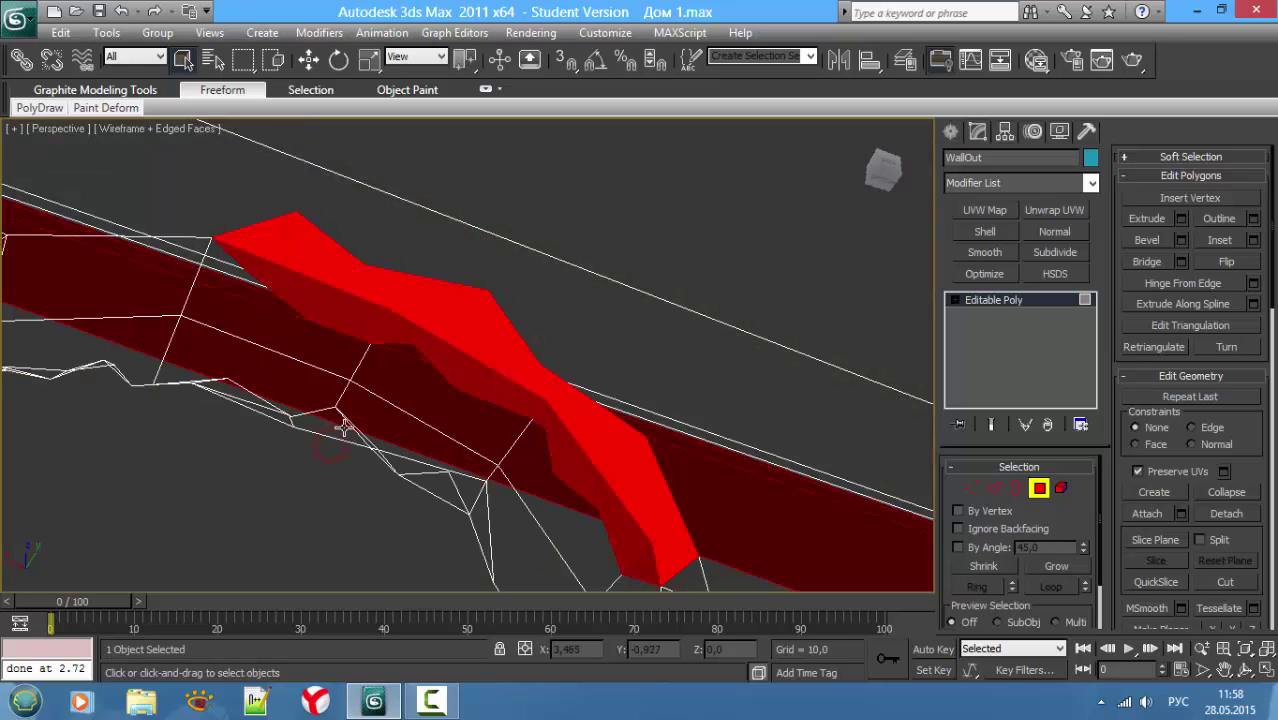
left_click(343, 427, "ctrl")
left_click(278, 348, "ctrl")
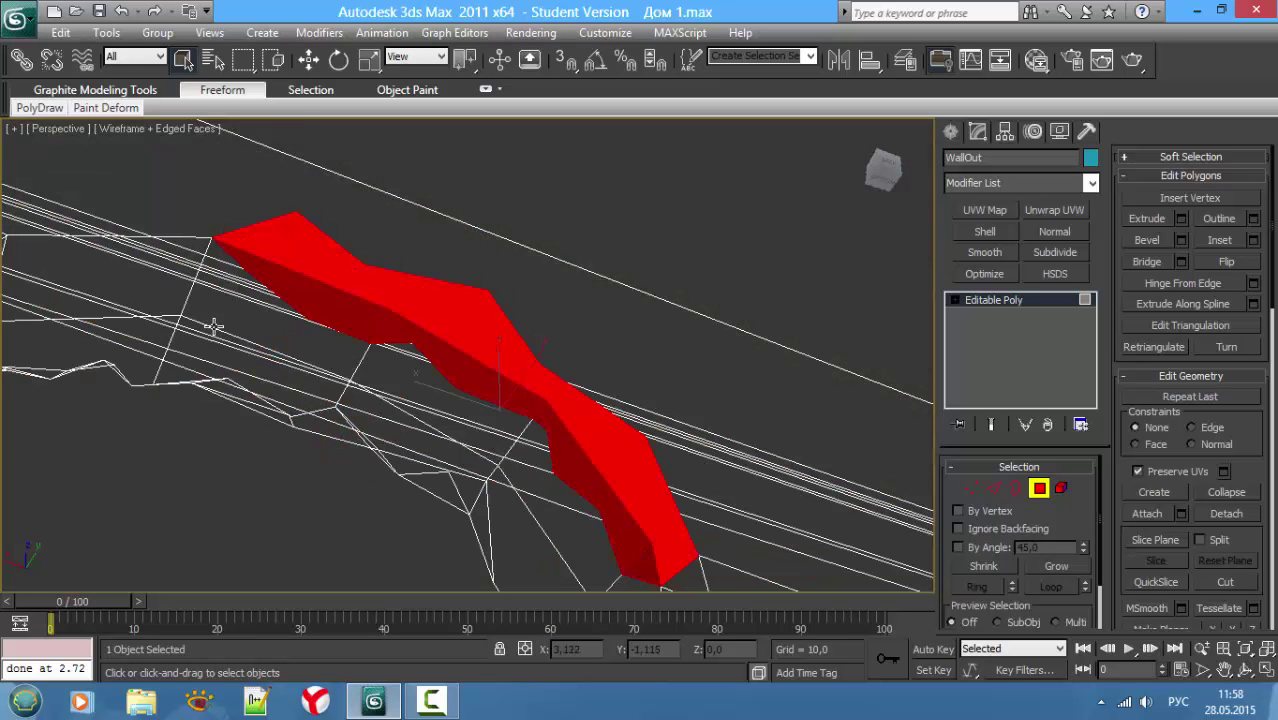
key("F3")
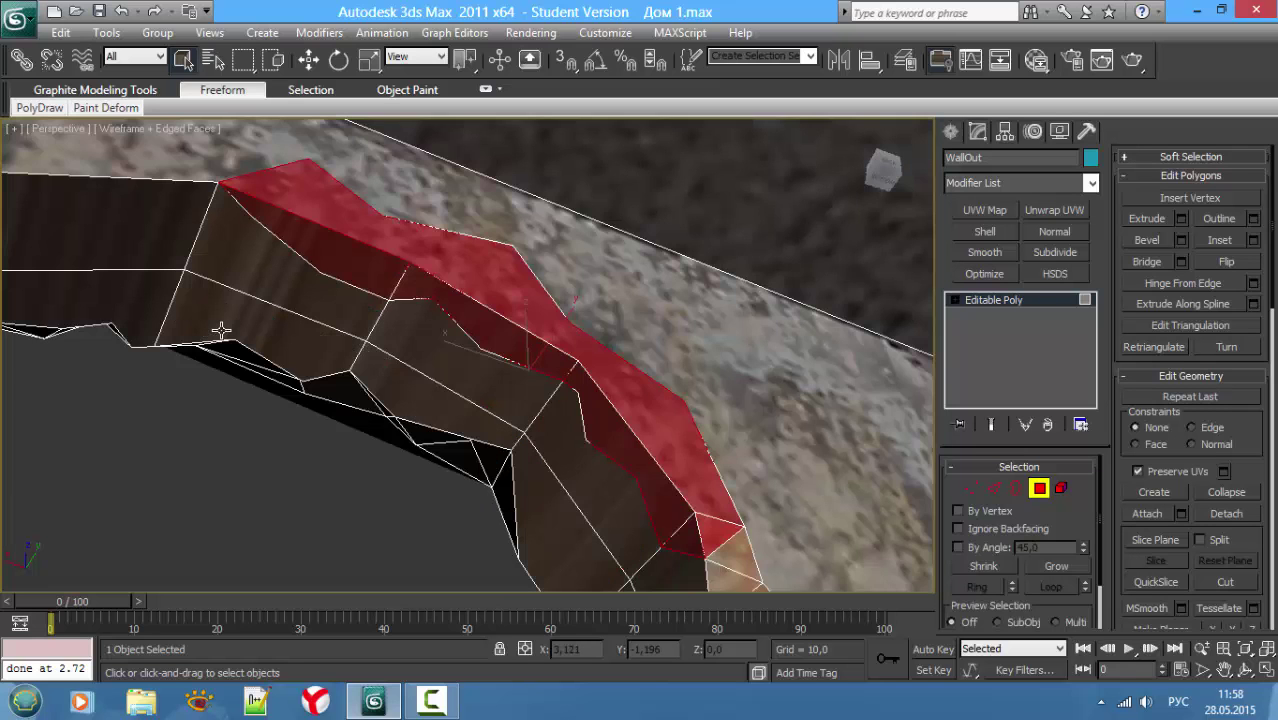
key("Delete")
Step: Cap the open border around the hole with one new polygon
key("3")
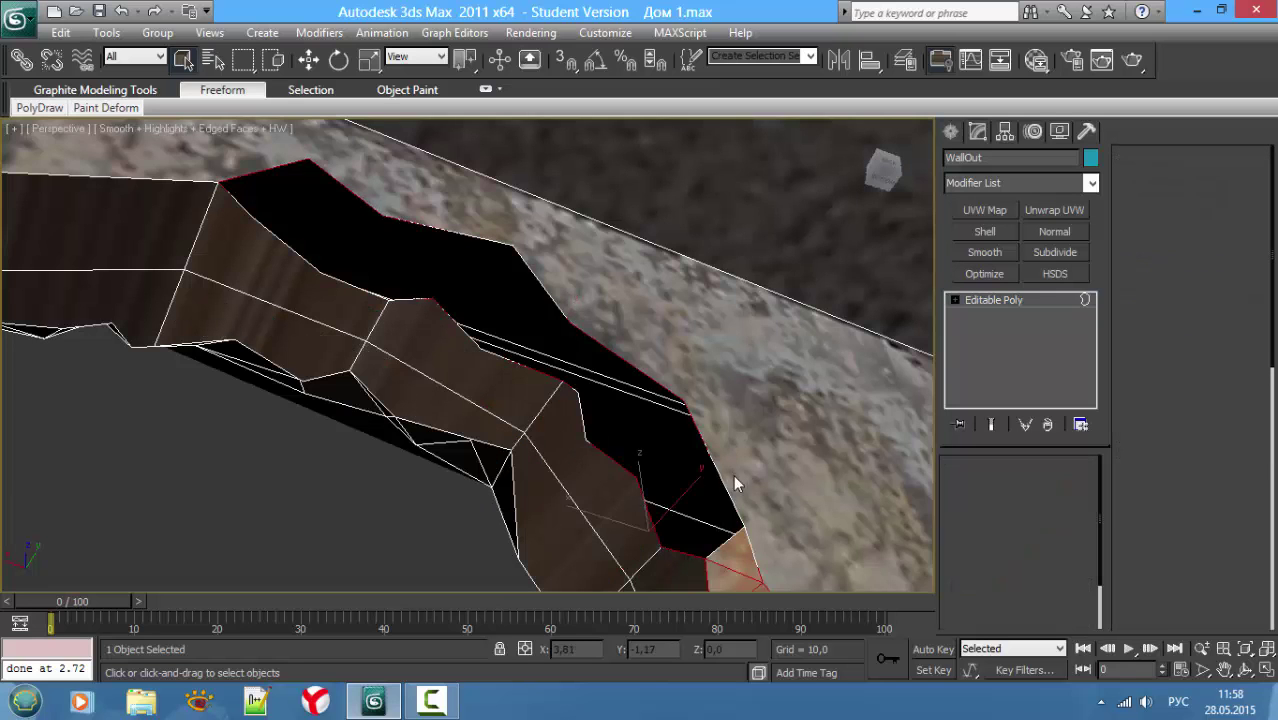
left_click(722, 485)
key("F3")
key("F3")
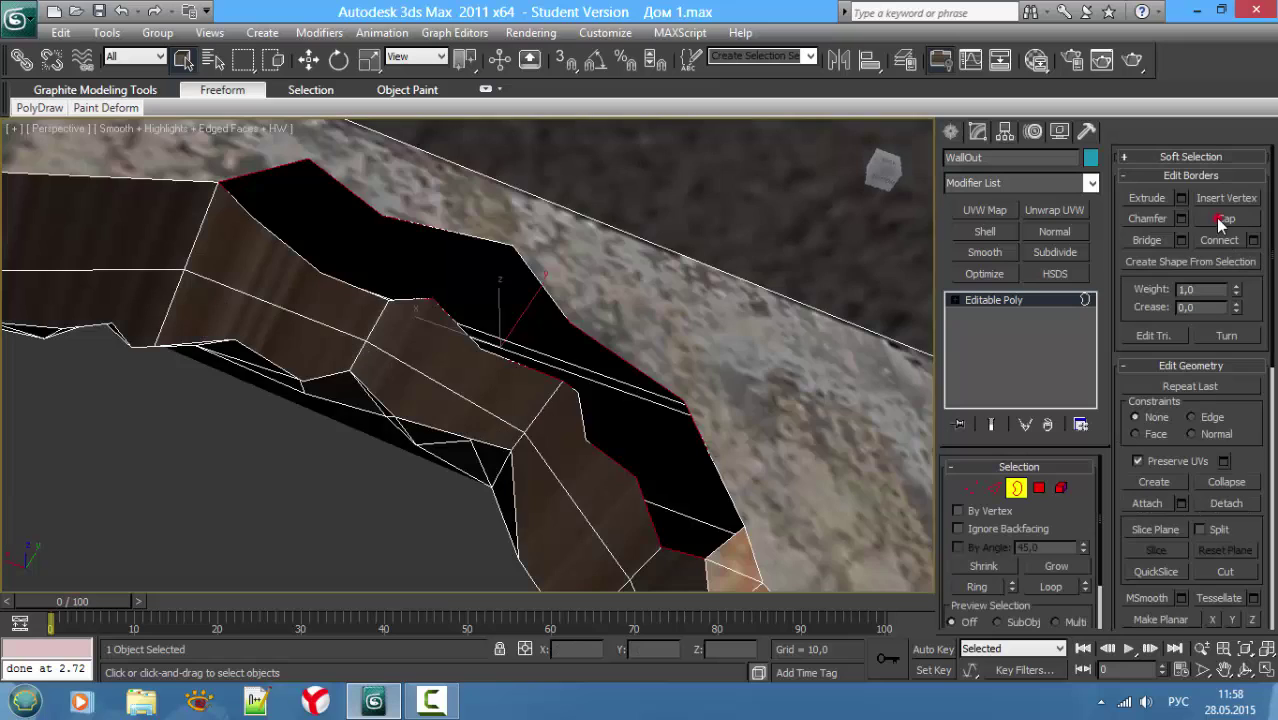
left_click(1226, 218)
left_click(1238, 573)
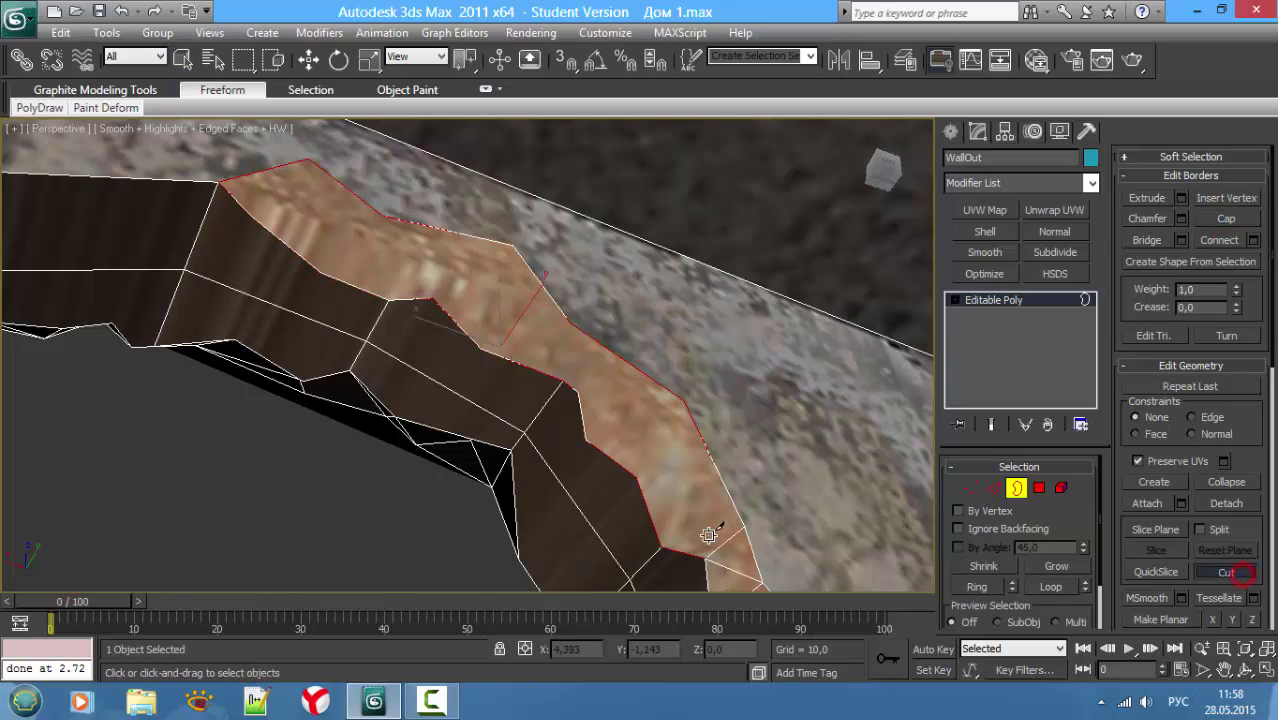
key("1")
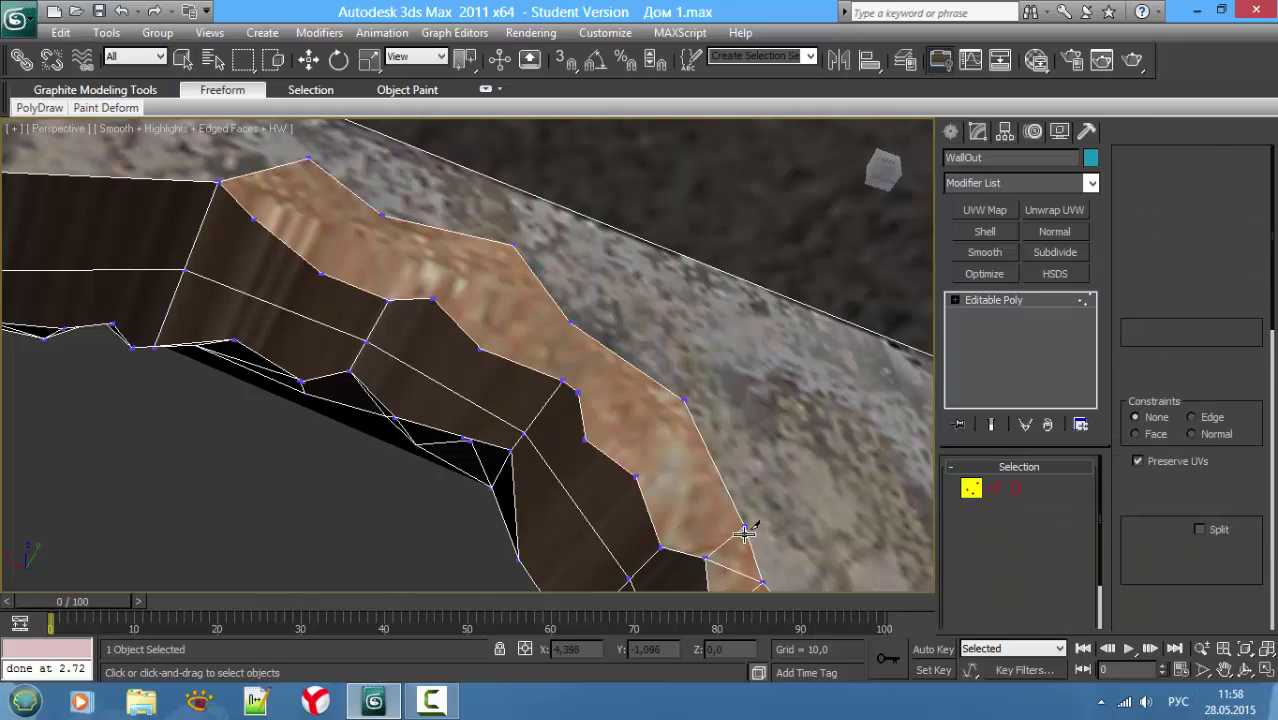
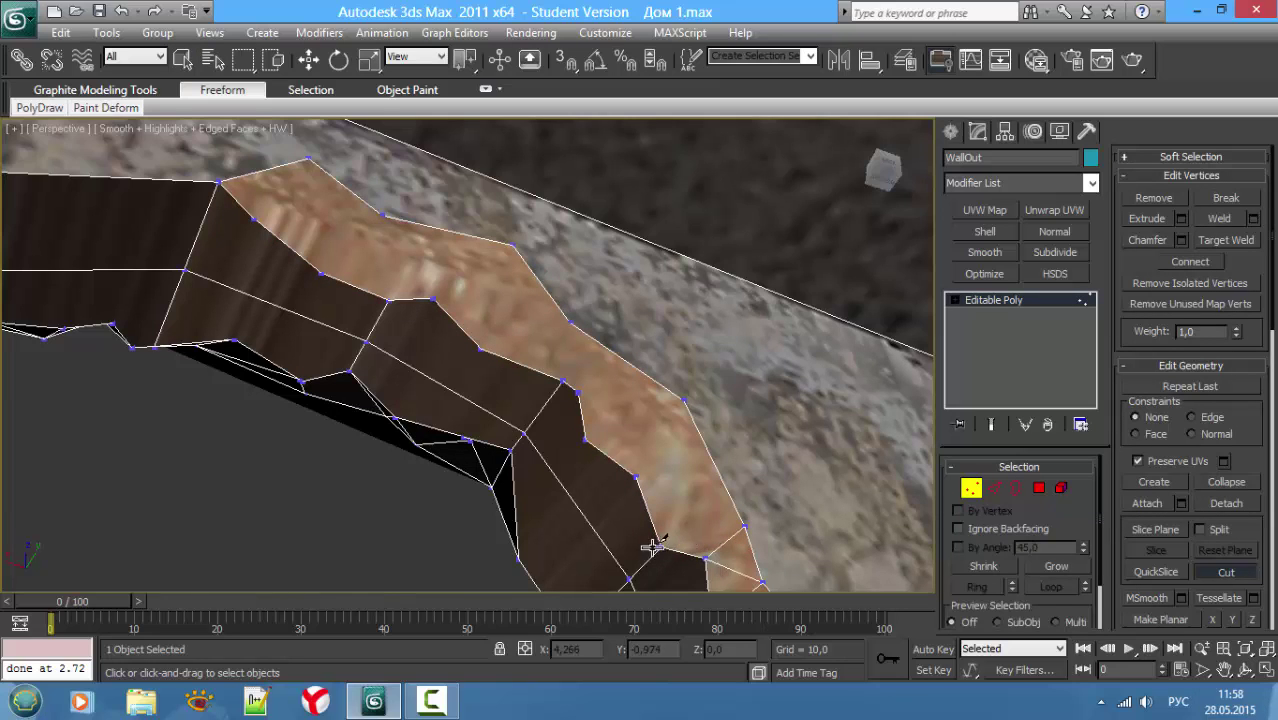
Step: Cut two new edges across the right-side rim faces of WallOut
left_click(744, 527)
left_click(635, 476)
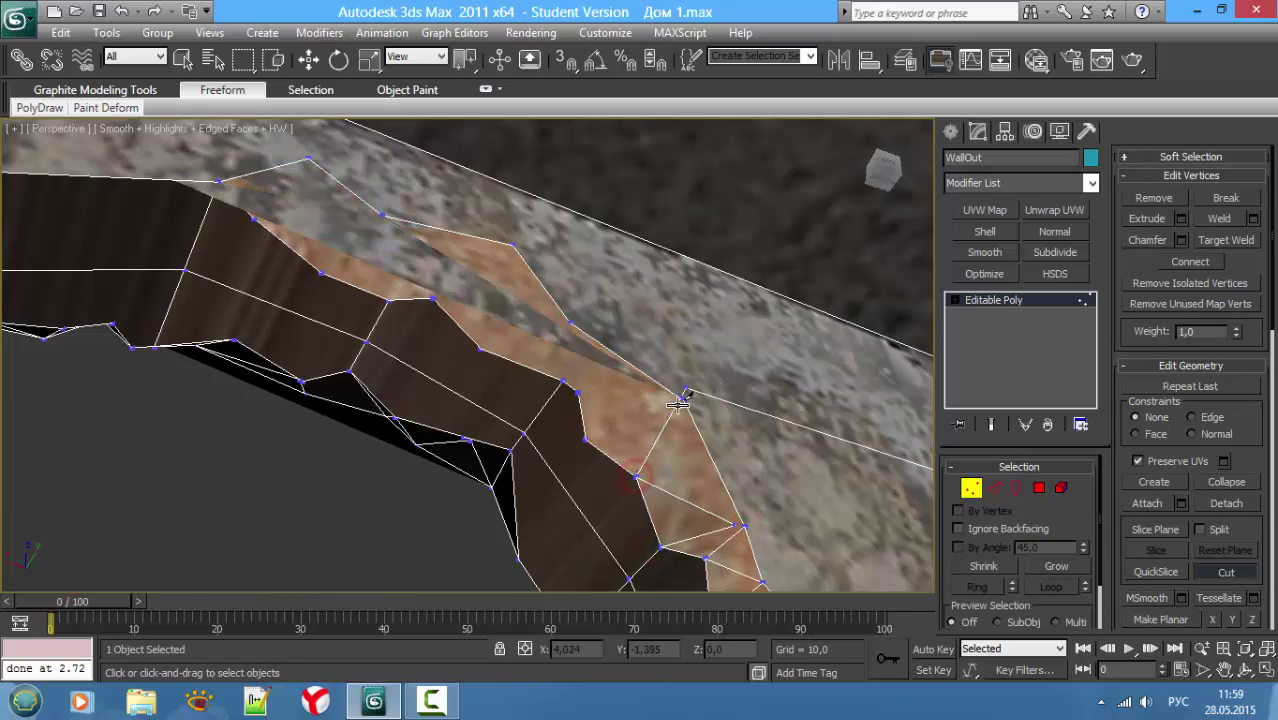
left_click(681, 398)
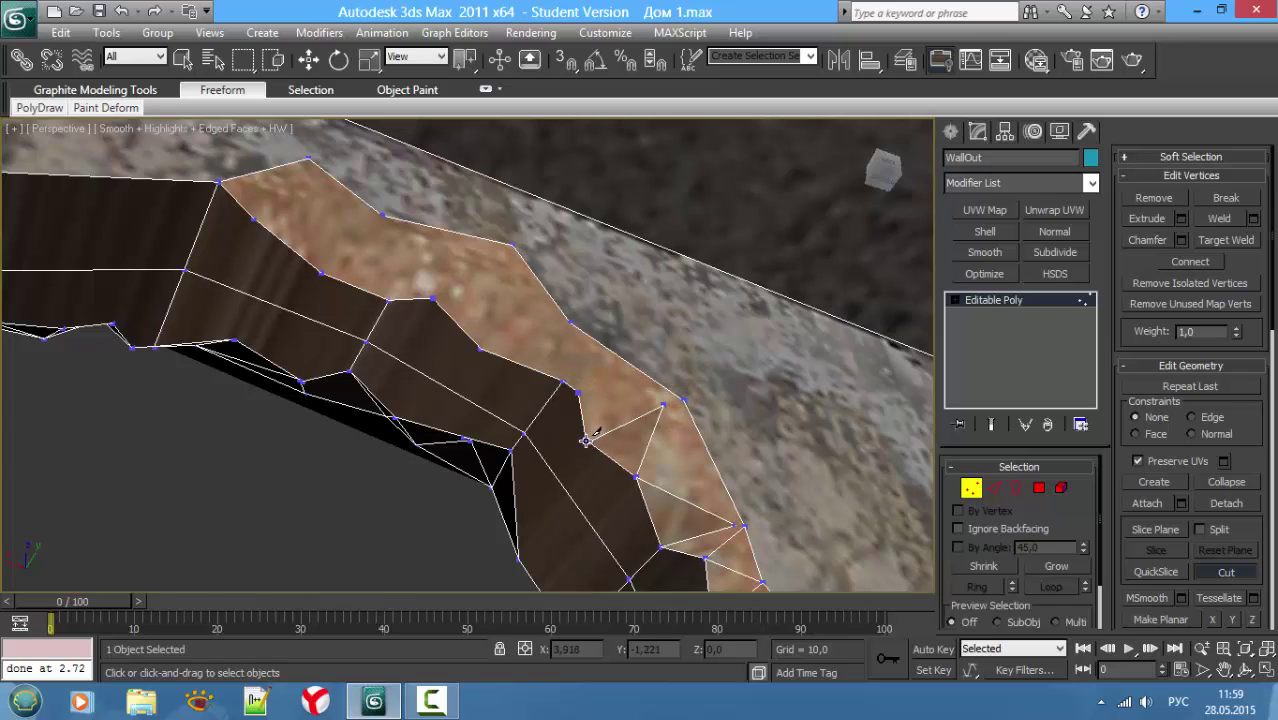
right_click(552, 431)
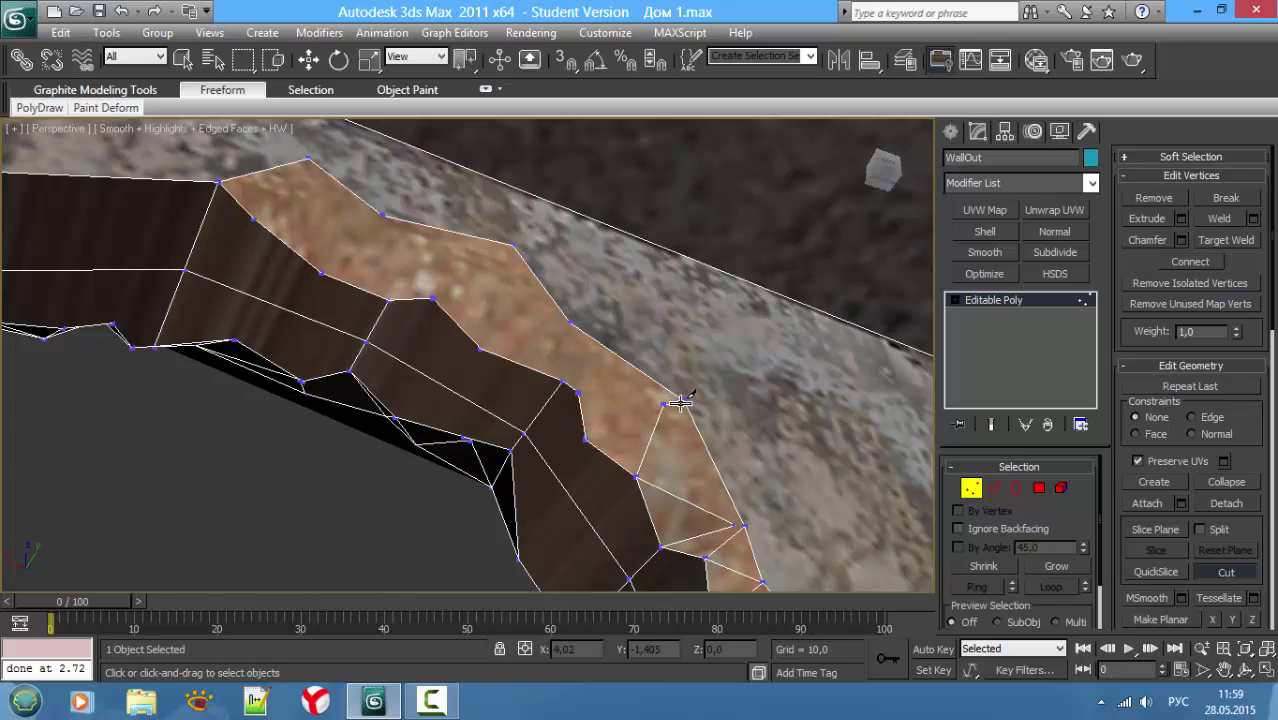
left_click(686, 399)
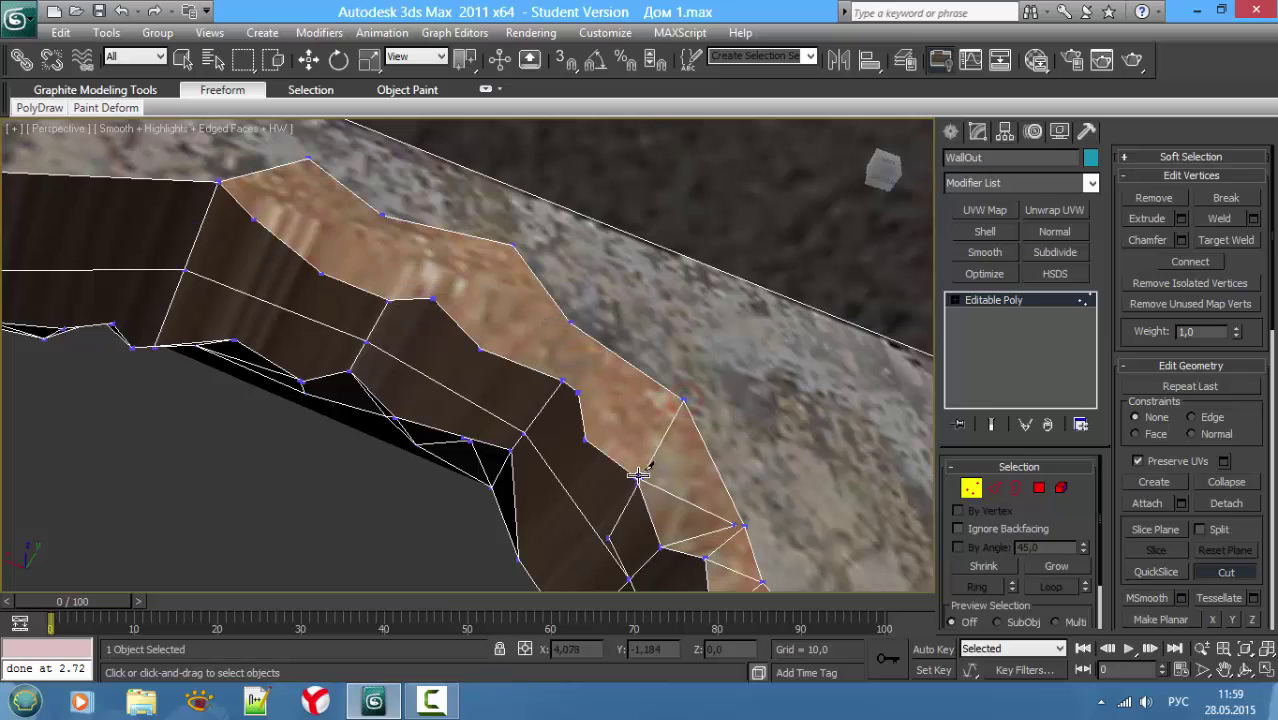
left_click(583, 440)
left_click(684, 400)
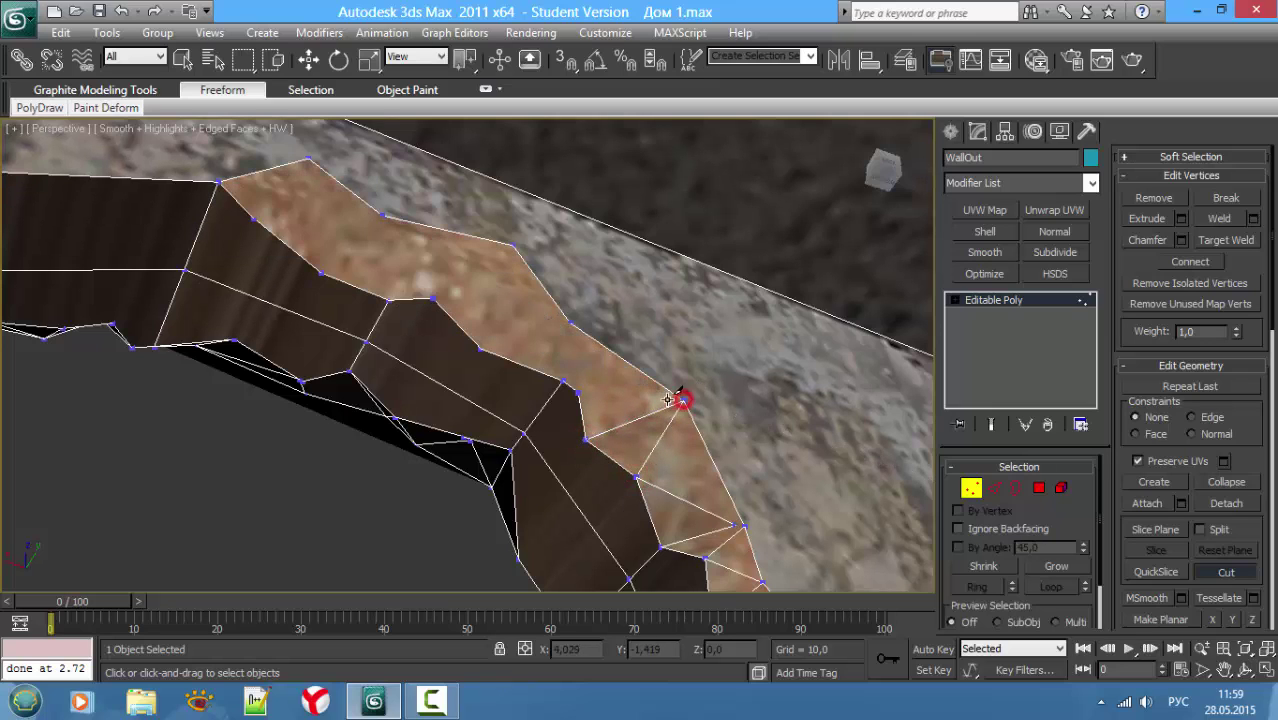
Step: Cut an edge between the rim vertex and the lower vertex, redoing it after an undo
left_click(563, 382)
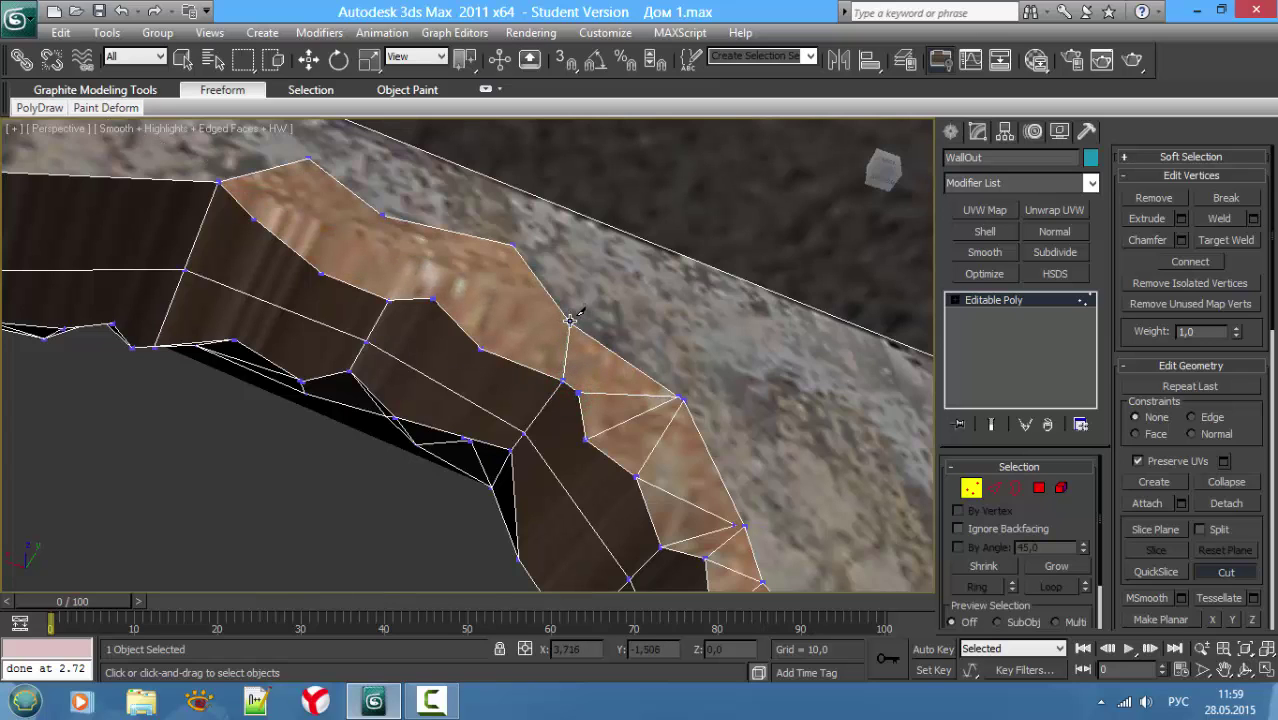
left_click(570, 320)
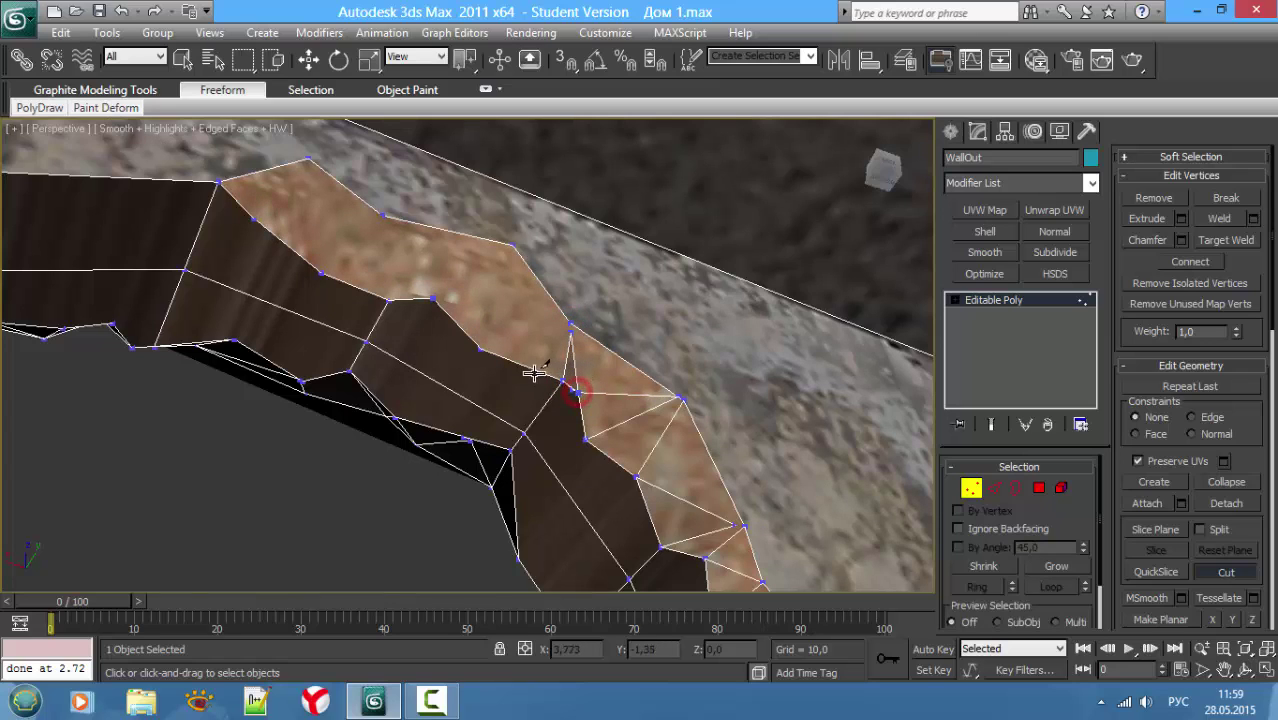
key("ctrl+z")
left_click(570, 320)
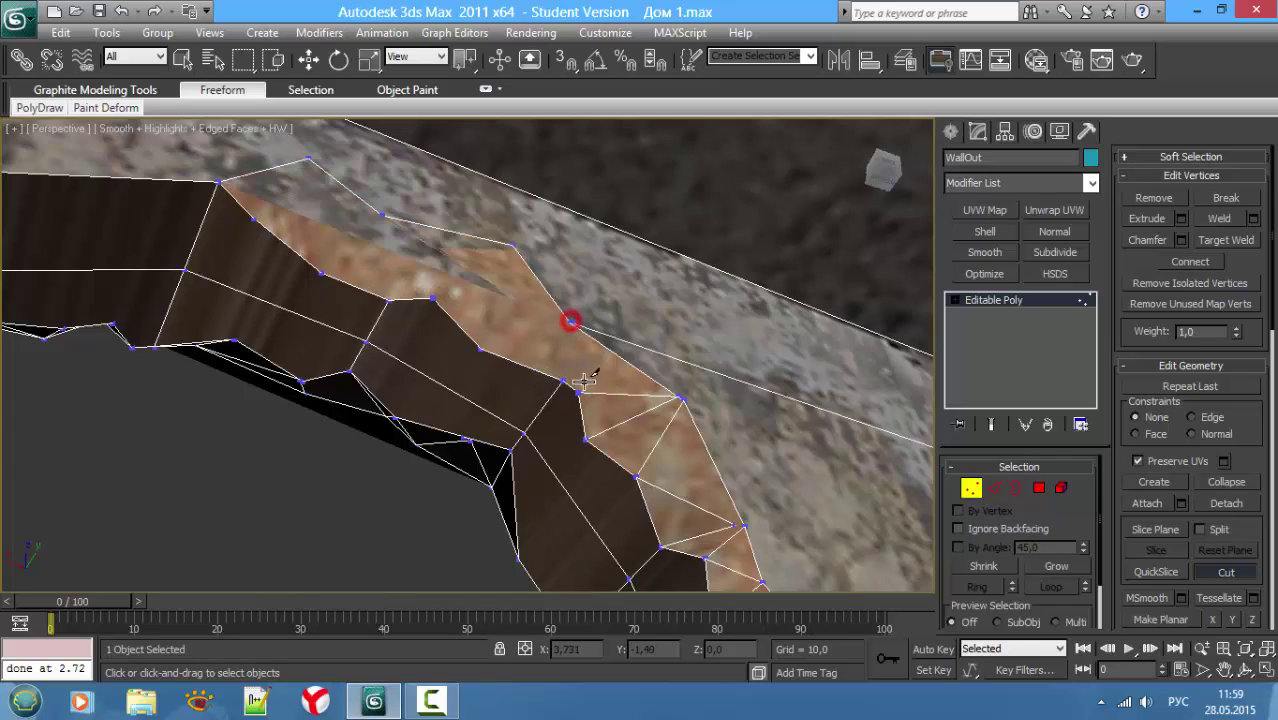
left_click(562, 381)
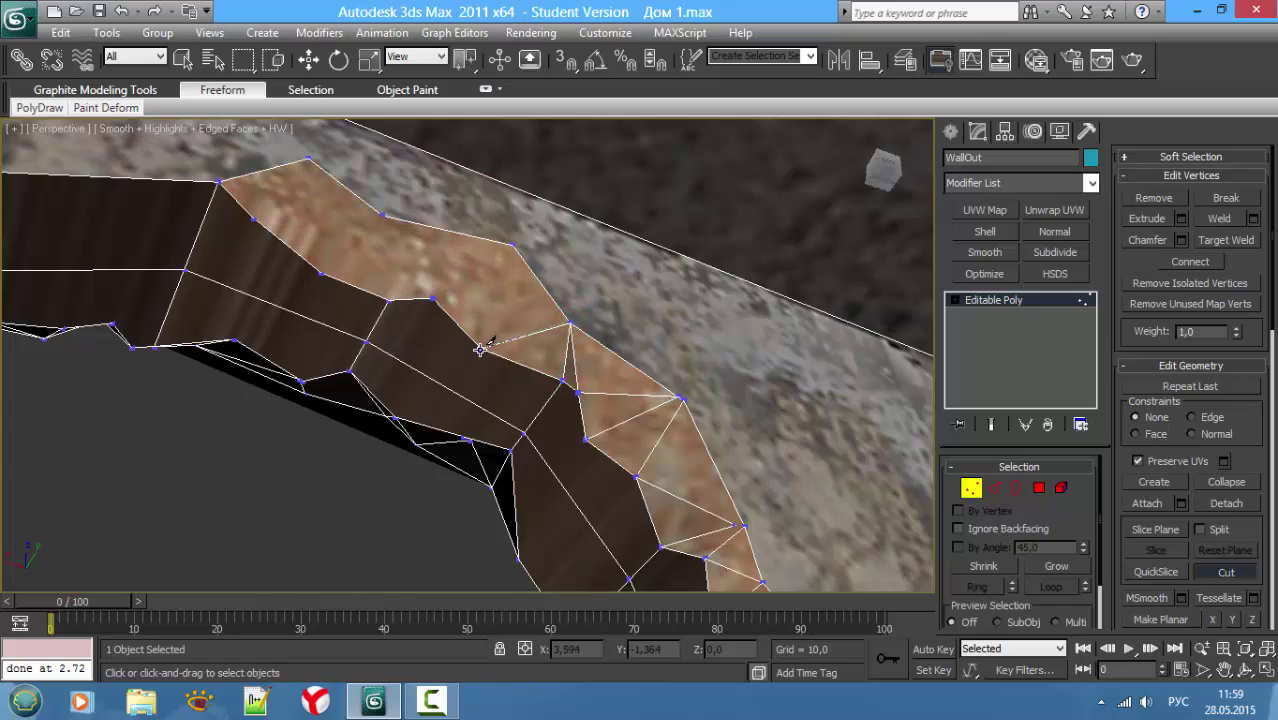
Step: Cut a chain of edges across the upper-left rim faces, then undo the last ones
left_click(513, 246)
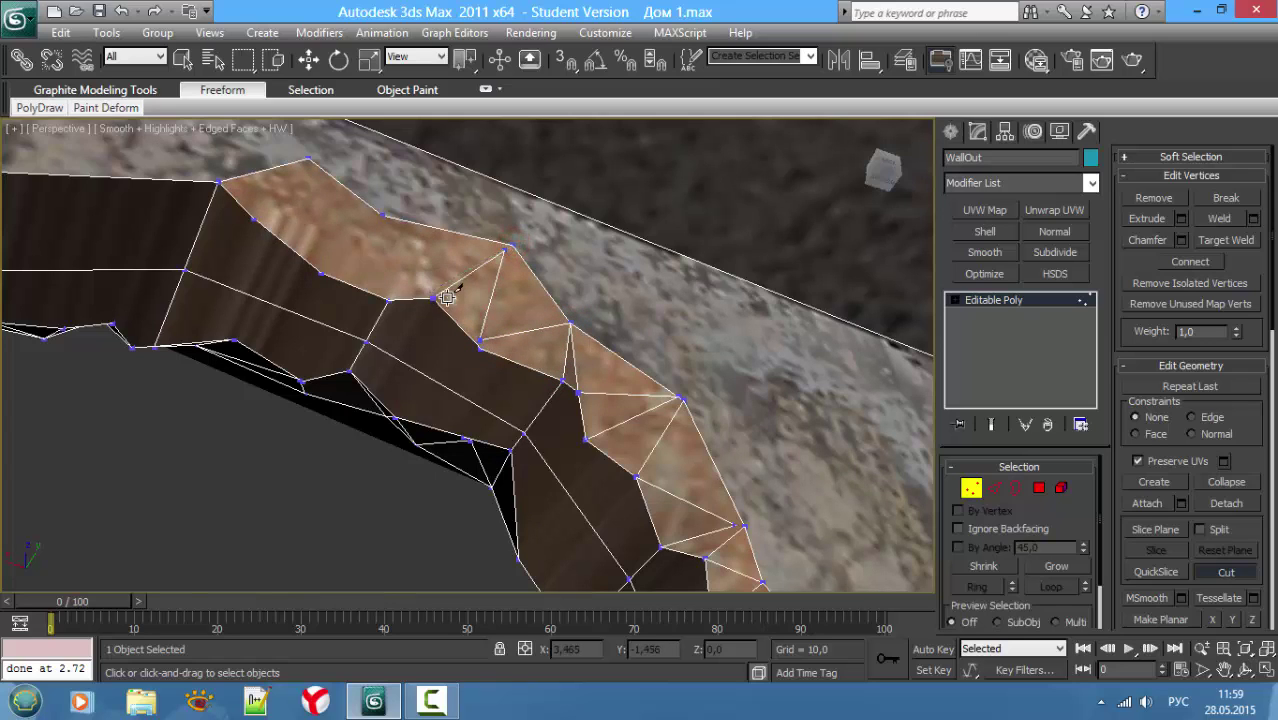
left_click(431, 297)
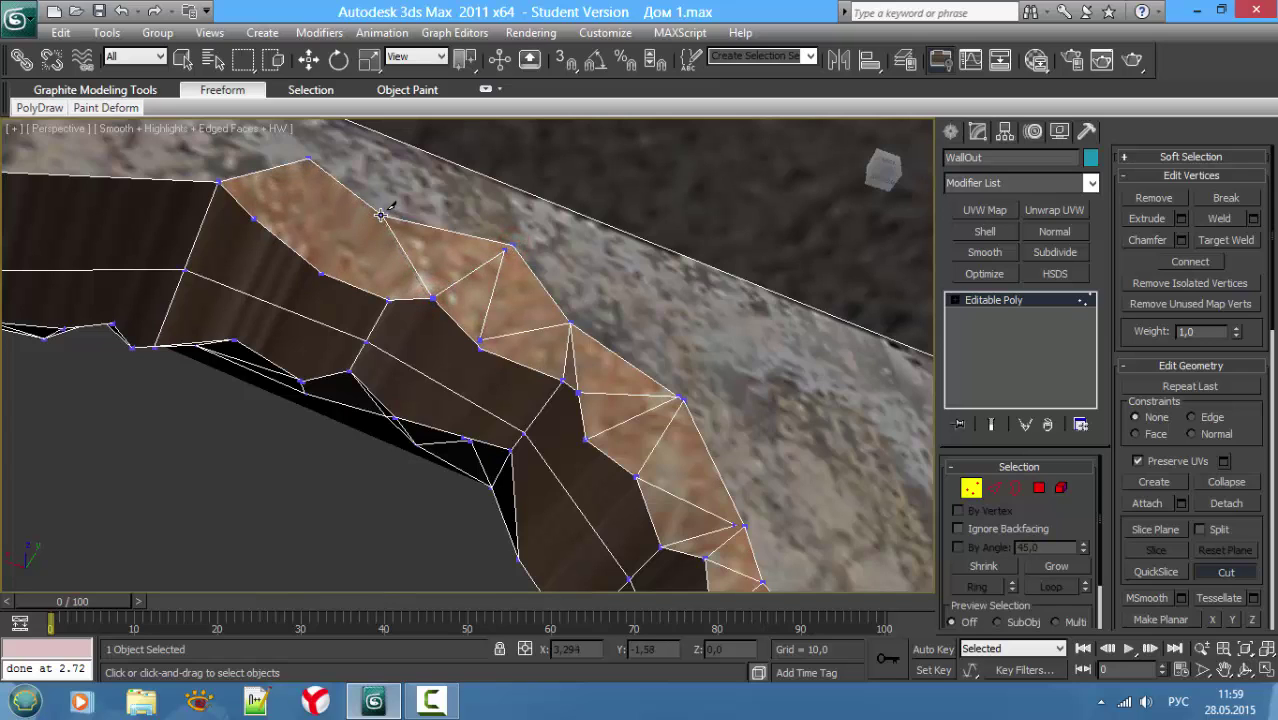
left_click(388, 298)
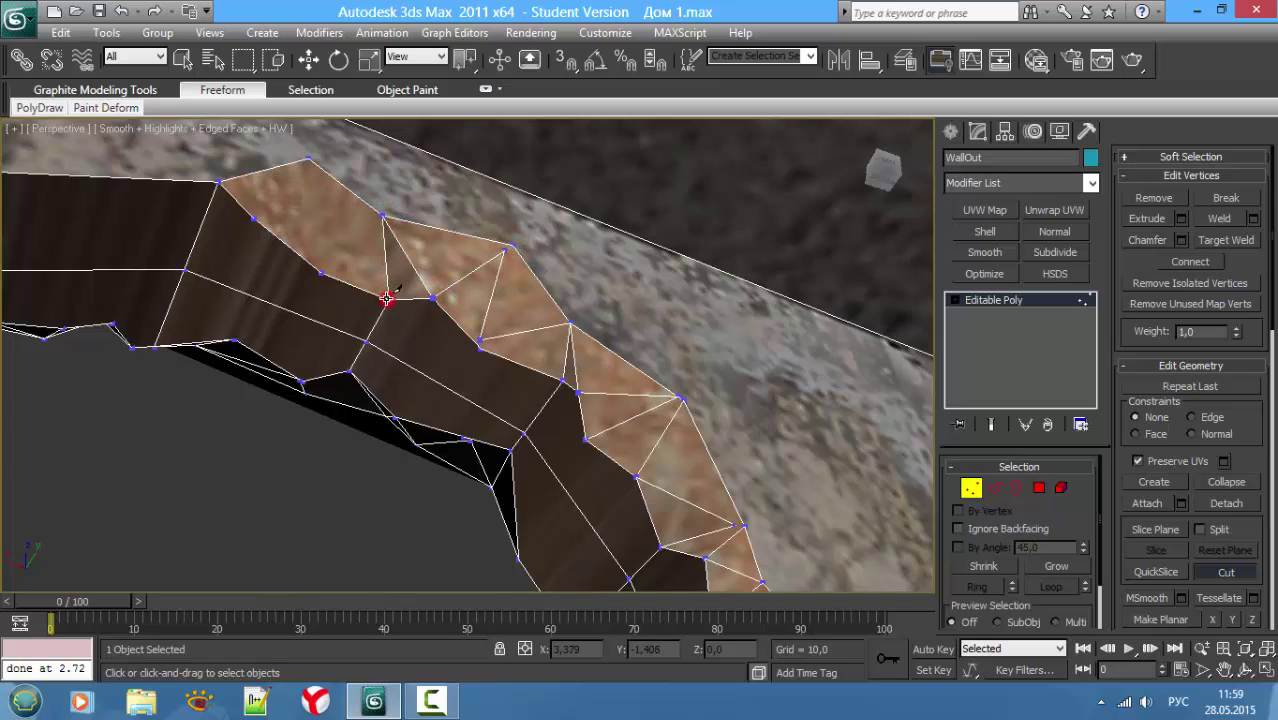
left_click(320, 273)
left_click(383, 215)
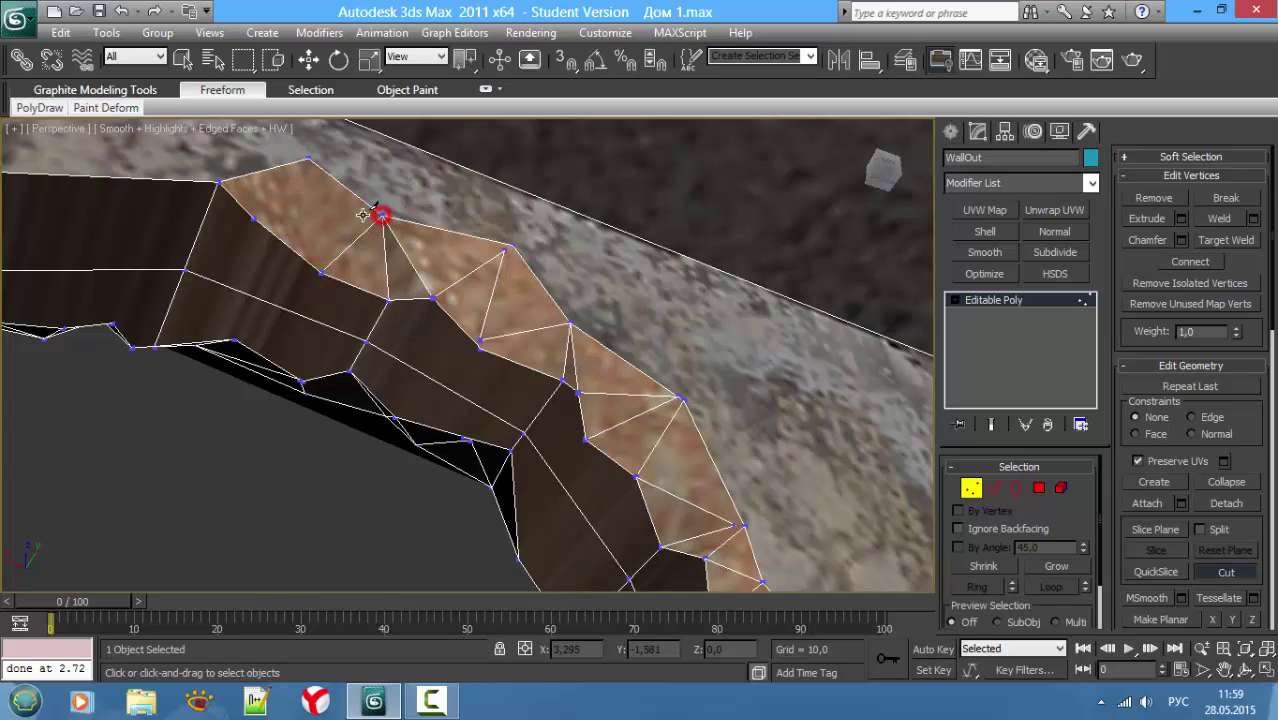
left_click(254, 218)
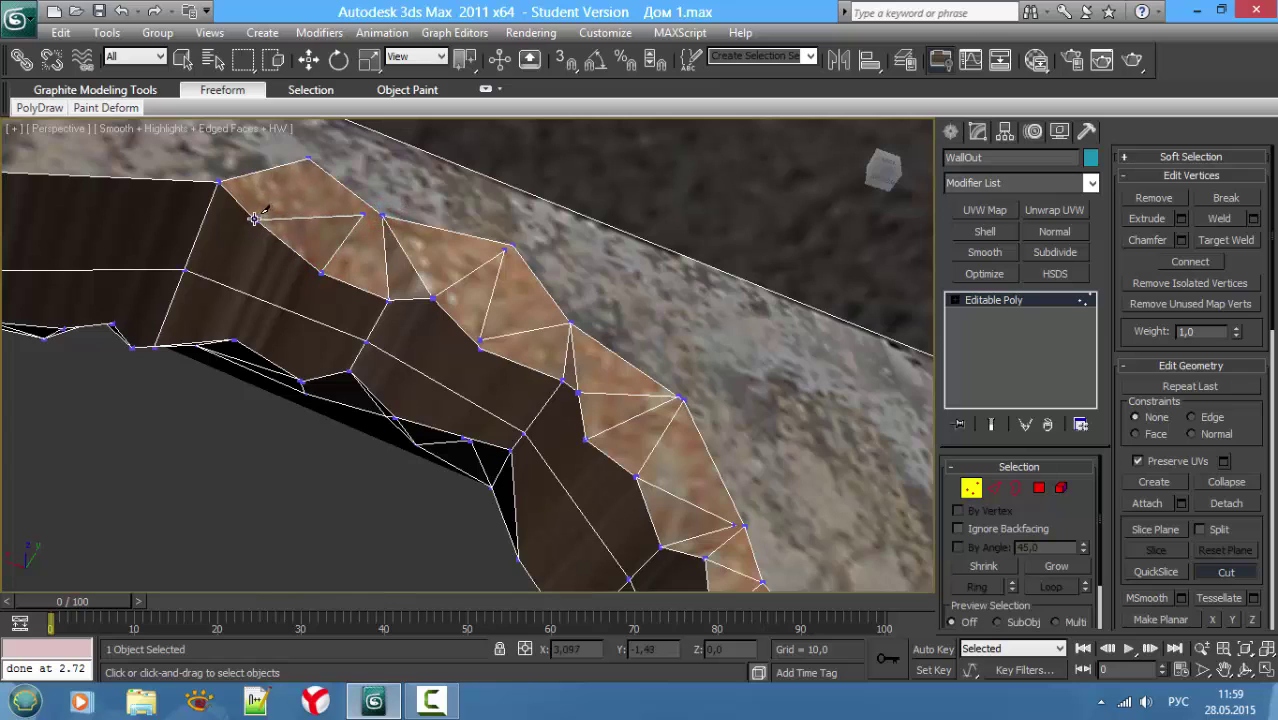
left_click(307, 158)
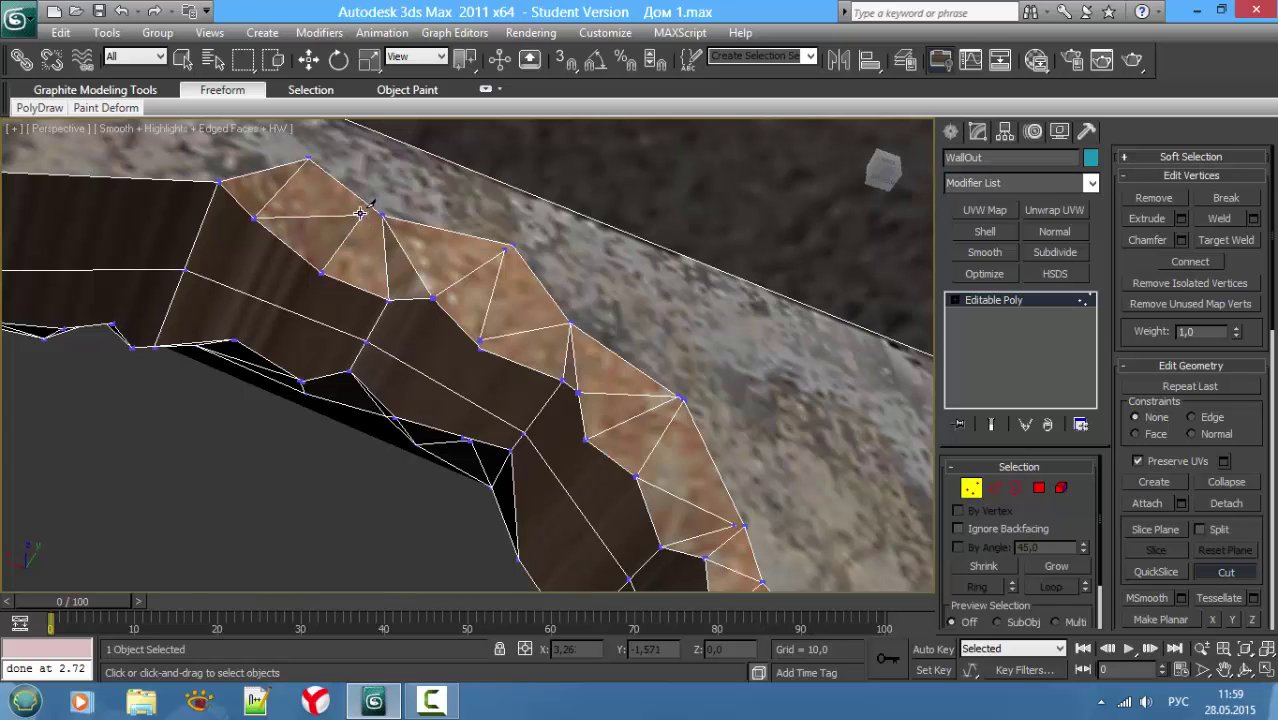
key("ctrl+z")
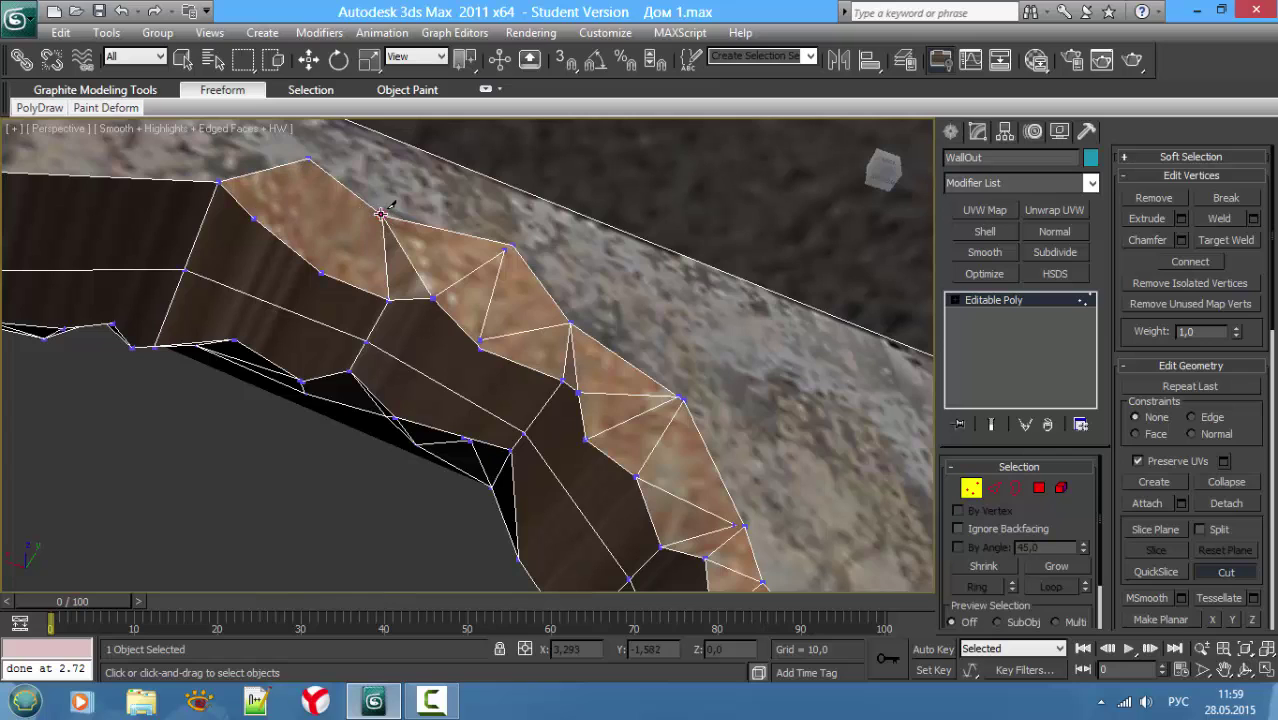
Step: Recut the upper-left rim faces from the upper rim vertex to the left edge
left_click(382, 215)
left_click(321, 273)
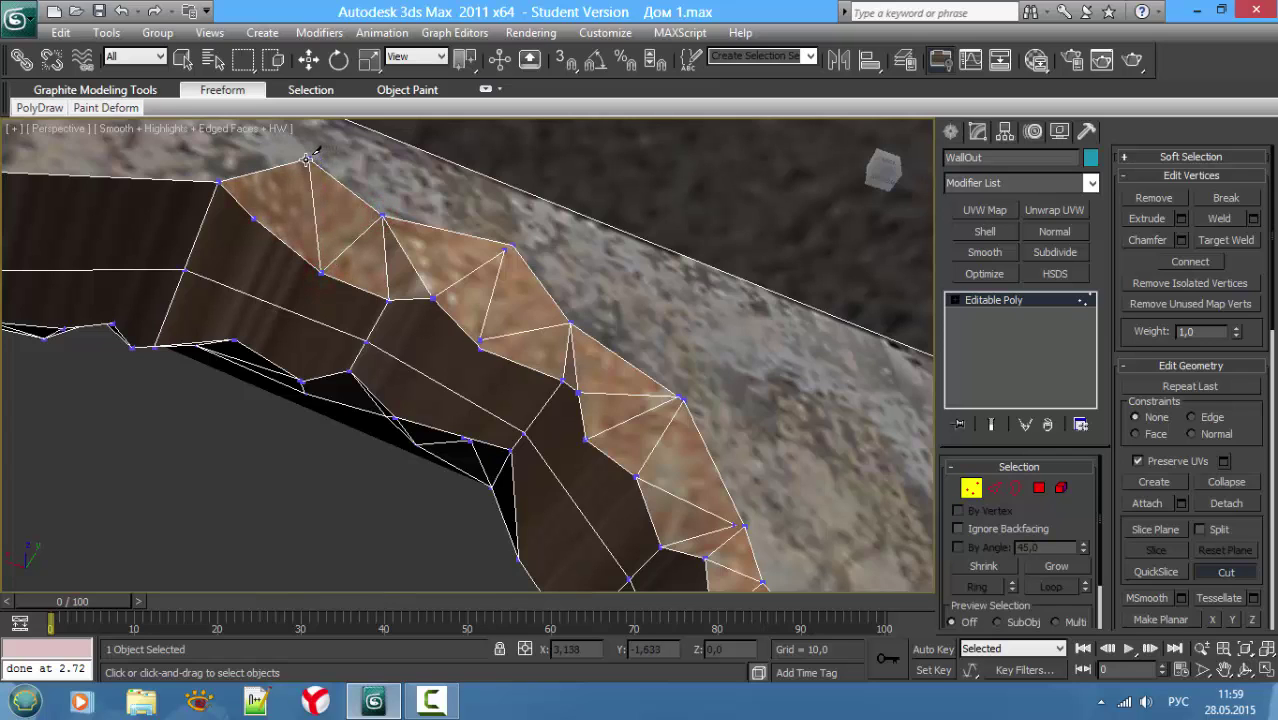
left_click(300, 160)
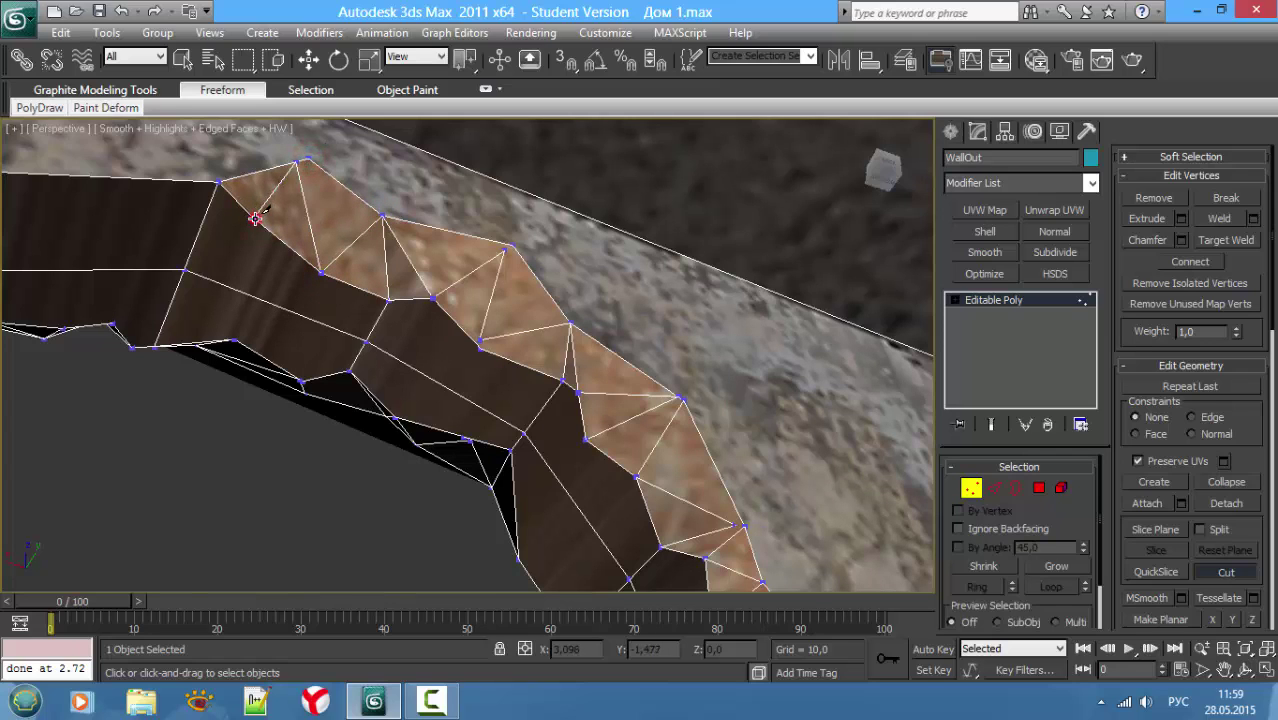
left_click(253, 218)
middle_click_drag(307, 203, 321, 257, "alt")
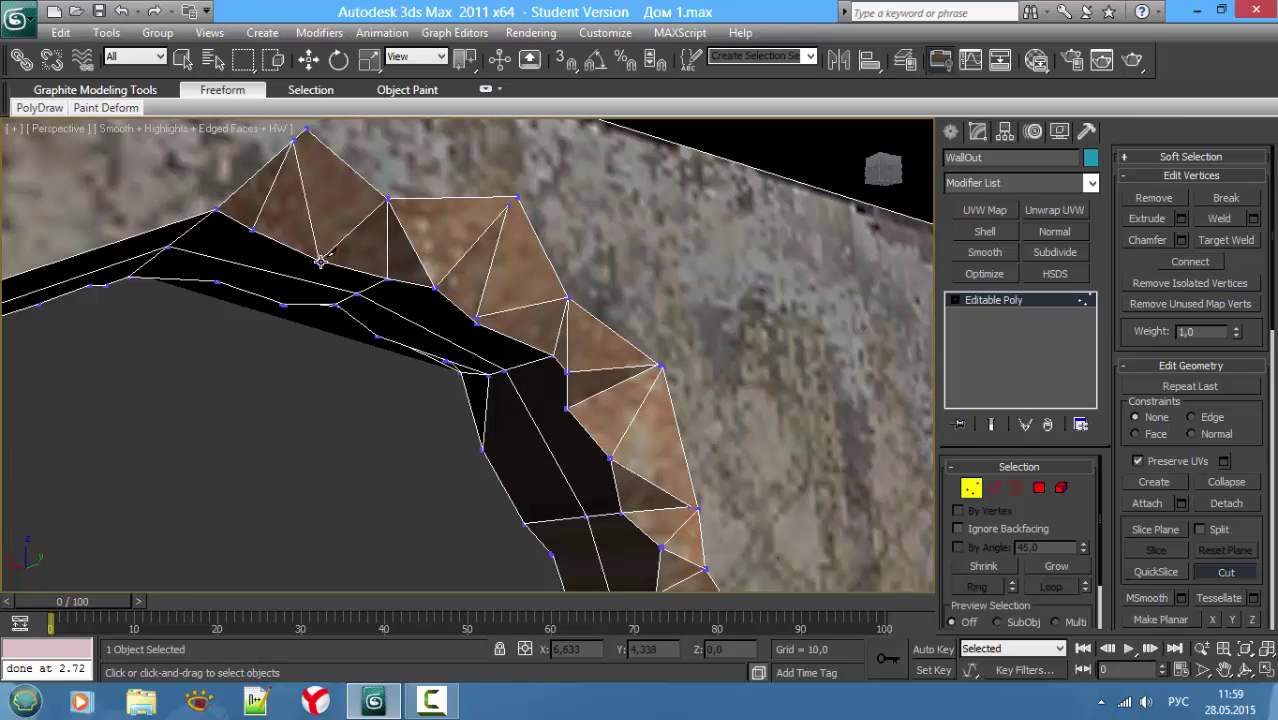
left_click(320, 261)
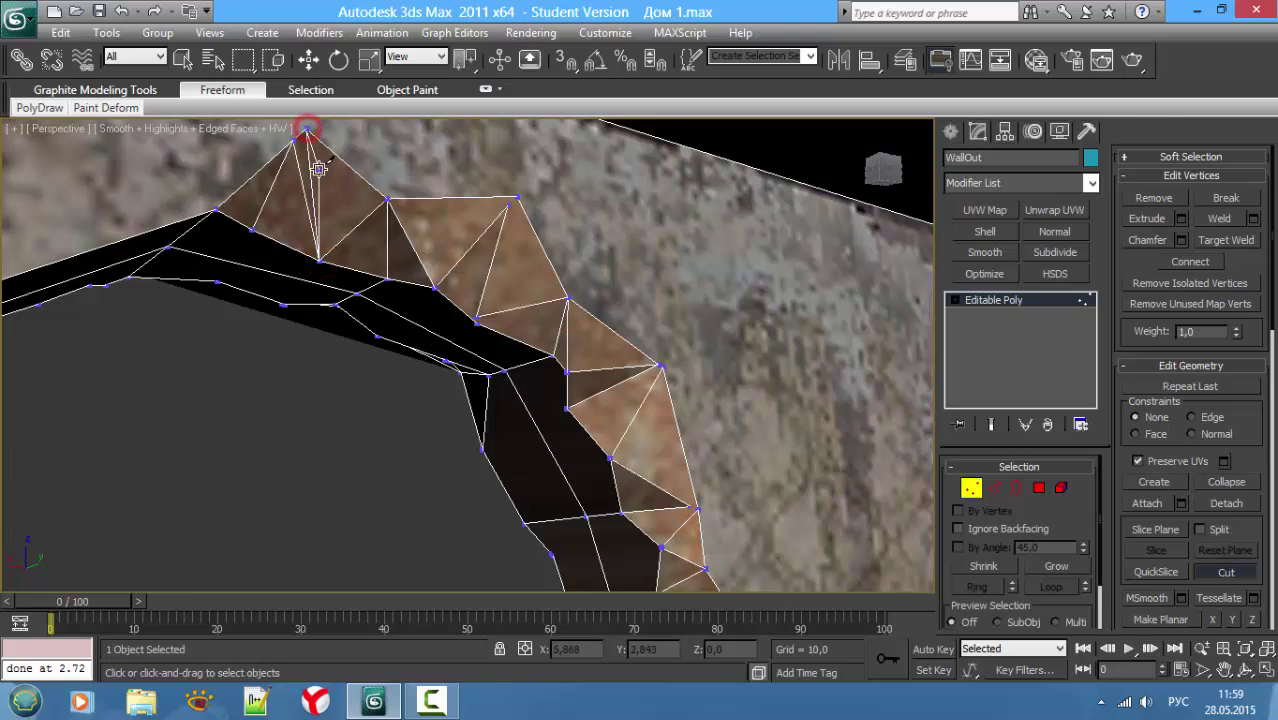
mouse_move(371, 314)
middle_mouse_down("alt")
mouse_move(315, 415)
mouse_move(622, 356)
mouse_move(679, 368)
mouse_move(628, 354)
mouse_move(516, 500)
mouse_move(617, 258)
middle_mouse_up("alt")
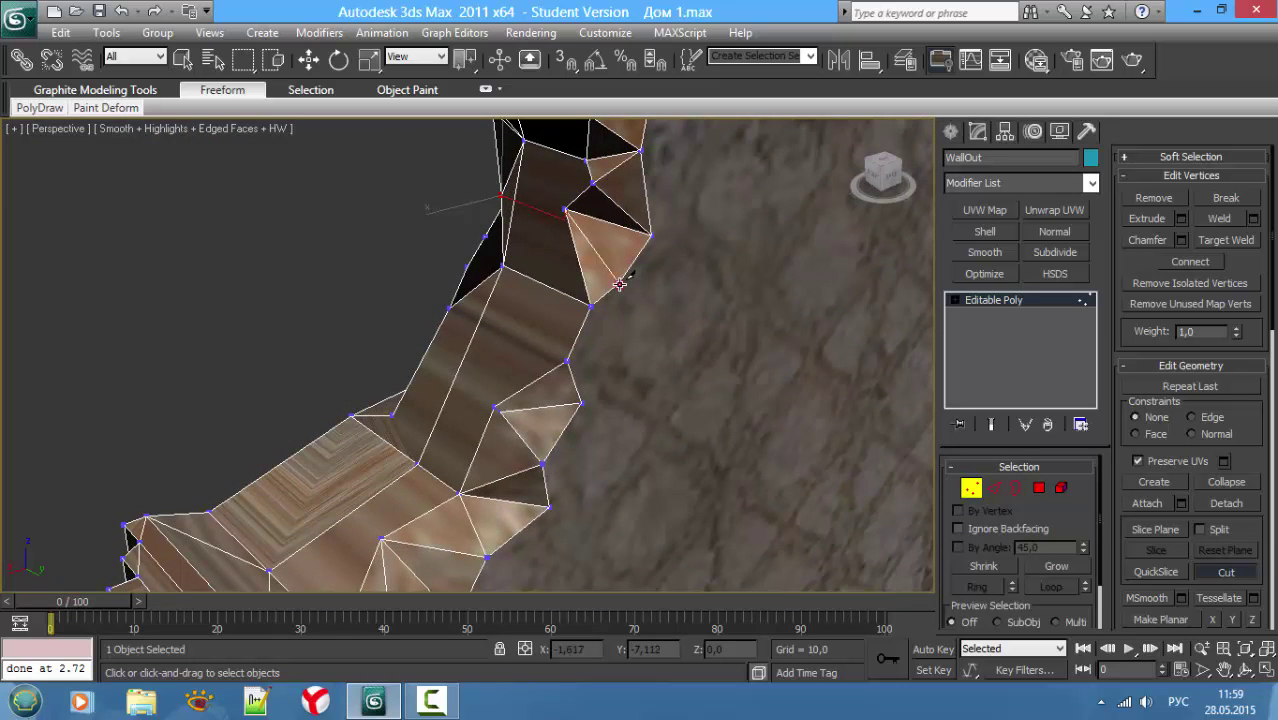
Step: Cut a chain of new edges across the lower rim faces of the opening
left_click(619, 284)
left_click(612, 347)
left_click(583, 402)
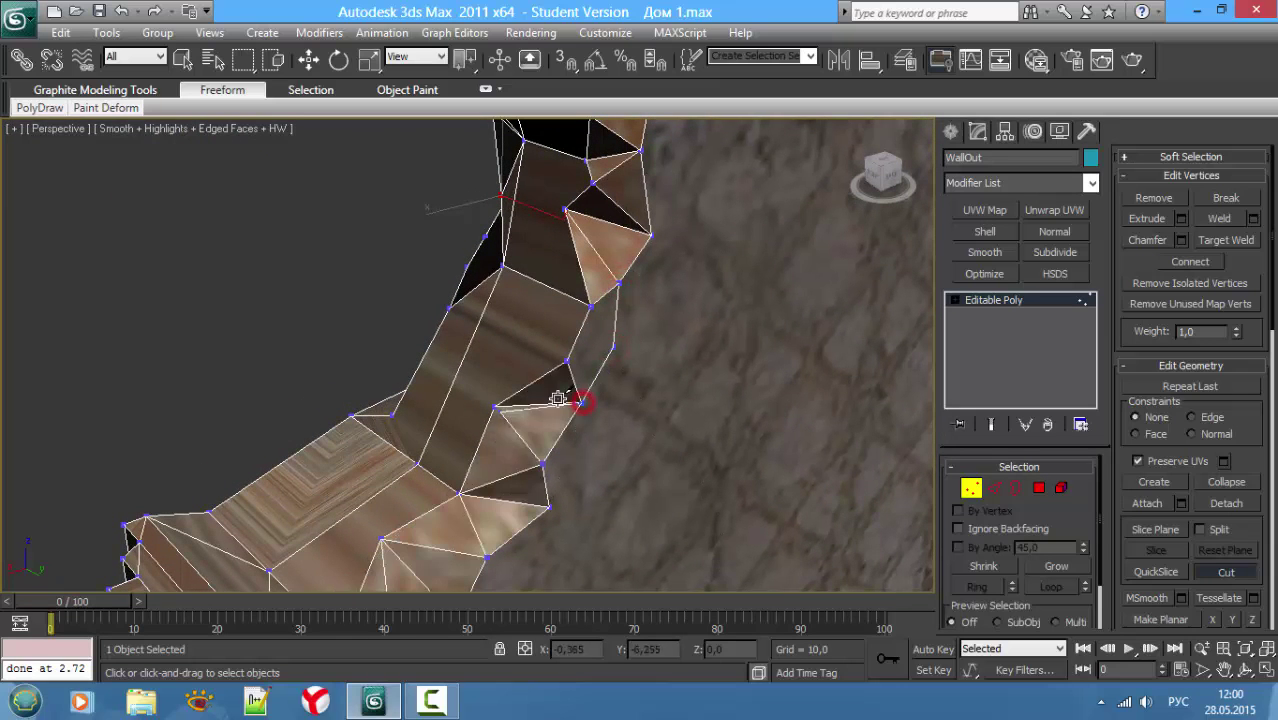
left_click(495, 408)
left_click(554, 345)
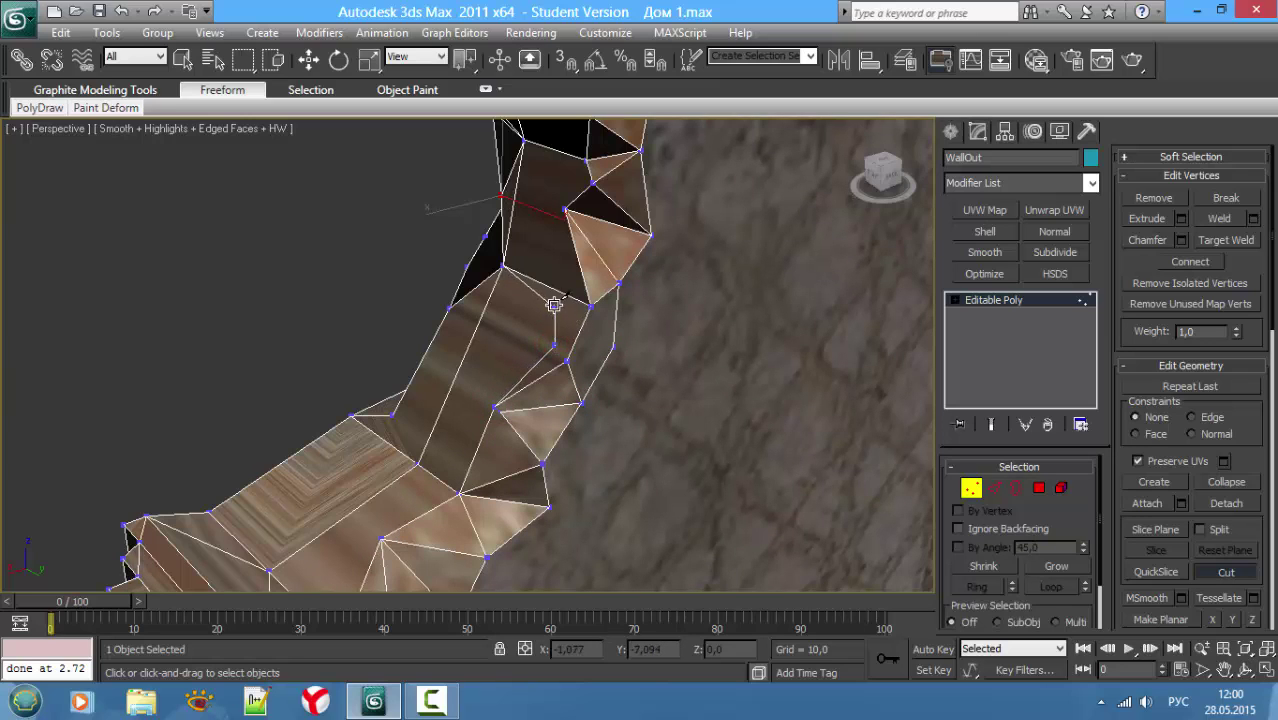
left_click(561, 292)
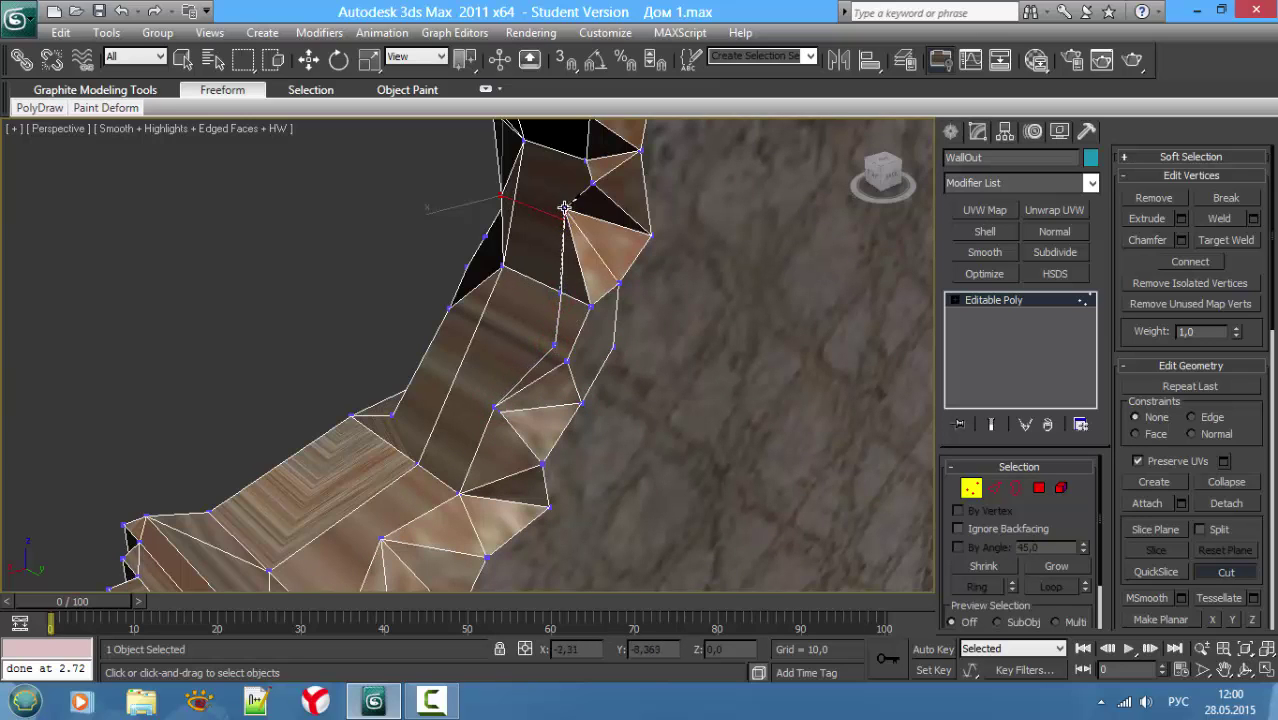
Step: Check the rim polygons beside the new cuts at Polygon level, then return to Vertex level
key("4")
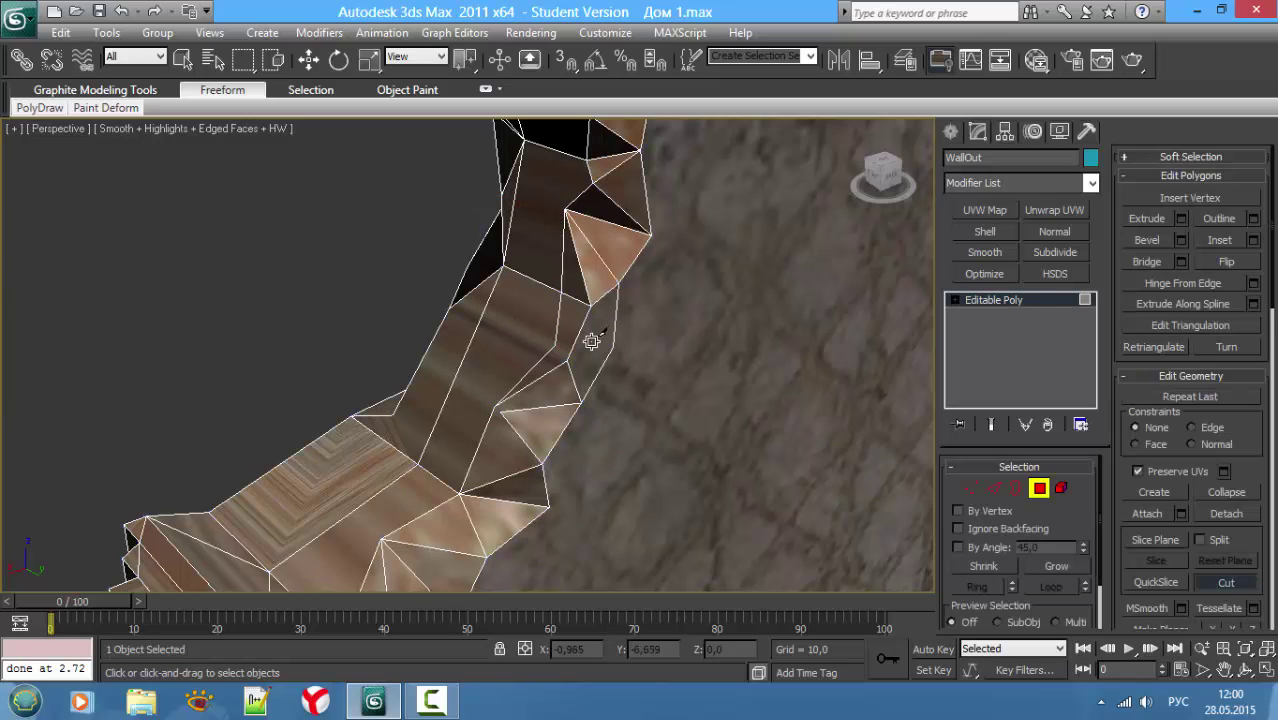
right_click(585, 347)
left_click(565, 325)
left_click(570, 258, "ctrl")
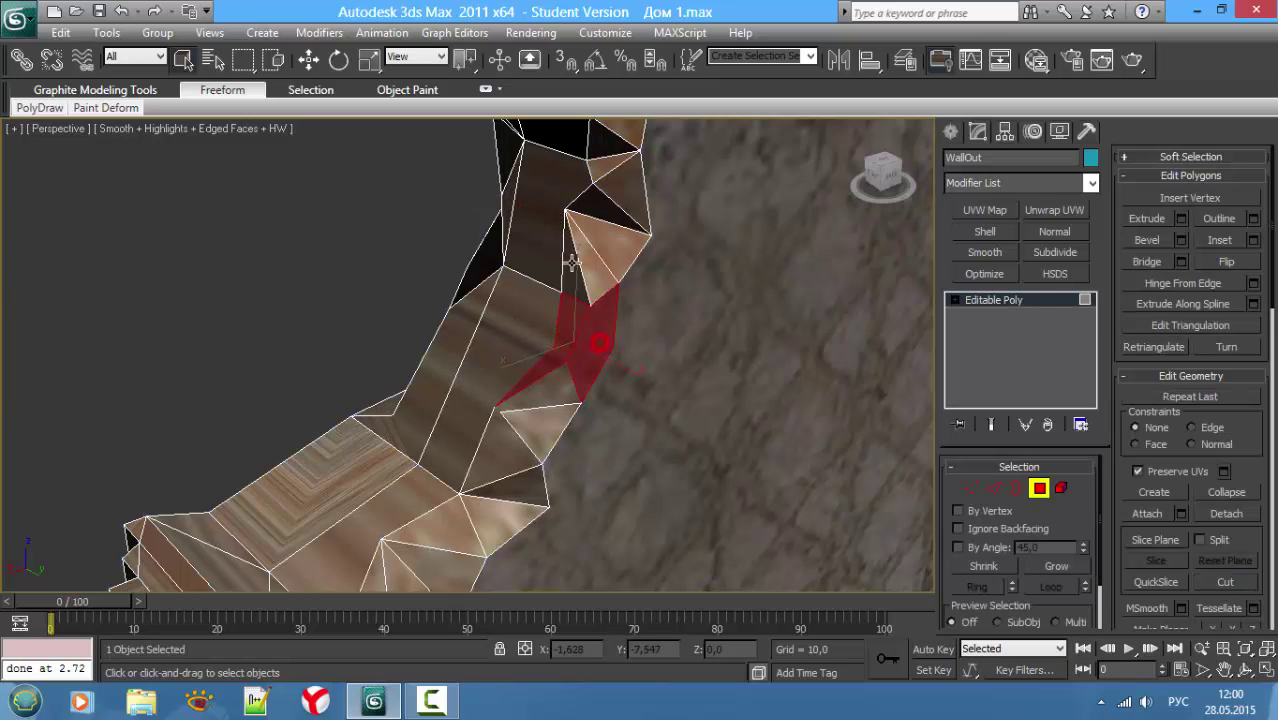
left_click(596, 273, "ctrl")
left_click(555, 382, "ctrl")
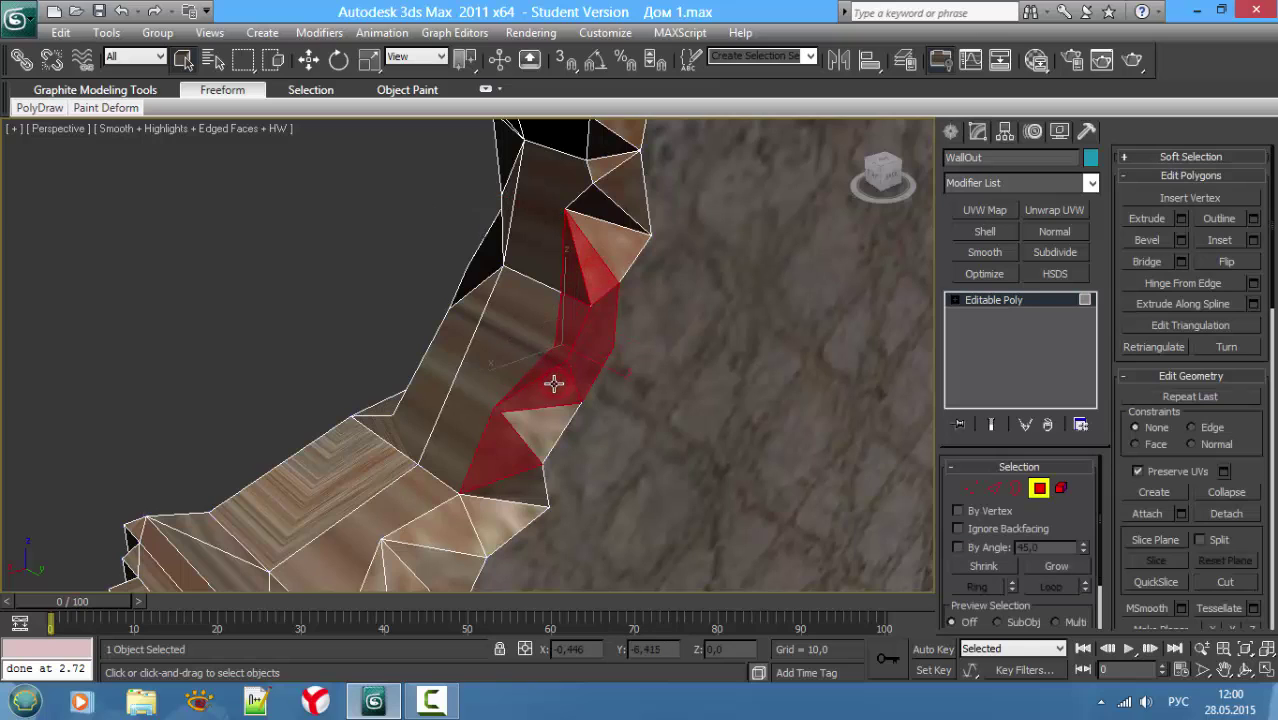
left_click(536, 397, "alt")
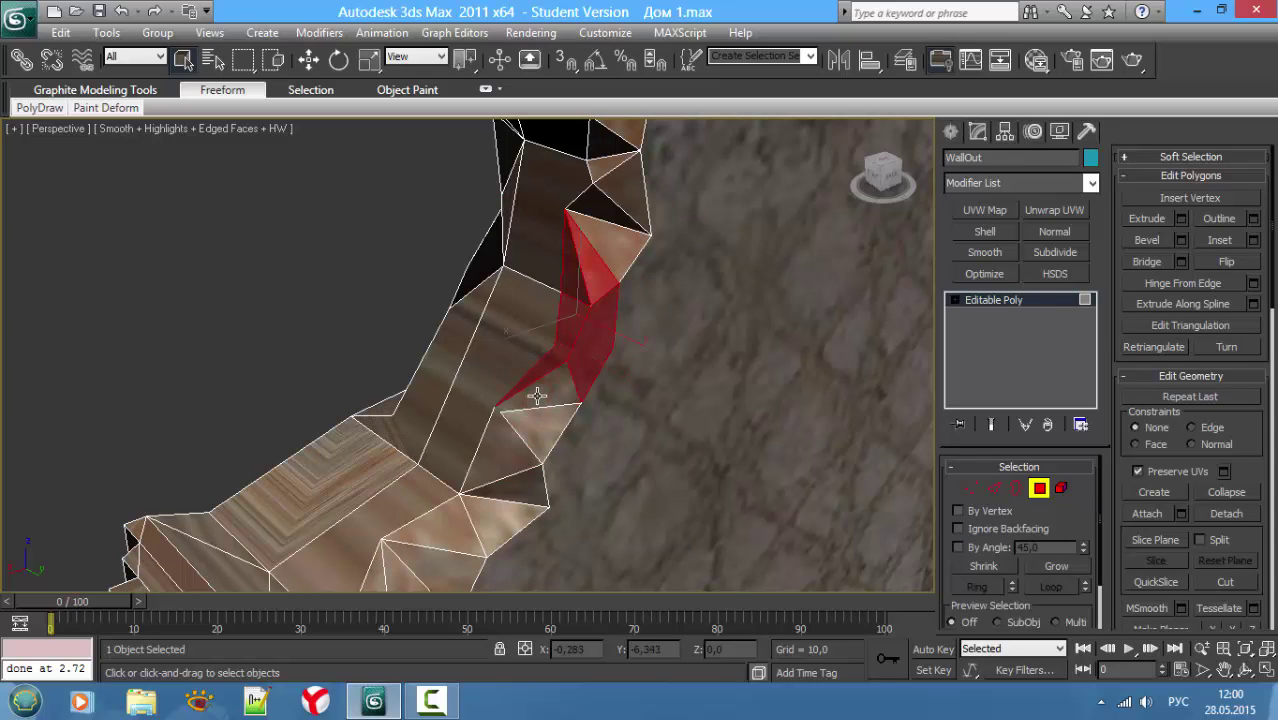
key("1")
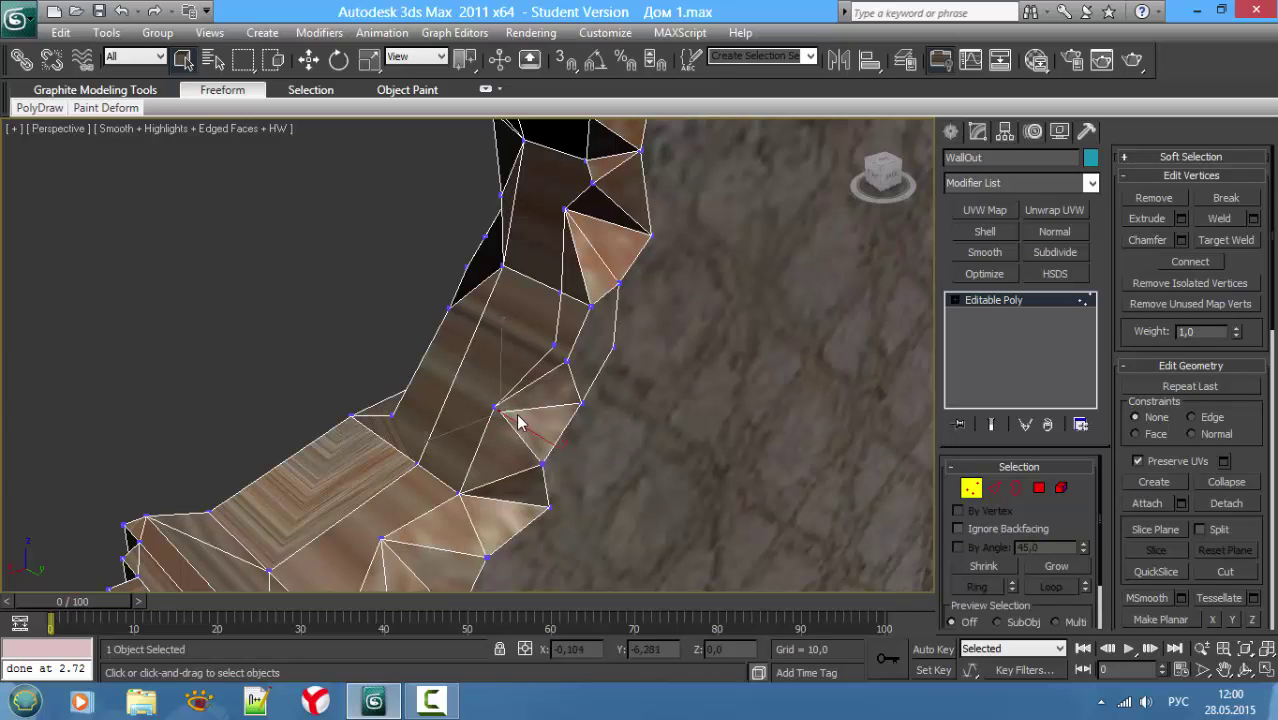
Step: Snap-move the lower rim vertex onto its neighbouring vertex
left_click(496, 412)
key("w")
key("s")
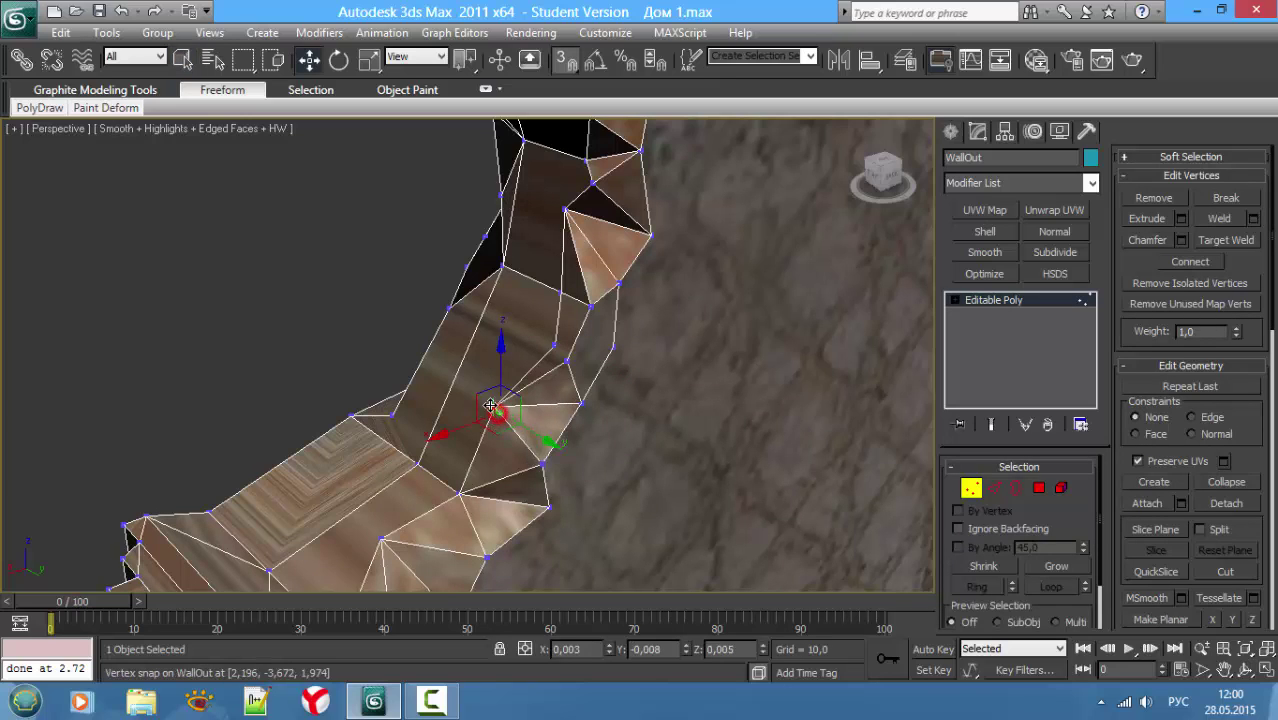
left_click_drag(495, 413, 533, 425)
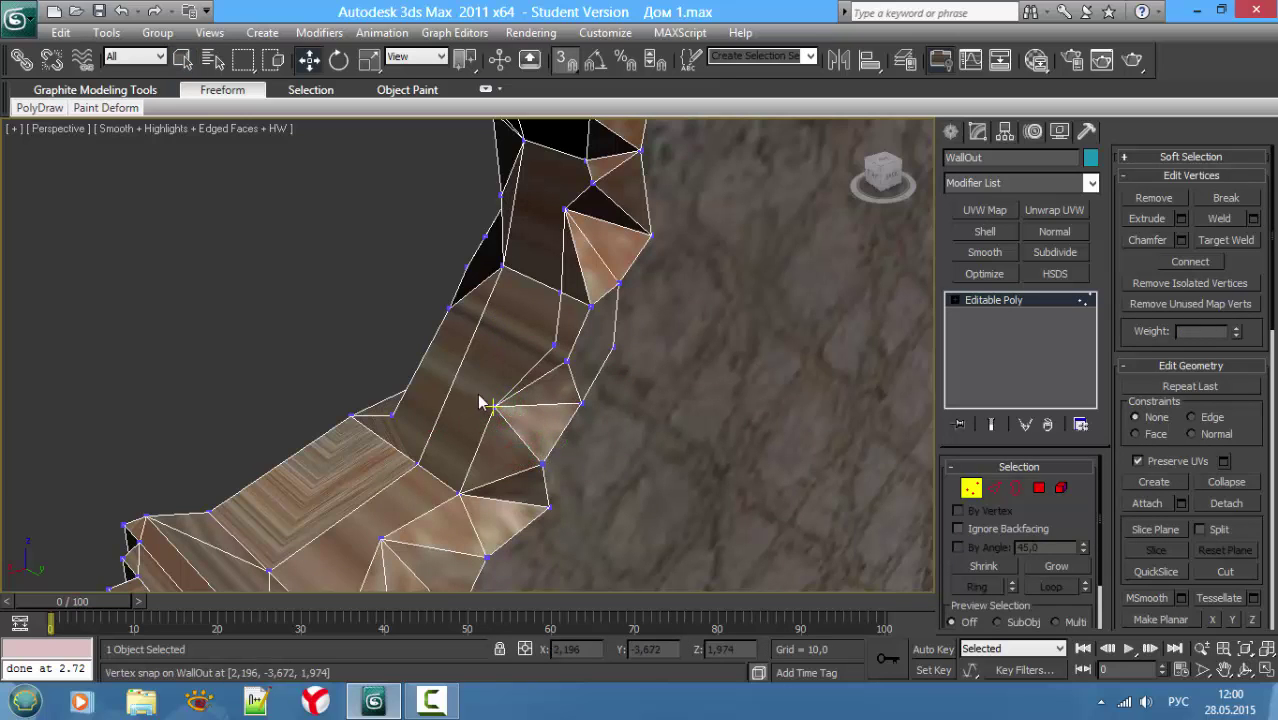
key("F3")
left_click_drag(516, 430, 518, 428)
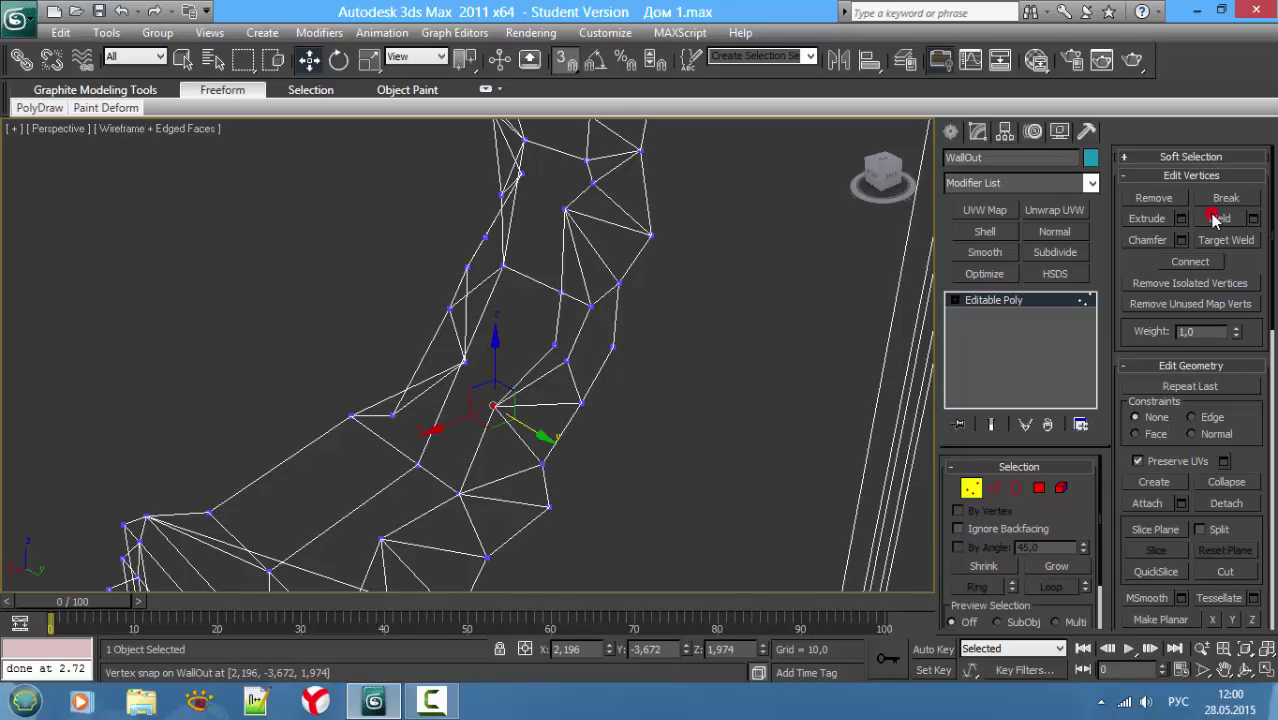
key("F3")
Step: Inspect the rim polygons, then weld the coincident vertices together
key("4")
left_click(568, 330)
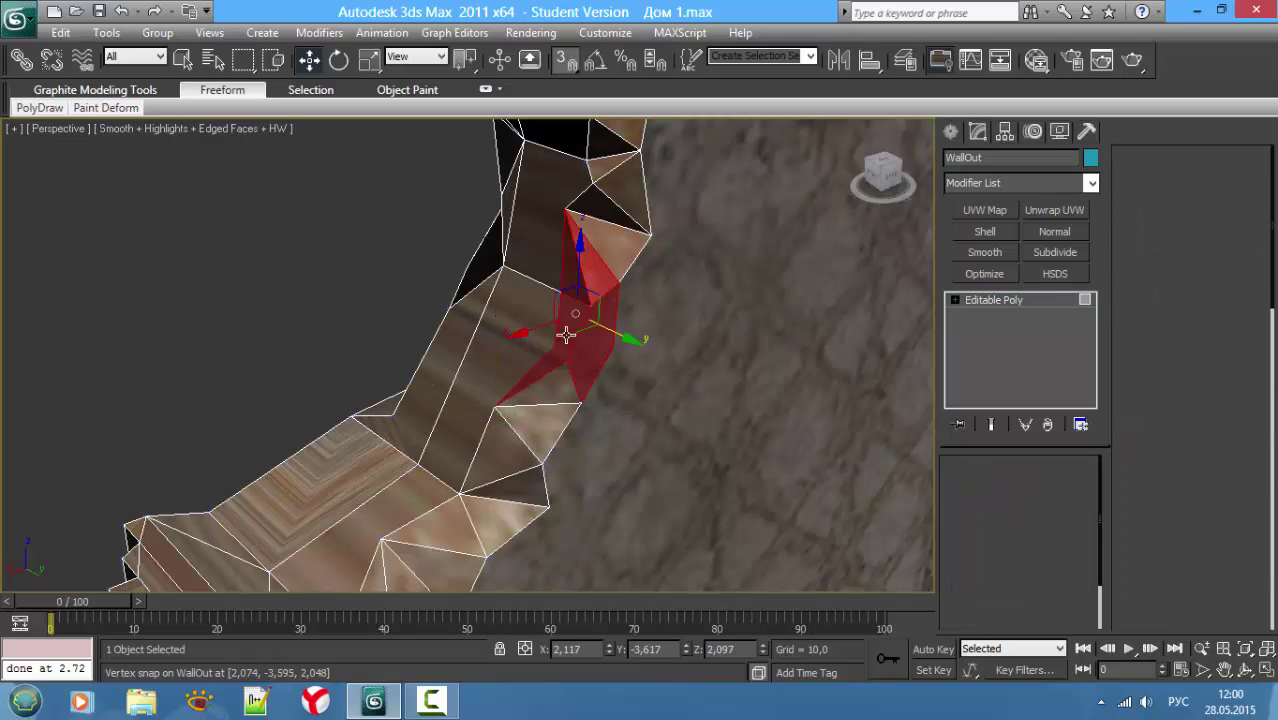
left_click(561, 386, "ctrl")
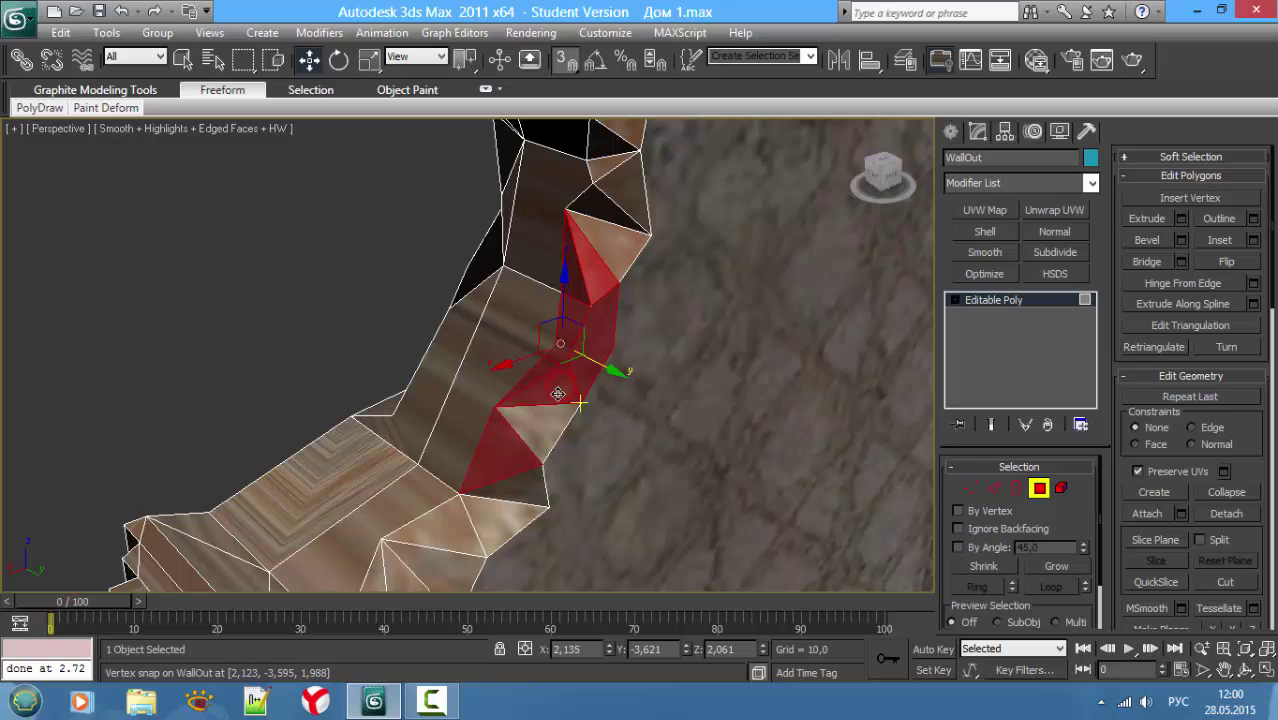
middle_click_drag(481, 388, 511, 435, "alt")
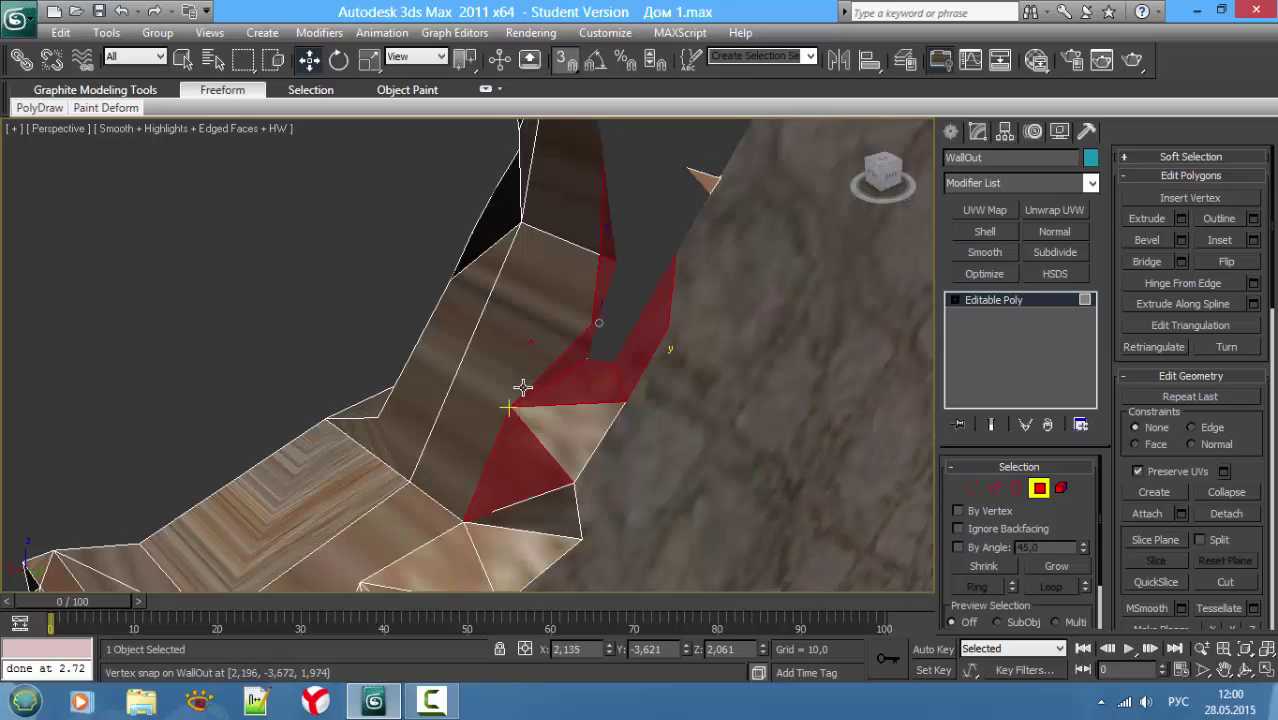
key("1")
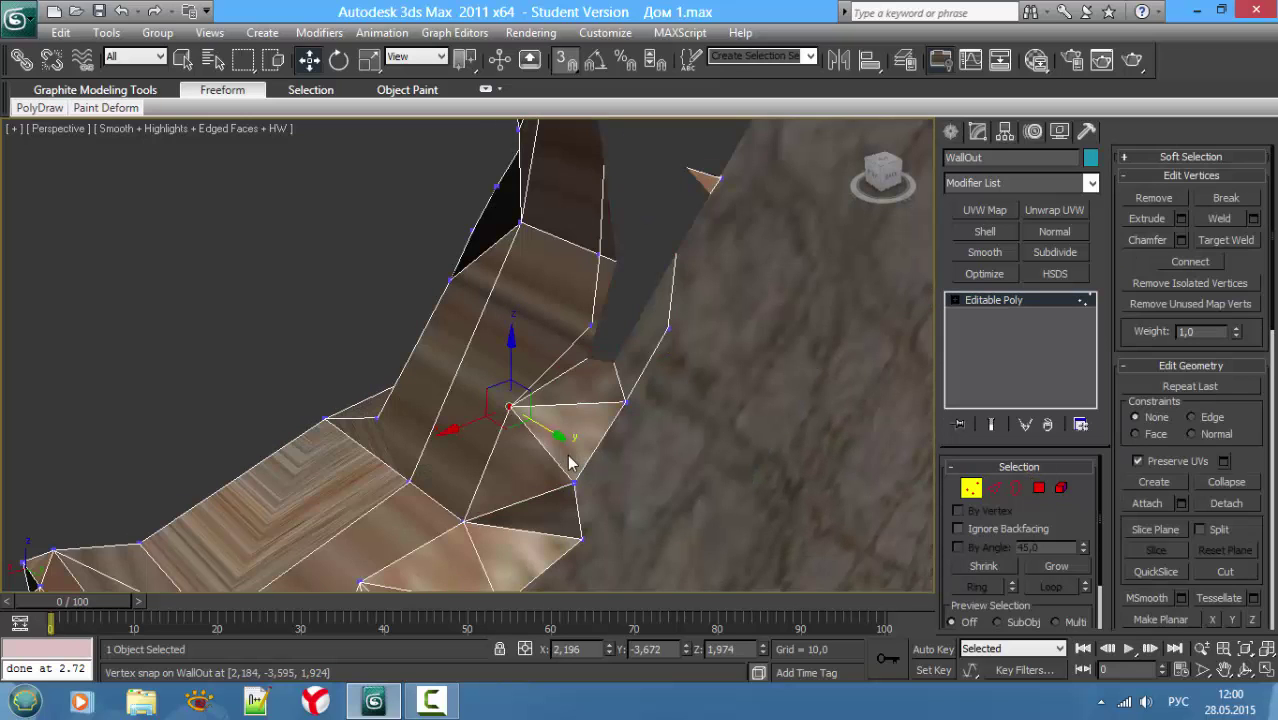
left_click(1219, 219)
Step: Review the open border and the polygons beside the hole
key("3")
middle_click_drag(590, 381, 585, 402)
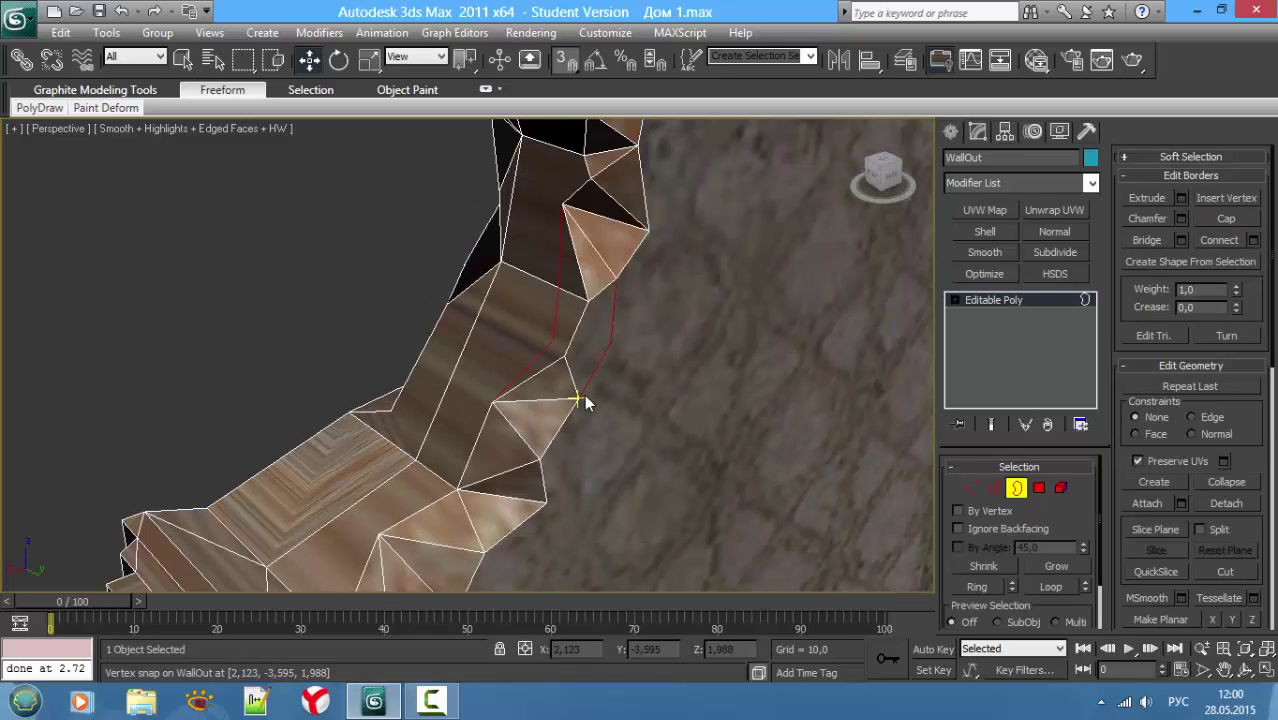
key("F3")
key("F3")
middle_click_drag(565, 360, 553, 368)
key("q")
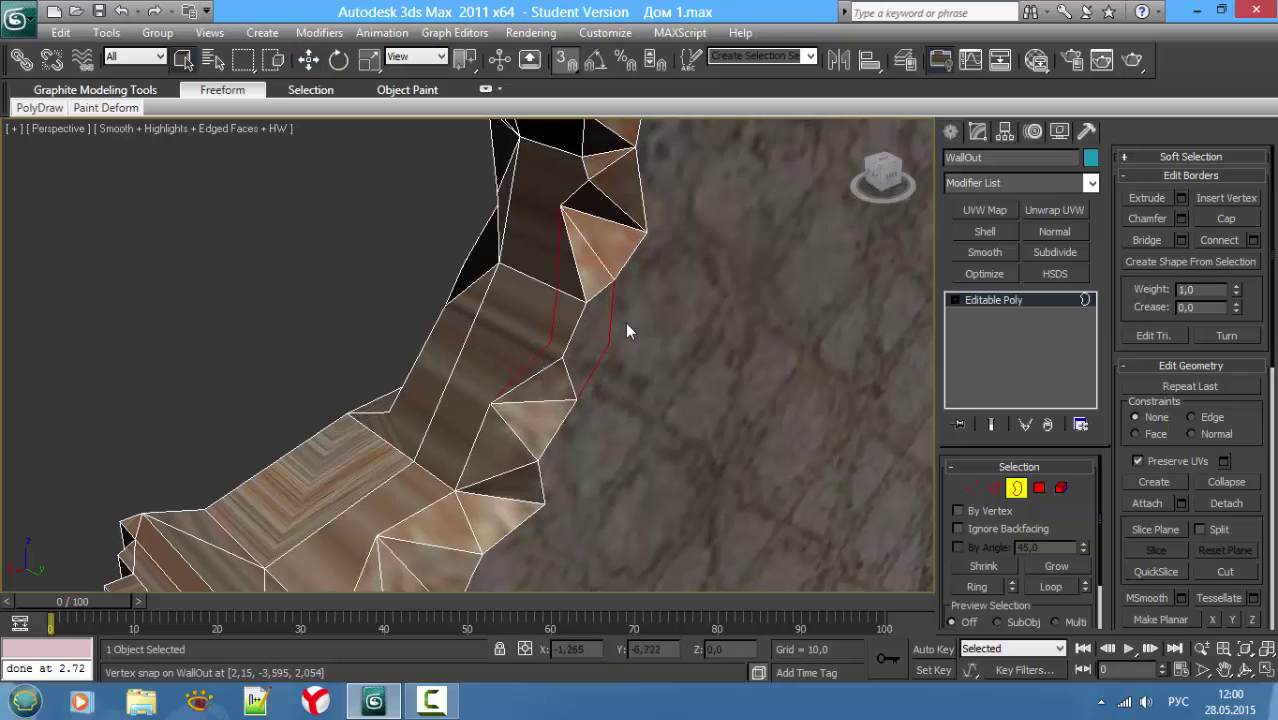
key("4")
left_click(570, 330)
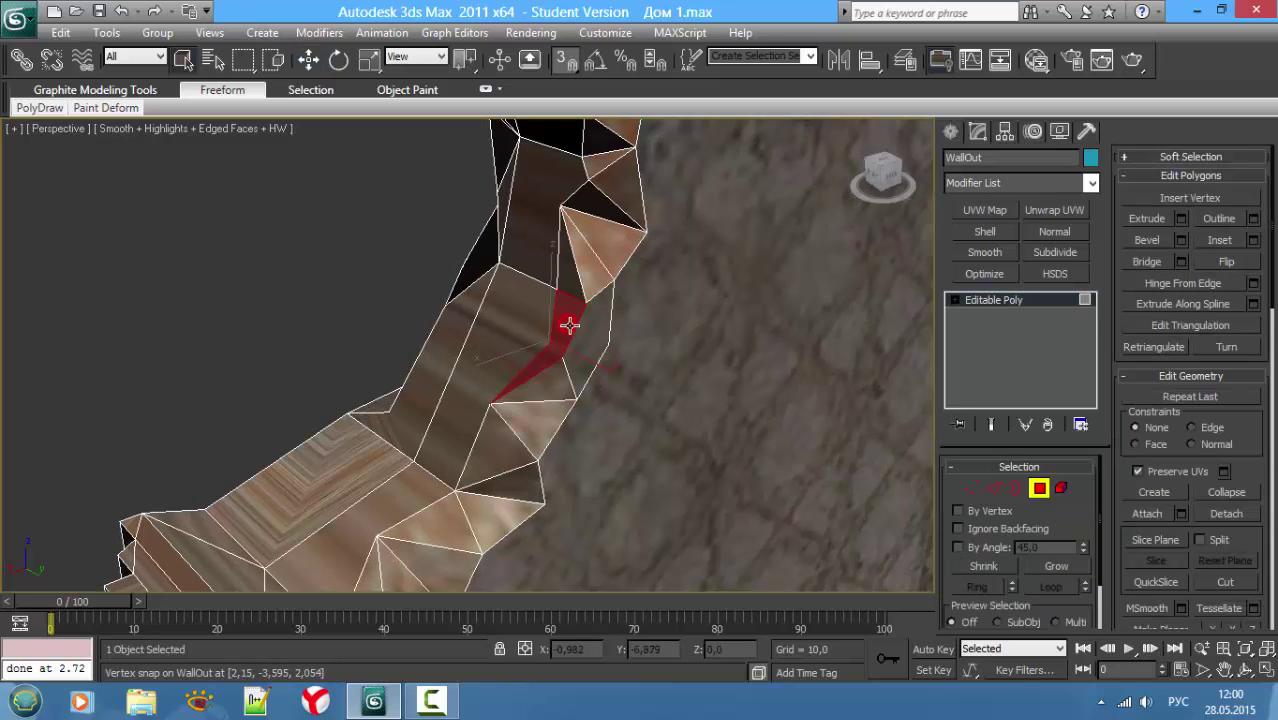
left_click(588, 346)
left_click(558, 372)
left_click(556, 368)
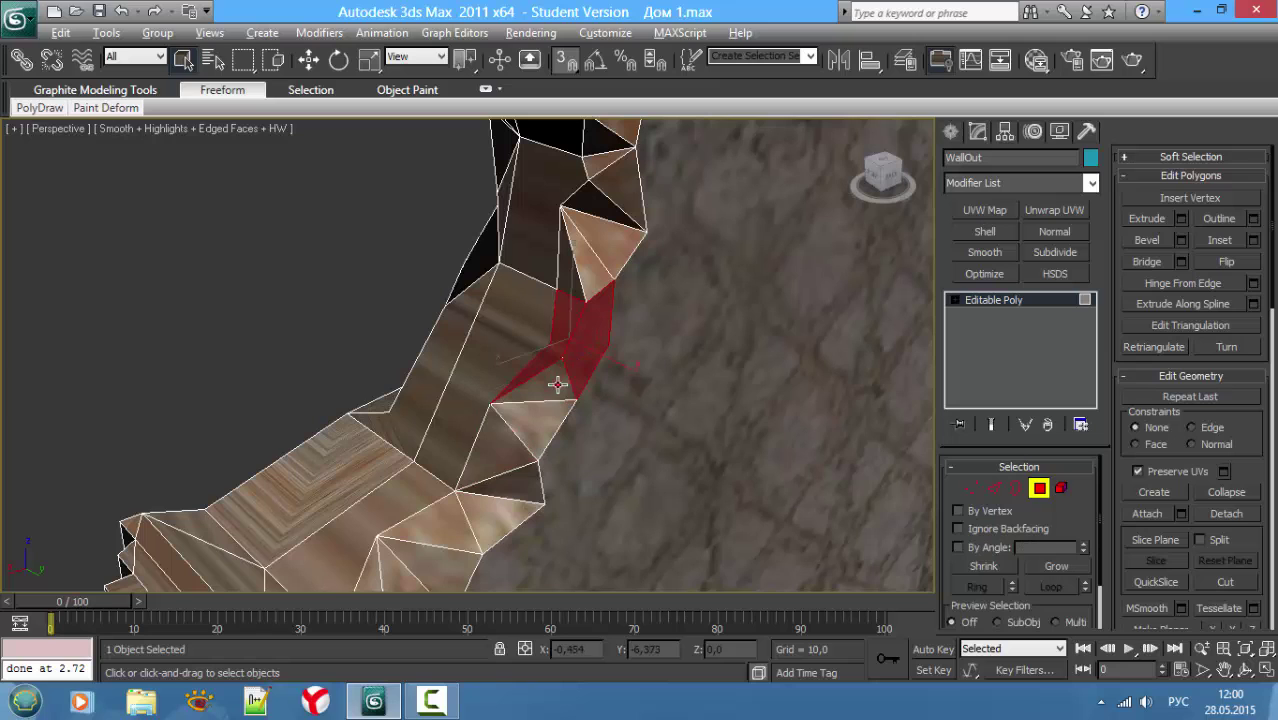
Step: Delete the small rim faces beside the rocky opening
key("F3")
key("F3")
left_click(586, 274)
left_click(593, 262, "ctrl")
left_click(588, 330, "ctrl")
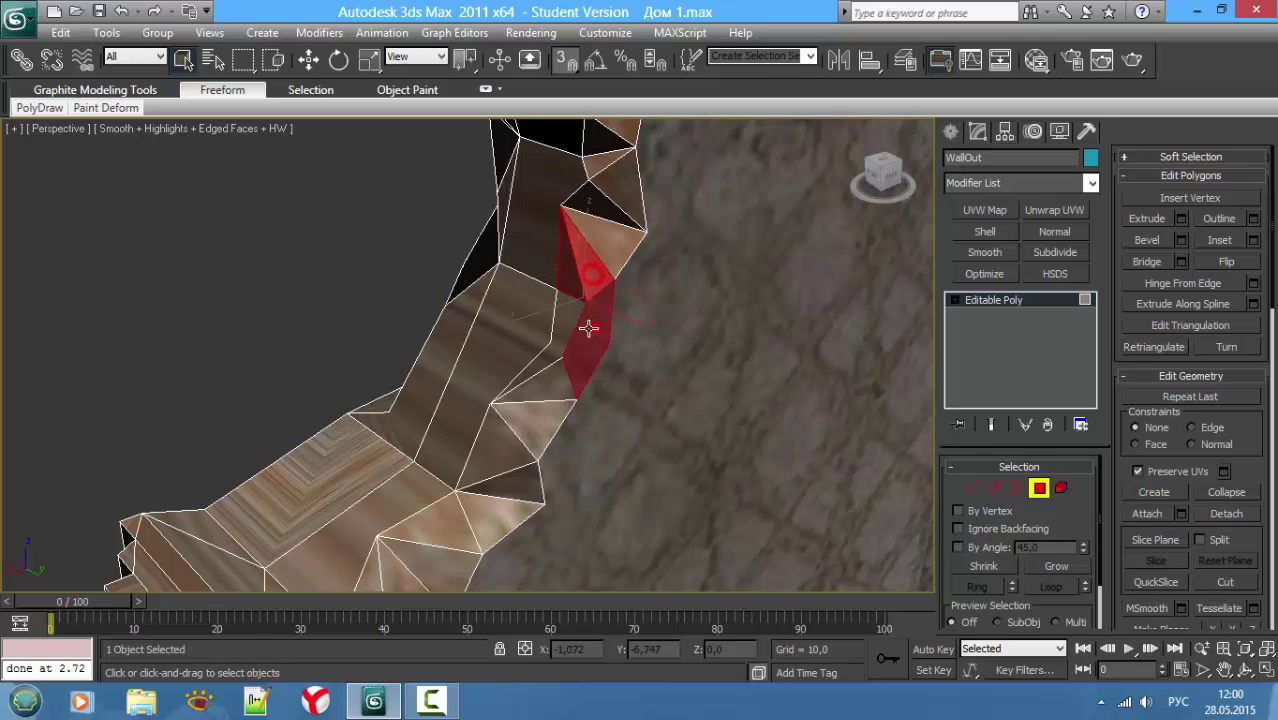
left_click(566, 322, "ctrl")
key("Delete")
Step: Select a small face near the hole and briefly start the Cut tool before returning to selection
left_click(542, 378)
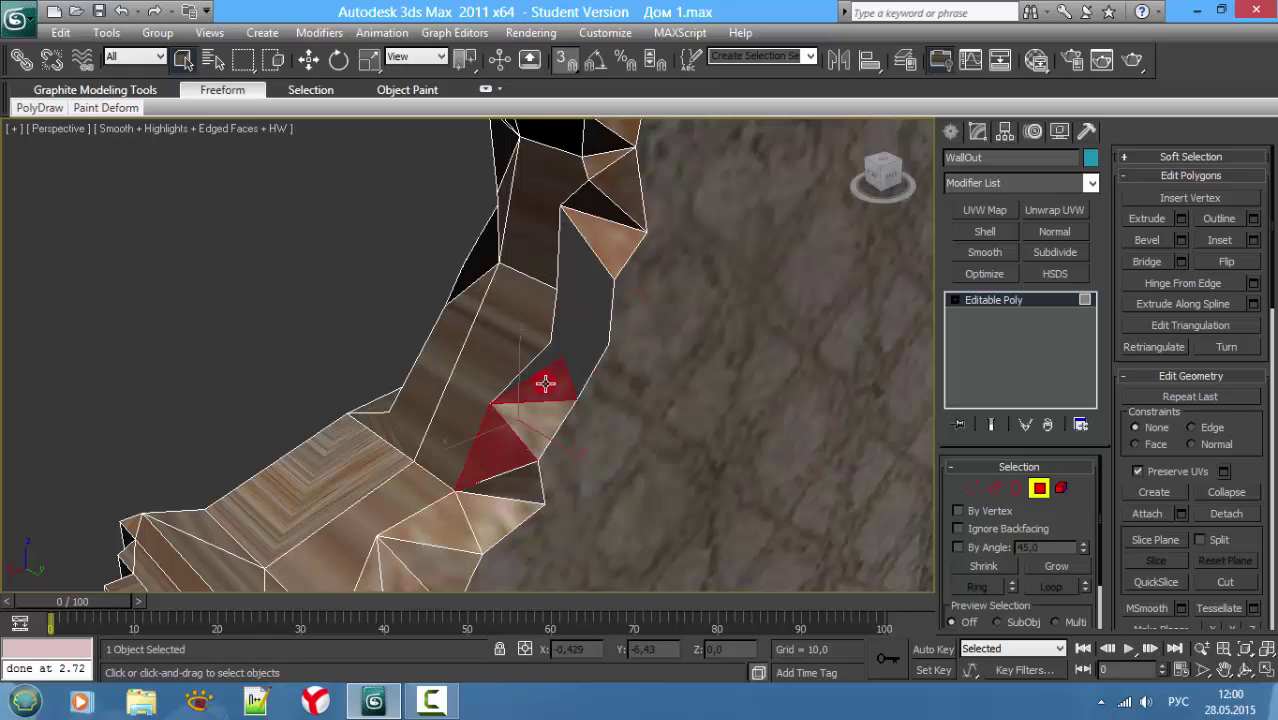
scroll(548, 360, "up", 3)
scroll(560, 368, "up", 3)
scroll(570, 374, "down", 2)
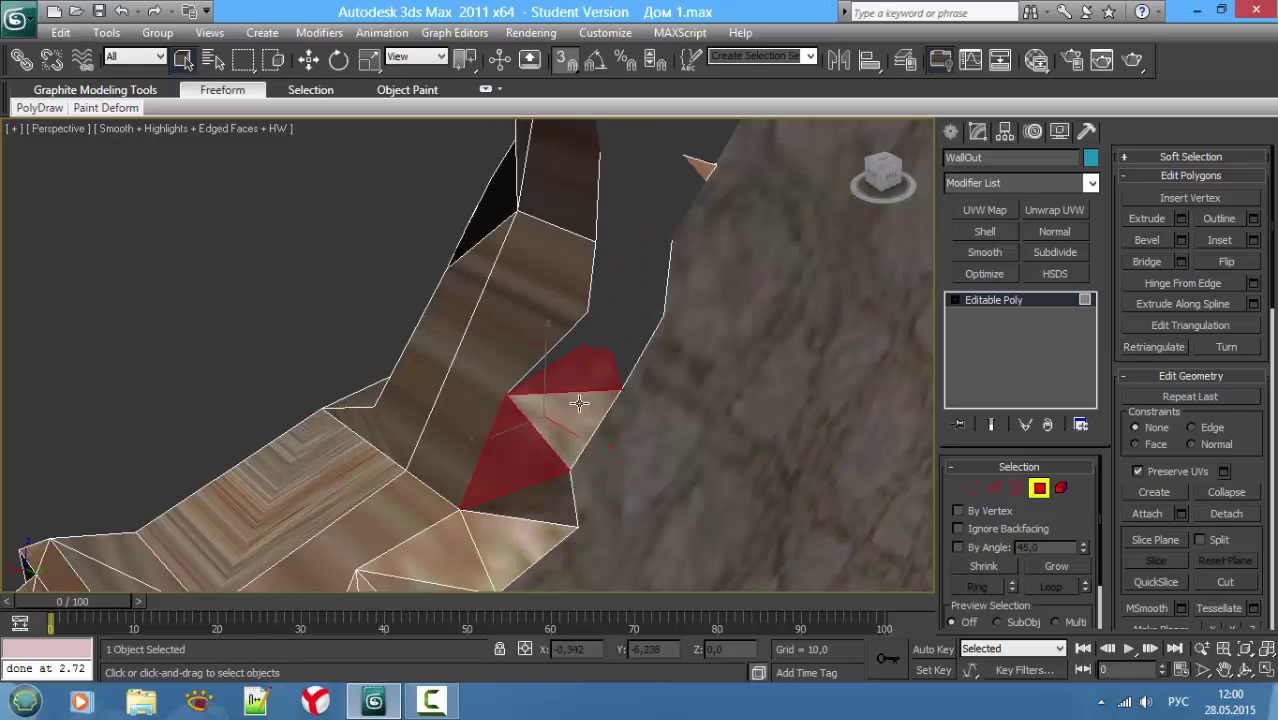
left_click(1226, 583)
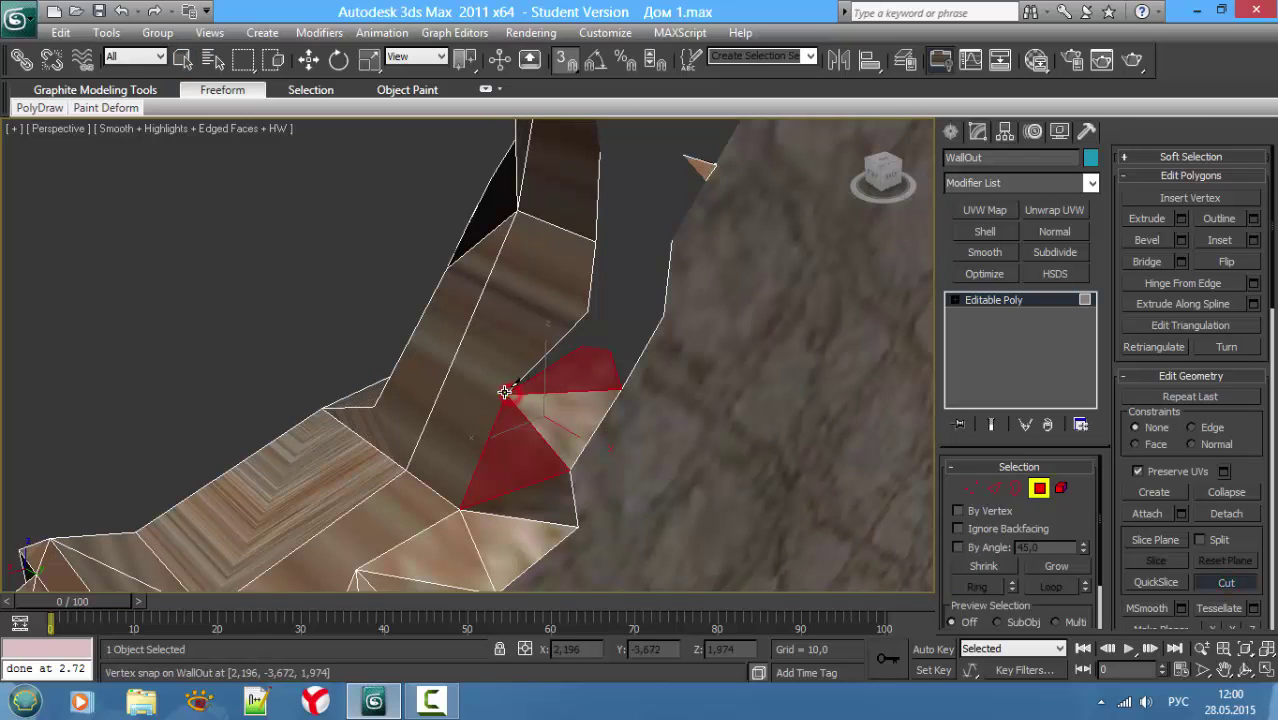
key("4")
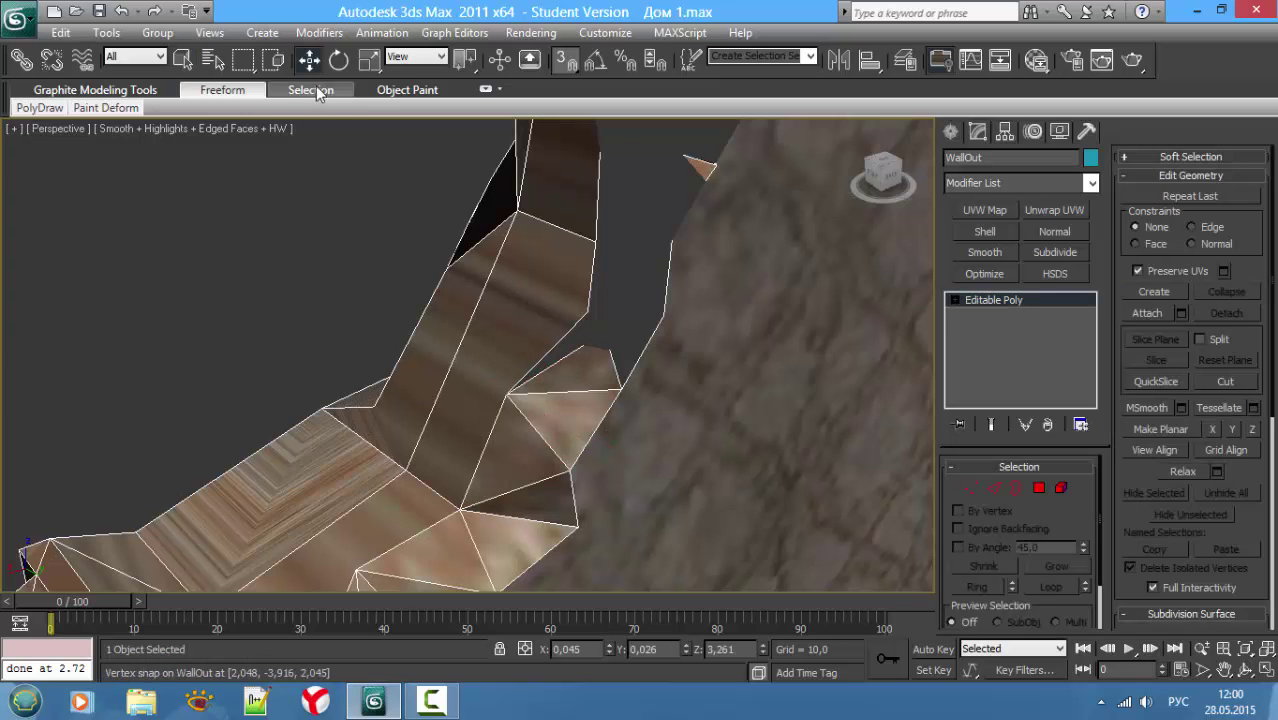
left_click(185, 61)
key("4")
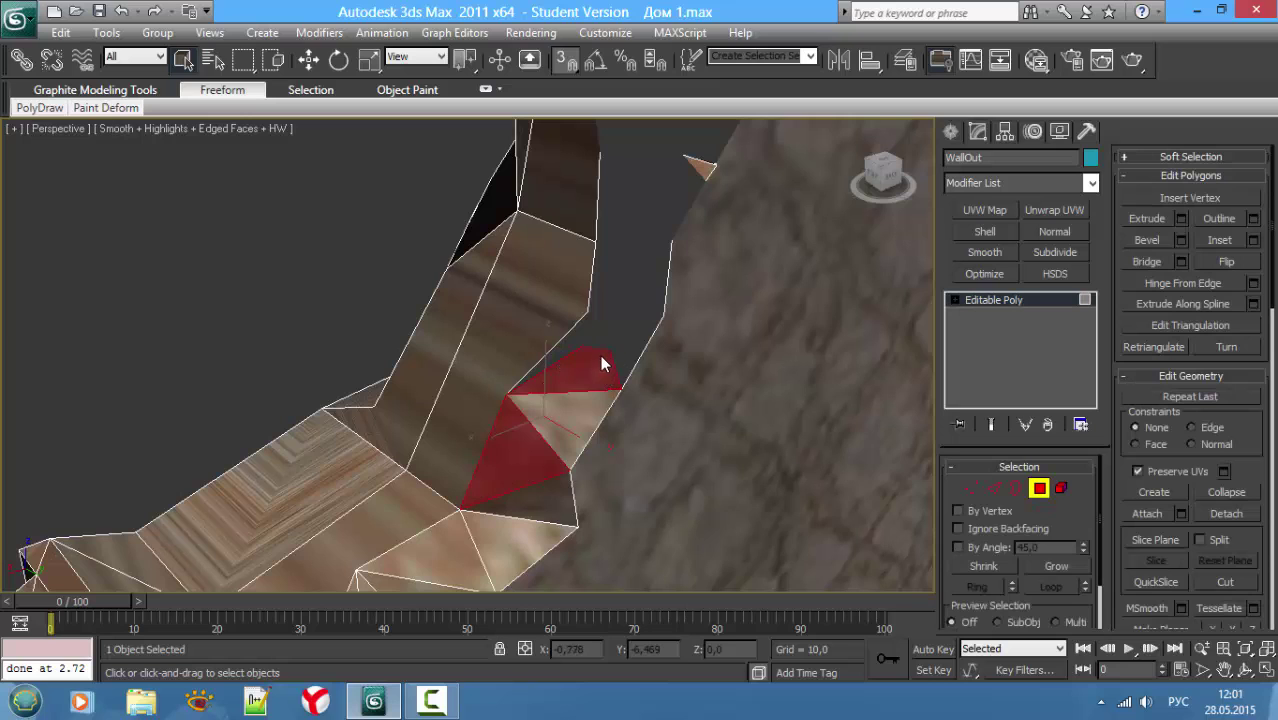
Step: Remove the stray vertex left inside the hole
key("F3")
key("1")
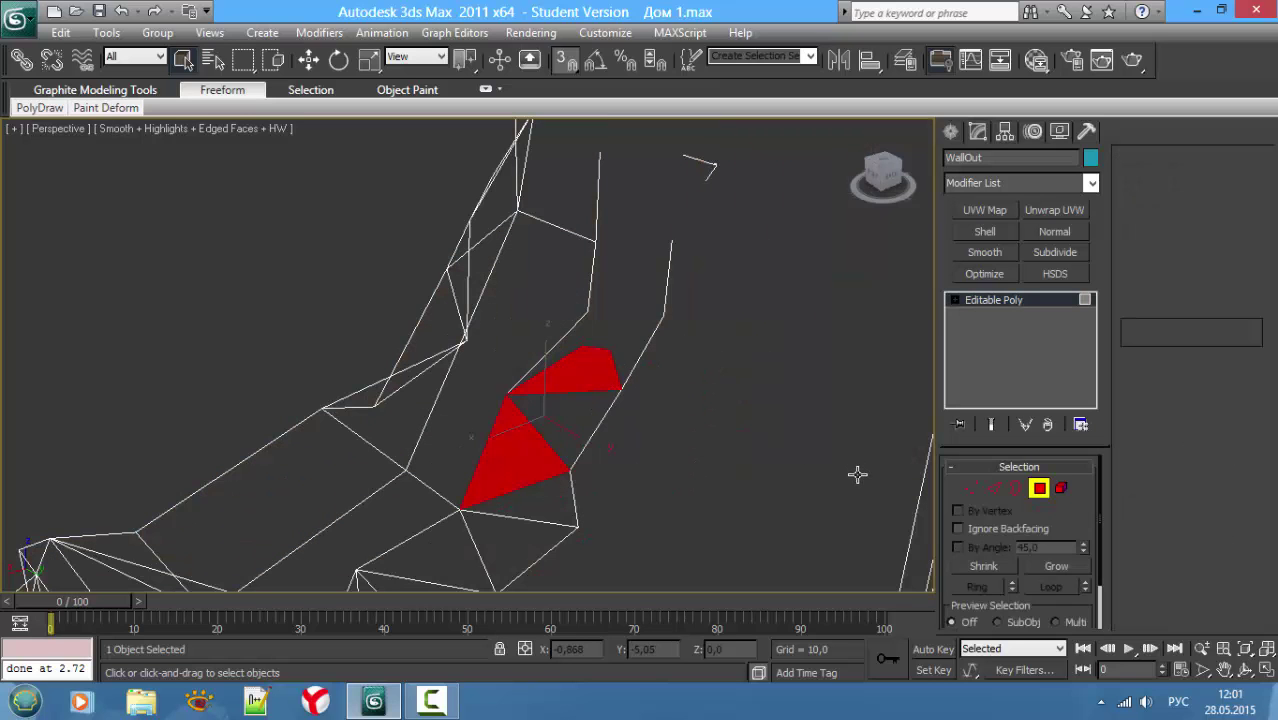
middle_click_drag(613, 357, 613, 374, "alt")
key("F3")
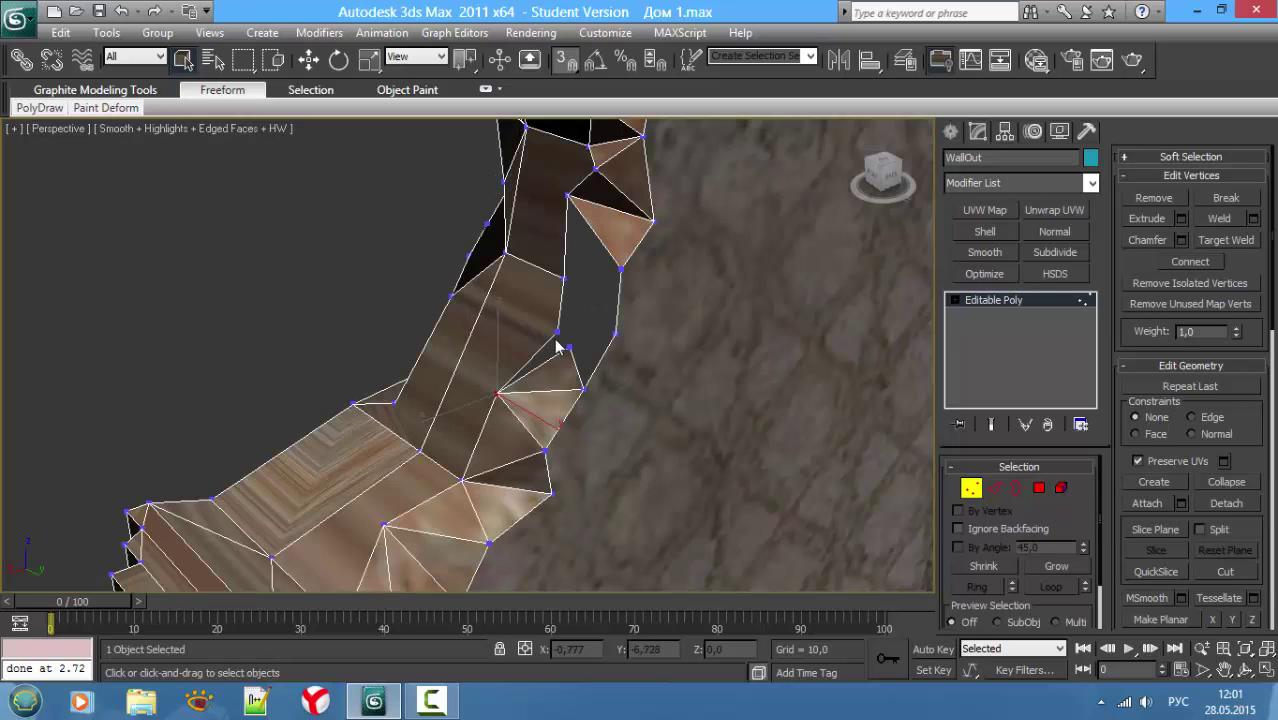
key("F3")
key("F3")
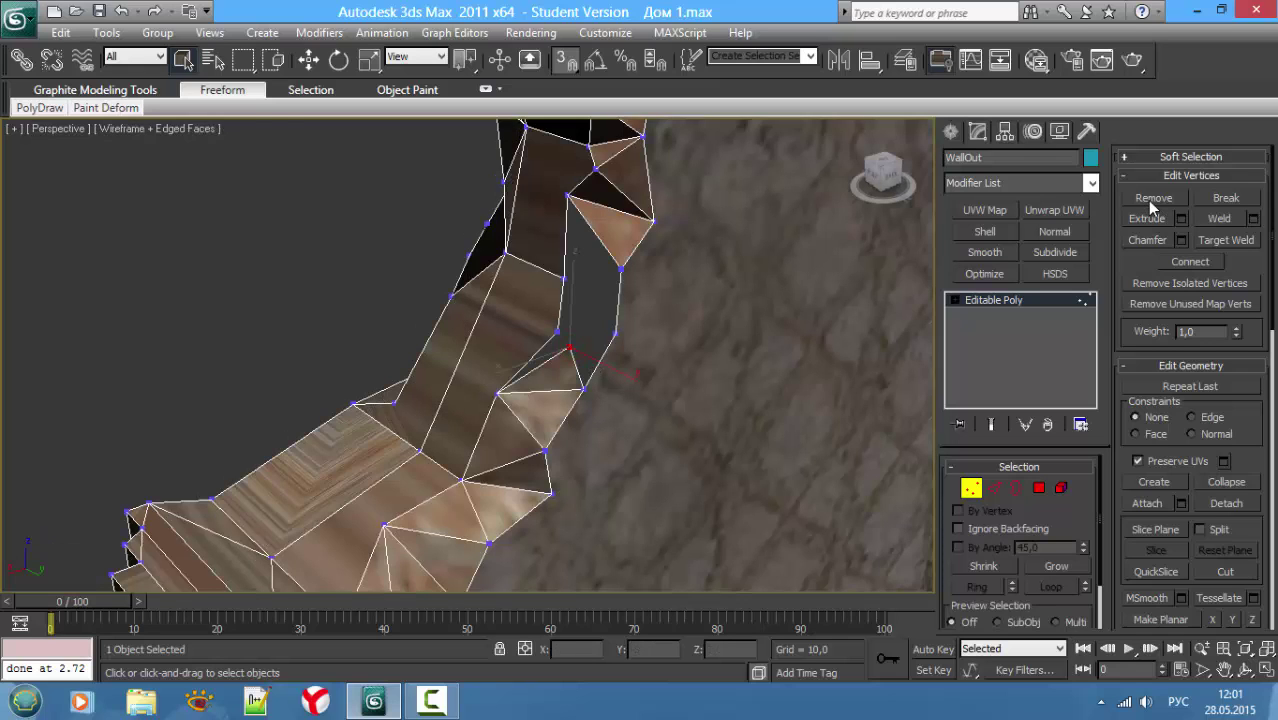
left_click(1152, 199)
Step: Cap the hole's open border loop with a new polygon
key("3")
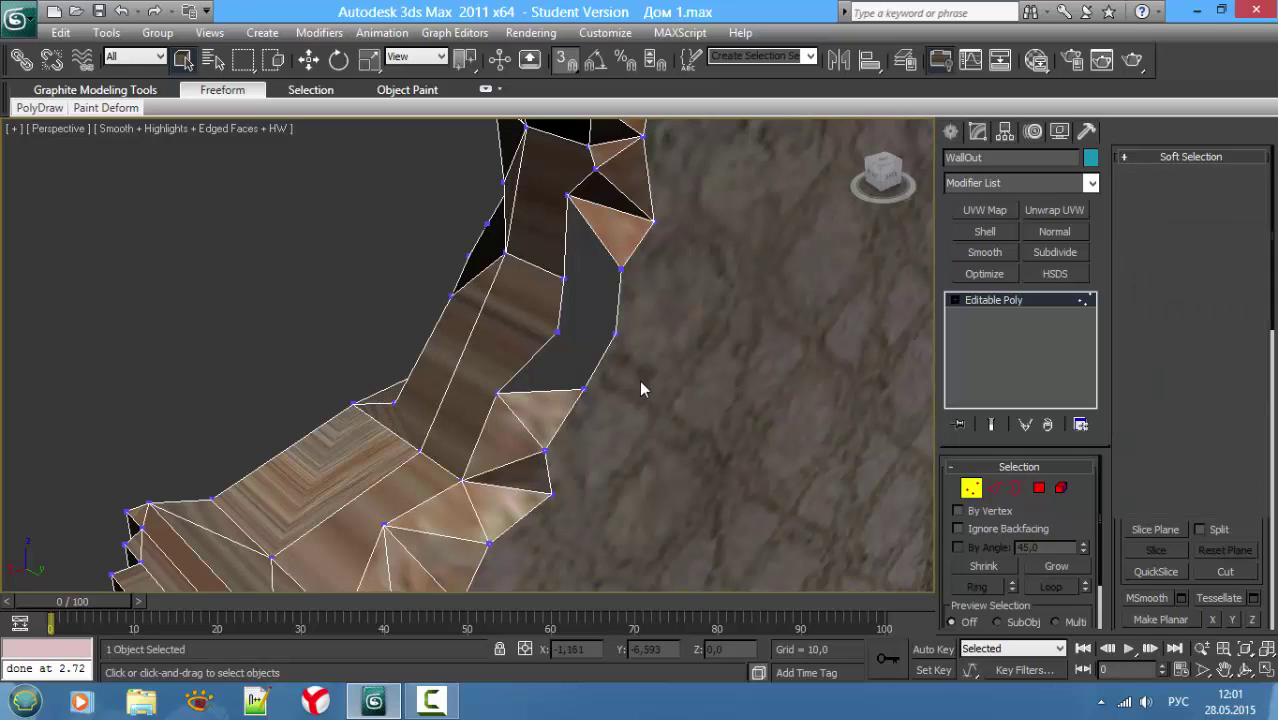
left_click(608, 342)
key("F3")
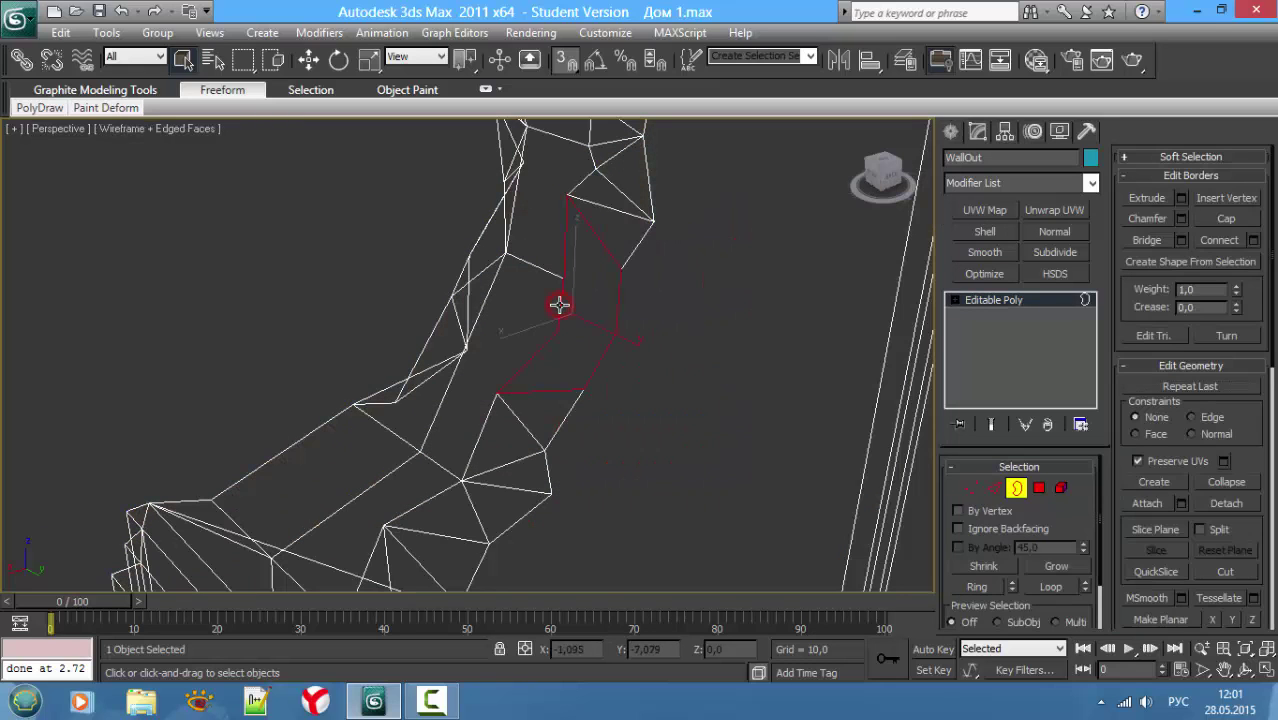
key("F3")
left_click(1226, 219)
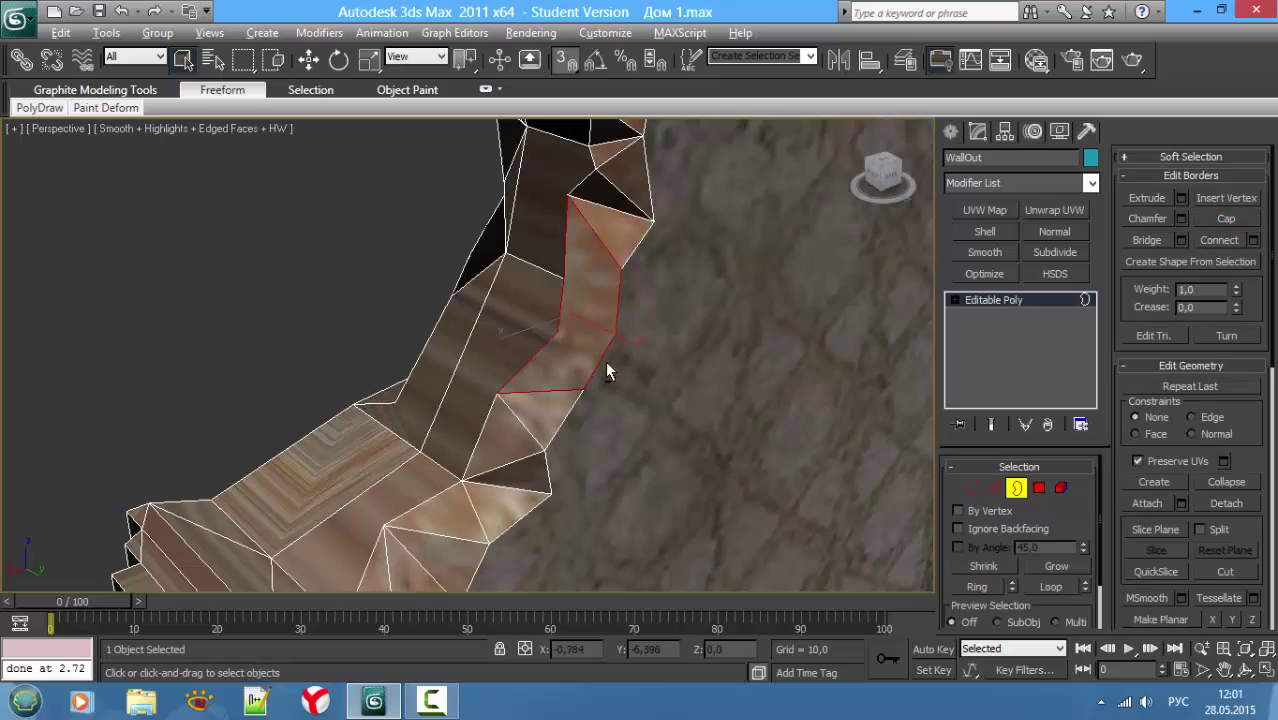
mouse_move(607, 365)
middle_mouse_down("alt")
mouse_move(736, 378)
mouse_move(588, 354)
middle_mouse_up("alt")
key("F3")
key("F3")
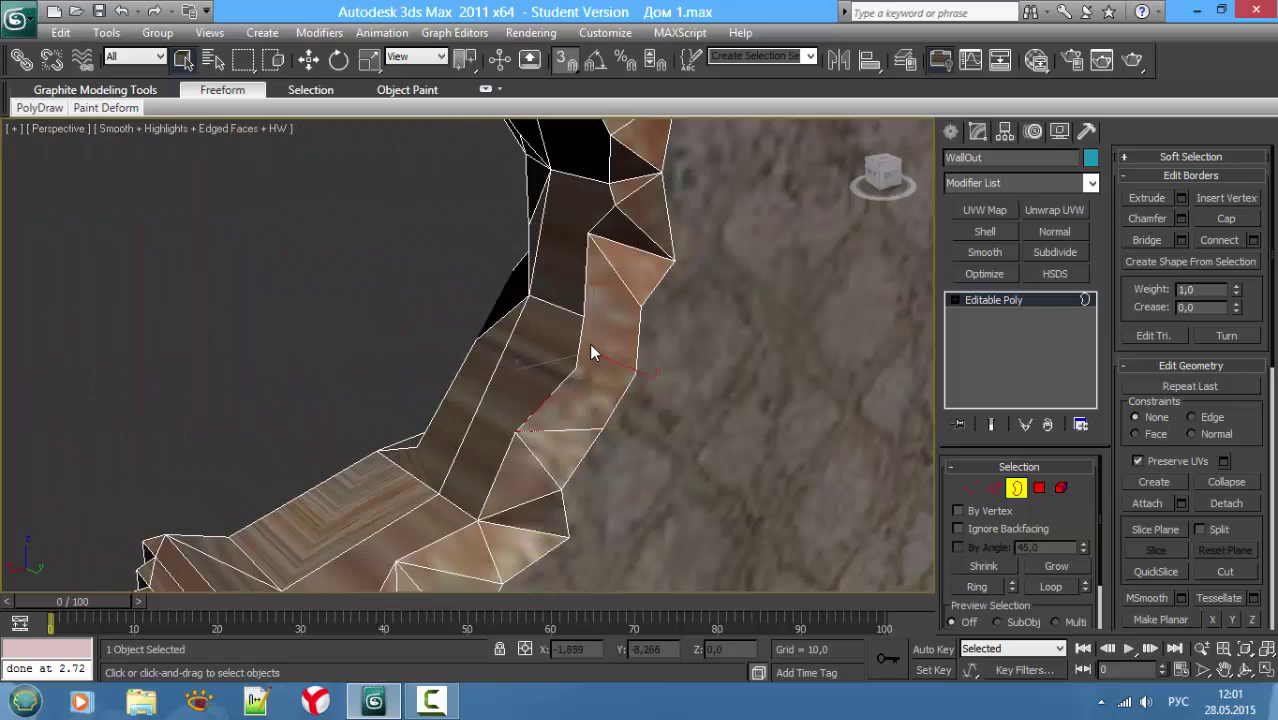
Step: Cut new edges from the rim vertex across to the right and upper rim vertices
left_click(1228, 577)
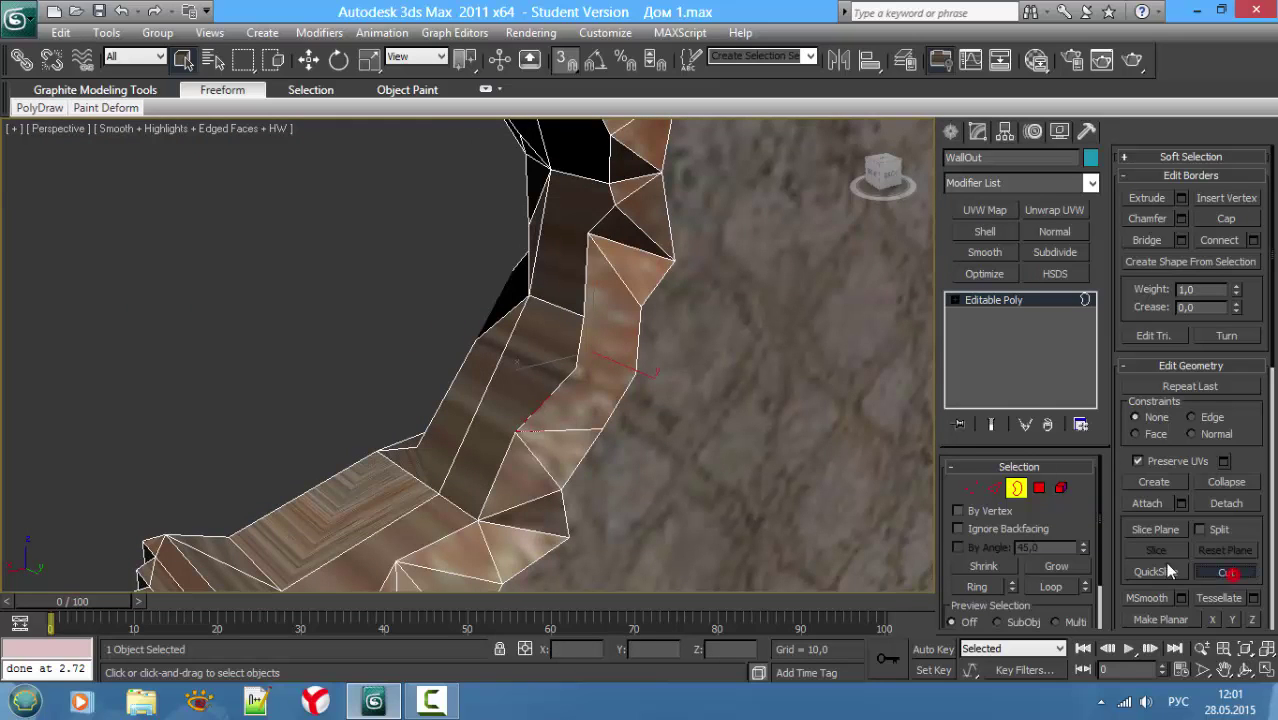
key("1")
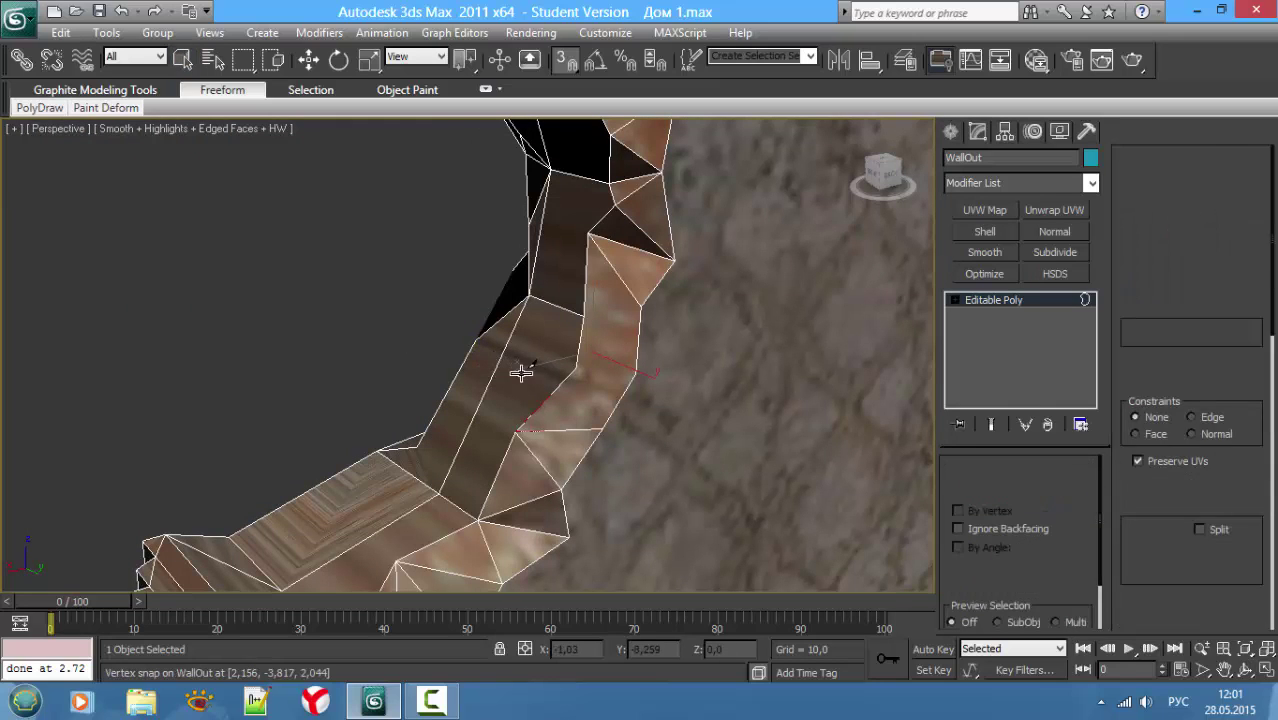
left_click(586, 377)
left_click(636, 375)
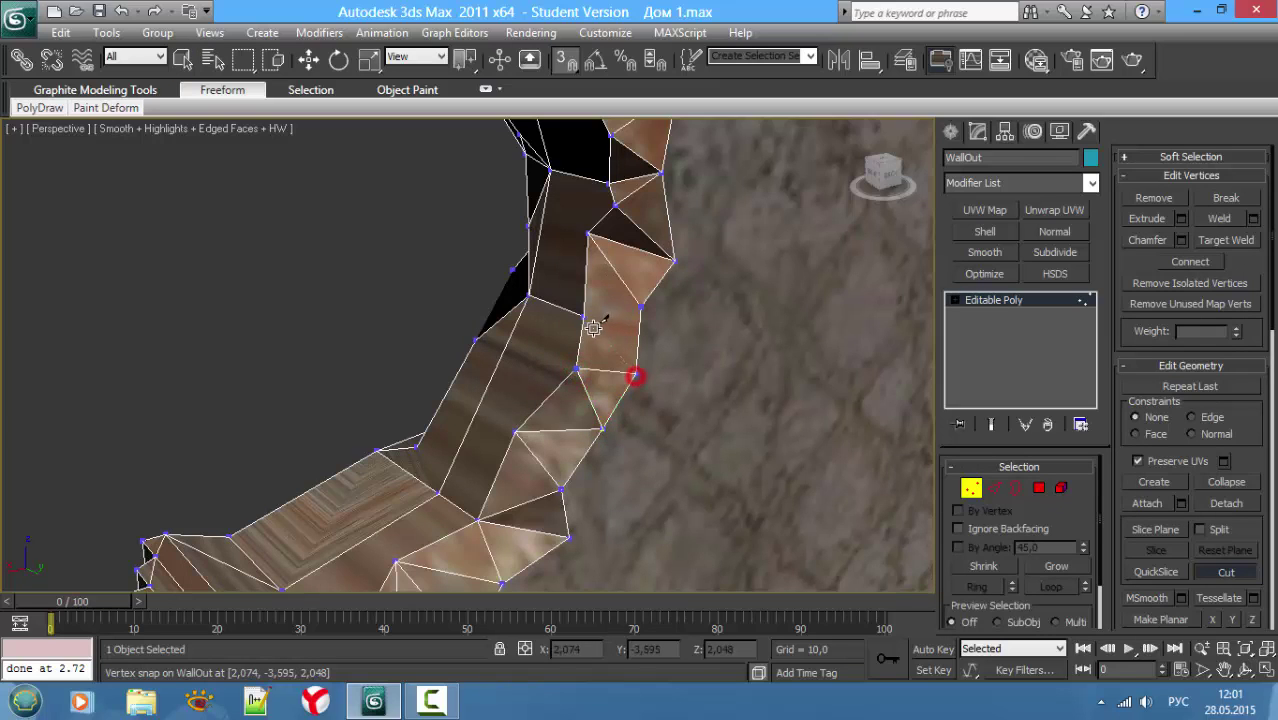
left_click(588, 318)
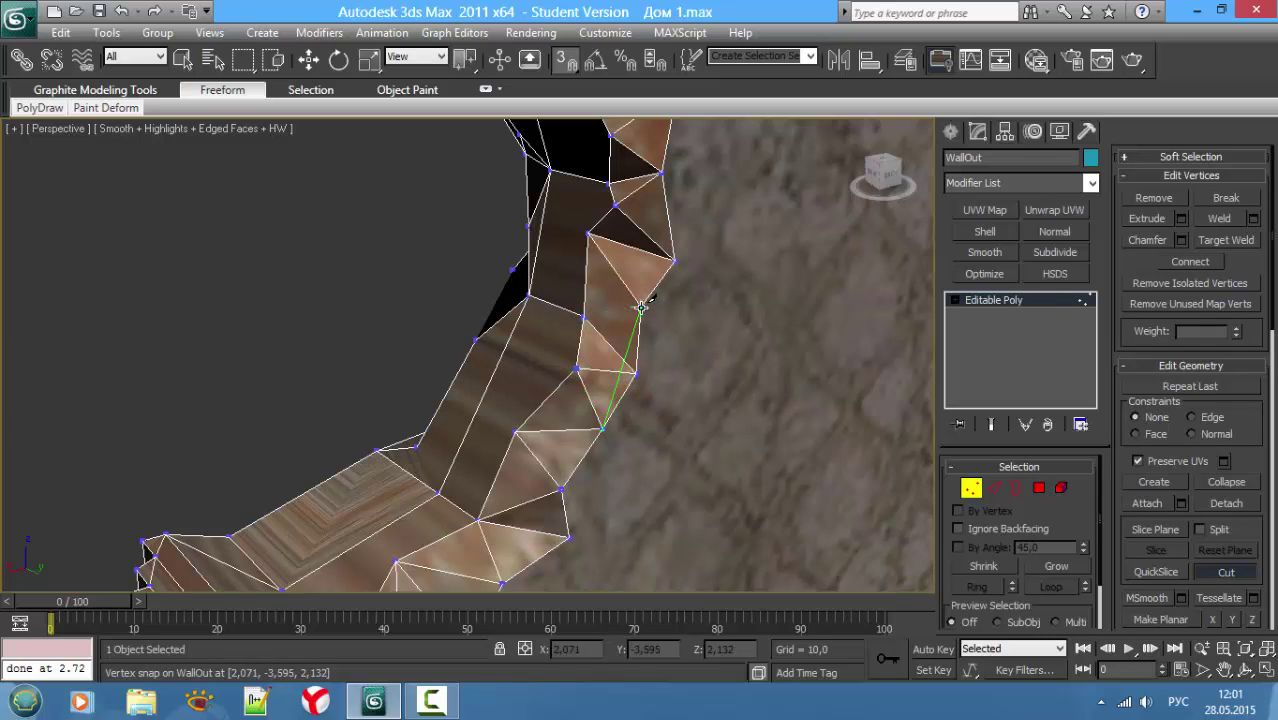
left_click(641, 307)
scroll(559, 330, "down", 2)
key("F4")
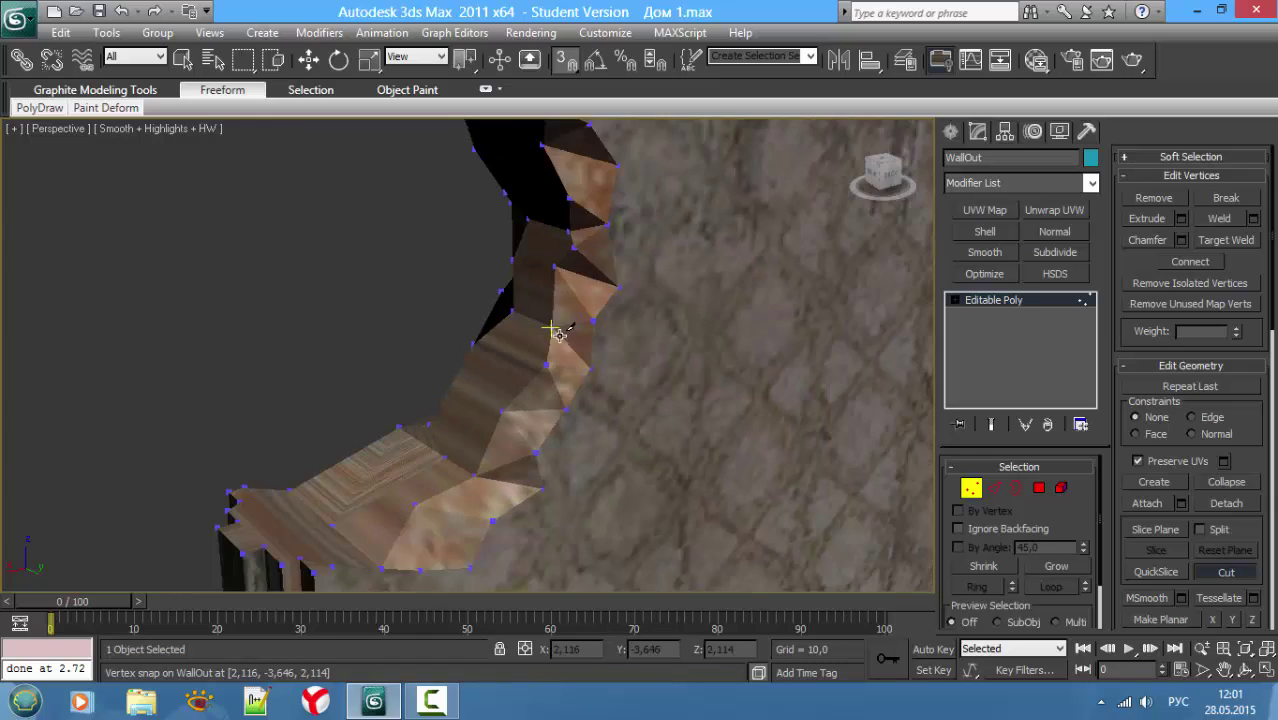
mouse_move(559, 330)
middle_mouse_down("alt")
mouse_move(608, 357)
mouse_move(473, 256)
mouse_move(602, 246)
mouse_move(653, 288)
mouse_move(727, 296)
mouse_move(512, 340)
middle_mouse_up("alt")
key("F4")
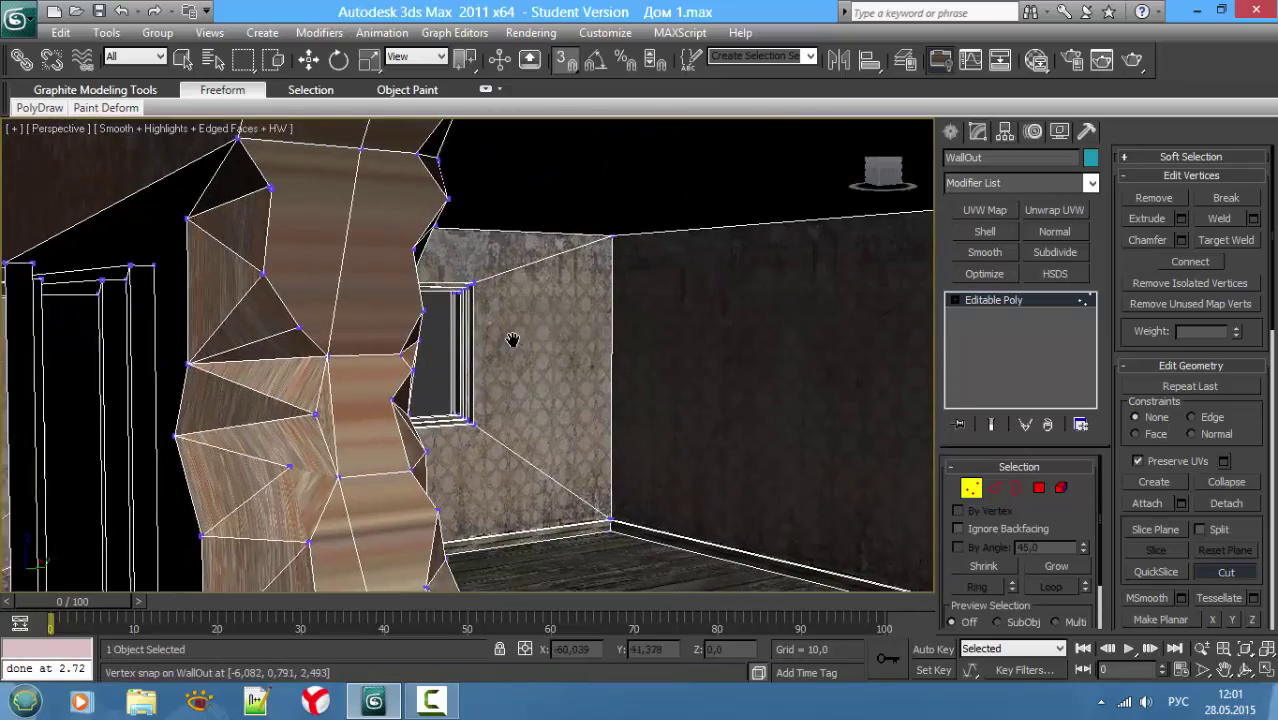
Step: Snap-move a rim vertex onto the rocky column's jagged edge
key("w")
left_click(264, 272)
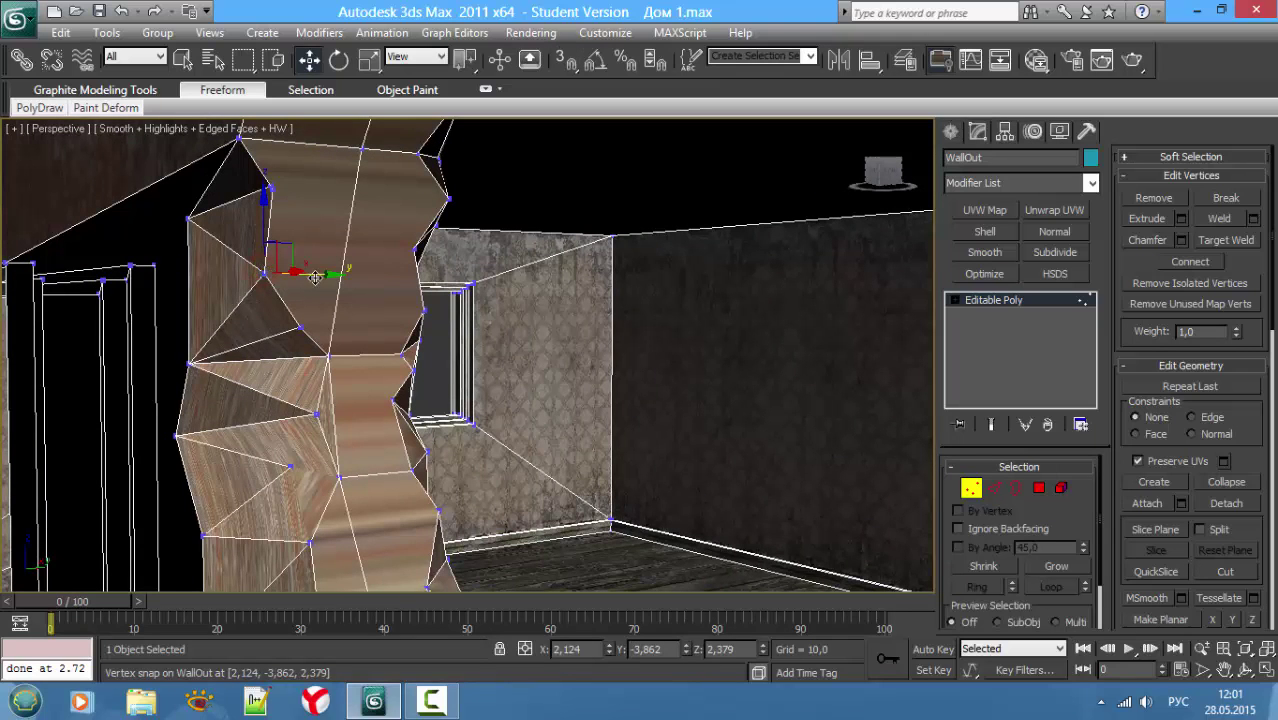
left_click_drag(312, 278, 362, 277)
scroll(368, 338, "up", 2)
scroll(368, 338, "down", 2)
key("F3")
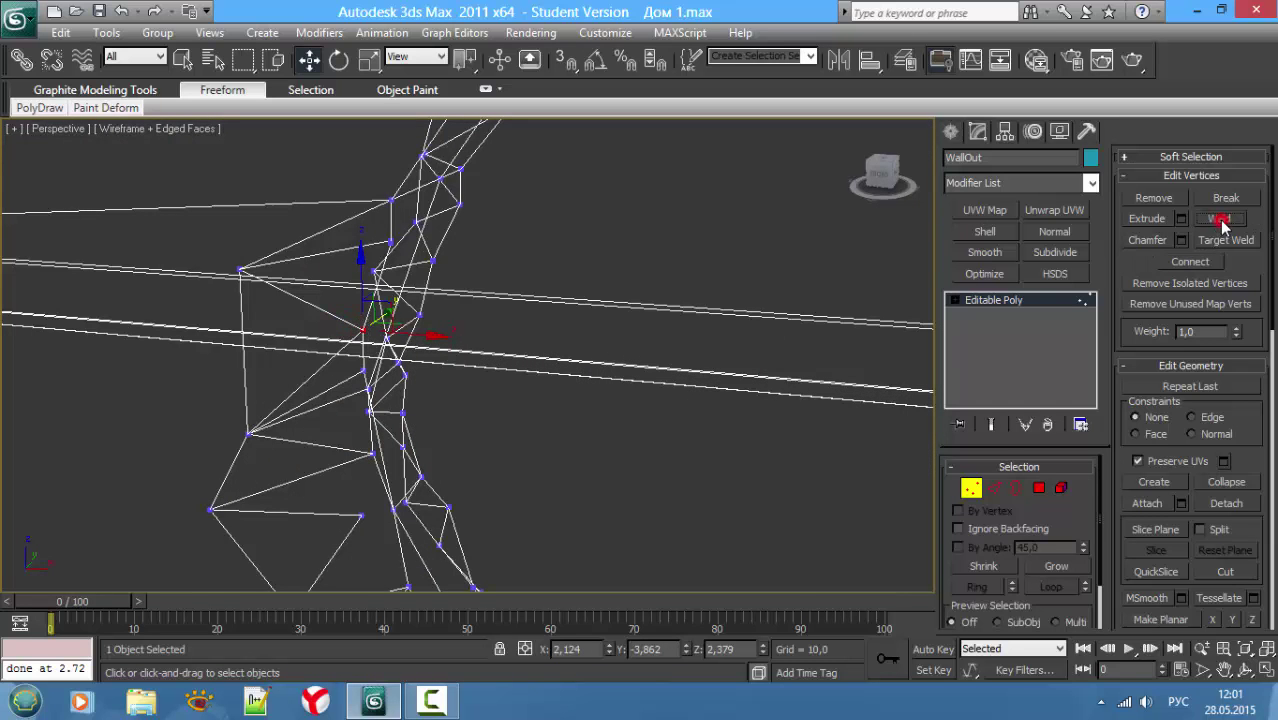
key("F3")
scroll(322, 276, "up", 2)
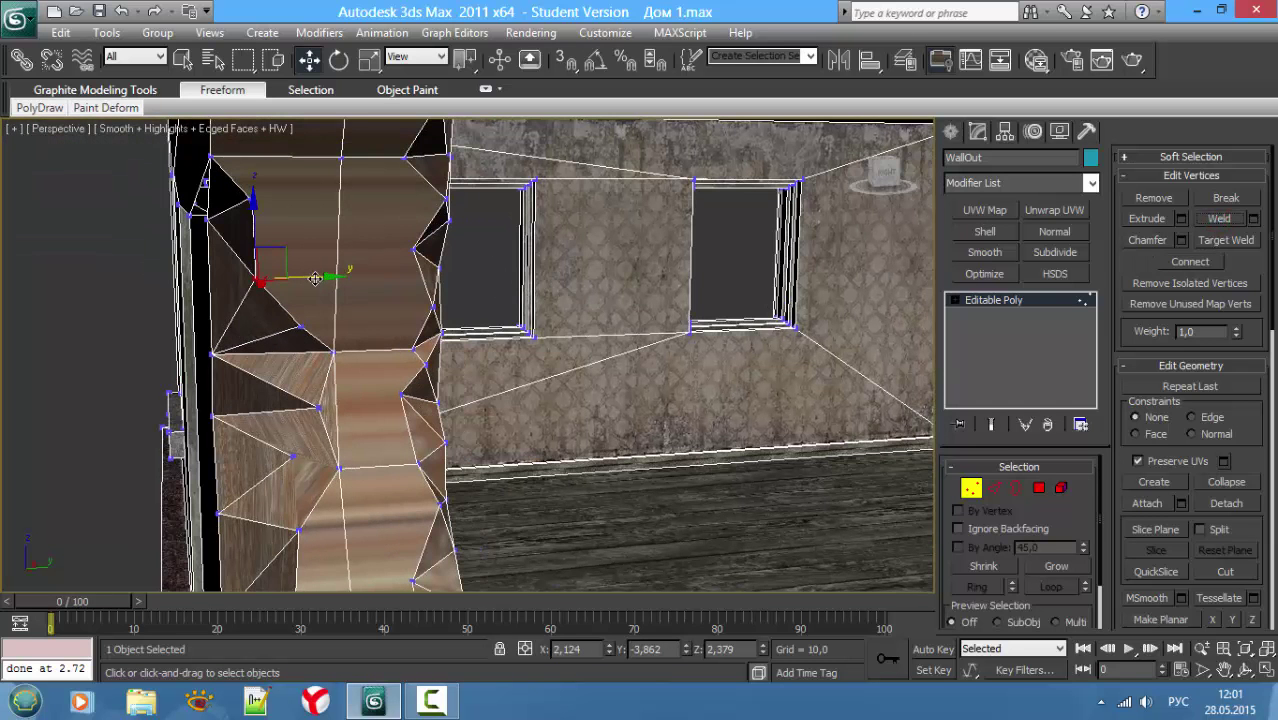
left_click_drag(315, 278, 359, 277)
left_click_drag(360, 277, 270, 220)
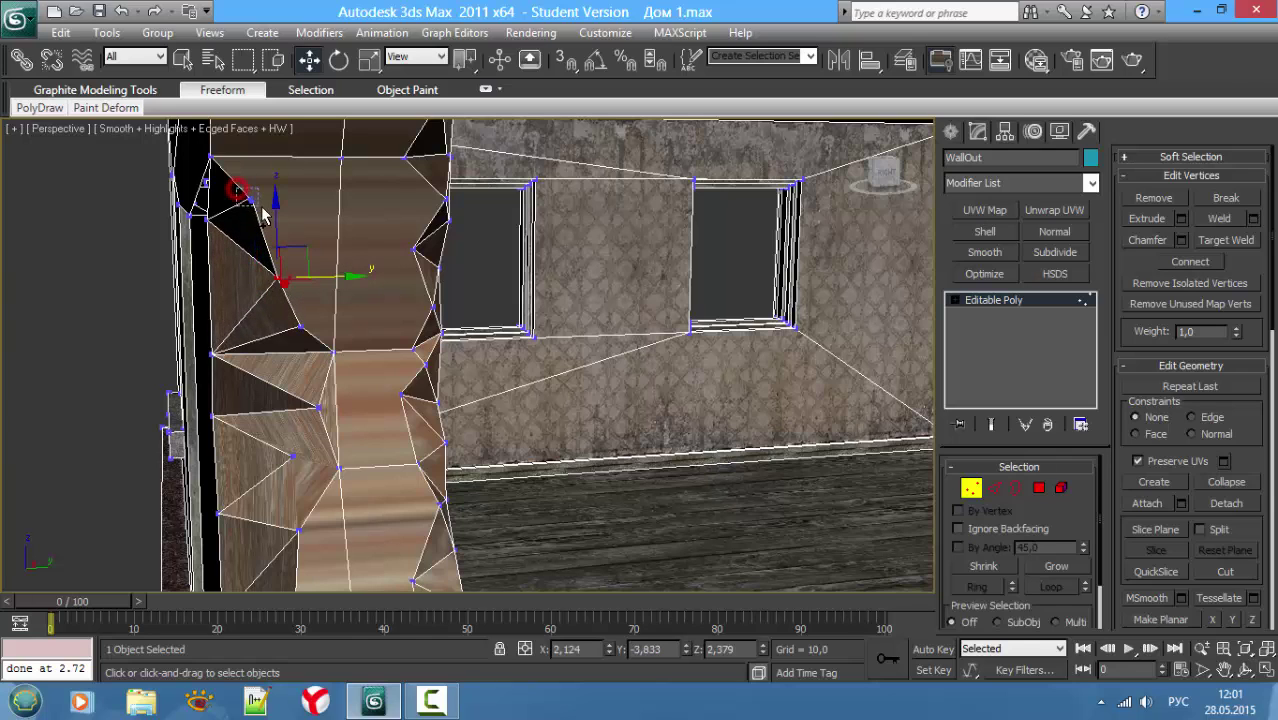
Step: Move the next vertex up the column onto the column edge
left_click(262, 215)
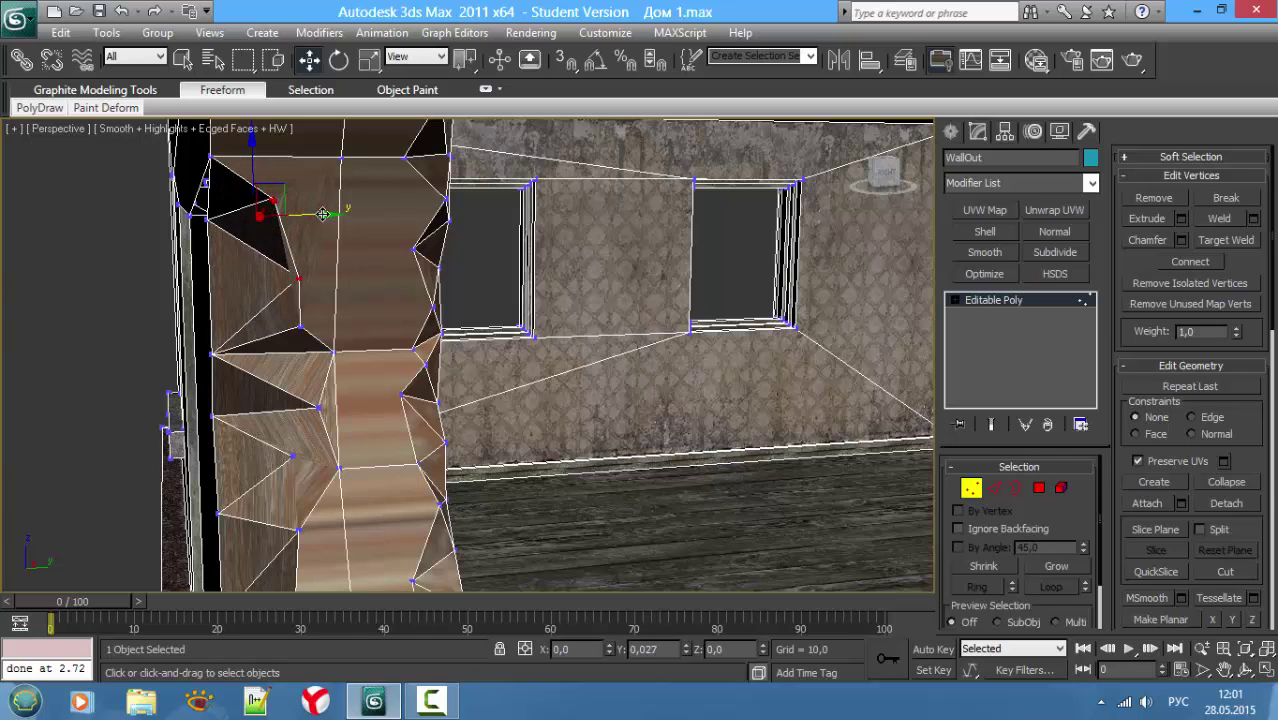
left_click_drag(323, 213, 311, 223)
key("F3")
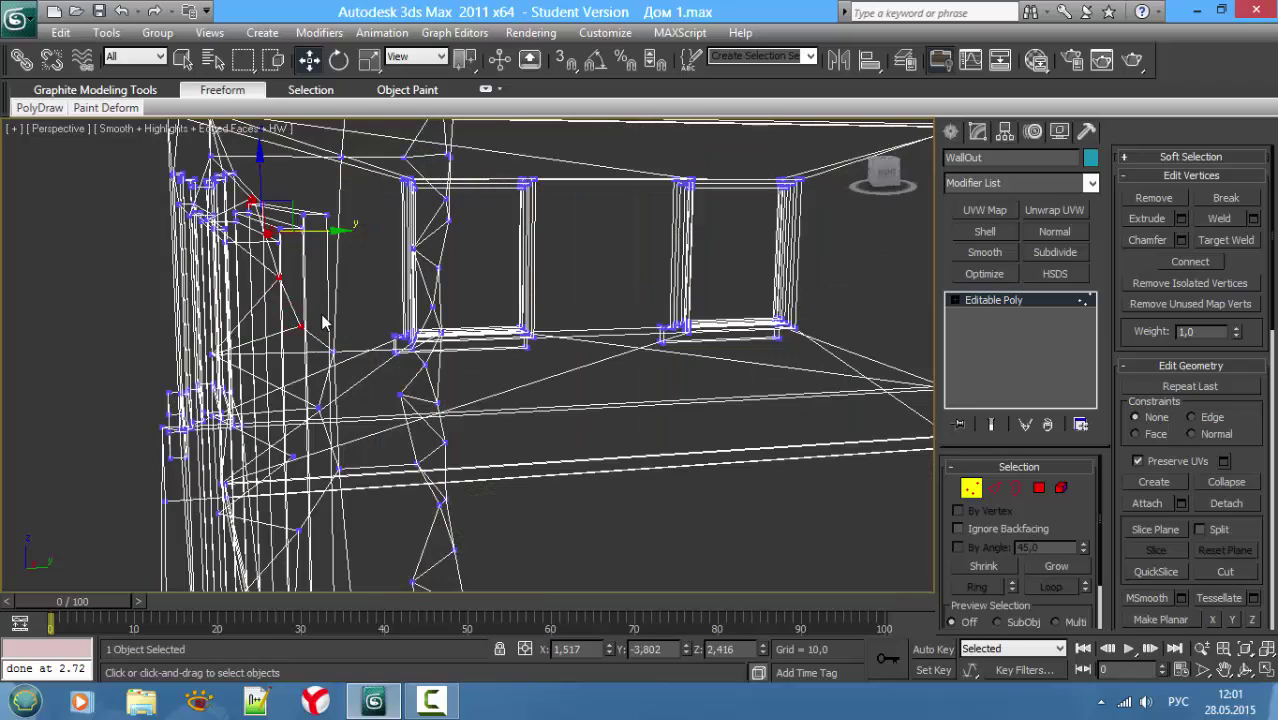
mouse_move(323, 322)
middle_mouse_down()
mouse_move(277, 328)
mouse_move(248, 314)
mouse_move(368, 336)
mouse_move(413, 383)
middle_mouse_up()
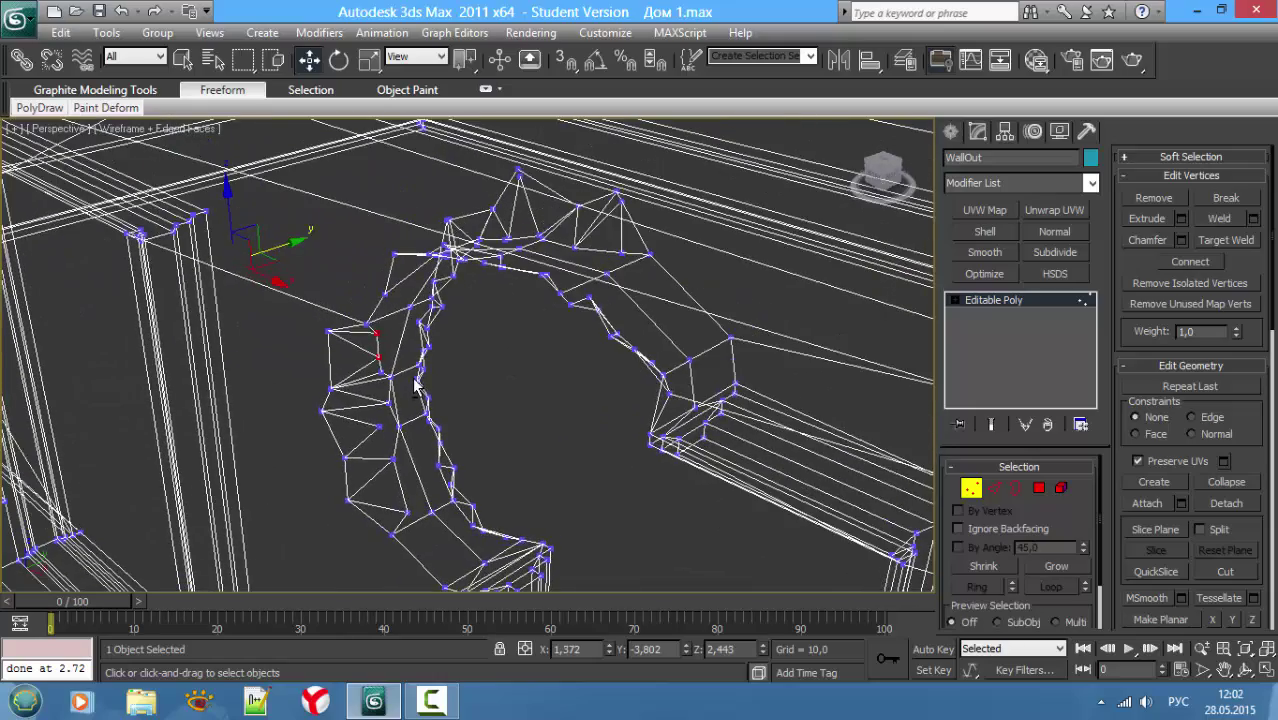
Step: Select the upper wall corner vertex, zoom to it and nudge it slightly
key("shift+z")
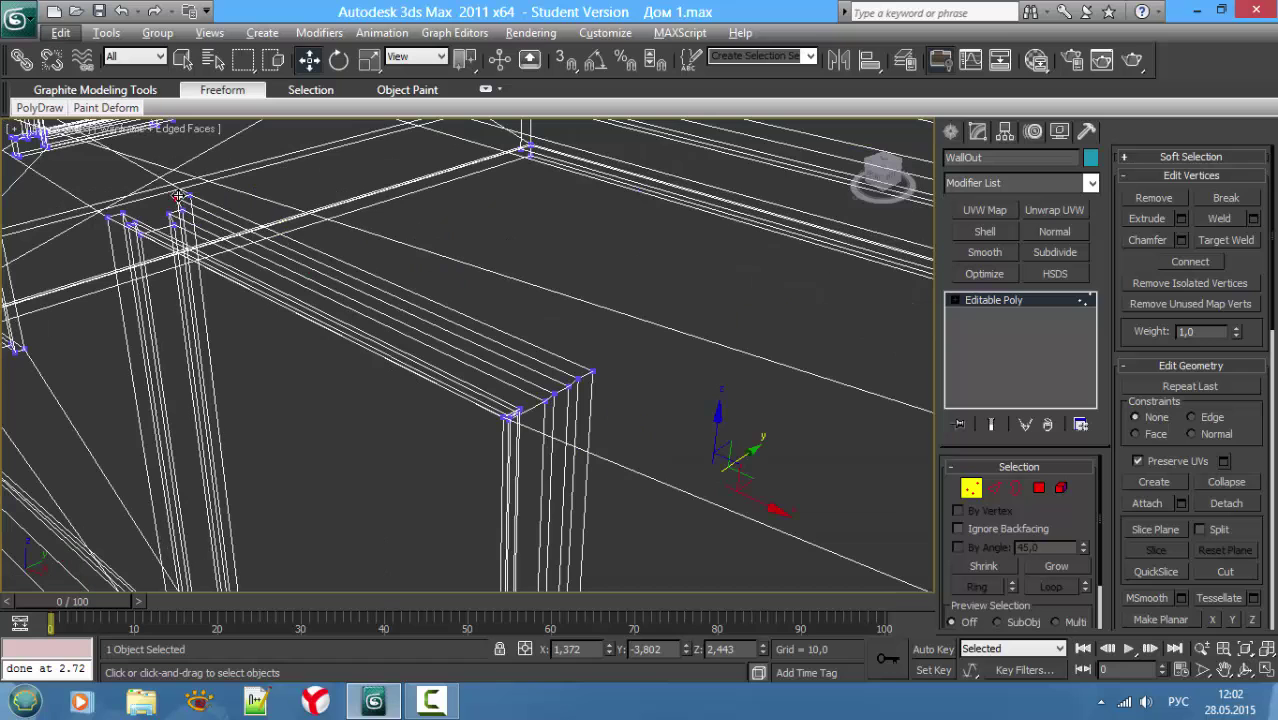
left_click(174, 198)
key("ctrl+z")
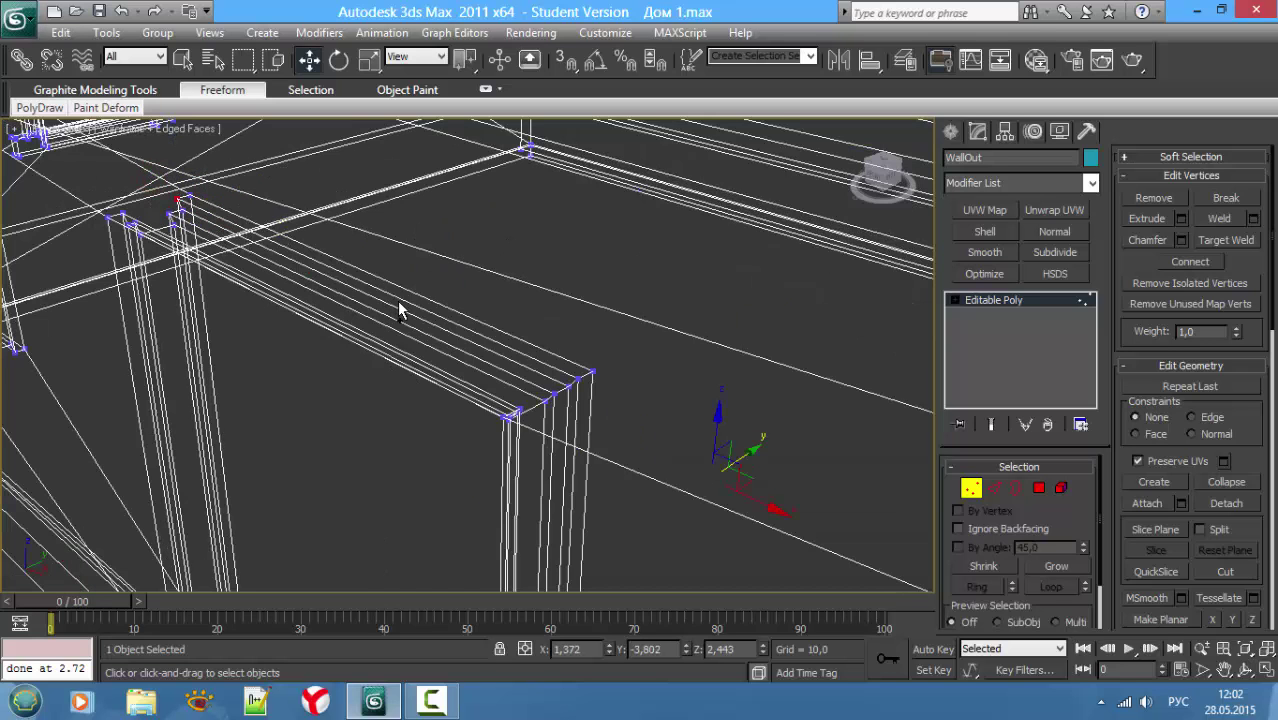
left_click(174, 198)
key("z")
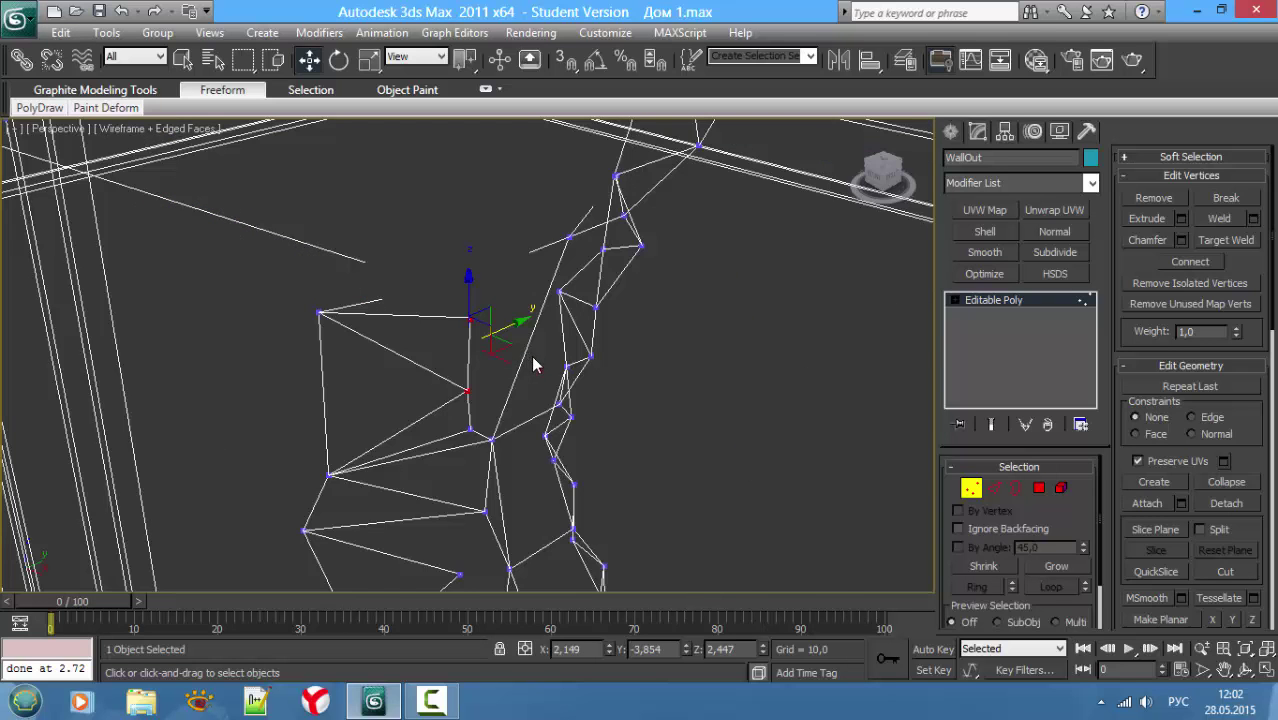
key("F3")
left_click_drag(527, 337, 537, 337)
mouse_move(670, 369)
middle_mouse_down("alt")
mouse_move(609, 385)
mouse_move(692, 428)
mouse_move(629, 409)
mouse_move(452, 305)
middle_mouse_up("alt")
key("F3")
Step: Box-select all the vertices around the hole rim
key("F3")
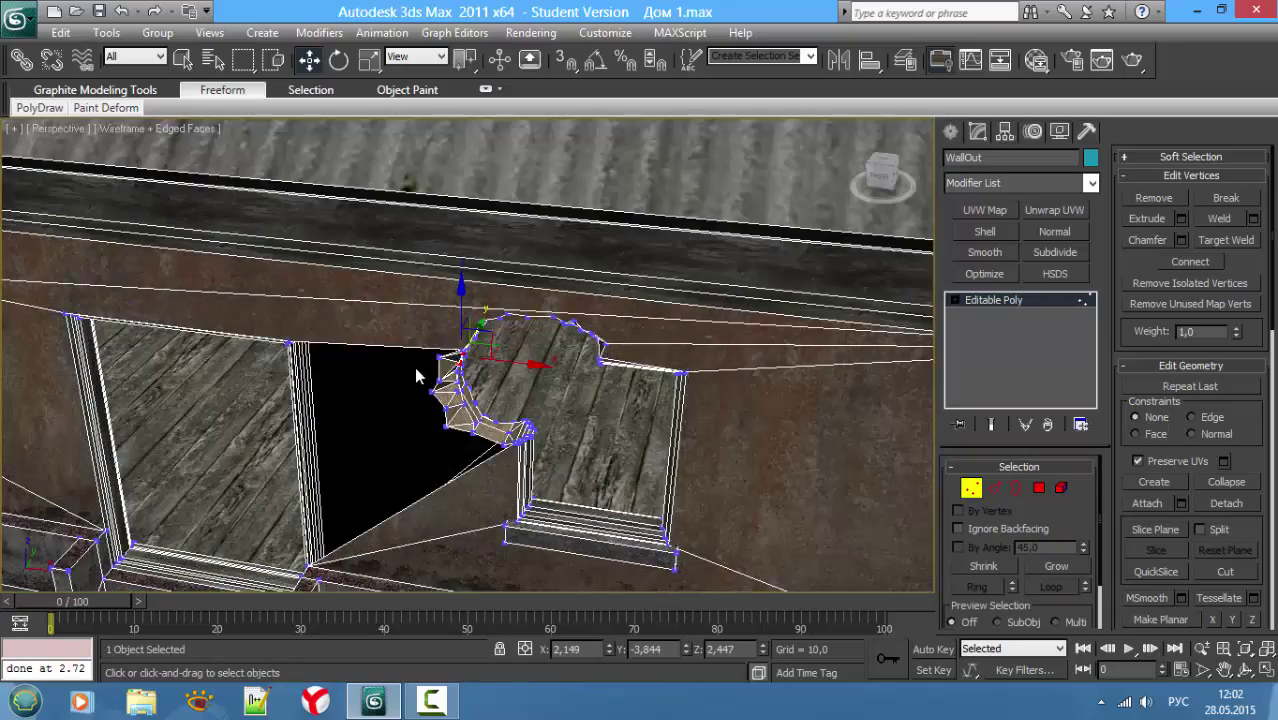
mouse_move(414, 366)
middle_mouse_down("alt")
mouse_move(436, 380)
mouse_move(443, 336)
middle_mouse_up("alt")
key("F3")
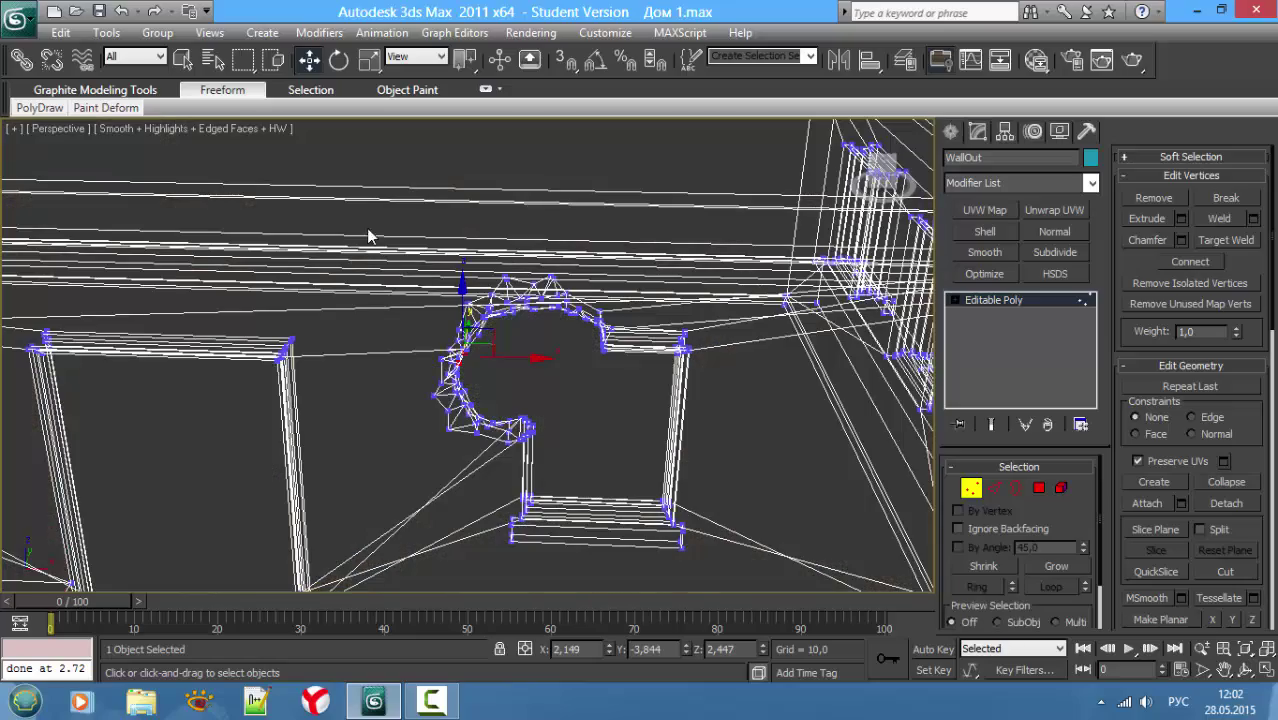
mouse_move(368, 236)
left_mouse_down()
mouse_move(634, 488)
mouse_move(630, 470)
left_mouse_up()
key("z")
key("F3")
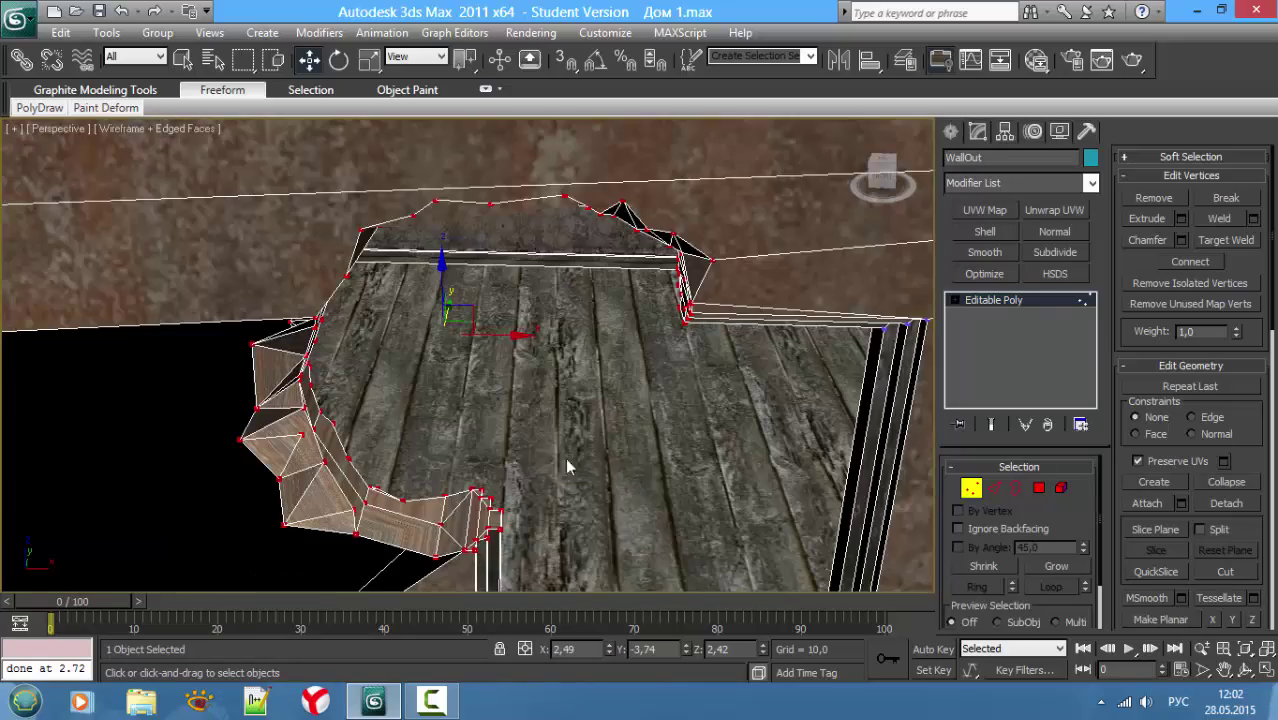
middle_click_drag(566, 466, 559, 399, "alt")
Step: Weld the selected rim vertices at a 0.002 threshold, leaving 587 vertices
left_click(1226, 218)
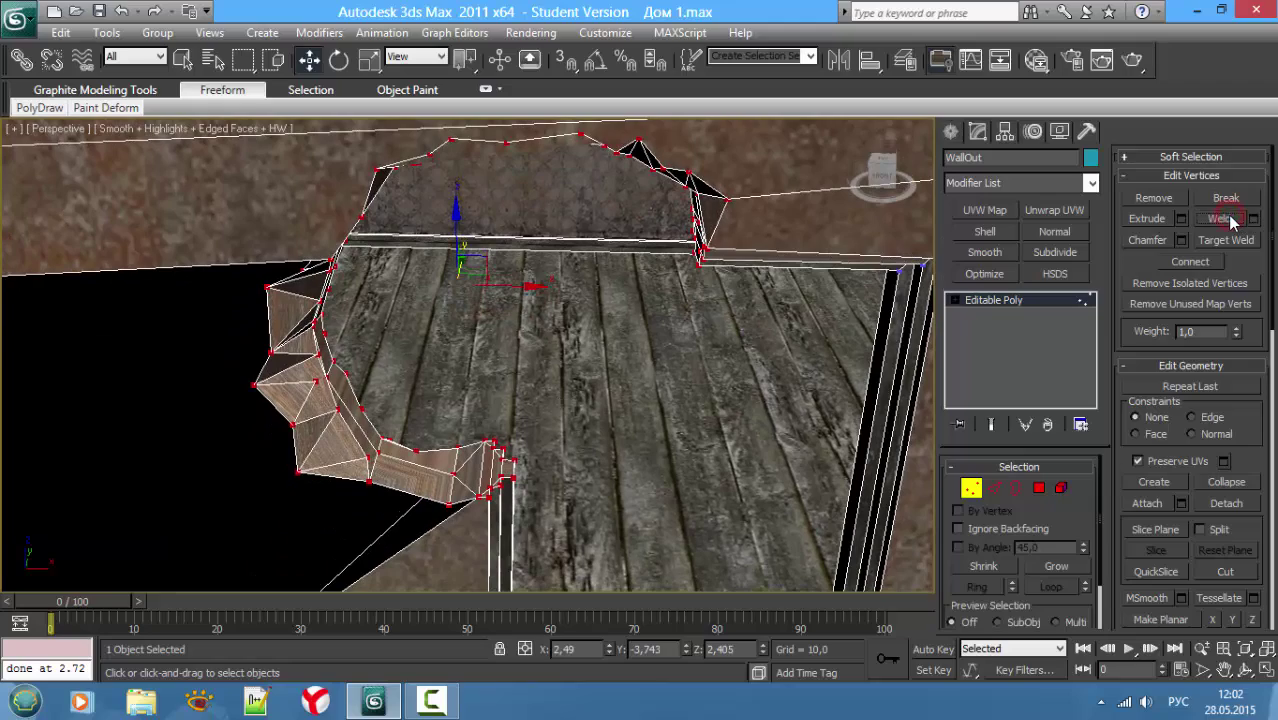
middle_click_drag(810, 308, 624, 278, "alt")
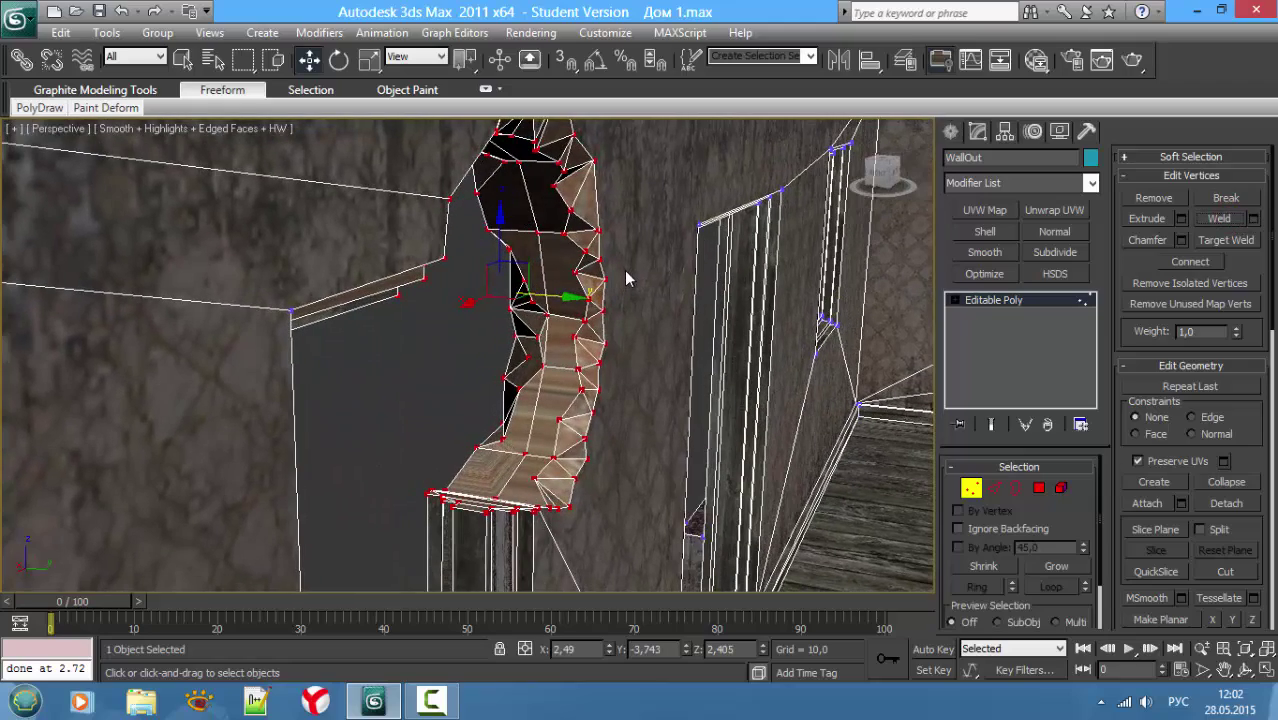
left_click(1222, 218)
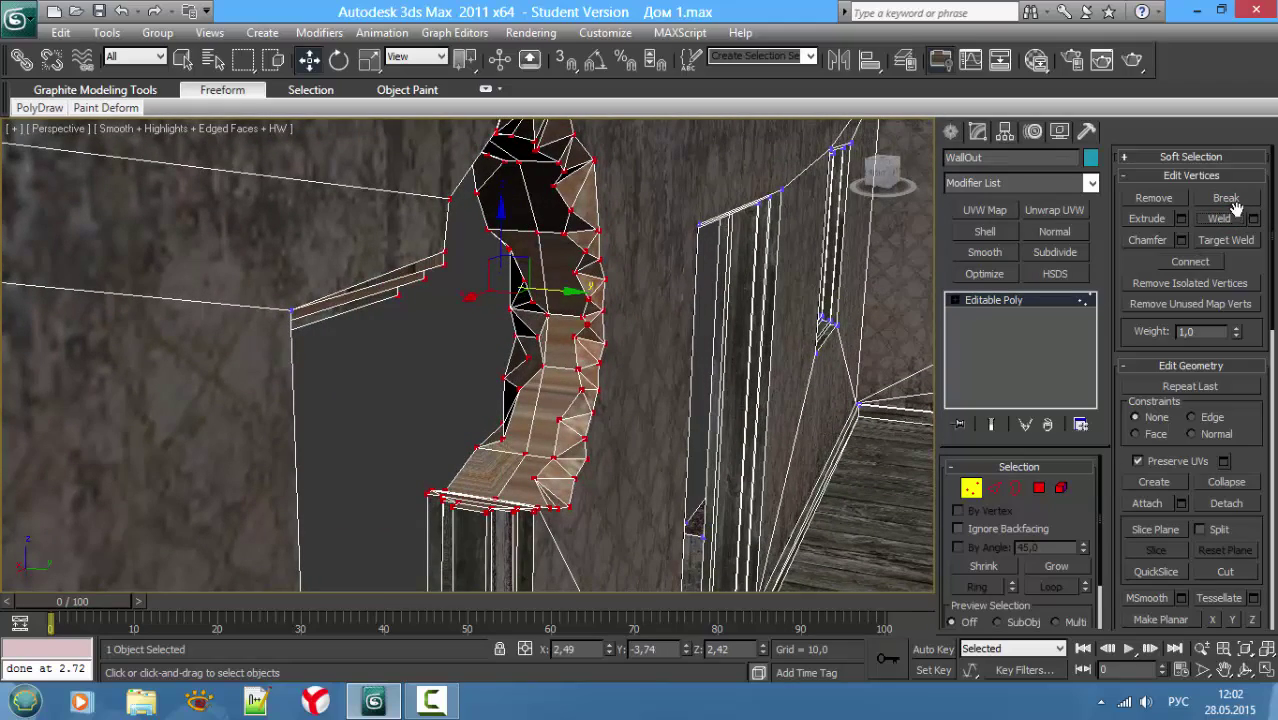
left_click(1254, 218)
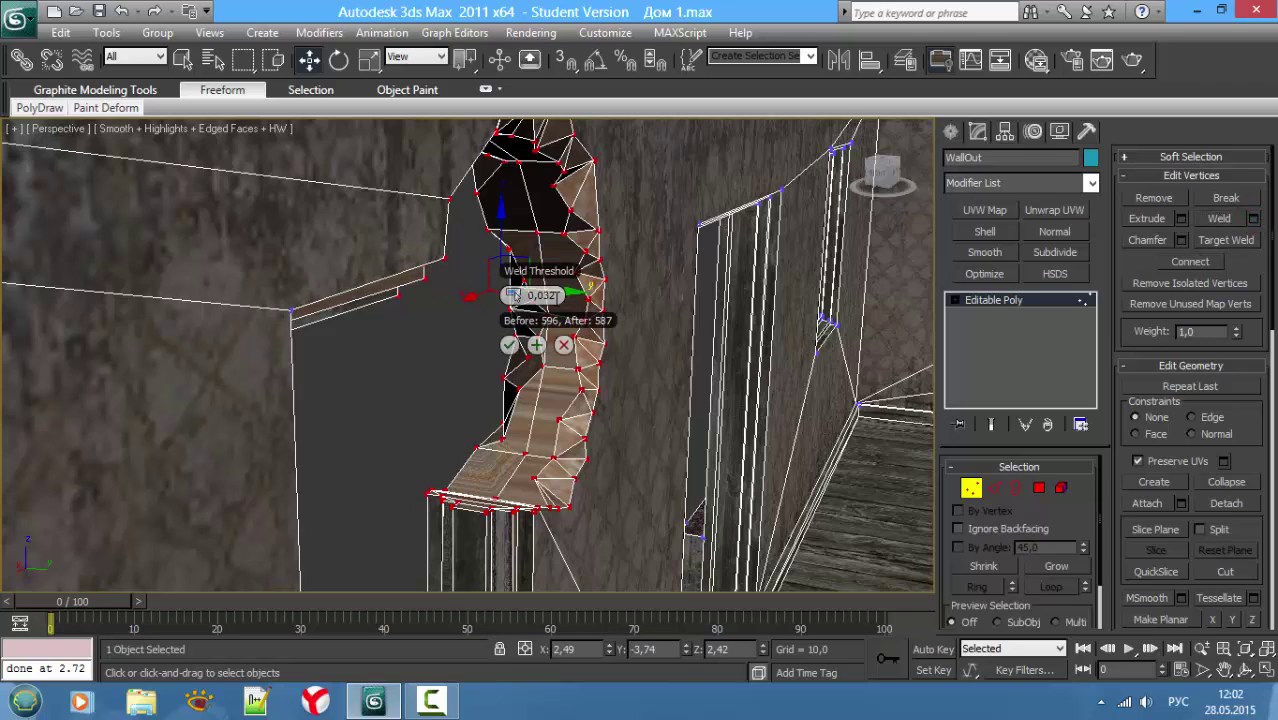
left_click(509, 344)
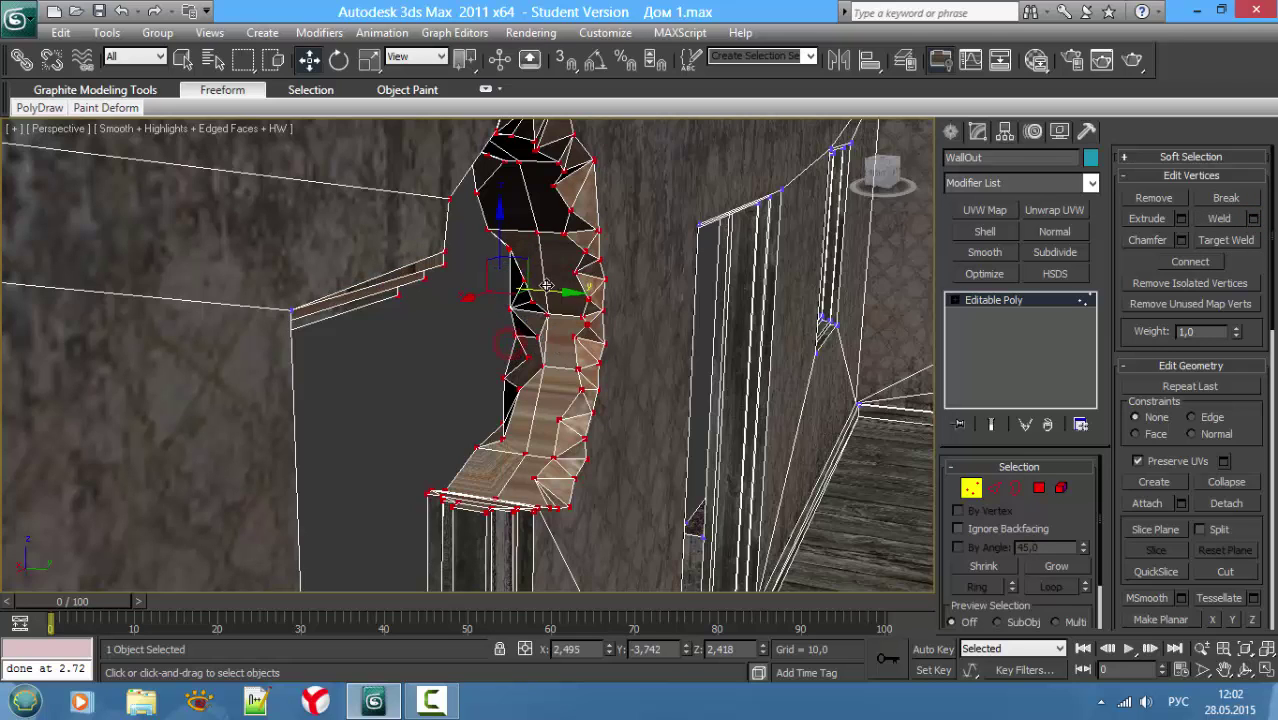
mouse_move(546, 286)
middle_mouse_down("alt")
mouse_move(622, 334)
mouse_move(789, 308)
middle_mouse_up("alt")
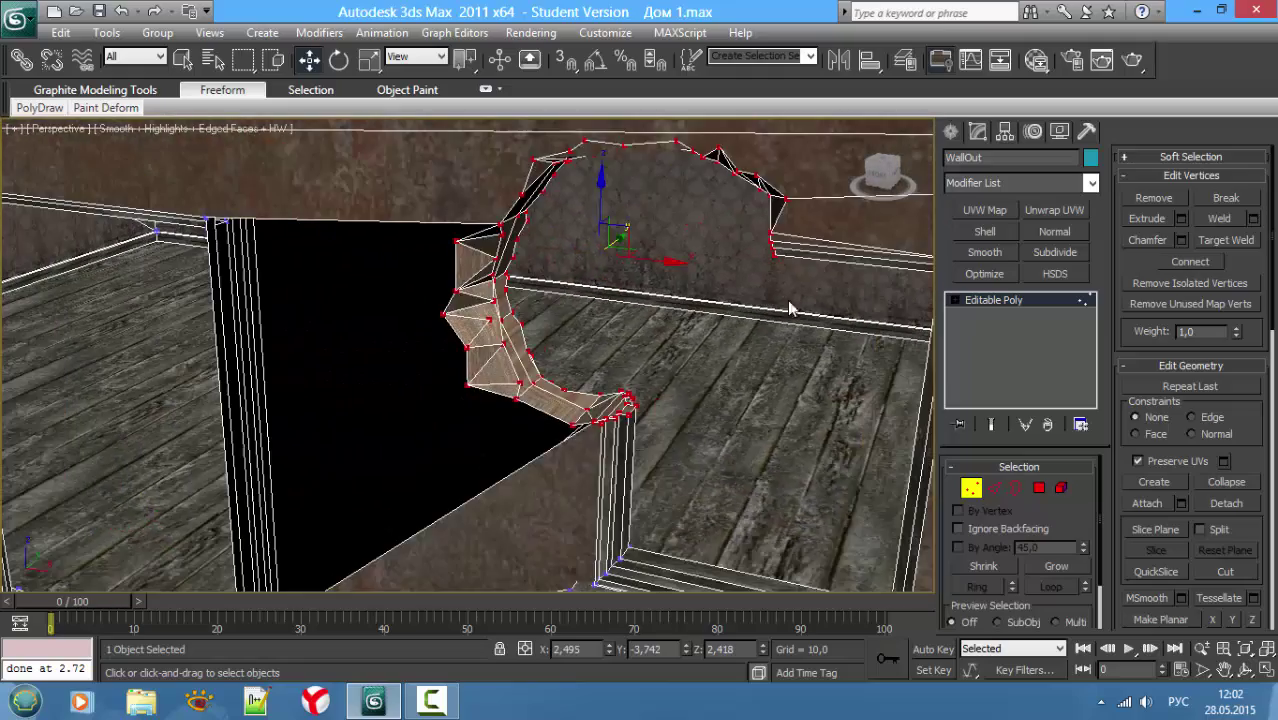
key("F3")
key("F3")
Step: Cap the open border around the WallOut hole with a new face
key("3")
left_click(523, 406)
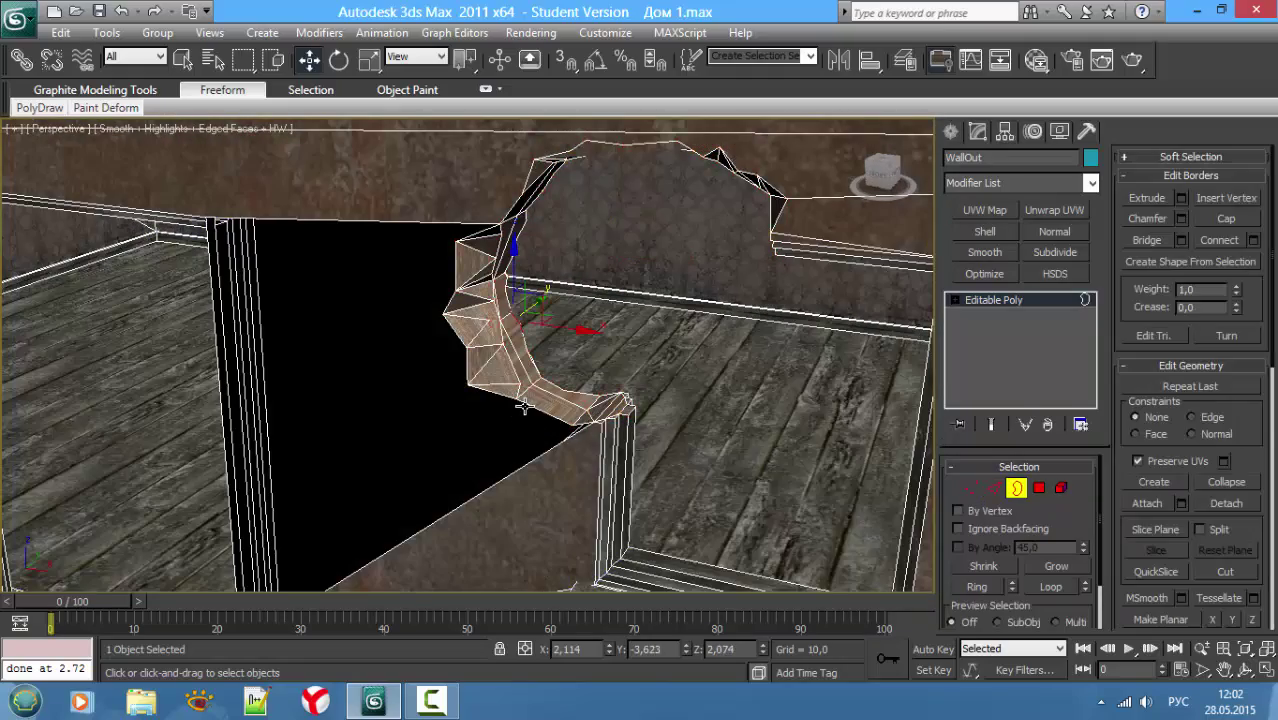
key("F3")
middle_click_drag(516, 417, 948, 320, "alt")
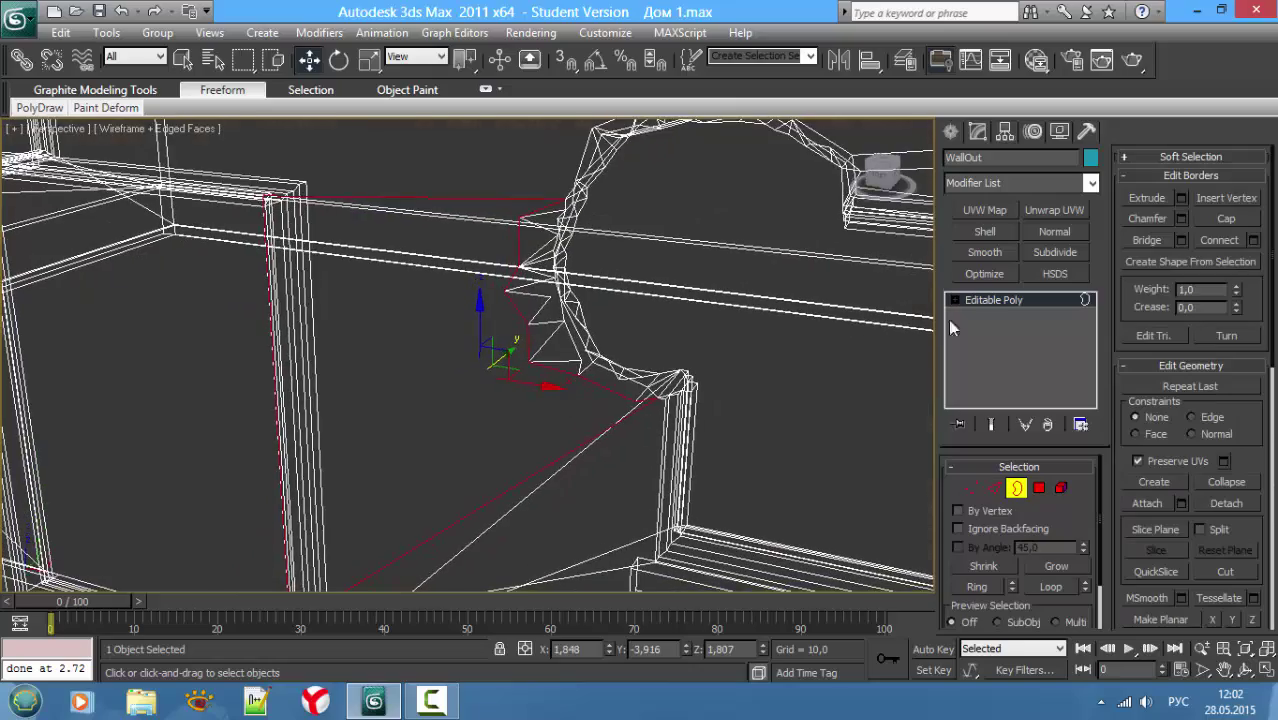
key("F3")
left_click(1218, 219)
key("F3")
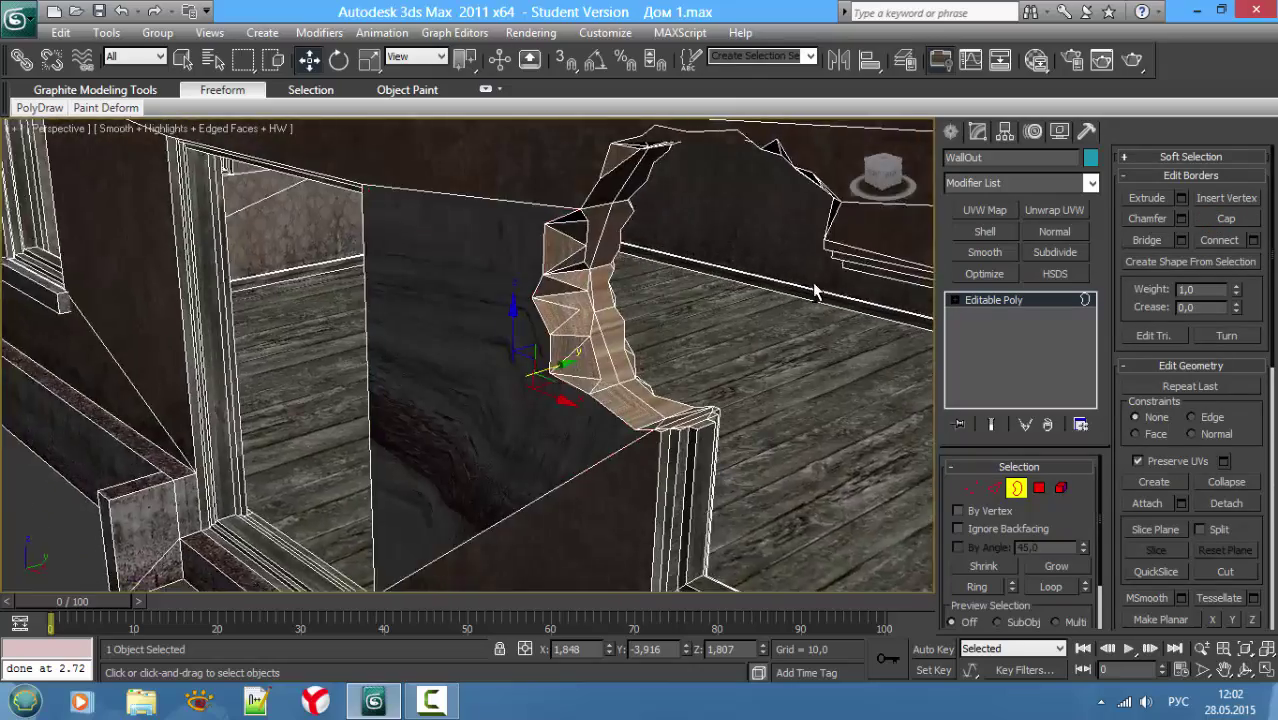
middle_click_drag(858, 290, 855, 300, "alt")
key("F4")
middle_click_drag(803, 335, 756, 229, "alt")
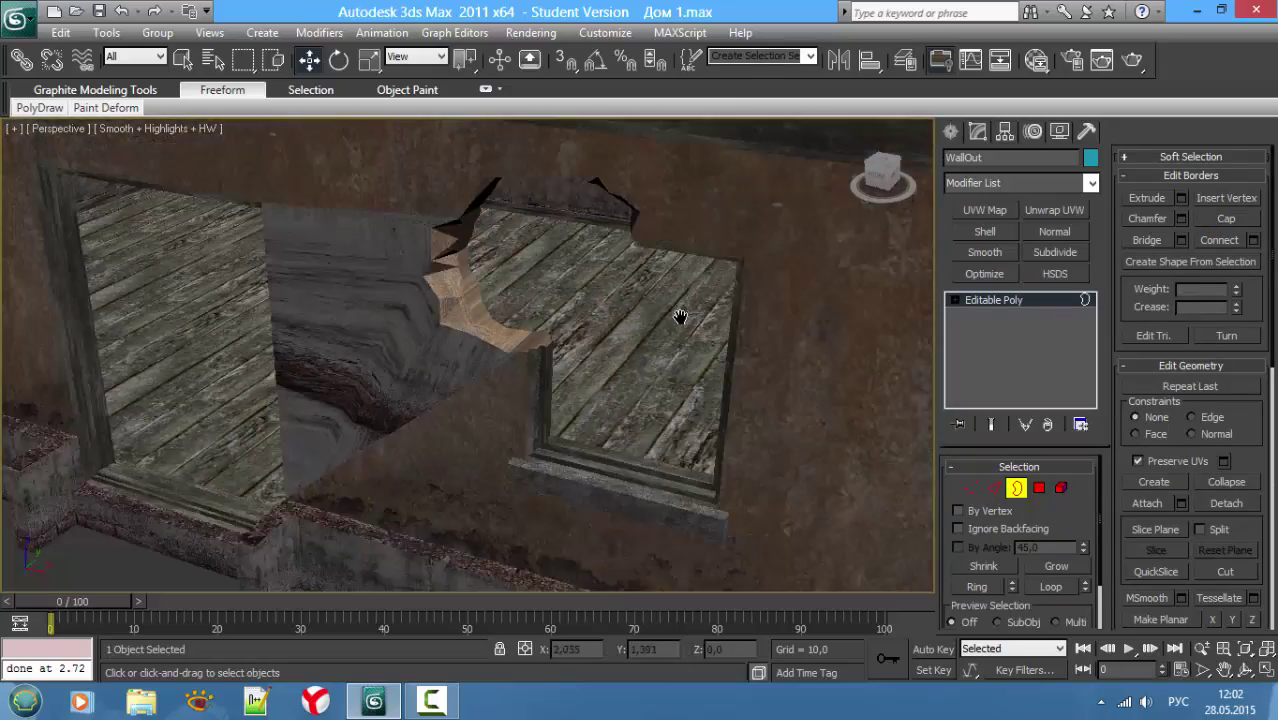
Step: Cut new edges from a rim vertex up along the rim and across the arch top
scroll(756, 229, "up", 3)
scroll(680, 201, "up", 3)
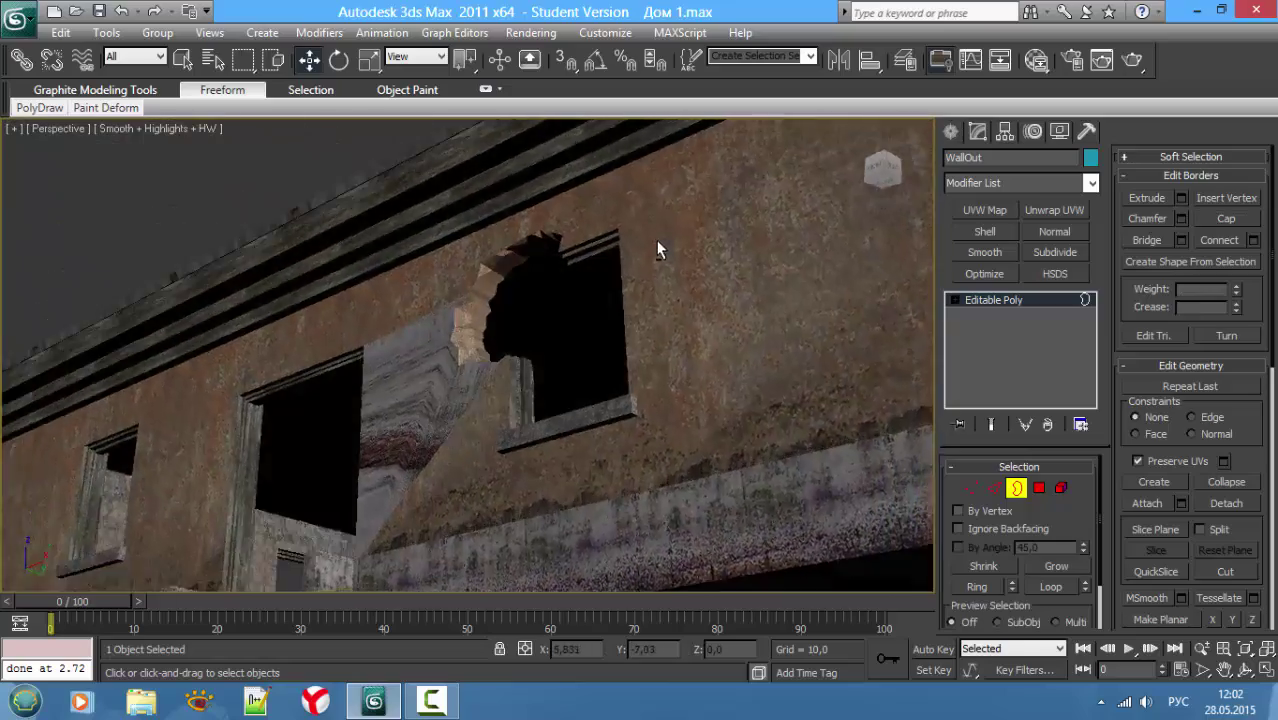
scroll(596, 265, "up", 3)
mouse_move(596, 265)
middle_mouse_down()
mouse_move(556, 541)
mouse_move(622, 418)
mouse_move(614, 386)
middle_mouse_up()
key("F4")
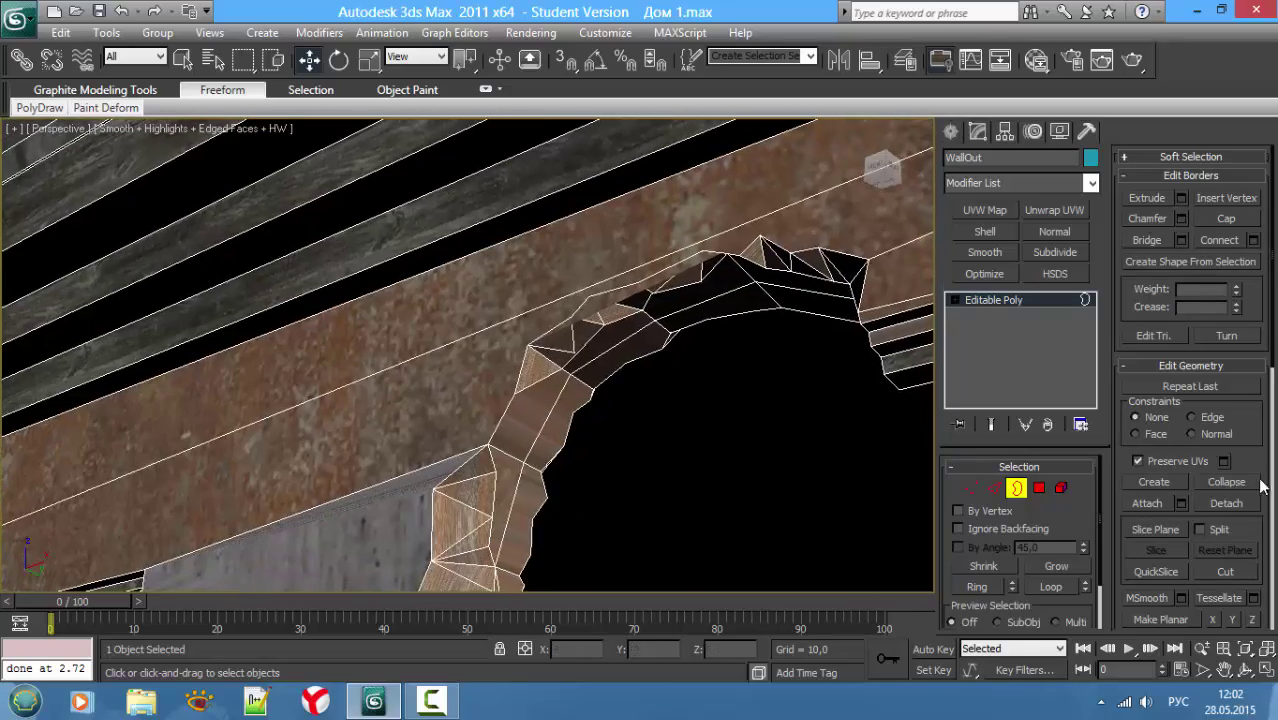
left_click(1238, 570)
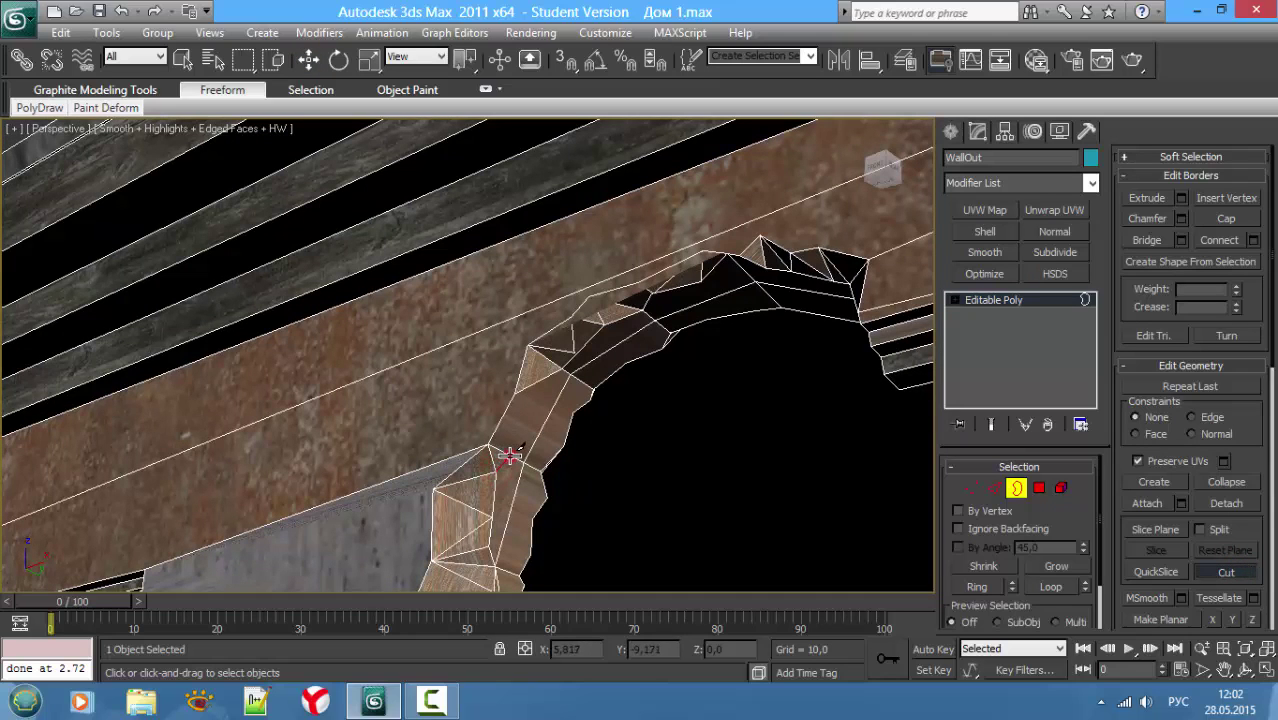
left_click(510, 456)
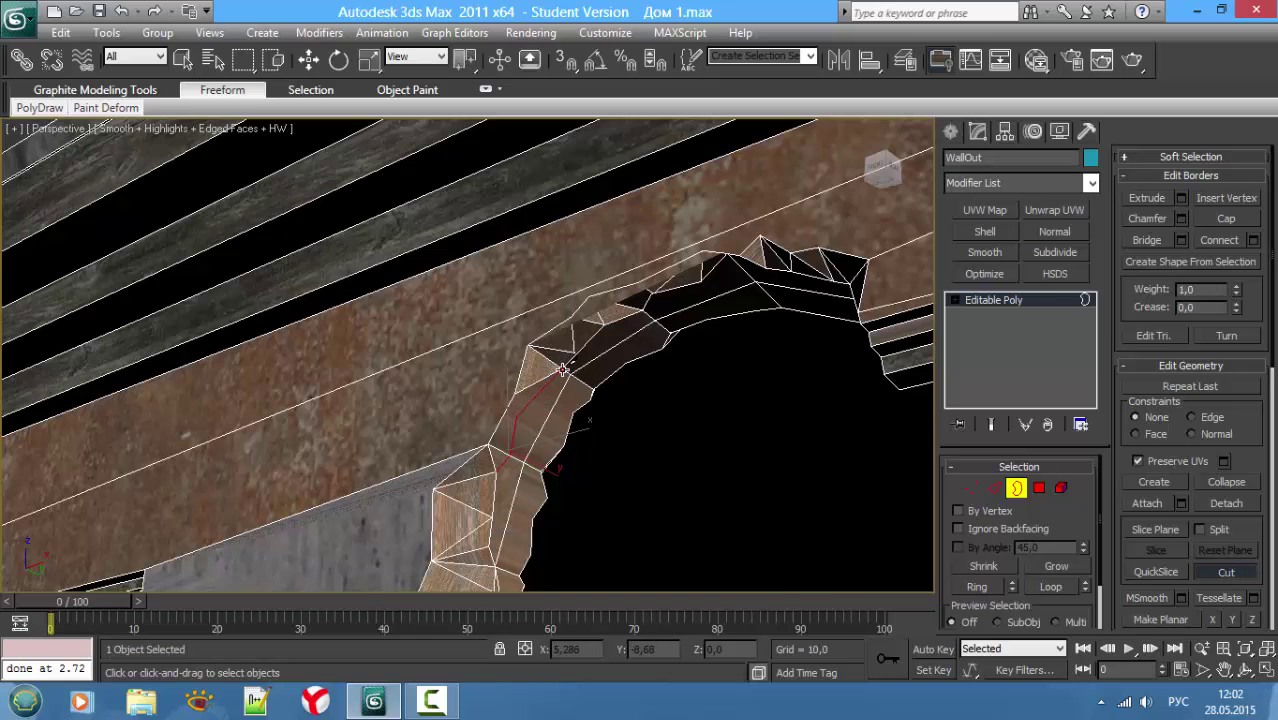
left_click(563, 370)
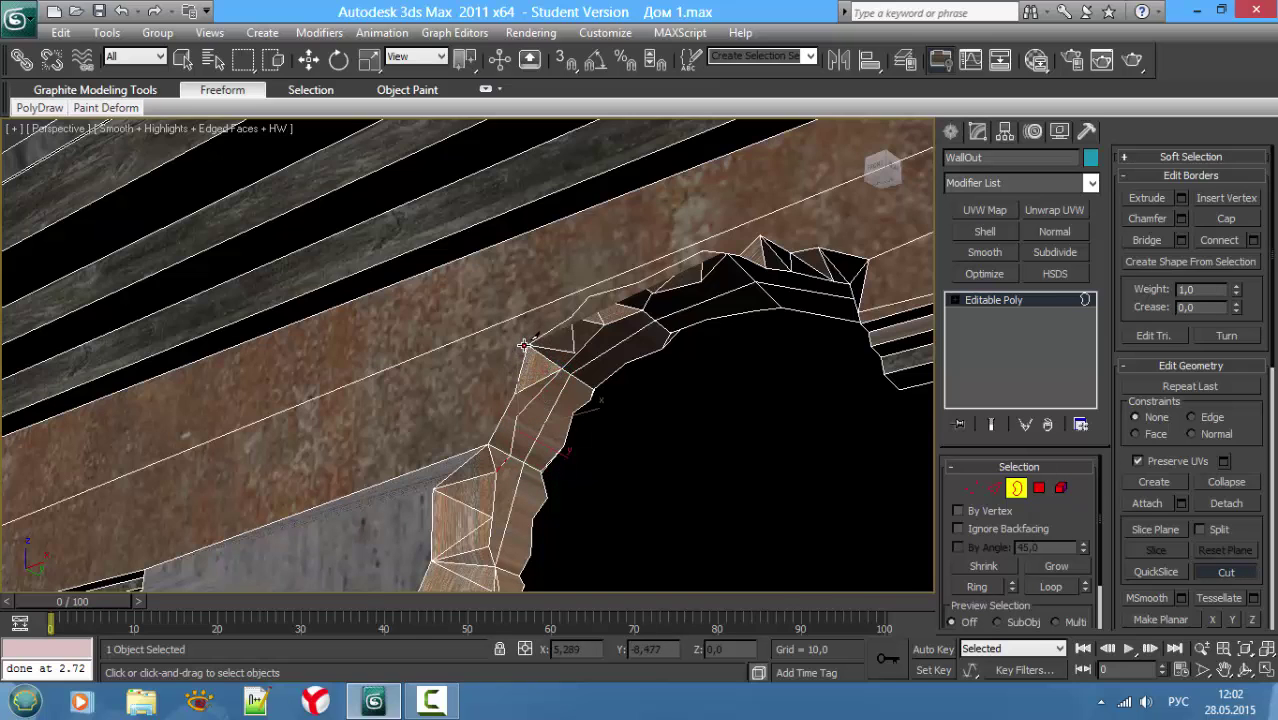
left_click(524, 345)
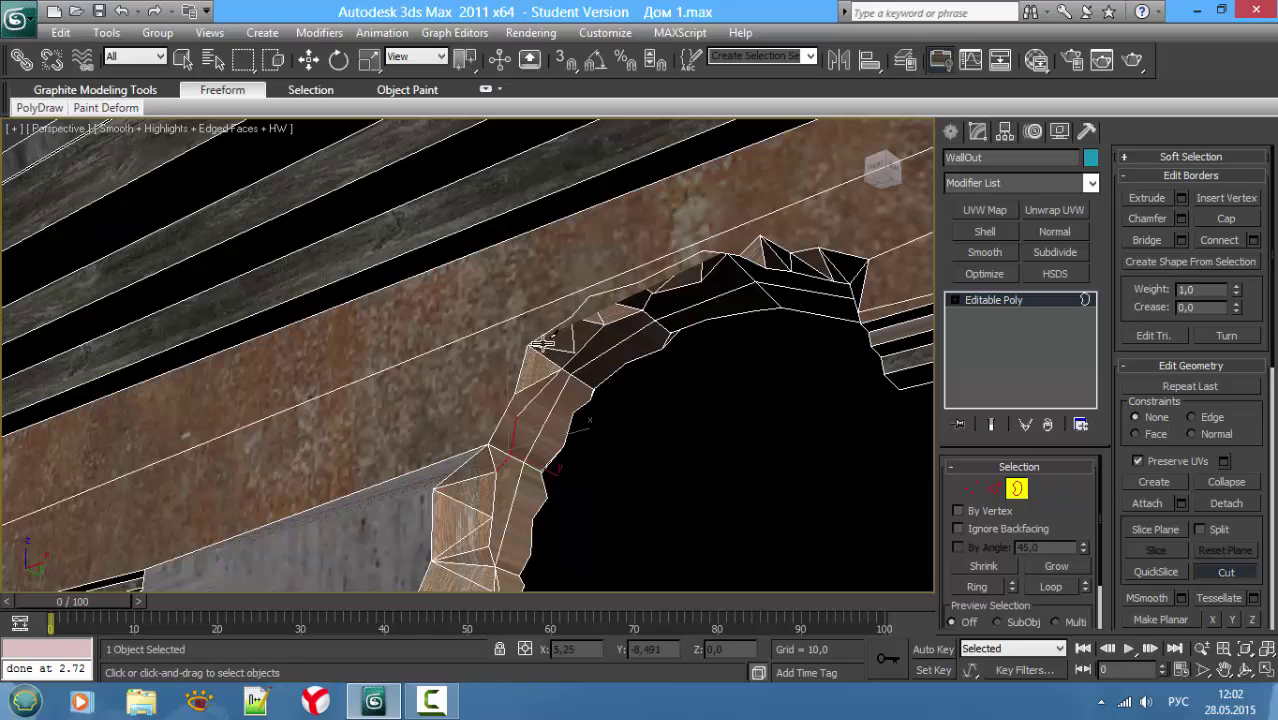
left_click(529, 346)
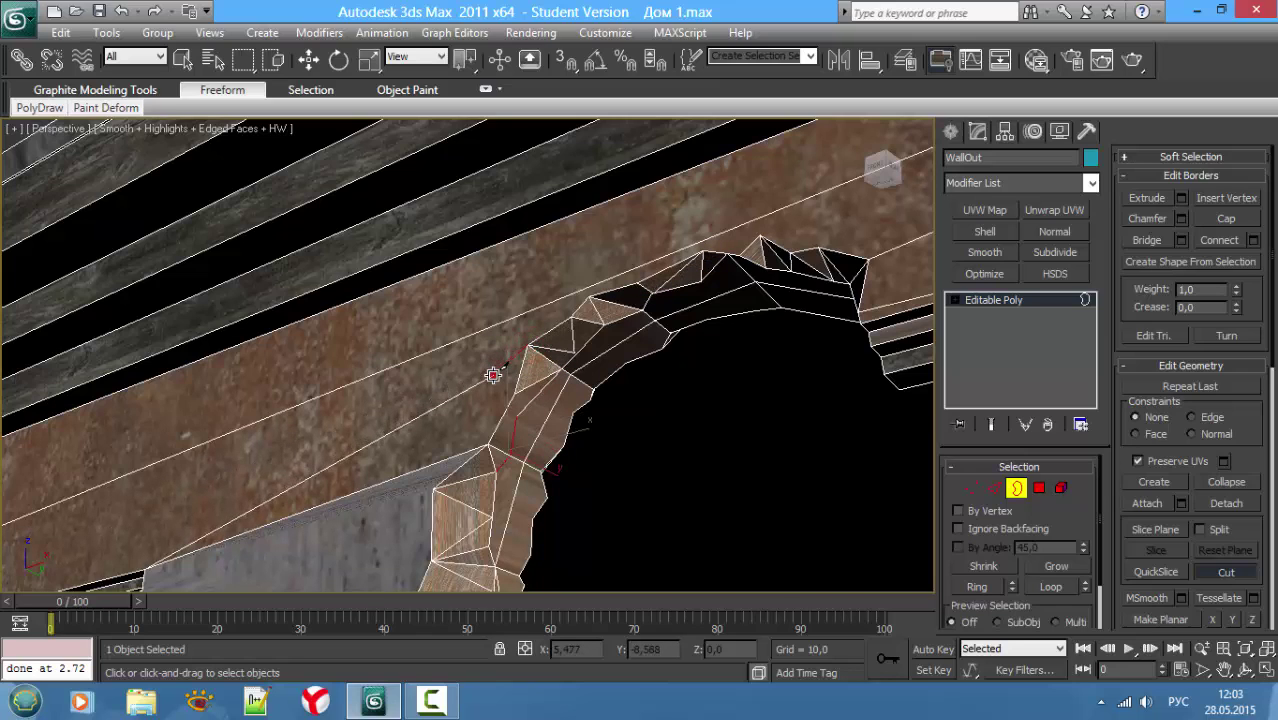
right_click(470, 428)
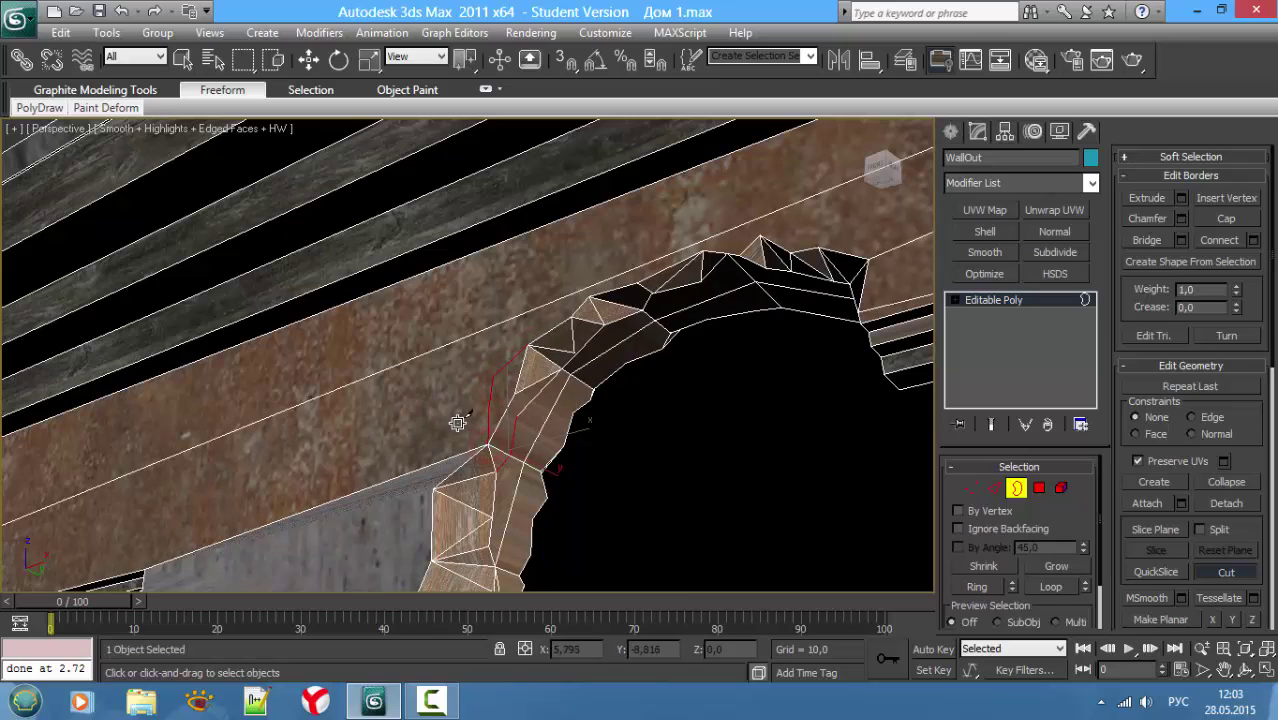
Step: Delete the rim polygon left of the arch and cap the resulting hole with one face
left_click(512, 413)
key("Delete")
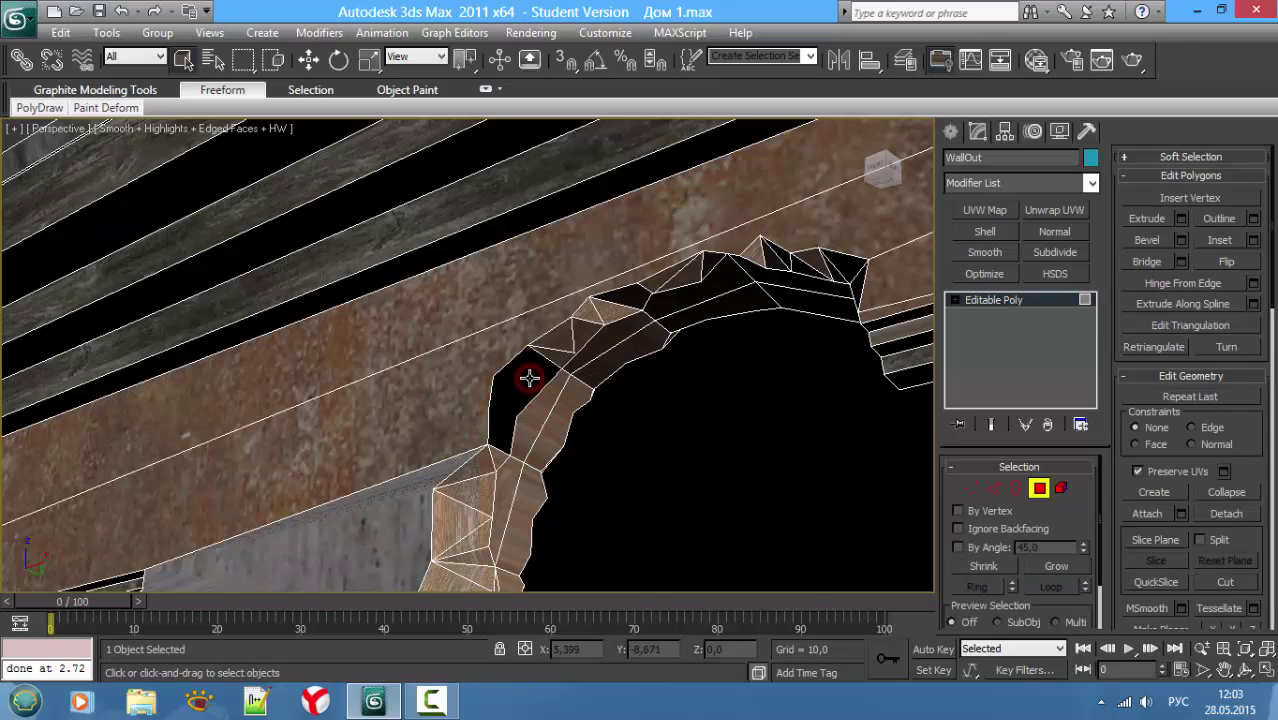
key("3")
left_click(542, 388)
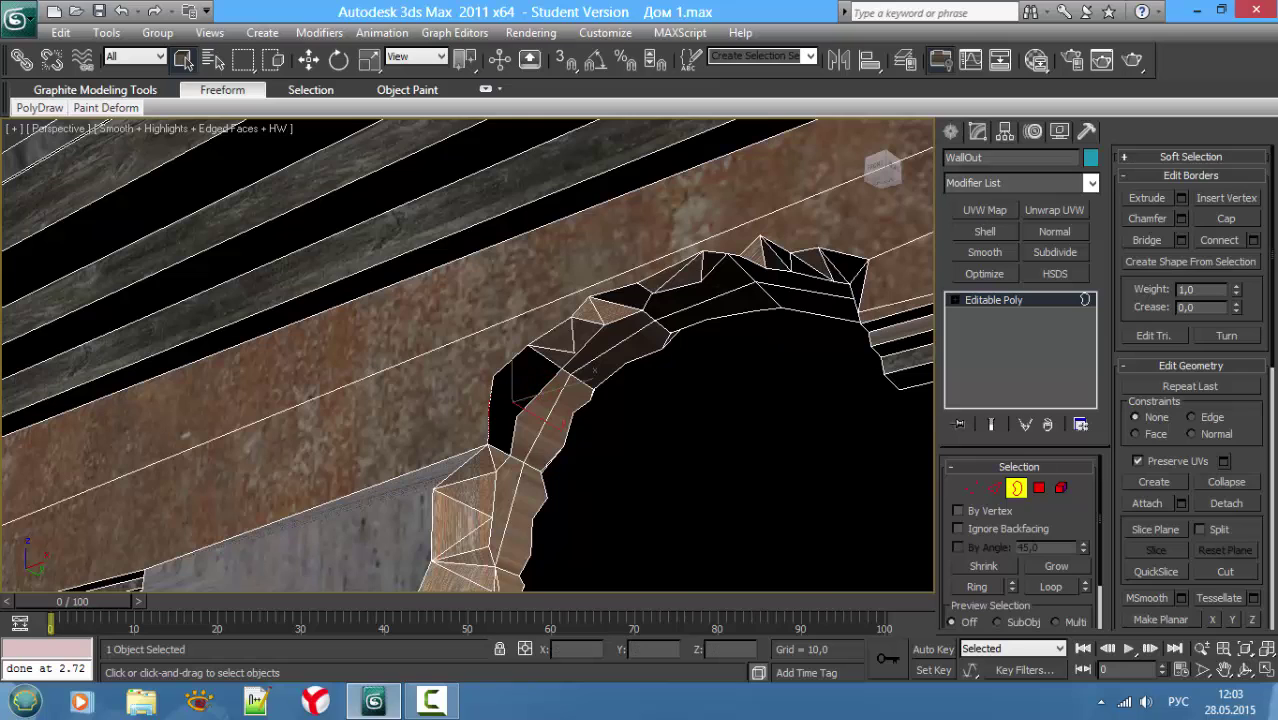
left_click(1226, 219)
key("1")
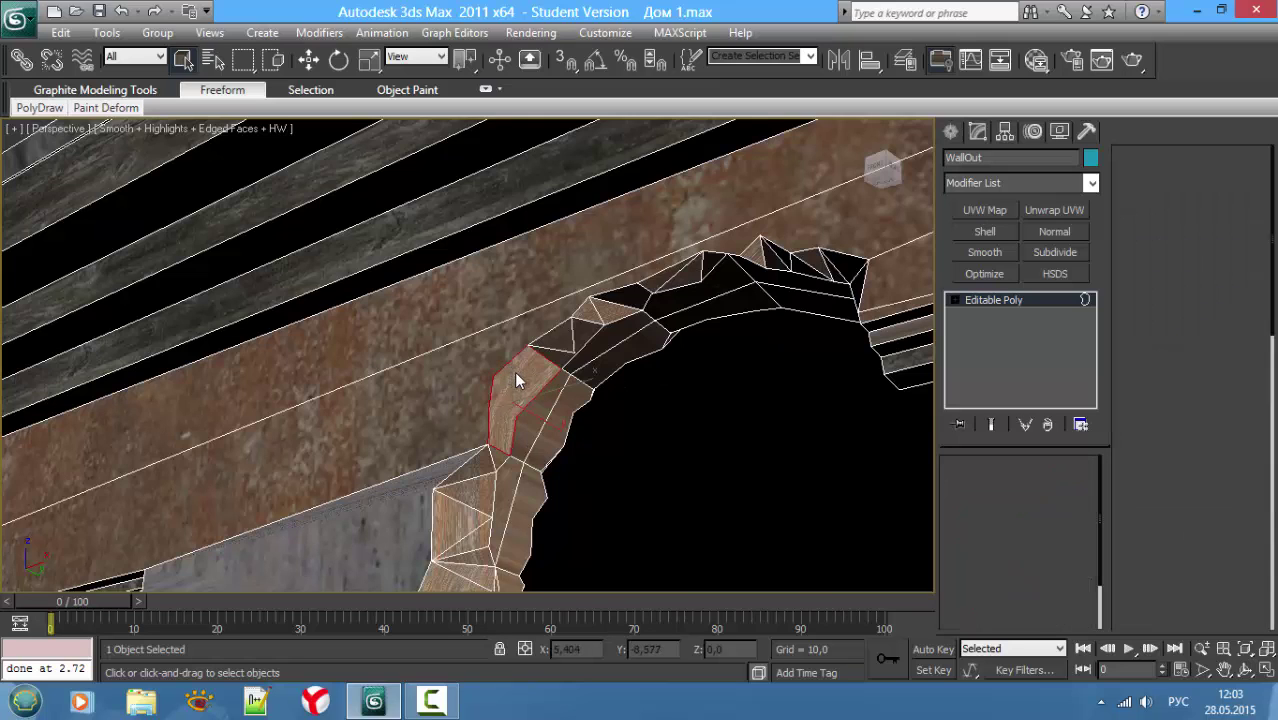
middle_click_drag(512, 405, 565, 462, "alt")
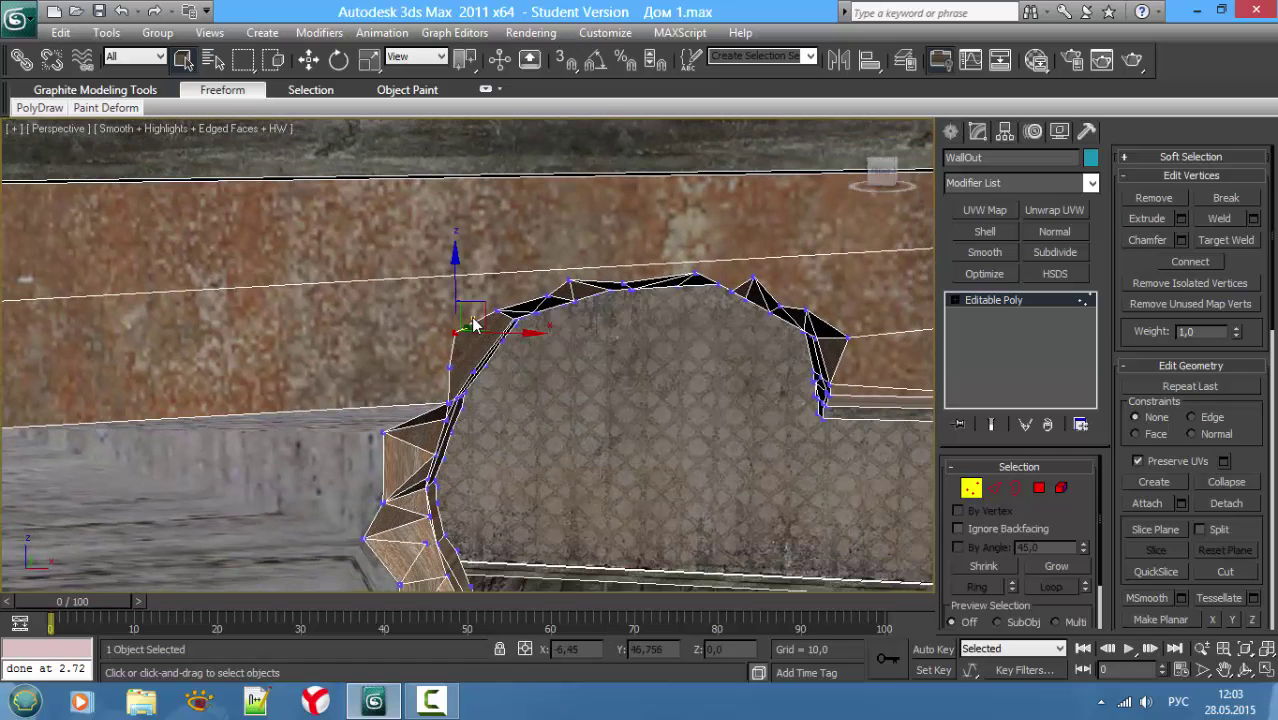
Step: Nudge the selected rim vertex slightly and cut a first edge chain across the capped face
key("w")
left_click_drag(481, 304, 488, 312)
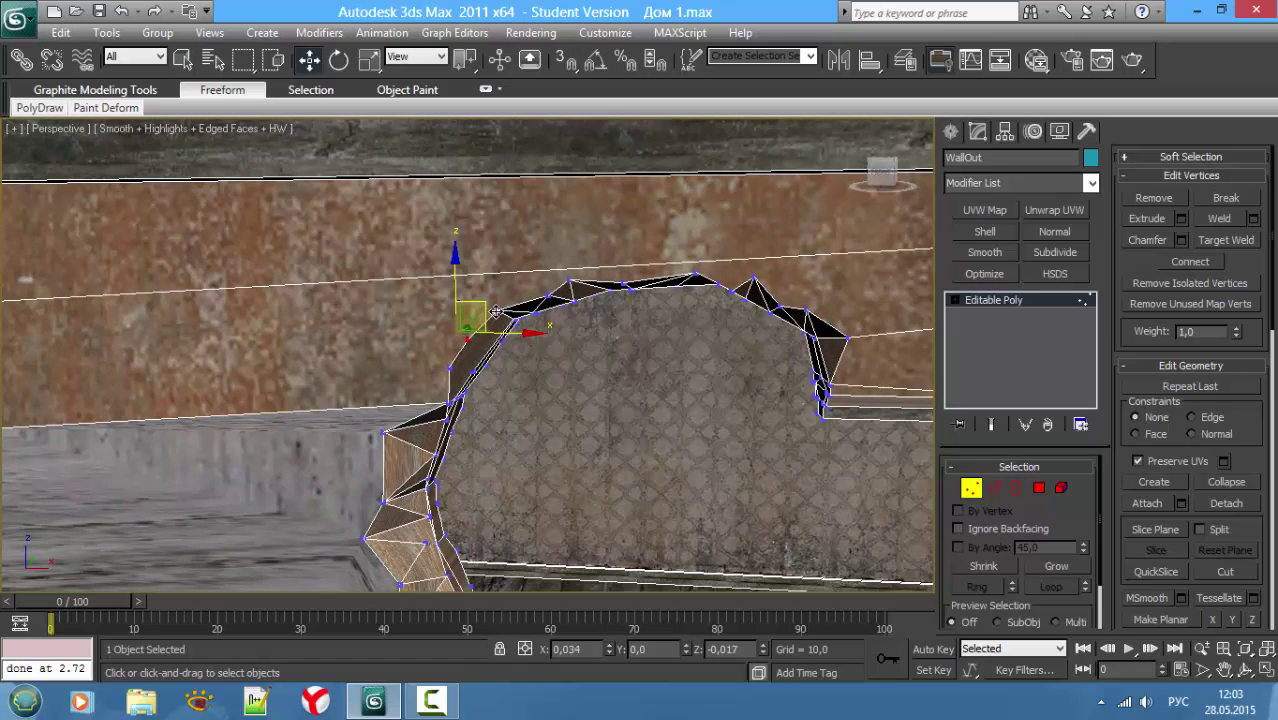
middle_click_drag(495, 313, 474, 308, "alt")
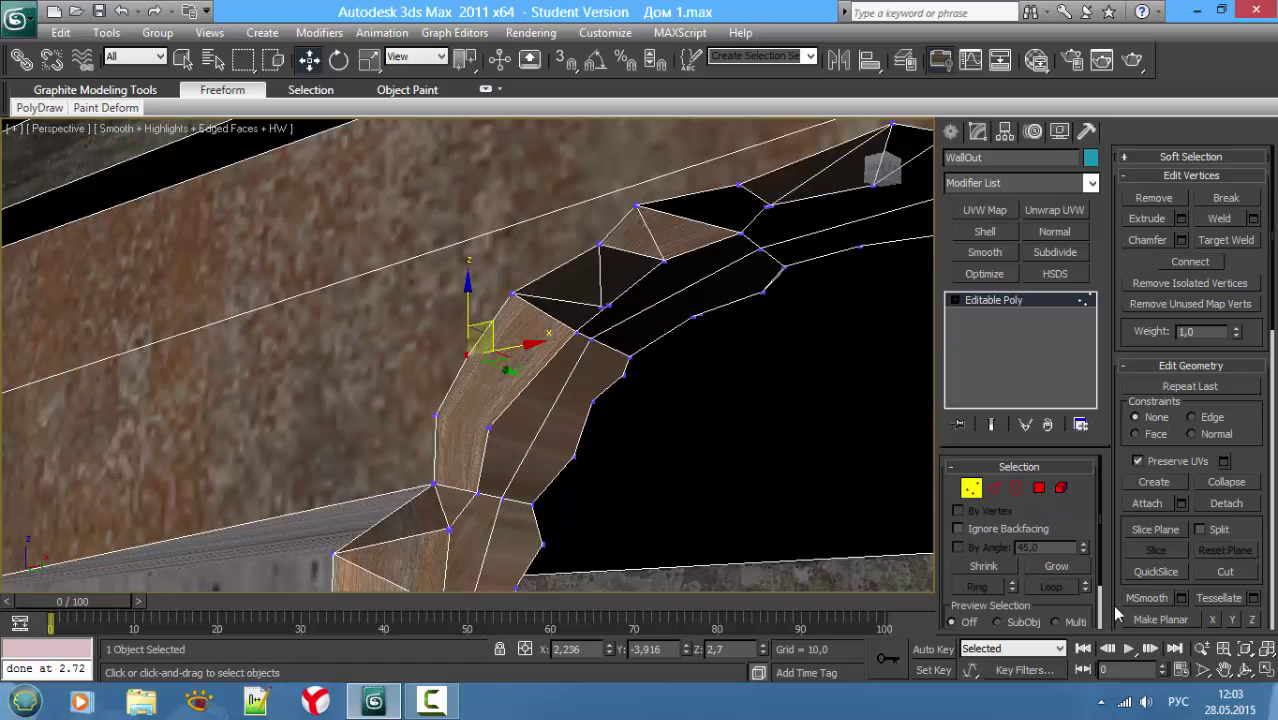
left_click(1226, 571)
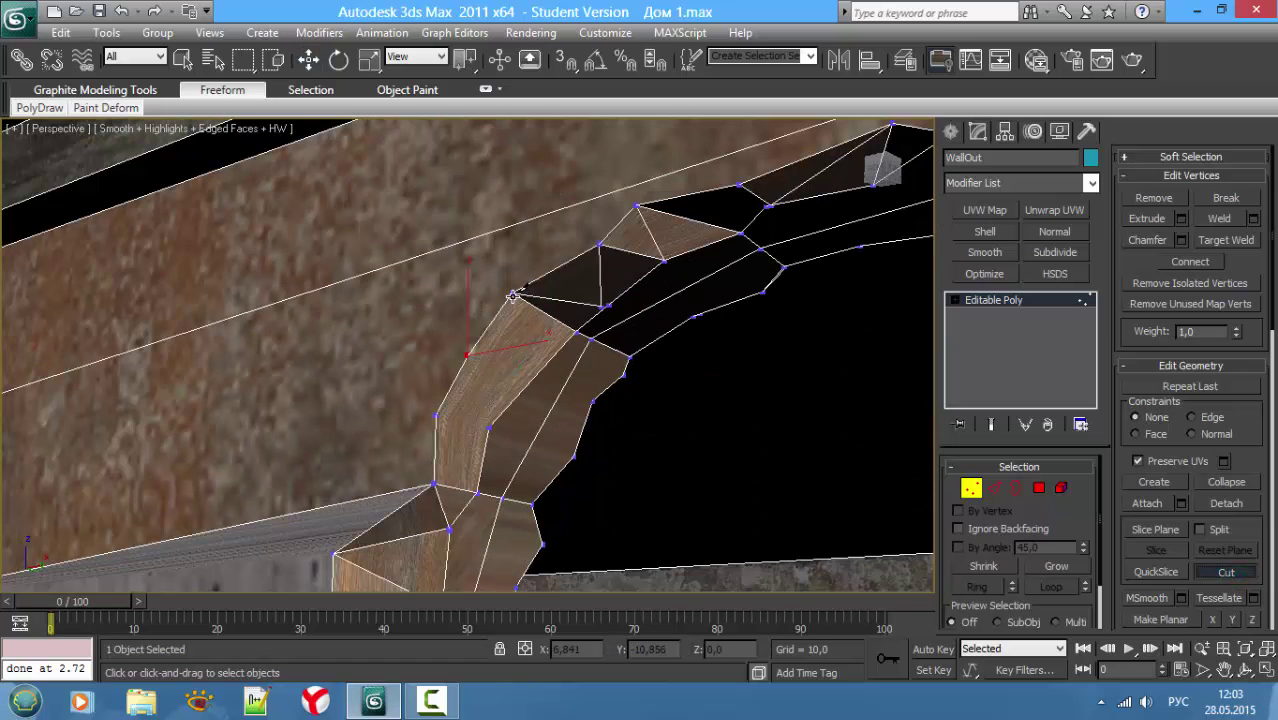
left_click(513, 293)
left_click(525, 386)
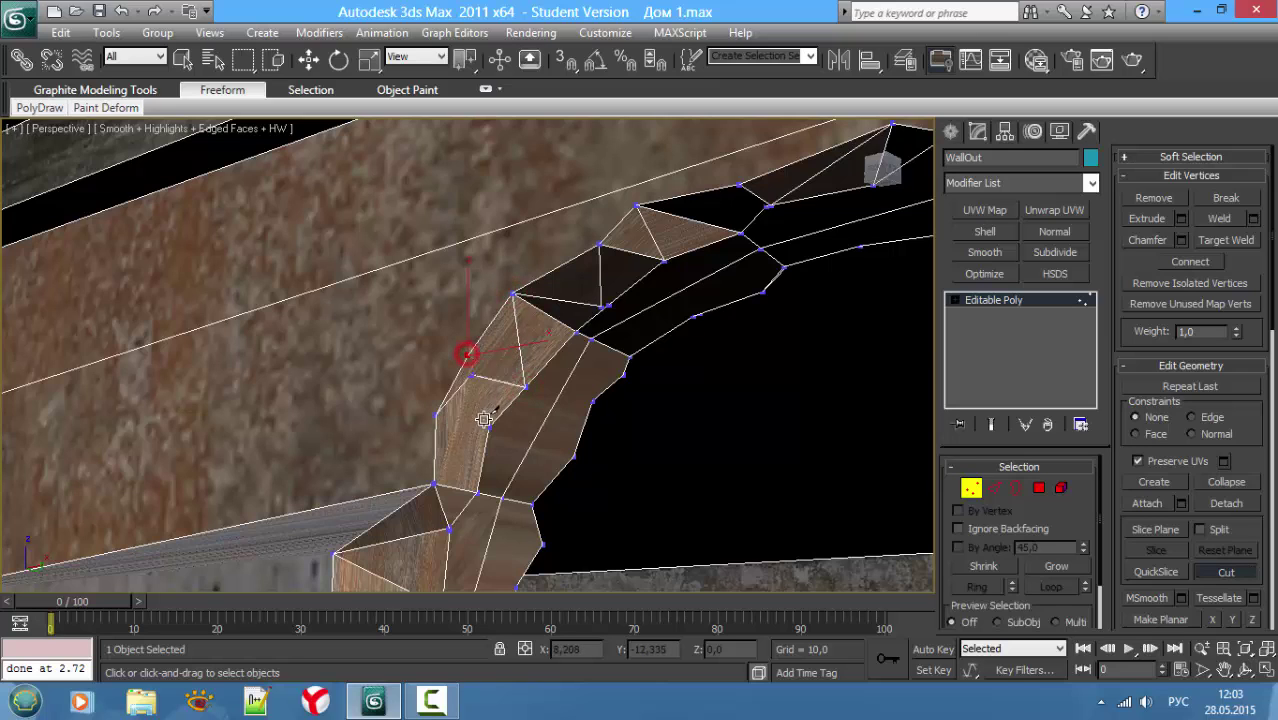
left_click(471, 377)
right_click(489, 427)
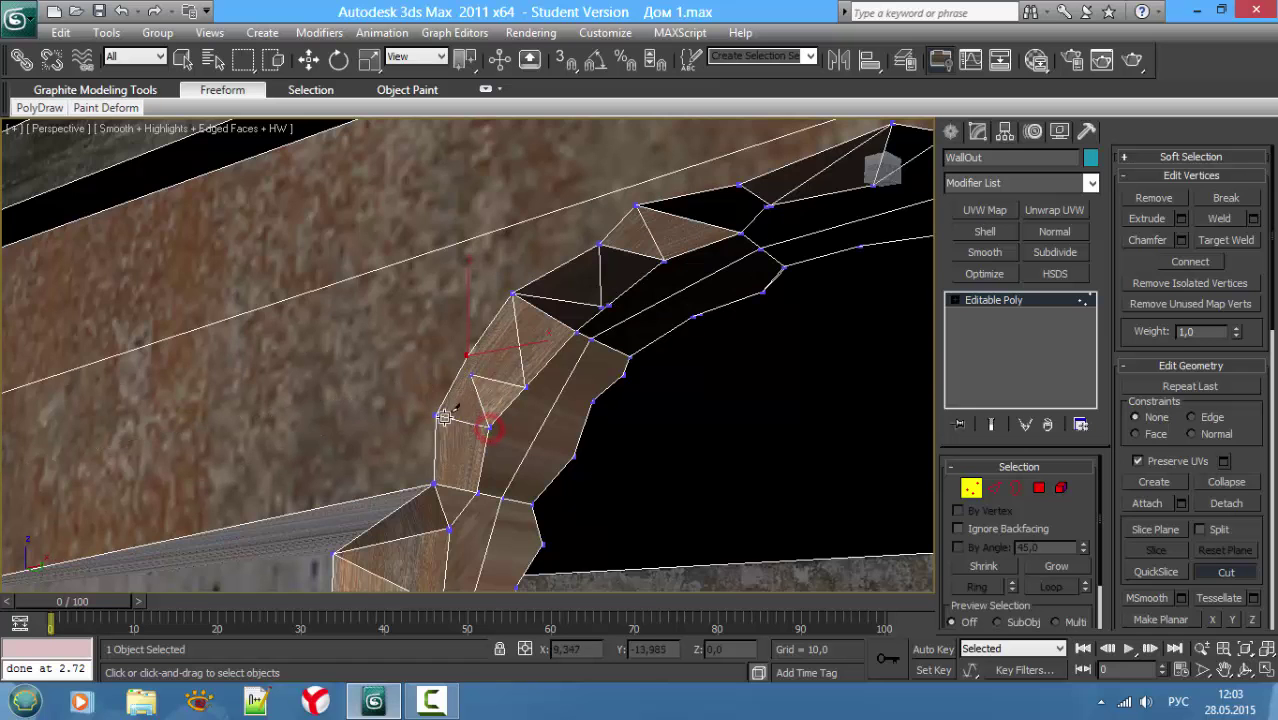
Step: Undo the bad cuts and recut the capped face to the upper, lower and left rim vertices
key("ctrl+z")
key("ctrl+z")
key("ctrl+y")
key("ctrl+z")
key("ctrl+y")
middle_click_drag(436, 408, 413, 390)
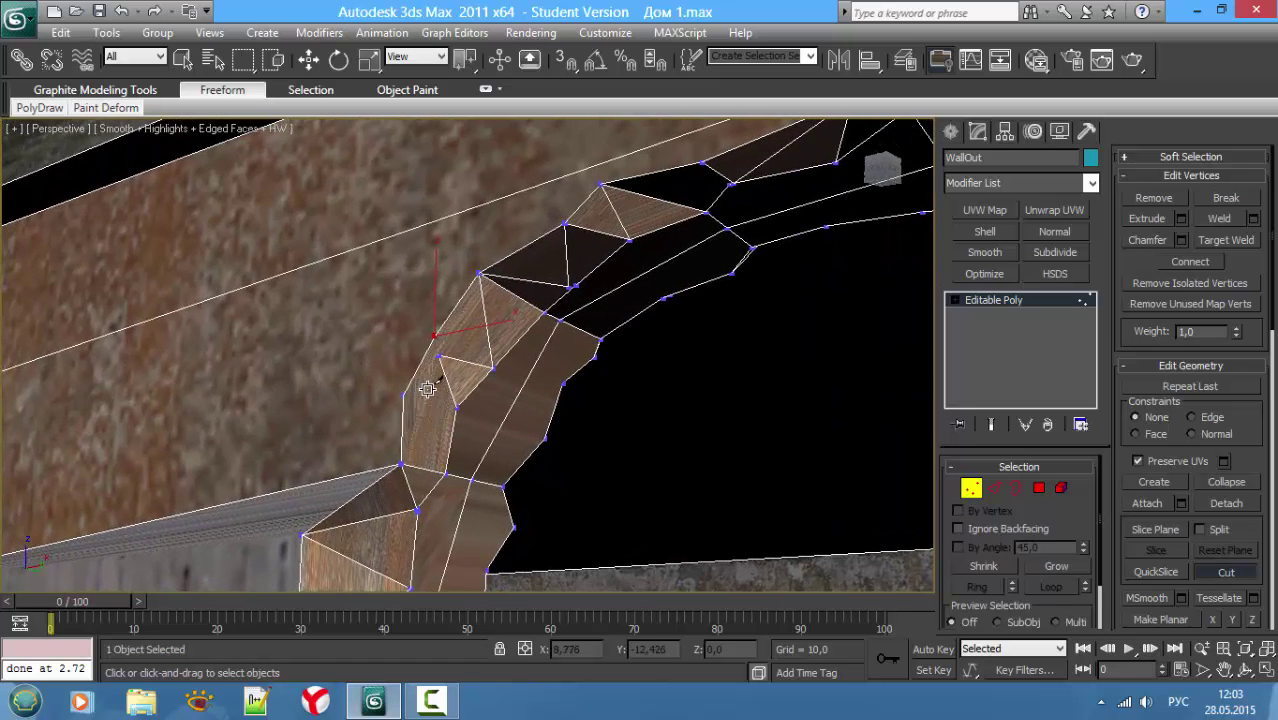
key("ctrl+z")
left_click(494, 368)
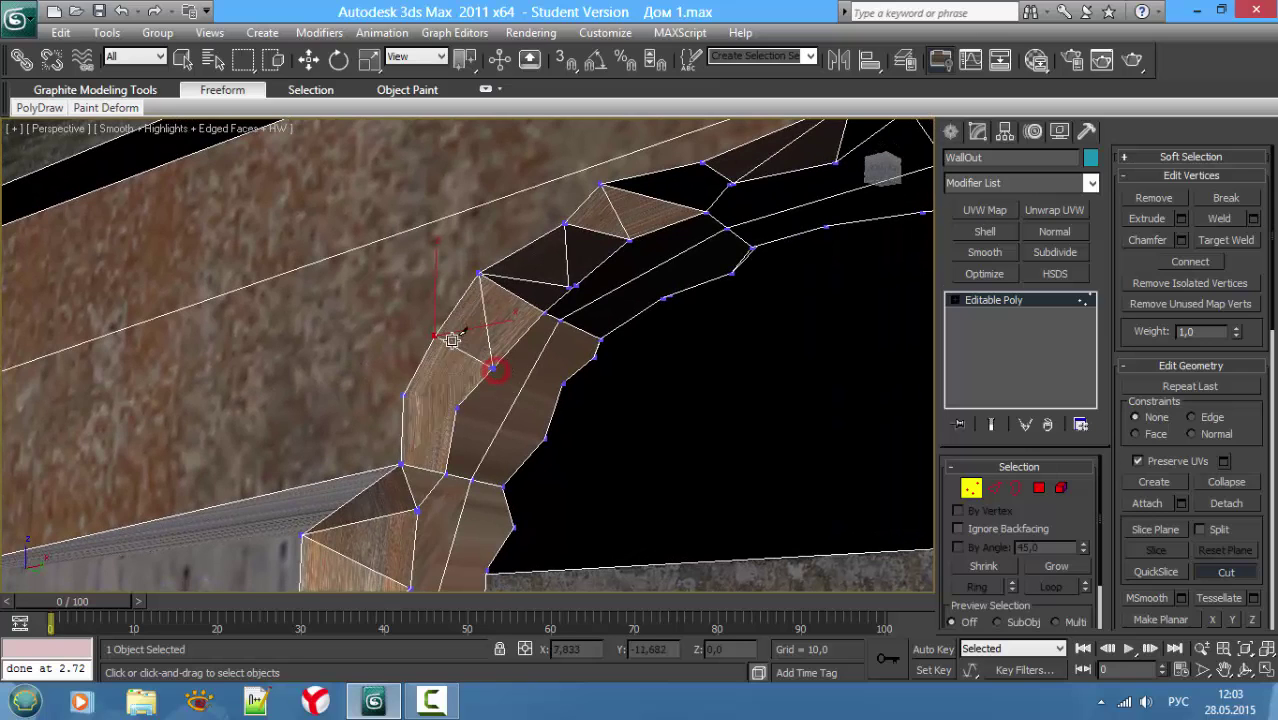
left_click(436, 336)
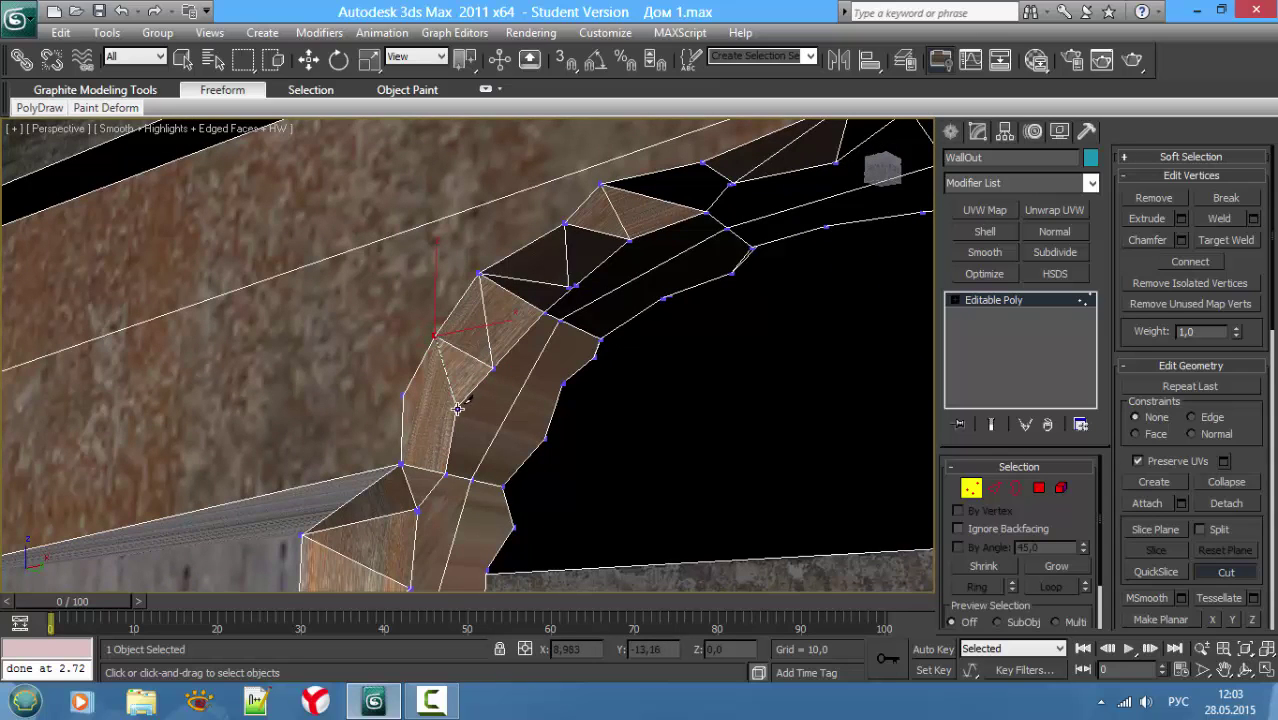
left_click(455, 409)
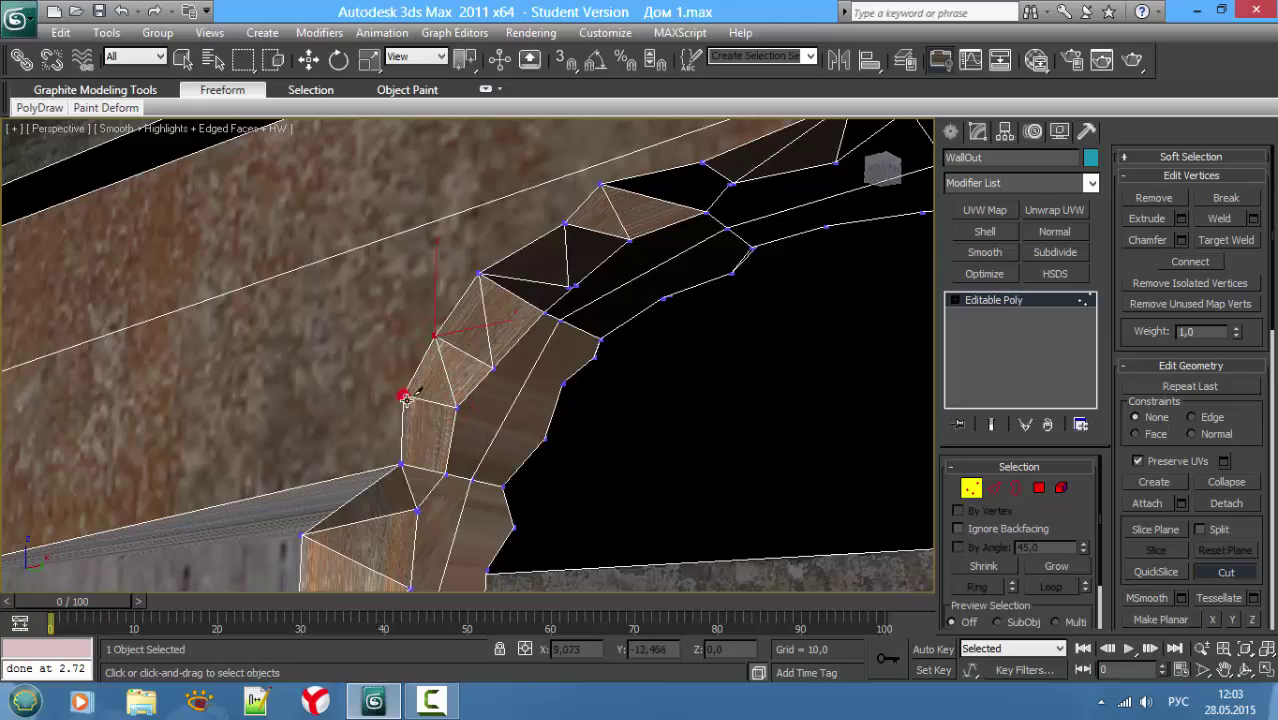
left_click(404, 397)
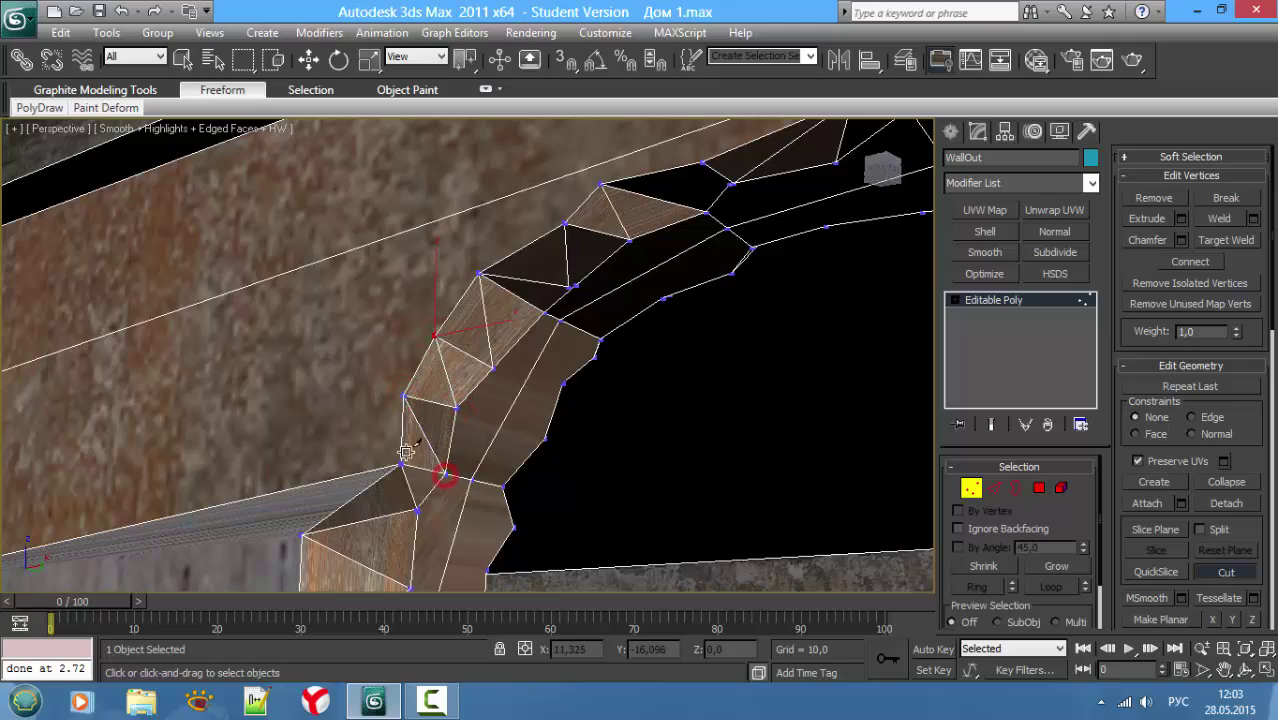
mouse_move(406, 452)
middle_mouse_down("alt")
mouse_move(580, 427)
mouse_move(613, 456)
mouse_move(568, 394)
mouse_move(528, 403)
middle_mouse_up("alt")
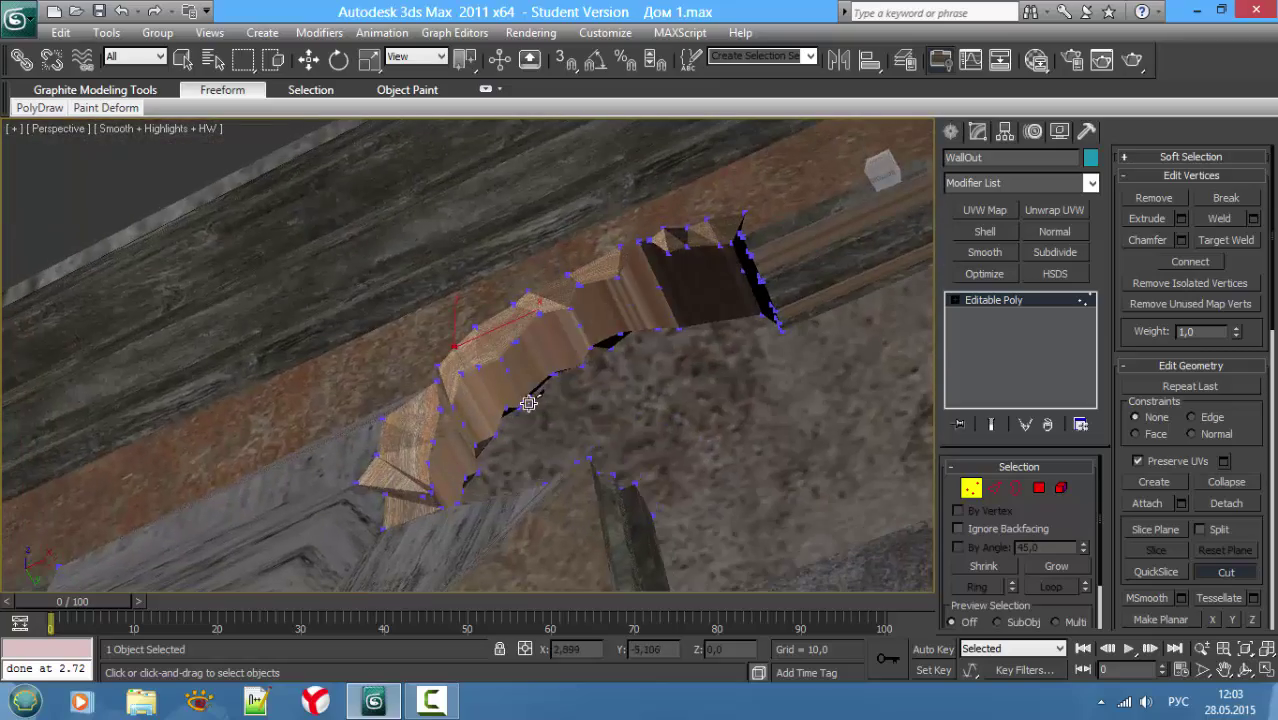
Step: Snap the stray arch rim vertex onto its neighbour with 3D Snap and weld them
key("F4")
scroll(510, 415, "up", 3)
key("w")
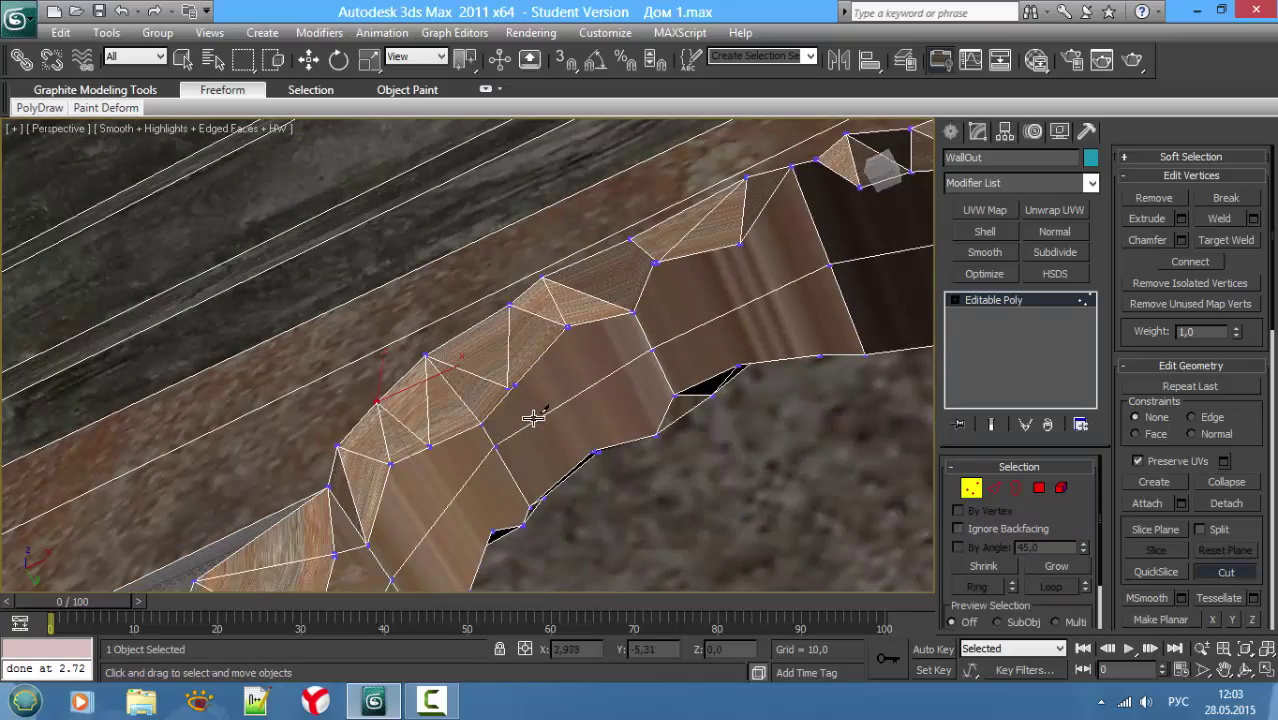
key("1")
mouse_move(533, 416)
middle_mouse_down()
mouse_move(525, 456)
mouse_move(549, 465)
middle_mouse_up()
key("1")
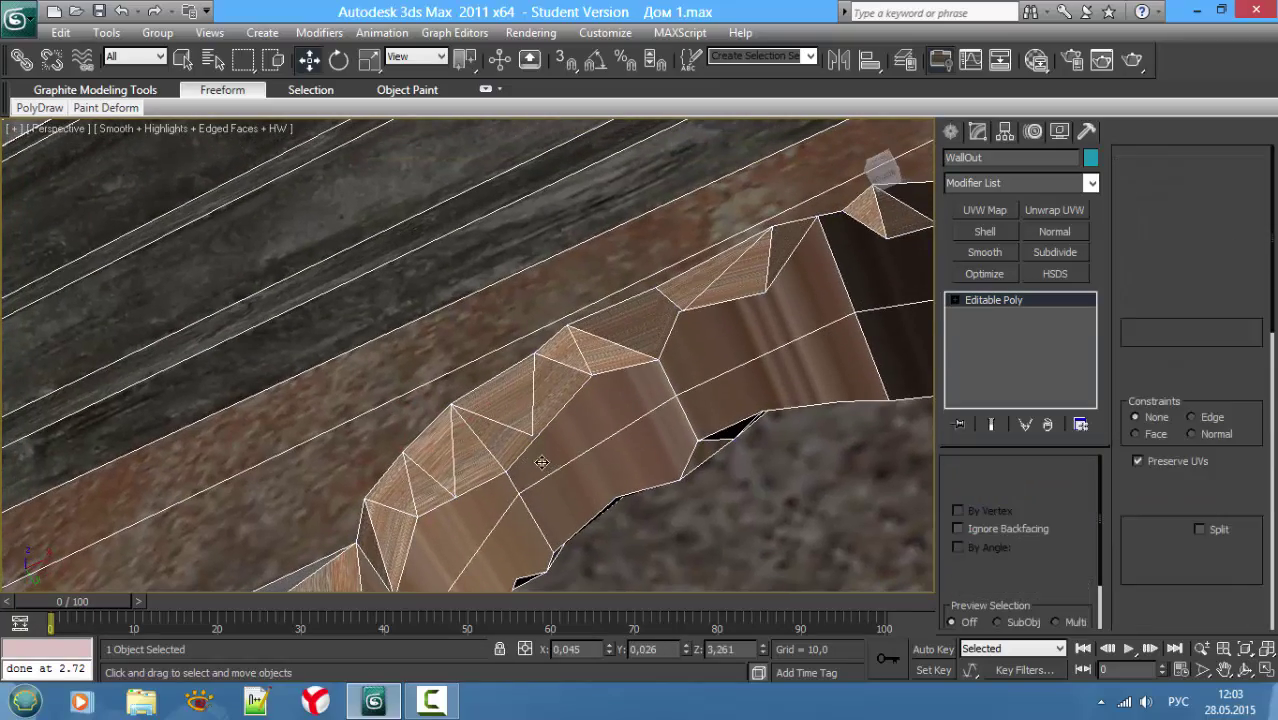
left_click(533, 432)
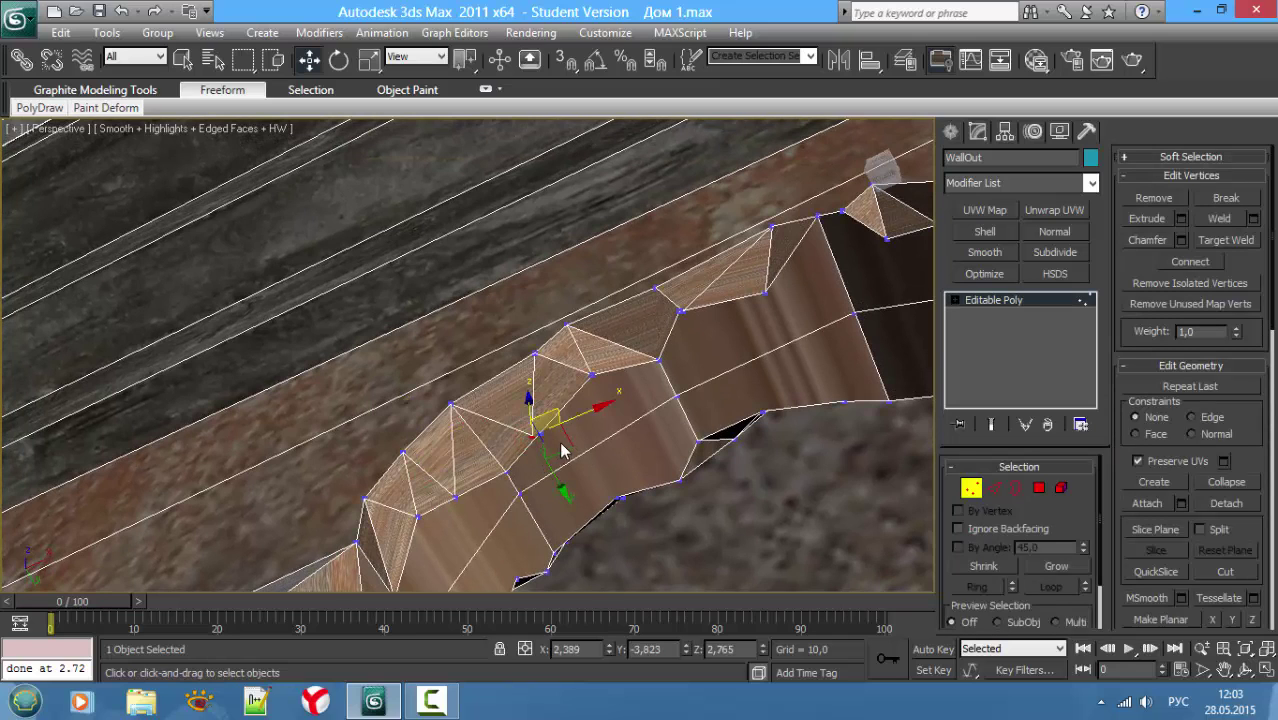
key("s")
key("F3")
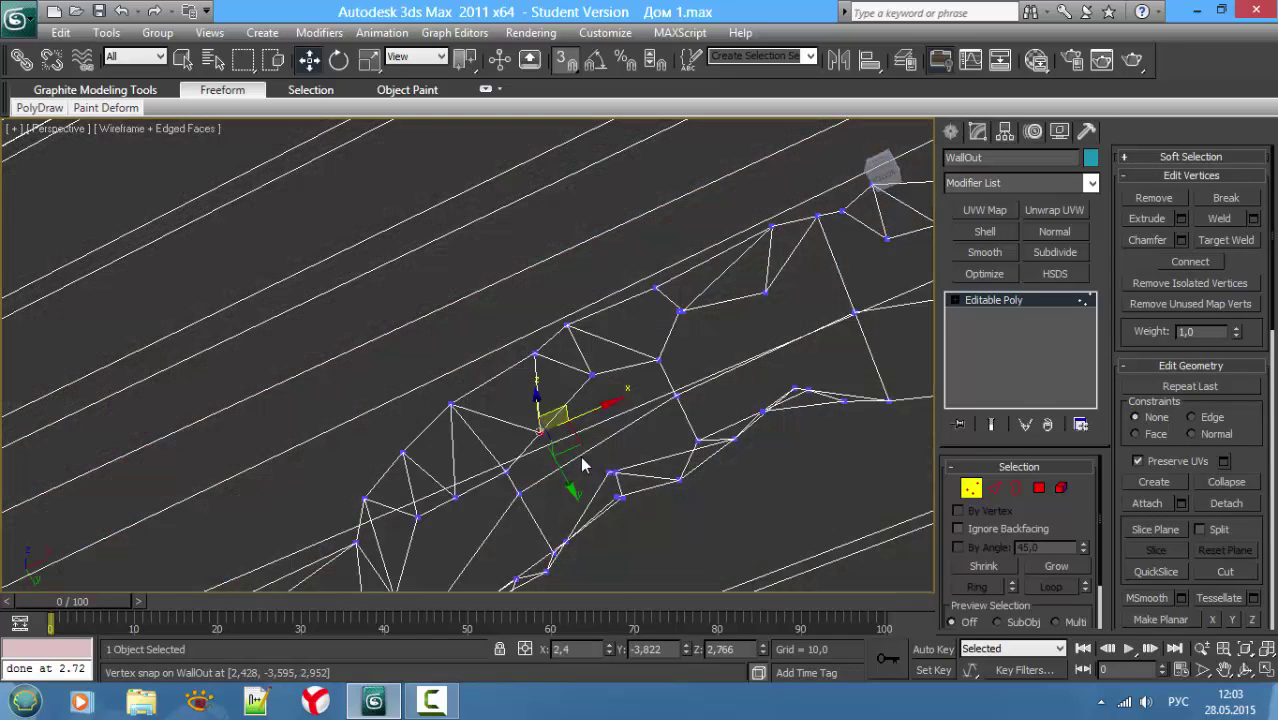
left_click_drag(563, 448, 538, 430)
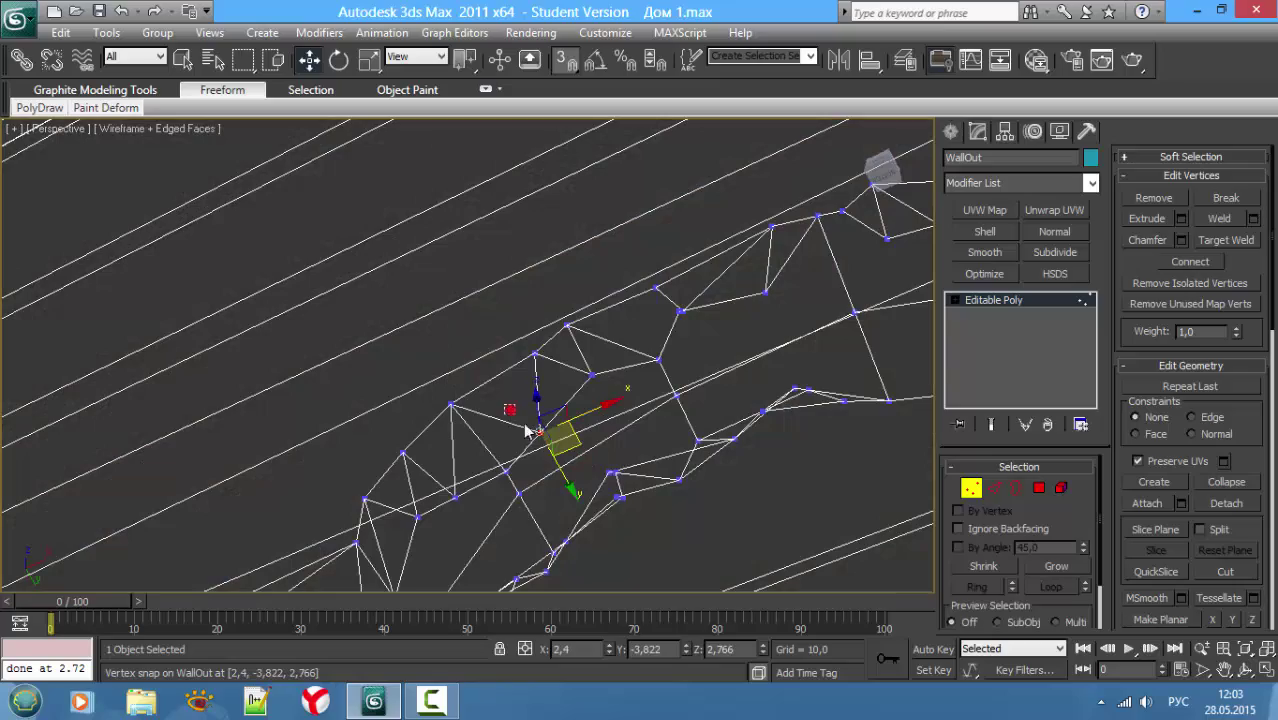
left_click(1218, 218)
Step: Return to shaded display and orbit to a more frontal view of the arch
key("F3")
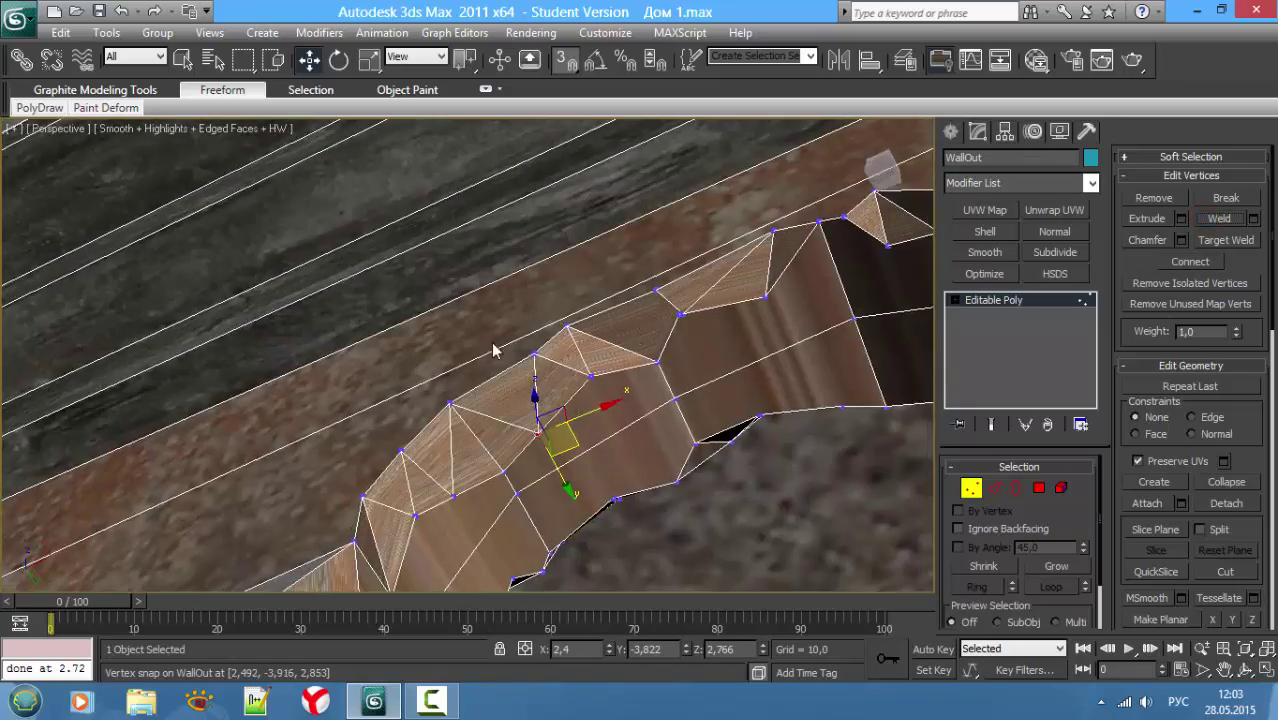
mouse_move(493, 350)
middle_mouse_down("alt")
mouse_move(562, 422)
mouse_move(562, 466)
mouse_move(610, 499)
mouse_move(519, 506)
mouse_move(506, 463)
mouse_move(540, 455)
middle_mouse_up("alt")
key("F4")
scroll(540, 455, "up", 3)
scroll(656, 400, "down", 3)
mouse_move(656, 400)
middle_mouse_down("alt")
mouse_move(579, 447)
mouse_move(280, 394)
mouse_move(408, 390)
middle_mouse_up("alt")
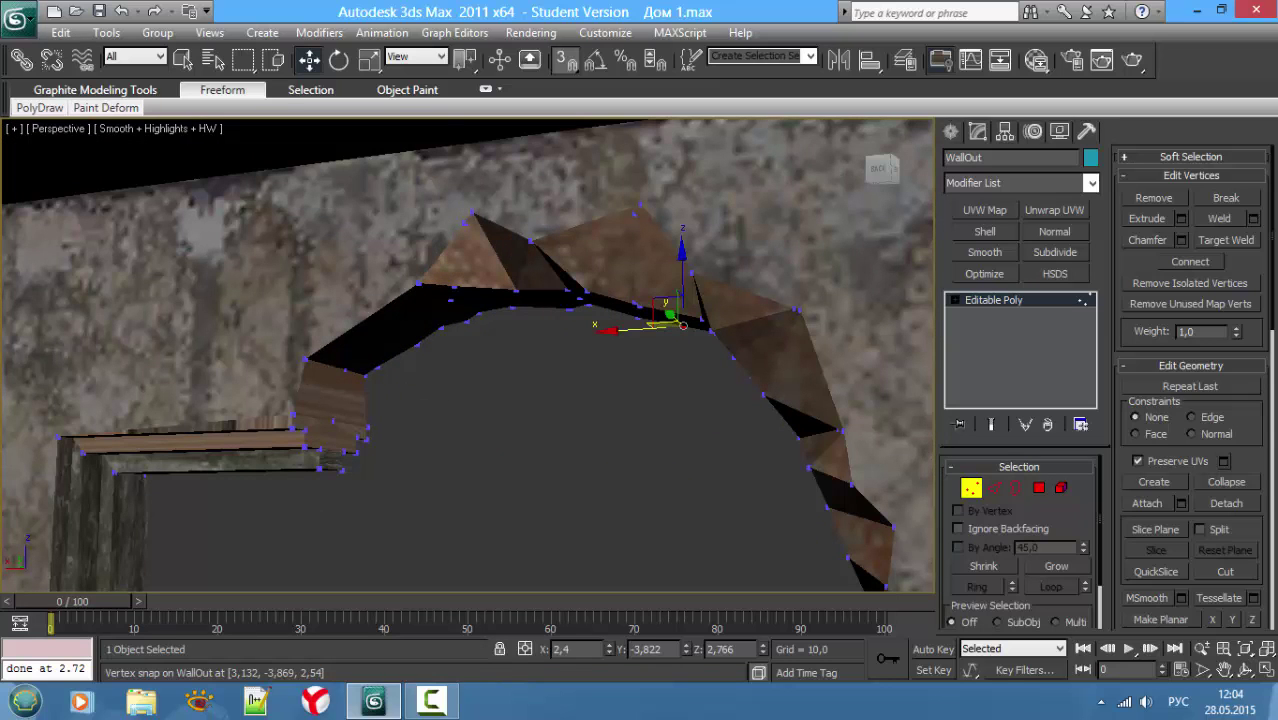
Step: Cut edges from the top rim vertex down across the upper-left arch faces to the inner rim
left_click(1225, 572)
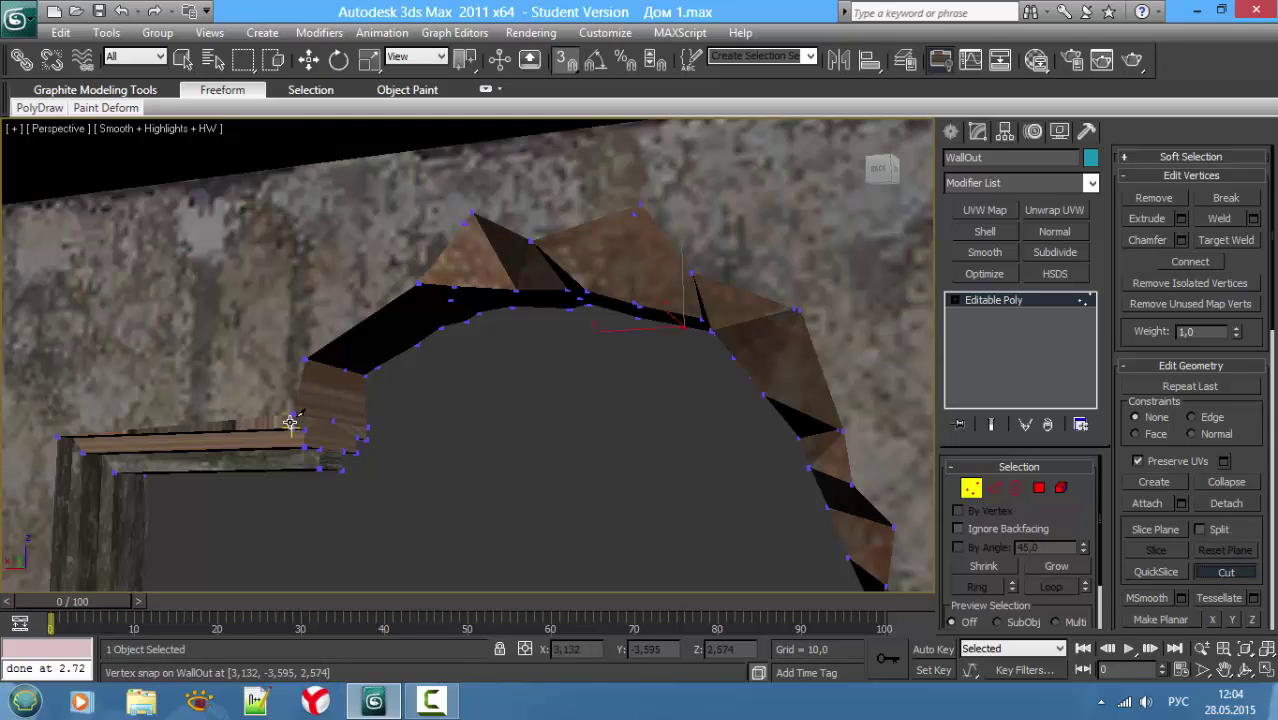
left_click(286, 395)
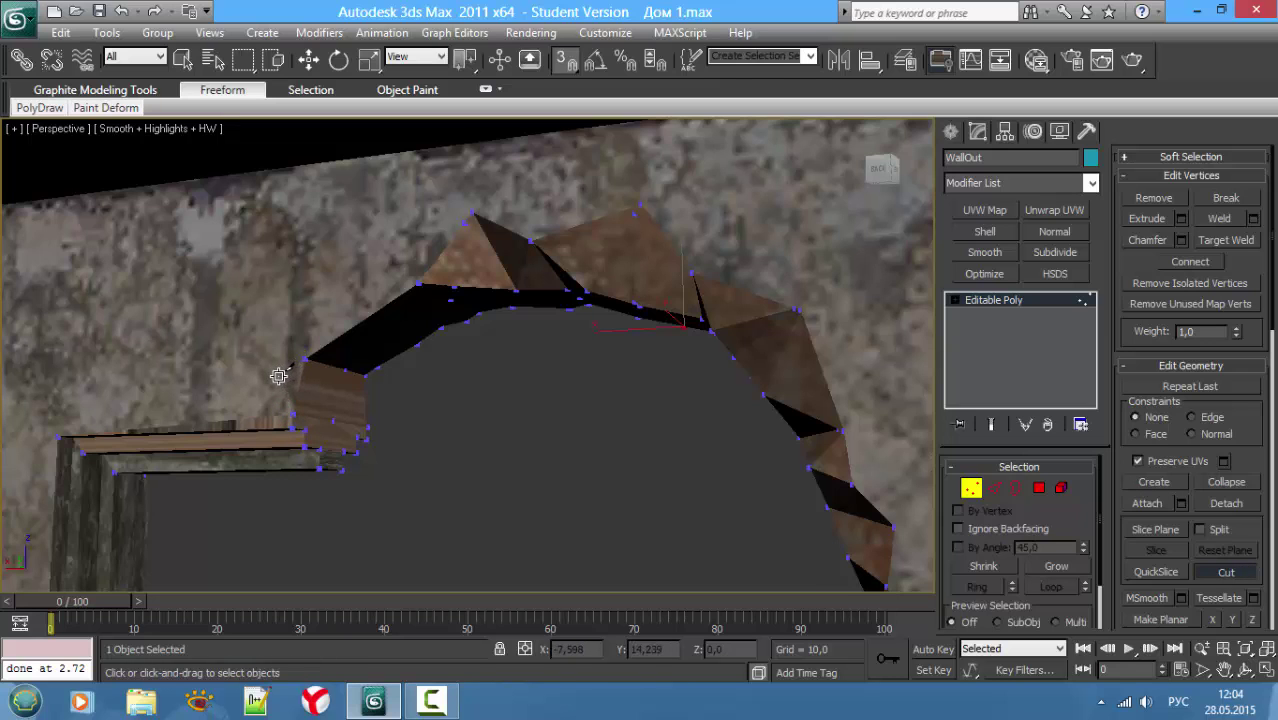
key("F3")
key("F3")
key("F3")
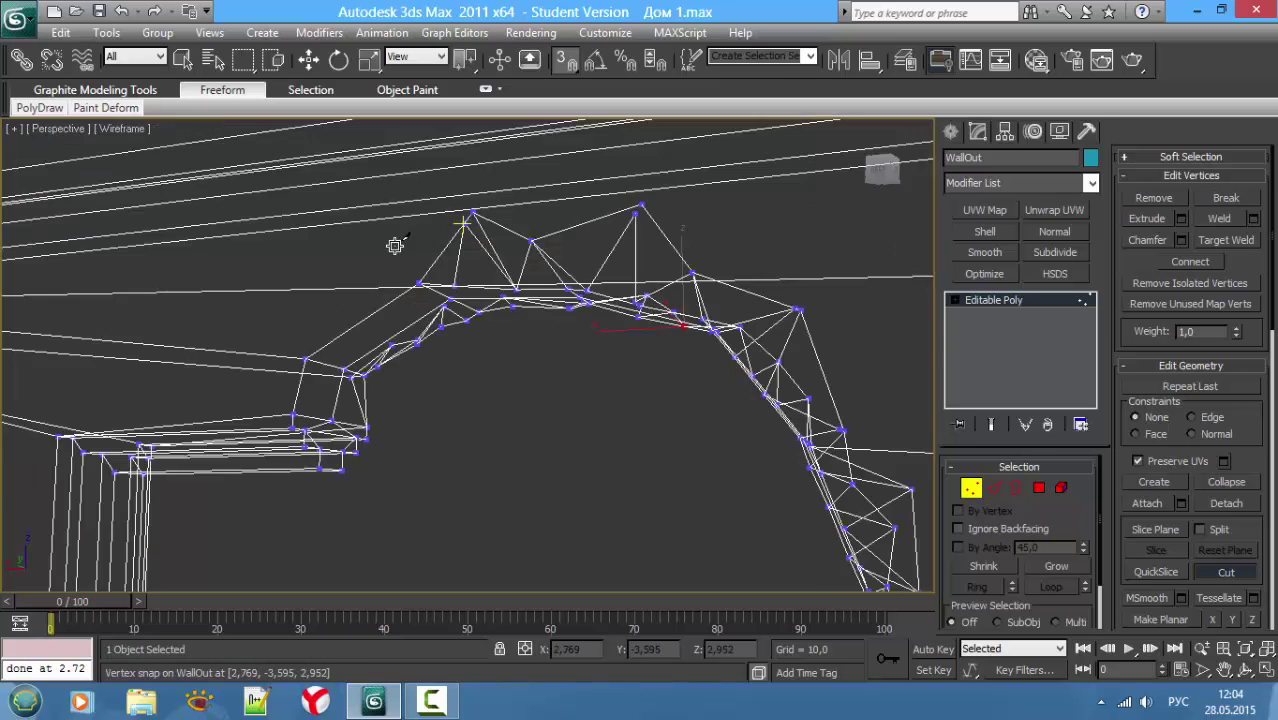
key("F3")
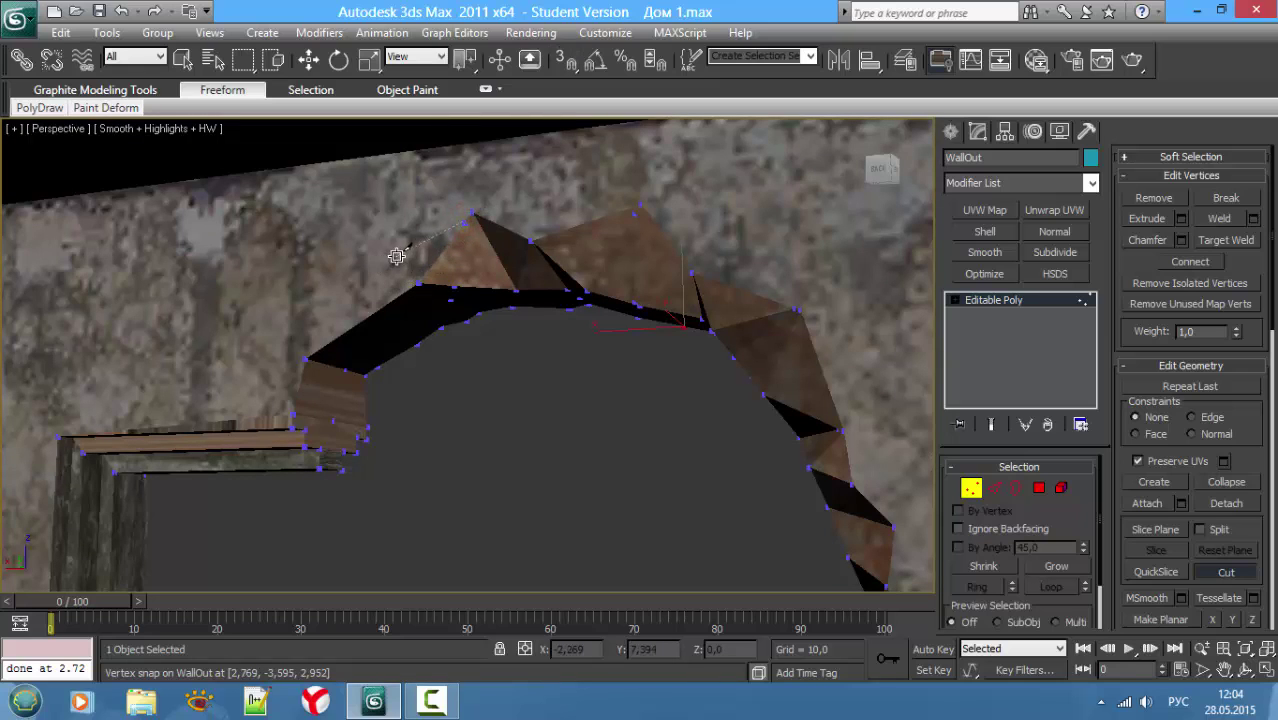
key("F3")
key("F3")
left_click(466, 224)
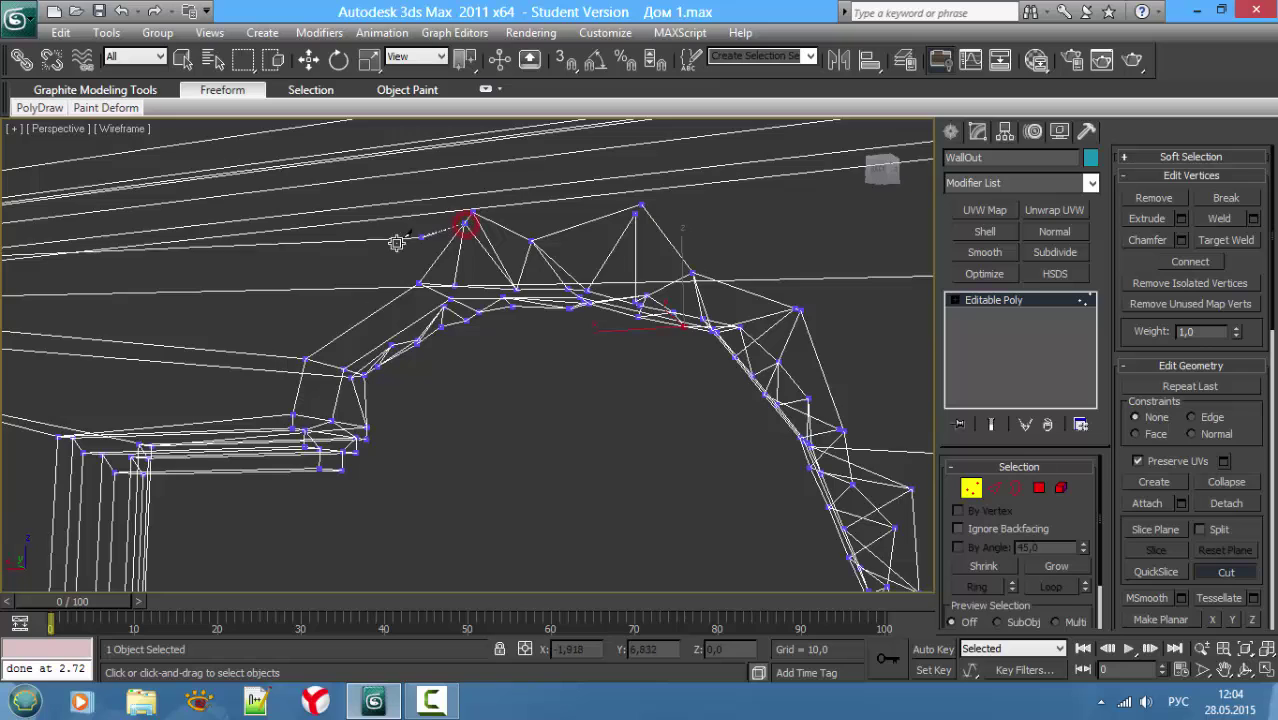
key("F3")
key("F4")
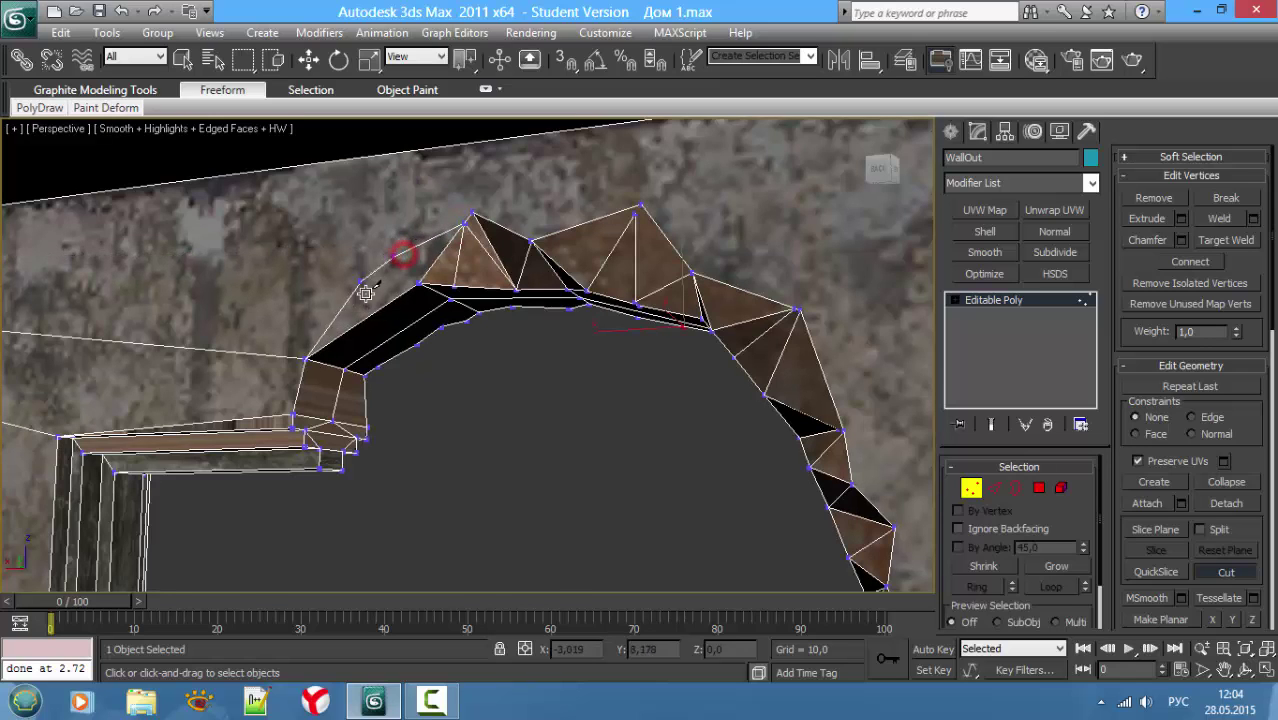
left_click(394, 256)
left_click(349, 303)
left_click(303, 322)
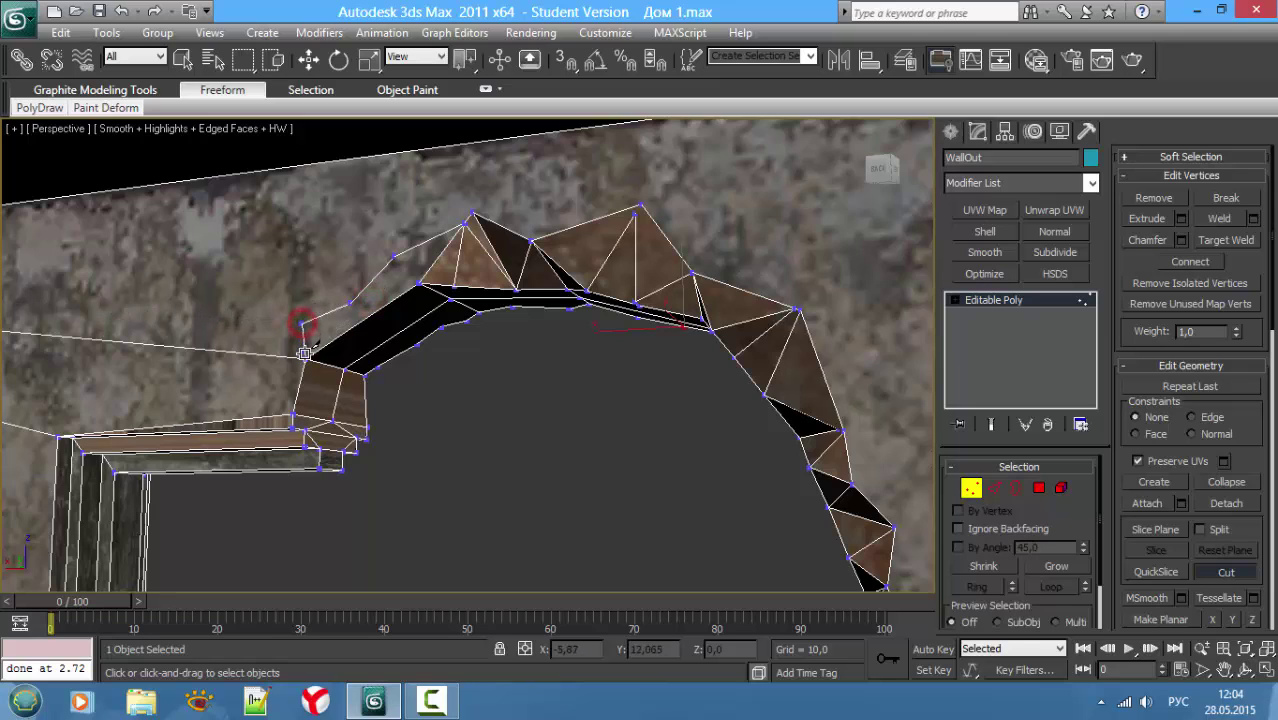
left_click(304, 357)
left_click(353, 344)
left_click(401, 323)
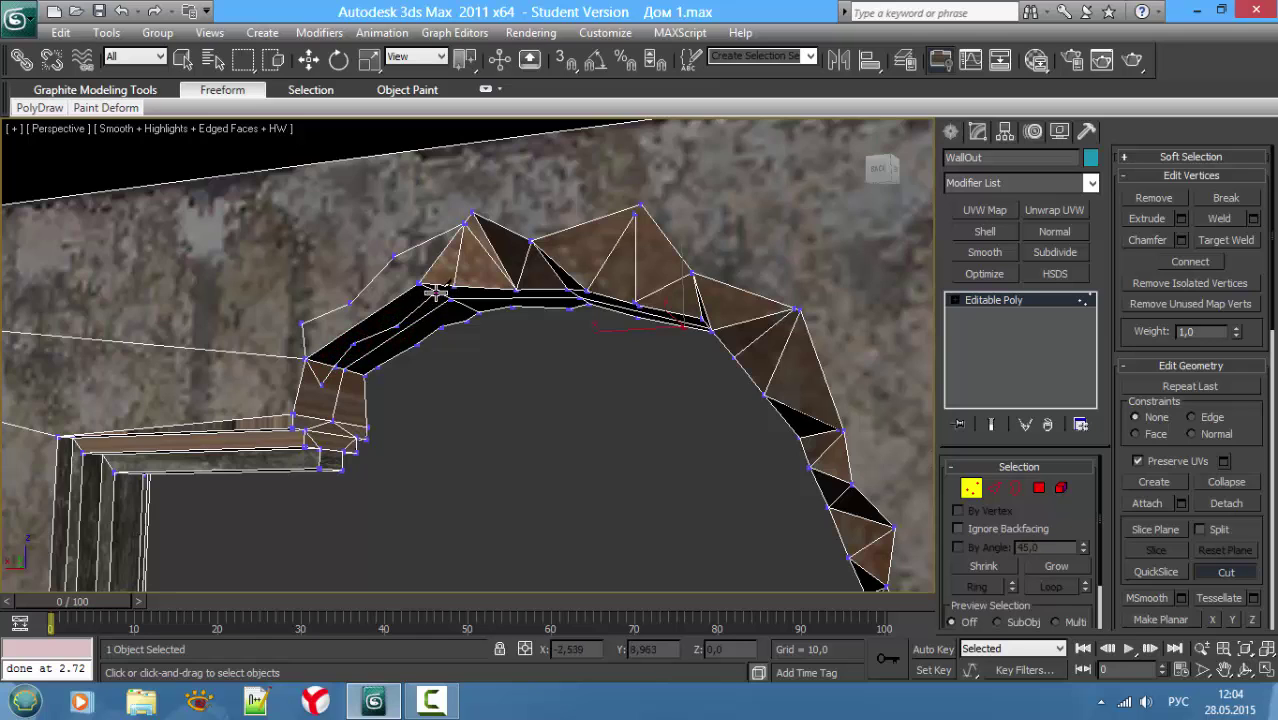
Step: Delete the upper-left triangular rim face and the dark strip below, then cap the hole
key("4")
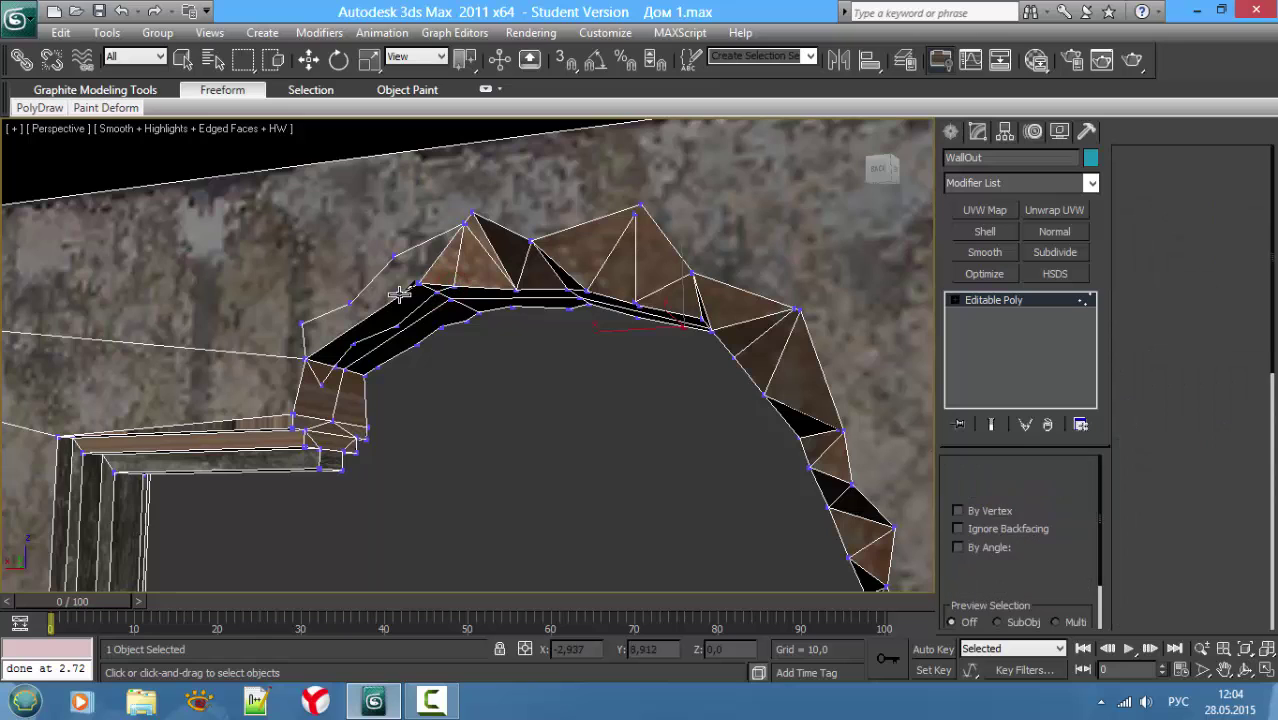
left_click(447, 270)
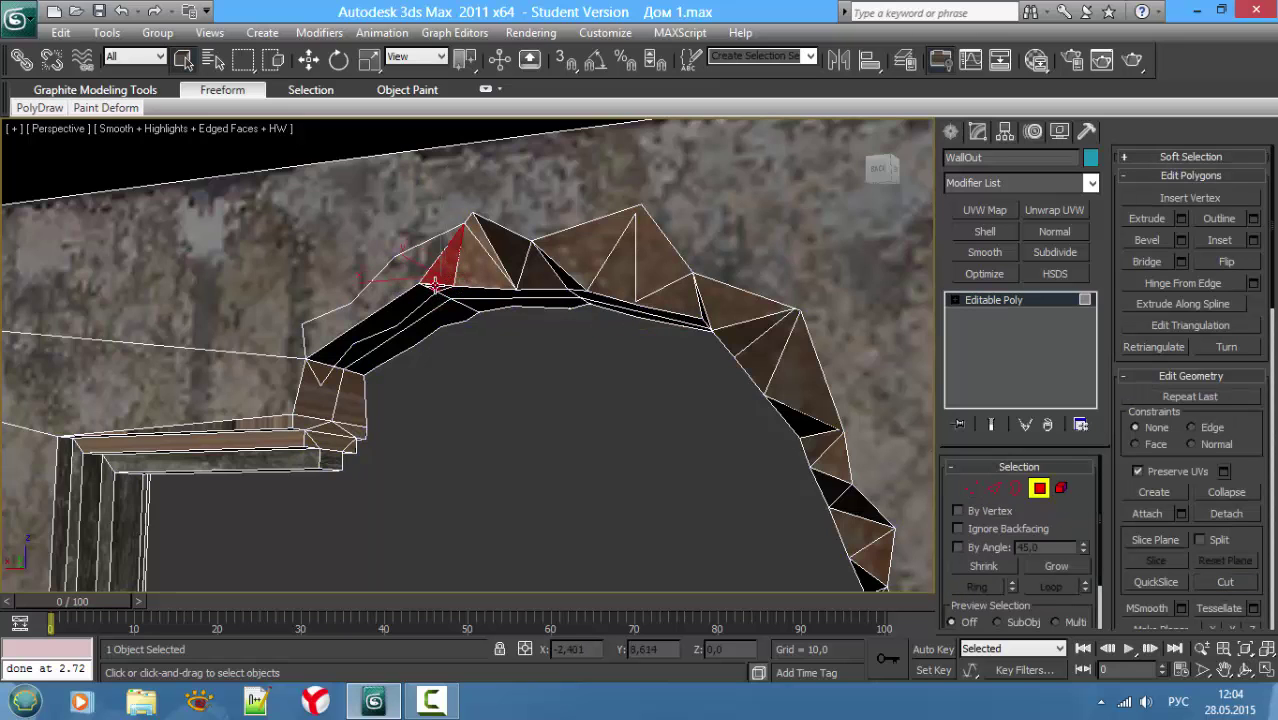
left_click(419, 300, "ctrl")
key("F3")
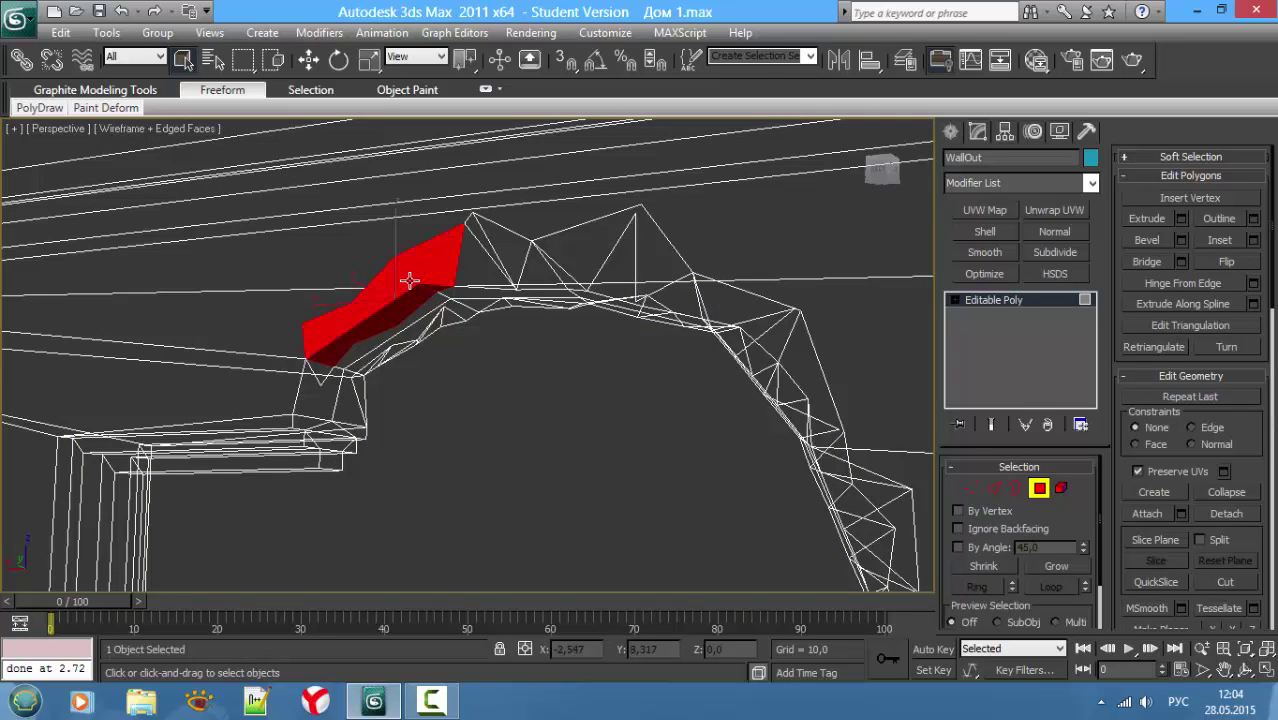
key("F3")
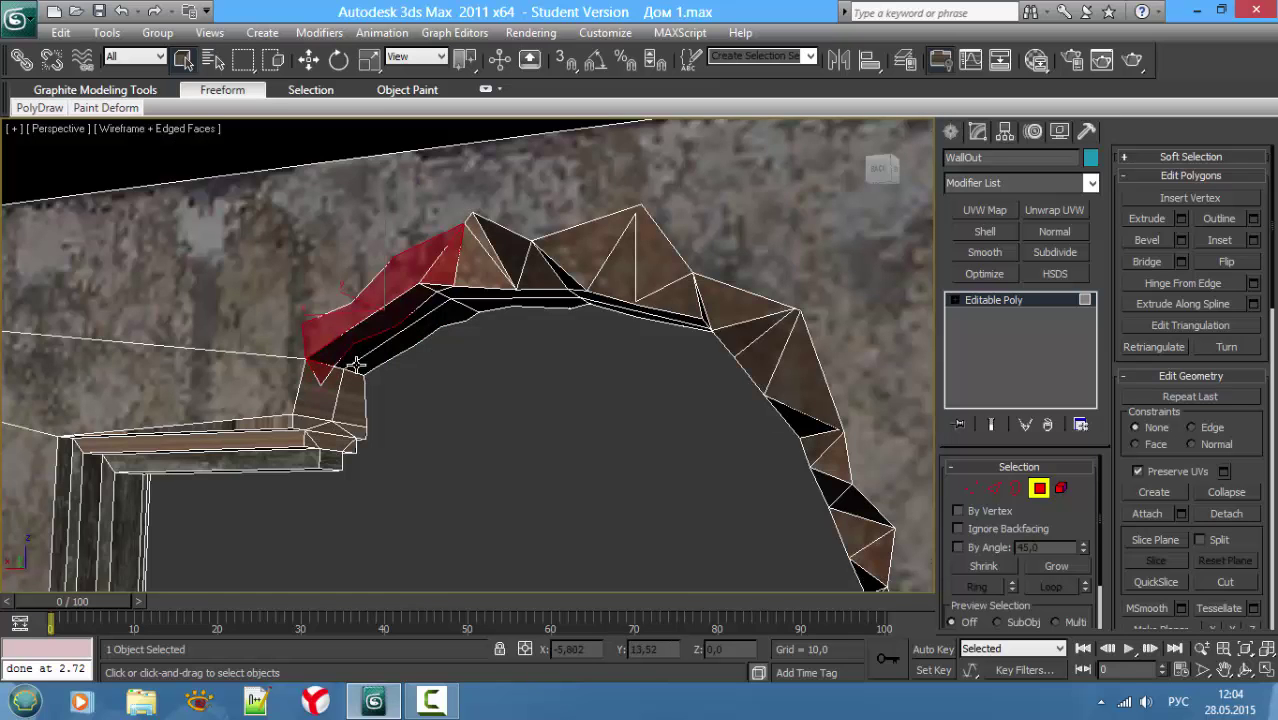
key("F3")
key("3")
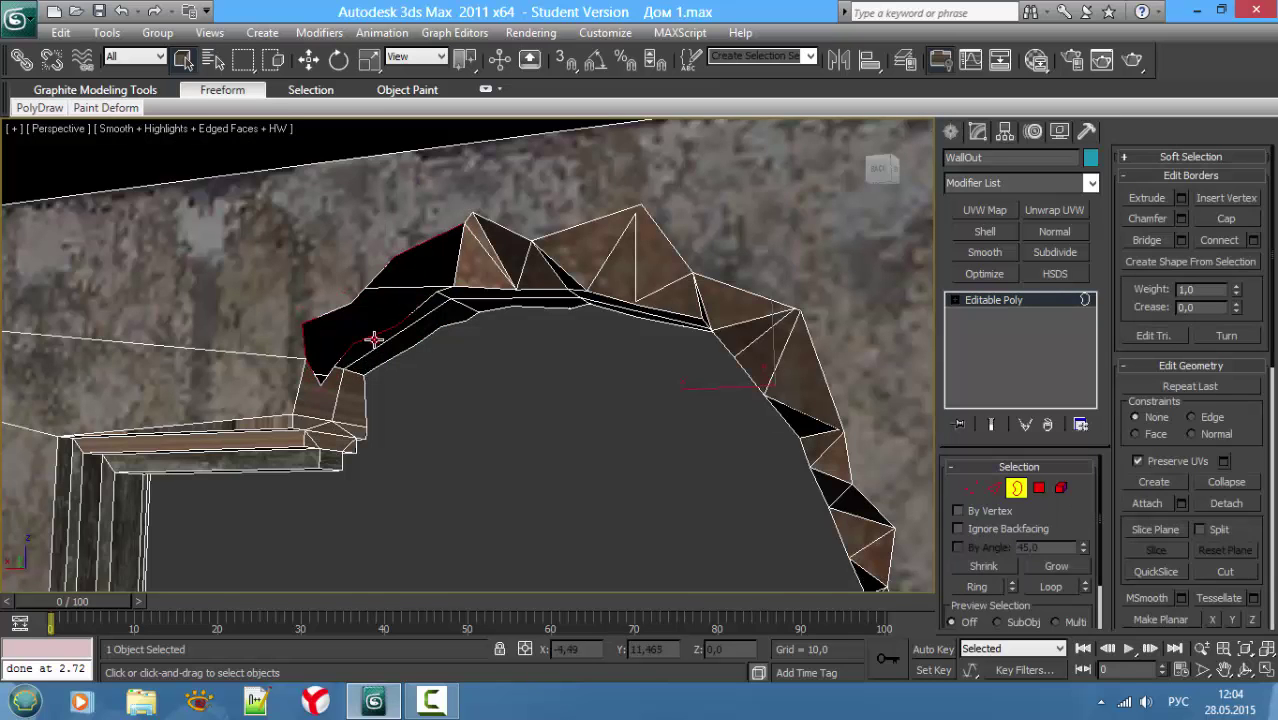
scroll(376, 338, "up", 3)
scroll(378, 350, "down", 3)
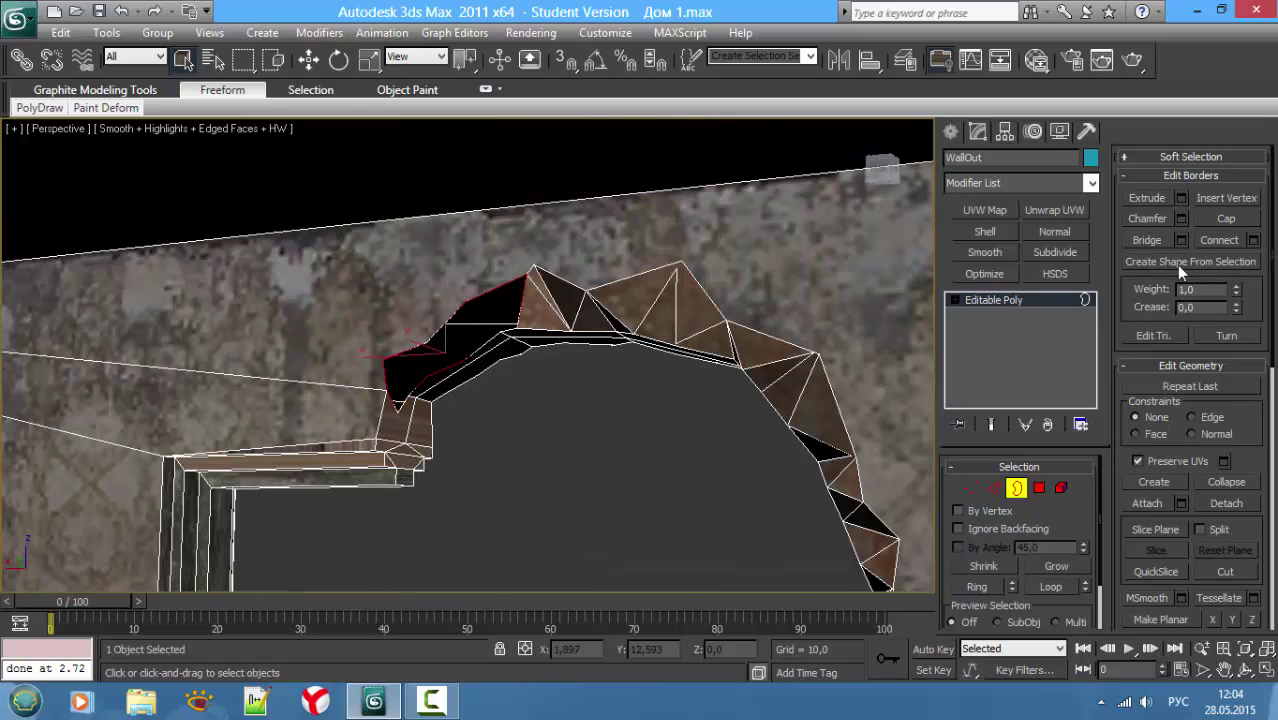
left_click(1222, 222)
Step: Cut new edges from a vertex of the capped face across the new polygon
scroll(559, 354, "up", 2)
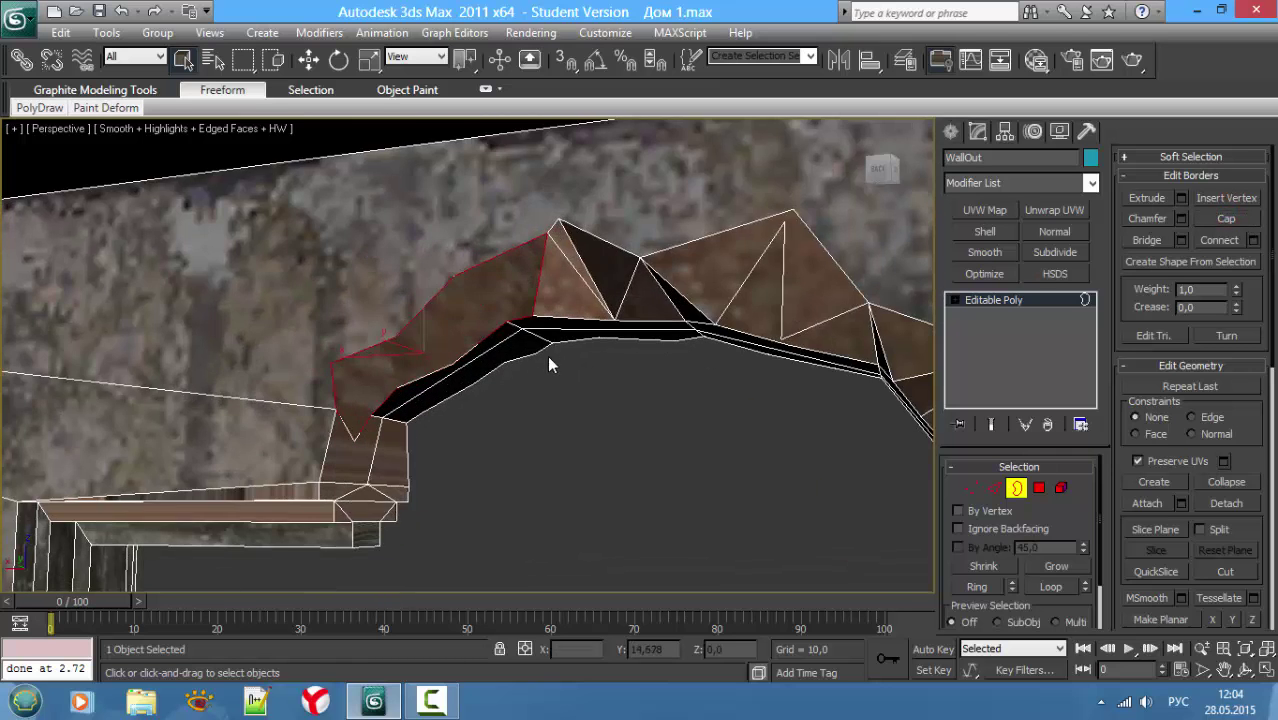
scroll(545, 338, "up", 2)
left_click(545, 338)
left_click(1225, 572)
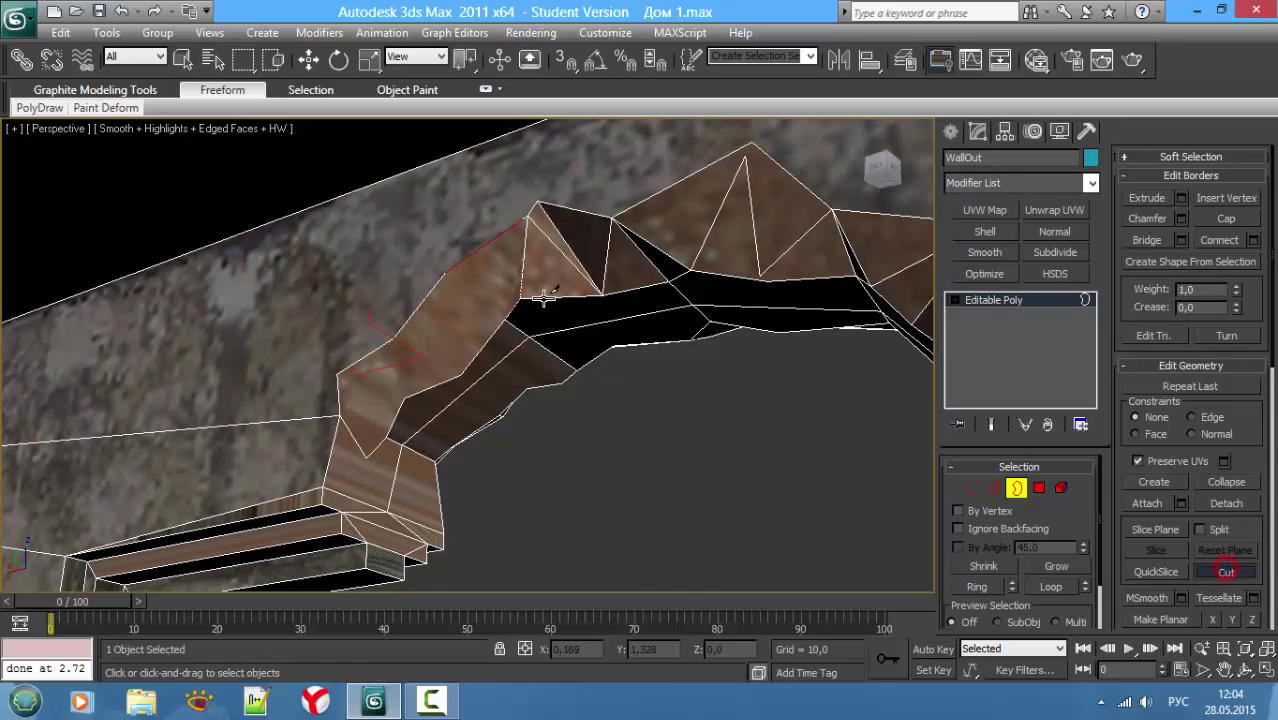
key("1")
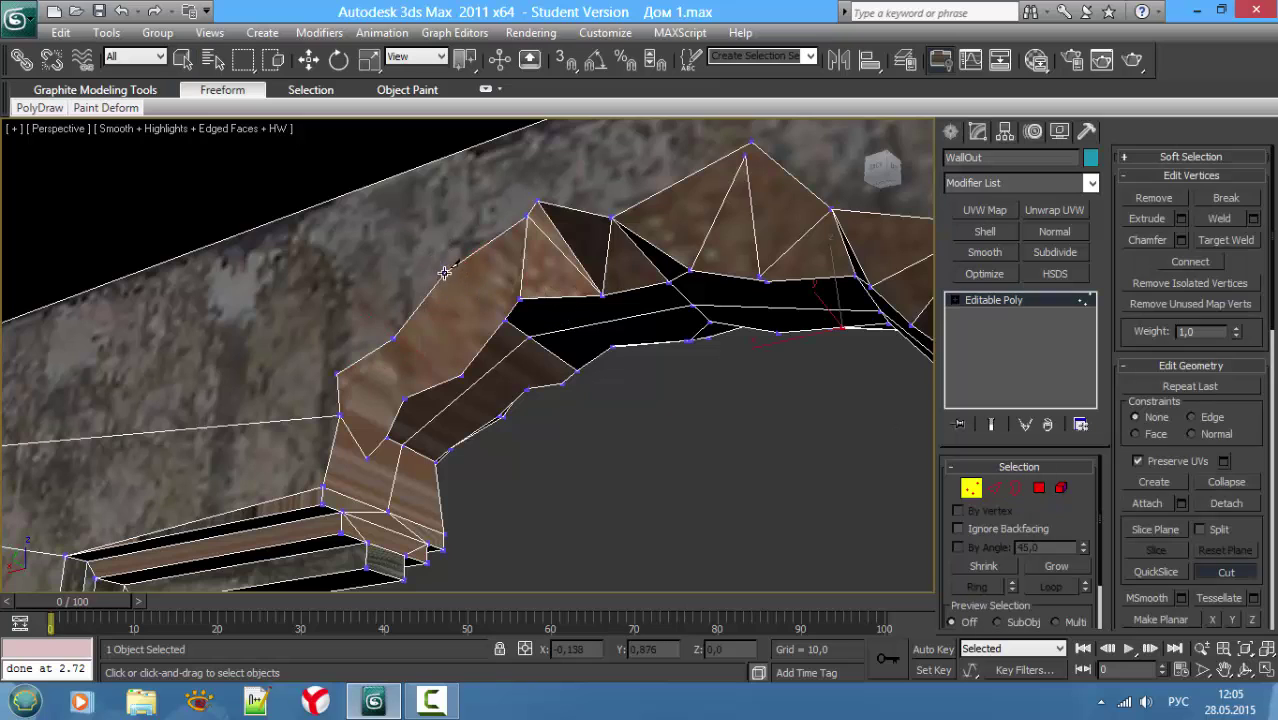
left_click(444, 272)
left_click(521, 298)
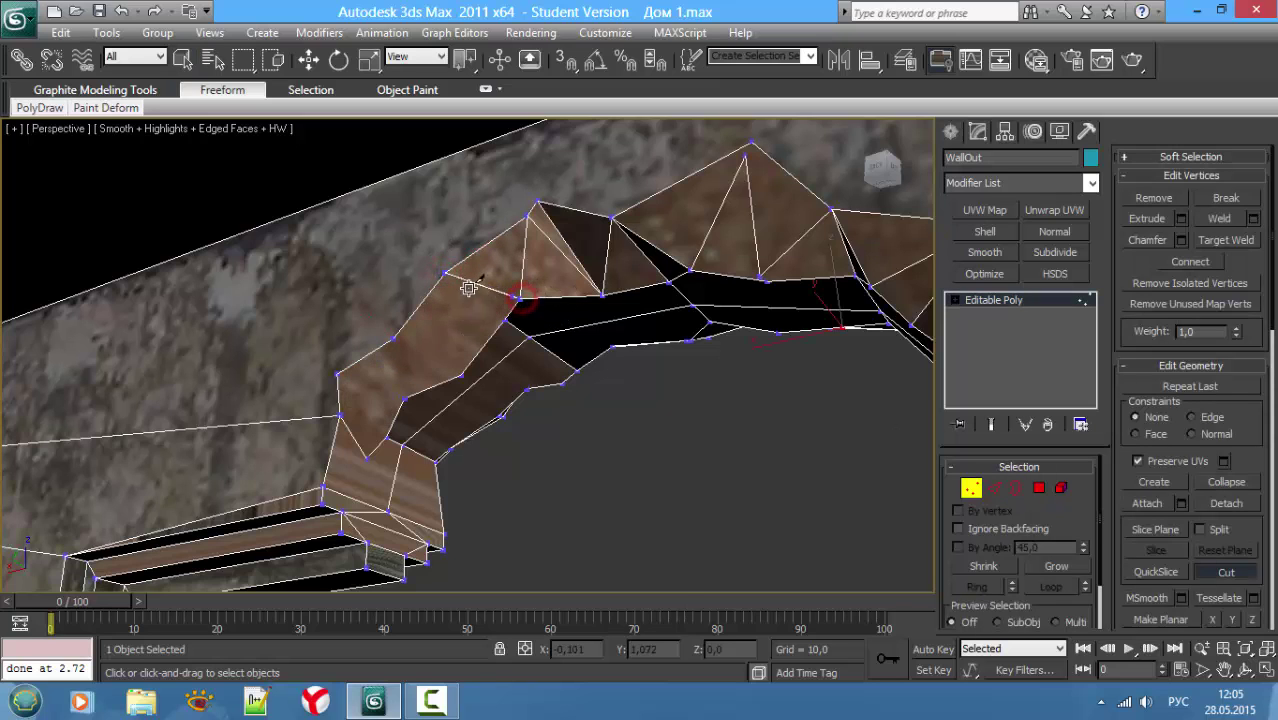
left_click(505, 319)
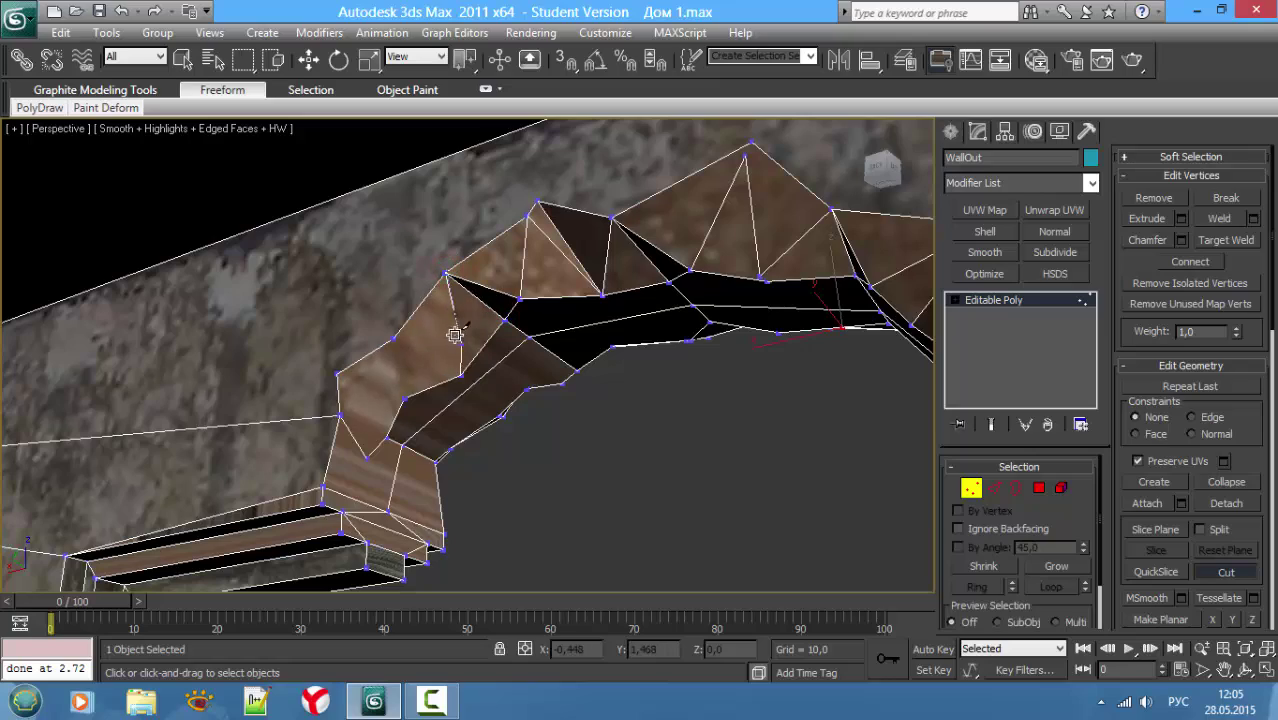
middle_click_drag(460, 308, 508, 318, "alt")
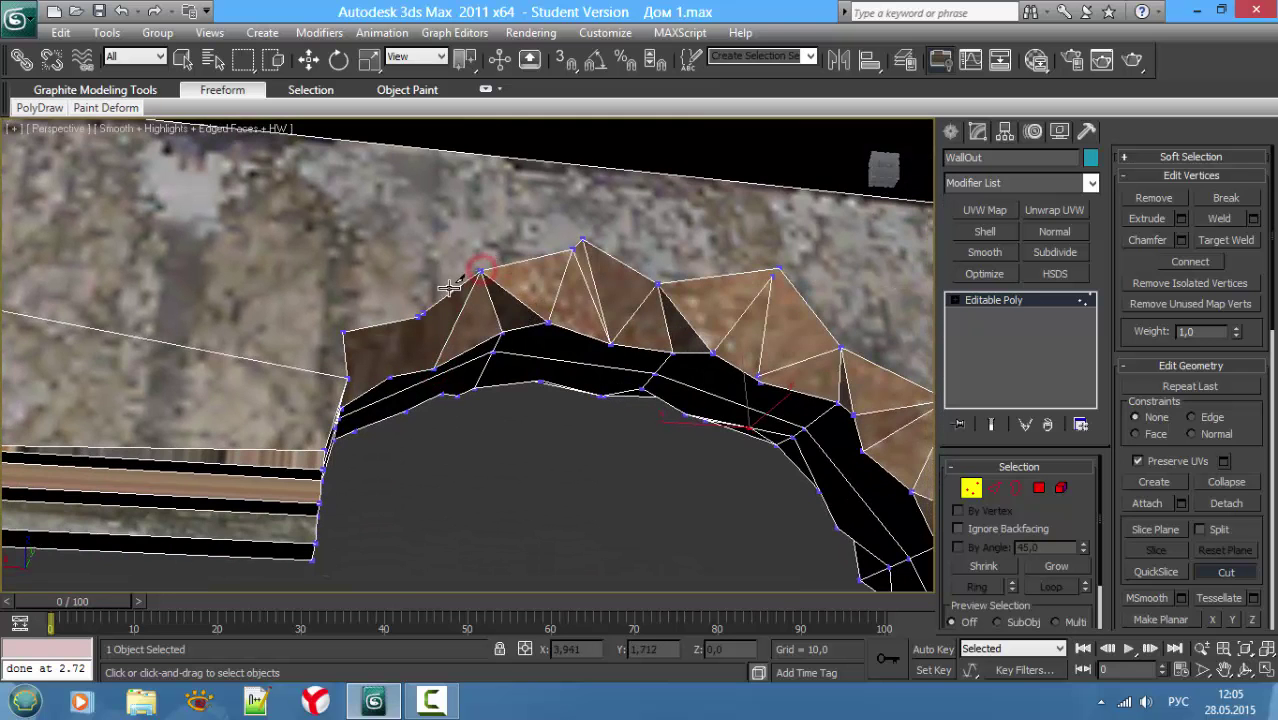
Step: Cut further edges down from the top rim edge and across from a rim vertex
left_click(415, 316)
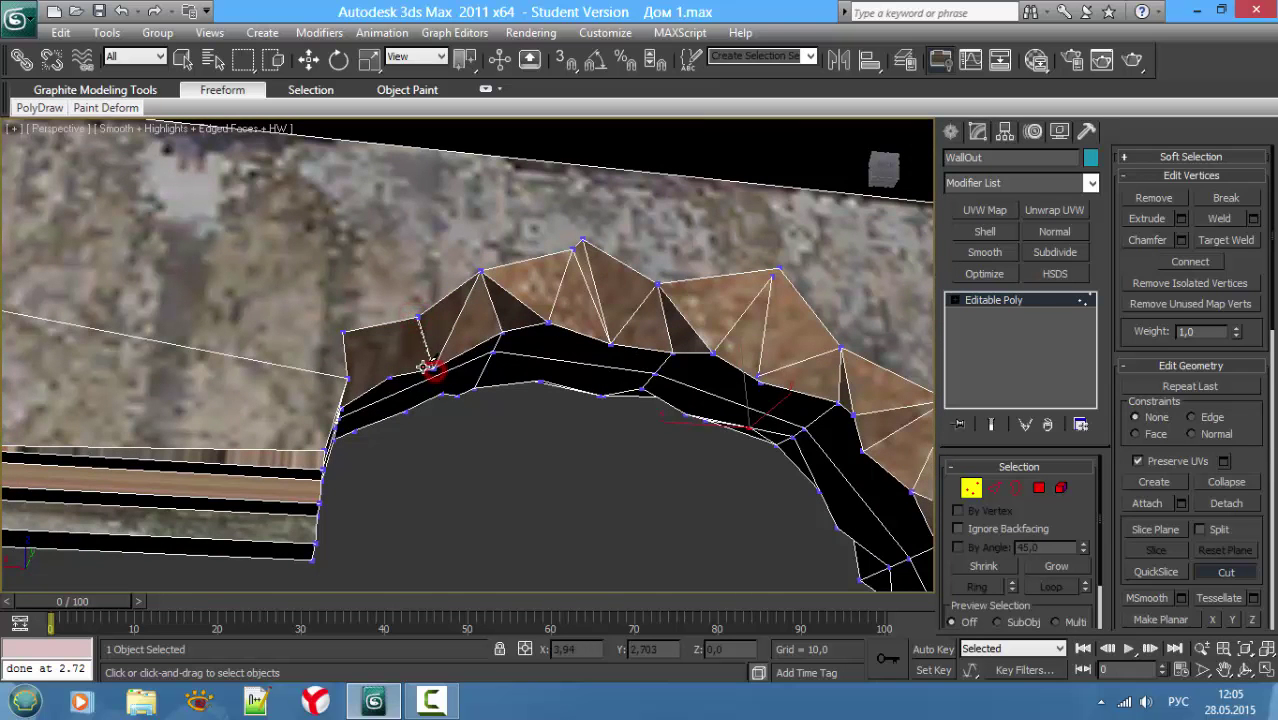
middle_click_drag(408, 351, 350, 419, "alt")
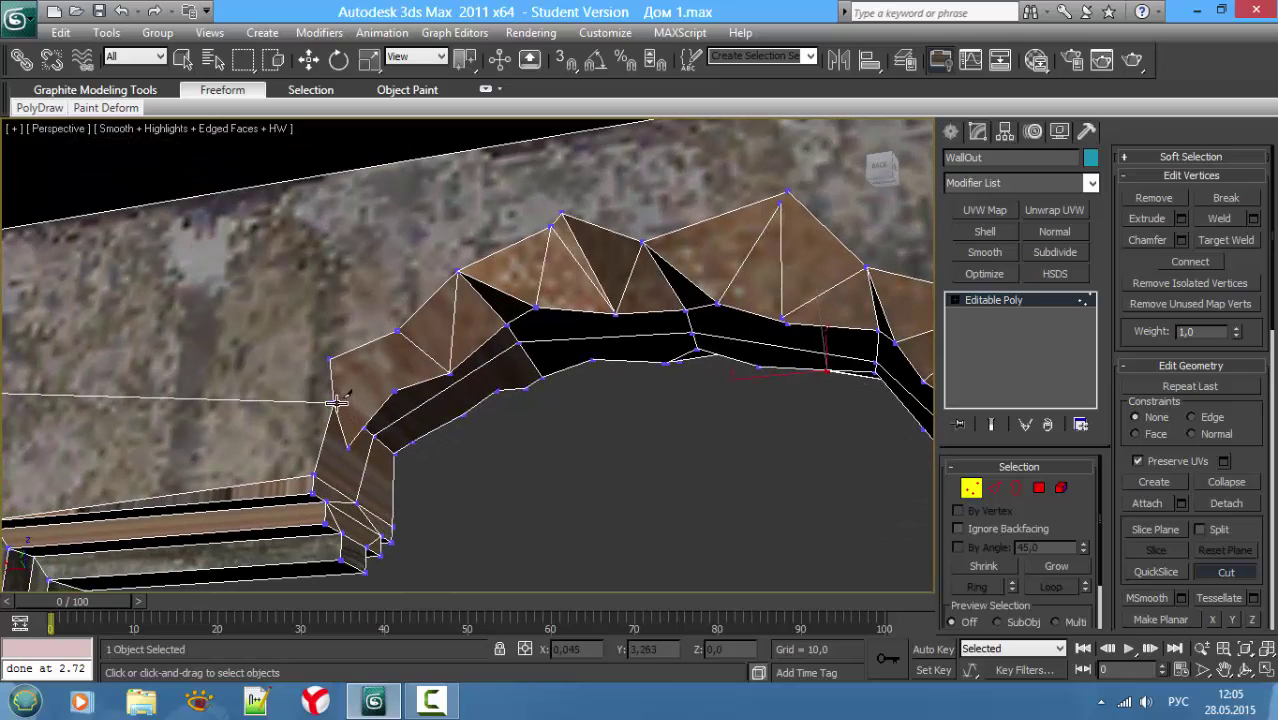
left_click(334, 401)
left_click(396, 390)
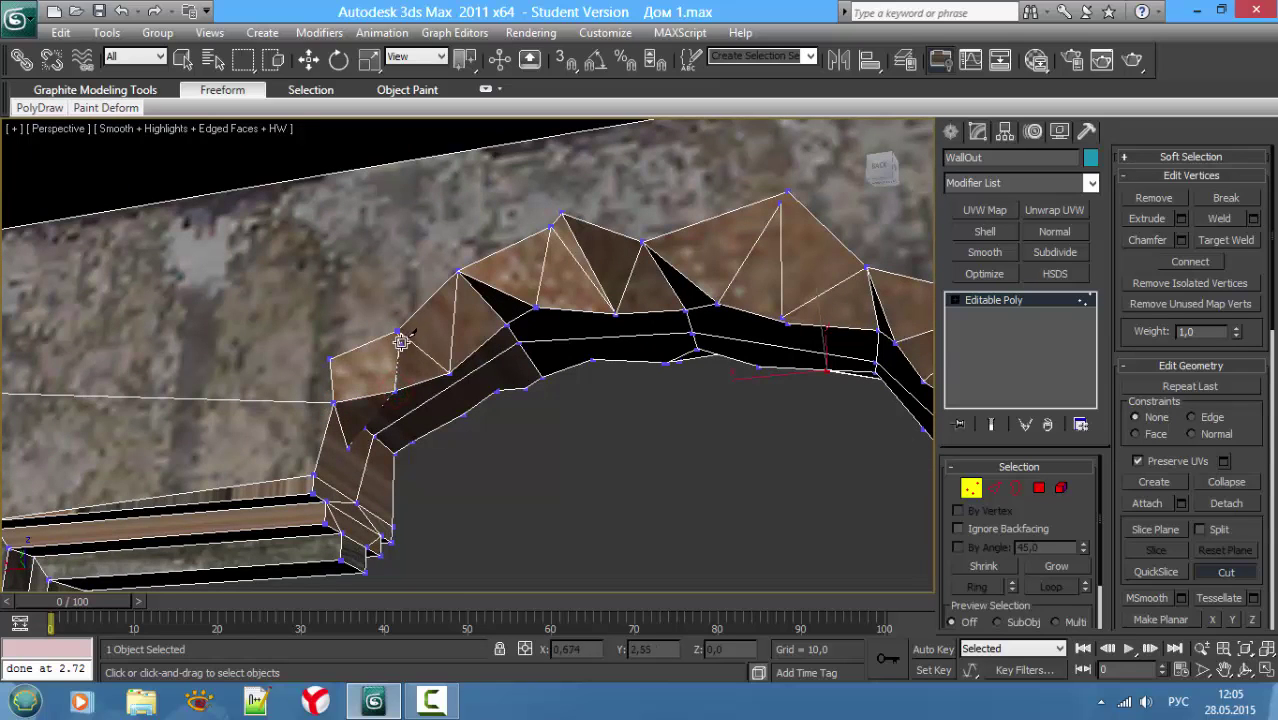
left_click(399, 333)
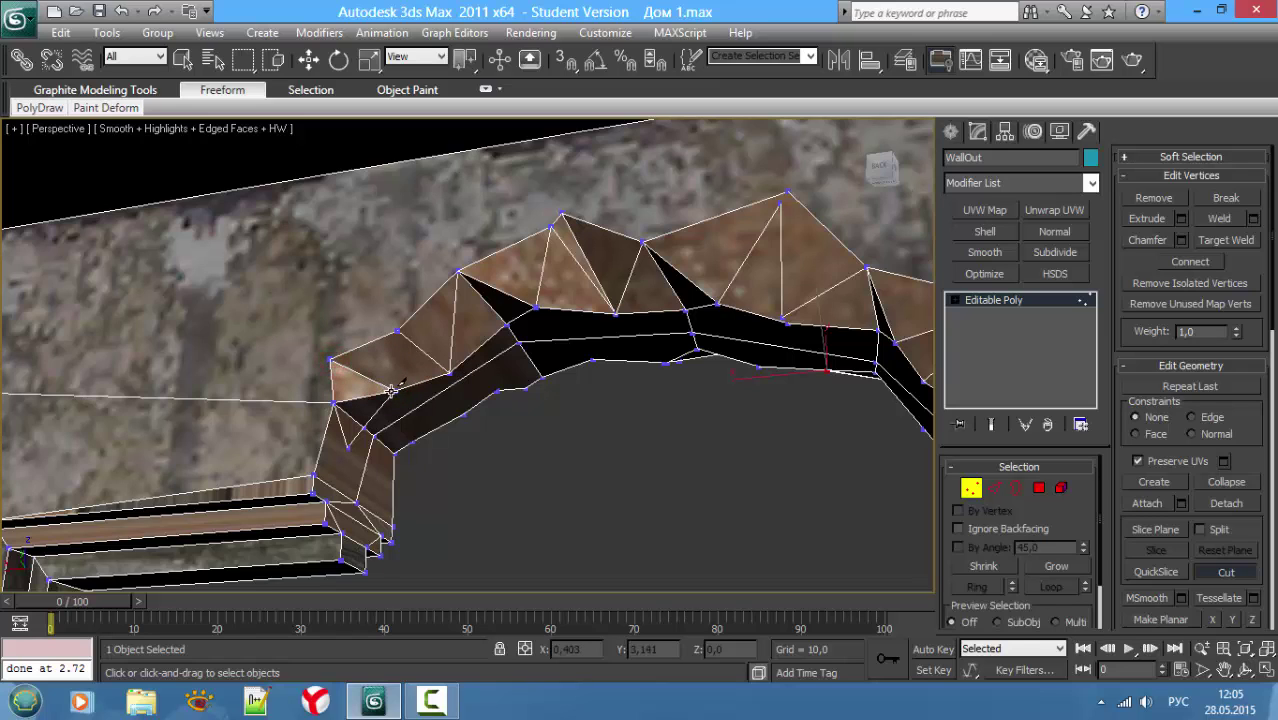
left_click(398, 331)
Step: End the cut and remove the vertex at the lower-left of the arch
right_click(378, 455)
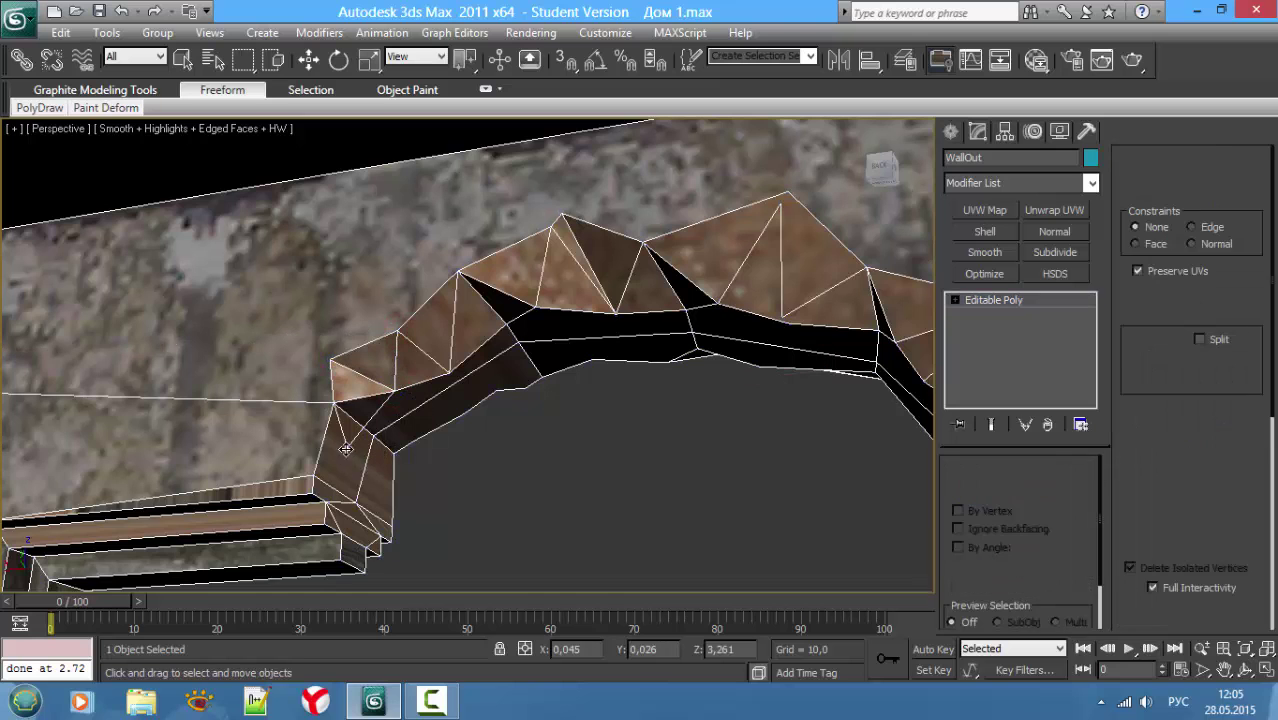
key("w")
left_click(348, 446)
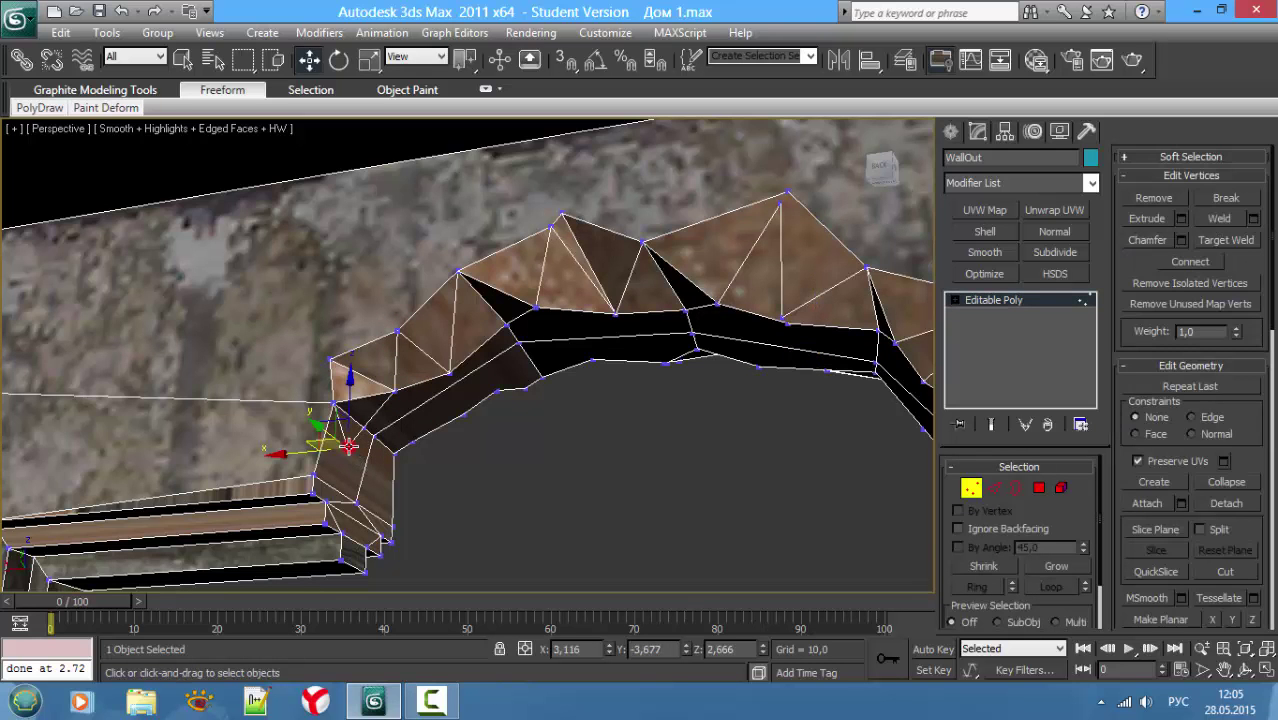
left_click(1152, 198)
mouse_move(505, 370)
middle_mouse_down("alt")
mouse_move(536, 335)
mouse_move(544, 362)
middle_mouse_up("alt")
key("F4")
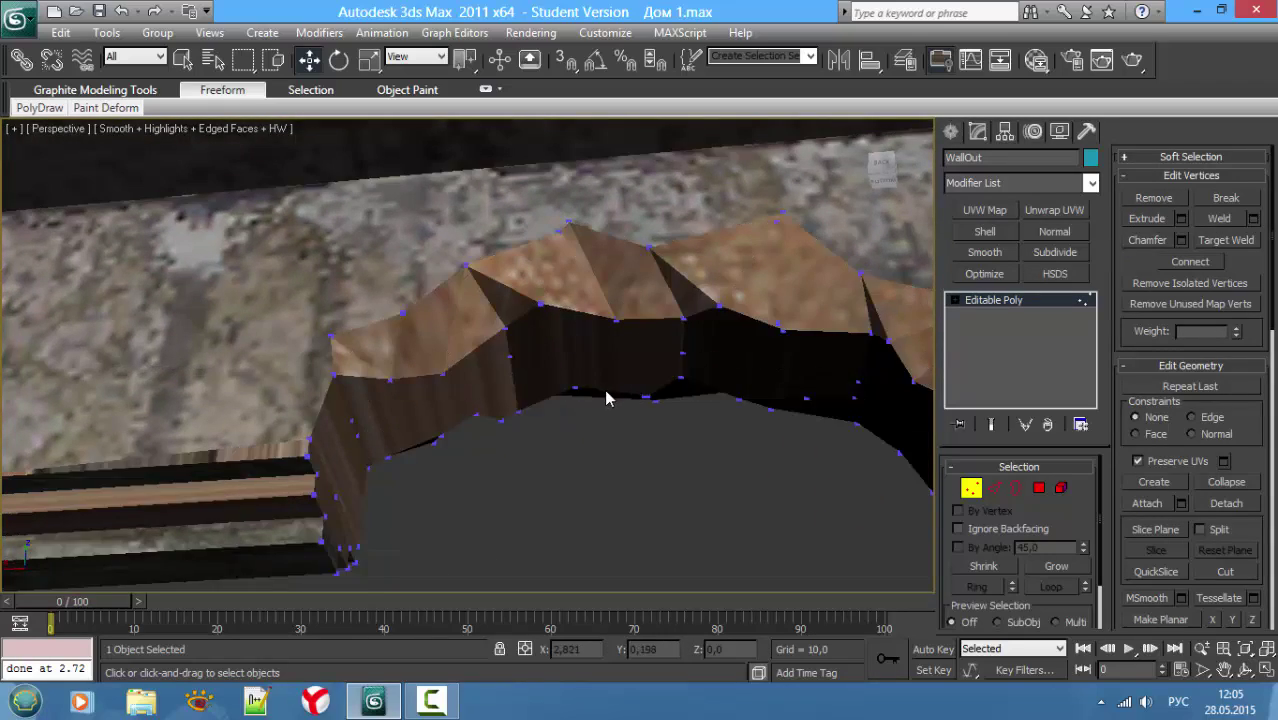
mouse_move(610, 399)
middle_mouse_down()
mouse_move(676, 408)
mouse_move(760, 450)
mouse_move(491, 448)
mouse_move(428, 480)
middle_mouse_up()
key("F3")
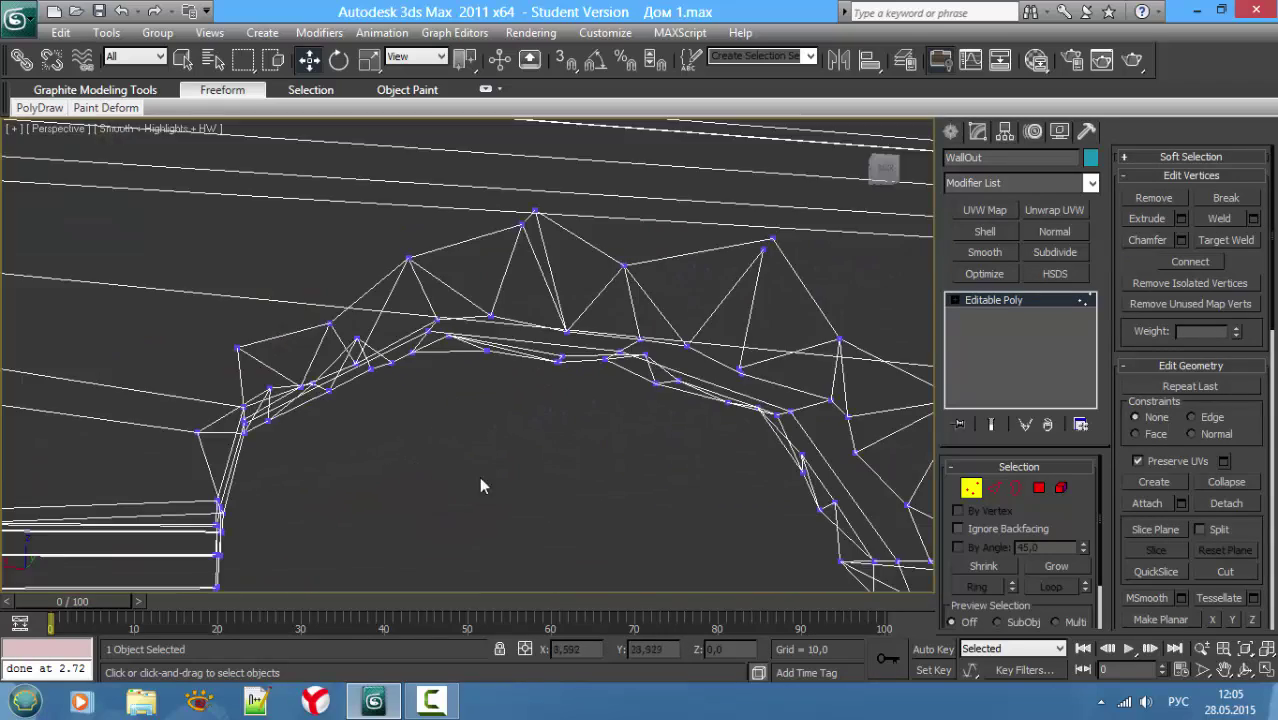
key("F3")
Step: Snap a vertex on the arch rim onto its neighbouring vertex
middle_click_drag(518, 420, 547, 455, "alt")
key("F3")
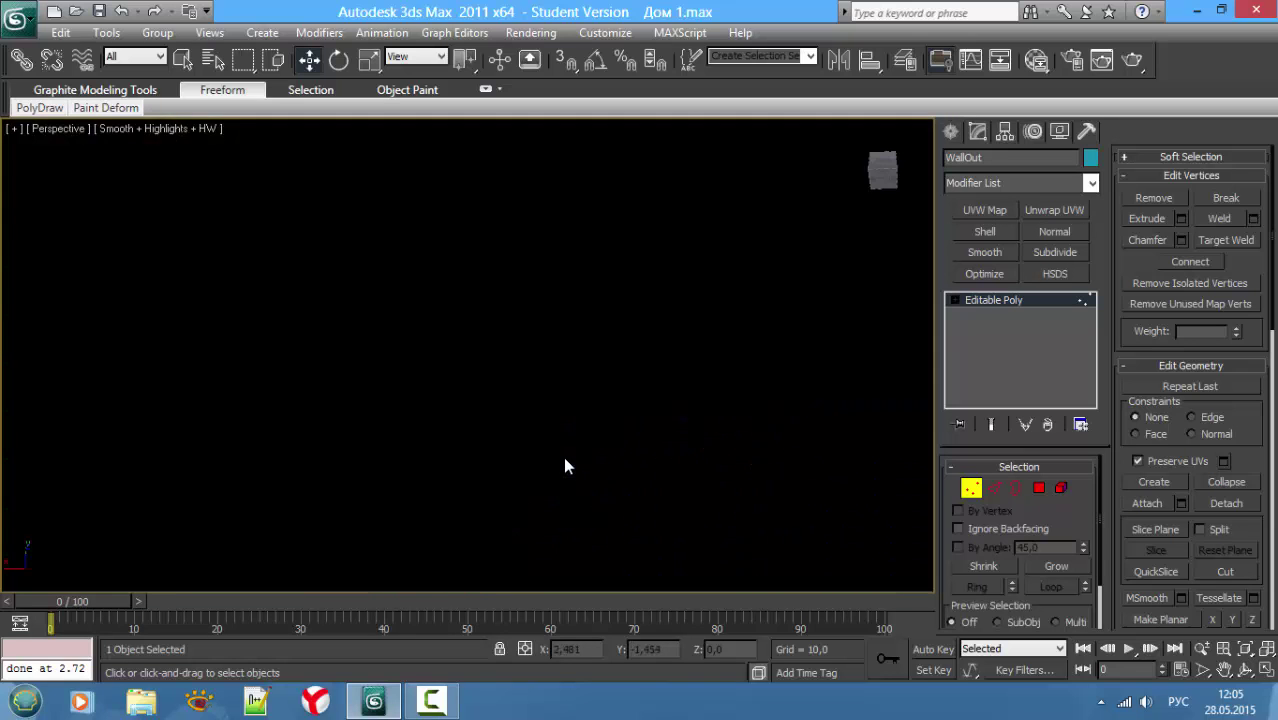
key("F3")
scroll(593, 484, "up", 2)
scroll(530, 371, "up", 2)
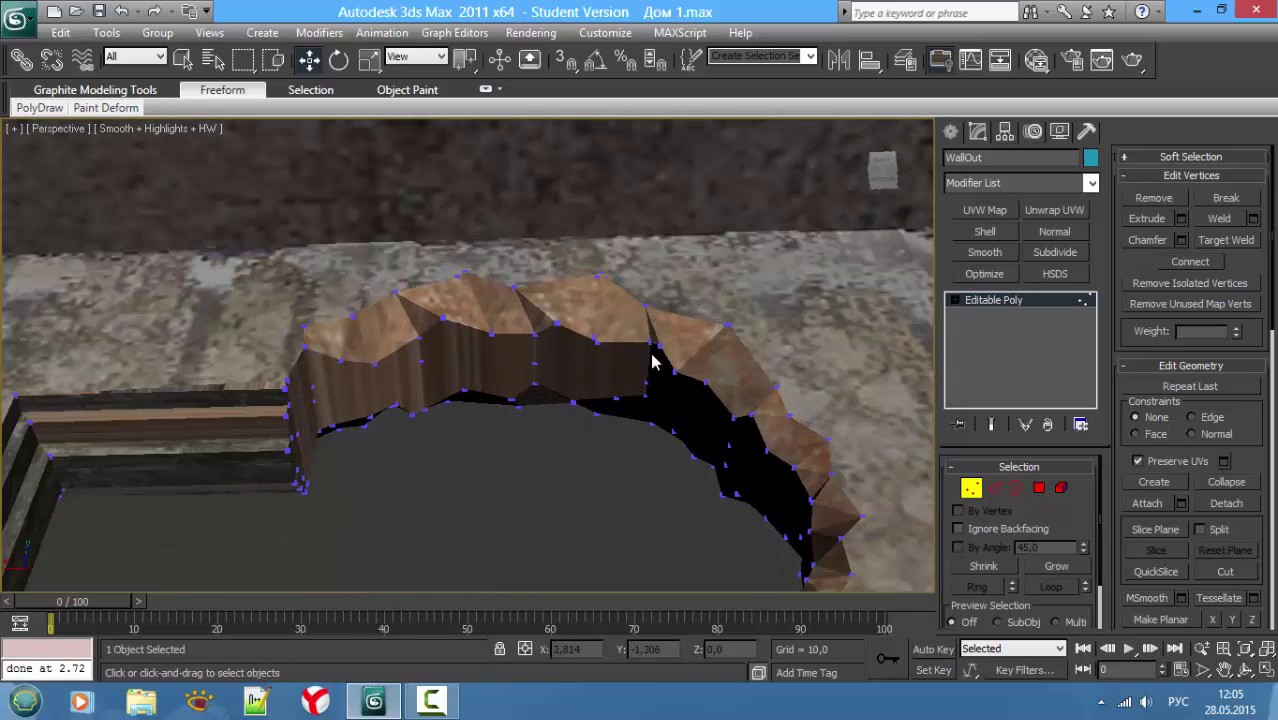
left_click(661, 346)
key("z")
mouse_move(719, 385)
middle_mouse_down("alt")
mouse_move(784, 416)
mouse_move(570, 414)
middle_mouse_up("alt")
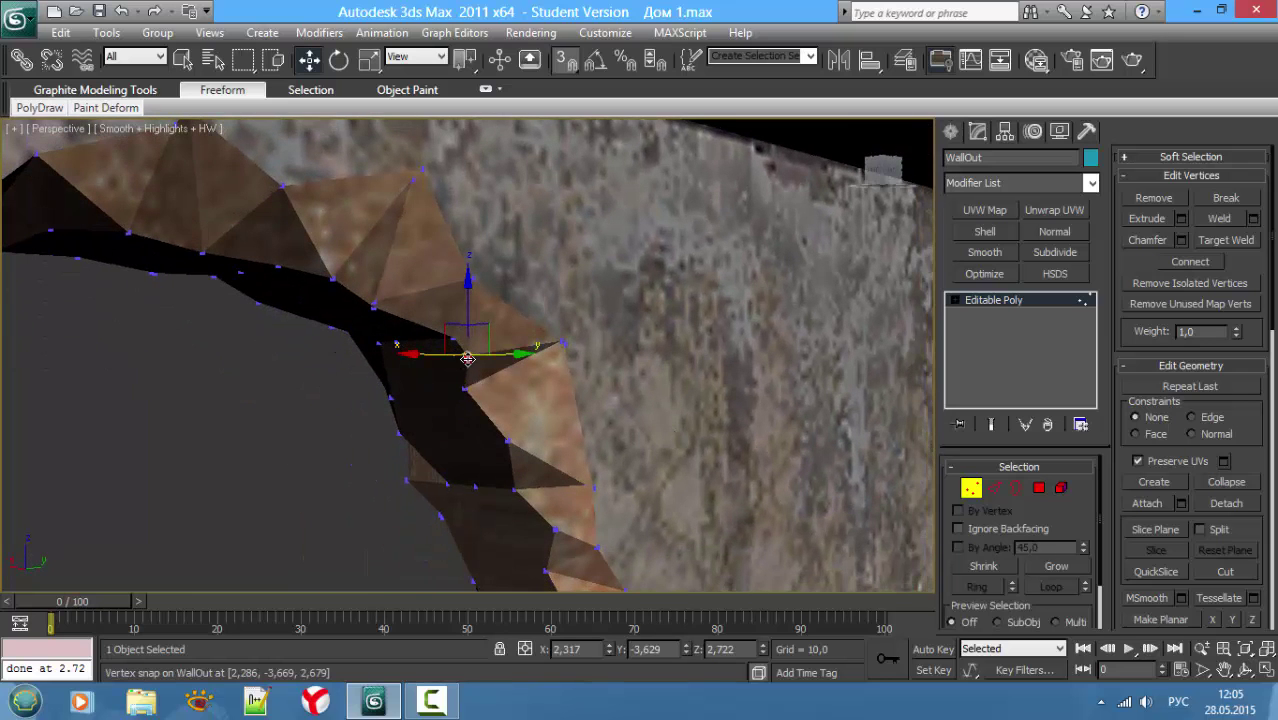
left_click_drag(467, 358, 454, 317)
Step: Zoom out, window-select all the arch rim vertices, and switch back to textured shaded display
key("F3")
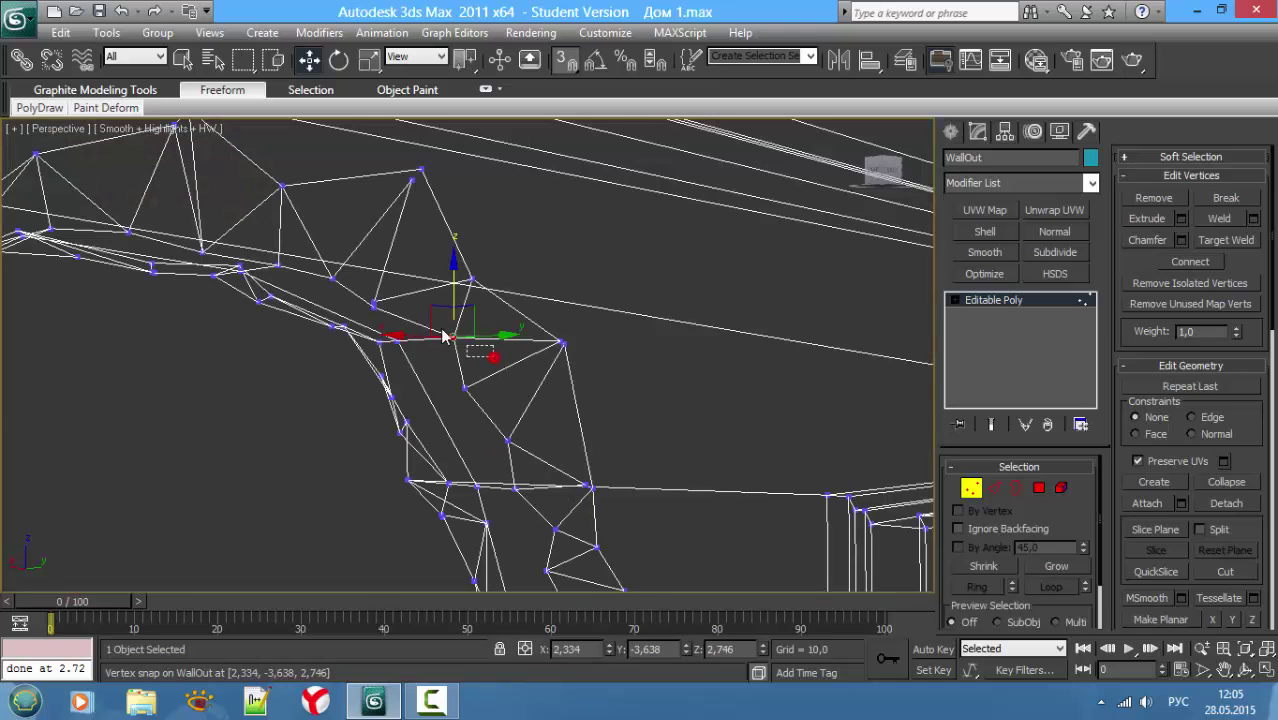
scroll(452, 325, "down", 2)
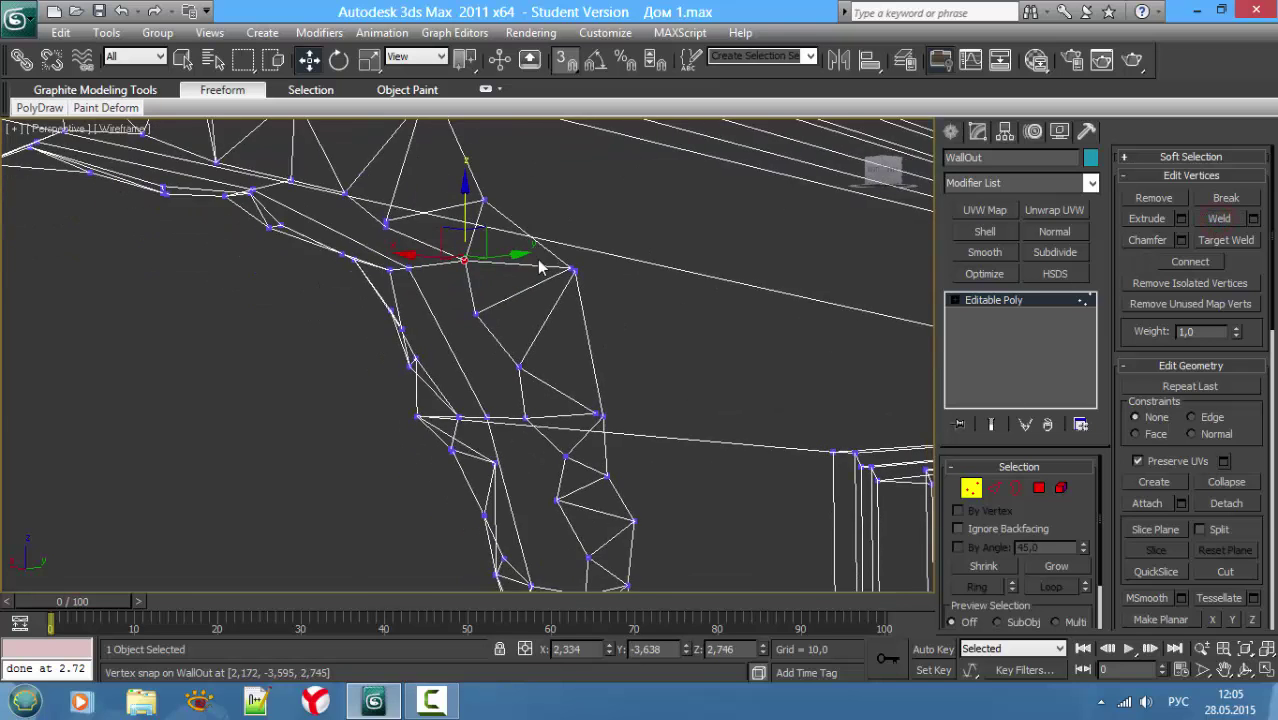
scroll(452, 325, "down", 3)
scroll(452, 325, "down", 1)
left_click_drag(198, 226, 598, 589)
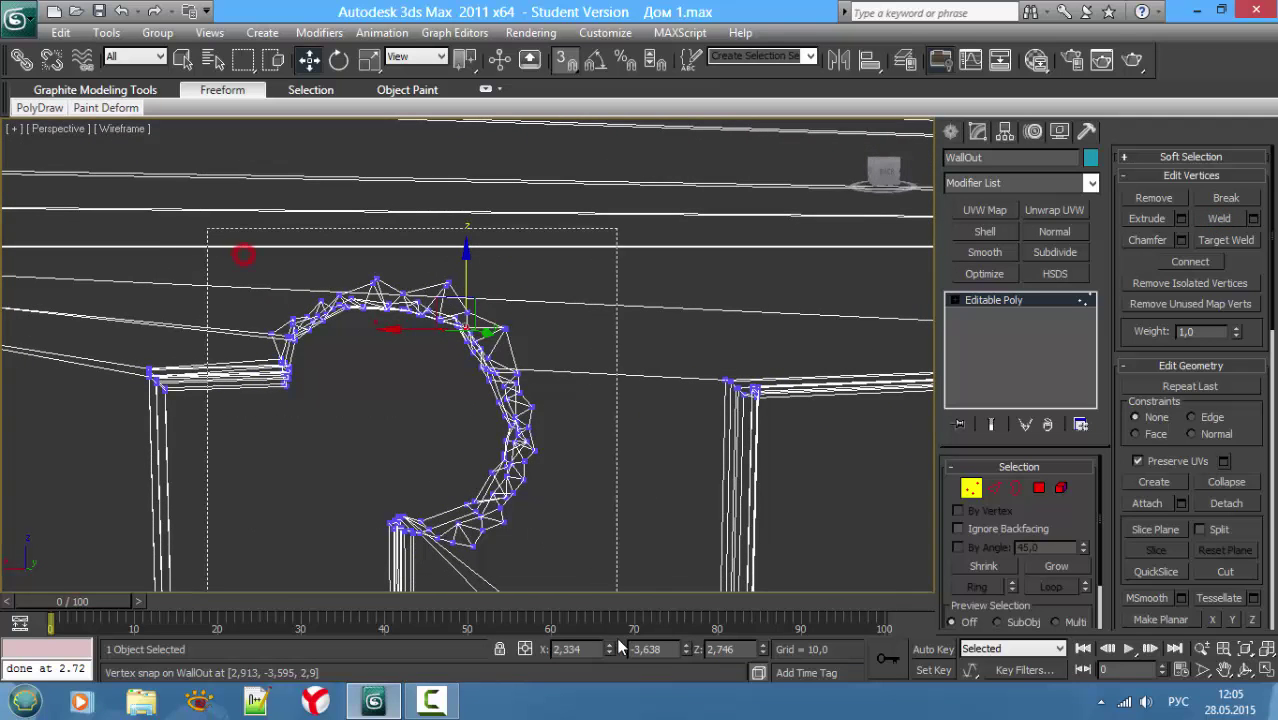
key("F3")
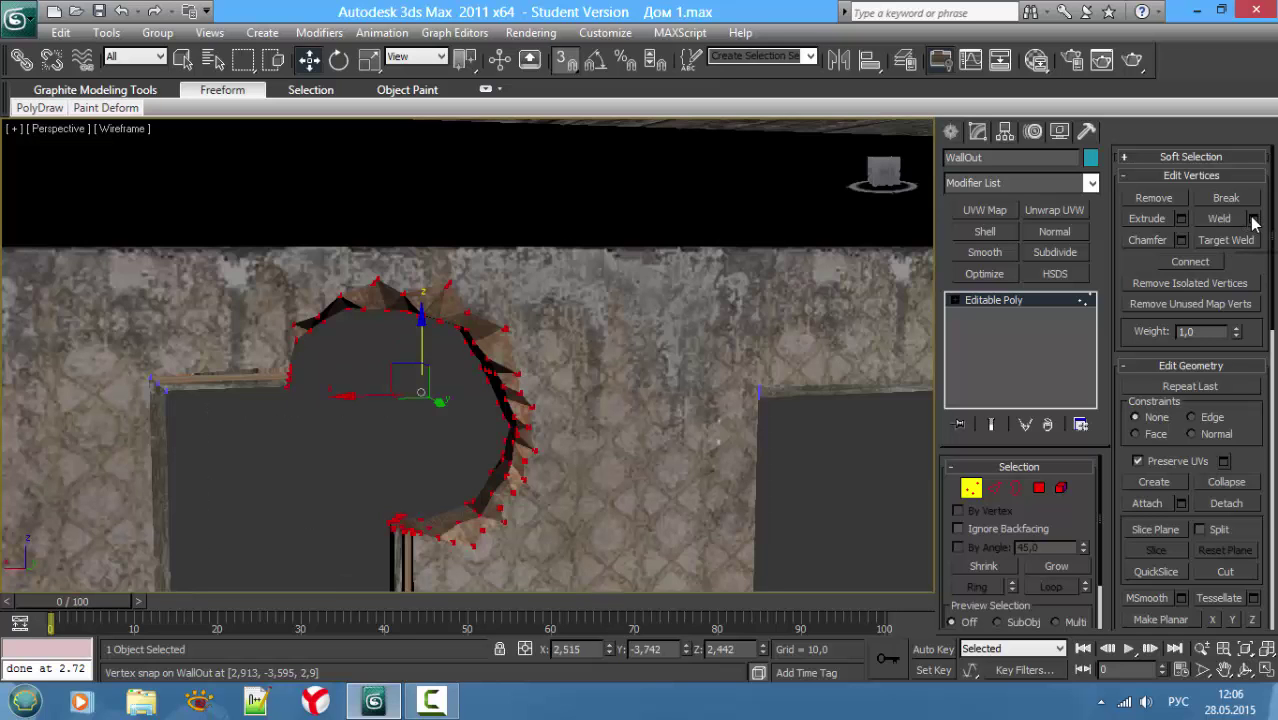
Step: Angle the view on the house, show WallOut shaded with edged faces, and clear the vertex selection
middle_click_drag(480, 368, 714, 412)
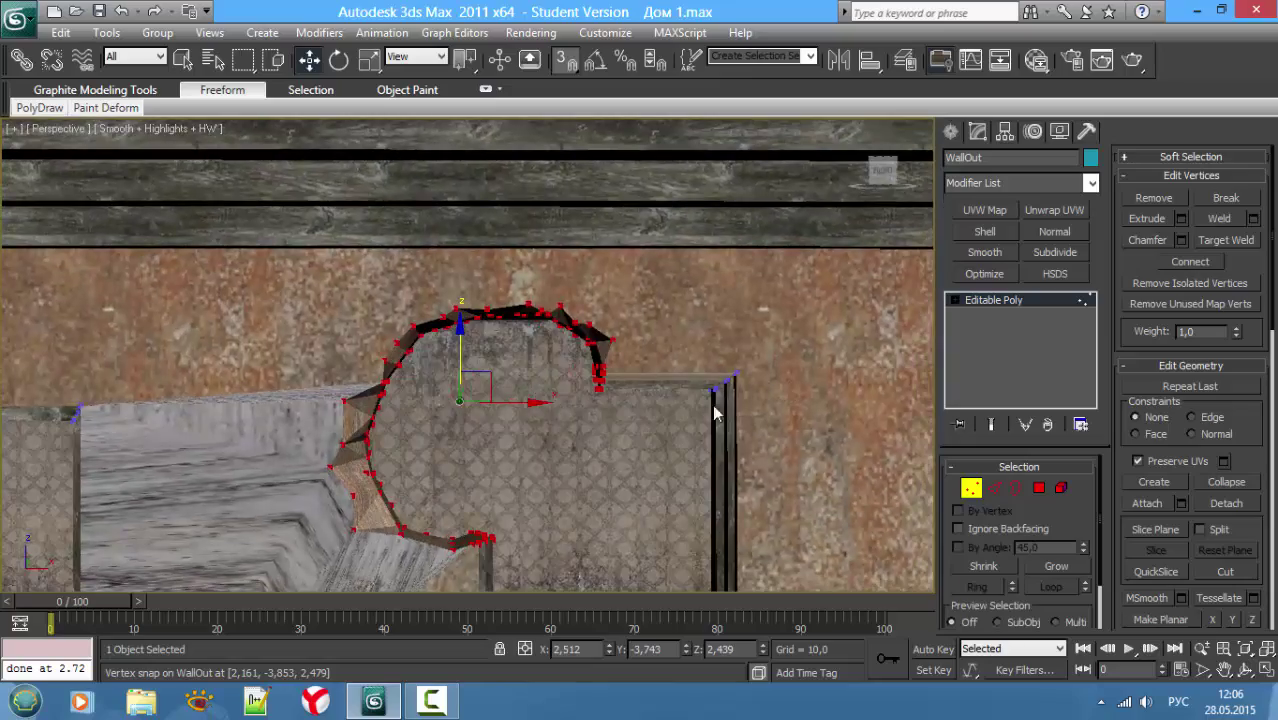
scroll(714, 412, "down", 4)
middle_click_drag(532, 417, 487, 406, "alt")
key("F3")
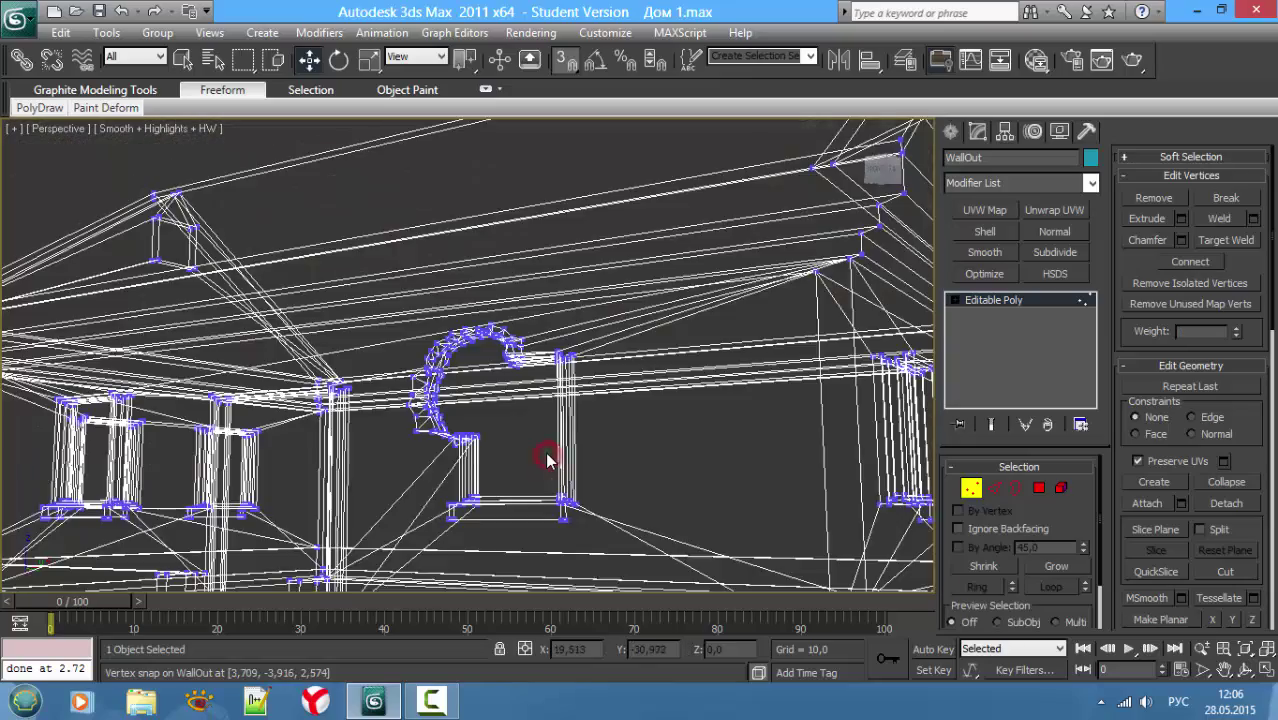
key("F3")
scroll(545, 452, "up", 3)
key("F4")
left_click(510, 443)
Step: Orbit to a near-frontal view of the arch opening and activate Cut in Edit Geometry
mouse_move(510, 443)
middle_mouse_down("alt")
mouse_move(573, 397)
mouse_move(476, 449)
mouse_move(472, 477)
mouse_move(502, 480)
mouse_move(485, 470)
middle_mouse_up("alt")
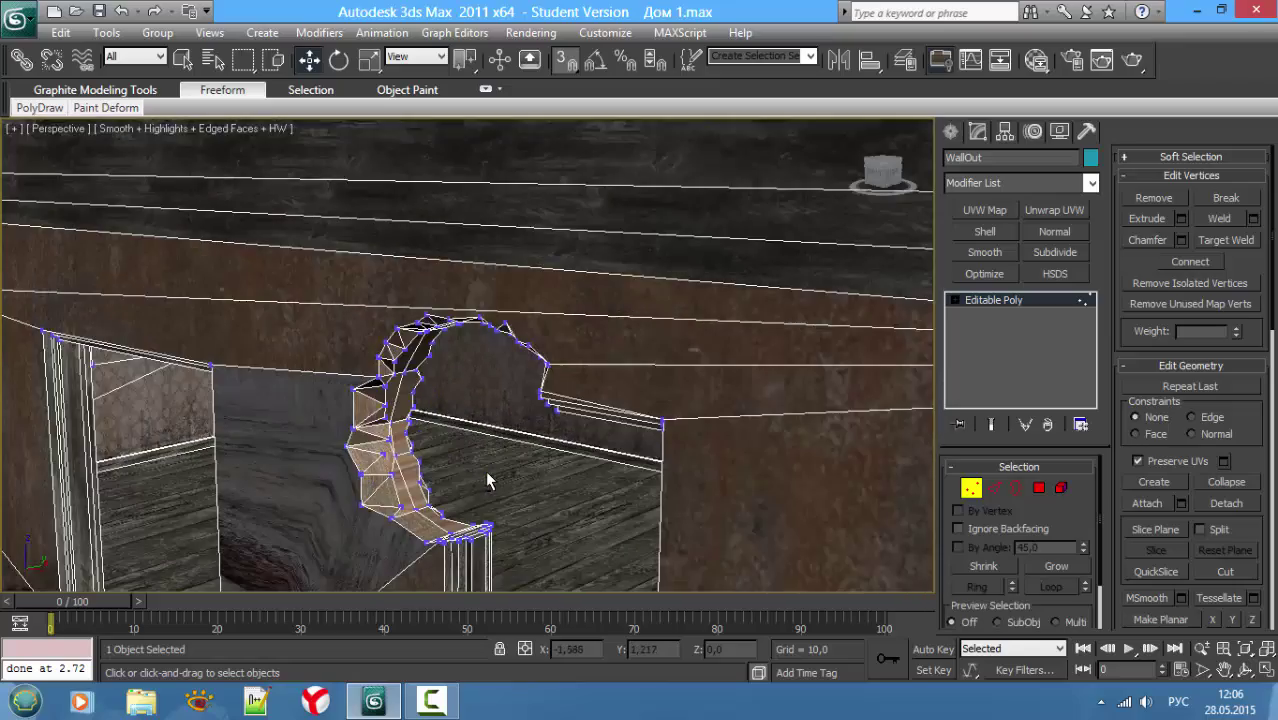
scroll(485, 470, "up", 2)
scroll(488, 445, "up", 2)
scroll(490, 424, "up", 2)
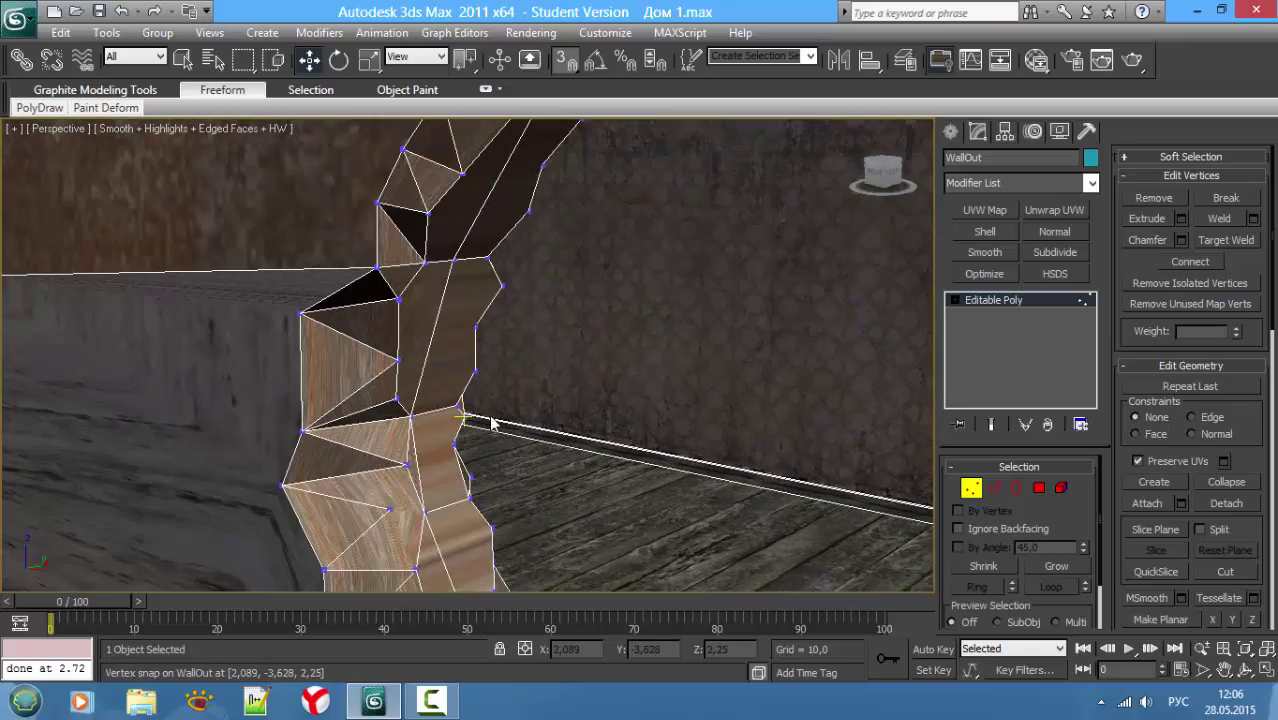
mouse_move(497, 437)
middle_mouse_down("alt")
mouse_move(410, 450)
mouse_move(479, 285)
mouse_move(585, 328)
mouse_move(686, 427)
mouse_move(518, 427)
mouse_move(503, 461)
mouse_move(470, 423)
mouse_move(484, 442)
mouse_move(534, 336)
mouse_move(517, 337)
mouse_move(452, 280)
middle_mouse_up("alt")
scroll(517, 425, "down", 5)
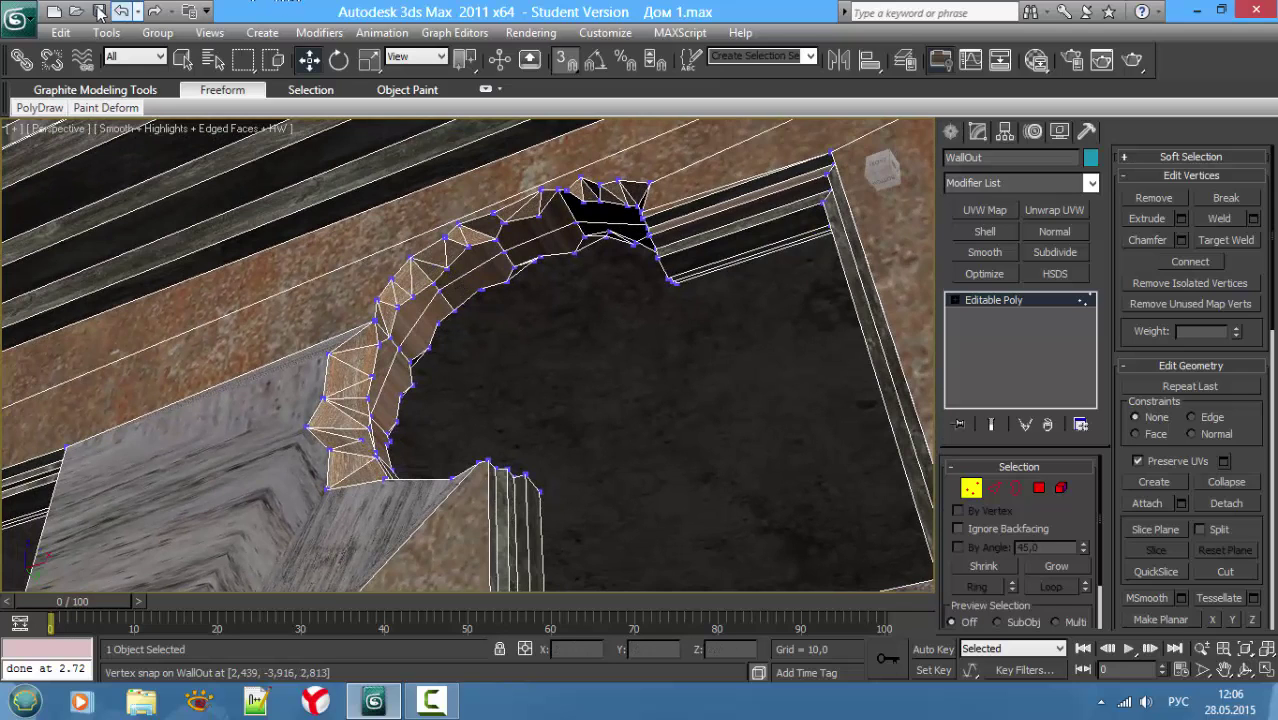
left_click(431, 700)
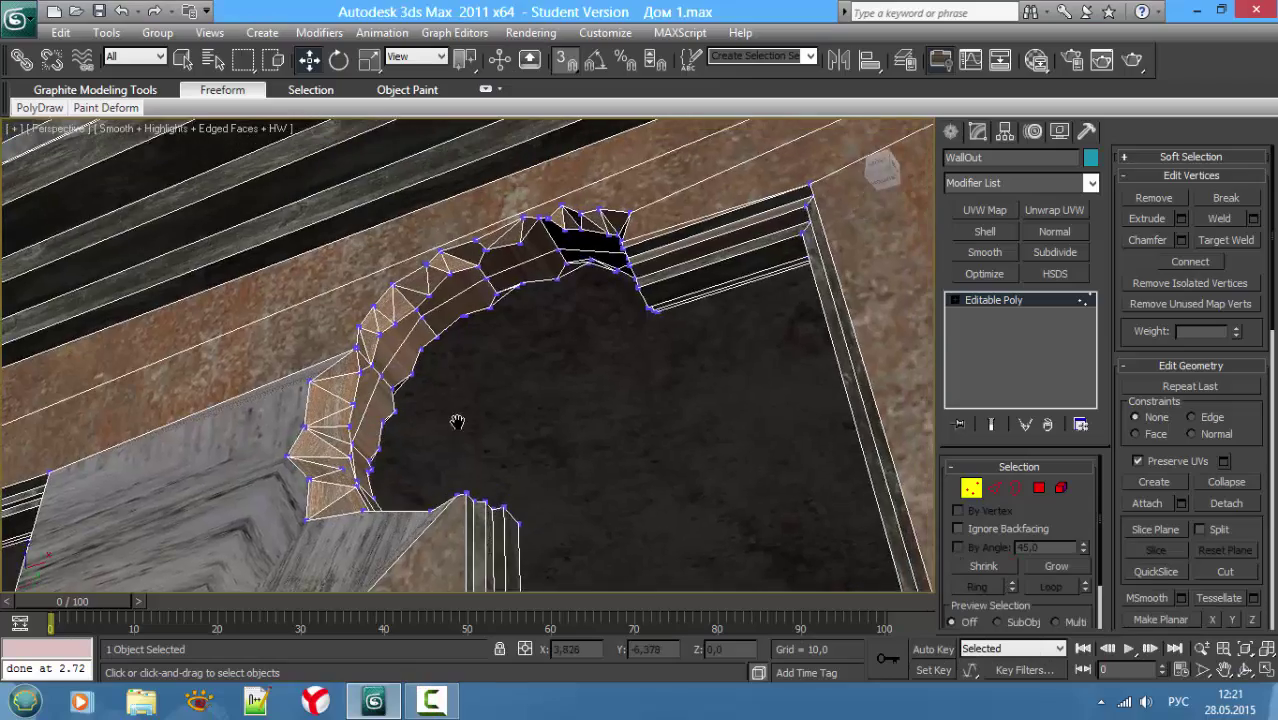
mouse_move(485, 385)
middle_mouse_down("alt")
mouse_move(465, 412)
mouse_move(514, 416)
mouse_move(406, 447)
mouse_move(430, 485)
mouse_move(575, 471)
mouse_move(520, 488)
middle_mouse_up("alt")
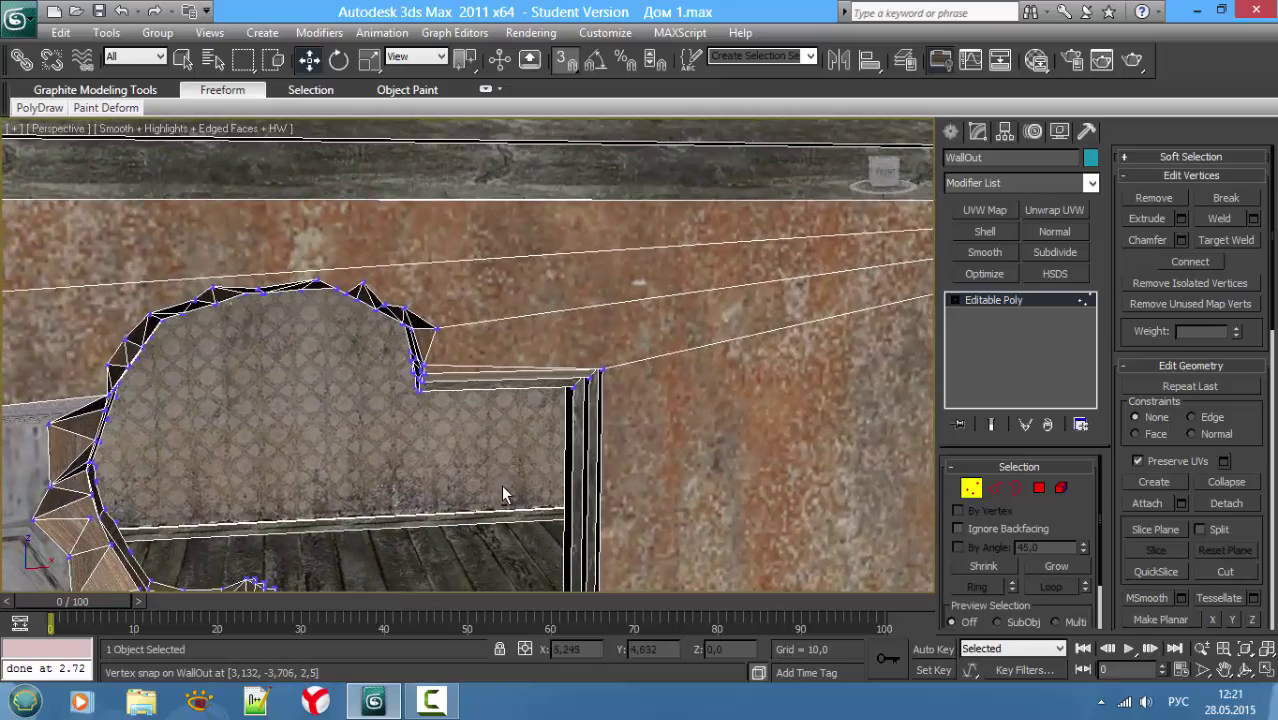
mouse_move(669, 429)
middle_mouse_down("alt")
mouse_move(587, 431)
mouse_move(596, 362)
mouse_move(425, 462)
mouse_move(455, 458)
middle_mouse_up("alt")
left_click(1227, 574)
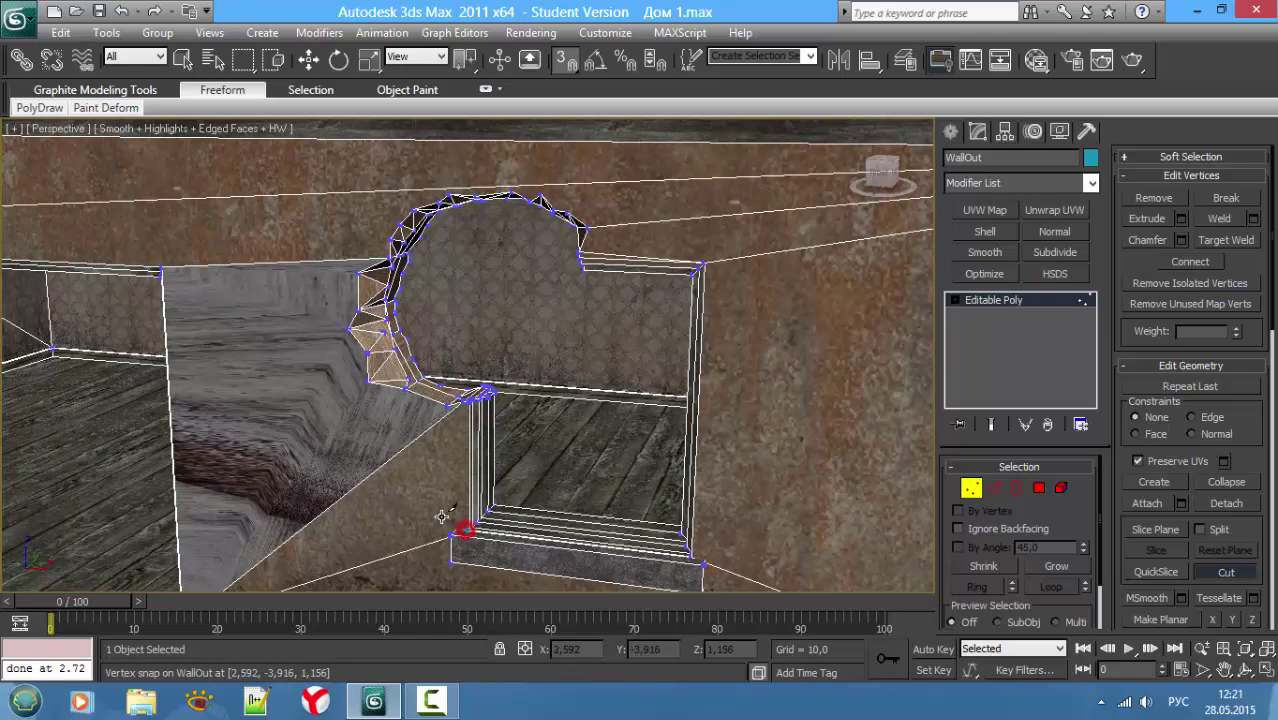
Step: Cut a jagged edge chain tracing the rock outline over the arch, from right to left
left_click(441, 516)
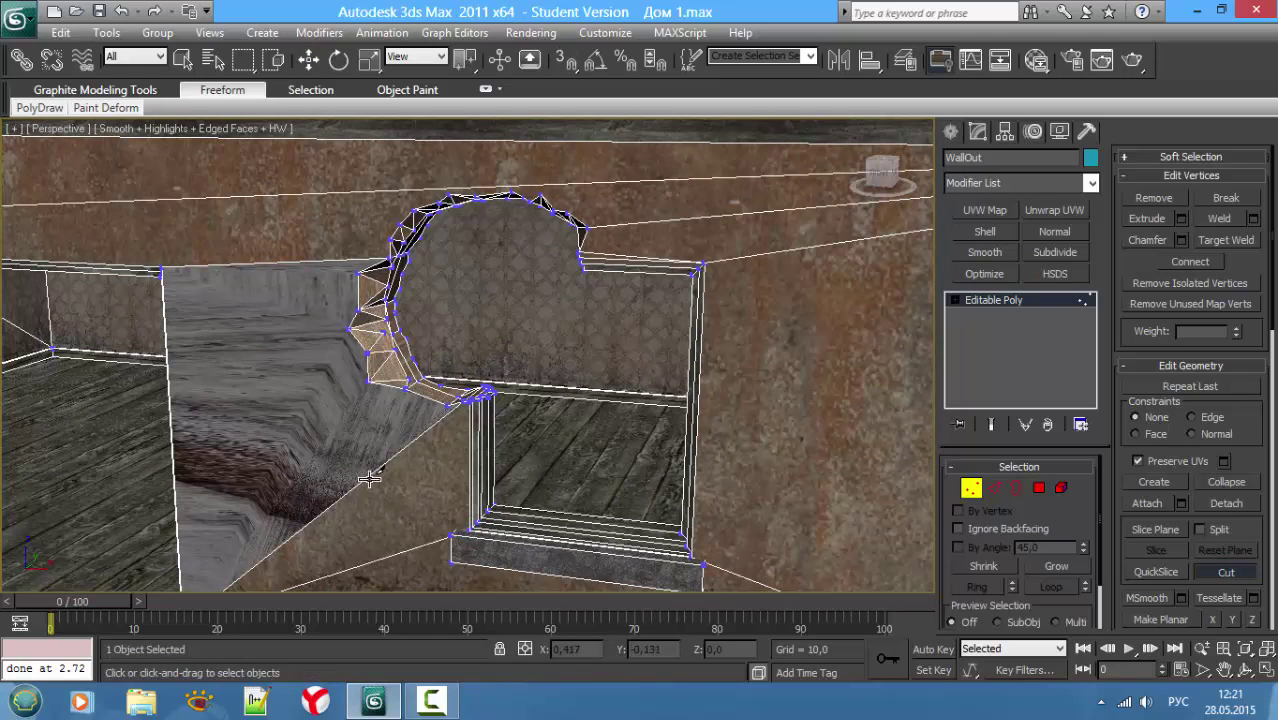
middle_click_drag(441, 528, 468, 537, "alt")
middle_click_drag(432, 457, 340, 508)
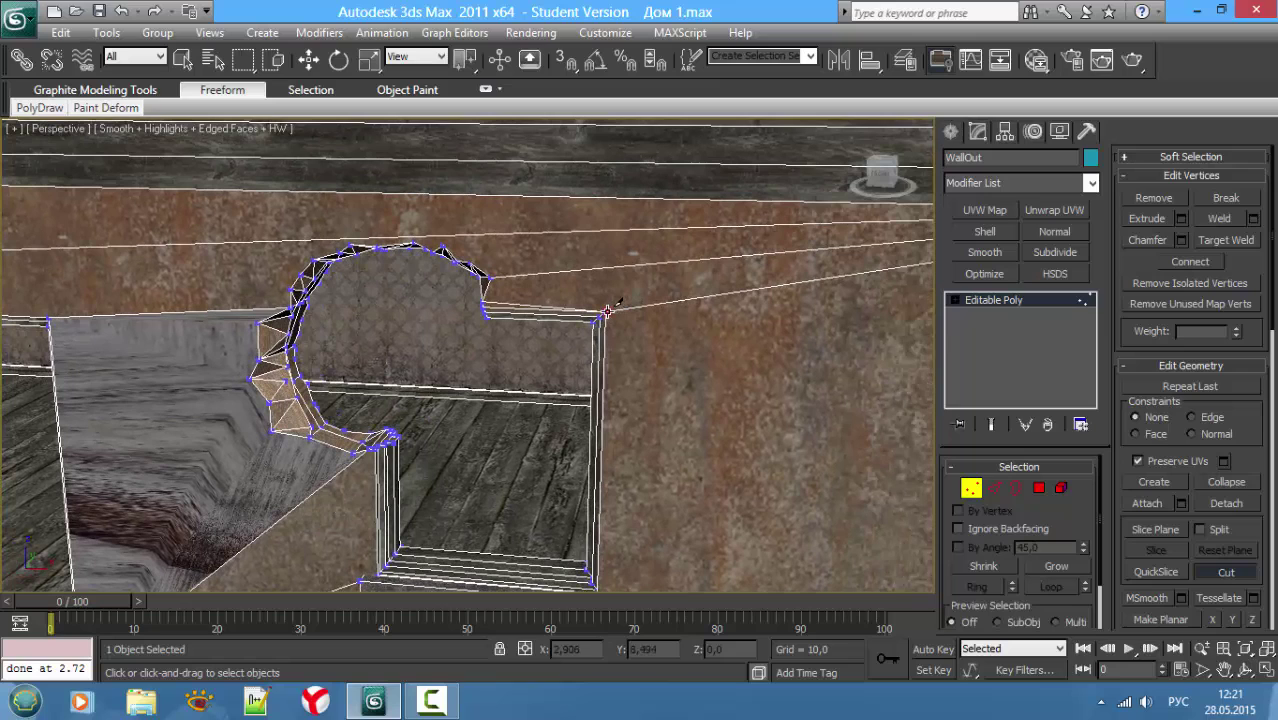
left_click(606, 312)
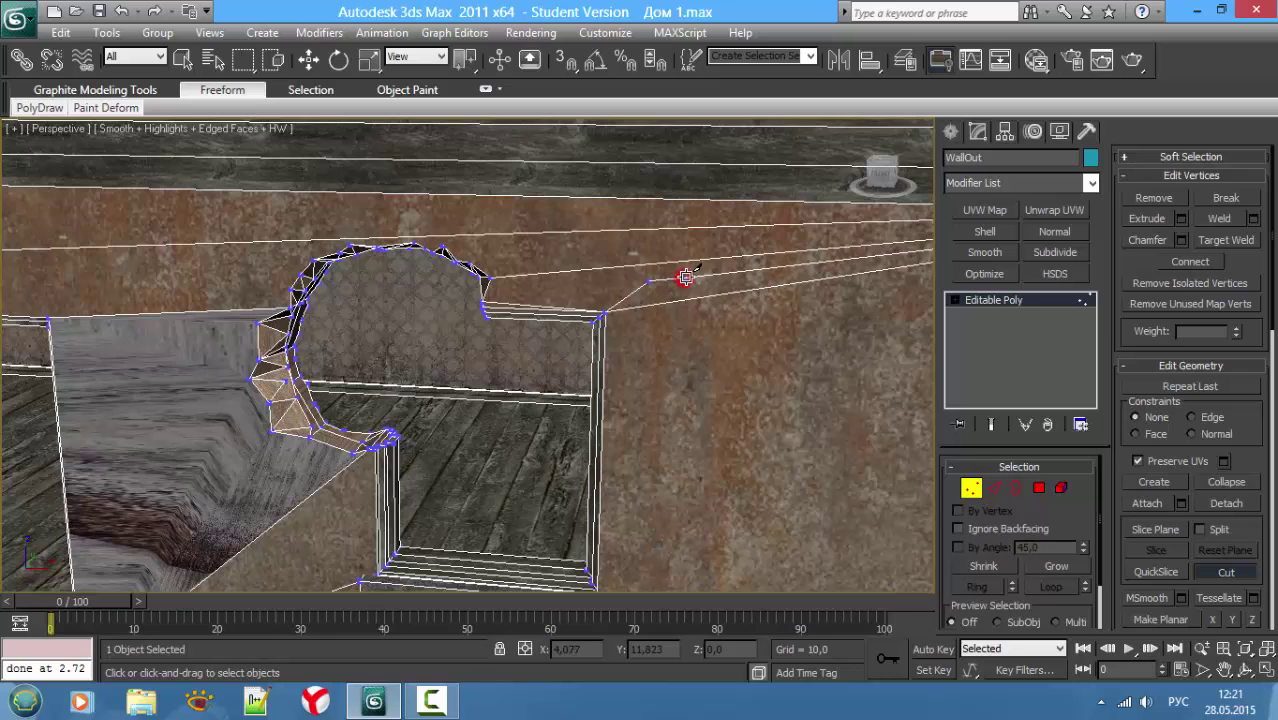
left_click(685, 277)
left_click(705, 260)
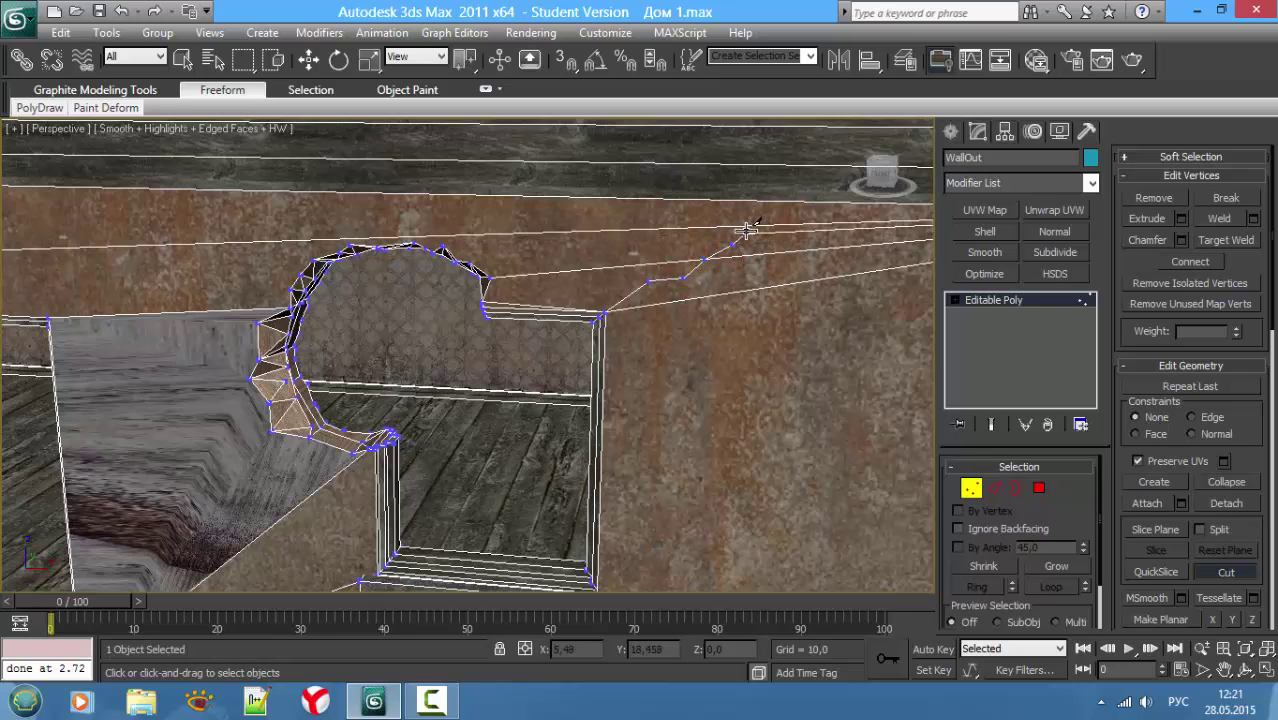
left_click(738, 228)
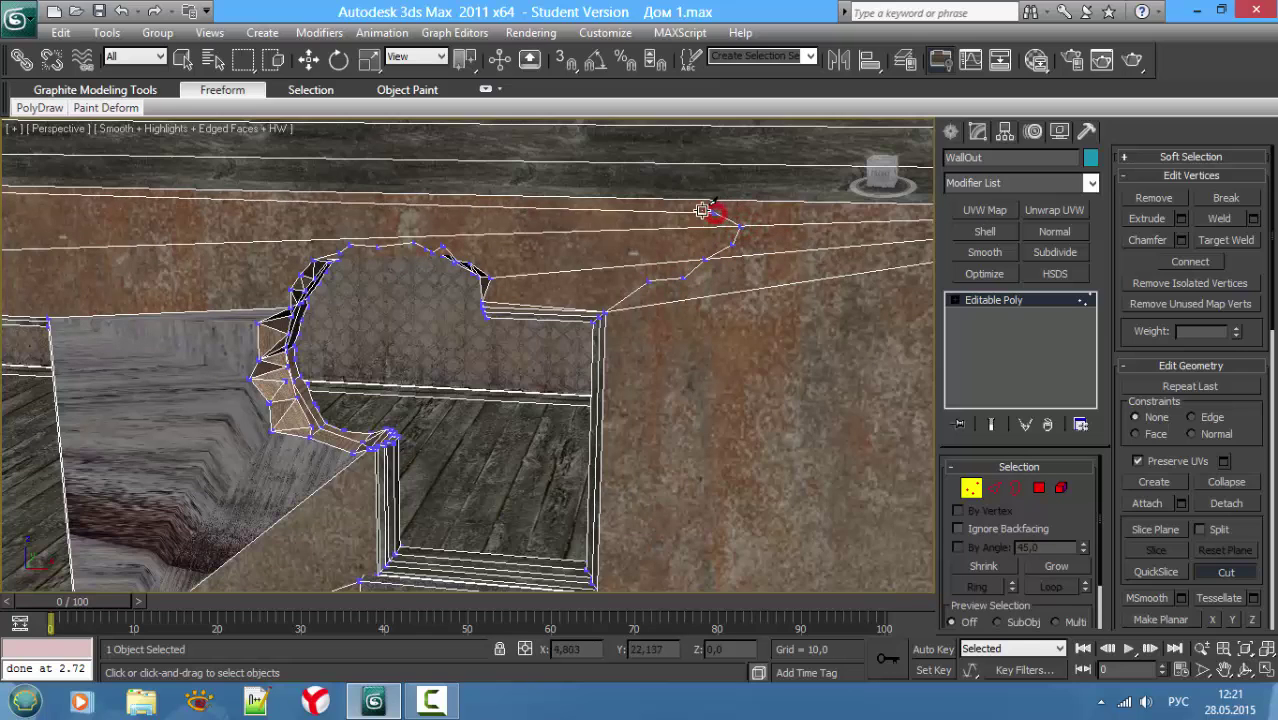
left_click(714, 213)
left_click(662, 217)
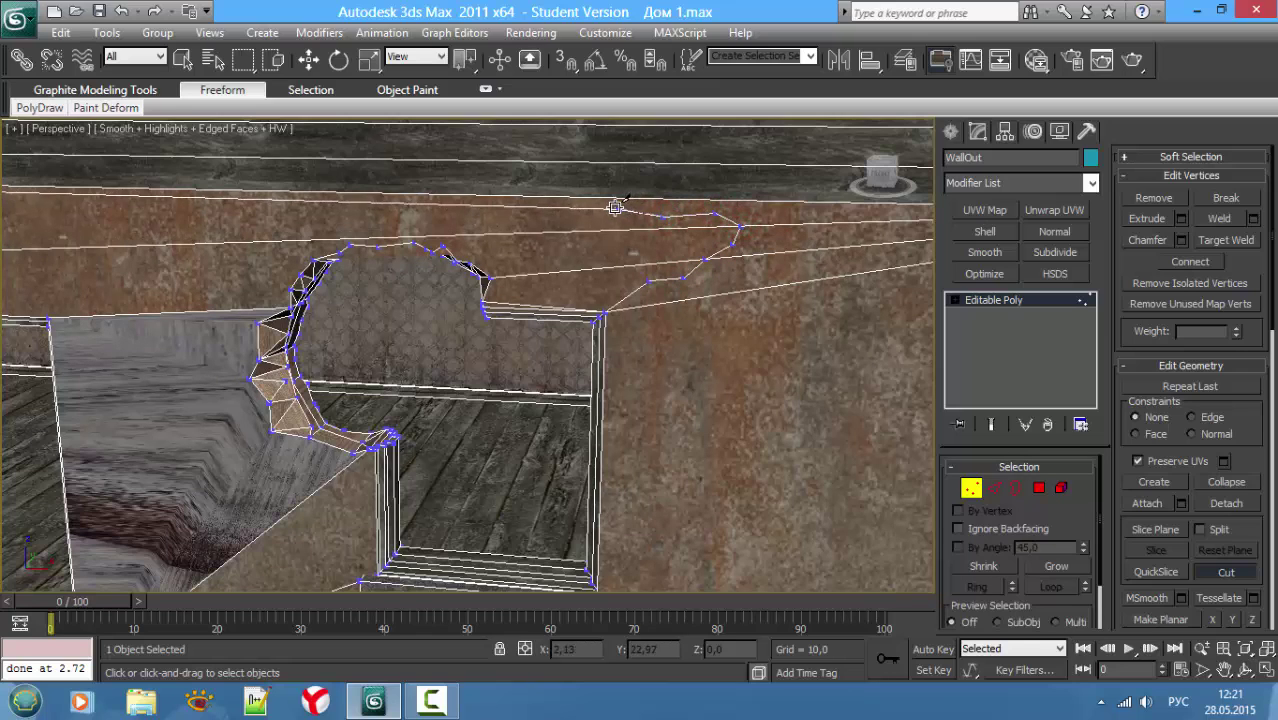
left_click(604, 205)
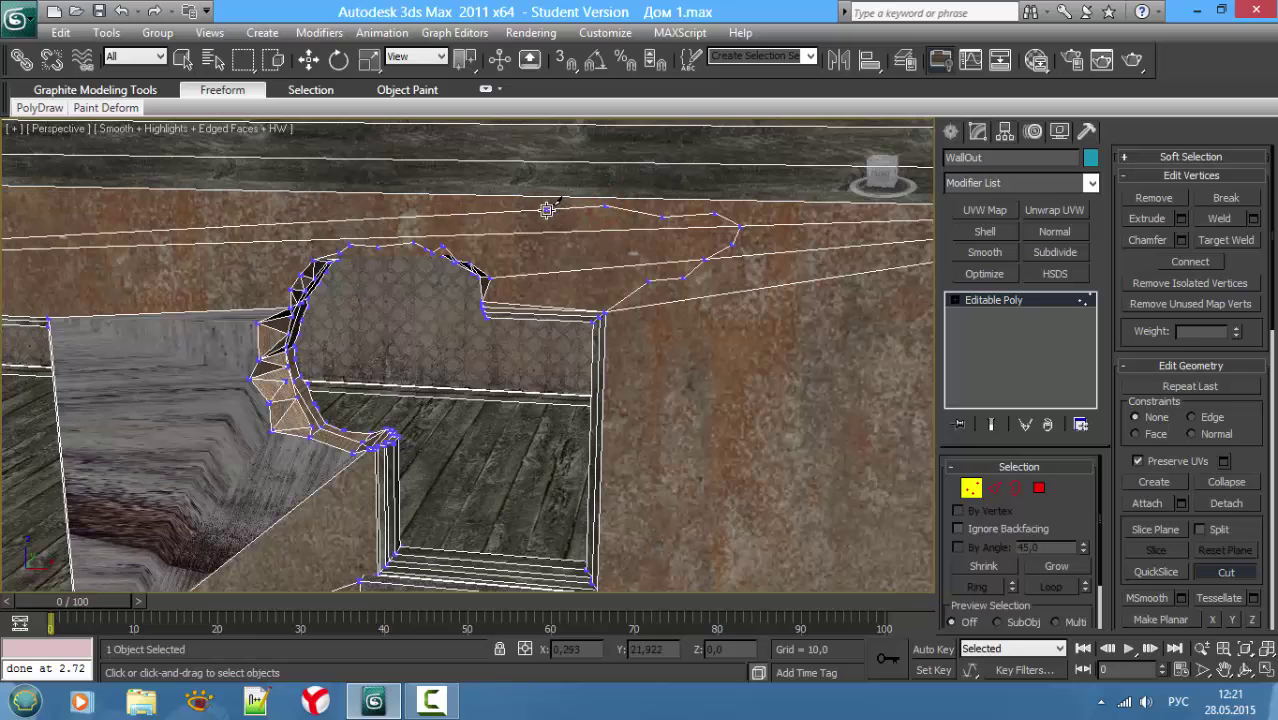
left_click(458, 202)
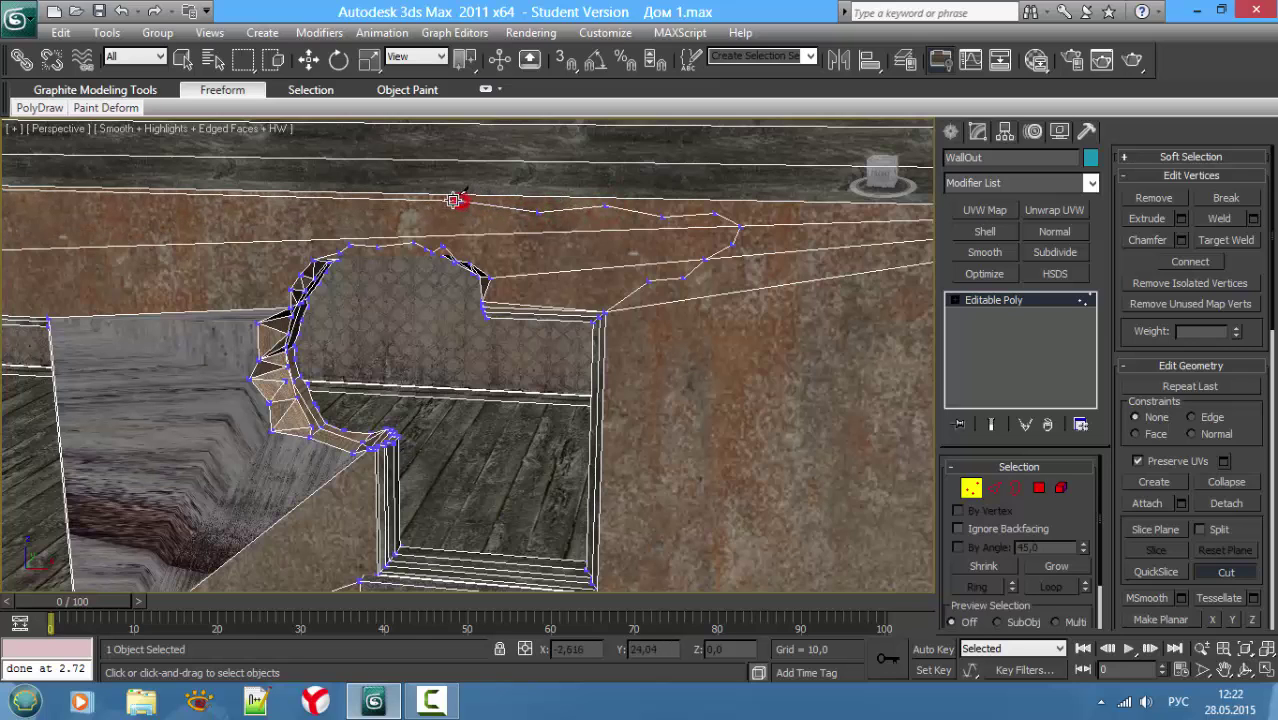
left_click(371, 204)
left_click(312, 219)
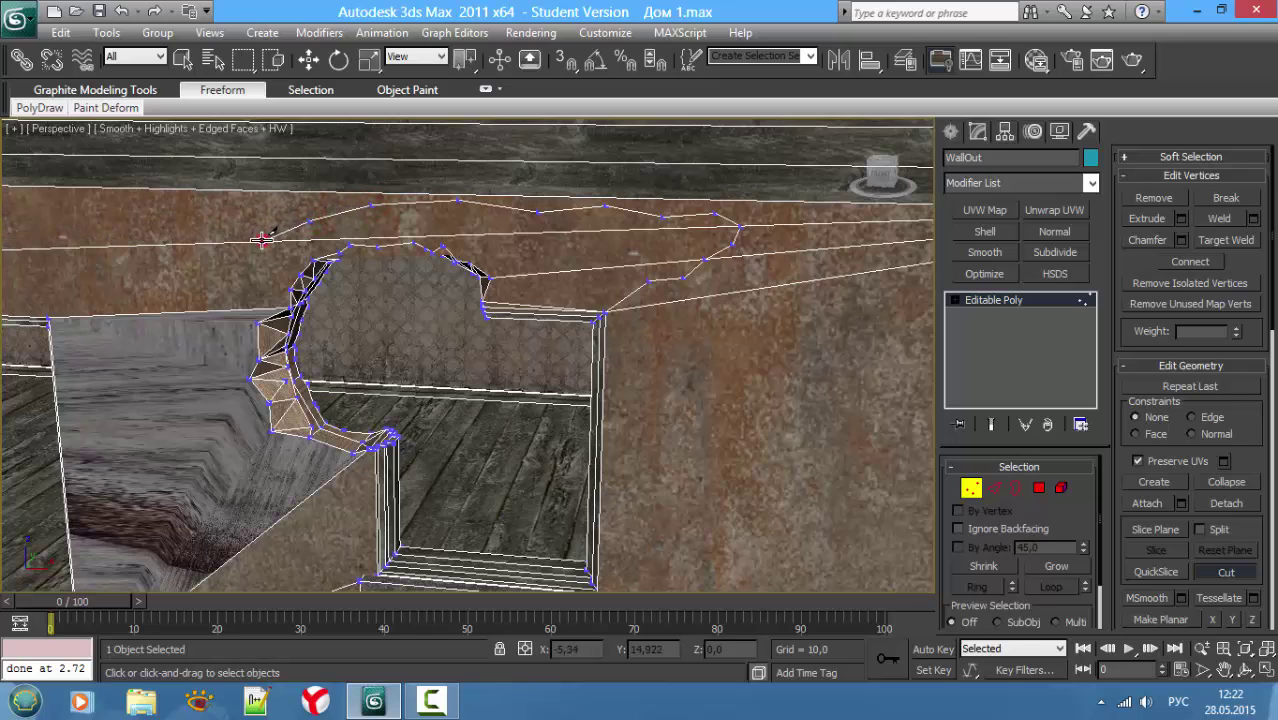
left_click(262, 240)
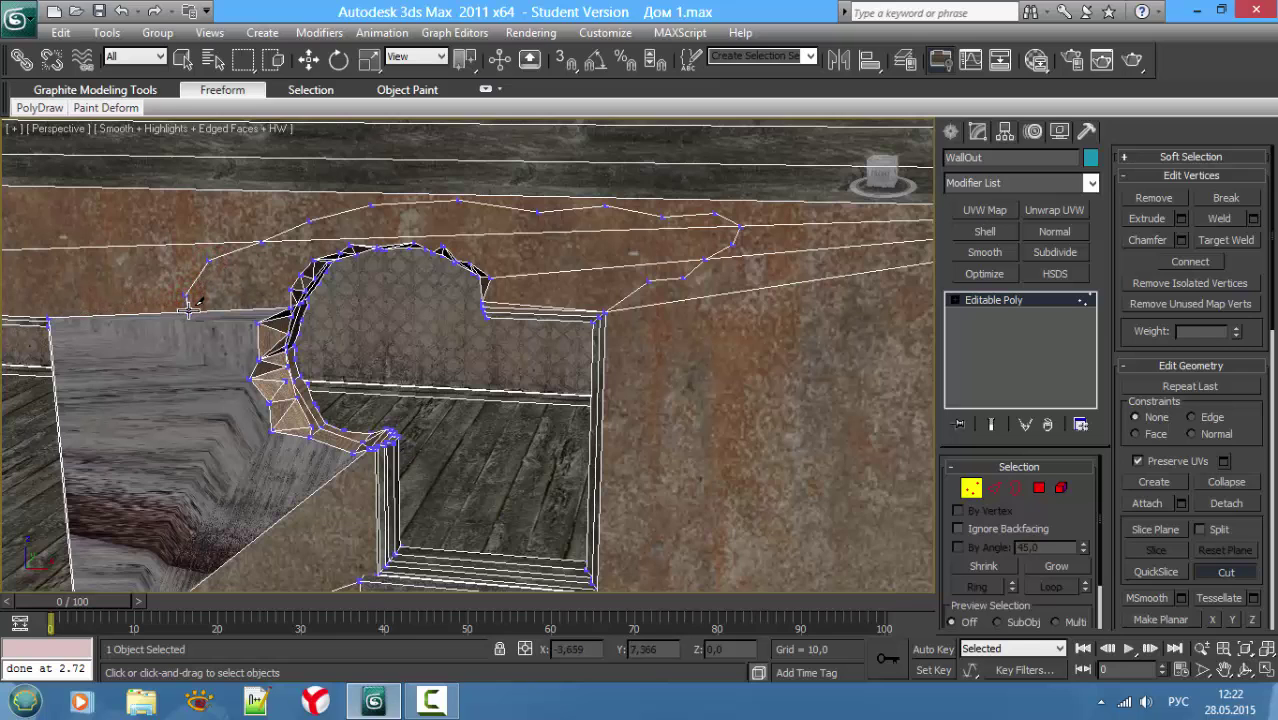
left_click(188, 313)
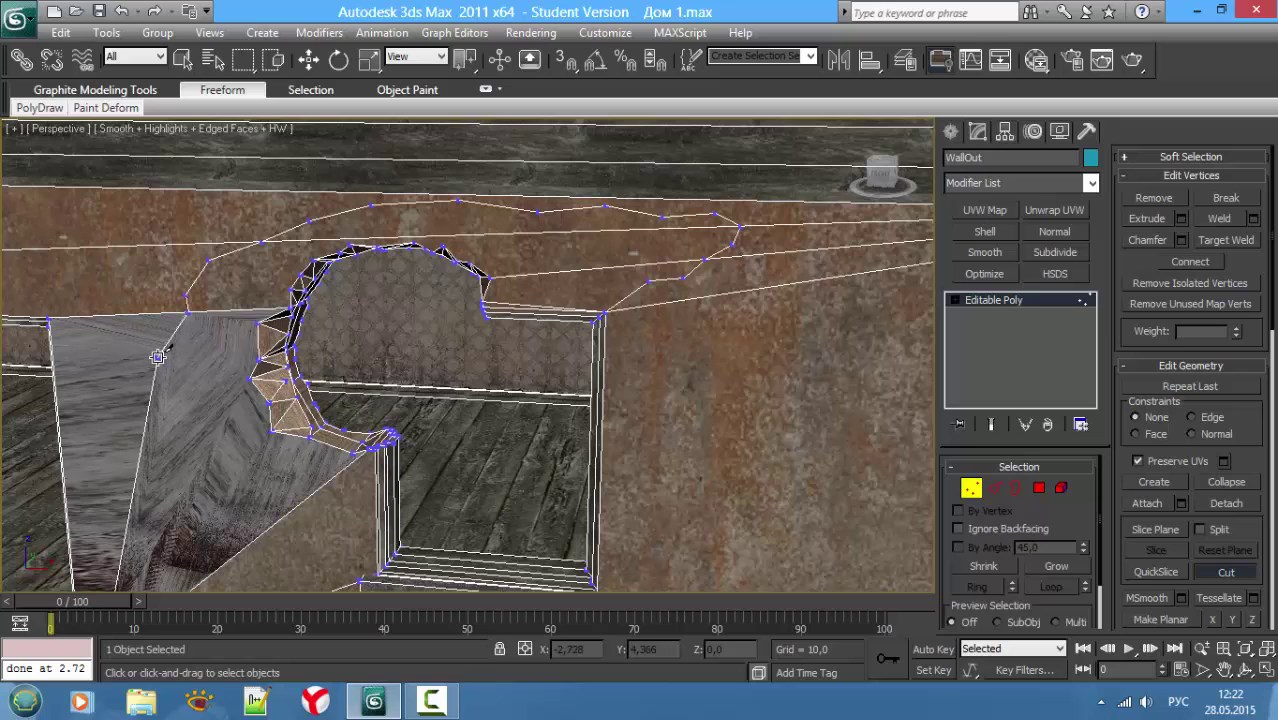
Step: Extend the cut down the slanted left edge and across to the step corner
left_click(158, 375)
key("ctrl+z")
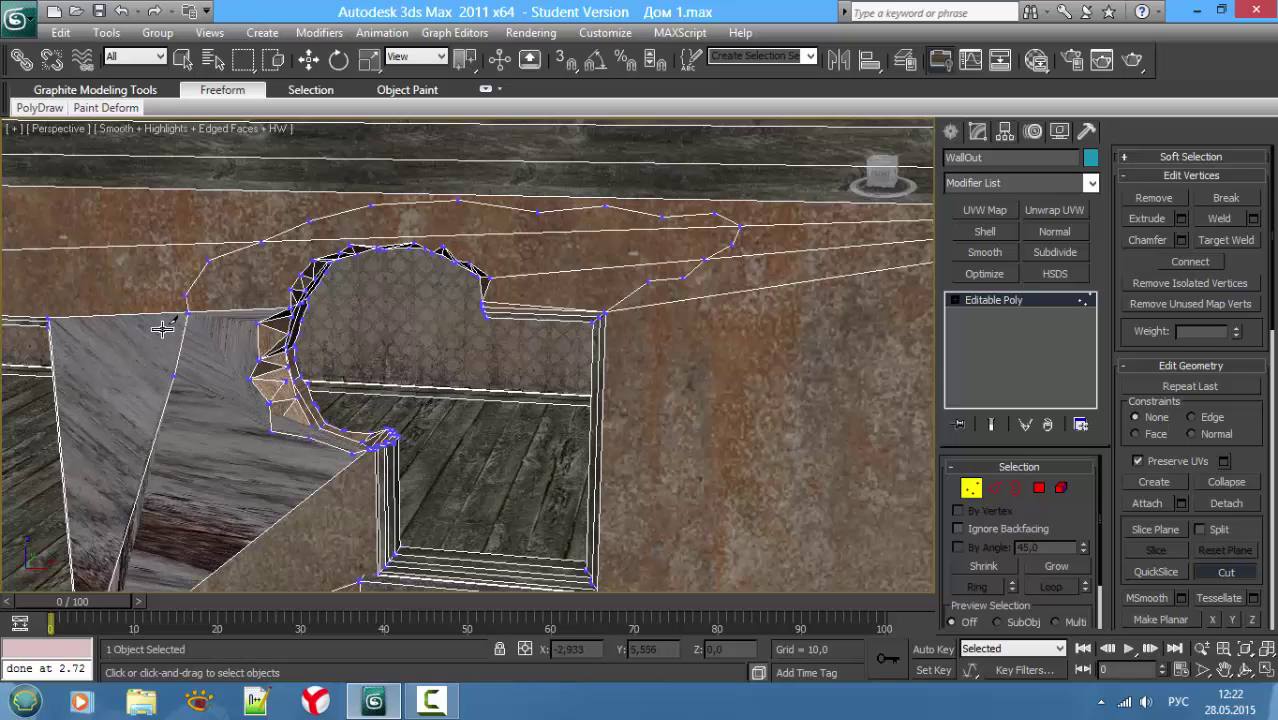
left_click(141, 373)
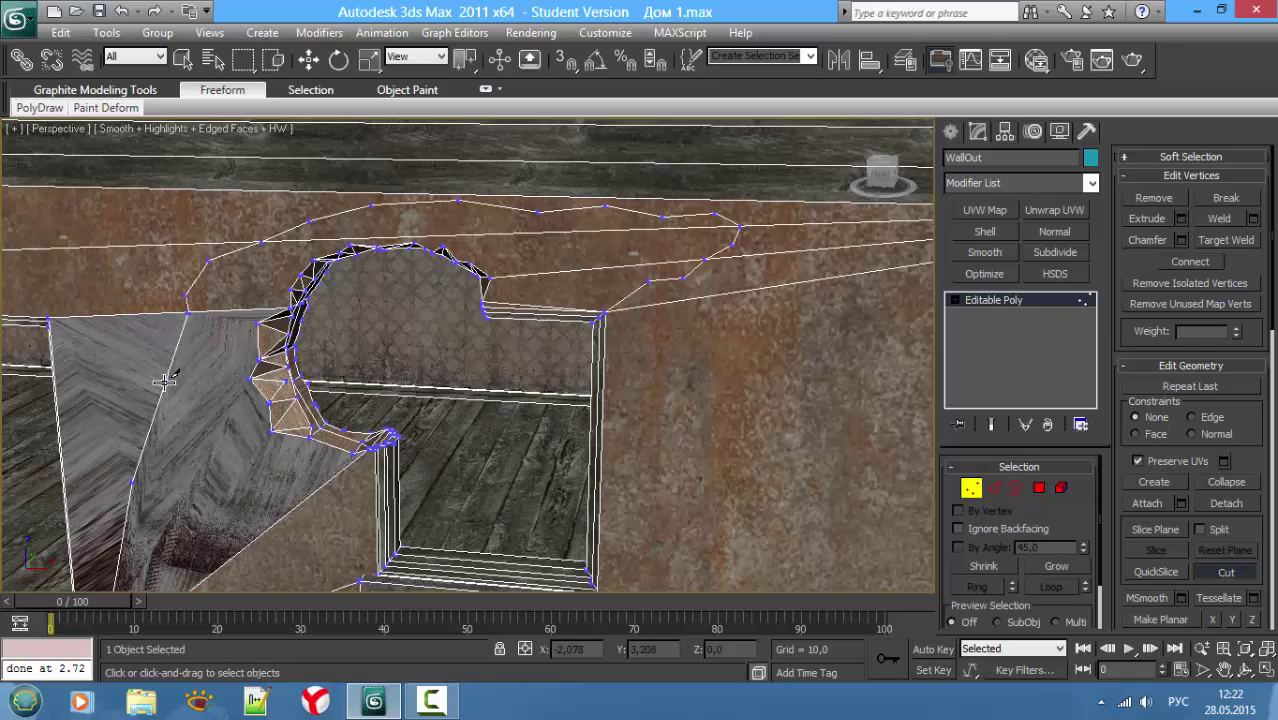
left_click(164, 384)
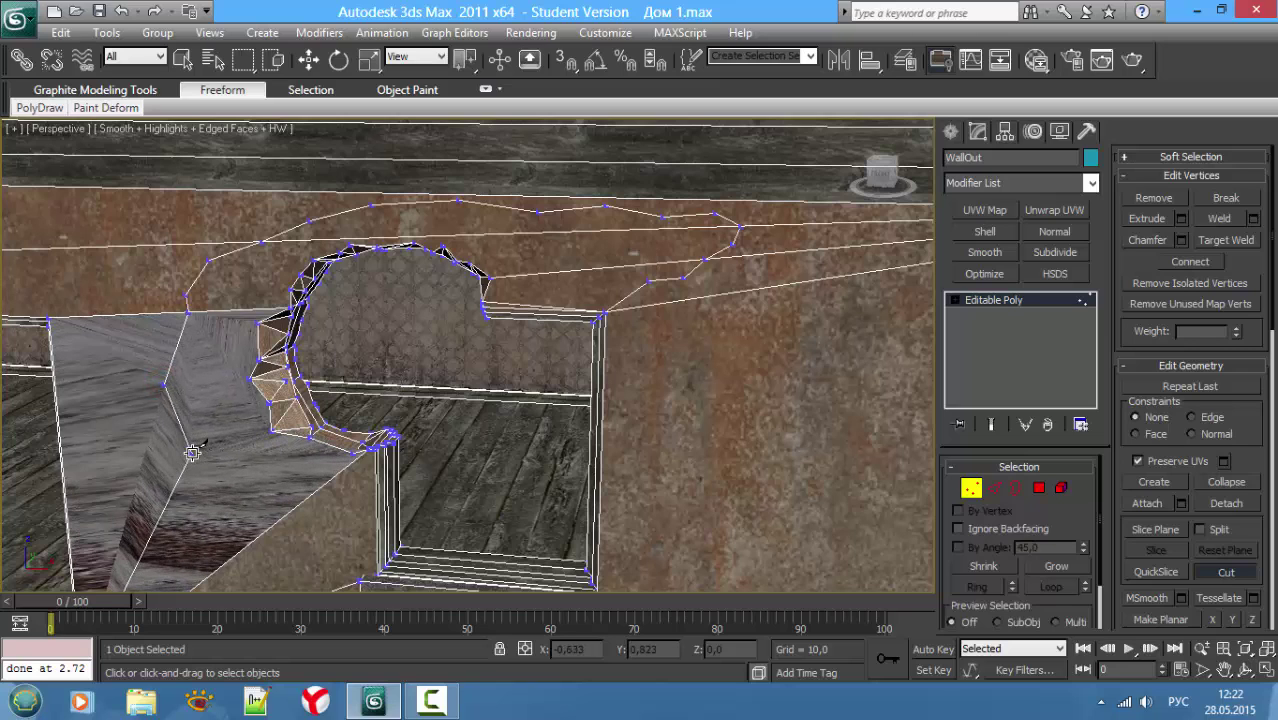
left_click(195, 468)
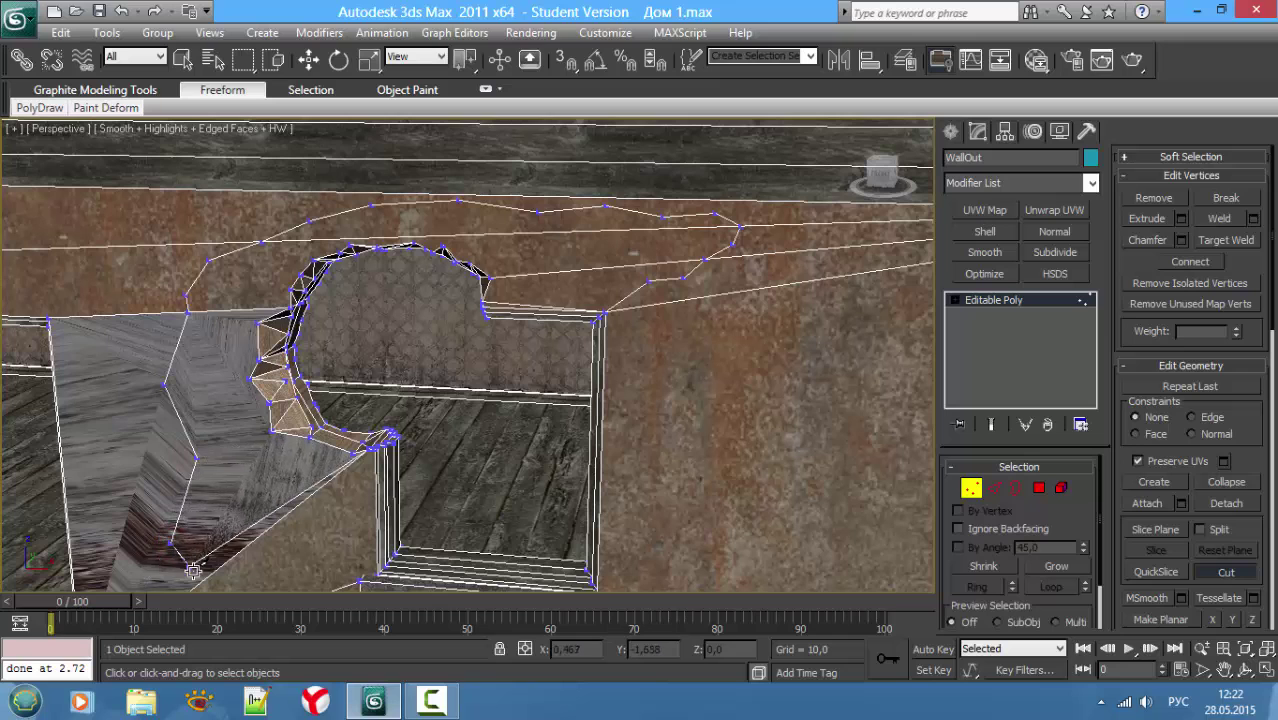
scroll(250, 511, "down", 2)
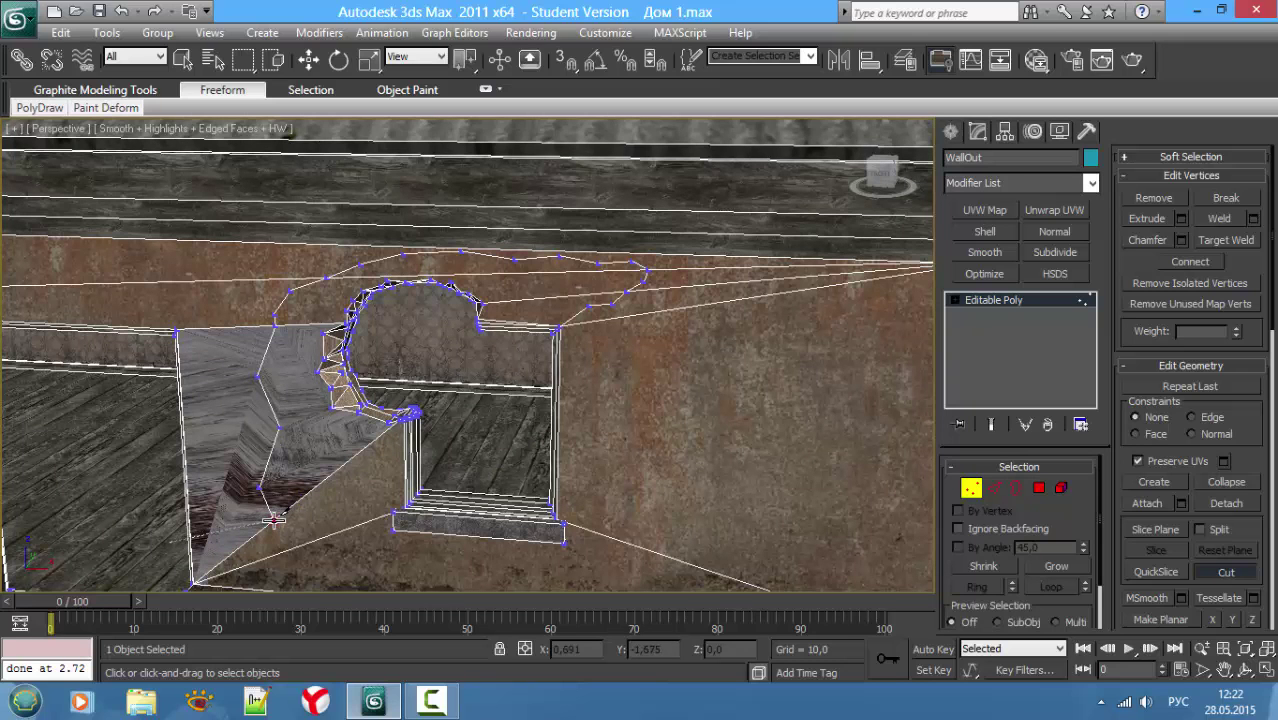
left_click(287, 529)
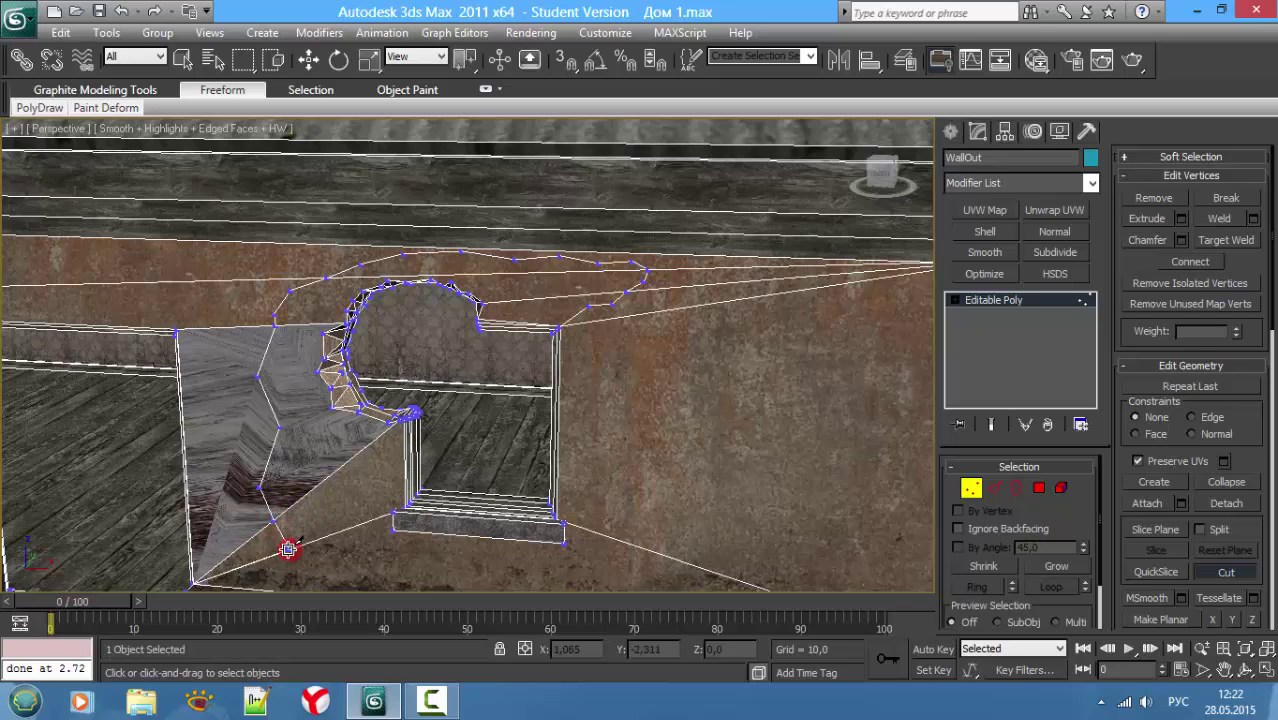
Step: Cut a new edge chain from the wall's lower edge up to the sill's corner vertex, ending in Polygon mode
middle_click_drag(288, 549, 306, 533, "alt")
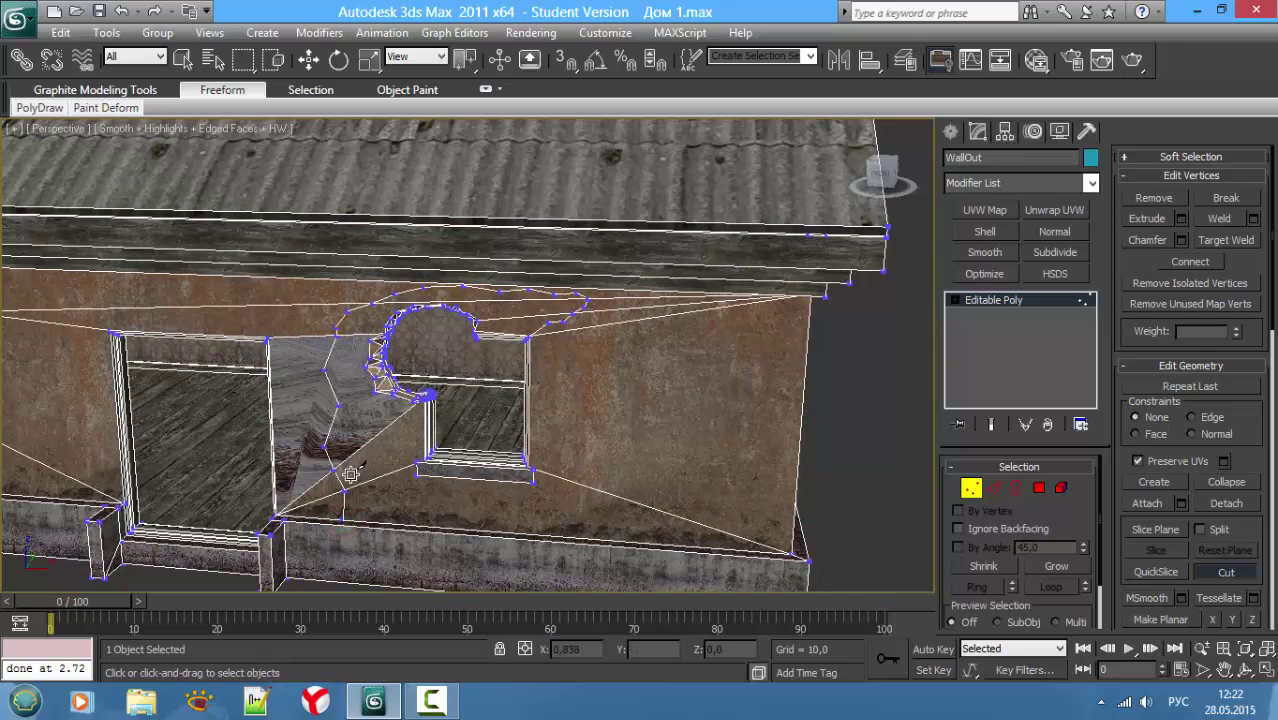
middle_click_drag(351, 474, 379, 380, "alt")
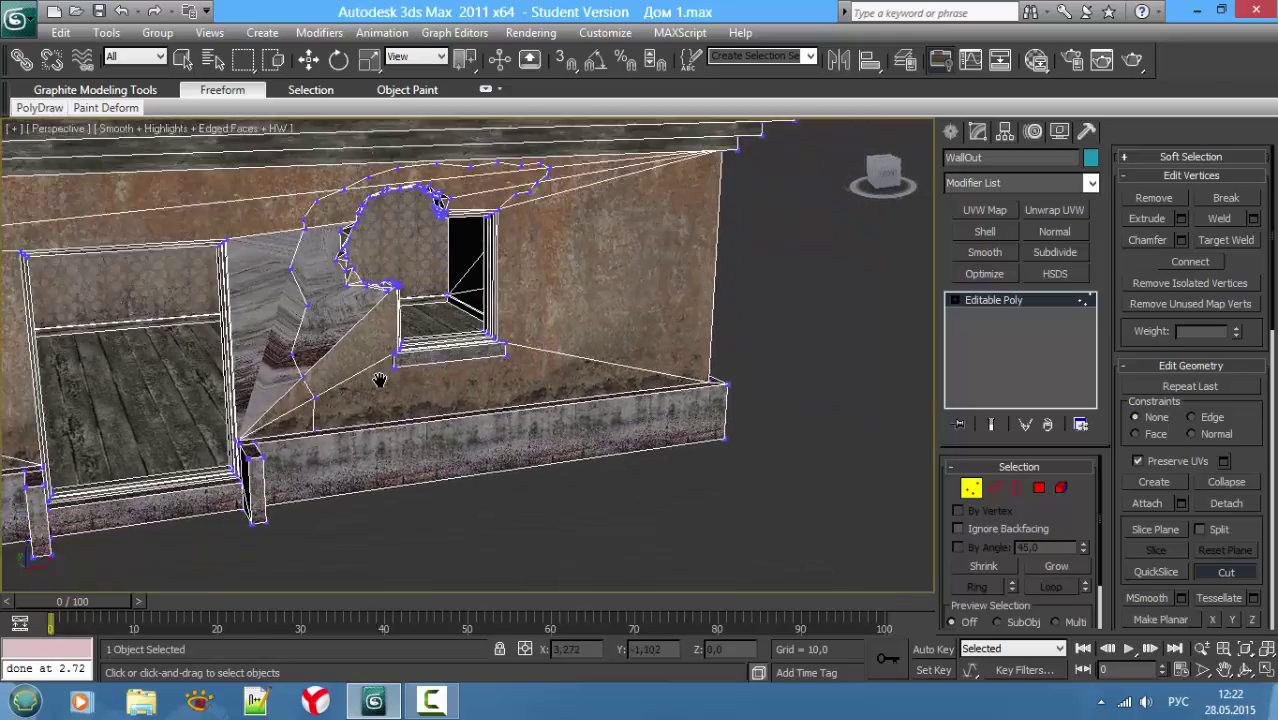
scroll(379, 380, "up", 3)
mouse_move(331, 422)
middle_mouse_down("alt")
mouse_move(399, 422)
mouse_move(371, 434)
mouse_move(335, 509)
middle_mouse_up("alt")
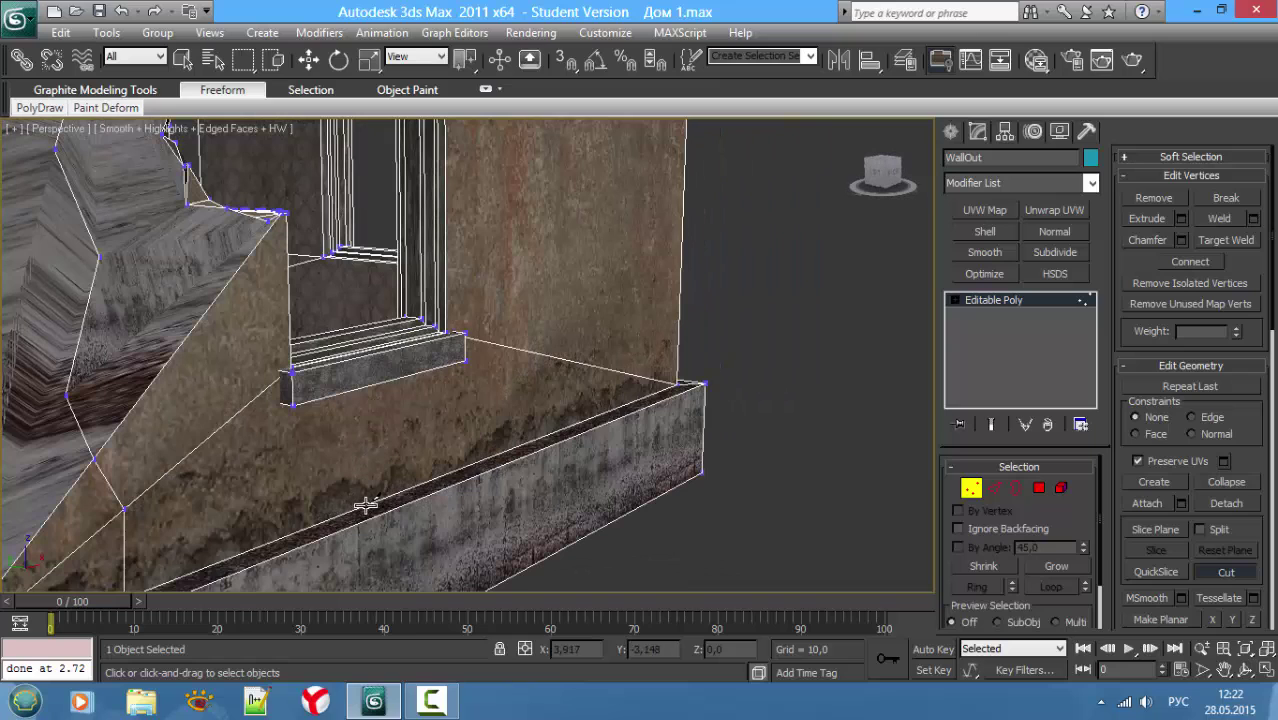
left_click(338, 490)
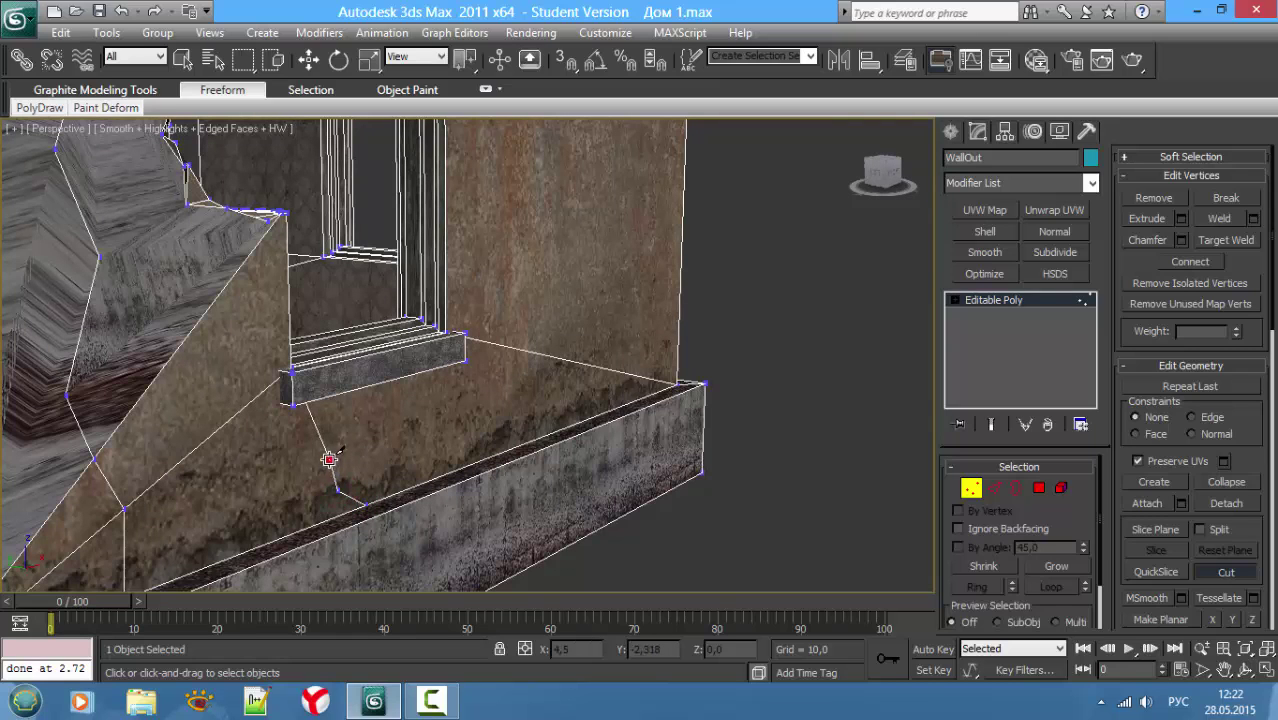
left_click(330, 459)
left_click(291, 443)
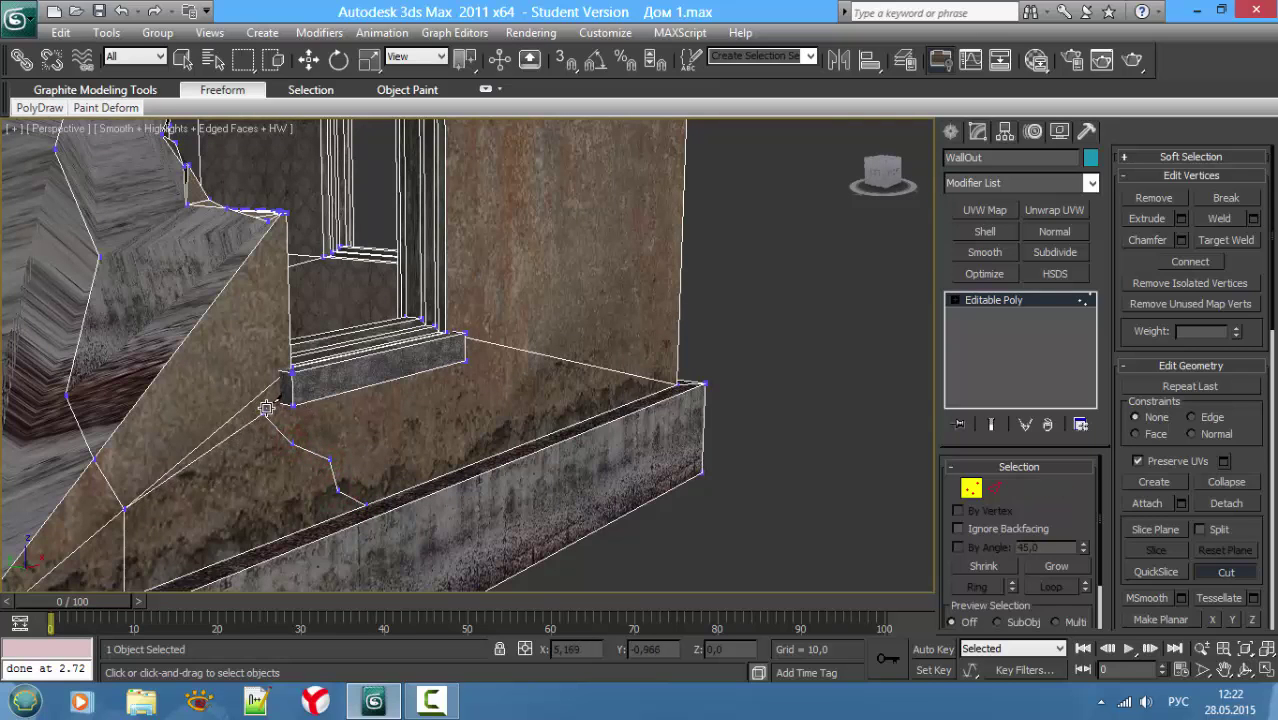
left_click(266, 409)
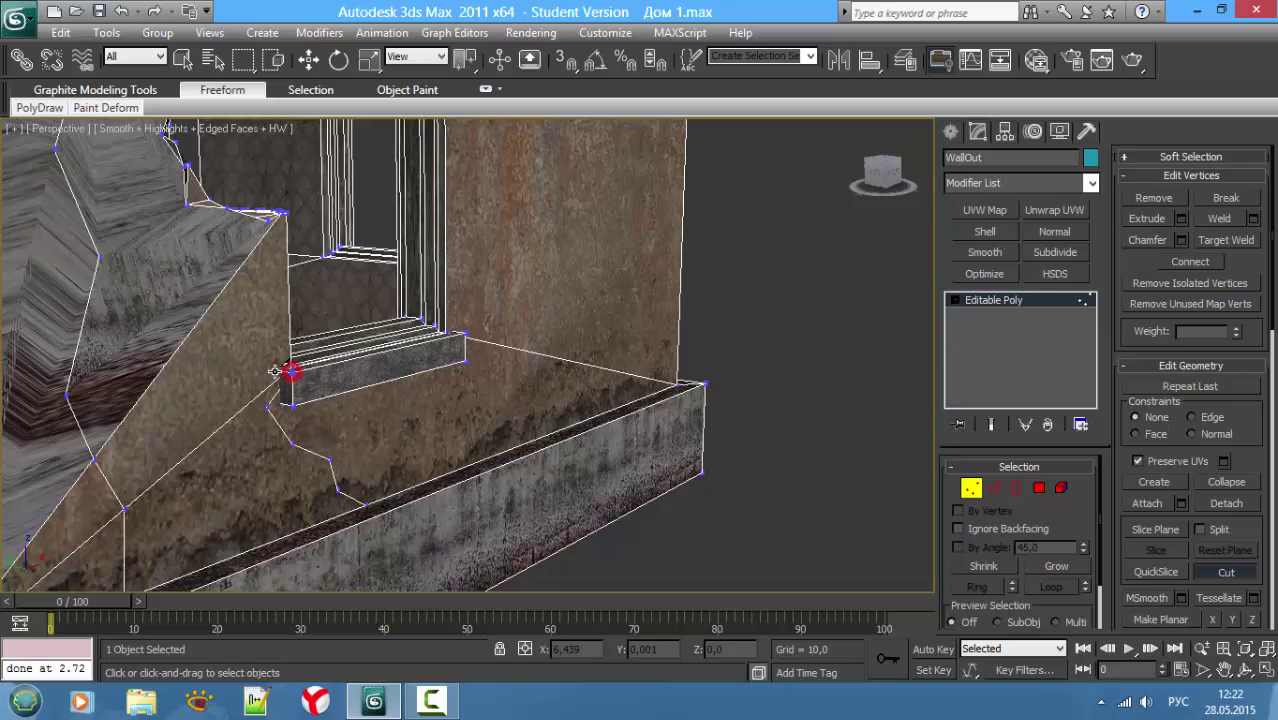
left_click(288, 371)
scroll(178, 372, "up", 3)
key("e")
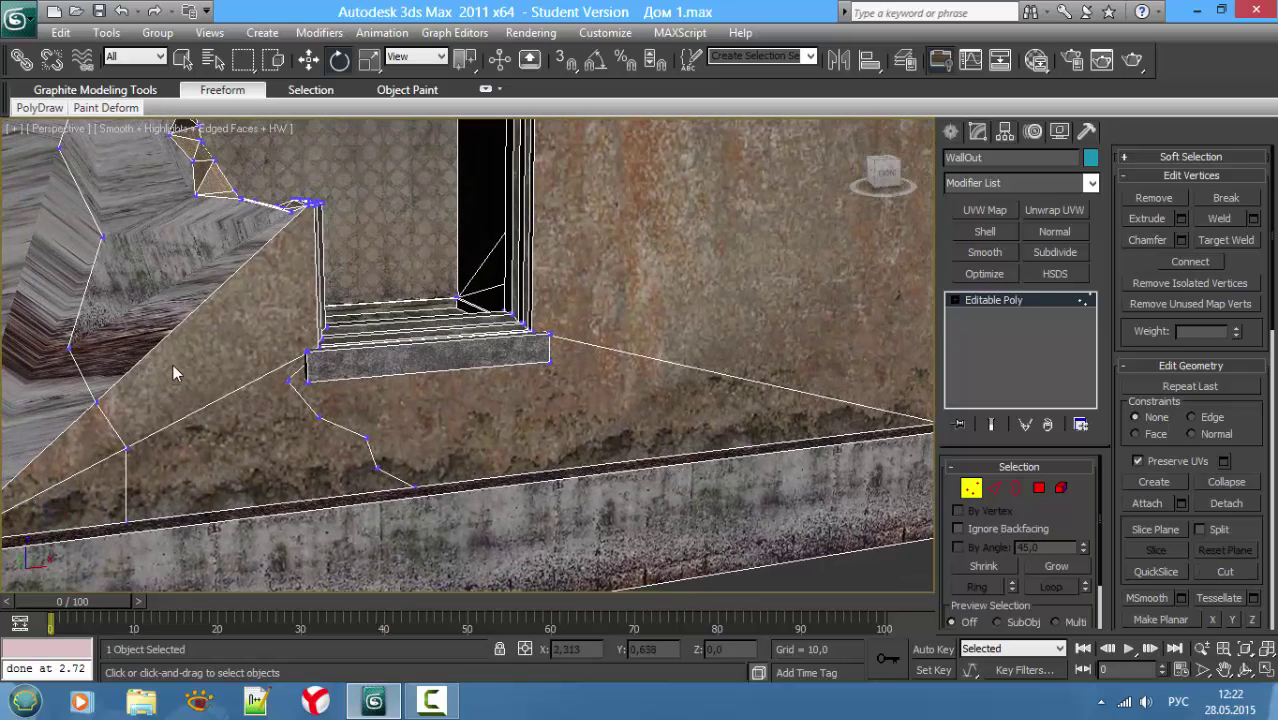
key("4")
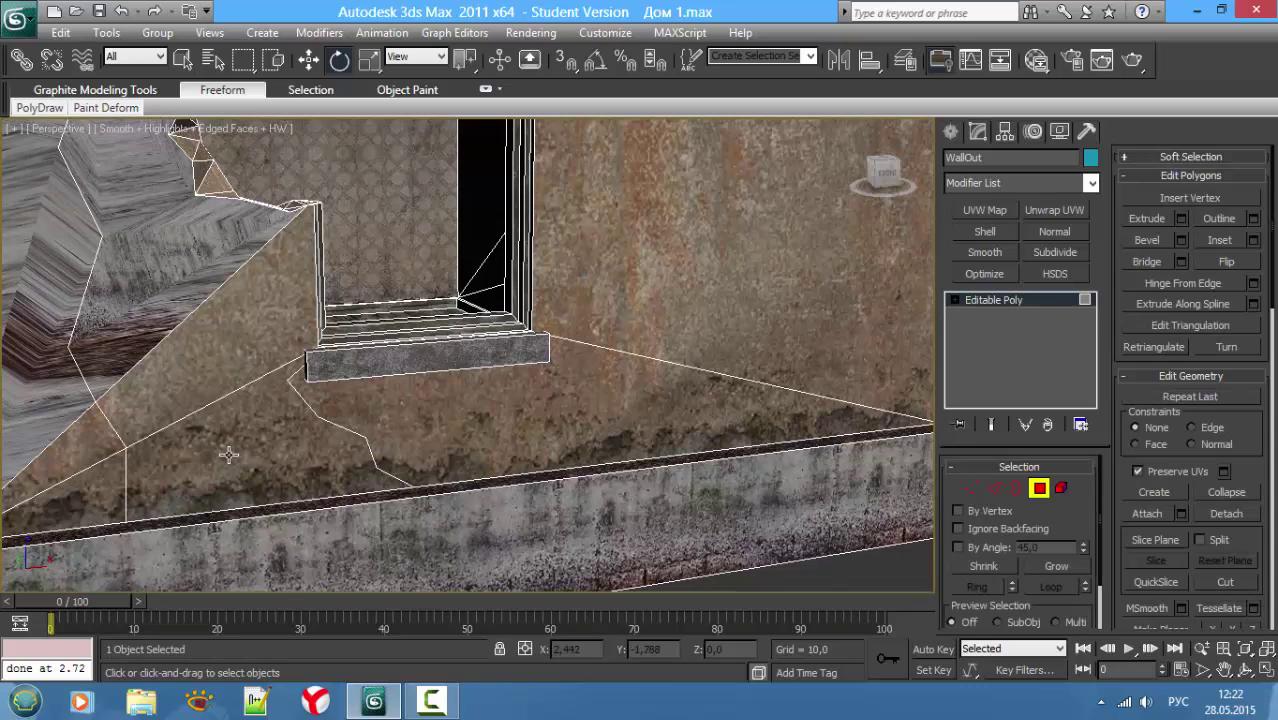
Step: Select the lower wall faces left of the sill and view them in wireframe
left_click(186, 59)
left_click(254, 432)
left_click(240, 330)
left_click(270, 432)
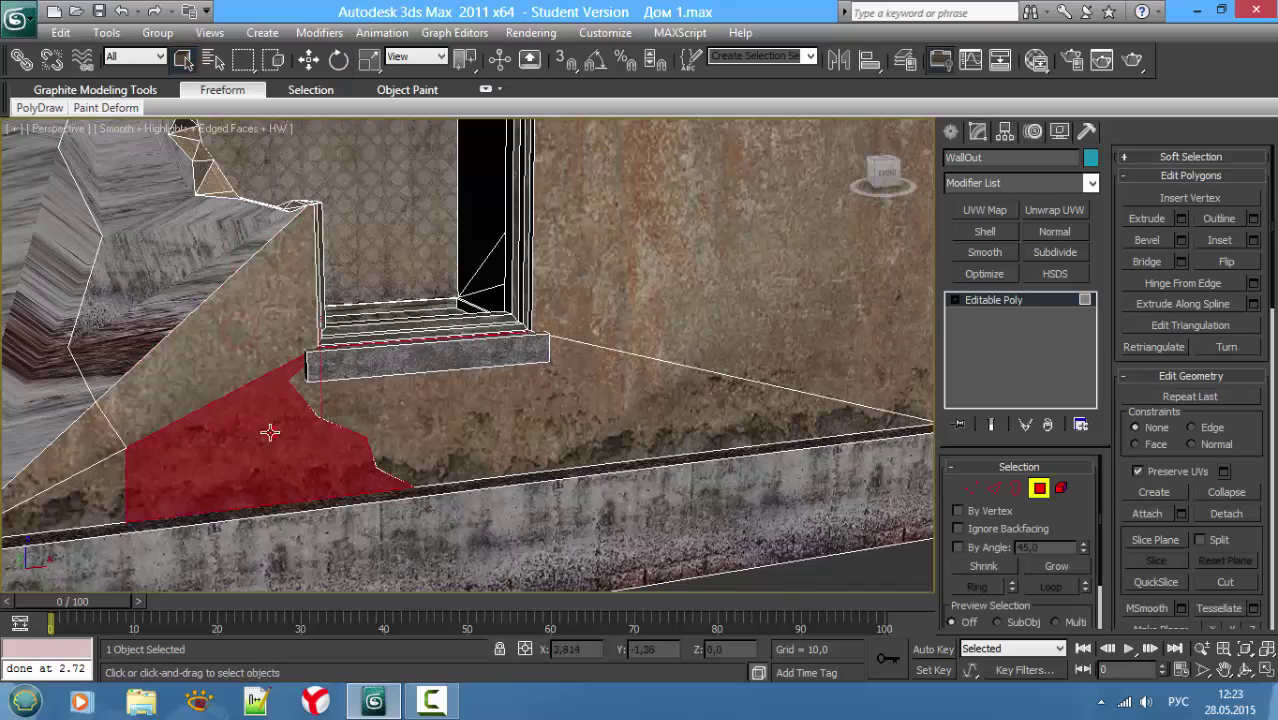
key("F3")
scroll(263, 381, "up", 3)
mouse_move(263, 381)
middle_mouse_down()
mouse_move(371, 391)
mouse_move(285, 414)
mouse_move(513, 383)
middle_mouse_up()
scroll(513, 383, "down", 2)
scroll(528, 402, "up", 2)
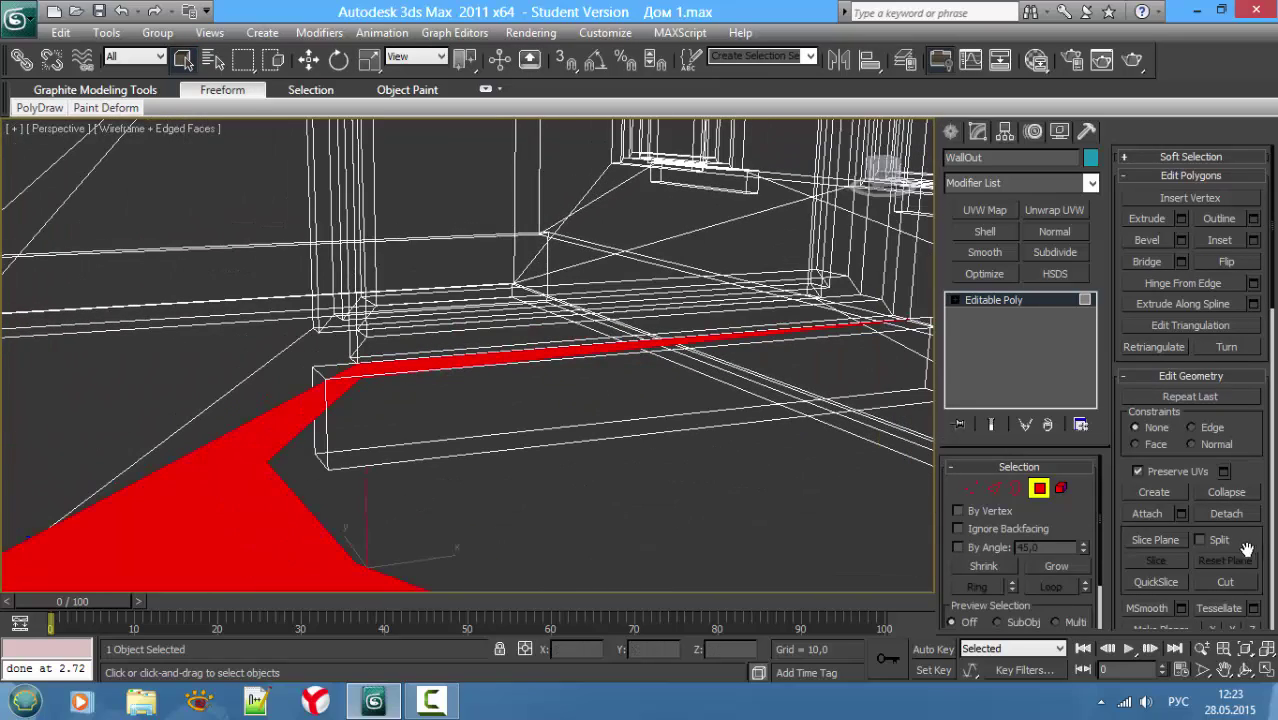
Step: Return the view to shaded textured display centred on the sill and hide the selected wall faces
left_click(1231, 586)
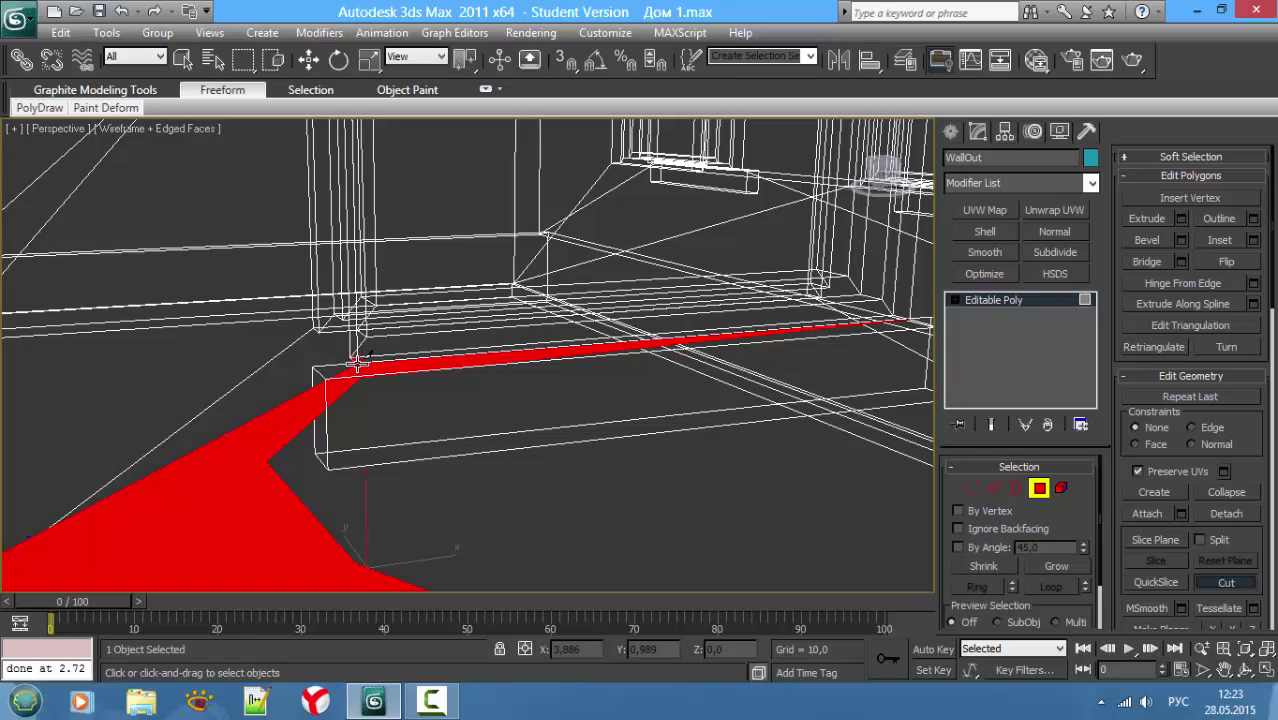
scroll(355, 381, "up", 2)
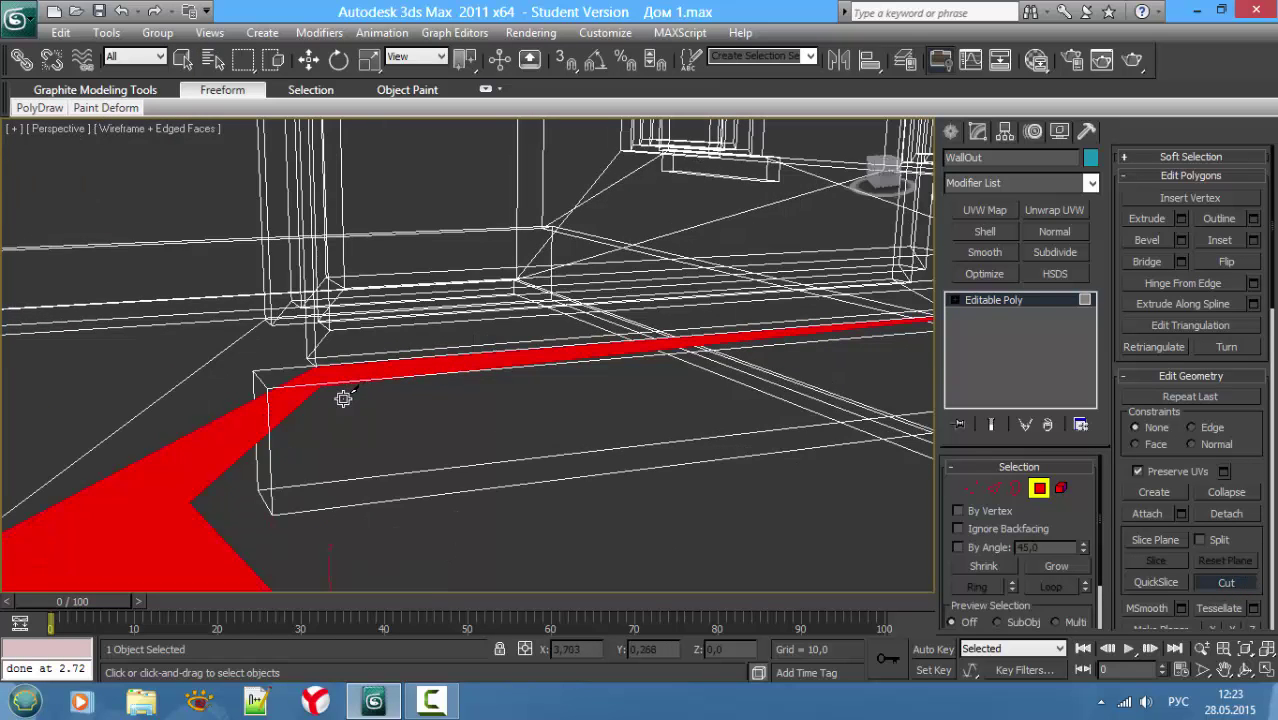
mouse_move(342, 393)
middle_mouse_down()
mouse_move(308, 345)
mouse_move(378, 510)
mouse_move(342, 399)
middle_mouse_up()
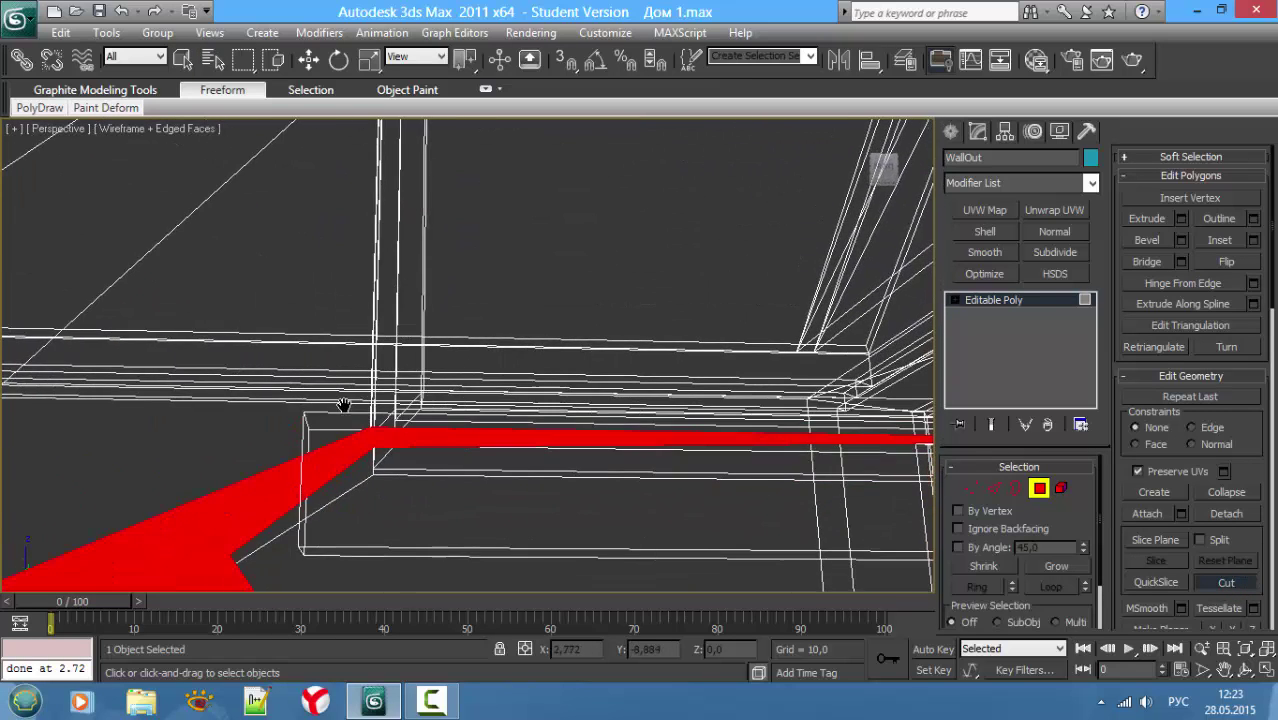
scroll(357, 408, "down", 1)
scroll(370, 420, "down", 2)
scroll(383, 437, "down", 1)
scroll(383, 437, "up", 3)
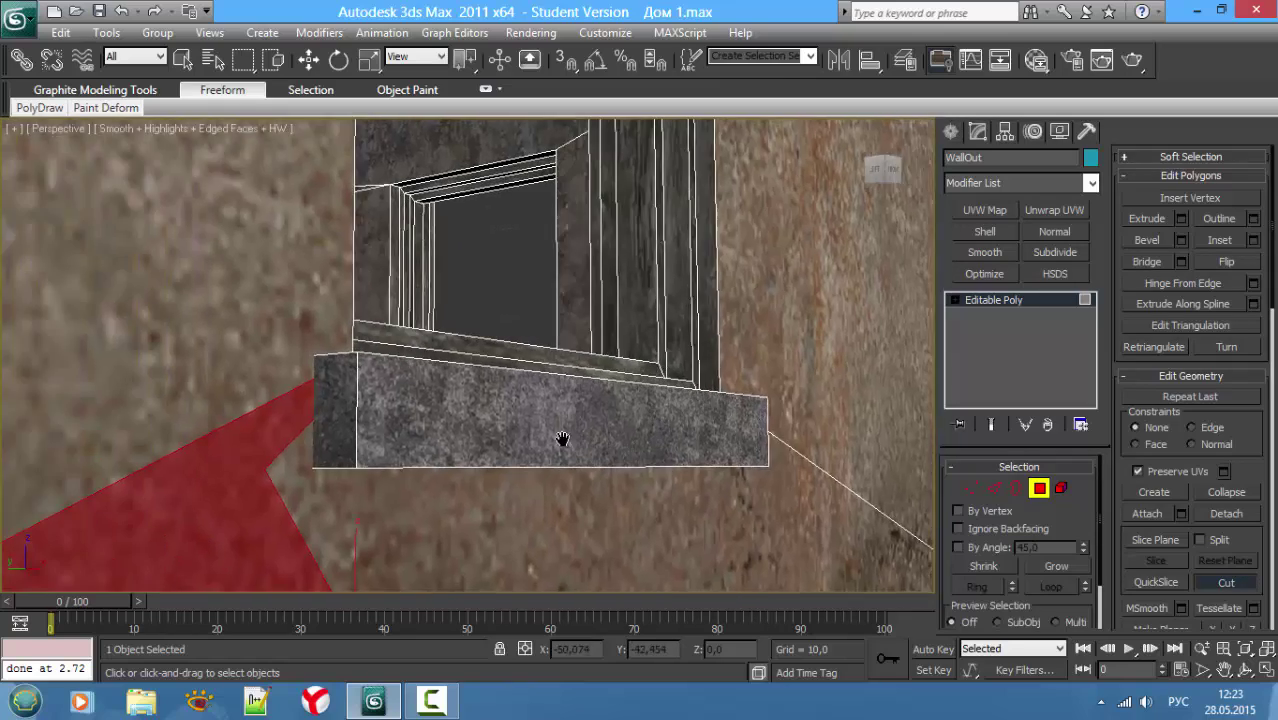
scroll(400, 400, "down", 2)
right_click(411, 368)
left_click(475, 302)
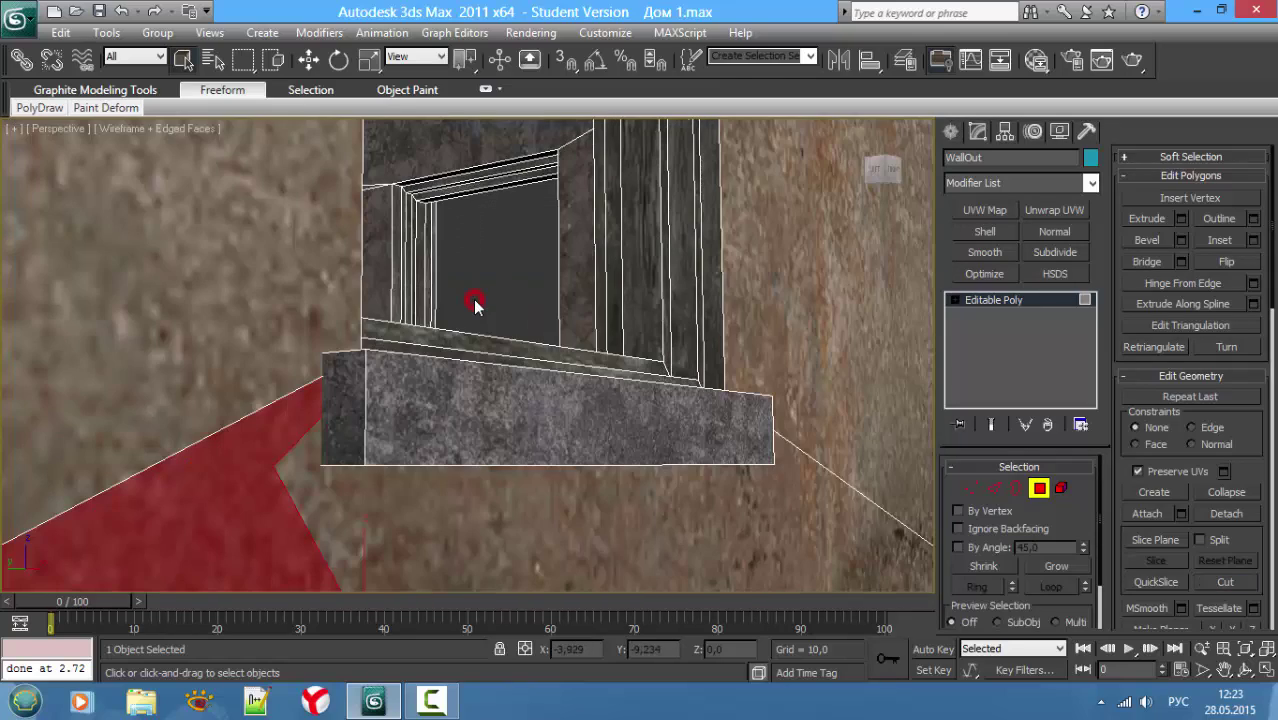
middle_click_drag(421, 380, 382, 408)
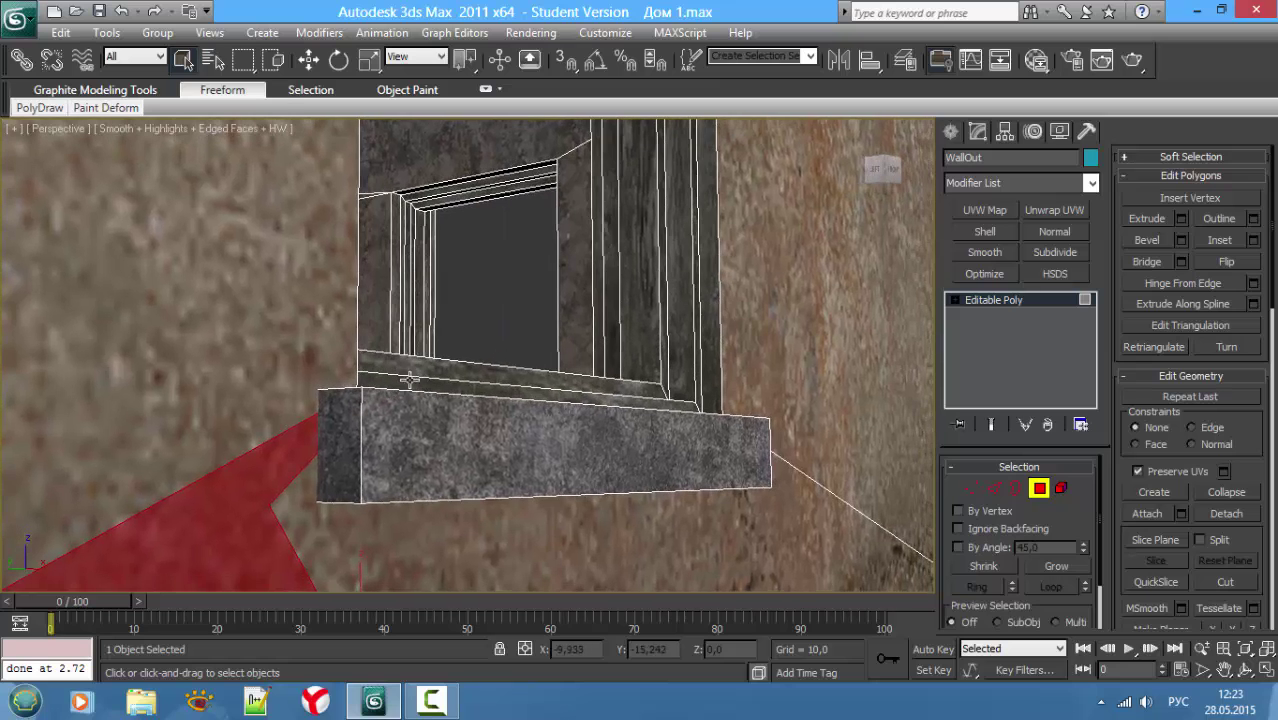
scroll(1240, 440, "down", 5)
scroll(1219, 469, "down", 3)
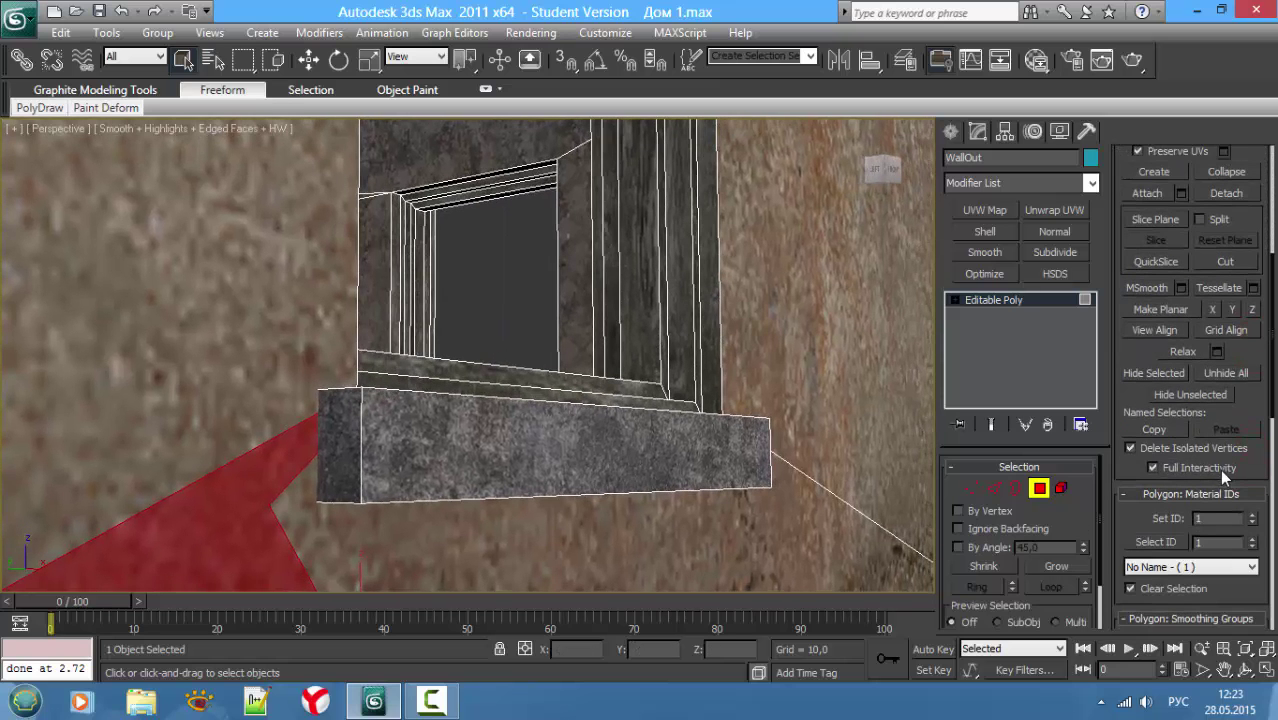
left_click(1148, 375)
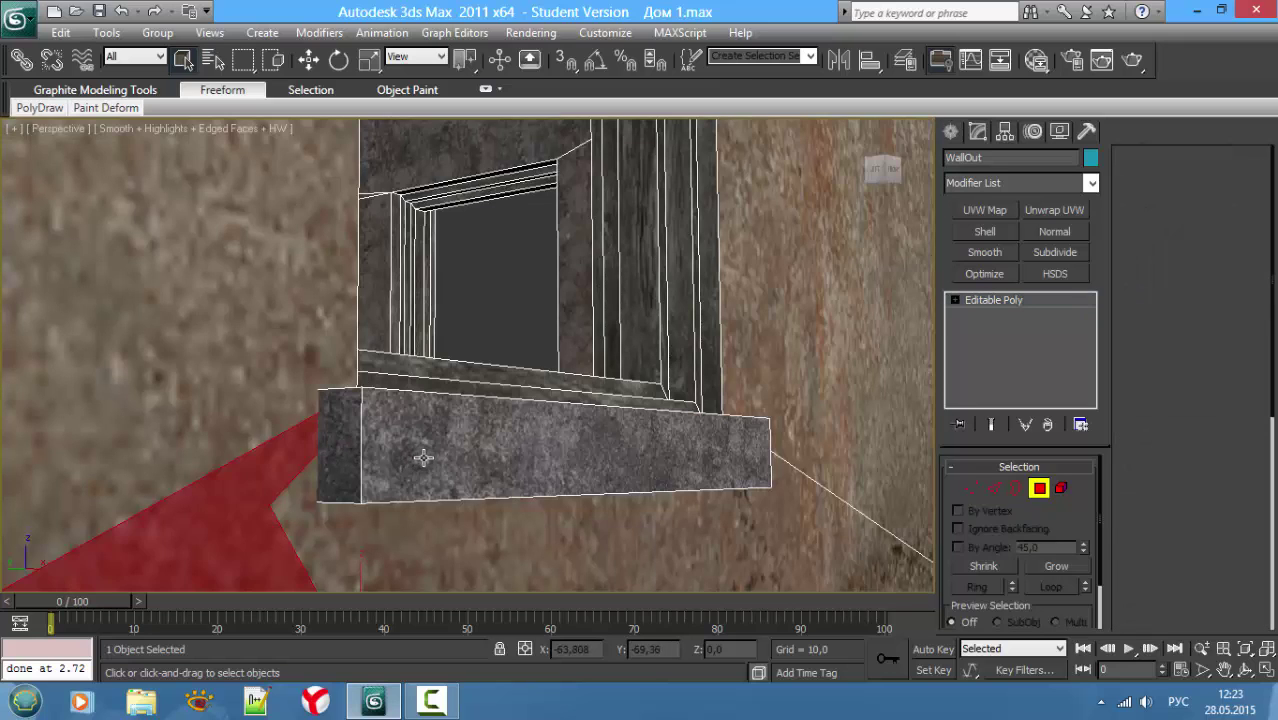
Step: Select the sill's front face, grab all sill faces by material ID, and hide them
left_click(444, 457)
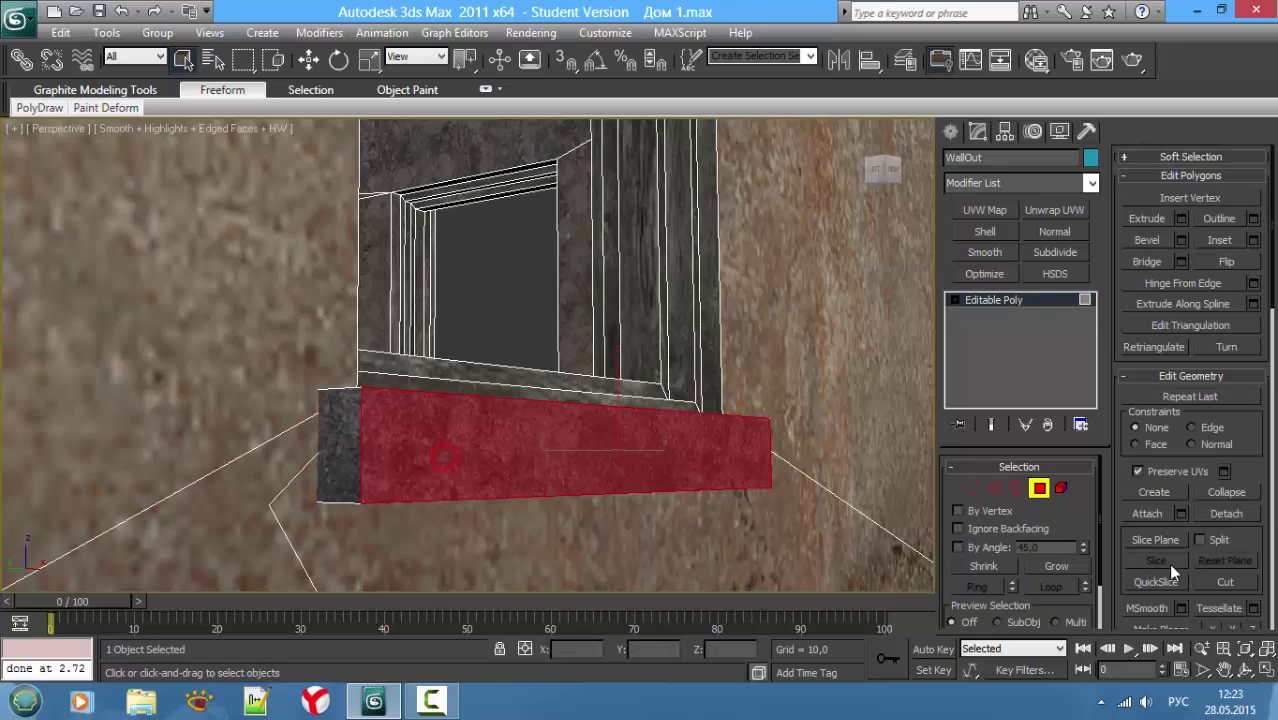
scroll(1272, 485, "down", 5)
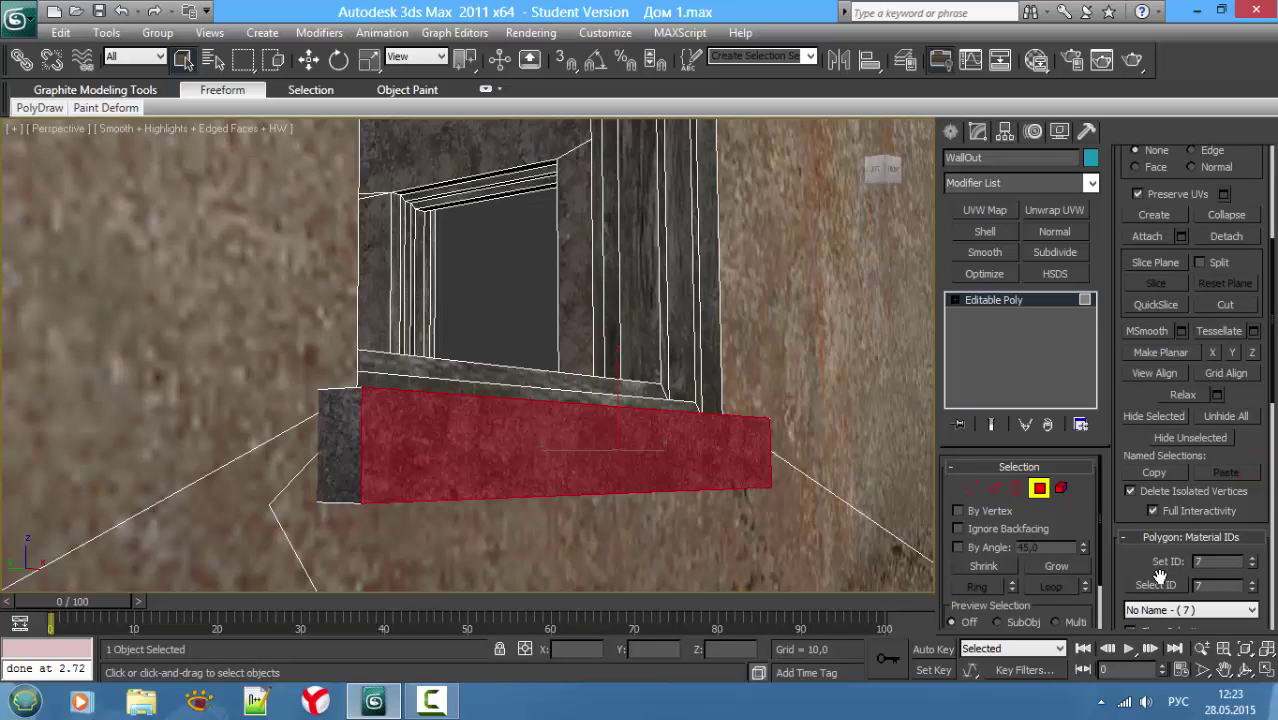
left_click(1157, 584)
left_click(1160, 416)
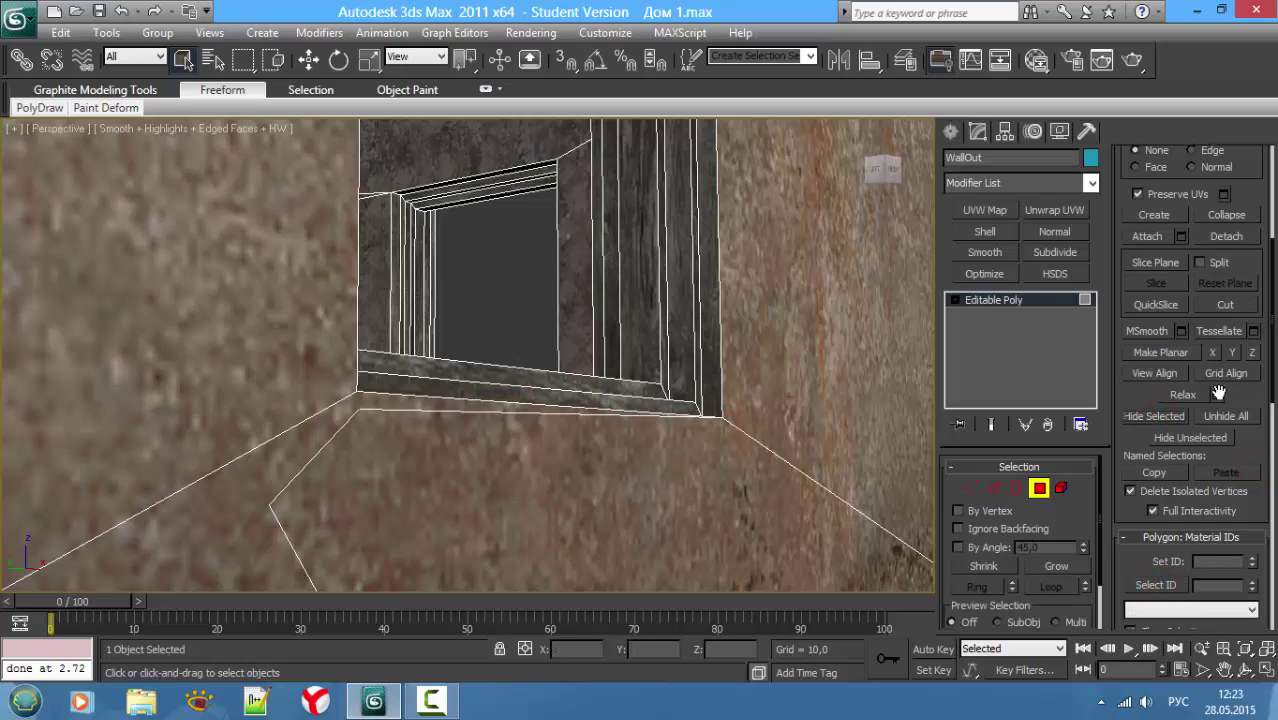
Step: Start a cut at the wall's corner vertex in Vertex mode, then return to Polygon mode
key("1")
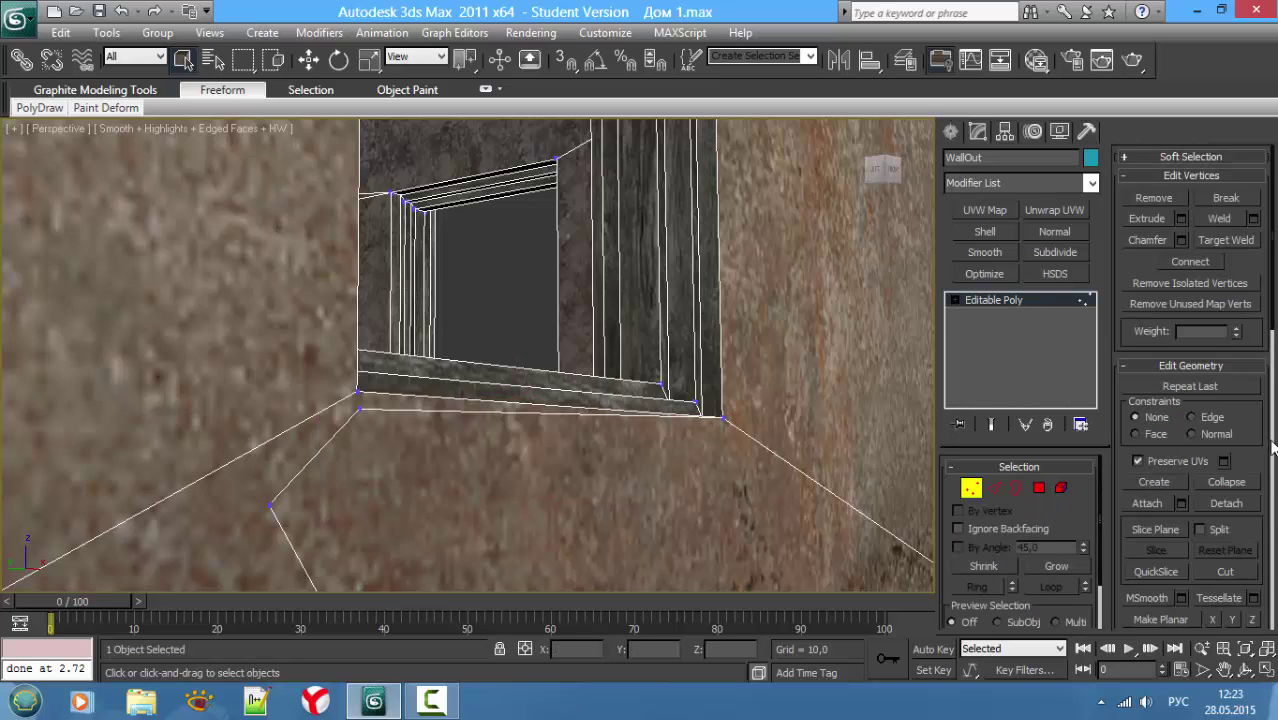
left_click(1230, 571)
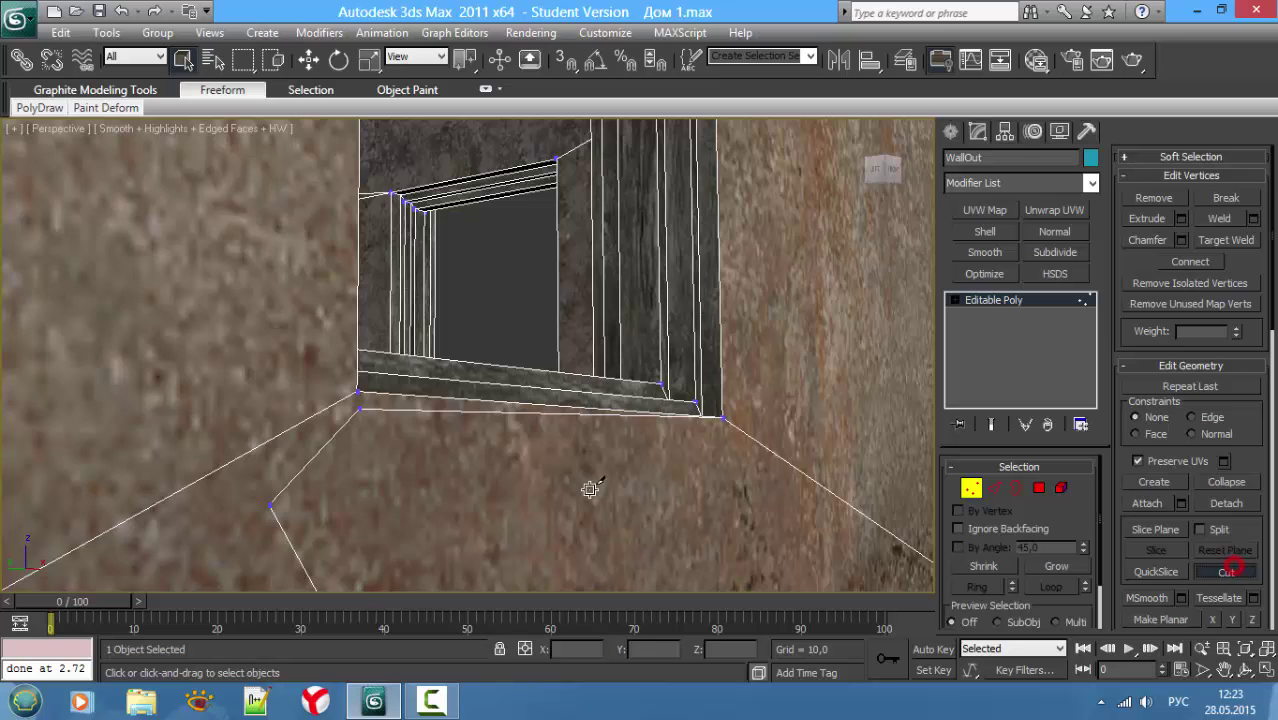
left_click(357, 391)
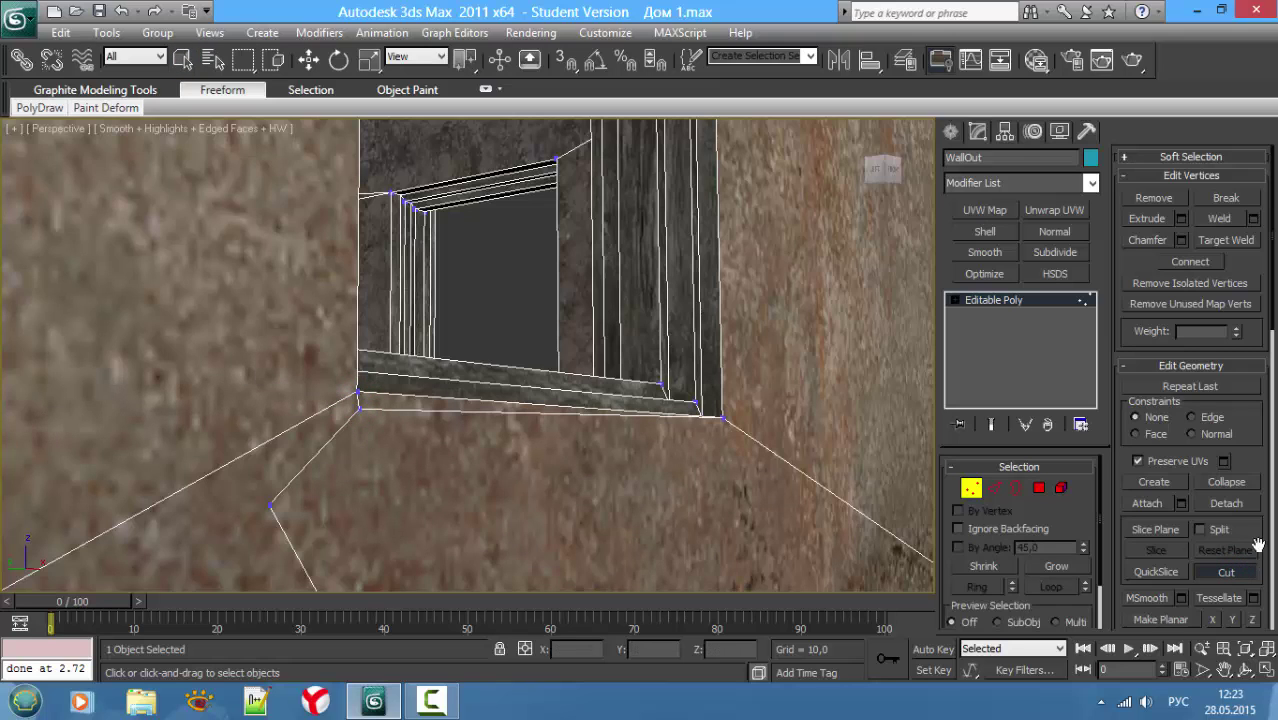
key("4")
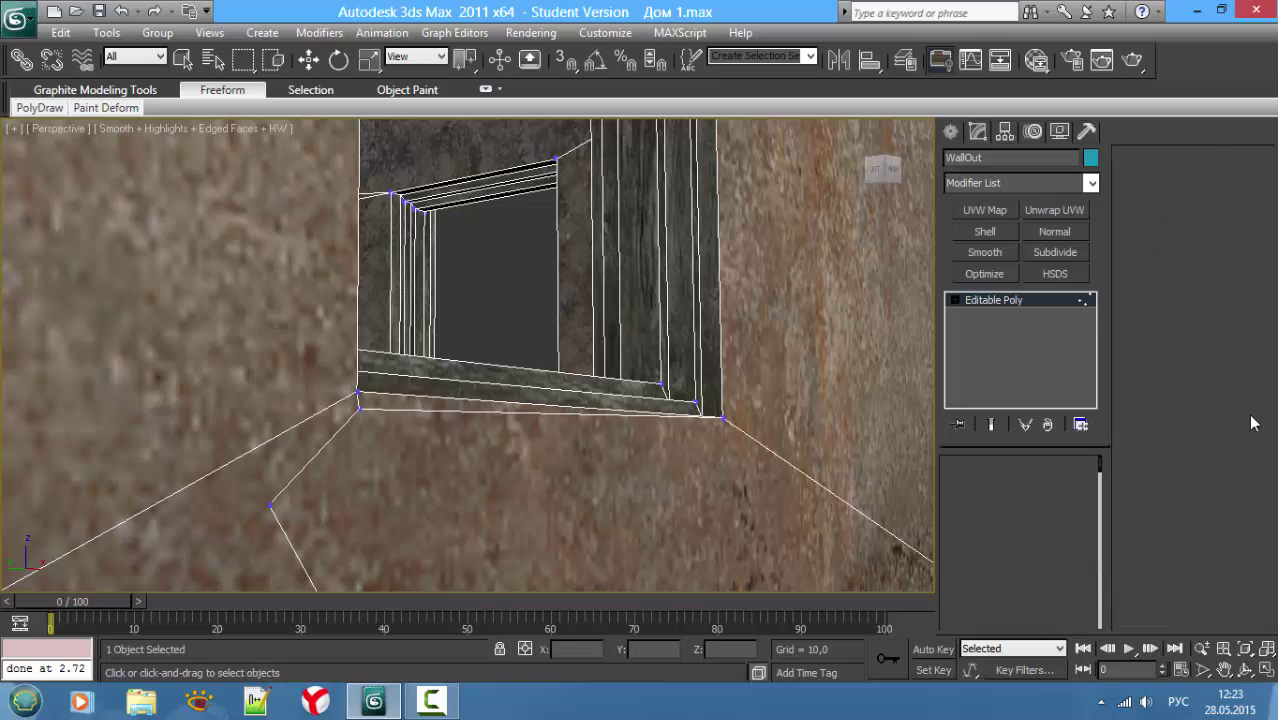
scroll(1235, 345, "down", 5)
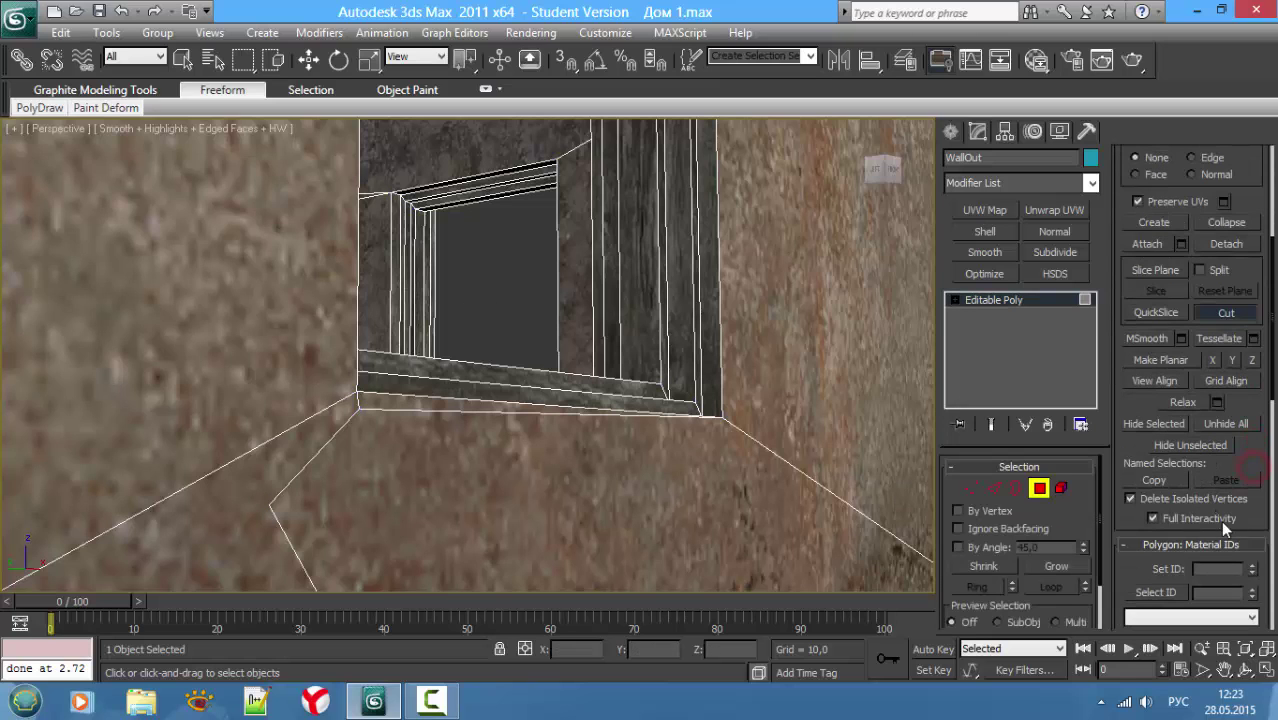
Step: Unhide all faces, select the wall faces around and above the arch, and delete them
left_click(1226, 425)
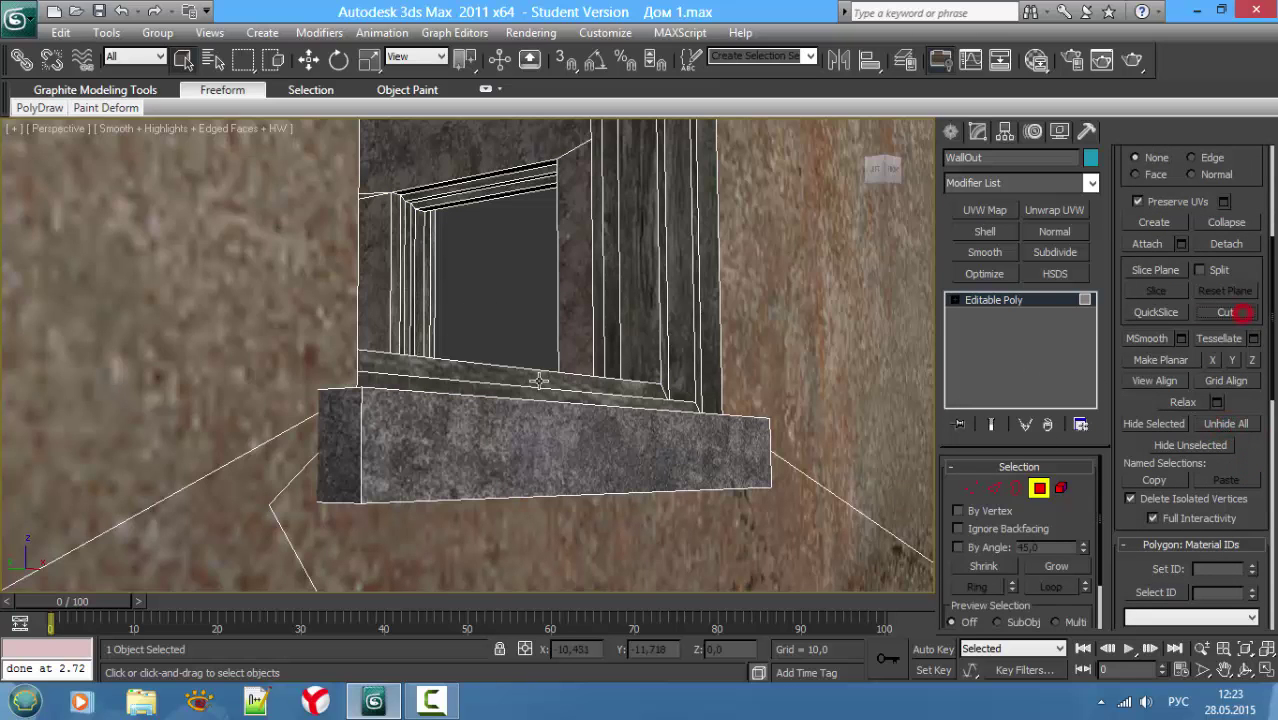
middle_click_drag(250, 480, 316, 479, "alt")
left_click(316, 479)
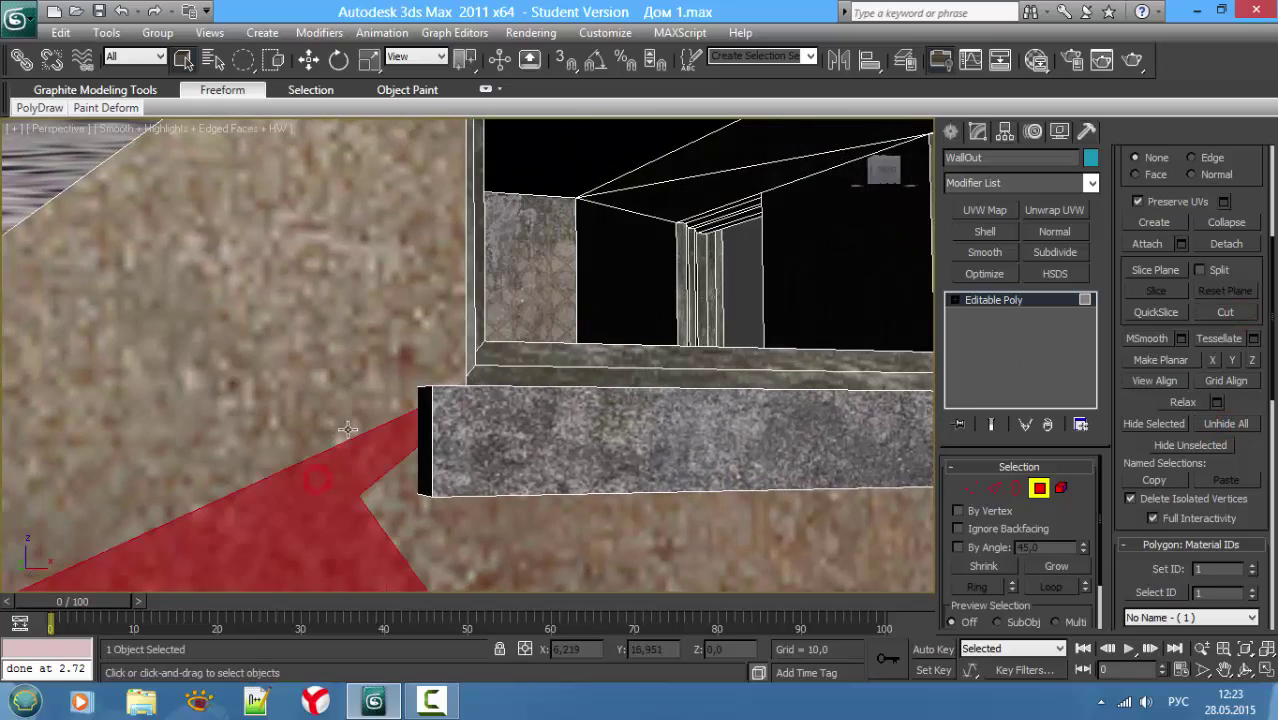
middle_click_drag(347, 428, 372, 479, "alt")
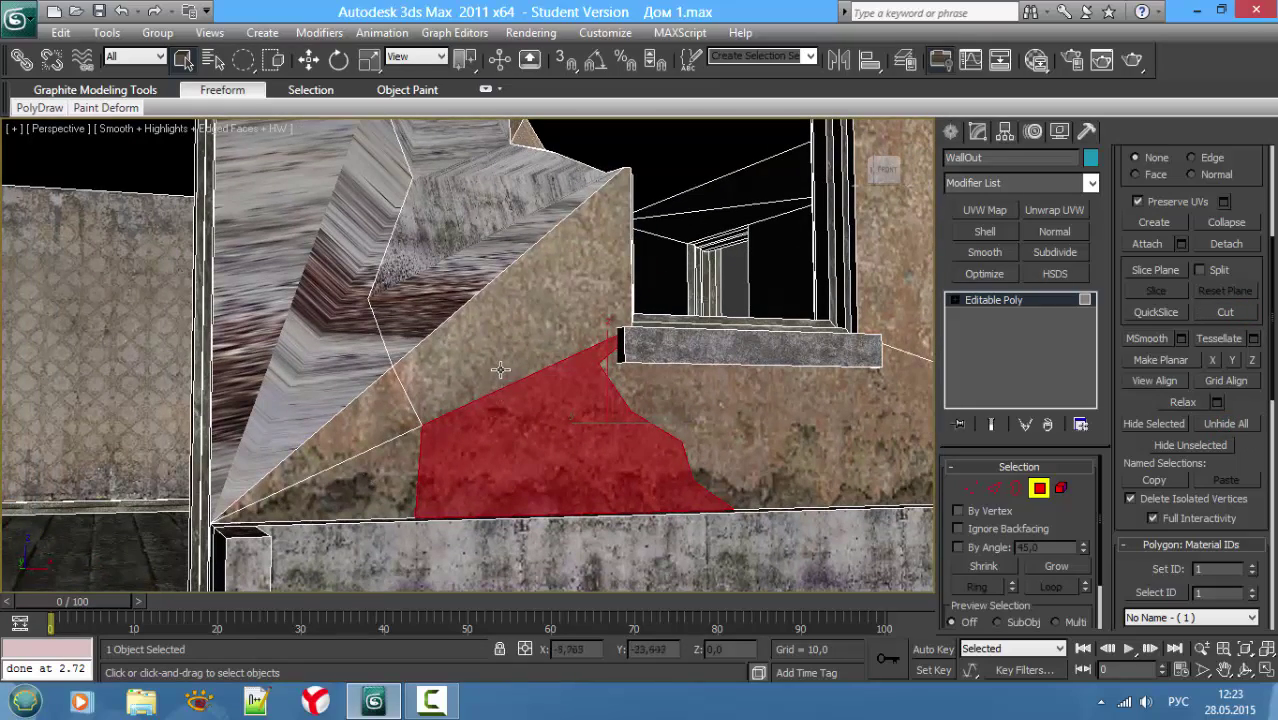
left_click(500, 370, "ctrl")
left_click(458, 288, "ctrl")
middle_click_drag(476, 177, 498, 388, "alt")
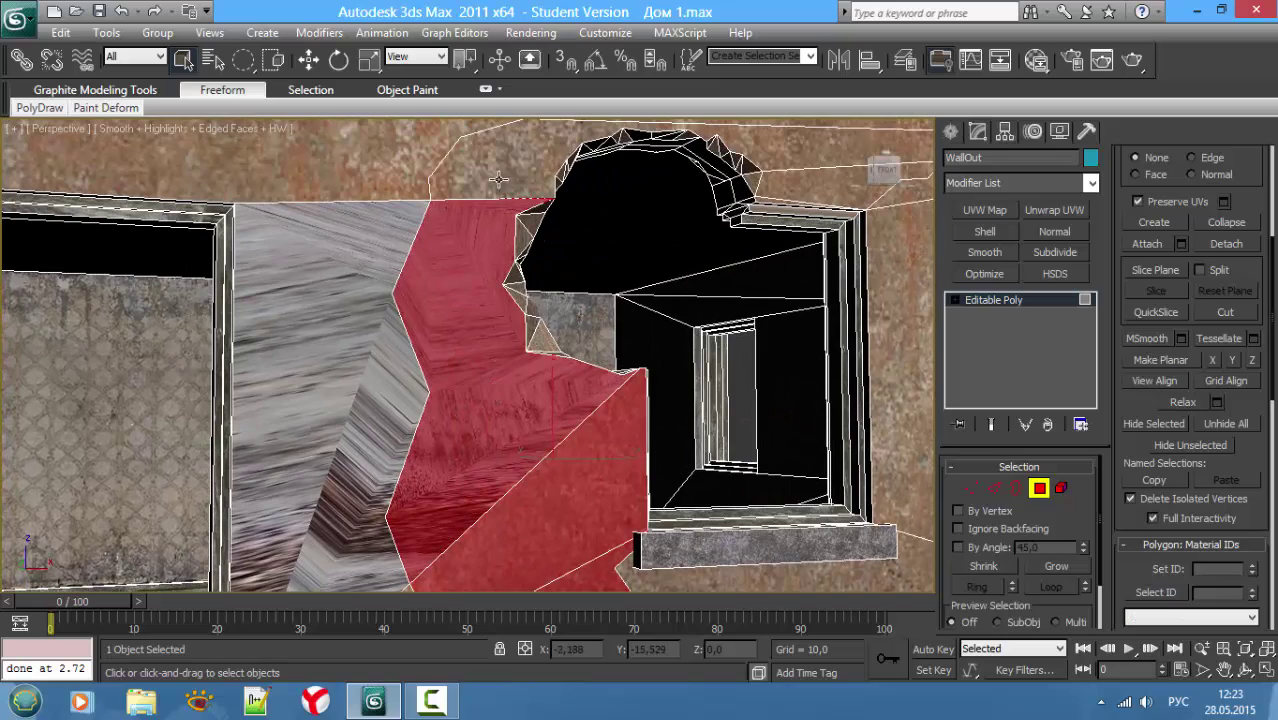
middle_click_drag(498, 180, 460, 236, "alt")
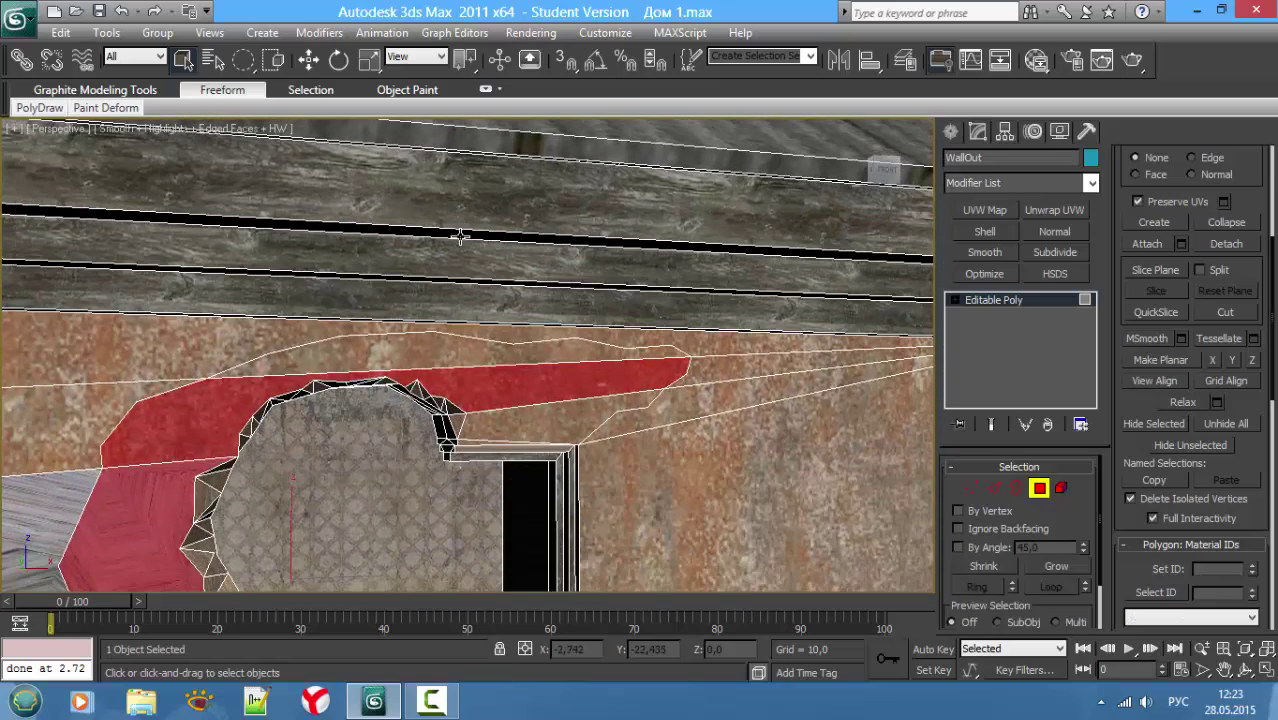
left_click(436, 347, "ctrl")
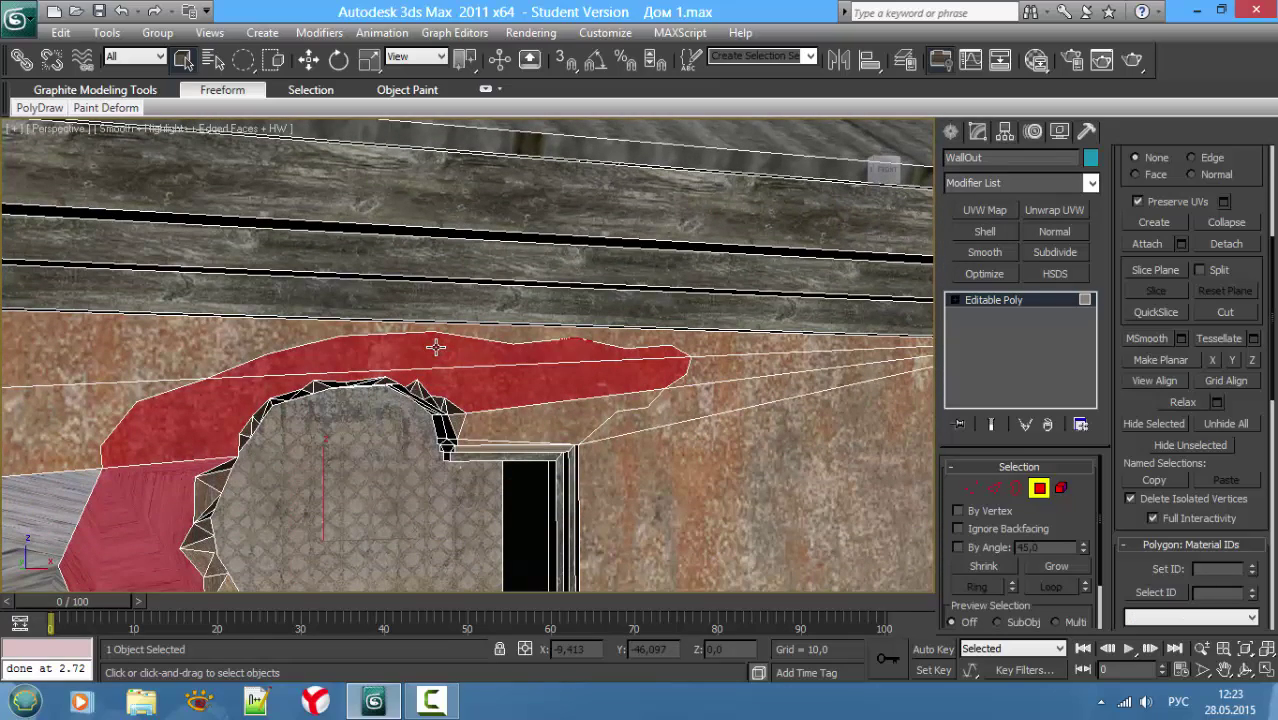
left_click(512, 423, "ctrl")
mouse_move(512, 423)
middle_mouse_down("alt")
mouse_move(491, 342)
mouse_move(462, 371)
mouse_move(394, 392)
mouse_move(420, 366)
mouse_move(407, 273)
mouse_move(331, 354)
mouse_move(305, 442)
mouse_move(310, 410)
middle_mouse_up("alt")
key("Delete")
Step: Select the hole's border and a rim edge beside the arch in Edge mode
middle_click_drag(378, 350, 320, 488, "alt")
key("2")
double_click(743, 346)
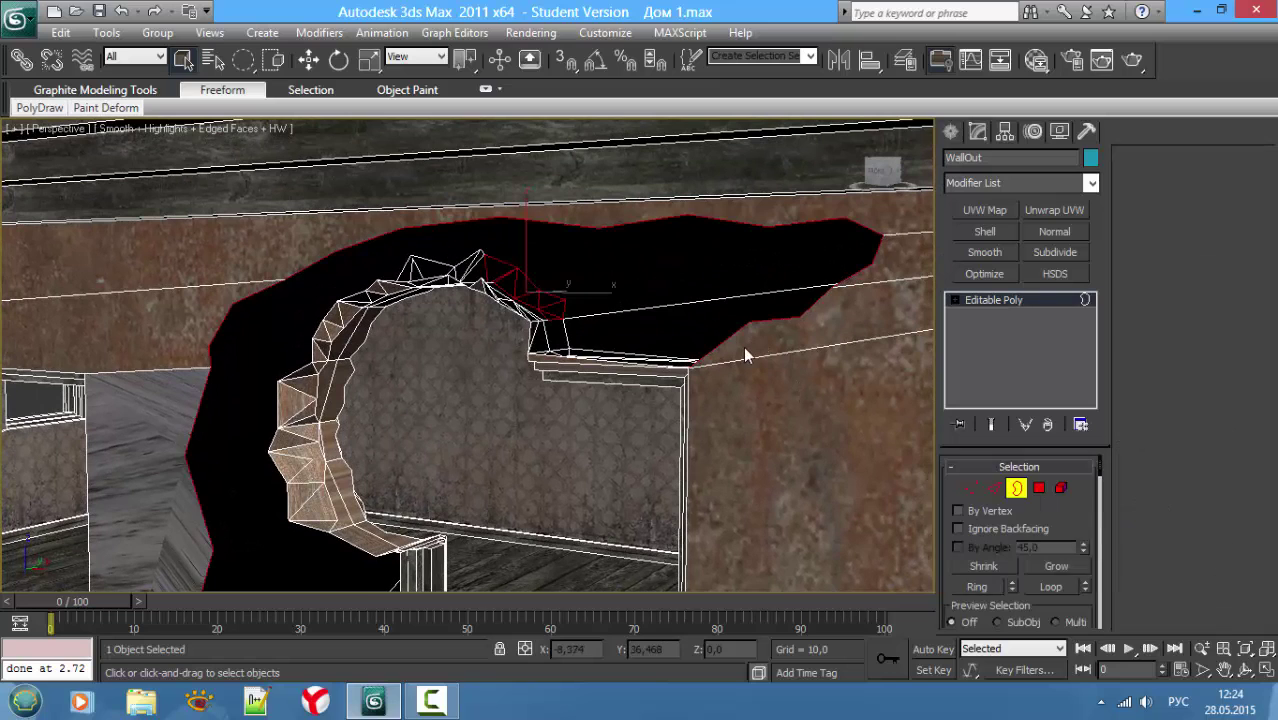
key("F3")
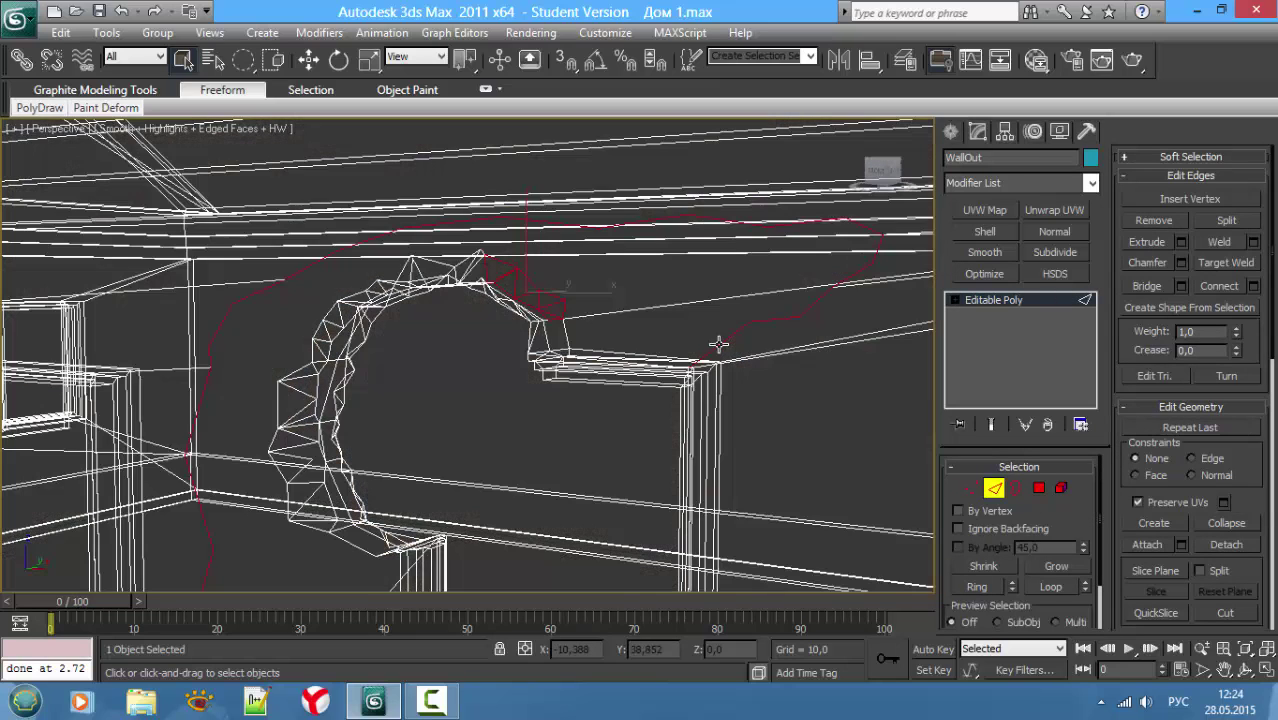
key("3")
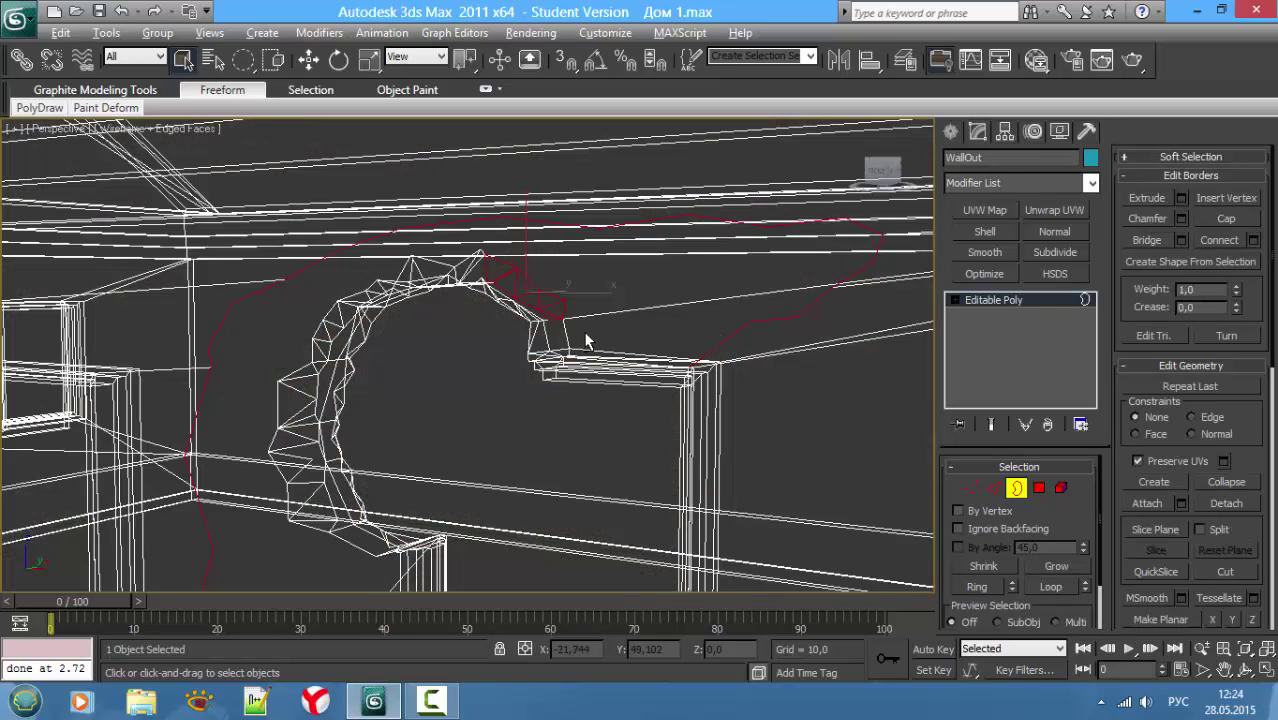
left_click(238, 90)
left_click(242, 60)
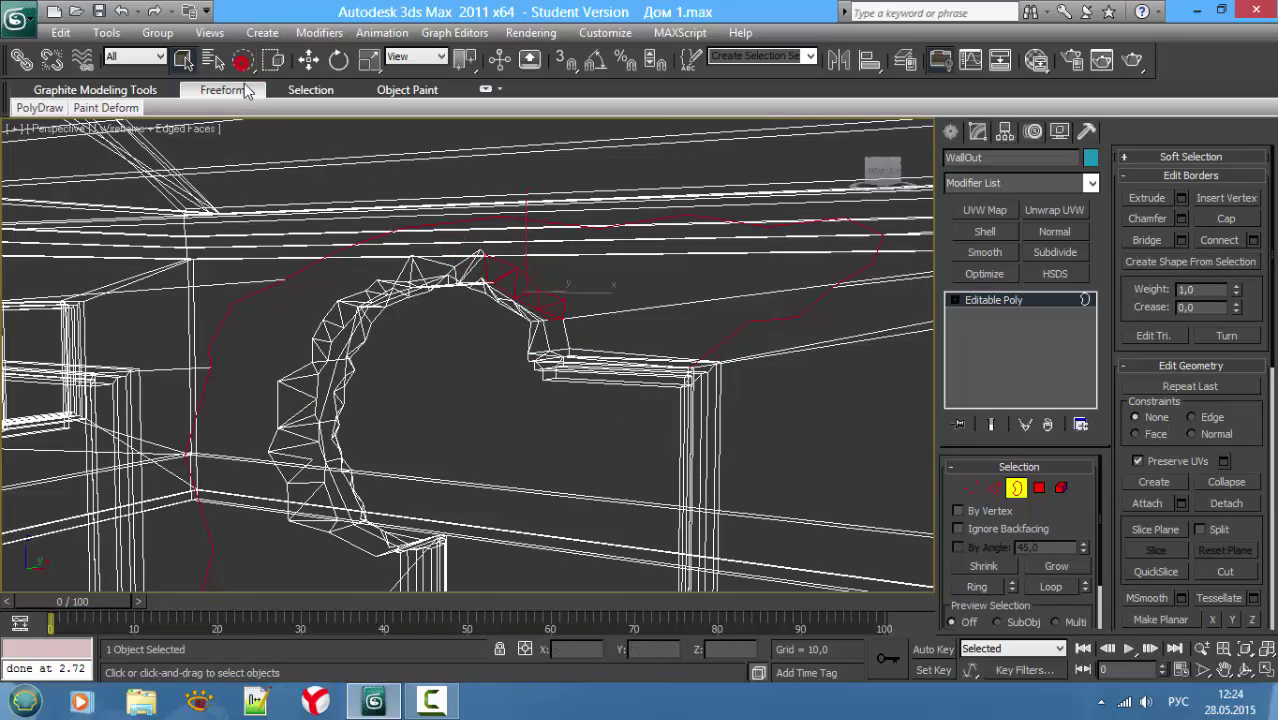
left_click(248, 91)
left_click(472, 263)
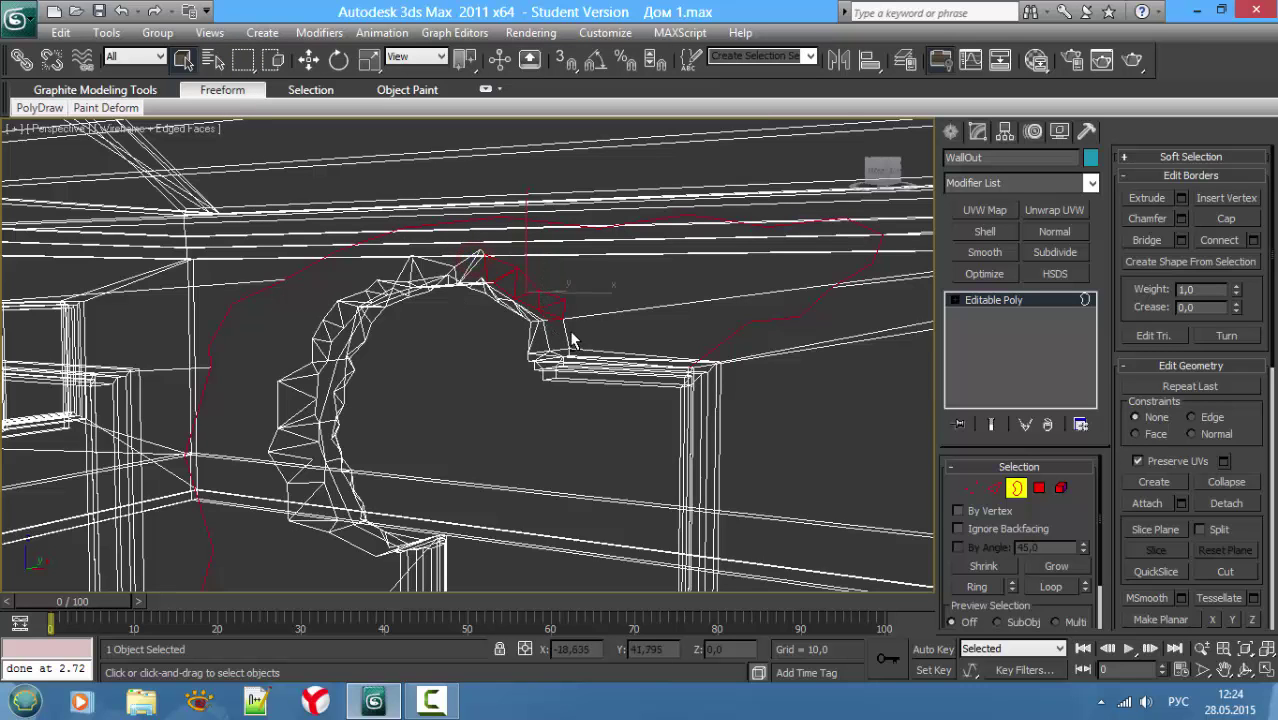
key("2")
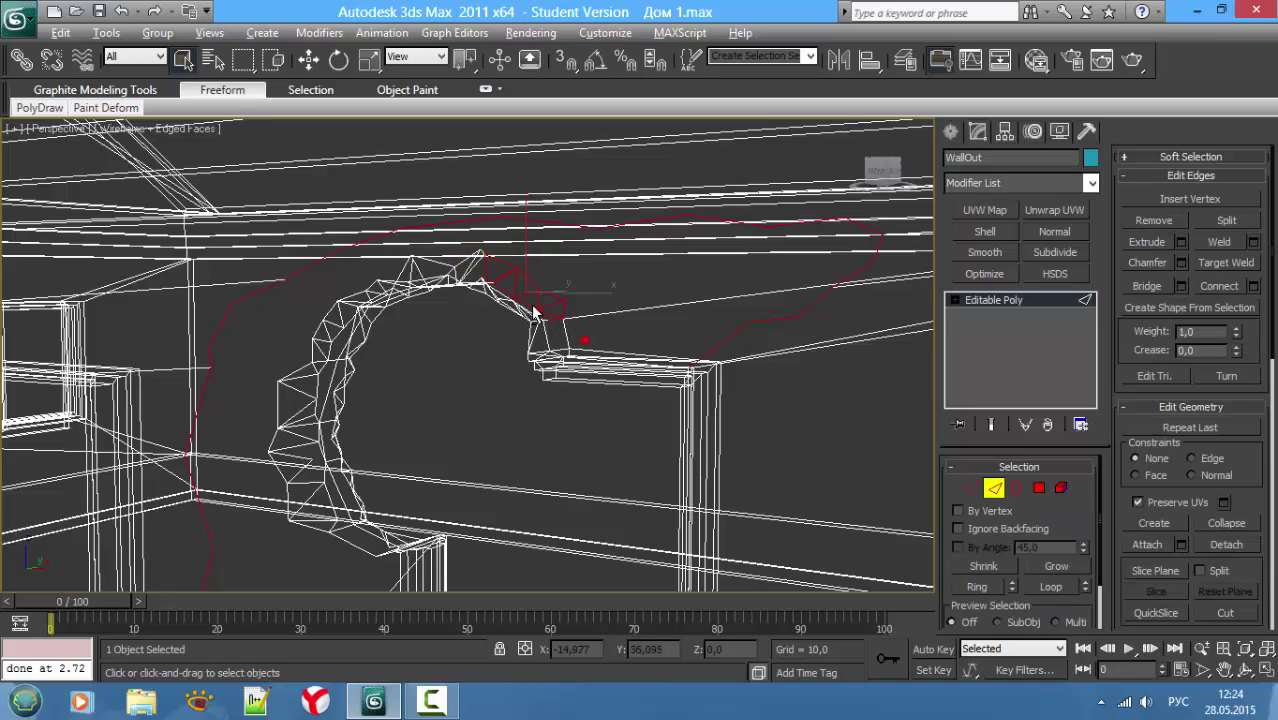
left_click(476, 258)
key("F3")
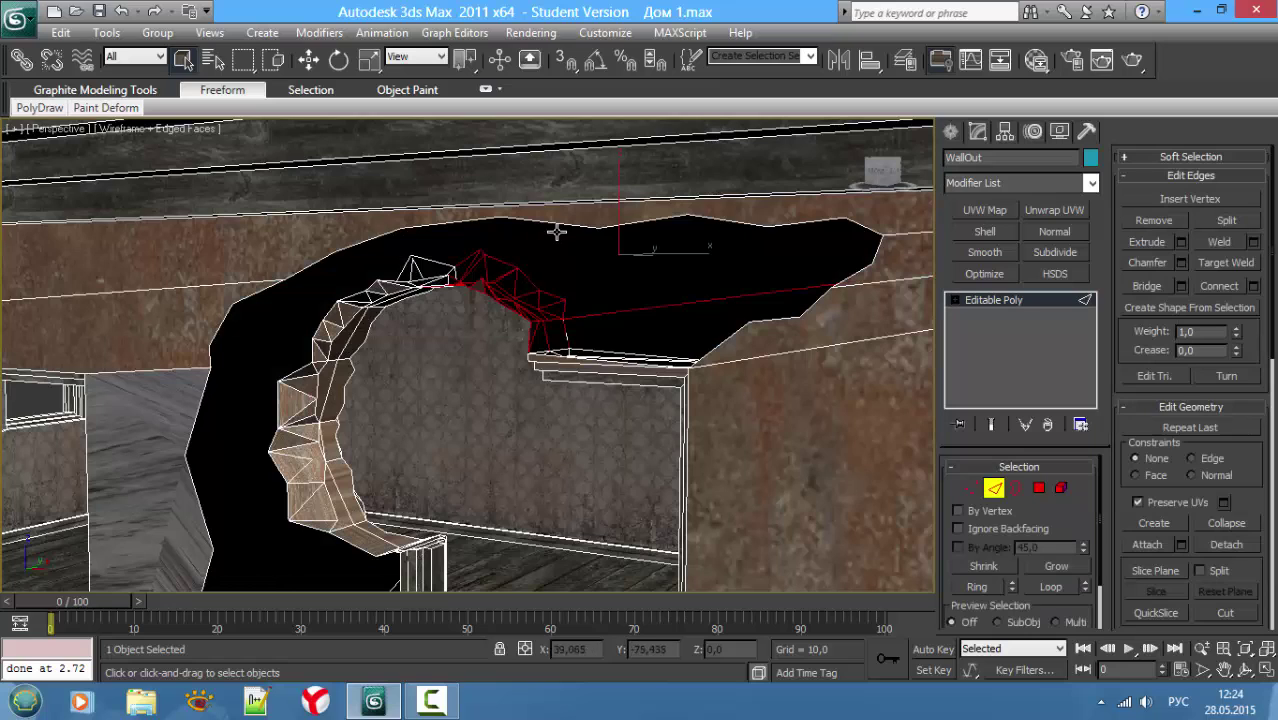
Step: Add the top rim edges, around the right corner, down toward the lintel
left_click(560, 224)
left_click(630, 221, "ctrl")
left_click(737, 222, "ctrl")
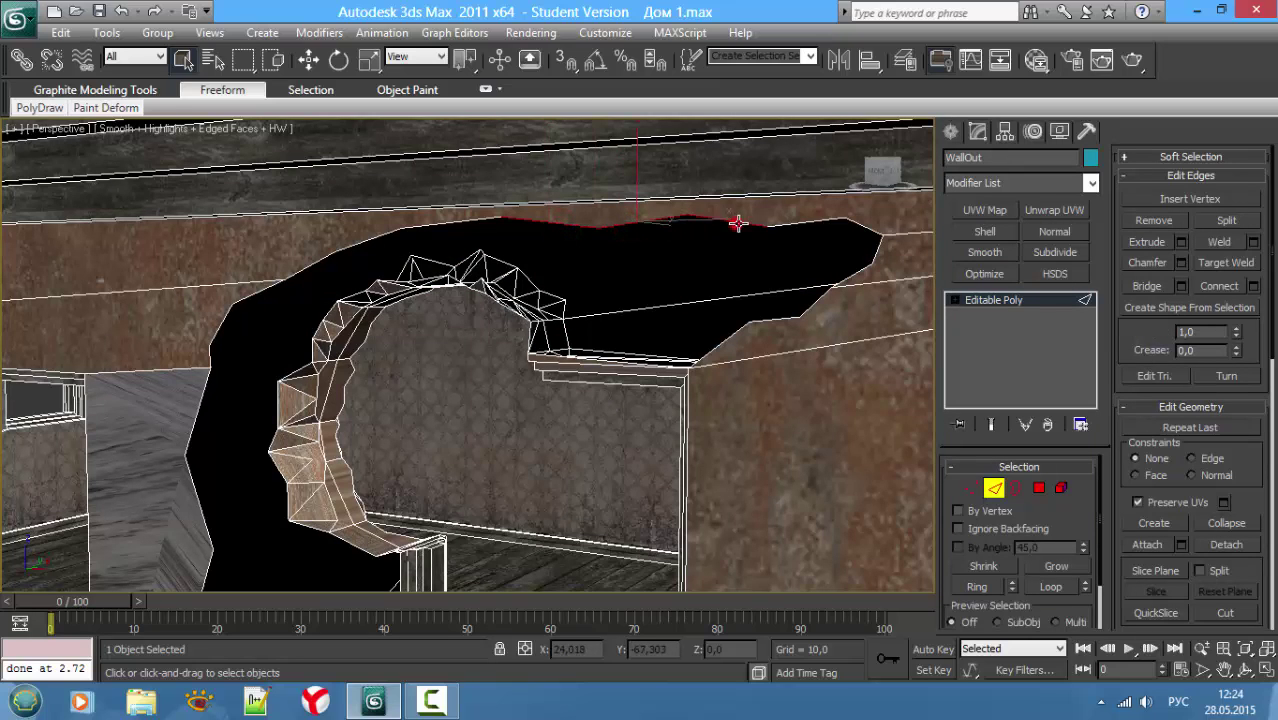
left_click(805, 220, "ctrl")
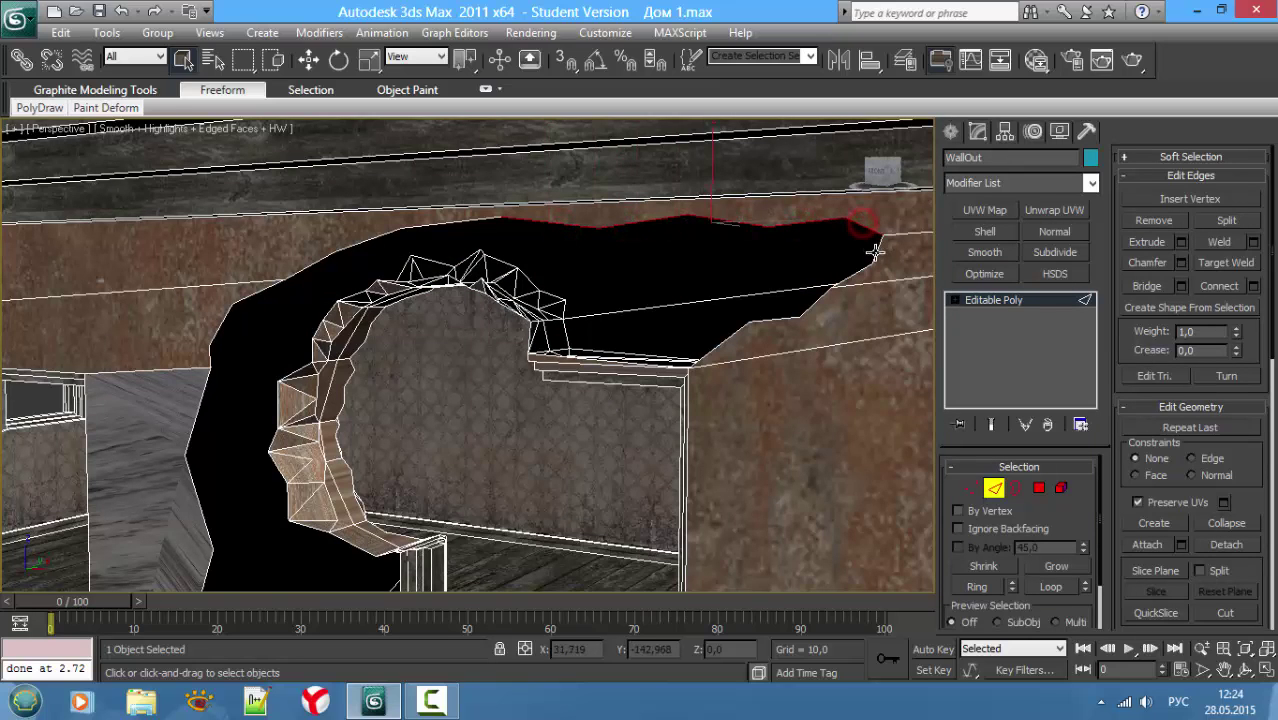
left_click(870, 258, "ctrl")
left_click(856, 272, "ctrl")
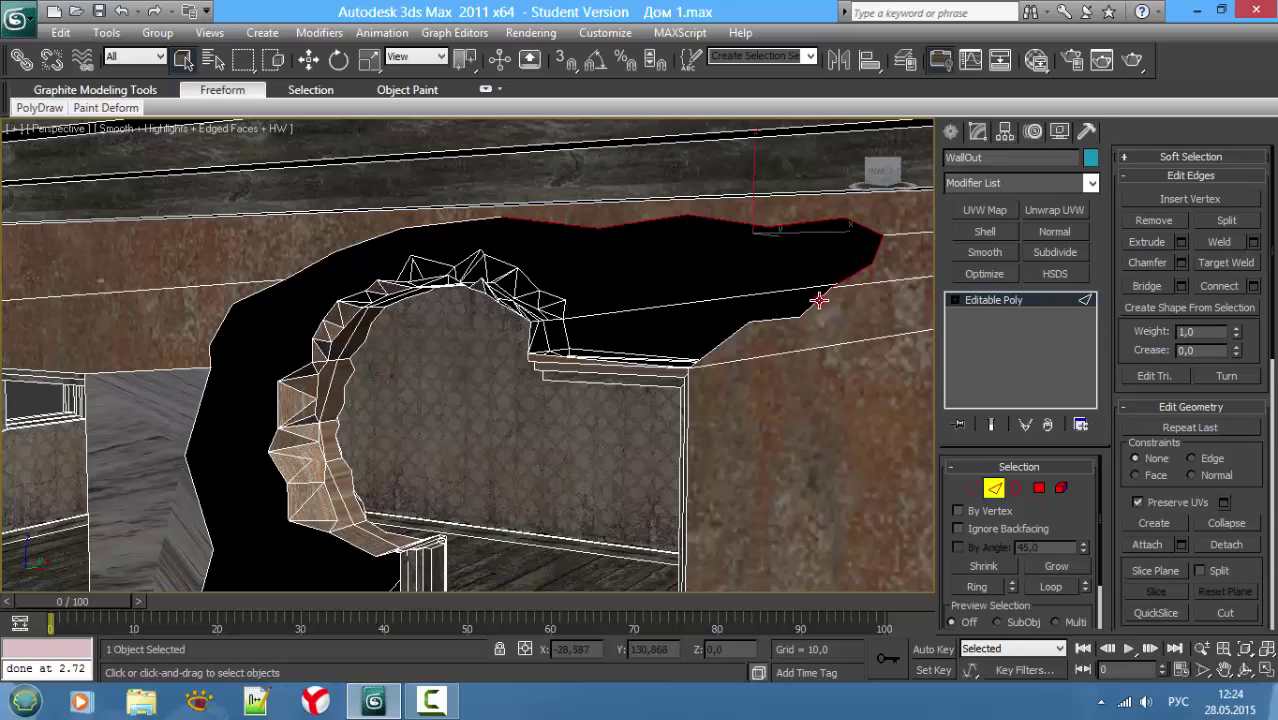
left_click(819, 300, "ctrl")
left_click(768, 318, "ctrl")
left_click(733, 338, "ctrl")
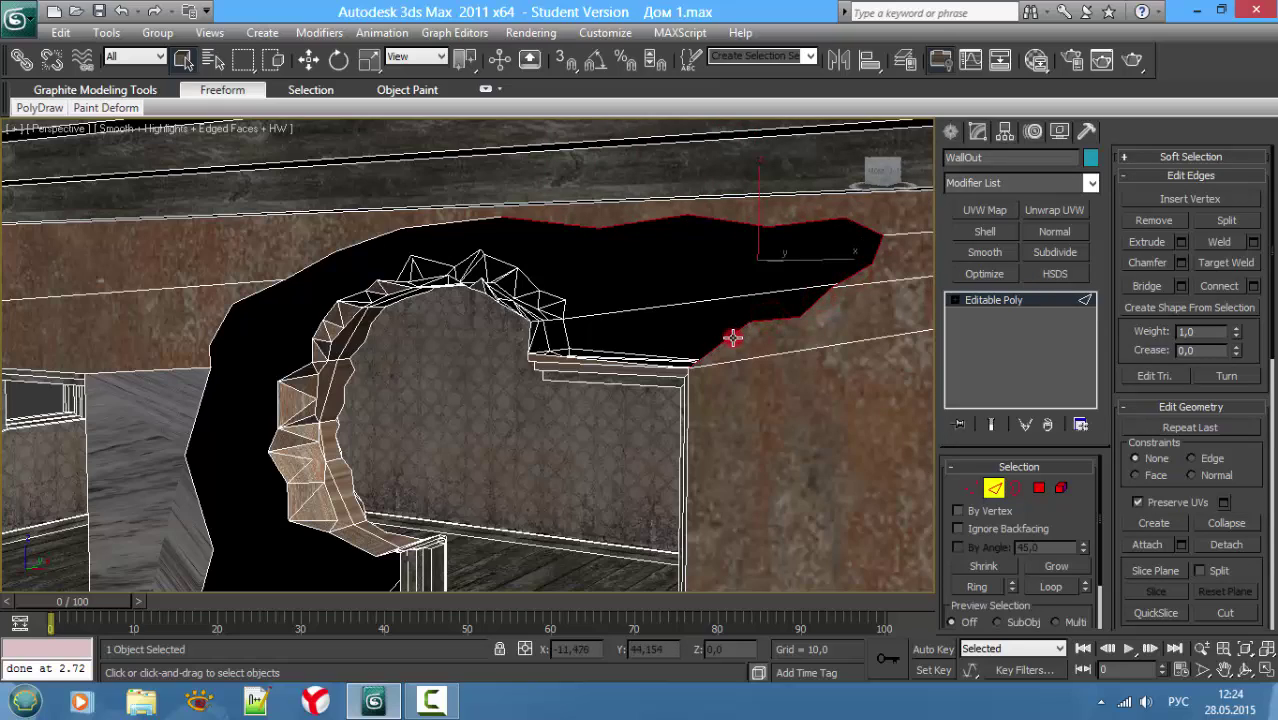
Step: Add the lintel edge under the arch to the rim selection
middle_click_drag(618, 343, 672, 314, "alt")
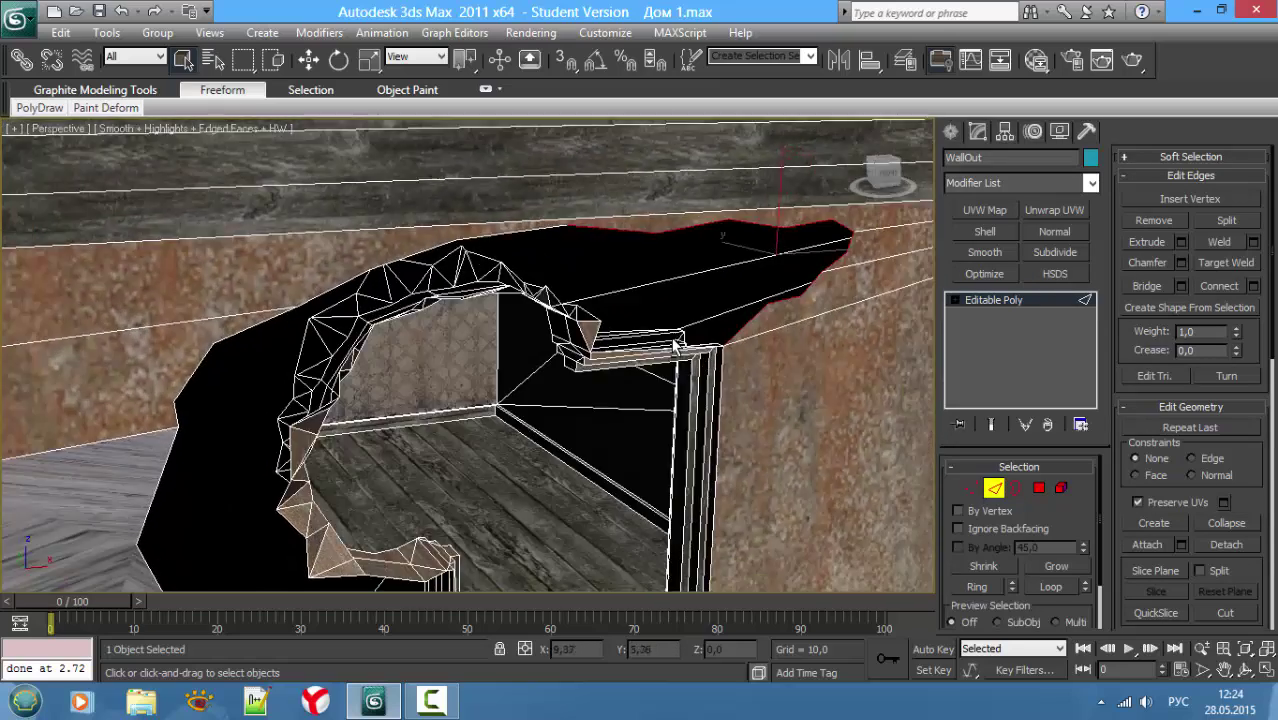
scroll(672, 314, "up", 2)
scroll(672, 314, "up", 2)
scroll(672, 314, "up", 2)
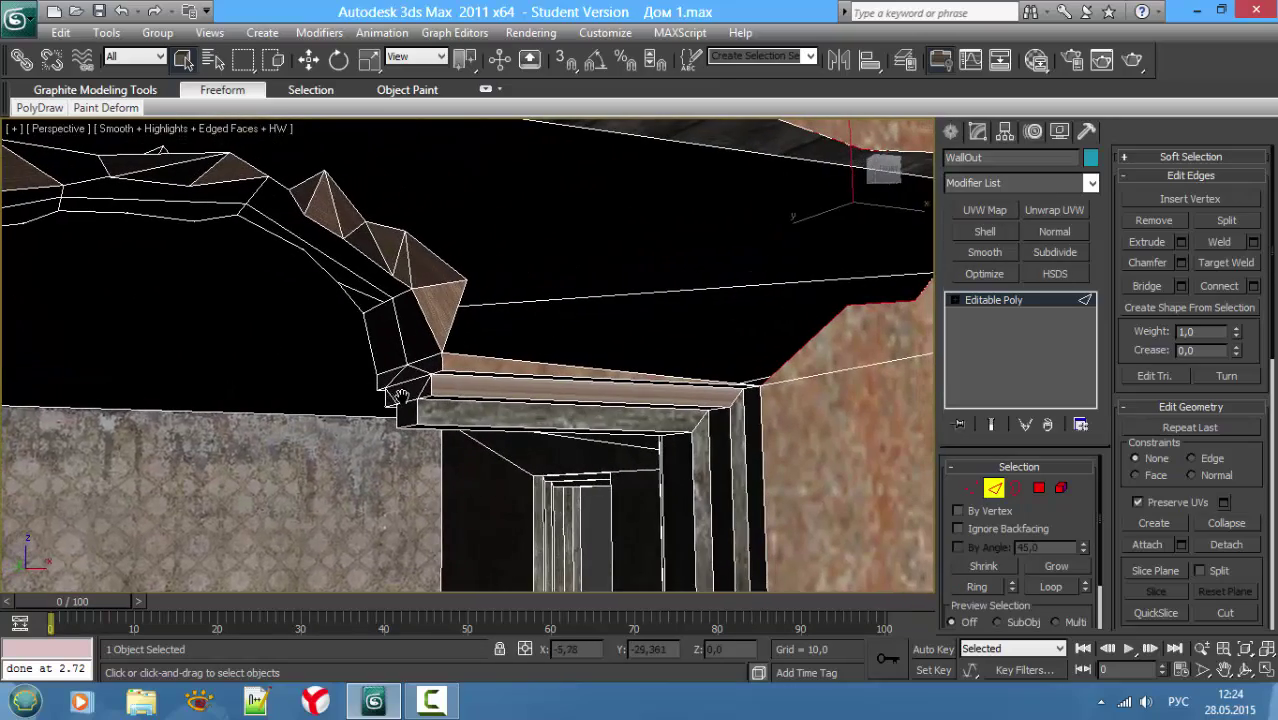
left_click(618, 370, "ctrl")
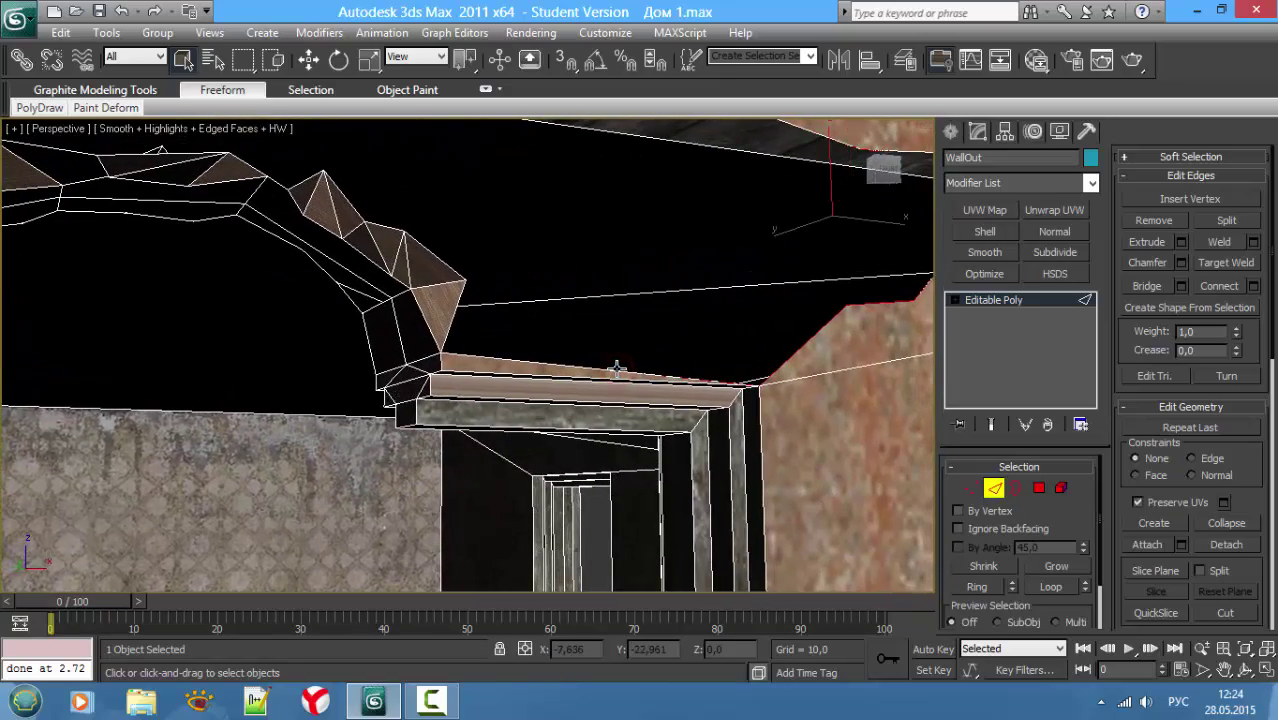
Step: Check the selection in wireframe and add the left-side rim edges
mouse_move(584, 352)
middle_mouse_down("alt")
mouse_move(565, 382)
mouse_move(400, 360)
mouse_move(272, 312)
middle_mouse_up("alt")
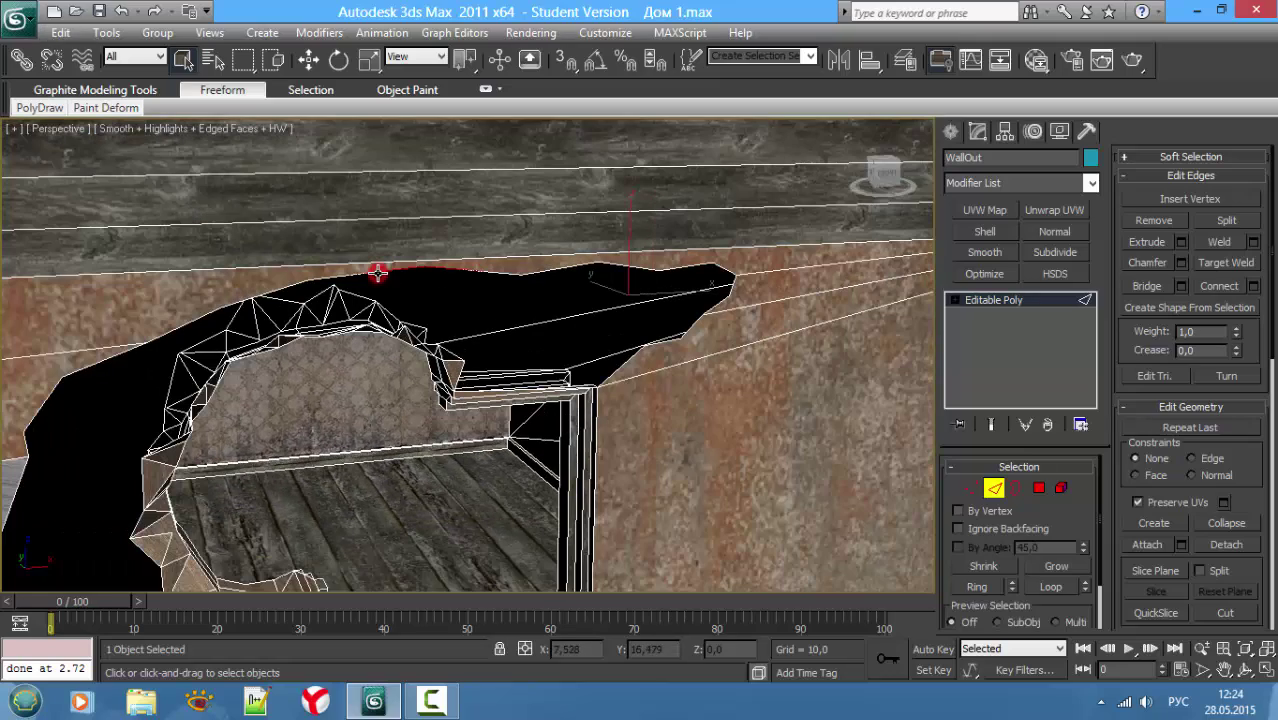
mouse_move(371, 271)
middle_mouse_down("alt")
mouse_move(271, 283)
mouse_move(425, 228)
middle_mouse_up("alt")
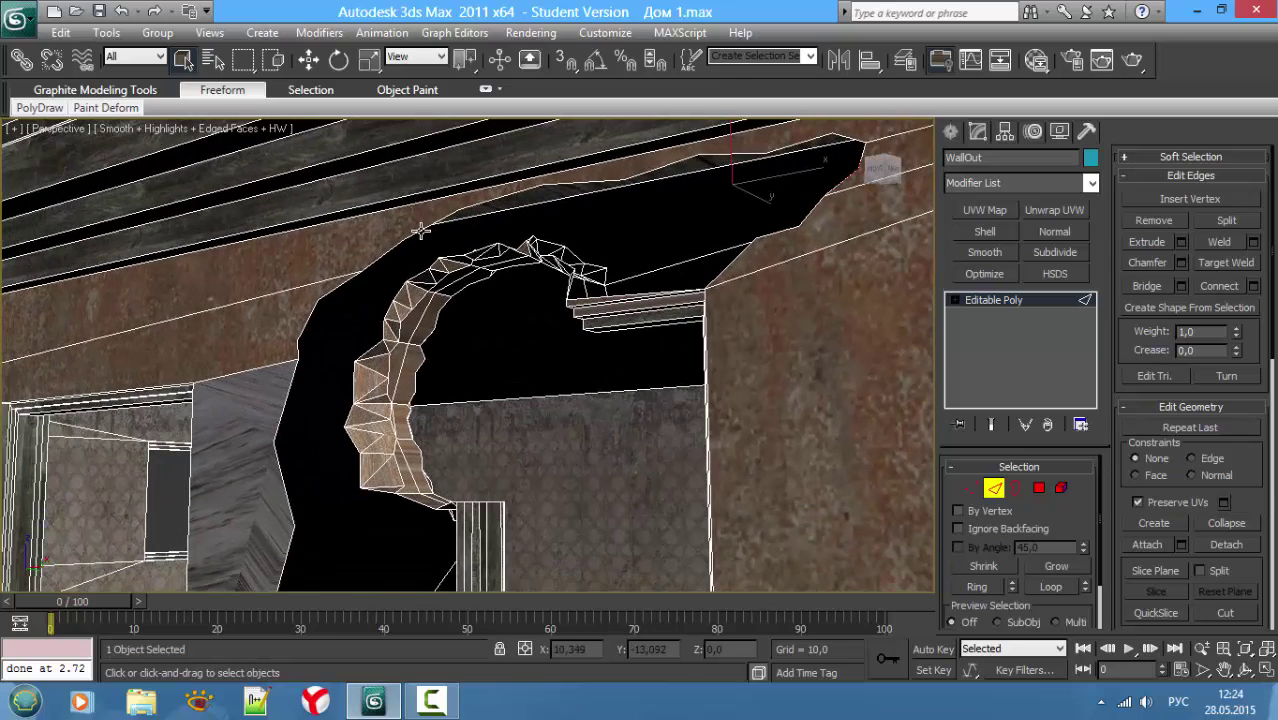
key("F3")
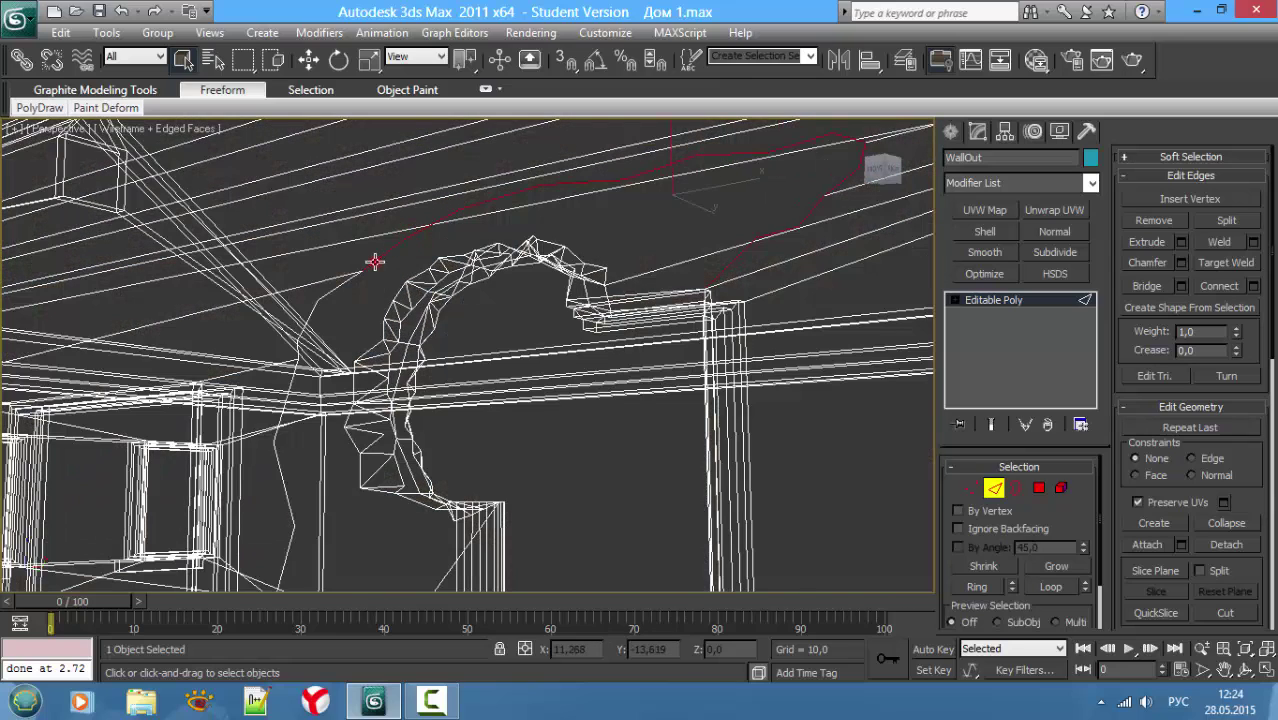
key("F3")
key("F3")
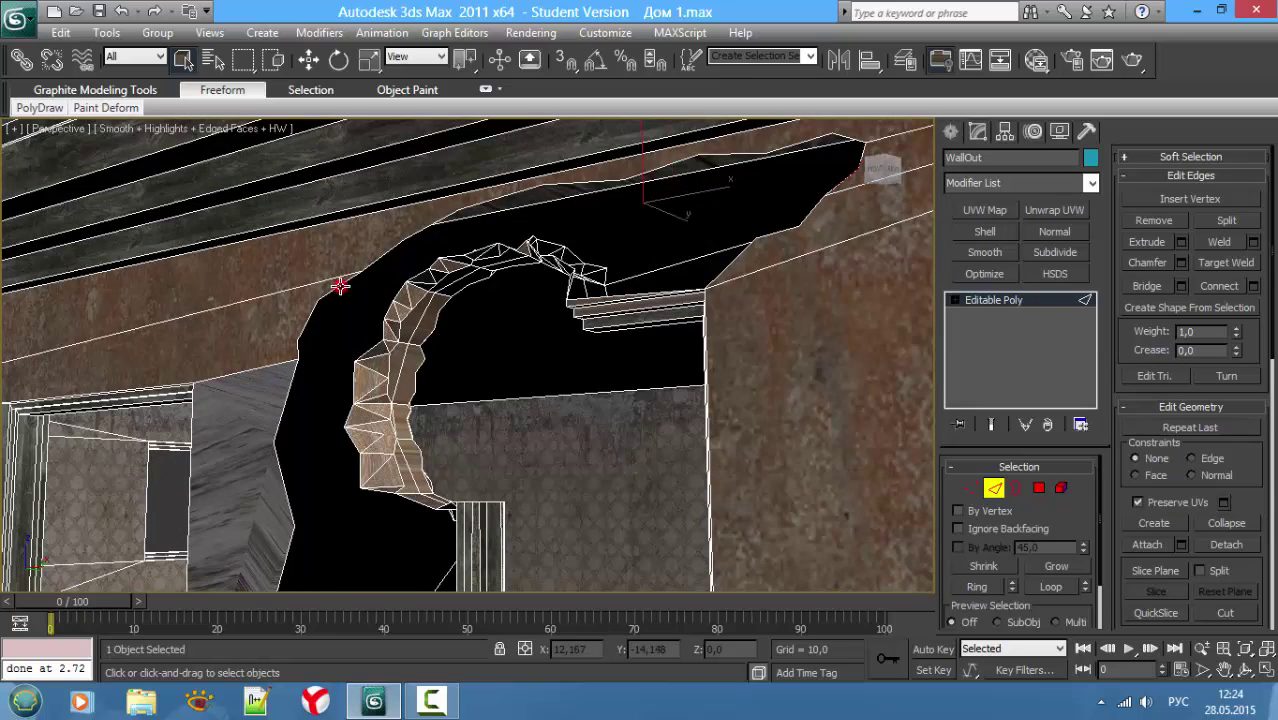
key("F3")
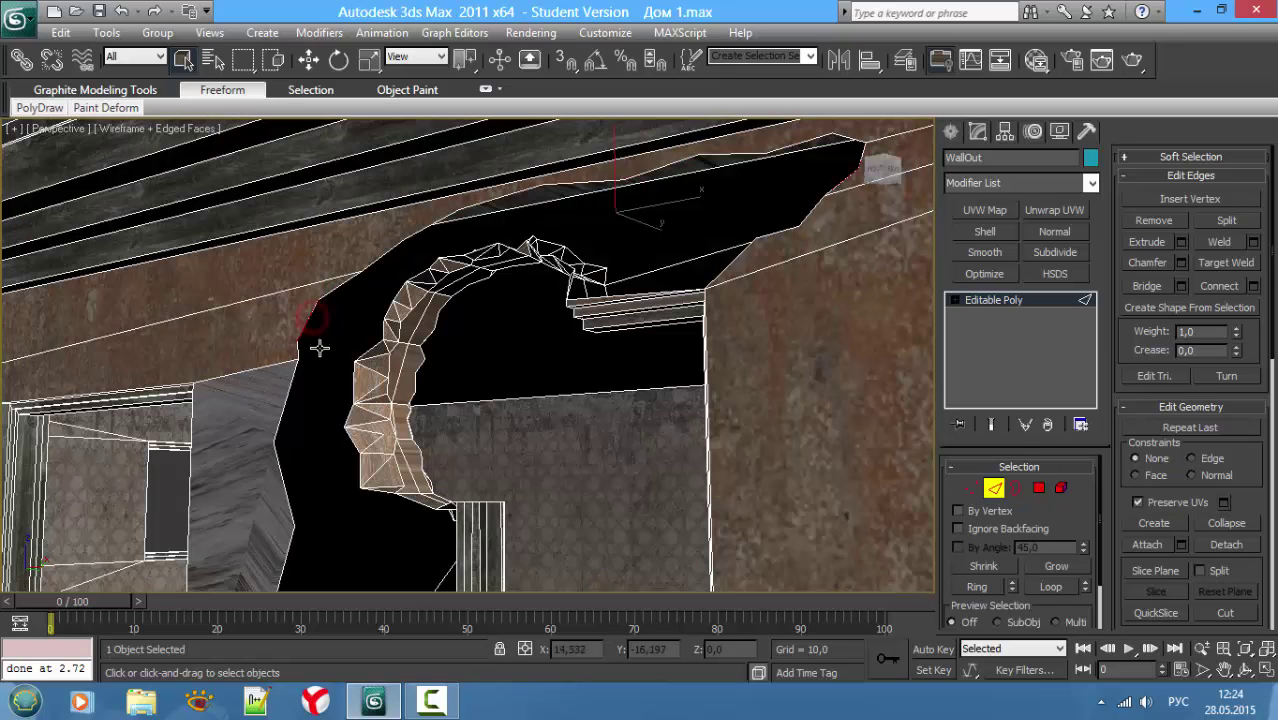
key("F3")
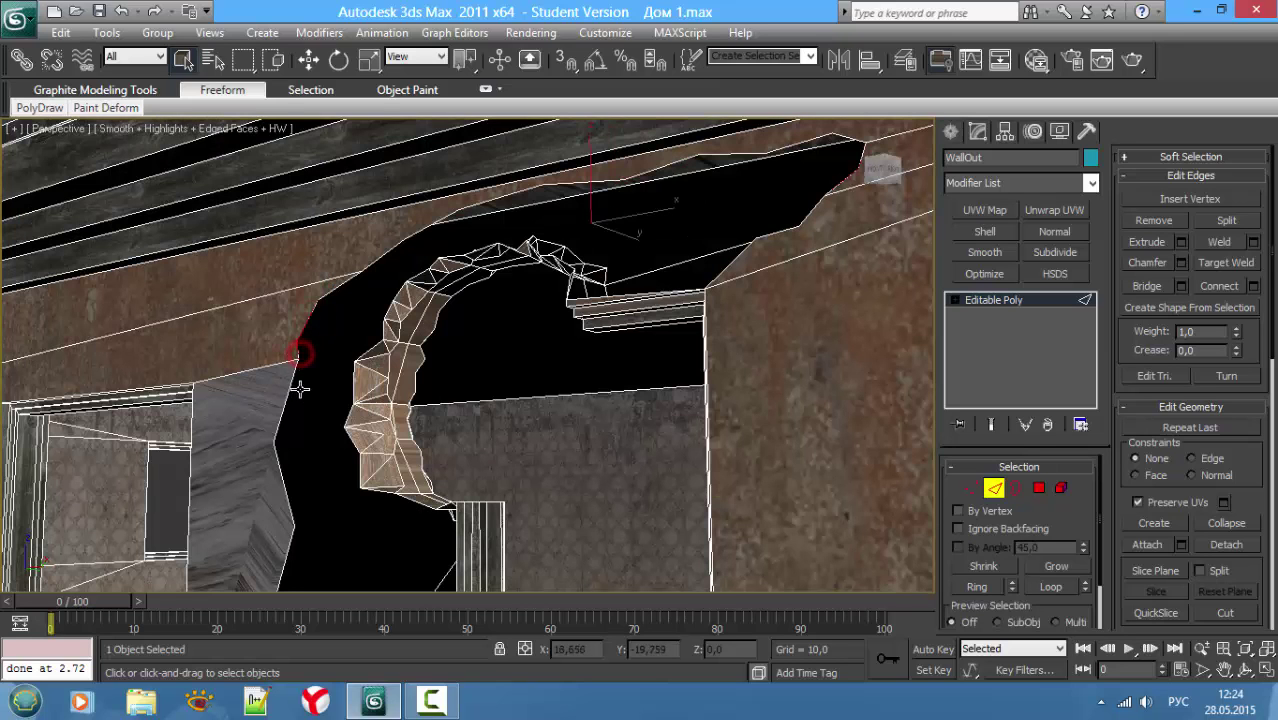
left_click(289, 388, "ctrl")
left_click(283, 490)
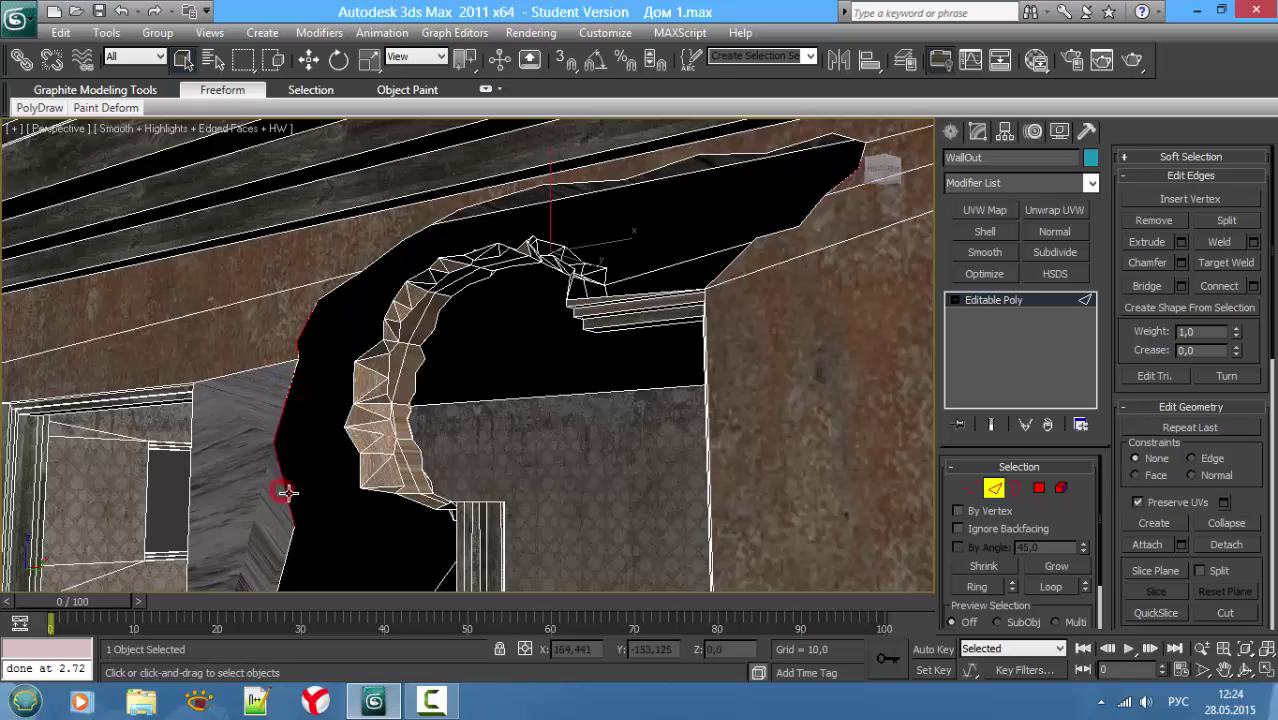
middle_click_drag(285, 491, 316, 353)
left_click(316, 353, "ctrl")
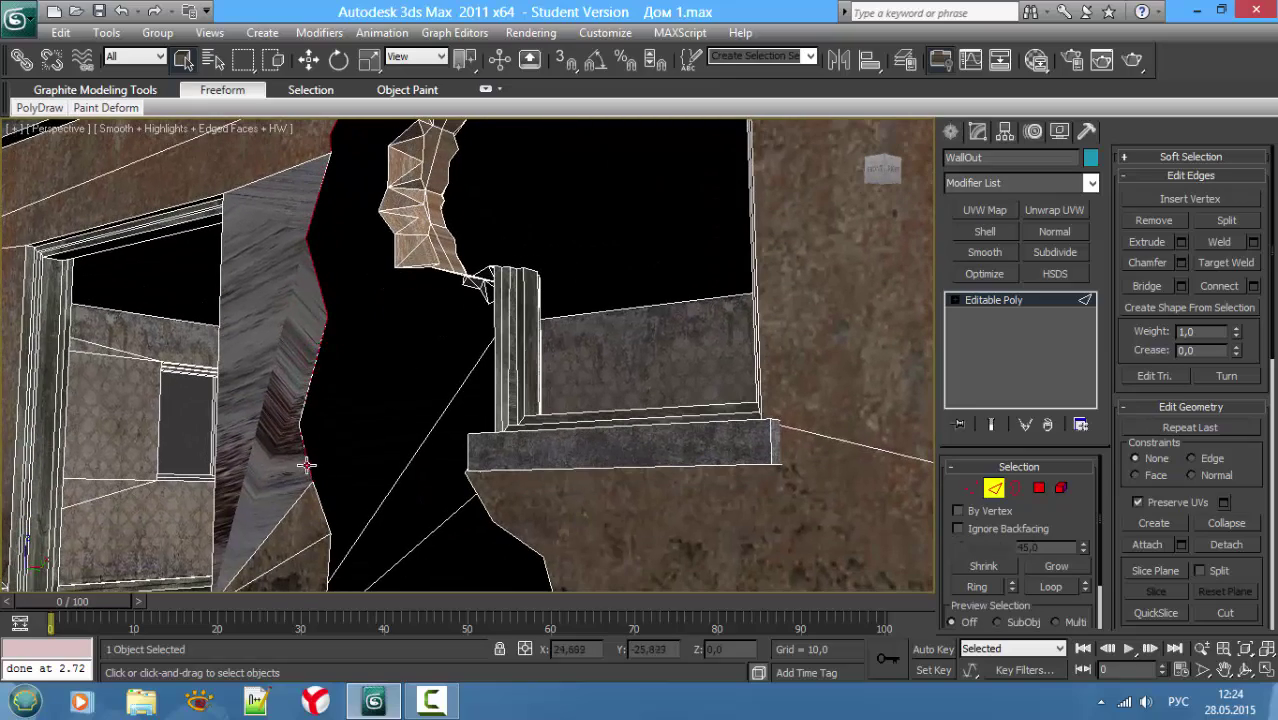
Step: Add the rim edges near the window sill to the selection
mouse_move(308, 505)
middle_mouse_down("alt")
mouse_move(351, 534)
mouse_move(305, 540)
mouse_move(370, 536)
mouse_move(437, 450)
middle_mouse_up("alt")
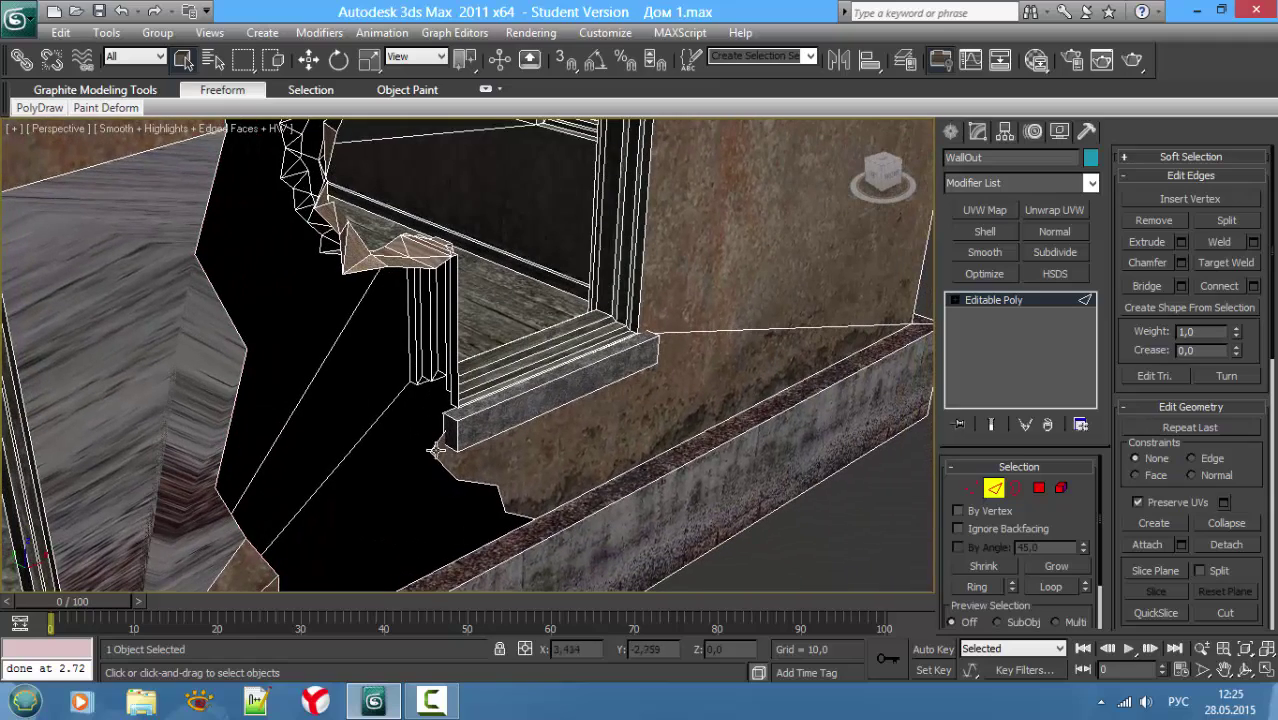
key("F3")
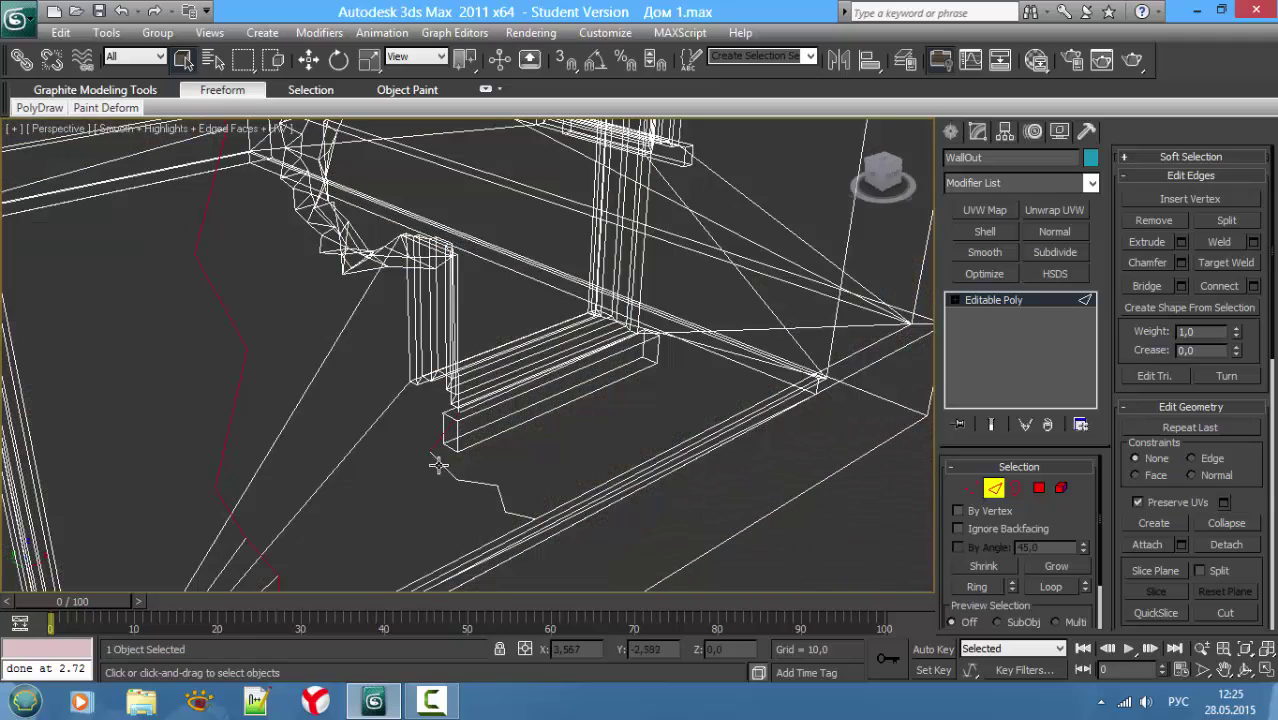
mouse_move(455, 473)
left_mouse_down()
mouse_move(515, 503)
mouse_move(512, 520)
left_mouse_up()
key("F3")
Step: Move the selected rim edges outward against the jagged rock opening
scroll(455, 445, "up", 2)
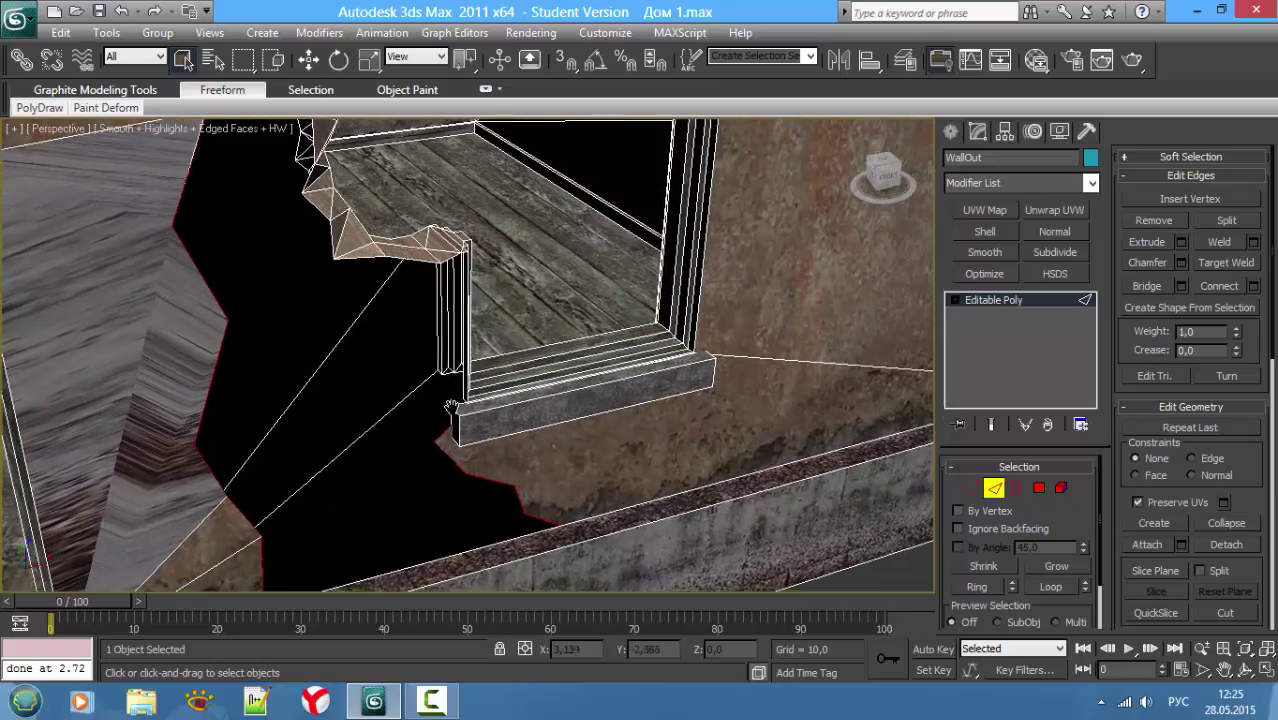
mouse_move(451, 407)
middle_mouse_down("alt")
mouse_move(459, 380)
mouse_move(356, 361)
mouse_move(294, 517)
mouse_move(337, 470)
middle_mouse_up("alt")
key("w")
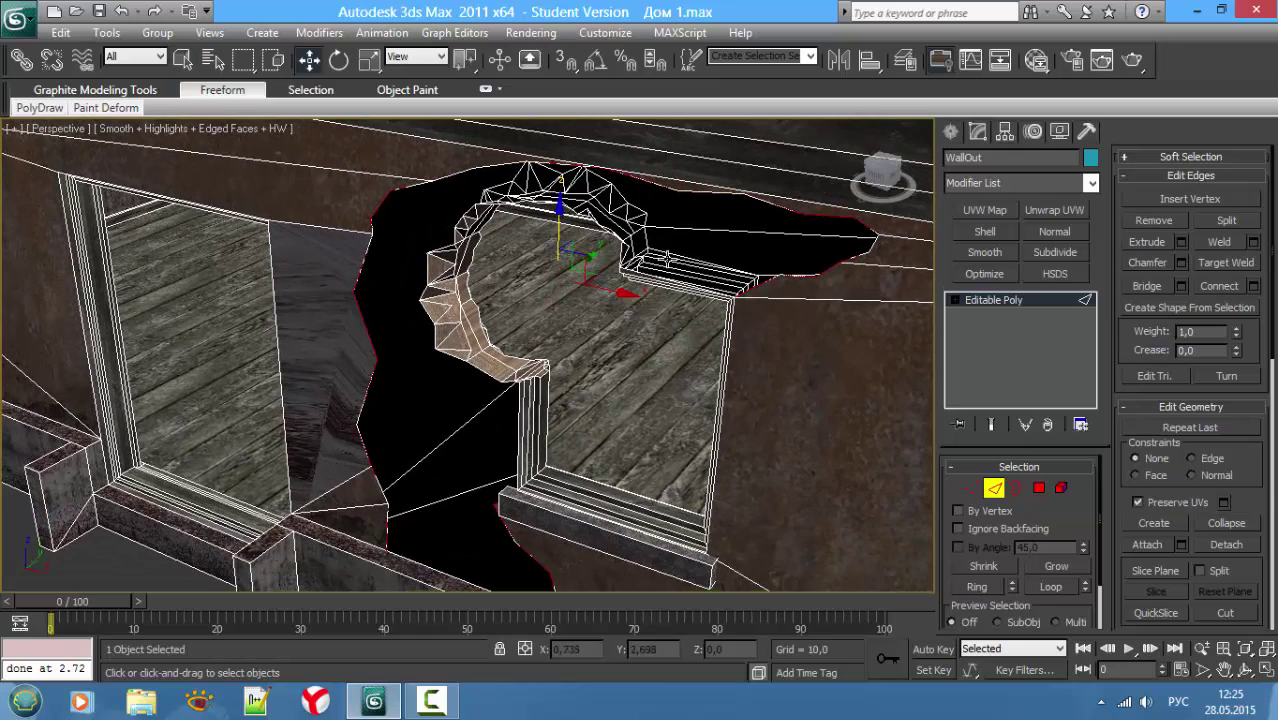
middle_click_drag(666, 257, 627, 270, "alt")
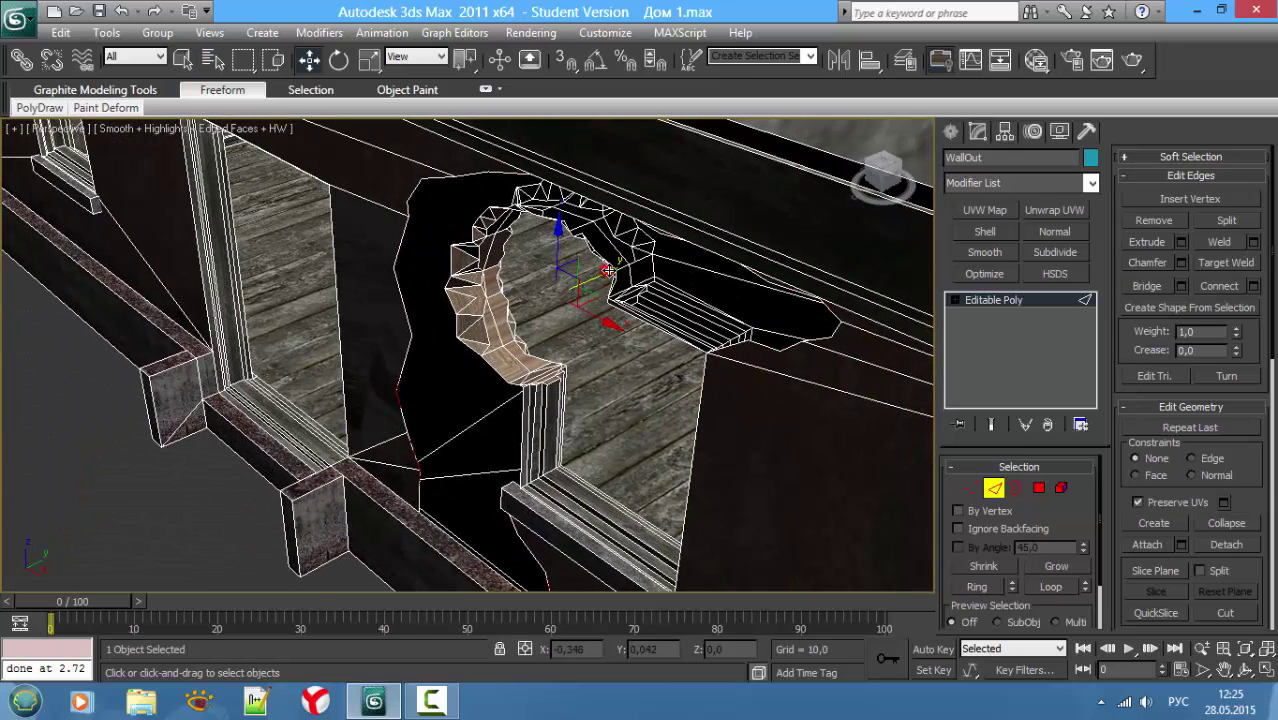
left_click_drag(608, 270, 610, 272)
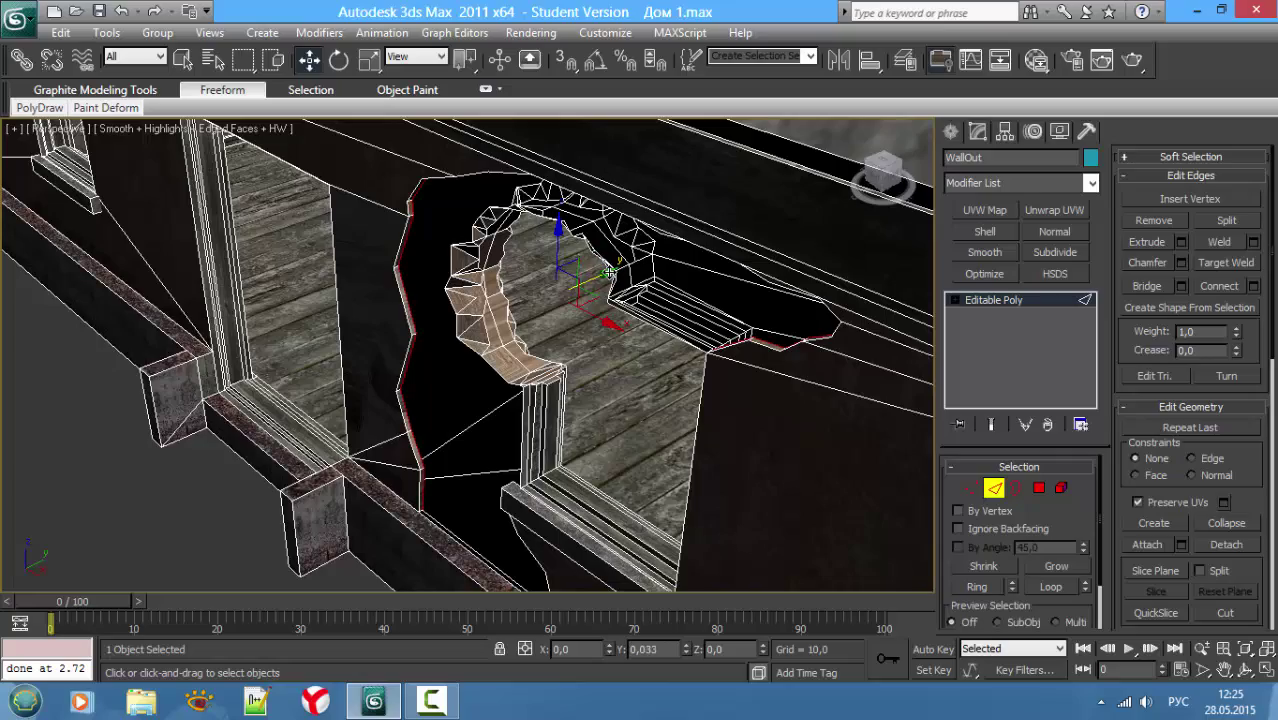
mouse_move(600, 292)
middle_mouse_down("alt")
mouse_move(641, 278)
mouse_move(491, 294)
mouse_move(482, 248)
mouse_move(467, 309)
middle_mouse_up("alt")
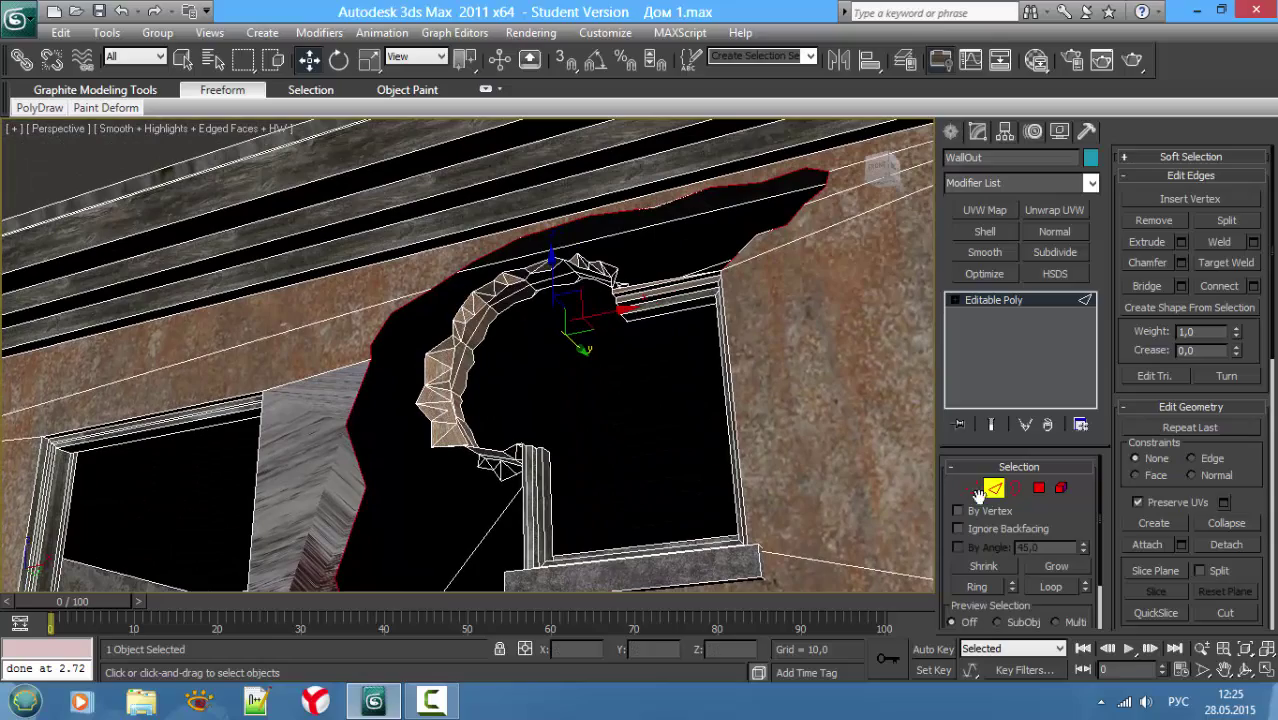
key("q")
mouse_move(516, 444)
middle_mouse_down("alt")
mouse_move(501, 446)
mouse_move(534, 450)
middle_mouse_up("alt")
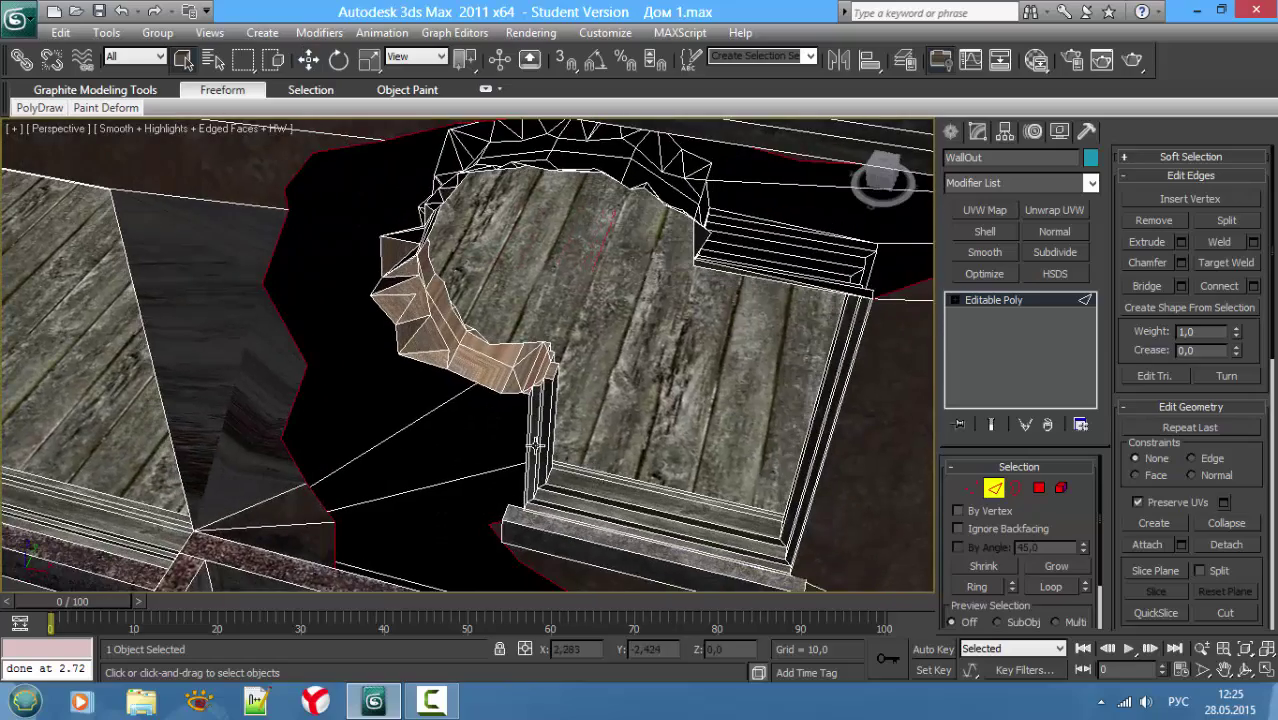
scroll(533, 452, "up", 2)
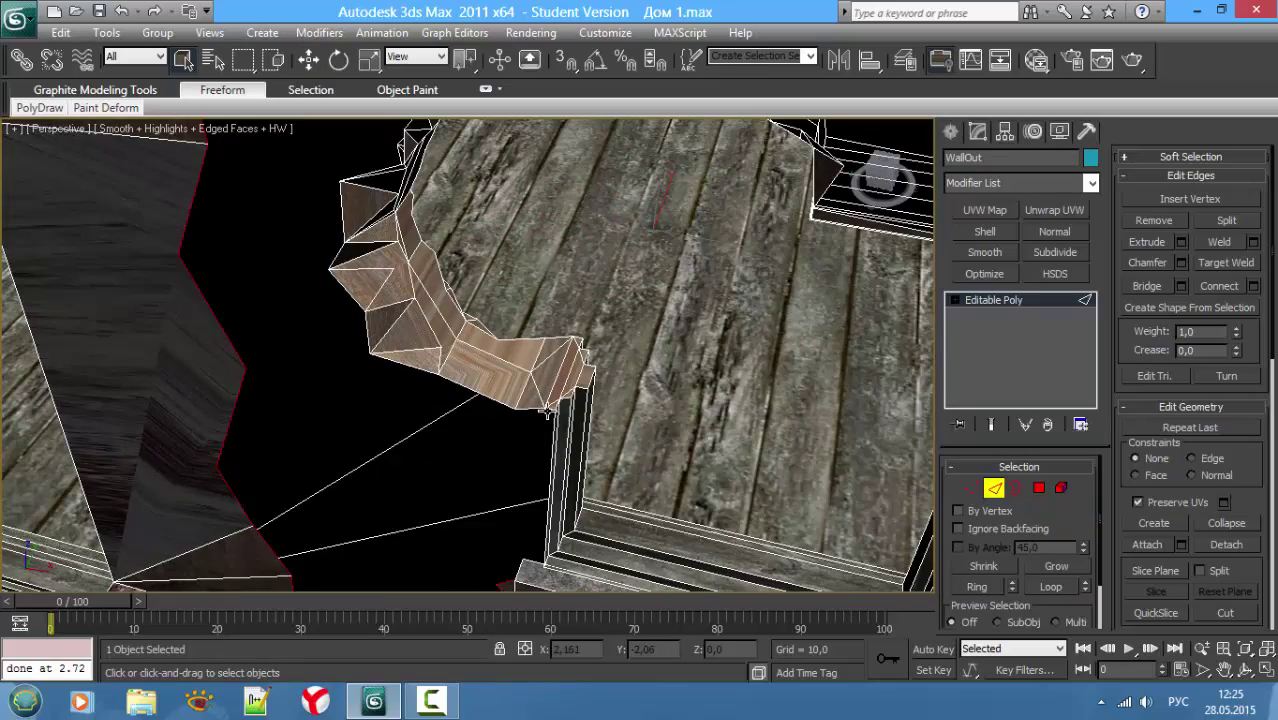
mouse_move(542, 405)
middle_mouse_down("alt")
mouse_move(491, 462)
mouse_move(462, 422)
mouse_move(462, 468)
middle_mouse_up("alt")
Step: In wireframe, add the next rim edges up to the upper diagonal edge
key("F3")
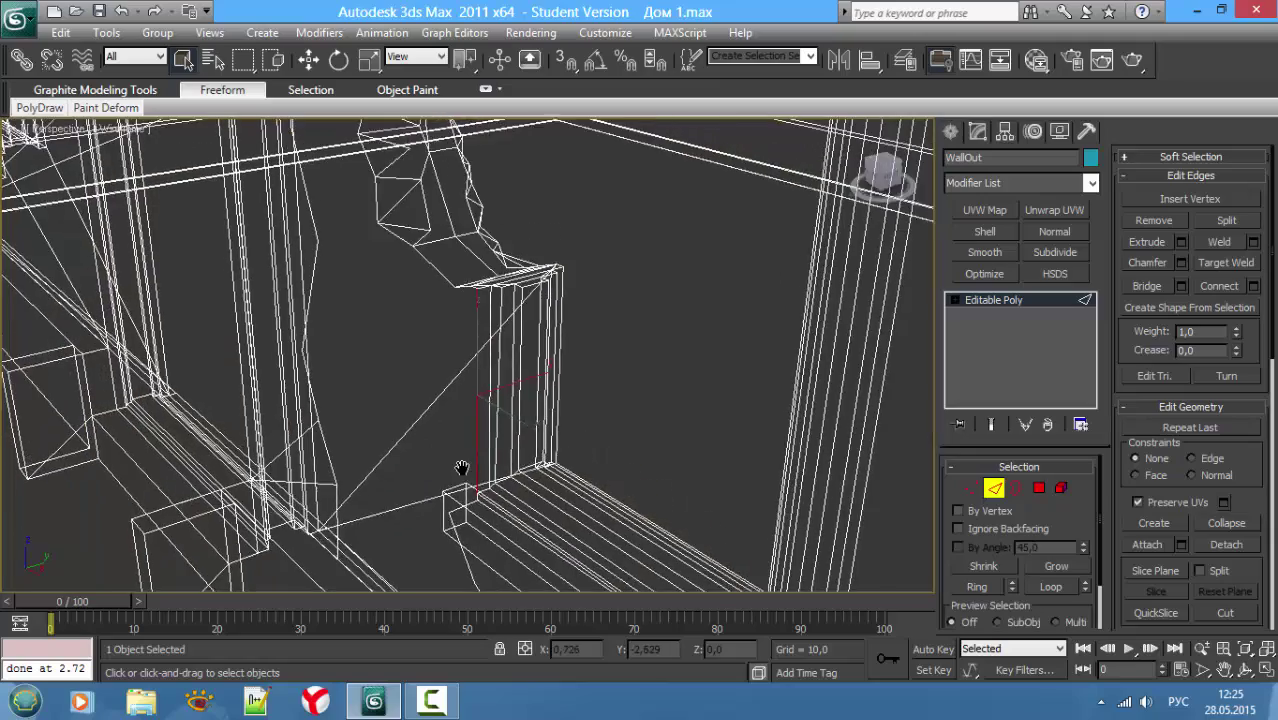
scroll(462, 468, "up", 3)
scroll(465, 419, "up", 3)
scroll(548, 491, "up", 2)
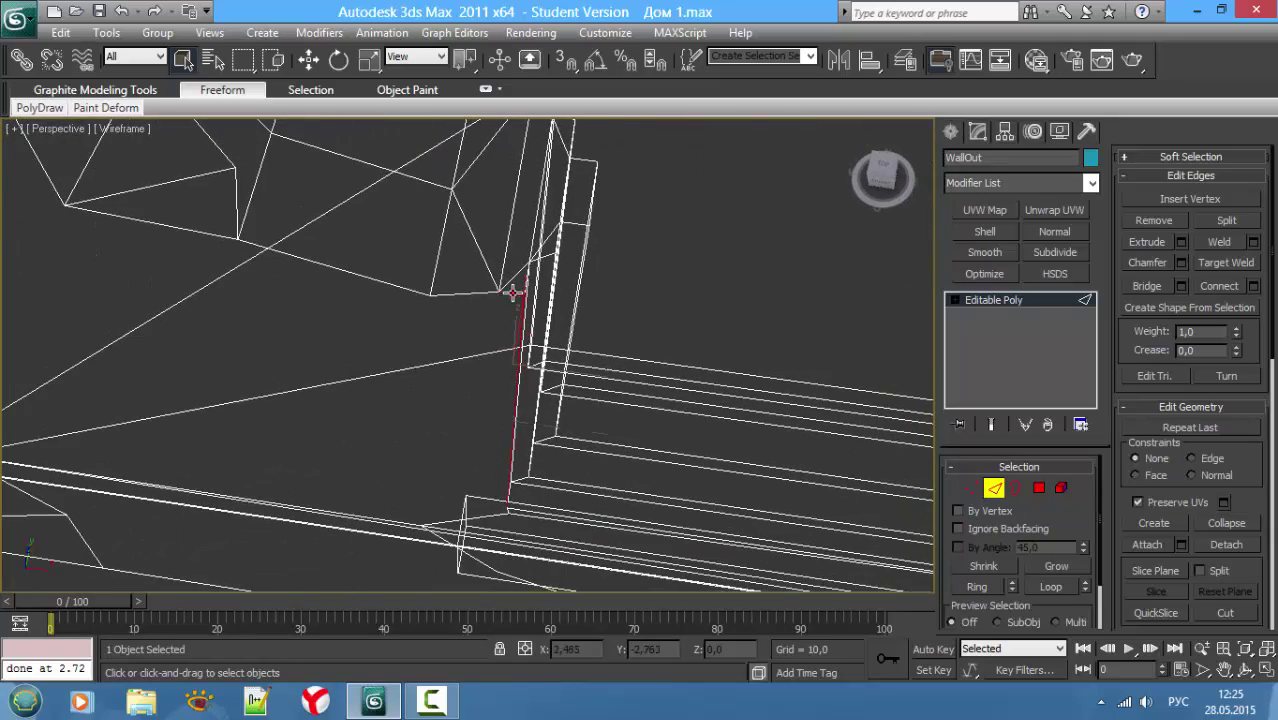
left_click(470, 294, "ctrl")
left_click(440, 250, "ctrl")
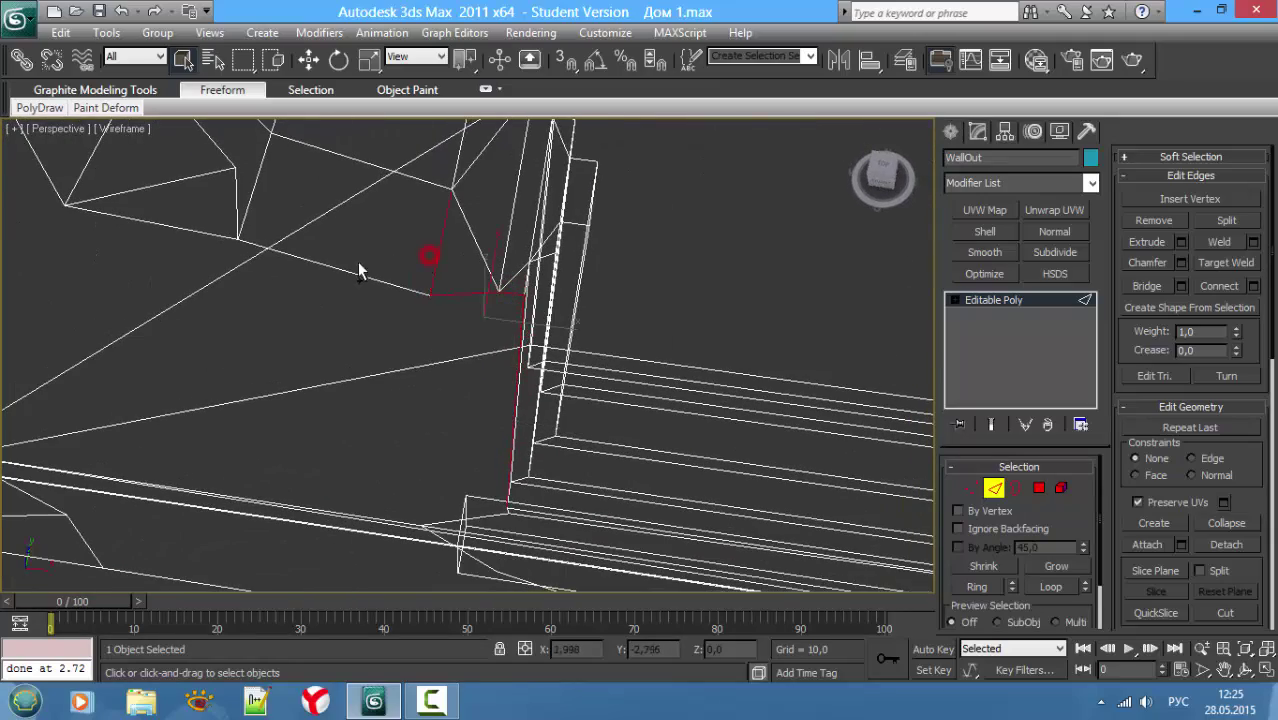
left_click(357, 258, "ctrl")
Step: Follow the rim around the wall corner, adding edges through the last one
mouse_move(268, 258)
middle_mouse_down("alt")
mouse_move(256, 236)
mouse_move(294, 314)
mouse_move(304, 279)
middle_mouse_up("alt")
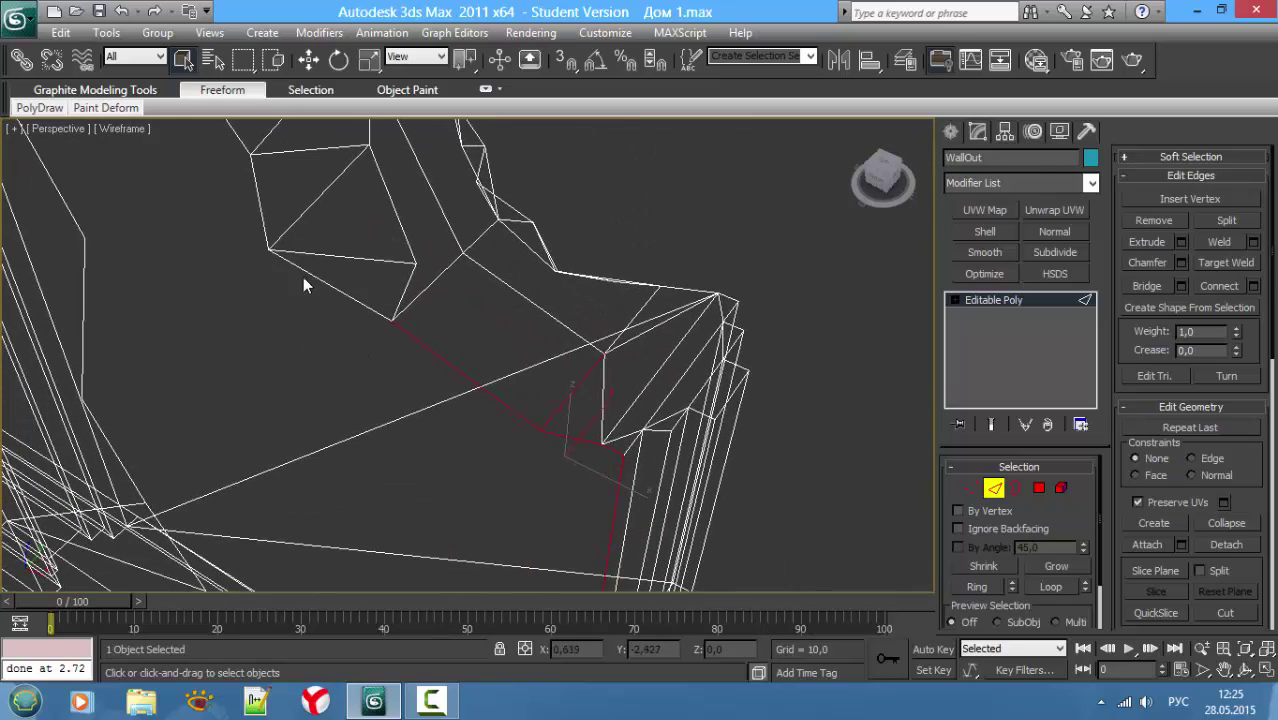
mouse_move(277, 194)
middle_mouse_down("alt")
mouse_move(265, 285)
mouse_move(320, 285)
middle_mouse_up("alt")
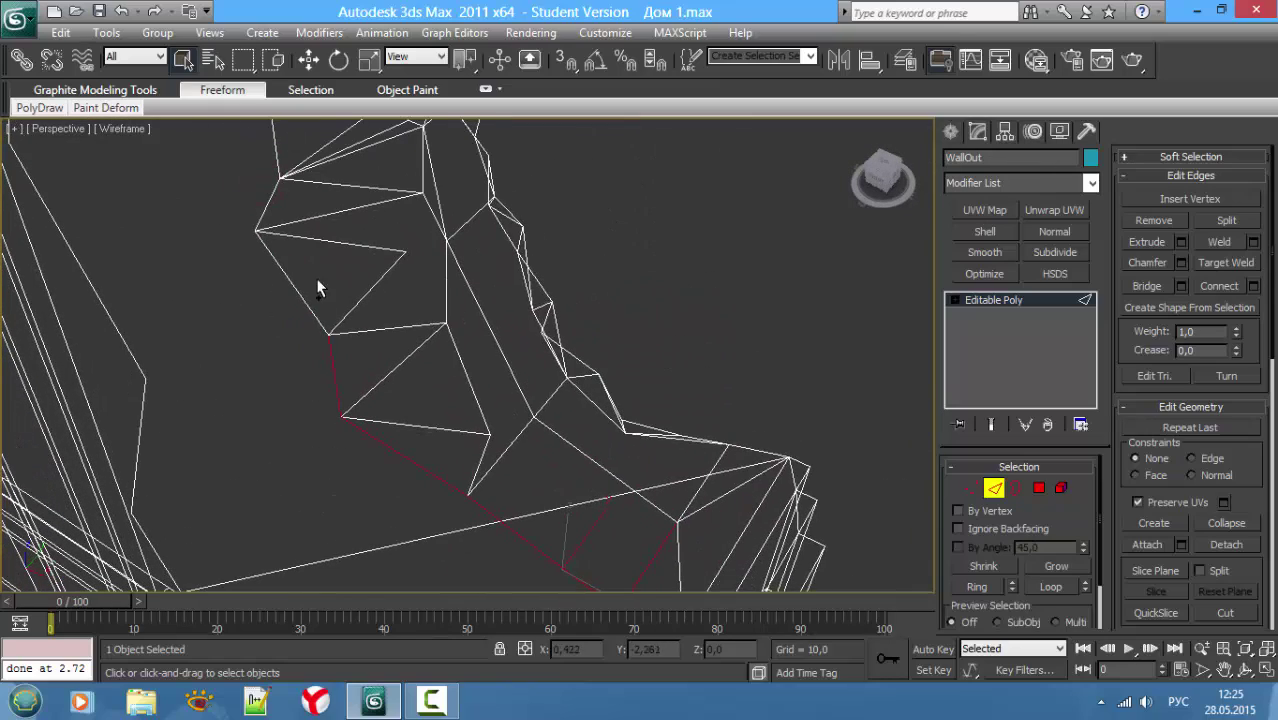
mouse_move(251, 186)
middle_mouse_down("alt")
mouse_move(294, 305)
mouse_move(302, 214)
mouse_move(313, 216)
mouse_move(385, 528)
mouse_move(490, 308)
middle_mouse_up("alt")
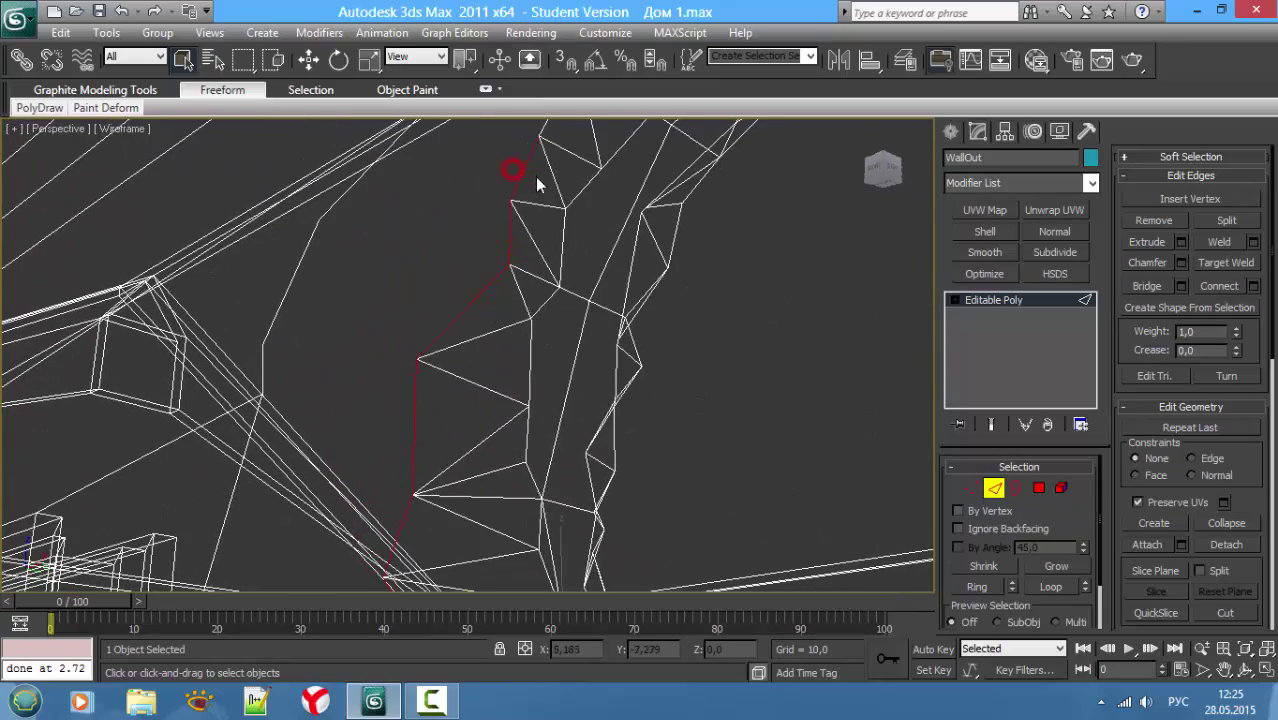
mouse_move(535, 183)
middle_mouse_down("alt")
mouse_move(489, 230)
mouse_move(509, 216)
mouse_move(491, 285)
mouse_move(508, 252)
middle_mouse_up("alt")
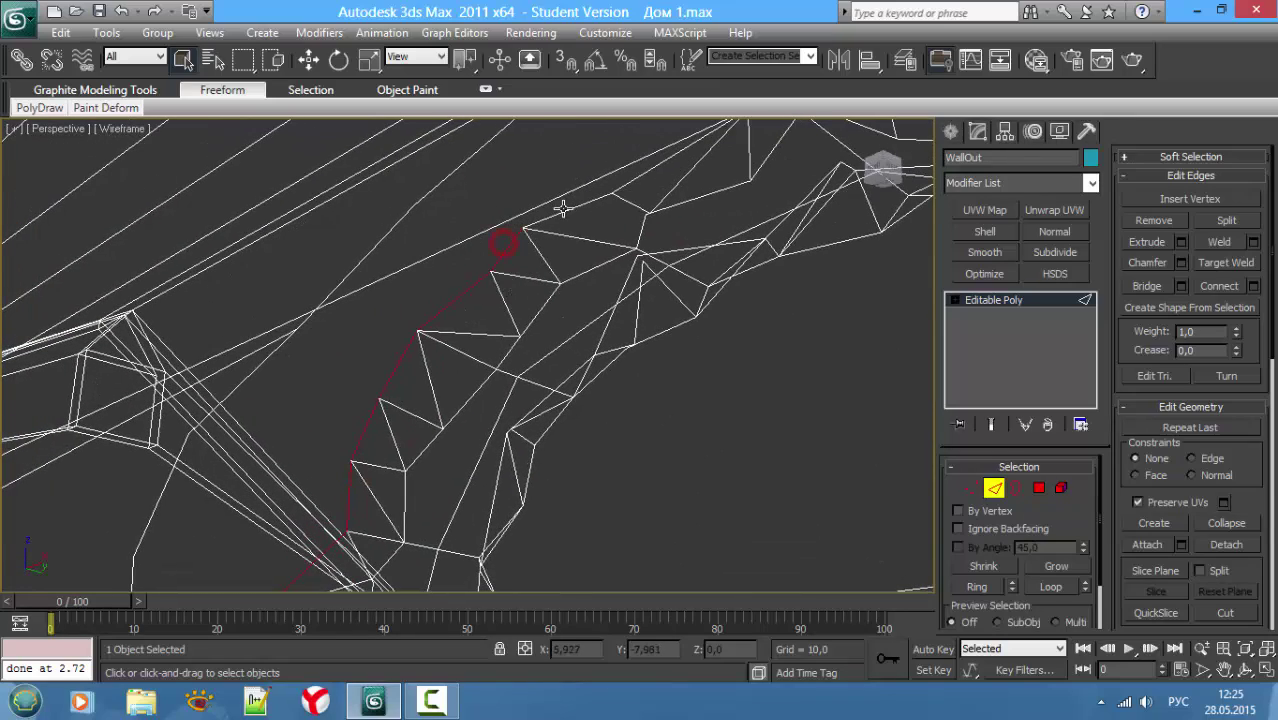
mouse_move(578, 224)
middle_mouse_down("alt")
mouse_move(468, 345)
mouse_move(516, 297)
middle_mouse_up("alt")
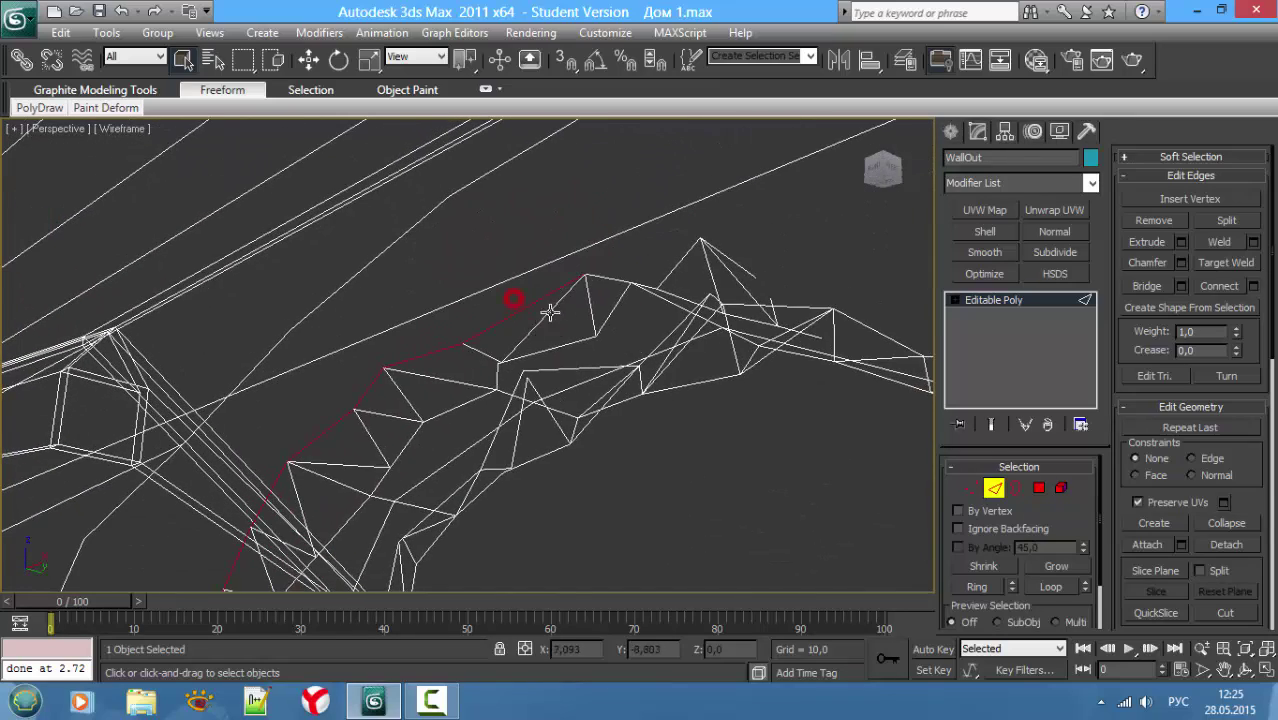
mouse_move(620, 300)
middle_mouse_down("alt")
mouse_move(650, 223)
mouse_move(727, 257)
mouse_move(576, 320)
middle_mouse_up("alt")
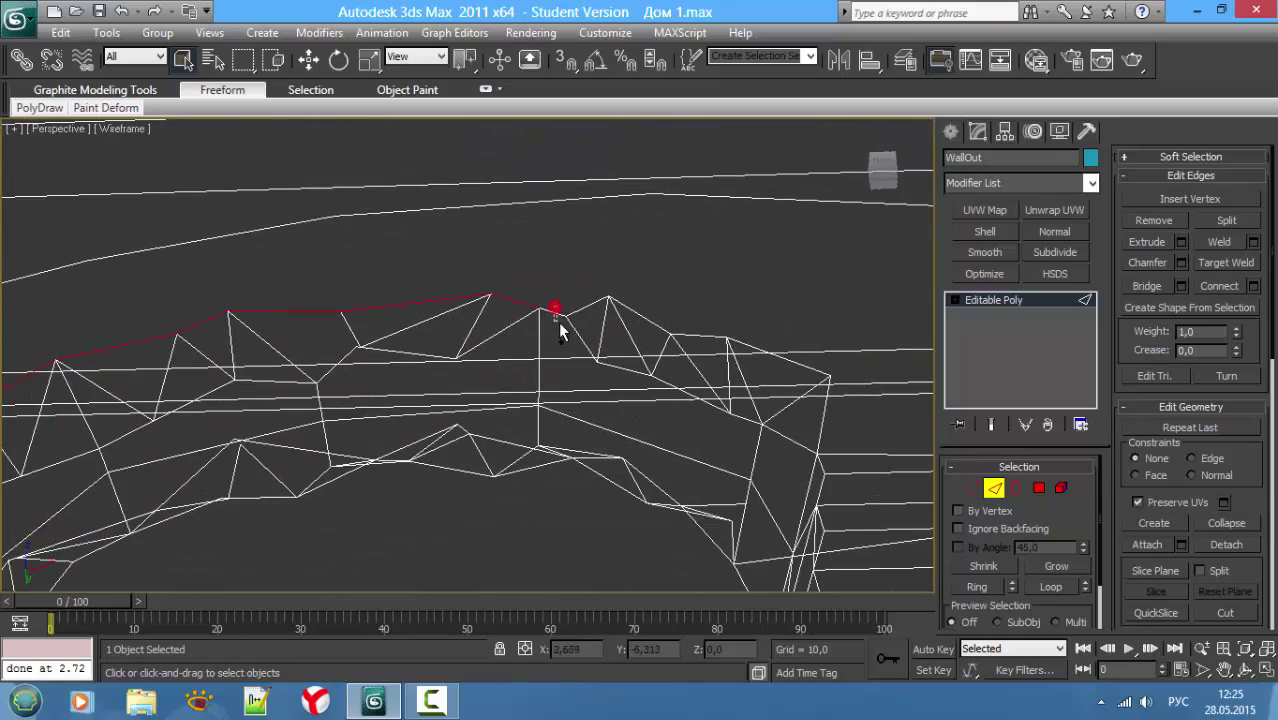
left_click(554, 308, "ctrl")
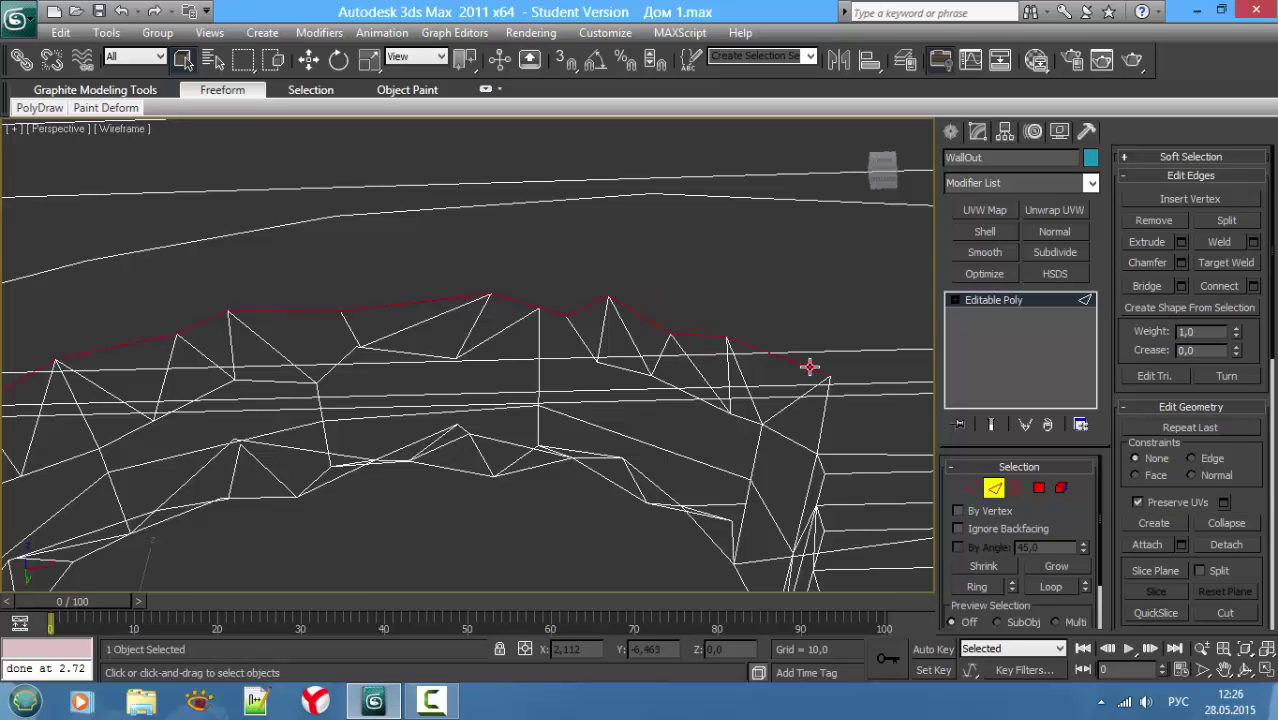
mouse_move(824, 414)
middle_mouse_down()
mouse_move(844, 474)
mouse_move(678, 421)
mouse_move(542, 357)
middle_mouse_up()
key("F3")
key("F3")
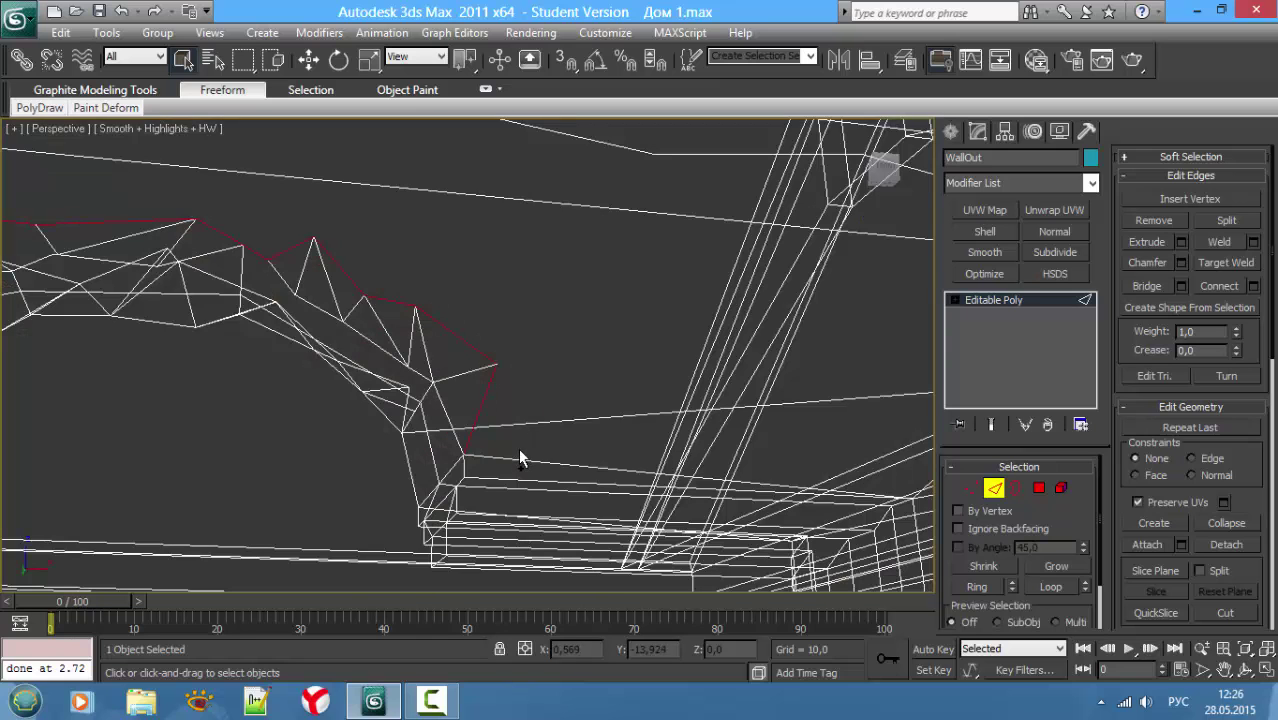
left_click(521, 454, "ctrl")
mouse_move(529, 473)
middle_mouse_down()
mouse_move(422, 433)
mouse_move(479, 311)
middle_mouse_up()
key("F3")
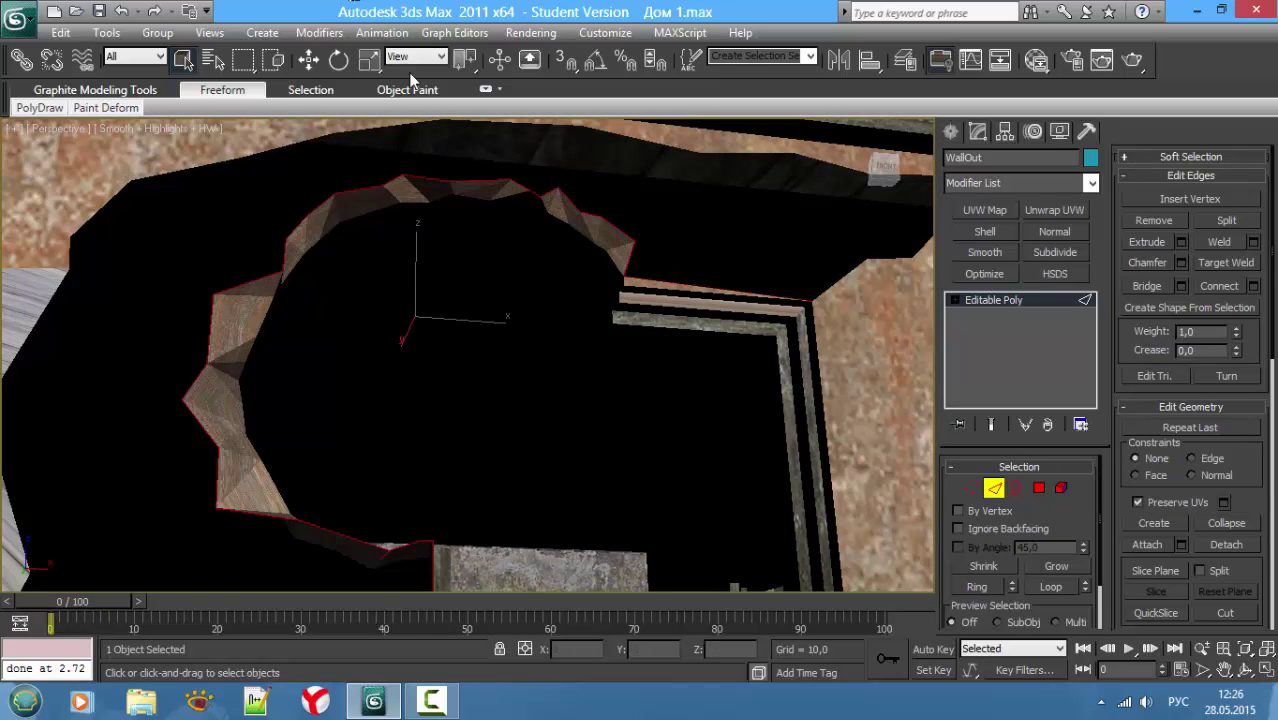
Step: Scale the selected rim edges outward to 105%
left_click(369, 59)
middle_click_drag(405, 205, 378, 267, "alt")
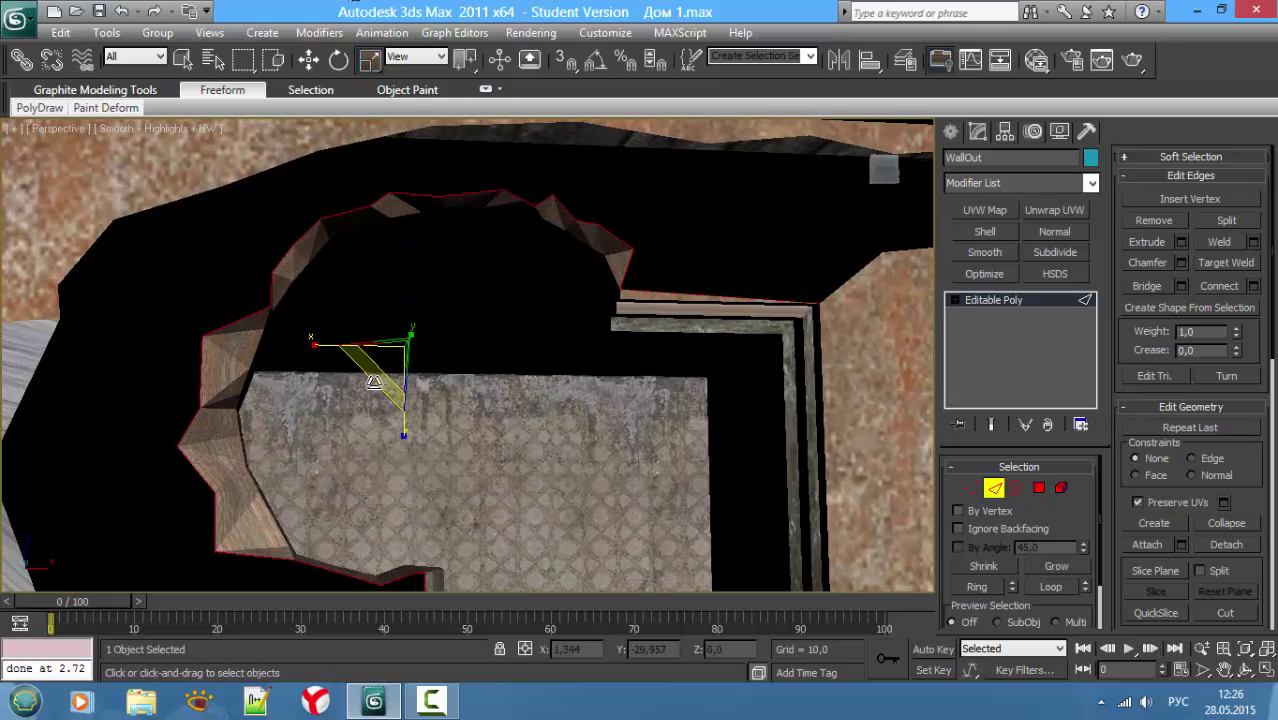
left_click_drag(373, 383, 376, 392)
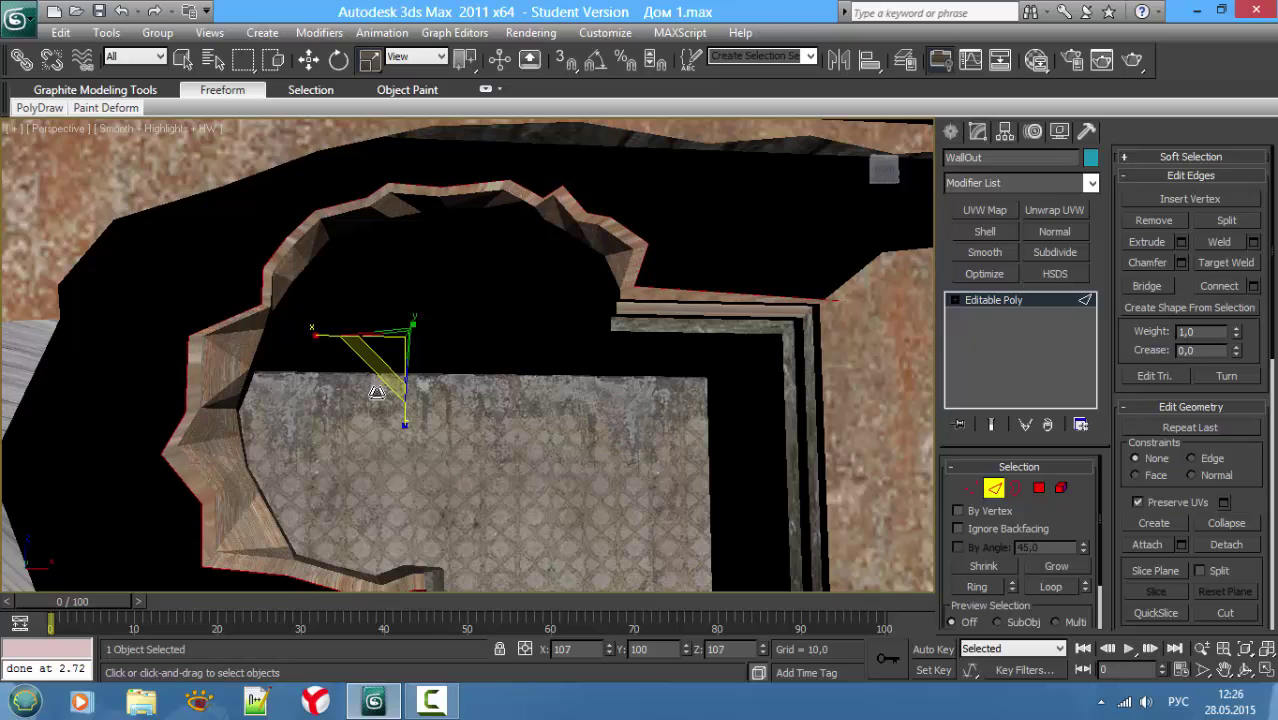
middle_click_drag(376, 391, 599, 334, "alt")
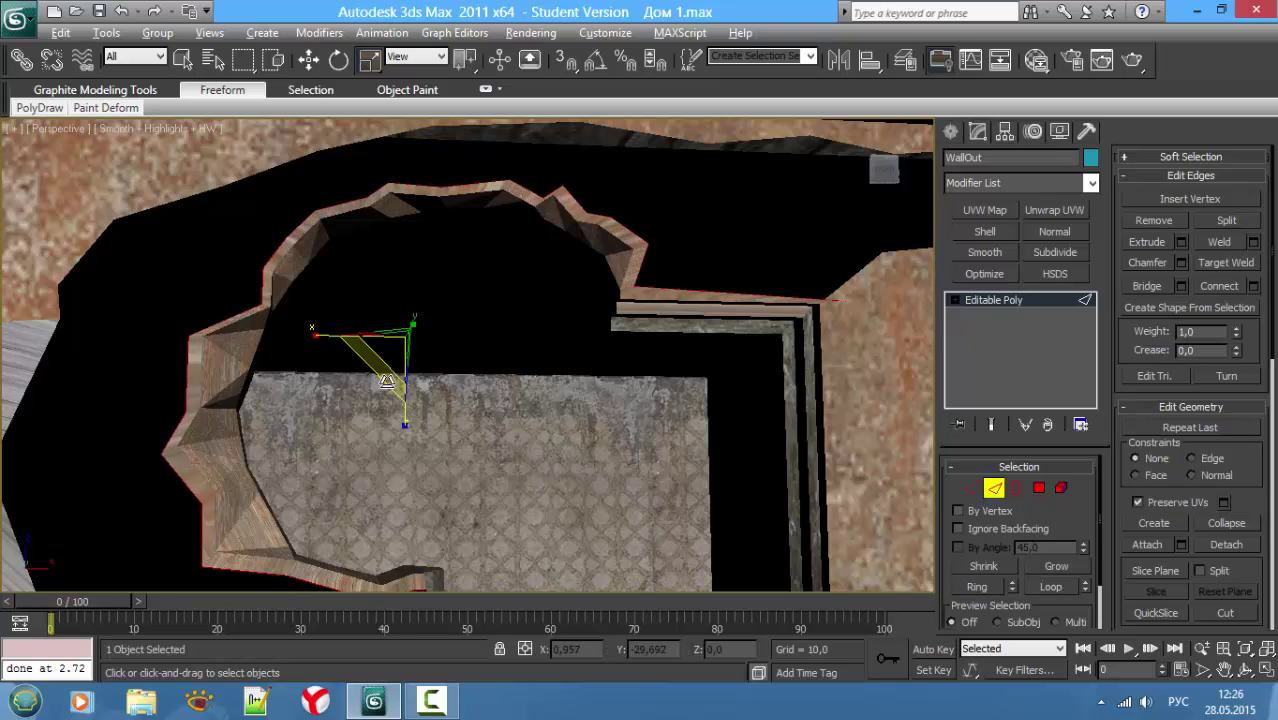
Step: Snap the corner vertex beside the opening onto a neighbouring WallOut vertex
key("1")
key("F3")
left_click(848, 297)
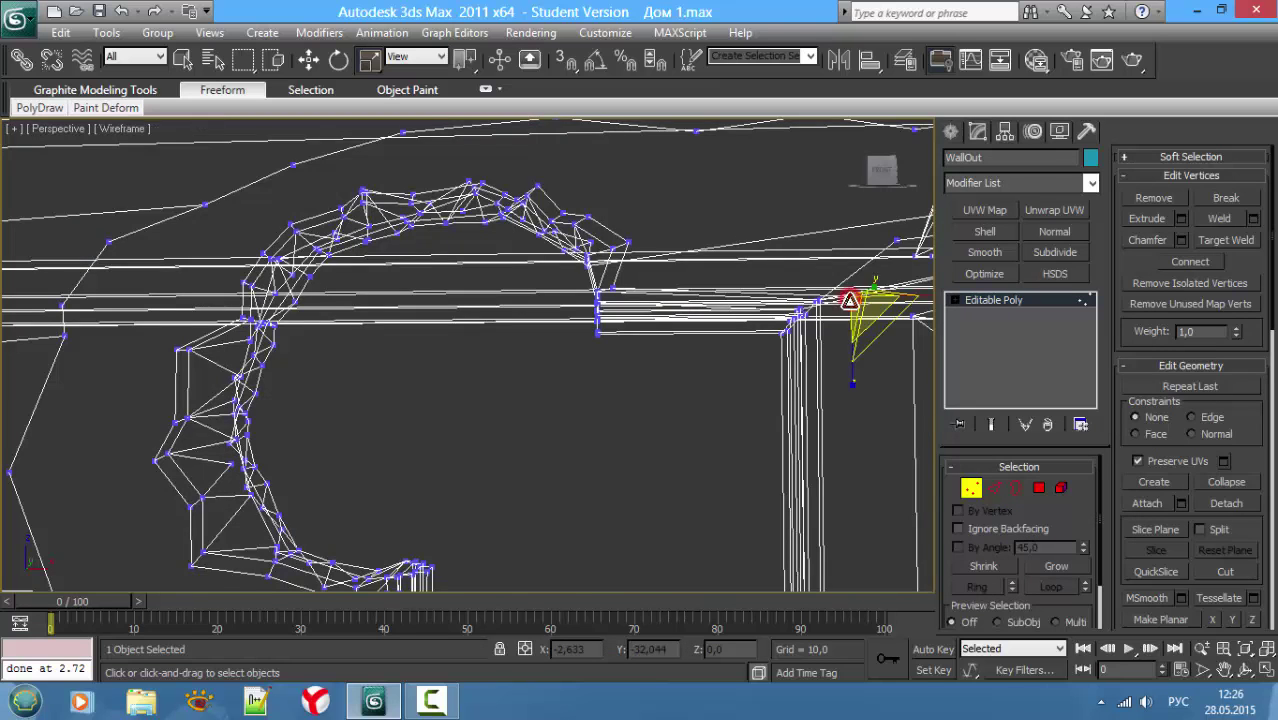
key("F3")
scroll(760, 320, "up", 3)
key("w")
key("s")
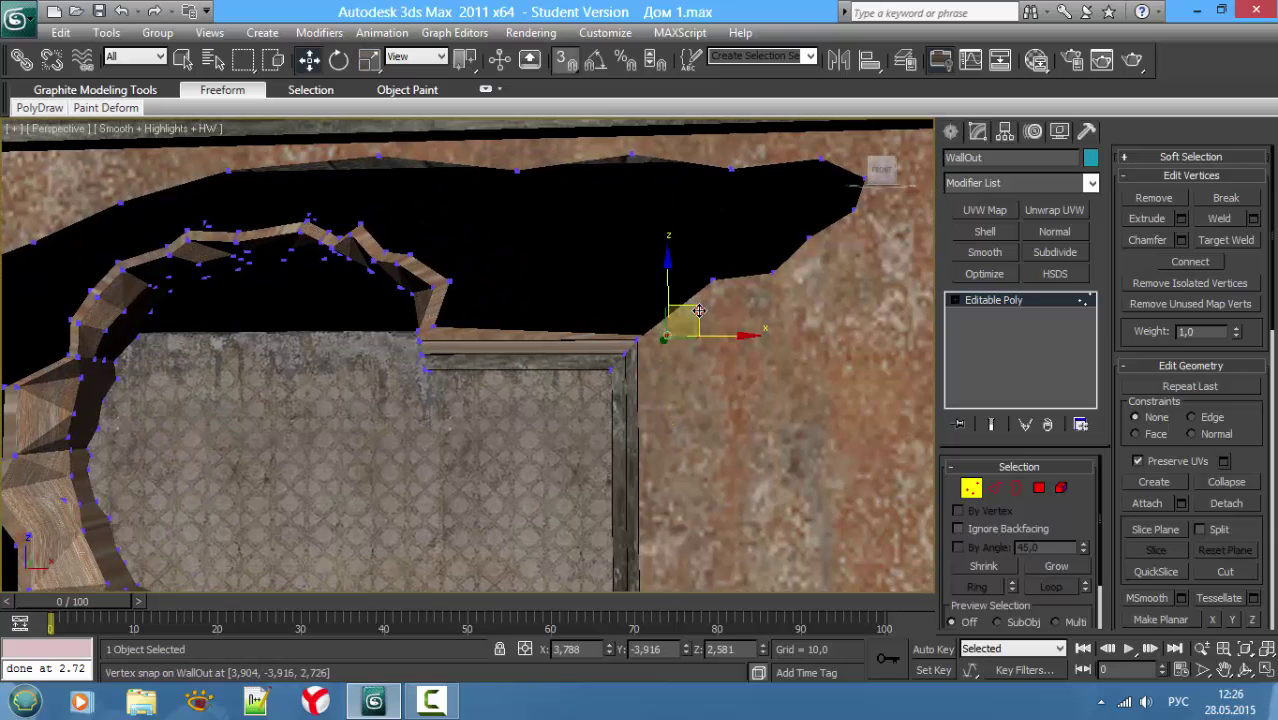
left_click_drag(706, 316, 720, 285)
scroll(572, 338, "down", 3)
key("F3")
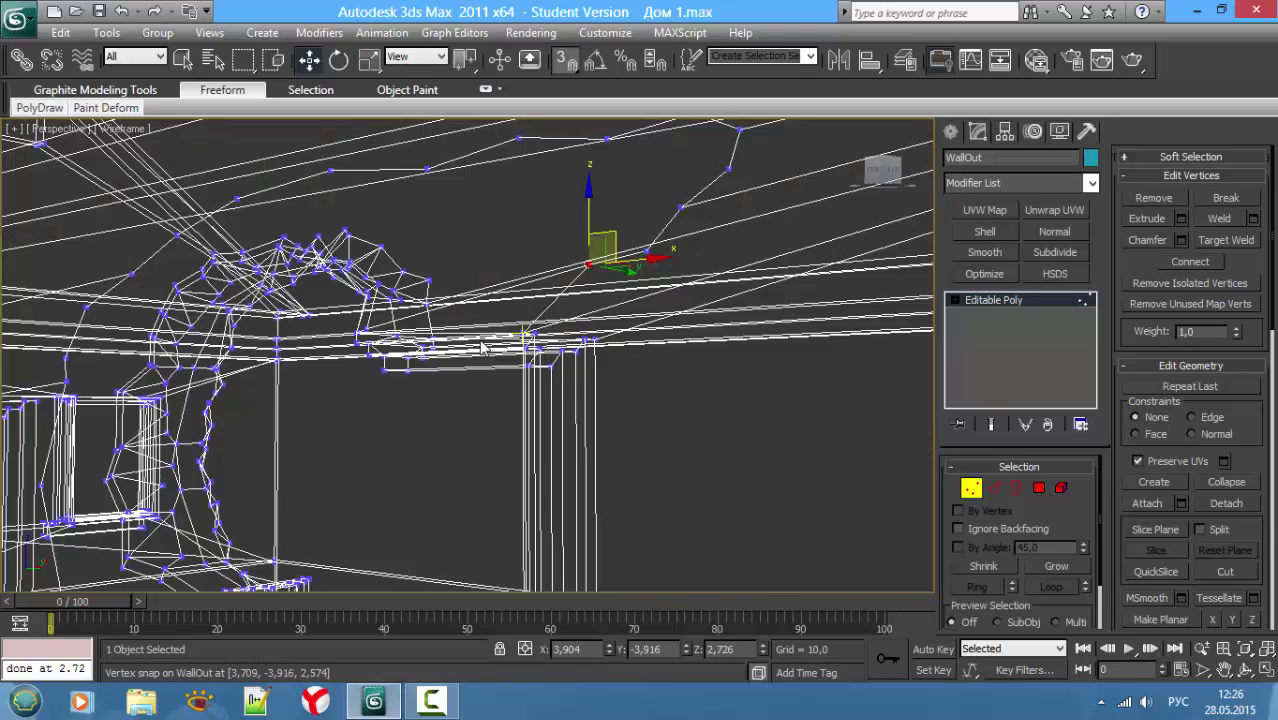
scroll(483, 347, "up", 3)
key("F3")
mouse_move(294, 328)
middle_mouse_down("alt")
mouse_move(470, 287)
mouse_move(548, 337)
middle_mouse_up("alt")
Step: Return to Edge selection and bring the wall top above the hole into view
key("2")
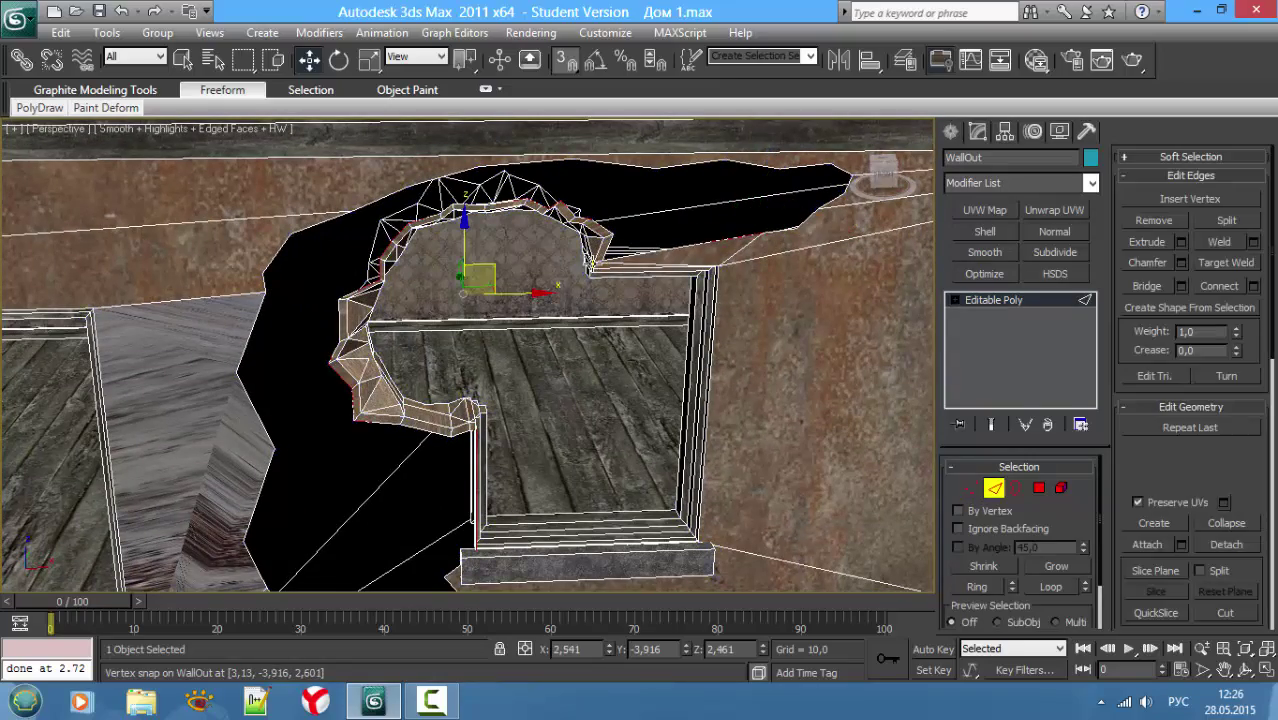
key("F3")
key("q")
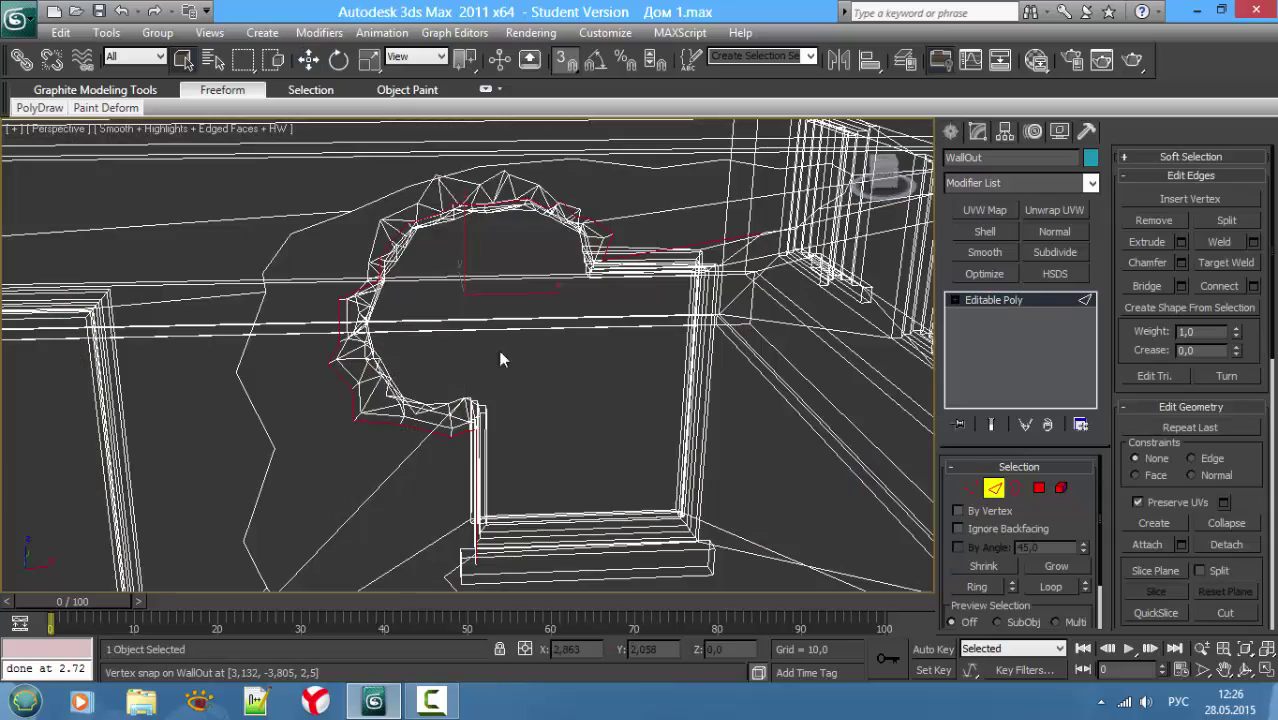
mouse_move(580, 298)
middle_mouse_down("alt")
mouse_move(465, 378)
mouse_move(567, 322)
mouse_move(627, 345)
mouse_move(585, 357)
mouse_move(602, 348)
mouse_move(618, 287)
middle_mouse_up("alt")
key("F3")
key("F3")
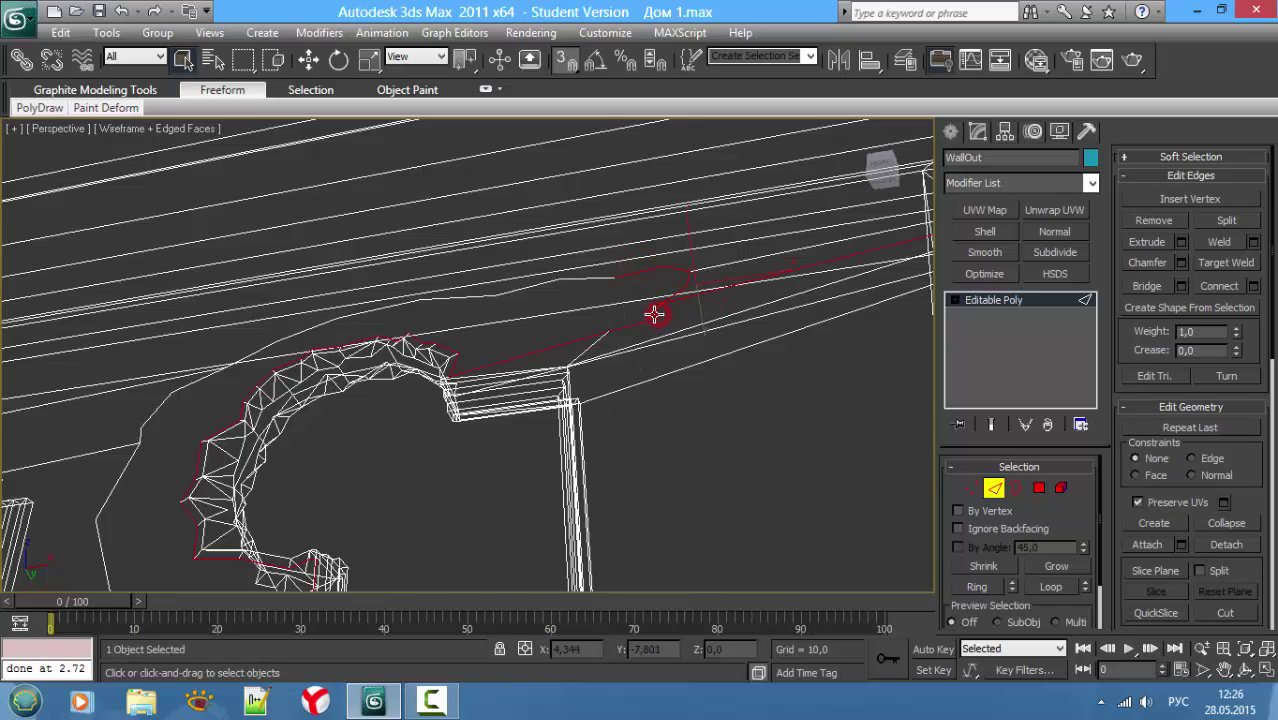
mouse_move(763, 308)
middle_mouse_down("alt")
mouse_move(665, 340)
mouse_move(685, 289)
middle_mouse_up("alt")
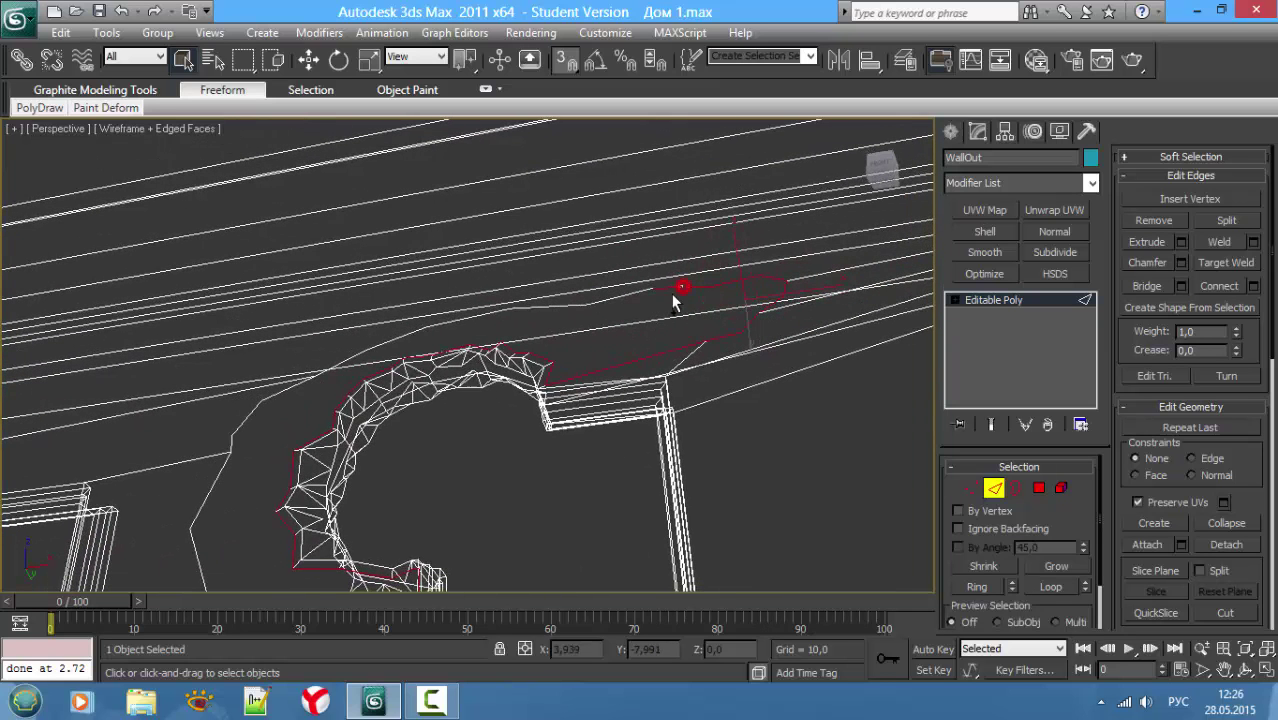
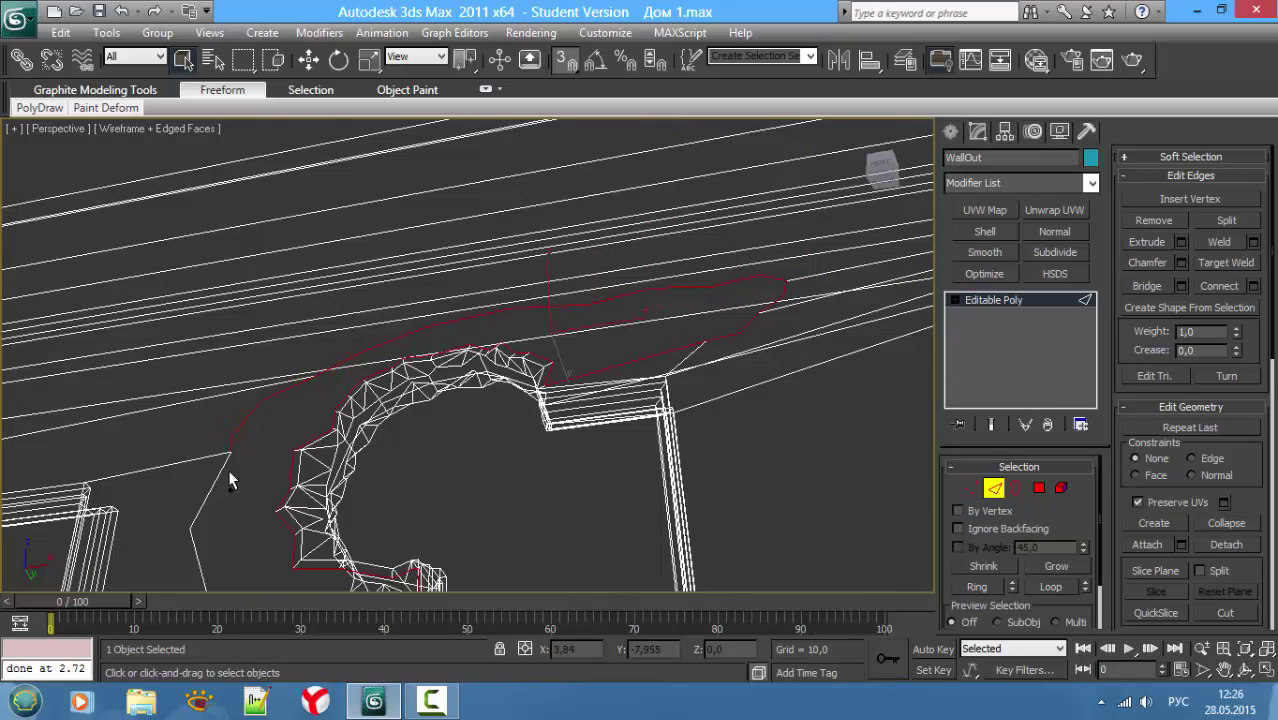
Step: Zoom onto WallOut's window sill and select the jagged hole-outline edge beneath it
mouse_move(221, 494)
middle_mouse_down("alt")
mouse_move(294, 391)
mouse_move(468, 416)
mouse_move(371, 408)
mouse_move(399, 314)
mouse_move(213, 276)
middle_mouse_up("alt")
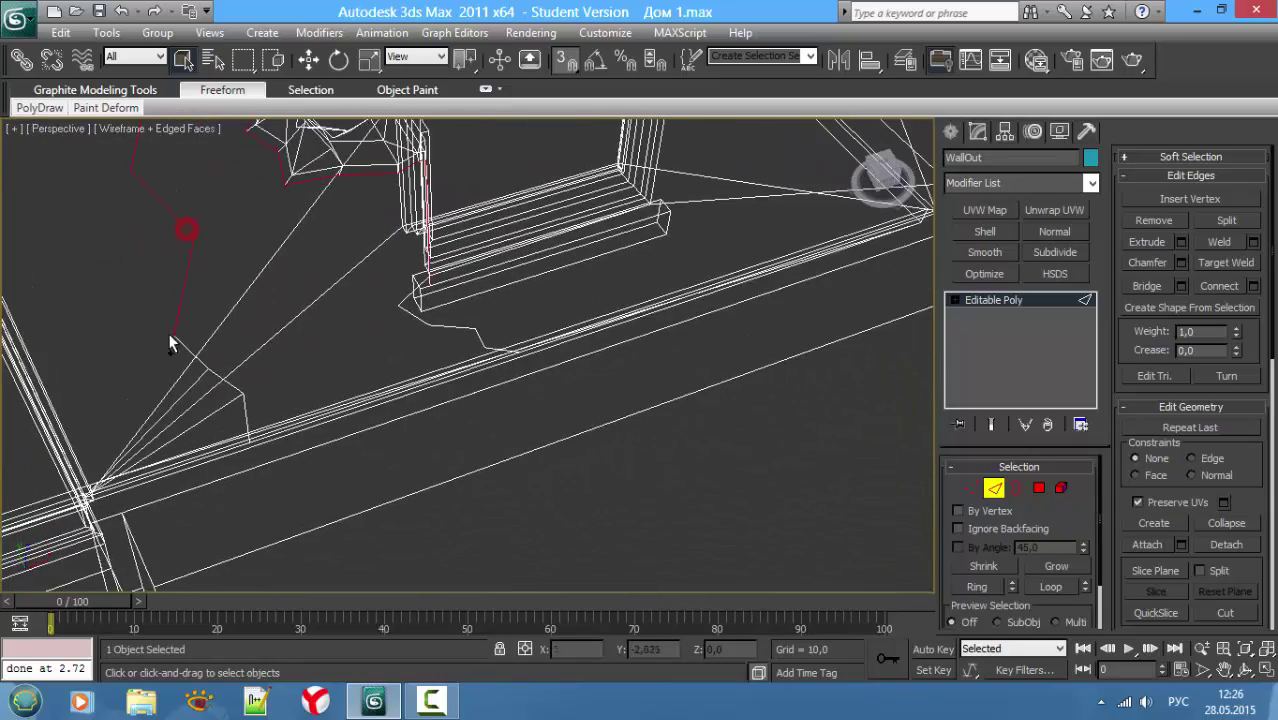
mouse_move(196, 347)
middle_mouse_down("alt")
mouse_move(105, 245)
mouse_move(207, 300)
middle_mouse_up("alt")
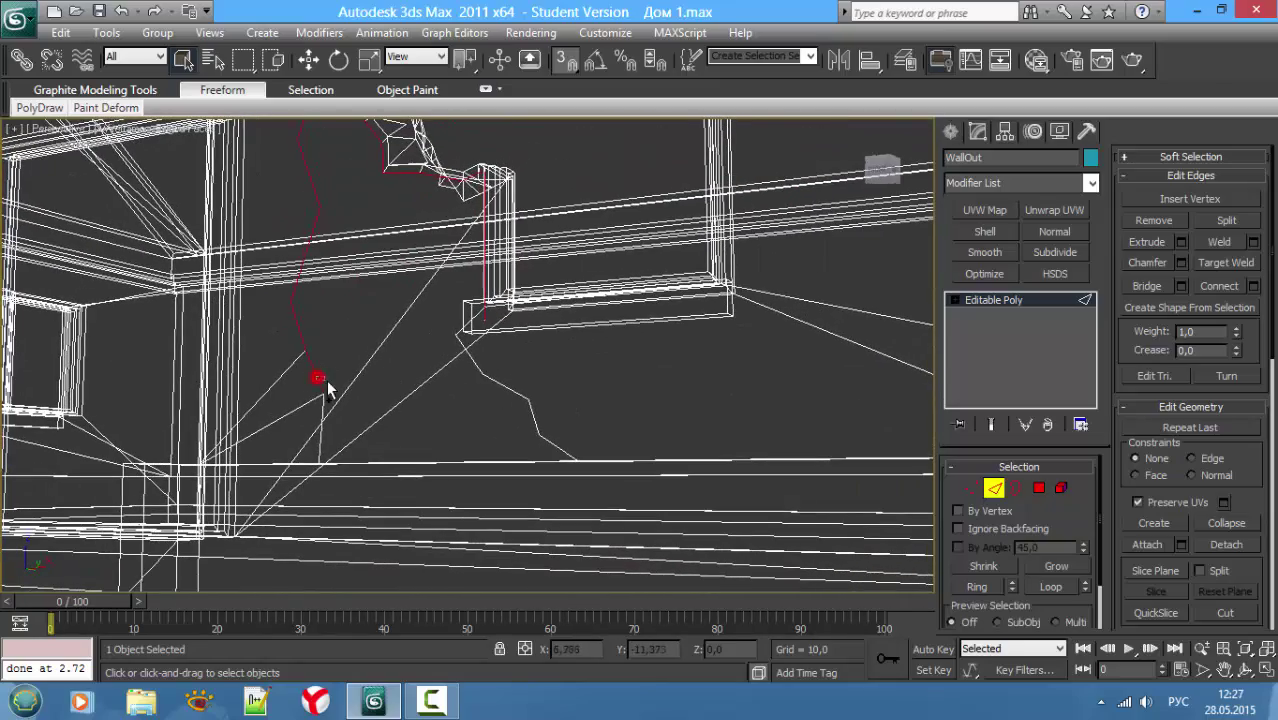
scroll(352, 448, "up", 3)
scroll(410, 430, "up", 3)
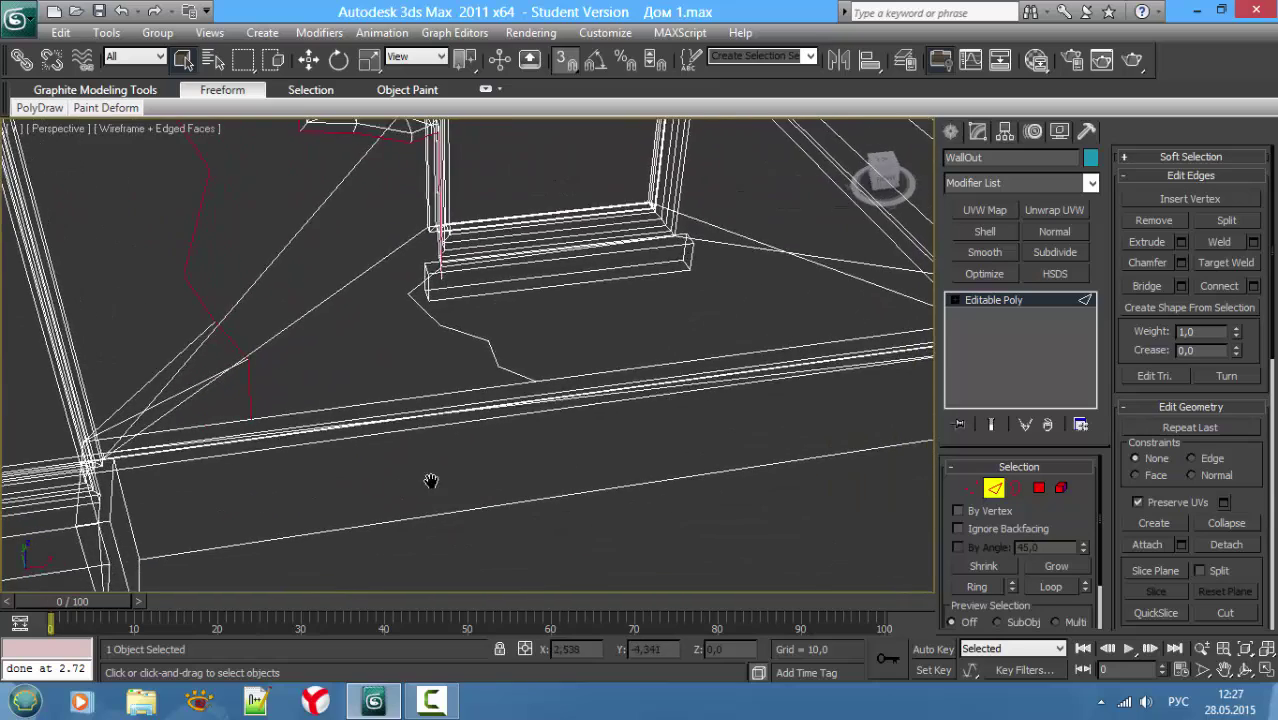
key("F3")
scroll(413, 422, "up", 2)
scroll(413, 422, "up", 2)
key("F3")
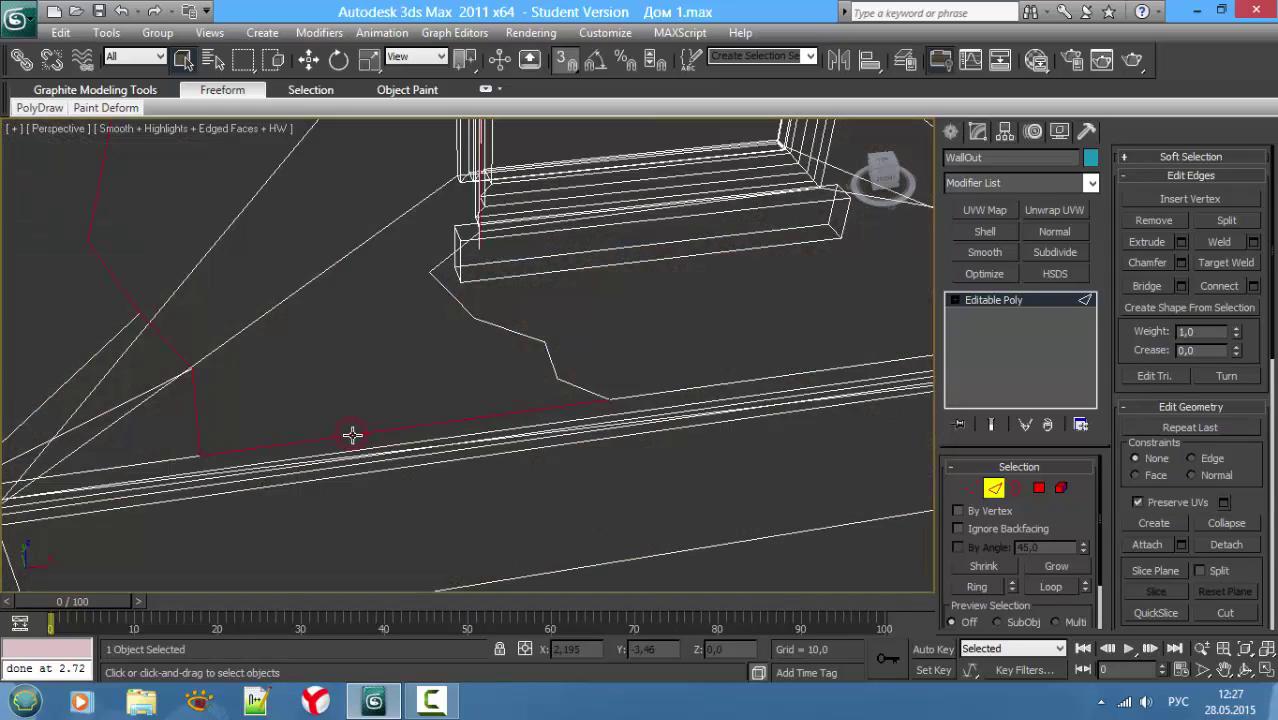
left_click(596, 396)
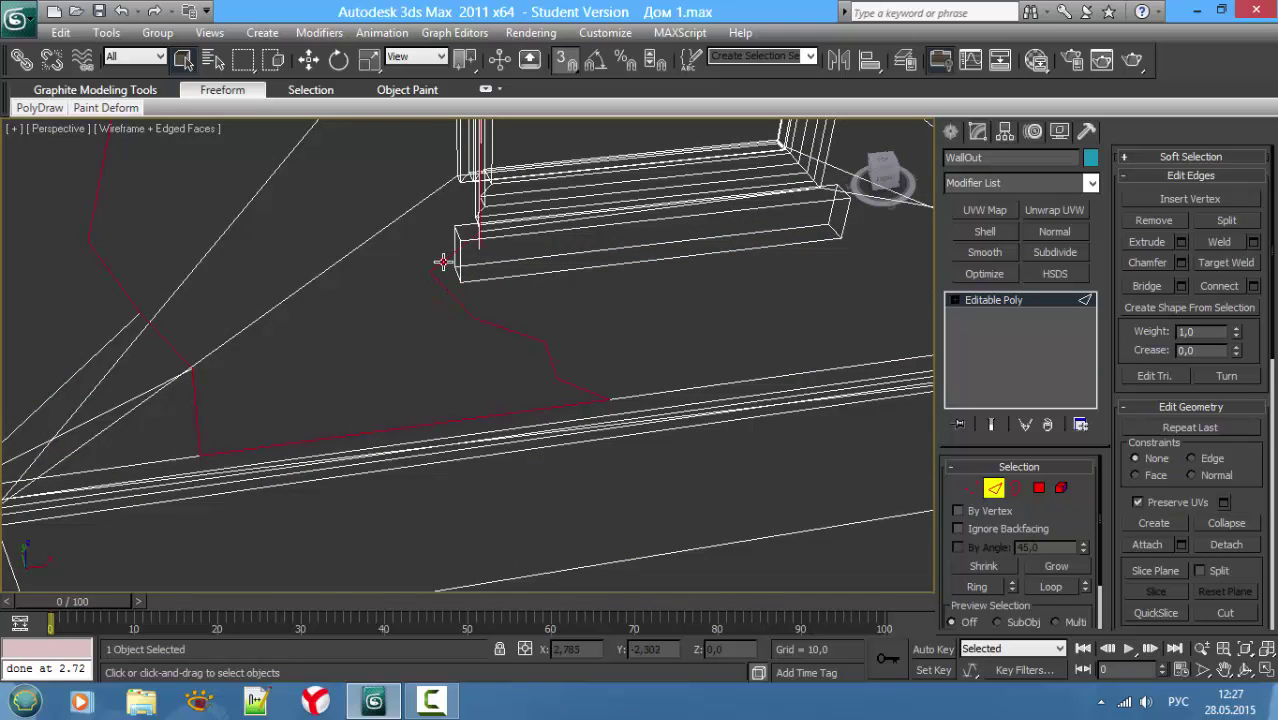
scroll(452, 275, "up", 2)
scroll(476, 252, "up", 1)
key("F3")
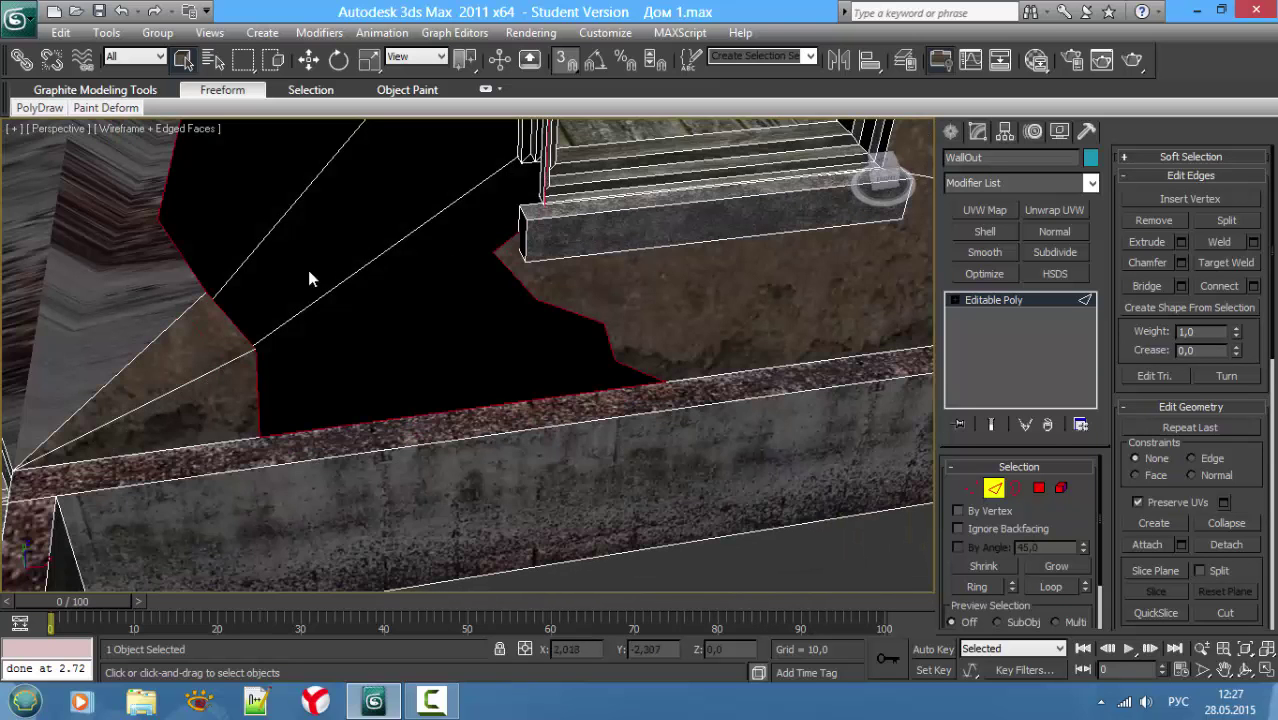
Step: Select the vertex at the window opening's top corner and move it along X toward the frame
key("1")
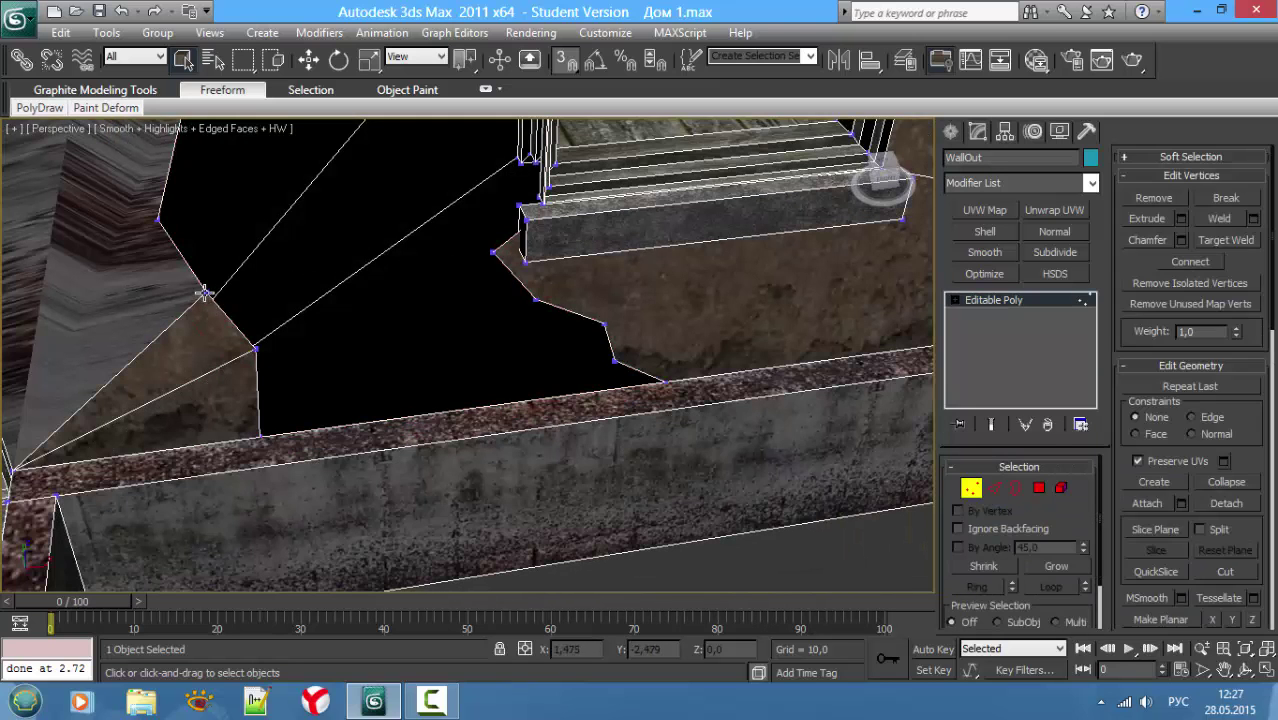
key("F3")
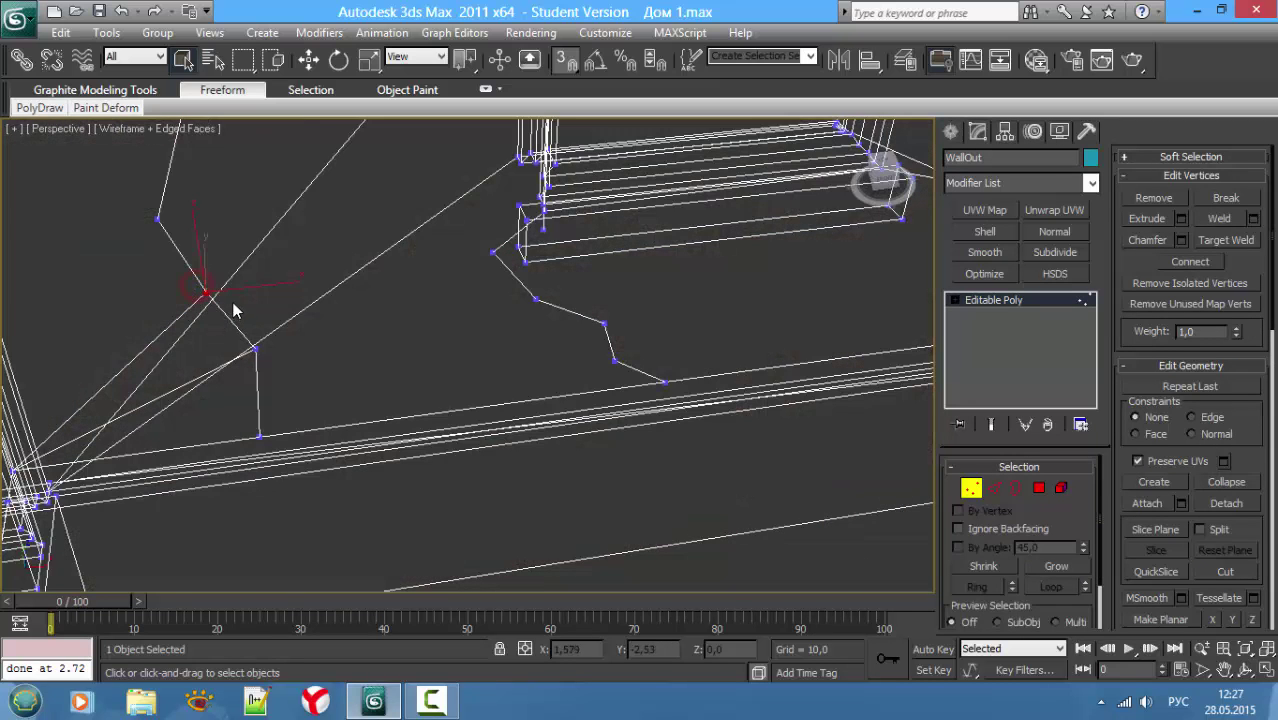
key("w")
mouse_move(250, 280)
middle_mouse_down("alt")
mouse_move(251, 222)
mouse_move(247, 270)
middle_mouse_up("alt")
key("2")
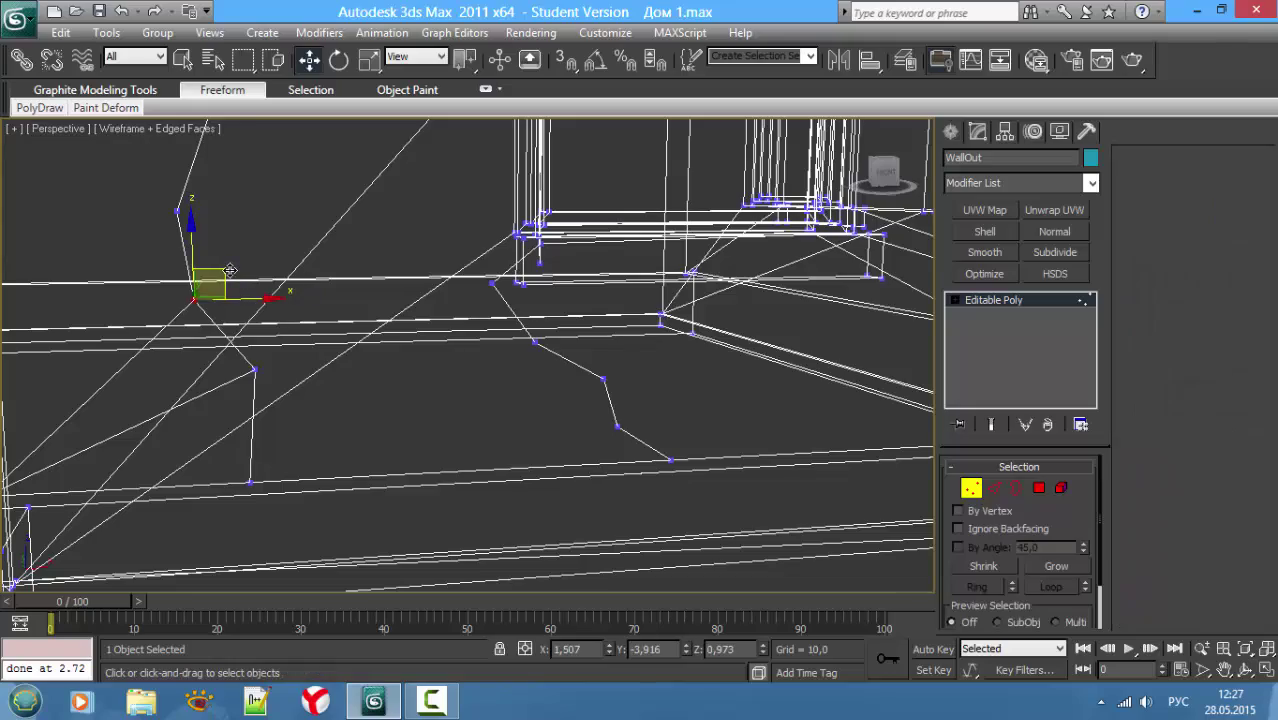
mouse_move(276, 258)
middle_mouse_down()
mouse_move(226, 318)
mouse_move(265, 416)
mouse_move(251, 449)
middle_mouse_up()
key("F3")
scroll(300, 470, "up", 4)
scroll(269, 490, "up", 3)
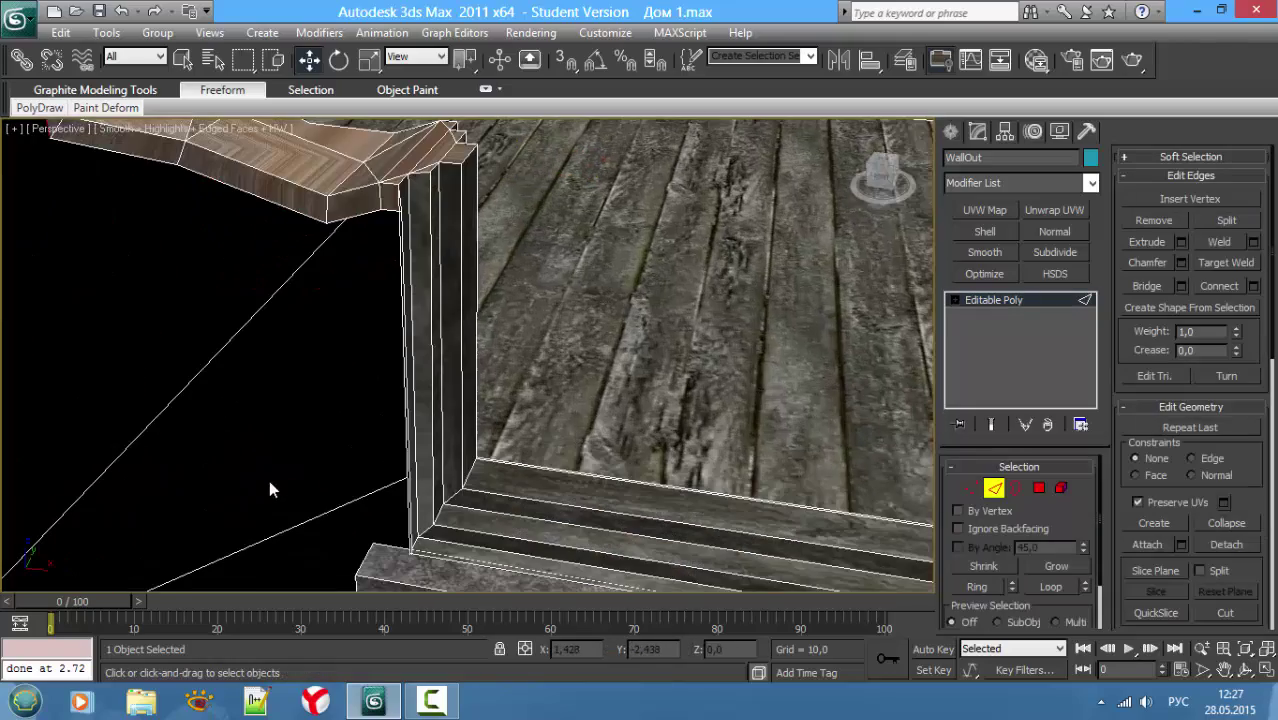
key("1")
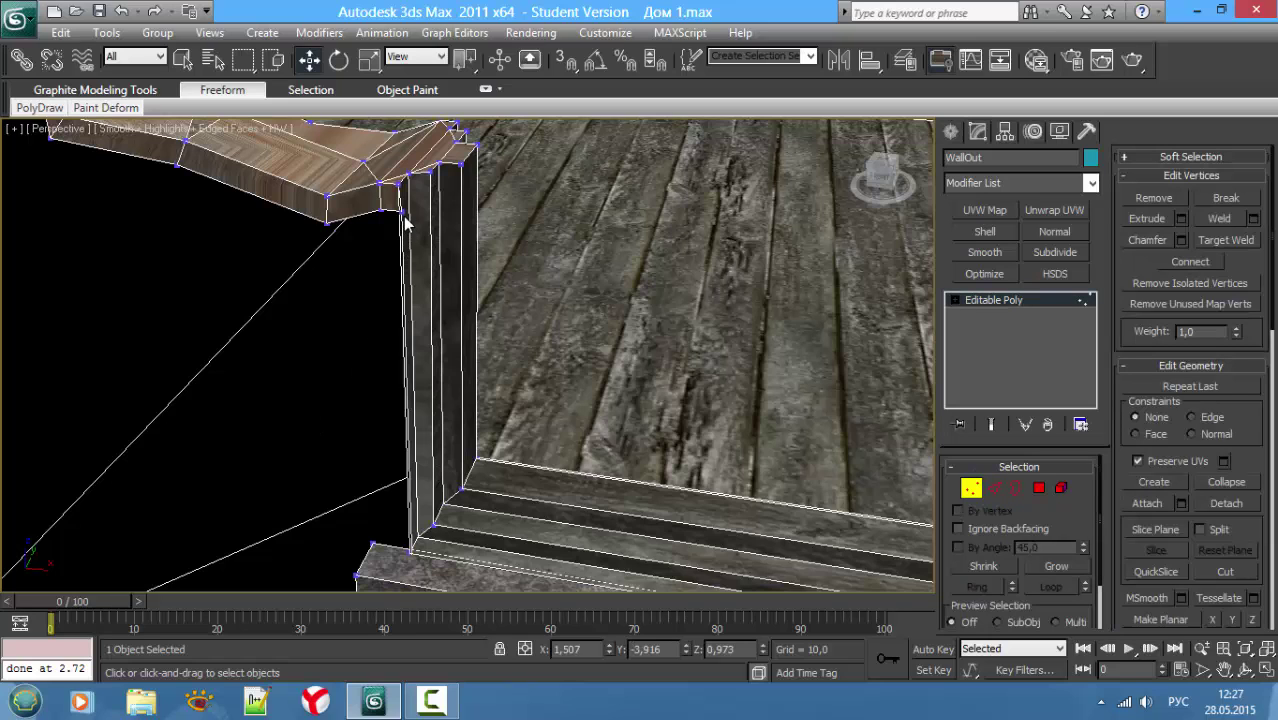
left_click(404, 215)
key("F3")
key("F3")
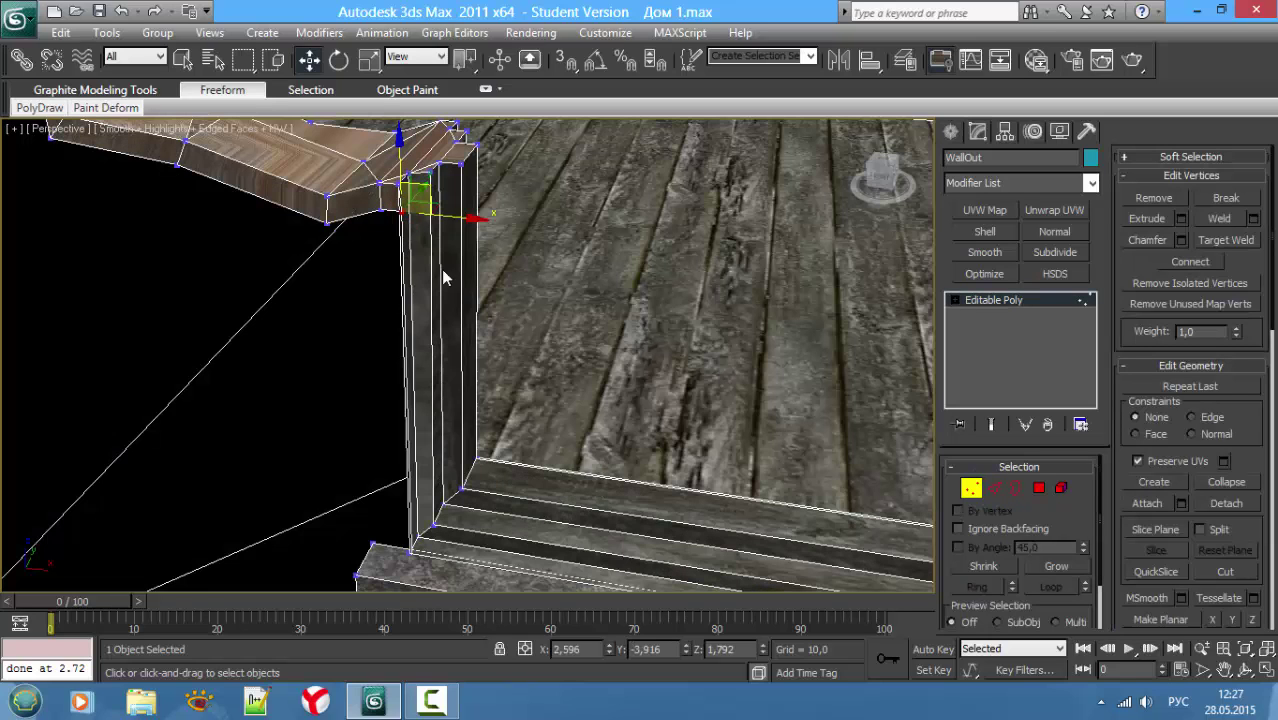
left_click_drag(460, 219, 444, 220)
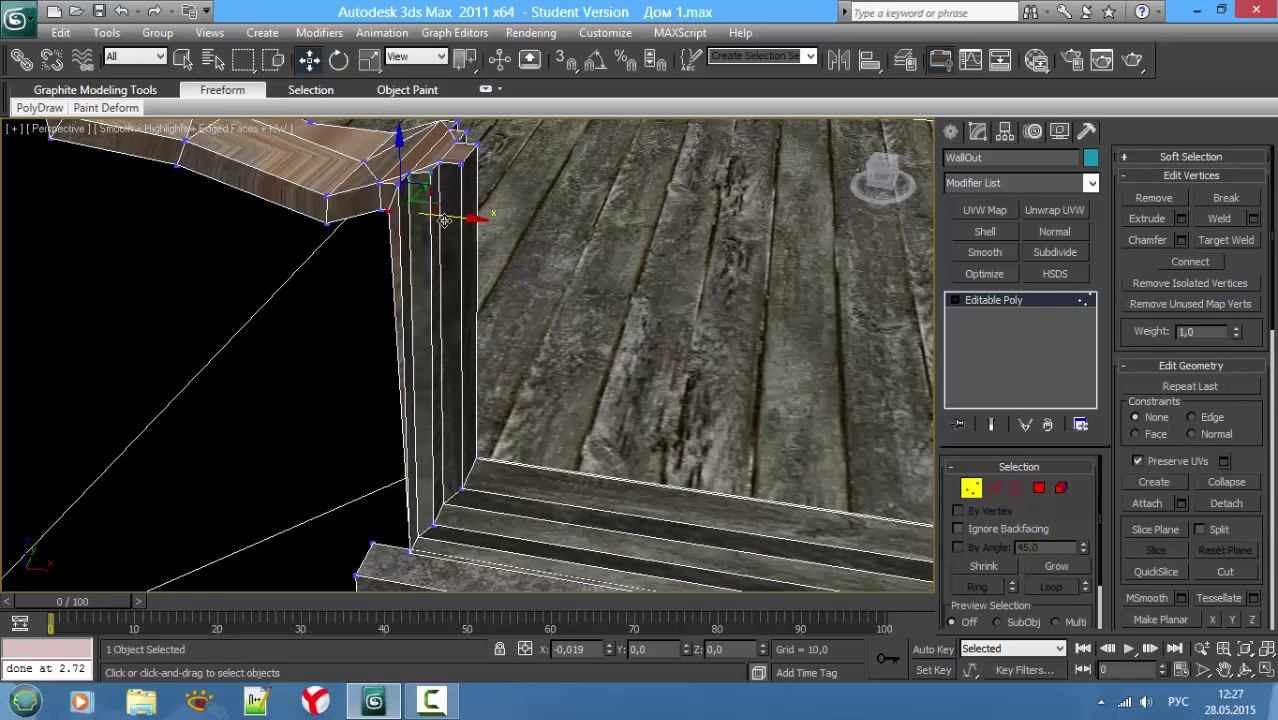
Step: Move the bottom window-corner vertex toward the frame to close the gap below the sill
key("F3")
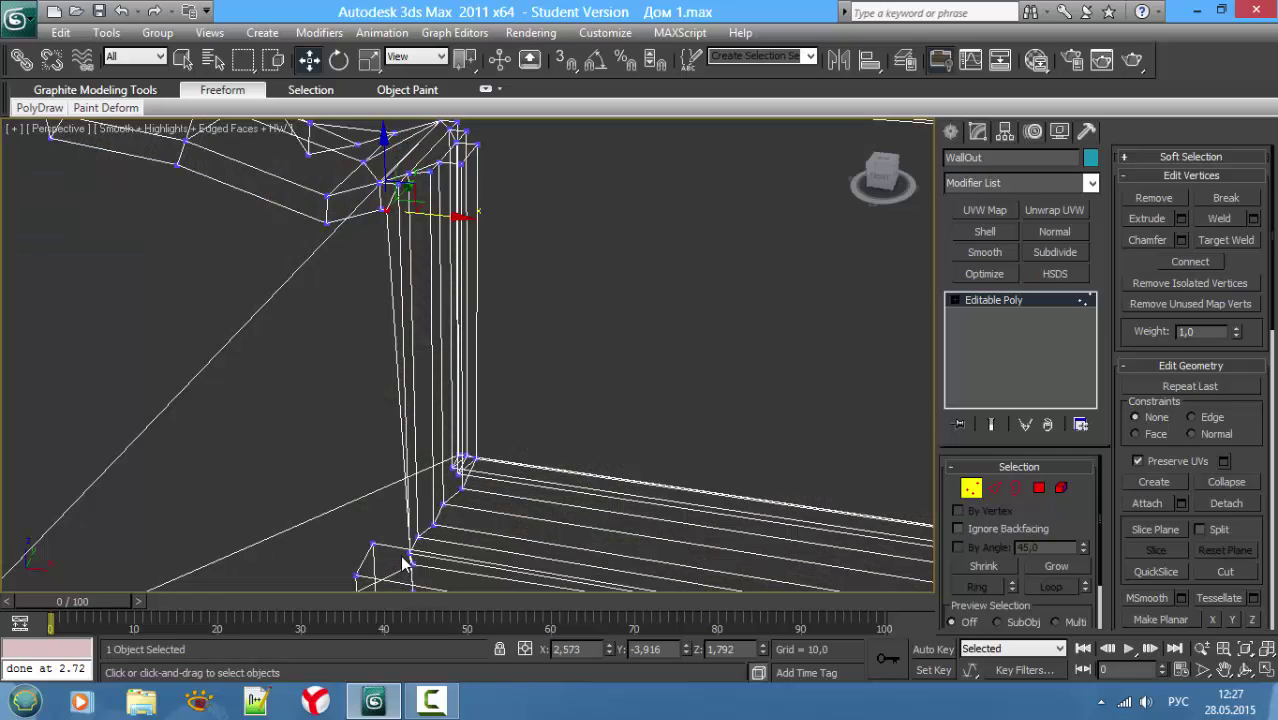
middle_click_drag(403, 563, 403, 425, "alt")
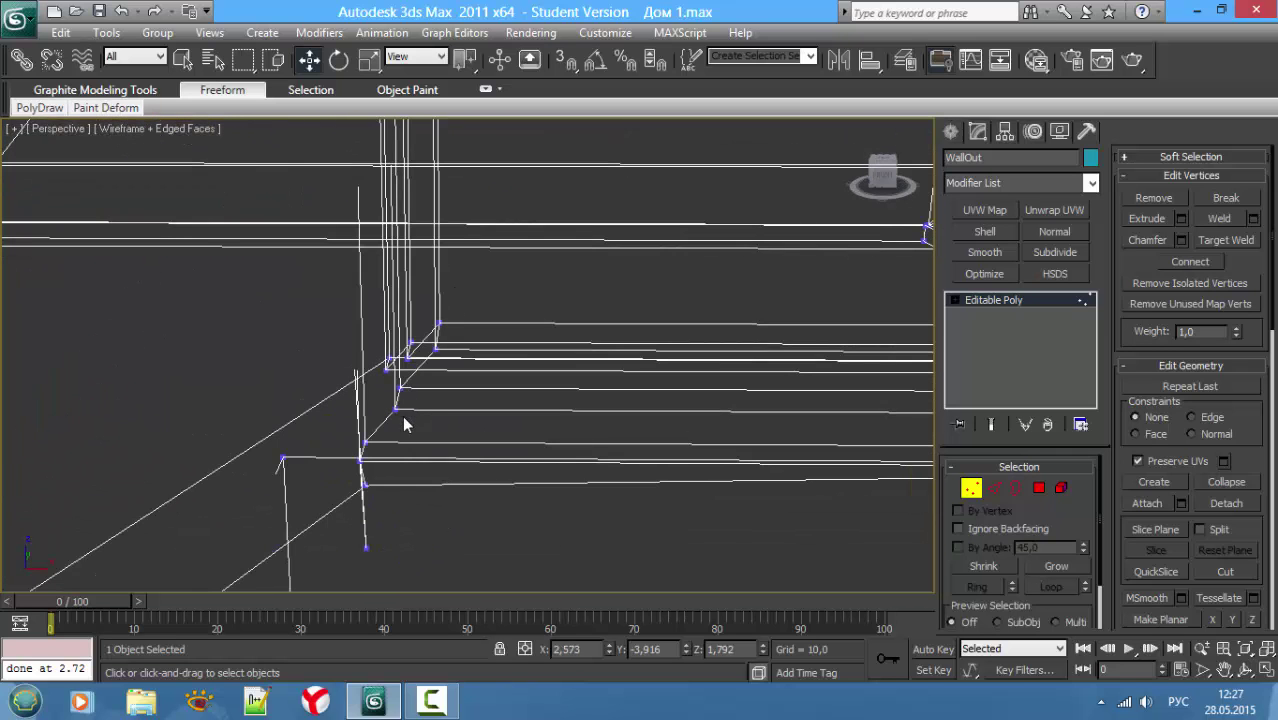
key("F3")
left_click(366, 547)
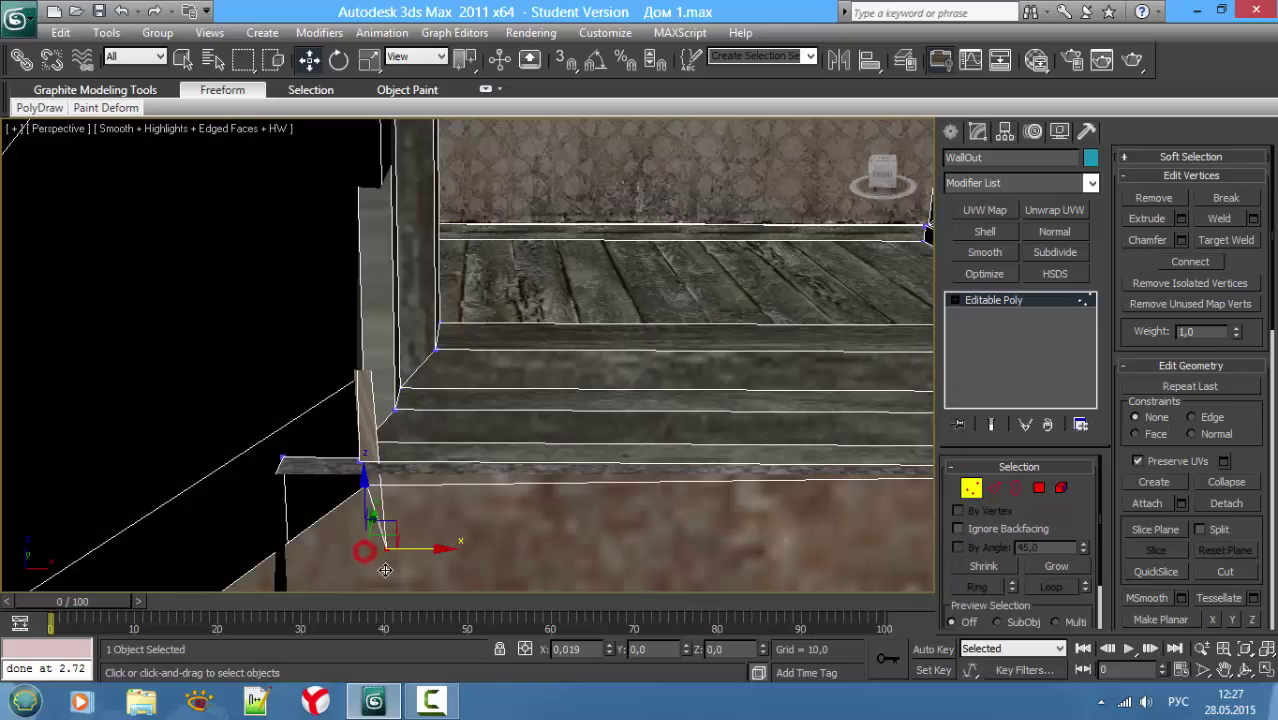
mouse_move(379, 530)
left_mouse_down()
mouse_move(399, 530)
mouse_move(352, 414)
left_mouse_up()
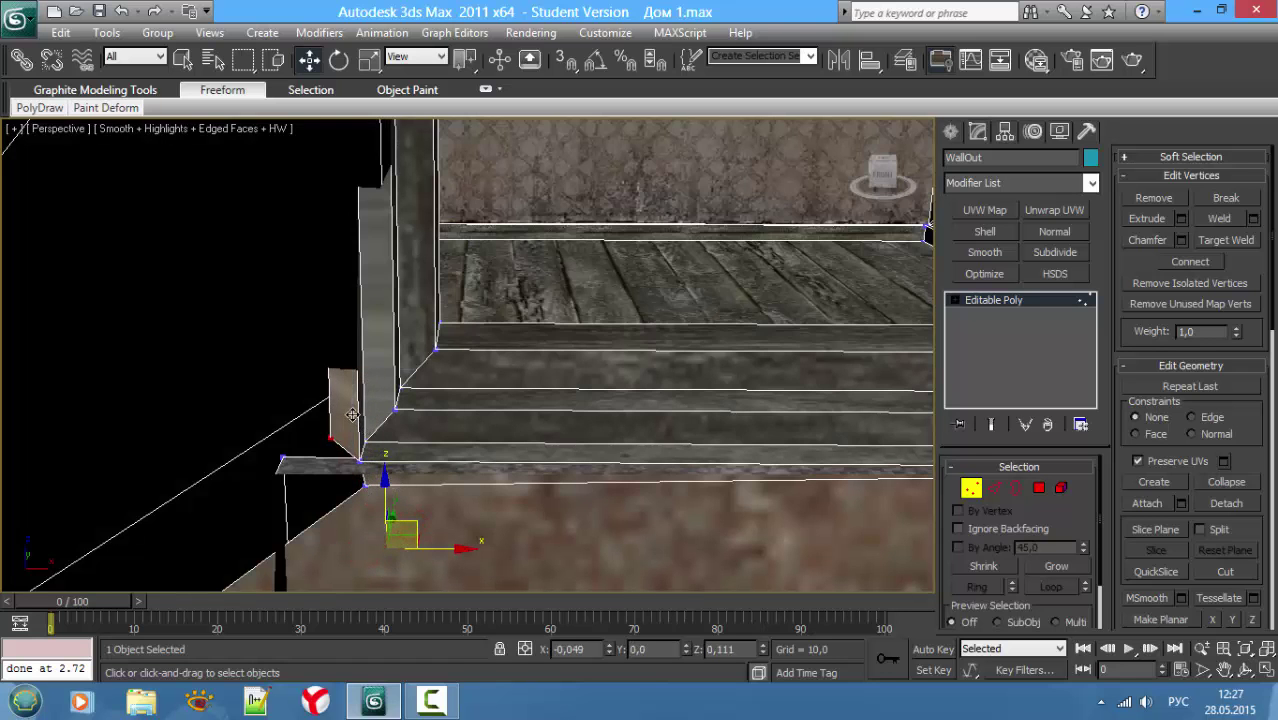
scroll(371, 384, "up", 3)
scroll(371, 384, "up", 2)
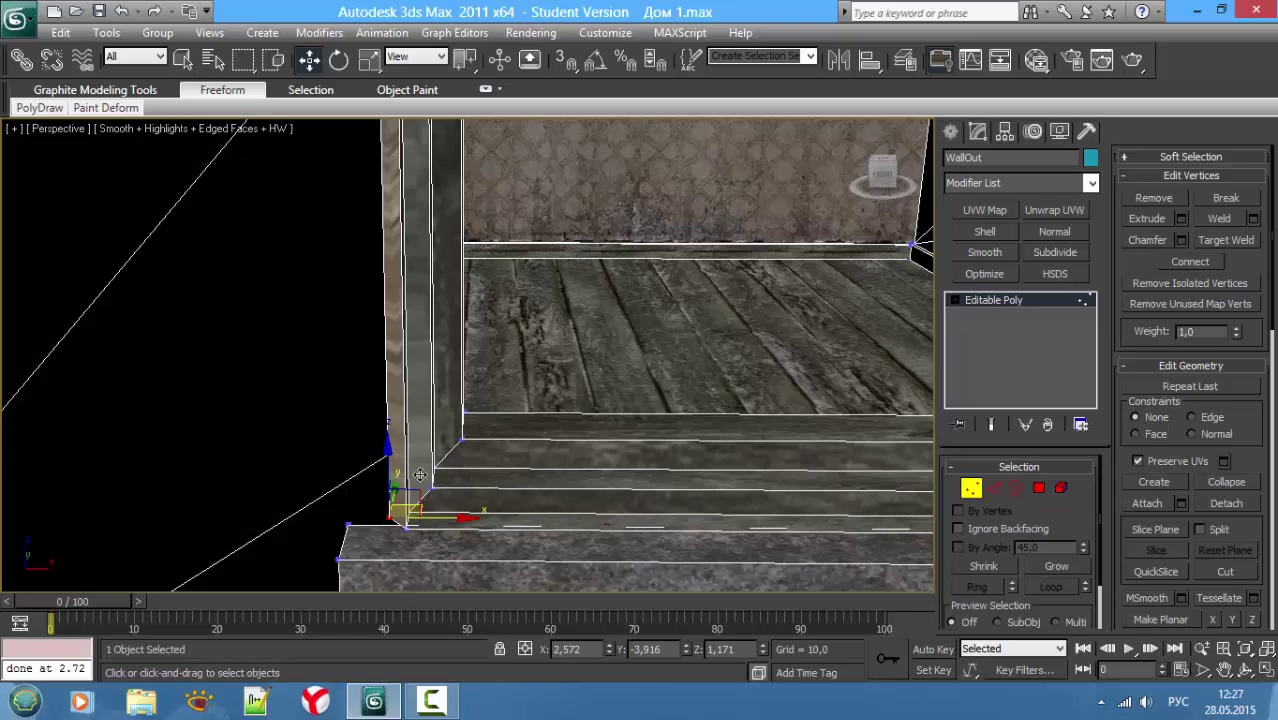
left_click_drag(365, 133, 854, 128)
Step: Weld the moved vertices, enable 3D vertex snap, and snap a post vertex onto its neighbour
left_click(1218, 220)
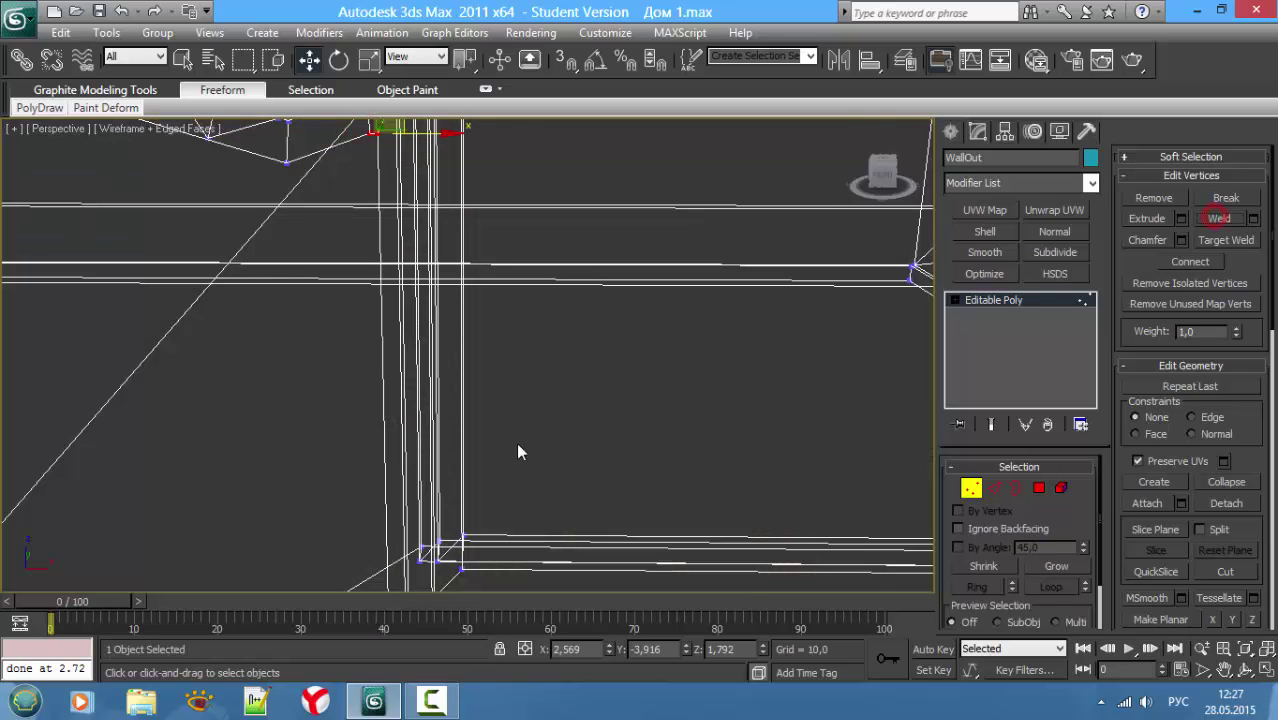
middle_click_drag(565, 370, 570, 400, "alt")
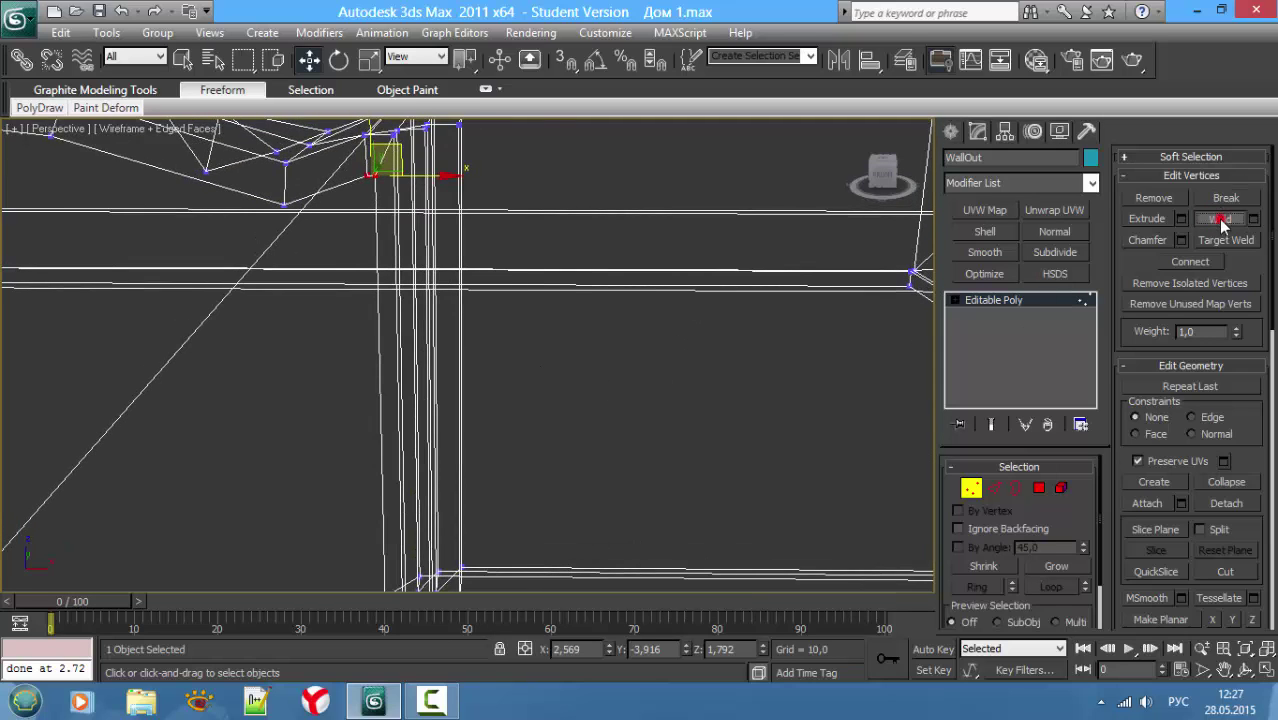
mouse_move(476, 242)
middle_mouse_down("alt")
mouse_move(385, 300)
mouse_move(388, 268)
mouse_move(396, 276)
middle_mouse_up("alt")
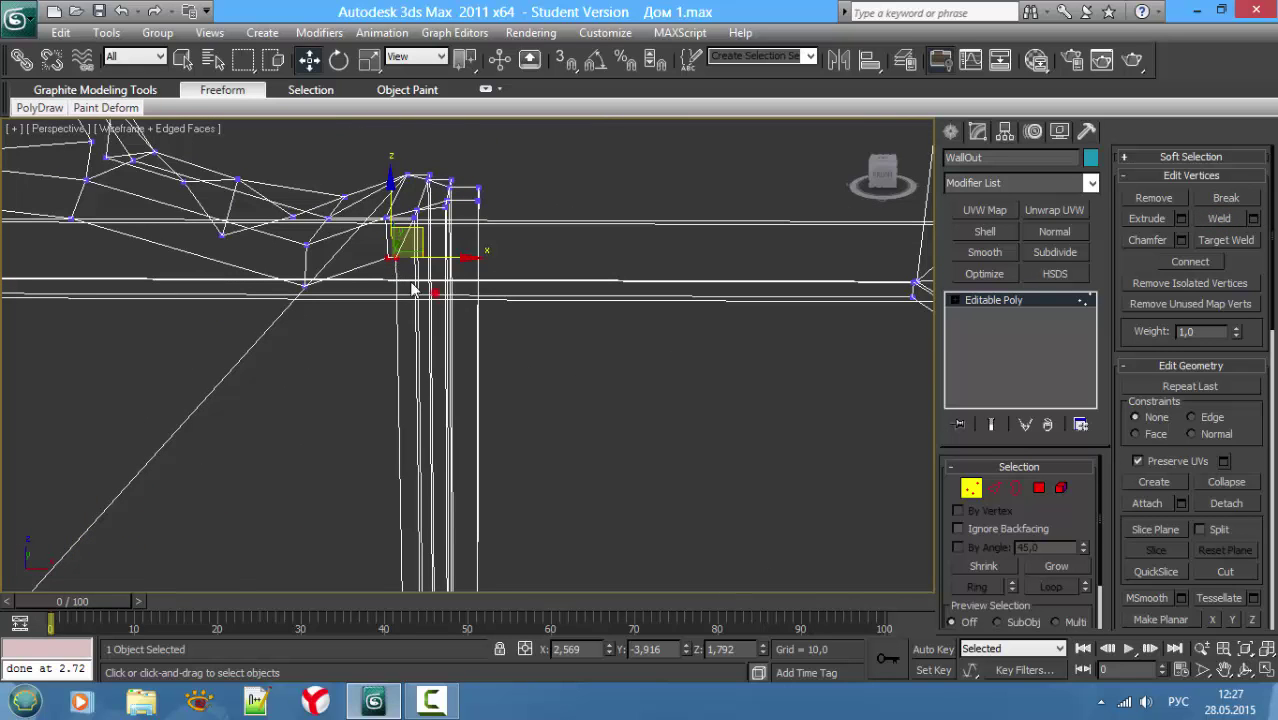
key("s")
mouse_move(405, 243)
left_mouse_down()
mouse_move(355, 274)
mouse_move(358, 252)
left_mouse_up()
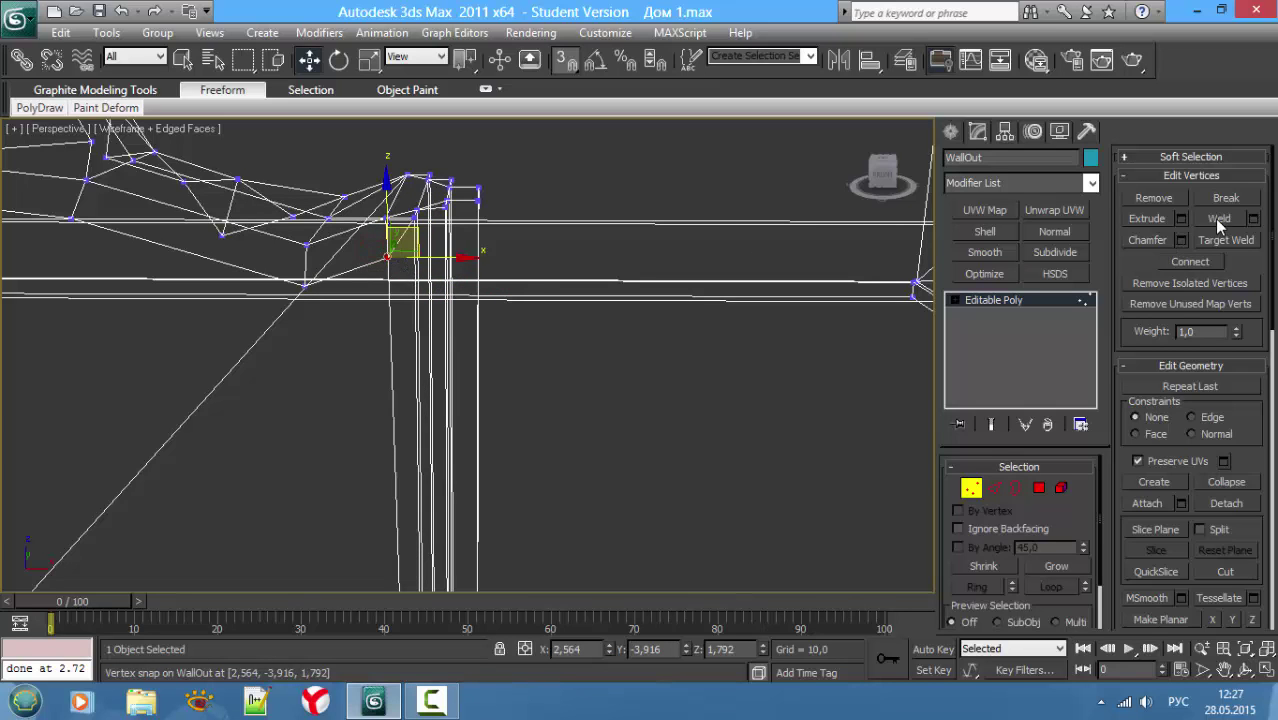
Step: Select the wall vertex at the sill corner and snap it onto the sill corner
key("F3")
scroll(480, 480, "up", 3)
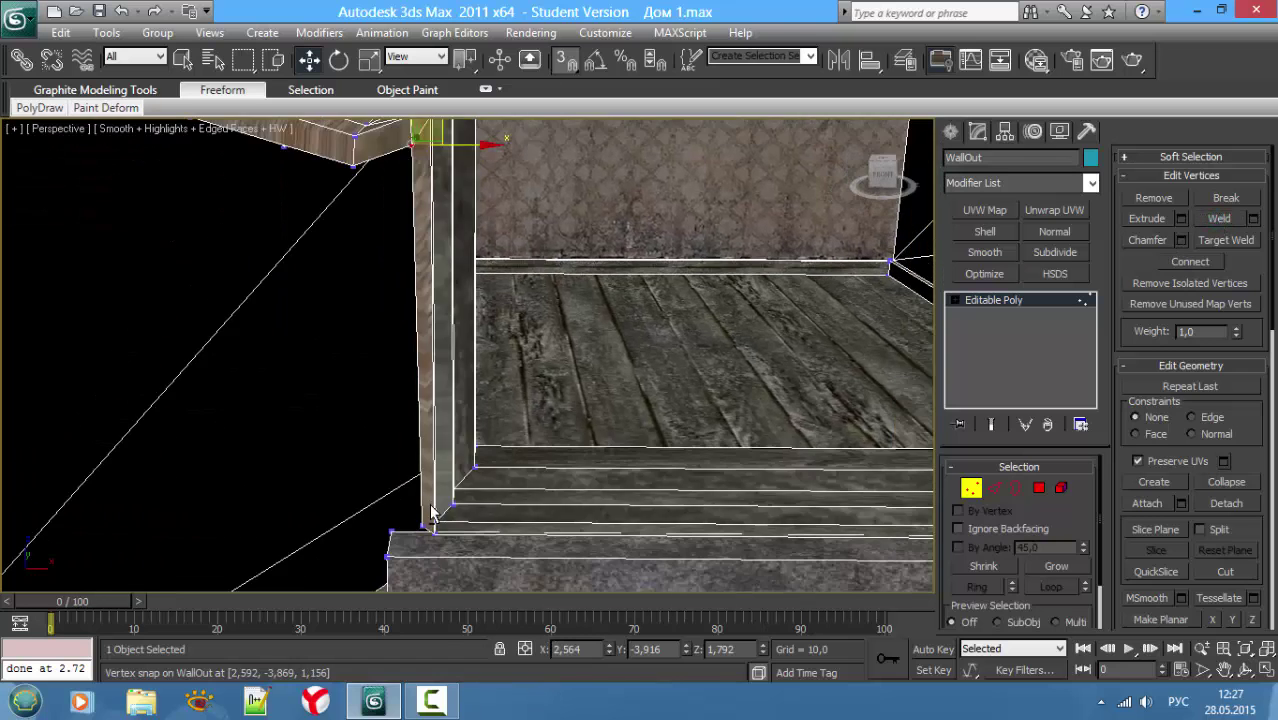
mouse_move(470, 490)
middle_mouse_down()
mouse_move(428, 505)
mouse_move(443, 366)
middle_mouse_up()
key("F3")
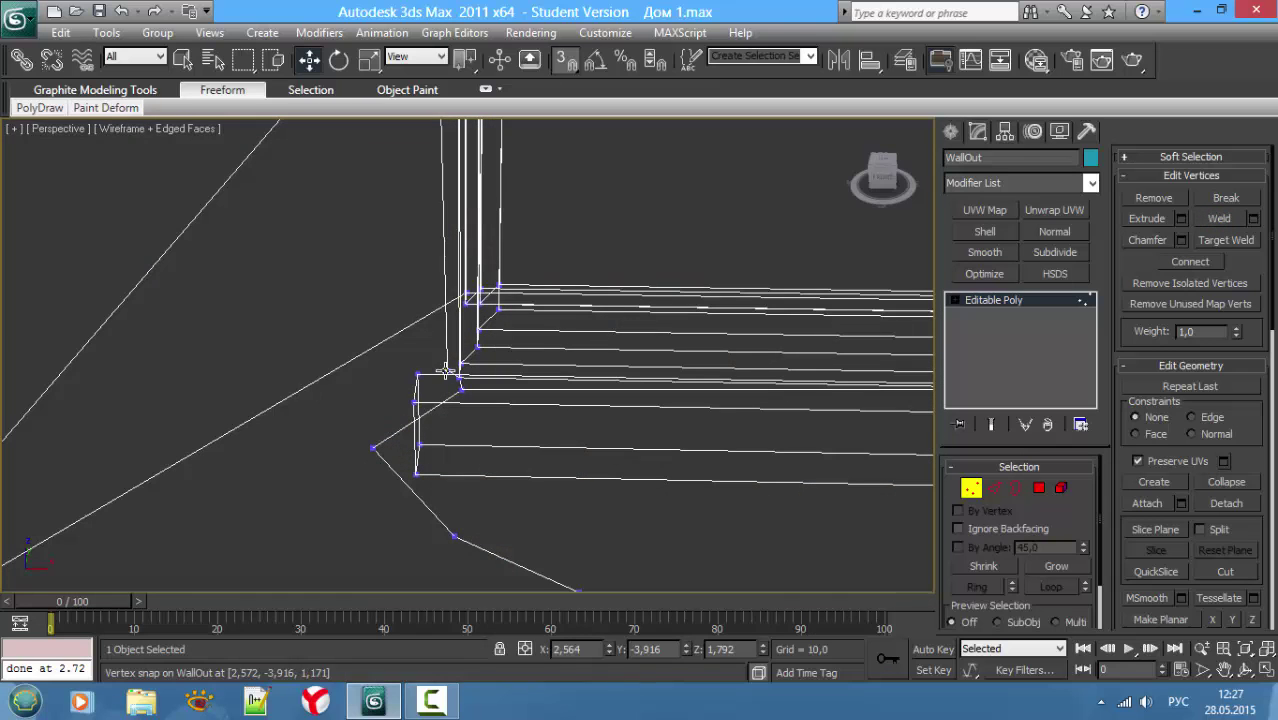
left_click(446, 371)
key("F3")
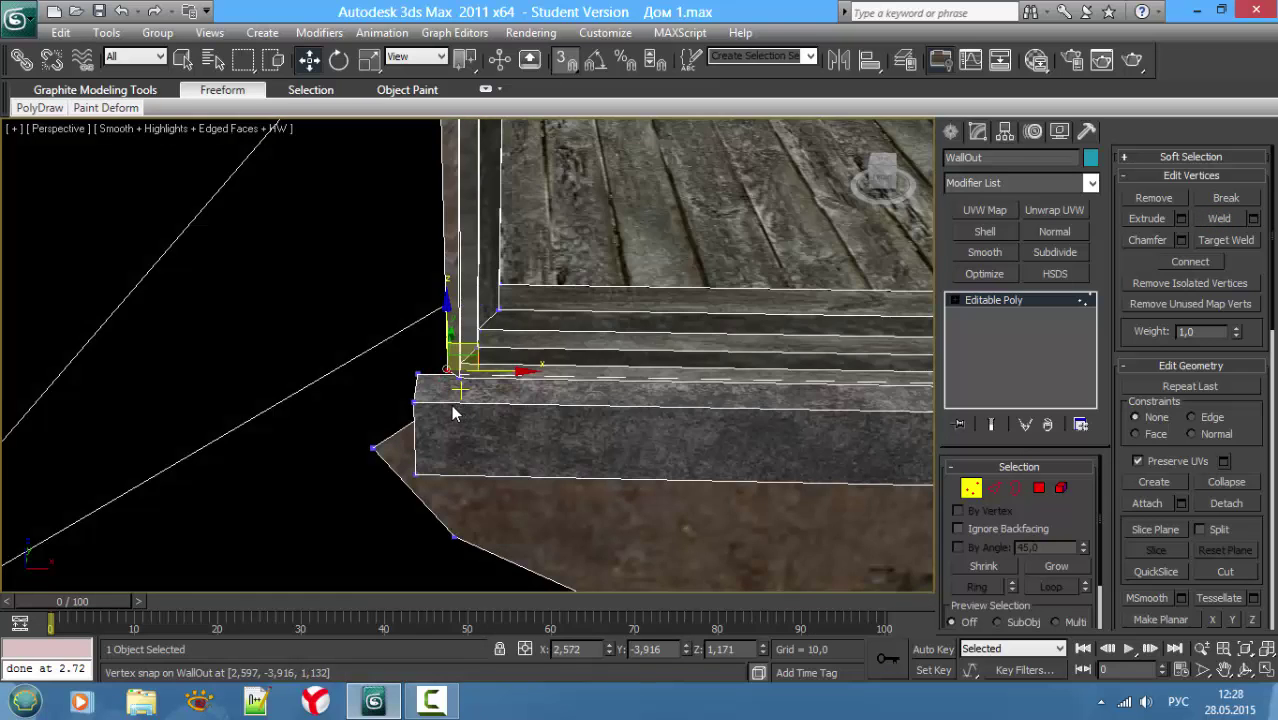
key("F3")
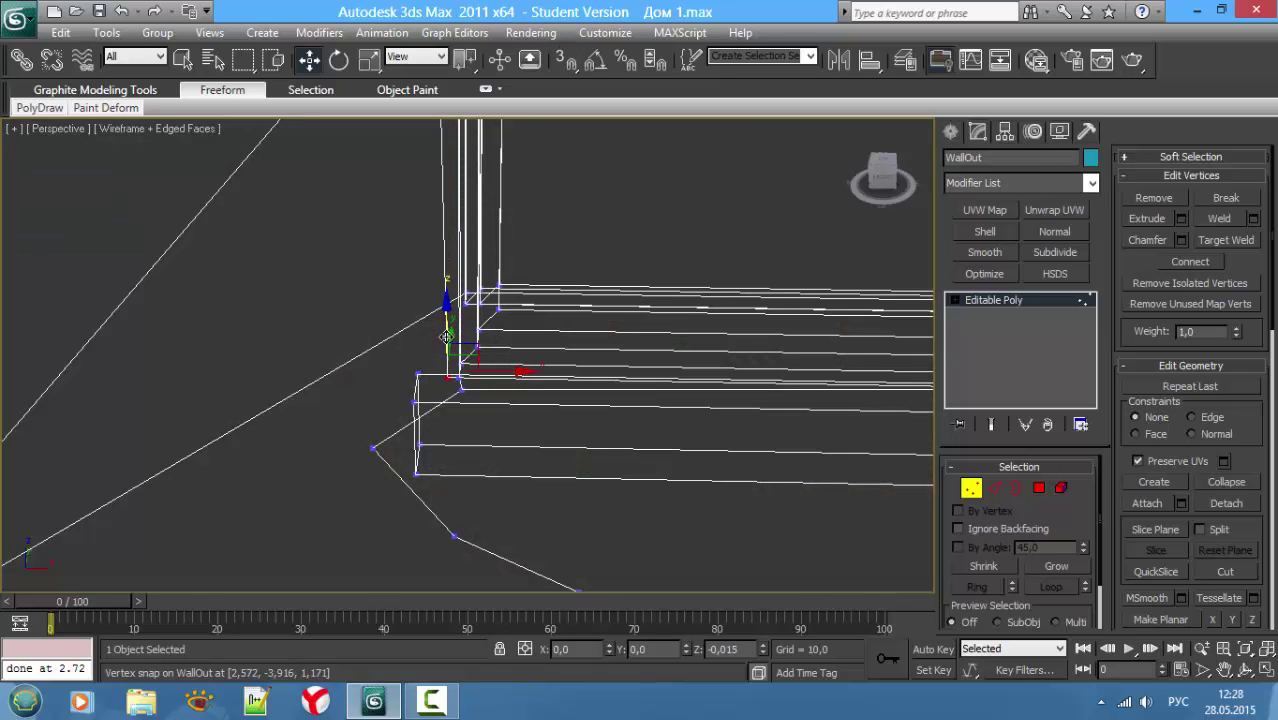
mouse_move(447, 331)
left_mouse_down()
mouse_move(473, 368)
mouse_move(372, 447)
left_mouse_up()
key("F3")
Step: Snap the remaining wall vertex onto the sill's front corner
middle_click_drag(406, 474, 426, 455, "alt")
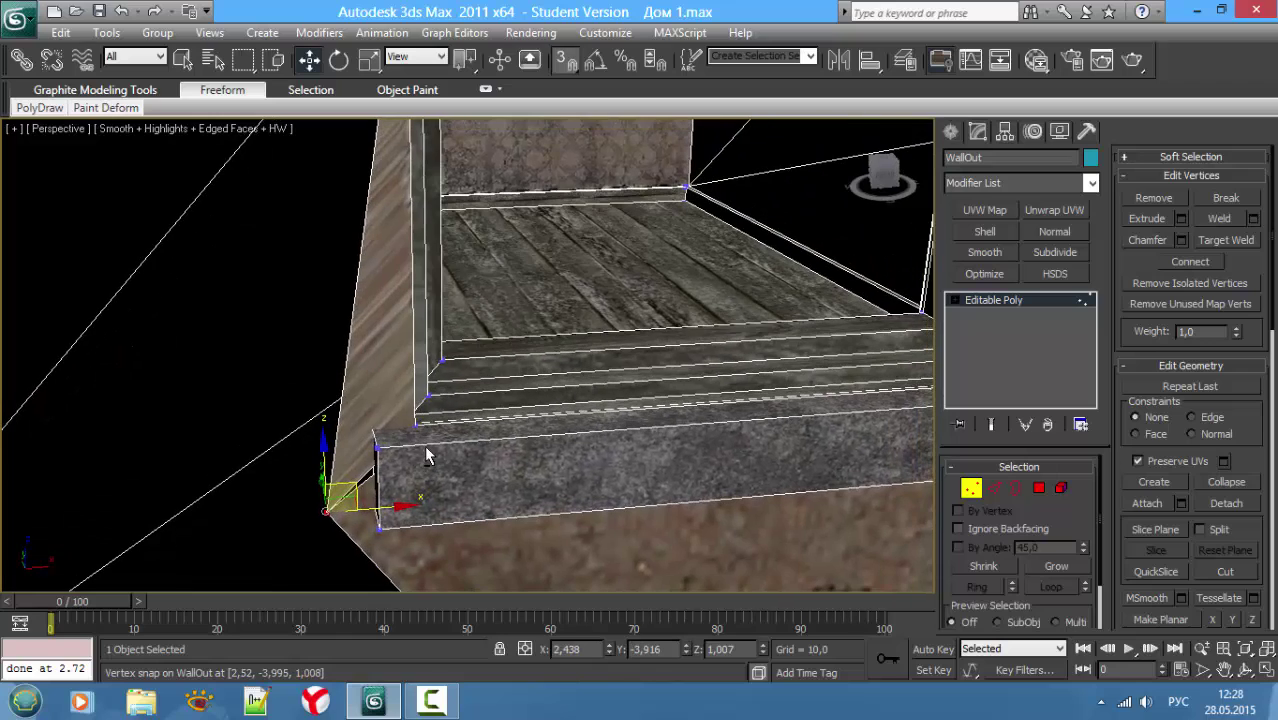
left_click_drag(345, 484, 416, 437)
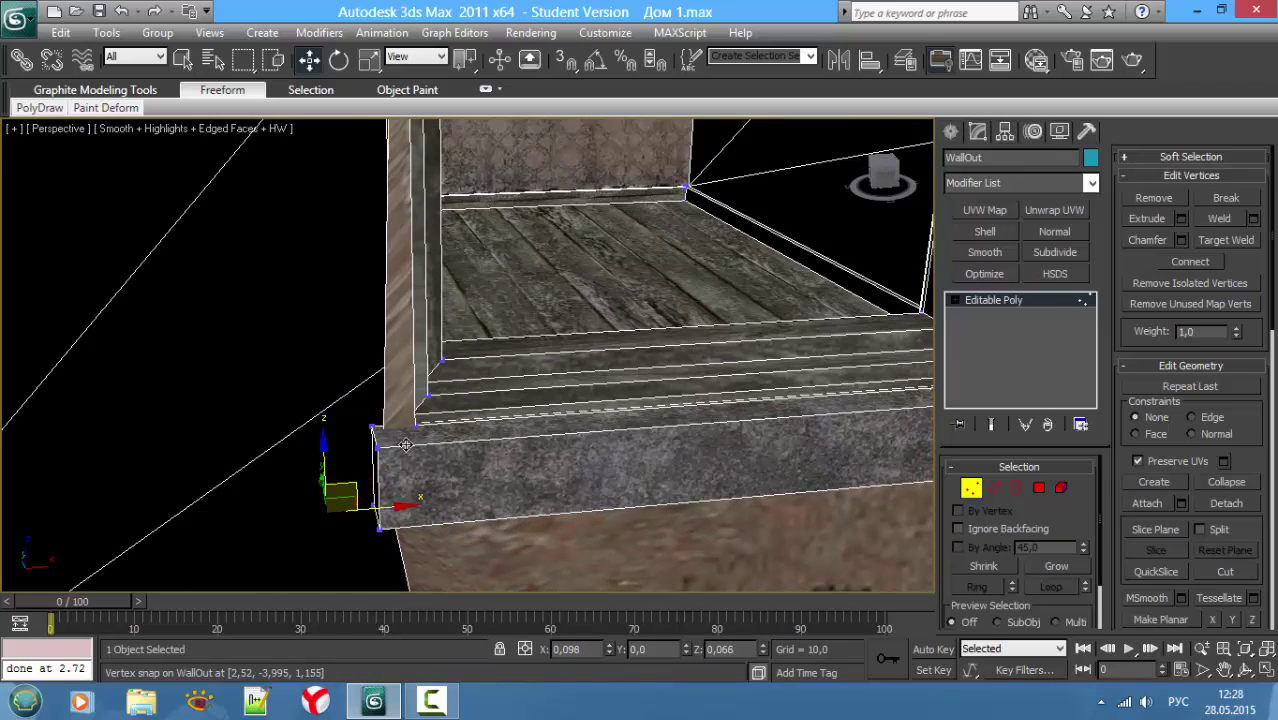
scroll(400, 430, "down", 2)
scroll(360, 416, "down", 1)
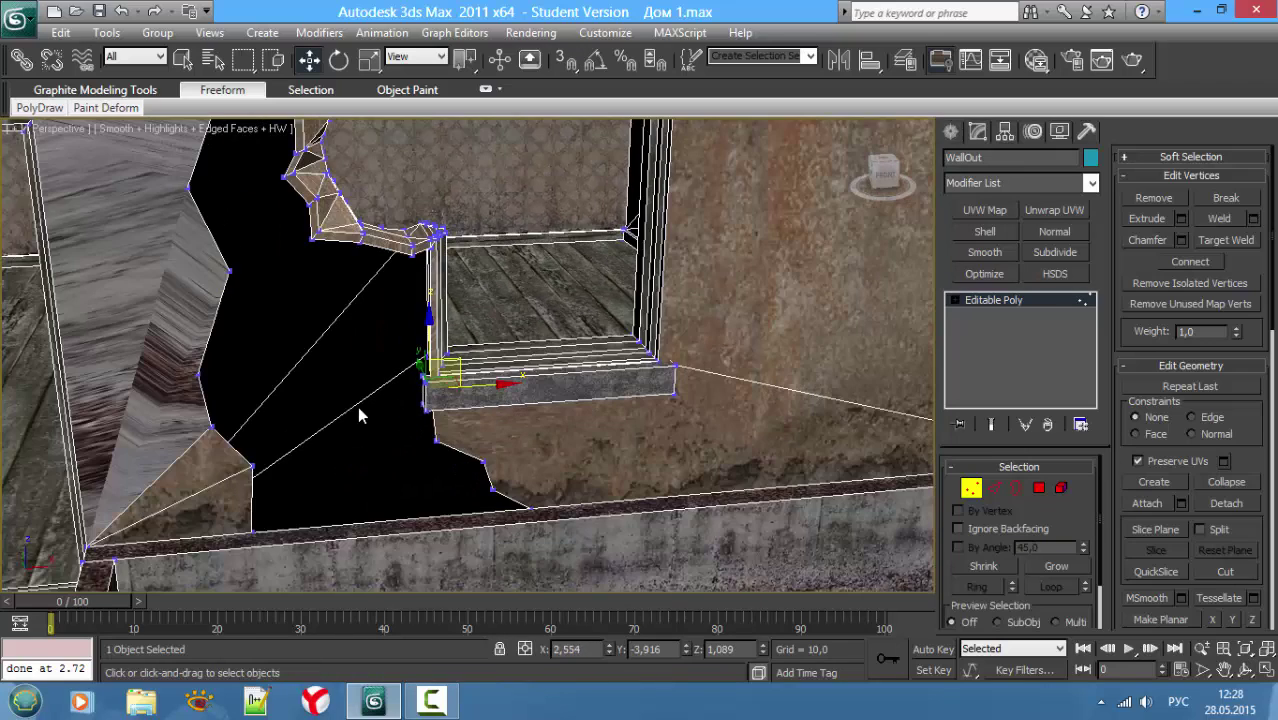
key("2")
key("F3")
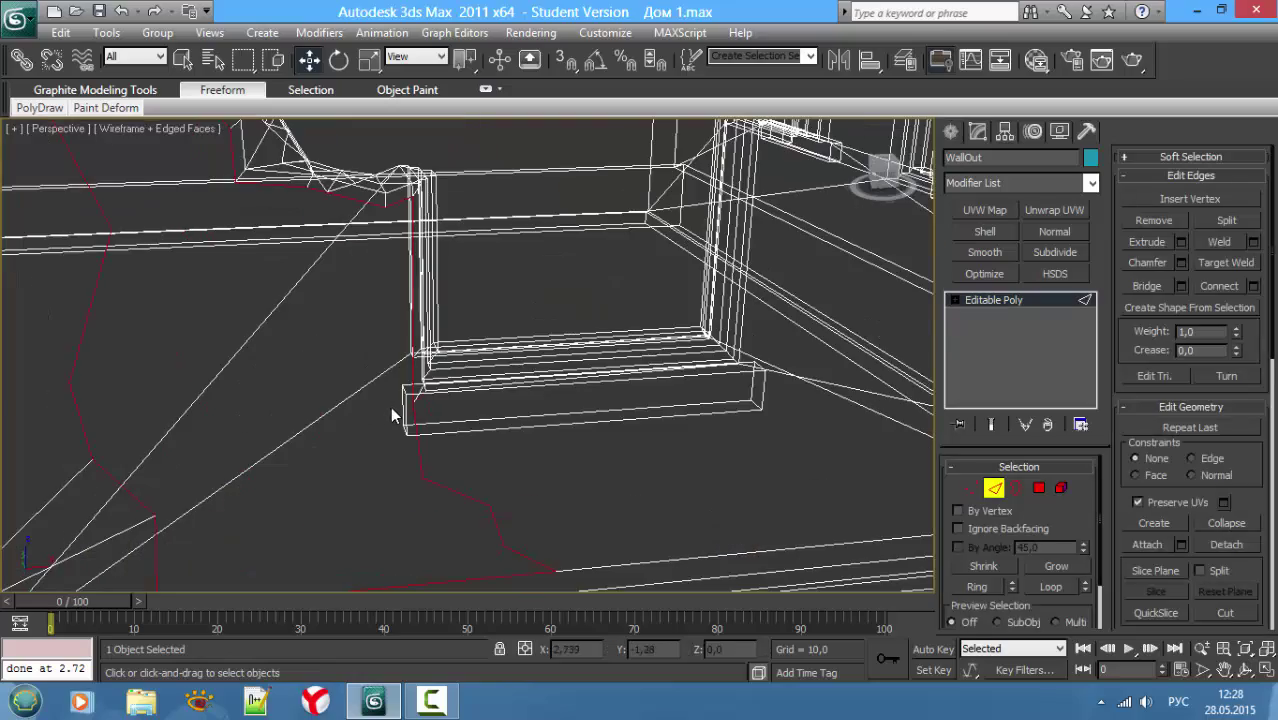
Step: Select the black cut-out's edge loop around the arch and nudge it slightly along Y
mouse_move(390, 406)
middle_mouse_down()
mouse_move(234, 440)
mouse_move(400, 360)
mouse_move(437, 433)
mouse_move(436, 403)
mouse_move(397, 375)
middle_mouse_up()
key("F3")
key("1")
key("2")
double_click(382, 347)
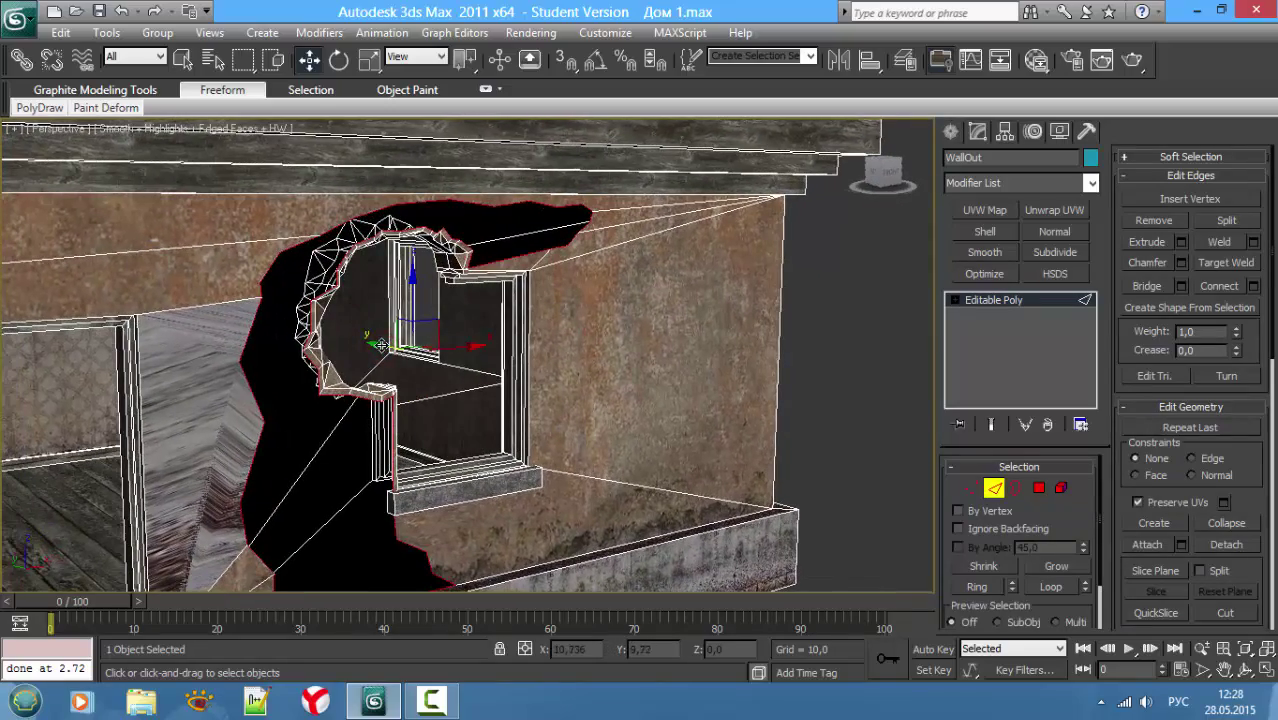
left_click_drag(381, 345, 376, 343)
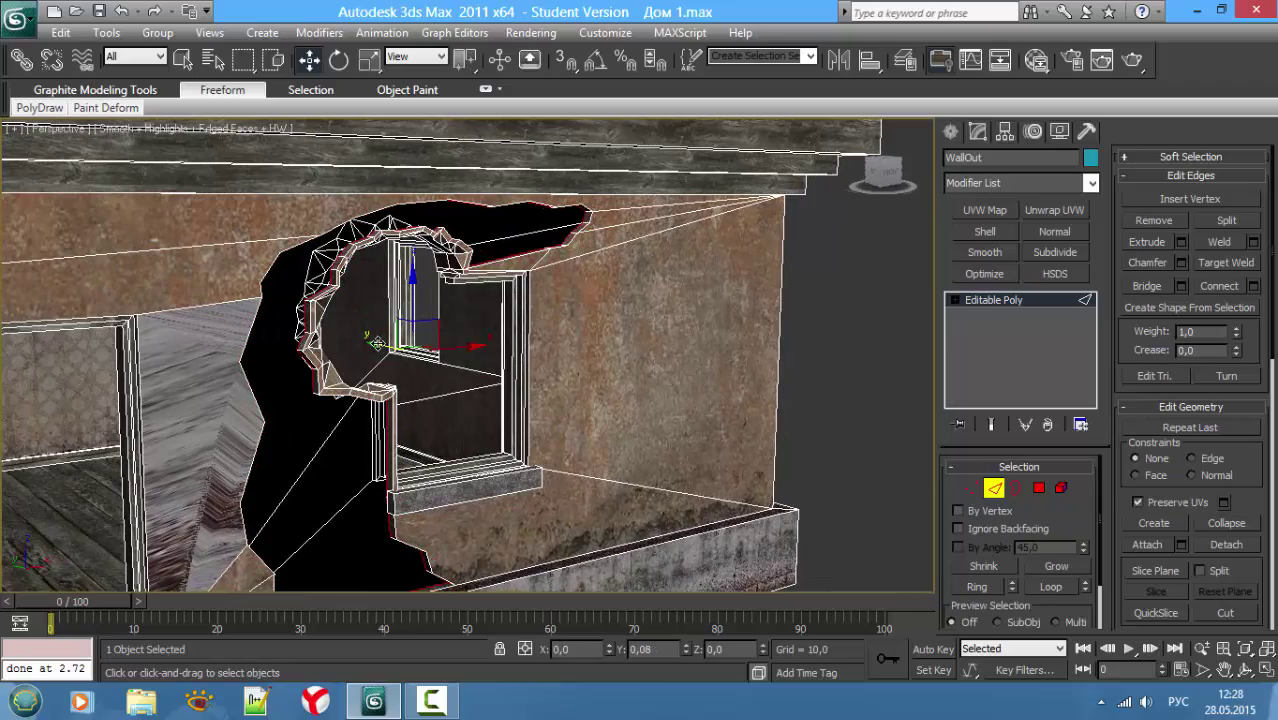
mouse_move(377, 343)
middle_mouse_down("alt")
mouse_move(241, 386)
mouse_move(303, 465)
mouse_move(516, 363)
middle_mouse_up("alt")
left_click_drag(487, 358, 480, 361)
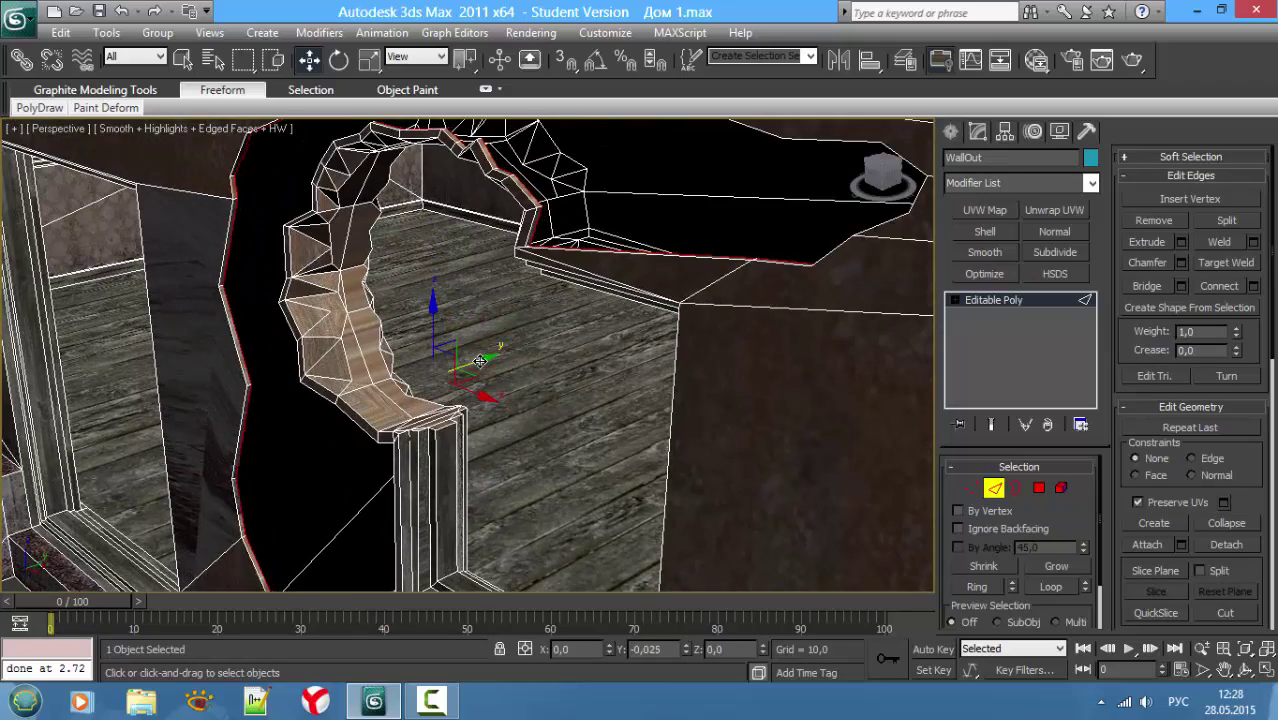
mouse_move(480, 361)
middle_mouse_down("alt")
mouse_move(516, 383)
mouse_move(425, 322)
middle_mouse_up("alt")
Step: Box-select the arch vertices and weld them at threshold 0,002, reducing 709 vertices to 706
key("1")
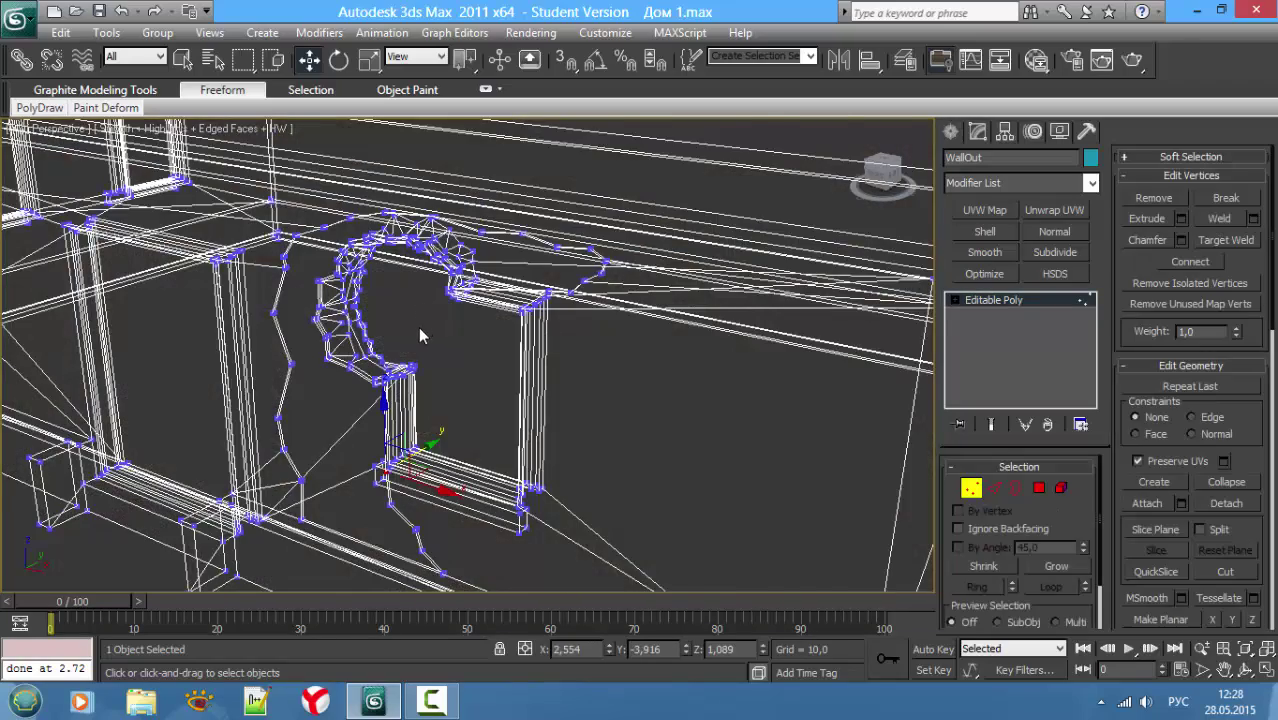
scroll(420, 335, "down", 3)
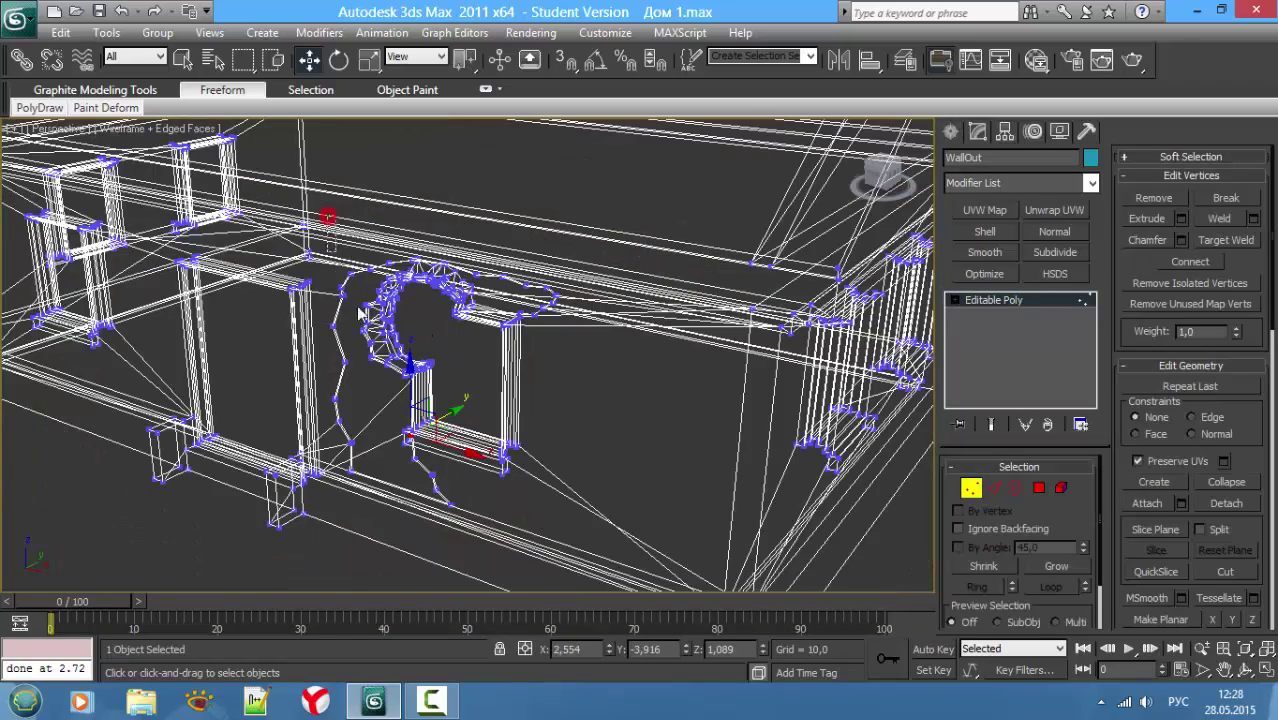
left_click_drag(324, 216, 583, 558)
key("F3")
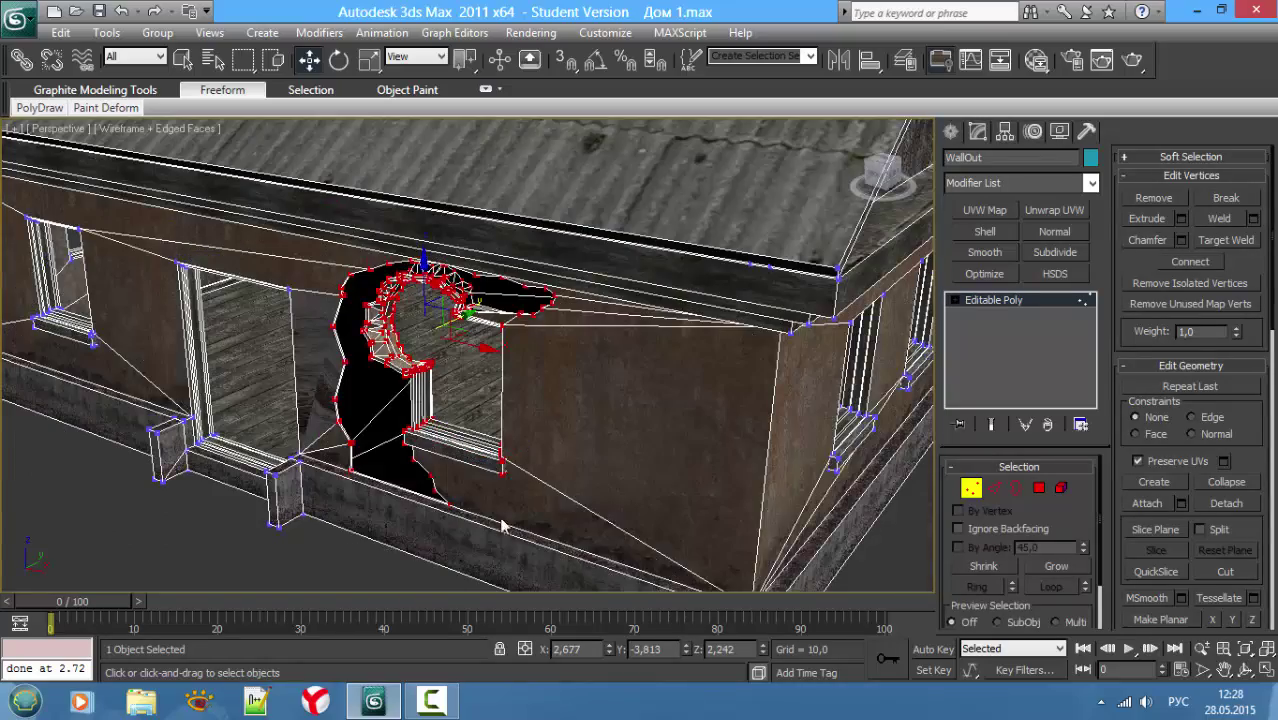
scroll(503, 527, "up", 5)
middle_click_drag(510, 470, 519, 630)
left_click(1253, 219)
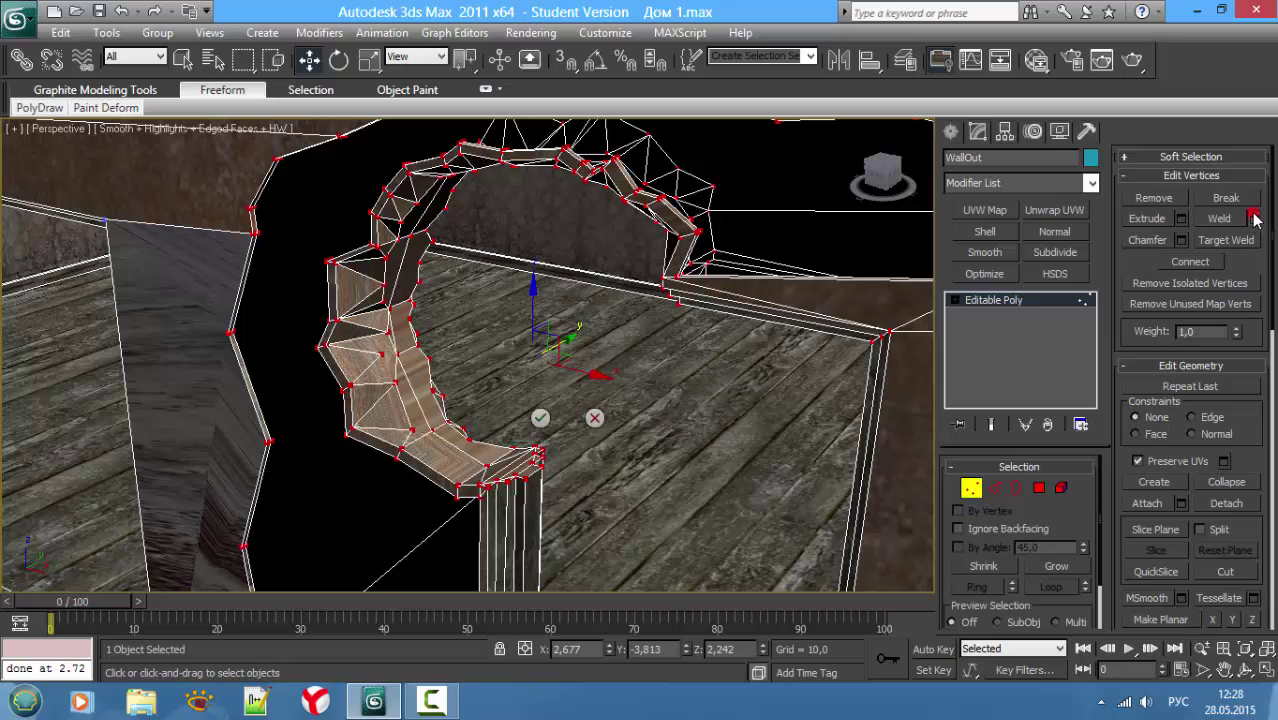
left_click(540, 418)
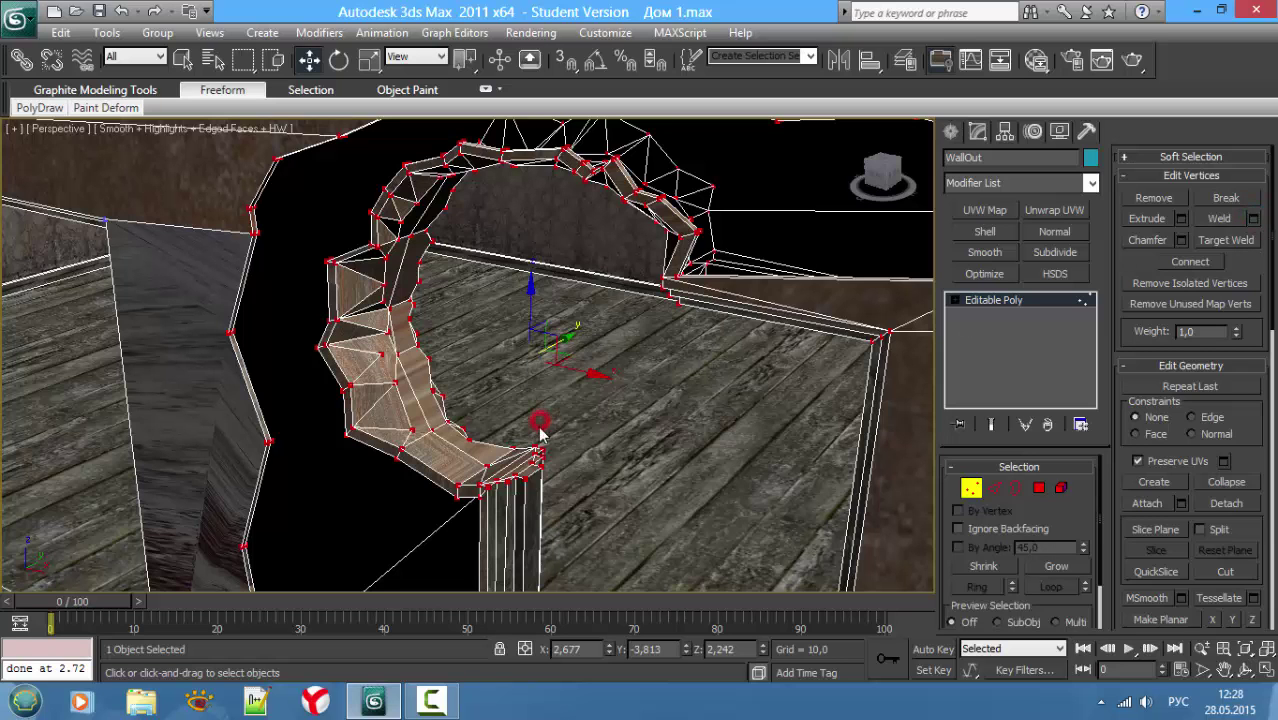
middle_click_drag(540, 418, 470, 435, "alt")
Step: Select the cut-out's open border and Shift-drag it to extrude new faces
key("3")
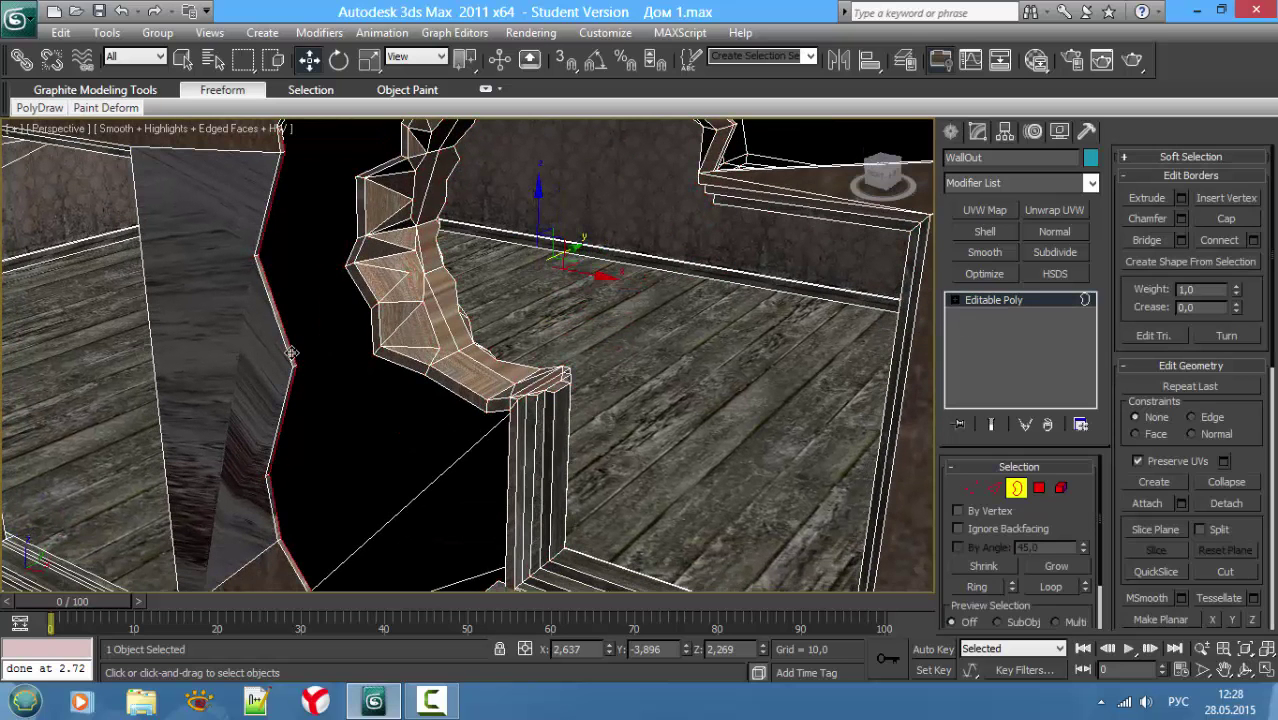
left_click(291, 353)
key("F3")
middle_click_drag(385, 401, 318, 224, "alt")
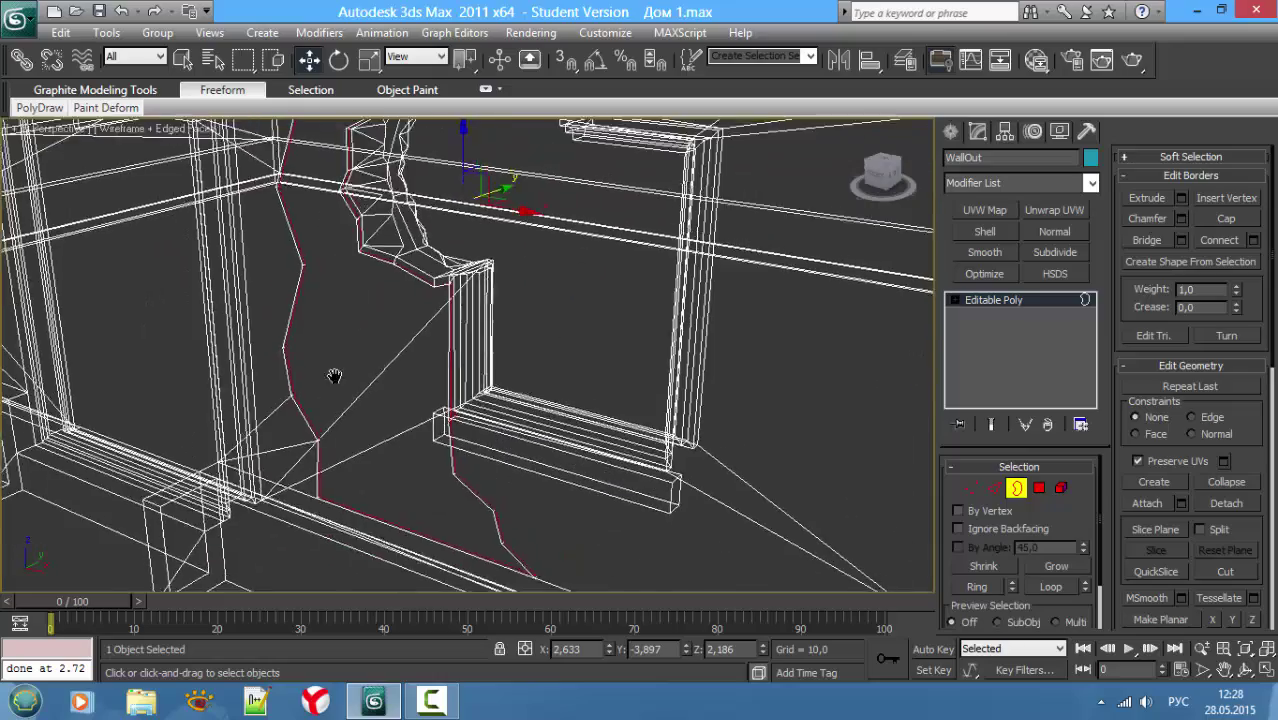
middle_click_drag(334, 374, 294, 557, "alt")
key("F3")
key("F3")
key("F3")
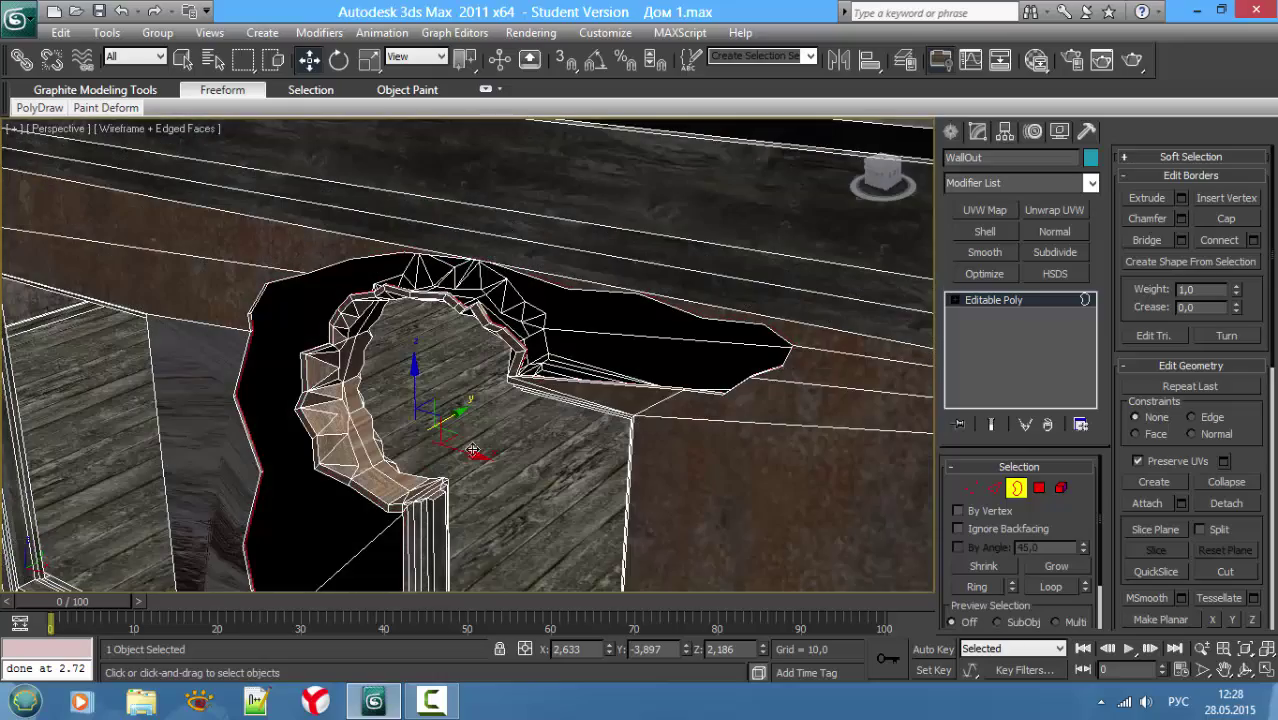
left_click_drag(465, 405, 492, 396, "shift")
mouse_move(492, 396)
middle_mouse_down("alt")
mouse_move(360, 290)
mouse_move(340, 252)
mouse_move(365, 225)
mouse_move(370, 282)
mouse_move(424, 381)
middle_mouse_up("alt")
key("F3")
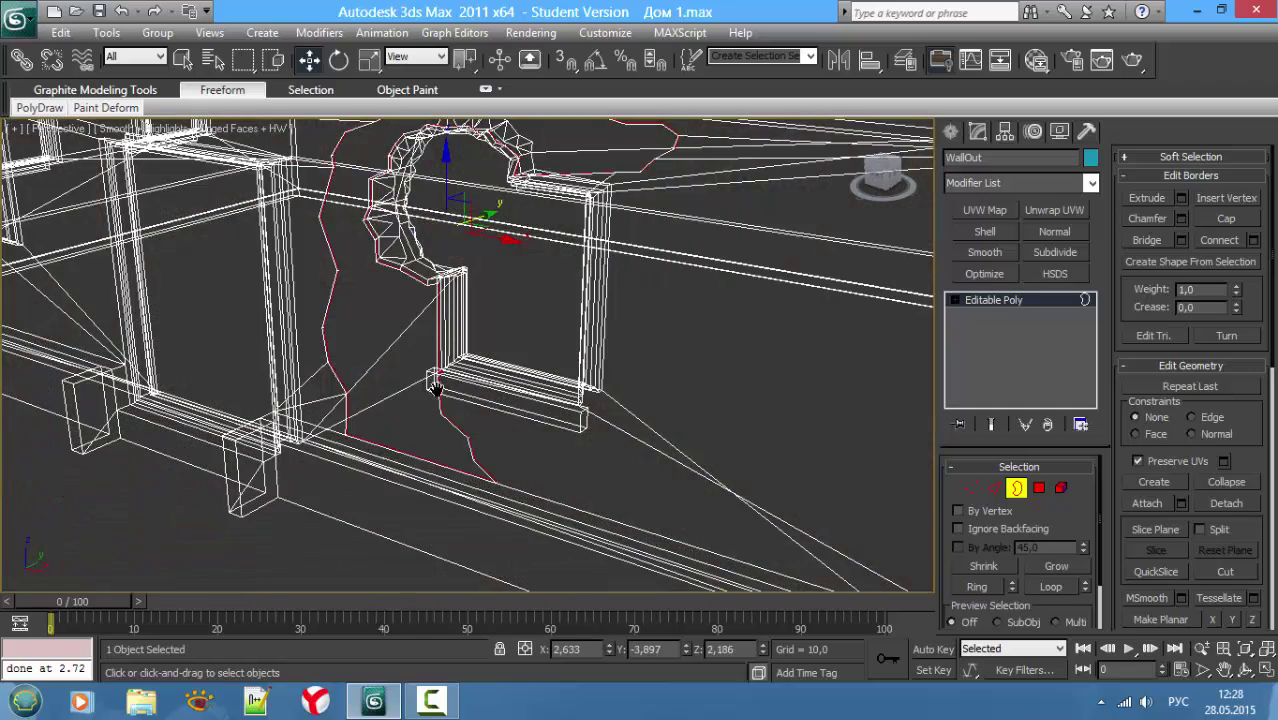
Step: Zoom in to inspect the extruded border and close the accidentally opened Help window
scroll(436, 388, "up", 2)
scroll(431, 380, "up", 2)
scroll(431, 380, "up", 2)
scroll(388, 371, "up", 2)
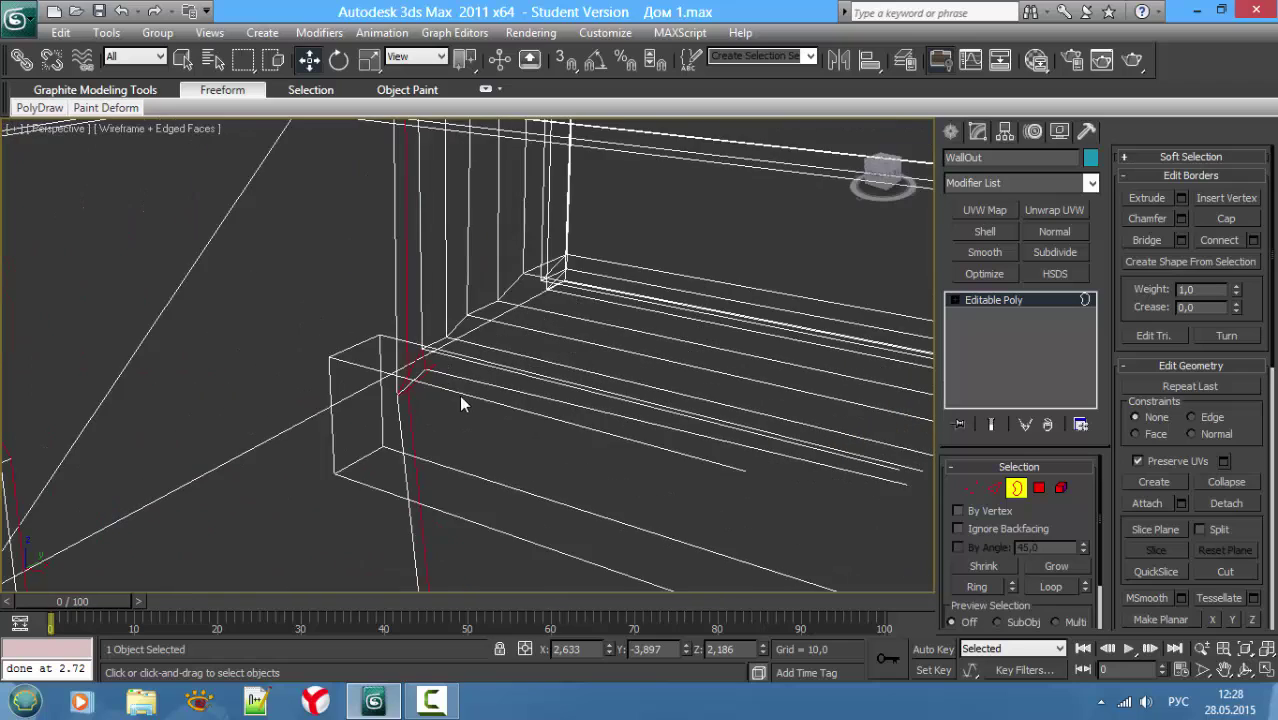
scroll(459, 395, "down", 4)
scroll(440, 412, "up", 4)
key("F1")
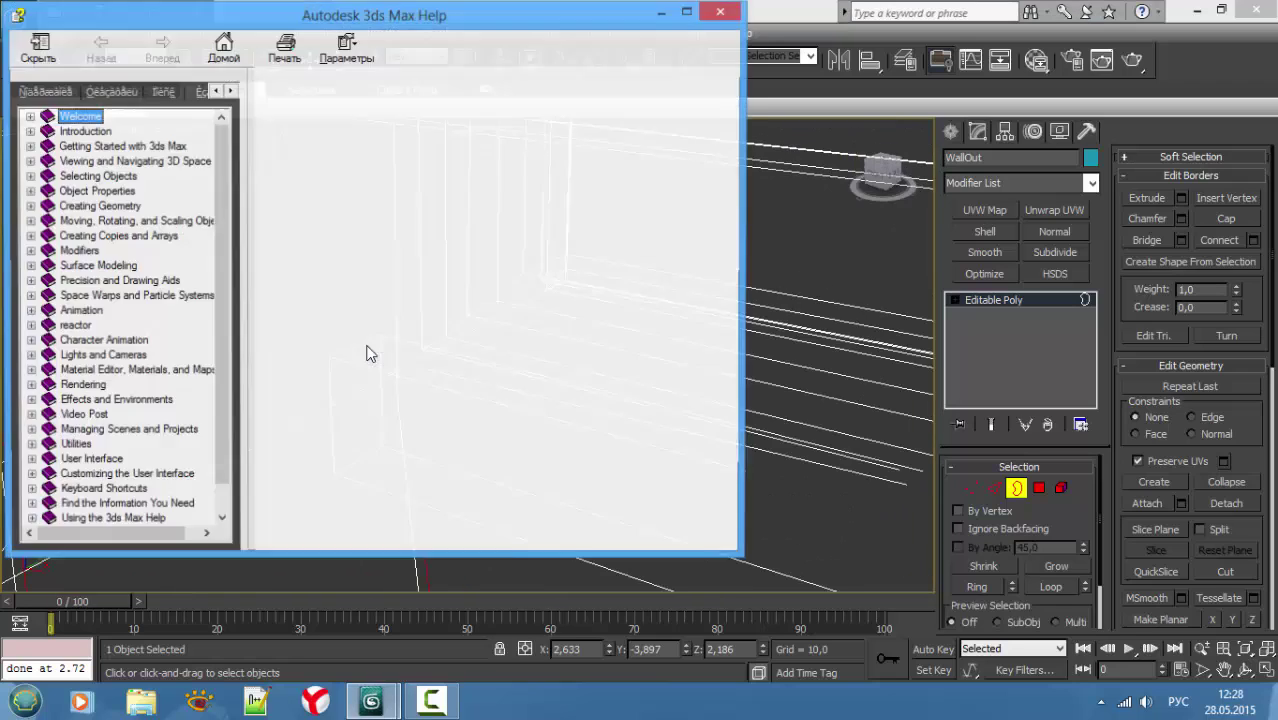
left_click(722, 12)
key("1")
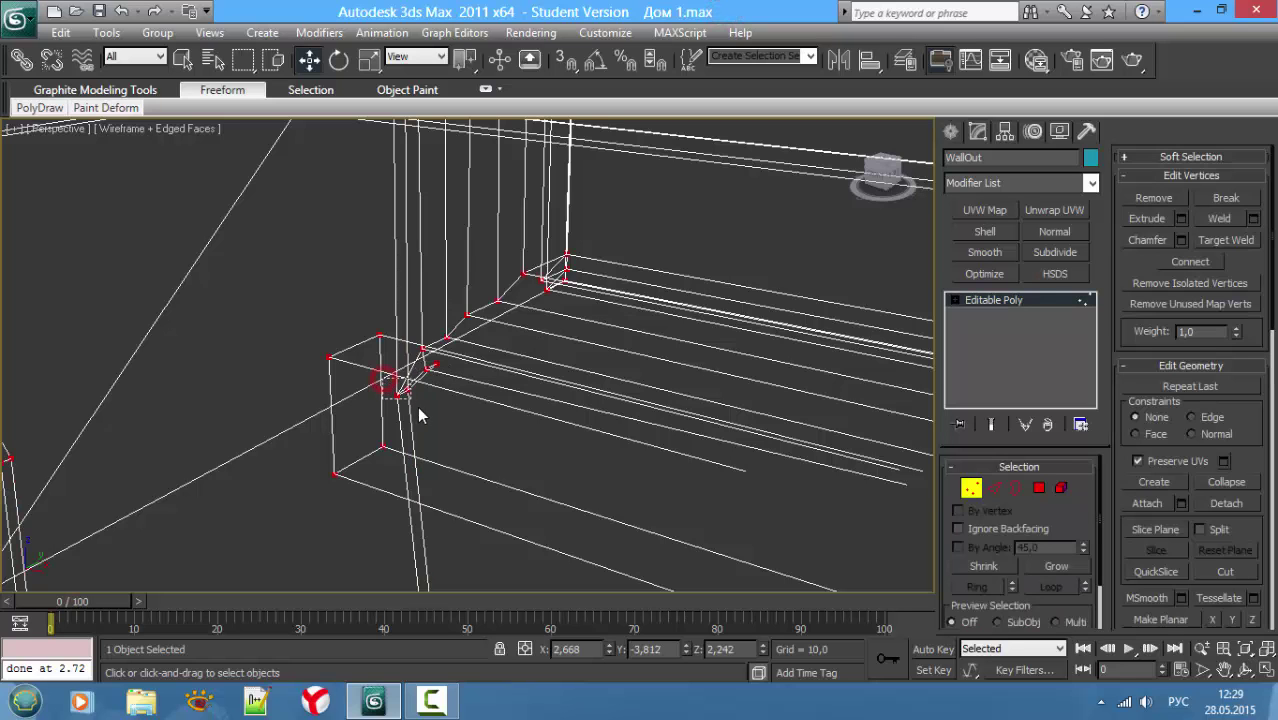
Step: Select the stray vertex at the sill corner, move it, then remove it
left_click(399, 396)
middle_click_drag(451, 386, 446, 330)
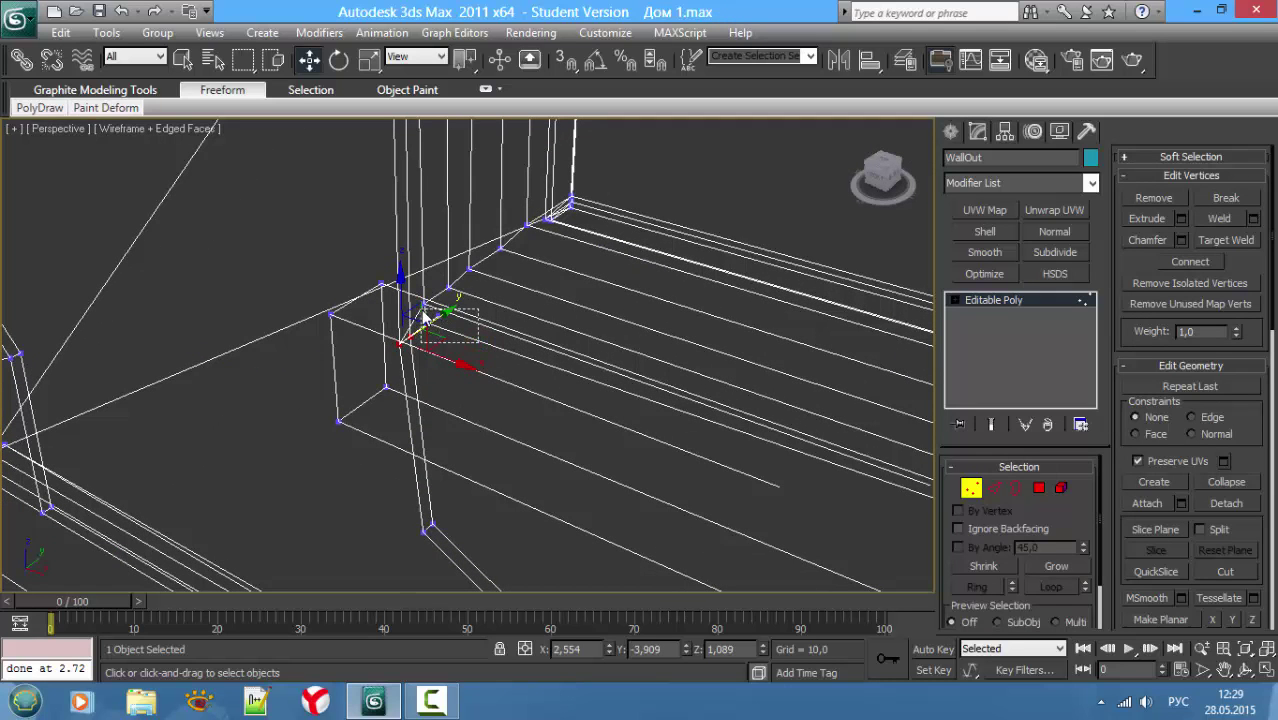
left_click_drag(425, 318, 545, 325)
key("F3")
left_click(1160, 199)
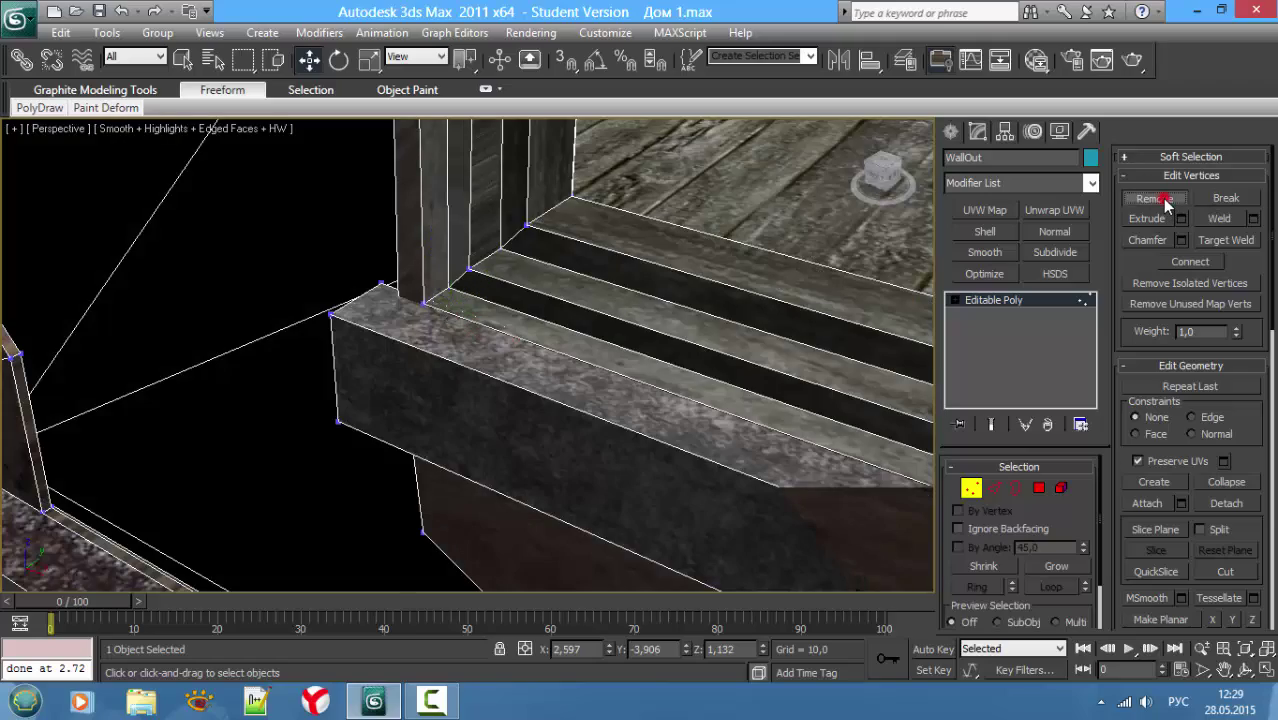
Step: Orbit to a frontal view of the sill and select the vertex at its lower corner
scroll(485, 251, "down", 2)
mouse_move(491, 346)
middle_mouse_down("alt")
mouse_move(590, 328)
mouse_move(613, 422)
middle_mouse_up("alt")
scroll(590, 325, "down", 2)
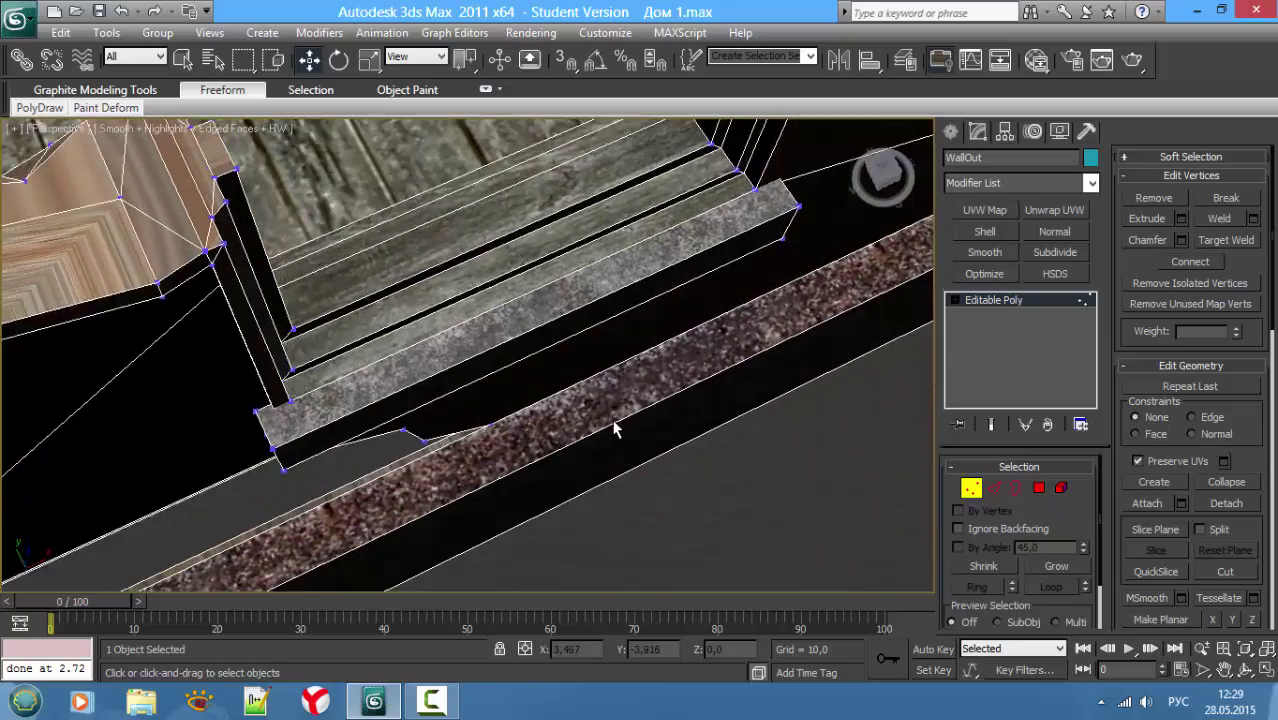
mouse_move(365, 371)
middle_mouse_down("alt")
mouse_move(352, 261)
mouse_move(516, 278)
middle_mouse_up("alt")
key("3")
scroll(381, 260, "down", 3)
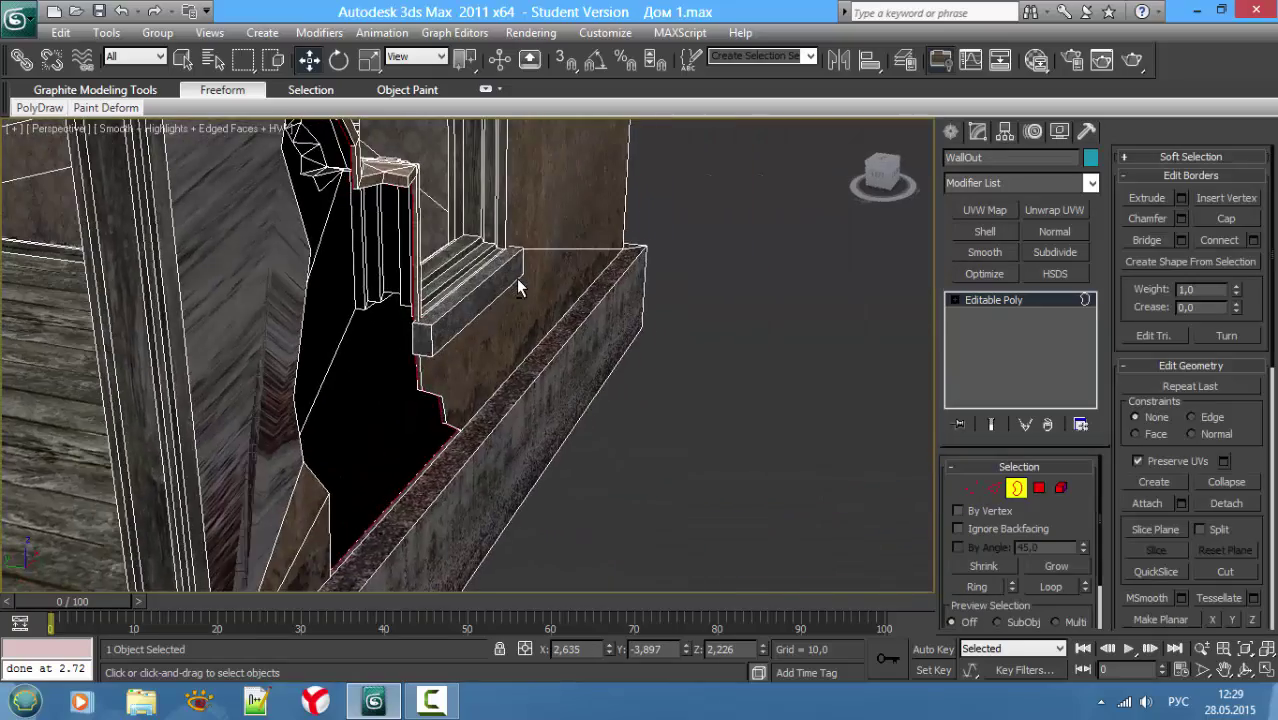
key("F3")
scroll(491, 322, "up", 2)
mouse_move(452, 341)
middle_mouse_down("alt")
mouse_move(388, 333)
mouse_move(525, 434)
mouse_move(494, 414)
middle_mouse_up("alt")
key("1")
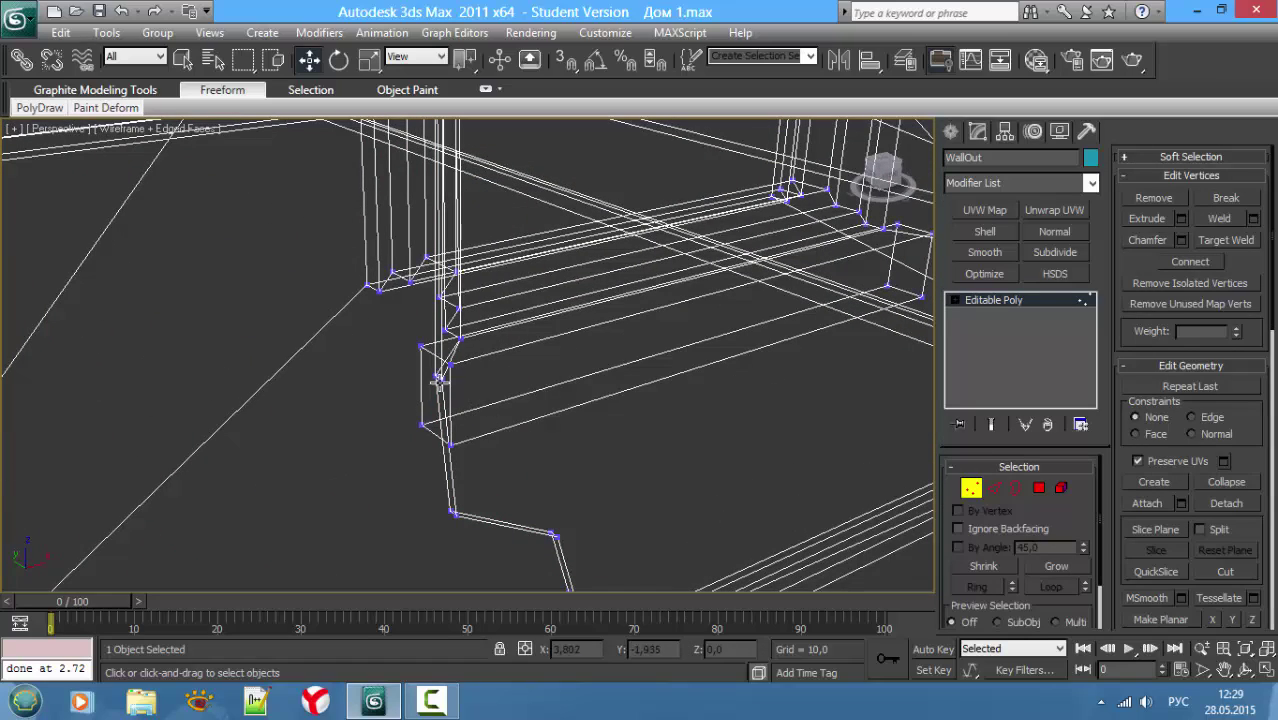
left_click(438, 380)
Step: Select the narrow wall strip polygon beside the sill
mouse_move(459, 354)
middle_mouse_down("alt")
mouse_move(518, 397)
mouse_move(542, 382)
mouse_move(500, 388)
mouse_move(498, 444)
mouse_move(493, 428)
mouse_move(502, 440)
mouse_move(522, 428)
mouse_move(517, 398)
mouse_move(471, 346)
mouse_move(419, 445)
mouse_move(465, 499)
mouse_move(471, 489)
mouse_move(340, 450)
mouse_move(185, 428)
mouse_move(202, 461)
mouse_move(240, 442)
mouse_move(217, 436)
mouse_move(256, 427)
middle_mouse_up("alt")
key("F3")
key("4")
left_click(418, 456)
key("F3")
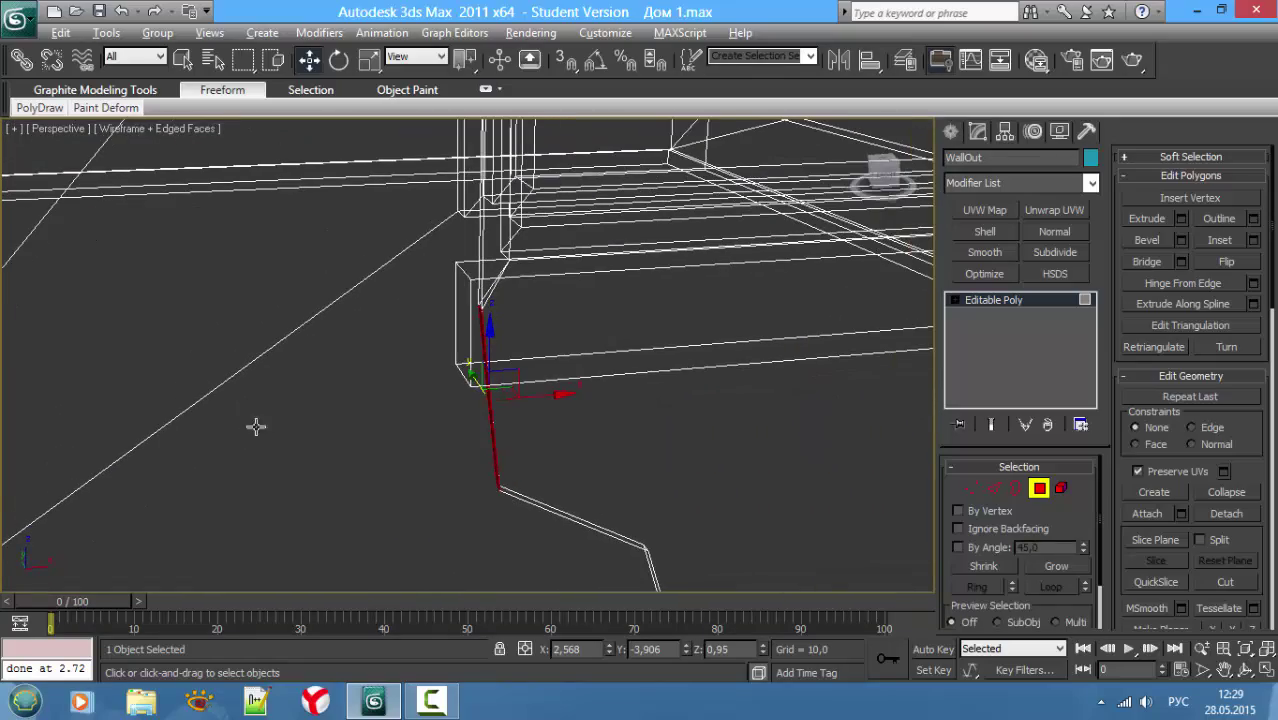
Step: Using Select Object, reselect the vertical wall strip beside the sill, dropping the lower strip faces
mouse_move(437, 334)
middle_mouse_down()
mouse_move(457, 463)
mouse_move(444, 443)
middle_mouse_up()
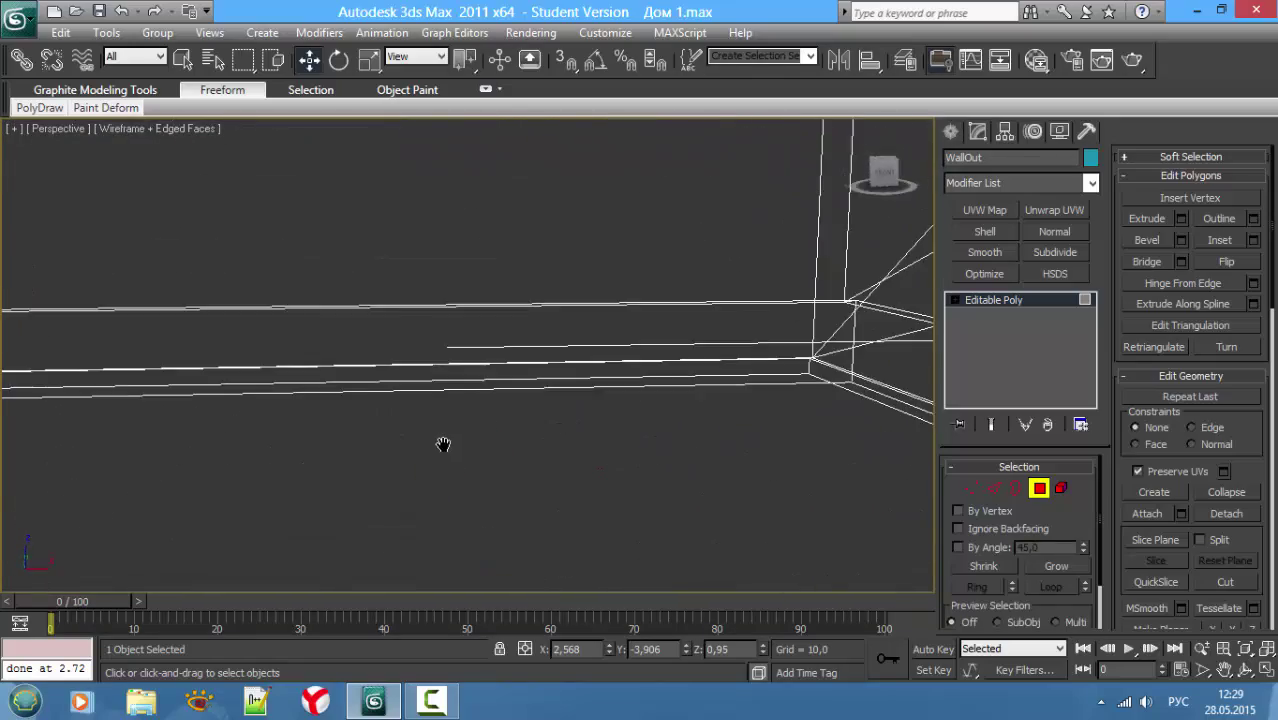
key("F3")
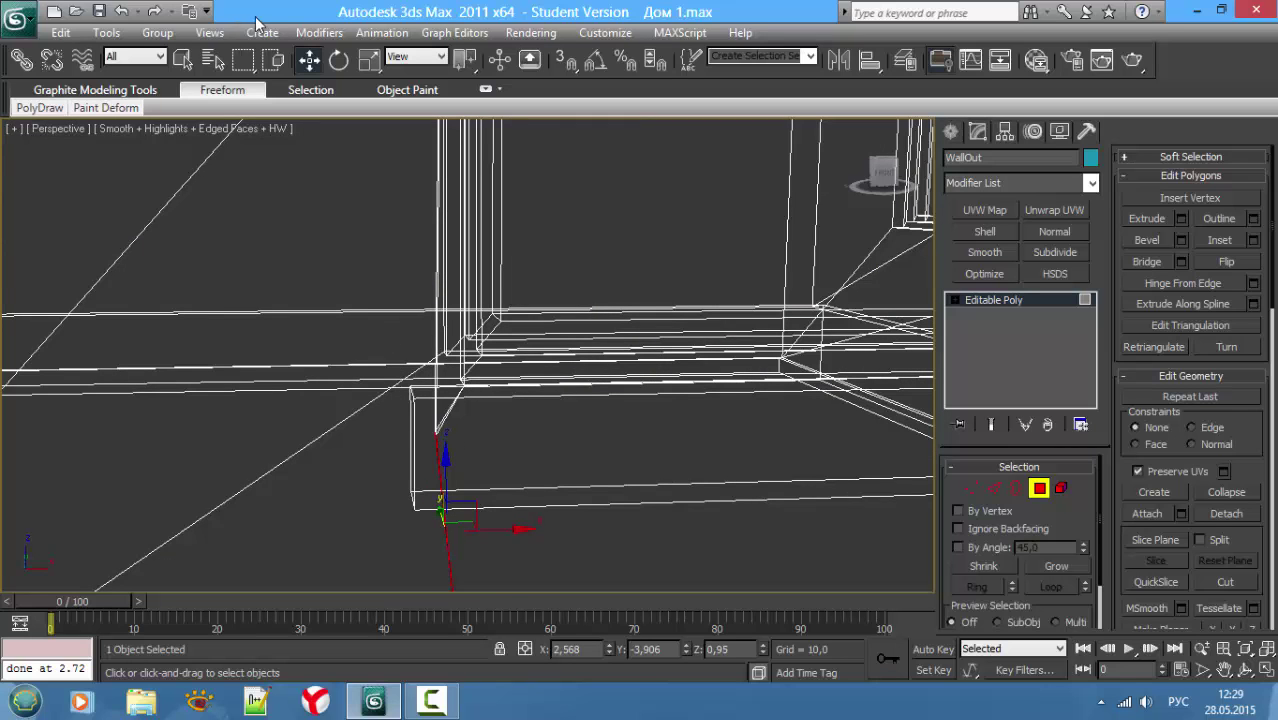
left_click(182, 59)
left_click(486, 466)
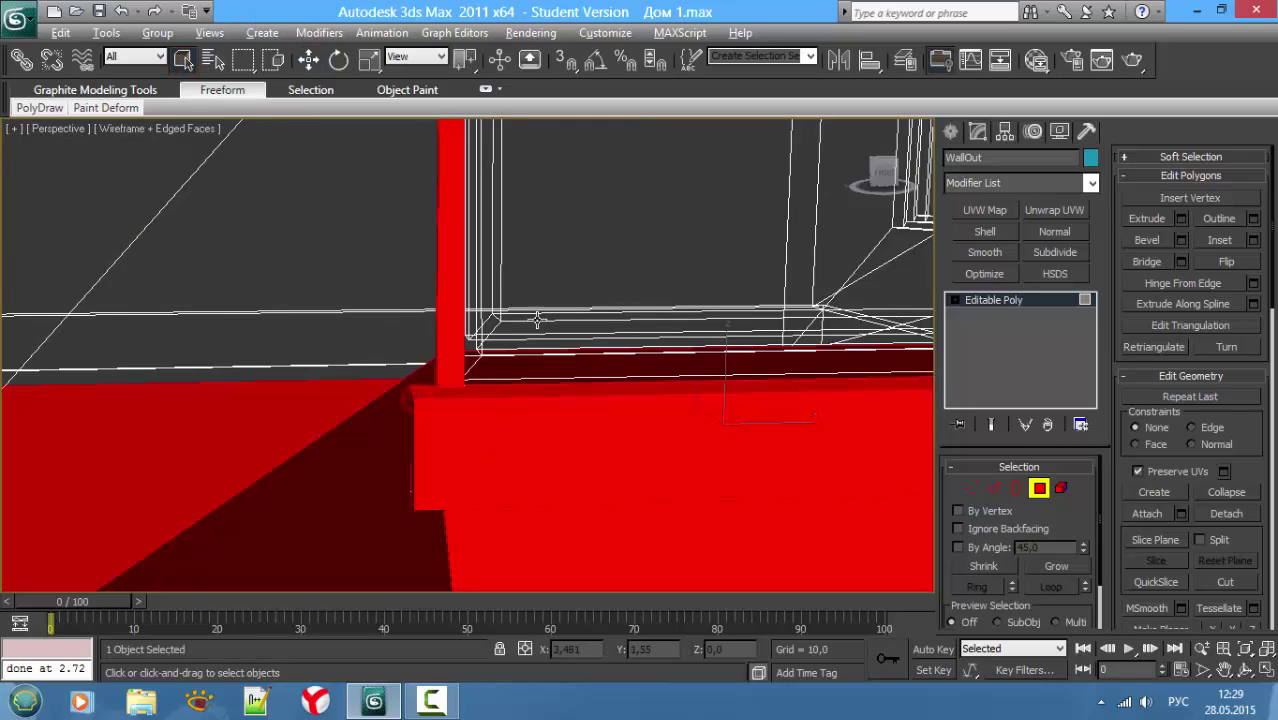
left_click(387, 488)
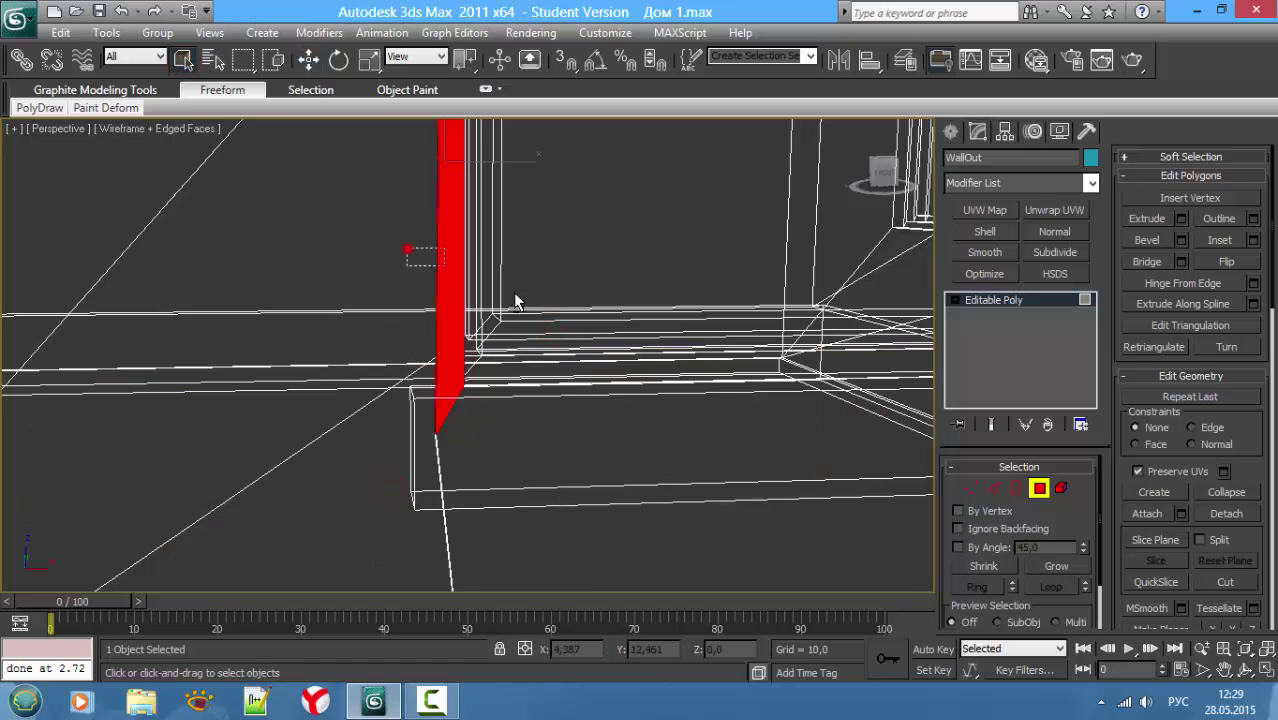
key("F3")
key("F3")
key("3")
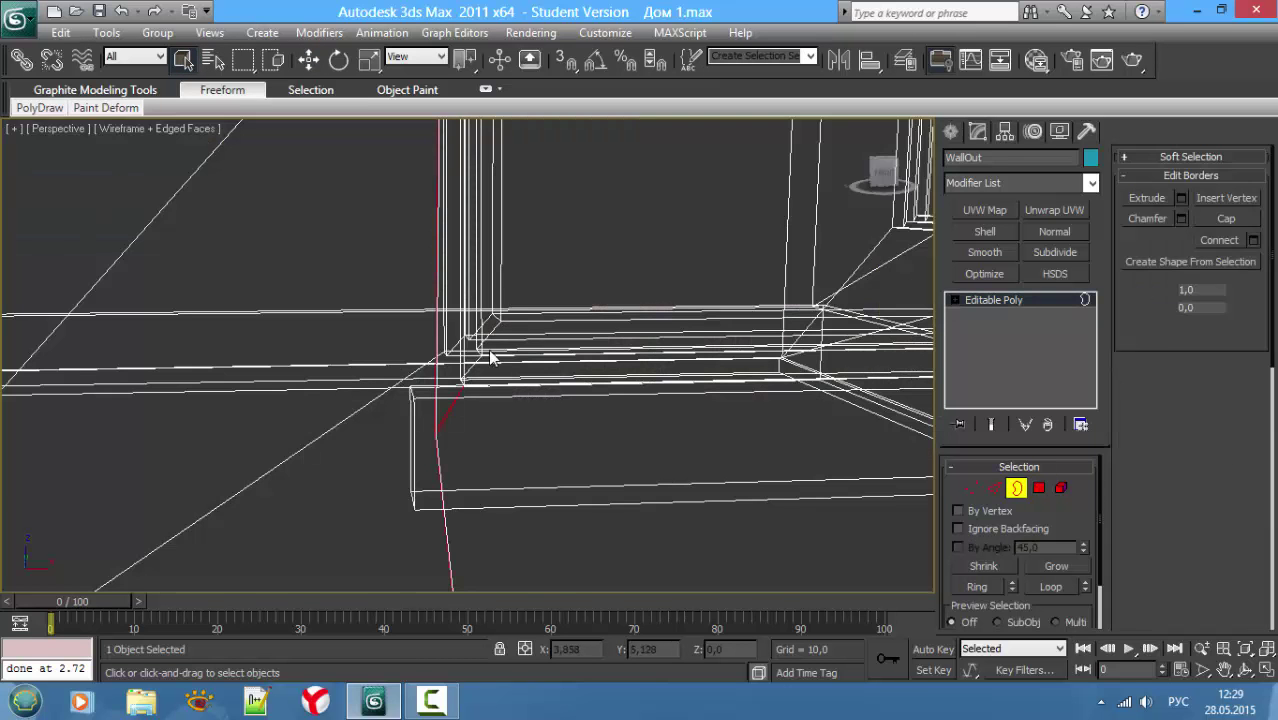
Step: Zoom onto the sill frame and cycle through overlapping faces to pick the narrow vertical face
middle_click_drag(490, 357, 470, 407, "alt")
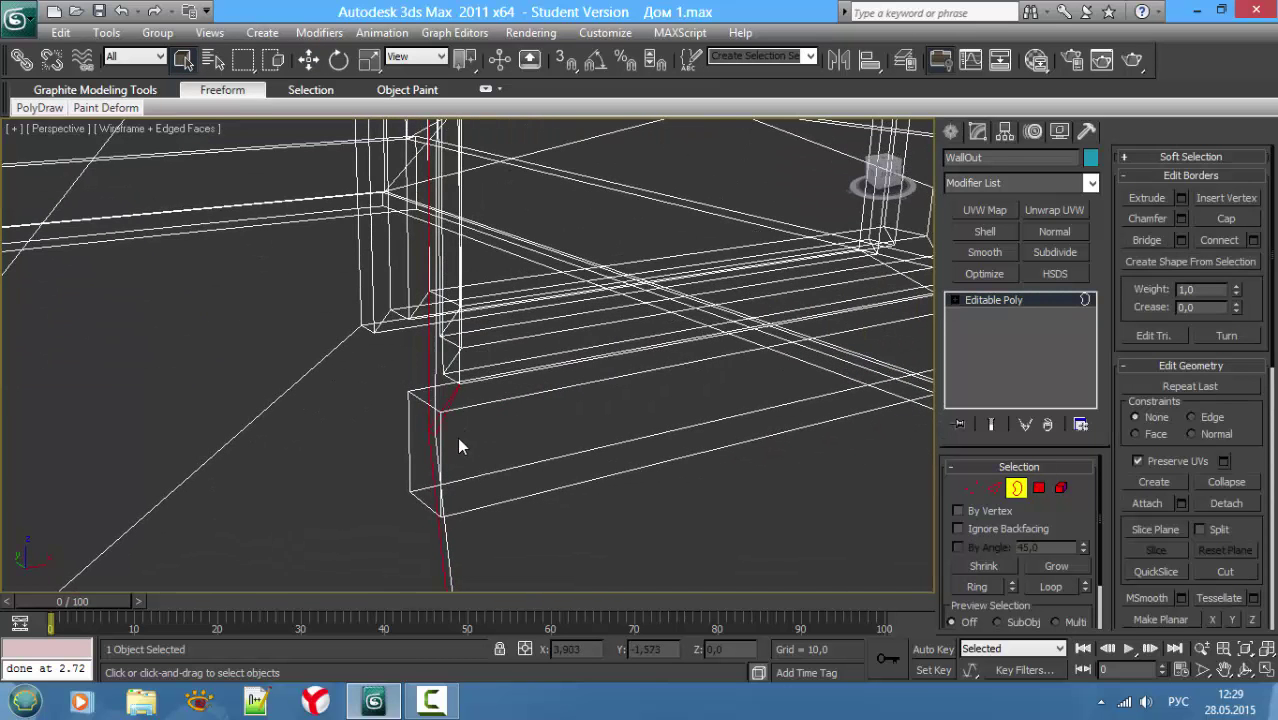
scroll(446, 443, "up", 3)
mouse_move(465, 439)
middle_mouse_down("alt")
mouse_move(342, 540)
mouse_move(397, 525)
mouse_move(428, 480)
mouse_move(422, 463)
middle_mouse_up("alt")
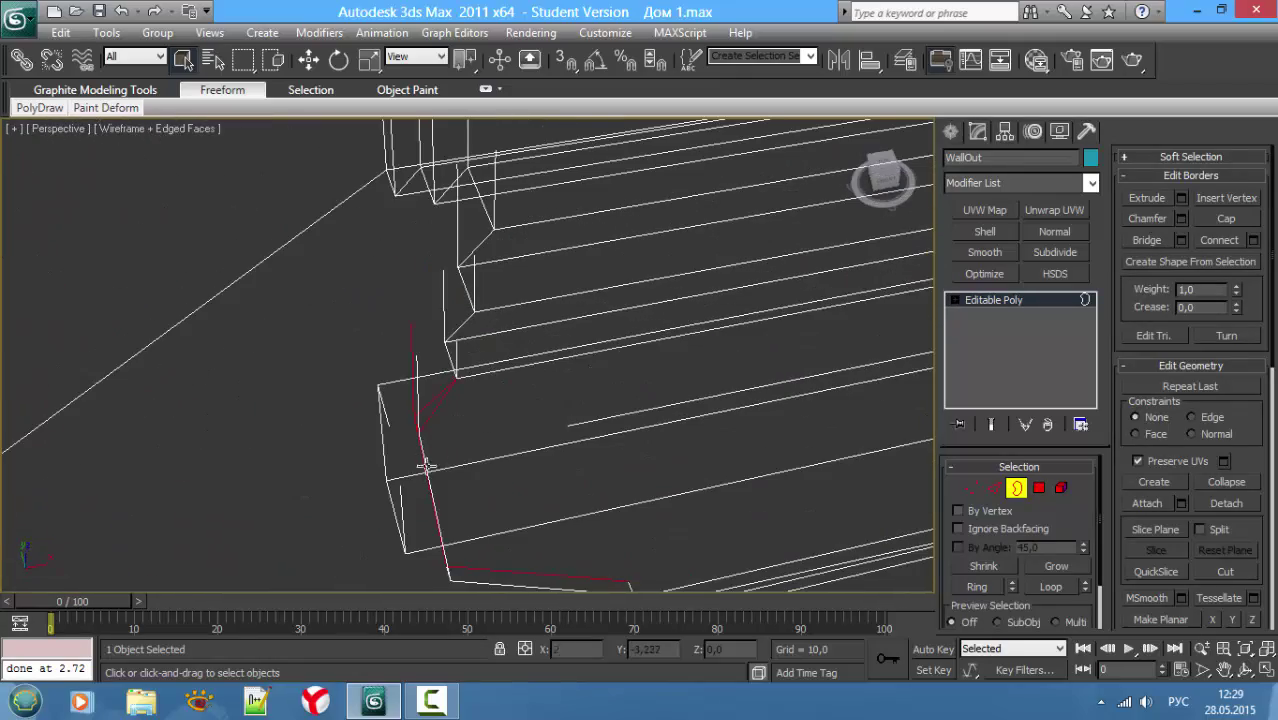
key("4")
left_click(428, 409)
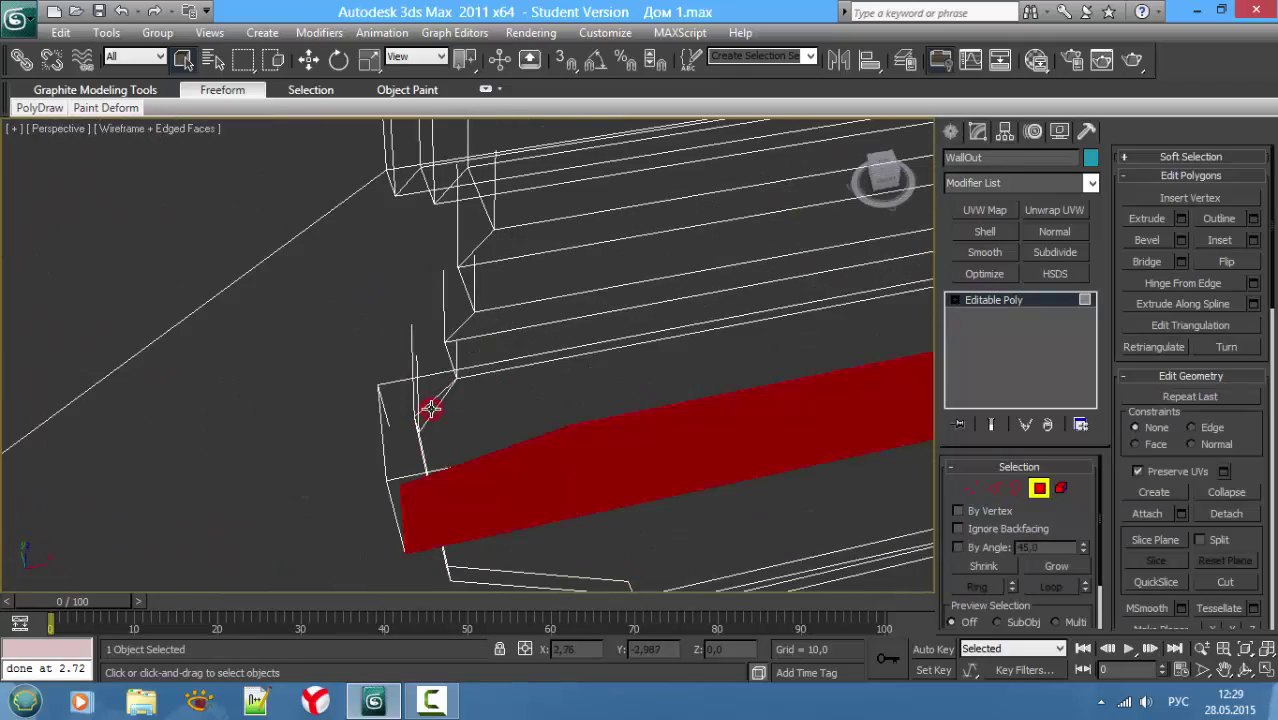
left_click(430, 408)
left_click(430, 408)
left_click(428, 407)
left_click(428, 406)
left_click(441, 418)
left_click(425, 414)
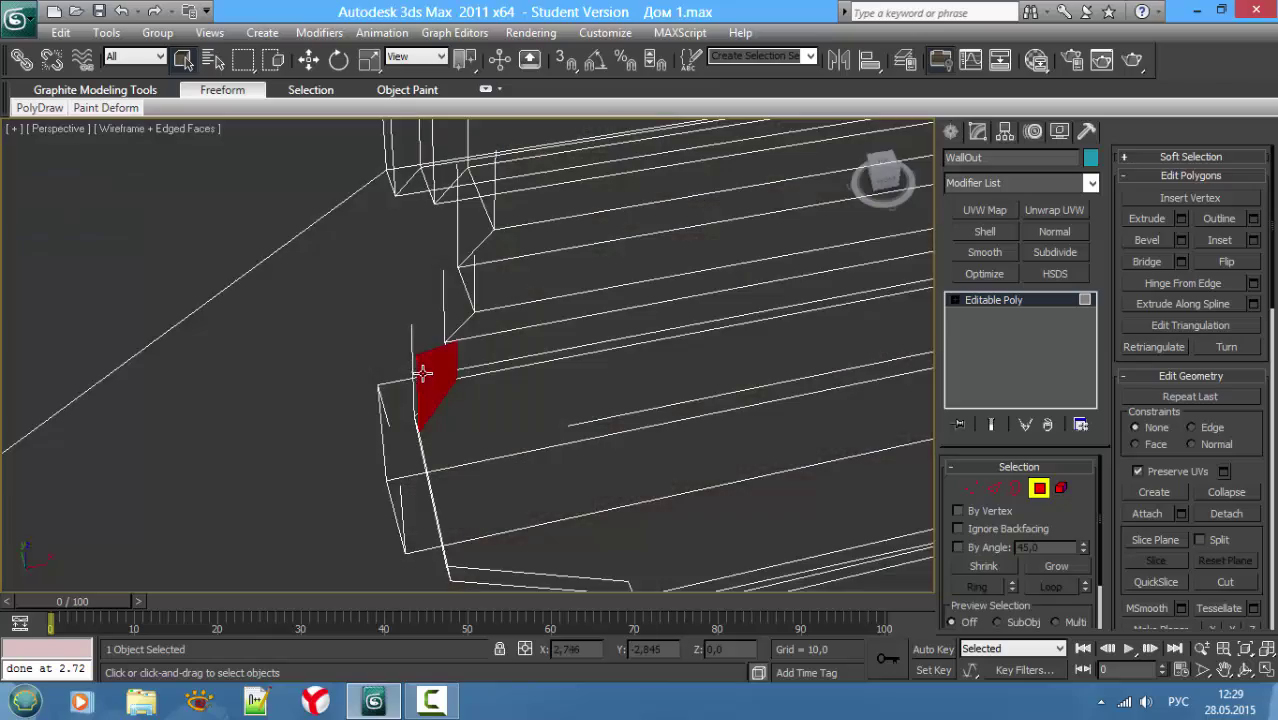
Step: Clear the selection, undo to restore the post's faces, and zoom in on the windowsill
mouse_move(421, 365)
middle_mouse_down("alt")
mouse_move(334, 283)
mouse_move(307, 362)
middle_mouse_up("alt")
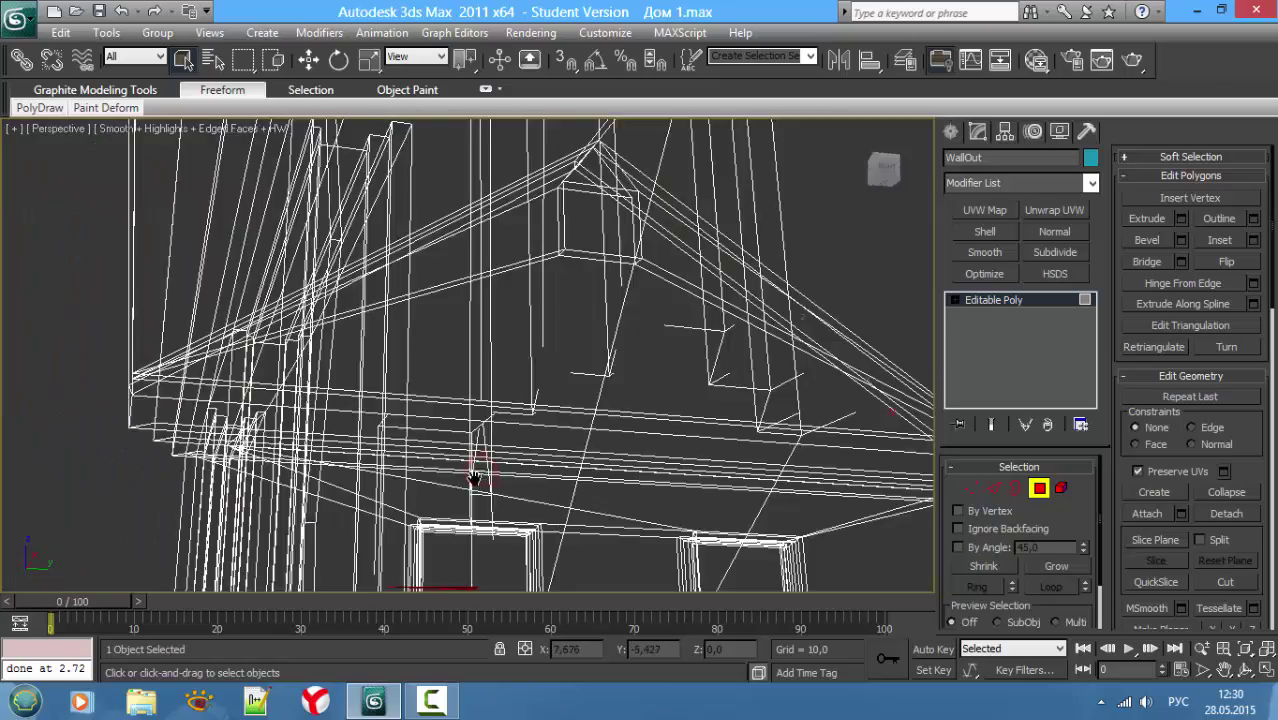
middle_click_drag(481, 487, 430, 416)
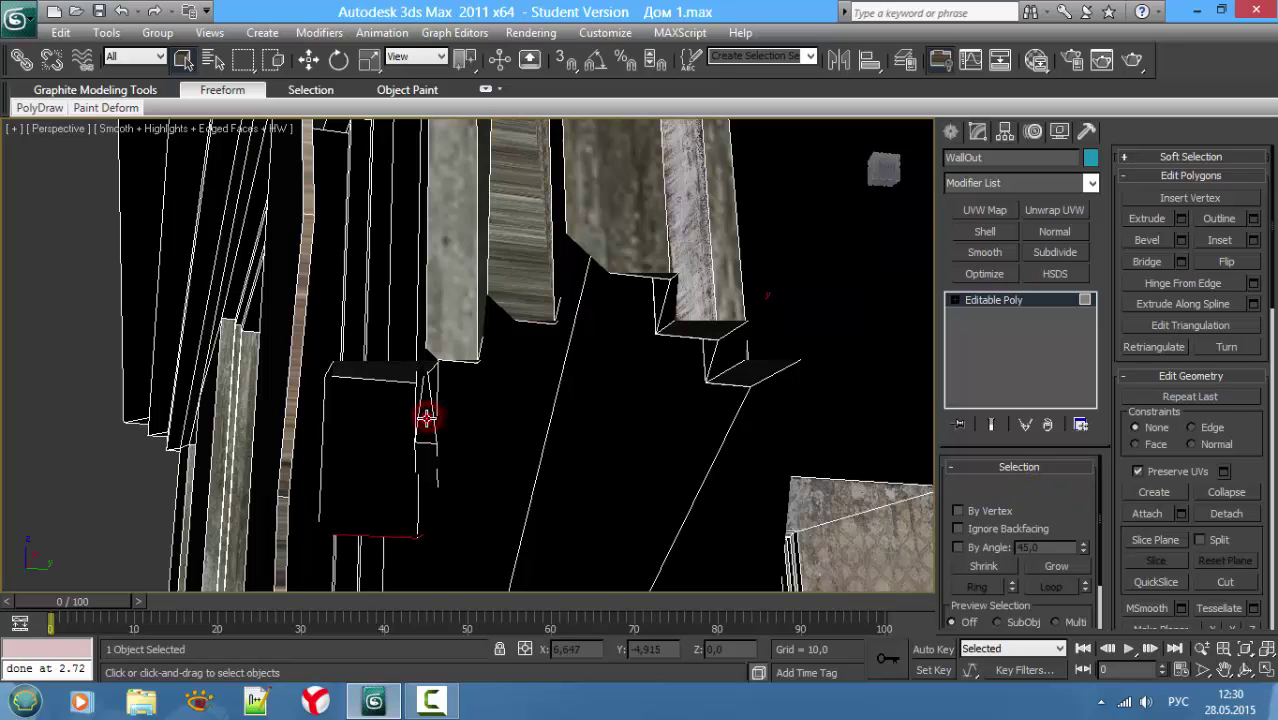
key("F3")
left_click(518, 425)
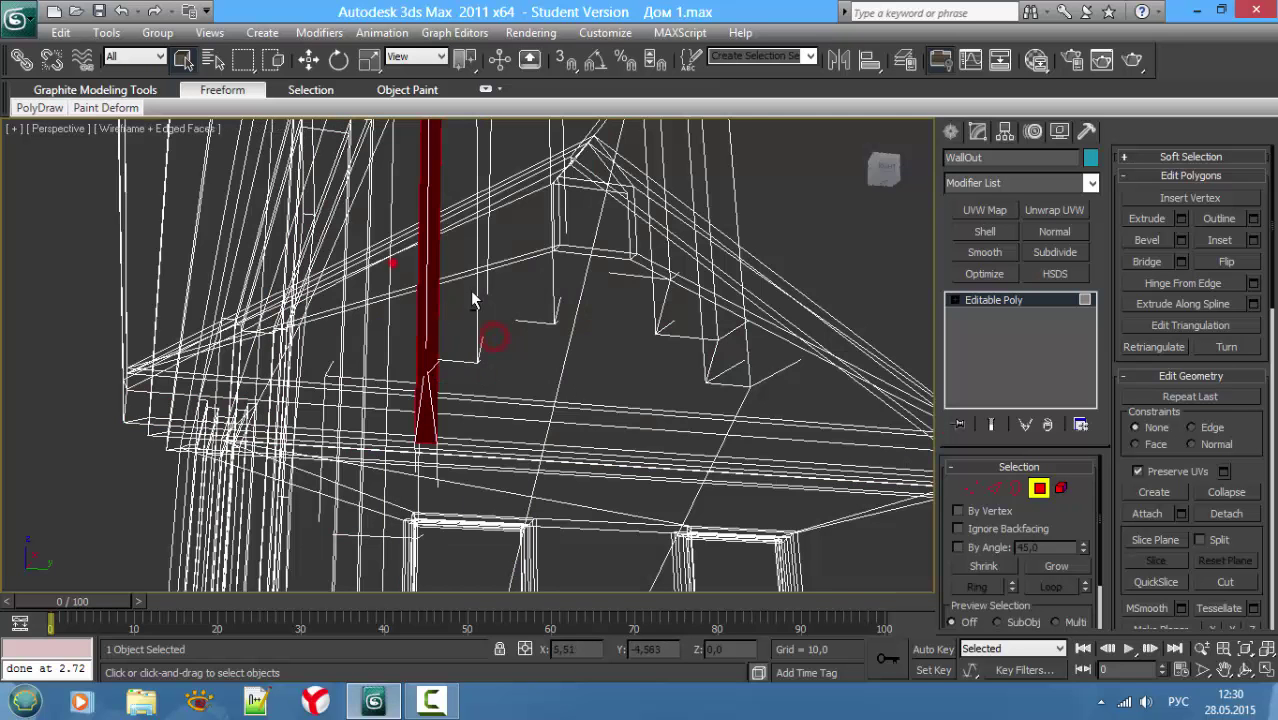
key("ctrl+z")
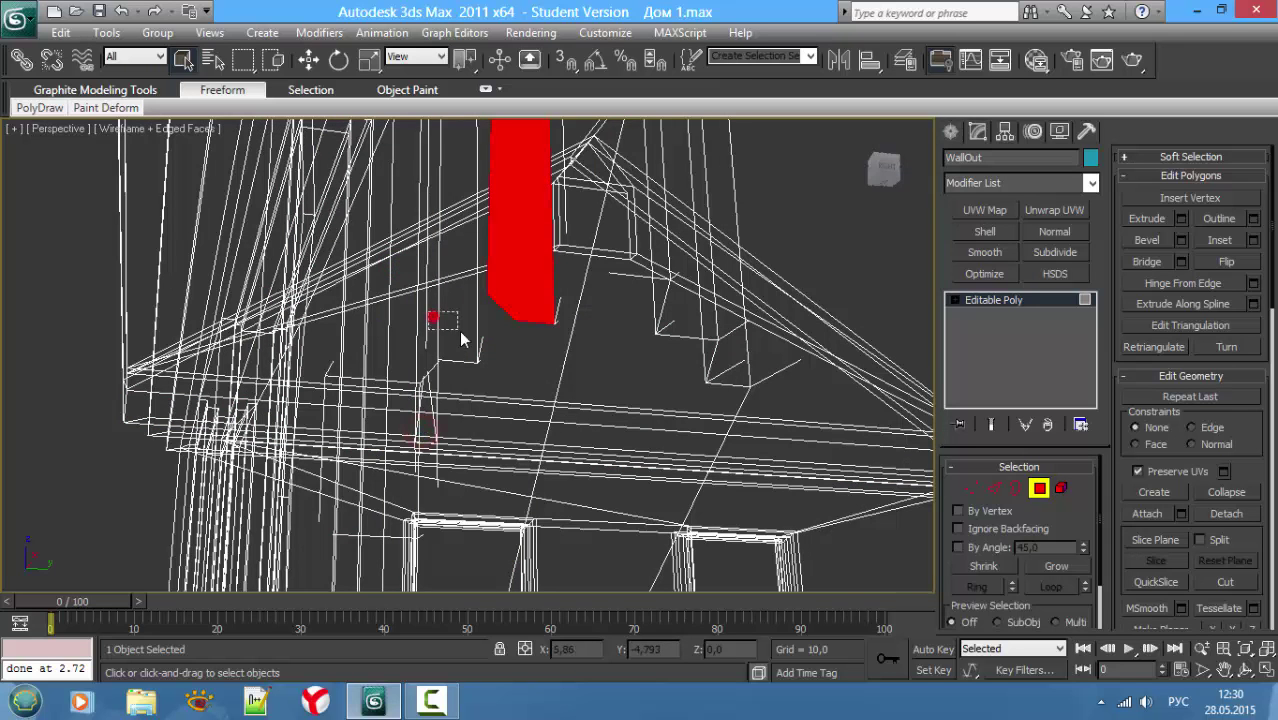
scroll(430, 325, "up", 2)
scroll(471, 362, "up", 3)
scroll(636, 419, "up", 3)
scroll(664, 398, "up", 2)
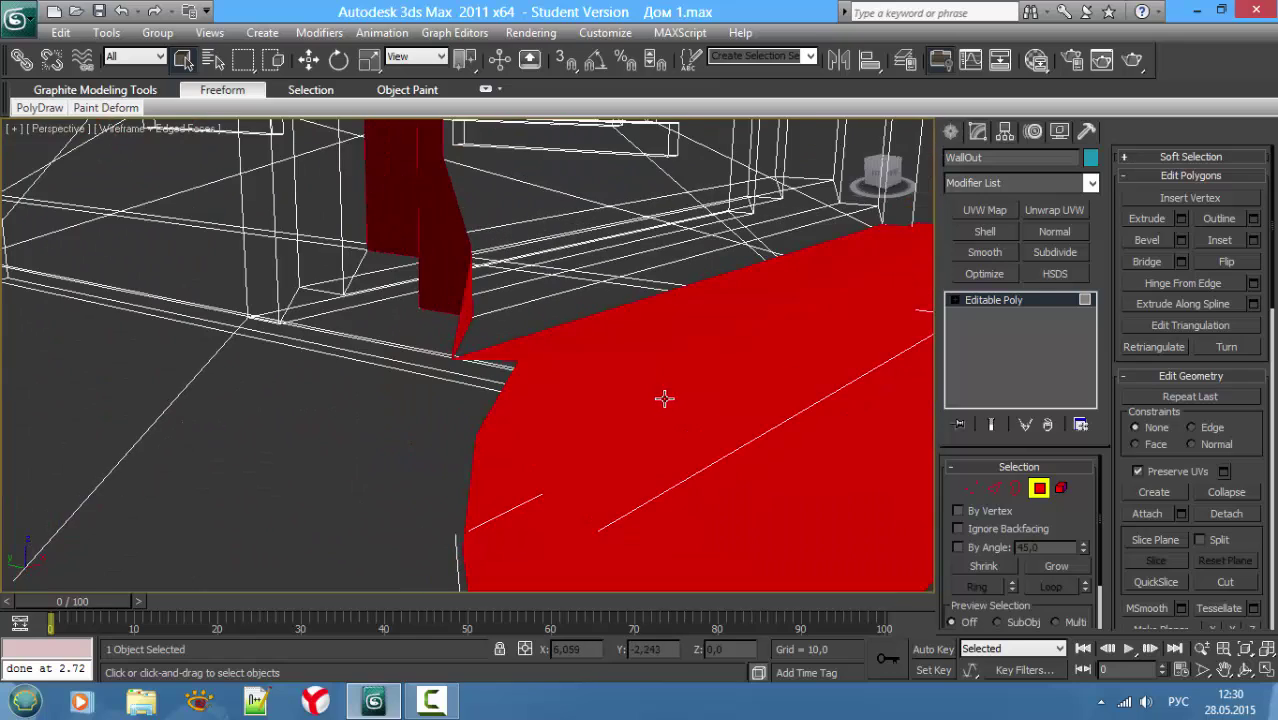
scroll(456, 368, "down", 5)
key("F3")
key("F3")
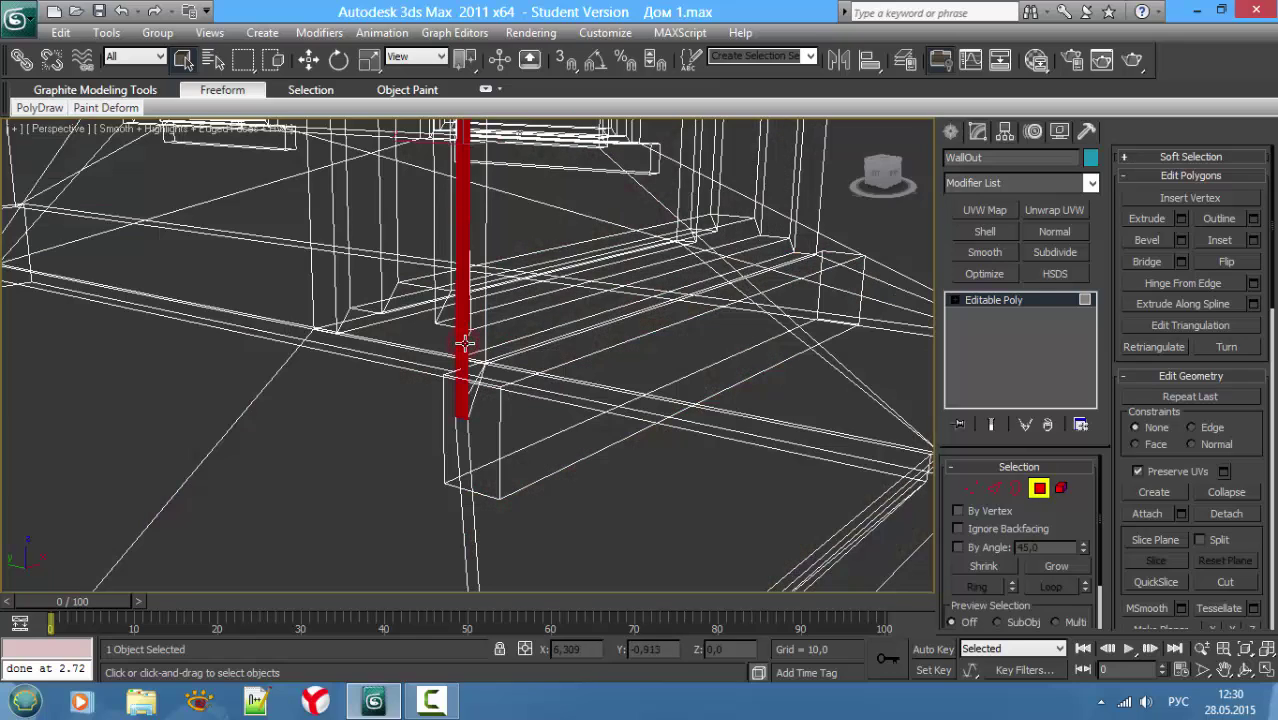
Step: Snap the post's bottom vertex onto the windowsill corner vertex using 3D vertex snapping
key("1")
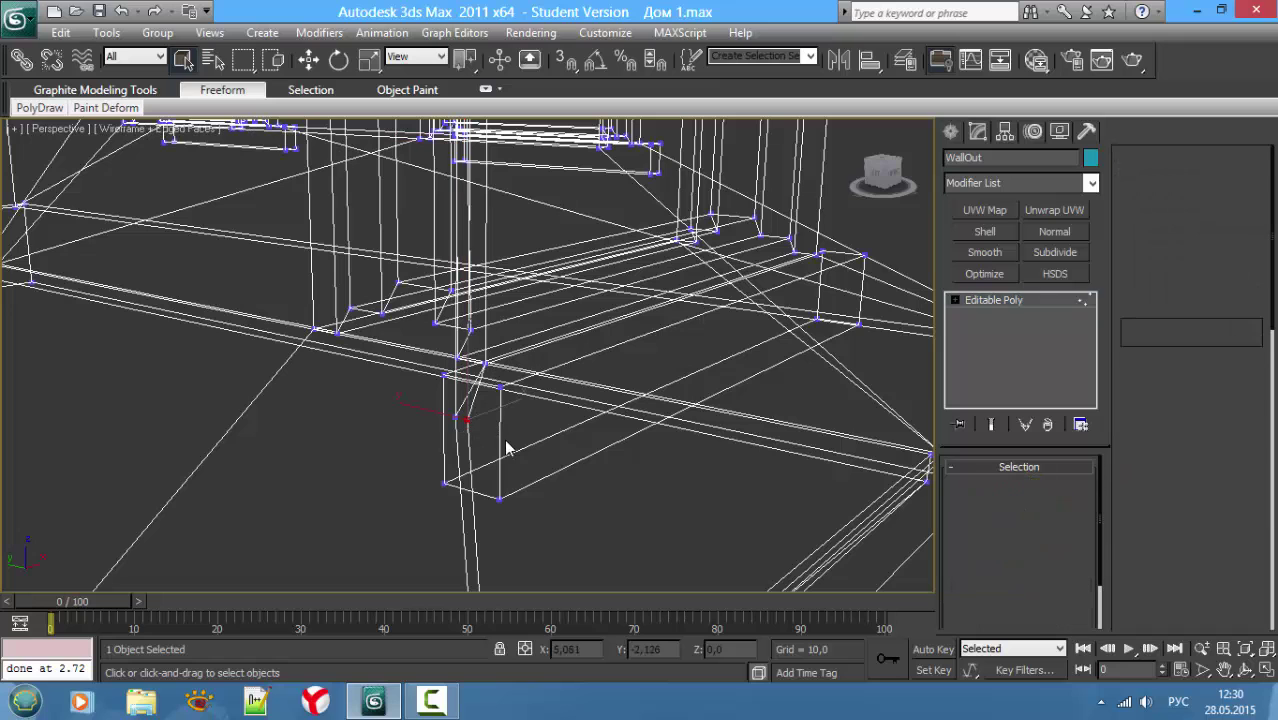
left_click_drag(497, 433, 433, 410)
key("w")
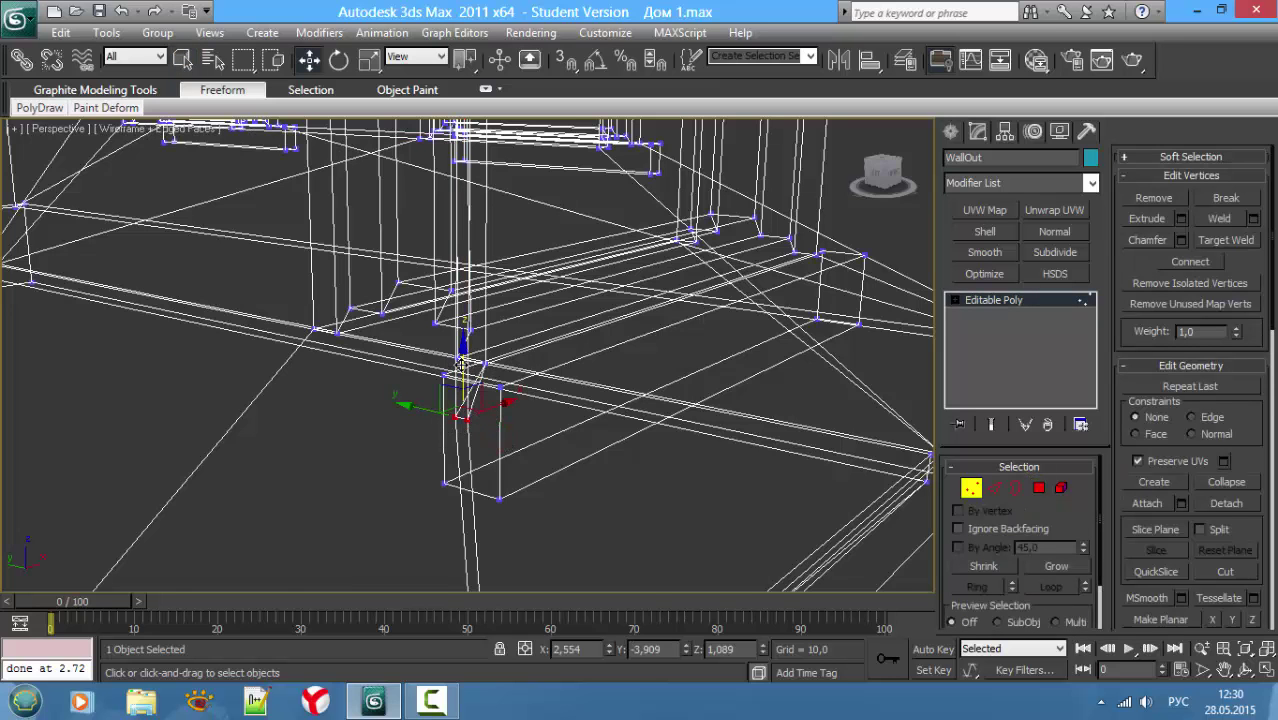
left_click_drag(462, 328, 484, 371)
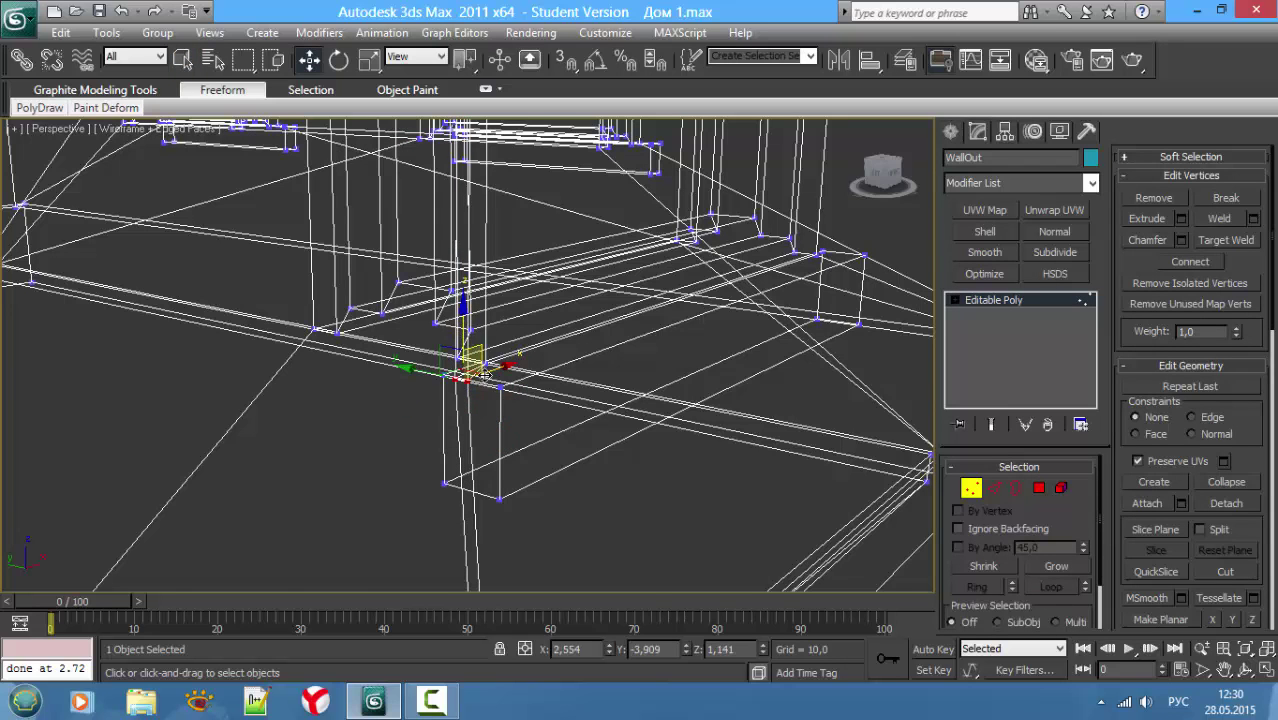
middle_click_drag(508, 364, 455, 375, "alt")
key("s")
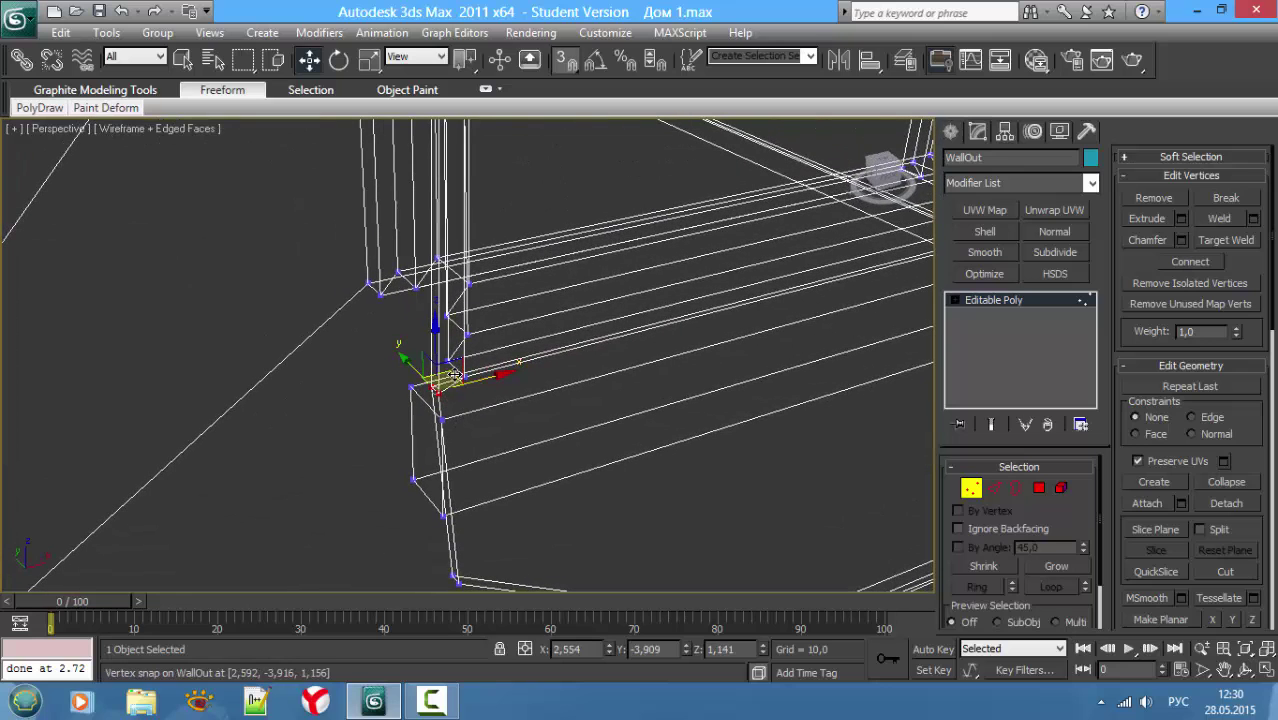
left_click_drag(474, 382, 502, 413)
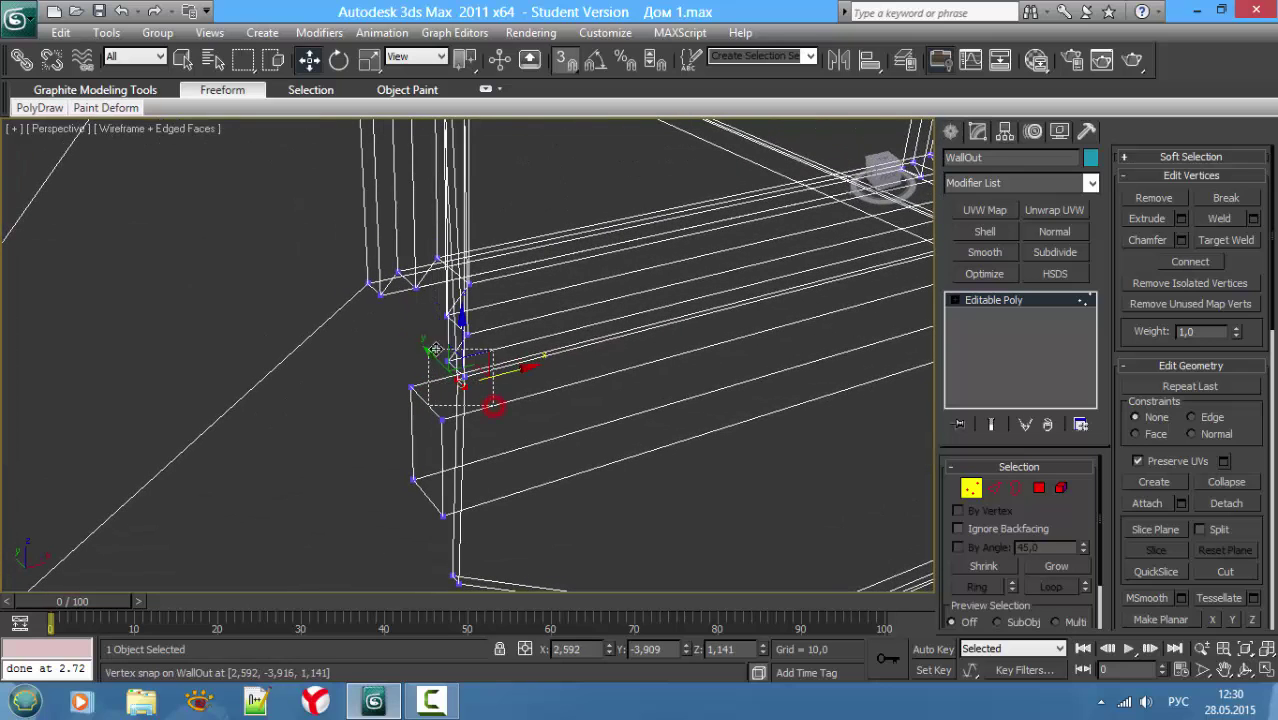
left_click_drag(436, 348, 440, 345)
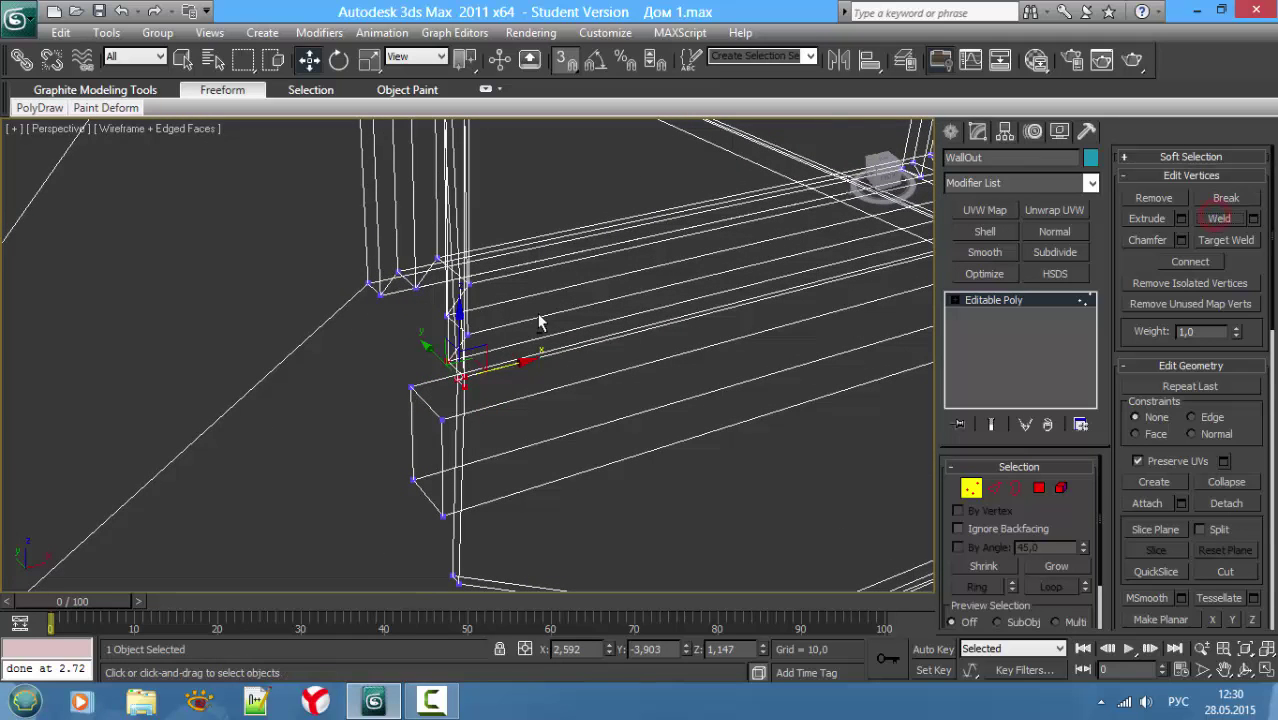
left_click_drag(457, 371, 462, 381)
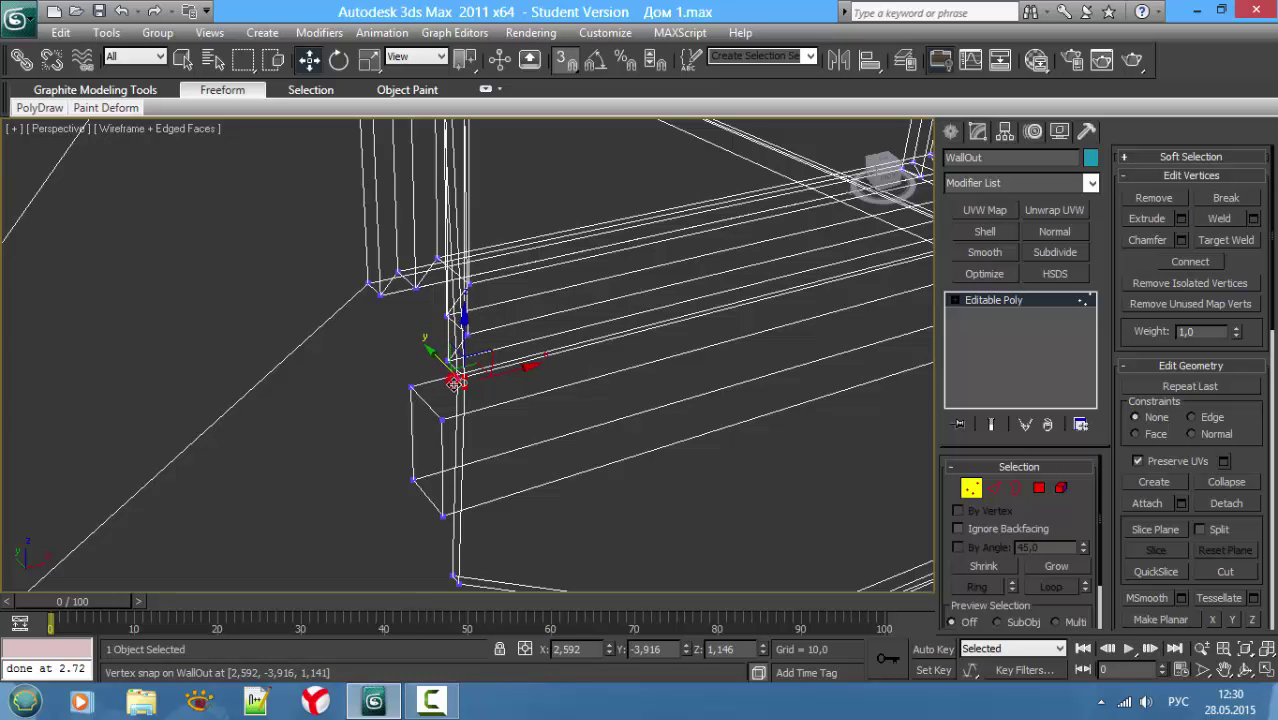
middle_click_drag(505, 402, 565, 382, "alt")
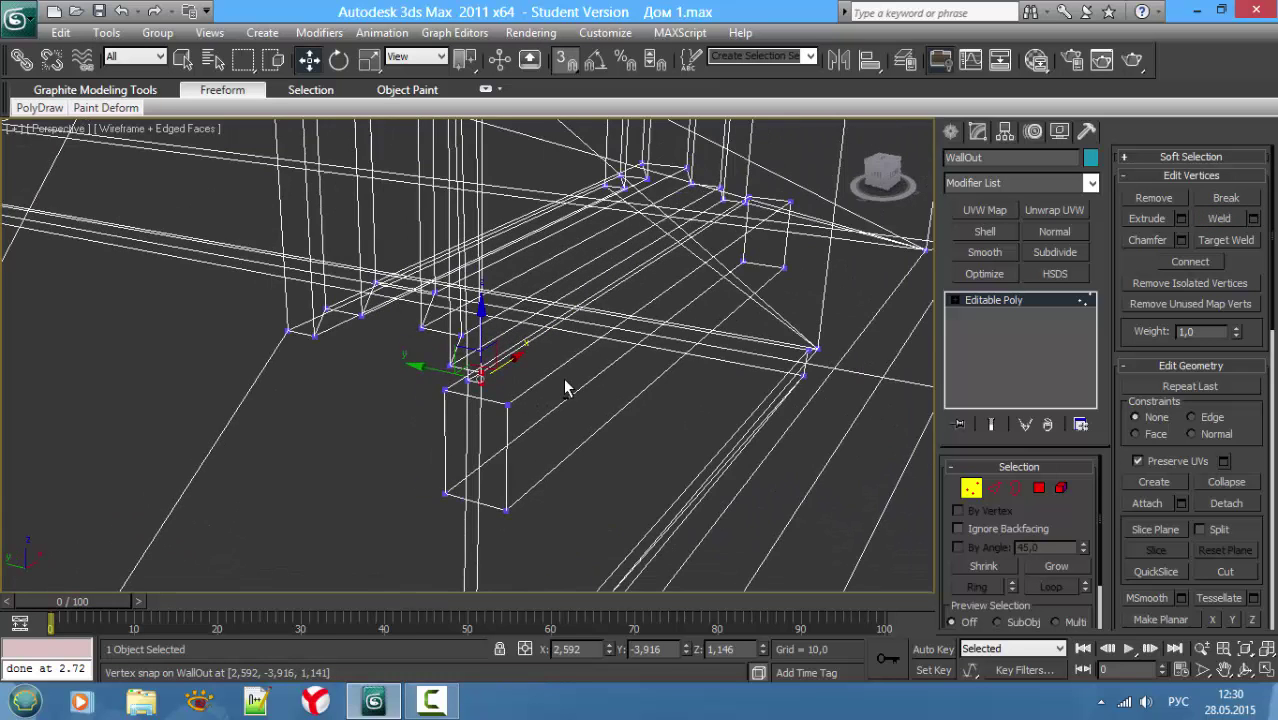
Step: Weld the vertex to the sill corner with a weld threshold of 1.0
left_click(1254, 219)
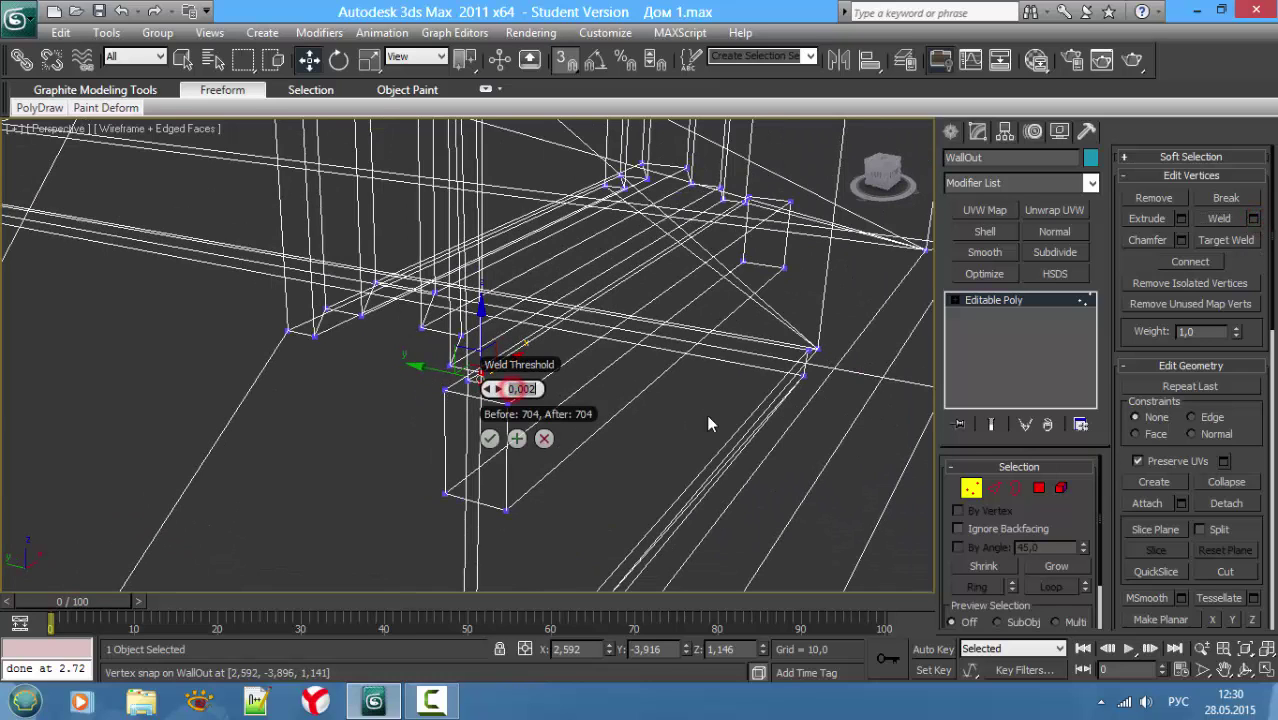
type("1")
key("Return")
key("F3")
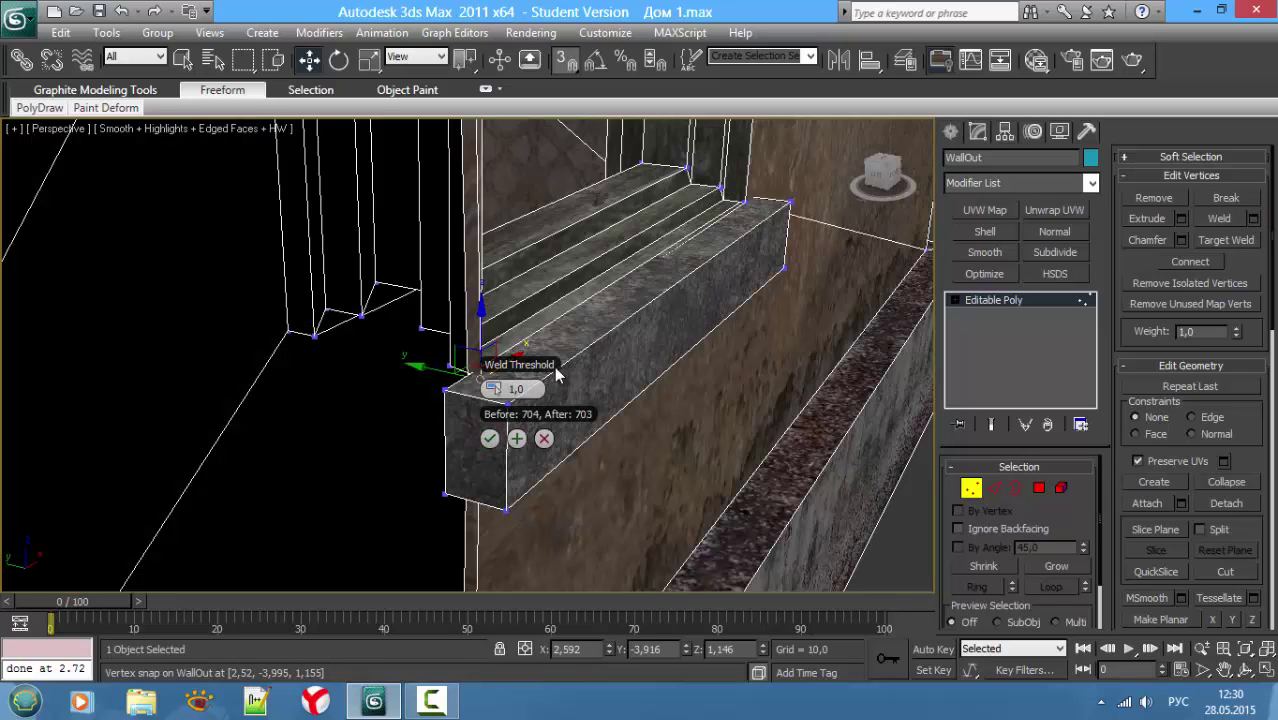
left_click(489, 438)
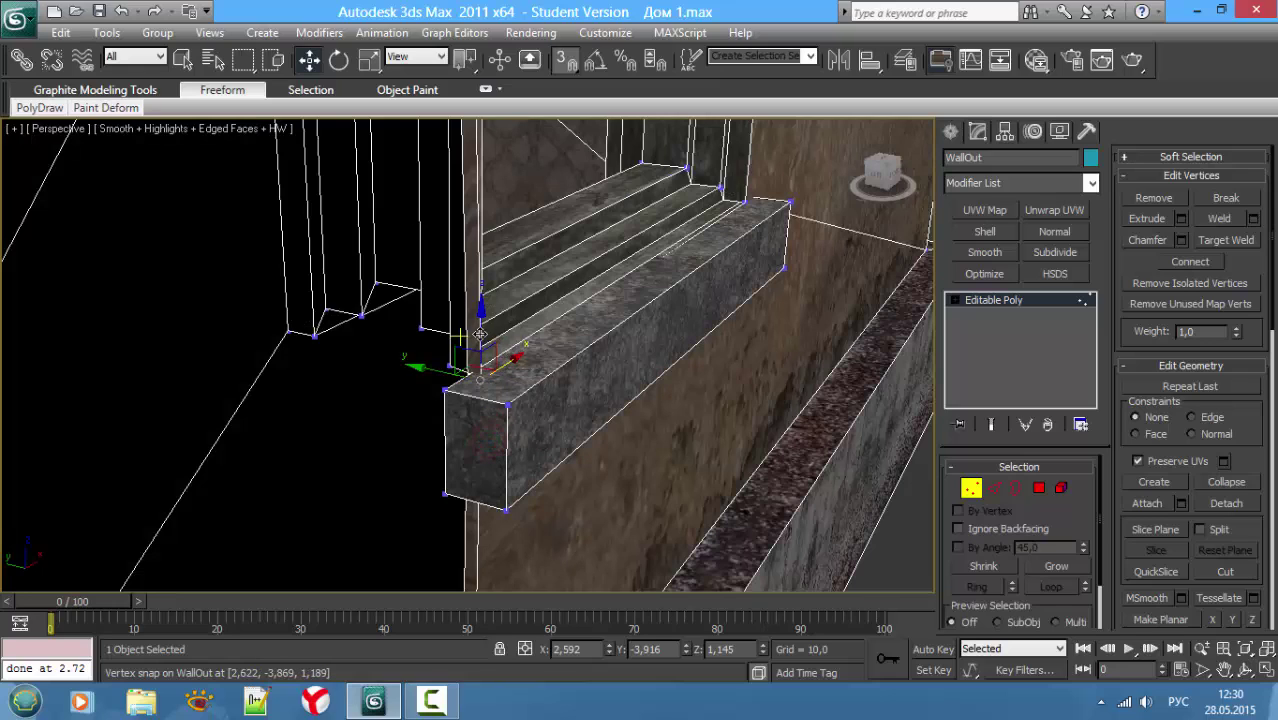
Step: Snap the vertex to a slightly higher corner and check the wall in wireframe and shaded views
left_click_drag(488, 328, 606, 266)
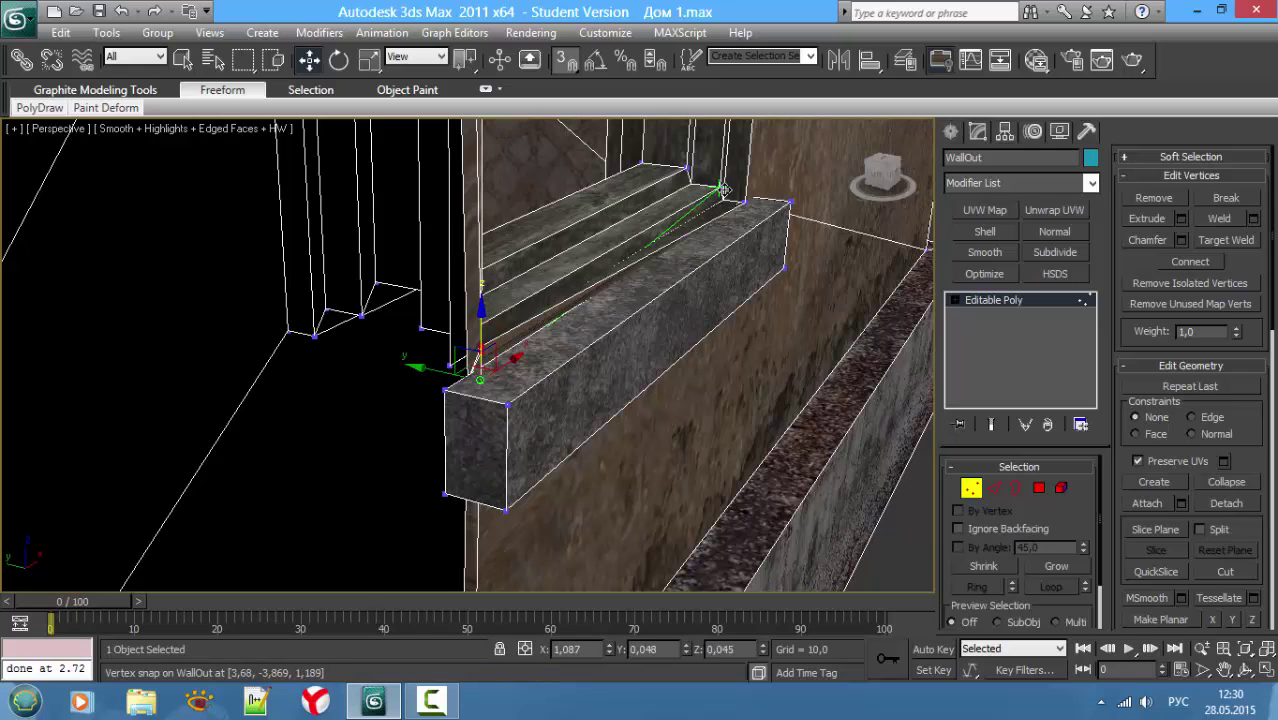
mouse_move(606, 266)
middle_mouse_down()
mouse_move(339, 265)
mouse_move(548, 305)
mouse_move(415, 407)
middle_mouse_up()
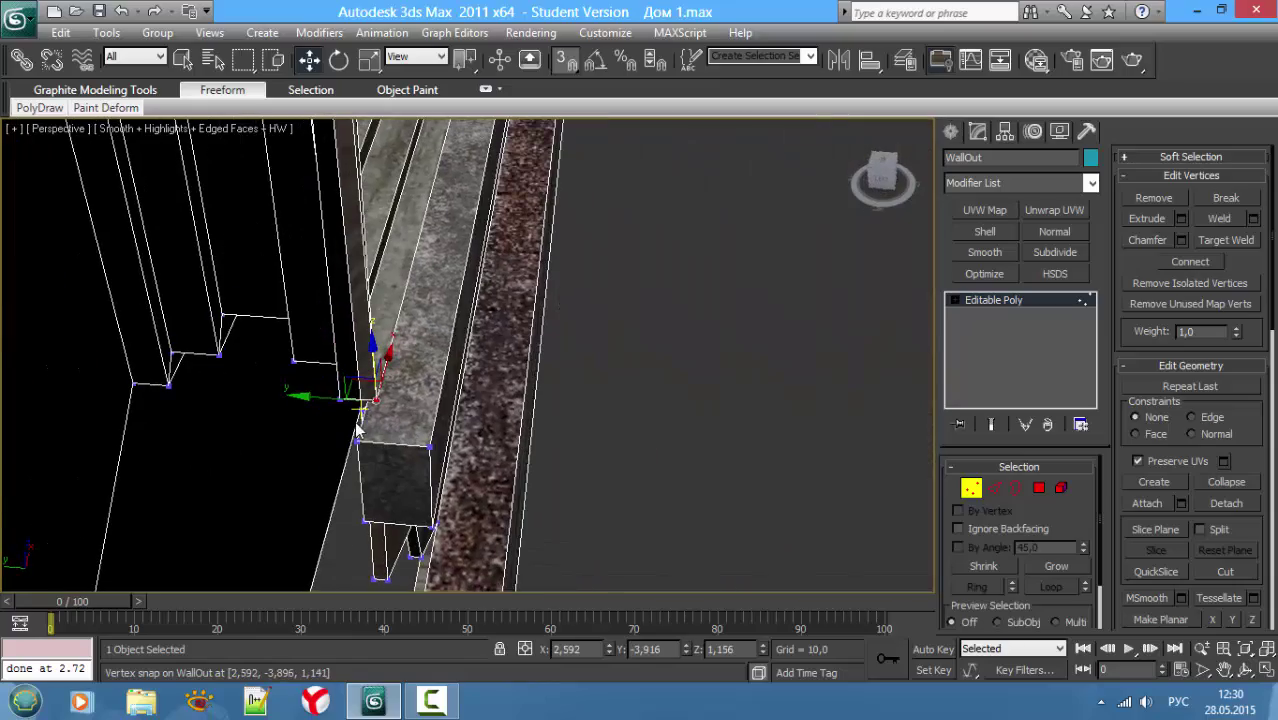
key("F3")
key("F3")
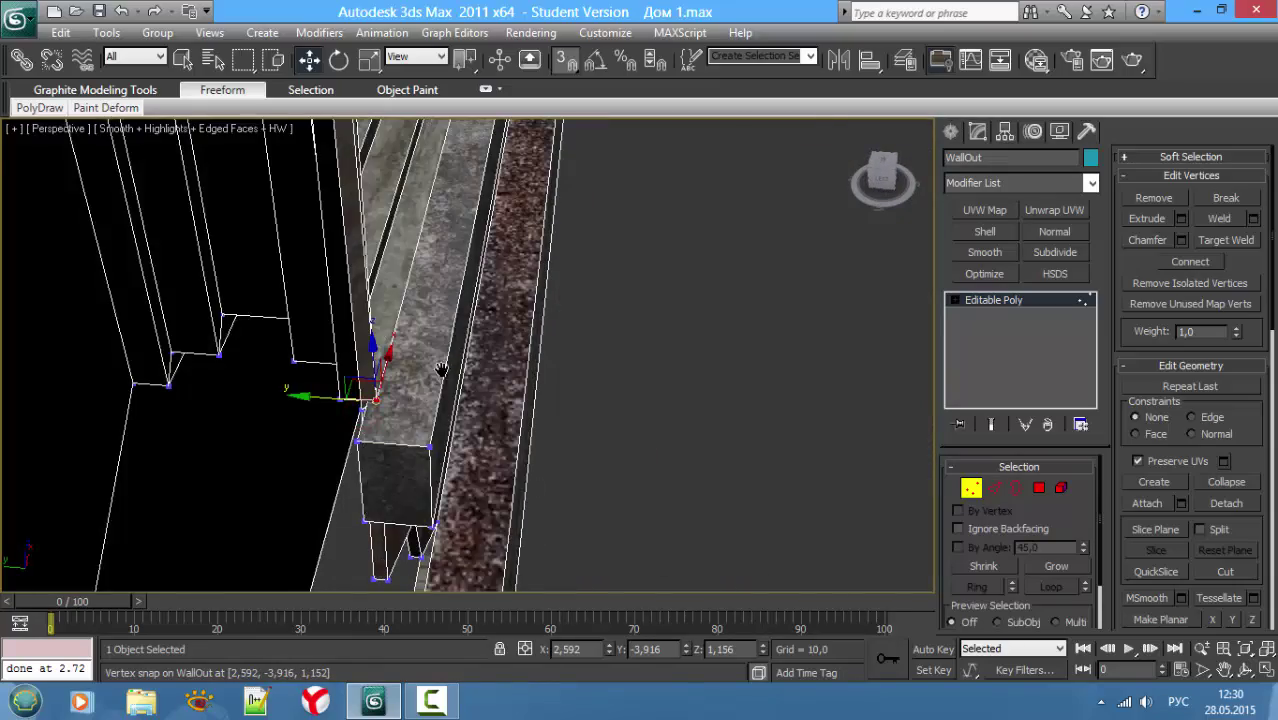
mouse_move(364, 416)
middle_mouse_down("alt")
mouse_move(365, 362)
mouse_move(262, 329)
mouse_move(531, 453)
mouse_move(485, 365)
mouse_move(461, 373)
mouse_move(466, 435)
middle_mouse_up("alt")
key("F4")
key("4")
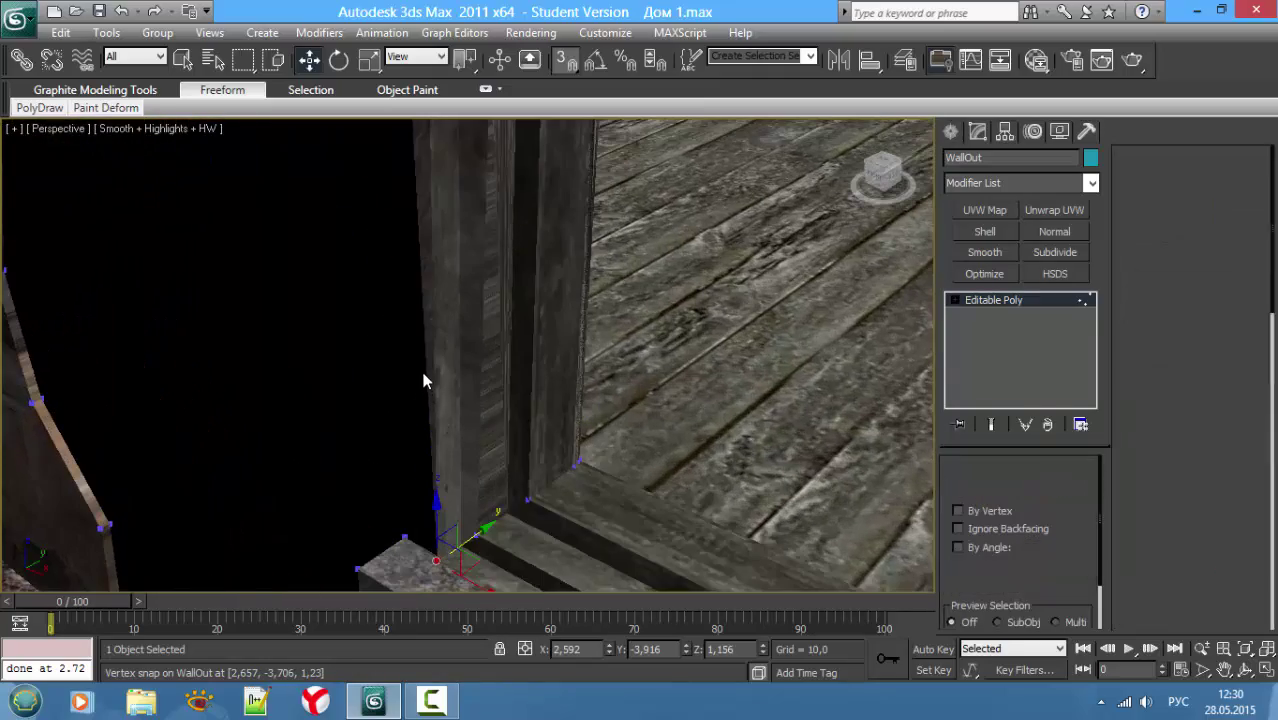
key("F3")
Step: Delete the thin side polygon of the window post
key("q")
left_click(441, 397, "ctrl")
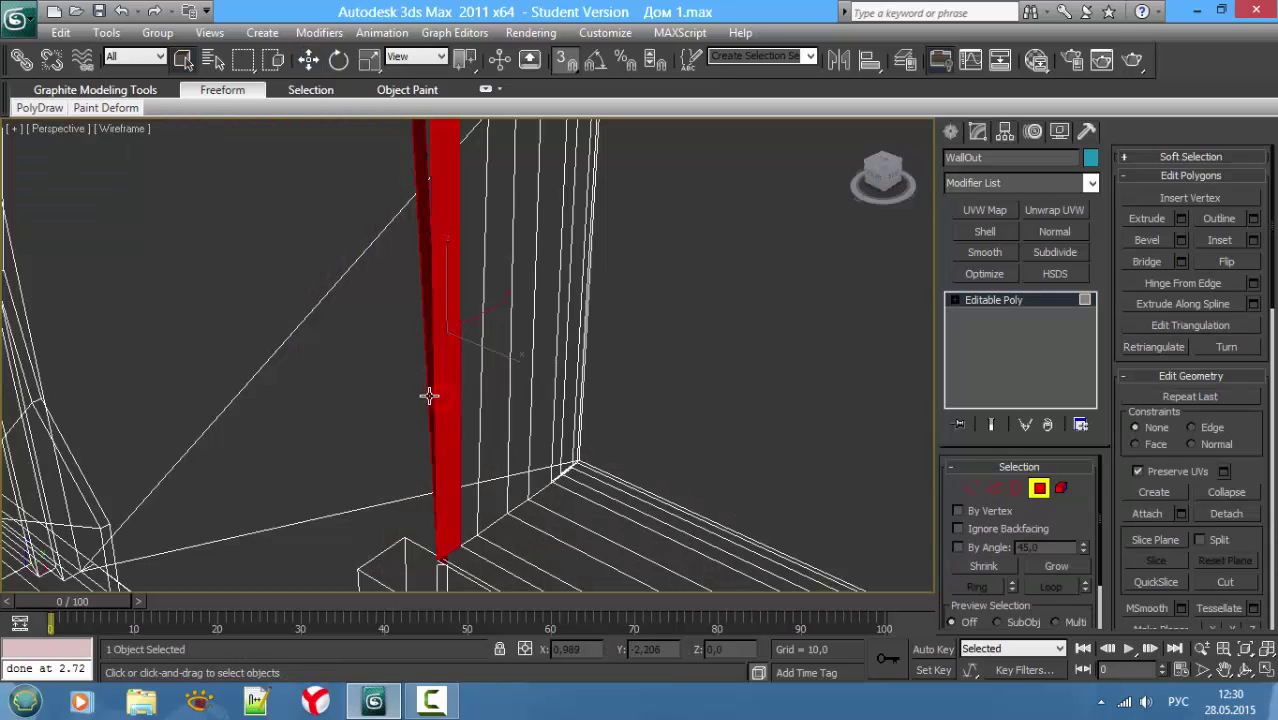
left_click(428, 391)
key("F3")
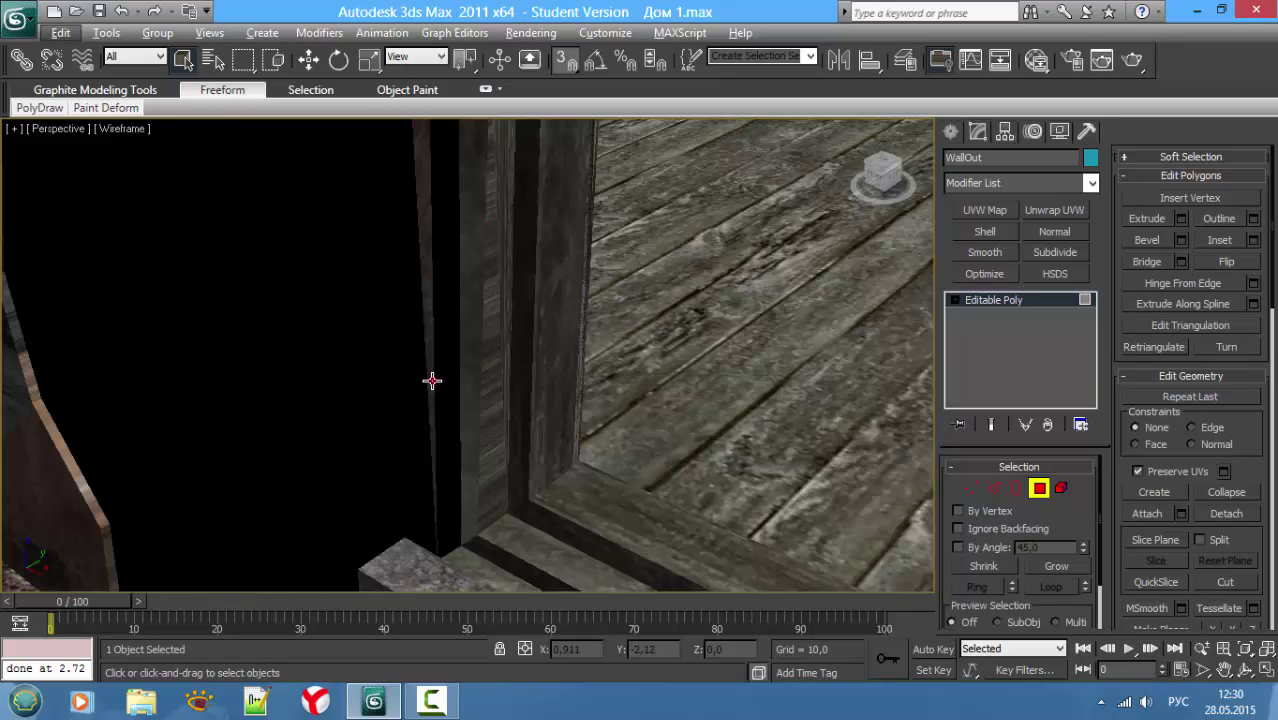
left_click(432, 380)
key("Delete")
Step: Raise the post's bottom edge up to the sill vertex height with snapping
key("2")
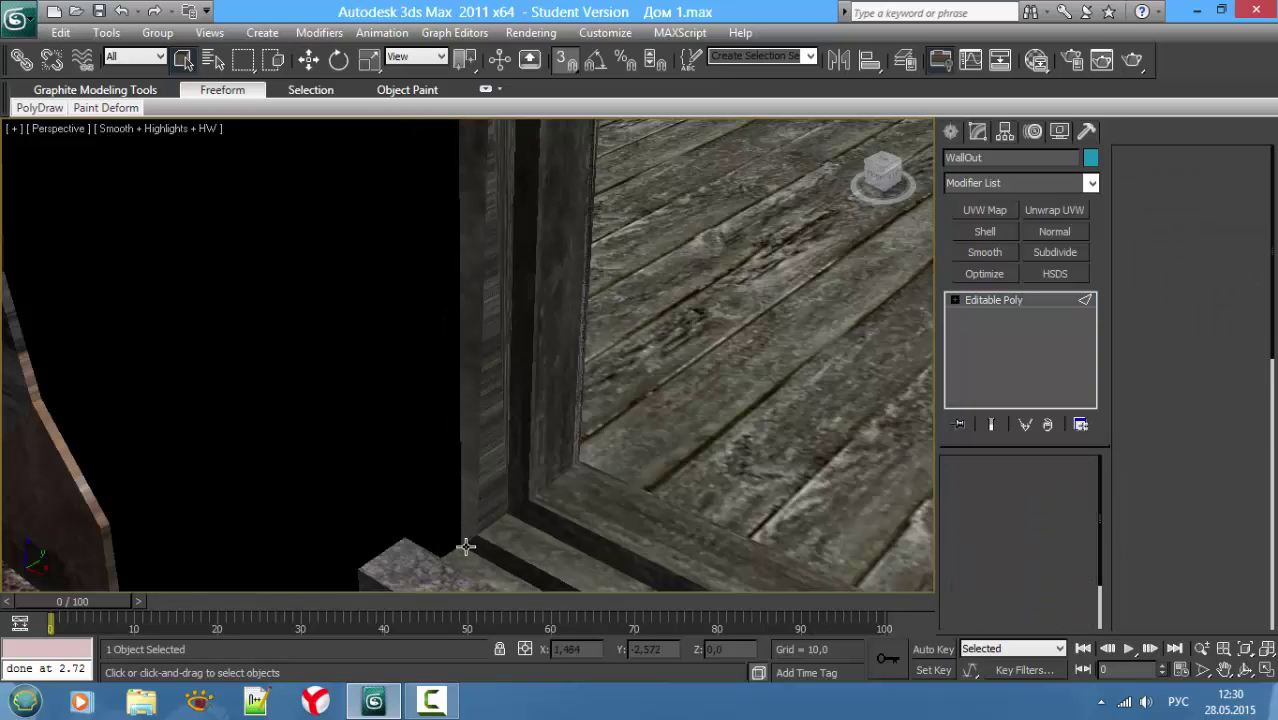
key("w")
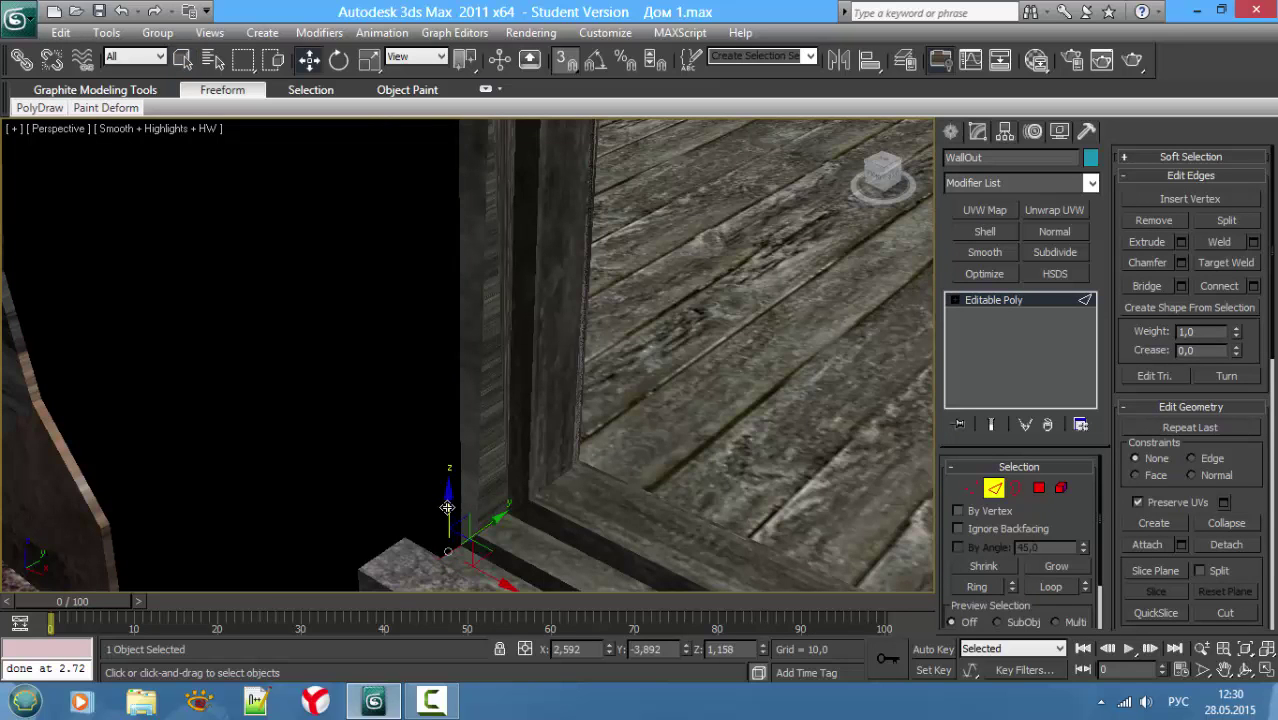
left_click_drag(450, 502, 436, 274)
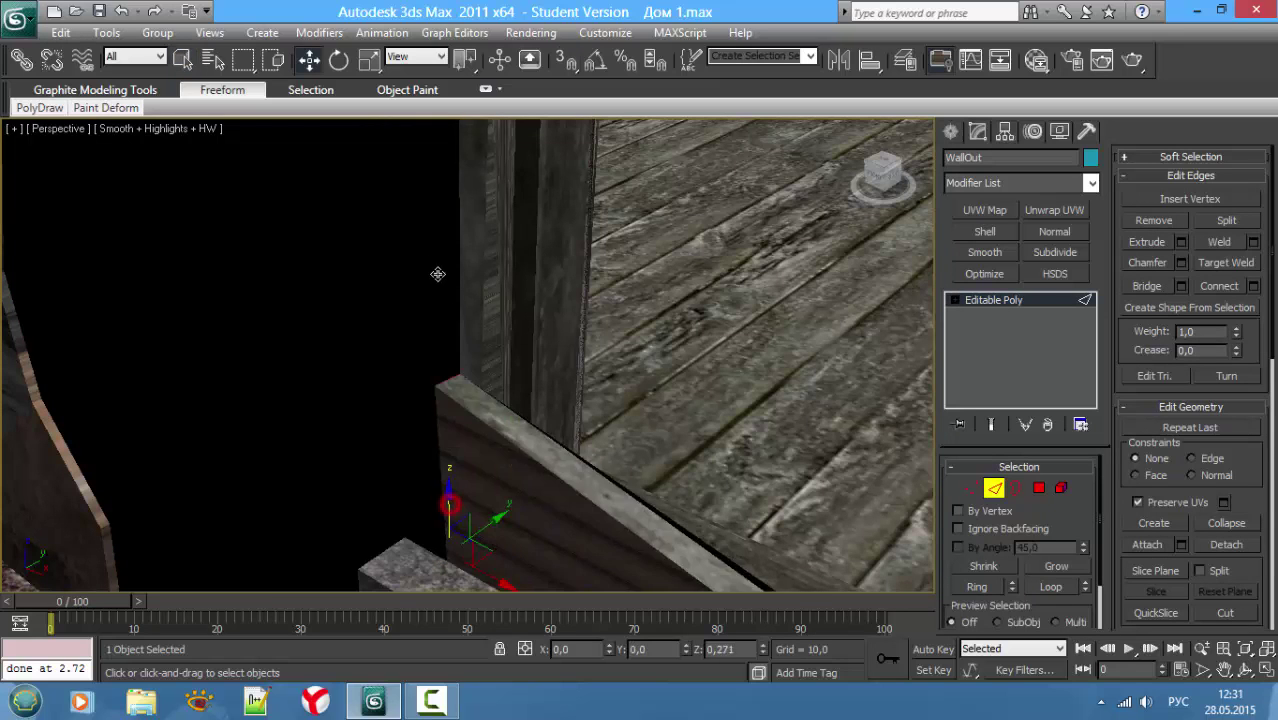
key("ctrl+z")
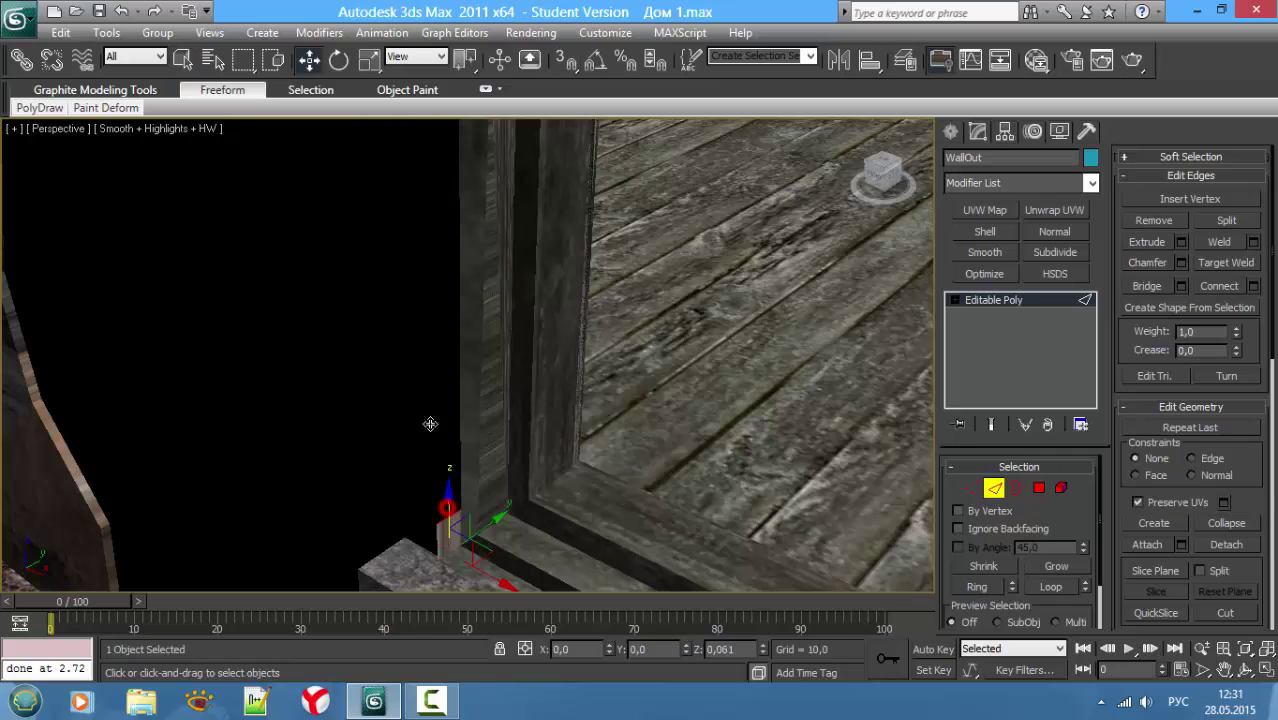
left_click_drag(445, 510, 434, 222)
middle_click_drag(434, 222, 599, 328, "alt")
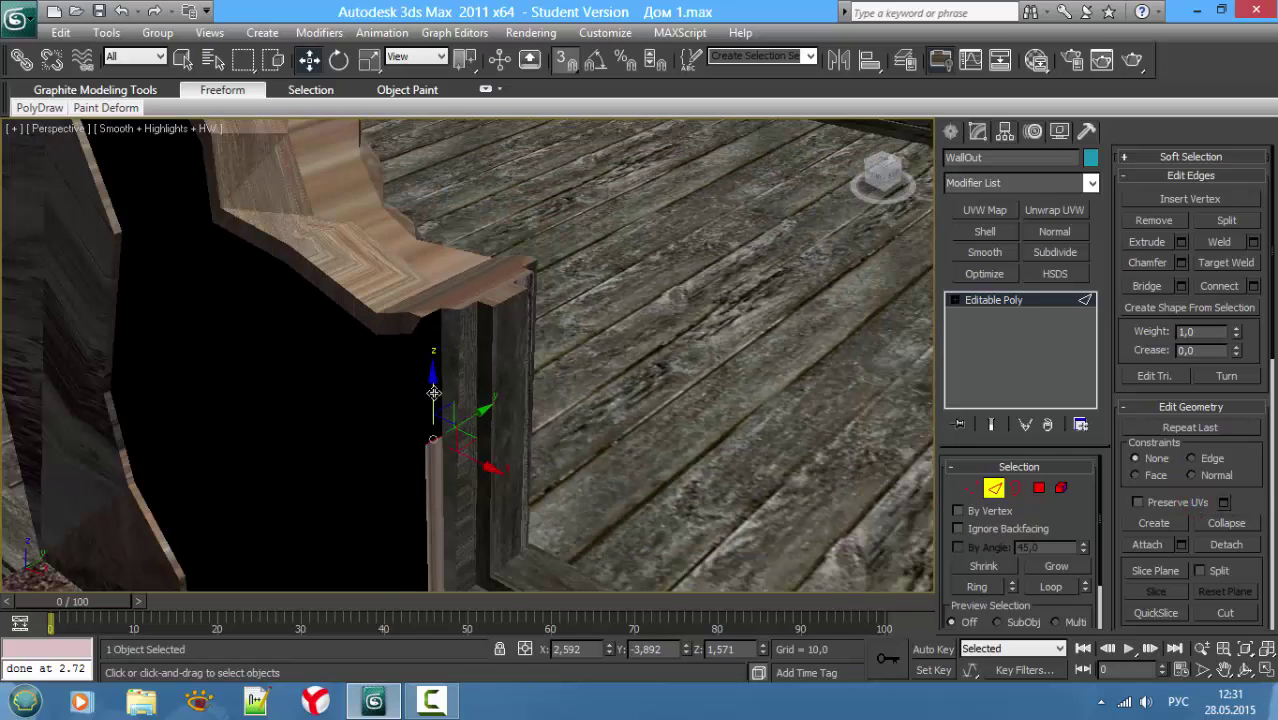
left_click_drag(434, 392, 440, 339)
key("F3")
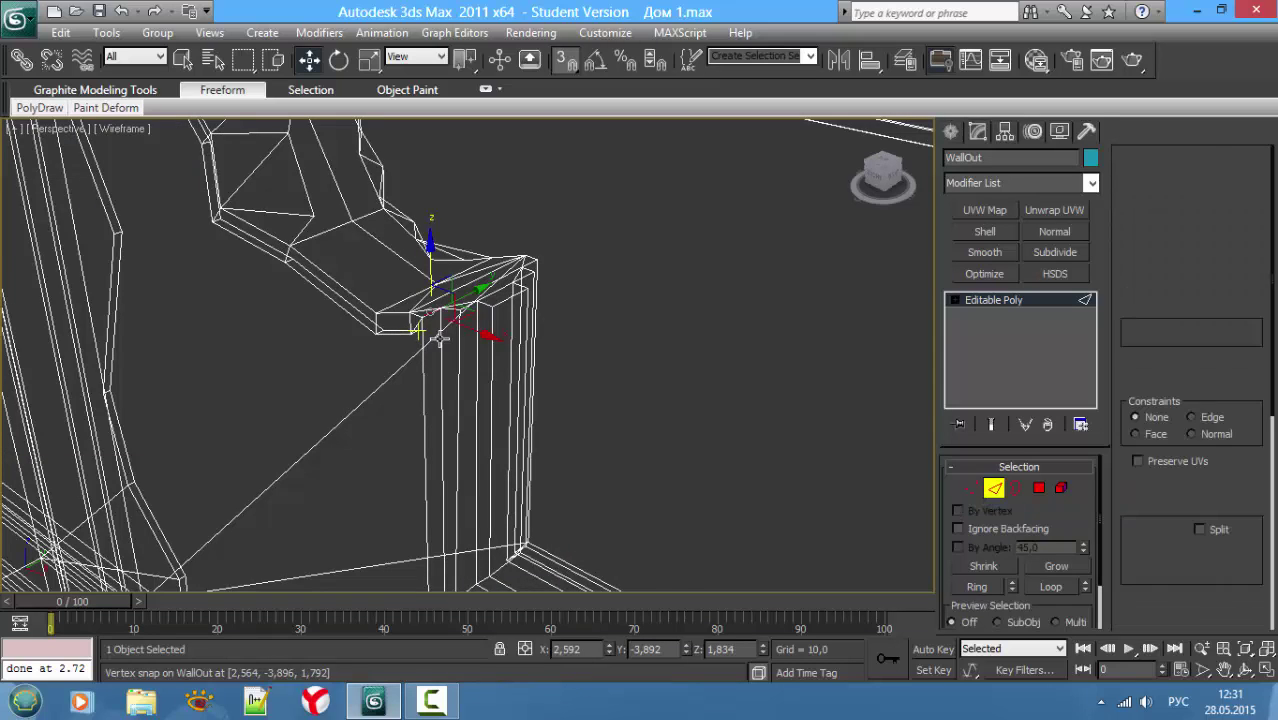
middle_click_drag(440, 339, 471, 366, "alt")
key("1")
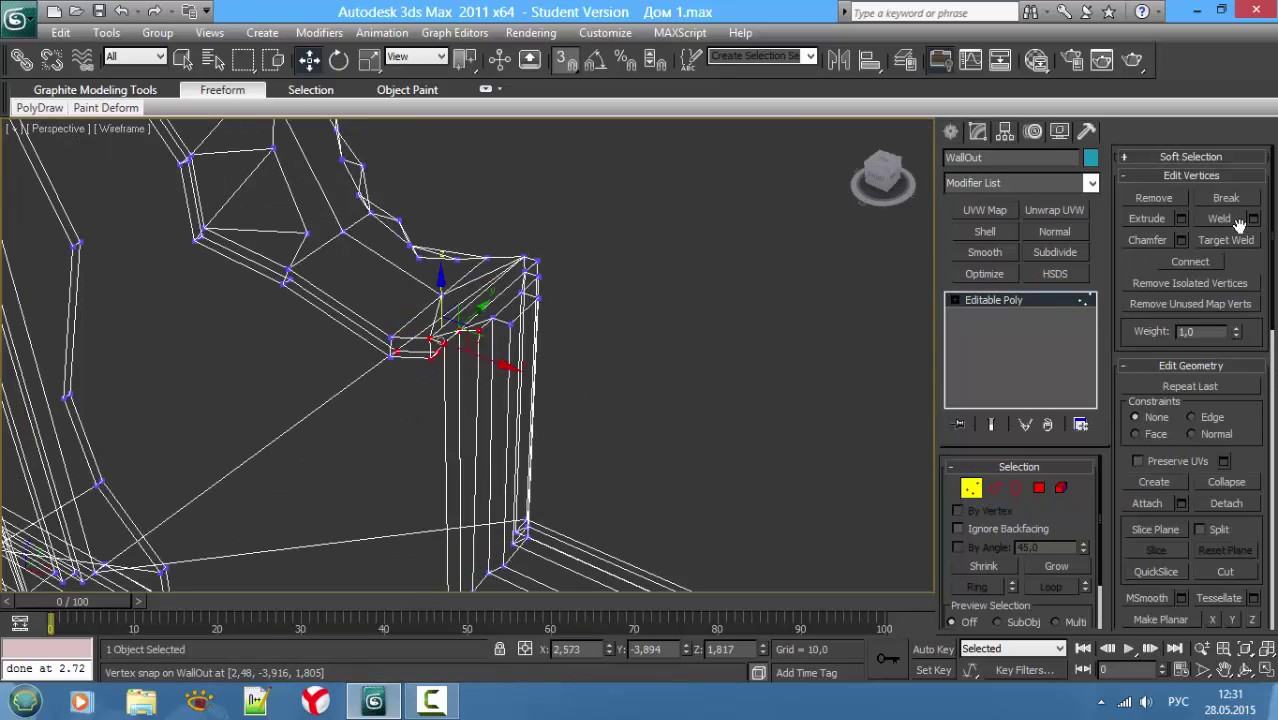
Step: Weld the close corner vertices near the post at a 0.002 threshold, leaving 703 vertices
left_click(1238, 224)
left_click(1252, 219)
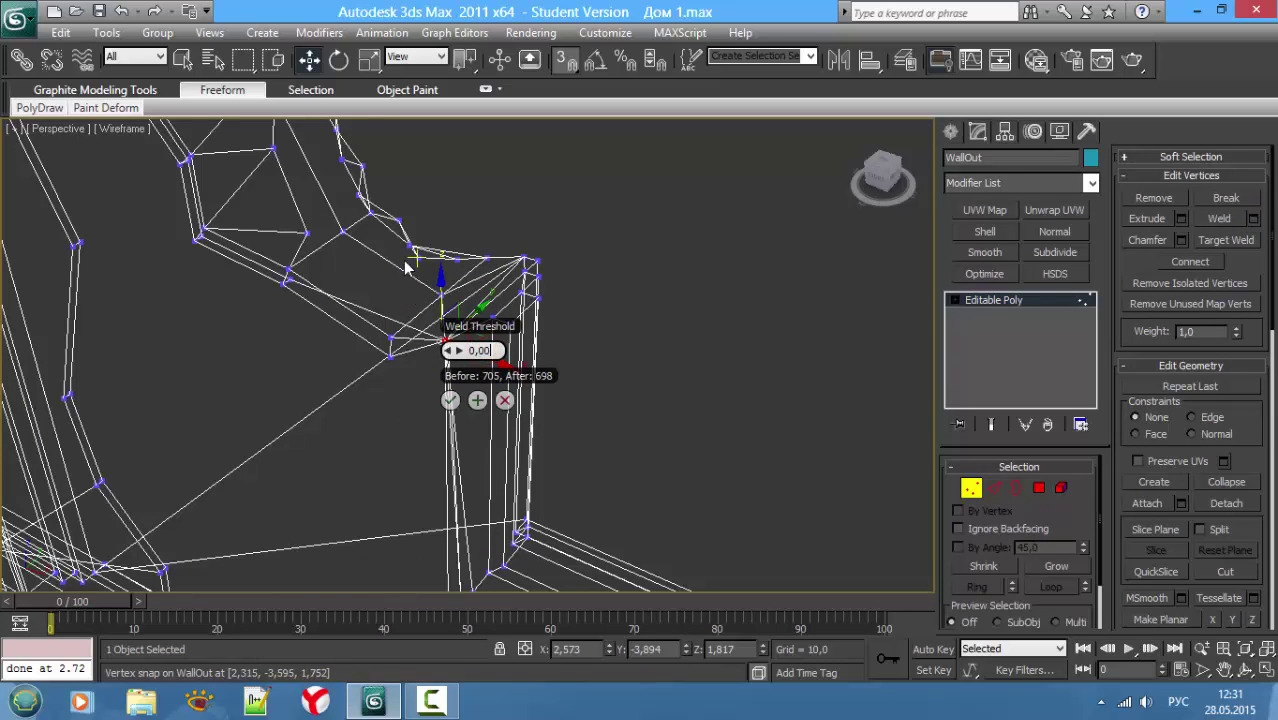
middle_click_drag(663, 376, 646, 394)
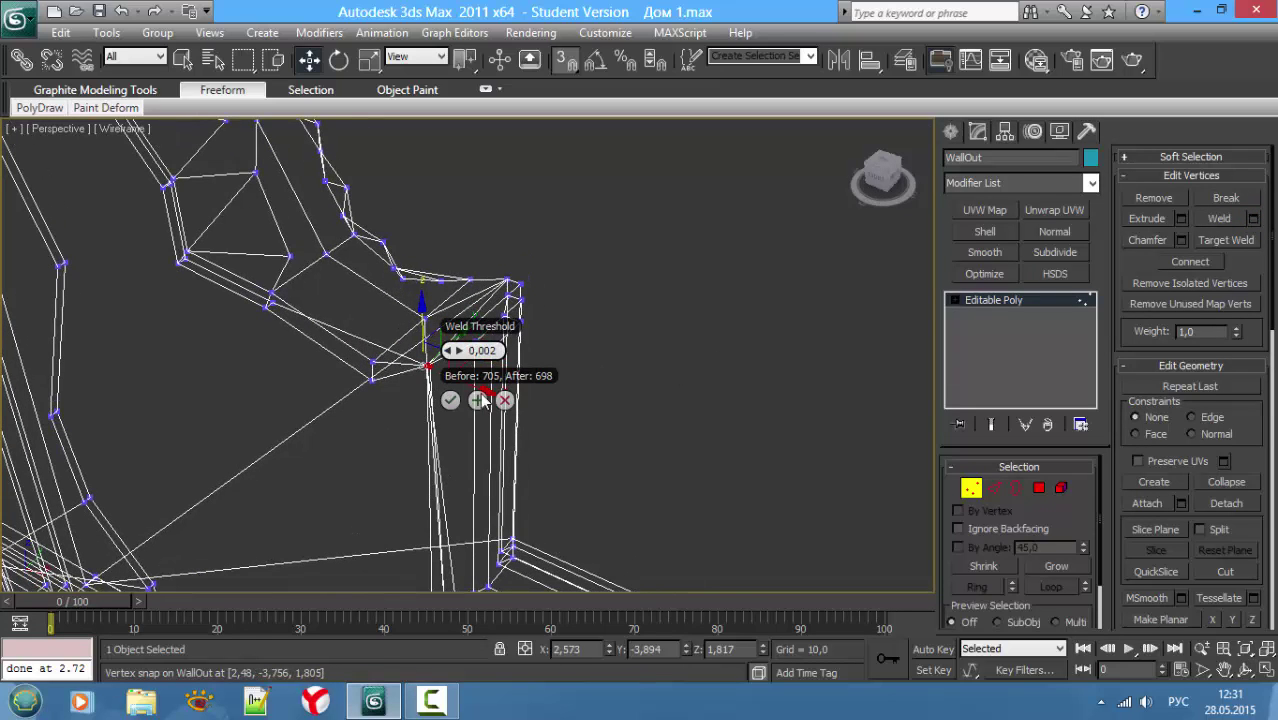
left_click(455, 400)
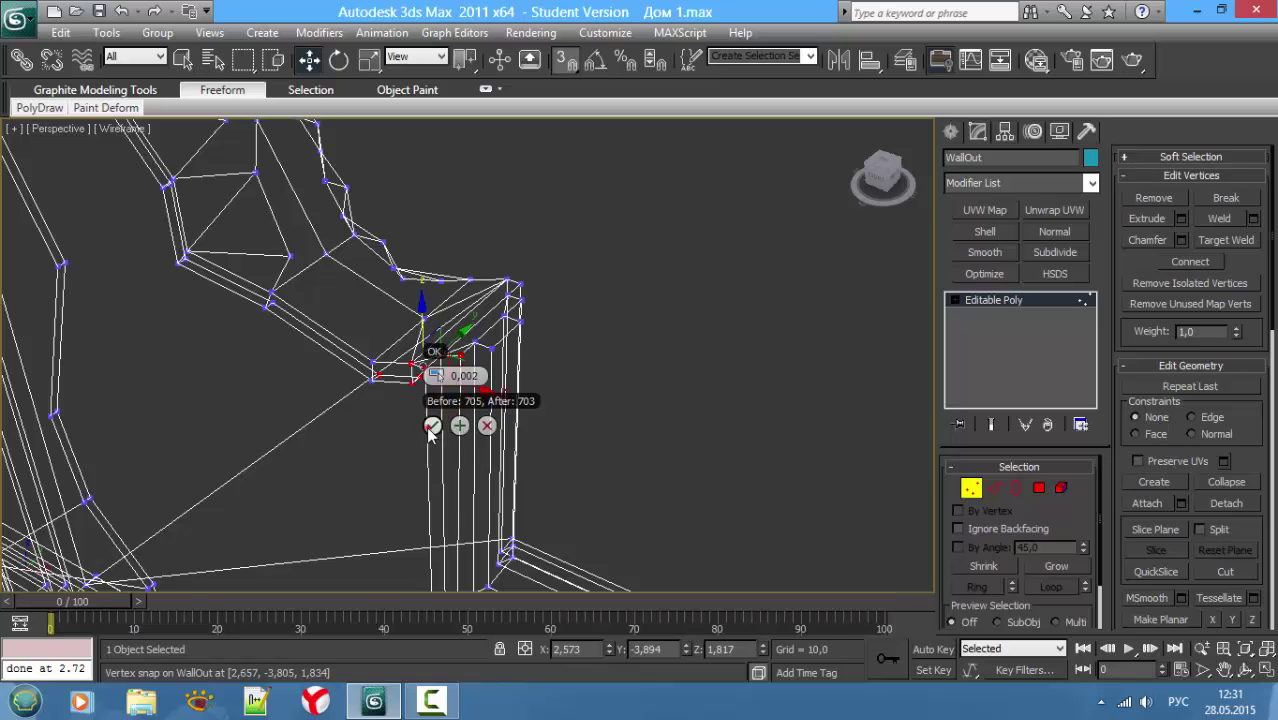
left_click(430, 428)
key("F3")
scroll(475, 306, "up", 5)
Step: Inspect the sill end and window post from several angles in wireframe and shaded display
key("3")
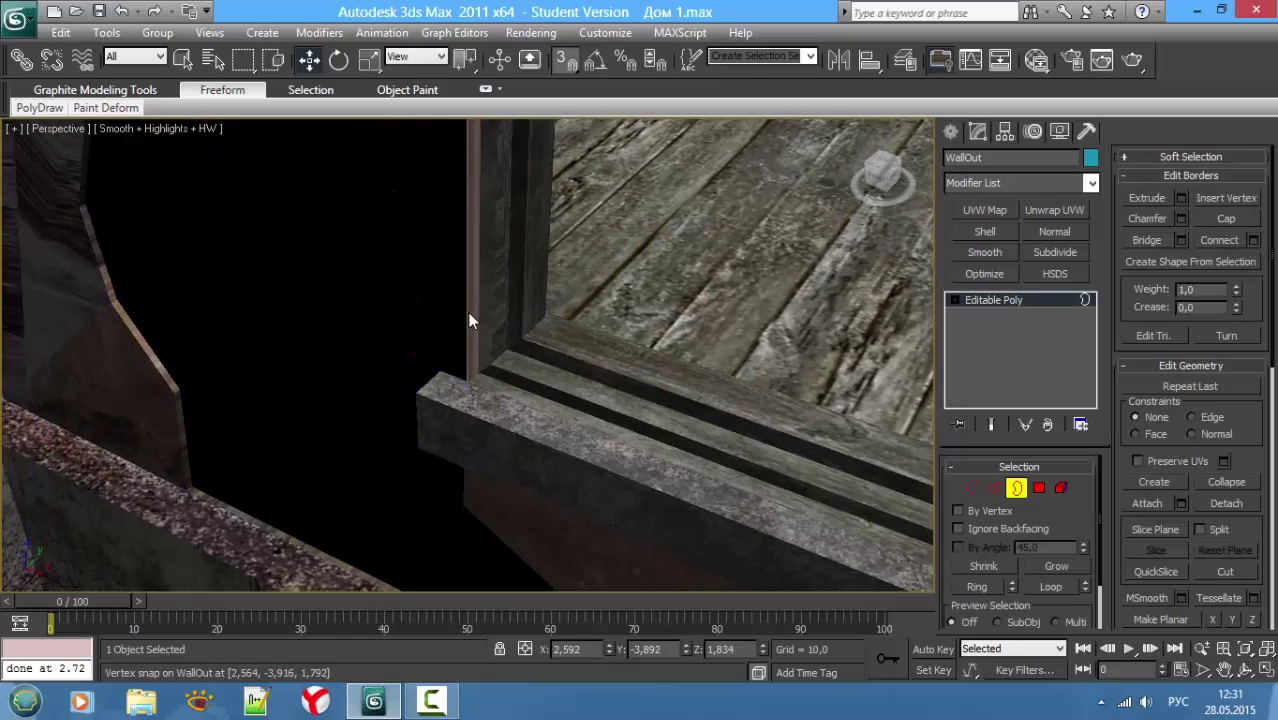
middle_click_drag(451, 320, 605, 320, "alt")
key("F3")
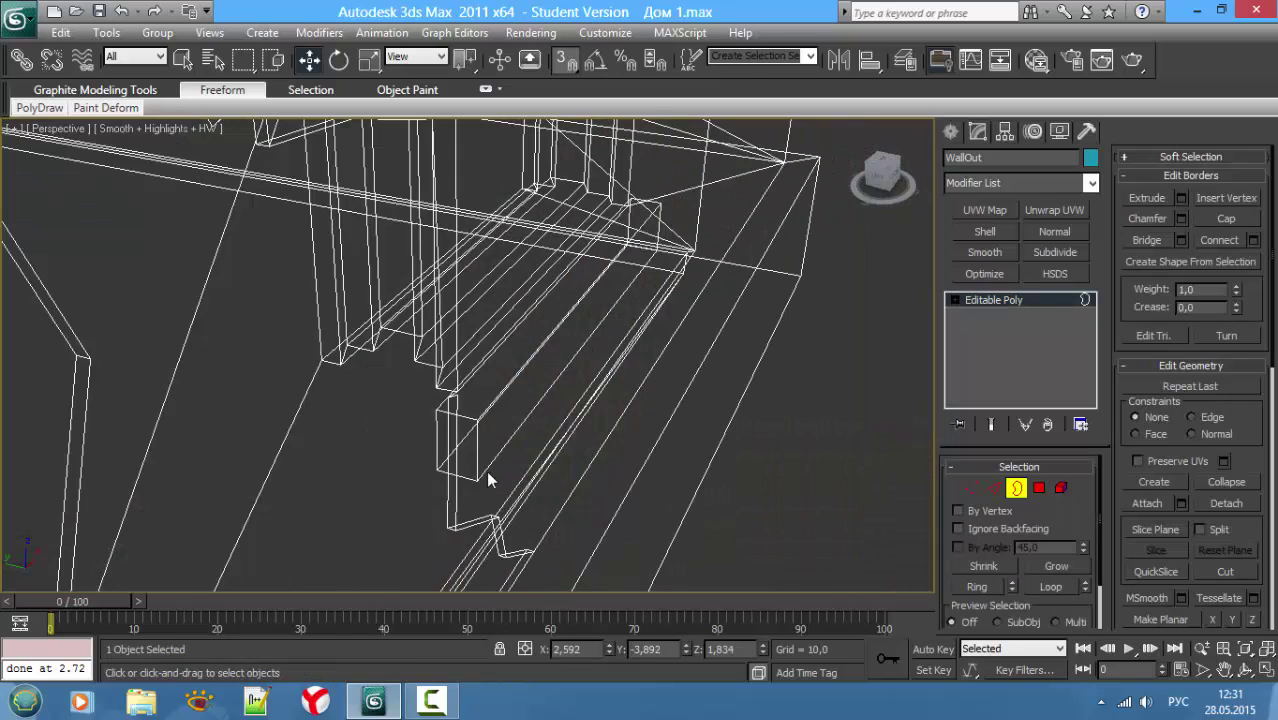
key("F3")
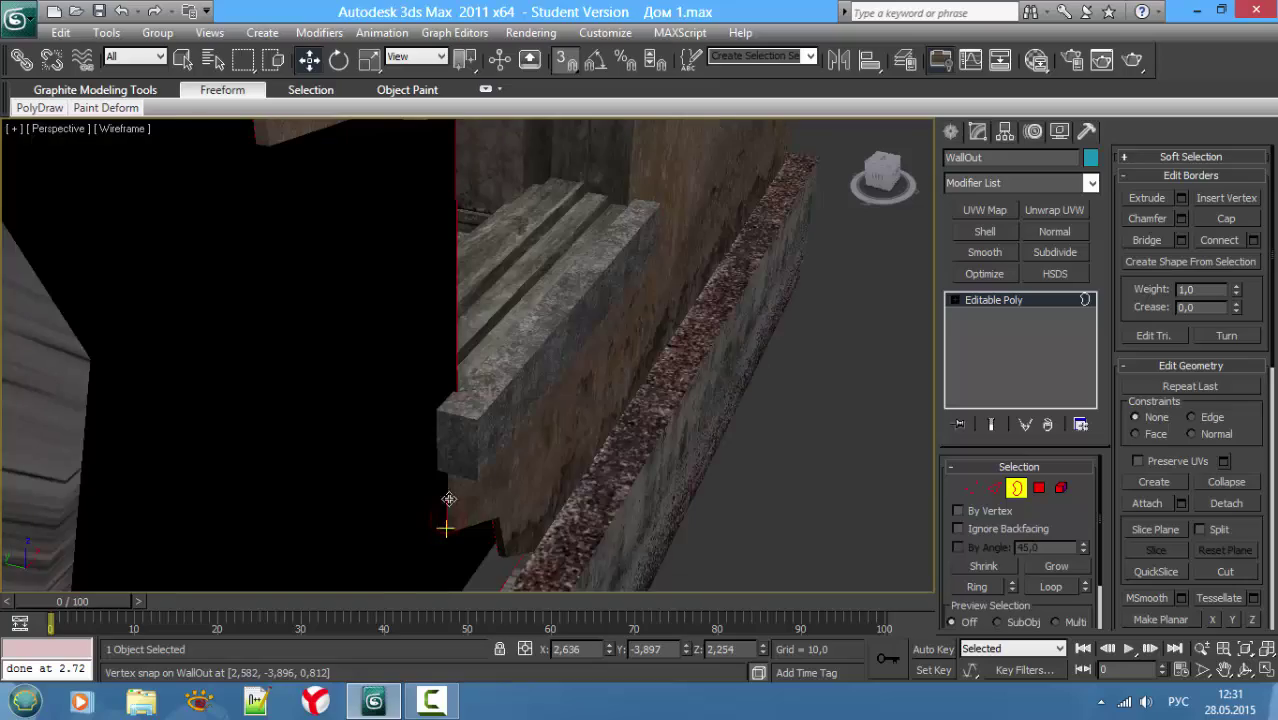
scroll(481, 459, "down", 2)
key("F3")
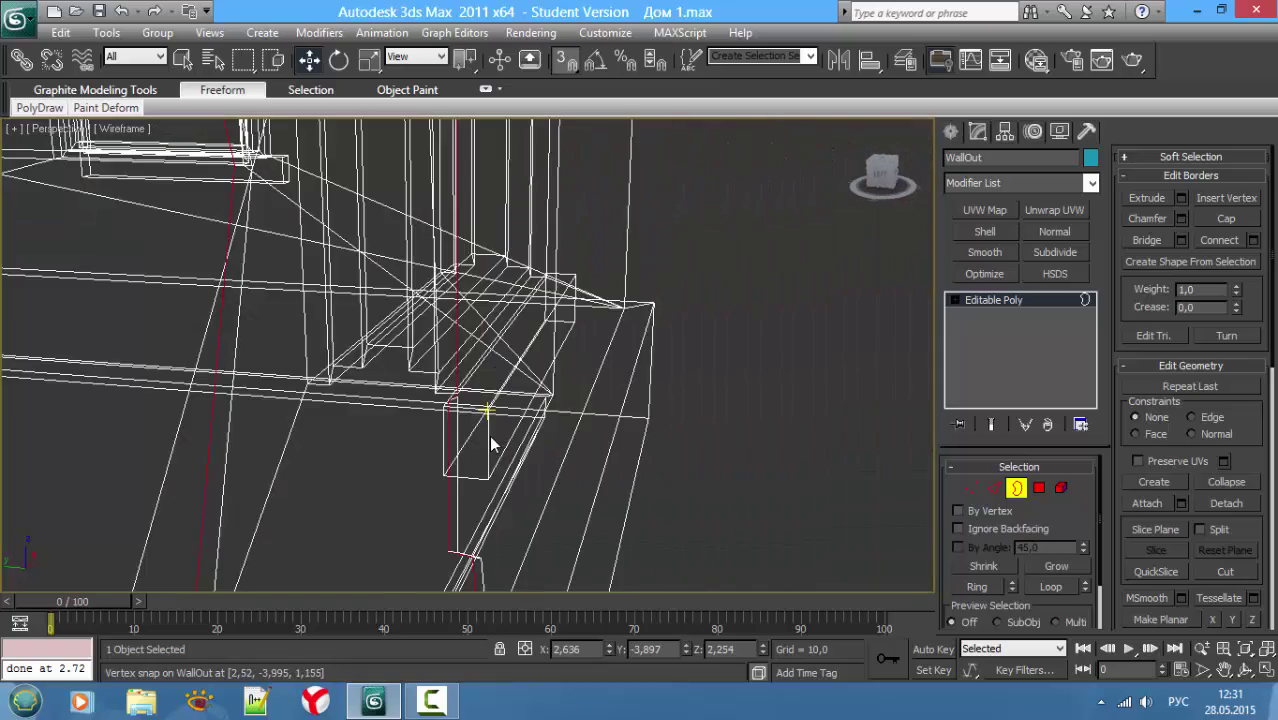
scroll(513, 447, "down", 2)
scroll(449, 466, "down", 2)
middle_click_drag(449, 466, 440, 385, "alt")
key("2")
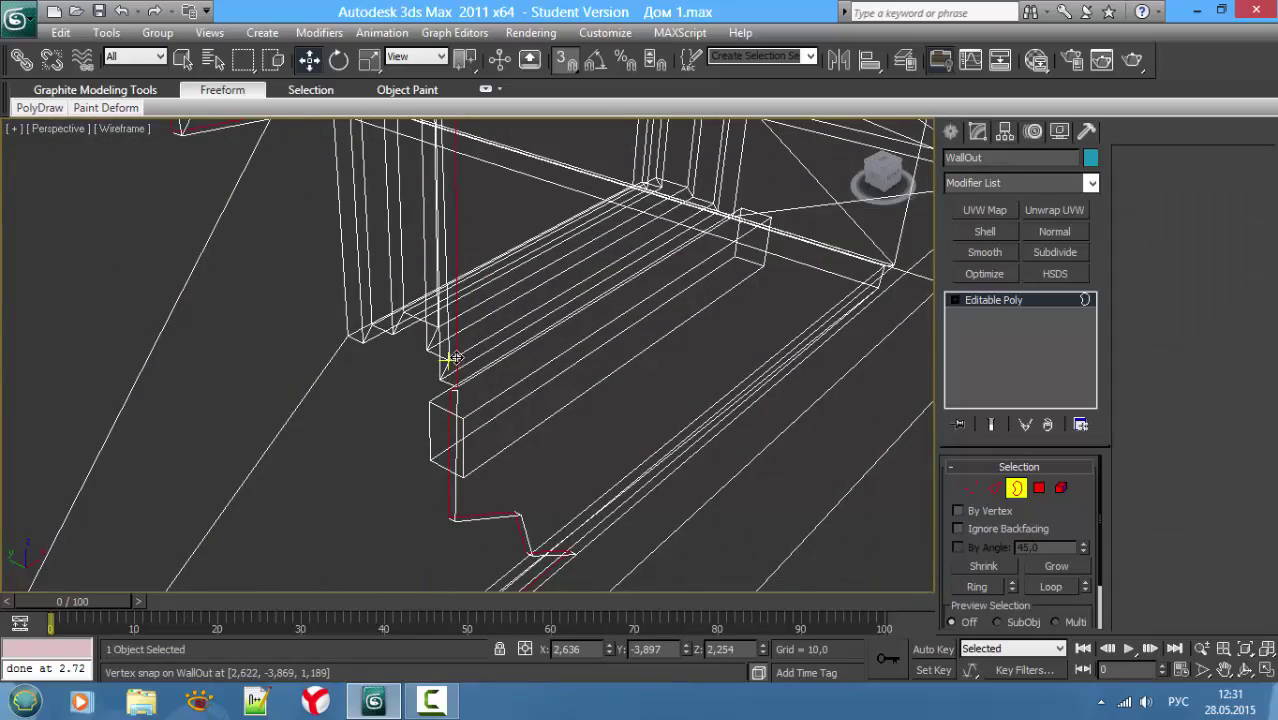
key("F3")
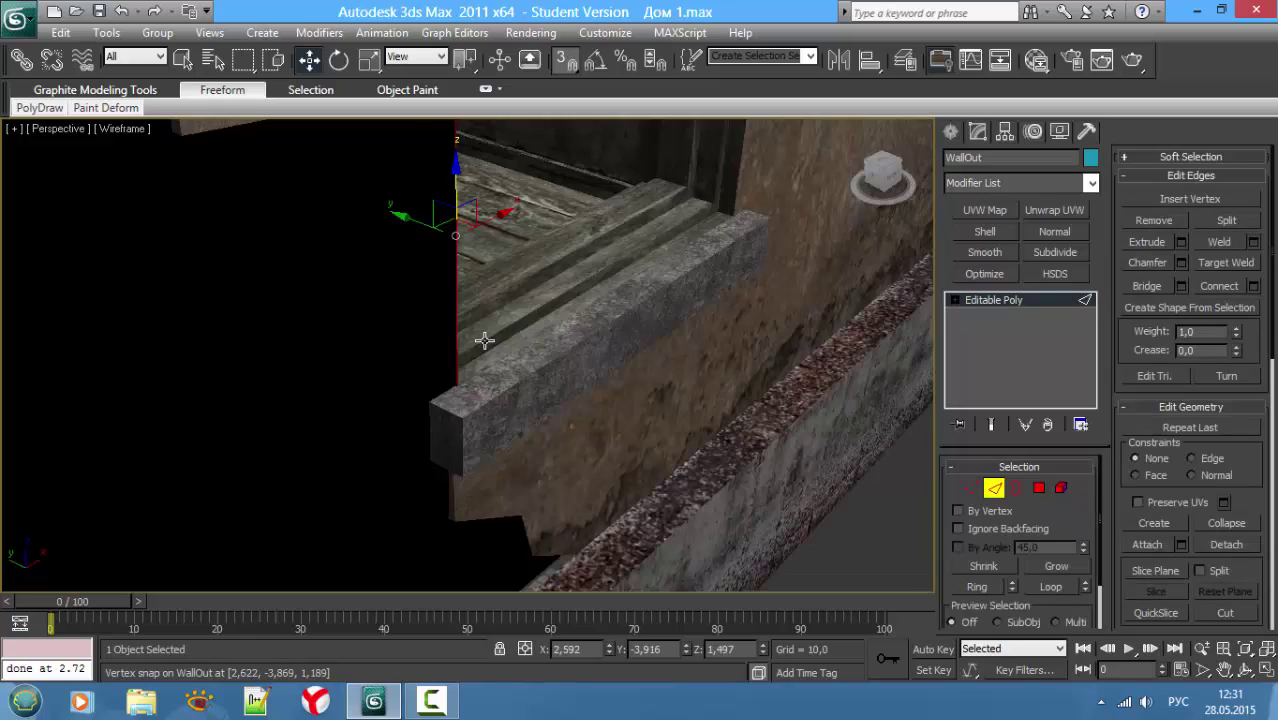
mouse_move(511, 358)
middle_mouse_down()
mouse_move(391, 380)
mouse_move(422, 345)
mouse_move(447, 470)
mouse_move(463, 294)
middle_mouse_up()
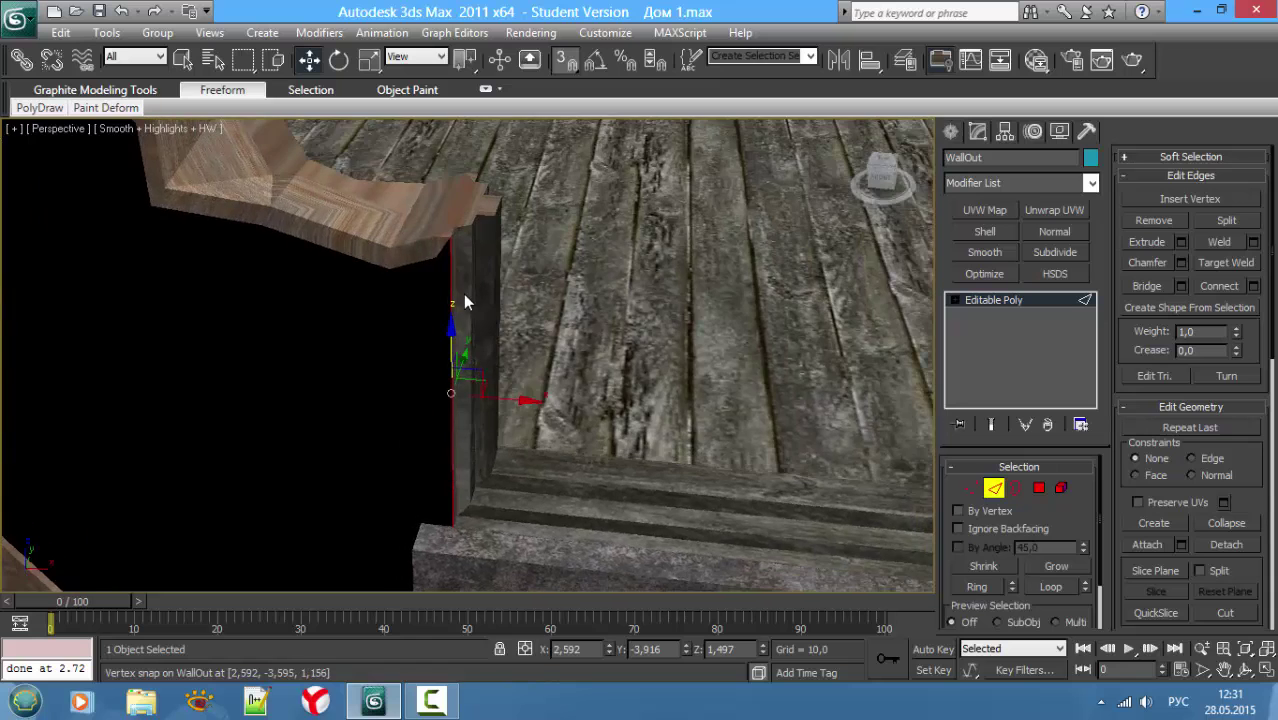
key("F3")
key("F3")
key("1")
key("1")
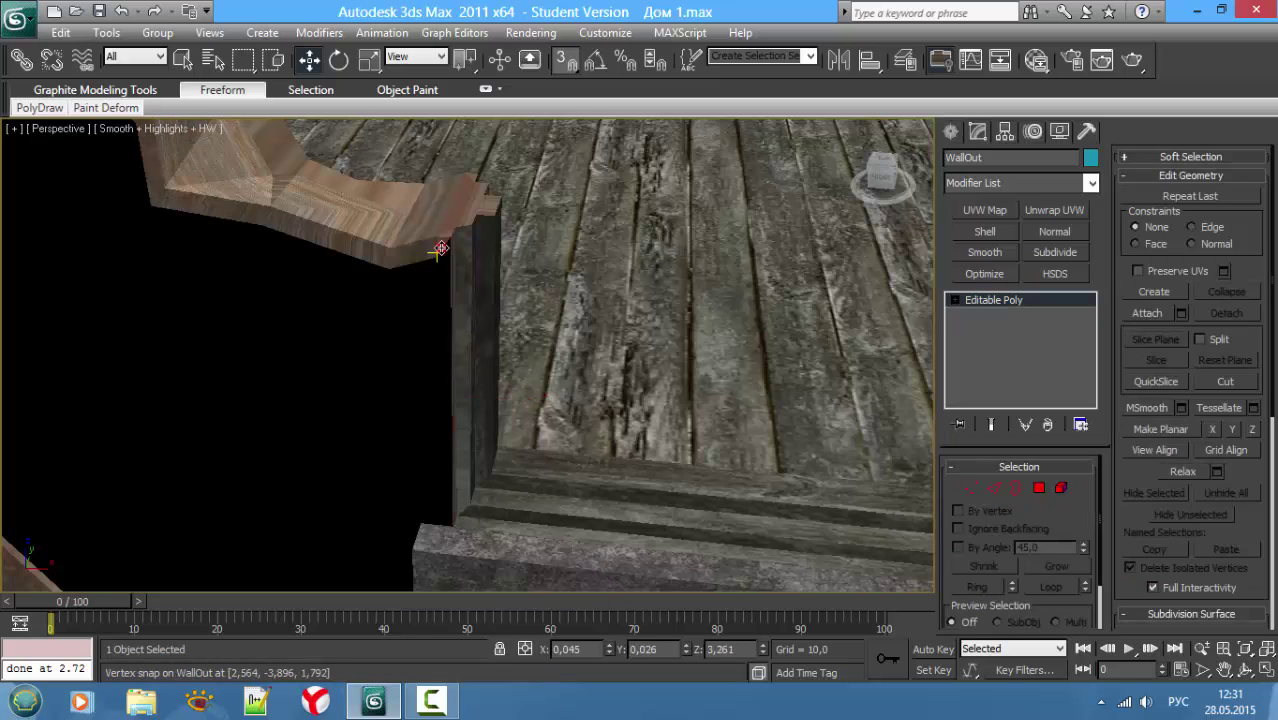
key("2")
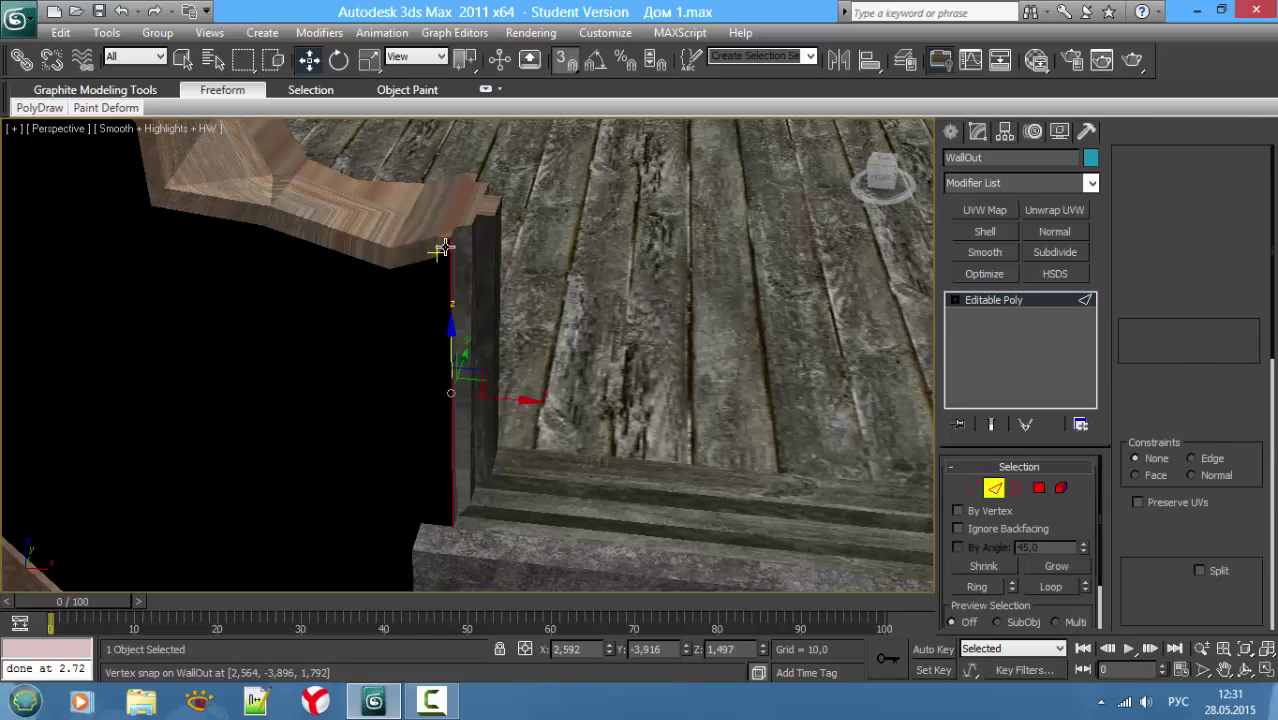
key("F3")
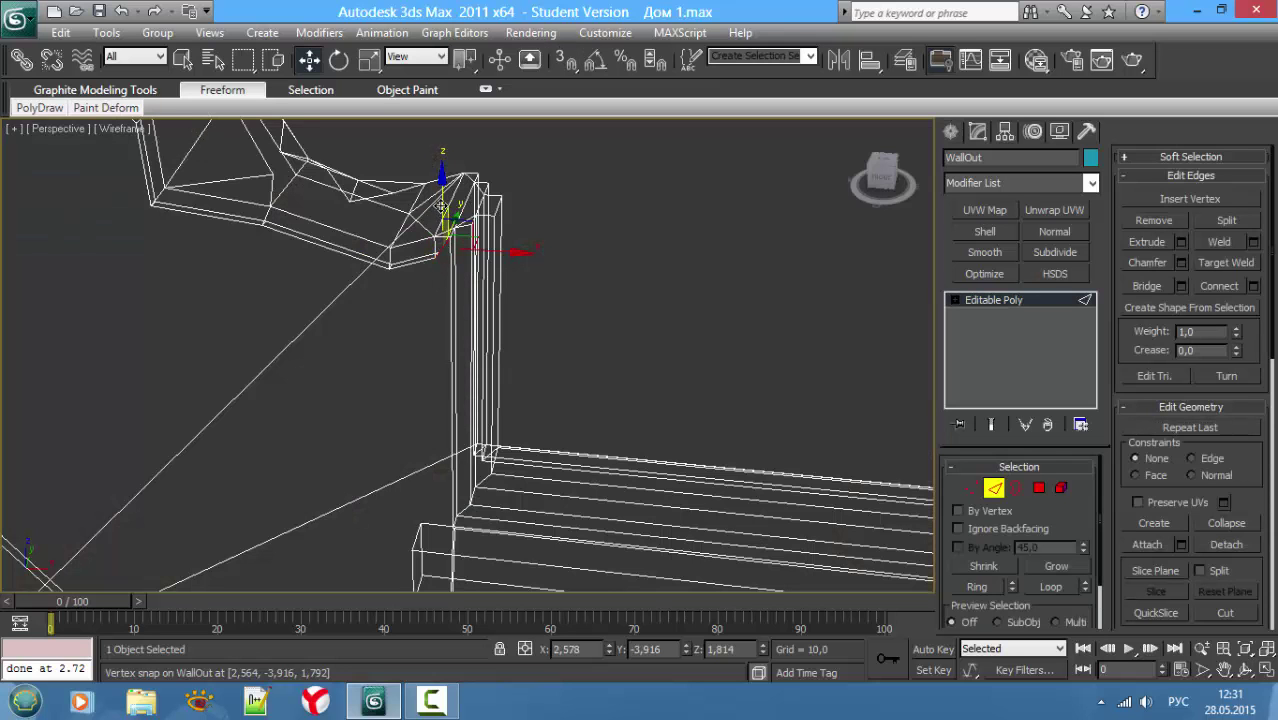
mouse_move(441, 300)
middle_mouse_down()
mouse_move(446, 396)
mouse_move(400, 425)
middle_mouse_up()
key("F3")
Step: Select edges along the window post, then zoom in on its corner in Vertex mode
left_click(444, 257)
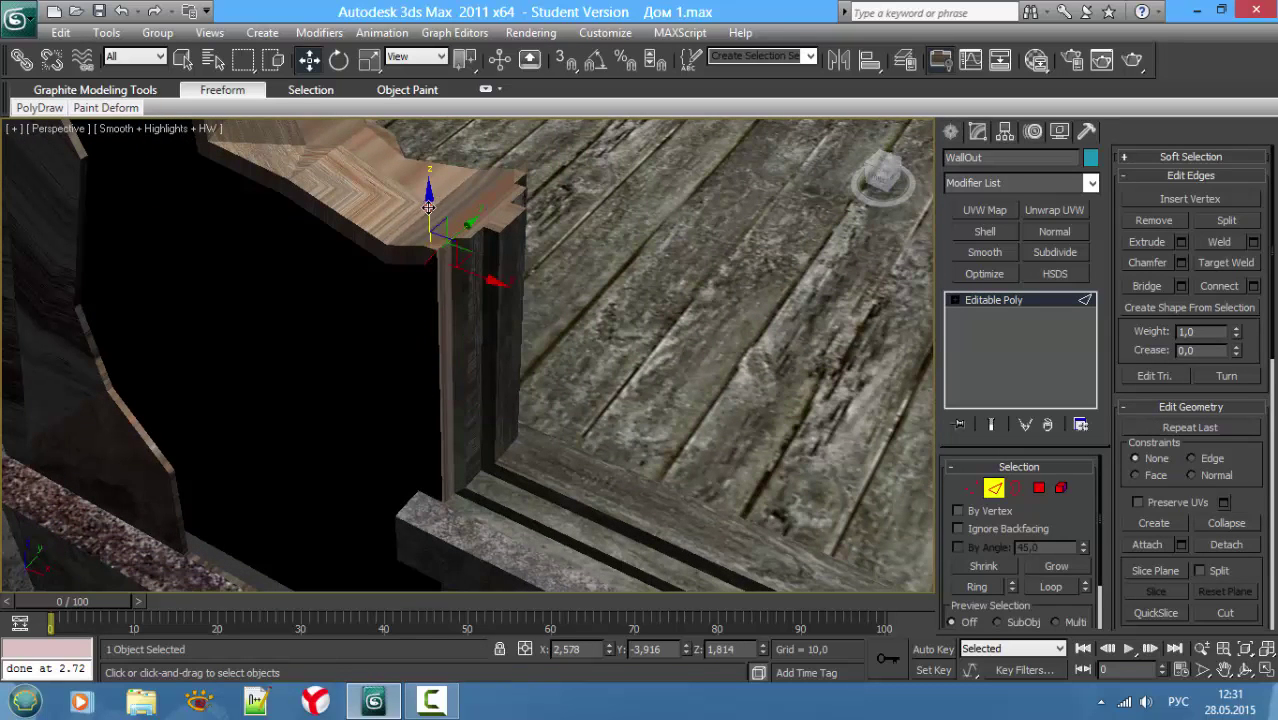
left_click(420, 350)
middle_click_drag(417, 382, 444, 395, "alt")
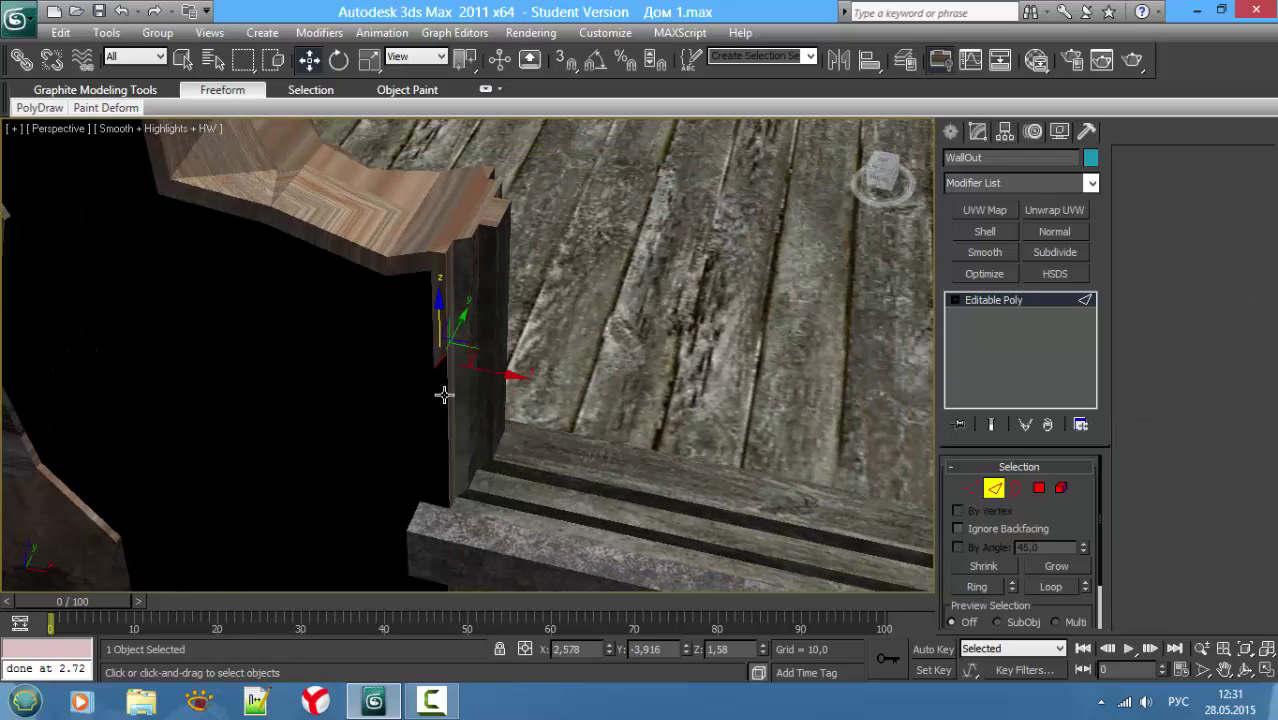
key("1")
key("F3")
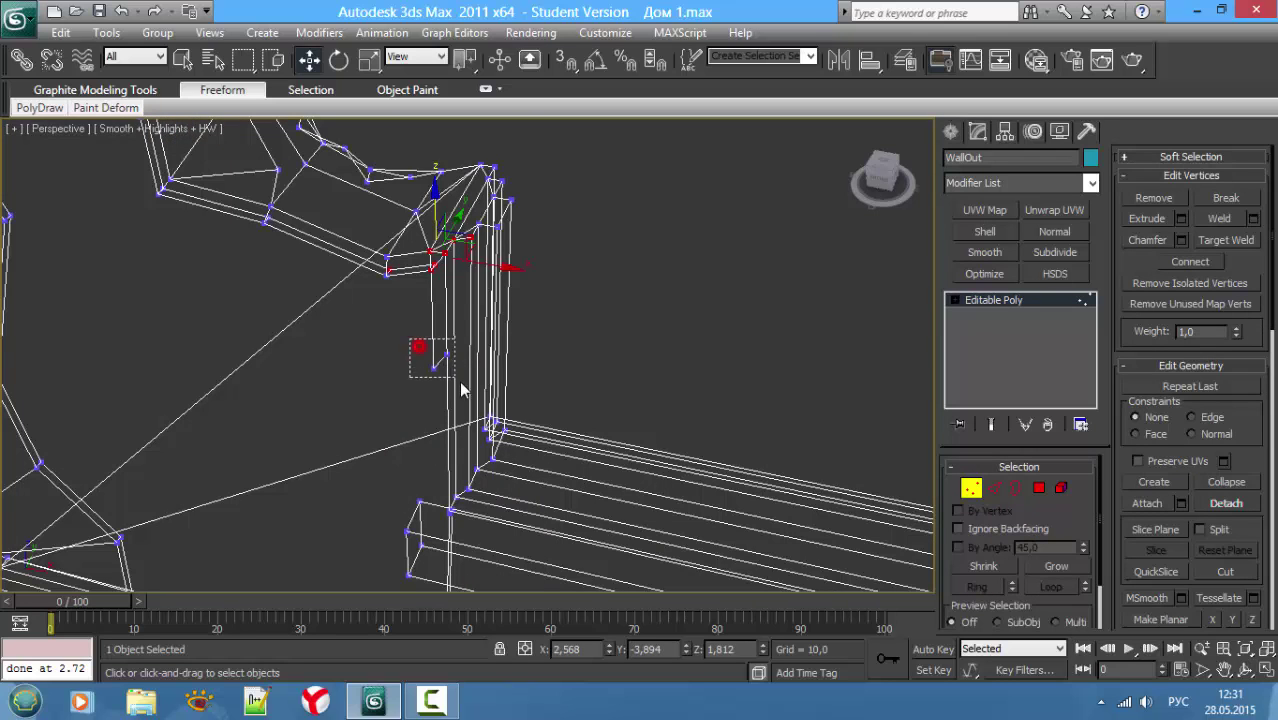
left_click_drag(461, 385, 458, 381)
scroll(1232, 560, "down", 2)
scroll(1232, 572, "down", 2)
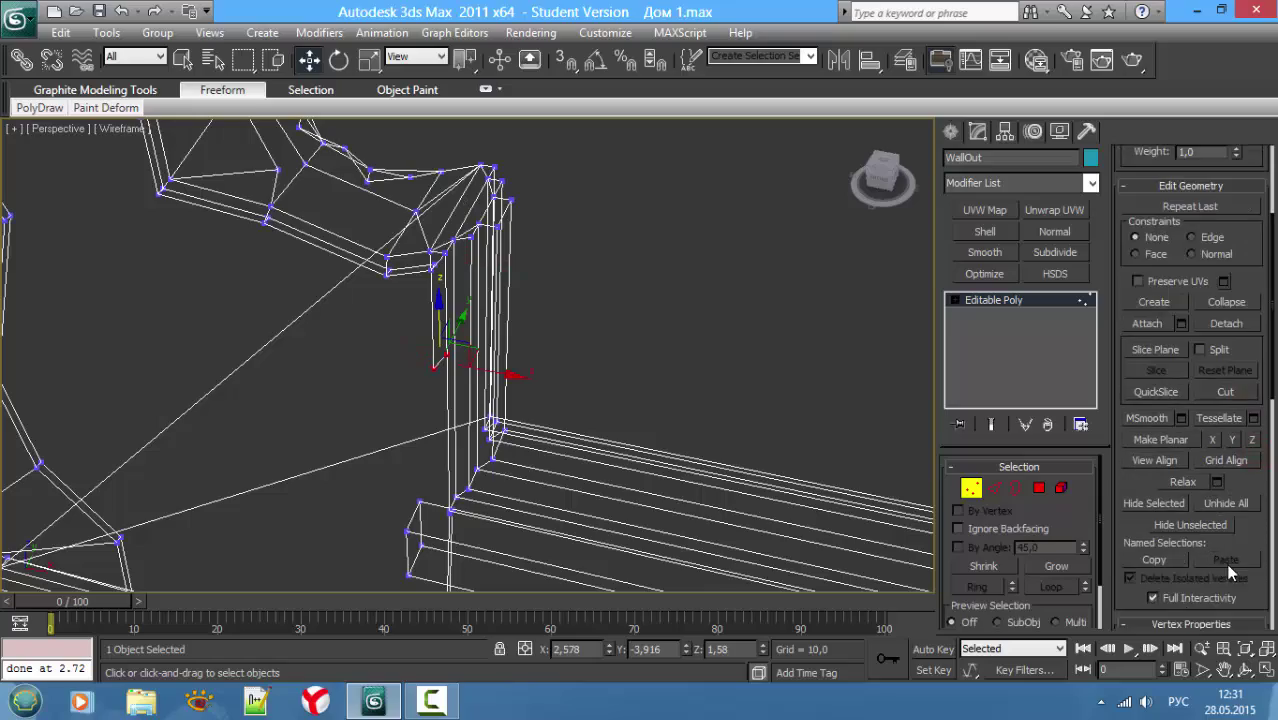
key("F3")
scroll(600, 380, "up", 5)
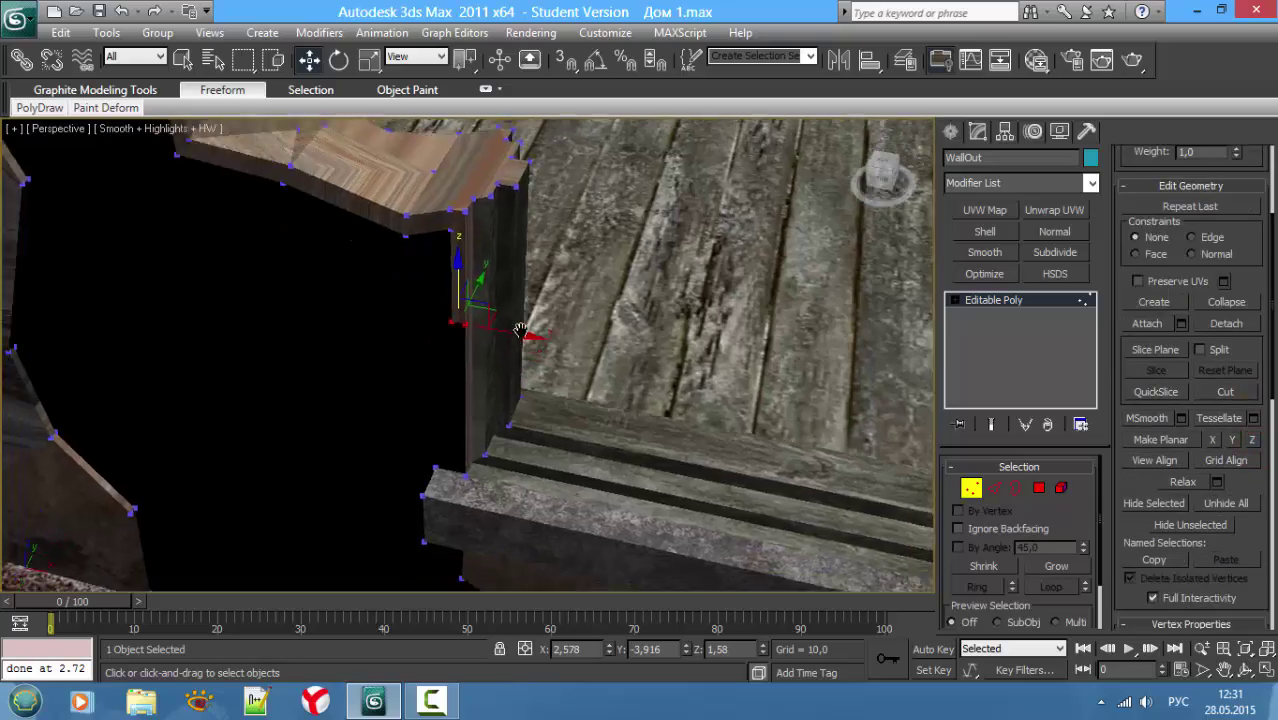
scroll(522, 362, "down", 3)
key("F3")
Step: Snap the post's lower vertex down onto the sill vertex at Z 1.141
middle_click_drag(575, 438, 506, 155, "alt")
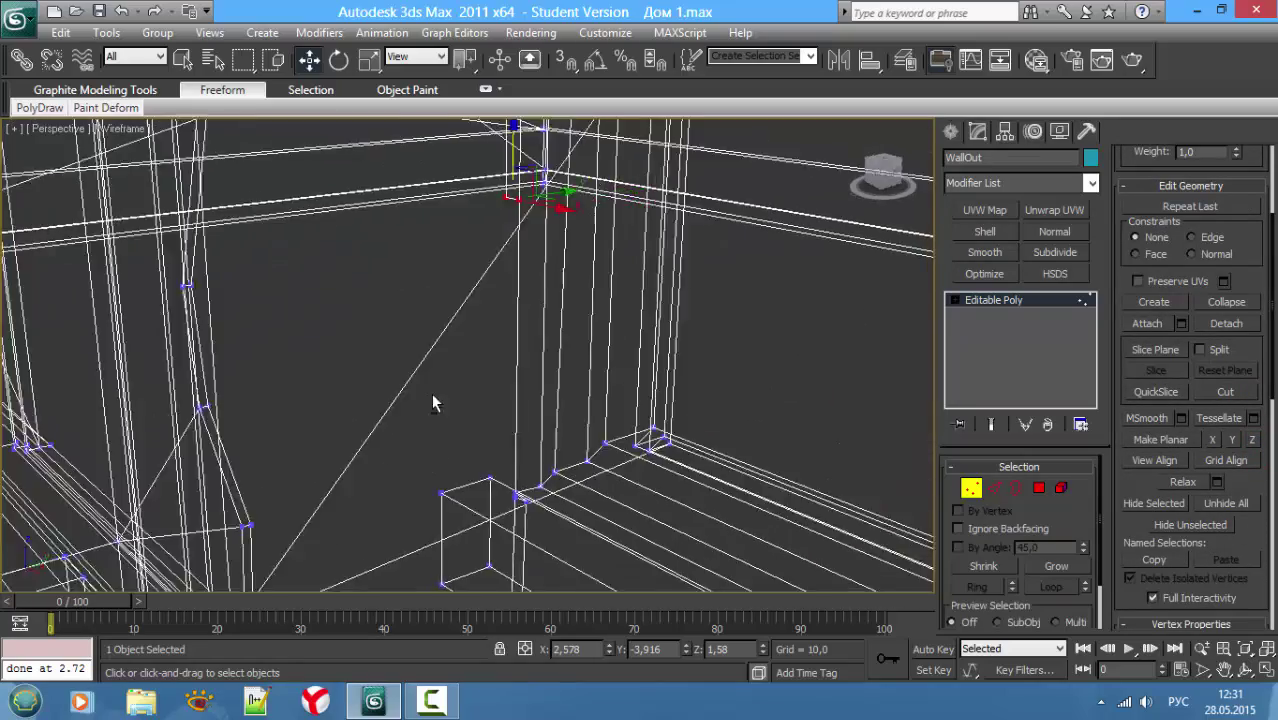
key("s")
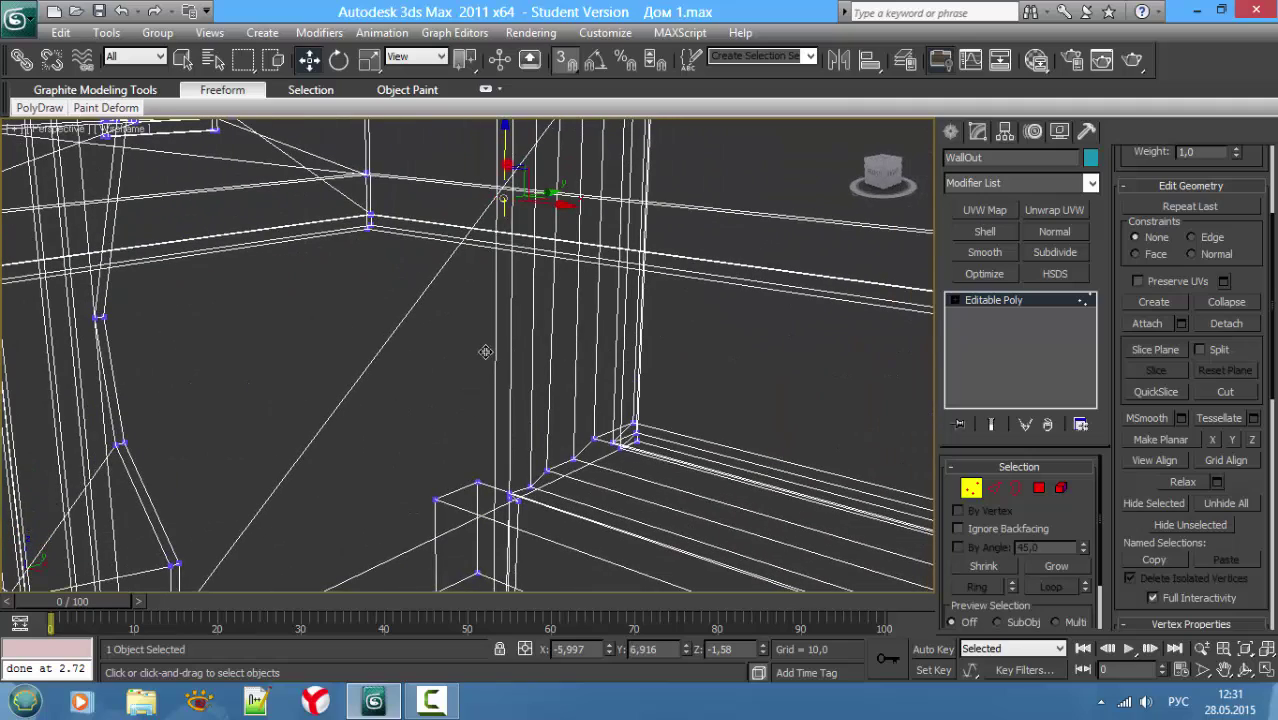
left_click_drag(506, 155, 518, 538)
key("F3")
key("F3")
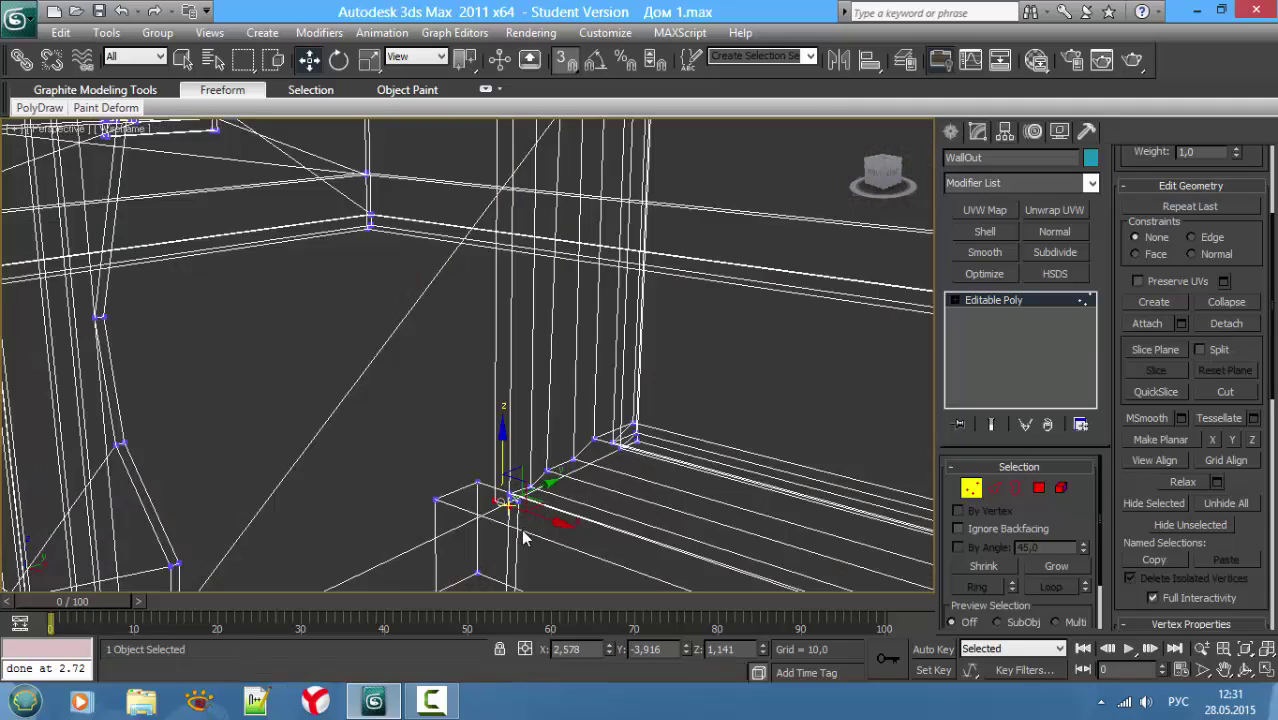
scroll(518, 535, "down", 2)
scroll(518, 532, "down", 2)
scroll(518, 528, "down", 2)
scroll(518, 523, "up", 3)
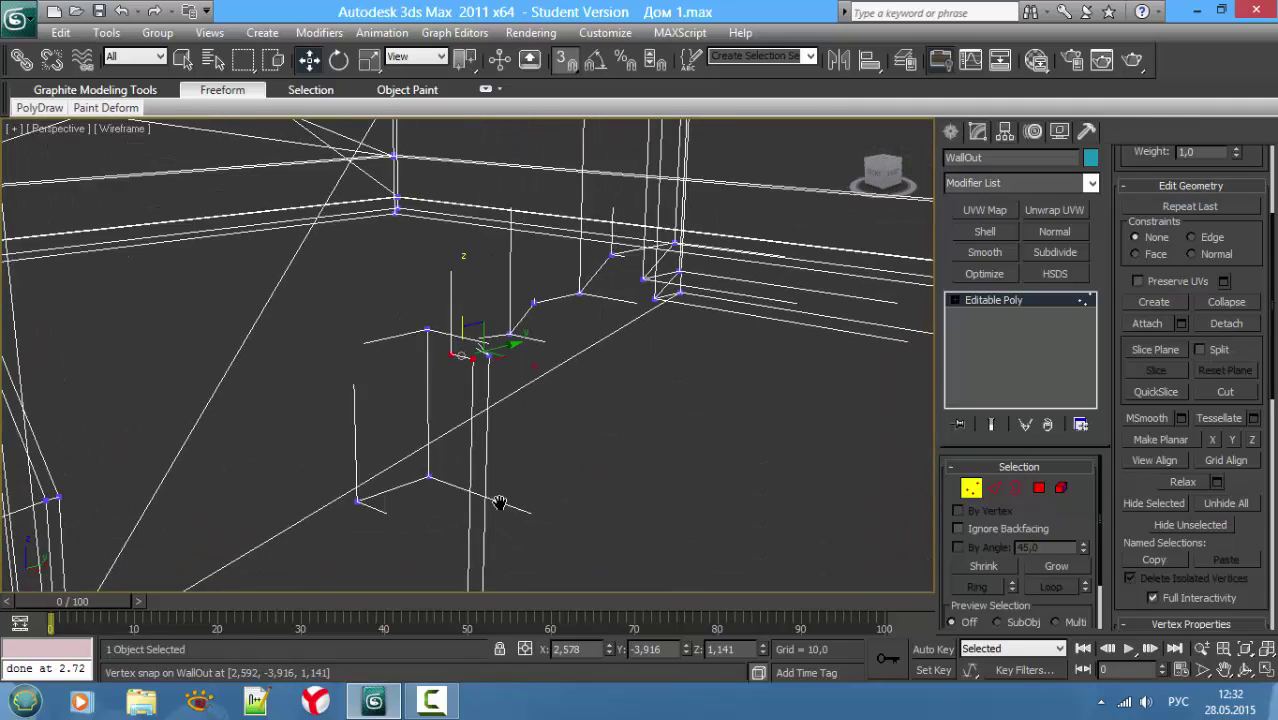
key("F3")
scroll(526, 430, "up", 2)
mouse_move(528, 434)
middle_mouse_down("alt")
mouse_move(630, 325)
mouse_move(679, 426)
mouse_move(616, 432)
middle_mouse_up("alt")
Step: Select the stone sill polygons by material ID and hide them
key("4")
left_click(704, 393)
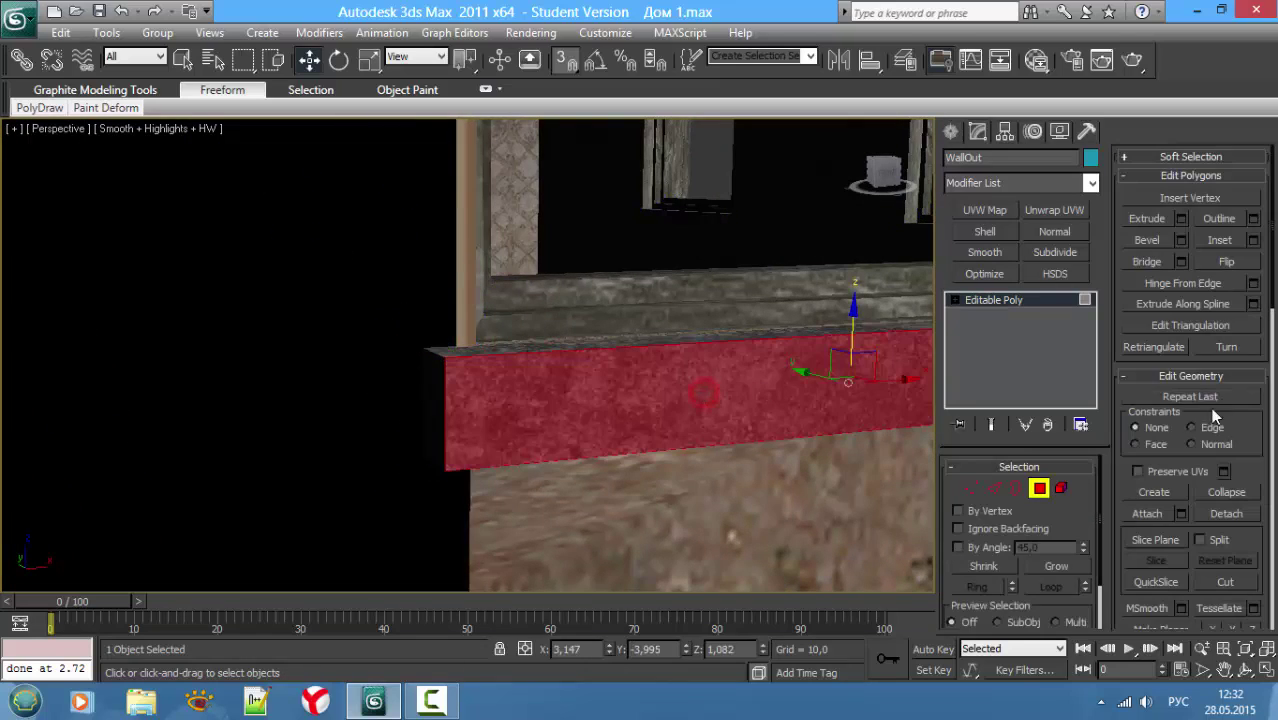
scroll(1262, 467, "down", 6)
scroll(1189, 527, "down", 1)
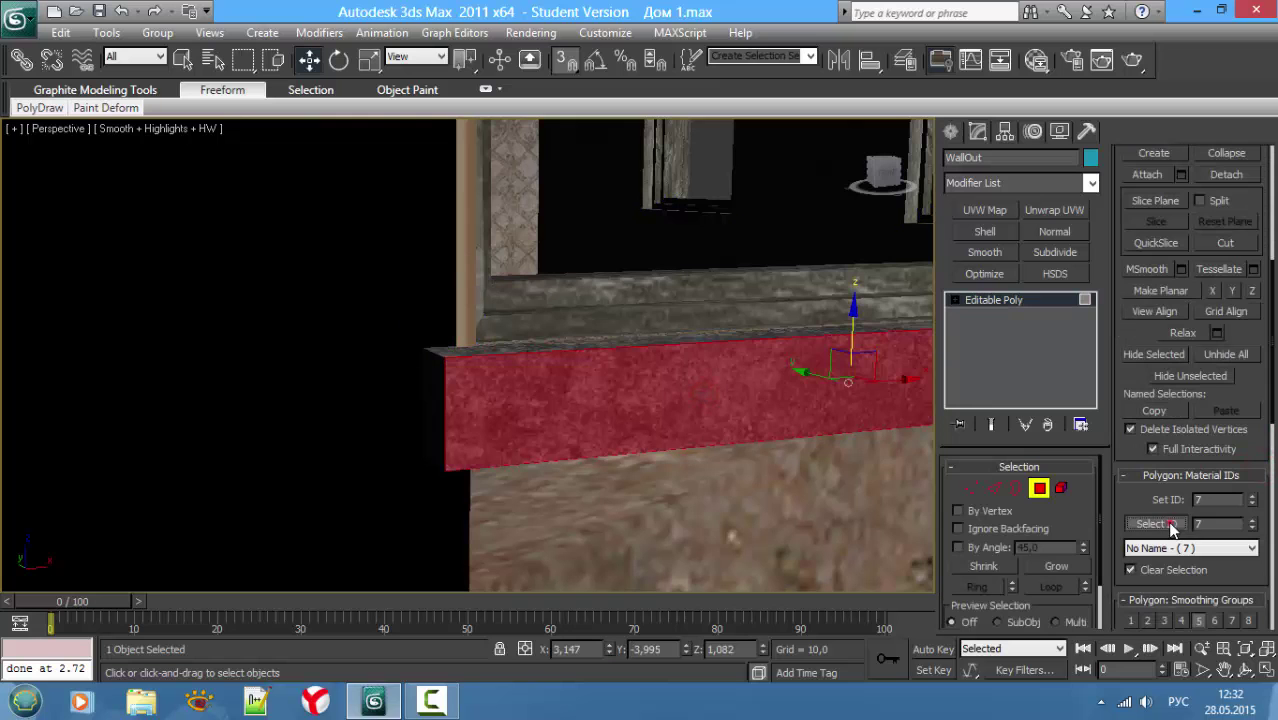
left_click(1152, 524)
left_click(1153, 354)
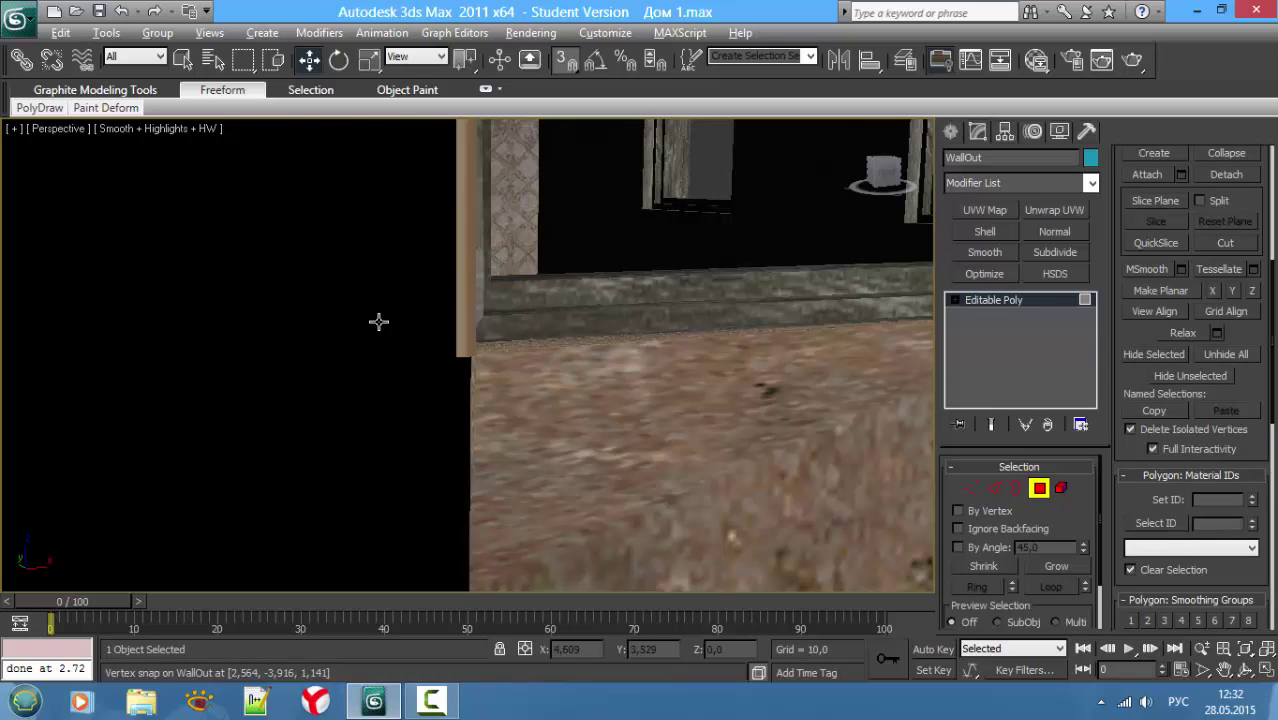
mouse_move(415, 268)
middle_mouse_down("alt")
mouse_move(439, 339)
mouse_move(408, 373)
mouse_move(430, 353)
middle_mouse_up("alt")
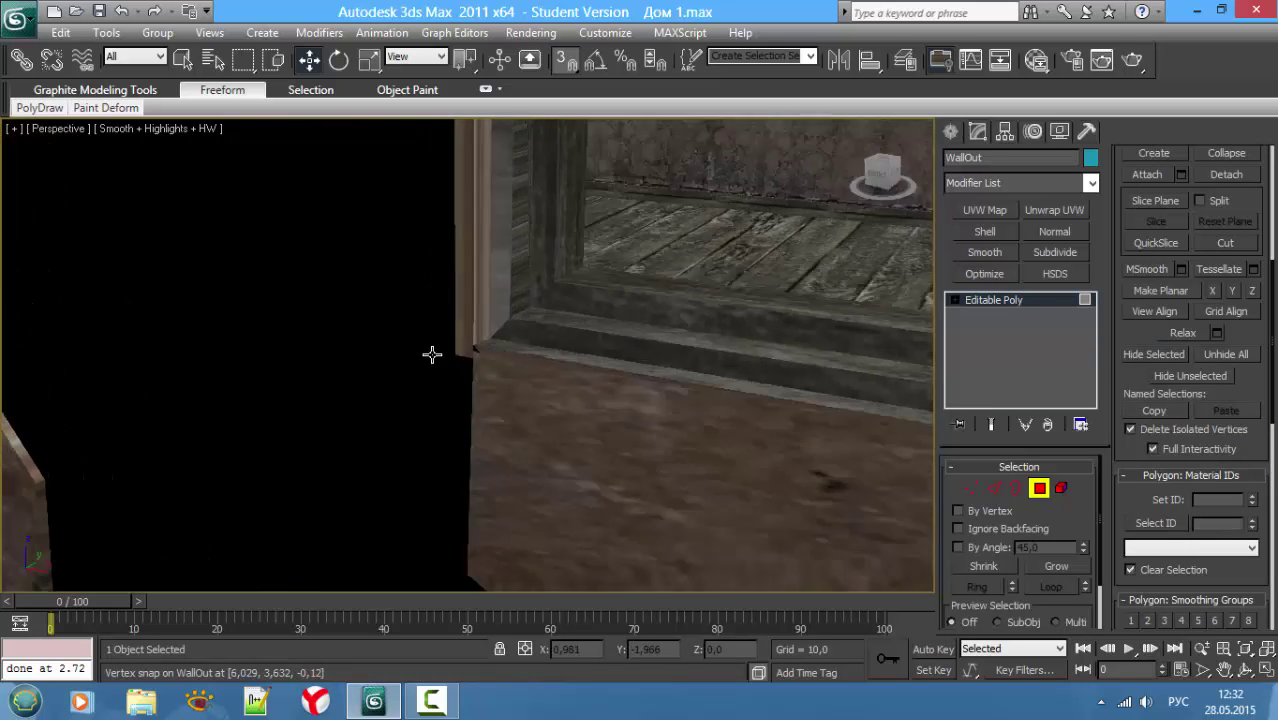
key("F3")
key("F3")
key("F3")
key("F3")
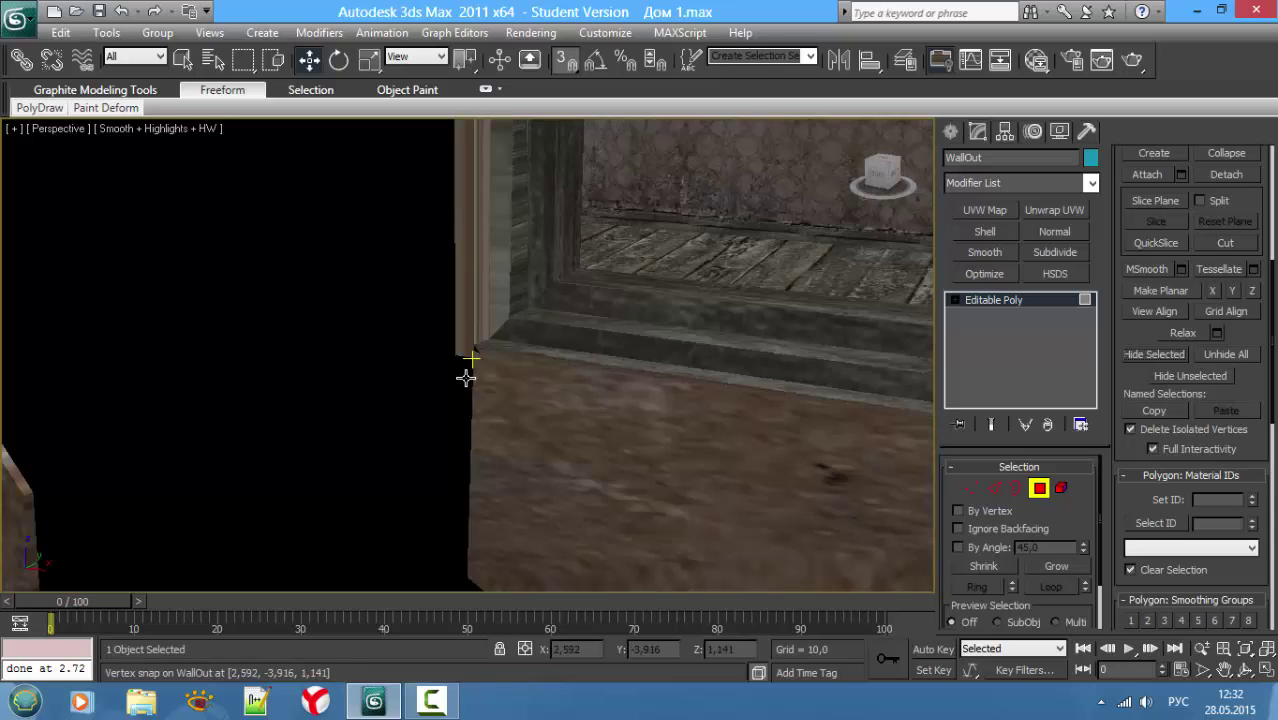
Step: Snap the wall edge onto the sill corner and inspect the window recess
key("2")
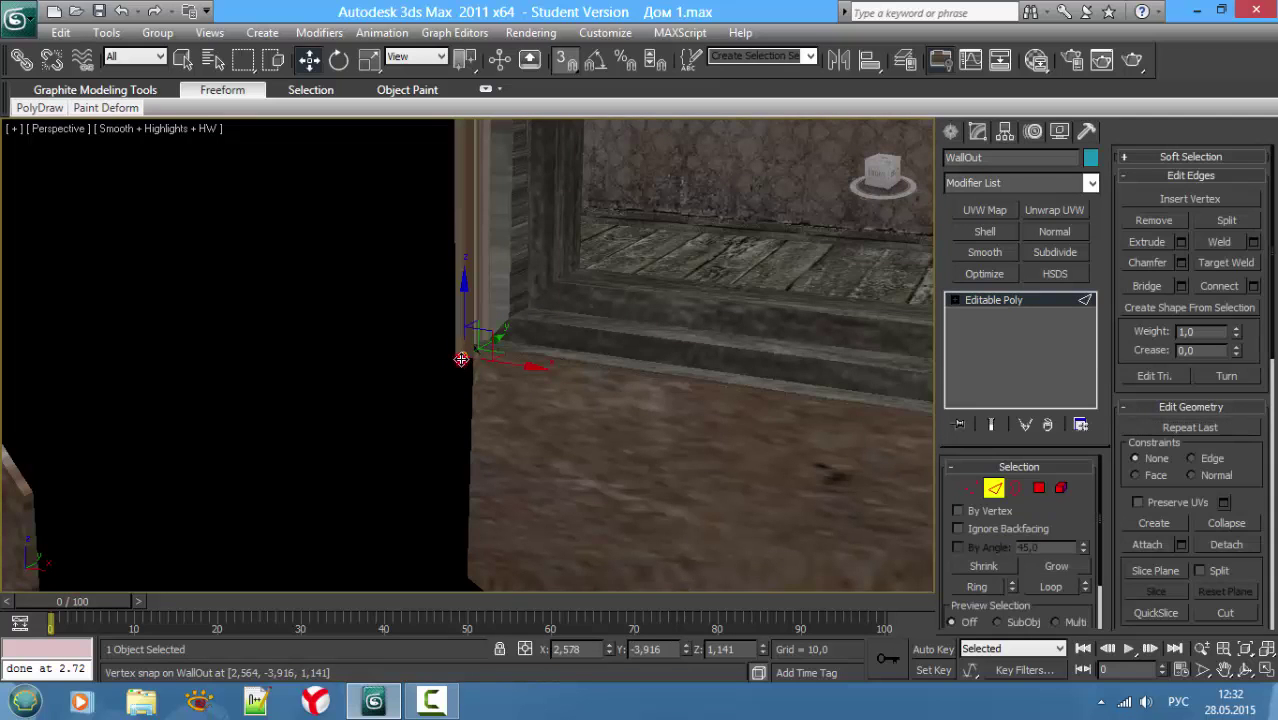
mouse_move(461, 308)
left_mouse_down()
mouse_move(472, 303)
mouse_move(473, 345)
left_mouse_up()
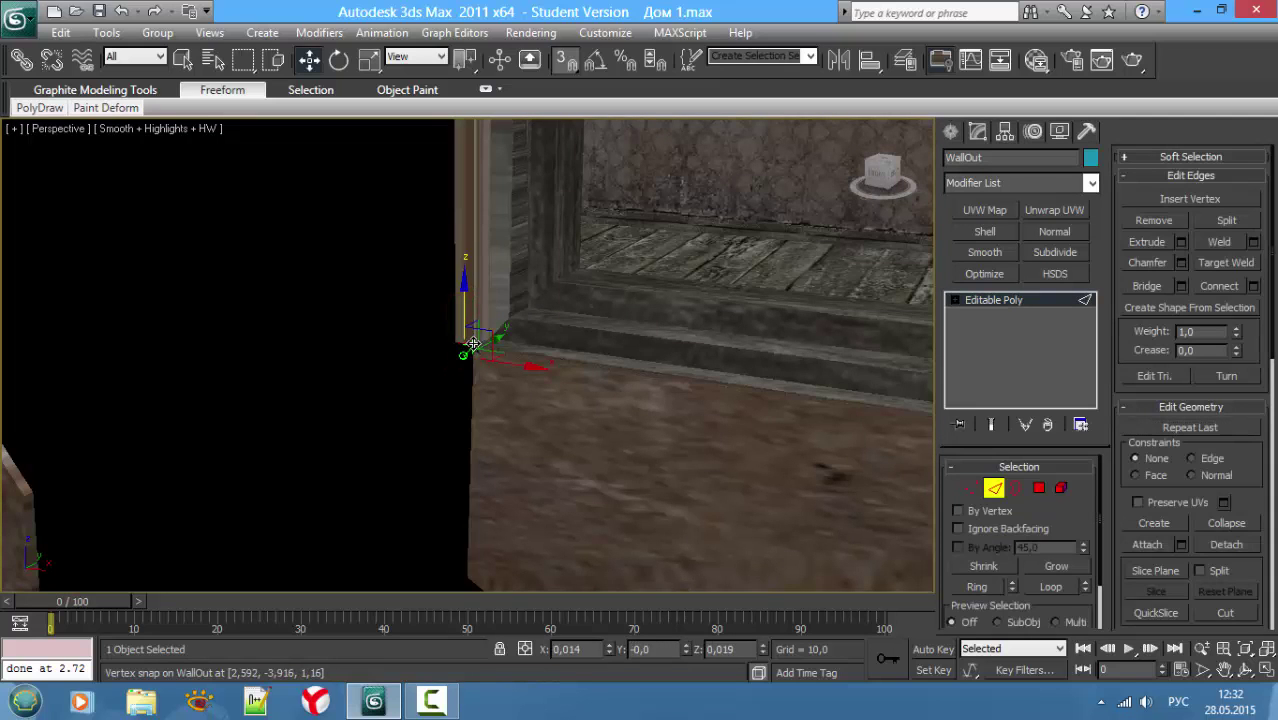
mouse_move(490, 407)
middle_mouse_down("alt")
mouse_move(528, 379)
mouse_move(676, 408)
mouse_move(699, 362)
mouse_move(746, 366)
mouse_move(752, 412)
middle_mouse_up("alt")
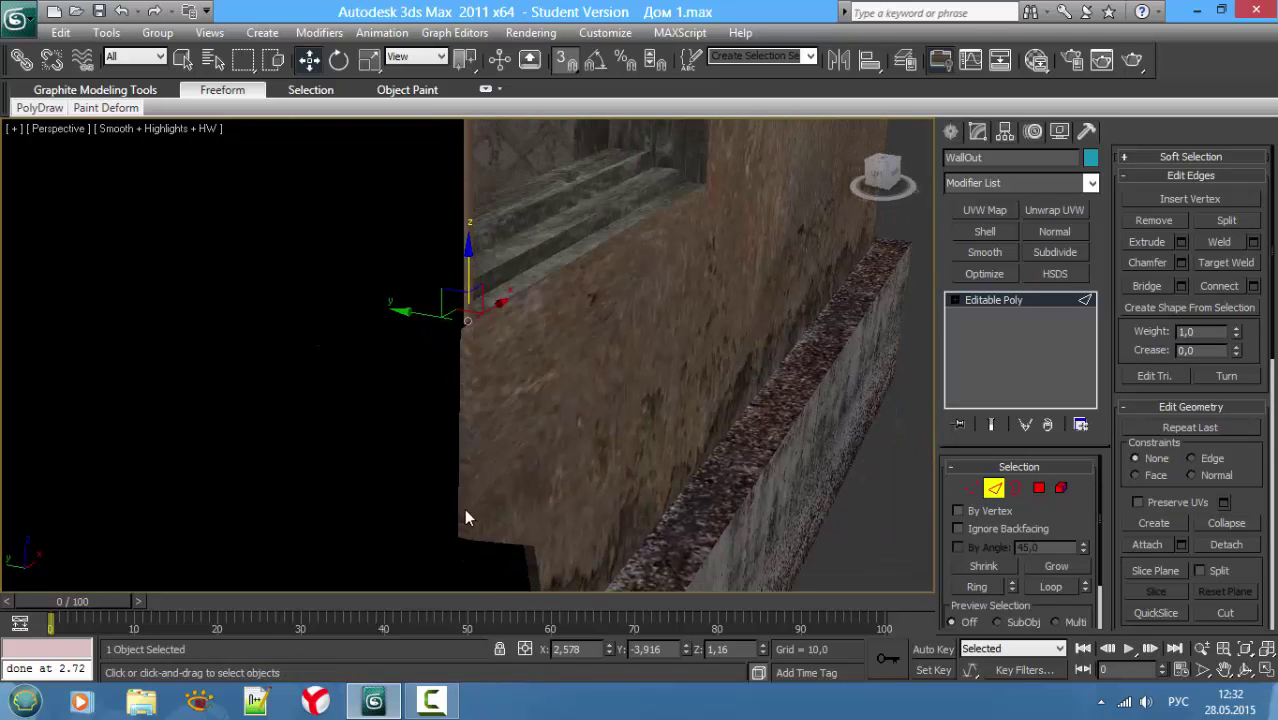
key("4")
key("4")
key("4")
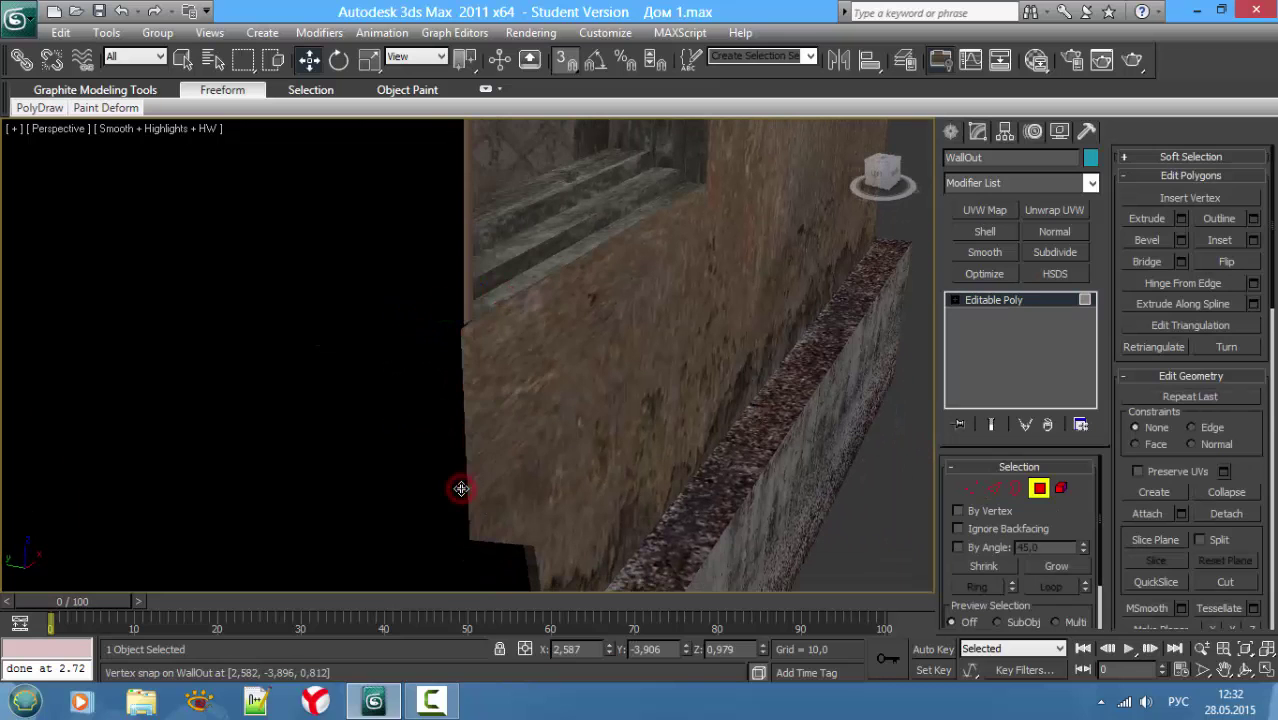
mouse_move(447, 434)
middle_mouse_down("alt")
mouse_move(342, 428)
mouse_move(277, 382)
mouse_move(265, 417)
middle_mouse_up("alt")
key("1")
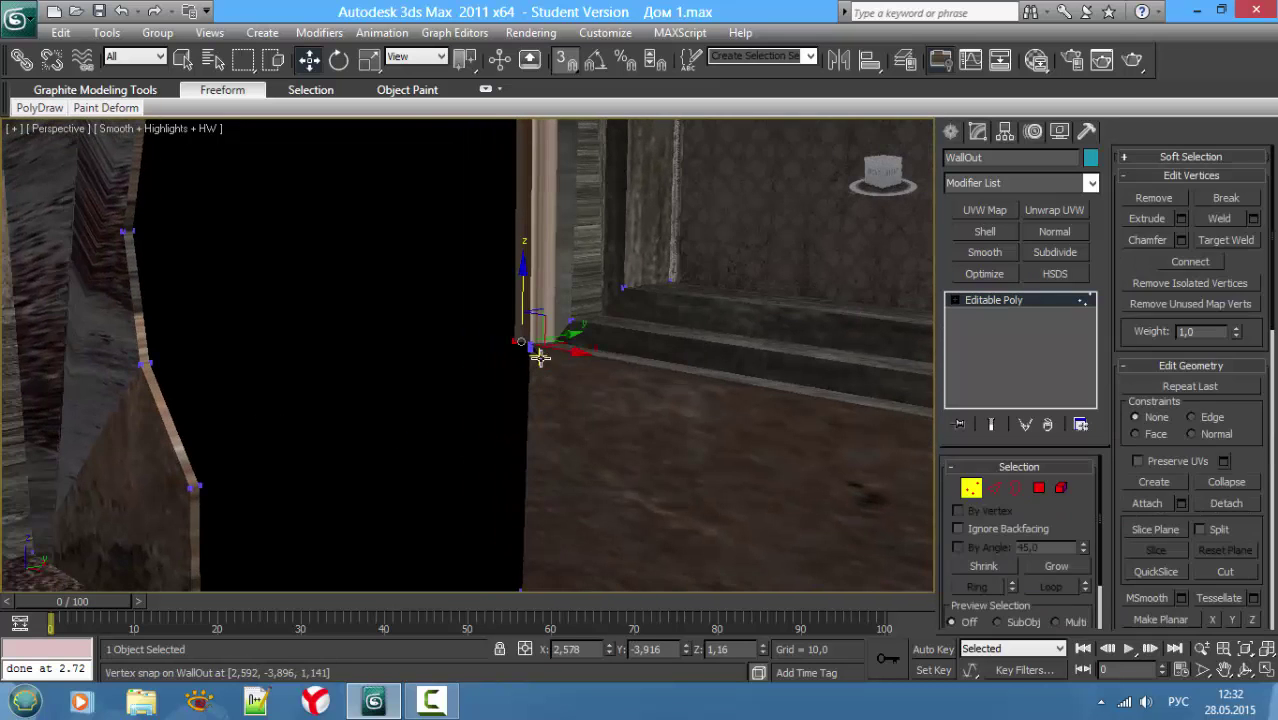
mouse_move(549, 373)
middle_mouse_down("alt")
mouse_move(559, 388)
mouse_move(573, 359)
mouse_move(552, 486)
middle_mouse_up("alt")
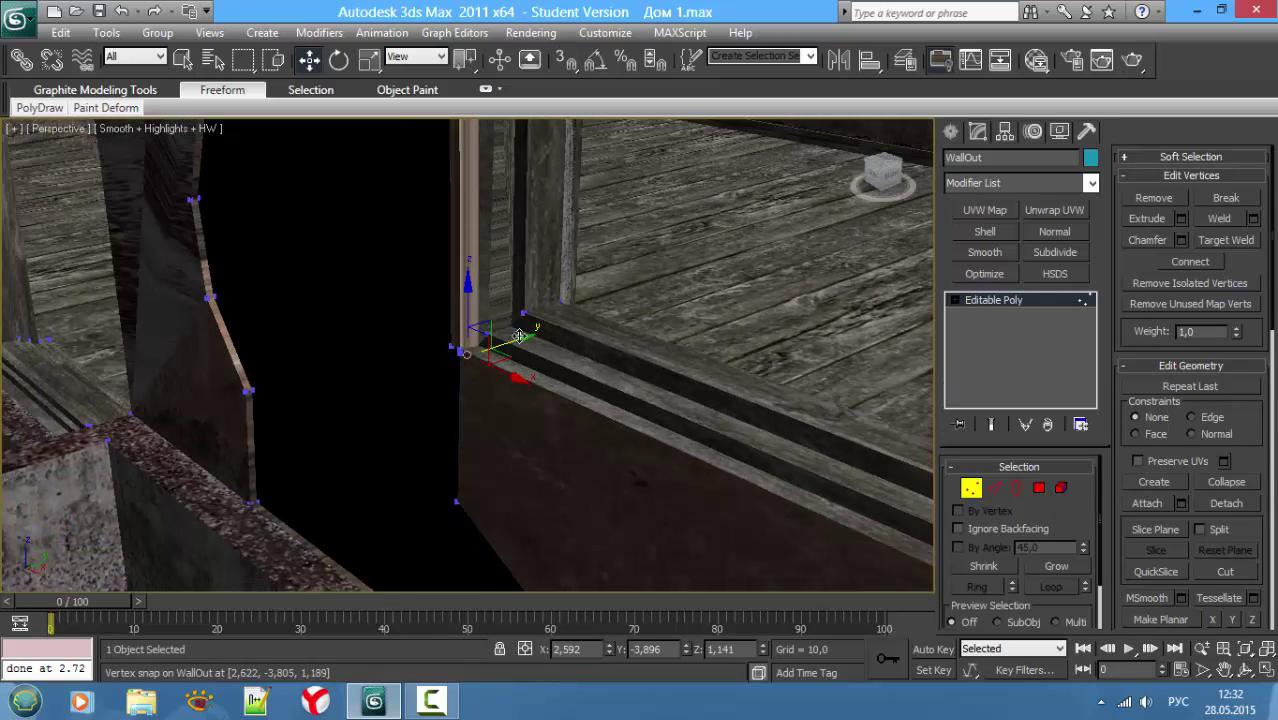
mouse_move(452, 352)
middle_mouse_down("alt")
mouse_move(525, 408)
mouse_move(507, 416)
middle_mouse_up("alt")
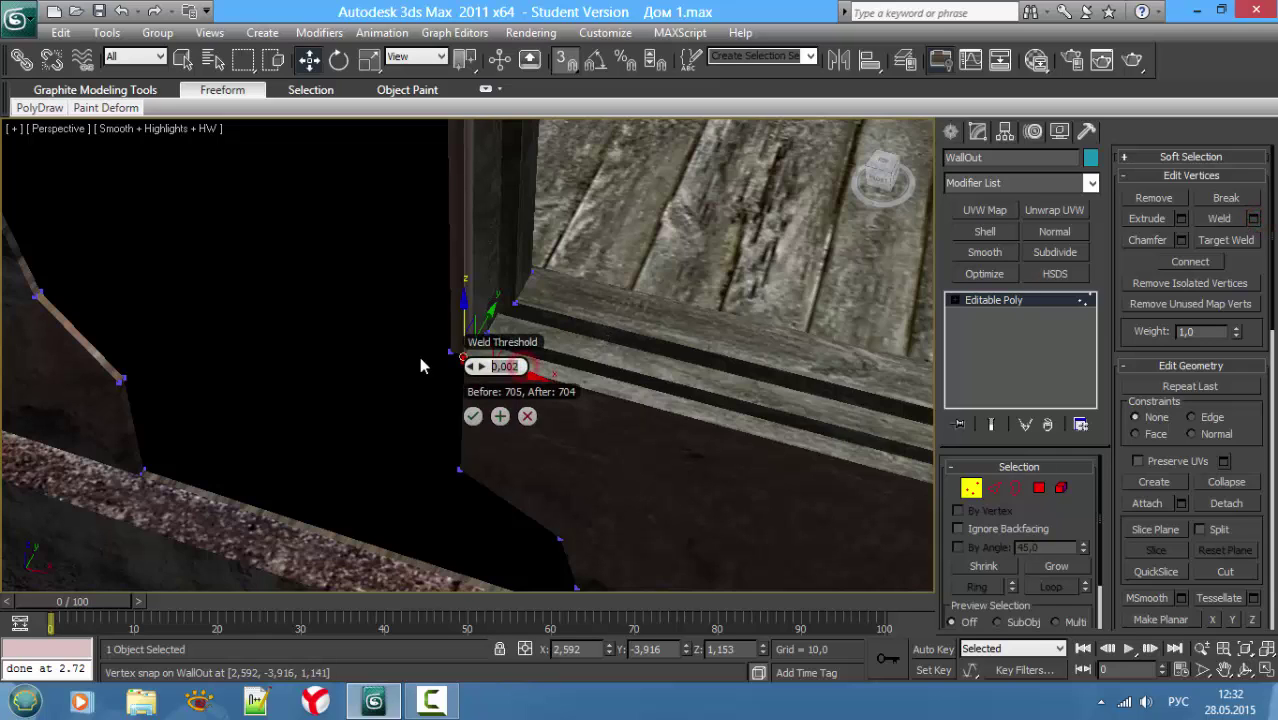
Step: Weld at threshold 1.0 and snap the corner vertex down onto the lower vertex, raising it to 0.981
key("Return")
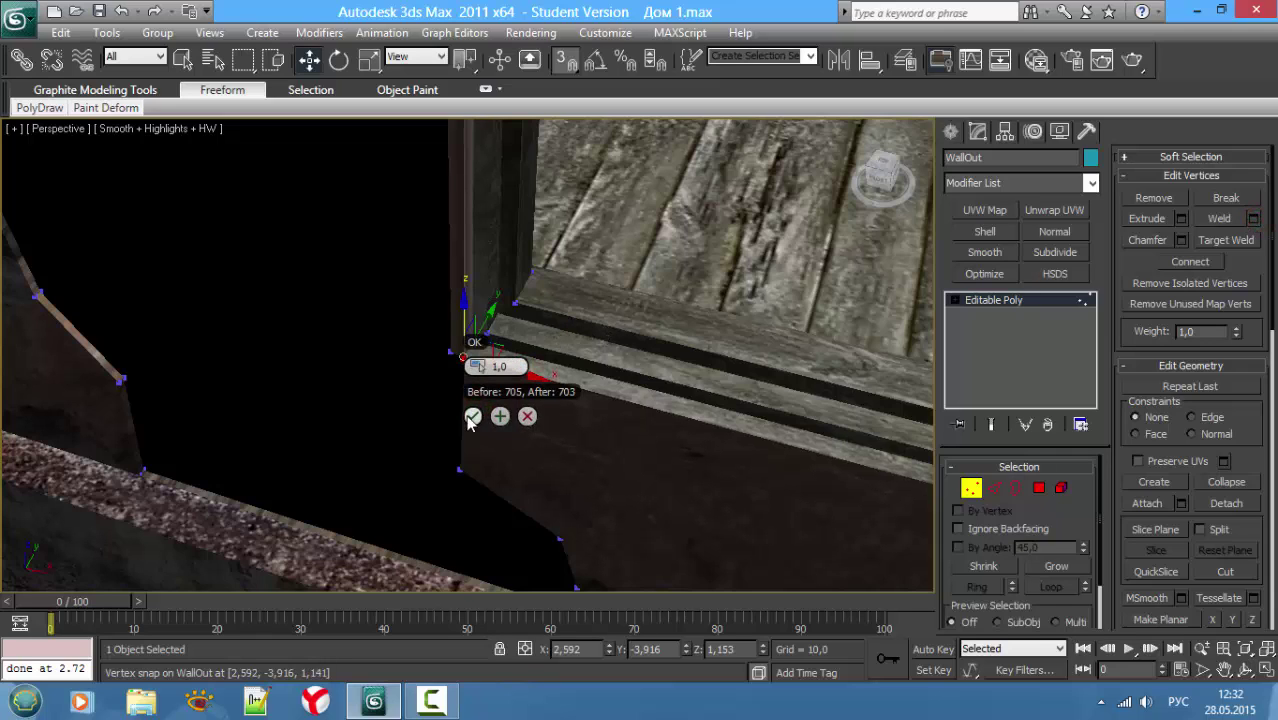
mouse_move(478, 397)
middle_mouse_down("alt")
mouse_move(595, 390)
mouse_move(606, 339)
mouse_move(533, 320)
middle_mouse_up("alt")
key("2")
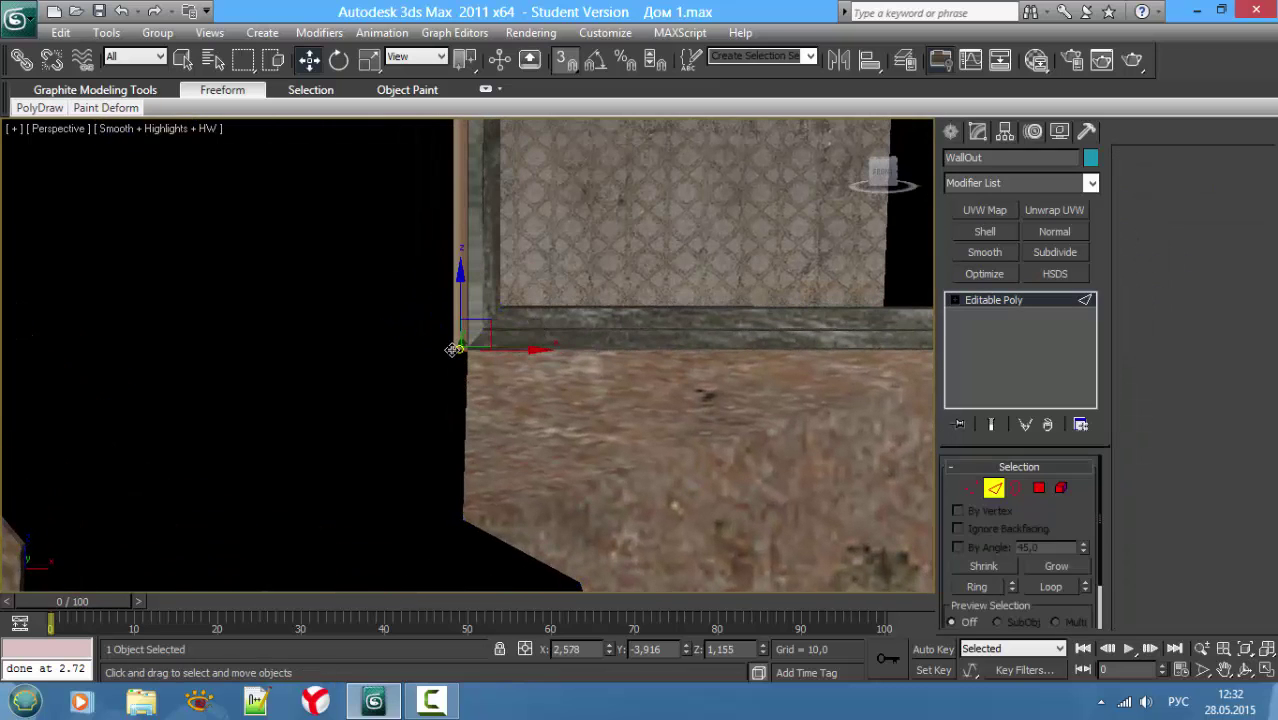
key("1")
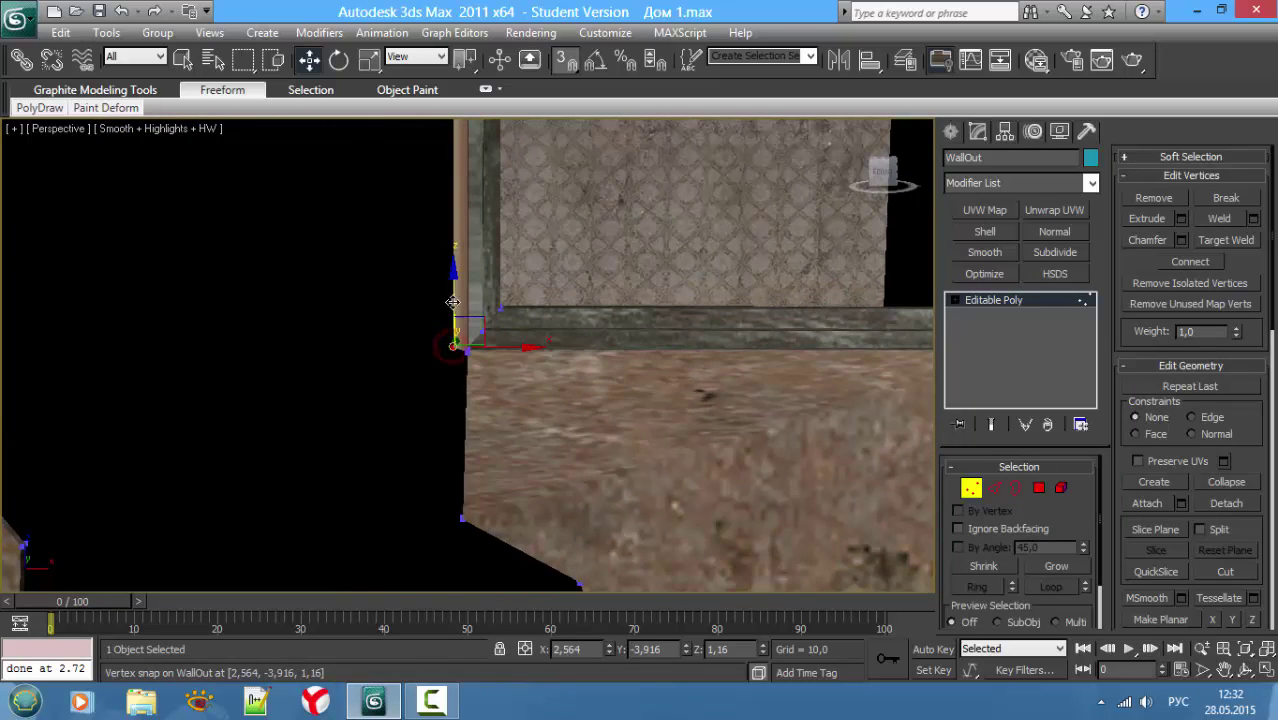
mouse_move(452, 292)
left_mouse_down()
mouse_move(465, 592)
mouse_move(480, 485)
mouse_move(470, 527)
mouse_move(463, 518)
left_mouse_up()
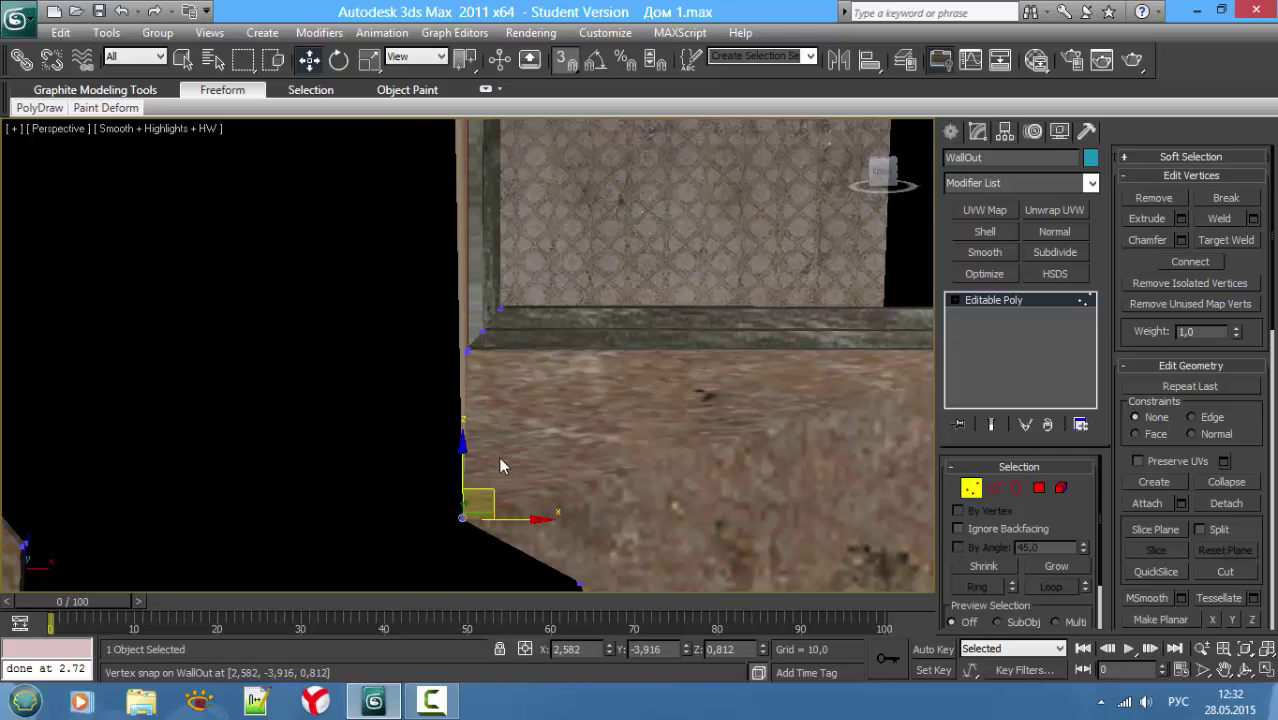
mouse_move(452, 463)
middle_mouse_down("alt")
mouse_move(379, 471)
mouse_move(462, 462)
mouse_move(490, 487)
mouse_move(437, 472)
middle_mouse_up("alt")
Step: Move the selected opening border with vertex snapping
key("3")
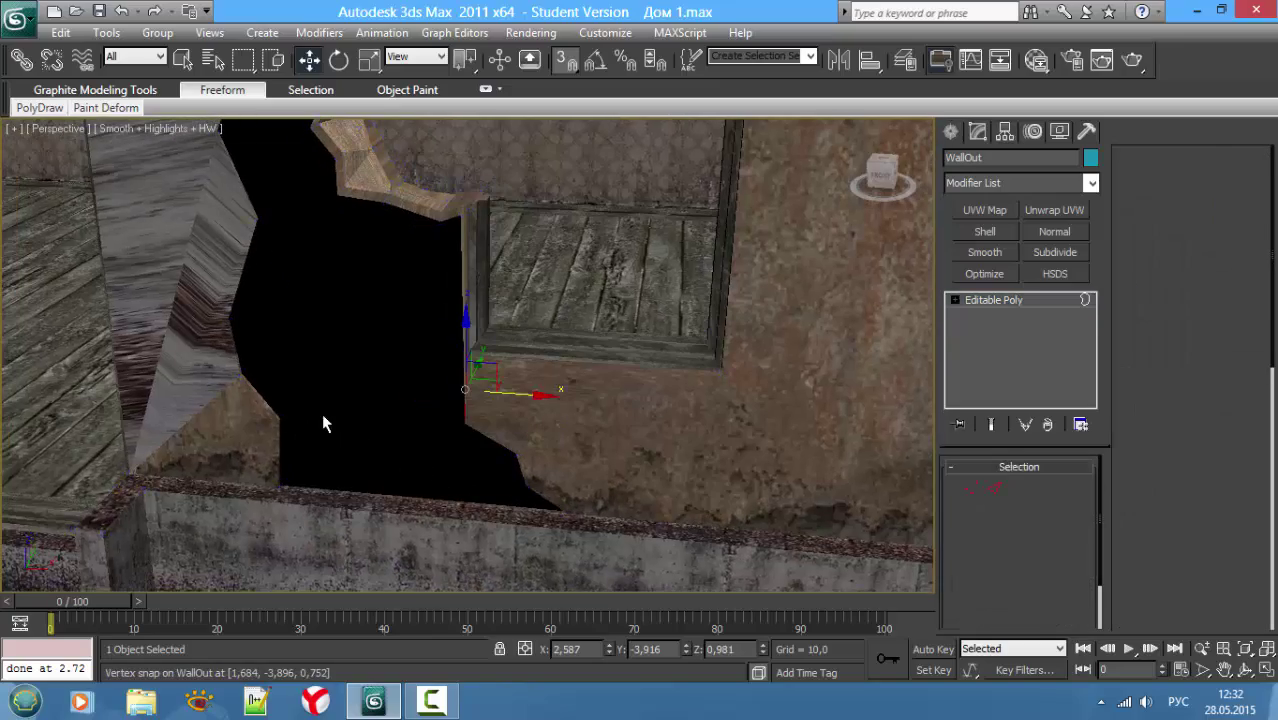
mouse_move(321, 418)
middle_mouse_down("alt")
mouse_move(485, 459)
mouse_move(474, 348)
mouse_move(451, 437)
middle_mouse_up("alt")
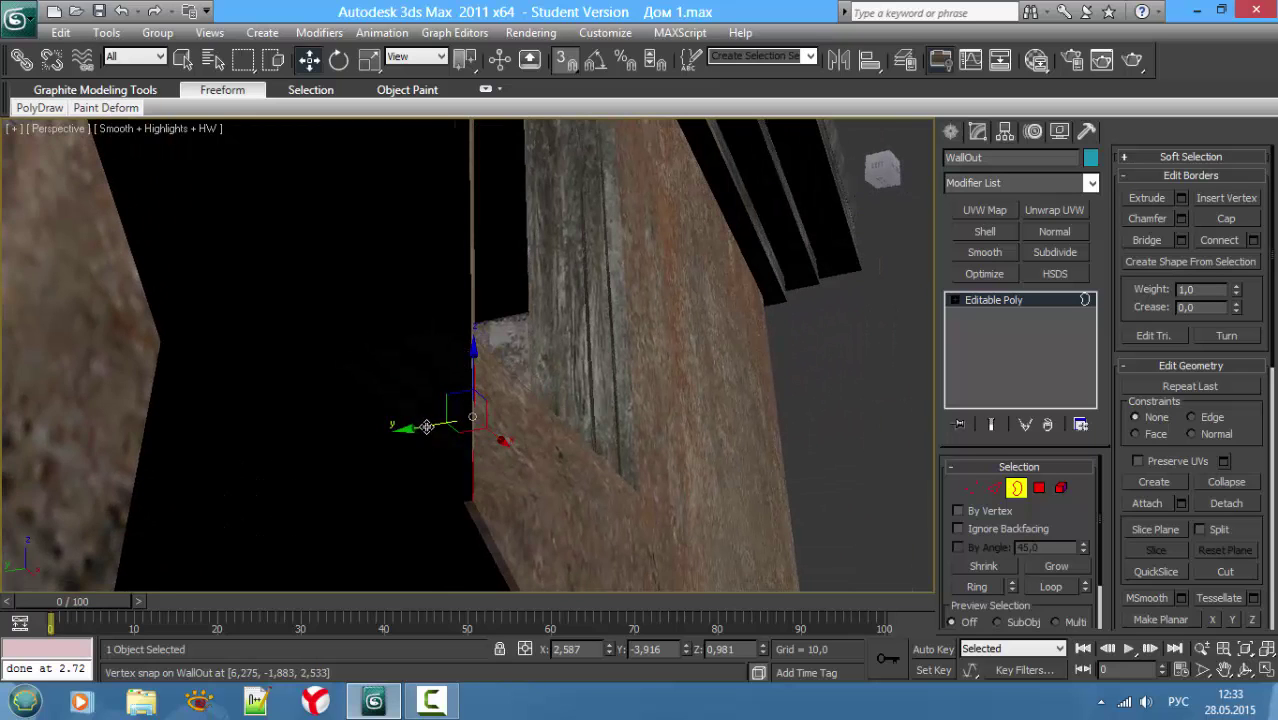
left_click_drag(427, 427, 463, 493)
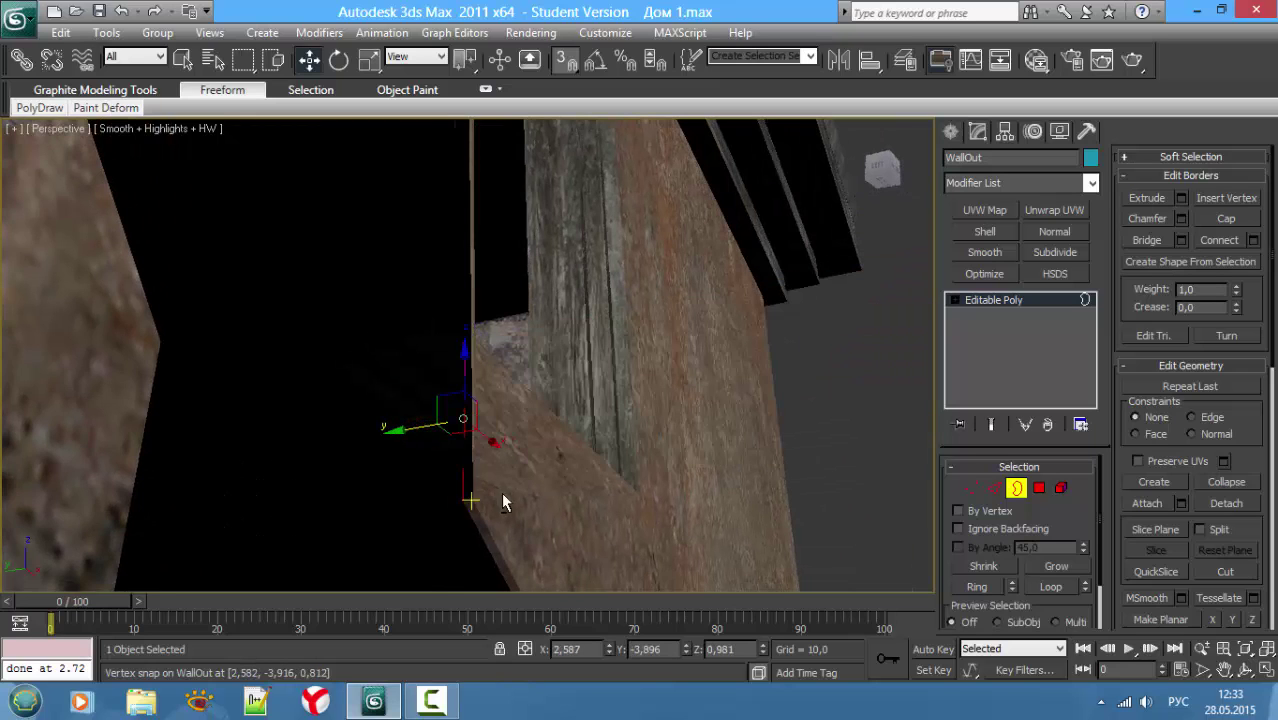
mouse_move(501, 492)
middle_mouse_down("alt")
mouse_move(541, 456)
mouse_move(379, 573)
mouse_move(531, 562)
mouse_move(630, 580)
mouse_move(511, 577)
mouse_move(599, 465)
mouse_move(582, 471)
middle_mouse_up("alt")
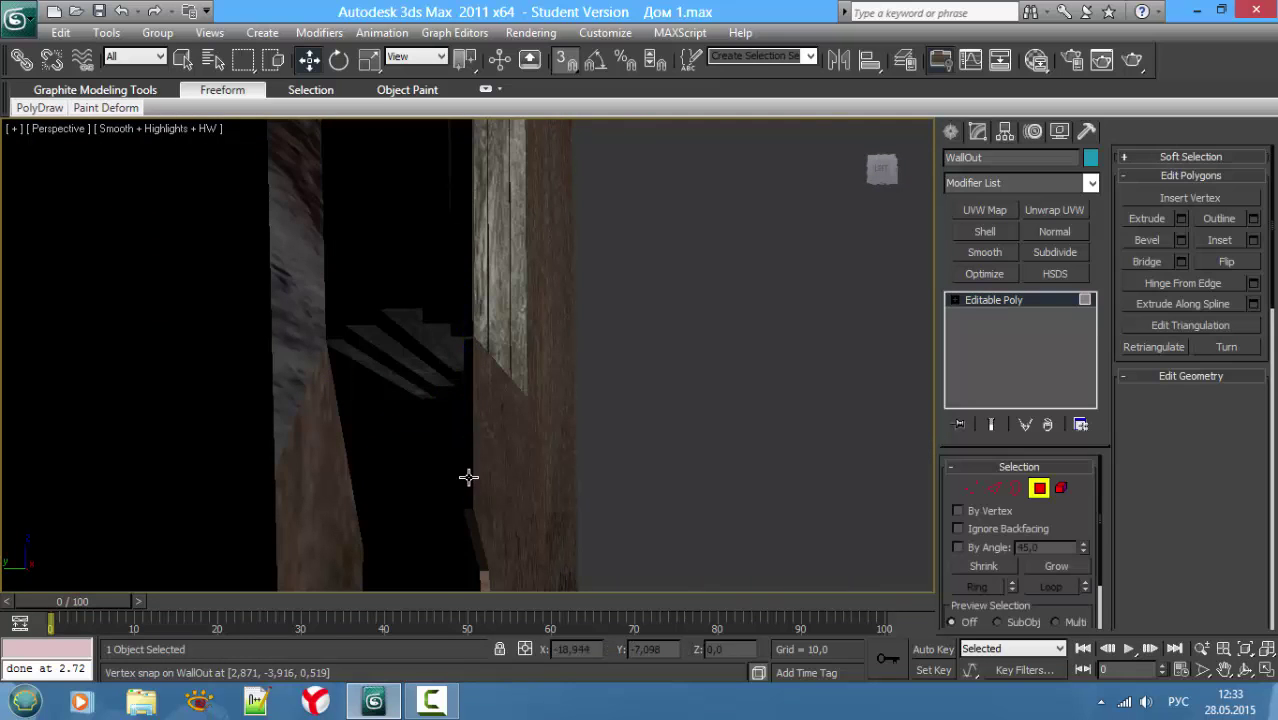
Step: Snap the vertex beside the opening up onto the upper corner vertex
left_click(466, 475)
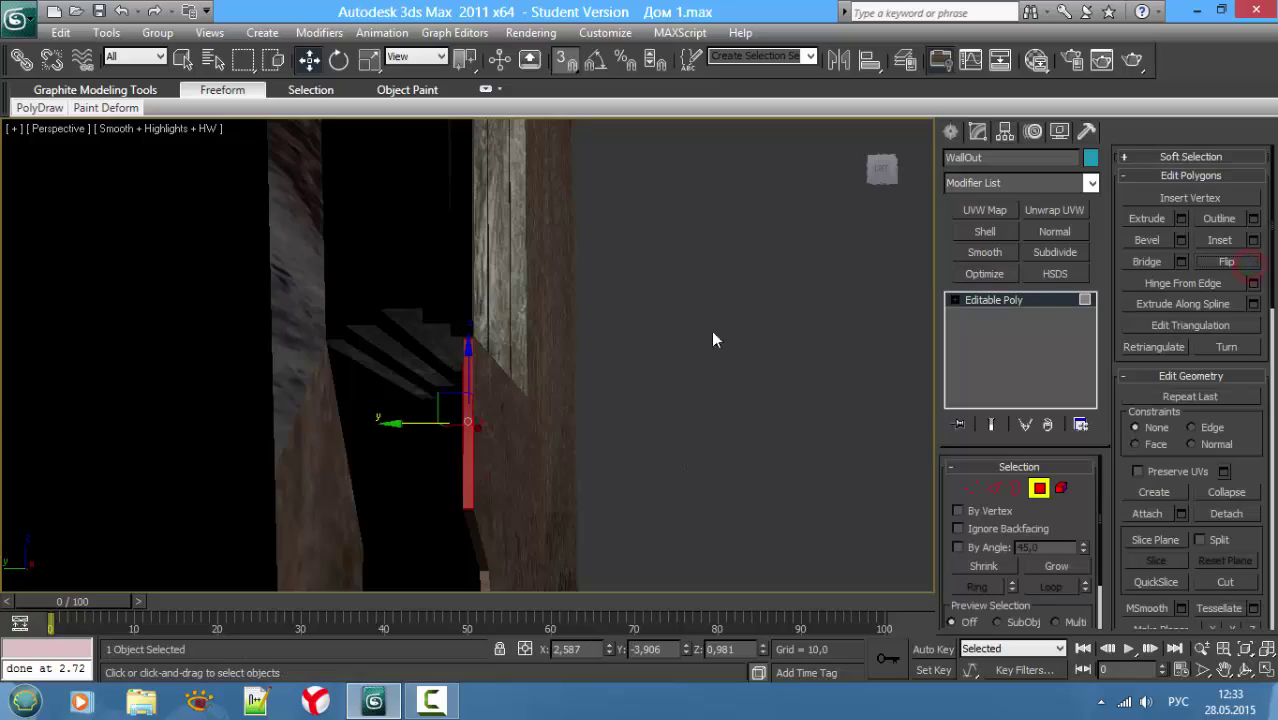
mouse_move(713, 340)
middle_mouse_down("alt")
mouse_move(733, 343)
mouse_move(667, 414)
mouse_move(573, 363)
mouse_move(579, 272)
mouse_move(635, 290)
mouse_move(679, 277)
mouse_move(649, 300)
mouse_move(622, 365)
mouse_move(465, 408)
middle_mouse_up("alt")
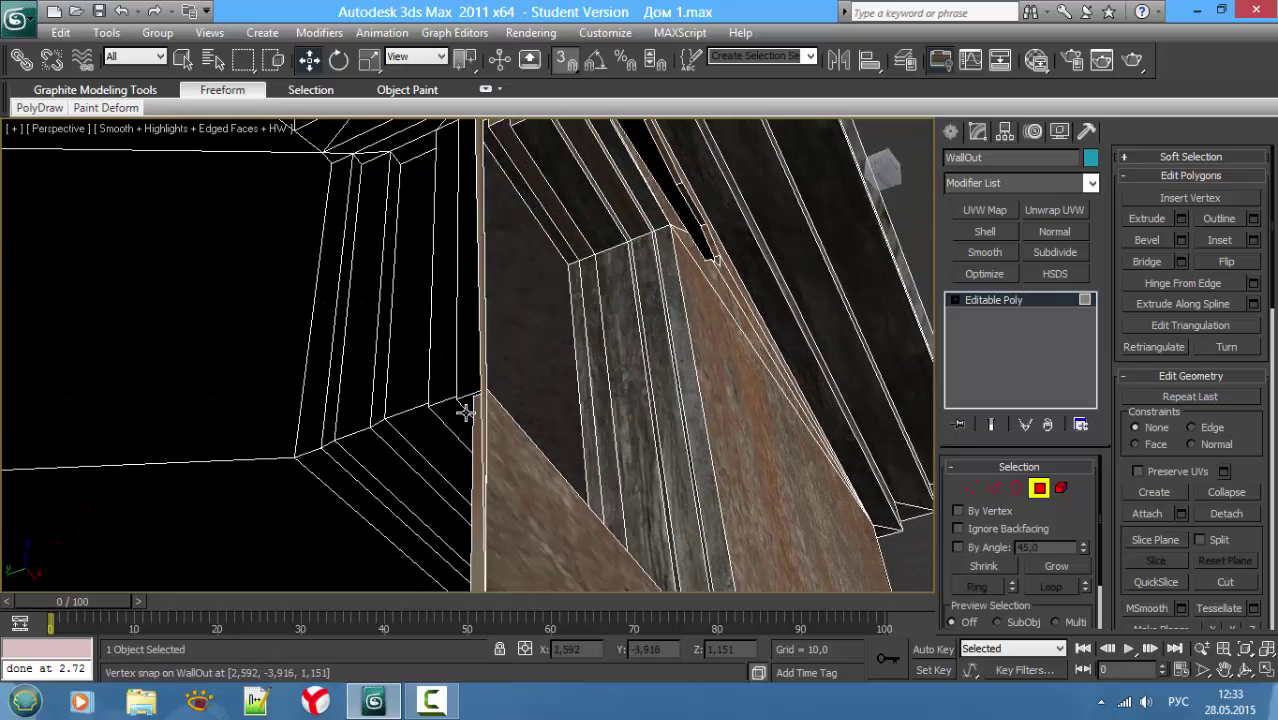
key("1")
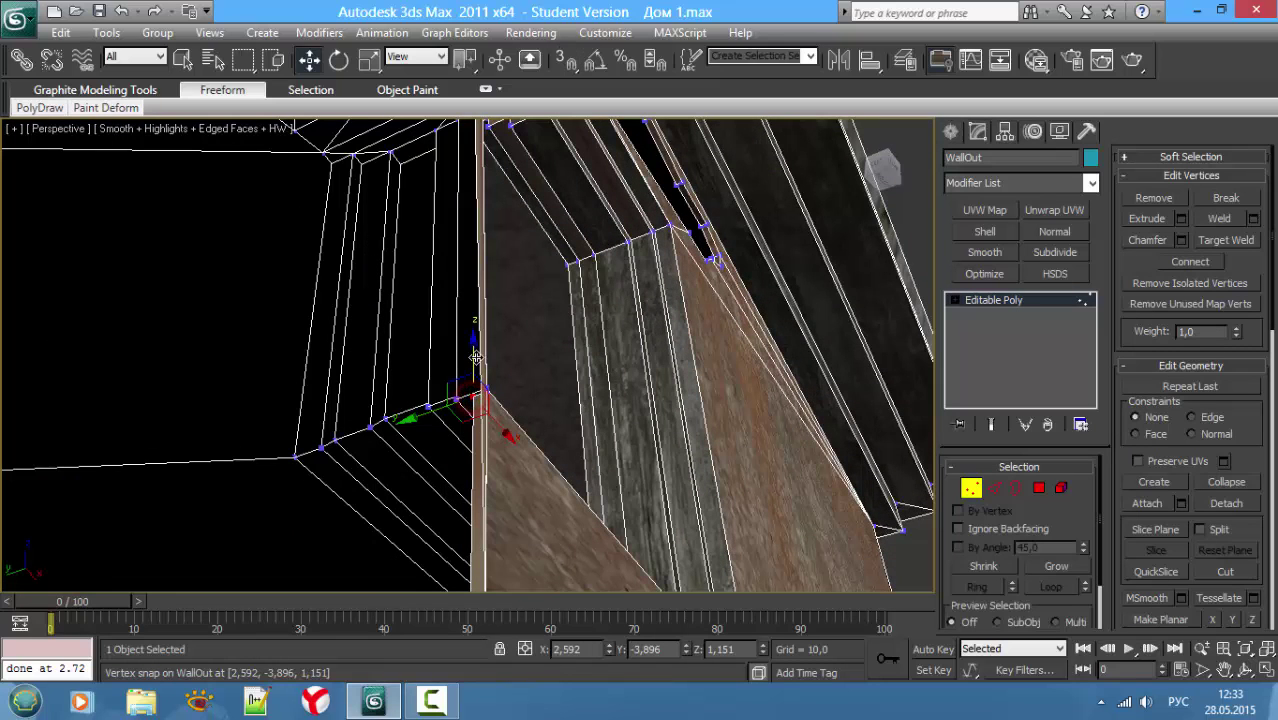
left_click_drag(474, 357, 475, 185)
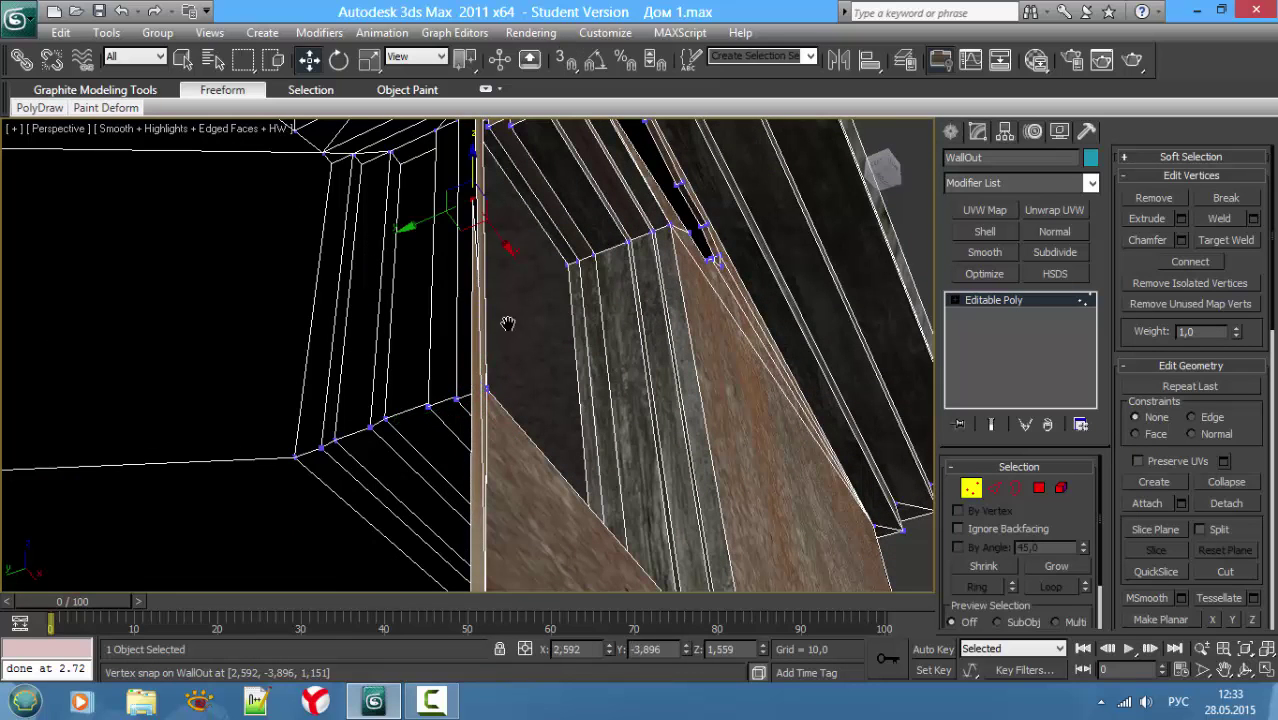
middle_click_drag(475, 185, 500, 299)
key("s")
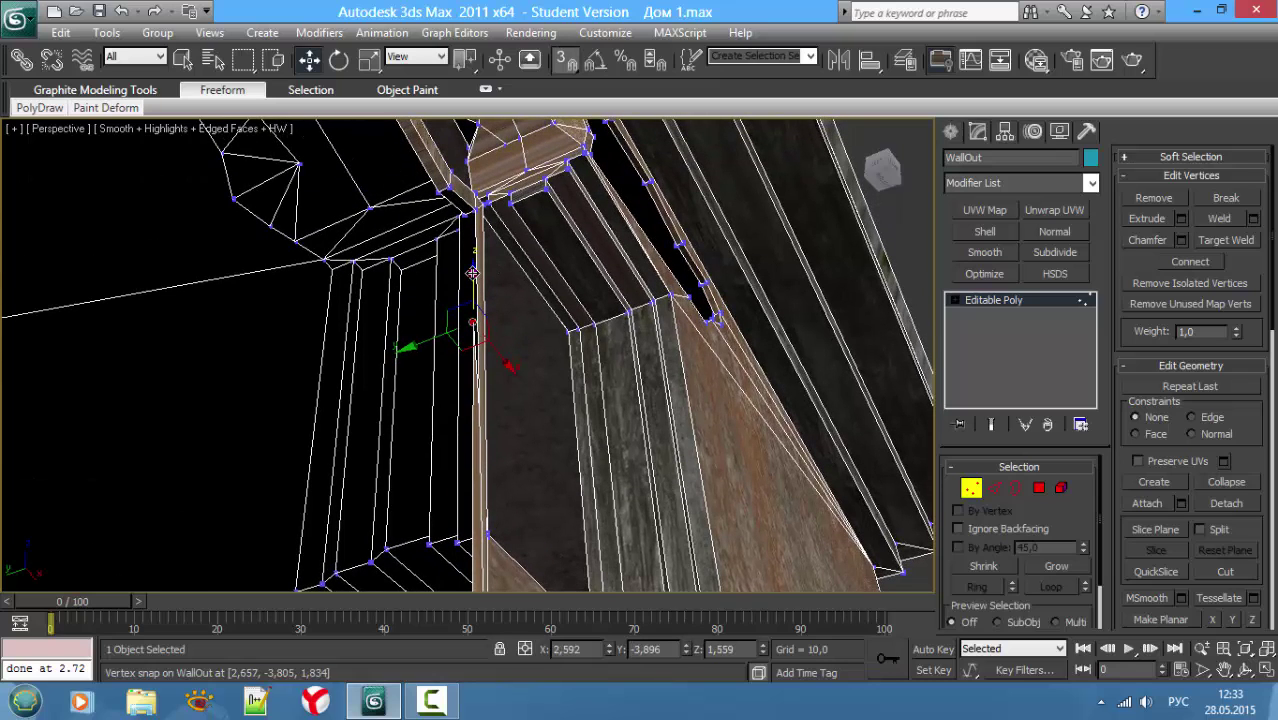
mouse_move(472, 272)
left_mouse_down()
mouse_move(454, 205)
mouse_move(463, 216)
left_mouse_up()
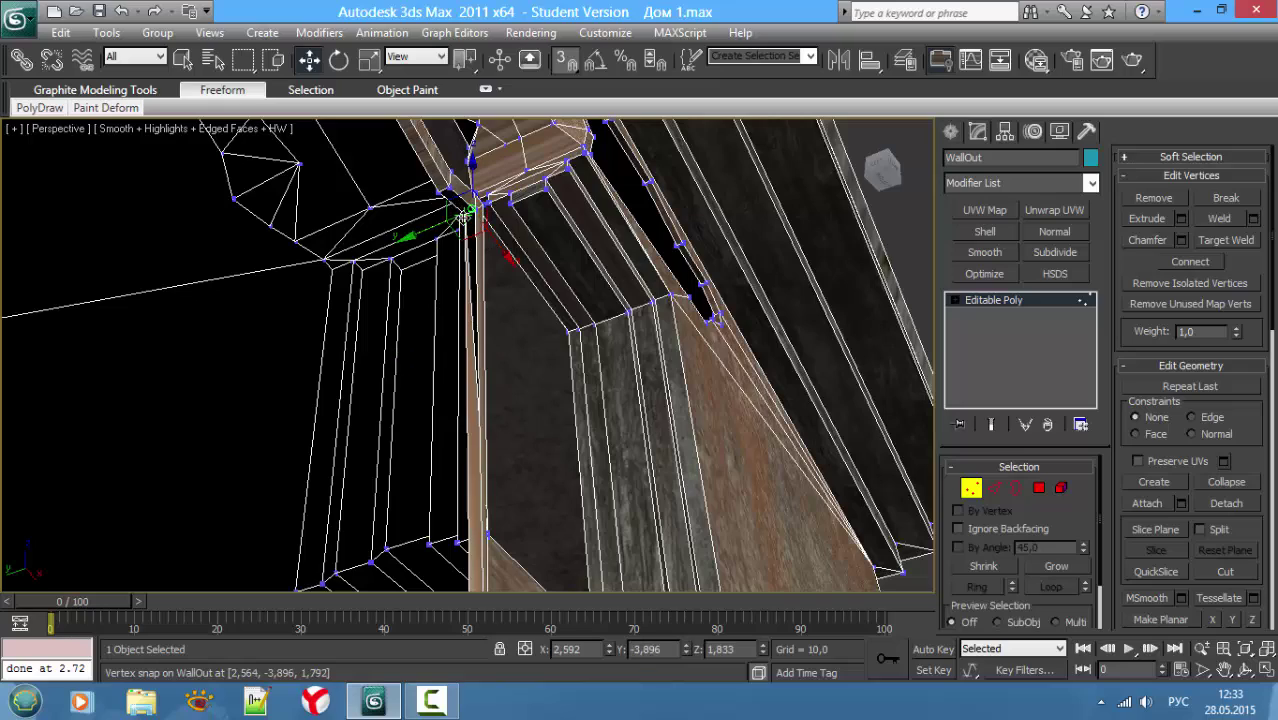
middle_click_drag(511, 263, 516, 299, "alt")
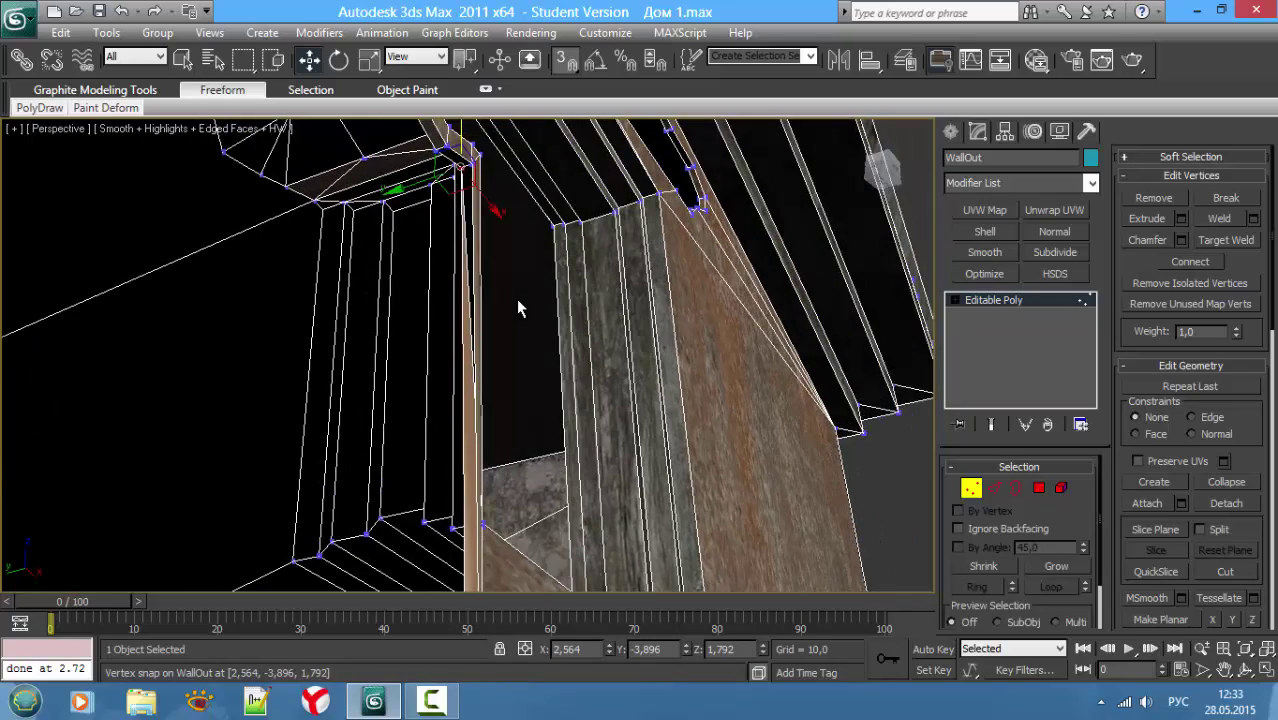
Step: Lower the window-corner edge and snap its bottom vertex onto the sill vertex at height 0.812
key("2")
left_click(464, 168)
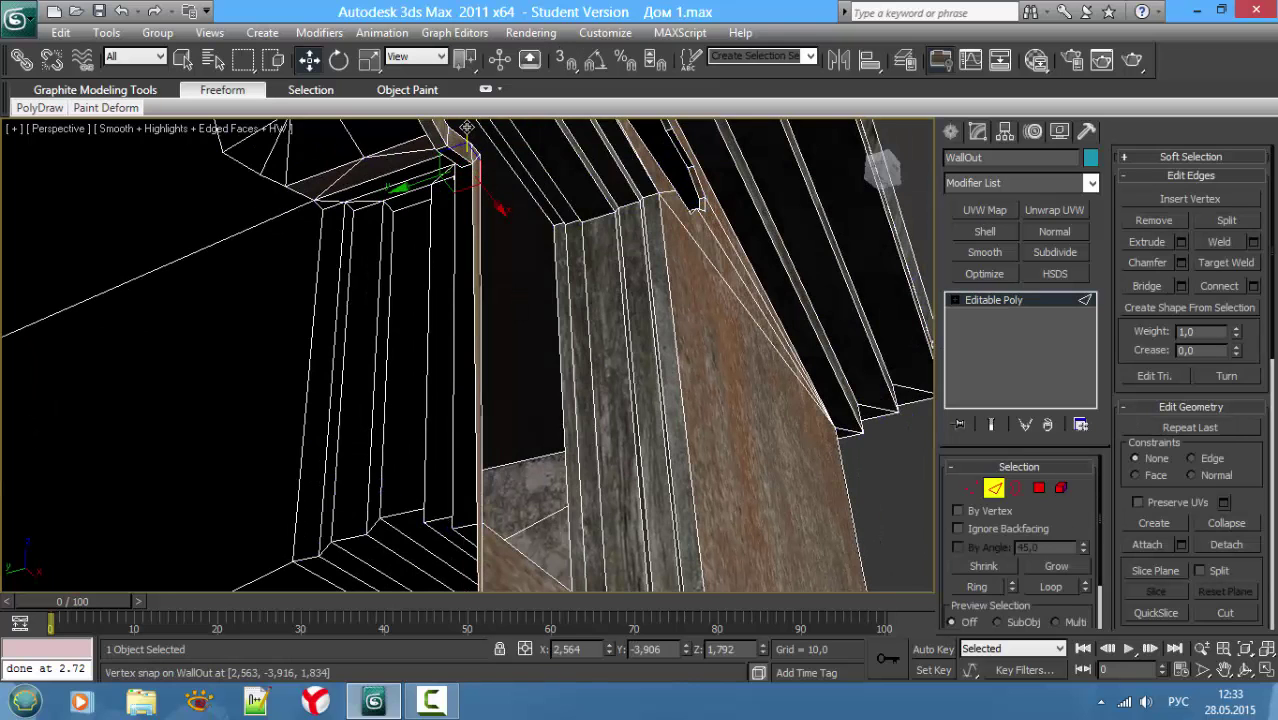
left_click_drag(466, 127, 457, 413)
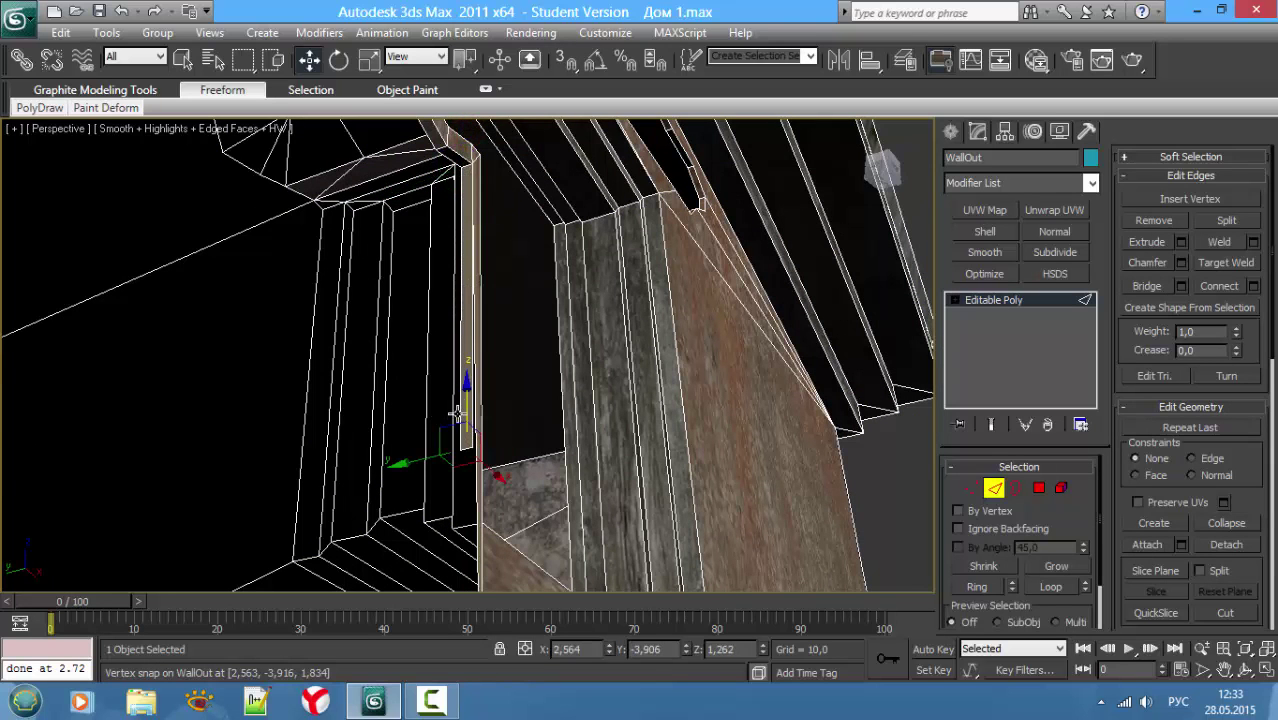
mouse_move(457, 413)
middle_mouse_down("alt")
mouse_move(442, 504)
mouse_move(428, 434)
mouse_move(445, 283)
mouse_move(434, 179)
middle_mouse_up("alt")
left_click_drag(450, 170, 455, 455)
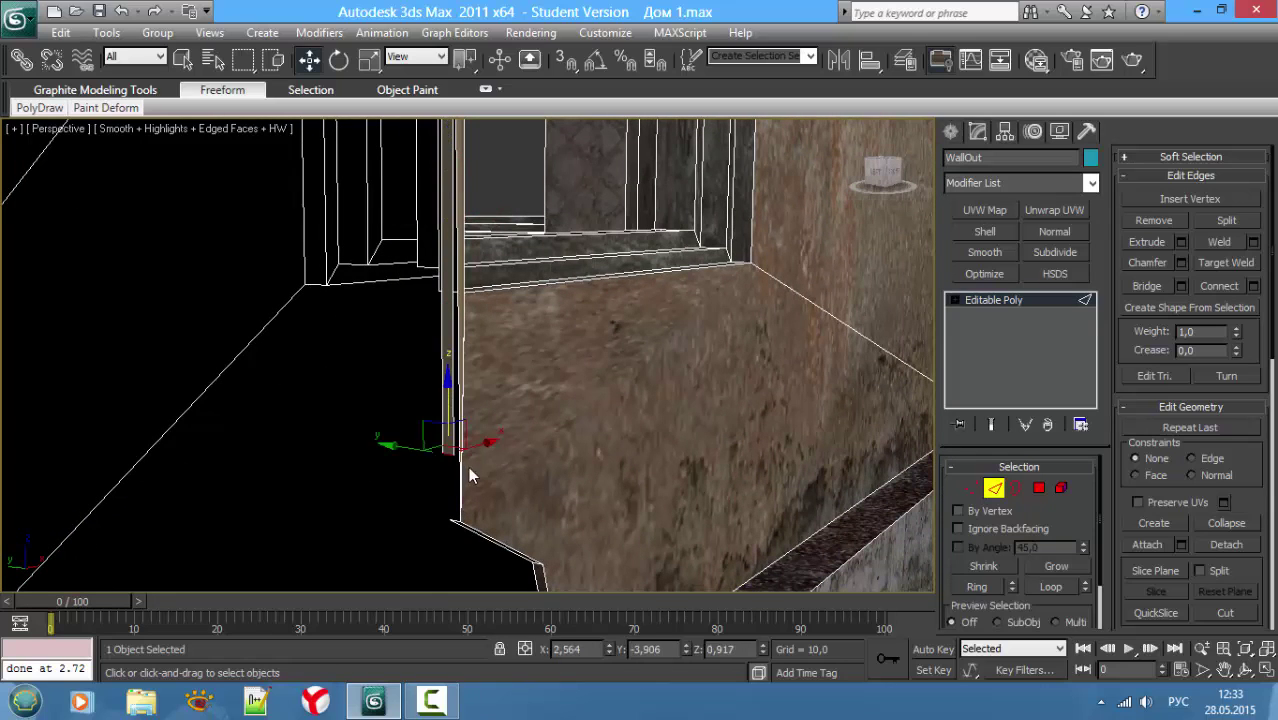
key("1")
left_click(455, 455)
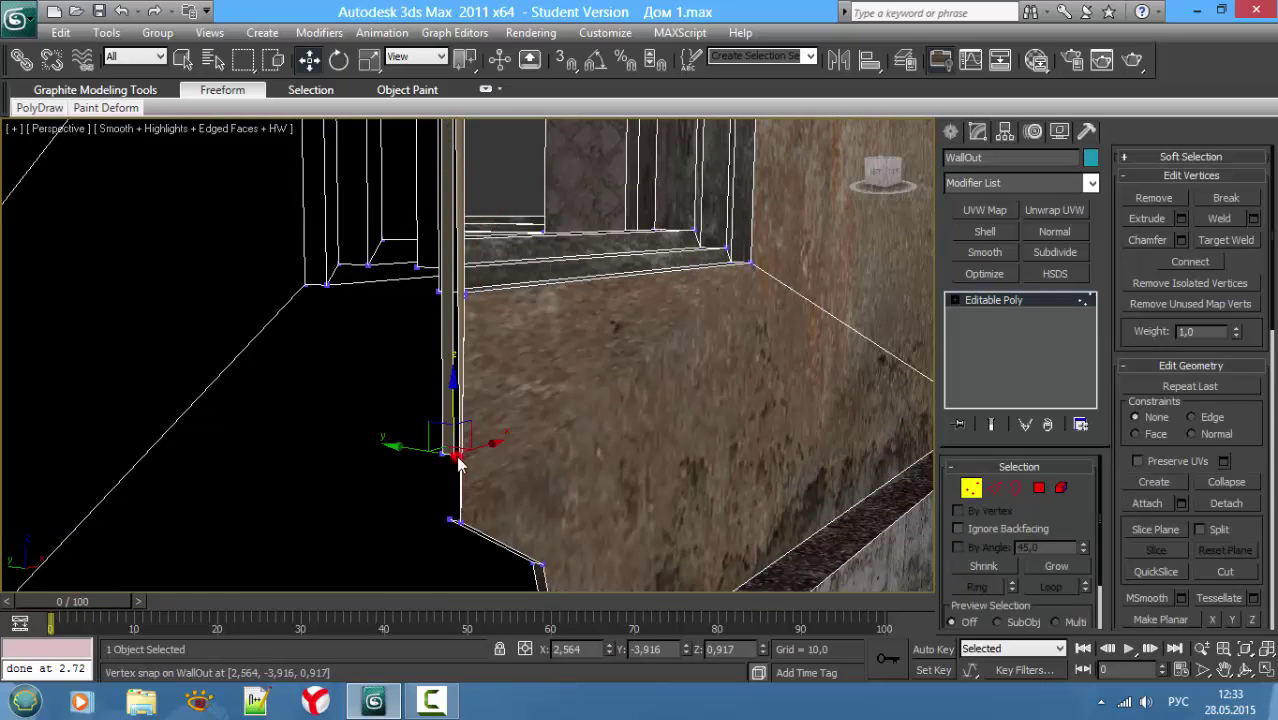
left_click_drag(458, 462, 460, 523)
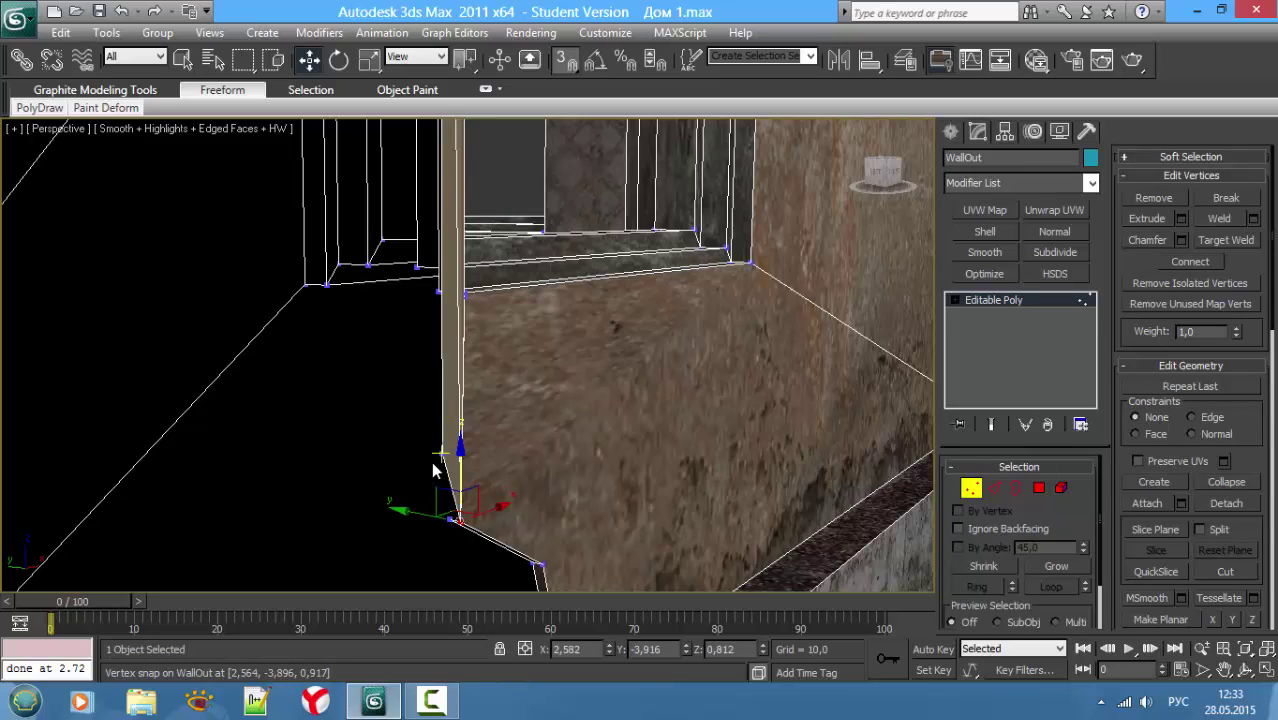
key("ctrl+z")
key("ctrl+z")
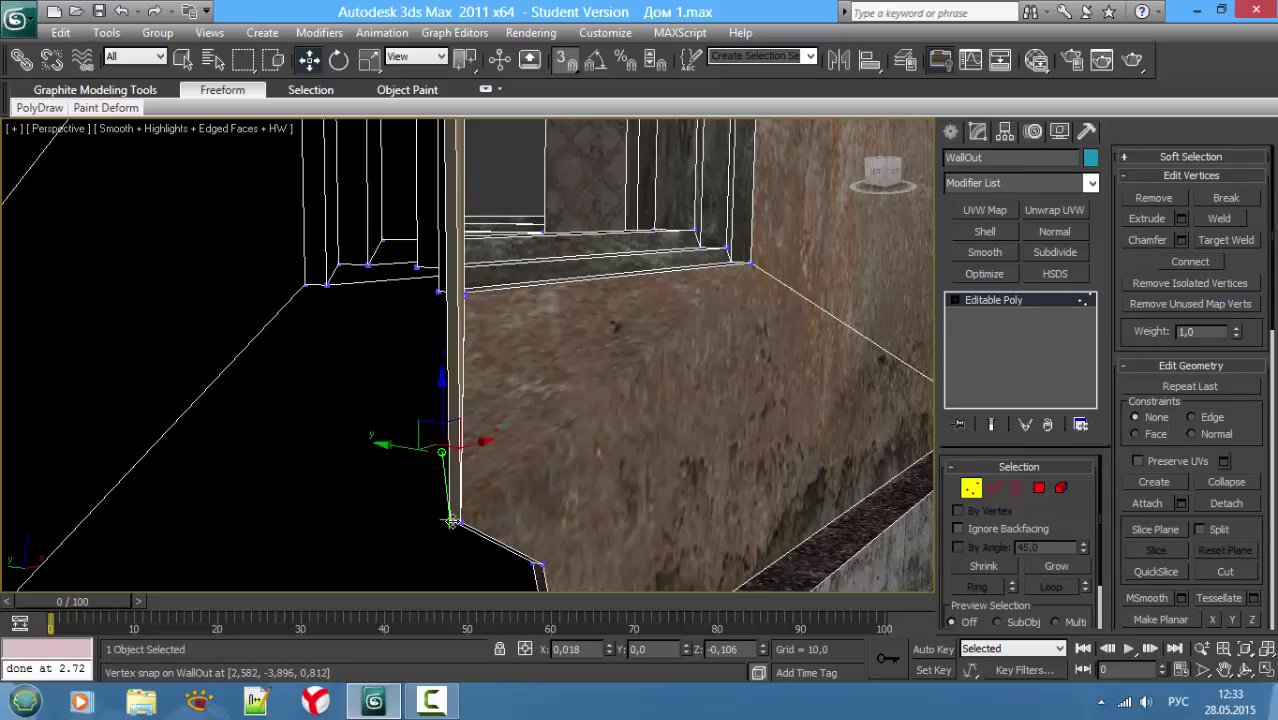
mouse_move(441, 456)
left_mouse_down()
mouse_move(427, 510)
mouse_move(455, 519)
left_mouse_up()
Step: Weld the overlapping vertices at a 0.002 threshold, cutting 707 vertices to 703
left_click(1253, 219)
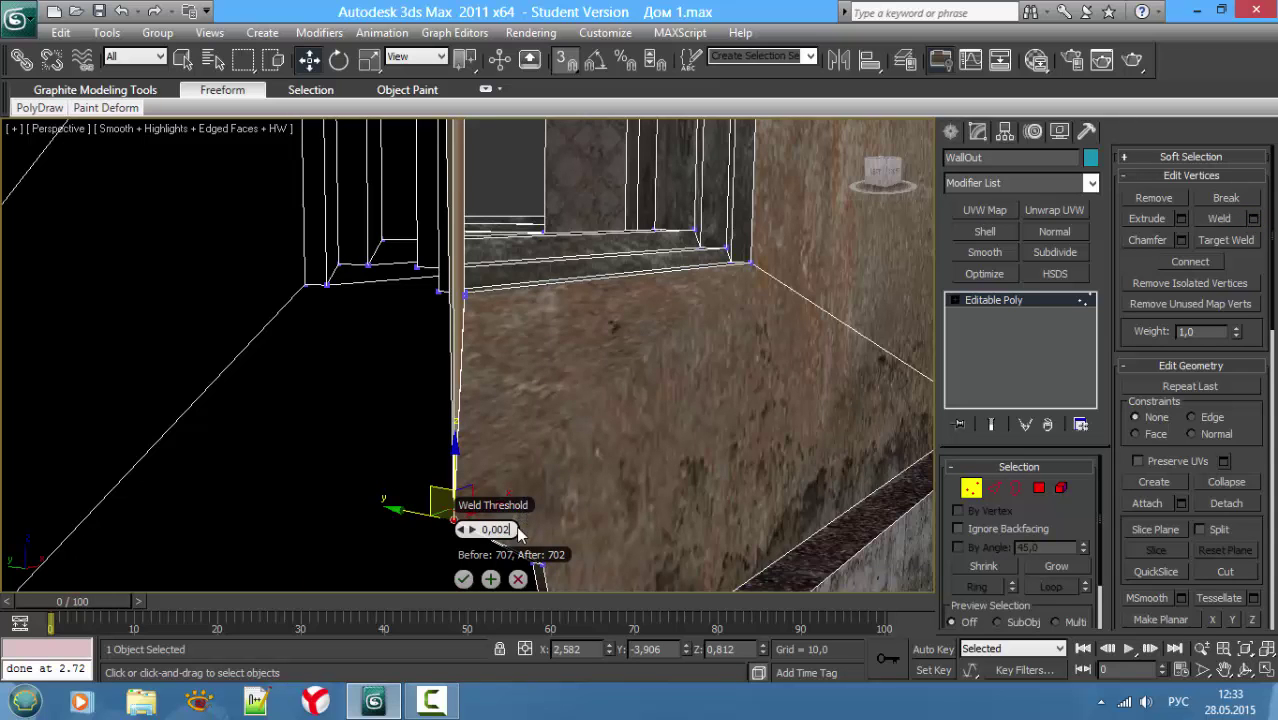
left_click(472, 579)
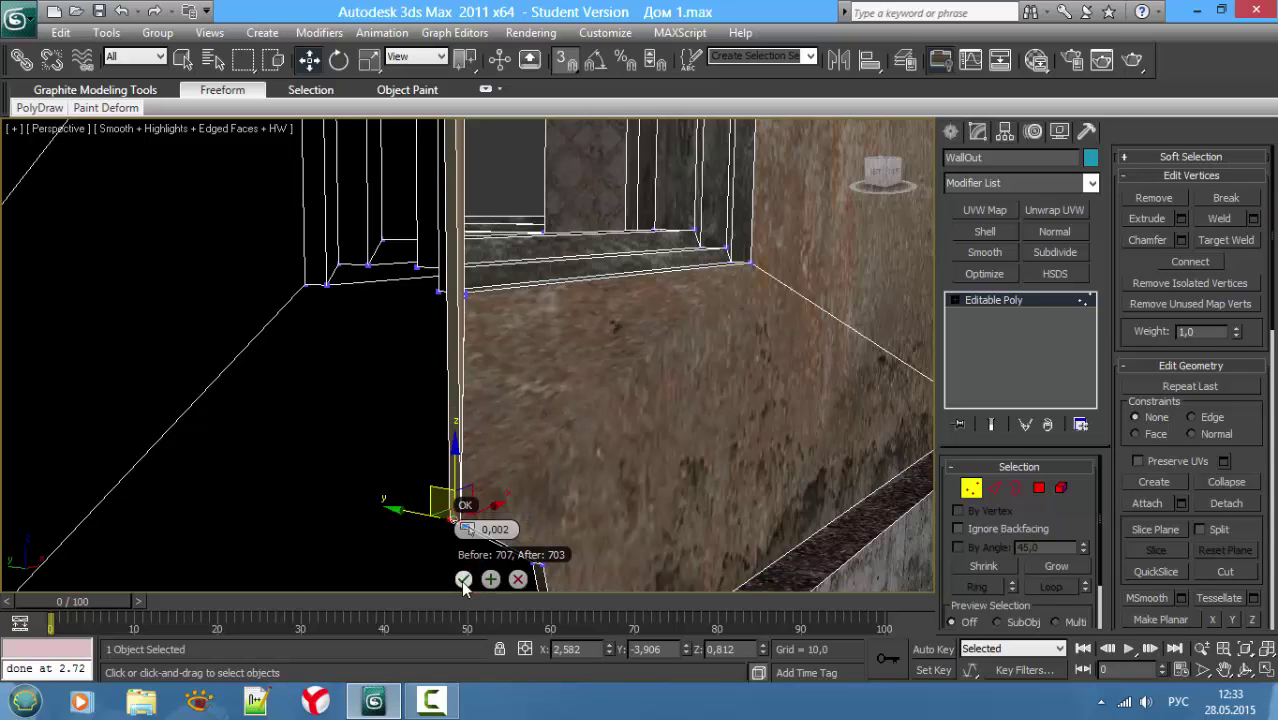
mouse_move(527, 399)
middle_mouse_down()
mouse_move(445, 396)
mouse_move(438, 382)
mouse_move(448, 417)
middle_mouse_up()
Step: Cap WallOut's open border beside the window post with a new face
key("F3")
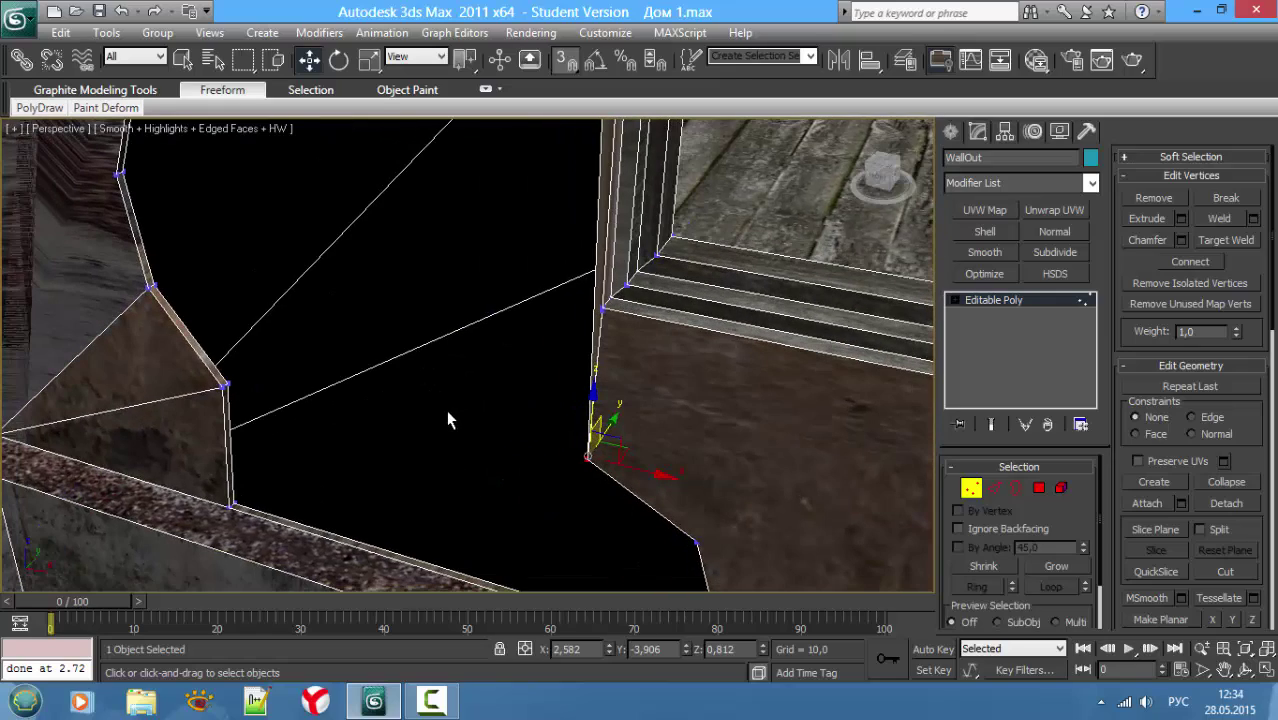
key("3")
mouse_move(298, 419)
middle_mouse_down("alt")
mouse_move(260, 440)
mouse_move(431, 413)
mouse_move(415, 290)
mouse_move(391, 286)
mouse_move(363, 453)
mouse_move(440, 466)
middle_mouse_up("alt")
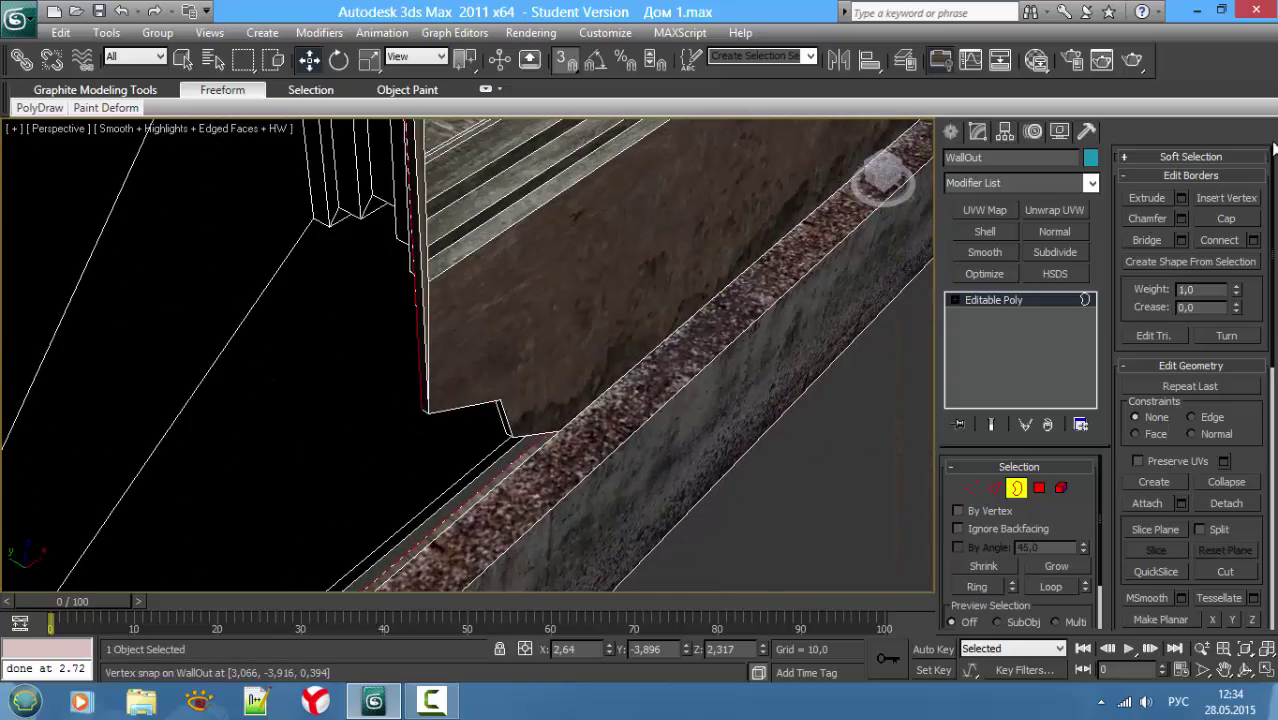
left_click(1240, 218)
mouse_move(628, 263)
middle_mouse_down("alt")
mouse_move(507, 270)
mouse_move(434, 171)
mouse_move(494, 150)
mouse_move(514, 270)
mouse_move(512, 183)
mouse_move(528, 300)
mouse_move(604, 231)
middle_mouse_up("alt")
Step: Delete the wall polygon beside the jagged cut
key("F4")
middle_click_drag(413, 325, 407, 327, "alt")
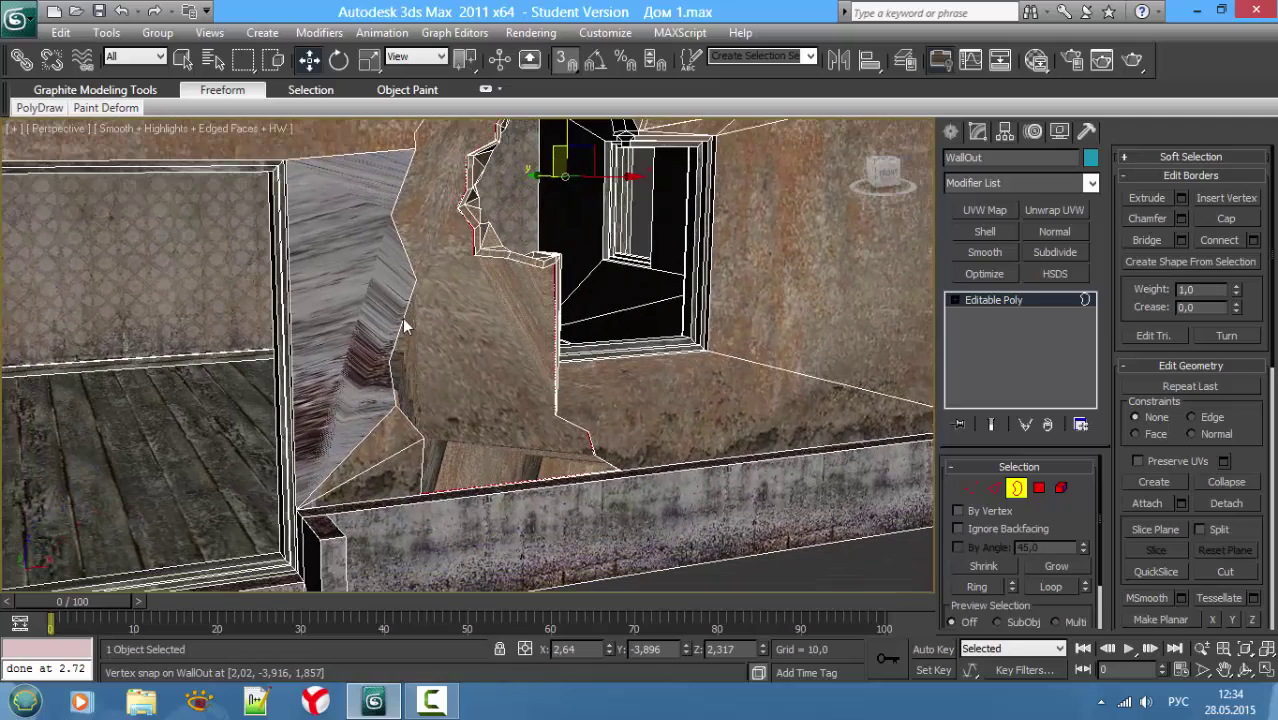
key("F3")
key("F3")
key("3")
key("4")
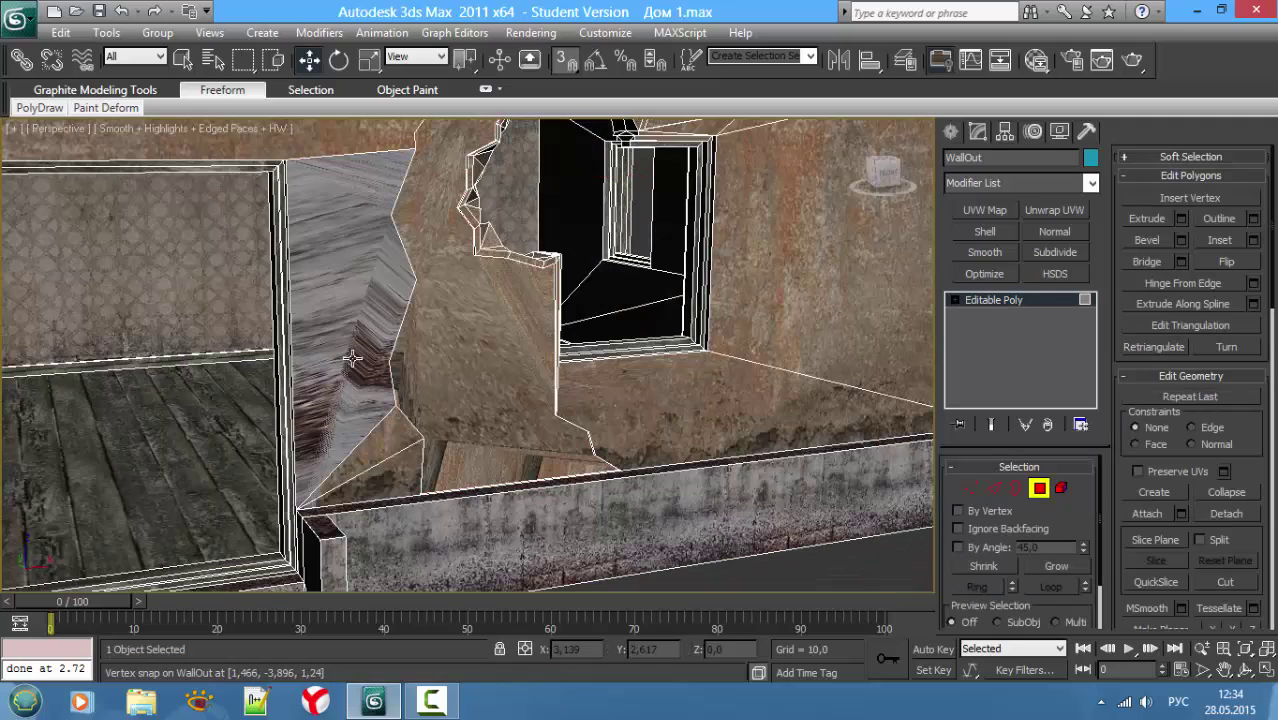
left_click(352, 358)
key("Delete")
Step: Fill the resulting hole's border with a cap face
key("3")
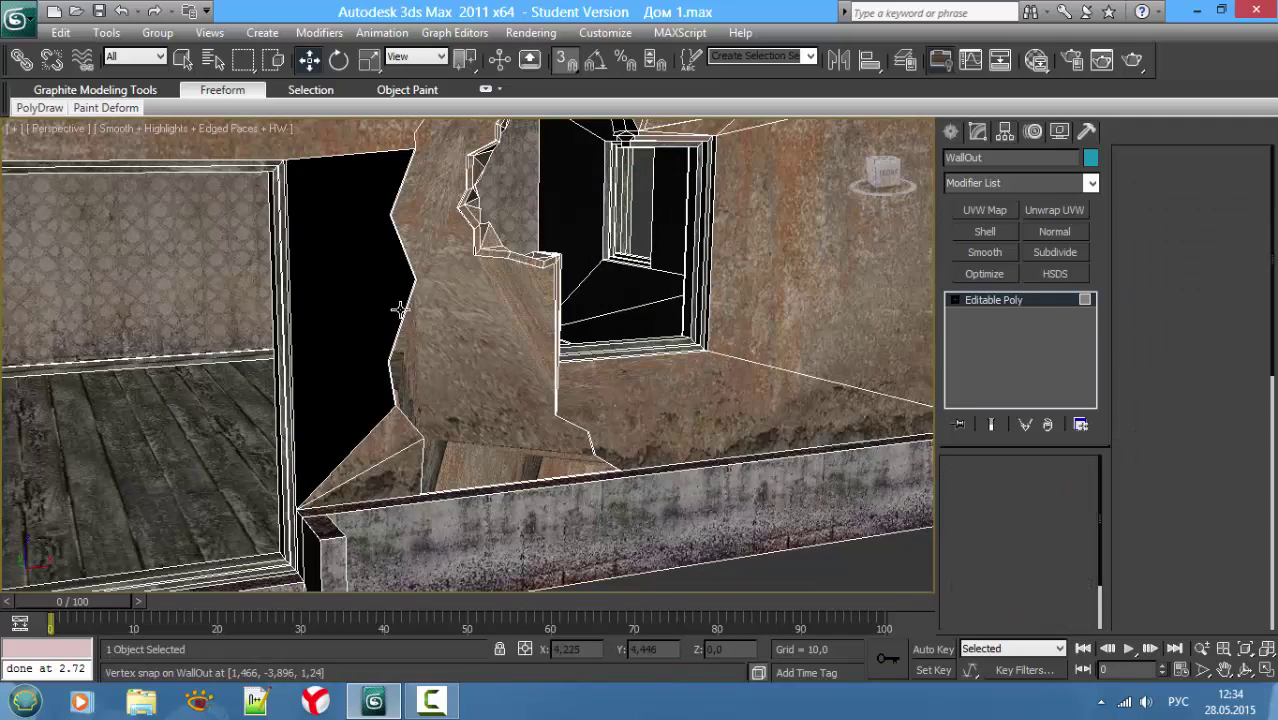
left_click(391, 158)
key("F3")
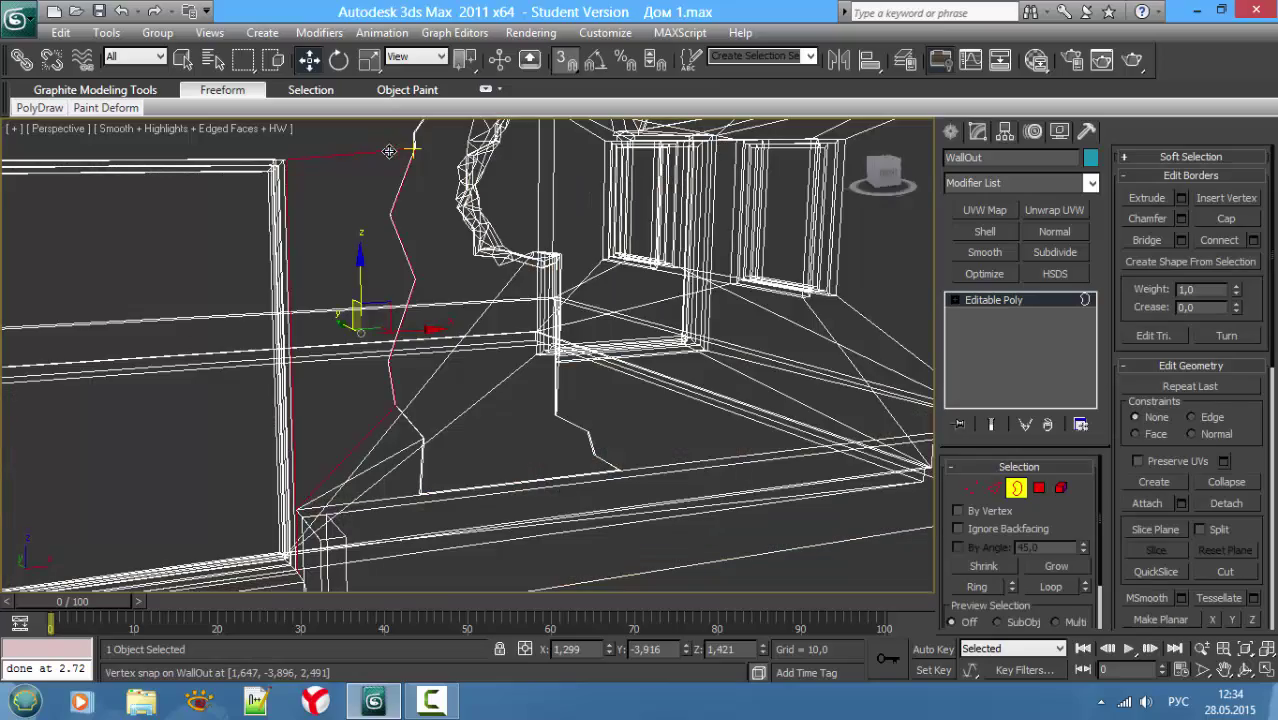
left_click(1226, 218)
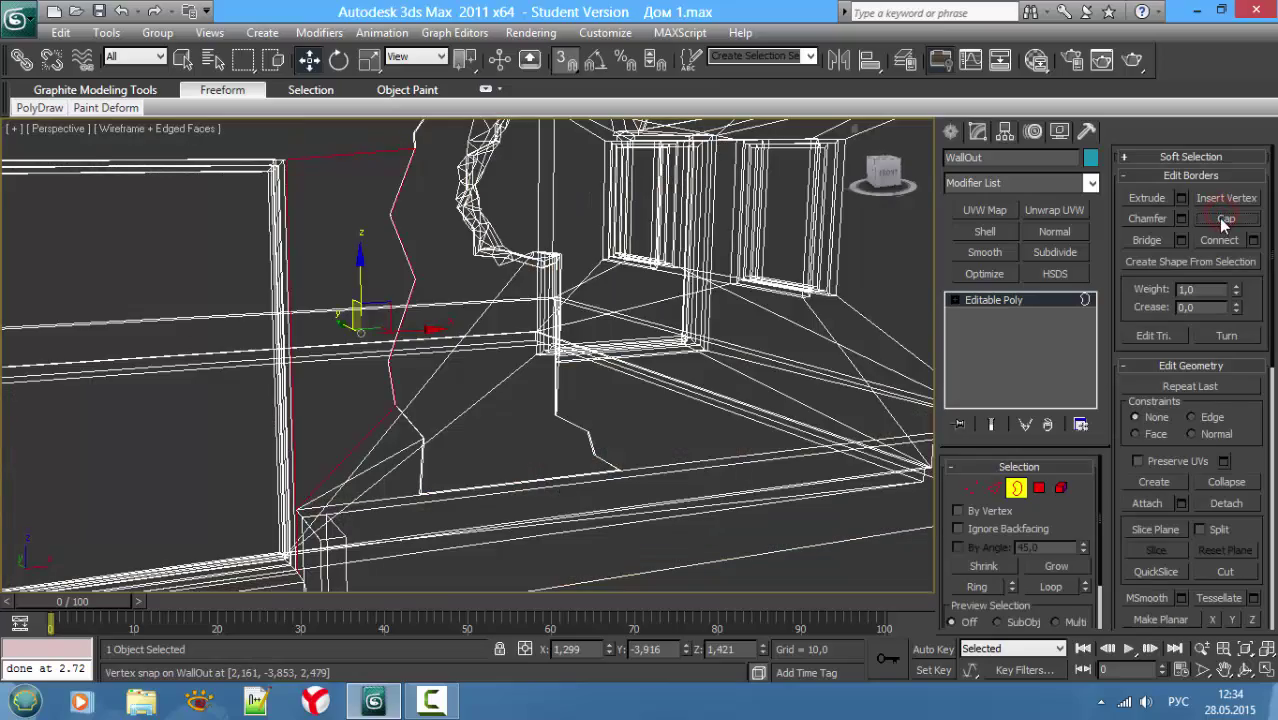
key("F3")
Step: Bring the blank outer wall into view and deselect WallOut
middle_click_drag(679, 289, 689, 287, "alt")
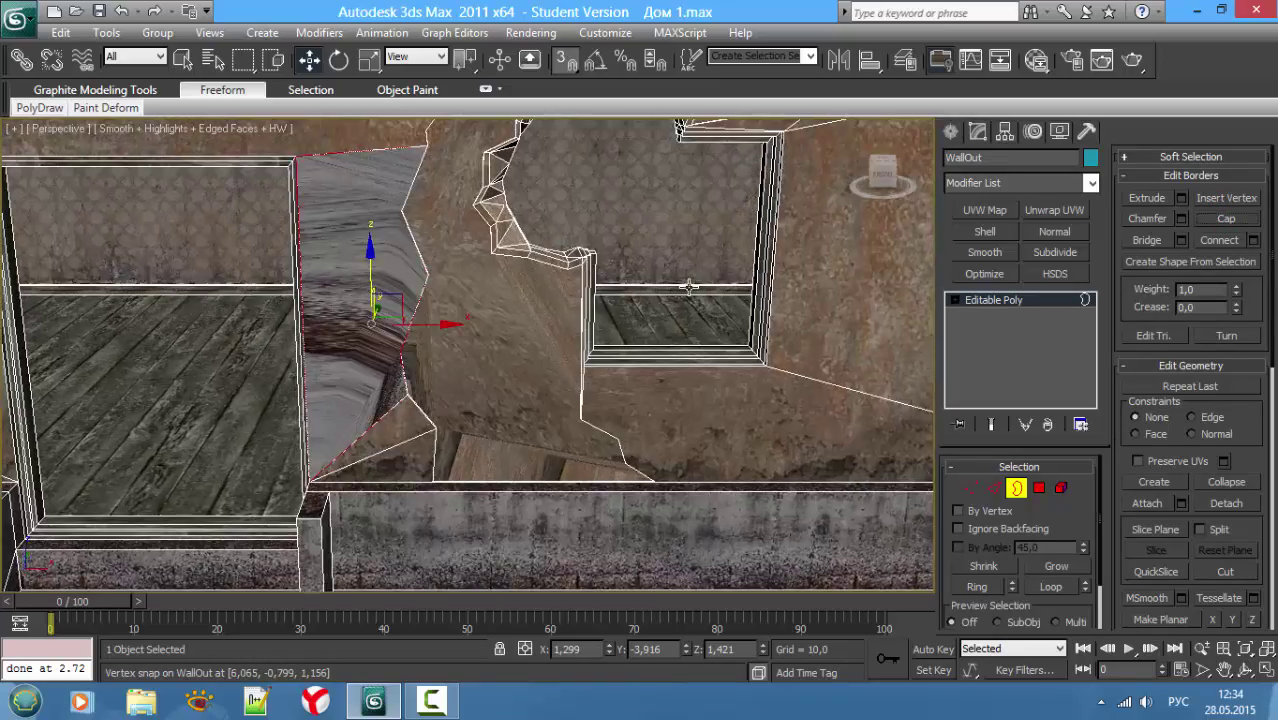
mouse_move(590, 530)
middle_mouse_down("alt")
mouse_move(663, 556)
mouse_move(514, 487)
mouse_move(608, 399)
mouse_move(522, 525)
mouse_move(543, 448)
mouse_move(596, 422)
mouse_move(522, 397)
mouse_move(479, 428)
mouse_move(494, 431)
mouse_move(488, 443)
mouse_move(523, 441)
mouse_move(285, 265)
mouse_move(465, 359)
middle_mouse_up("alt")
left_click(730, 569)
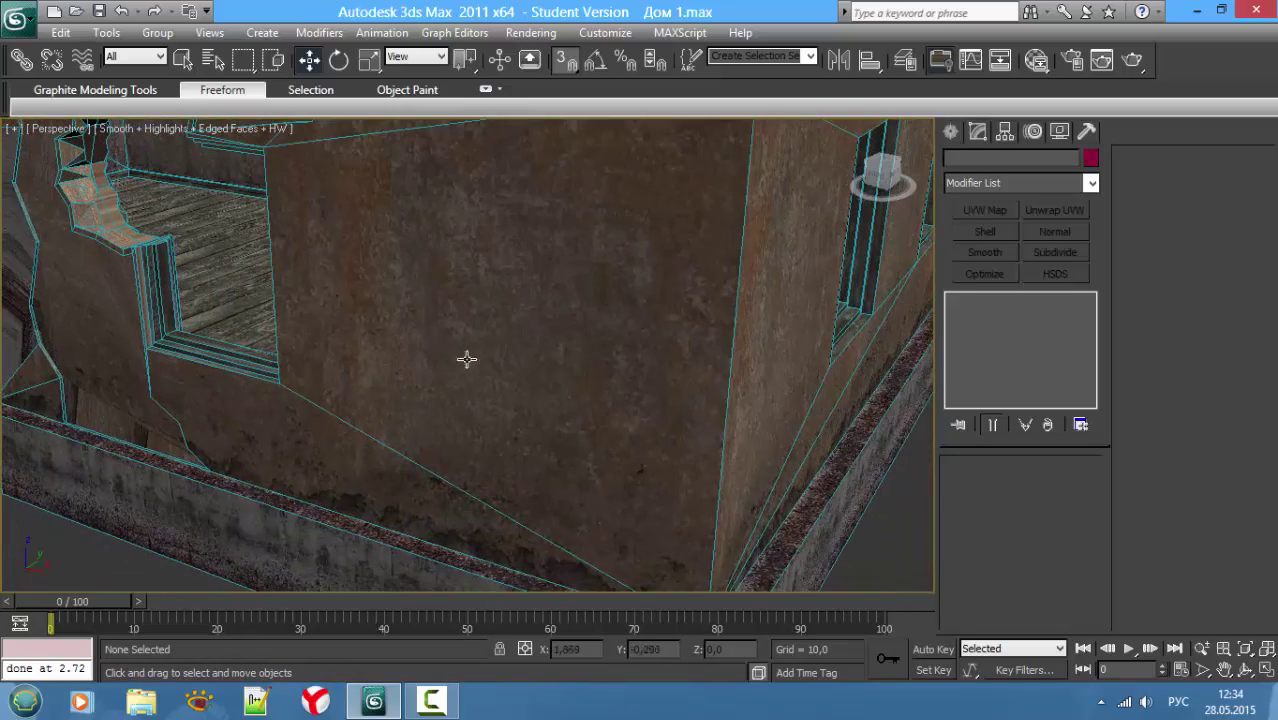
Step: Select WallOut and start the Cut tool, abandoning a first cut attempt
left_click(586, 303)
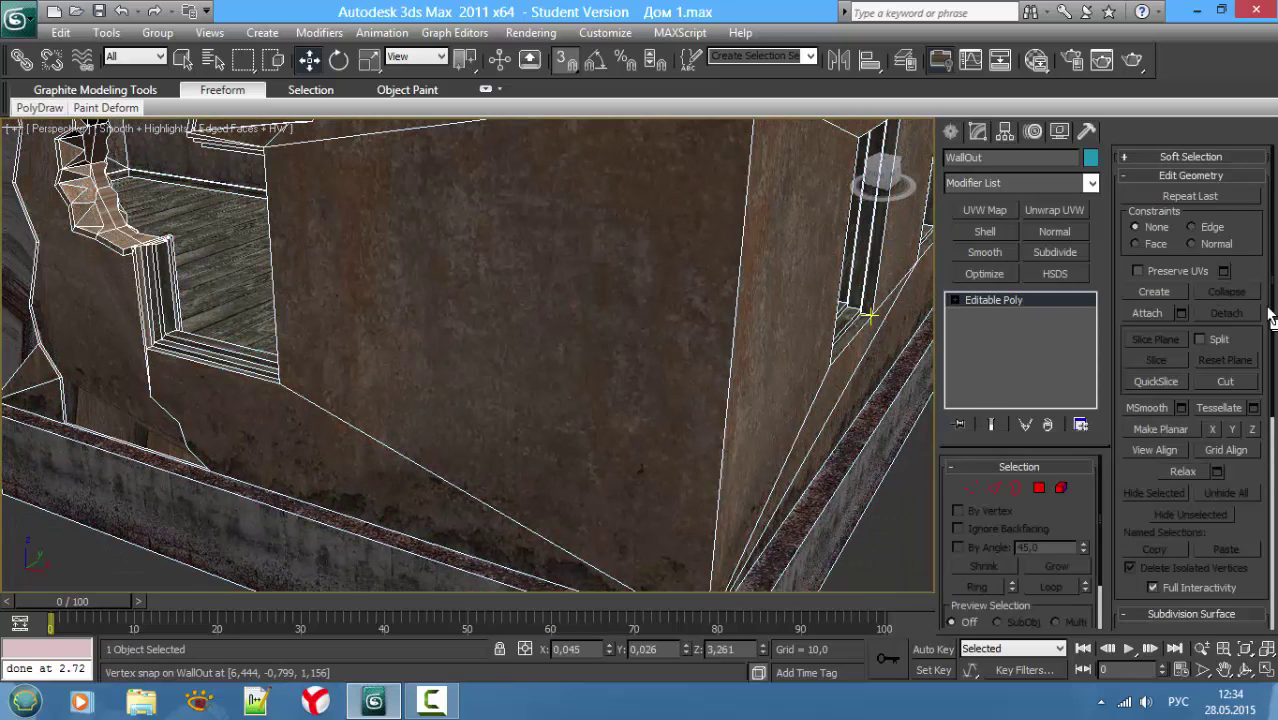
left_click(1226, 381)
mouse_move(660, 368)
middle_mouse_down("alt")
mouse_move(648, 402)
mouse_move(633, 385)
middle_mouse_up("alt")
left_click(511, 235)
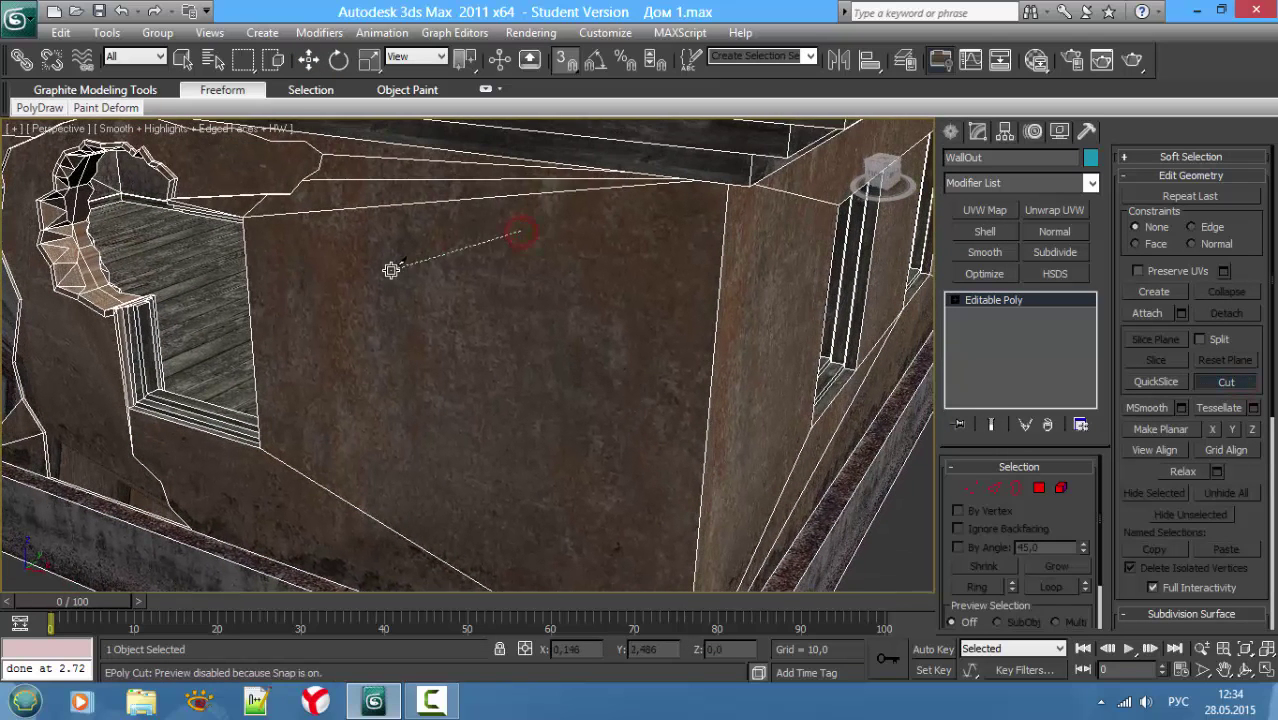
key("F3")
key("F3")
right_click(384, 271)
left_click(1039, 488)
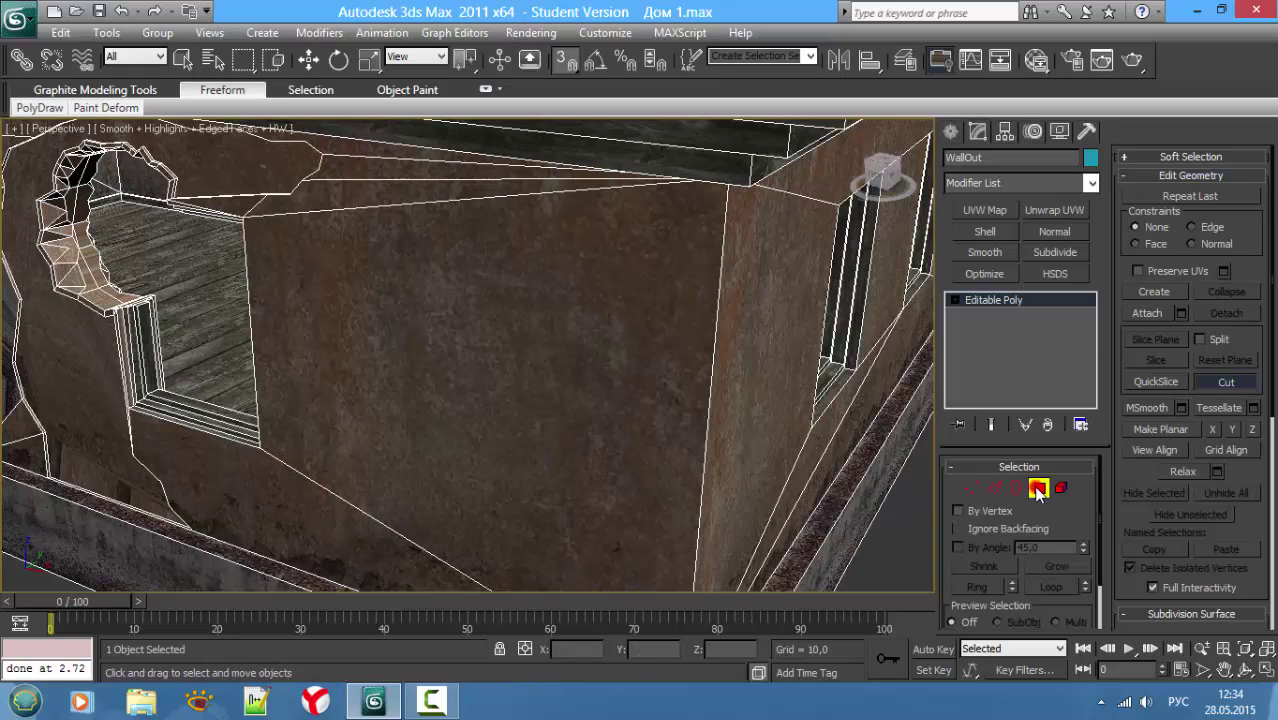
left_click(1245, 588)
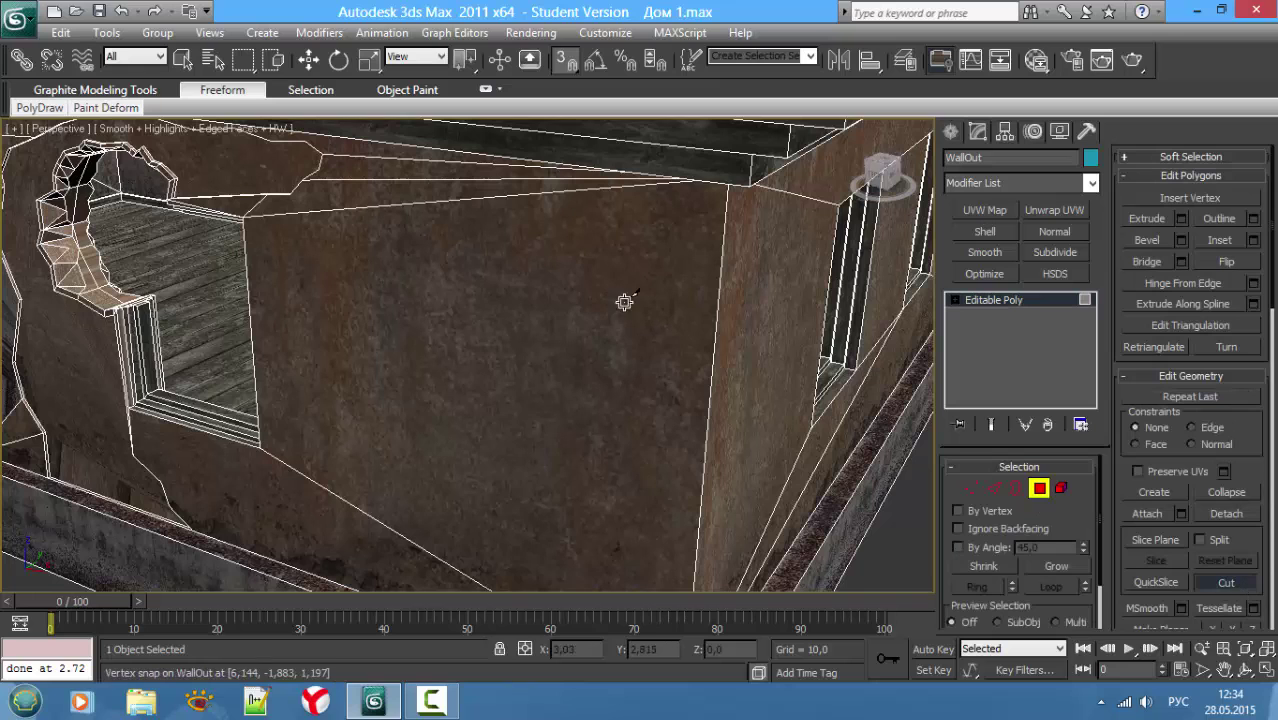
Step: Face the blank wall head-on and turn off snapping, cancelling a stray cut
left_click(569, 258)
key("F3")
key("F3")
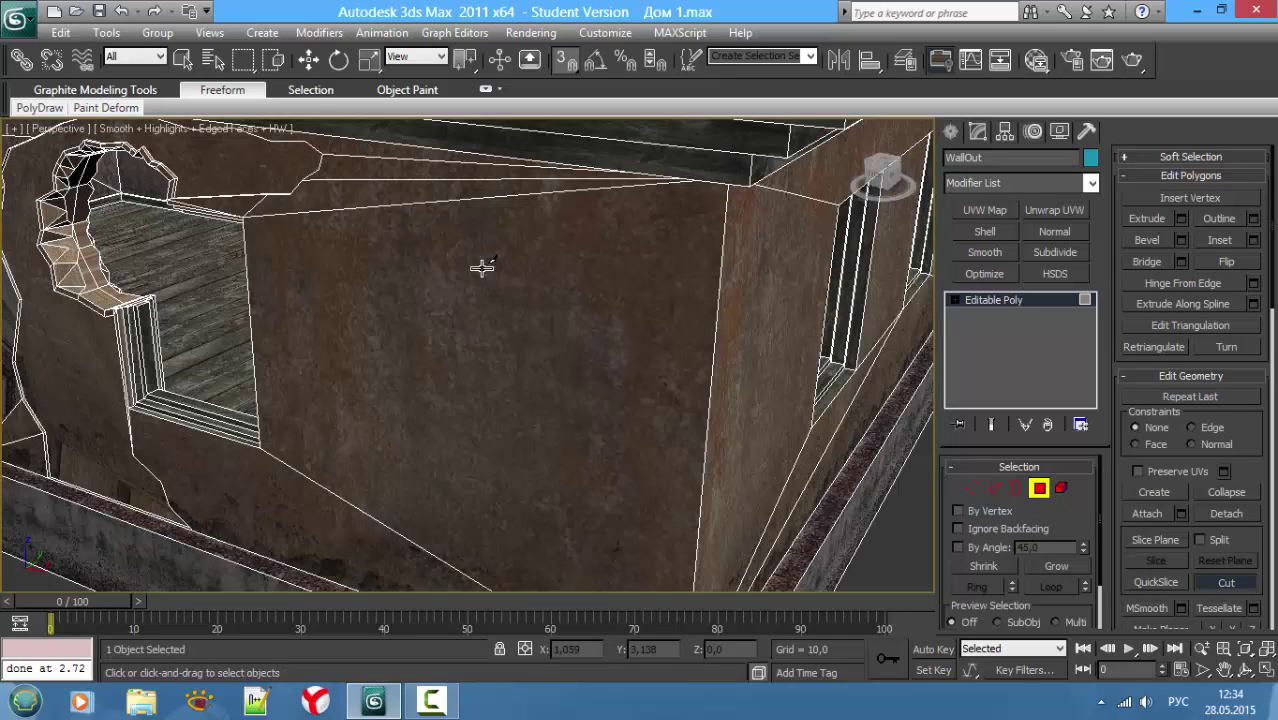
left_click(240, 216)
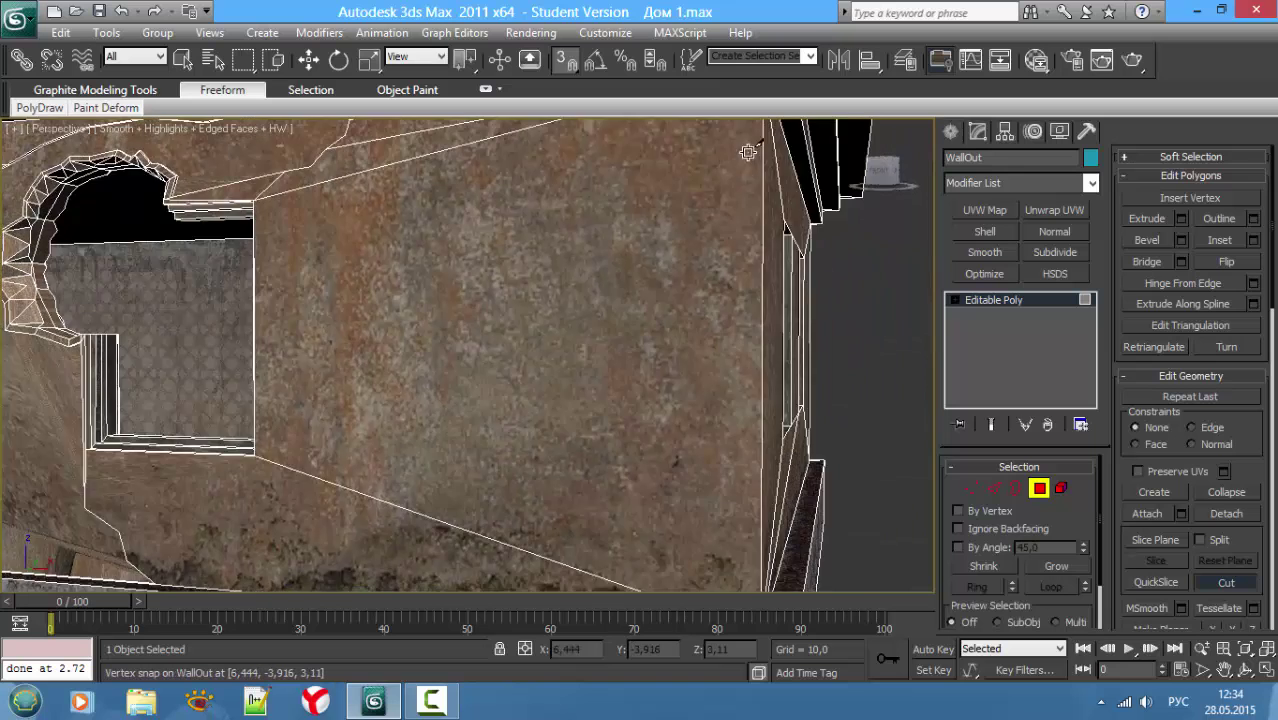
middle_click_drag(727, 203, 713, 277, "alt")
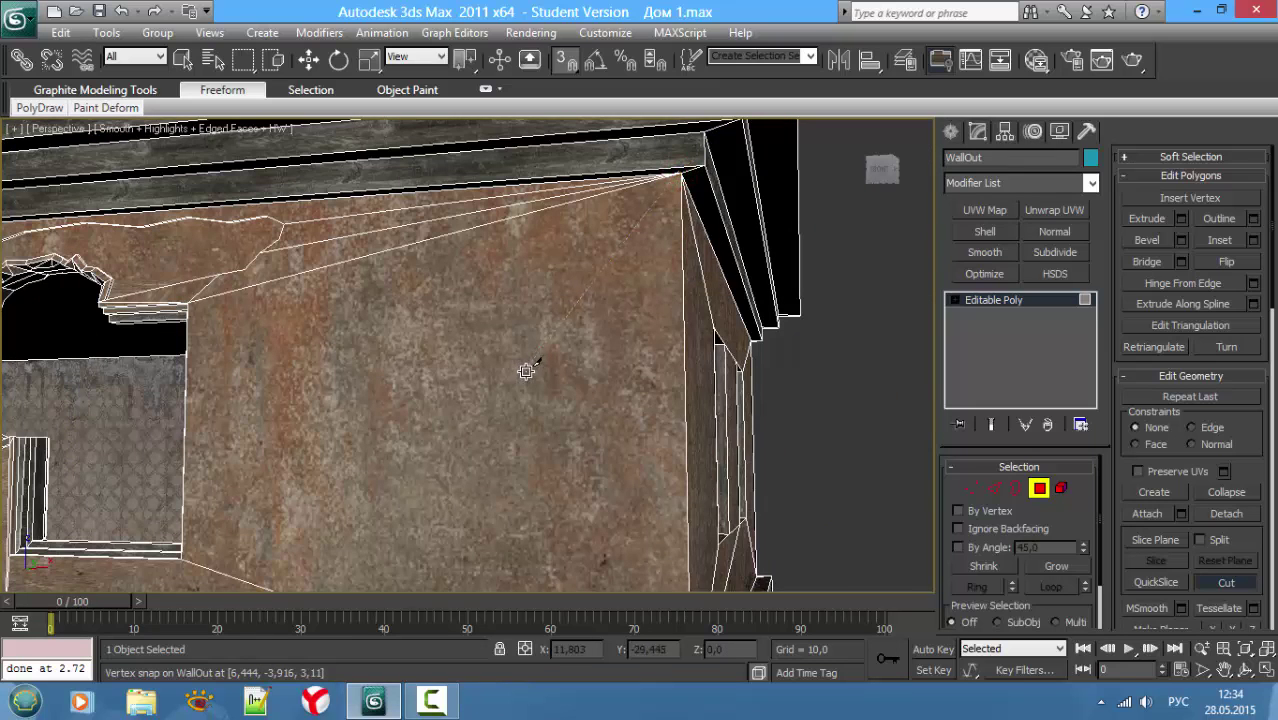
key("s")
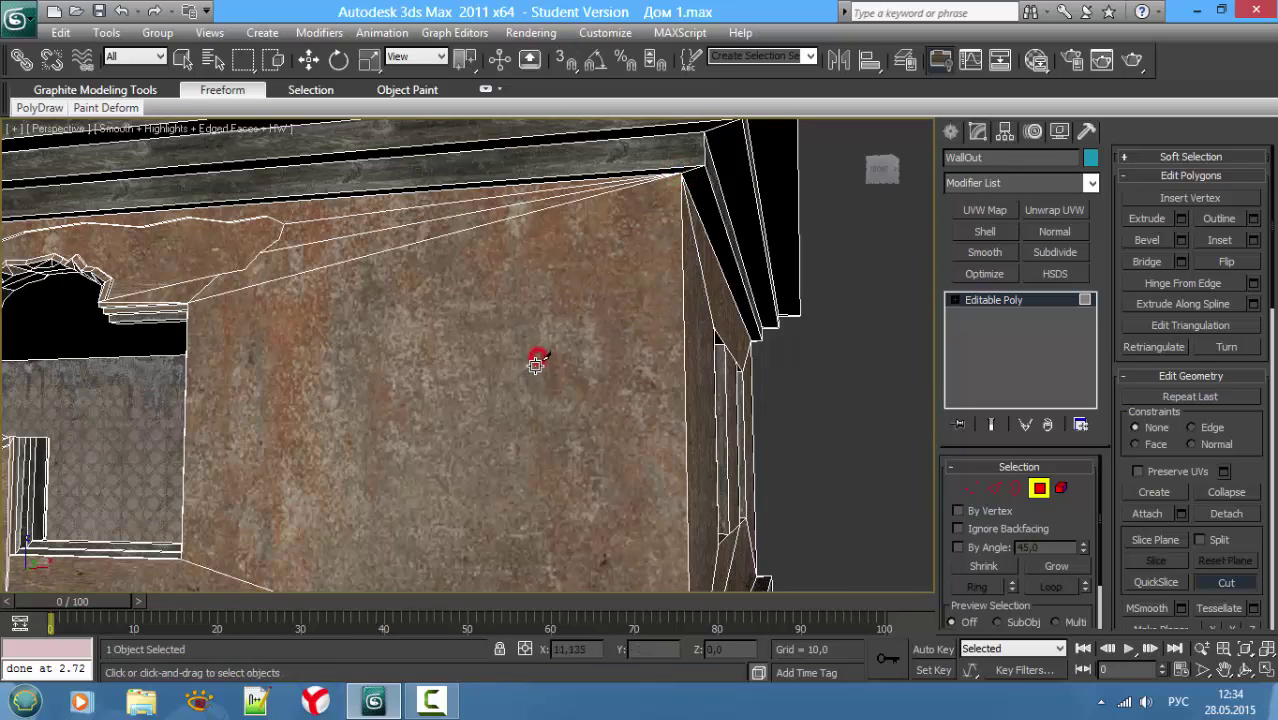
right_click(527, 386)
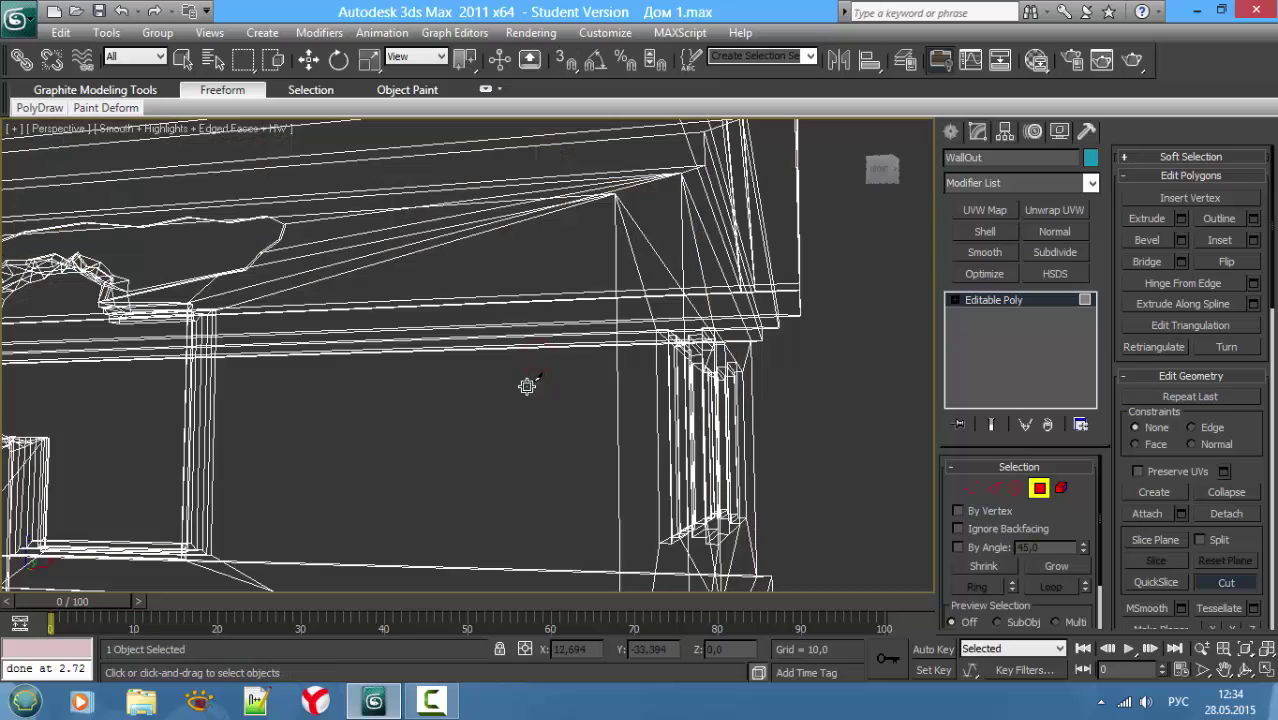
left_click(972, 490)
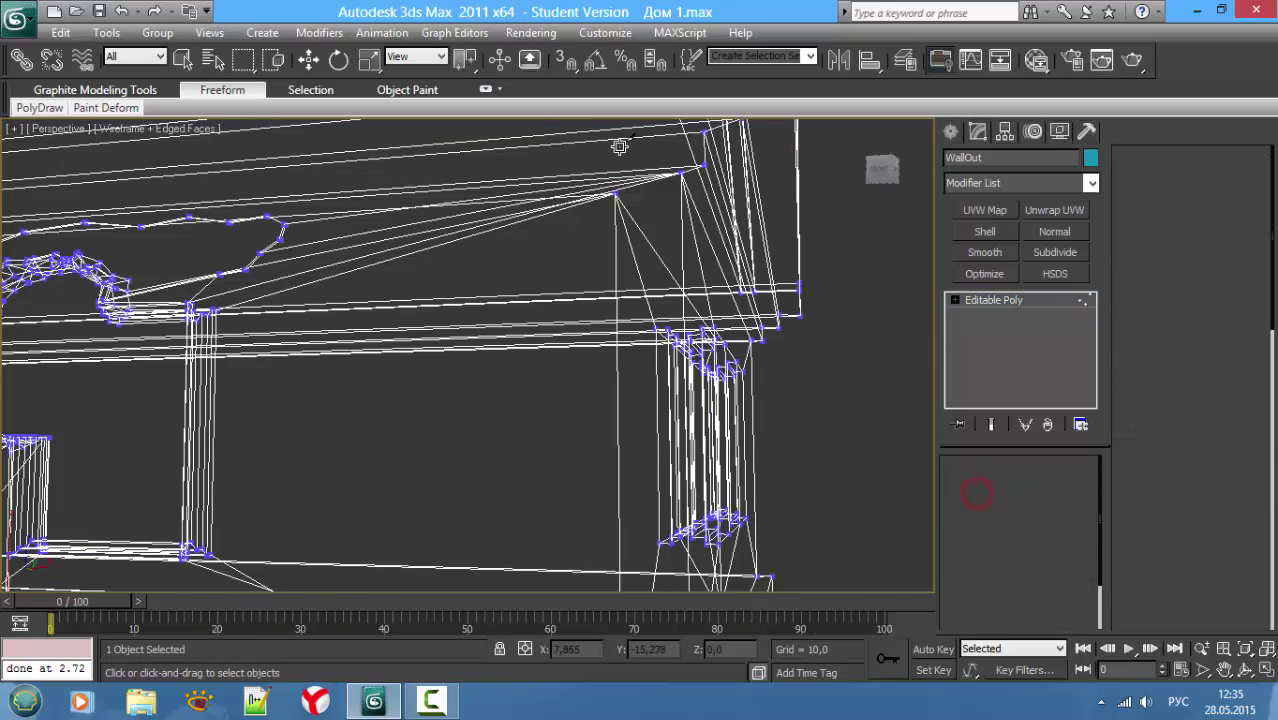
key("F3")
Step: Cut a jagged line from the wall's top edge down toward its base
left_click(559, 279)
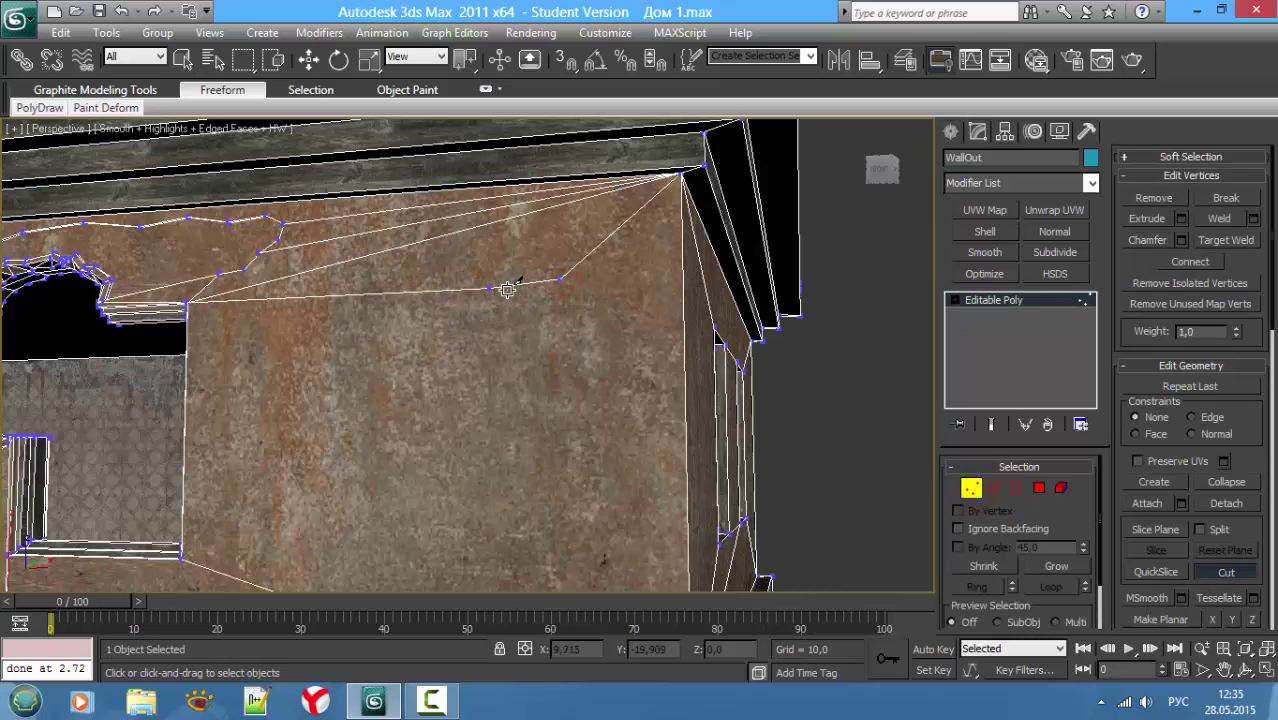
left_click_drag(508, 288, 494, 297)
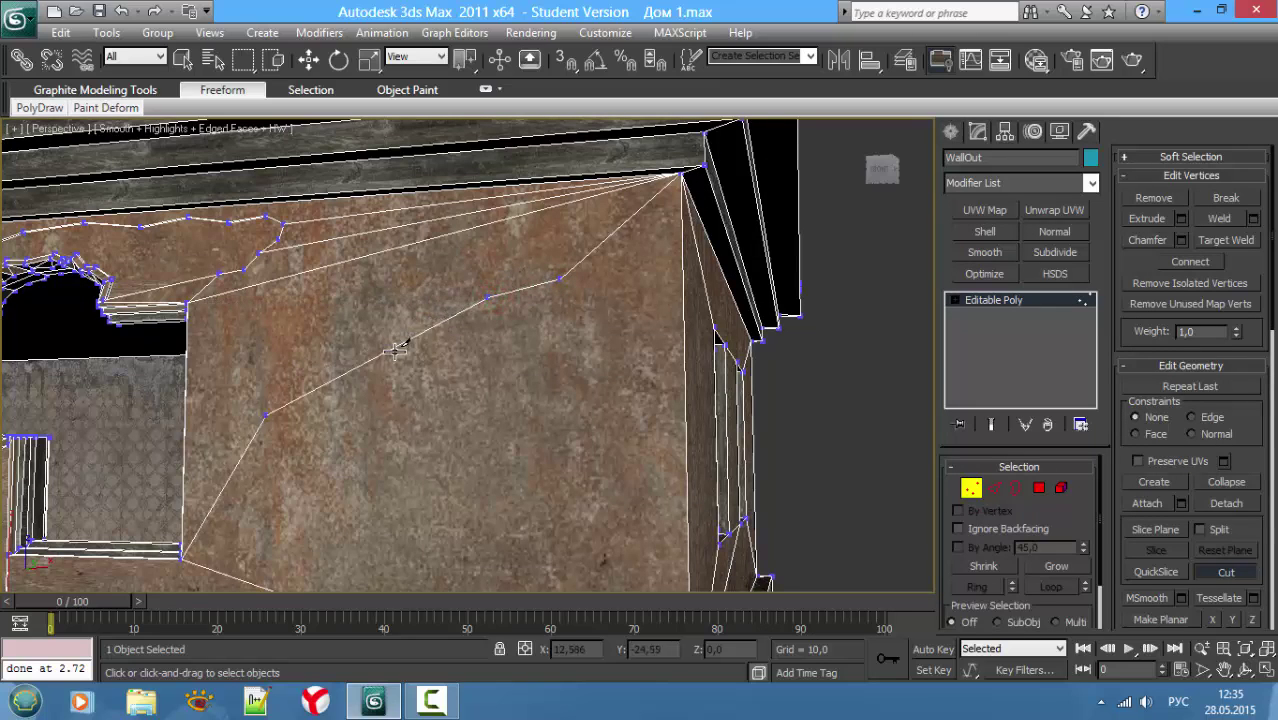
left_click(410, 343)
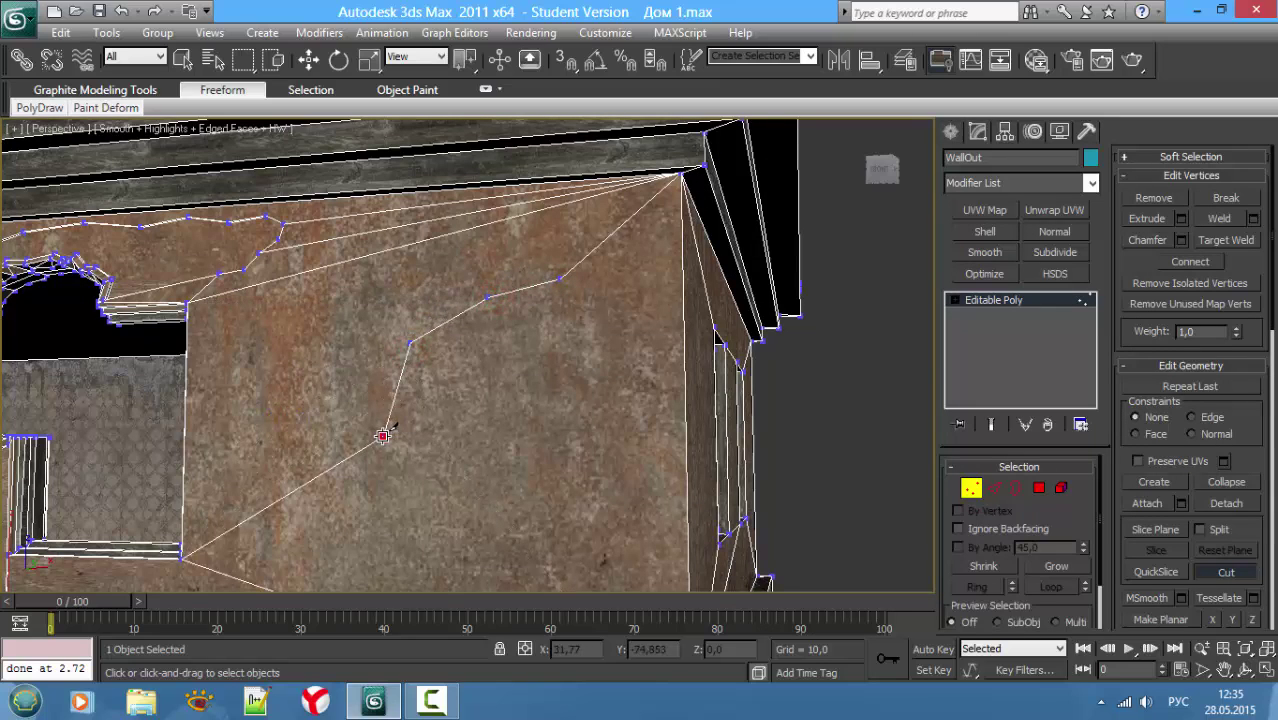
left_click(383, 436)
left_click(416, 513)
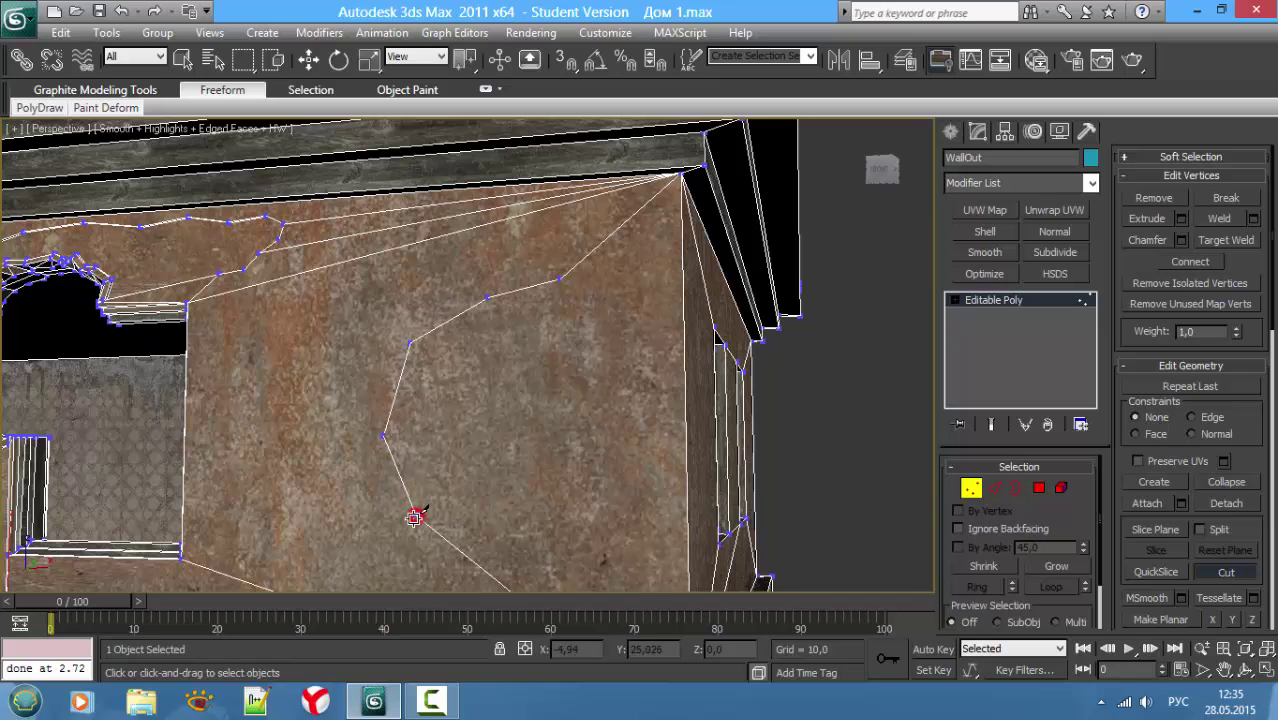
scroll(416, 513, "down", 3)
scroll(430, 495, "down", 3)
left_click(447, 475)
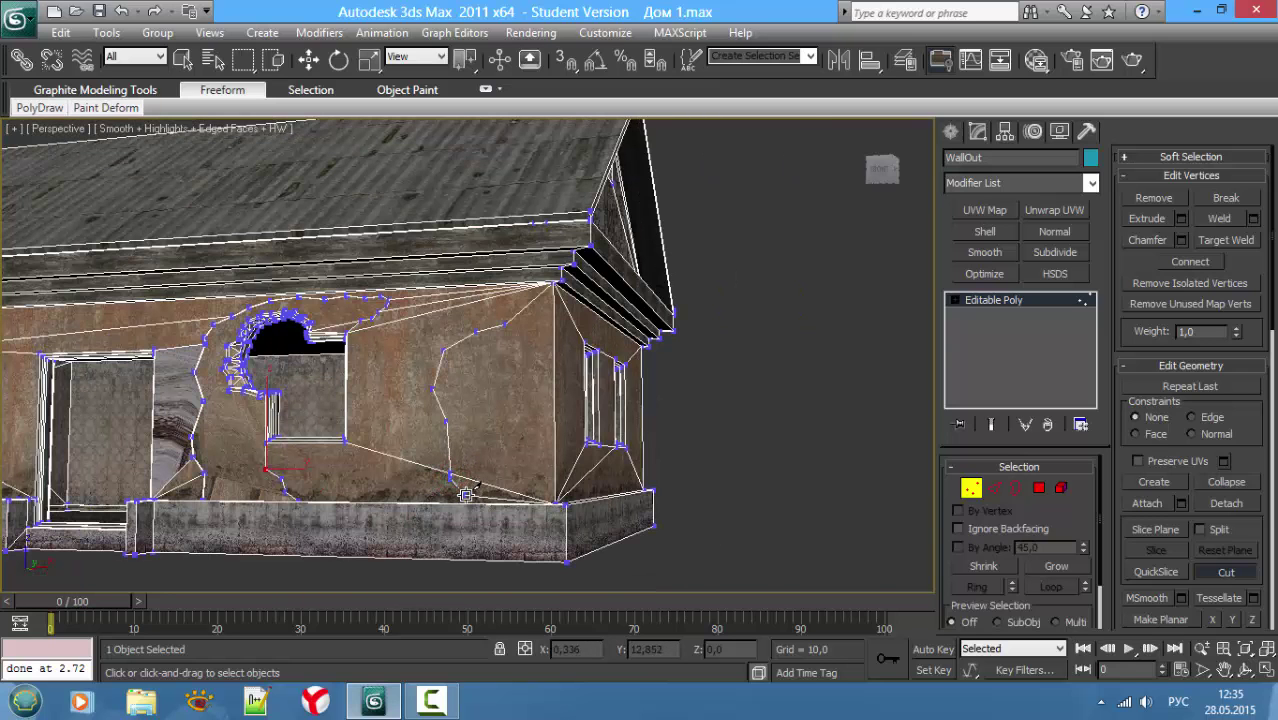
Step: Continue the cut along the base and up the right side, closing the loop
left_click(466, 494)
left_click(522, 494)
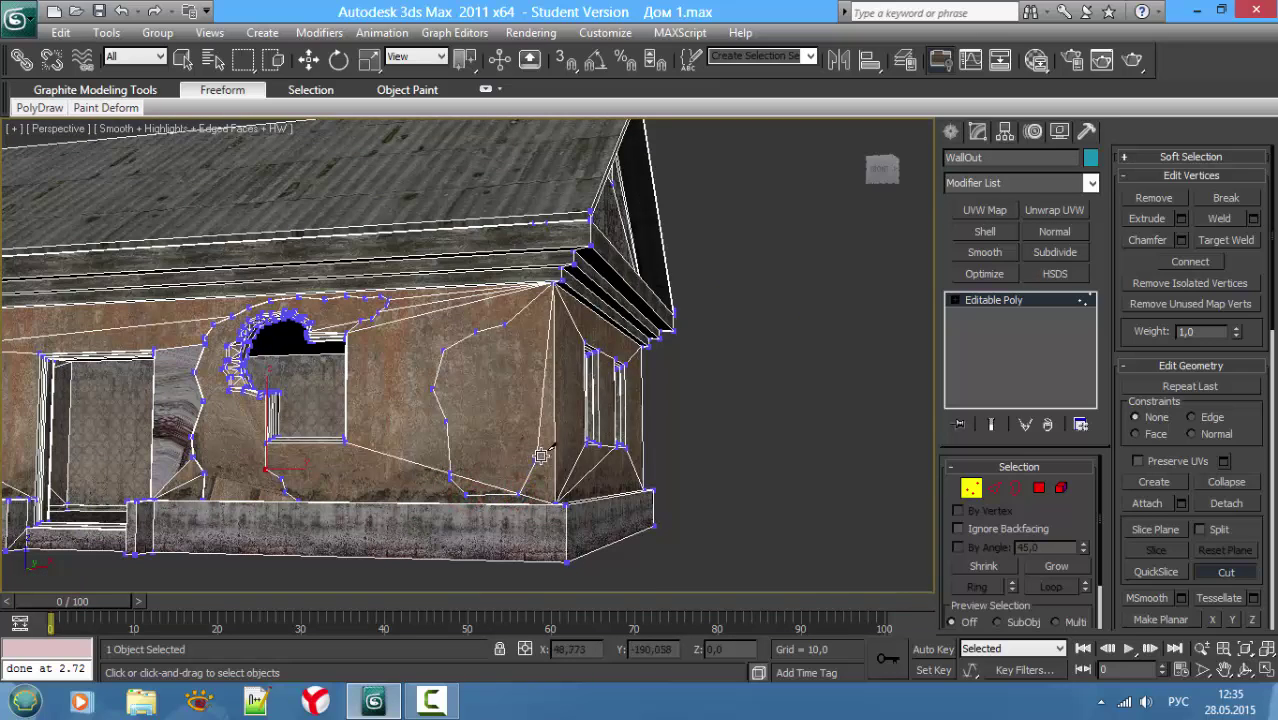
left_click(537, 453)
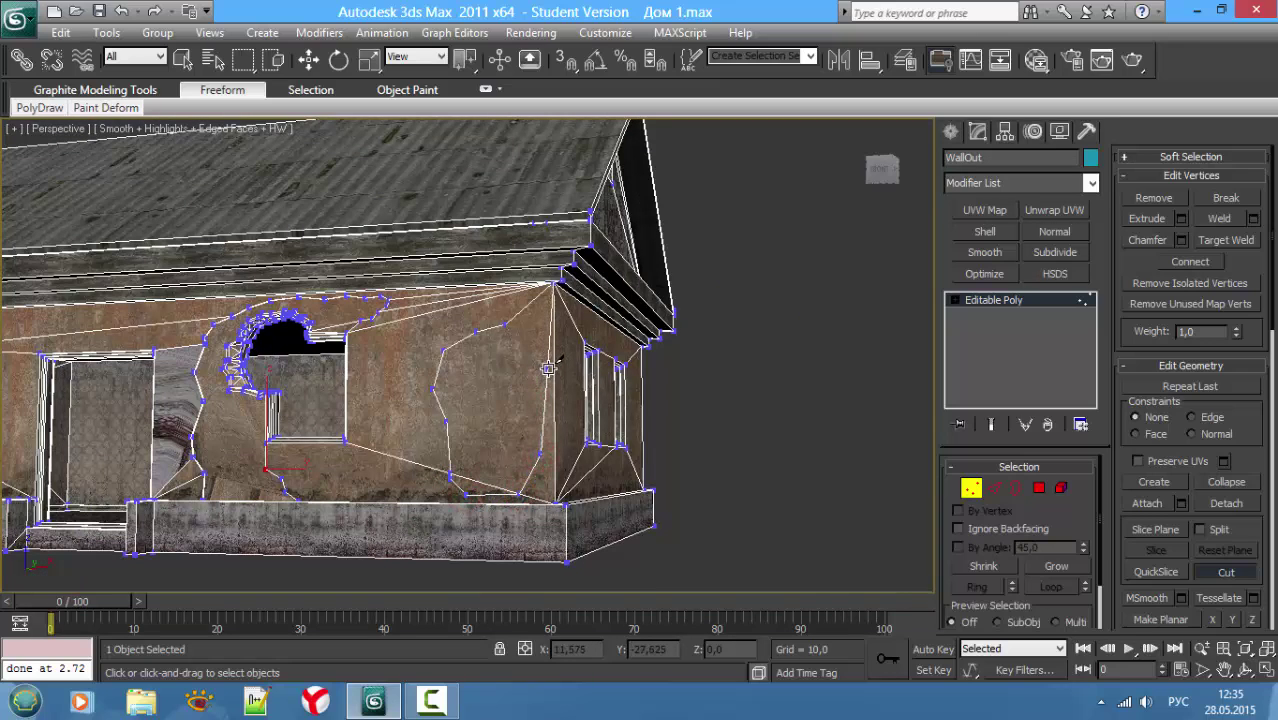
left_click(546, 368)
left_click(535, 328)
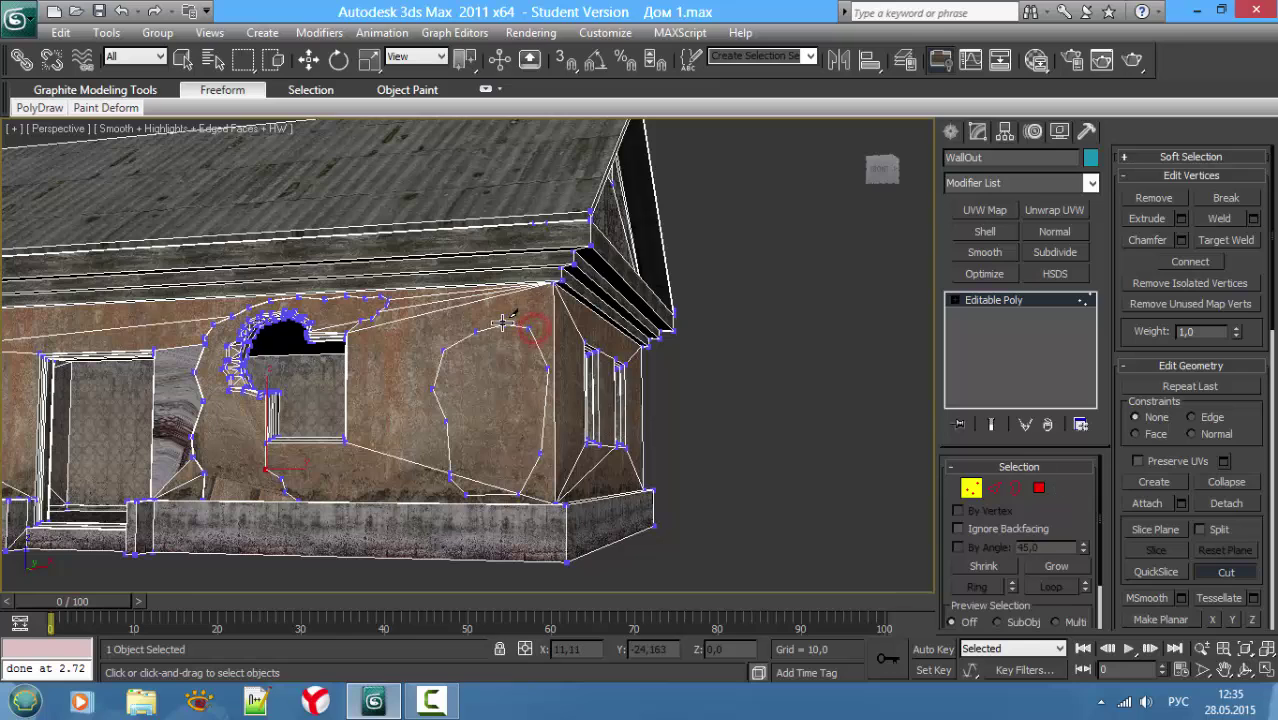
left_click(503, 323)
Step: Select the polygon inside the jagged outline and zoom onto it
key("4")
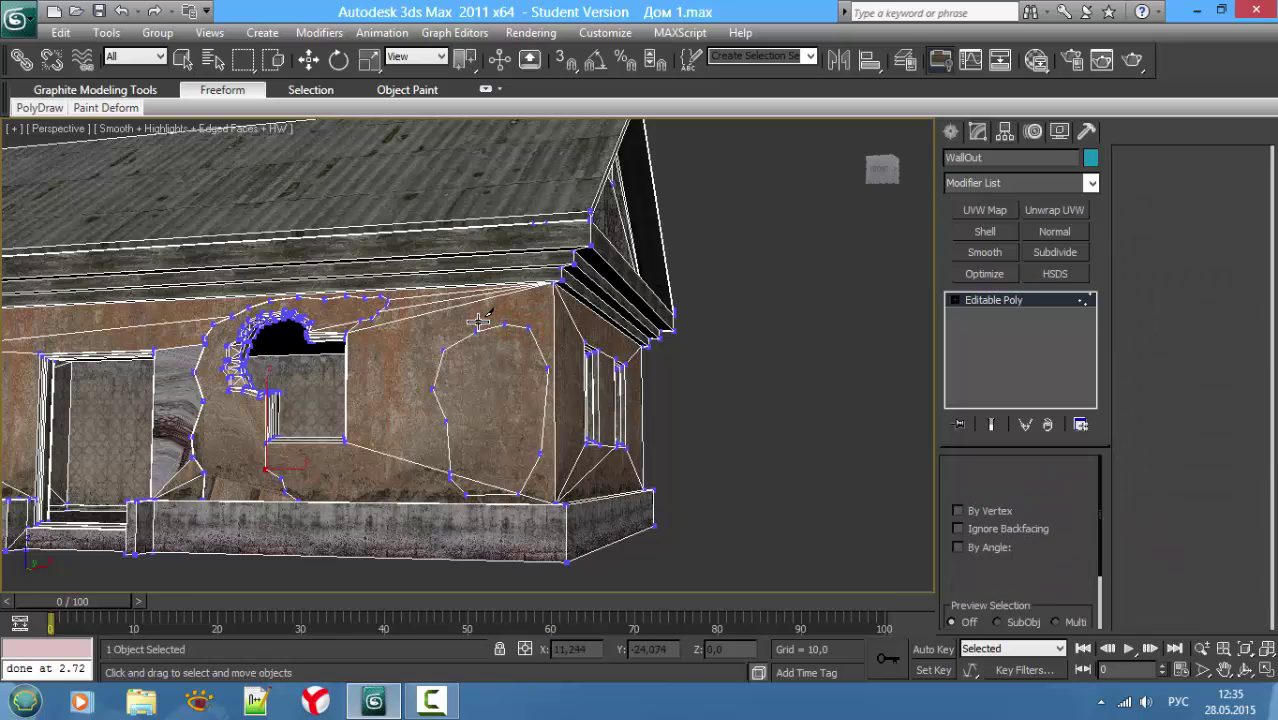
right_click(500, 391)
left_click(500, 392)
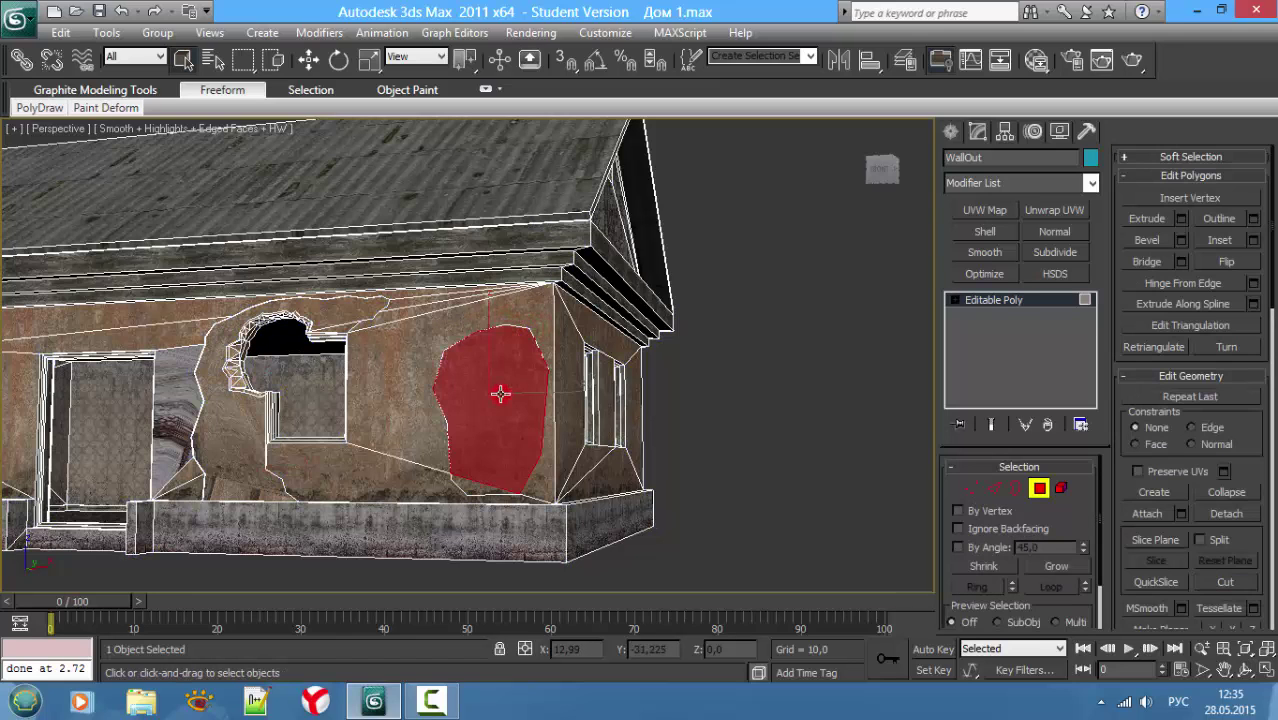
key("z")
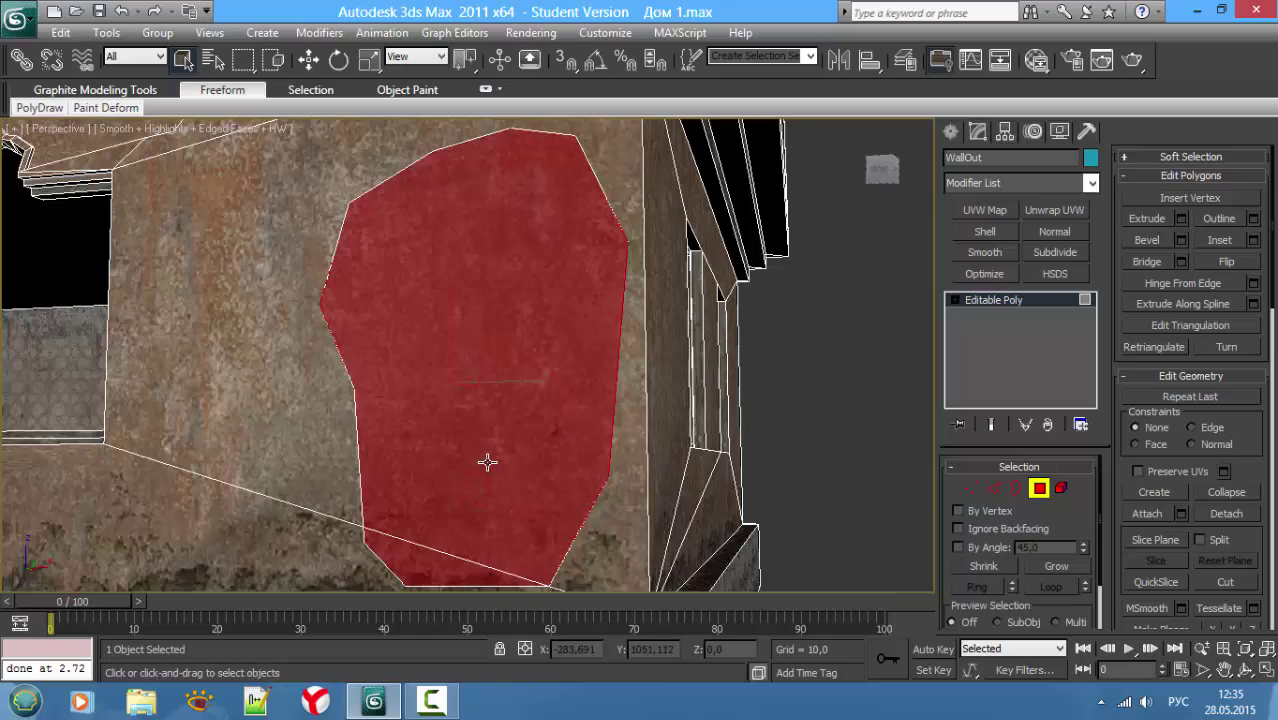
middle_click_drag(465, 464, 448, 521, "alt")
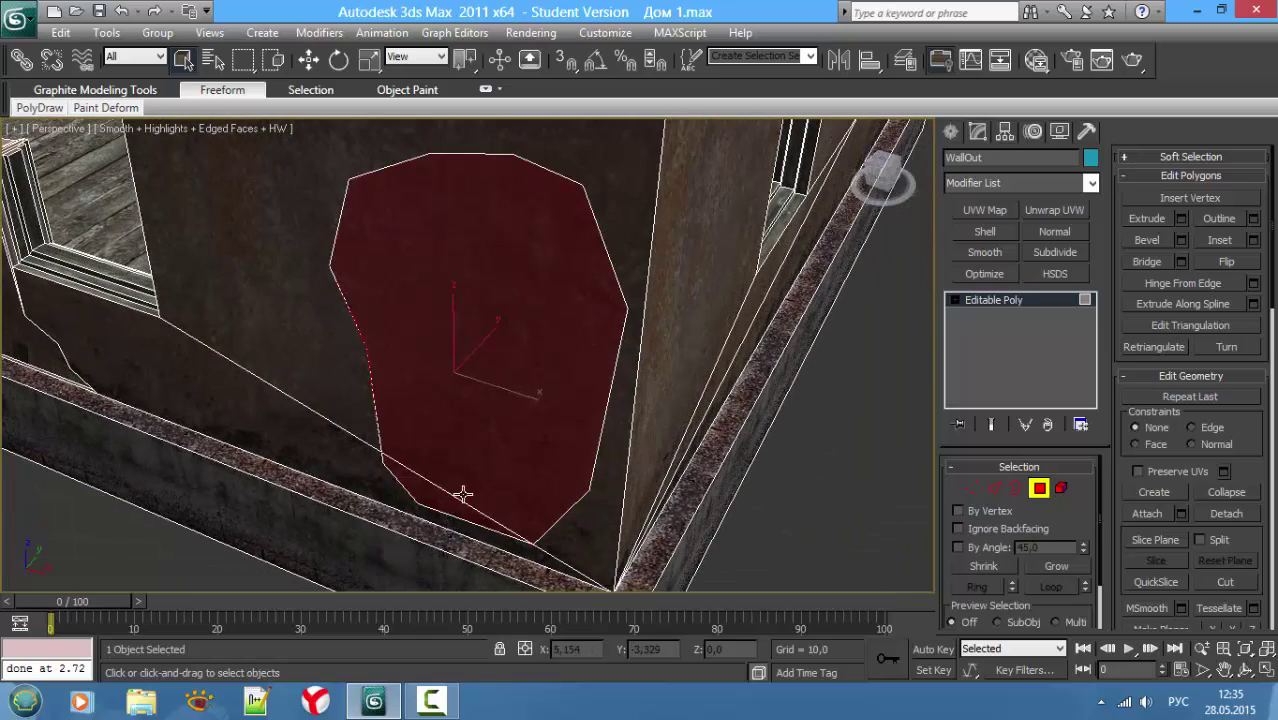
Step: Extrude the jagged polygon into a thin slab and move it back against the wall
left_click(1181, 220)
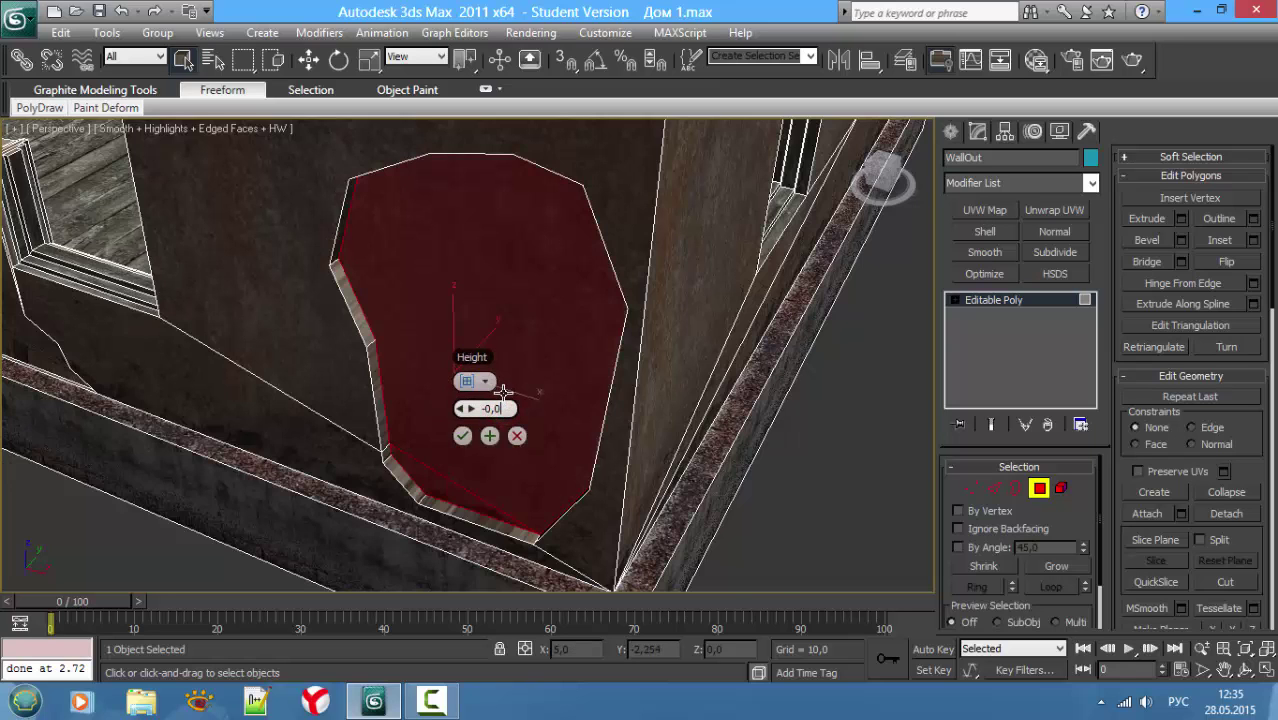
middle_click_drag(566, 354, 545, 390, "alt")
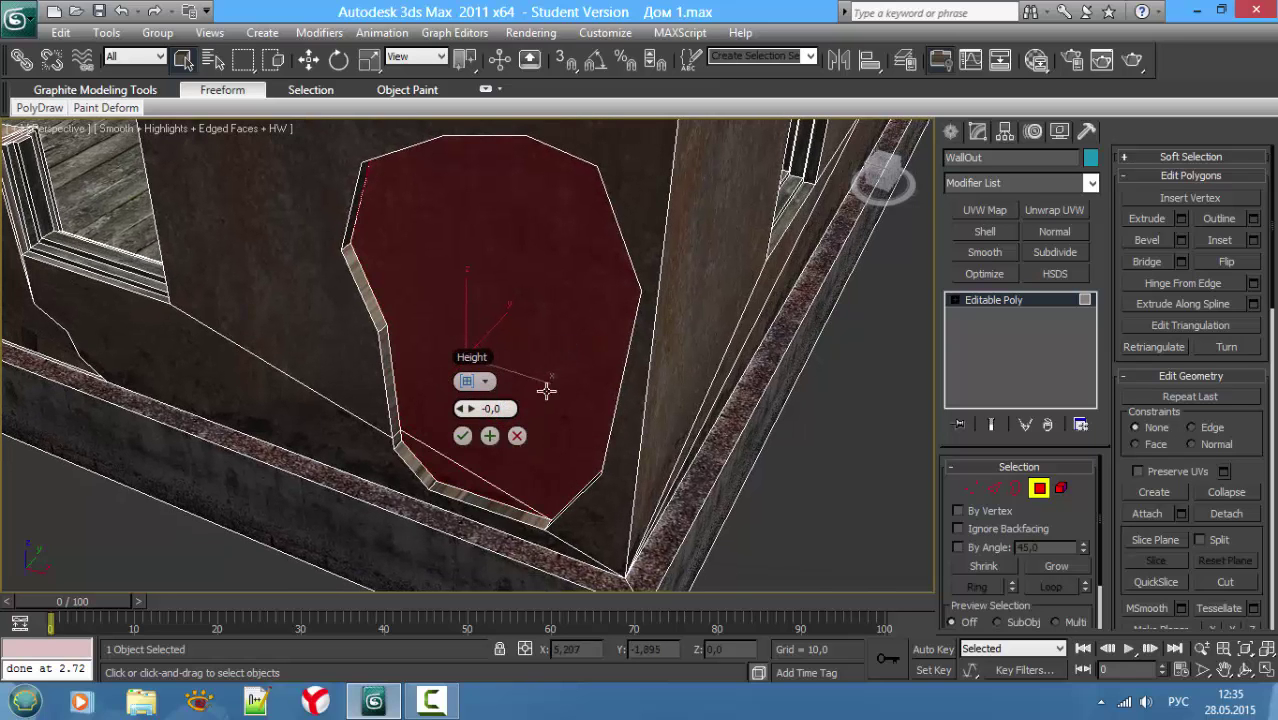
left_click(466, 440)
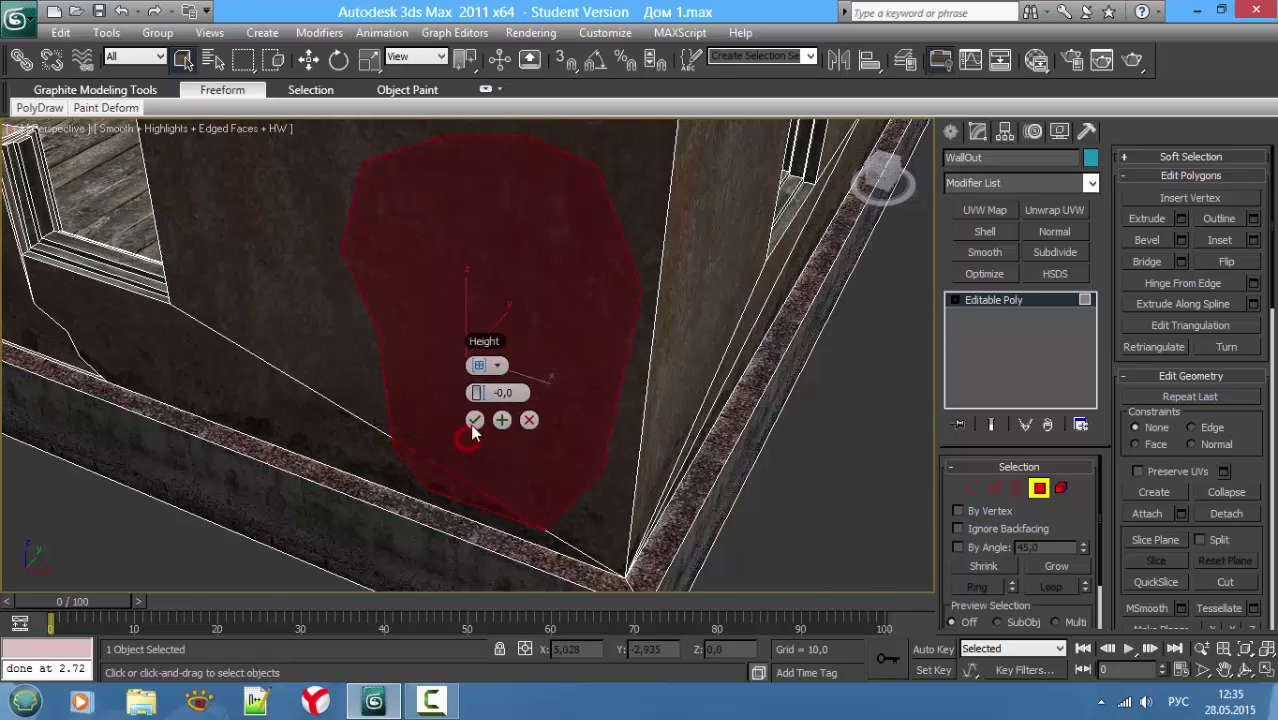
left_click(1147, 218)
left_click_drag(522, 367, 522, 372)
key("w")
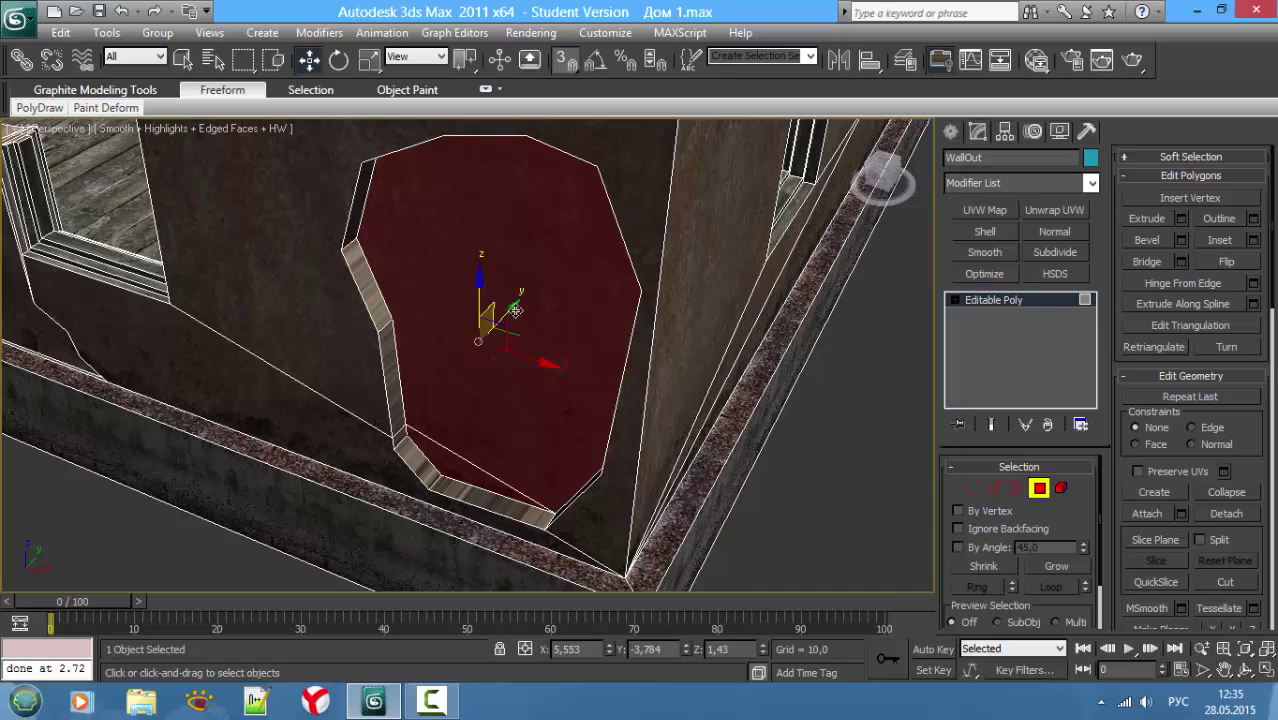
left_click_drag(514, 310, 503, 320)
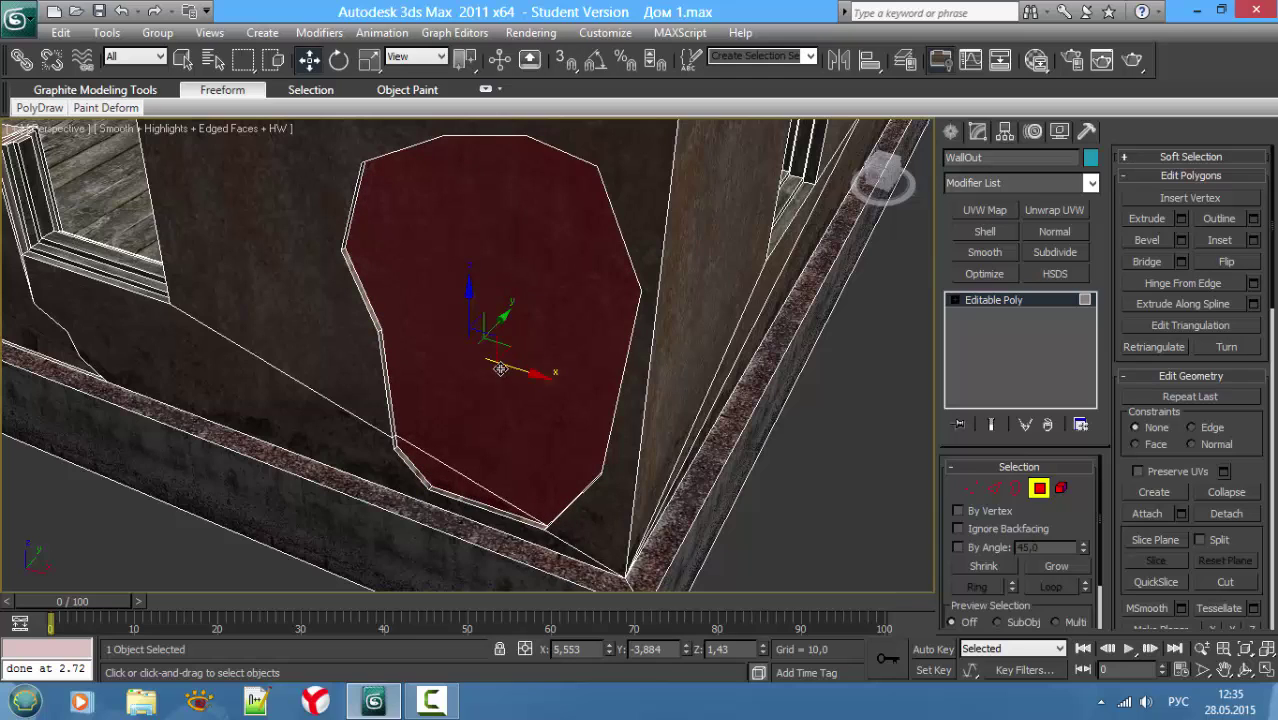
mouse_move(500, 369)
middle_mouse_down("alt")
mouse_move(579, 314)
mouse_move(407, 296)
mouse_move(438, 362)
mouse_move(420, 330)
middle_mouse_up("alt")
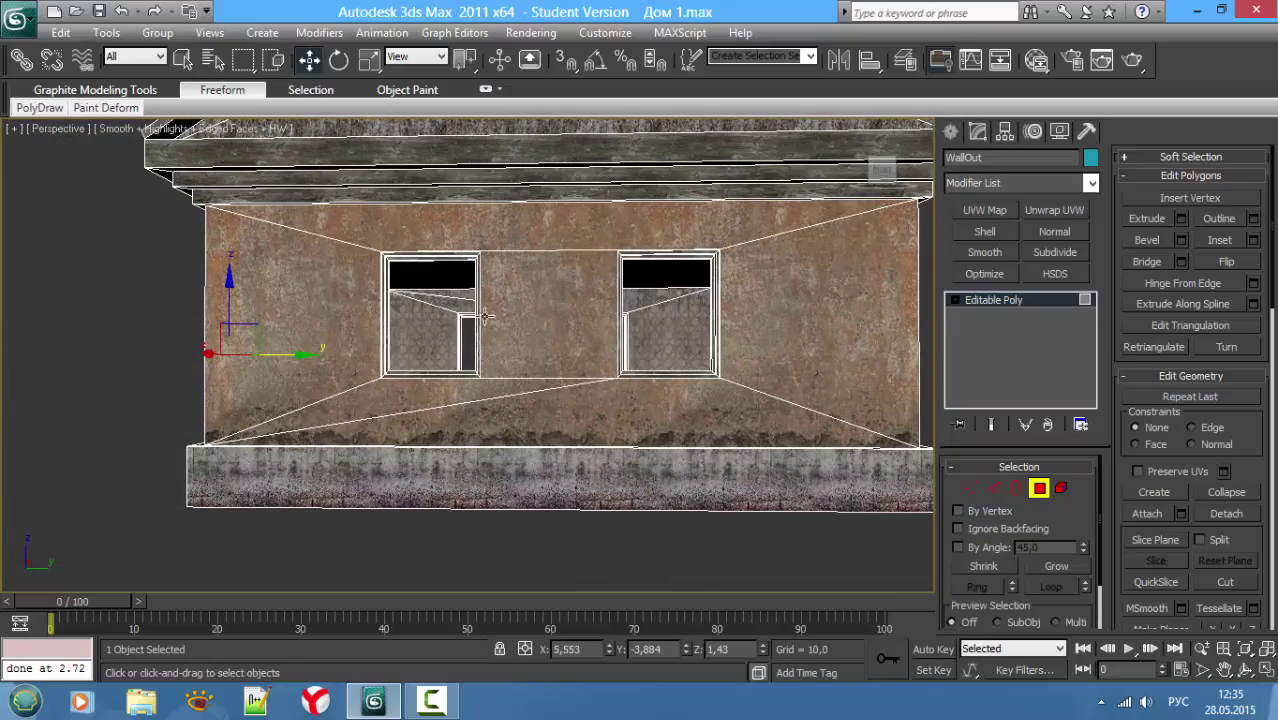
Step: Start a cut on the two-window wall, then undo the first zigzag down the left side
left_click(1226, 584)
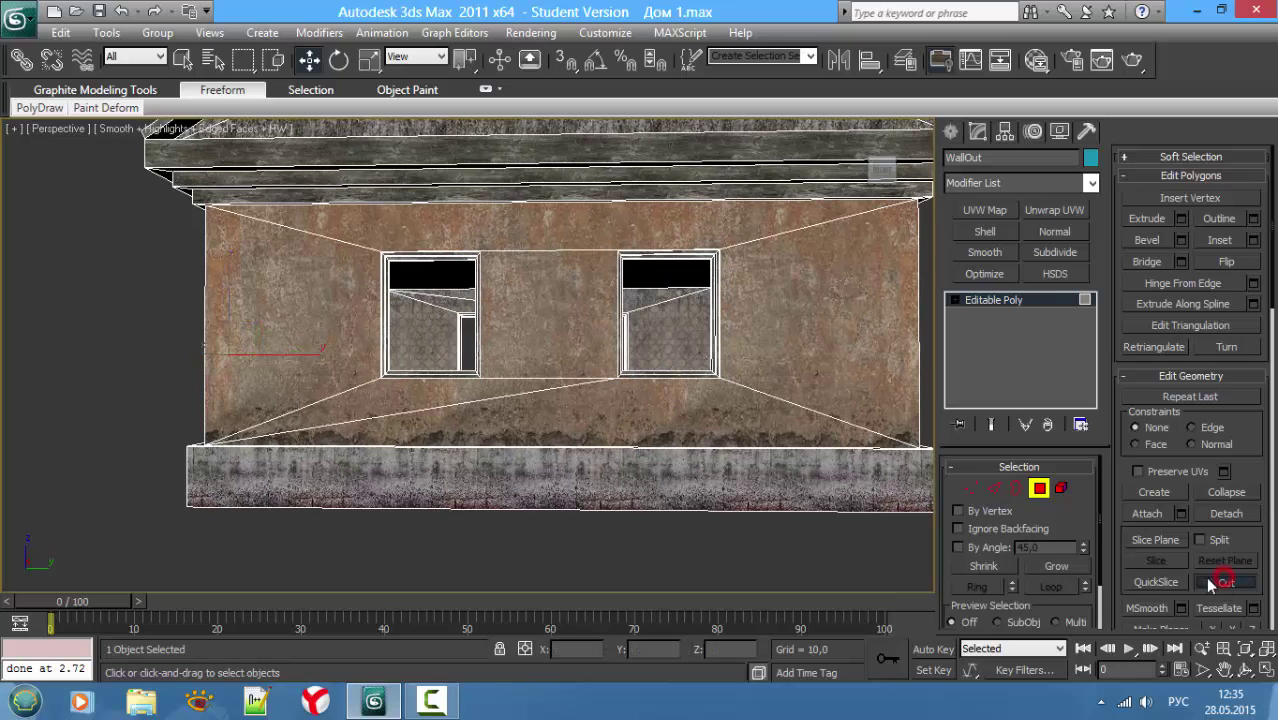
mouse_move(565, 318)
middle_mouse_down("alt")
mouse_move(531, 357)
mouse_move(279, 290)
middle_mouse_up("alt")
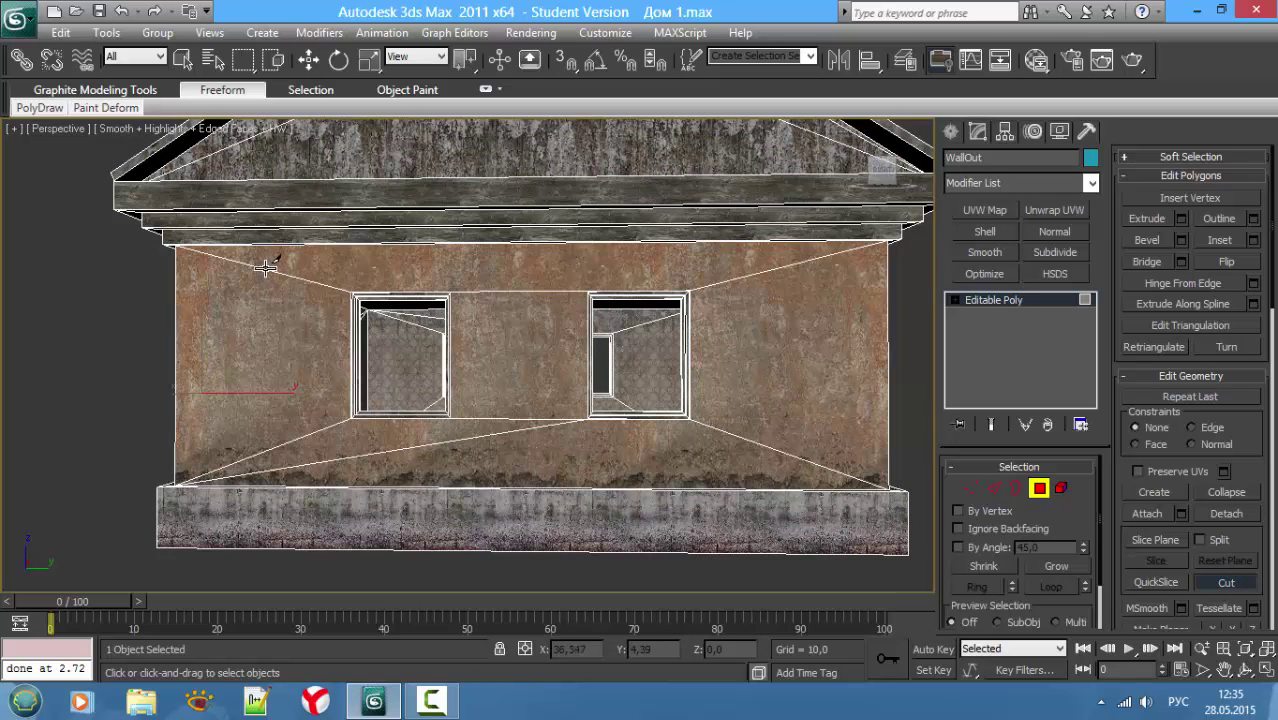
left_click(262, 267)
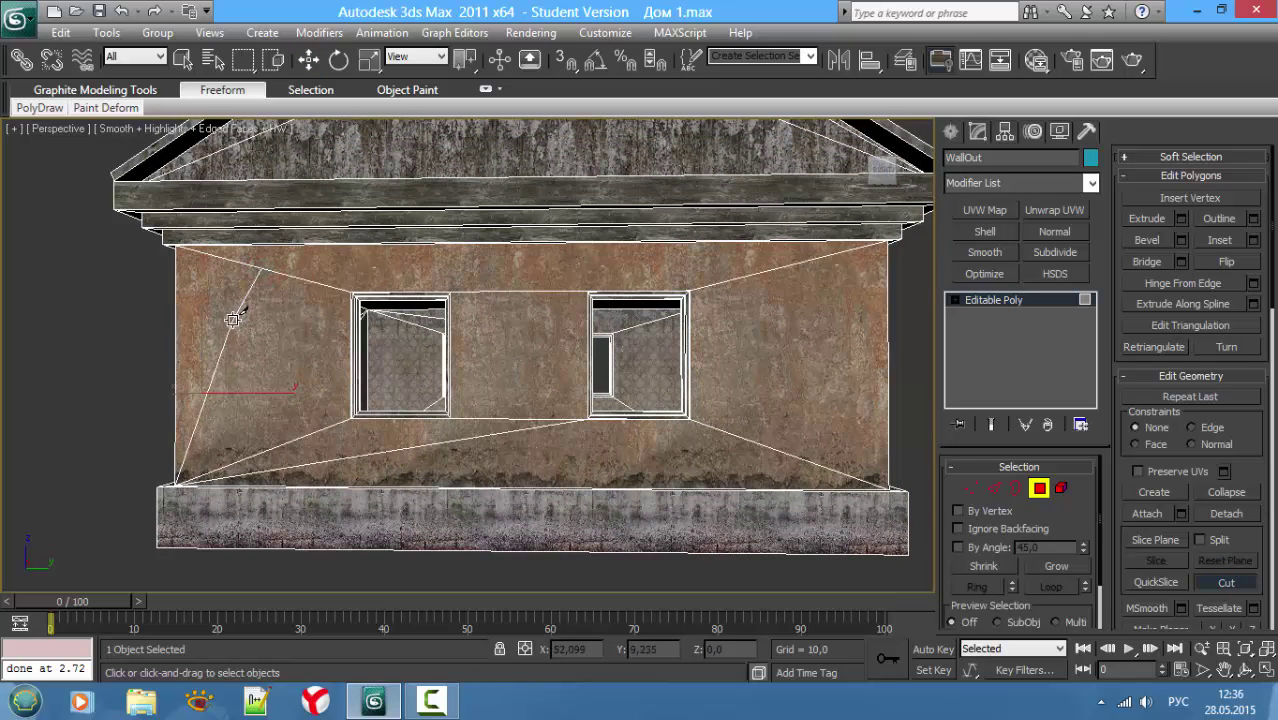
left_click(233, 320)
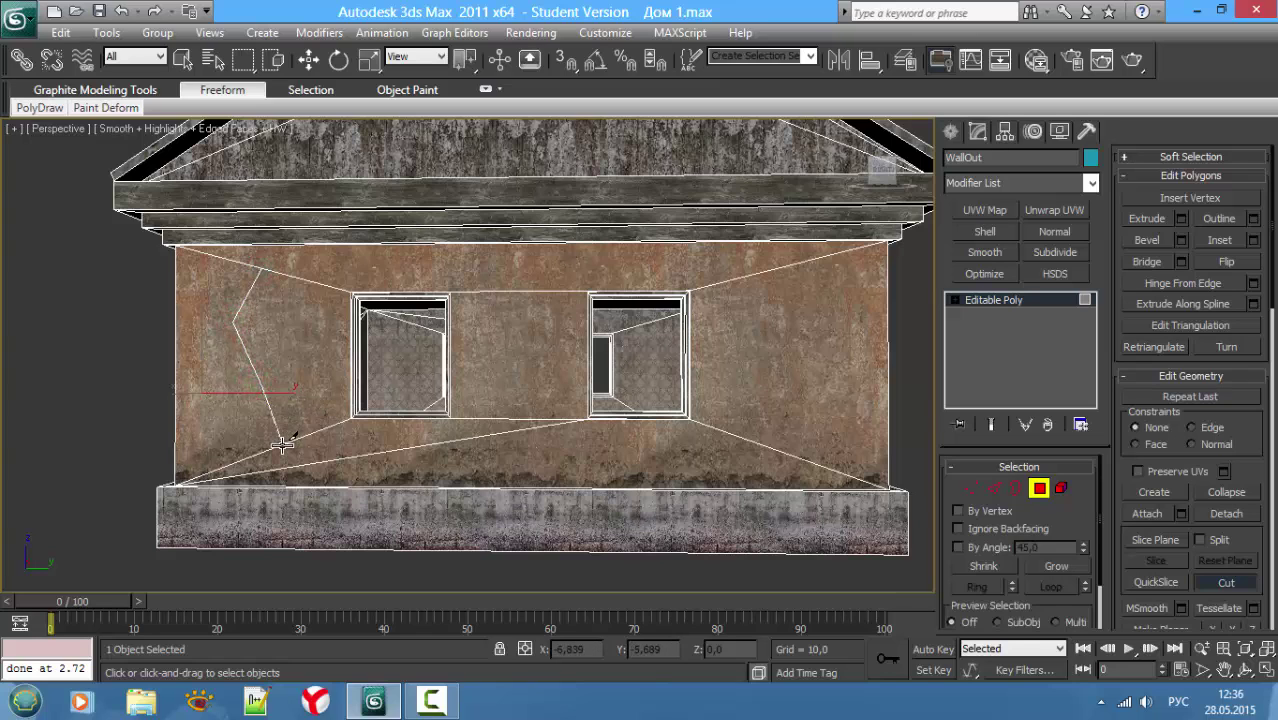
left_click(277, 445)
left_click(287, 443)
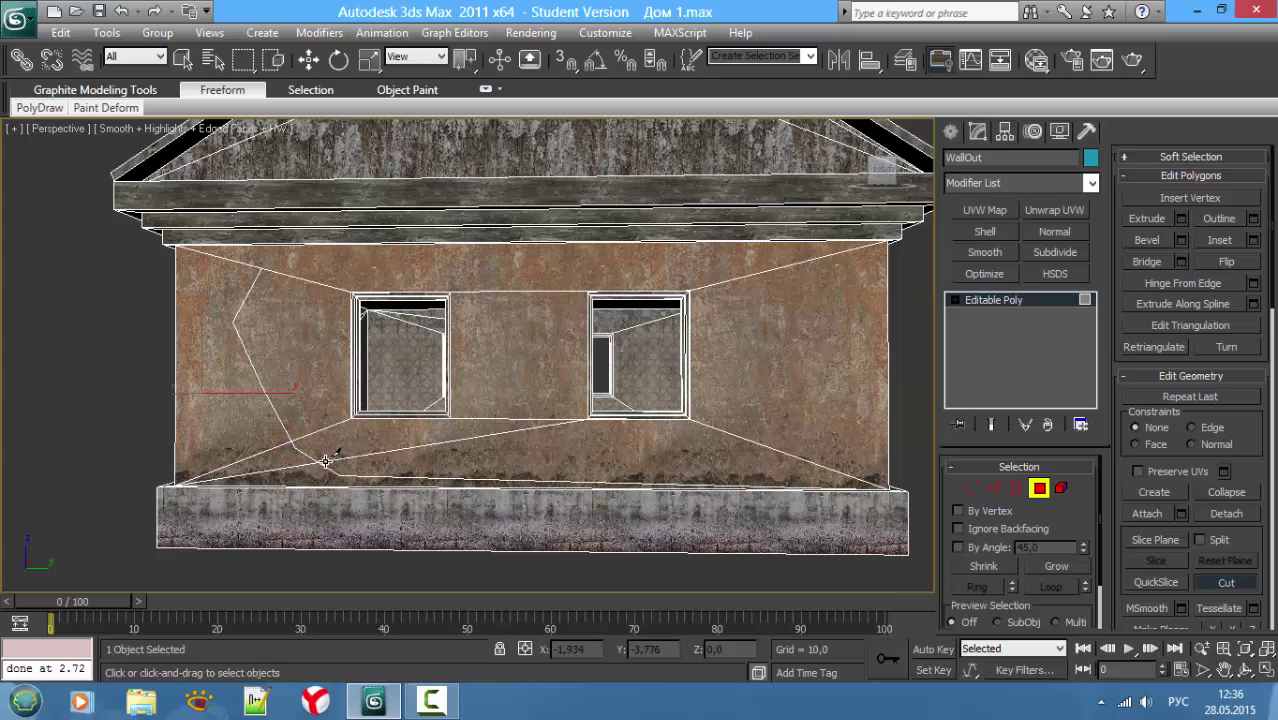
left_click(325, 461)
key("1")
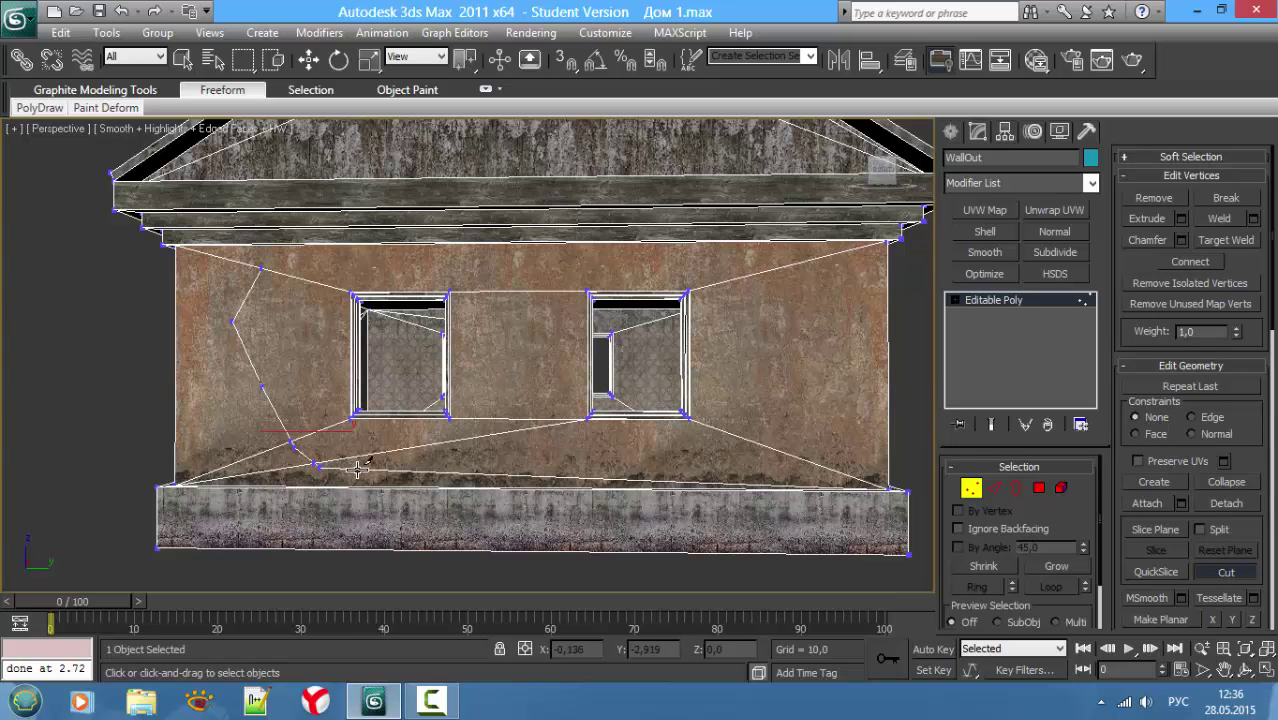
key("ctrl+z")
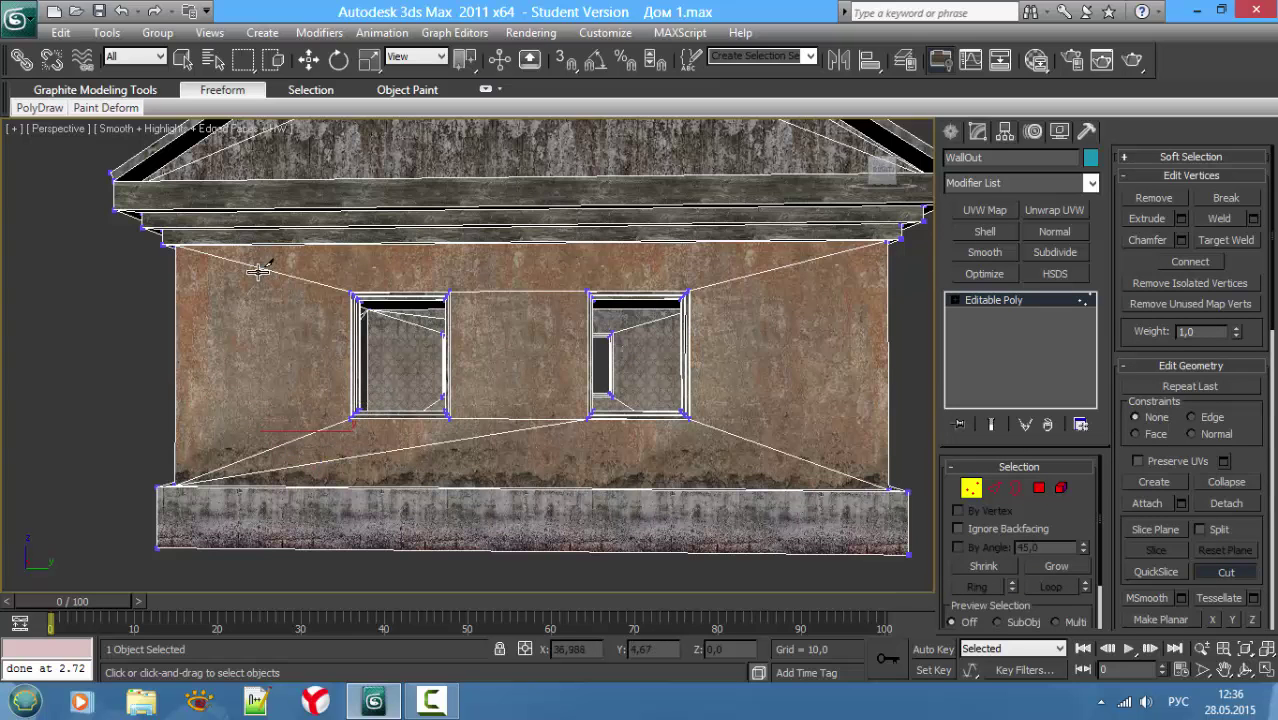
Step: Recut a jagged line down the left side and along the bottom below the left window
left_click(250, 263)
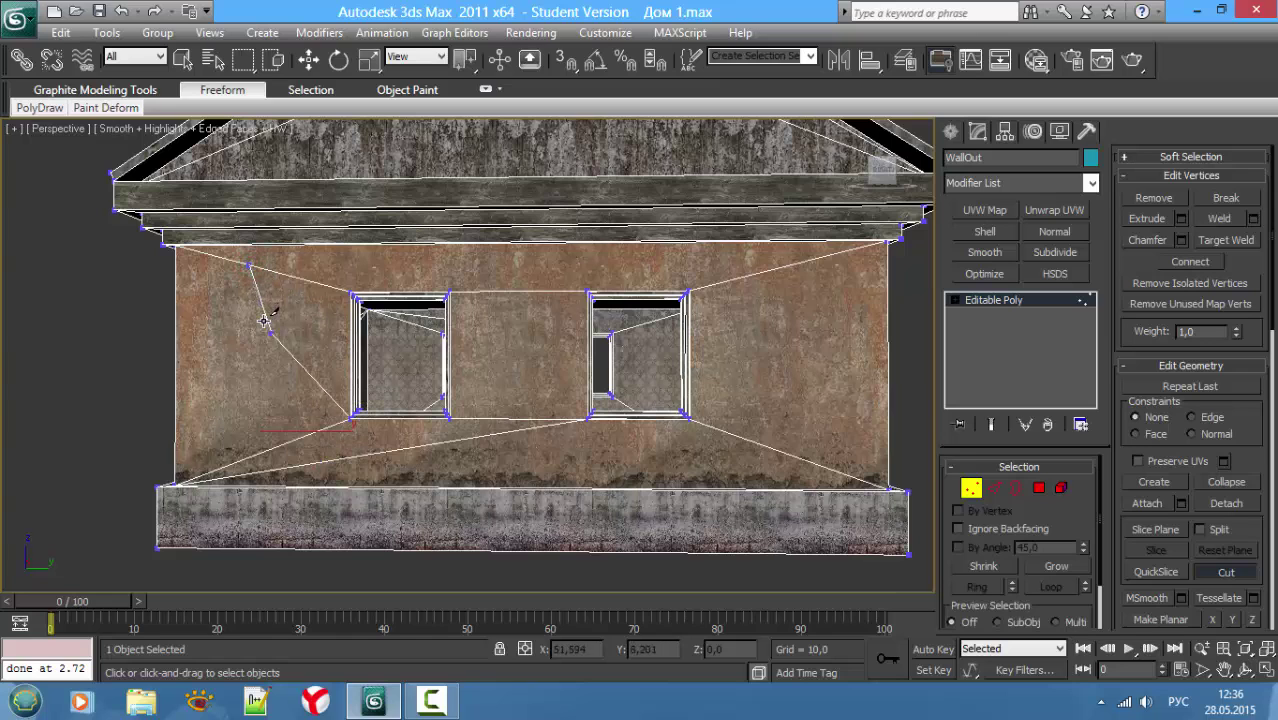
key("s")
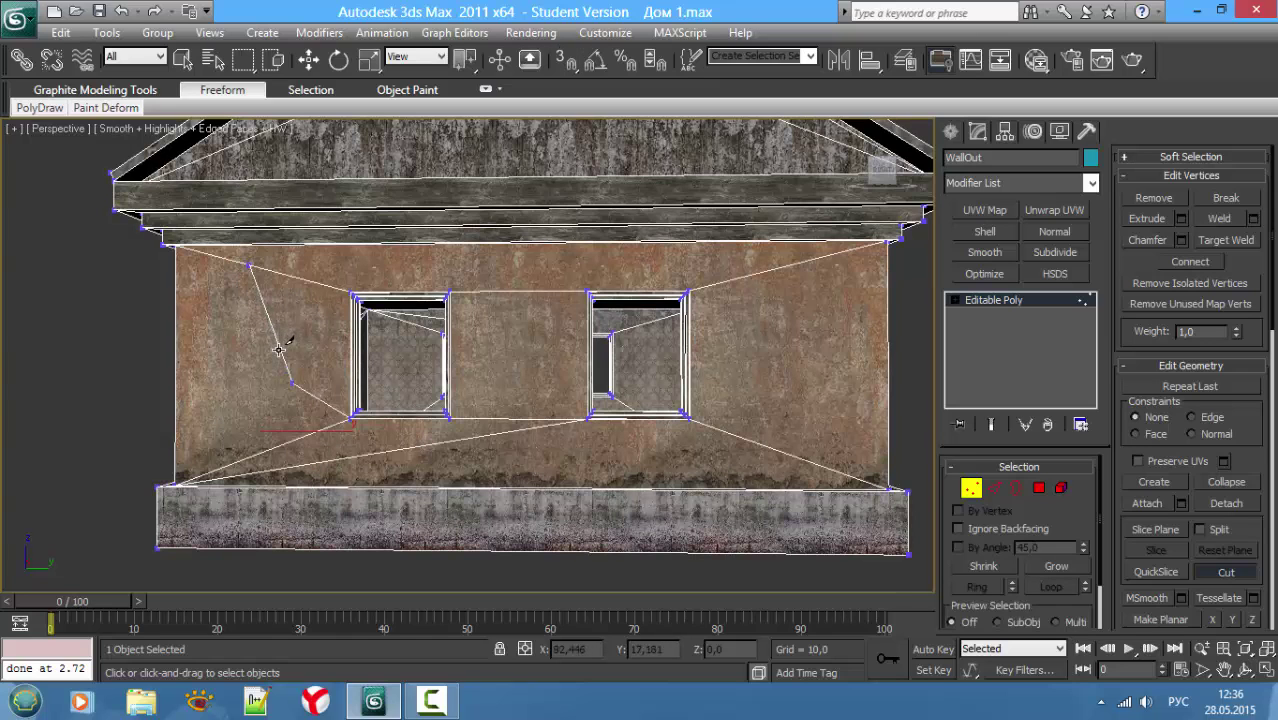
left_click(275, 339)
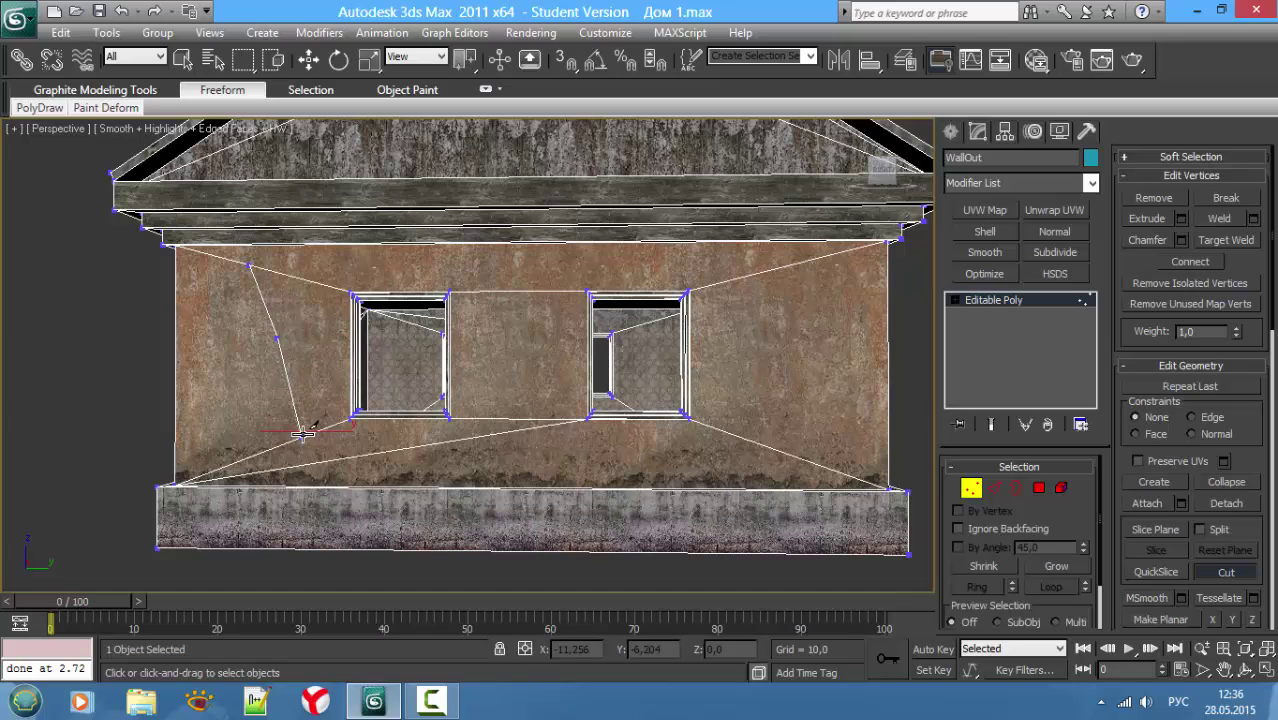
left_click(276, 387)
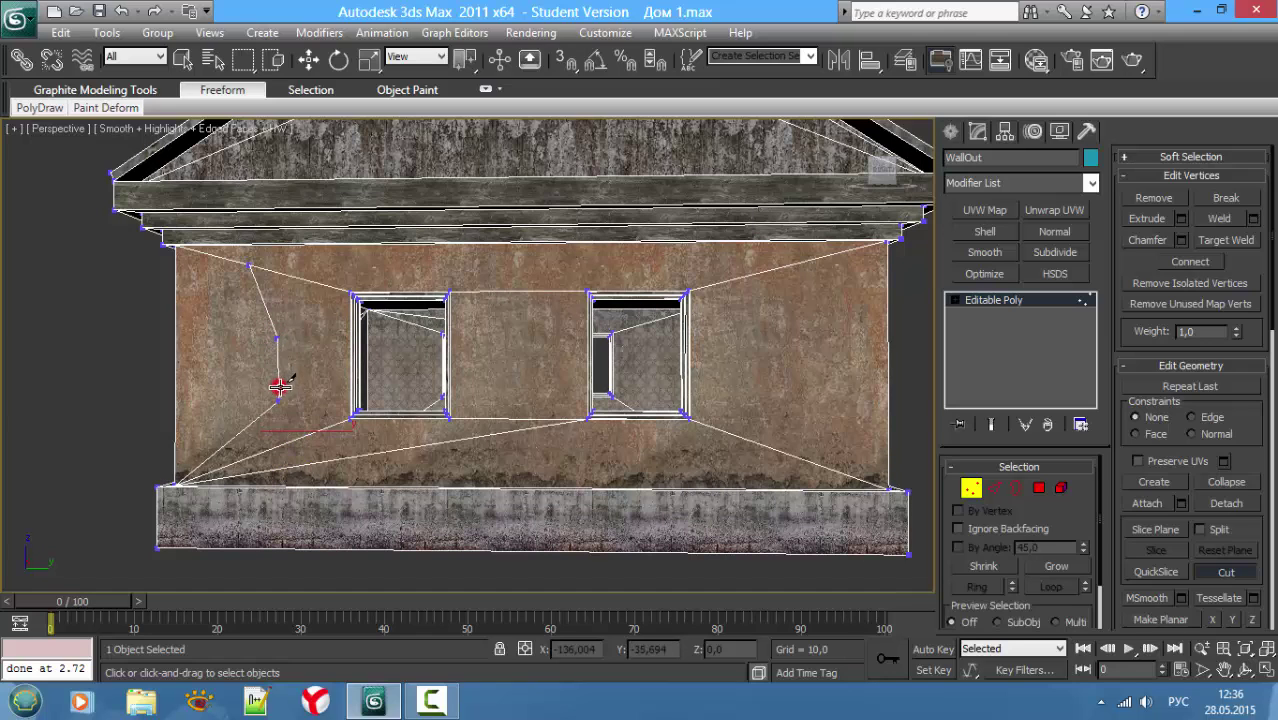
left_click(311, 434)
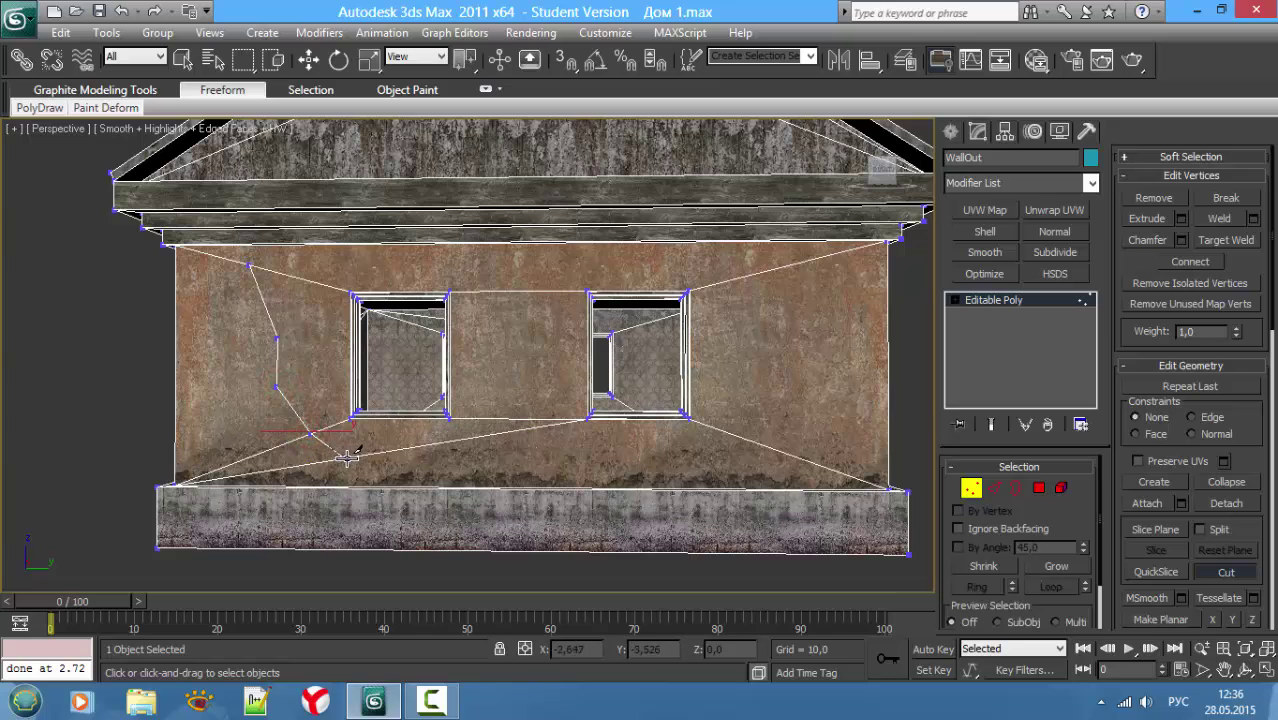
left_click(350, 457)
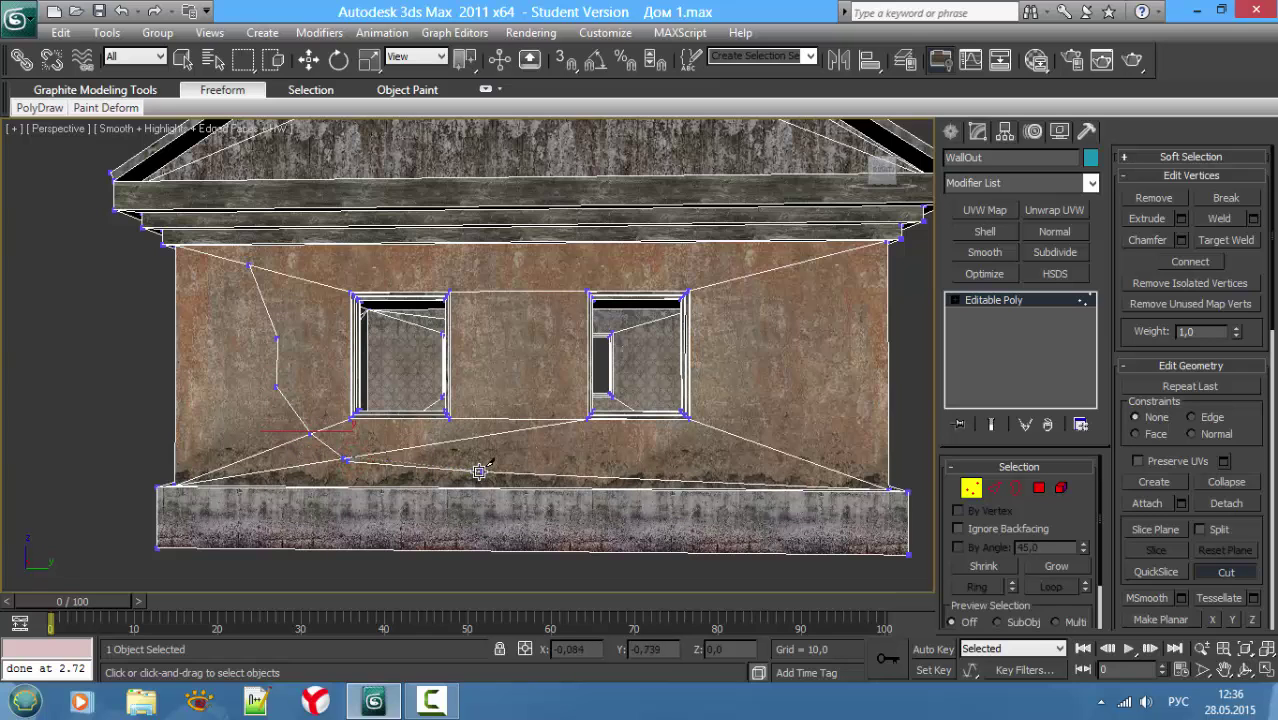
key("ctrl+z")
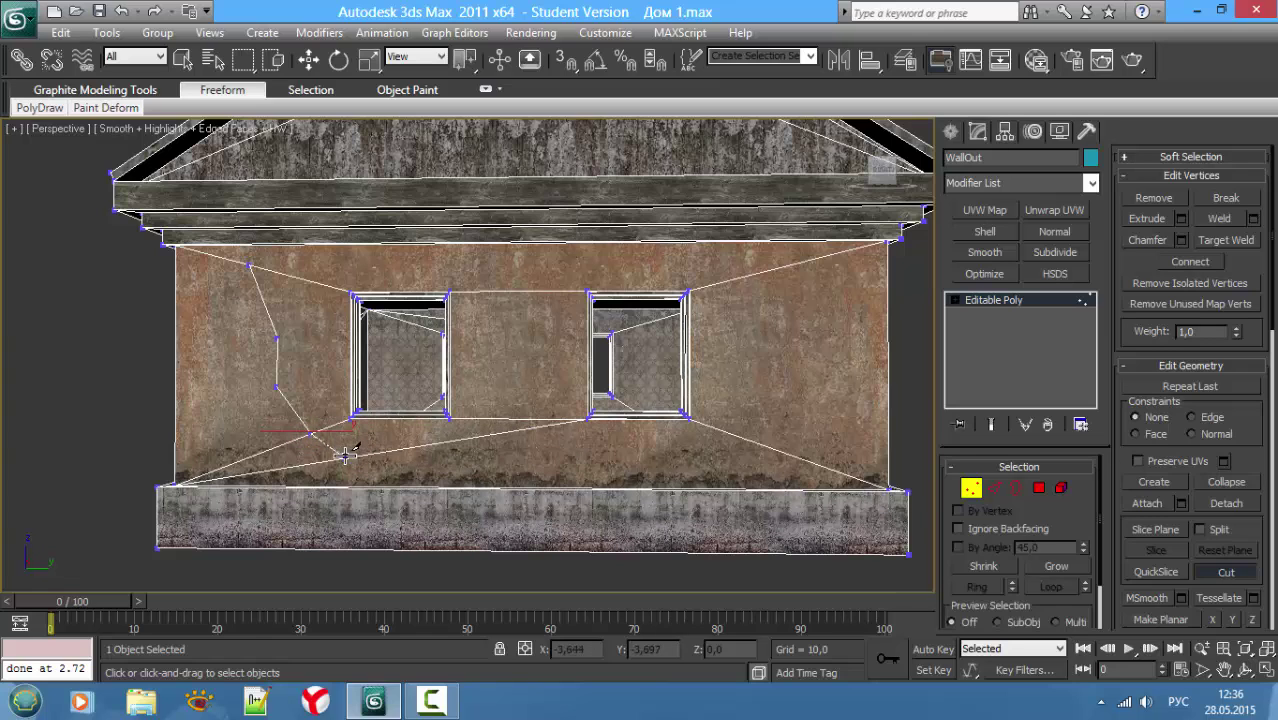
left_click(343, 457)
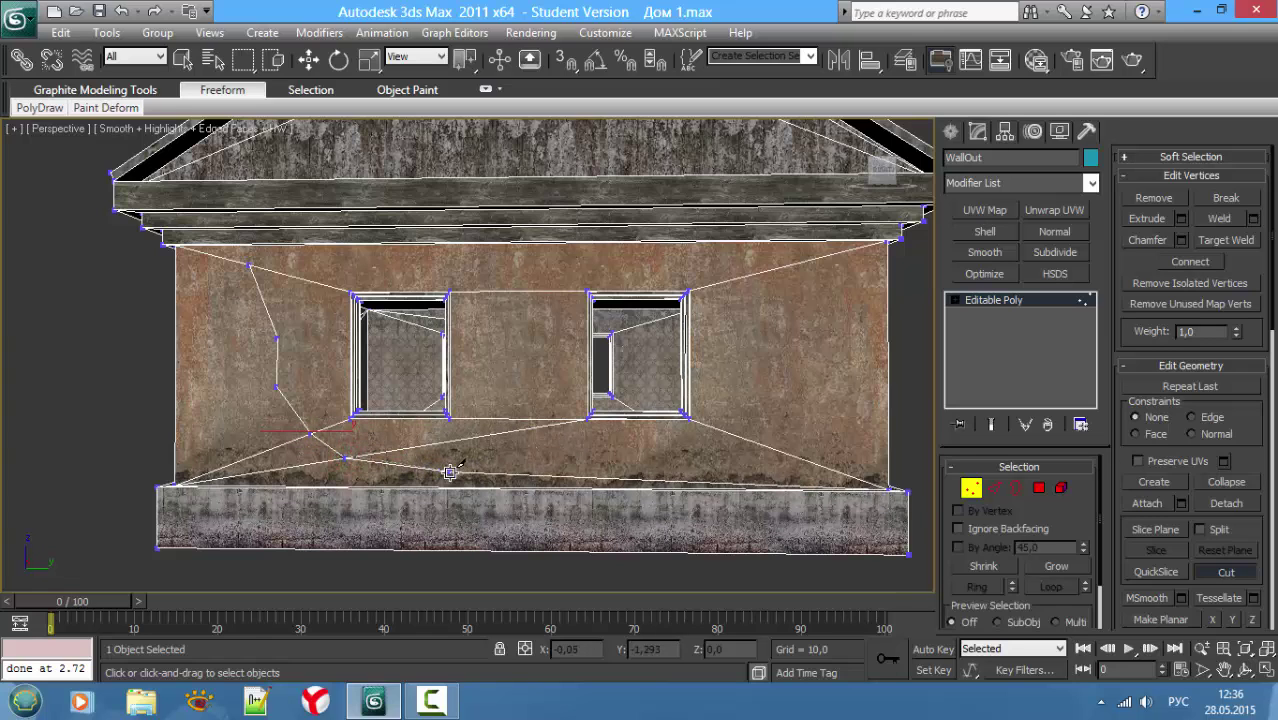
left_click(450, 472)
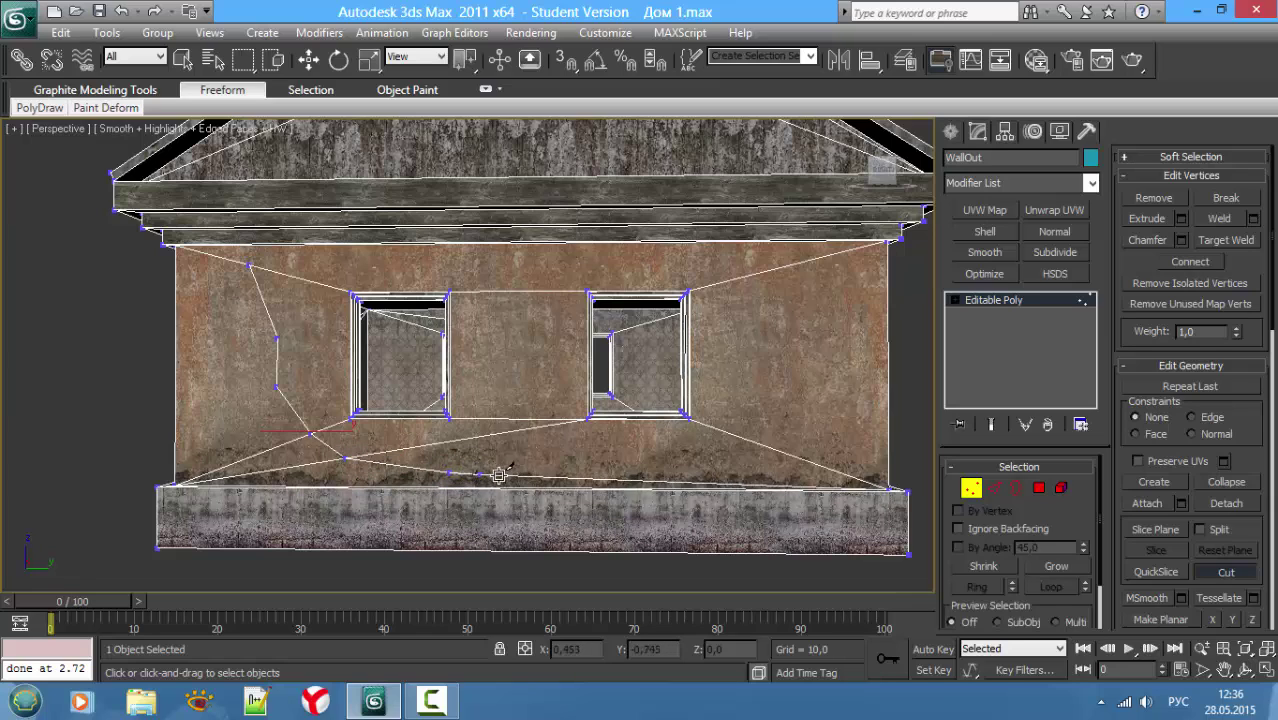
Step: Cut a jagged line across the top of the wall to above the right window
left_click(569, 488)
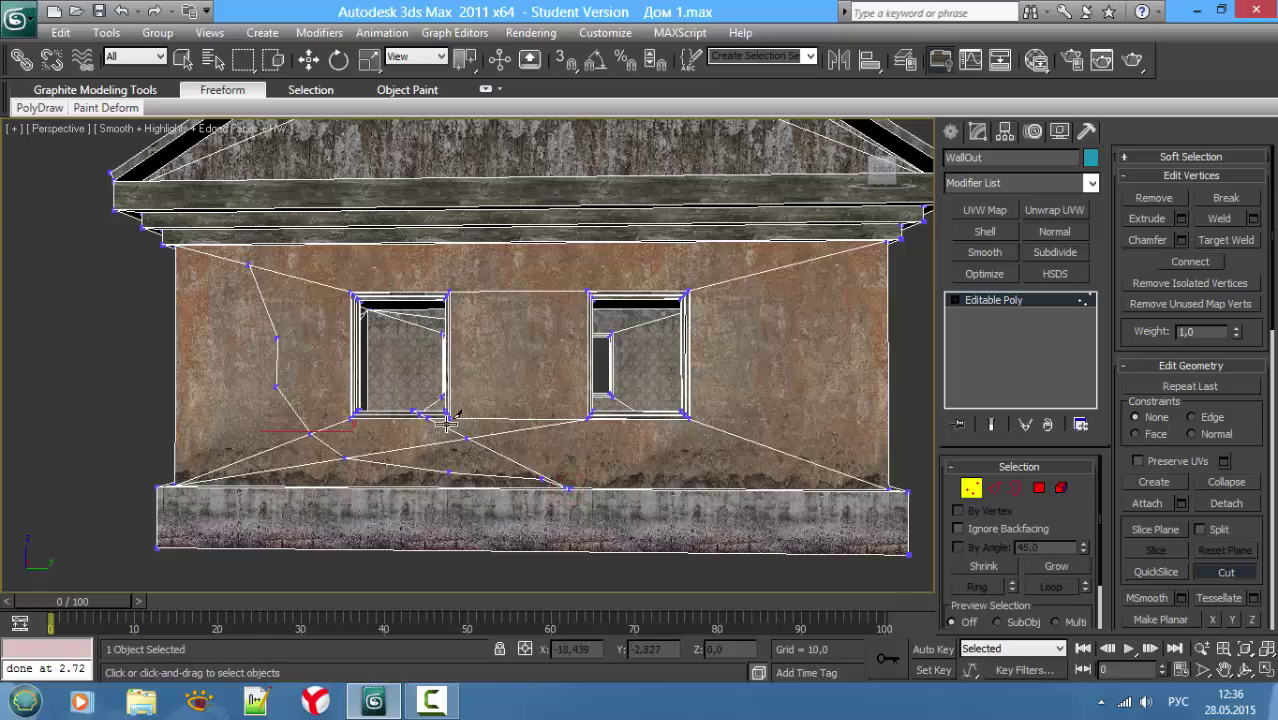
mouse_move(426, 391)
middle_mouse_down("alt")
mouse_move(514, 409)
mouse_move(446, 396)
middle_mouse_up("alt")
scroll(434, 403, "up", 3)
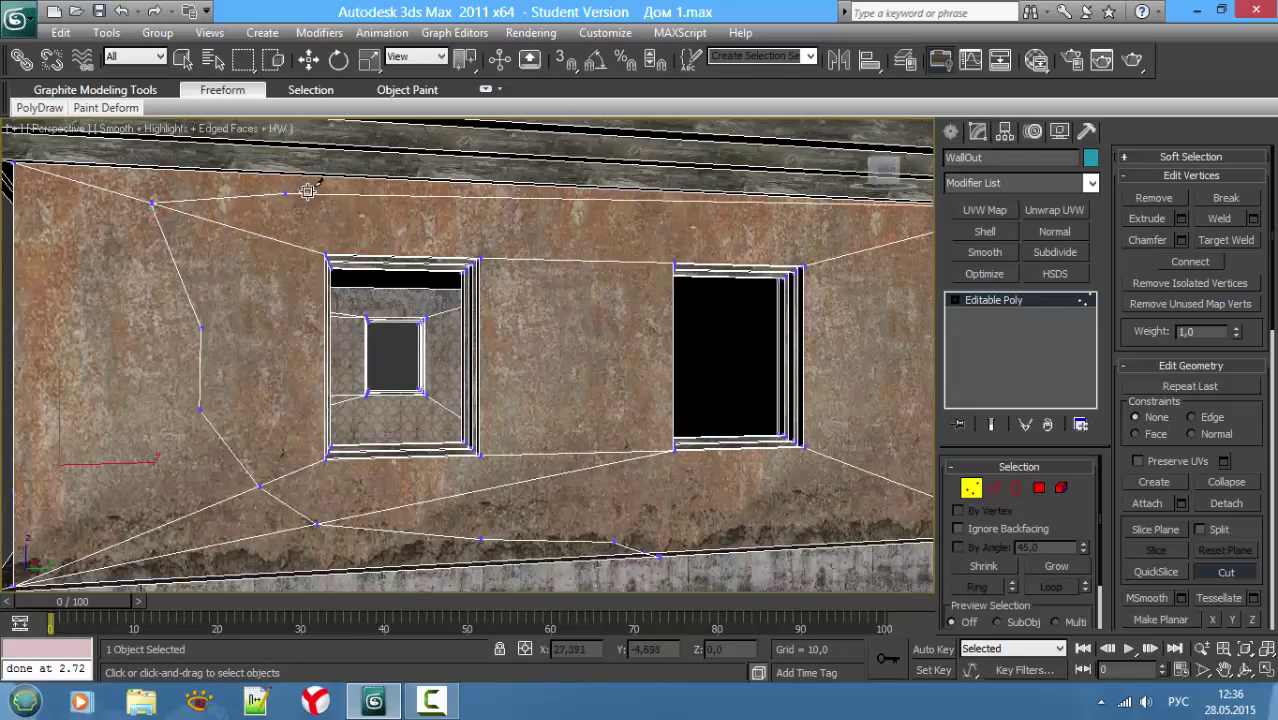
left_click(194, 181)
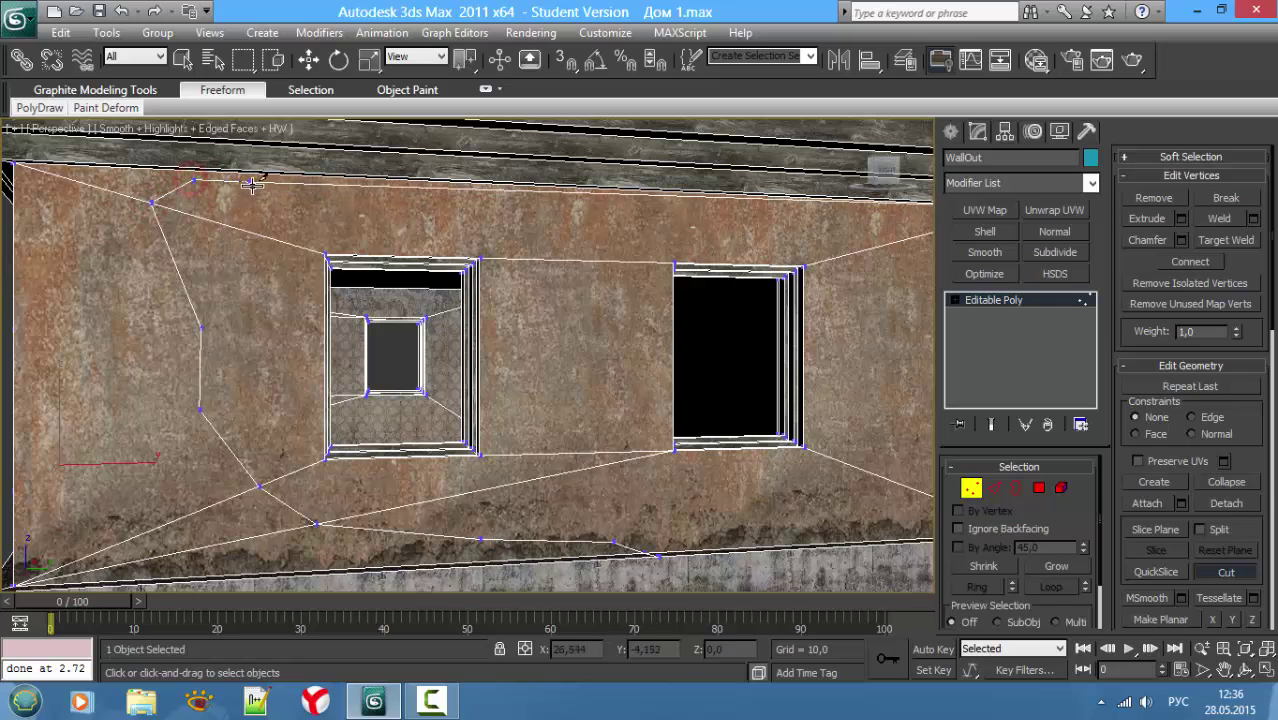
left_click(286, 197)
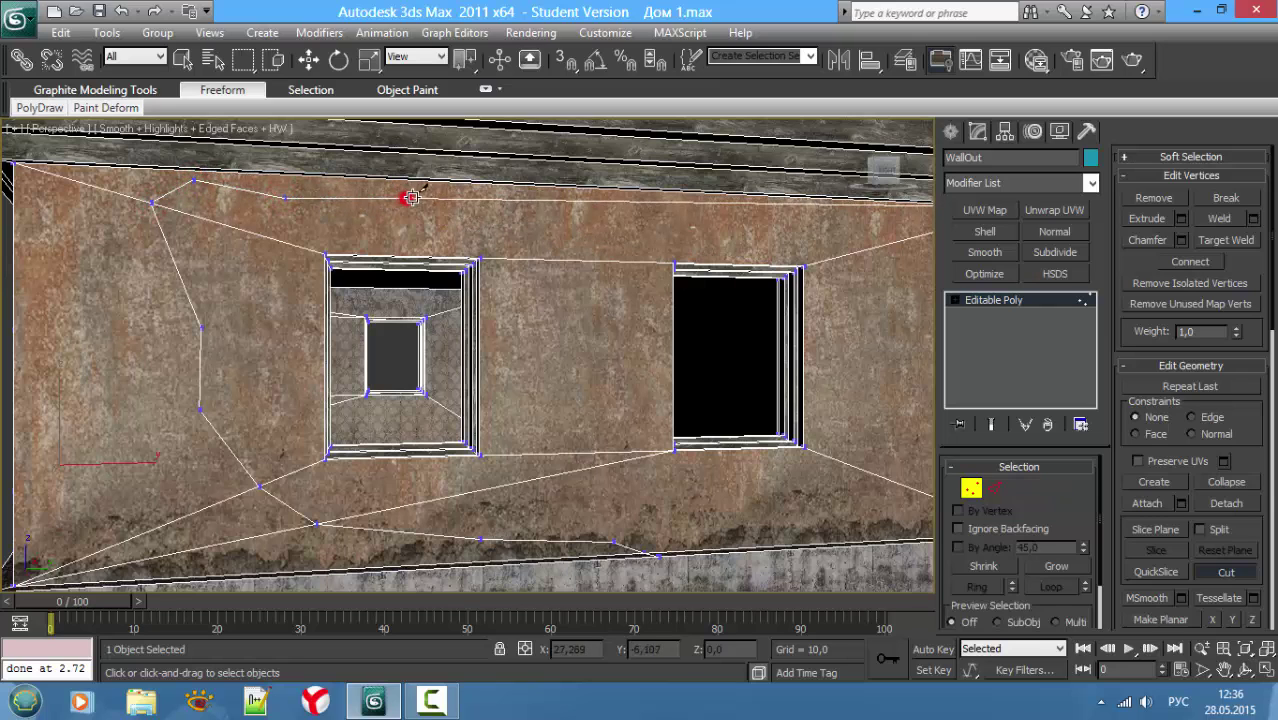
left_click(410, 197)
left_click(572, 202)
key("ctrl+z")
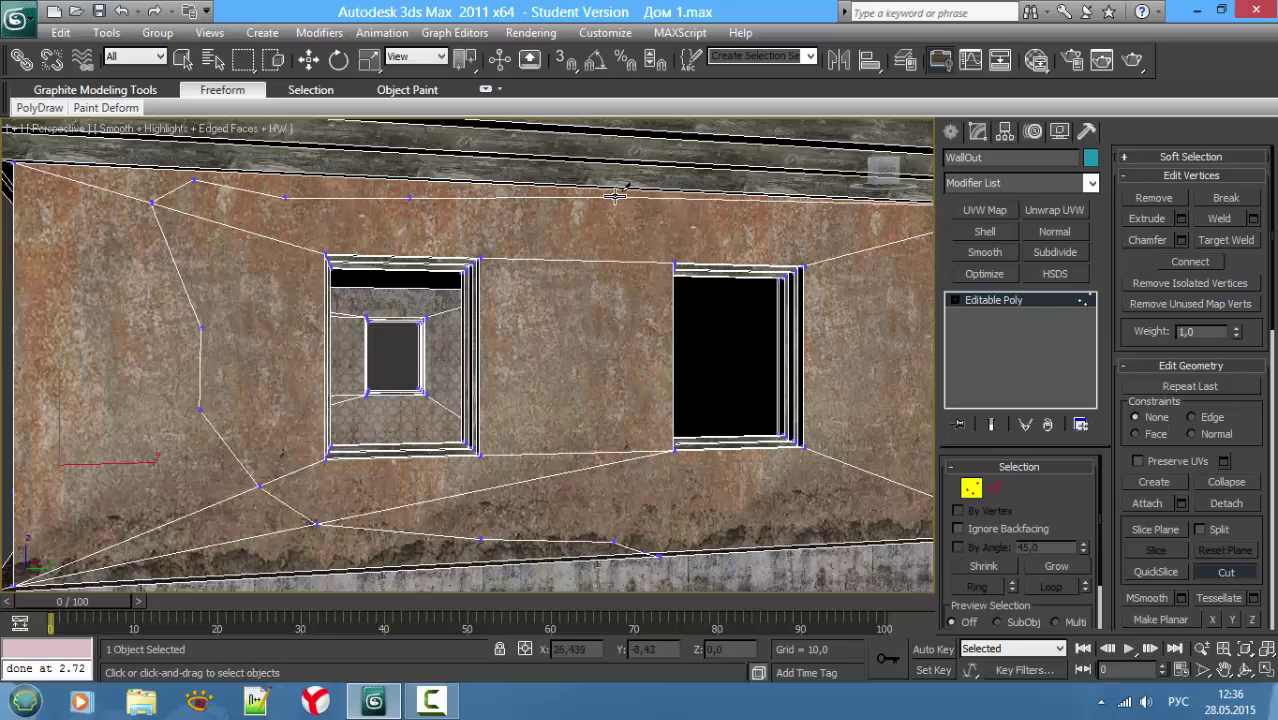
left_click(623, 194)
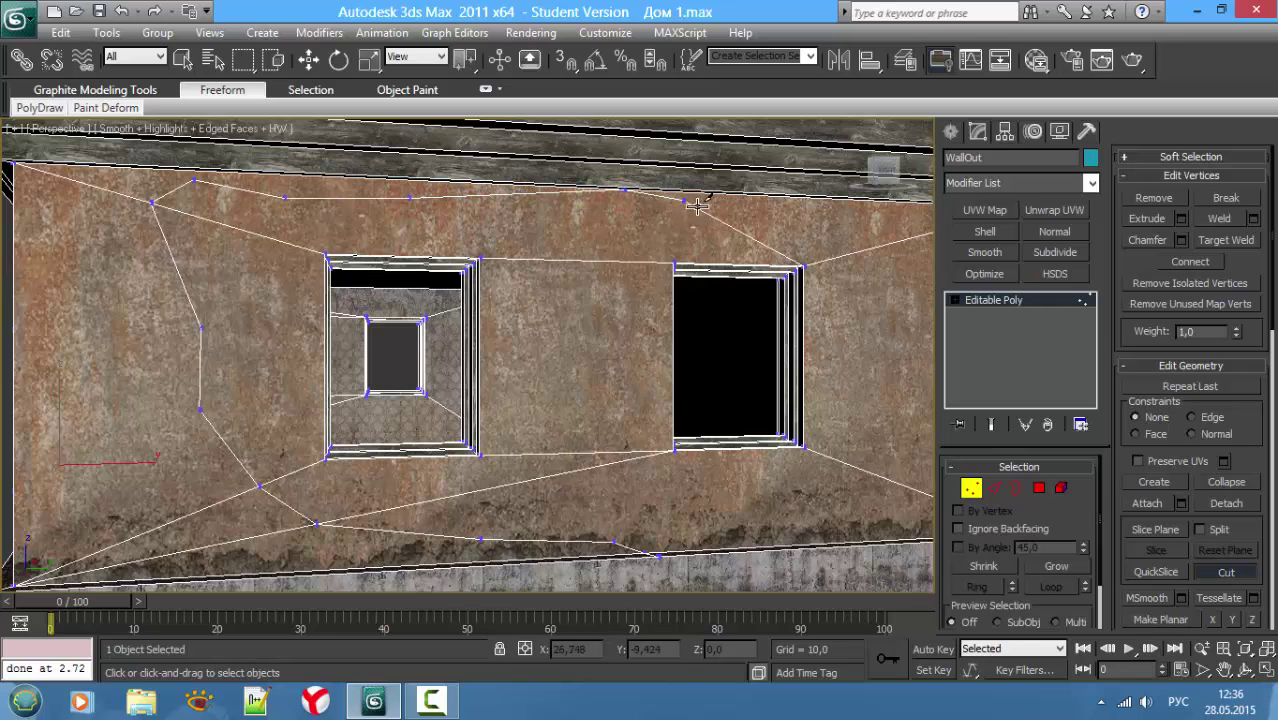
Step: Carry the jagged cut down the right side to the right window's lower corner
left_click(798, 233)
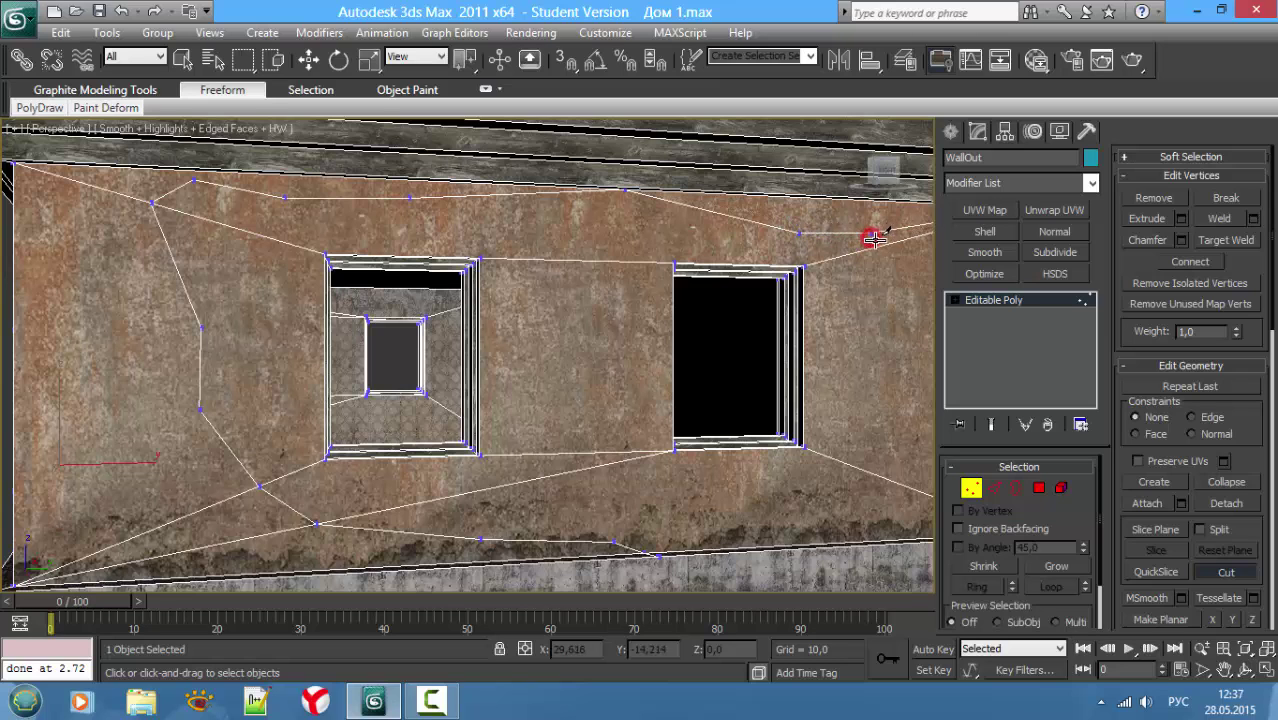
left_click(873, 238)
left_click(894, 242)
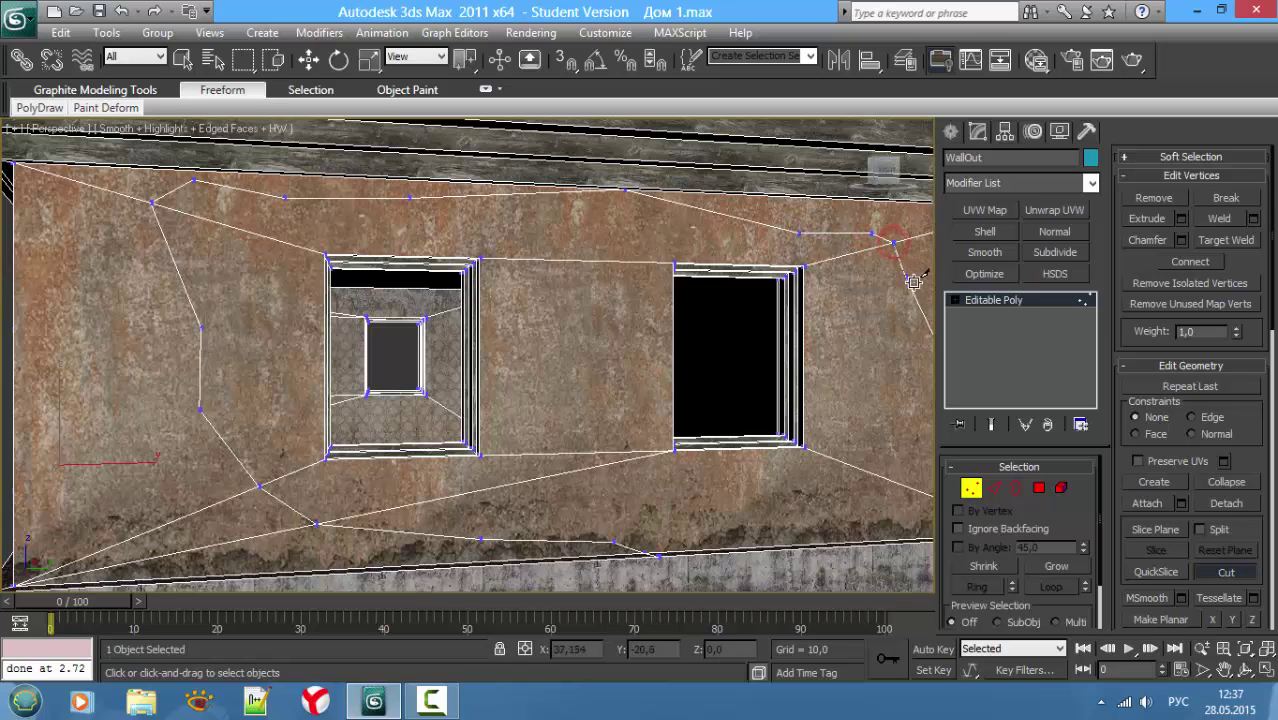
scroll(914, 290, "down", 4)
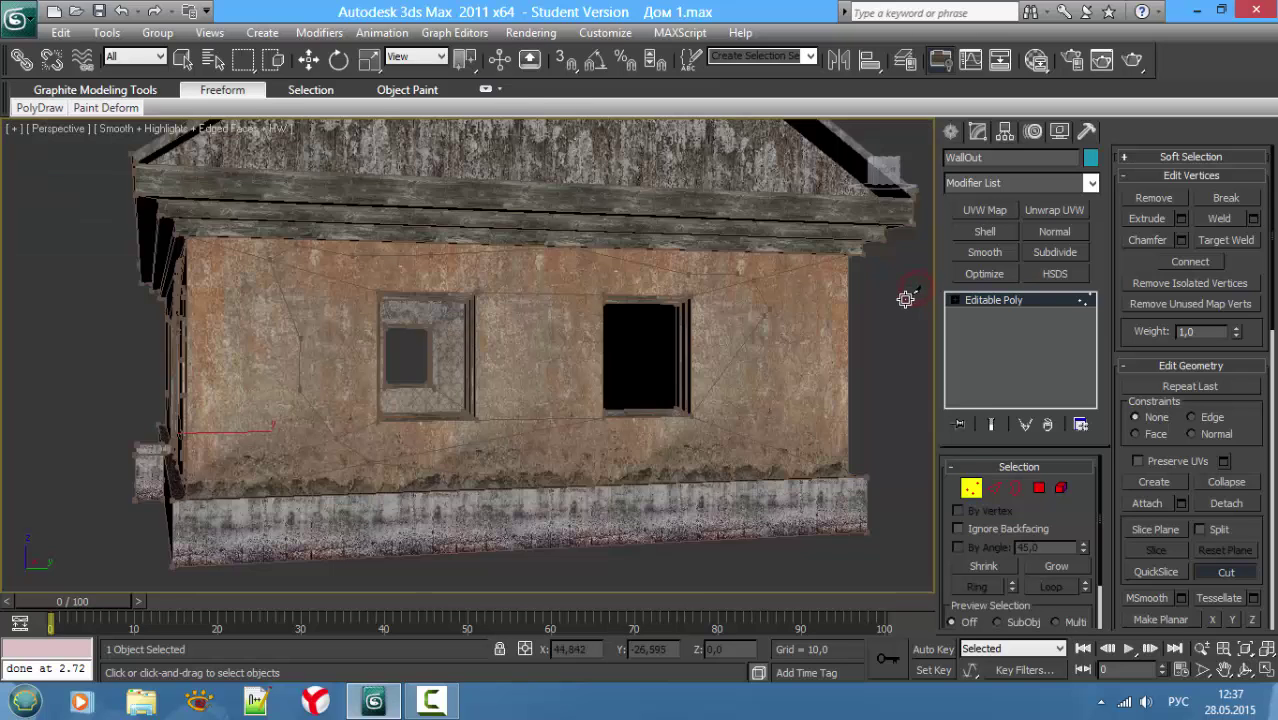
left_click(784, 348)
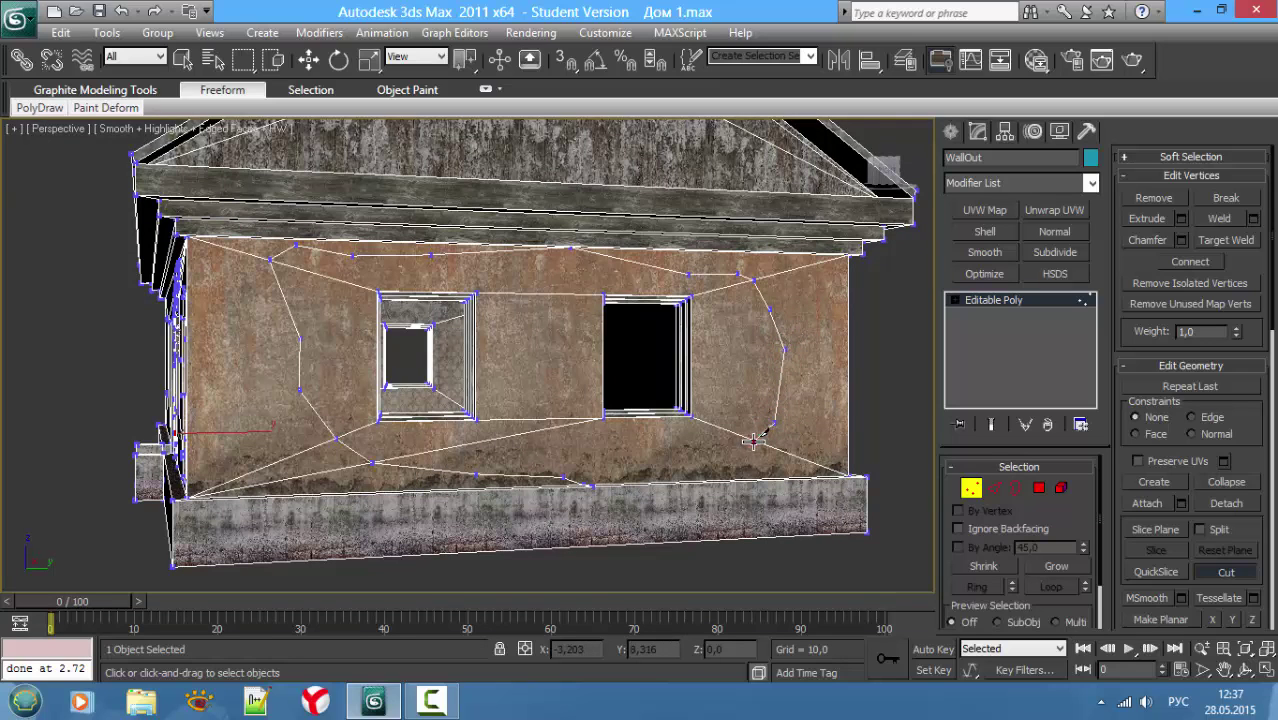
left_click(749, 438)
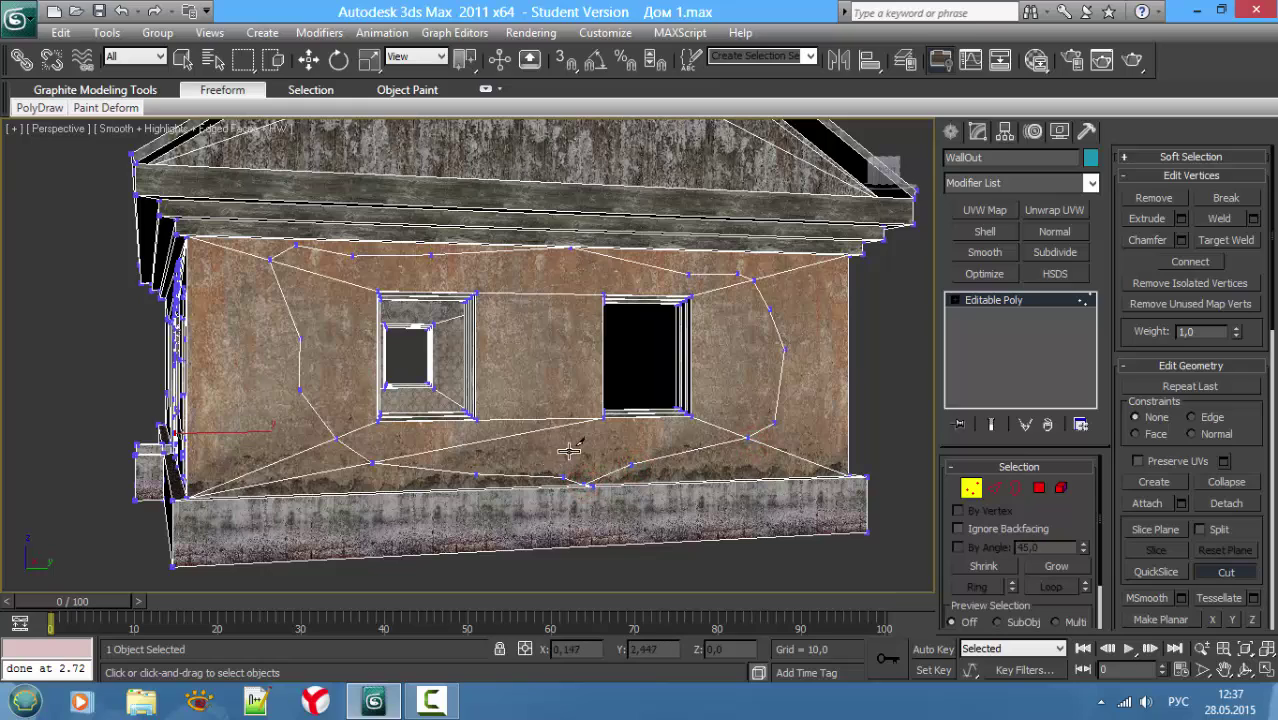
middle_click_drag(549, 467, 613, 470, "alt")
Step: Orbit and zoom to face the two-window wall head-on at Vertex level
key("4")
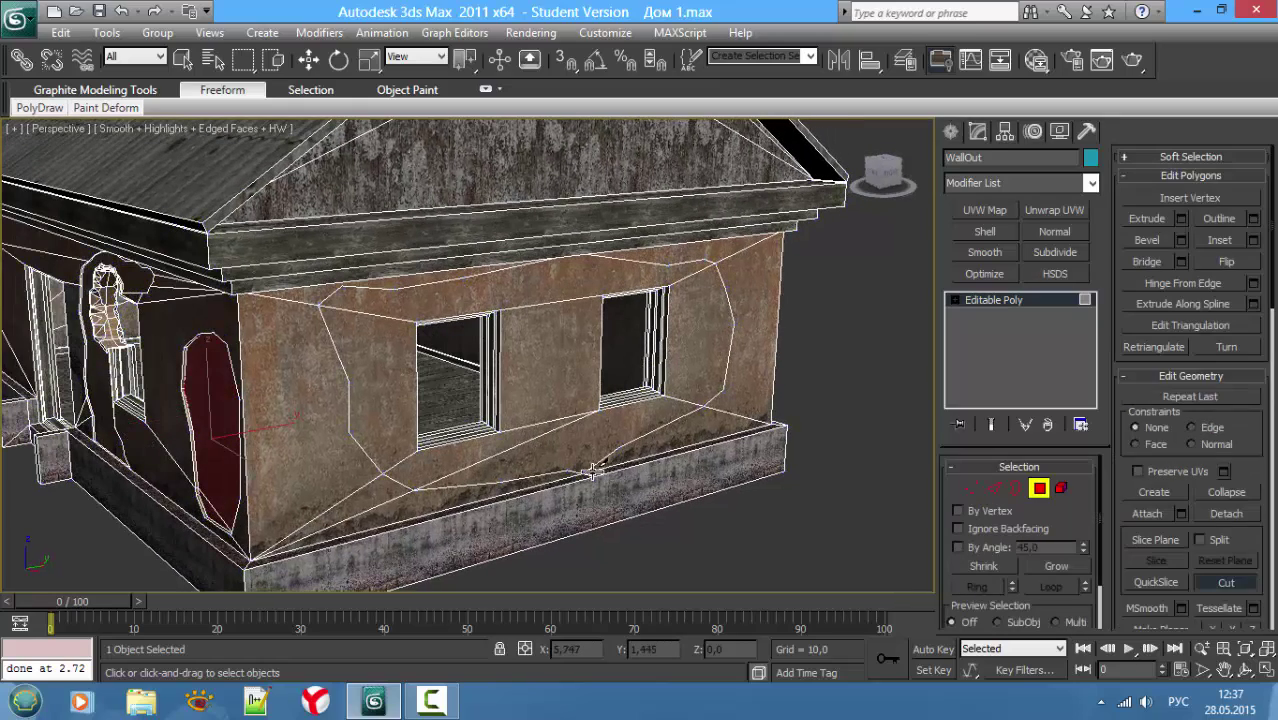
middle_click_drag(587, 454, 597, 495, "alt")
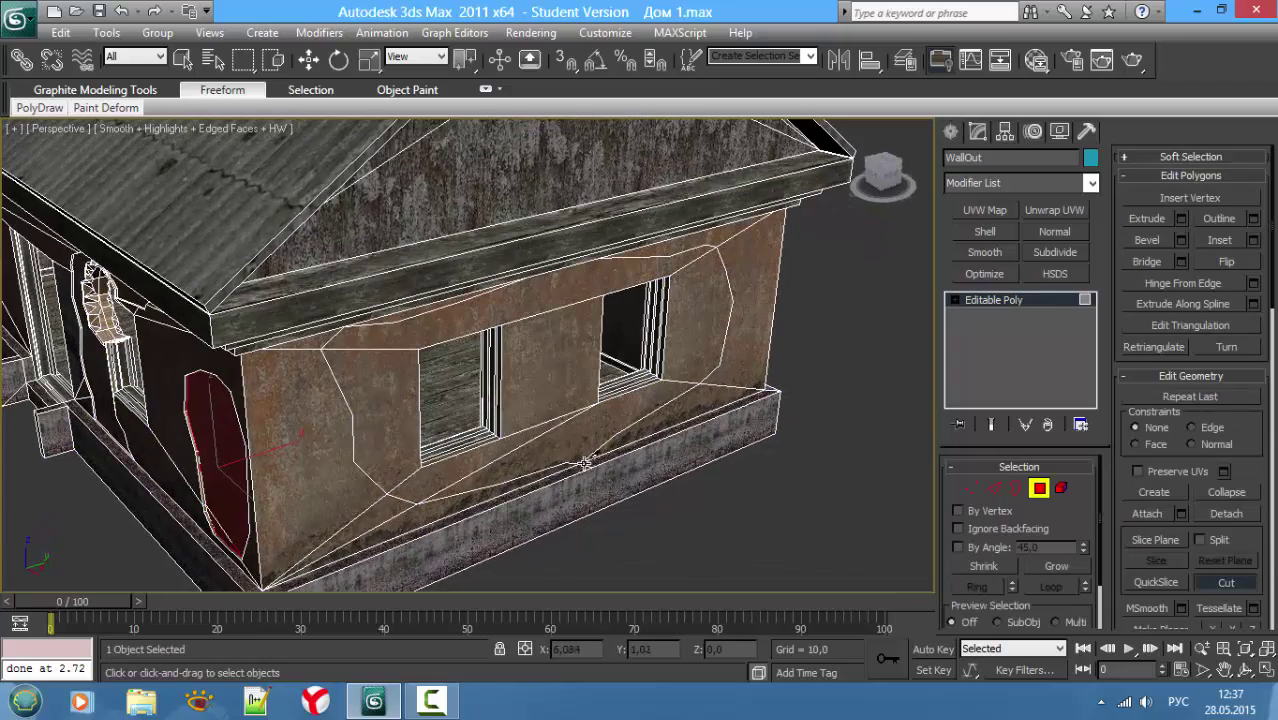
middle_click_drag(456, 384, 430, 372, "alt")
scroll(365, 343, "up", 3)
scroll(365, 343, "up", 2)
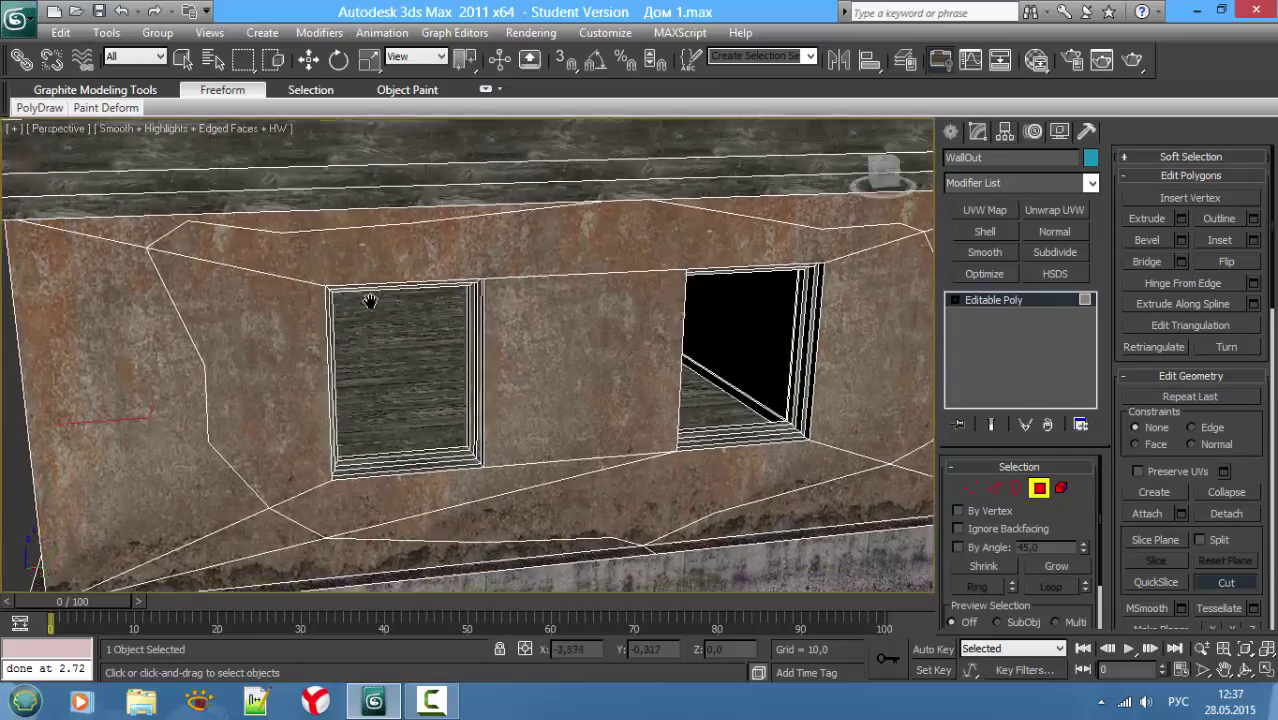
key("1")
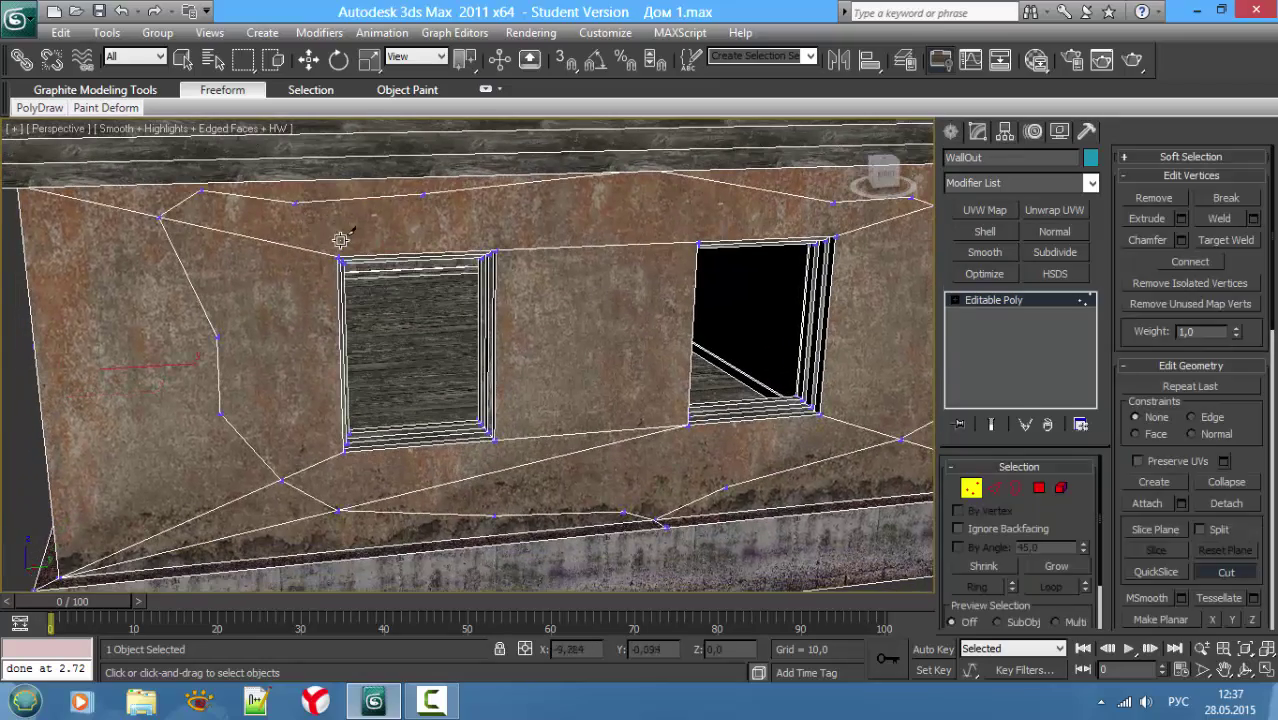
Step: Cut an inner jagged ring around the left window, ending at the wall's top edge
left_click(341, 234)
left_click(305, 328)
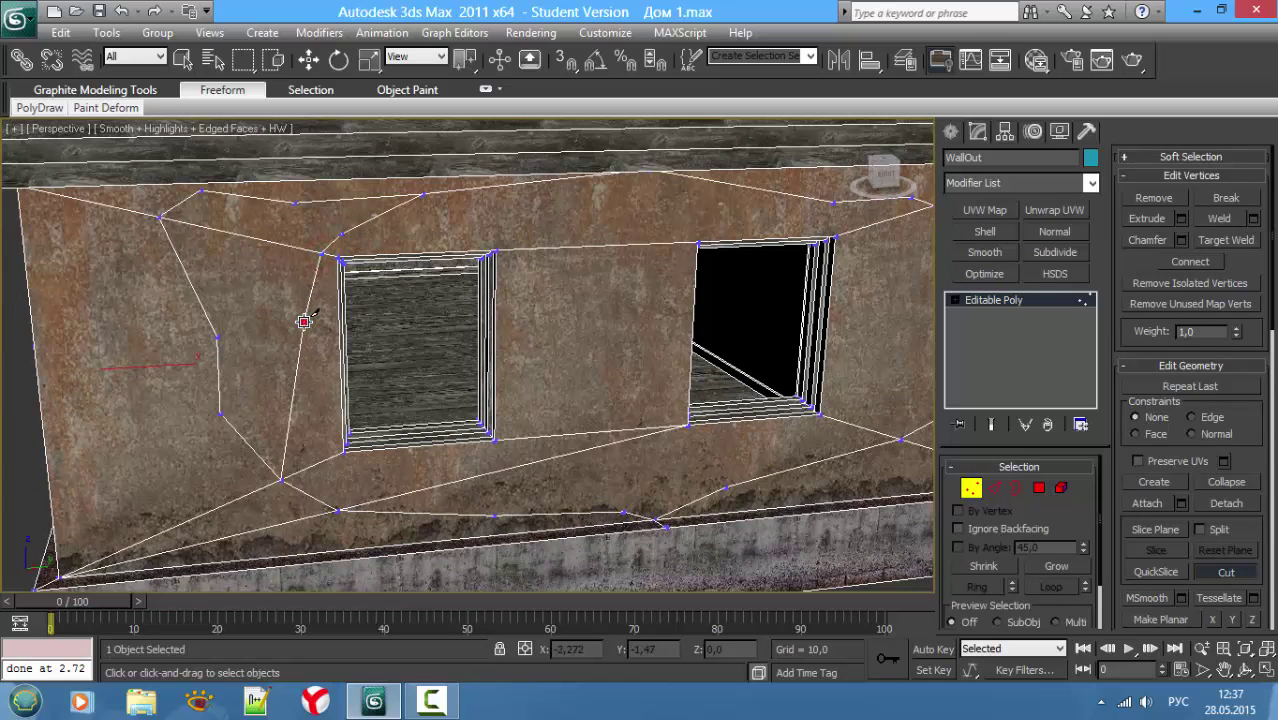
left_click(331, 458)
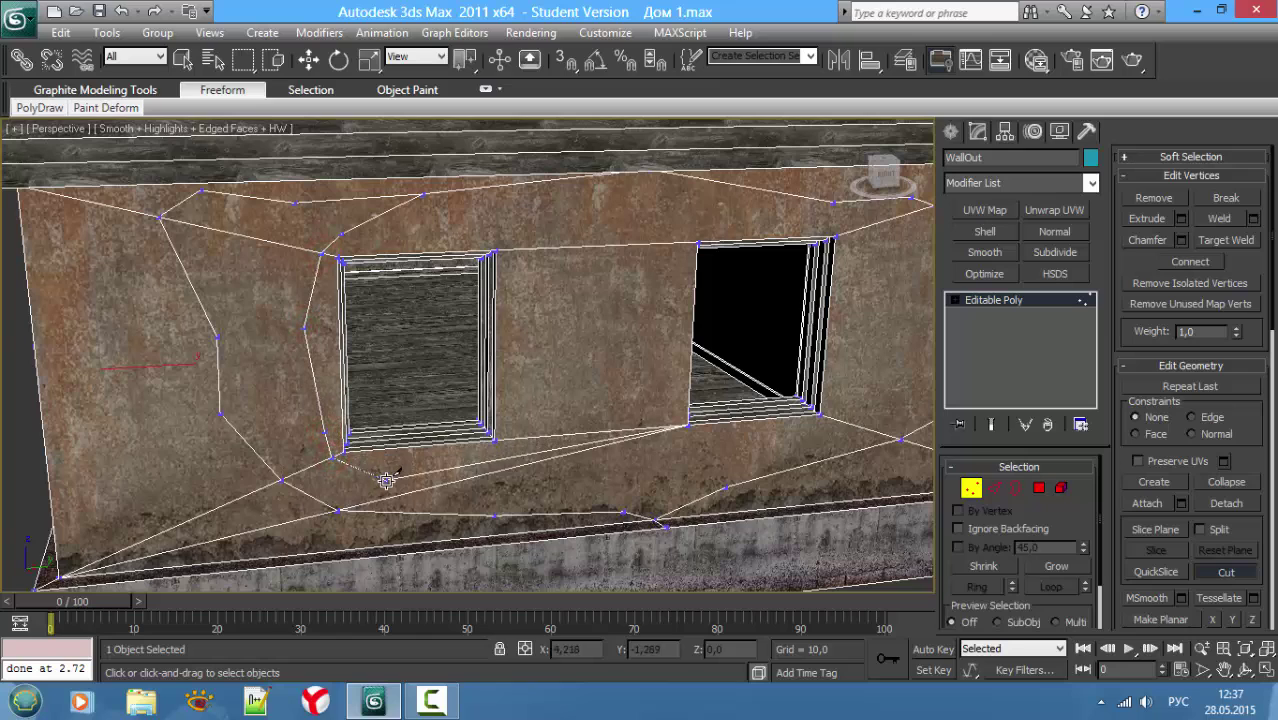
left_click(386, 481)
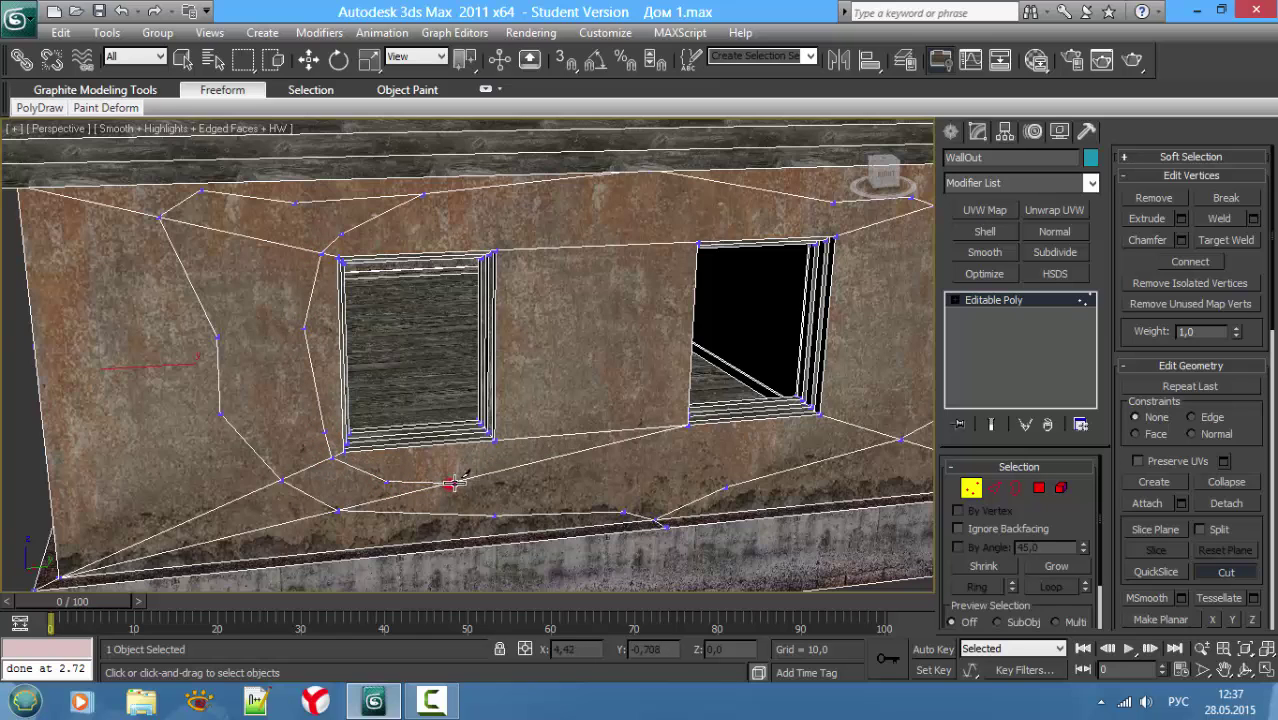
left_click(449, 483)
left_click(529, 437)
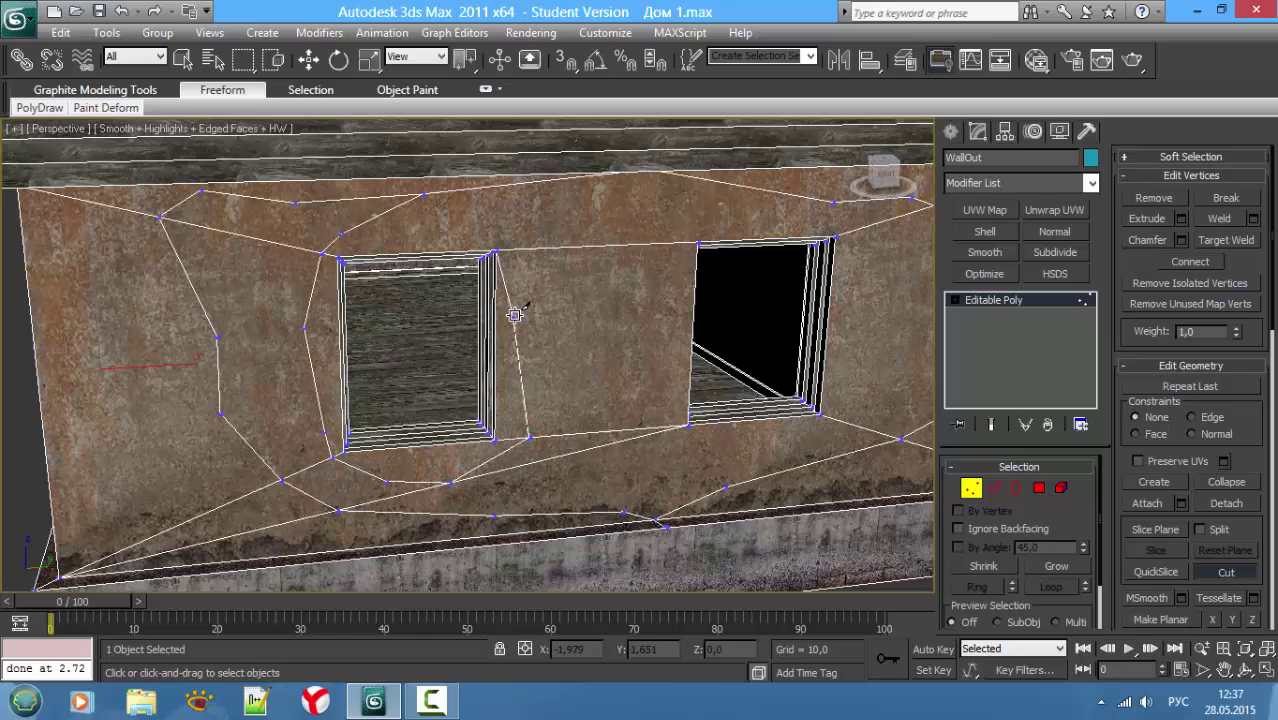
left_click(524, 324)
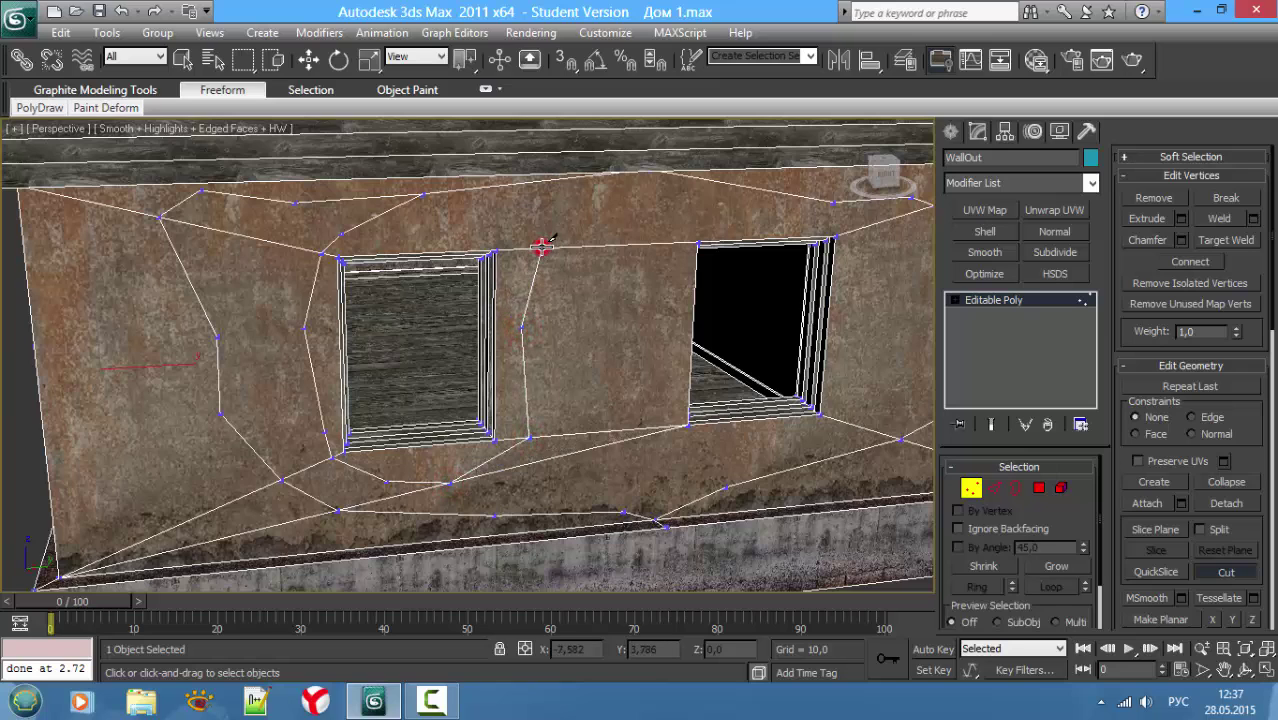
left_click(469, 218)
left_click(423, 196)
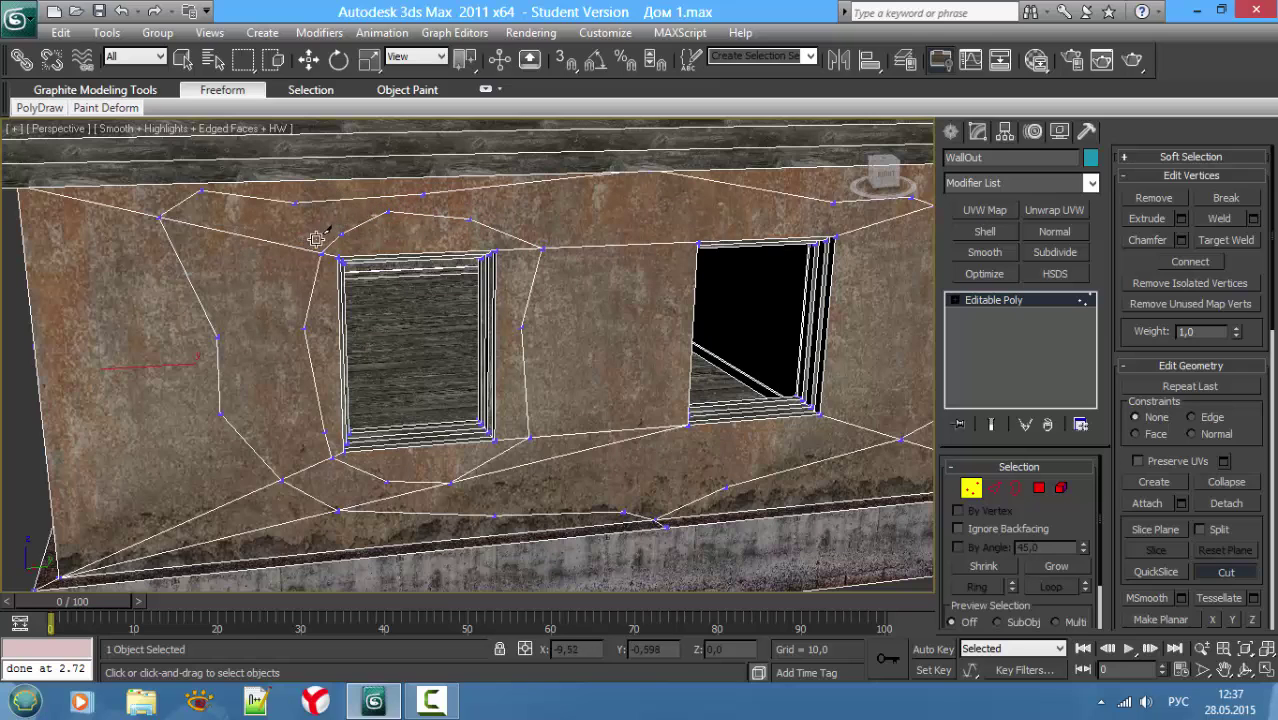
Step: Cut a jagged line from the top edge down the right window's left side and beneath it
scroll(428, 262, "up", 3)
mouse_move(428, 262)
middle_mouse_down()
mouse_move(126, 290)
mouse_move(452, 203)
middle_mouse_up()
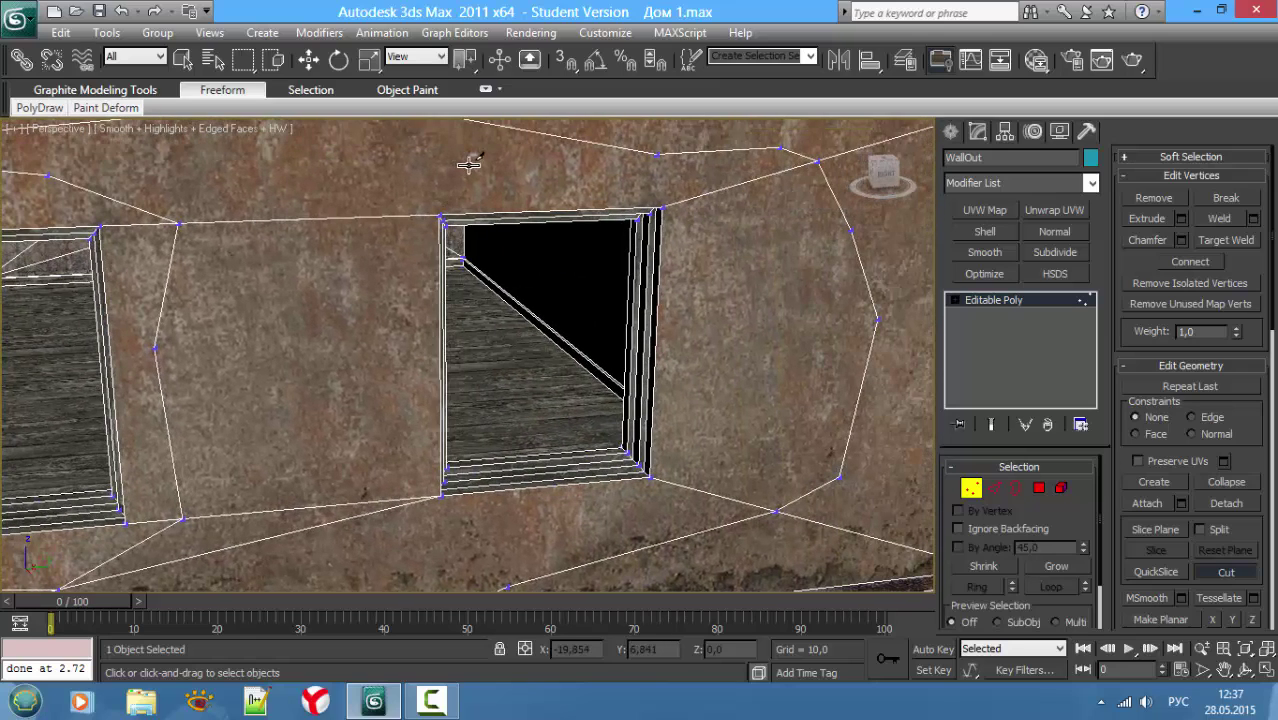
left_click(474, 163)
left_click(403, 215)
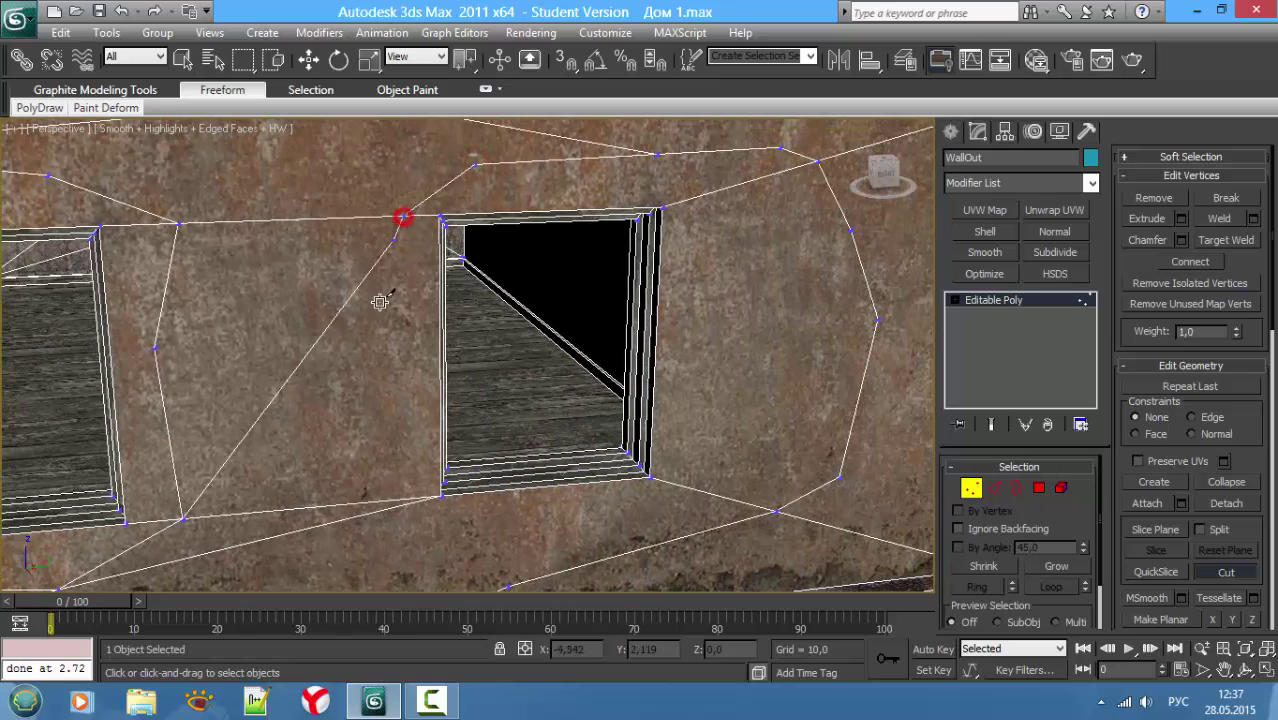
left_click(366, 320)
left_click(403, 425)
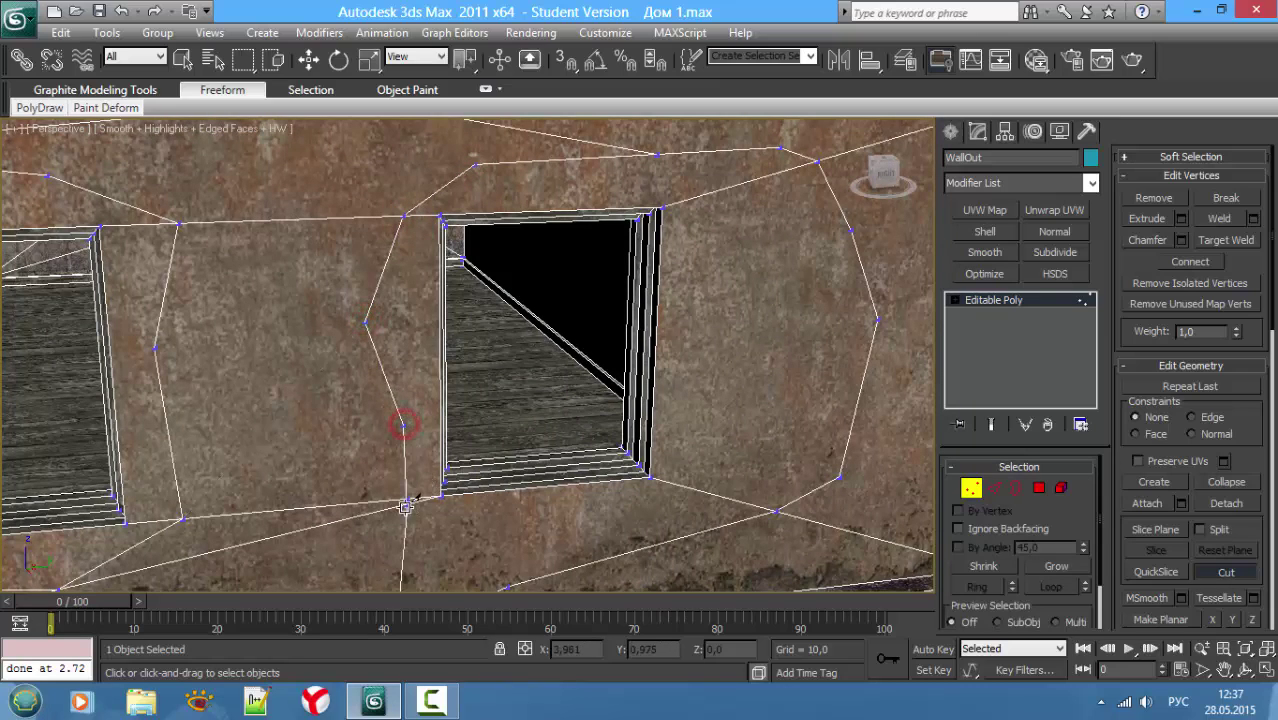
left_click(403, 504)
left_click(448, 538)
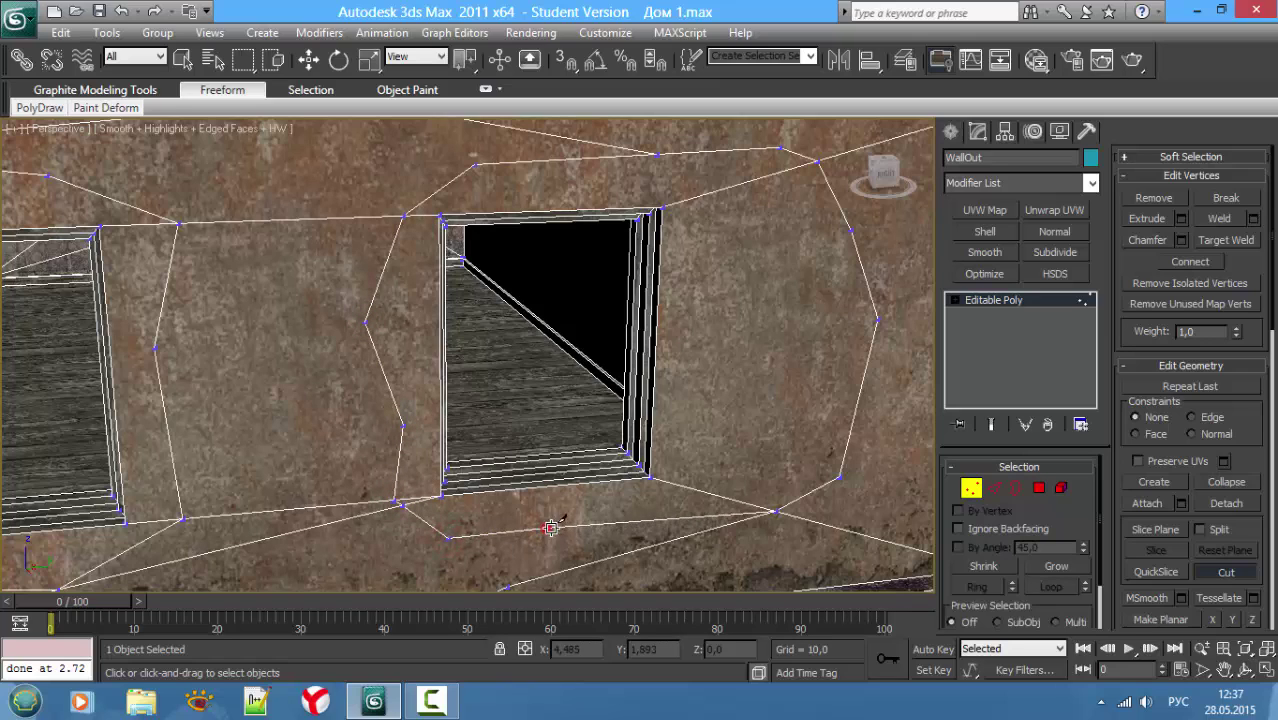
Step: Finish the ring up the right window's right side, closing it on the top edge
left_click(544, 527)
left_click(664, 524)
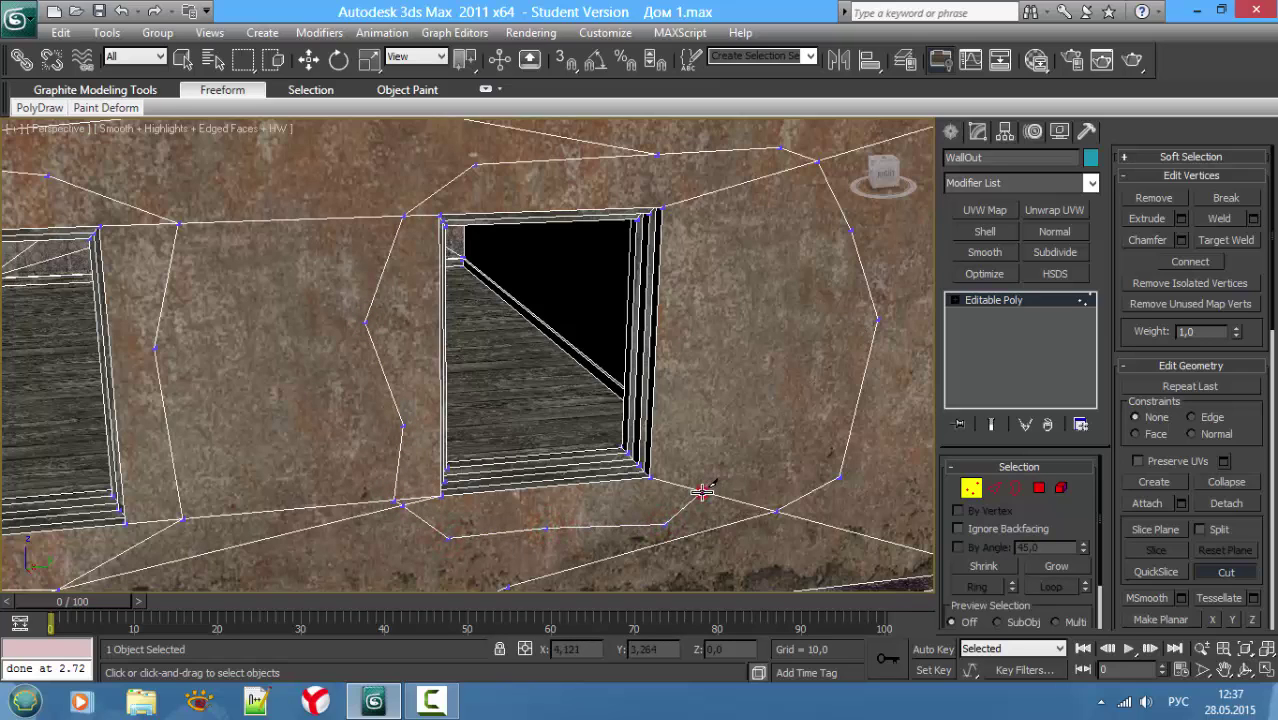
left_click(703, 491)
left_click(722, 390)
left_click(760, 316)
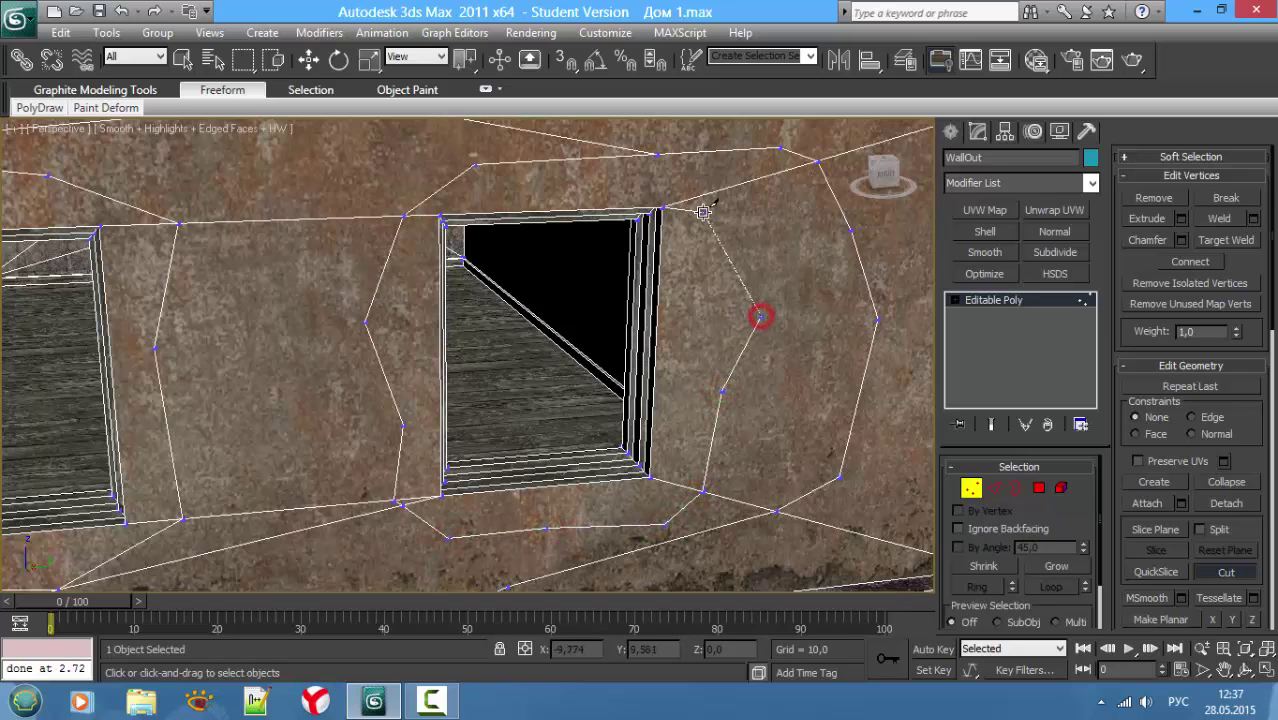
left_click(699, 190)
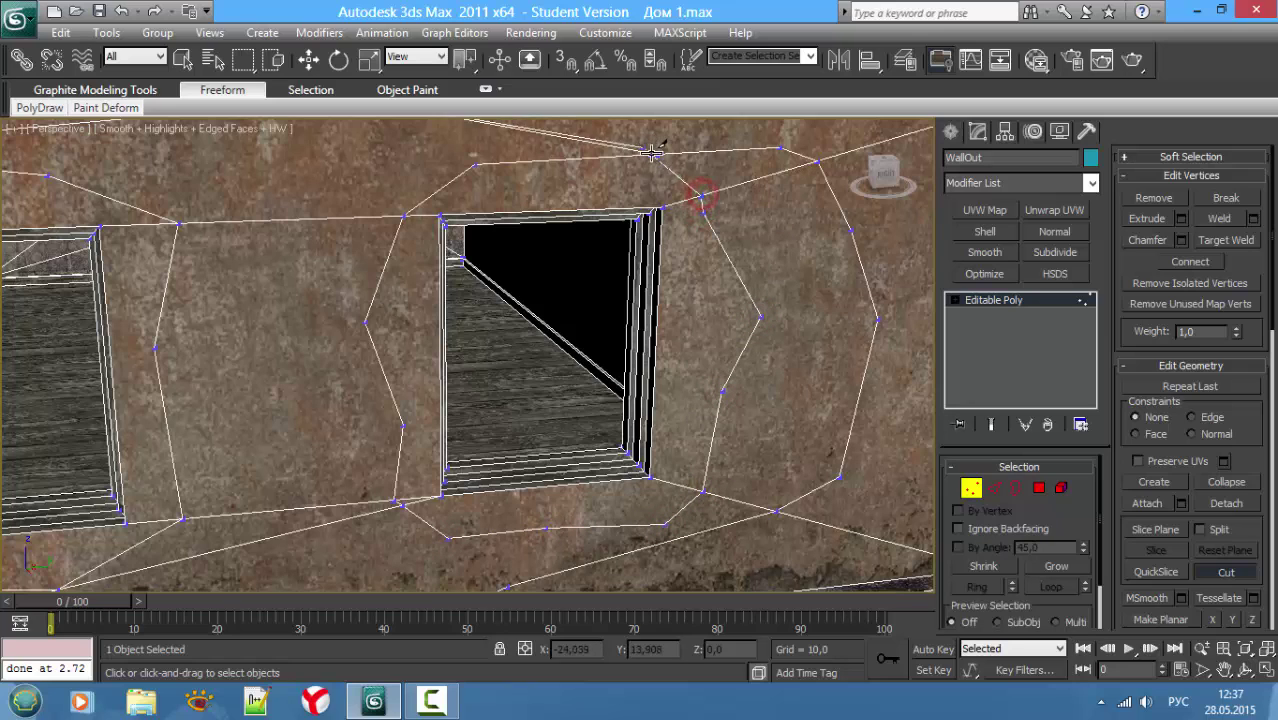
left_click(657, 156)
right_click(557, 173)
key("4")
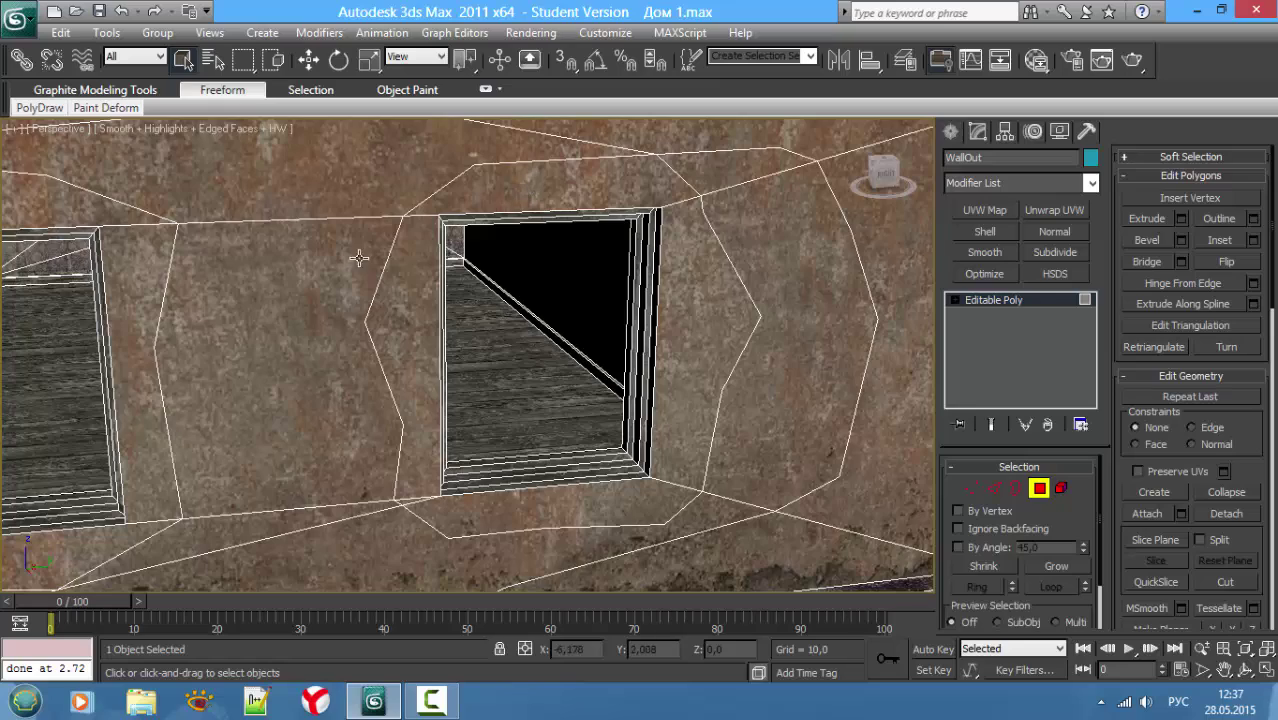
Step: Select the jagged ring polygons around the windows, leaving out the face above the window
middle_click_drag(359, 258, 436, 217, "alt")
left_click(388, 460)
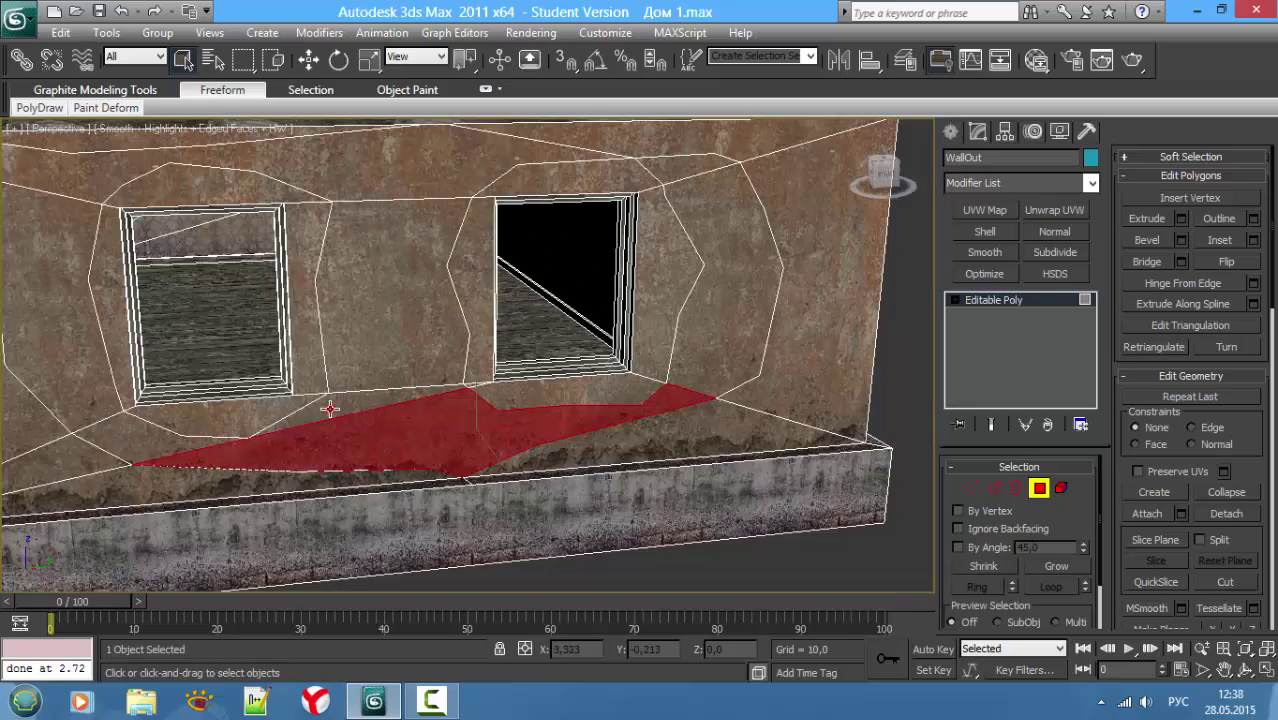
left_click(383, 339, "ctrl")
left_click(403, 177, "ctrl")
middle_click_drag(100, 240, 271, 206, "alt")
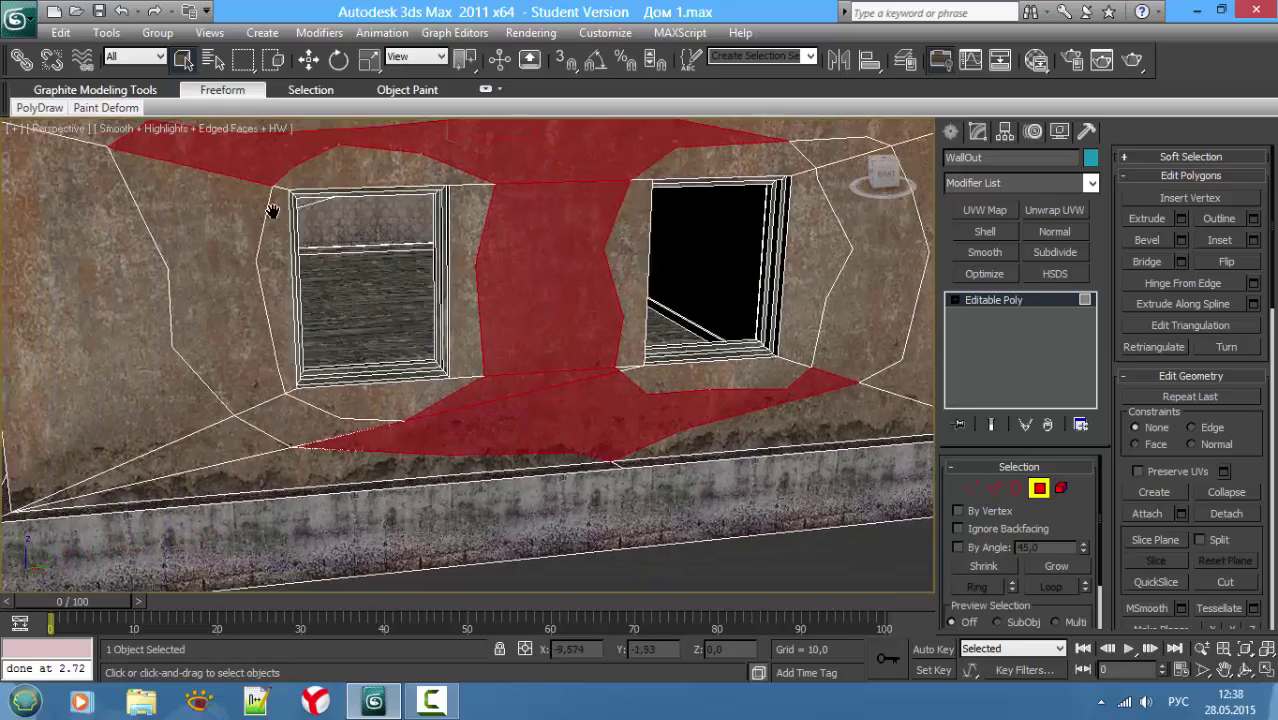
left_click(214, 243, "ctrl")
left_click(324, 425, "ctrl")
left_click(375, 210, "alt")
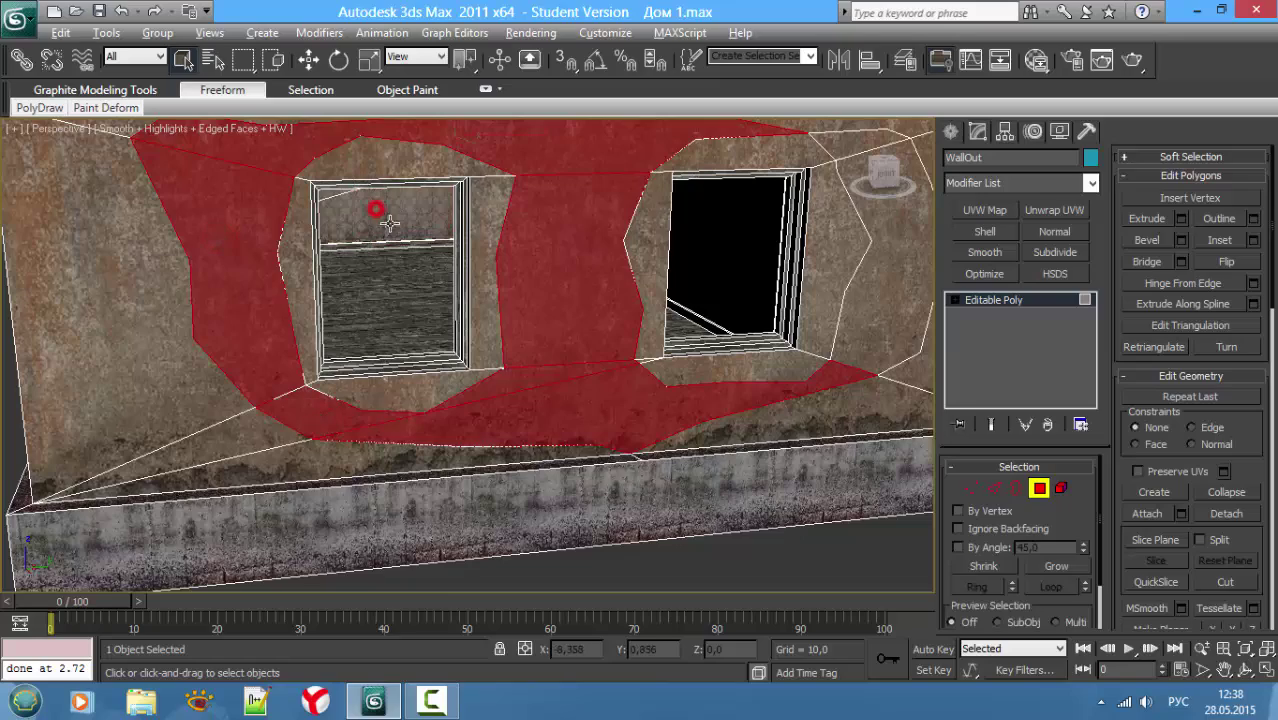
mouse_move(380, 215)
middle_mouse_down("alt")
mouse_move(428, 251)
mouse_move(655, 240)
middle_mouse_up("alt")
left_click(706, 234, "ctrl")
left_click(684, 165, "ctrl")
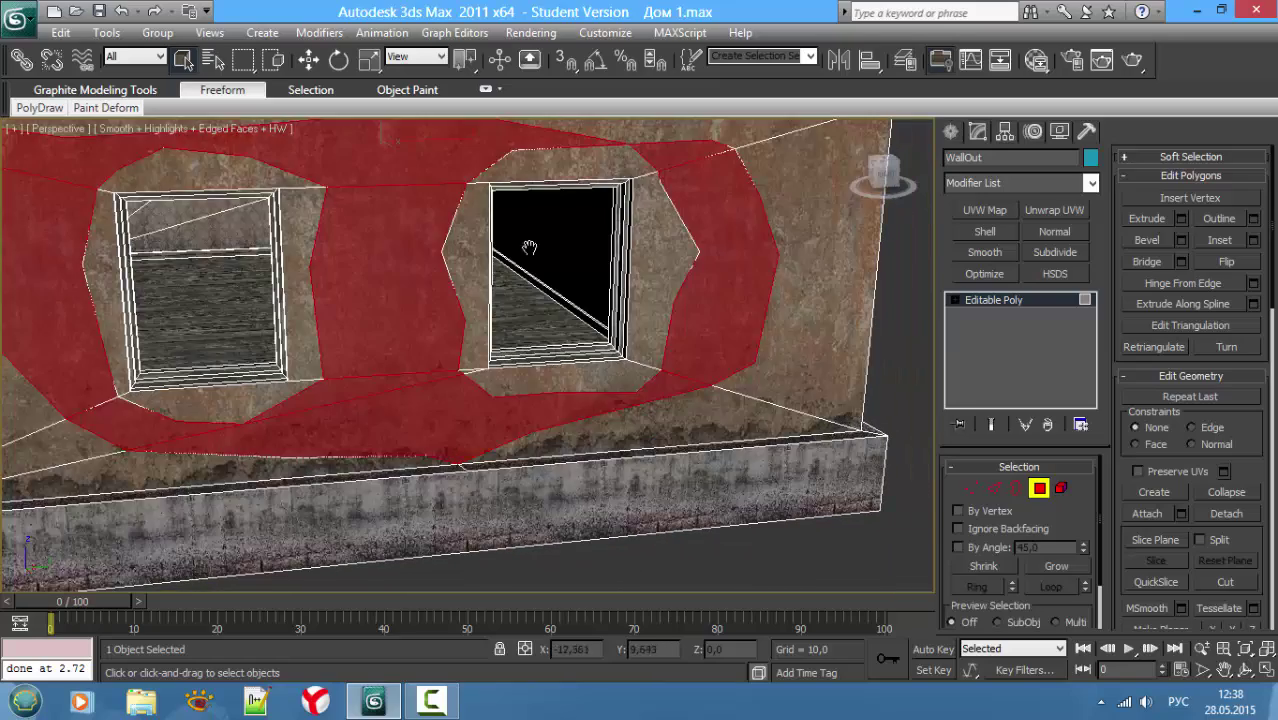
mouse_move(529, 247)
middle_mouse_down()
mouse_move(485, 312)
mouse_move(502, 277)
mouse_move(437, 340)
middle_mouse_up()
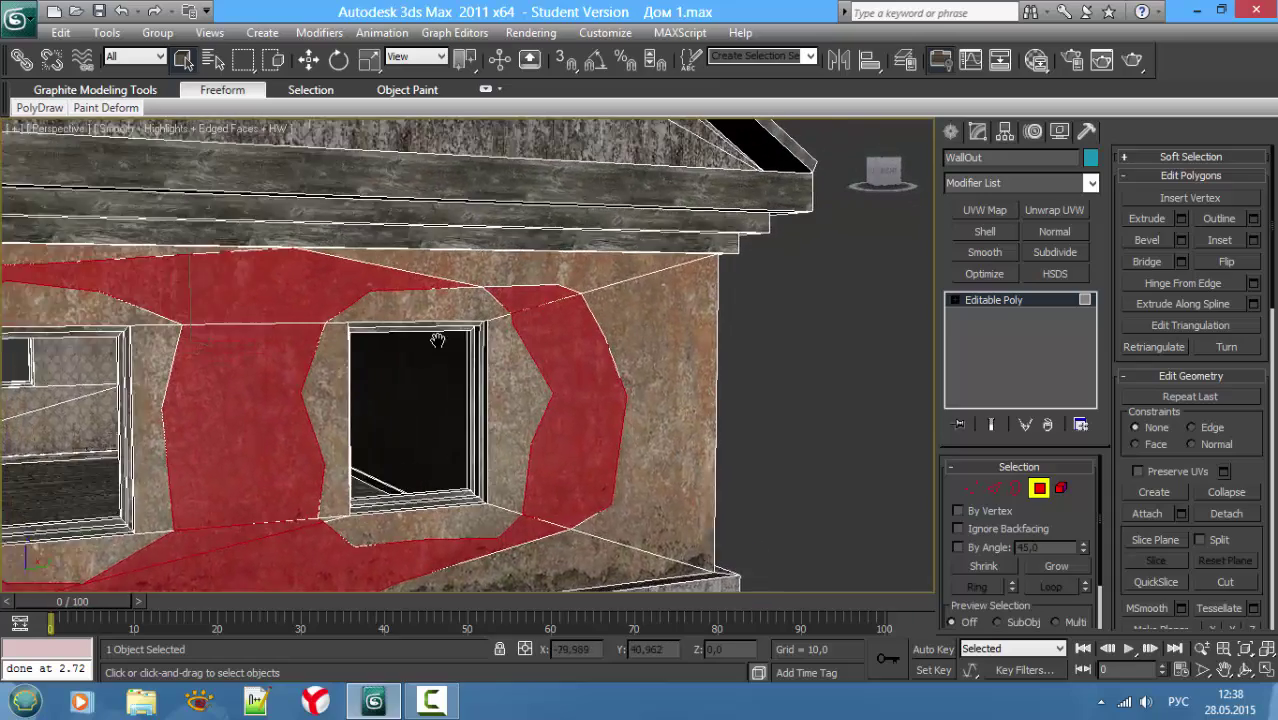
Step: Cut a new edge along the wall just below the roof, then exit sub-object mode
scroll(437, 340, "up", 3)
left_click(1235, 584)
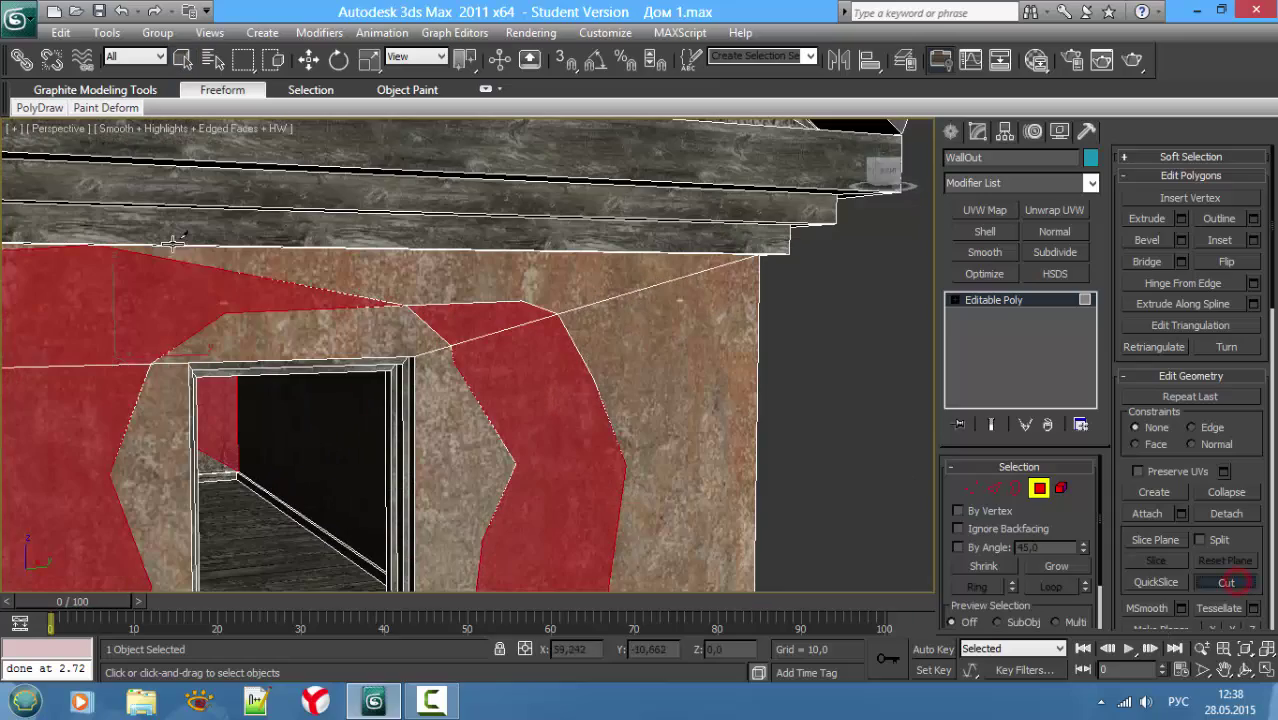
left_click(183, 262)
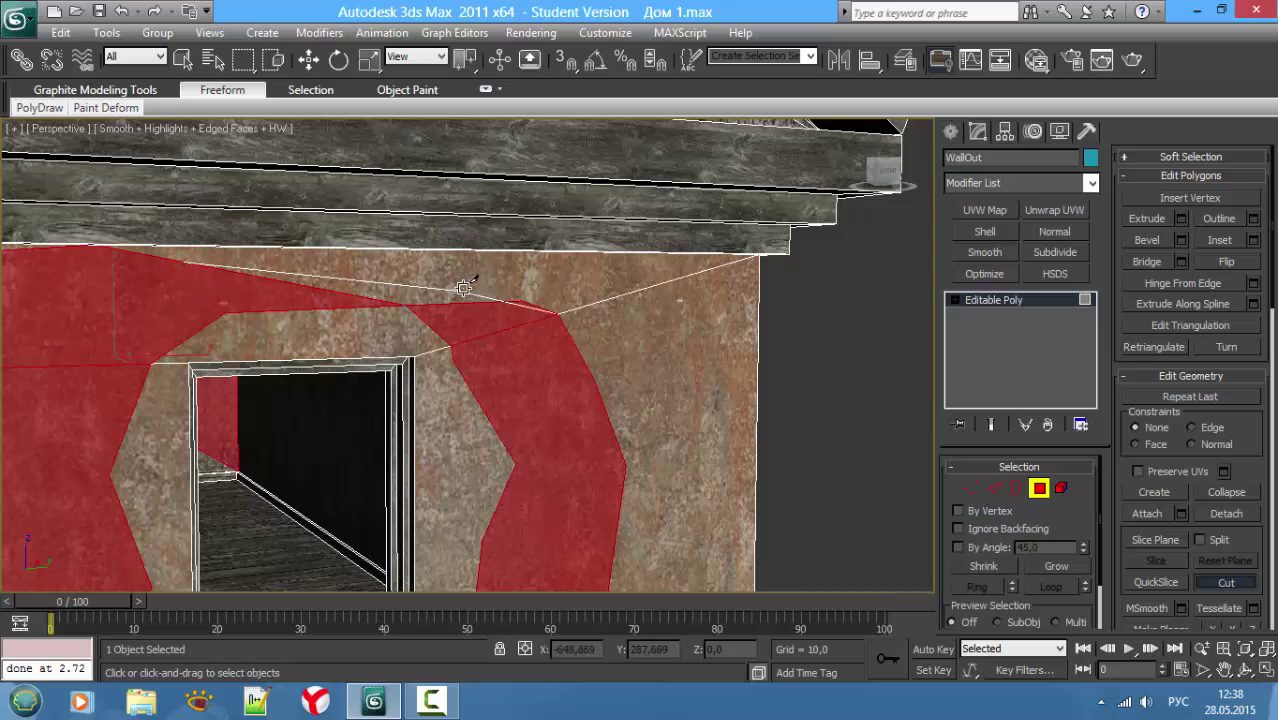
left_click(388, 265)
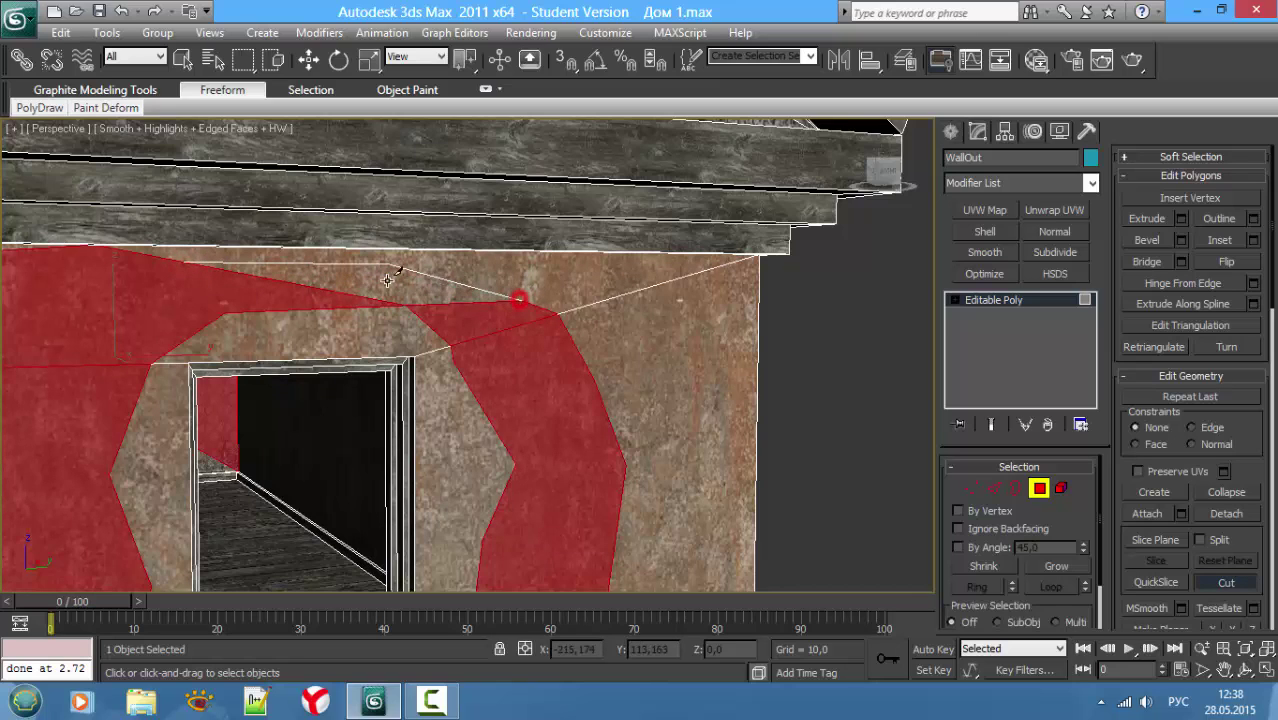
key("w")
key("ctrl+b")
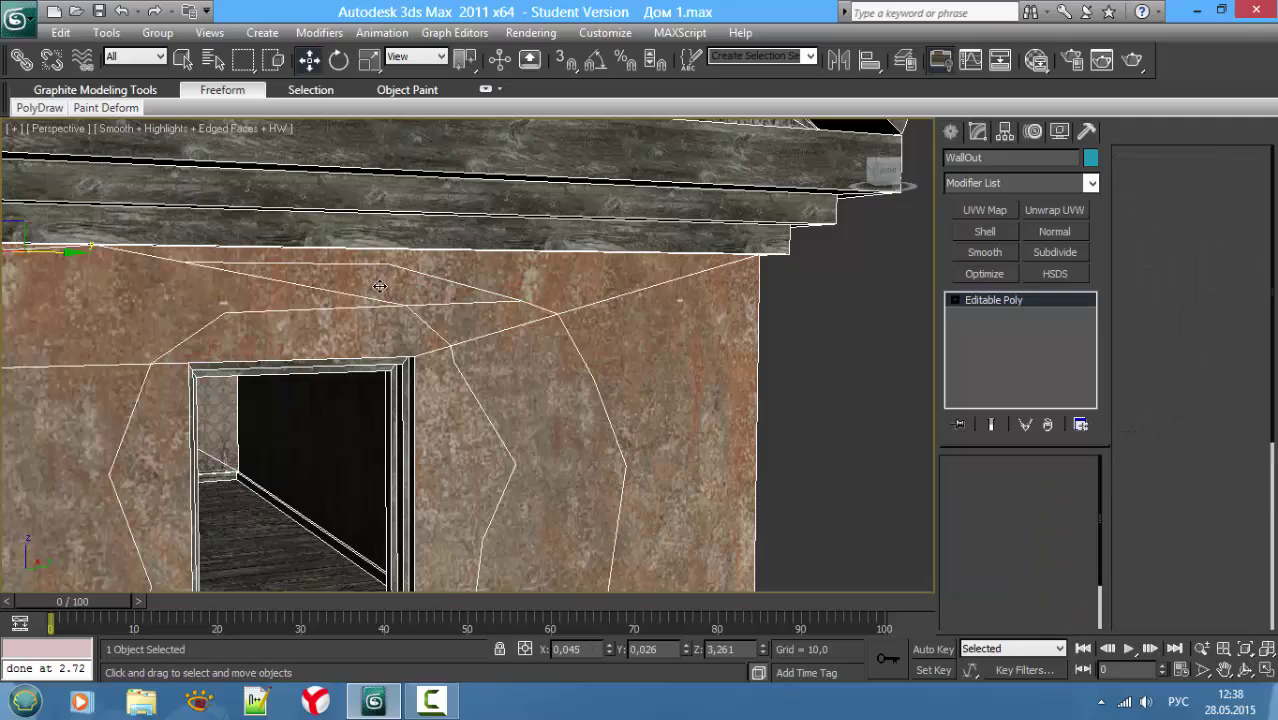
Step: In wireframe at Polygon level, select the jagged ring faces around both windows
key("4")
key("q")
key("F3")
scroll(397, 290, "down", 3)
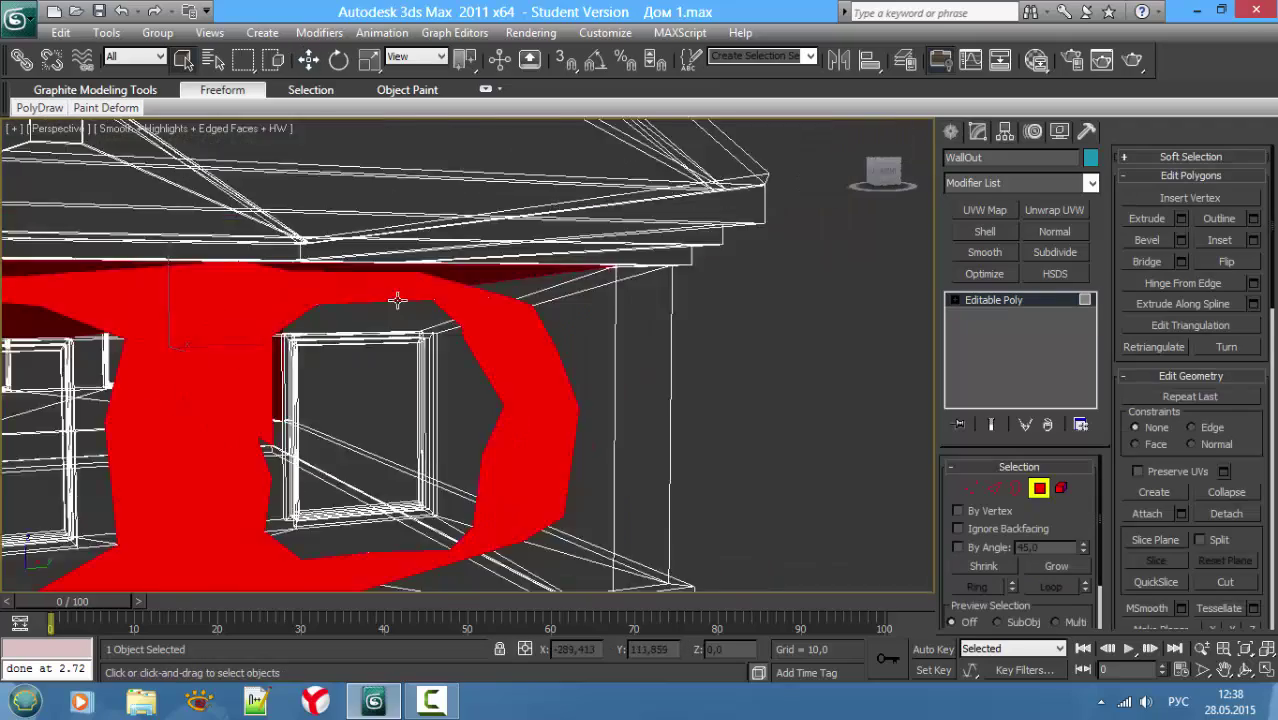
scroll(397, 295, "down", 4)
scroll(257, 355, "up", 3)
mouse_move(257, 355)
middle_mouse_down("alt")
mouse_move(237, 342)
mouse_move(535, 330)
middle_mouse_up("alt")
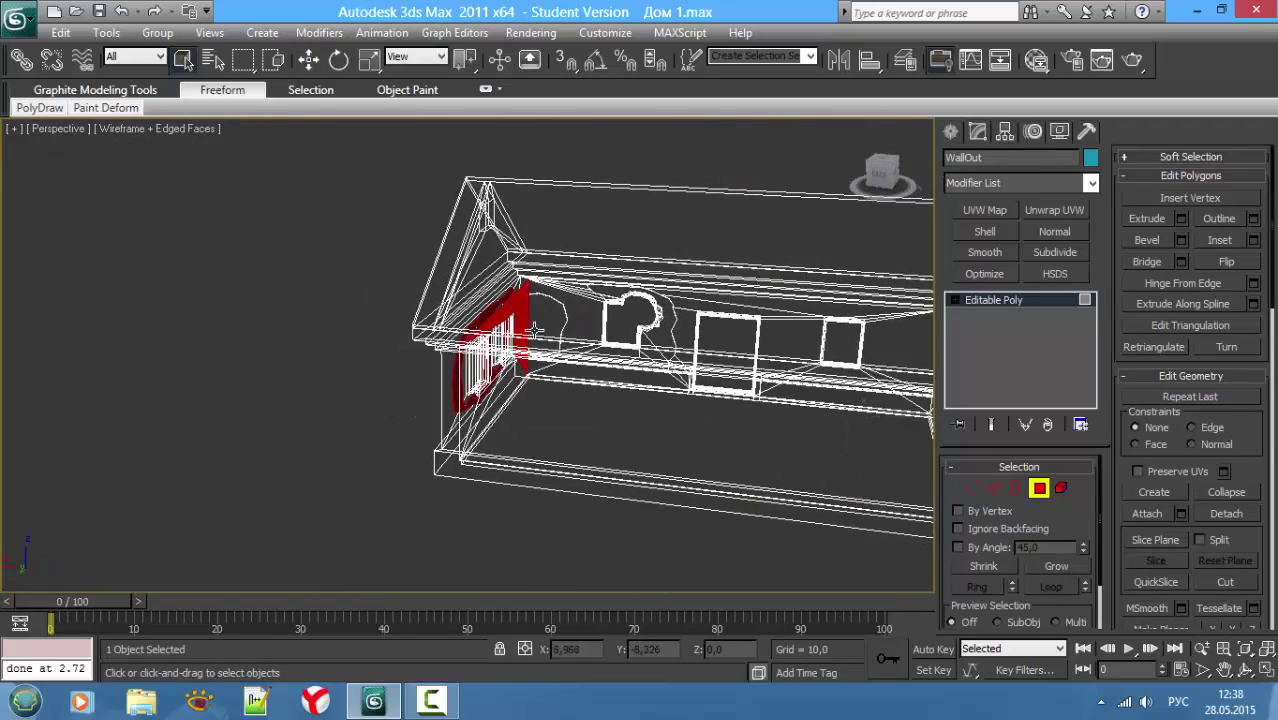
left_click(525, 314)
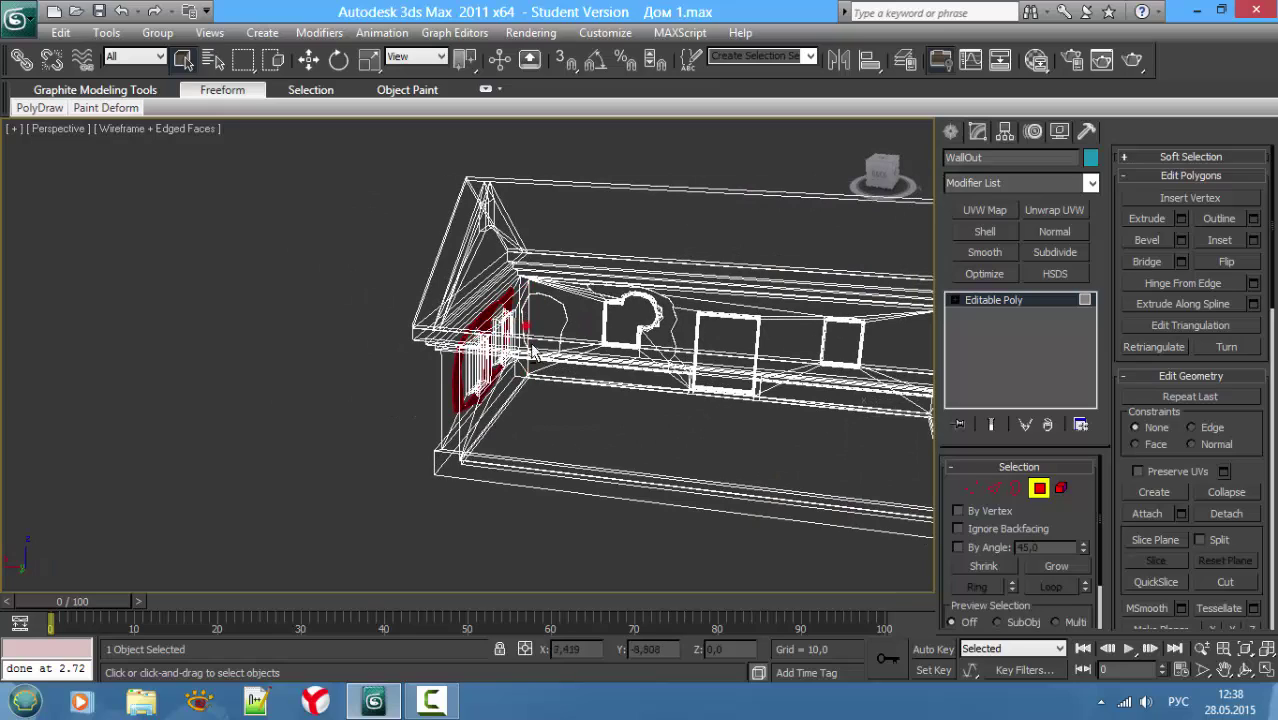
middle_click_drag(535, 350, 417, 305, "alt")
left_click_drag(662, 300, 870, 494)
Step: Return to textured shading and view the red ring selection from an angle
key("F3")
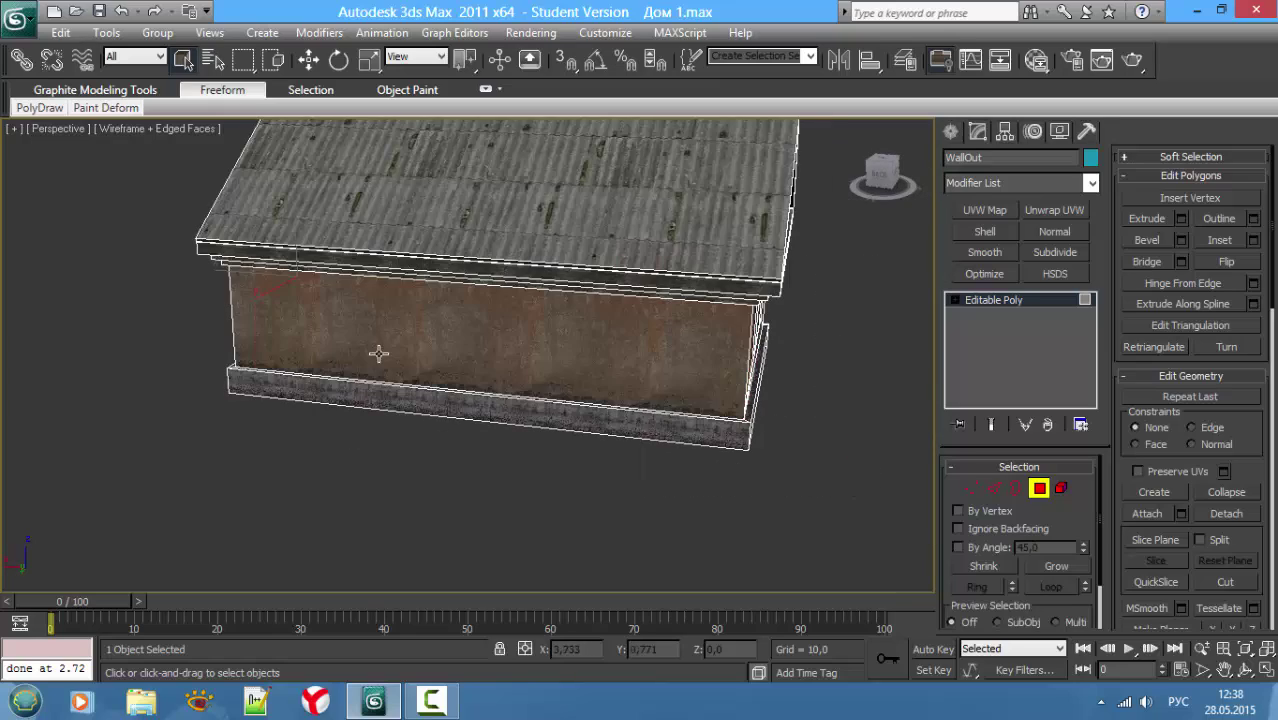
scroll(378, 352, "up", 3)
scroll(456, 328, "up", 2)
scroll(480, 325, "down", 3)
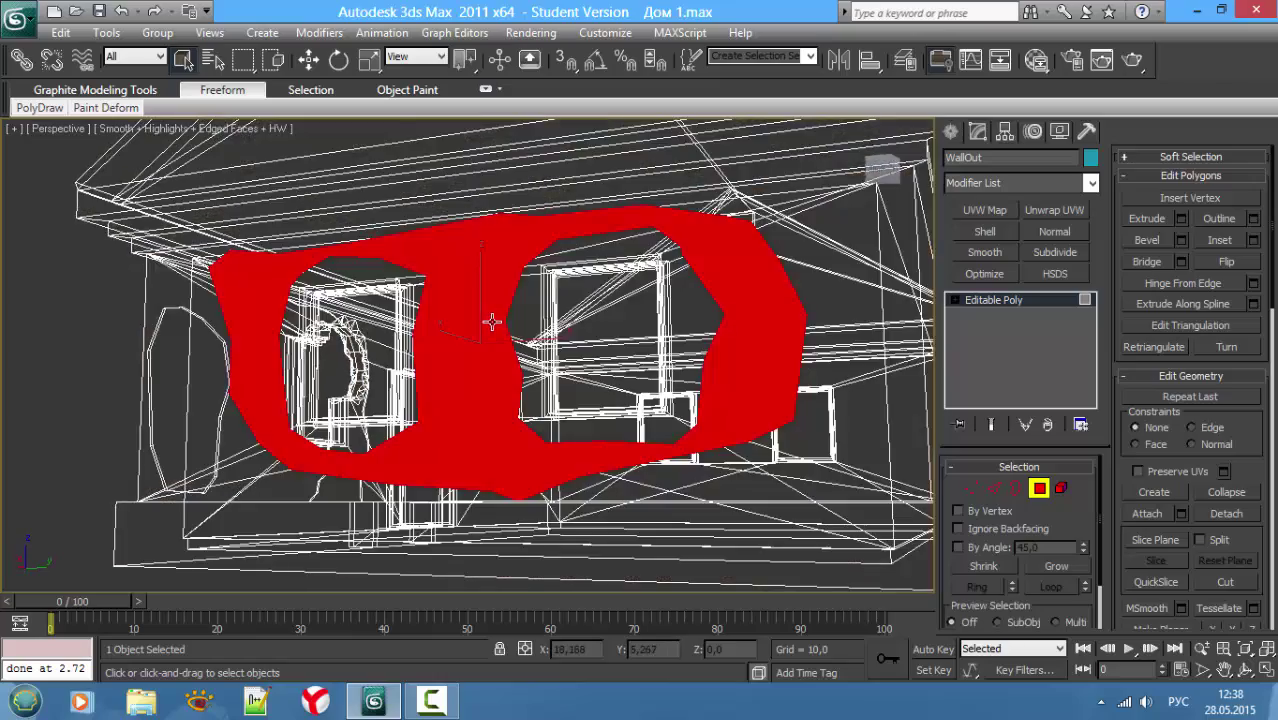
key("F3")
mouse_move(485, 323)
middle_mouse_down("alt")
mouse_move(589, 342)
mouse_move(603, 357)
middle_mouse_up("alt")
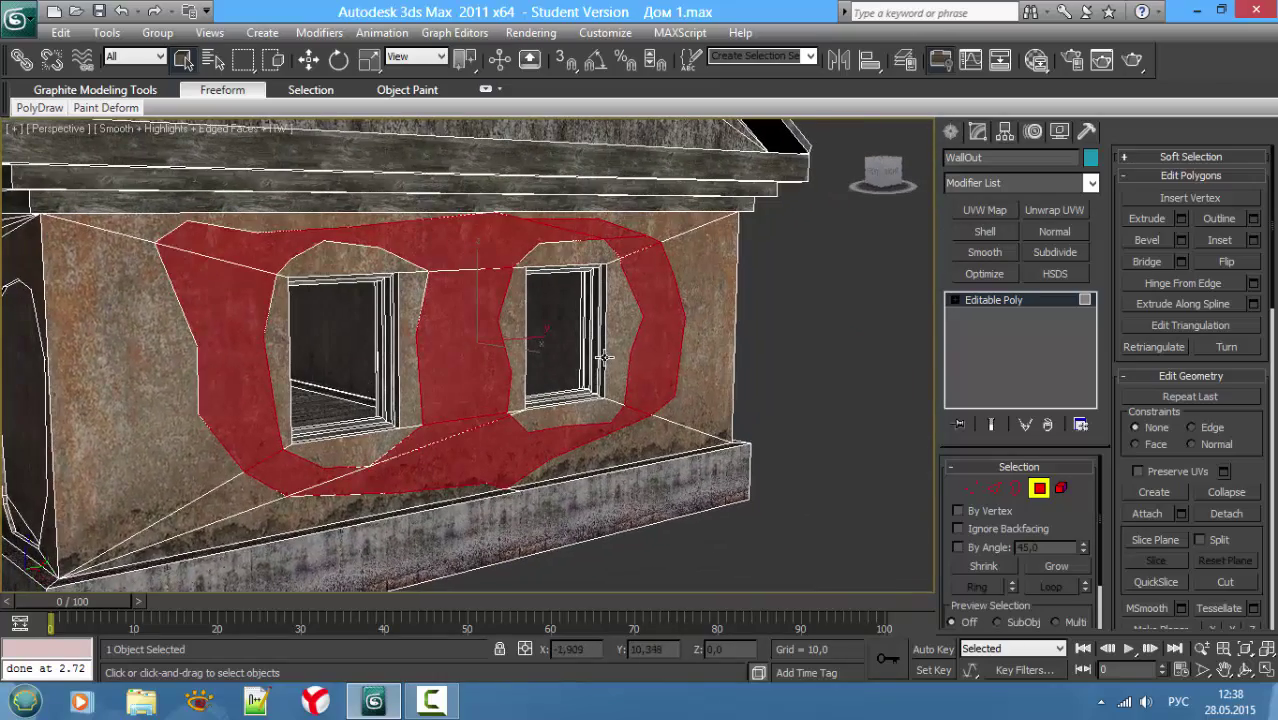
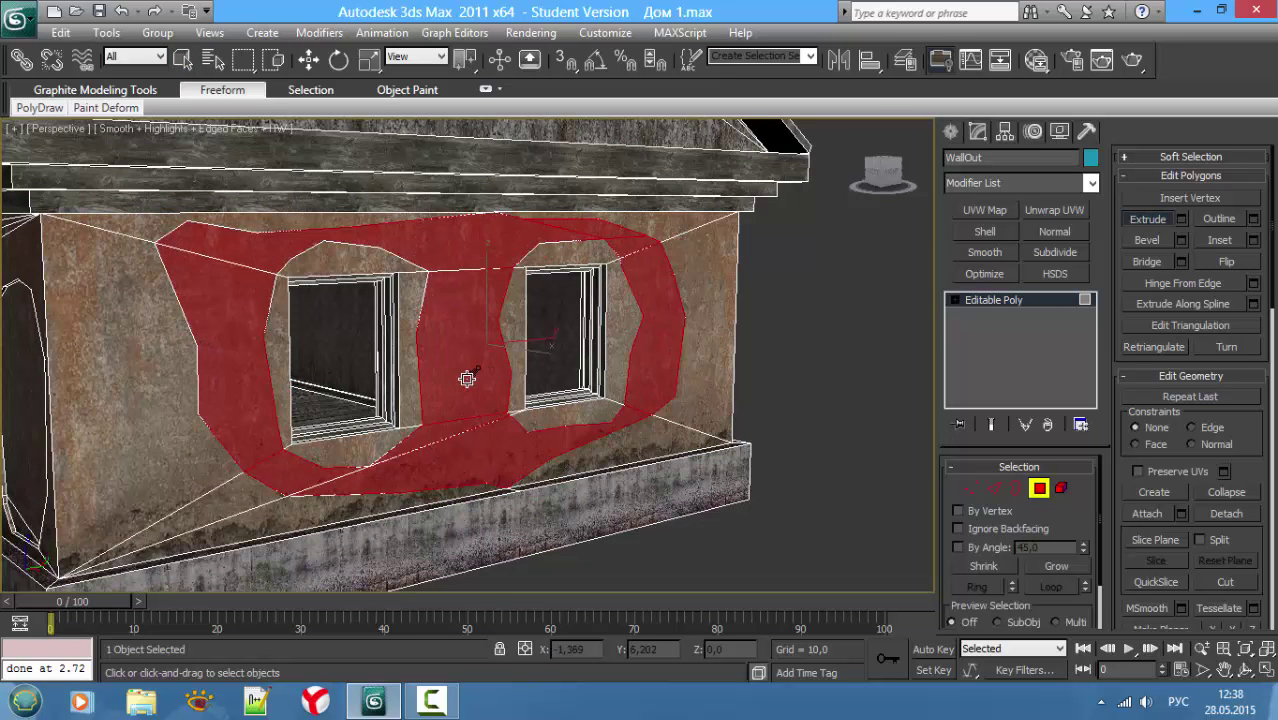
Step: Frame the long side wall head-on at polygon level, with the edge overlay turned off
key("w")
mouse_move(467, 380)
middle_mouse_down("alt")
mouse_move(543, 385)
mouse_move(457, 350)
mouse_move(450, 320)
mouse_move(467, 325)
middle_mouse_up("alt")
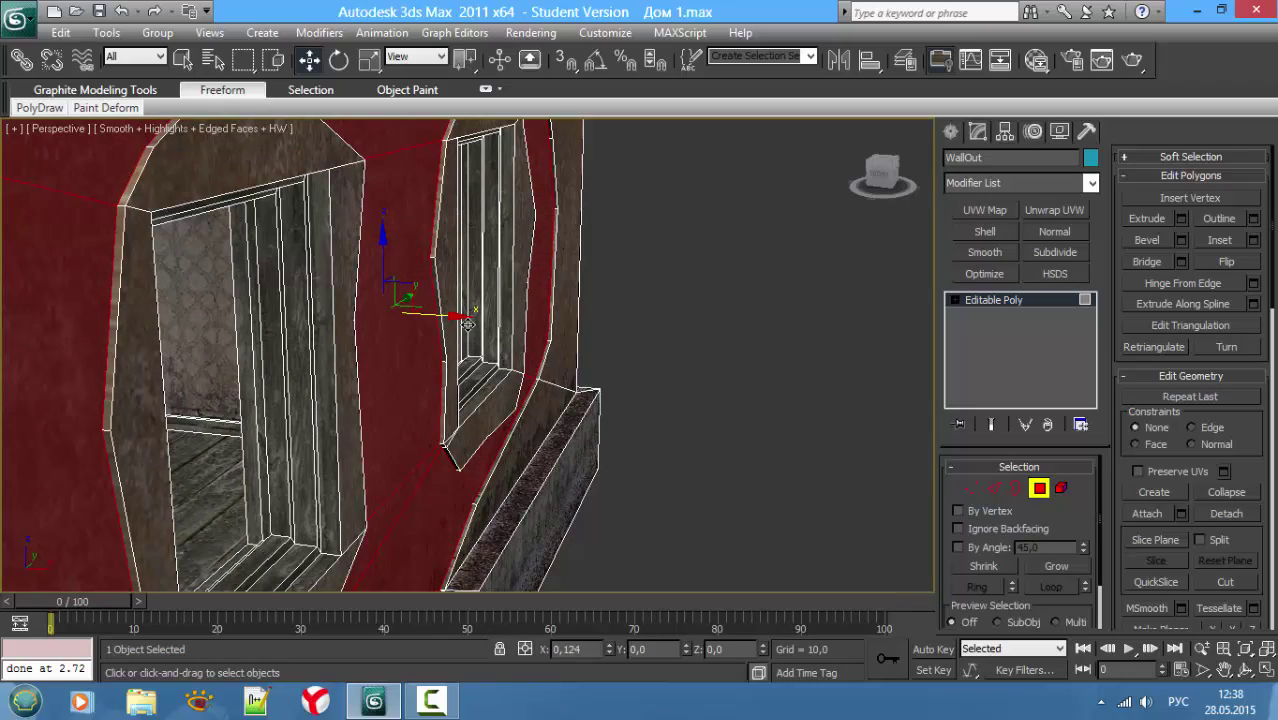
scroll(600, 280, "down", 6)
key("ctrl+b")
key("4")
middle_click_drag(600, 280, 450, 279, "alt")
key("F4")
key("F4")
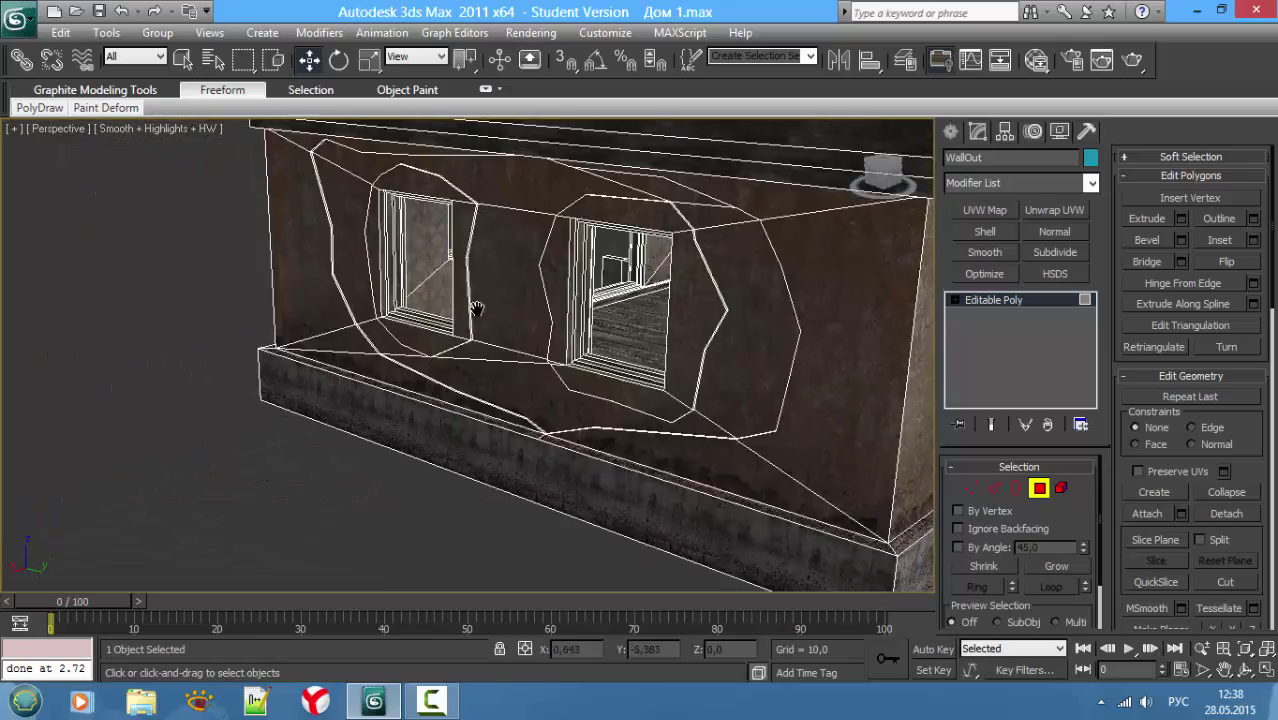
scroll(479, 308, "up", 3)
scroll(348, 308, "up", 3)
scroll(385, 286, "up", 3)
scroll(385, 286, "up", 2)
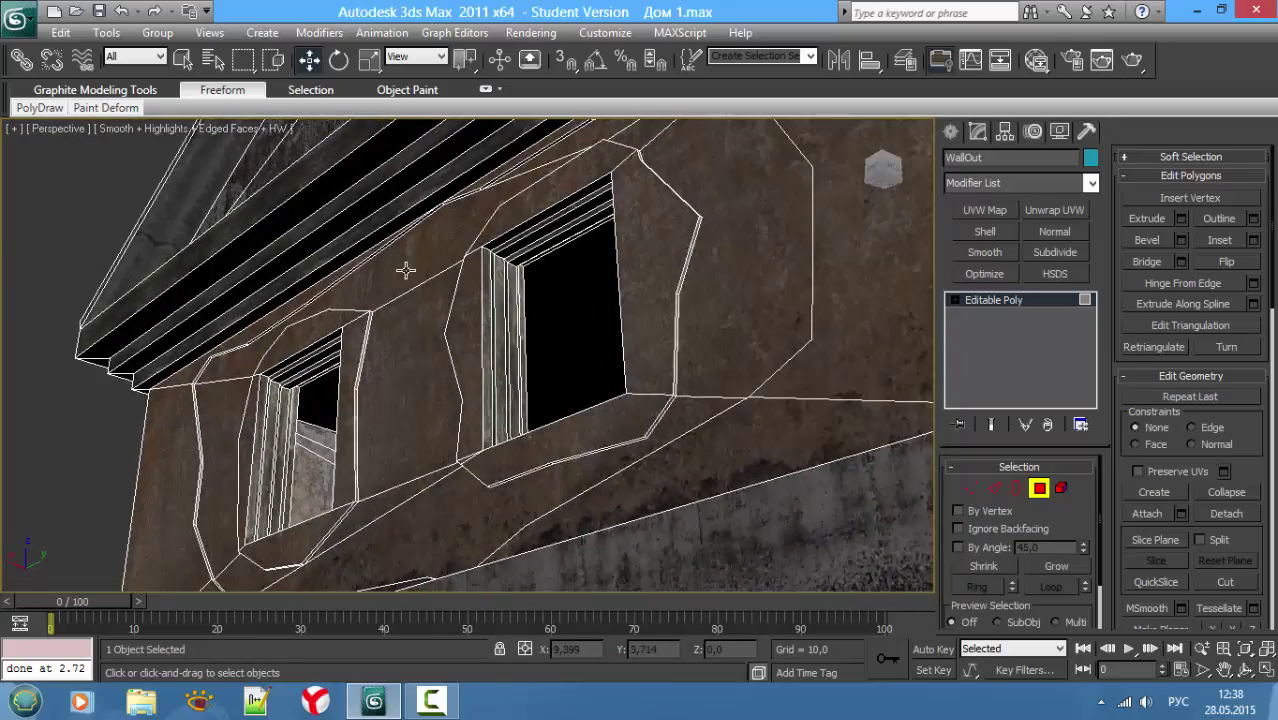
mouse_move(408, 268)
middle_mouse_down("alt")
mouse_move(416, 297)
mouse_move(302, 318)
mouse_move(376, 453)
mouse_move(366, 430)
middle_mouse_up("alt")
scroll(302, 318, "down", 5)
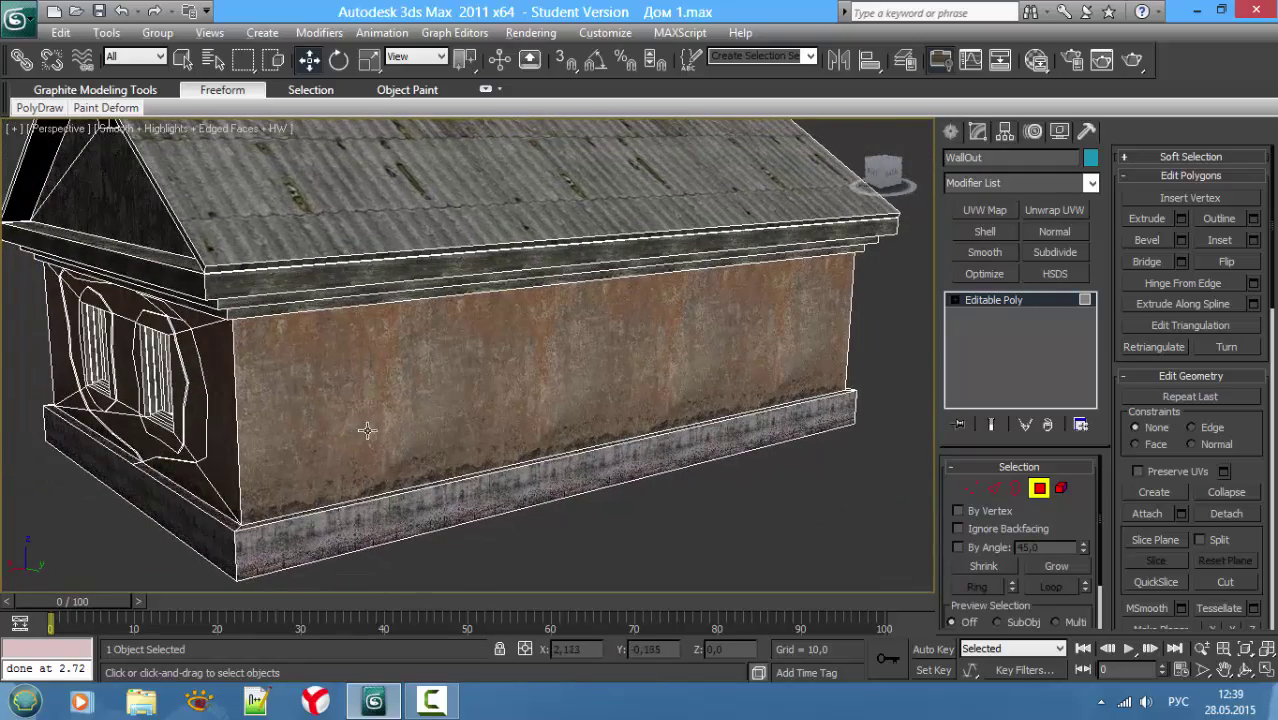
Step: With Cut, trace a jagged outline from the wall's lower left up and along its top
left_click(1227, 582)
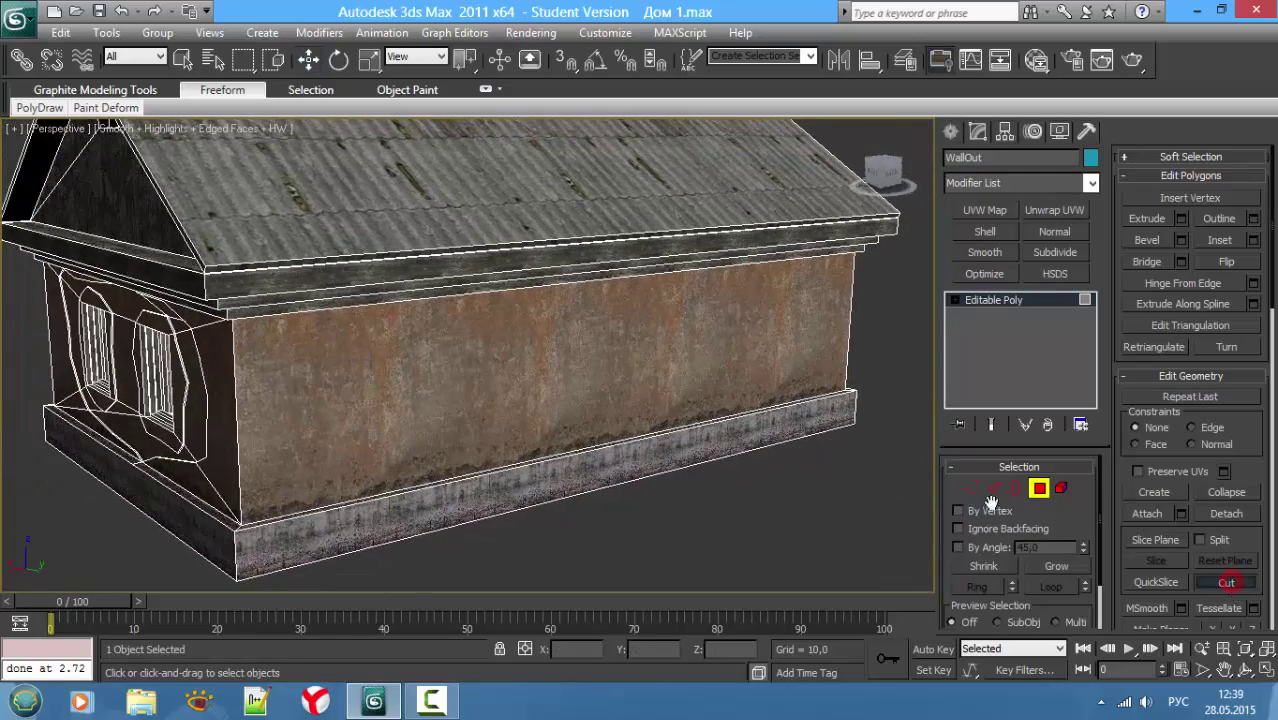
left_click(321, 478)
left_click(342, 433)
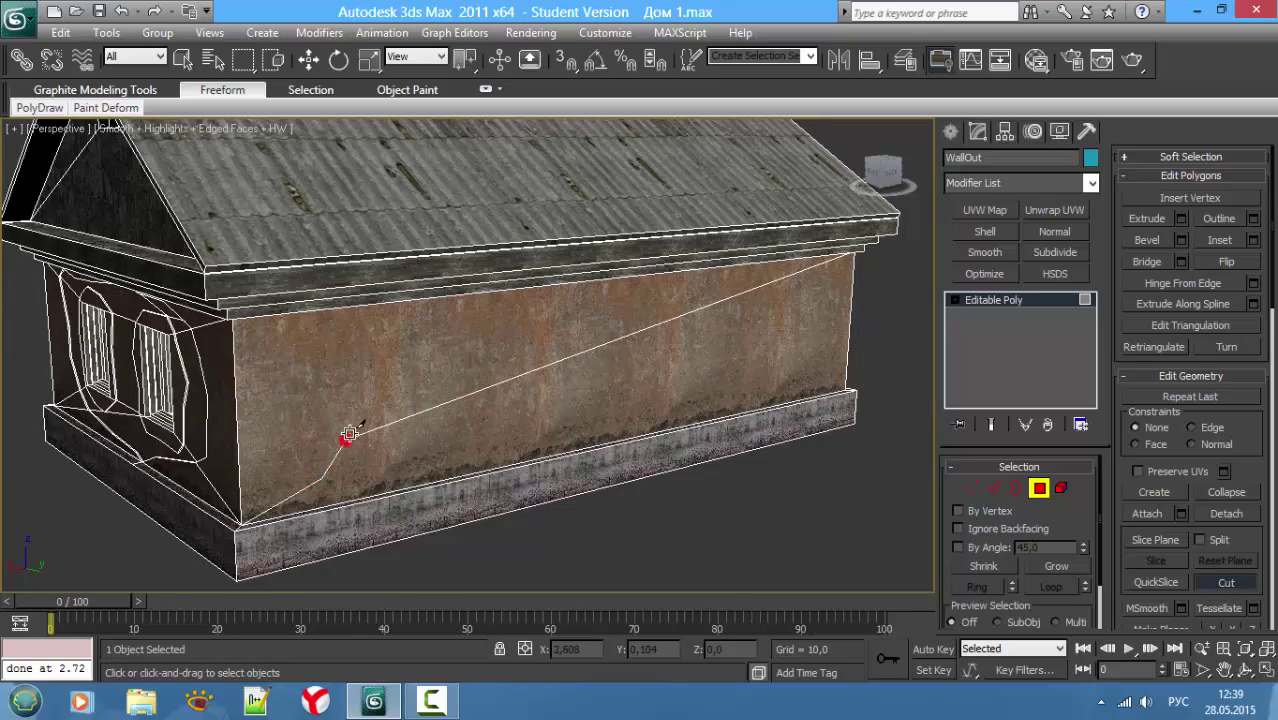
left_click(352, 395)
left_click(394, 357)
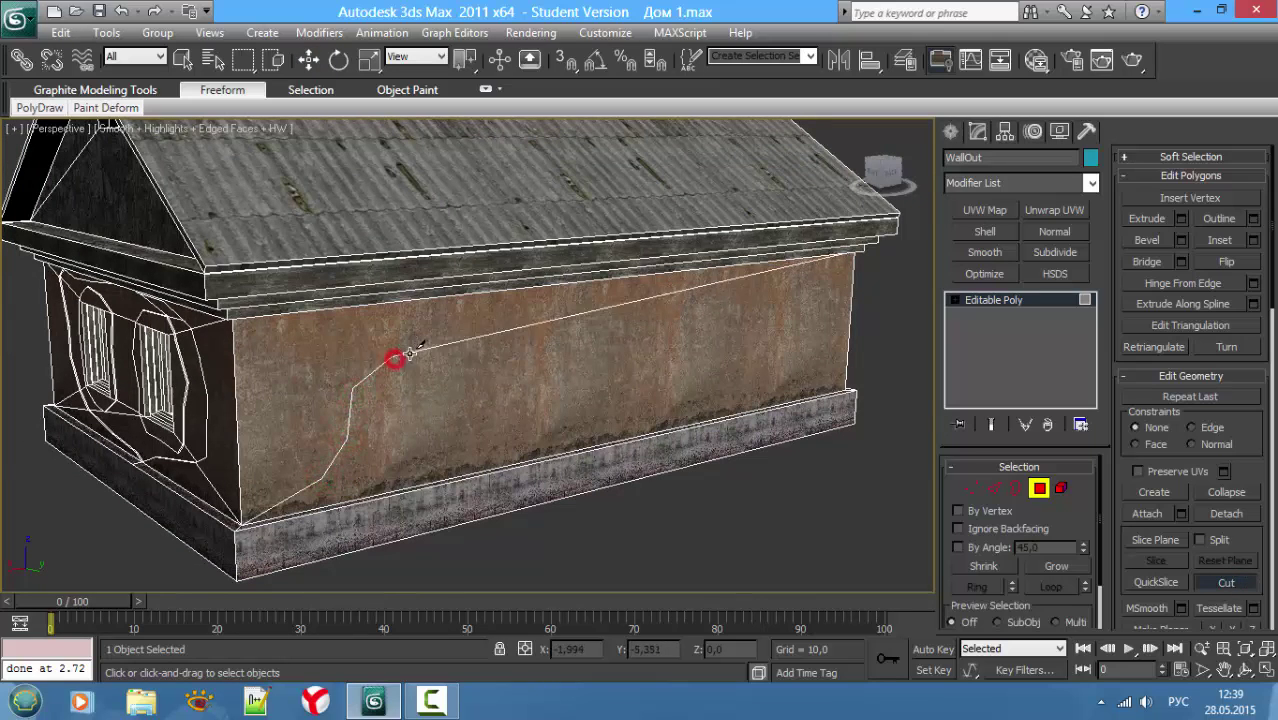
left_click(505, 333)
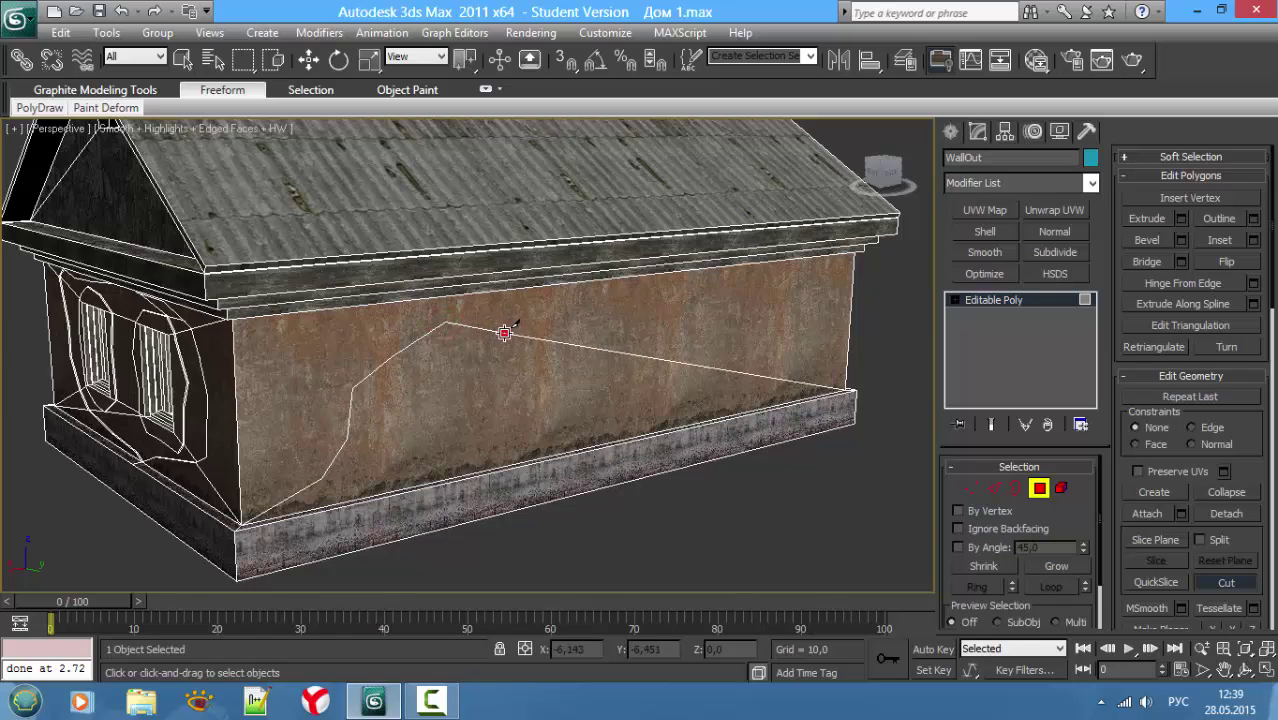
left_click(570, 301)
left_click(630, 309)
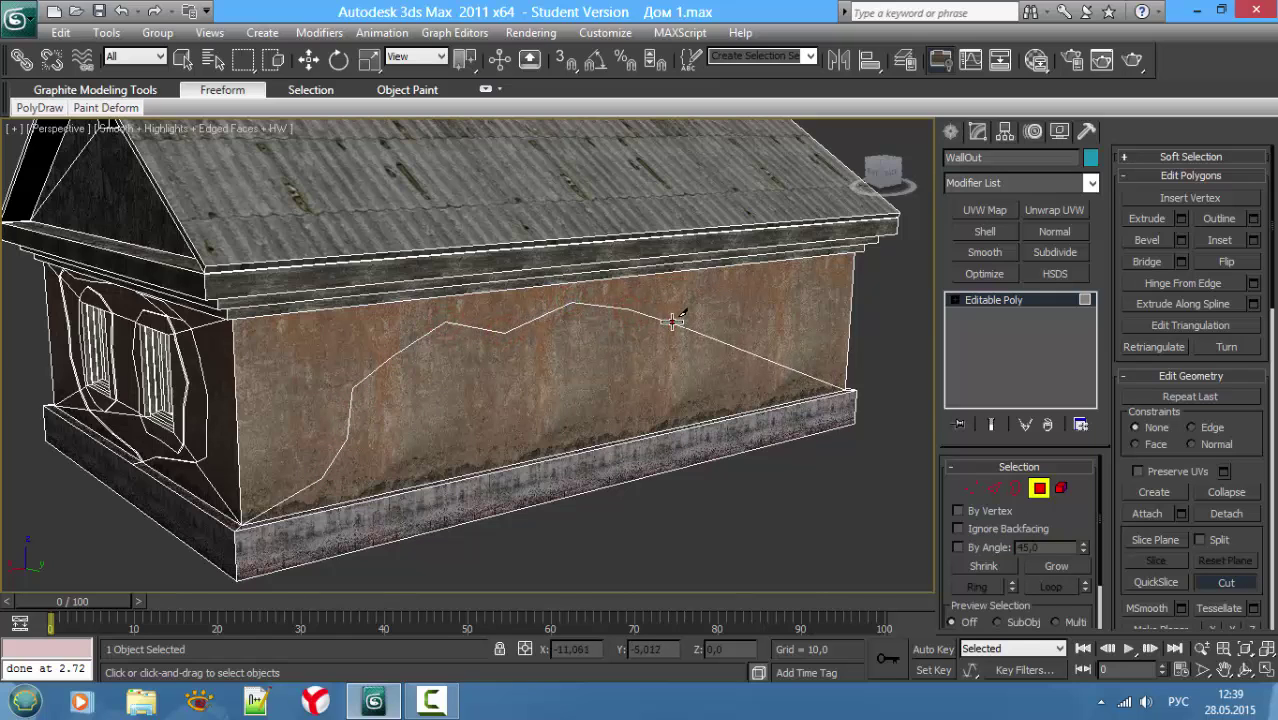
left_click(670, 320)
left_click(745, 318)
Step: Bring the outline down the right end and back along the base, closing it at the start
left_click(797, 337)
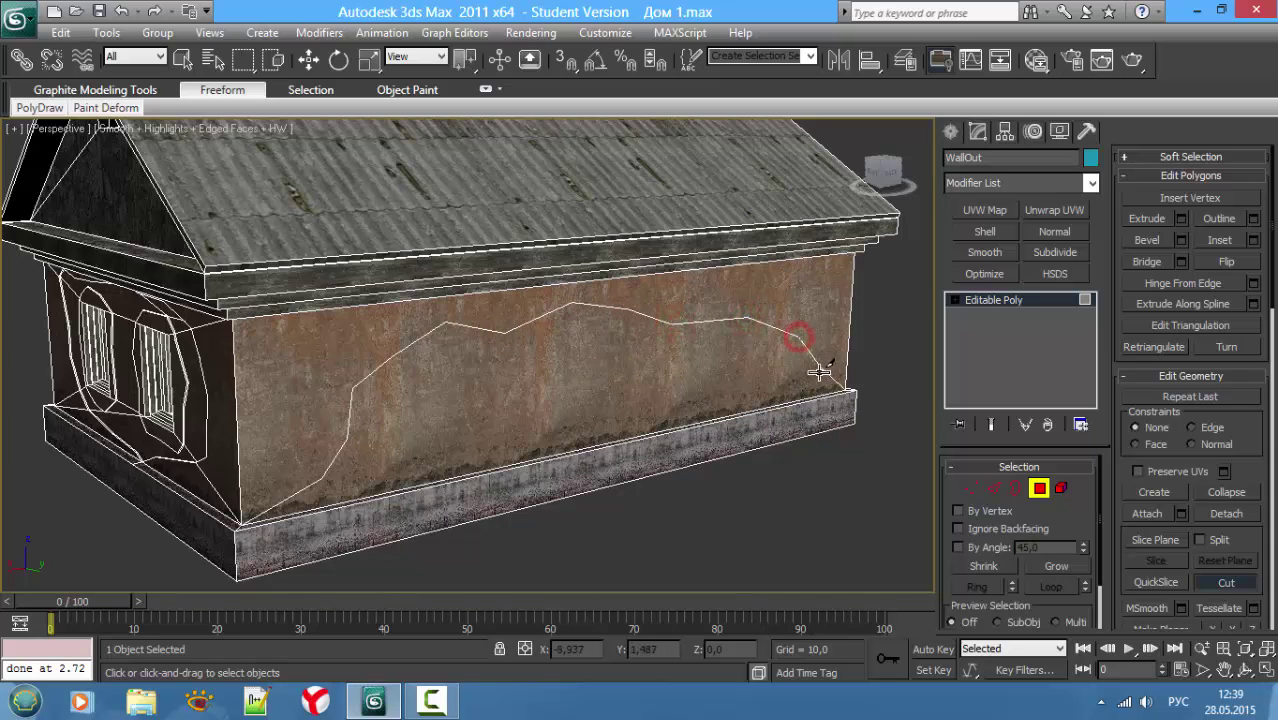
left_click(817, 374)
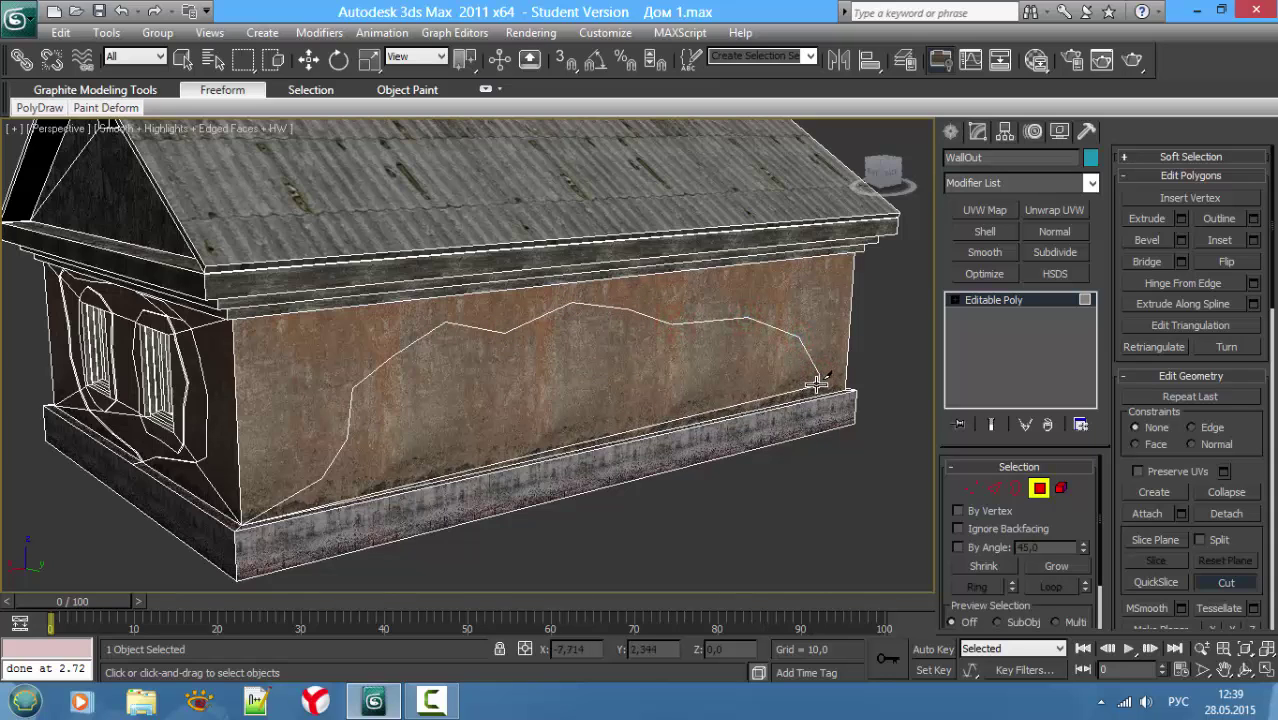
left_click(790, 396)
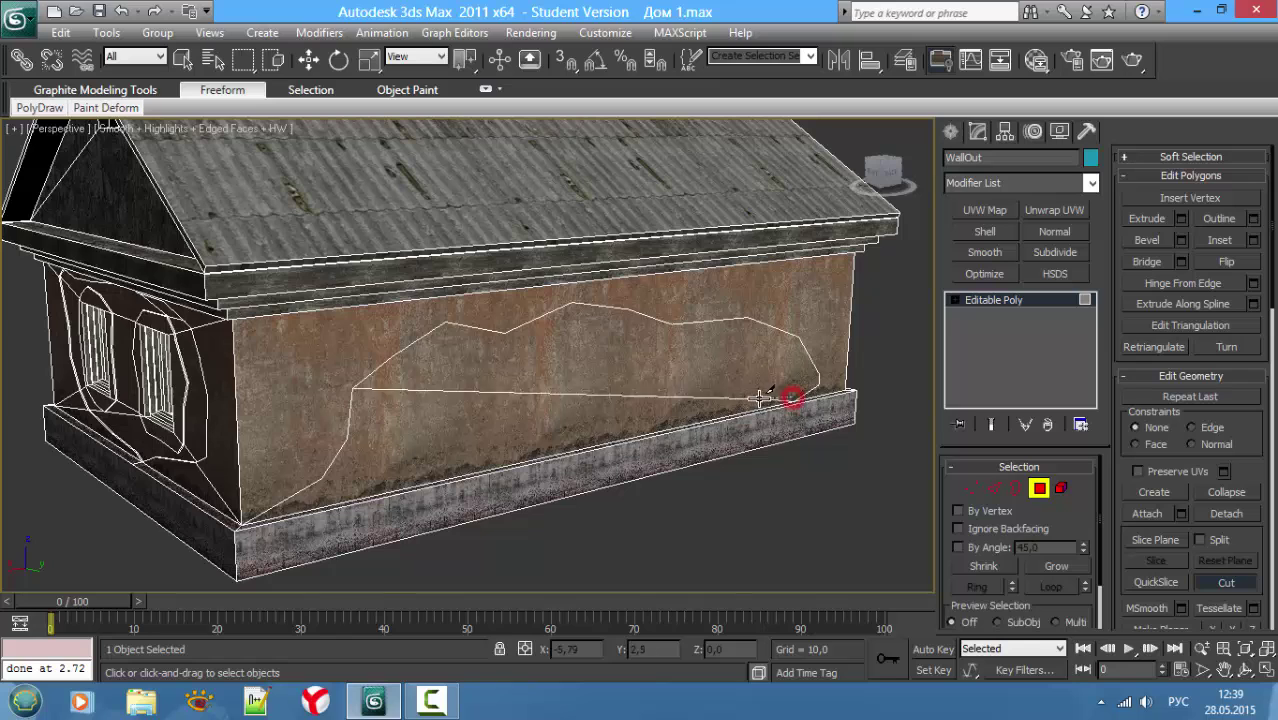
left_click(755, 399)
left_click(686, 414)
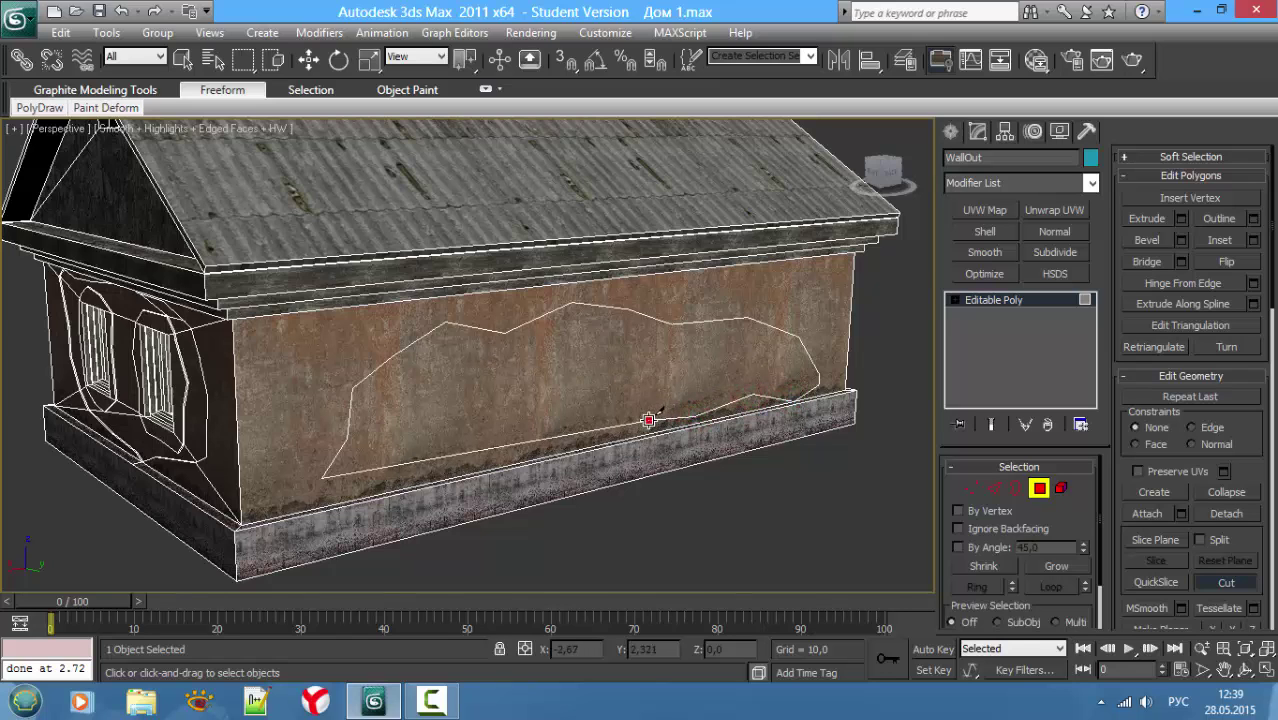
left_click(648, 421)
left_click(585, 436)
left_click(527, 433)
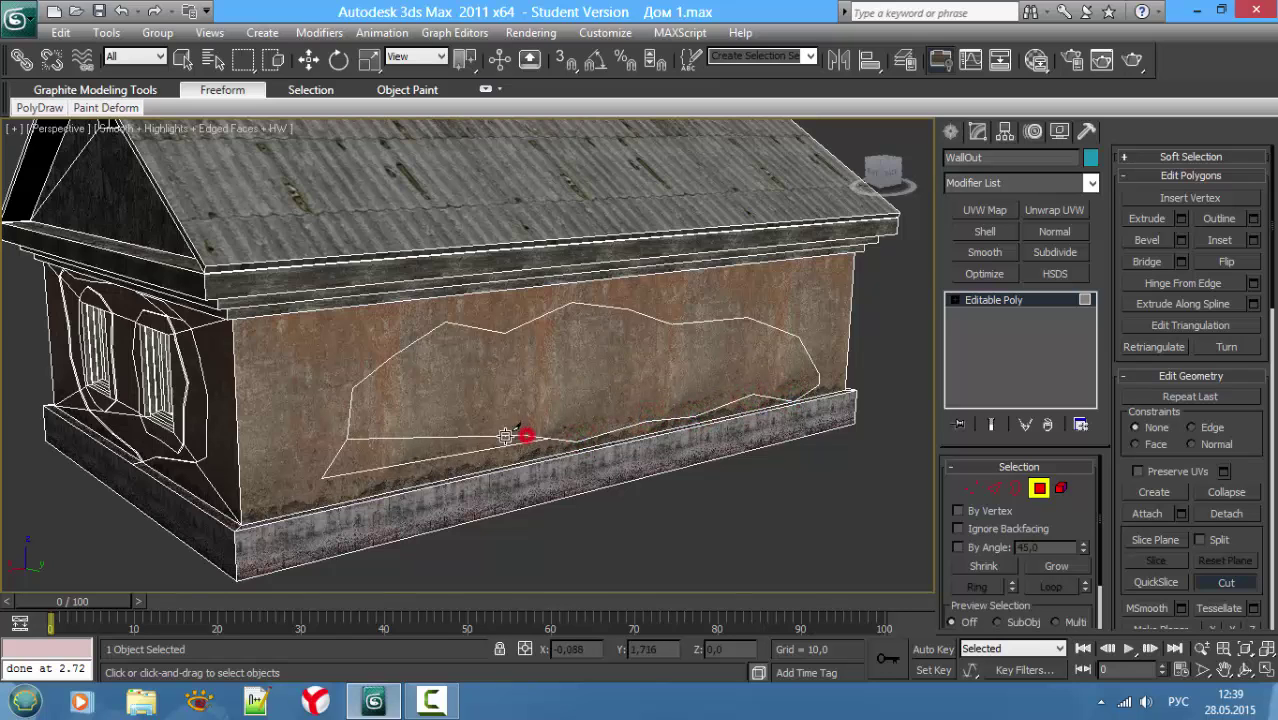
left_click(478, 455)
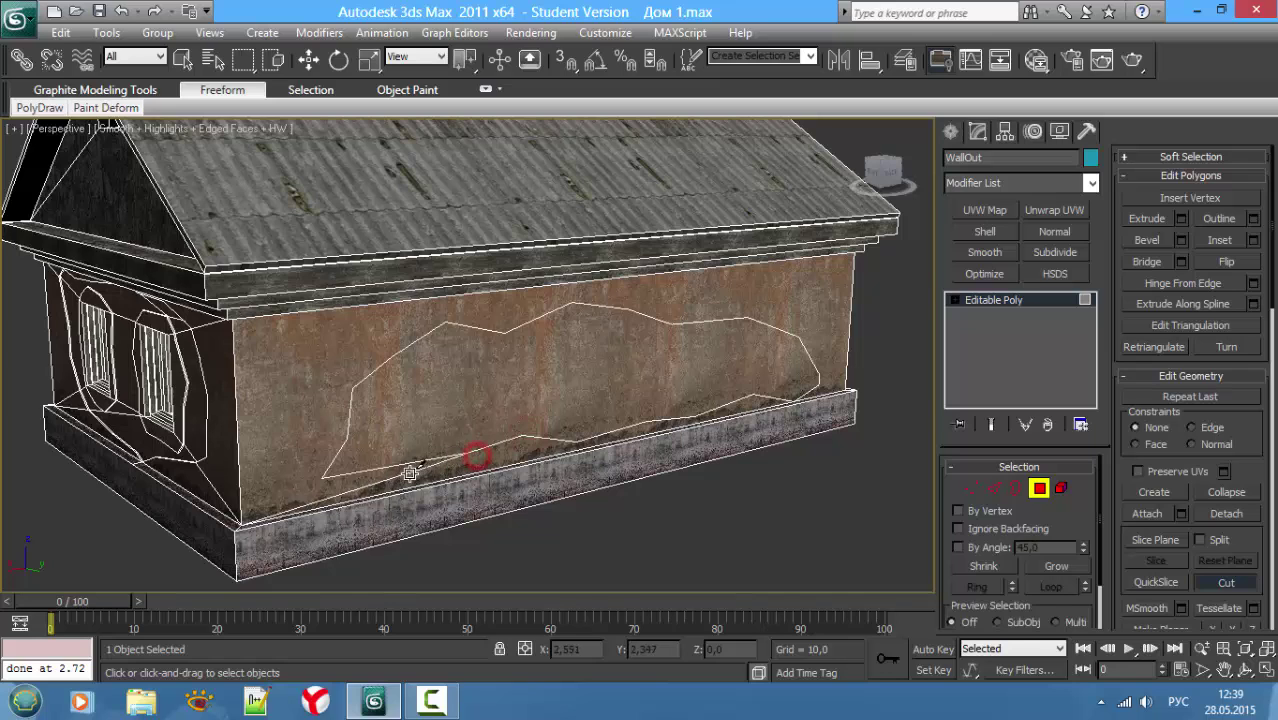
left_click(425, 473)
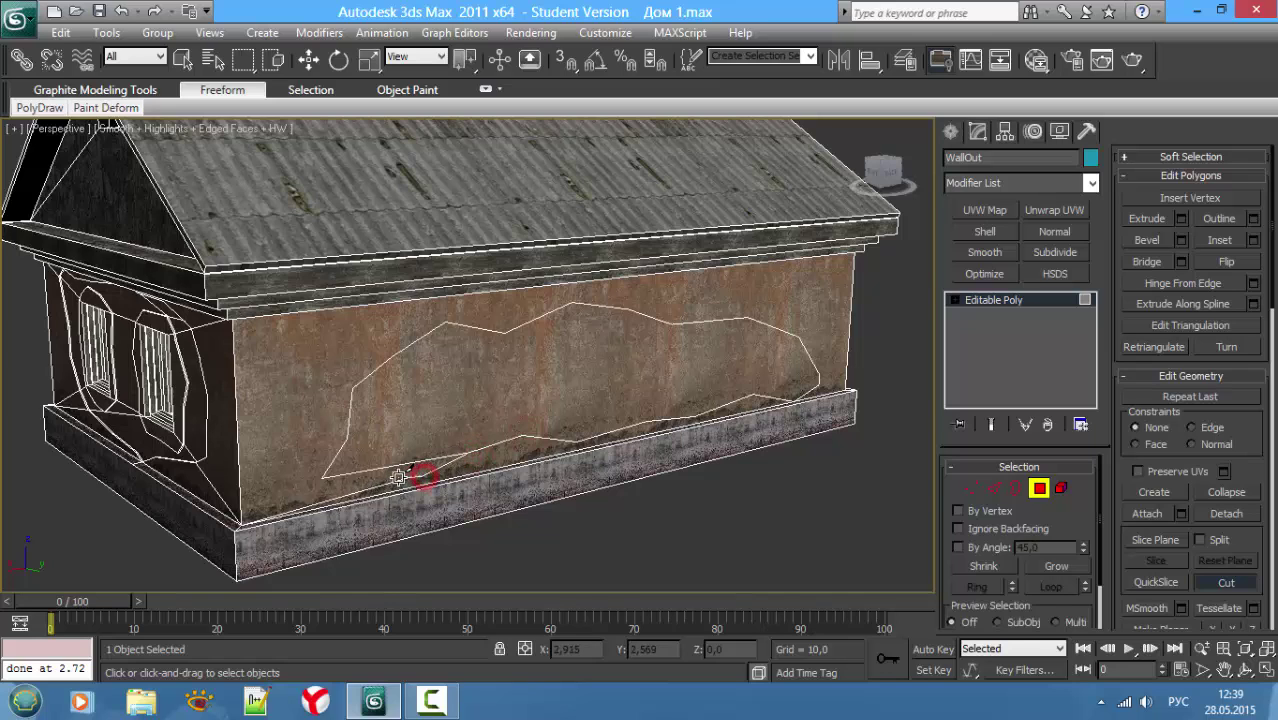
left_click(322, 477)
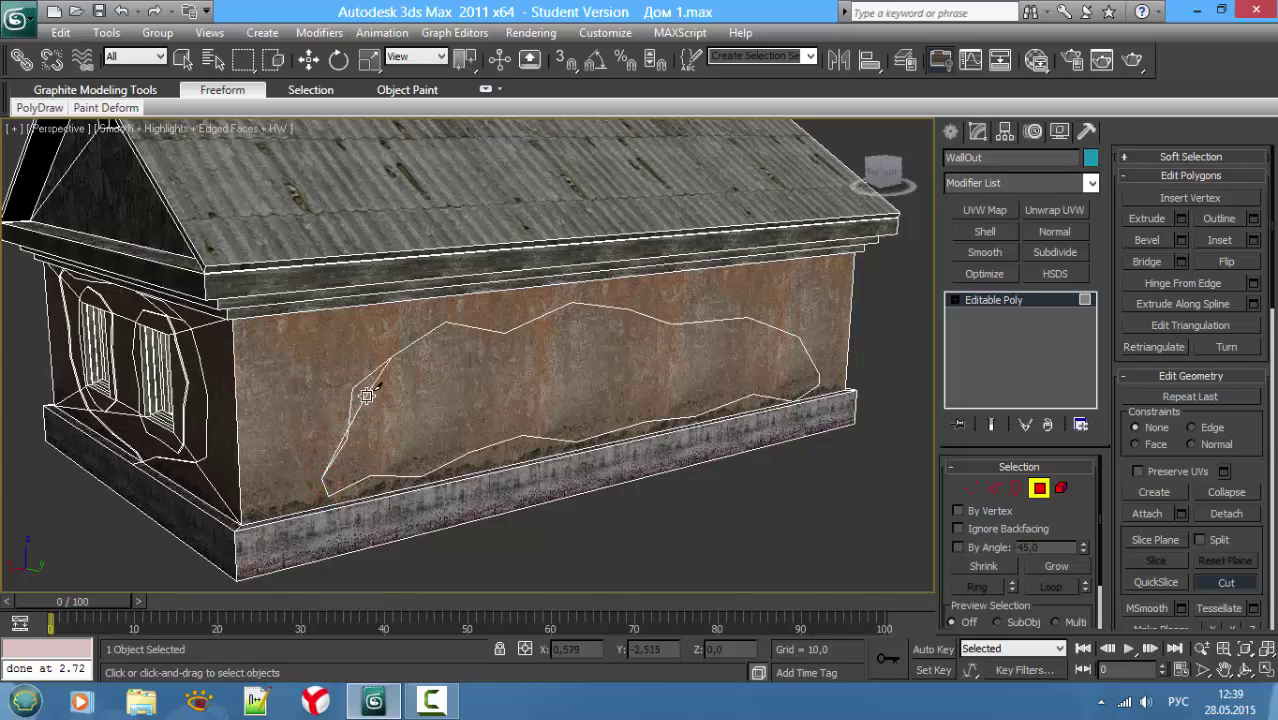
right_click(409, 416)
key("1")
key("w")
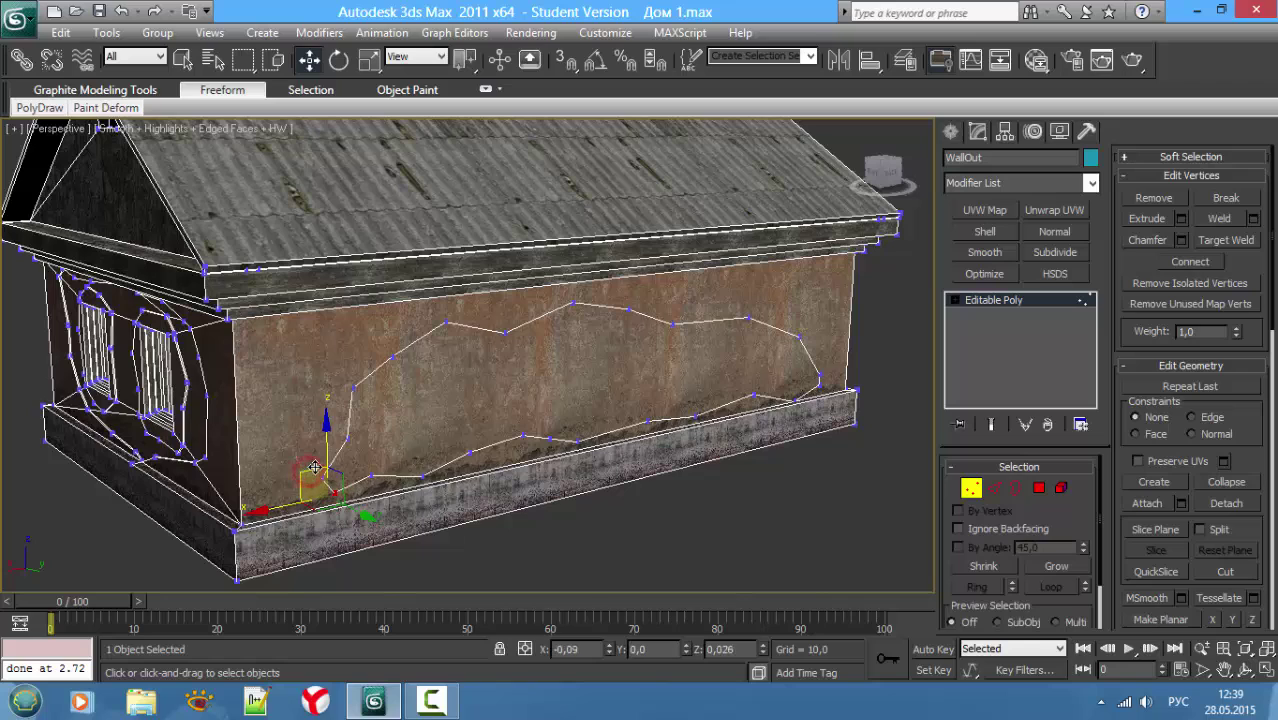
Step: Drag two outline vertices to reshape the patch's corner
mouse_move(327, 462)
left_mouse_down()
mouse_move(330, 485)
mouse_move(300, 457)
left_mouse_up()
middle_click_drag(576, 440, 470, 415)
left_click(452, 697)
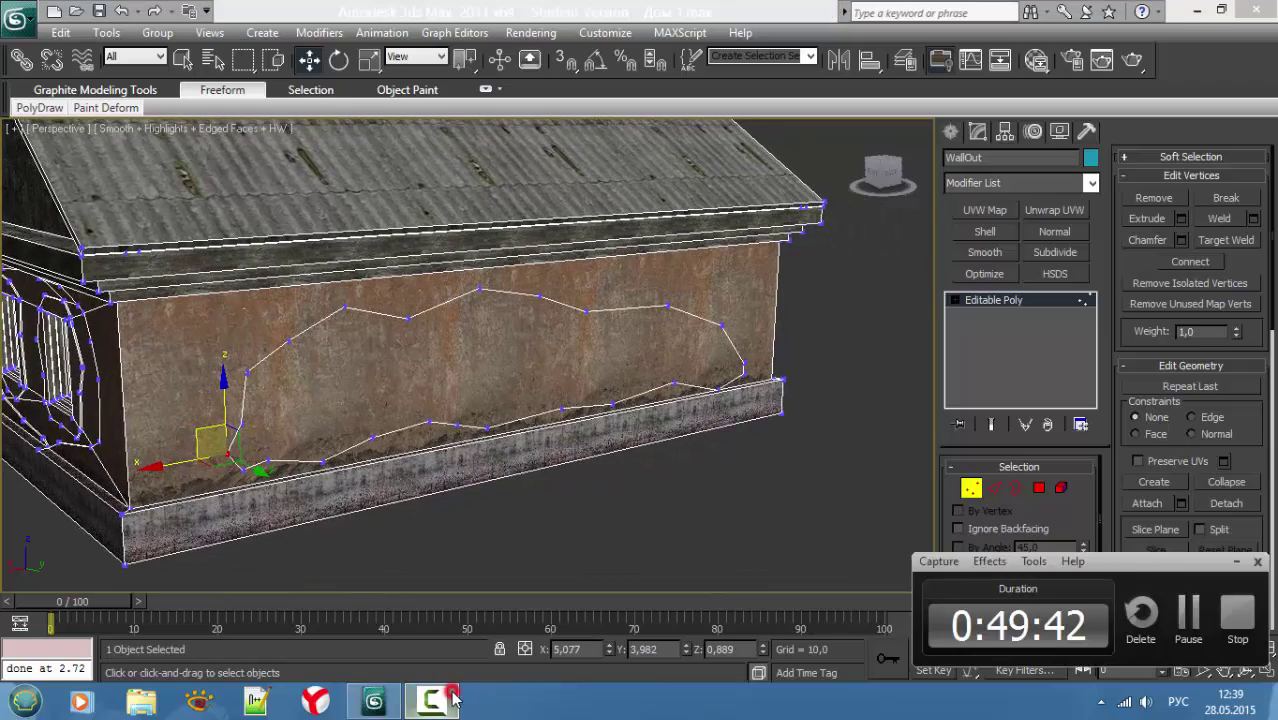
left_click(452, 697)
mouse_move(650, 428)
middle_mouse_down("alt")
mouse_move(579, 433)
mouse_move(591, 396)
middle_mouse_up("alt")
Step: Select the irregular patch polygon, try an Extrude on it, then undo it
key("4")
left_click(639, 356)
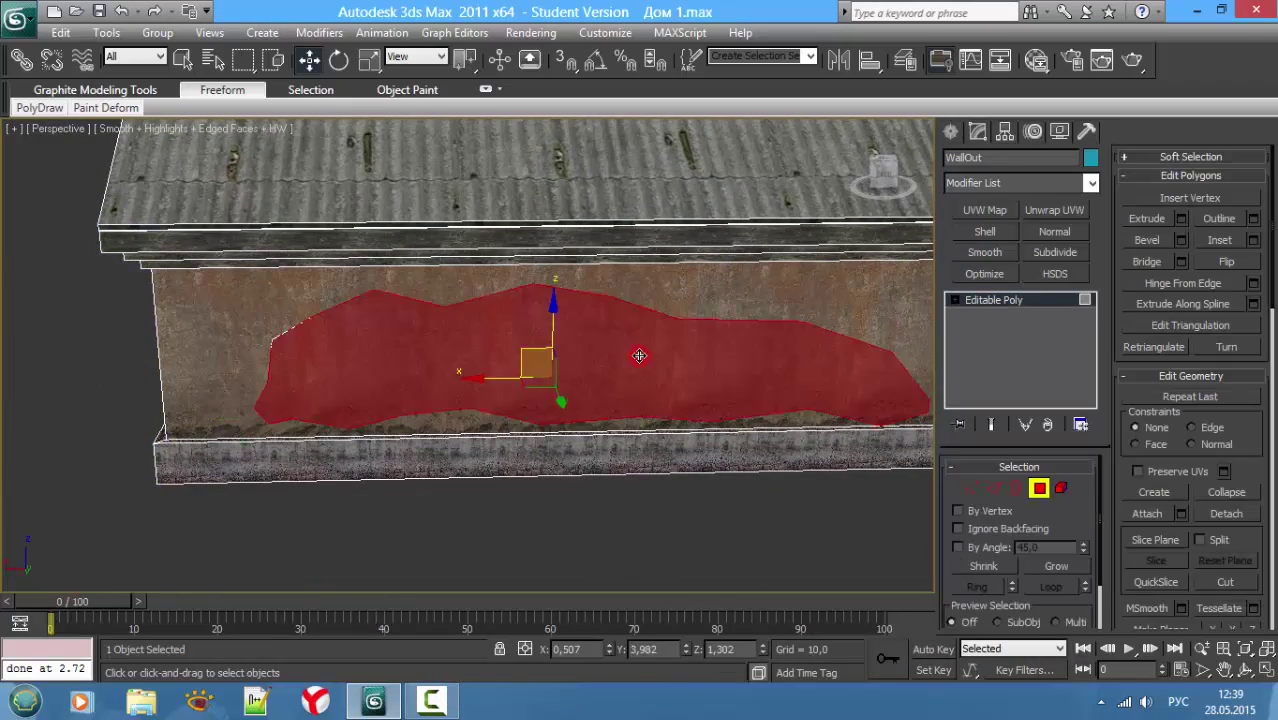
scroll(637, 356, "down", 3)
middle_click_drag(608, 362, 685, 351, "alt")
scroll(685, 351, "up", 4)
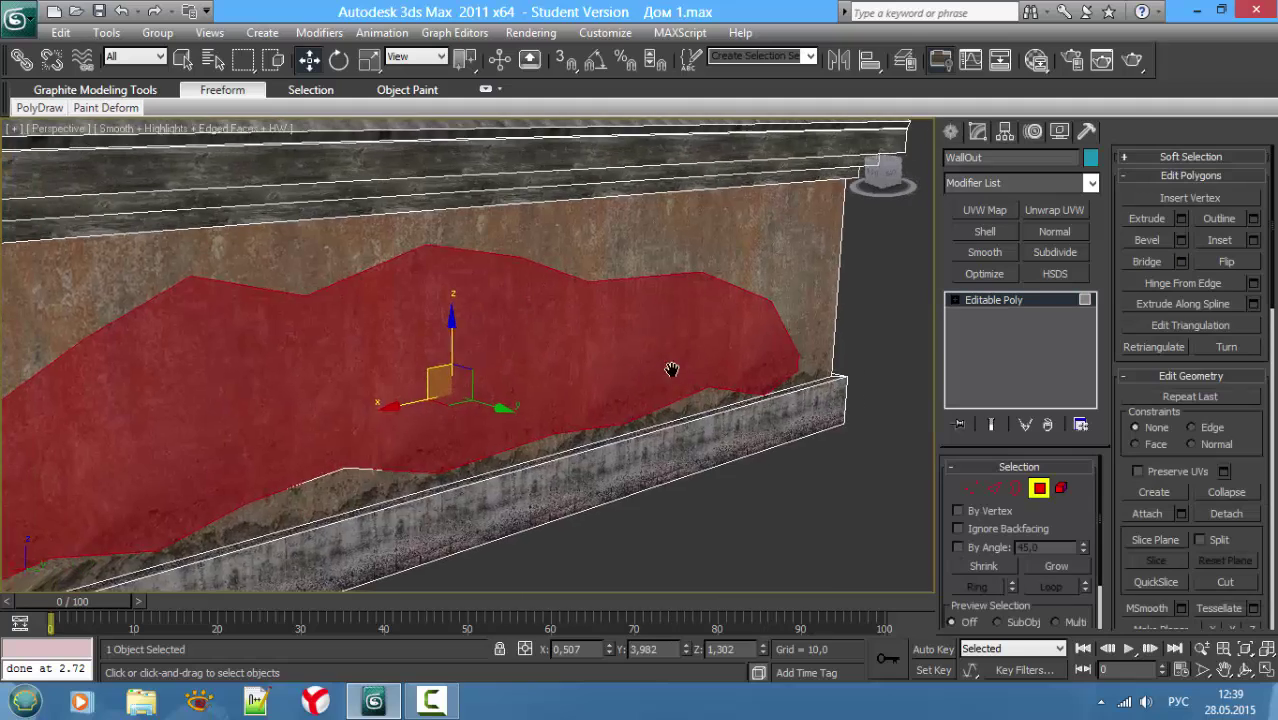
scroll(673, 368, "up", 1)
left_click(1144, 219)
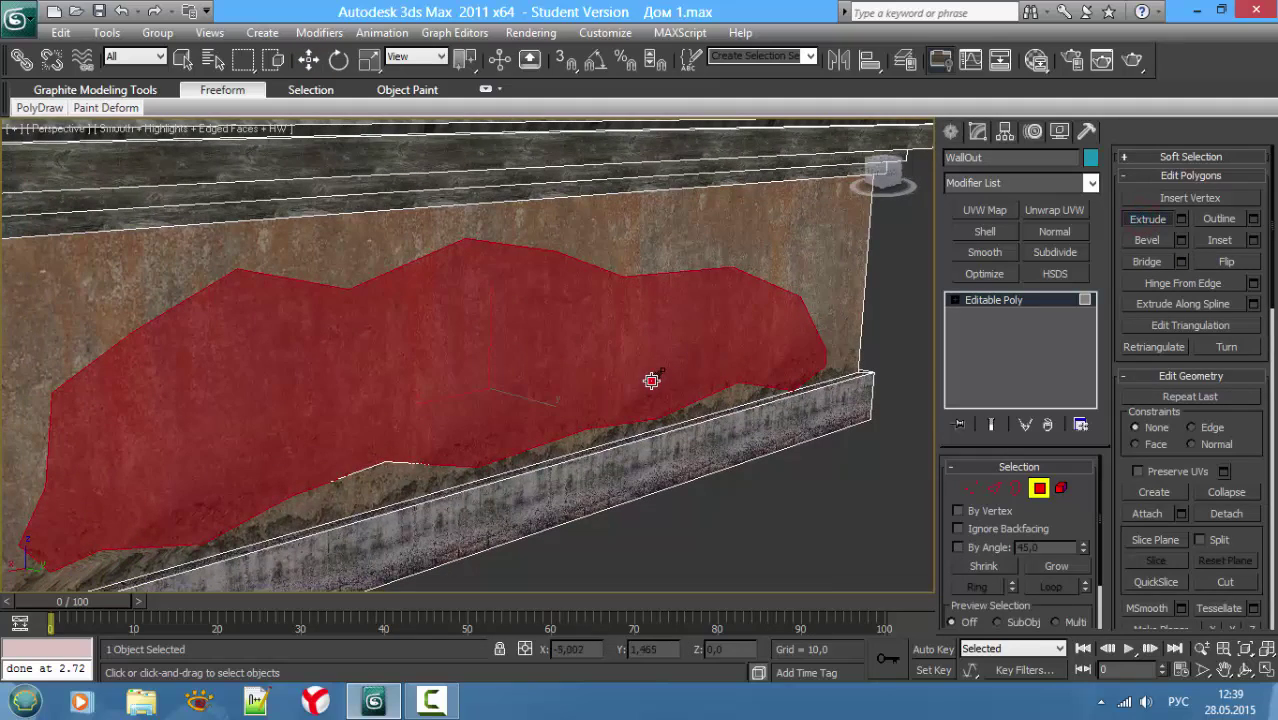
left_click_drag(651, 381, 660, 384)
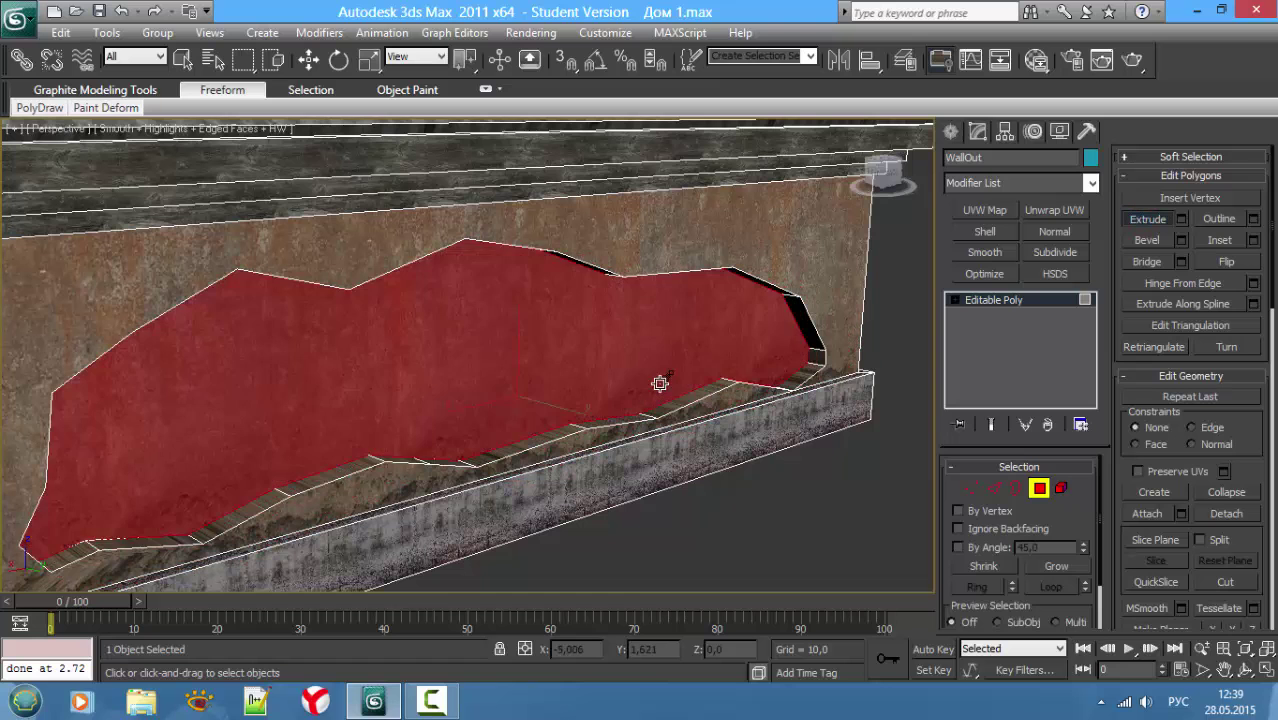
key("ctrl+z")
right_click(525, 380)
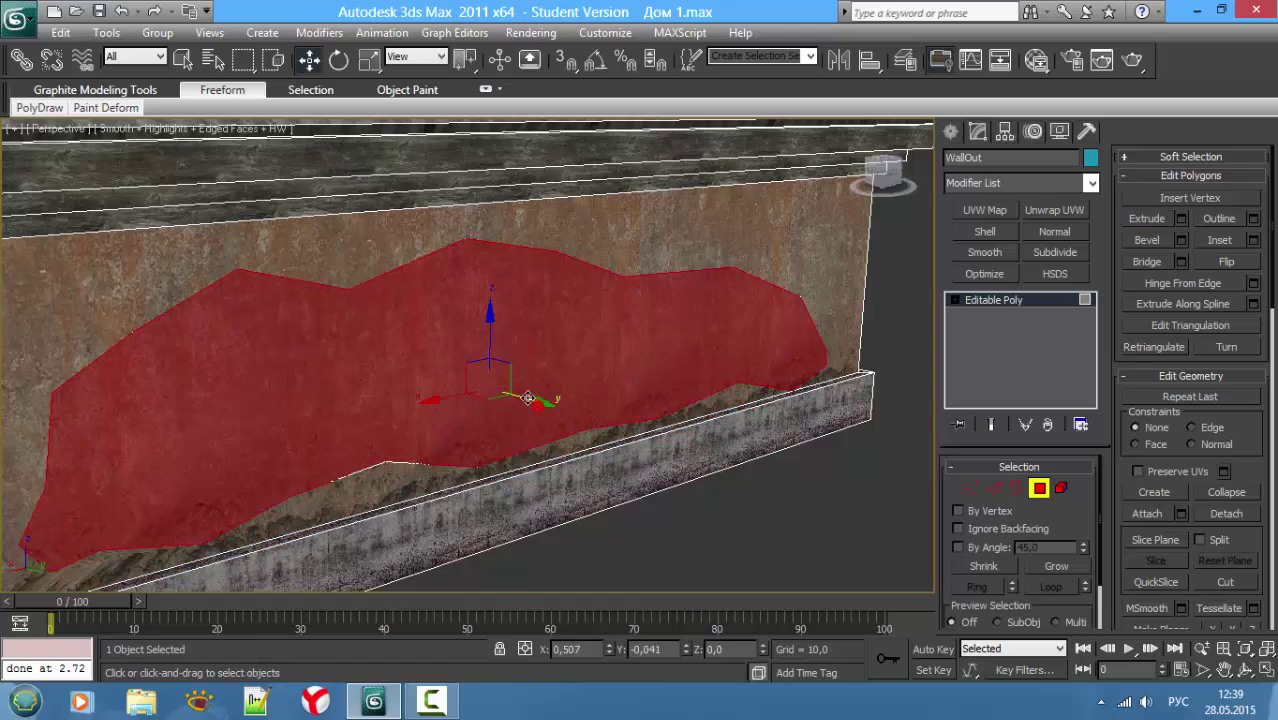
Step: Shift the patch polygon slightly along the wall's depth (Y) so it steps off the plaster
key("ctrl+z")
scroll(535, 399, "down", 5)
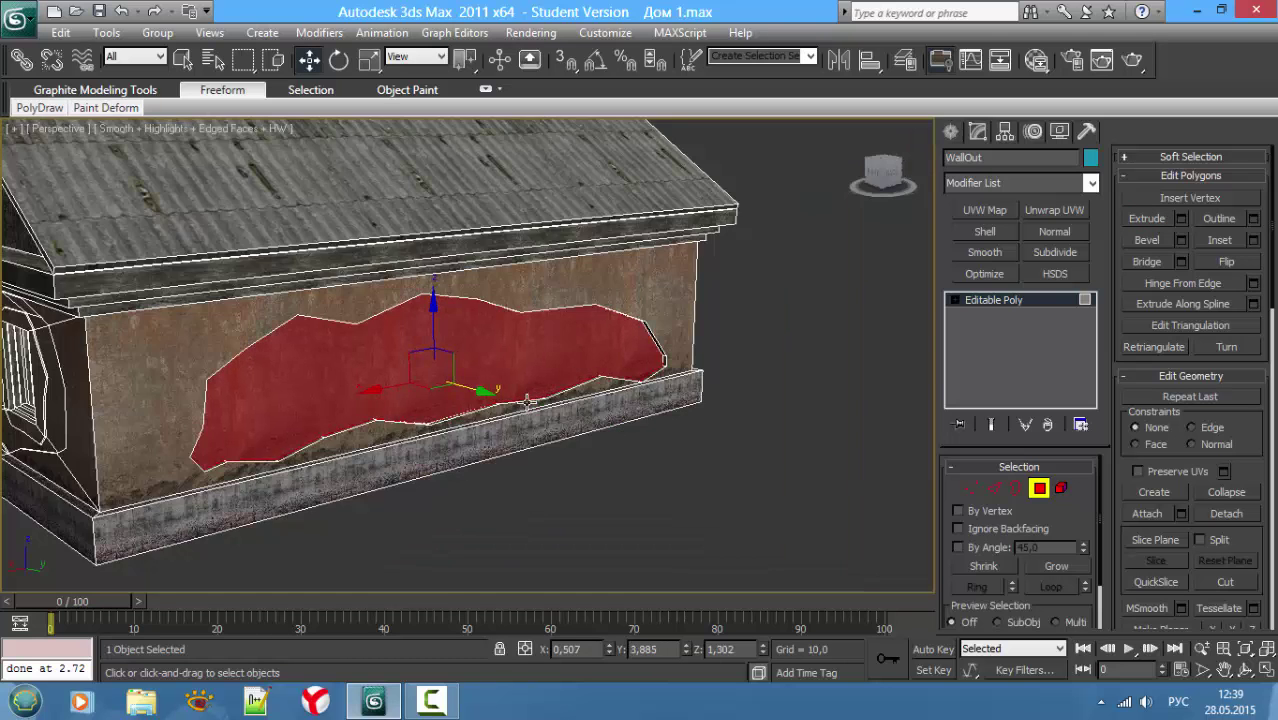
scroll(560, 395, "up", 3)
scroll(575, 392, "up", 2)
scroll(596, 390, "up", 2)
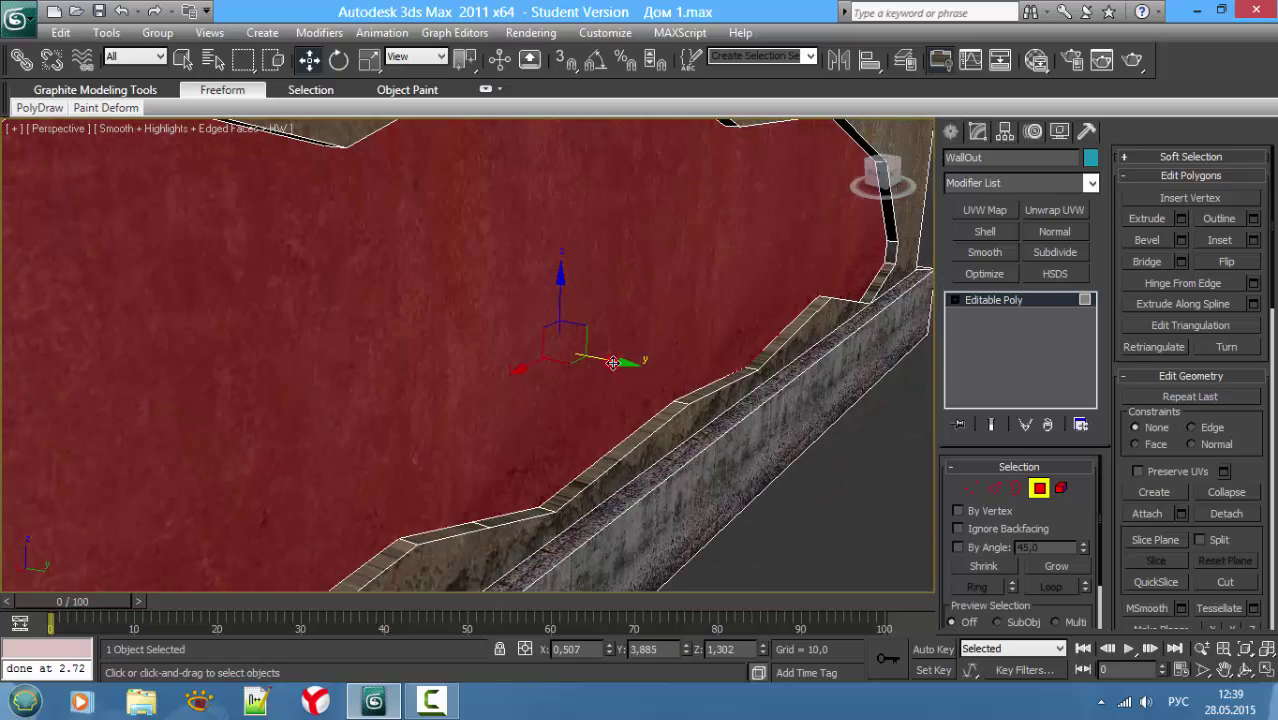
left_click_drag(612, 363, 622, 365)
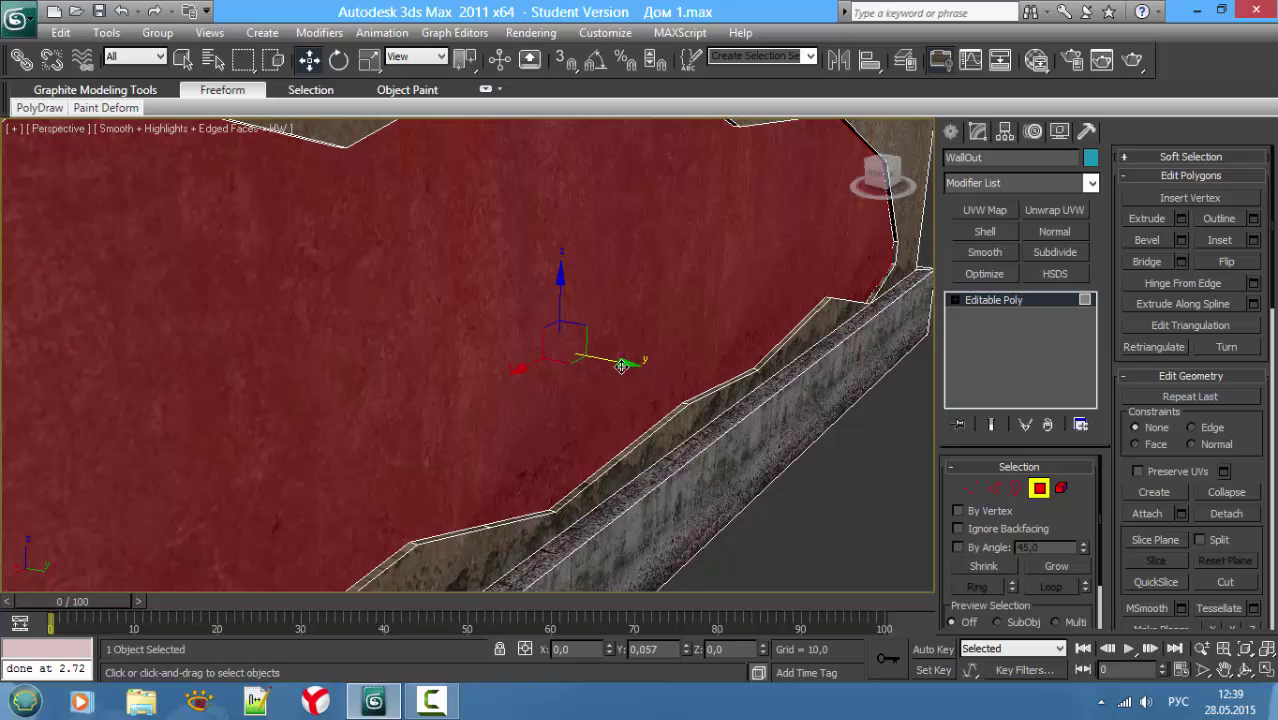
left_click_drag(621, 366, 621, 366)
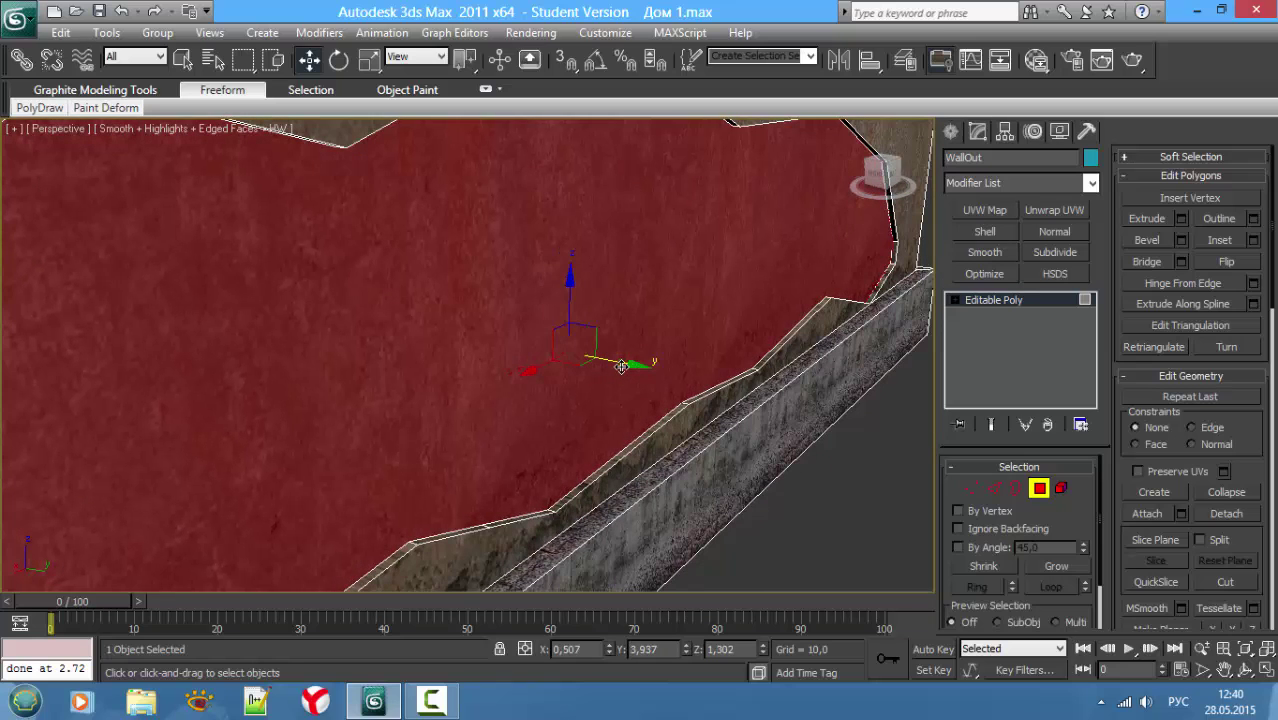
Step: Deselect the patch and view the wall head-on at vertex level
left_click(852, 502)
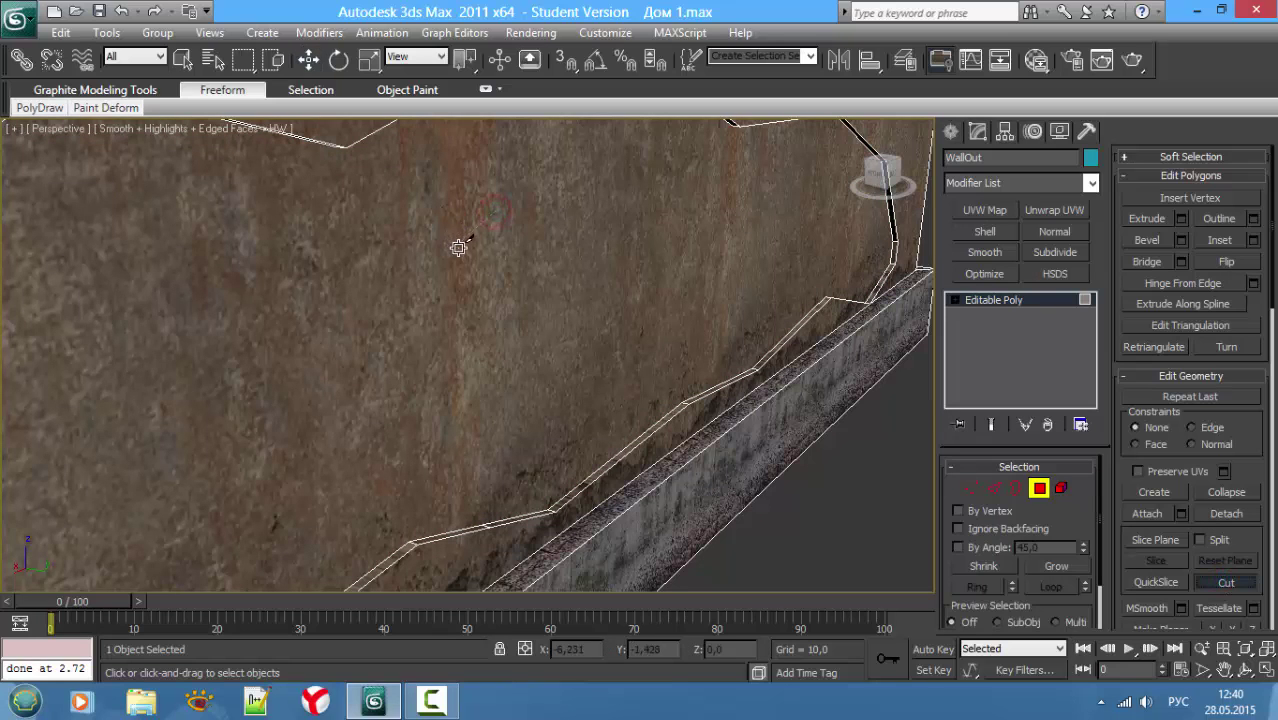
key("F3")
key("F3")
middle_click_drag(488, 231, 410, 283, "alt")
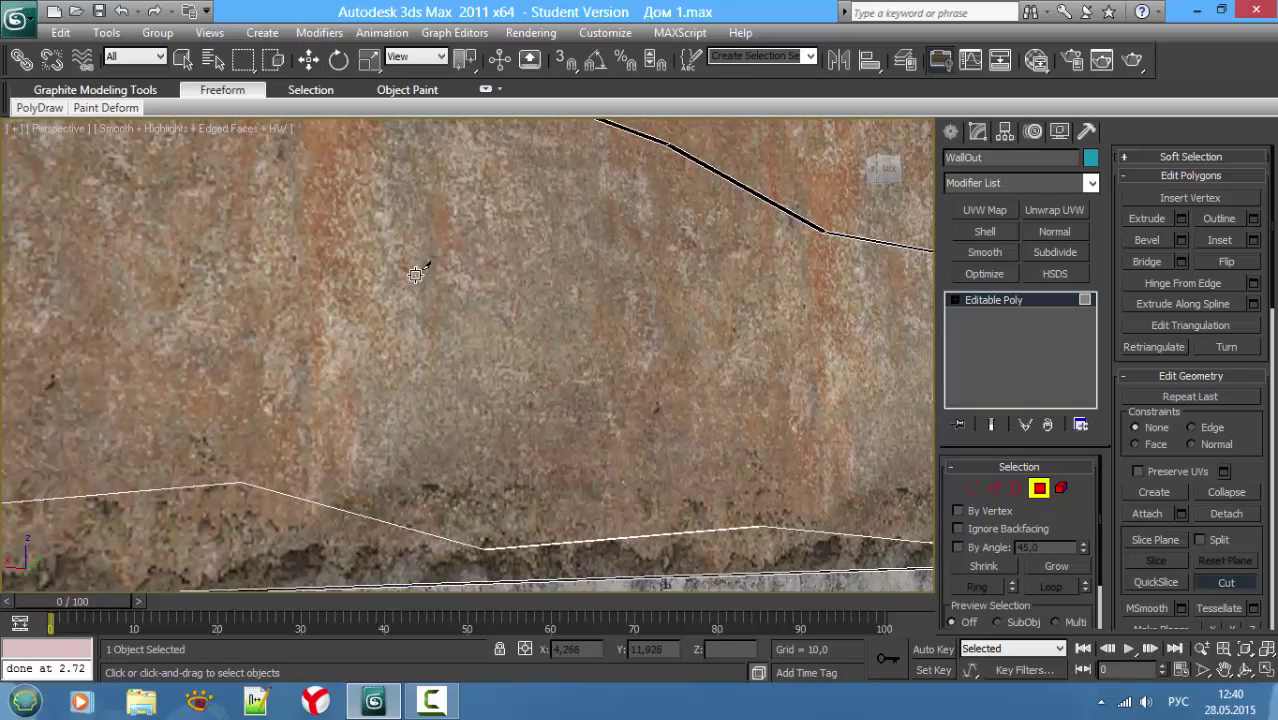
scroll(415, 275, "down", 4)
key("1")
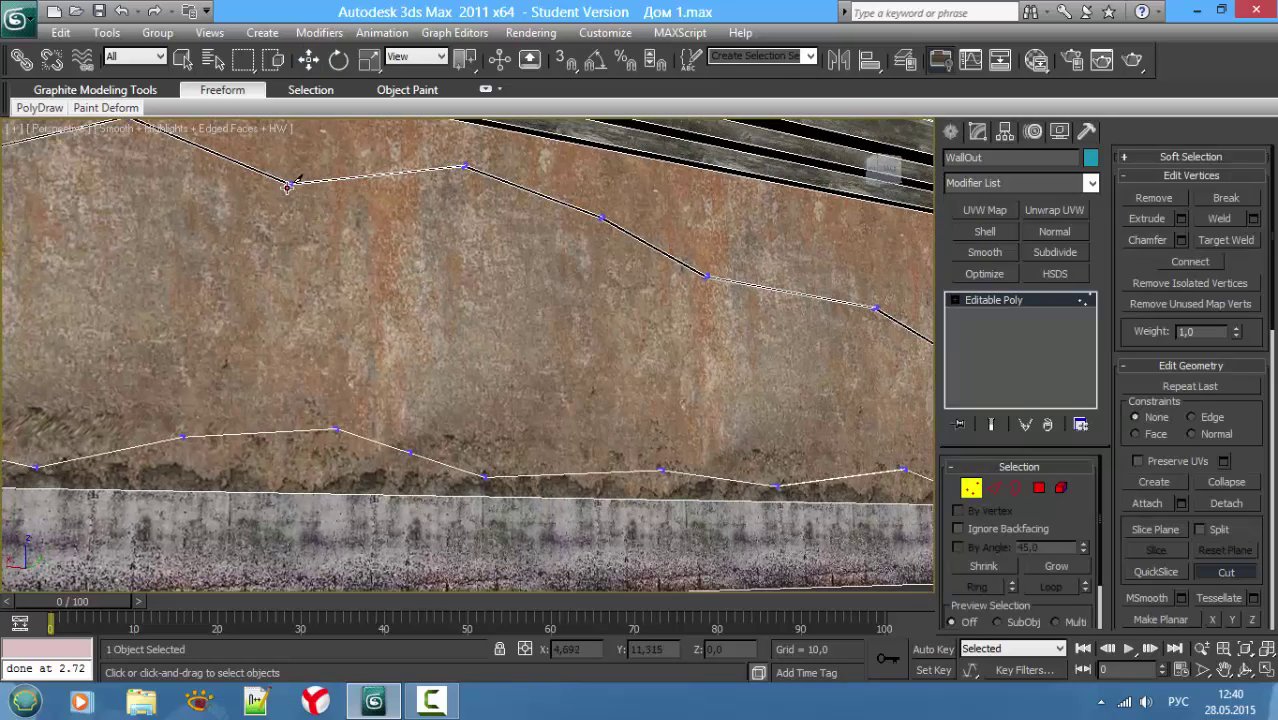
Step: Cut a rounded closed outline on the wall, starting and ending at the upper vertex
left_click(288, 185)
left_click(355, 253)
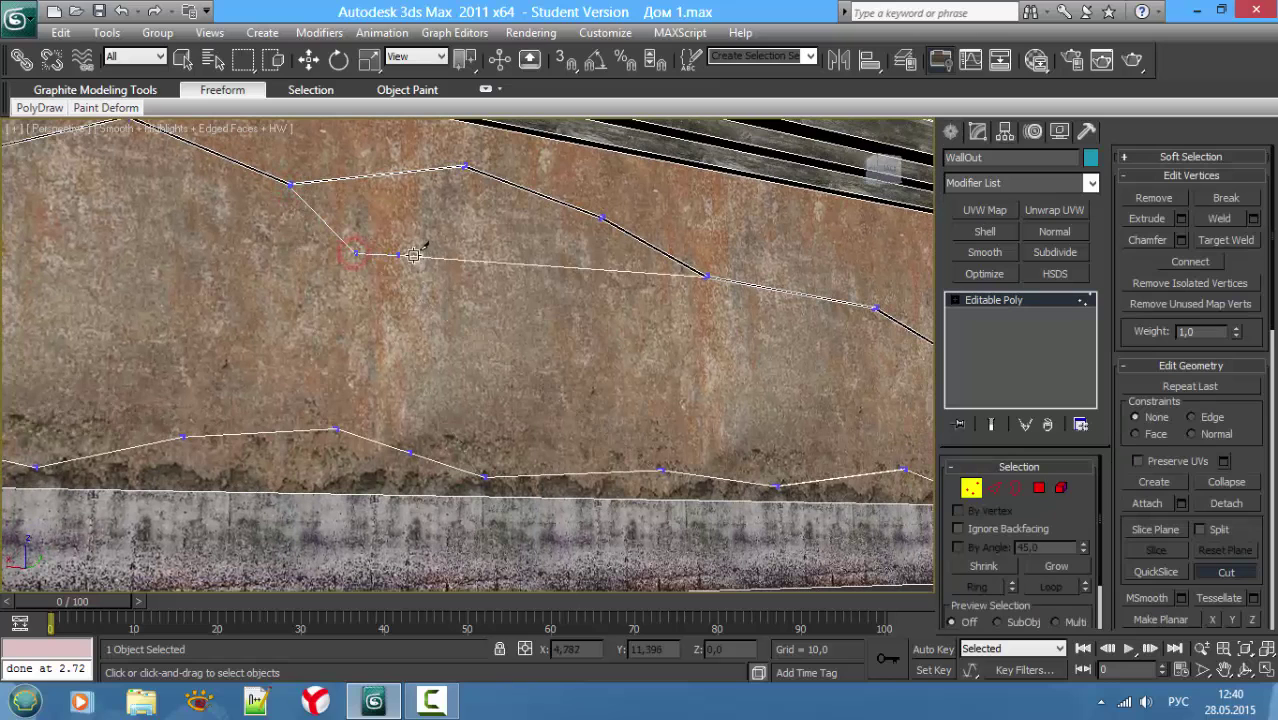
left_click(468, 243)
left_click(537, 264)
left_click(580, 308)
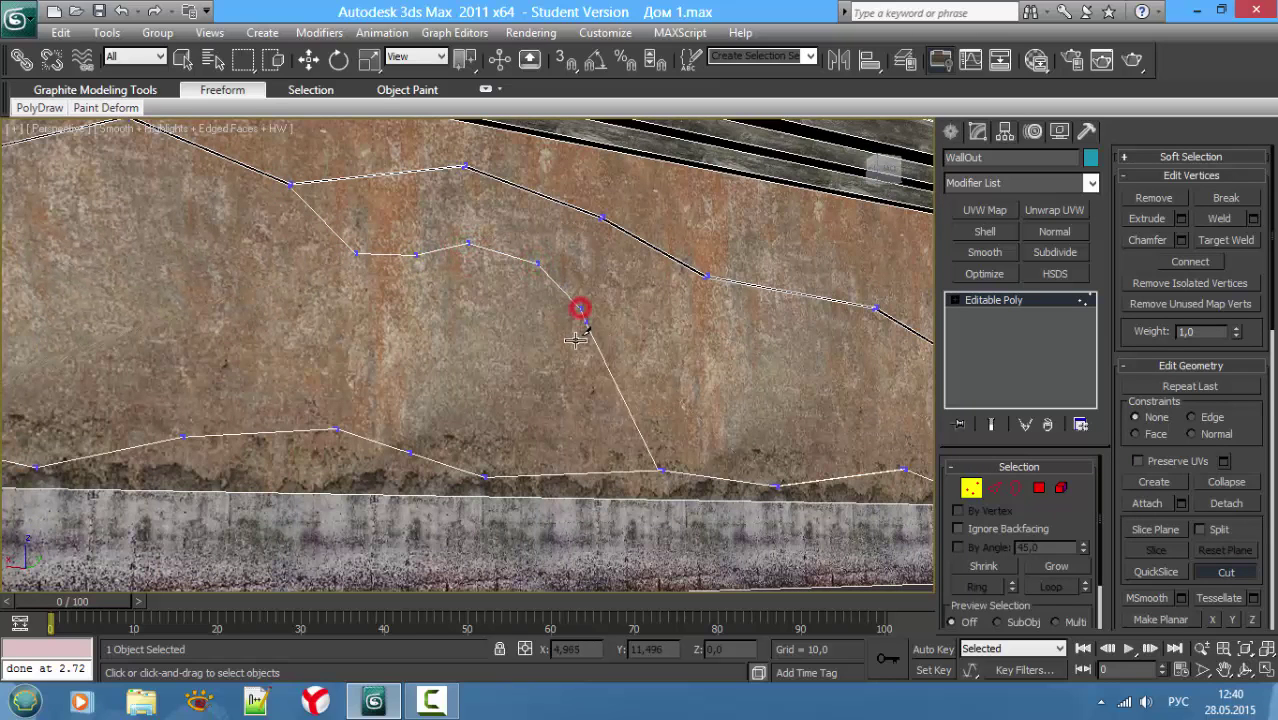
left_click(575, 340)
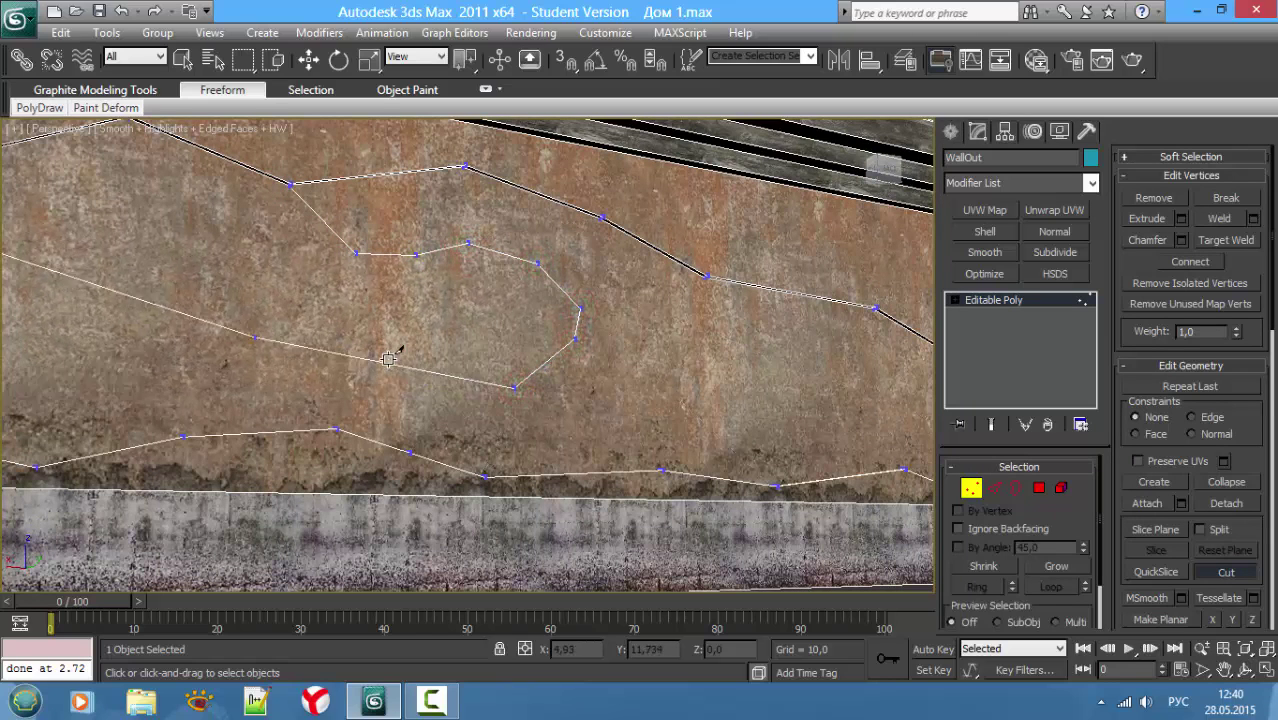
left_click(389, 359)
left_click(333, 315)
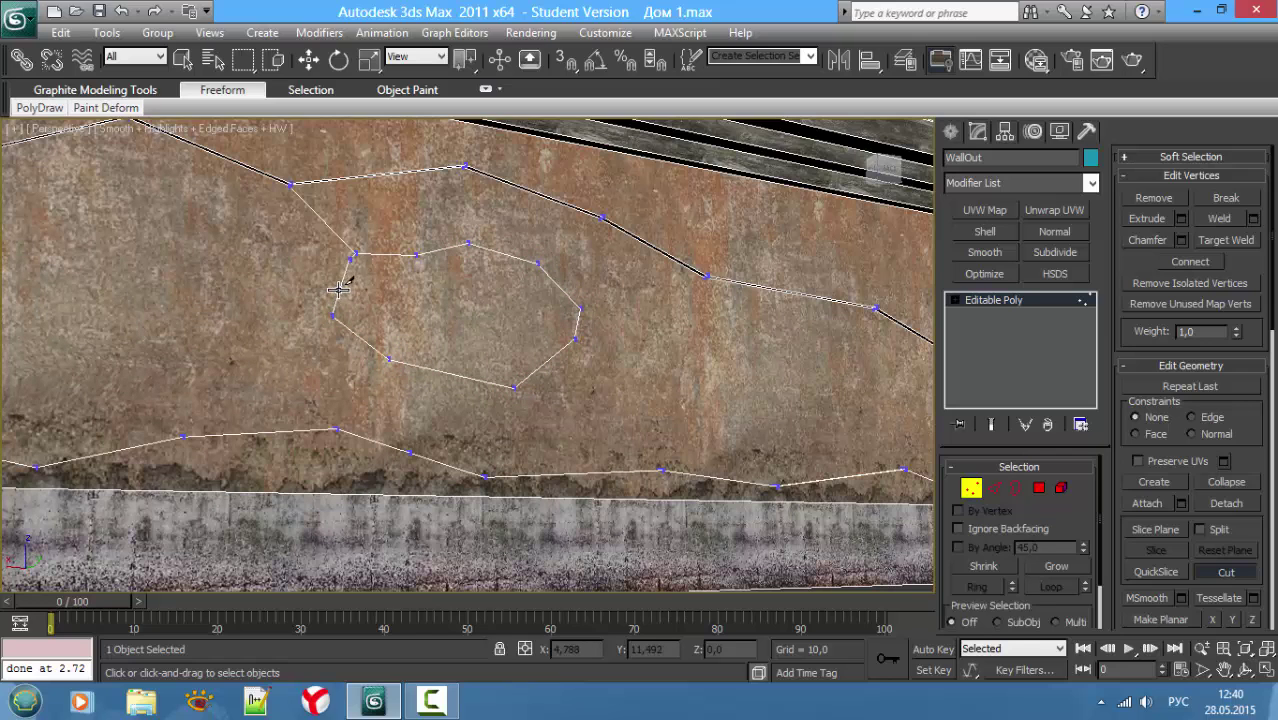
left_click(332, 281)
left_click(356, 253)
Step: Select the newly cut patch polygon at polygon level
key("4")
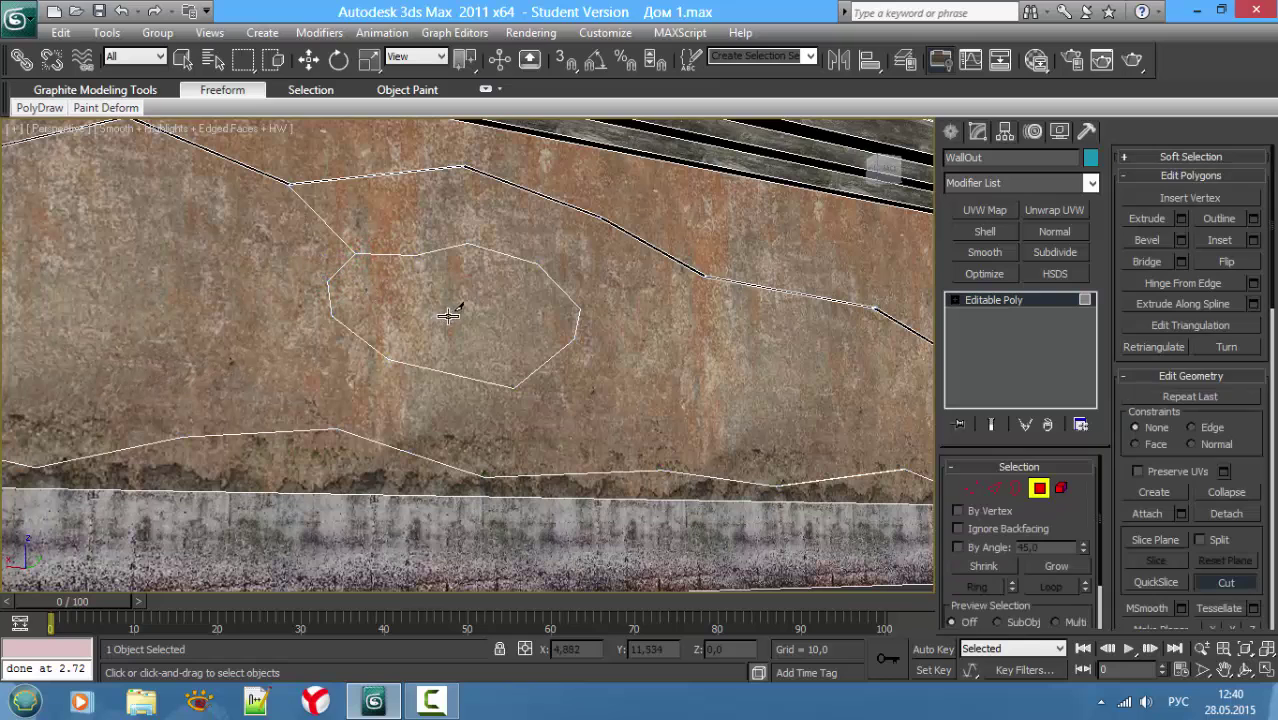
right_click(503, 319)
left_click(501, 320)
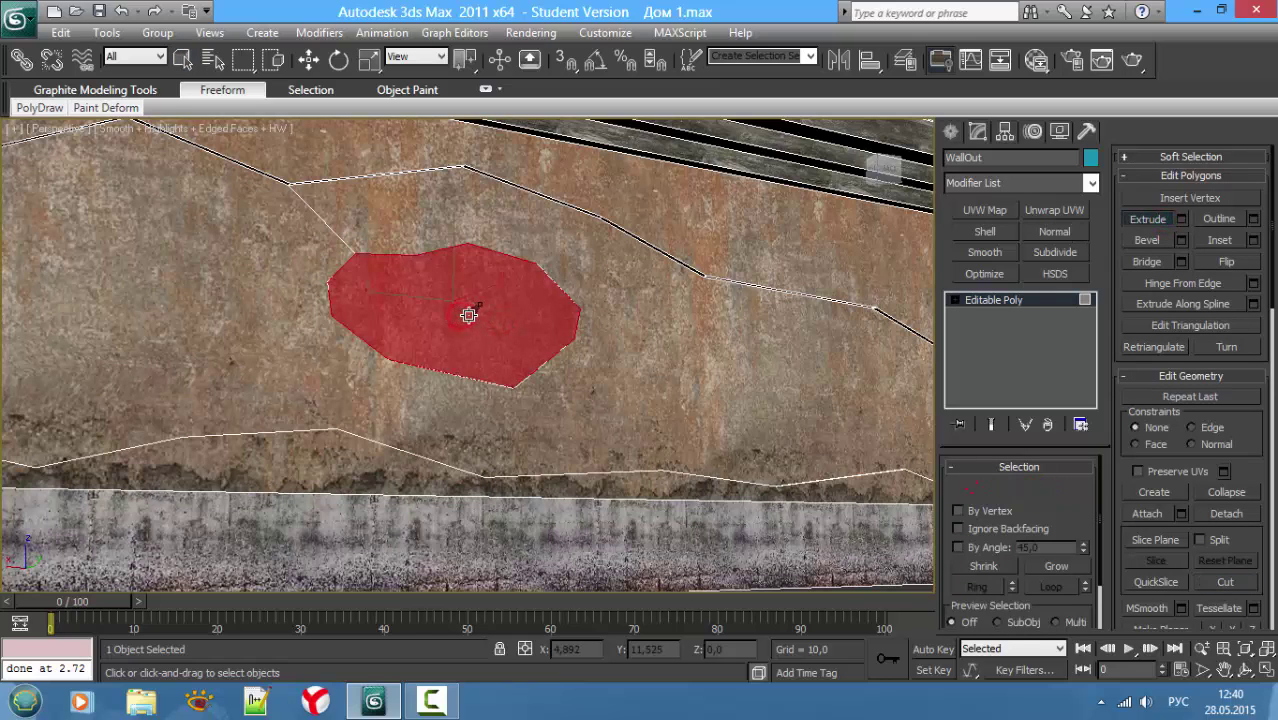
Step: Extrude the rounded patch, then vertex-snap it back flush with the wall and check snap settings
left_click_drag(470, 308, 486, 311)
key("w")
middle_click_drag(480, 311, 627, 277, "alt")
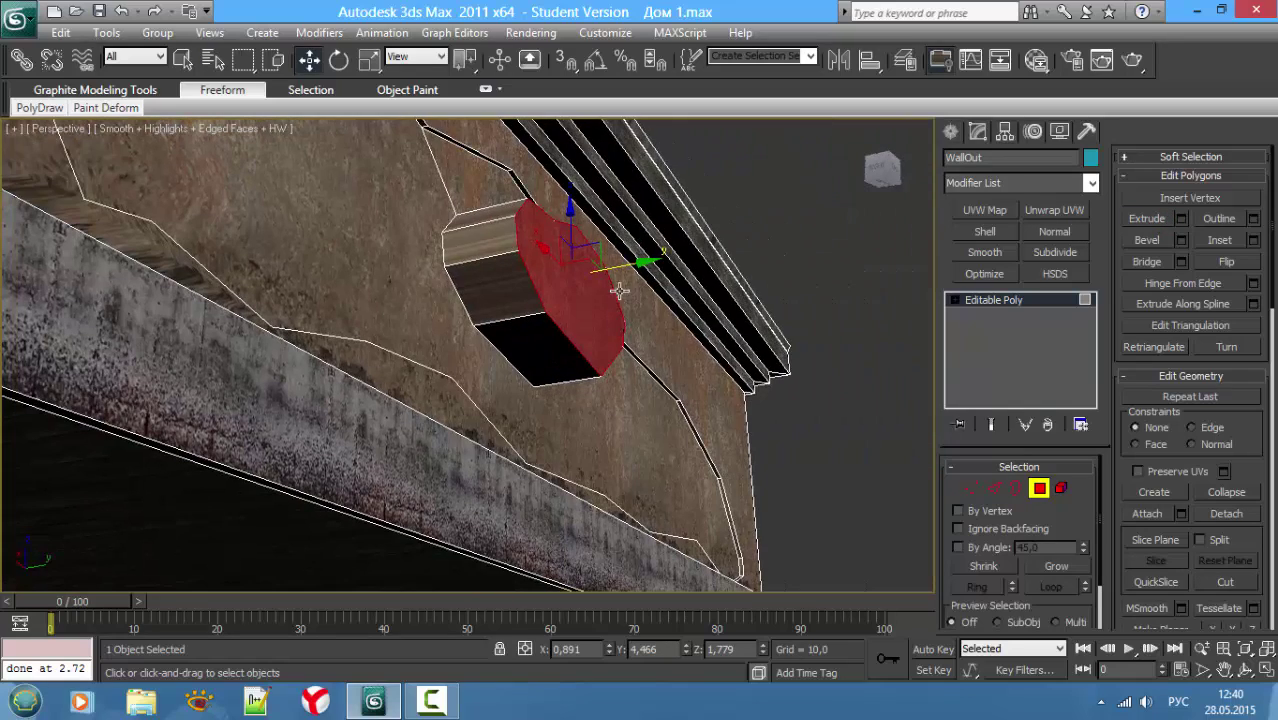
key("s")
left_click_drag(627, 277, 679, 398)
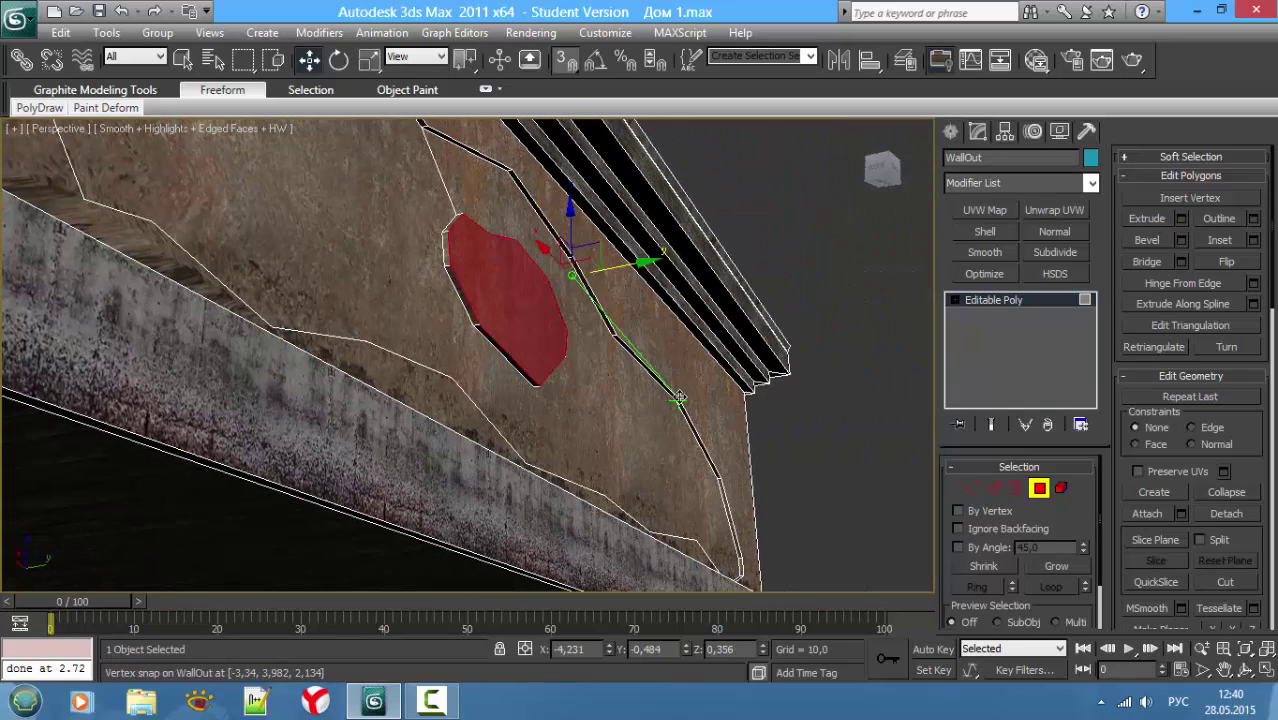
right_click(563, 59)
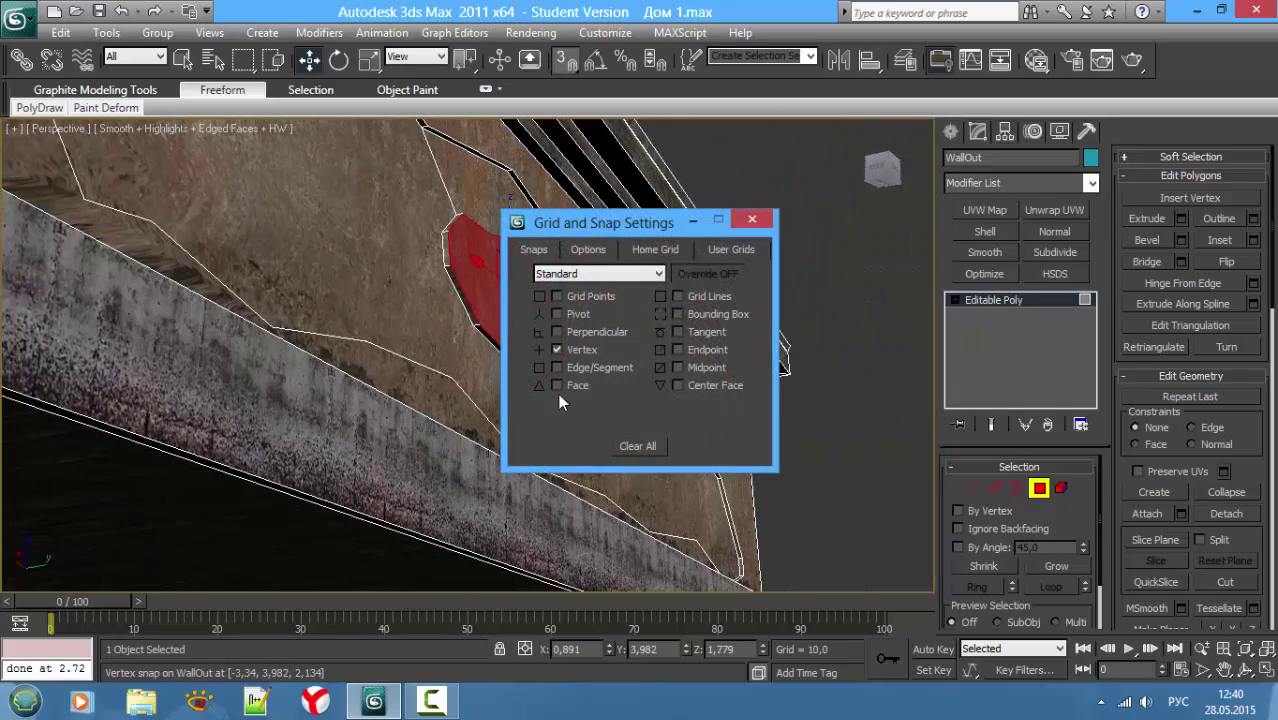
left_click(751, 220)
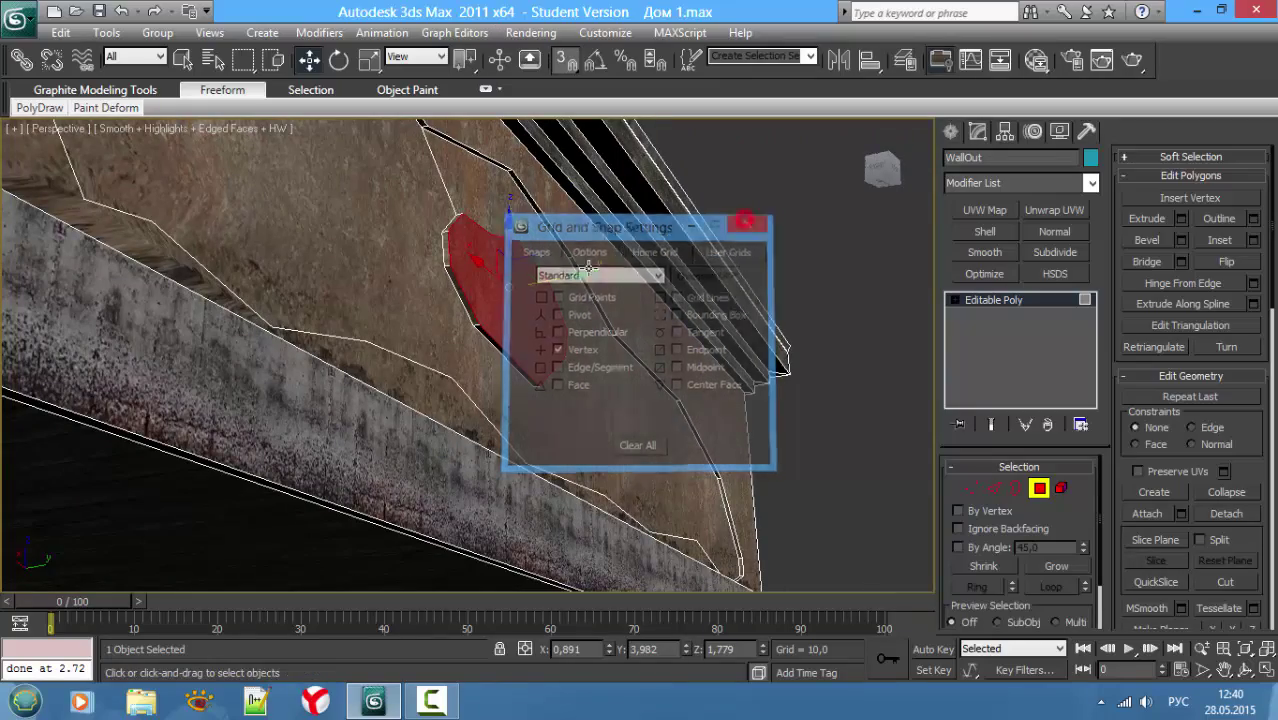
left_click(882, 170)
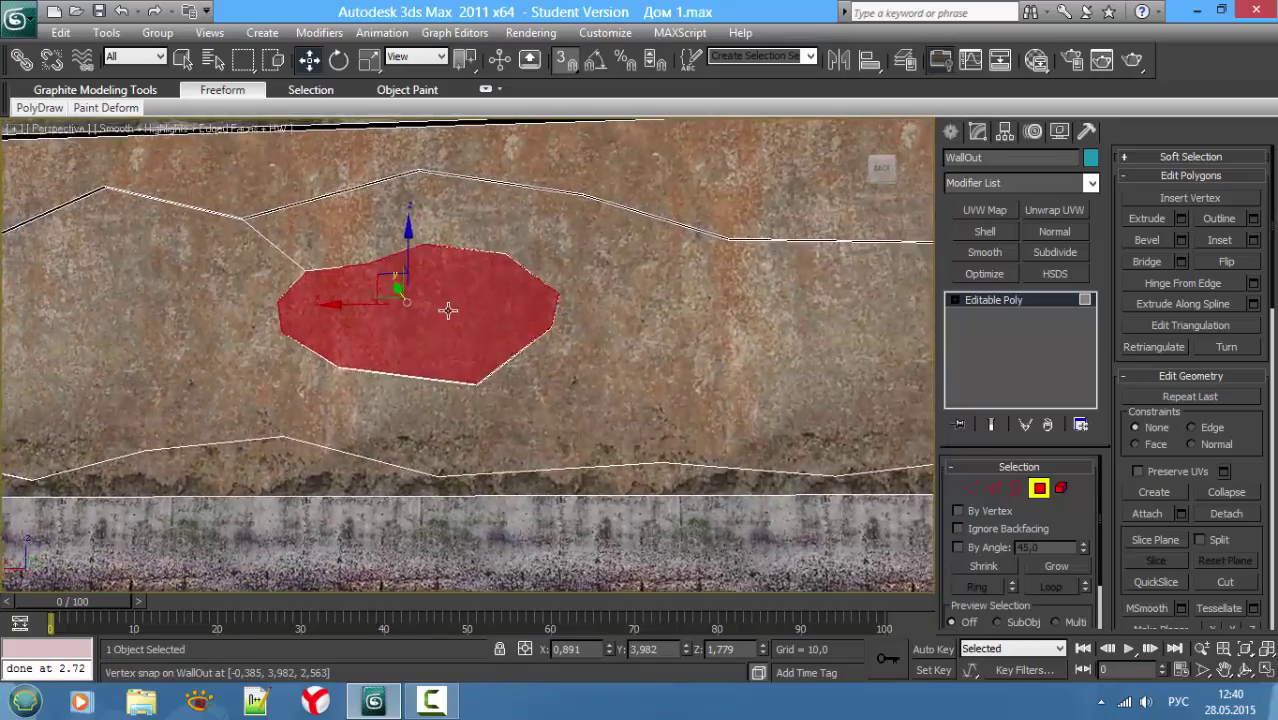
Step: Start a new Cut outline at a wall-edge vertex on the lower right and trace its left side
mouse_move(447, 310)
middle_mouse_down("alt")
mouse_move(579, 303)
mouse_move(700, 330)
middle_mouse_up("alt")
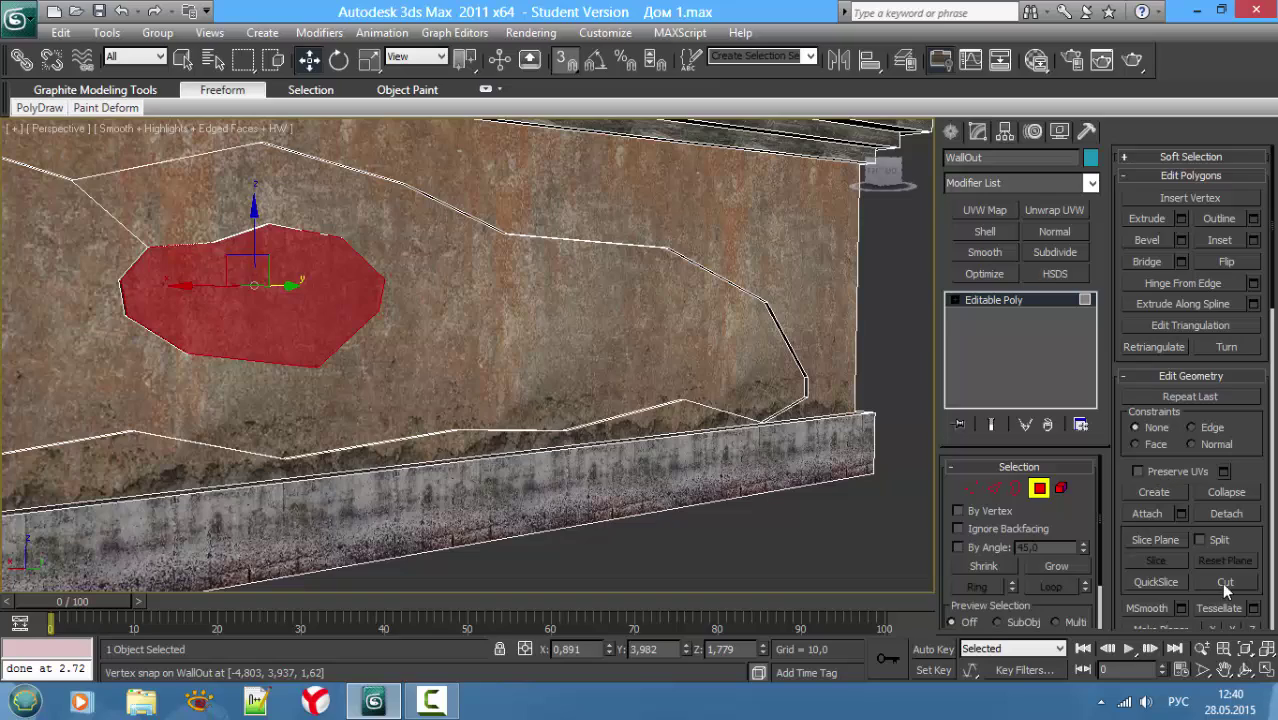
left_click(1225, 582)
middle_click_drag(560, 300, 631, 331, "alt")
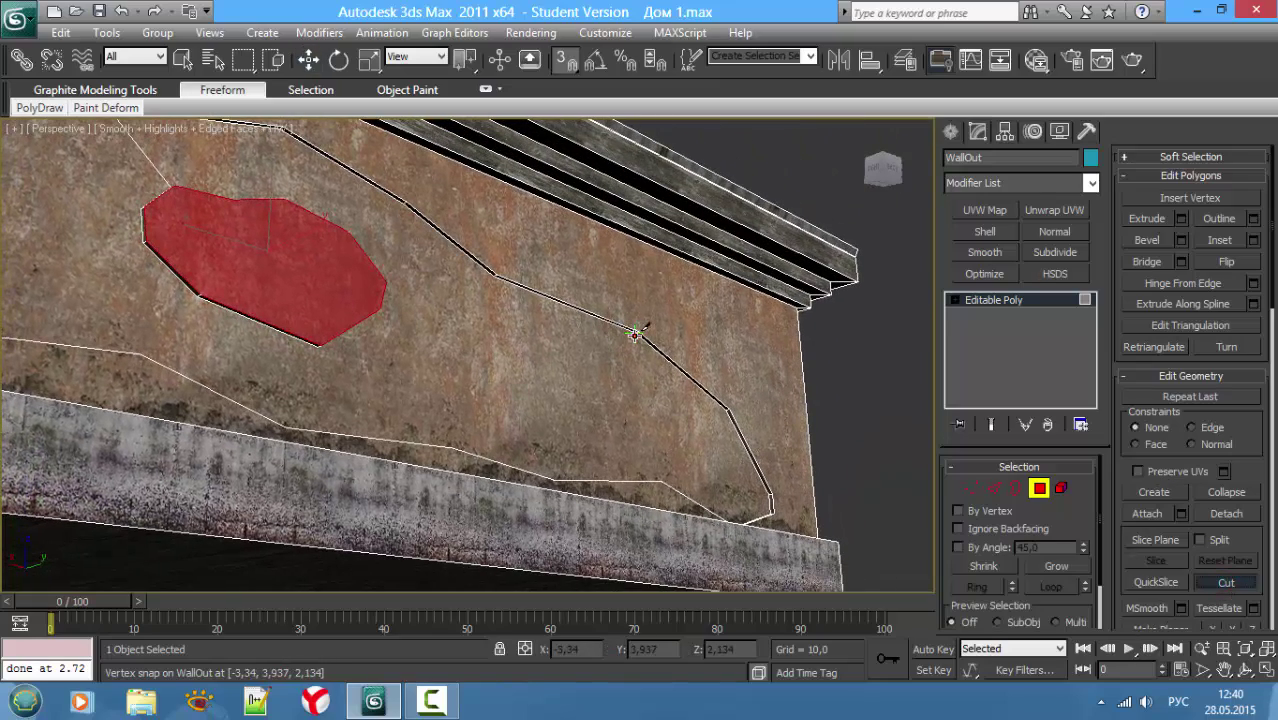
left_click(634, 333)
key("F3")
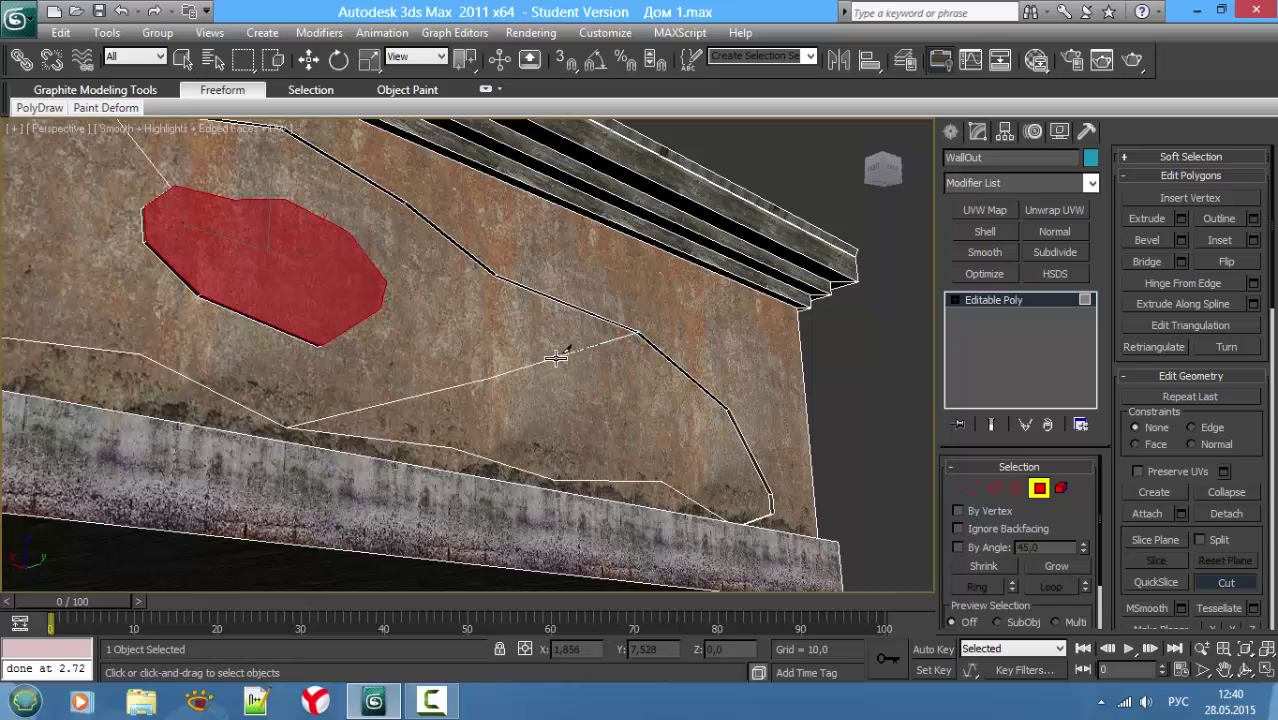
left_click(613, 357)
left_click(554, 363)
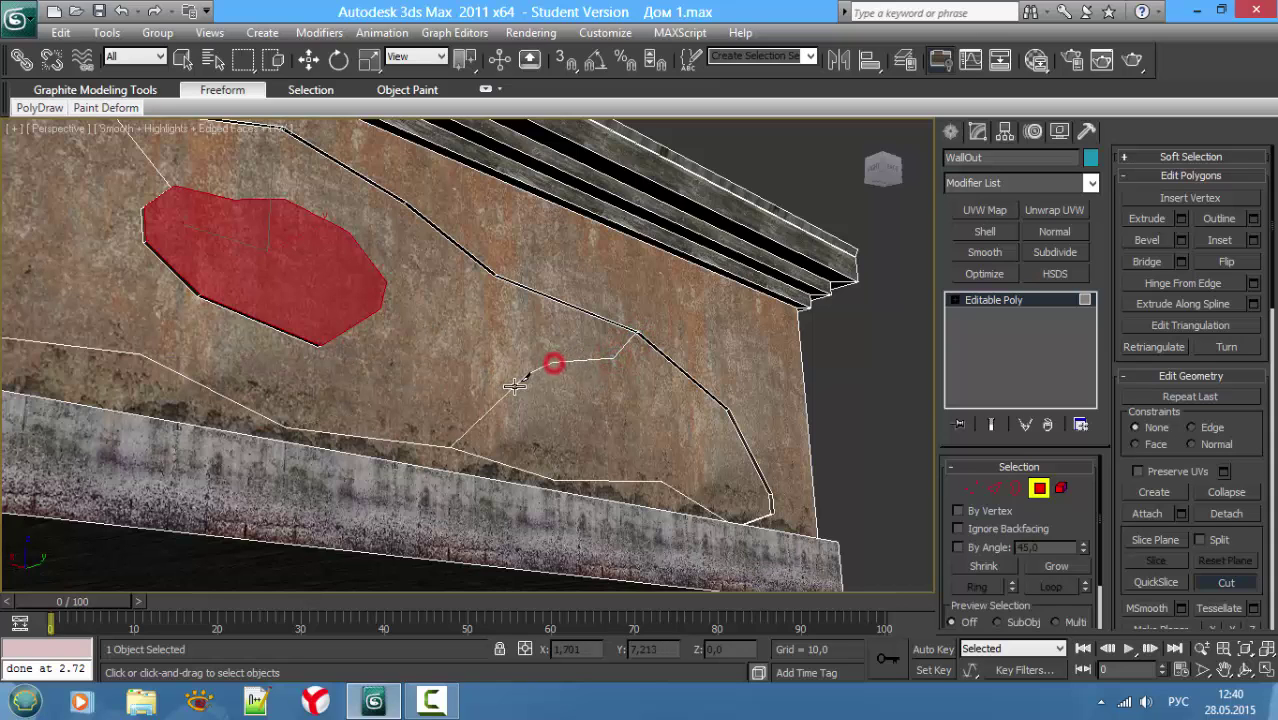
left_click(514, 385)
left_click(497, 409)
left_click(535, 428)
Step: Trace the outline's bottom and right side, closing the small loop at its start
left_click(579, 429)
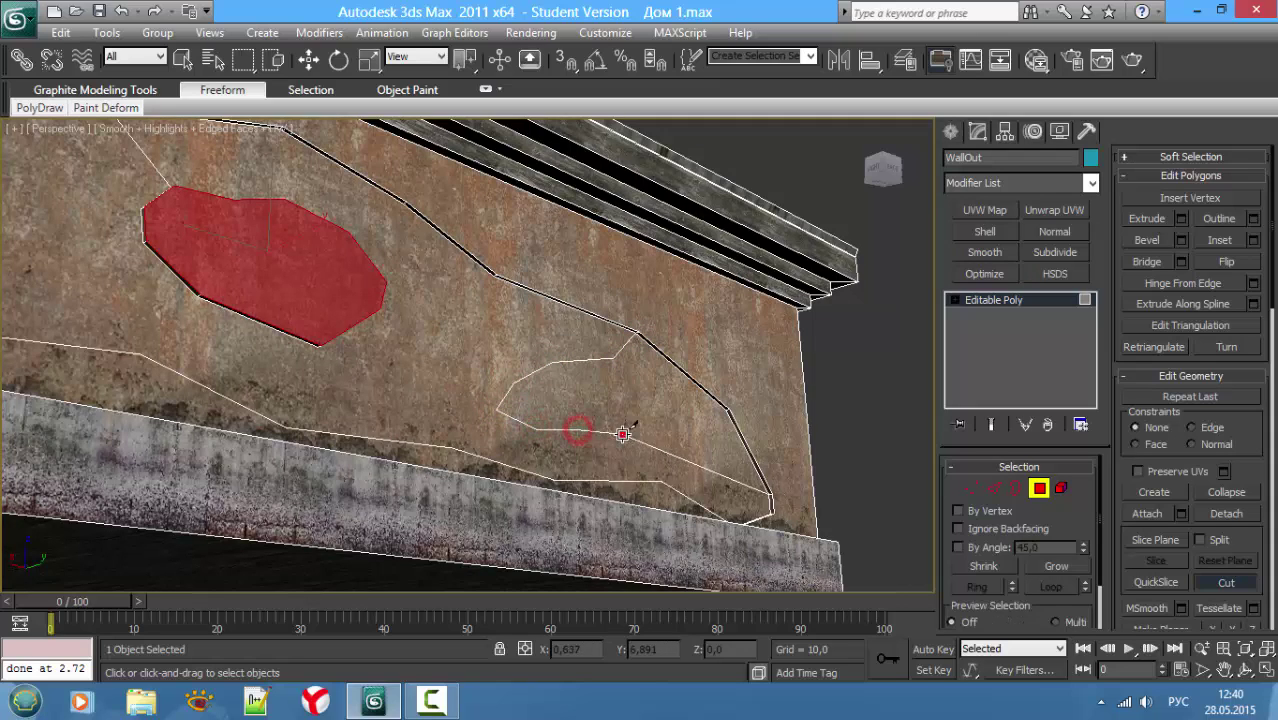
left_click(622, 435)
left_click(681, 462)
left_click(696, 452)
left_click(703, 421)
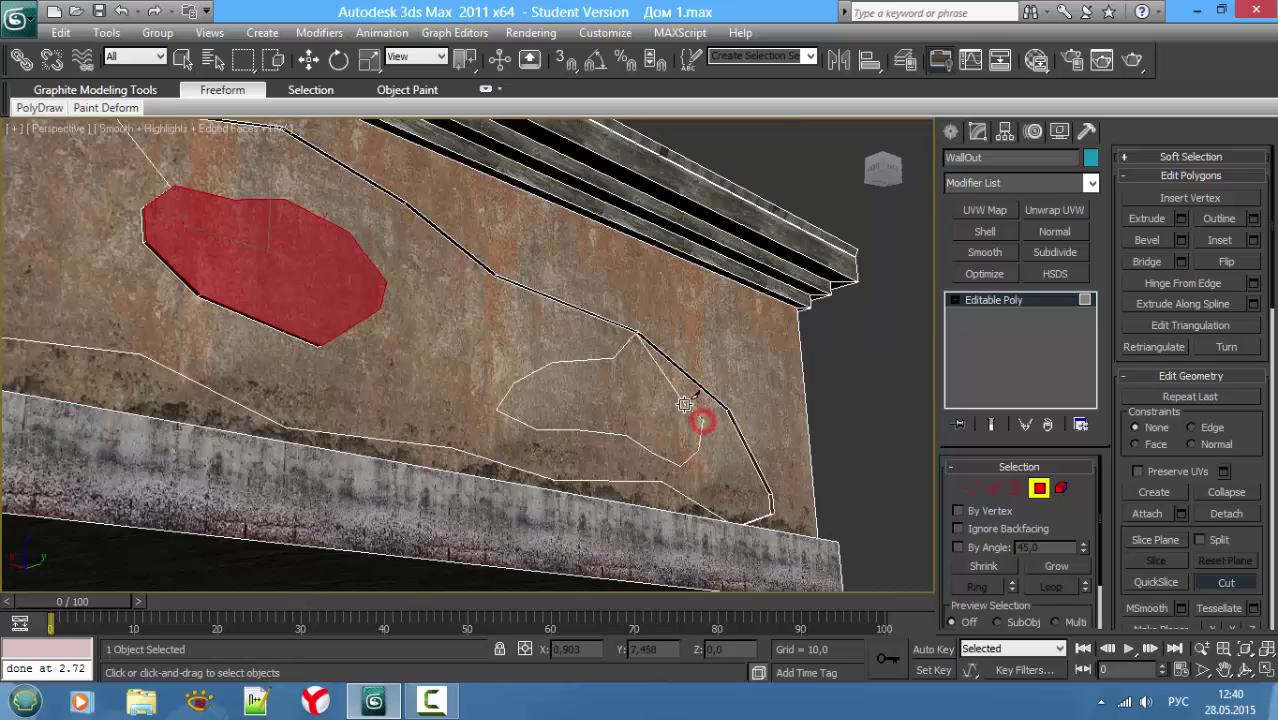
left_click(686, 401)
left_click(656, 396)
left_click(642, 377)
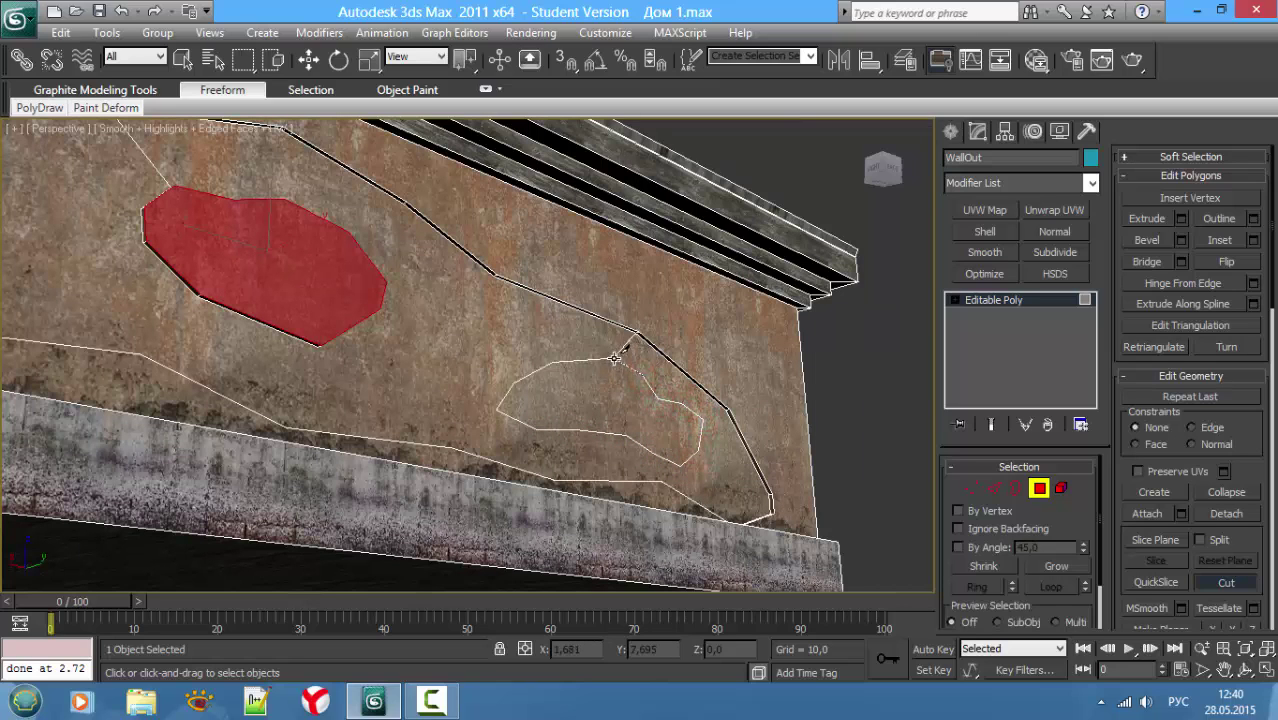
left_click(548, 363)
right_click(548, 363)
Step: Select the small lower-right patch polygon and extrude it outward
key("w")
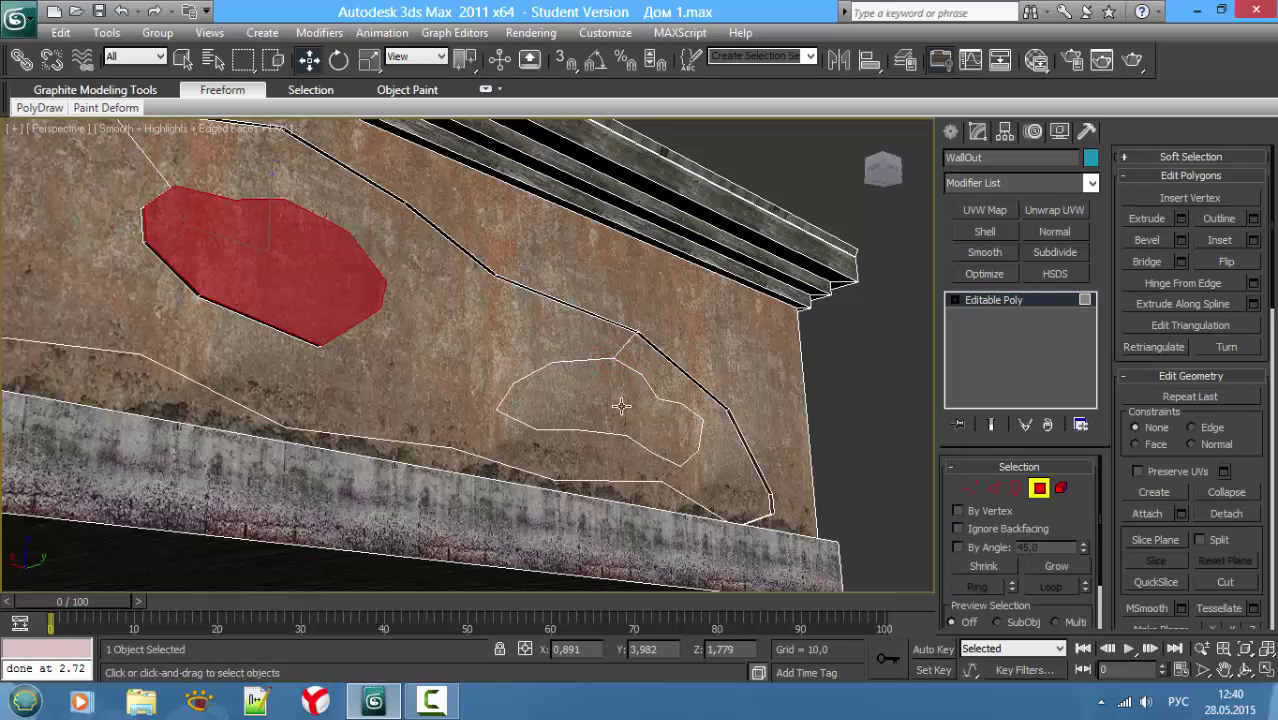
key("q")
left_click(621, 405)
key("w")
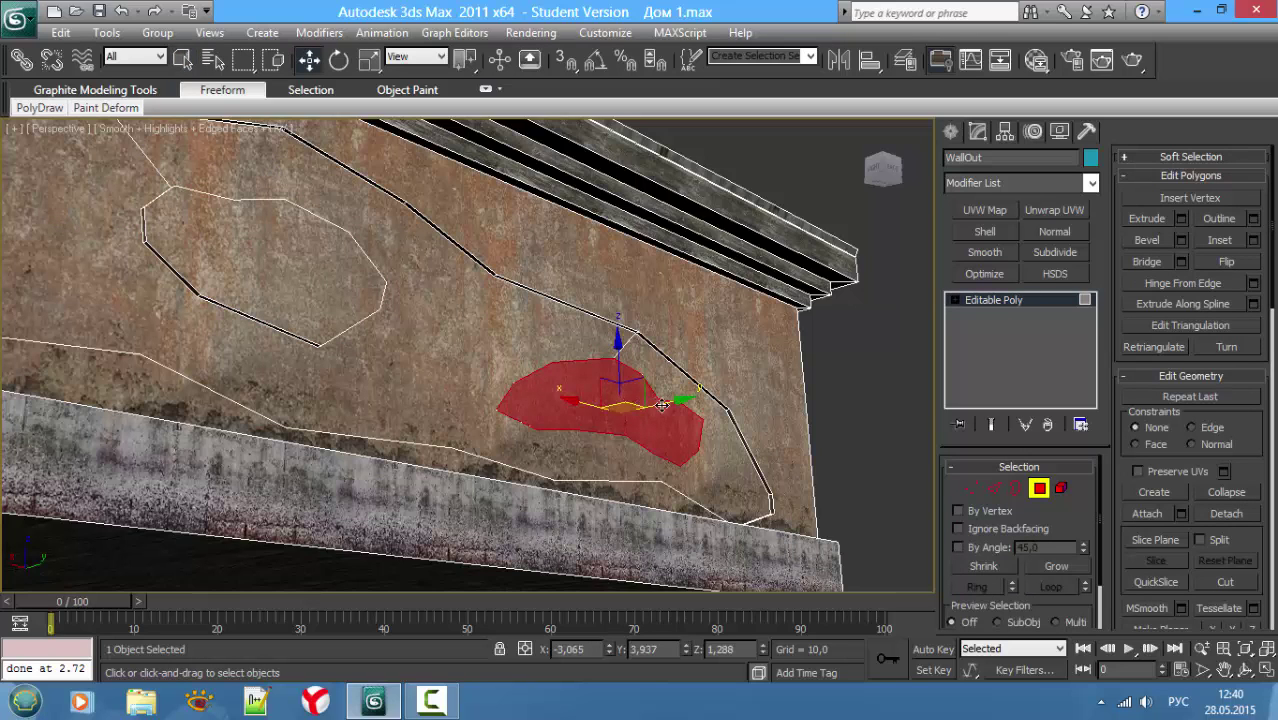
left_click(1143, 220)
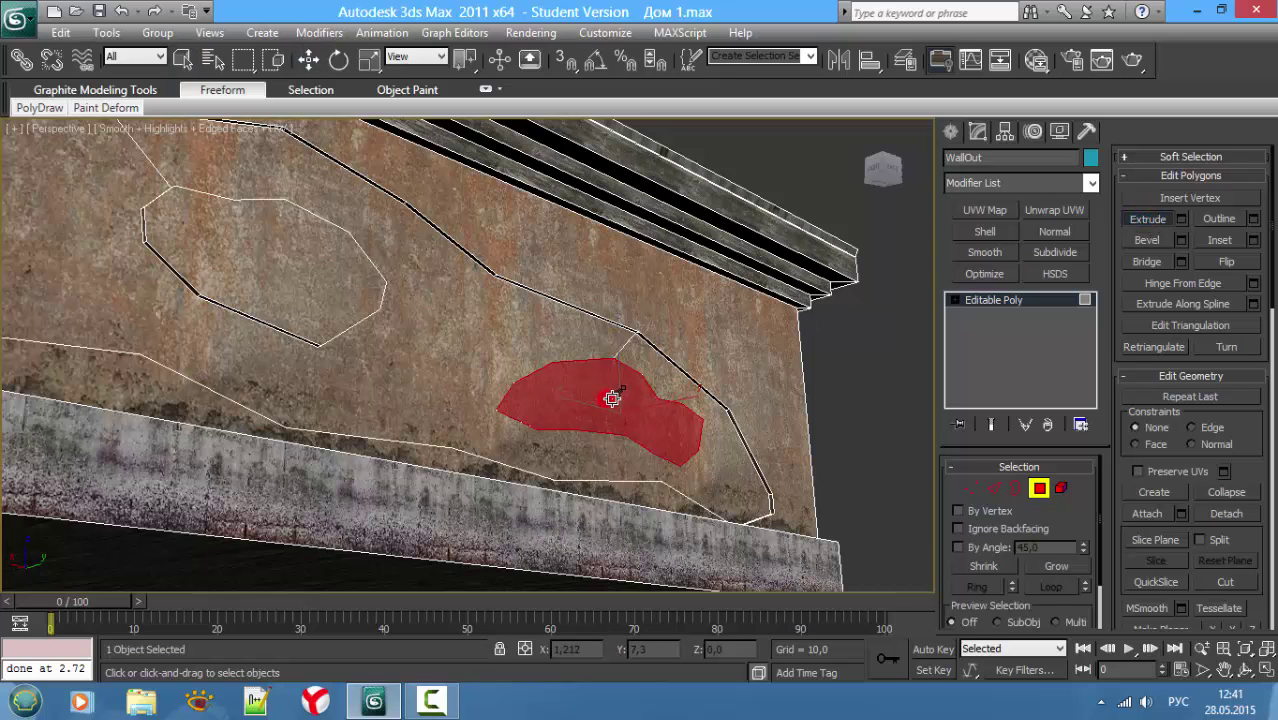
left_click_drag(612, 398, 613, 380)
Step: Snap the extruded patch back flush with the wall and hide the edged-faces overlay
key("w")
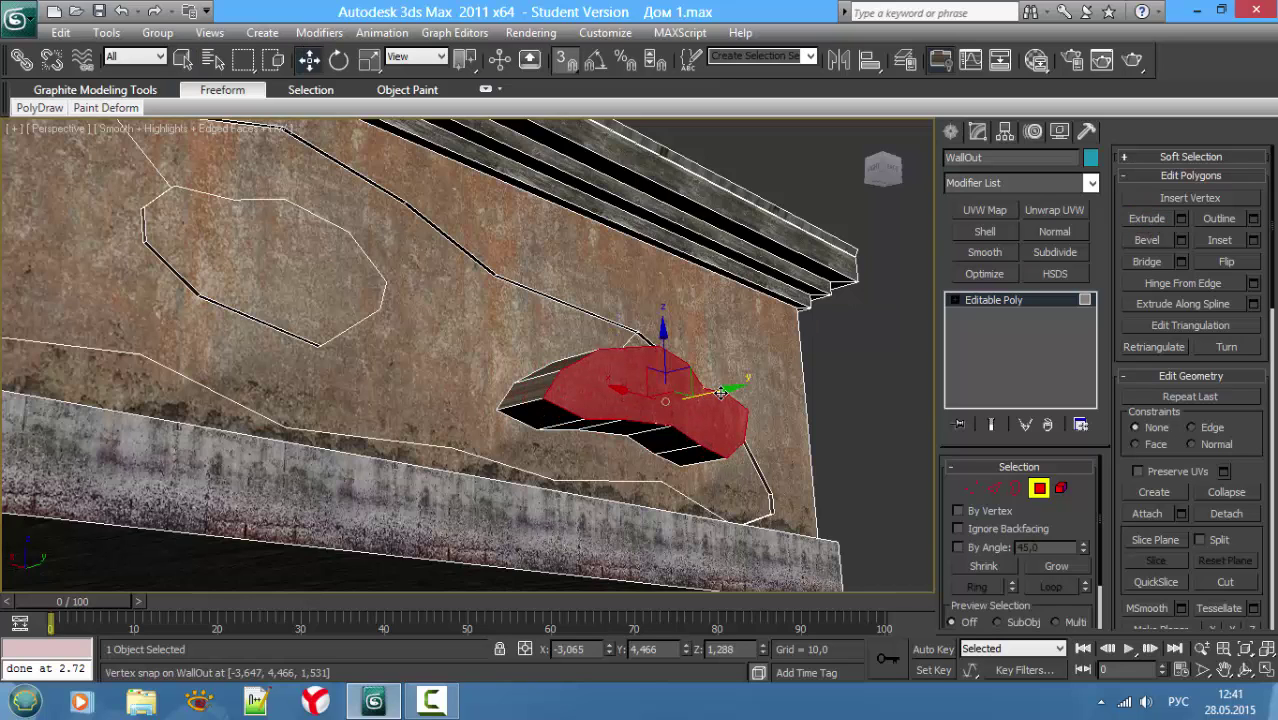
left_click_drag(720, 392, 430, 365)
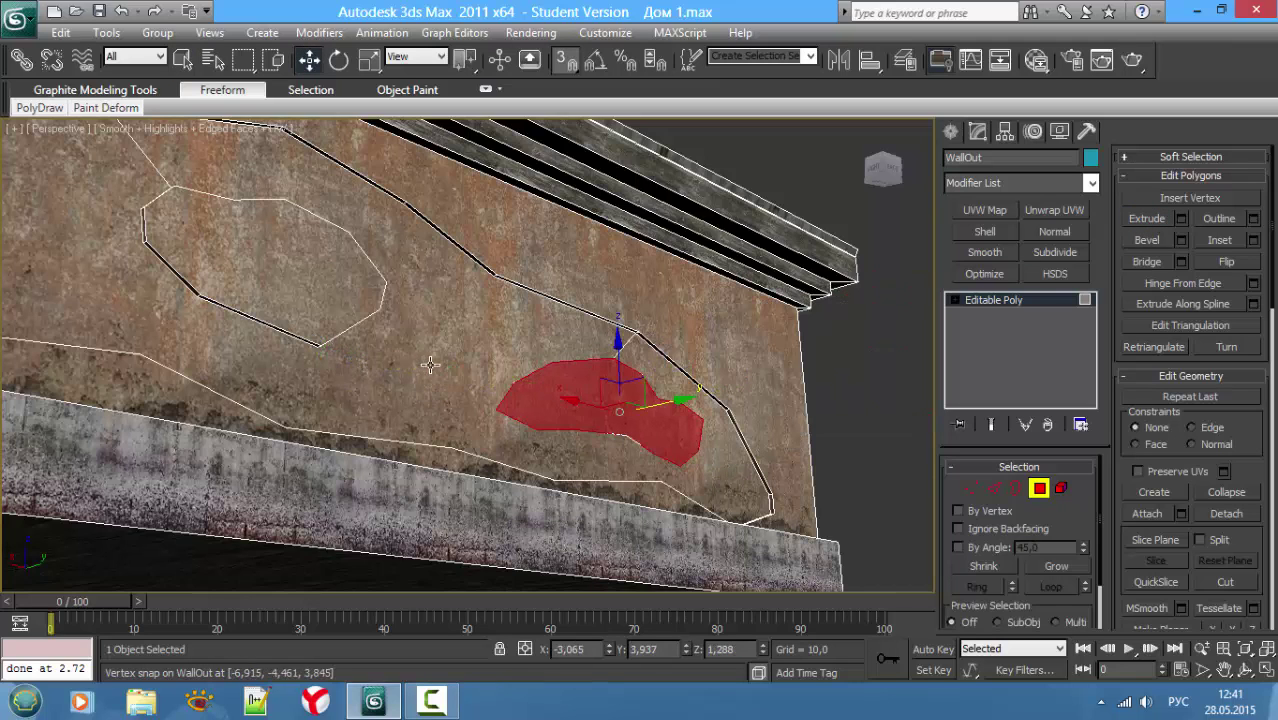
middle_click_drag(430, 365, 591, 428, "alt")
left_click_drag(505, 404, 390, 346)
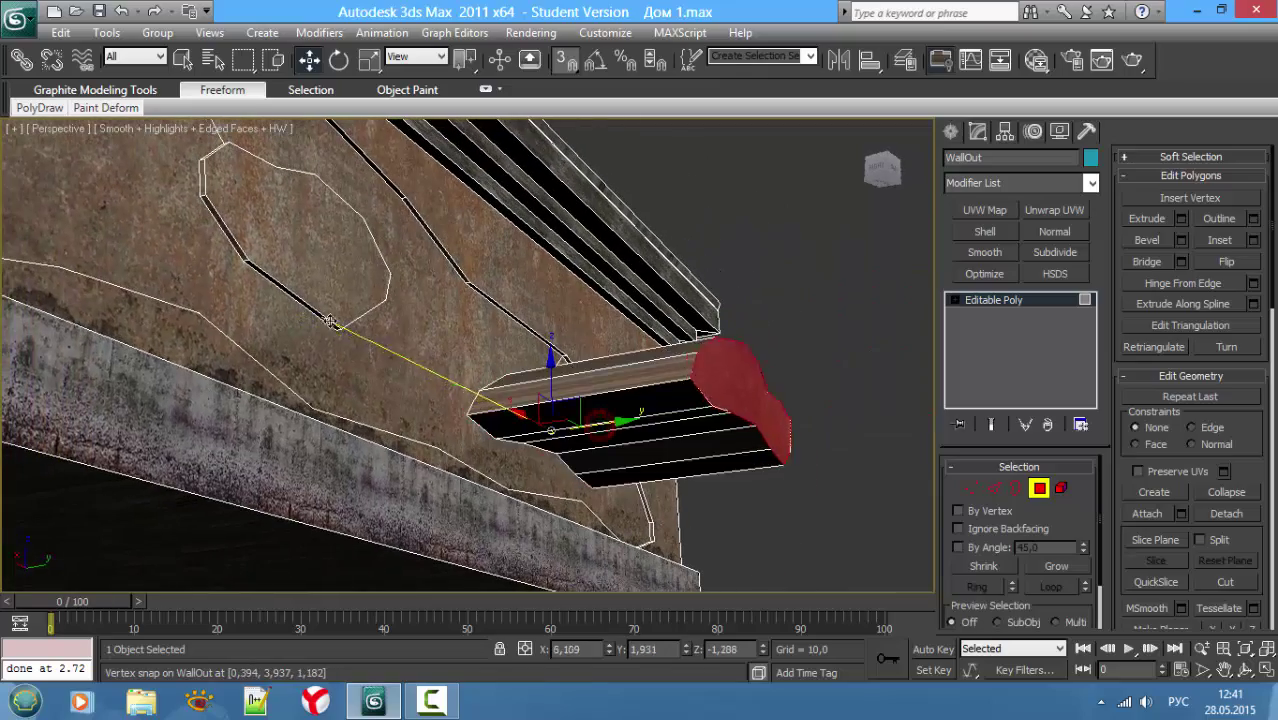
middle_click_drag(390, 346, 218, 383, "alt")
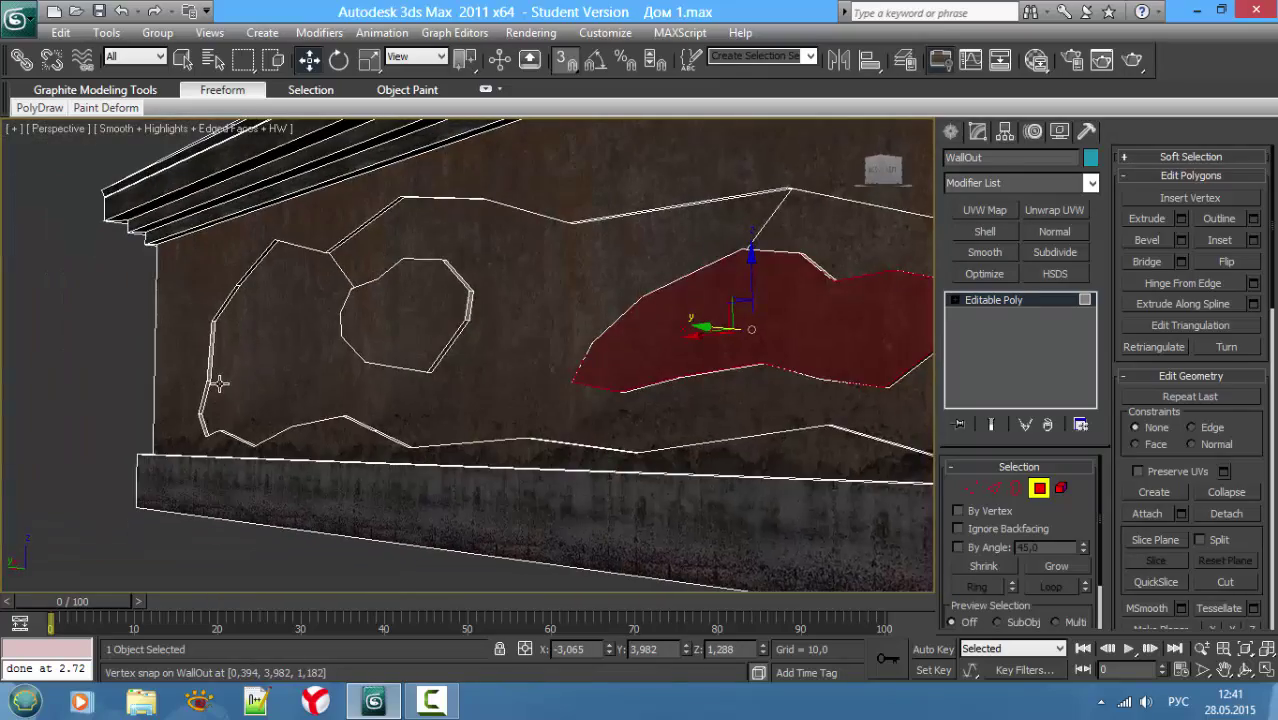
middle_click_drag(300, 396, 641, 459, "alt")
key("F4")
mouse_move(639, 400)
middle_mouse_down("alt")
mouse_move(496, 391)
mouse_move(479, 362)
mouse_move(404, 360)
mouse_move(493, 388)
middle_mouse_up("alt")
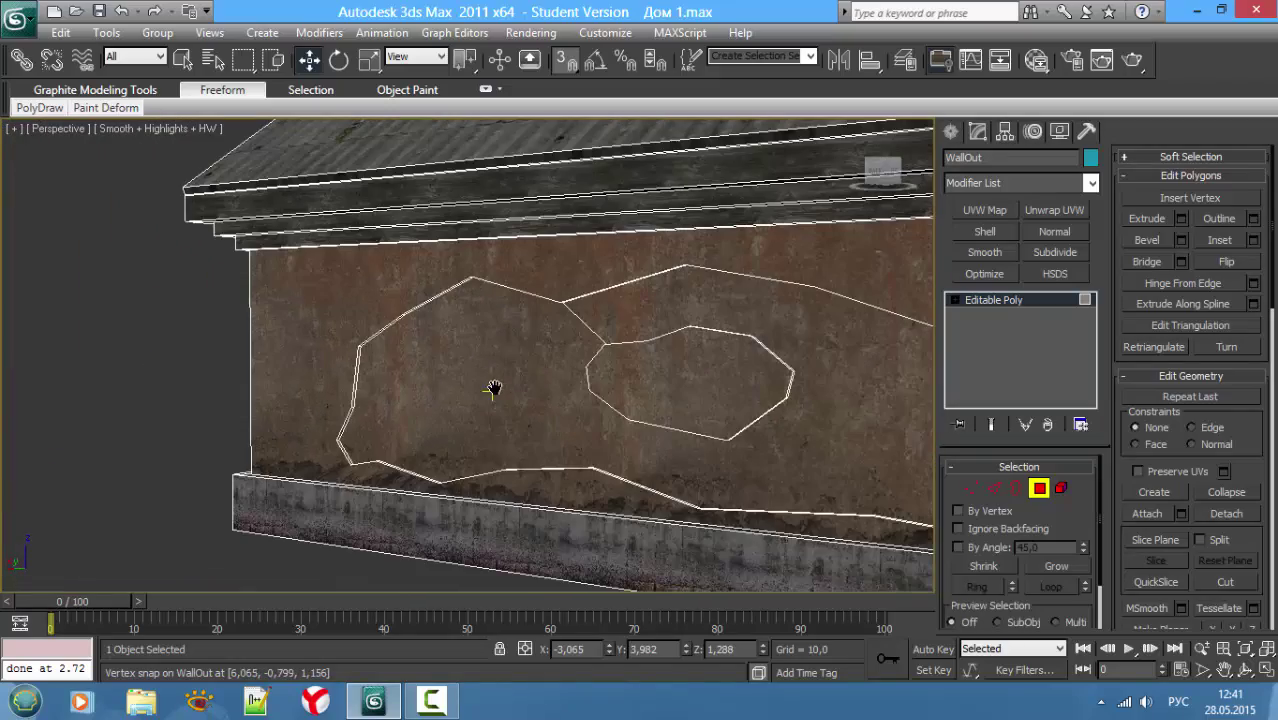
Step: Use Cut to trace a smaller irregular closed outline inside the left side of the large patch
left_click(1234, 588)
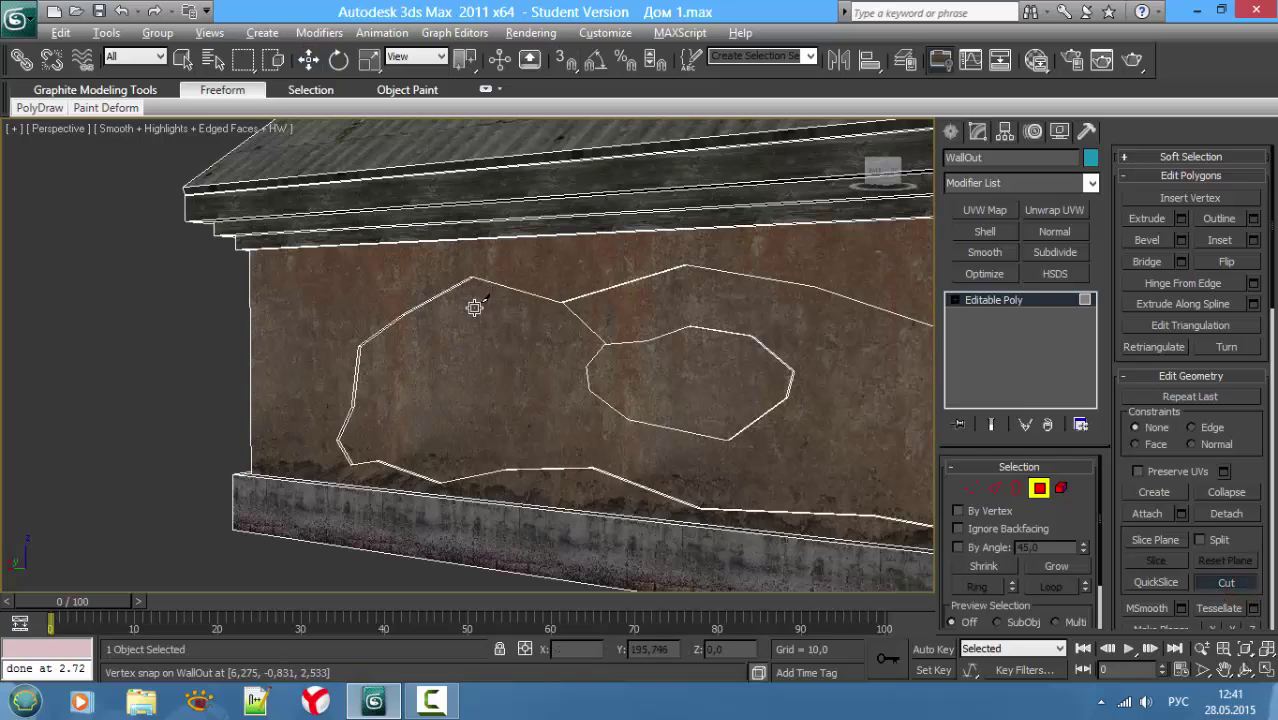
mouse_move(471, 305)
middle_mouse_down("alt")
mouse_move(471, 257)
mouse_move(476, 499)
mouse_move(477, 376)
middle_mouse_up("alt")
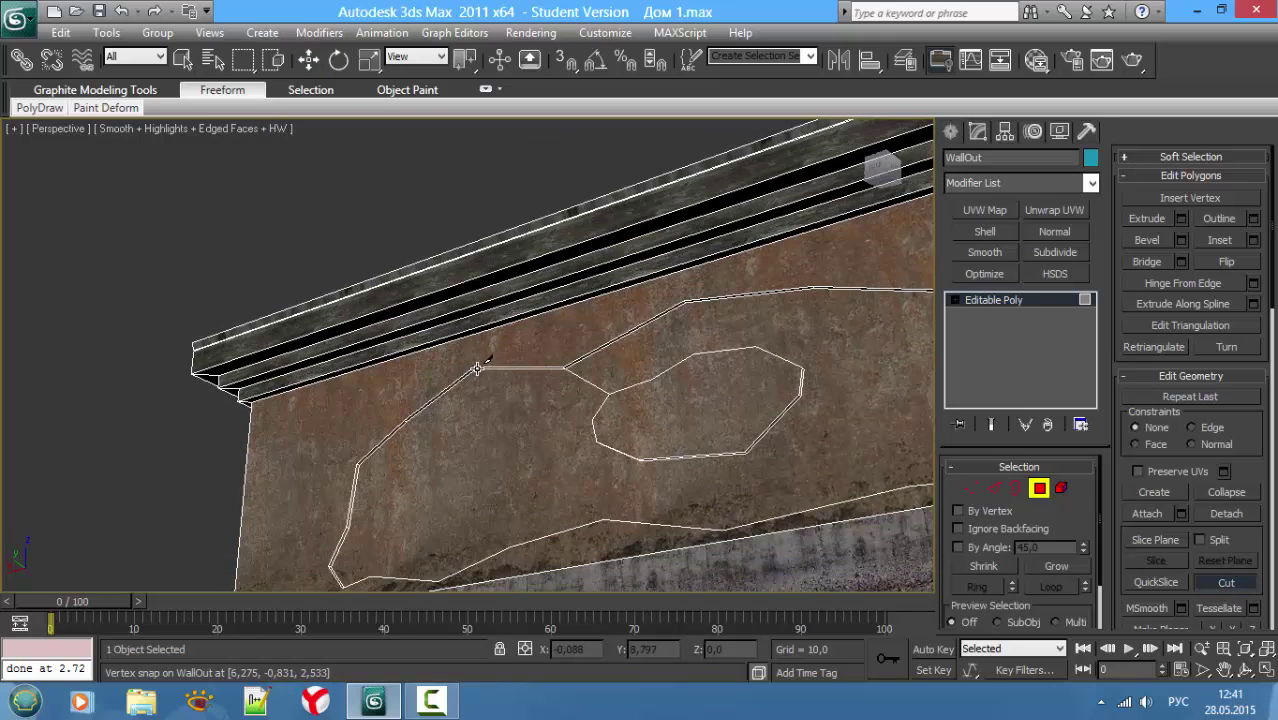
left_click(477, 371)
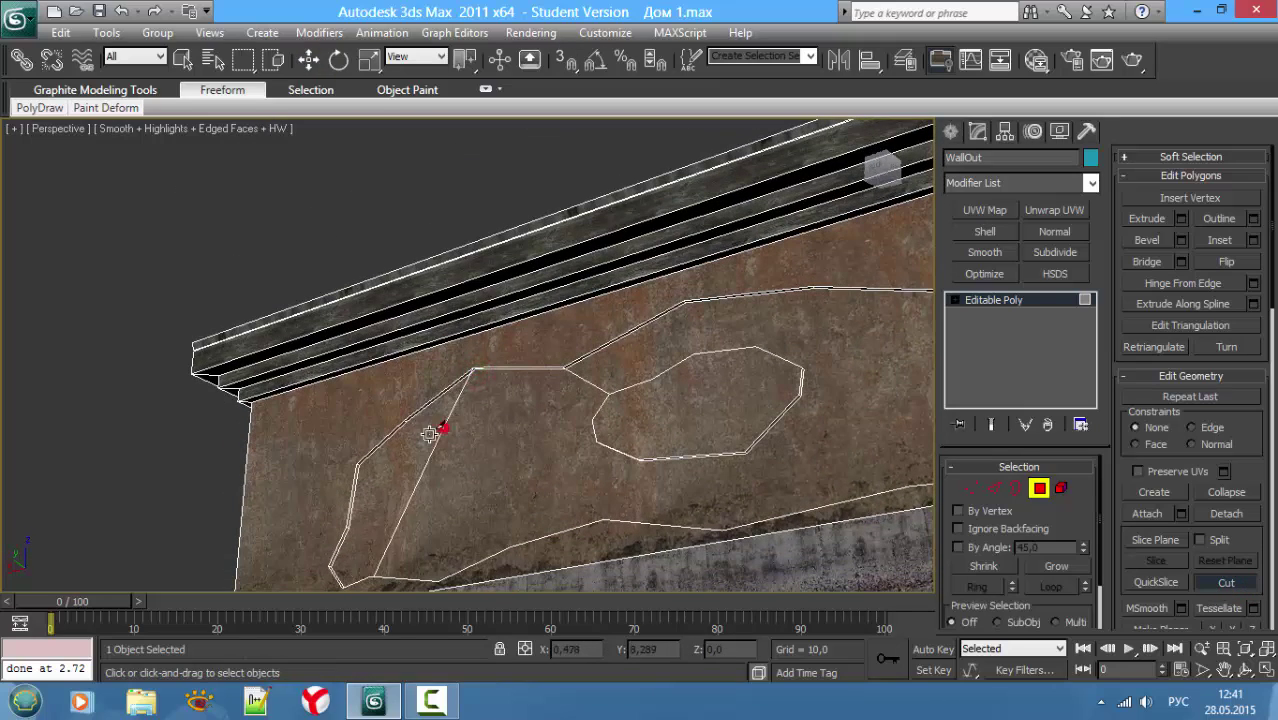
left_click(411, 451)
left_click(385, 508)
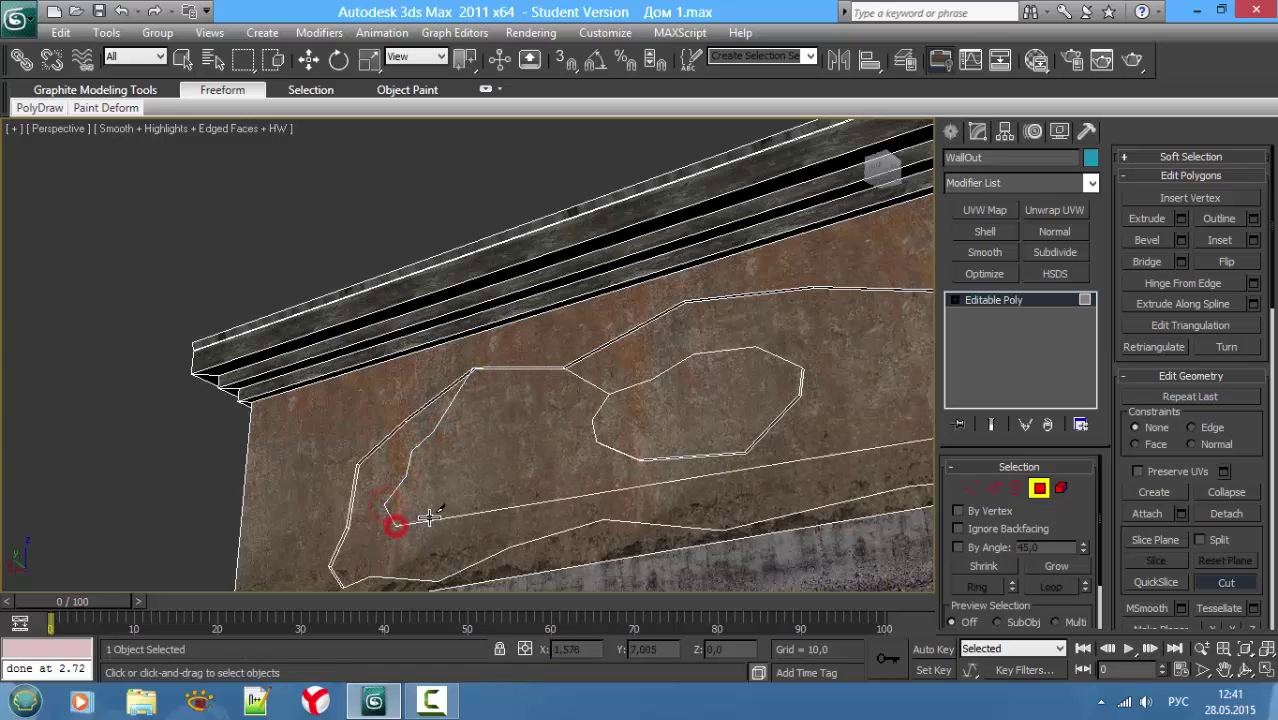
left_click(453, 533)
left_click(512, 519)
left_click(582, 503)
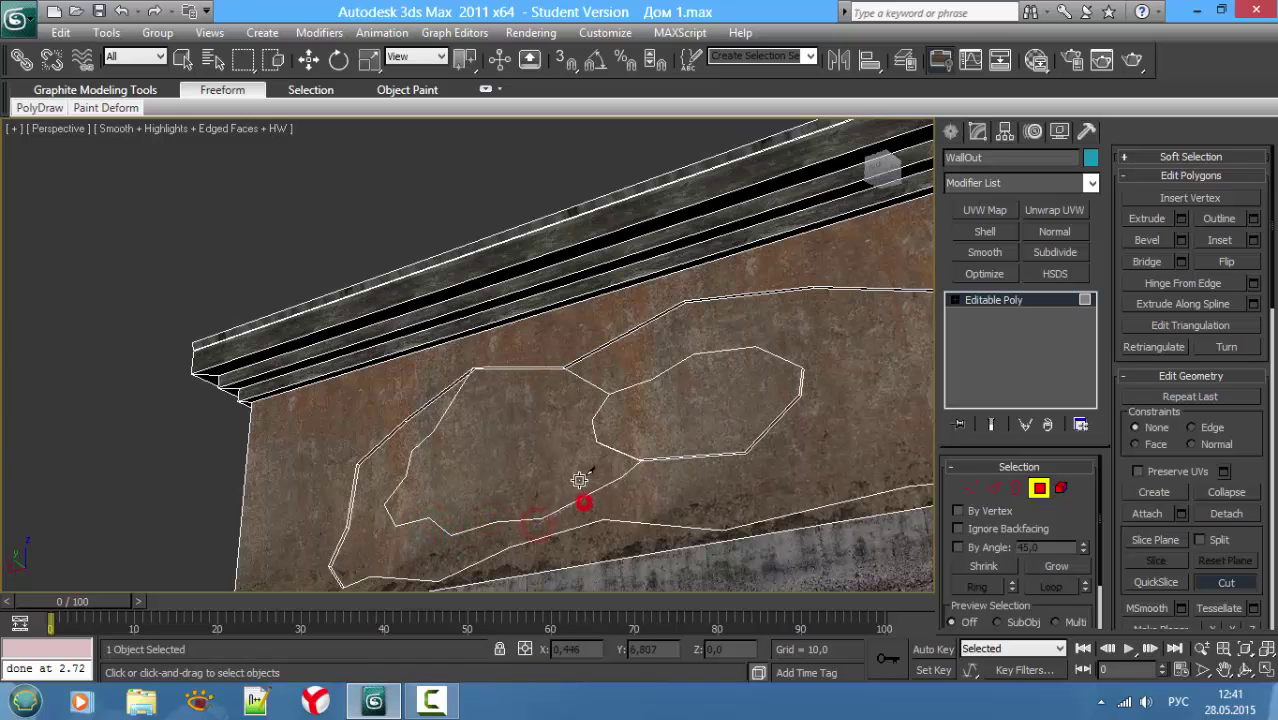
left_click(574, 477)
left_click(557, 452)
left_click(547, 409)
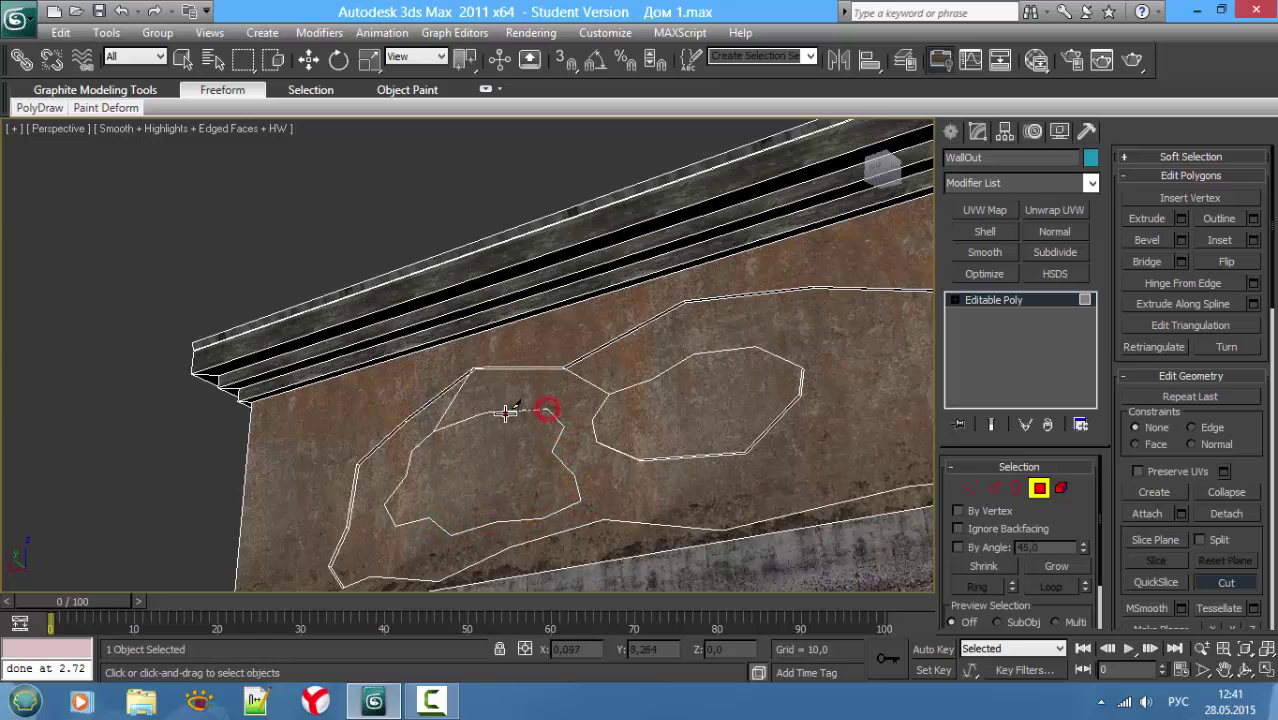
left_click(505, 411)
left_click(461, 414)
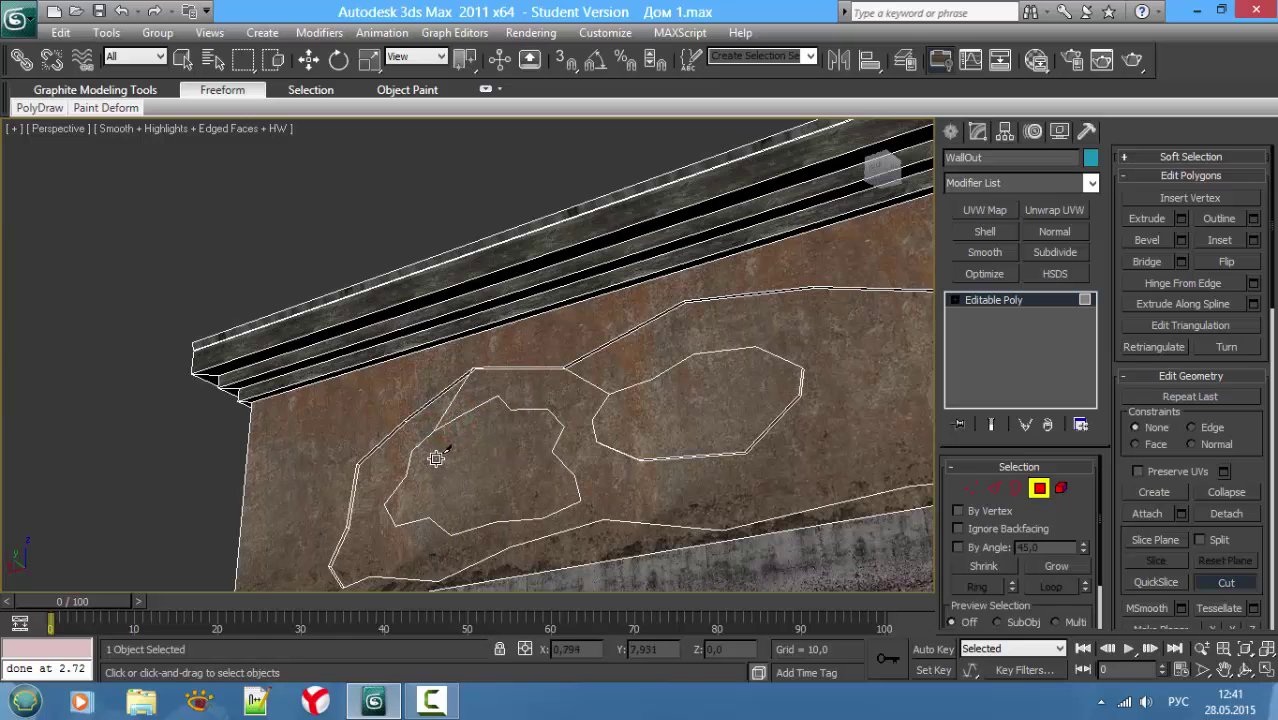
Step: Select the inner wall patch polygon and extrude it outward
key("w")
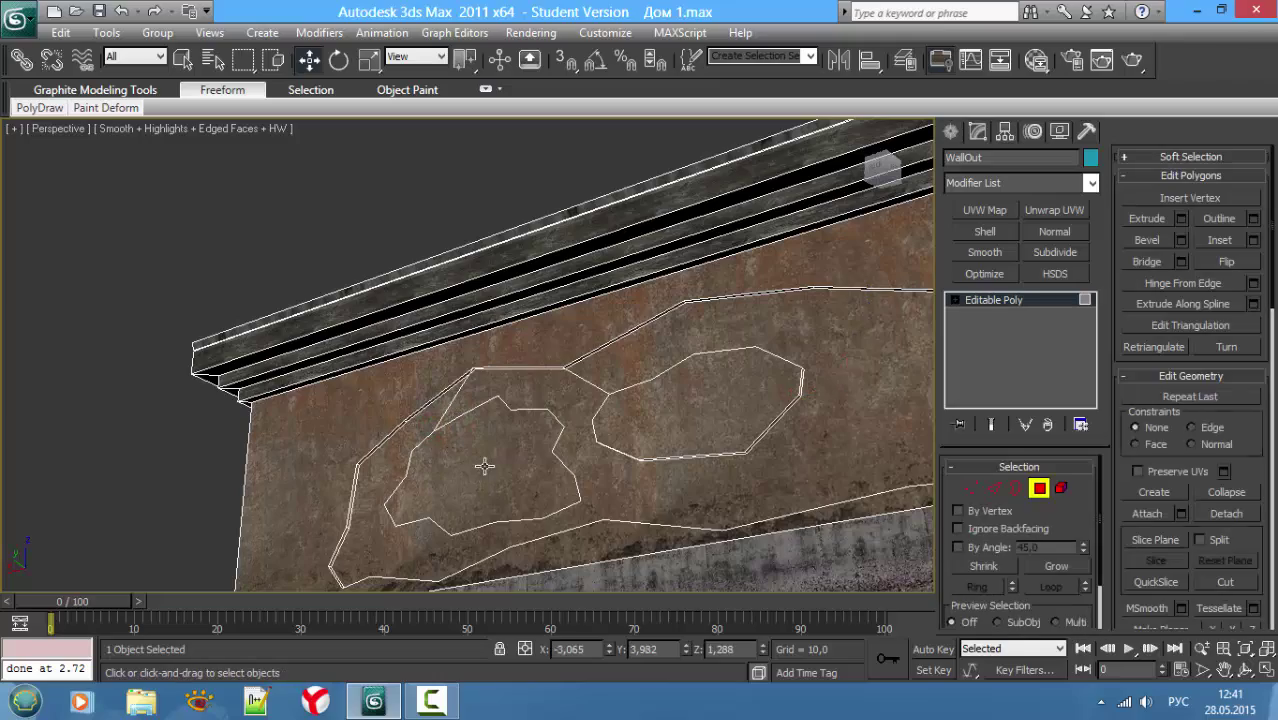
key("q")
left_click(484, 465)
key("z")
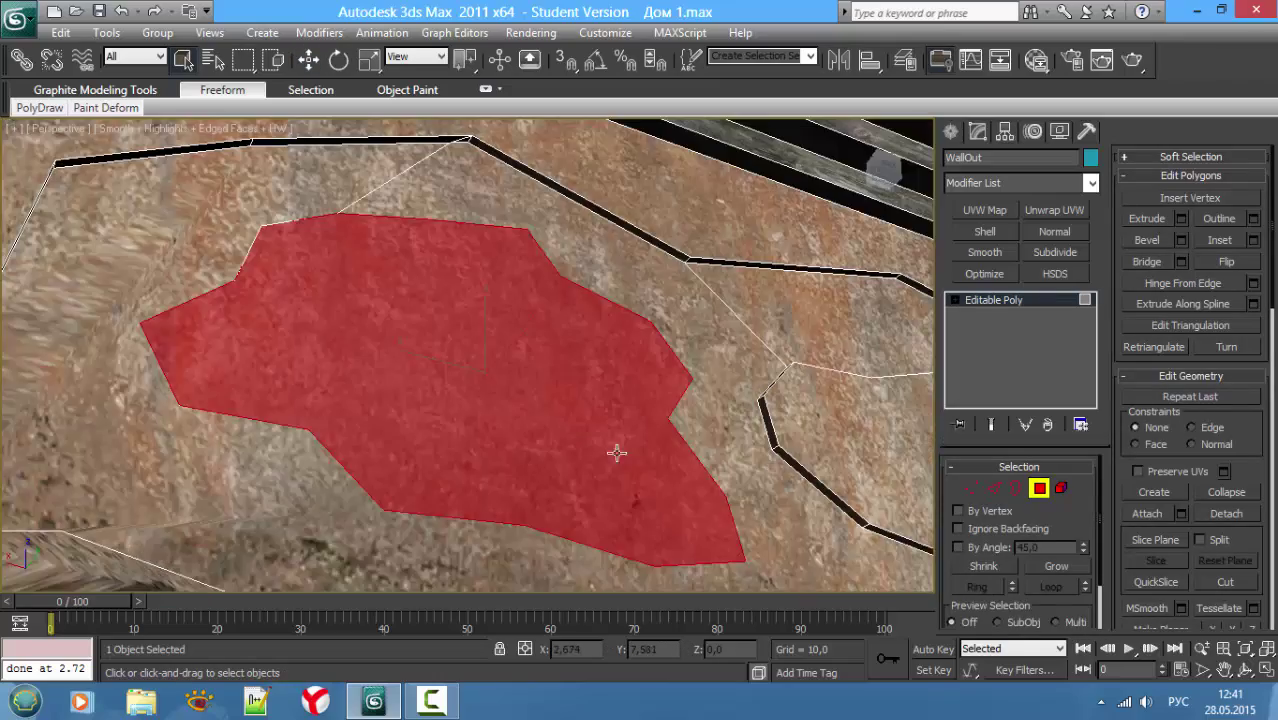
middle_click_drag(449, 416, 967, 401, "alt")
left_click(1165, 218)
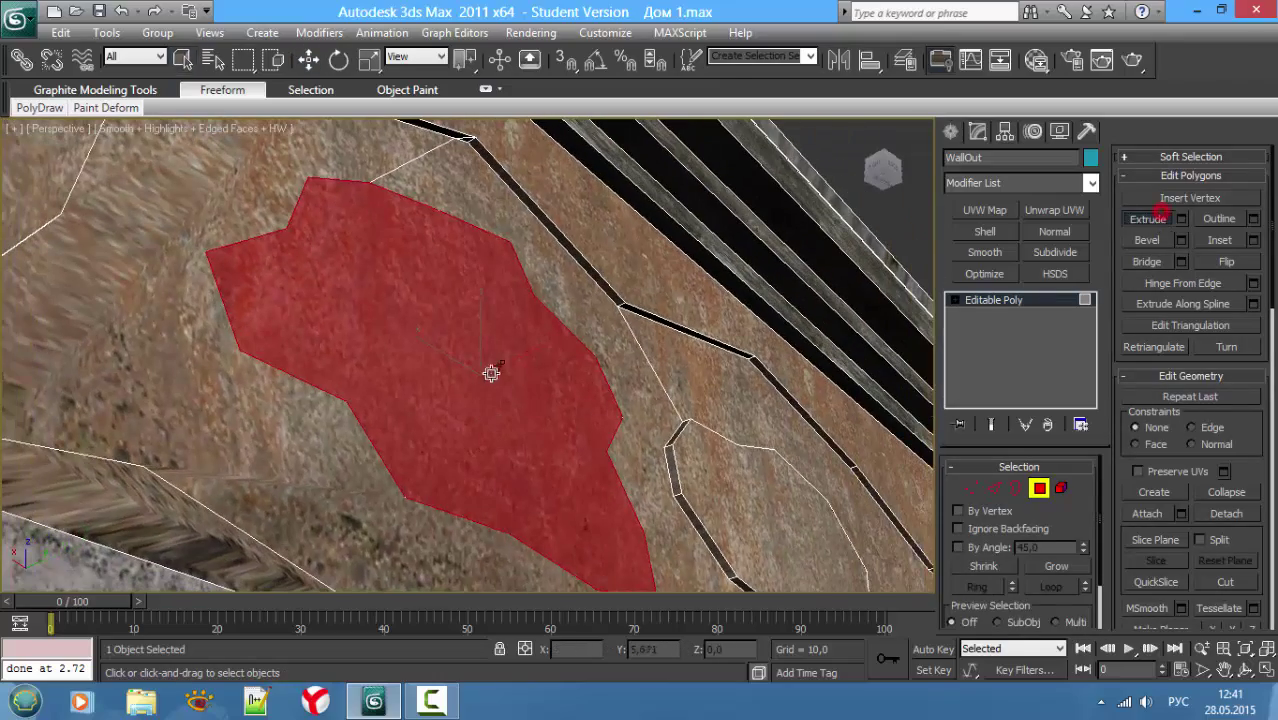
left_click_drag(494, 376, 501, 365)
Step: Snap the extruded patch back flush with the wall using vertex snap, then view the house corner
key("w")
key("s")
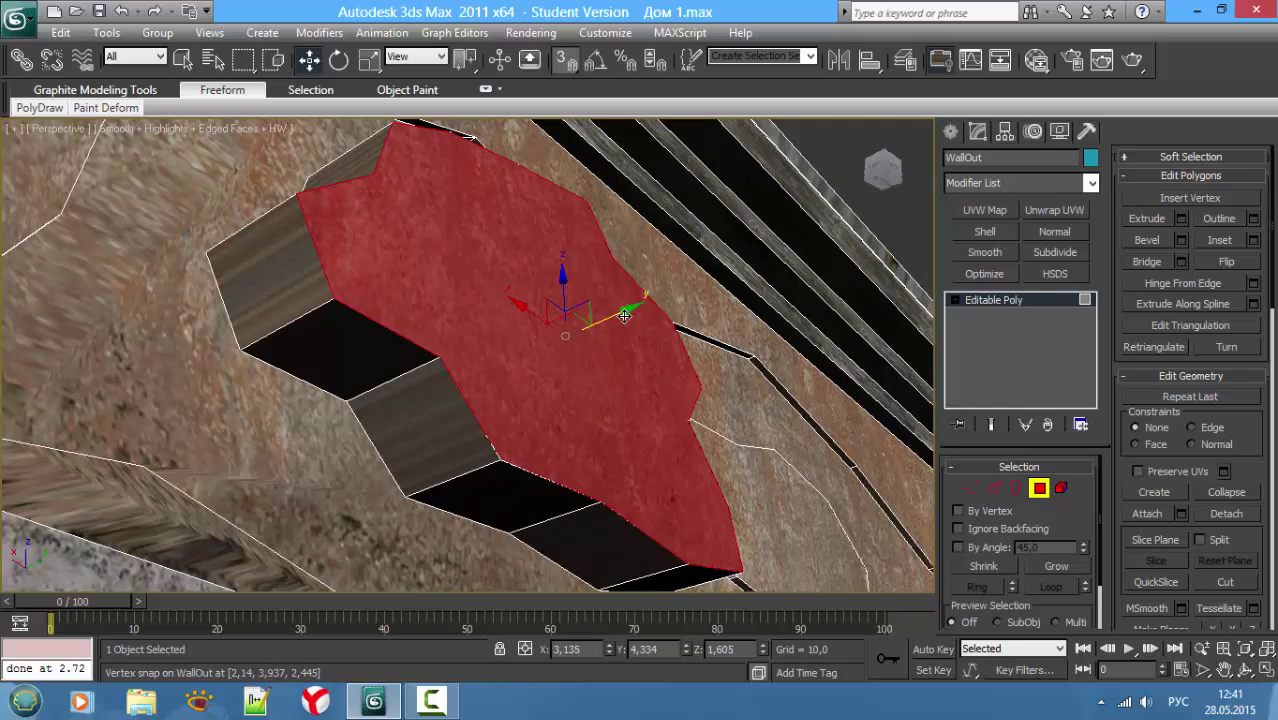
left_click_drag(626, 317, 690, 422)
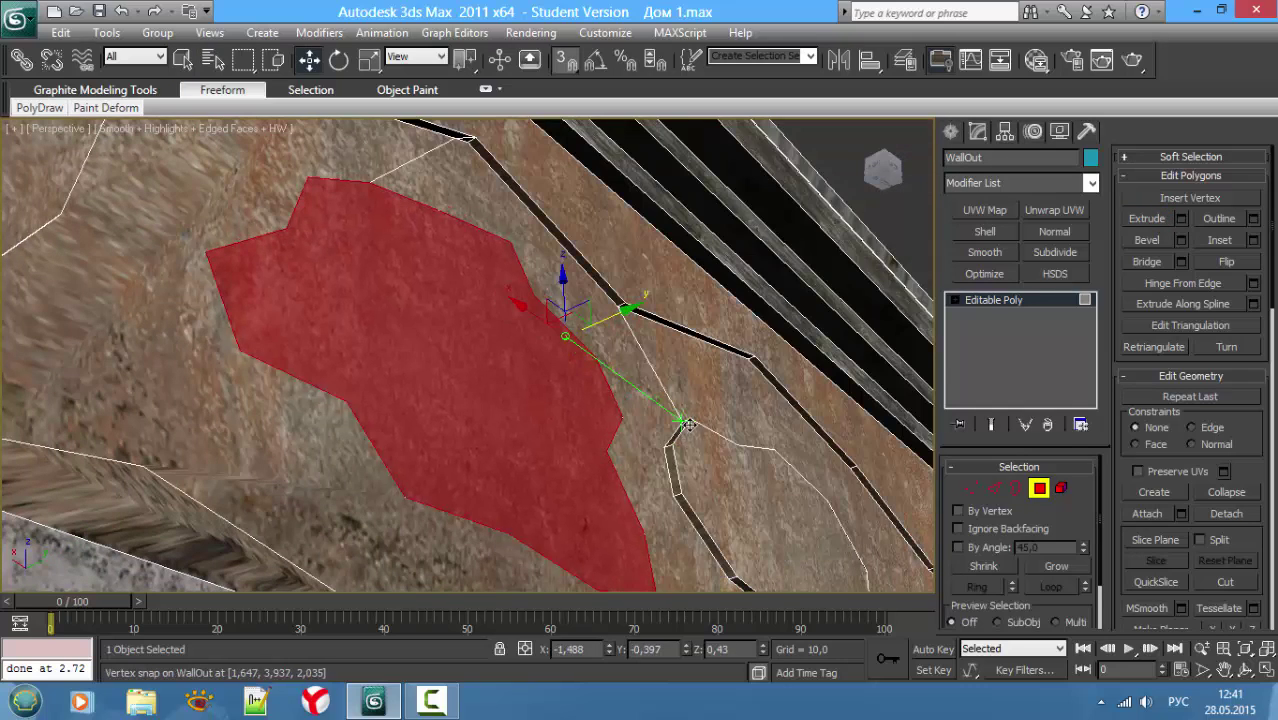
scroll(220, 285, "down", 3)
scroll(220, 285, "down", 5)
mouse_move(220, 285)
middle_mouse_down("alt")
mouse_move(340, 424)
mouse_move(428, 434)
mouse_move(134, 426)
mouse_move(148, 449)
mouse_move(623, 311)
mouse_move(500, 335)
mouse_move(335, 316)
mouse_move(555, 302)
mouse_move(428, 346)
mouse_move(197, 281)
mouse_move(298, 304)
mouse_move(741, 279)
middle_mouse_up("alt")
key("F4")
key("F4")
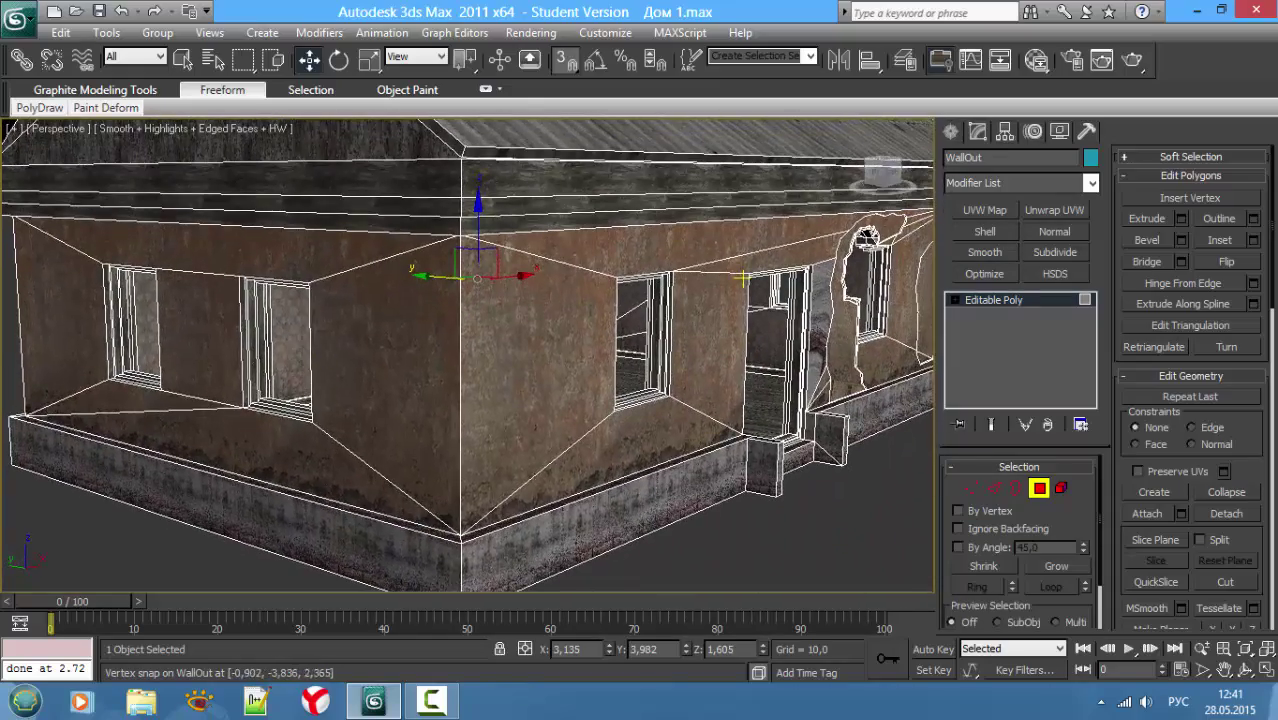
Step: Activate Cut at vertex level with the view facing both walls at the corner
left_click(1226, 582)
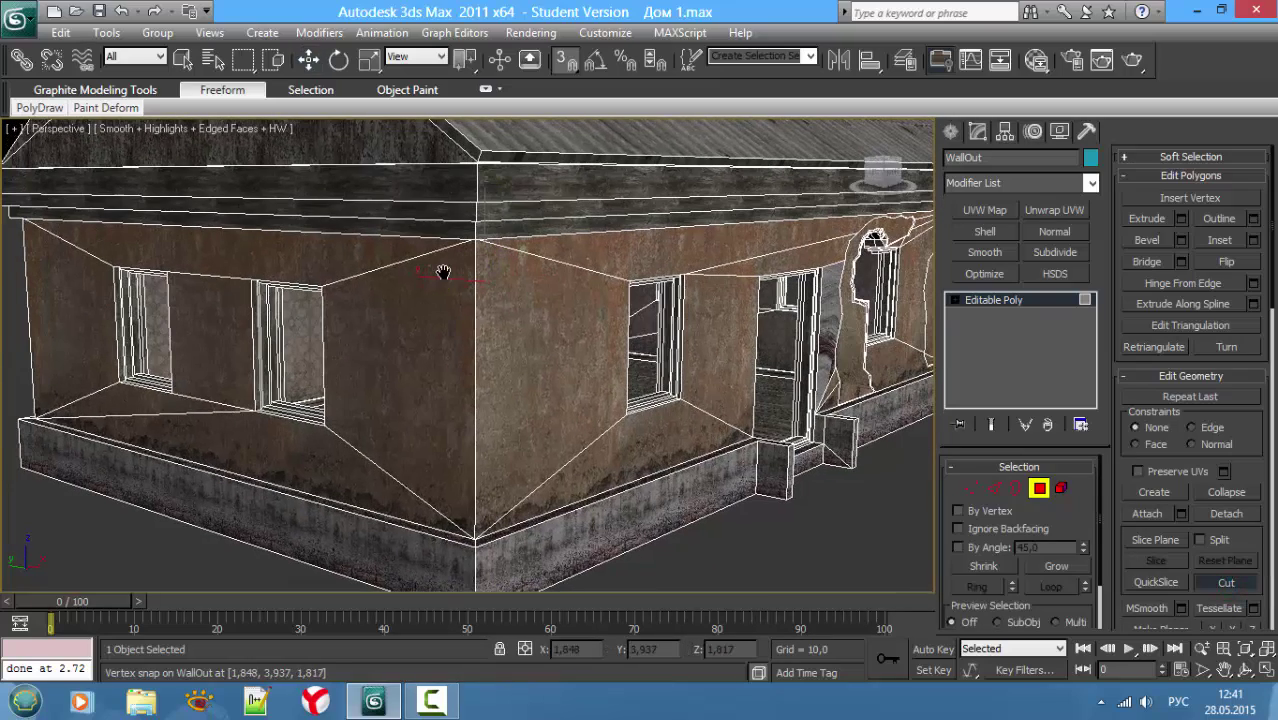
scroll(844, 541, "up", 3)
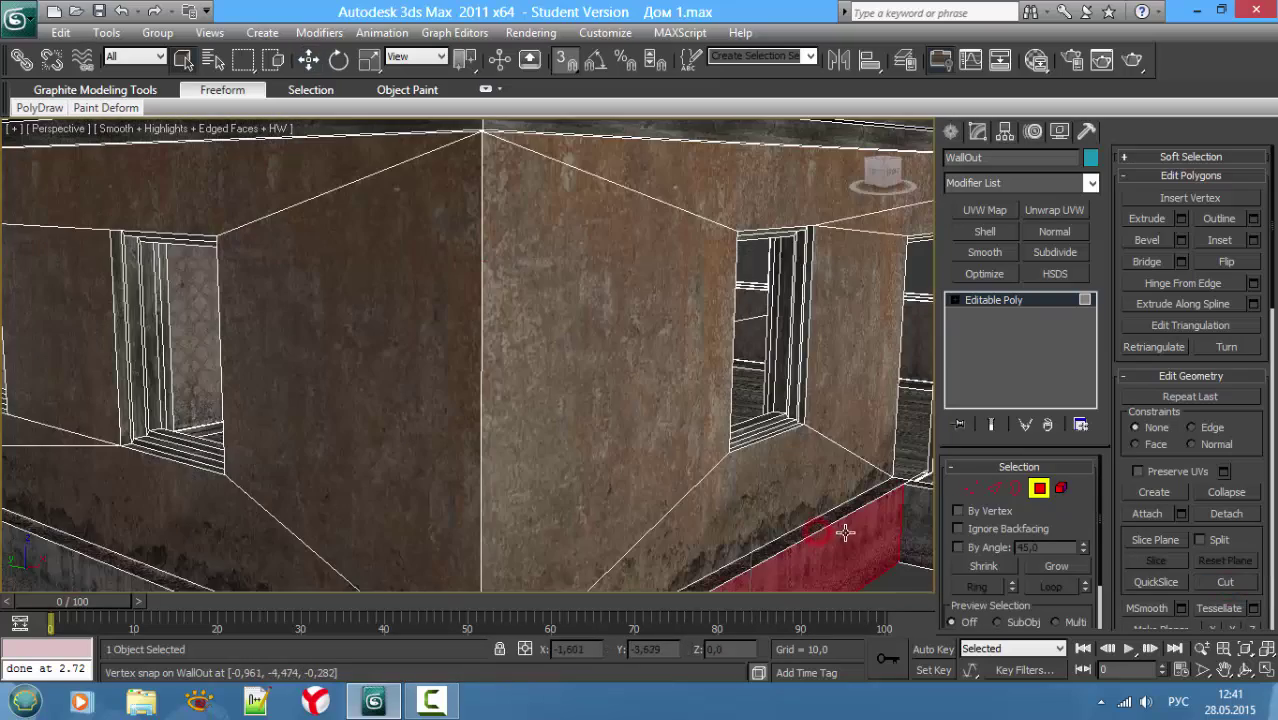
mouse_move(845, 528)
middle_mouse_down()
mouse_move(707, 442)
mouse_move(674, 492)
mouse_move(740, 530)
middle_mouse_up()
key("1")
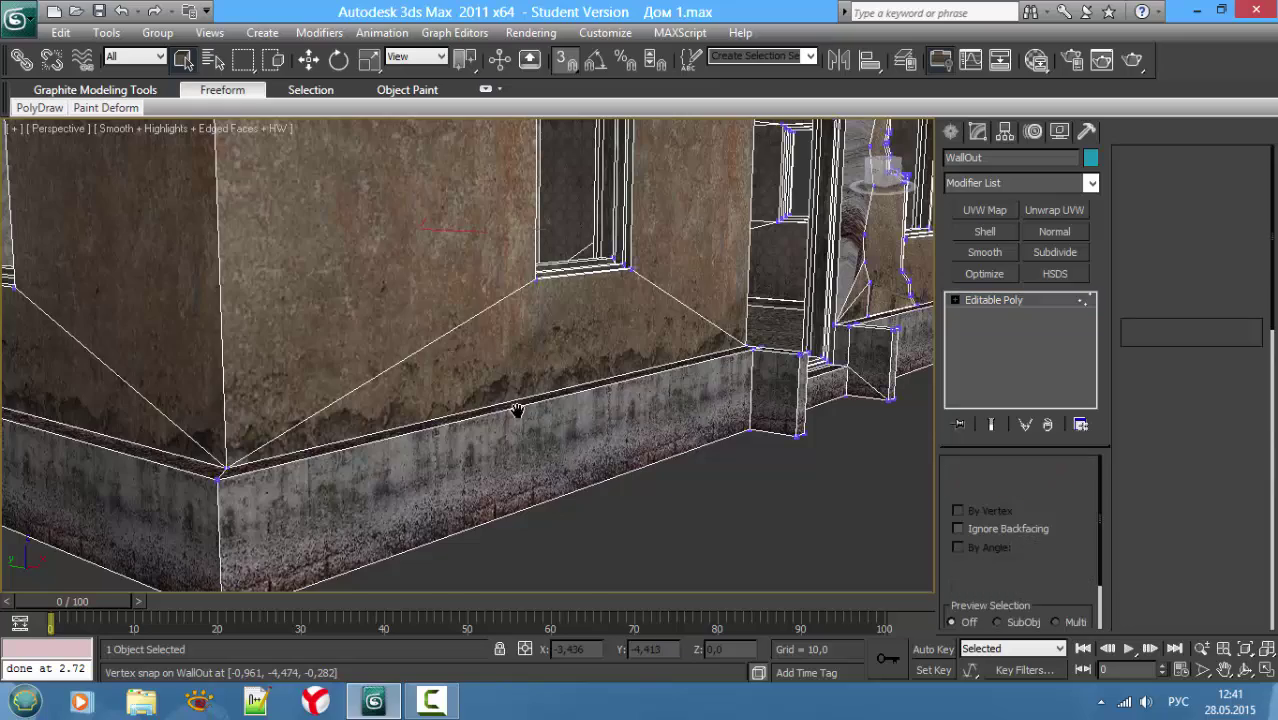
scroll(800, 565, "down", 2)
middle_click_drag(565, 422, 633, 537, "alt")
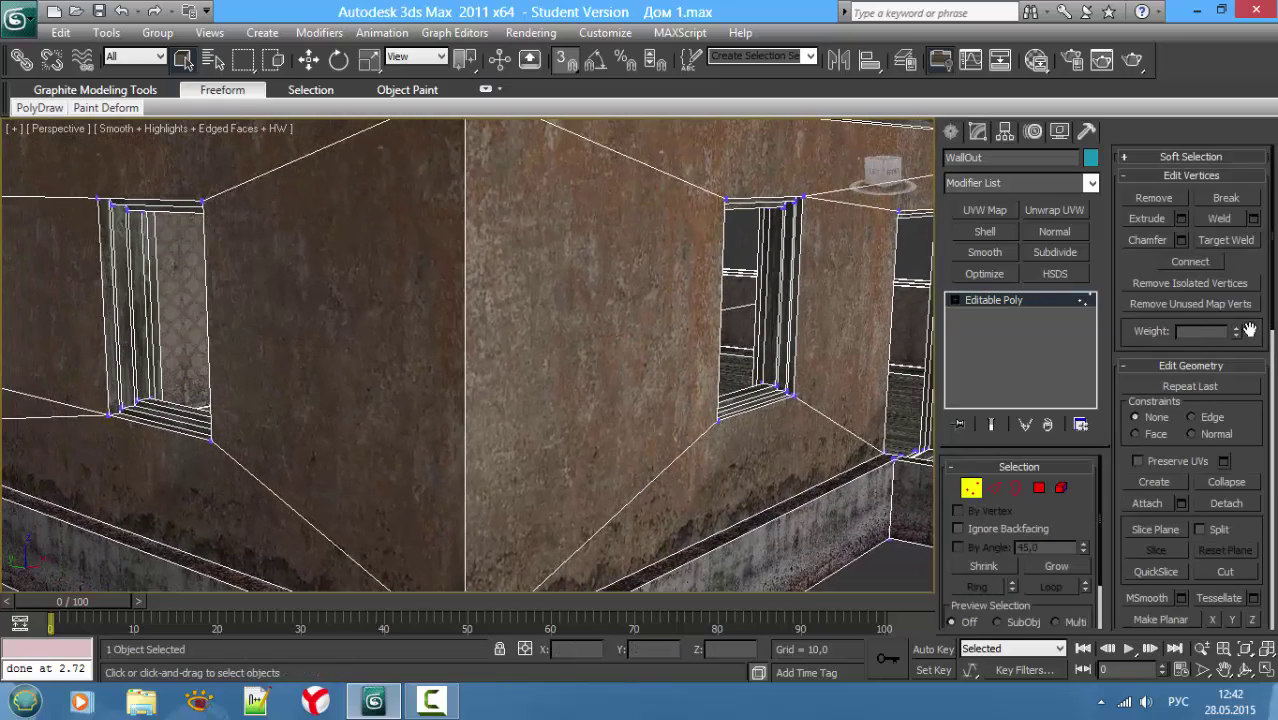
left_click(1240, 574)
middle_click_drag(420, 175, 448, 229)
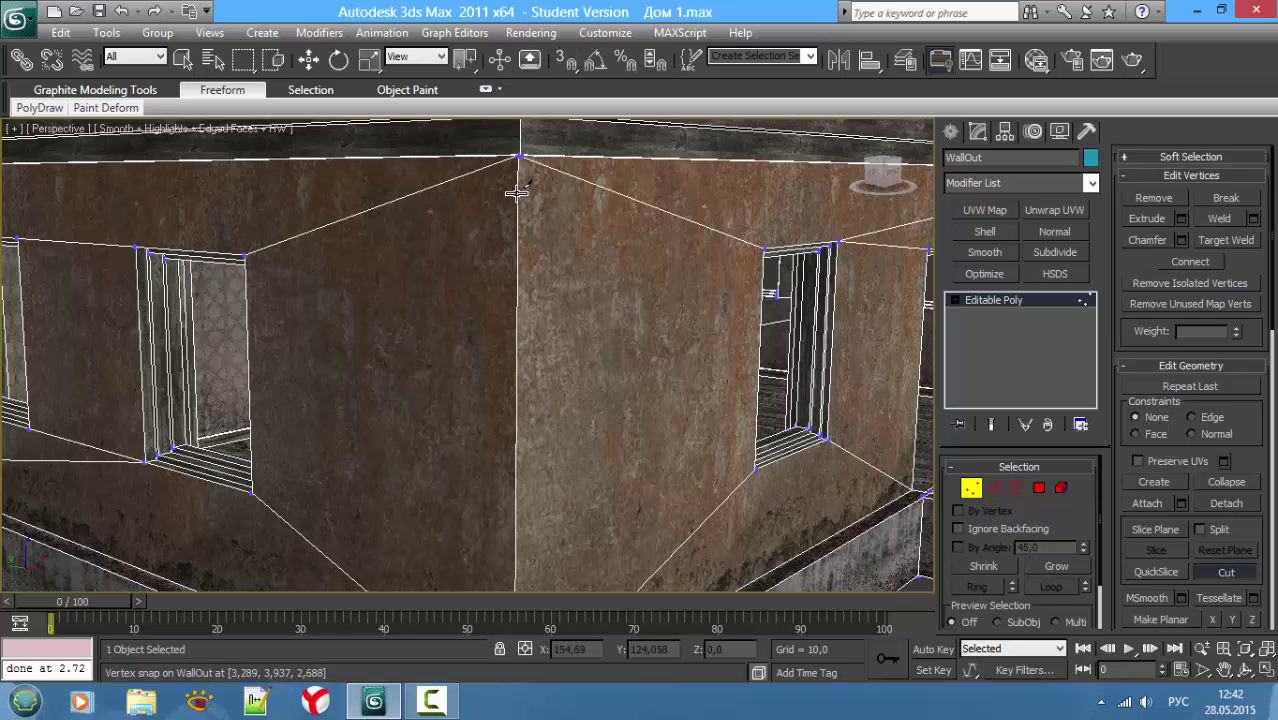
Step: Trace a jagged patch outline down the left wall, across the bottom corner and up the right wall
left_click(516, 192)
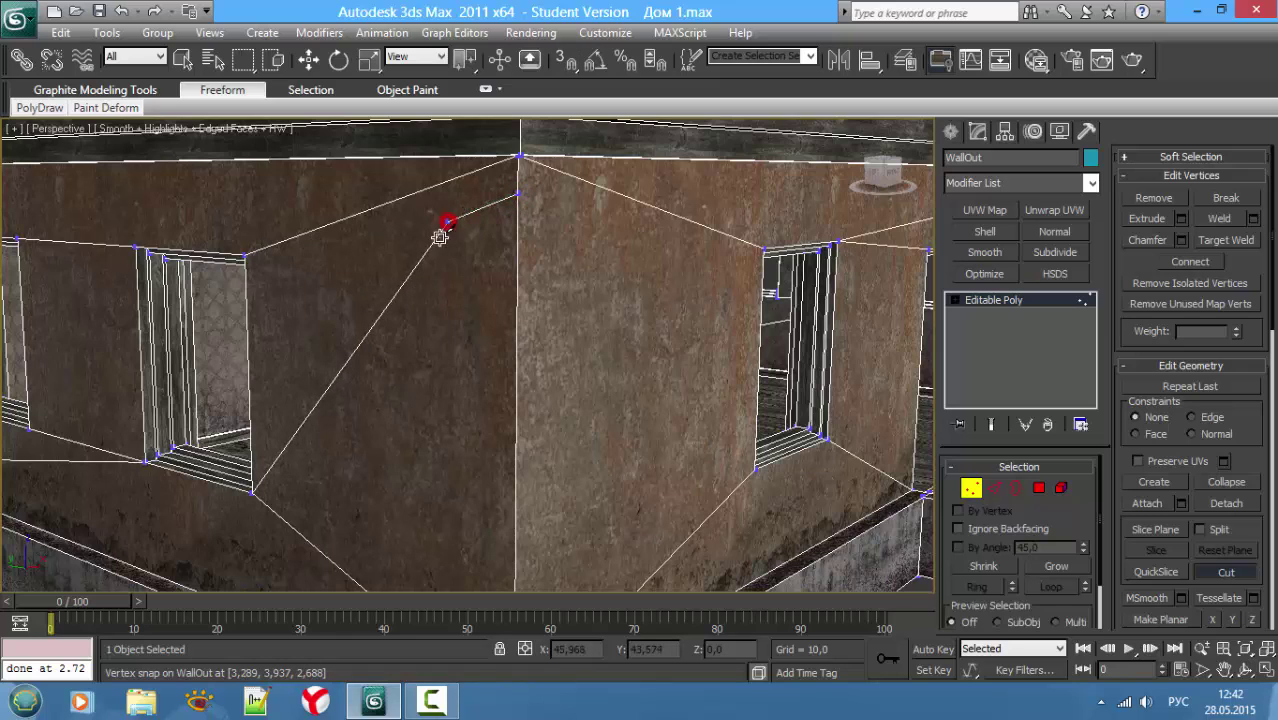
left_click(446, 224)
left_click(419, 282)
left_click(378, 304)
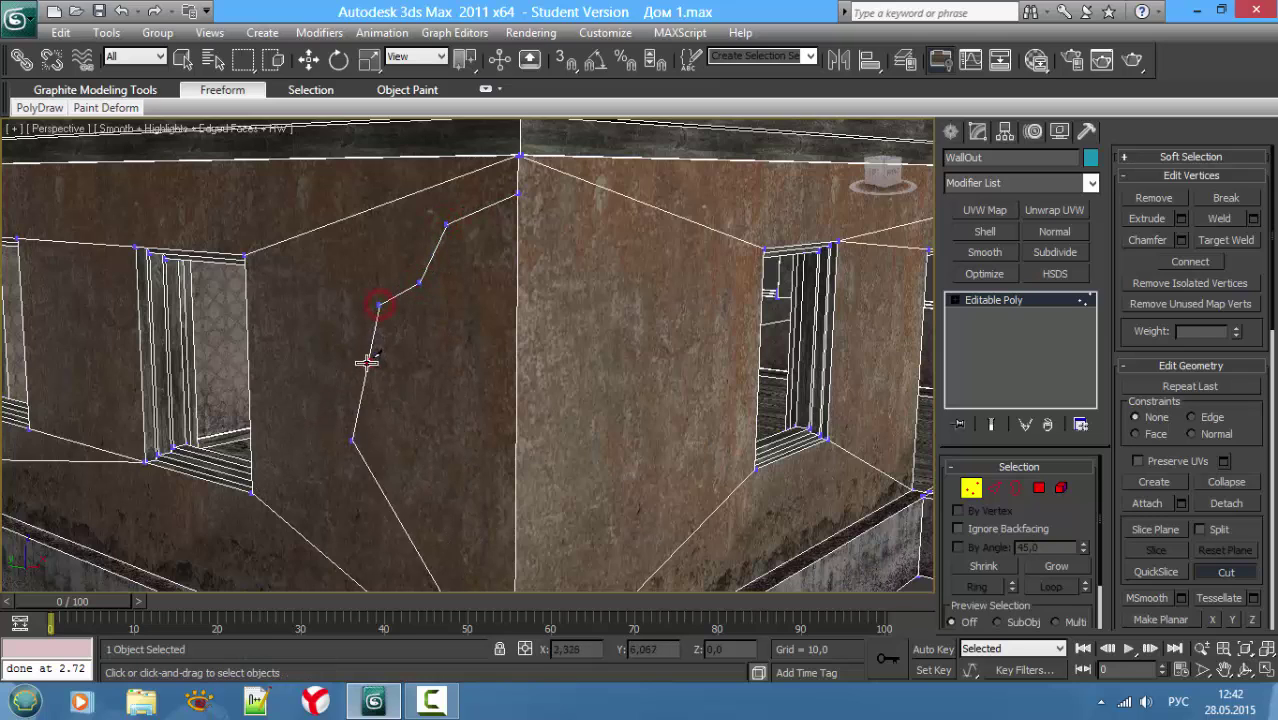
left_click(367, 361)
left_click(331, 386)
left_click(355, 473)
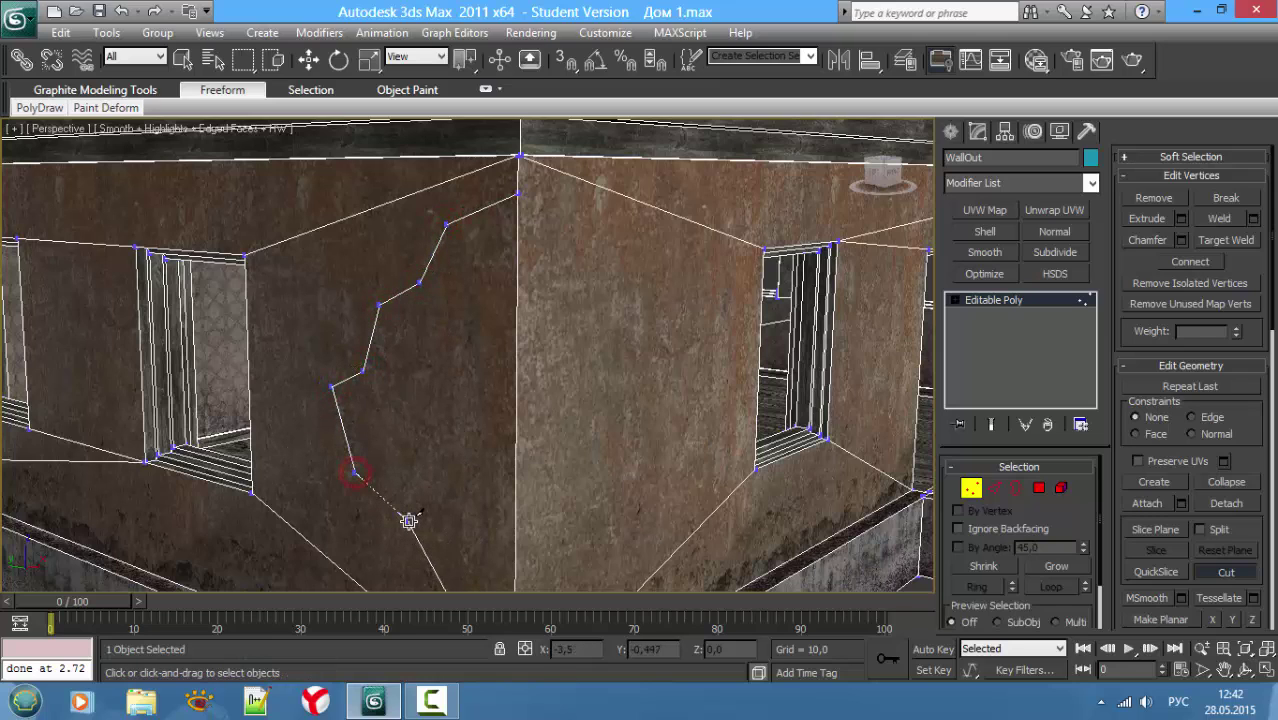
scroll(425, 545, "down", 5)
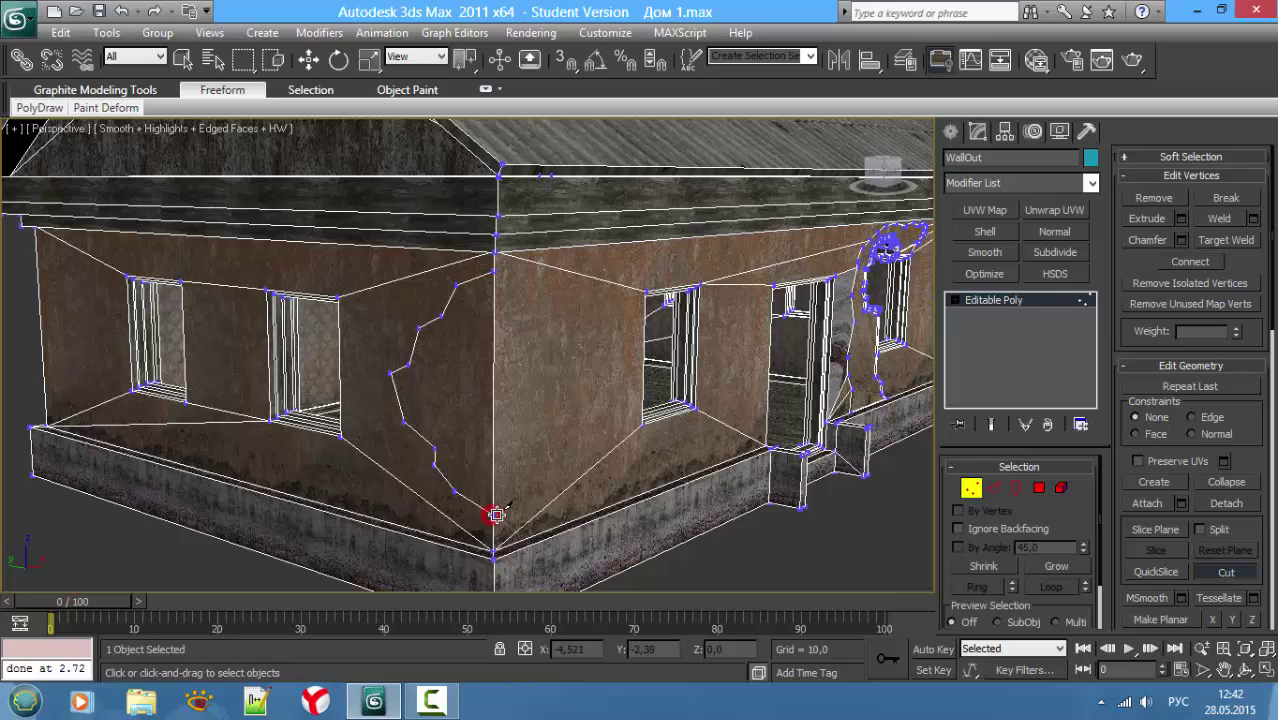
left_click(517, 498)
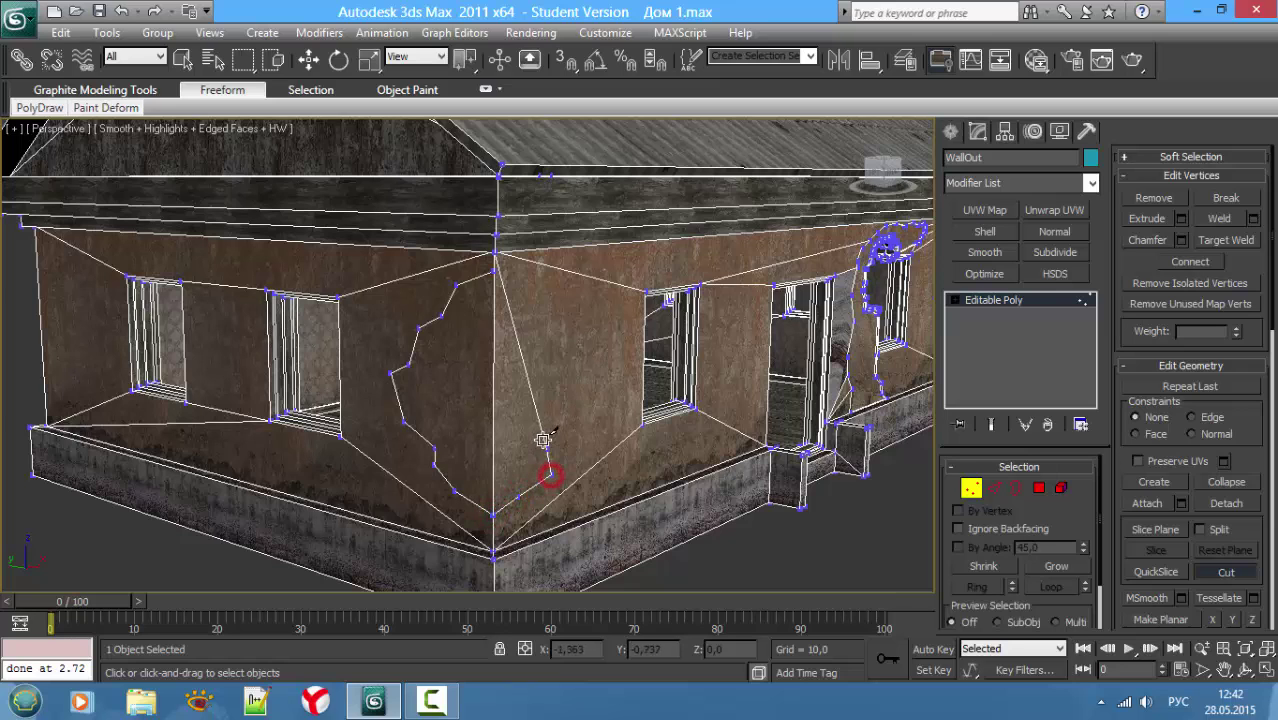
left_click(551, 473)
left_click(553, 434)
left_click(583, 322)
left_click(645, 293)
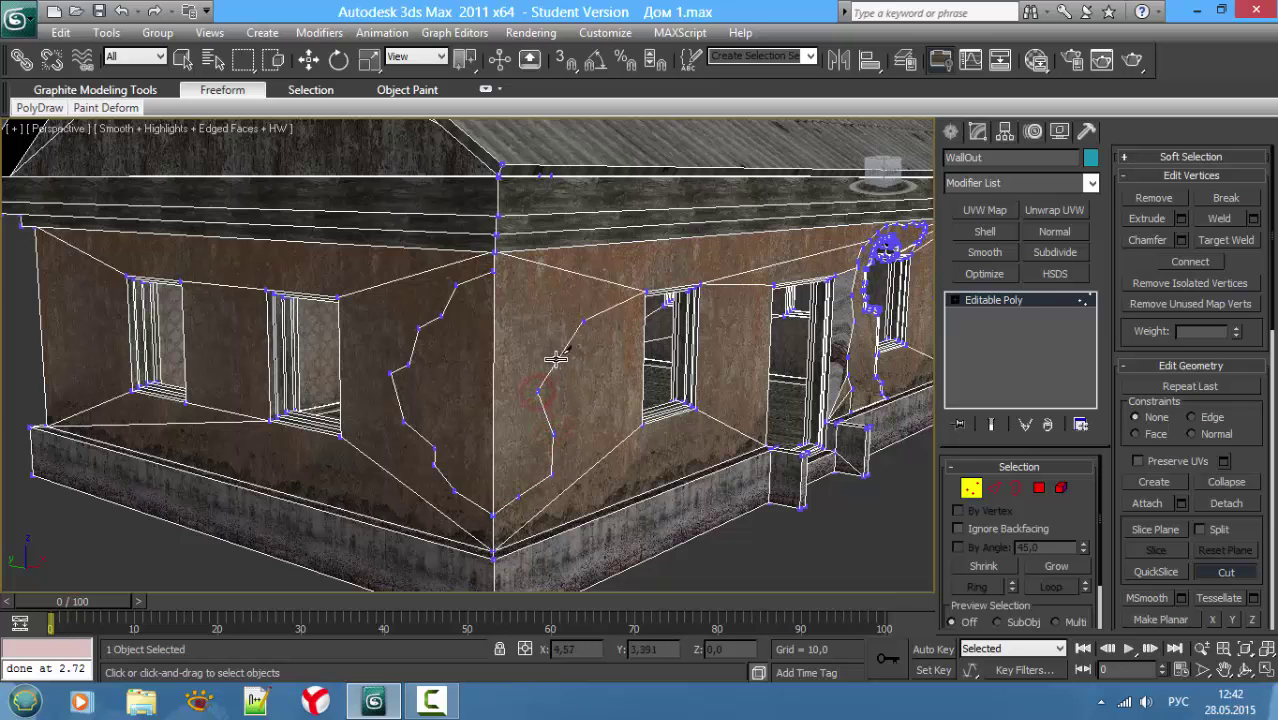
left_click(554, 354)
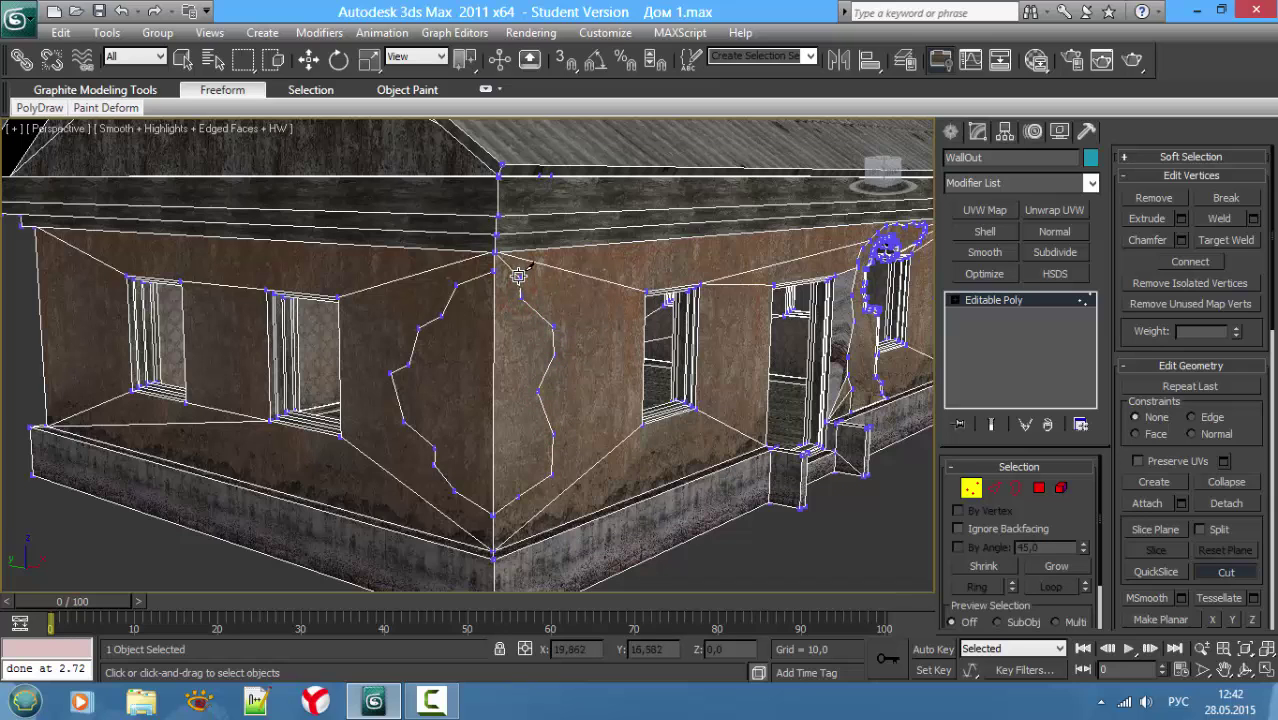
Step: Select both new patch faces on either side of the corner
key("4")
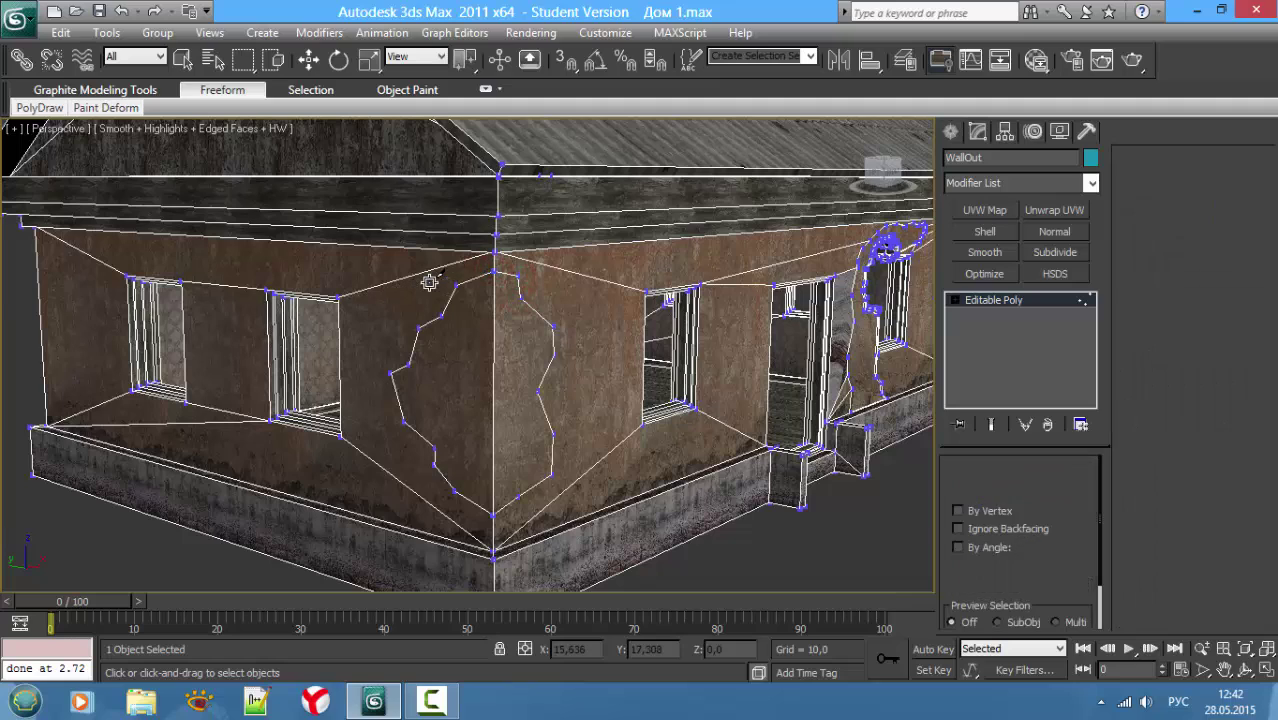
left_click(472, 376)
left_click(511, 369, "ctrl")
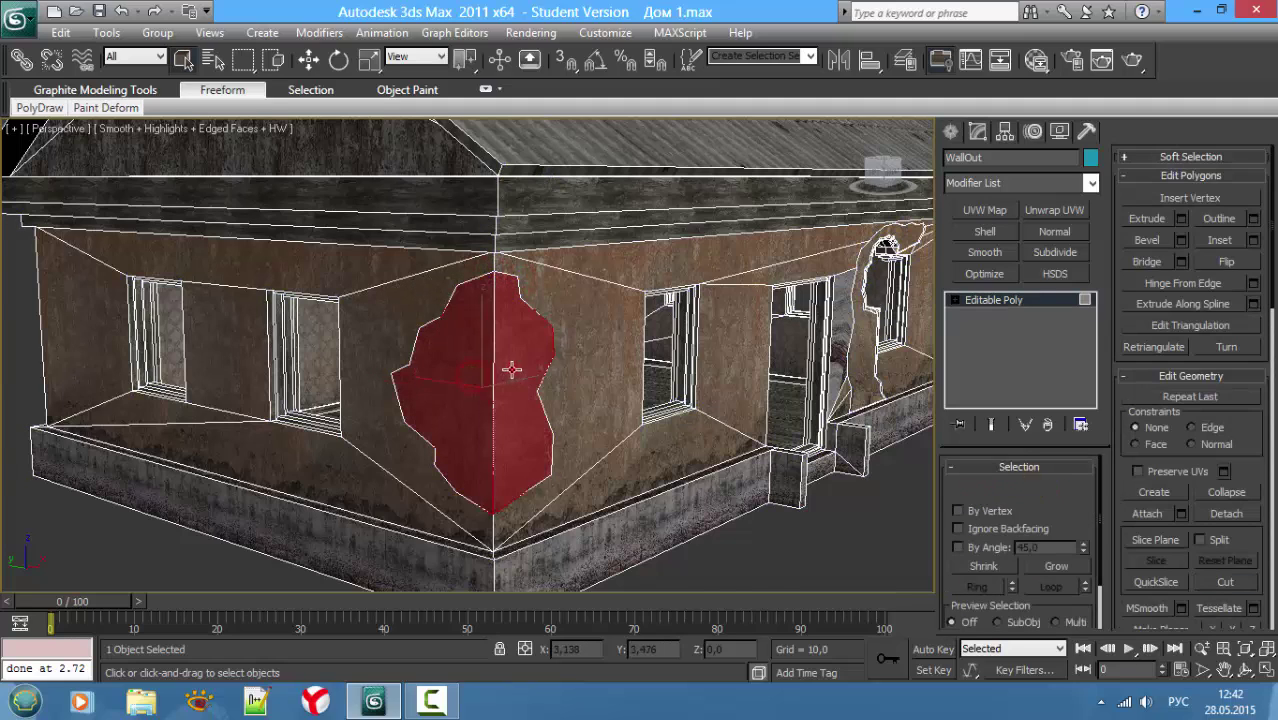
scroll(503, 370, "up", 3)
mouse_move(522, 399)
middle_mouse_down("alt")
mouse_move(570, 431)
mouse_move(620, 420)
middle_mouse_up("alt")
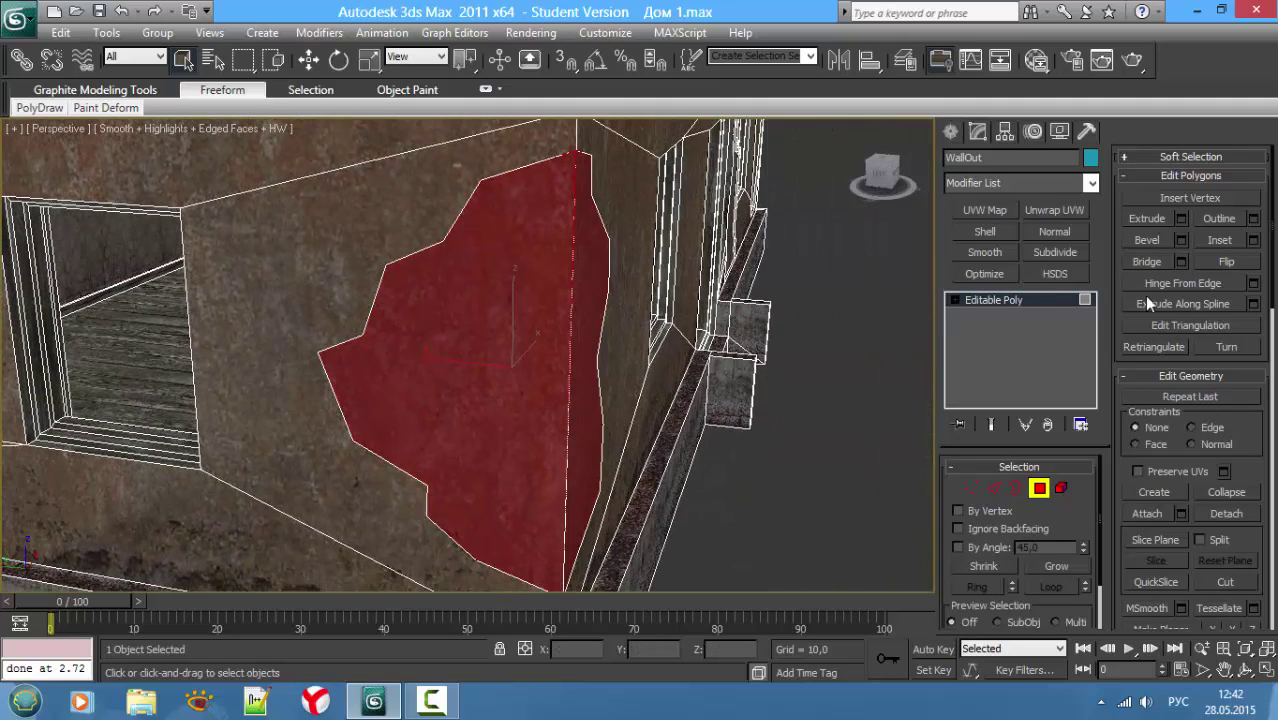
Step: Nudge the selected patch faces slightly using Move with snapping on
left_click_drag(525, 373, 534, 383)
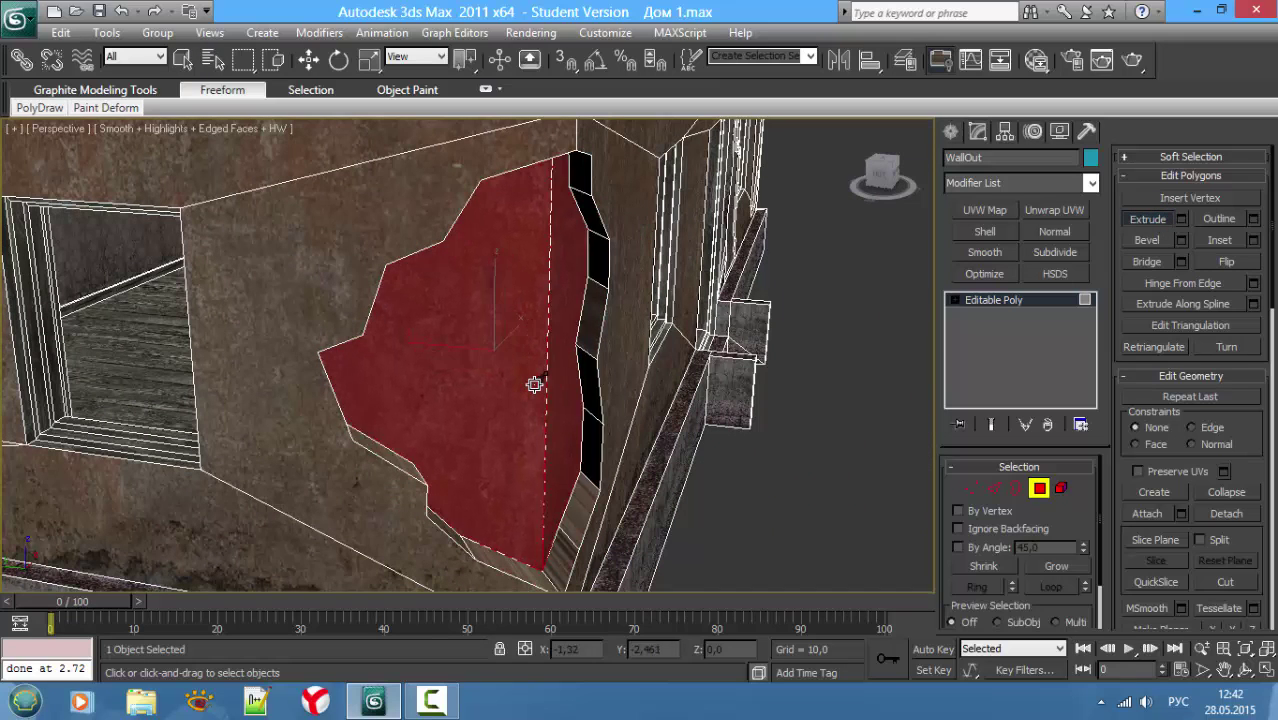
mouse_move(540, 386)
middle_mouse_down("alt")
mouse_move(528, 419)
mouse_move(482, 445)
mouse_move(465, 433)
mouse_move(498, 366)
middle_mouse_up("alt")
key("w")
key("s")
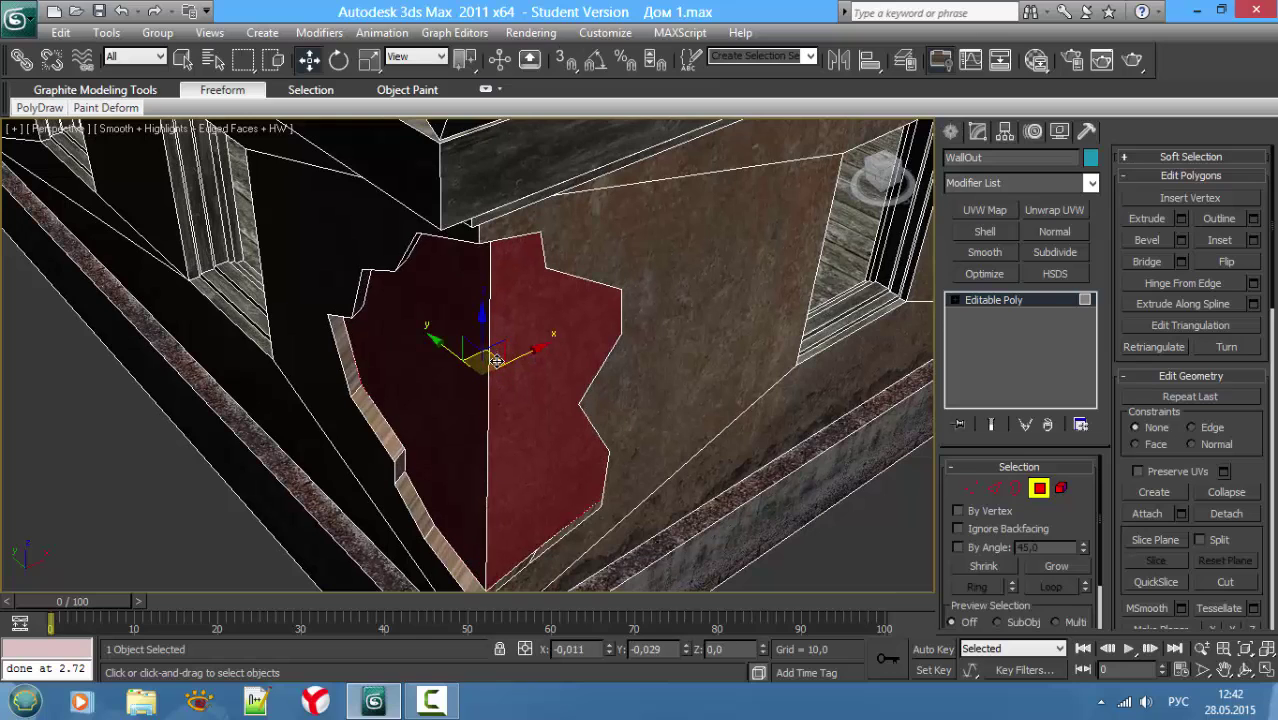
left_click_drag(496, 358, 503, 355)
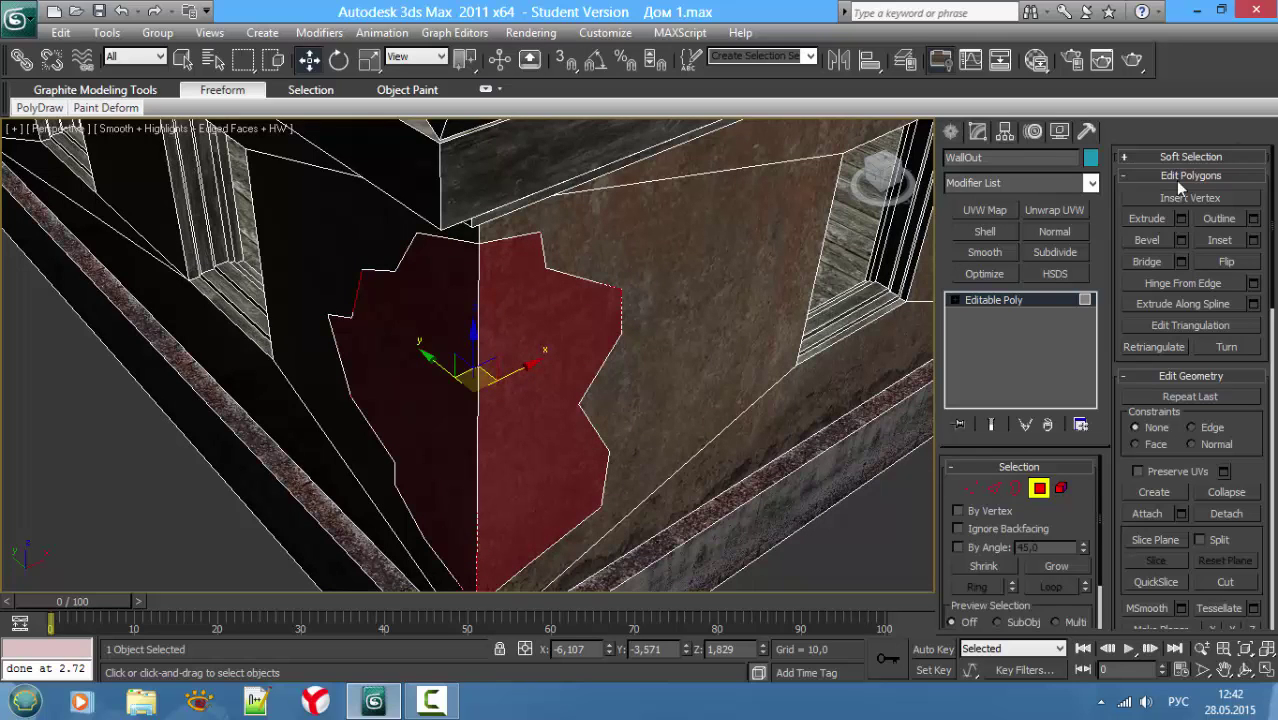
Step: Extrude the patch faces inward with a reduced depth through the Extrude settings
left_click(1181, 219)
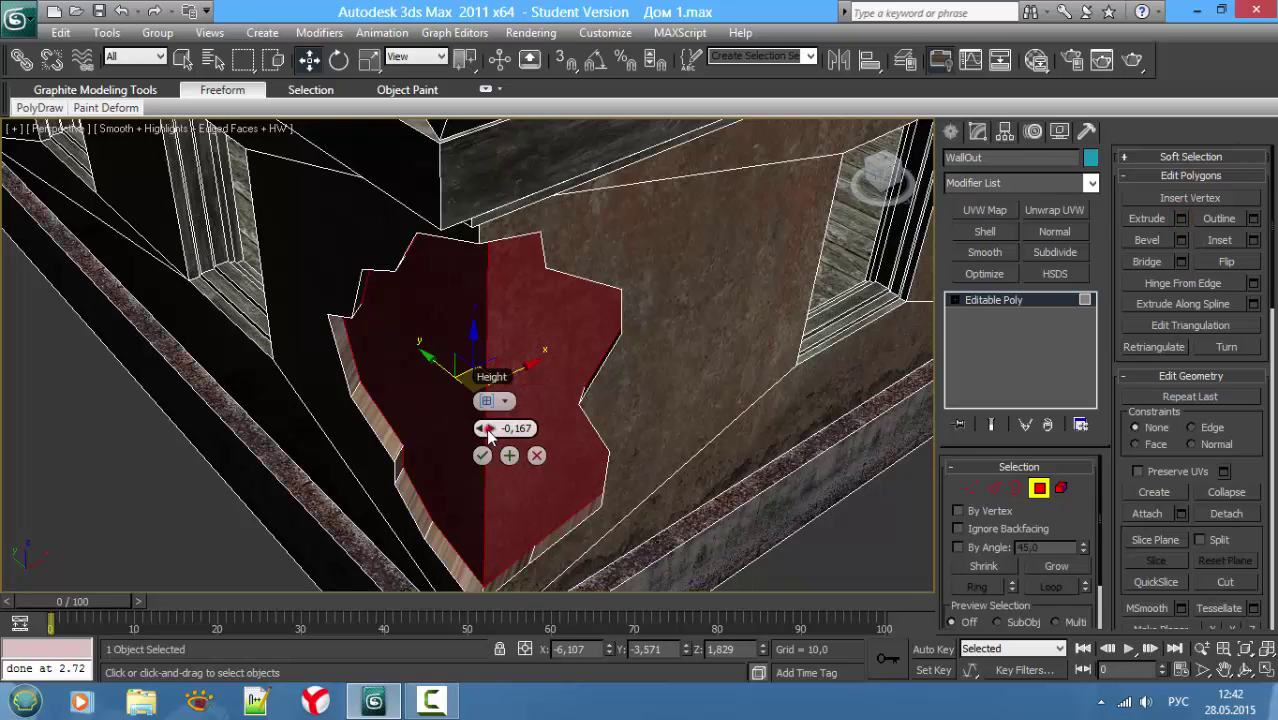
left_click_drag(488, 428, 490, 430)
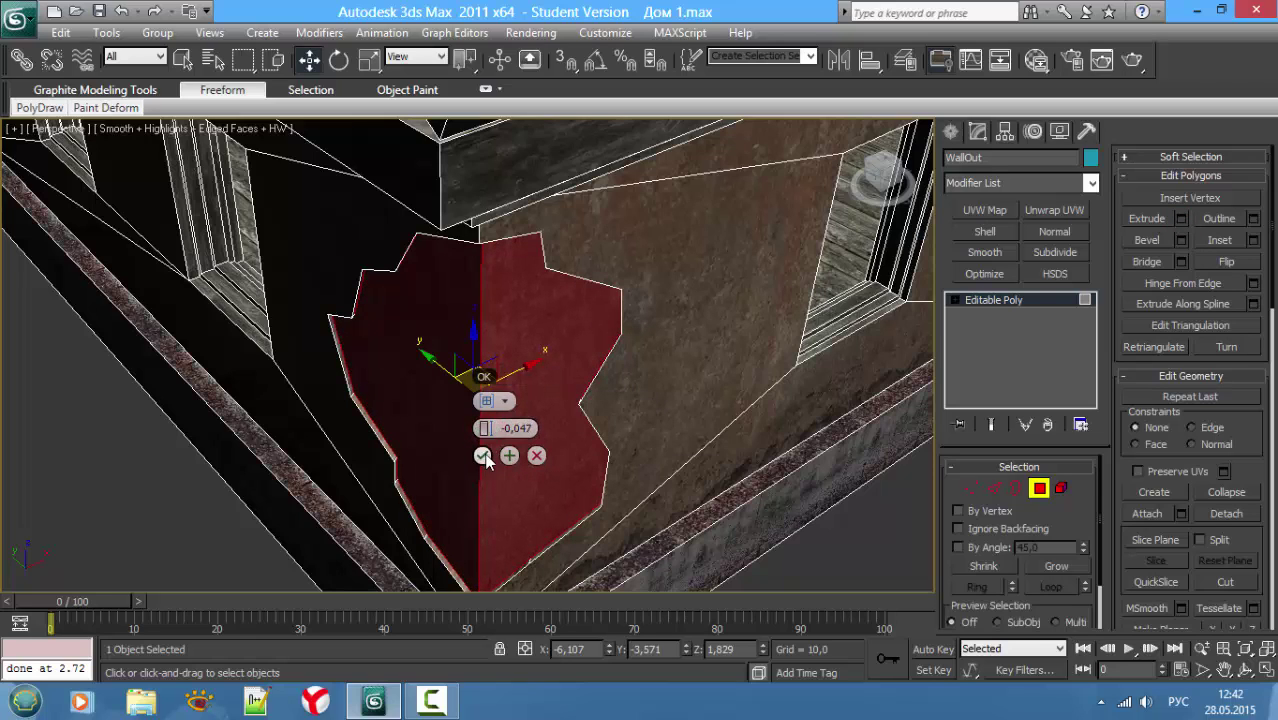
left_click(488, 455)
middle_click_drag(491, 455, 586, 391, "alt")
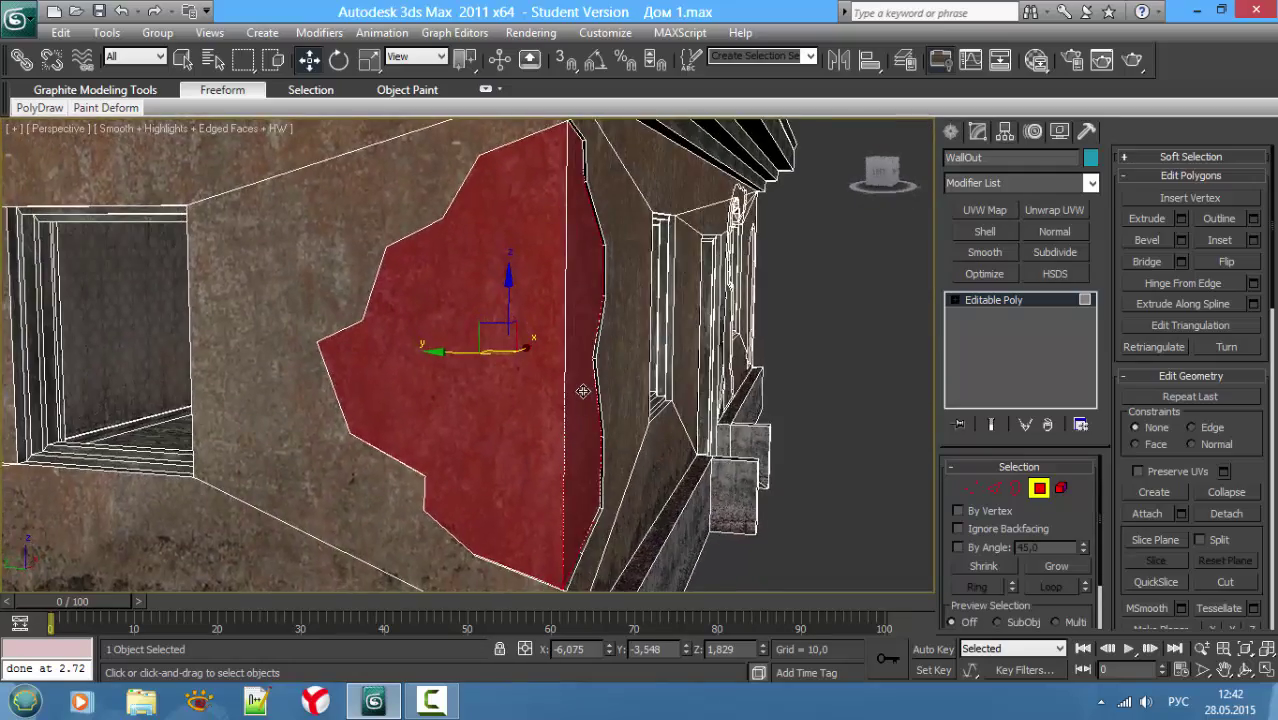
key("F3")
key("F3")
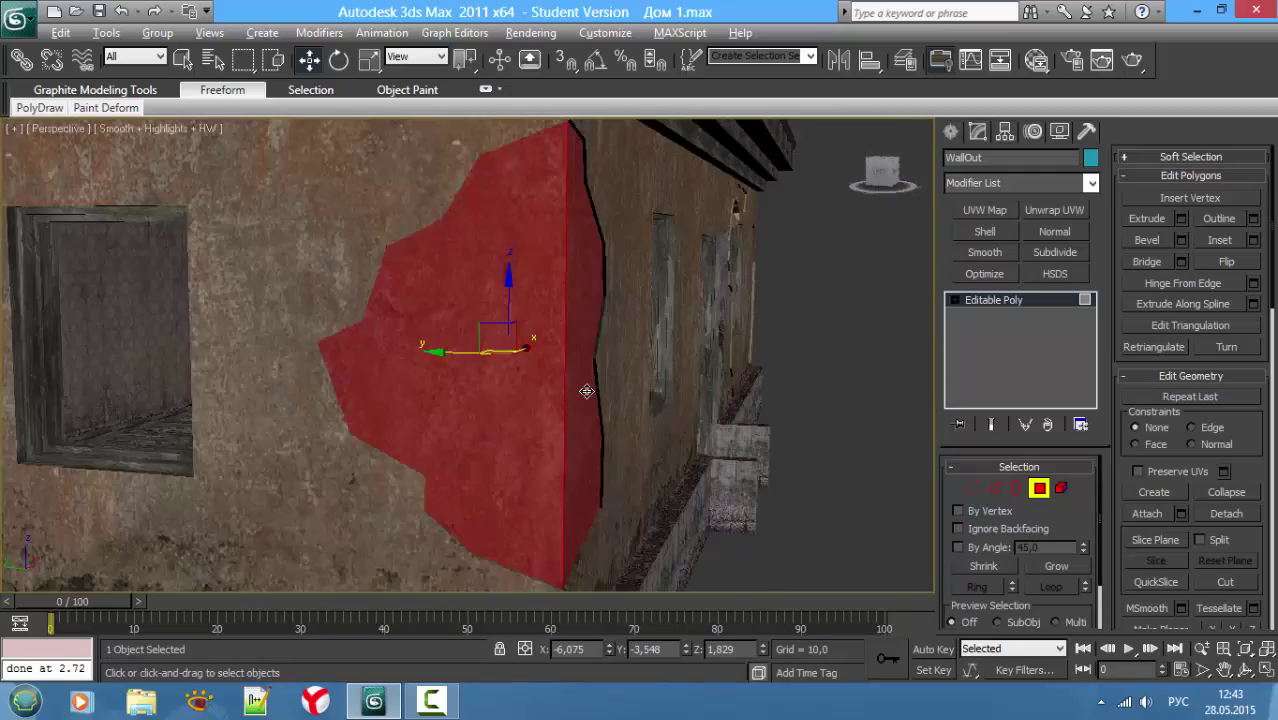
middle_click_drag(586, 391, 525, 398, "alt")
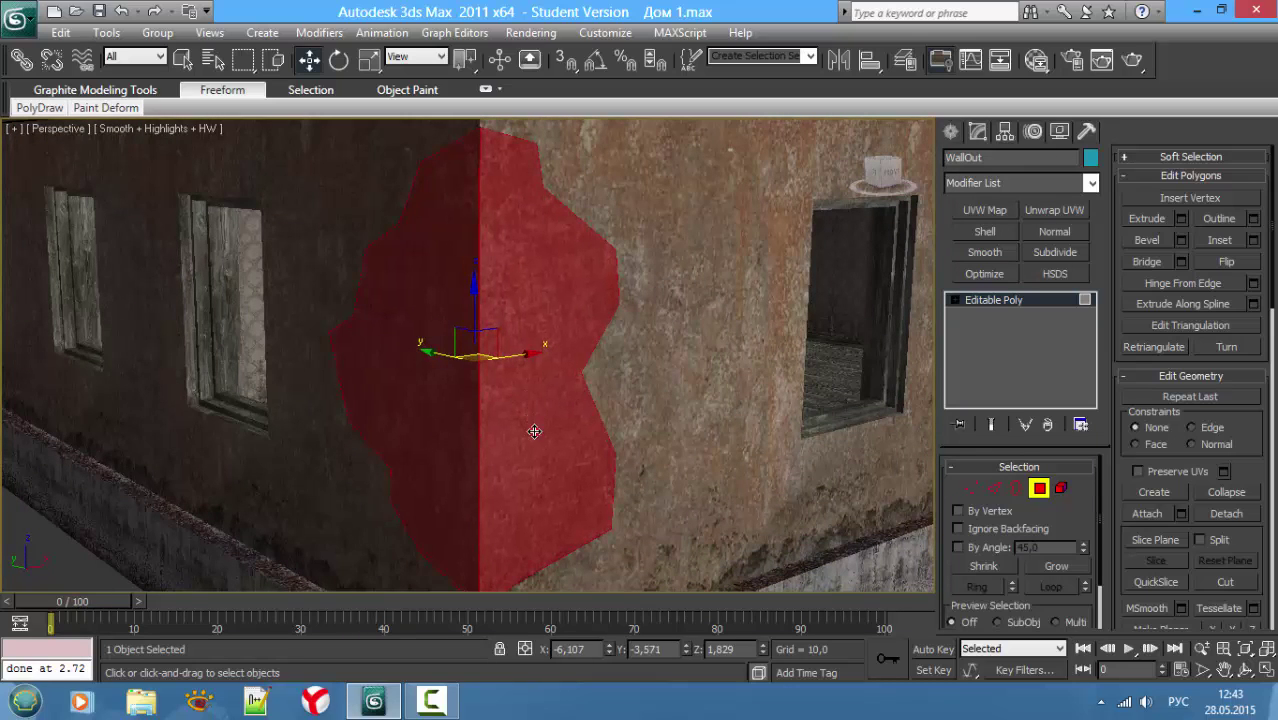
Step: Open the Extrude caddy for the right-hand patch face alone to recess it by -0,047
left_click(534, 431)
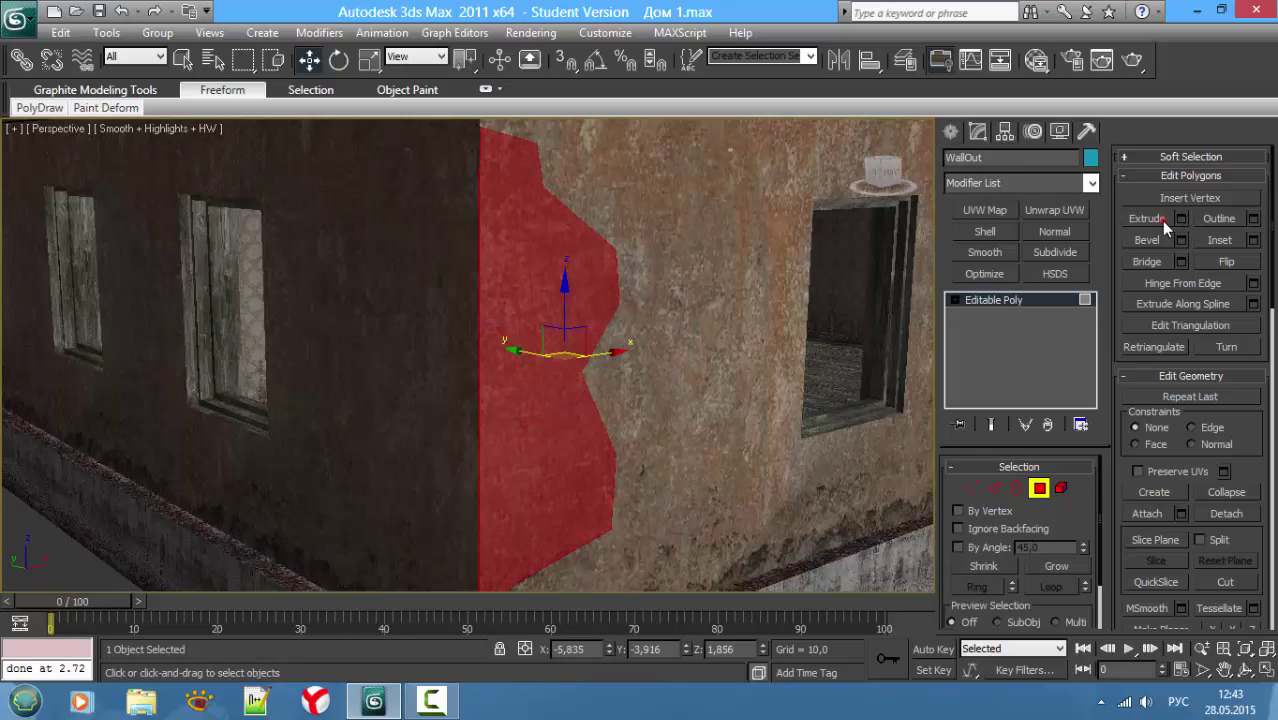
left_click(1149, 219)
left_click(1181, 219)
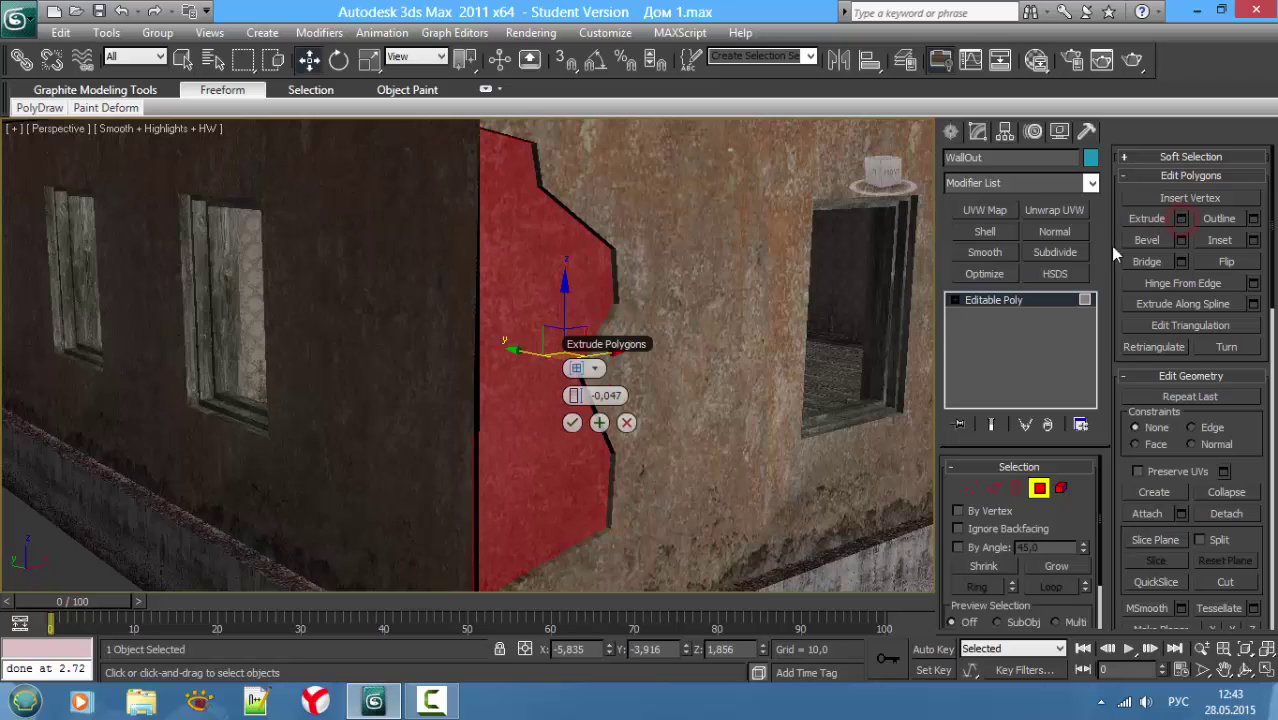
mouse_move(494, 325)
middle_mouse_down("alt")
mouse_move(516, 351)
mouse_move(473, 354)
middle_mouse_up("alt")
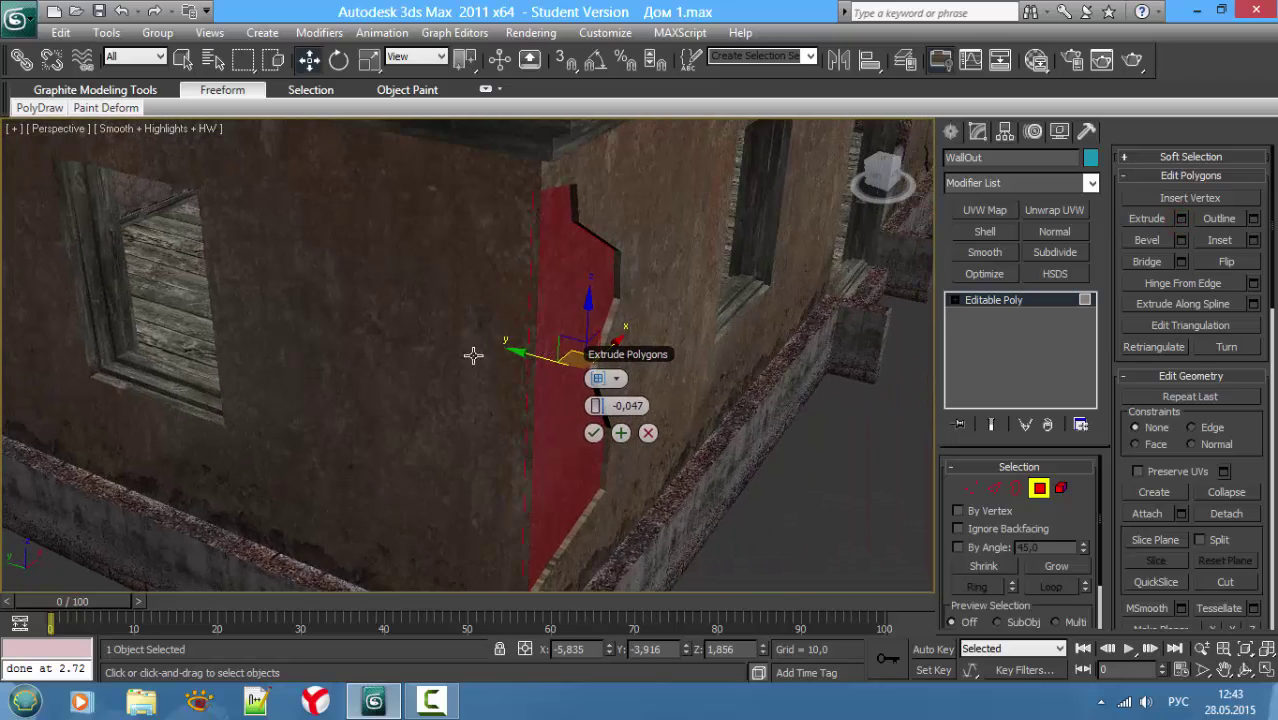
mouse_move(669, 286)
middle_mouse_down()
mouse_move(546, 363)
mouse_move(599, 556)
mouse_move(613, 400)
mouse_move(636, 384)
mouse_move(580, 365)
middle_mouse_up()
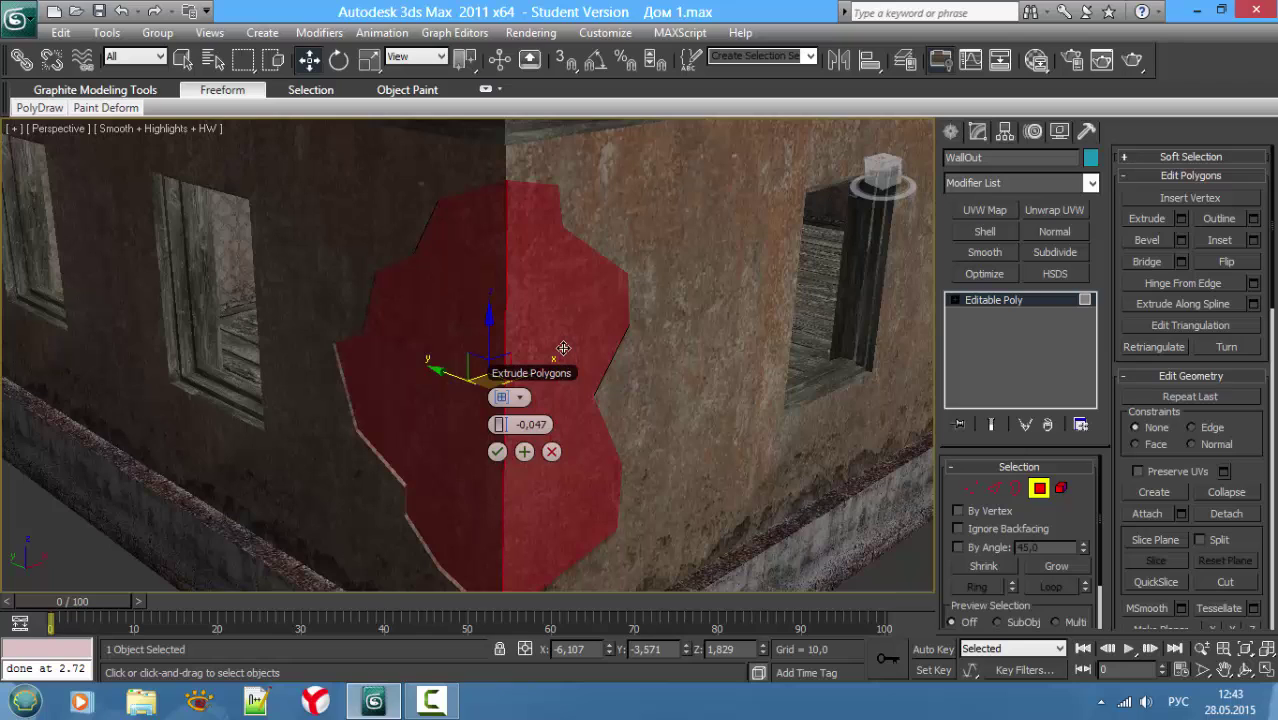
Step: Confirm the right patch's recess, then extrude the left-wall patch by -0,047
key("q")
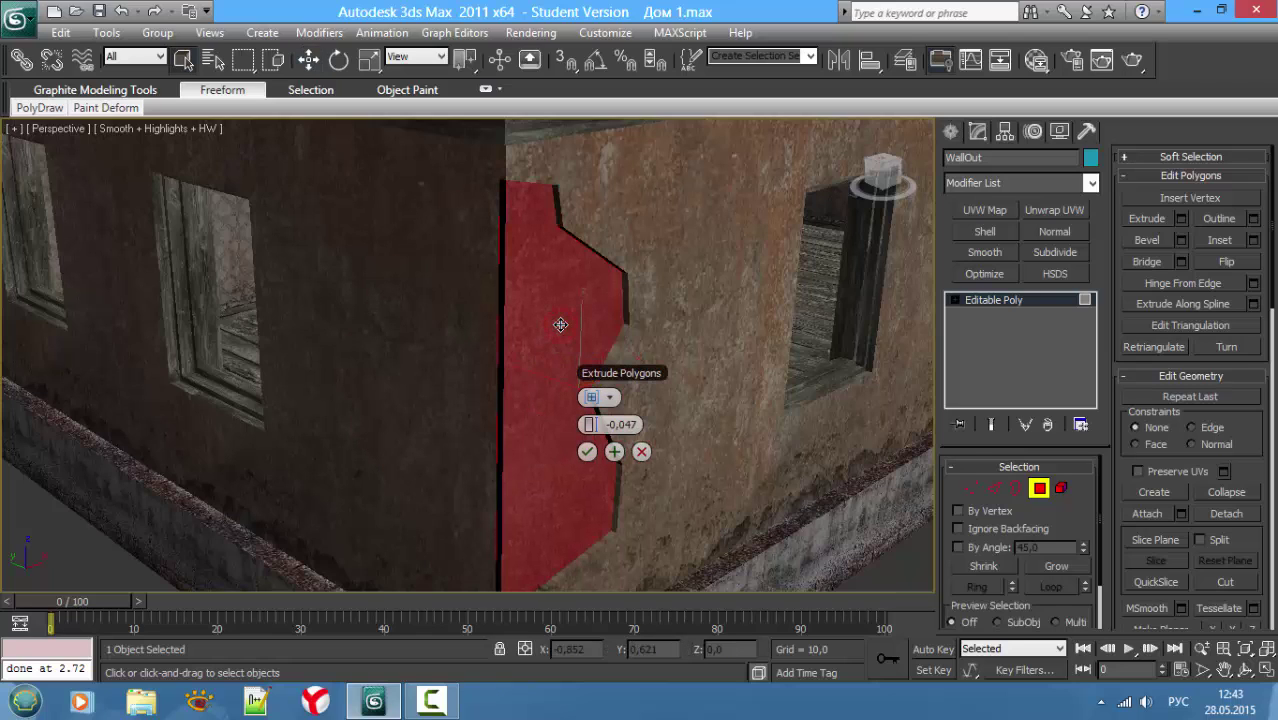
left_click(587, 452)
left_click(436, 392)
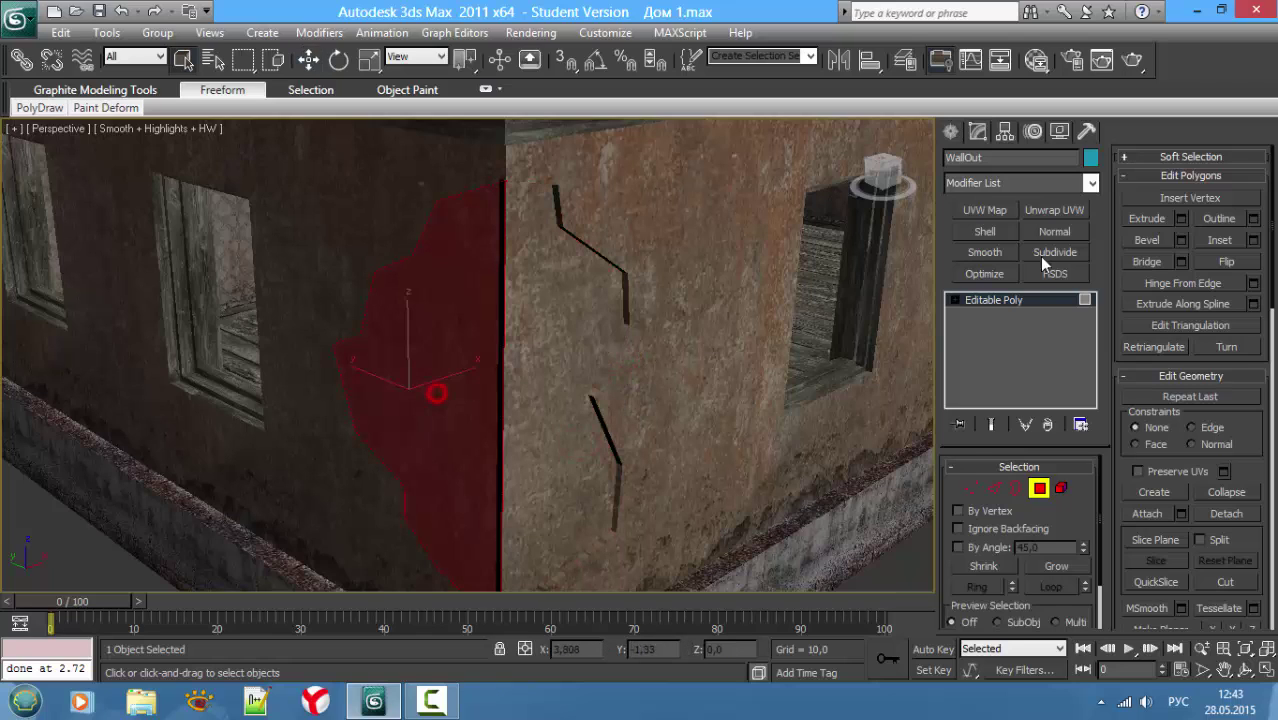
left_click(1149, 220)
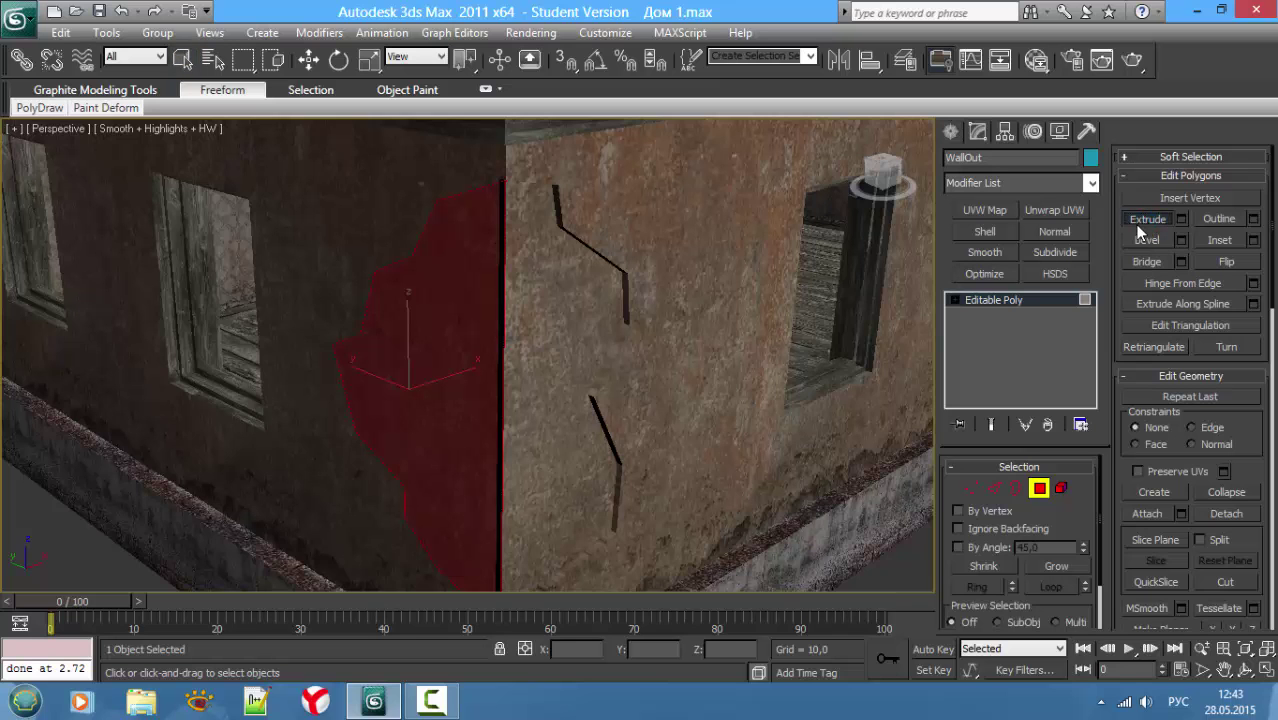
mouse_move(785, 283)
middle_mouse_down("alt")
mouse_move(724, 313)
mouse_move(758, 316)
middle_mouse_up("alt")
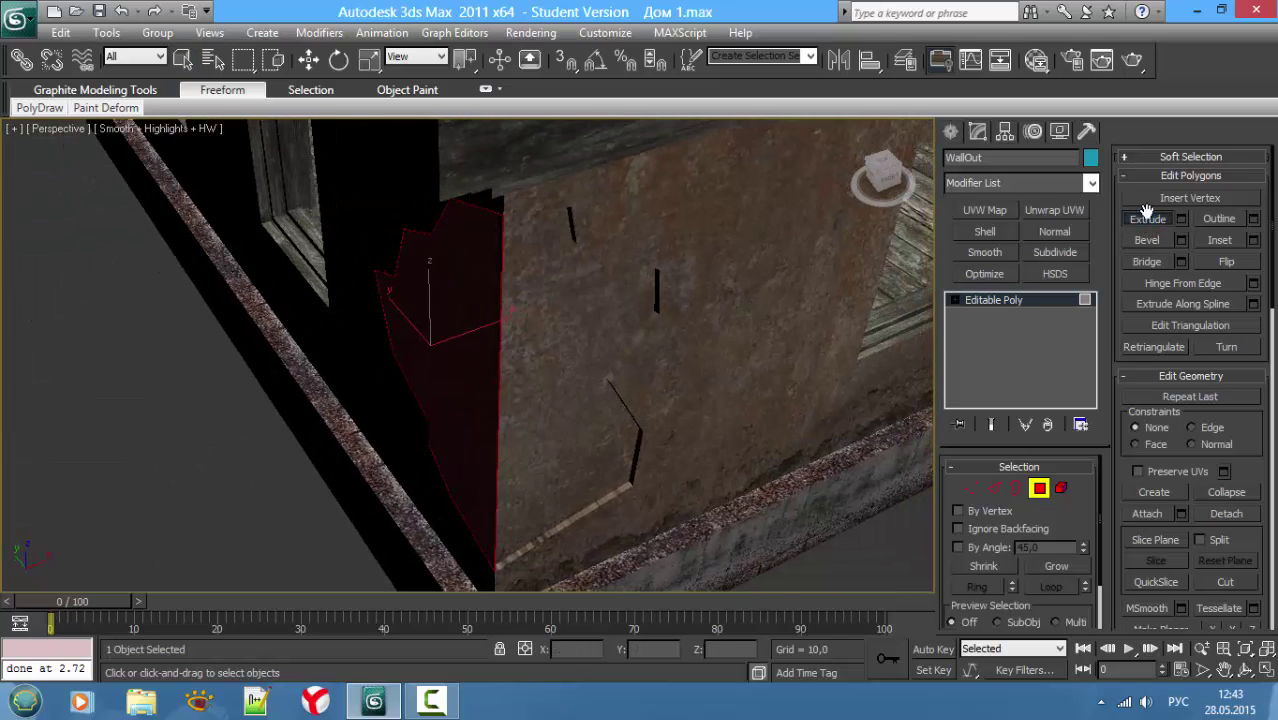
left_click(1182, 220)
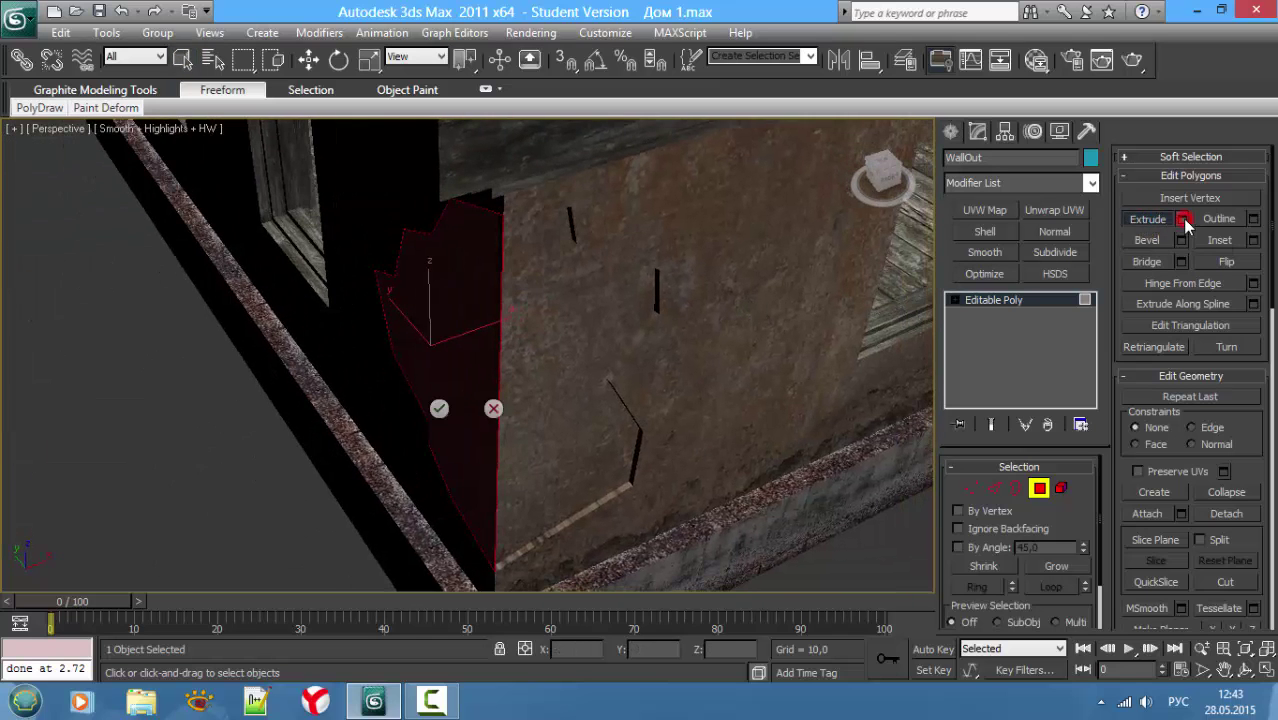
left_click(439, 409)
Step: Delete the unwanted wall polygons at the corner, leaving a hole
left_click(557, 400)
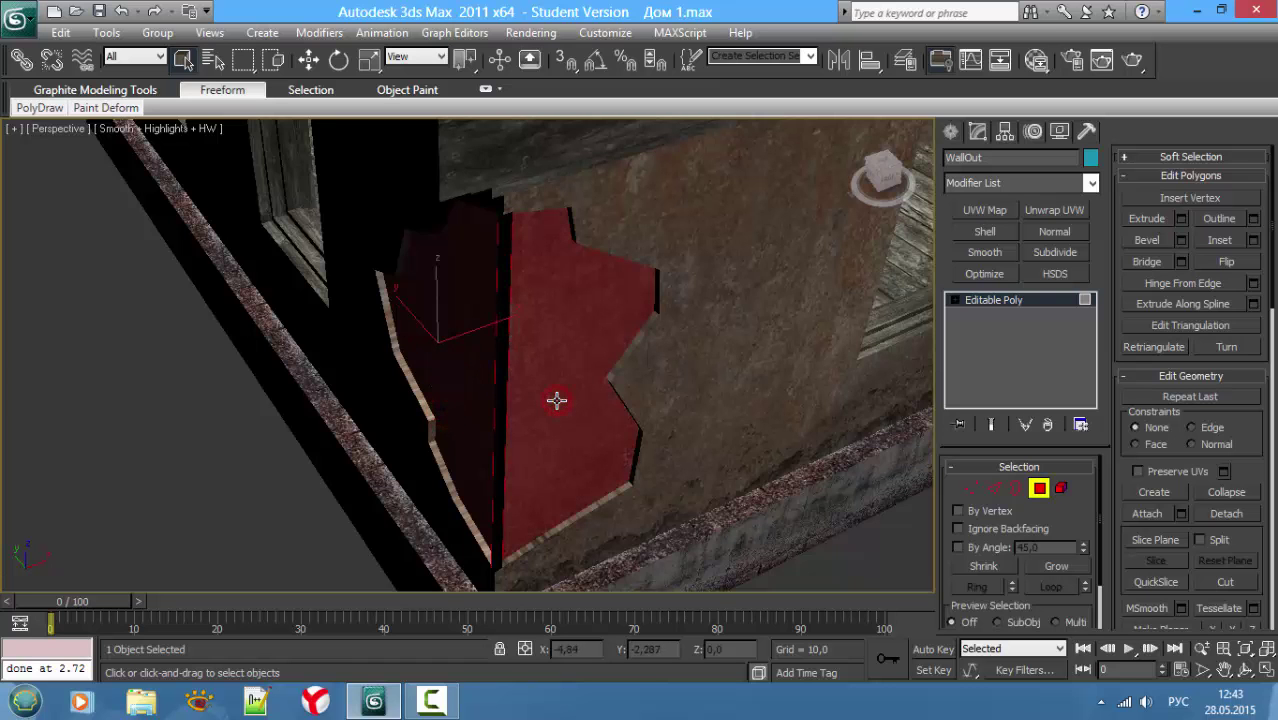
key("Delete")
mouse_move(500, 411)
middle_mouse_down("alt")
mouse_move(542, 385)
mouse_move(553, 395)
middle_mouse_up("alt")
scroll(637, 378, "up", 3)
middle_click_drag(699, 388, 801, 328, "alt")
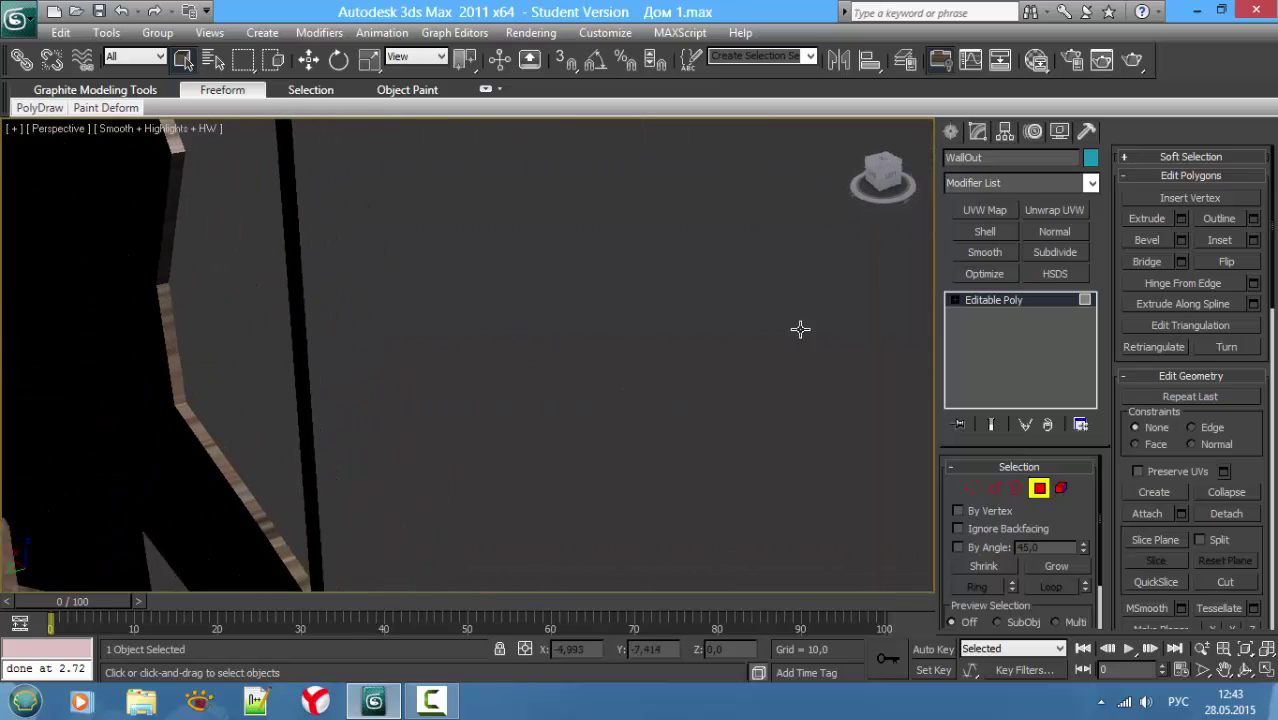
left_click(262, 400)
left_click(357, 449)
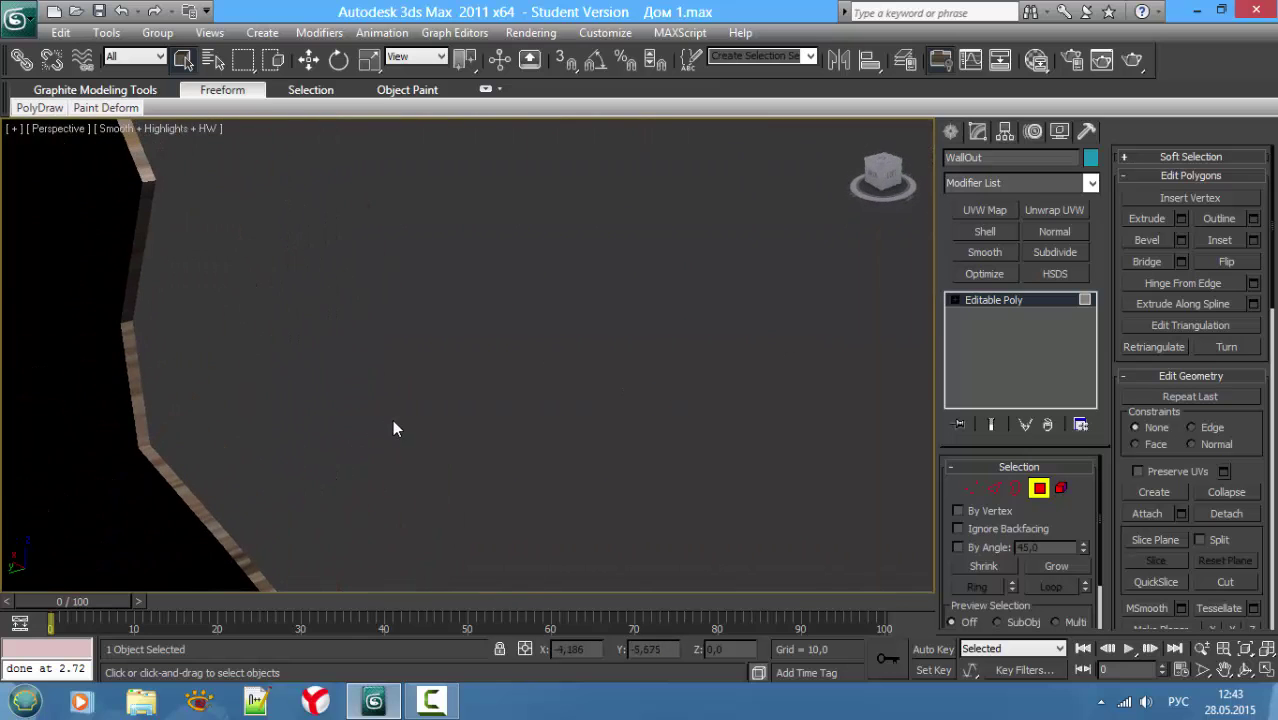
mouse_move(392, 419)
middle_mouse_down("alt")
mouse_move(324, 442)
mouse_move(266, 441)
mouse_move(541, 507)
mouse_move(495, 526)
mouse_move(471, 482)
mouse_move(473, 417)
middle_mouse_up("alt")
Step: Cap the hole in the wall at Border level
key("3")
scroll(501, 471, "down", 3)
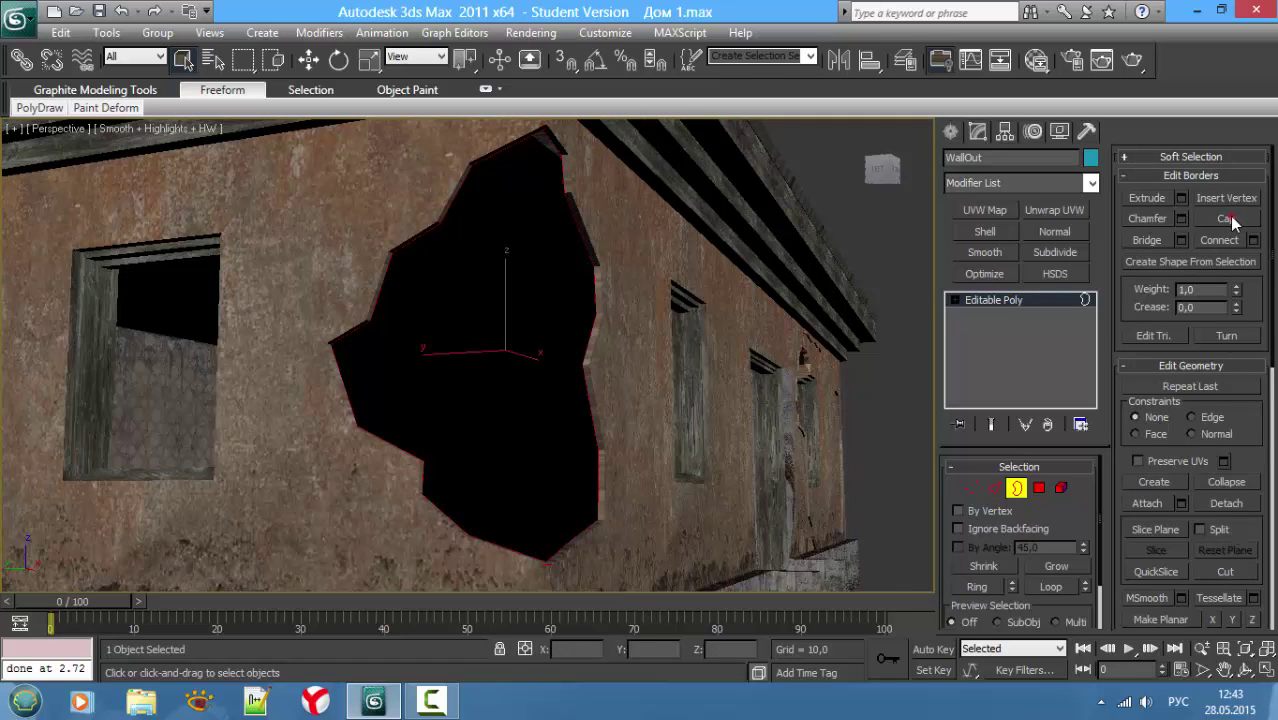
left_click(1230, 219)
mouse_move(525, 255)
middle_mouse_down("alt")
mouse_move(505, 372)
mouse_move(499, 283)
mouse_move(456, 442)
mouse_move(472, 356)
mouse_move(458, 530)
middle_mouse_up("alt")
Step: Move a corner vertex of the hole toward its neighbour in wireframe view
key("F3")
scroll(493, 497, "up", 3)
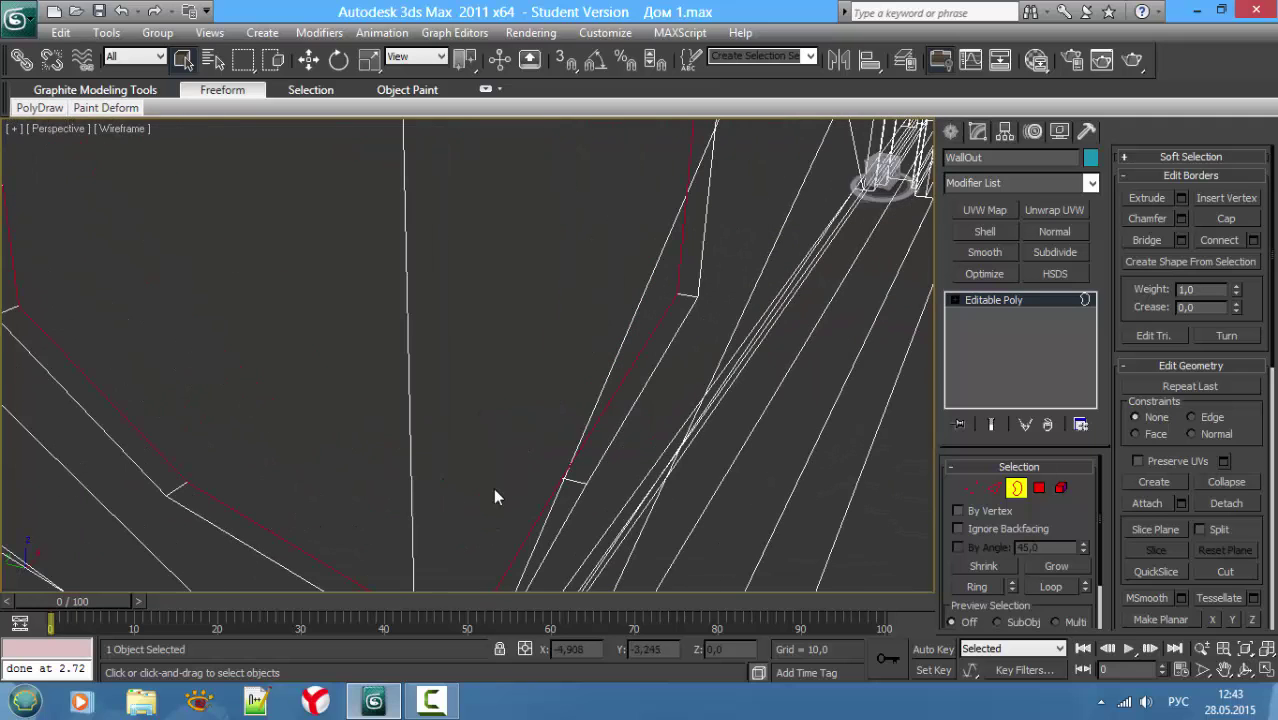
middle_click_drag(517, 351, 518, 392, "alt")
key("1")
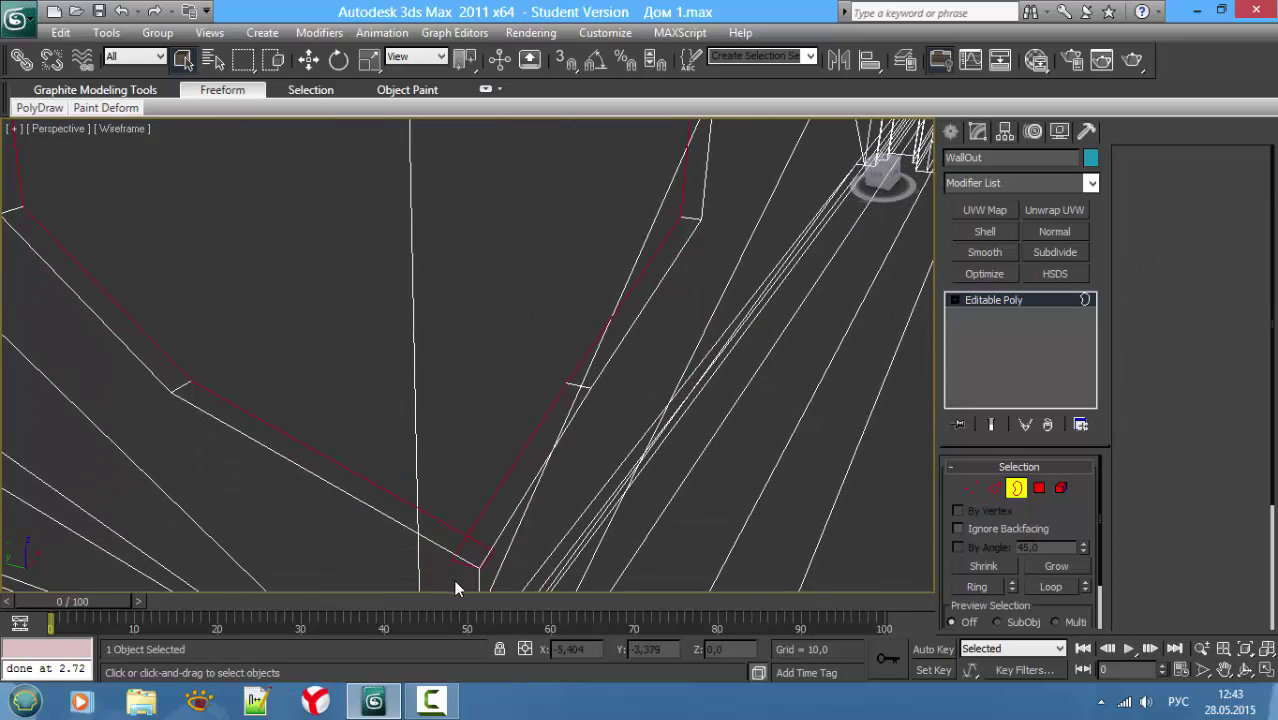
key("F3")
key("F3")
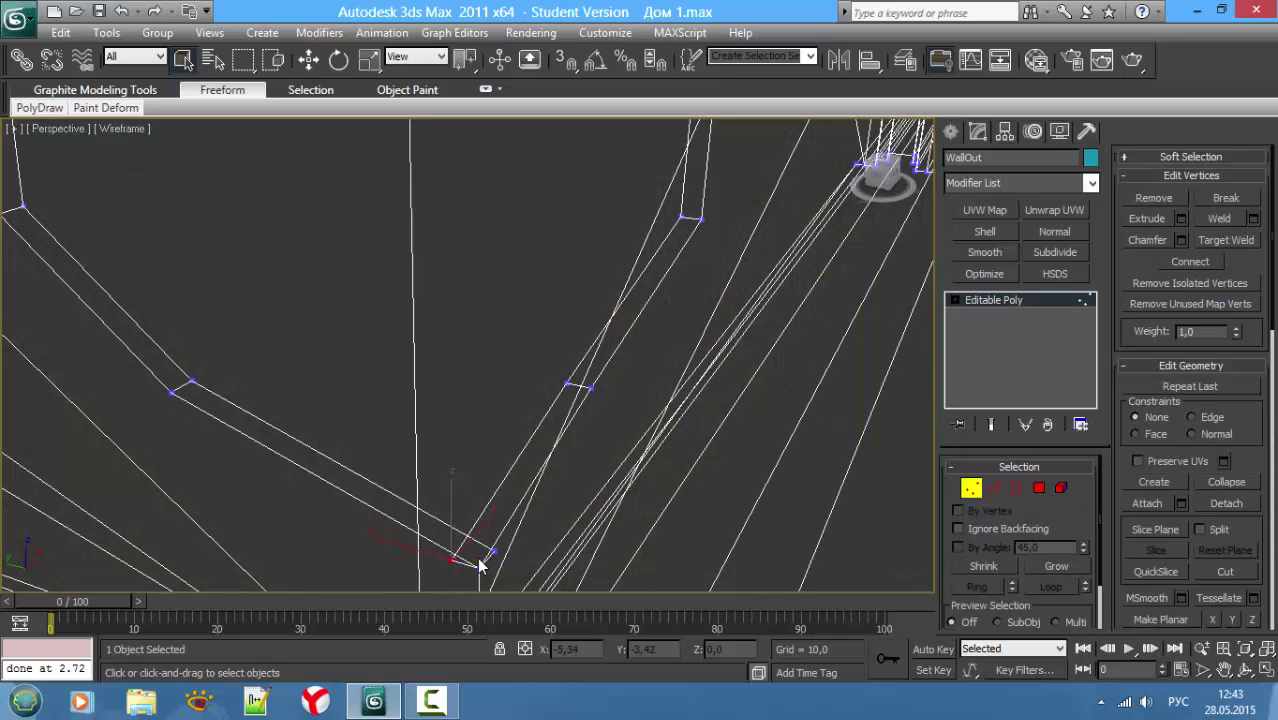
key("F3")
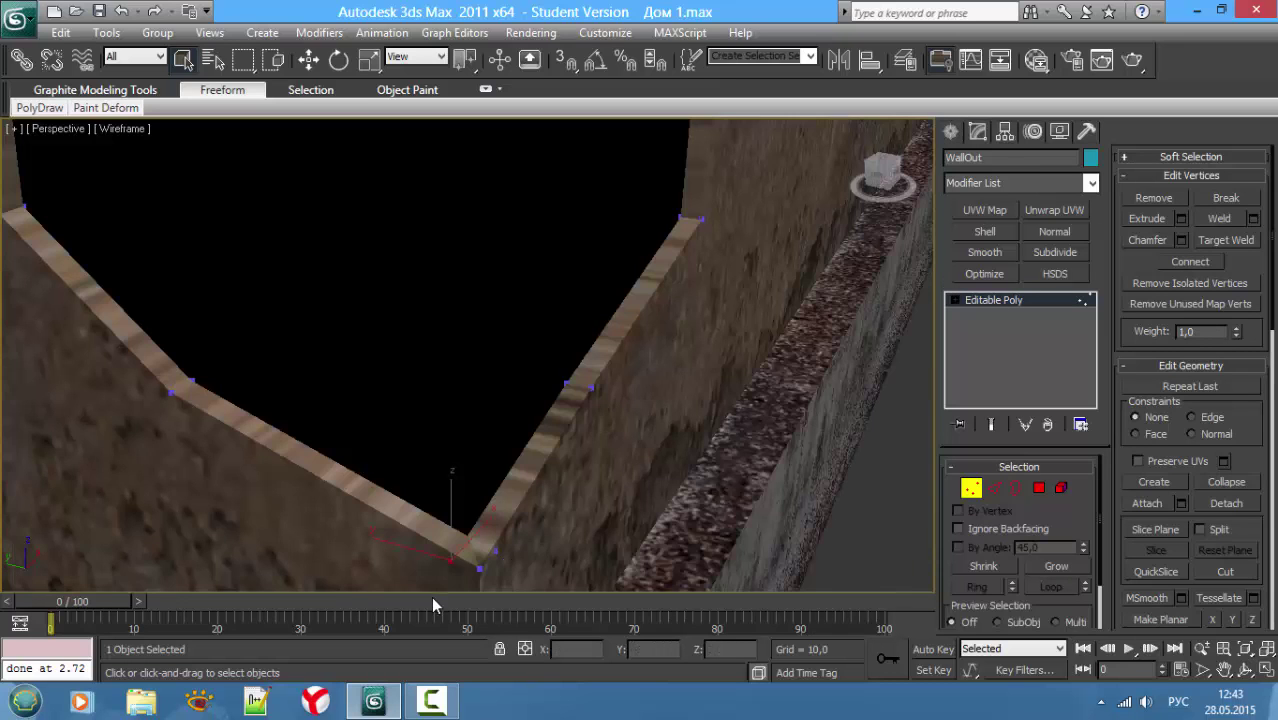
key("w")
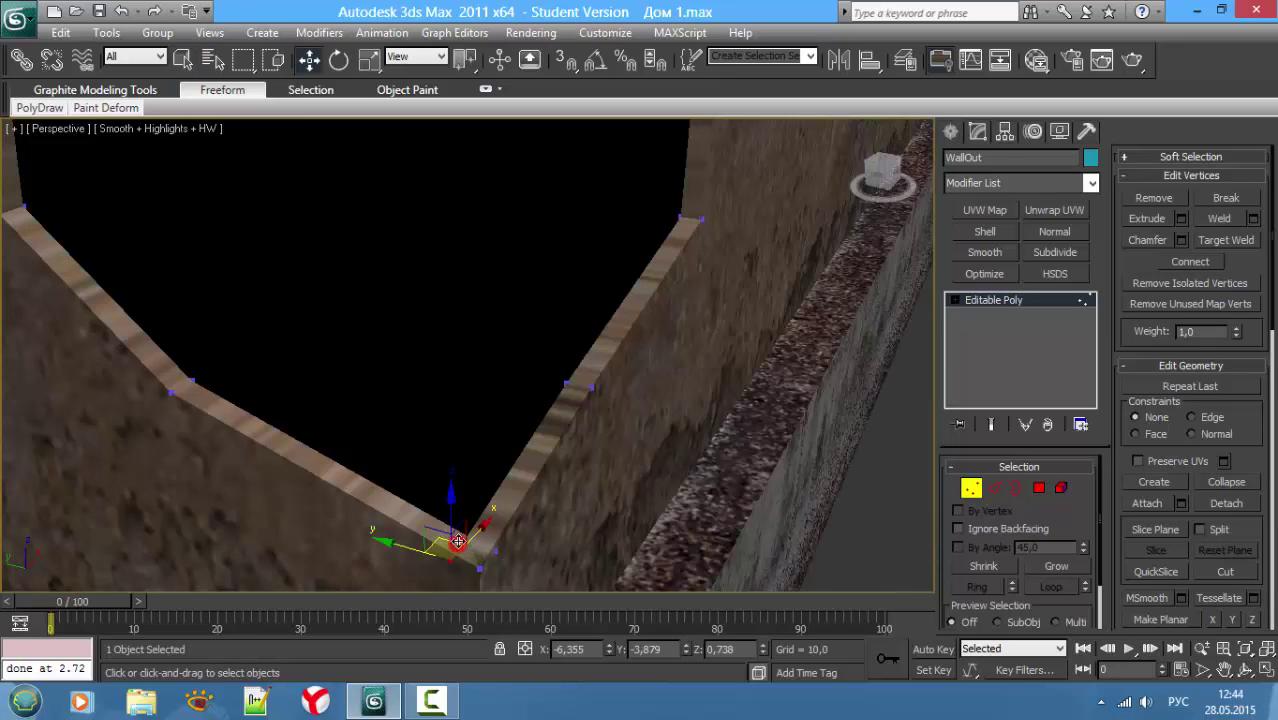
mouse_move(457, 541)
left_mouse_down()
mouse_move(465, 528)
mouse_move(495, 549)
mouse_move(469, 524)
left_mouse_up()
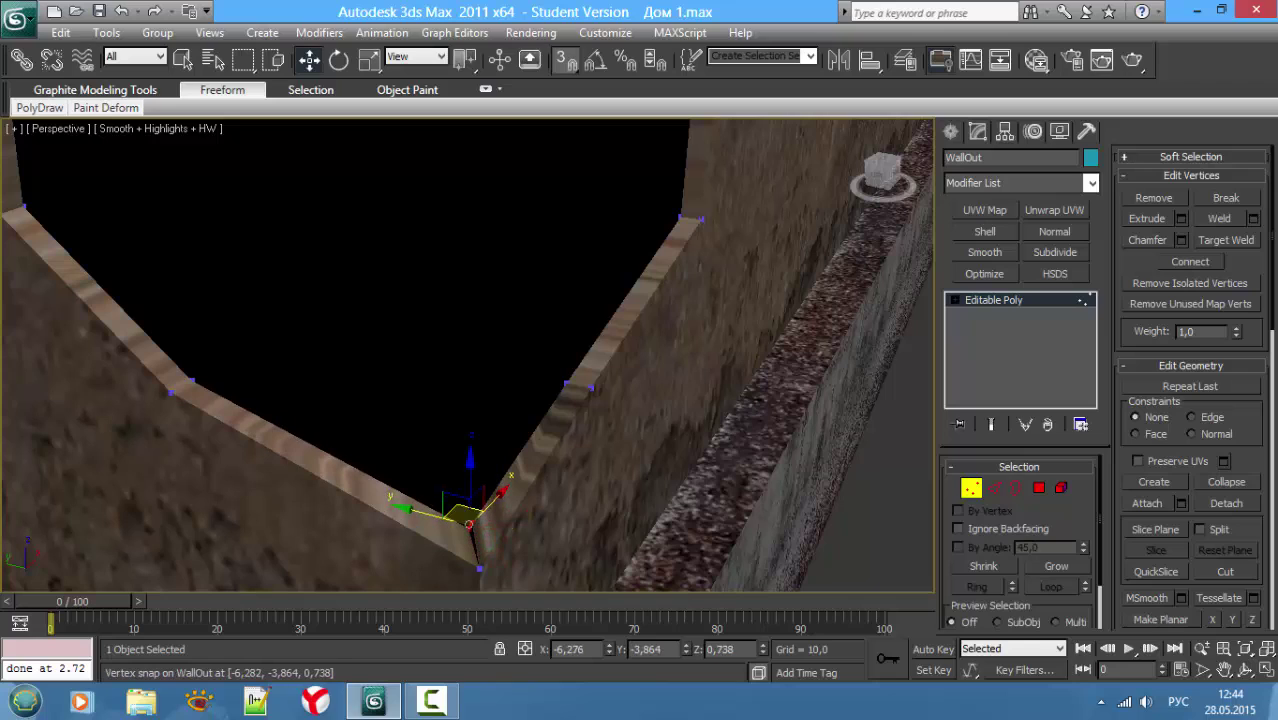
Step: Weld the vertices with a 1,0 threshold, dropping the count from 1014 to 1013
left_click(1256, 220)
type("1")
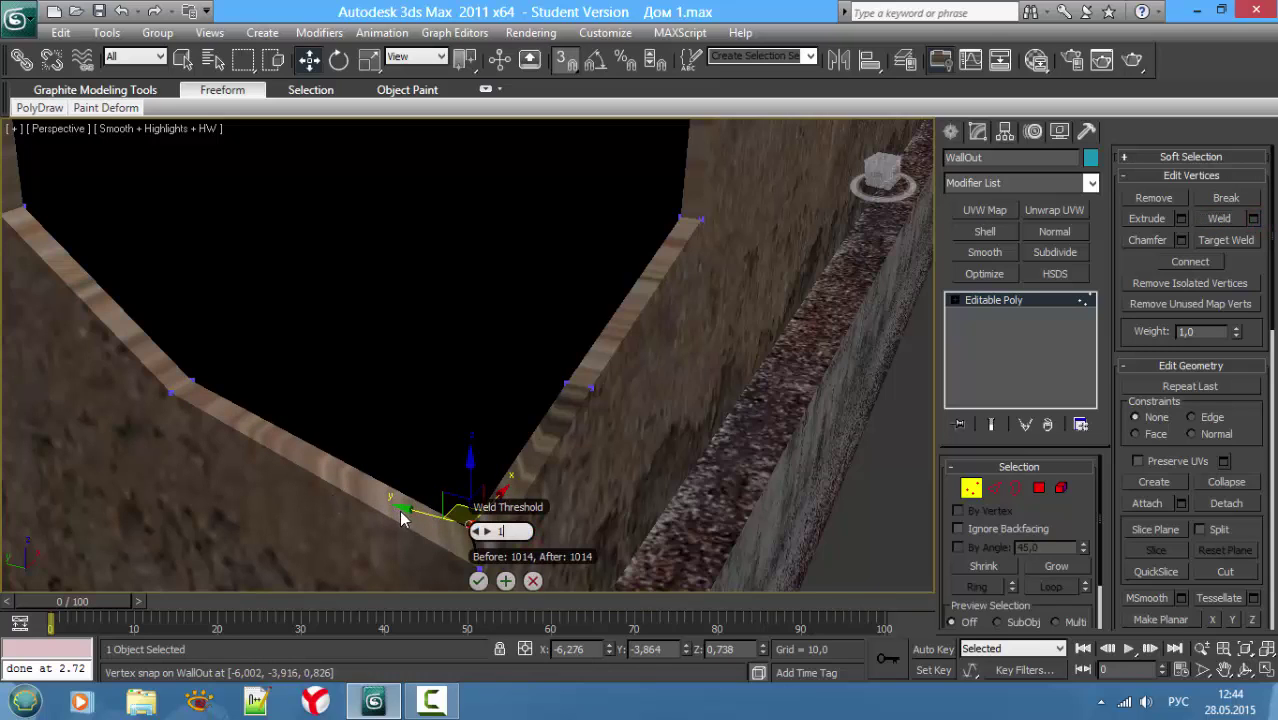
key("Return")
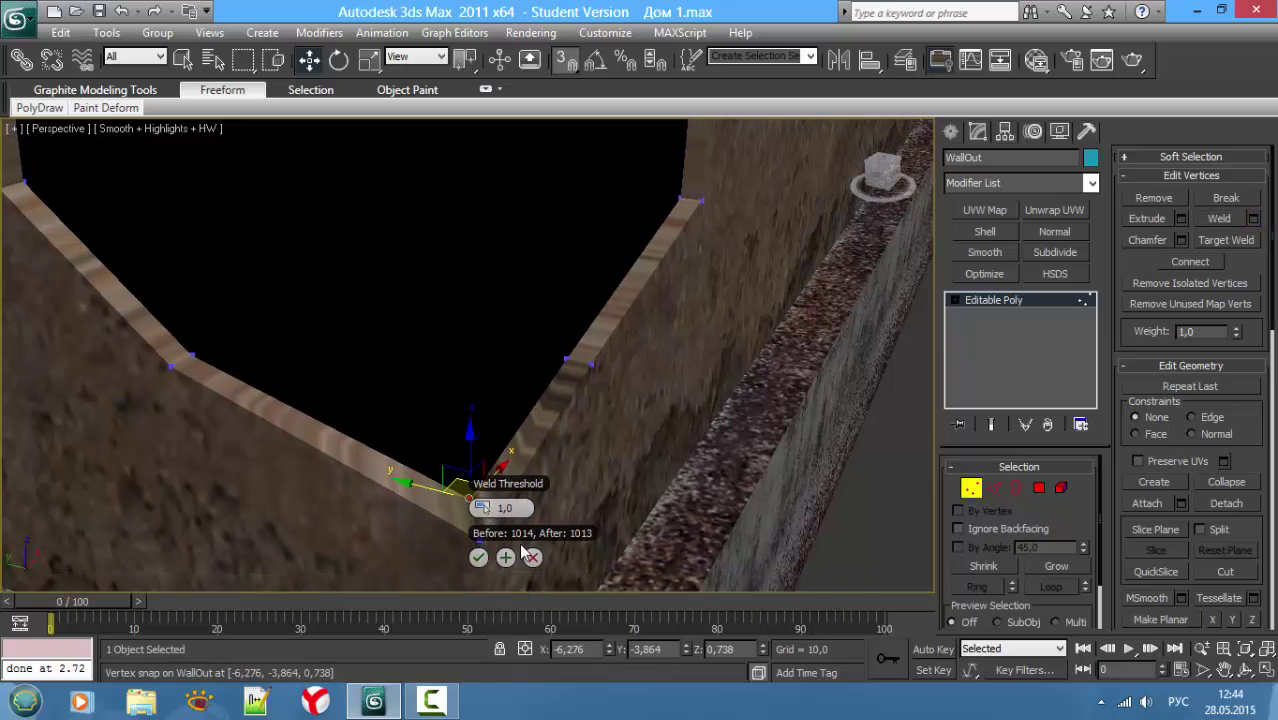
left_click(477, 559)
left_click_drag(475, 487, 477, 489)
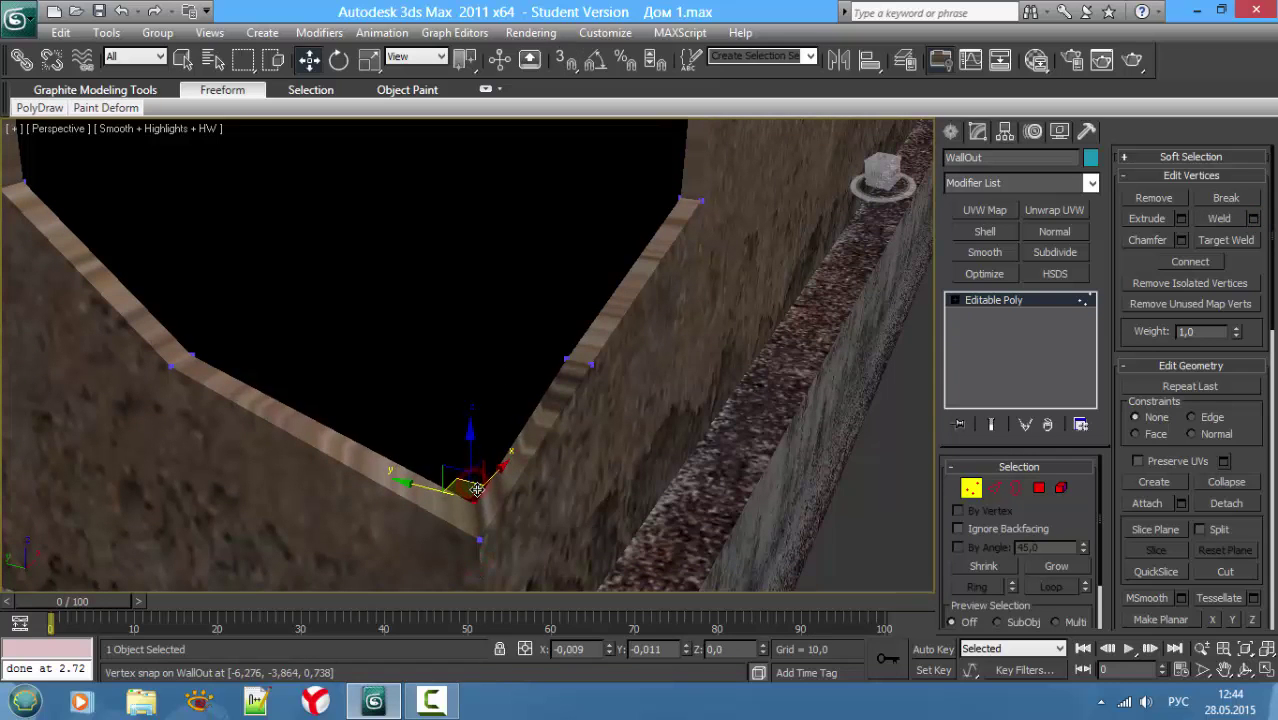
Step: Snap another vertex at the hole's corner onto its neighbour
mouse_move(471, 443)
middle_mouse_down("alt")
mouse_move(471, 263)
mouse_move(465, 519)
mouse_move(445, 270)
mouse_move(448, 280)
middle_mouse_up("alt")
key("F3")
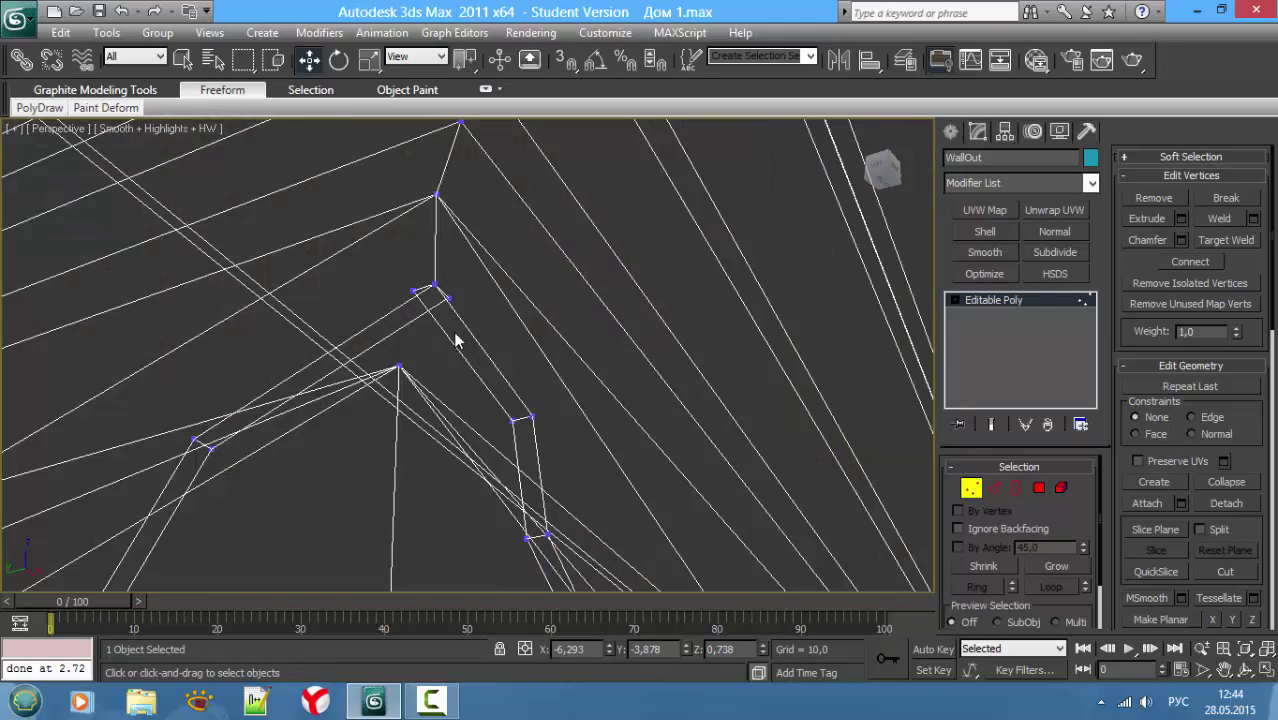
key("F3")
middle_click_drag(422, 337, 477, 310, "alt")
key("F3")
left_click(450, 284)
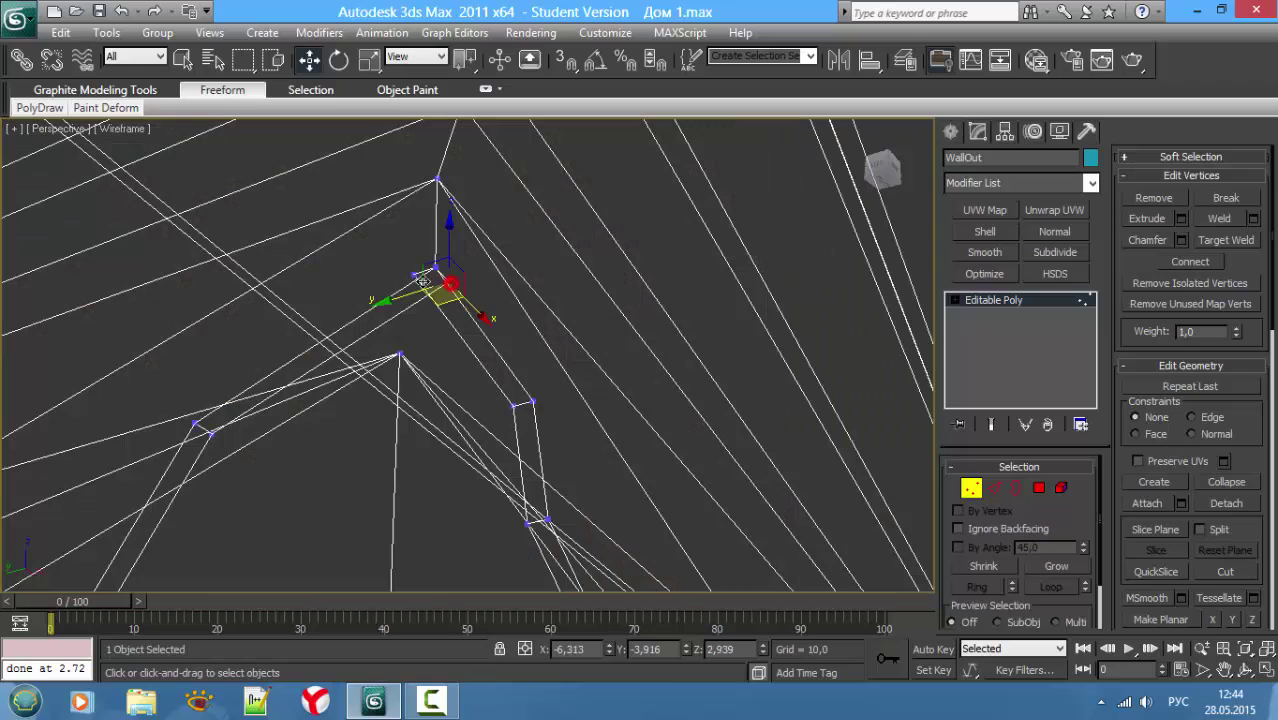
mouse_move(440, 310)
left_mouse_down()
mouse_move(415, 273)
mouse_move(459, 328)
left_mouse_up()
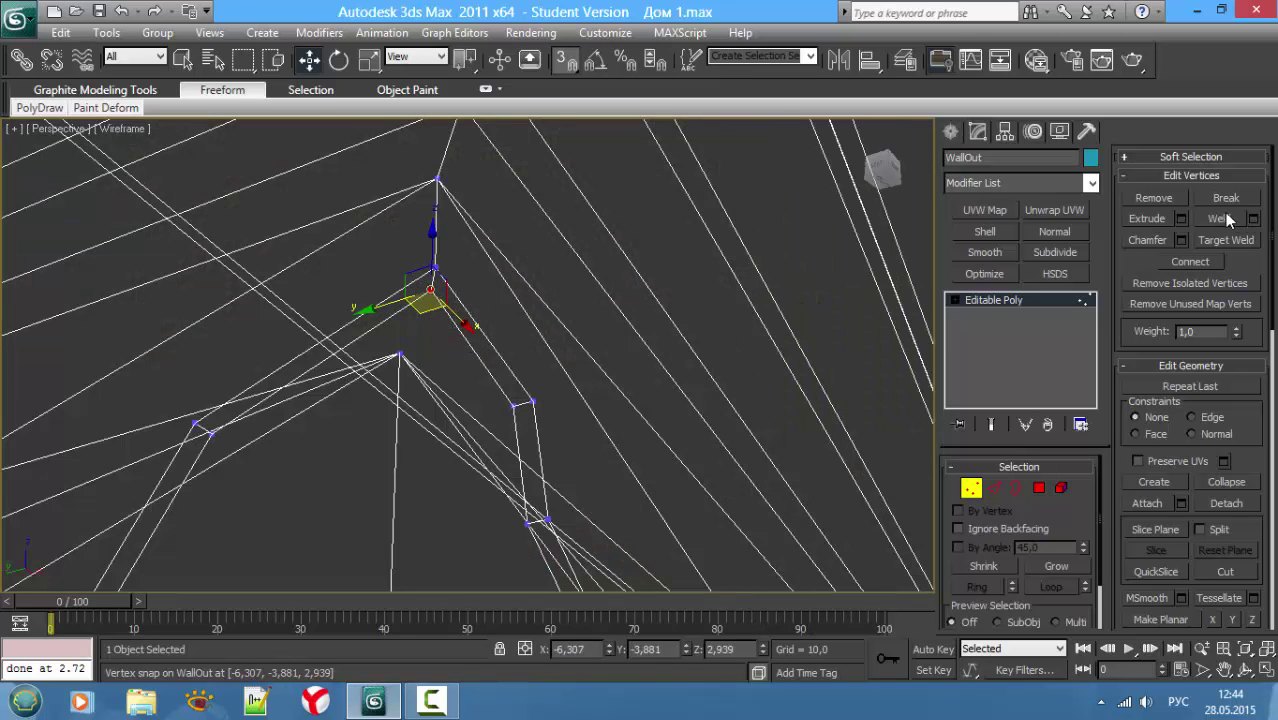
Step: Switch to Border level in shaded view and inspect the hole
key("F3")
scroll(505, 360, "up", 3)
key("3")
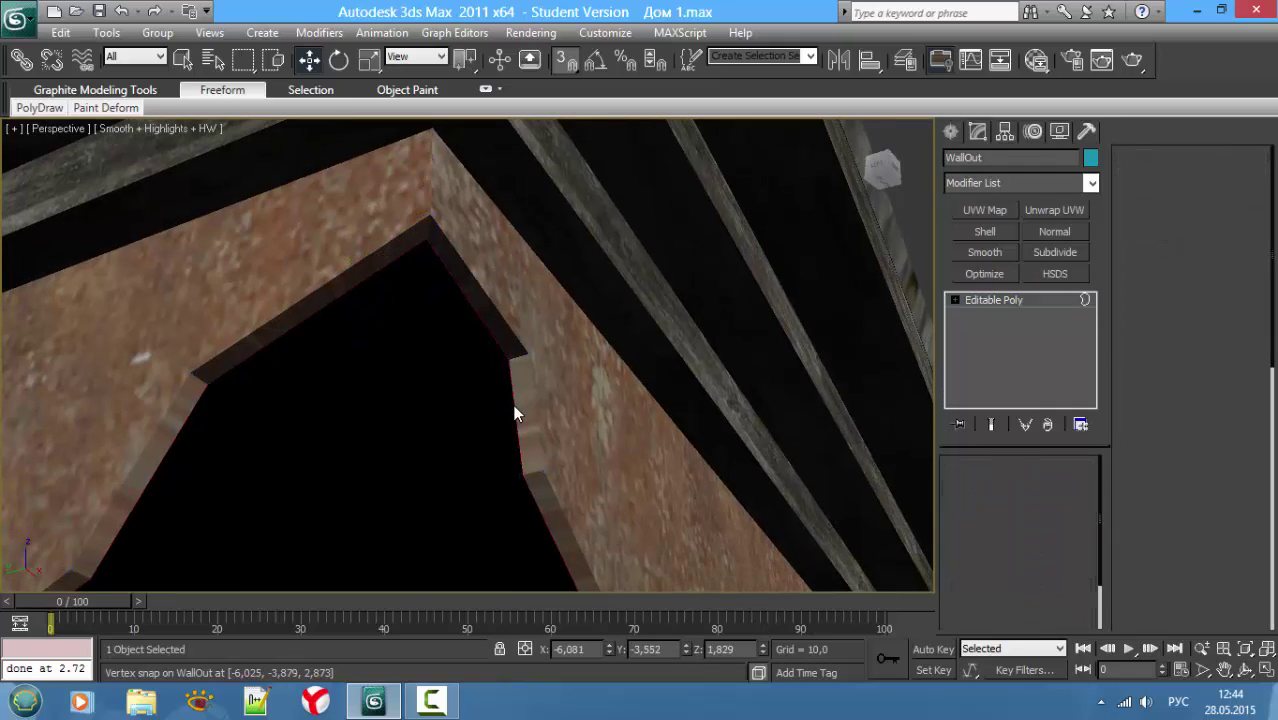
mouse_move(513, 405)
middle_mouse_down("alt")
mouse_move(434, 277)
mouse_move(429, 351)
mouse_move(471, 479)
mouse_move(422, 428)
mouse_move(440, 310)
mouse_move(400, 263)
mouse_move(420, 320)
middle_mouse_up("alt")
Step: Cap the remaining open border with a new polygon
left_click(1232, 222)
left_click(1225, 571)
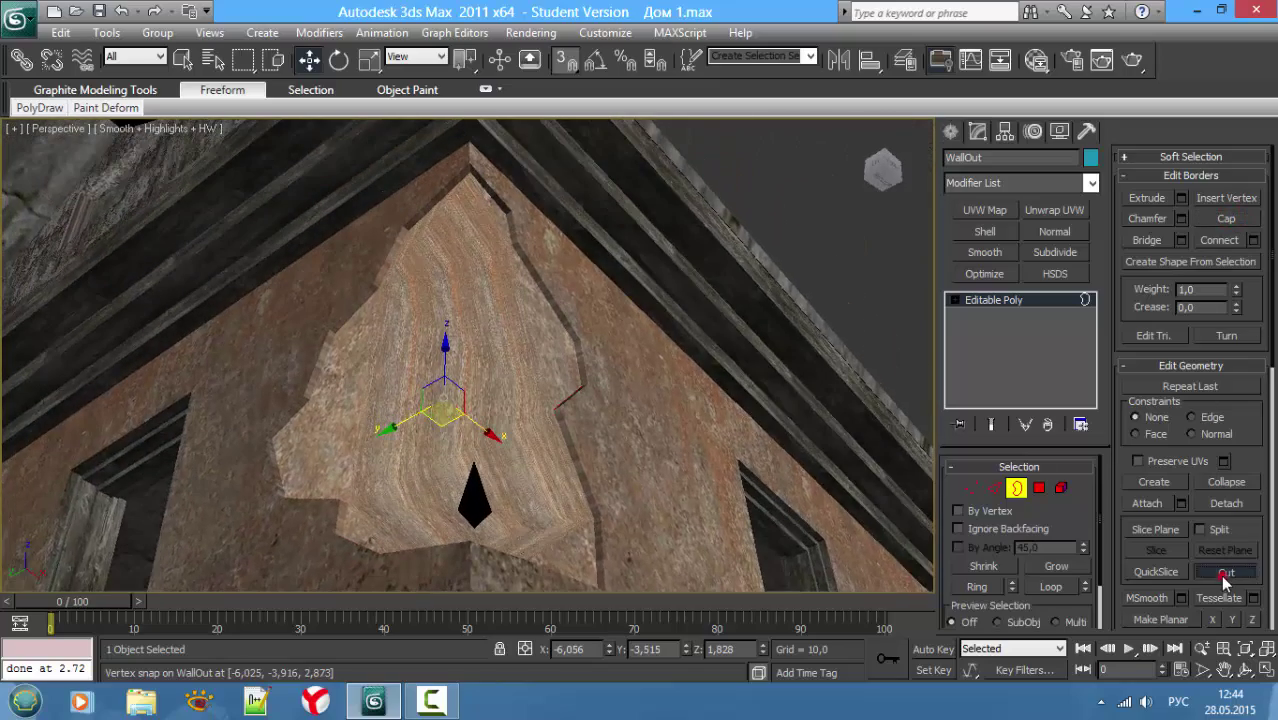
key("F3")
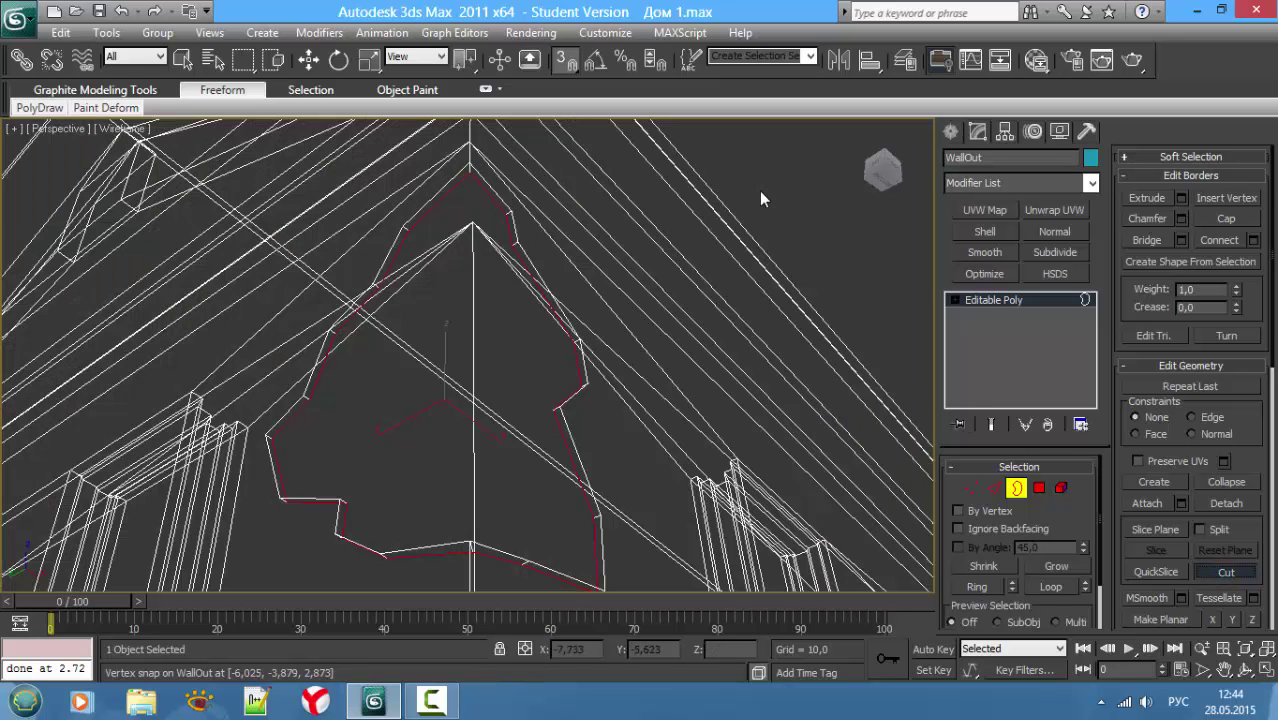
key("1")
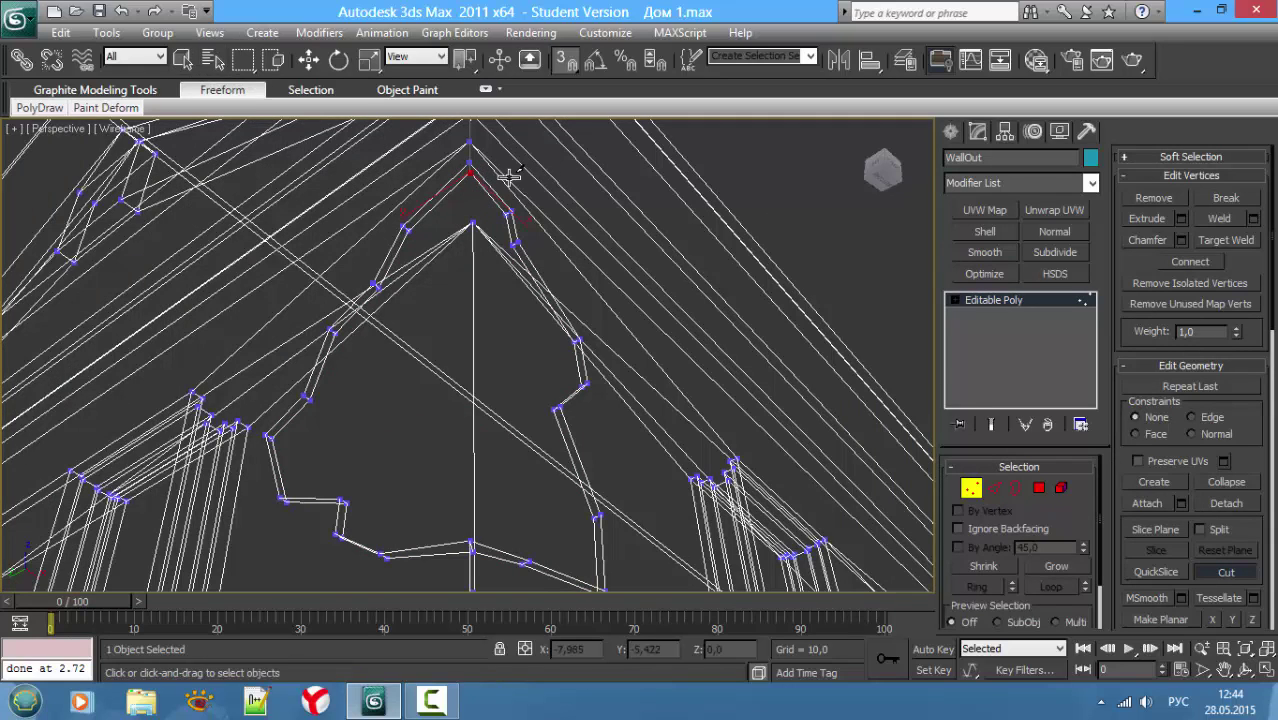
right_click(475, 186)
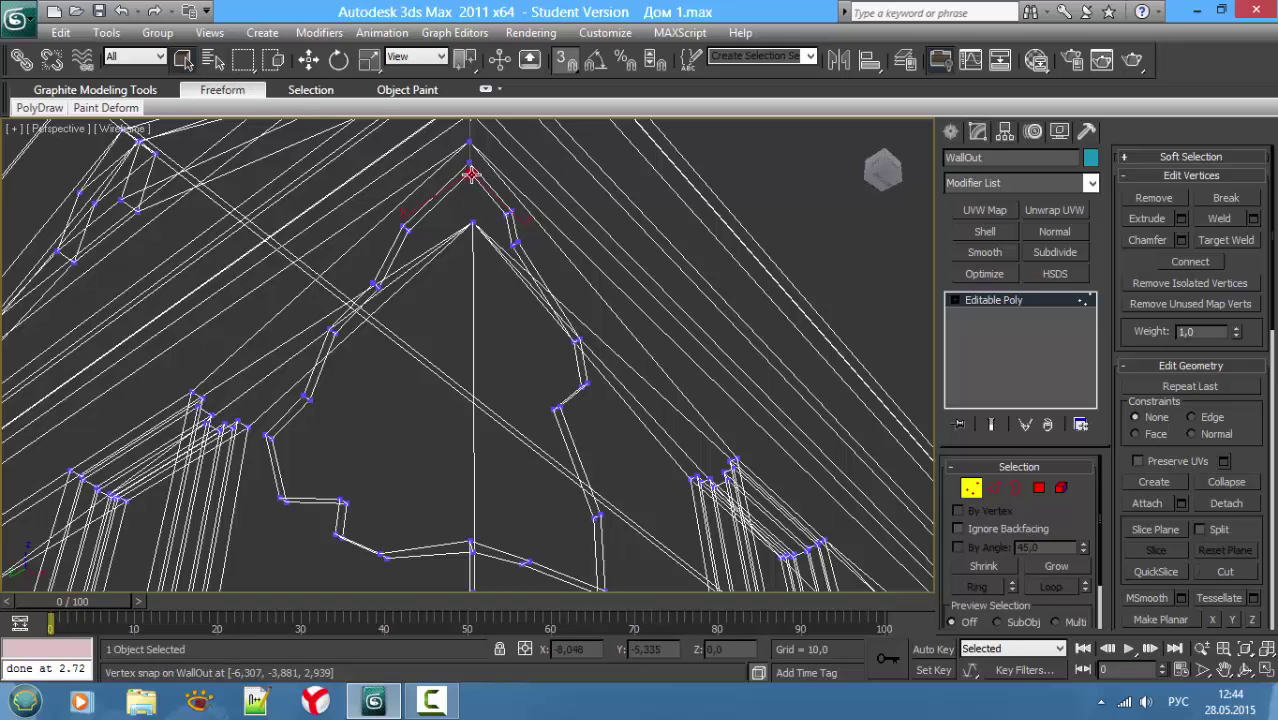
Step: Select the vertex at the roof peak, viewed from below
mouse_move(471, 174)
middle_mouse_down("alt")
mouse_move(493, 285)
mouse_move(493, 383)
middle_mouse_up("alt")
left_click(450, 427)
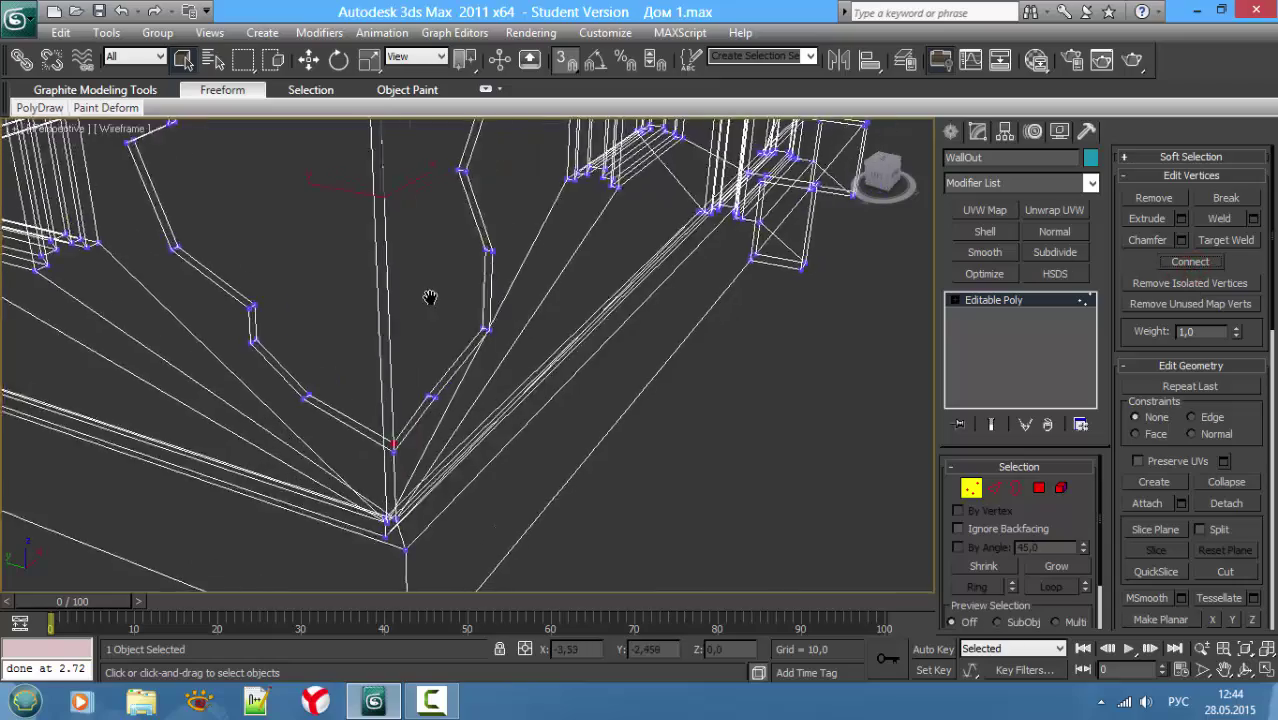
mouse_move(428, 296)
middle_mouse_down("alt")
mouse_move(517, 376)
mouse_move(419, 297)
mouse_move(490, 271)
mouse_move(465, 256)
mouse_move(465, 328)
mouse_move(508, 348)
mouse_move(608, 357)
mouse_move(571, 375)
mouse_move(442, 379)
mouse_move(418, 355)
mouse_move(517, 318)
mouse_move(573, 371)
mouse_move(365, 385)
middle_mouse_up("alt")
key("F3")
Step: Zoom and orbit until the inner wall with its two windows faces the camera
scroll(573, 371, "down", 4)
scroll(573, 371, "down", 4)
scroll(365, 385, "up", 3)
scroll(585, 400, "up", 3)
scroll(485, 400, "up", 3)
scroll(557, 392, "up", 2)
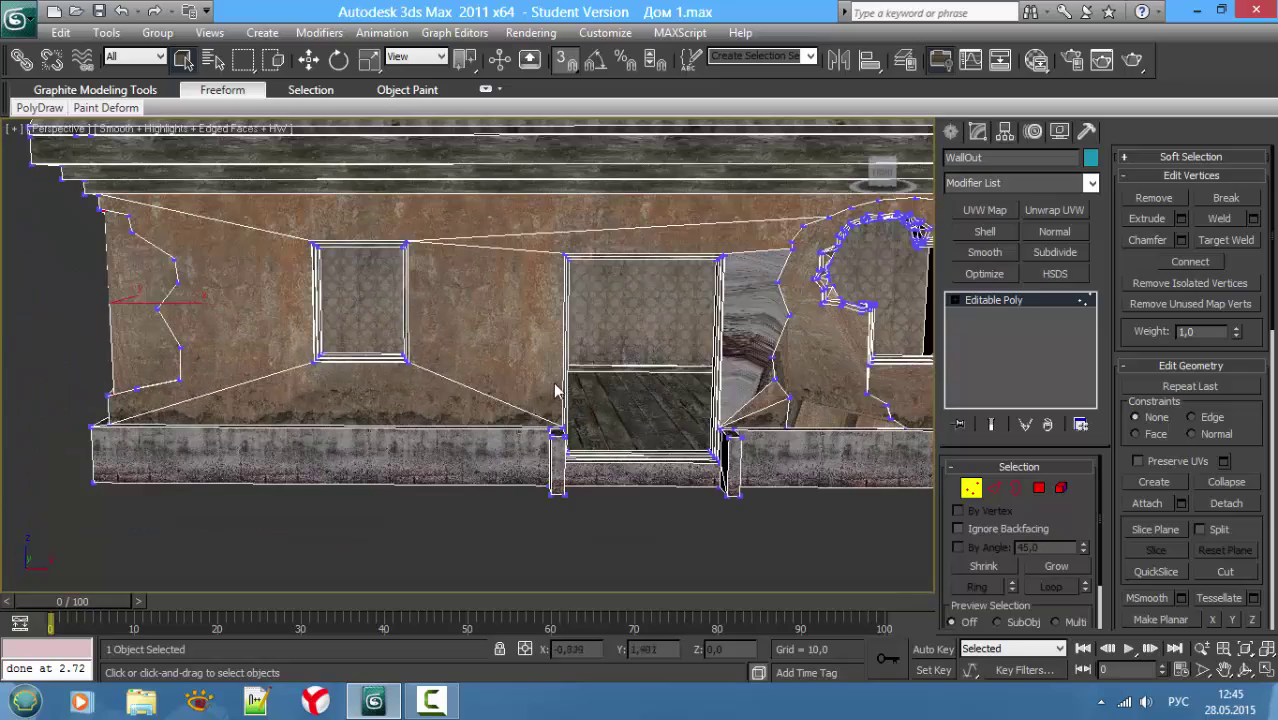
scroll(557, 390, "down", 2)
mouse_move(525, 391)
middle_mouse_down("alt")
mouse_move(582, 405)
mouse_move(83, 364)
middle_mouse_up("alt")
scroll(296, 362, "up", 2)
scroll(380, 380, "up", 2)
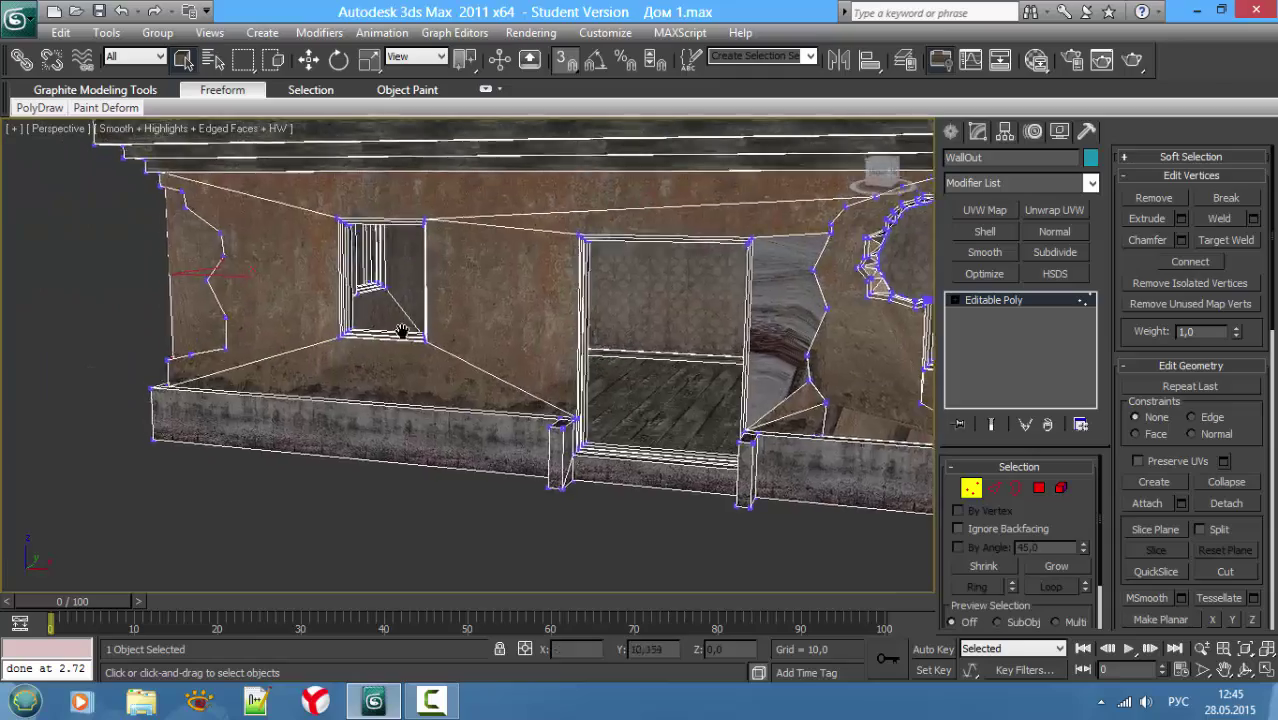
scroll(480, 400, "up", 2)
scroll(578, 416, "up", 2)
scroll(578, 416, "up", 3)
Step: Cut an irregular inner loop of edges closely around the left window
scroll(328, 366, "up", 2)
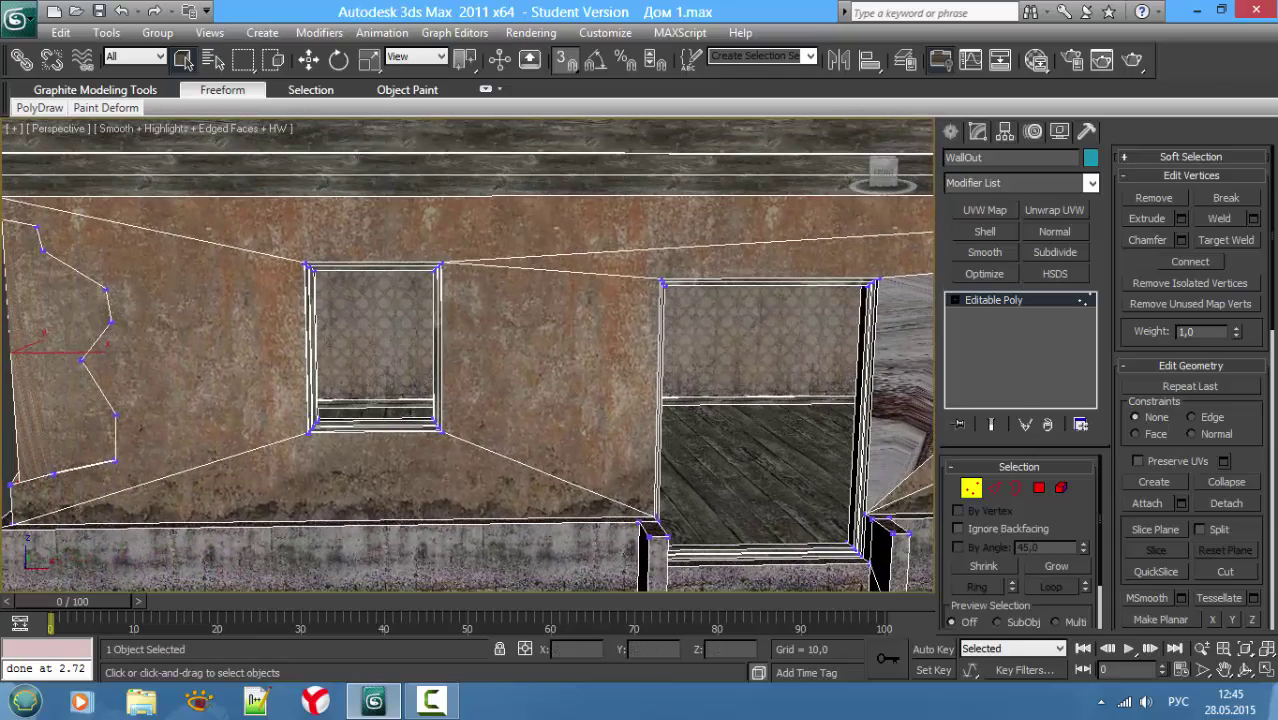
left_click(1226, 573)
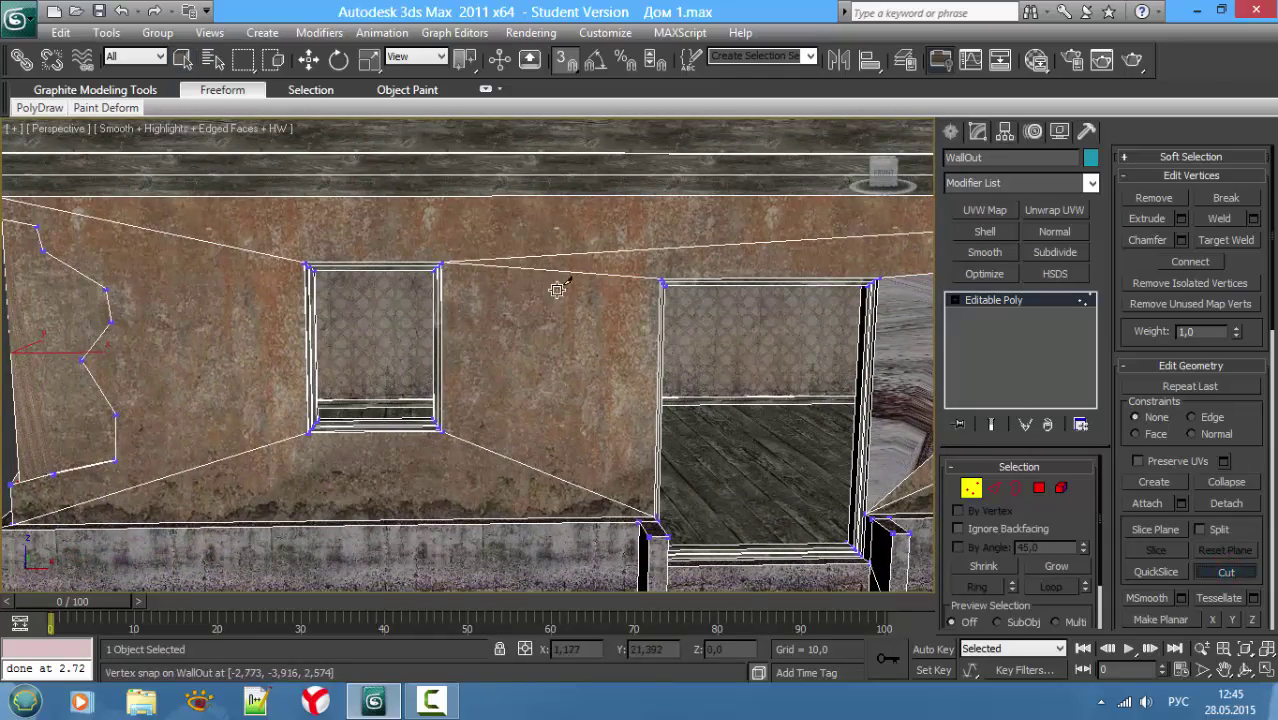
left_click(516, 258)
left_click(460, 233)
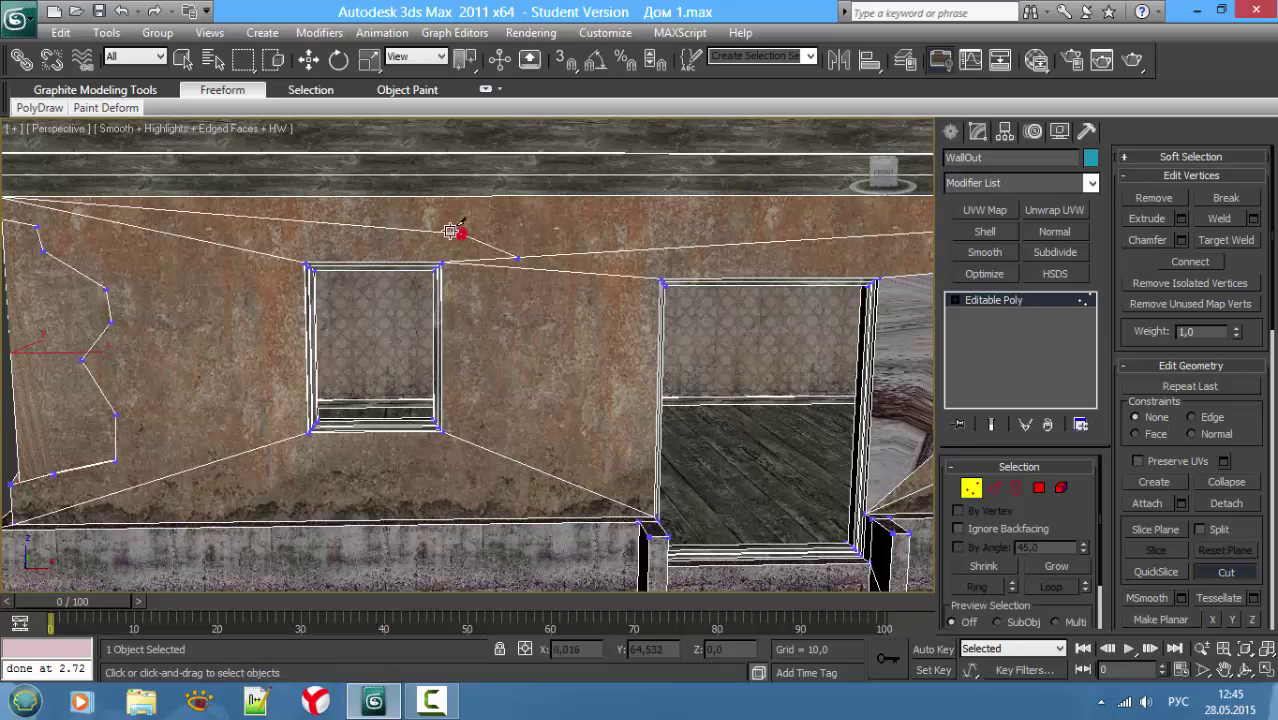
left_click(374, 240)
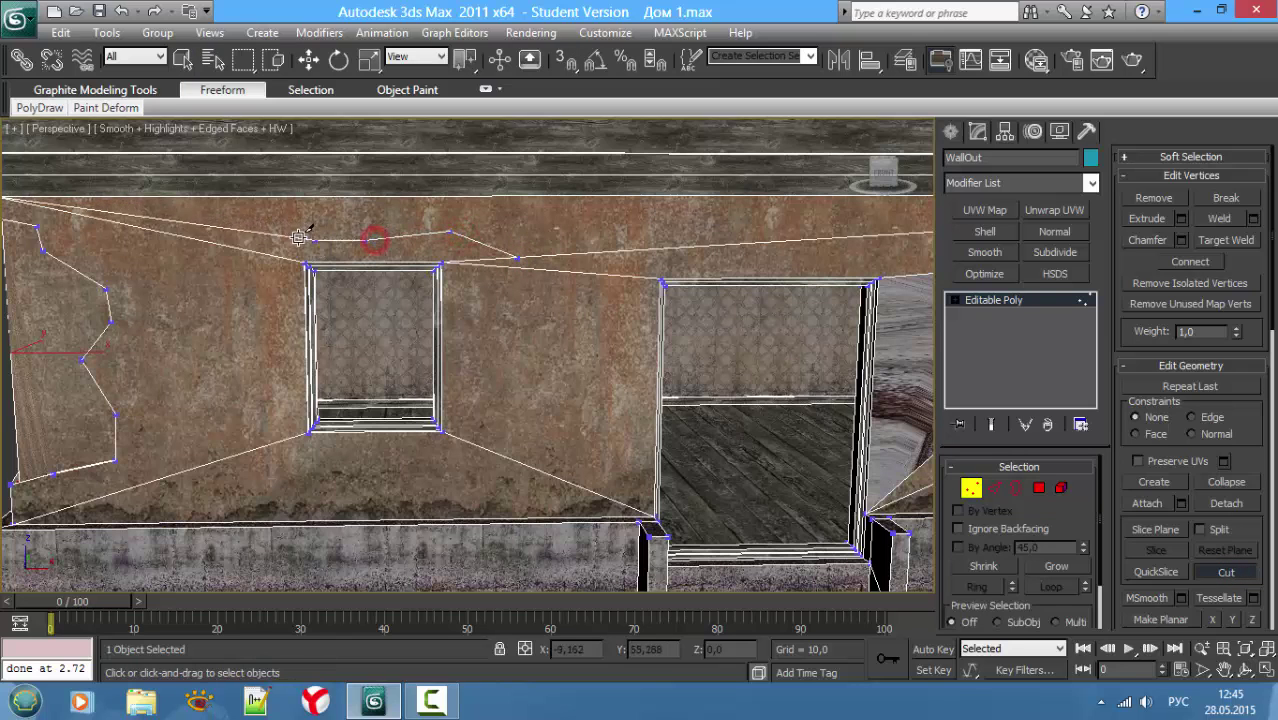
left_click(290, 238)
left_click(272, 258)
left_click(257, 320)
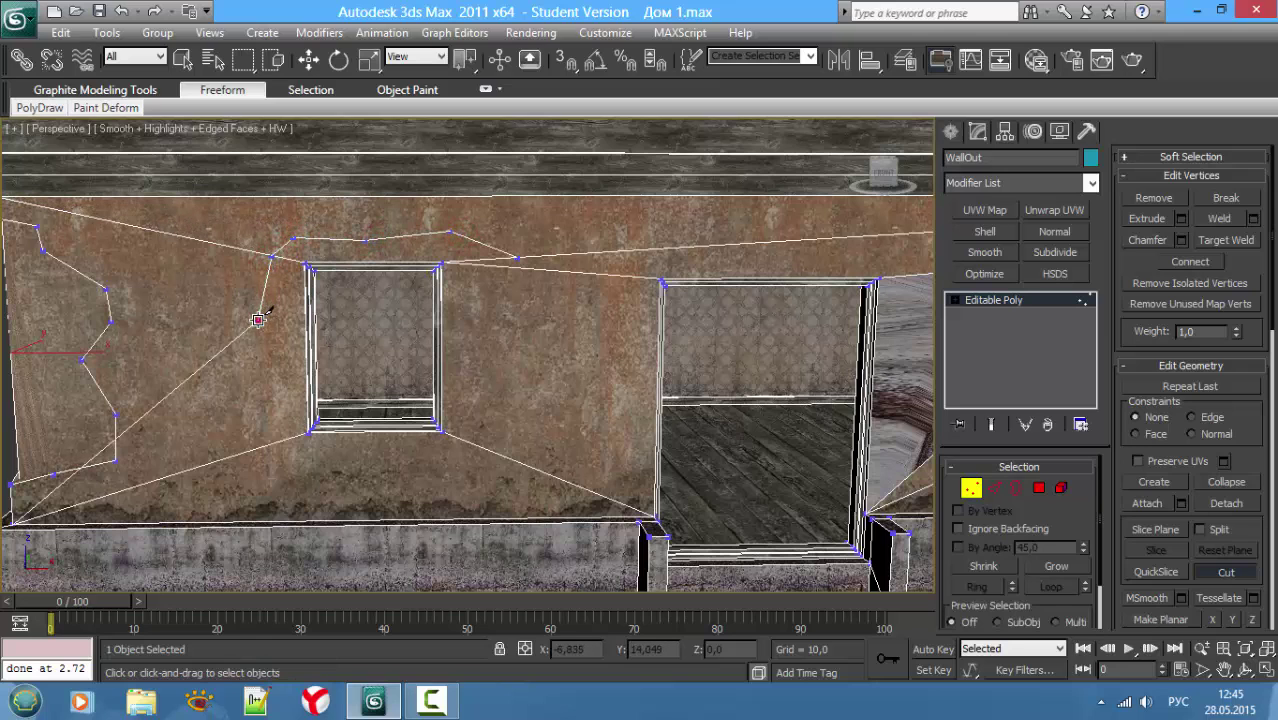
left_click(274, 414)
left_click(309, 432)
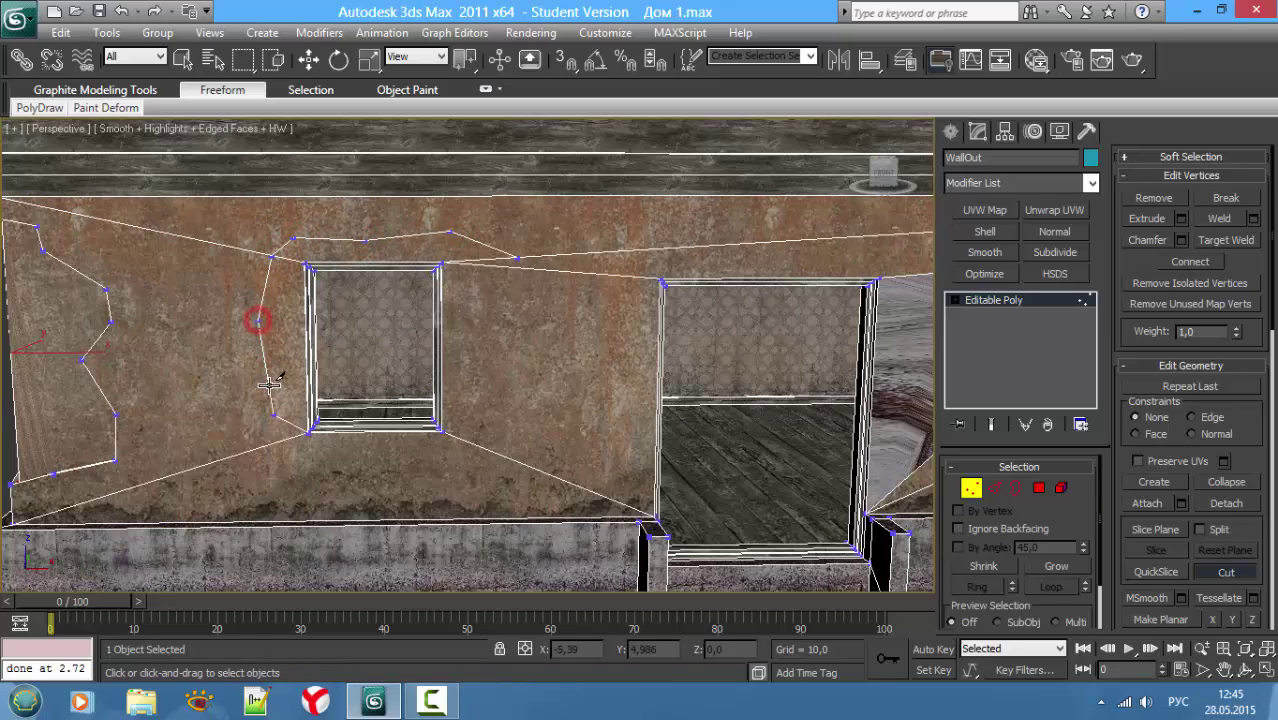
left_click(255, 450)
left_click(313, 476)
left_click(392, 466)
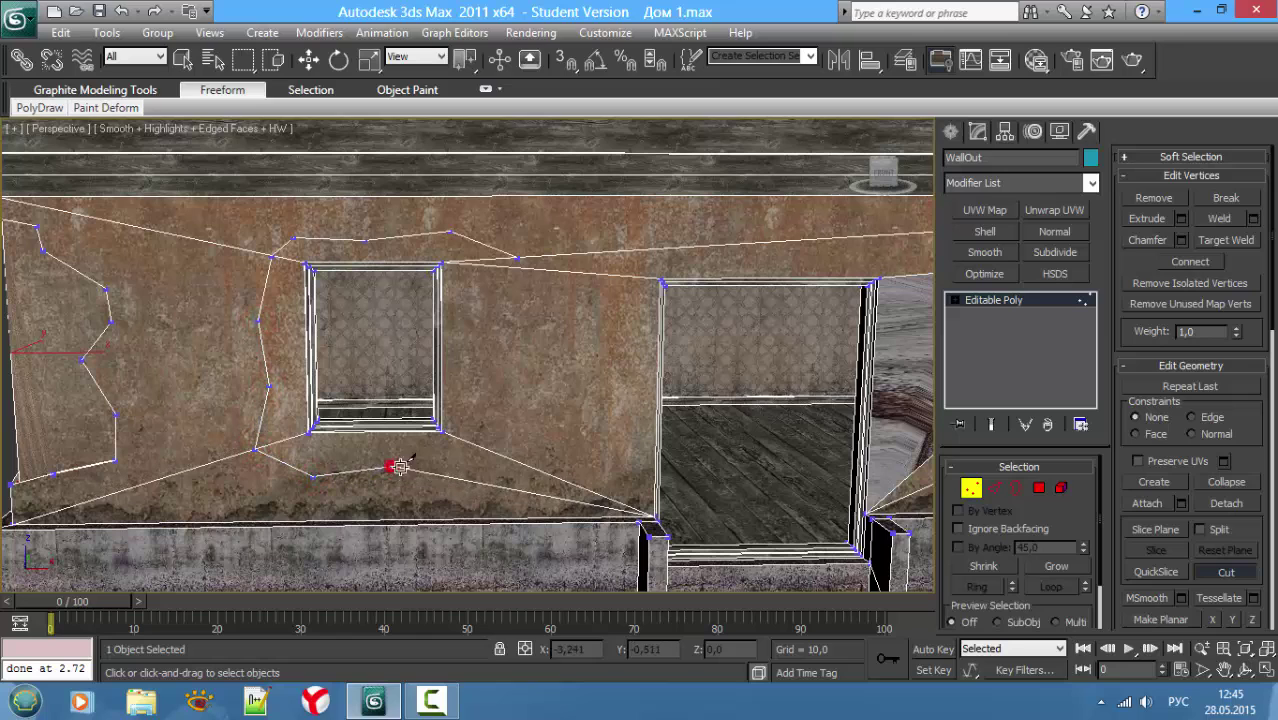
left_click(460, 478)
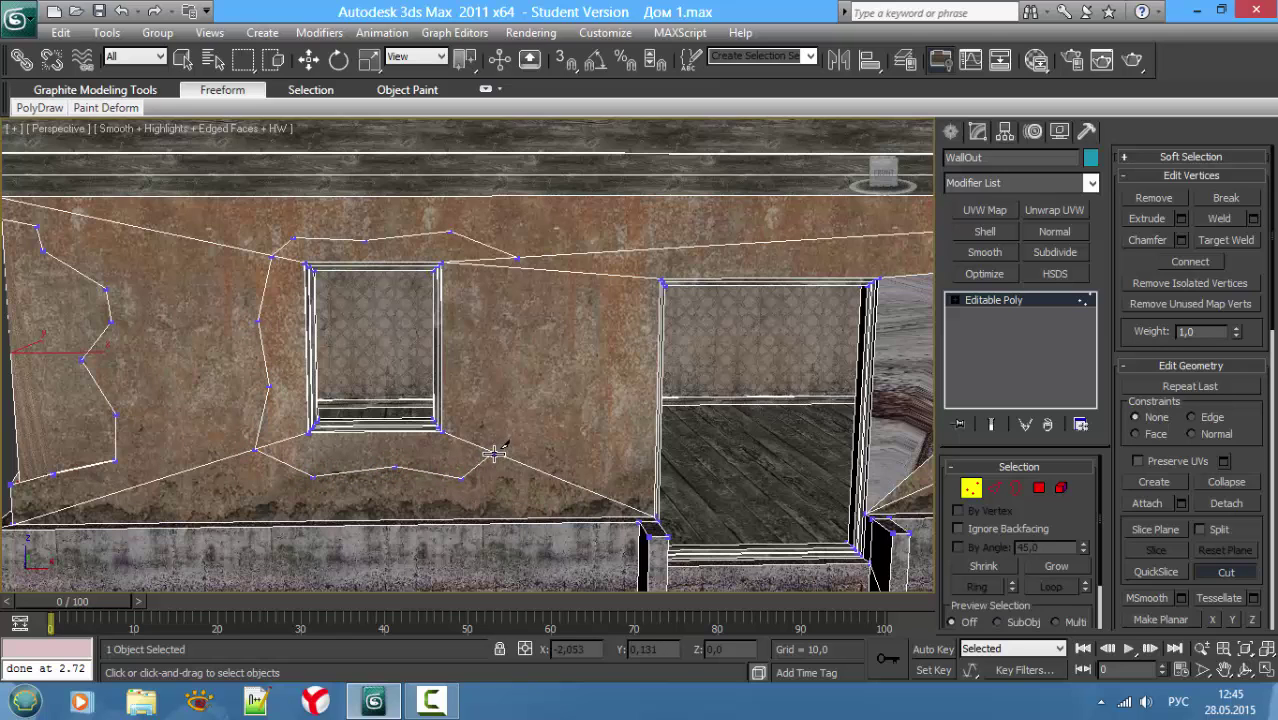
left_click(494, 455)
left_click(484, 378)
left_click(500, 321)
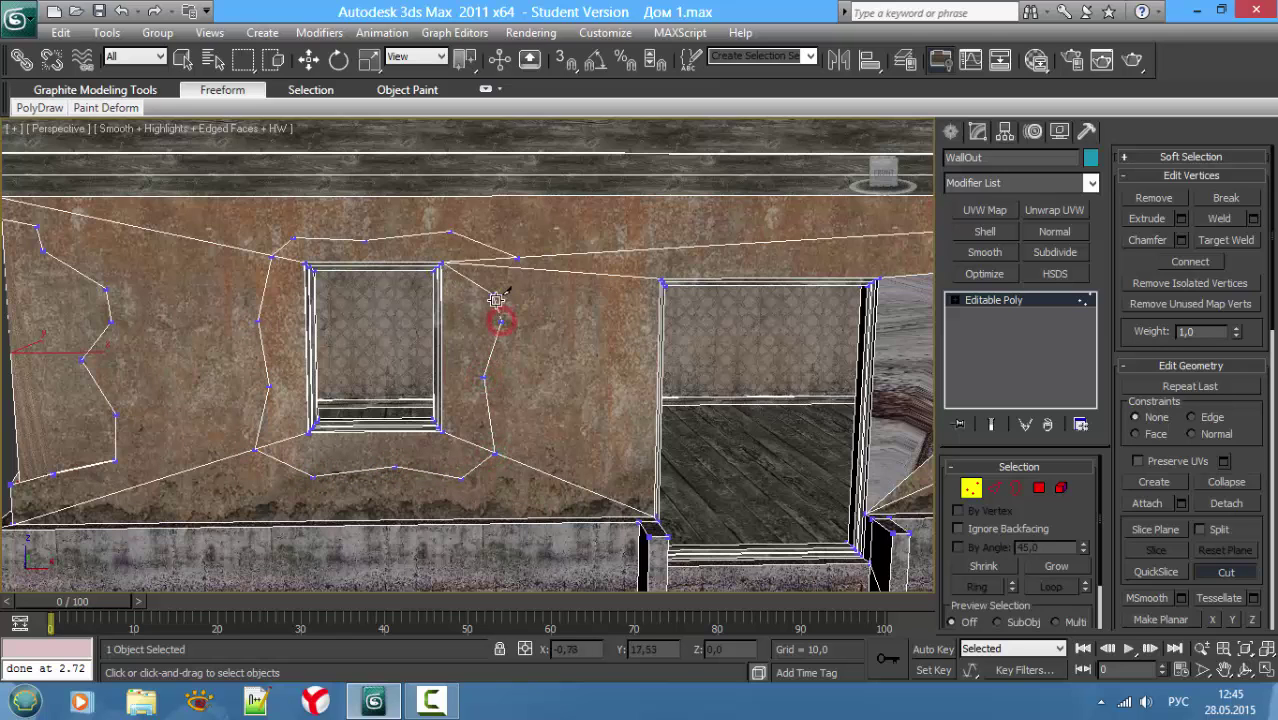
left_click(496, 286)
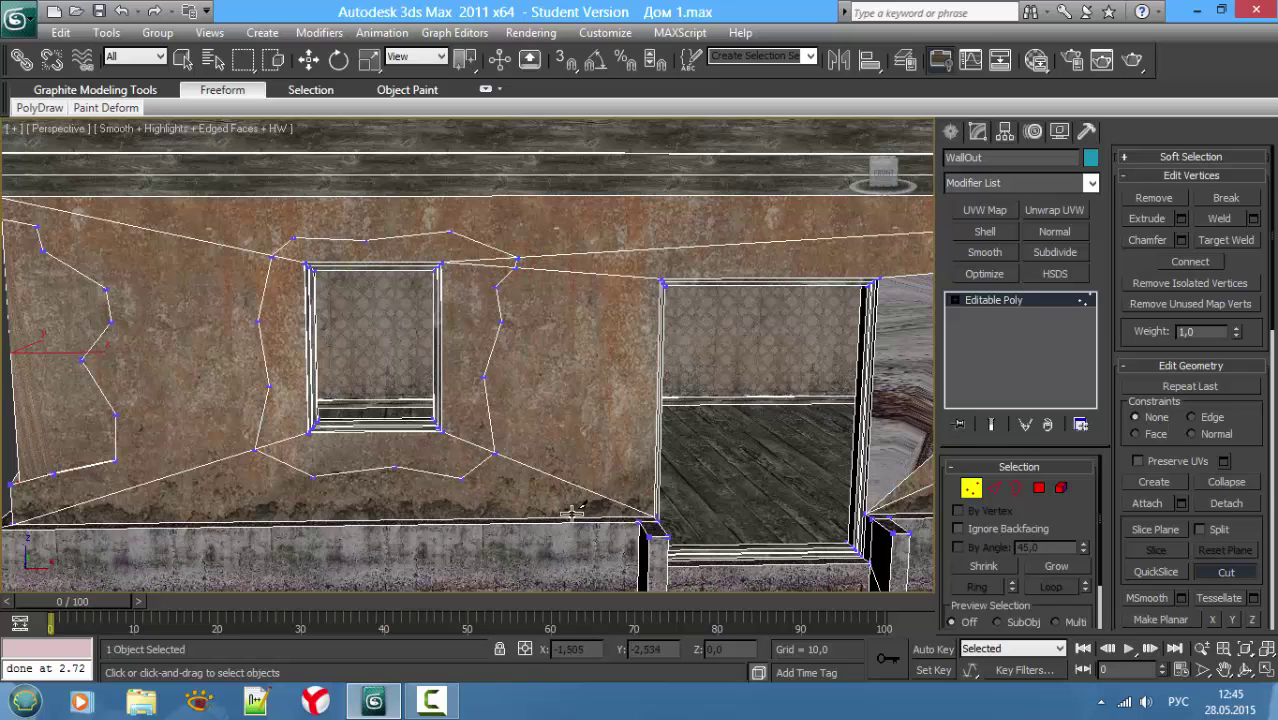
Step: Cut a wider irregular outer loop around the left window
left_click(518, 508)
left_click(453, 510)
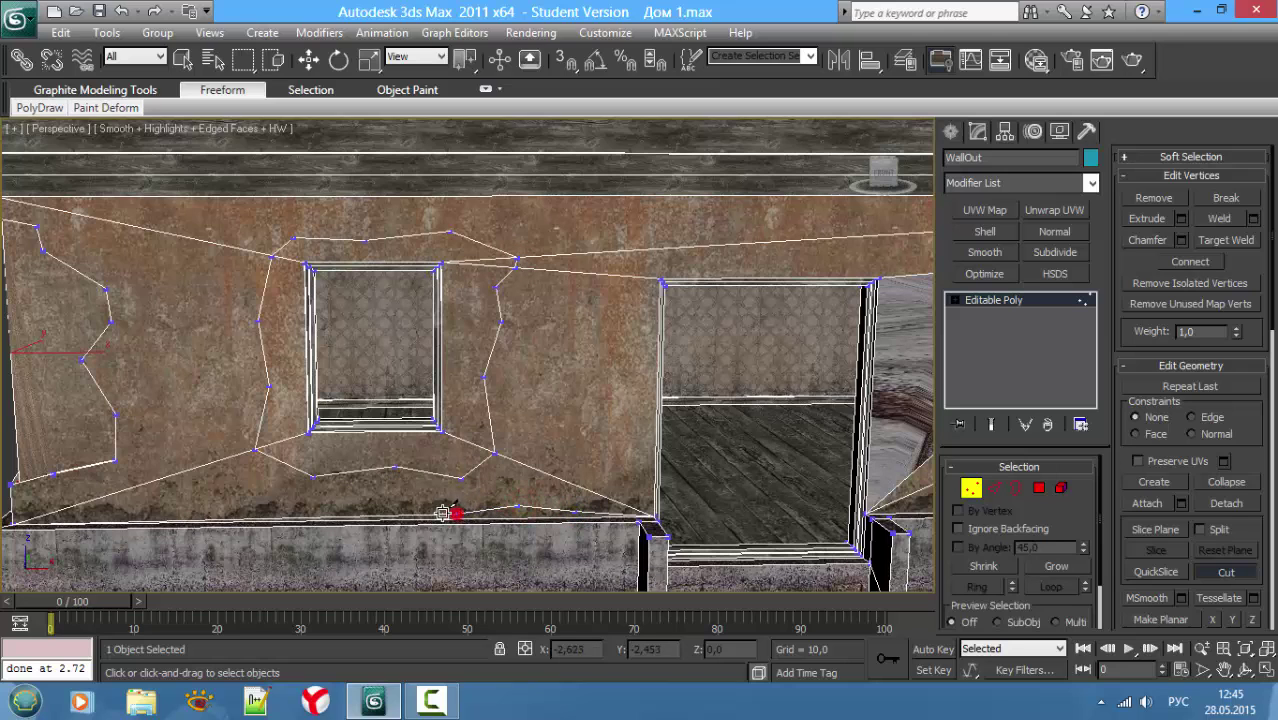
left_click(362, 505)
left_click(235, 509)
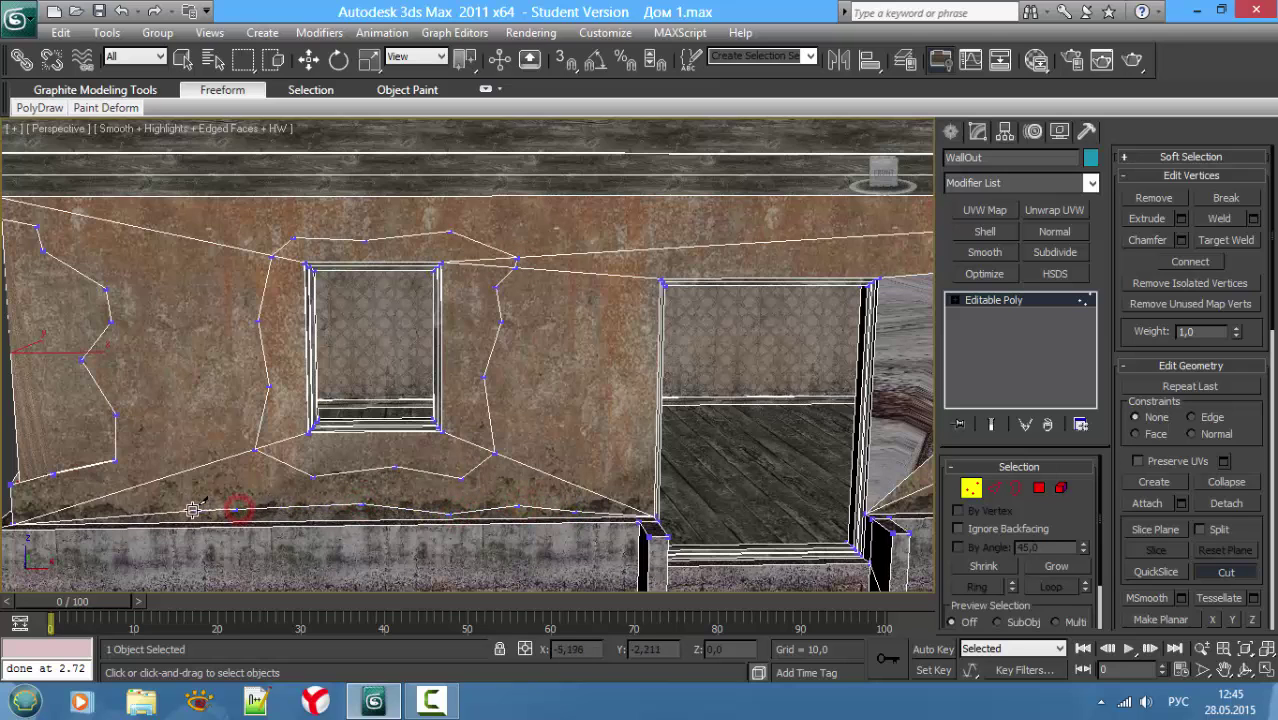
left_click(188, 500)
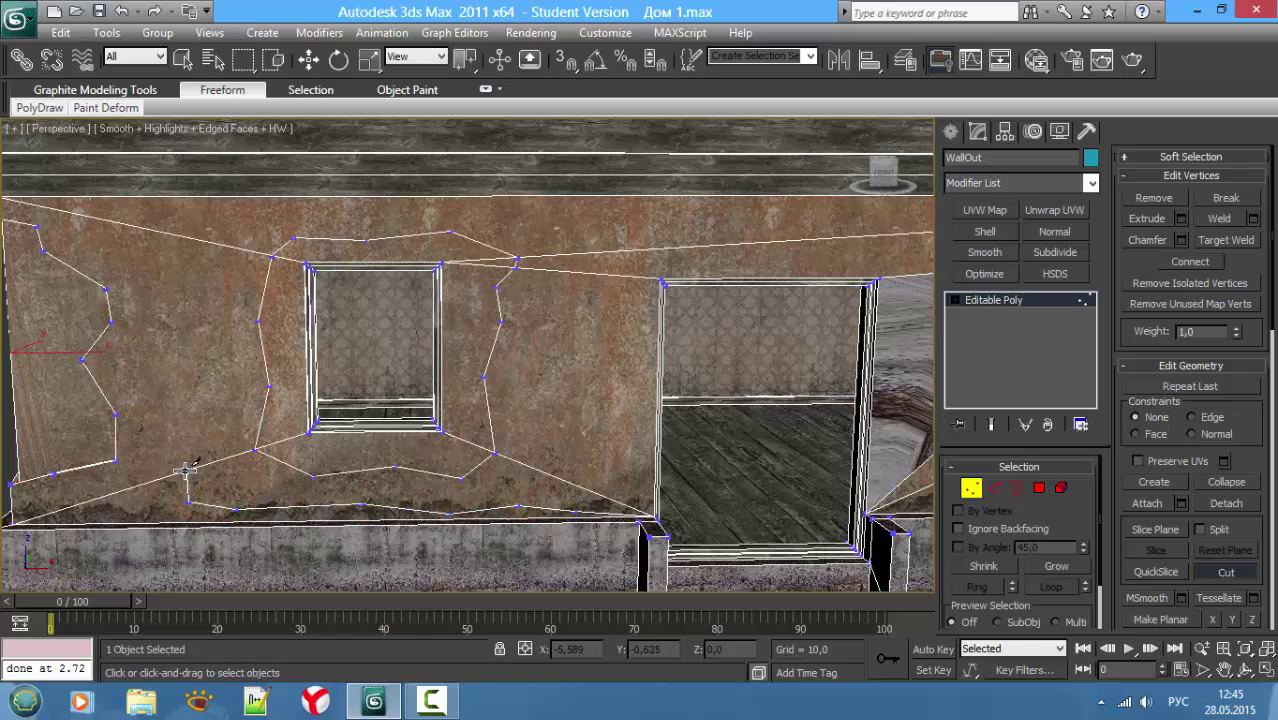
left_click(185, 472)
left_click(192, 401)
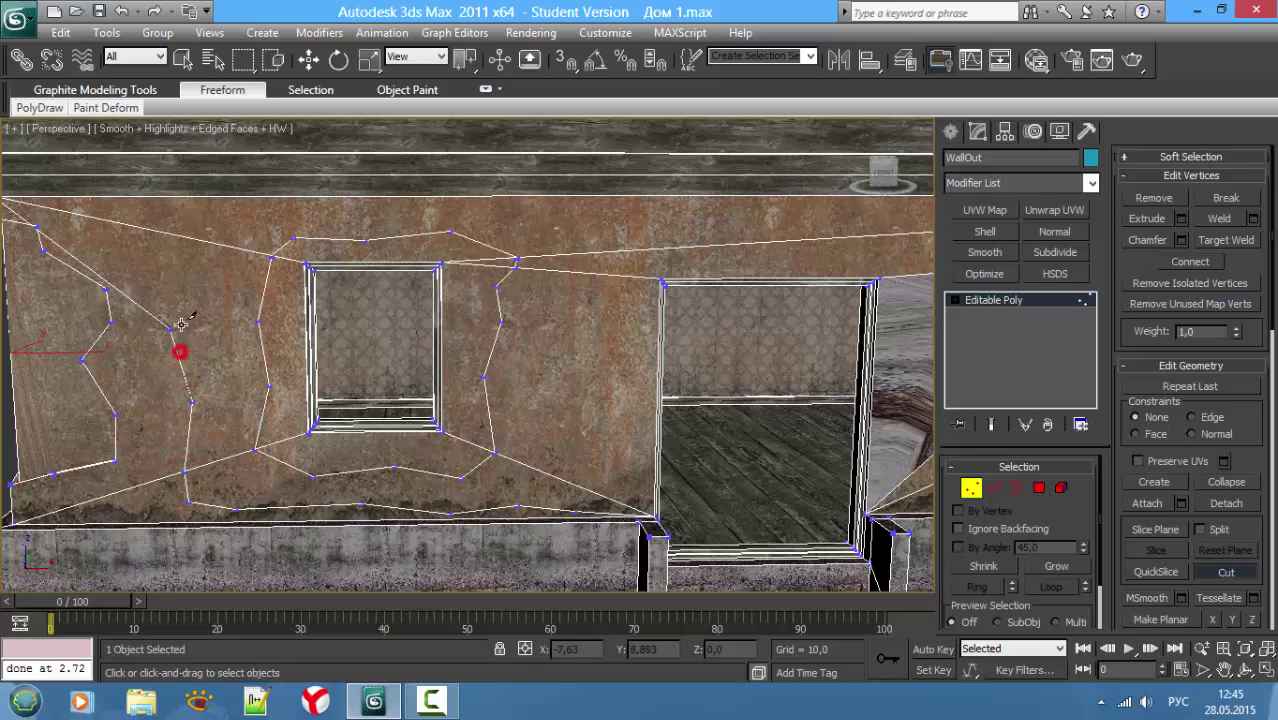
left_click(176, 355)
left_click(203, 268)
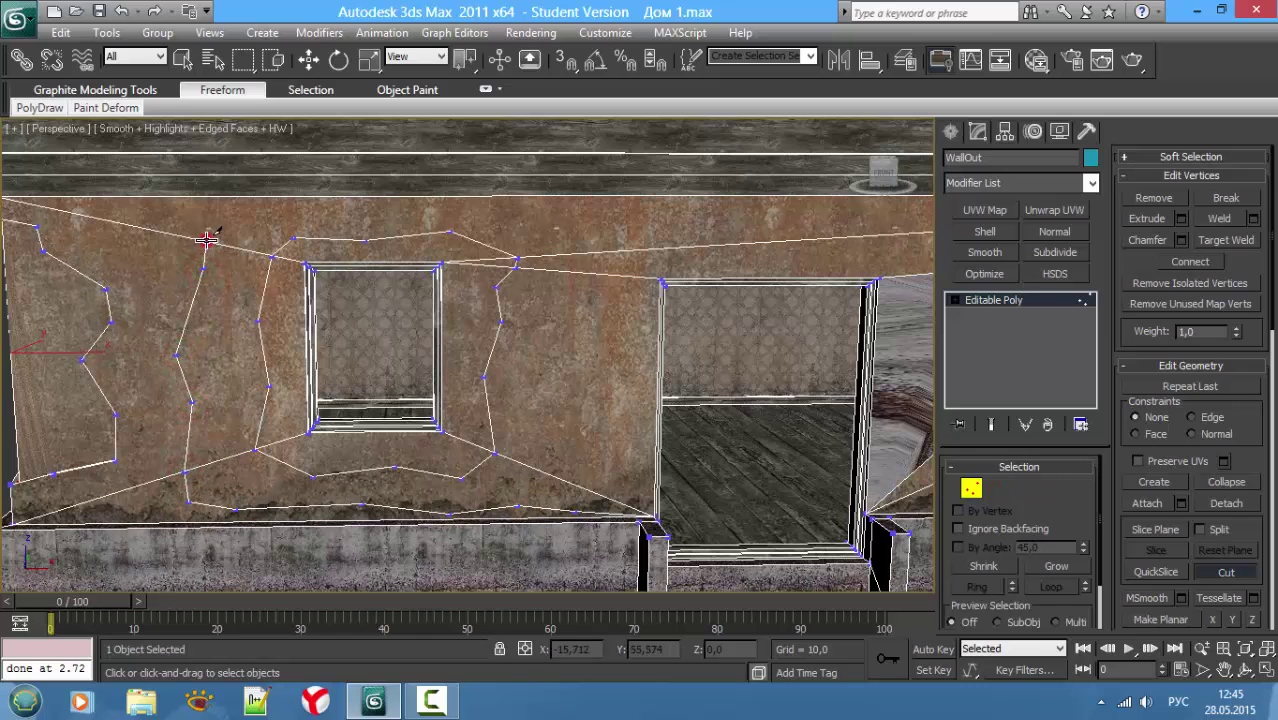
left_click(290, 212)
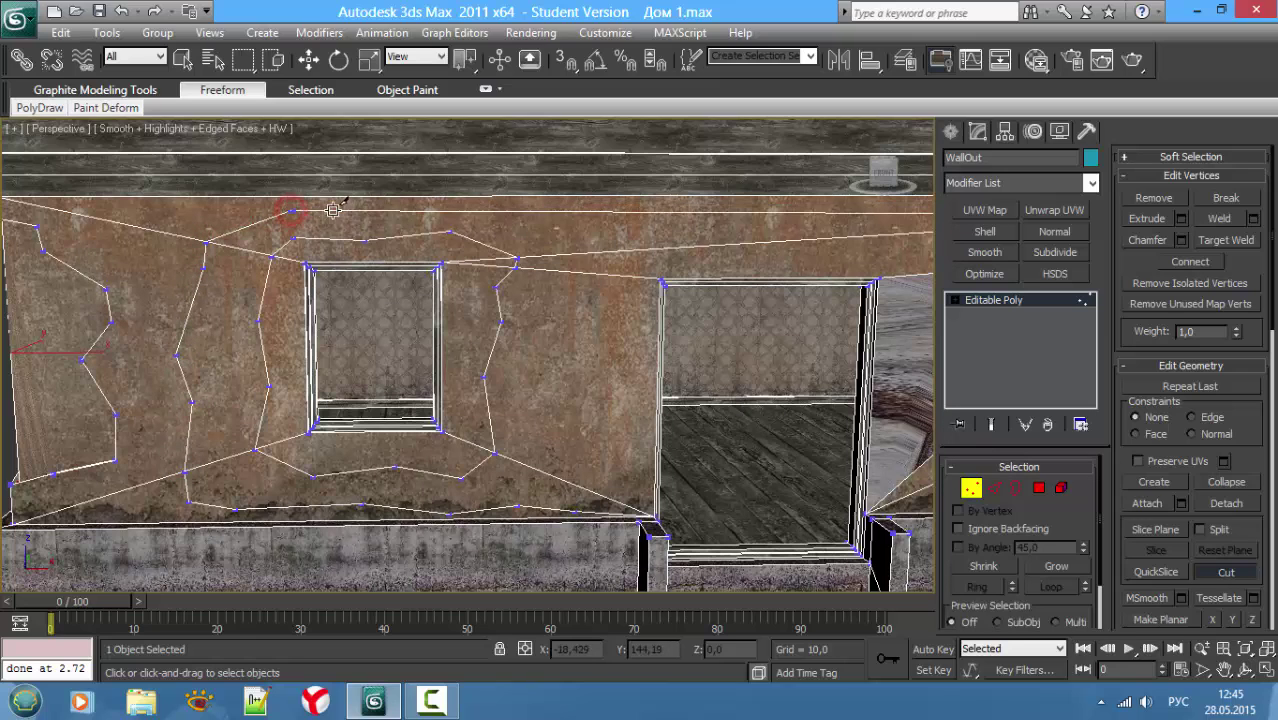
left_click(413, 204)
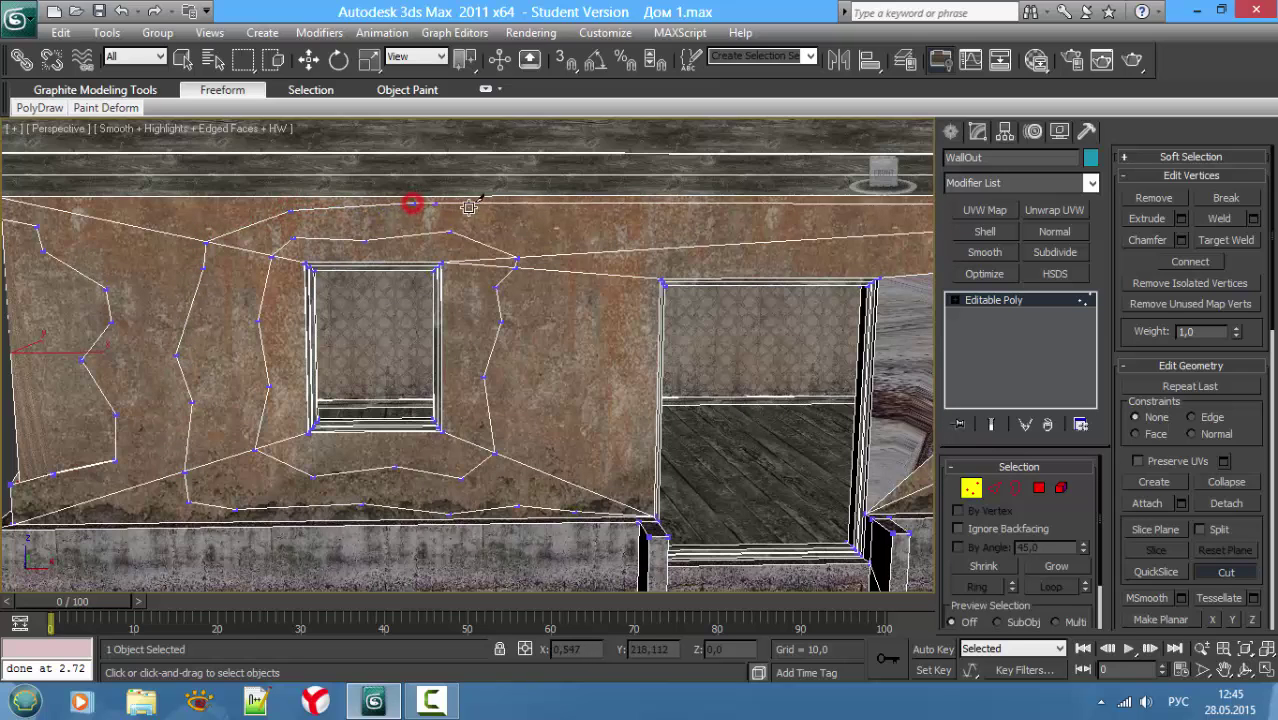
left_click(527, 221)
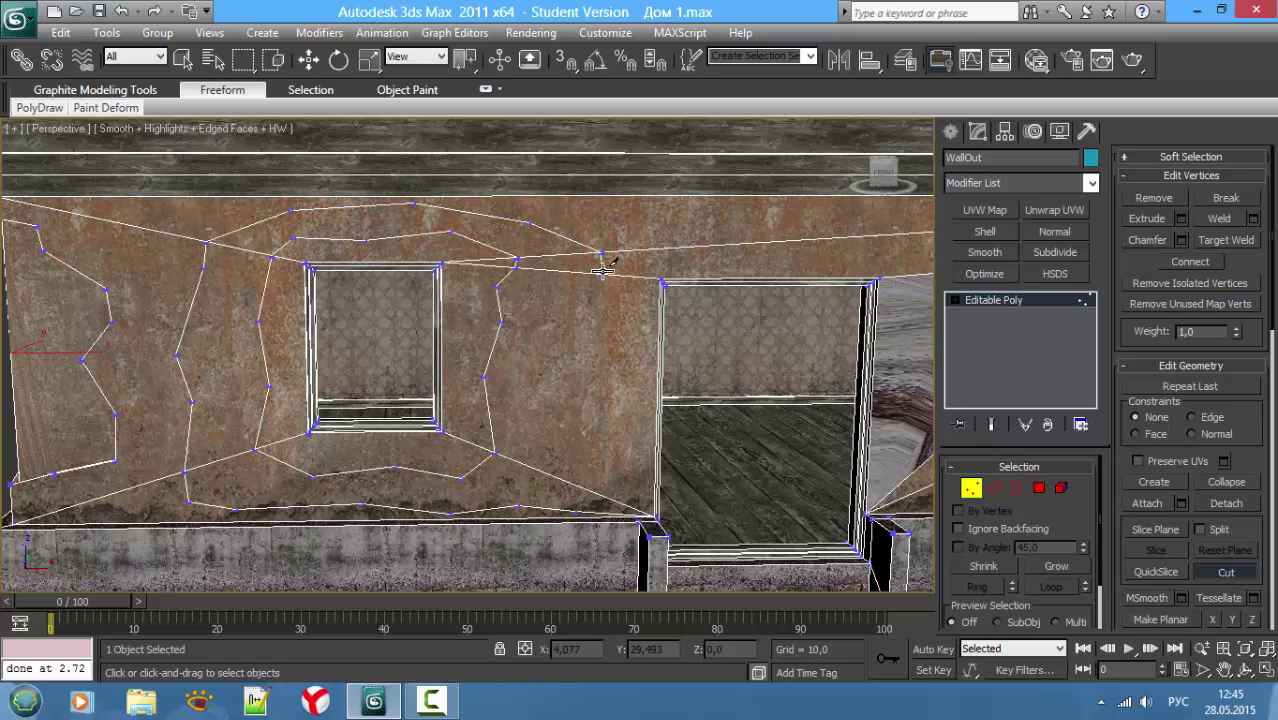
left_click(608, 273)
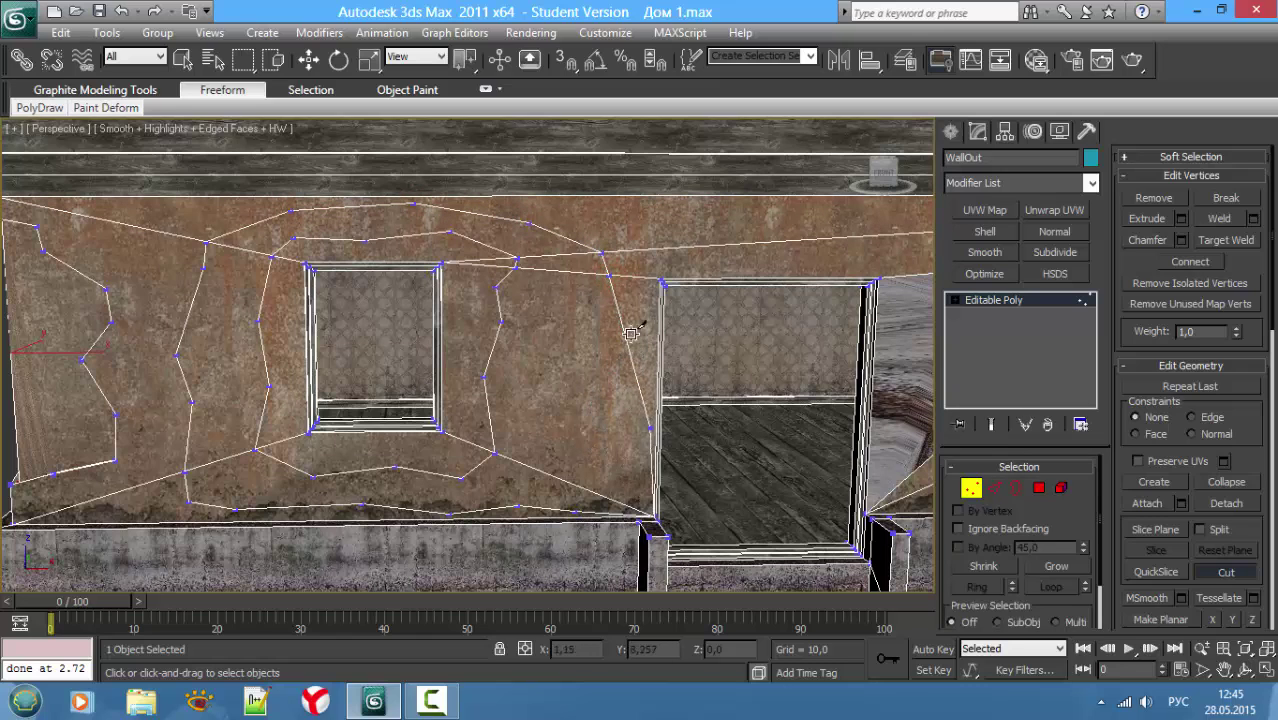
left_click(631, 327)
left_click(609, 423)
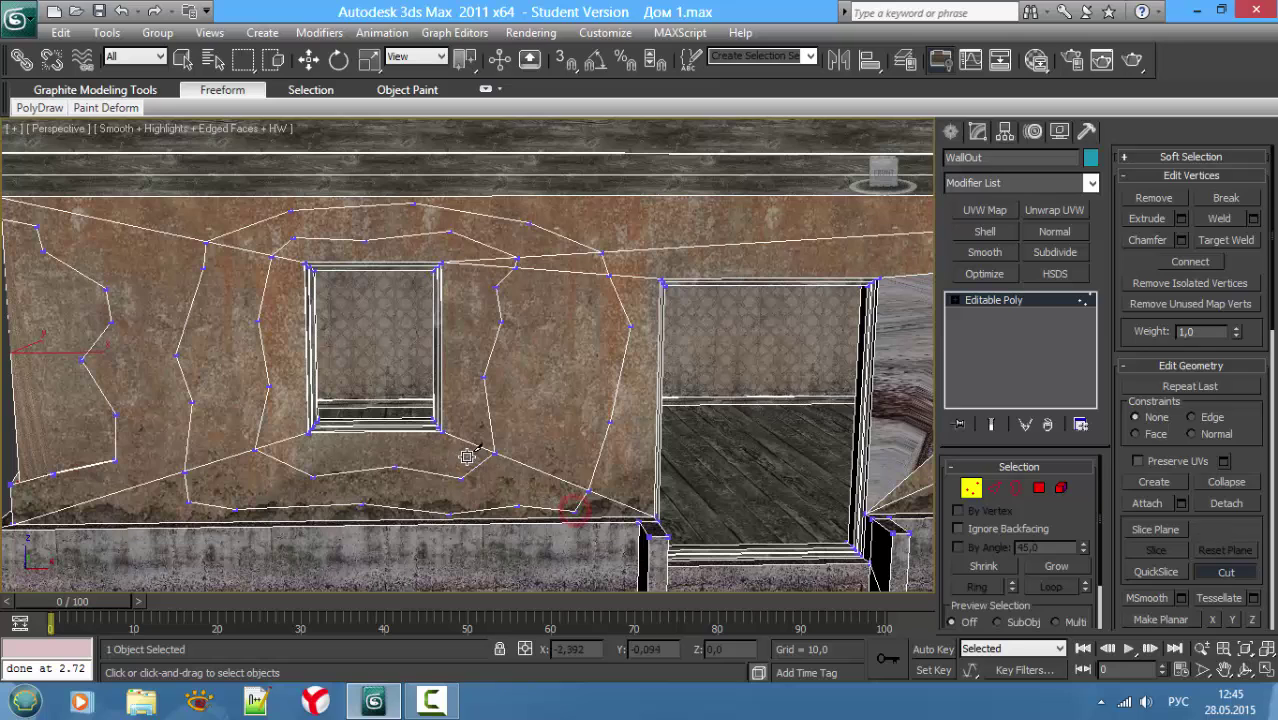
Step: At Polygon level, select the ring-band polygons around the left window
key("1")
key("4")
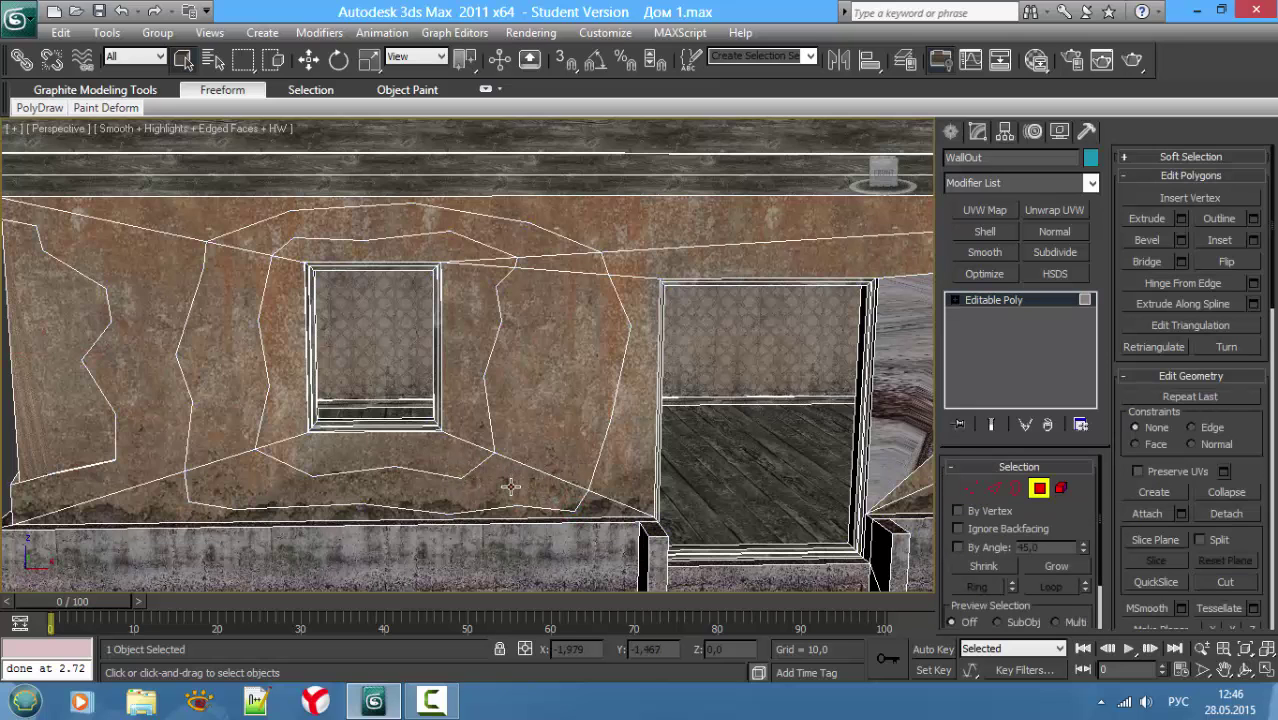
left_click(510, 487)
left_click(547, 412, "ctrl")
left_click(243, 374, "ctrl")
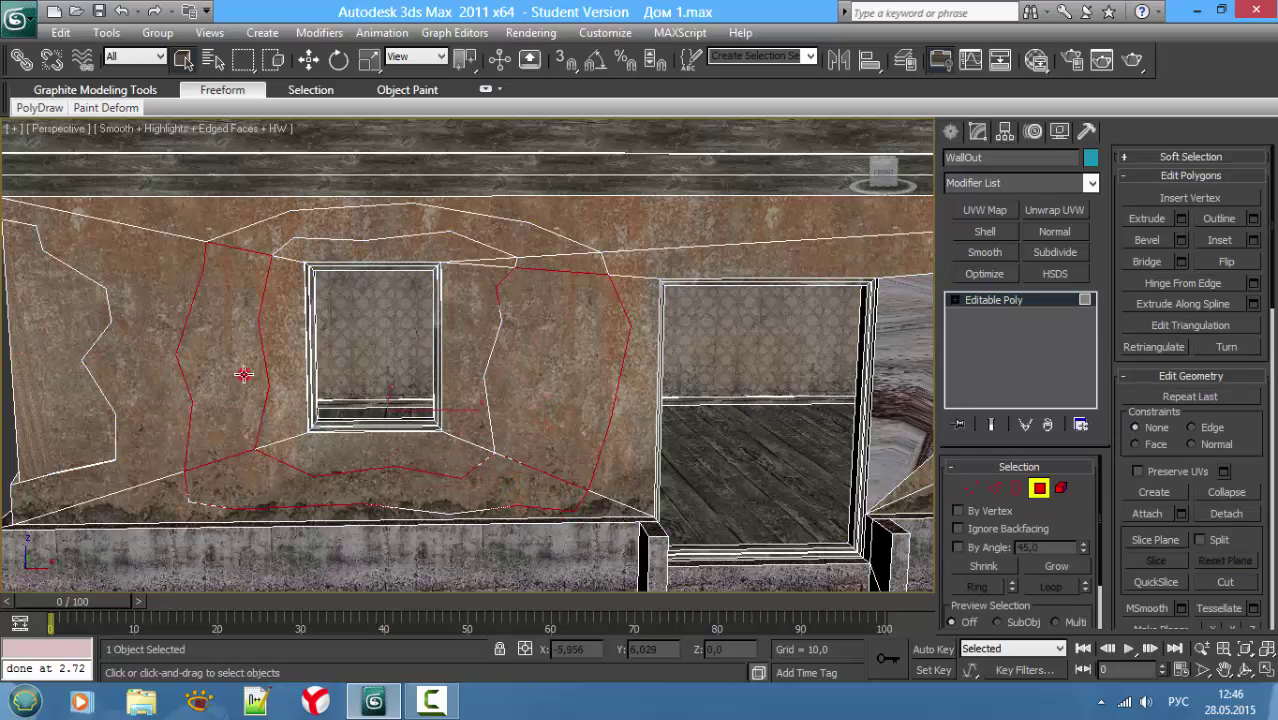
left_click(356, 219, "ctrl")
key("F2")
mouse_move(491, 281)
middle_mouse_down()
mouse_move(508, 282)
mouse_move(379, 351)
mouse_move(365, 322)
middle_mouse_up()
scroll(486, 285, "up", 2)
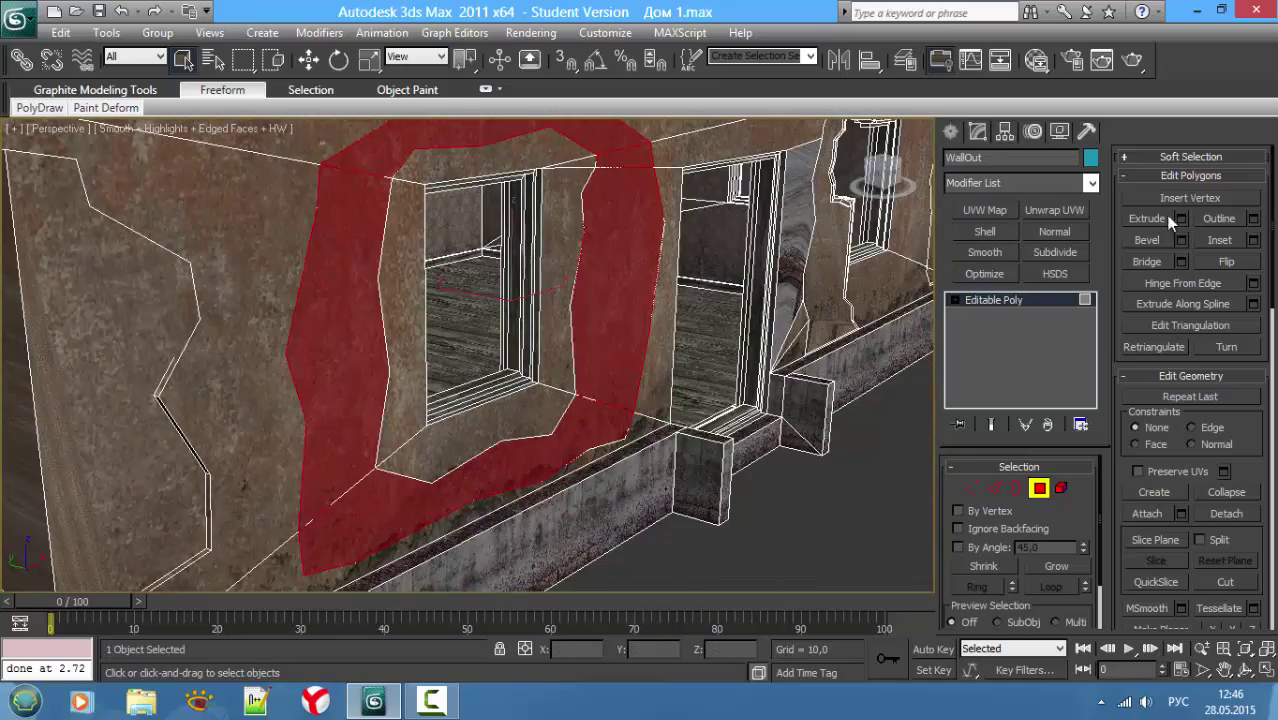
Step: Recess the selected band with a -0,047 extrusion
left_click(1179, 218)
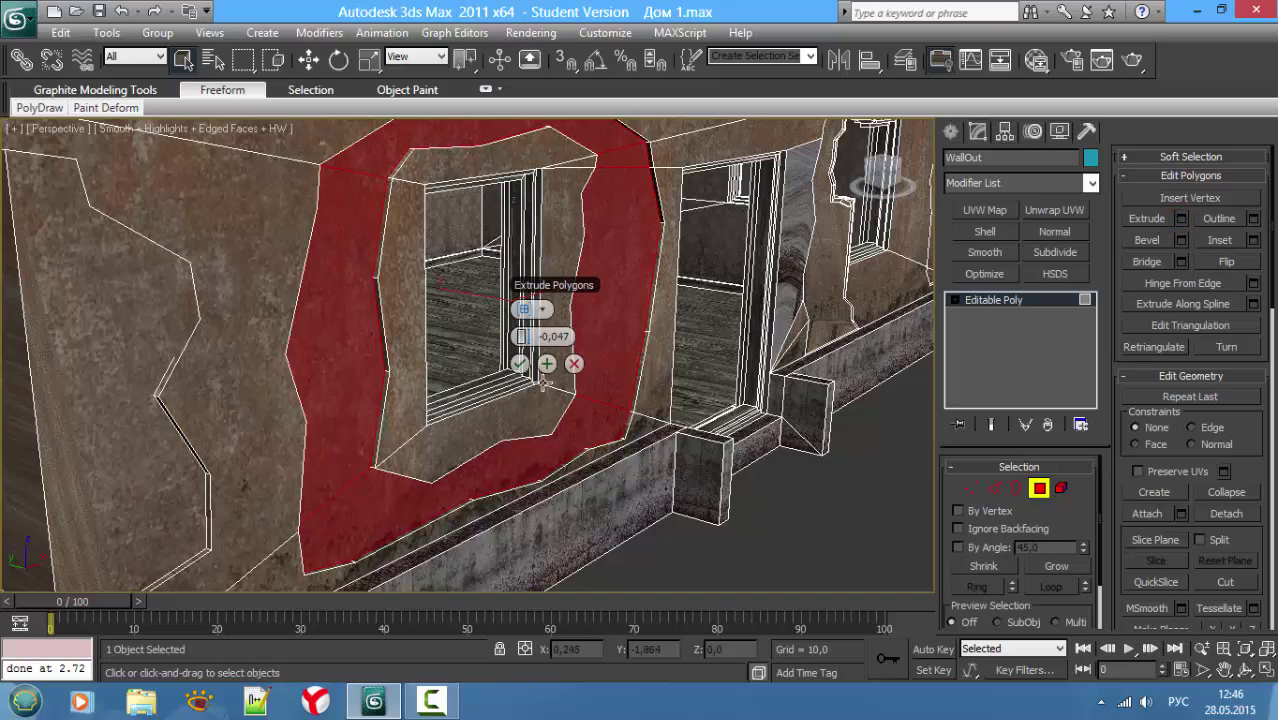
left_click(519, 363)
middle_click_drag(519, 363, 586, 473)
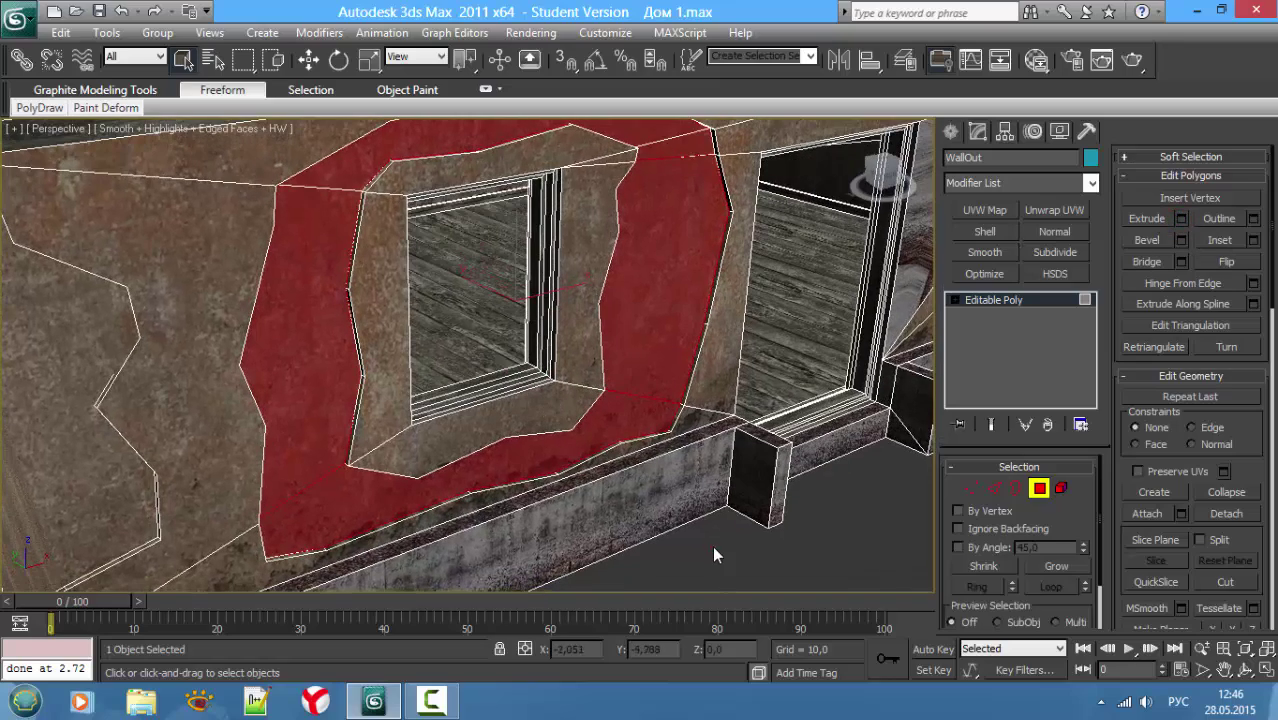
mouse_move(713, 555)
middle_mouse_down("alt")
mouse_move(485, 366)
mouse_move(322, 328)
mouse_move(302, 260)
mouse_move(253, 272)
mouse_move(322, 337)
mouse_move(531, 360)
mouse_move(300, 392)
mouse_move(302, 270)
mouse_move(287, 327)
mouse_move(387, 384)
mouse_move(439, 372)
mouse_move(314, 379)
mouse_move(1071, 397)
middle_mouse_up("alt")
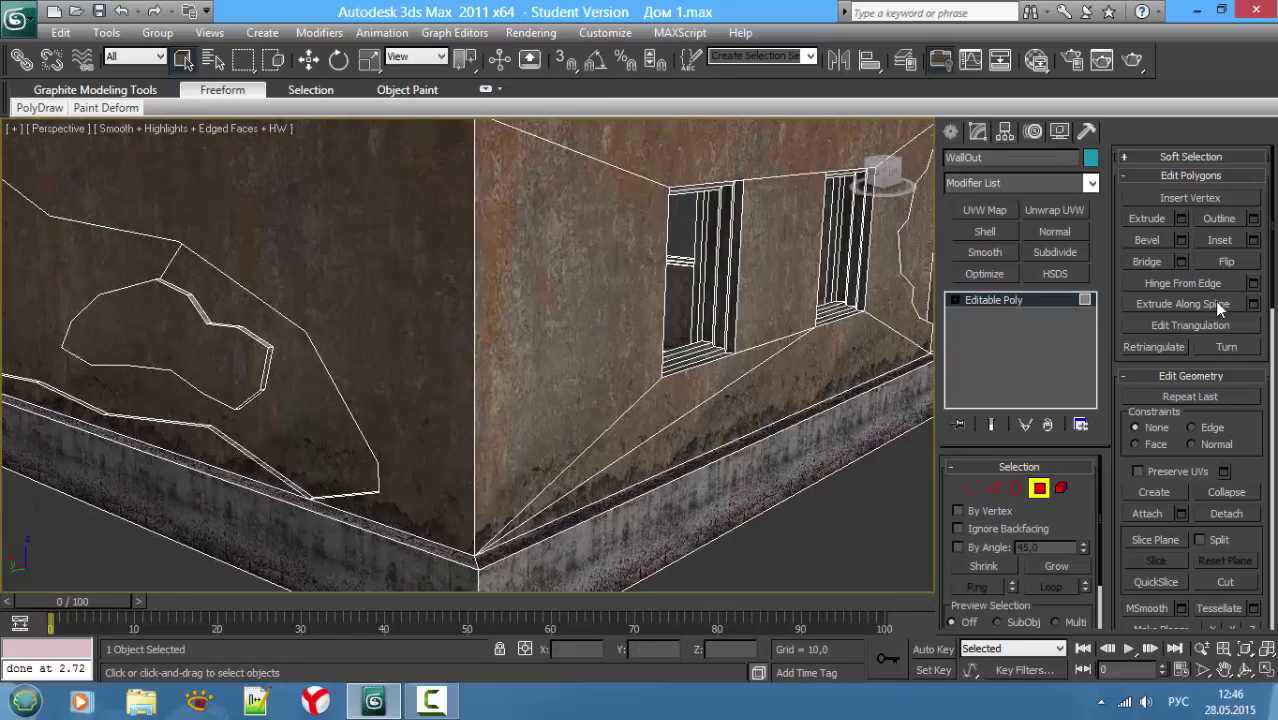
Step: Cut a jagged outline down the left wall from the top edge to the bottom corner vertex
left_click(1232, 583)
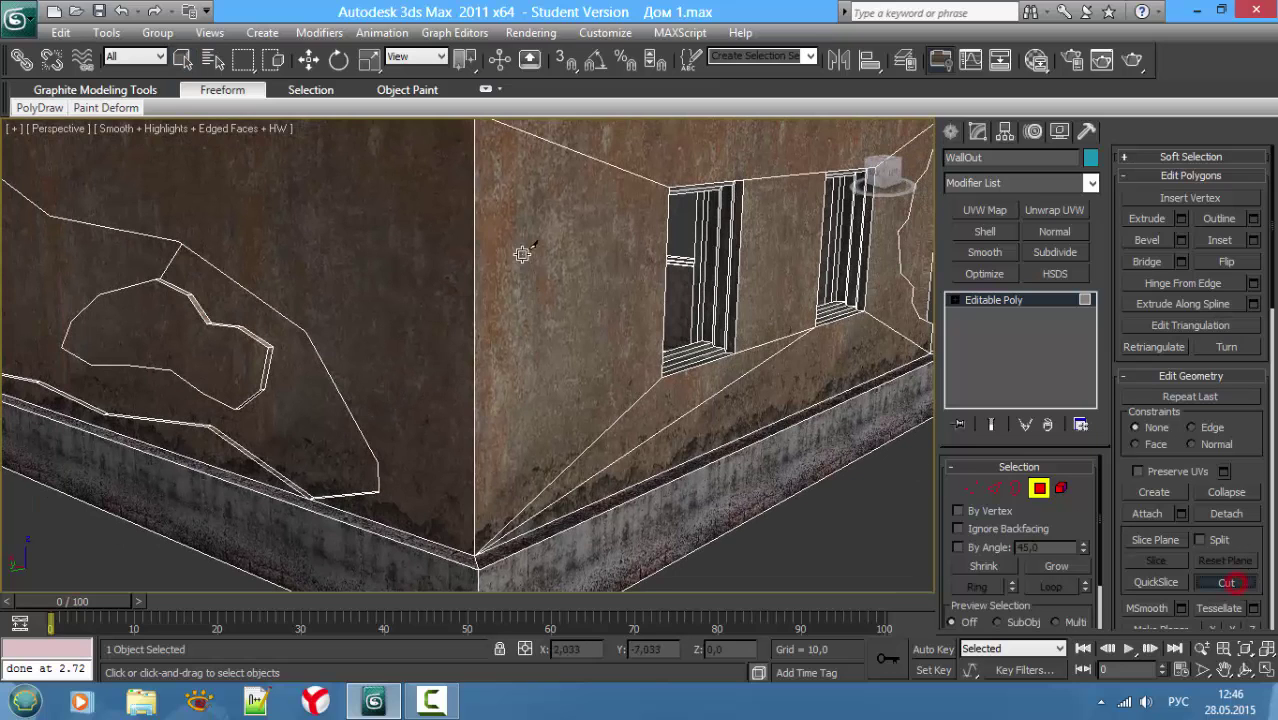
left_click(474, 136)
left_click(432, 165)
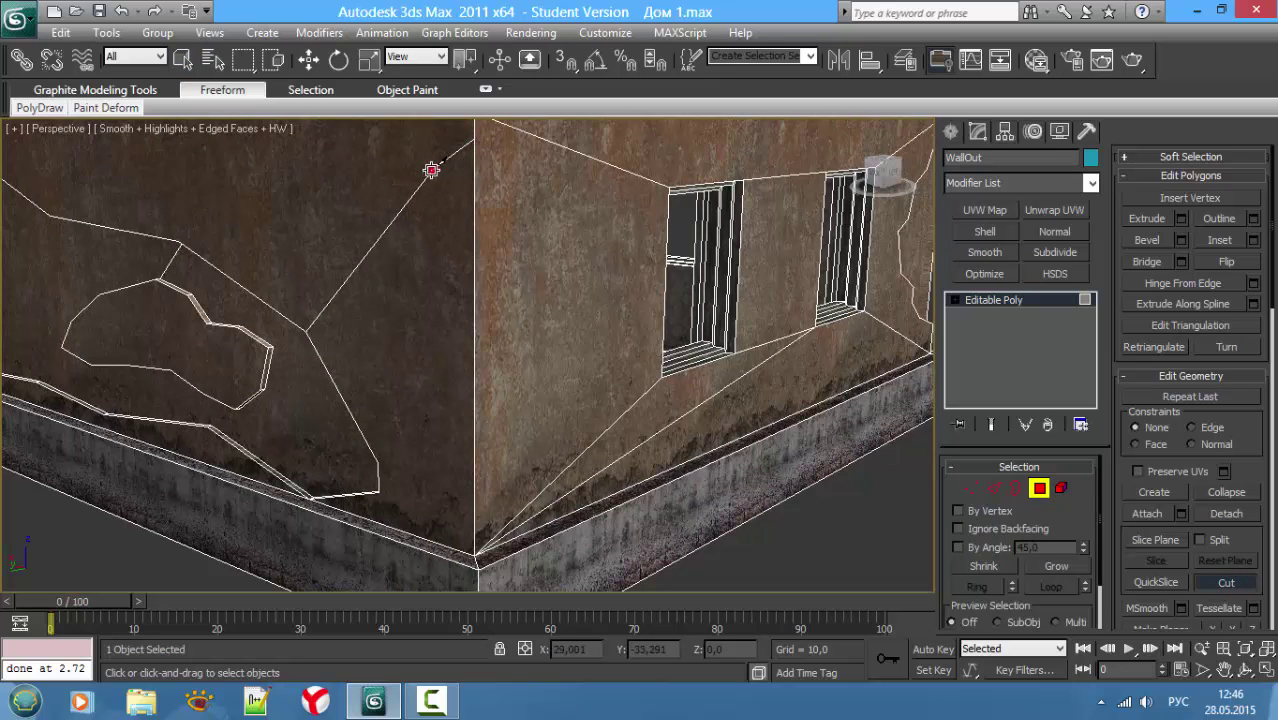
left_click(397, 207)
left_click(332, 201)
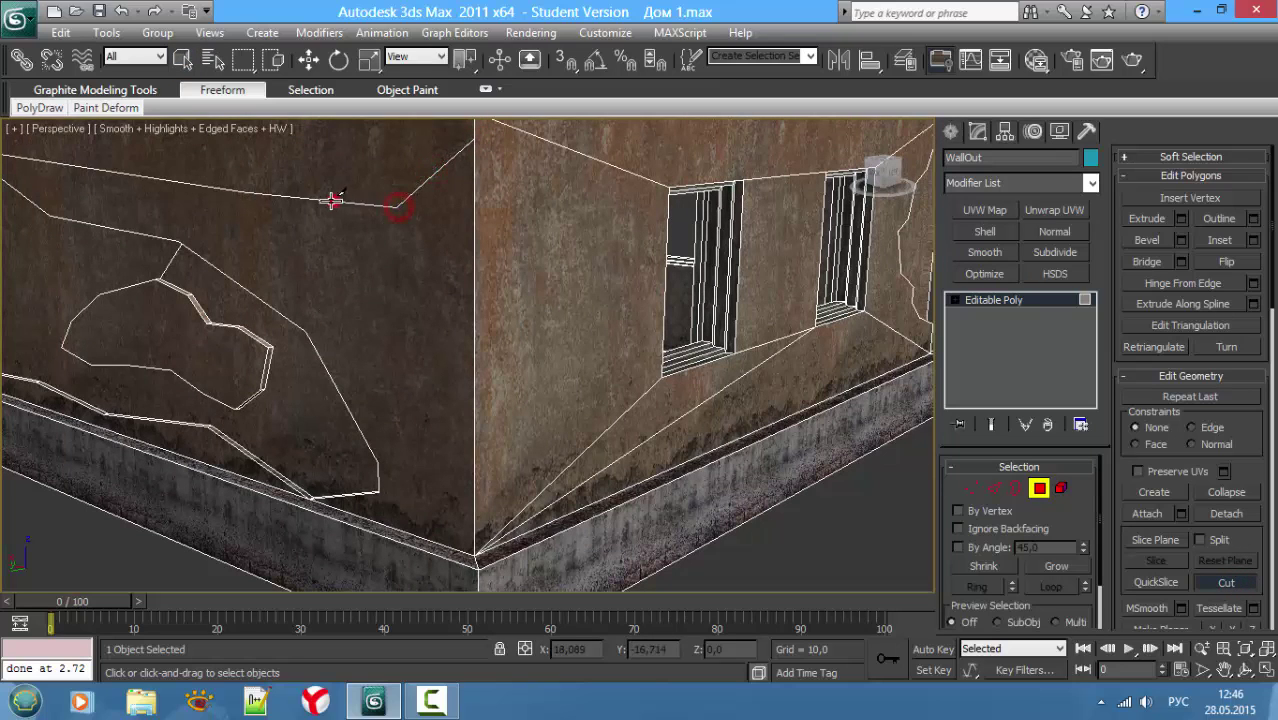
left_click(314, 248)
left_click(349, 301)
left_click(359, 357)
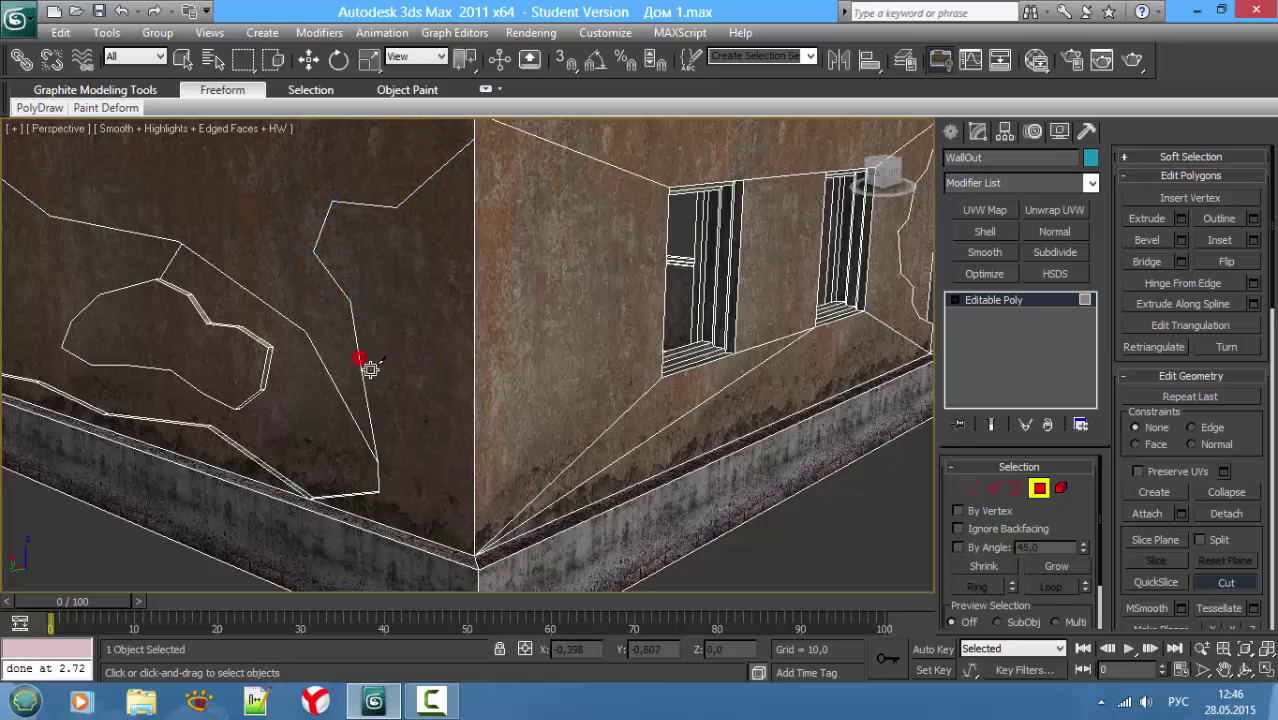
left_click(404, 403)
left_click(404, 455)
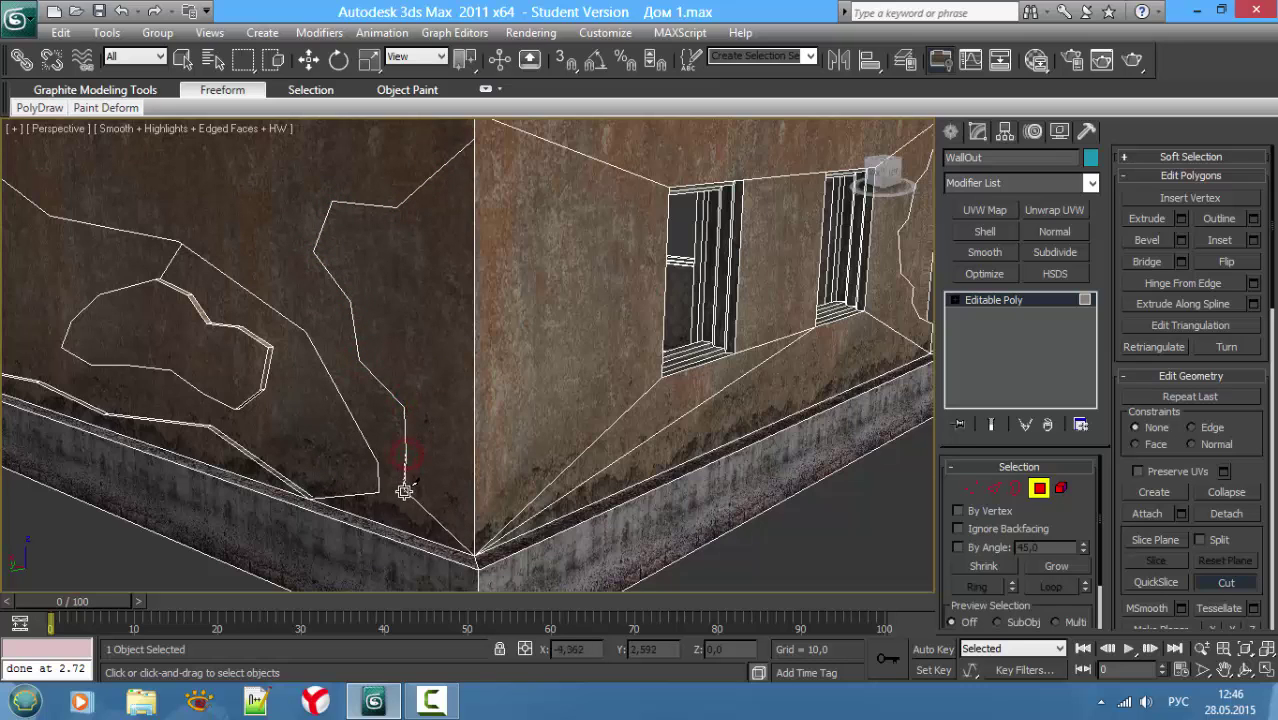
left_click(476, 529)
Step: Continue the jagged cut up the right wall from the bottom corner to the top edge
left_click(514, 466)
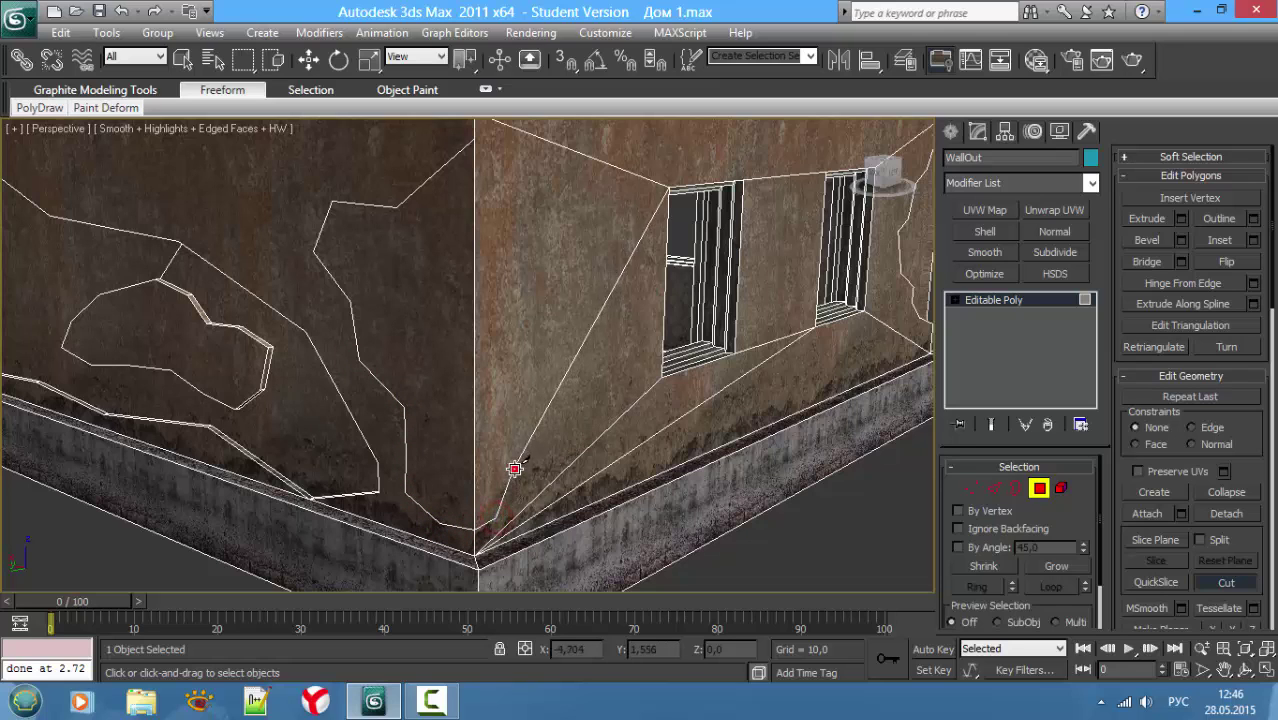
left_click(540, 460)
left_click(564, 414)
left_click(568, 362)
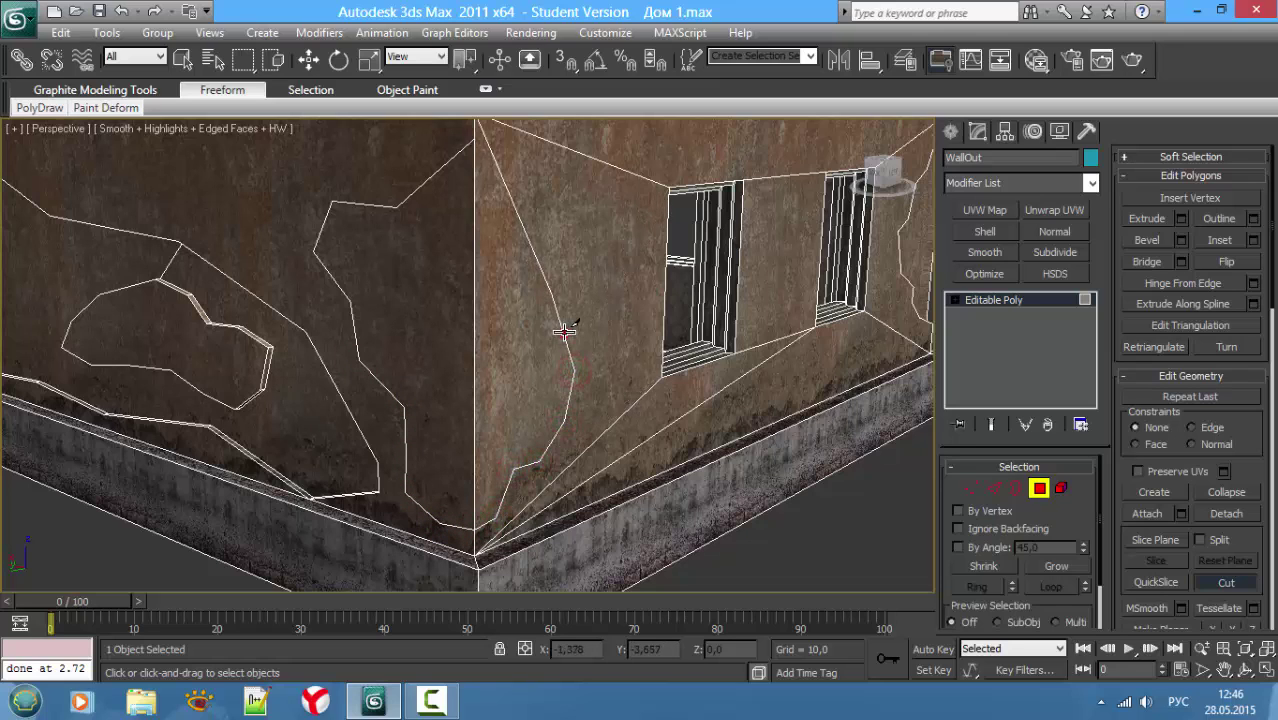
left_click(571, 330)
left_click(582, 285)
left_click(566, 240)
left_click(518, 178)
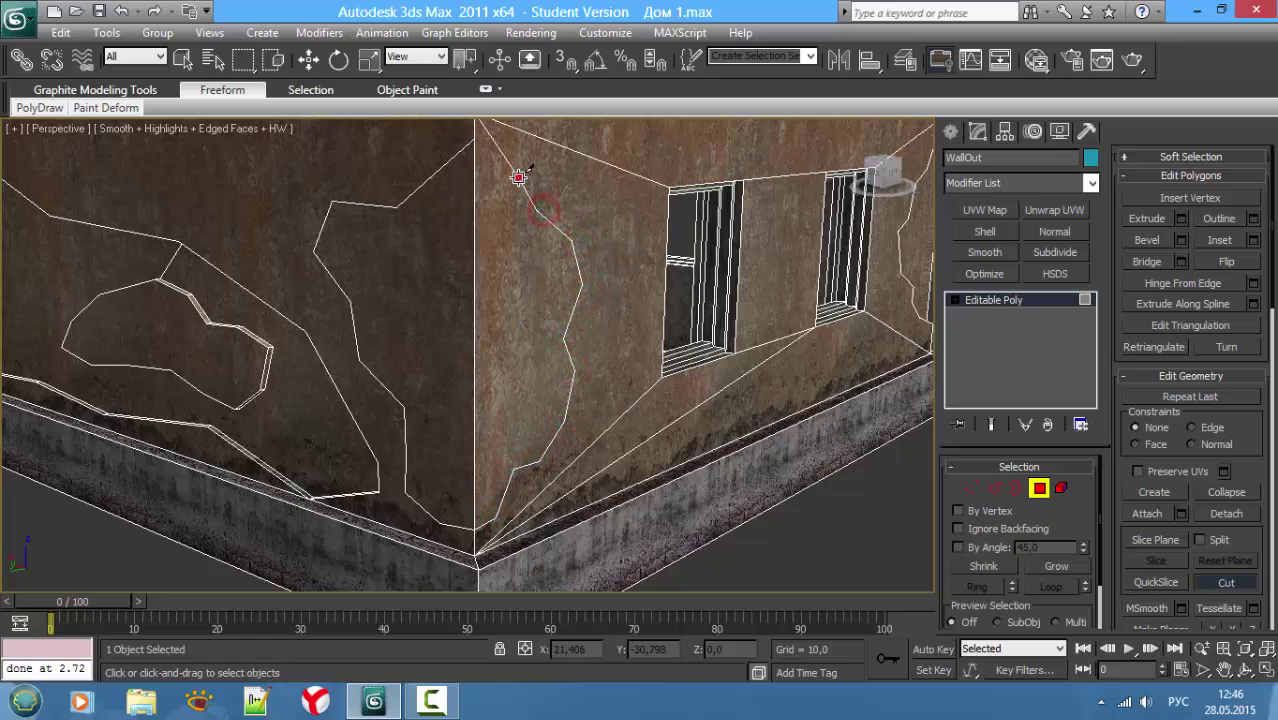
left_click(487, 148)
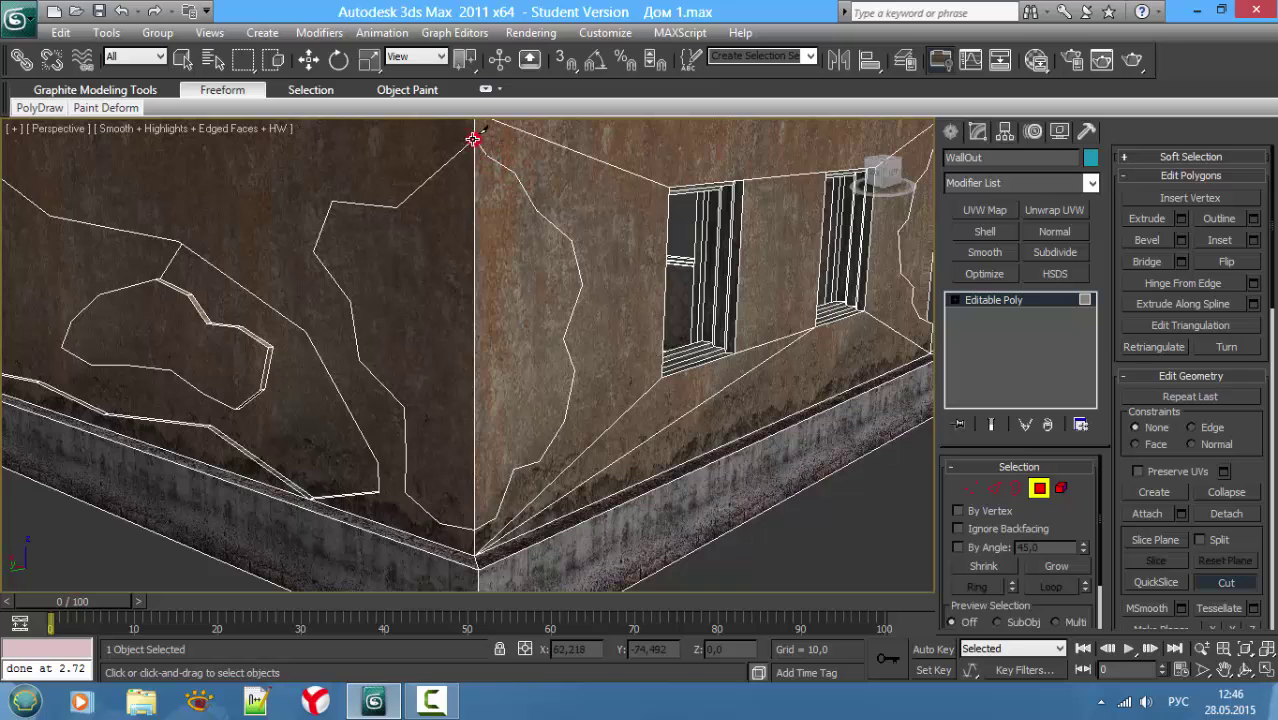
Step: Extrude the right-wall and left-wall corner patches inward by -0,047
key("4")
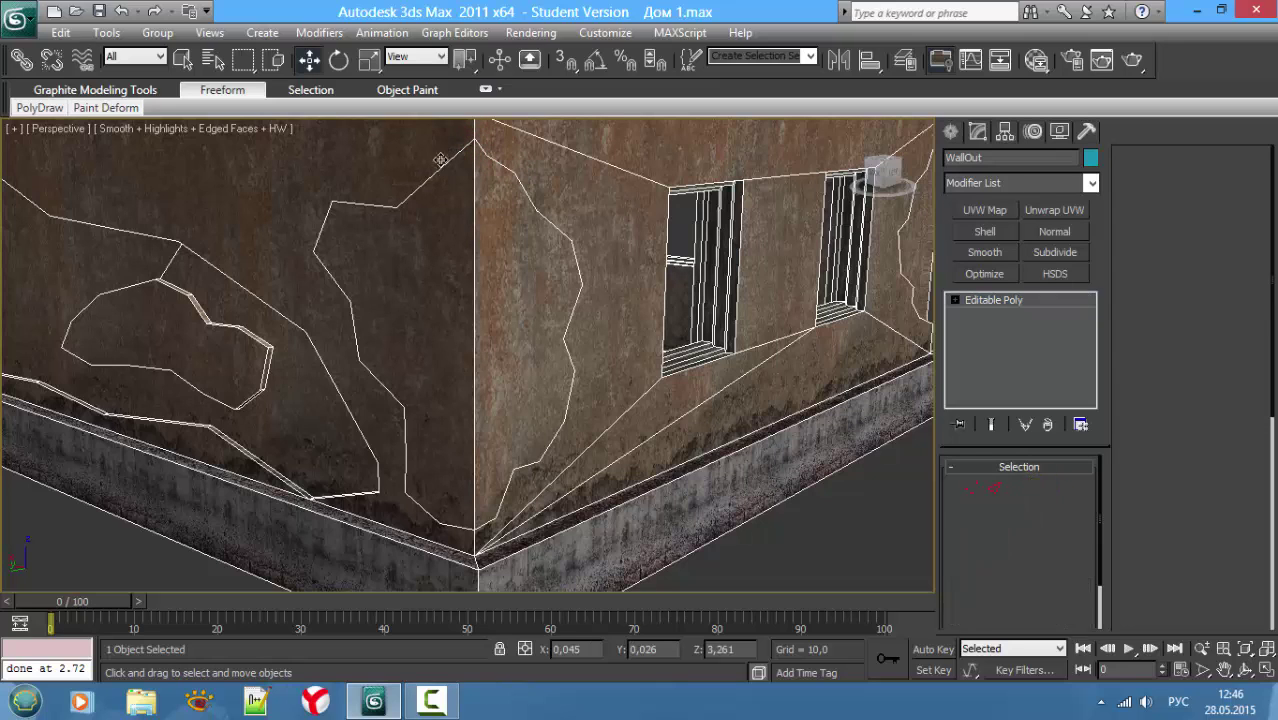
left_click(1039, 488)
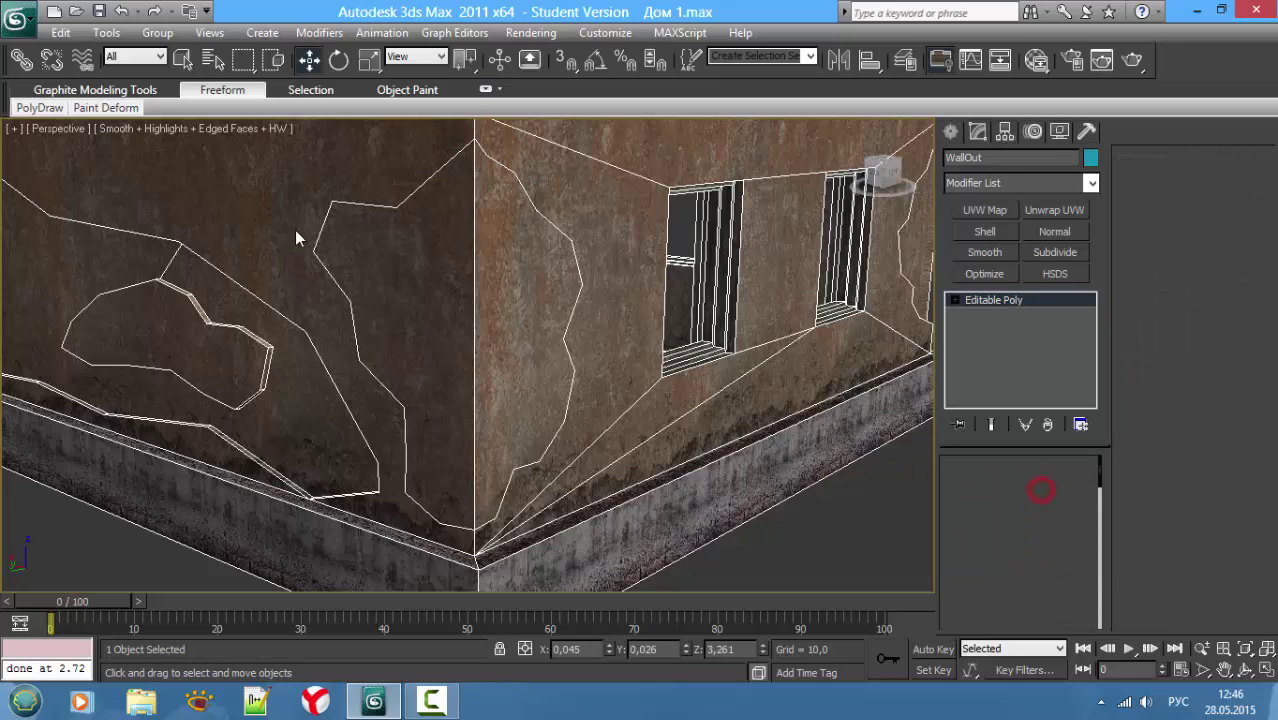
left_click(486, 272)
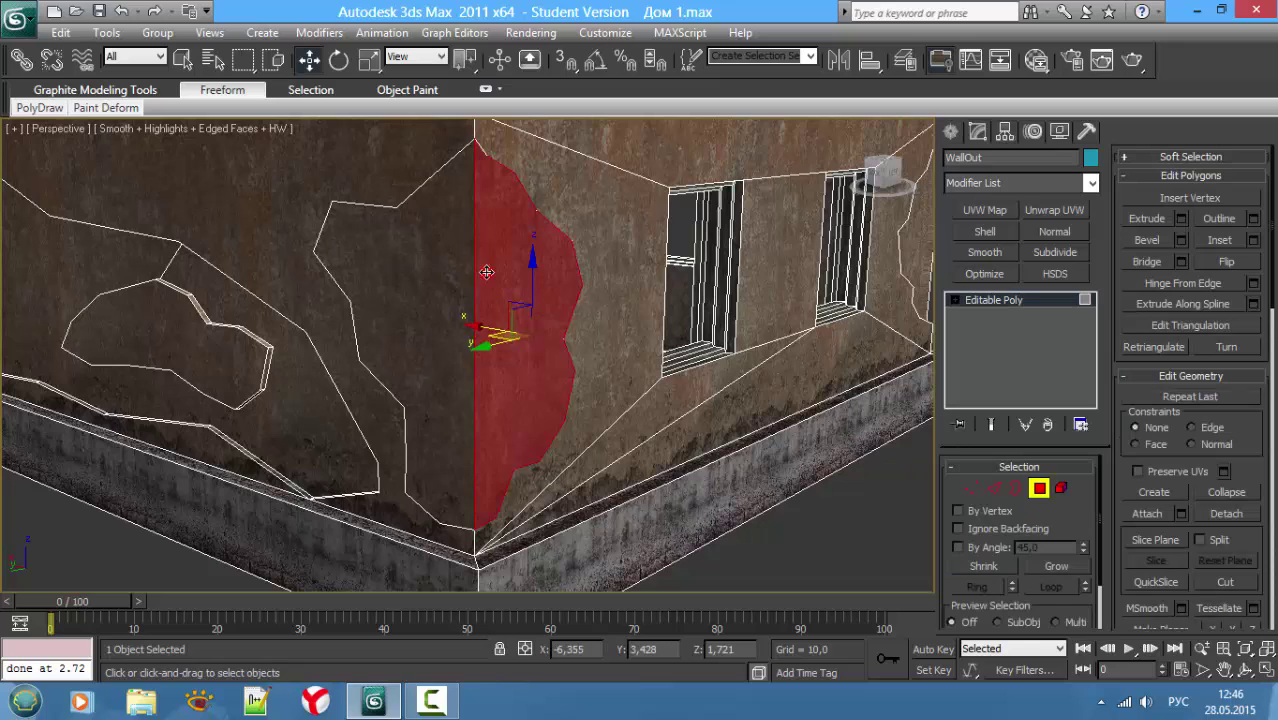
left_click(1181, 218)
left_click(550, 402)
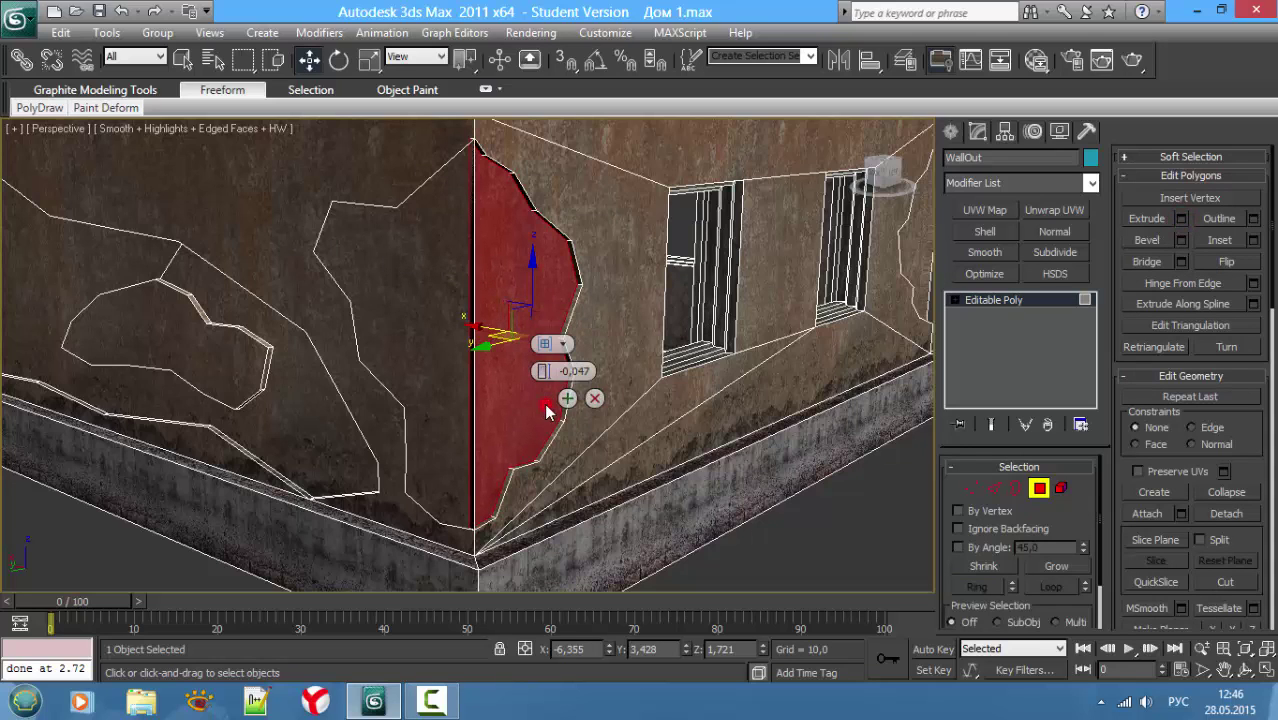
left_click(424, 322)
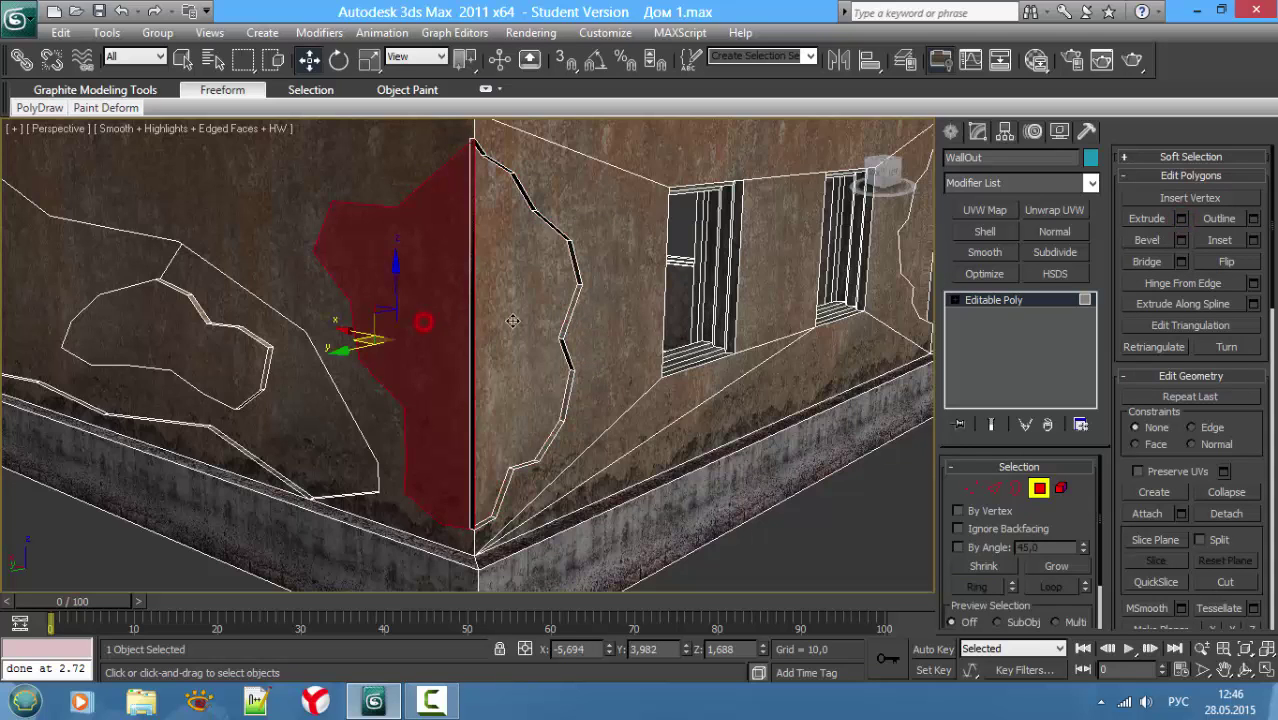
left_click(1181, 218)
left_click(405, 410)
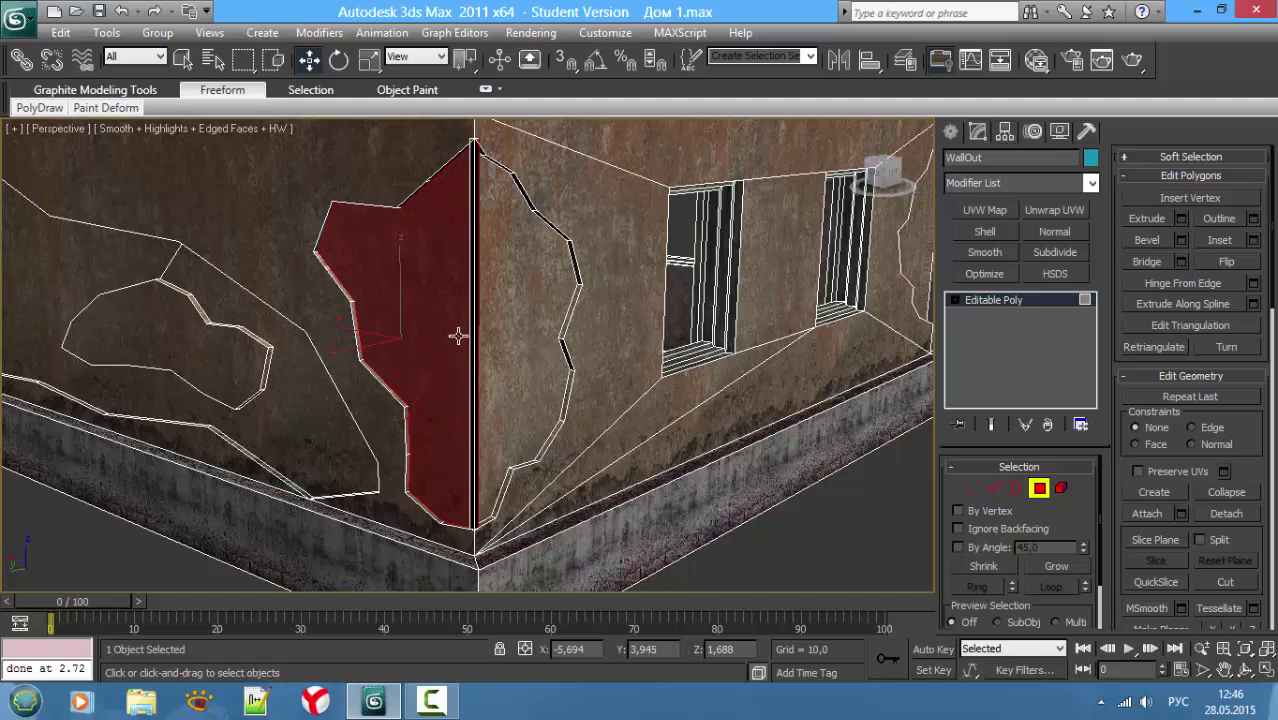
Step: Delete the extruded patches to open a hole through the house corner
key("q")
left_click(493, 307, "ctrl")
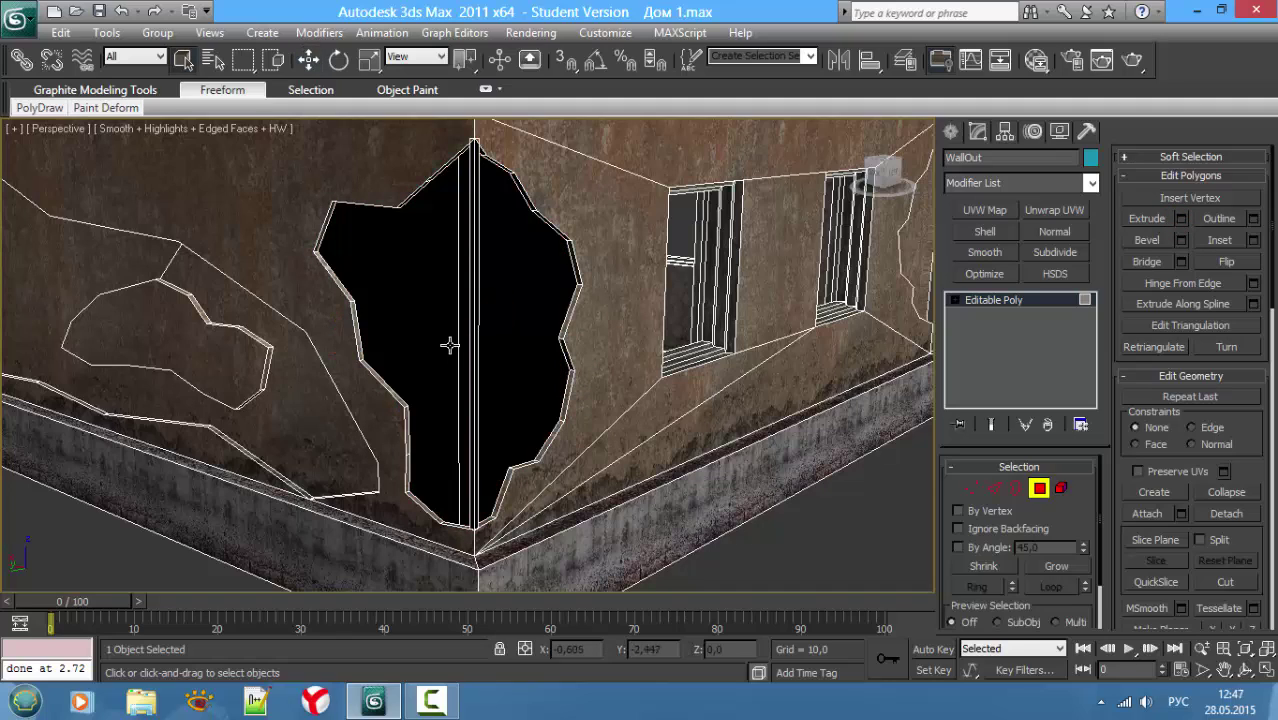
mouse_move(449, 345)
middle_mouse_down("alt")
mouse_move(491, 380)
mouse_move(651, 400)
mouse_move(770, 355)
mouse_move(451, 337)
middle_mouse_up("alt")
scroll(449, 339, "up", 3)
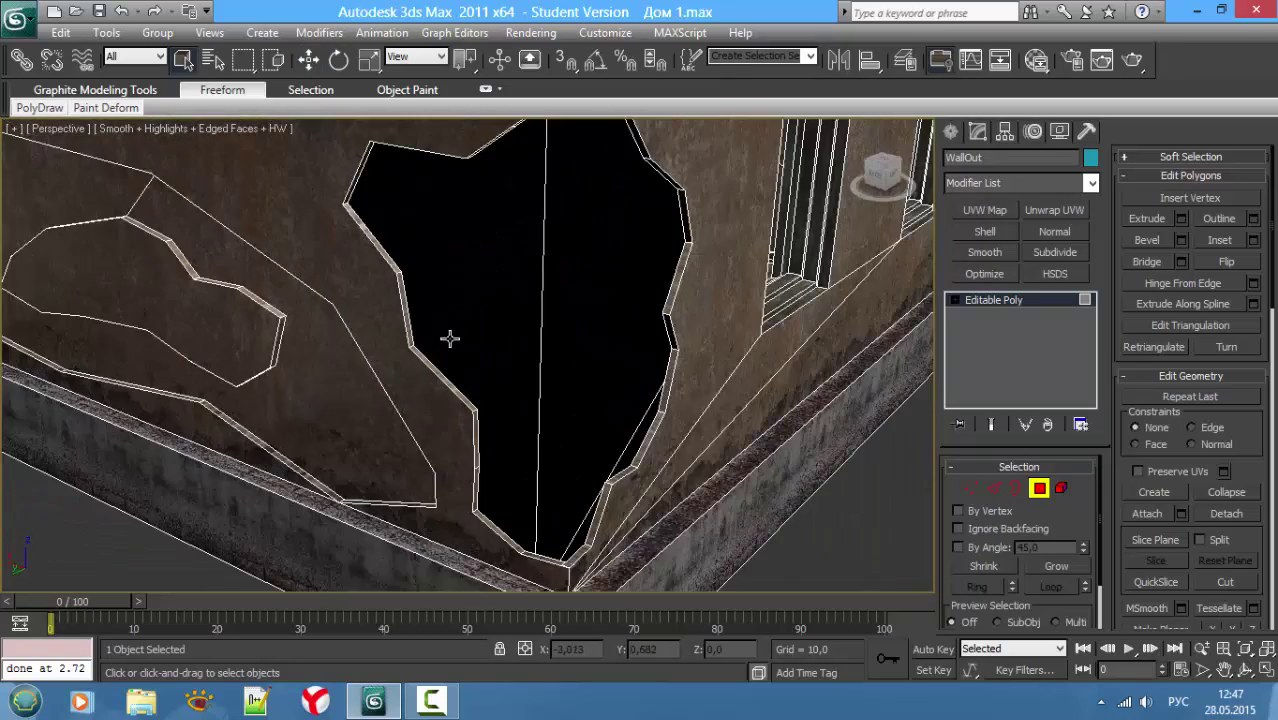
scroll(500, 480, "up", 2)
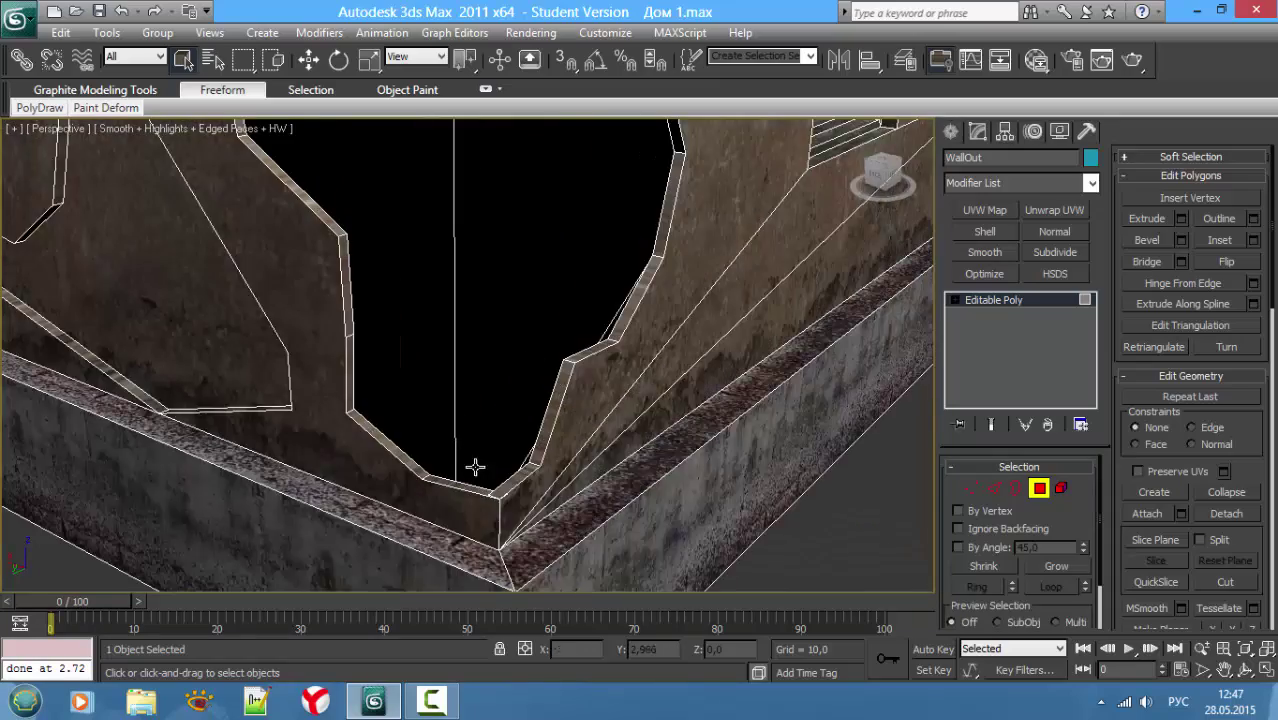
scroll(479, 470, "up", 4)
scroll(435, 390, "up", 2)
Step: Switch to Vertex level in wireframe and select a vertex at the hole's bottom corner
key("1")
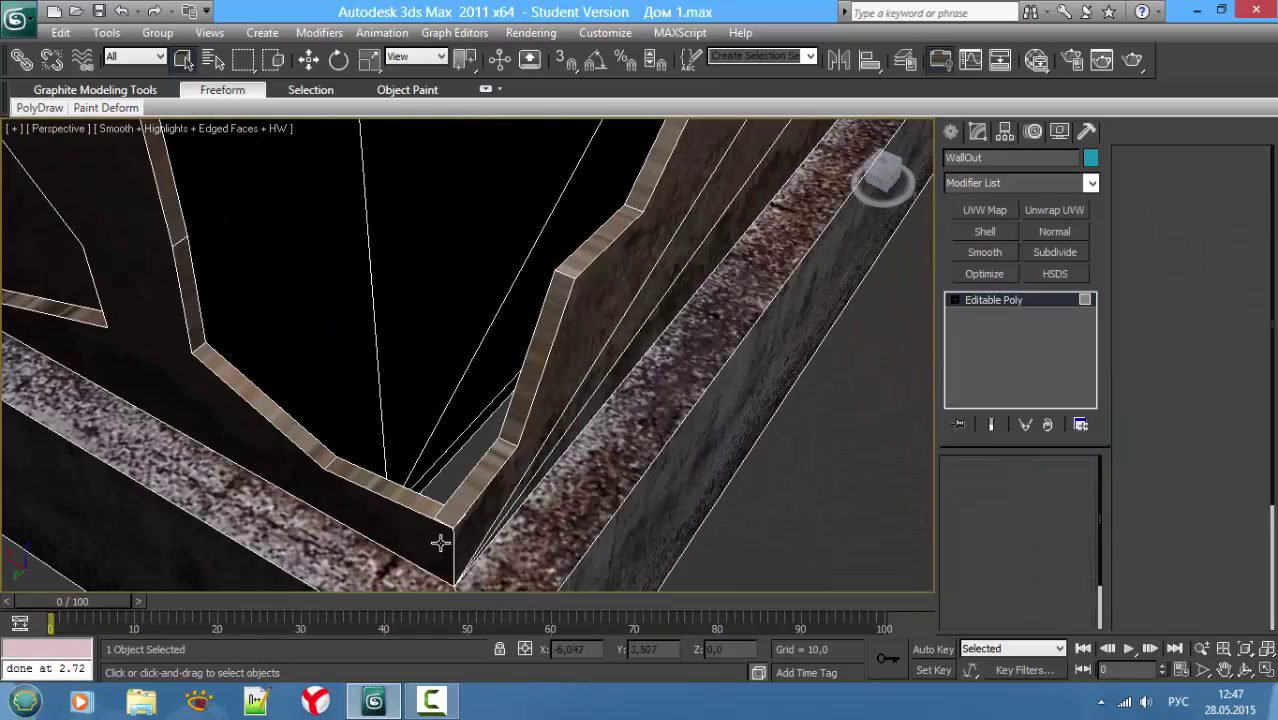
key("F3")
left_click(435, 519)
Step: With vertex snapping on, move the stray bottom vertex onto its neighbouring vertex
key("w")
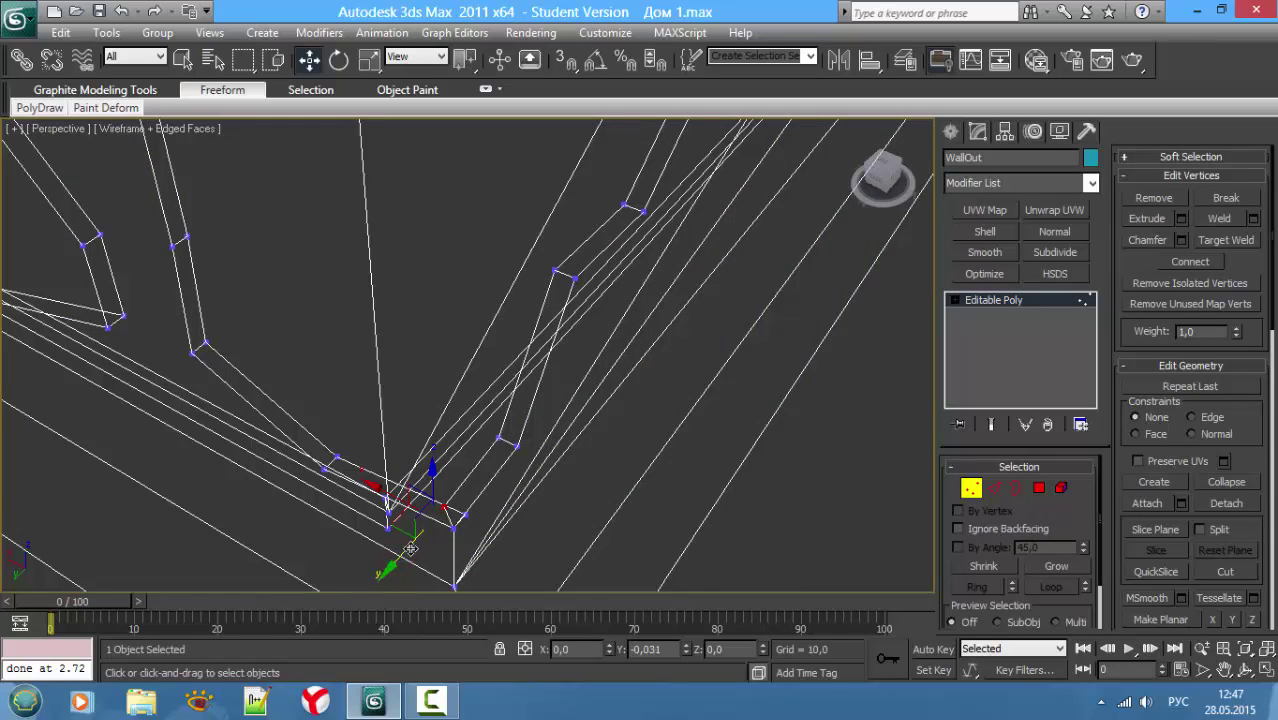
mouse_move(412, 548)
left_mouse_down()
mouse_move(492, 518)
mouse_move(449, 534)
left_mouse_up()
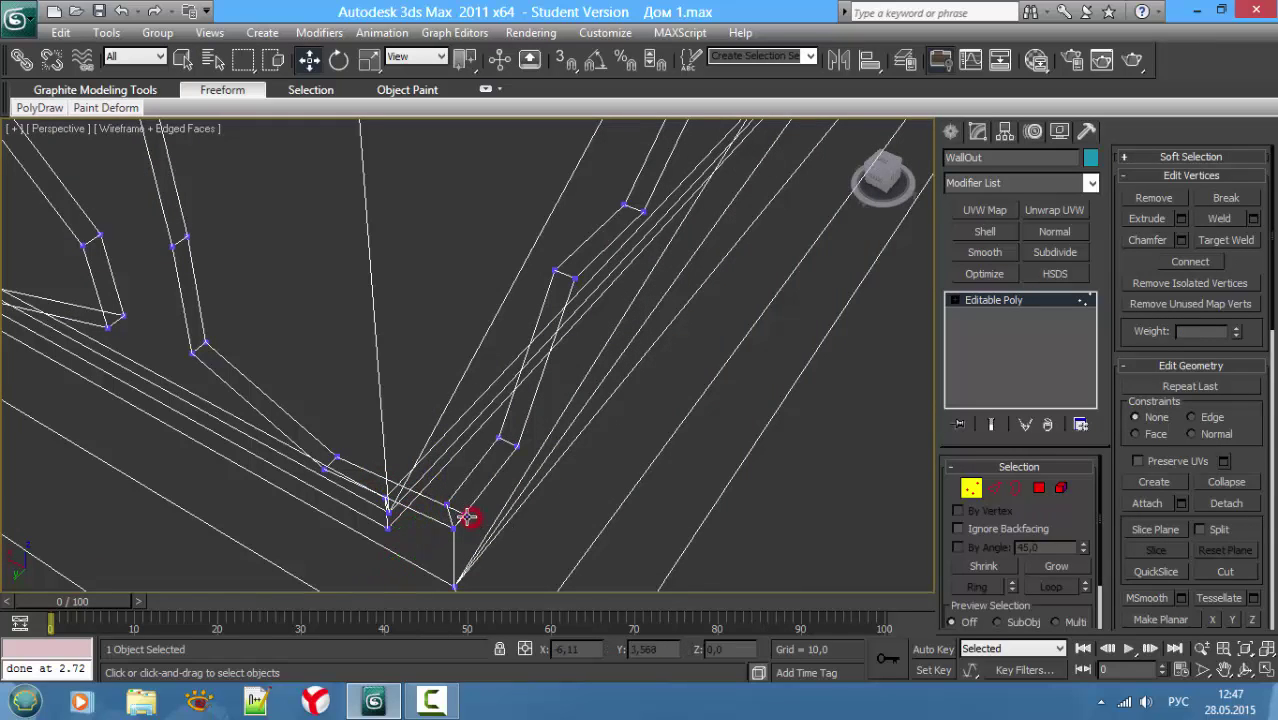
key("s")
left_click_drag(413, 487, 445, 507)
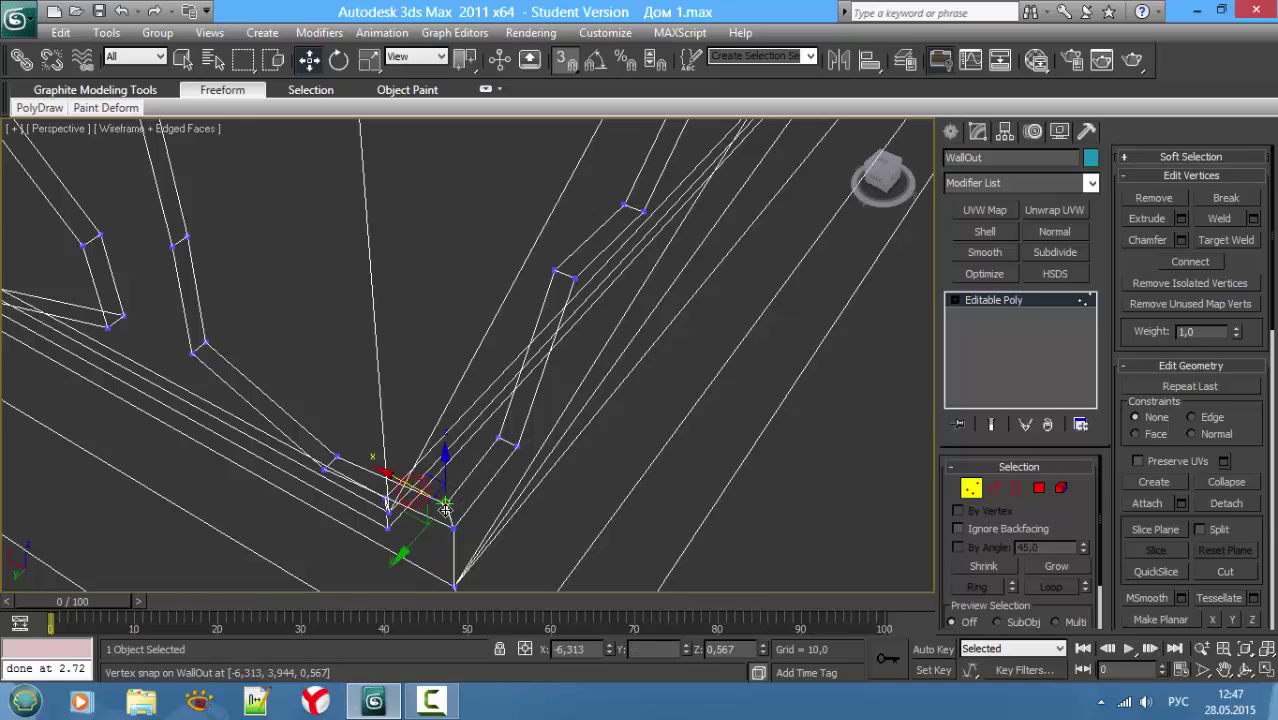
left_click(472, 504)
left_click(441, 501)
scroll(607, 379, "down", 5)
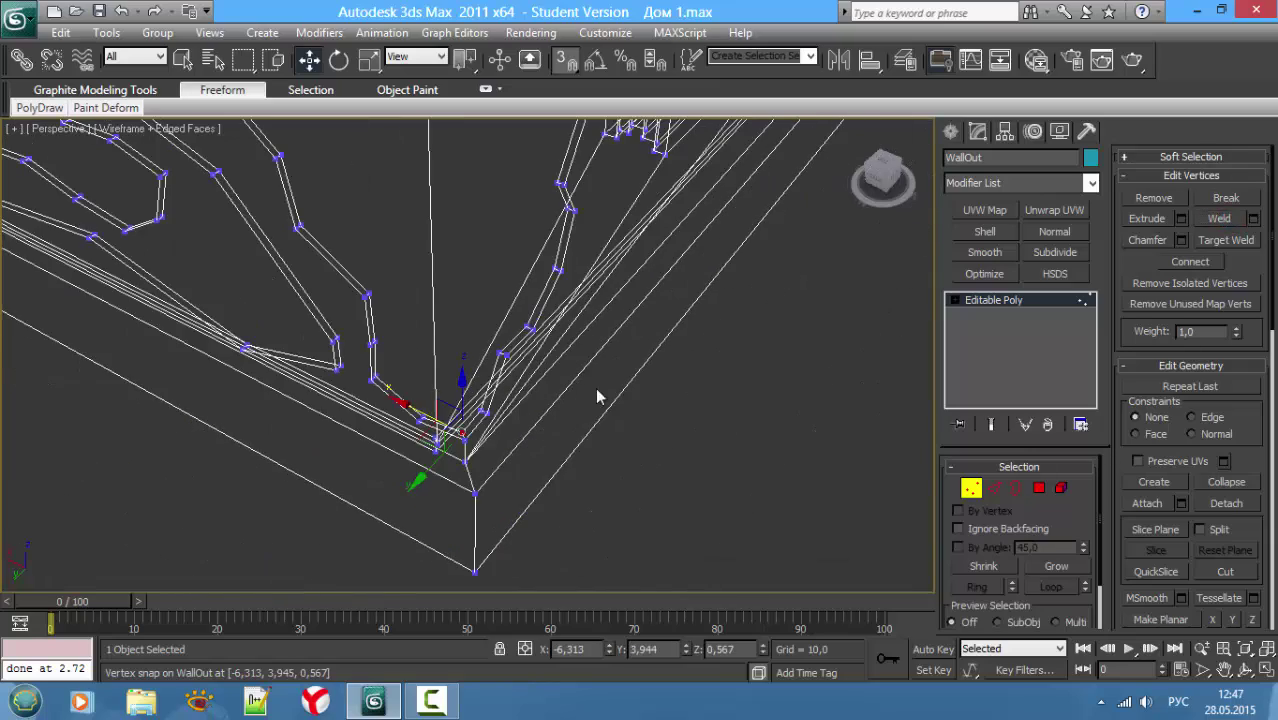
scroll(607, 379, "down", 3)
middle_click_drag(416, 314, 416, 474)
scroll(305, 437, "up", 4)
scroll(399, 334, "up", 2)
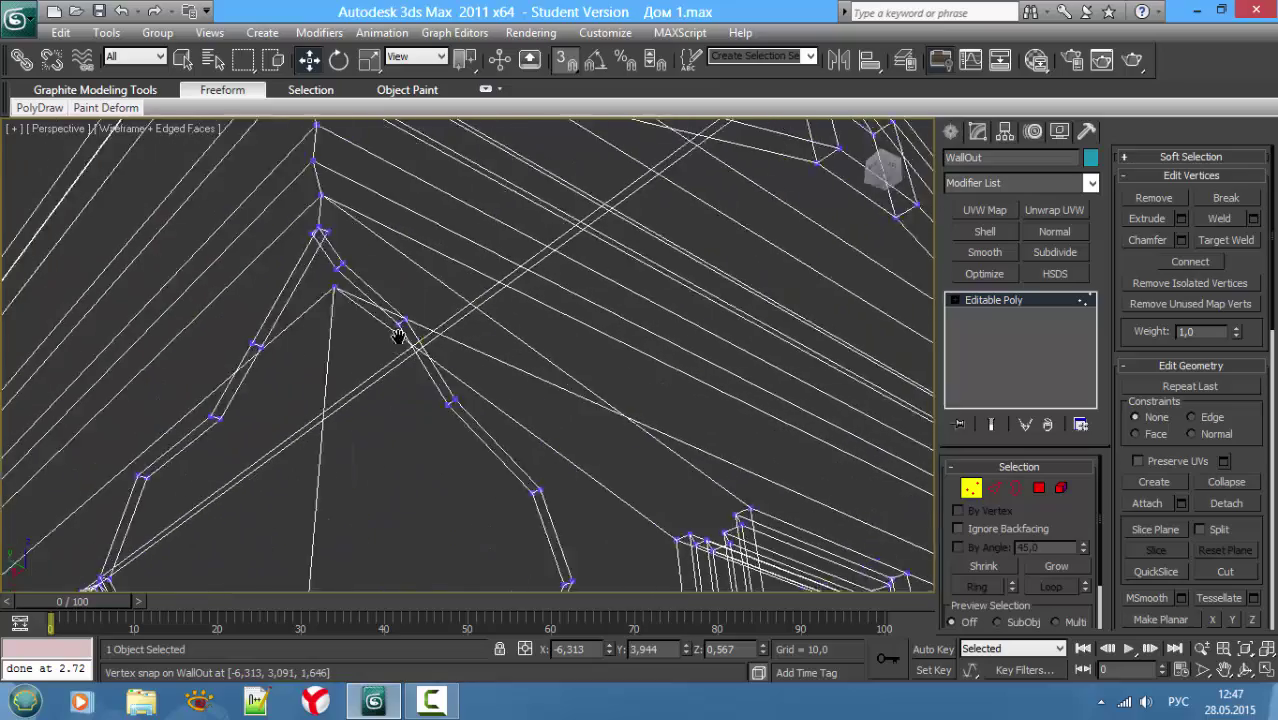
Step: Snap the stray vertex at the hole's top onto its neighbour and adjust its height
key("F3")
scroll(488, 374, "up", 1)
middle_click_drag(488, 374, 421, 250, "alt")
key("F3")
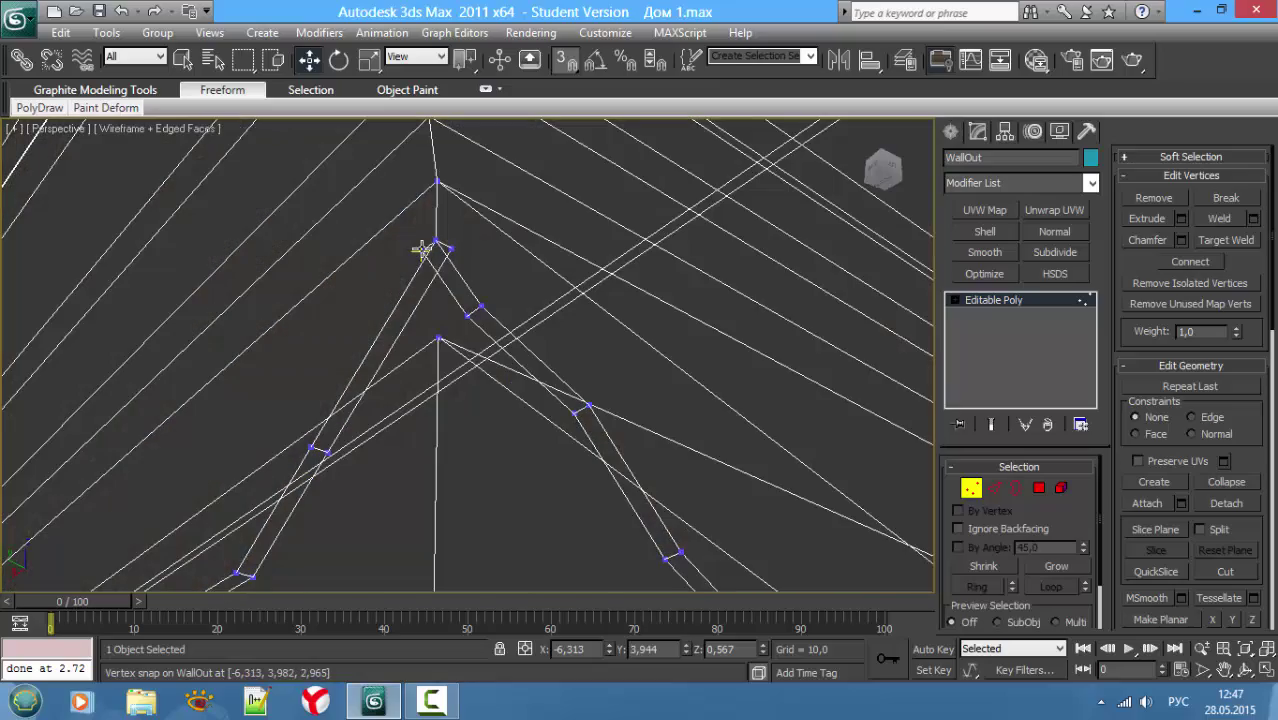
mouse_move(423, 250)
left_mouse_down()
mouse_move(458, 255)
mouse_move(451, 245)
mouse_move(483, 285)
left_mouse_up()
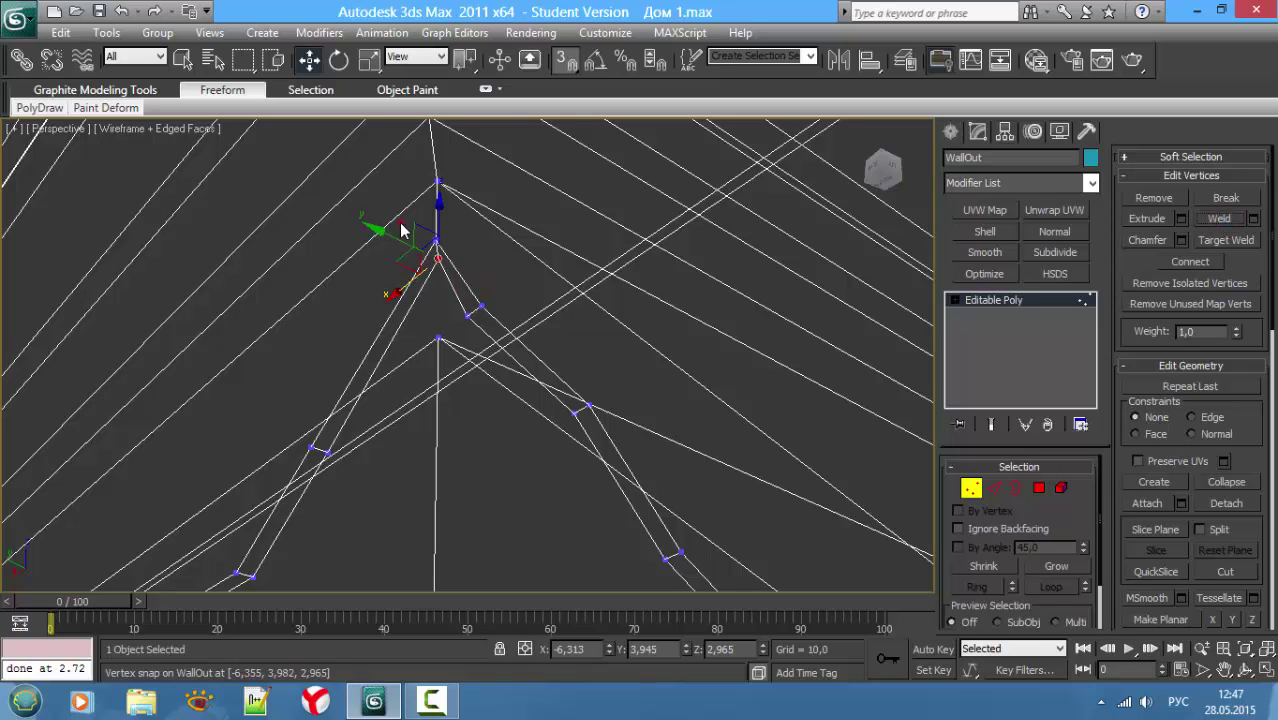
left_click_drag(465, 283, 545, 335)
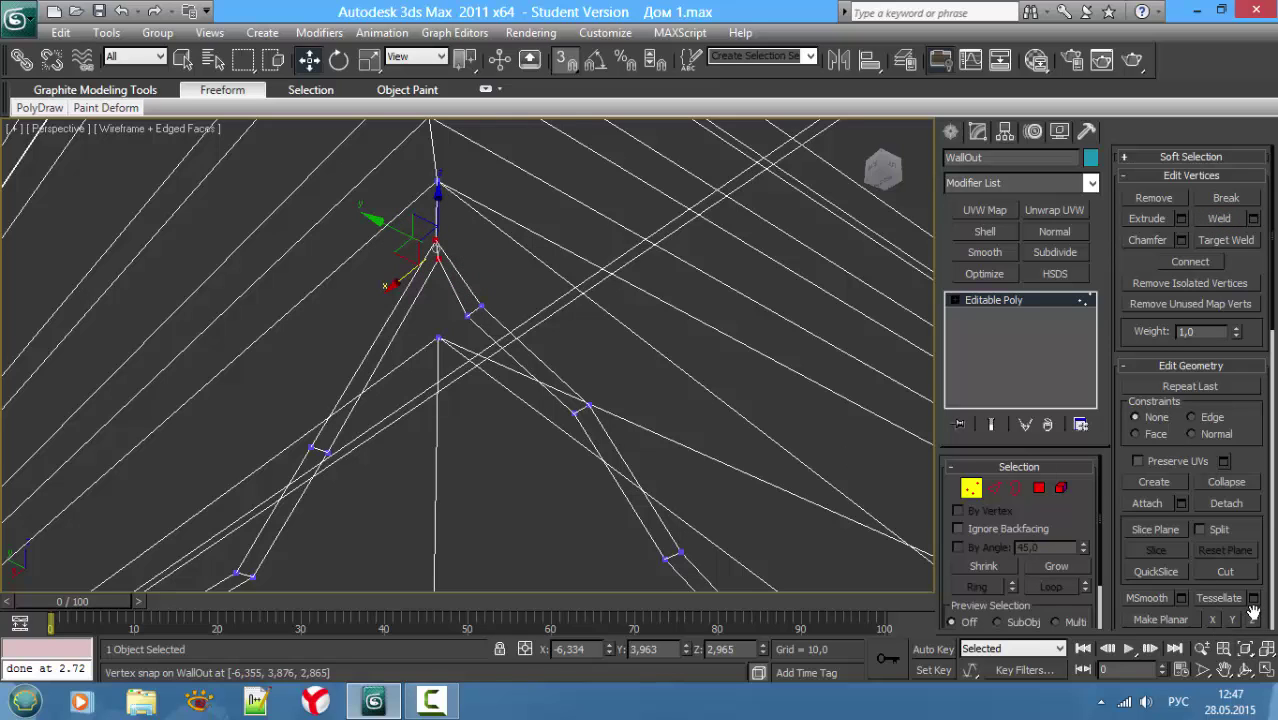
key("F3")
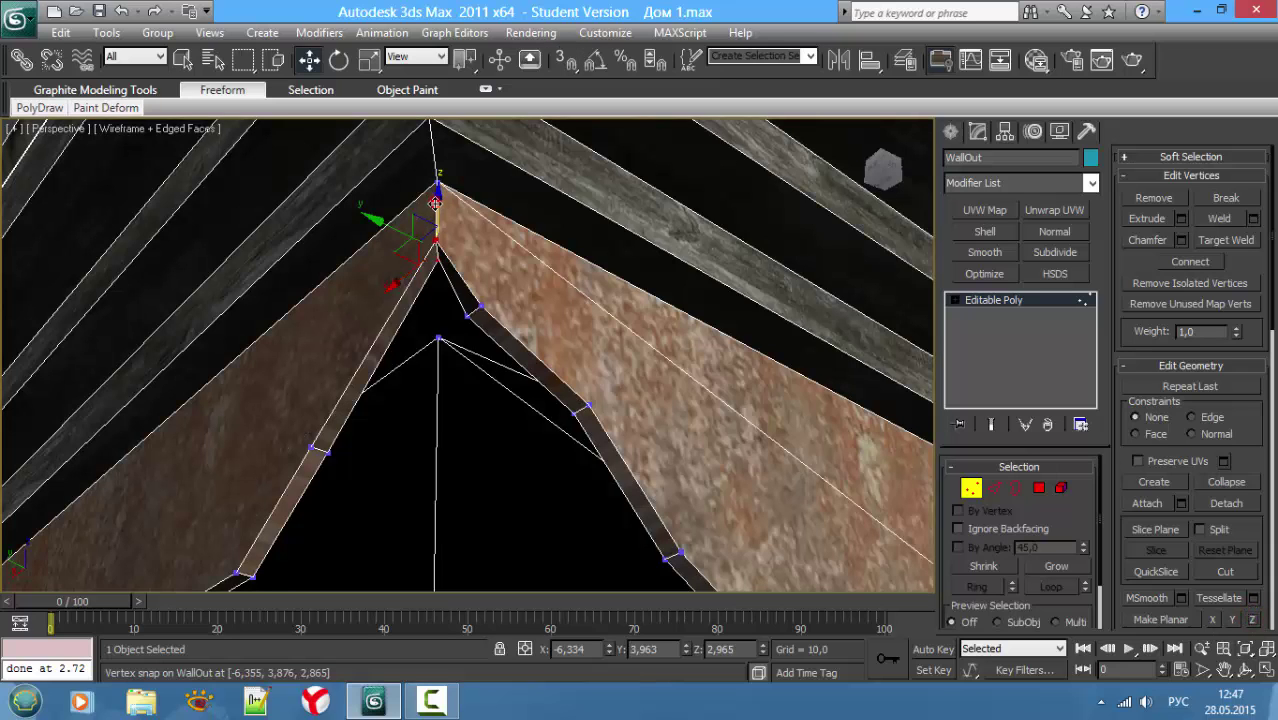
left_click_drag(430, 241, 425, 237)
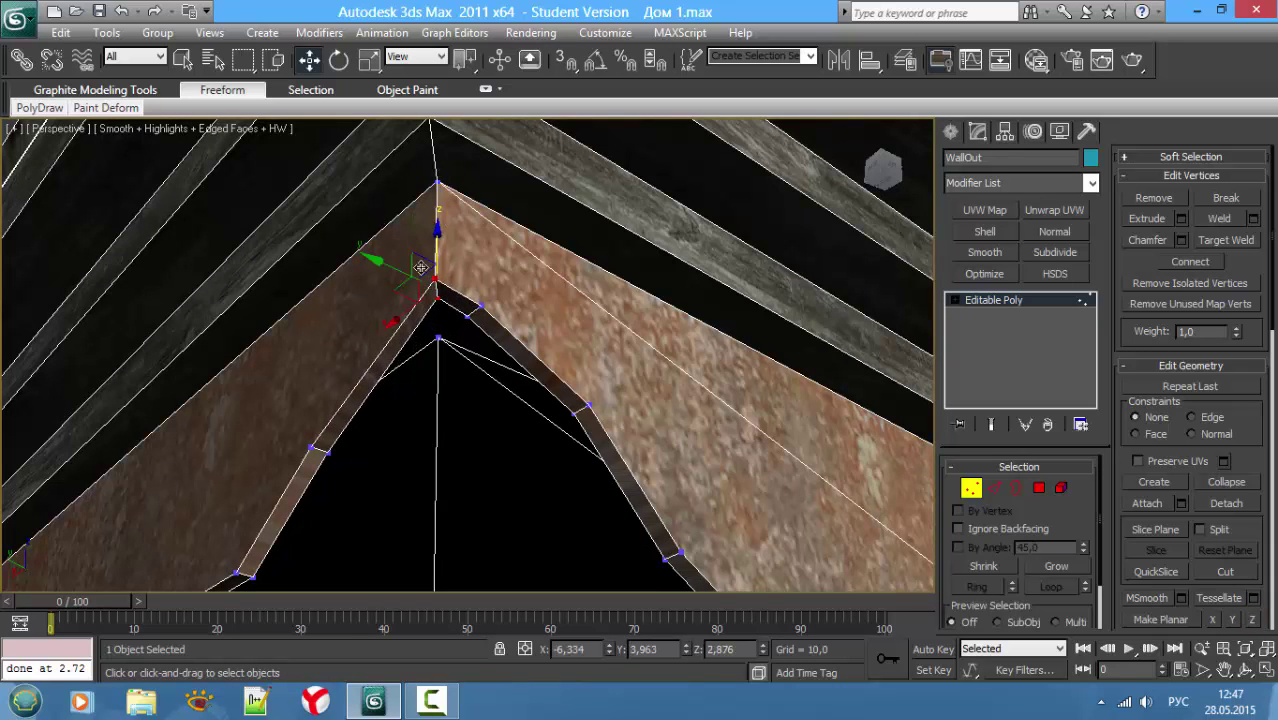
scroll(400, 260, "down", 3)
scroll(360, 280, "down", 3)
Step: Cap the hole's open border with a new polygon
key("3")
left_click(486, 358)
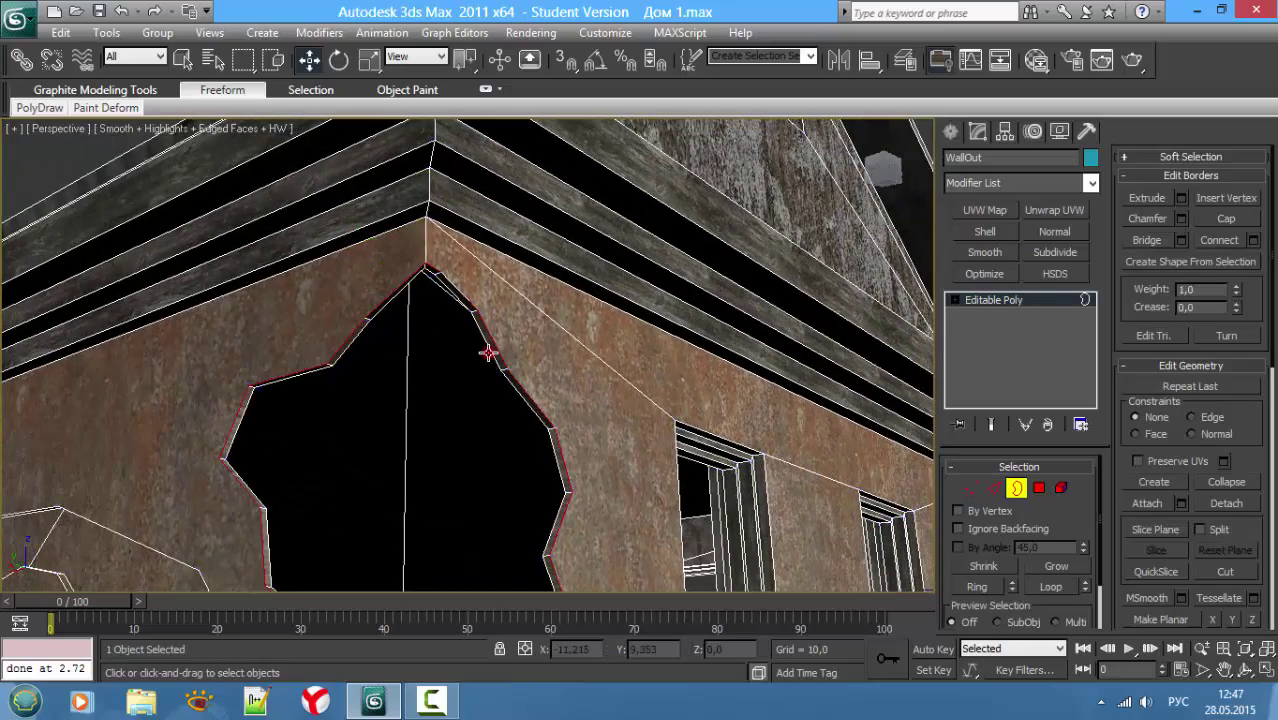
left_click(1236, 219)
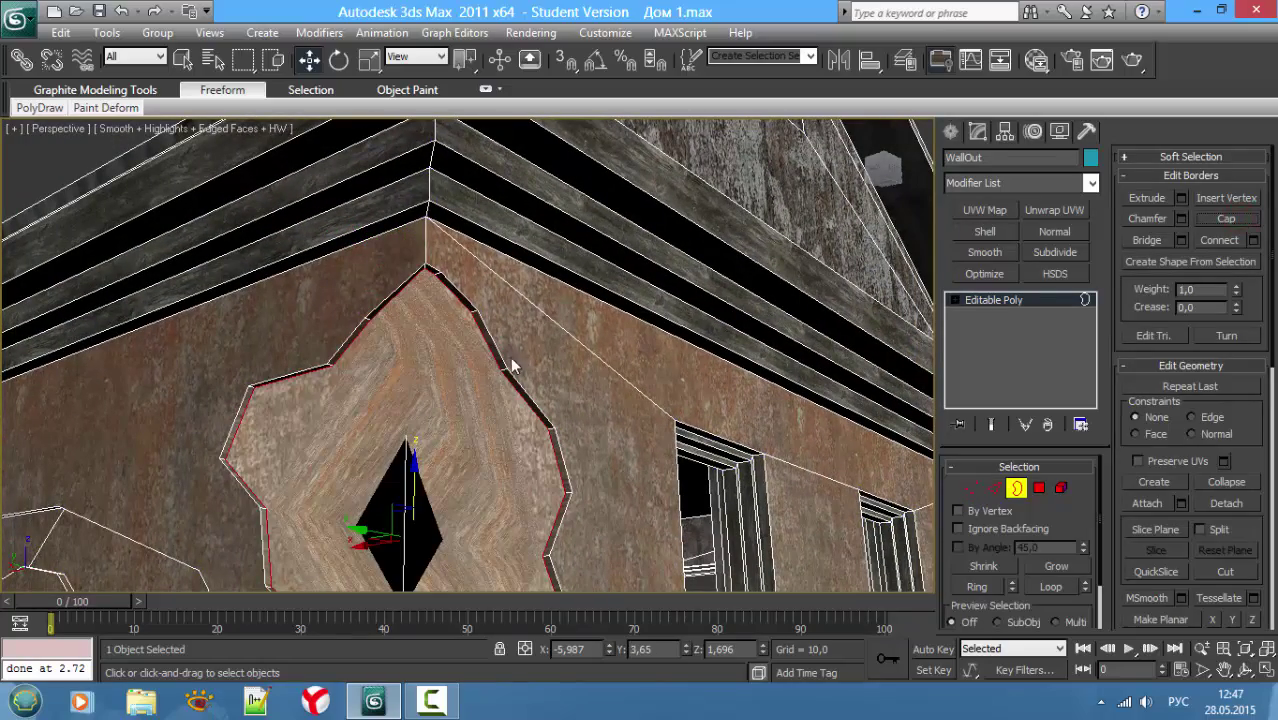
key("1")
scroll(462, 355, "up", 4)
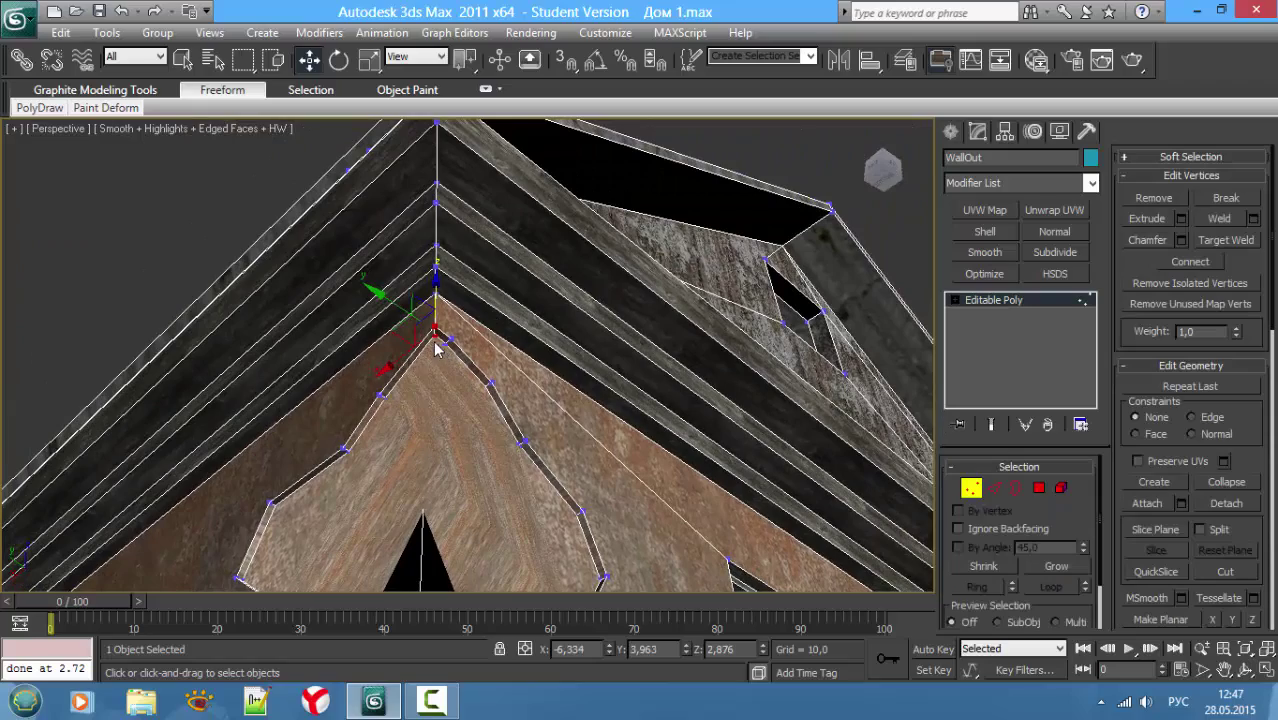
key("q")
mouse_move(462, 442)
middle_mouse_down("alt")
mouse_move(471, 585)
mouse_move(424, 572)
middle_mouse_up("alt")
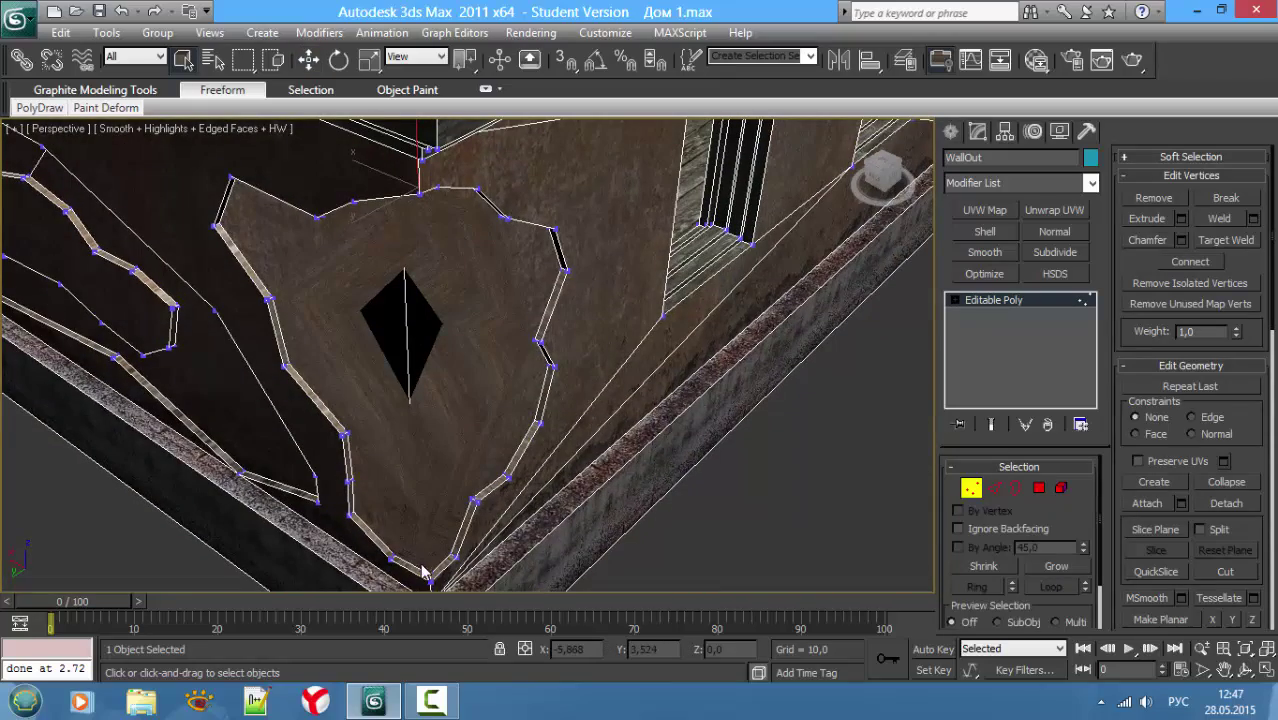
Step: Connect the two selected vertices with a new edge
left_click(1202, 267)
scroll(535, 238, "down", 3)
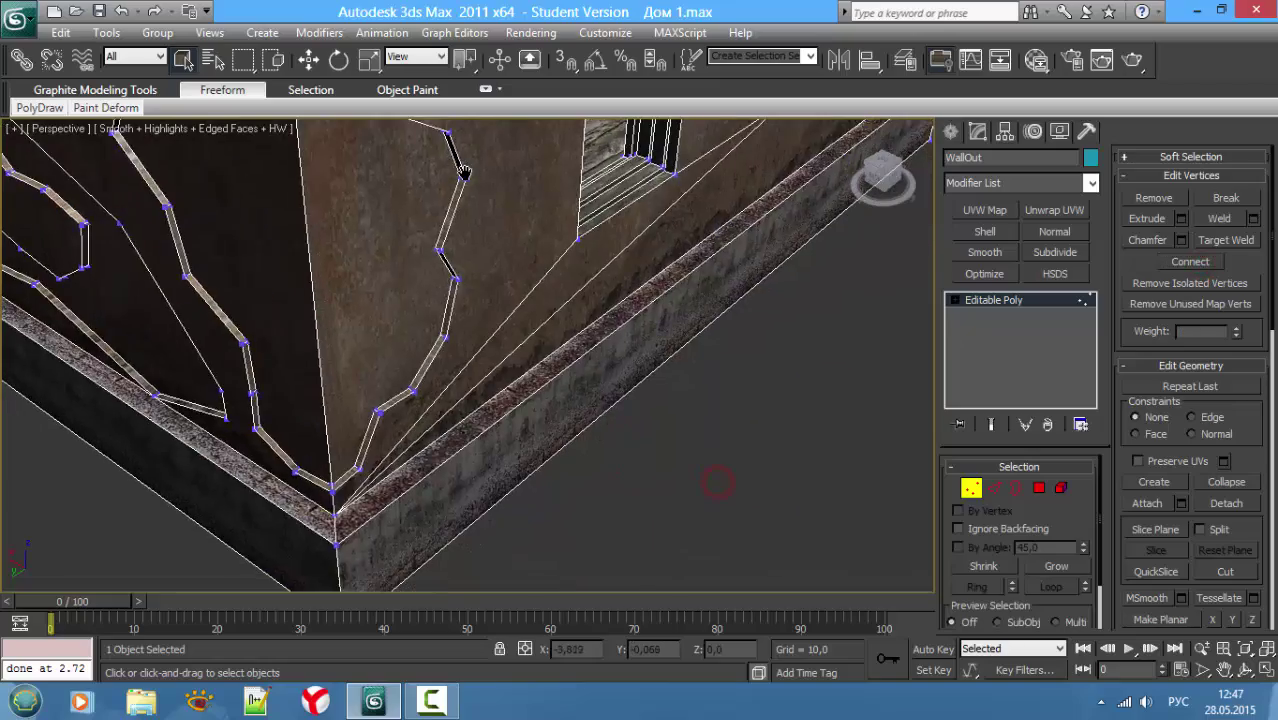
middle_click_drag(513, 241, 605, 331, "alt")
Step: Orbit around the house to review the patches, then restore the four-viewport layout with Alt+W
scroll(605, 331, "up", 3)
scroll(535, 261, "up", 2)
scroll(535, 261, "down", 2)
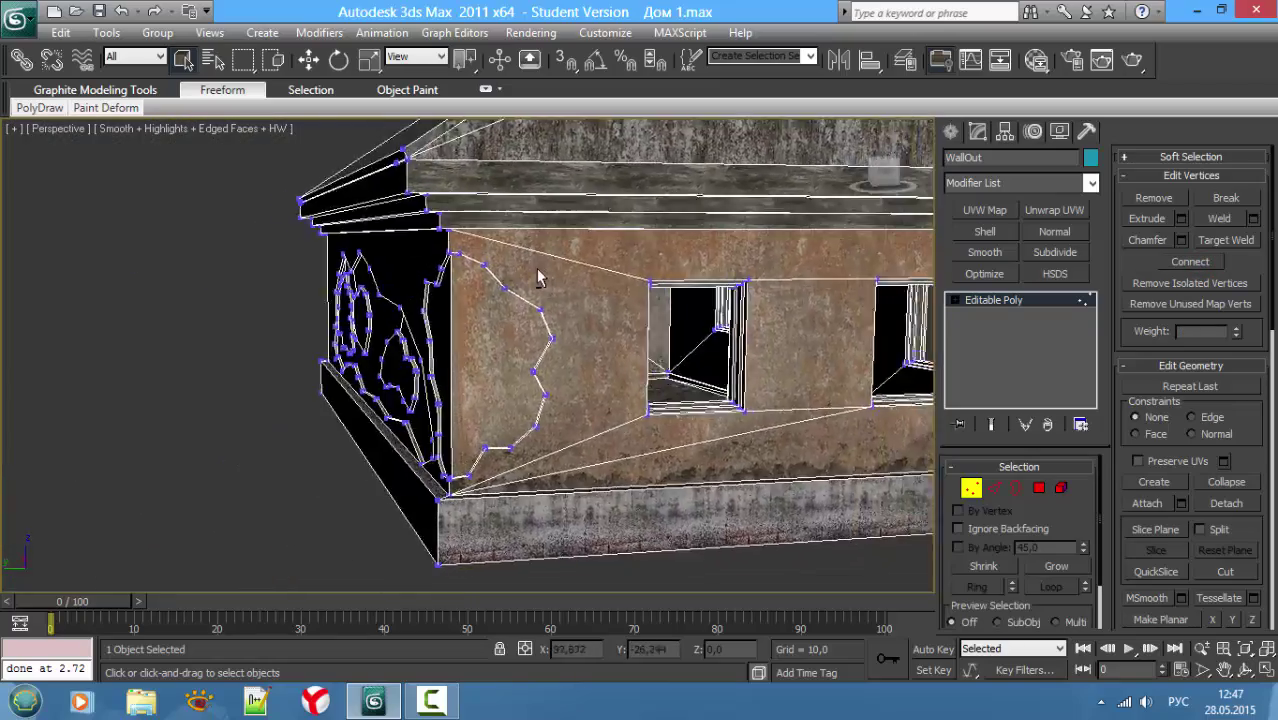
mouse_move(535, 261)
middle_mouse_down("alt")
mouse_move(285, 308)
mouse_move(257, 285)
middle_mouse_up("alt")
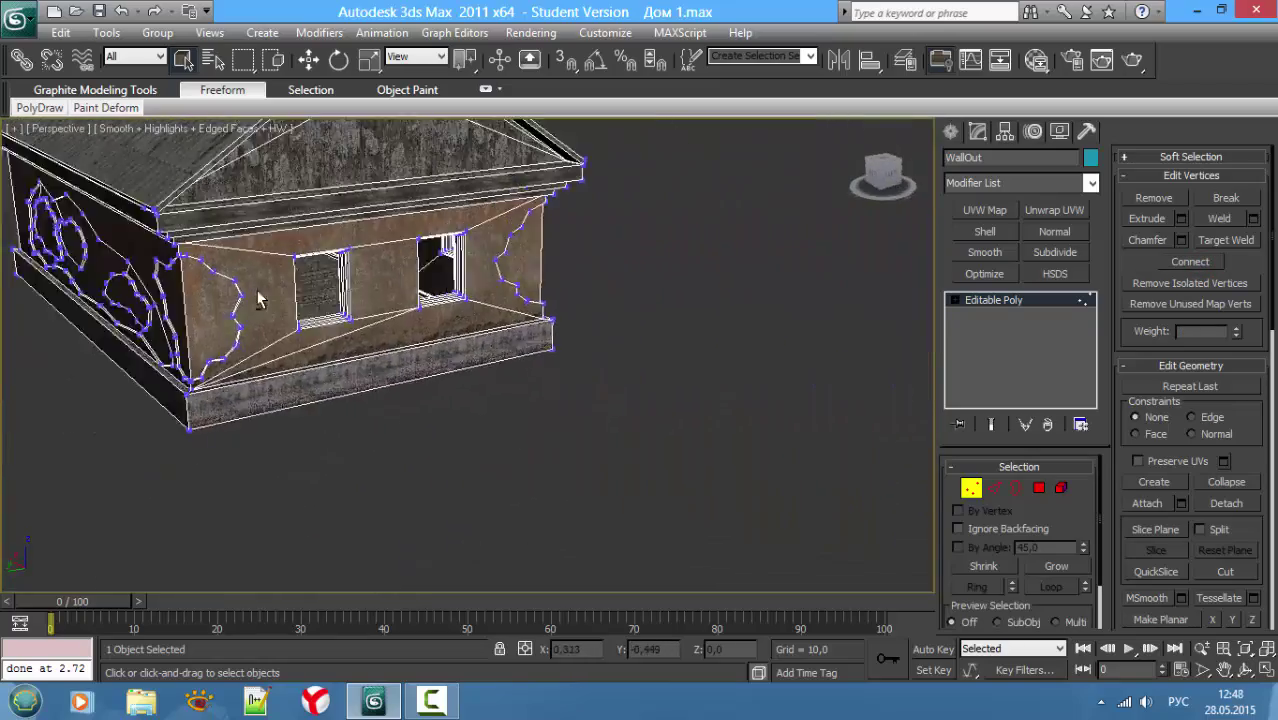
scroll(171, 277, "down", 2)
mouse_move(171, 277)
middle_mouse_down("alt")
mouse_move(262, 366)
mouse_move(478, 348)
mouse_move(408, 354)
mouse_move(485, 362)
mouse_move(505, 400)
mouse_move(495, 430)
middle_mouse_up("alt")
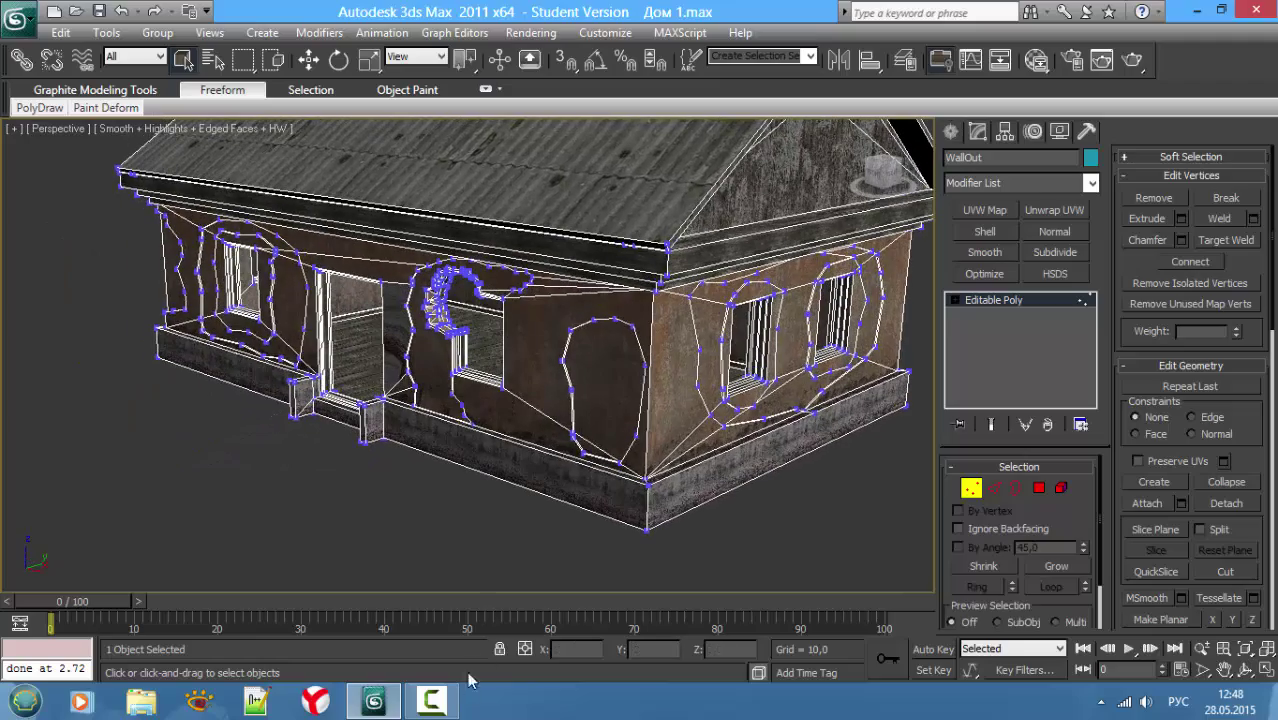
left_click(455, 697)
left_click(455, 697)
mouse_move(420, 370)
middle_mouse_down("alt")
mouse_move(403, 345)
mouse_move(420, 373)
mouse_move(510, 330)
middle_mouse_up("alt")
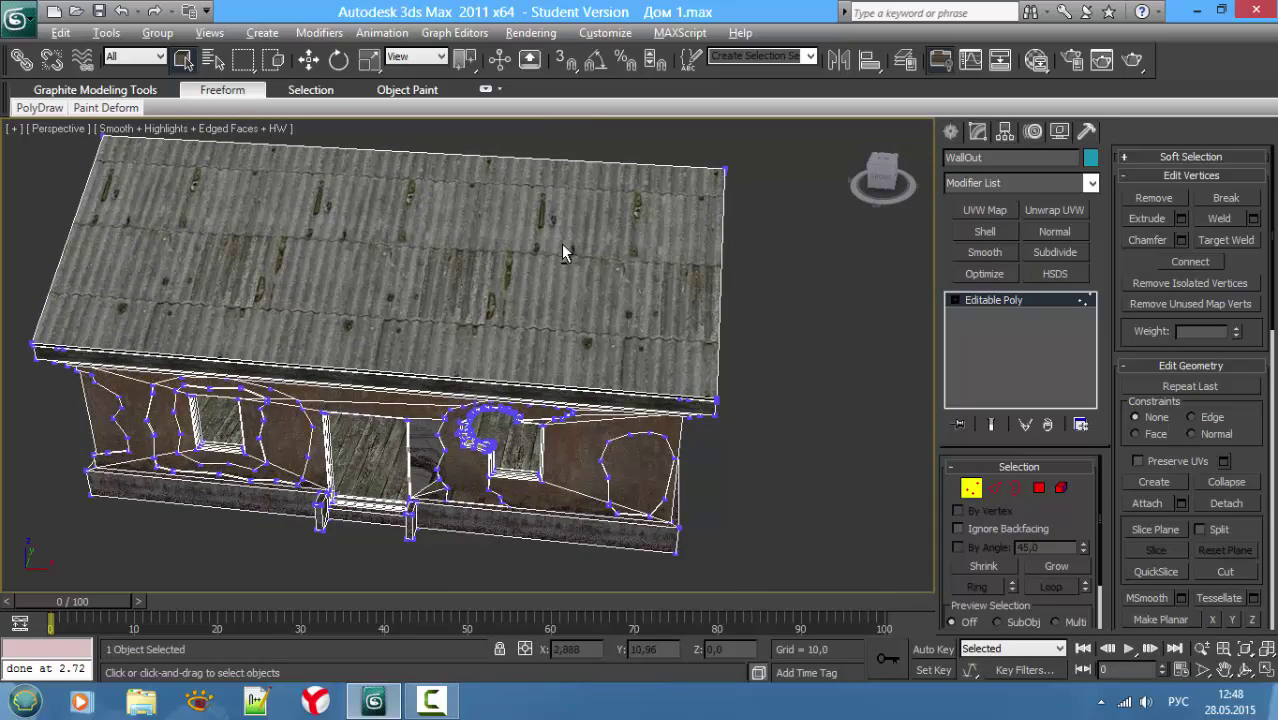
mouse_move(561, 243)
middle_mouse_down("alt")
mouse_move(461, 203)
mouse_move(476, 243)
mouse_move(513, 231)
mouse_move(610, 314)
middle_mouse_up("alt")
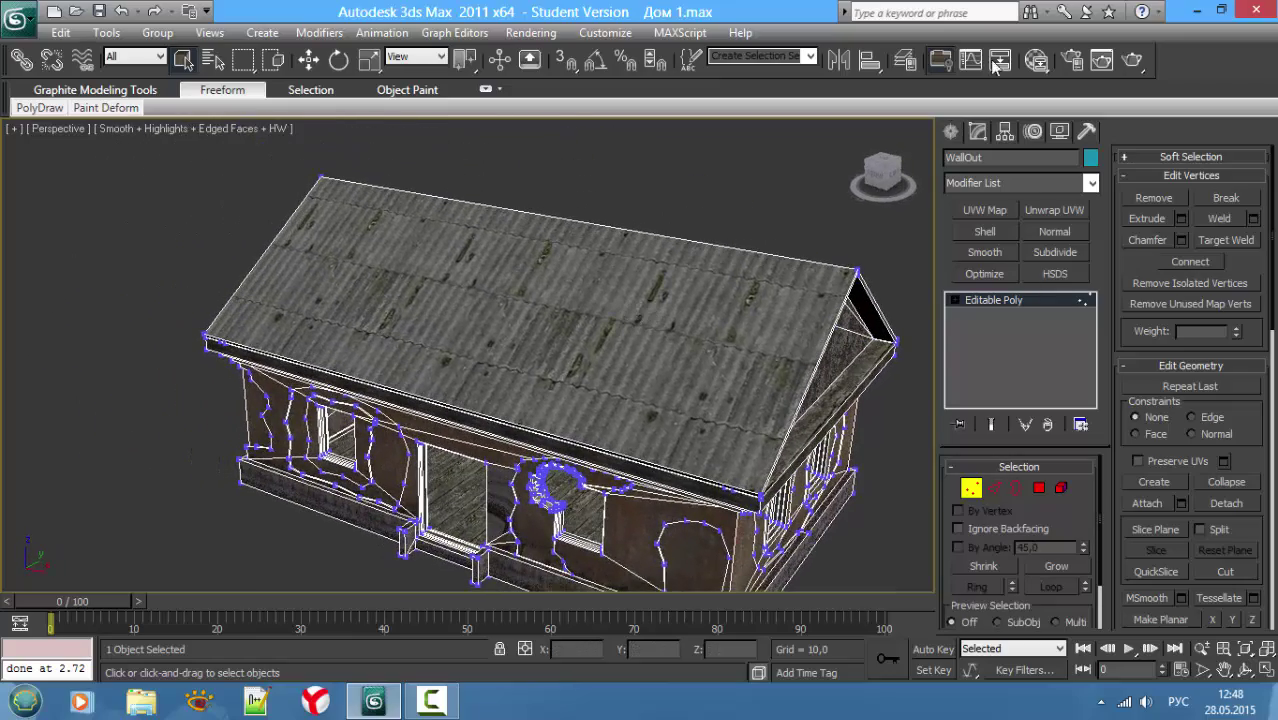
key("alt+w")
Step: Maximize the Top view and frame the house's wall outline
right_click(314, 263)
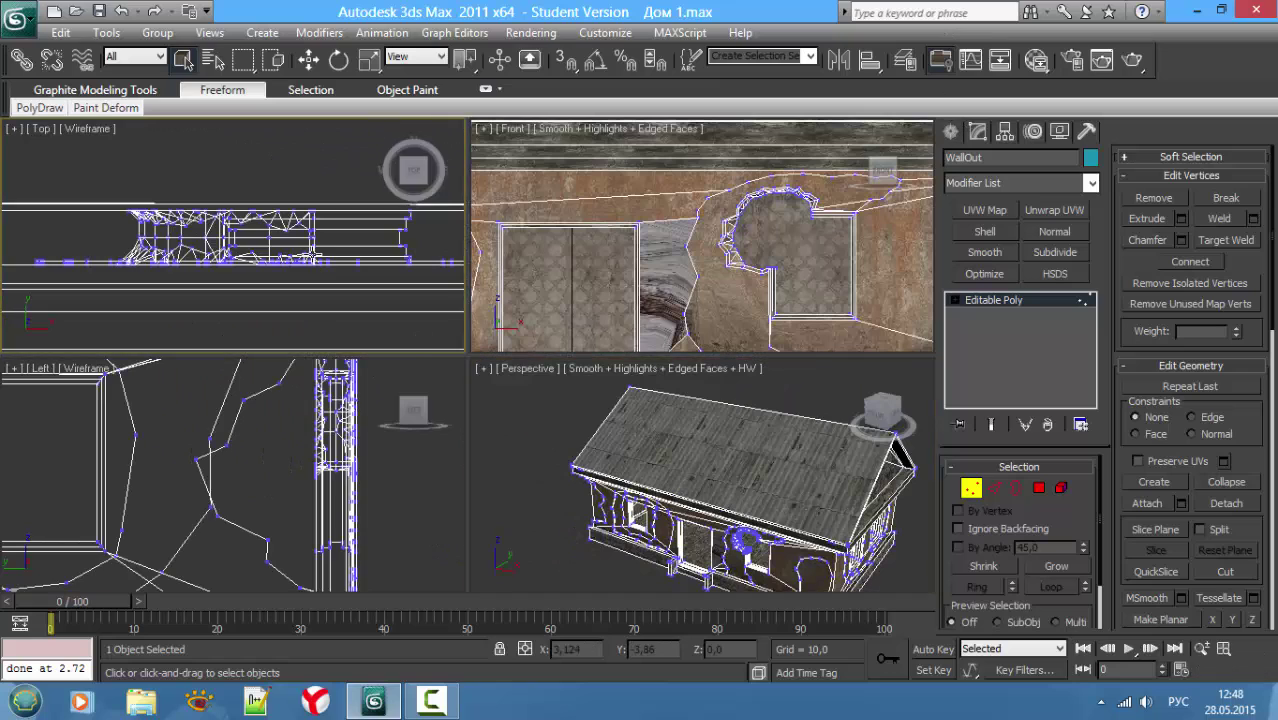
key("alt+w")
scroll(291, 267, "down", 5)
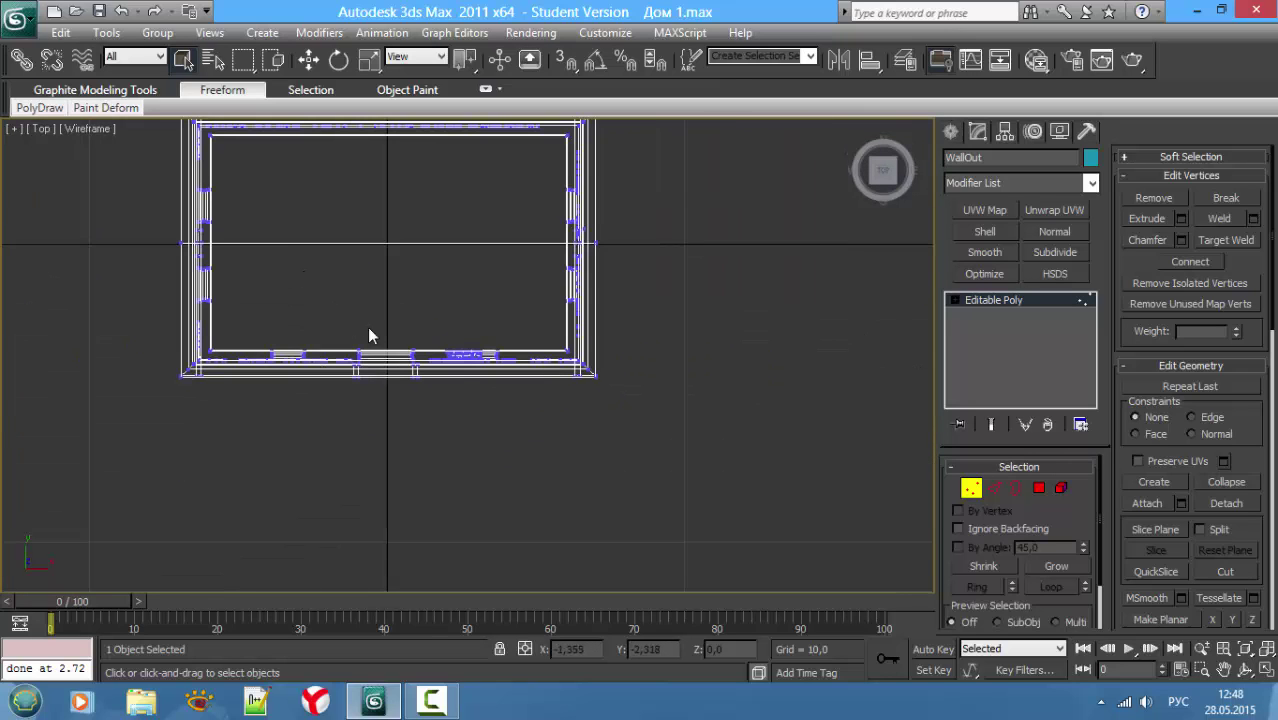
middle_click_drag(458, 368, 460, 363)
scroll(468, 375, "up", 2)
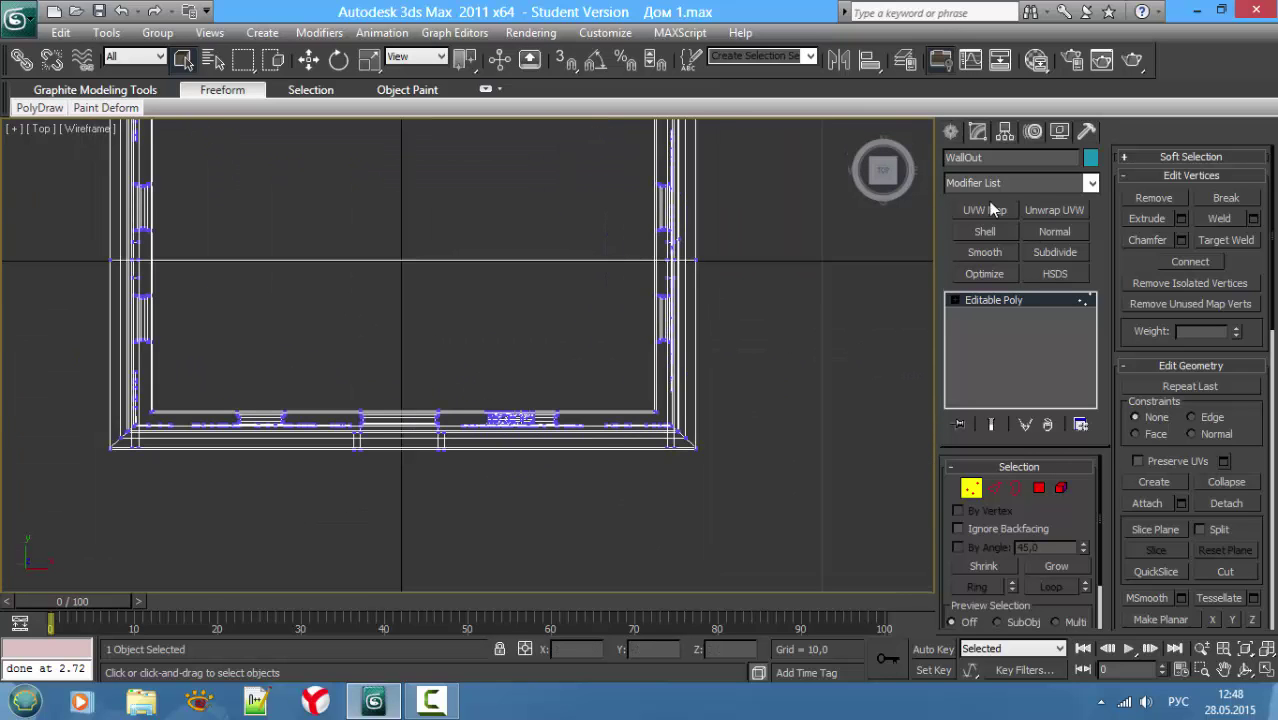
Step: Start a Line spline and place the outline's first points across the top and left side
left_click(950, 131)
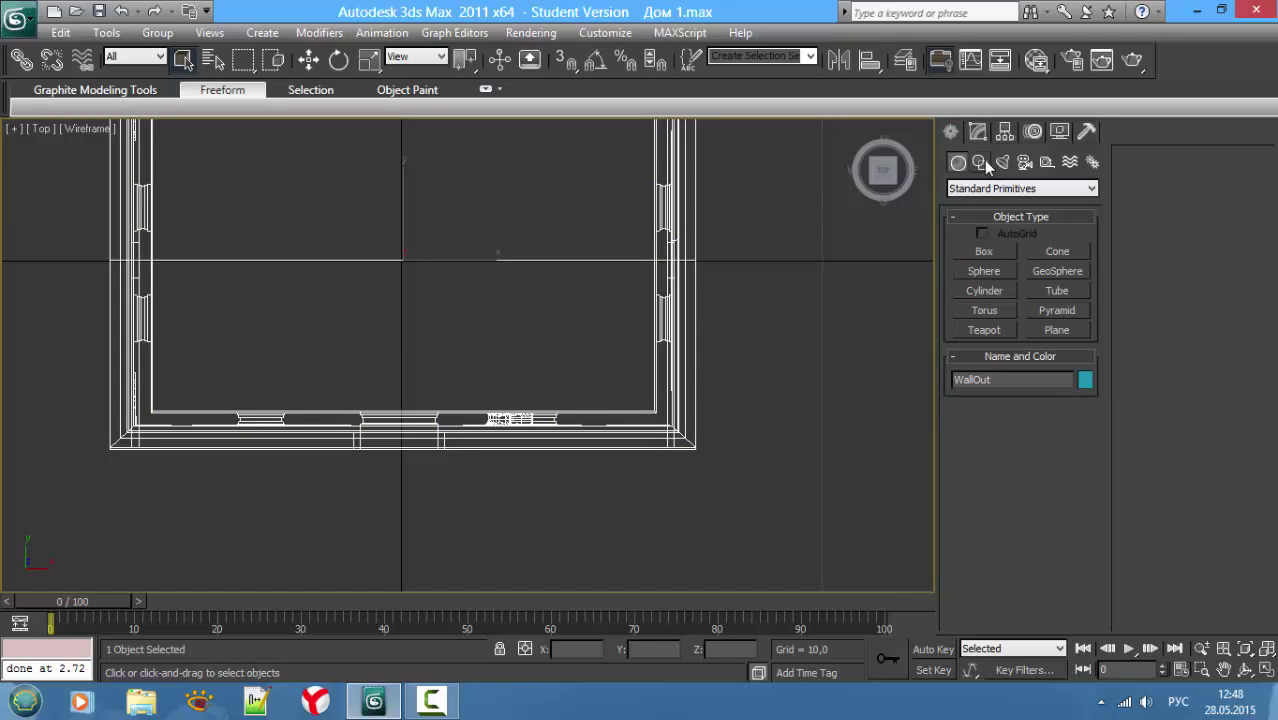
left_click(962, 189)
left_click(964, 190)
left_click(979, 163)
left_click(985, 266)
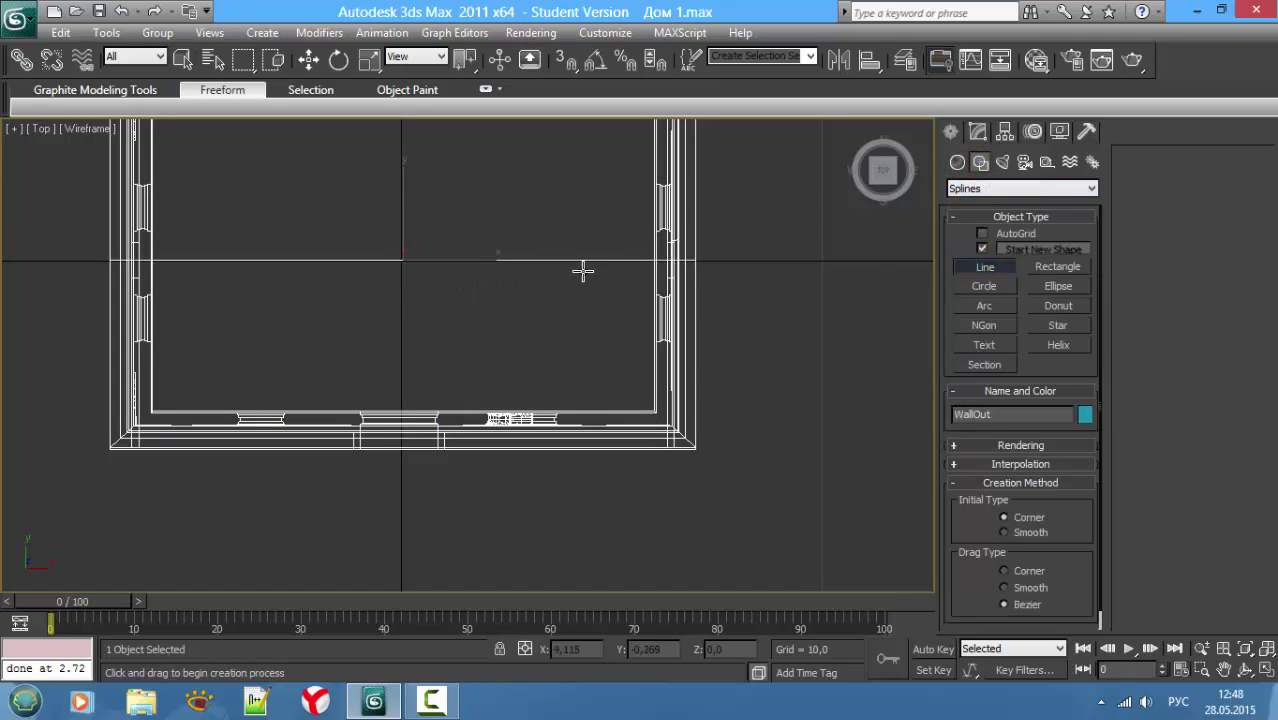
mouse_move(519, 298)
middle_mouse_down()
mouse_move(607, 294)
mouse_move(614, 276)
middle_mouse_up()
left_click(484, 279)
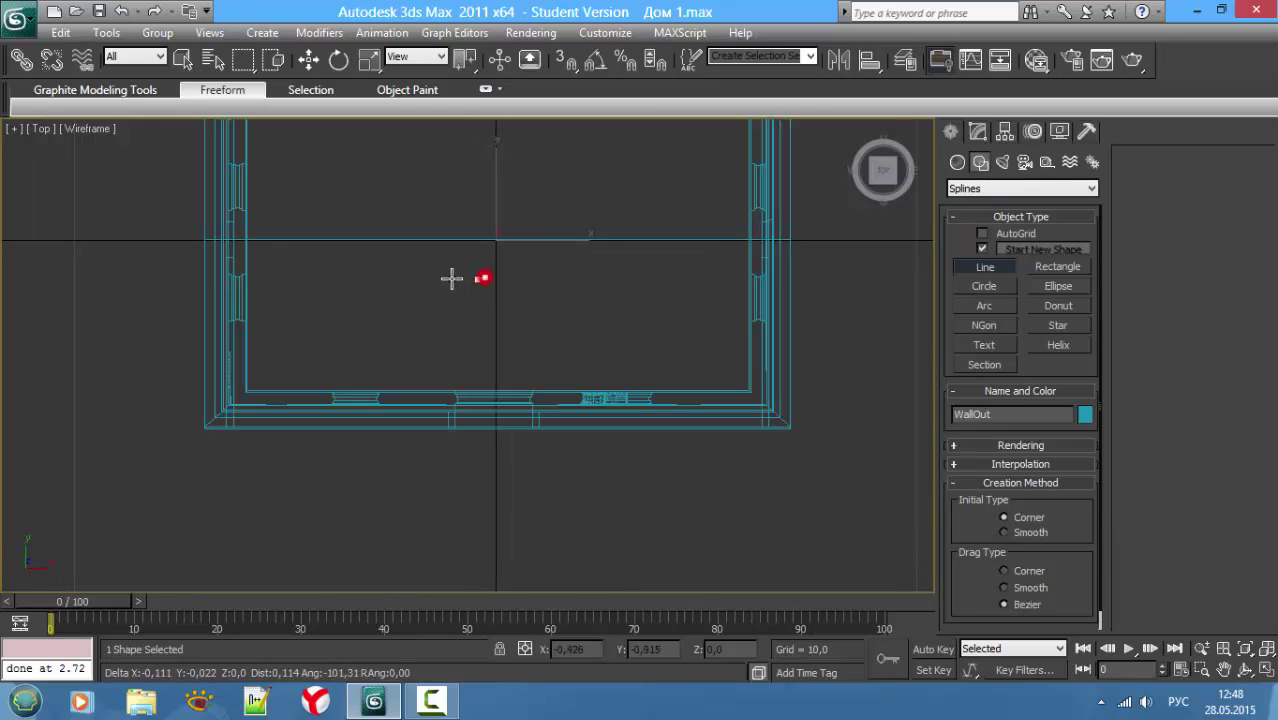
left_click(457, 286)
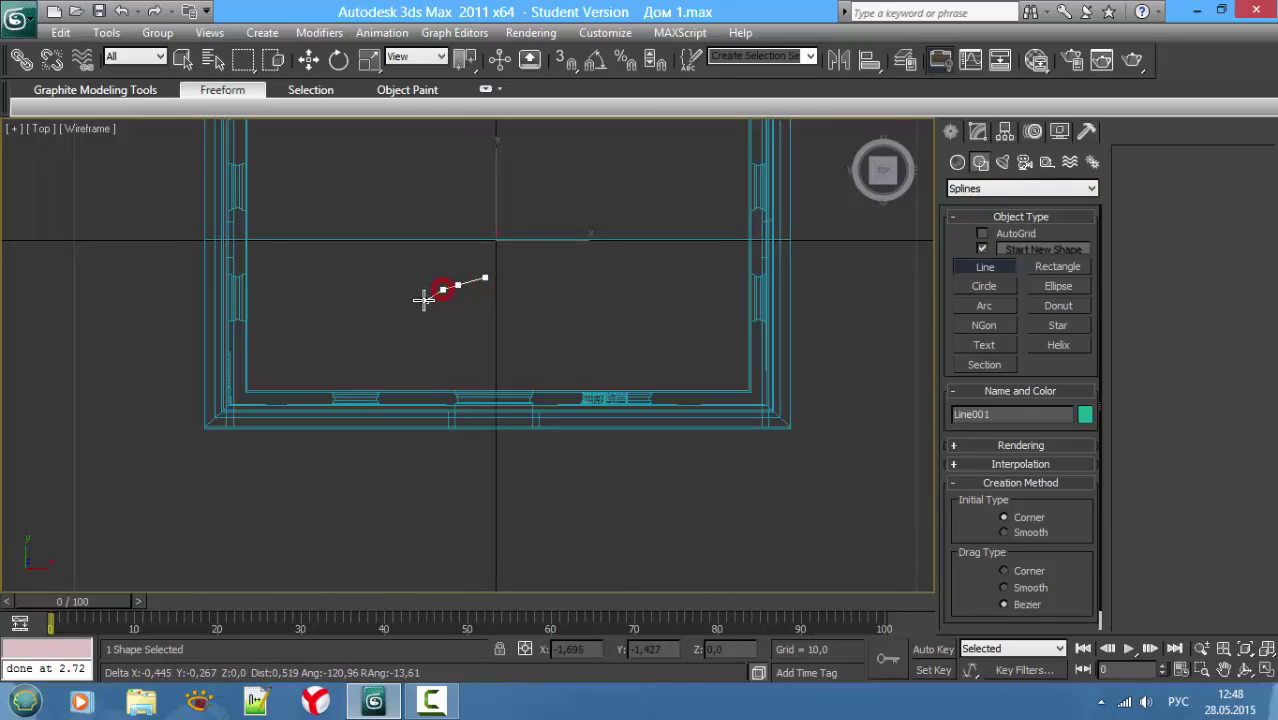
left_click(424, 301)
left_click(427, 325)
left_click(398, 332)
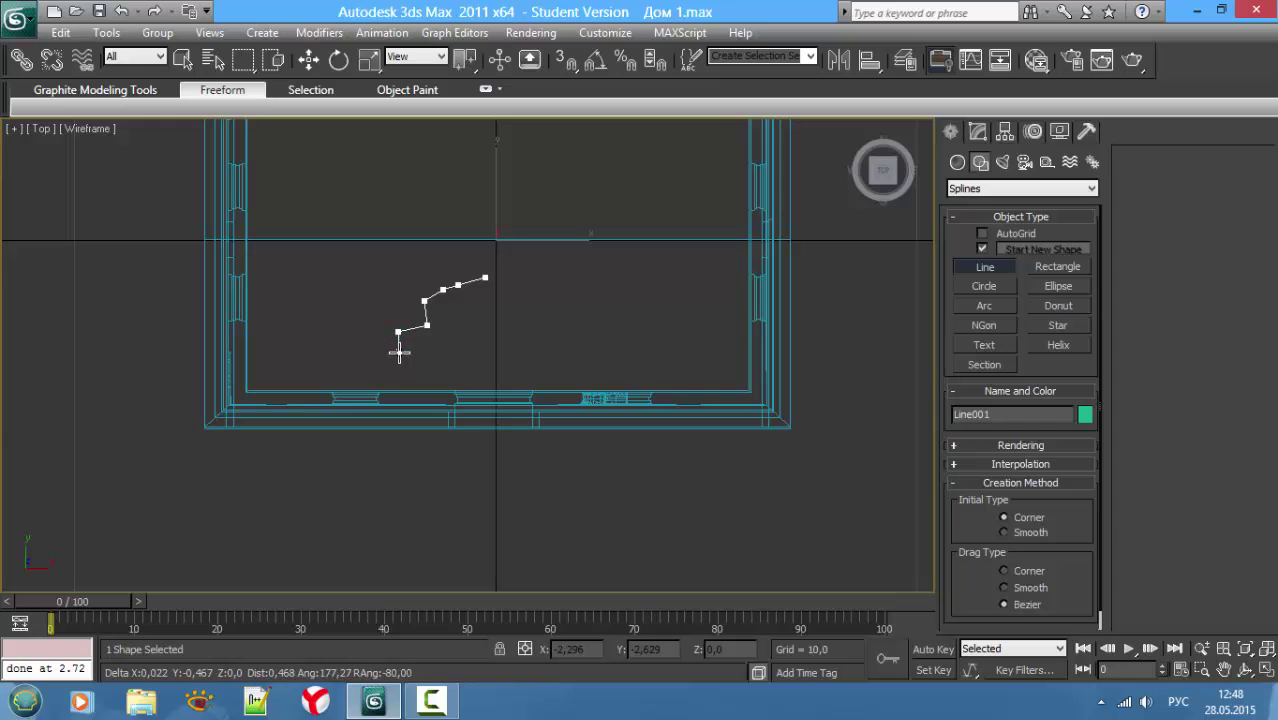
Step: Continue the irregular outline around the bottom and right, closing it at the first vertex as Line001
left_click(427, 371)
left_click(470, 377)
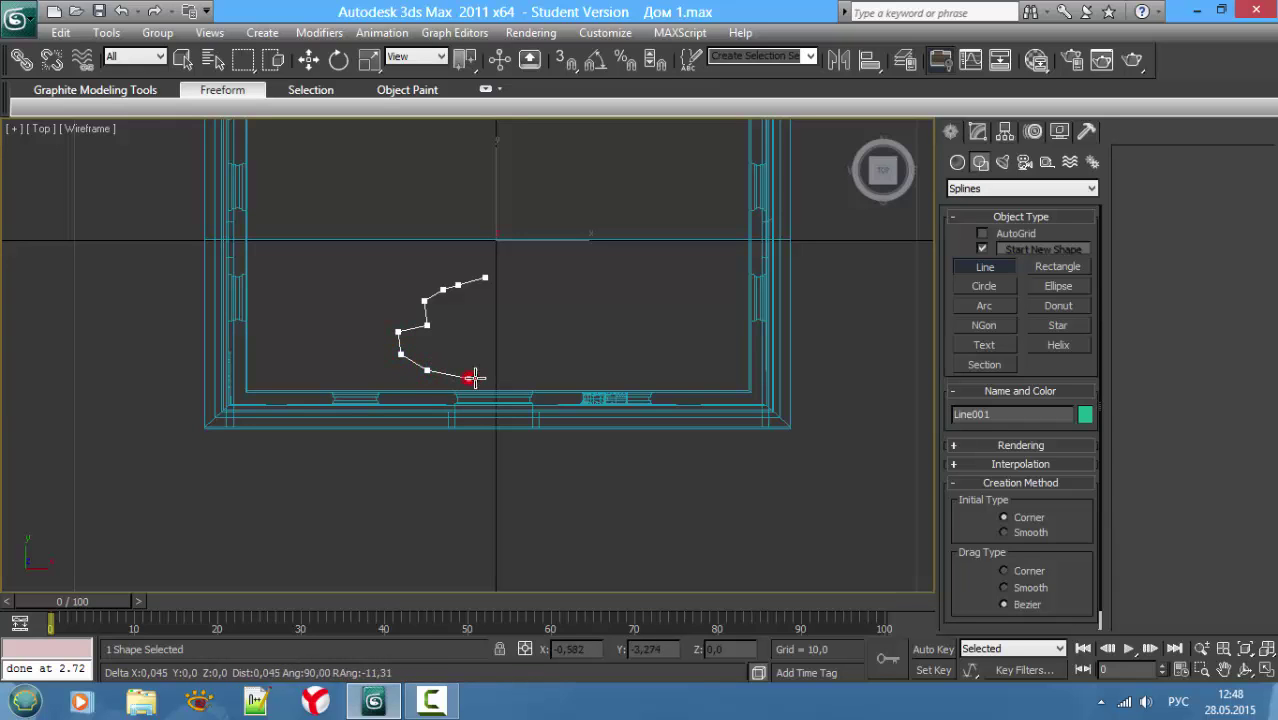
left_click(532, 371)
left_click(559, 358)
left_click(590, 347)
left_click(583, 322)
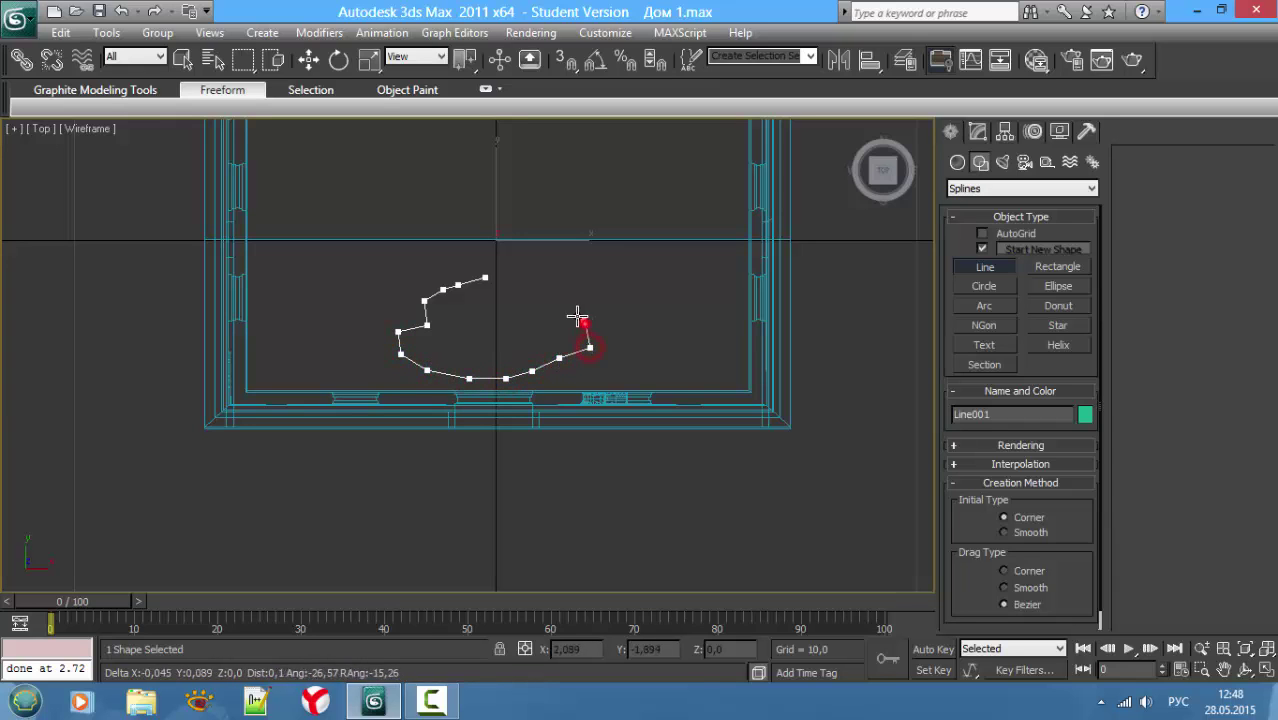
left_click(574, 306)
left_click(537, 294)
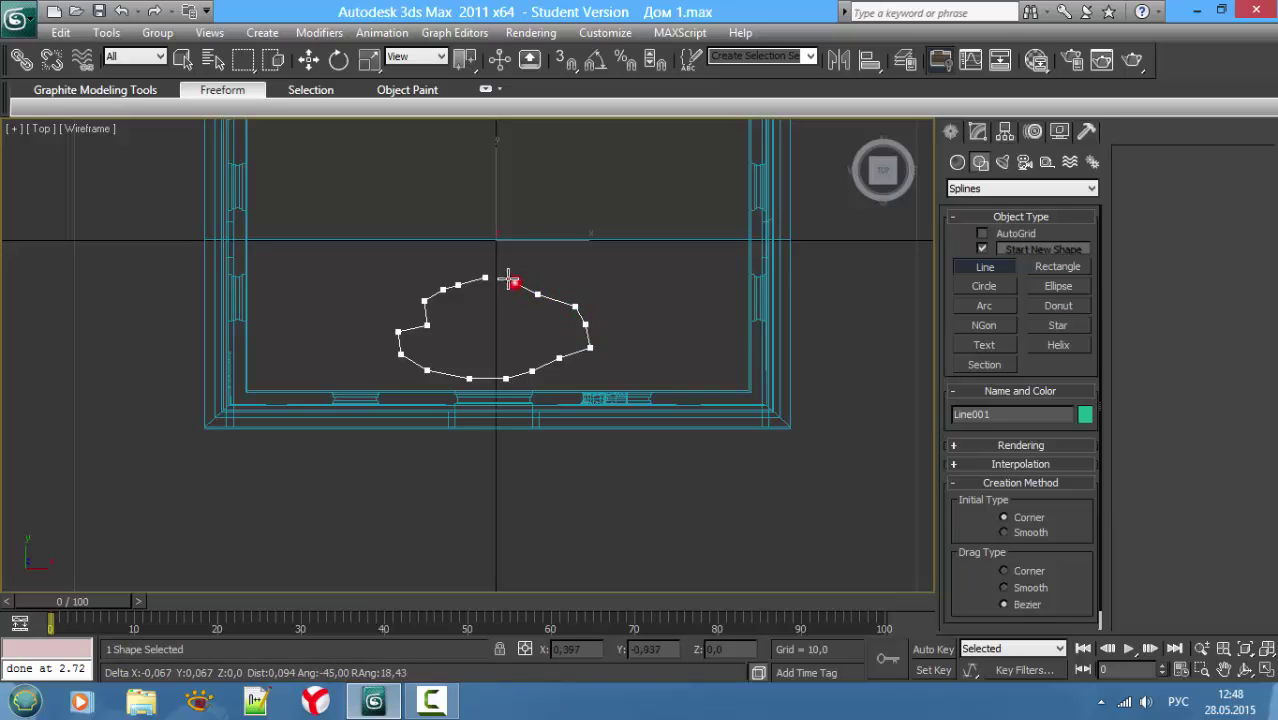
left_click(485, 277)
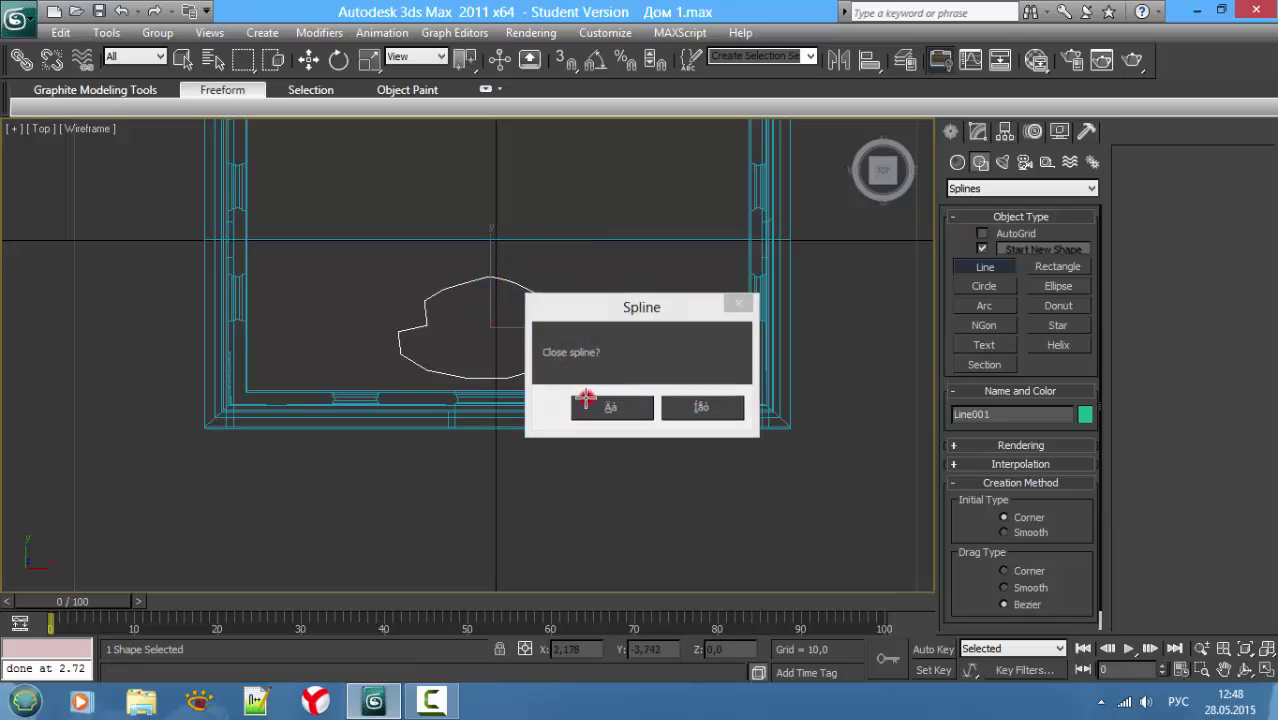
left_click(586, 400)
right_click(428, 340)
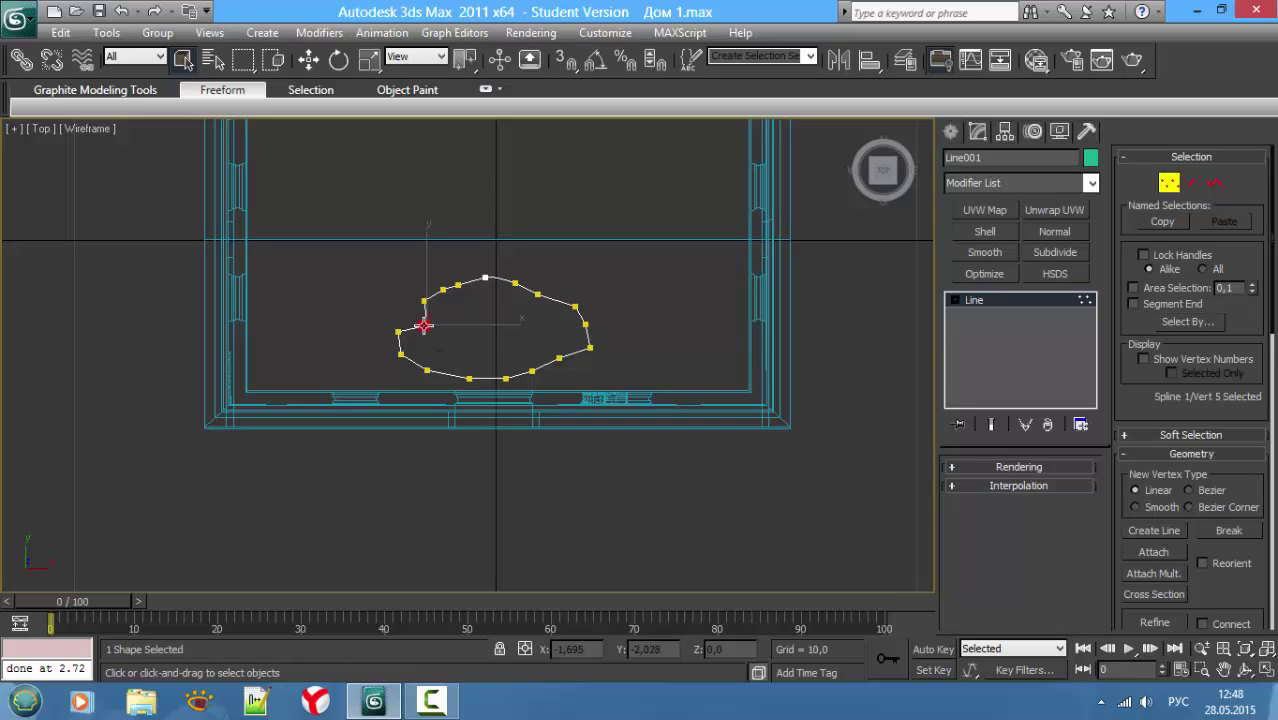
Step: Nudge one outline vertex slightly up and to the left
key("w")
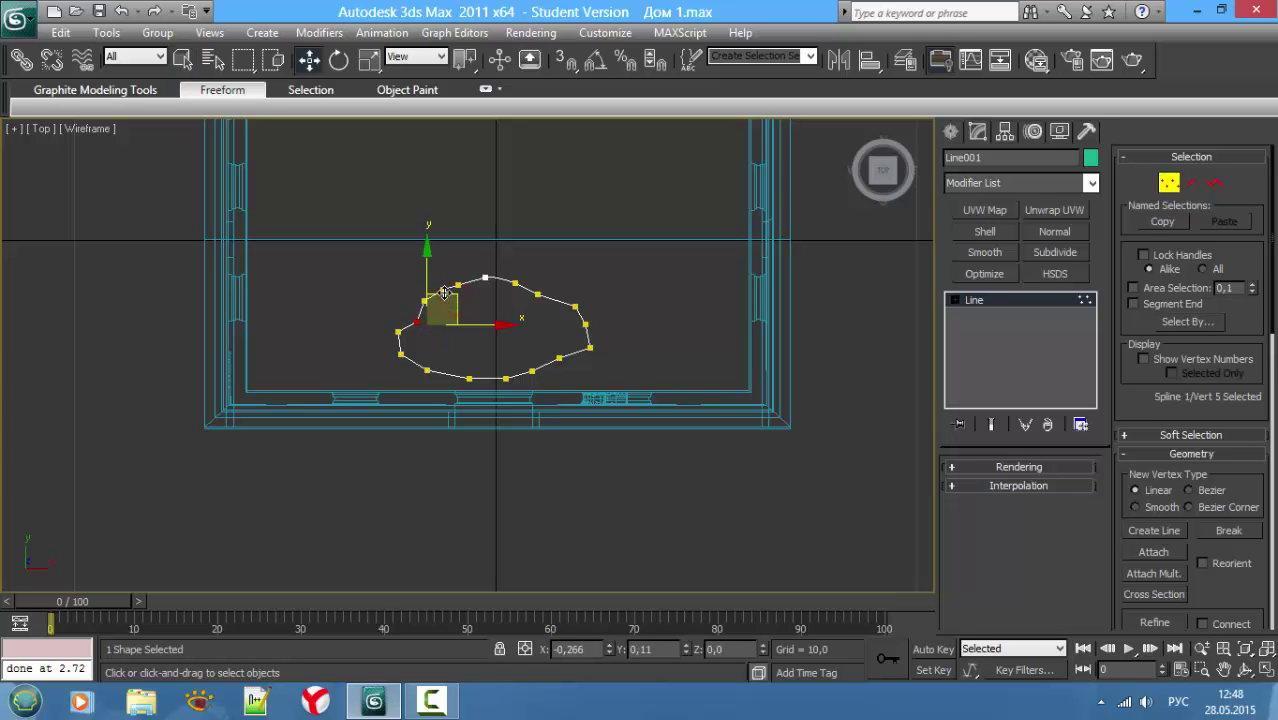
left_click_drag(444, 292, 431, 286)
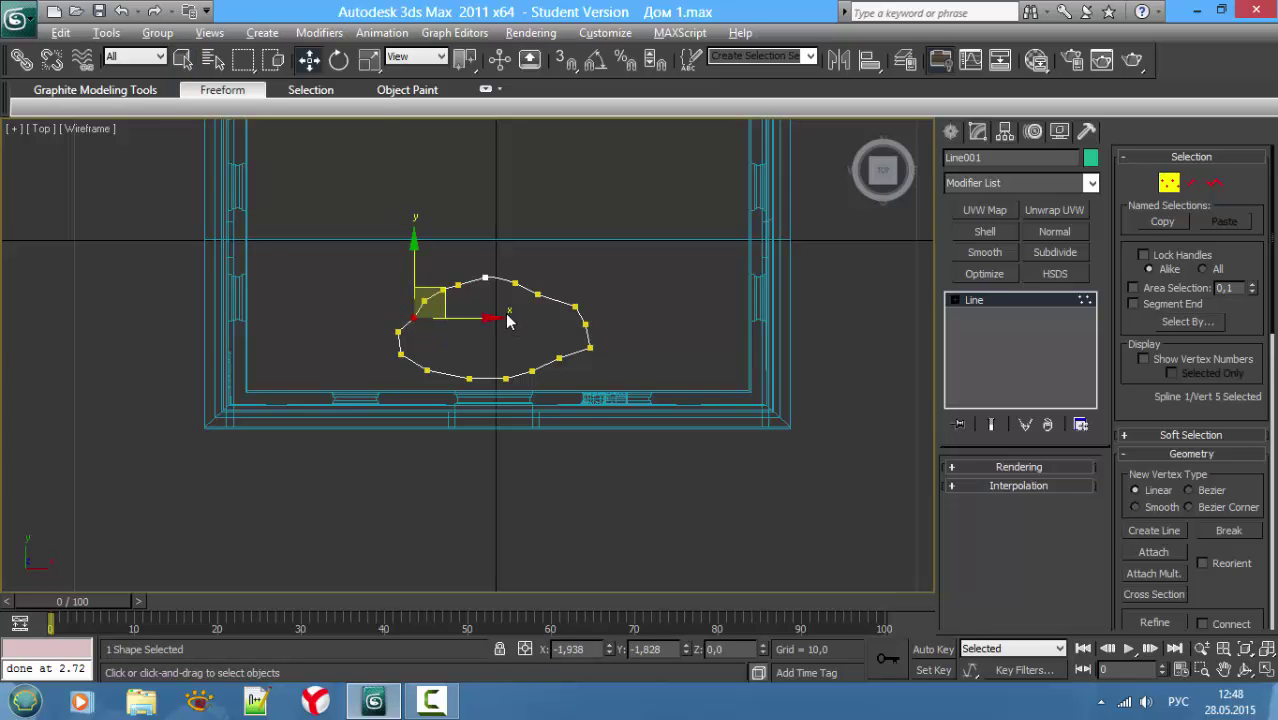
key("alt+w")
Step: In a maximized Perspective view, lift Line001 above the roof and apply a Shell modifier
right_click(626, 439)
key("alt+w")
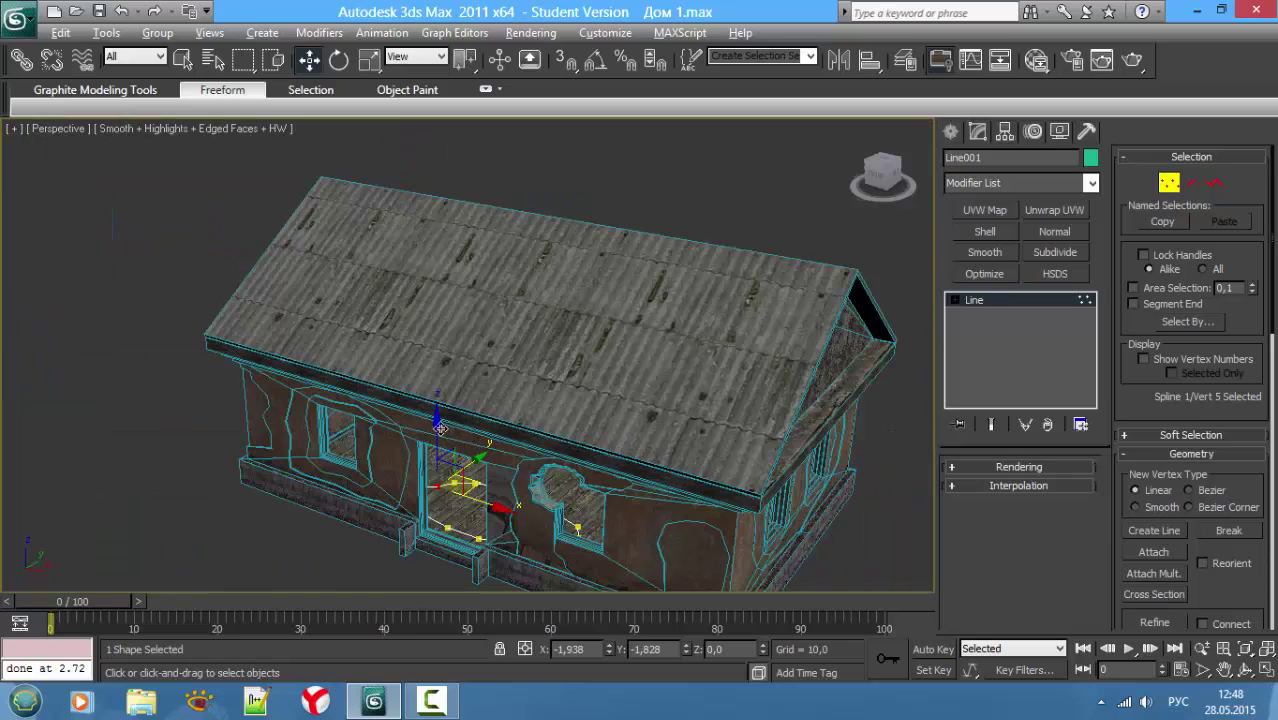
key("1")
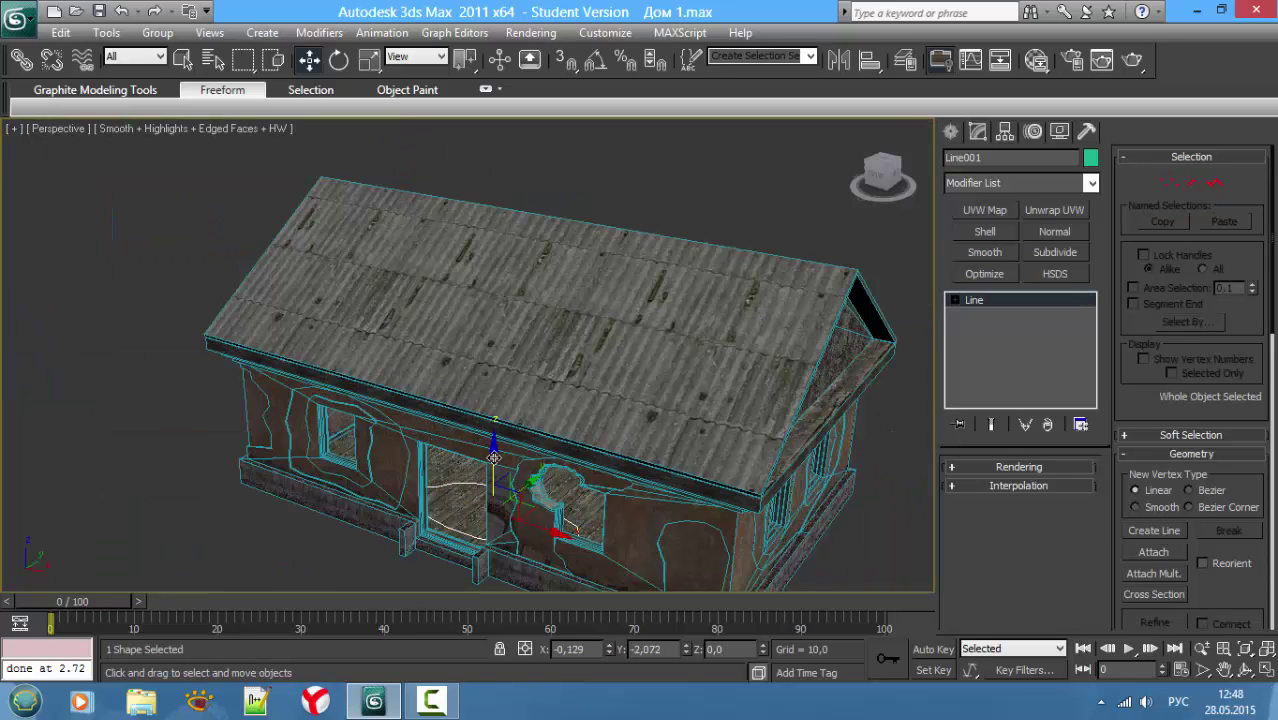
left_click_drag(494, 457, 508, 242)
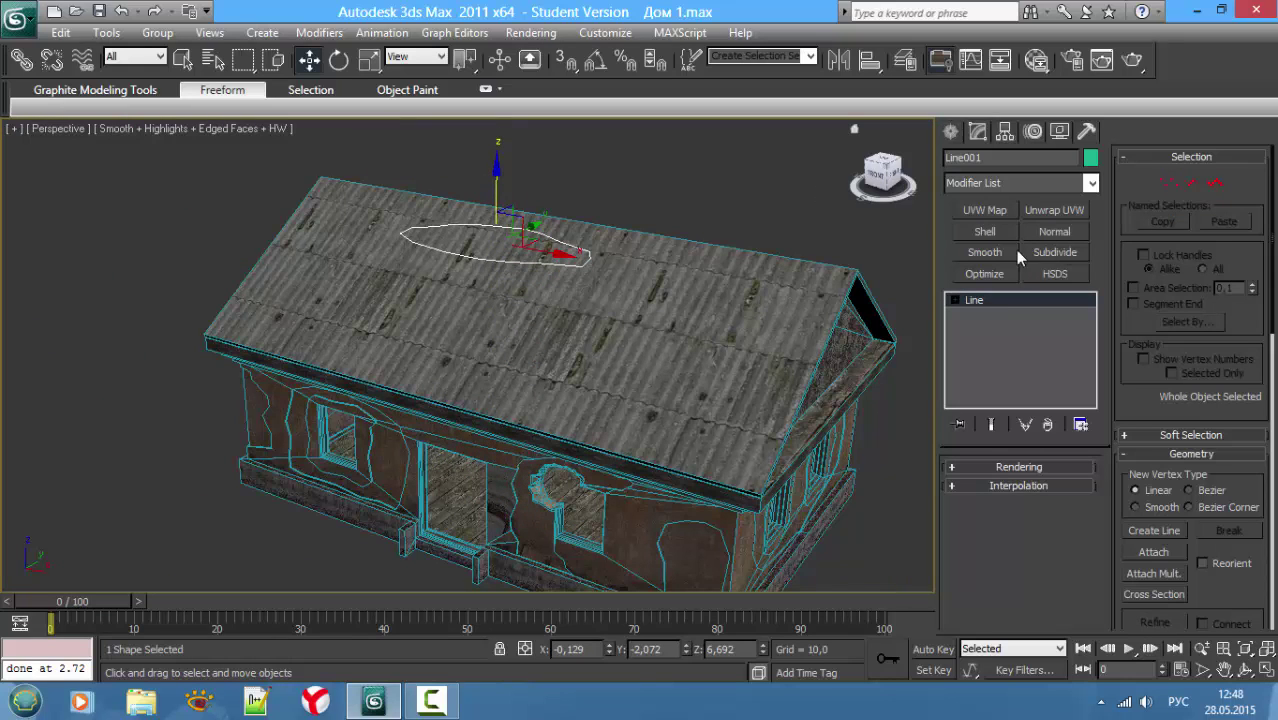
left_click(985, 232)
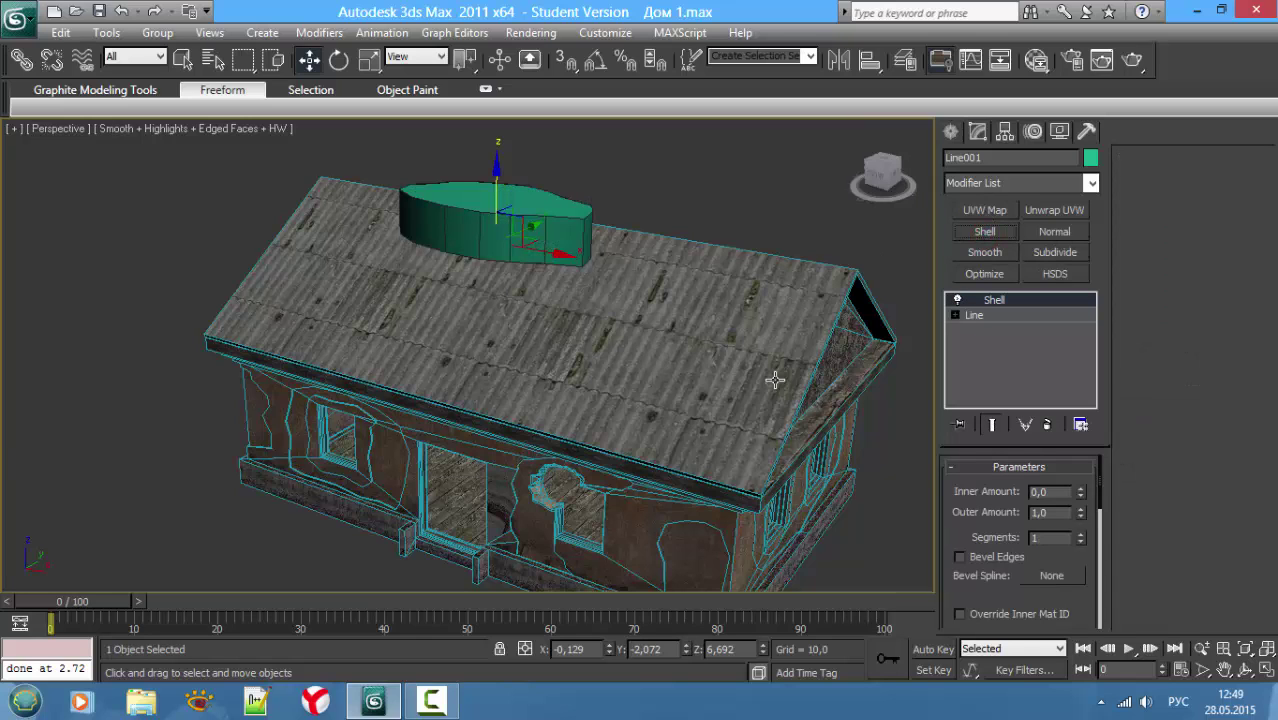
right_click(577, 303)
mouse_move(660, 472)
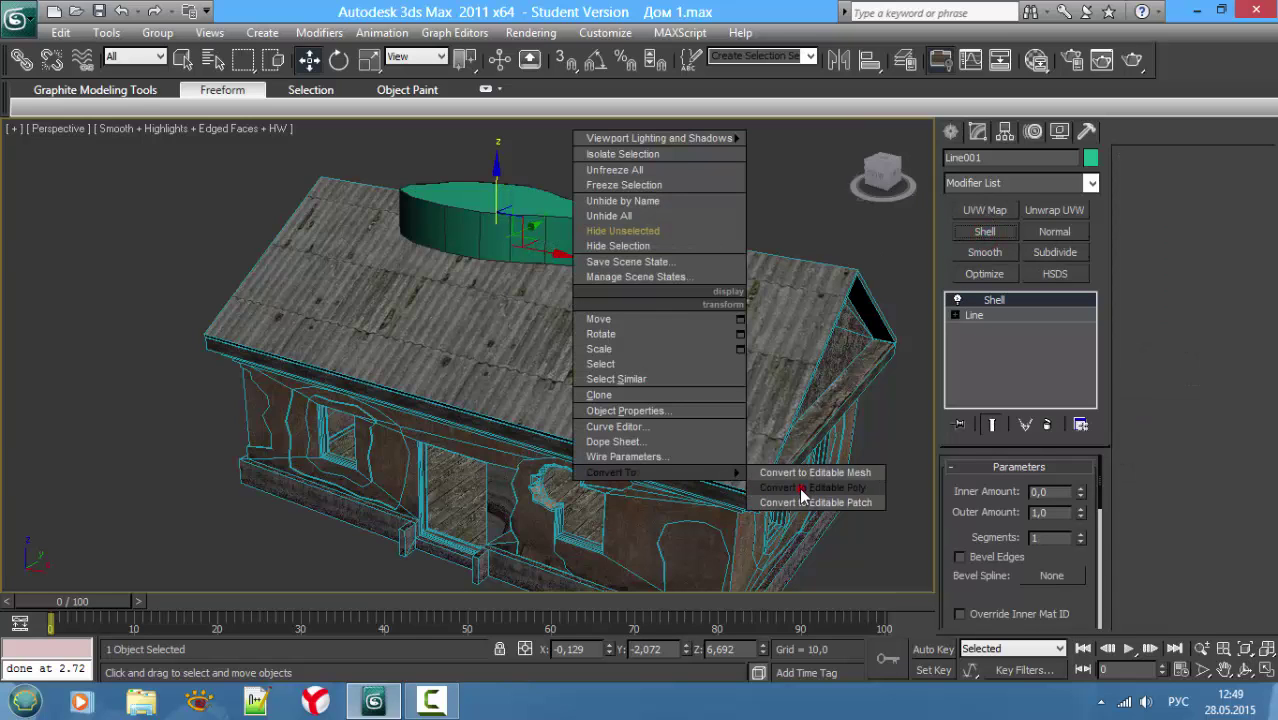
Step: Convert Line001 to an Editable Poly and sink it down into the roof
left_click(806, 493)
left_click_drag(495, 185, 481, 266)
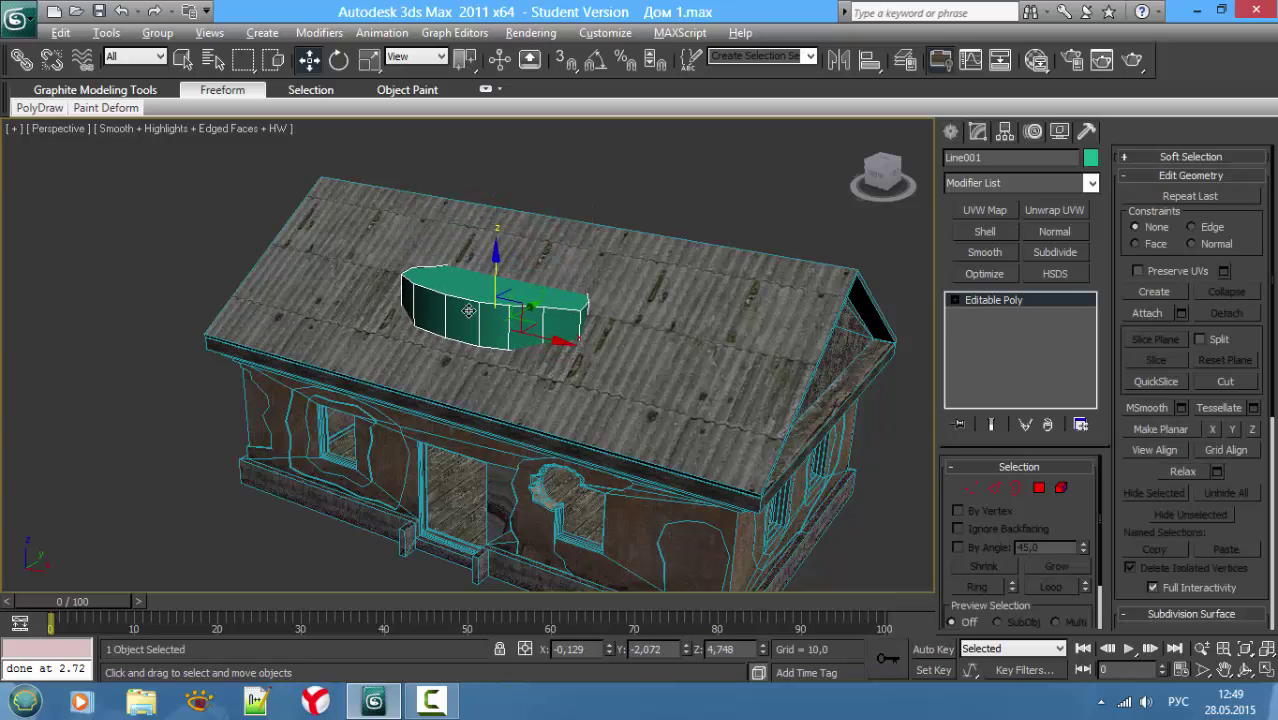
middle_click_drag(468, 311, 429, 327, "alt")
Step: Rotate the green shape 45° about X so it follows the roof slope
left_click(335, 60)
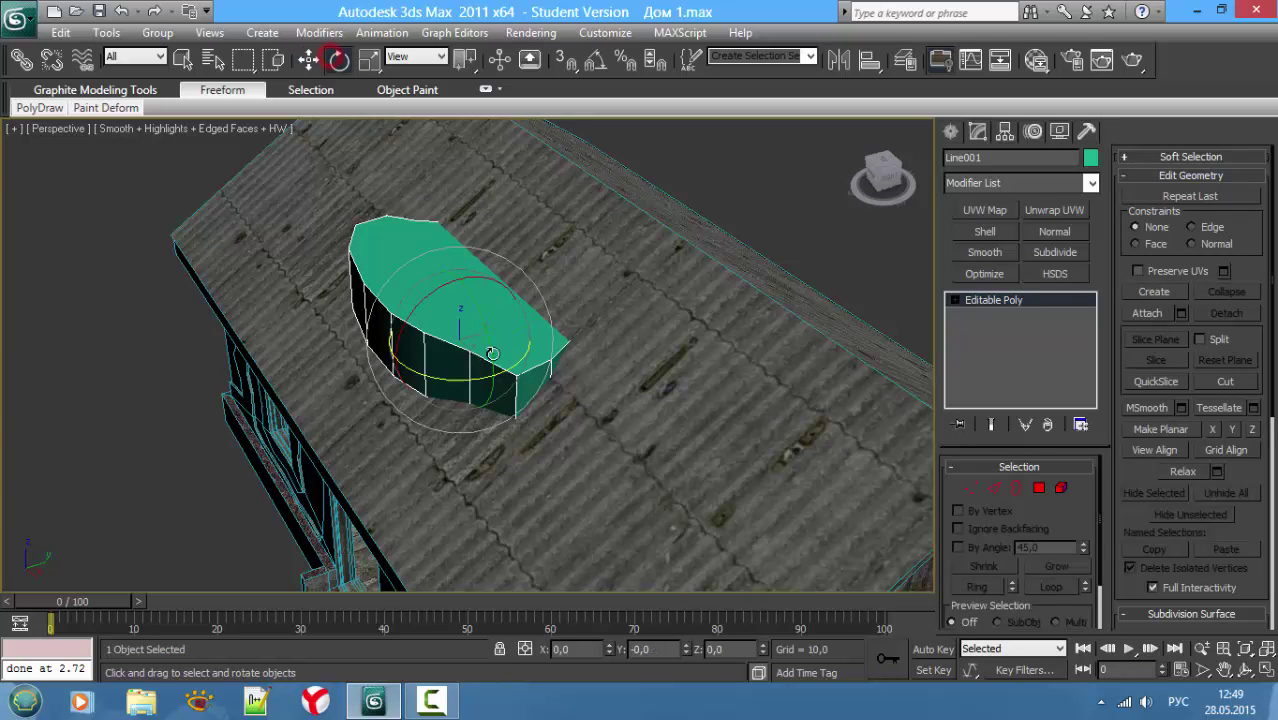
mouse_move(476, 279)
left_mouse_down()
mouse_move(415, 279)
mouse_move(425, 309)
left_mouse_up()
type("45")
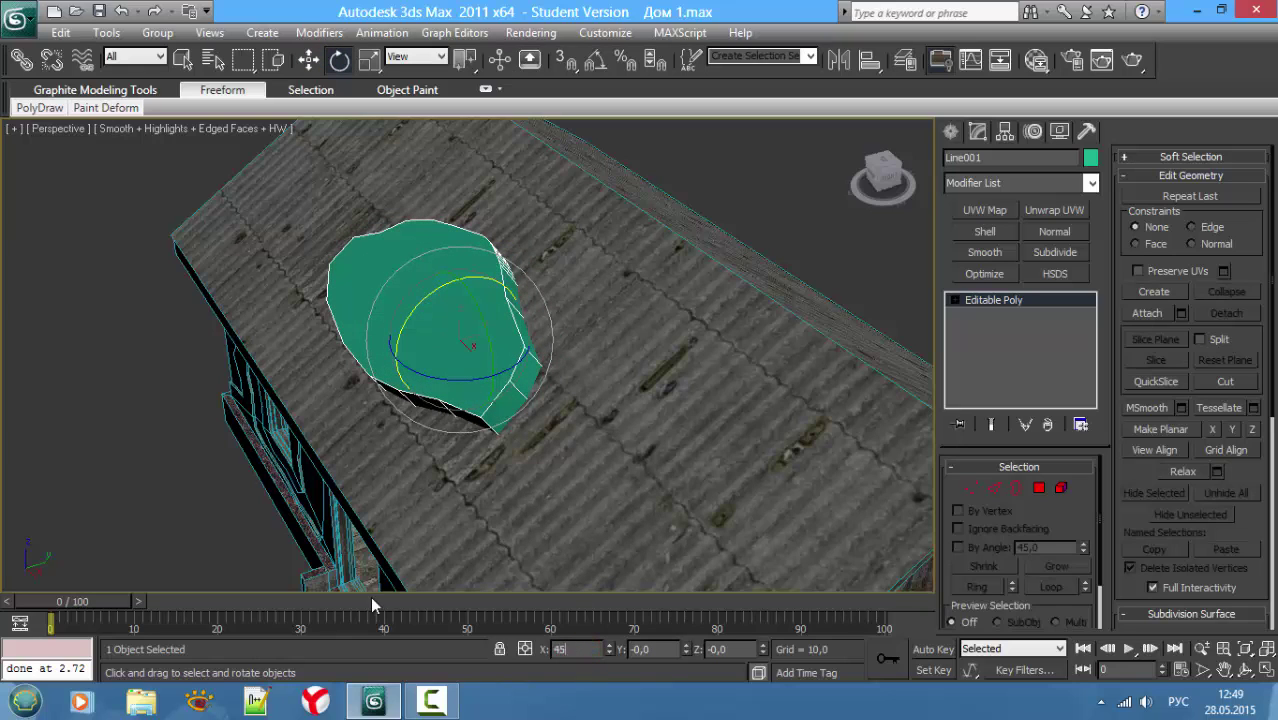
key("Return")
Step: Inspect the tilted shape sitting in the roof and select the WallOut house object
middle_click_drag(507, 458, 480, 455, "alt")
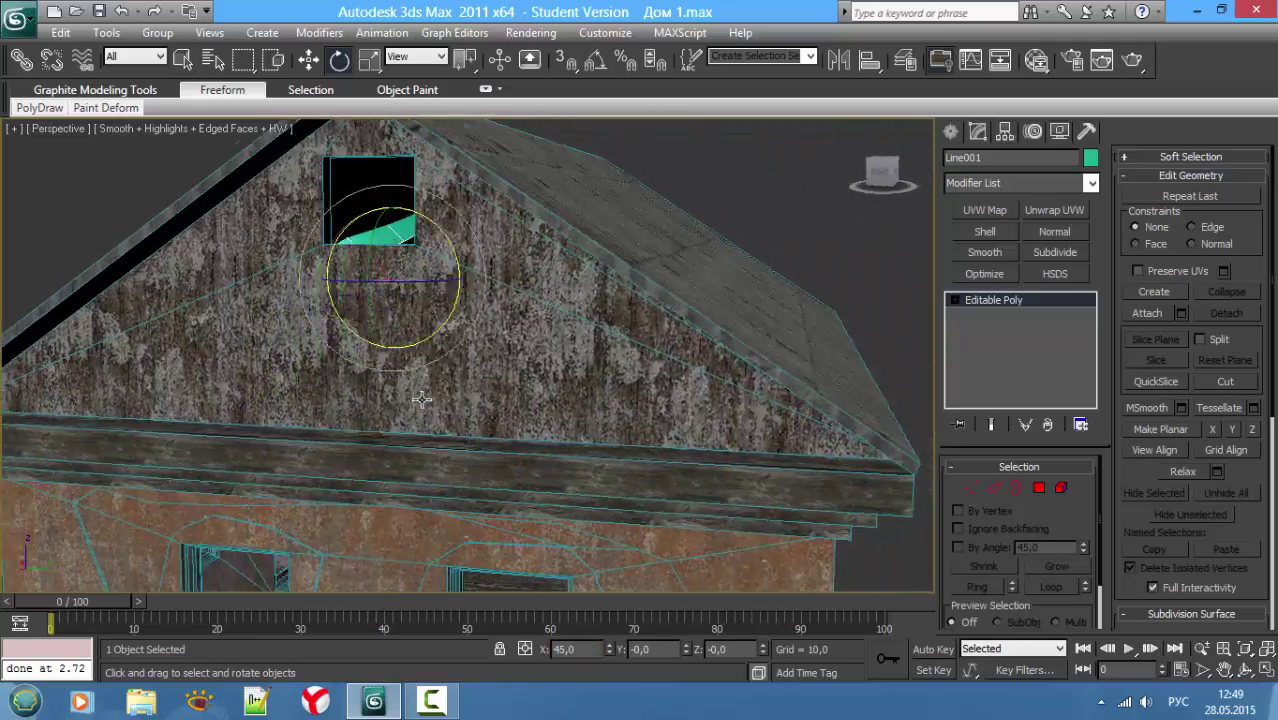
scroll(480, 455, "up", 3)
scroll(480, 455, "up", 3)
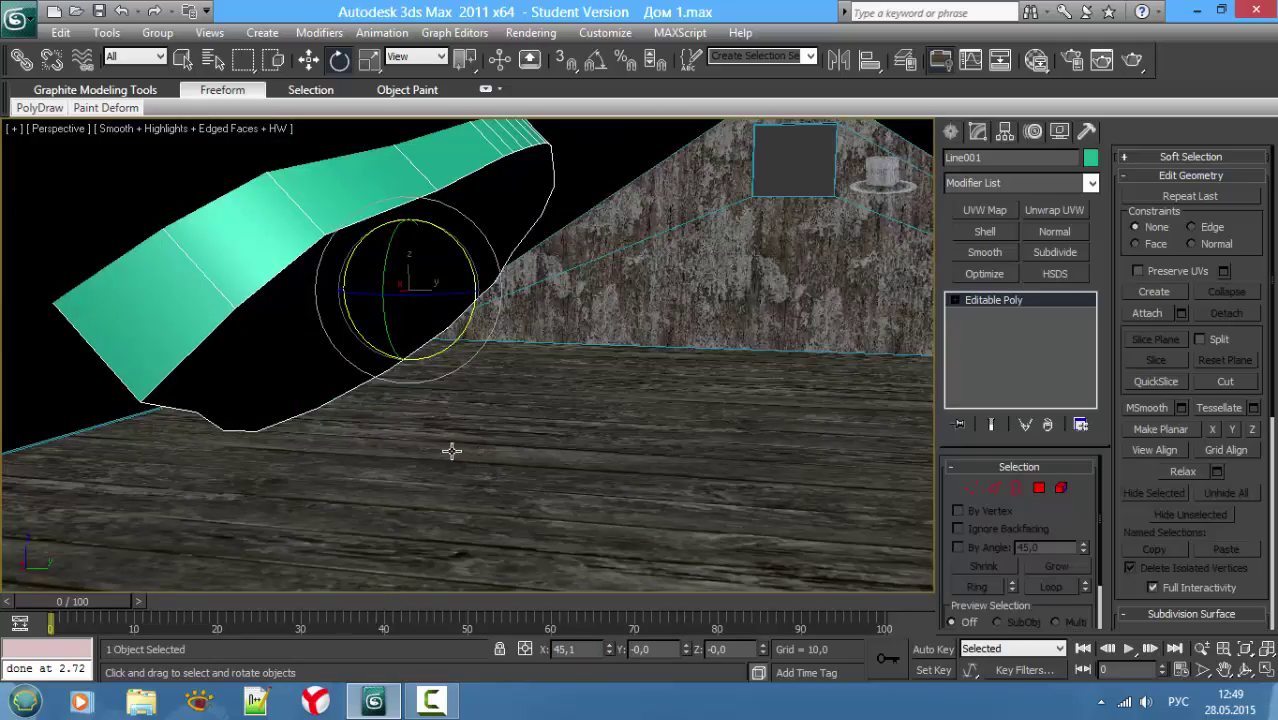
scroll(452, 451, "up", 5)
middle_click_drag(491, 451, 588, 474, "alt")
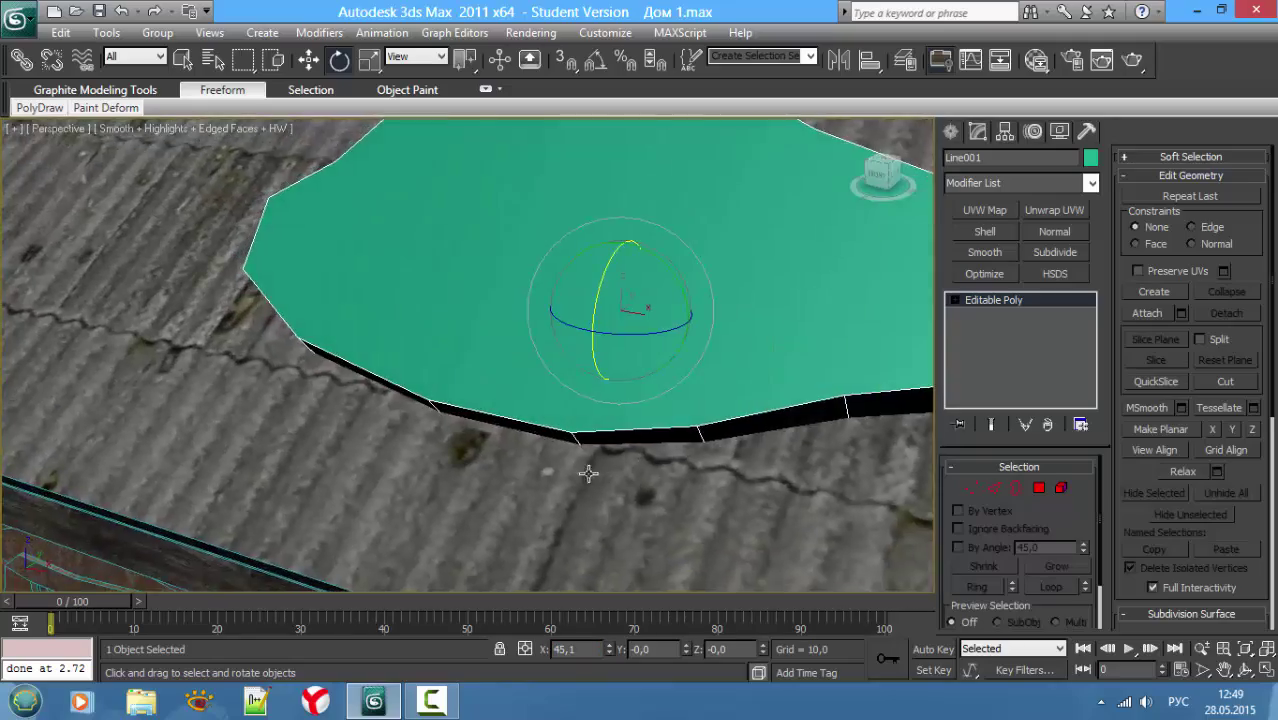
scroll(588, 474, "down", 4)
key("q")
left_click(730, 405)
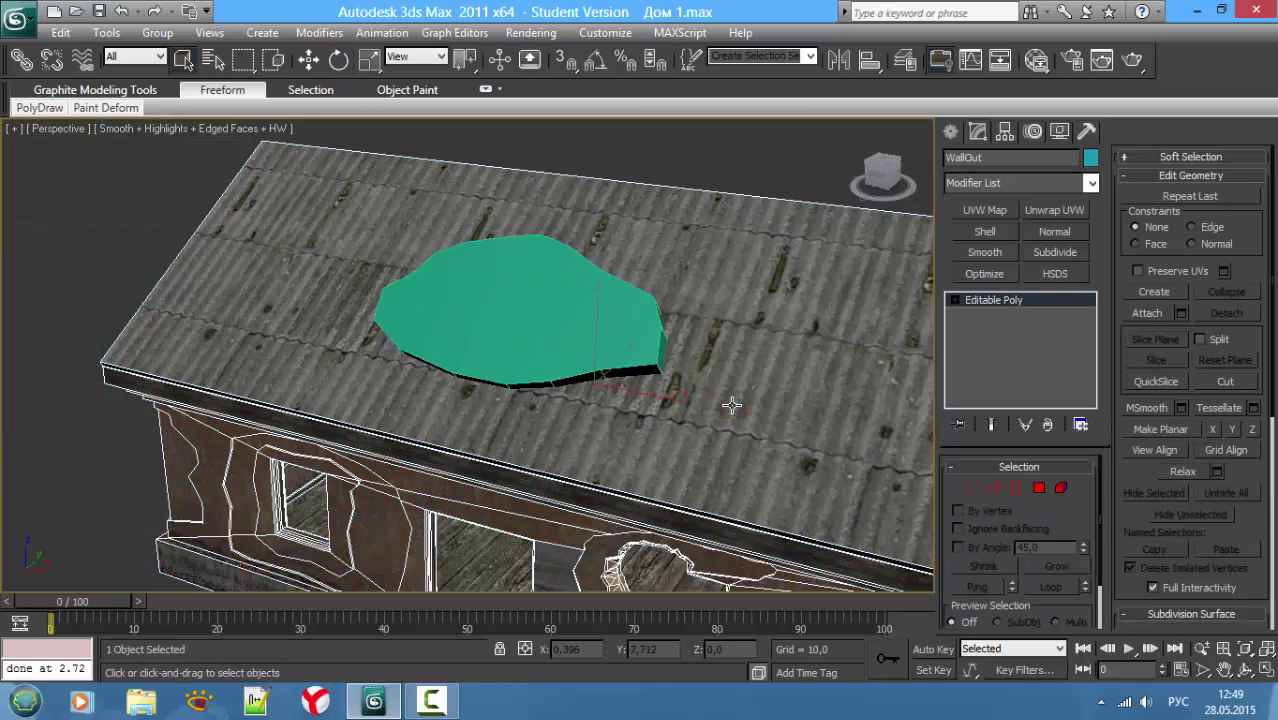
Step: Maximize the Left viewport and pan it to frame the house's roof
left_click(951, 134)
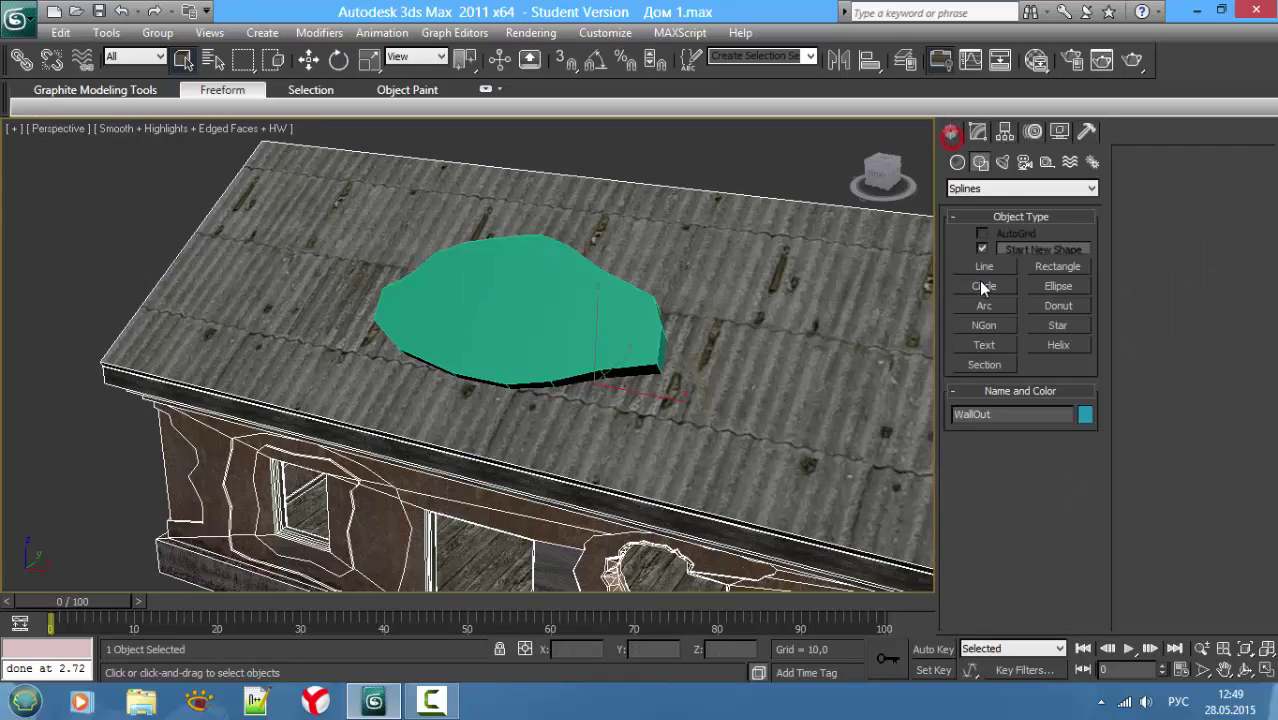
left_click(959, 163)
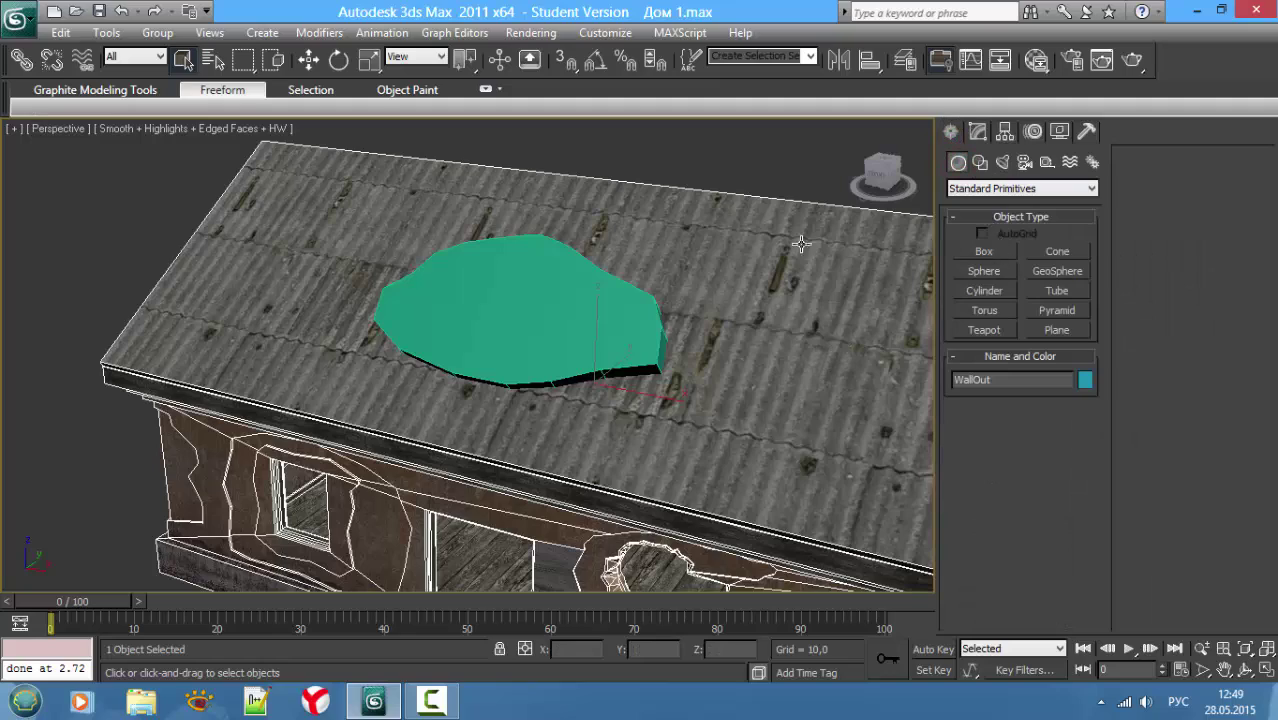
mouse_move(584, 292)
middle_mouse_down("alt")
mouse_move(251, 223)
mouse_move(479, 298)
mouse_move(417, 274)
middle_mouse_up("alt")
key("alt+w")
right_click(349, 404)
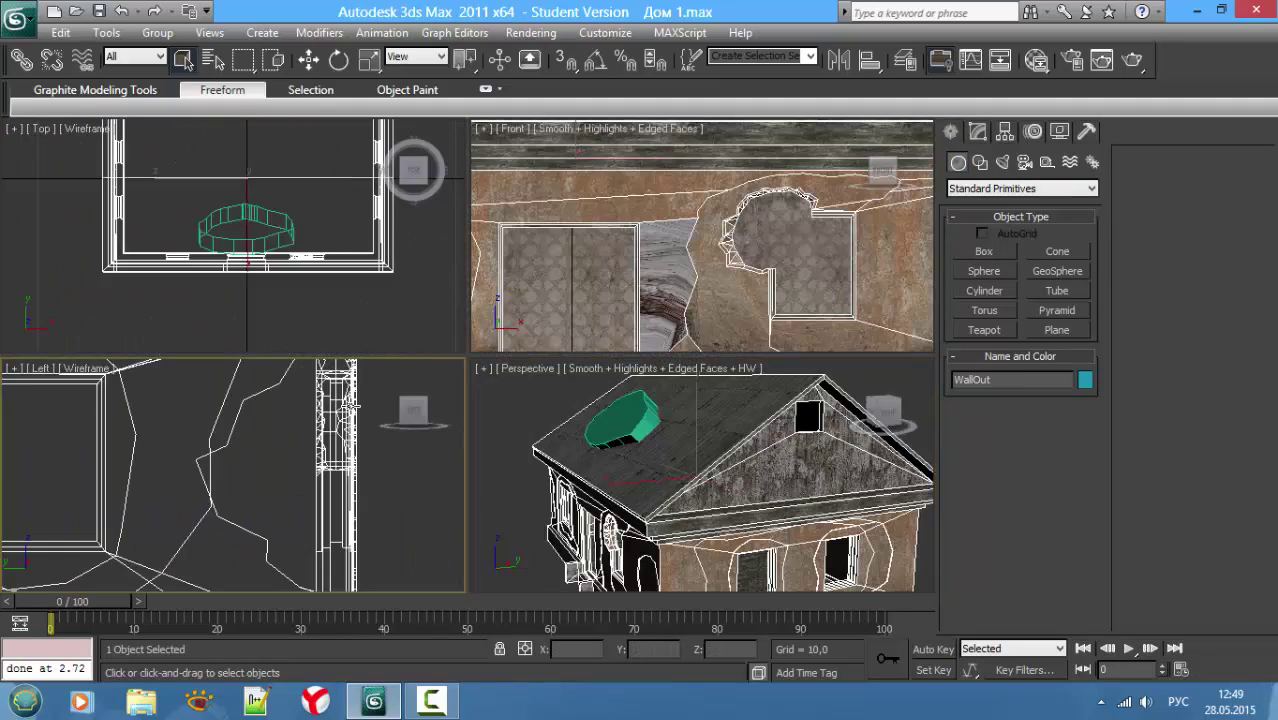
key("alt+w")
scroll(459, 468, "down", 3)
middle_click_drag(459, 468, 520, 600)
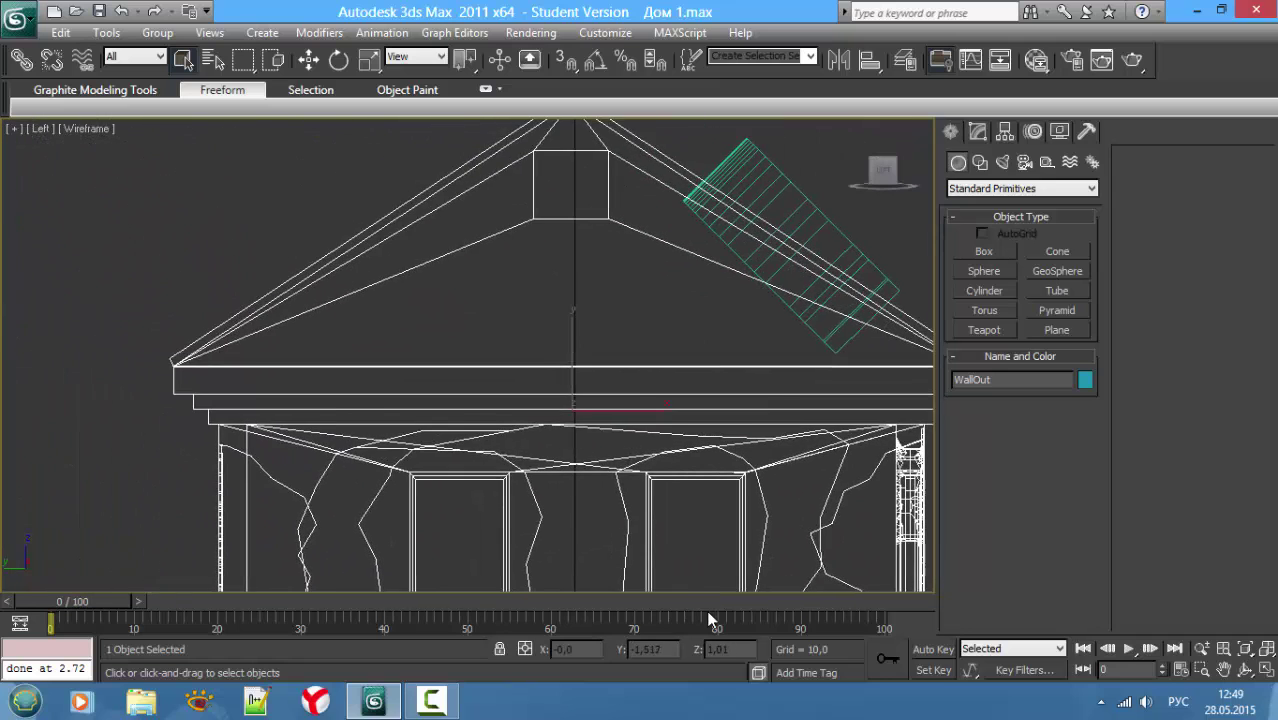
scroll(539, 474, "down", 2)
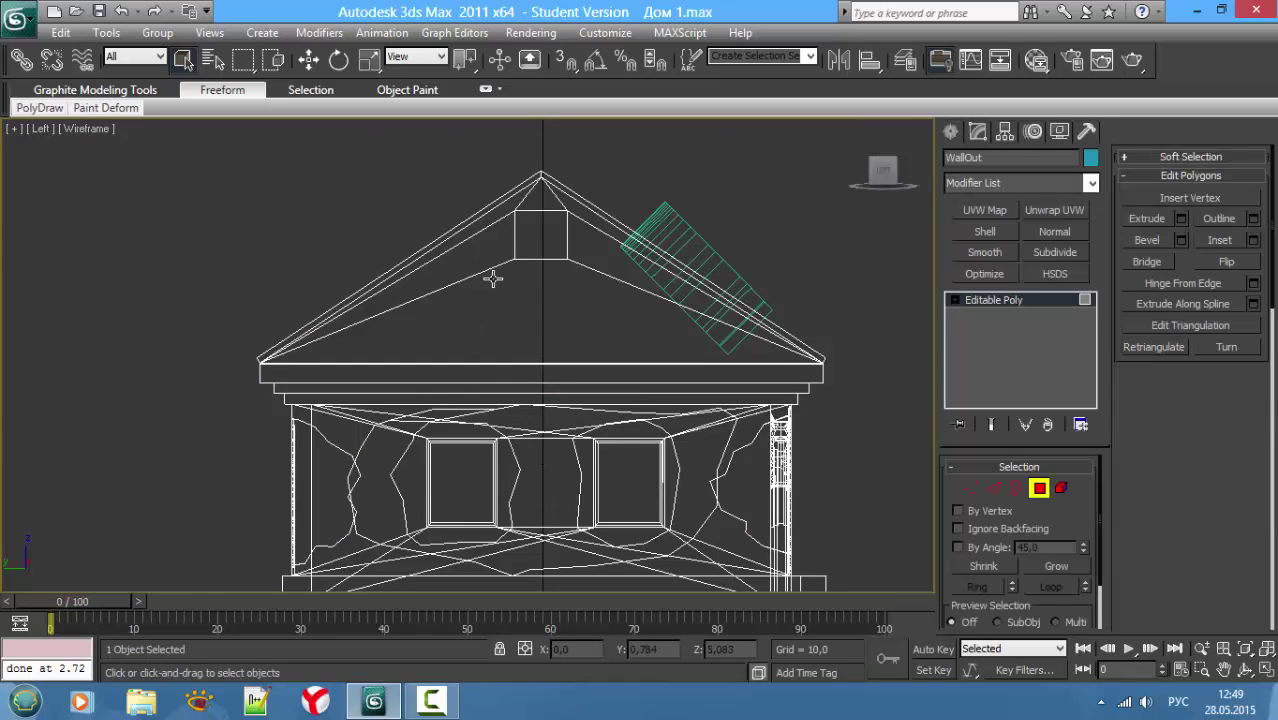
middle_click_drag(490, 277, 370, 298)
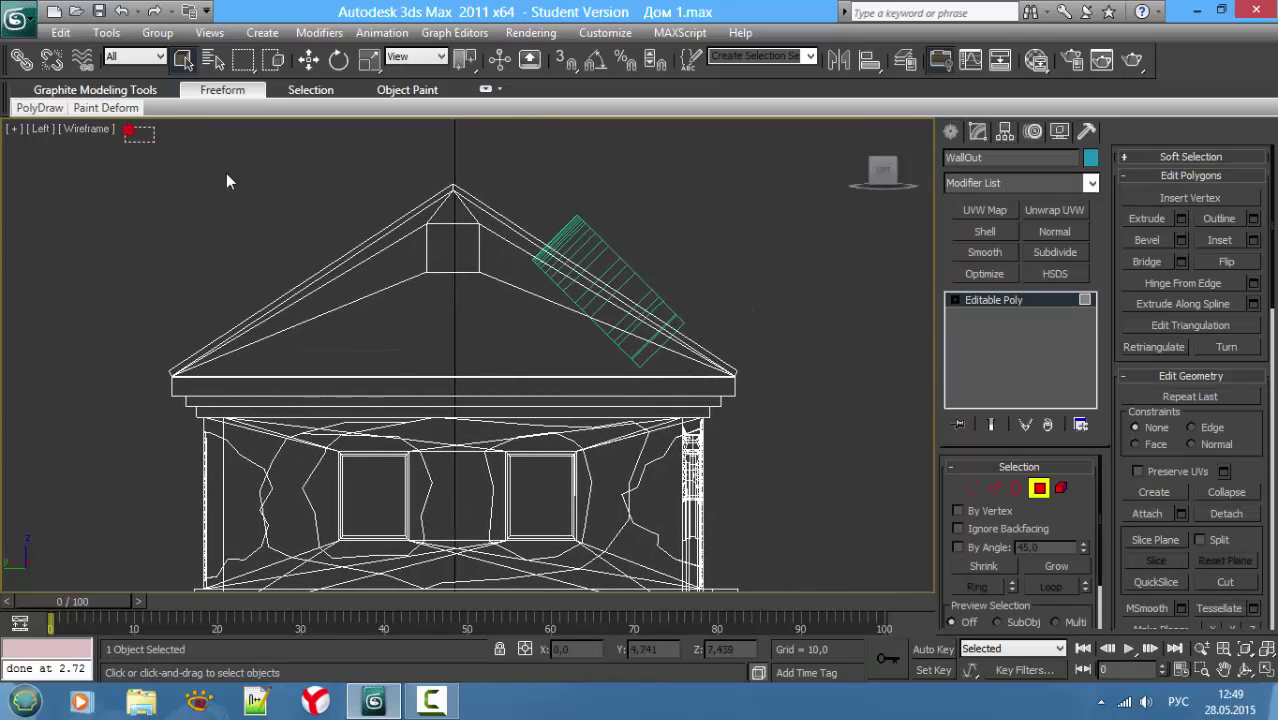
Step: Box-select all roof polygons and detach them into a new object named Object001
left_click_drag(227, 176, 826, 391)
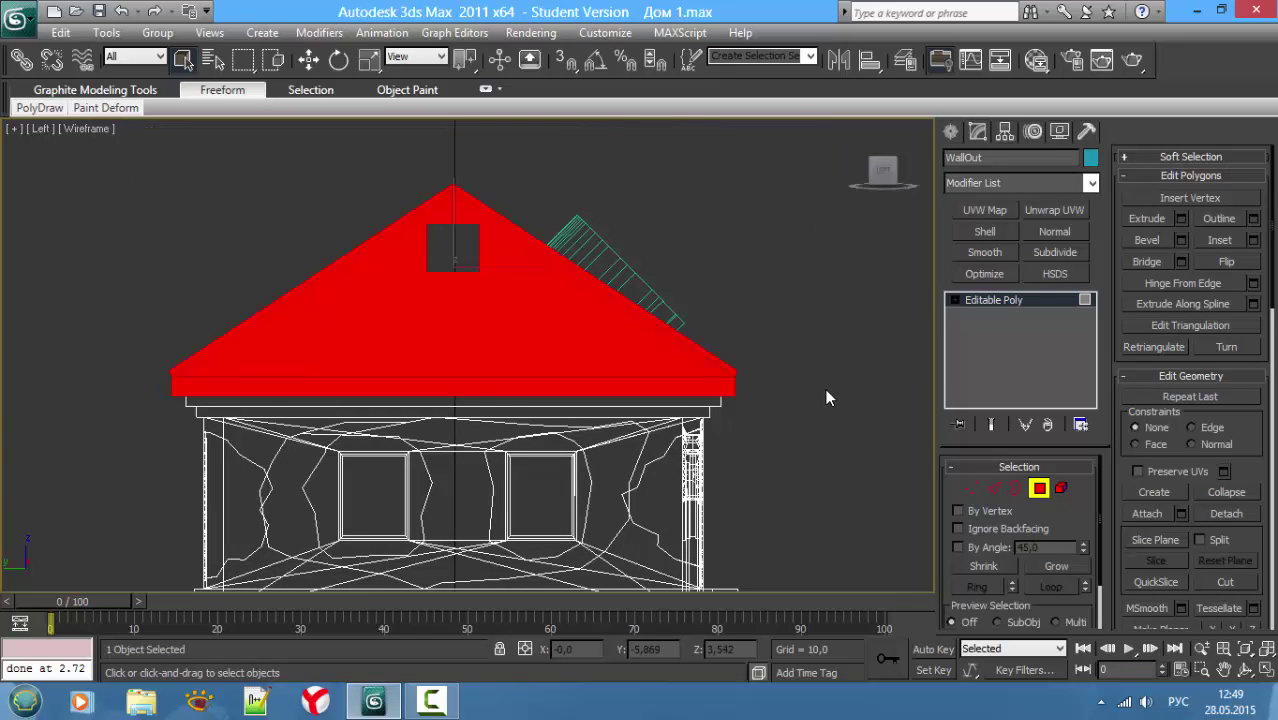
left_click(1240, 517)
left_click(704, 360)
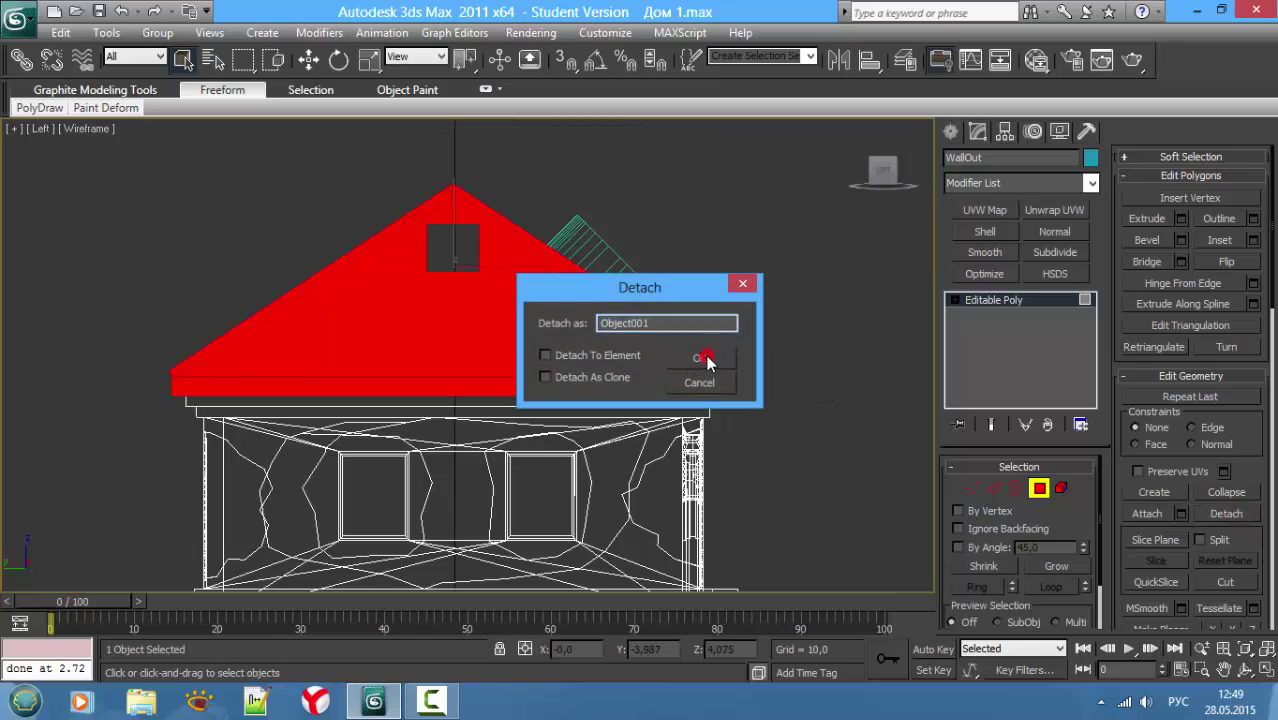
key("alt+w")
right_click(609, 410)
key("alt+w")
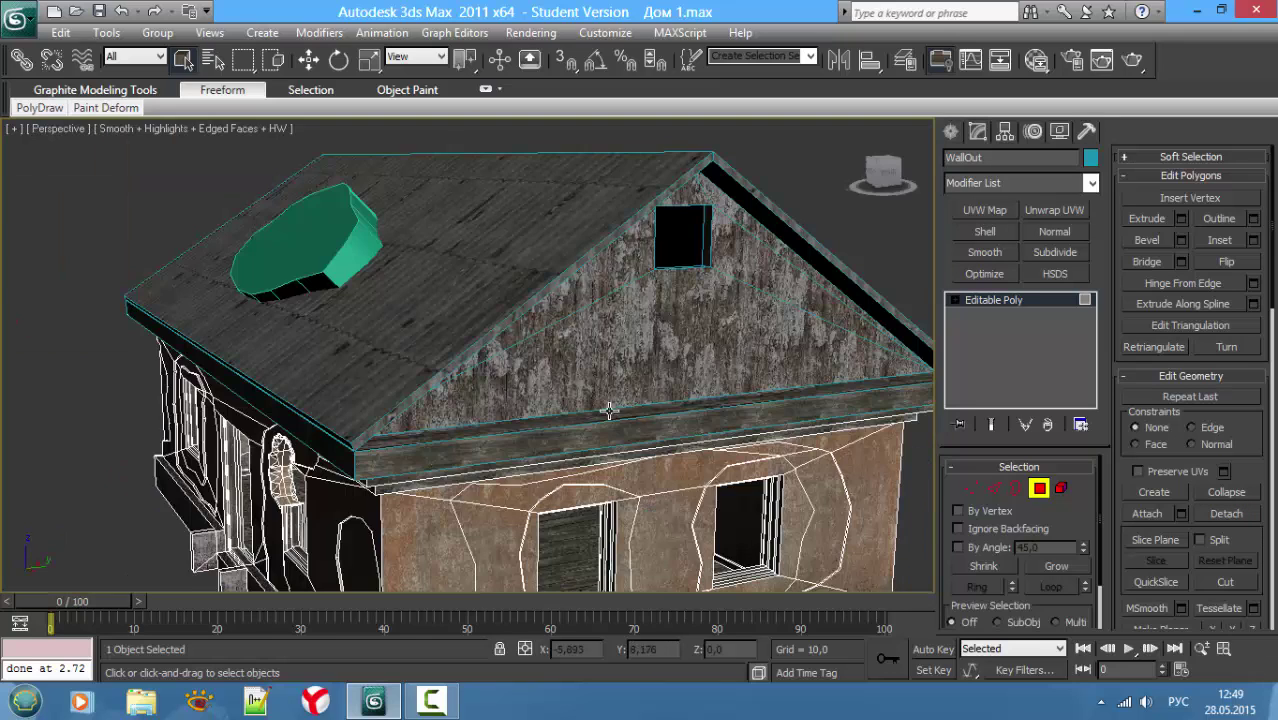
middle_click_drag(609, 410, 612, 423, "alt")
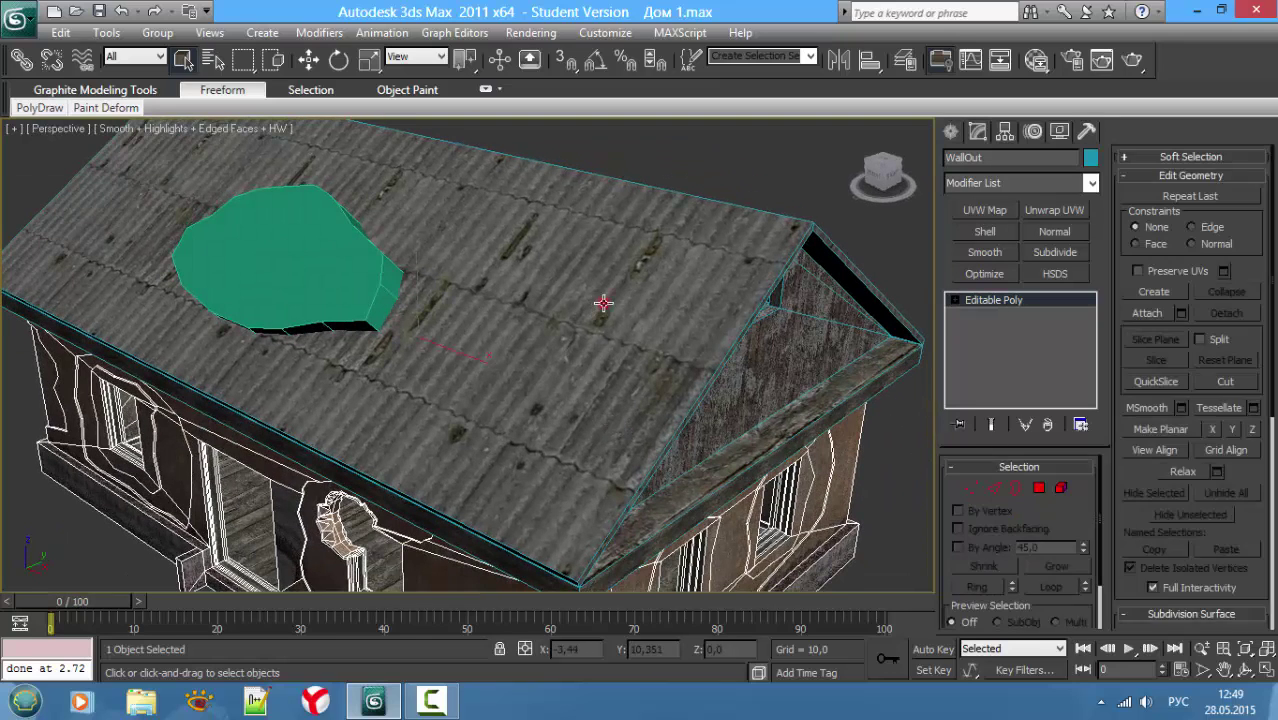
Step: Select roof Object001 and Boolean-subtract (A-B) the green Line001 shape from it
left_click(385, 276)
middle_click_drag(385, 276, 505, 316)
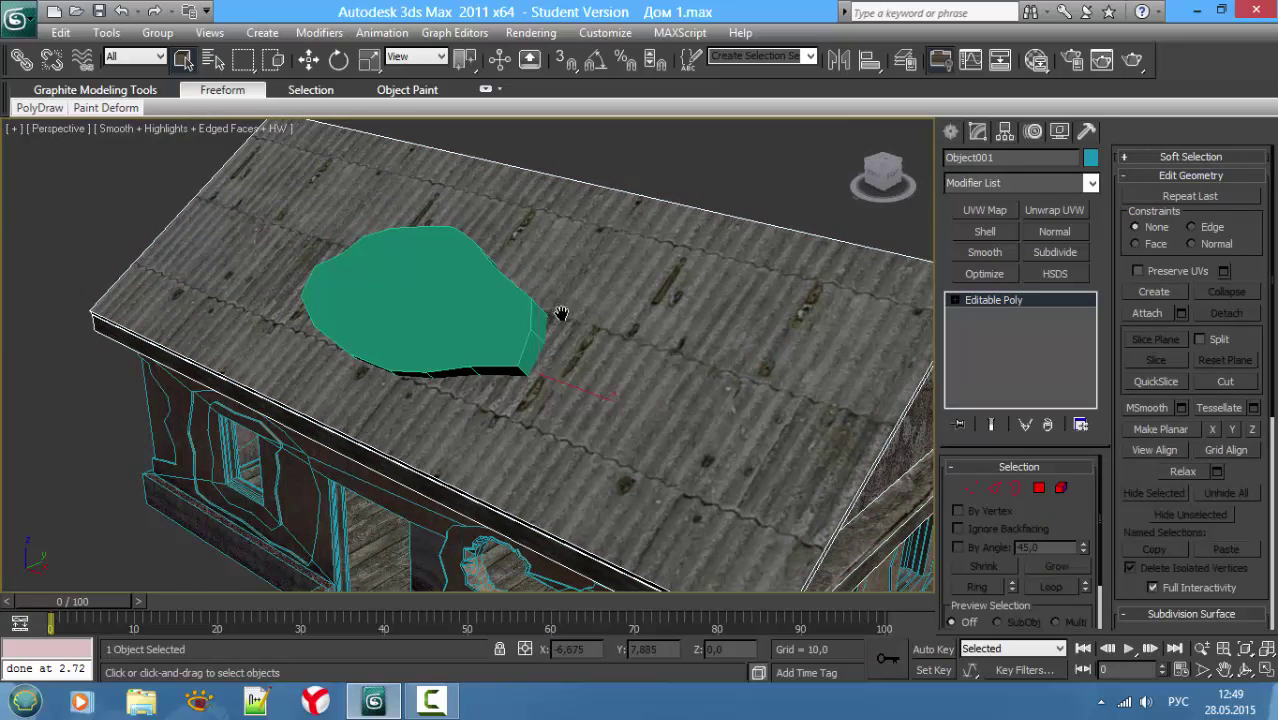
left_click(958, 131)
left_click(966, 188)
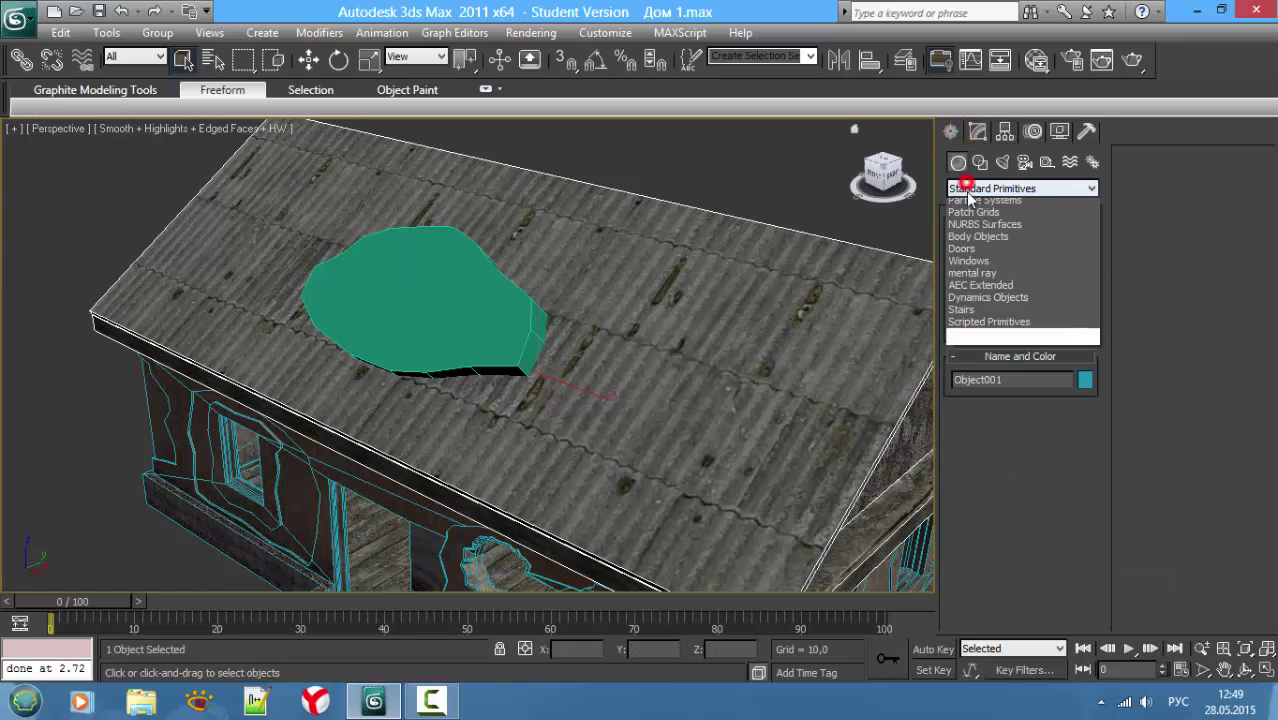
left_click(975, 231)
left_click(985, 311)
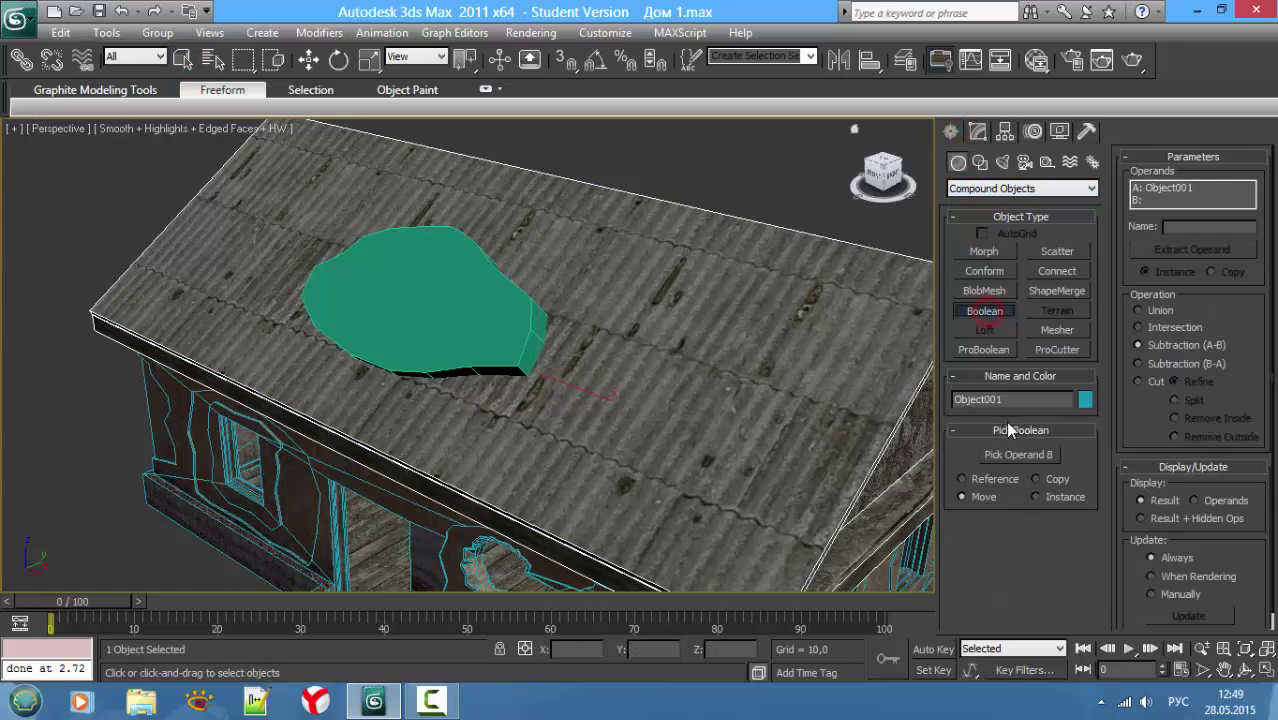
left_click(1012, 453)
left_click(476, 318)
Step: Inspect the cut roof hole from several angles with edged faces off, then undo the Boolean
key("F4")
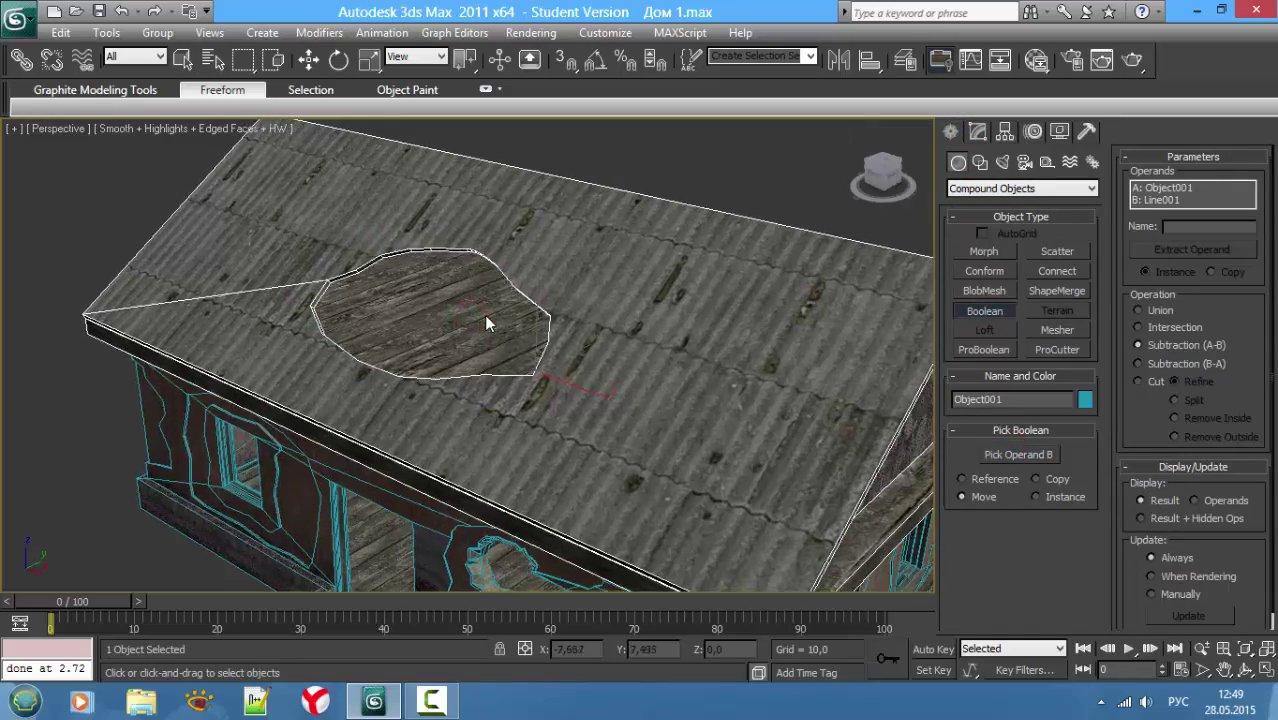
mouse_move(484, 315)
middle_mouse_down("alt")
mouse_move(516, 253)
mouse_move(474, 367)
mouse_move(555, 398)
middle_mouse_up("alt")
scroll(516, 251, "up", 5)
scroll(474, 367, "down", 5)
mouse_move(643, 418)
middle_mouse_down("alt")
mouse_move(741, 482)
mouse_move(765, 465)
mouse_move(703, 487)
mouse_move(676, 522)
mouse_move(620, 524)
mouse_move(541, 348)
mouse_move(607, 339)
mouse_move(692, 290)
mouse_move(497, 291)
mouse_move(480, 315)
mouse_move(401, 328)
mouse_move(390, 296)
mouse_move(476, 329)
middle_mouse_up("alt")
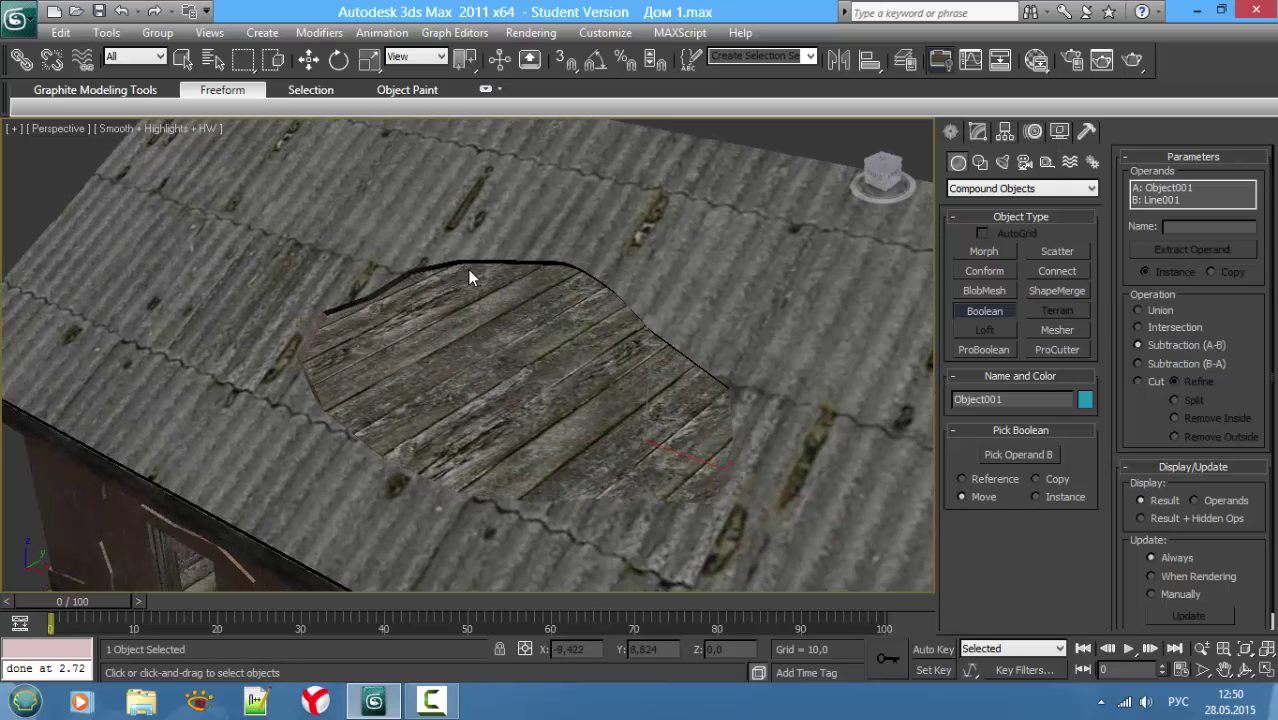
key("alt+w")
key("alt+w")
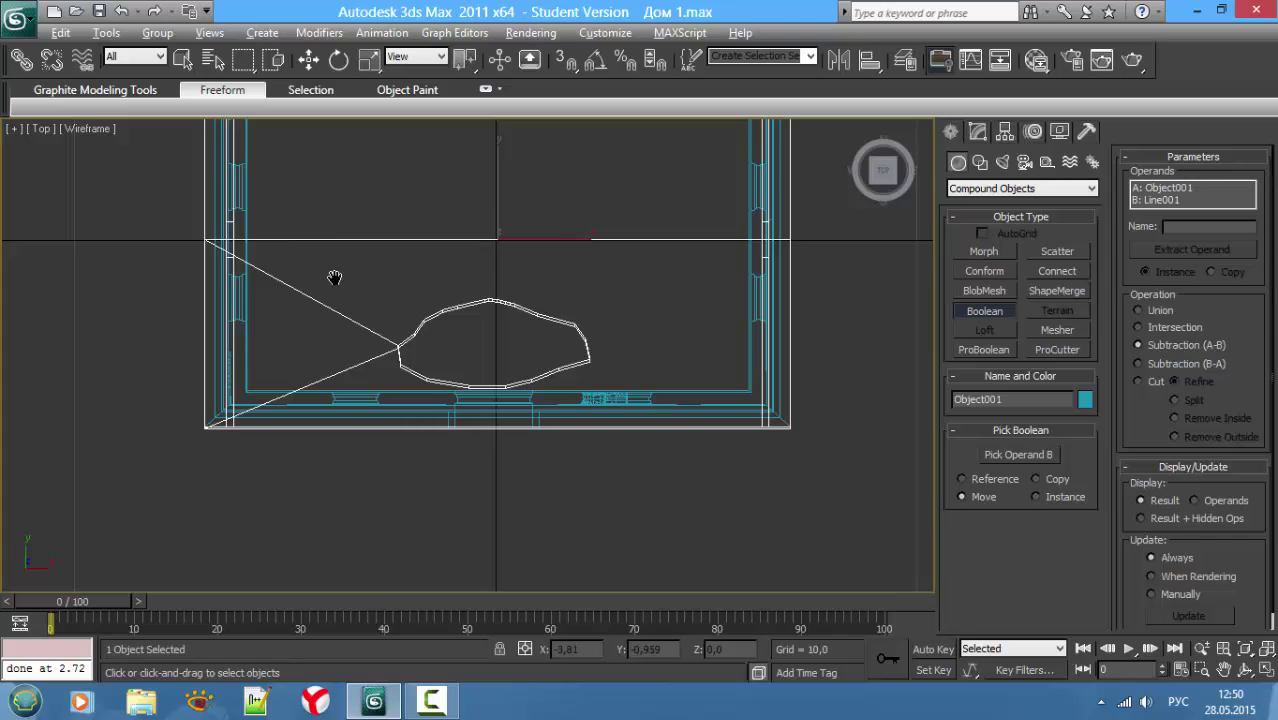
scroll(336, 282, "up", 2)
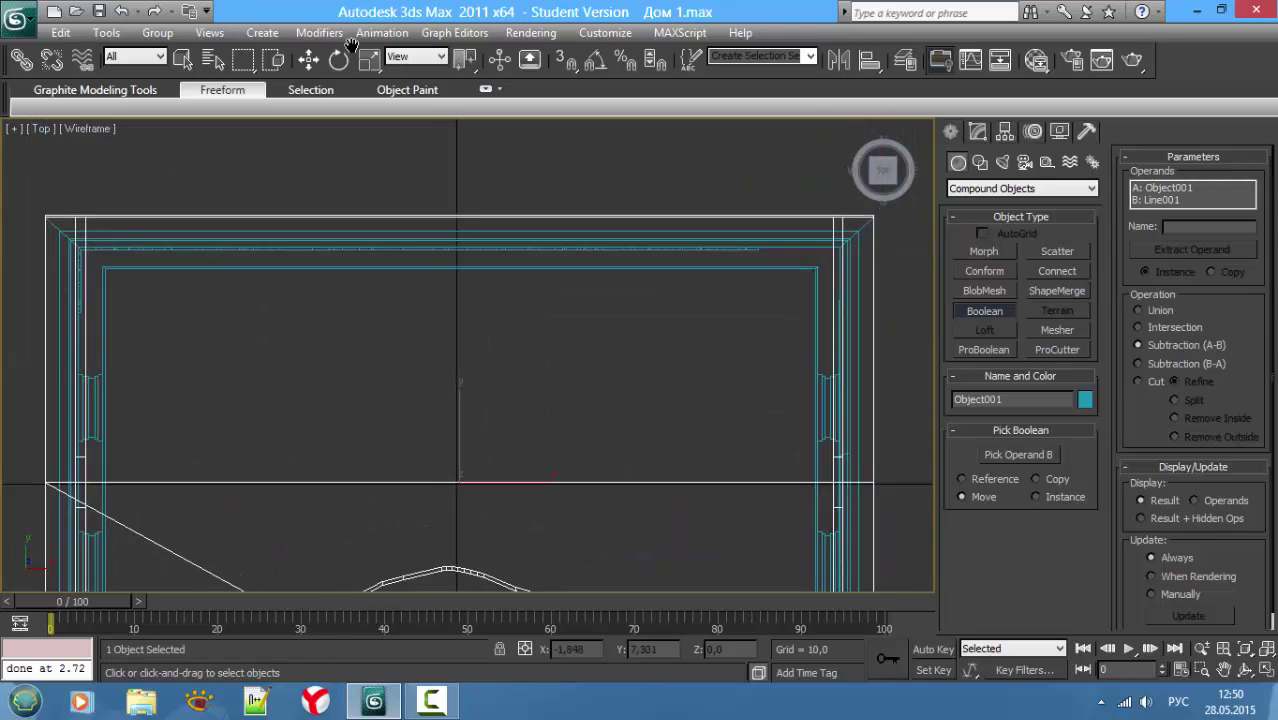
middle_click_drag(444, 354, 451, 434)
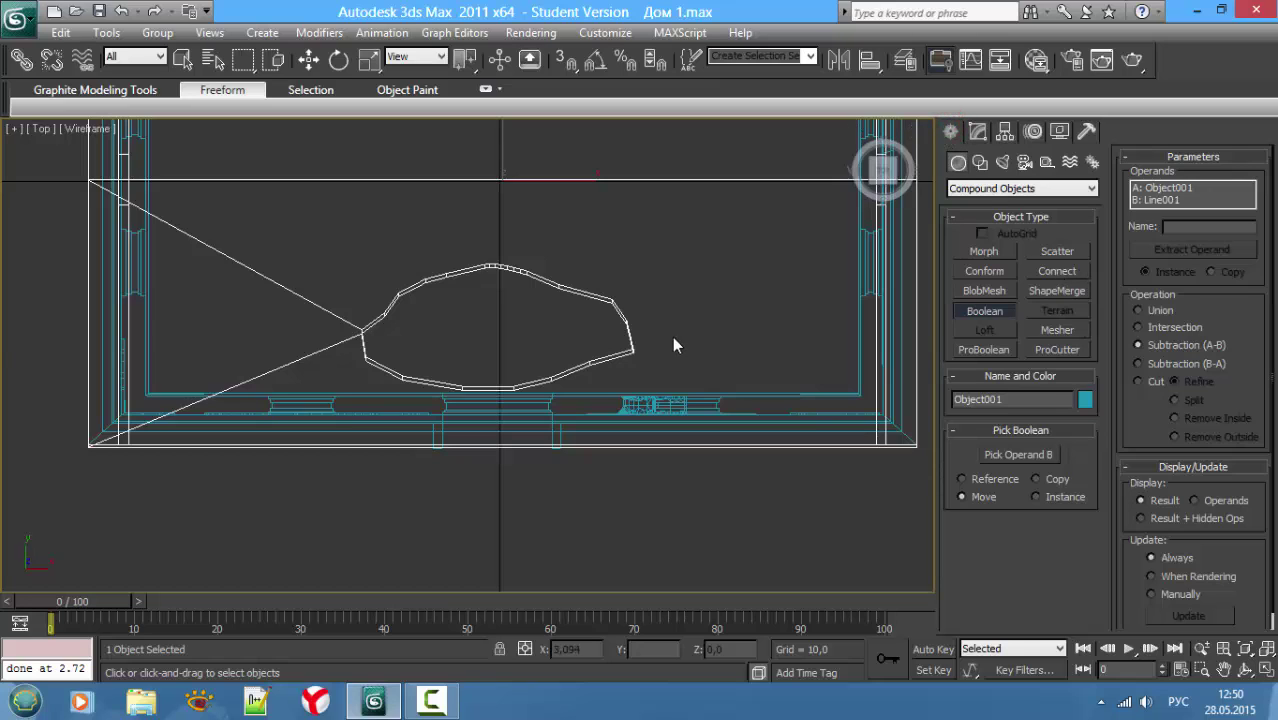
key("alt+w")
key("alt+w")
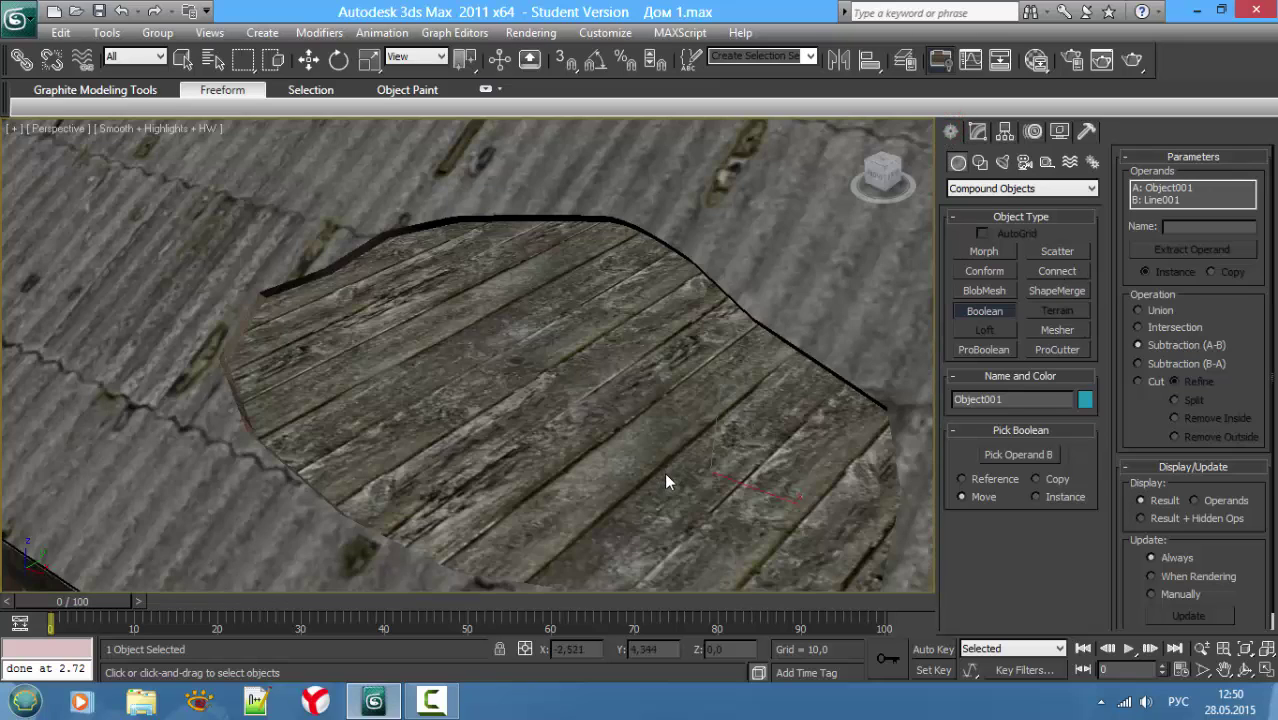
middle_click_drag(664, 472, 584, 430, "alt")
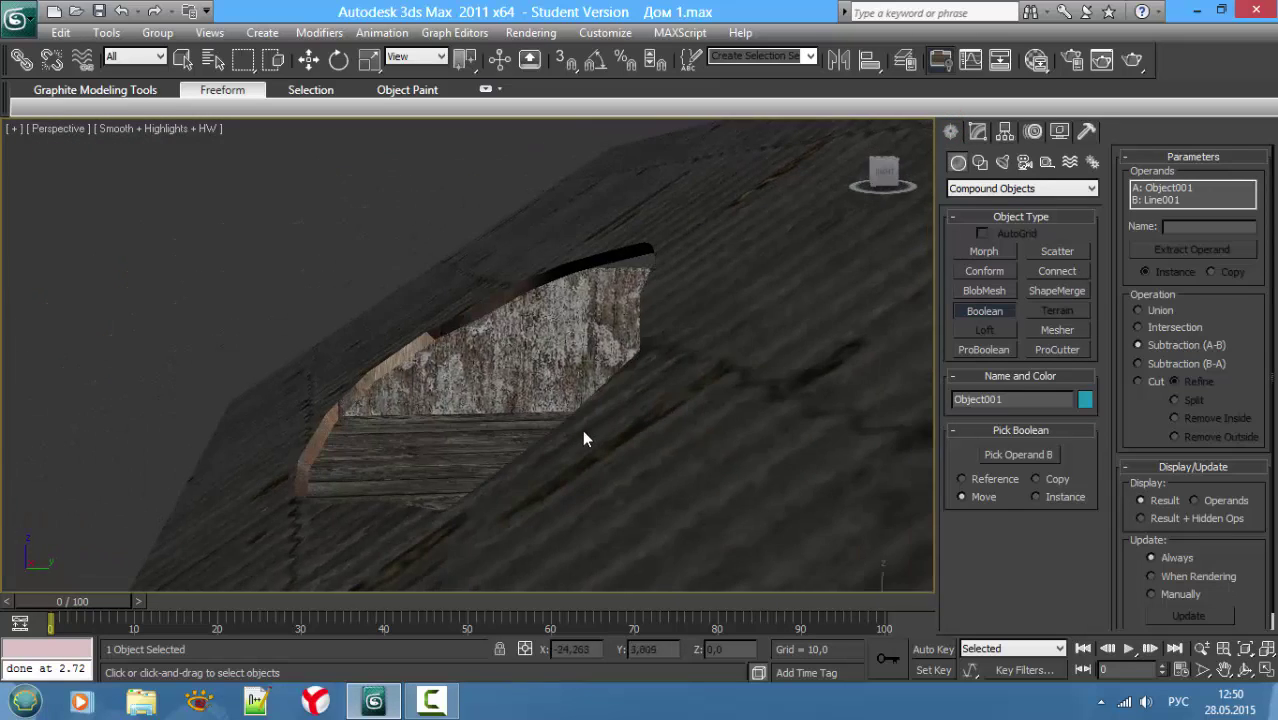
key("ctrl+z")
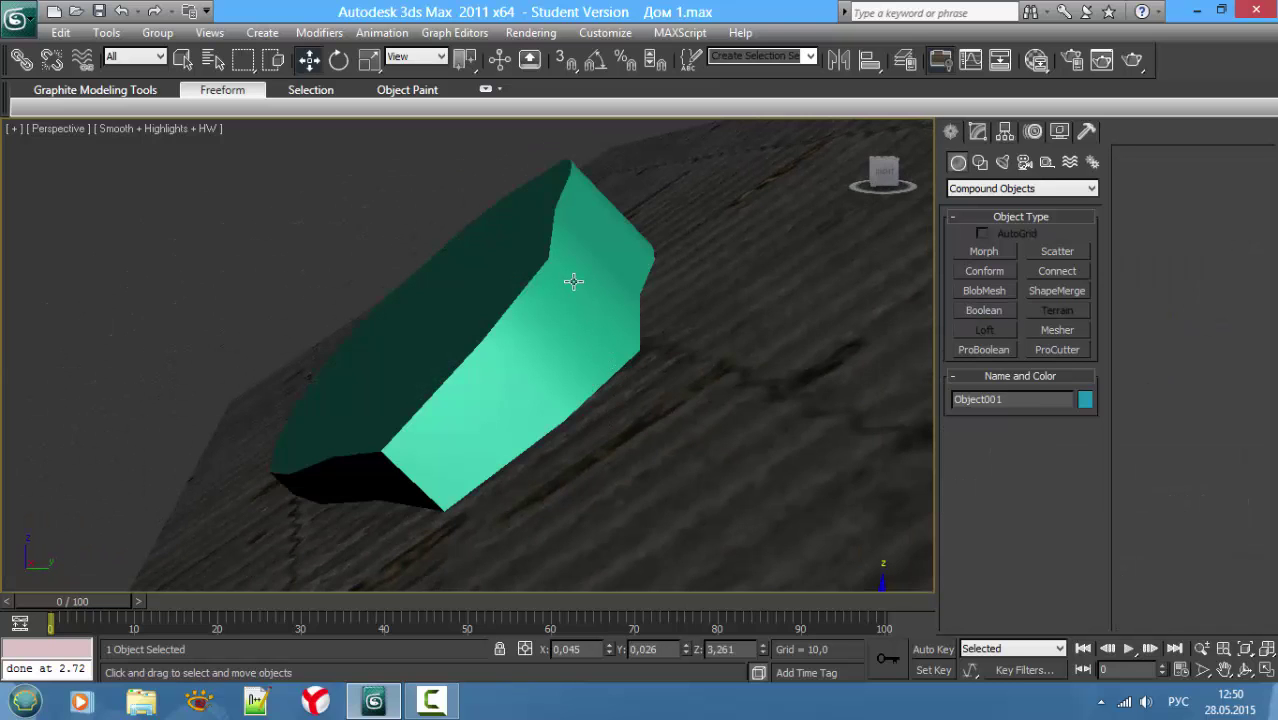
Step: In wireframe display, select the Line001 cutter shape and delete it
scroll(572, 219, "up", 2)
scroll(584, 277, "down", 6)
key("F3")
left_click(595, 285)
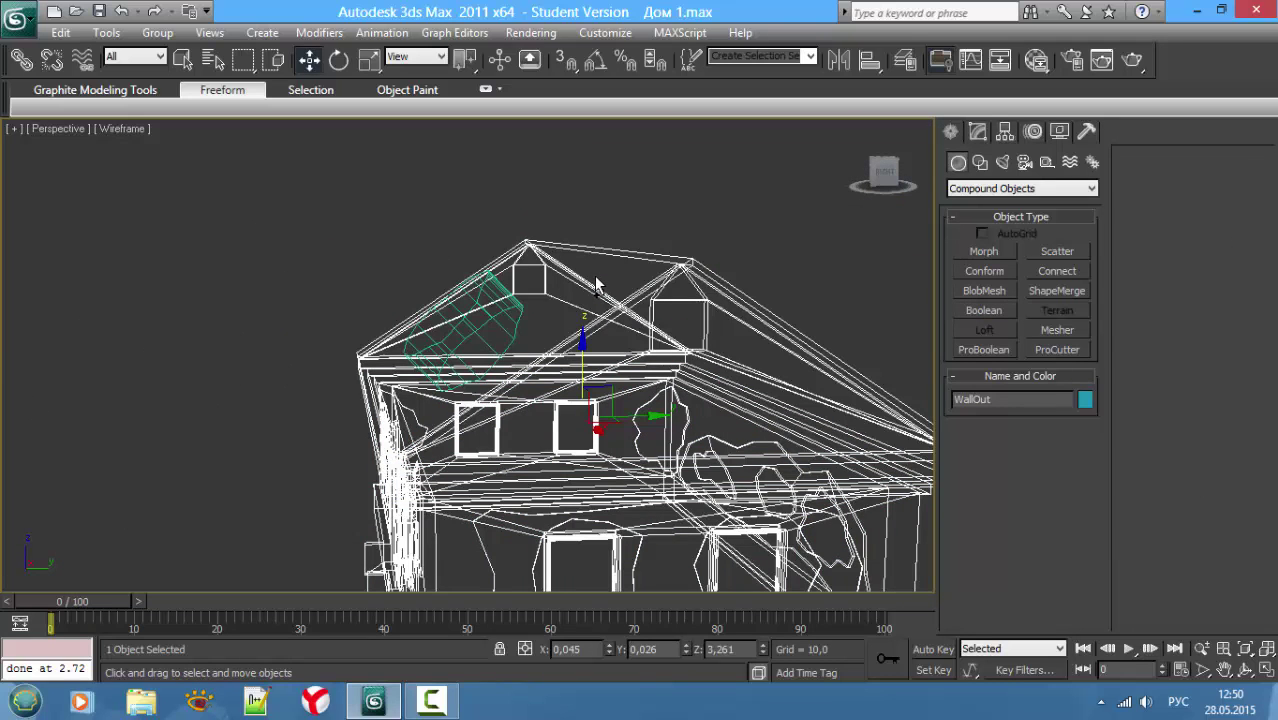
left_click(509, 313)
key("Delete")
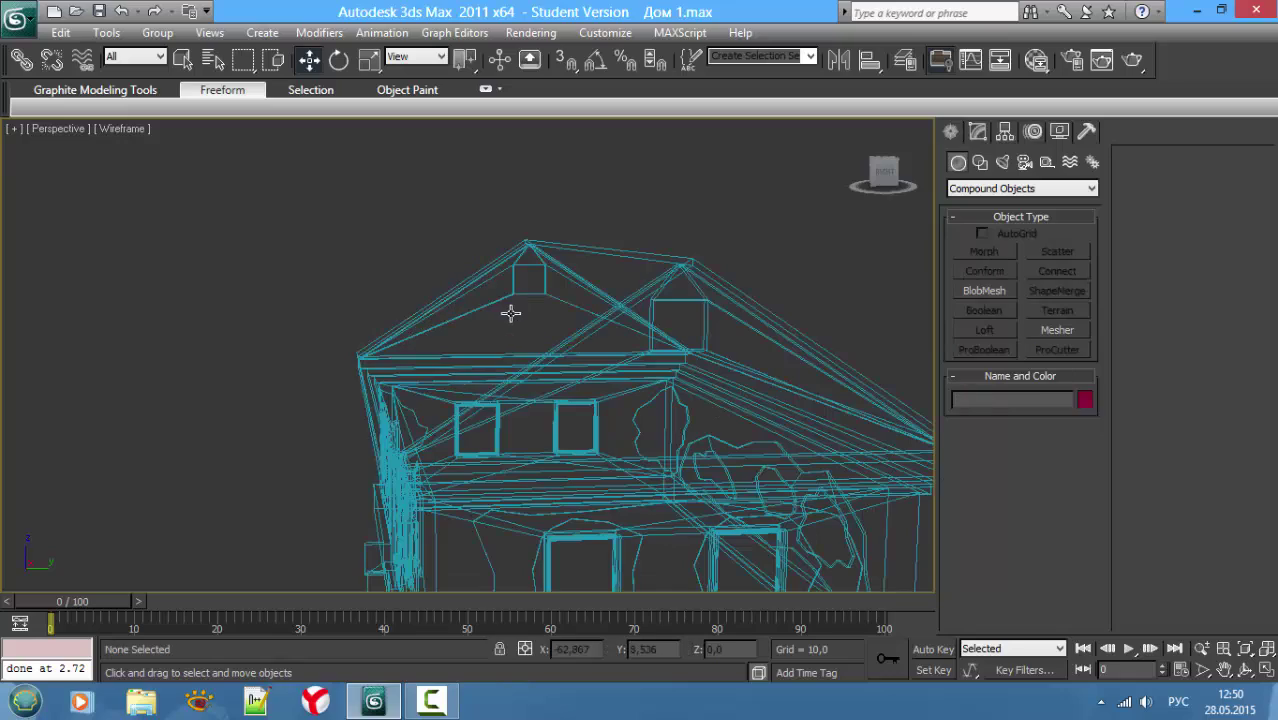
Step: Return to shaded display with edged faces and orbit to the house's long side
key("F3")
scroll(530, 375, "down", 2)
key("F4")
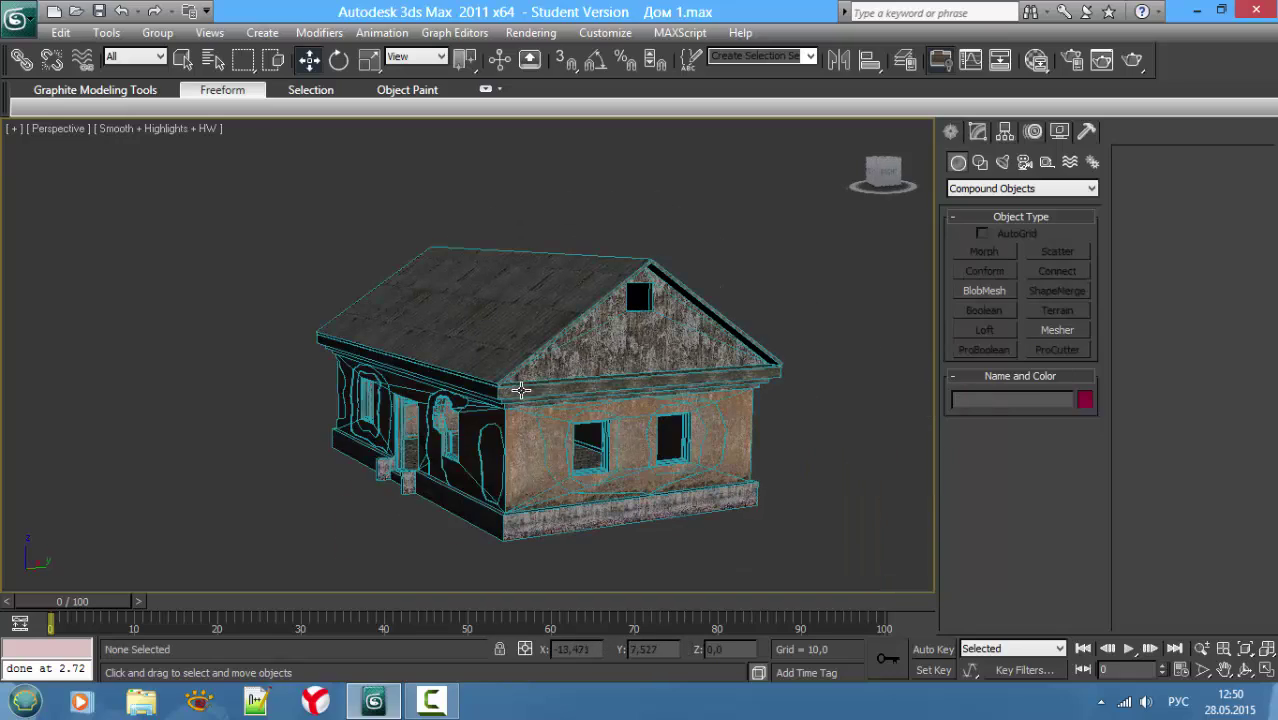
mouse_move(530, 375)
middle_mouse_down("alt")
mouse_move(613, 400)
mouse_move(608, 366)
middle_mouse_up("alt")
scroll(613, 385, "up", 3)
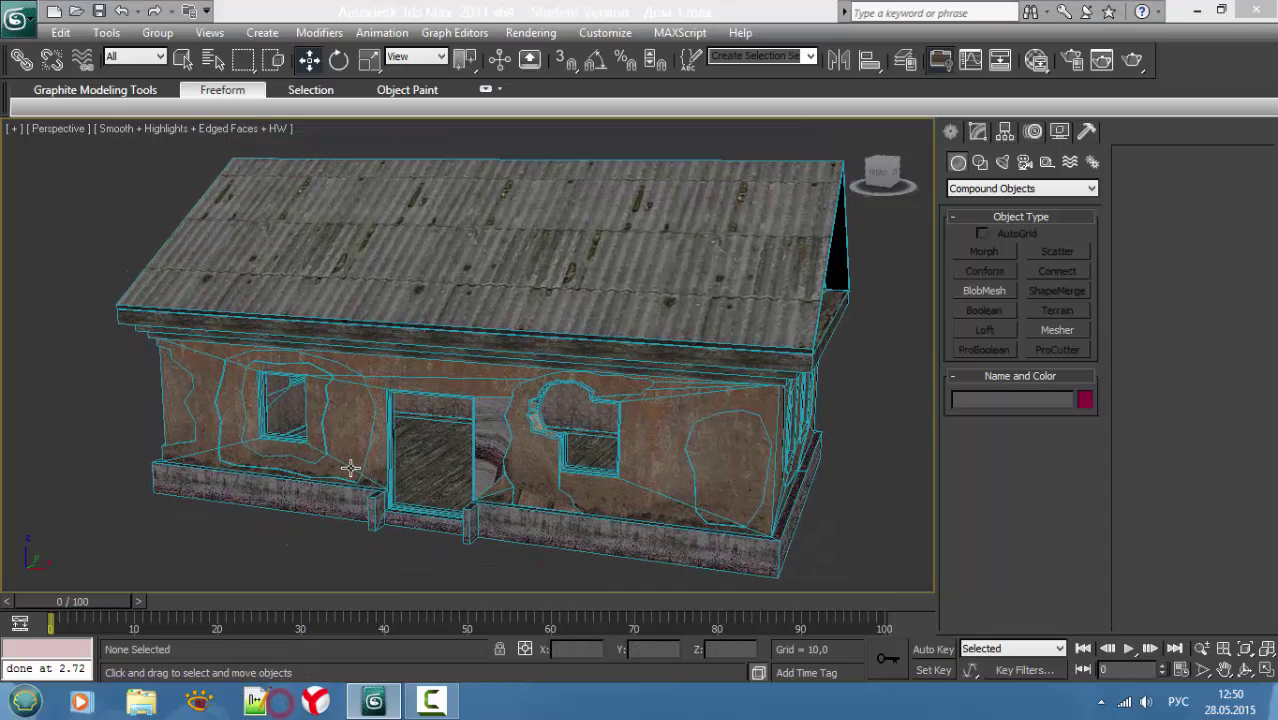
Step: In Notepad++, create a new tab and begin typing the Russian note 'Оттекстурим'
key("alt+Tab")
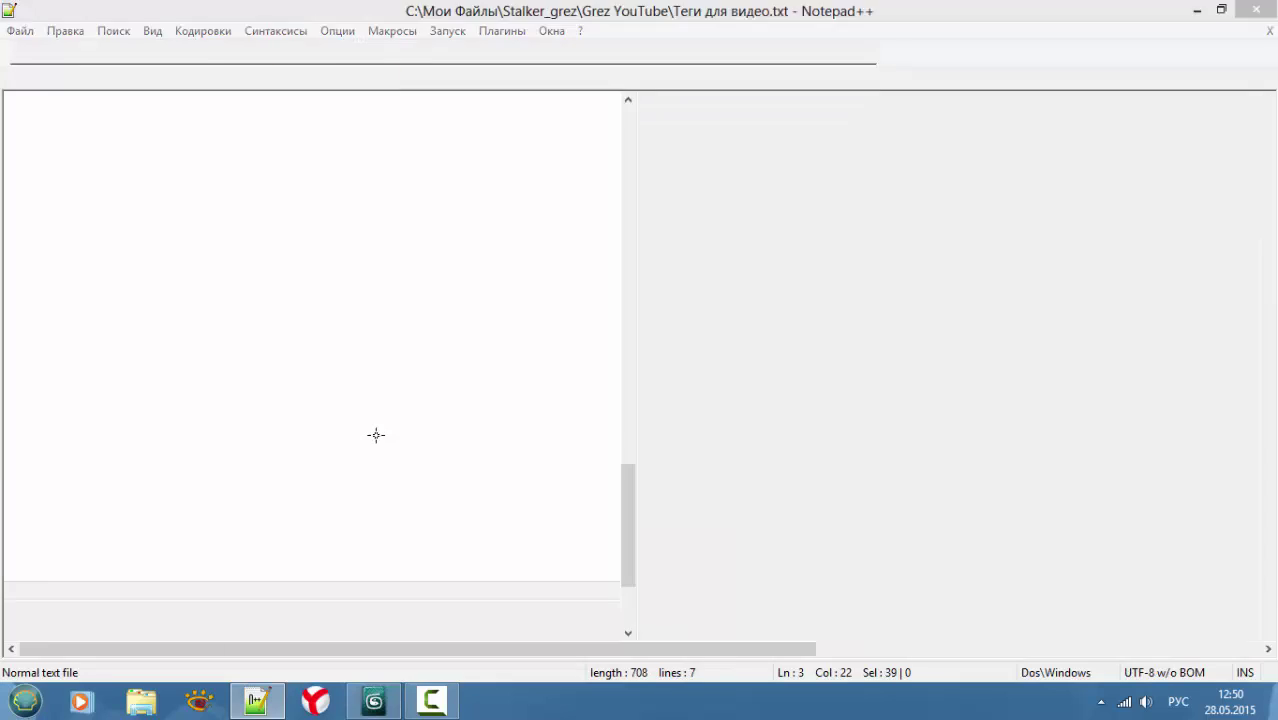
left_click(22, 52)
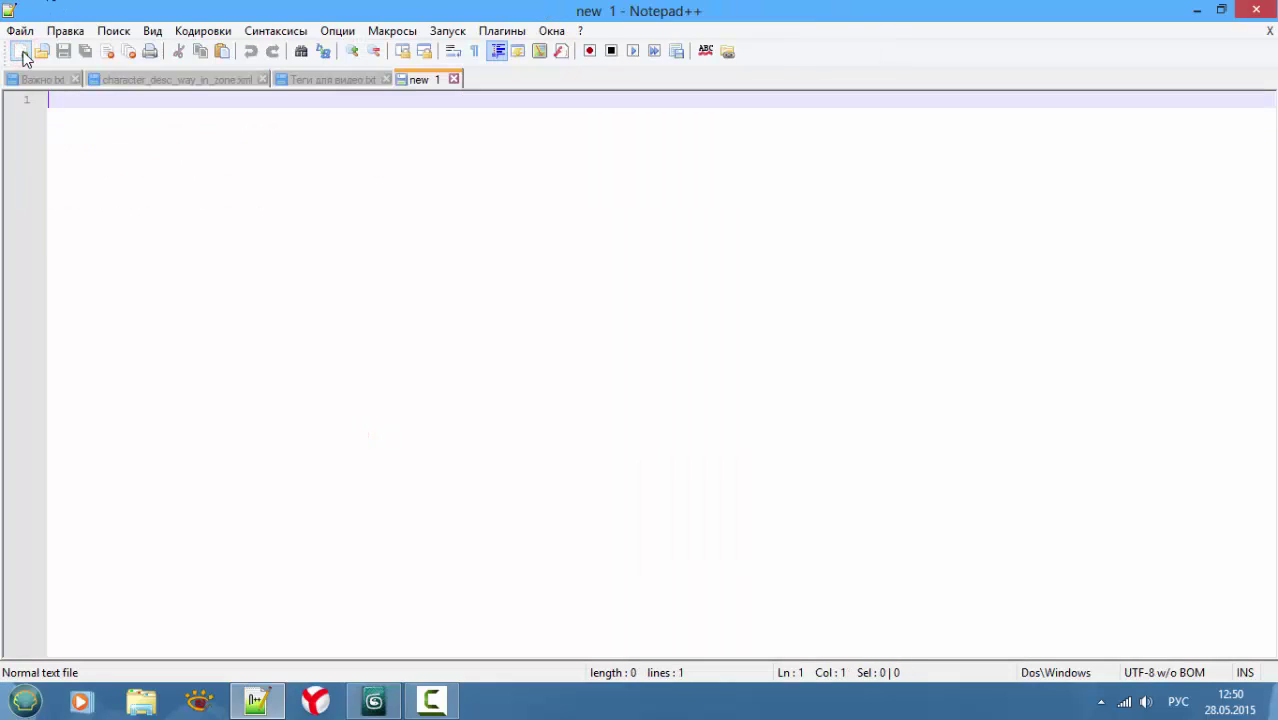
type("о")
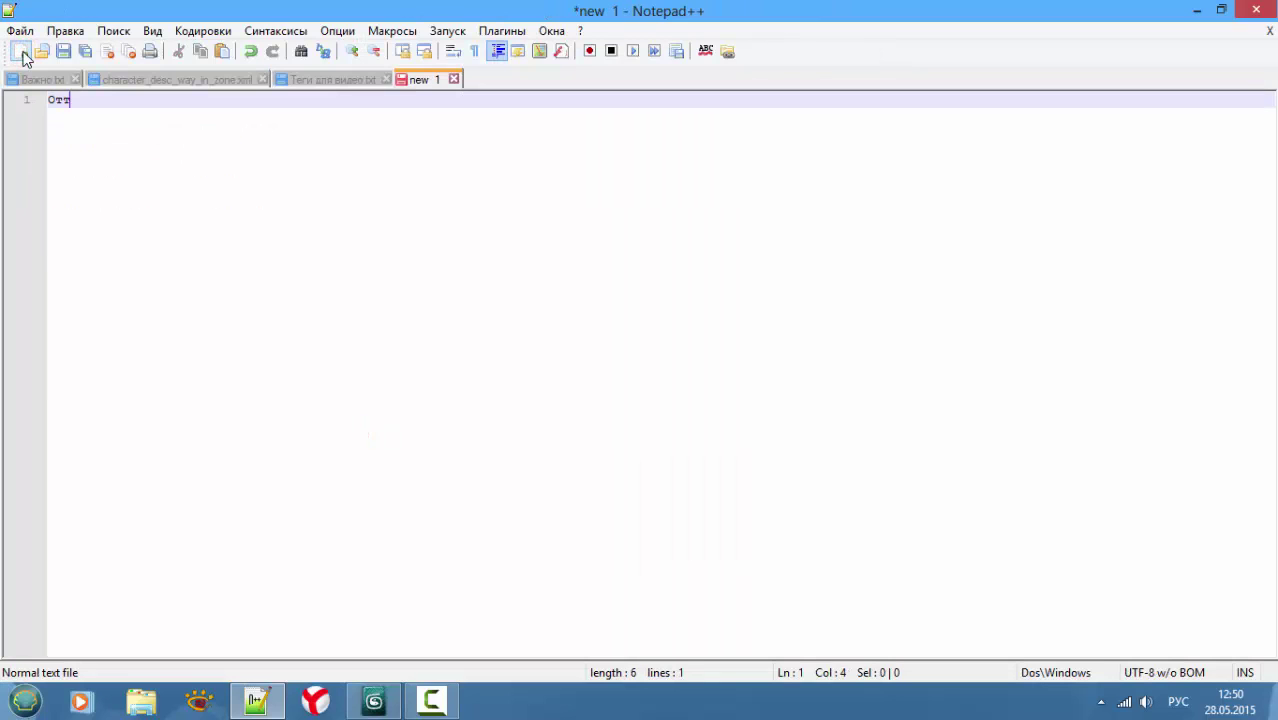
type("стурим в следующем видео!")
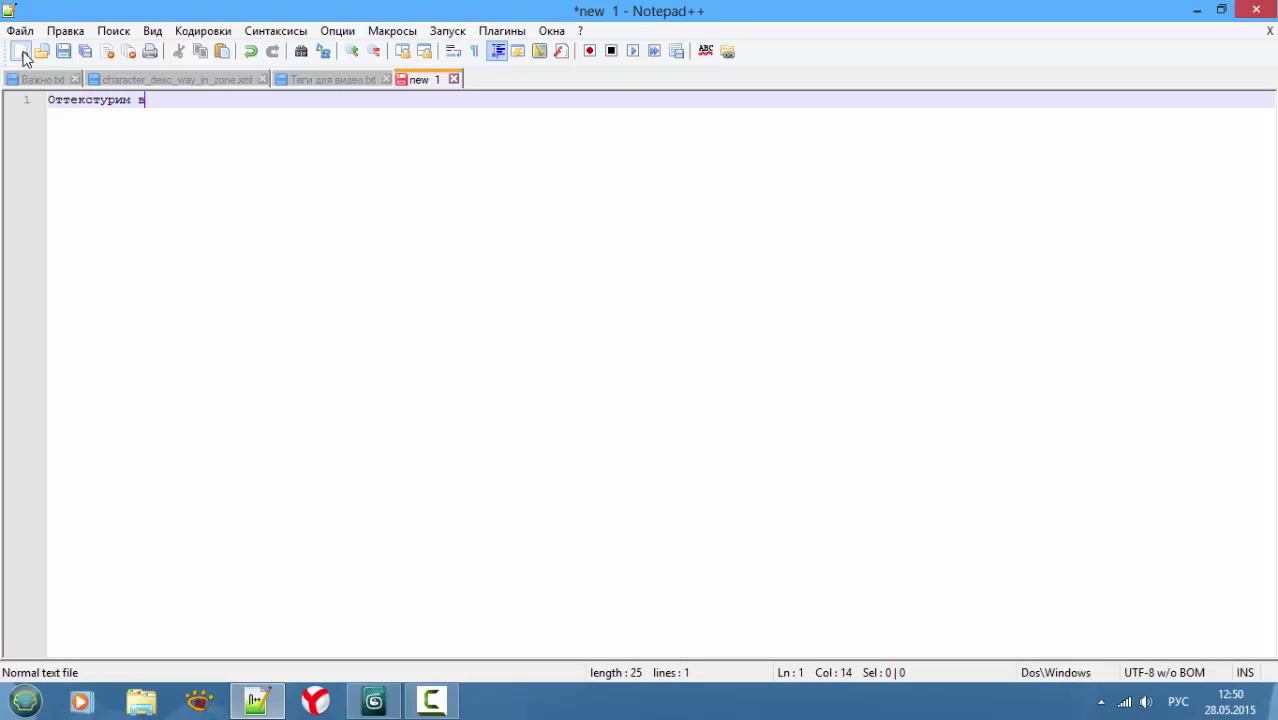